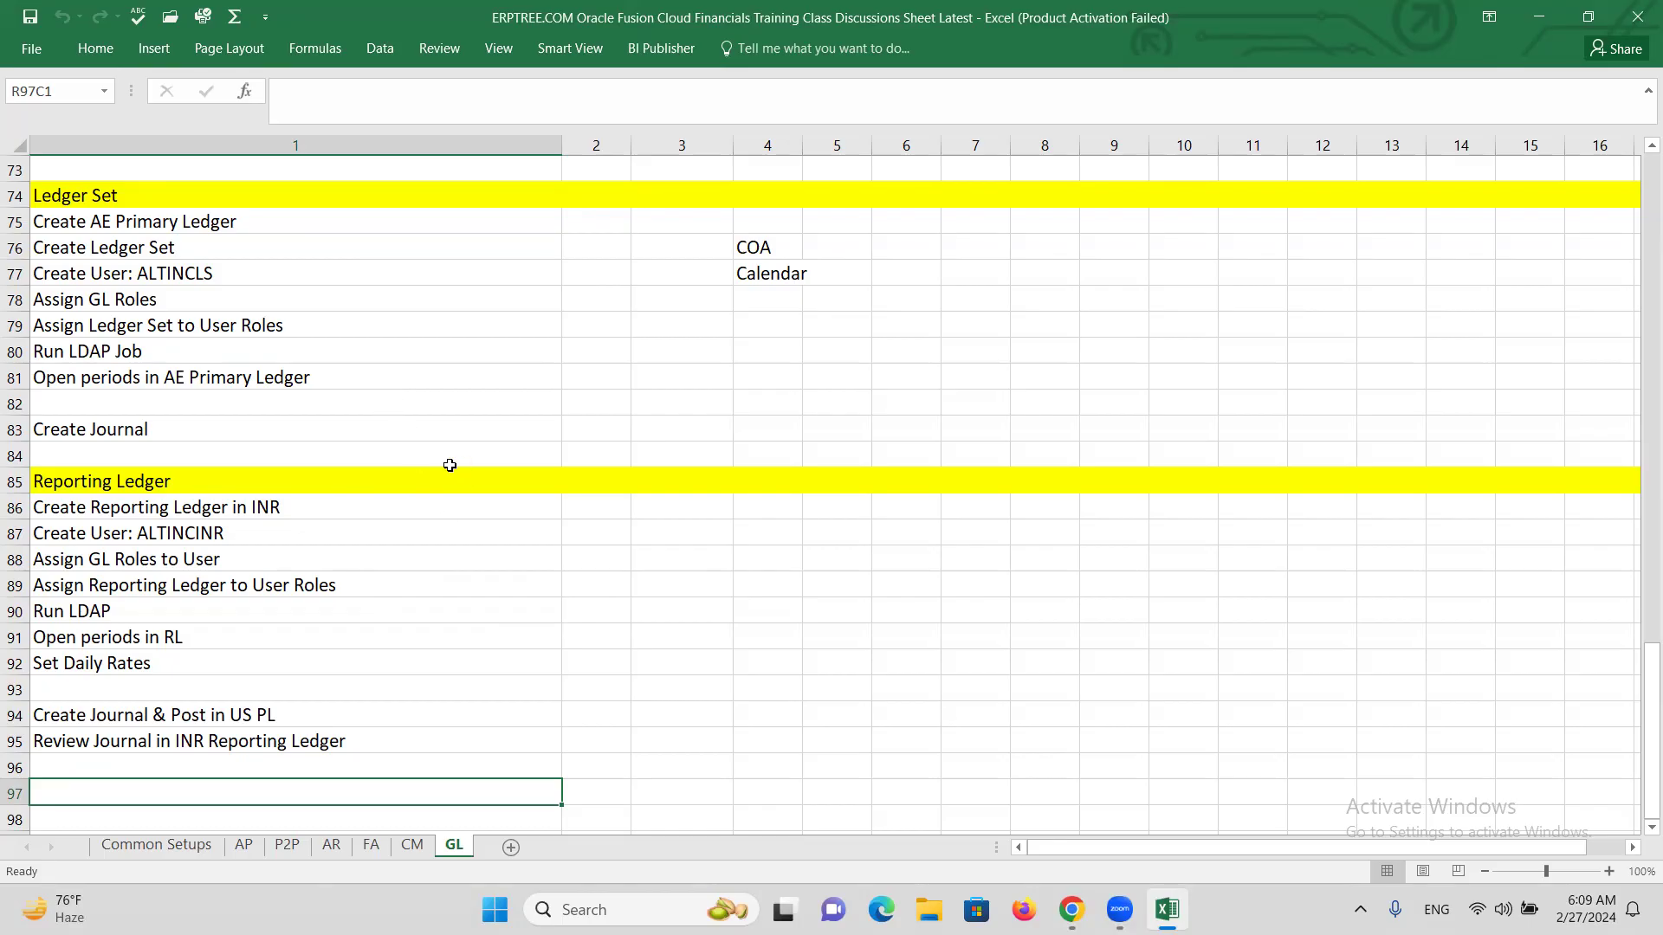
# Copy 'Secondary Ledger' from the topic line and paste it into row 97.
pyautogui.scroll(6, 384, 477)
pyautogui.scroll(15, 381, 476)
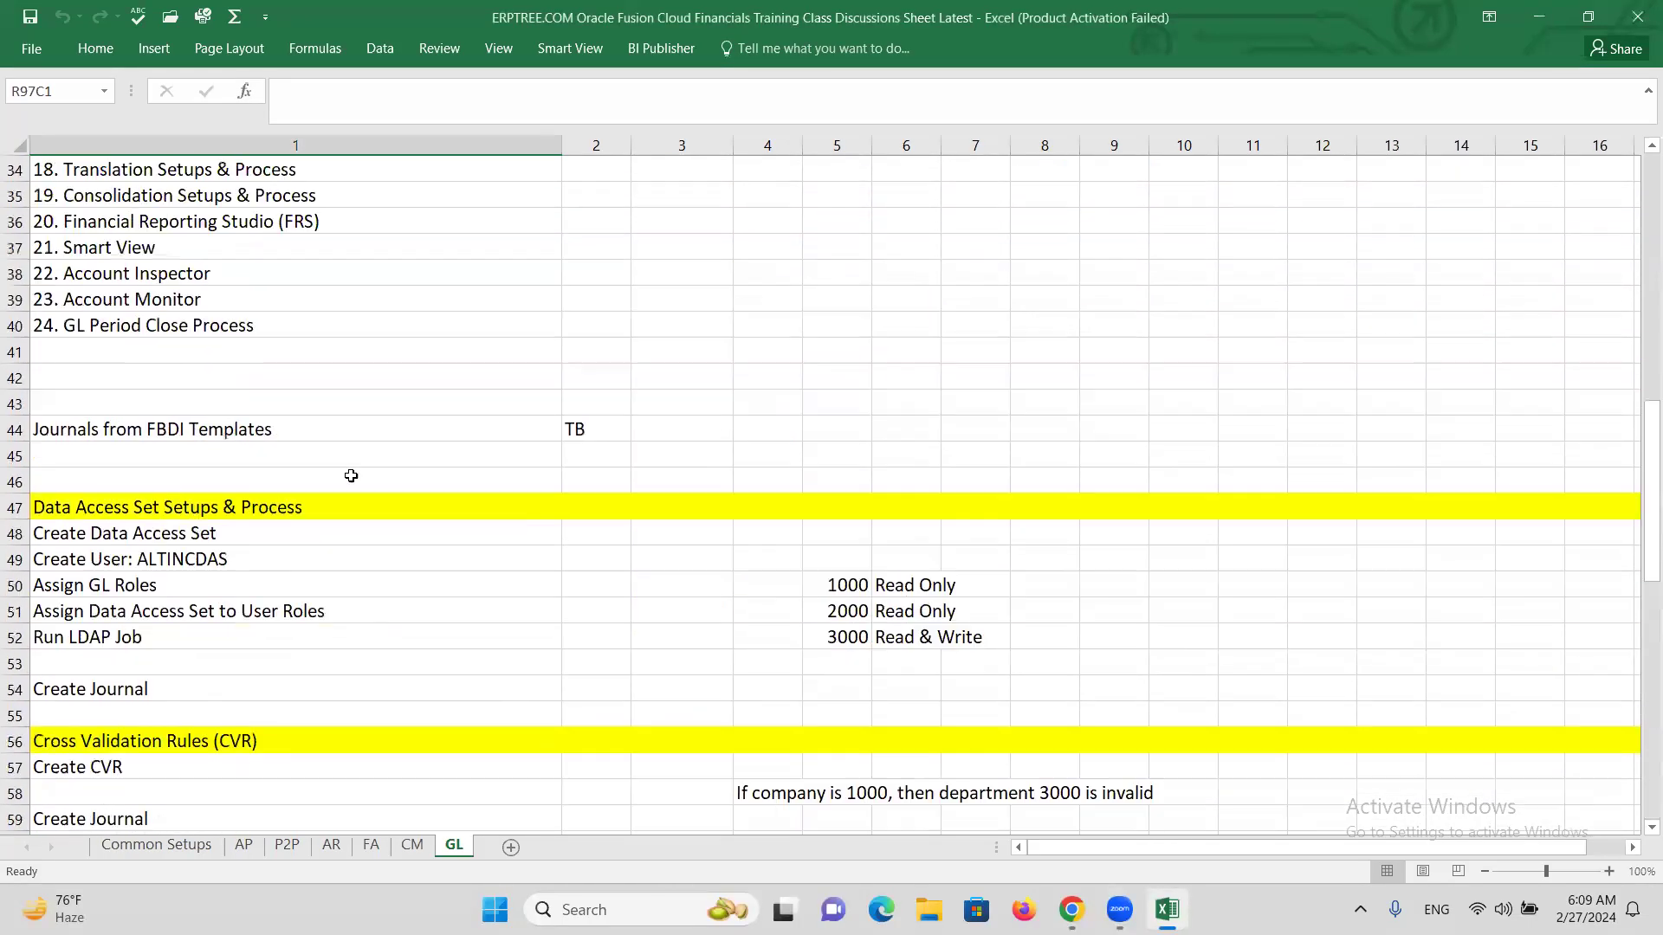
pyautogui.scroll(-3, 346, 471)
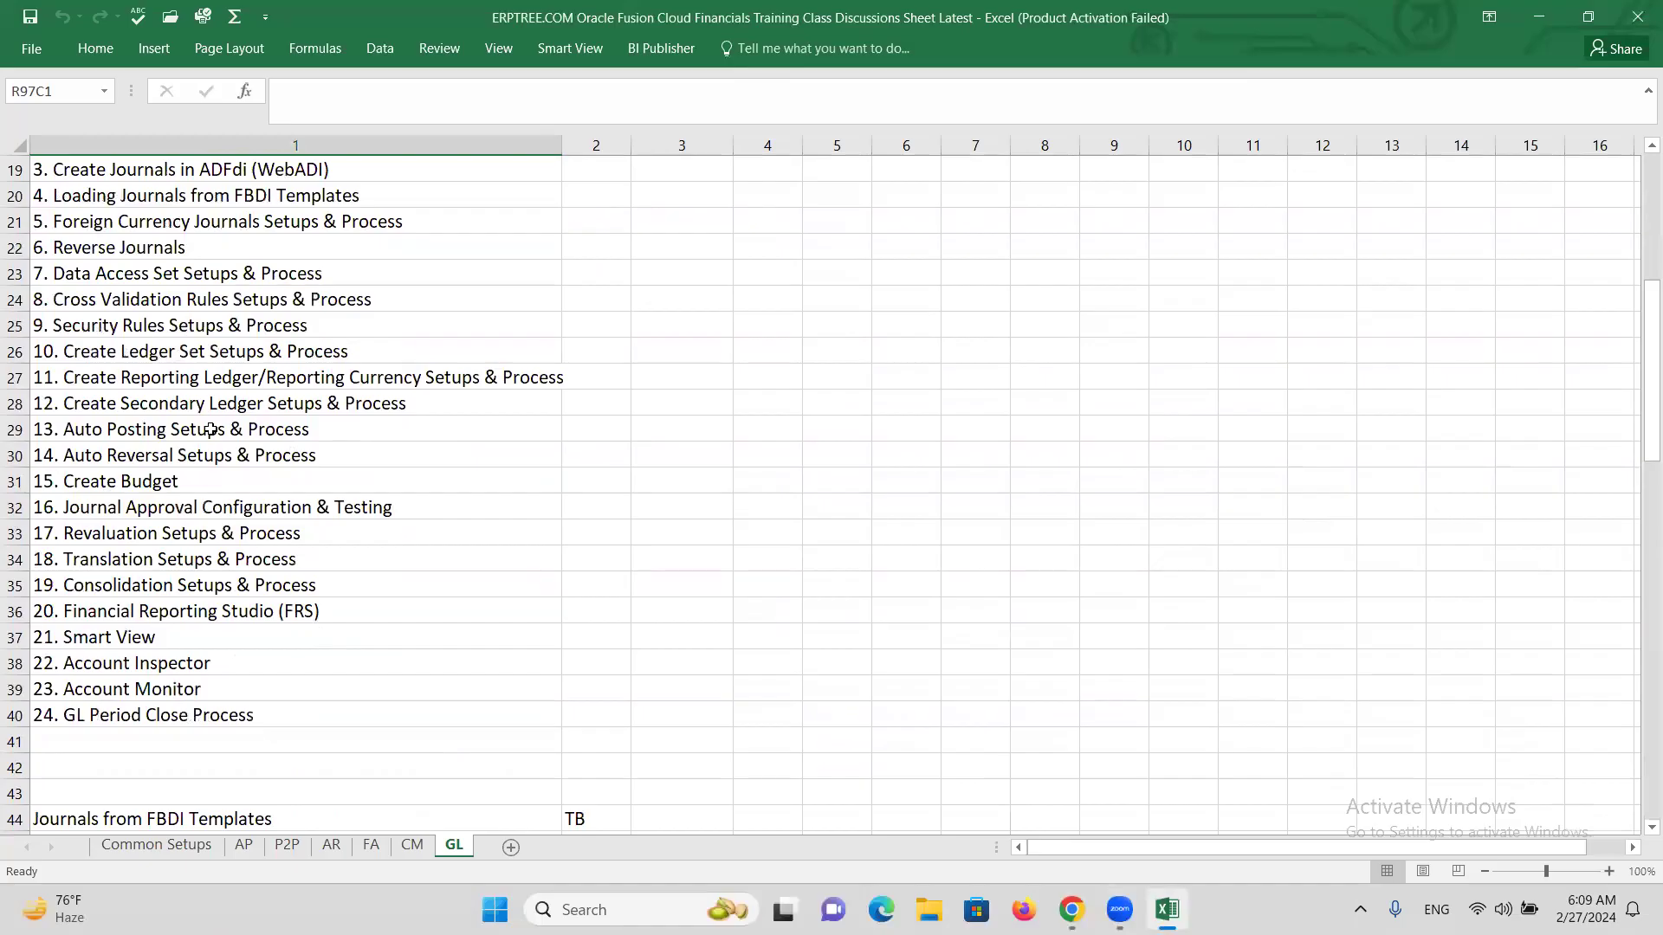
pyautogui.click(155, 376)
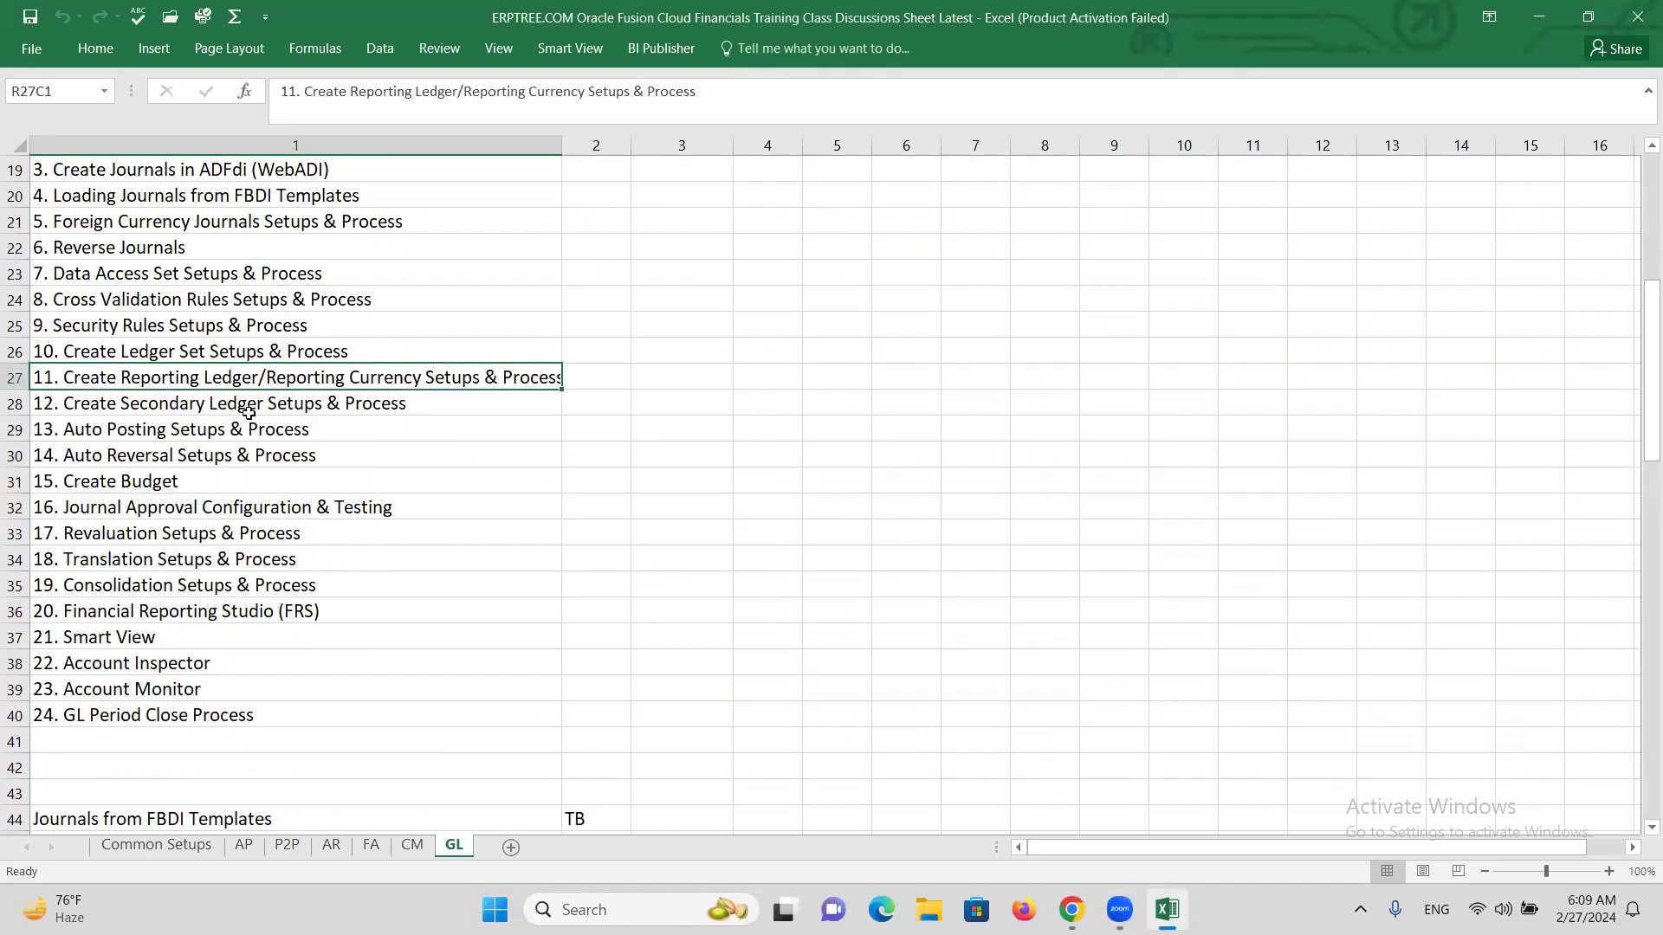
pyautogui.click(262, 406)
pyautogui.doubleClick(262, 406)
pyautogui.moveTo(263, 407); pyautogui.dragTo(122, 406)
pyautogui.hotkey('ctrl', 'c')
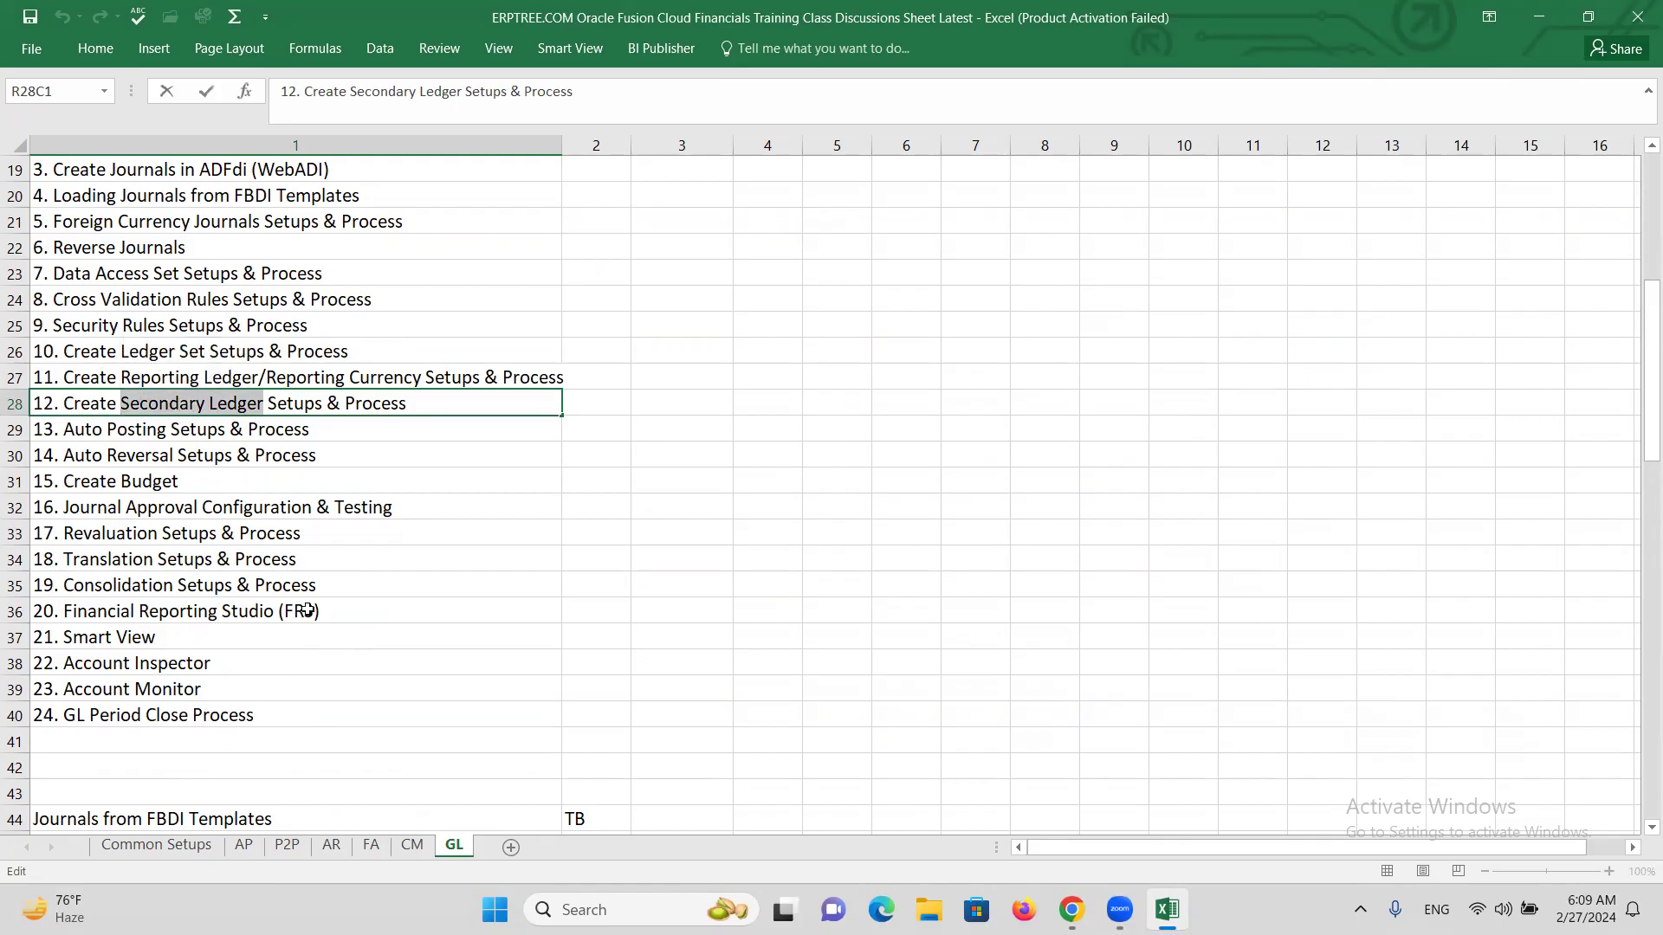
pyautogui.scroll(-9, 295, 572)
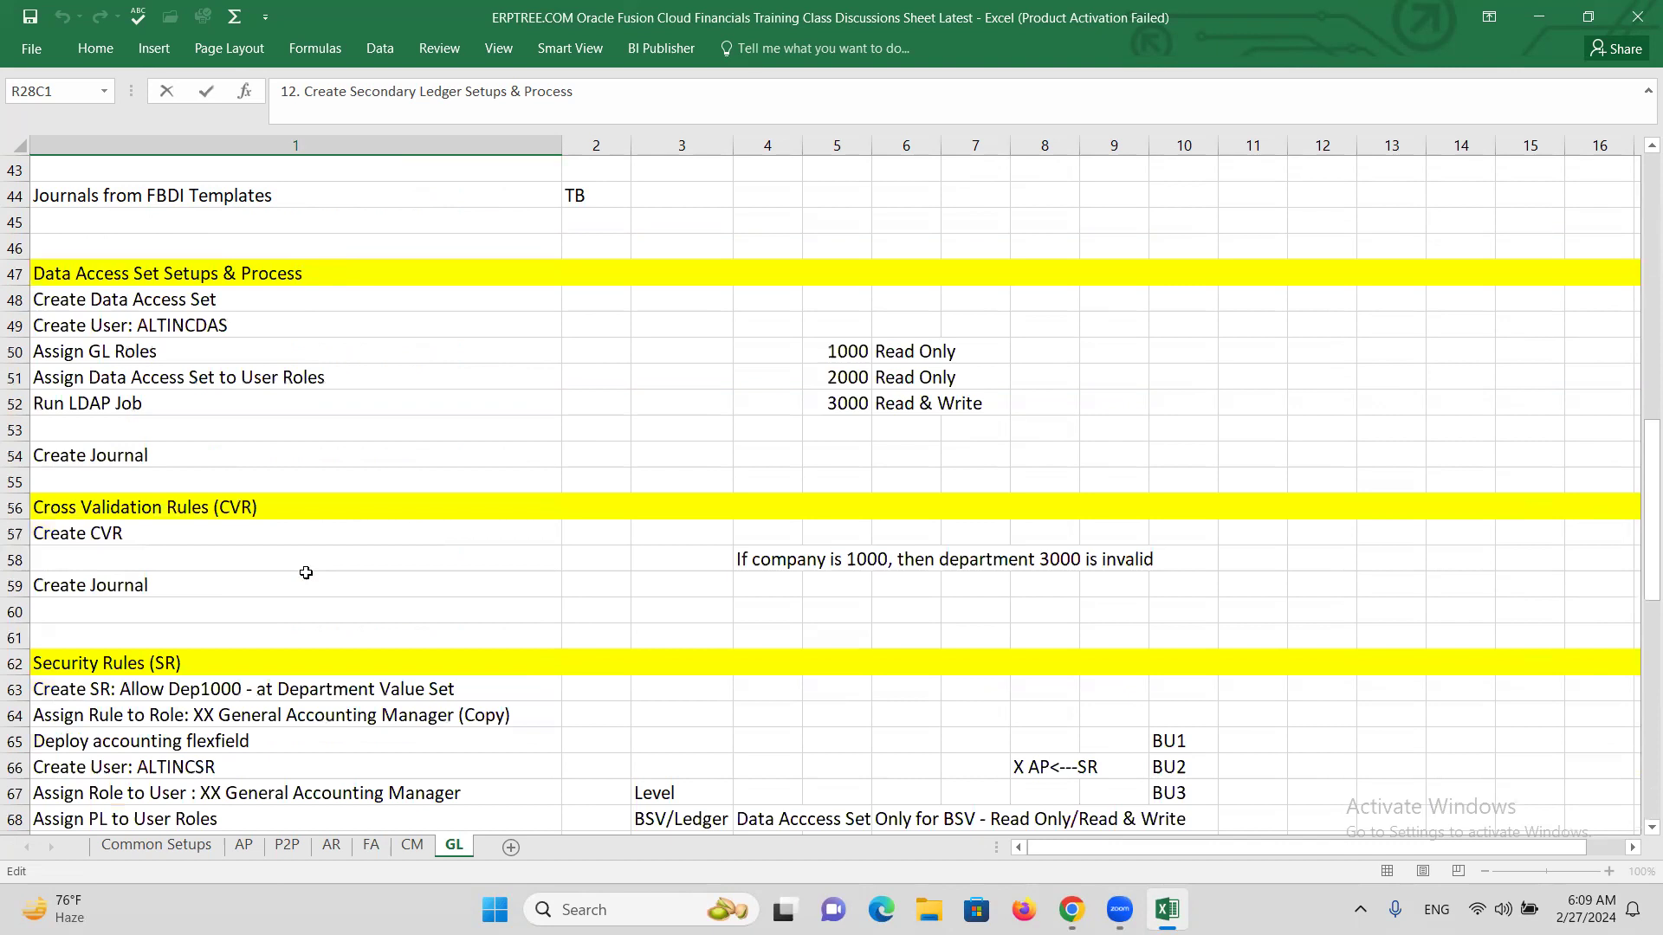
pyautogui.scroll(-13, 306, 575)
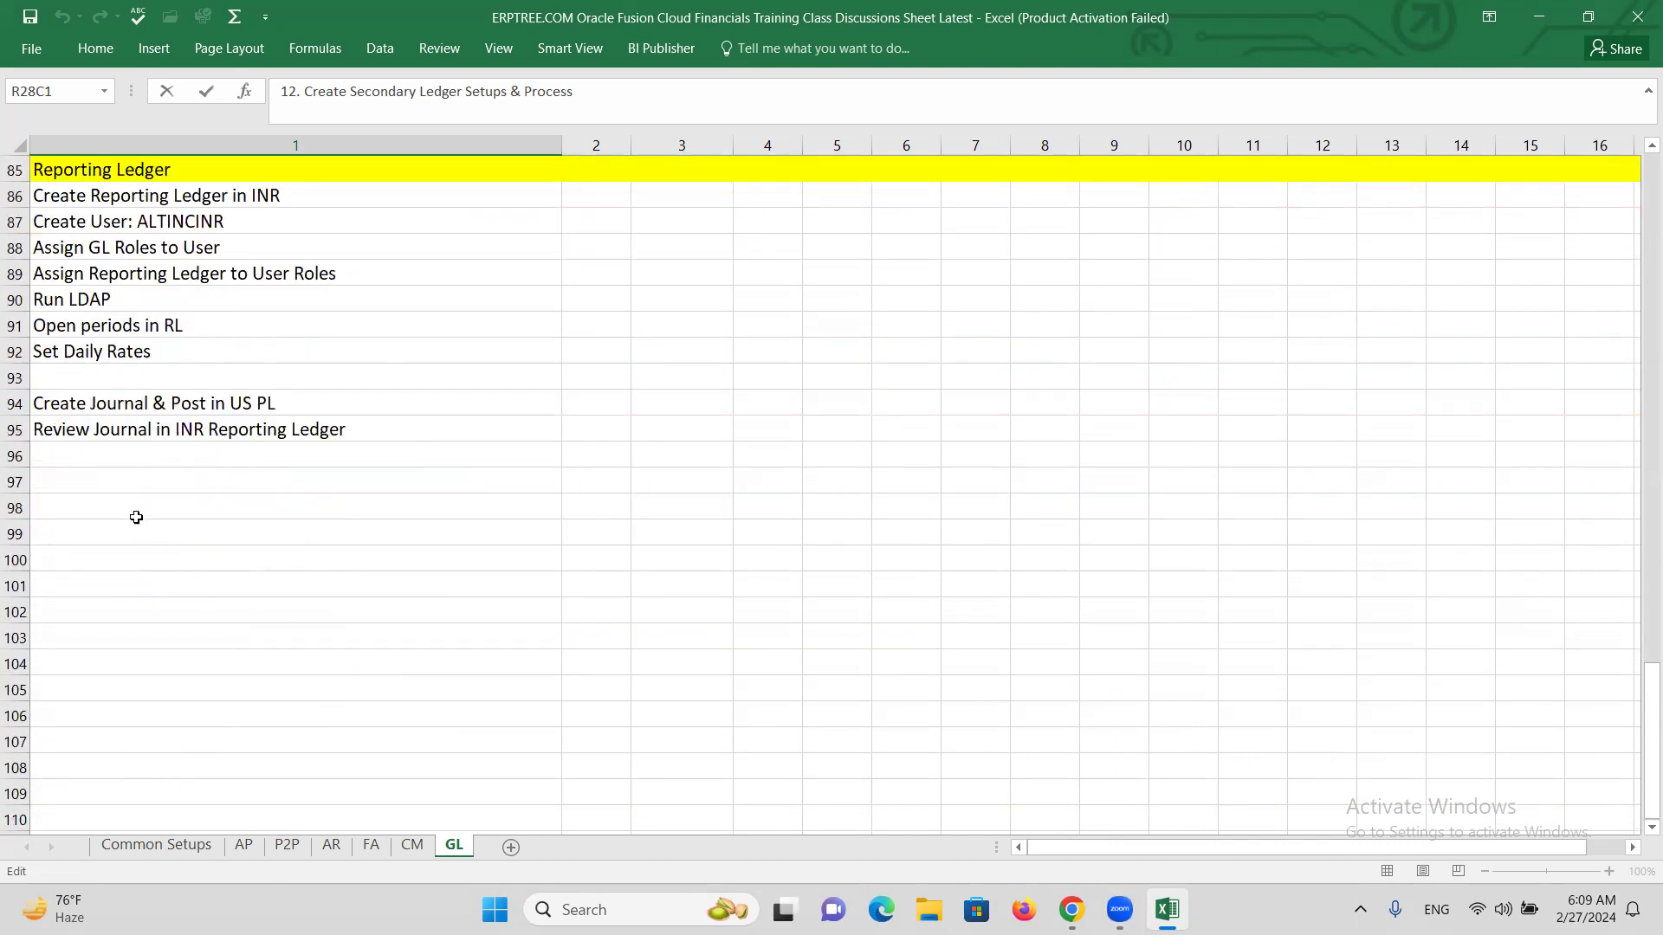
pyautogui.click(117, 480)
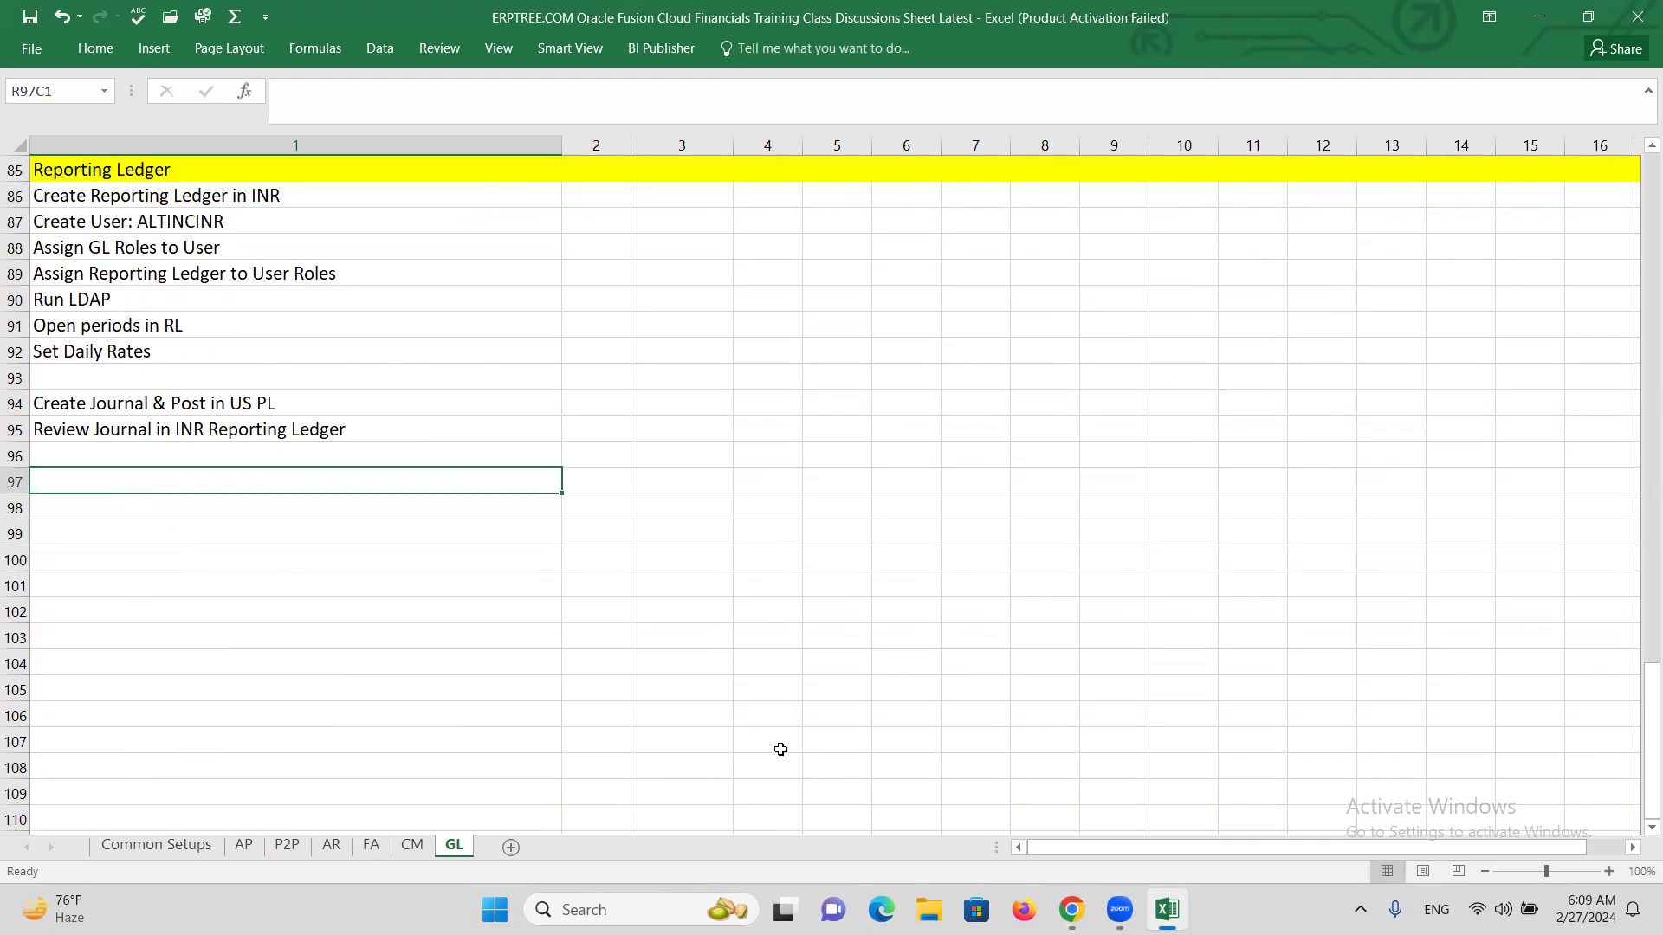
pyautogui.hotkey('ctrl', 'v')
pyautogui.press('Escape')
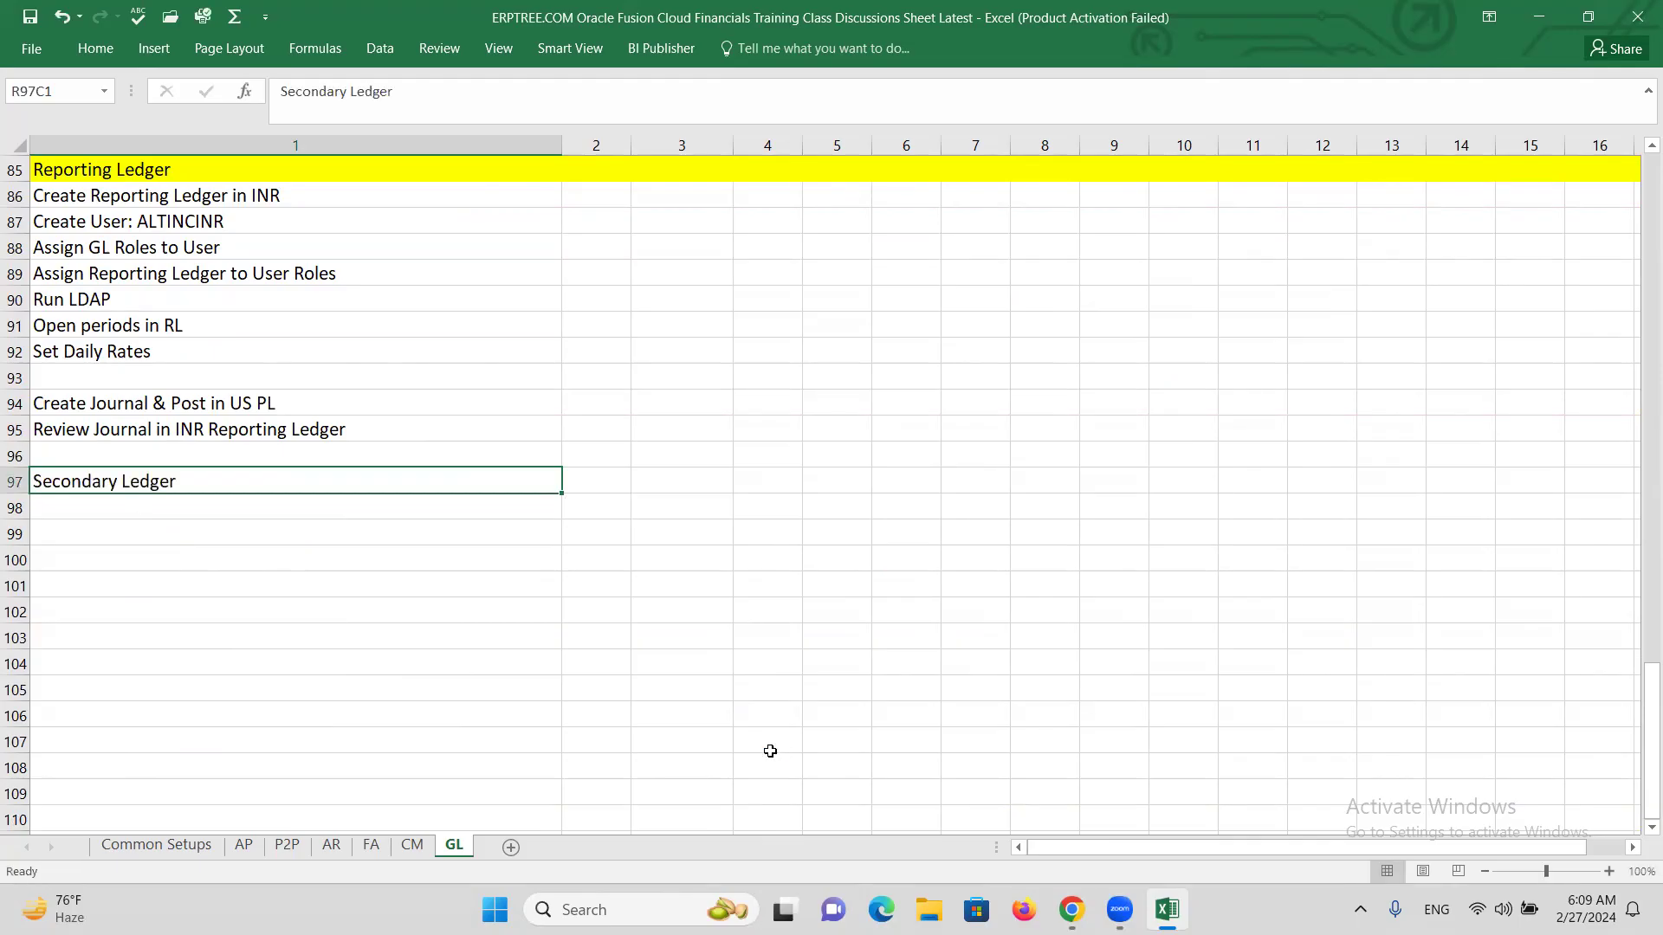
# Fill row 97 yellow to match the Reporting Ledger heading.
pyautogui.click(15, 482)
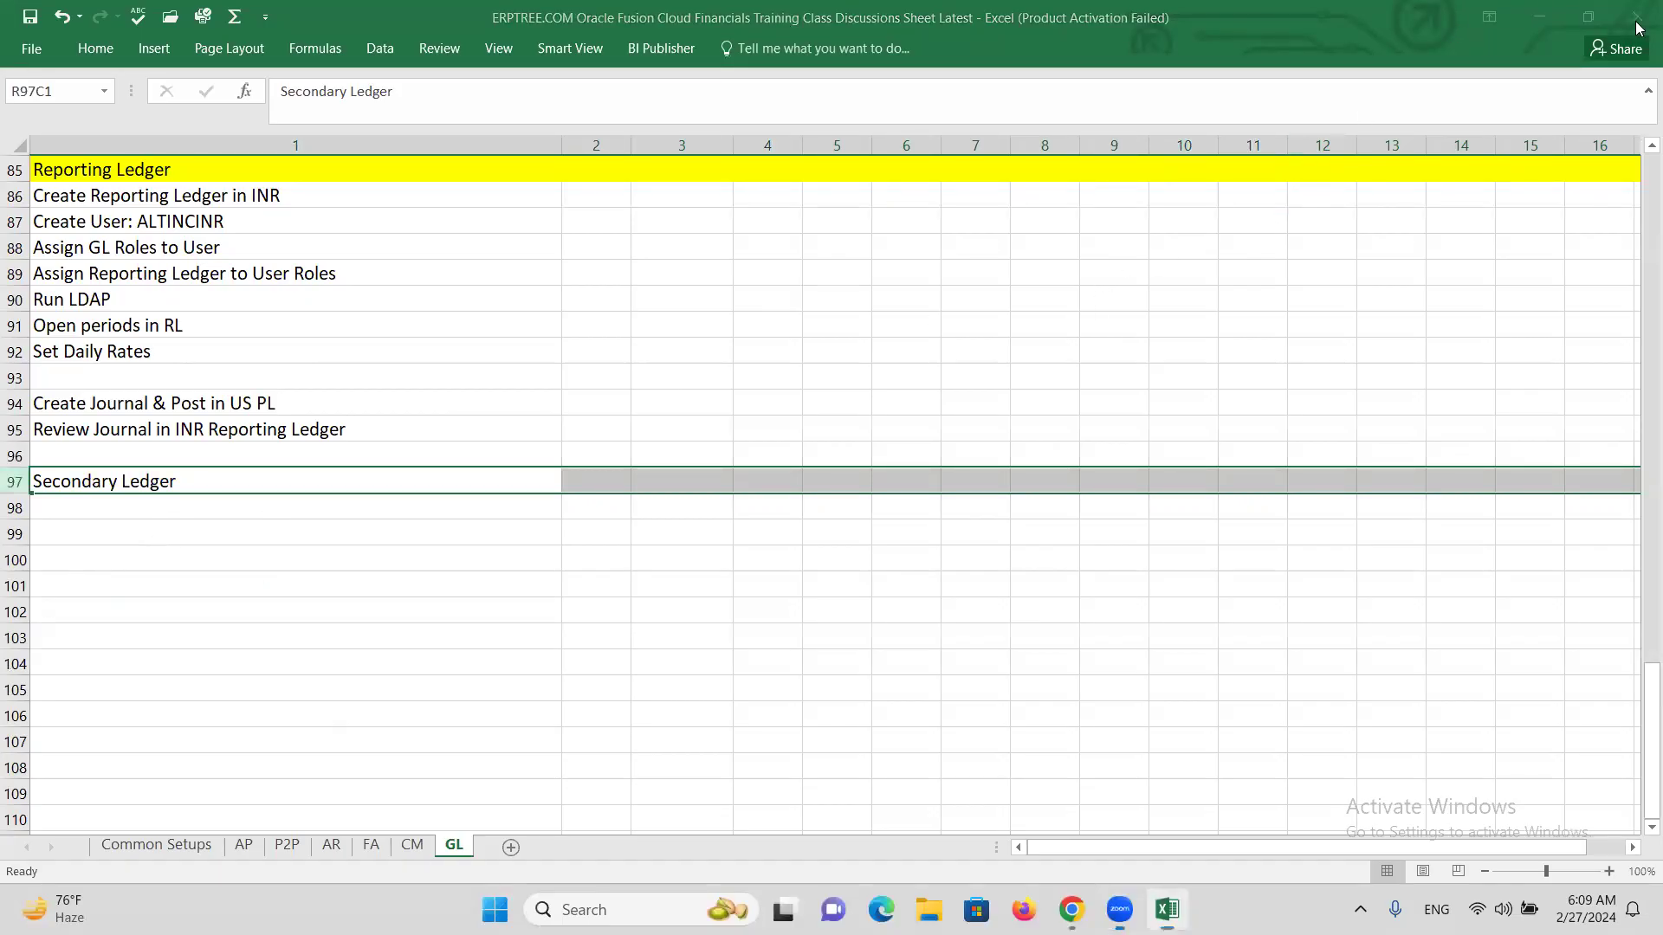
pyautogui.click(15, 482)
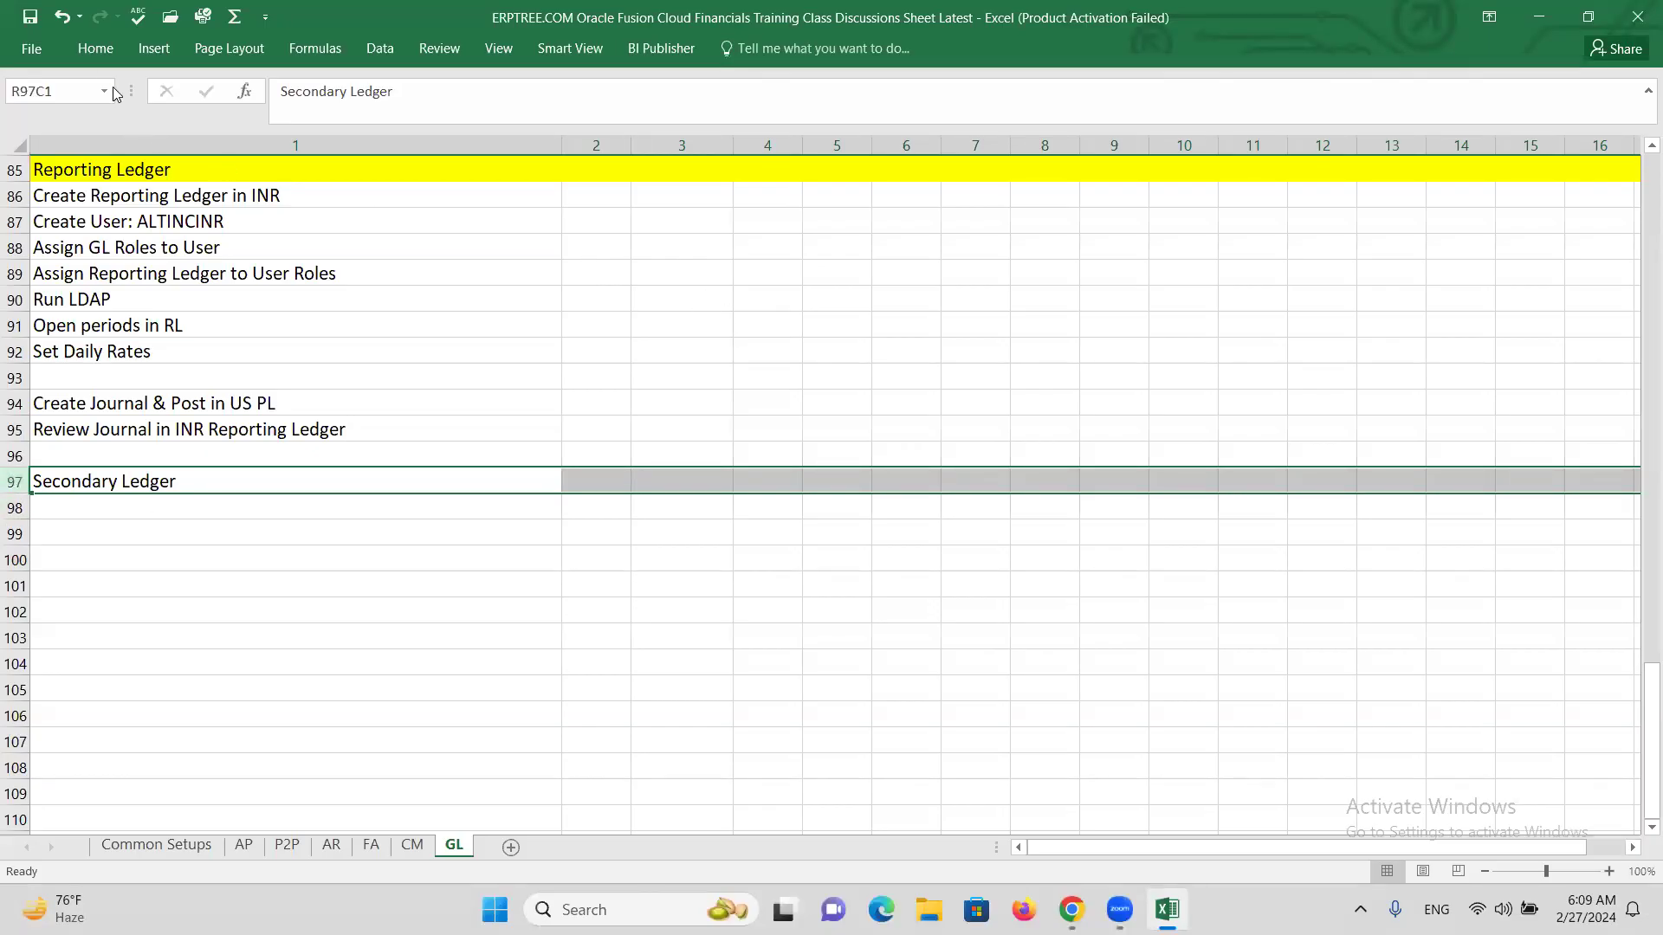
pyautogui.click(102, 54)
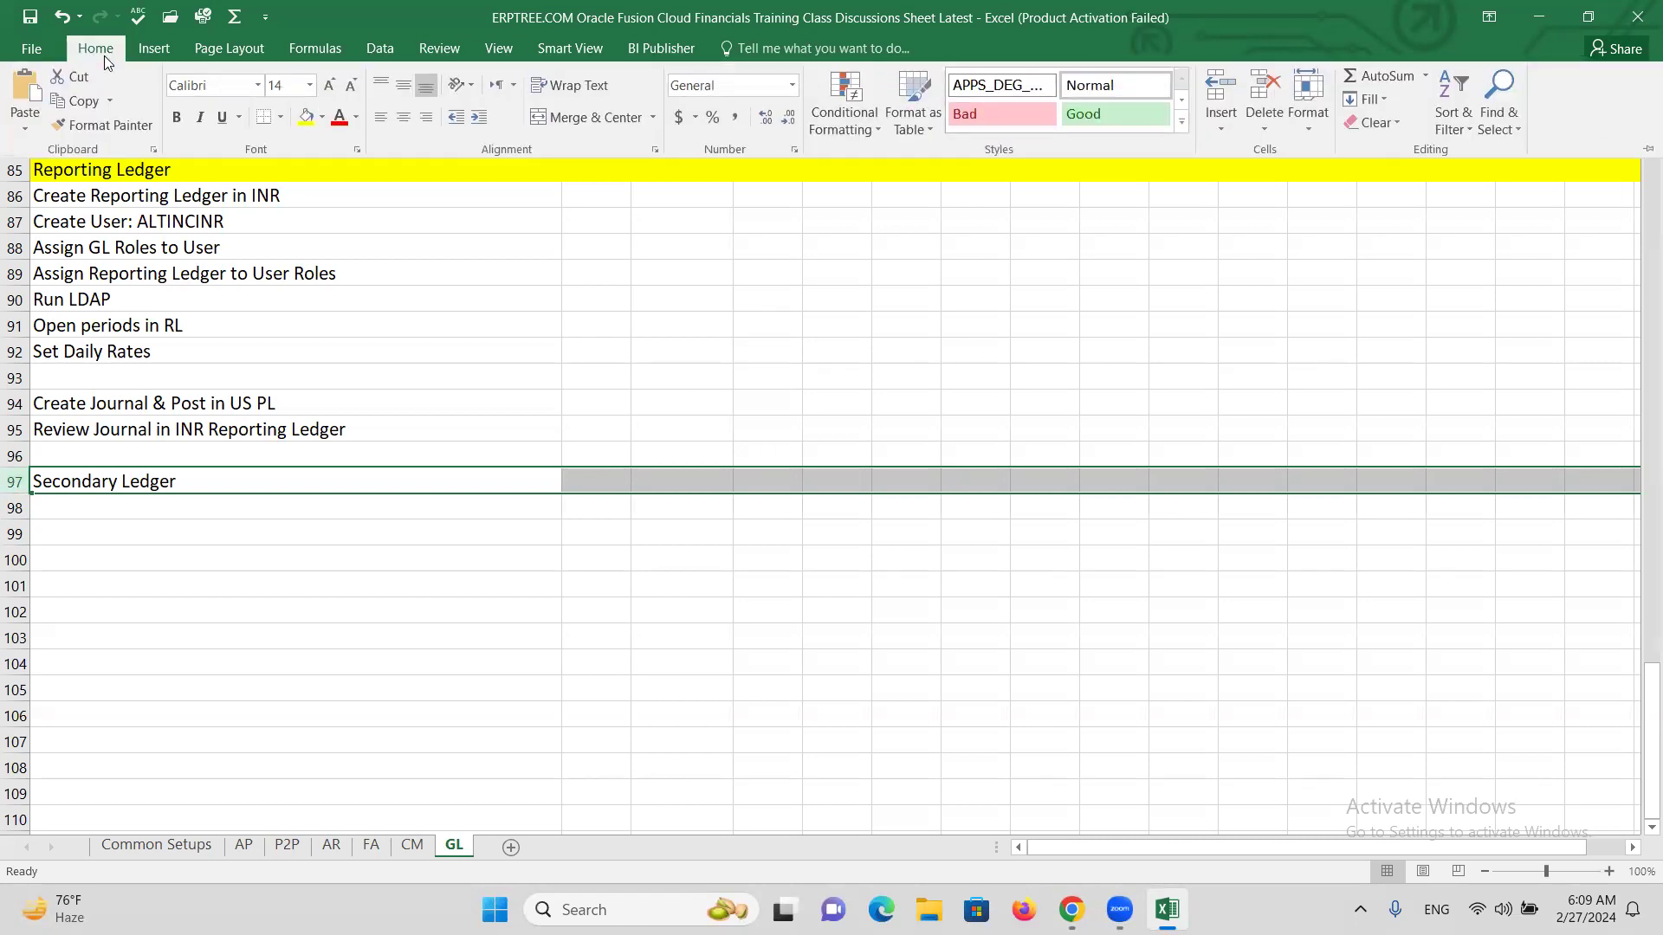
pyautogui.click(305, 117)
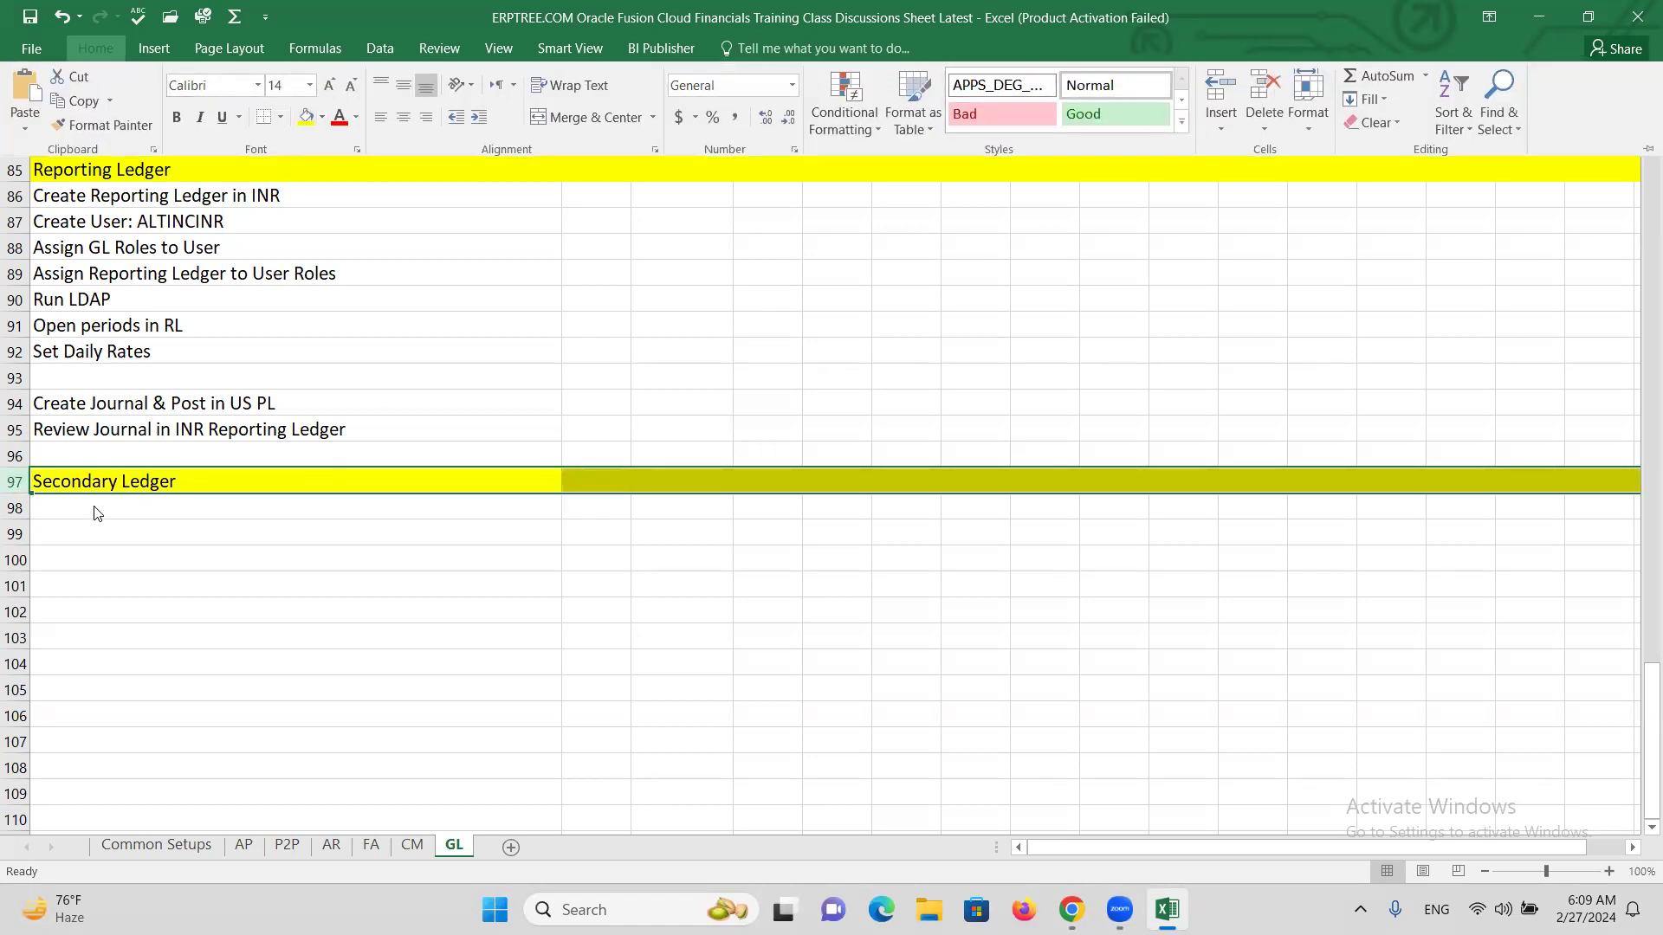
pyautogui.click(104, 513)
pyautogui.click(115, 524)
pyautogui.click(128, 508)
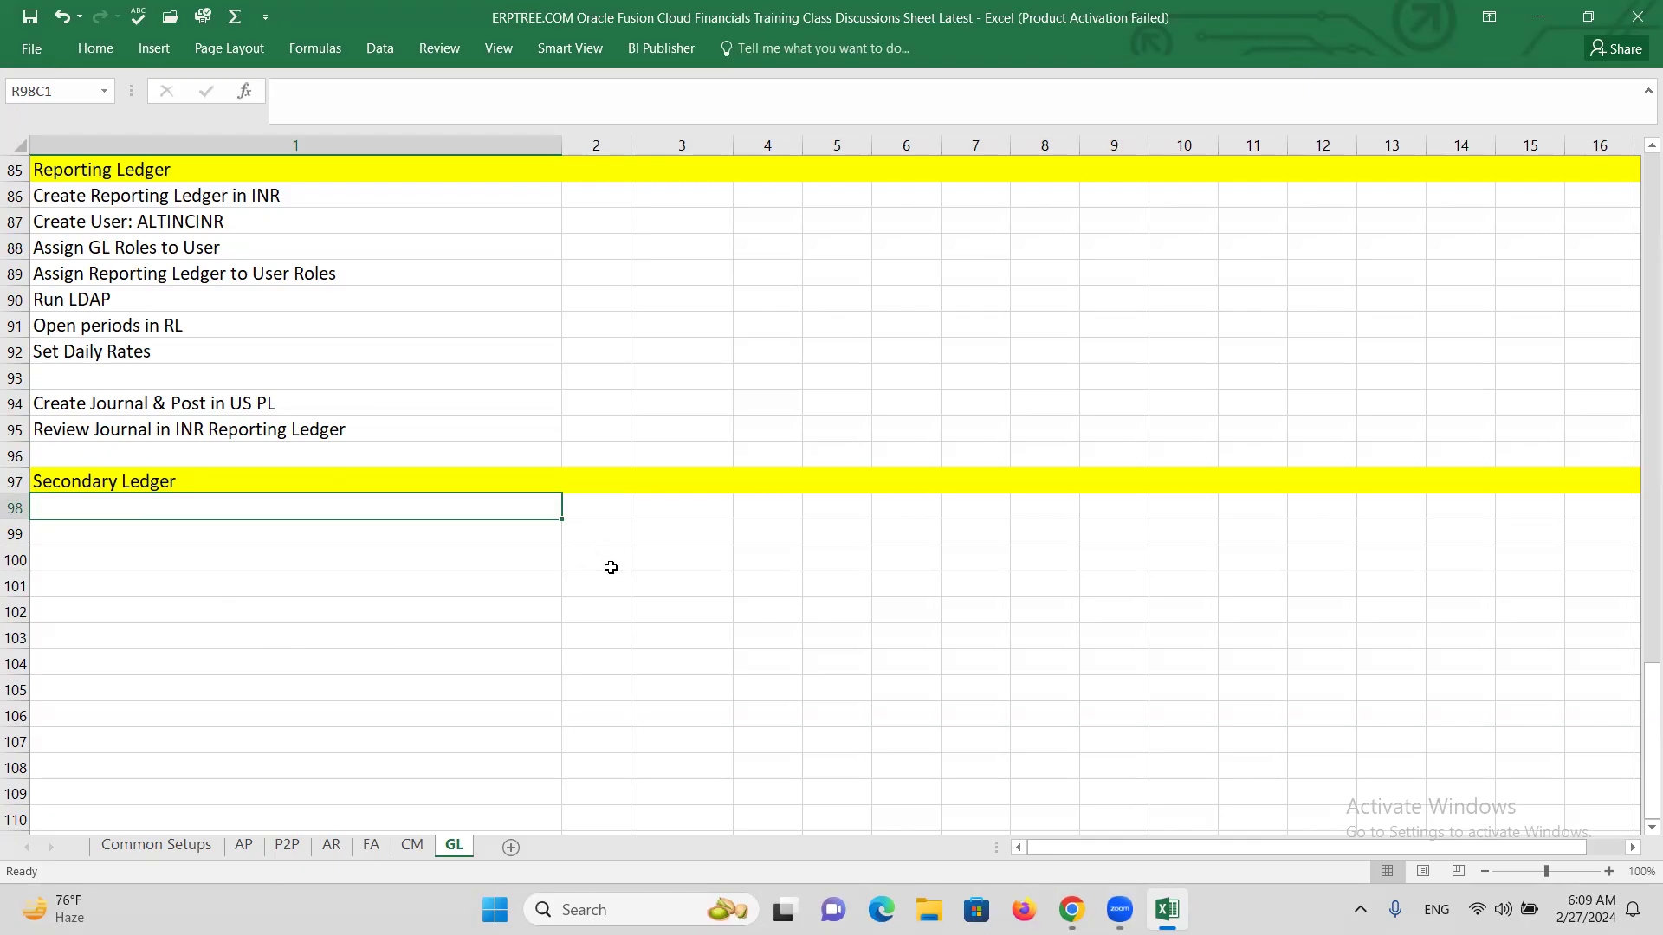
# Enter the notes HQ and India in column 9, rows 99–100.
pyautogui.click(845, 542)
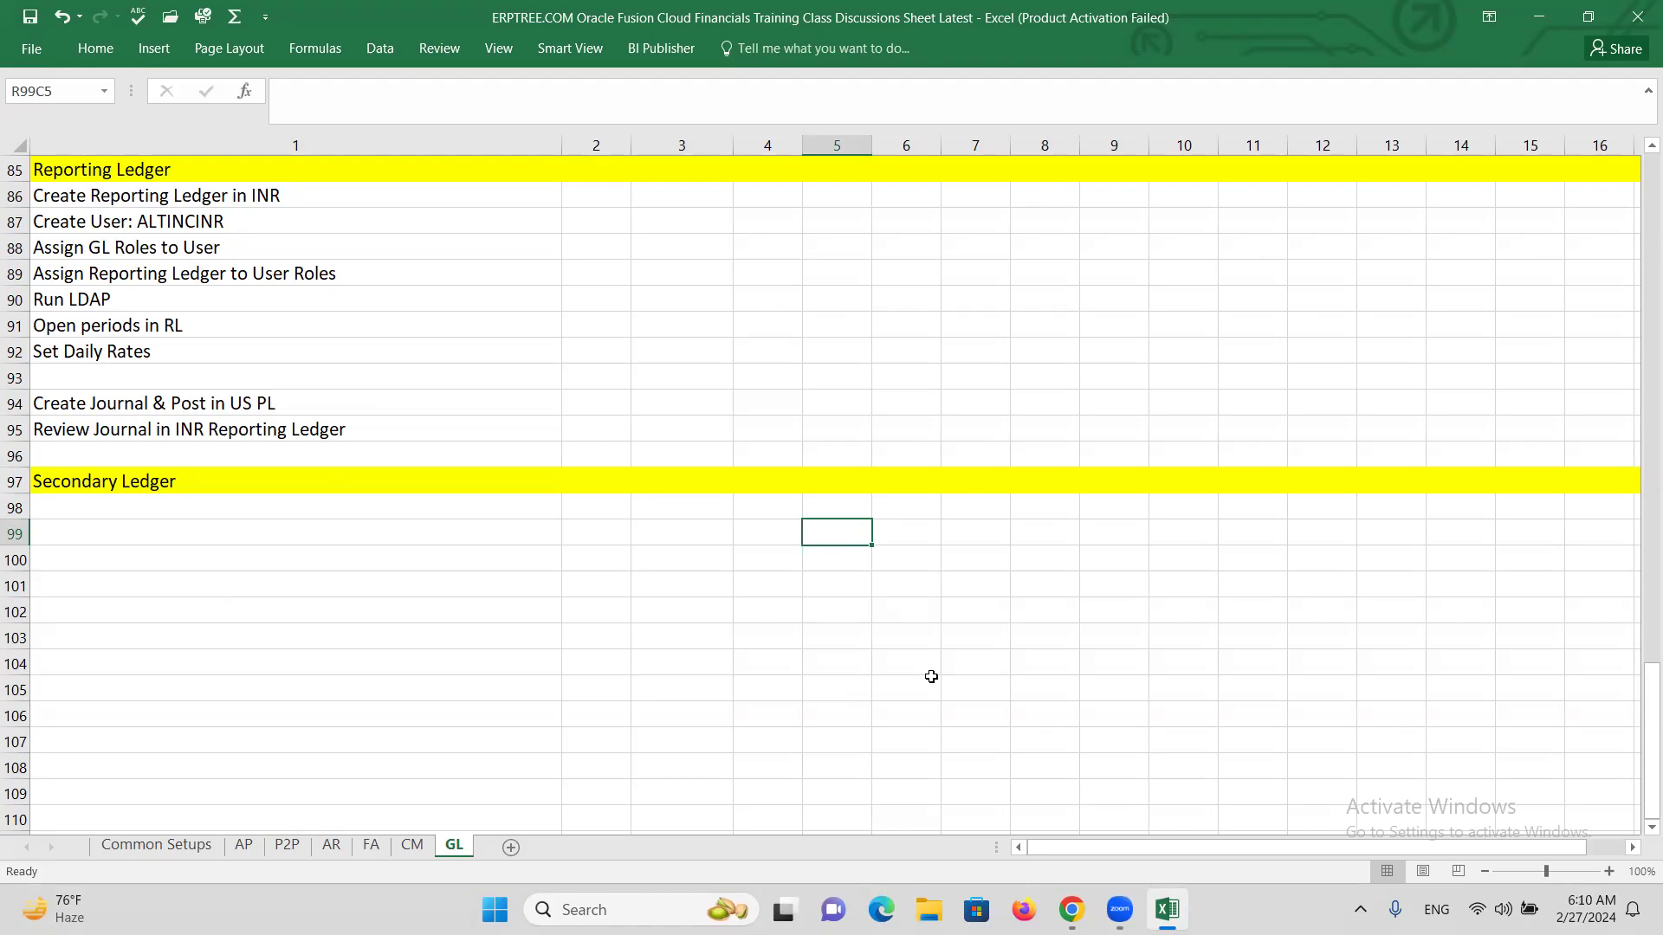
pyautogui.click(1104, 535)
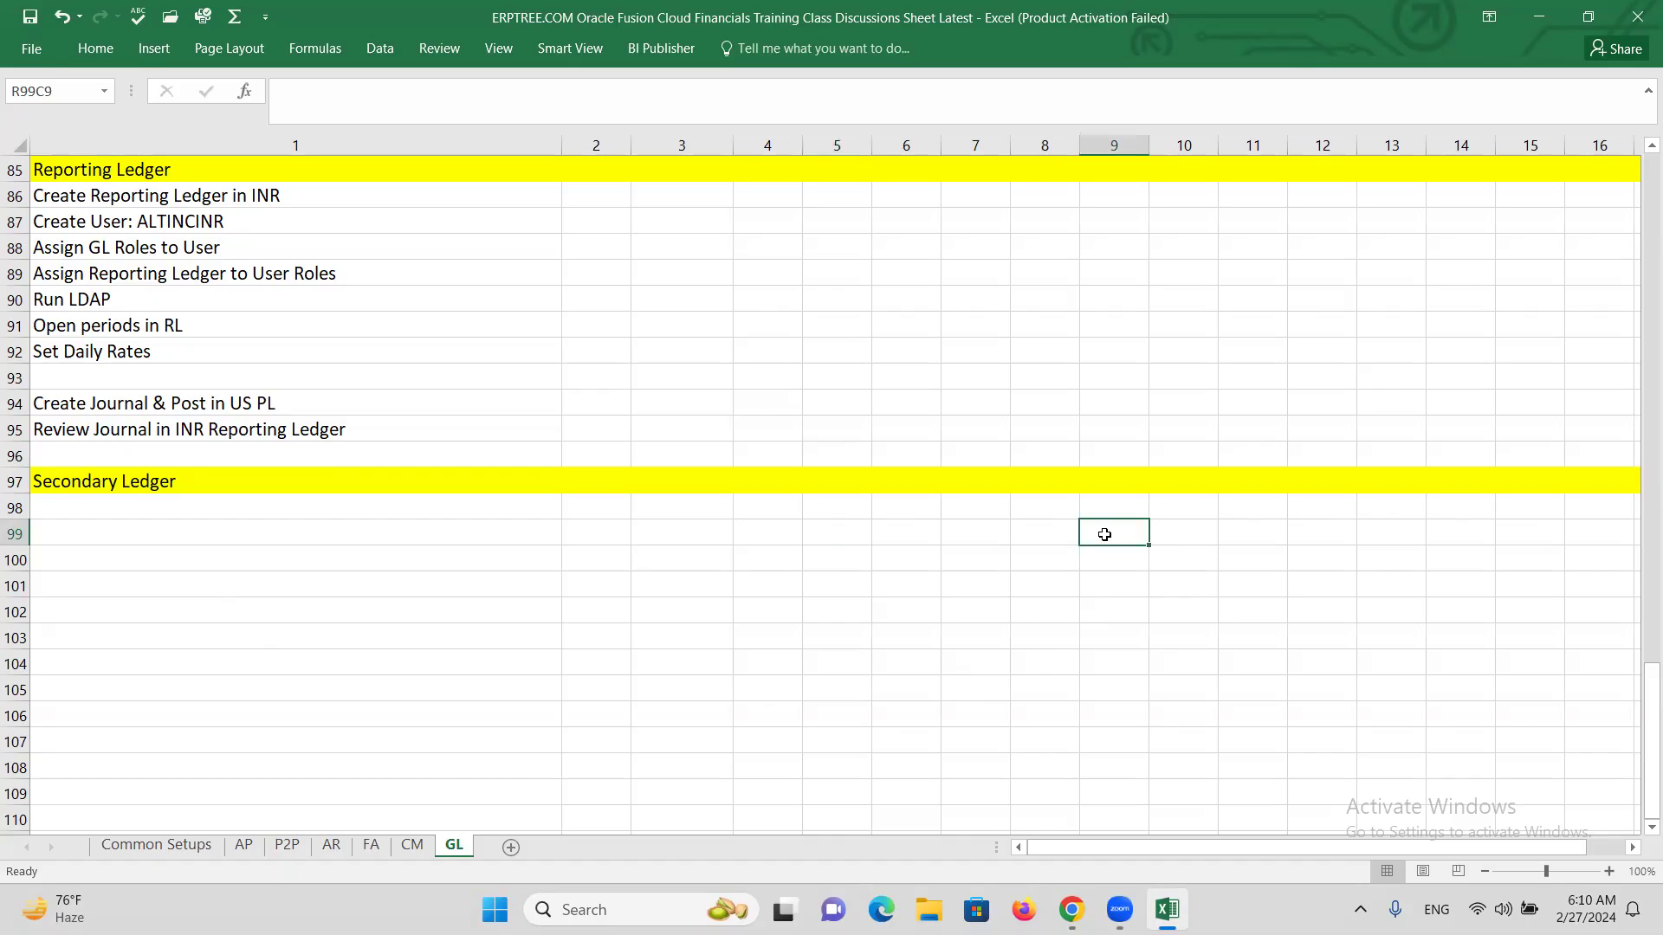
pyautogui.write('h')
pyautogui.press('BackSpace')
pyautogui.write('HQ')
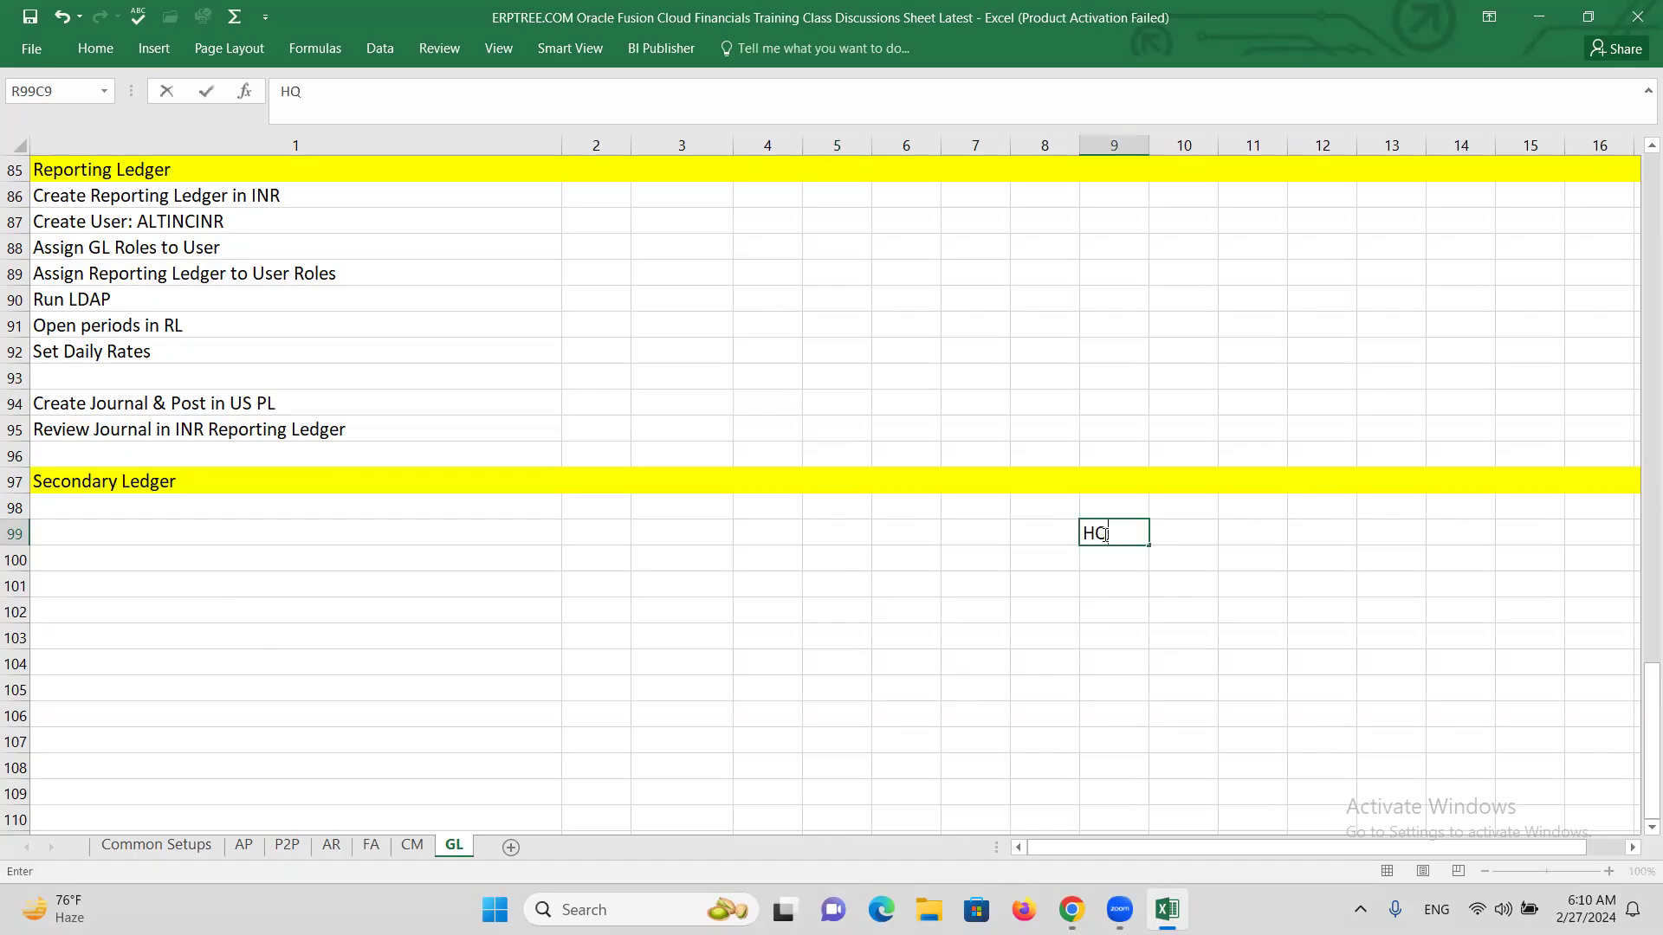
pyautogui.press('Return')
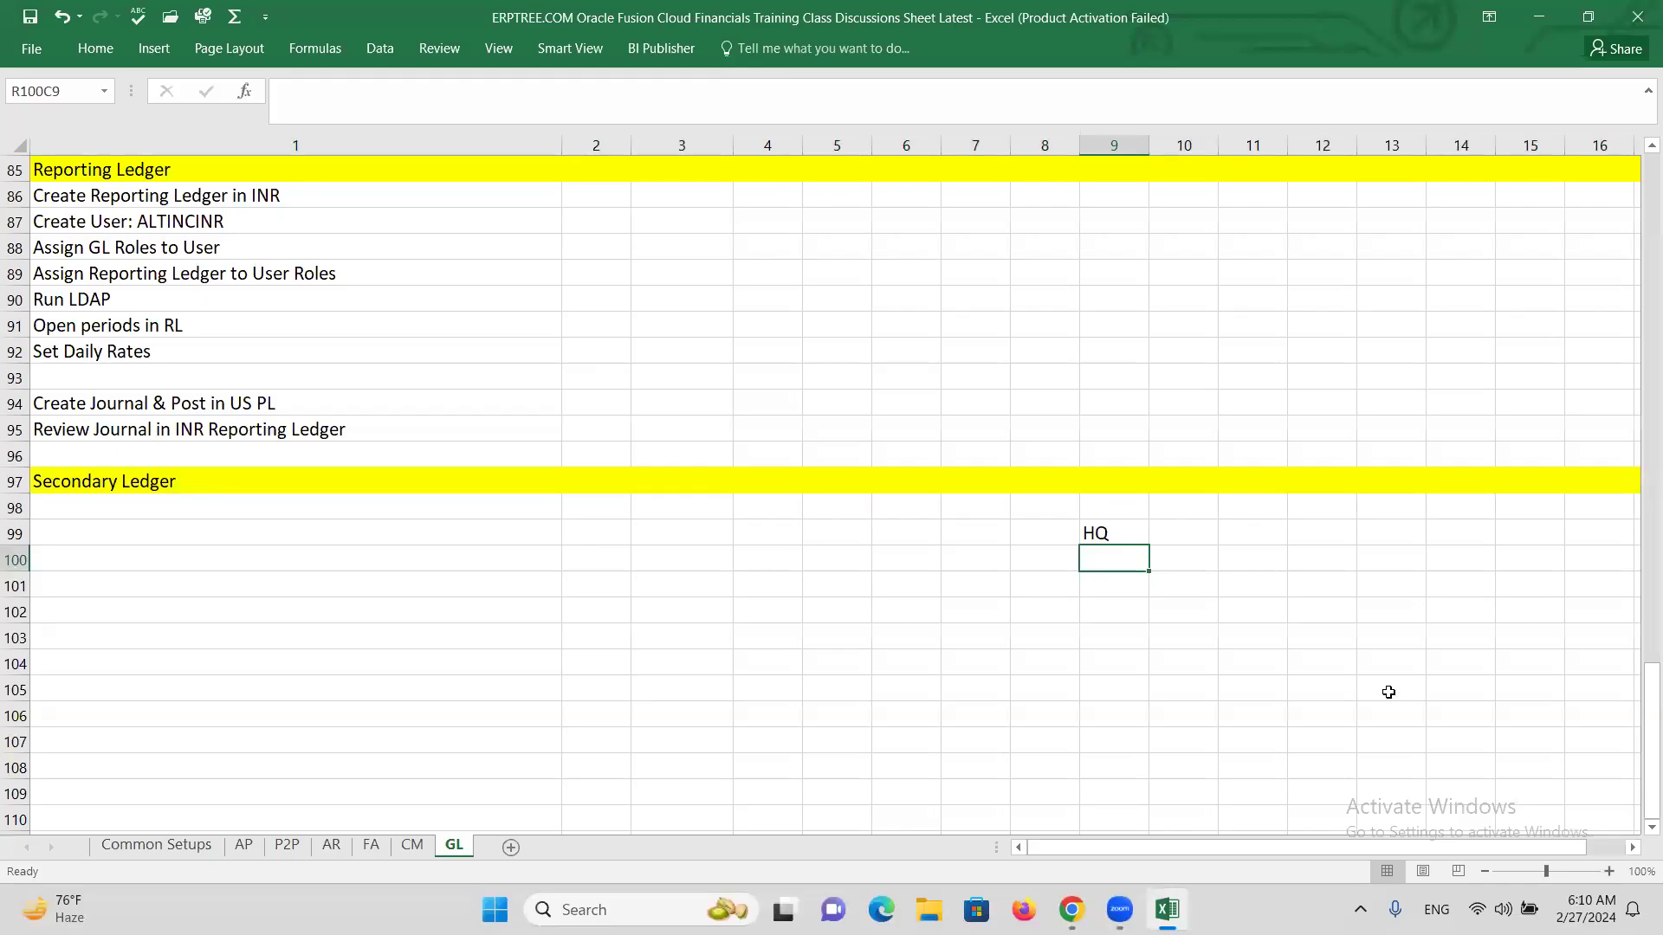
pyautogui.write('India')
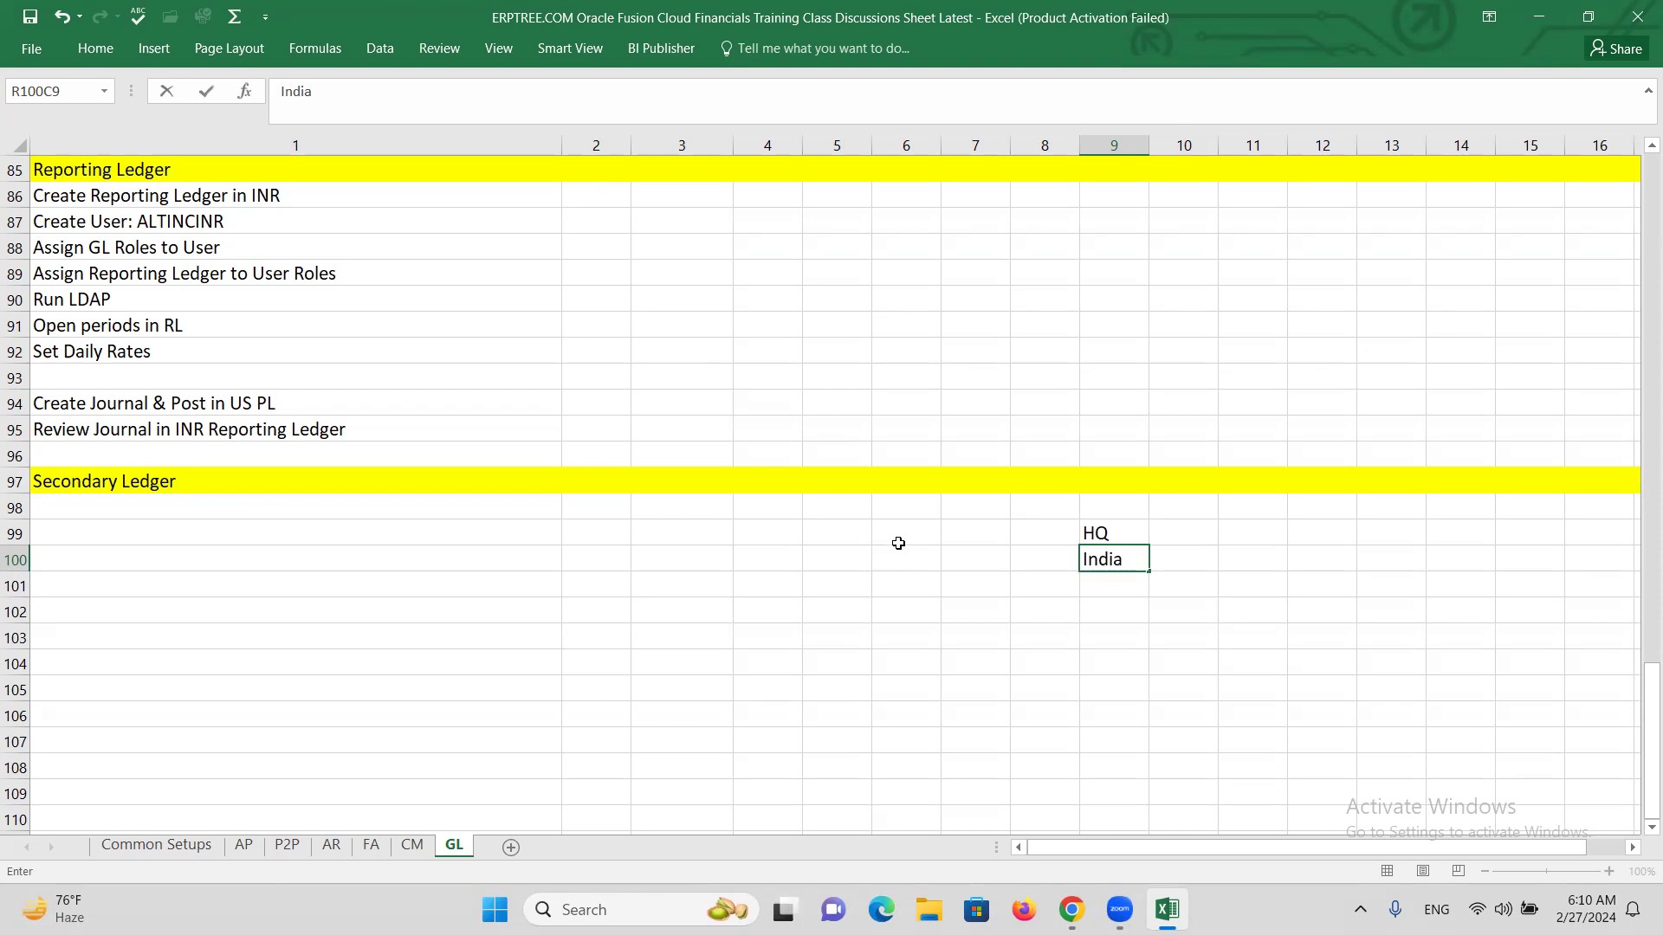
pyautogui.click(894, 558)
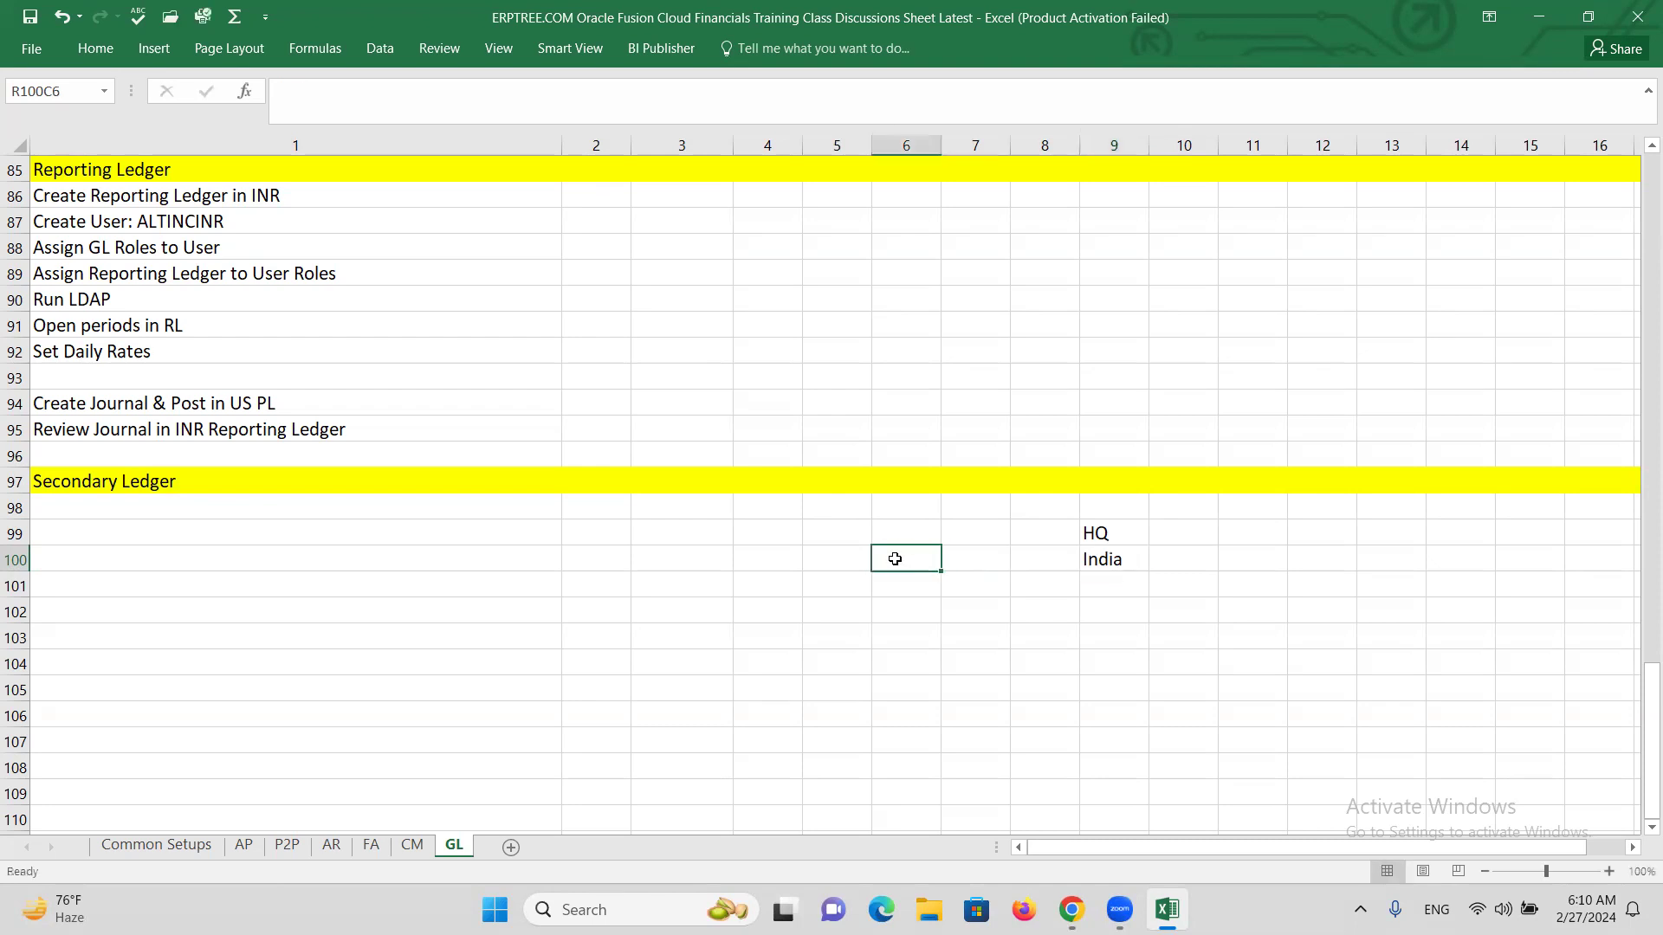
# Enter US, PL and 7 Seg. down column 6, then begin the note 'Send 2 Seg. Data'.
pyautogui.write('US')
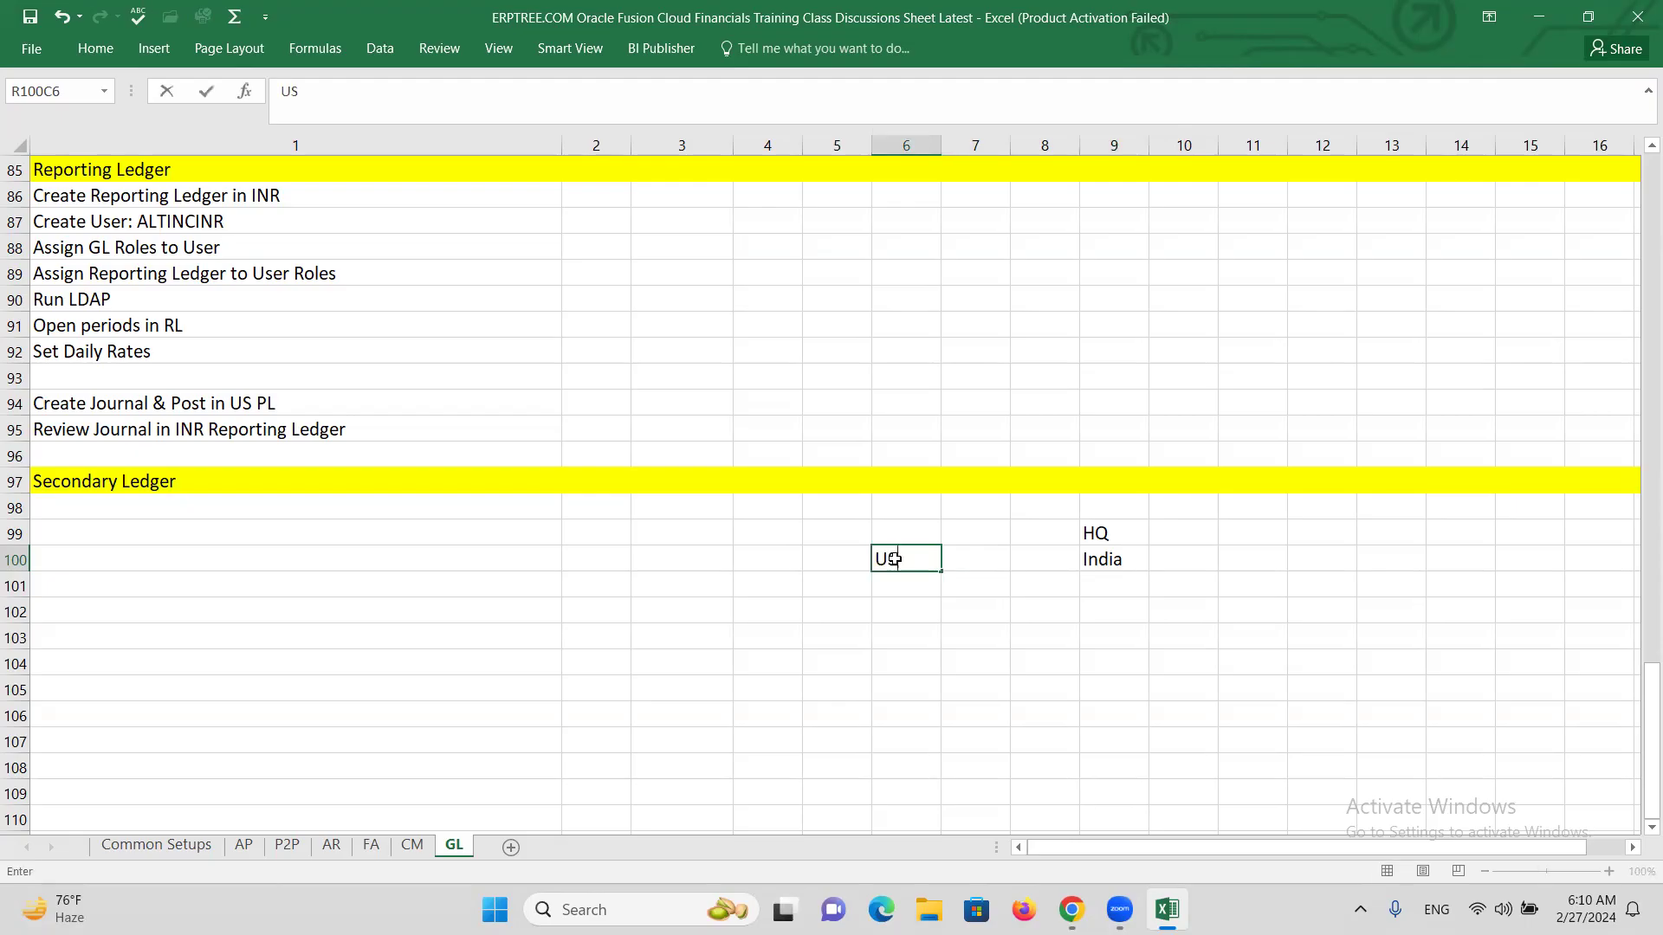
pyautogui.press('Return')
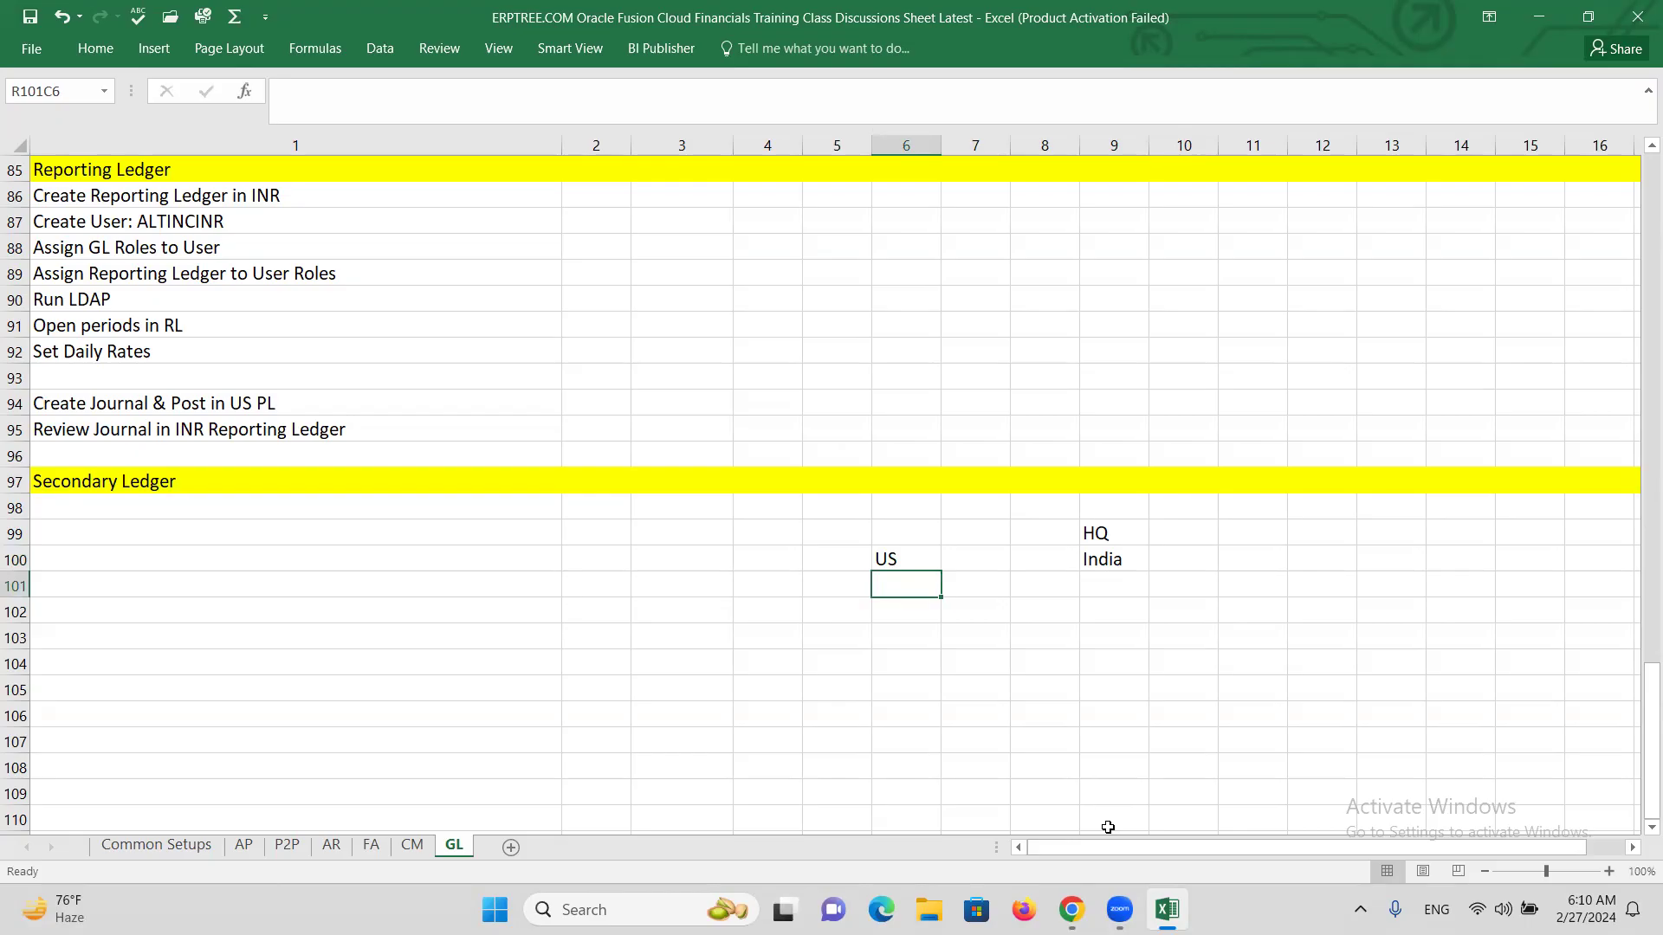
pyautogui.write('PL')
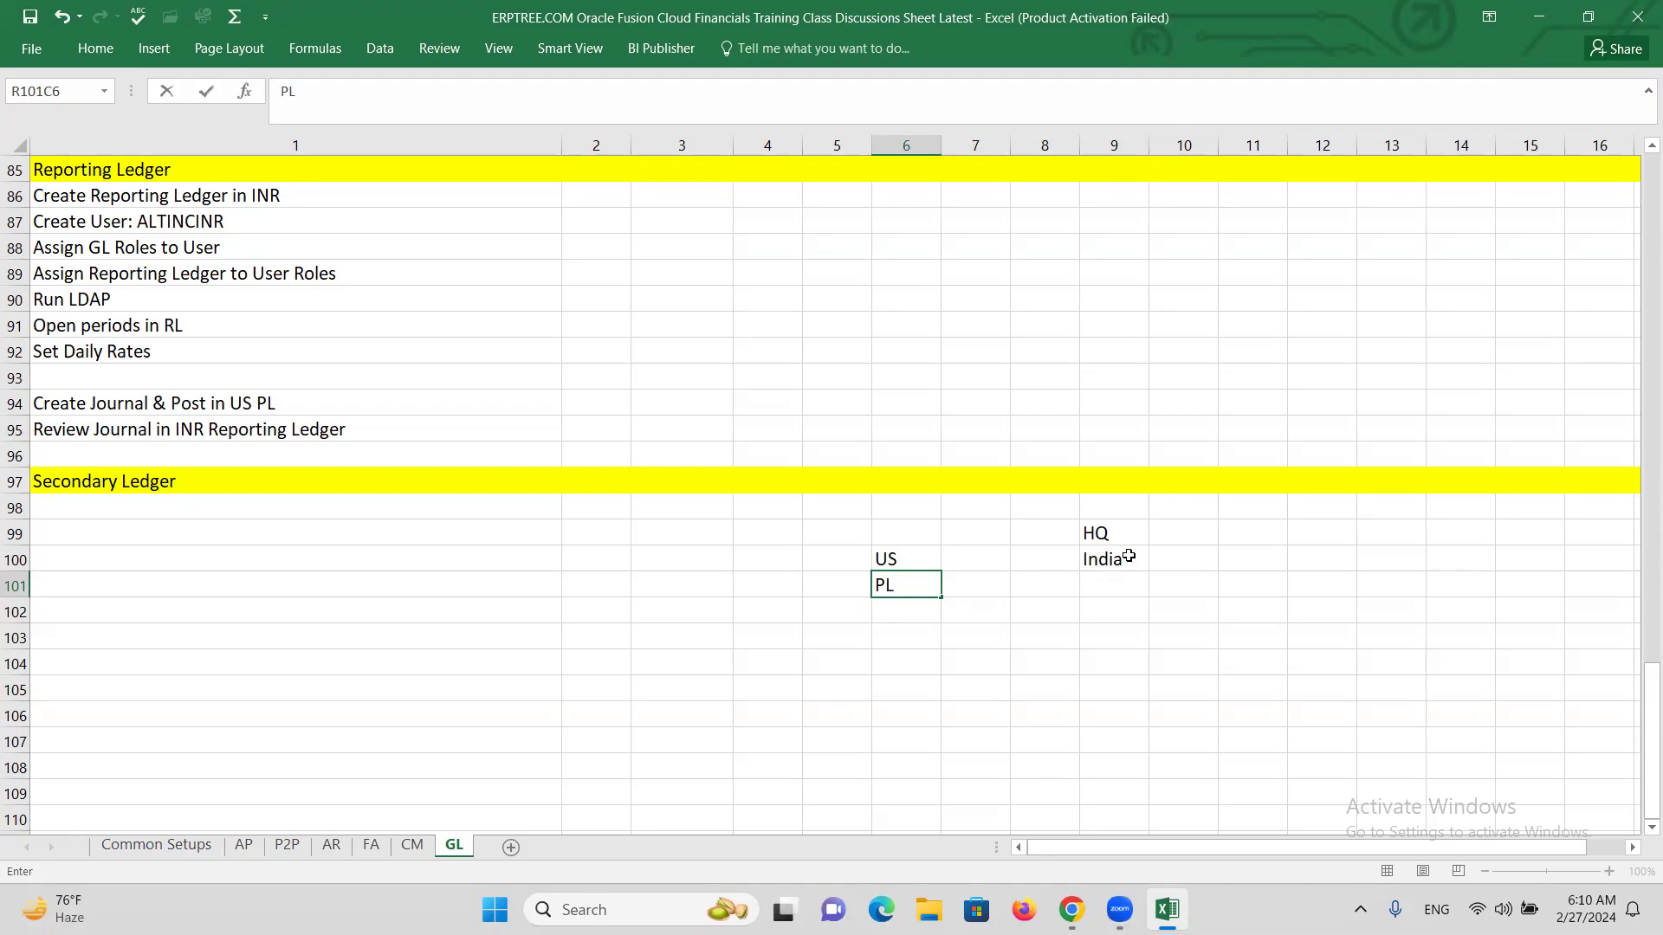
pyautogui.click(903, 615)
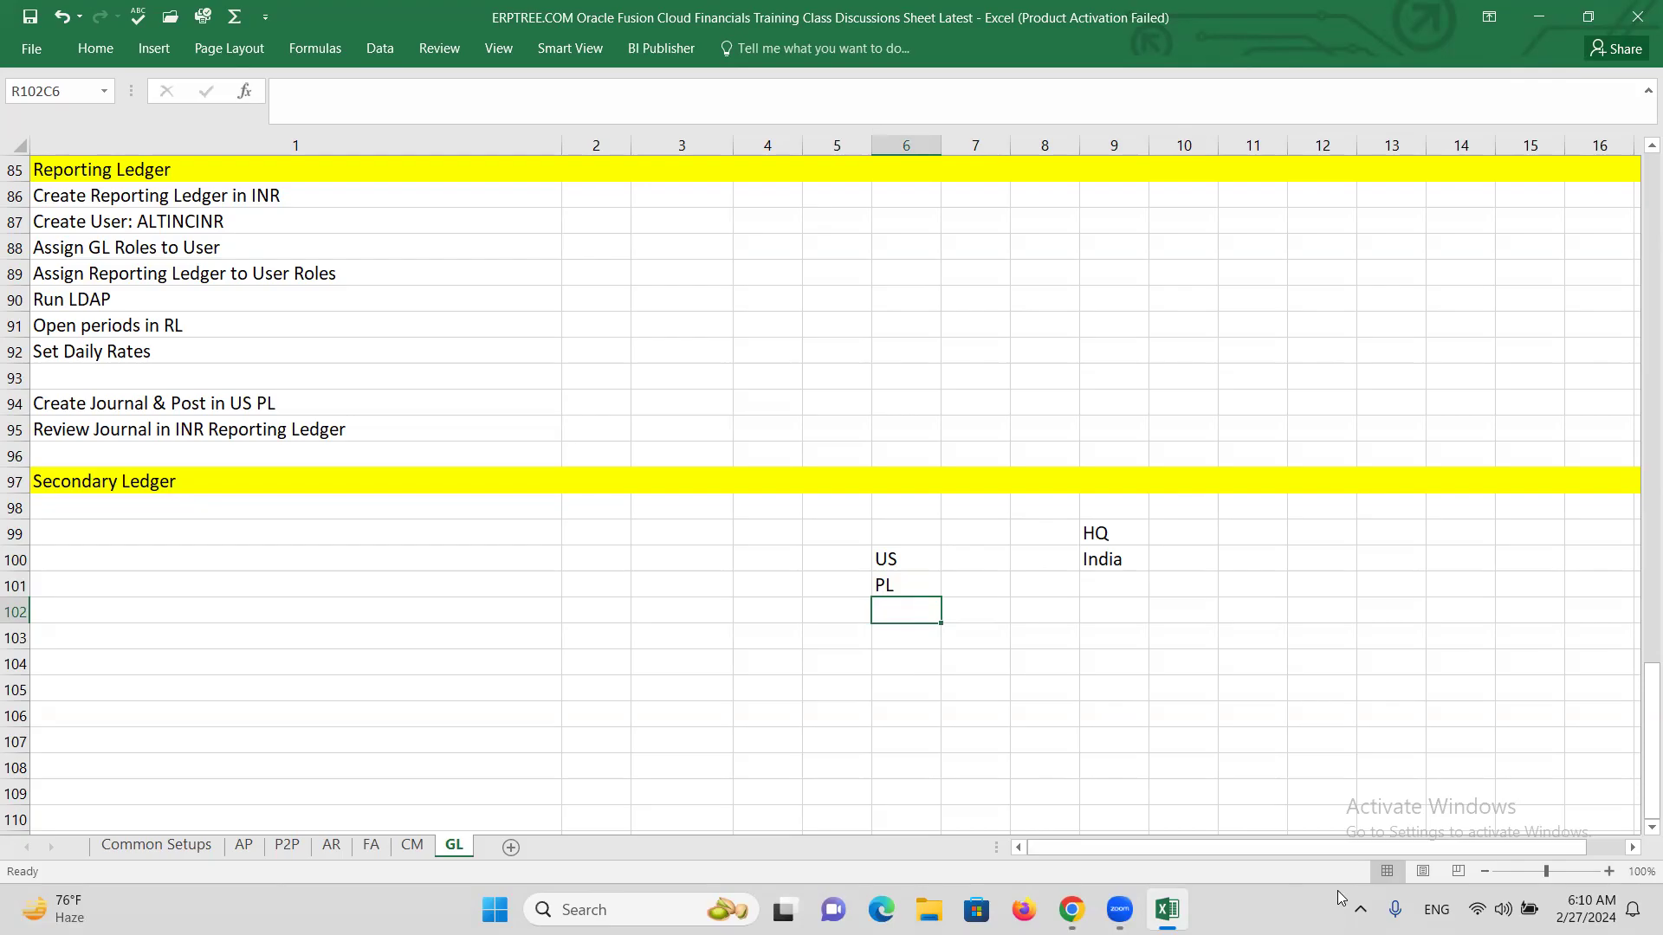
pyautogui.write('7 Se')
pyautogui.press('BackSpace')
pyautogui.press('BackSpace')
pyautogui.write('Seg.')
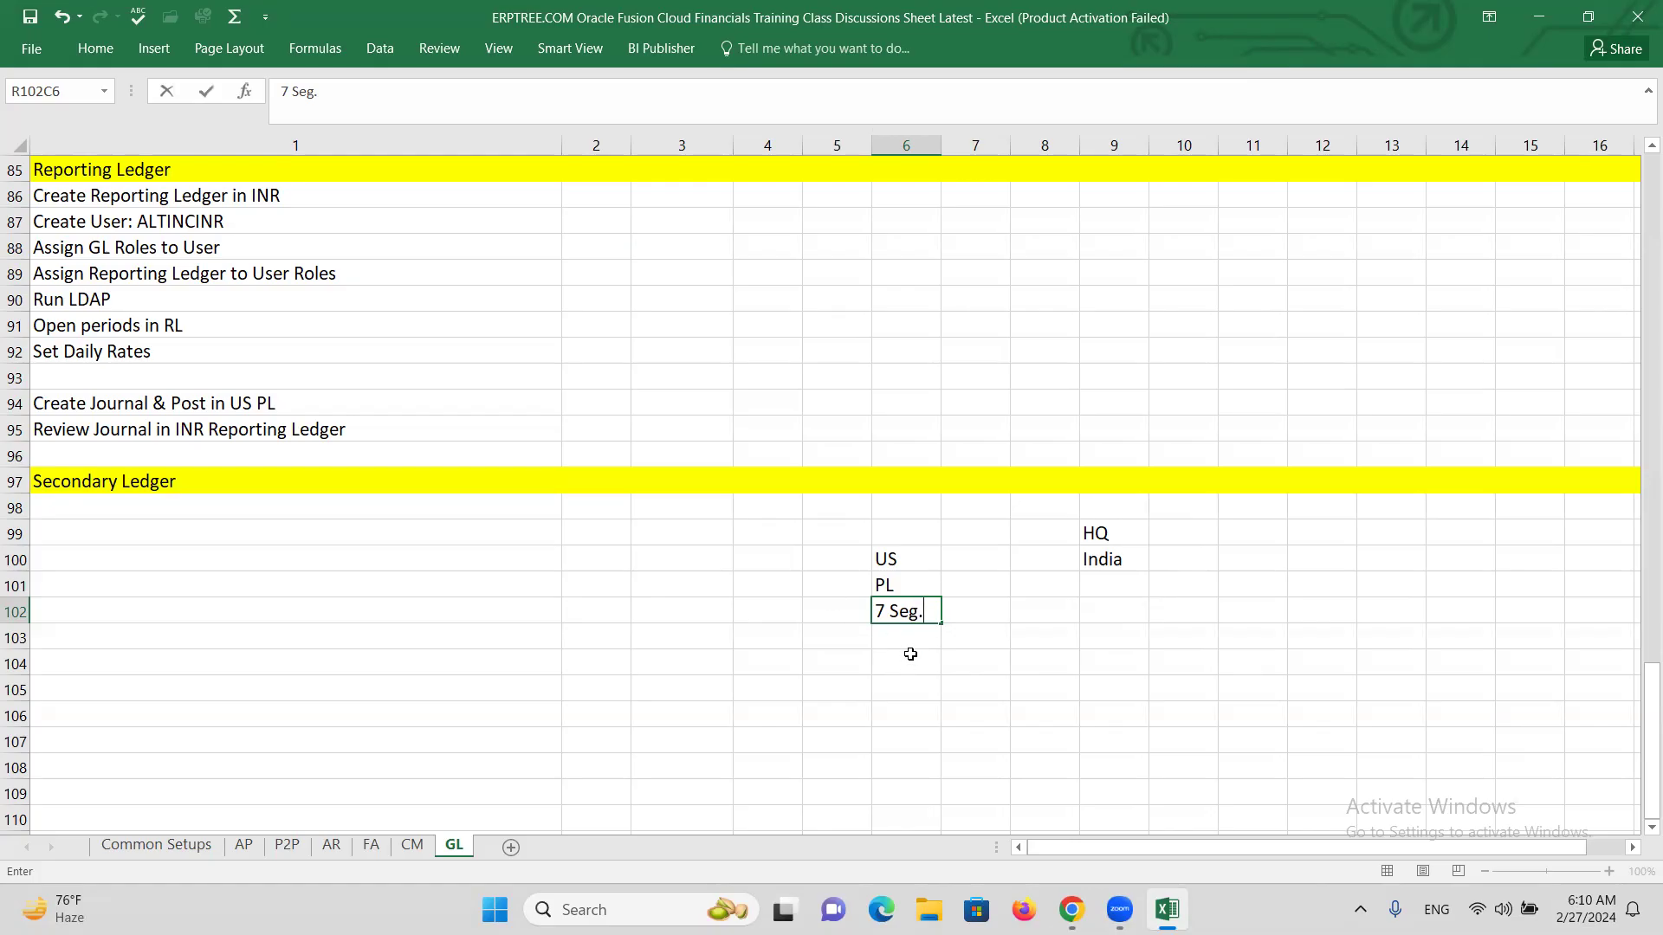
pyautogui.click(899, 636)
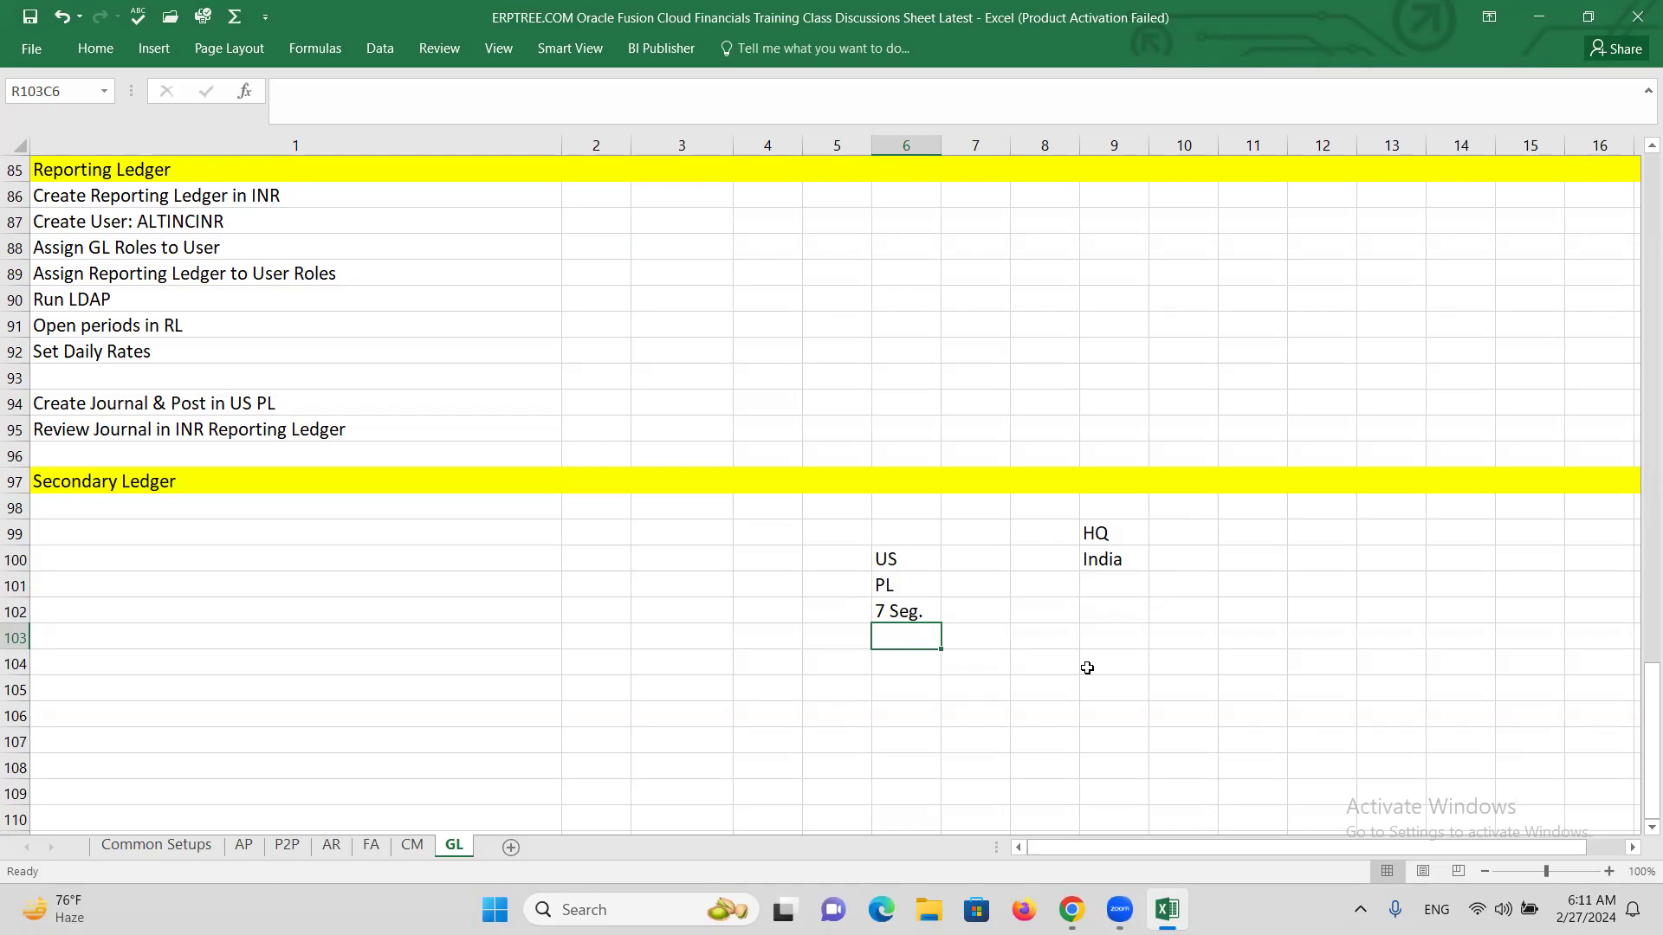
pyautogui.write('Send')
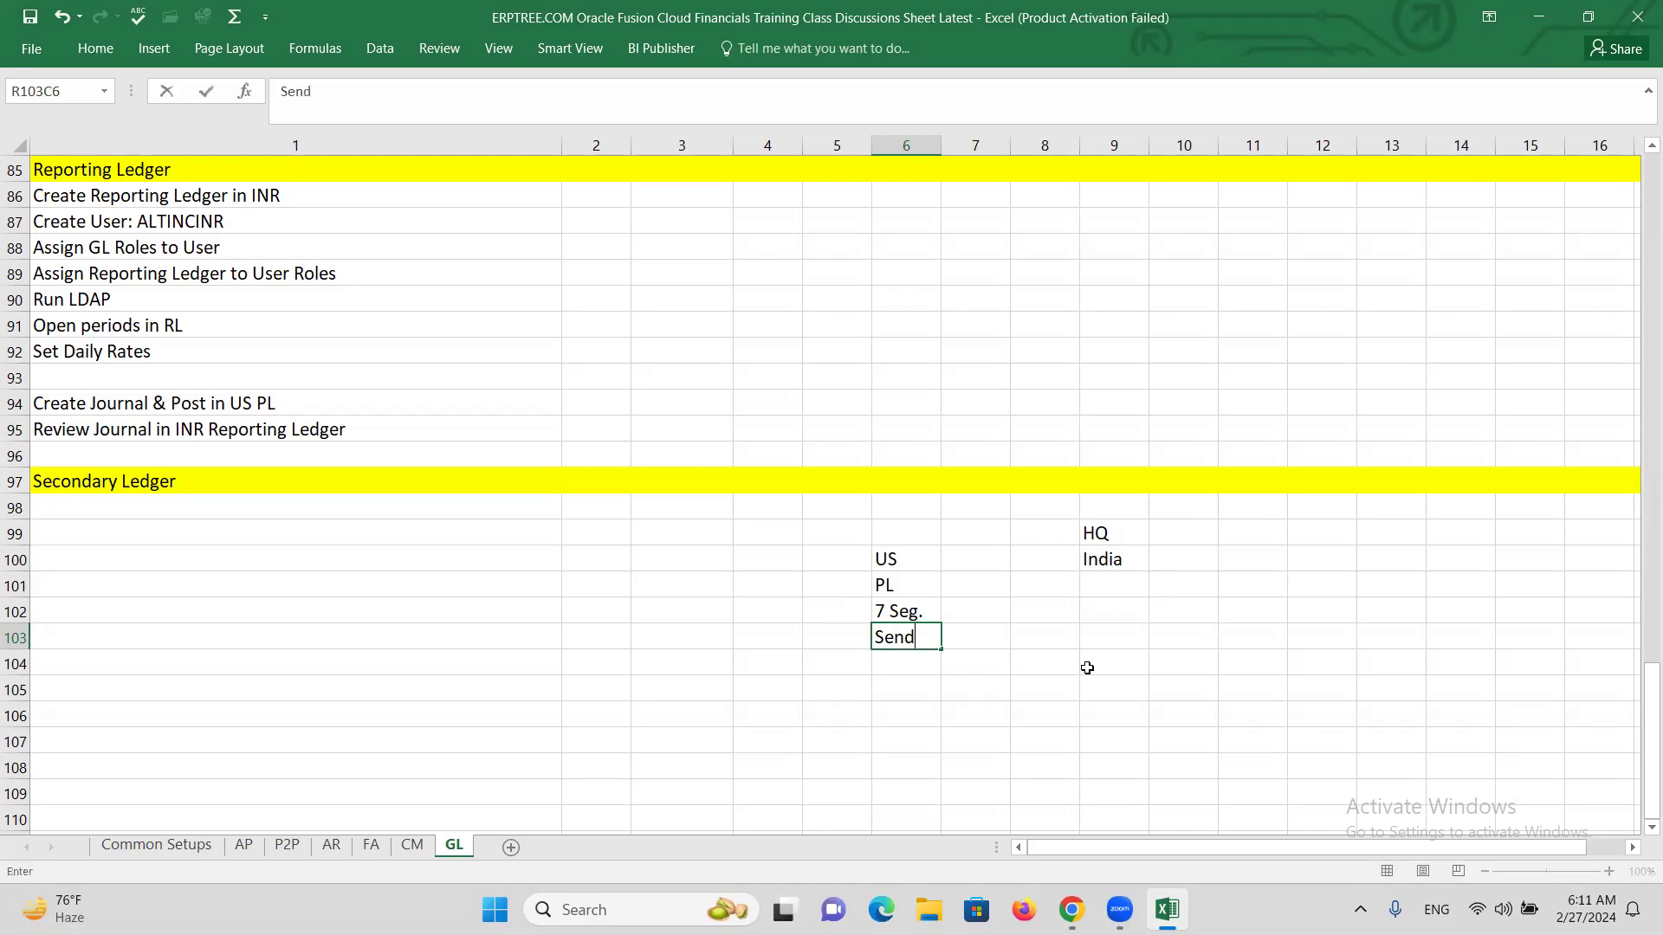
pyautogui.write(' 2 Seg. Data')
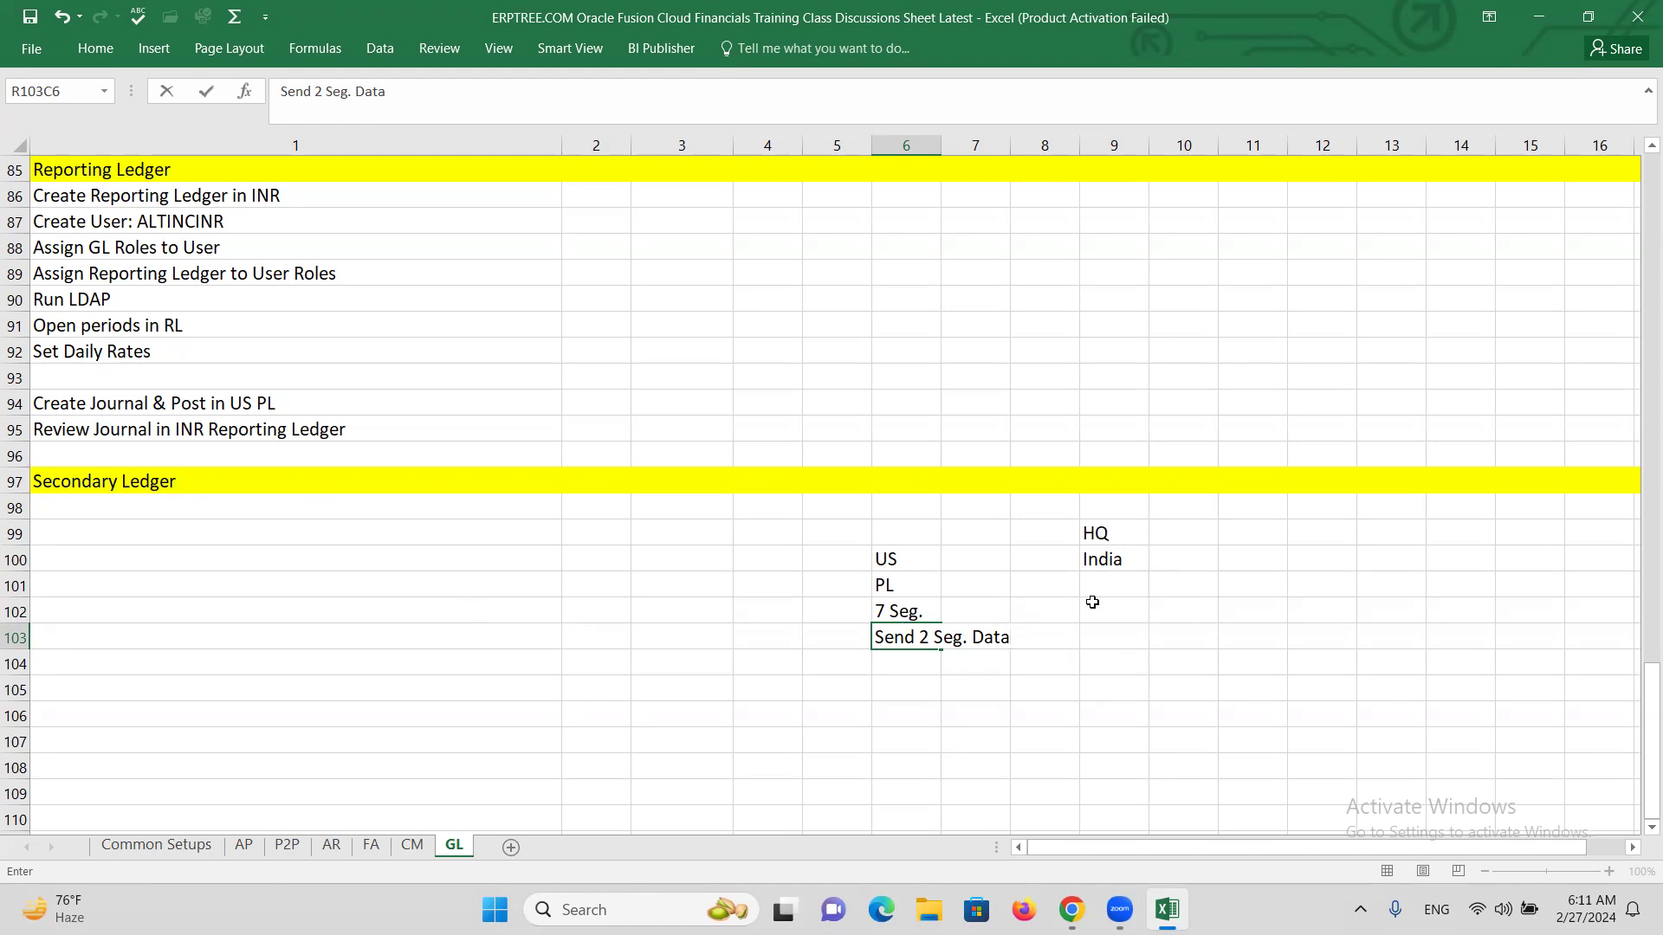
# Select the 'Send 2 Seg. Data' text in cell R103C6.
pyautogui.moveTo(877, 637); pyautogui.dragTo(1007, 638)
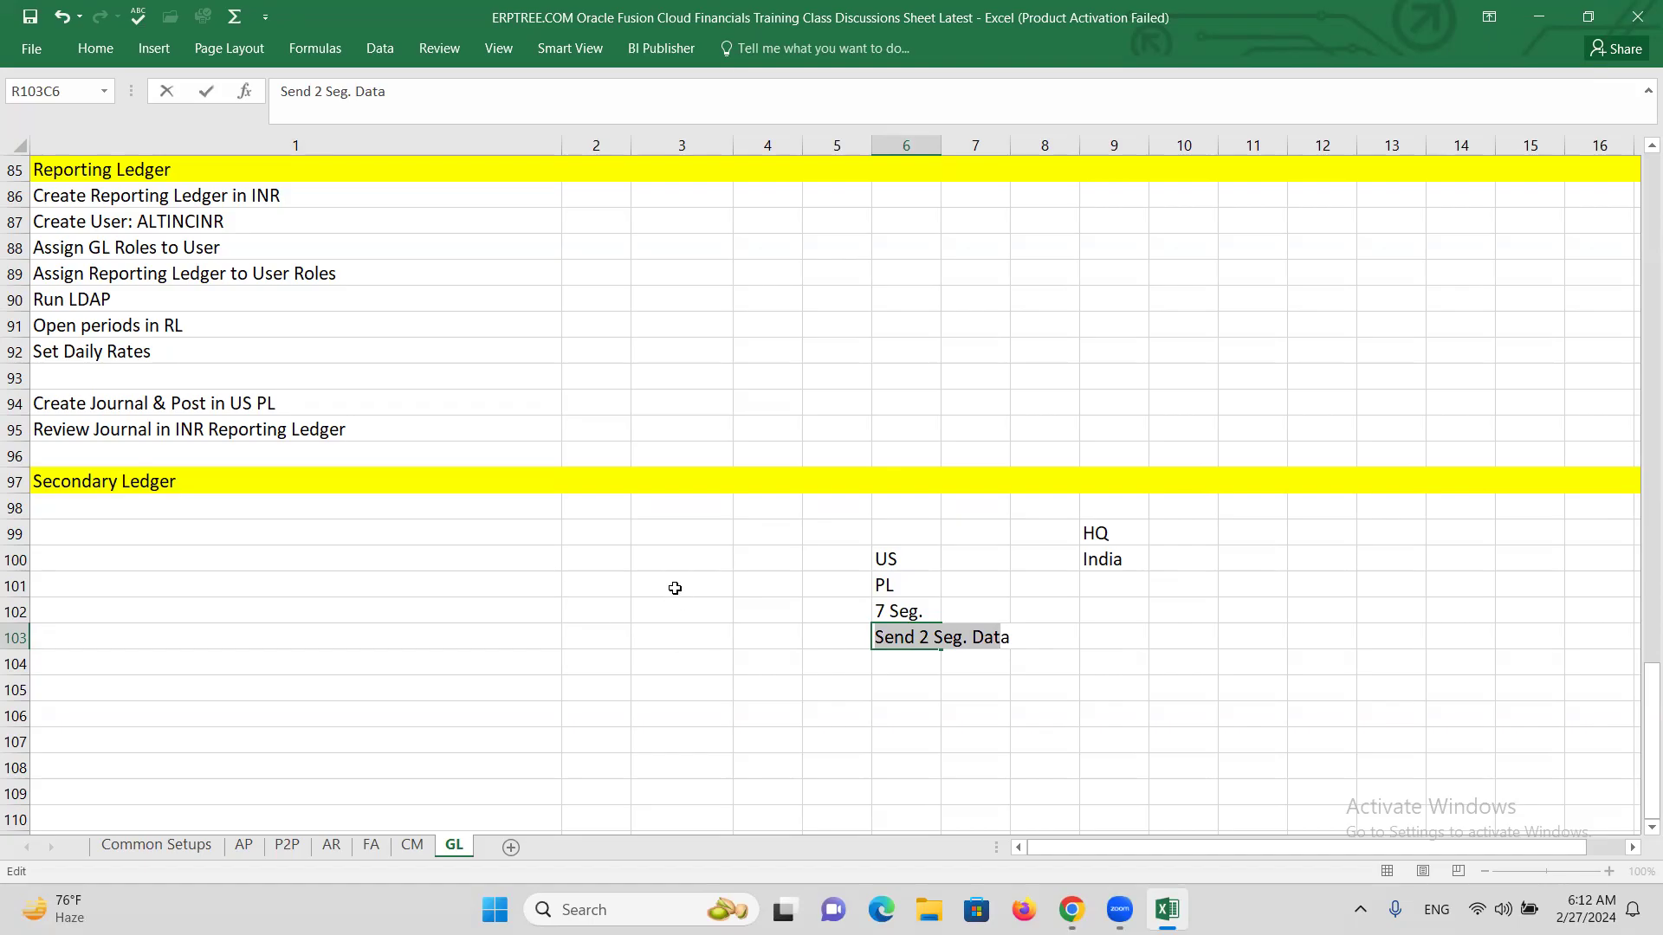
# Enter 'Create COA with 2 Segments', 'Create Secondary Ledger' and 'Set Ledger Options' in rows 98–100.
pyautogui.click(174, 501)
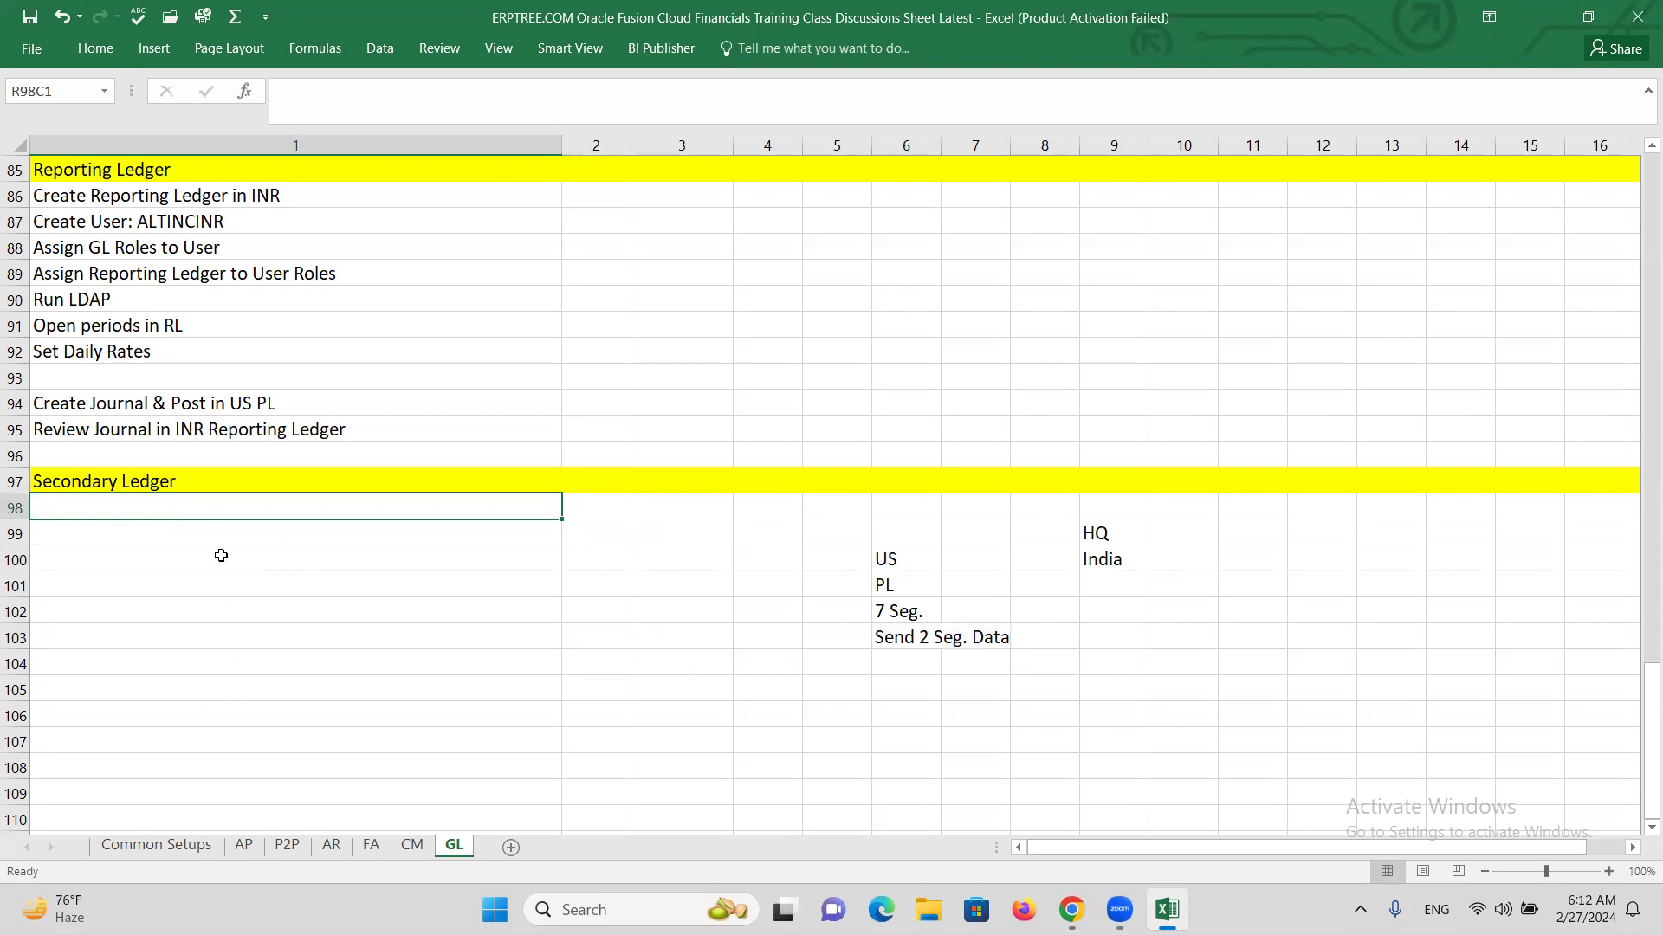
pyautogui.write('Create COA with 2 Segments')
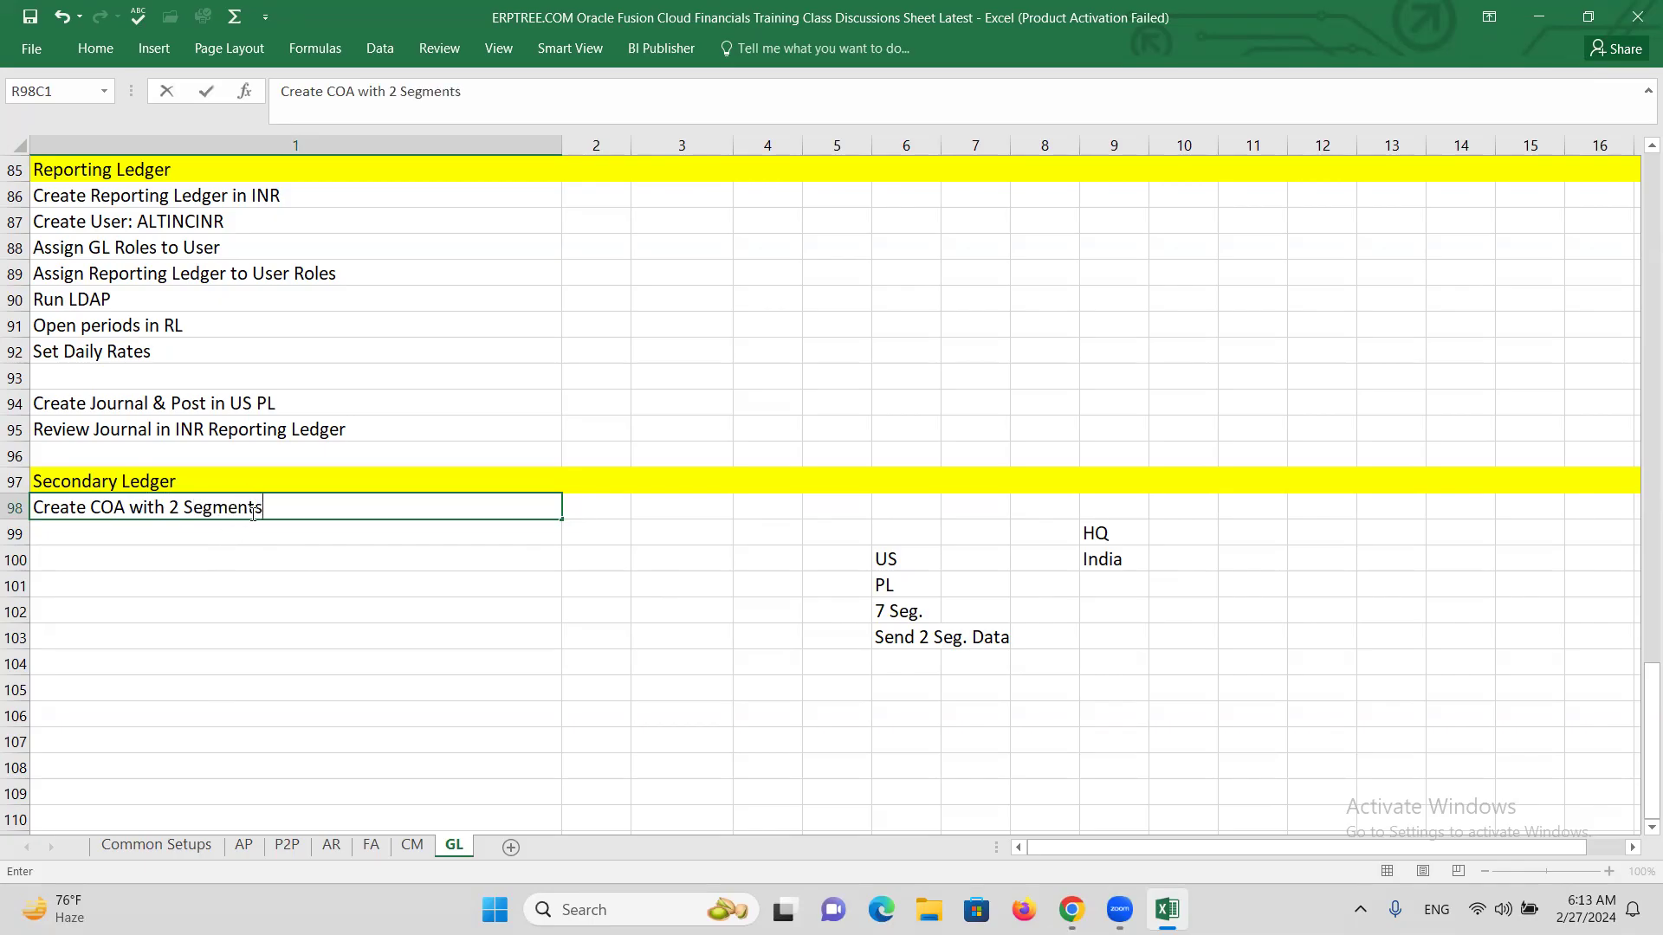
pyautogui.press('Return')
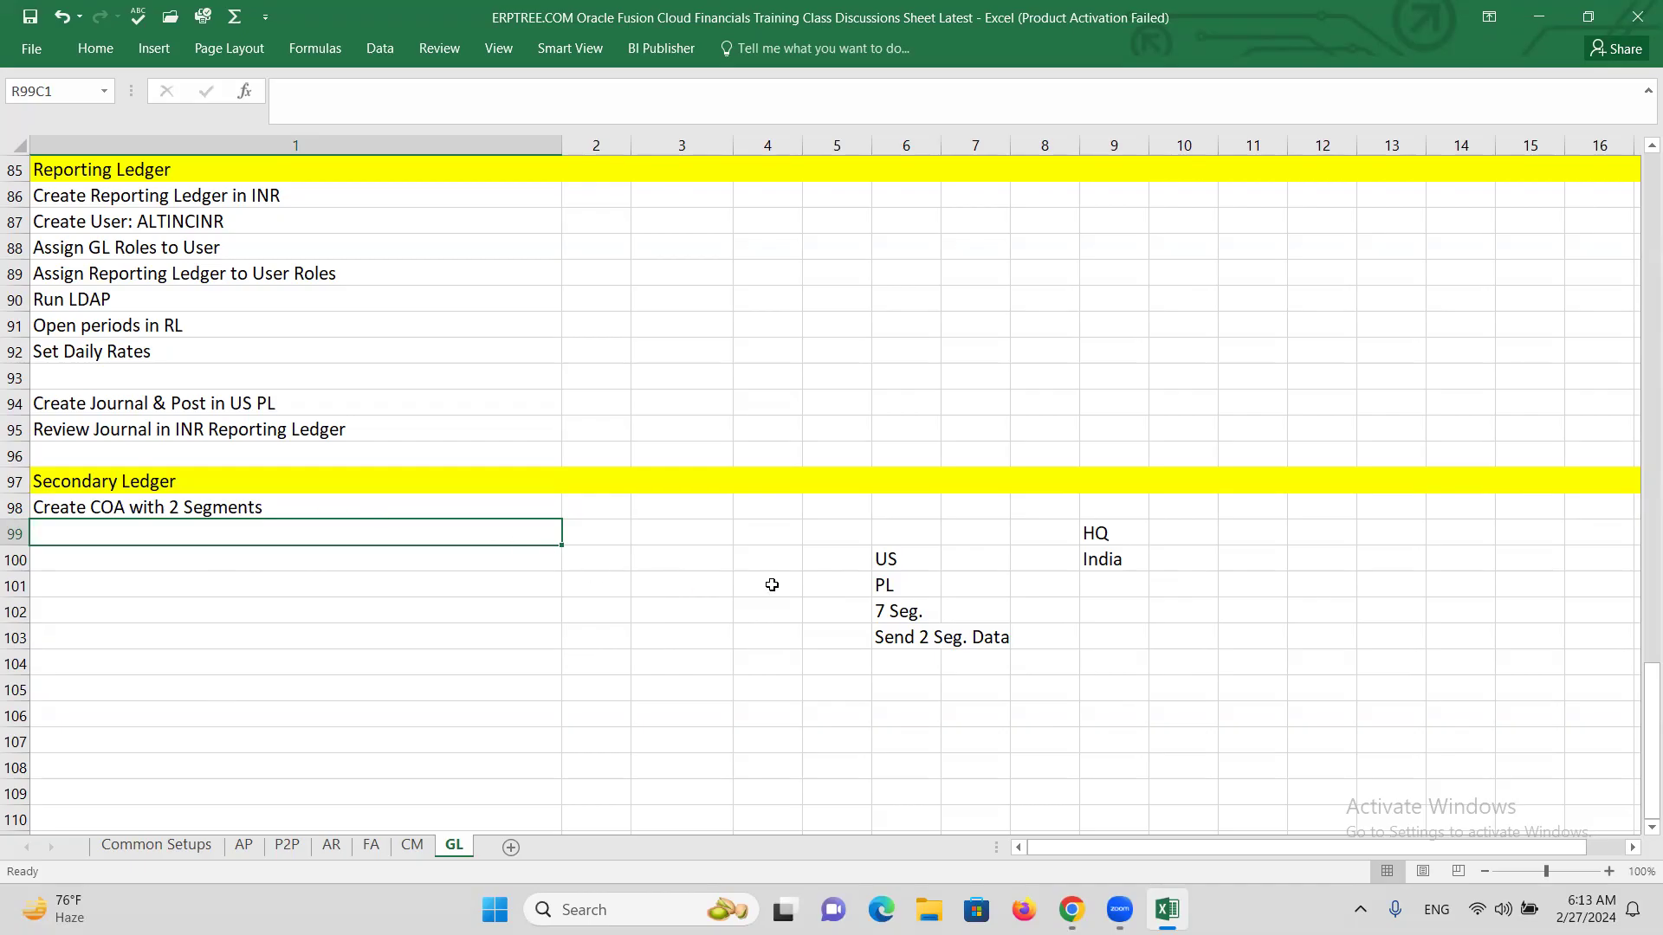
pyautogui.write('c')
pyautogui.press('BackSpace')
pyautogui.press('BackSpace')
pyautogui.write('Create S')
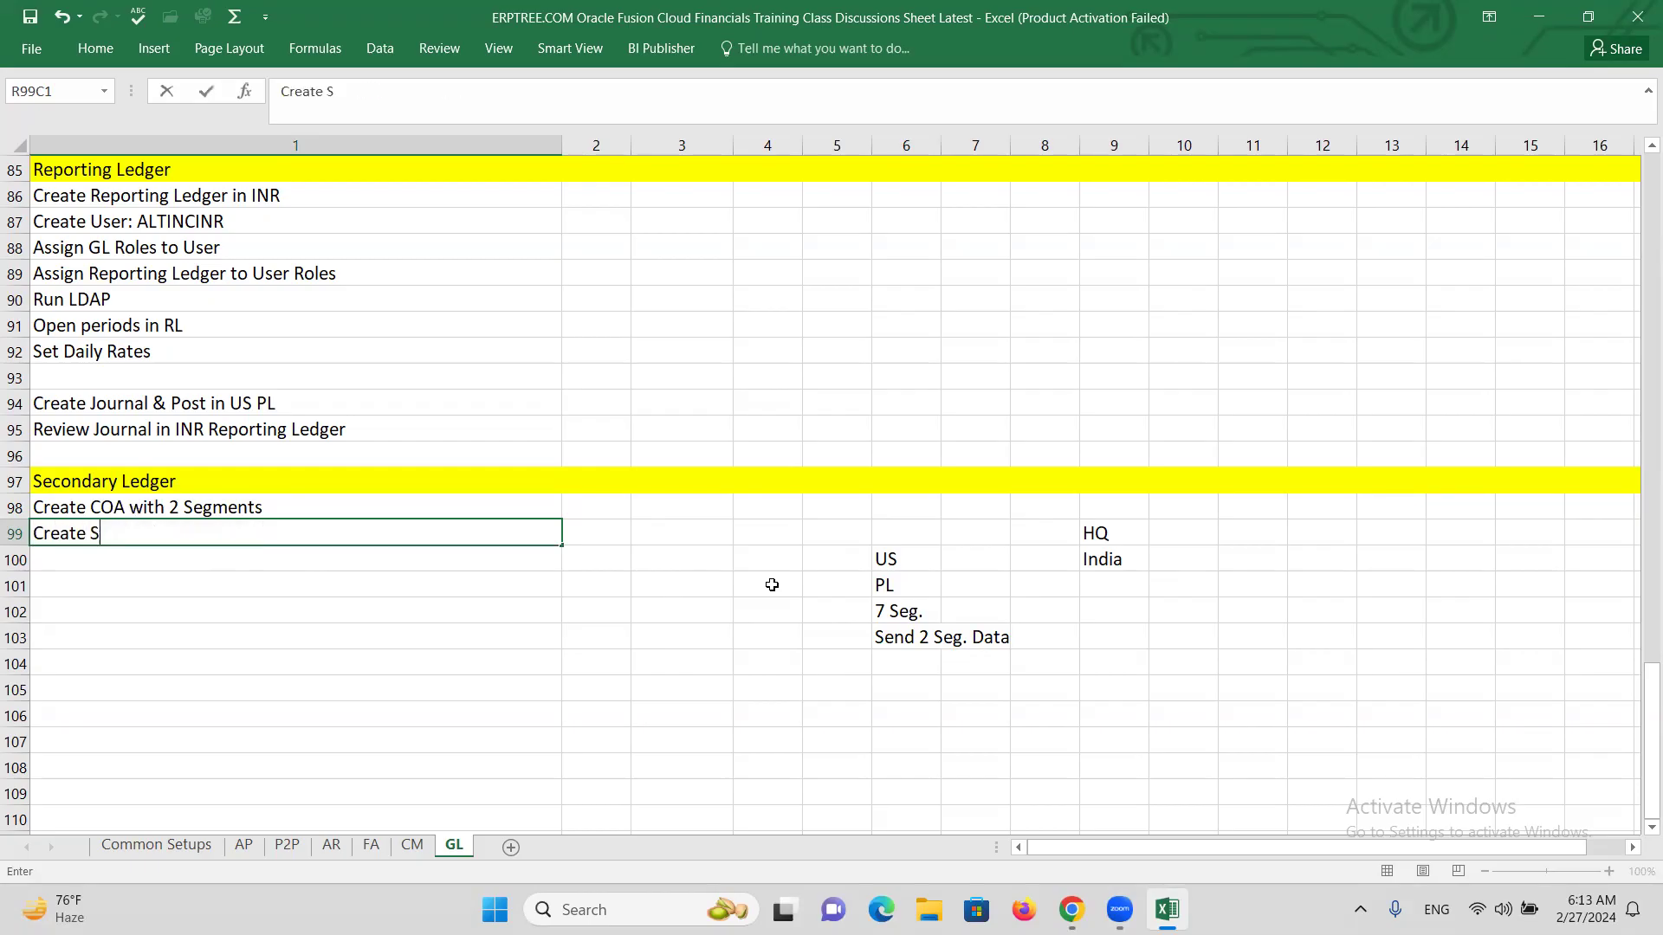
pyautogui.write('econdary Ledger')
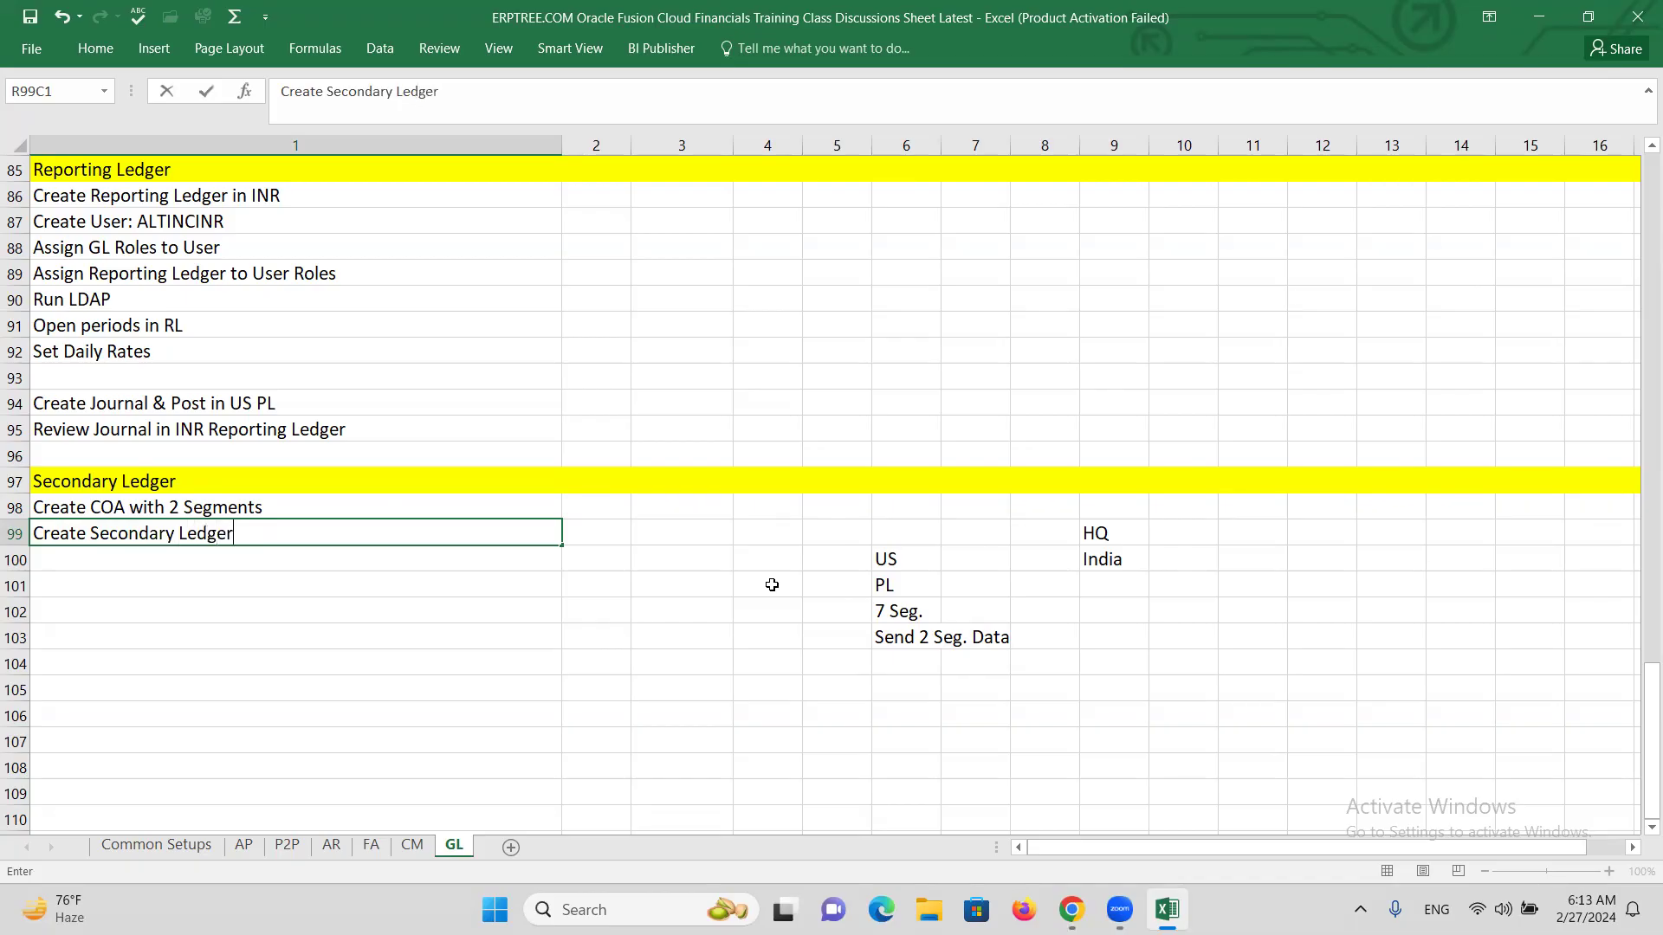
pyautogui.press('Return')
pyautogui.write('Set ')
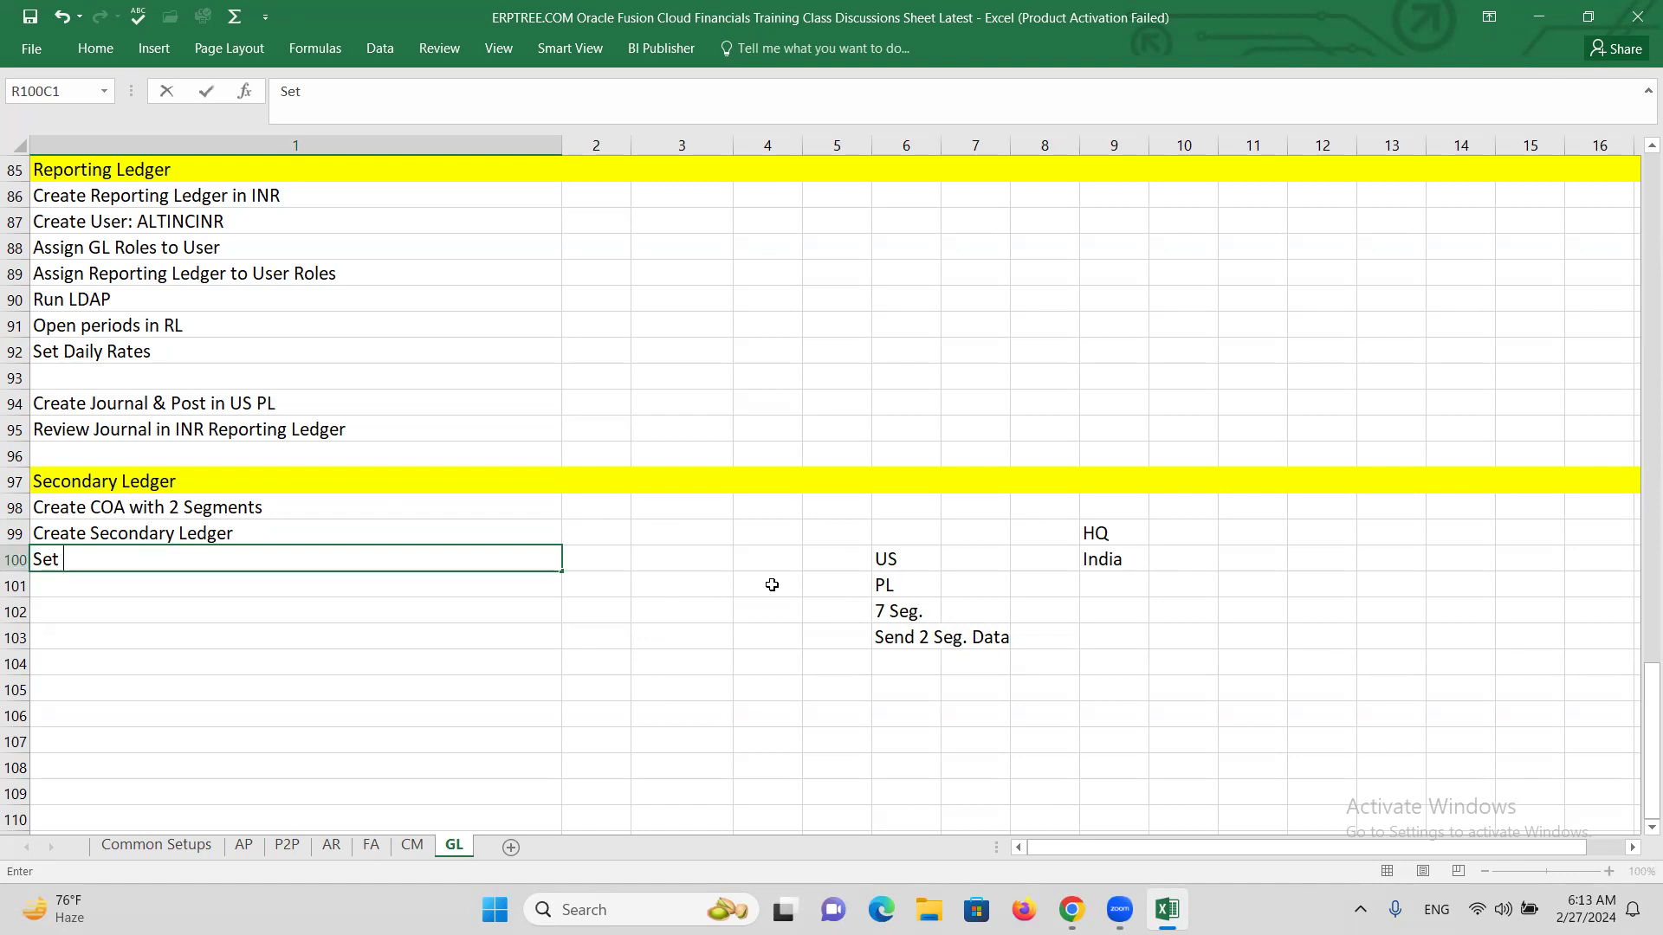
pyautogui.write('Ledger Options')
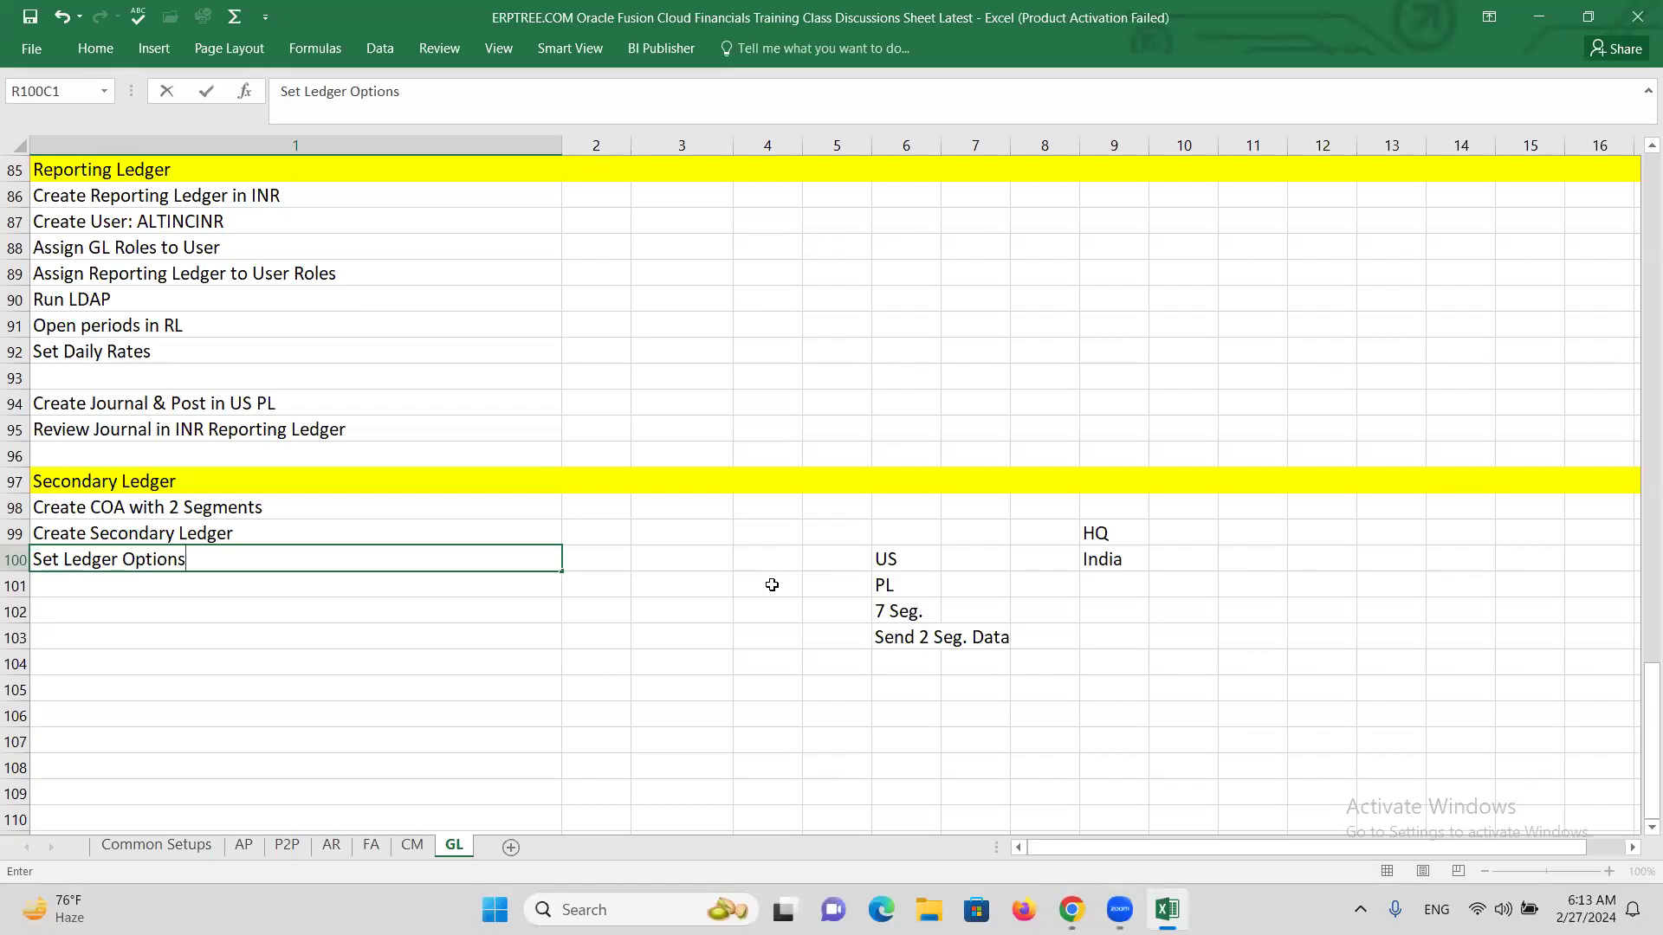
pyautogui.press('Return')
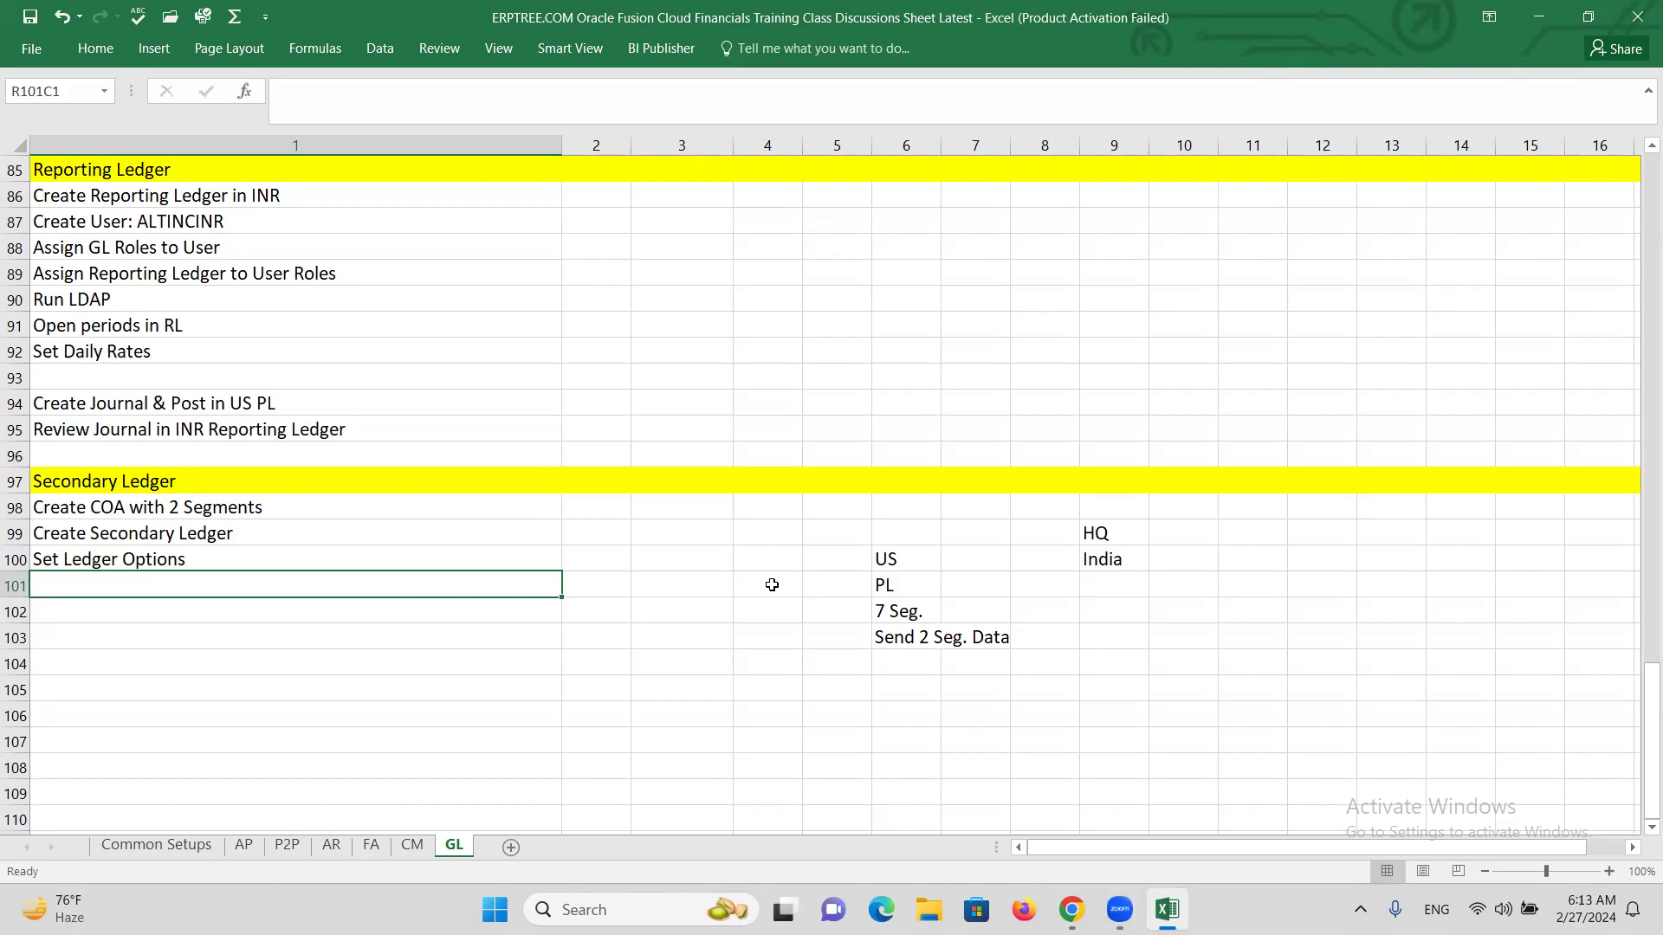
# Add the steps 'Create COA Mapping' and 'Map PL & SL' to the list.
pyautogui.write('Create COA Mapping')
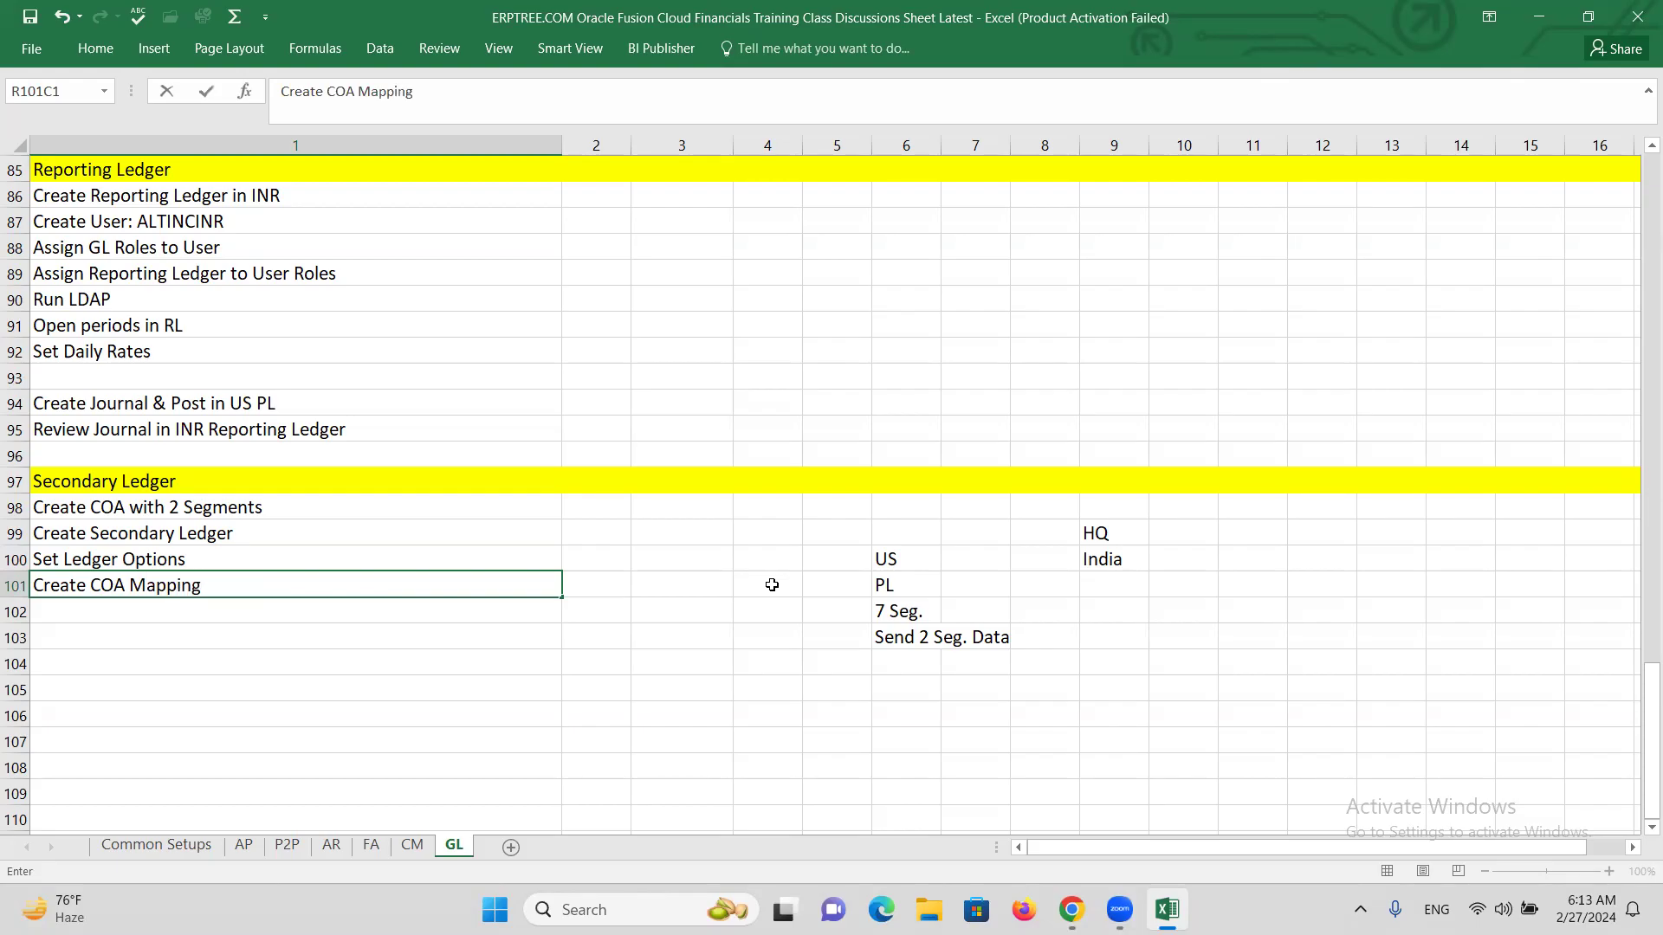
pyautogui.press('Return')
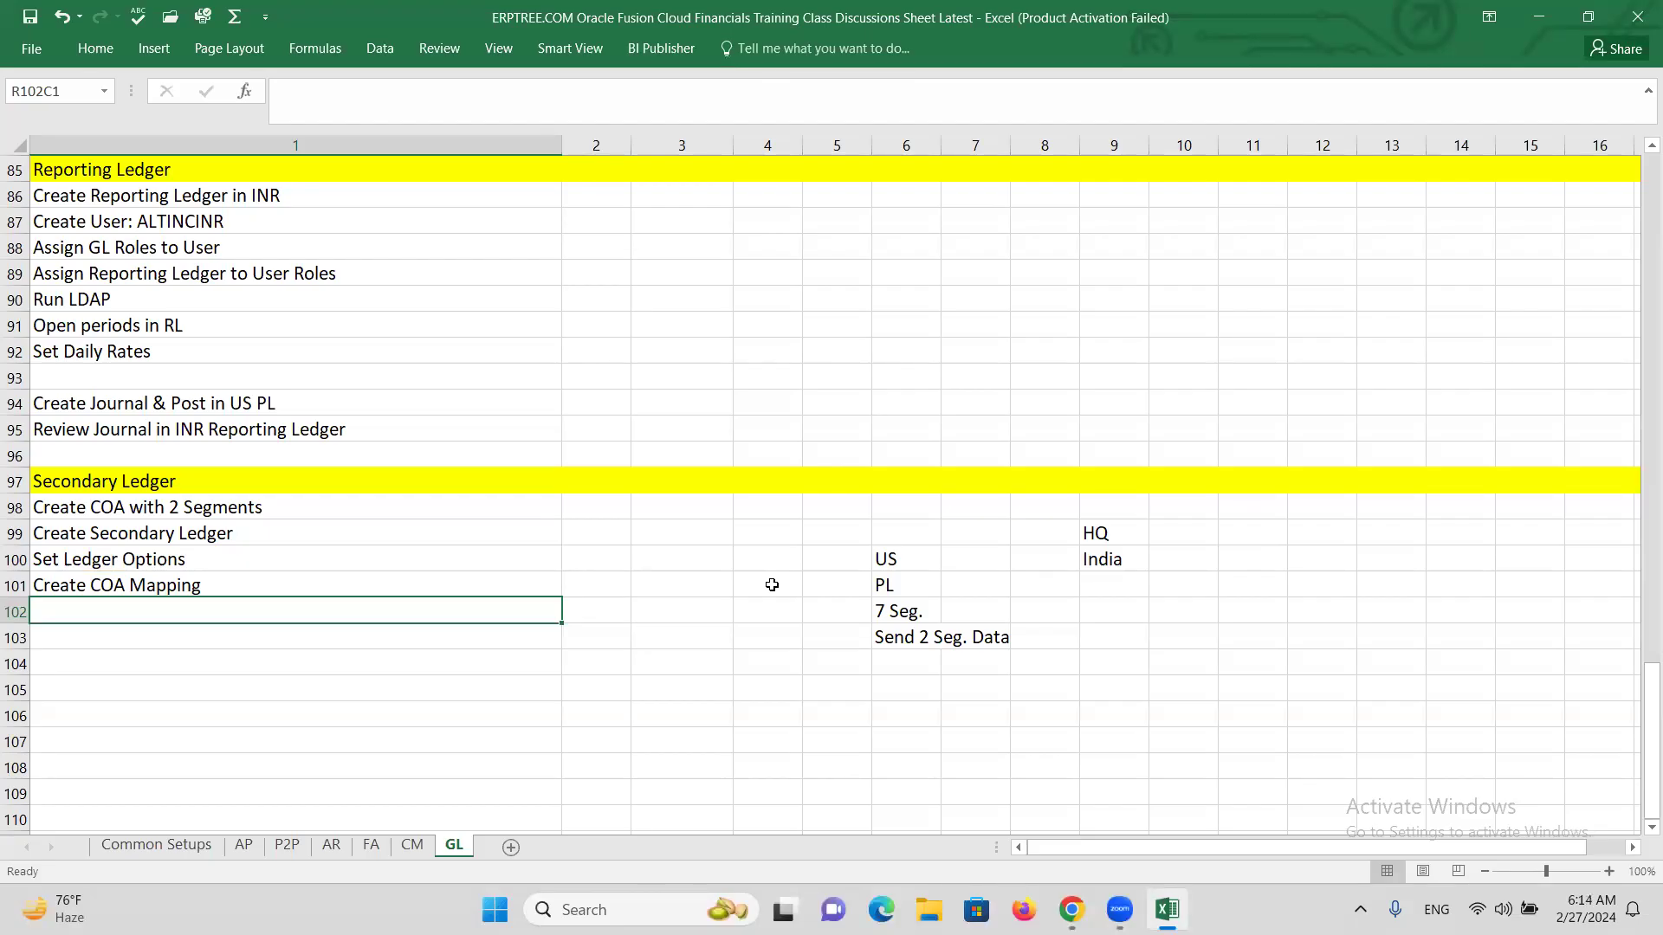
pyautogui.write('C')
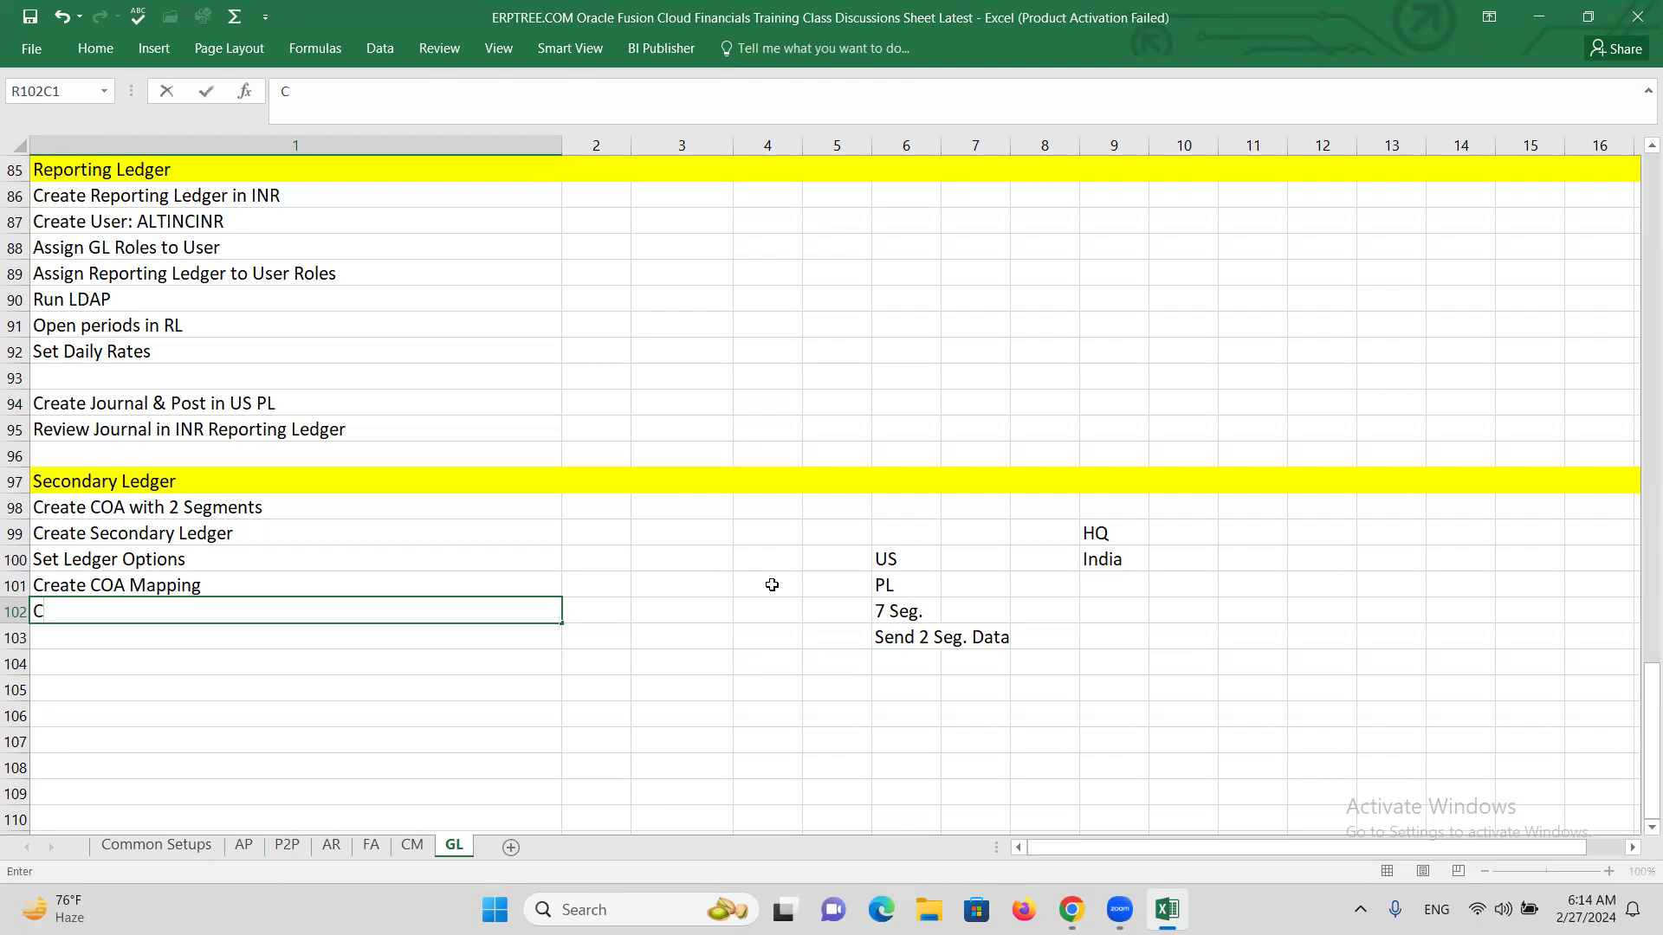
pyautogui.press('BackSpace')
pyautogui.write('m')
pyautogui.press('BackSpace')
pyautogui.write('MAP')
pyautogui.press('BackSpace')
pyautogui.press('BackSpace')
pyautogui.write('ap PL & SL')
pyautogui.press('Return')
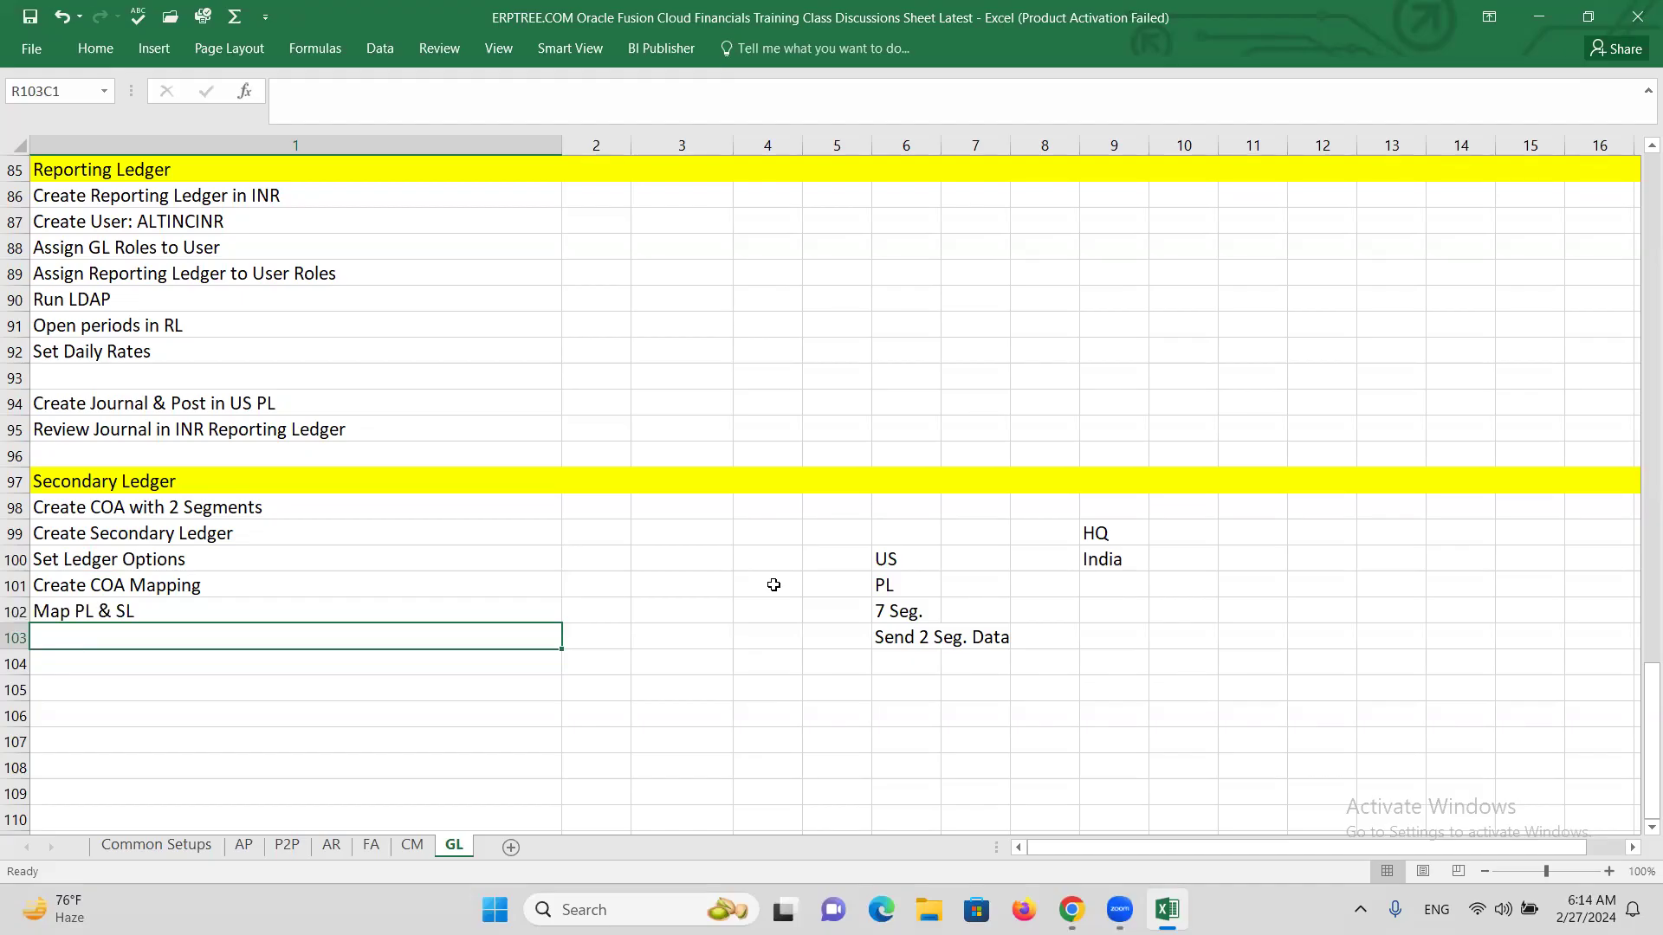
# Add the step 'Create User: ALTINCSL' in row 103.
pyautogui.press('Down')
pyautogui.press('Up')
pyautogui.write('Cre=')
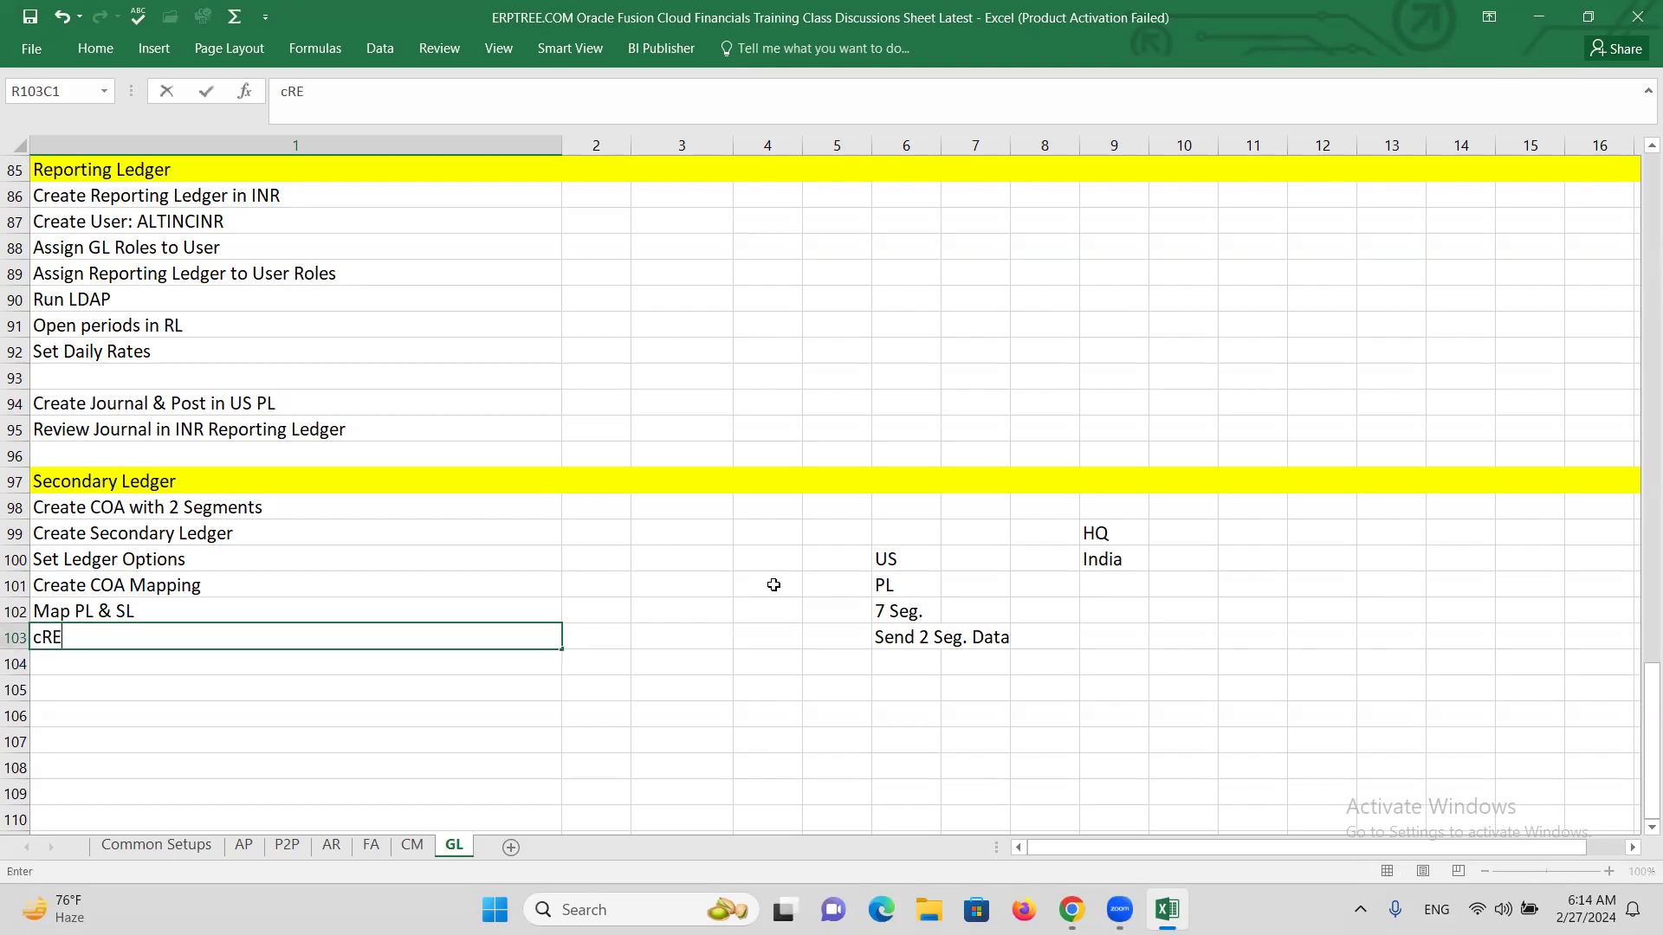
pyautogui.press('BackSpace')
pyautogui.press('BackSpace')
pyautogui.press('BackSpace')
pyautogui.press('BackSpace')
pyautogui.write('cR')
pyautogui.press('BackSpace')
pyautogui.press('BackSpace')
pyautogui.write('Create us')
pyautogui.press('BackSpace')
pyautogui.press('BackSpace')
pyautogui.write('User:')
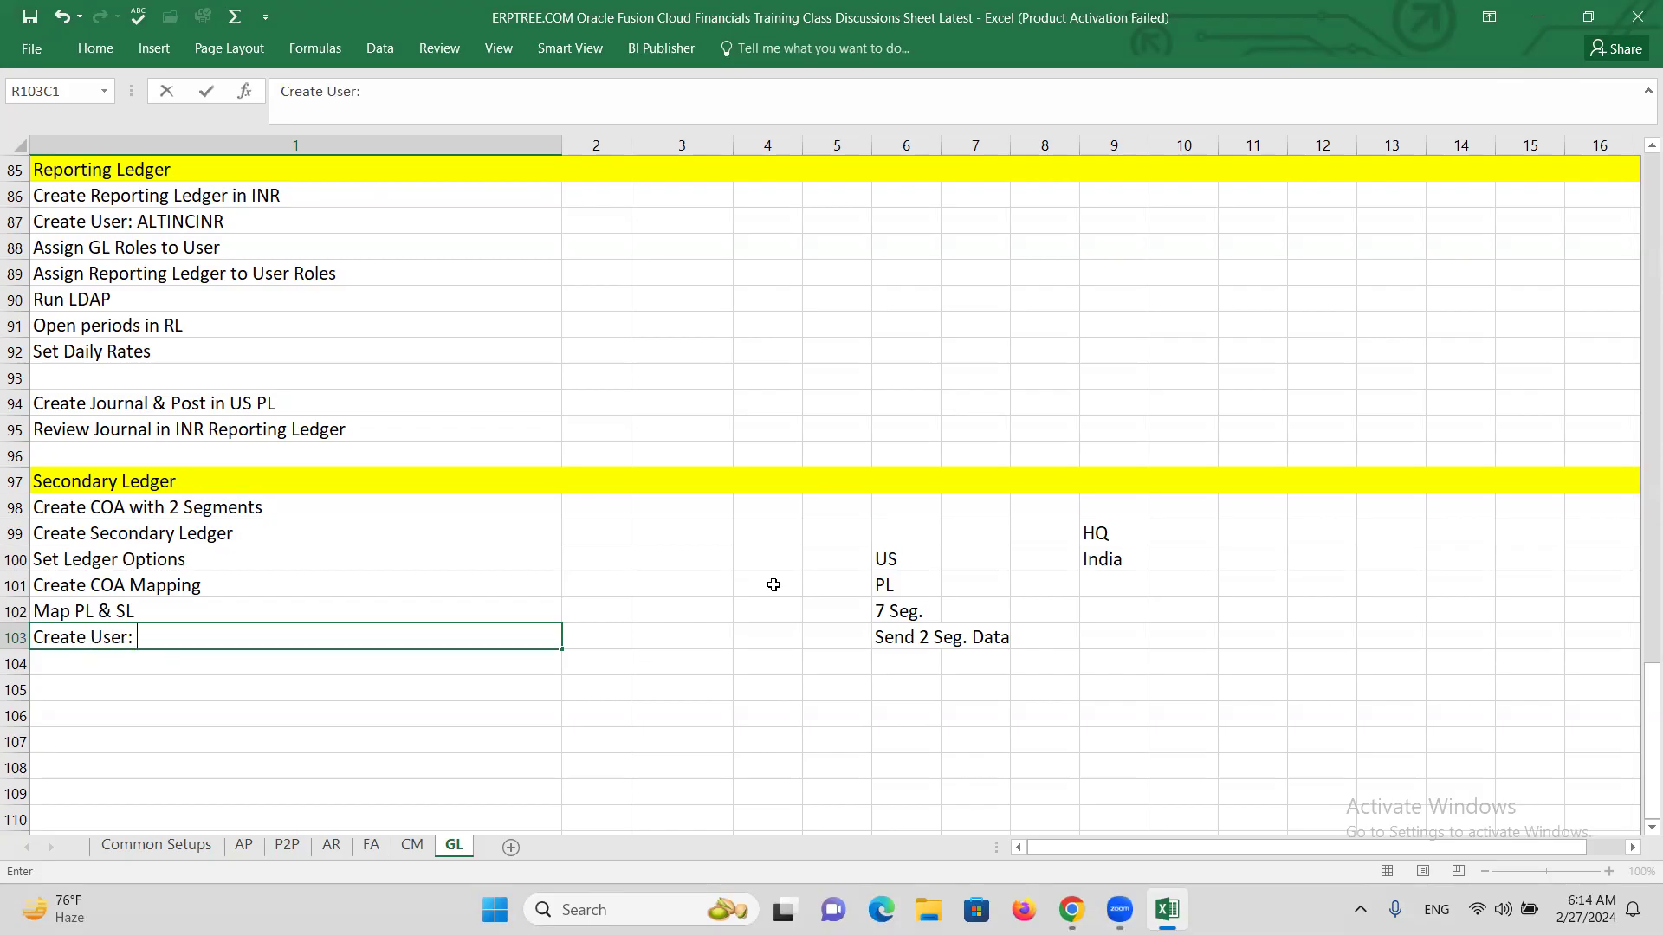
pyautogui.write(' ALTINCSL')
pyautogui.press('Return')
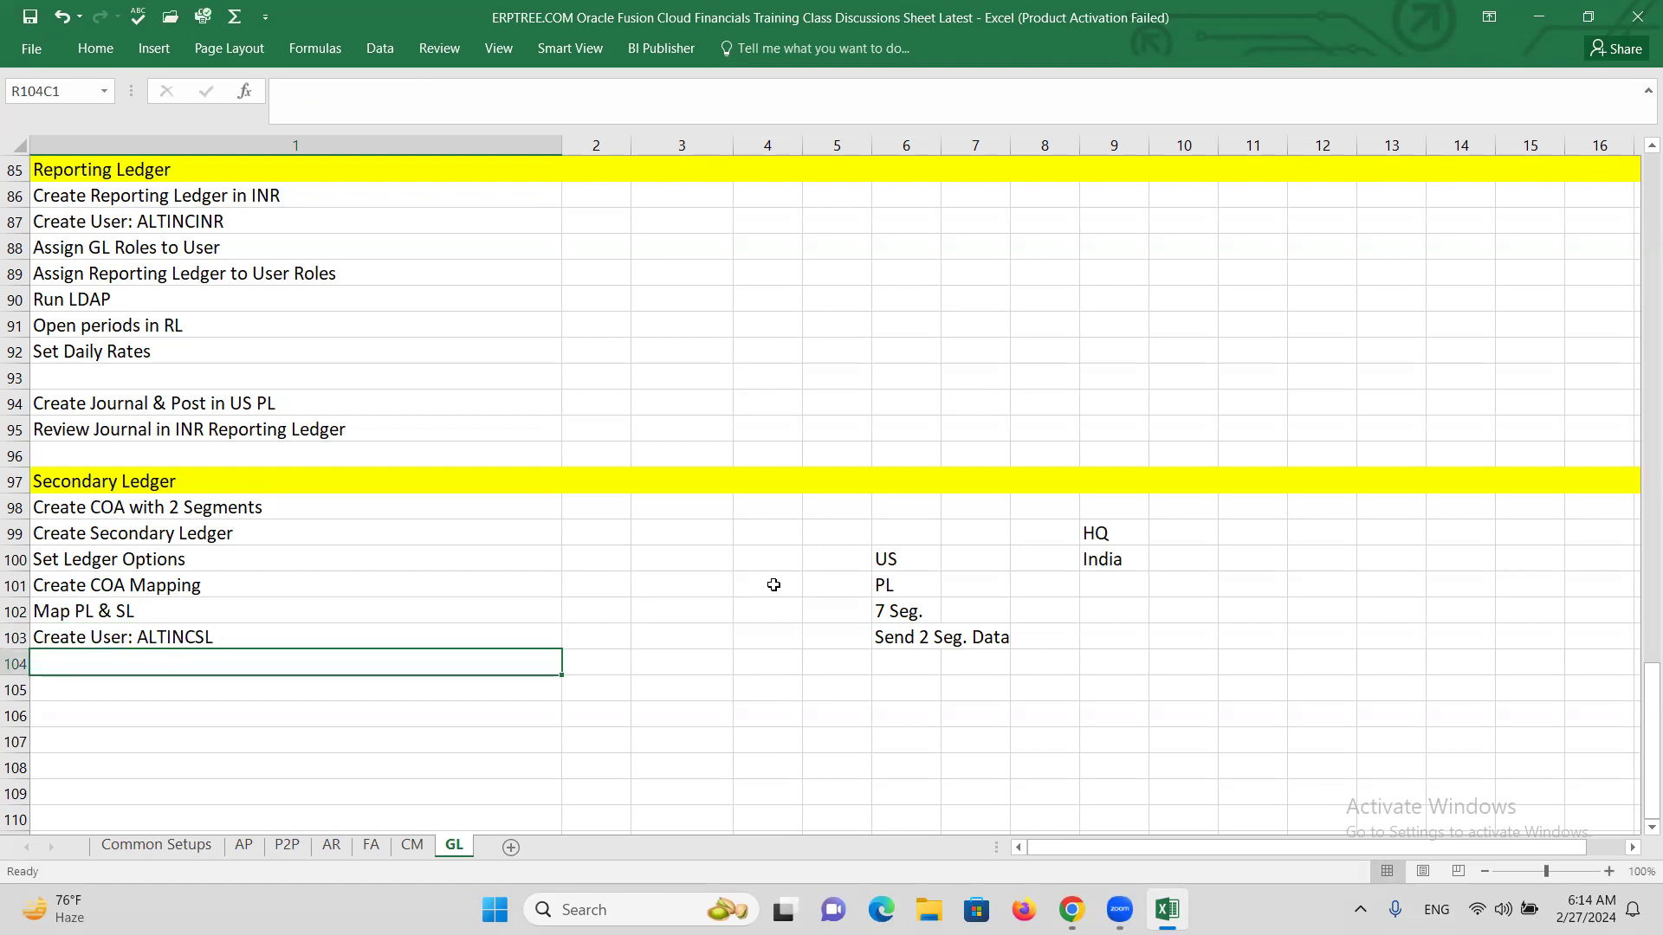
# Add the steps 'Assign GL Roles' and 'Assign SL to GL Roles'.
pyautogui.write('Assi')
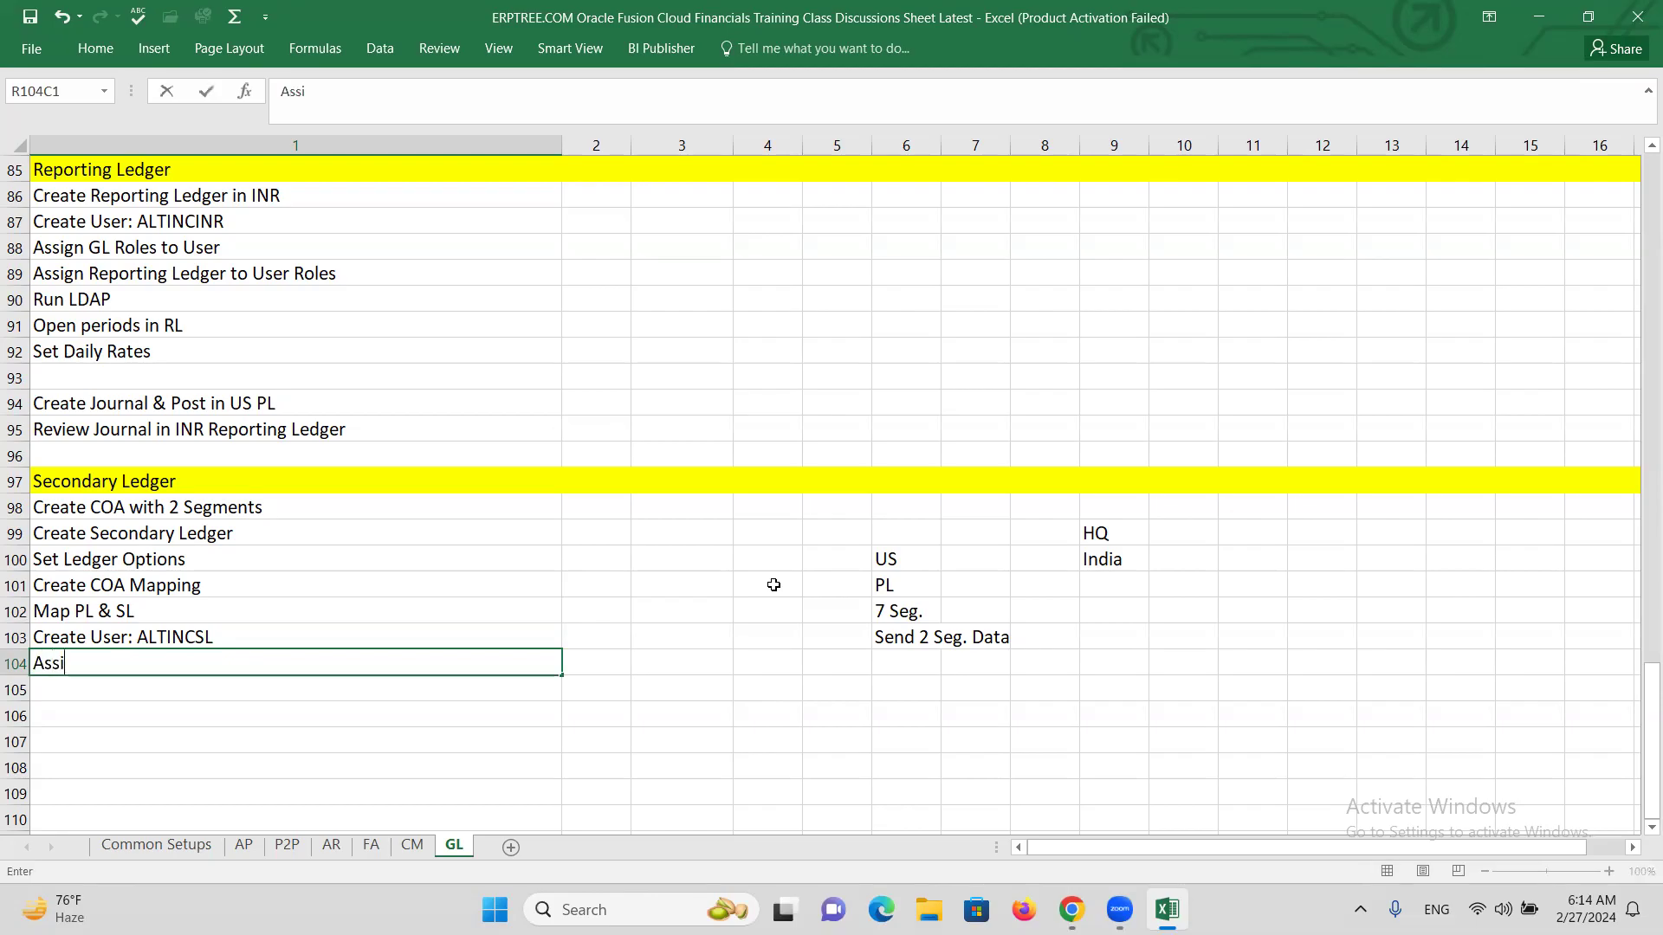
pyautogui.write('gn GL Roles')
pyautogui.press('Return')
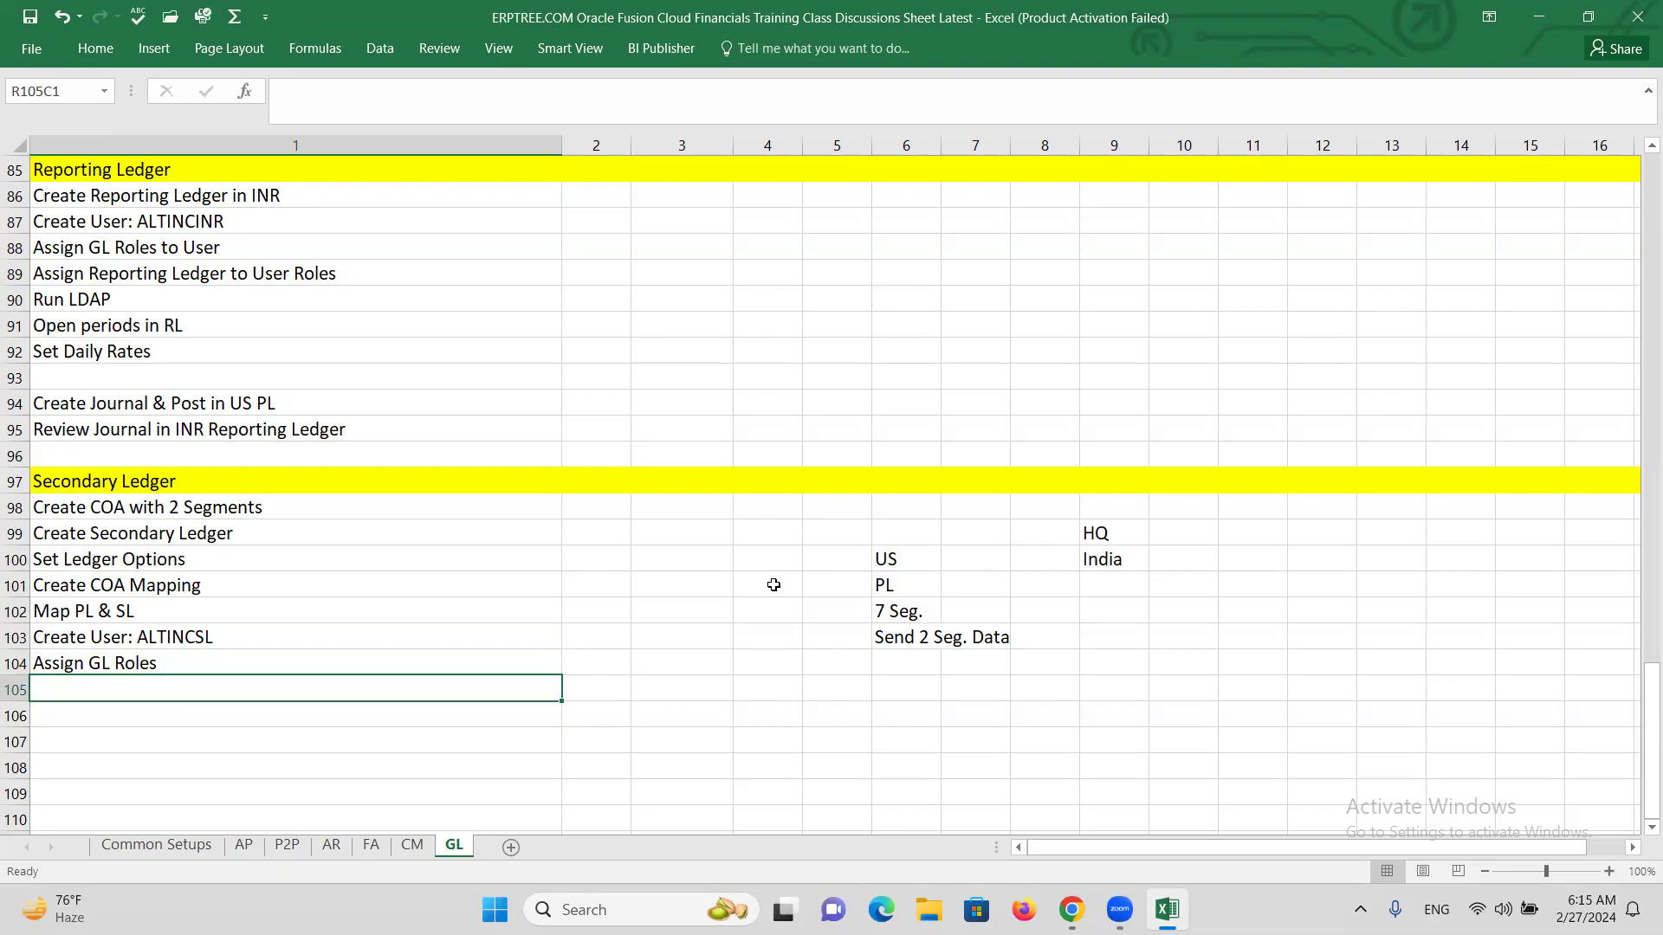
pyautogui.write('a')
pyautogui.press('BackSpace')
pyautogui.press('BackSpace')
pyautogui.write('Assign S')
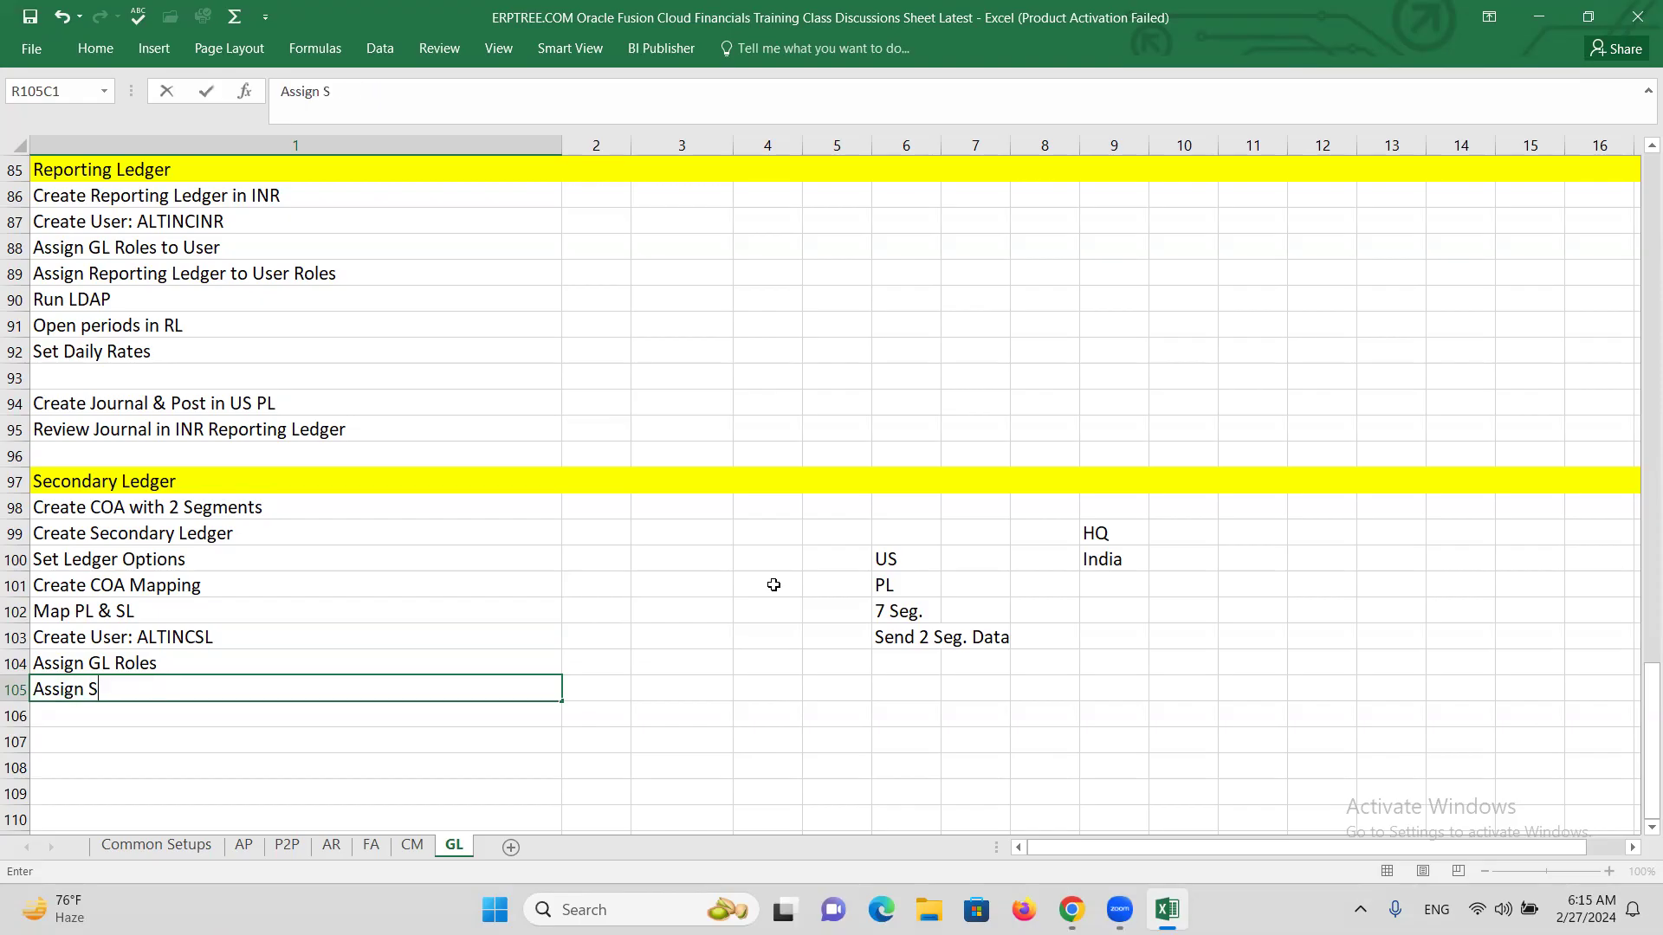
pyautogui.write('L to GL Roles')
pyautogui.press('Return')
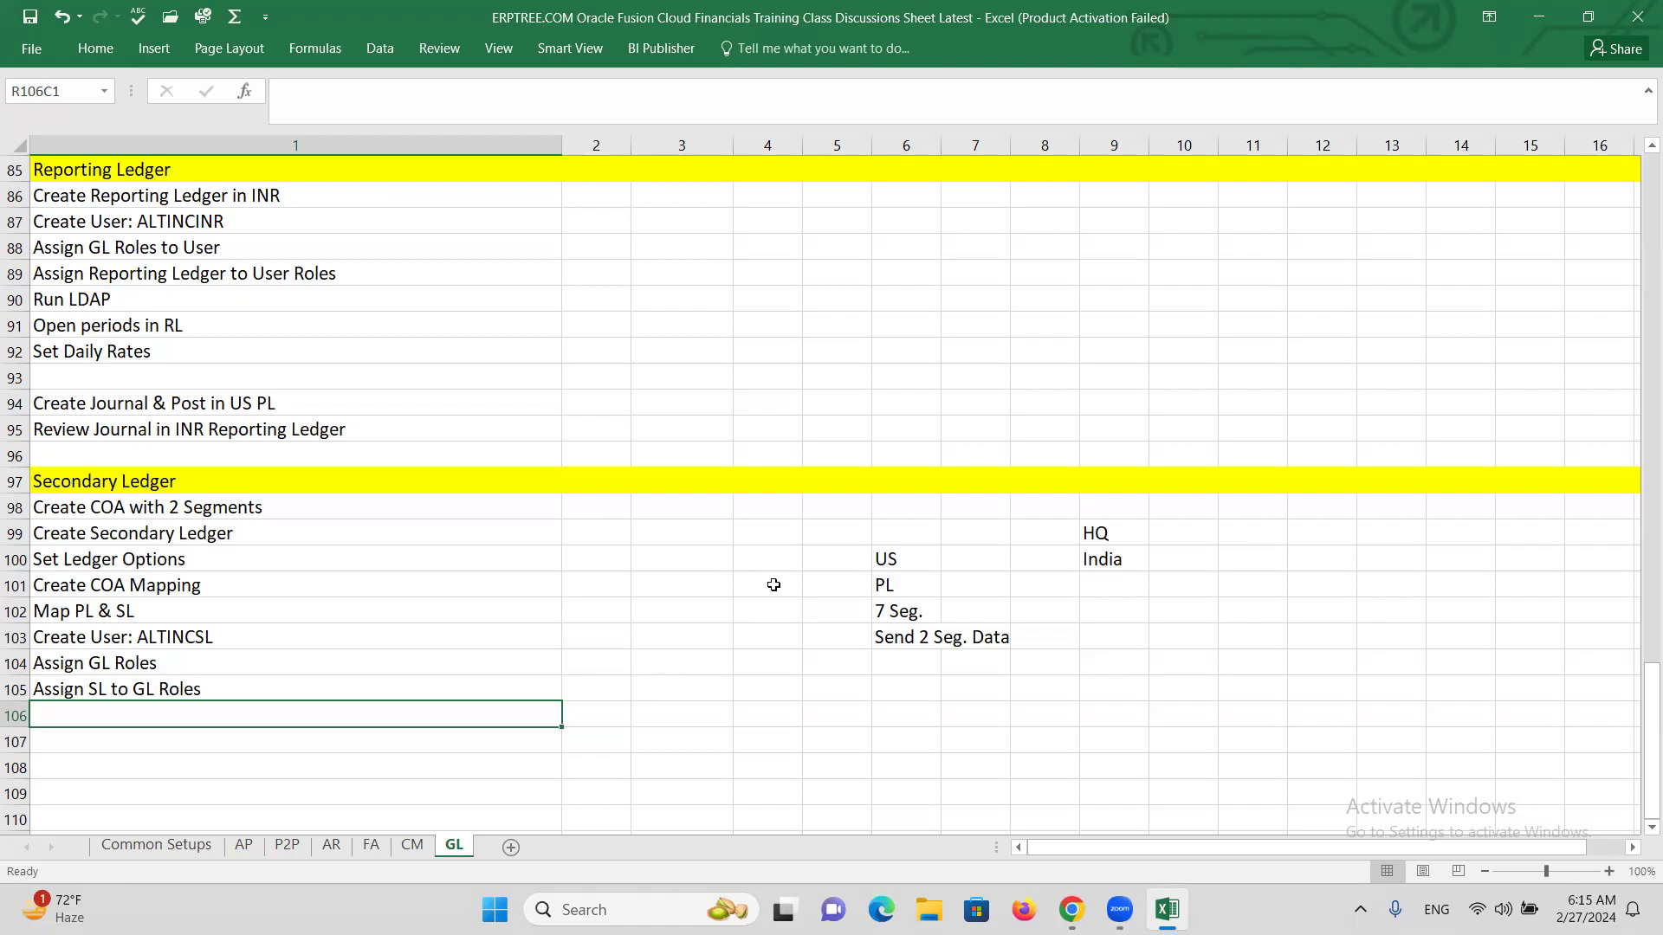
# Add the steps 'Run LDAP Job' and 'Open periods in SL'.
pyautogui.press('Down')
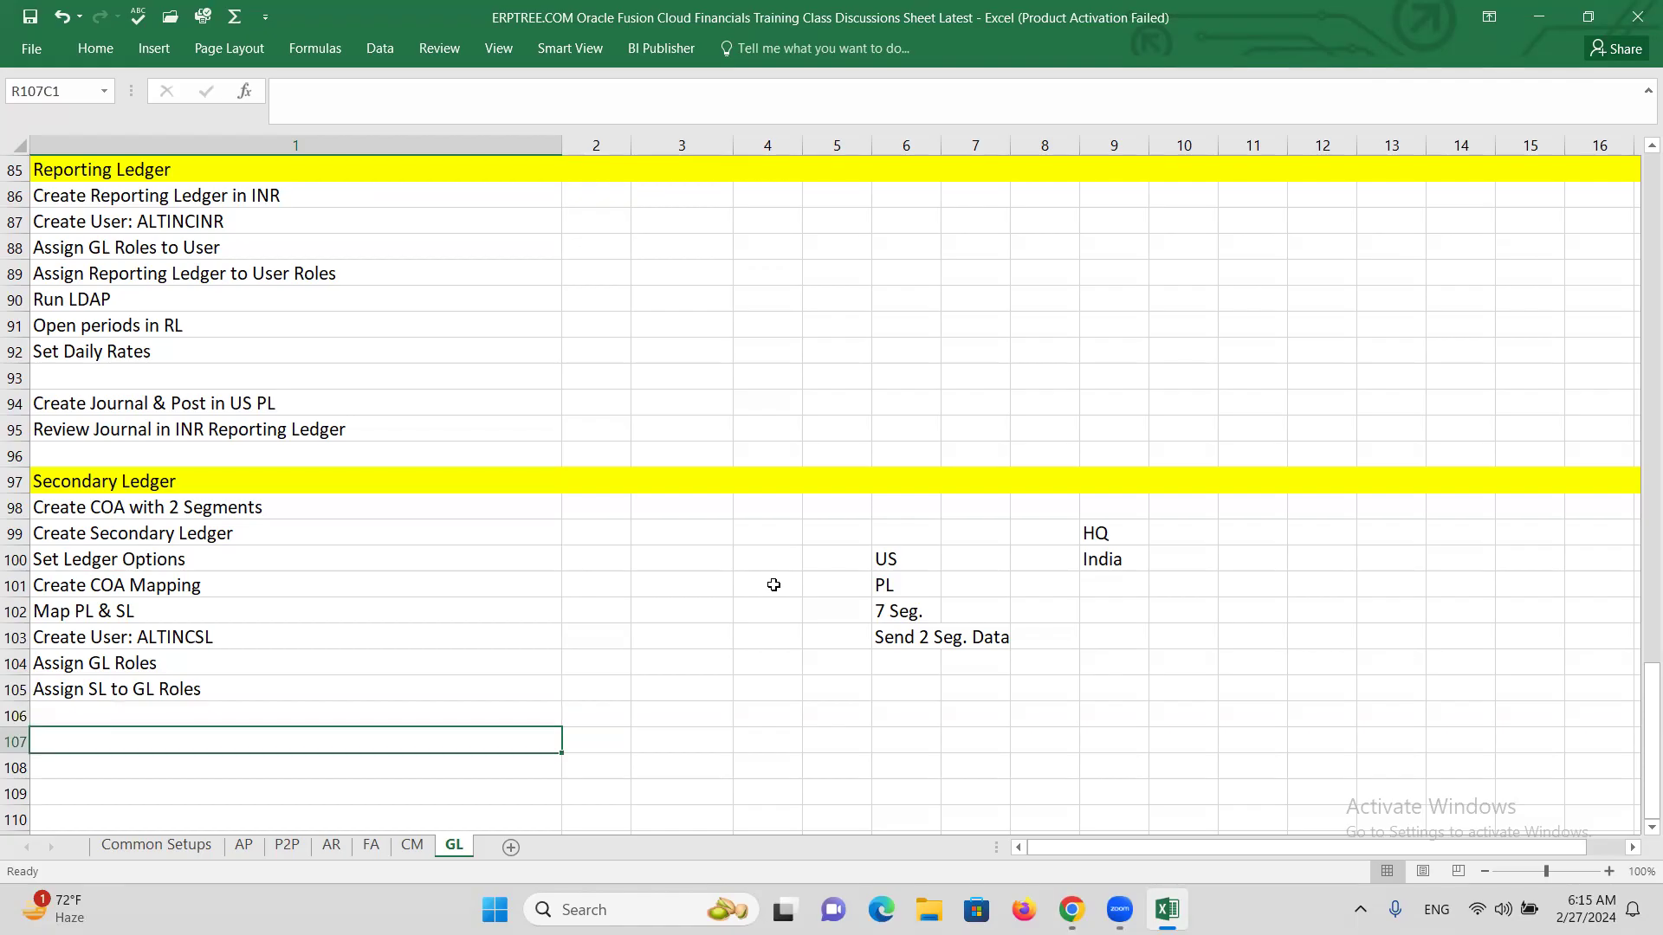
pyautogui.press('Up')
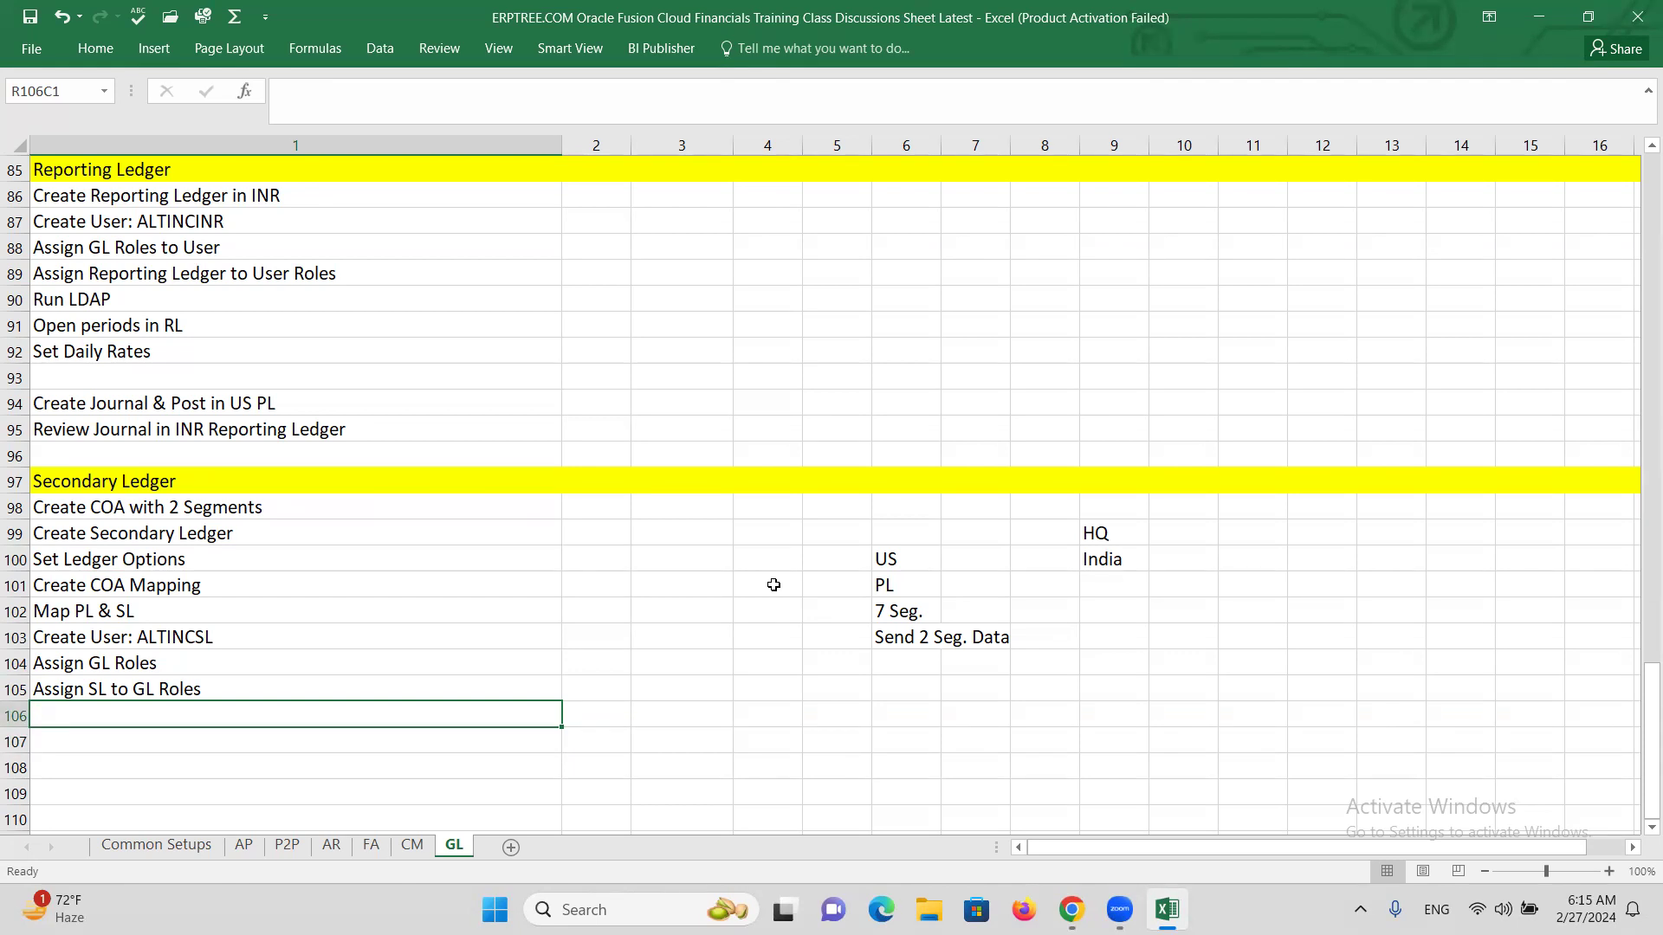
pyautogui.write('R')
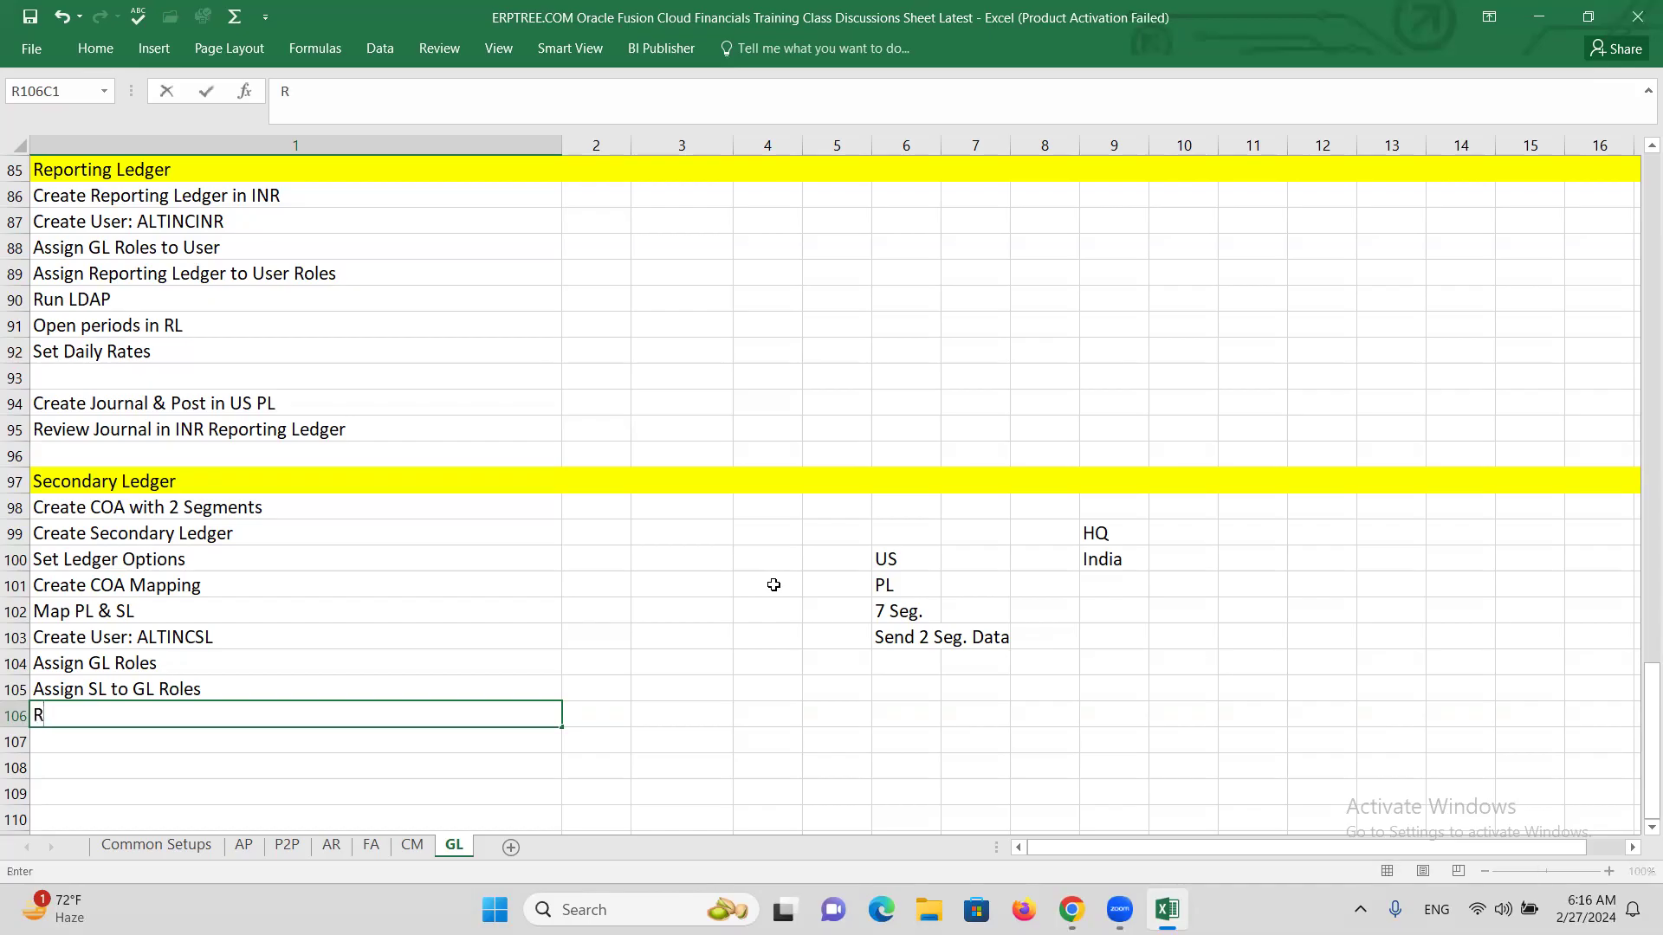
pyautogui.write('un LDAP Job')
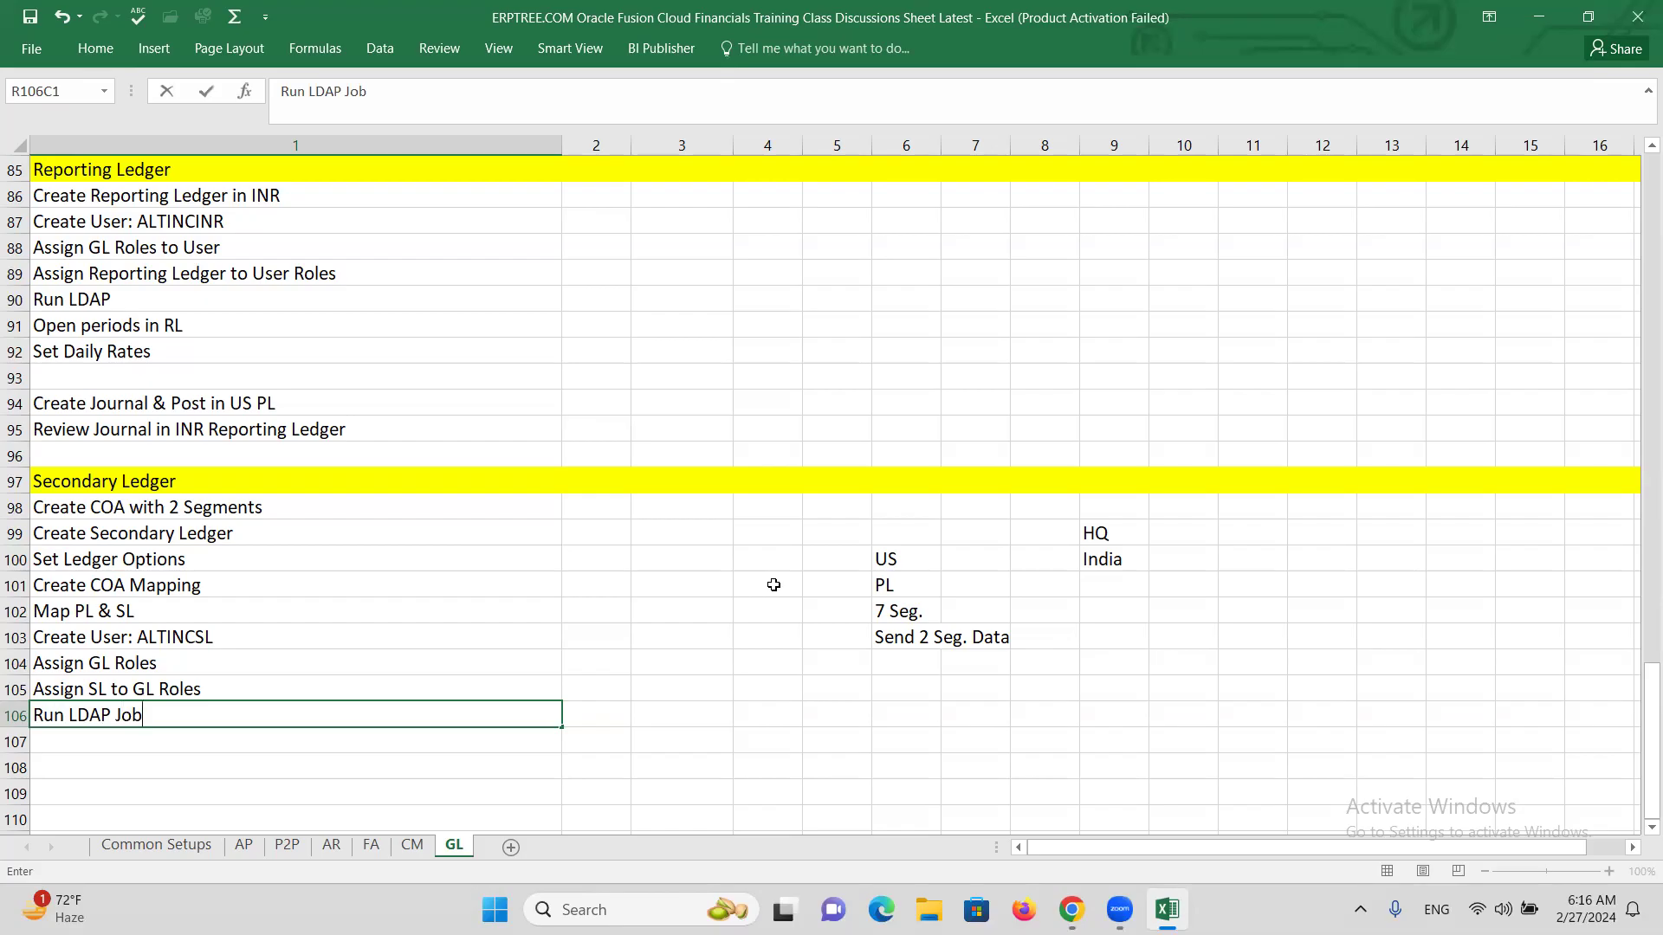
pyautogui.press('Return')
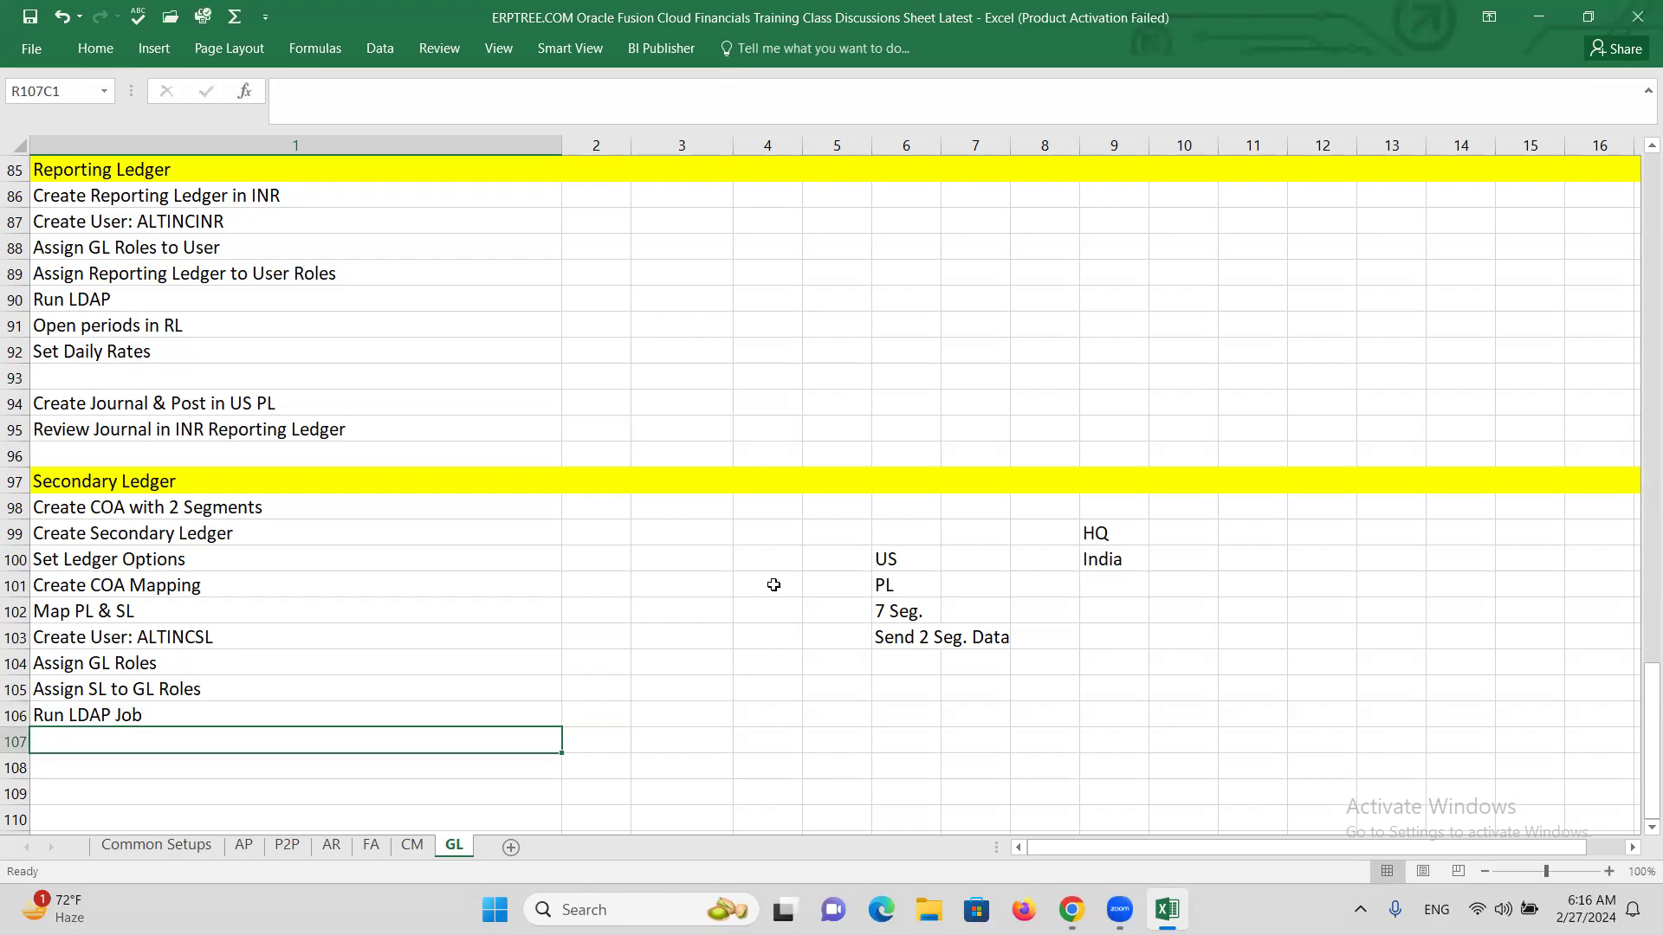
pyautogui.write('Op')
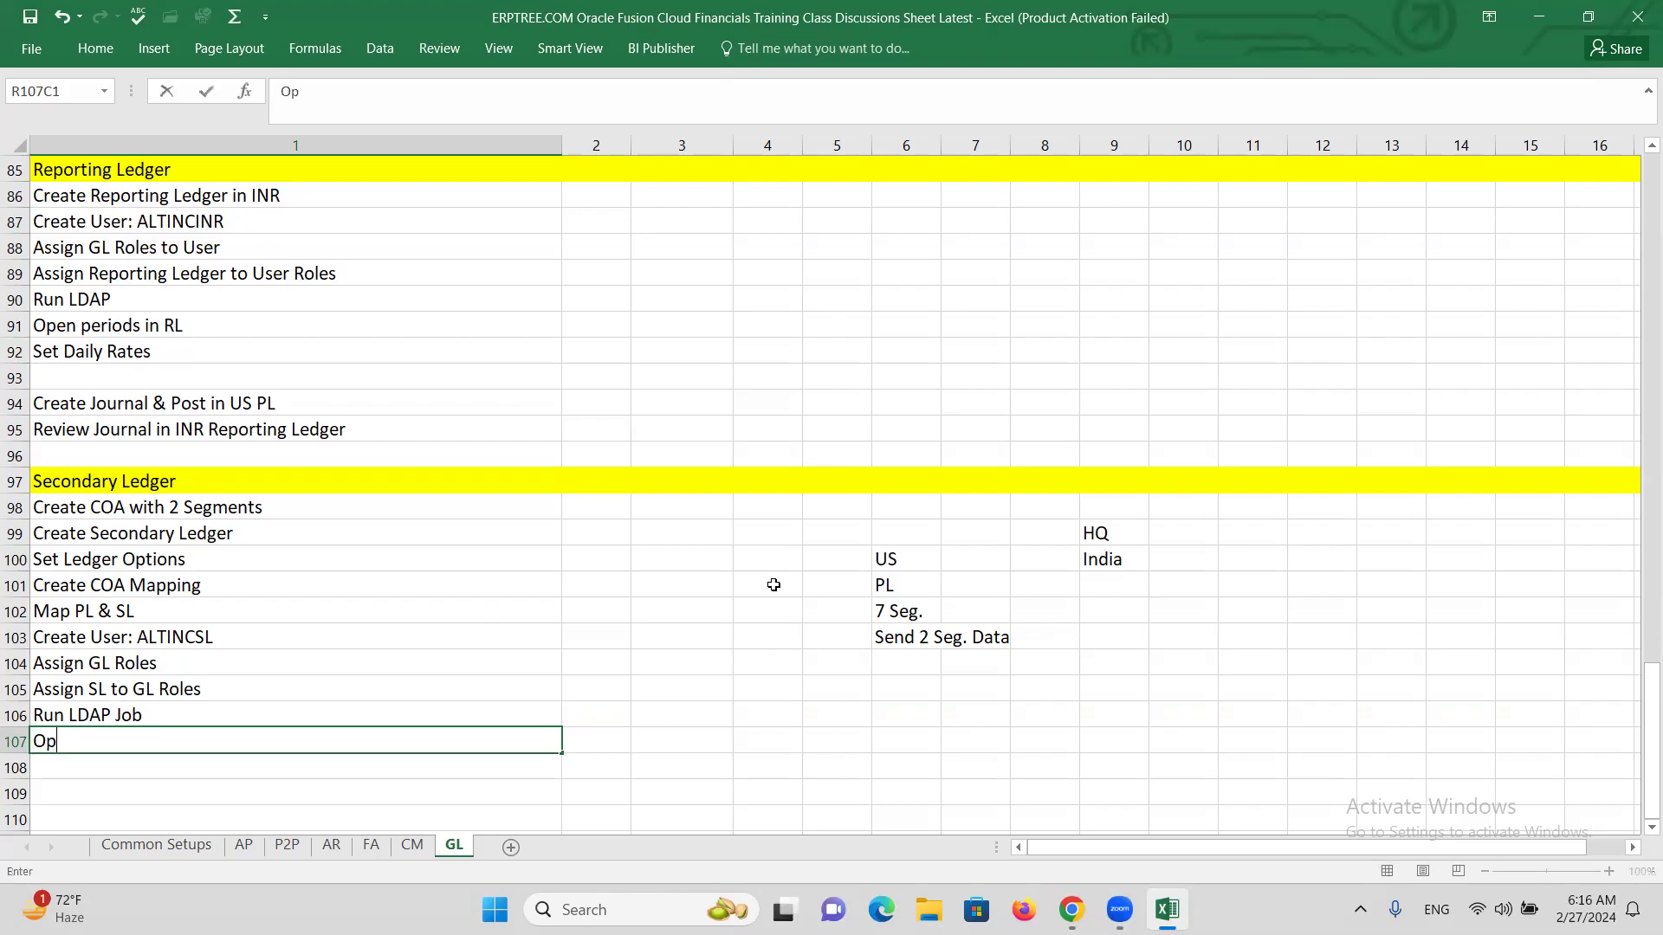
pyautogui.write('en periods in SL')
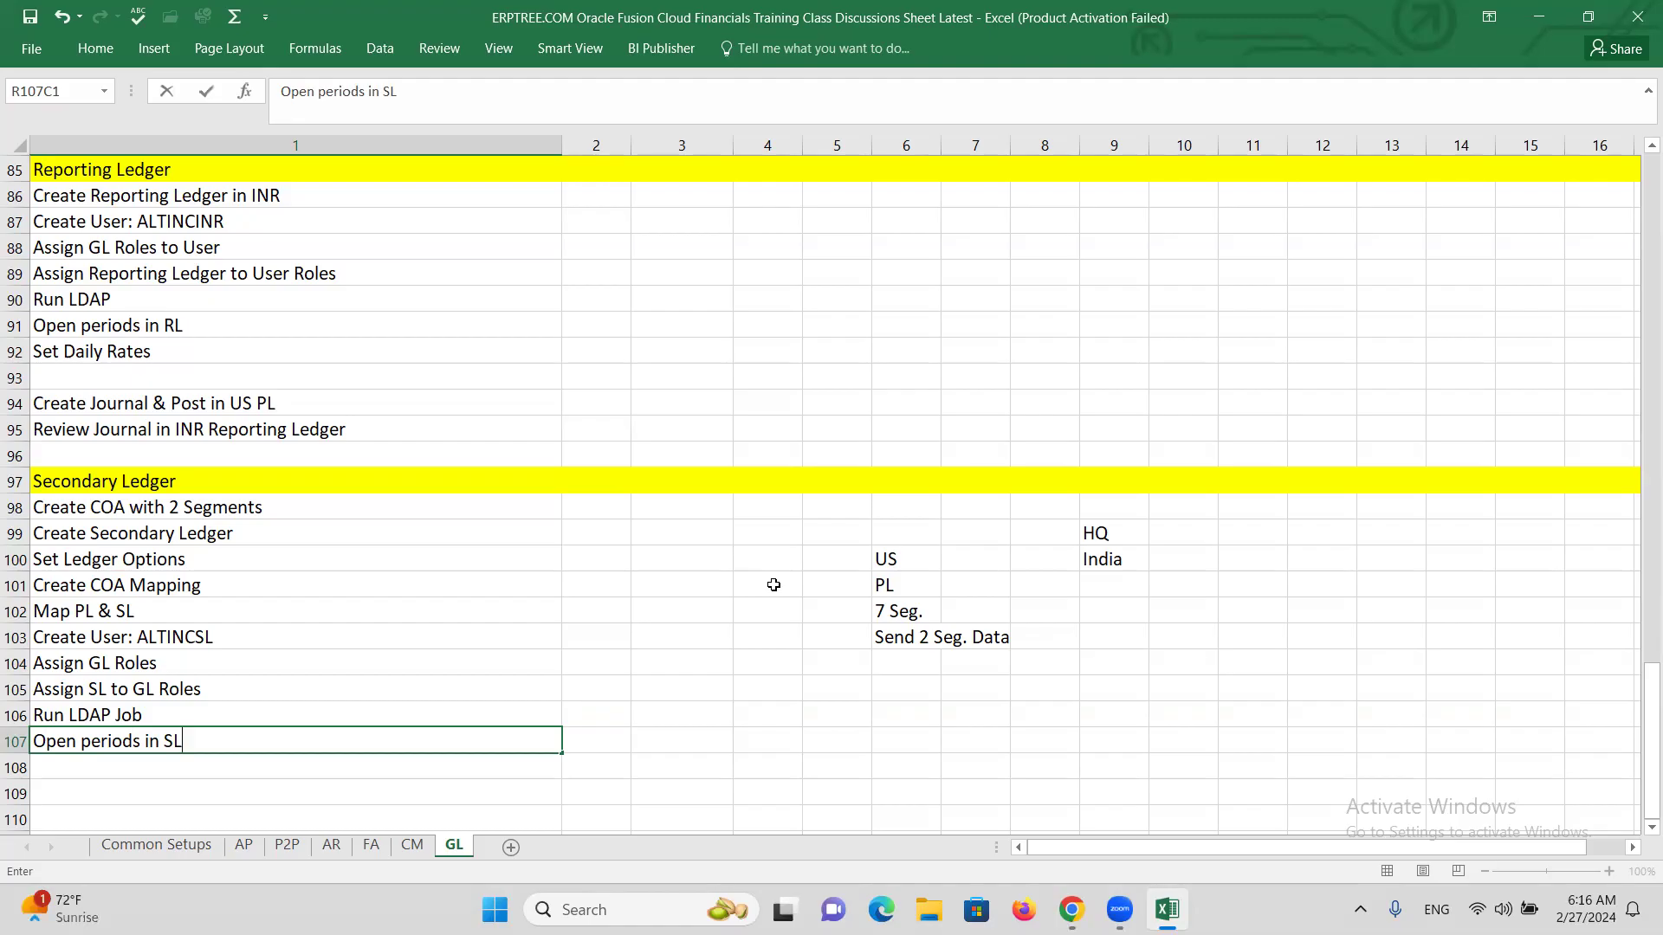
pyautogui.press('Return')
pyautogui.press('Return')
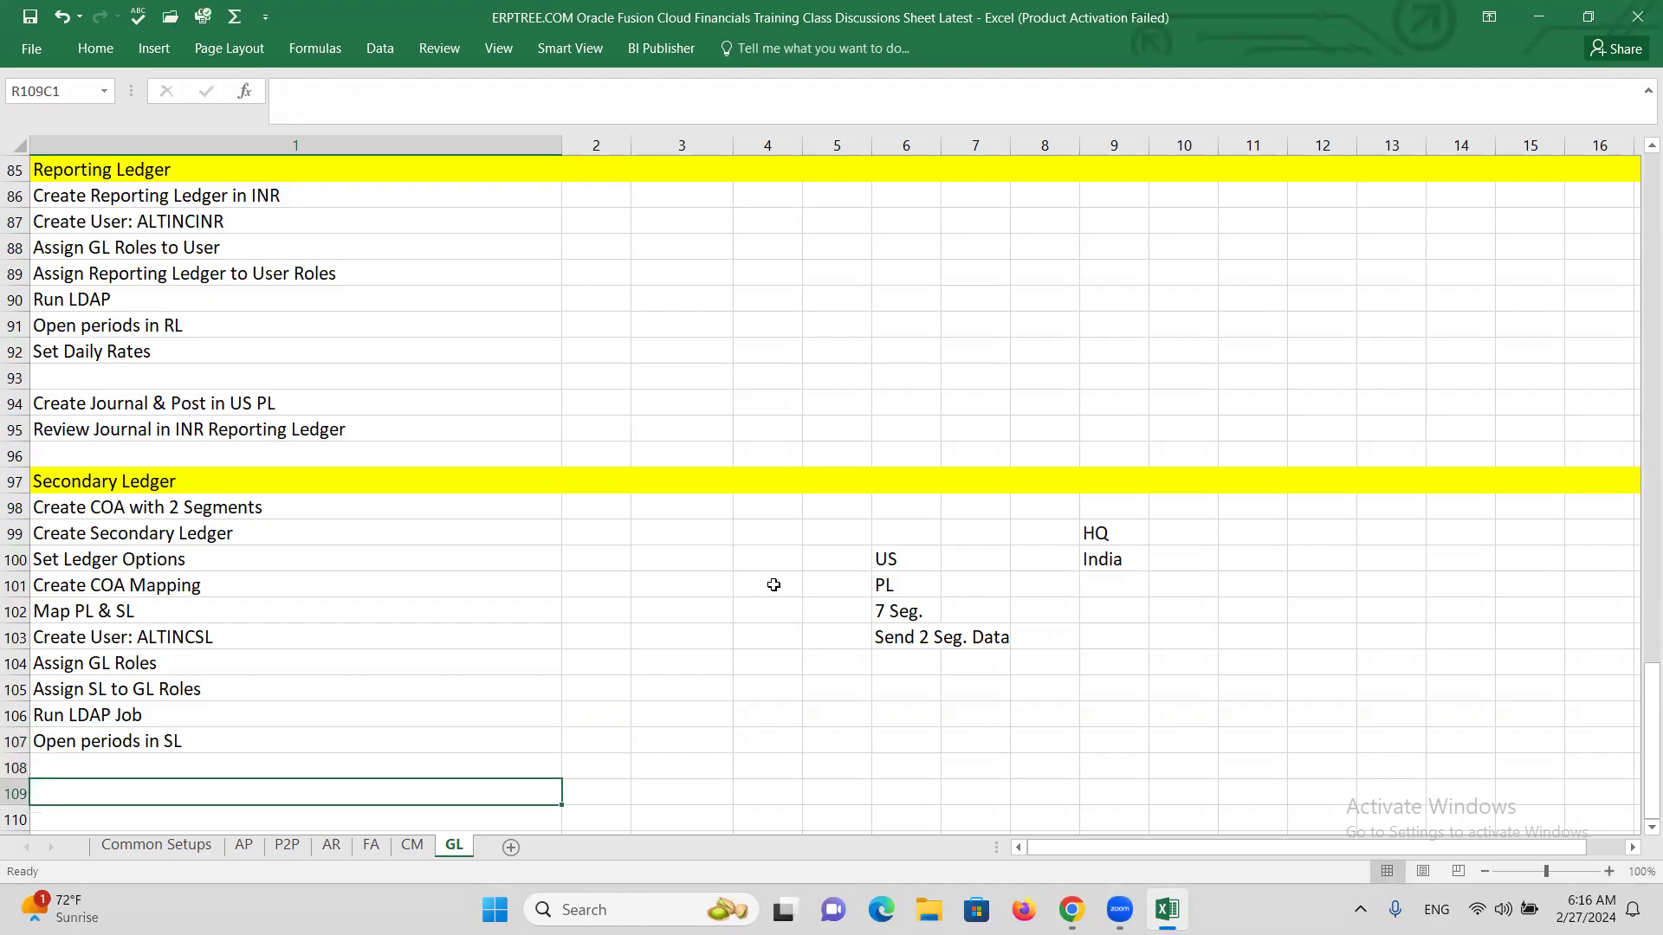
# Add 'Create Journal in PL, Post' and 'Review Journal in SL', then switch to Oracle Fusion.
pyautogui.scroll(-2, 470, 508)
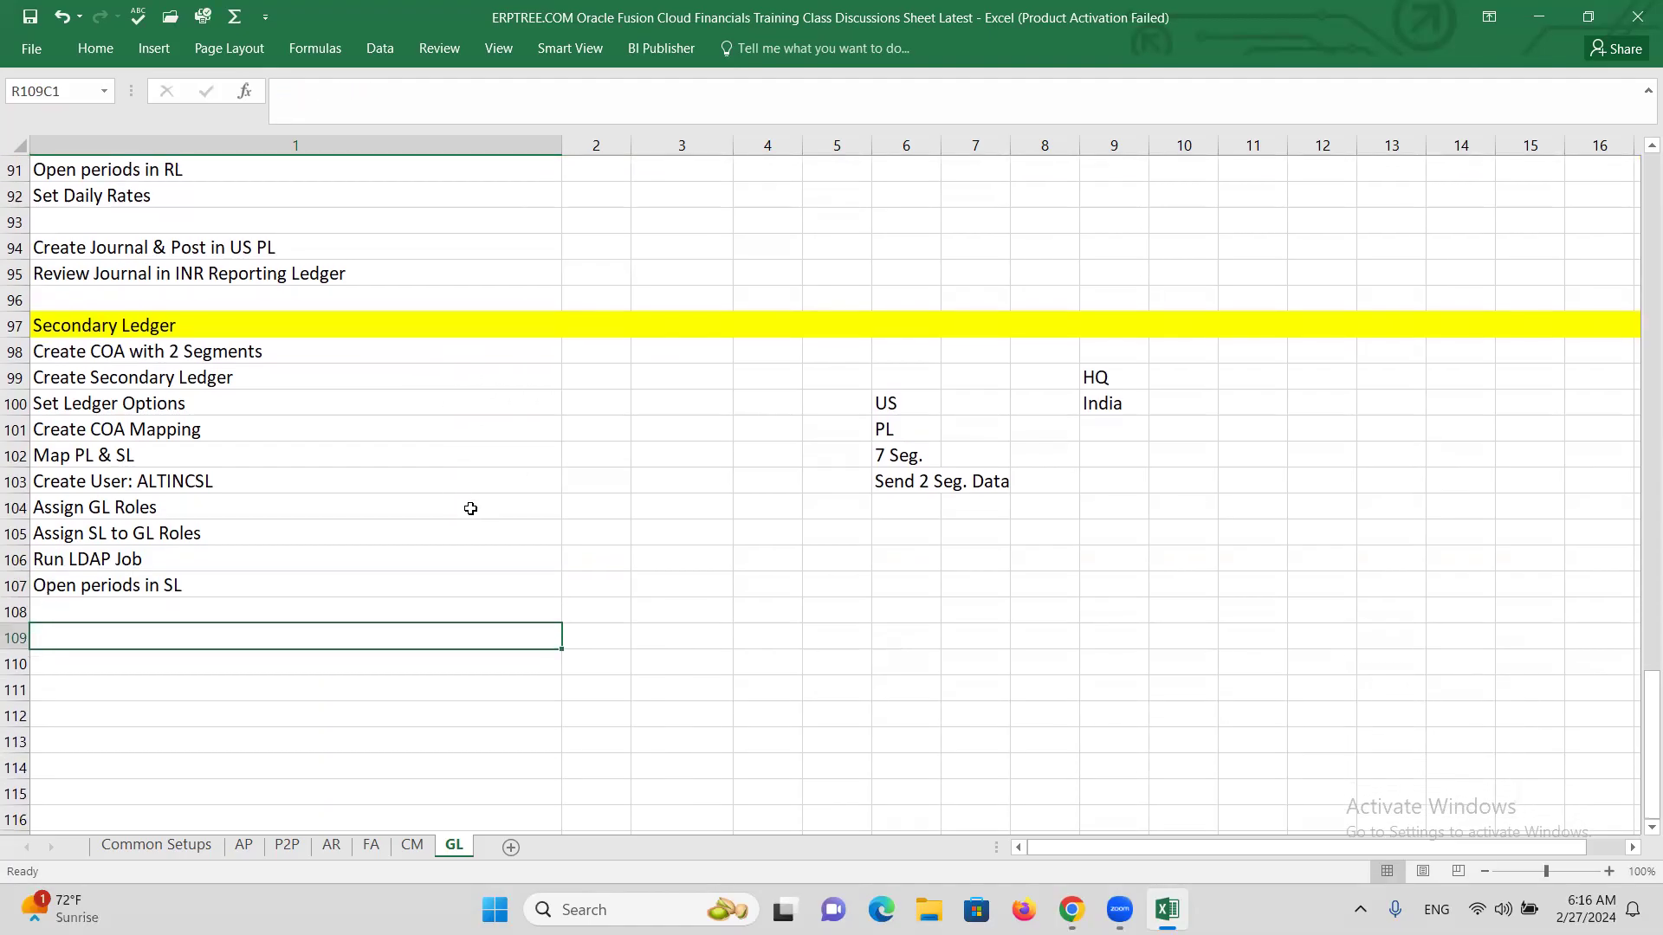
pyautogui.scroll(-1, 470, 508)
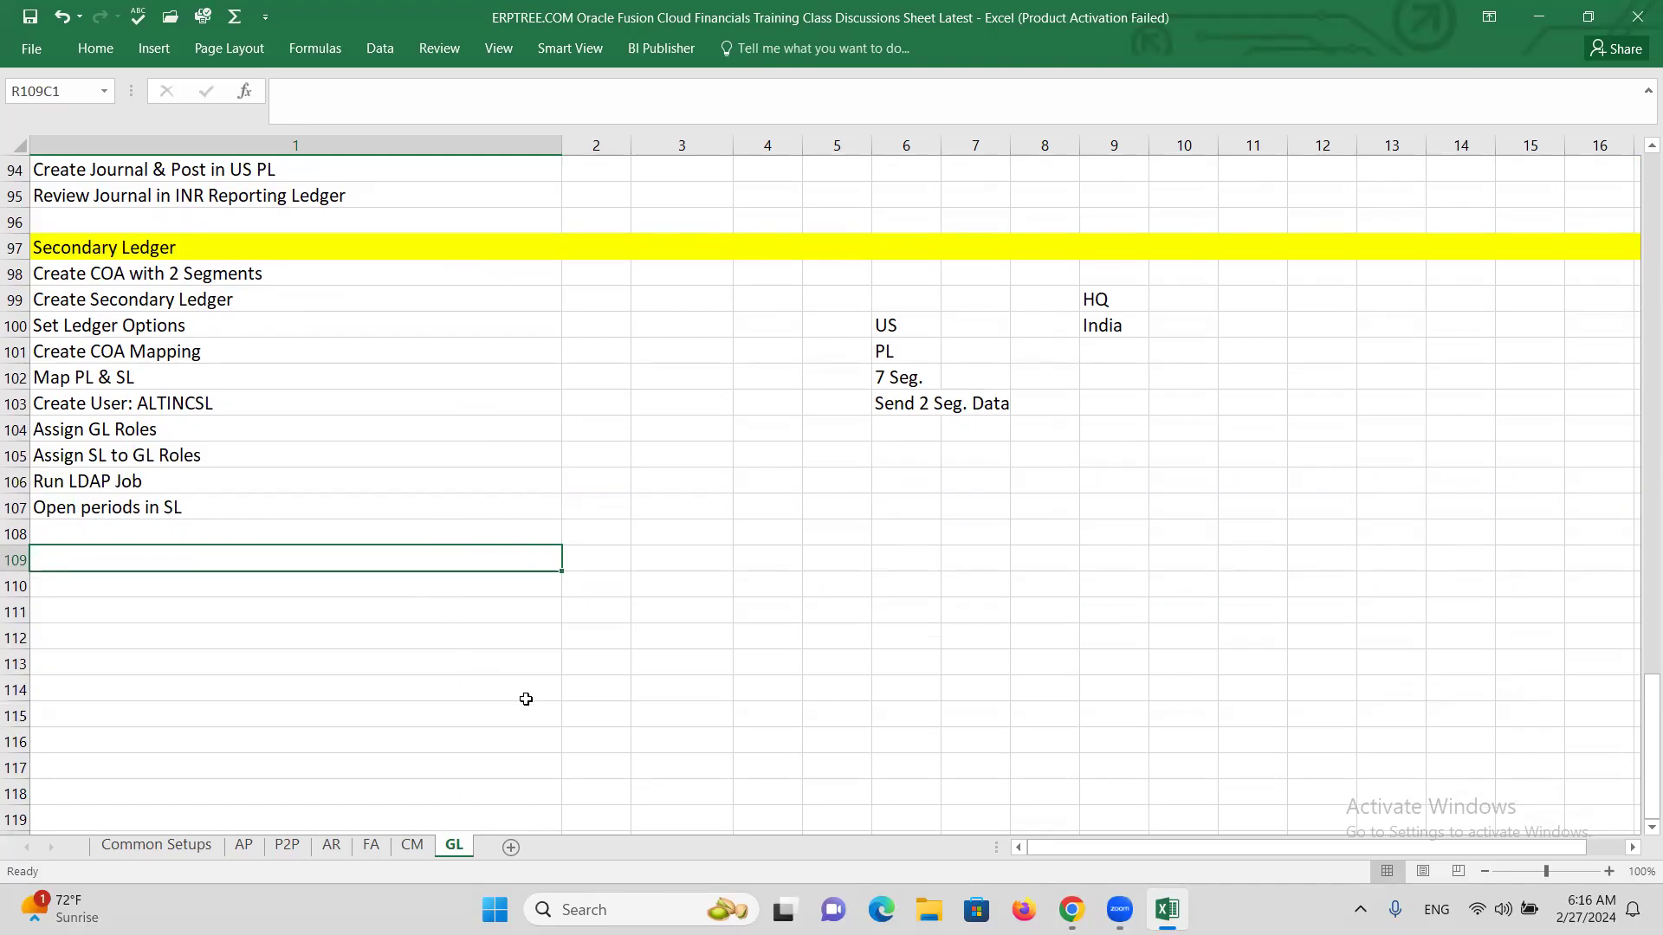
pyautogui.write('Cr')
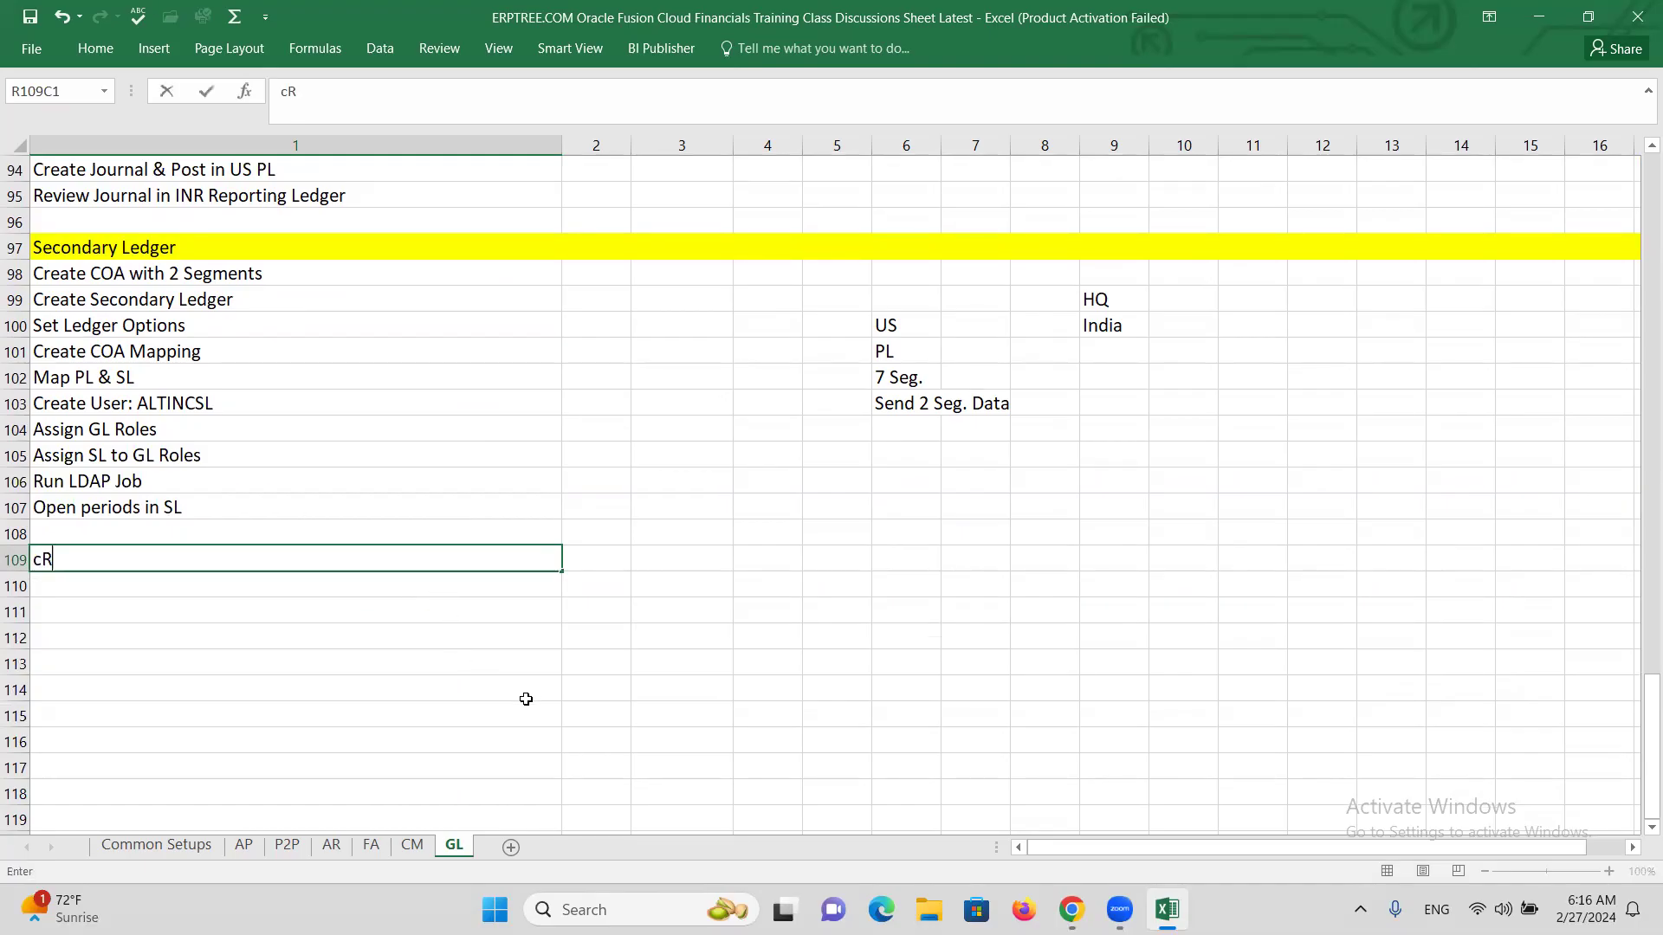
pyautogui.write('eate Journal in PL')
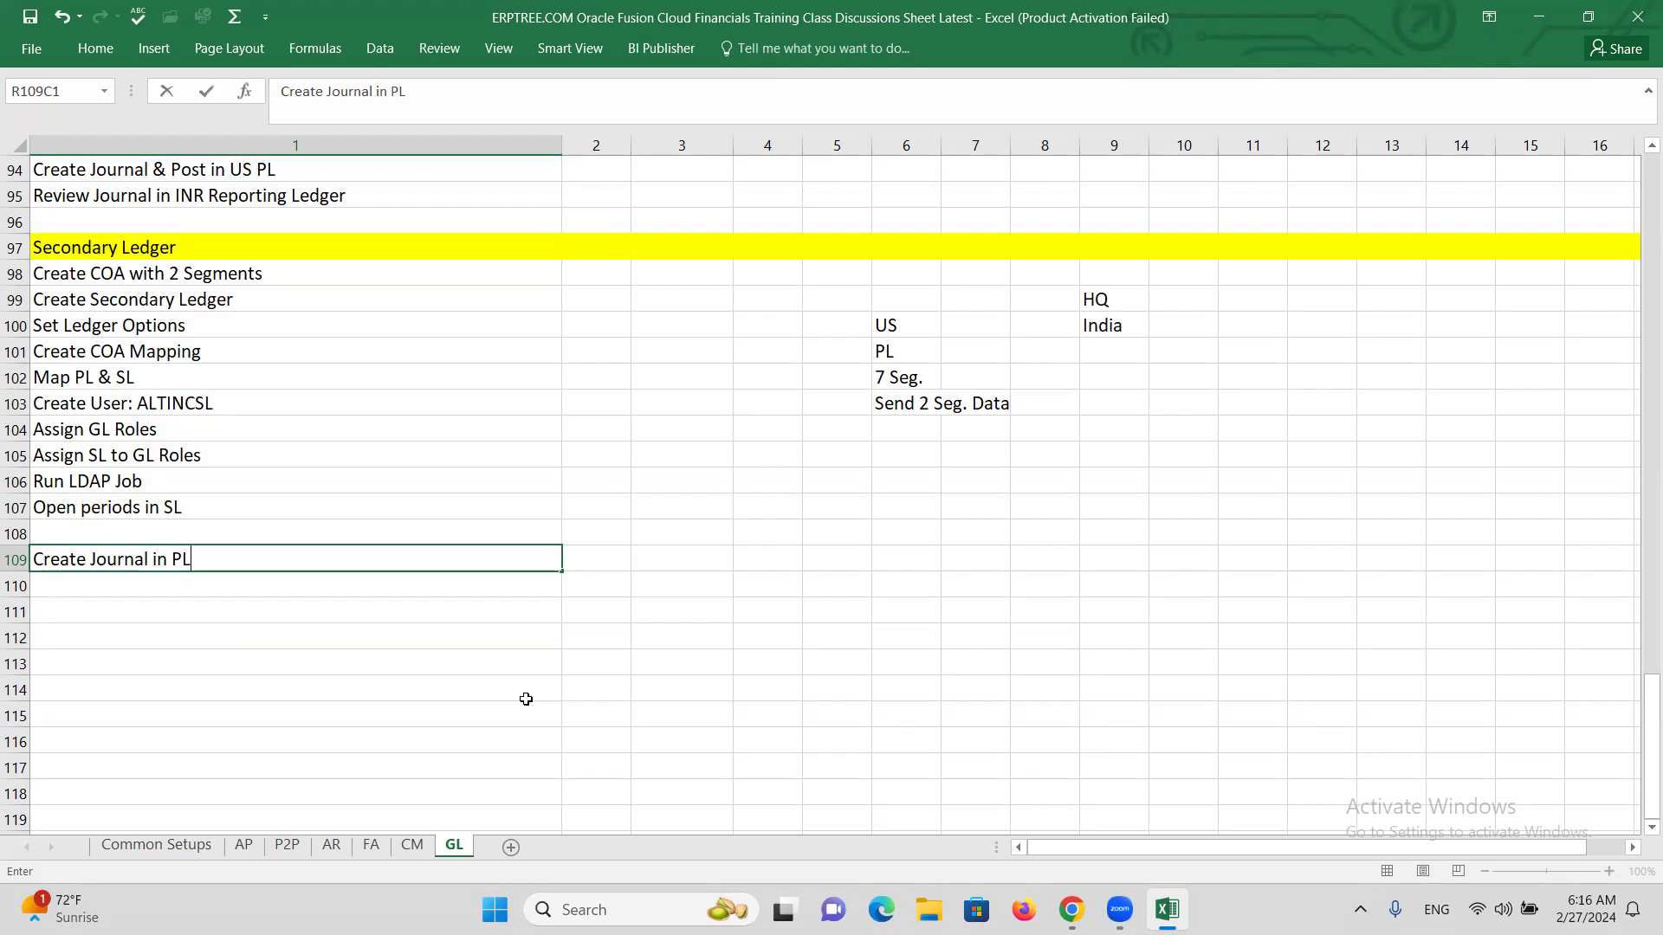
pyautogui.write(', Post')
pyautogui.press('Return')
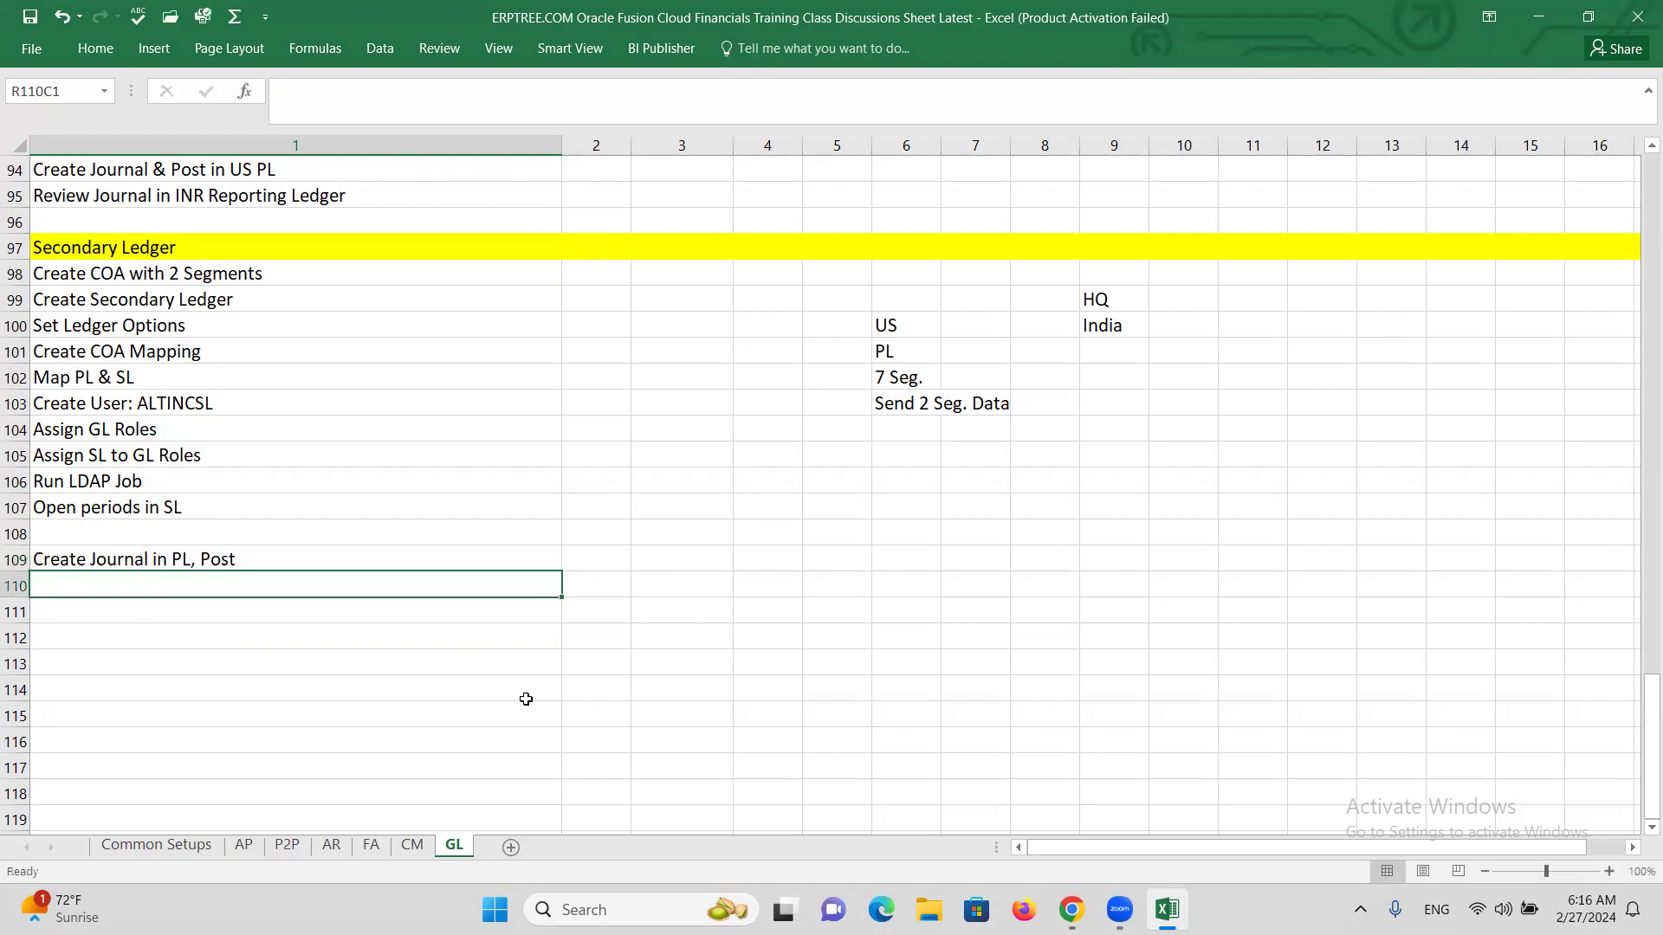
pyautogui.write('Review')
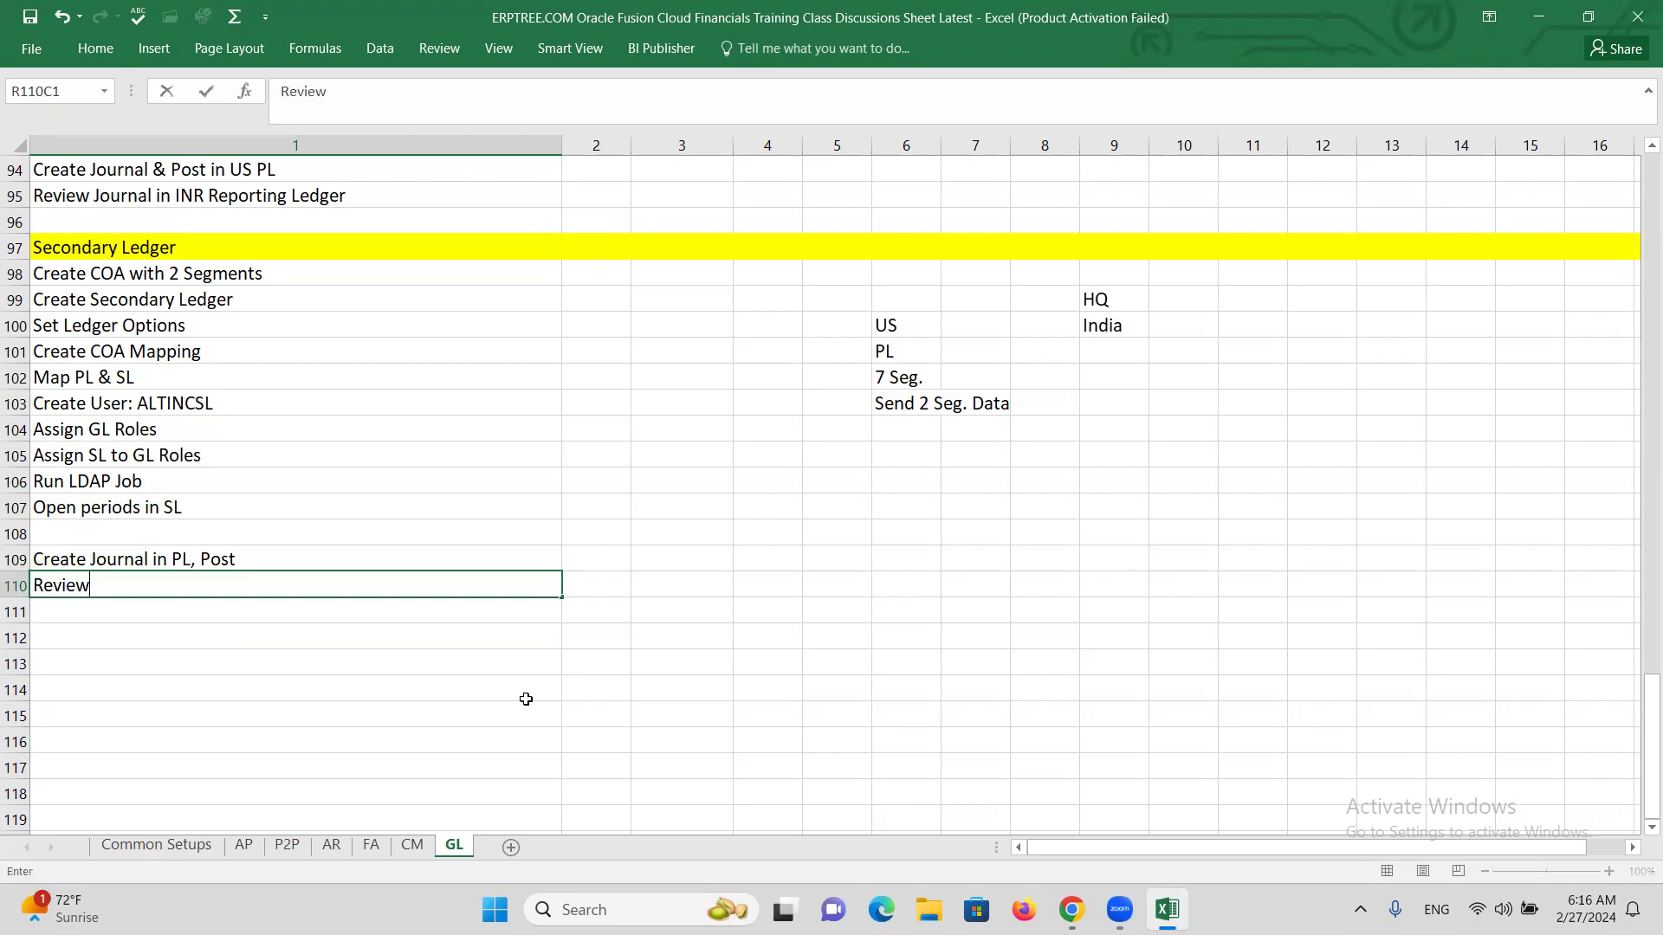
pyautogui.write(' Journal in SL')
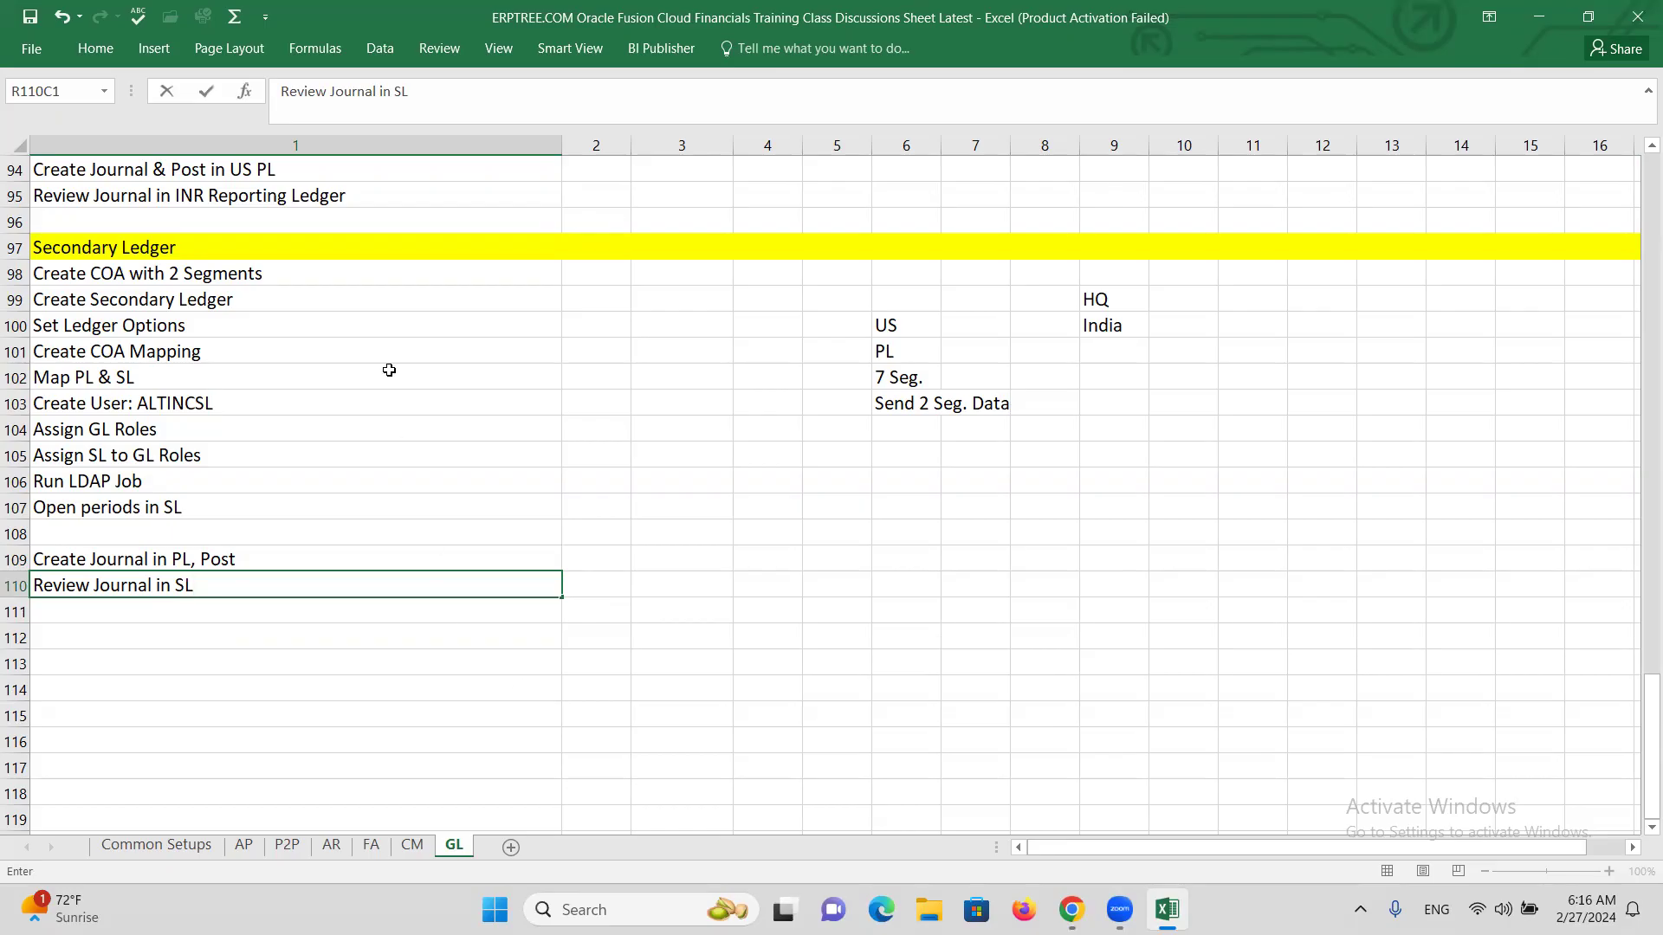
pyautogui.click(306, 273)
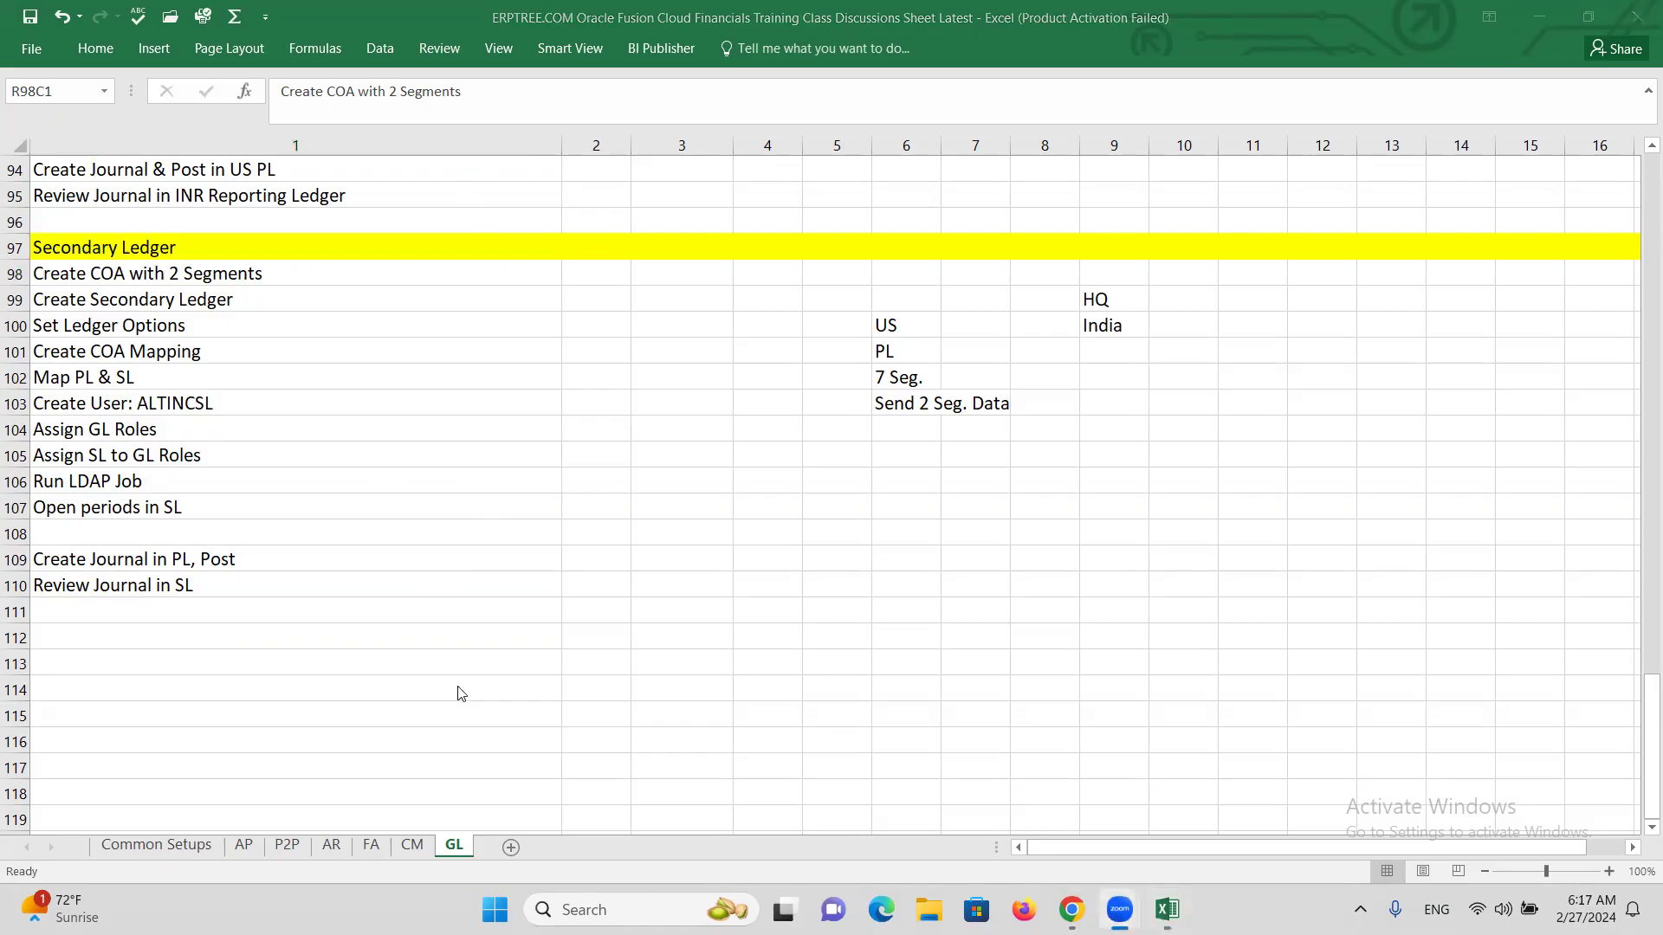
pyautogui.moveTo(1071, 909)
pyautogui.click(1070, 806)
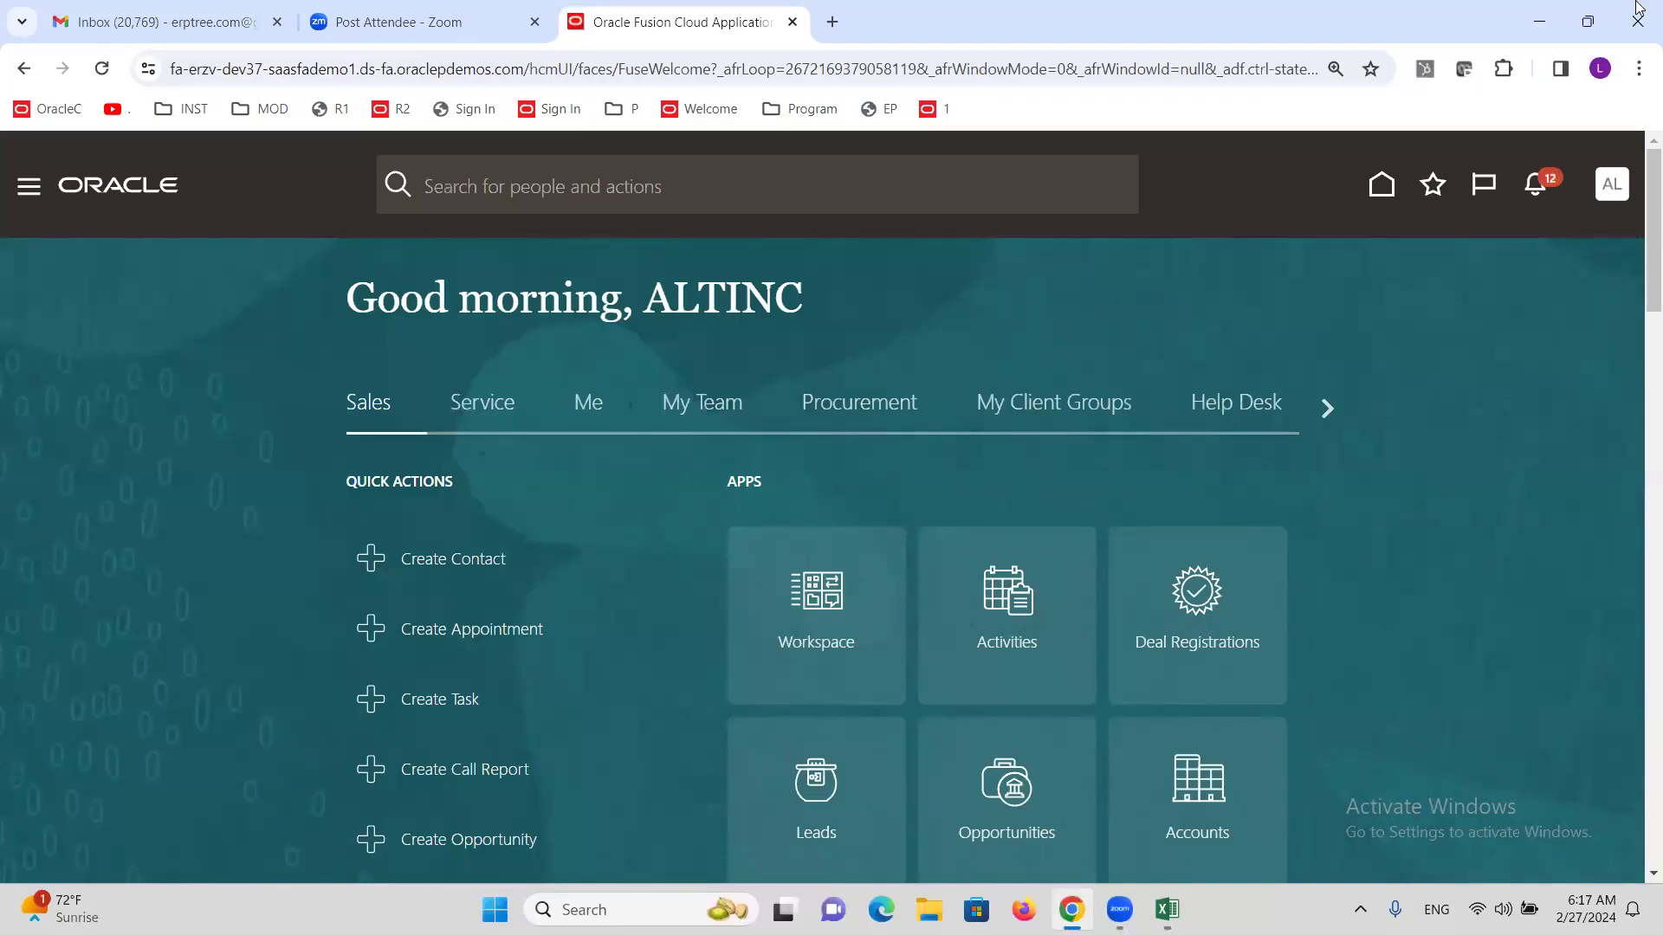
# From Setup and Maintenance, search 'Chart of accounts' and open Manage Chart of Accounts Structures.
pyautogui.click(1610, 189)
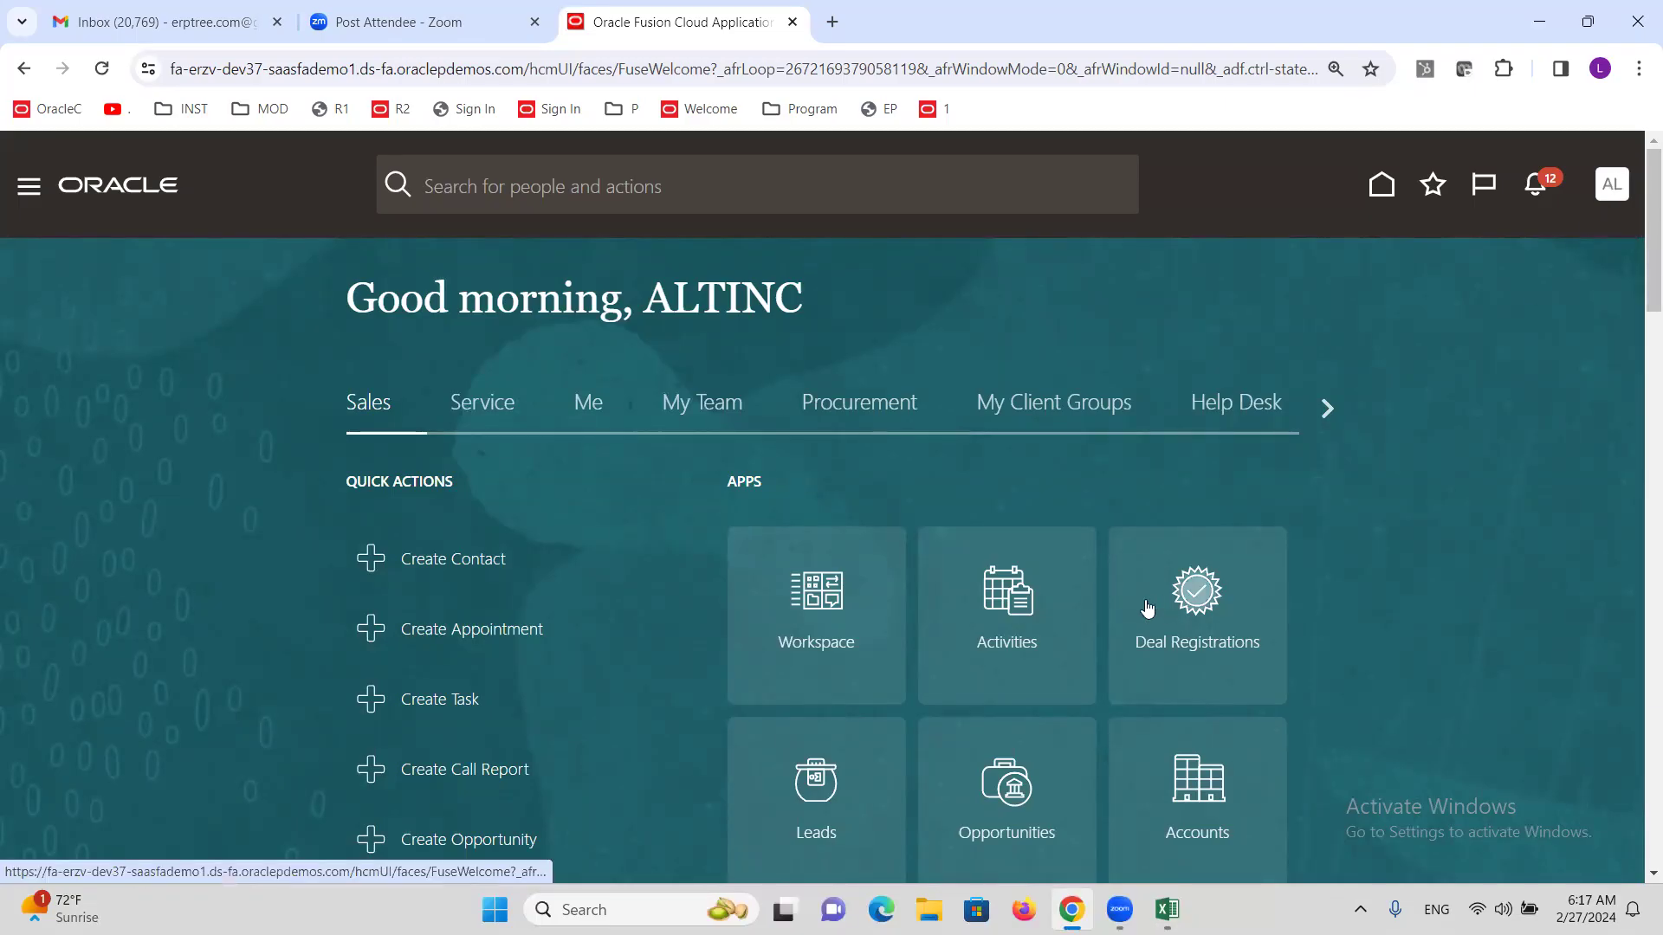
pyautogui.click(1177, 553)
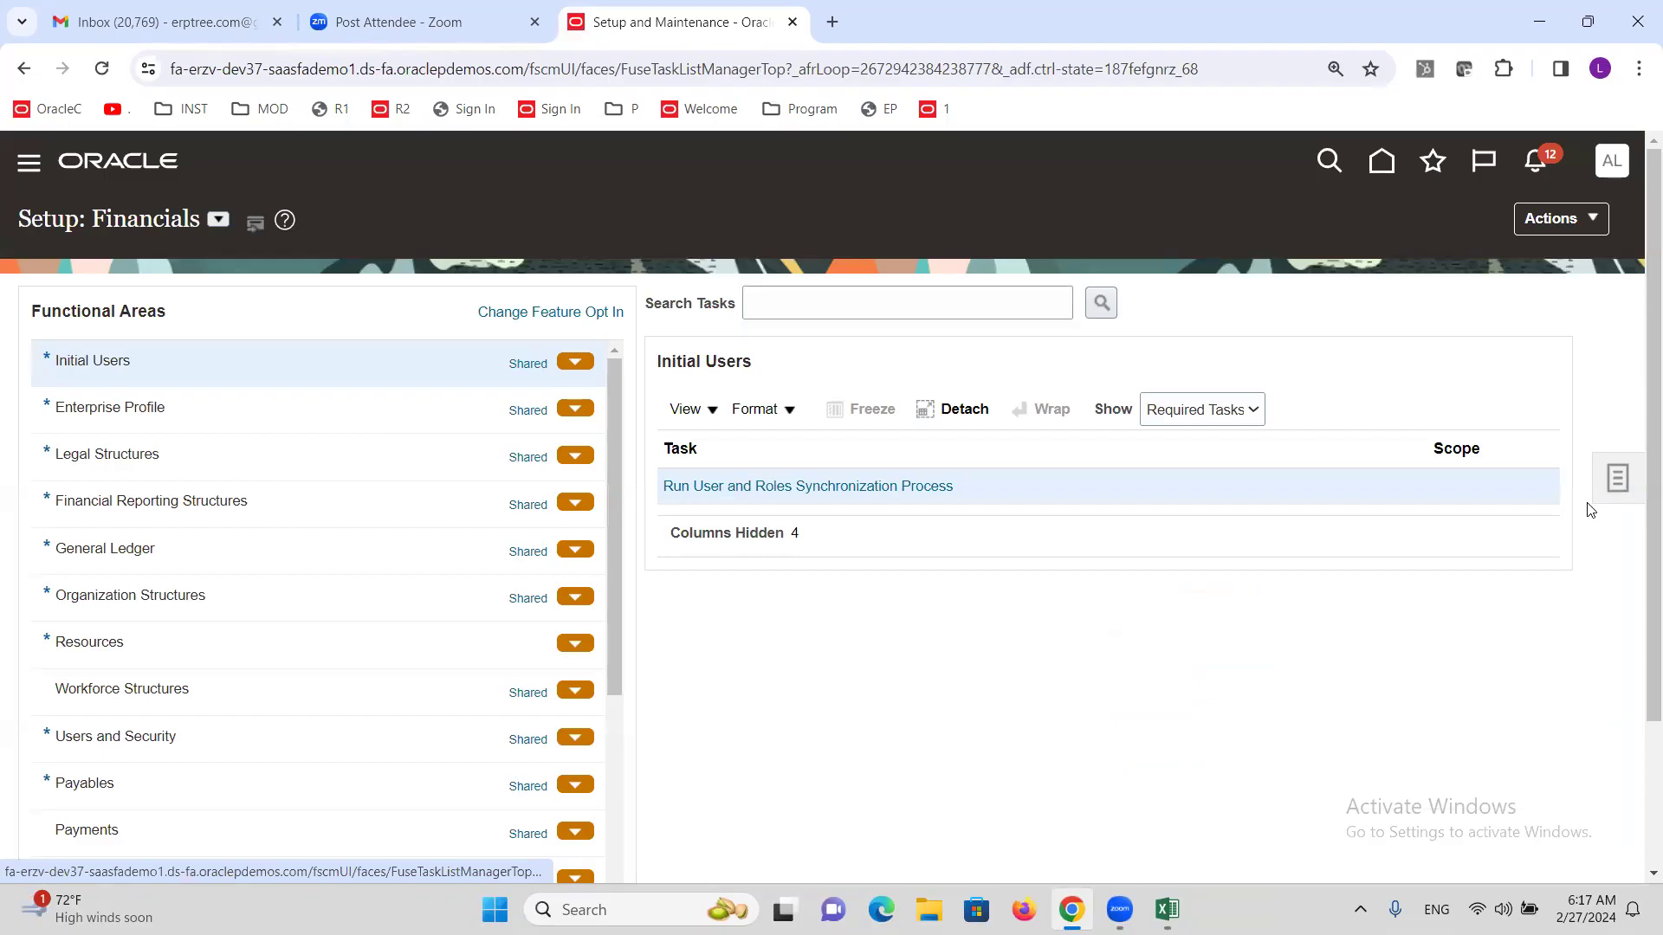
pyautogui.click(1593, 504)
pyautogui.click(908, 301)
pyautogui.click(907, 302)
pyautogui.write('C')
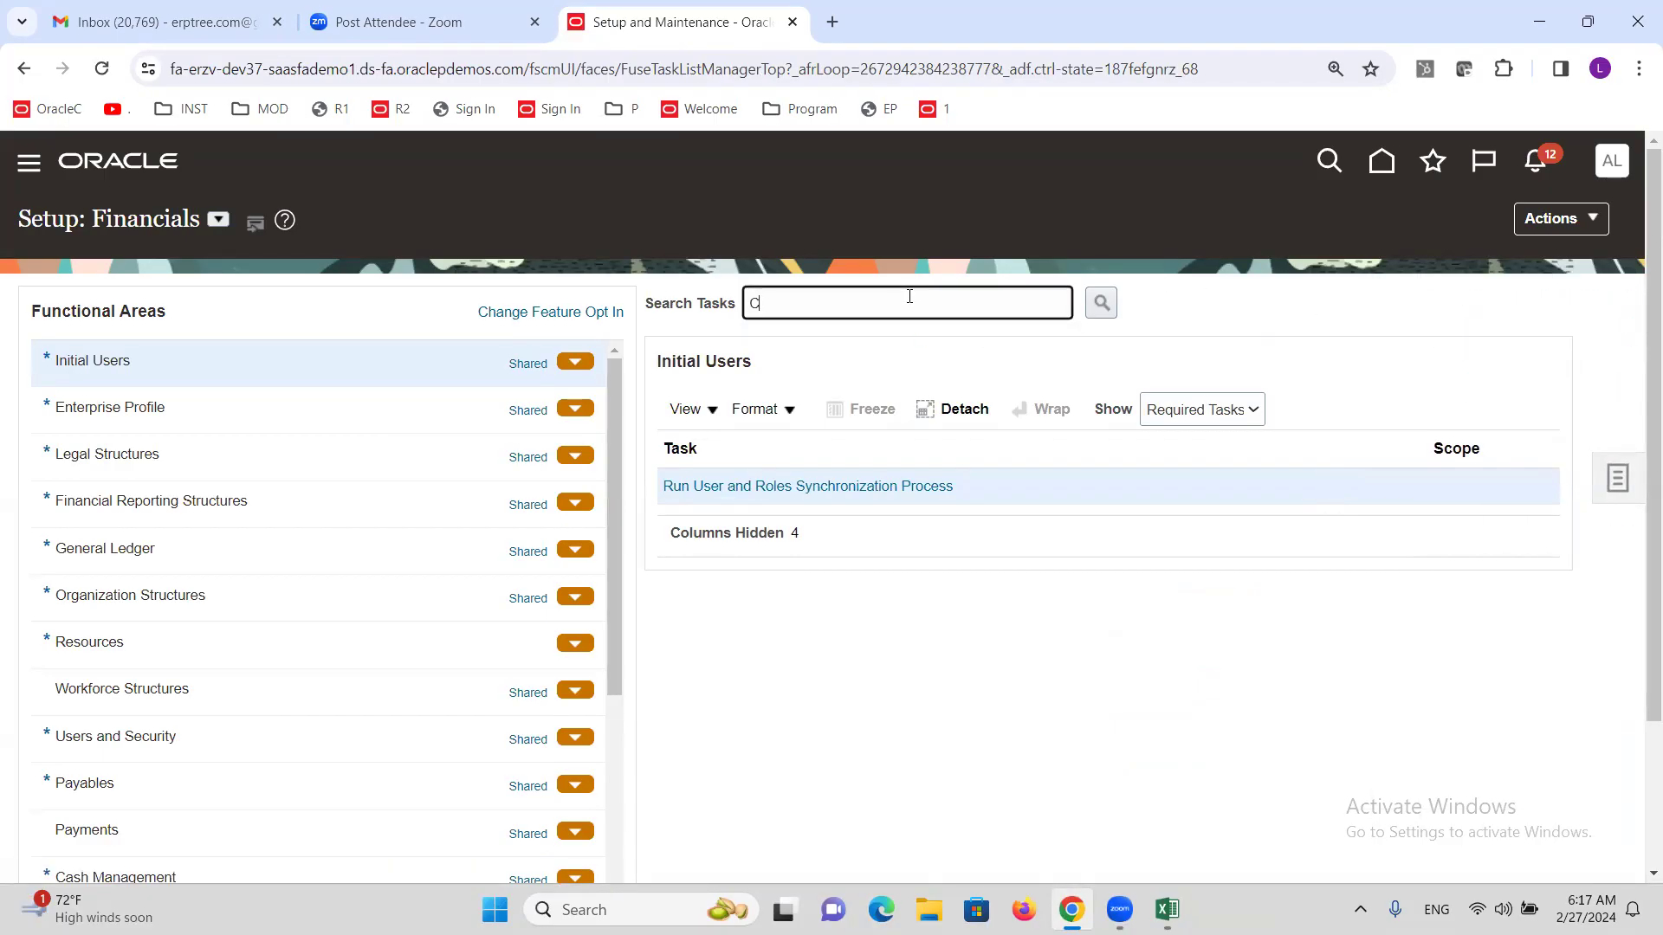
pyautogui.write('hart of accounts s')
pyautogui.press('Return')
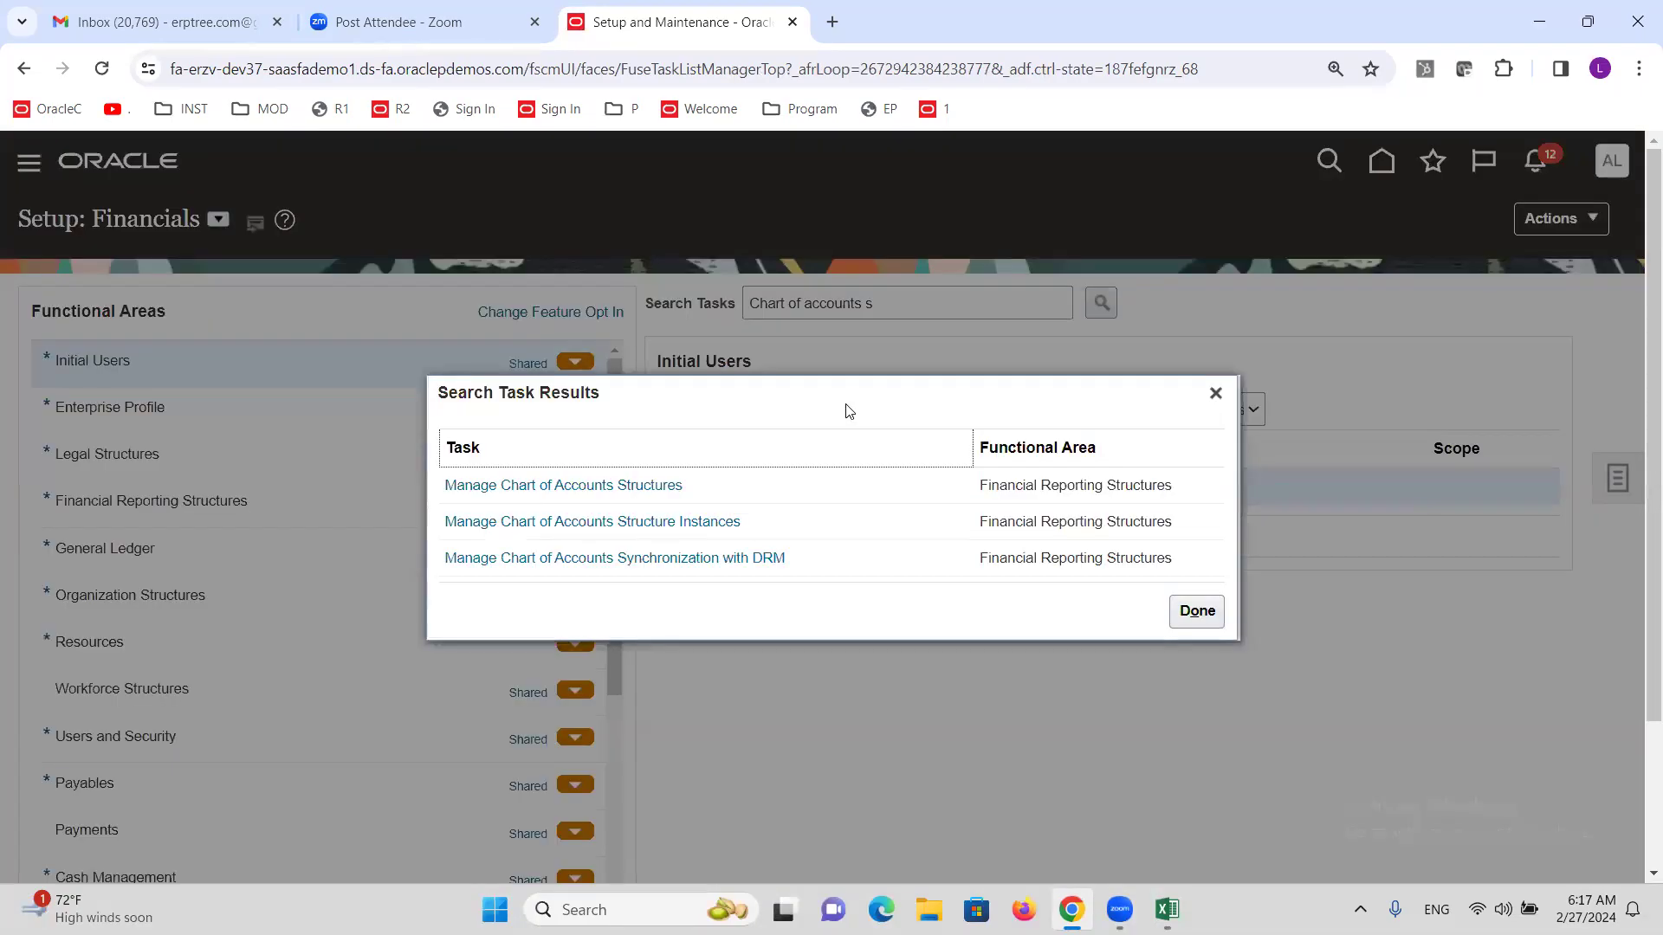
pyautogui.click(643, 484)
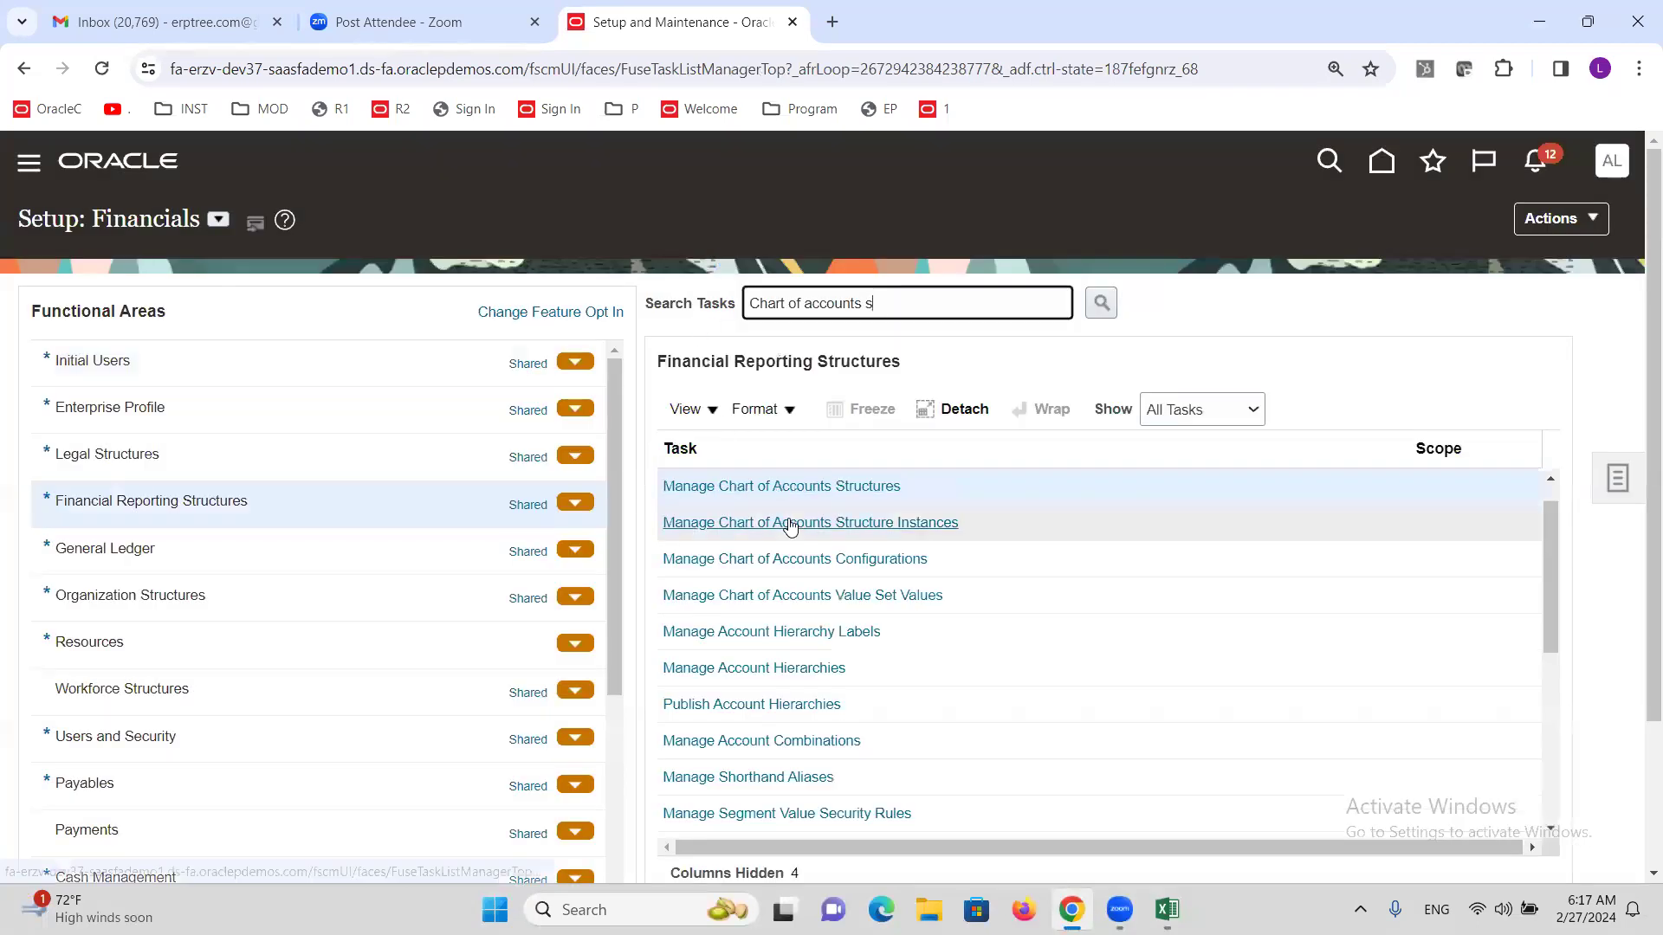
pyautogui.click(779, 487)
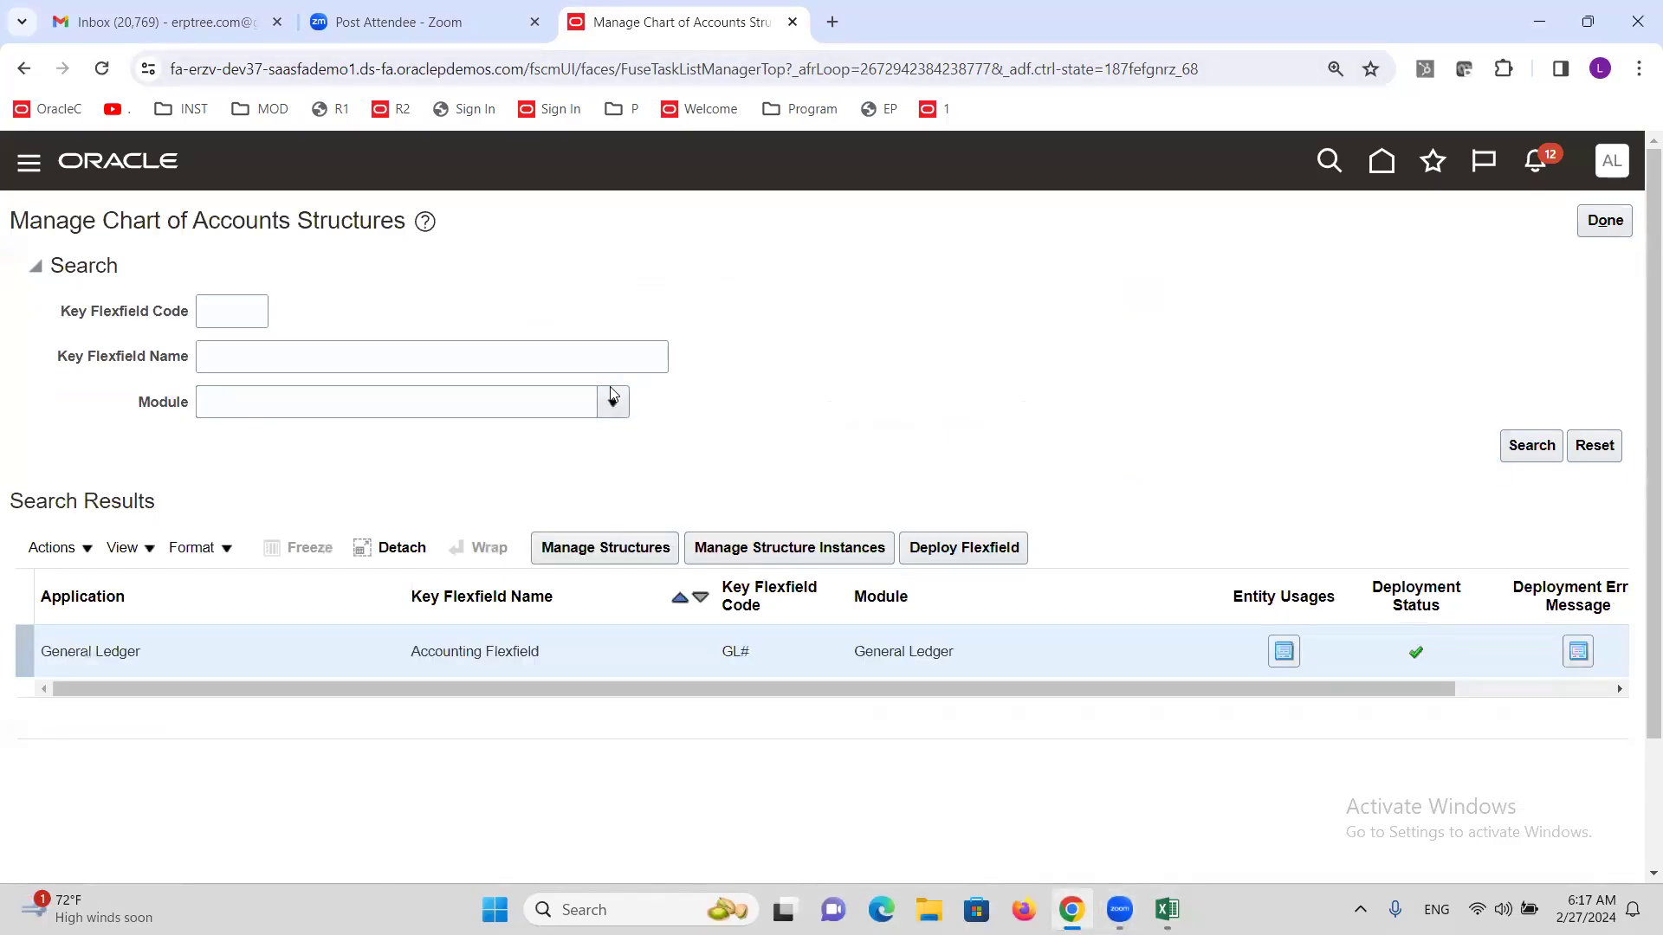
# Create and save structure ALTINC SECONDARY FLEXFIELD as code and name with a '.' delimiter.
pyautogui.click(592, 559)
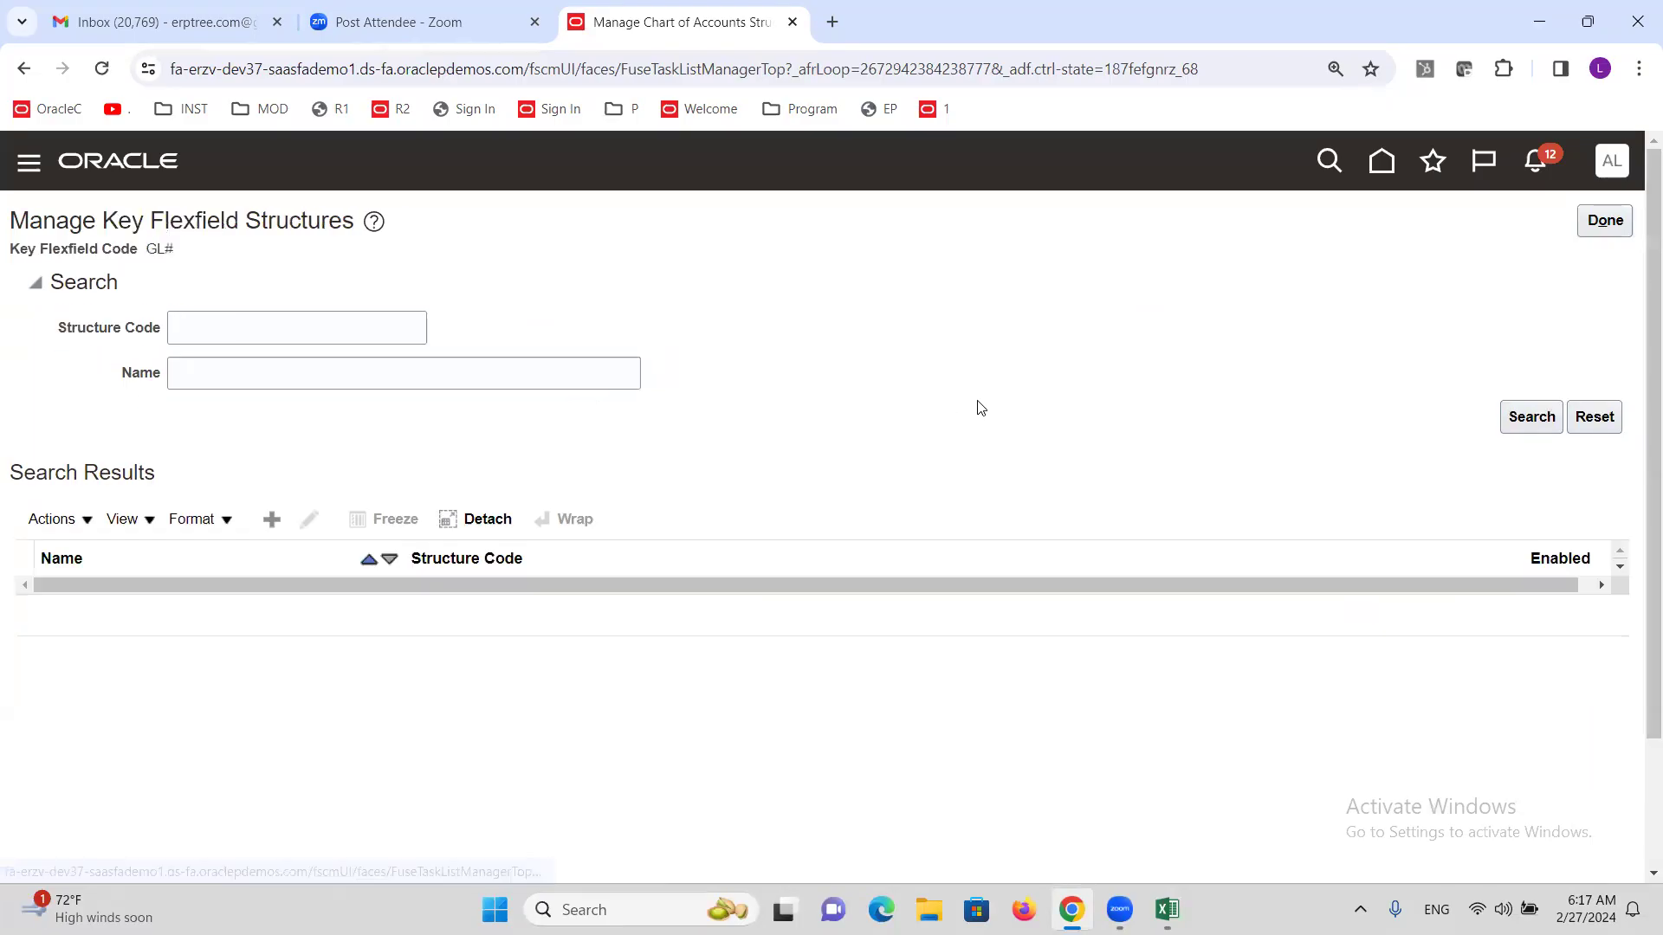
pyautogui.click(271, 521)
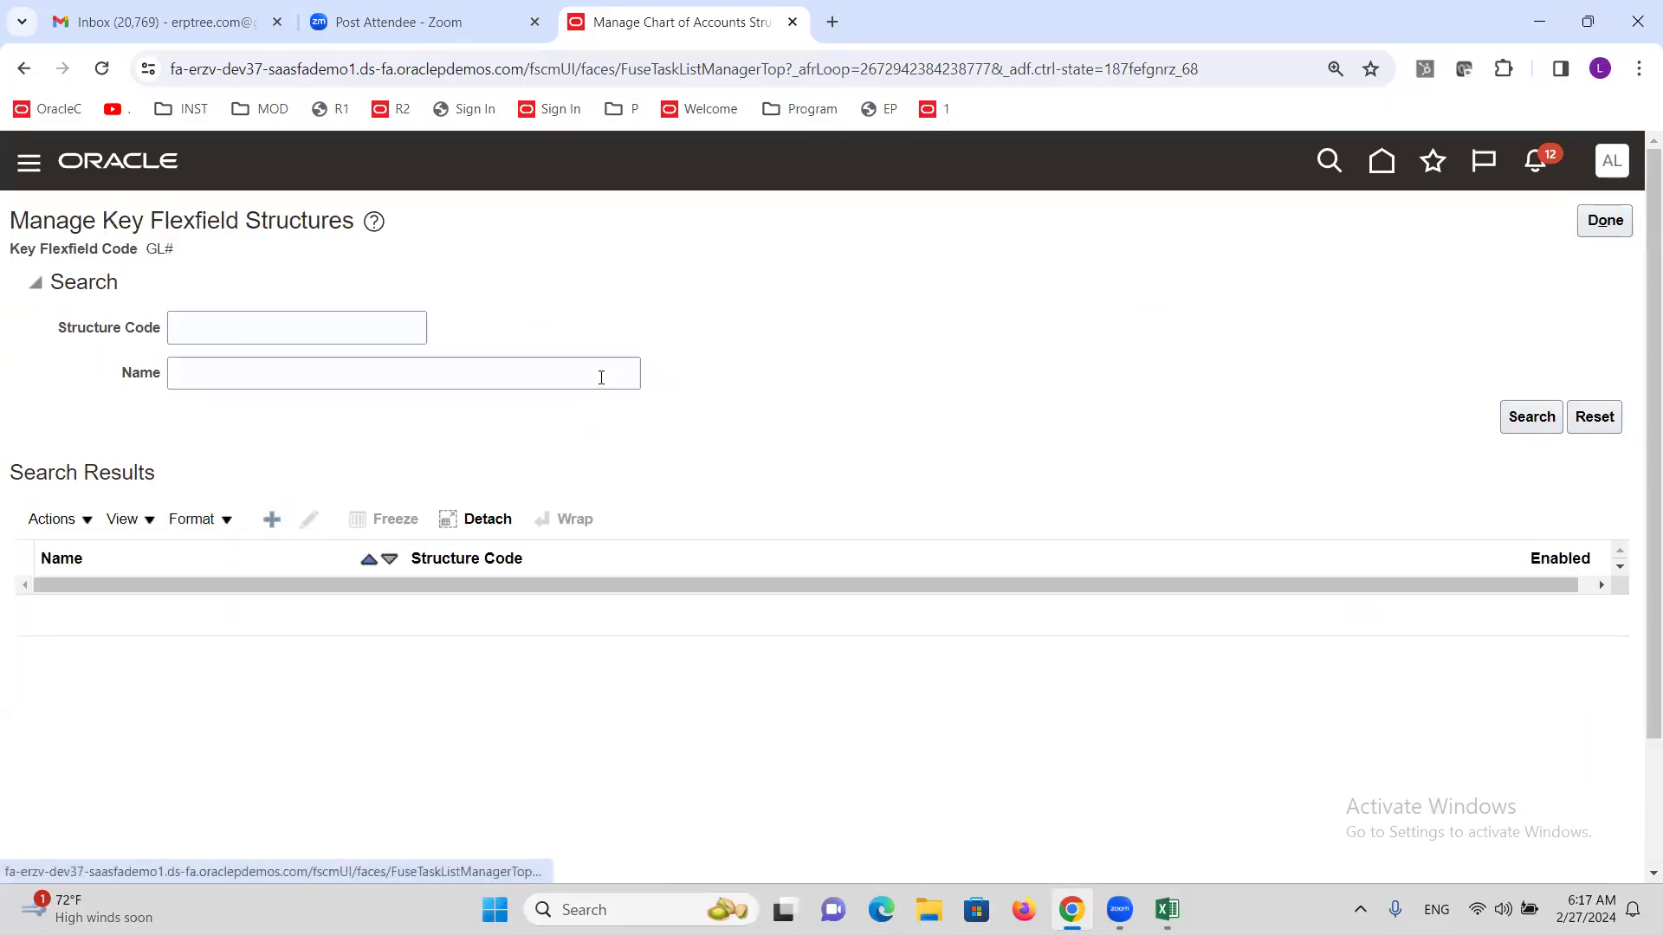
pyautogui.click(321, 292)
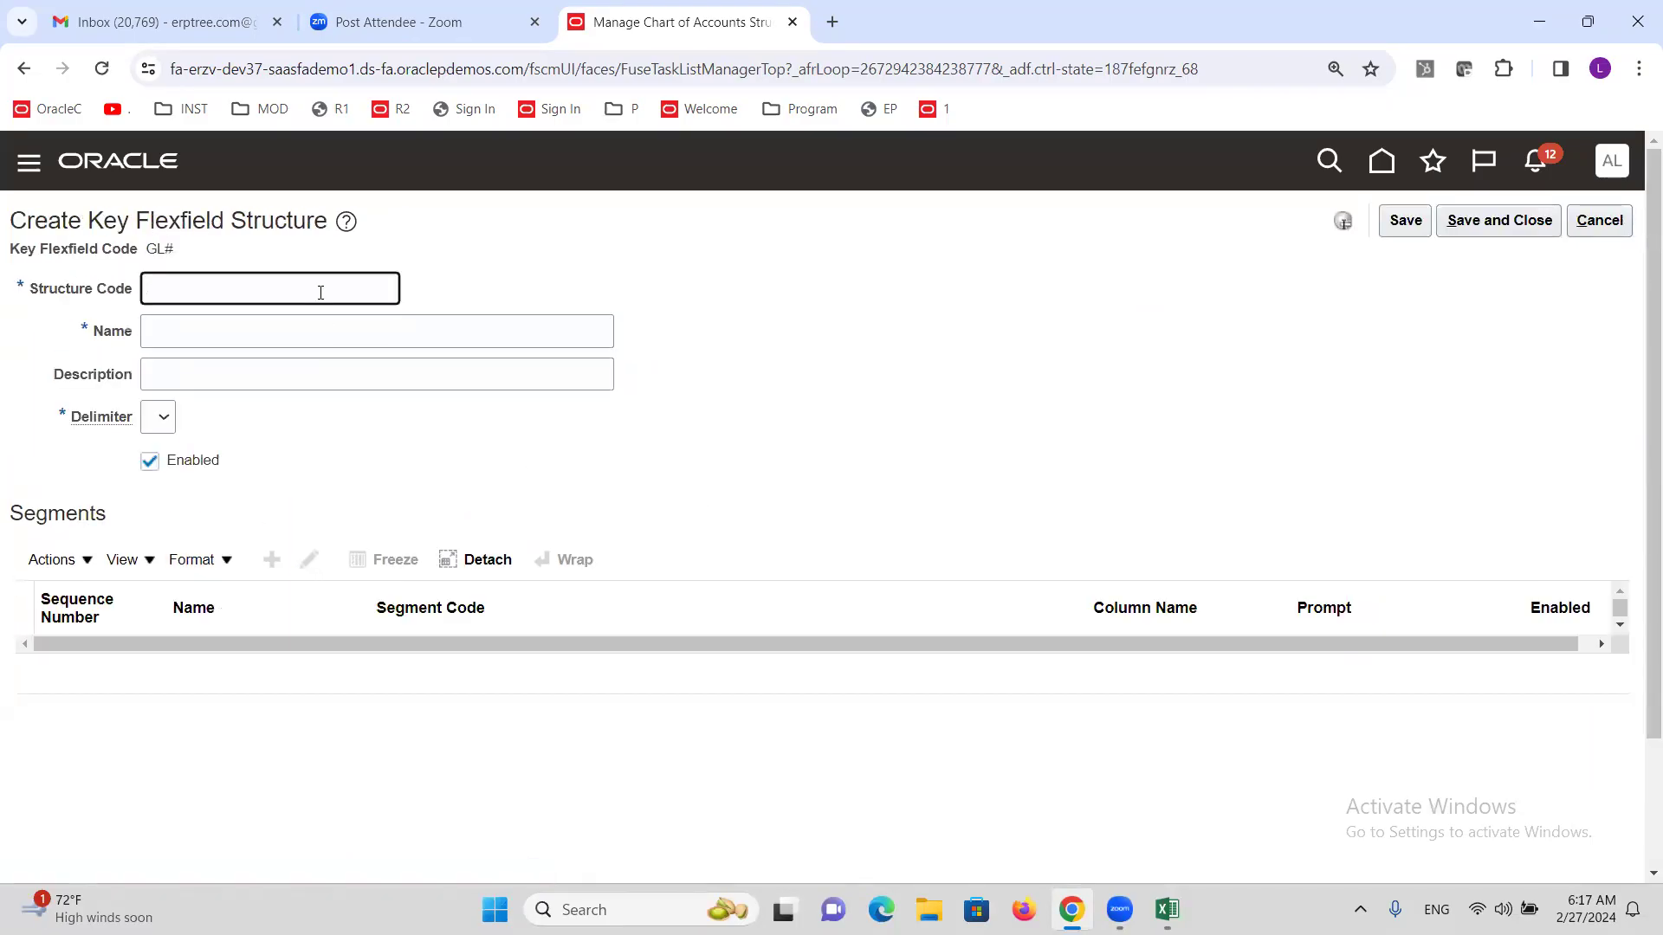
pyautogui.write('ALTINC SECONDARY FLEXFIELD')
pyautogui.press('Tab')
pyautogui.hotkey('shift', 'Tab')
pyautogui.hotkey('ctrl', 'c')
pyautogui.press('Tab')
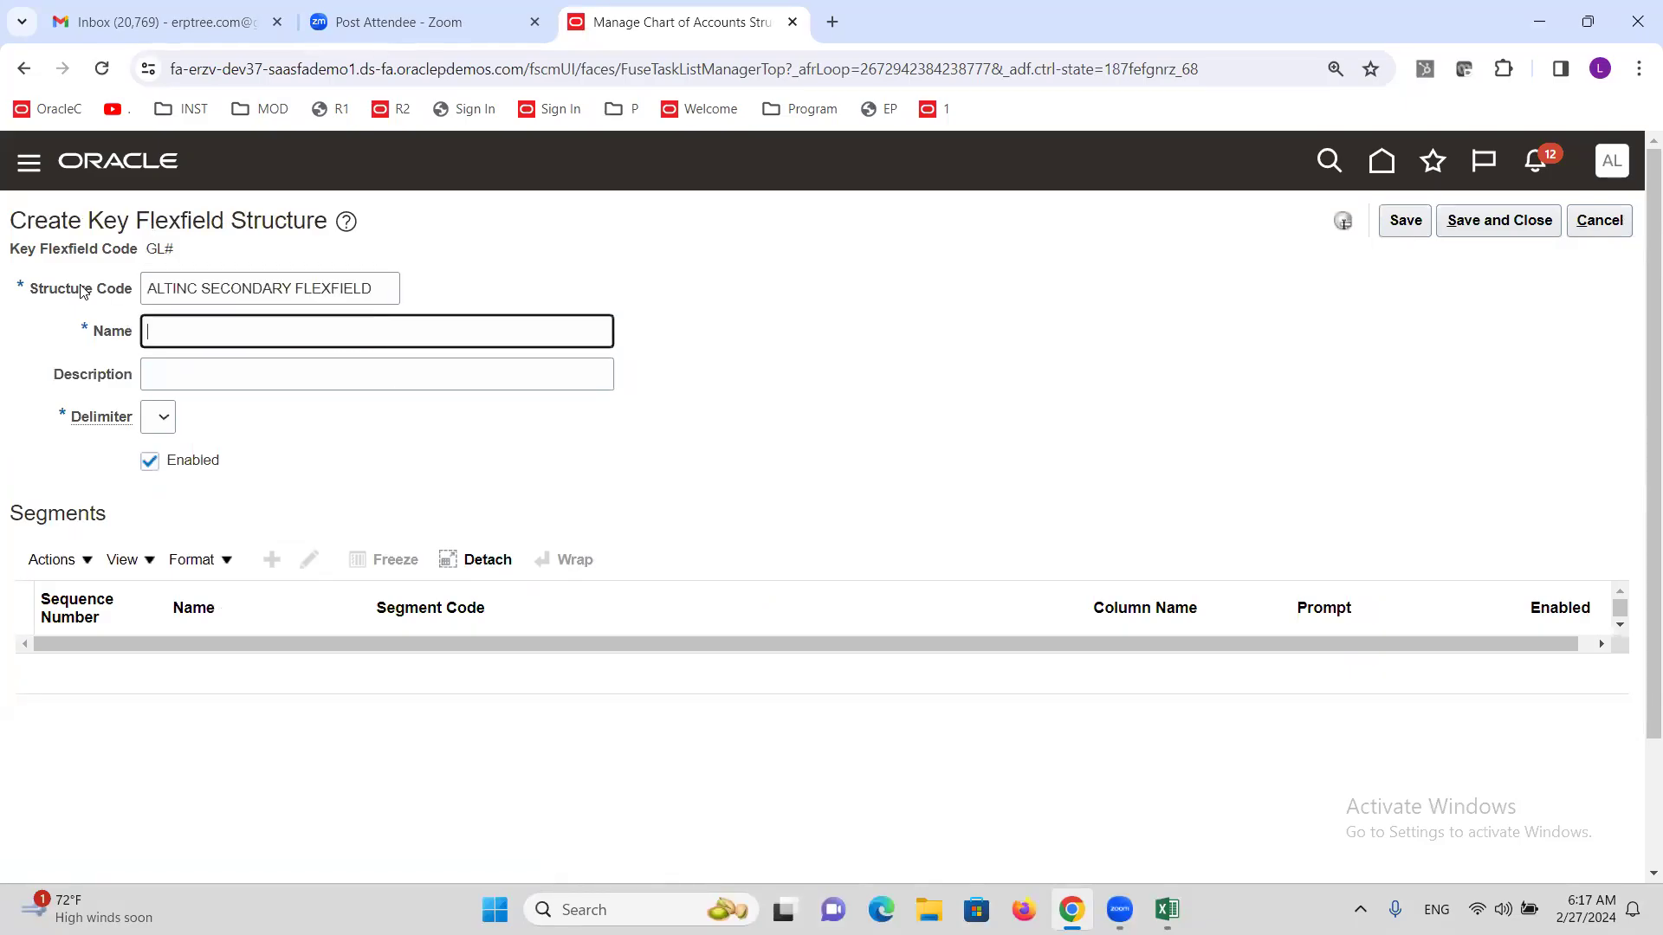
pyautogui.hotkey('ctrl', 'v')
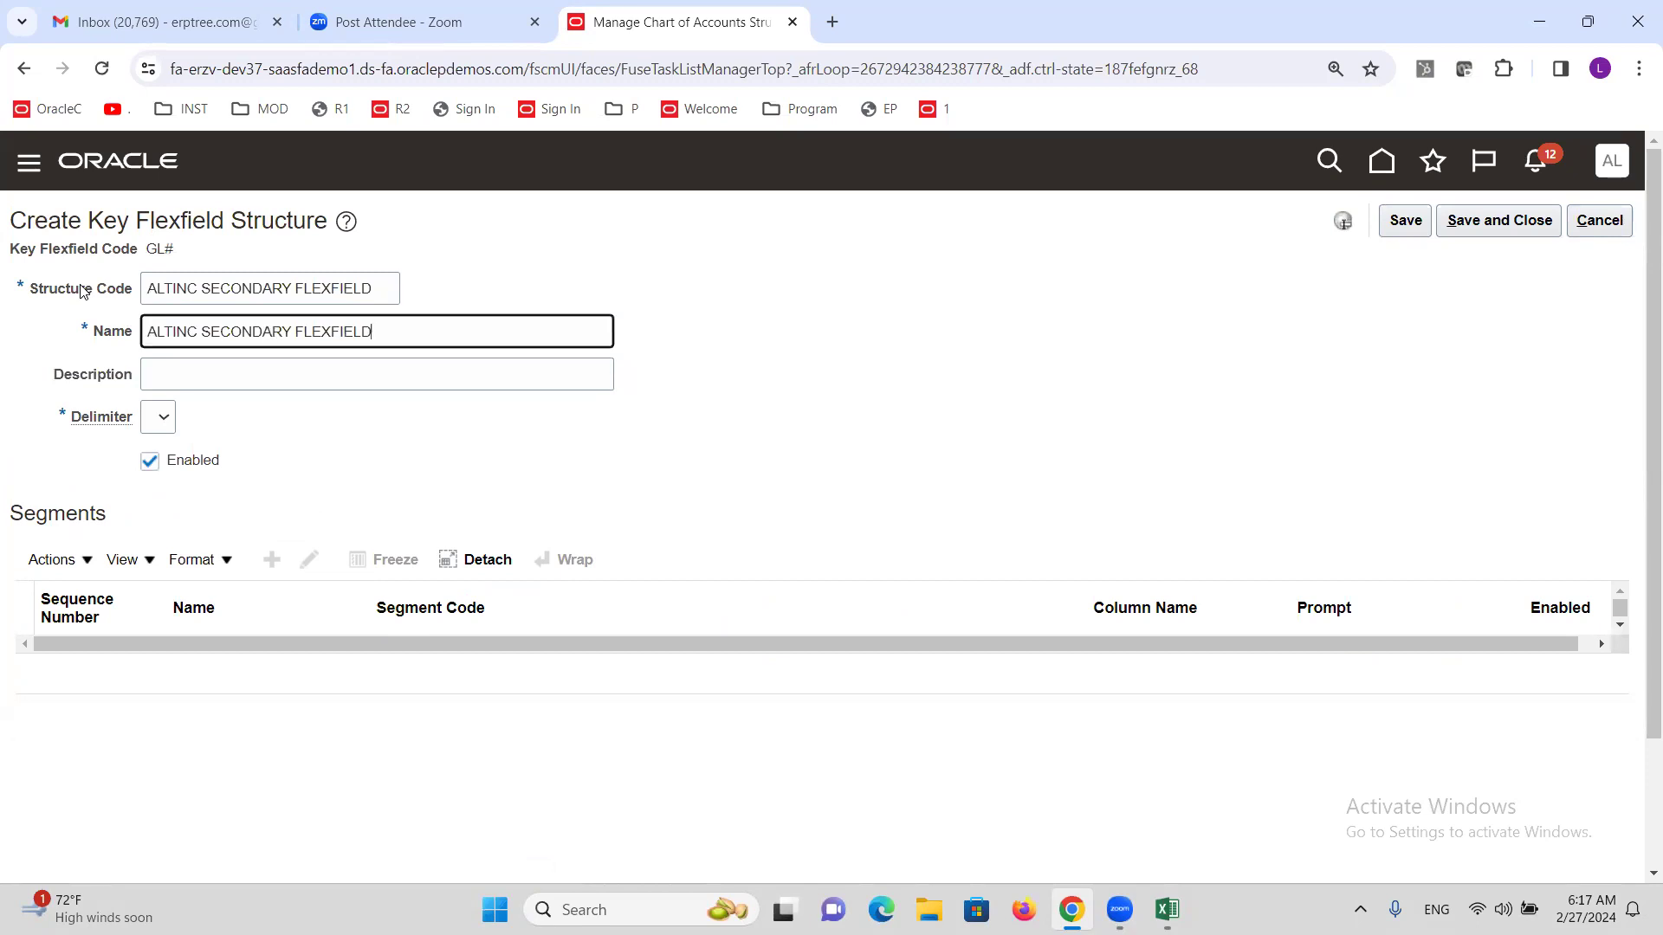
pyautogui.click(163, 417)
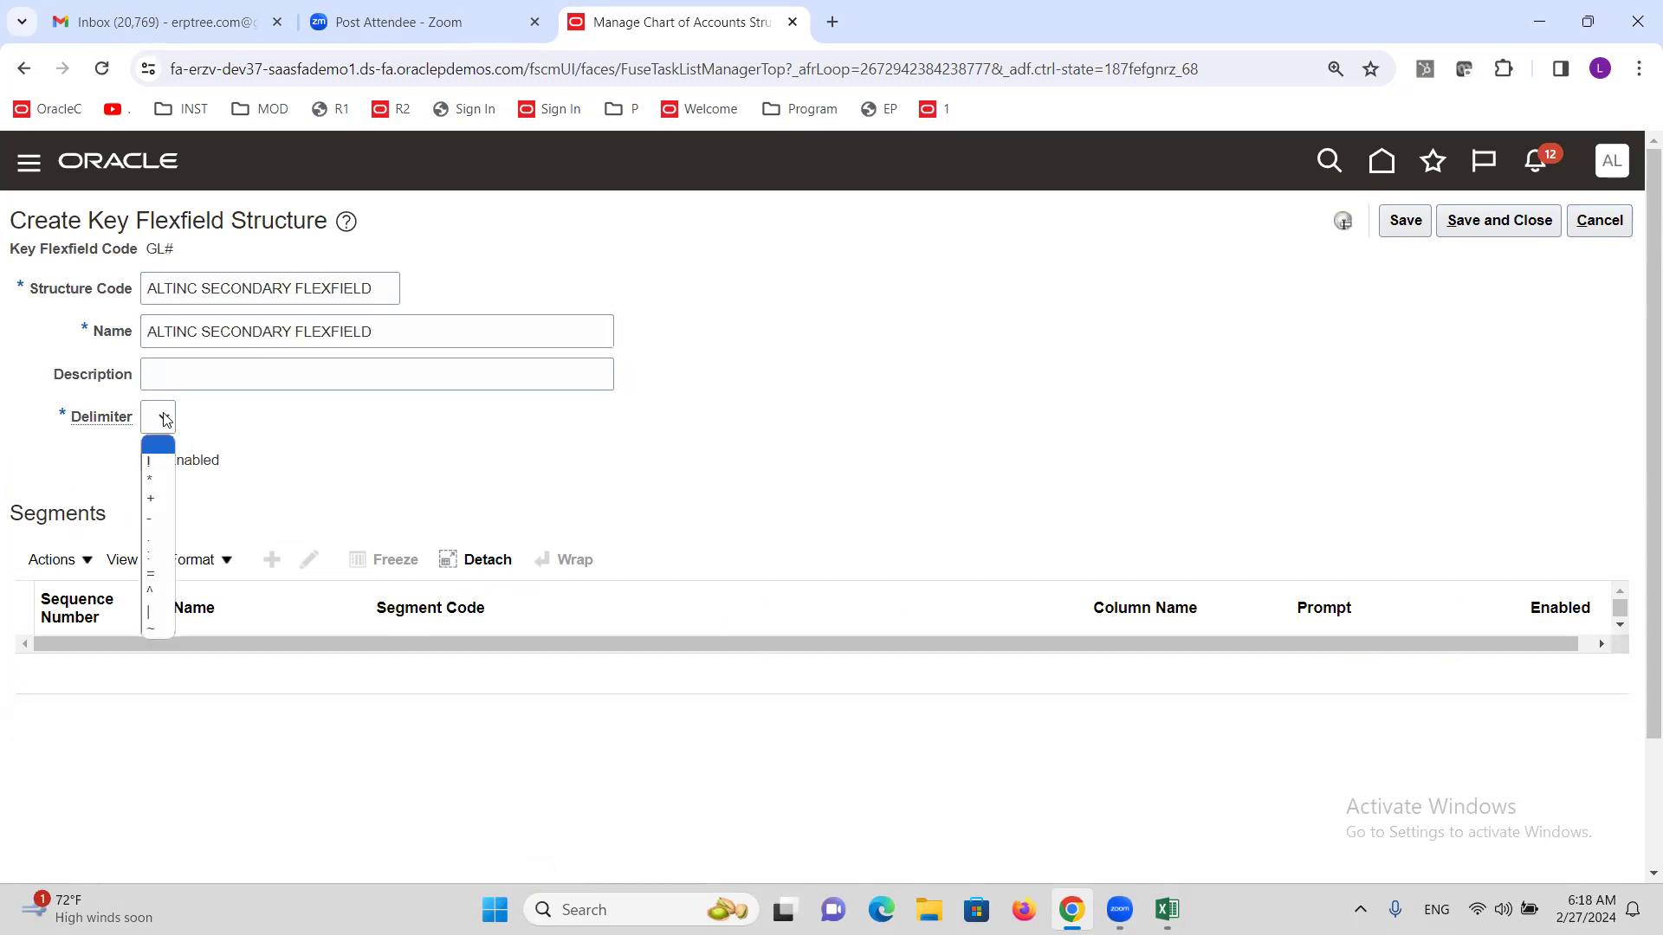
pyautogui.click(160, 538)
pyautogui.click(1399, 227)
pyautogui.click(273, 555)
pyautogui.click(308, 341)
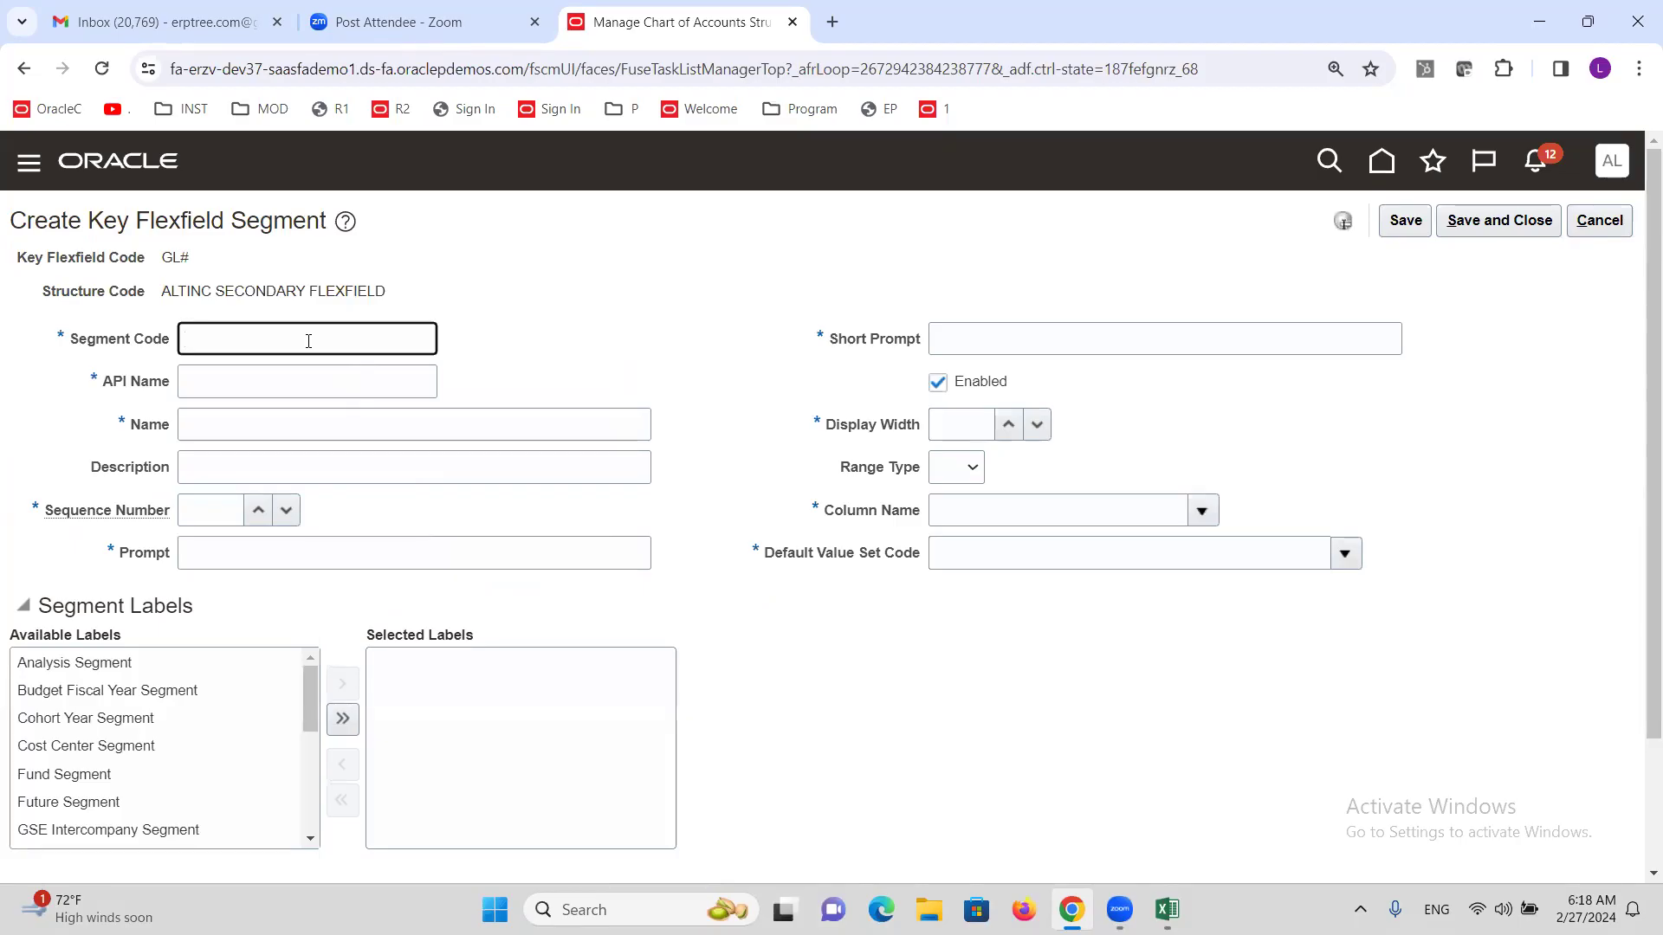
# Define segment Company with sequence 1, Company prompts and display width 20.
pyautogui.write('Company')
pyautogui.press('Tab')
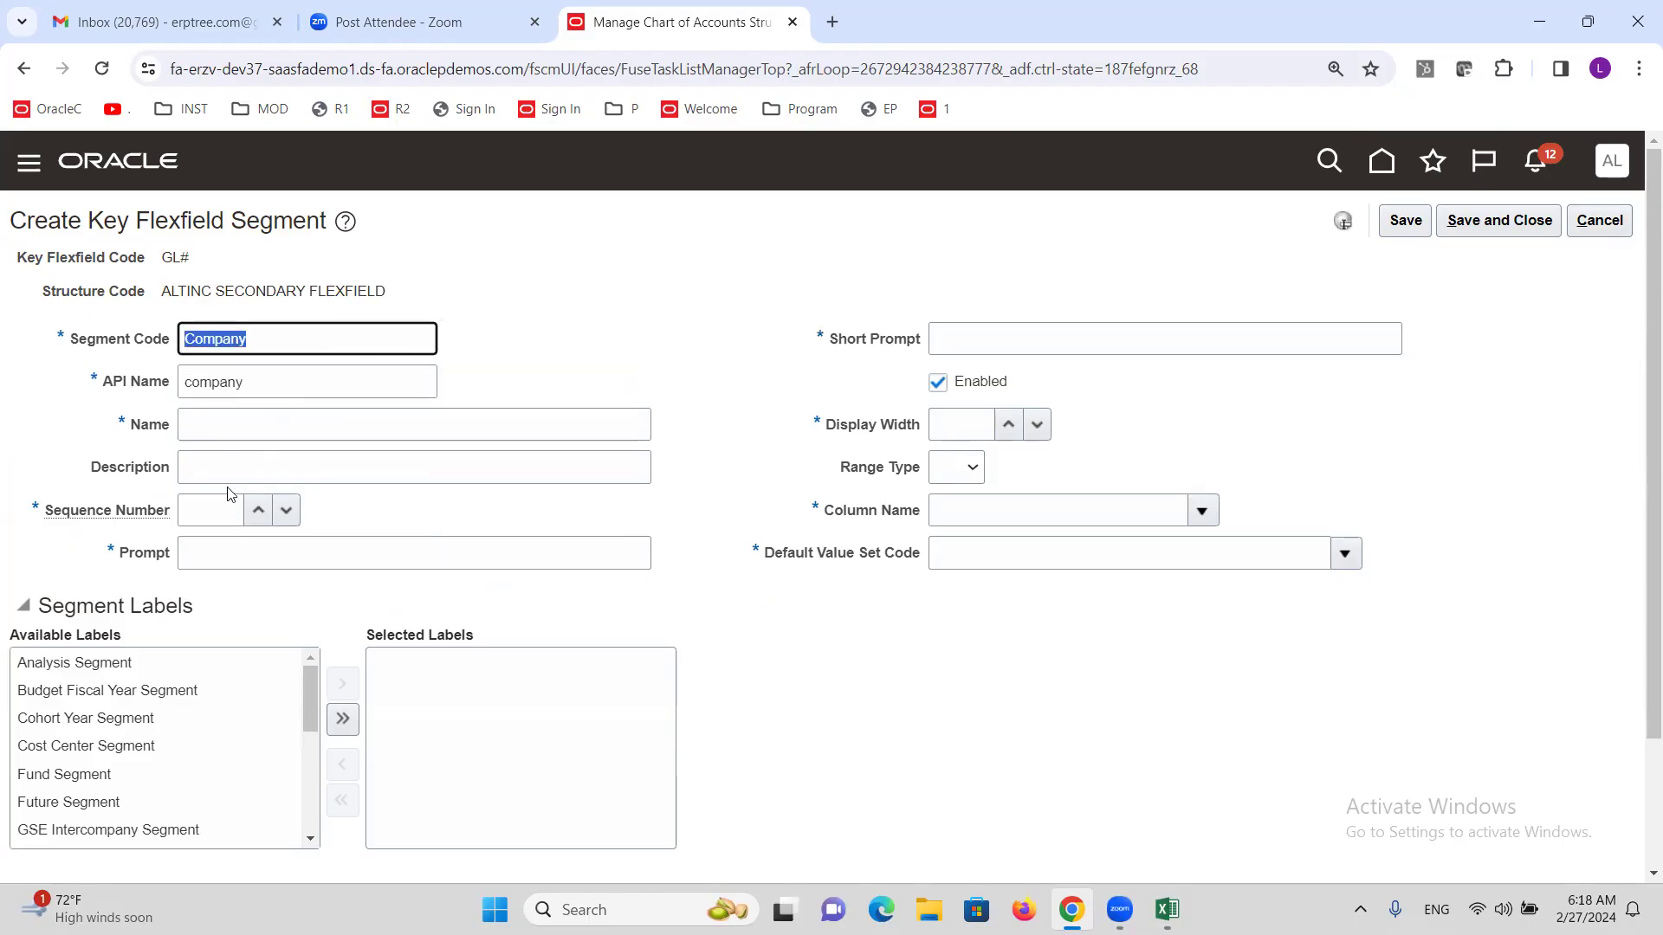
pyautogui.click(221, 431)
pyautogui.write('Company')
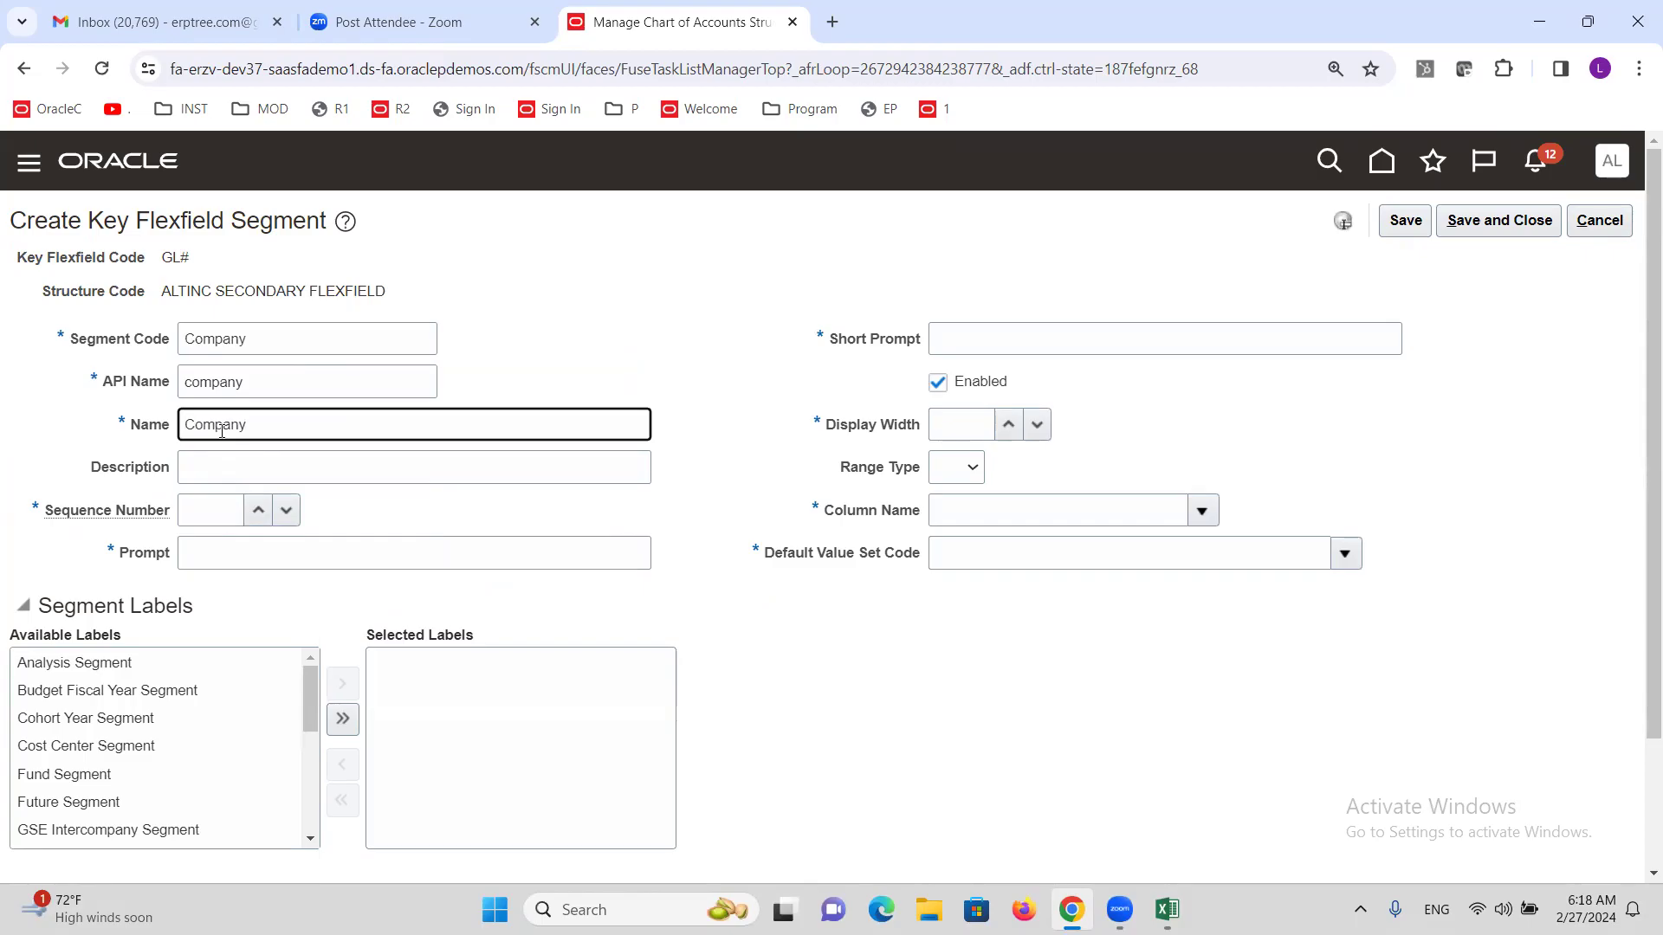
pyautogui.click(196, 513)
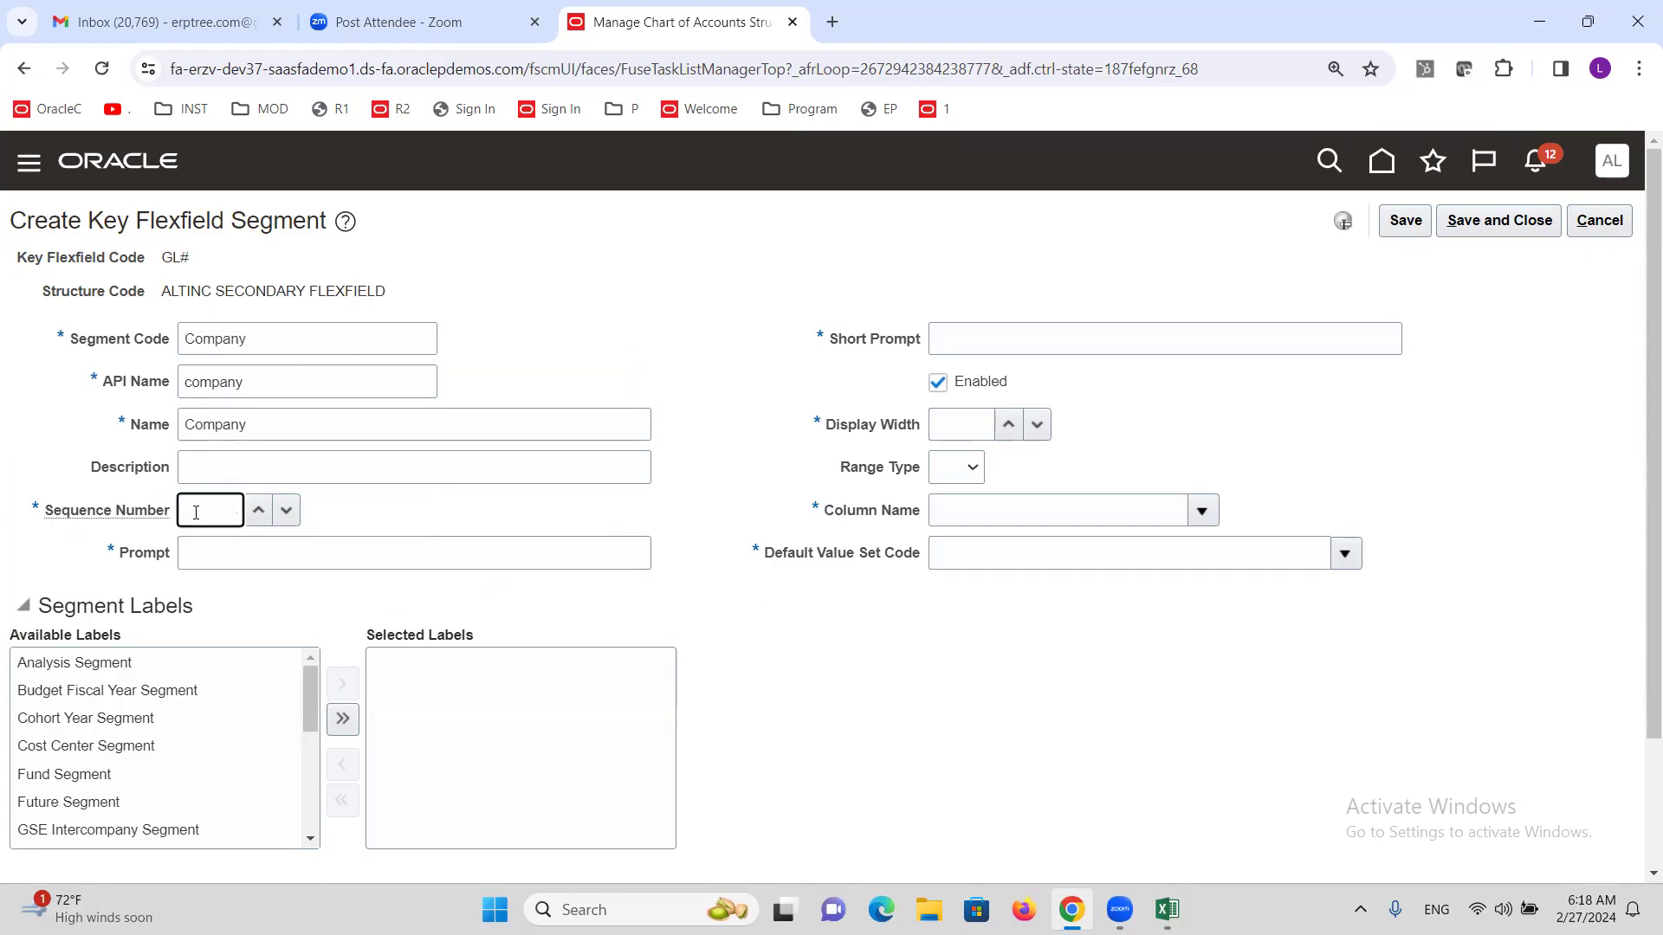
pyautogui.write('1')
pyautogui.press('Tab')
pyautogui.write('Company')
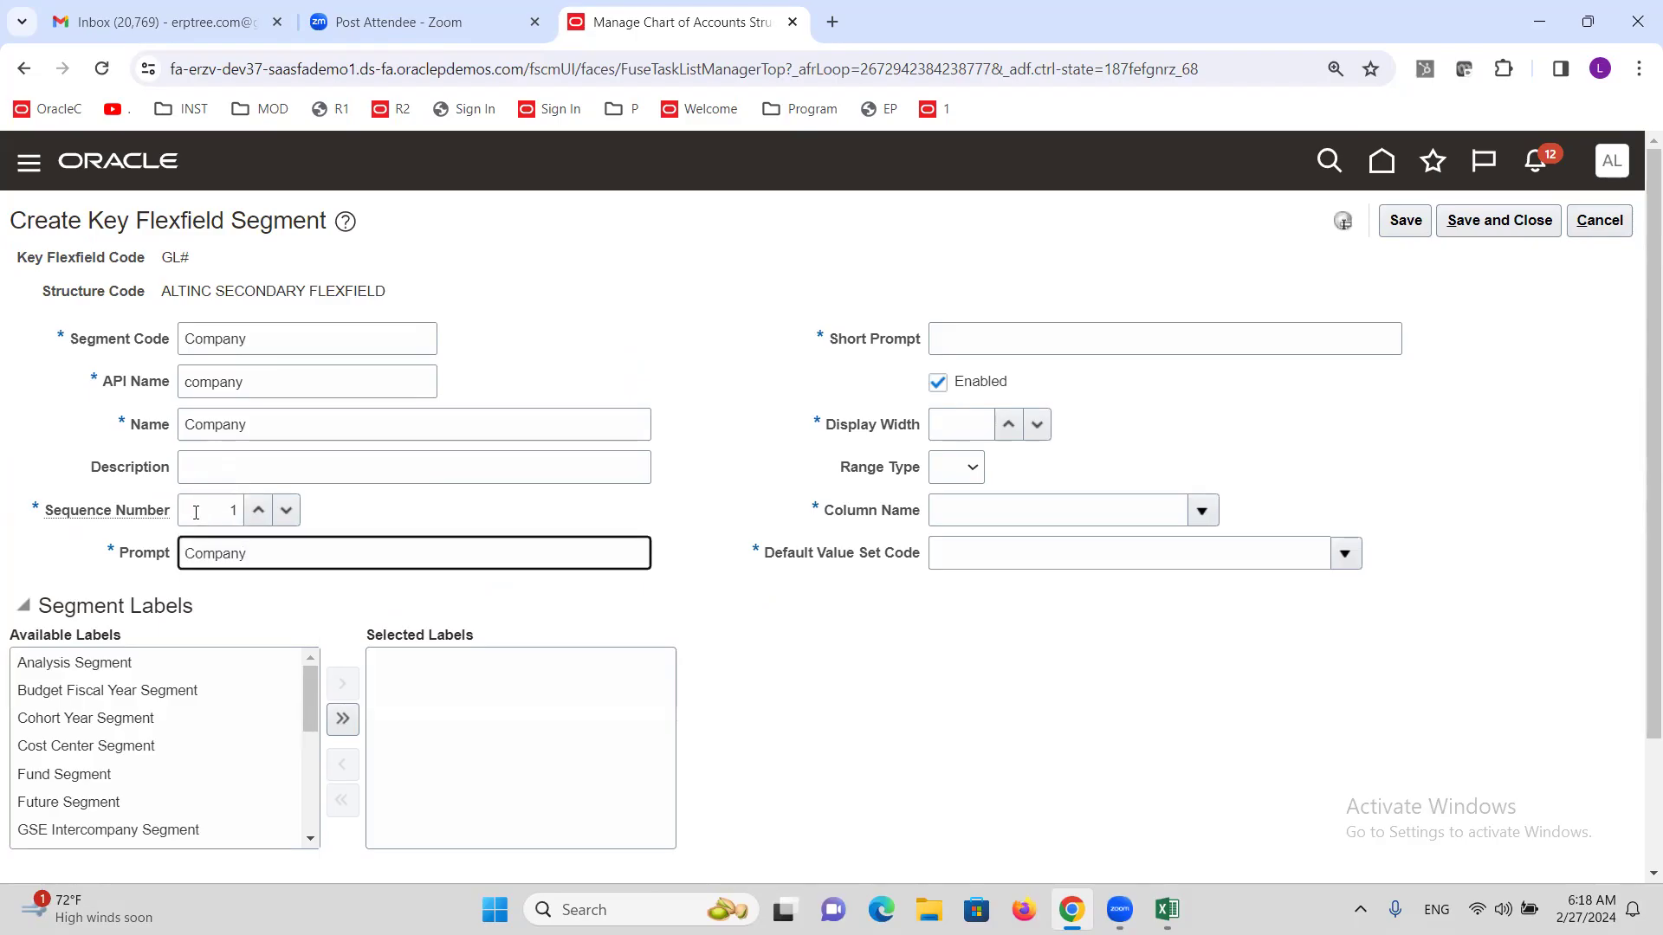
pyautogui.click(1032, 346)
pyautogui.write('Company')
pyautogui.click(968, 430)
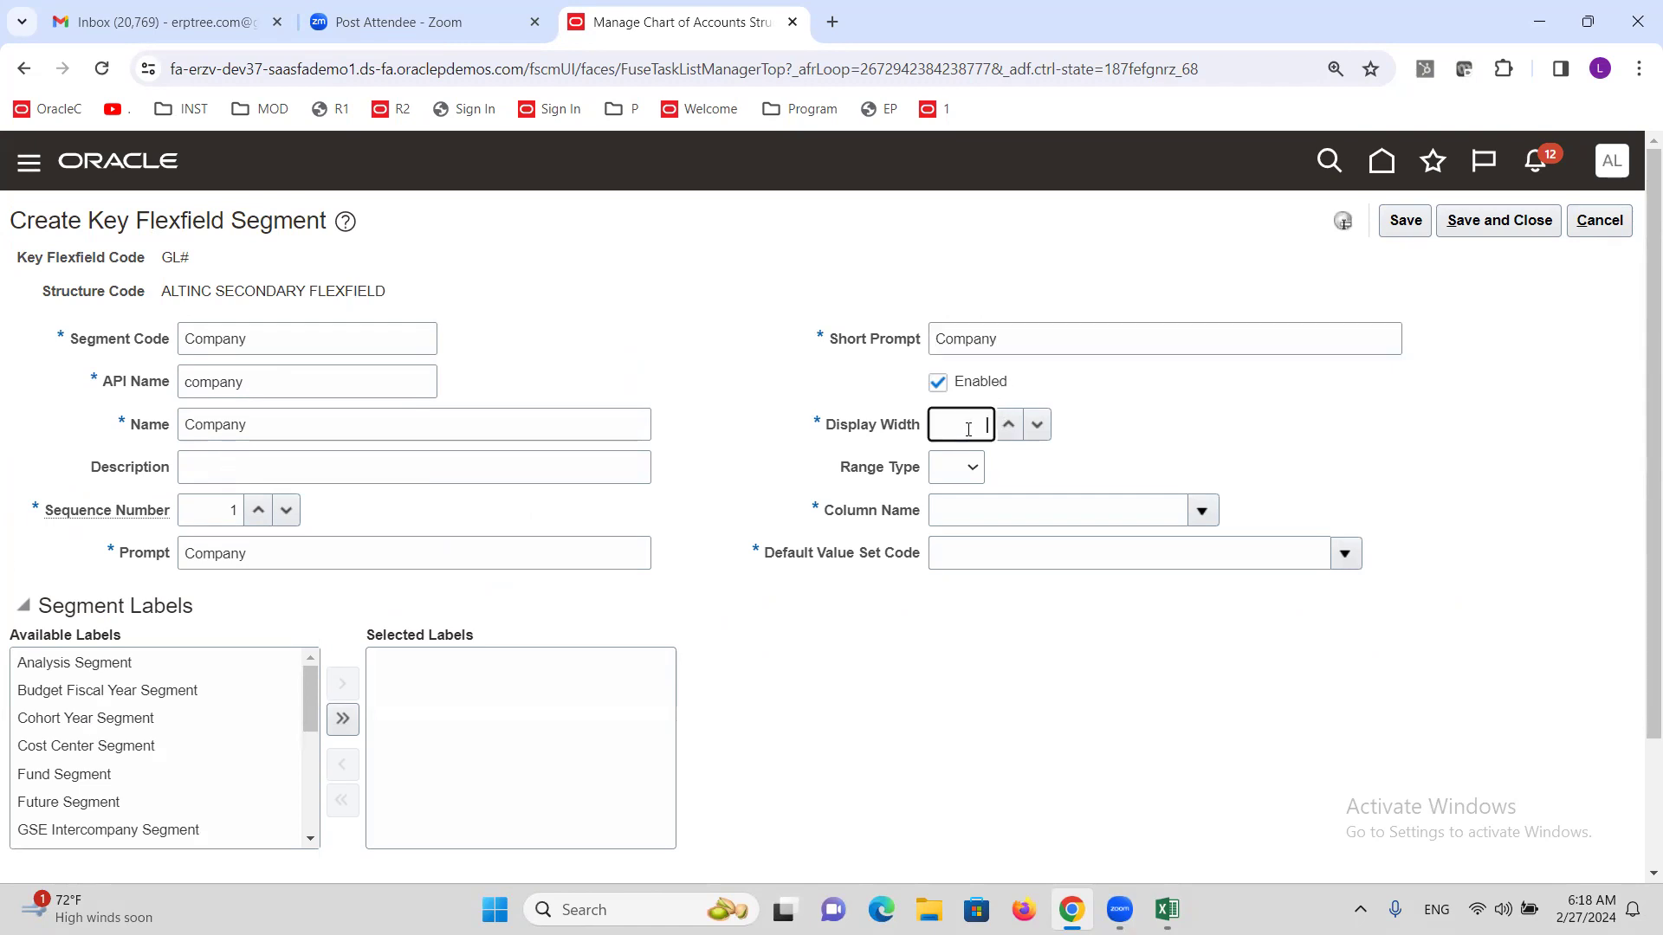
pyautogui.write('20')
# Set the column to SEGMENT1 and the default value set to Company ALTINC.
pyautogui.click(1201, 511)
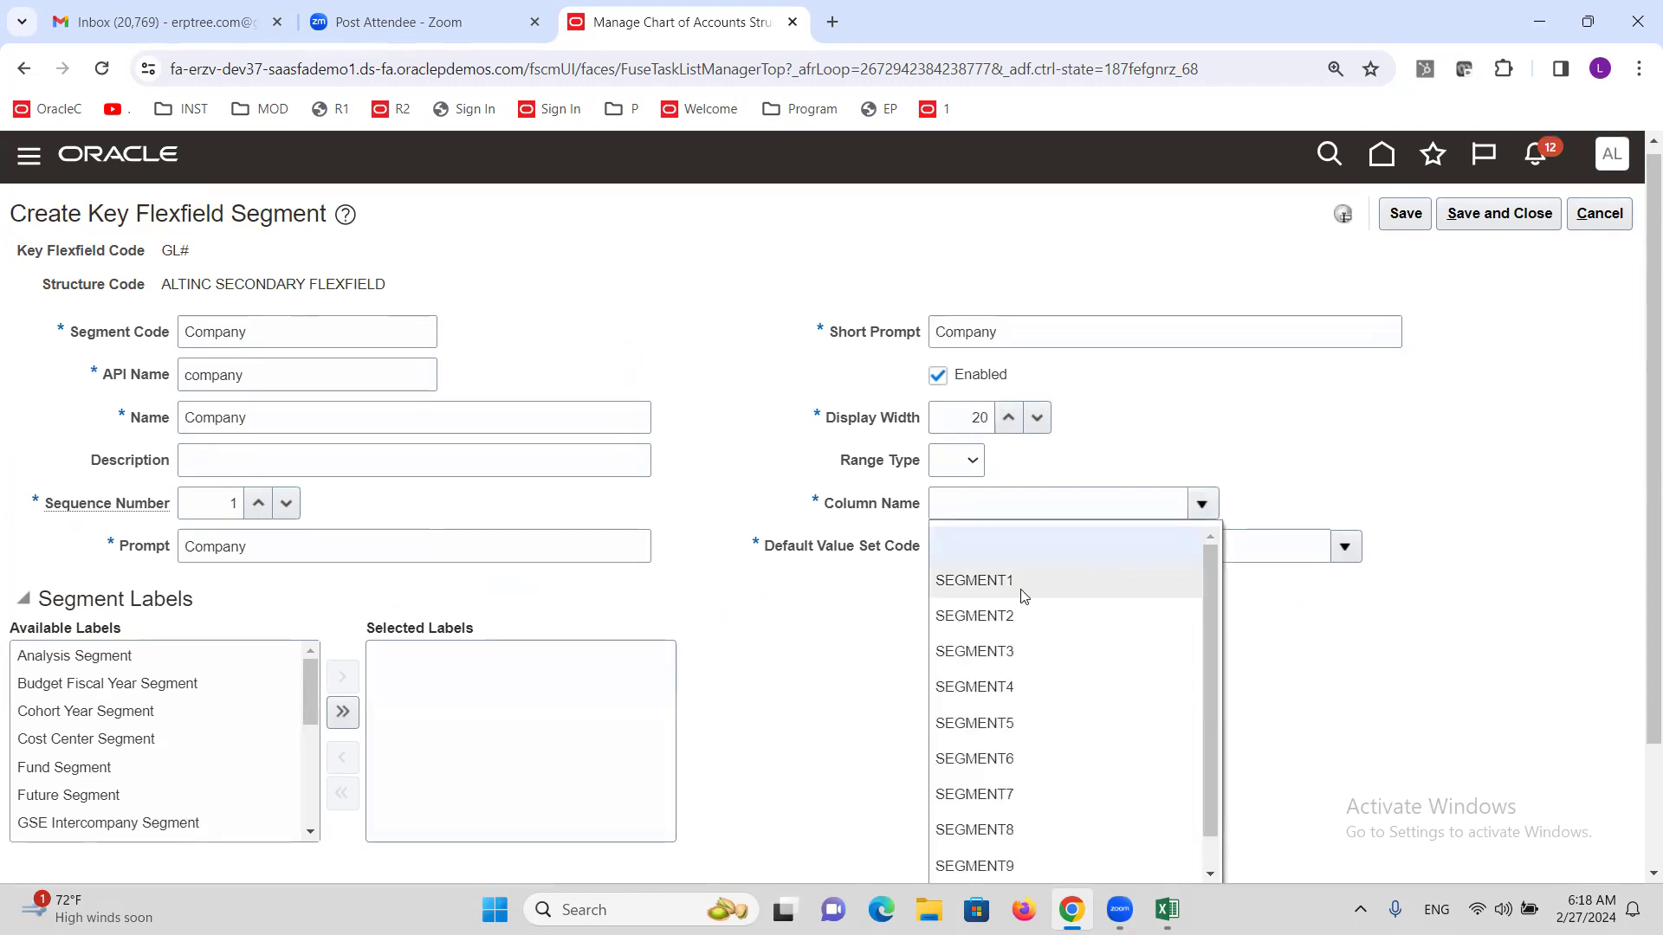
pyautogui.click(1001, 581)
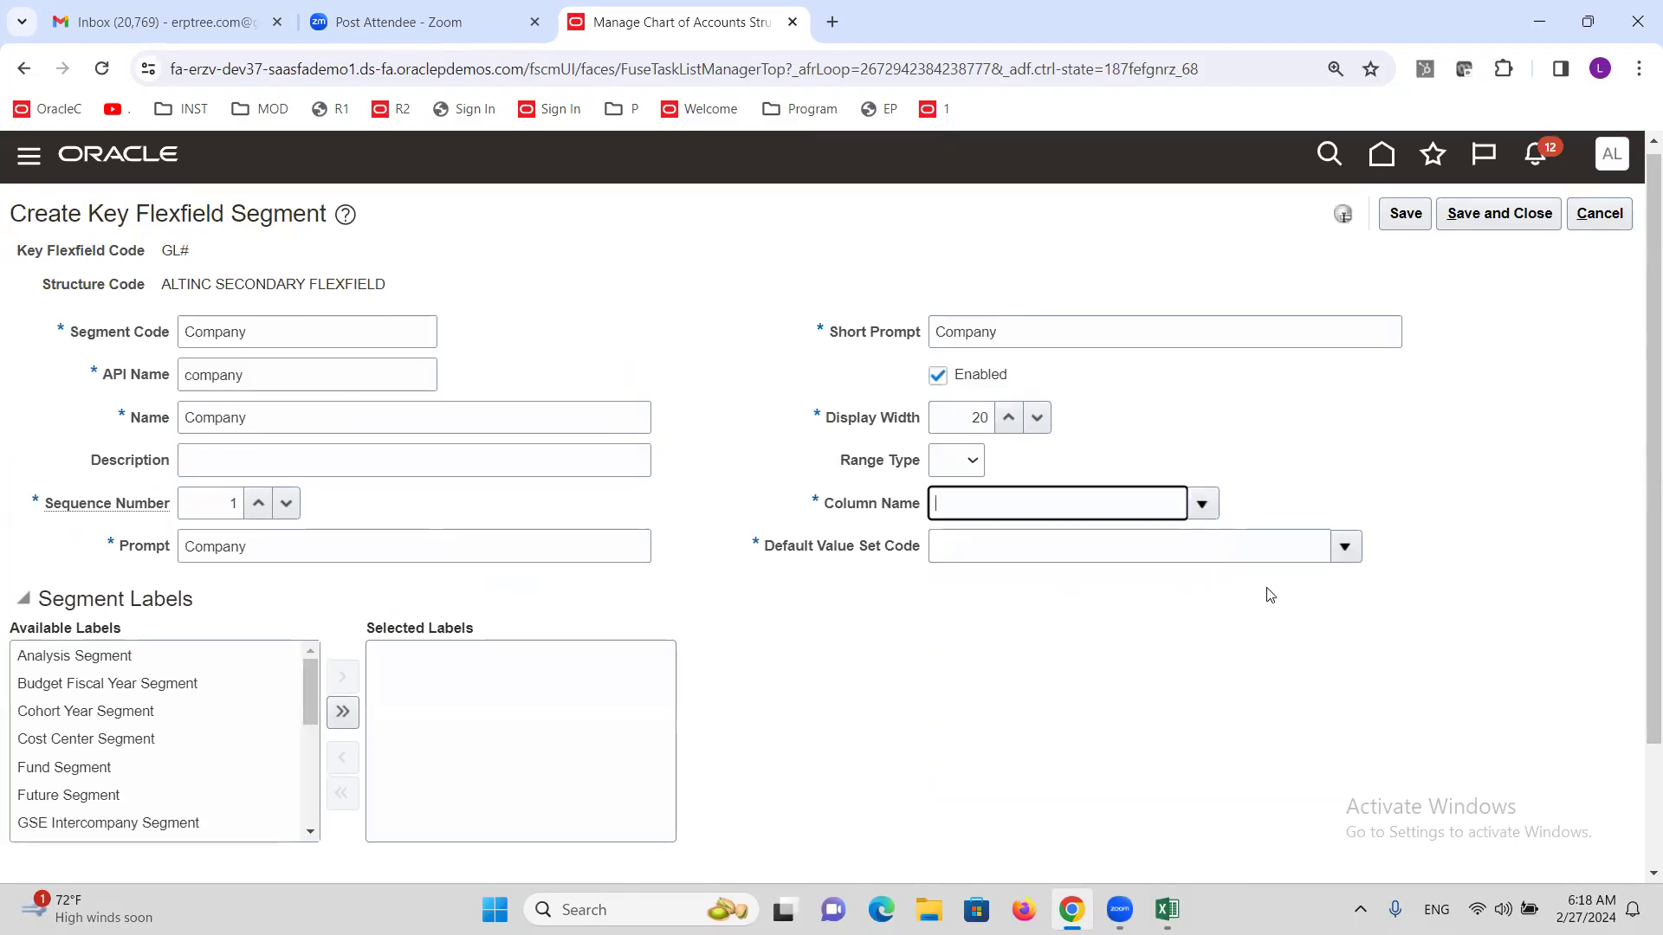
pyautogui.click(1344, 547)
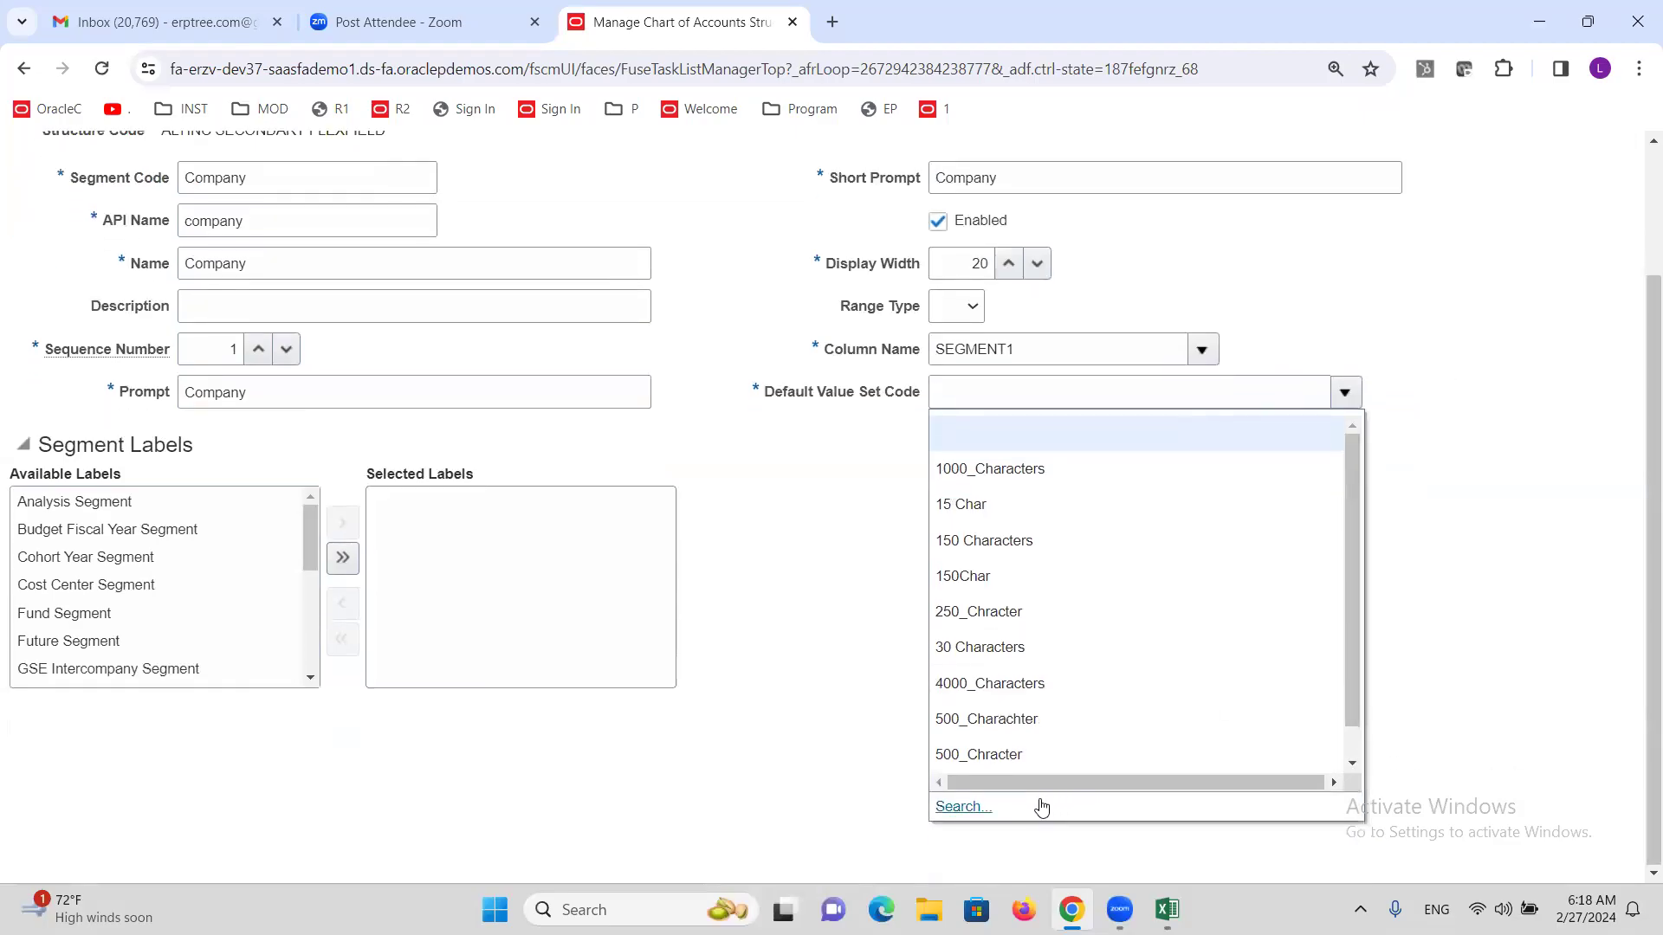
pyautogui.click(964, 836)
pyautogui.click(542, 395)
pyautogui.write('Co')
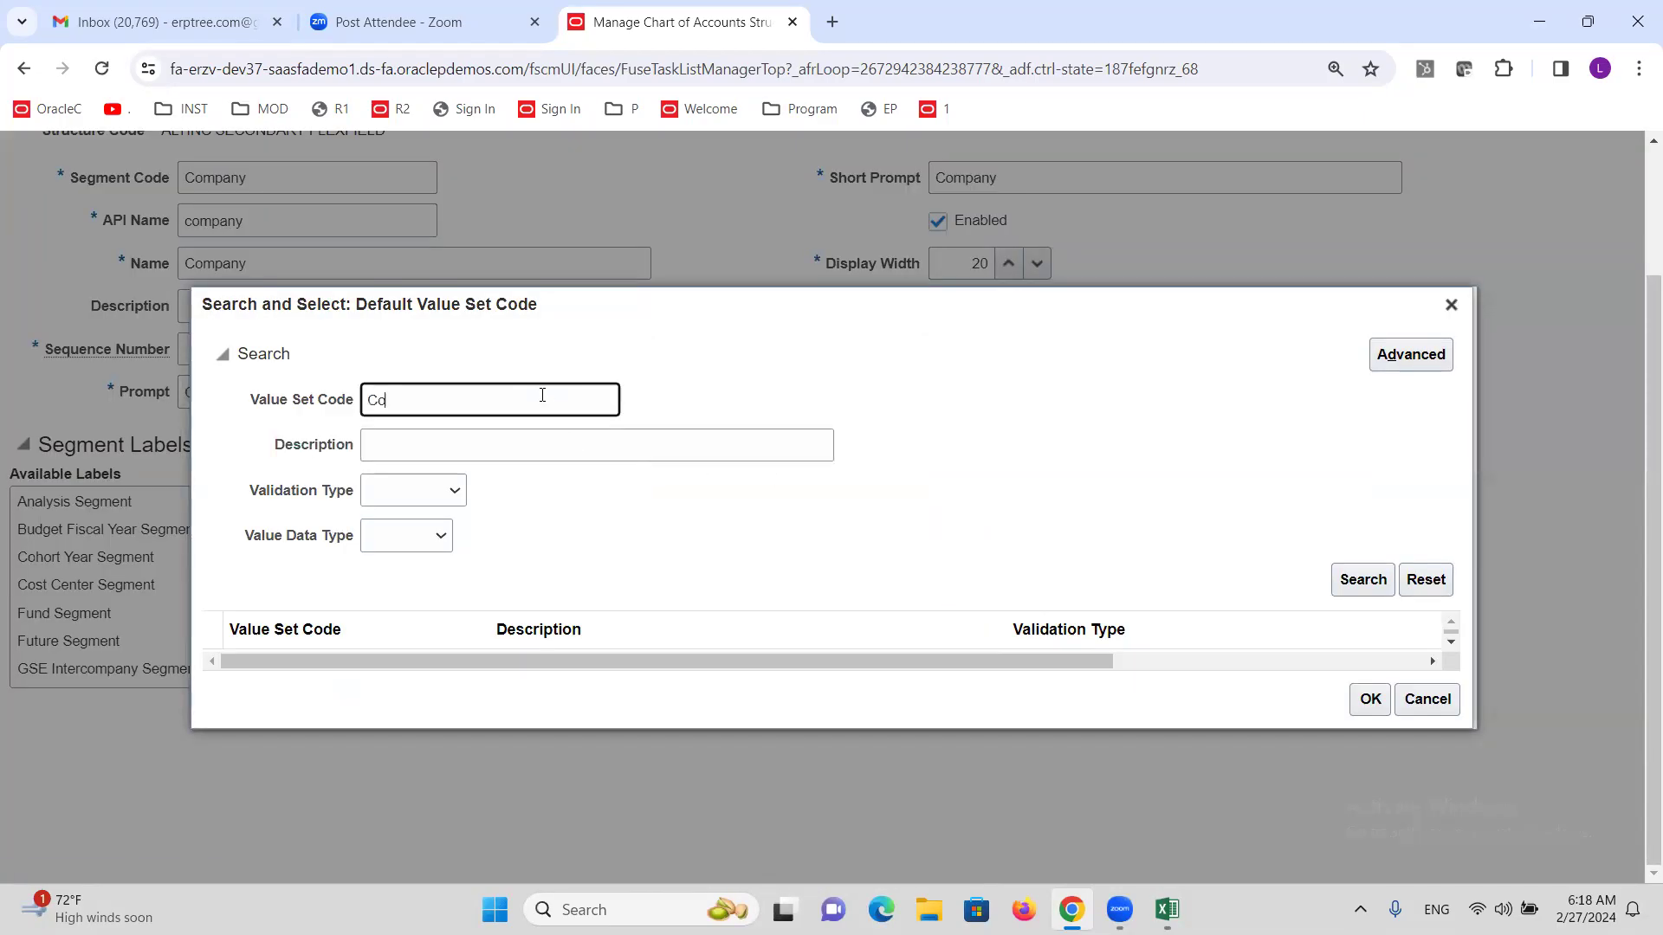
pyautogui.write('mpany ALTINC')
pyautogui.click(1365, 576)
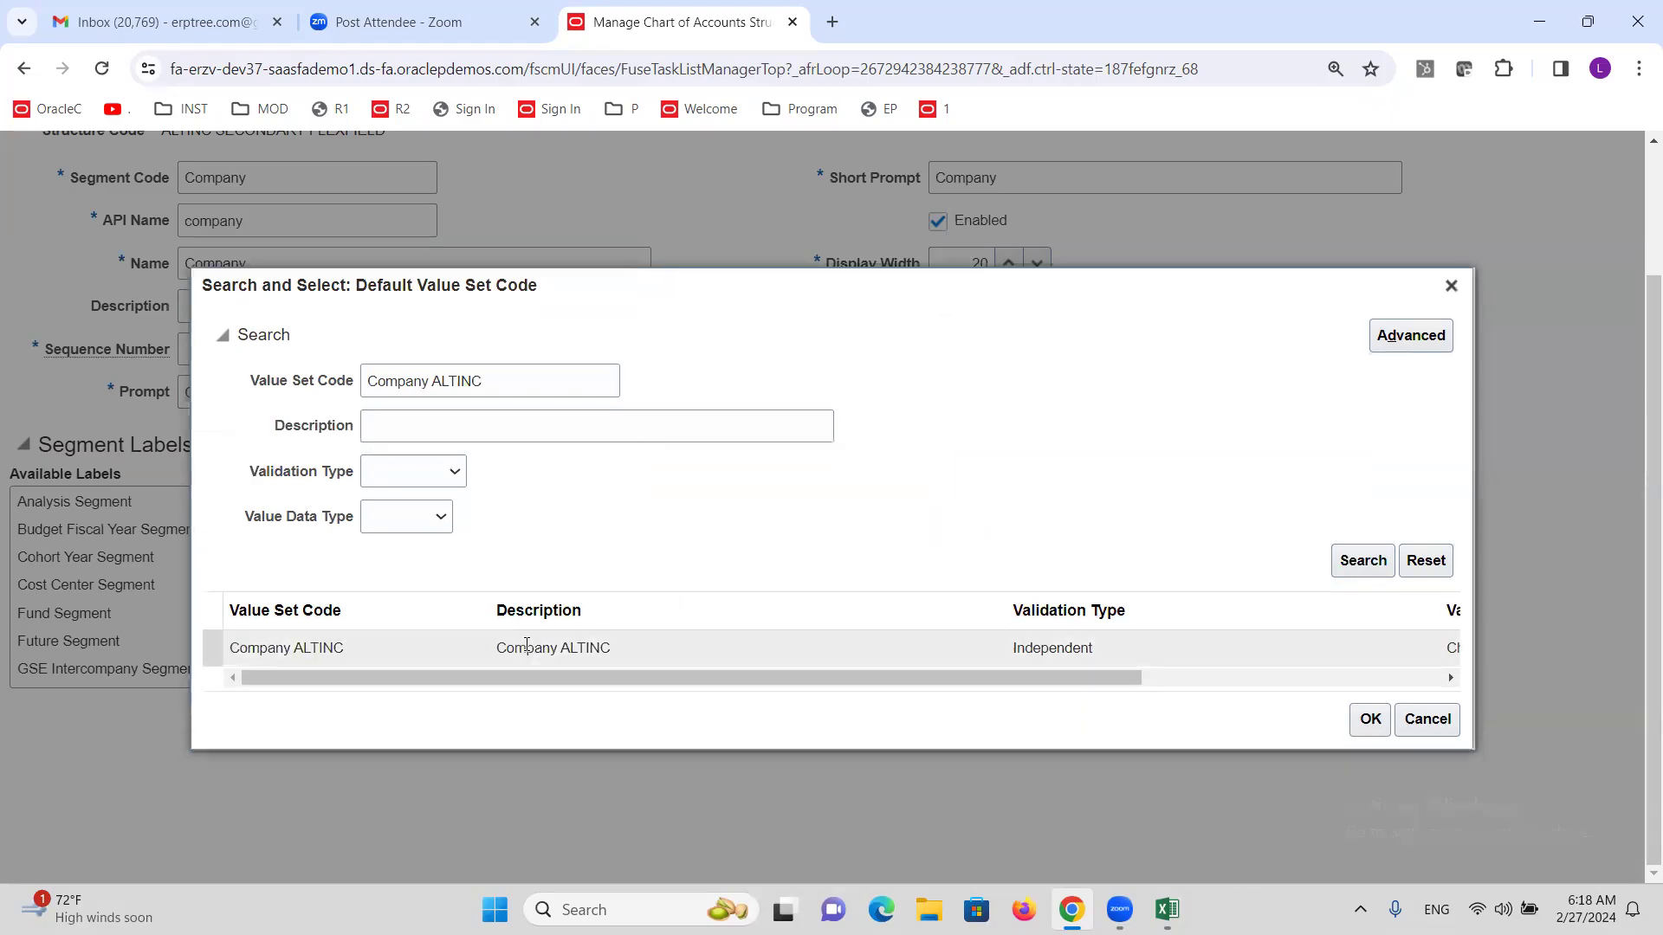
pyautogui.click(440, 646)
pyautogui.click(1369, 720)
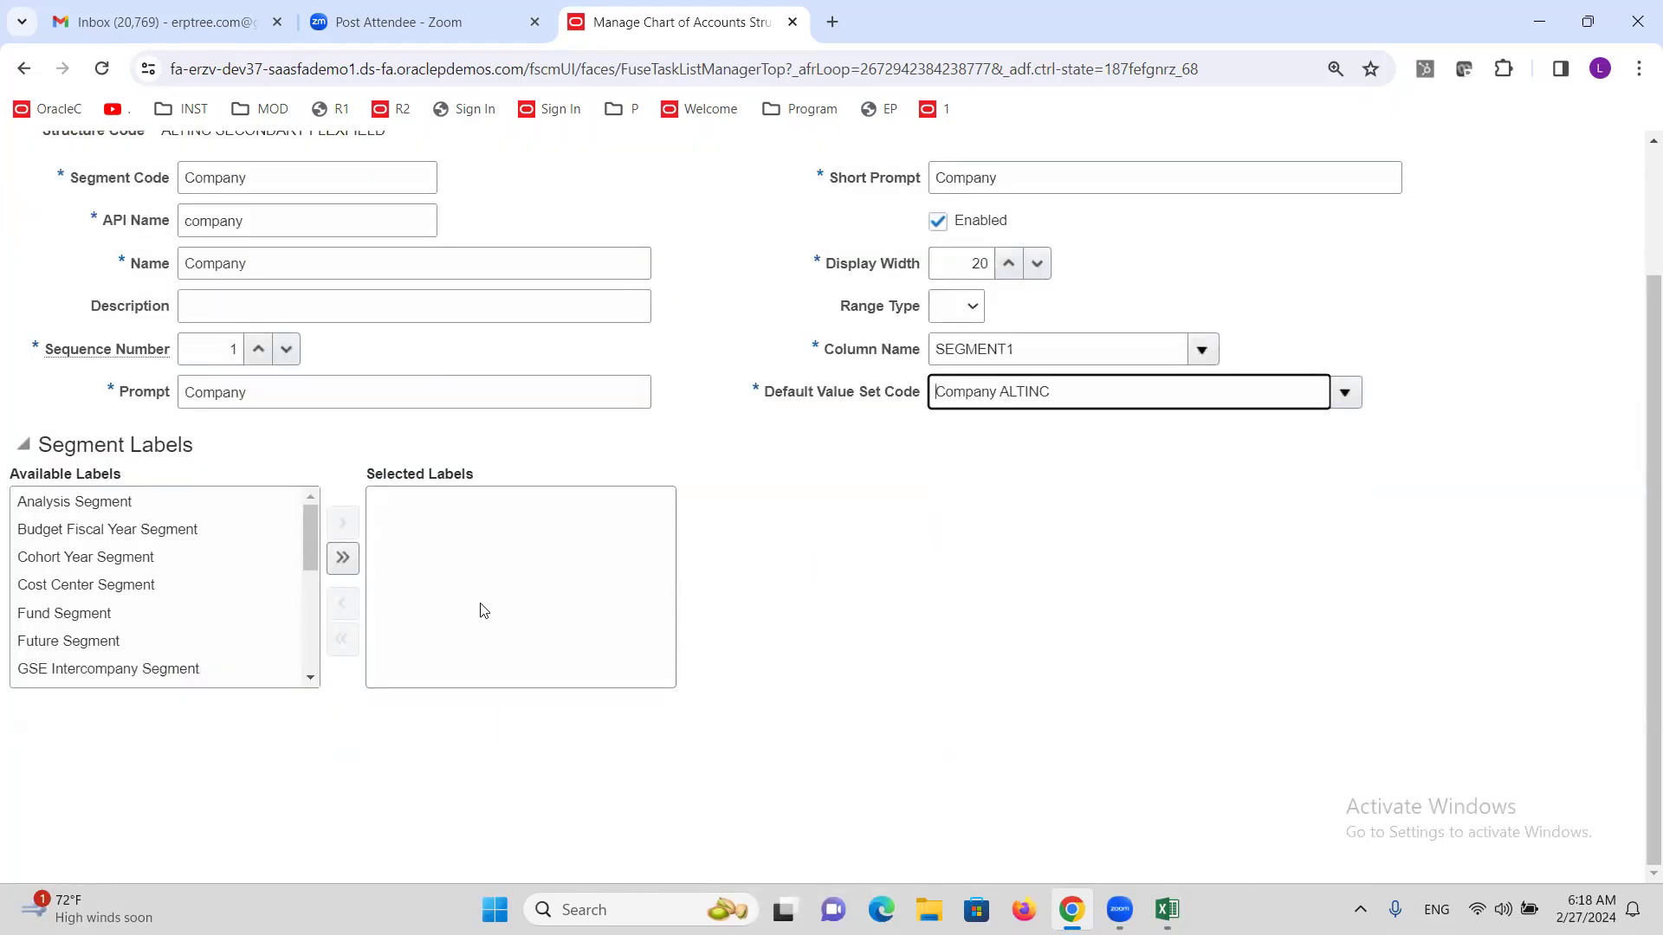
# Assign the Primary Balancing Segment label and save the Company segment.
pyautogui.scroll(1, 479, 604)
pyautogui.scroll(-3, 312, 719)
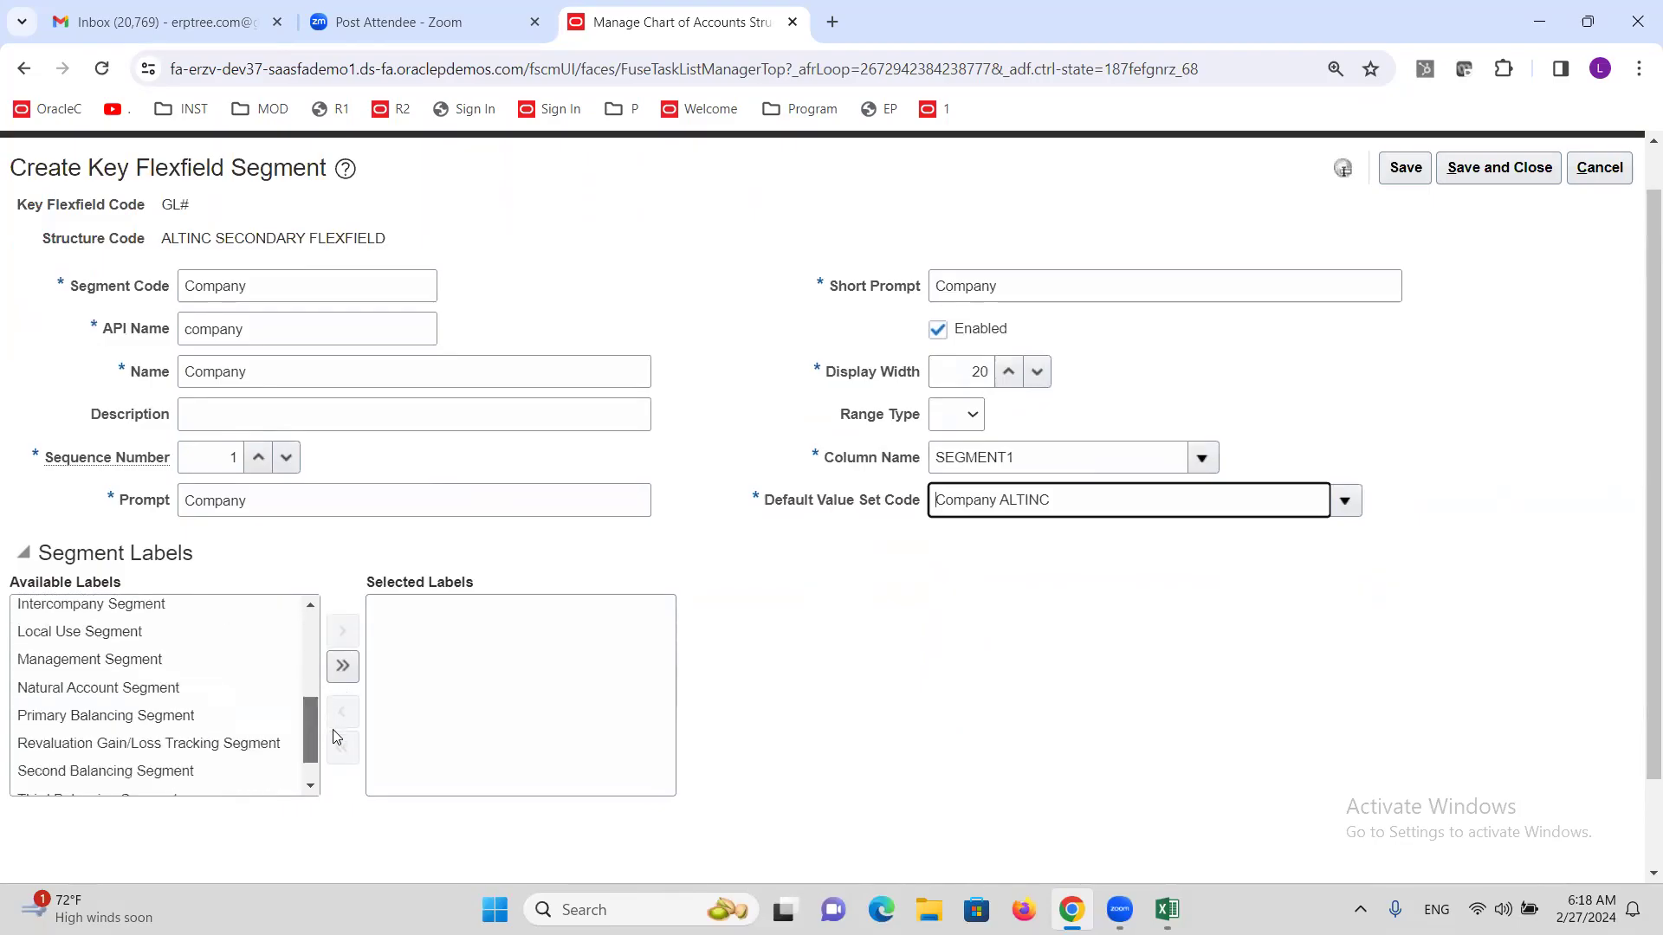
pyautogui.doubleClick(164, 715)
pyautogui.scroll(1, 801, 663)
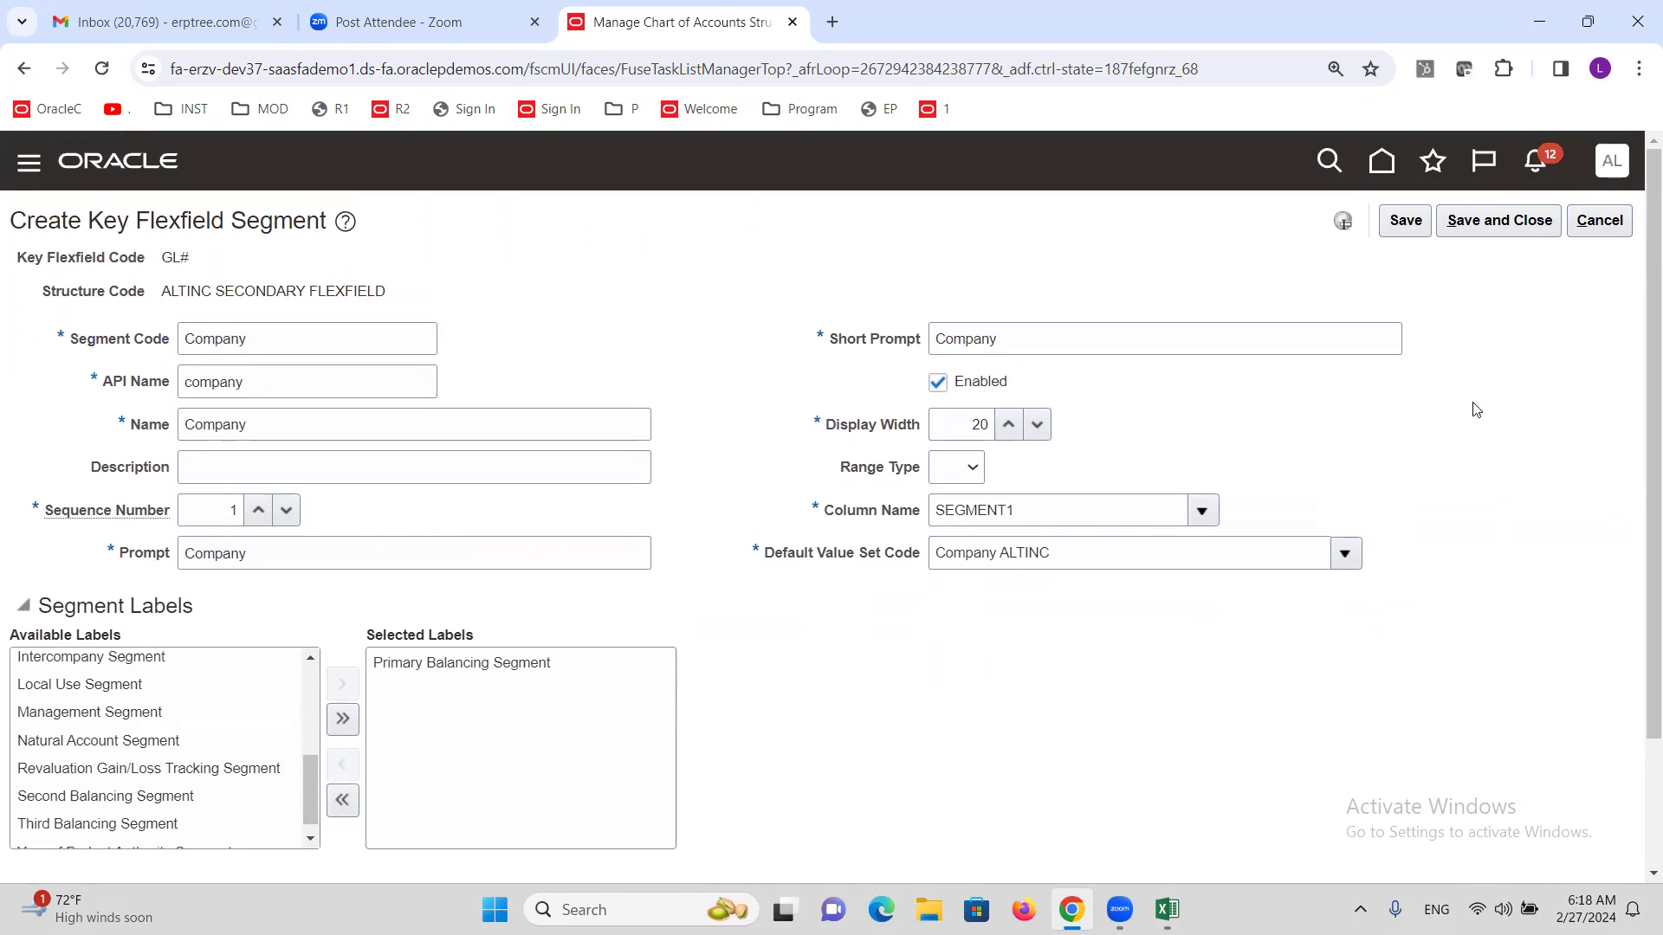
pyautogui.click(1490, 223)
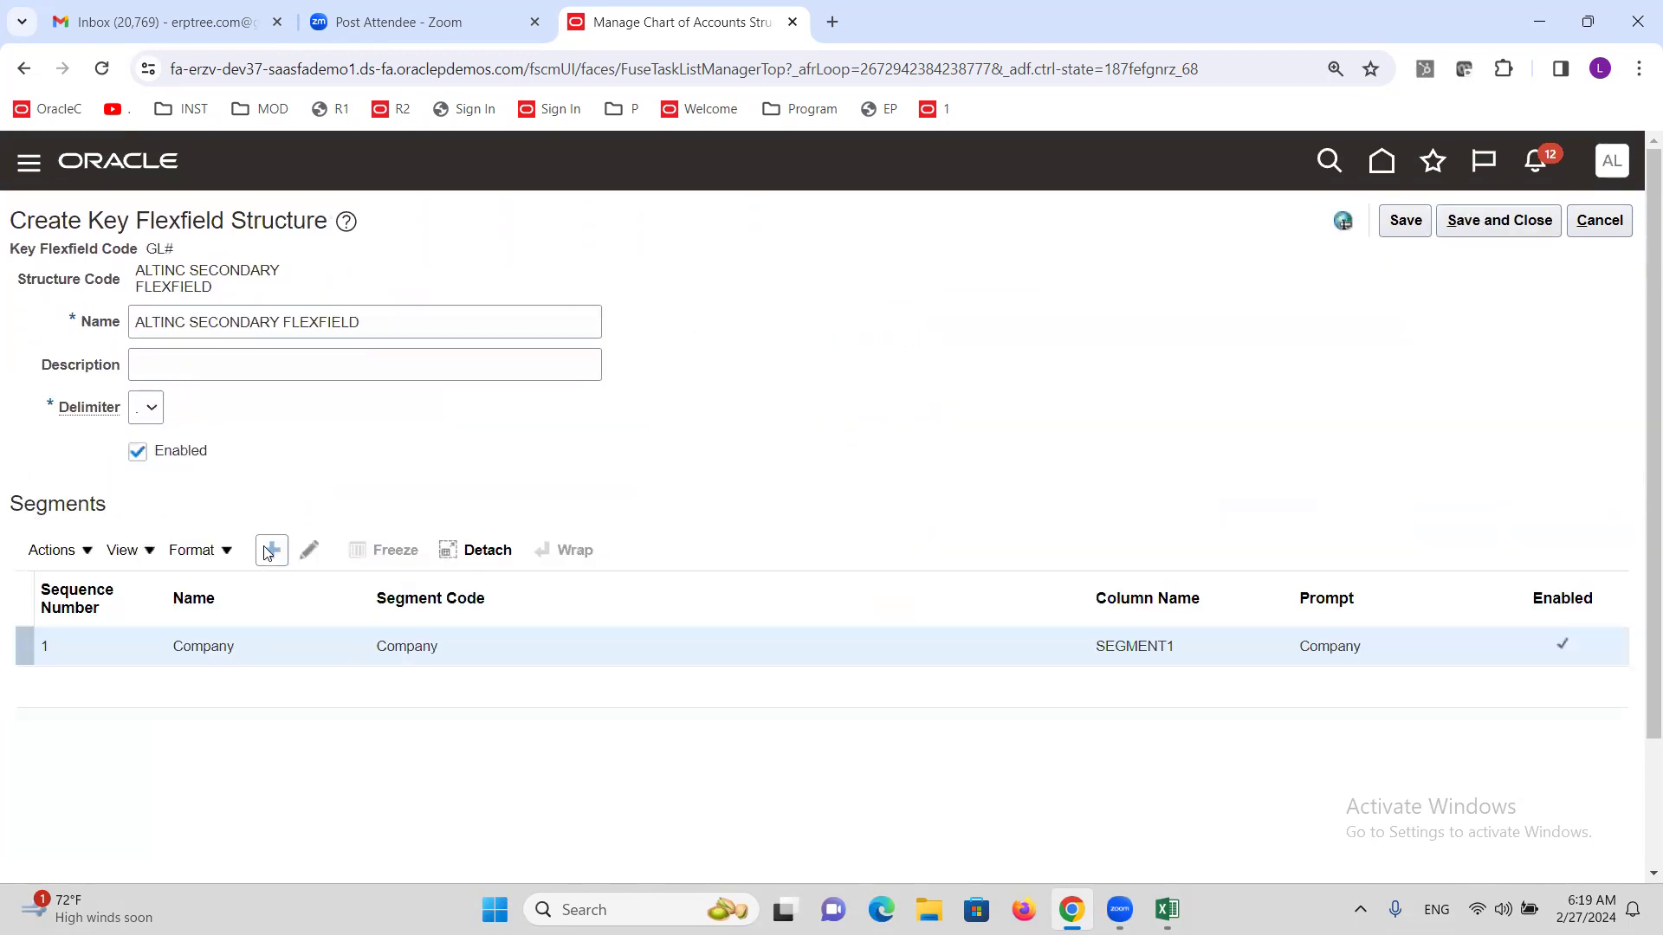
# Add a new segment named Account with sequence 2 and Account as prompt and short prompt.
pyautogui.click(271, 550)
pyautogui.click(288, 330)
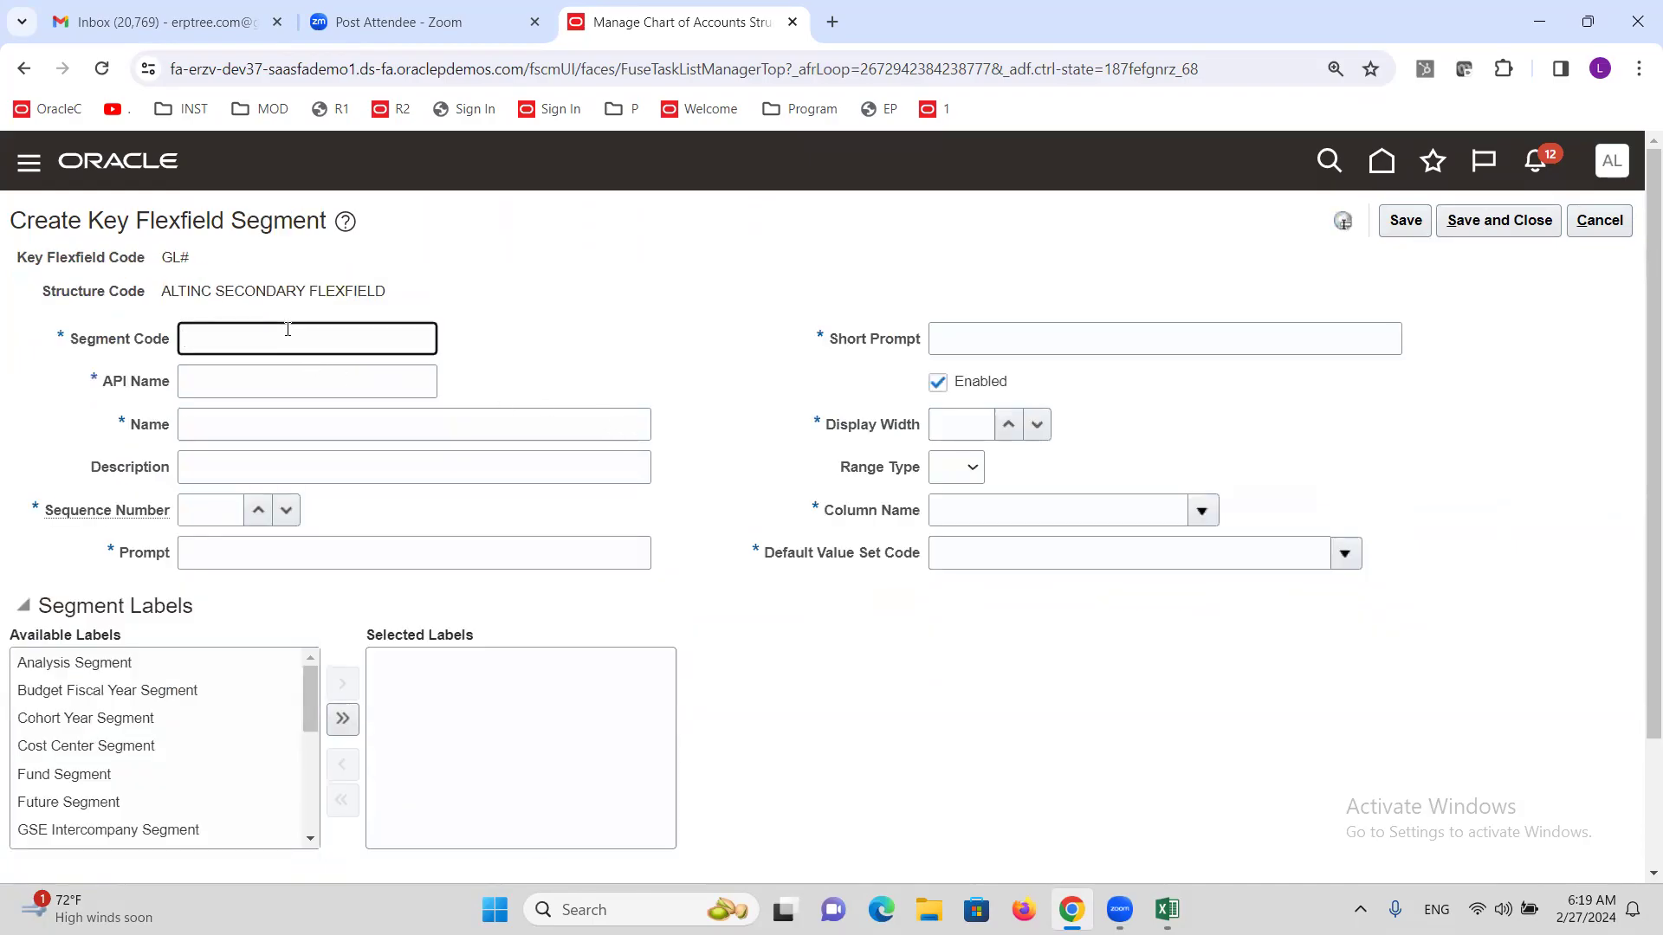
pyautogui.write('A')
pyautogui.hotkey('ctrl', 'a')
pyautogui.hotkey('ctrl', 'c')
pyautogui.press('Tab')
pyautogui.press('Tab')
pyautogui.hotkey('ctrl', 'v')
pyautogui.press('Tab')
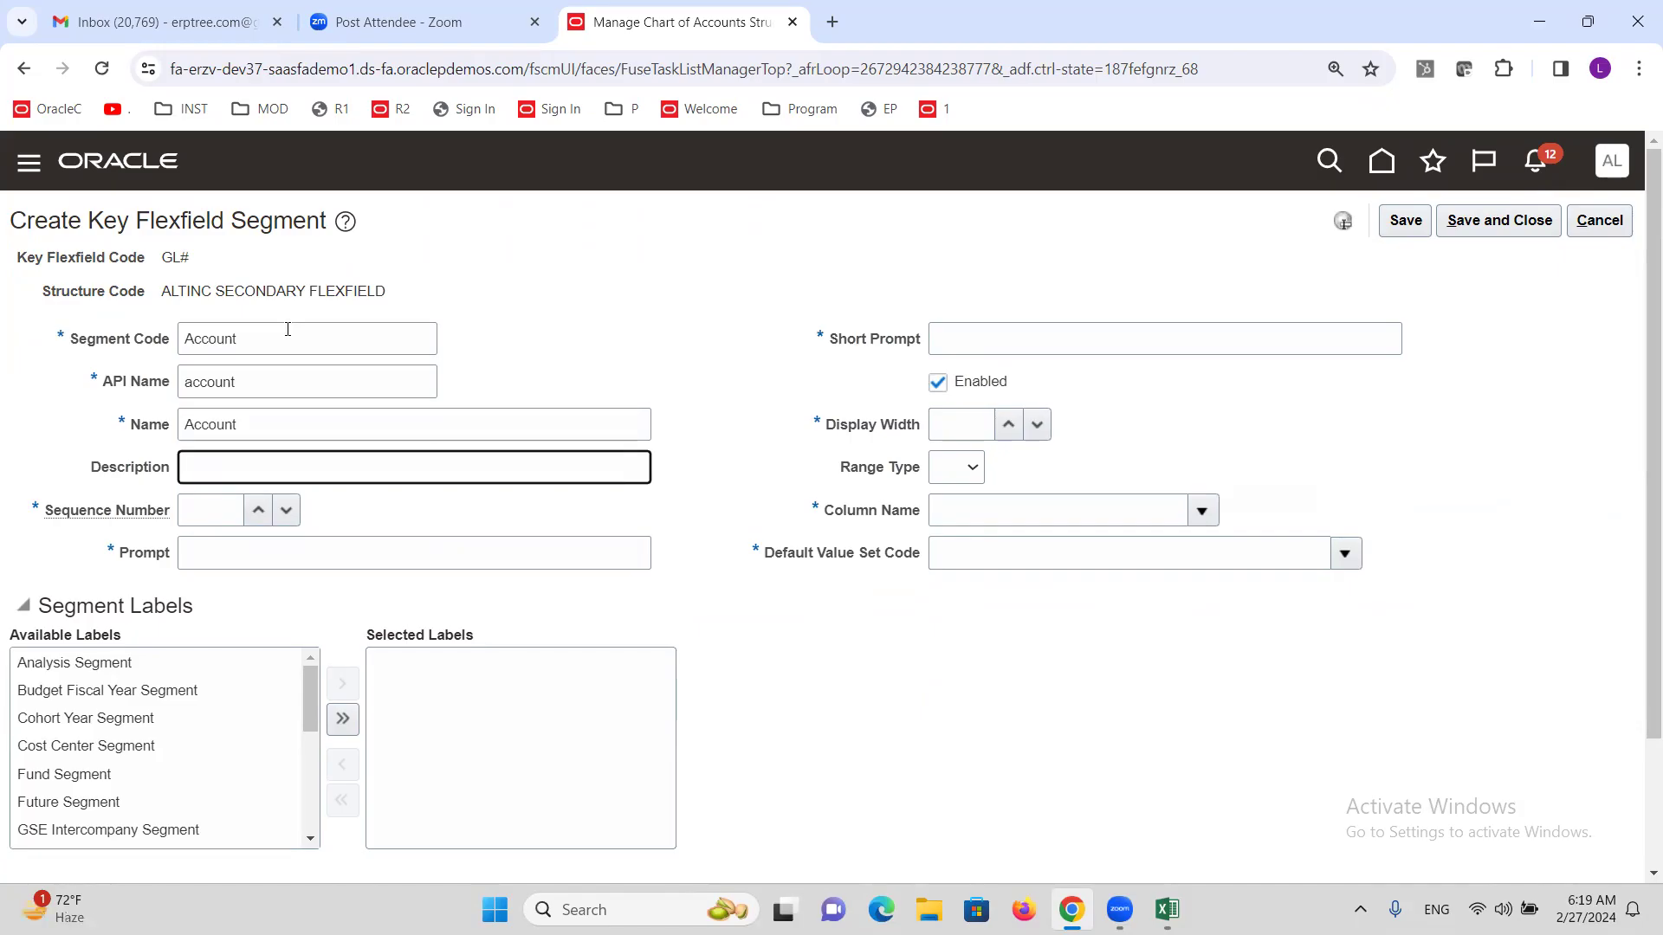
pyautogui.press('Tab')
pyautogui.write('2')
pyautogui.press('Tab')
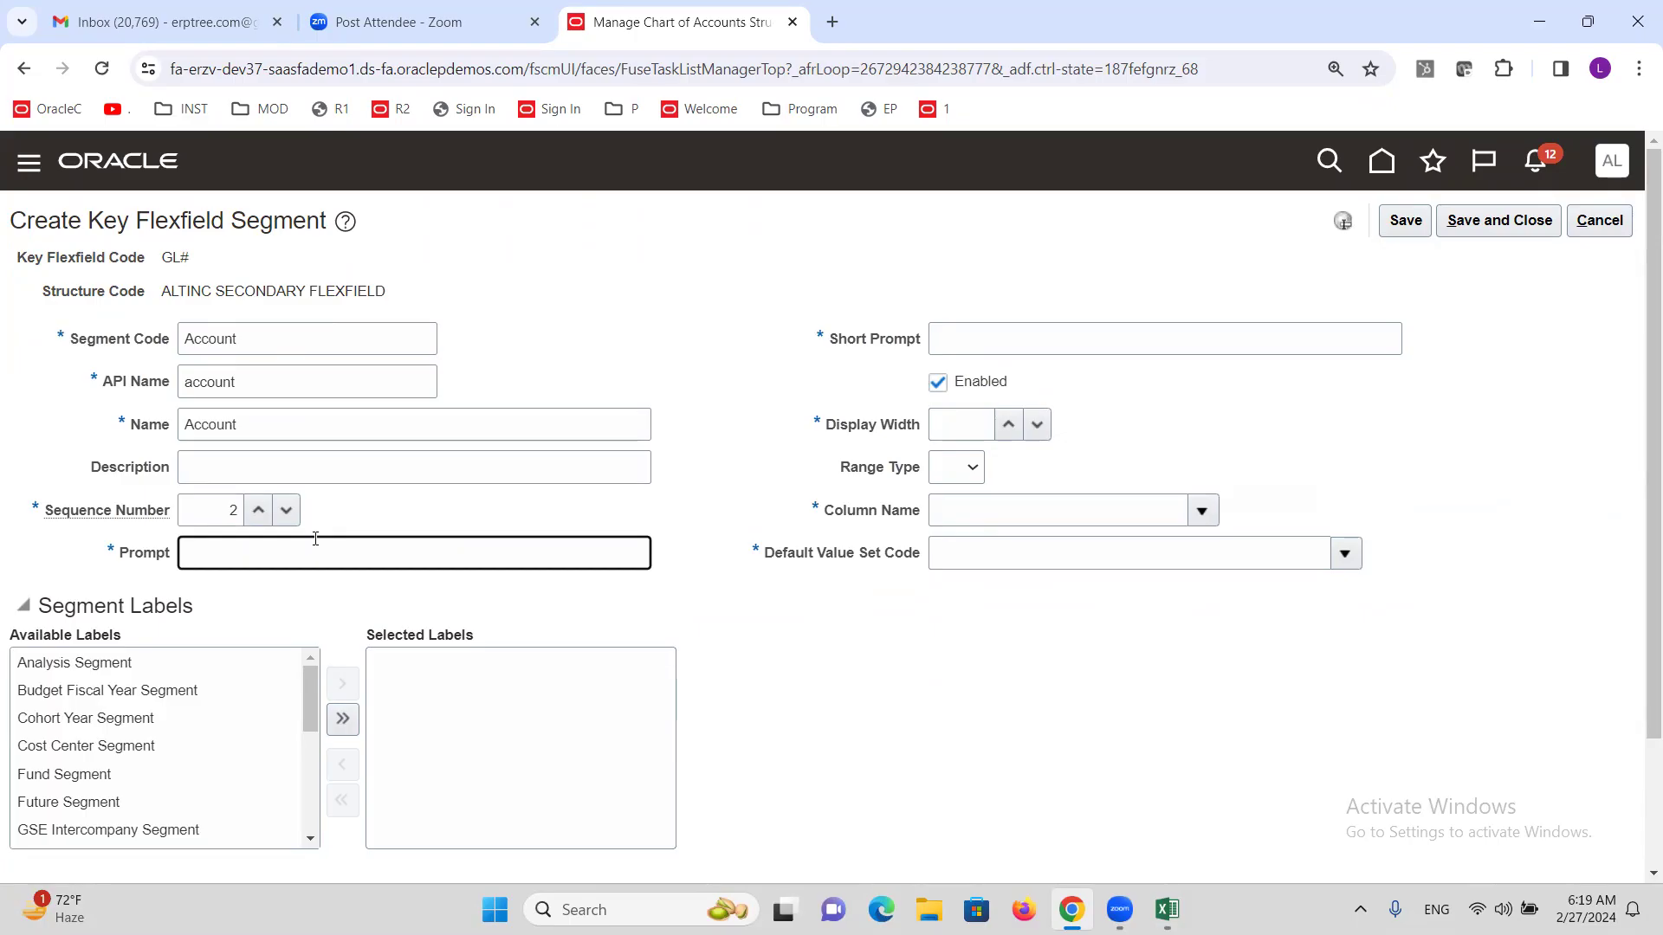
pyautogui.hotkey('ctrl', 'v')
pyautogui.click(1051, 330)
pyautogui.hotkey('ctrl', 'v')
pyautogui.click(959, 433)
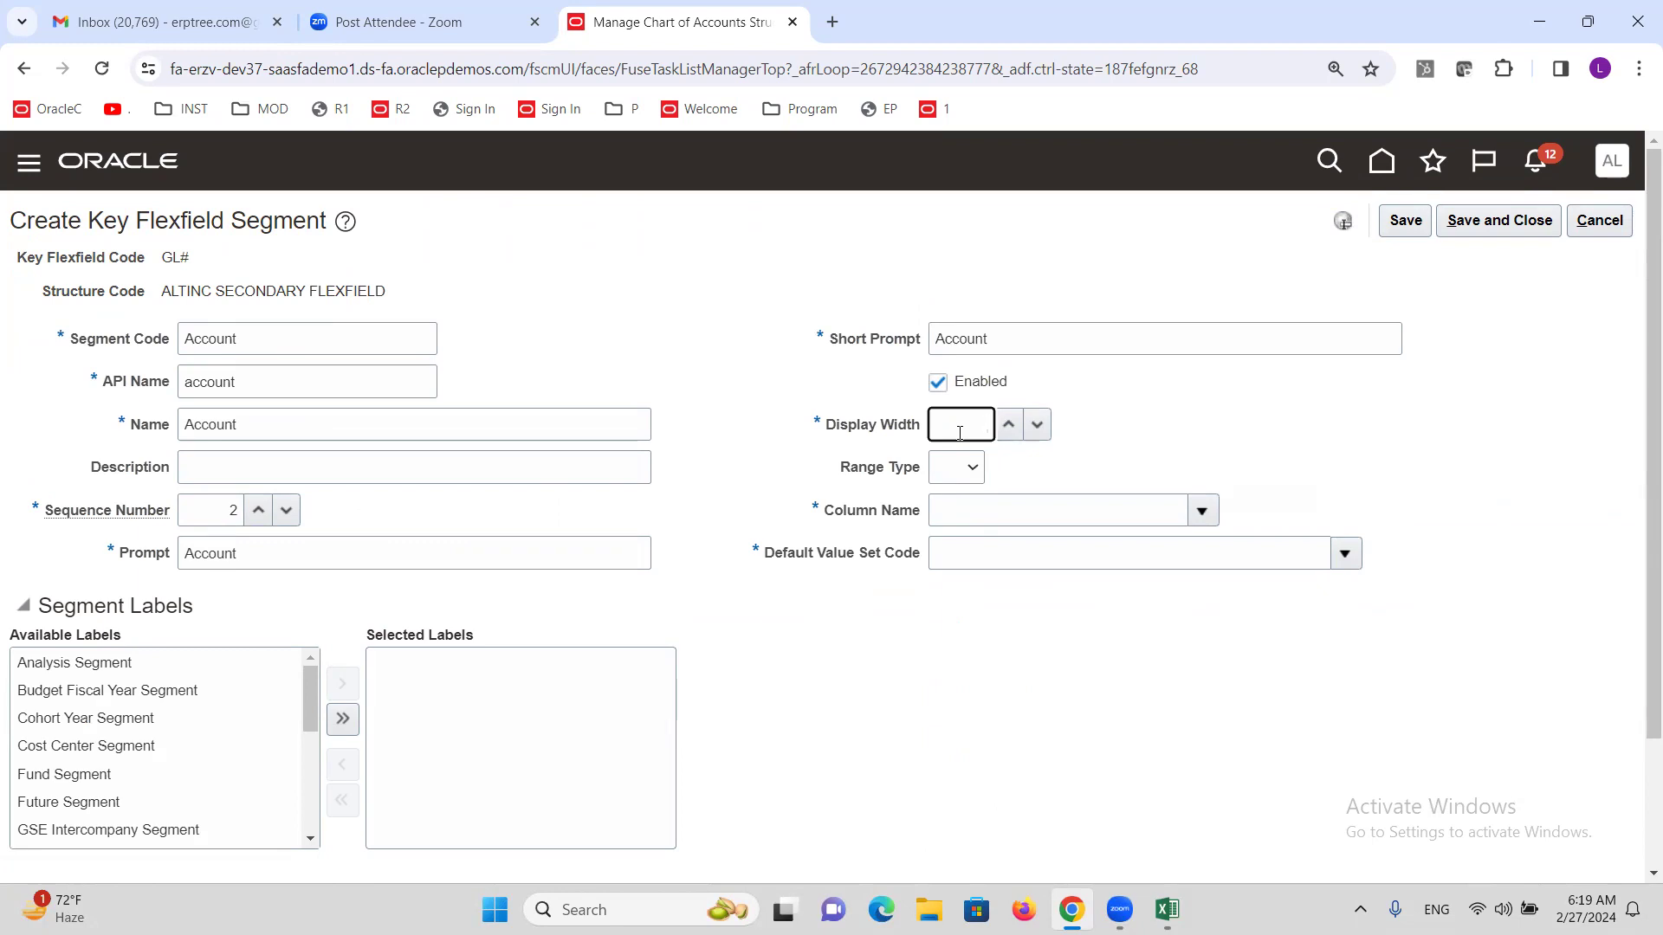
# Assign the segment to column SEGMENT2 with default value set Account ALTINC.
pyautogui.click(1202, 510)
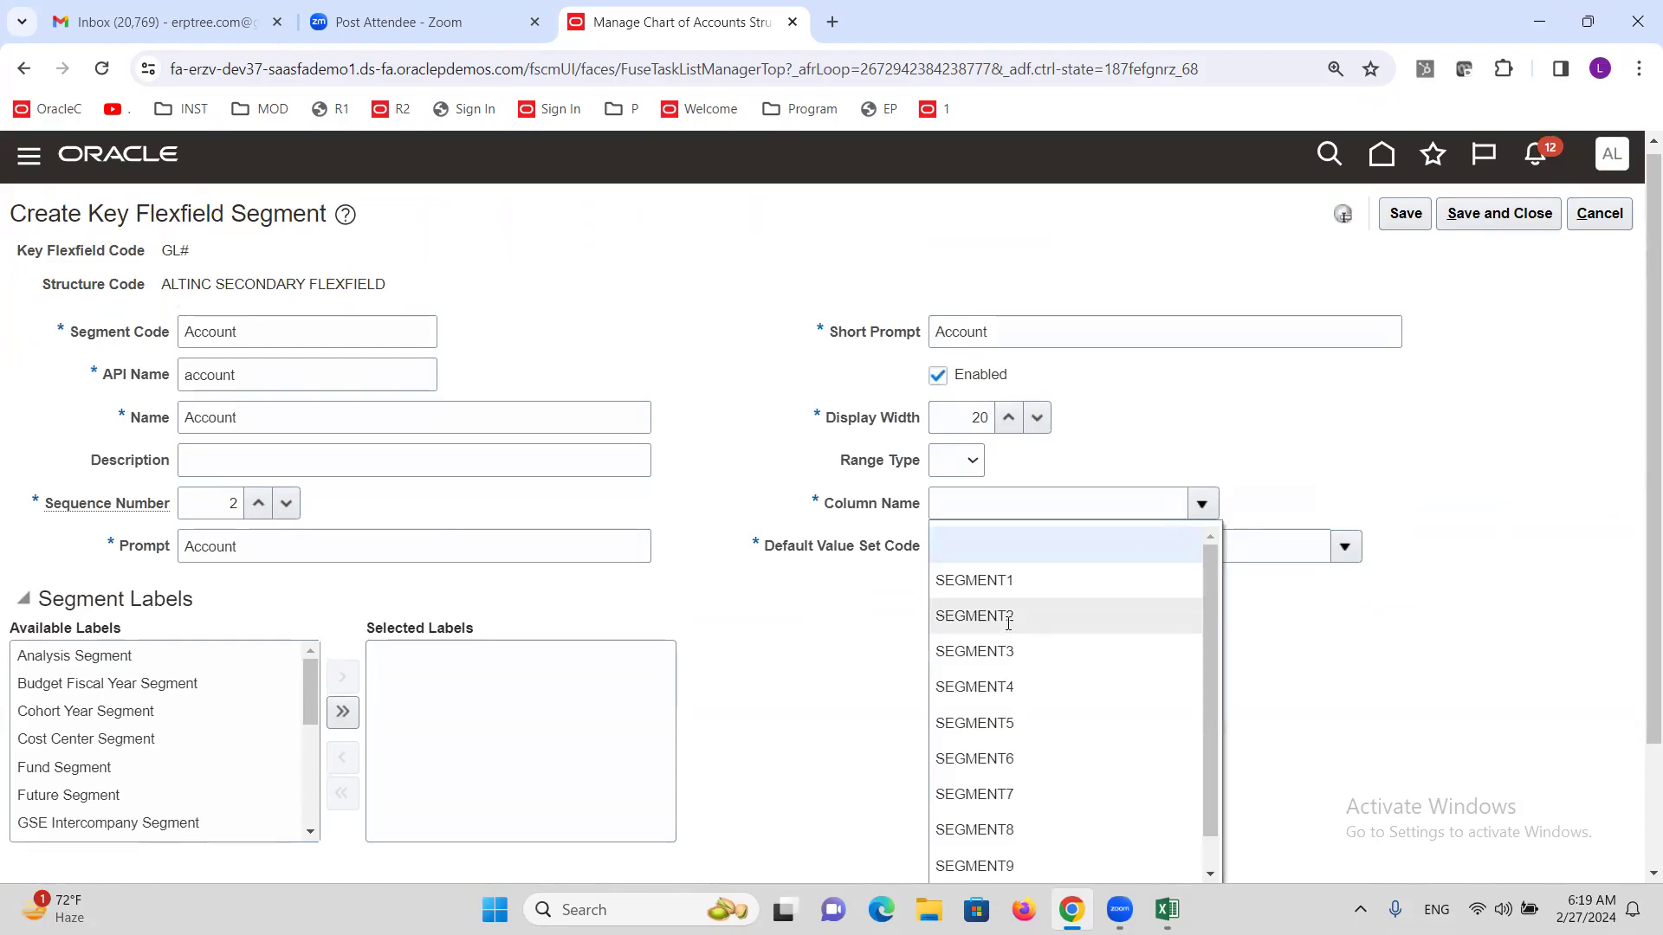
pyautogui.click(1009, 616)
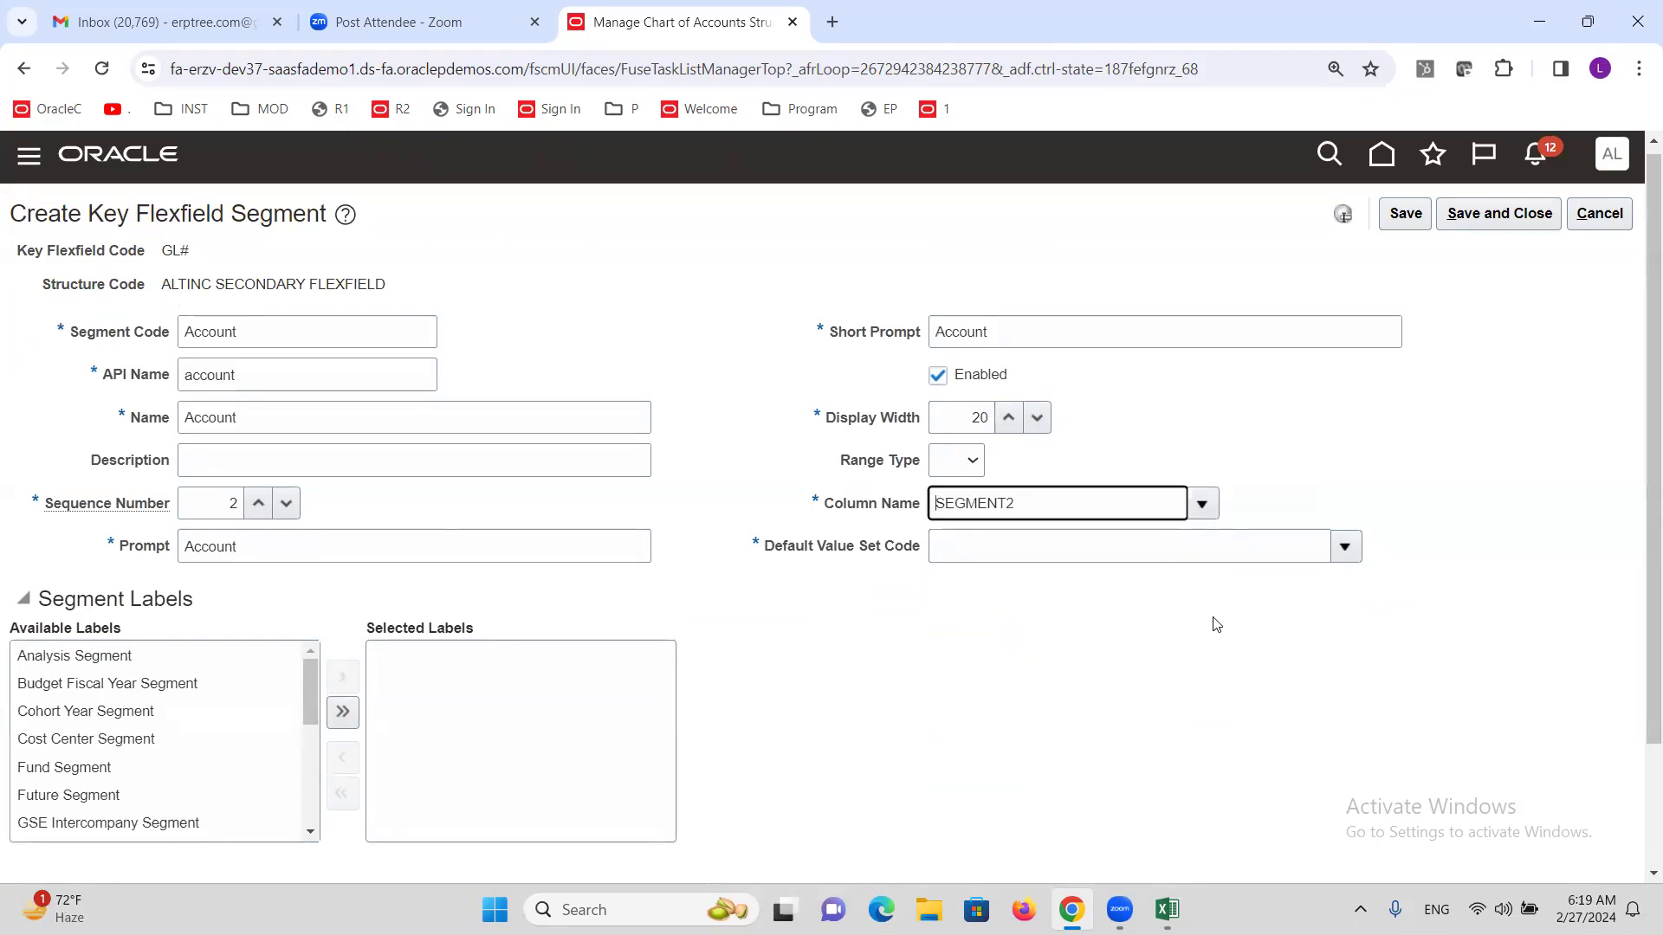
pyautogui.click(1348, 546)
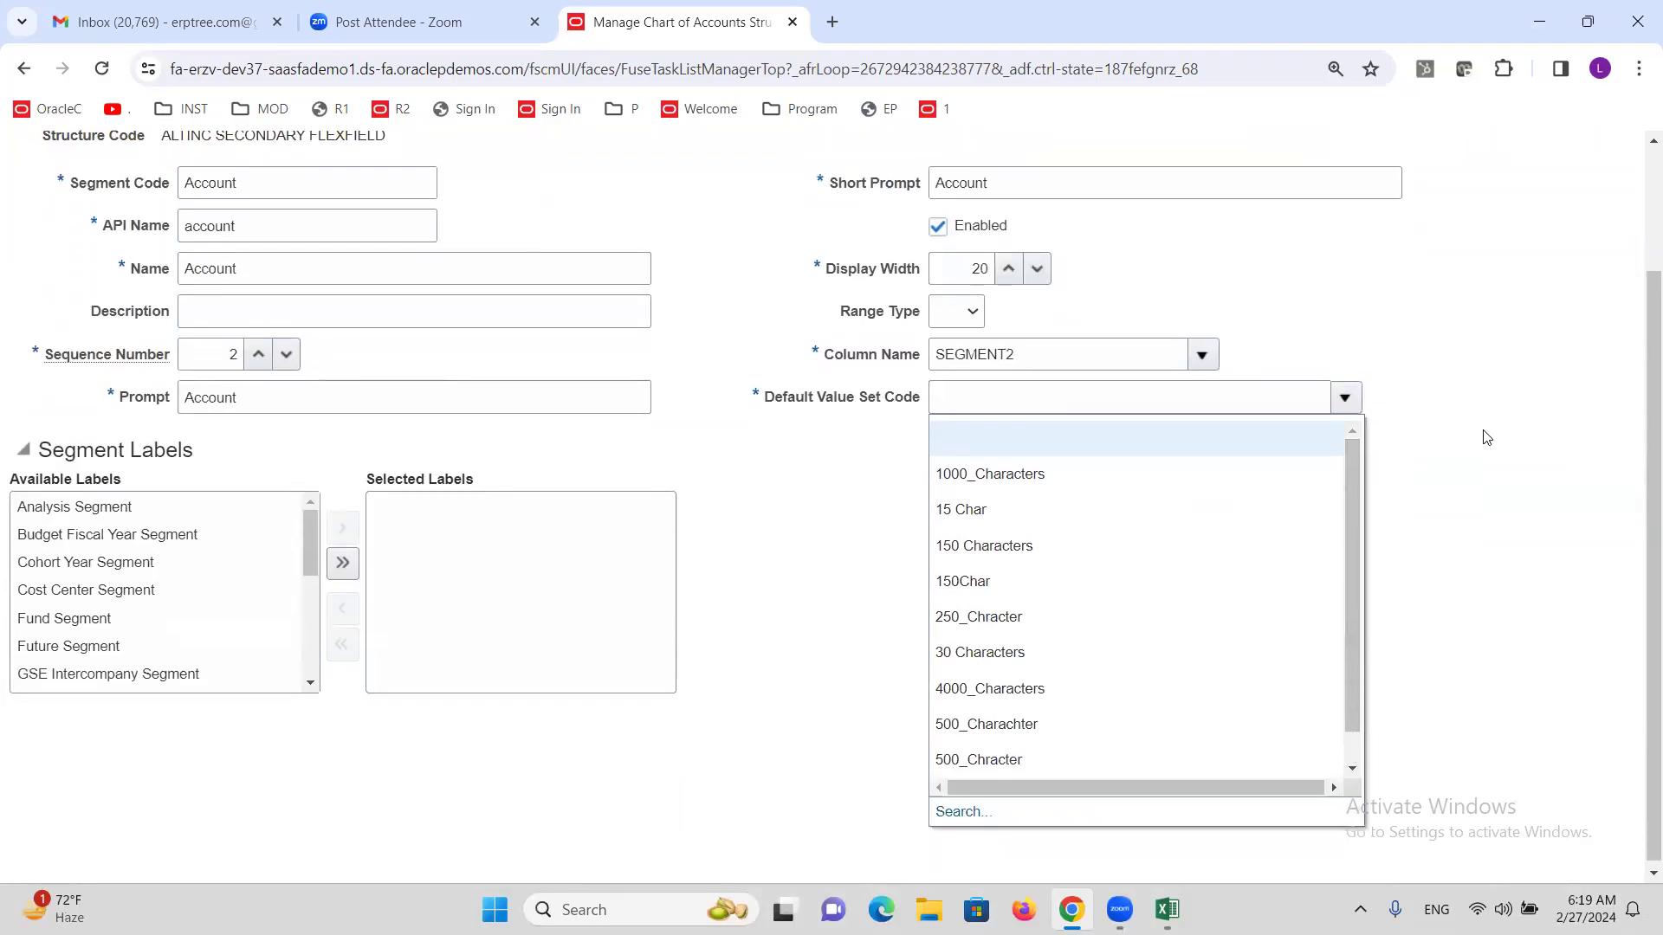
pyautogui.click(952, 808)
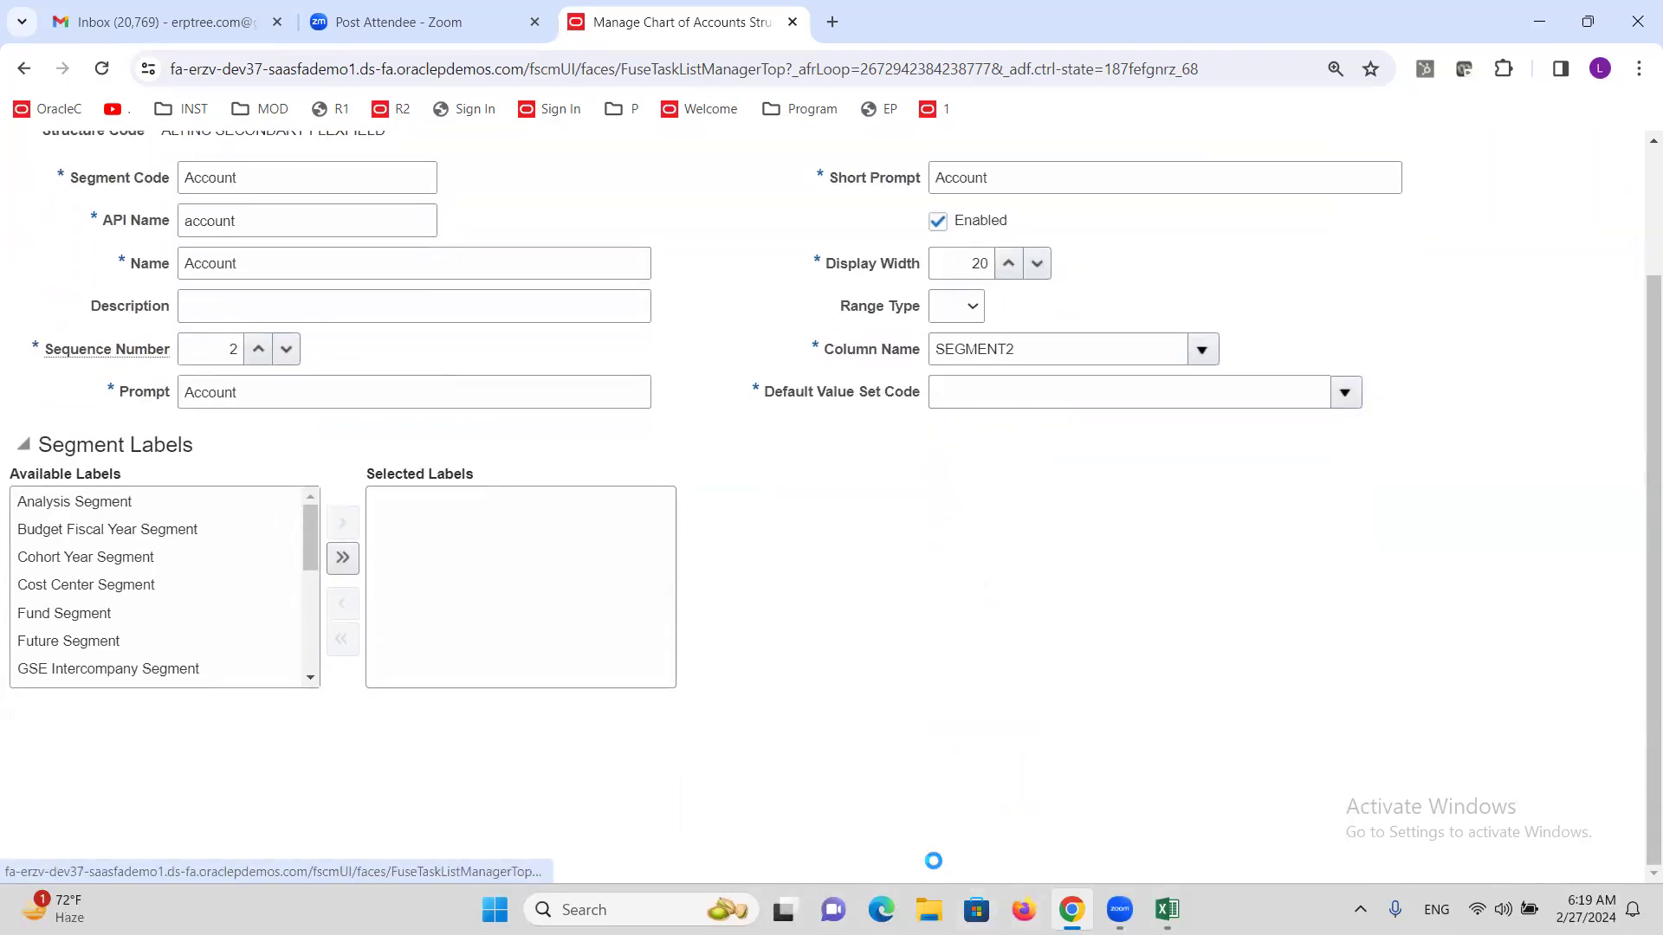
pyautogui.click(475, 398)
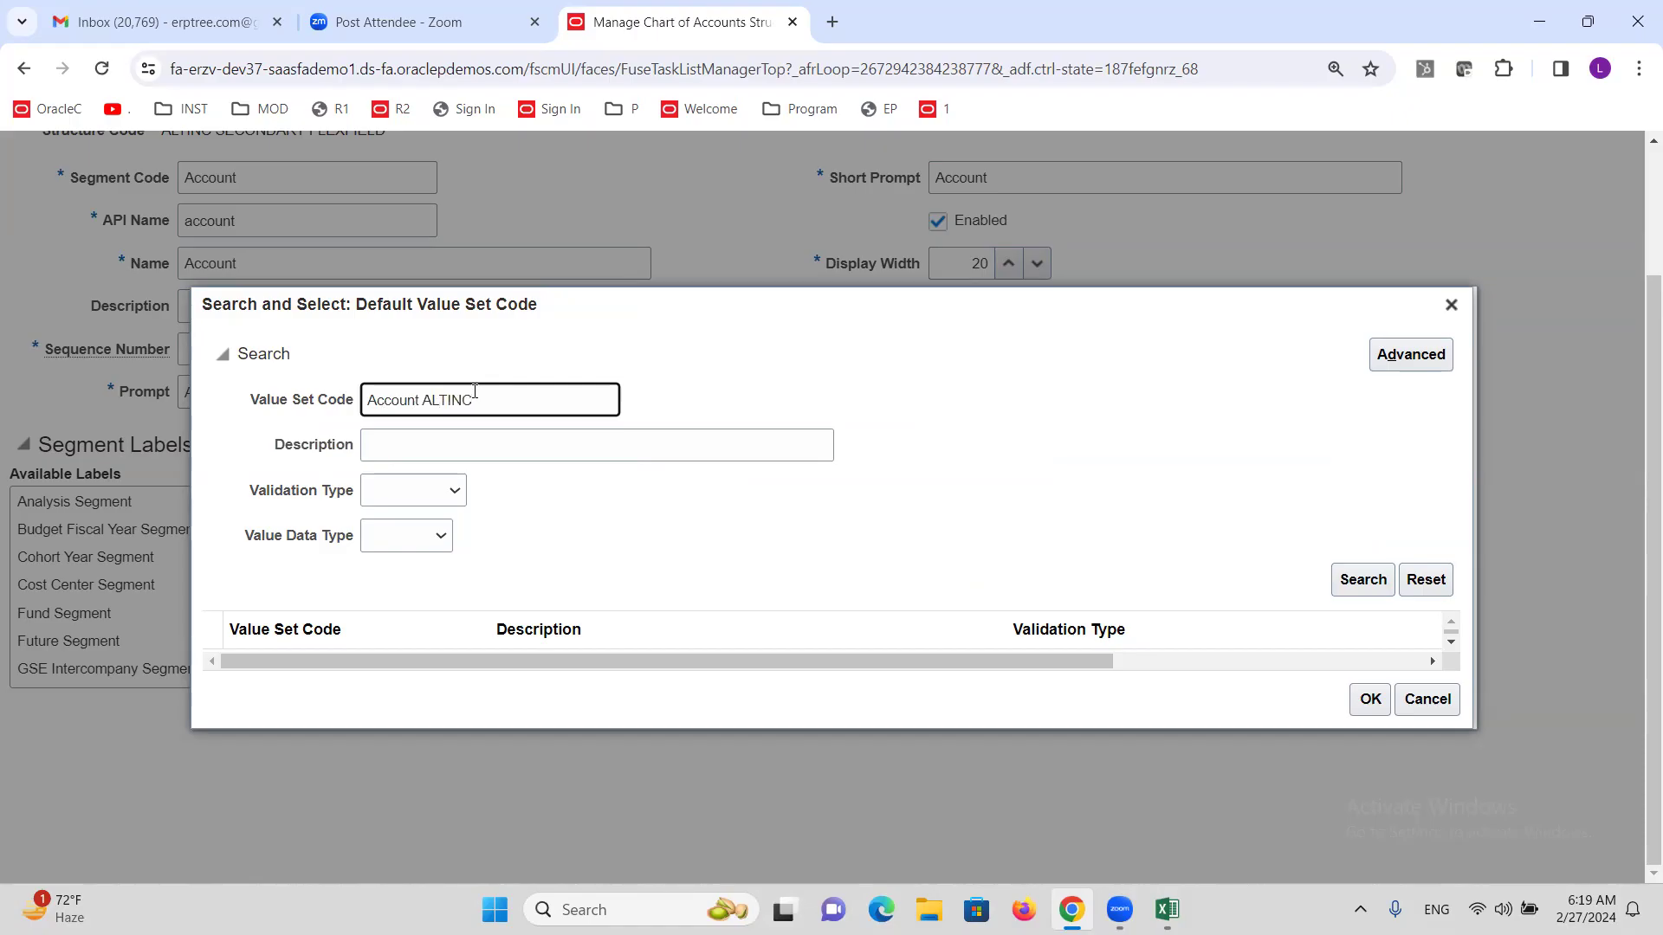
pyautogui.write('Account ALTINC')
pyautogui.click(1351, 579)
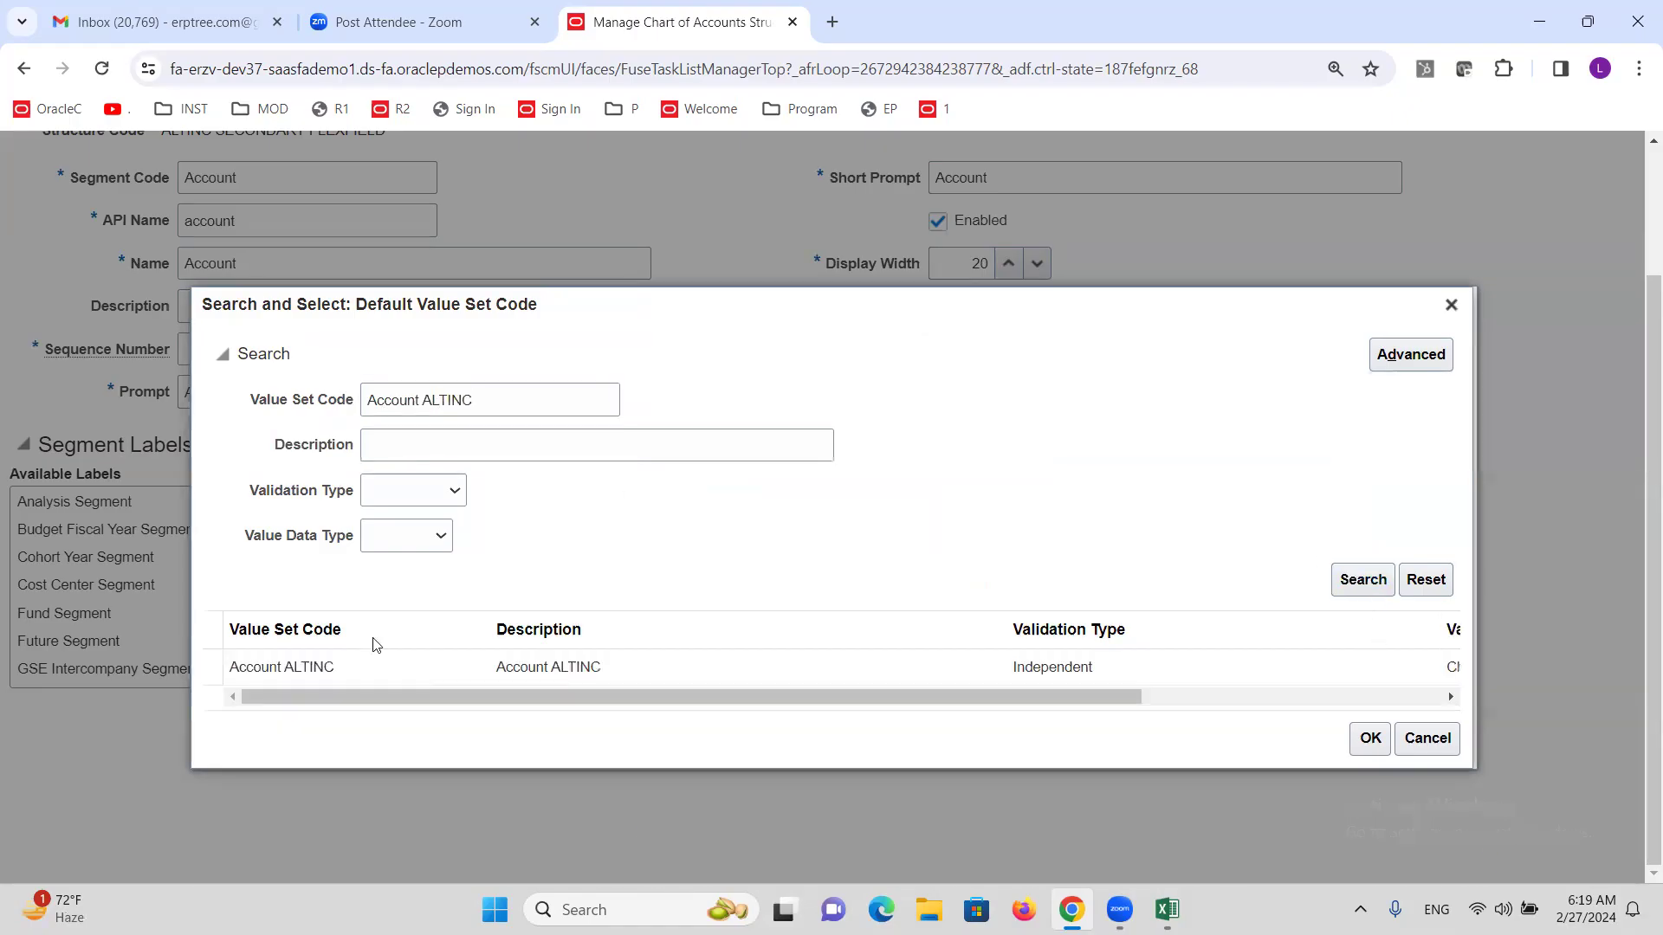
pyautogui.click(320, 649)
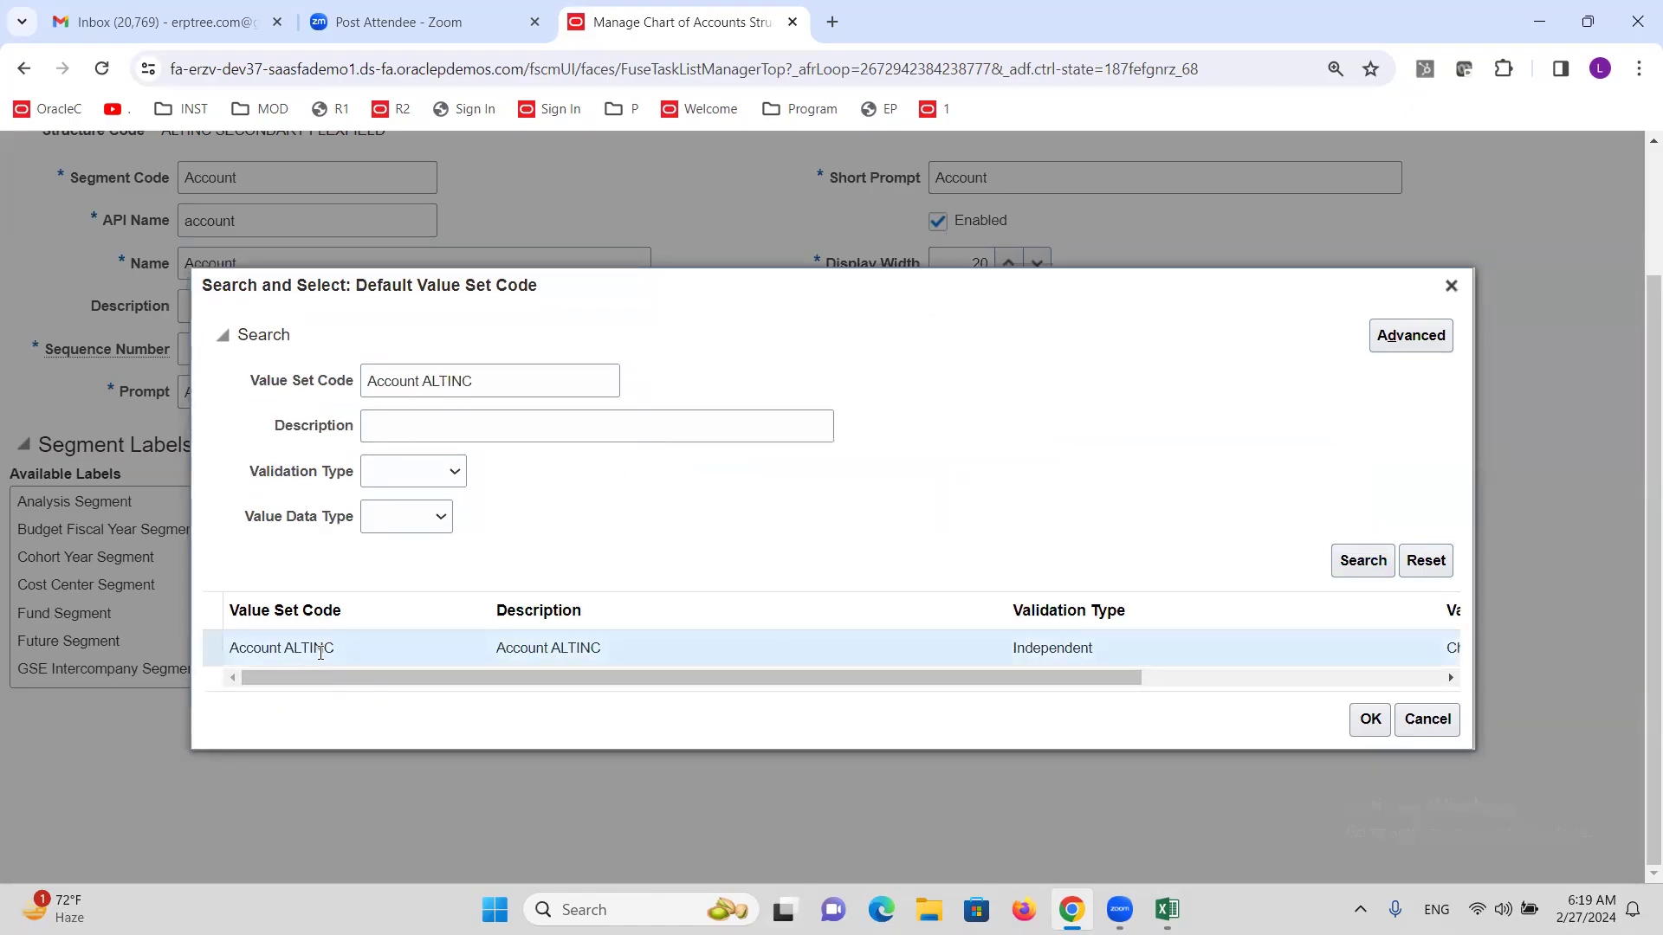
pyautogui.click(1370, 719)
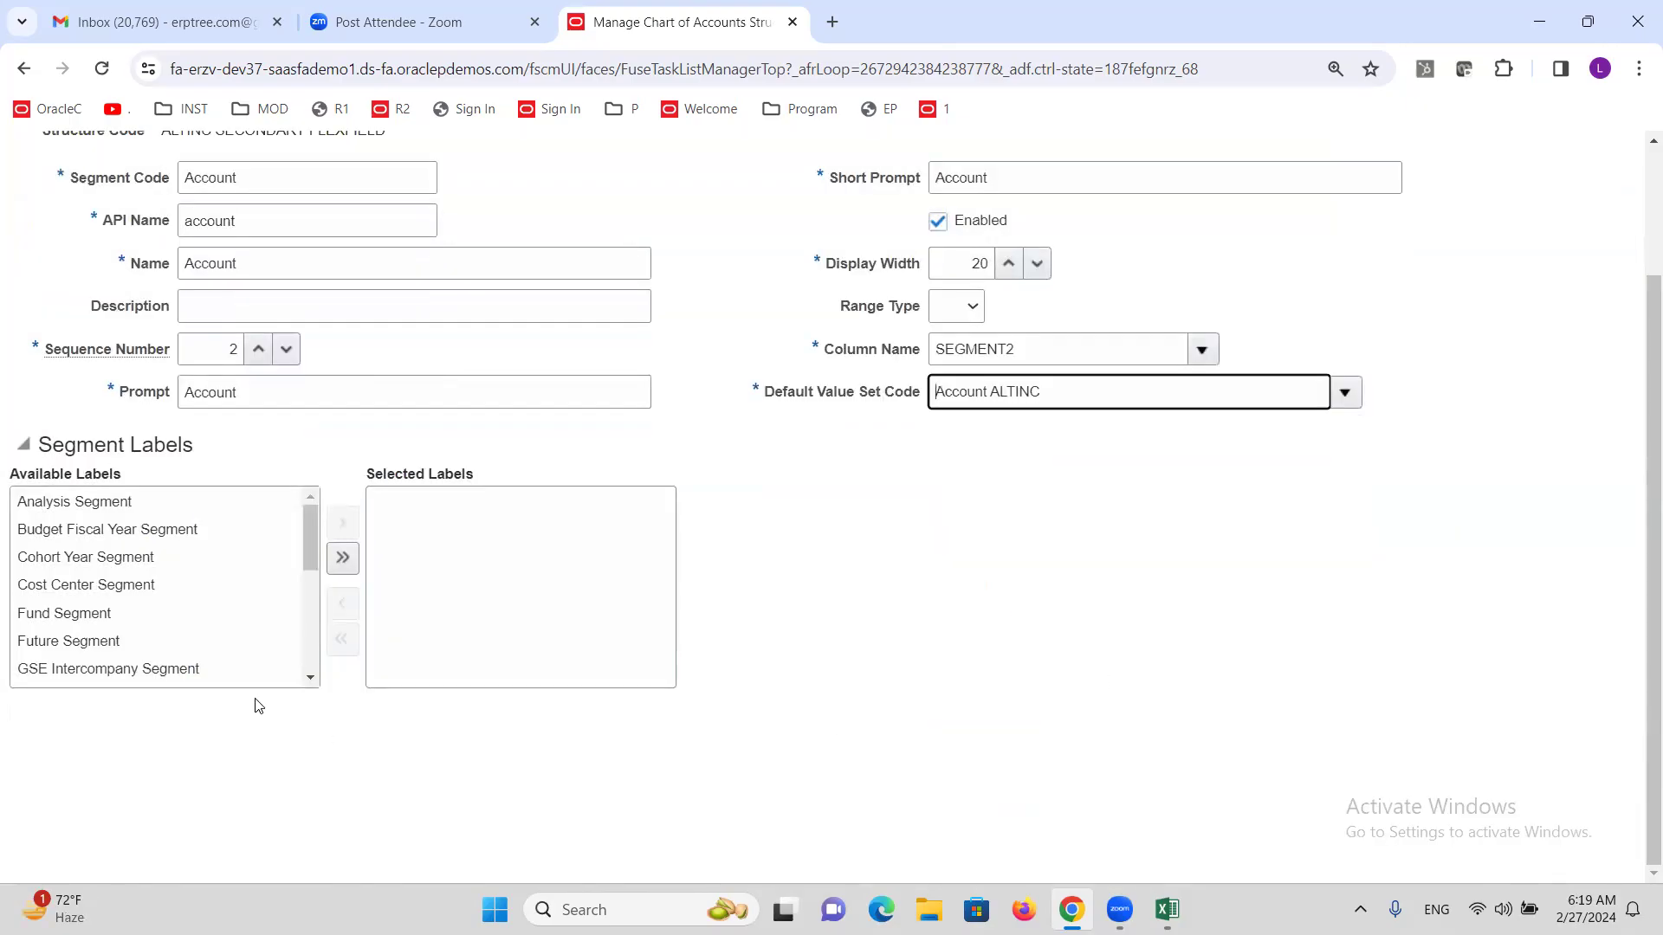
# Label the segment Natural Account Segment and save it.
pyautogui.moveTo(305, 546); pyautogui.dragTo(306, 620)
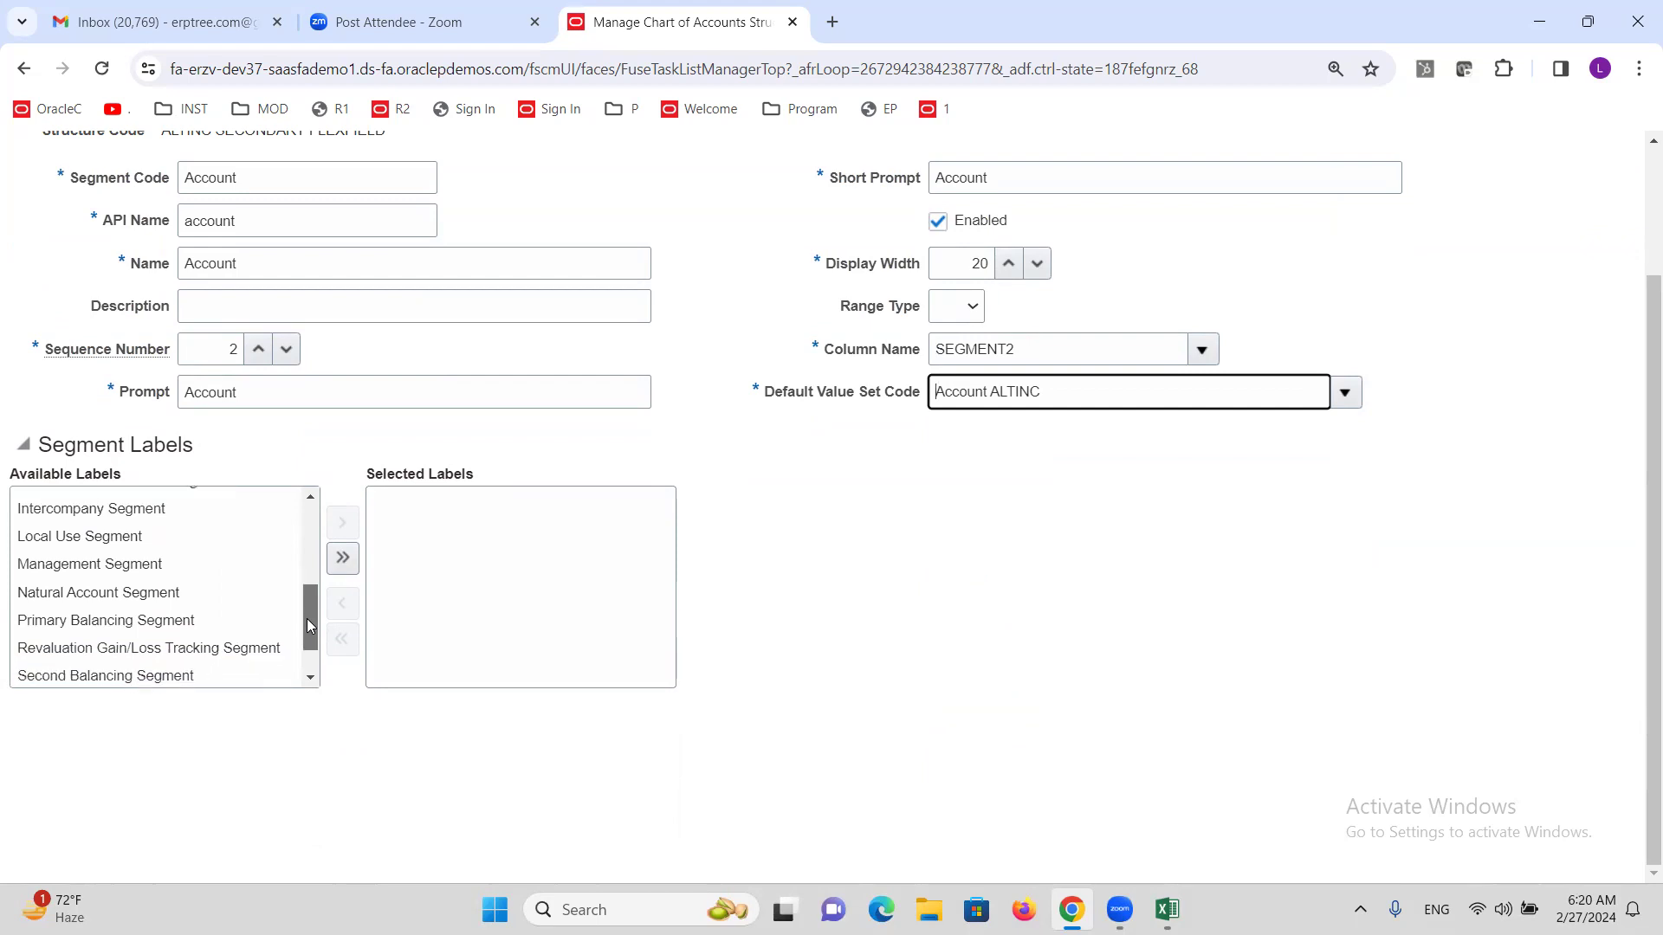
pyautogui.doubleClick(111, 595)
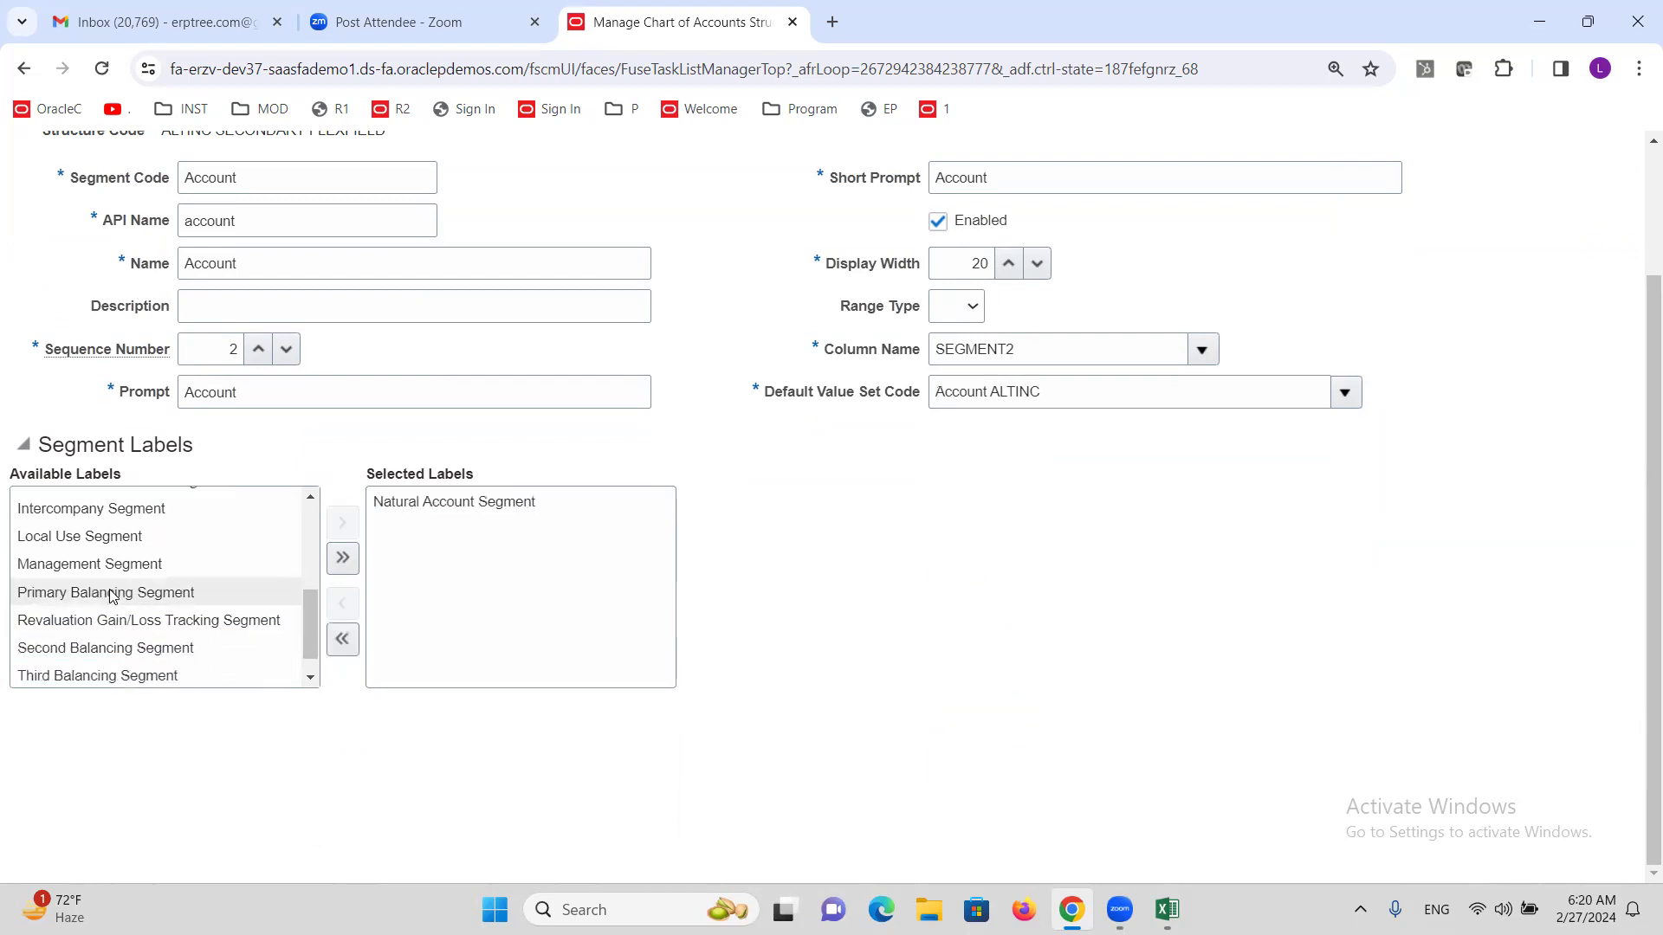
pyautogui.scroll(2, 791, 545)
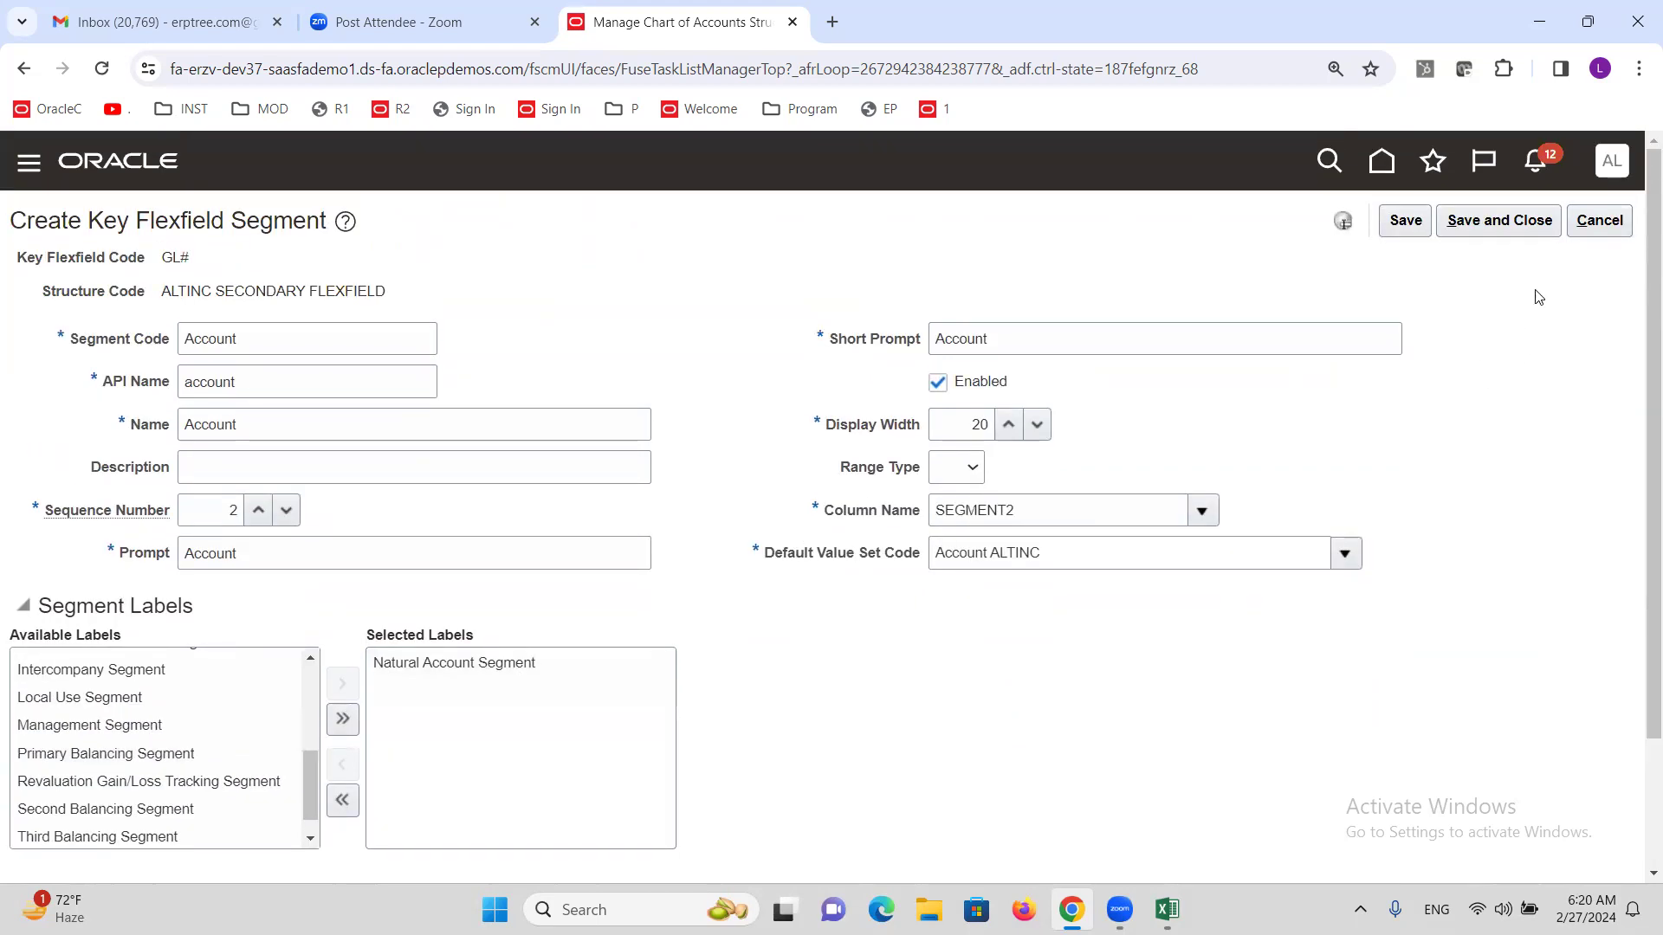
pyautogui.click(1499, 220)
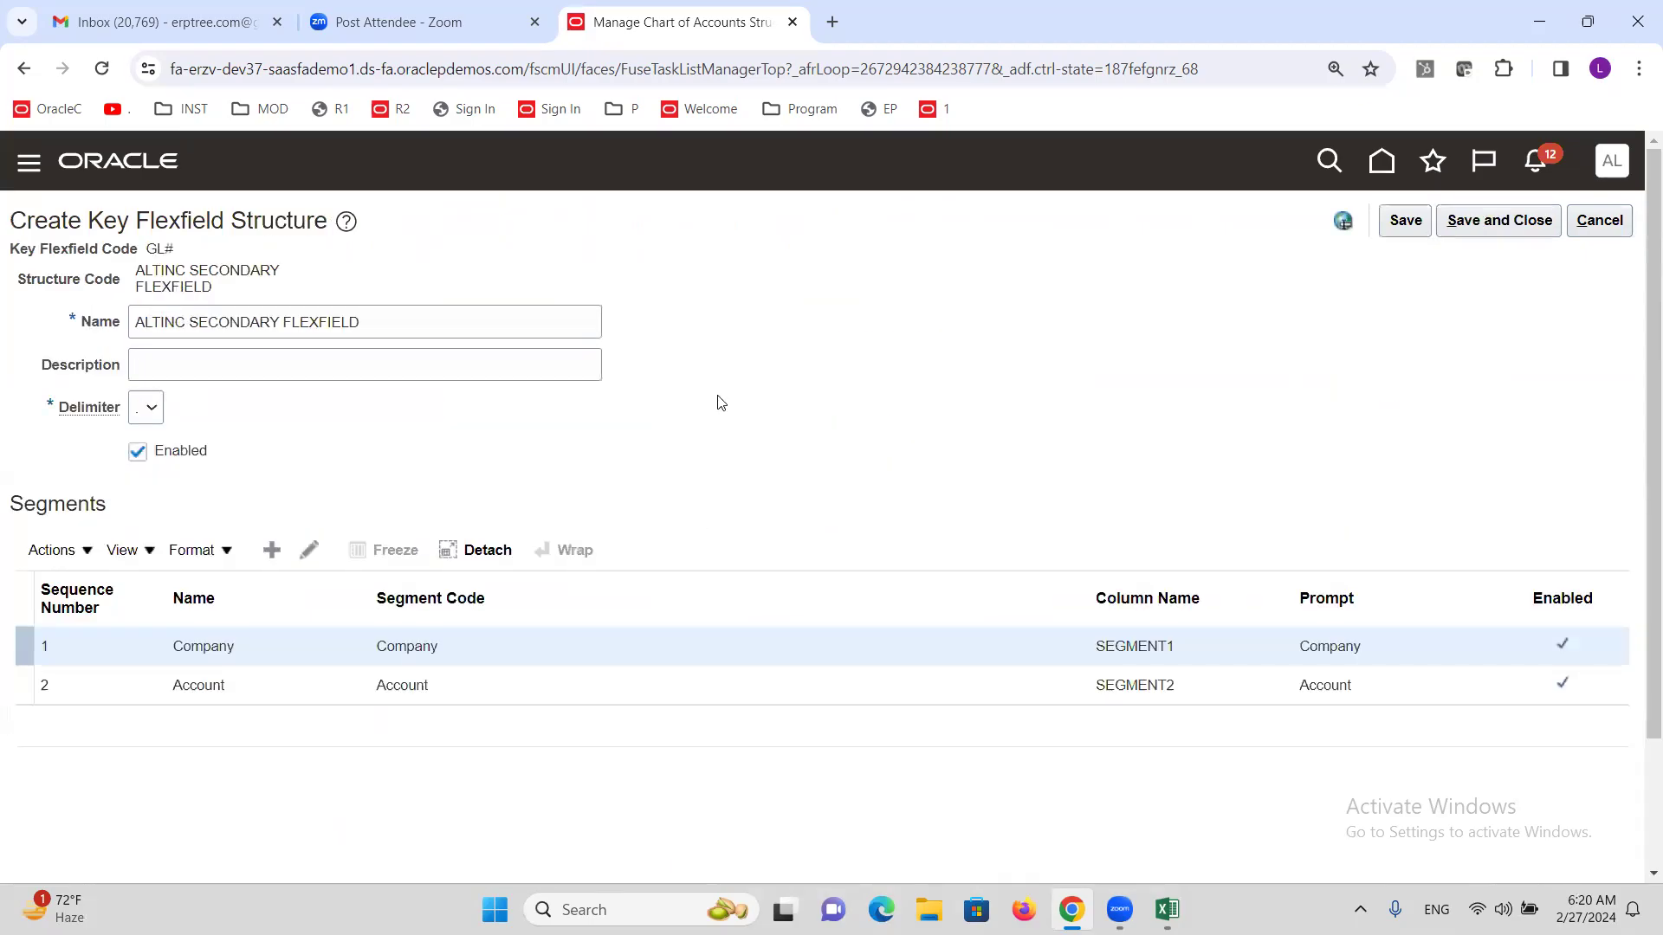
# Save the structure, then create instance ALTINC SECONDARY FLEX based on ALTINC SECONDARY FLEXFIELD.
pyautogui.click(1490, 232)
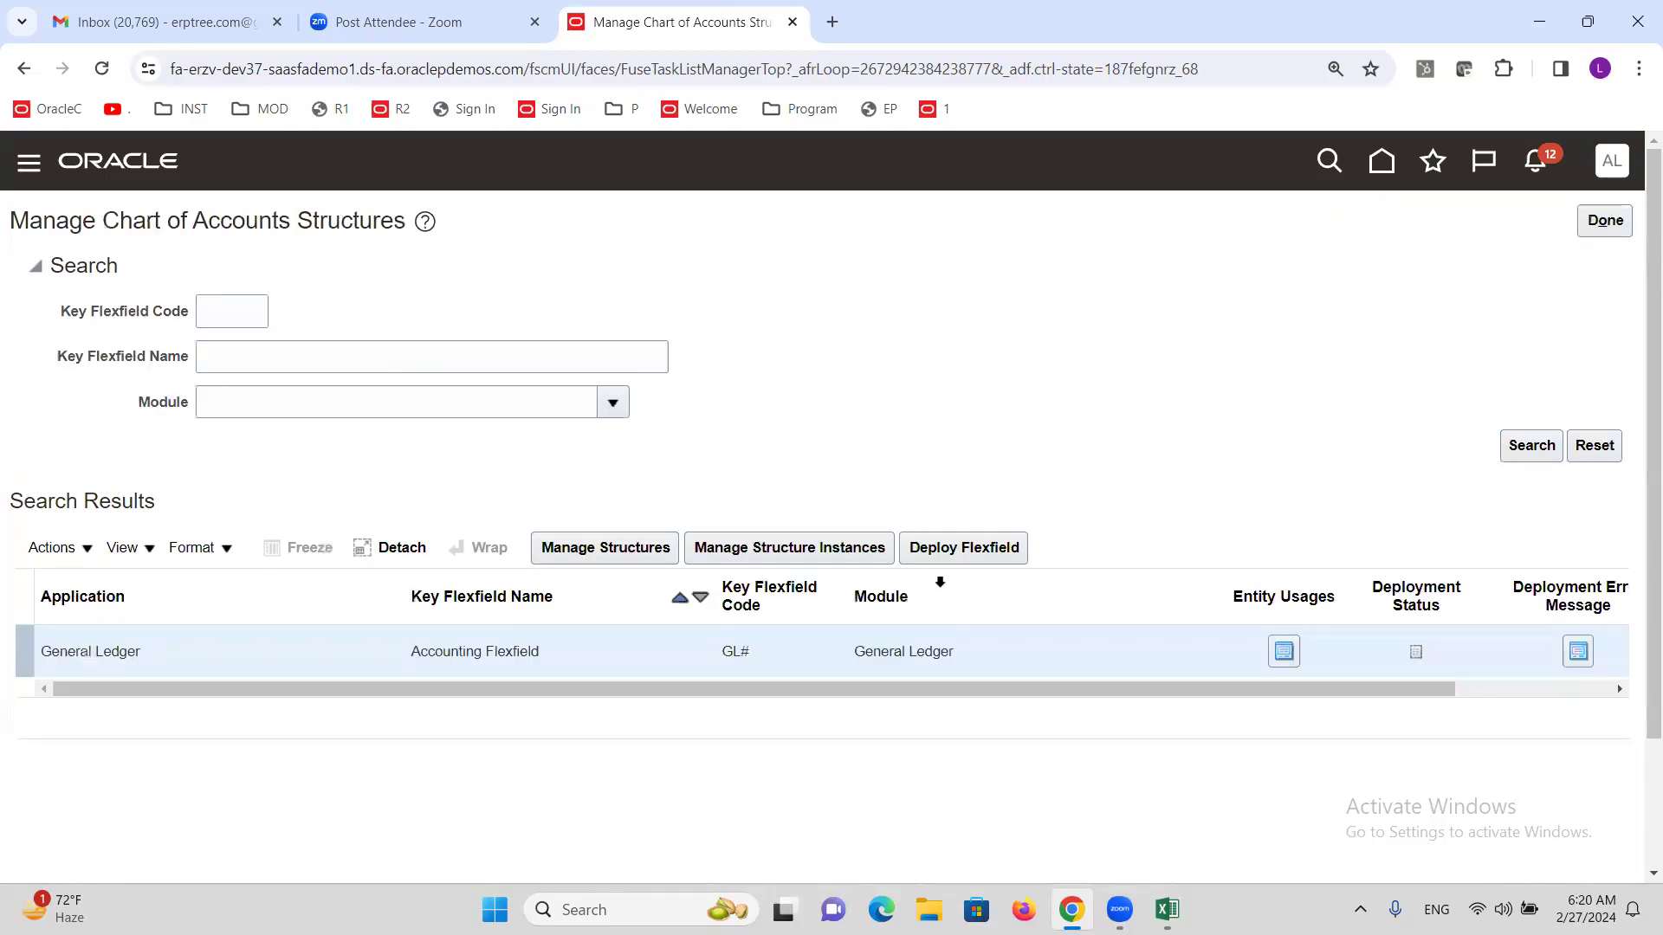
pyautogui.click(825, 554)
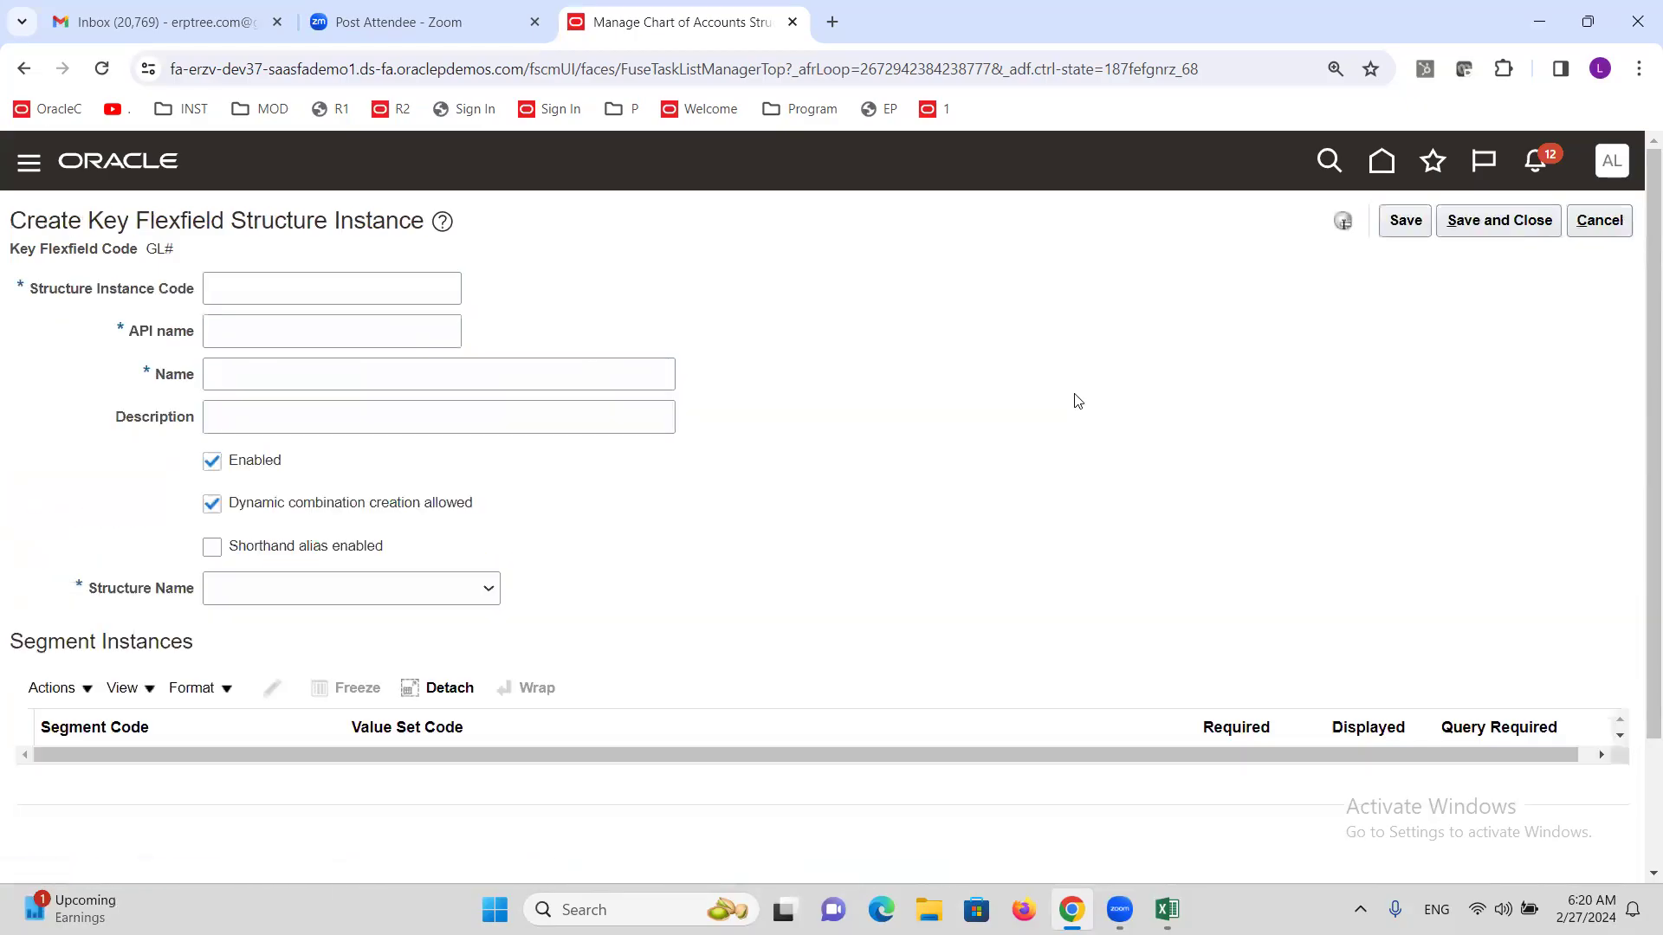
pyautogui.click(317, 288)
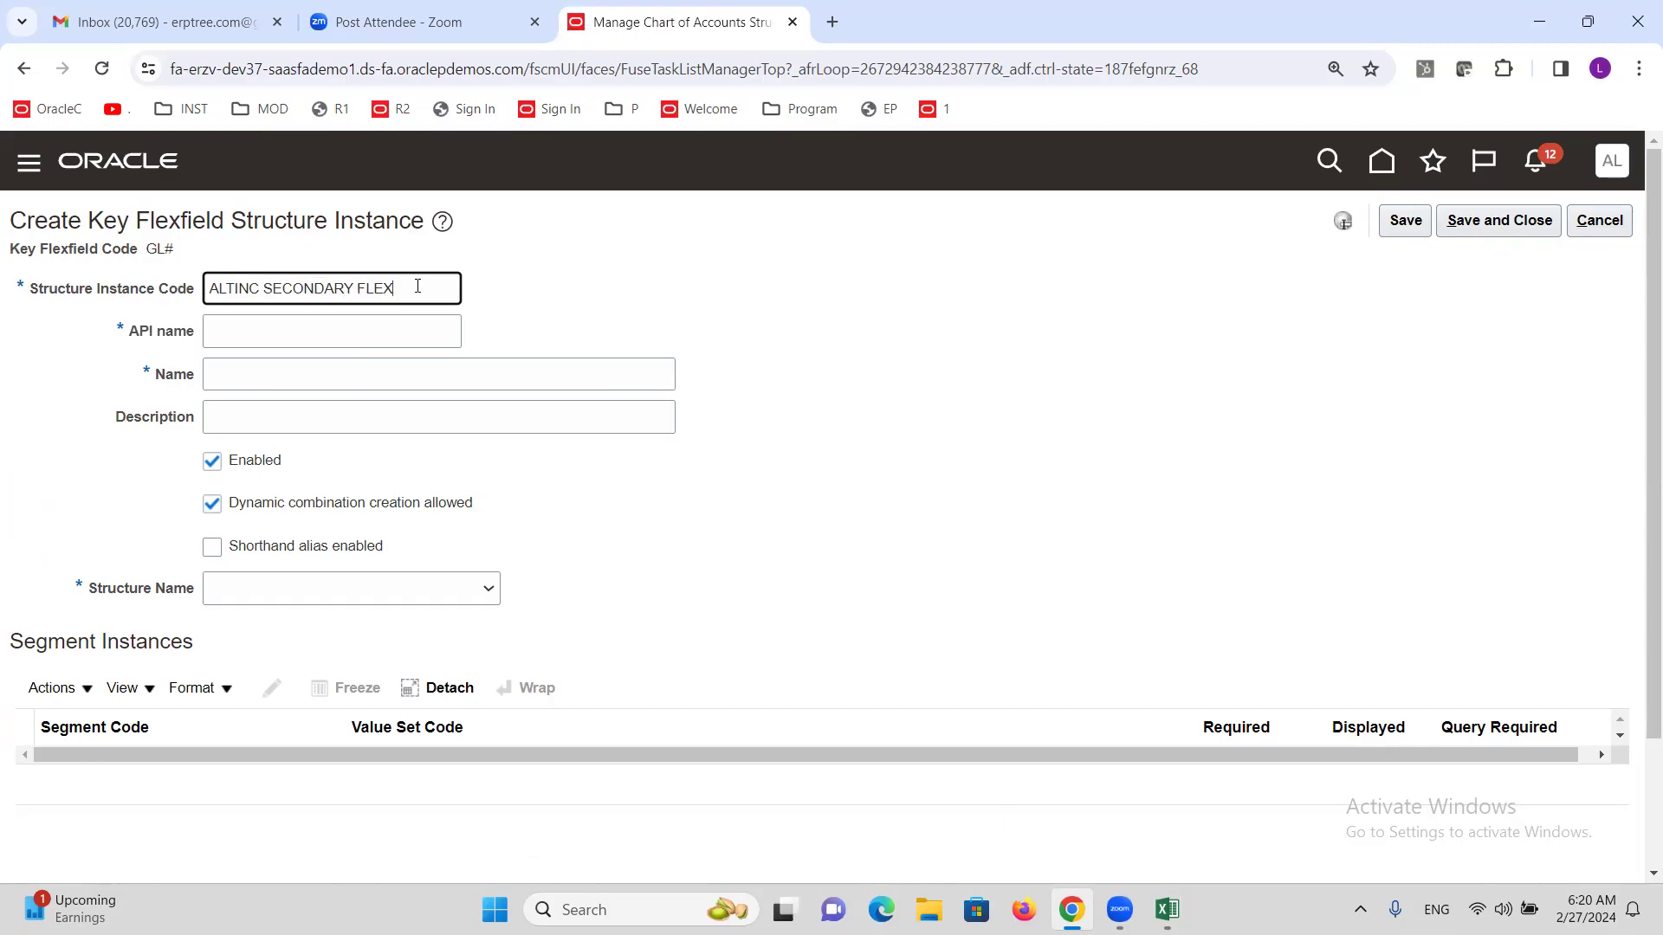
pyautogui.moveTo(417, 286); pyautogui.dragTo(87, 320)
pyautogui.hotkey('ctrl', 'c')
pyautogui.press('Tab')
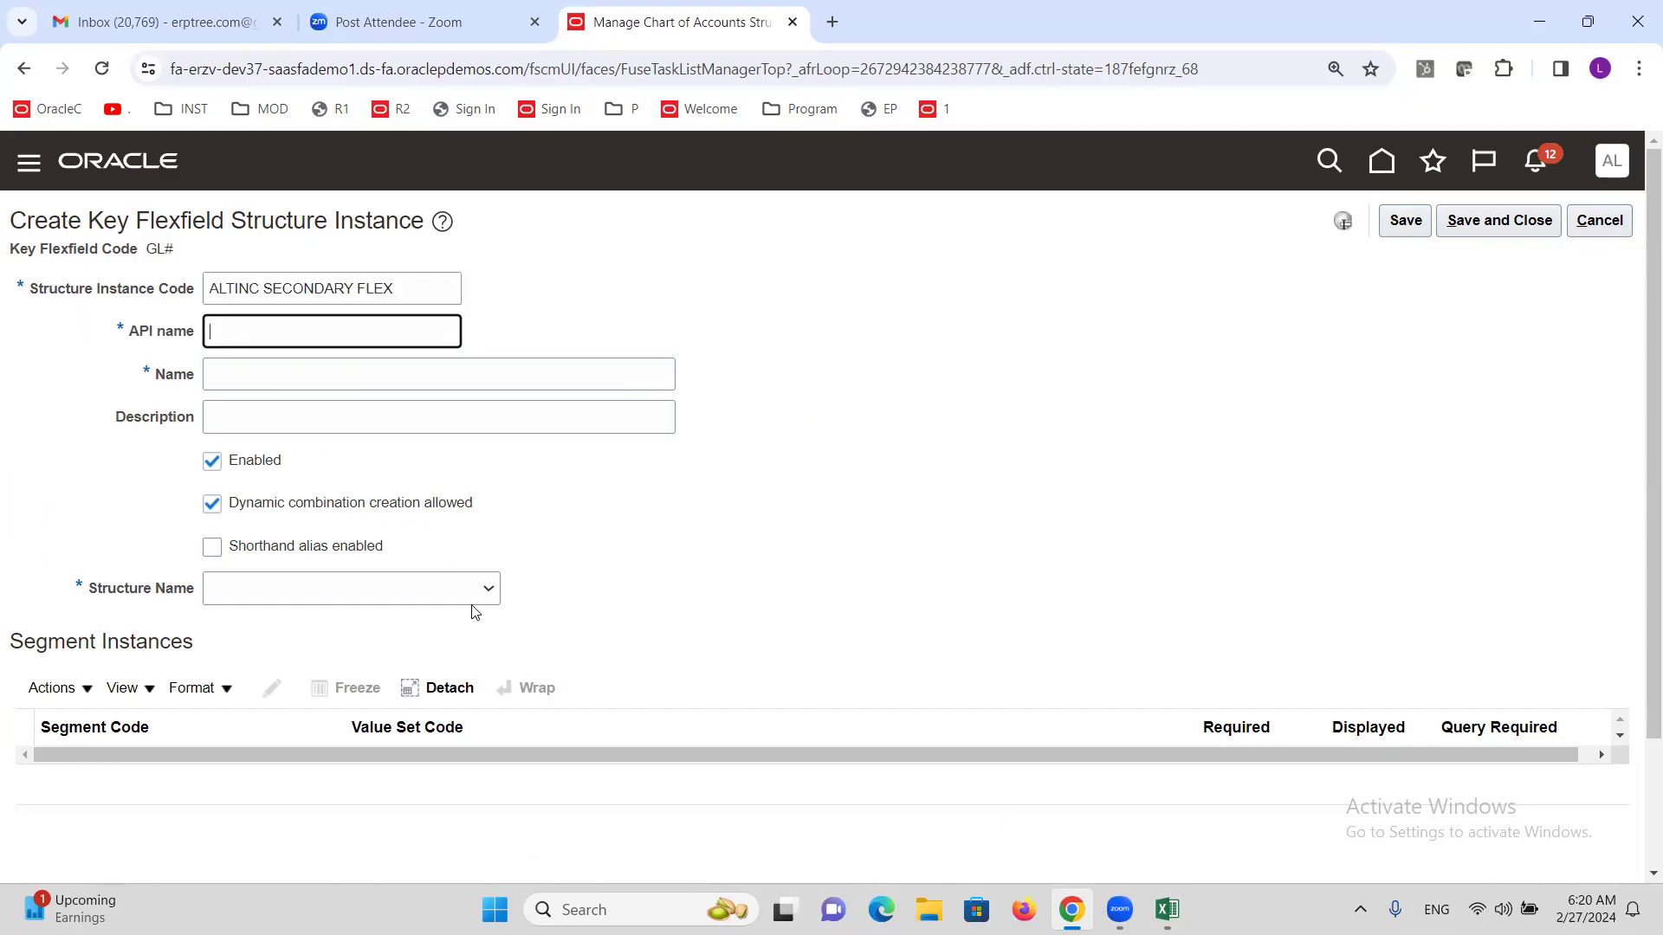
pyautogui.press('Tab')
pyautogui.hotkey('ctrl', 'v')
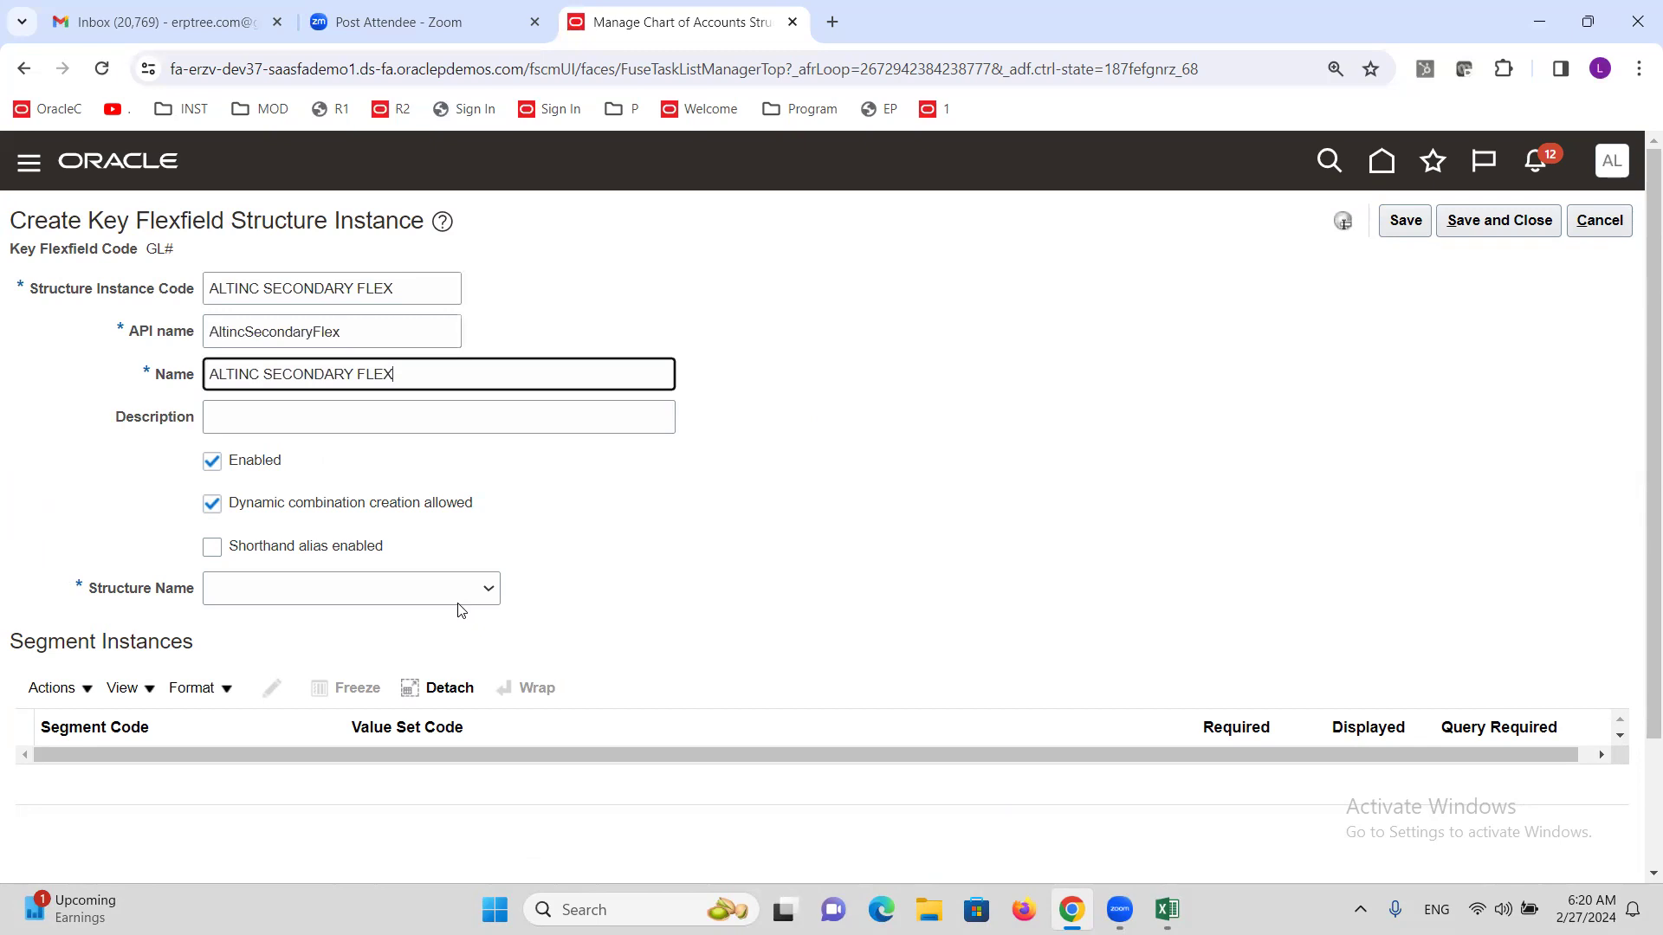
pyautogui.click(280, 416)
pyautogui.hotkey('ctrl', 'v')
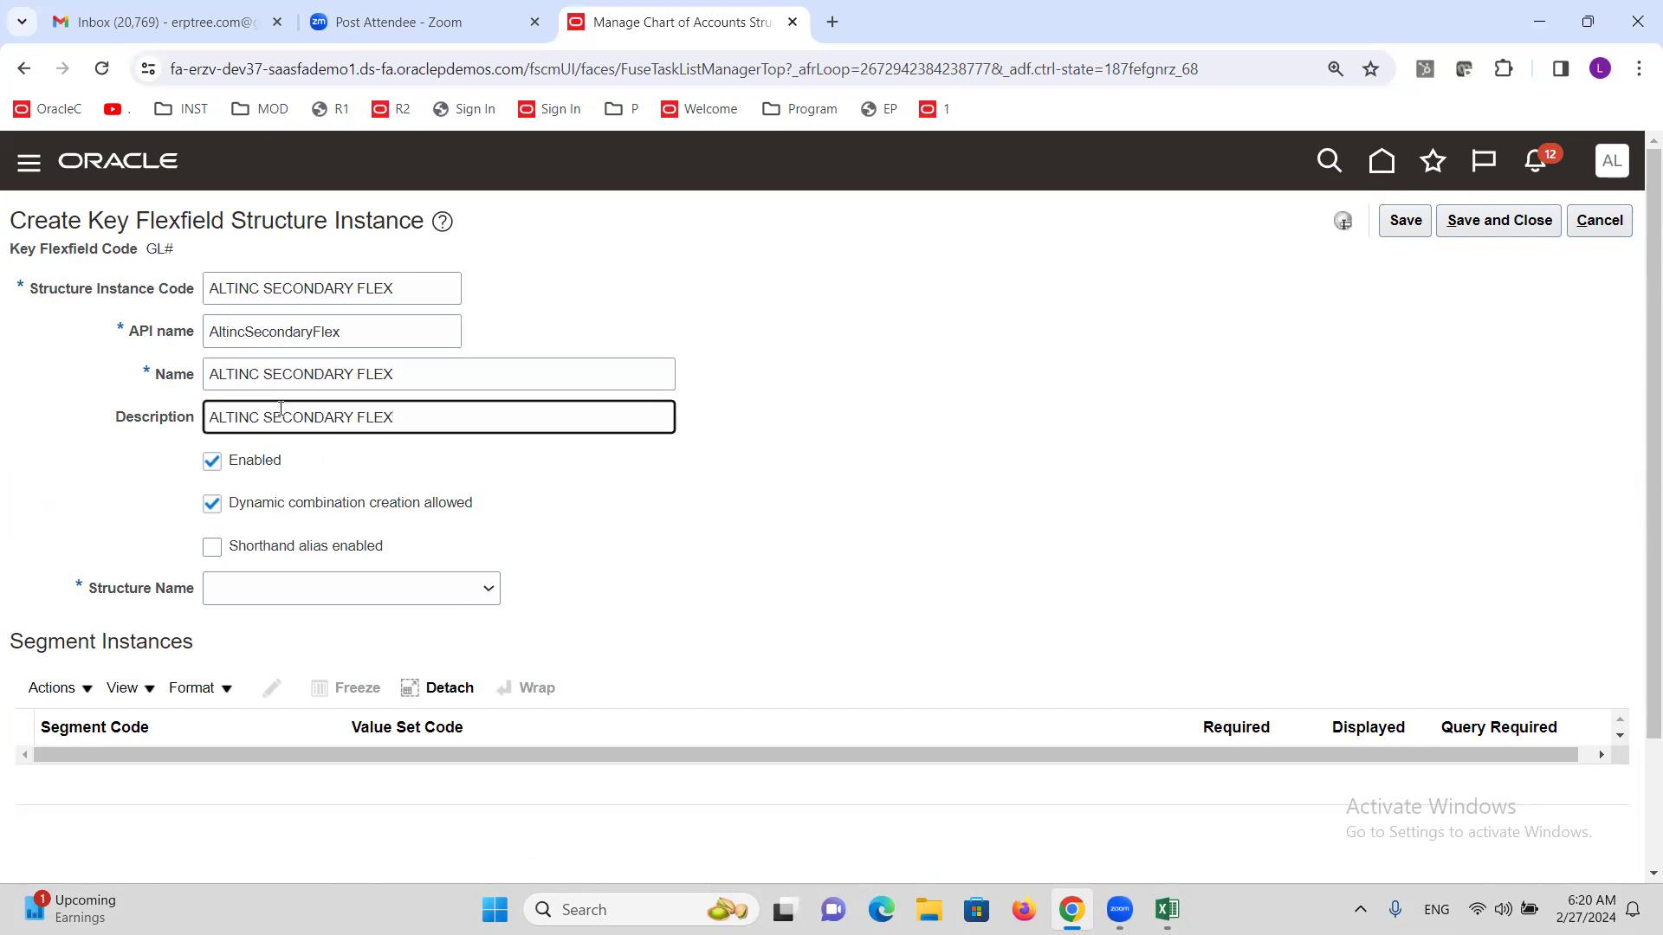
pyautogui.click(338, 589)
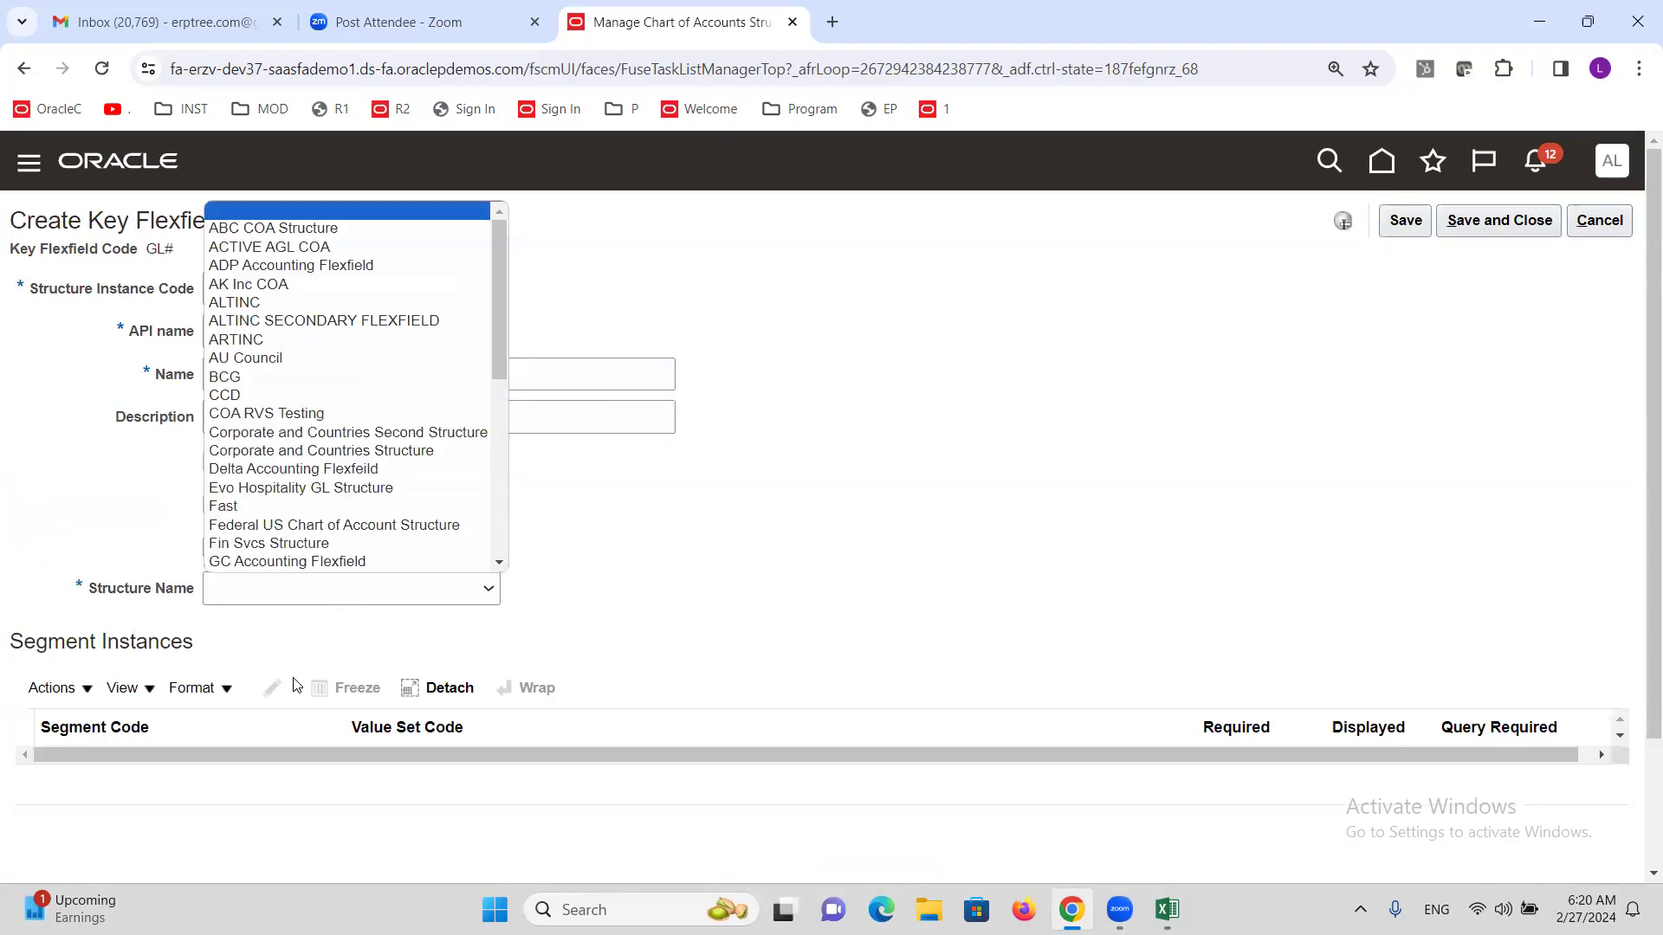
pyautogui.click(367, 322)
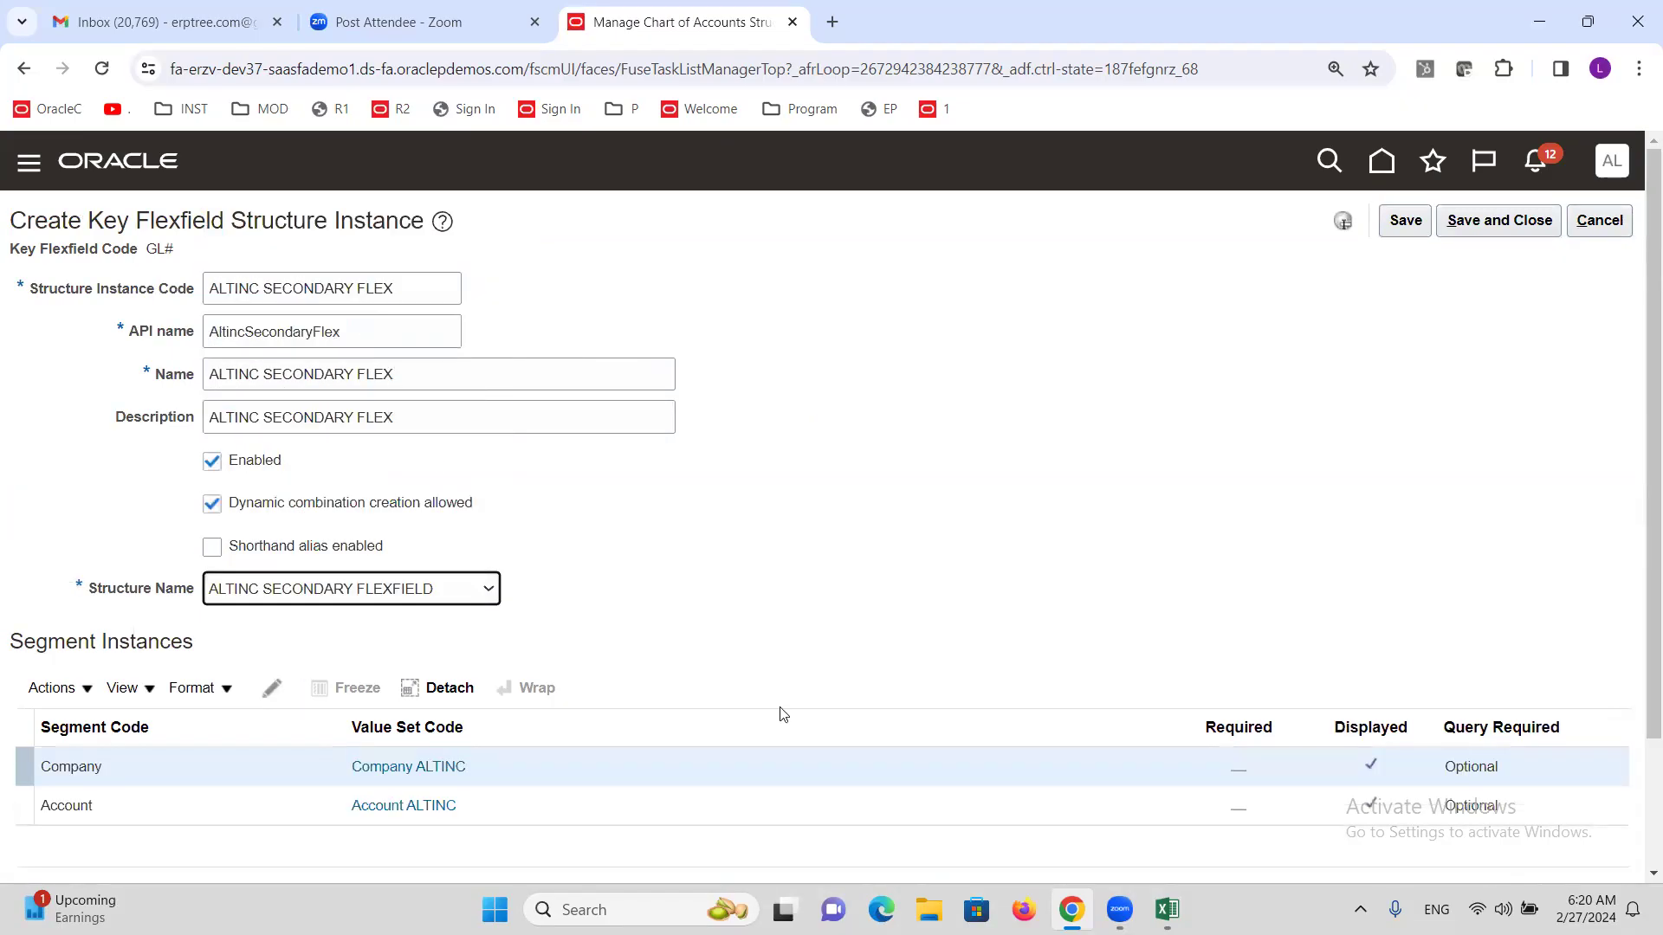
# Make the Company and Account segment instances required and save the structure instance.
pyautogui.click(271, 687)
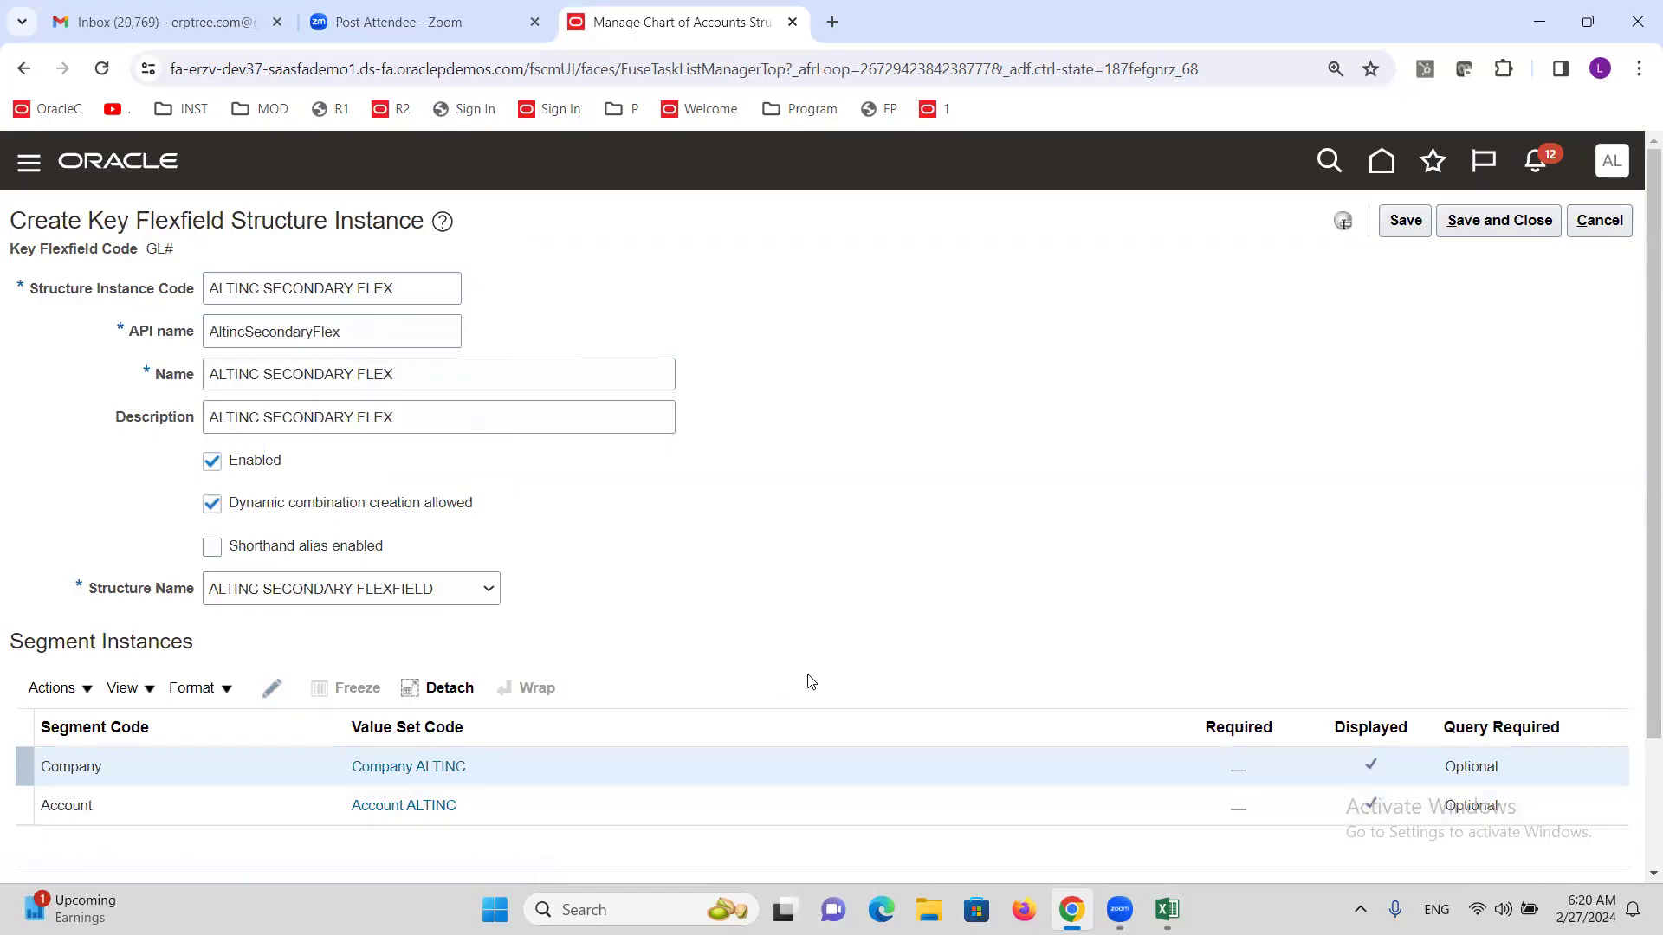
pyautogui.click(698, 409)
pyautogui.click(1039, 729)
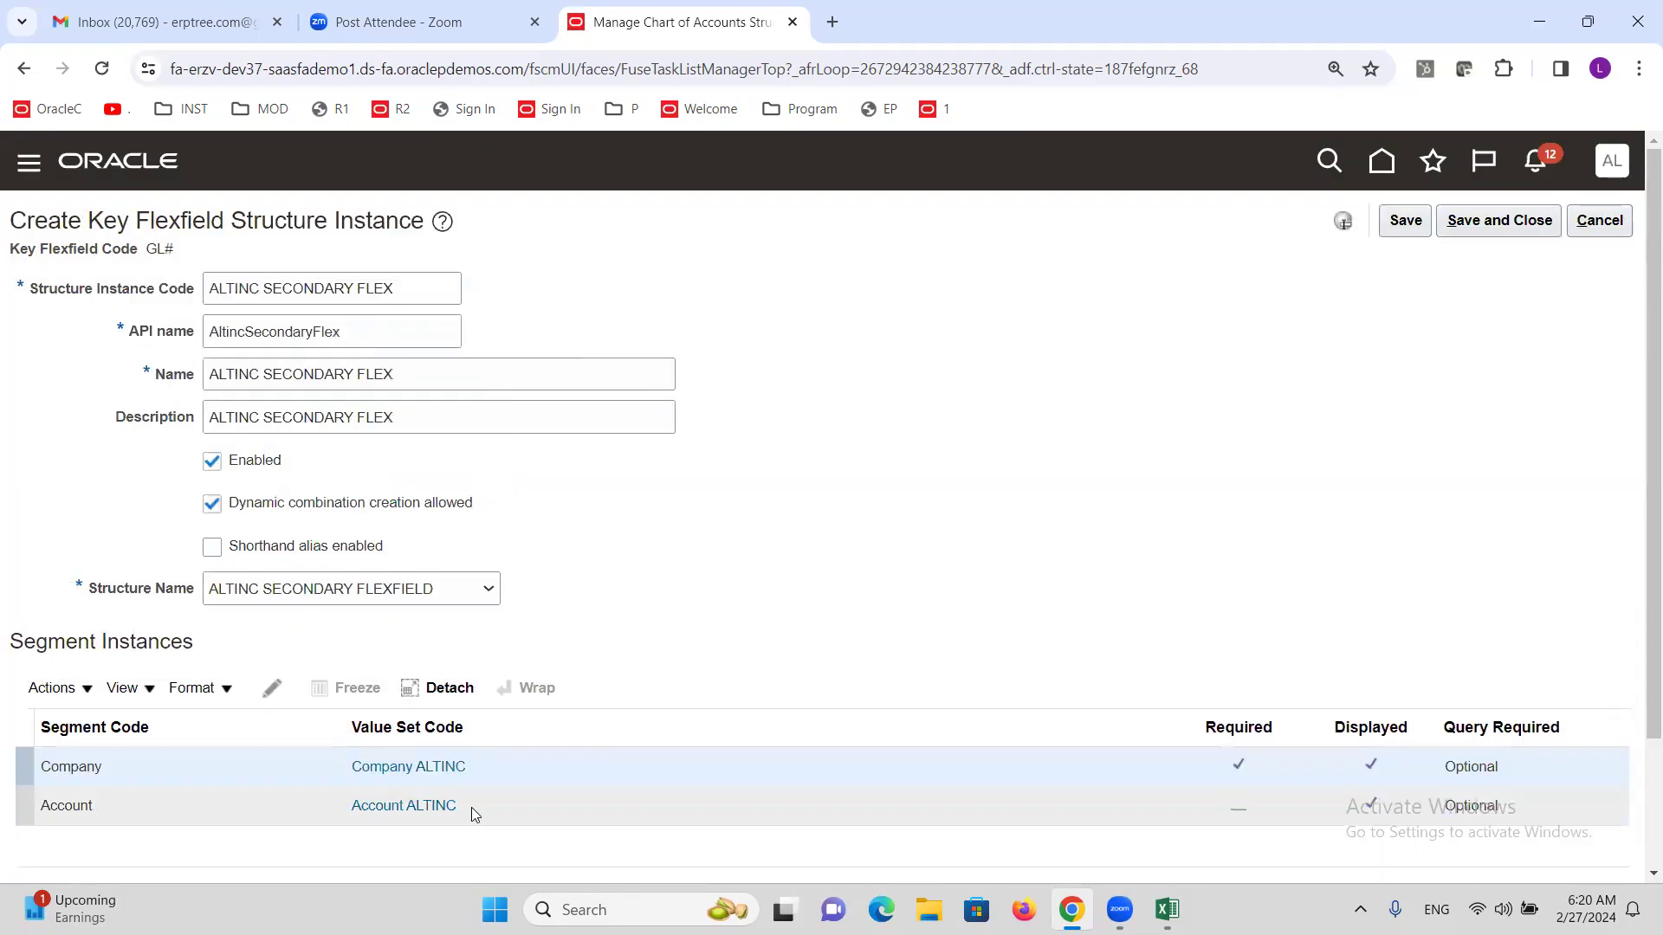
pyautogui.click(471, 807)
pyautogui.click(271, 688)
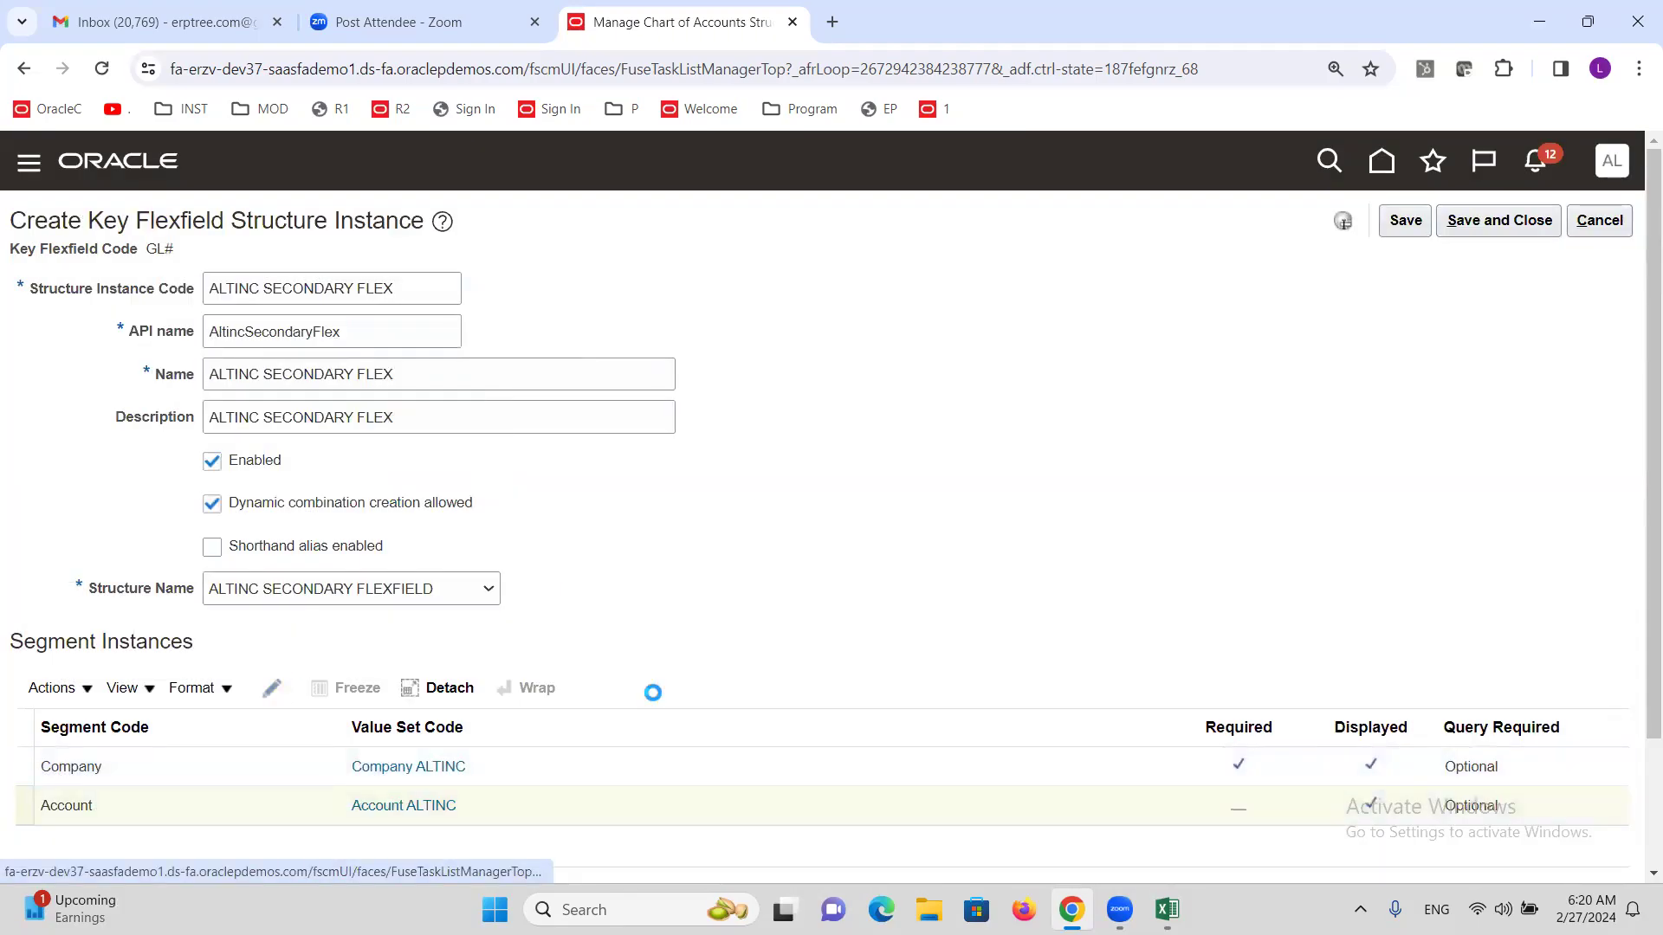
pyautogui.click(698, 408)
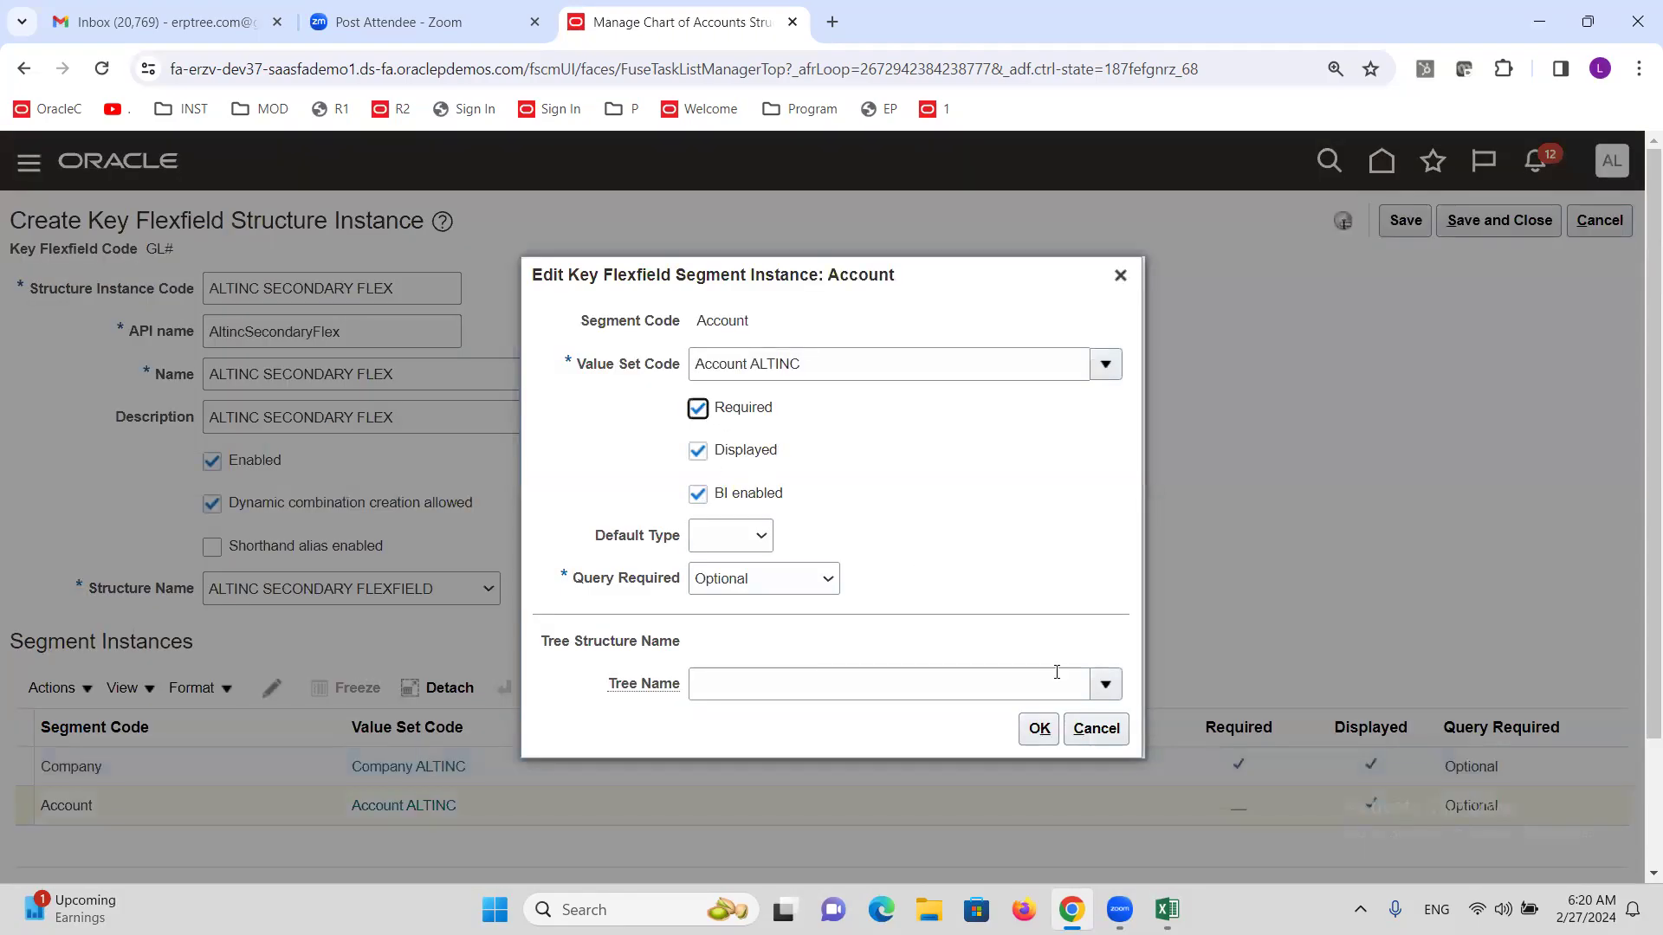
pyautogui.click(1039, 728)
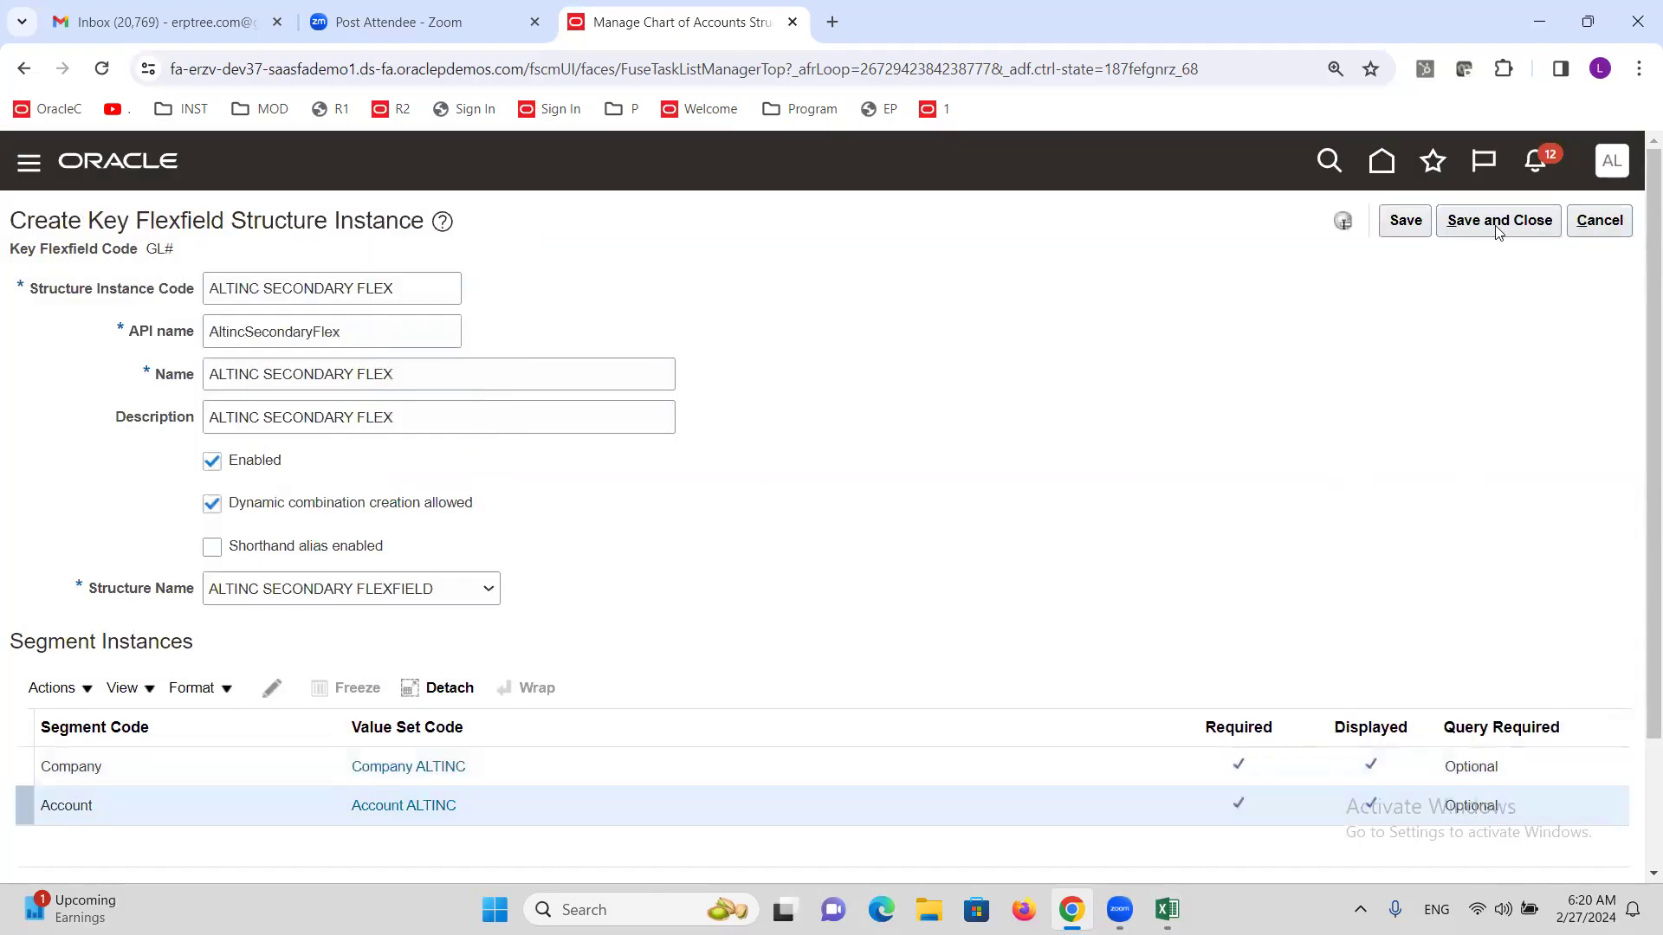
pyautogui.click(1498, 221)
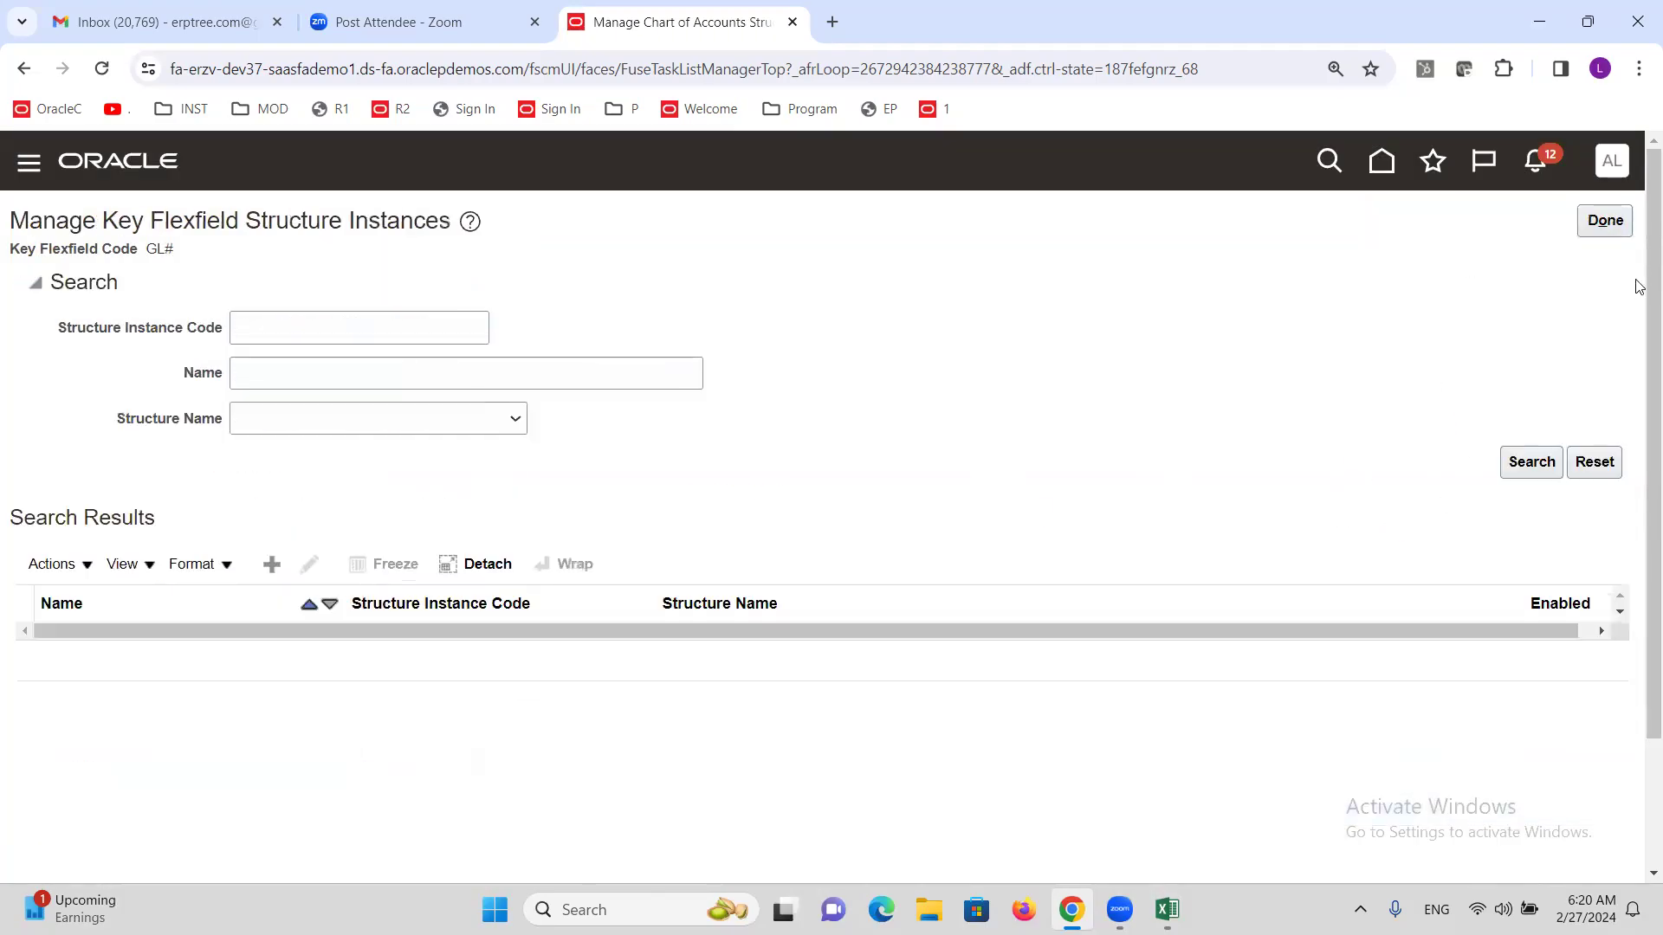
# Deploy the GL# accounting flexfield and switch over to the Excel training sheet.
pyautogui.click(1610, 223)
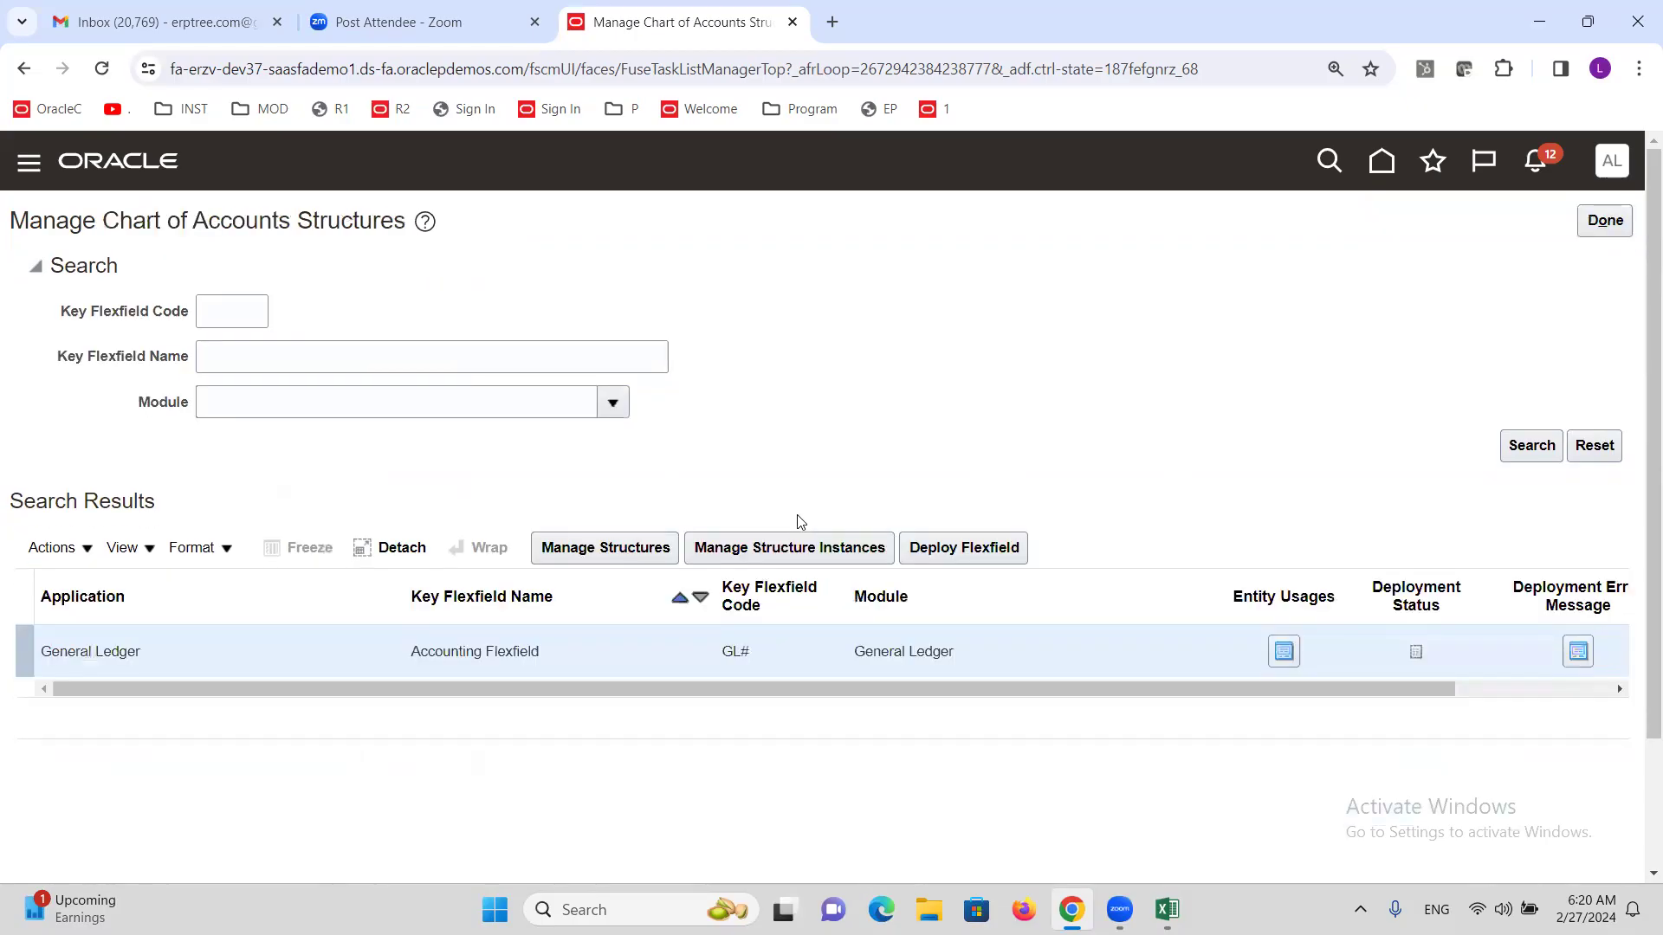
pyautogui.click(987, 559)
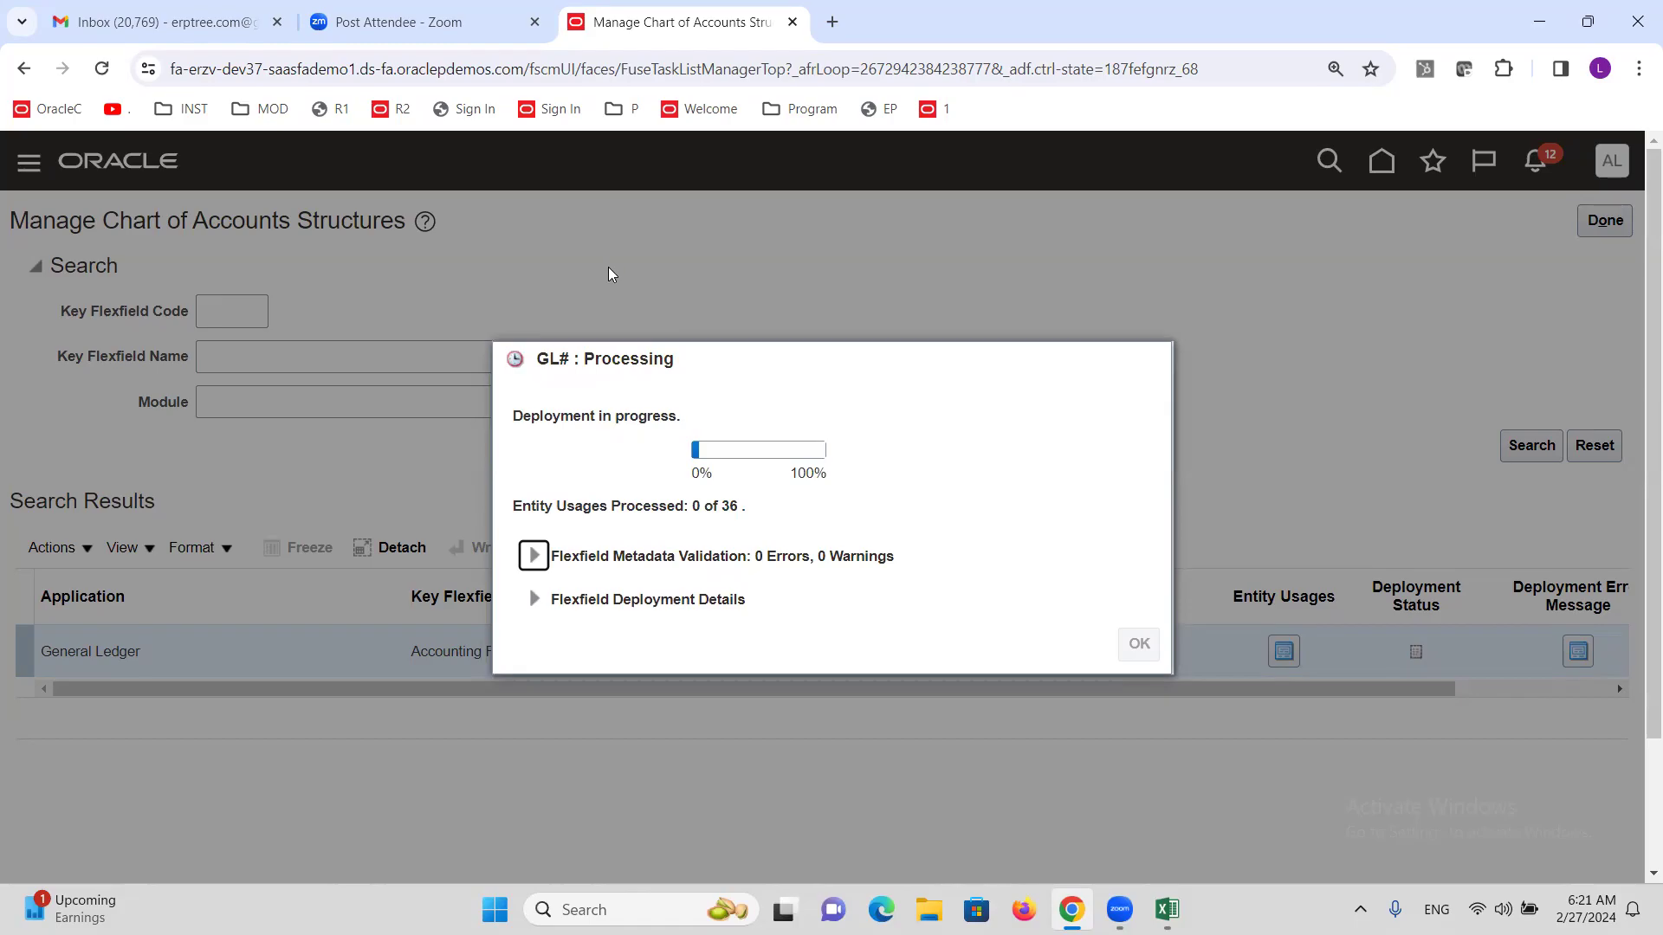
pyautogui.hotkey('alt', 'Tab')
pyautogui.hotkey('alt', 'Tab')
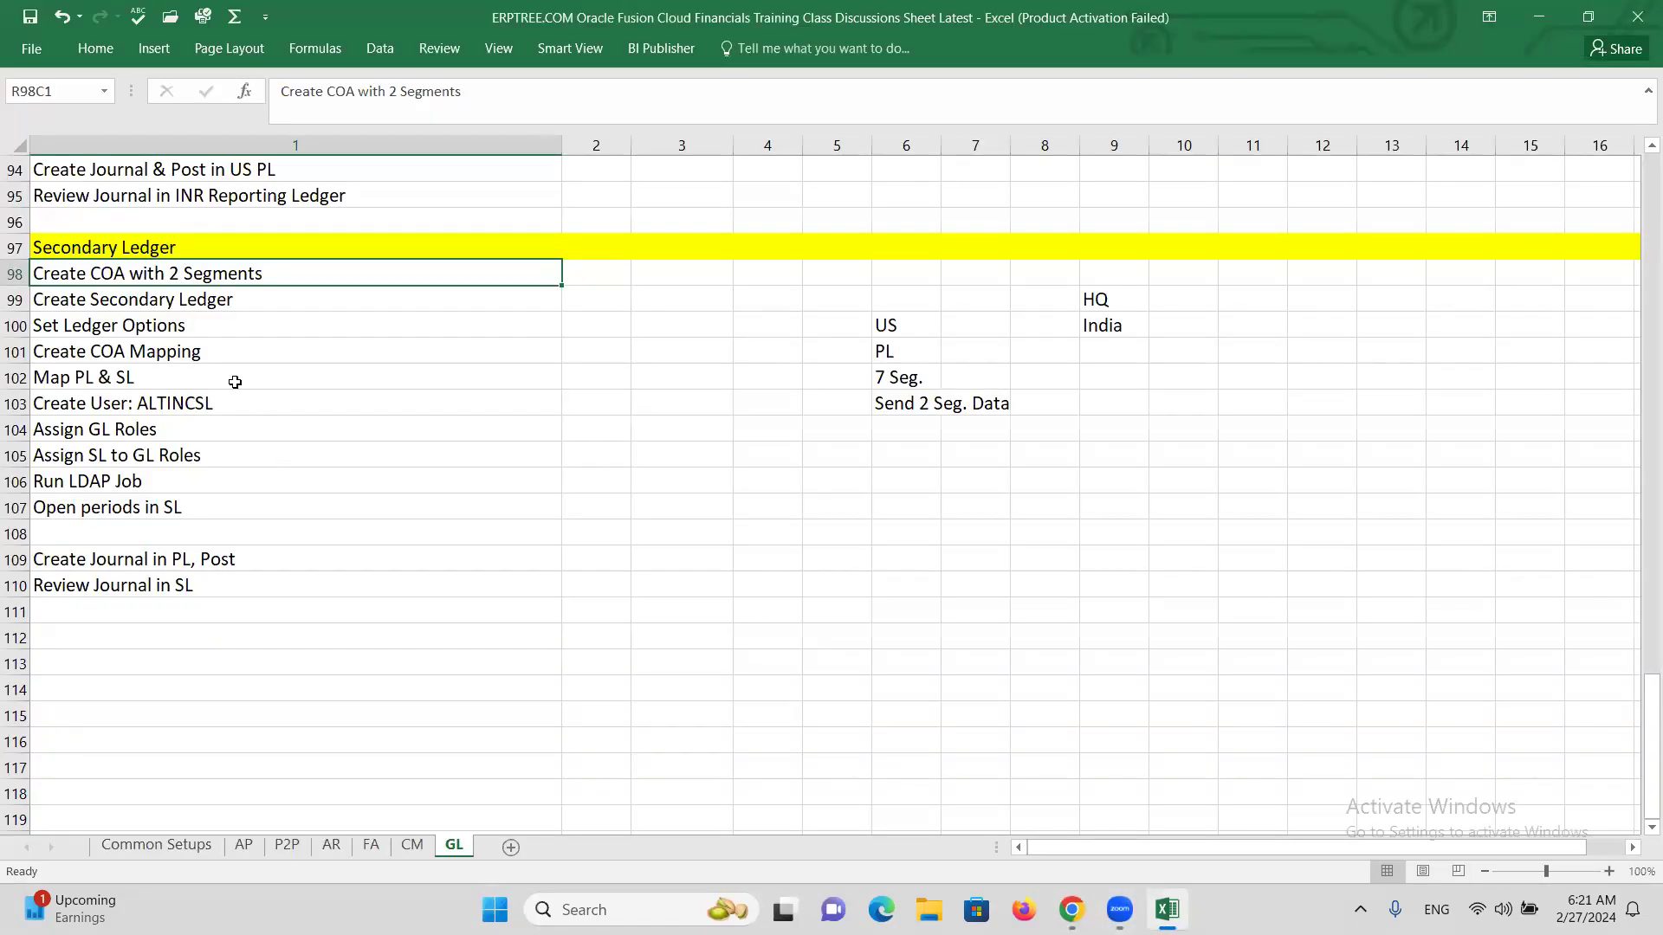
# Review the task rows from Create Secondary Ledger to Assign GL Roles, then return to the deployment page.
pyautogui.click(213, 303)
pyautogui.click(211, 278)
pyautogui.click(210, 299)
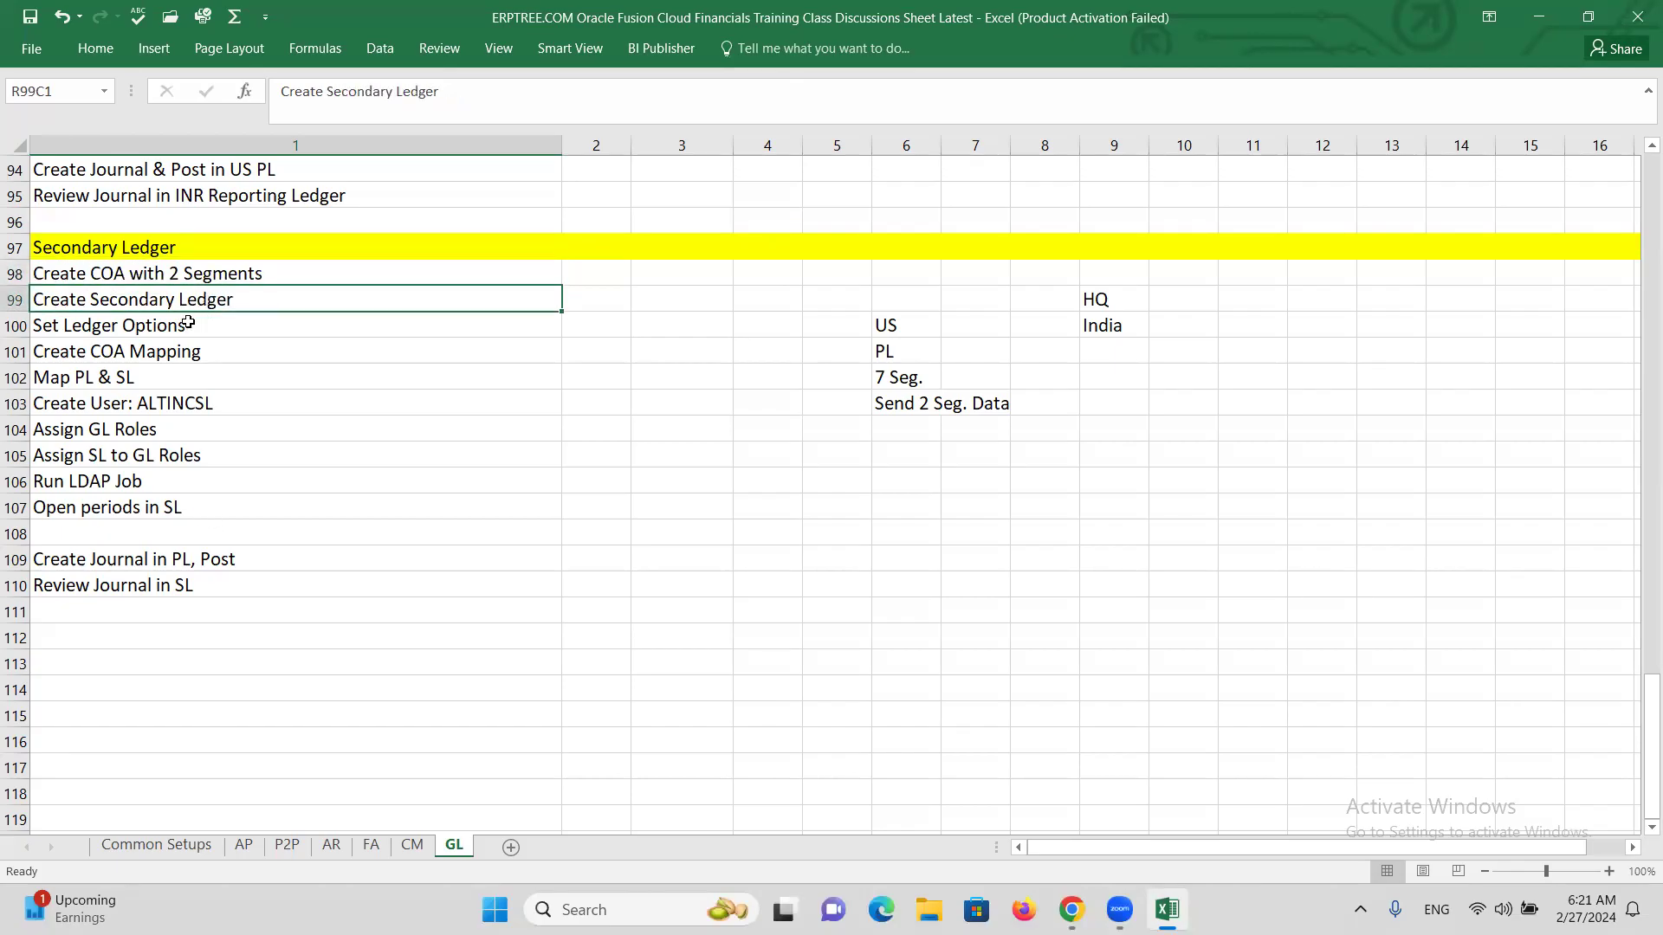
pyautogui.click(169, 334)
pyautogui.click(179, 357)
pyautogui.click(158, 374)
pyautogui.click(155, 404)
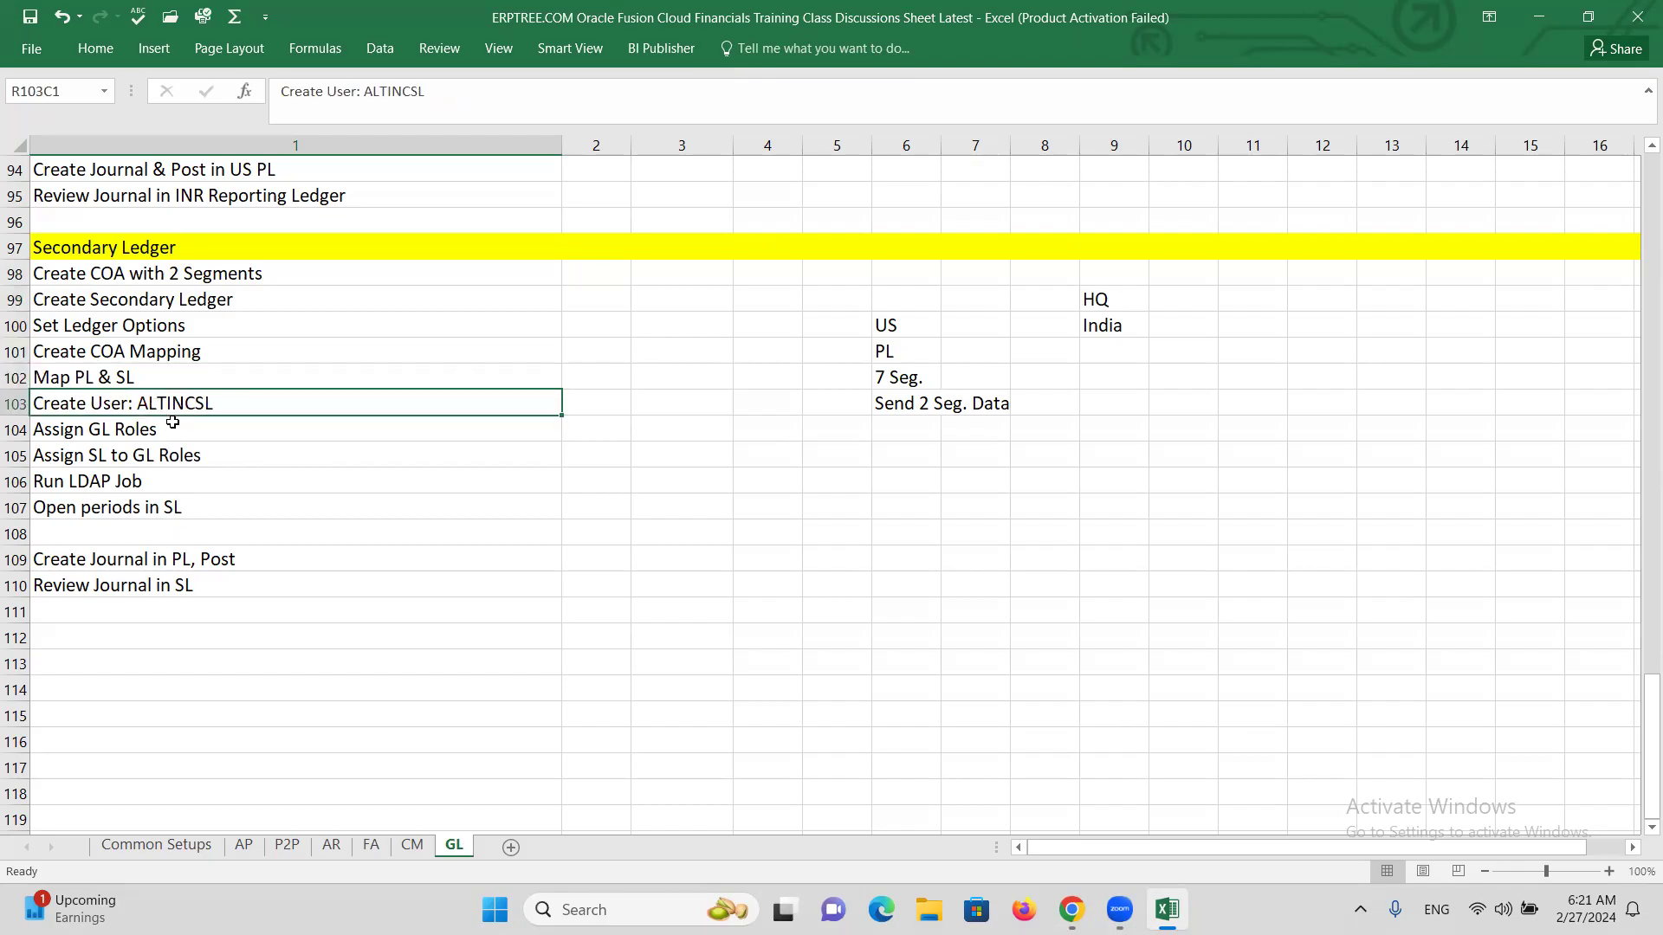
pyautogui.click(174, 426)
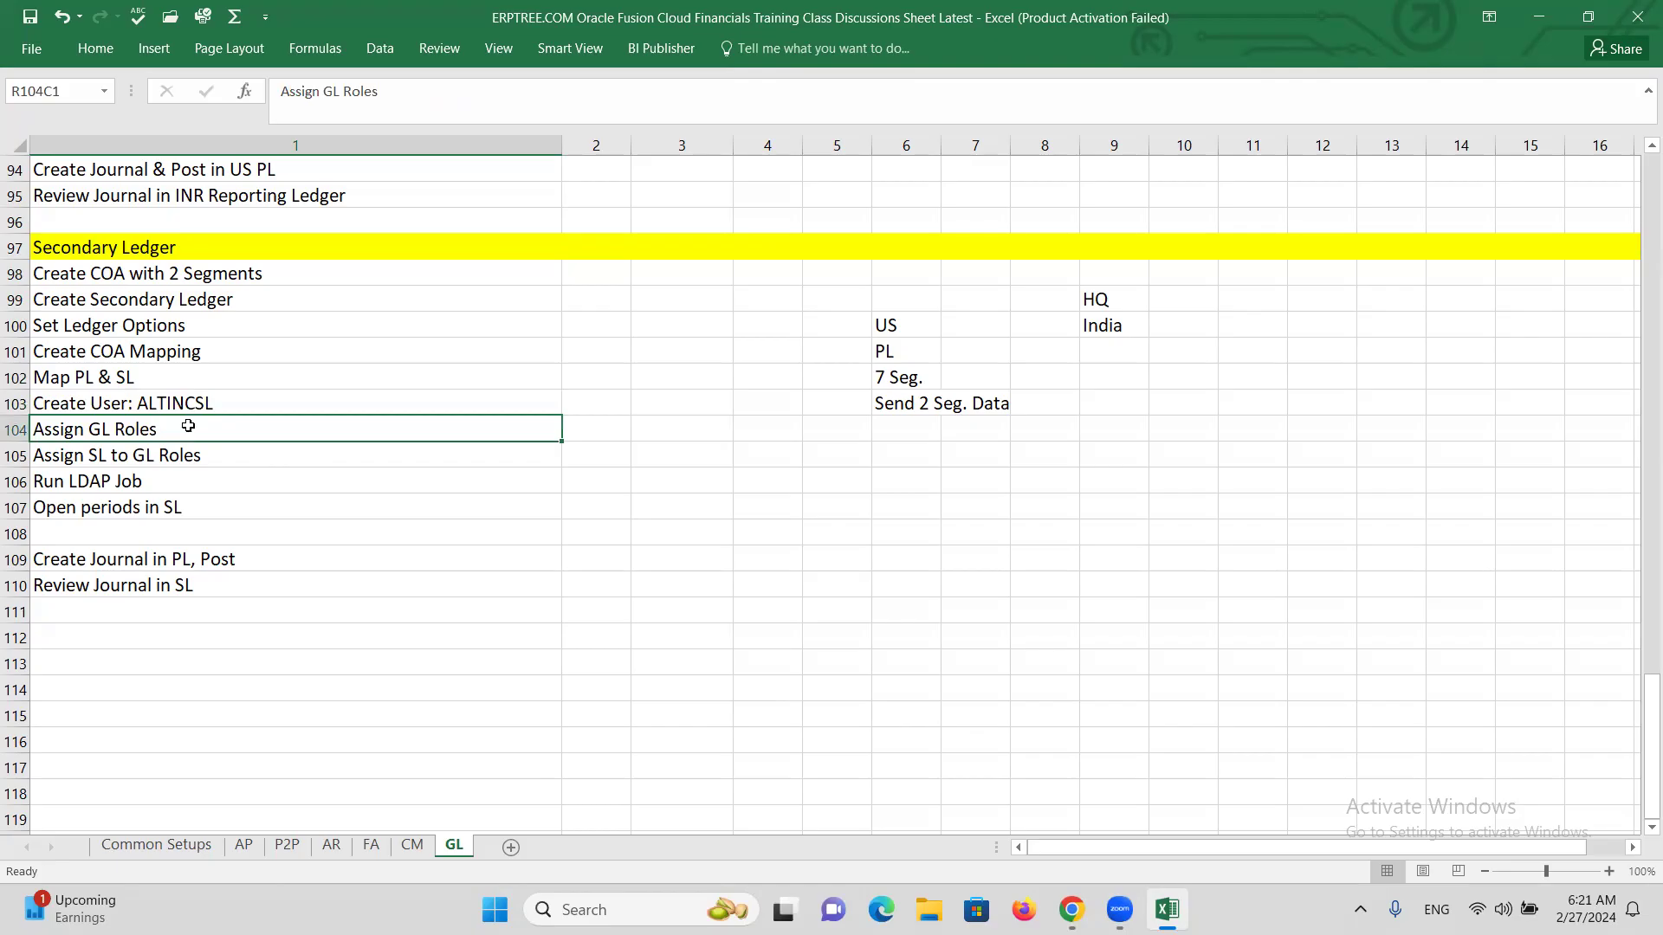
pyautogui.hotkey('alt', 'Tab')
pyautogui.click(966, 362)
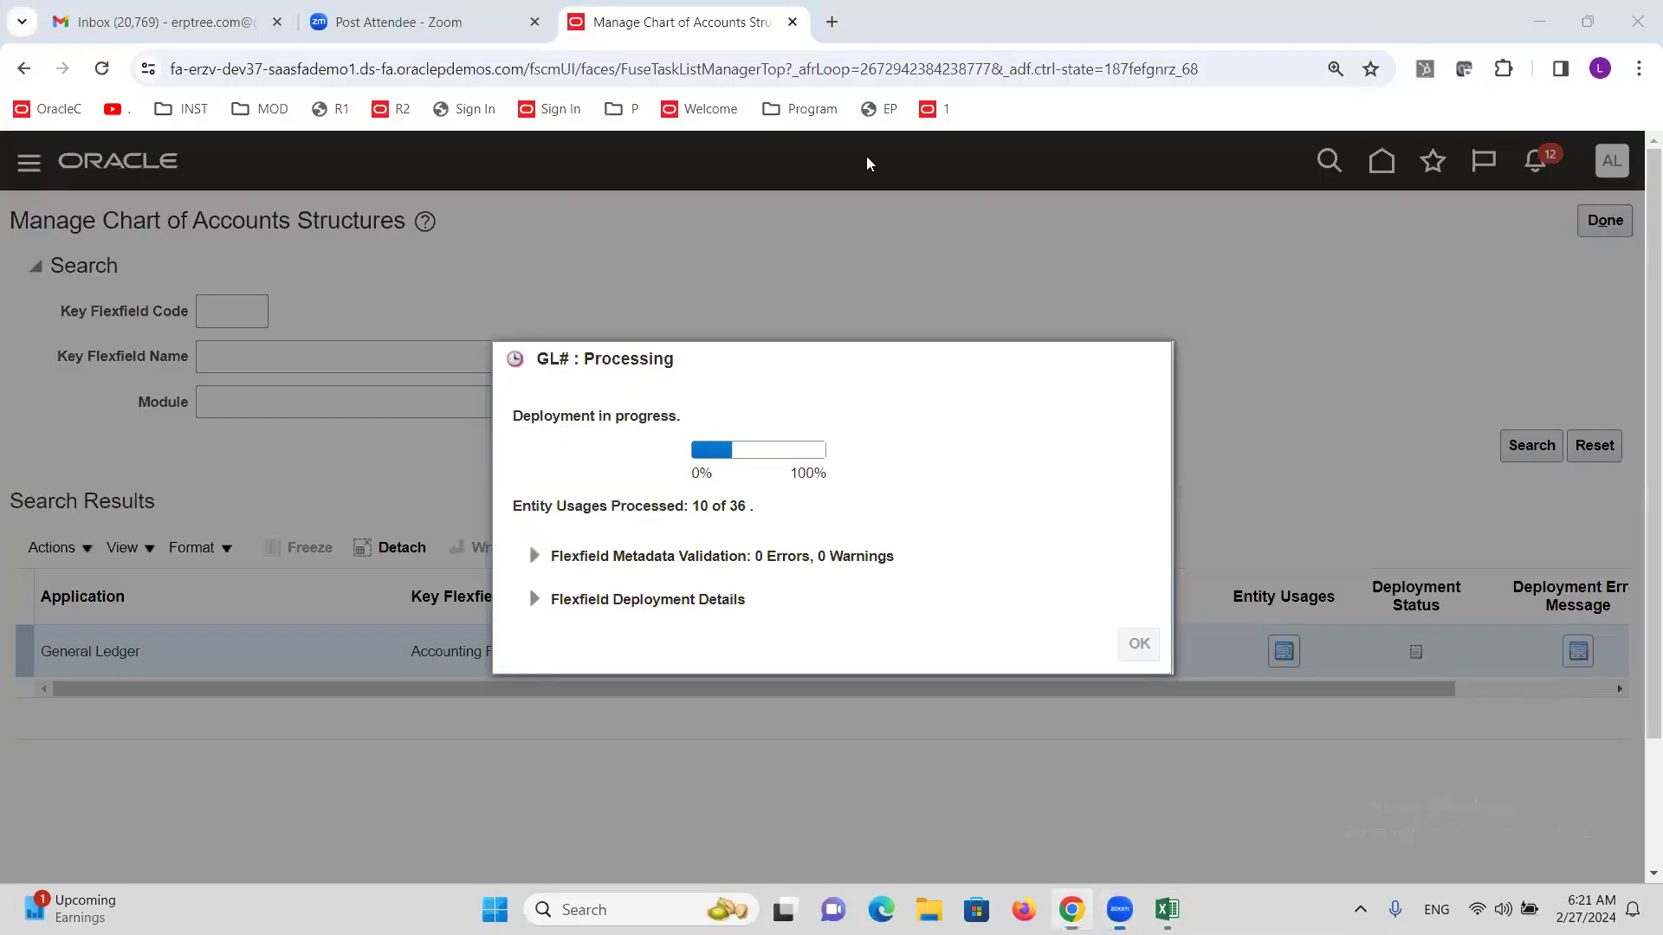
# Duplicate the browser tab and open the Security Console from the Navigator's Tools group.
pyautogui.rightClick(620, 21)
pyautogui.click(732, 216)
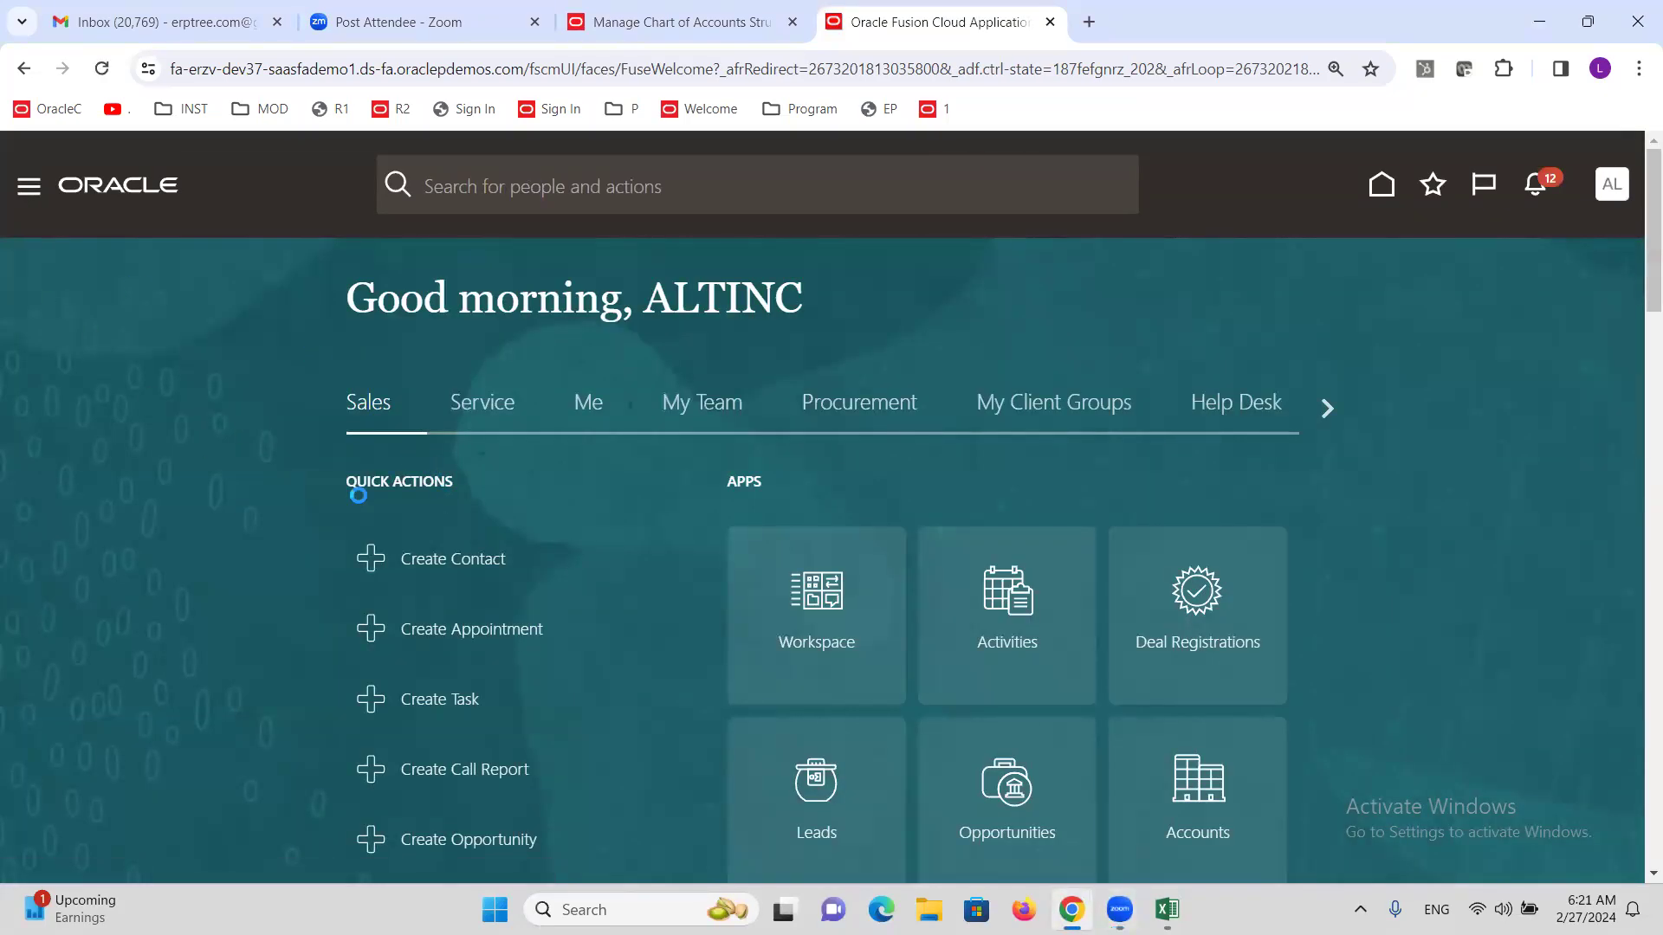
pyautogui.scroll(-10, 211, 542)
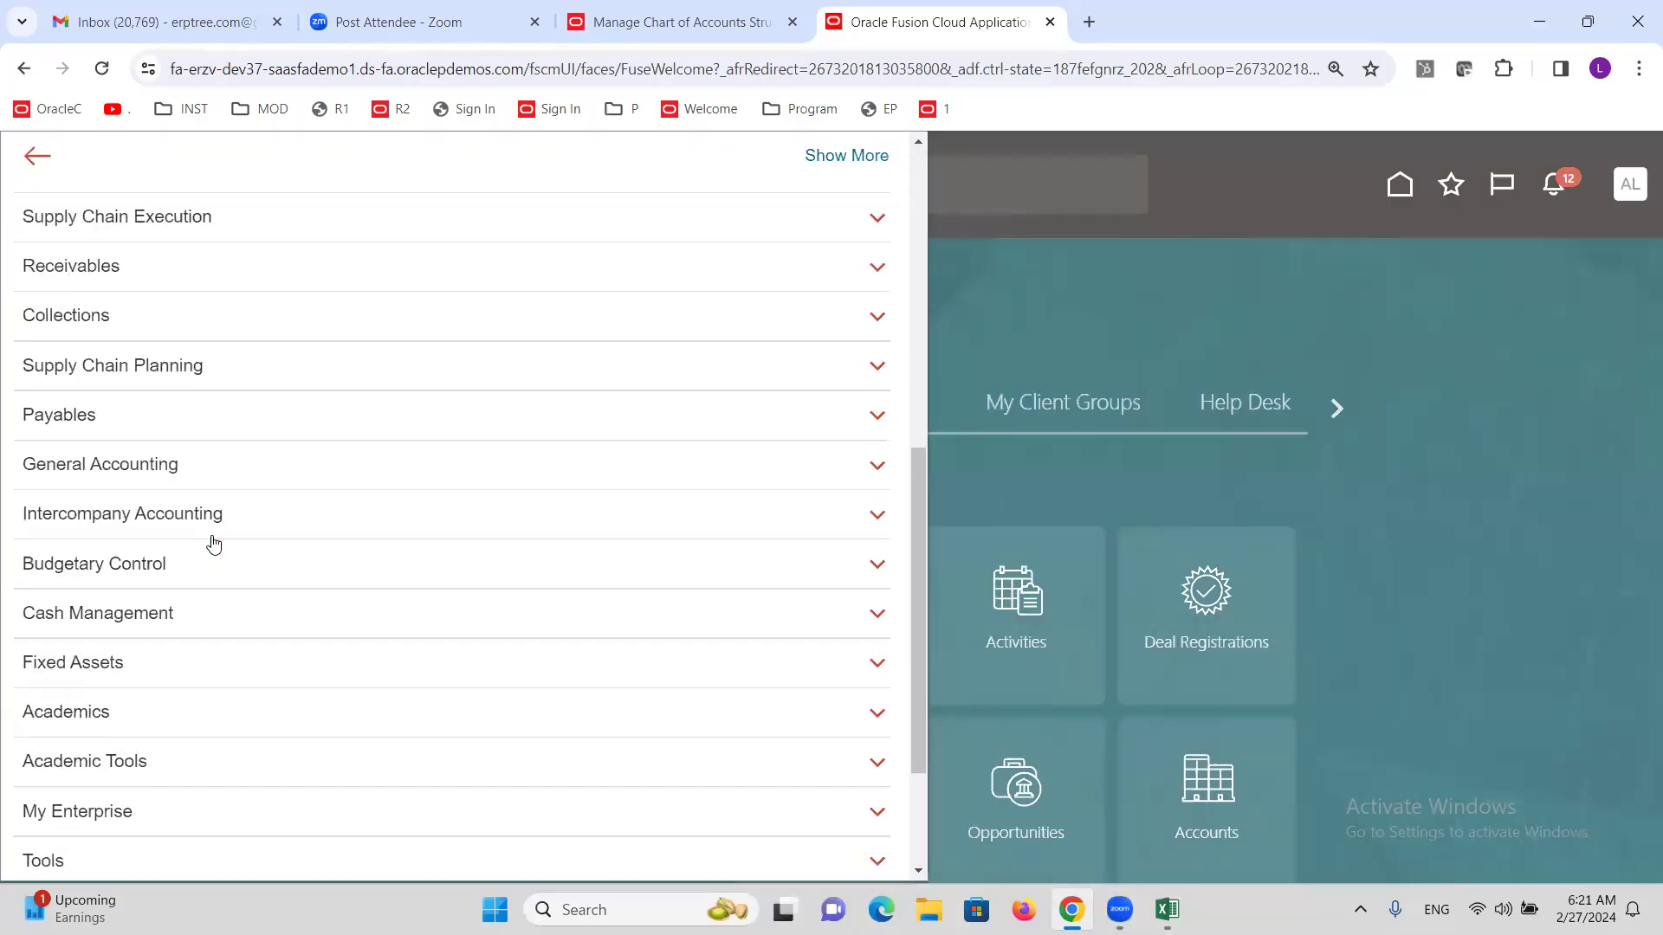
pyautogui.click(49, 654)
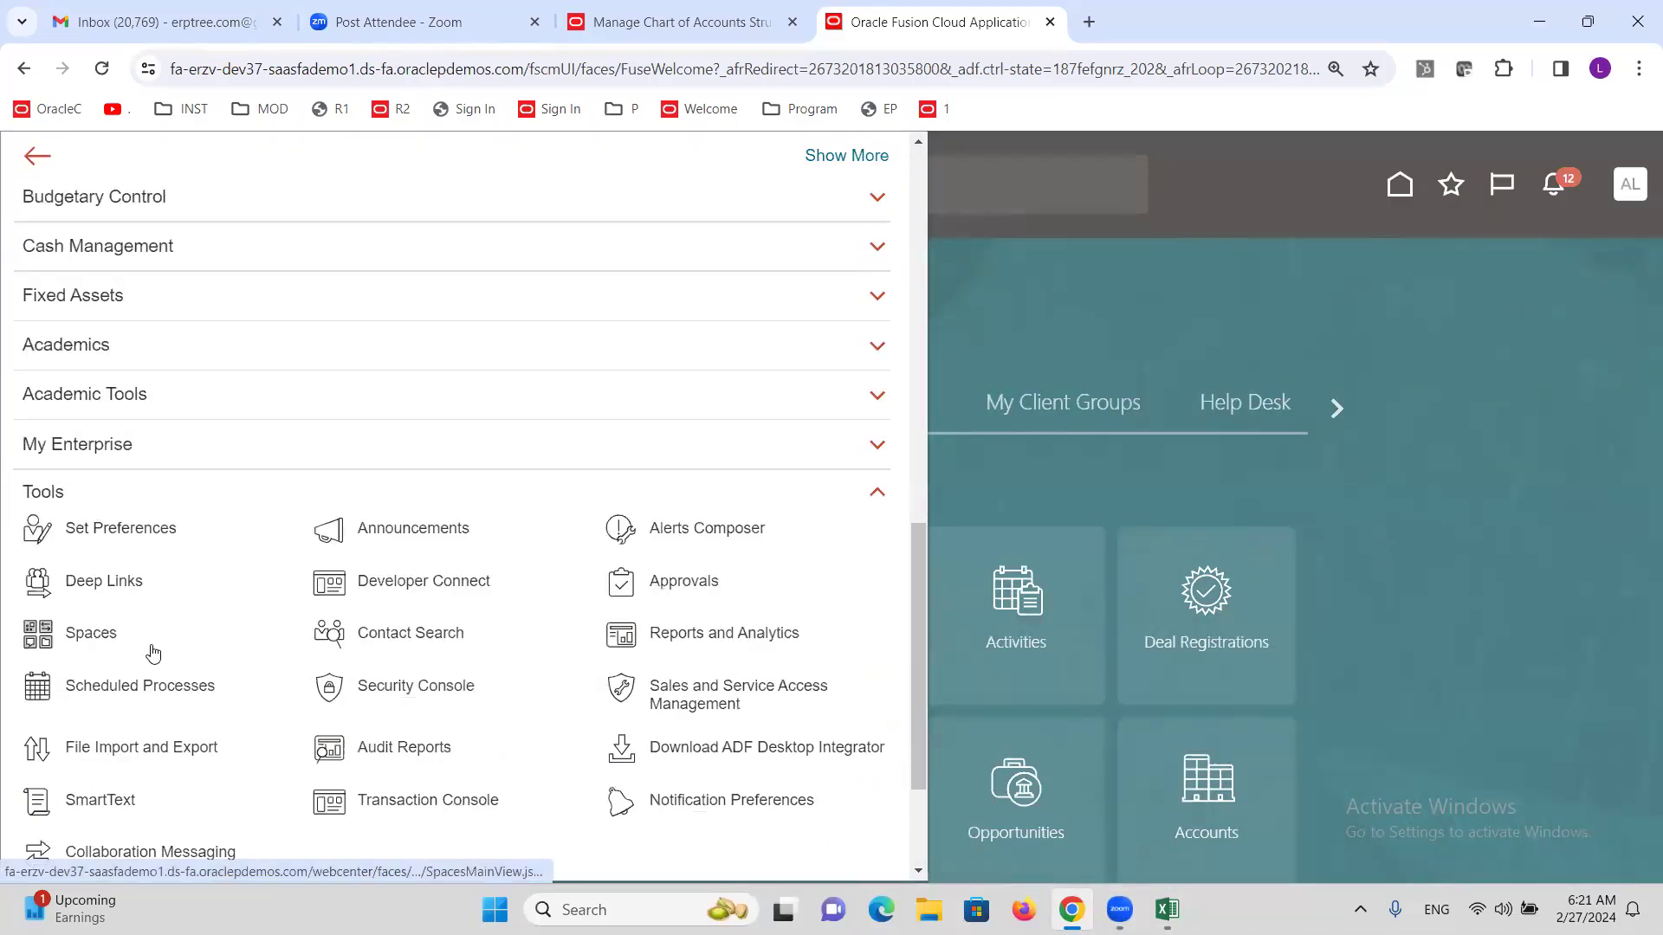
pyautogui.click(426, 691)
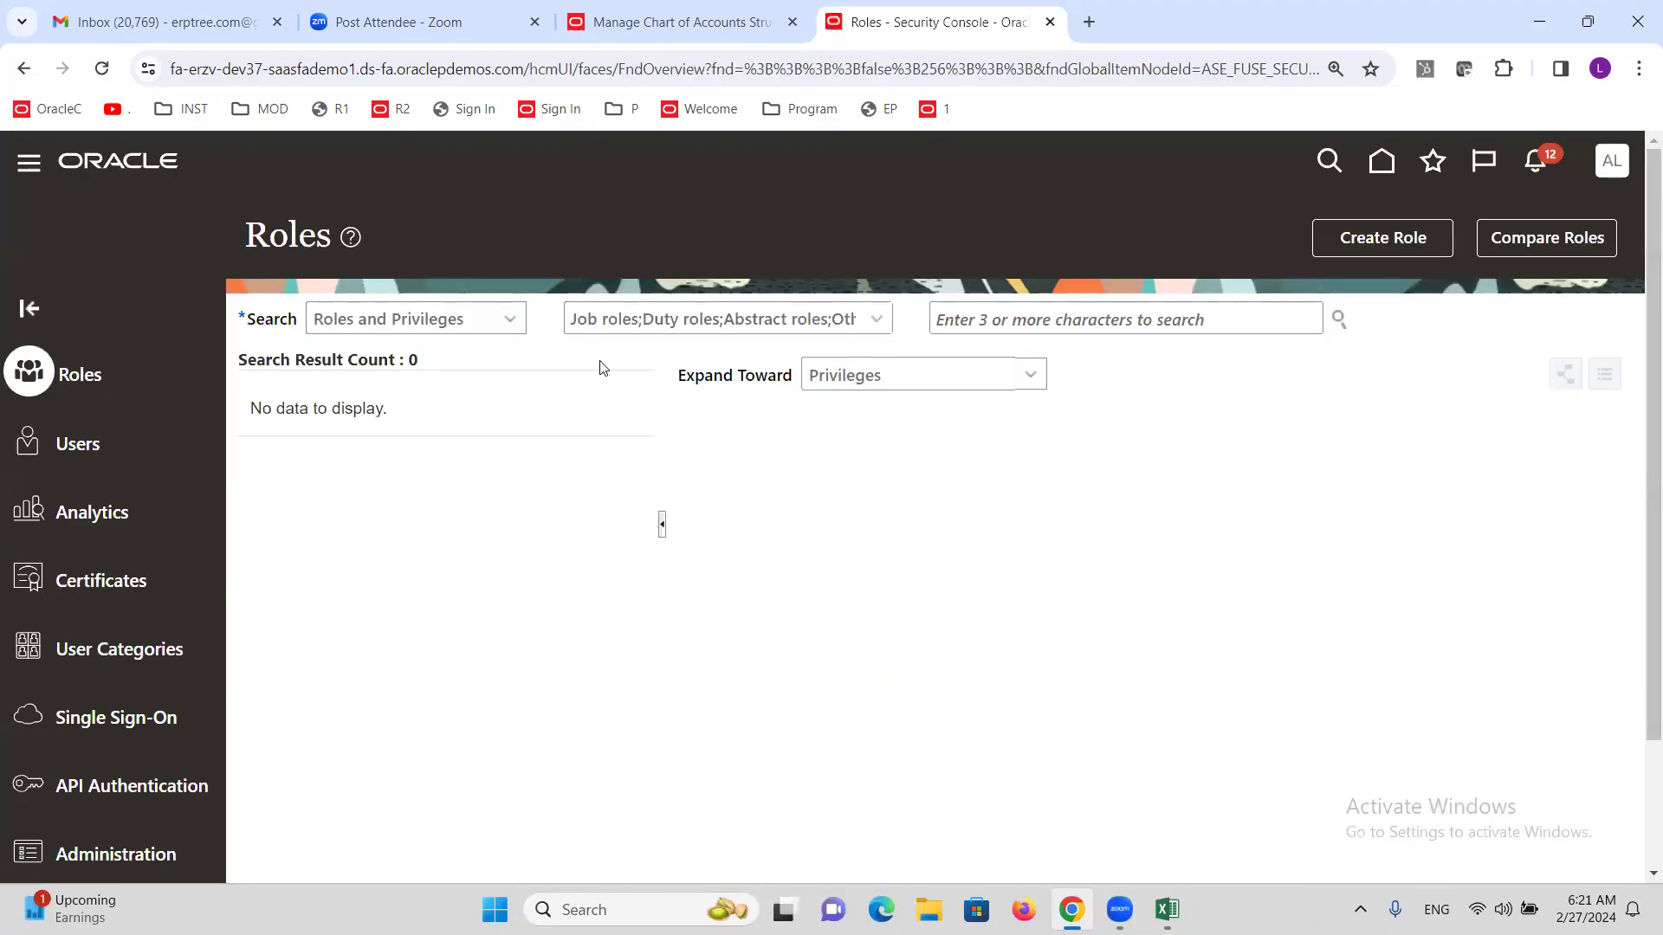
# Start a new user account with the user's last name, e-mail, and matching user name.
pyautogui.click(67, 448)
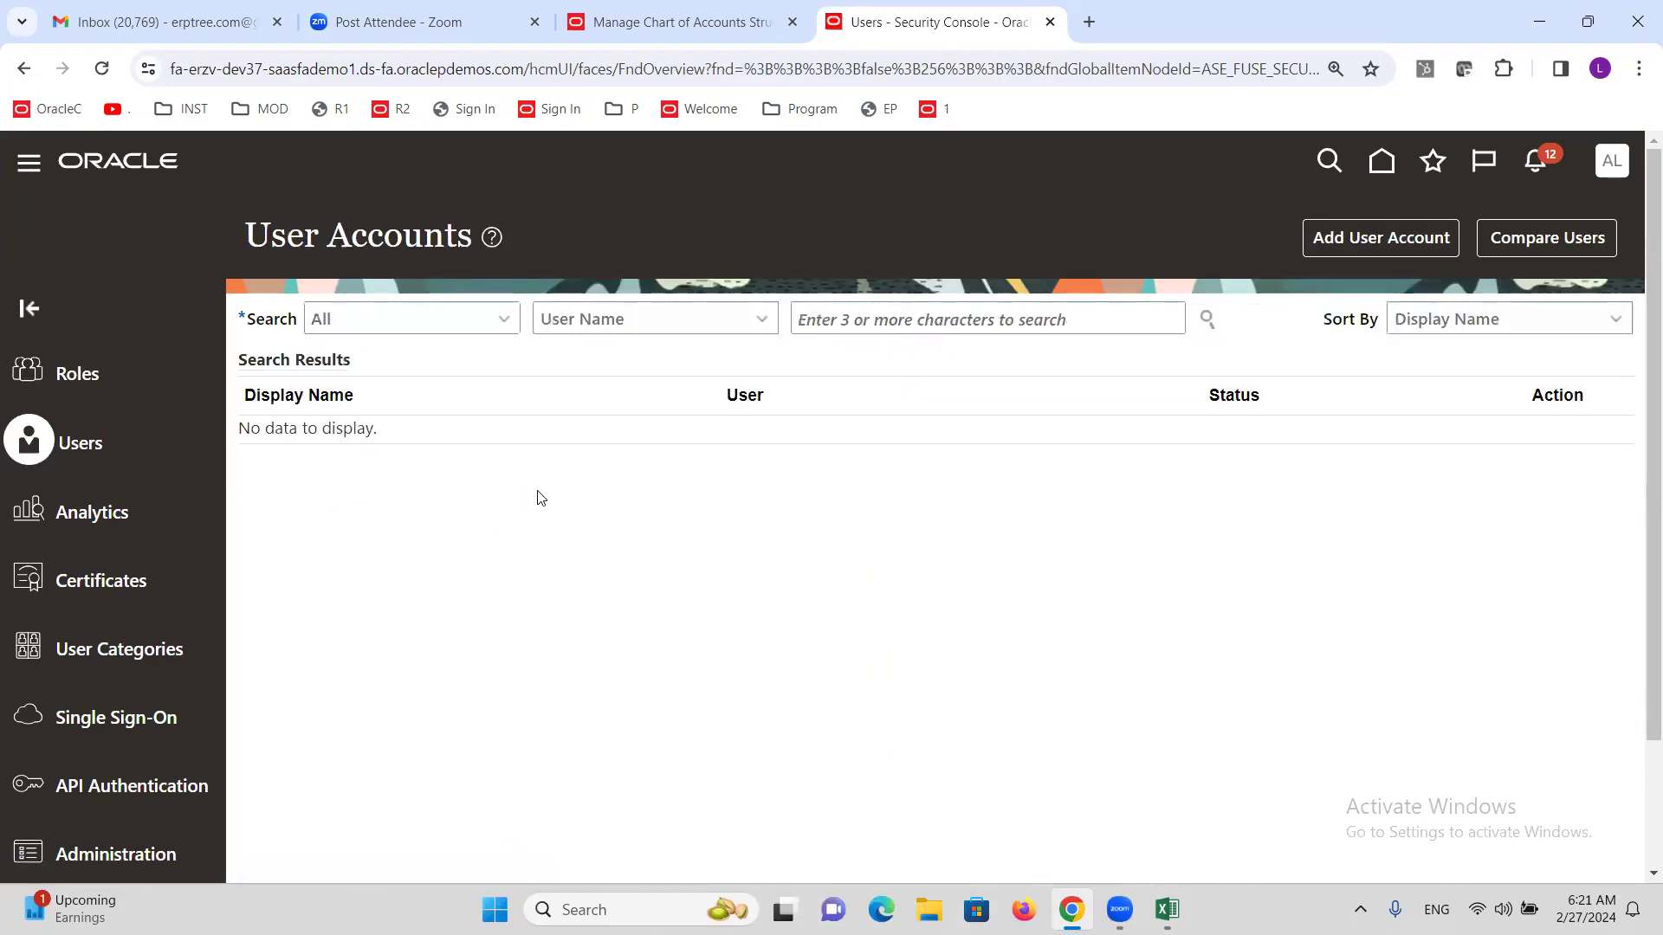
pyautogui.click(1393, 243)
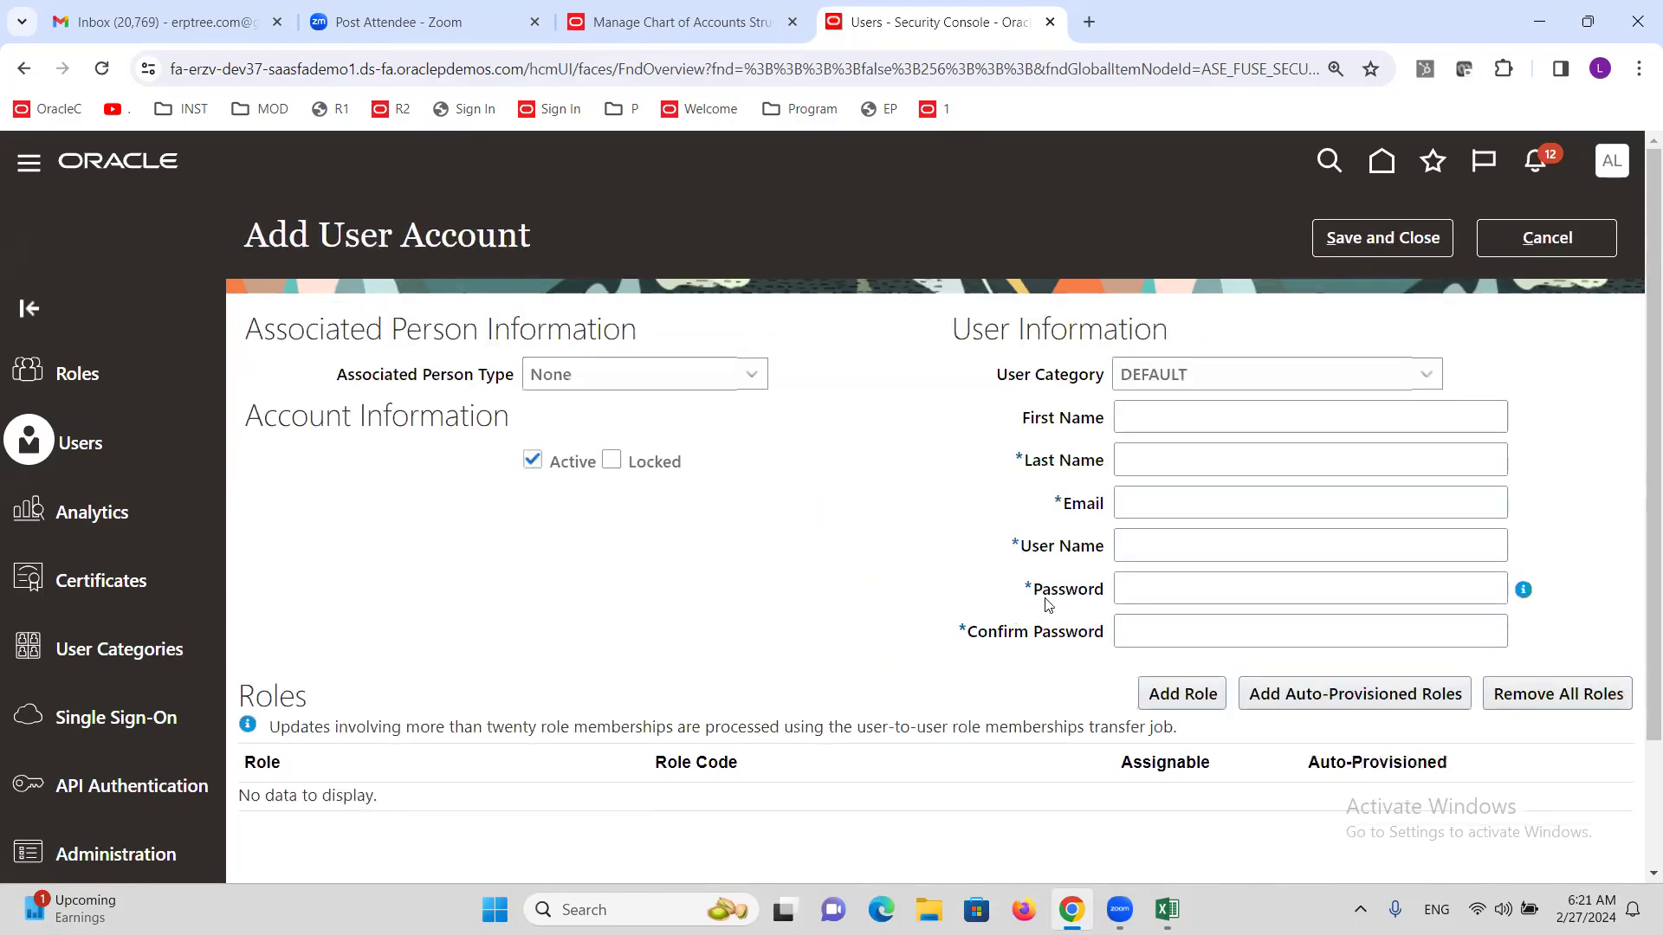
pyautogui.click(1181, 468)
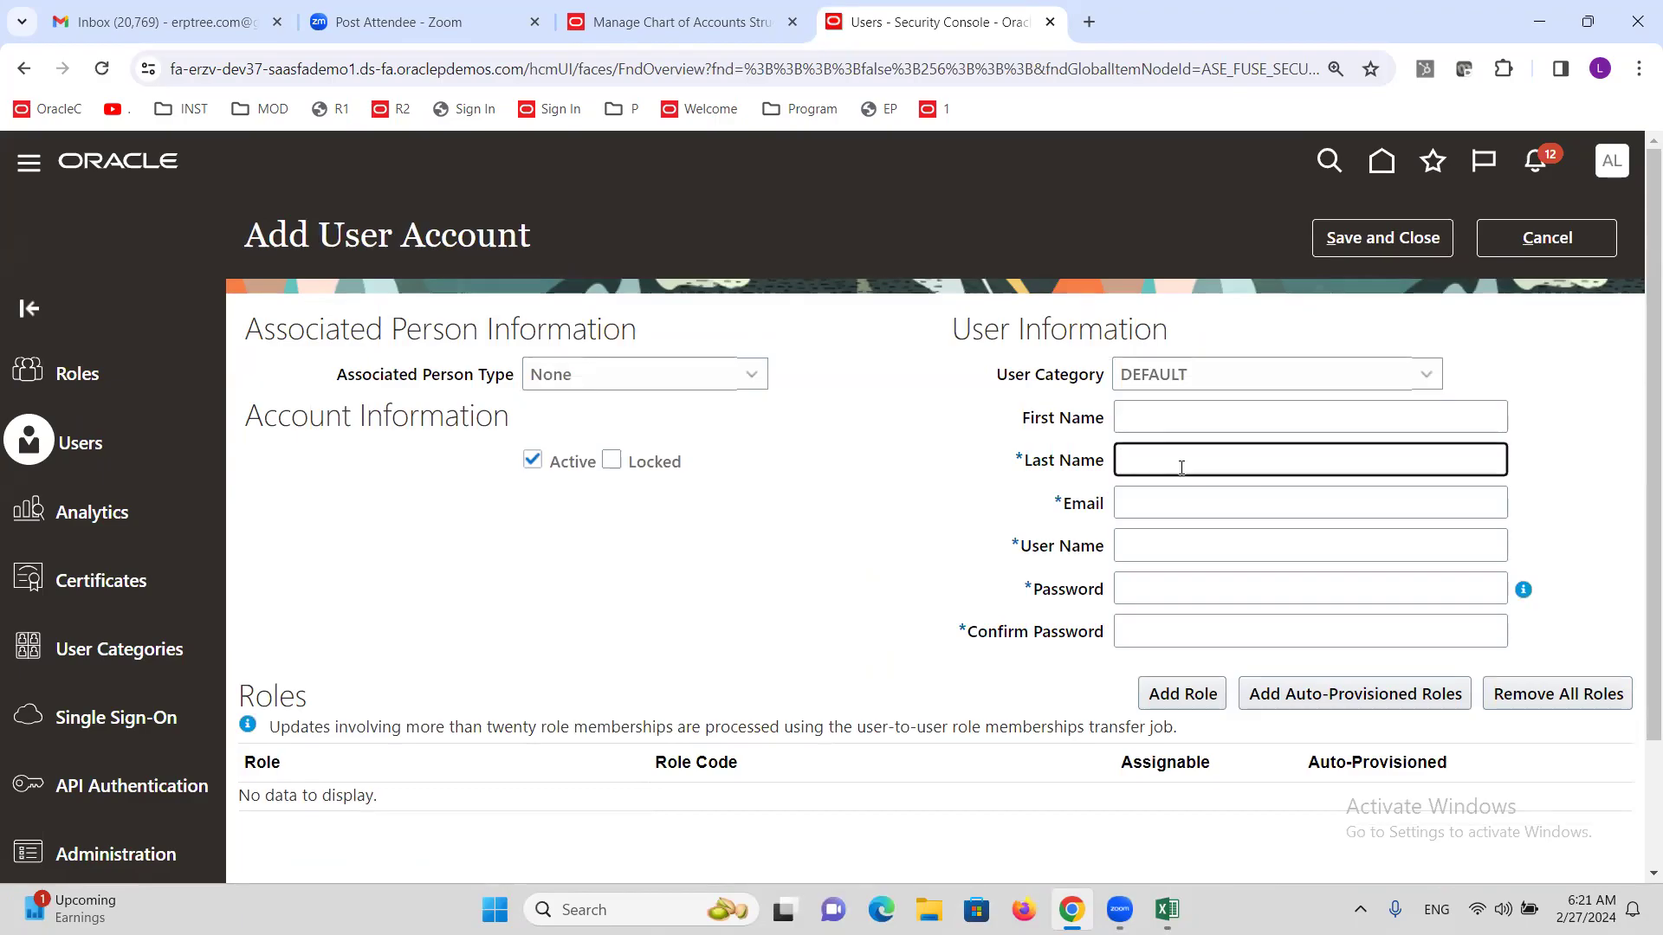
pyautogui.write('ALTINCSL')
pyautogui.press('Tab')
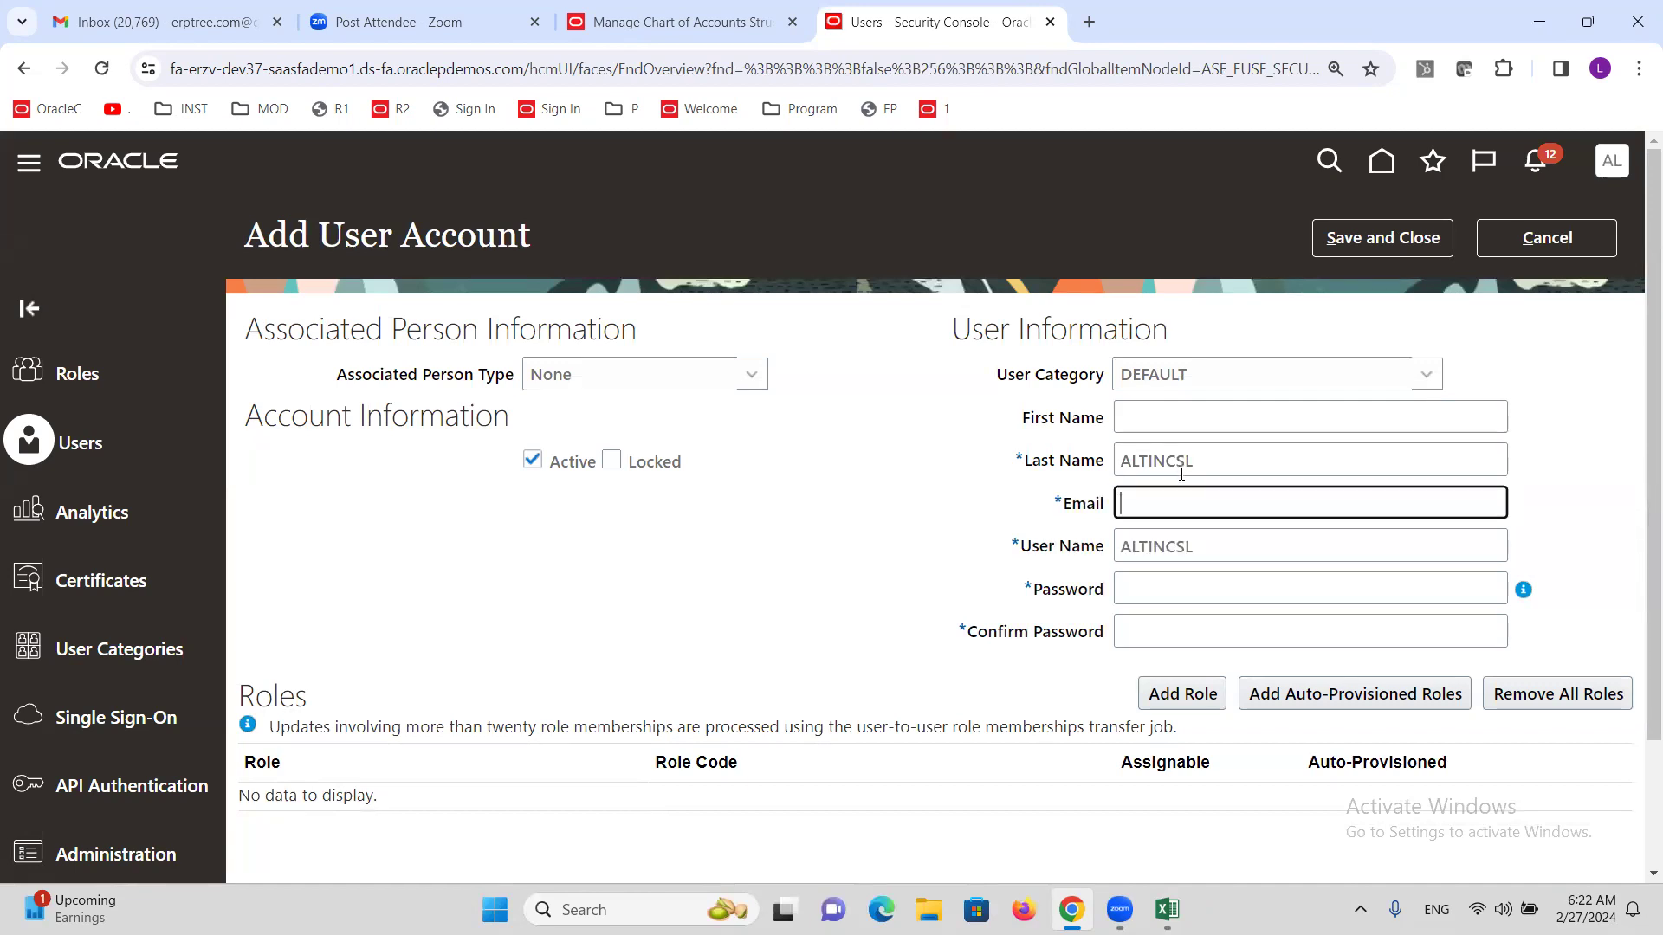
pyautogui.press('Tab')
pyautogui.doubleClick(1204, 462)
pyautogui.hotkey('ctrl', 'c')
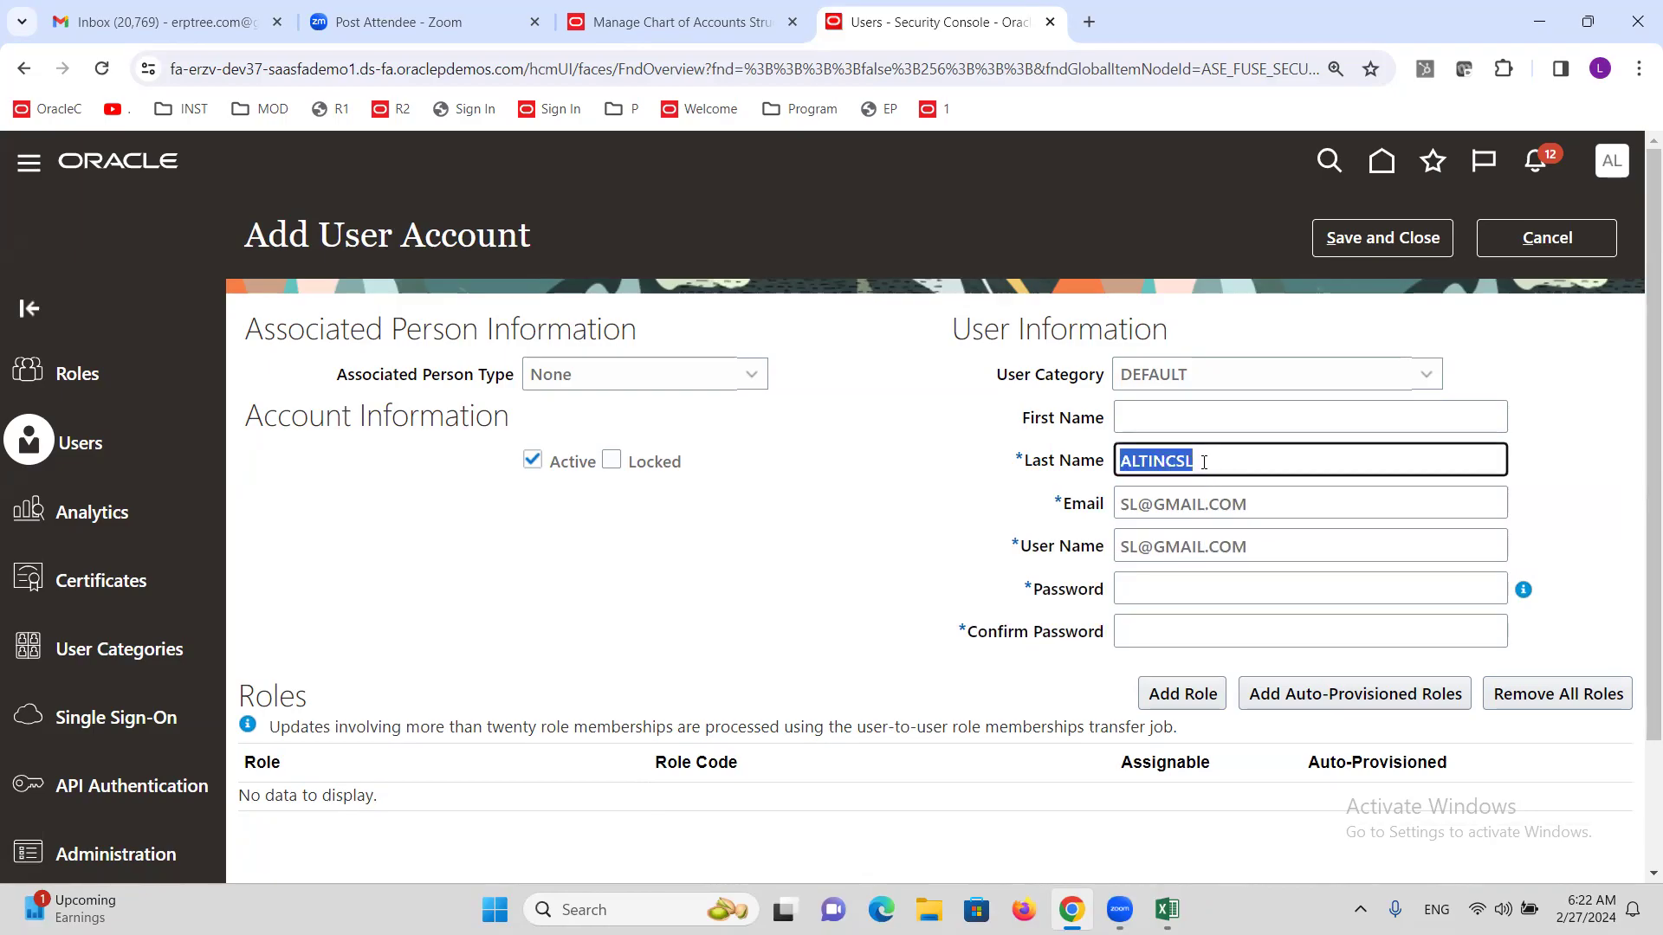
pyautogui.moveTo(1265, 549); pyautogui.dragTo(1082, 592)
pyautogui.hotkey('ctrl', 'v')
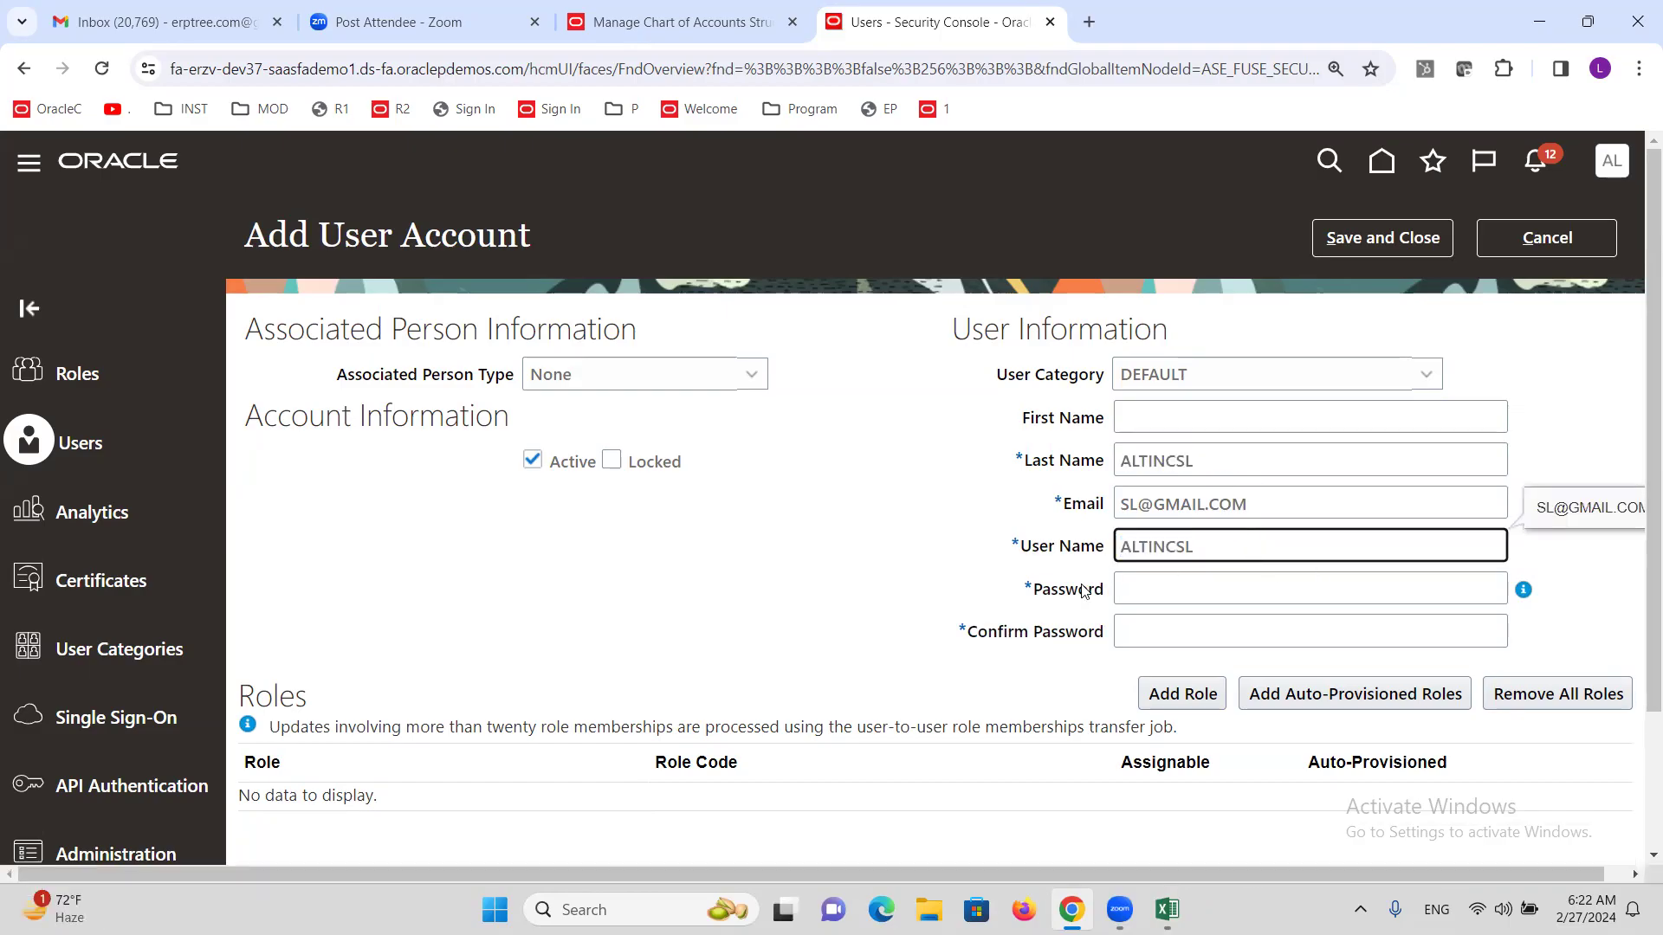
# Grant the new user the General Accounting Manager role.
pyautogui.click(1183, 694)
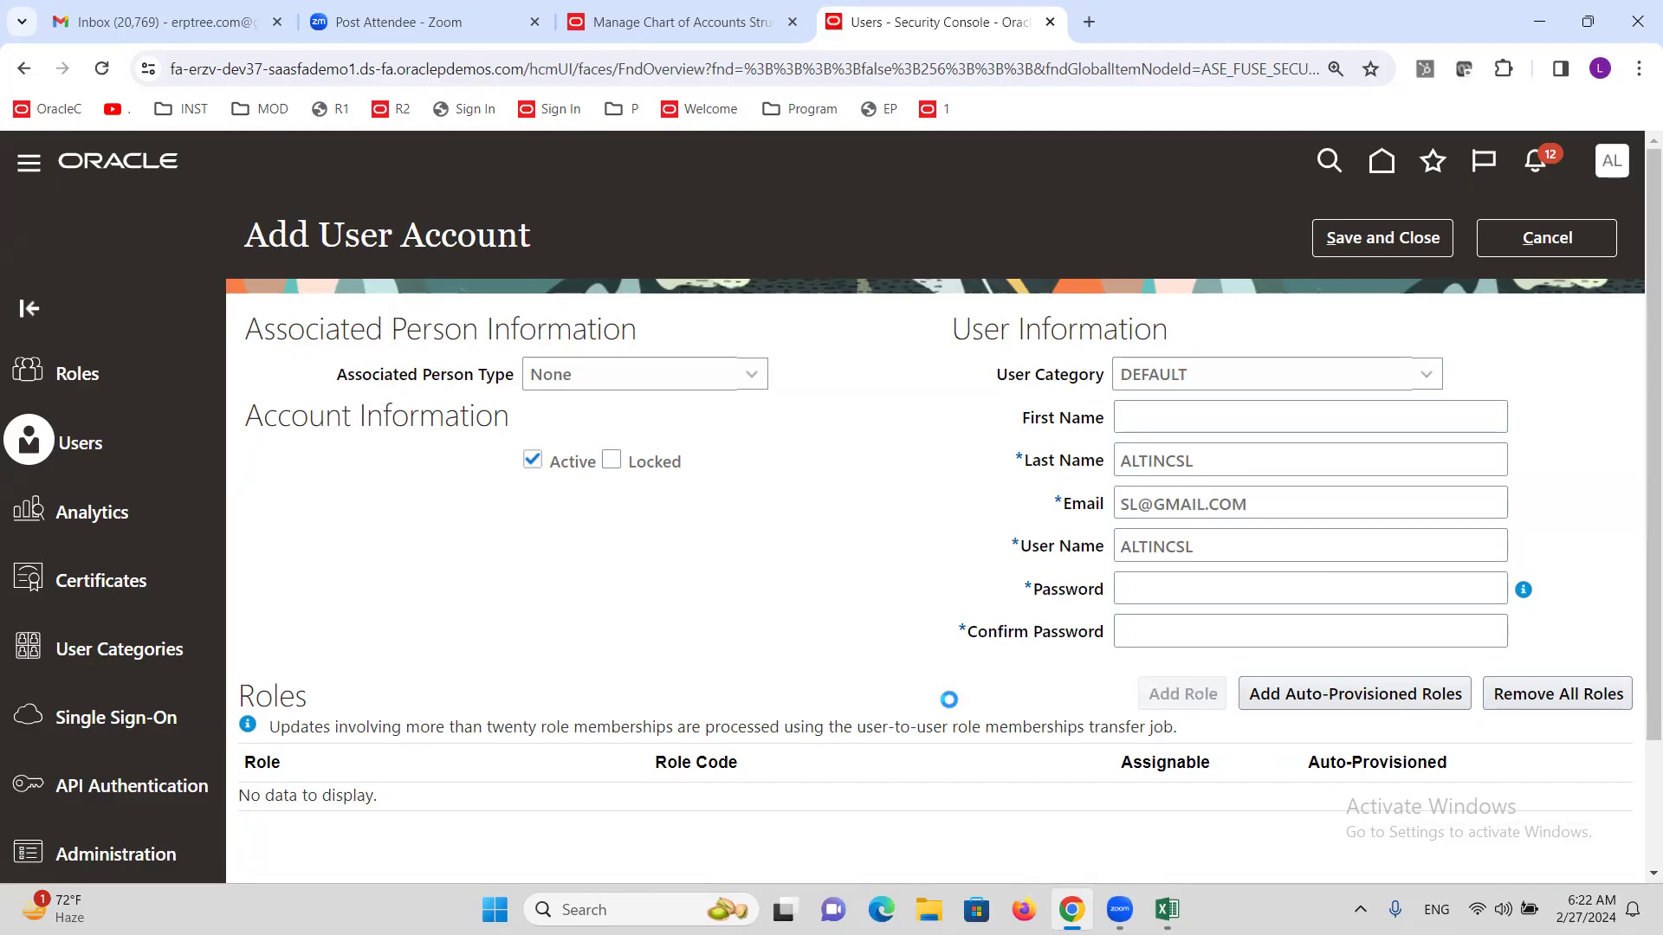
pyautogui.click(788, 270)
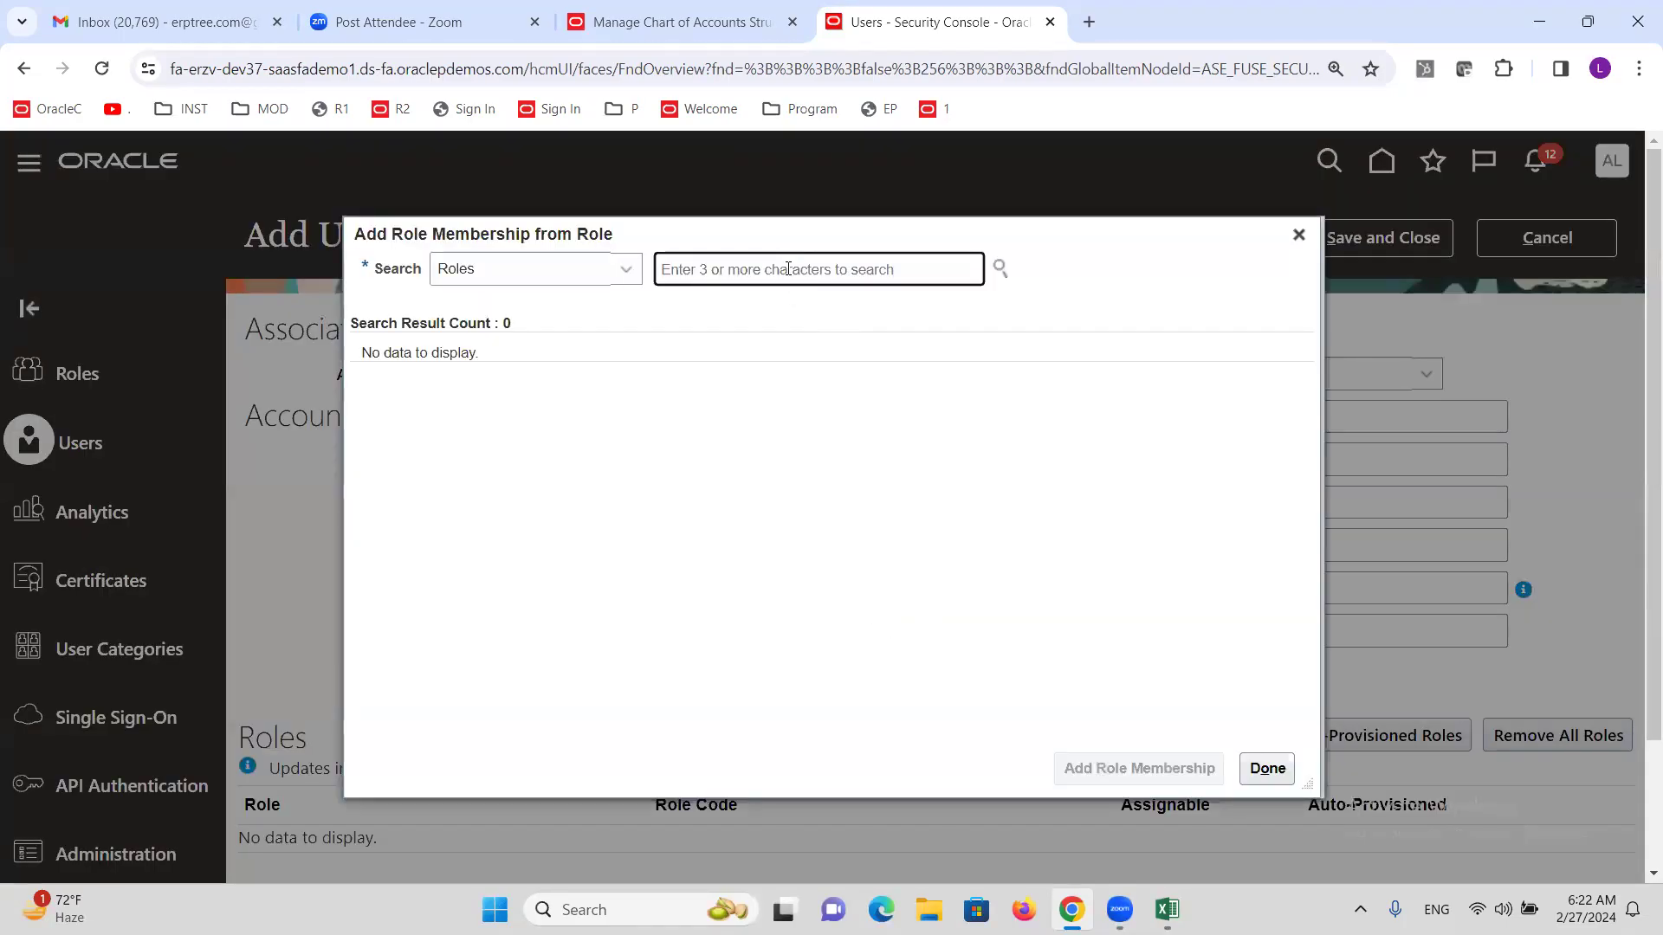
pyautogui.write('General')
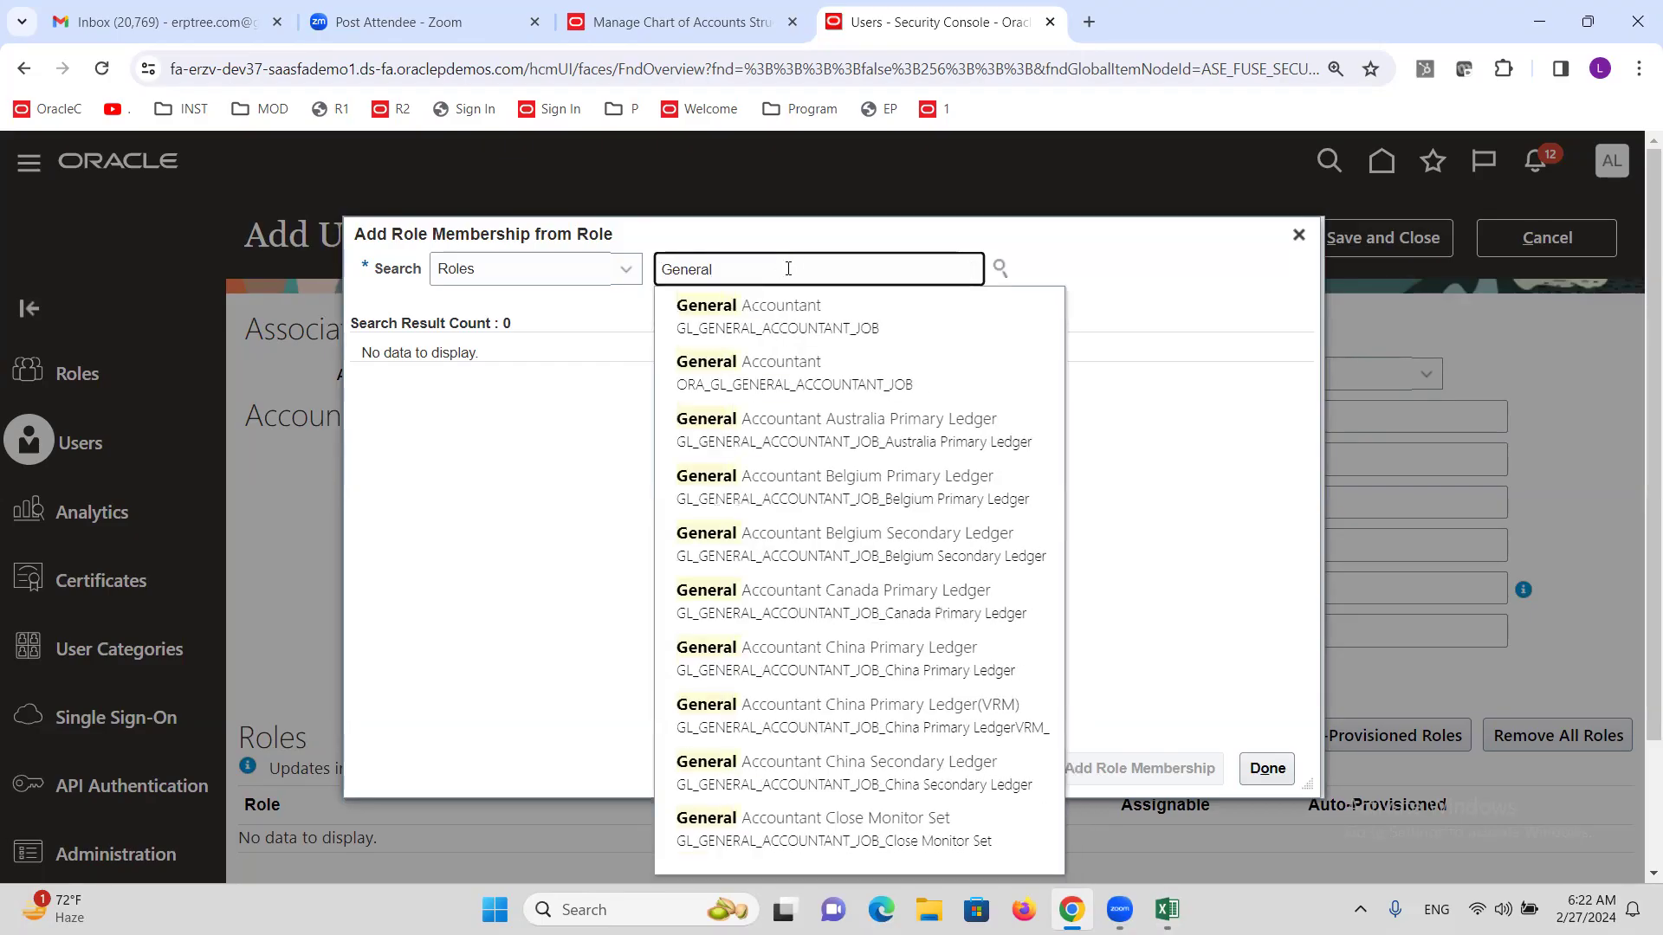
pyautogui.write(' Accountin')
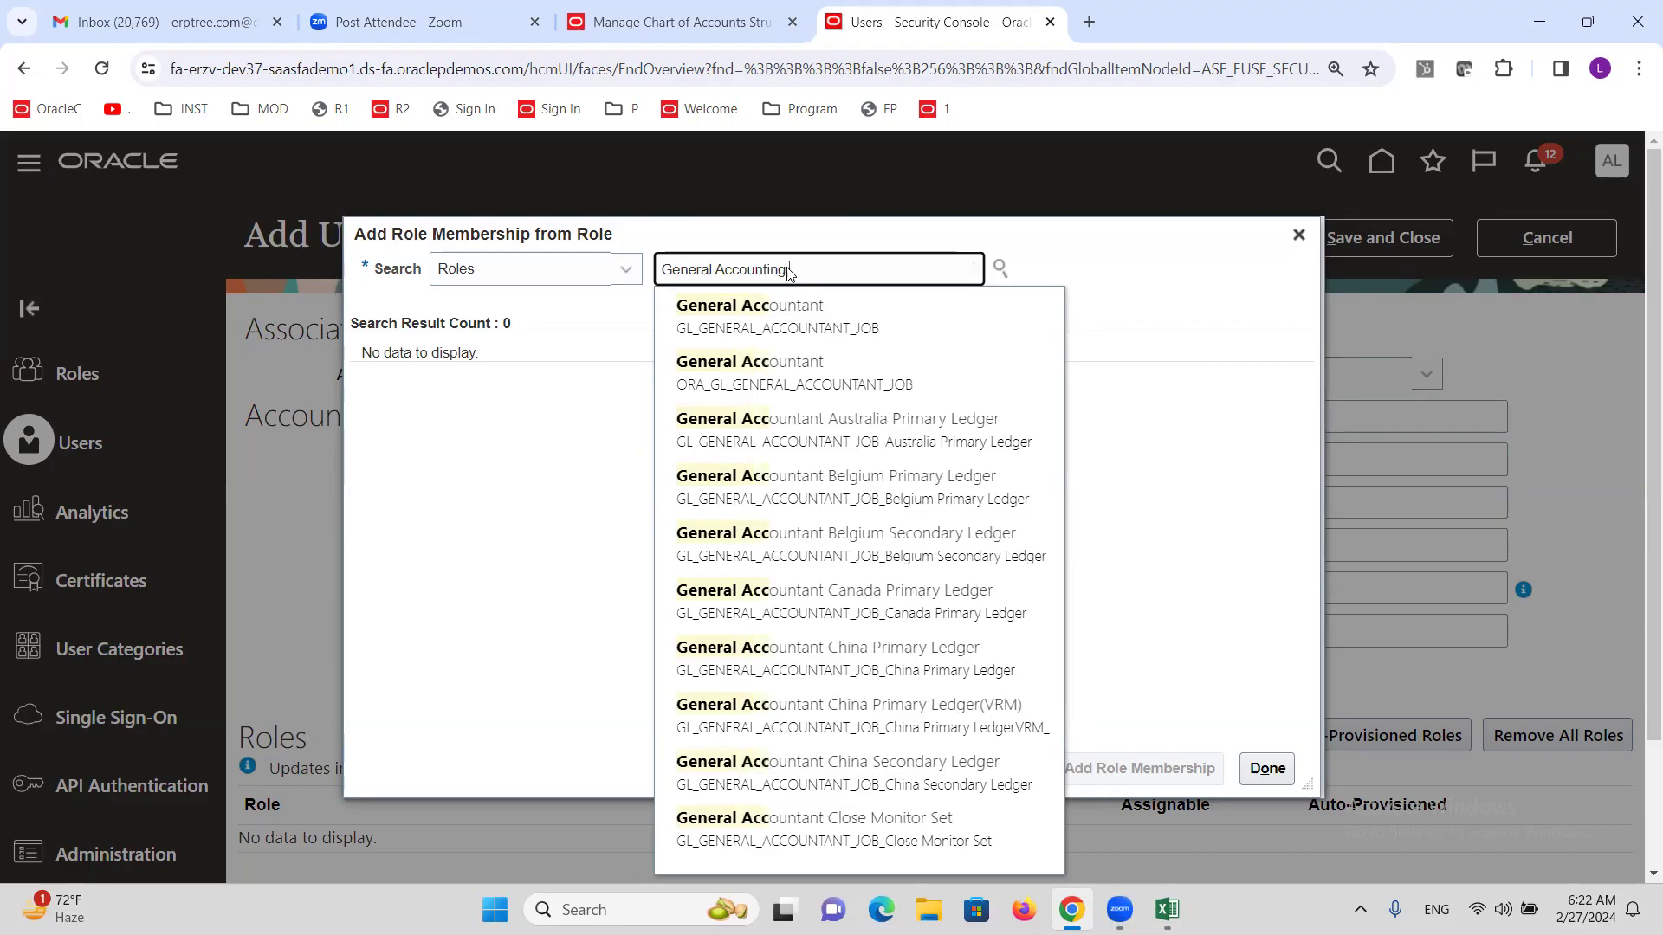
pyautogui.write('g M')
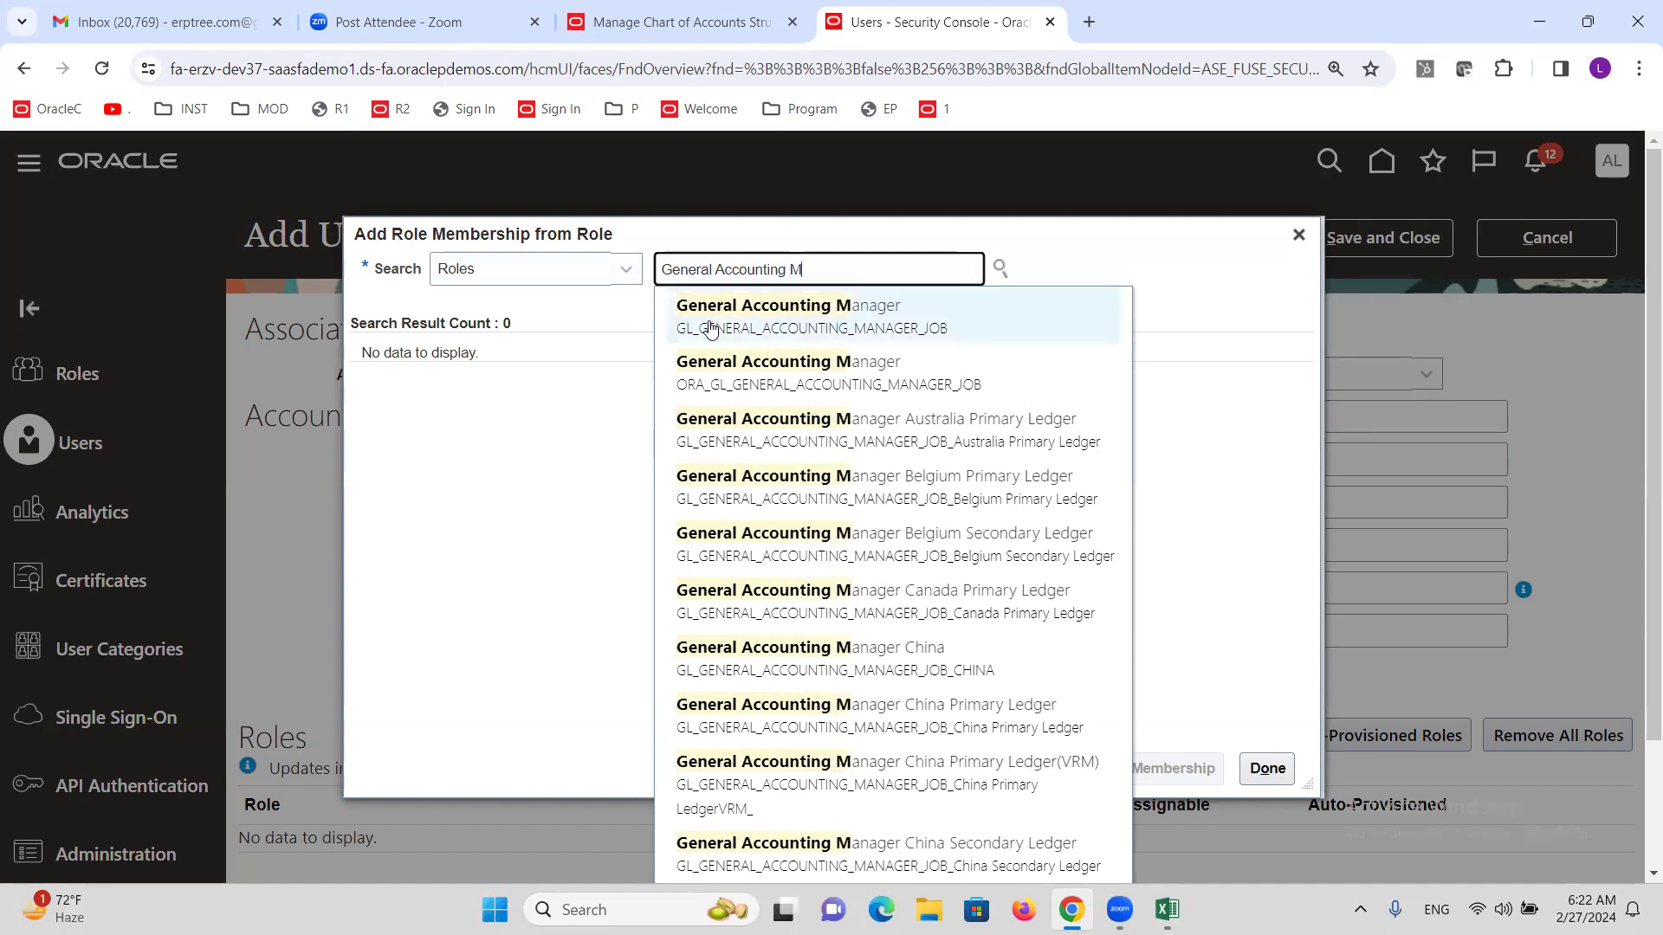
pyautogui.click(821, 368)
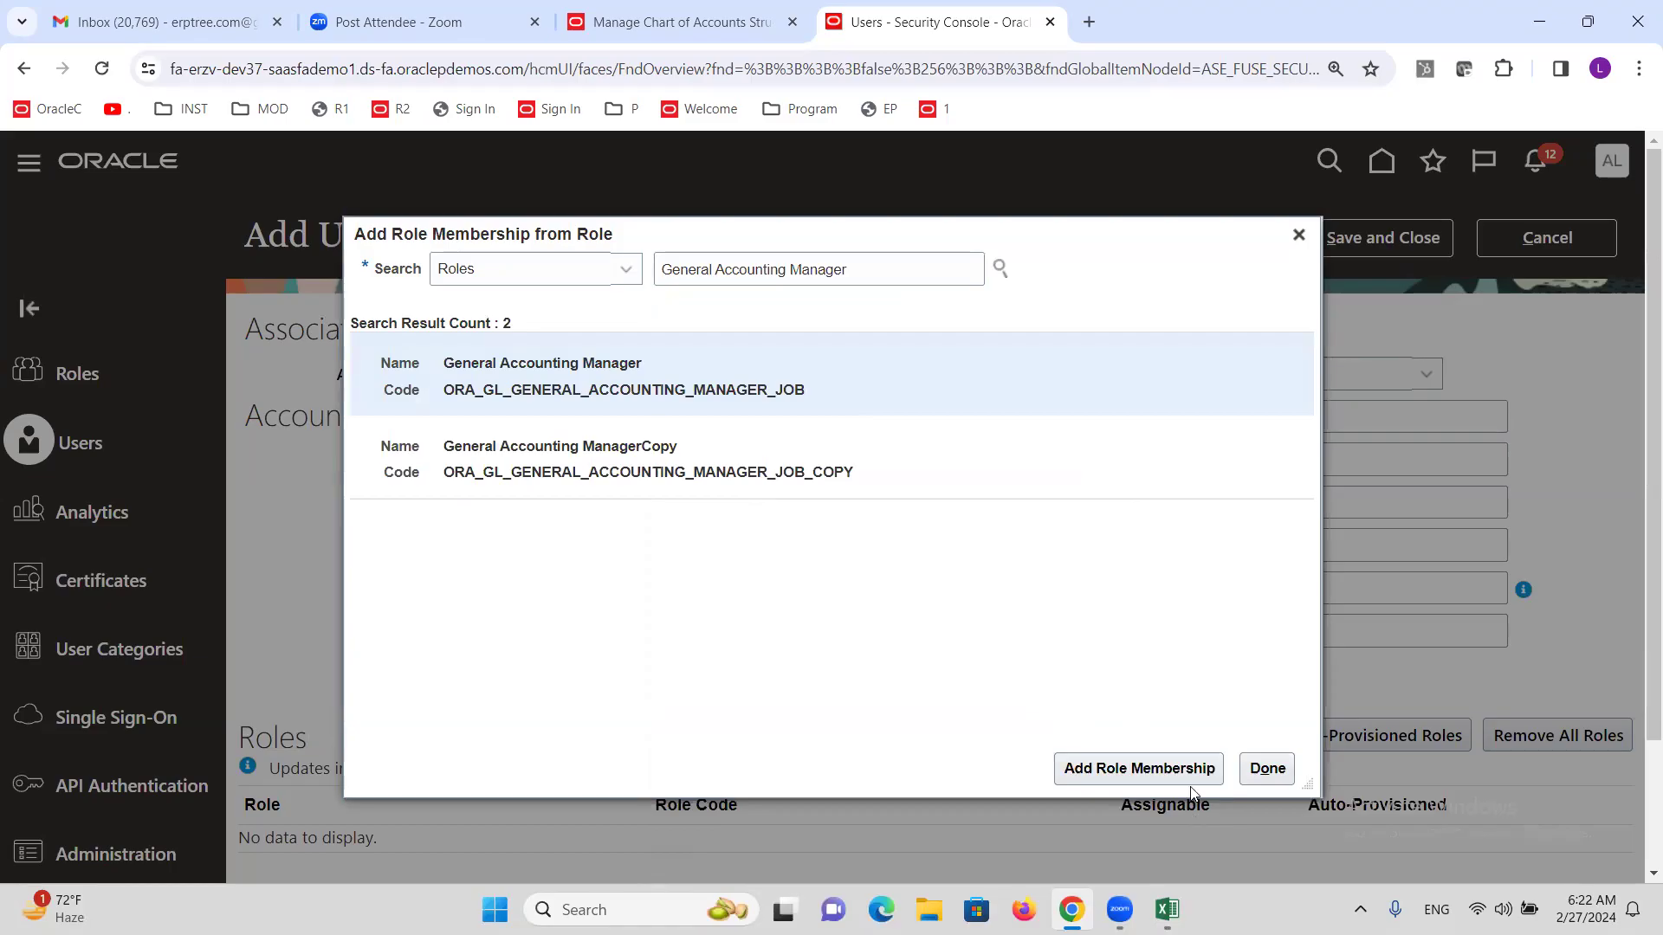
pyautogui.click(1102, 768)
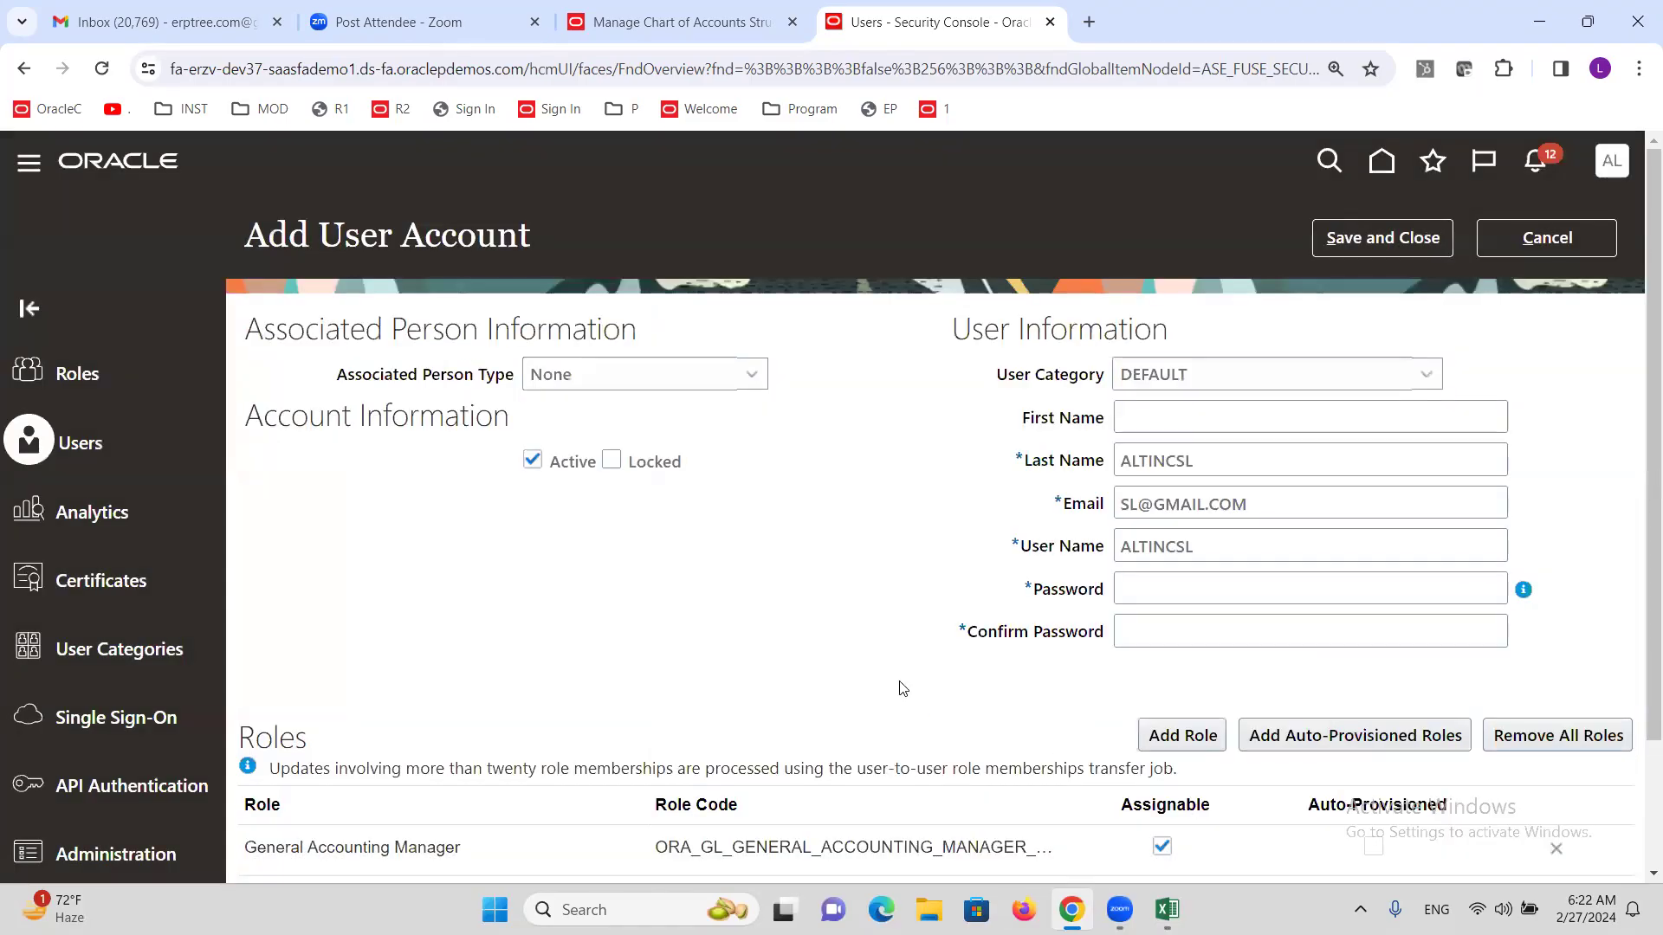
# Enter and confirm the account password, then save the new user.
pyautogui.click(1135, 588)
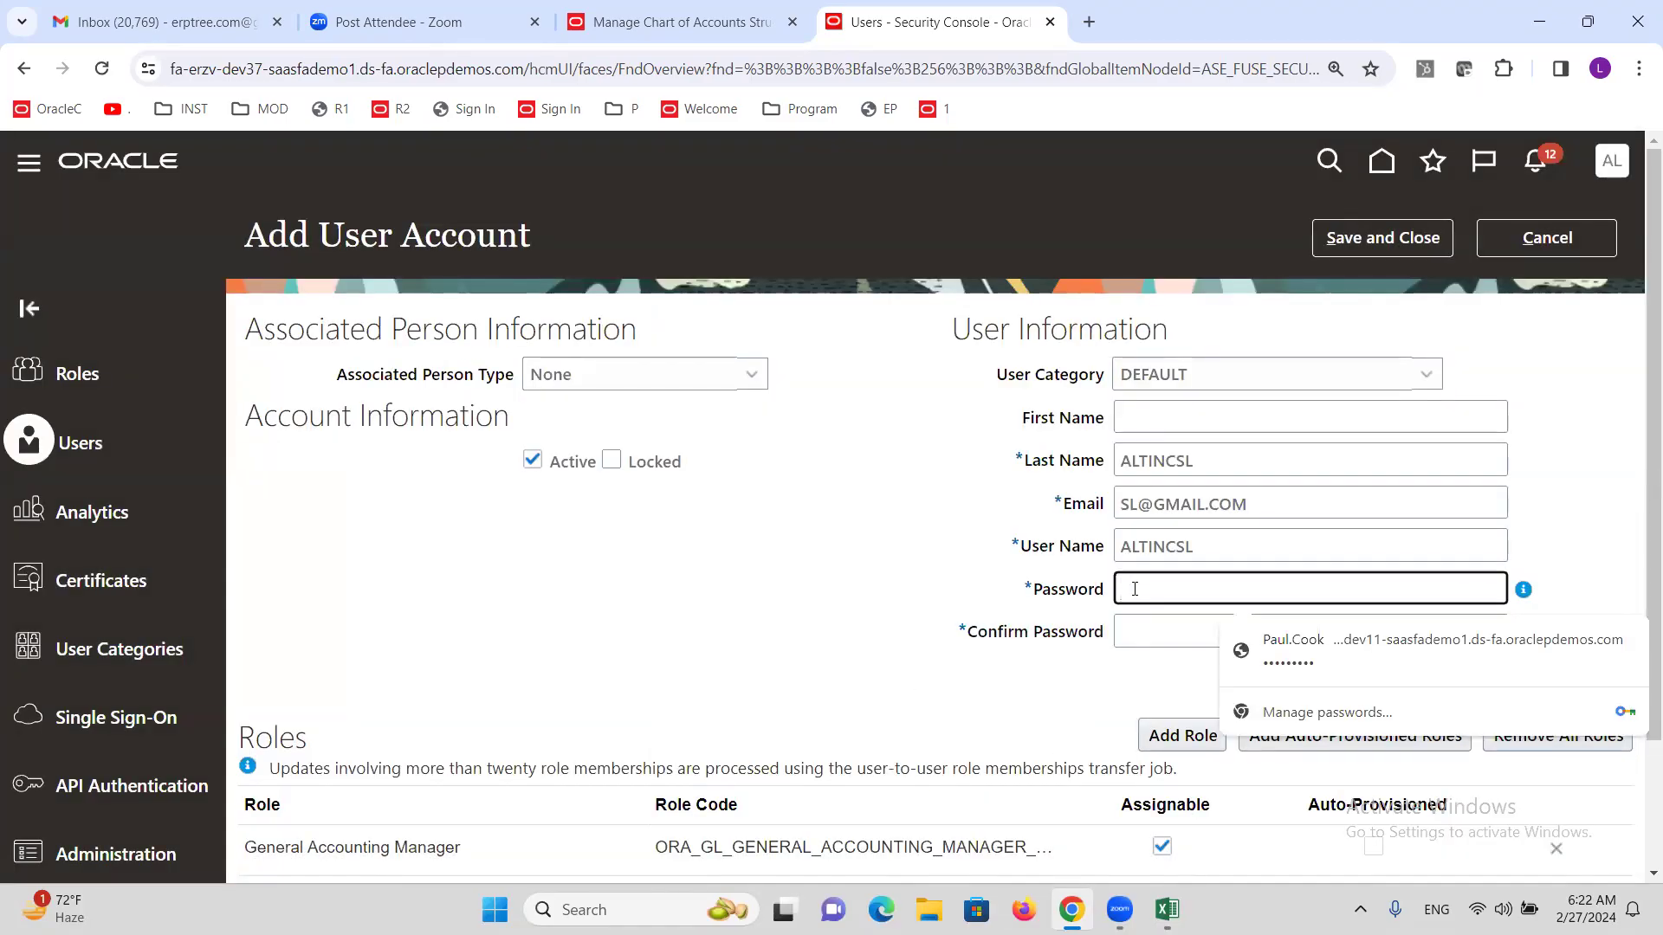
pyautogui.write('Welcome1')
pyautogui.press('Tab')
pyautogui.write('Welcome1!')
pyautogui.click(1389, 241)
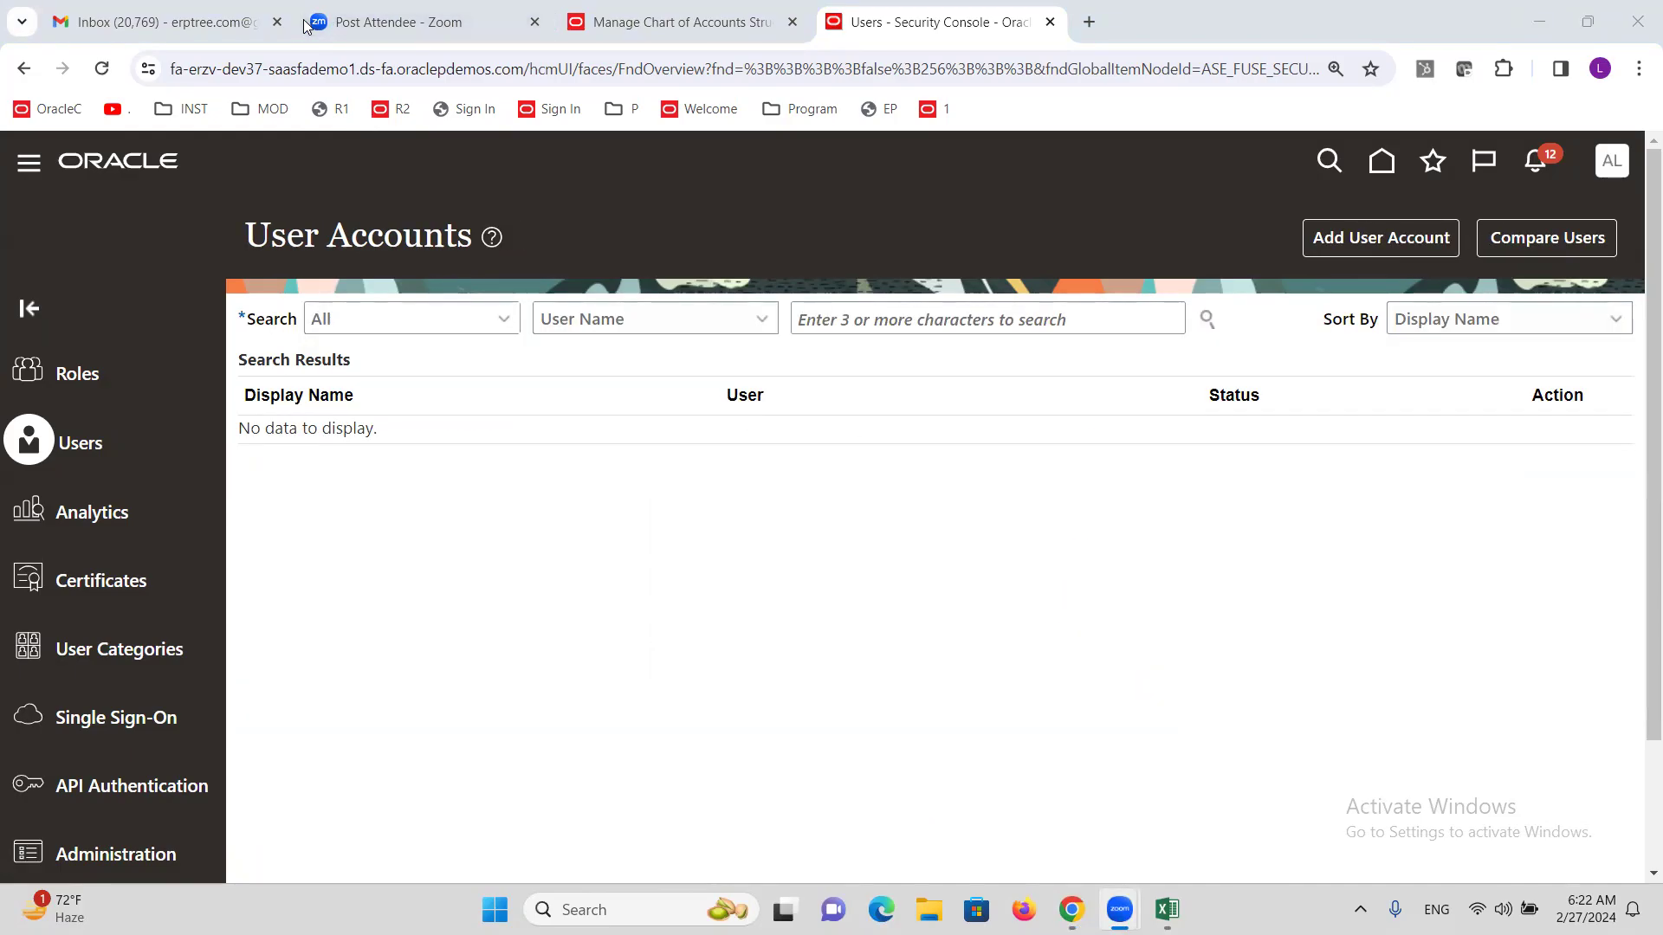
# Check the flexfield deployment progress, then bring the Excel training sheet forward.
pyautogui.click(651, 9)
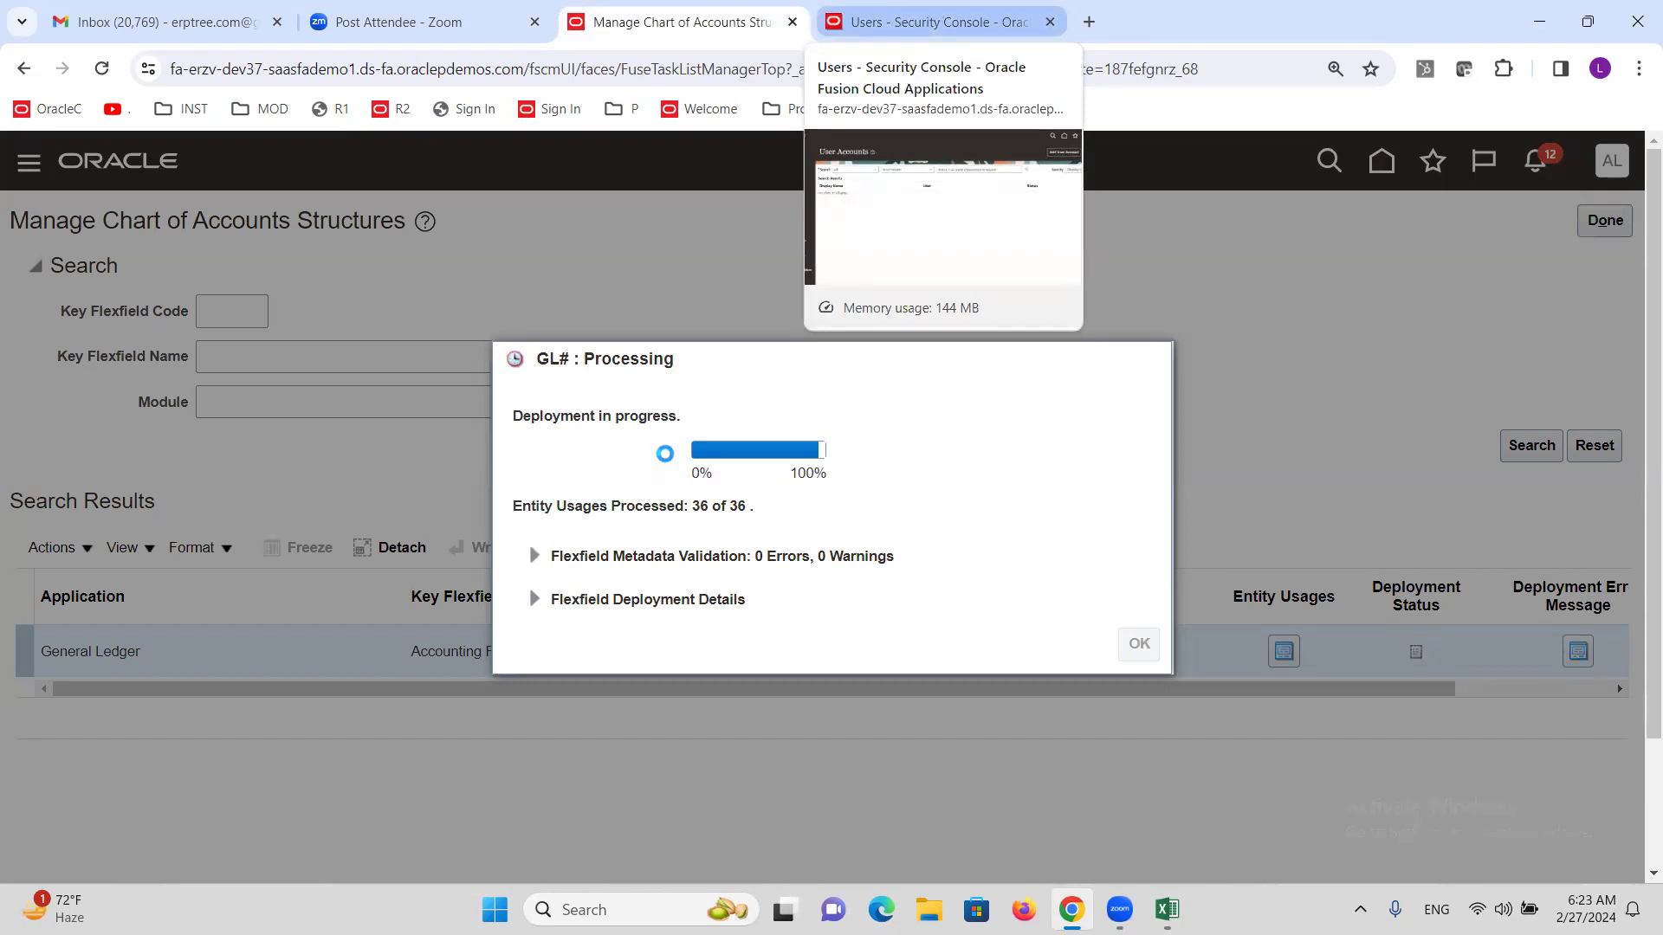
pyautogui.click(918, 16)
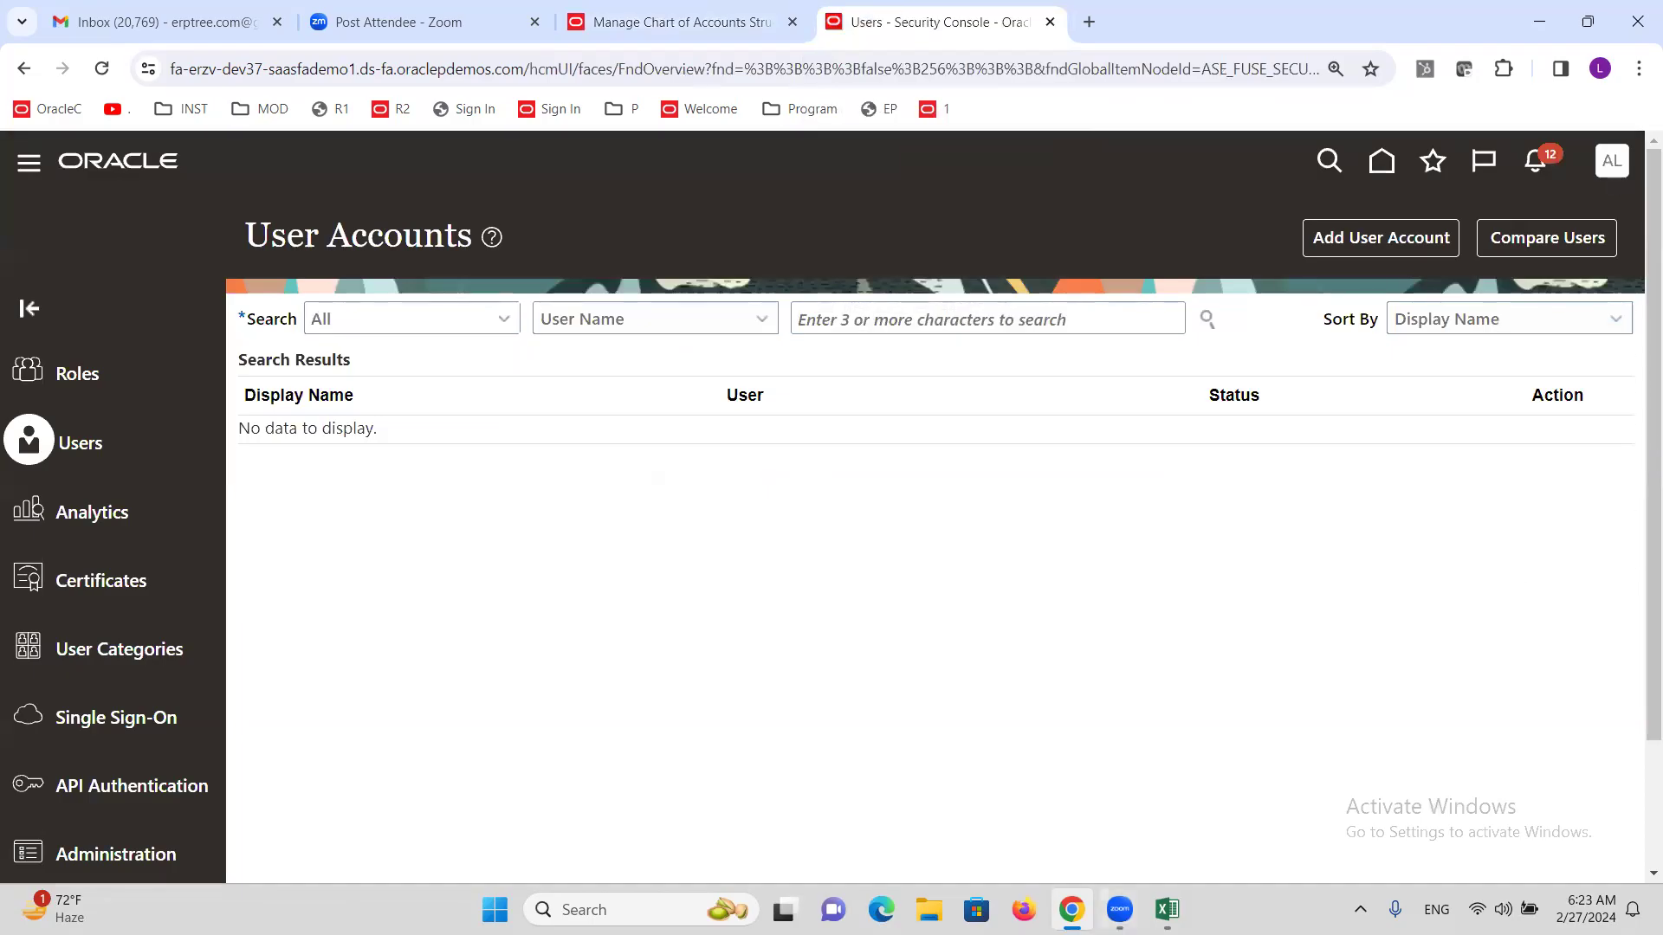
pyautogui.click(1167, 910)
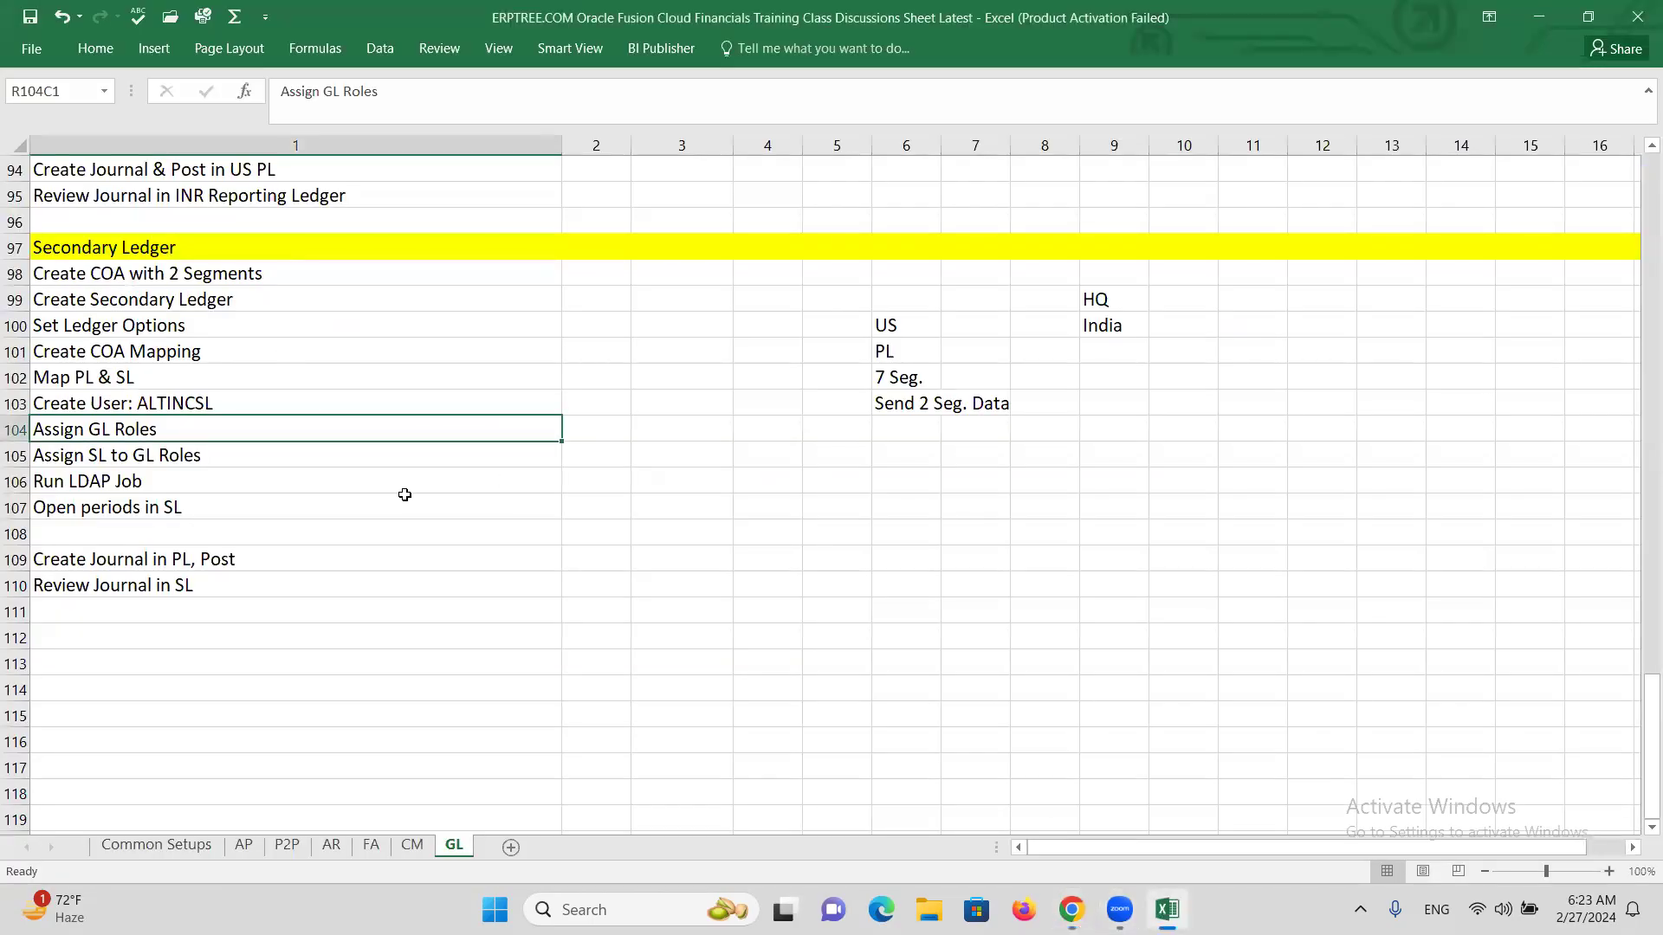
# Glance at the Create COA with 2 Segments and Create Secondary Ledger rows, then return to the browser.
pyautogui.click(208, 272)
pyautogui.click(208, 300)
pyautogui.hotkey('alt', 'Tab')
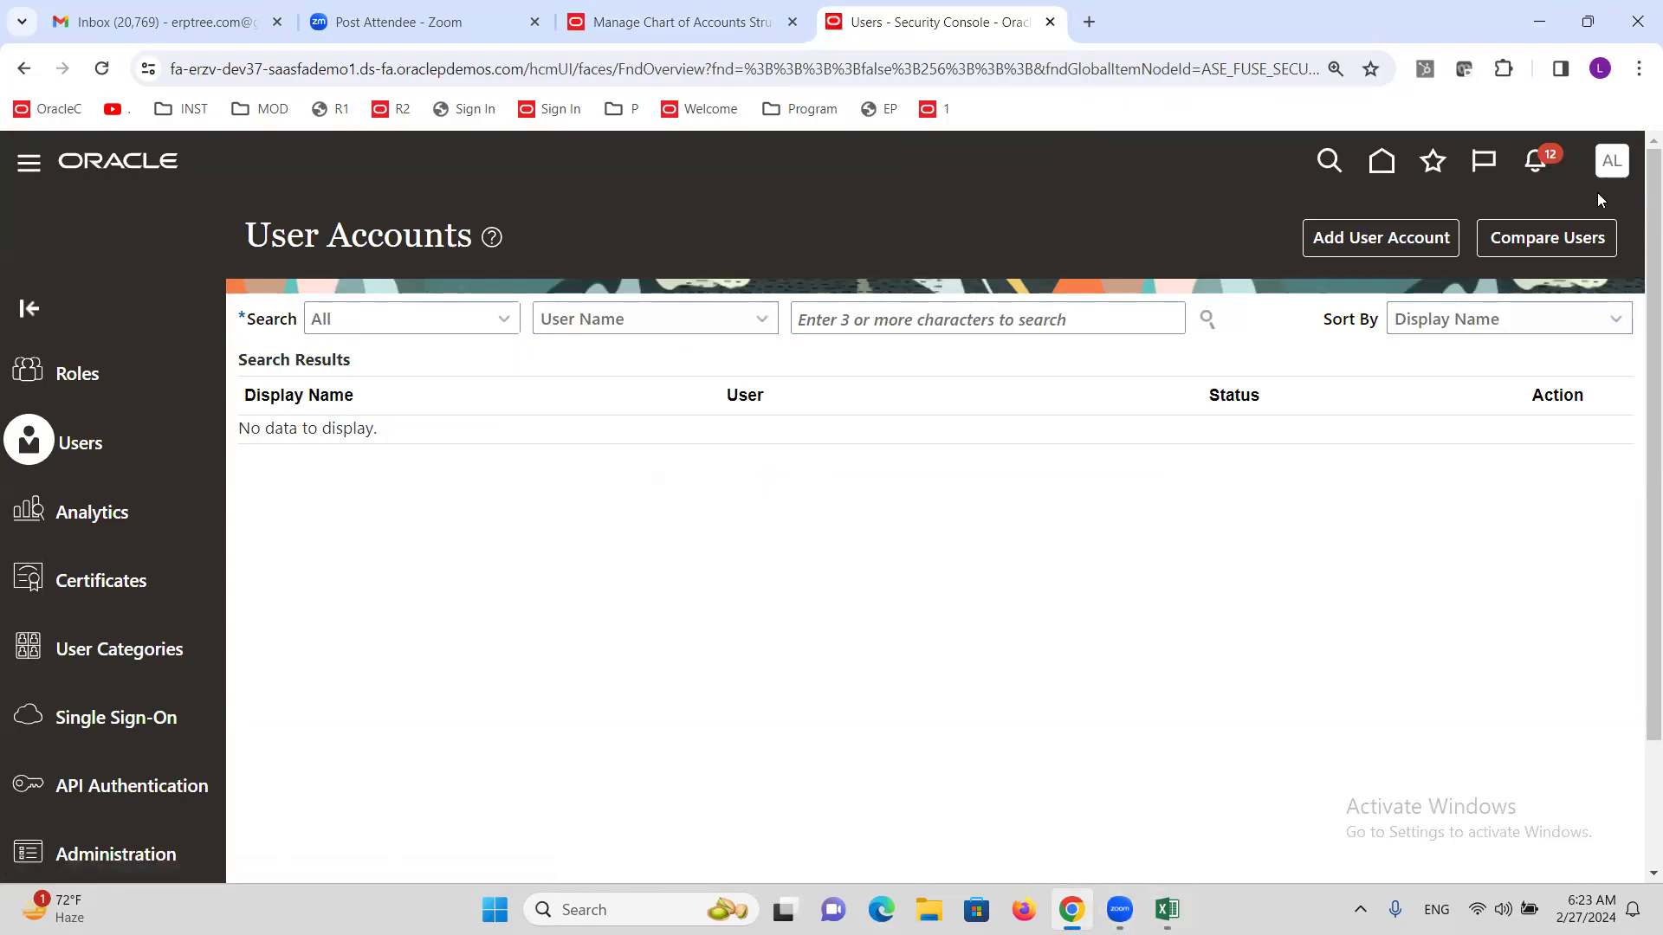
# Search Setup and Maintenance tasks for 'Secondary' and open Manage Secondary Ledgers for ALTINC US.
pyautogui.click(1621, 162)
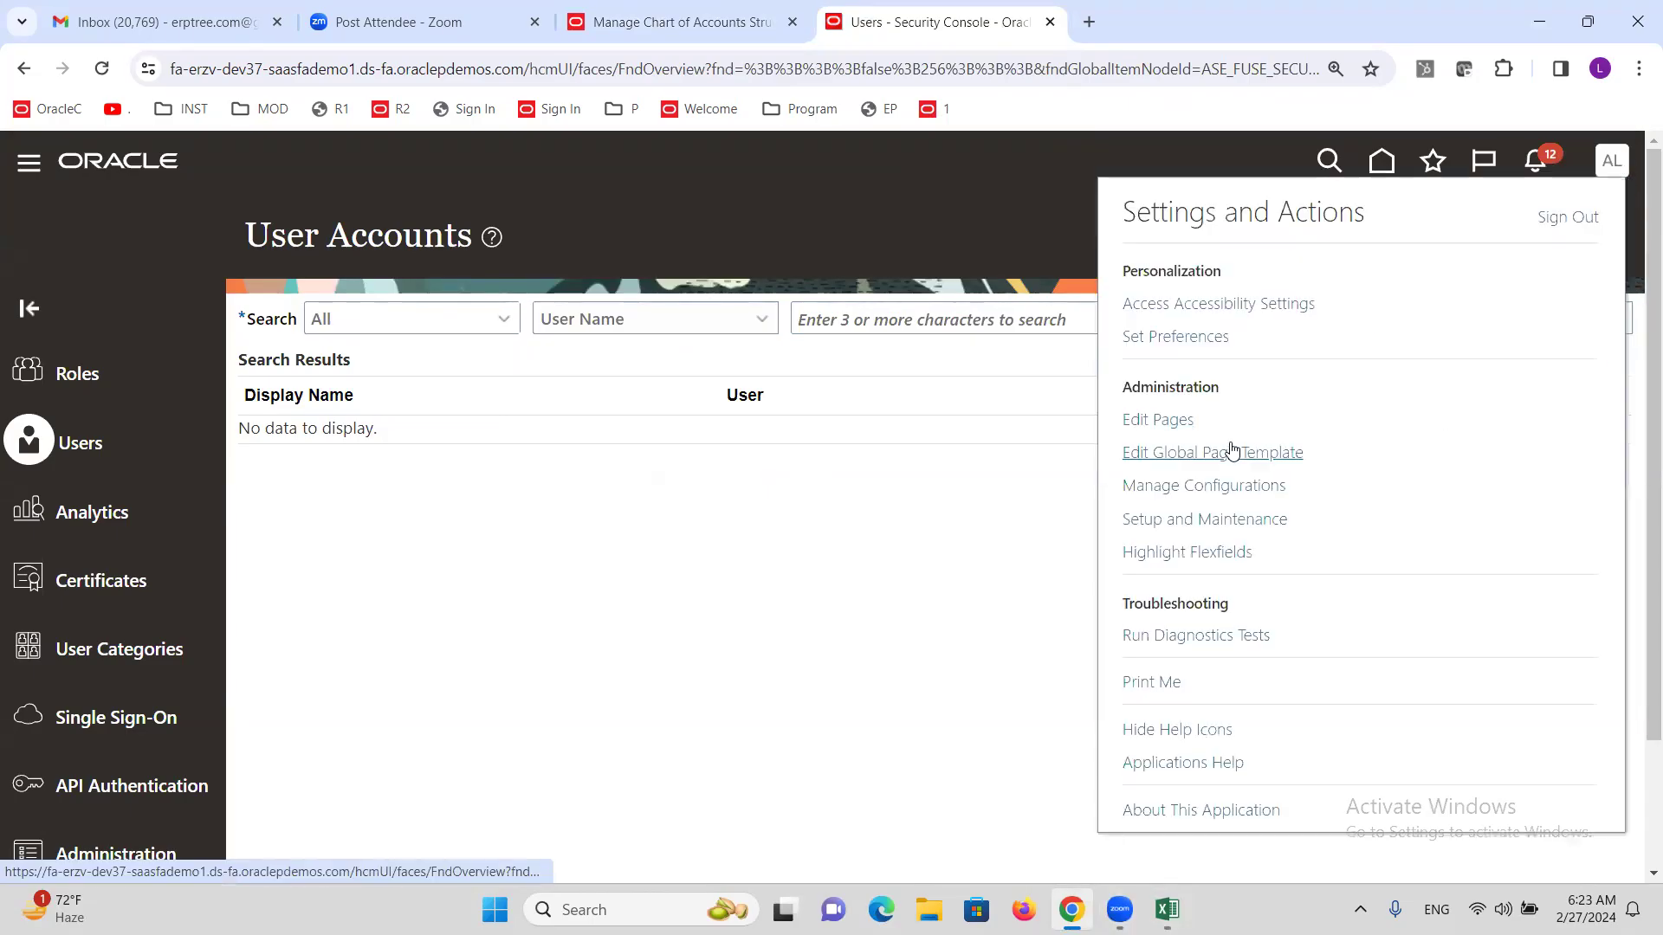
pyautogui.click(1264, 526)
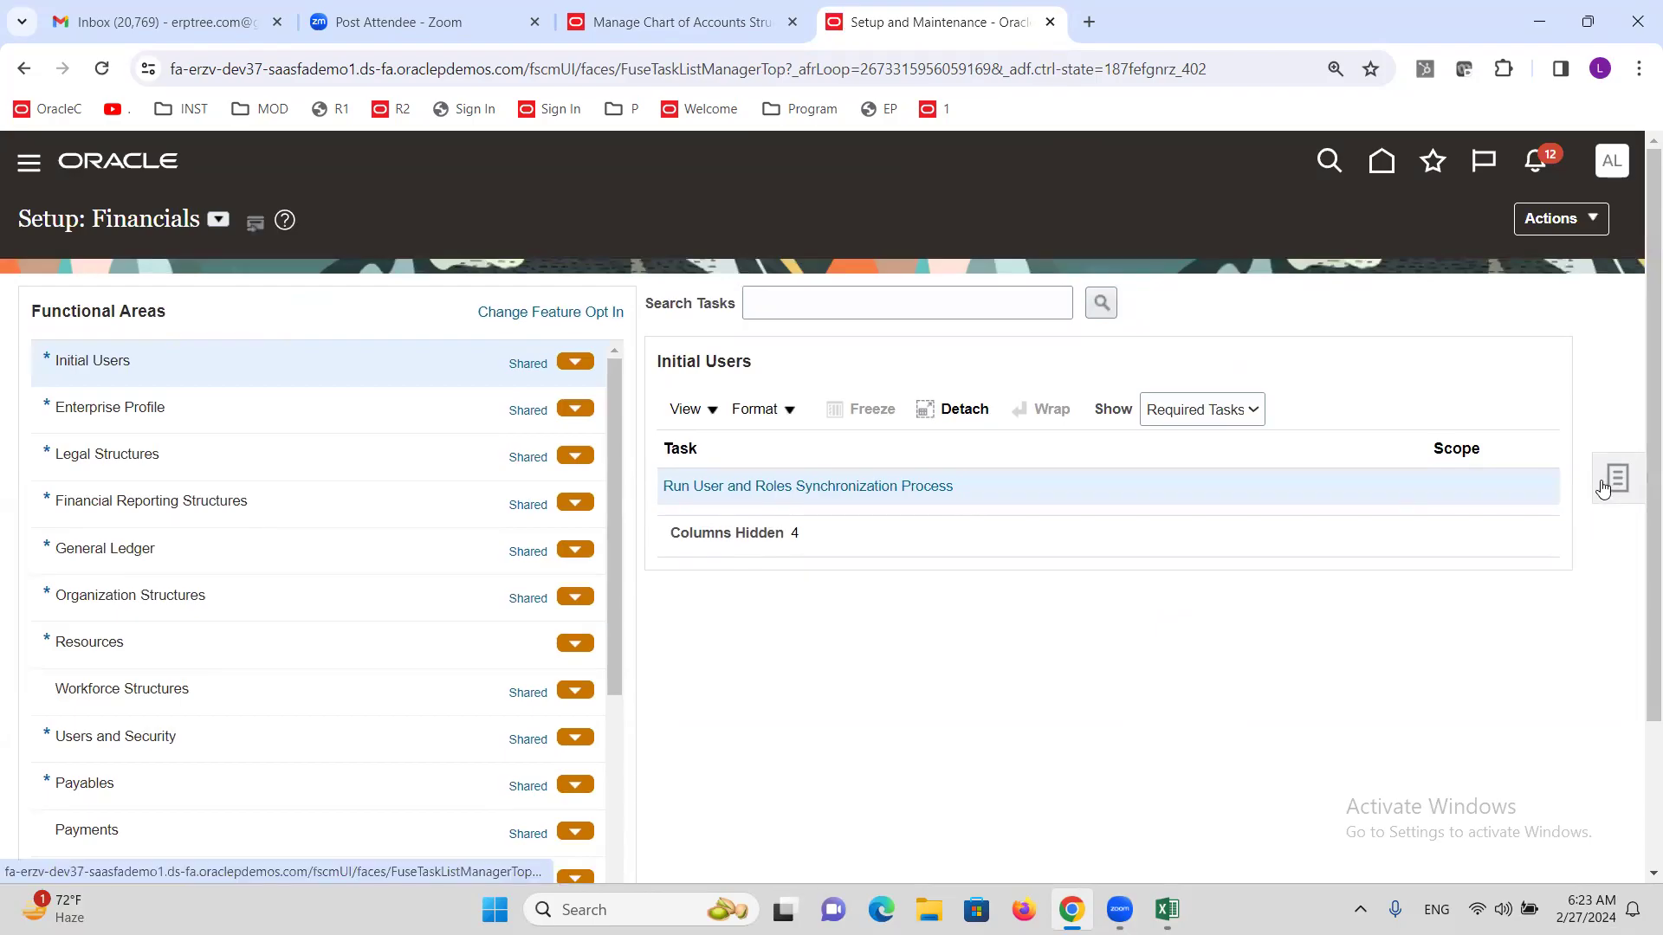
pyautogui.click(991, 300)
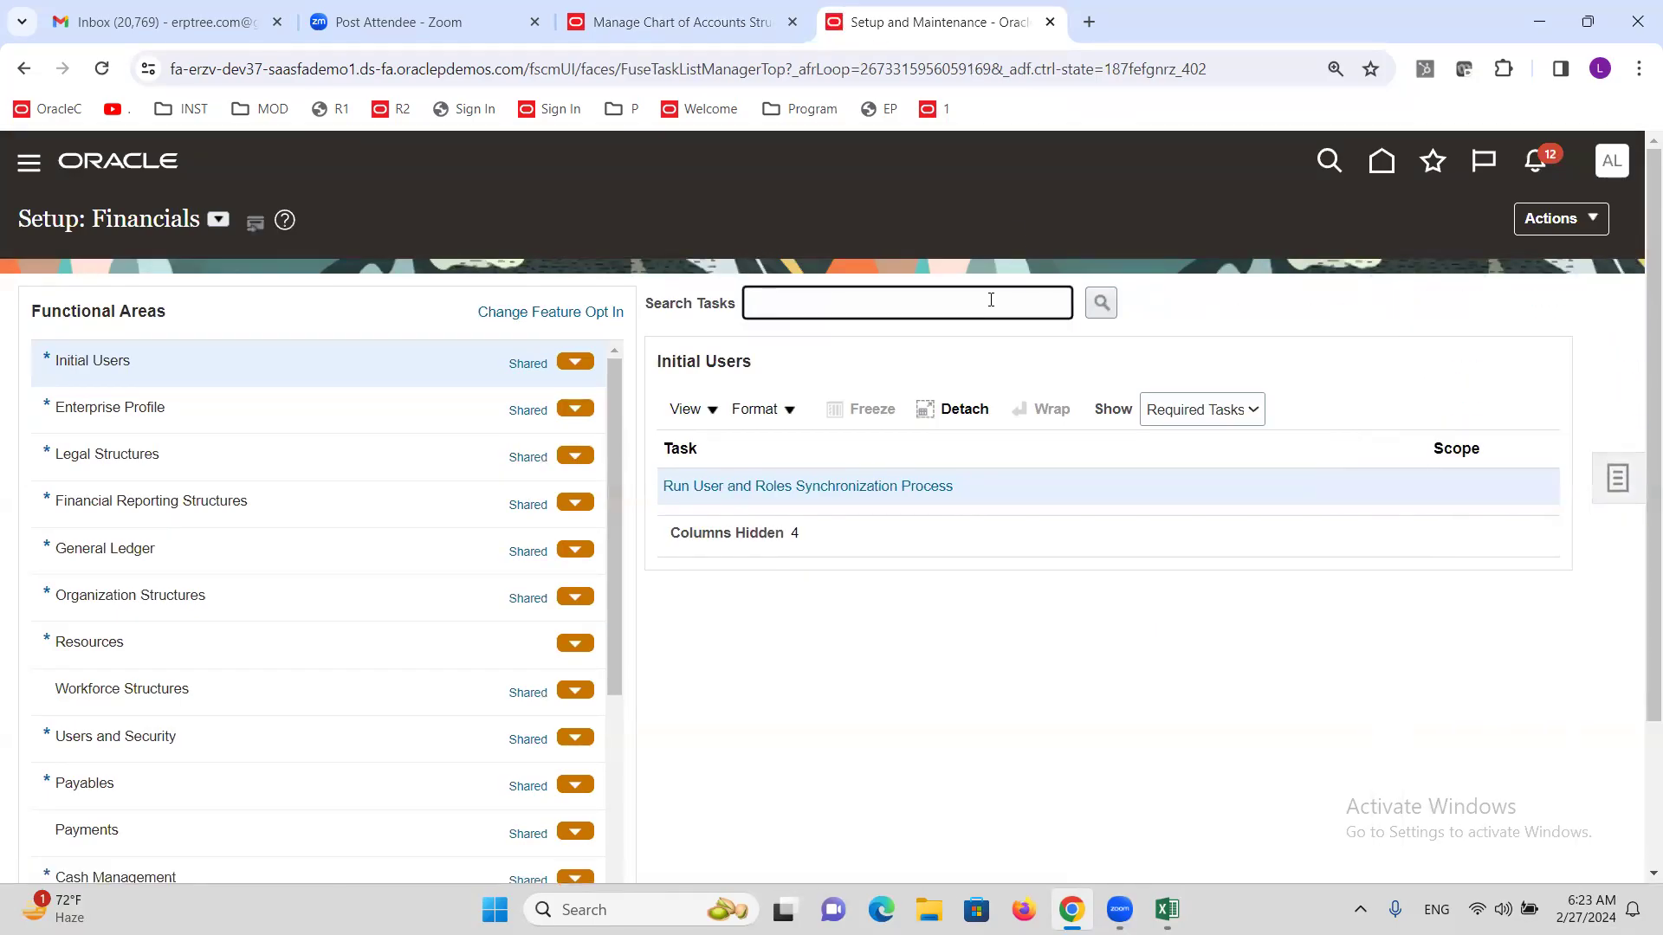
pyautogui.write('Secondary')
pyautogui.press('Return')
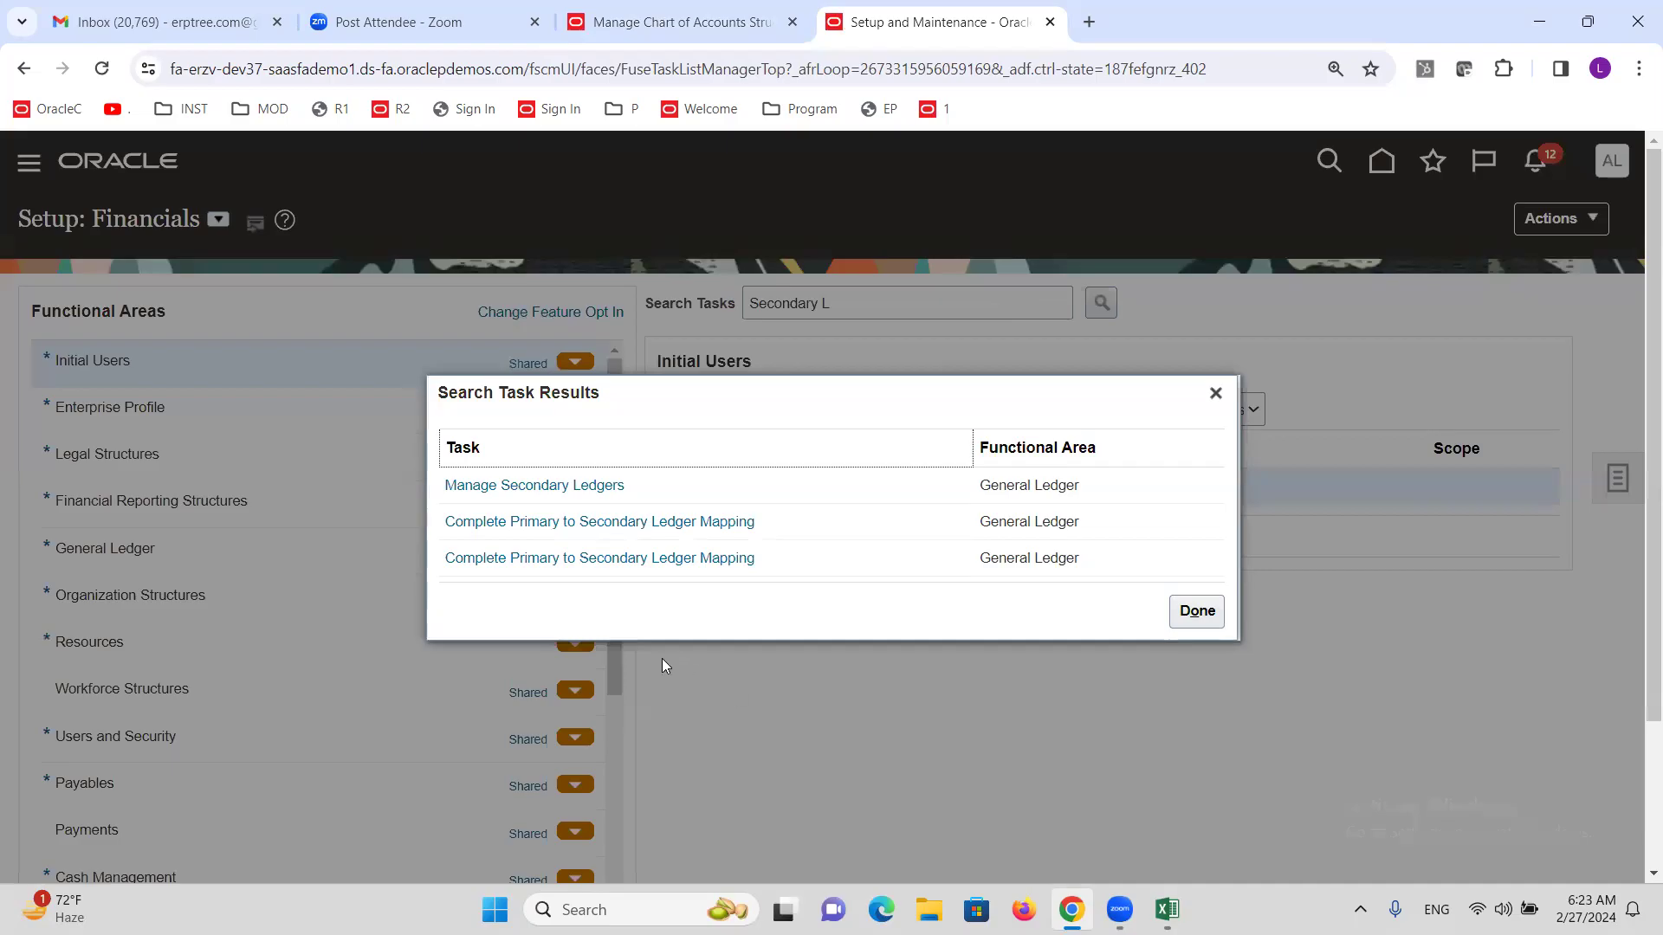
pyautogui.click(532, 487)
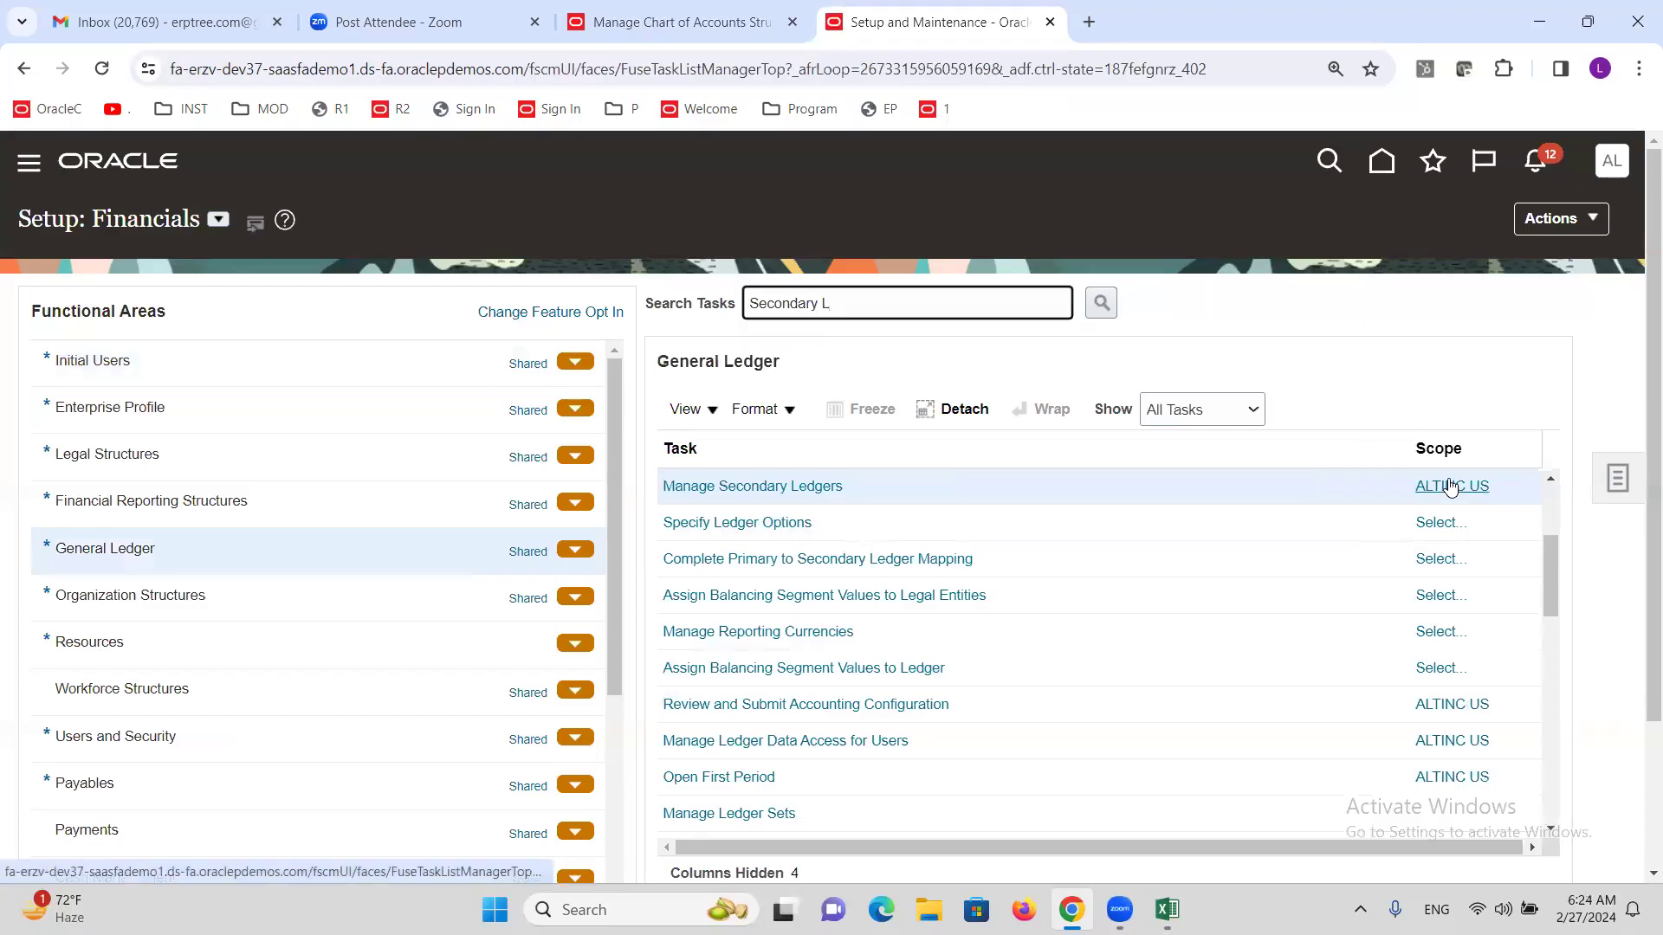
pyautogui.moveTo(1451, 487)
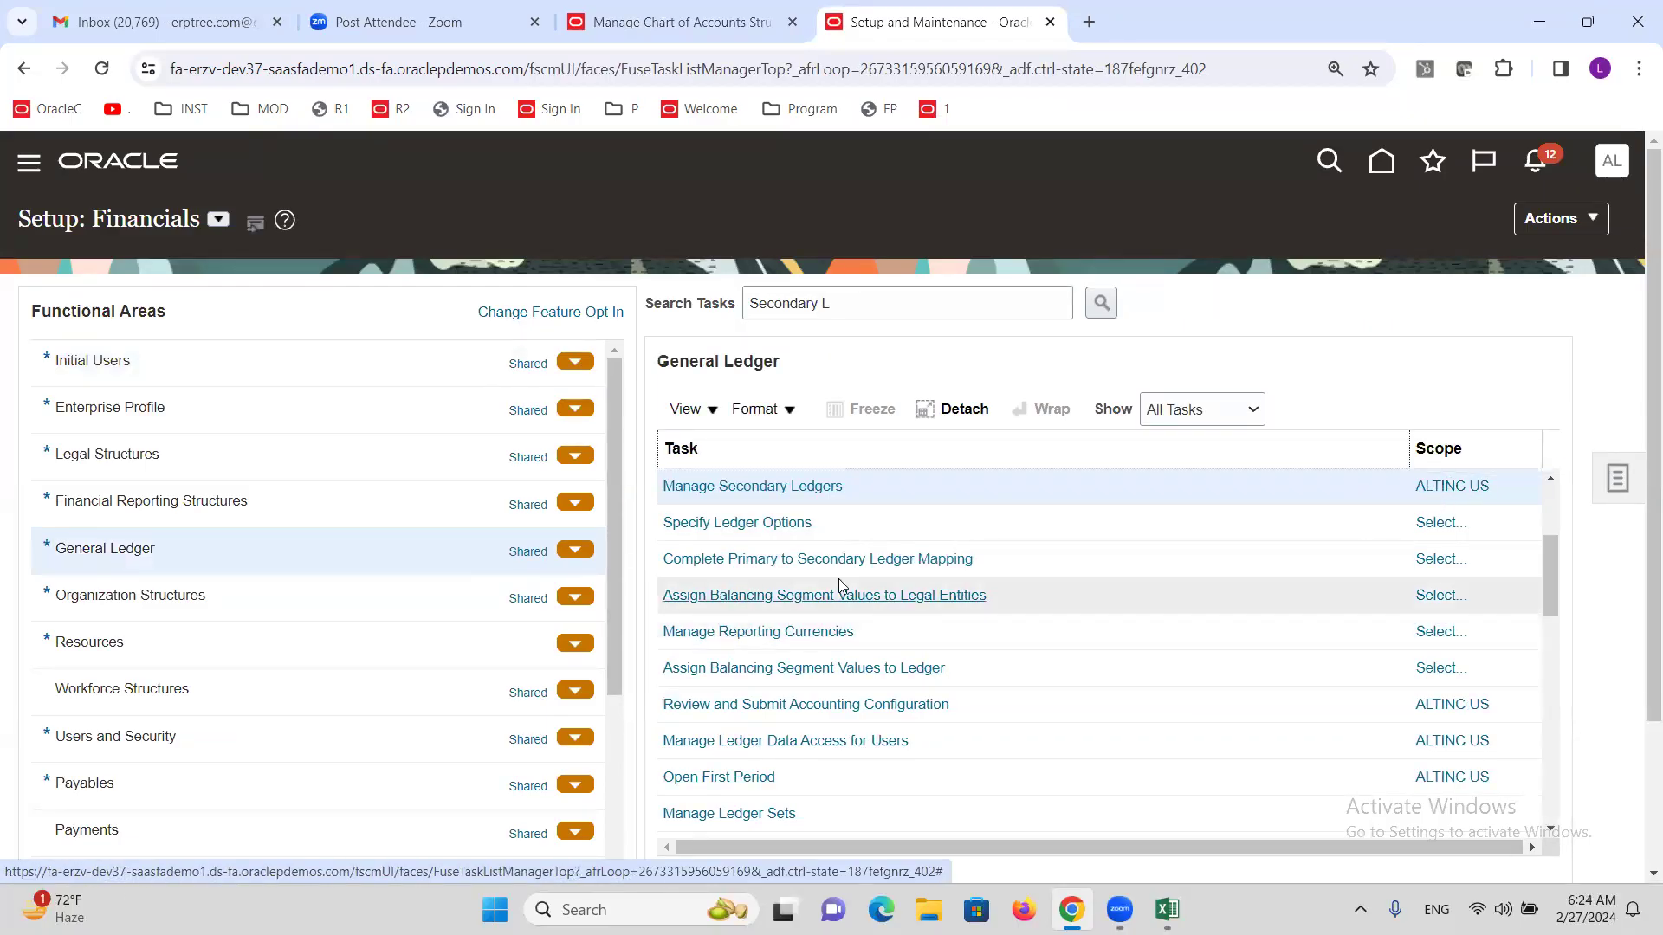
pyautogui.click(717, 487)
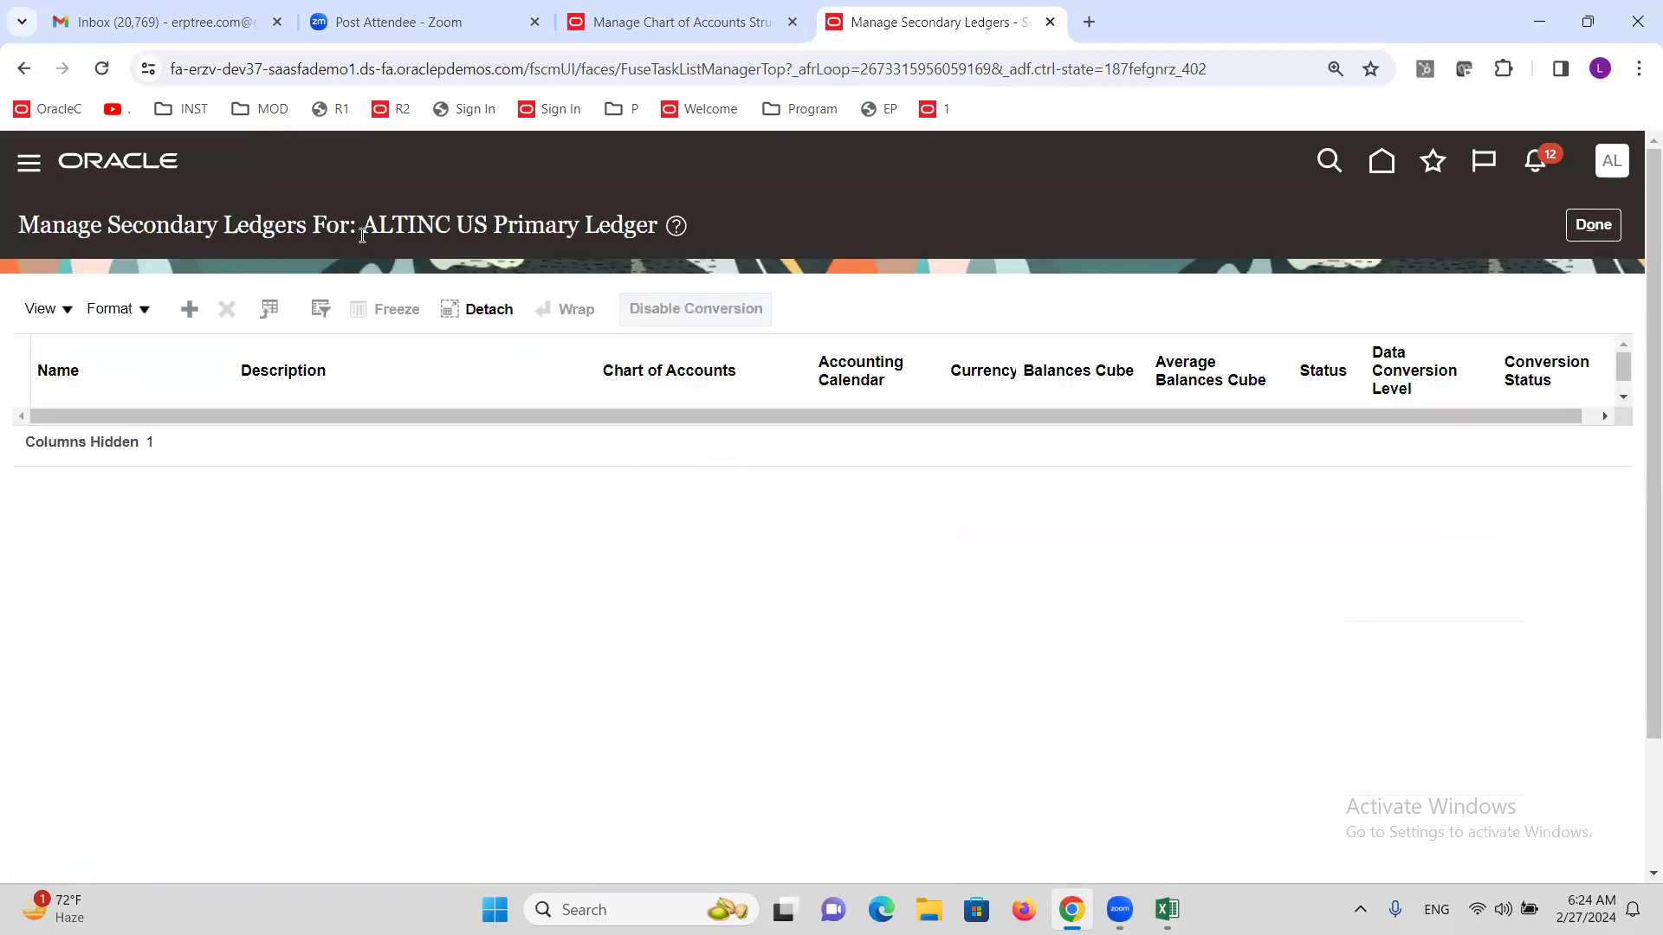
# Start a new secondary ledger and name it 'ALTINC Secondary Ledger'.
pyautogui.moveTo(362, 230); pyautogui.dragTo(673, 226)
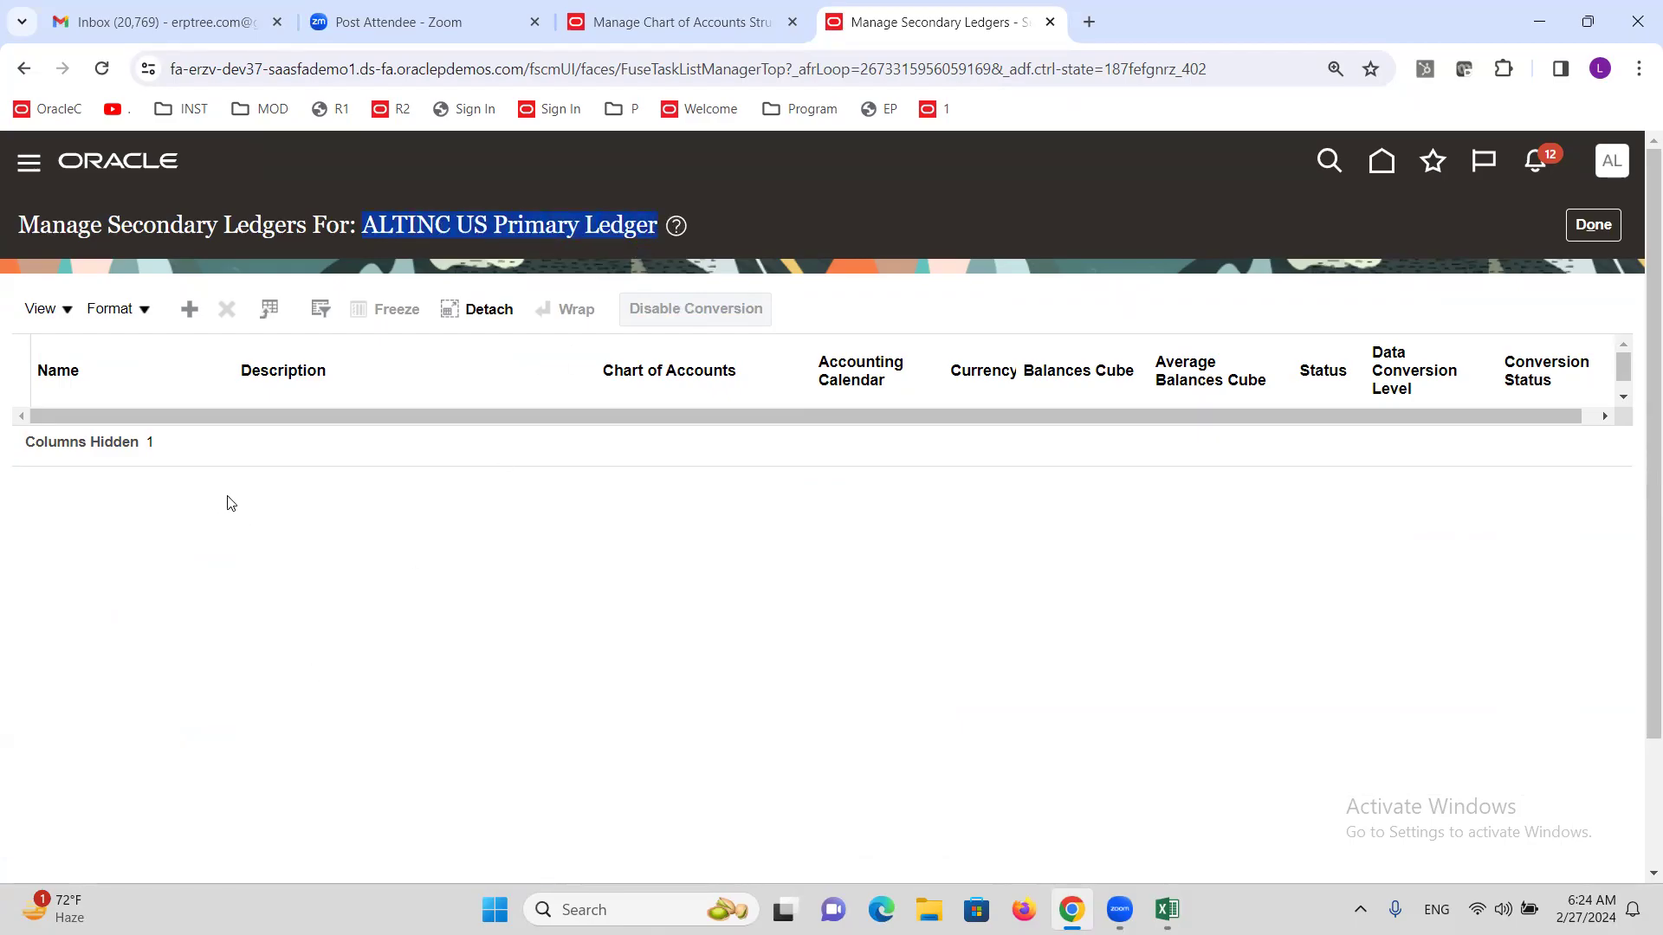
pyautogui.click(190, 310)
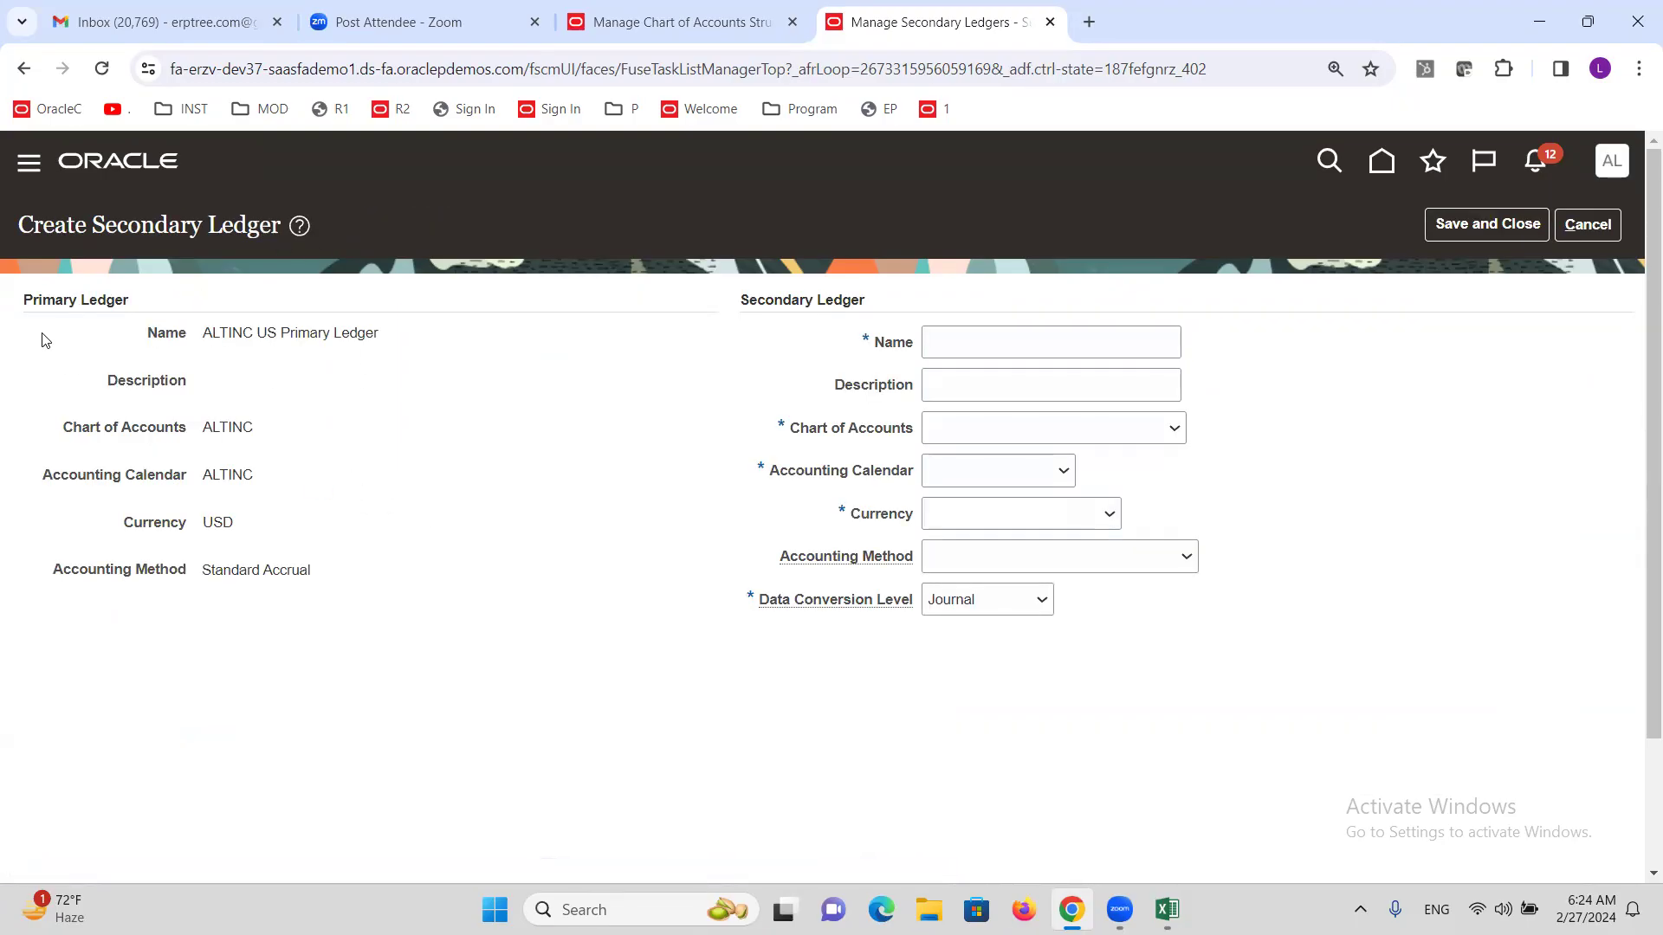
pyautogui.moveTo(22, 301); pyautogui.dragTo(292, 570)
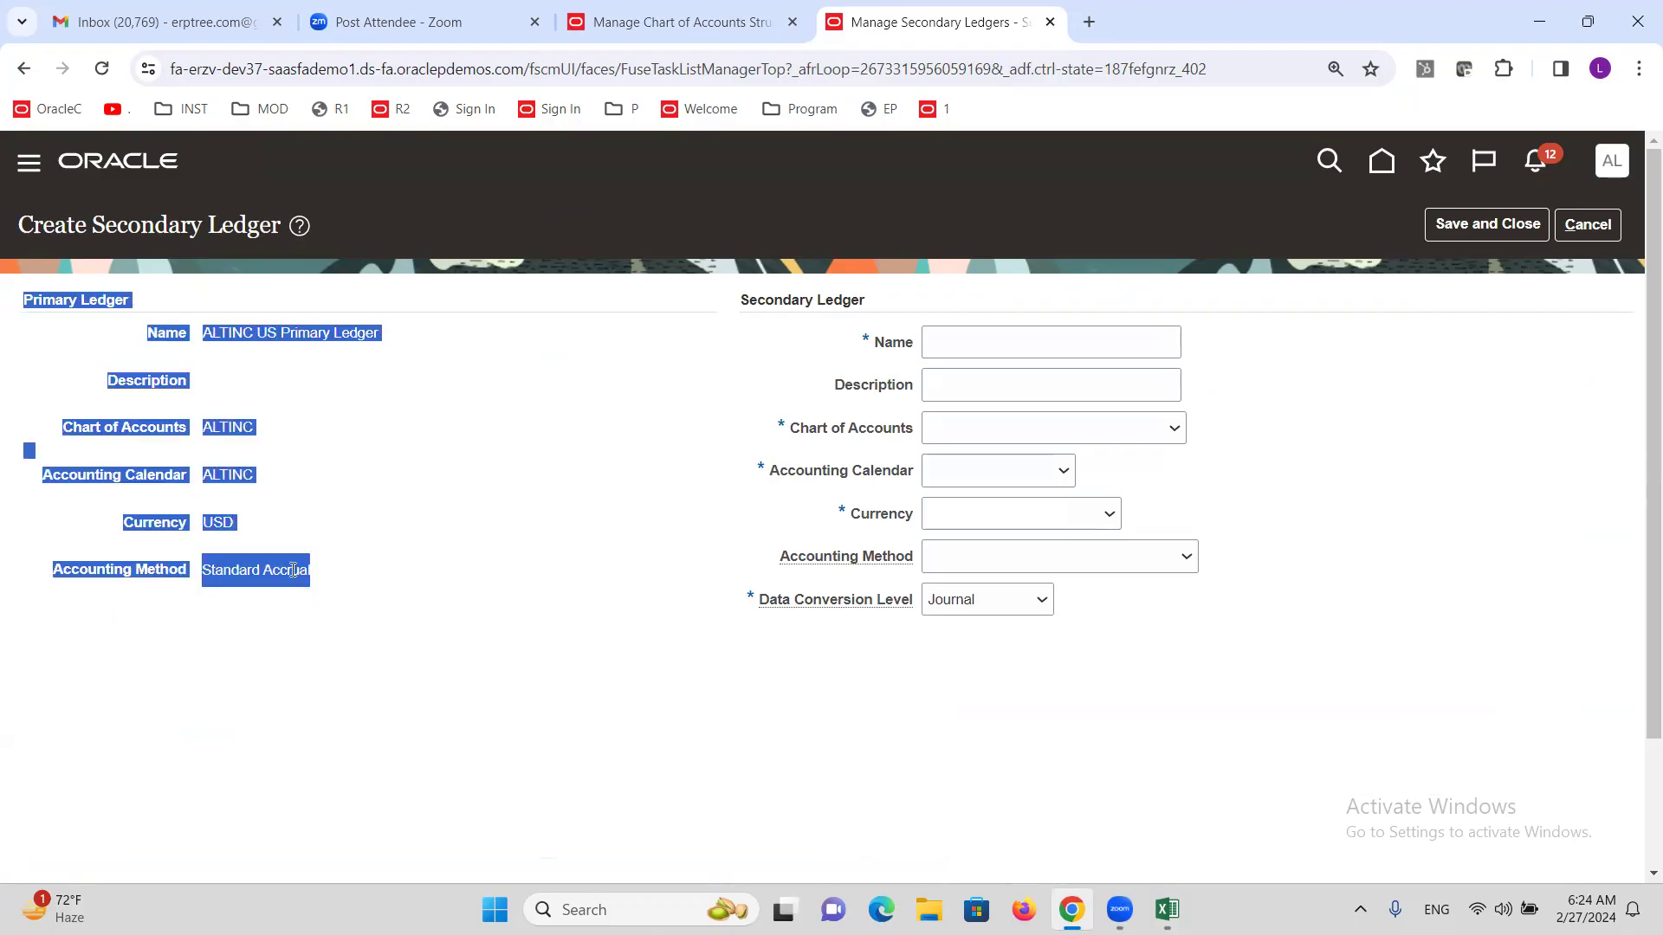
pyautogui.click(359, 495)
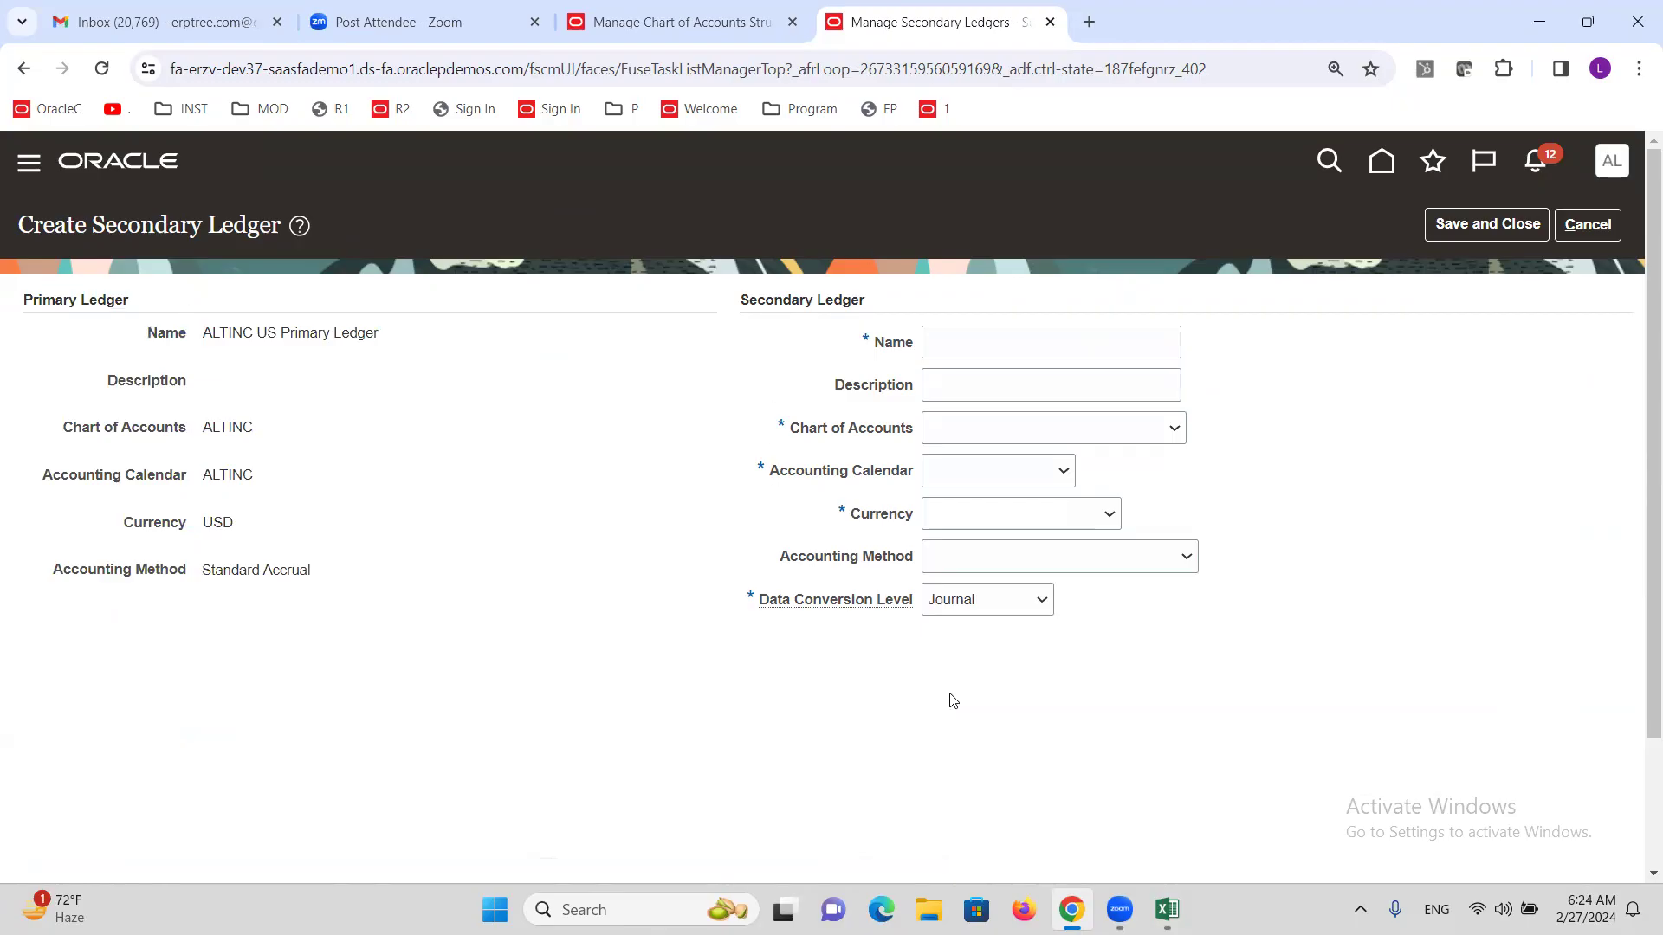
pyautogui.click(975, 344)
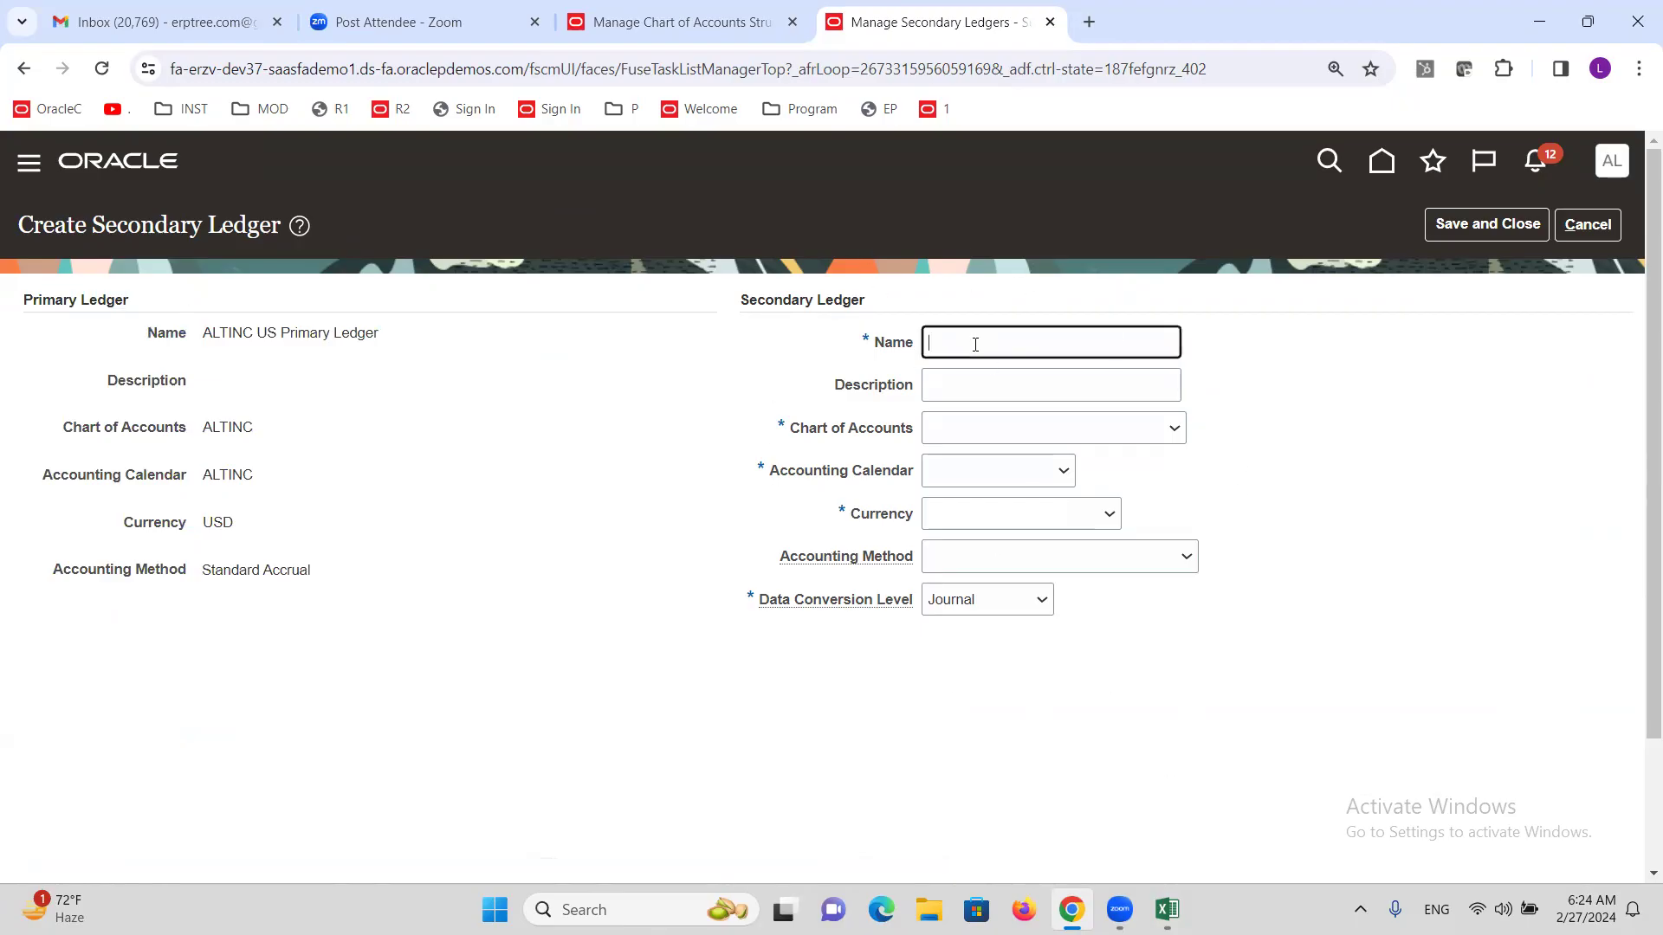
pyautogui.write('ALTINC Secondary Ledger')
# Dismiss the GL# deployment success confirmation and return to the secondary ledger form.
pyautogui.click(714, 3)
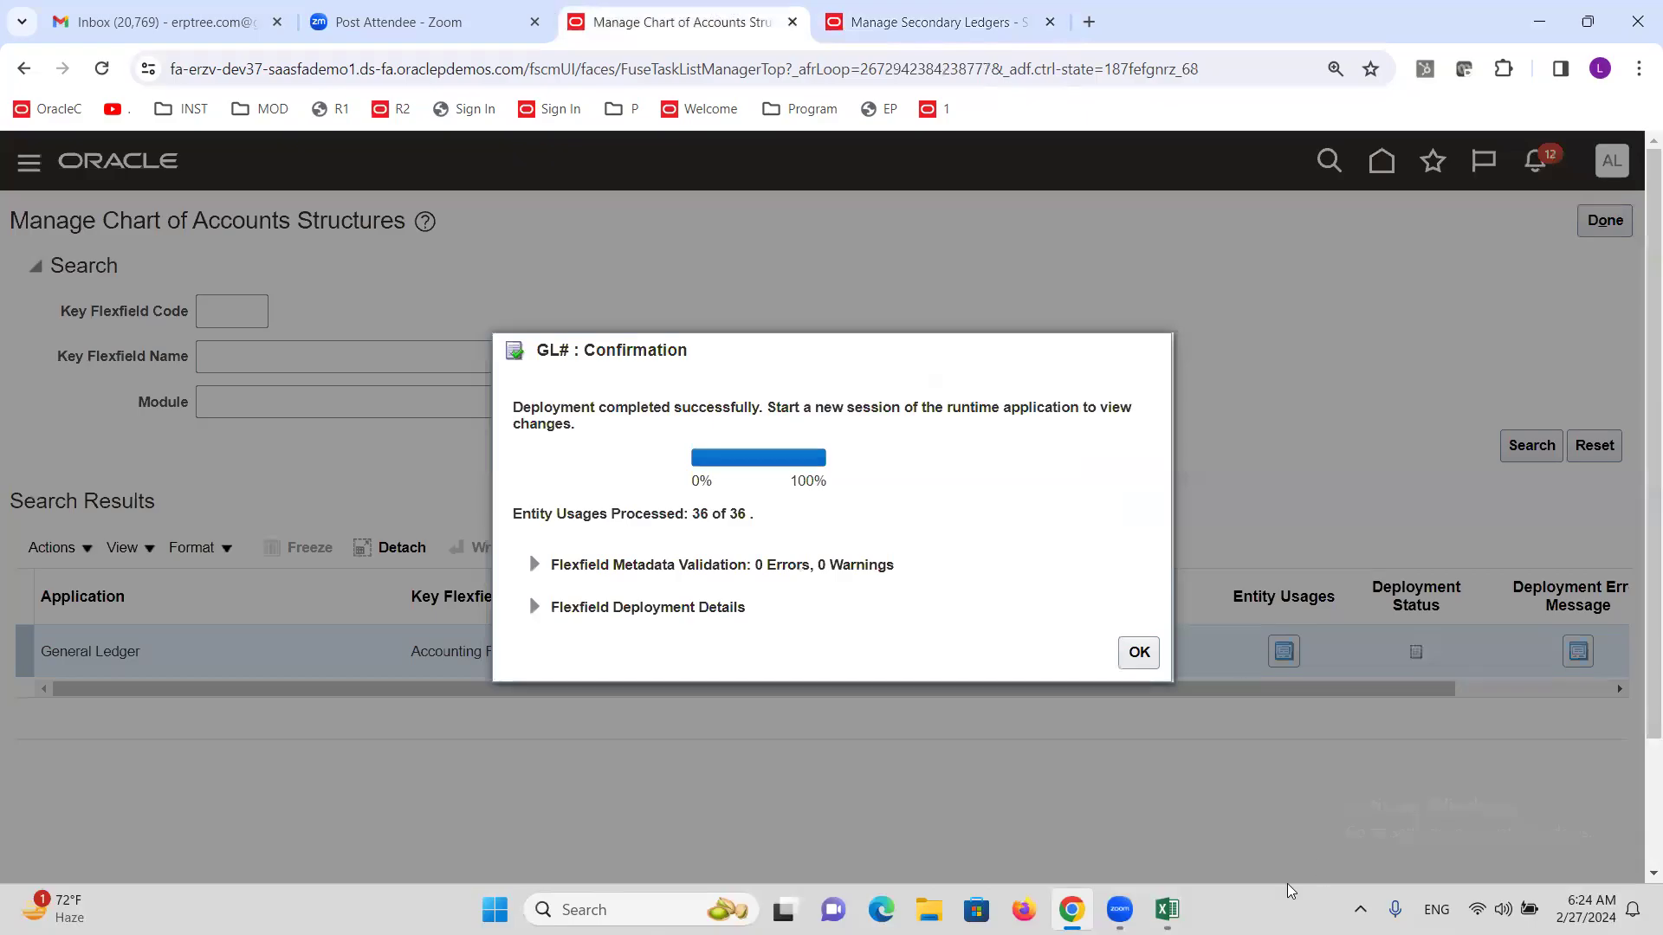
pyautogui.click(1139, 652)
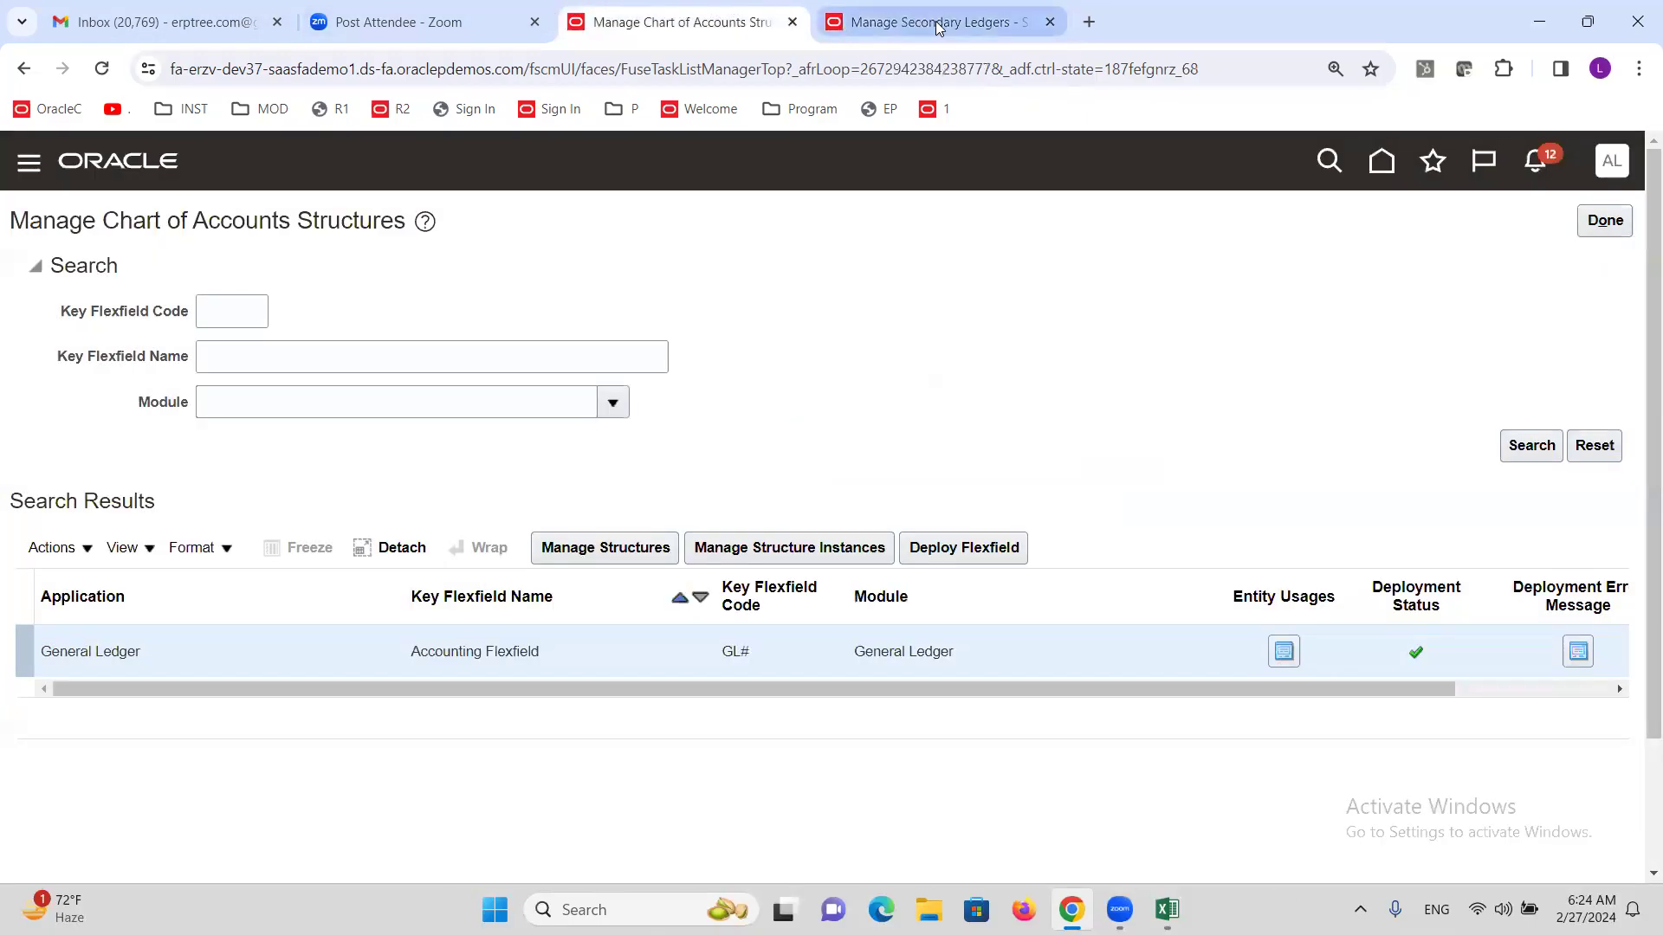
pyautogui.click(934, 12)
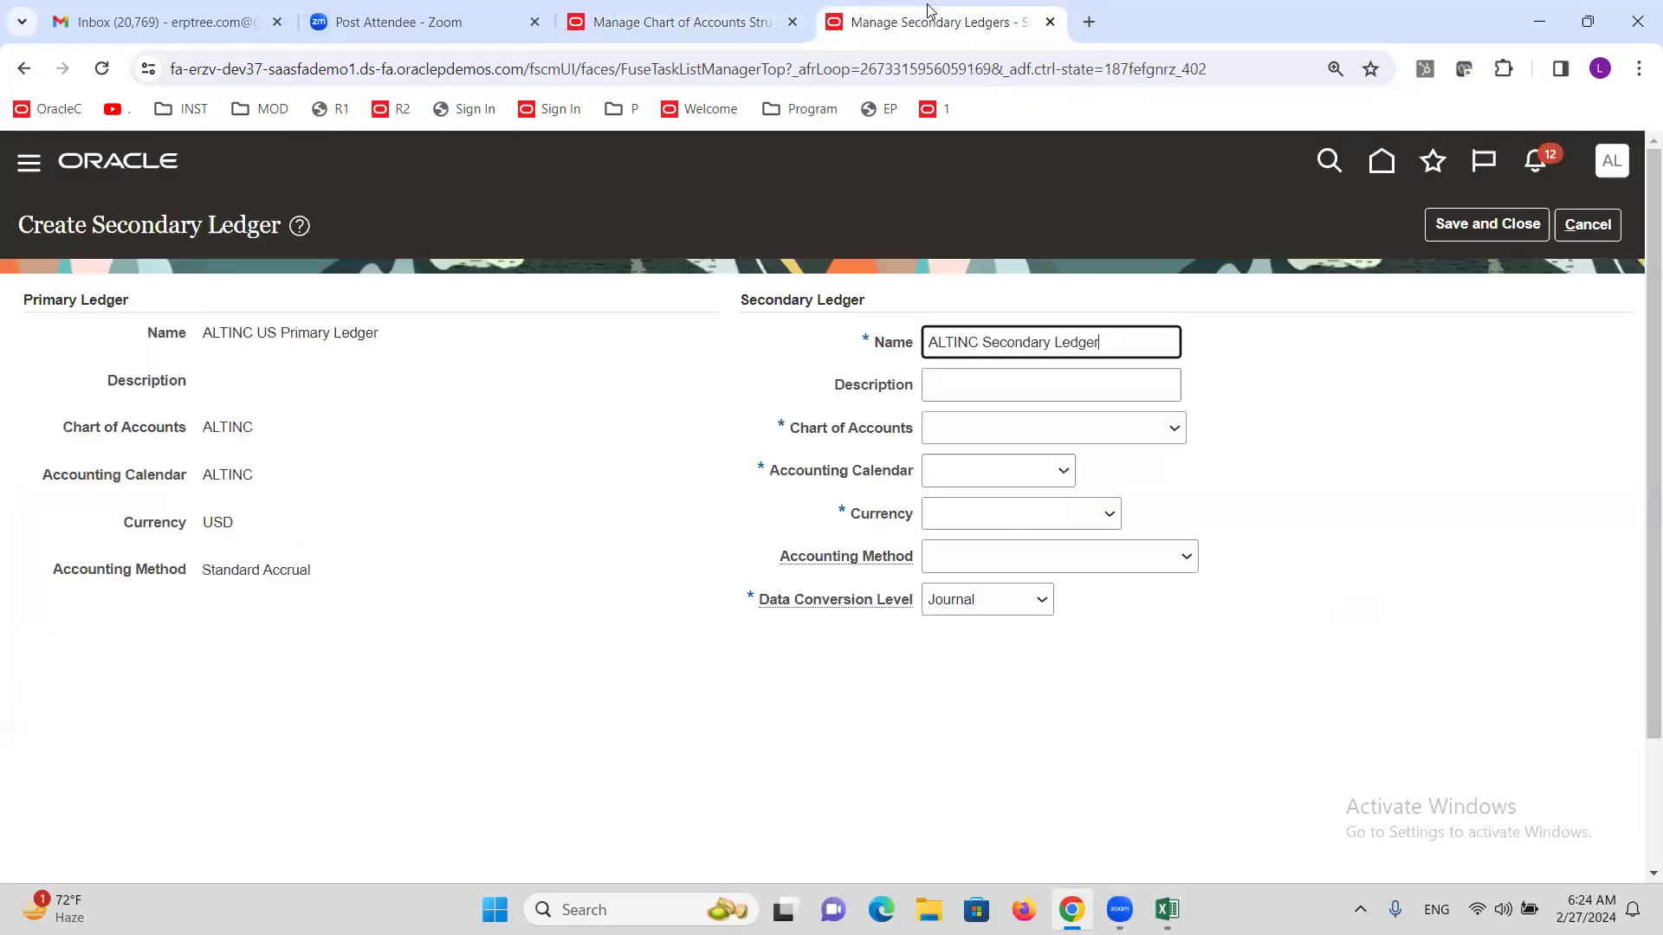
# Set chart of accounts ALTINC SECONDARY FLEX, calendar ALTINC, currency USD, and save.
pyautogui.click(1018, 426)
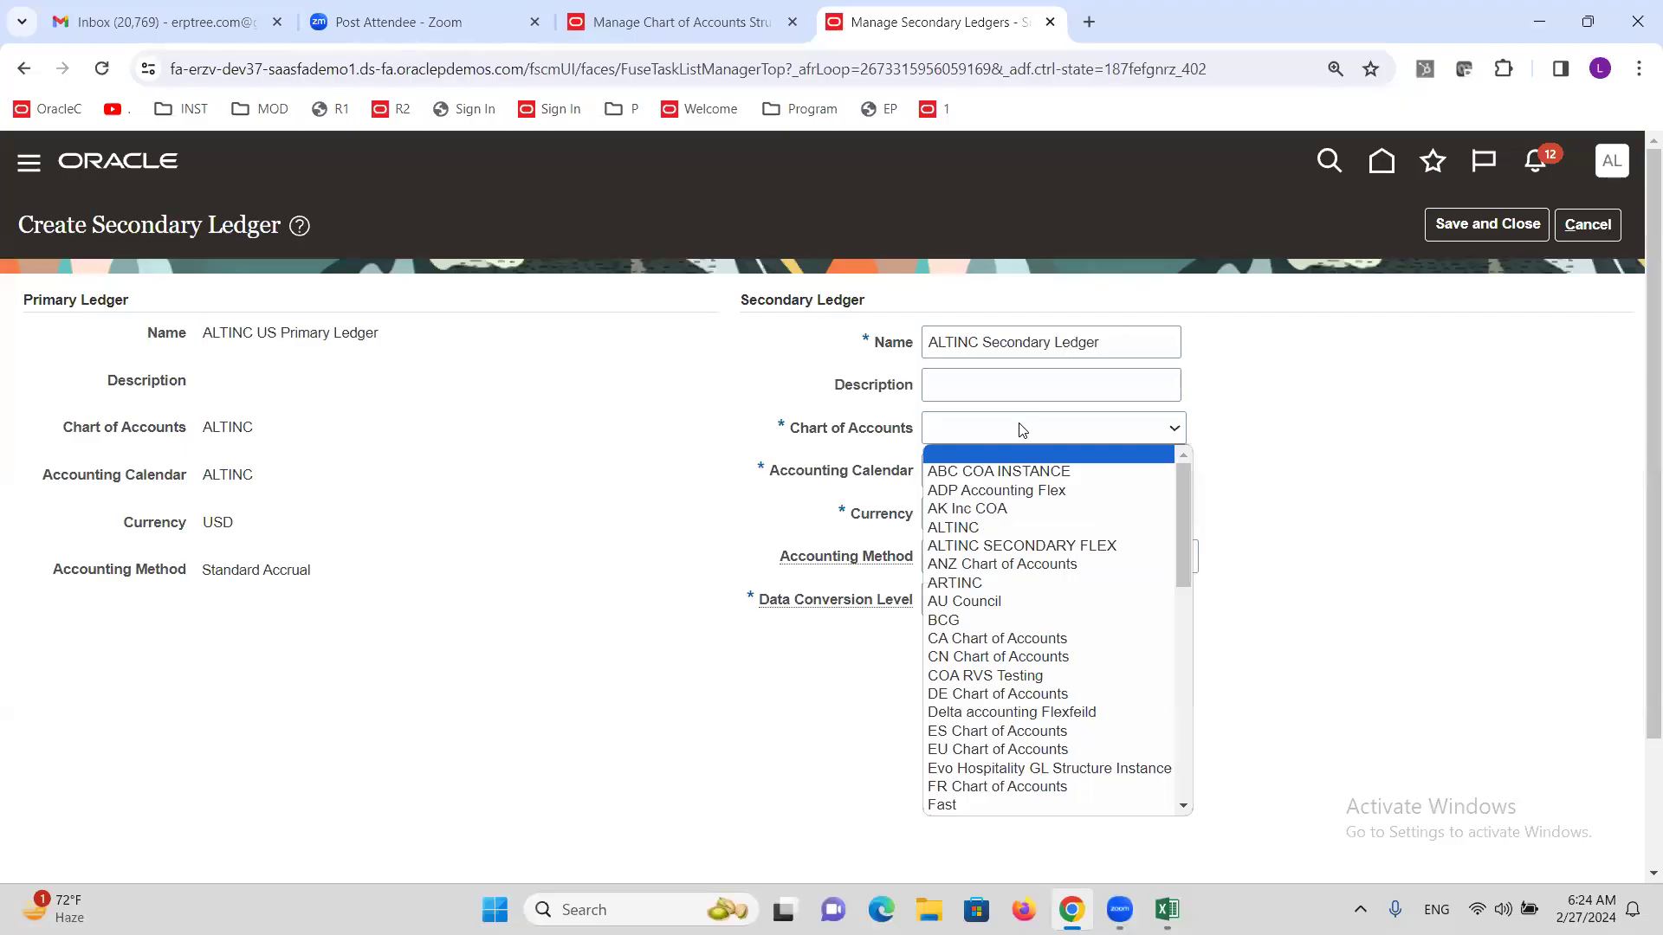
pyautogui.click(1058, 547)
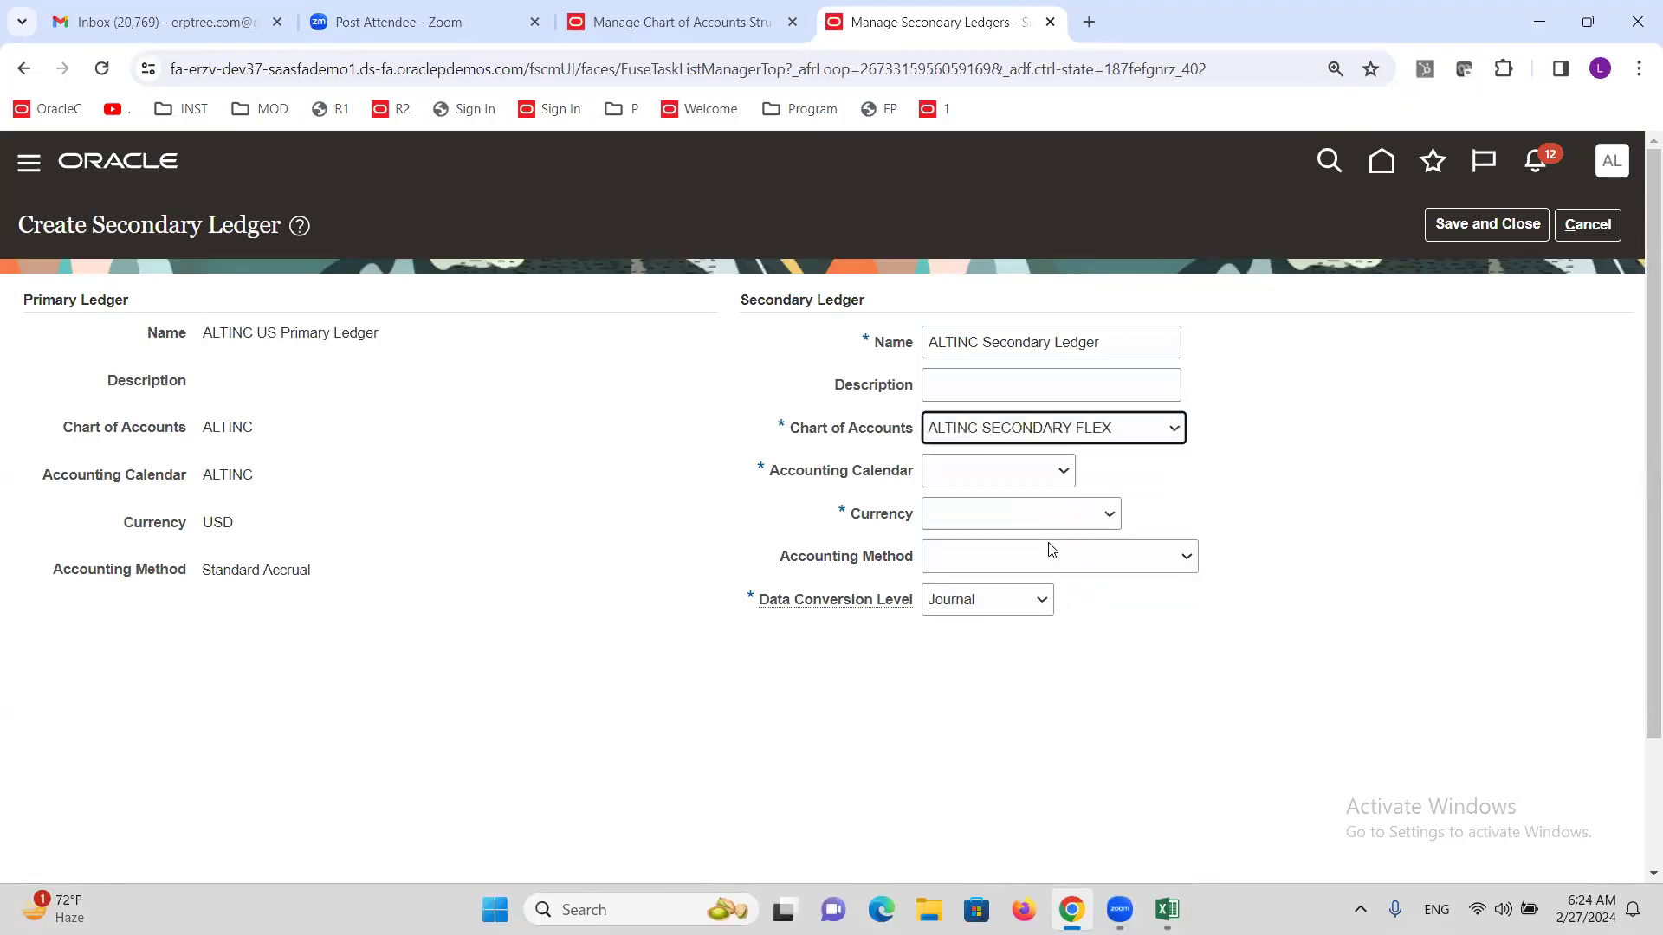
pyautogui.click(1012, 476)
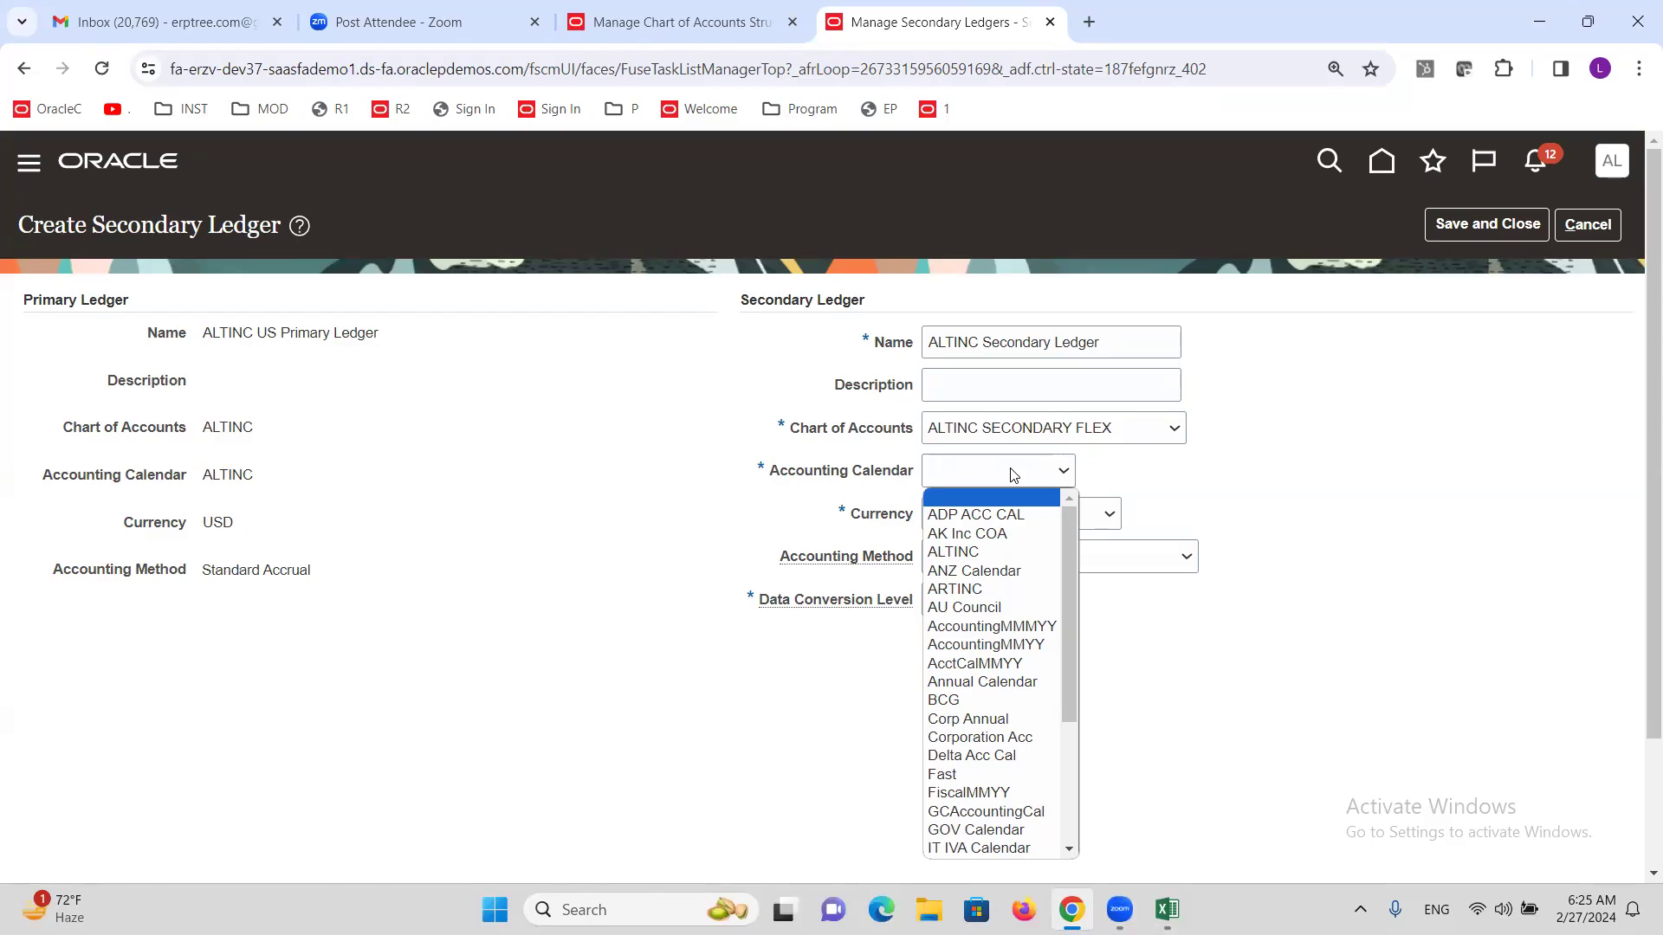
pyautogui.click(991, 553)
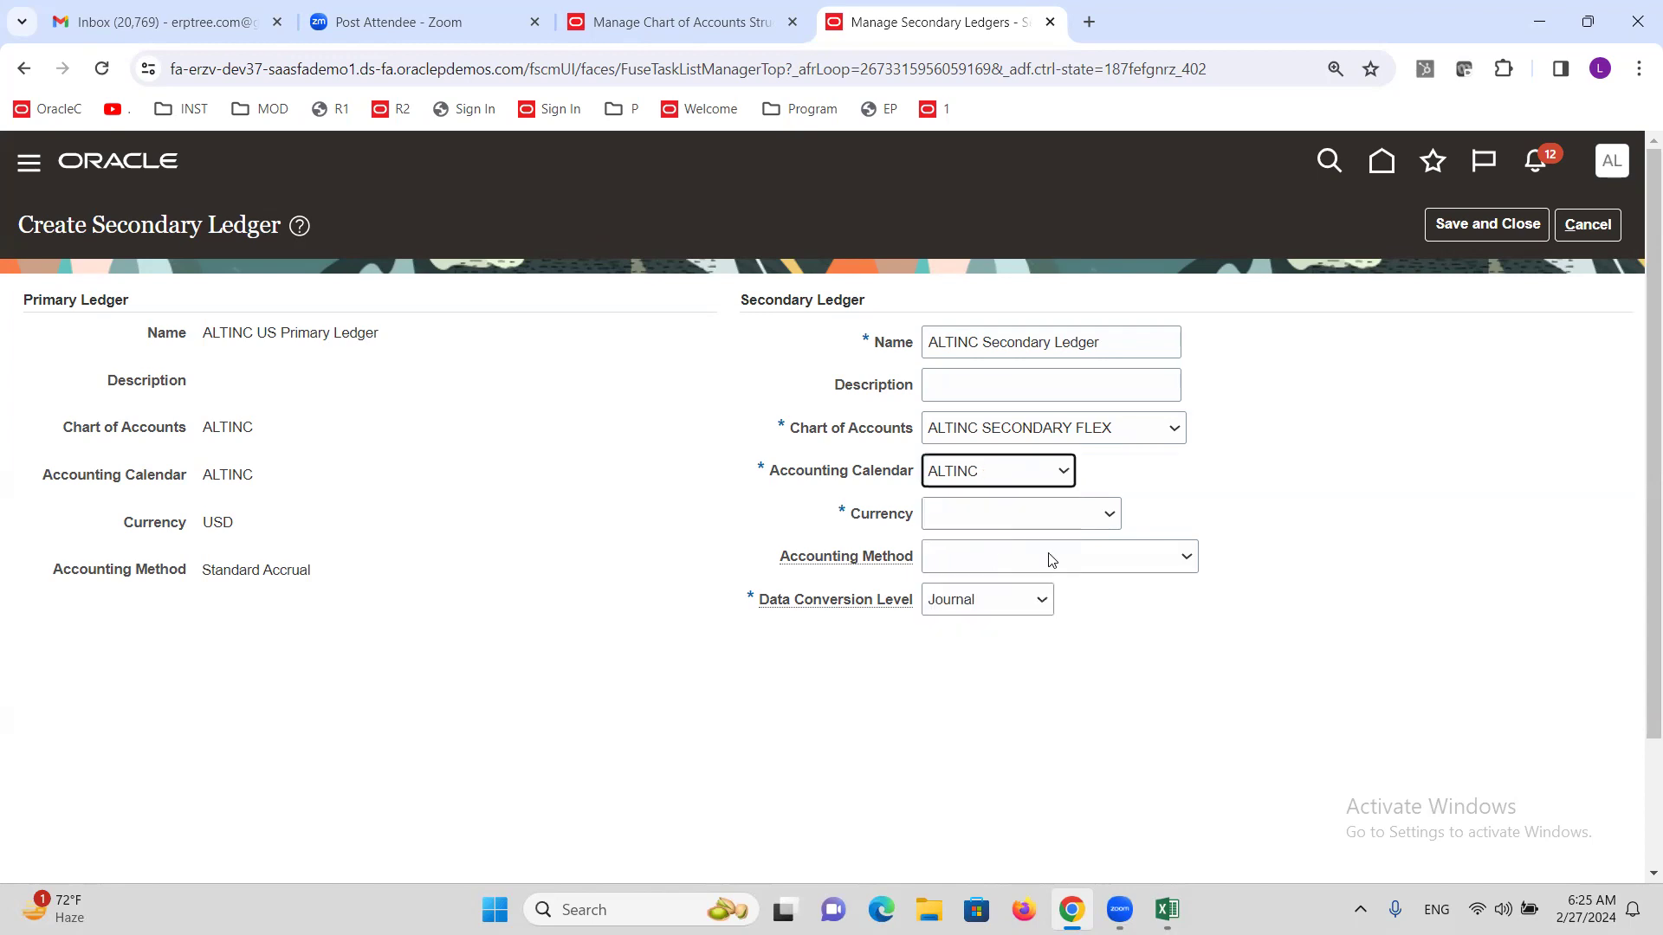
pyautogui.click(1099, 514)
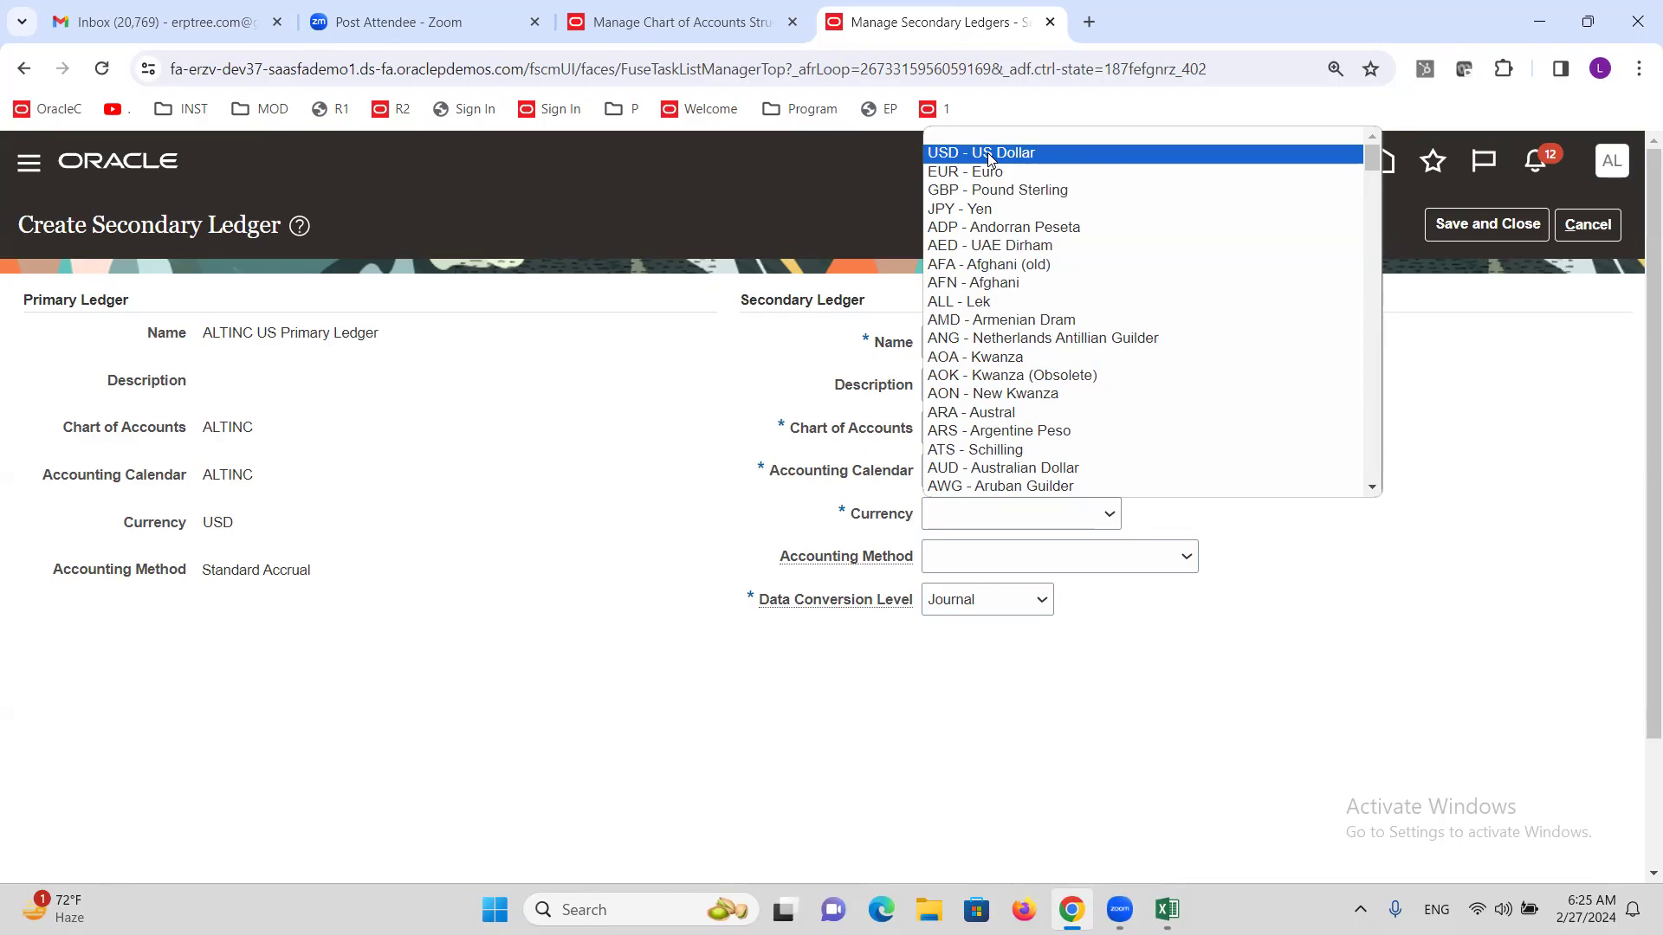
pyautogui.click(988, 154)
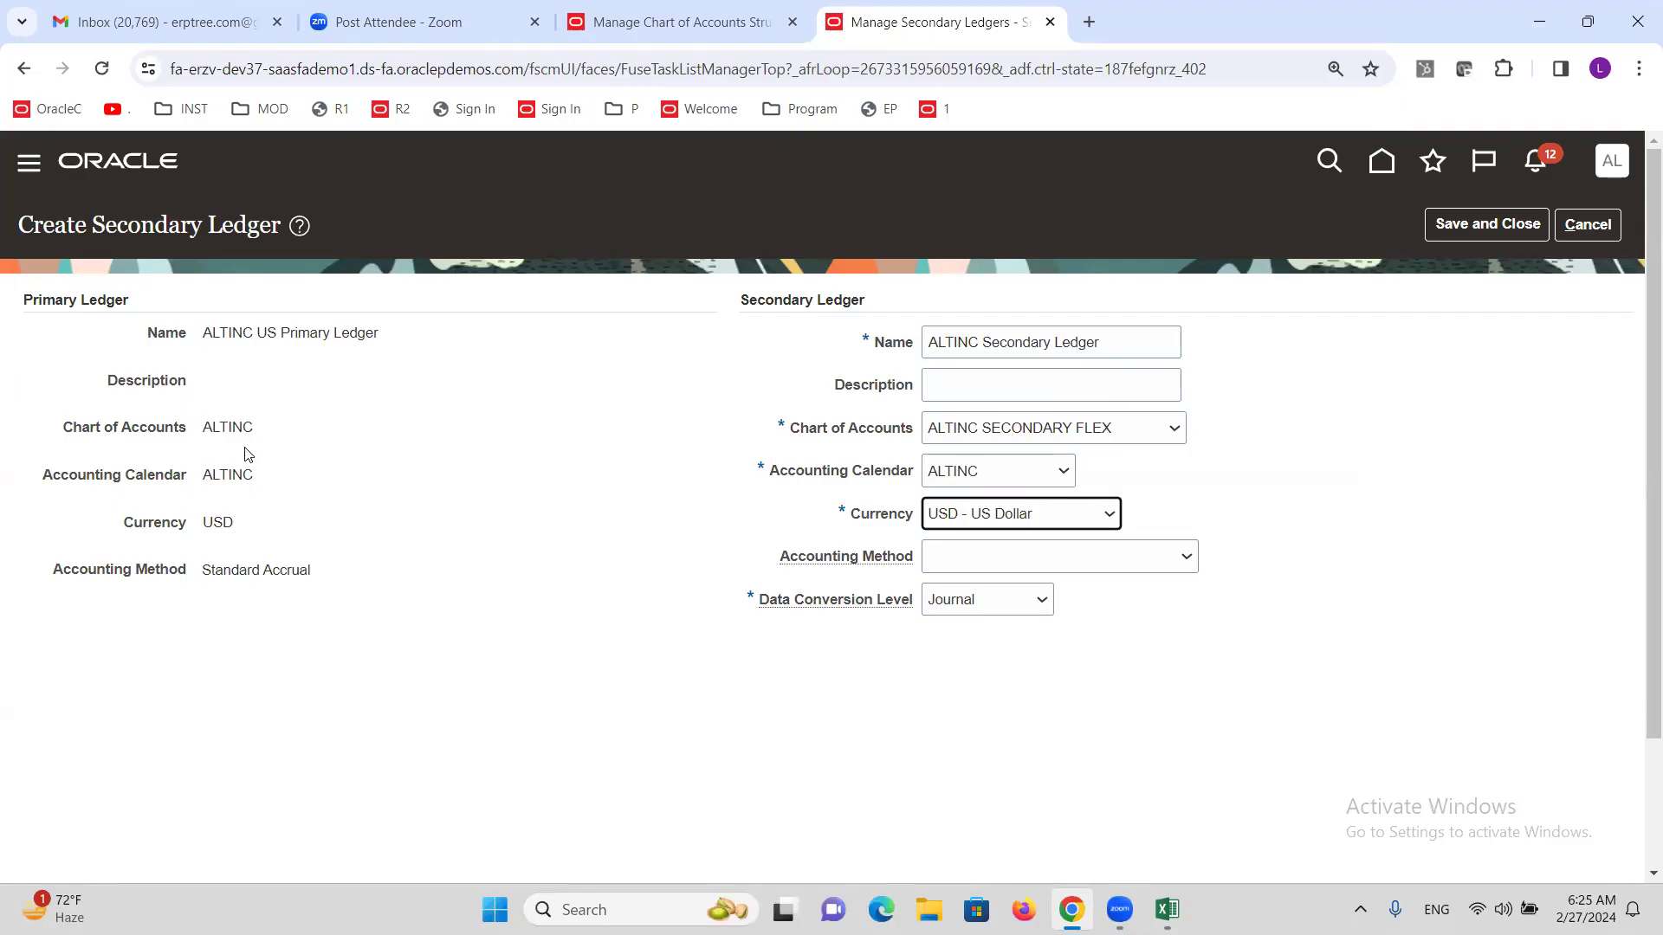
pyautogui.doubleClick(229, 424)
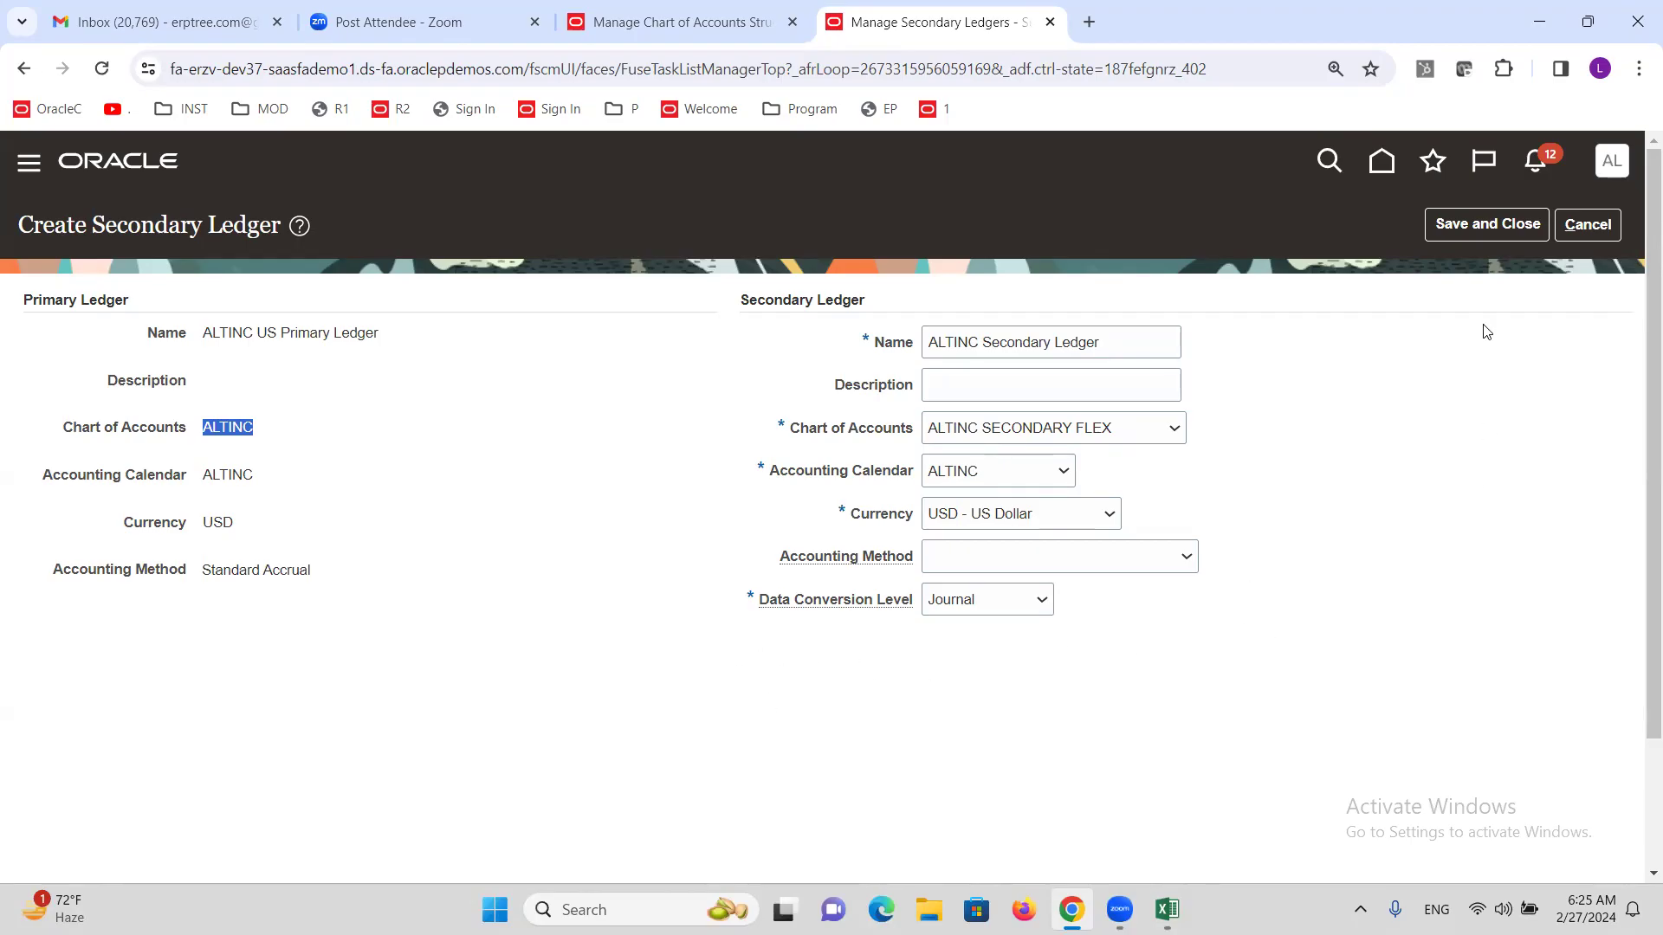
pyautogui.click(1483, 227)
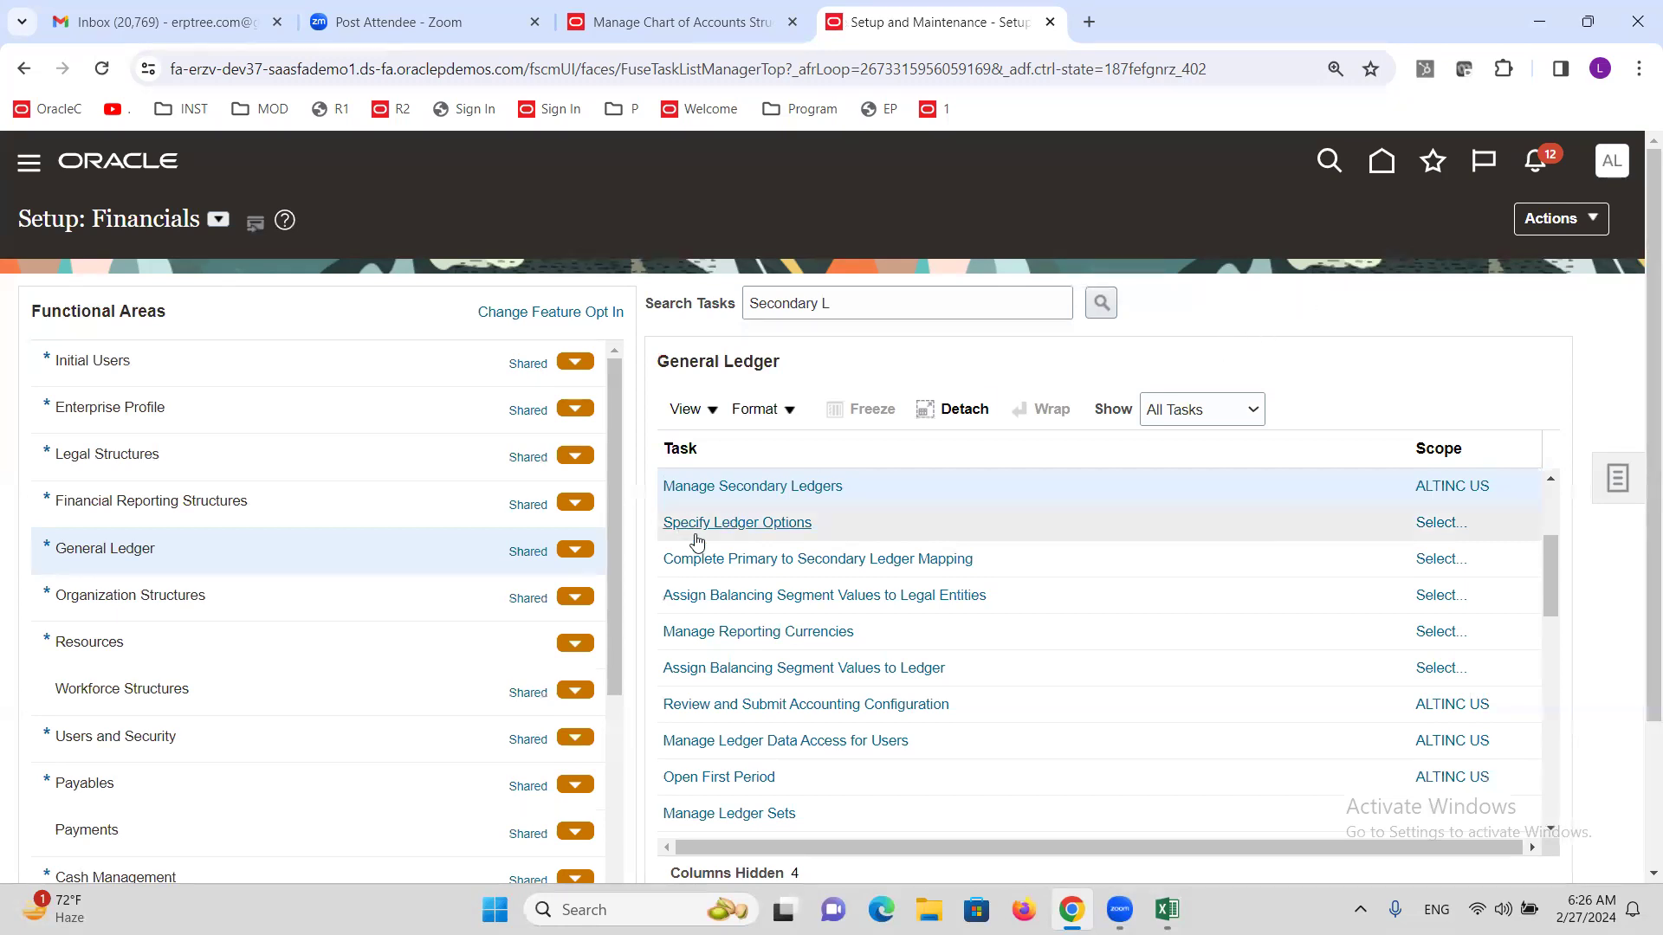
# Open Specify Ledger Options with ALTINC Secondary Ledger selected as the task scope.
pyautogui.click(755, 524)
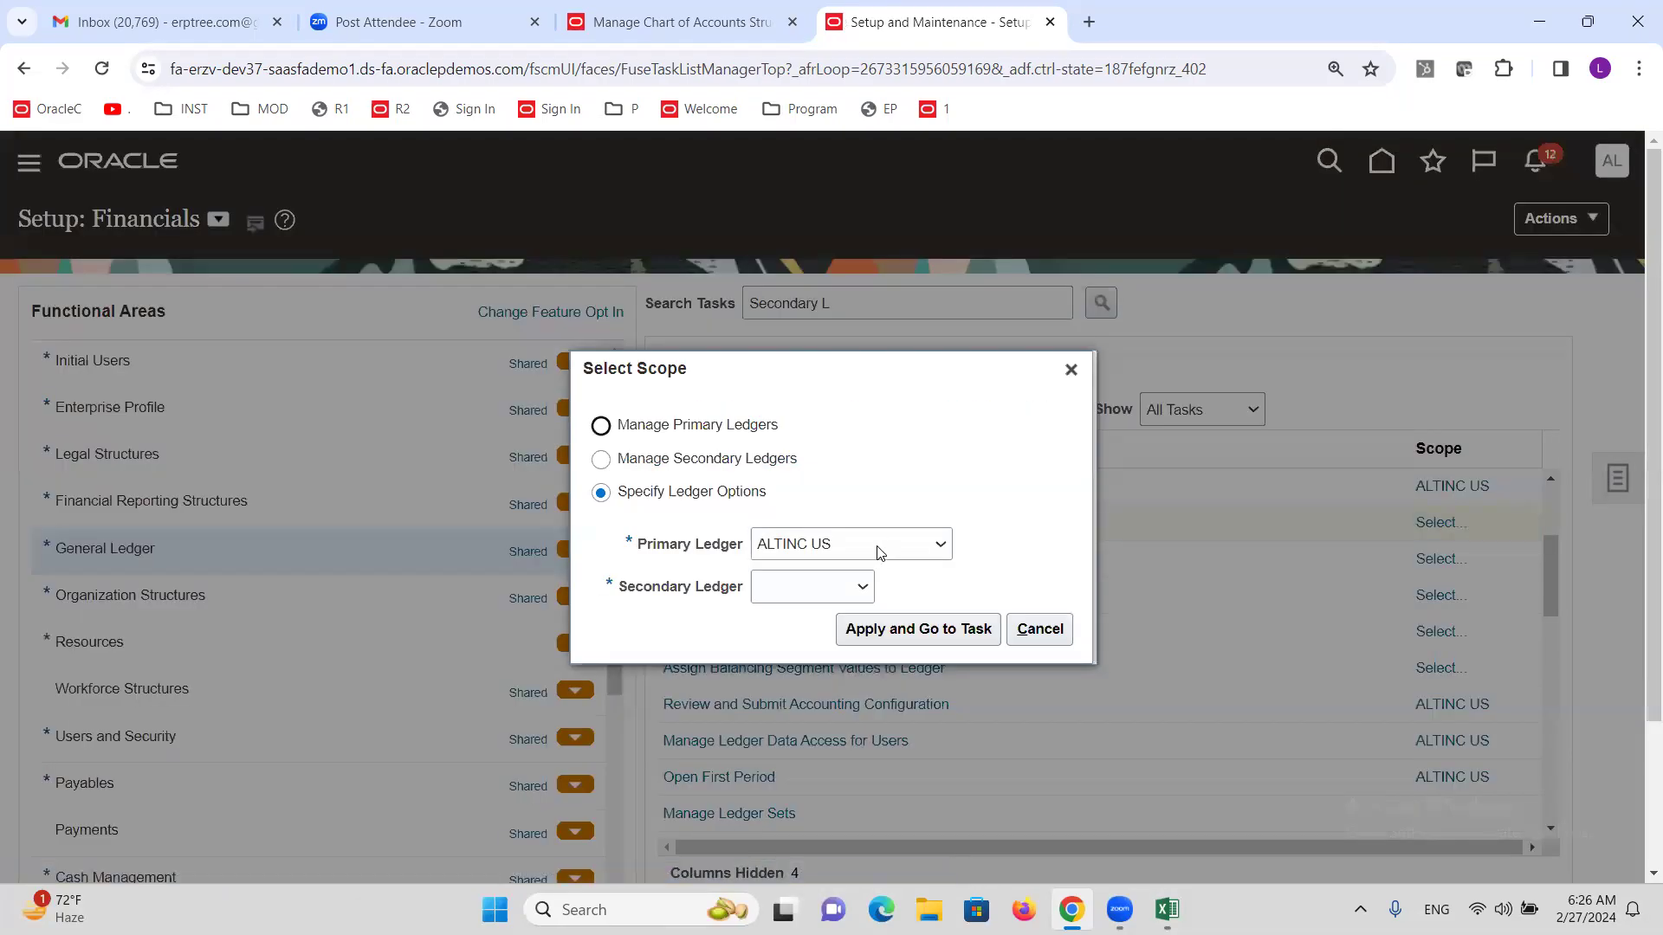
pyautogui.click(831, 600)
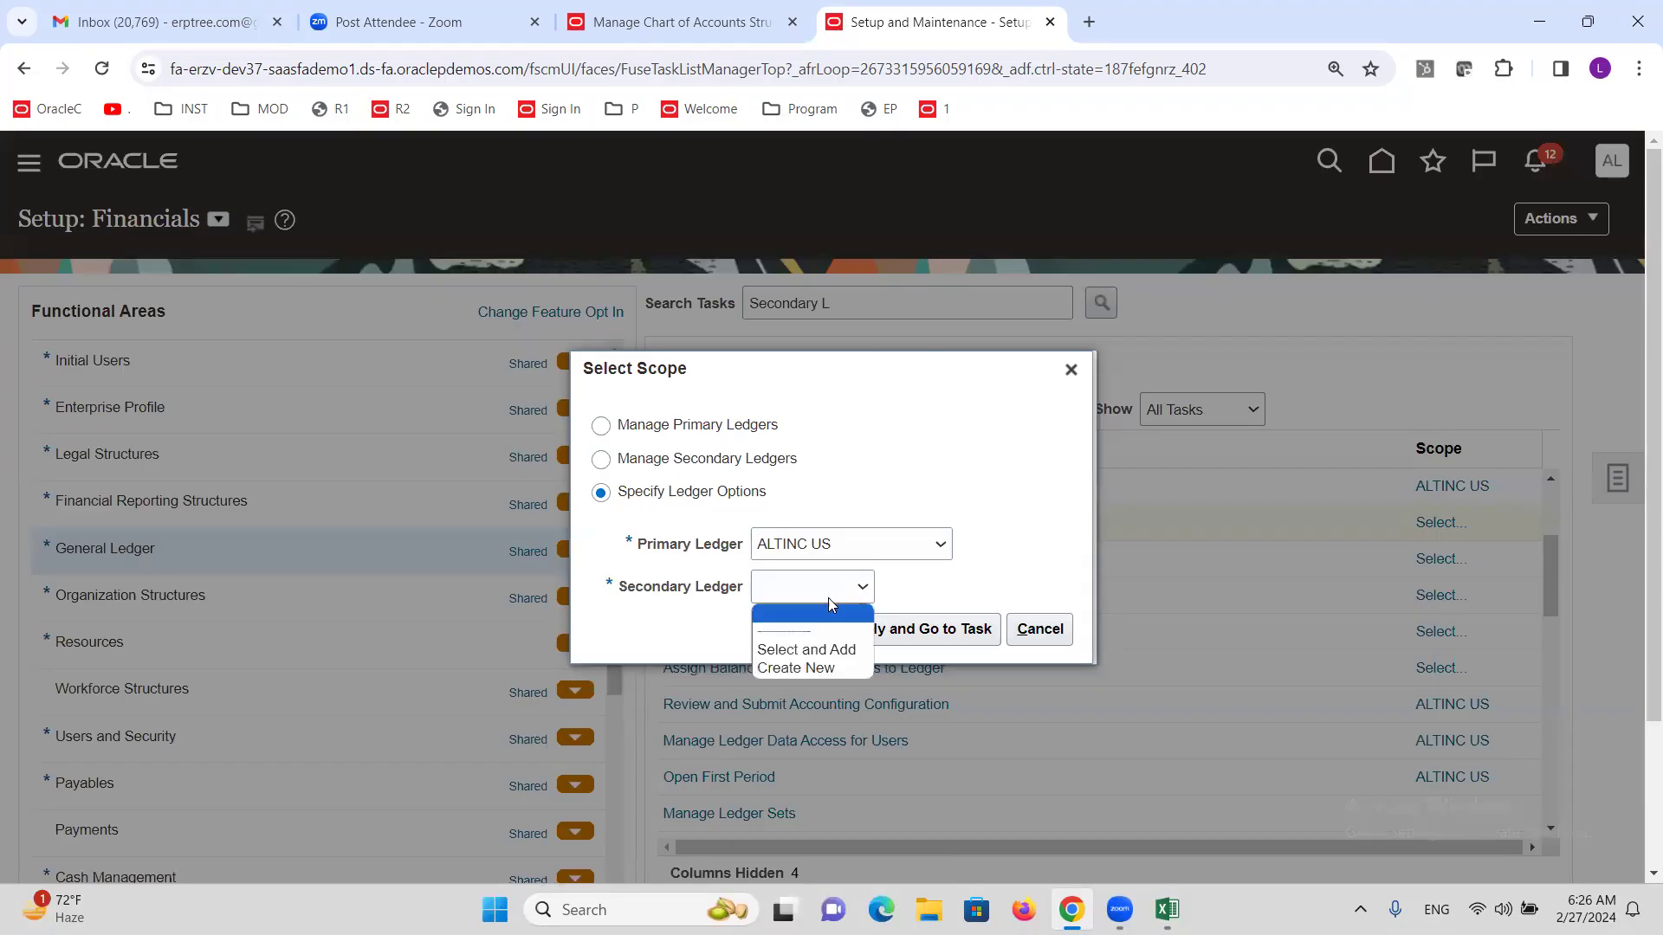
pyautogui.click(816, 646)
pyautogui.click(914, 630)
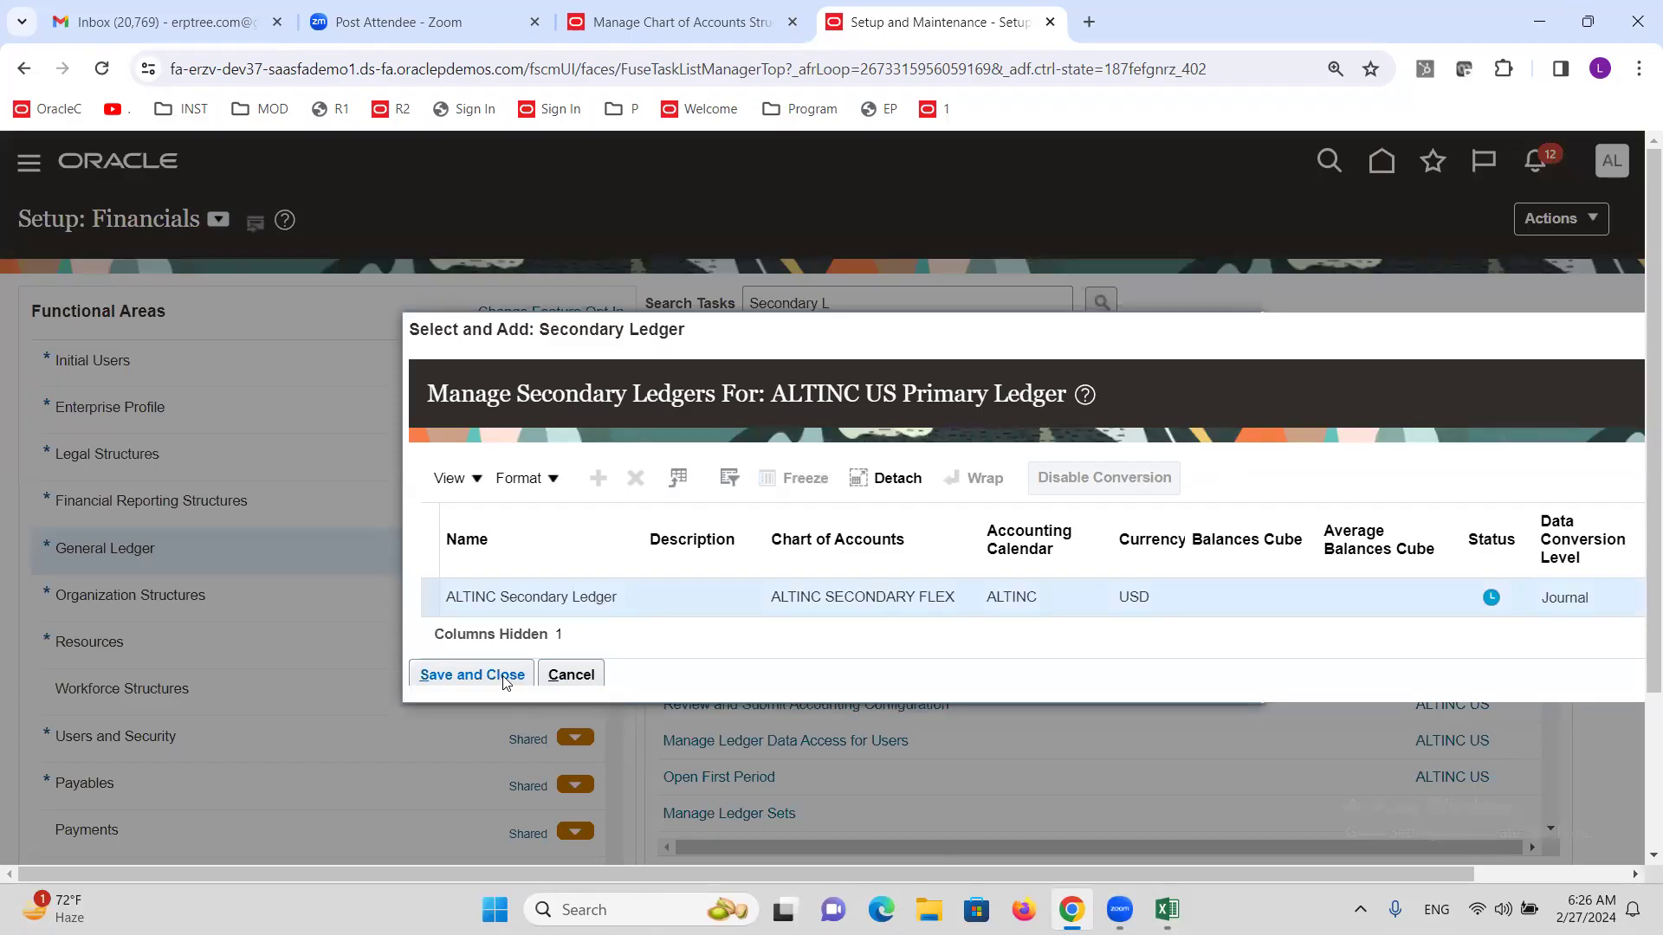
pyautogui.click(483, 675)
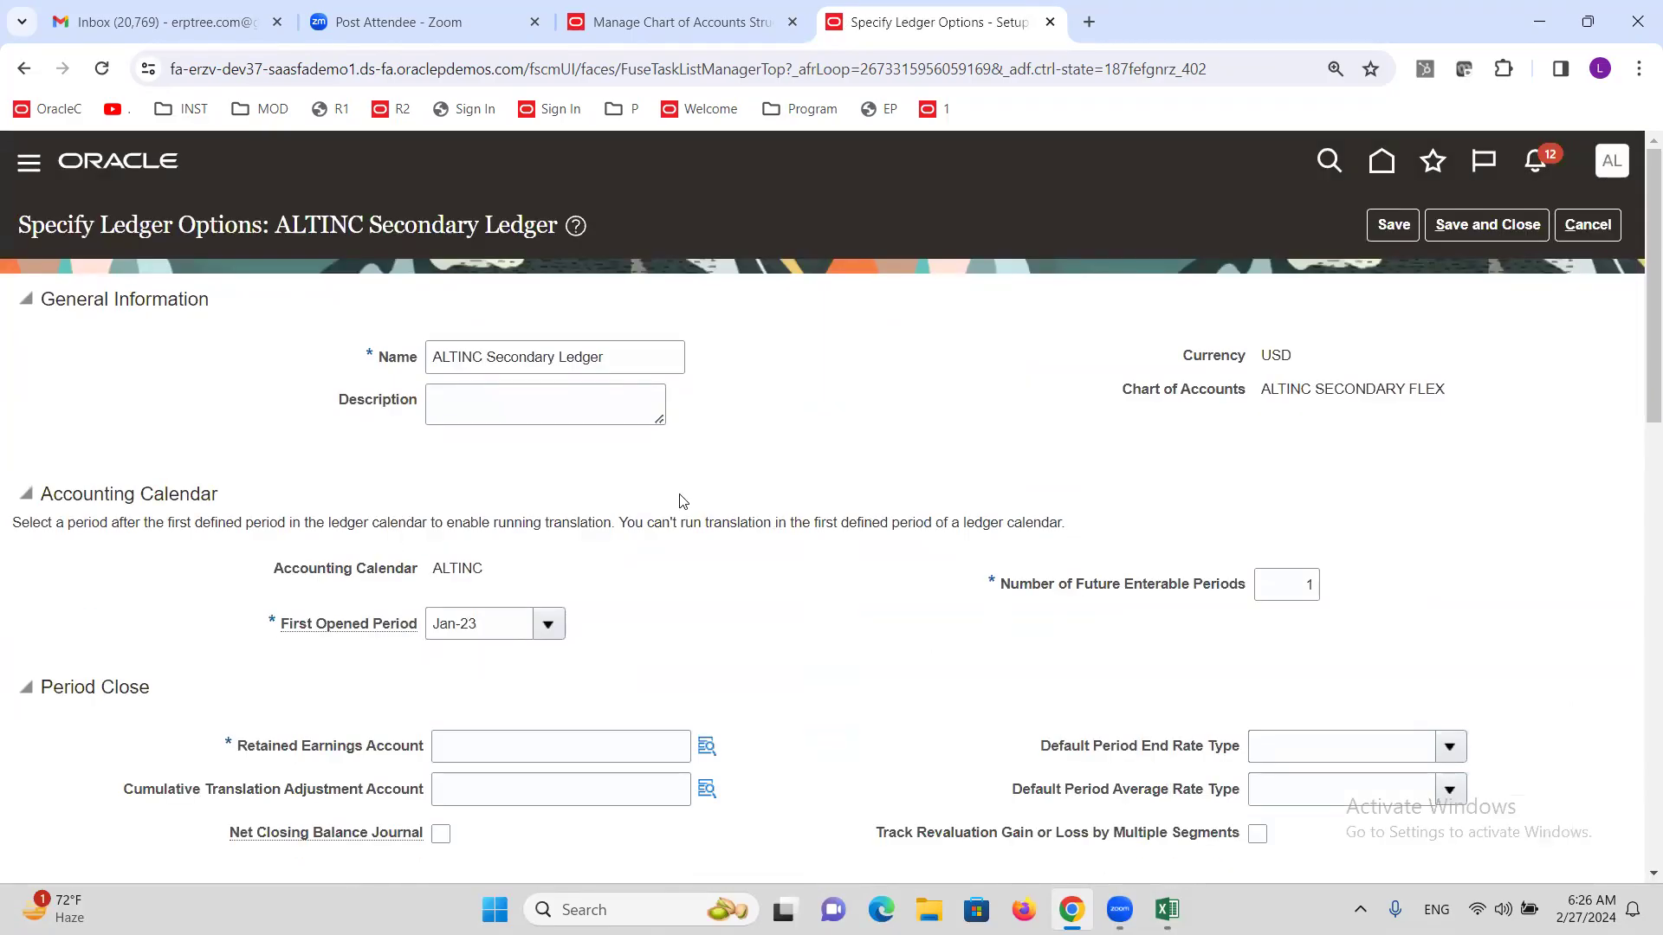
# Start the Retained Earnings Account lookup with Company 1000 ALTINC Consulting Services.
pyautogui.scroll(-2, 631, 548)
pyautogui.scroll(-1, 630, 547)
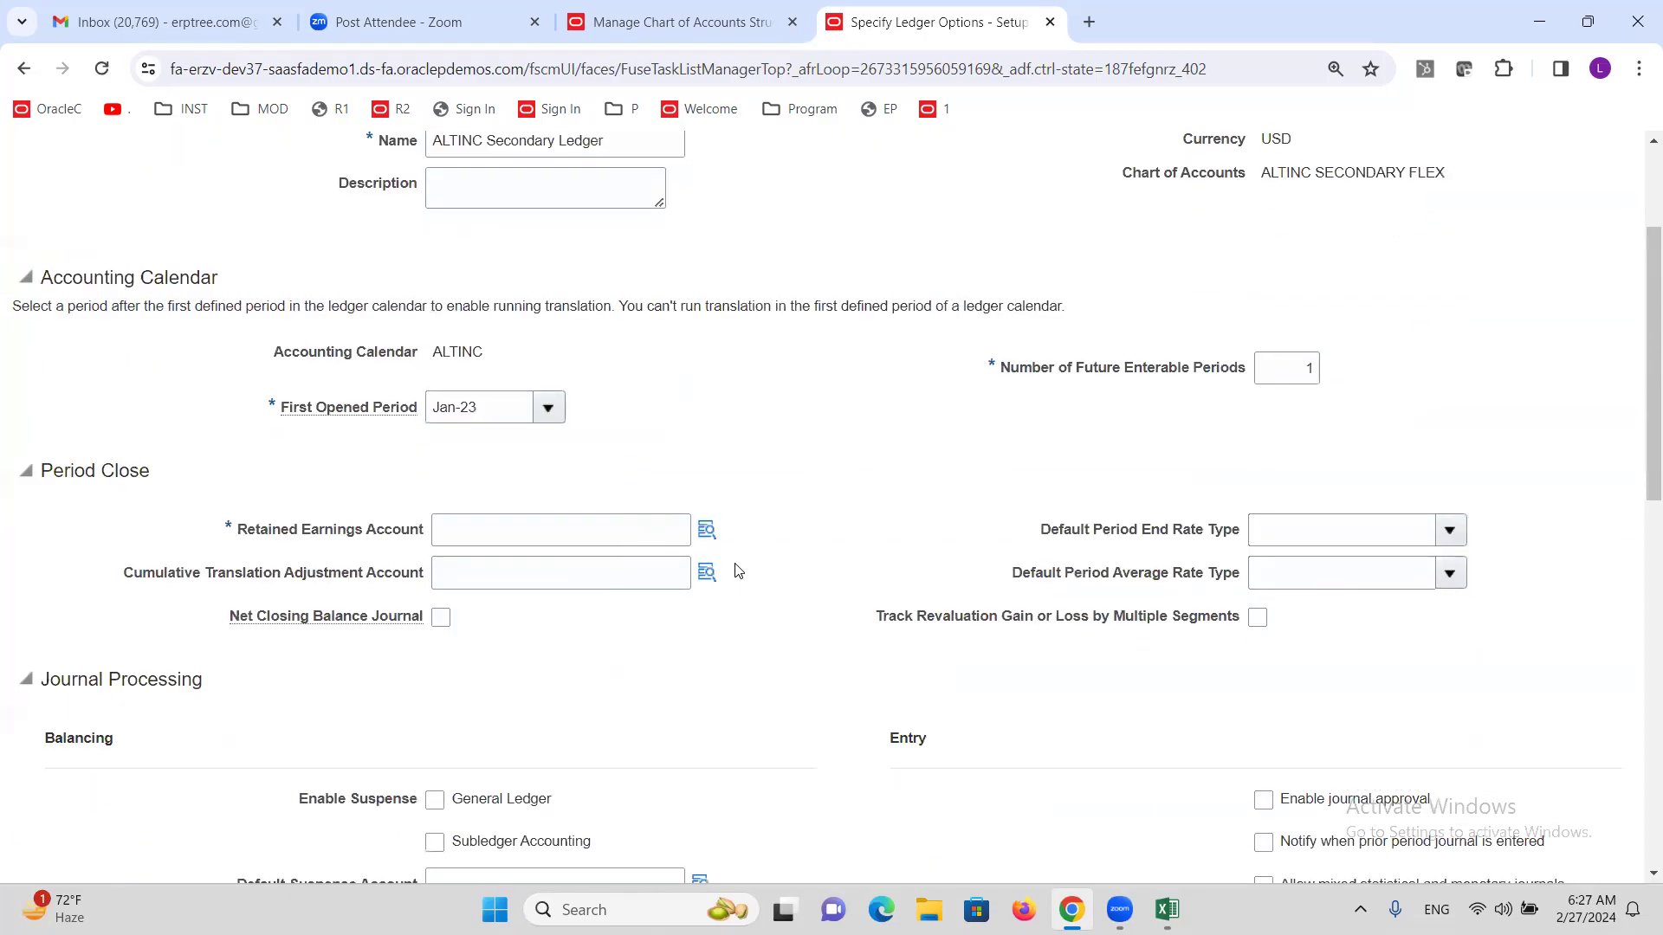
pyautogui.click(706, 530)
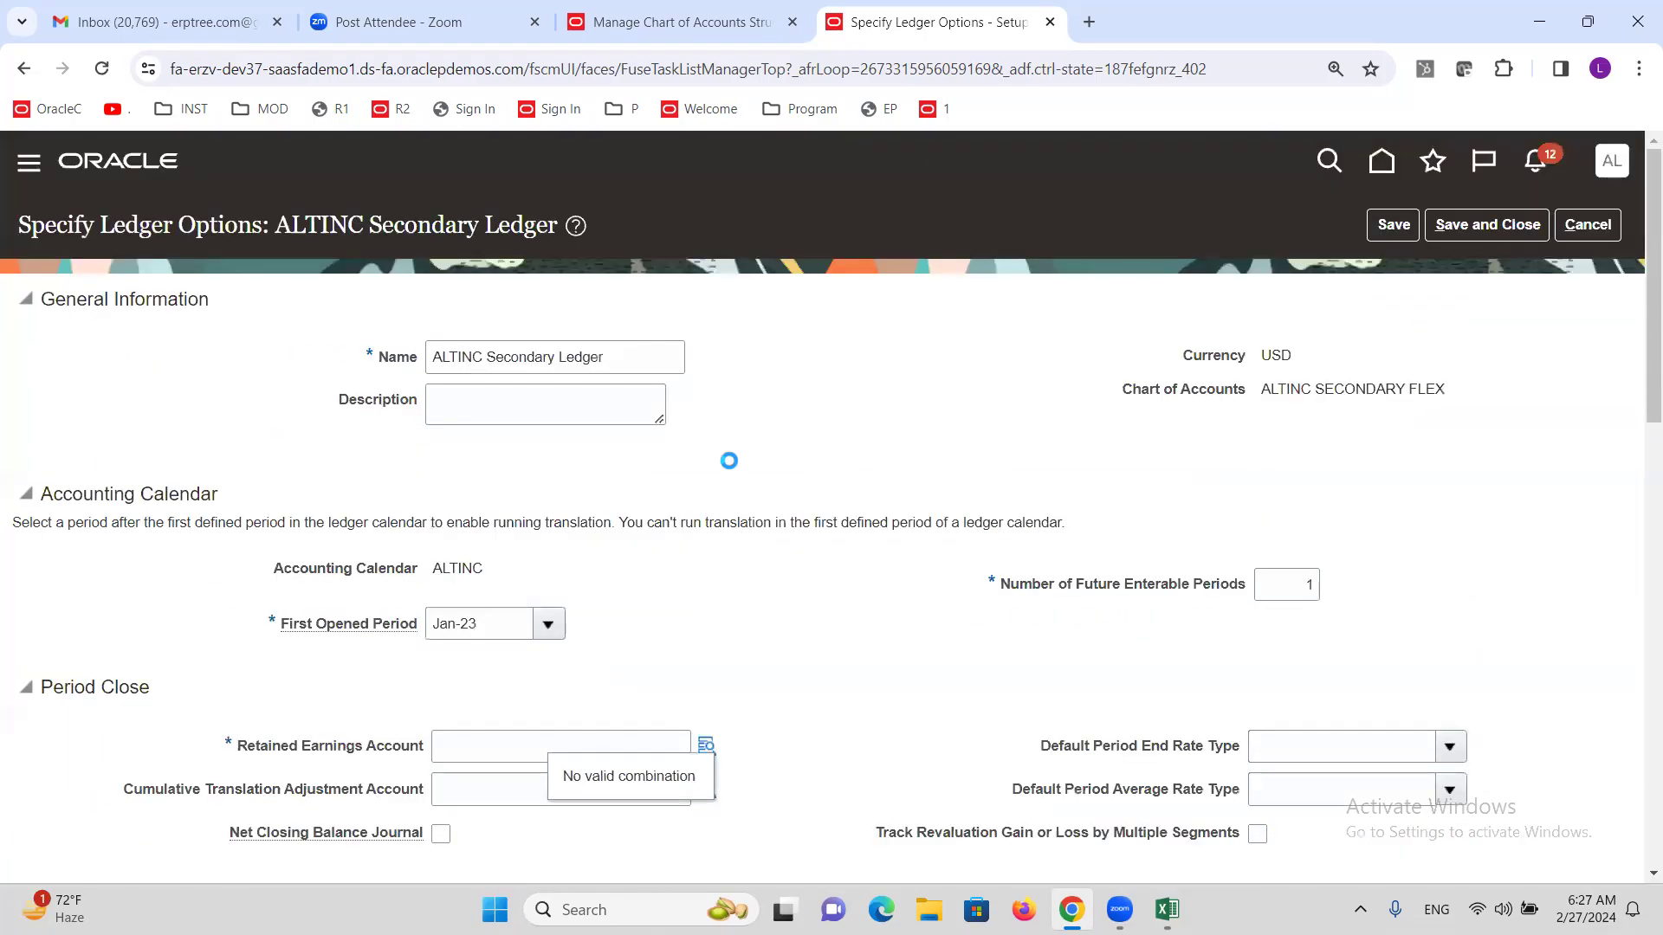
pyautogui.click(1012, 493)
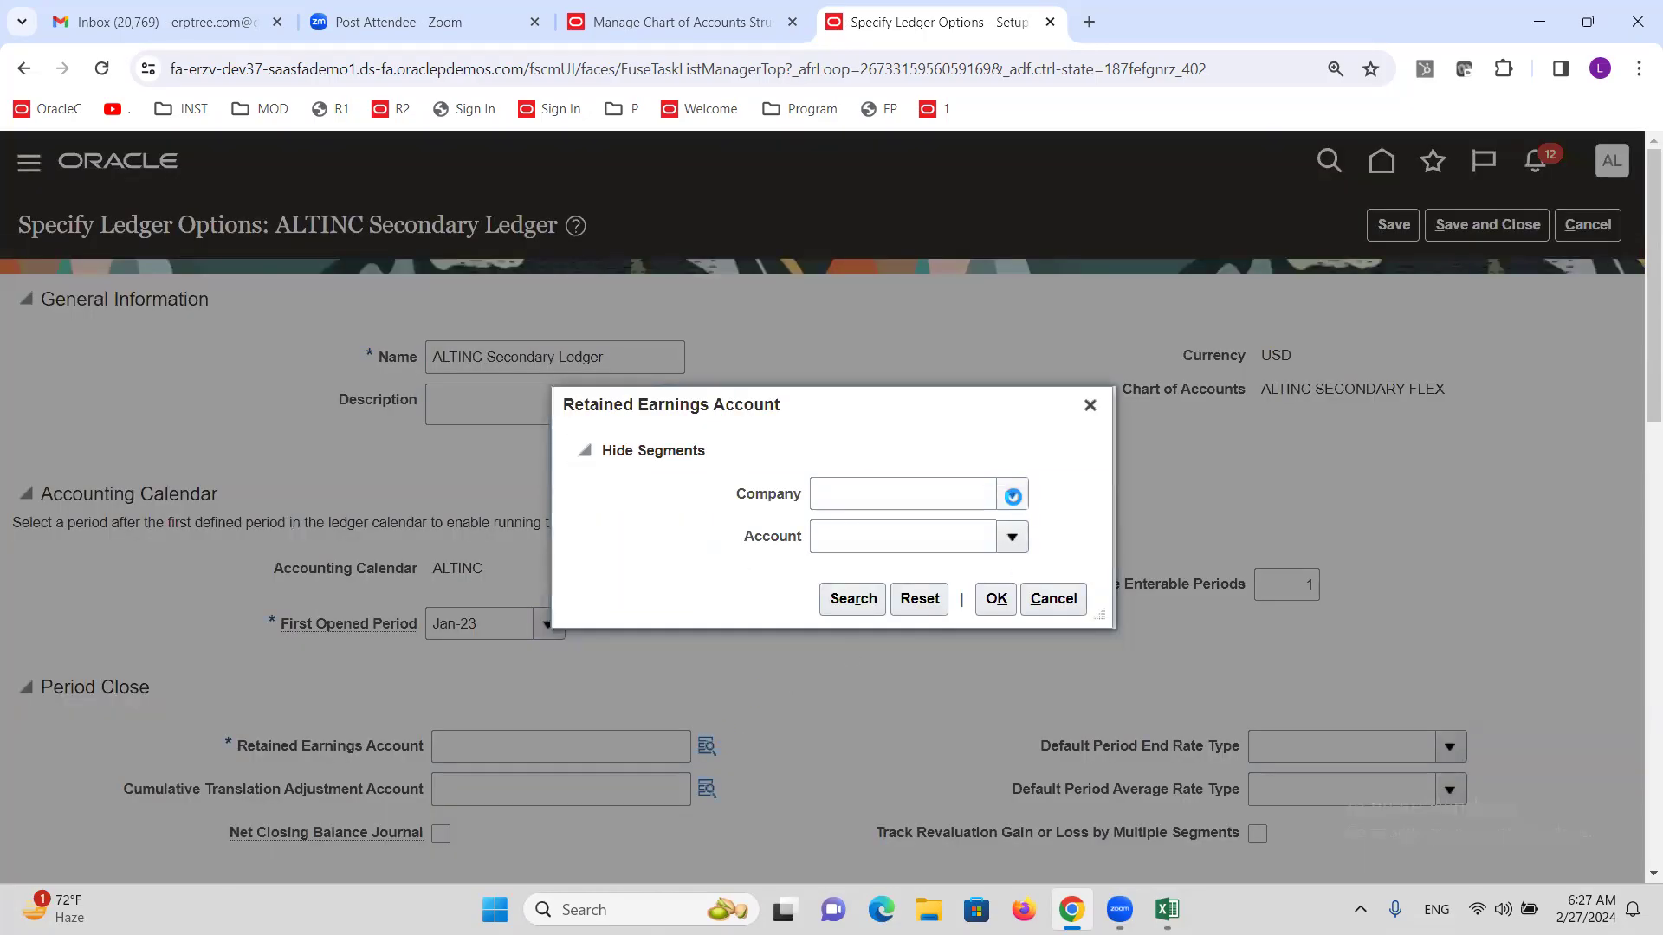
pyautogui.click(891, 549)
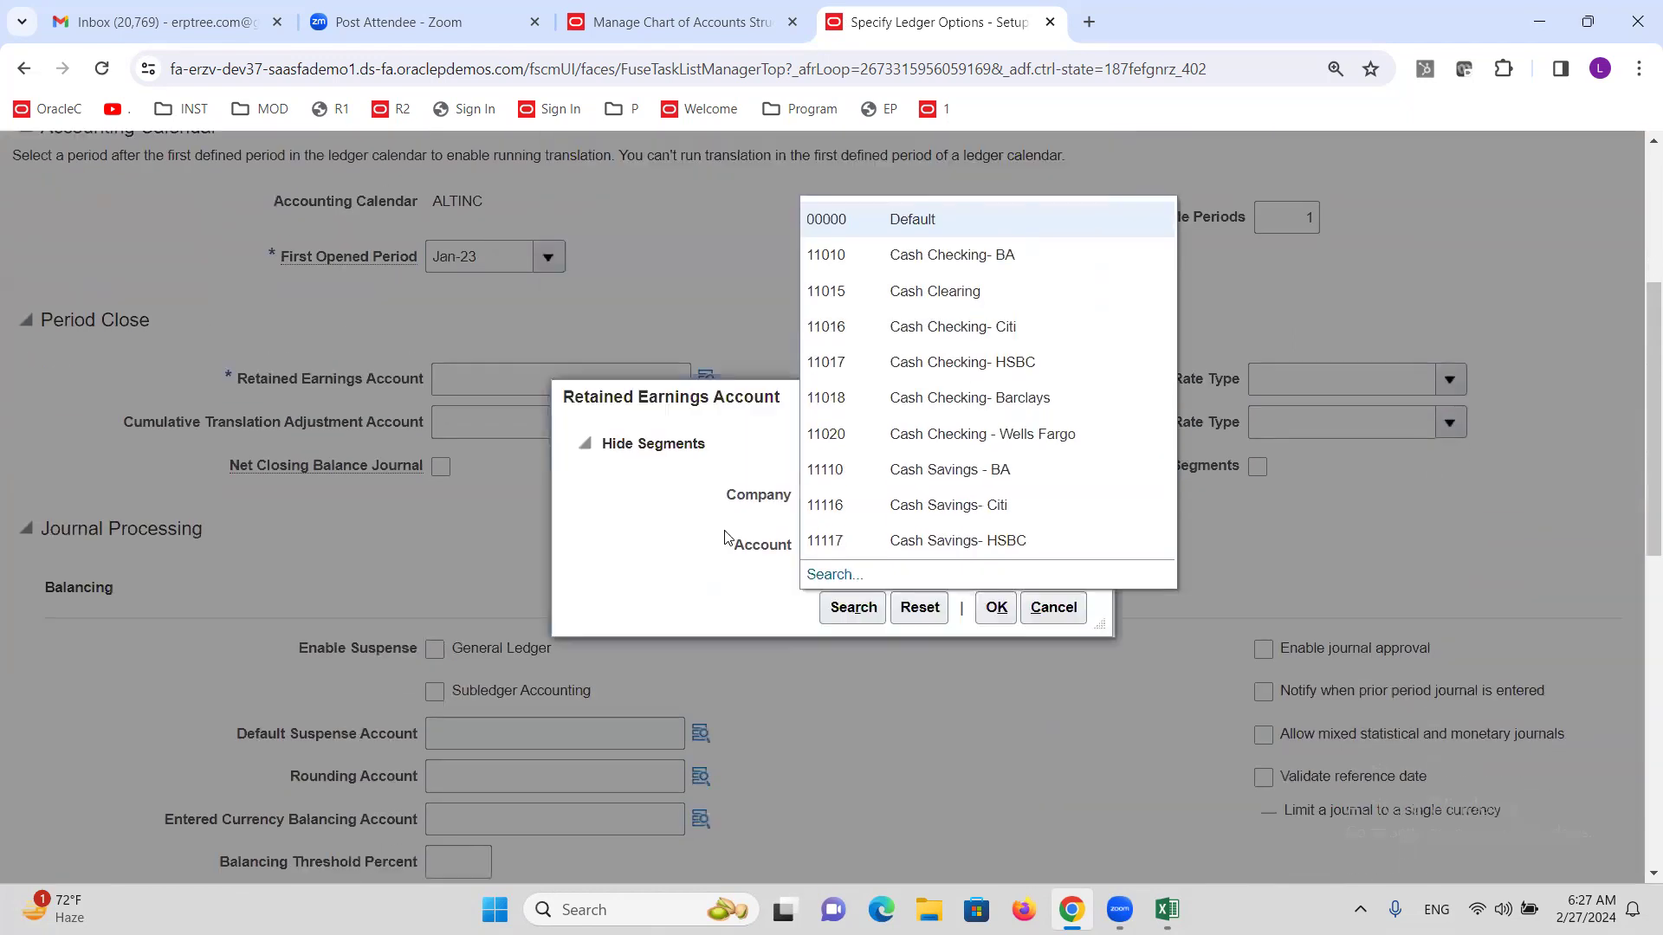
# Search accounts for 'Retai', choose 31010 Retained Earnings, and save and close the ledger options.
pyautogui.click(836, 580)
pyautogui.click(854, 506)
pyautogui.write('Retai')
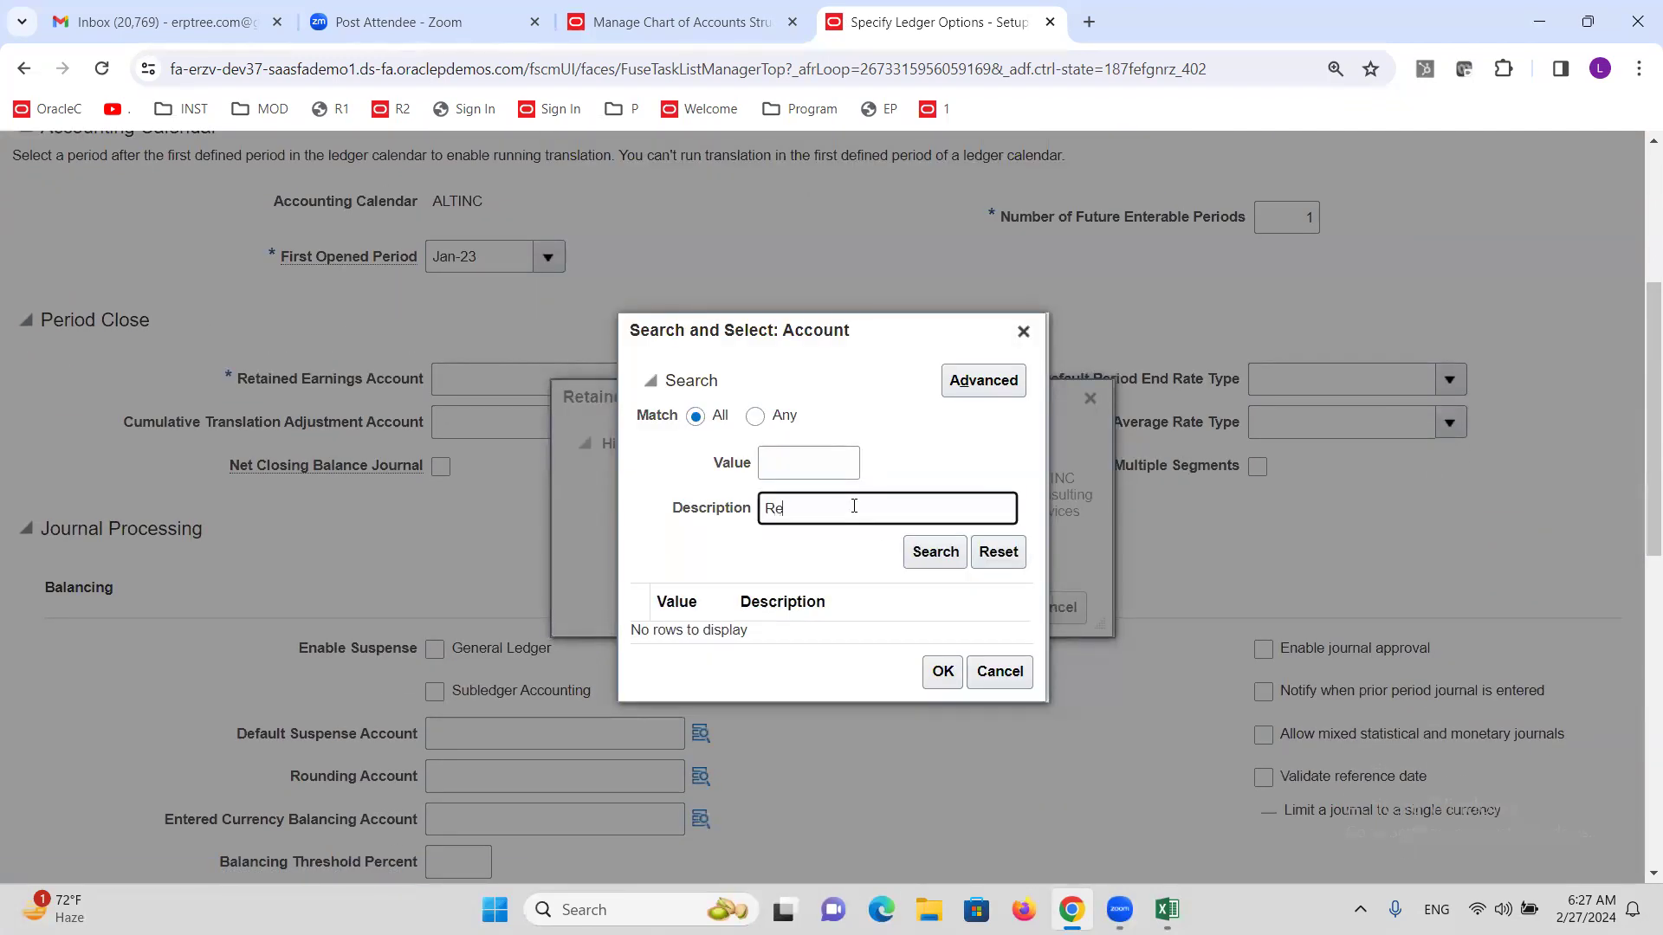
pyautogui.click(923, 559)
pyautogui.click(831, 629)
pyautogui.click(936, 696)
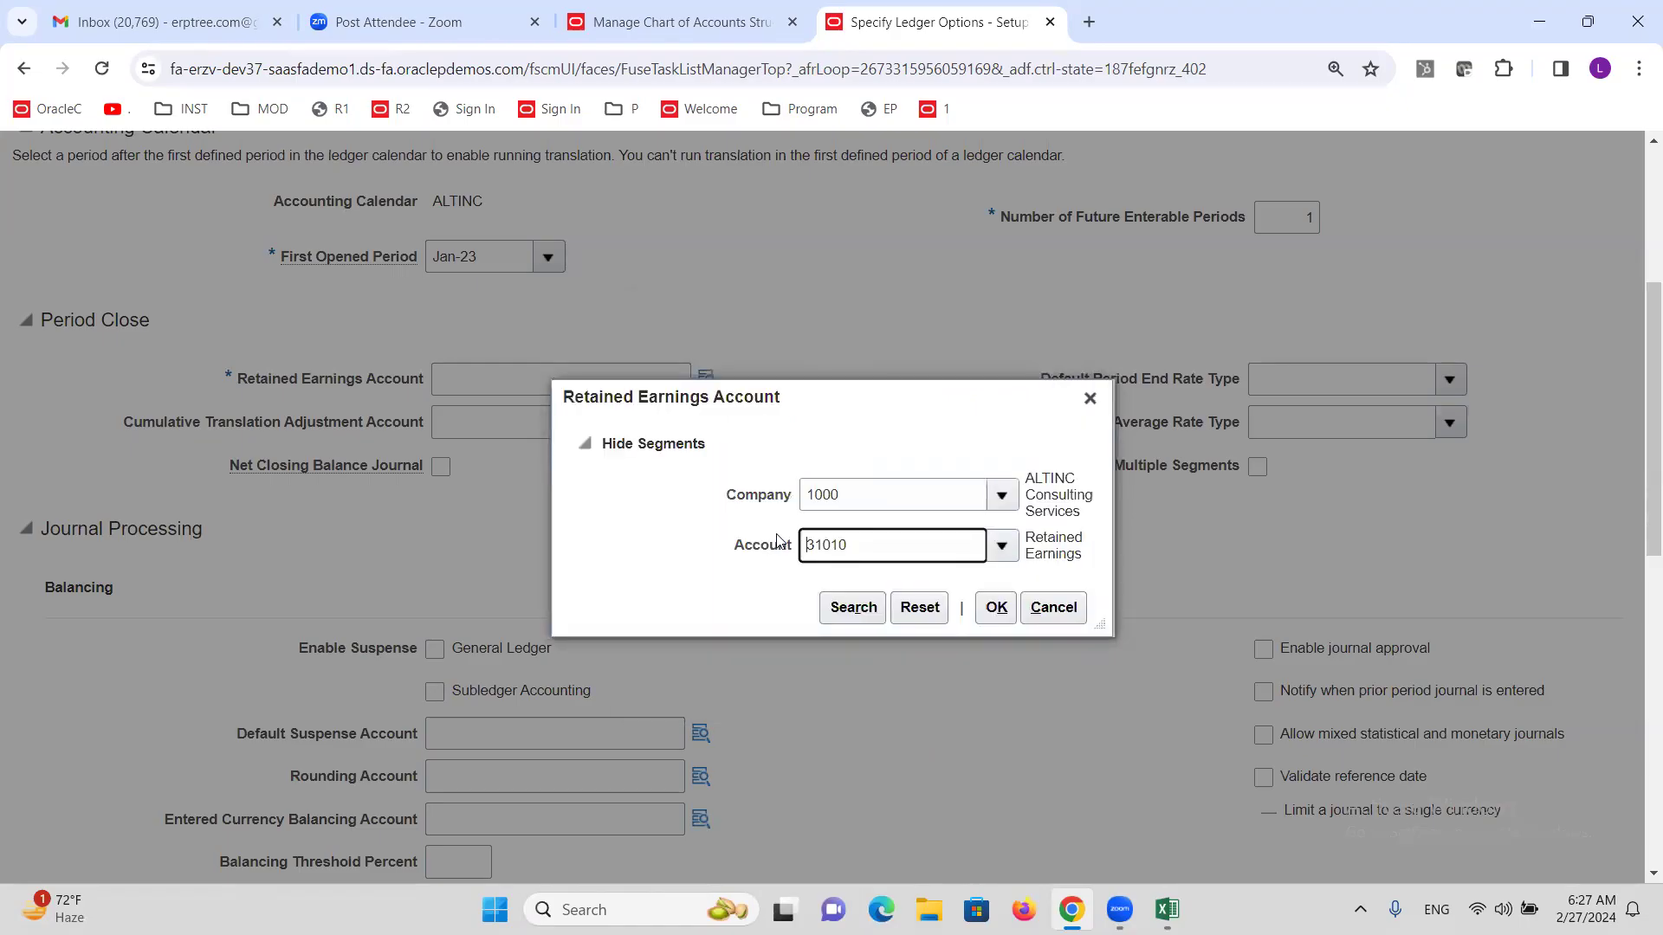
pyautogui.click(997, 609)
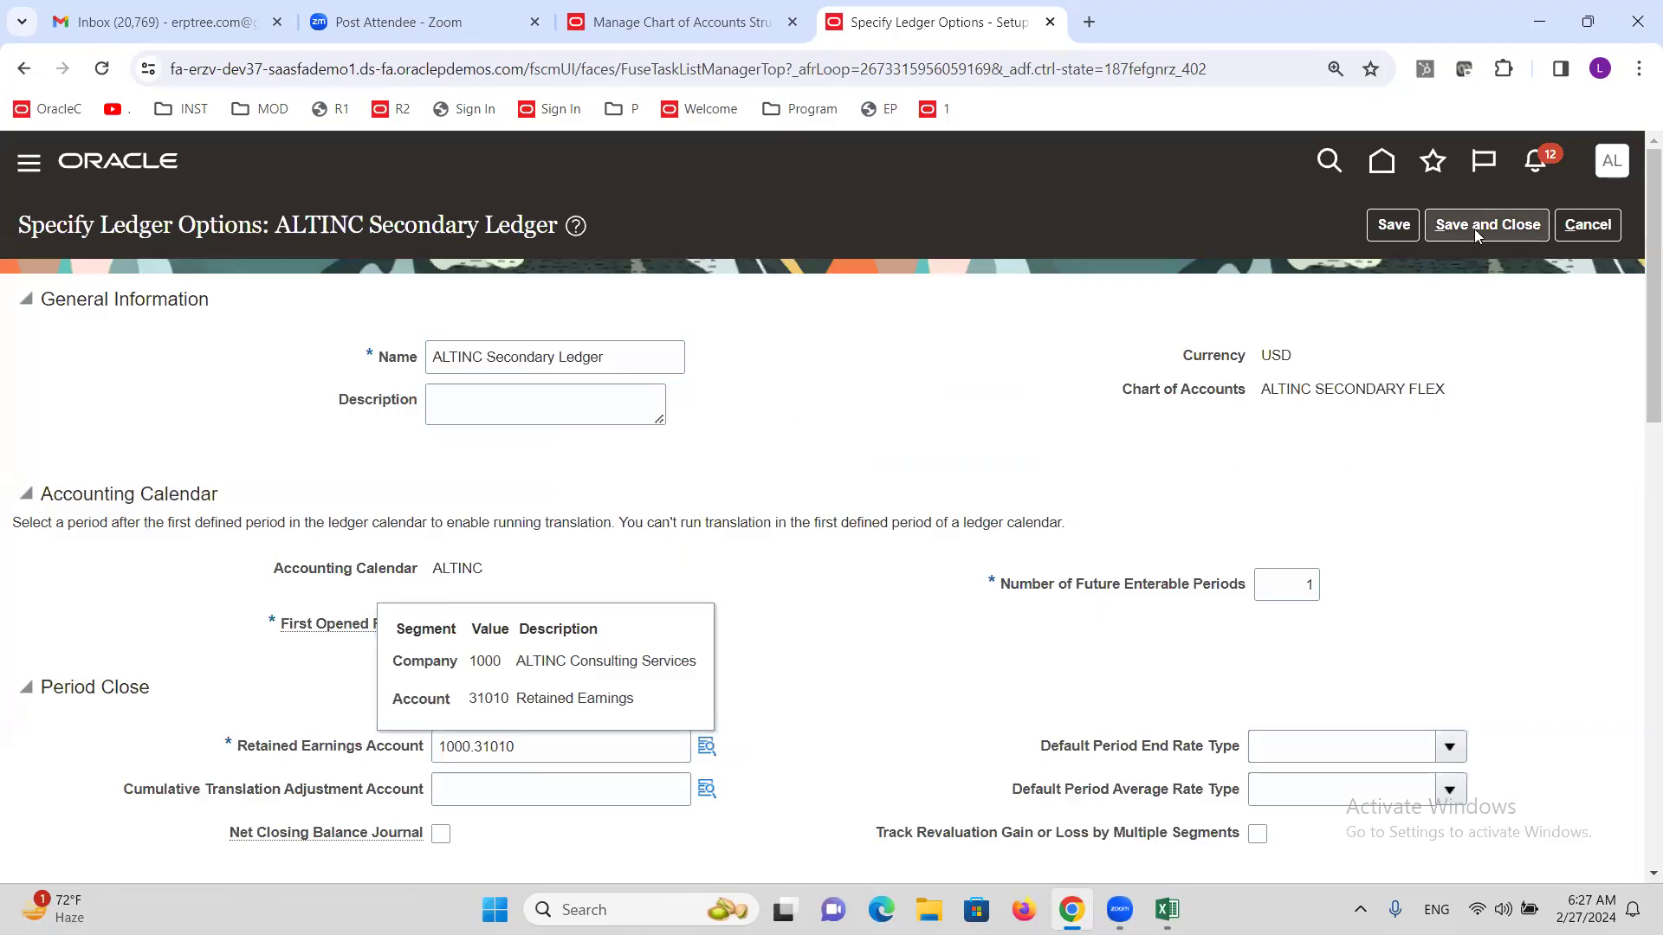
pyautogui.click(1474, 227)
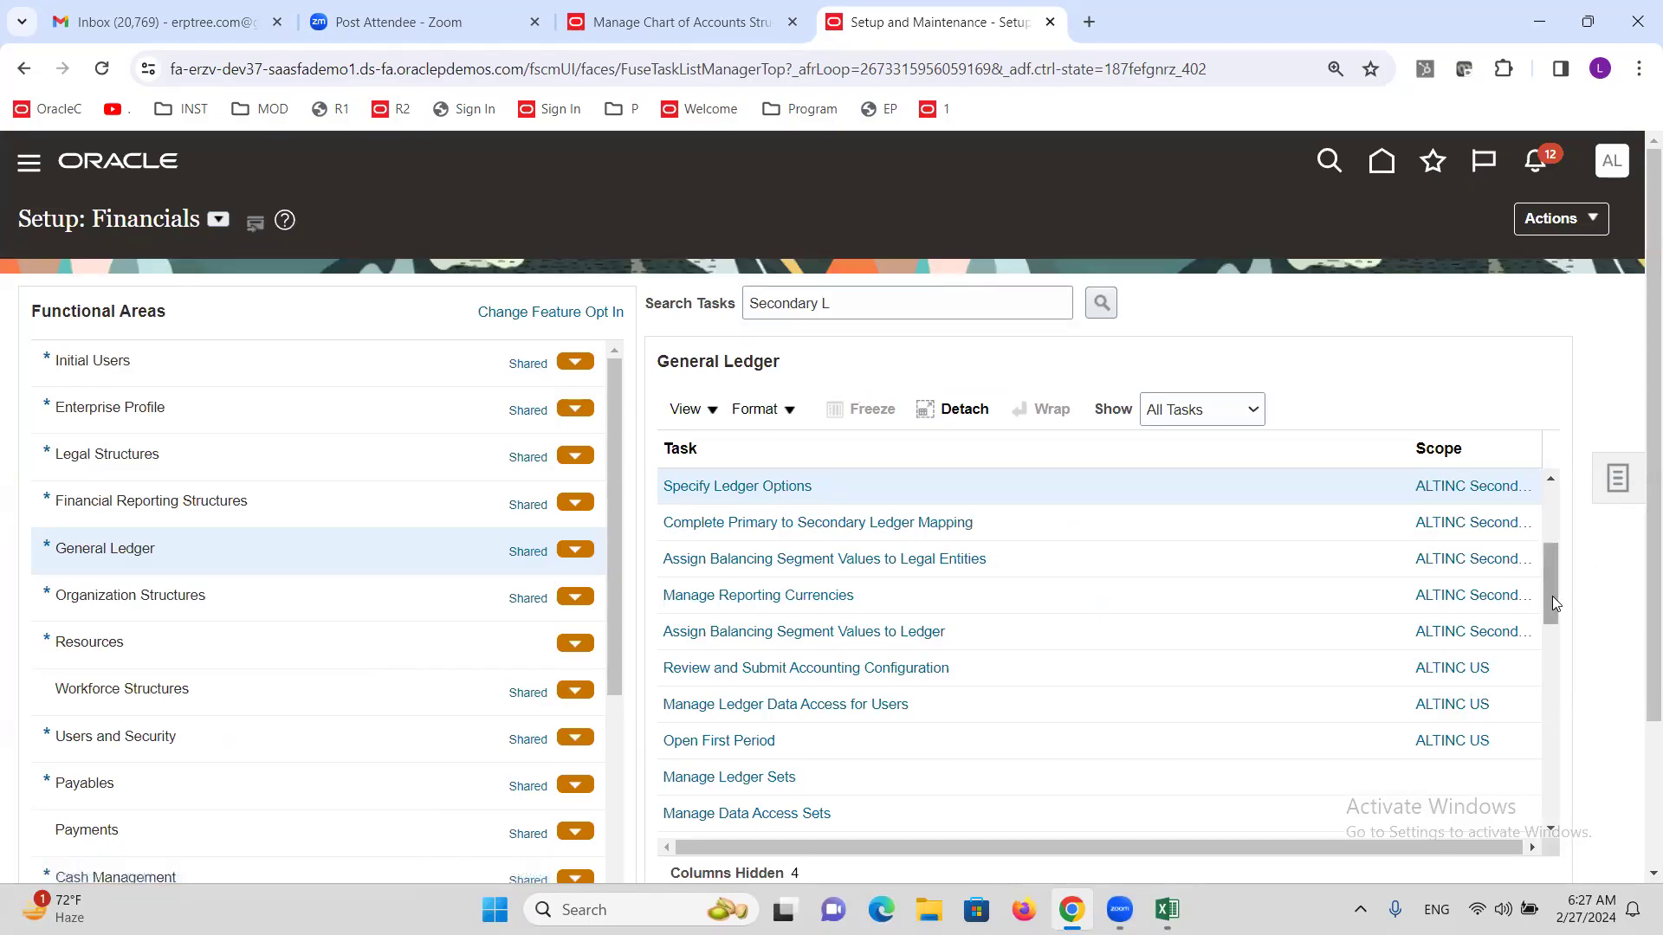
pyautogui.moveTo(1552, 597); pyautogui.dragTo(1553, 601)
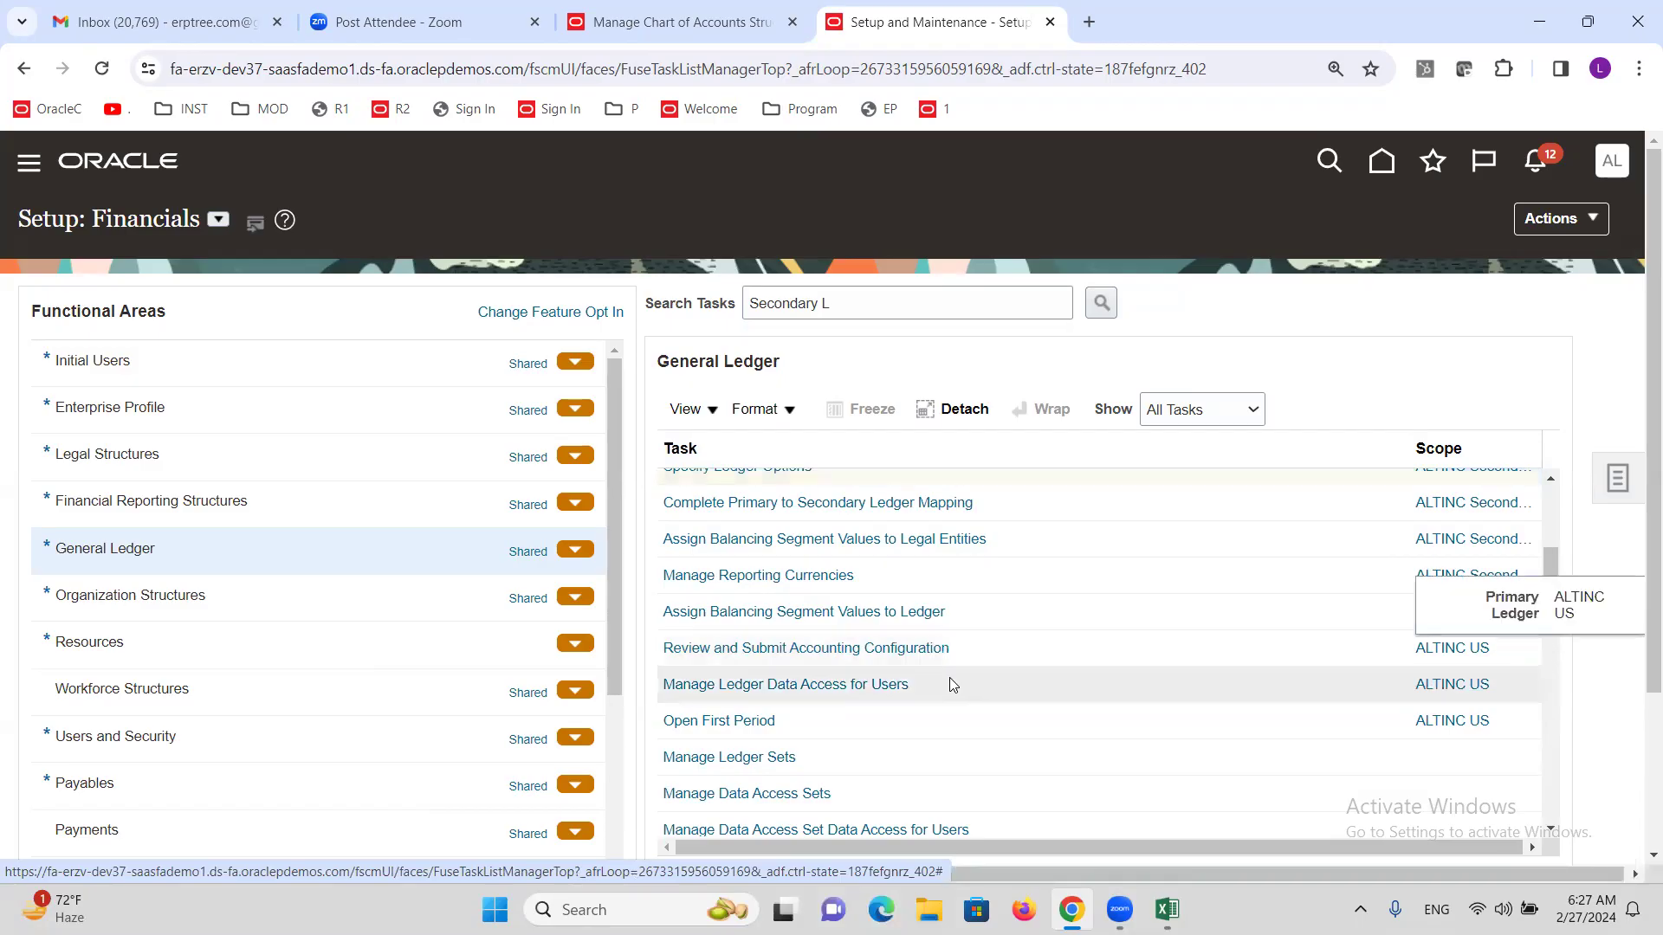
pyautogui.click(1442, 651)
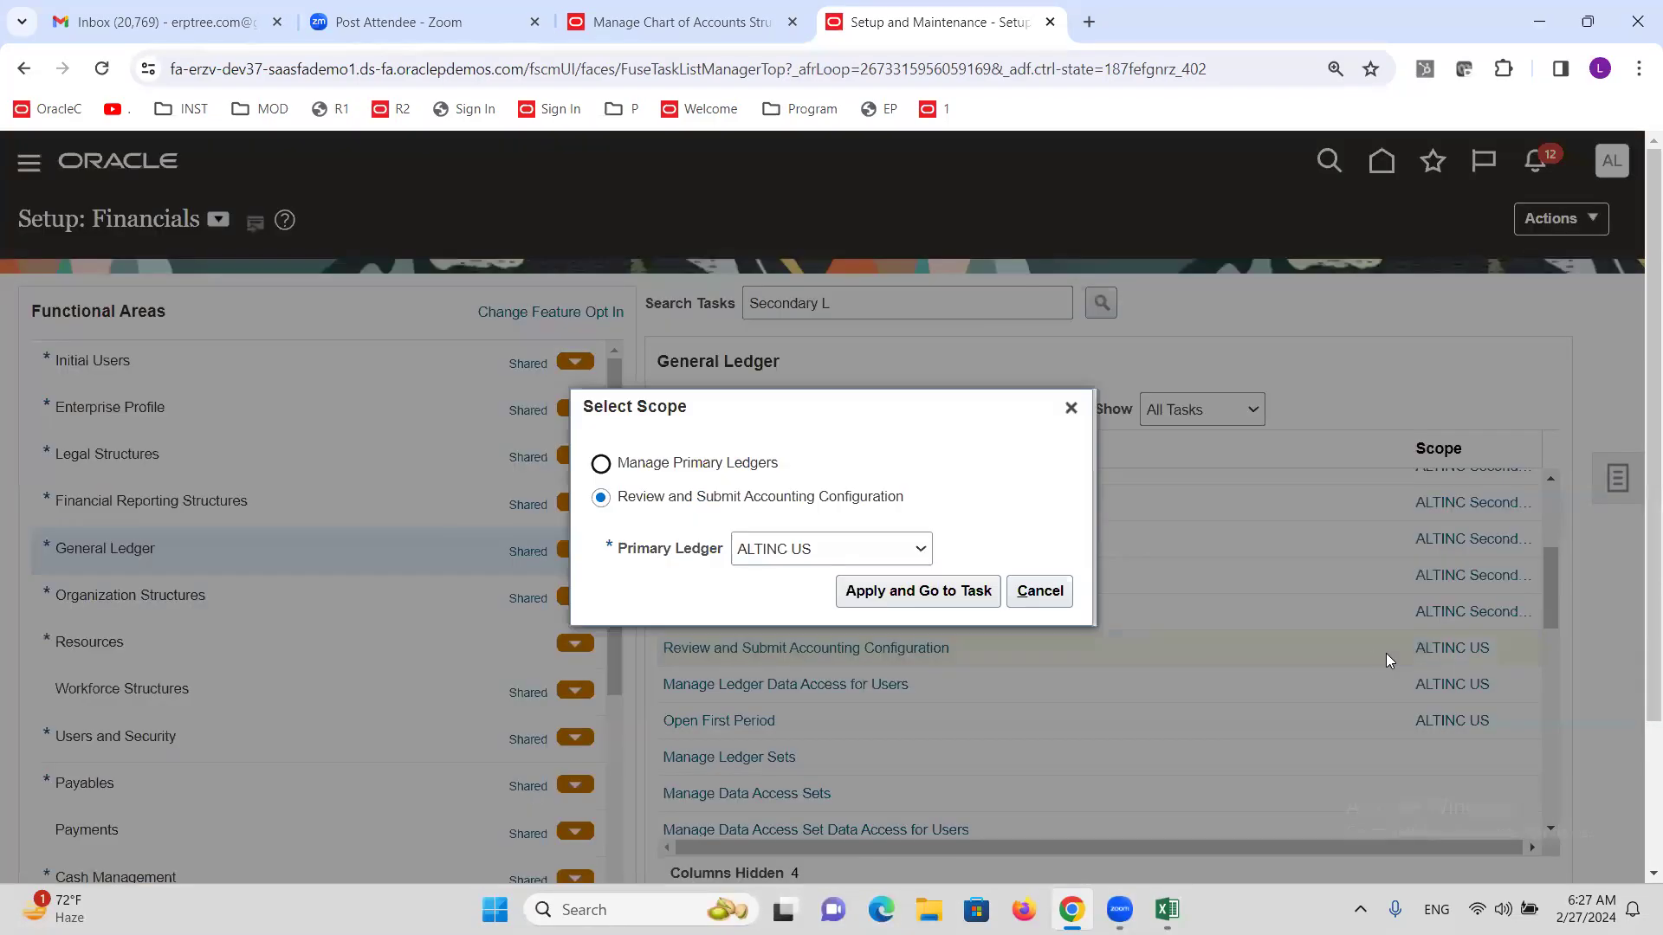
pyautogui.click(855, 552)
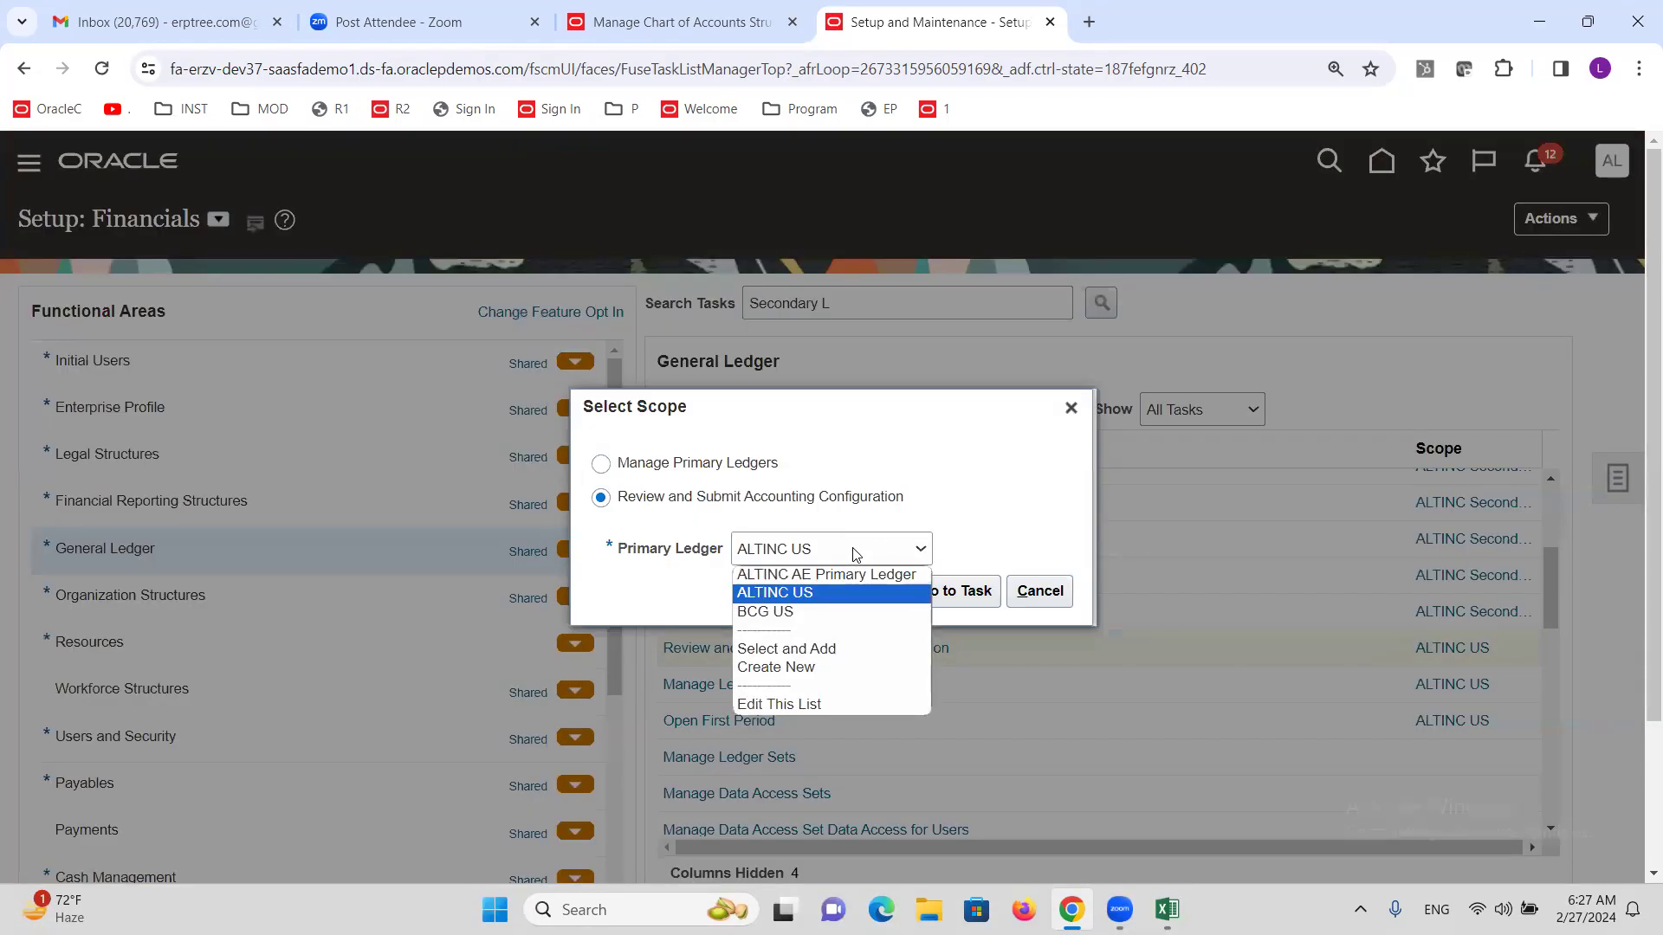
pyautogui.click(802, 651)
pyautogui.click(937, 590)
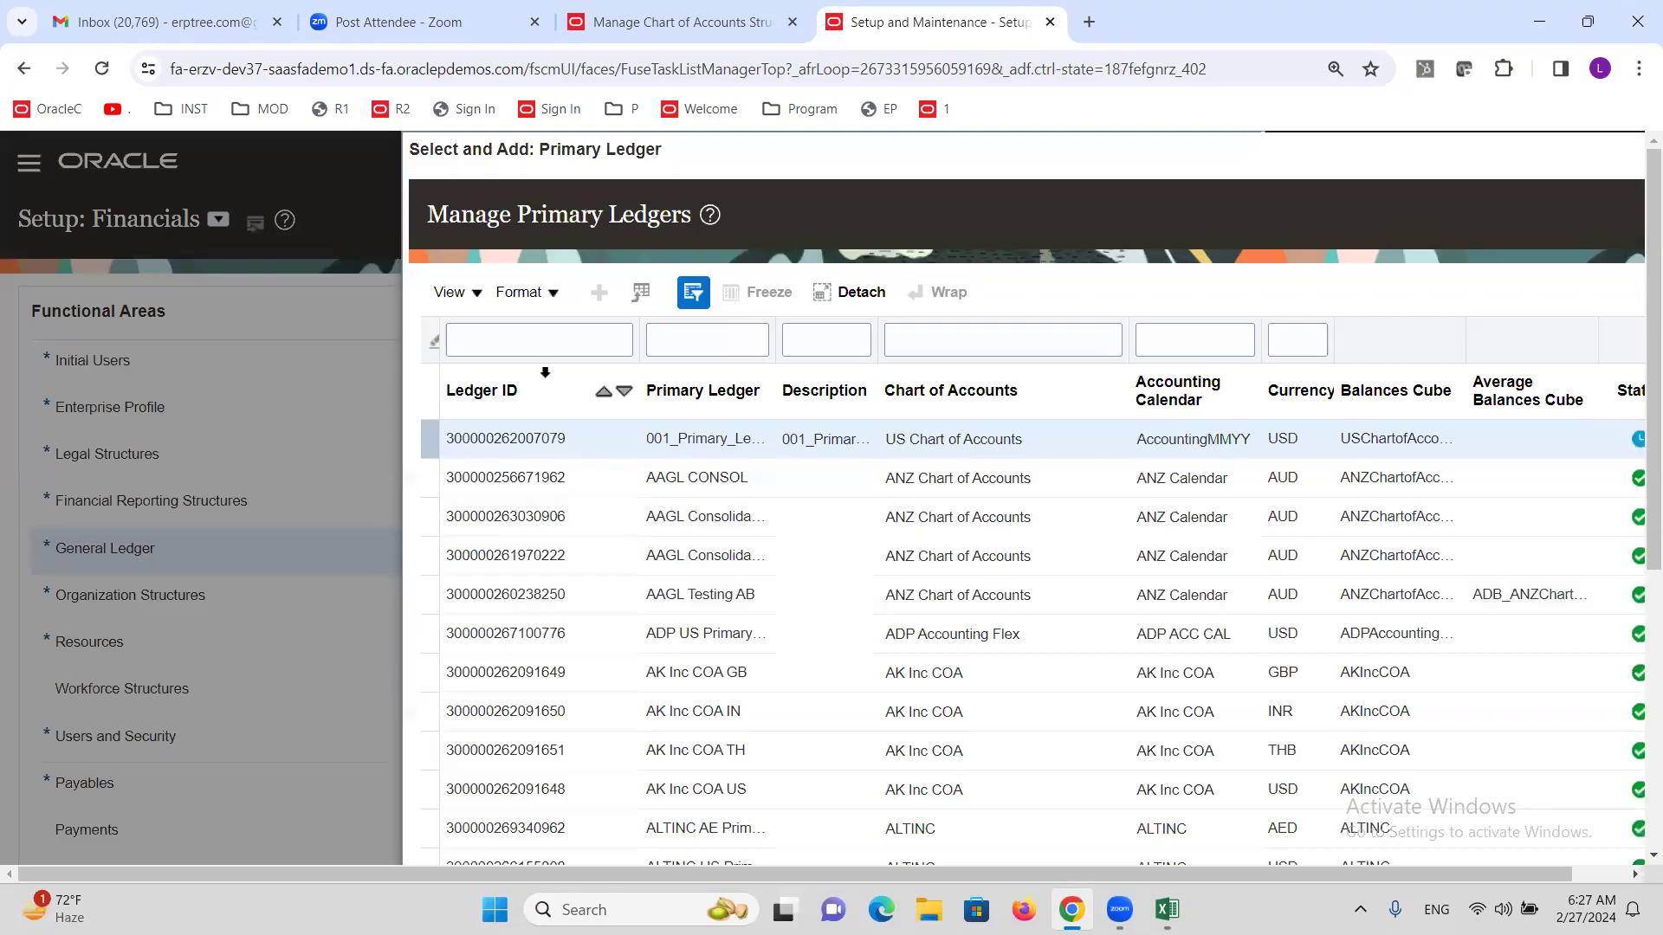
pyautogui.click(702, 346)
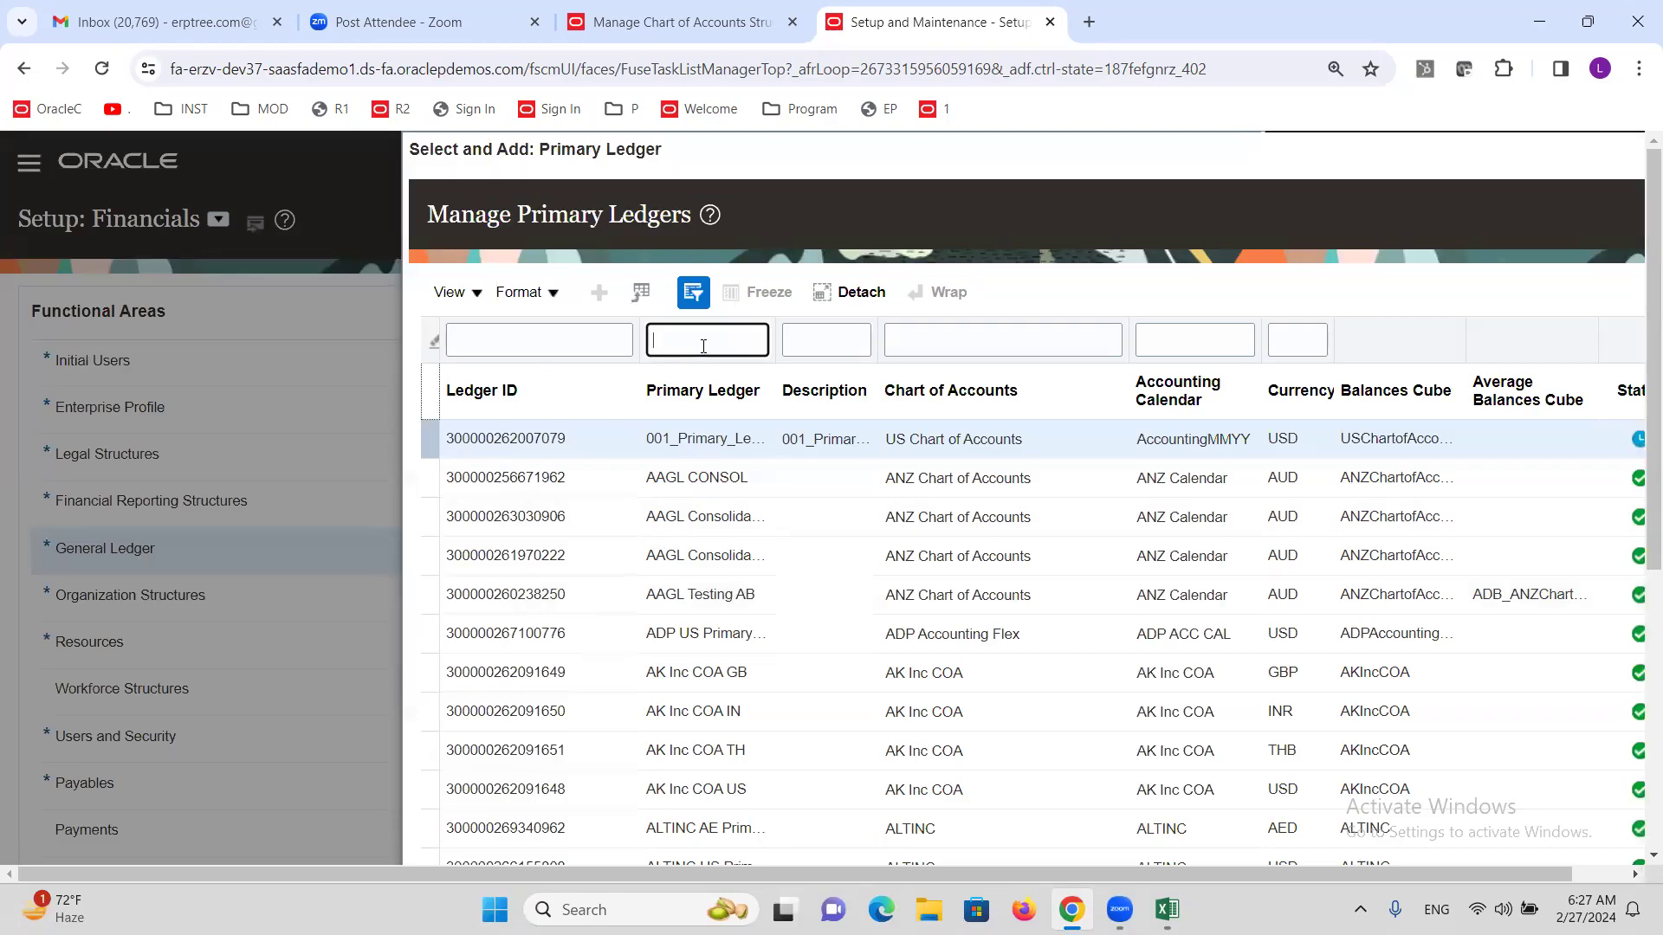
pyautogui.write('ALTINC')
pyautogui.press('Return')
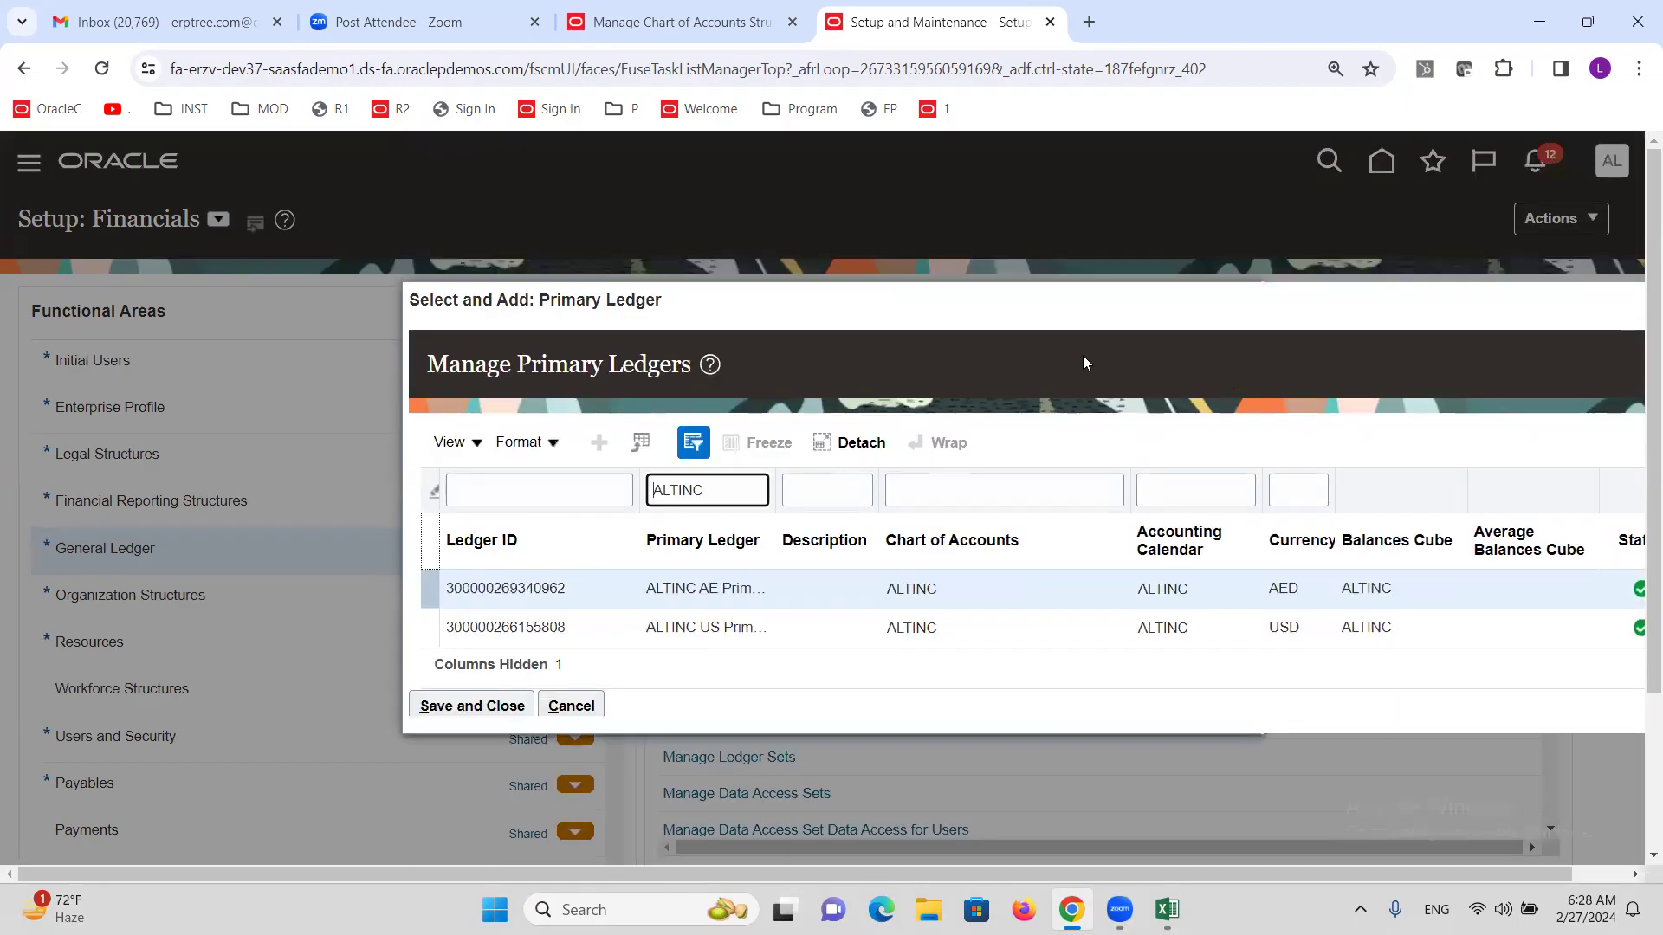
pyautogui.moveTo(1002, 303); pyautogui.dragTo(688, 262)
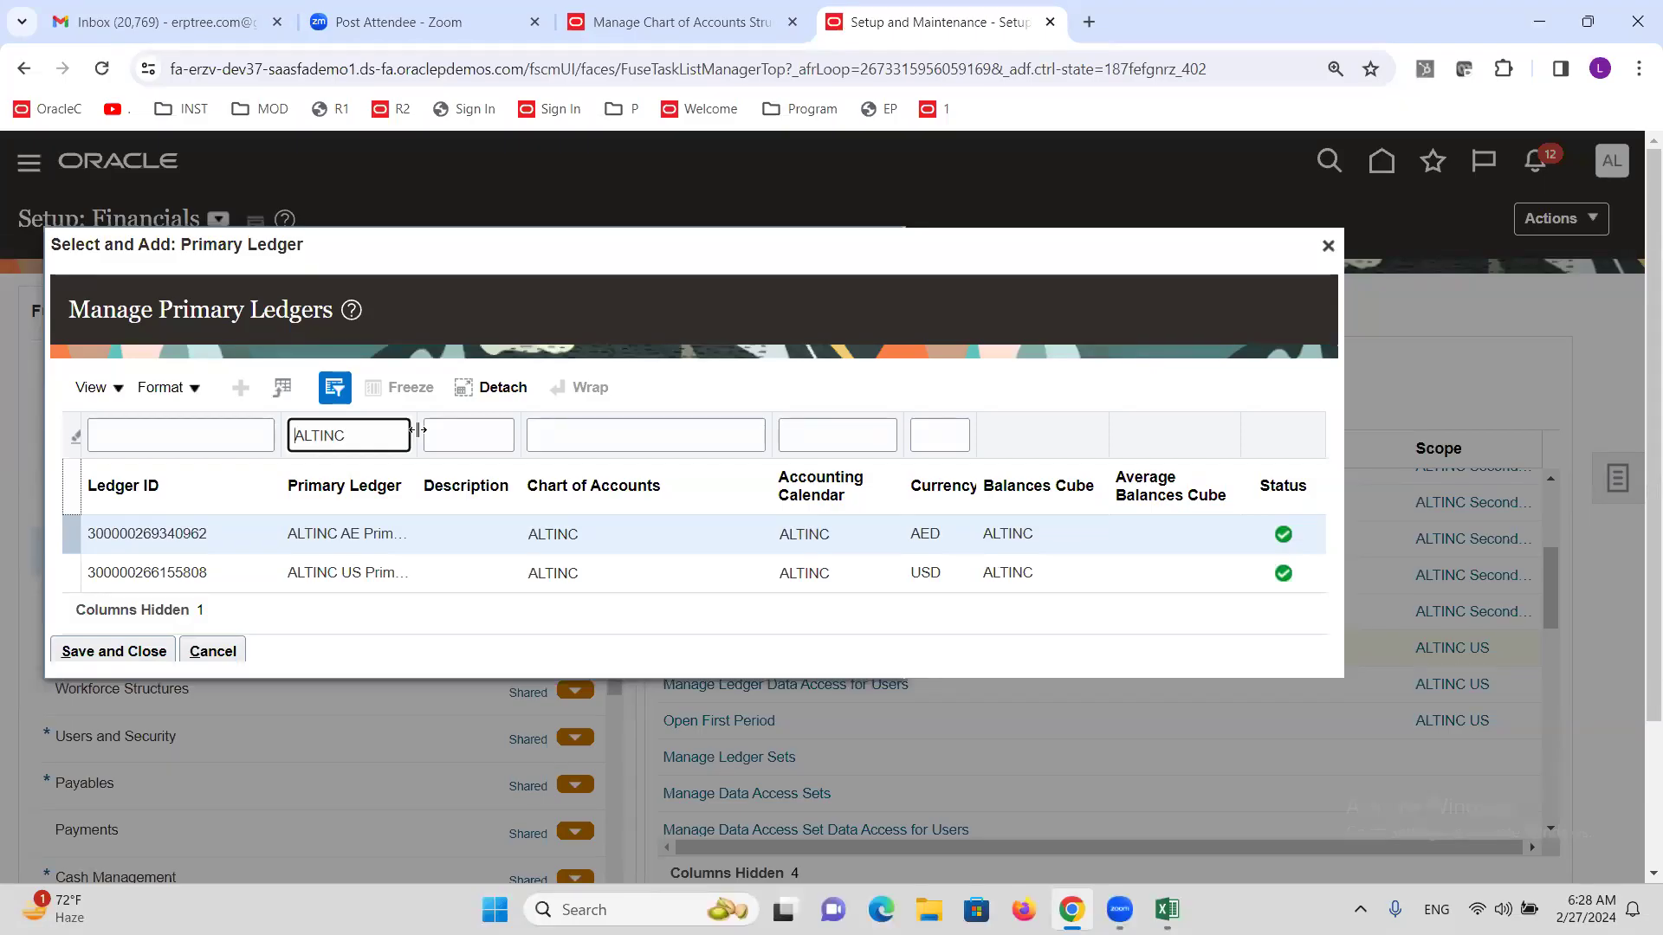
pyautogui.moveTo(417, 431); pyautogui.dragTo(689, 403)
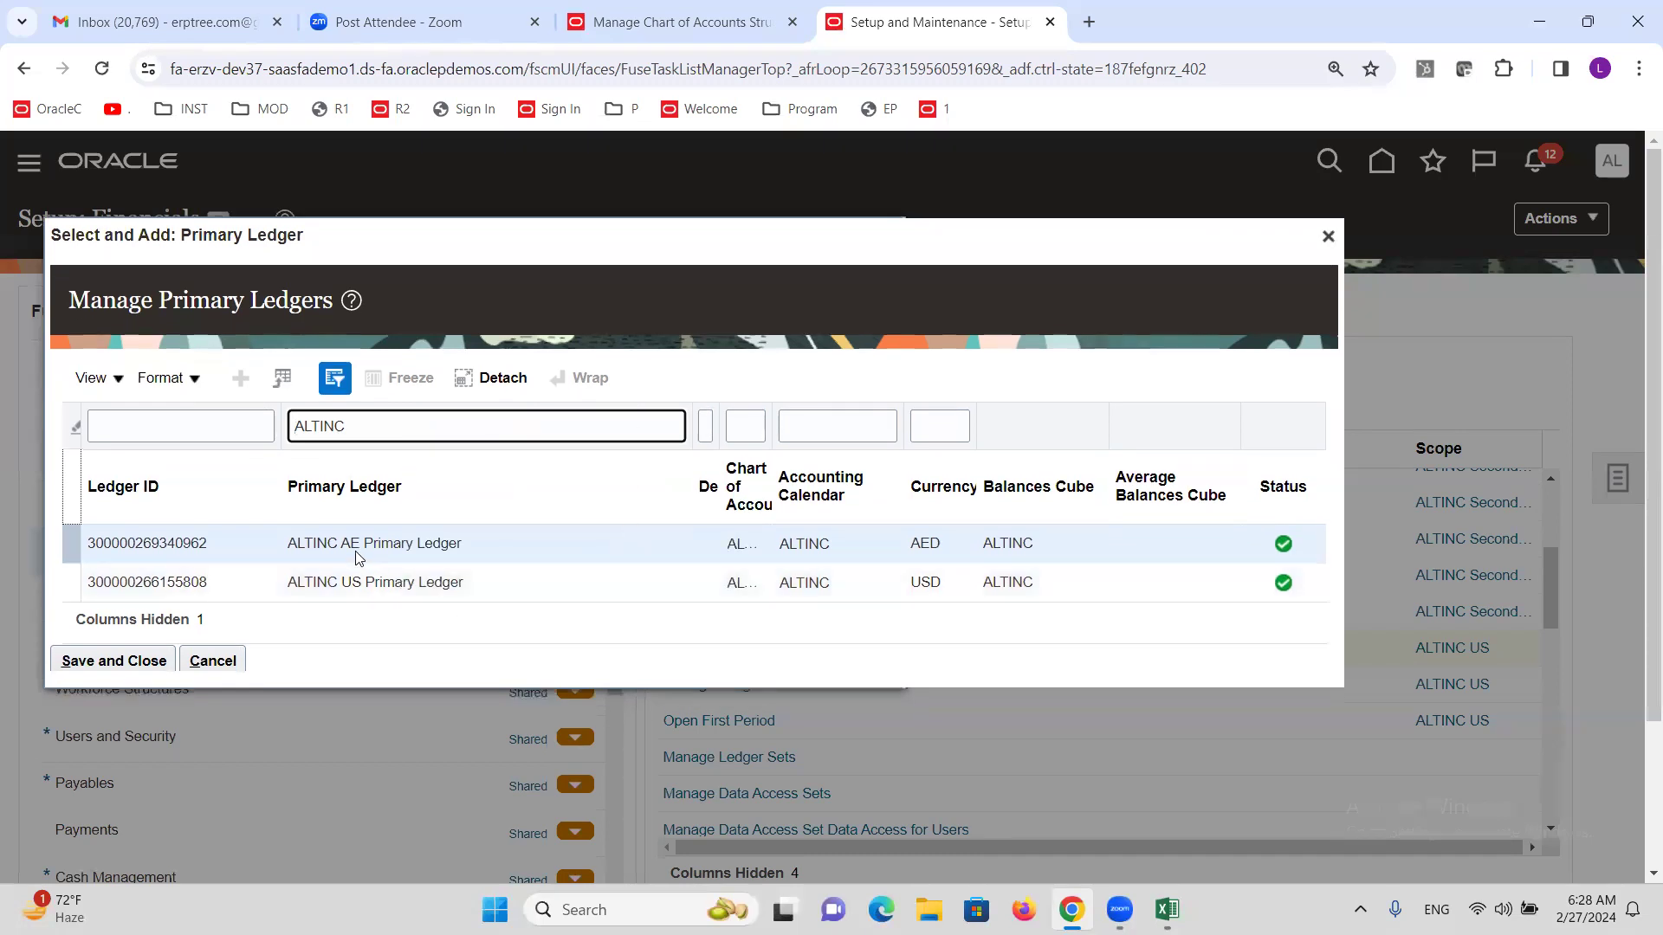
pyautogui.click(374, 578)
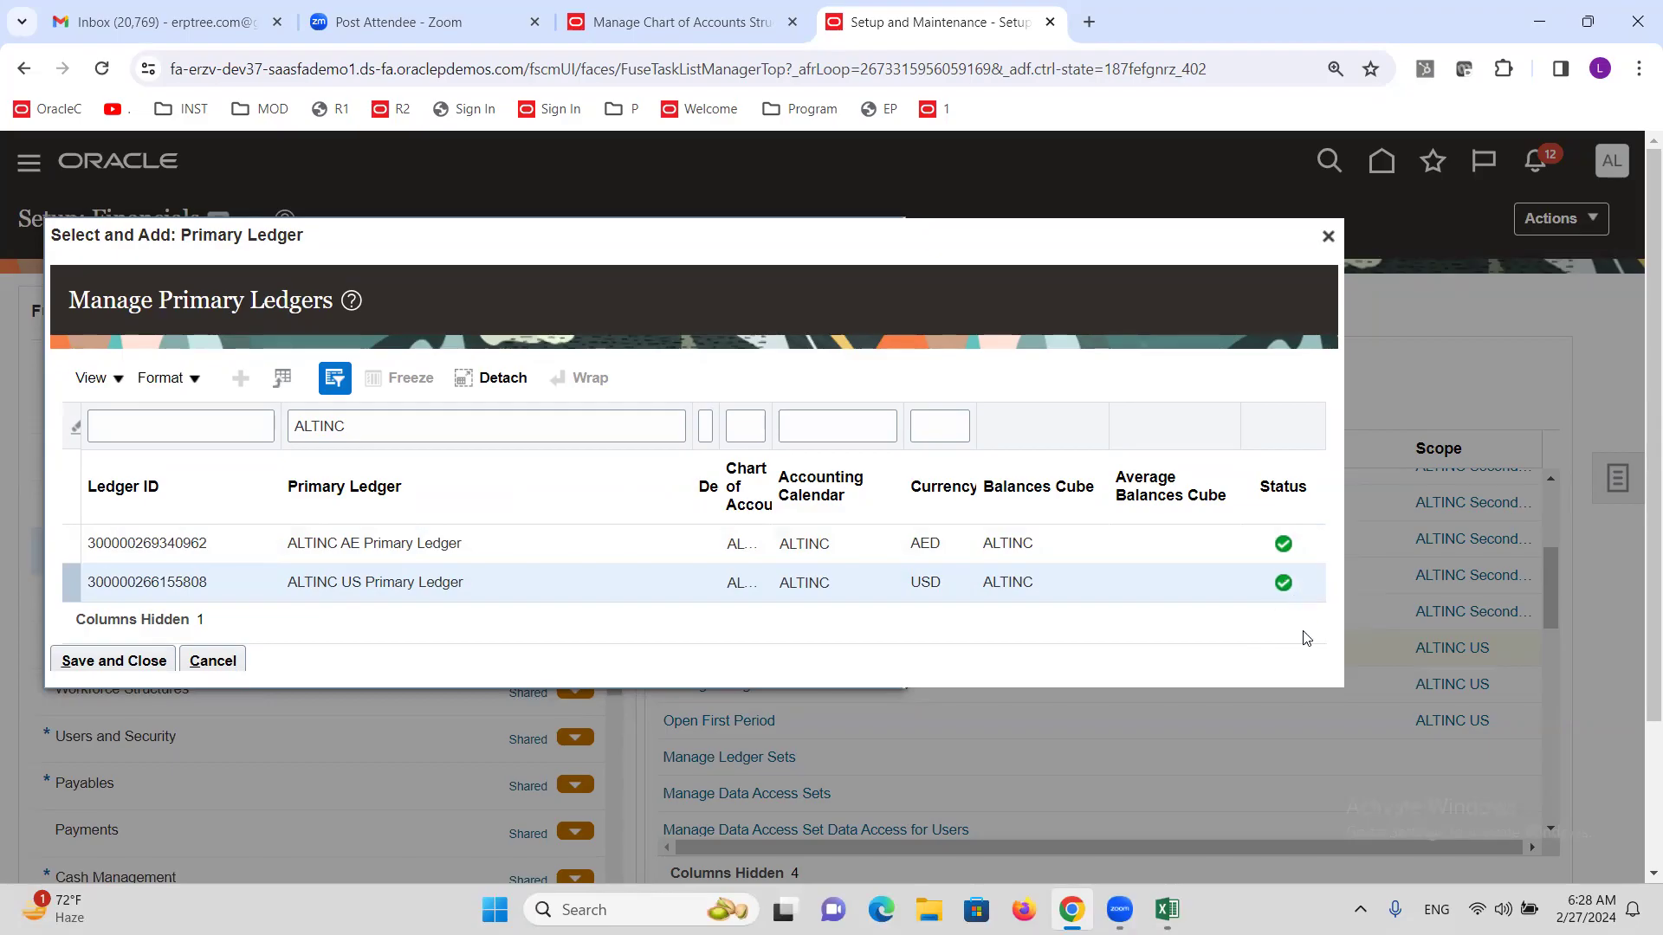
pyautogui.doubleClick(323, 580)
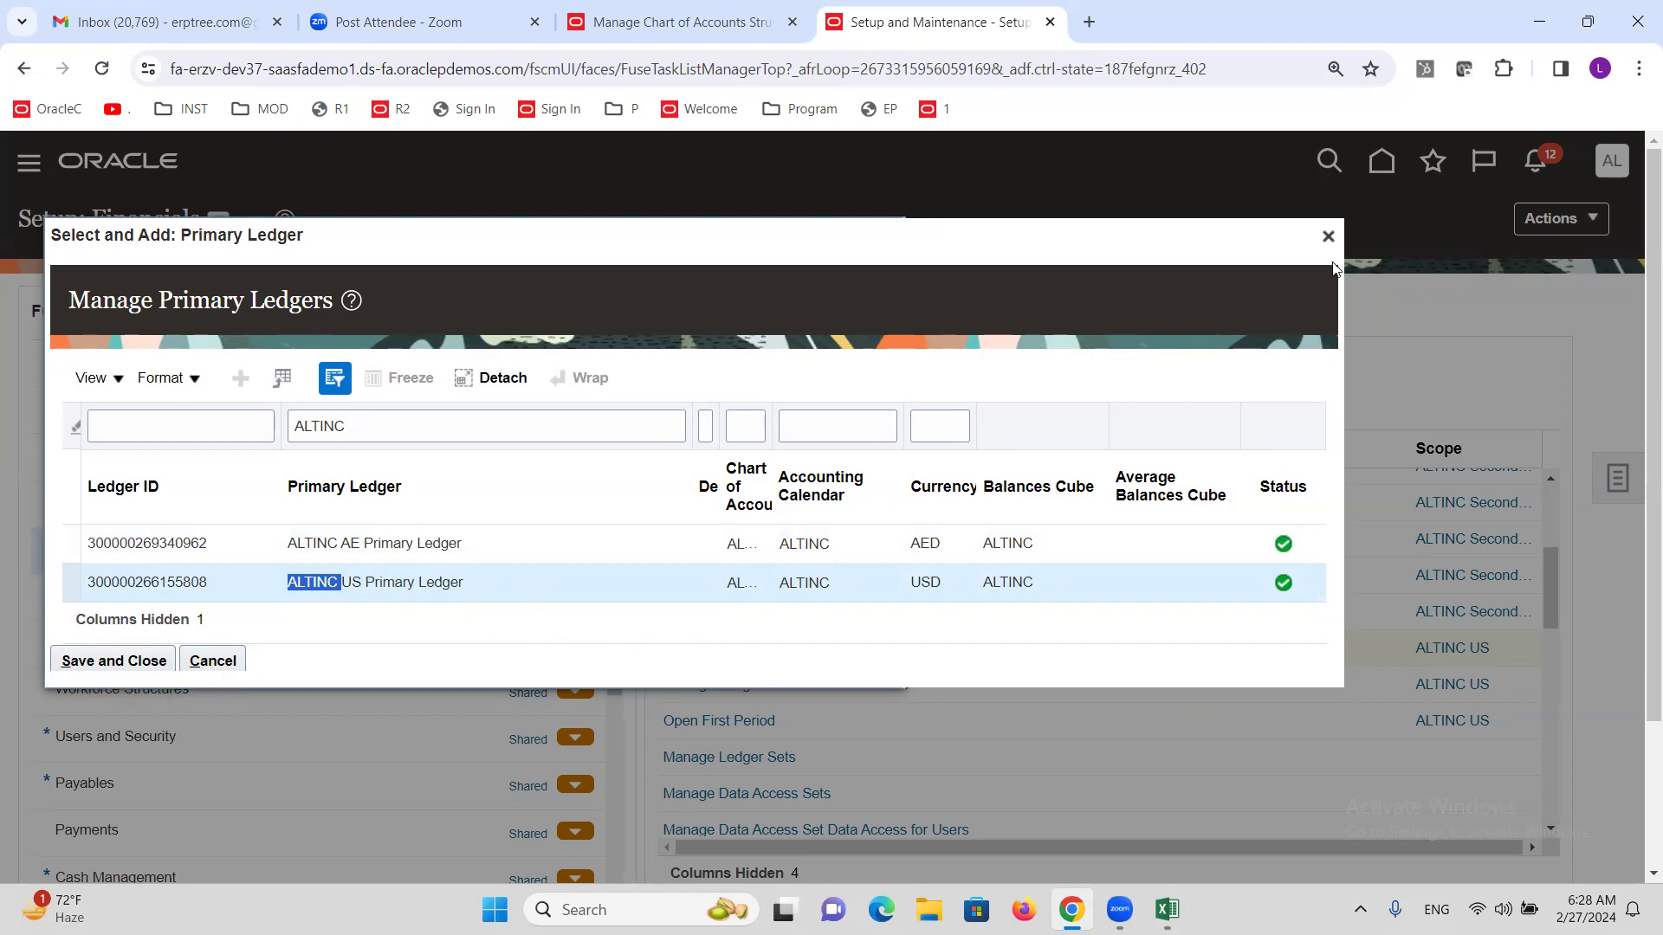
pyautogui.click(410, 575)
pyautogui.tripleClick(411, 575)
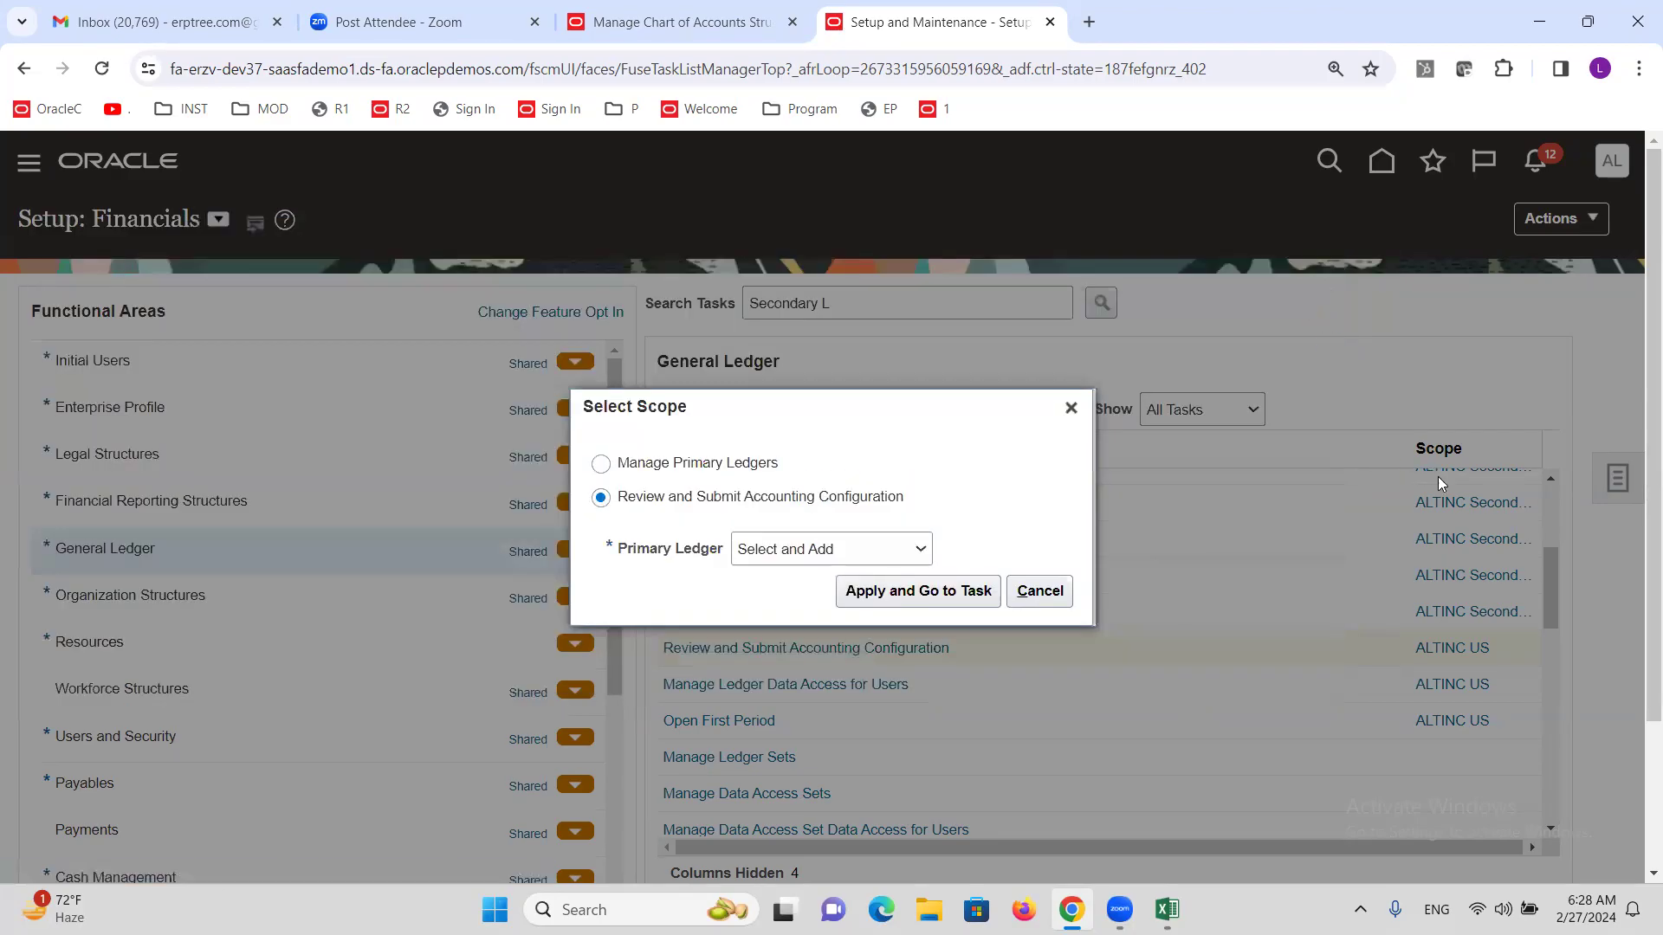
pyautogui.click(1071, 409)
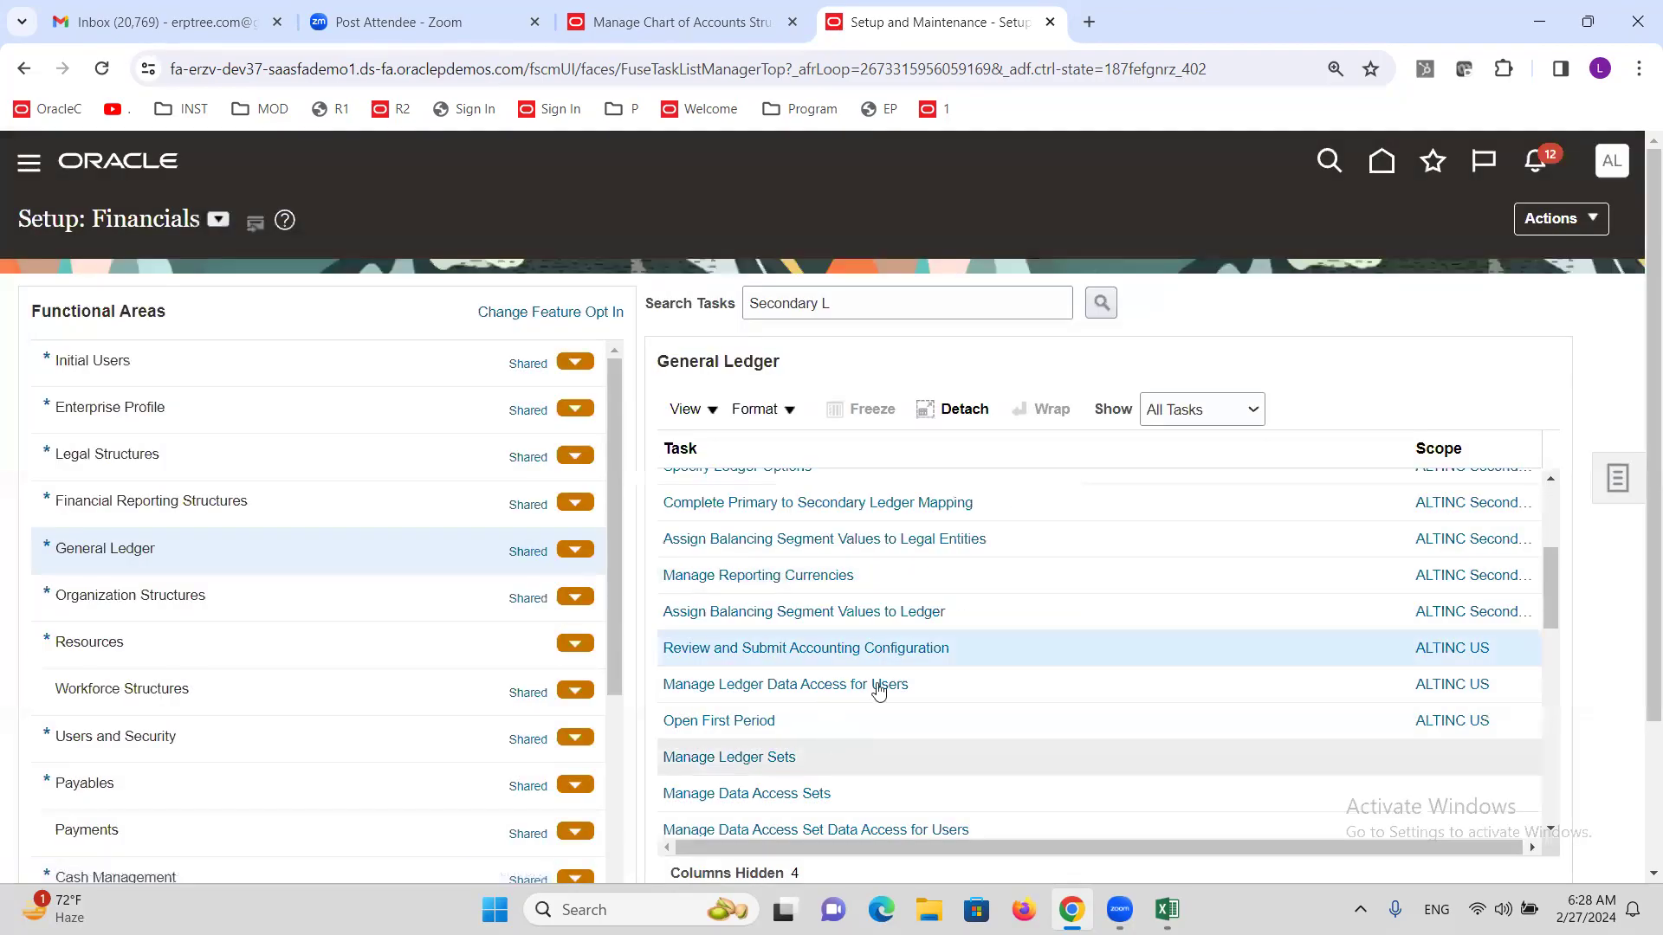
pyautogui.hotkey('alt', 'Tab')
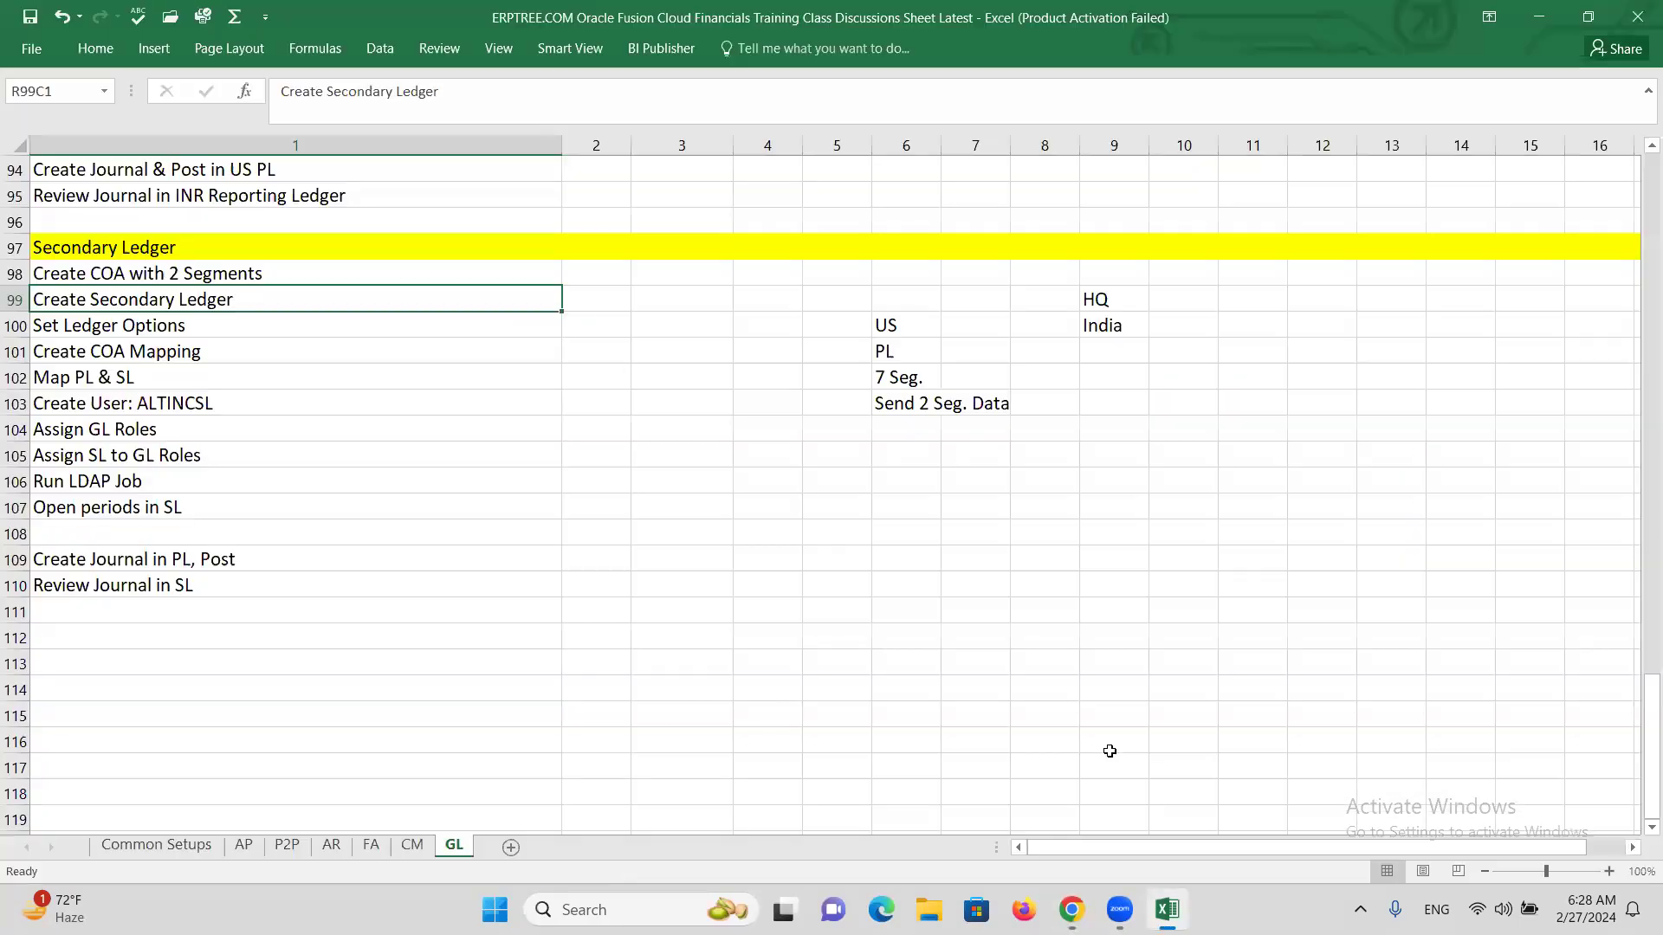
pyautogui.click(122, 335)
pyautogui.click(120, 357)
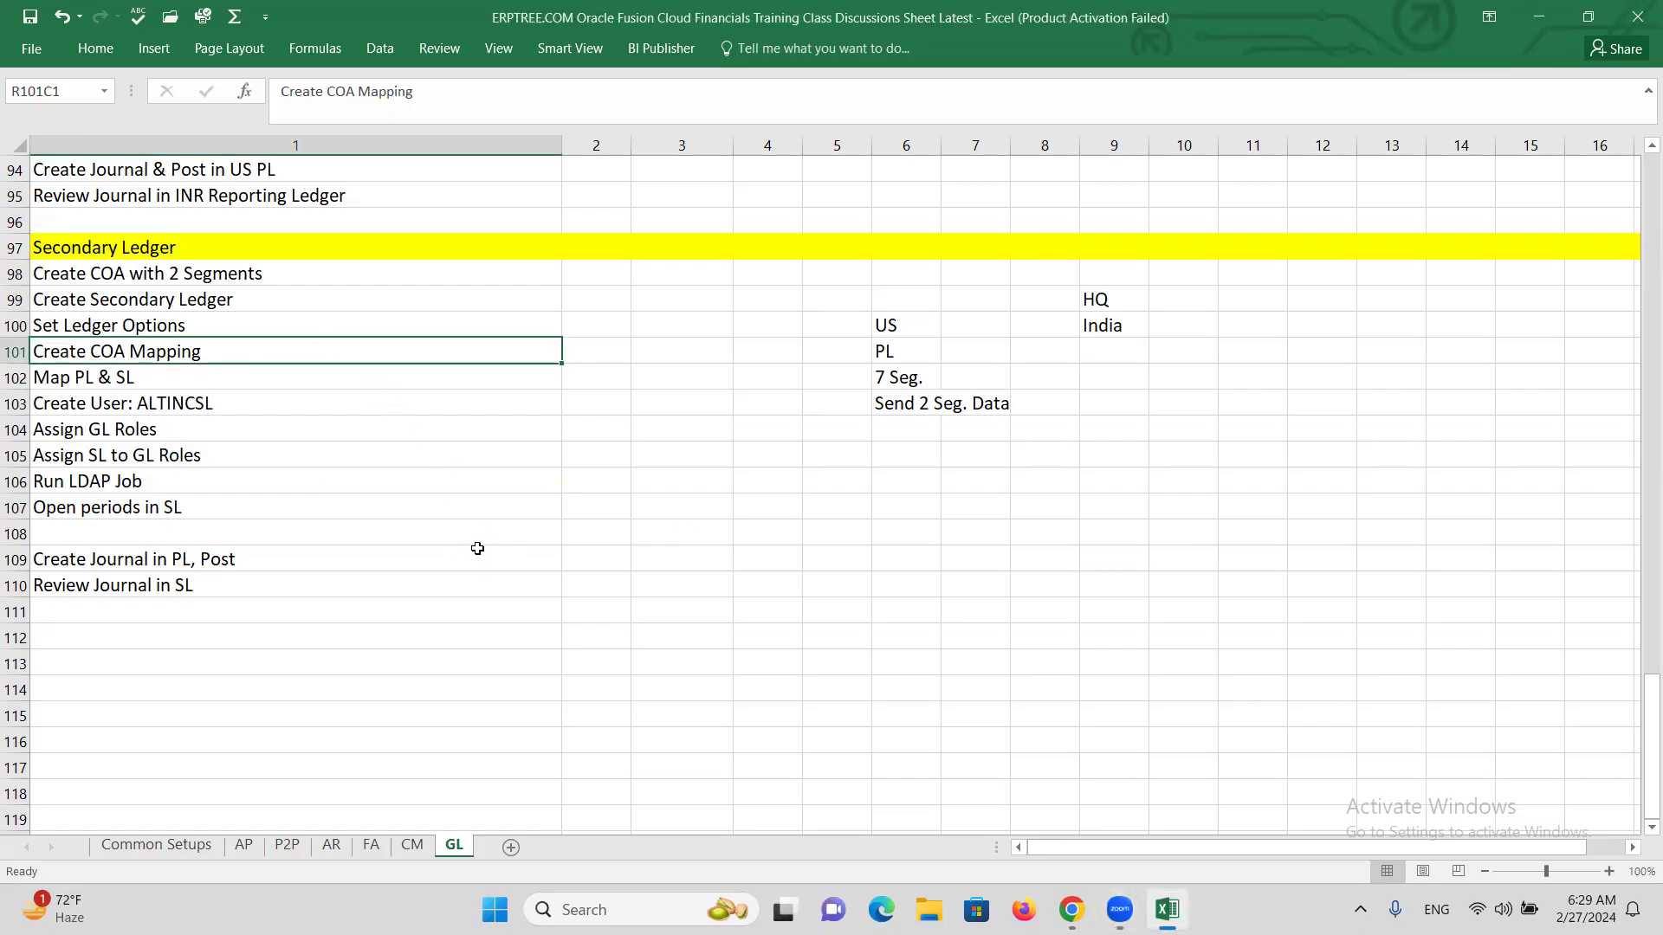
pyautogui.hotkey('alt', 'Tab')
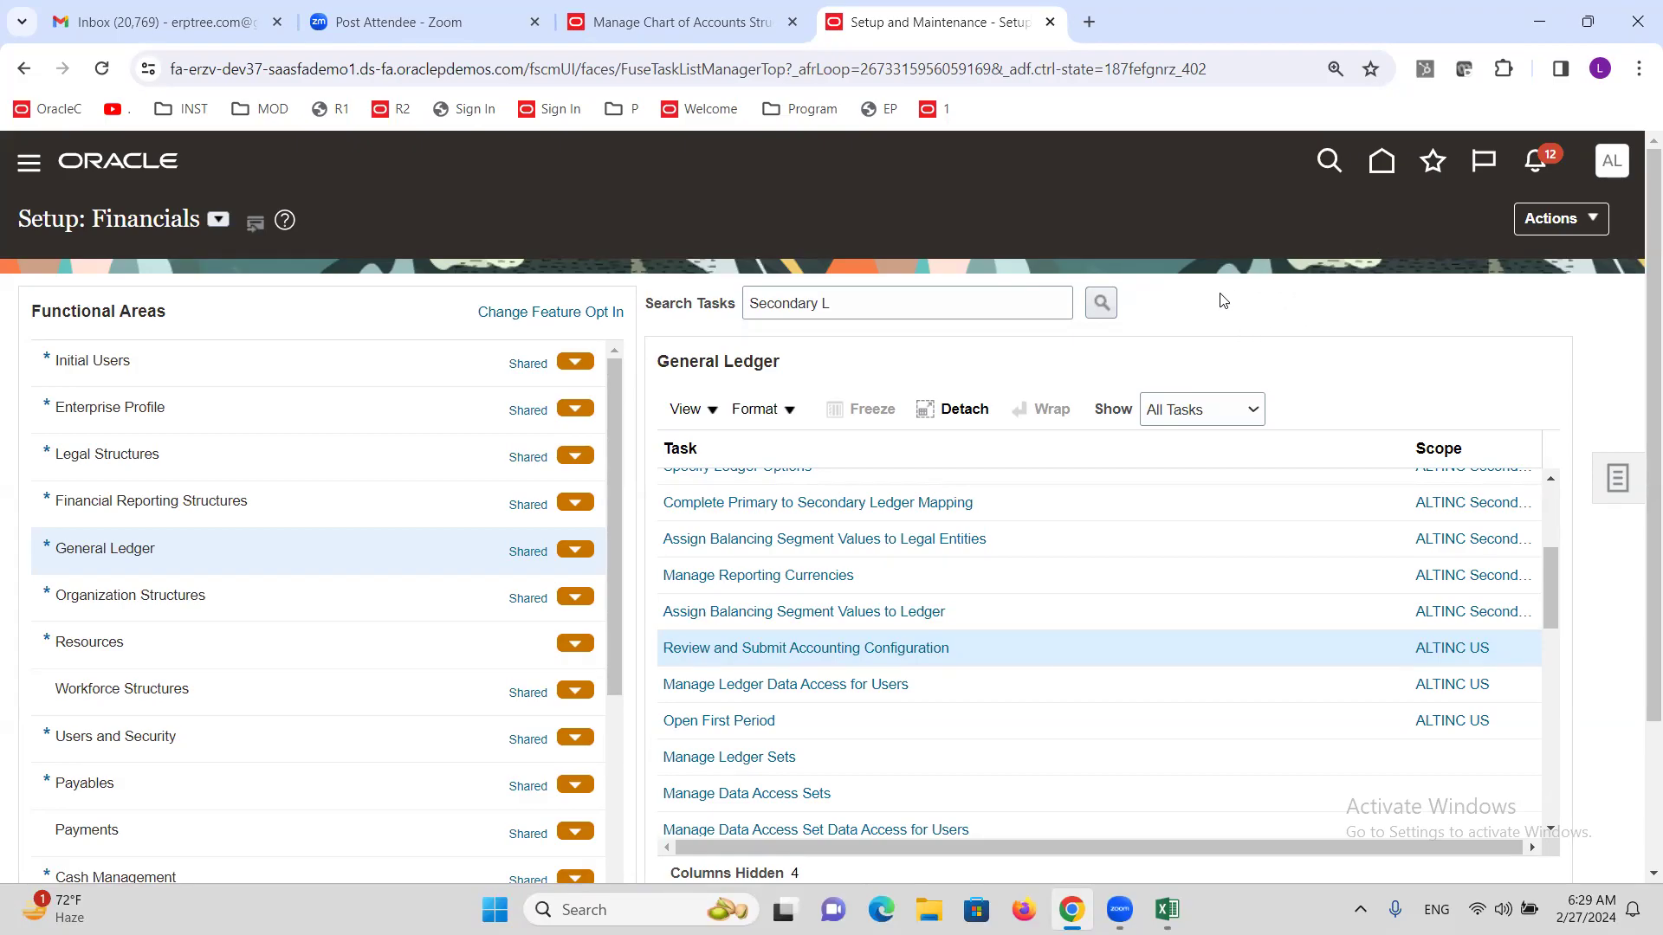
# Open the Primary to Secondary Ledger Mapping task, then cancel out without saving.
pyautogui.click(1550, 479)
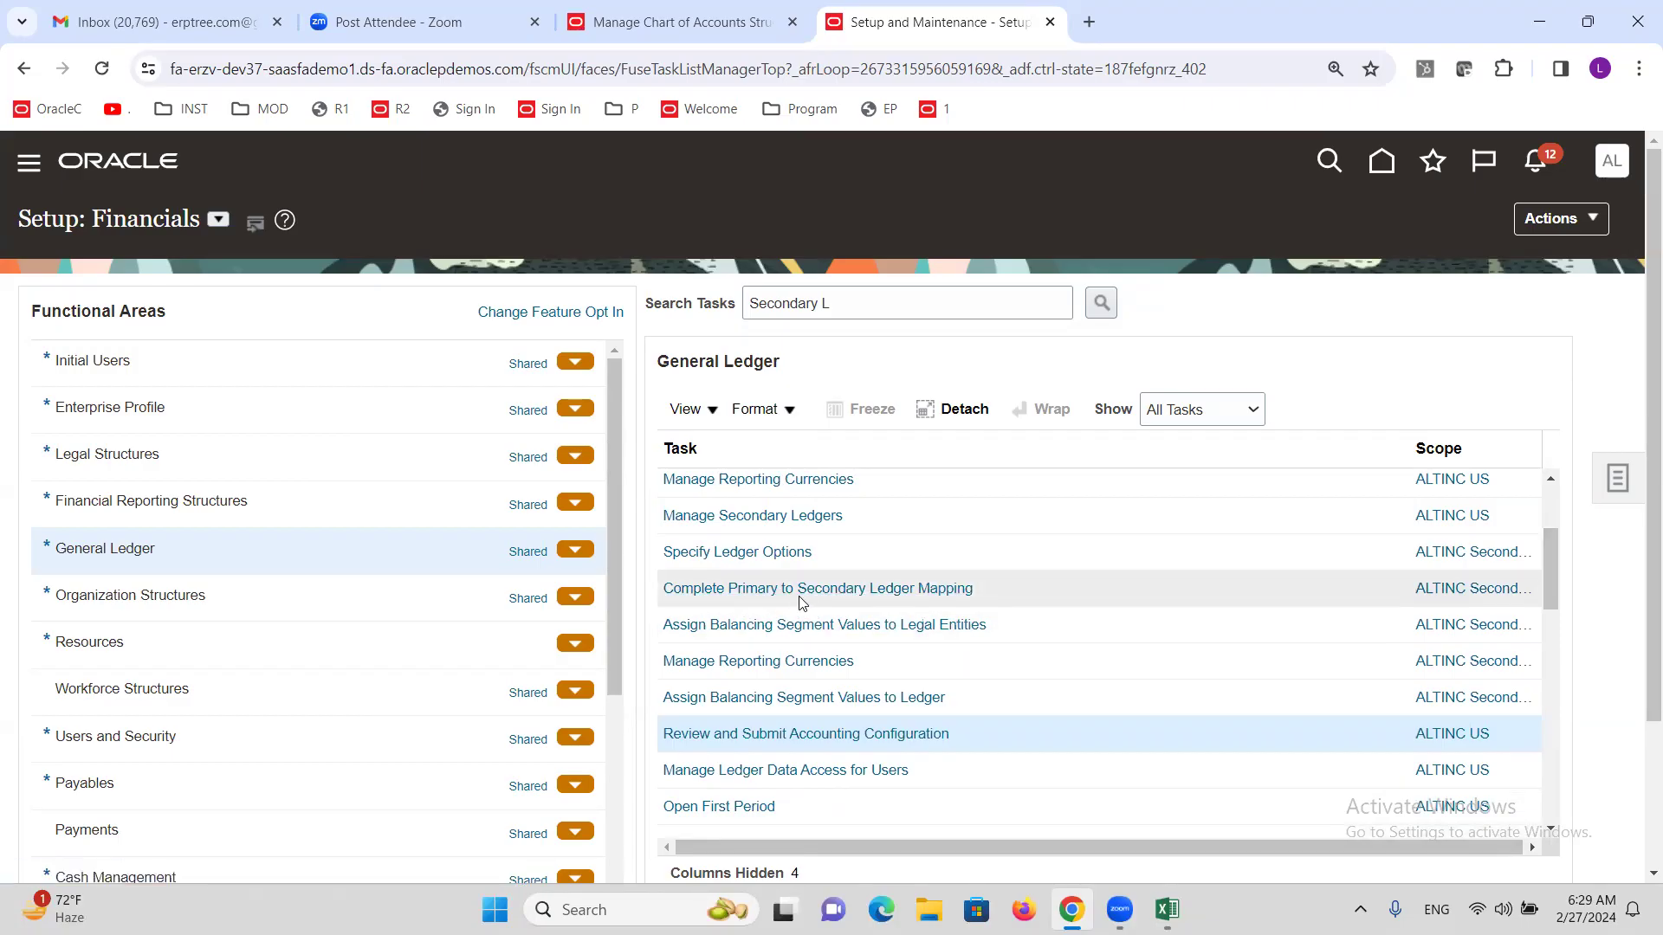
pyautogui.click(900, 591)
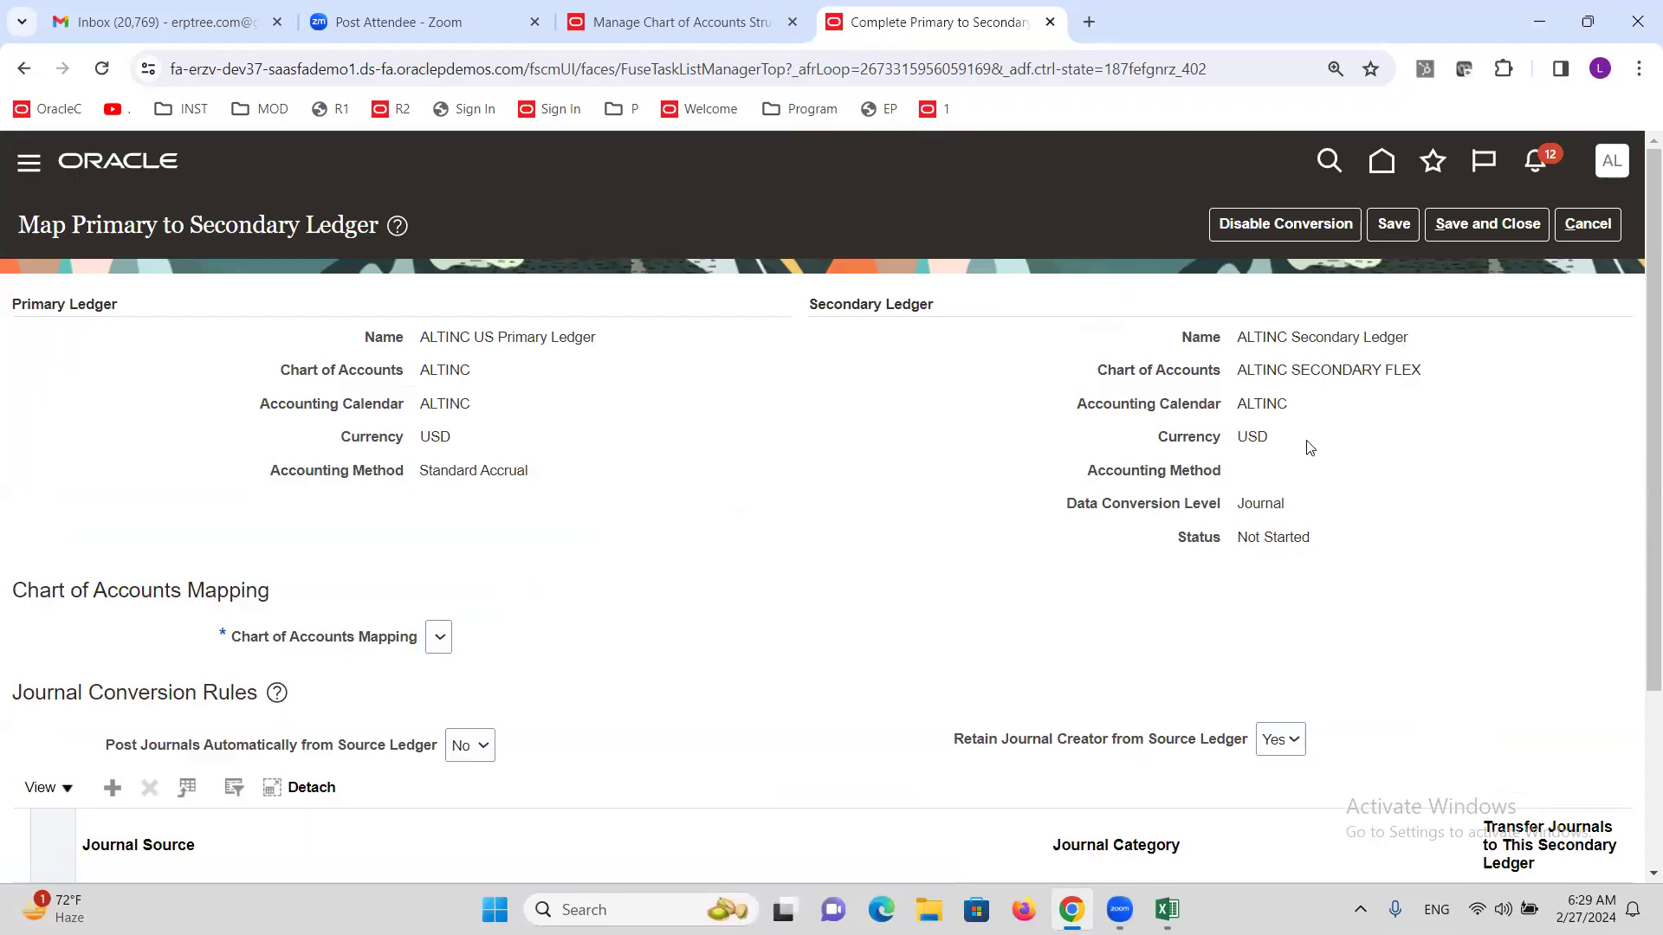
pyautogui.click(1587, 224)
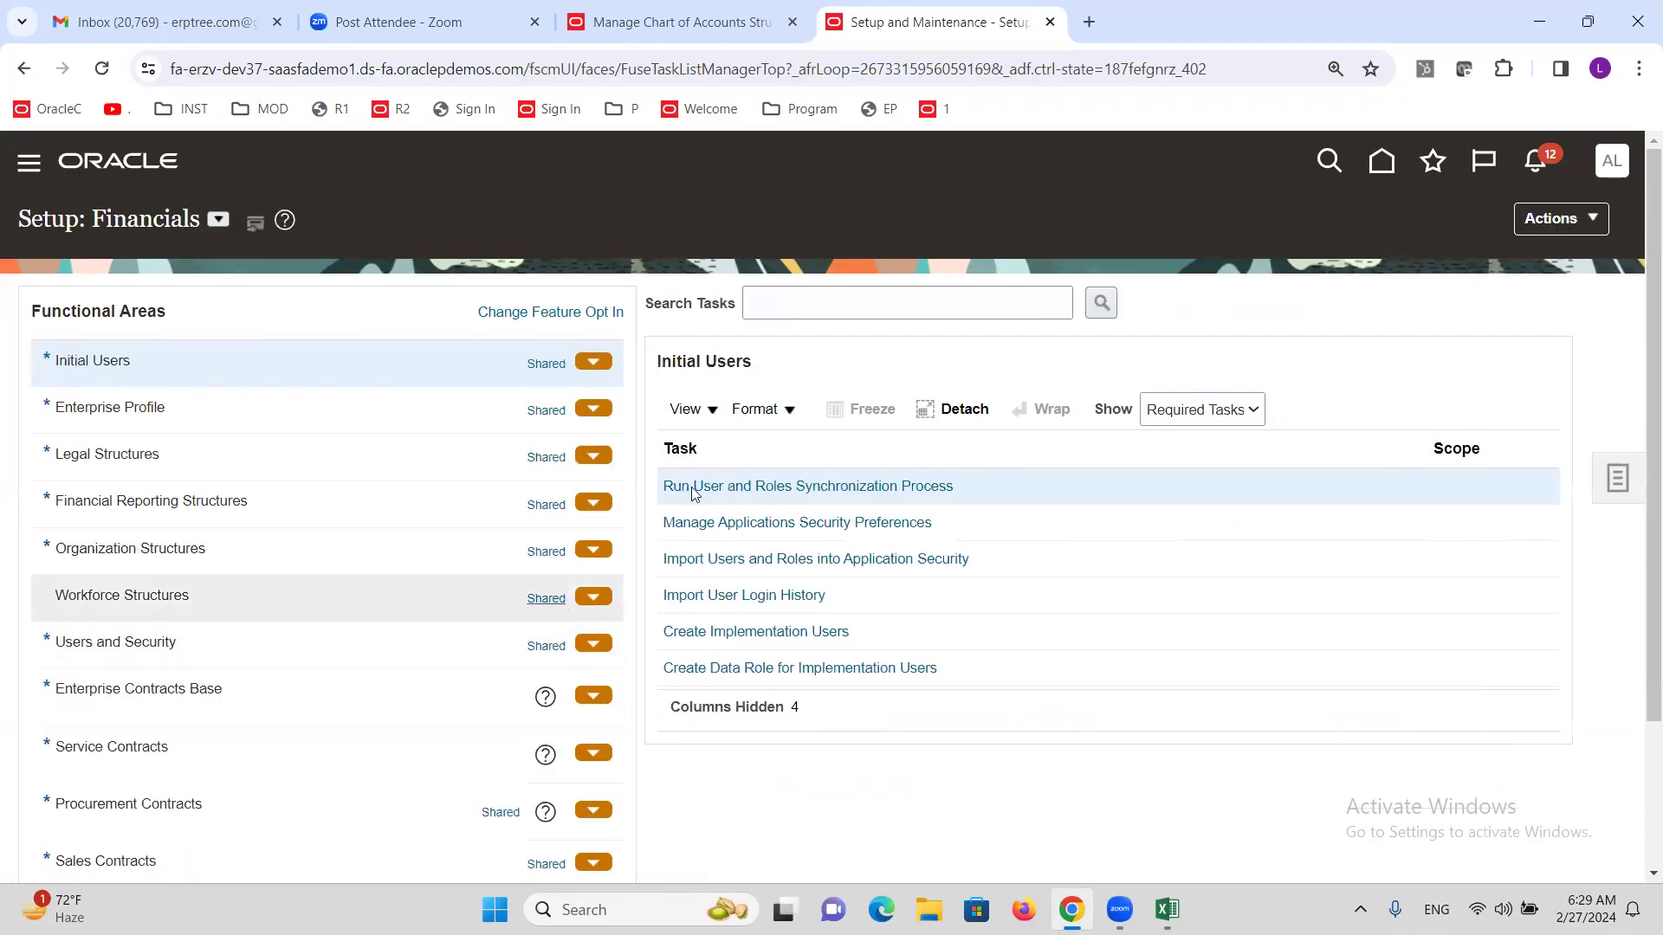
# Search the setup tasks, retrying with the keyword 'mapping' after no tasks are found.
pyautogui.click(857, 294)
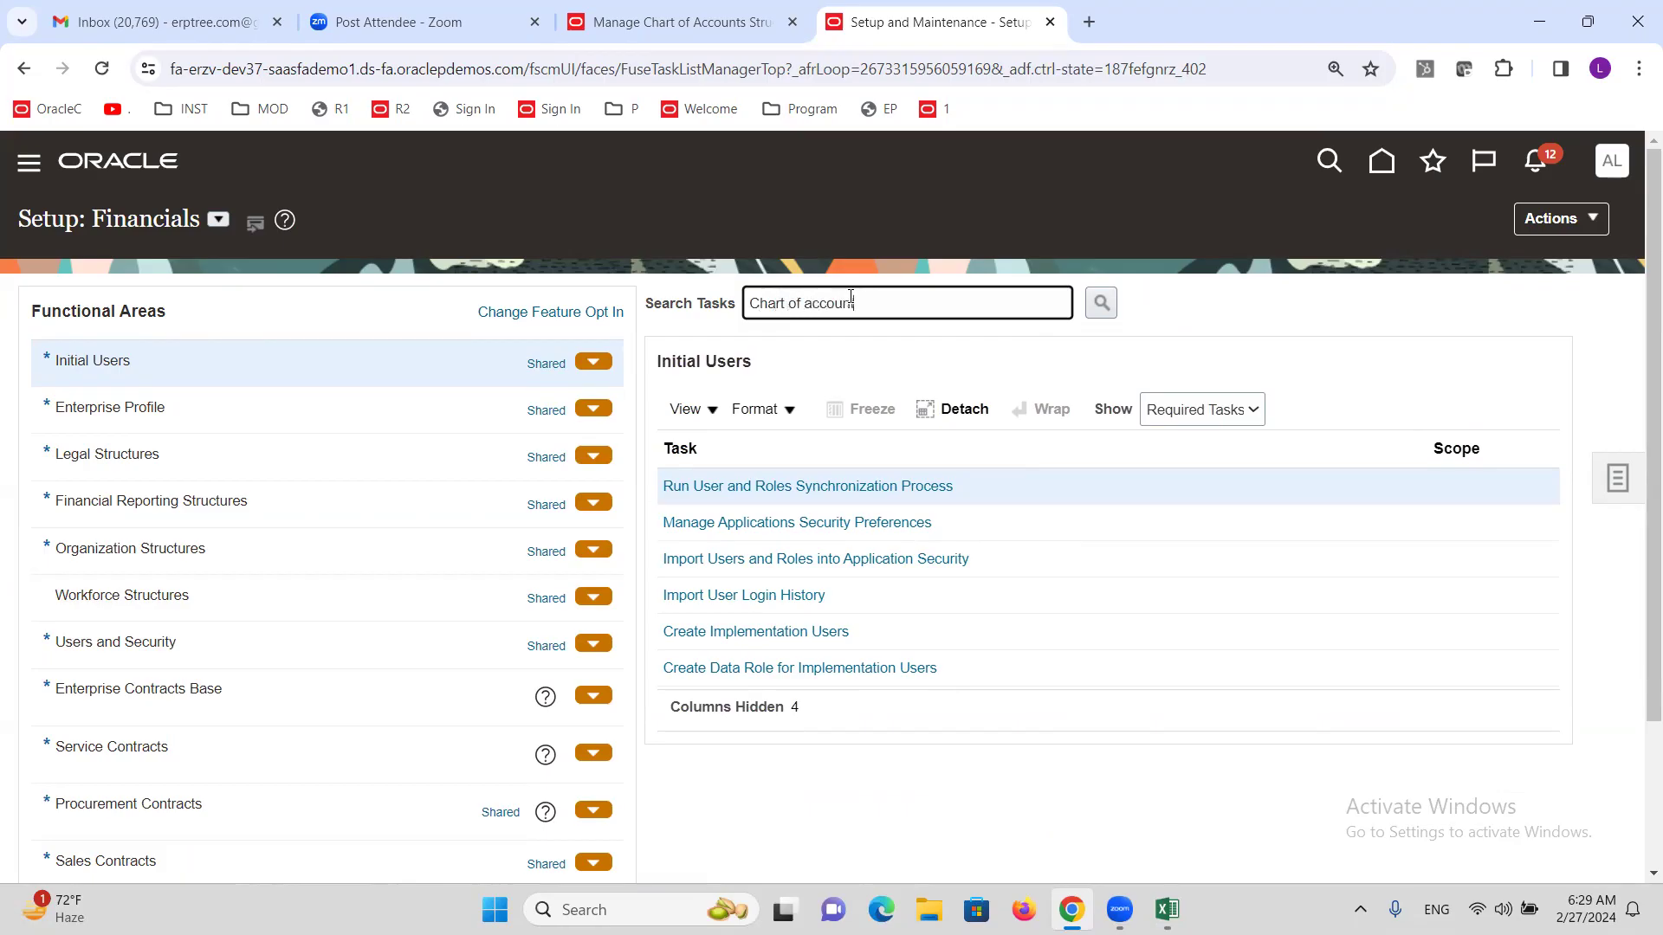
pyautogui.press('Return')
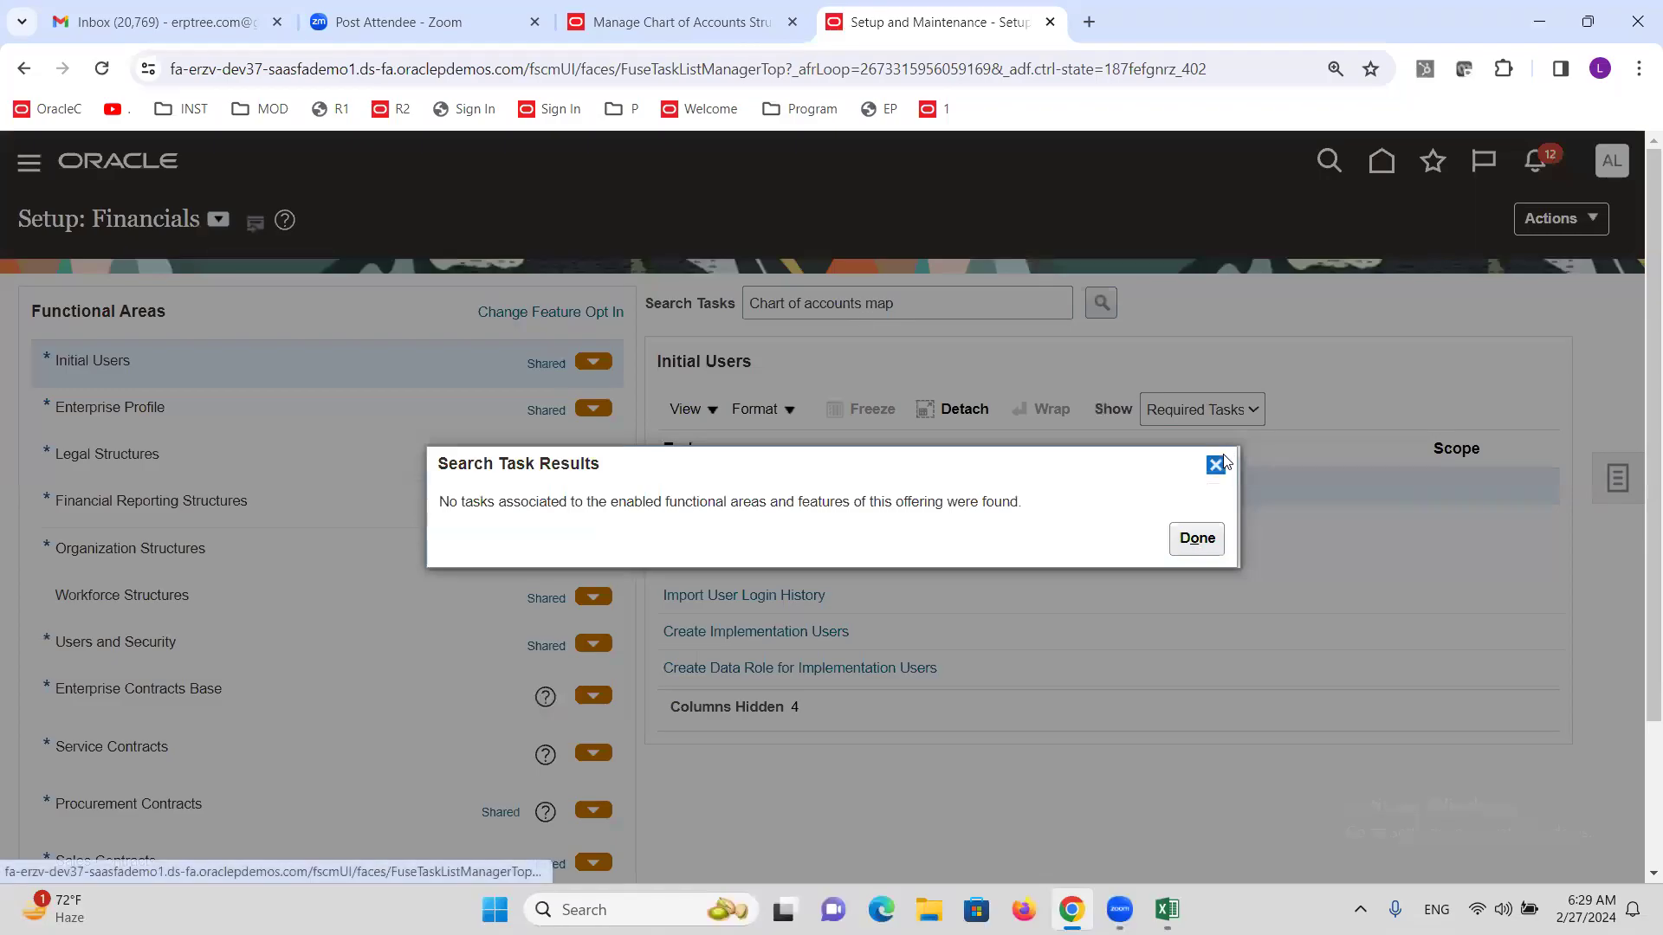
pyautogui.click(1214, 464)
pyautogui.tripleClick(897, 304)
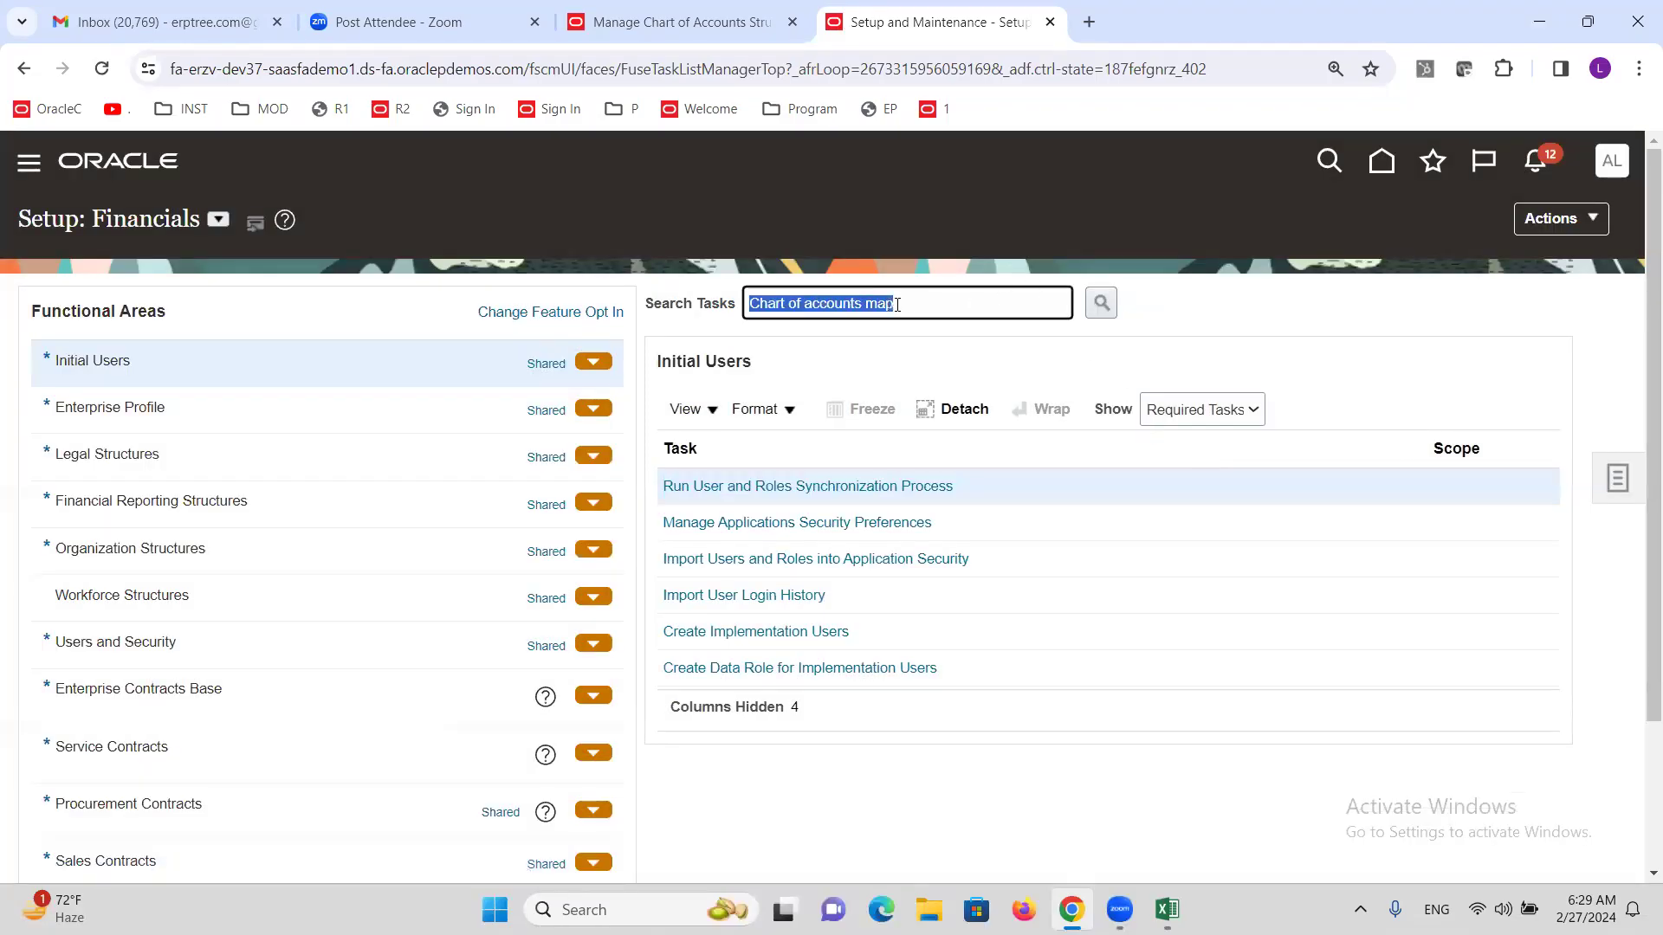
pyautogui.write('mapping')
pyautogui.press('Return')
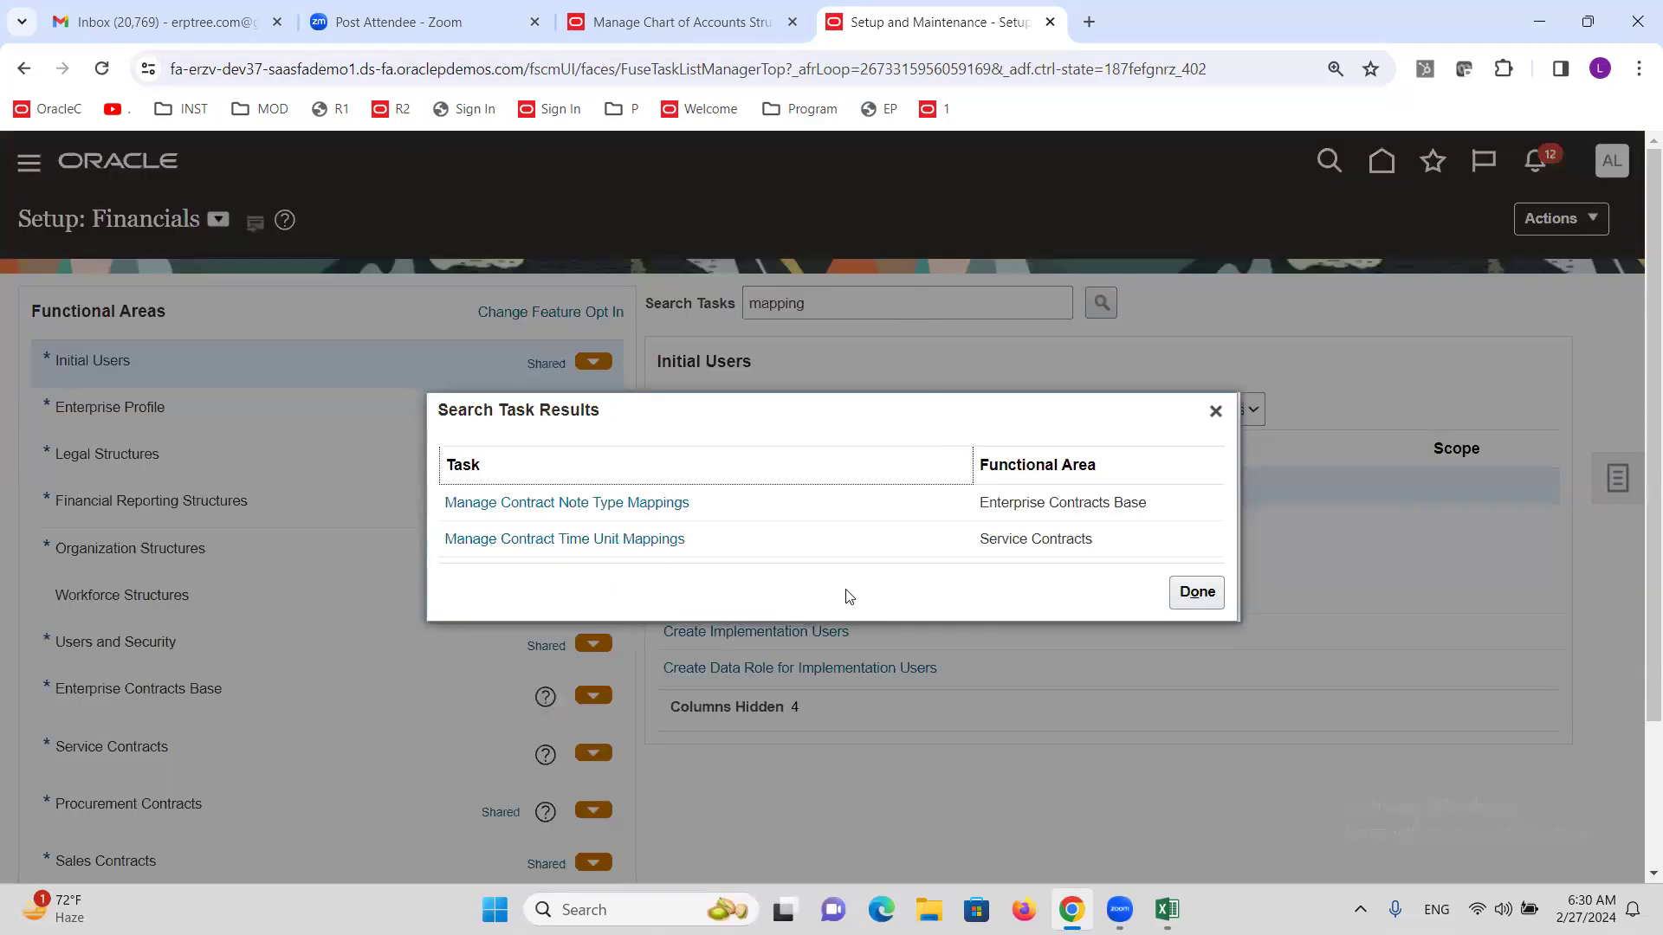
pyautogui.click(1216, 412)
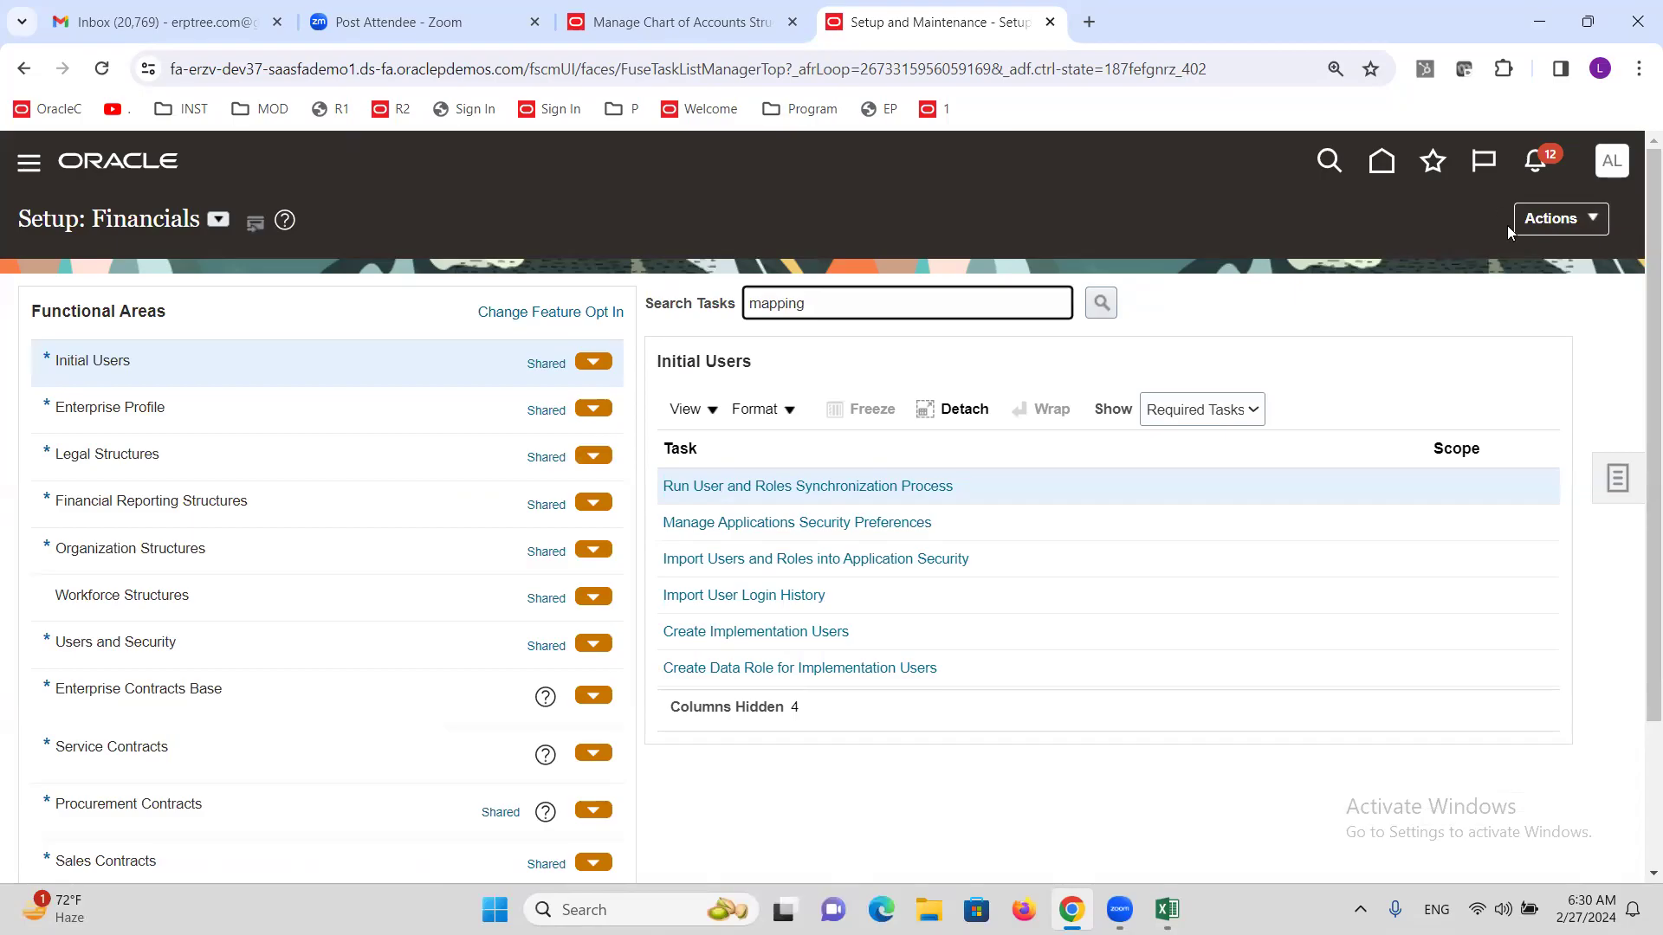
# Reopen Setup and Maintenance, search 'mapping', and go to Manage Chart of Accounts Mappings.
pyautogui.click(1610, 165)
pyautogui.click(1224, 520)
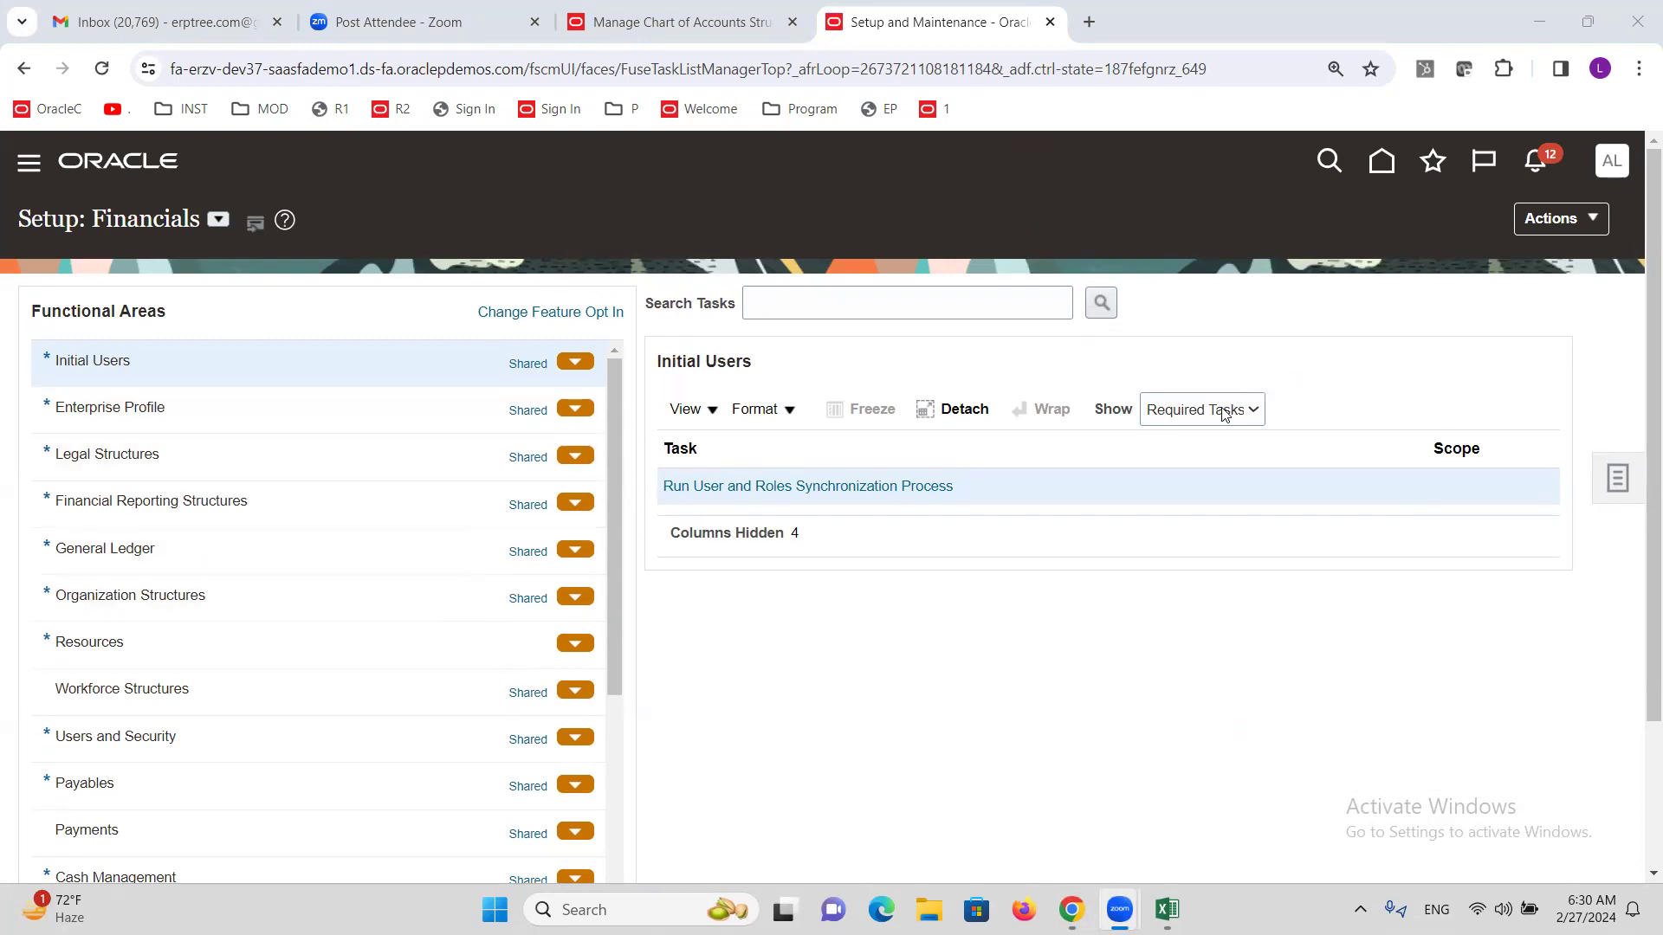
pyautogui.click(871, 305)
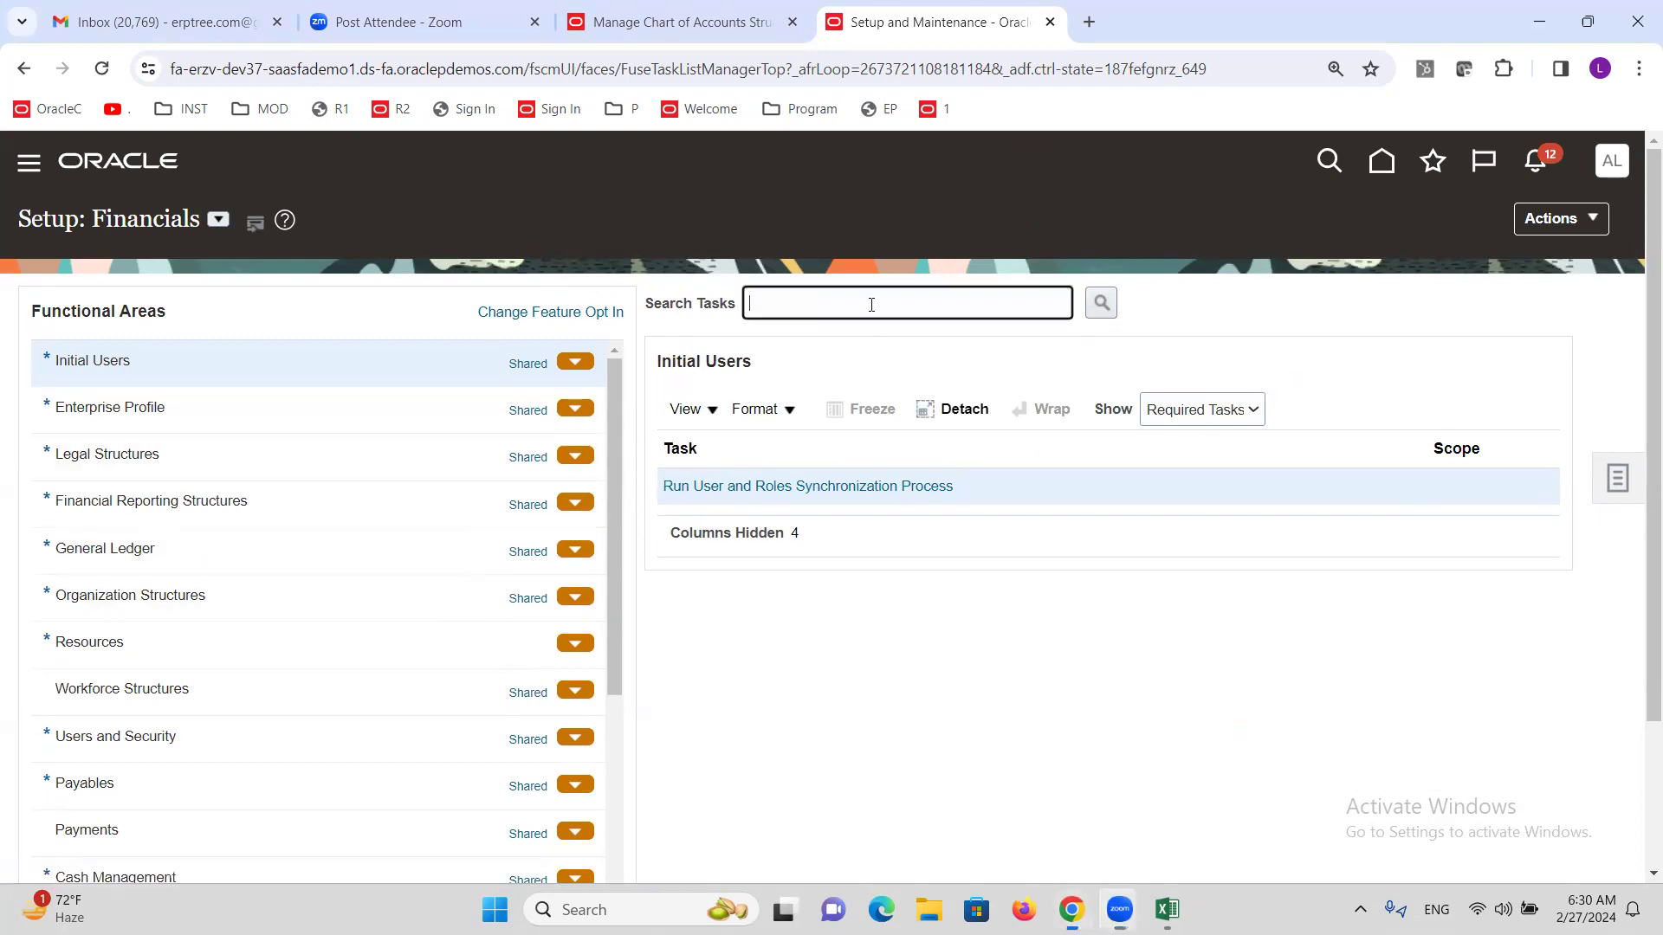
pyautogui.write('mapping')
pyautogui.press('Return')
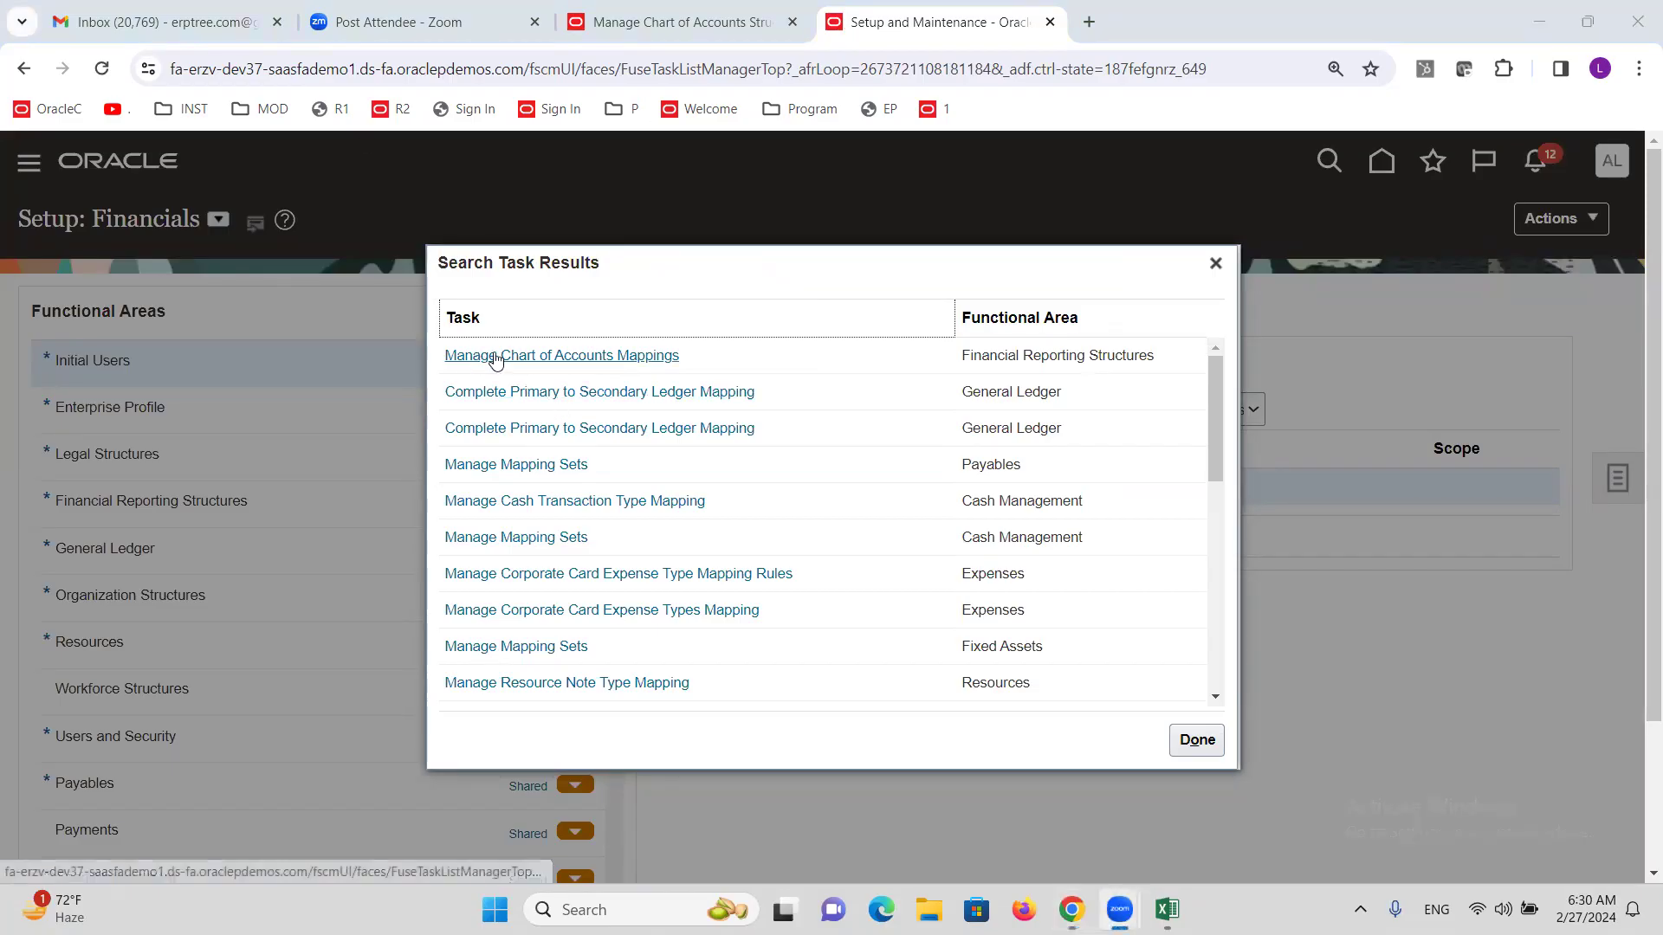
pyautogui.click(630, 356)
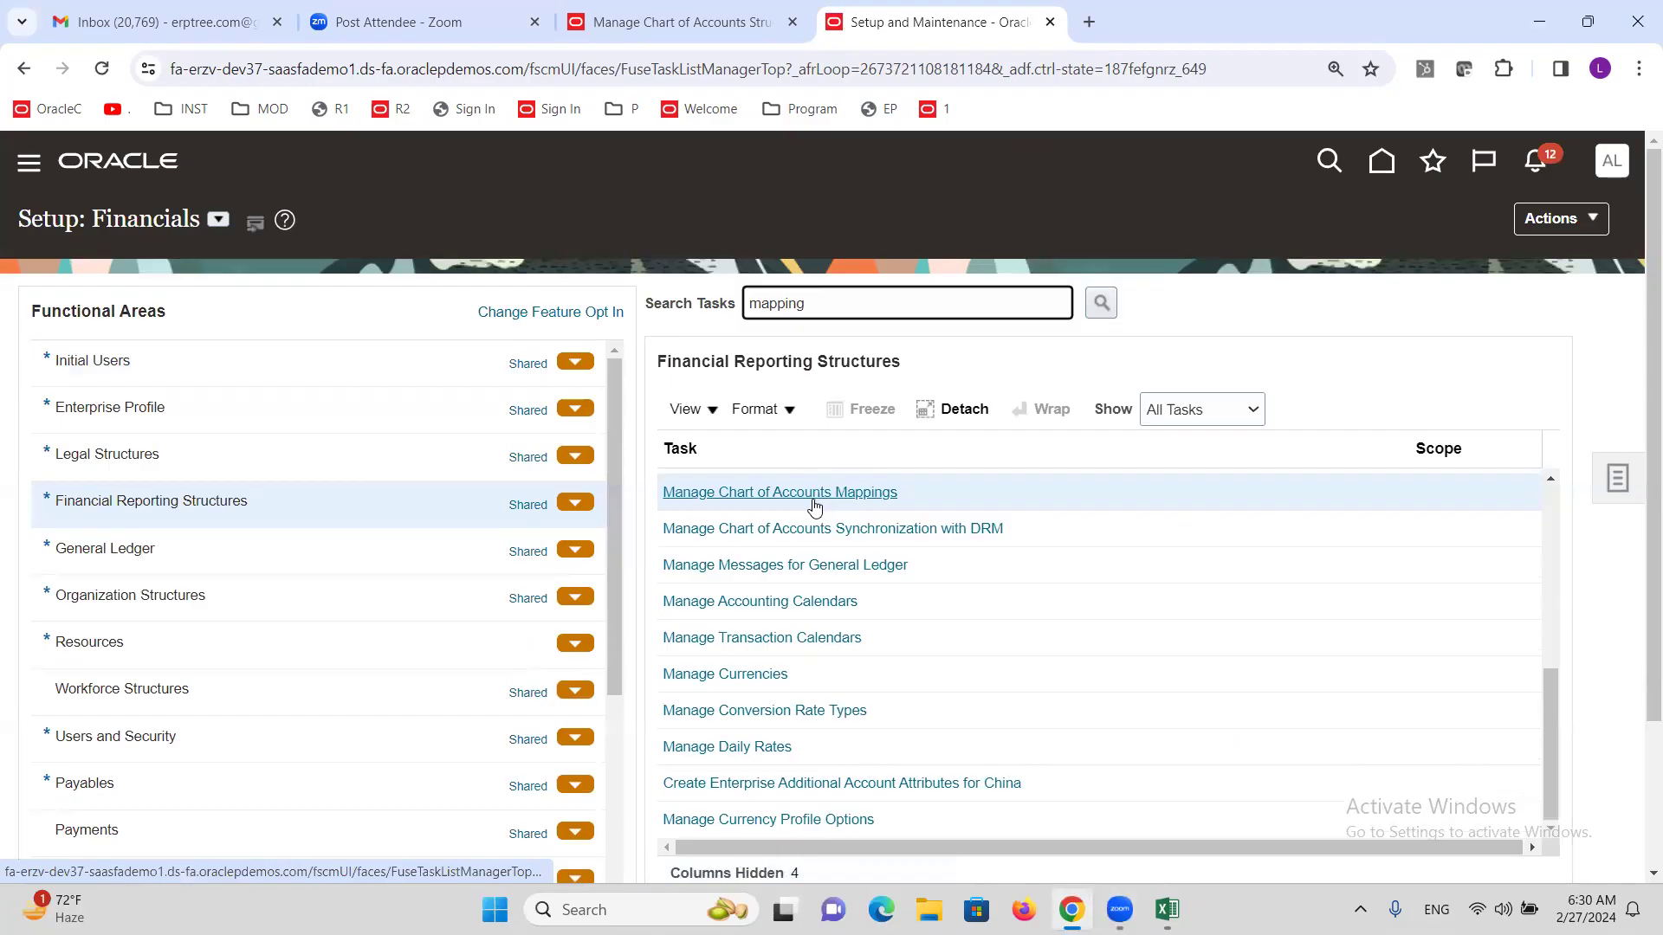
# Create mapping 'ALTINC COA Mapping' with target ALTINC SECONDARY FLEX and source chart ALTINC.
pyautogui.click(813, 498)
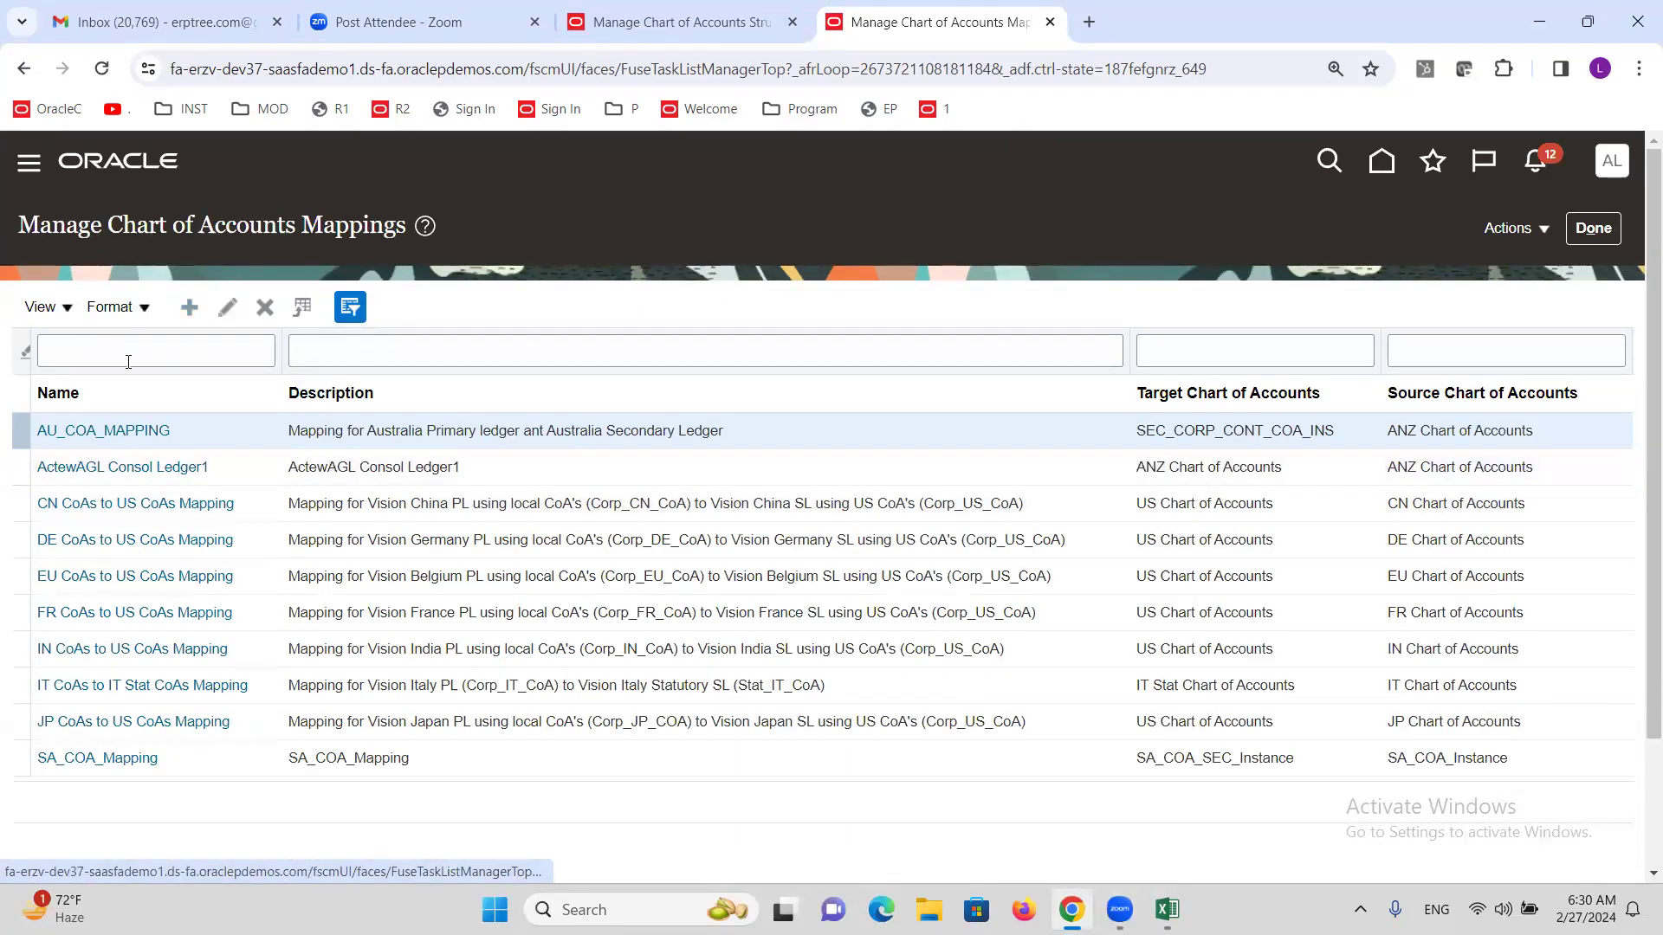
pyautogui.click(528, 299)
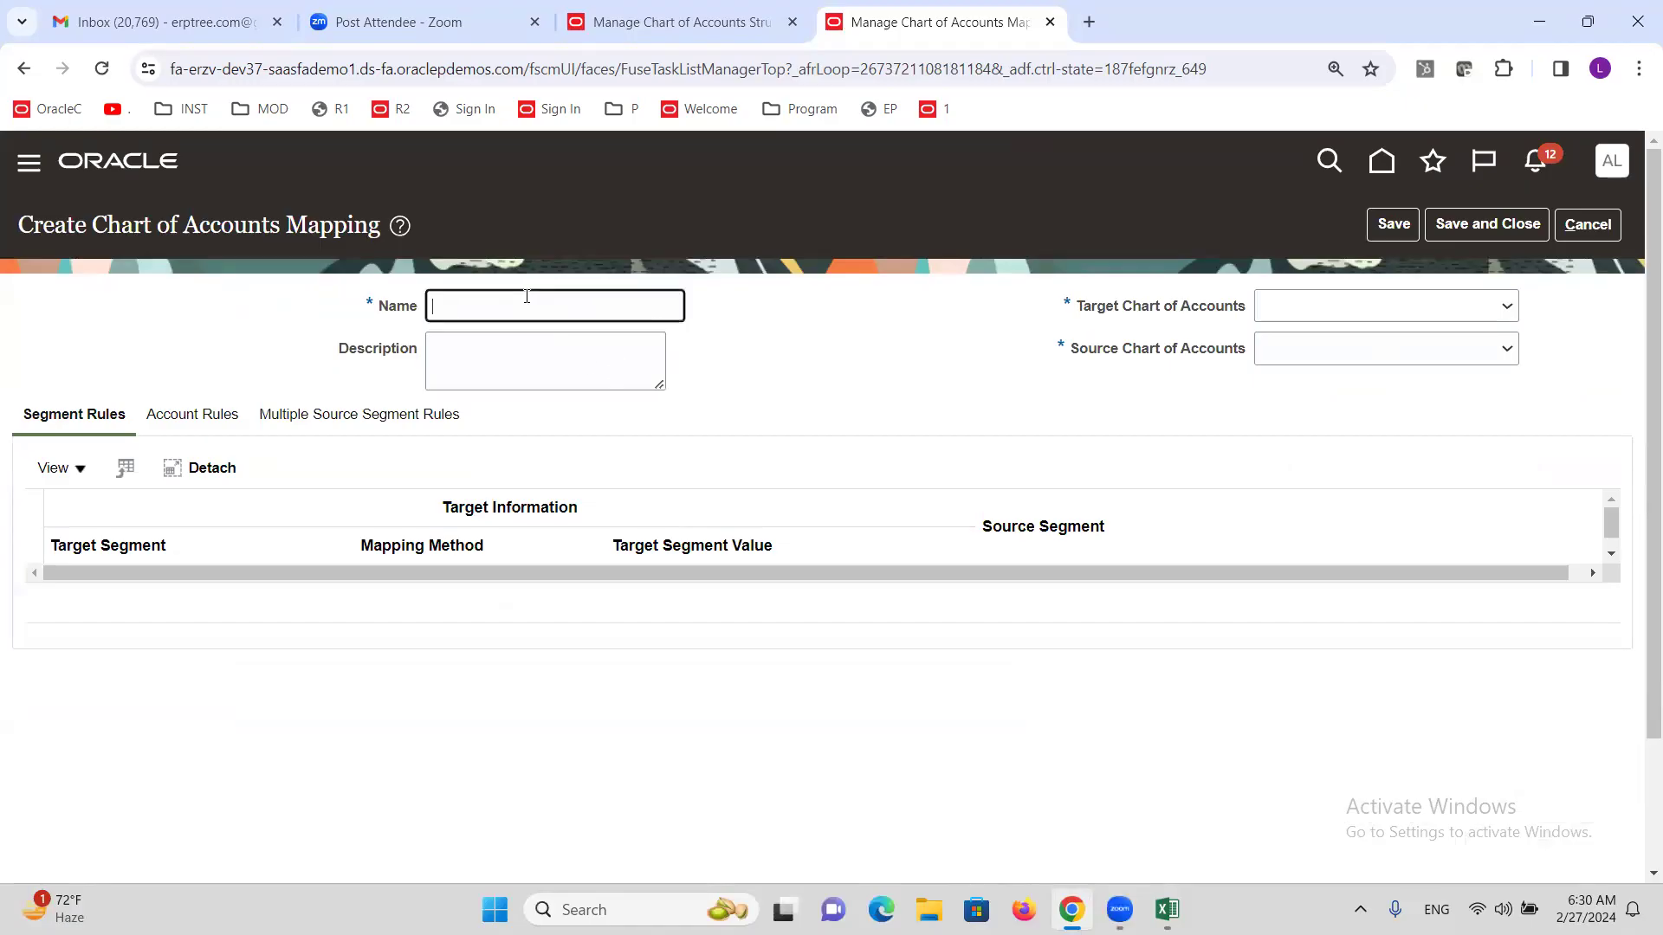
pyautogui.write('ALTINC COA')
pyautogui.click(1294, 310)
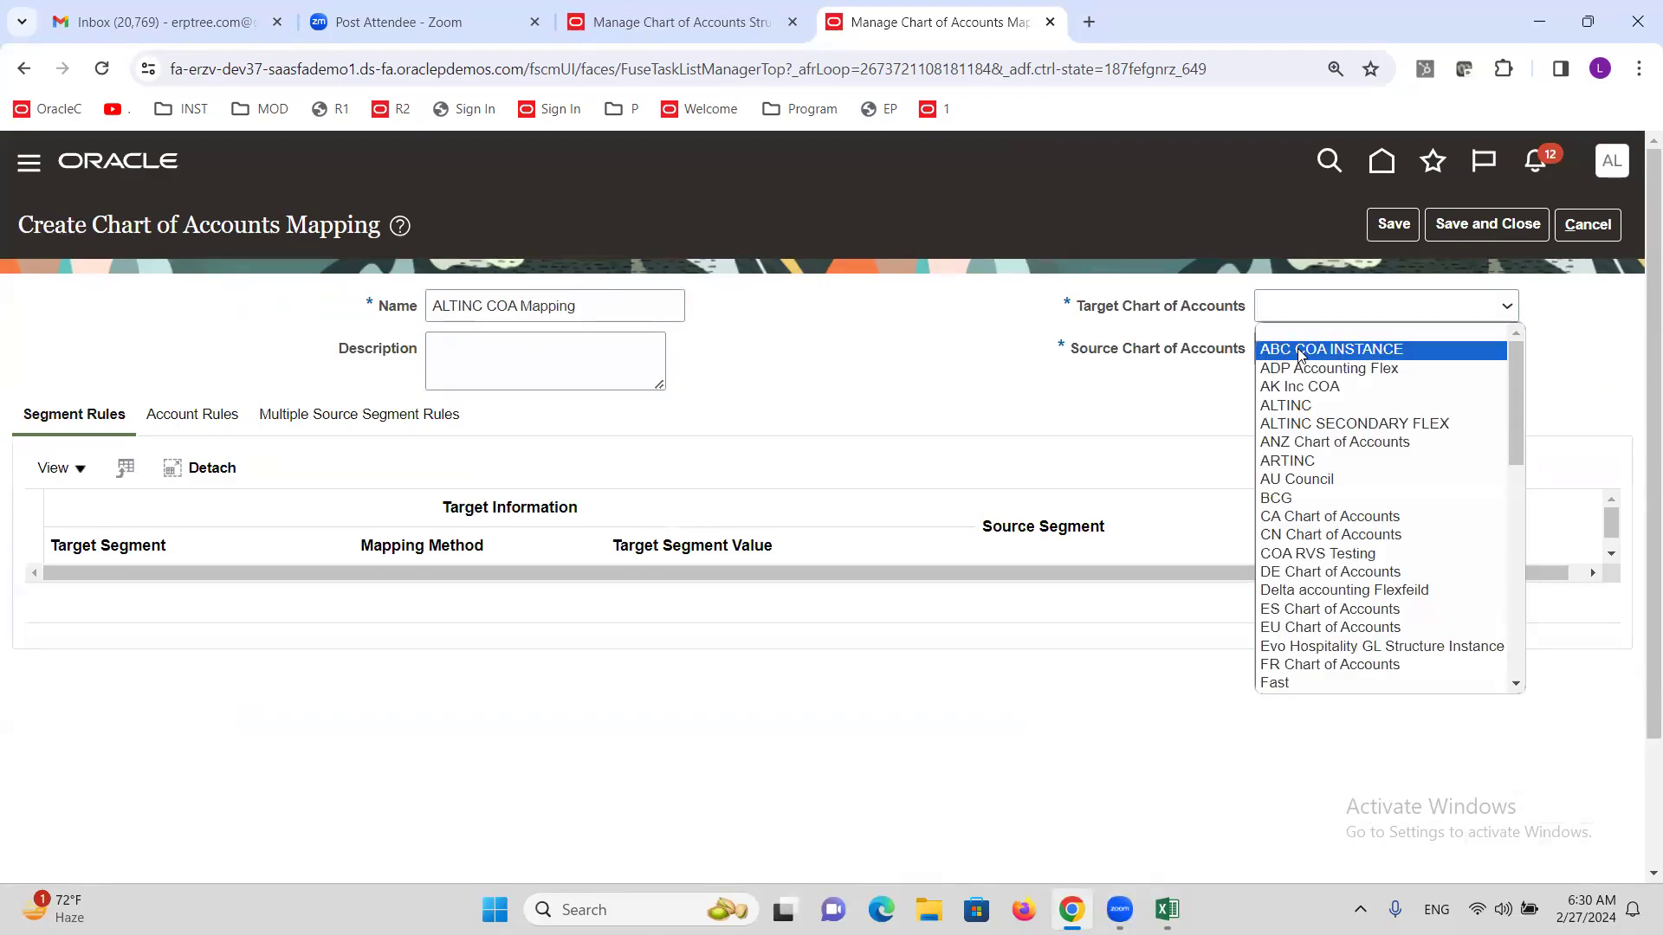
pyautogui.click(1334, 424)
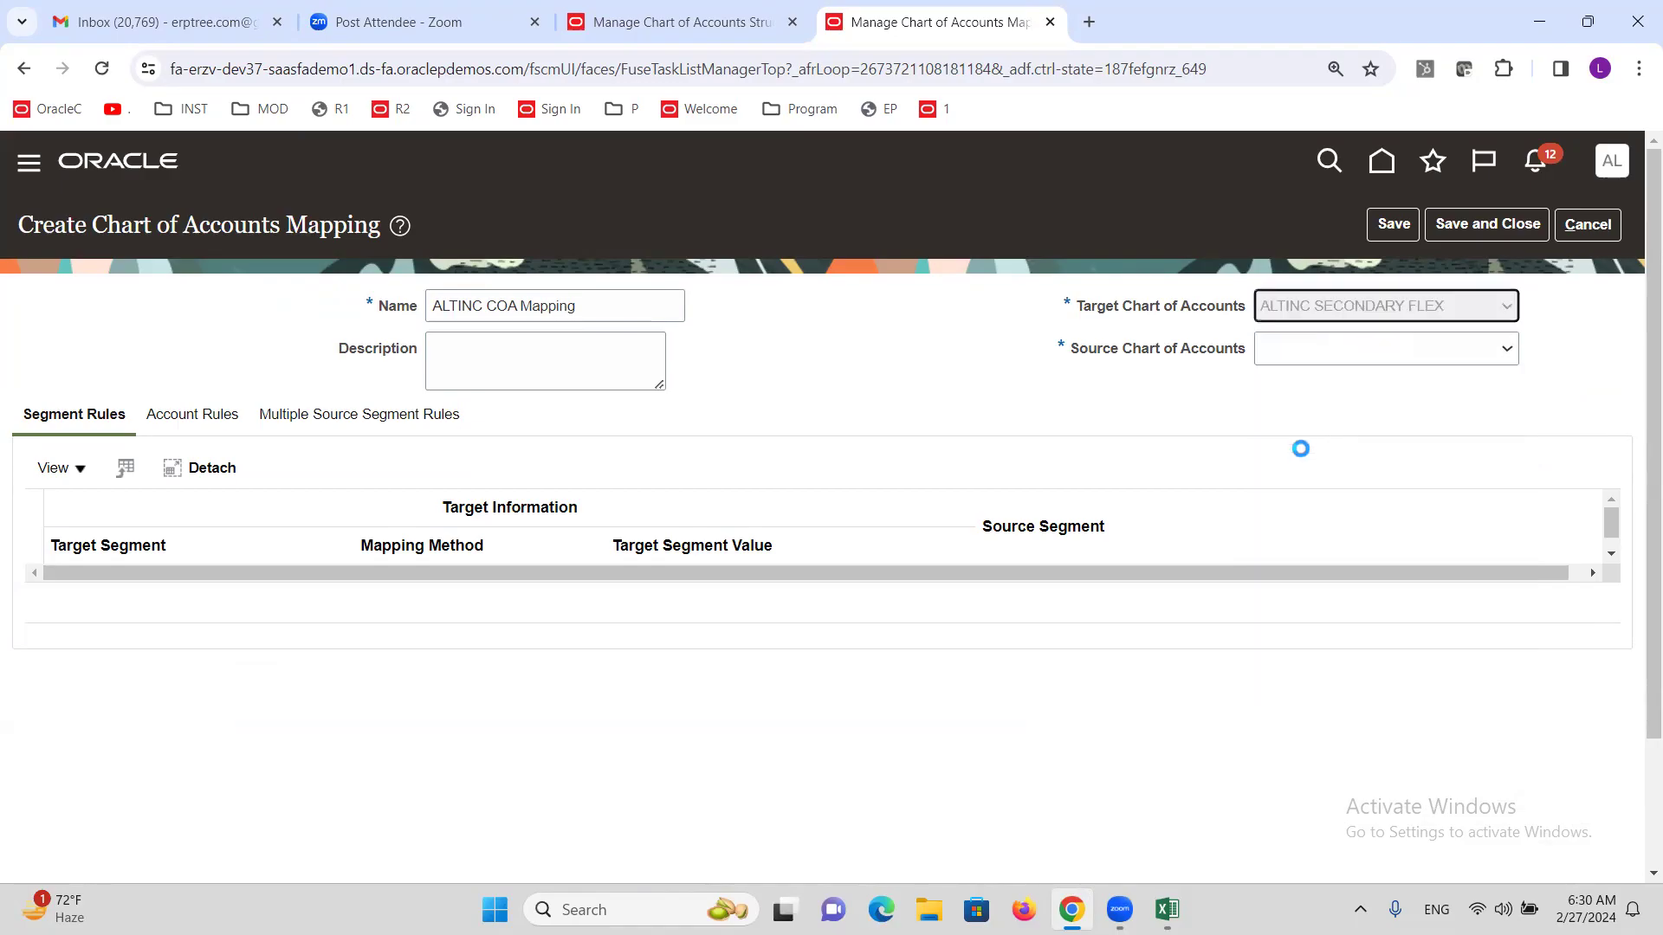
pyautogui.click(1307, 351)
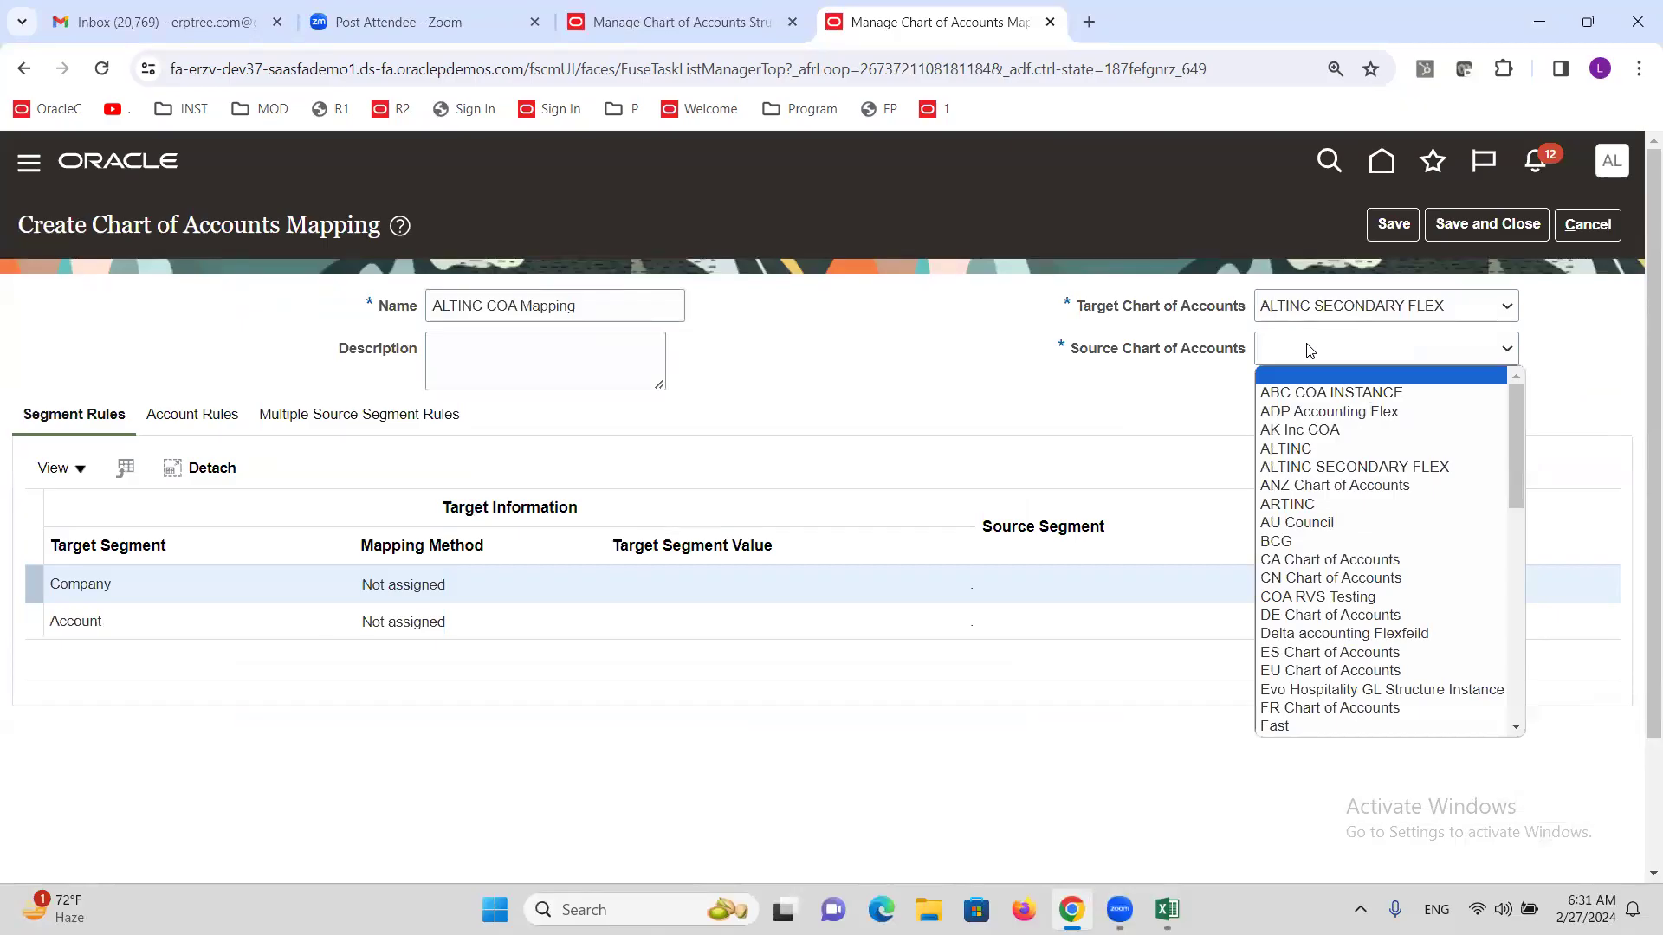
pyautogui.click(1317, 451)
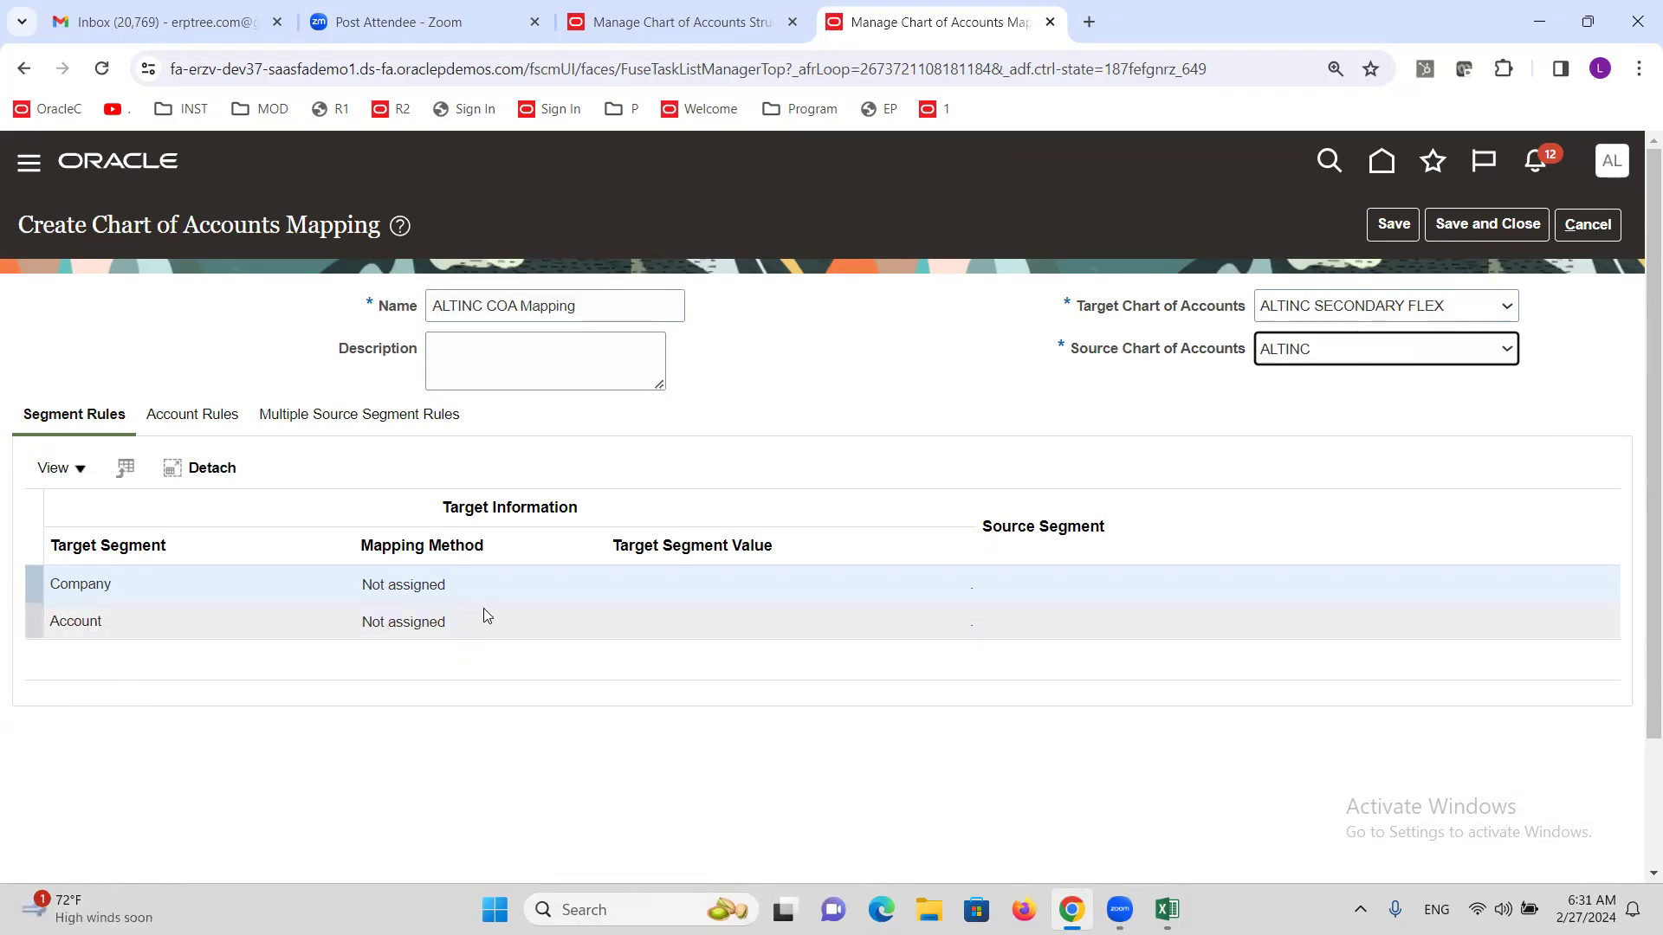
# Set the Company rule to copy the value from the source Company segment.
pyautogui.click(396, 592)
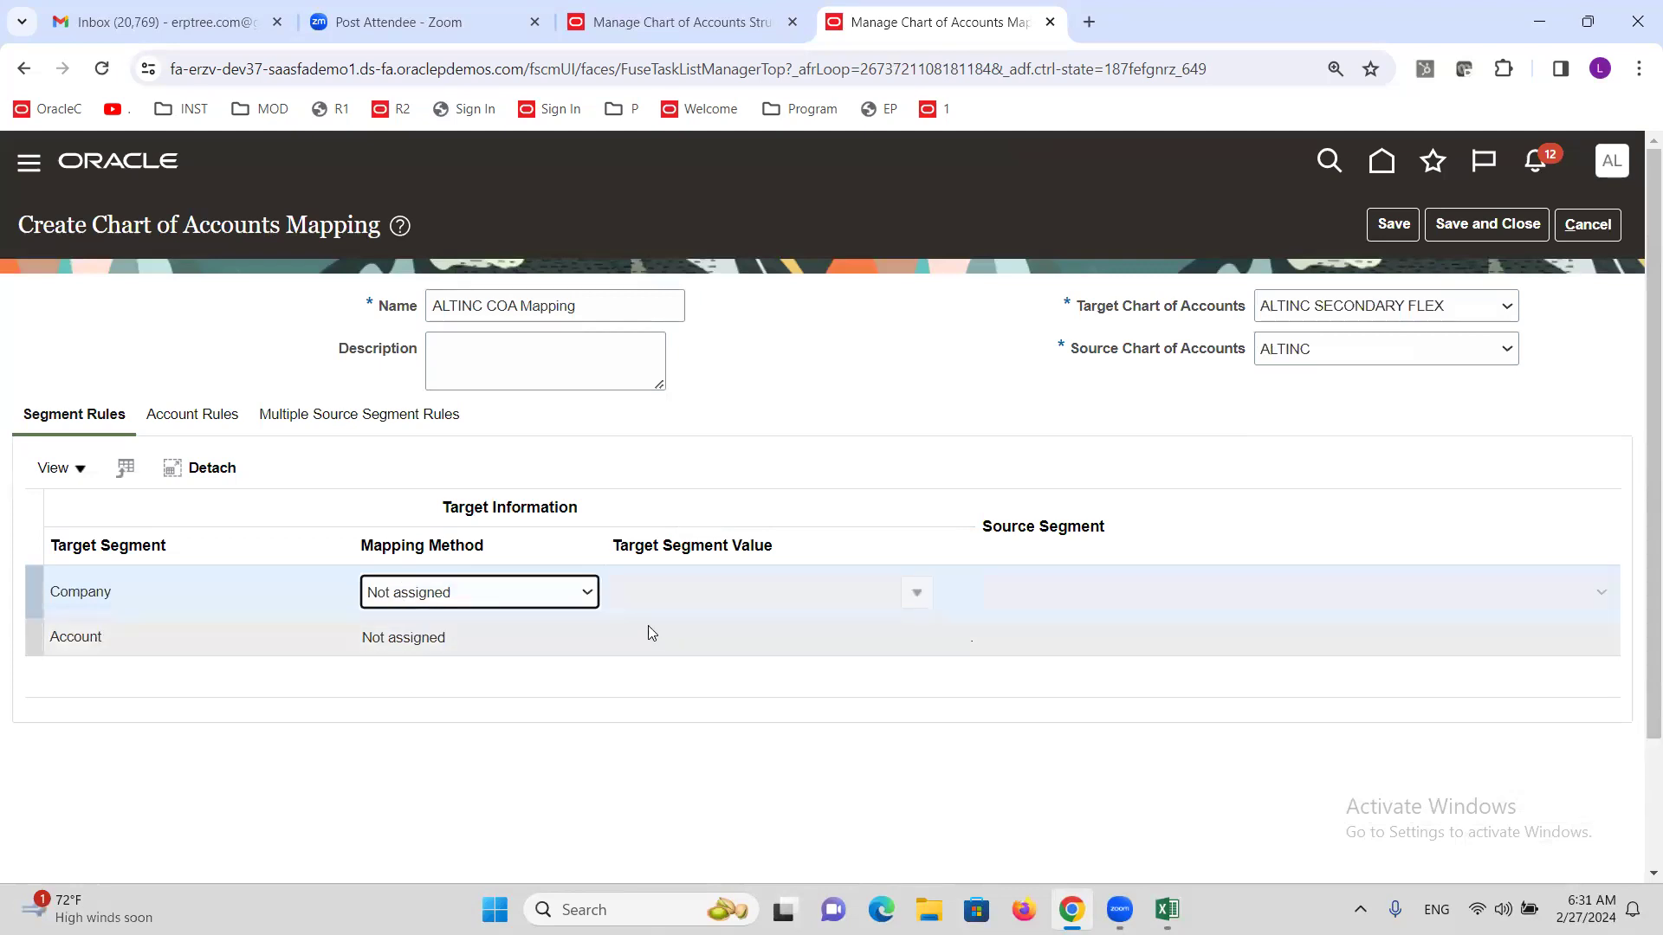
pyautogui.click(587, 596)
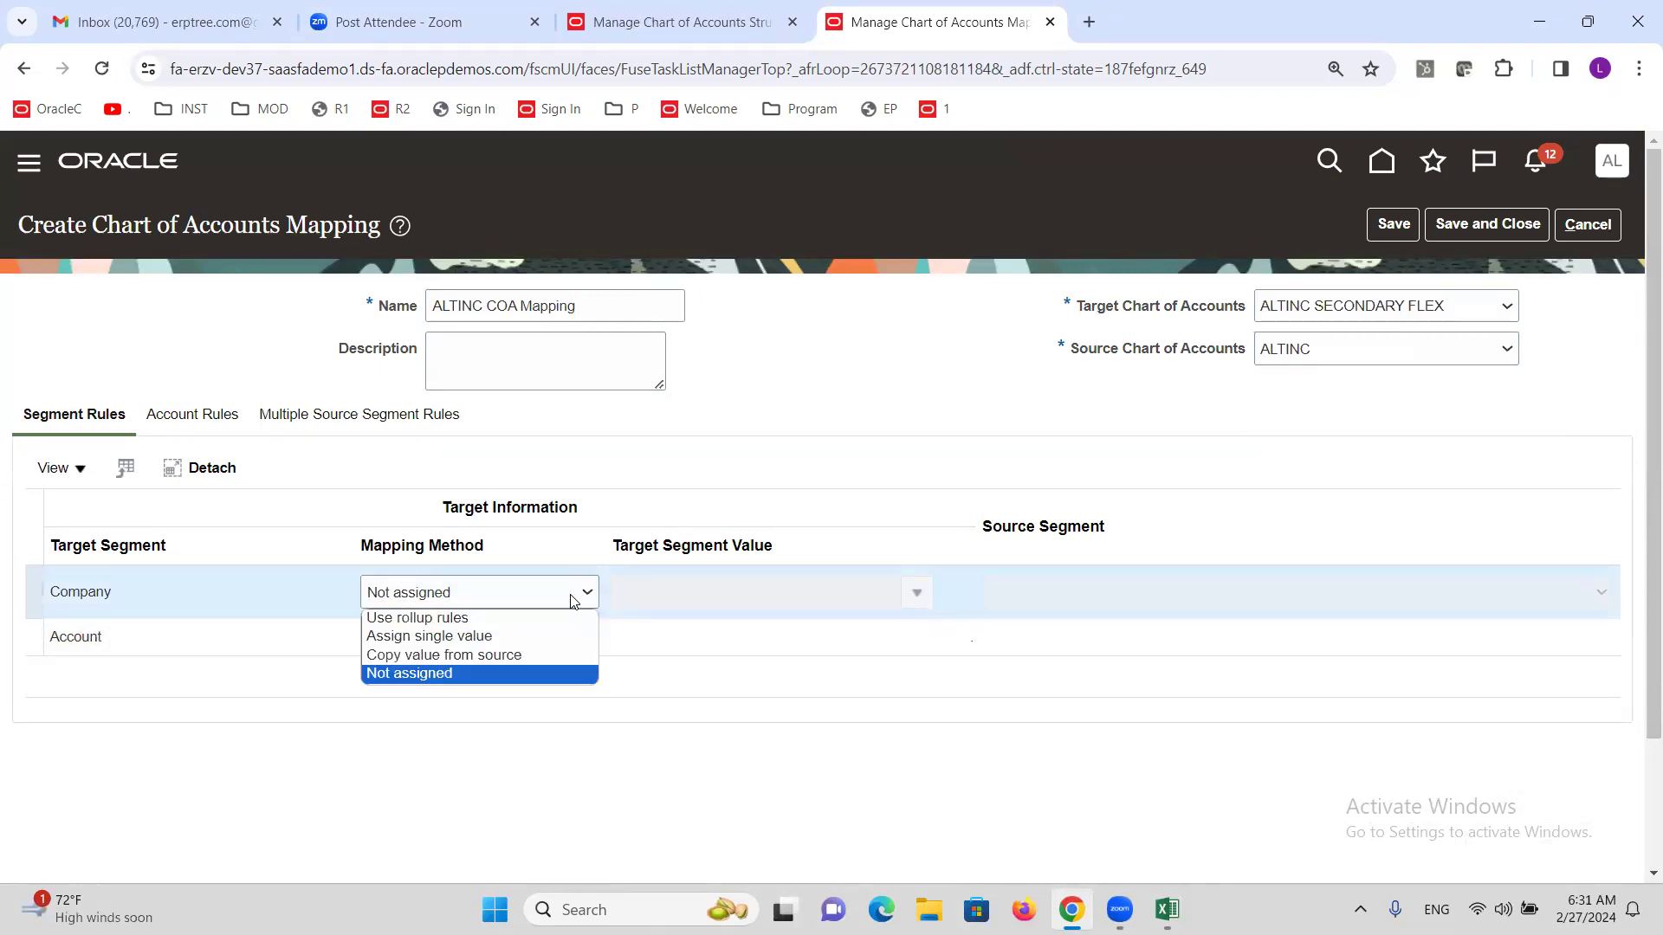
pyautogui.click(532, 652)
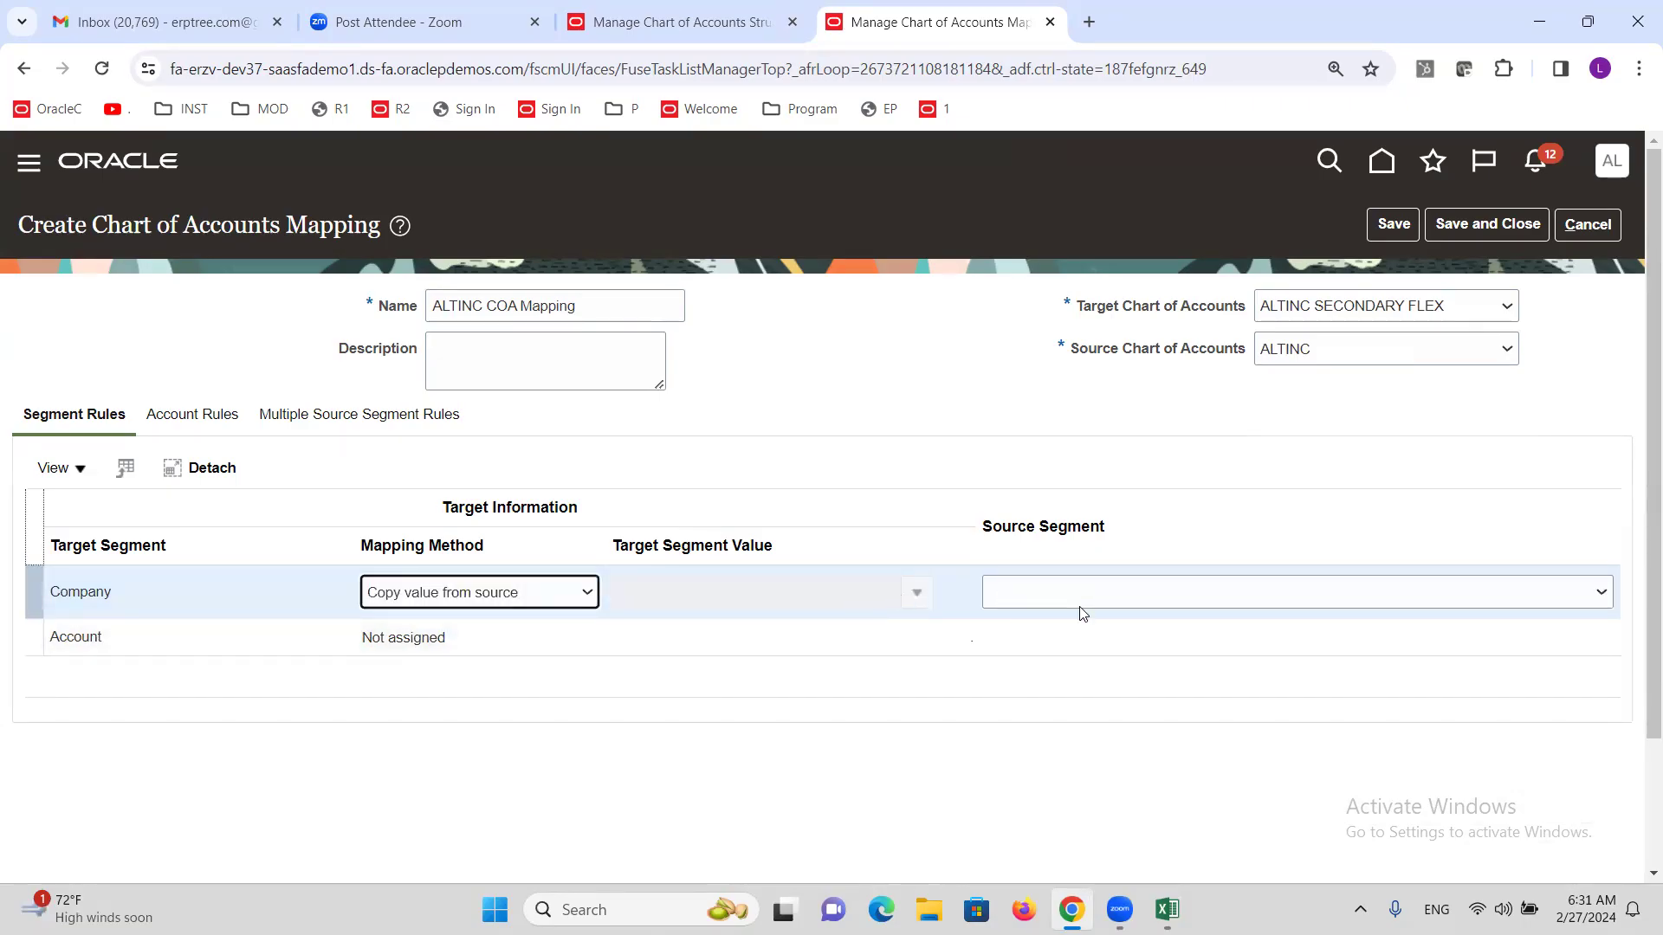
pyautogui.click(1152, 599)
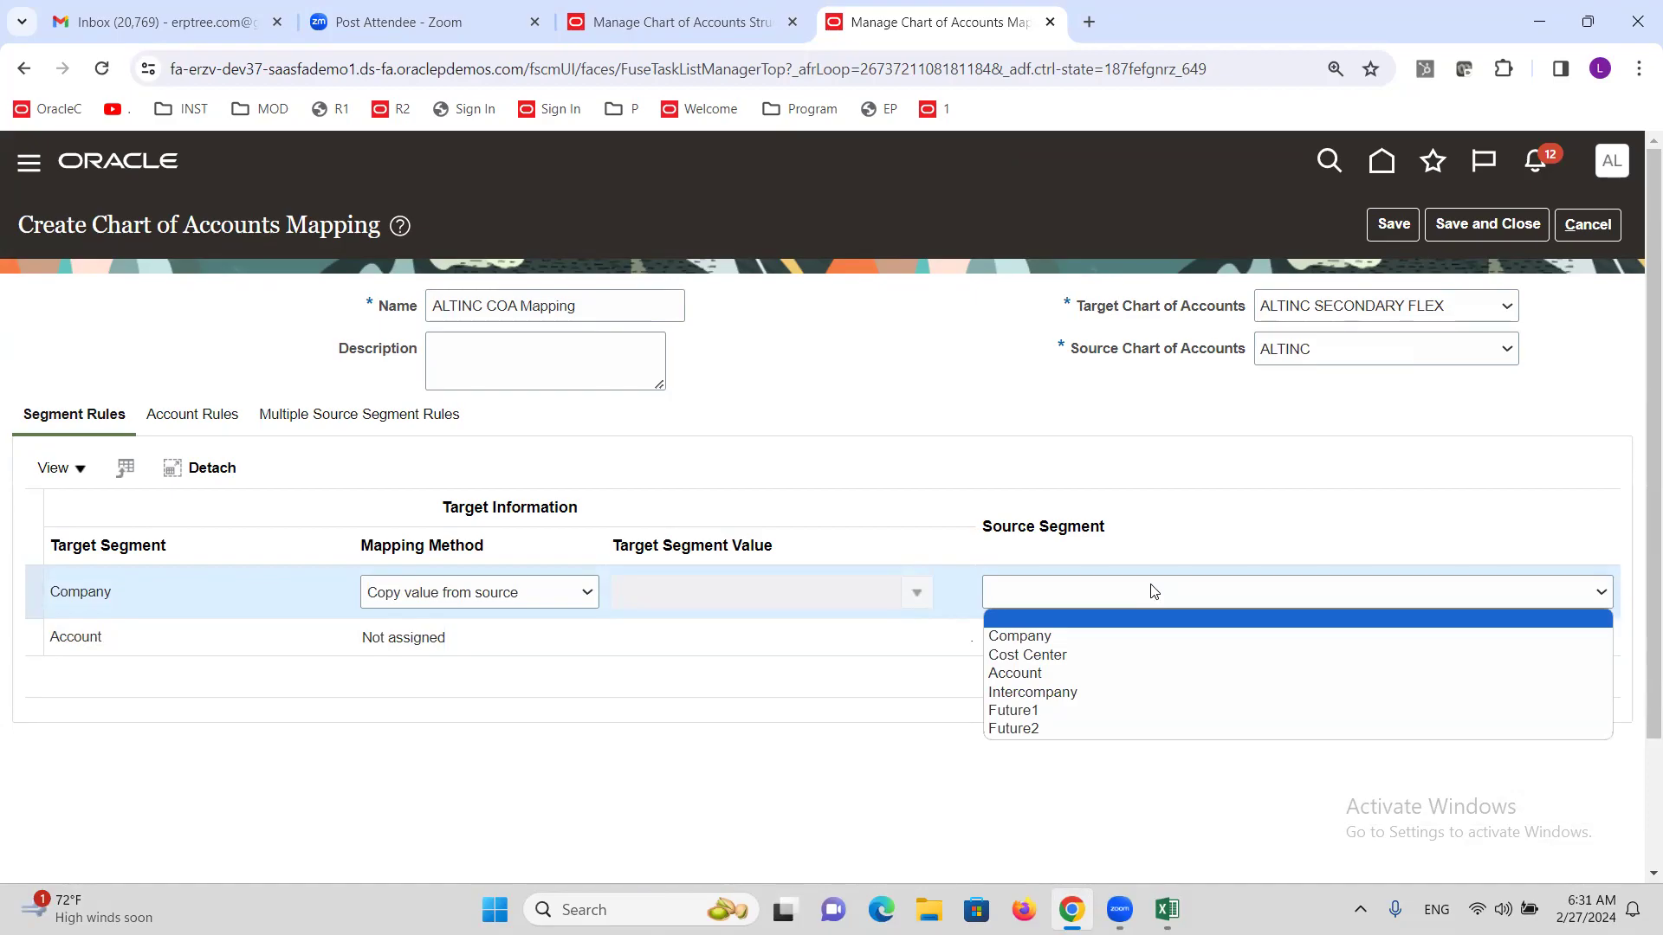
pyautogui.click(1117, 637)
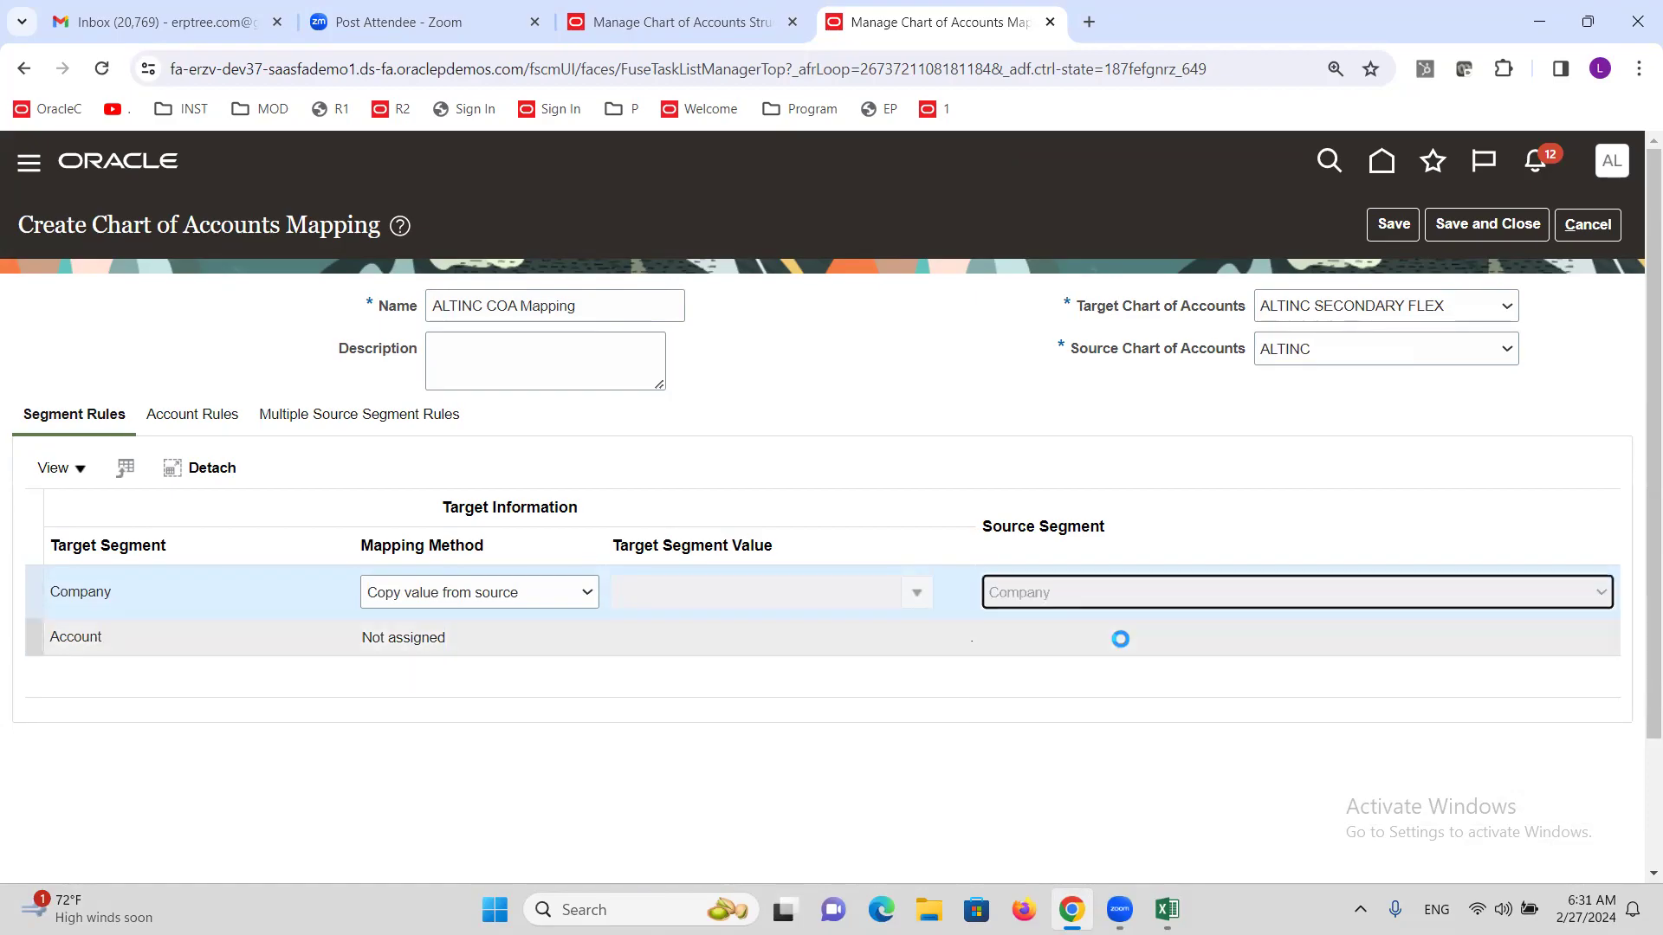
# Set the Account rule to copy from the source Account segment and save the mapping.
pyautogui.click(617, 646)
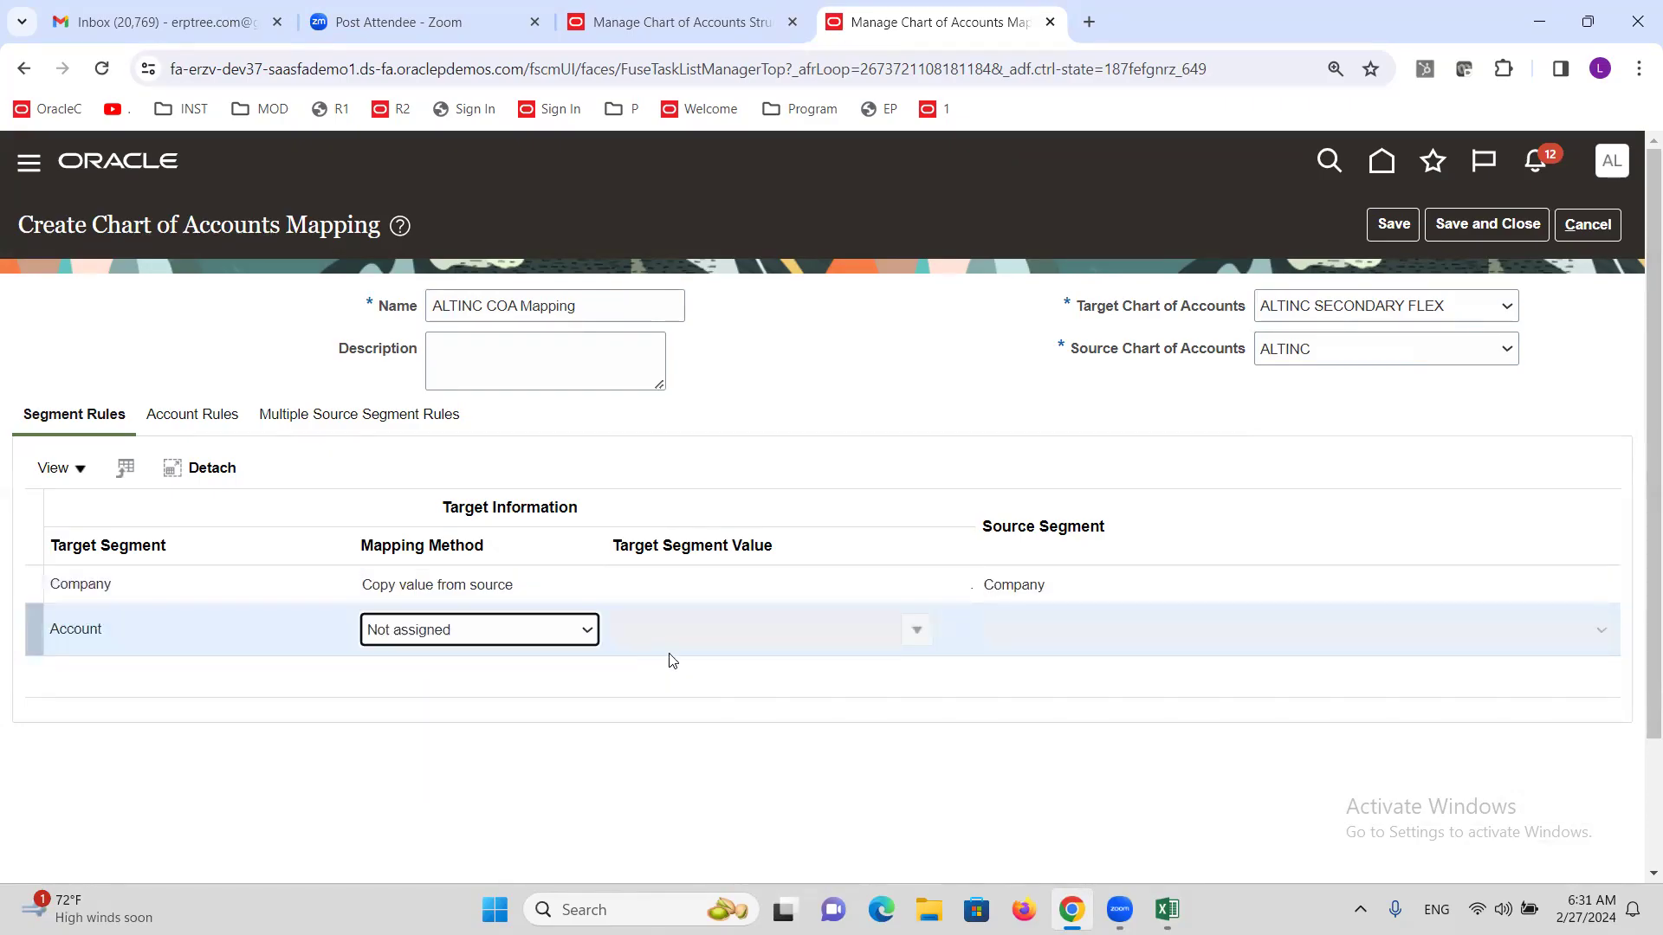
pyautogui.click(577, 643)
pyautogui.click(485, 693)
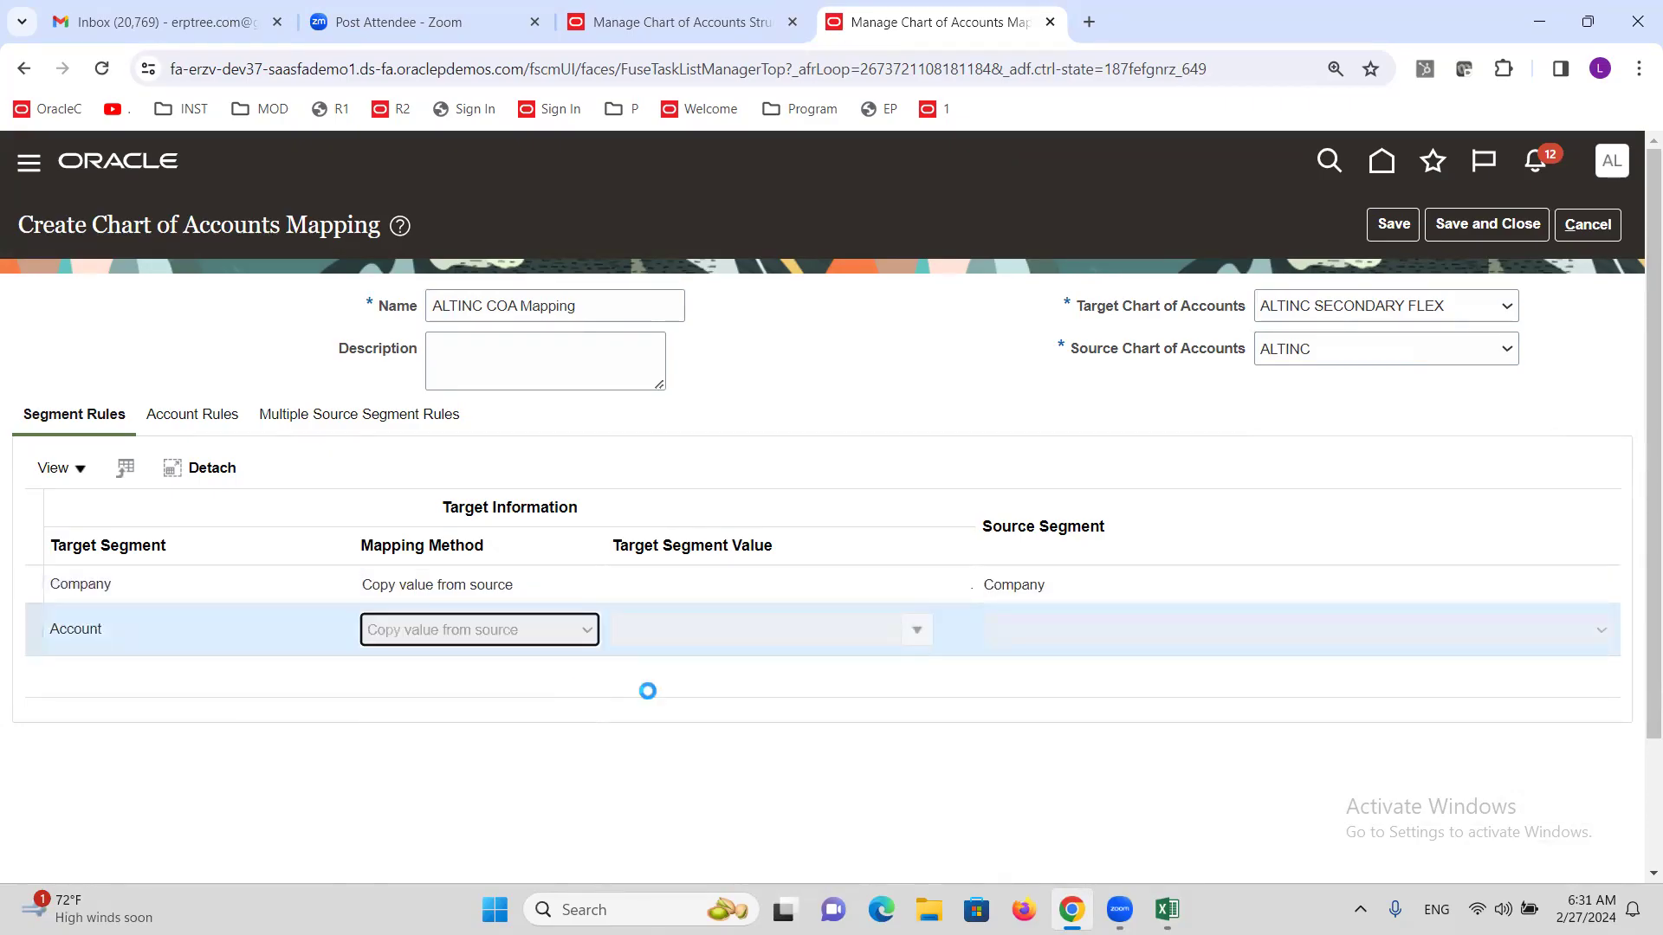
pyautogui.click(1093, 637)
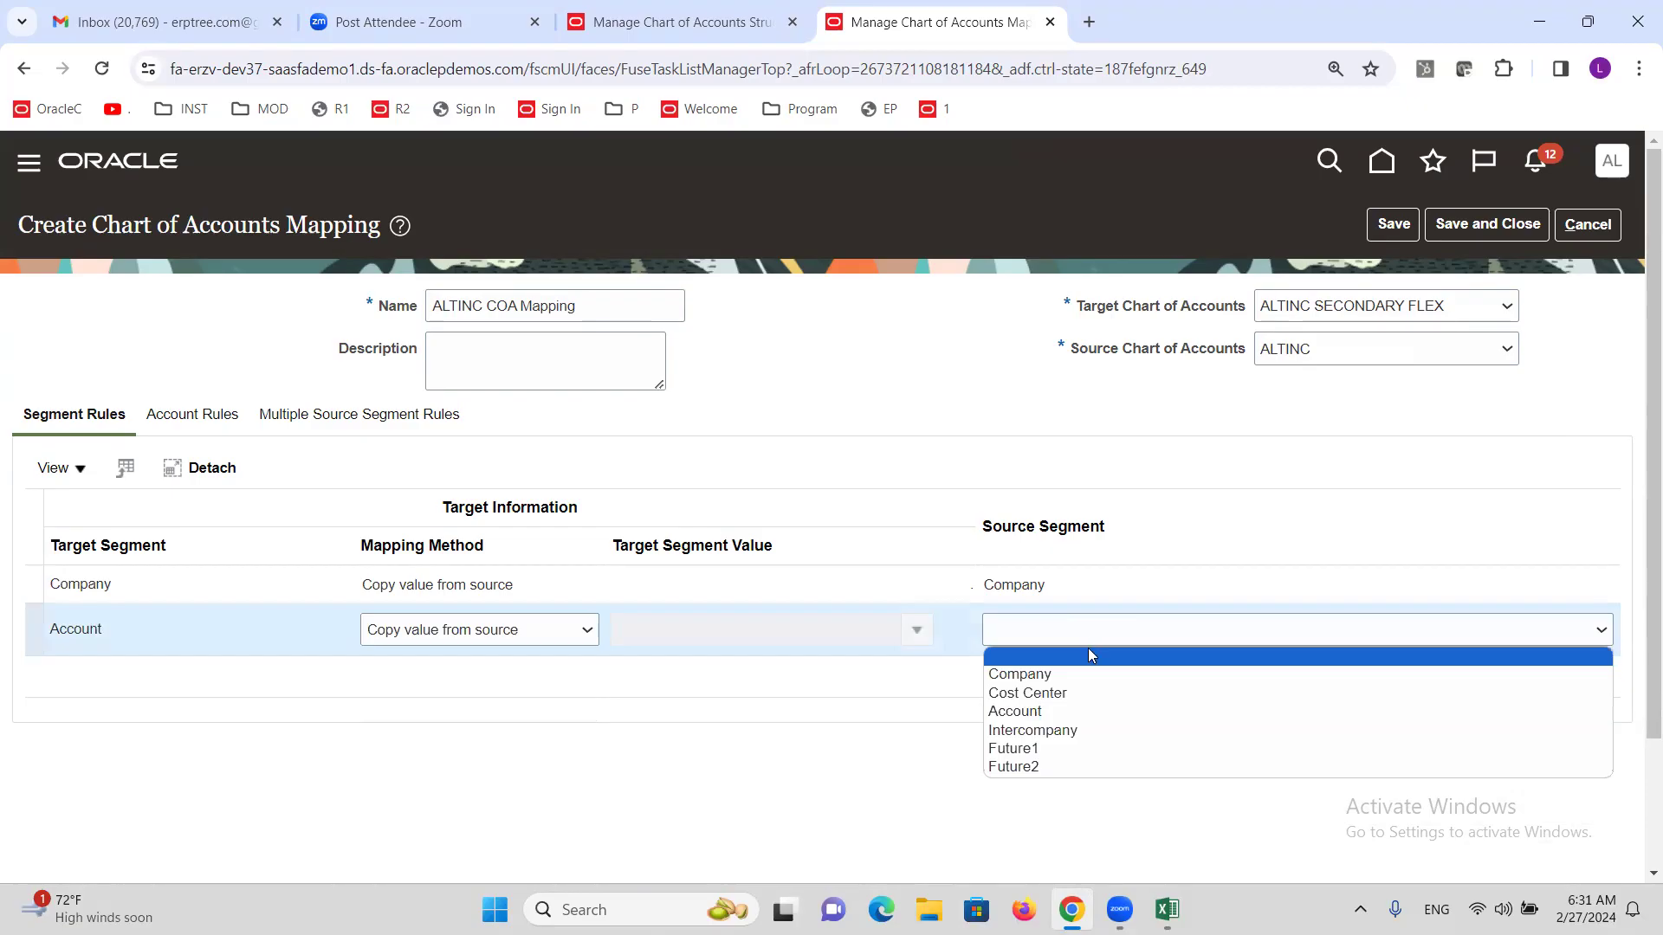
pyautogui.click(1067, 717)
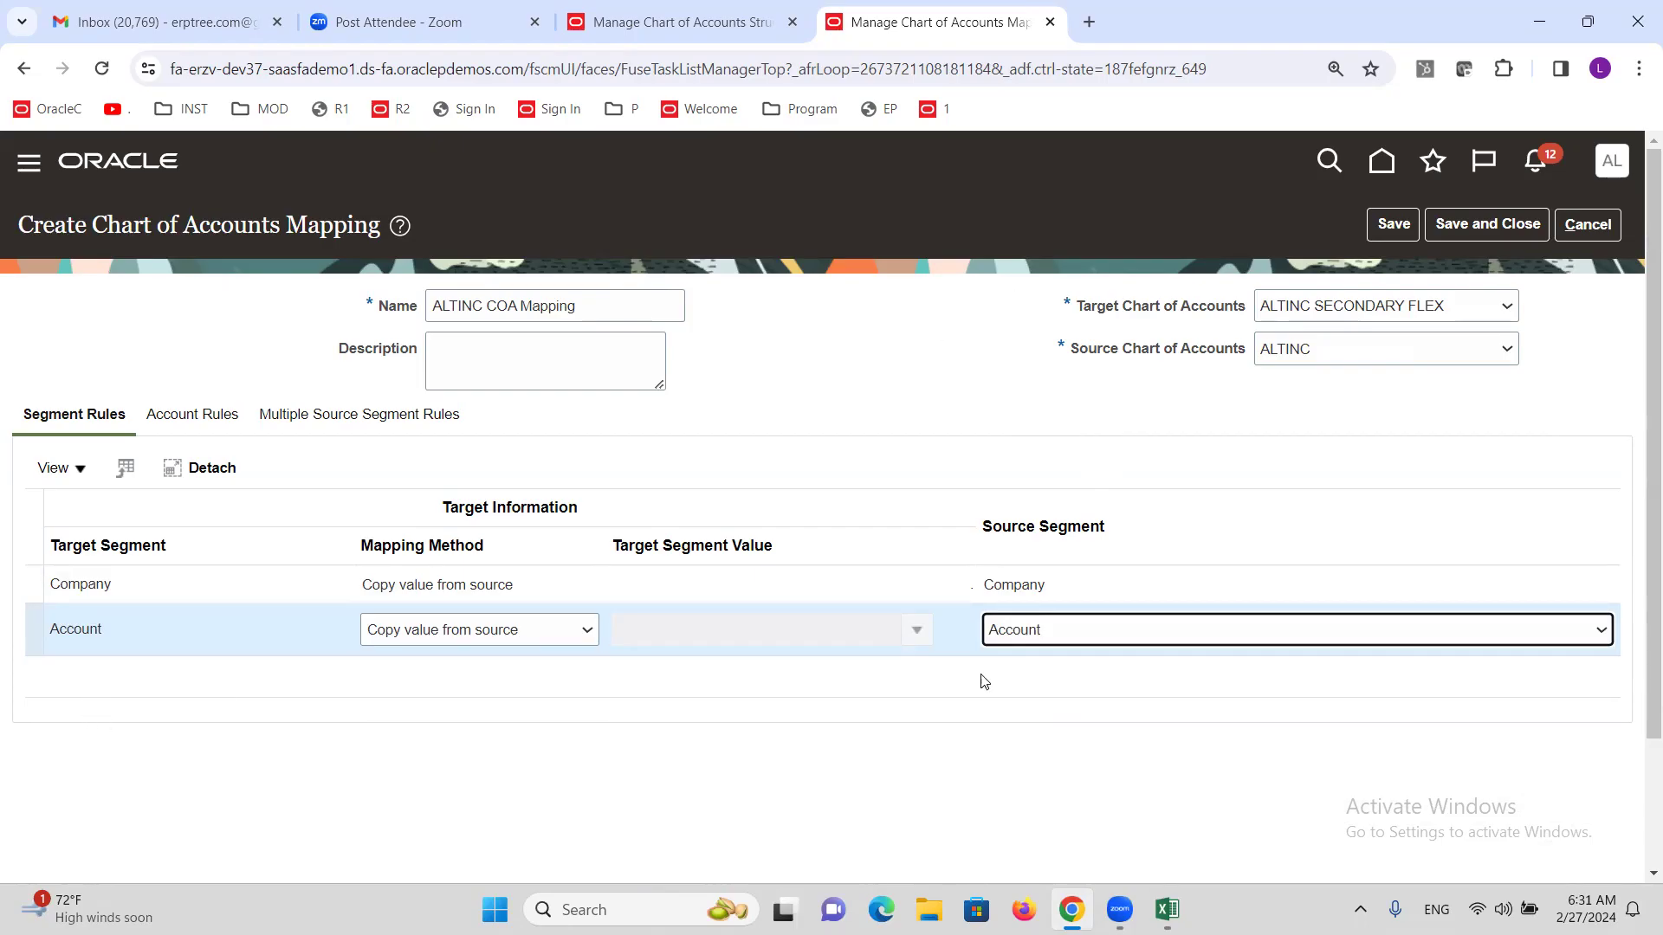
pyautogui.click(1505, 232)
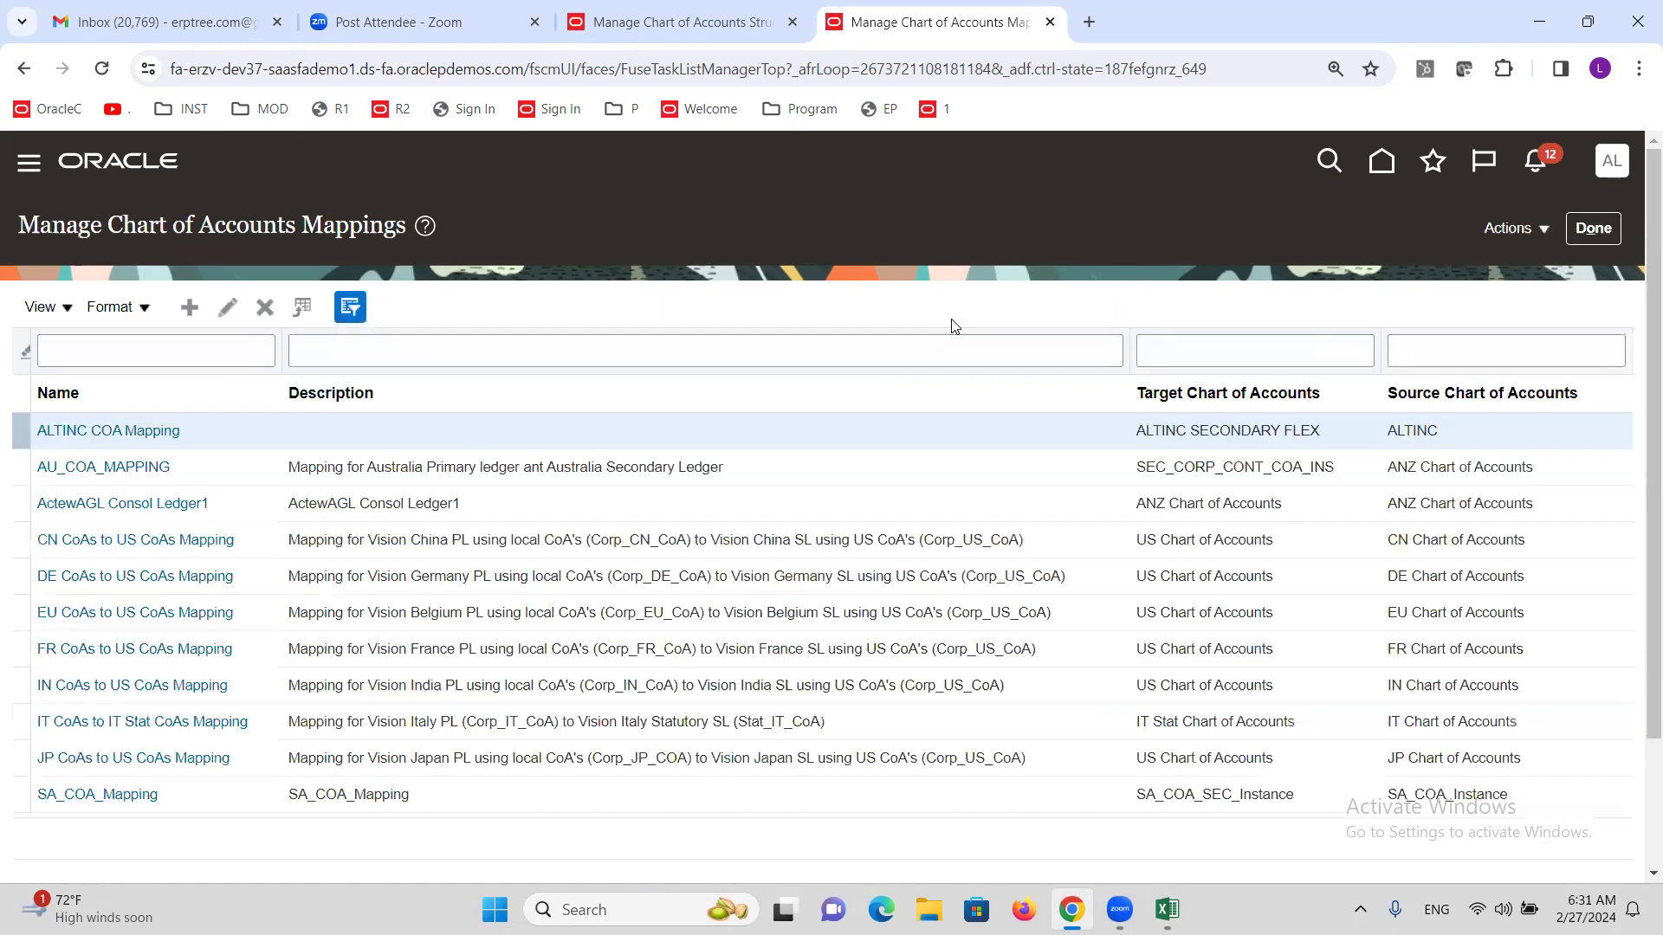
# Check the Create COA Mapping and Map PL & SL rows in the Excel checklist, then close the mappings page.
pyautogui.hotkey('alt', 'Tab')
pyautogui.hotkey('alt', 'Tab')
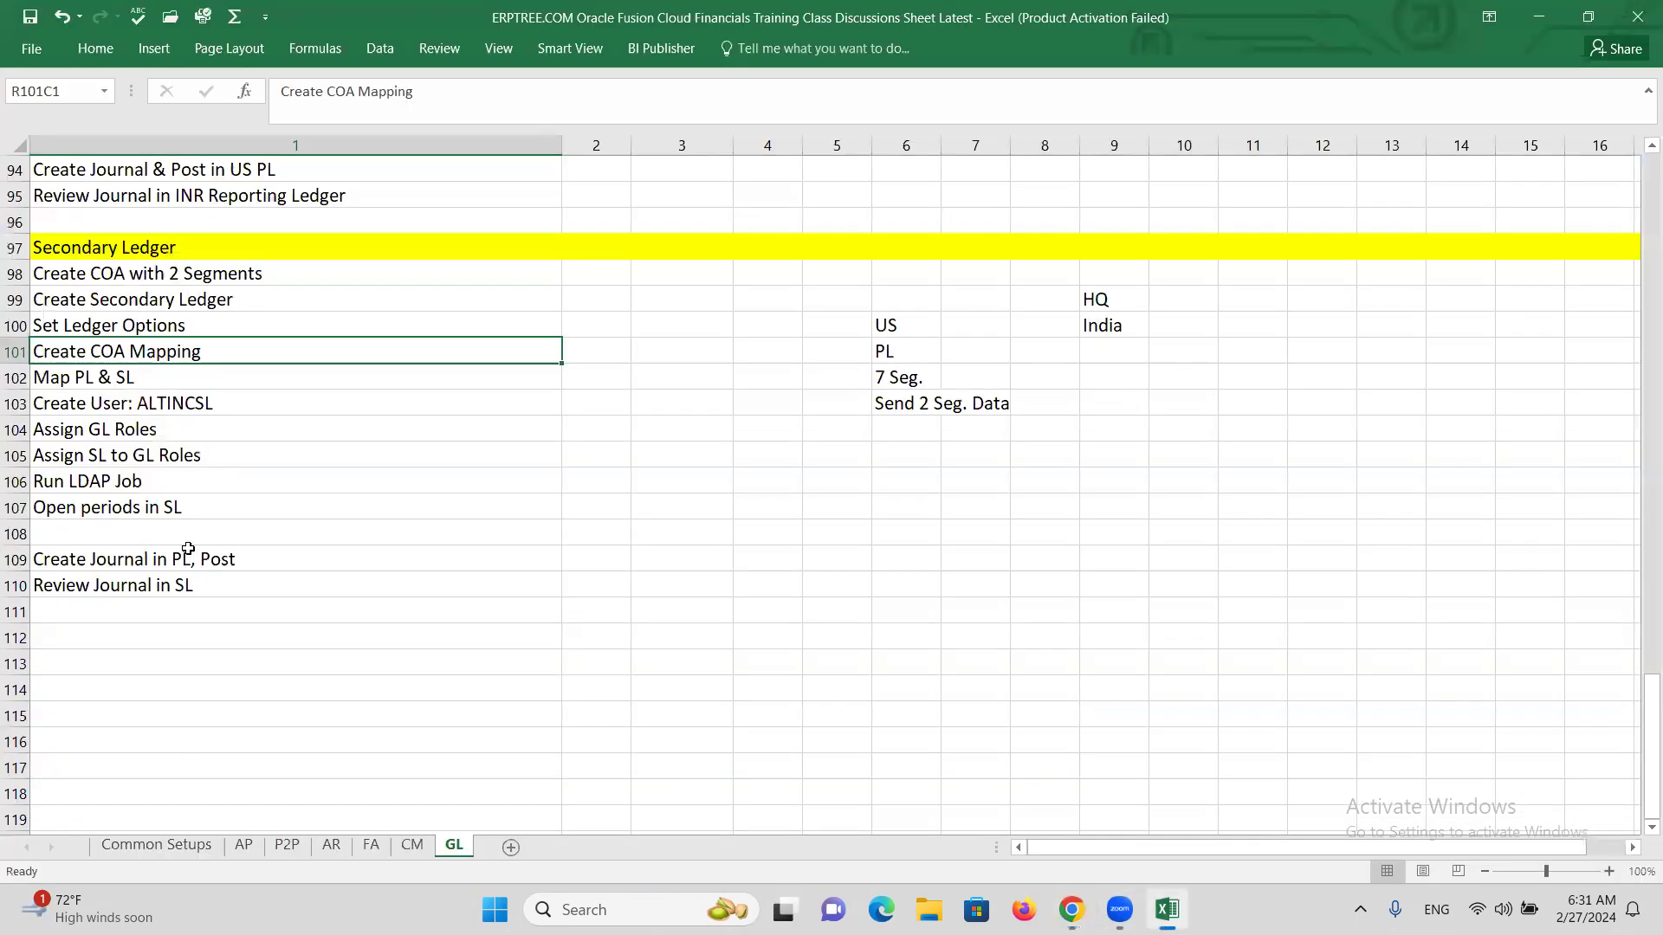
pyautogui.click(153, 381)
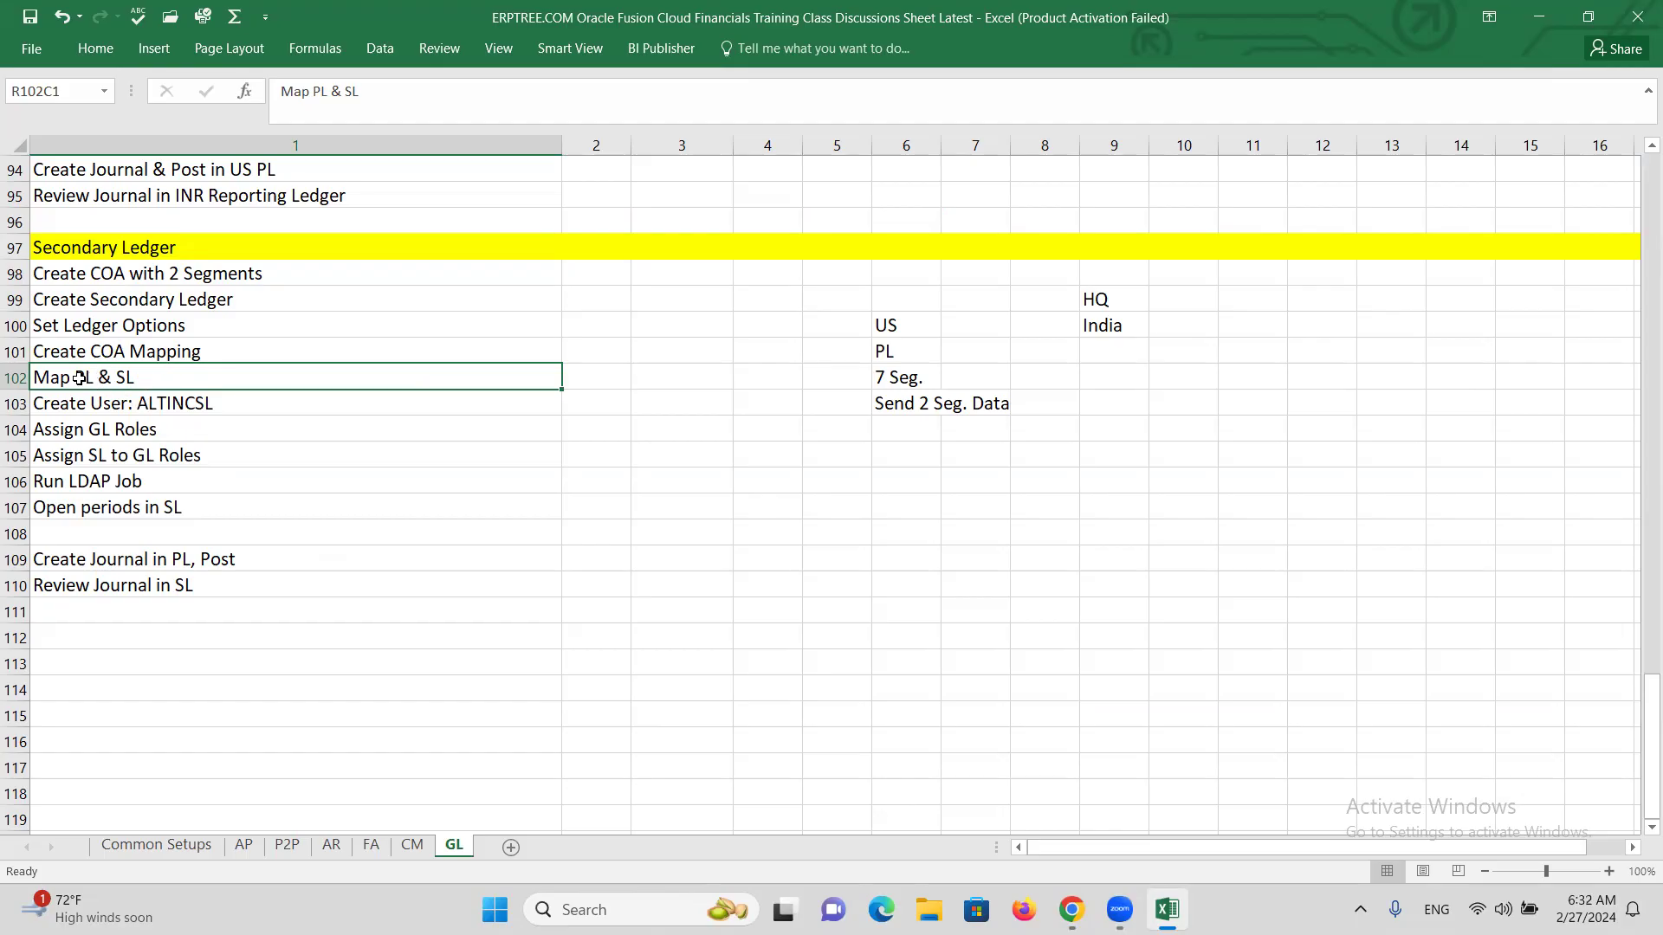
pyautogui.click(127, 355)
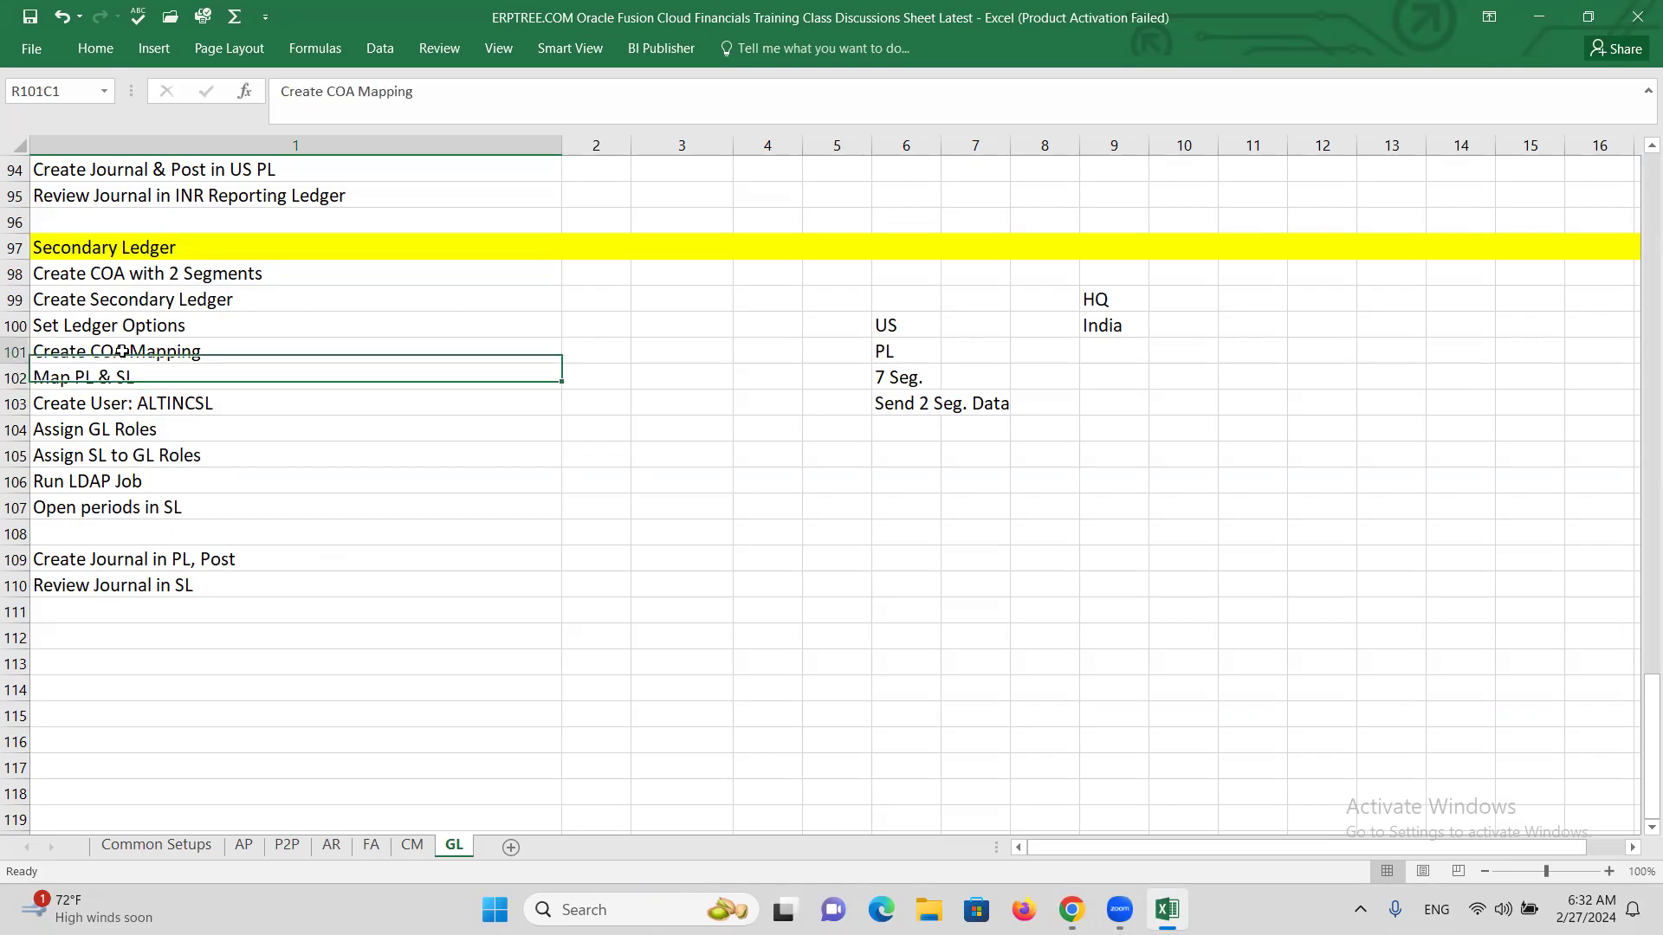
pyautogui.click(115, 381)
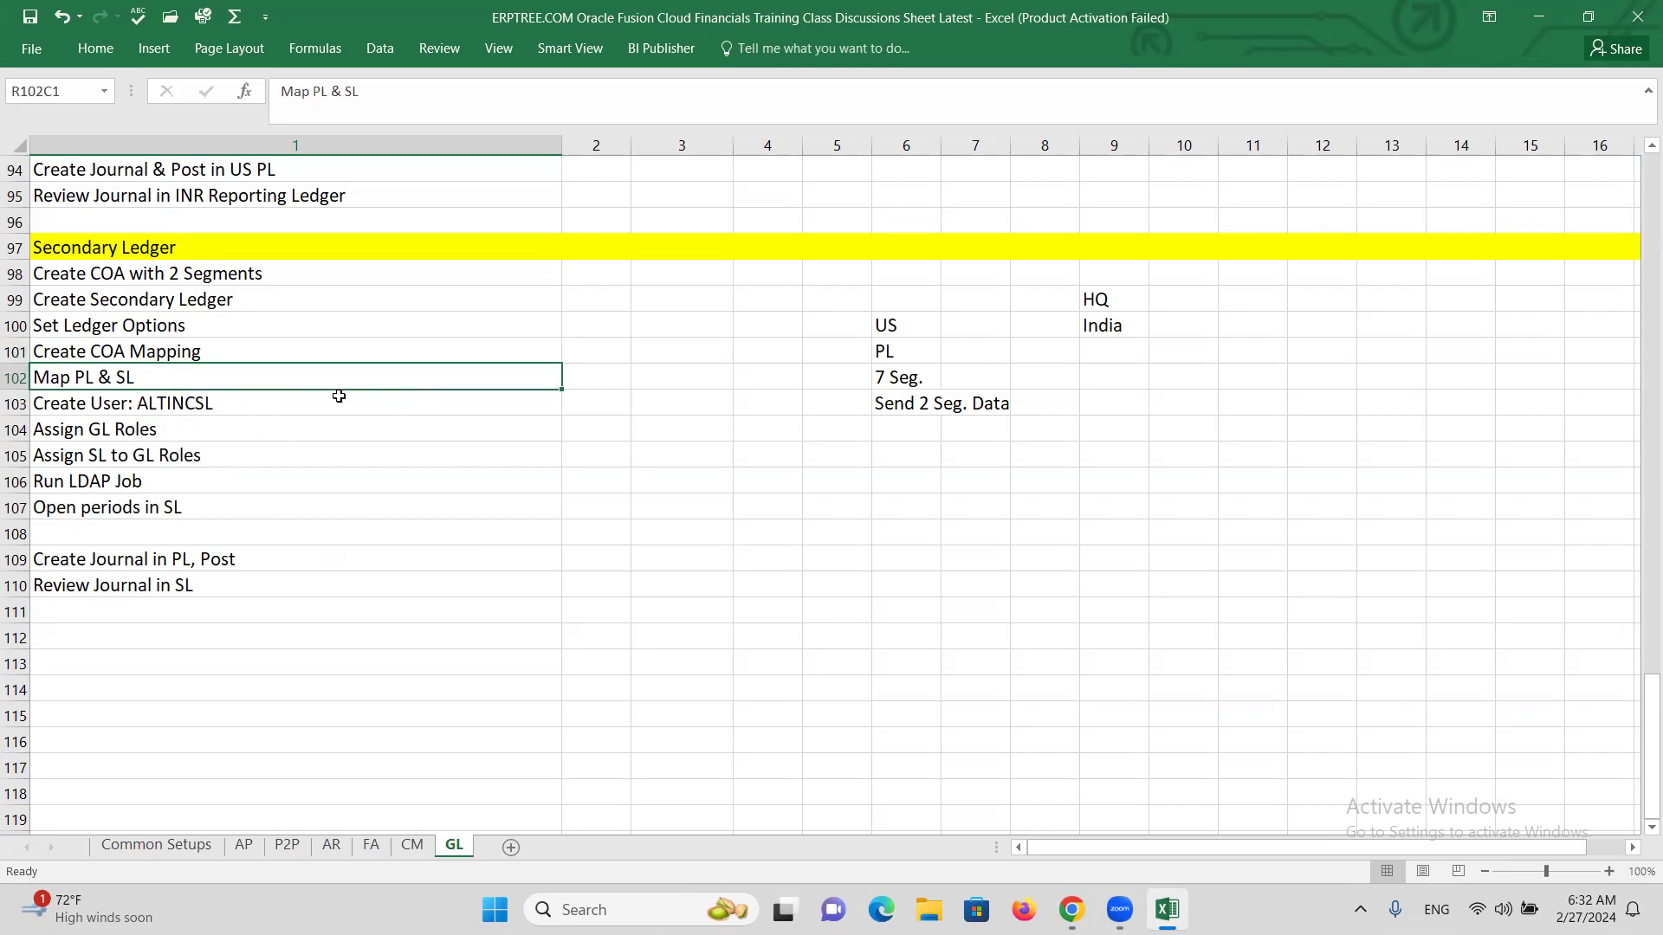
pyautogui.hotkey('alt', 'Tab')
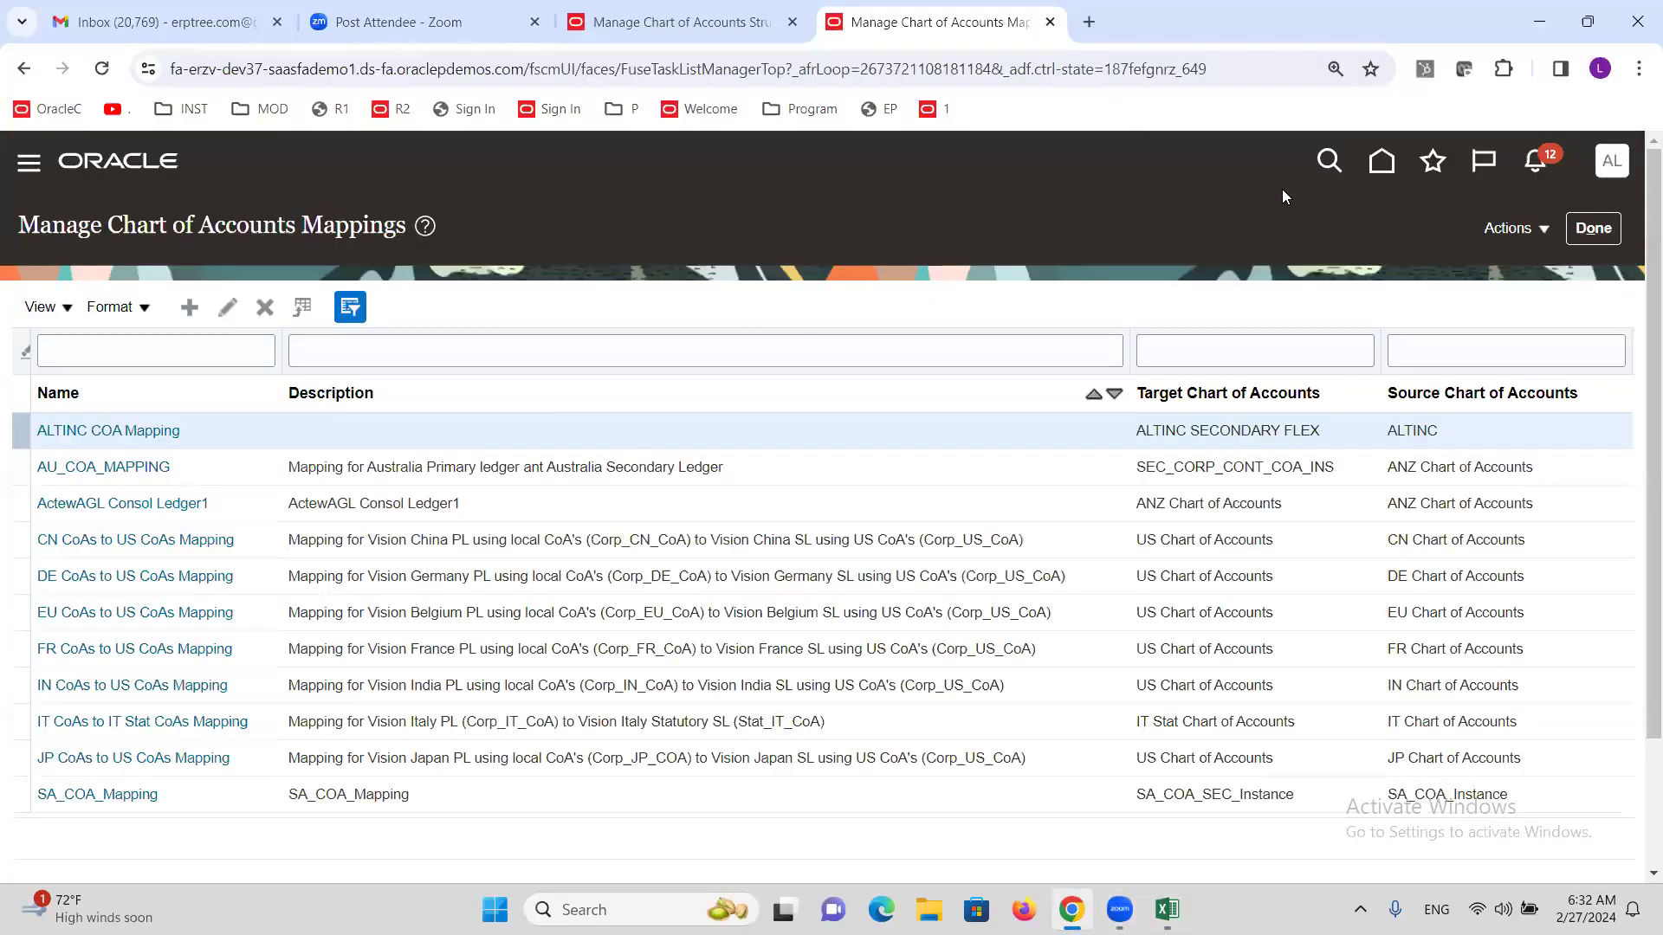
pyautogui.click(1607, 232)
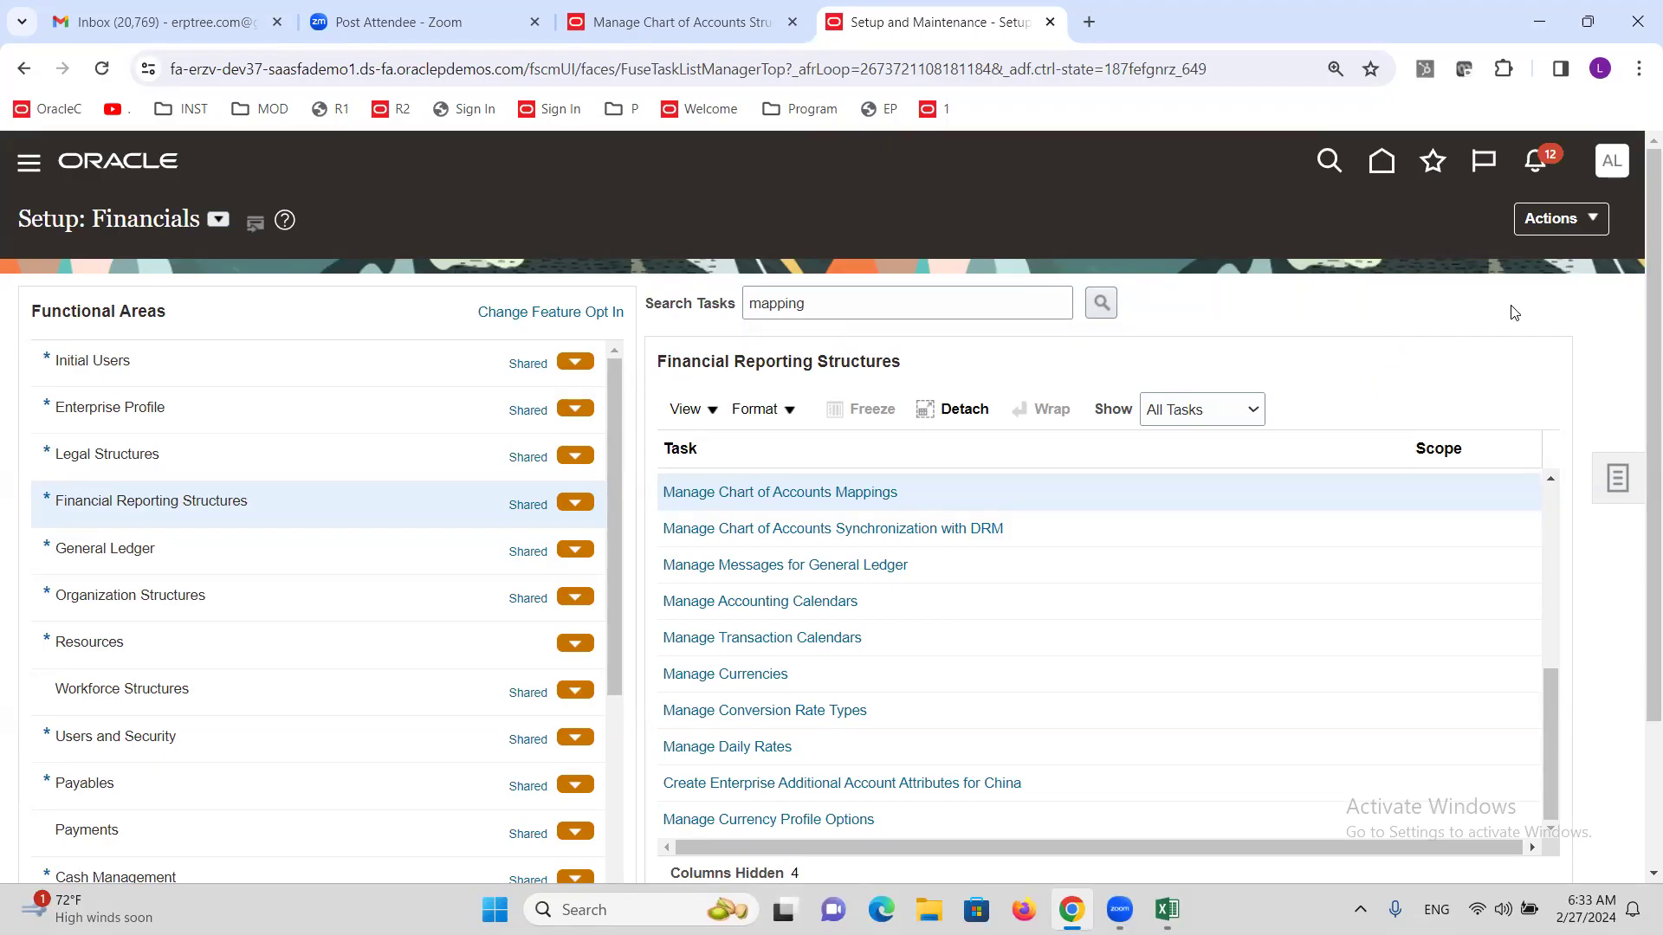
# Select the existing 'mapping' text in the setup task search box.
pyautogui.click(1550, 478)
pyautogui.click(1550, 479)
pyautogui.click(1551, 478)
pyautogui.click(1551, 479)
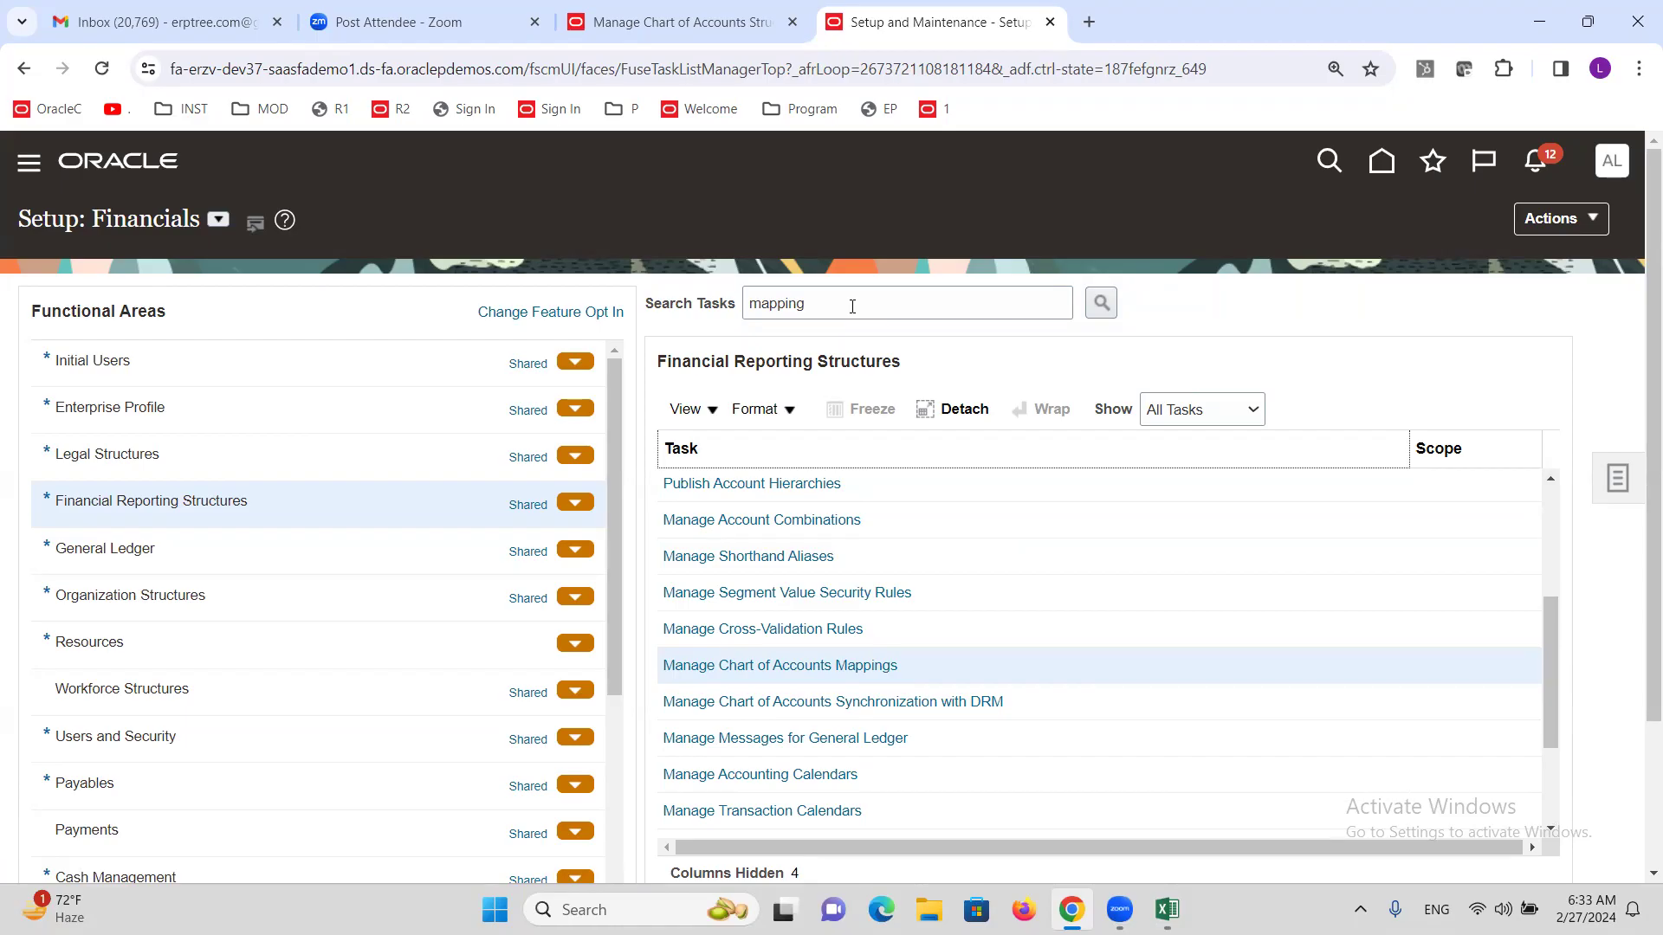
pyautogui.click(908, 314)
pyautogui.hotkey('ctrl', 'a')
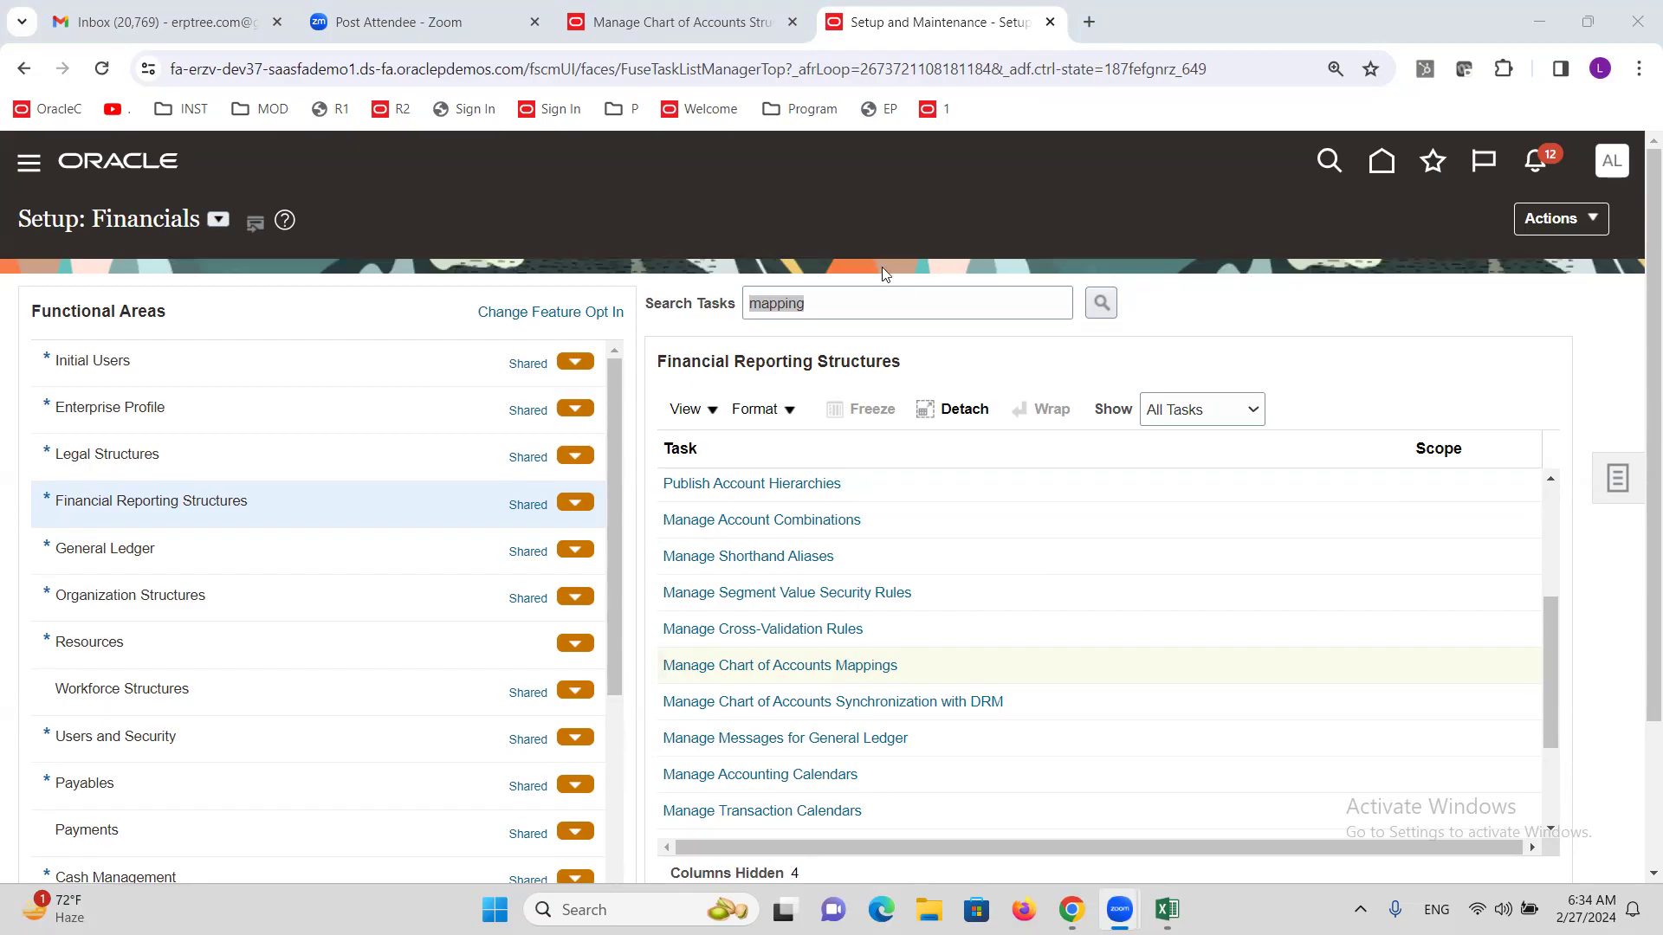
pyautogui.click(833, 312)
pyautogui.doubleClick(833, 310)
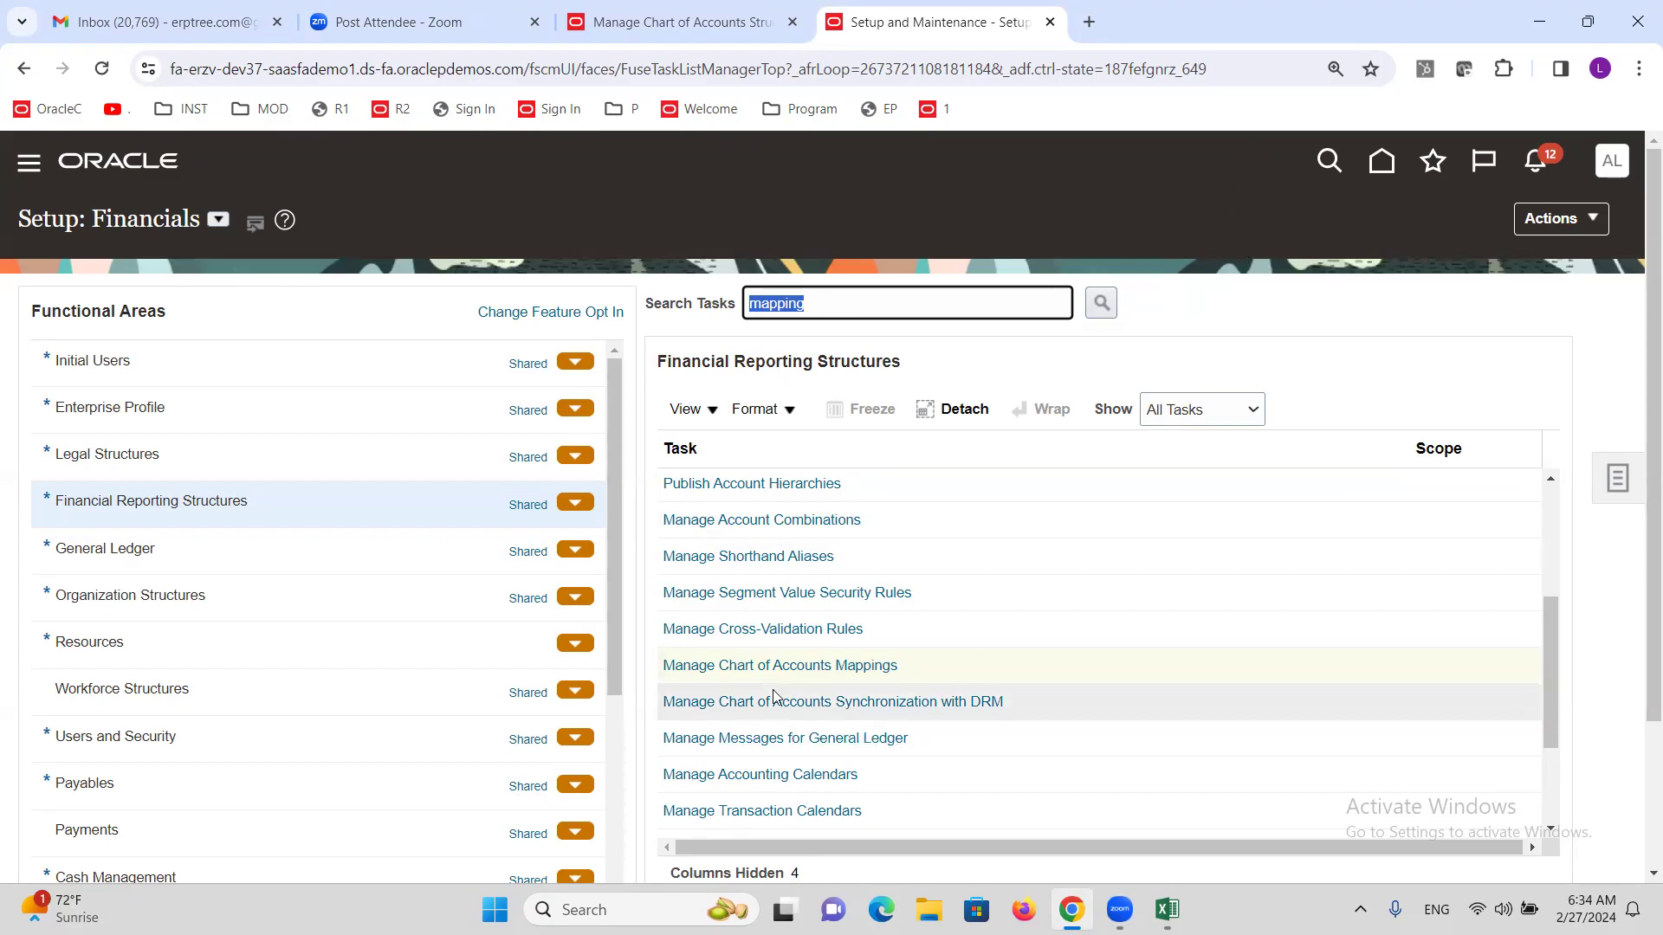
# Open ALTINC COA Mapping from Manage Chart of Accounts Mappings and add an empty account rule row.
pyautogui.click(829, 672)
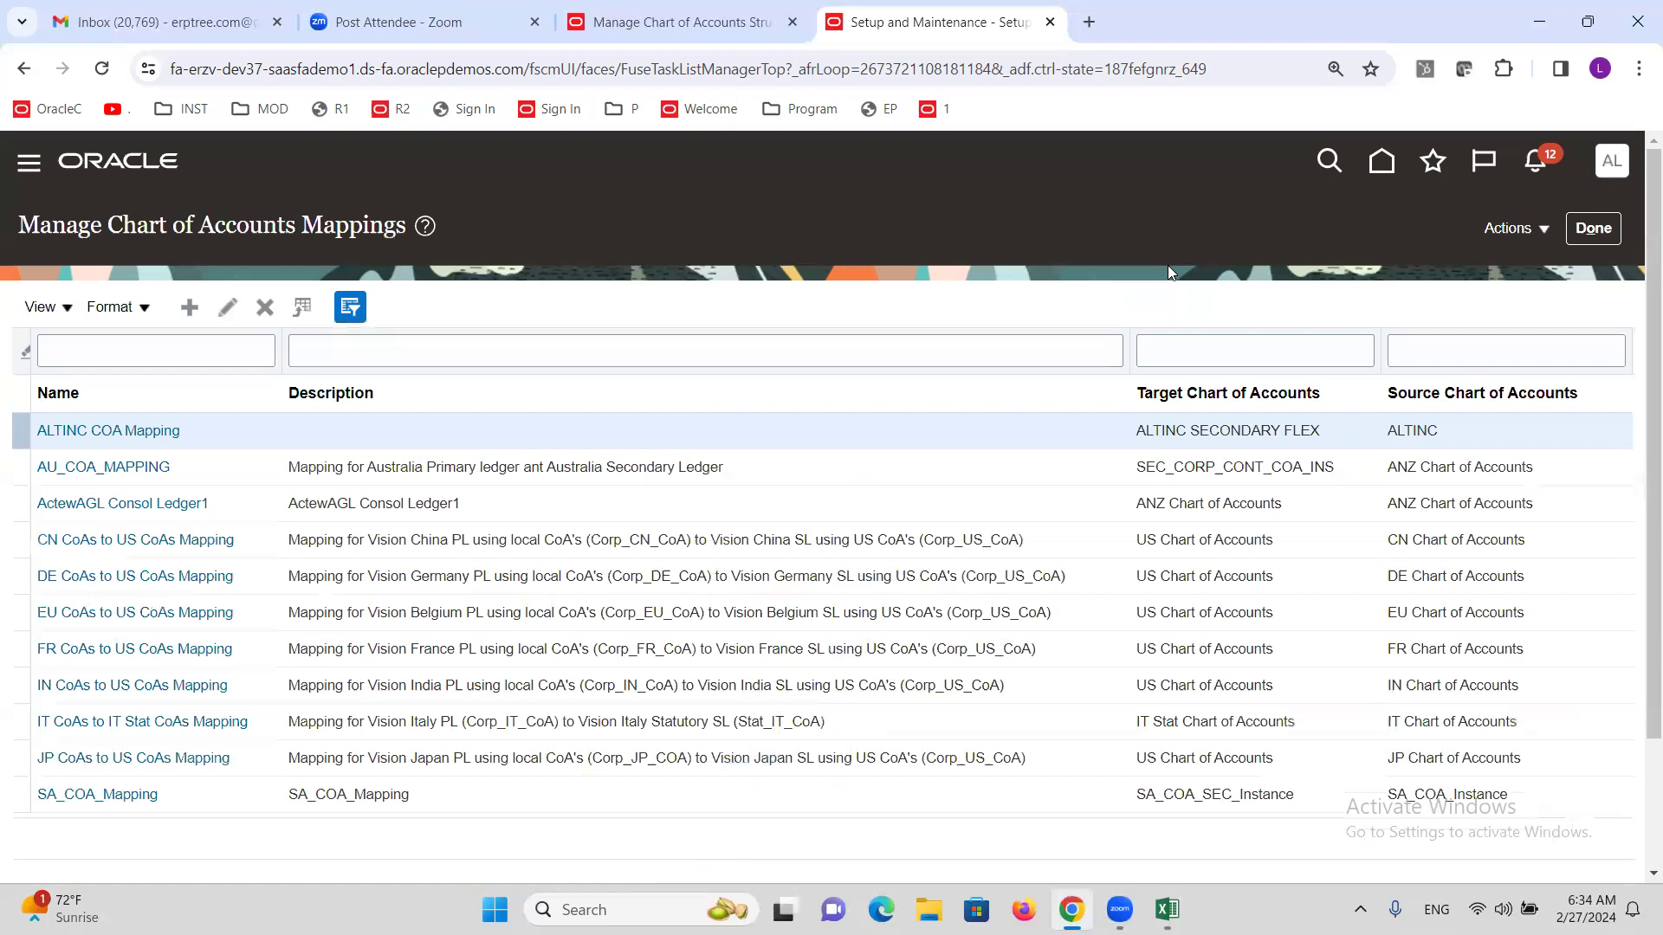
pyautogui.click(112, 431)
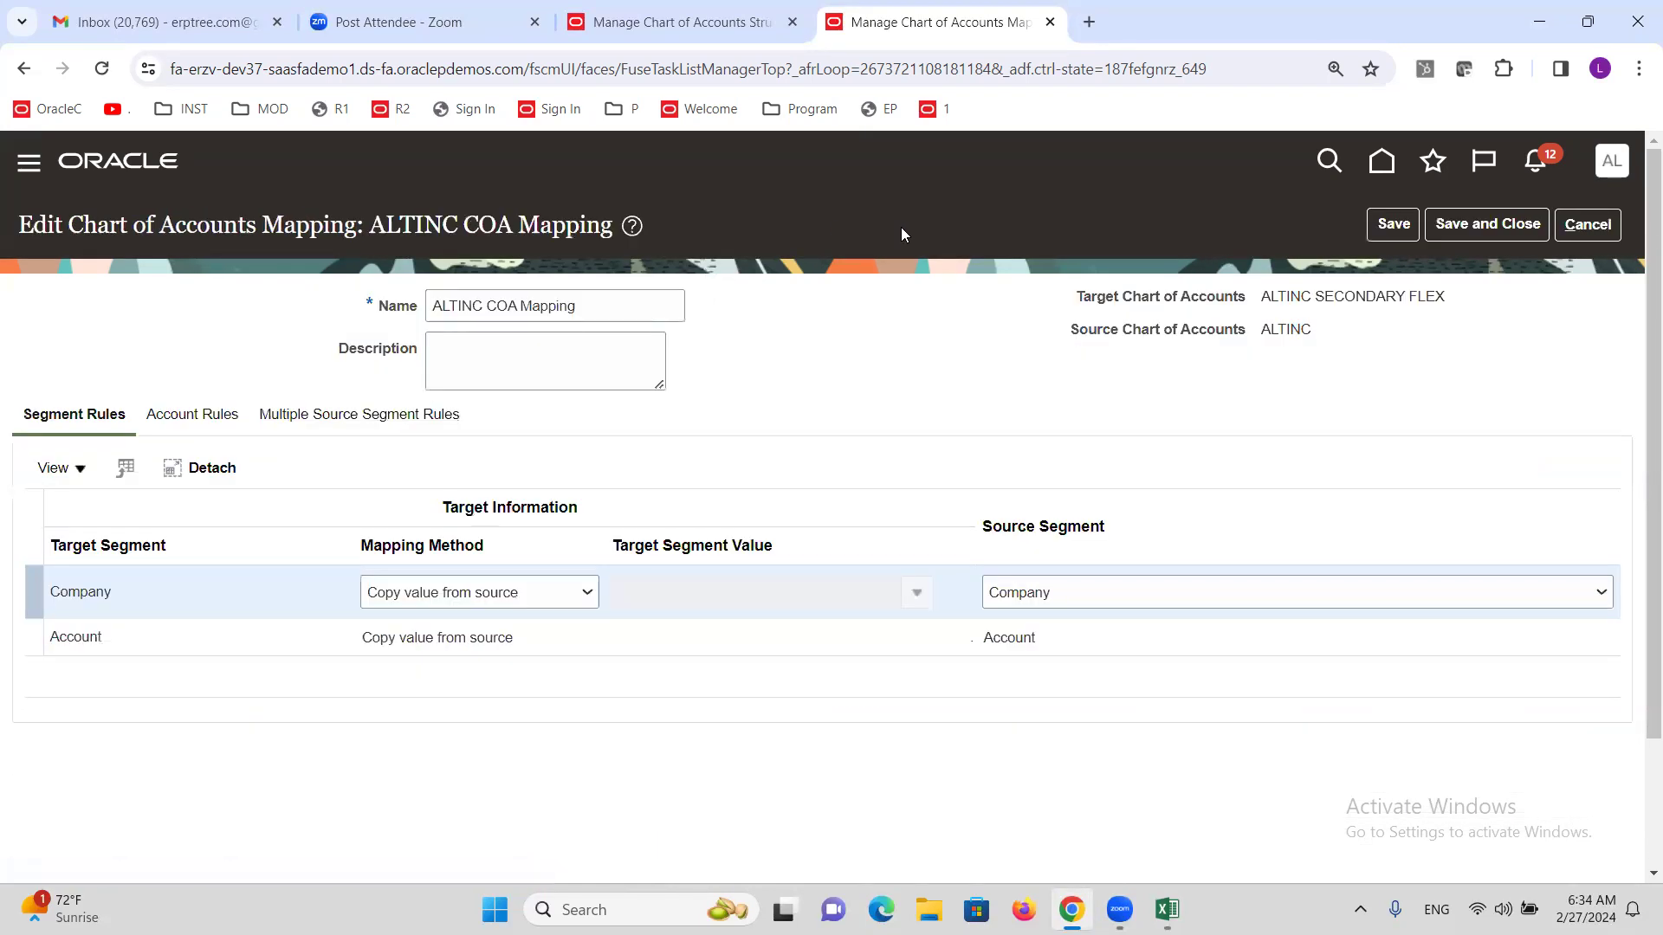
pyautogui.click(182, 416)
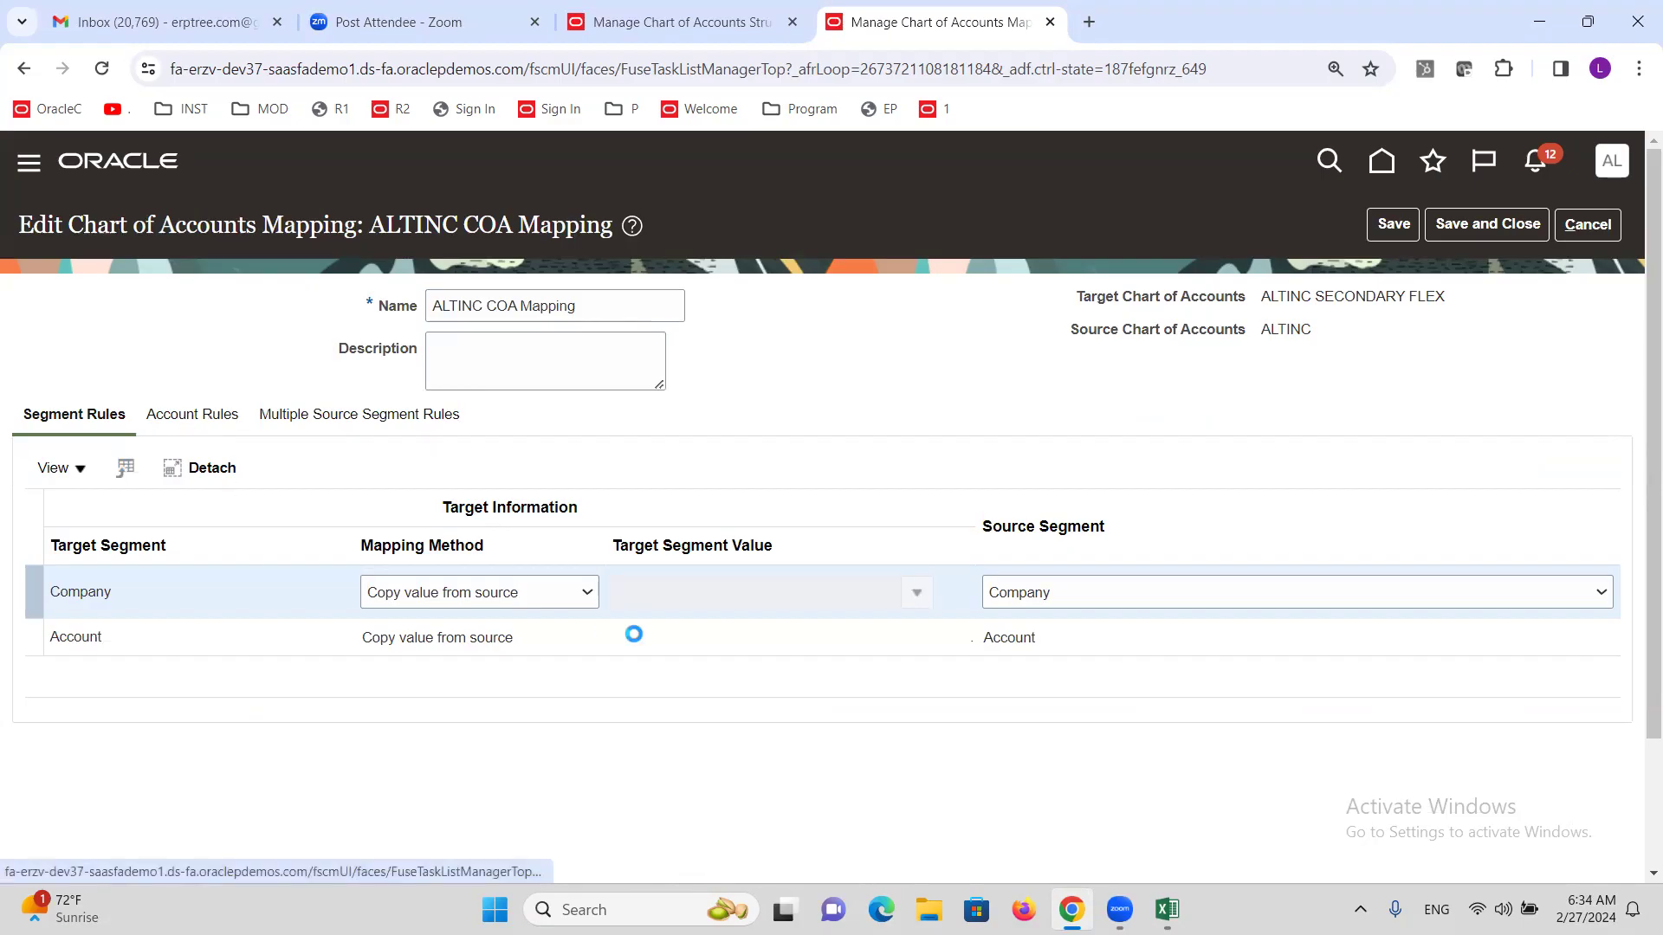
pyautogui.click(126, 469)
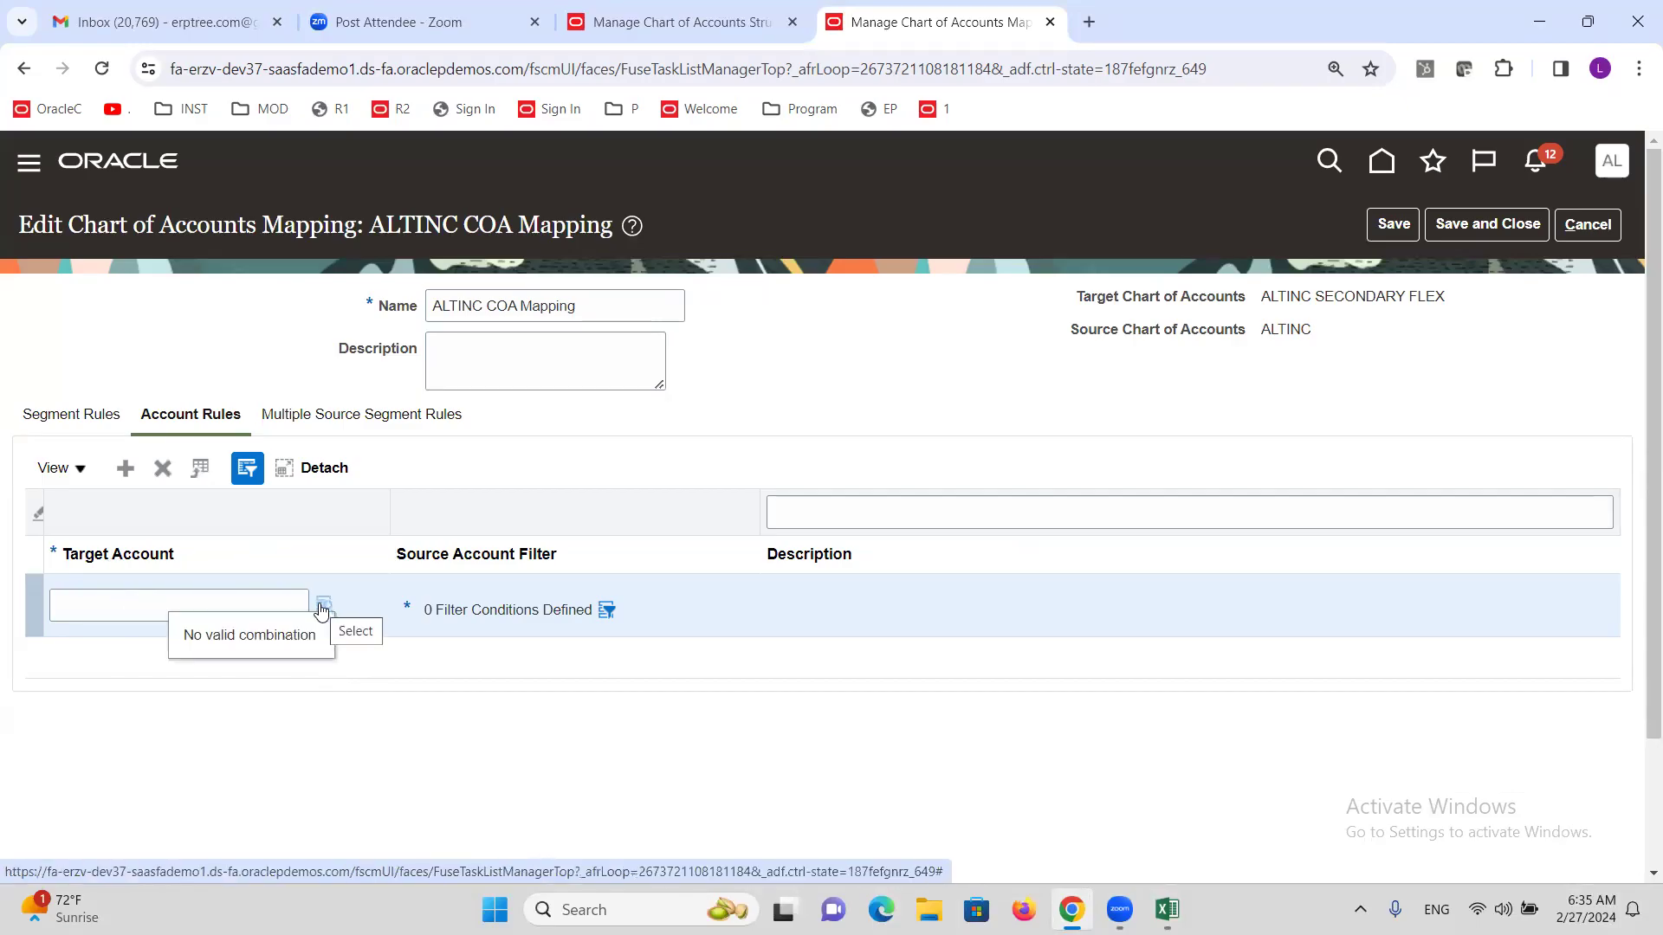
# Set the rule's target account to Company 1000, Account 11015 Cash Clearing, then open its source filter.
pyautogui.click(322, 606)
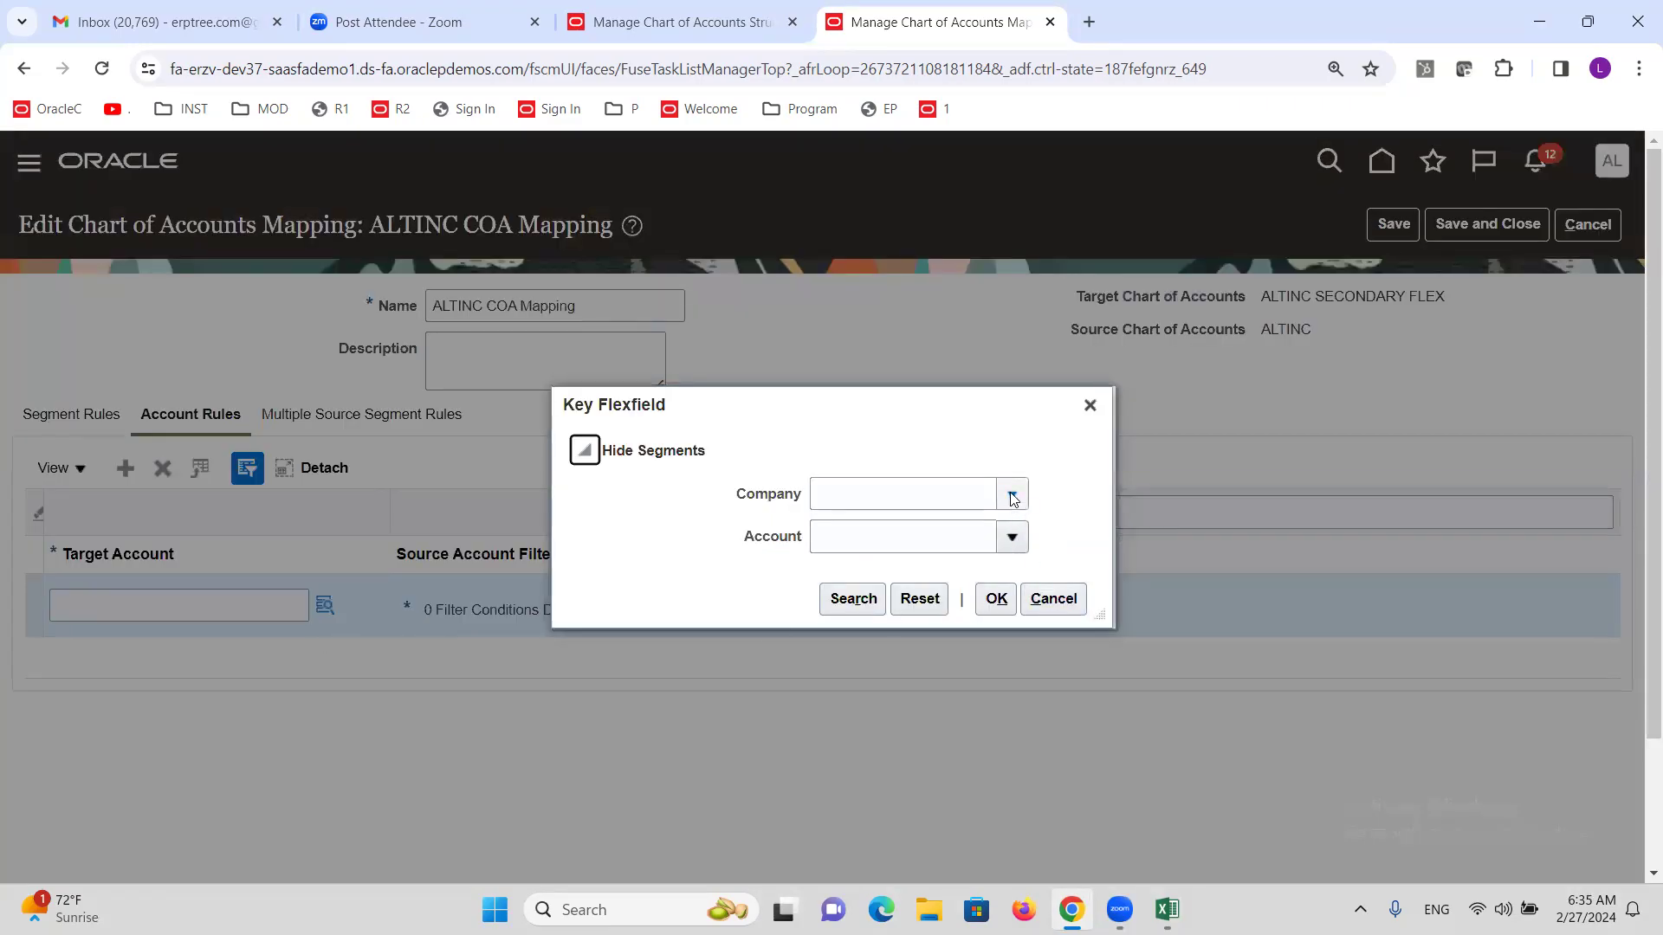
pyautogui.click(1011, 537)
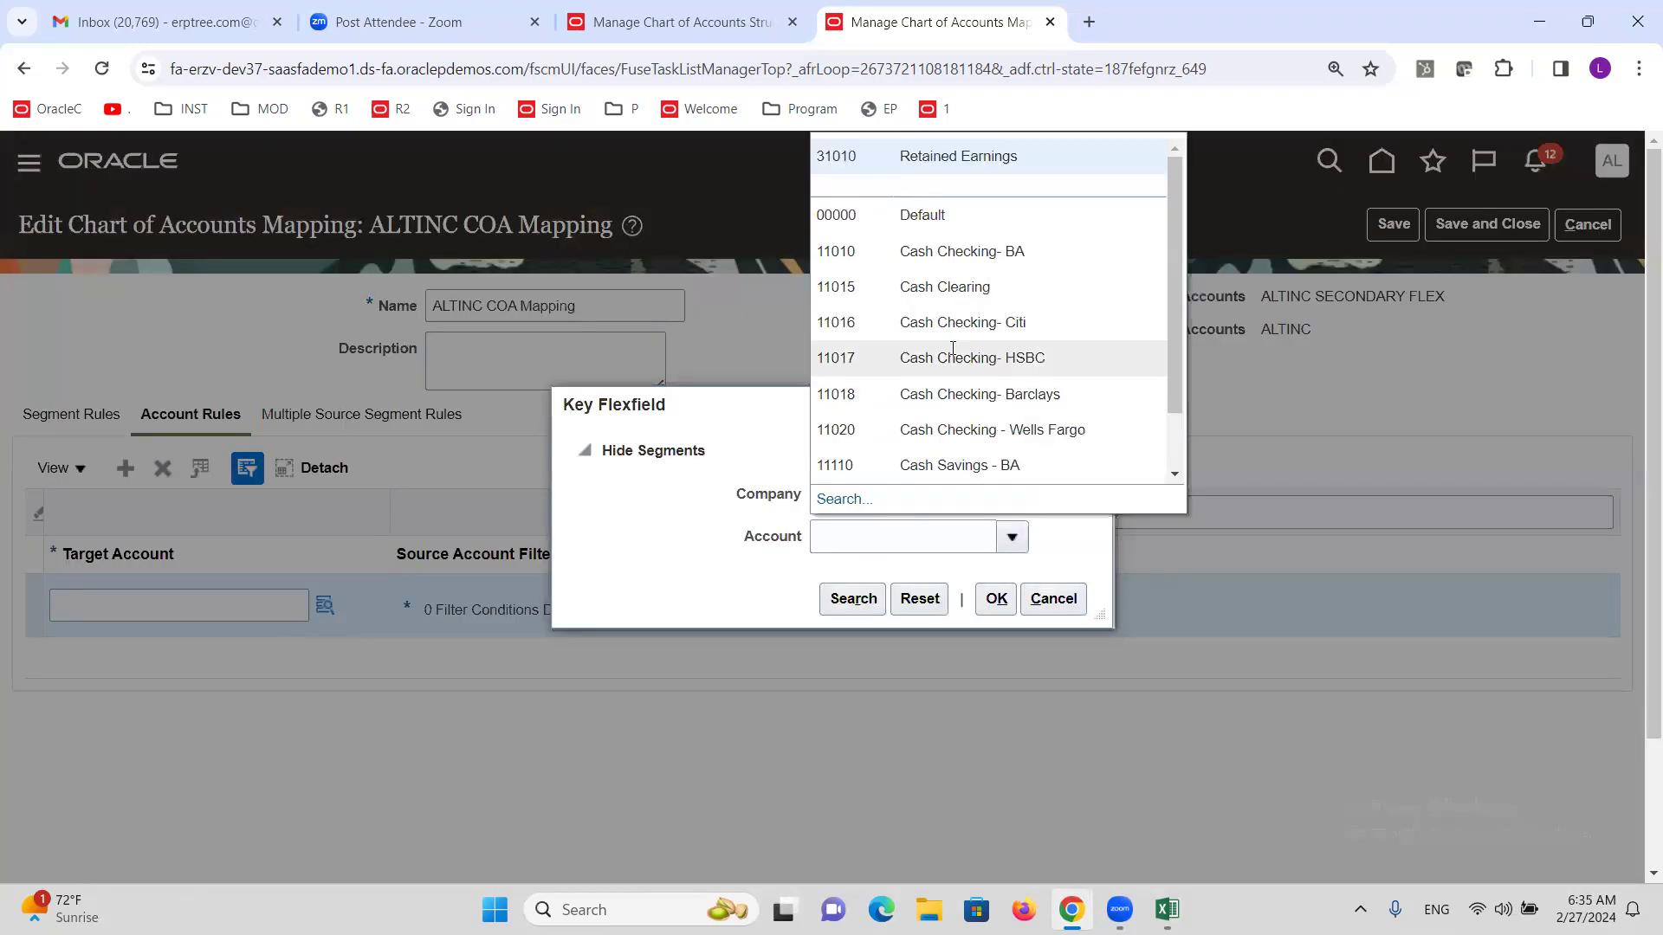
pyautogui.click(960, 286)
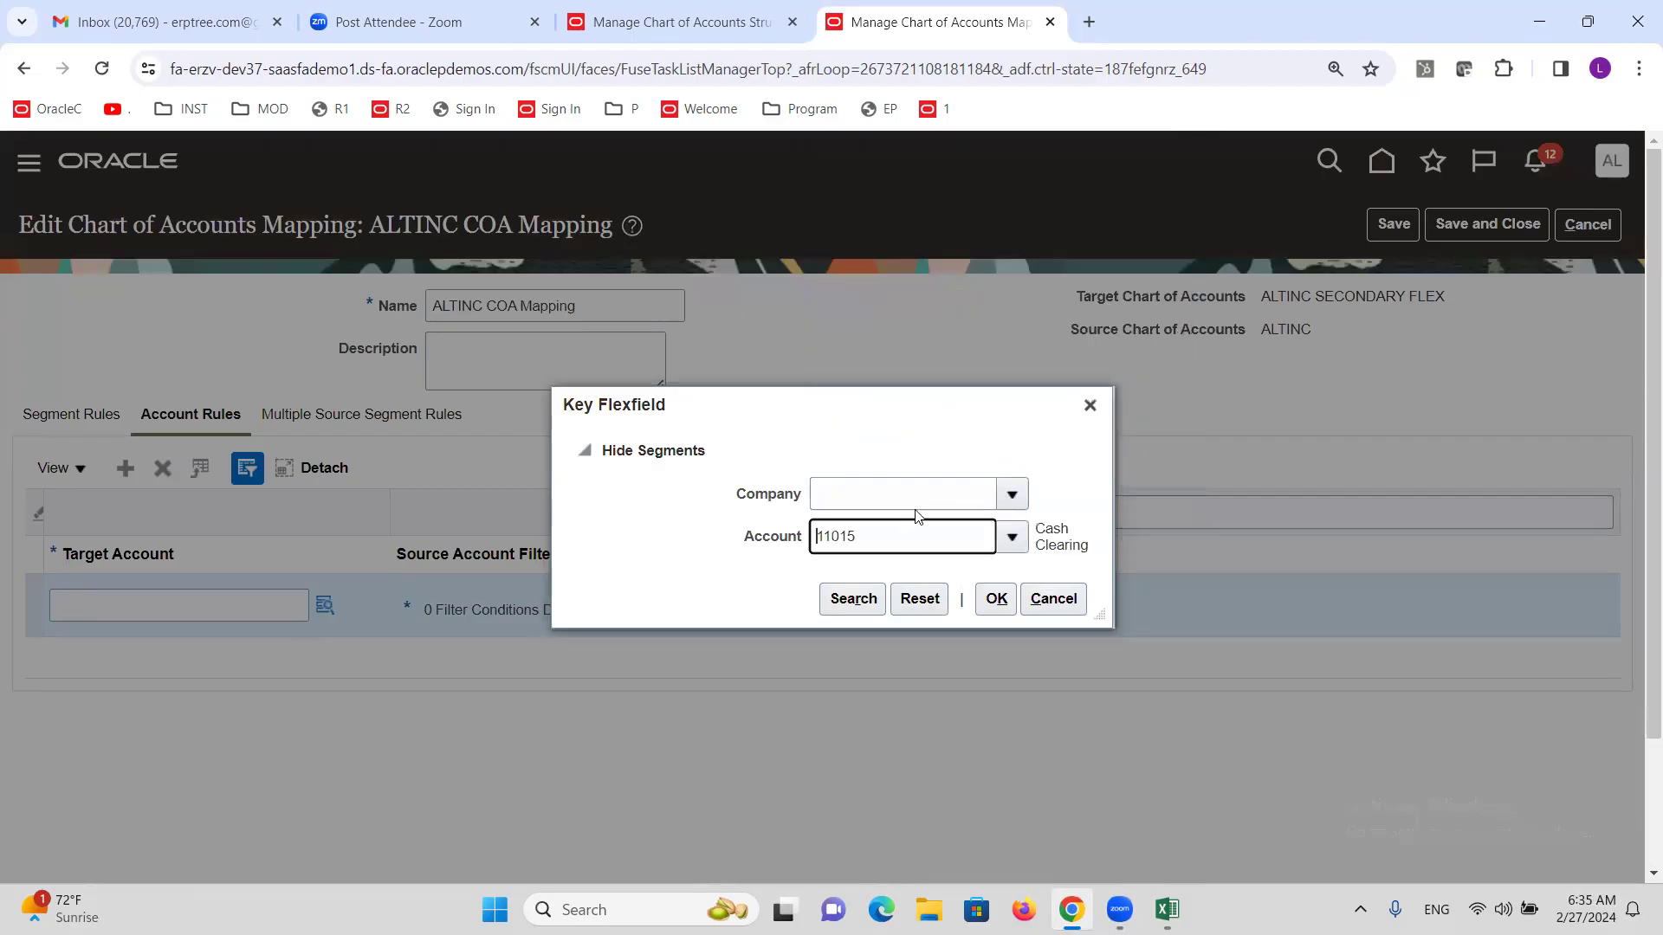
pyautogui.click(1009, 494)
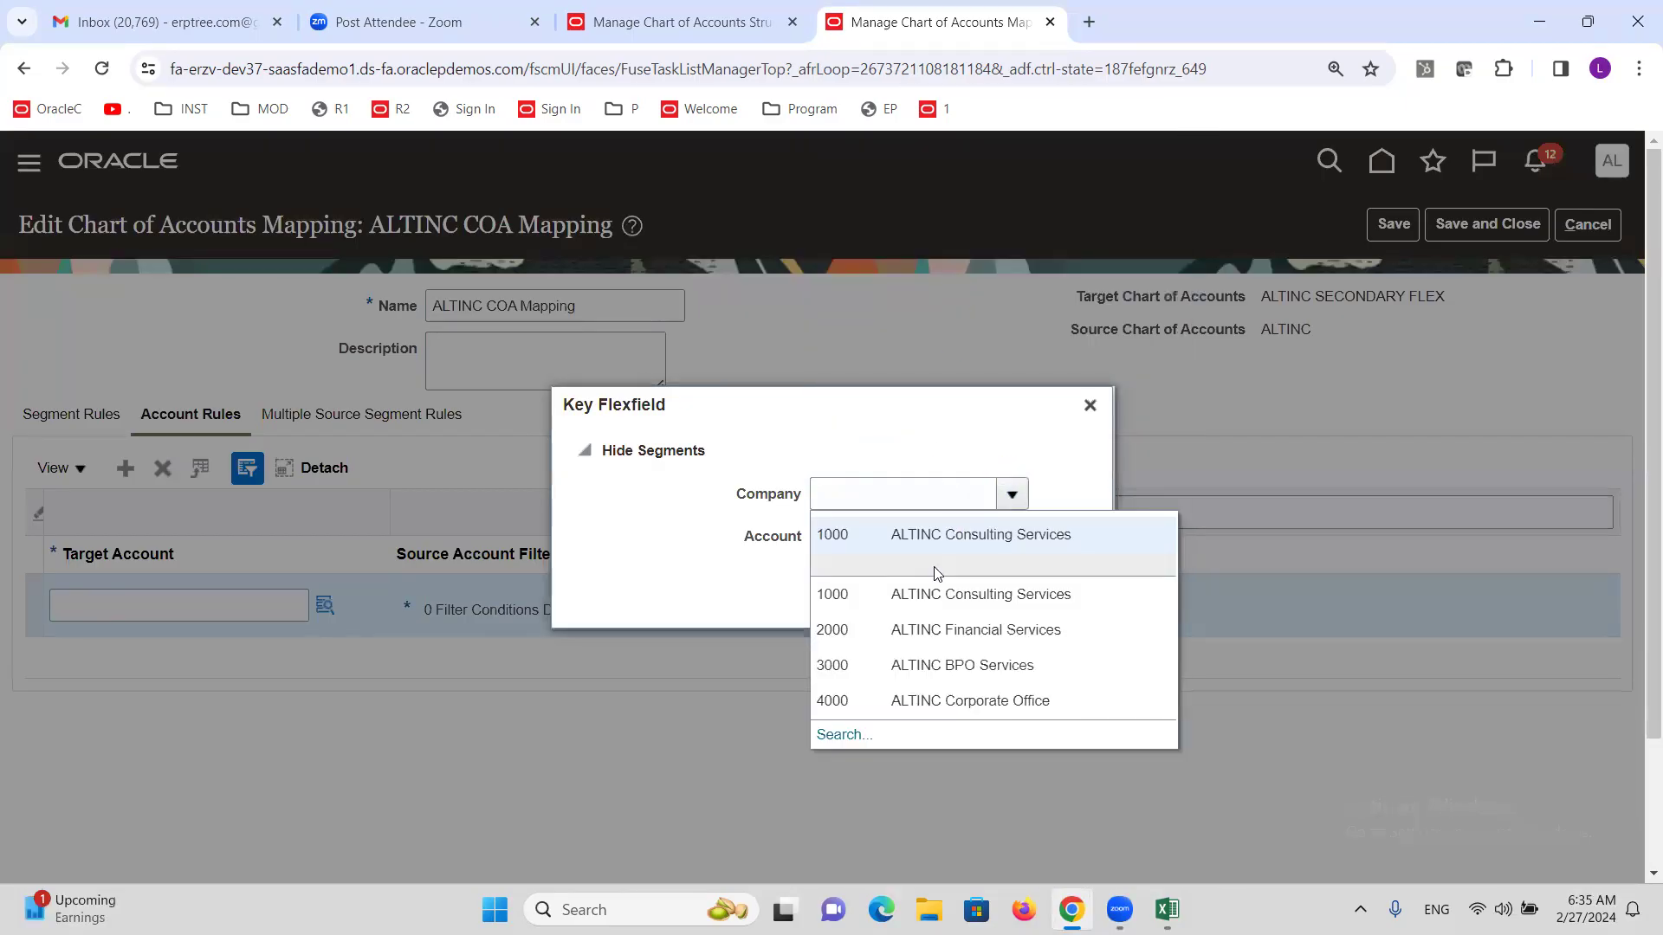
pyautogui.click(933, 539)
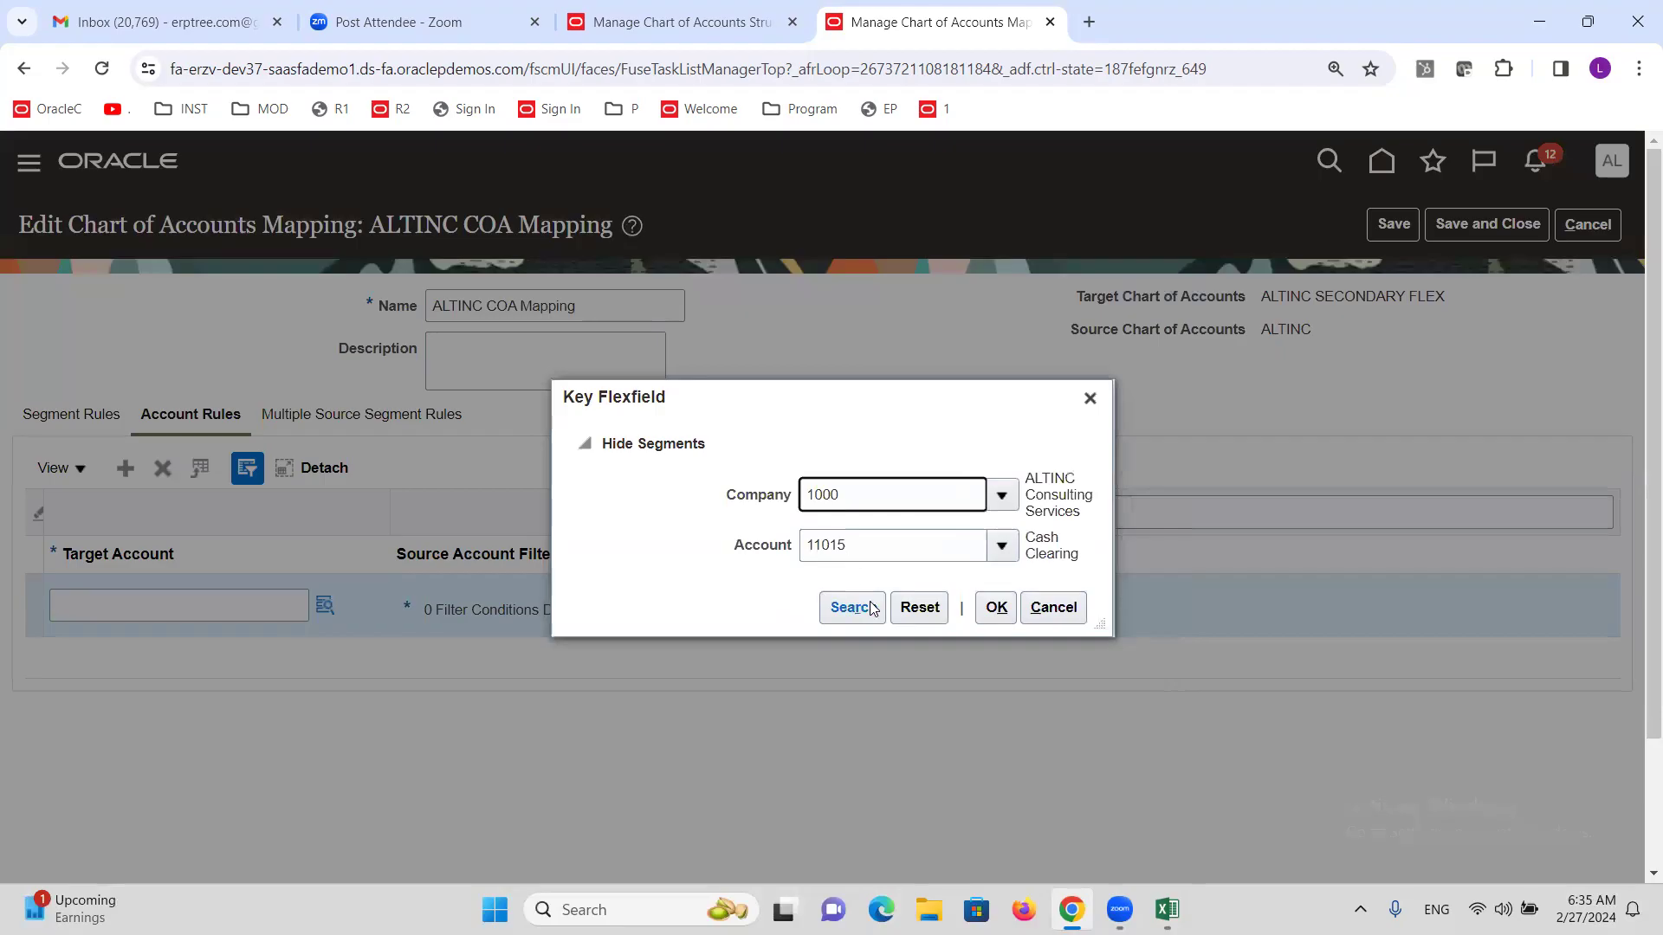
pyautogui.doubleClick(864, 544)
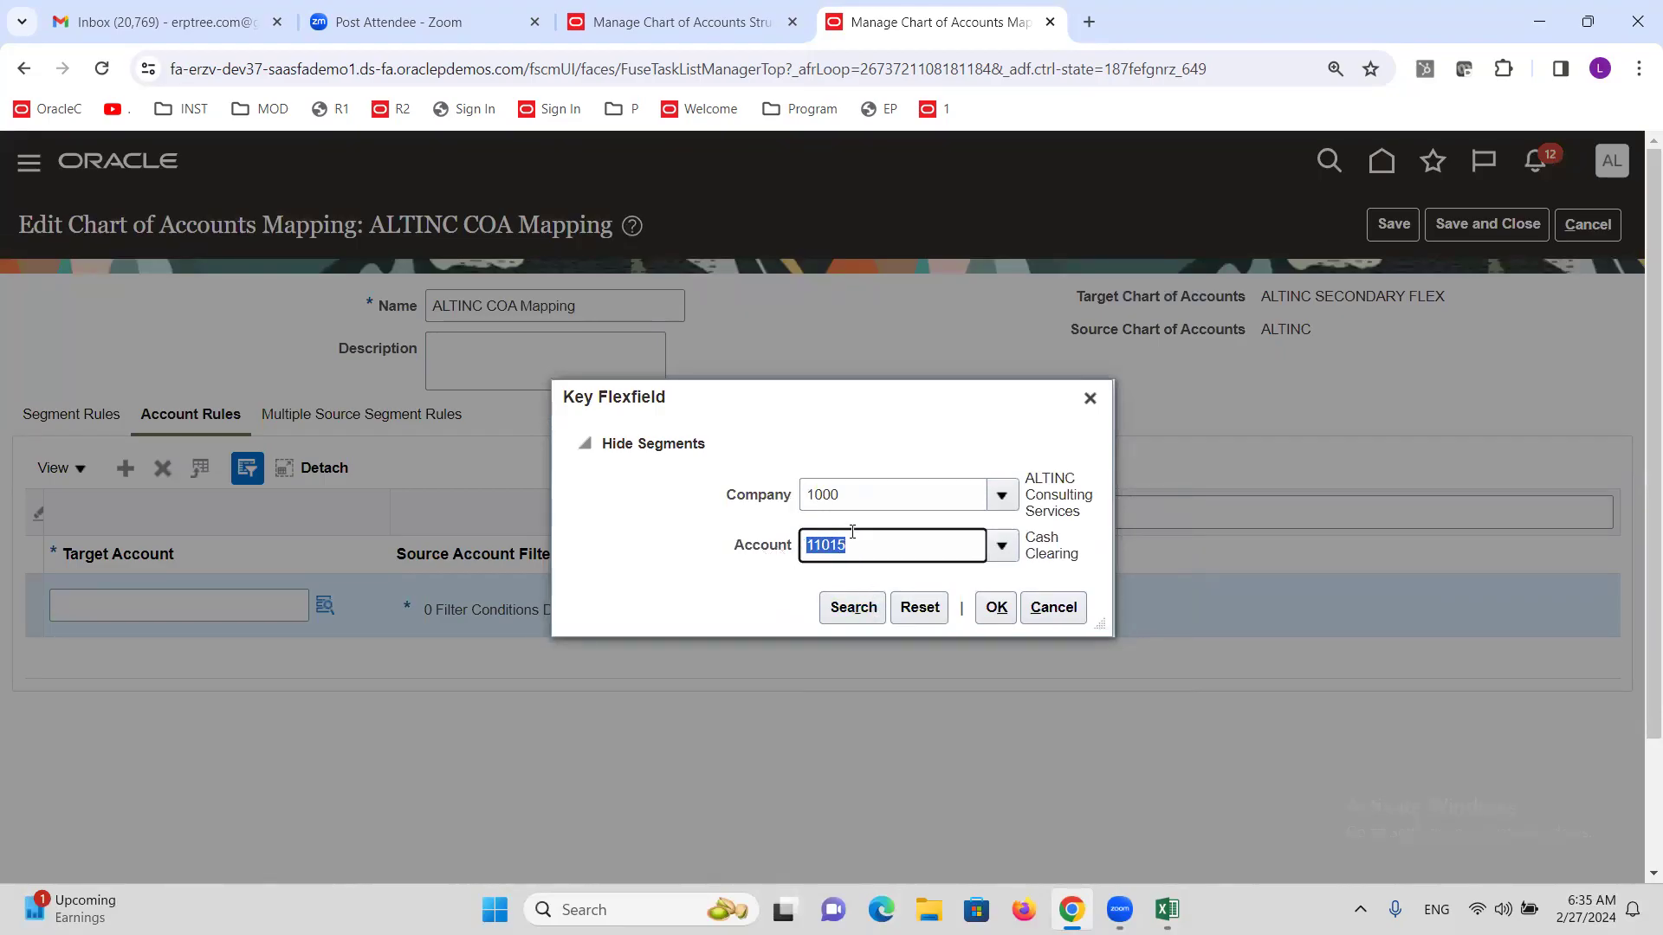
pyautogui.click(996, 607)
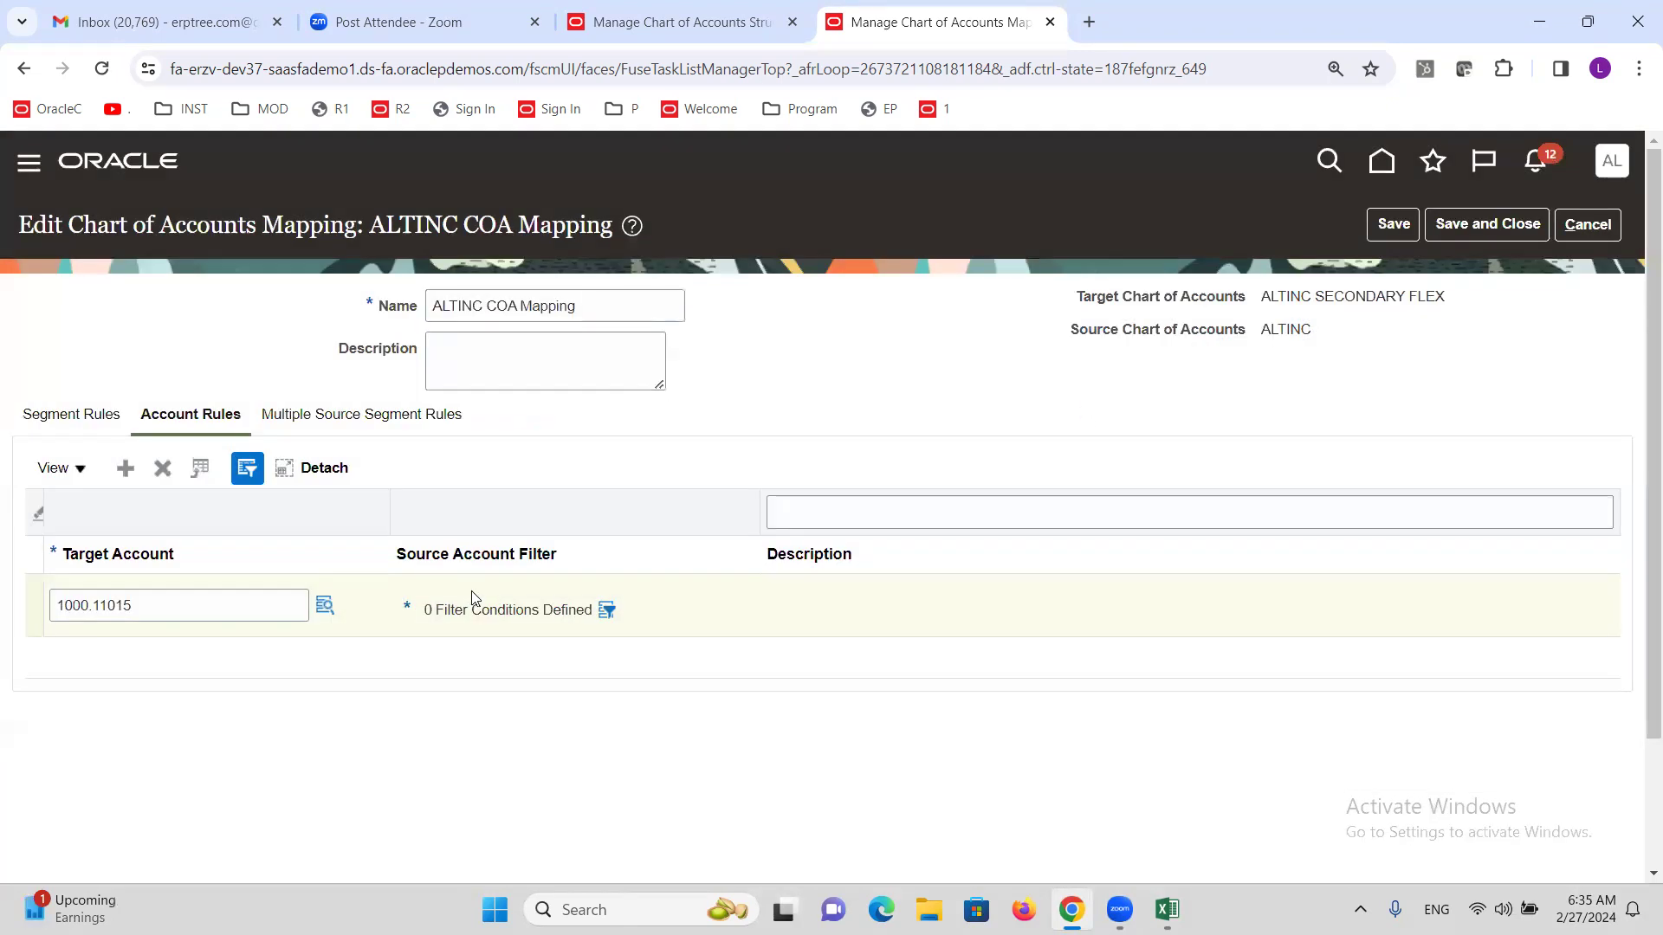
pyautogui.click(606, 611)
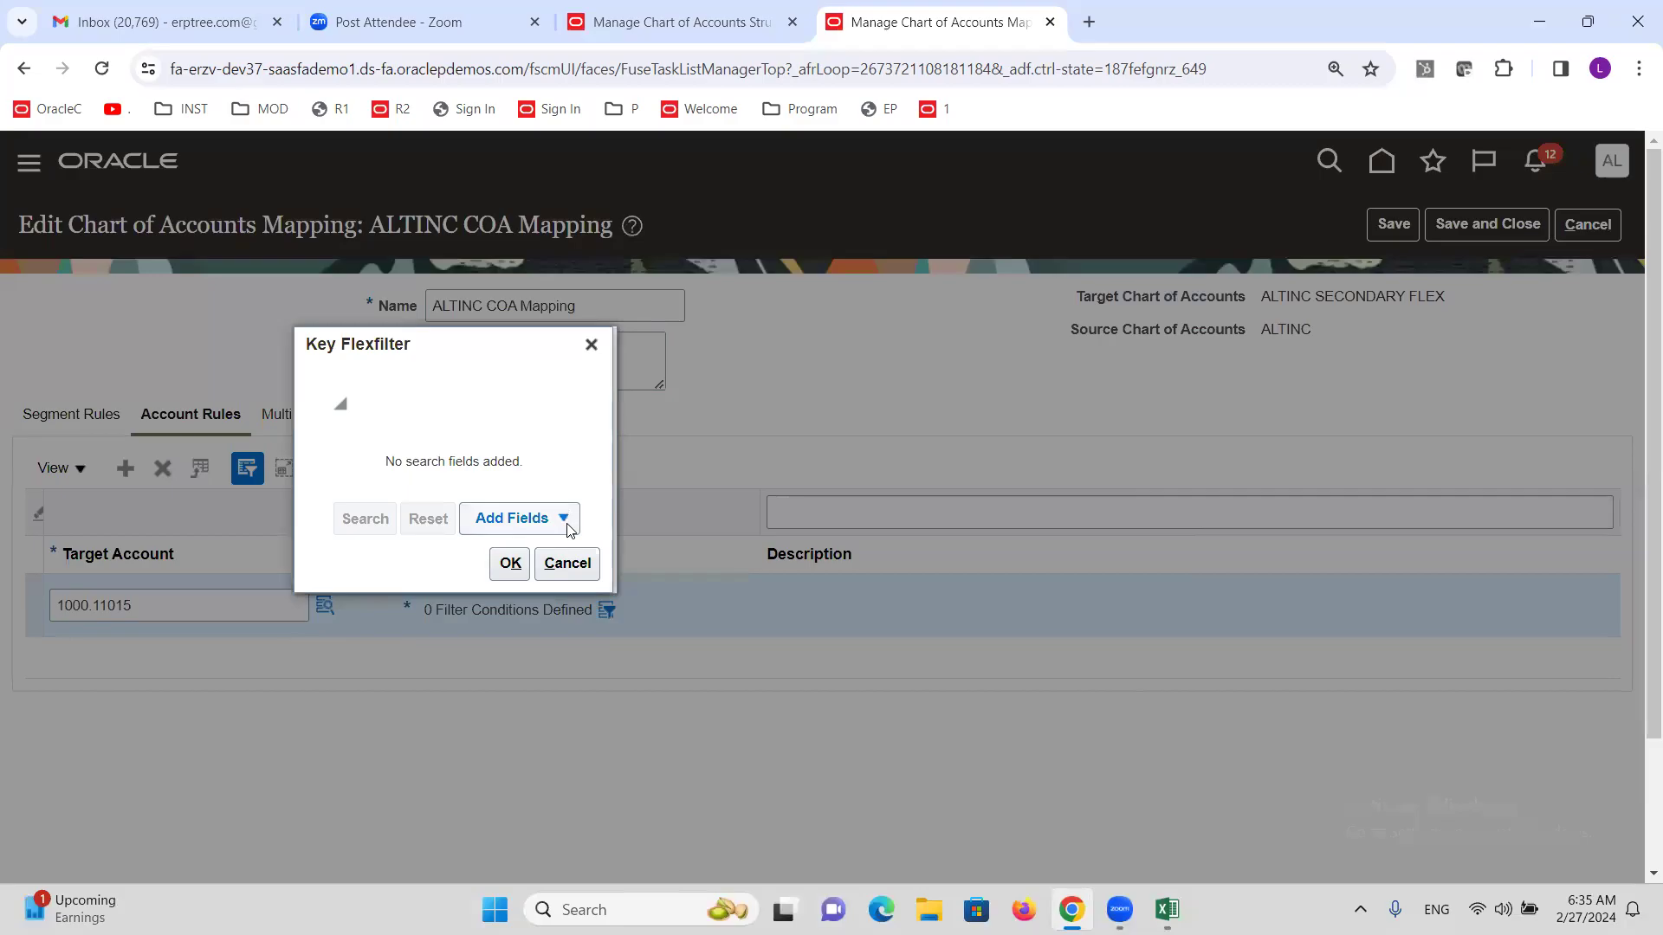
pyautogui.click(570, 518)
pyautogui.click(558, 564)
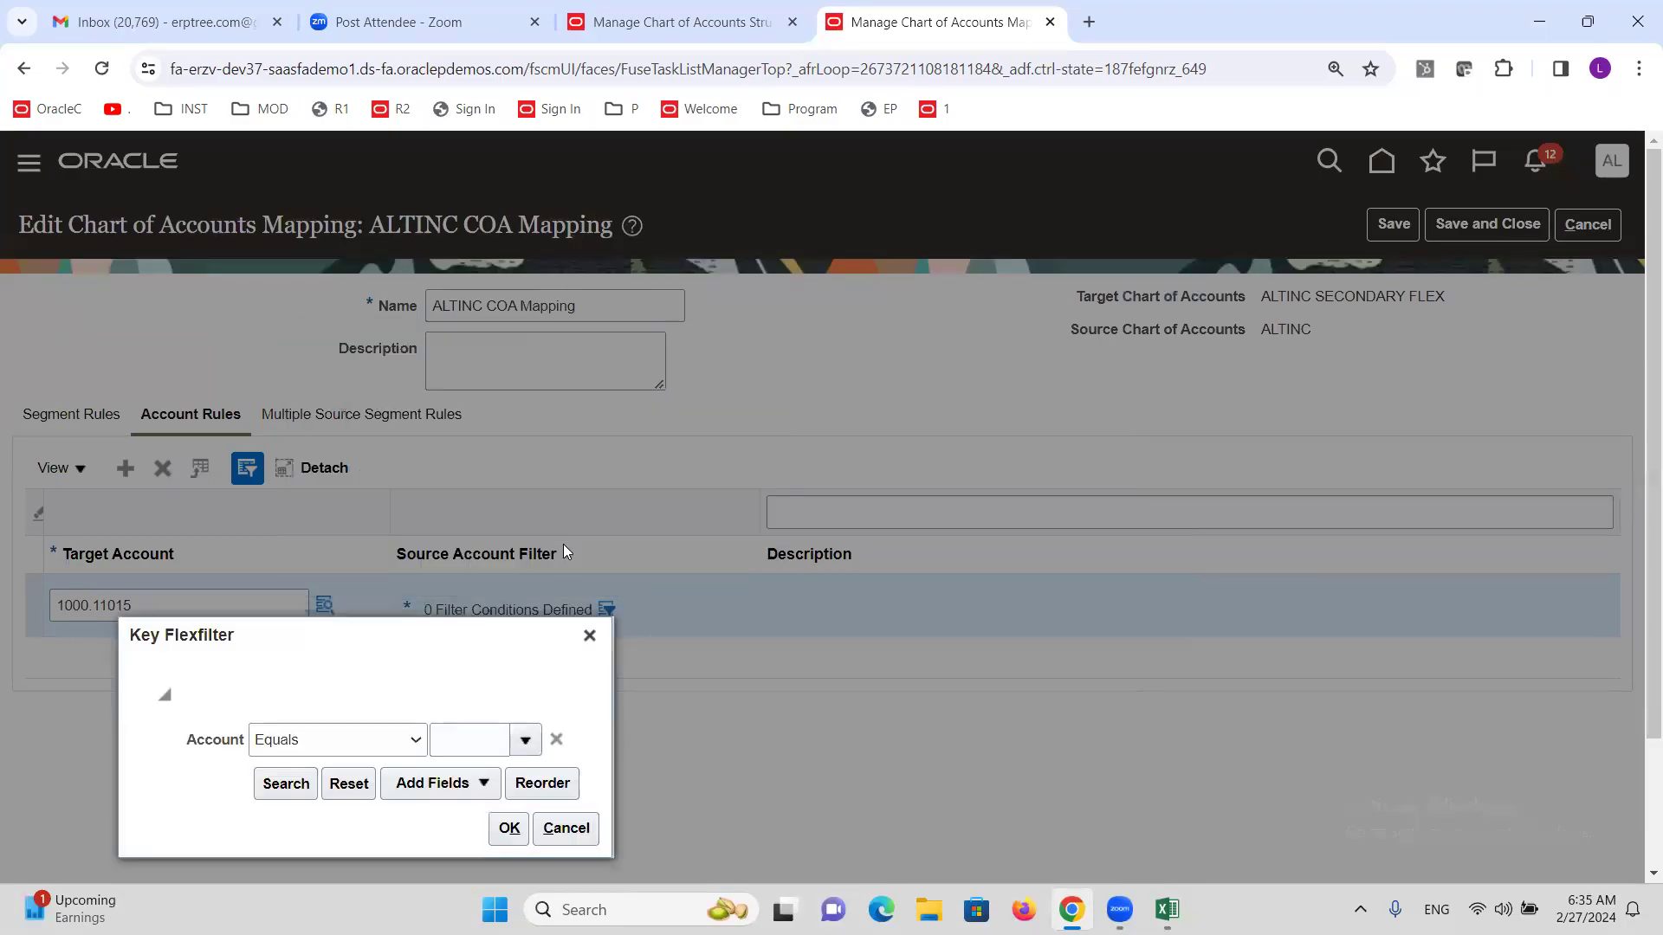
pyautogui.click(378, 746)
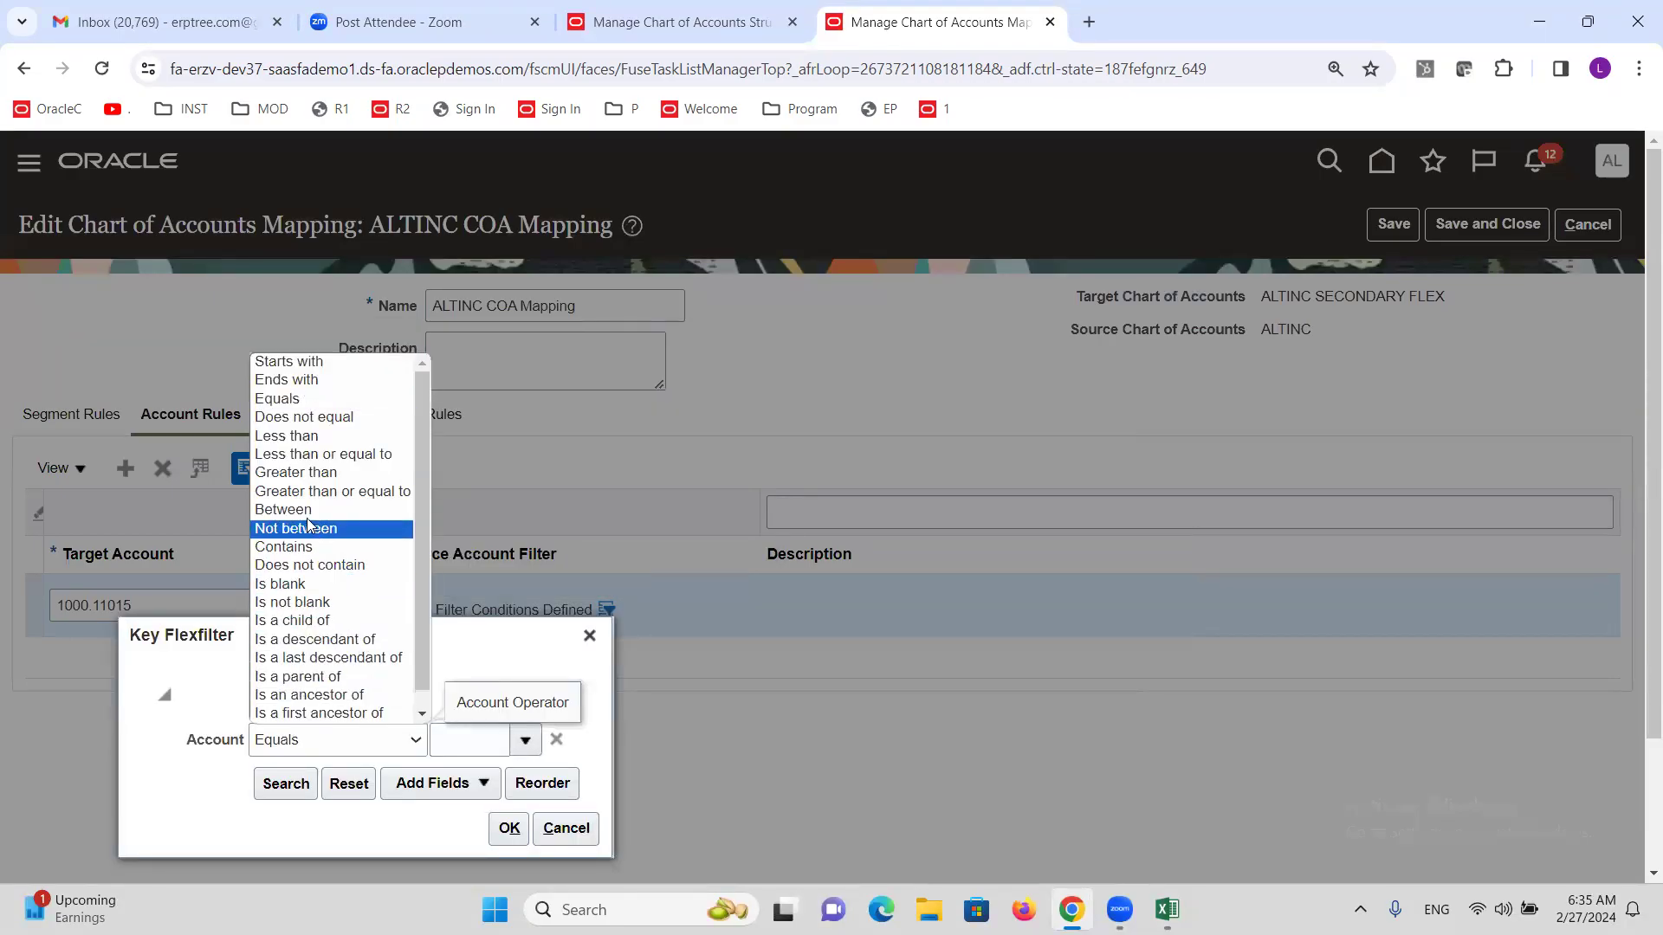
pyautogui.click(286, 509)
pyautogui.click(416, 738)
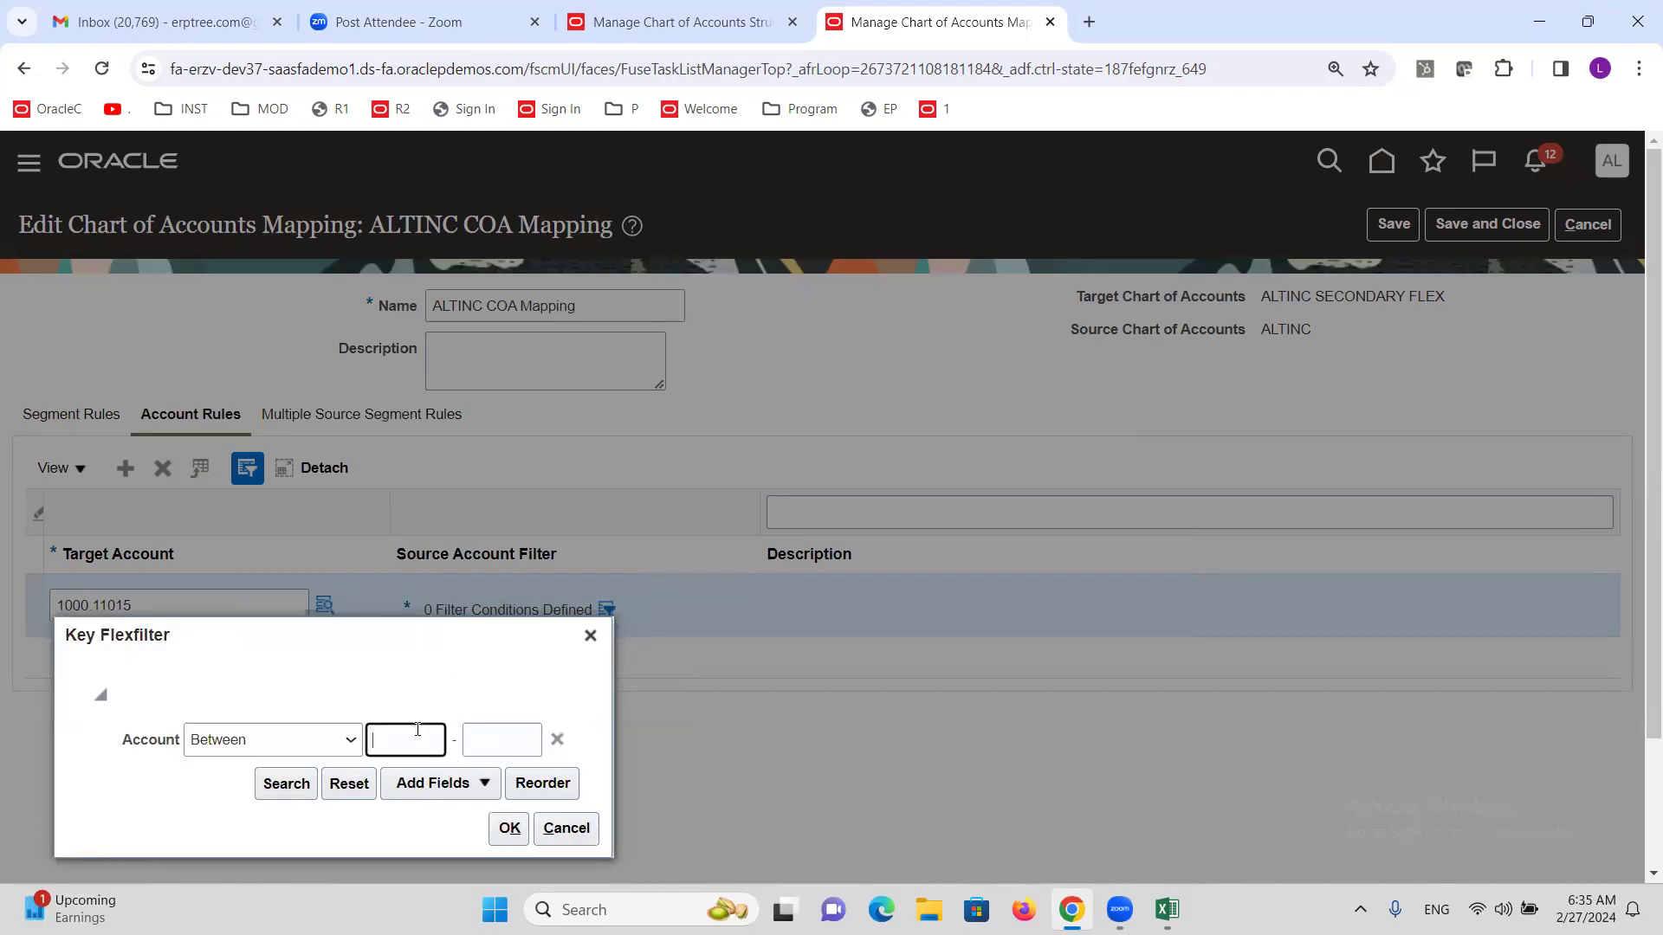
pyautogui.write('1000')
pyautogui.press('Tab')
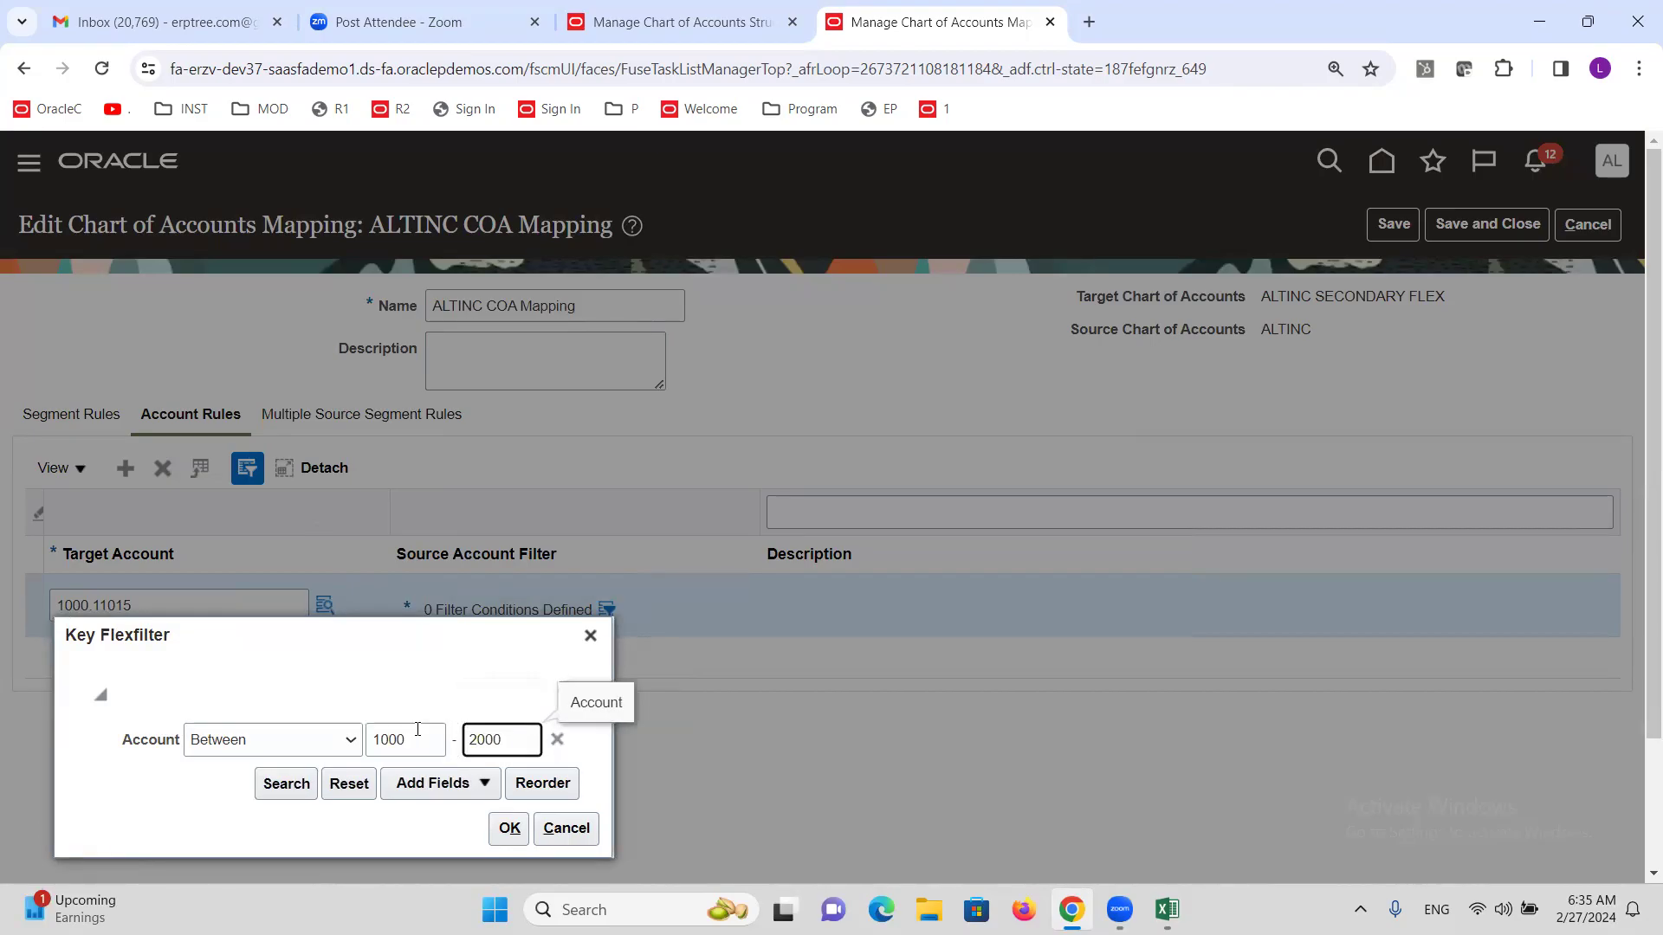
pyautogui.click(421, 710)
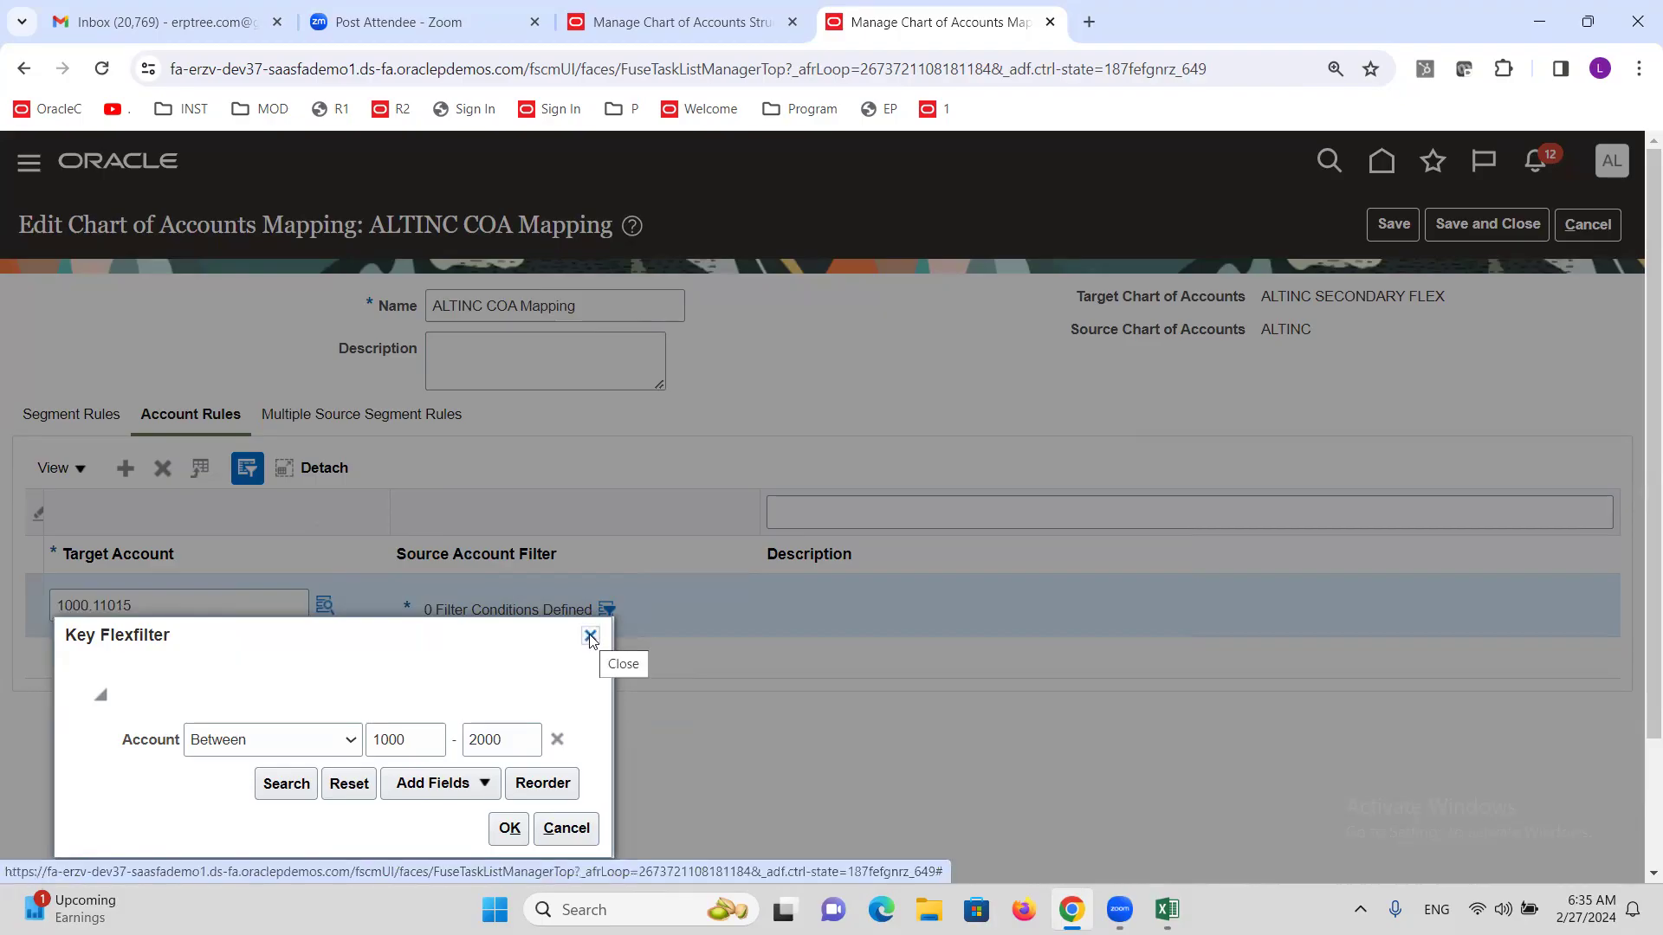
pyautogui.click(472, 775)
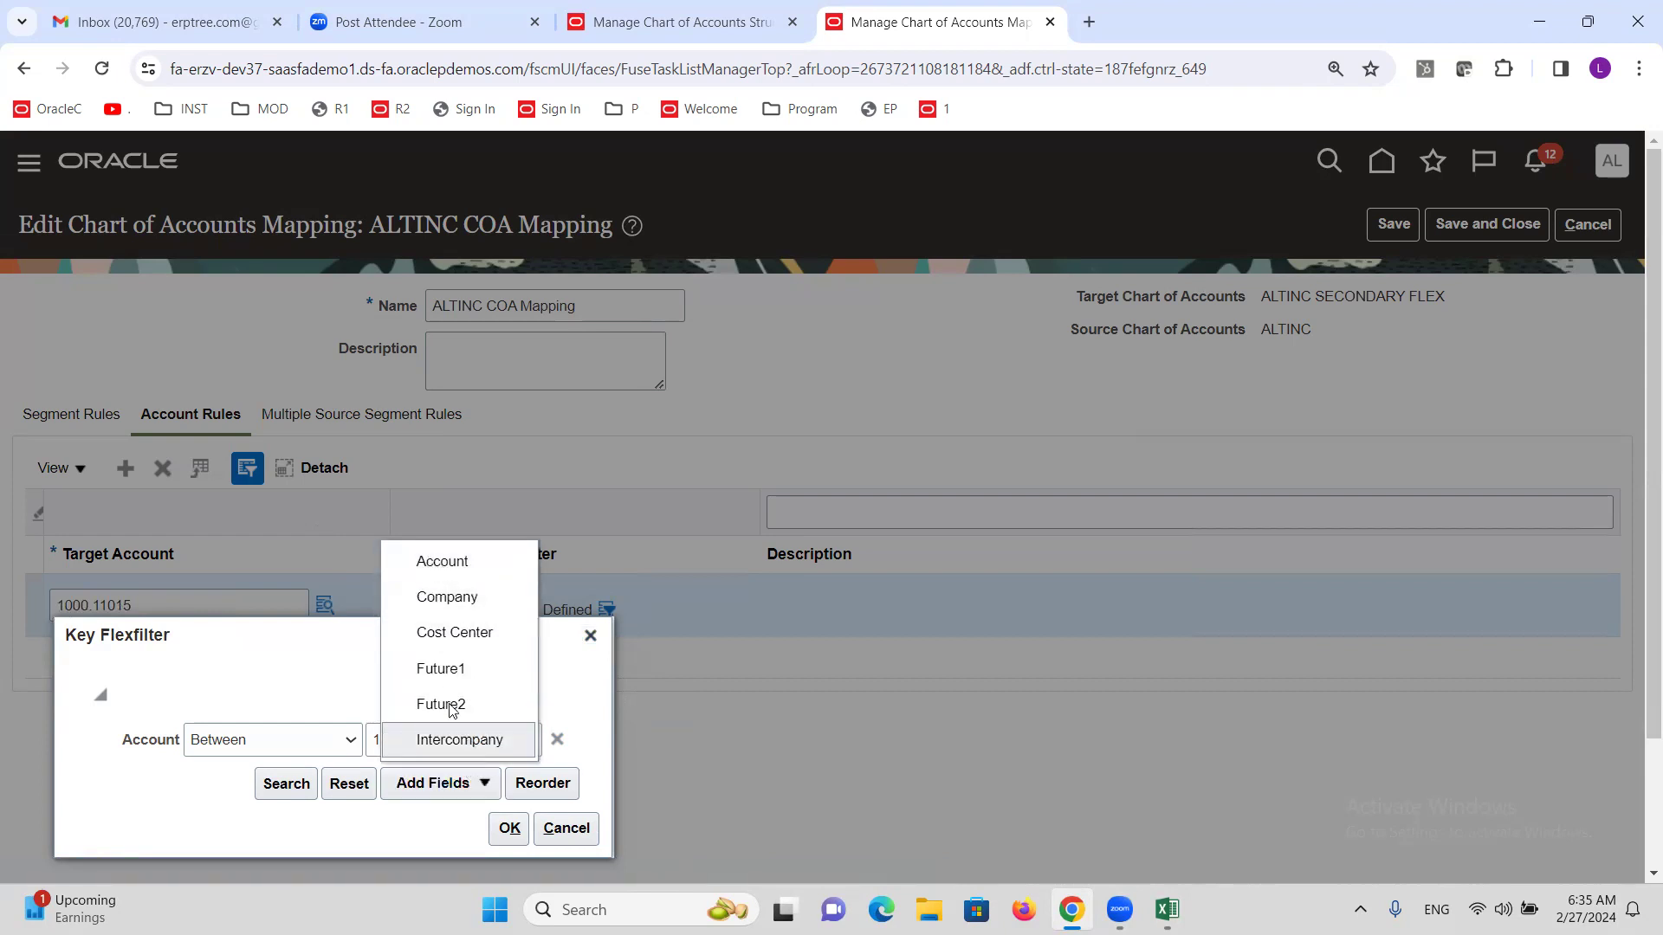
pyautogui.click(278, 697)
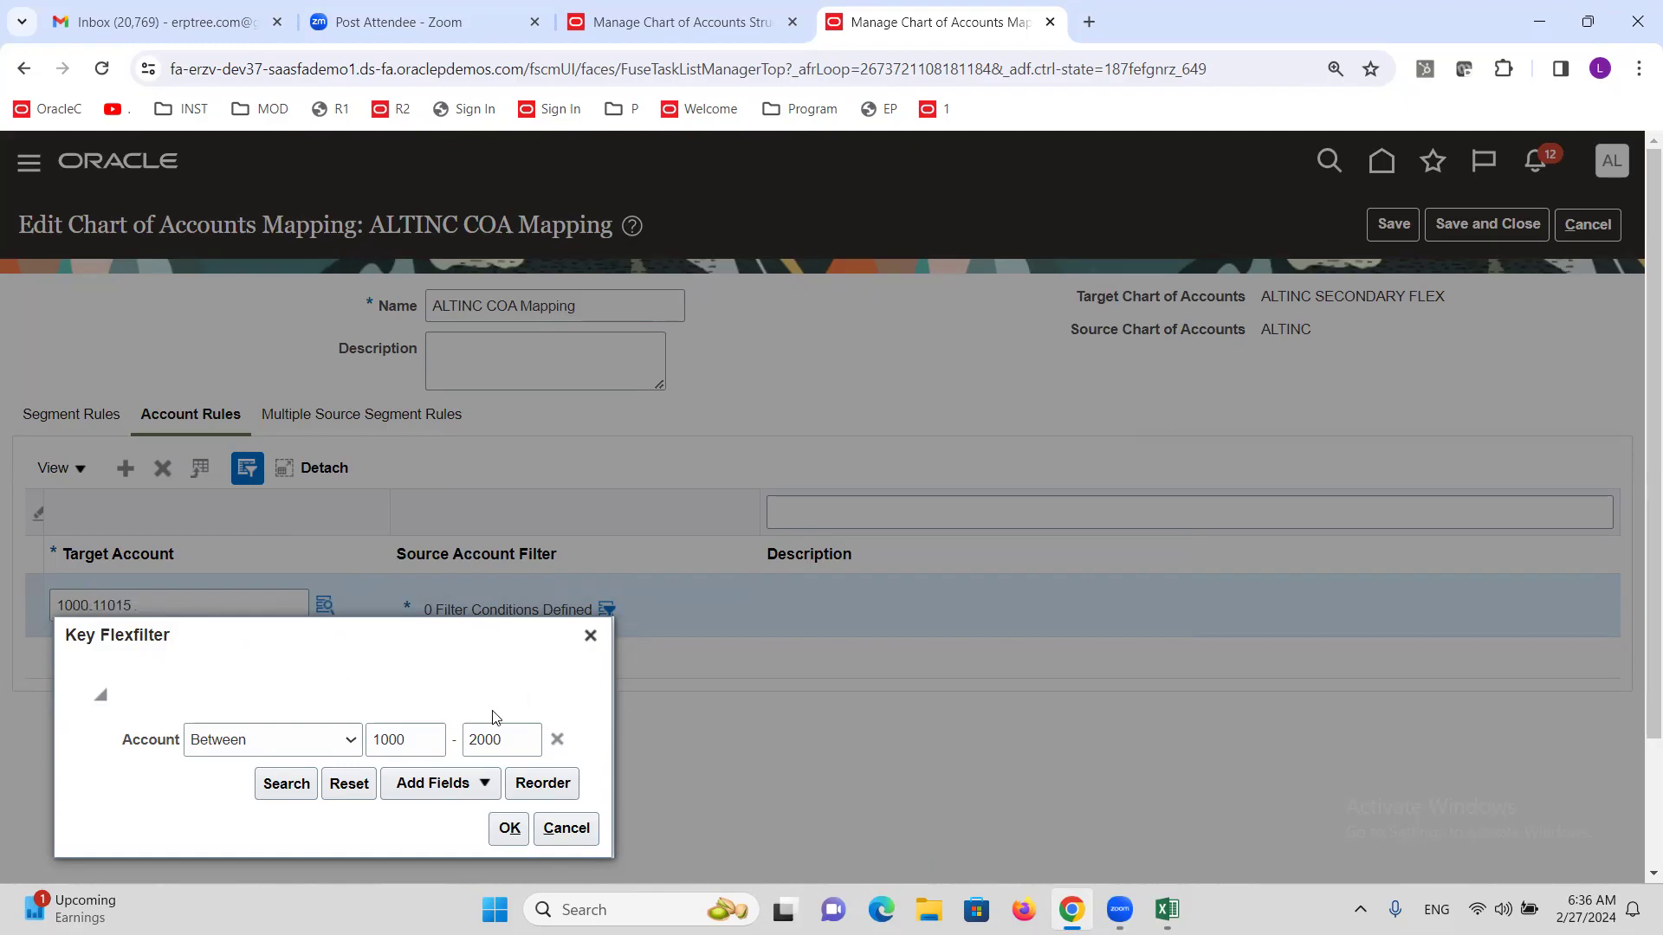
pyautogui.click(329, 745)
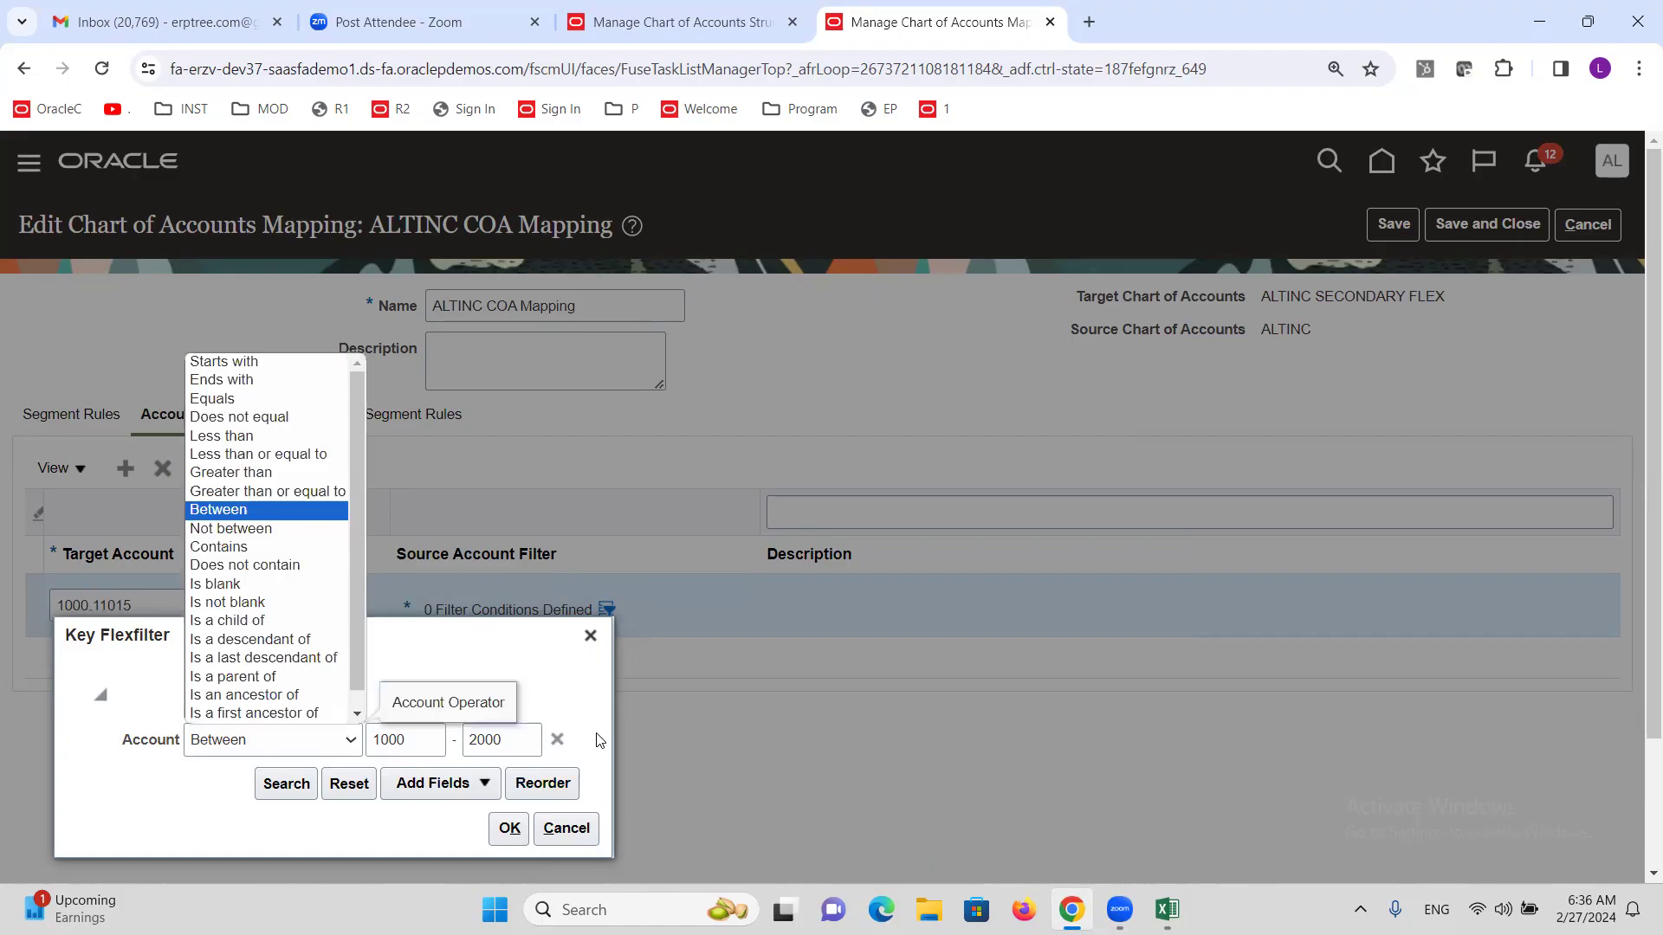
pyautogui.click(557, 739)
pyautogui.click(557, 741)
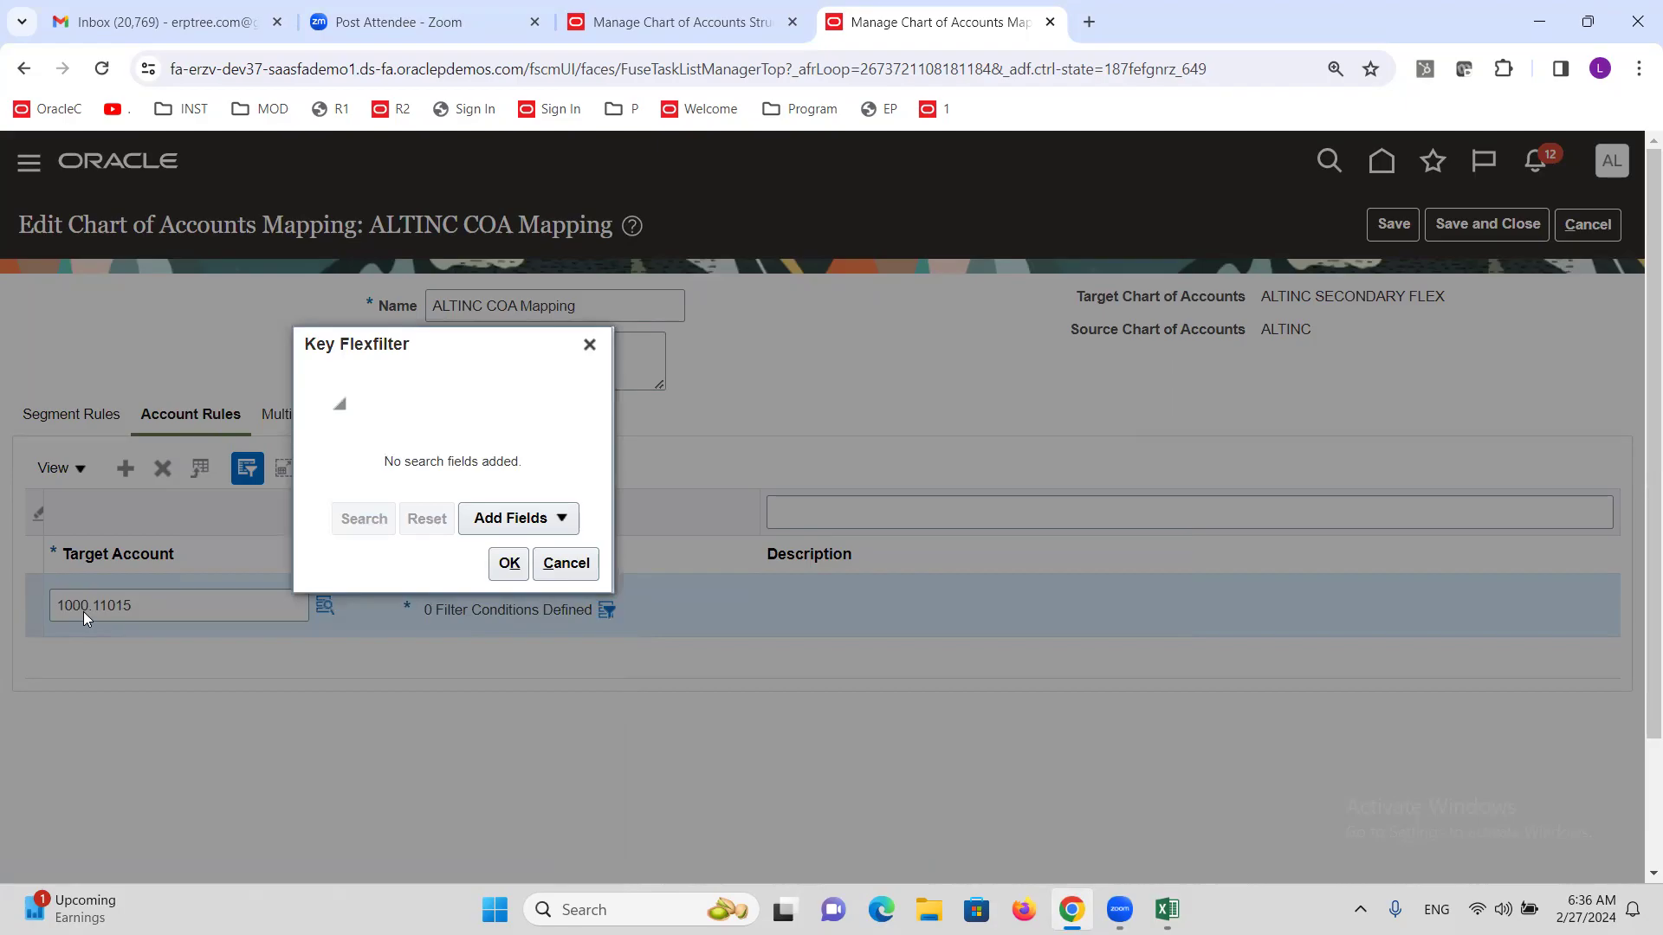
# Add a Company filter condition using the Between operator.
pyautogui.click(559, 526)
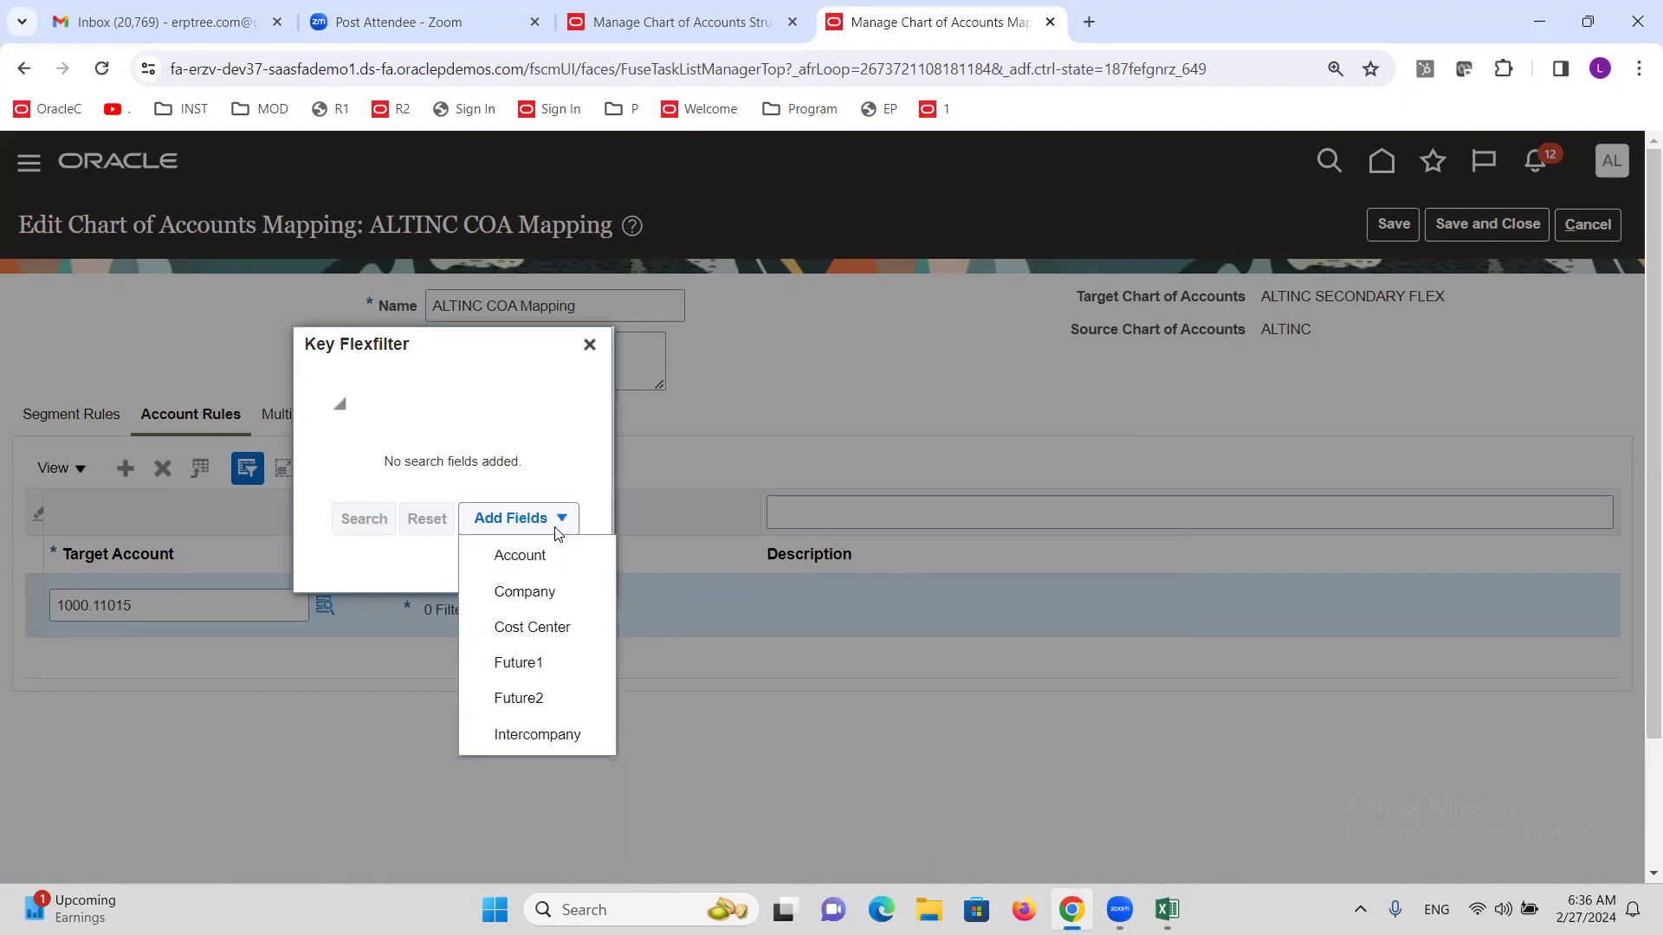
pyautogui.click(551, 592)
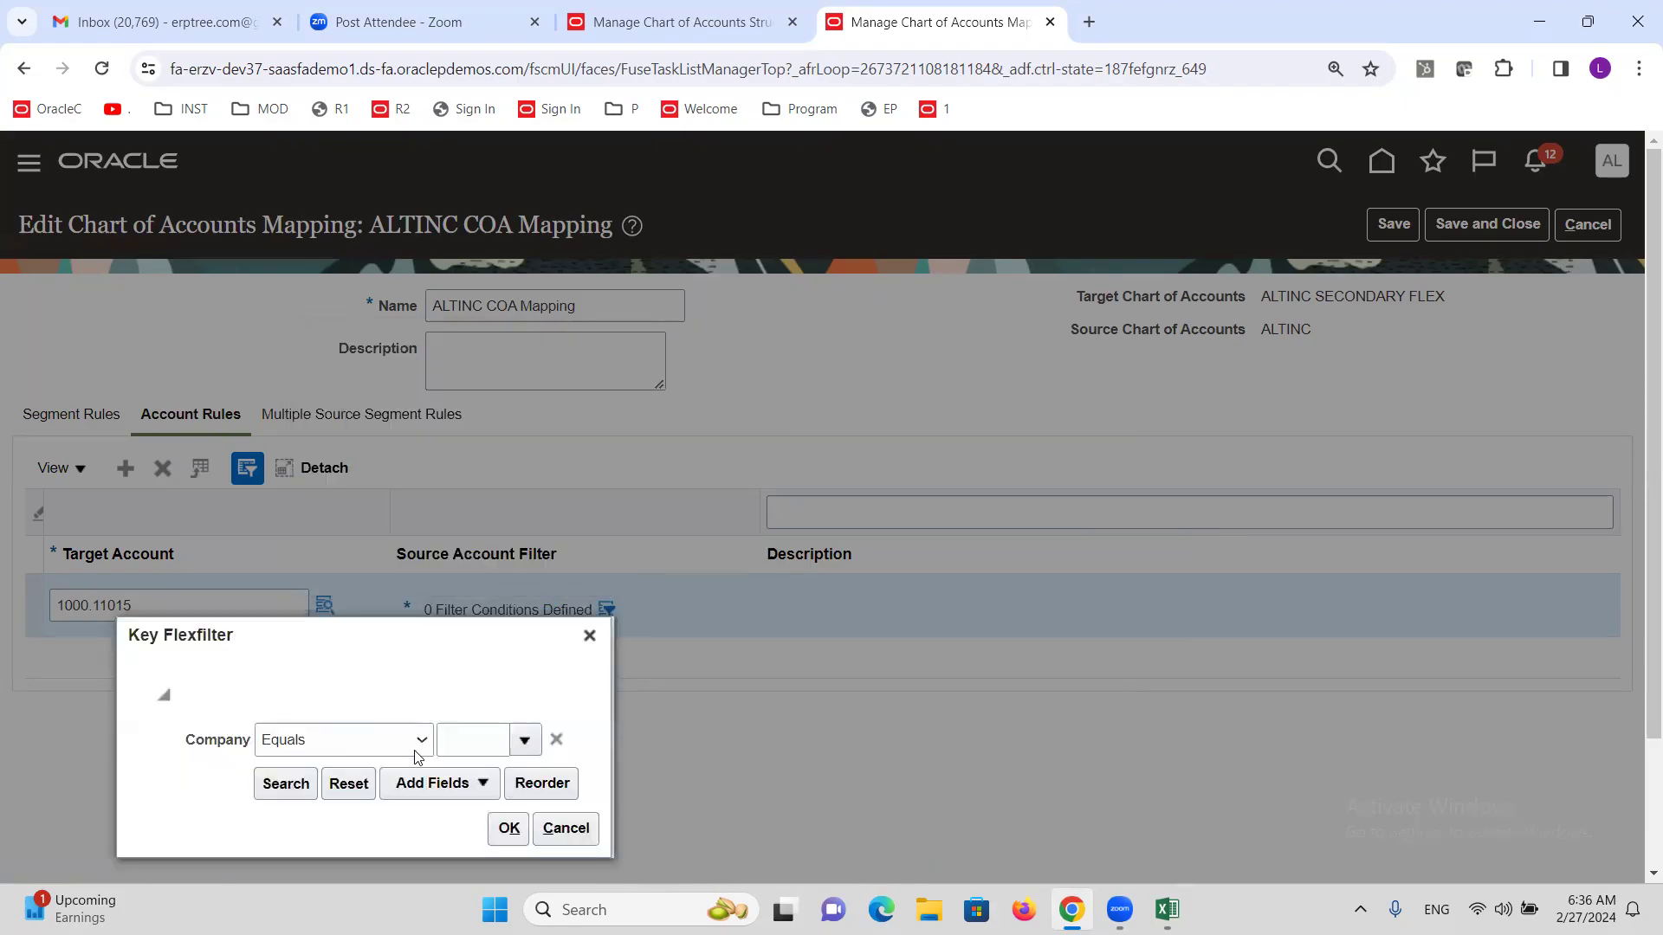
pyautogui.click(419, 742)
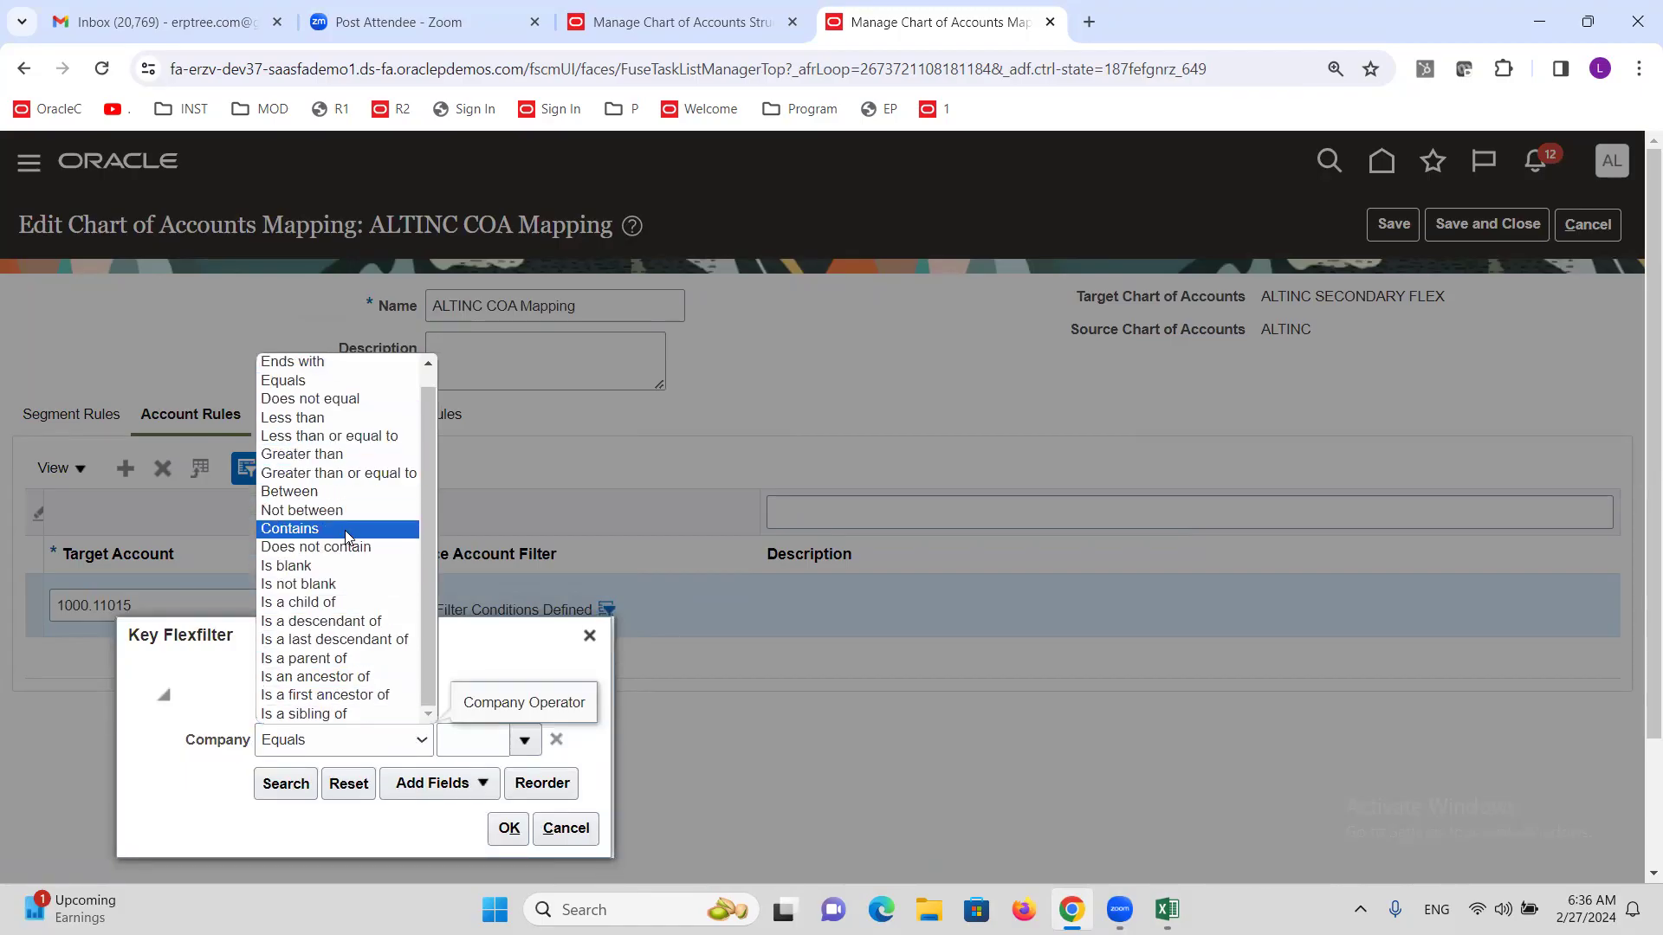
pyautogui.click(333, 492)
pyautogui.click(421, 741)
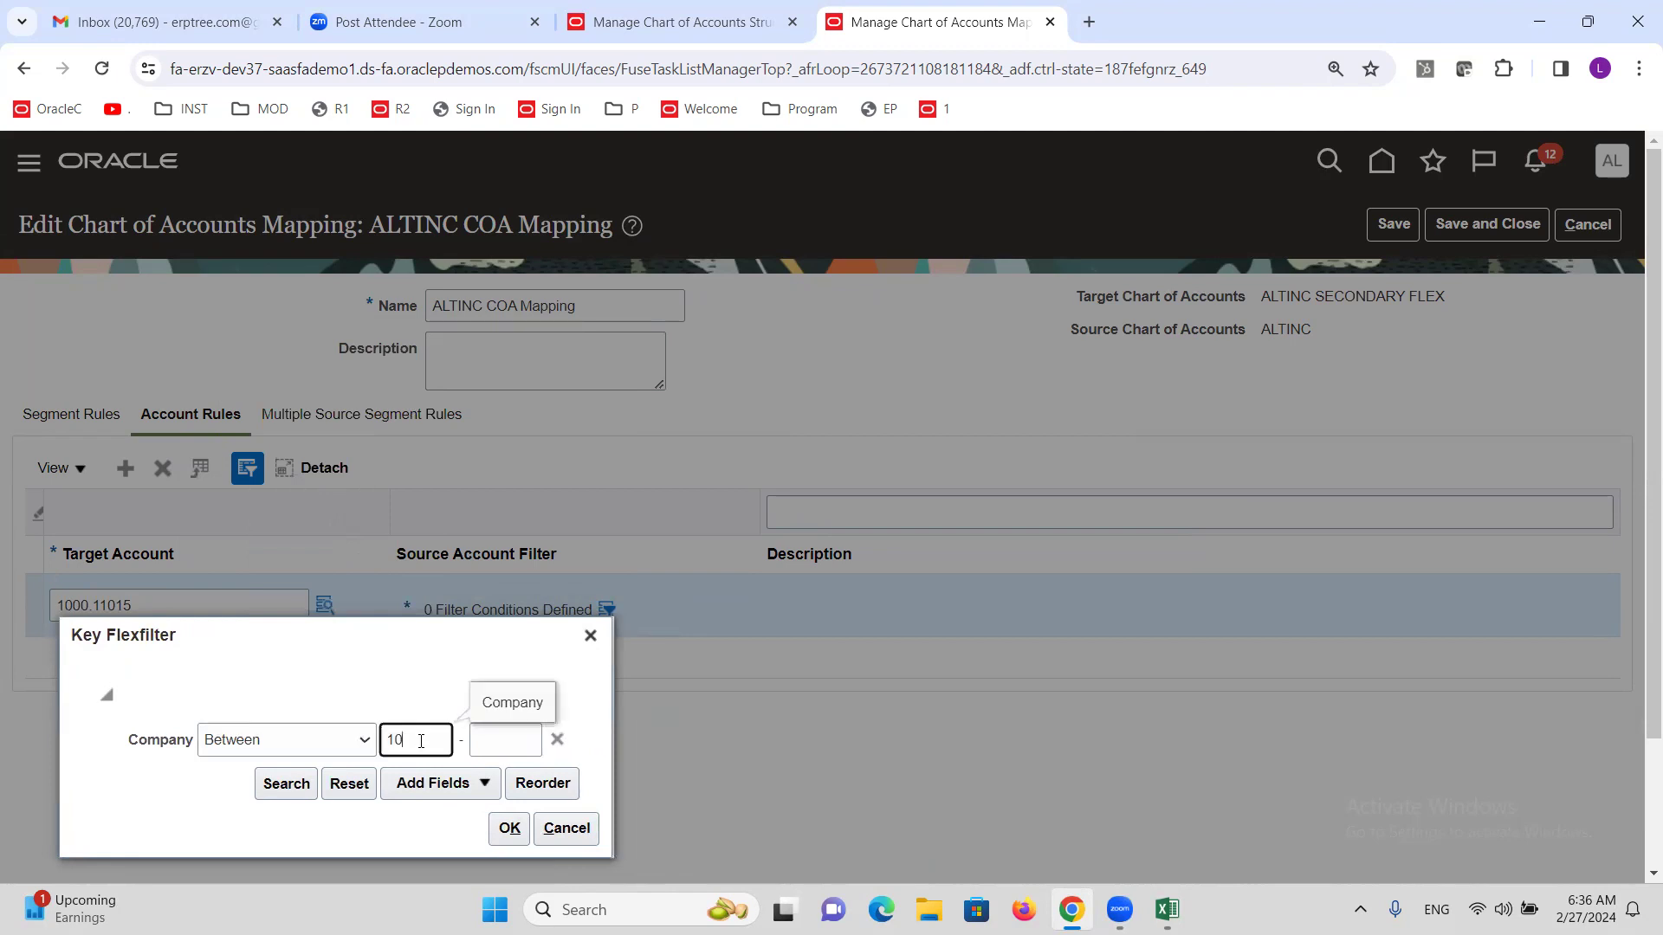
pyautogui.click(485, 738)
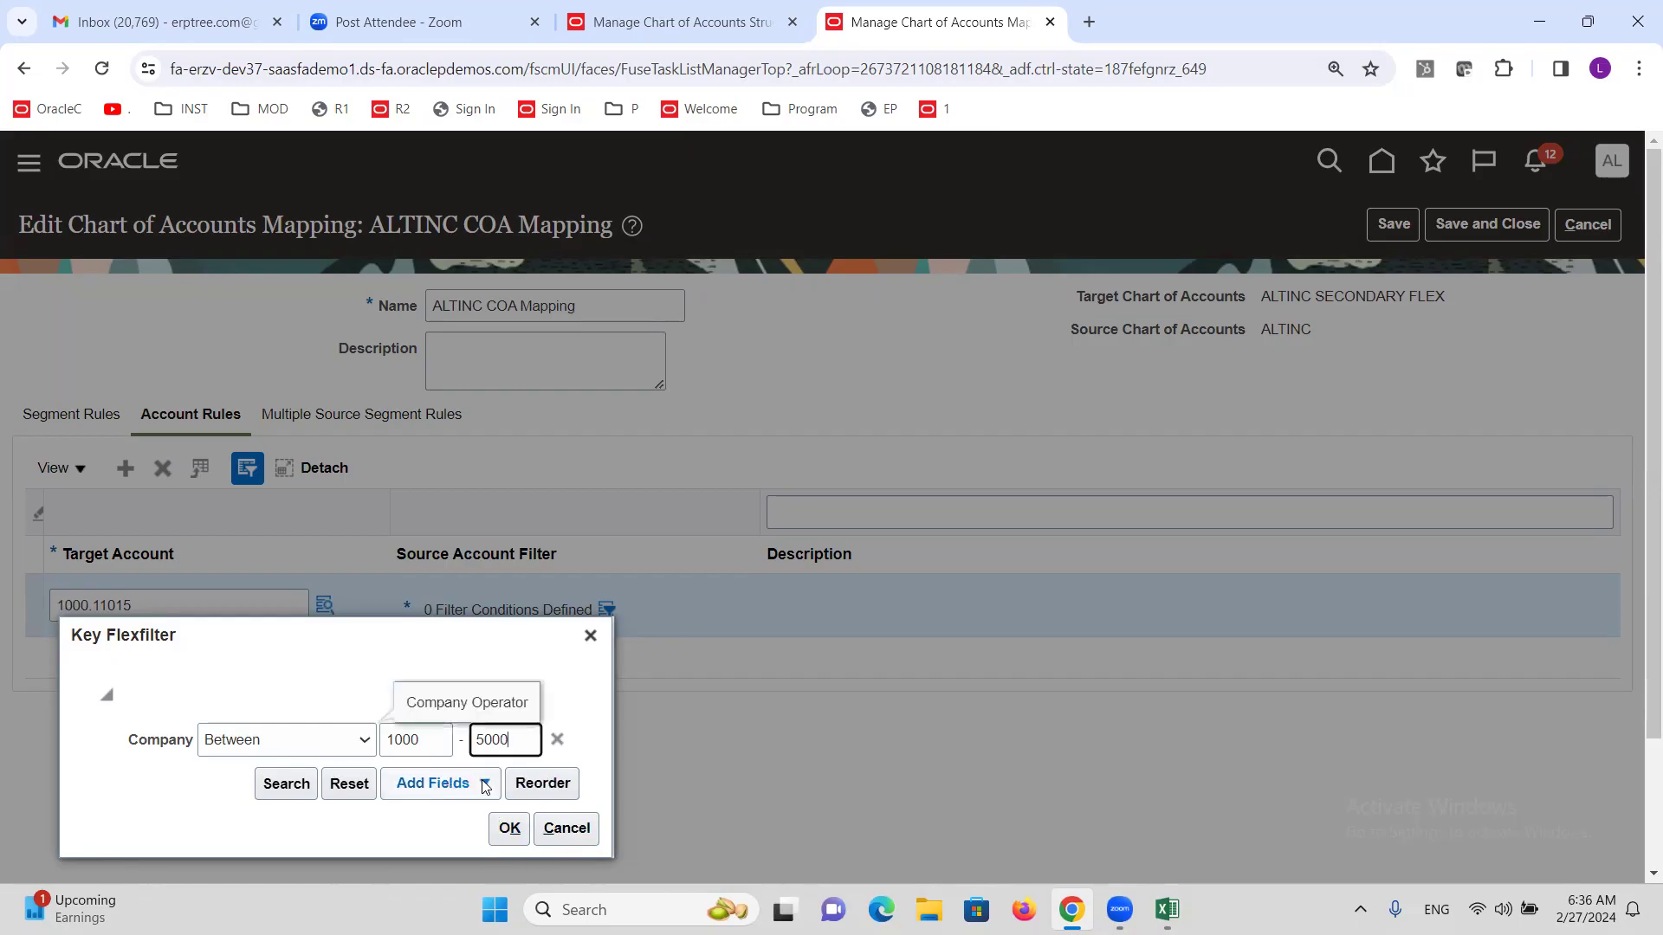
# Add an Account condition, review its operators, then close the filter without keeping conditions.
pyautogui.click(437, 782)
pyautogui.click(441, 561)
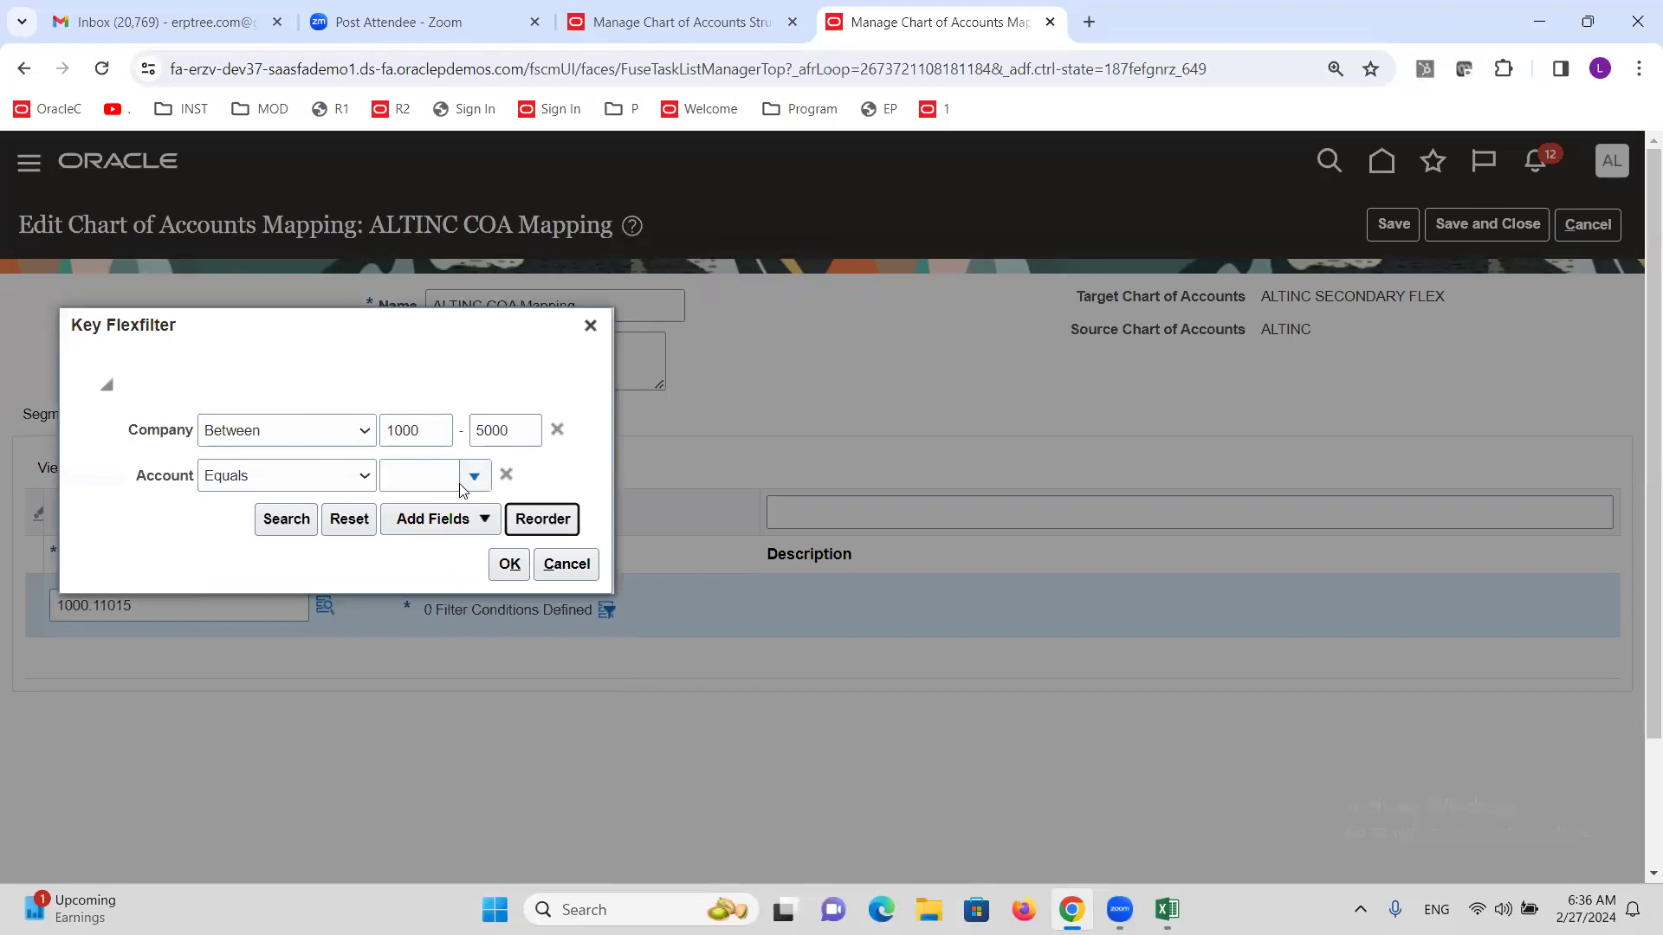
pyautogui.click(365, 476)
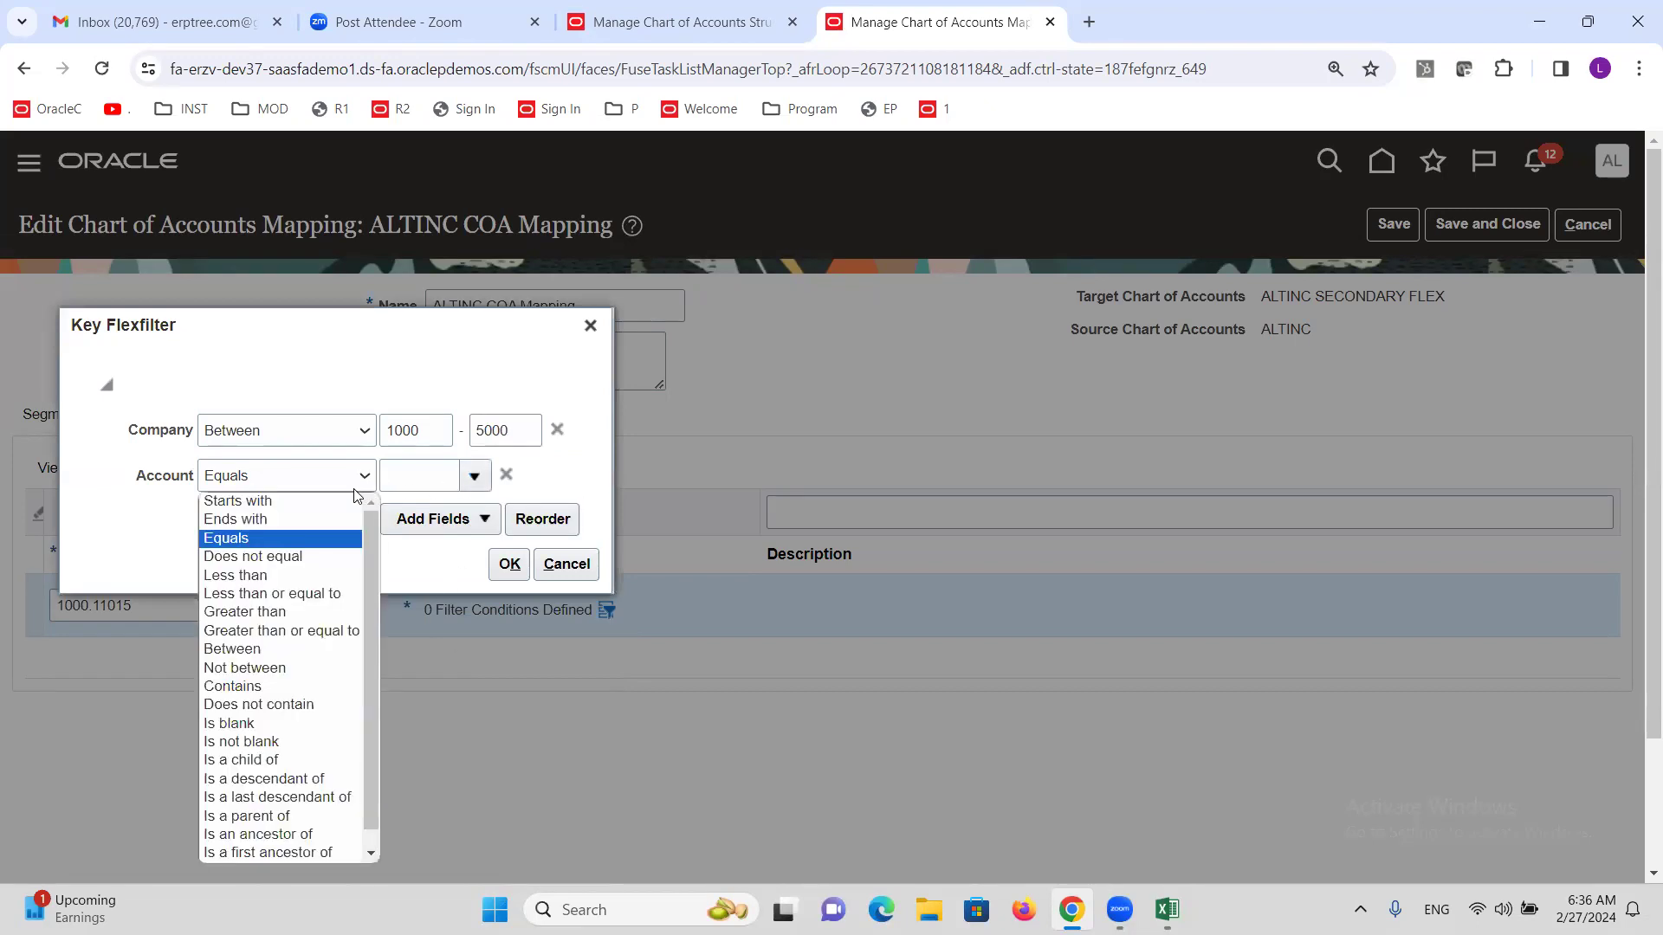
pyautogui.click(1214, 513)
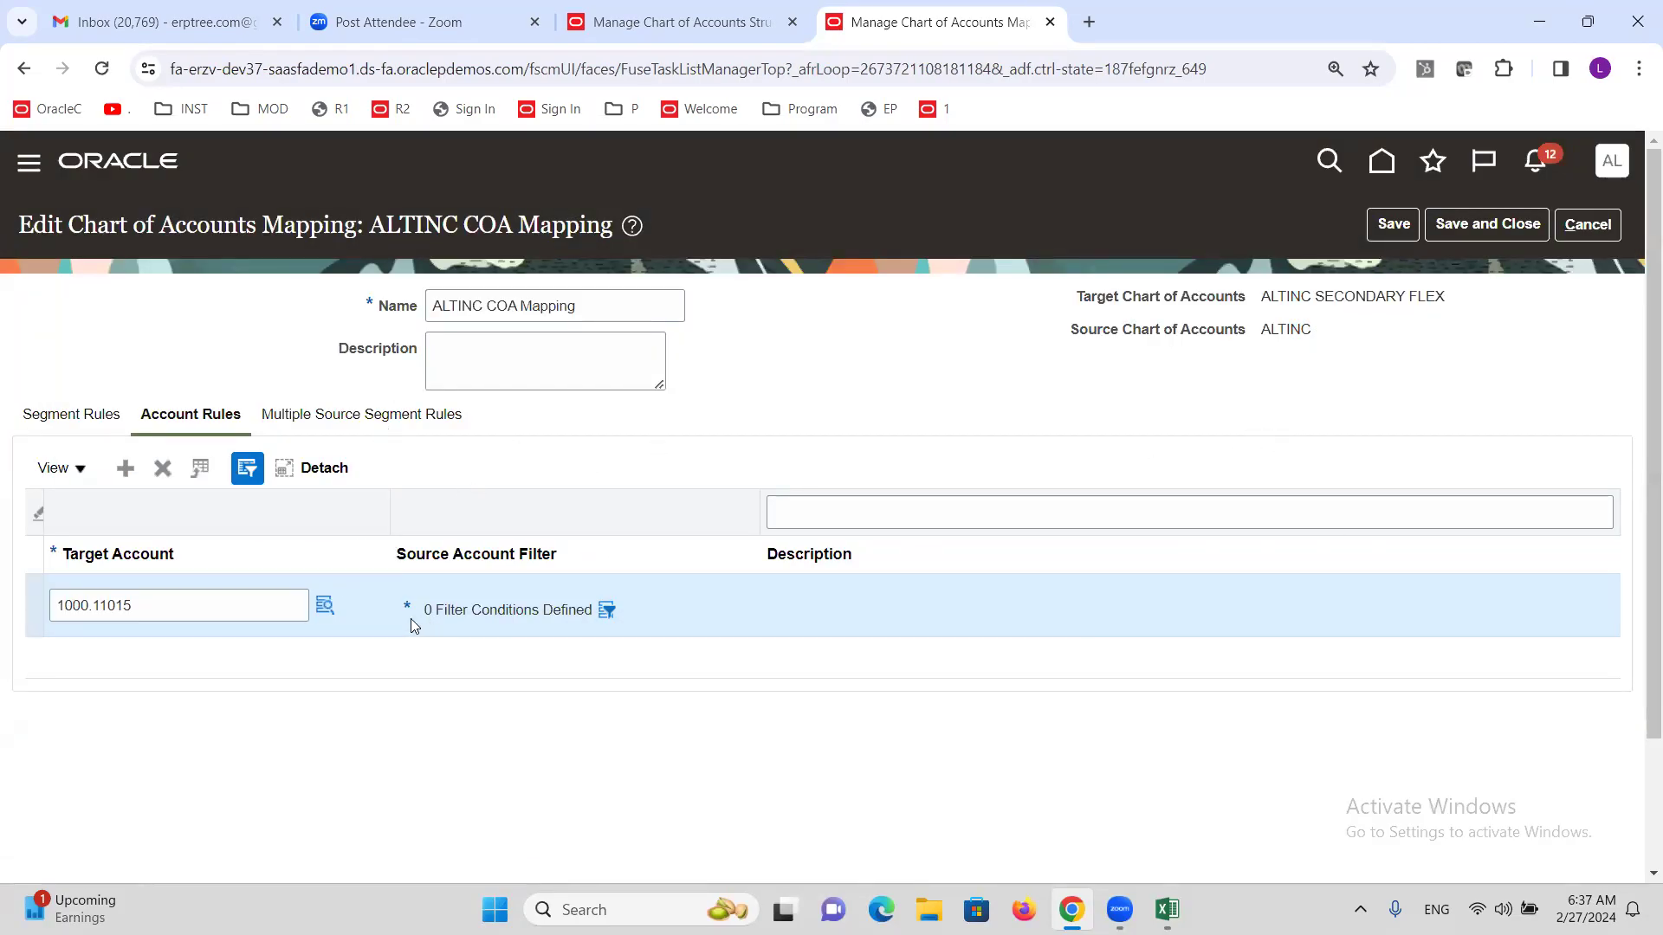
# Delete the 1000.11015 account rule and save and close ALTINC COA Mapping.
pyautogui.click(162, 468)
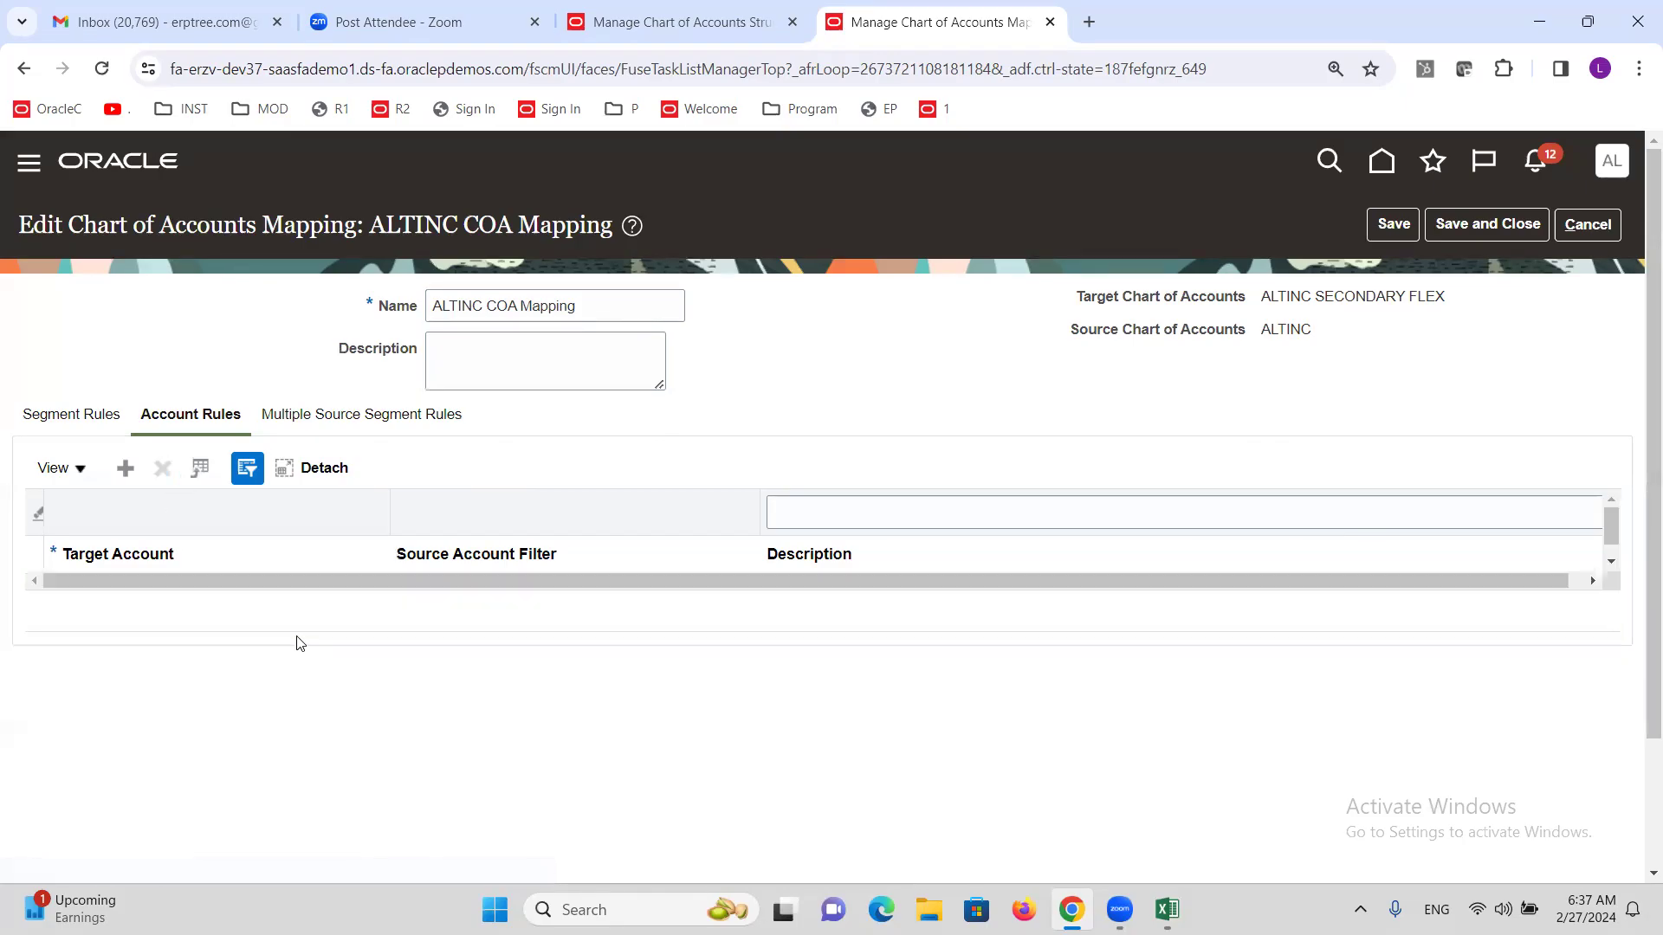
pyautogui.click(1508, 227)
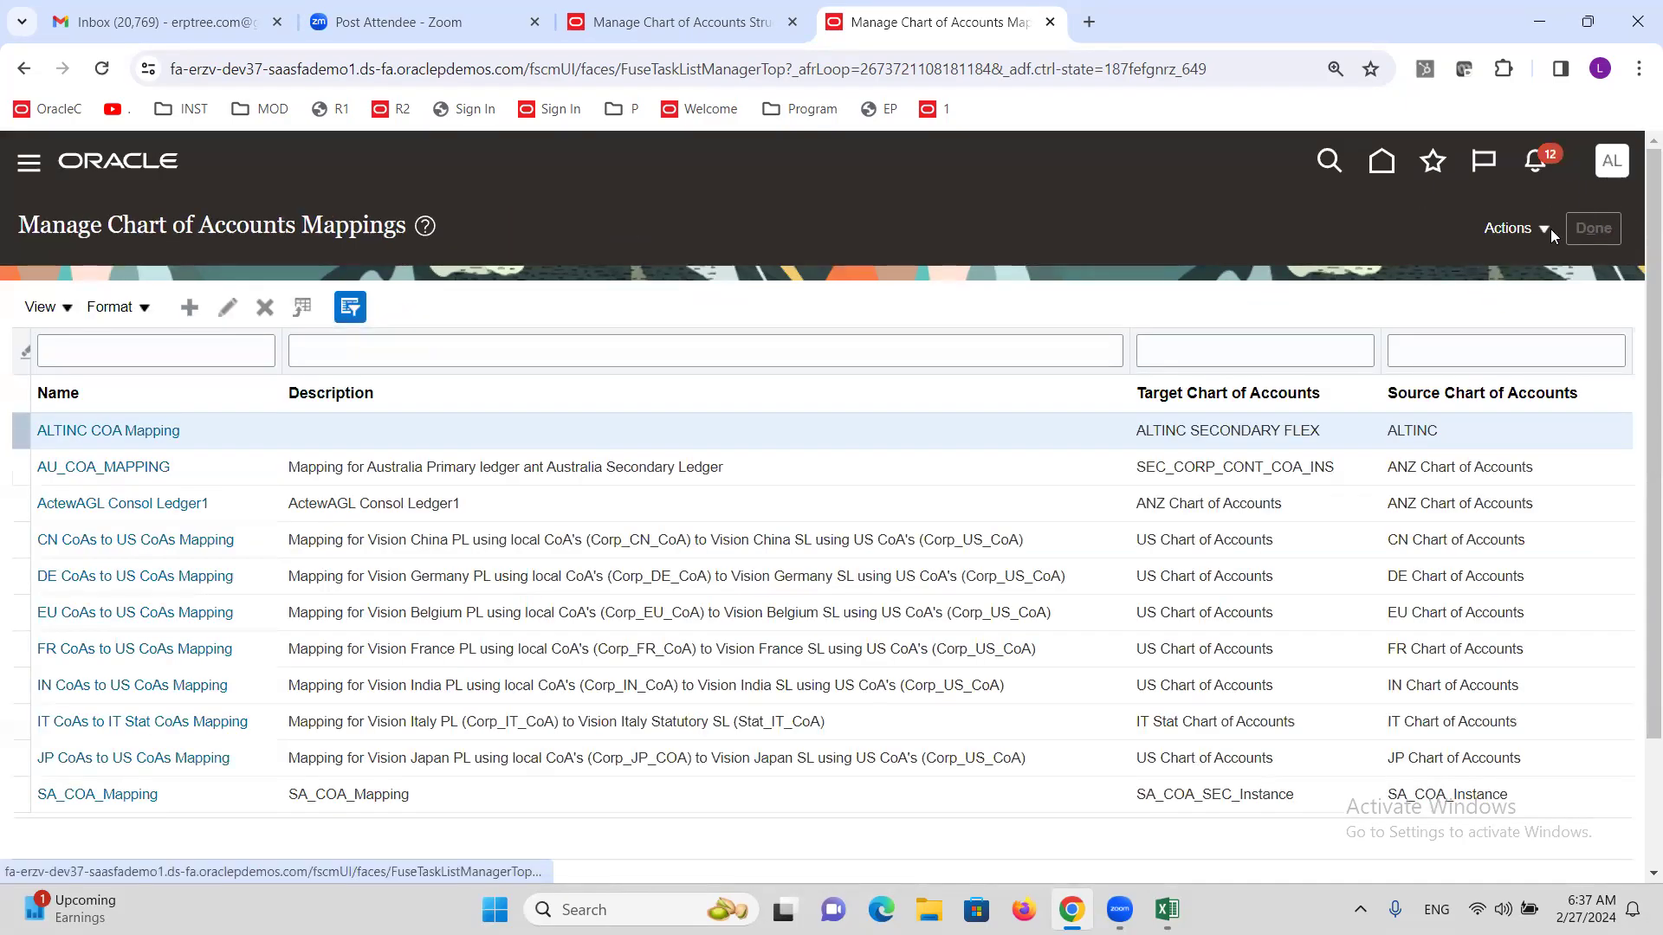
pyautogui.click(939, 308)
pyautogui.doubleClick(938, 307)
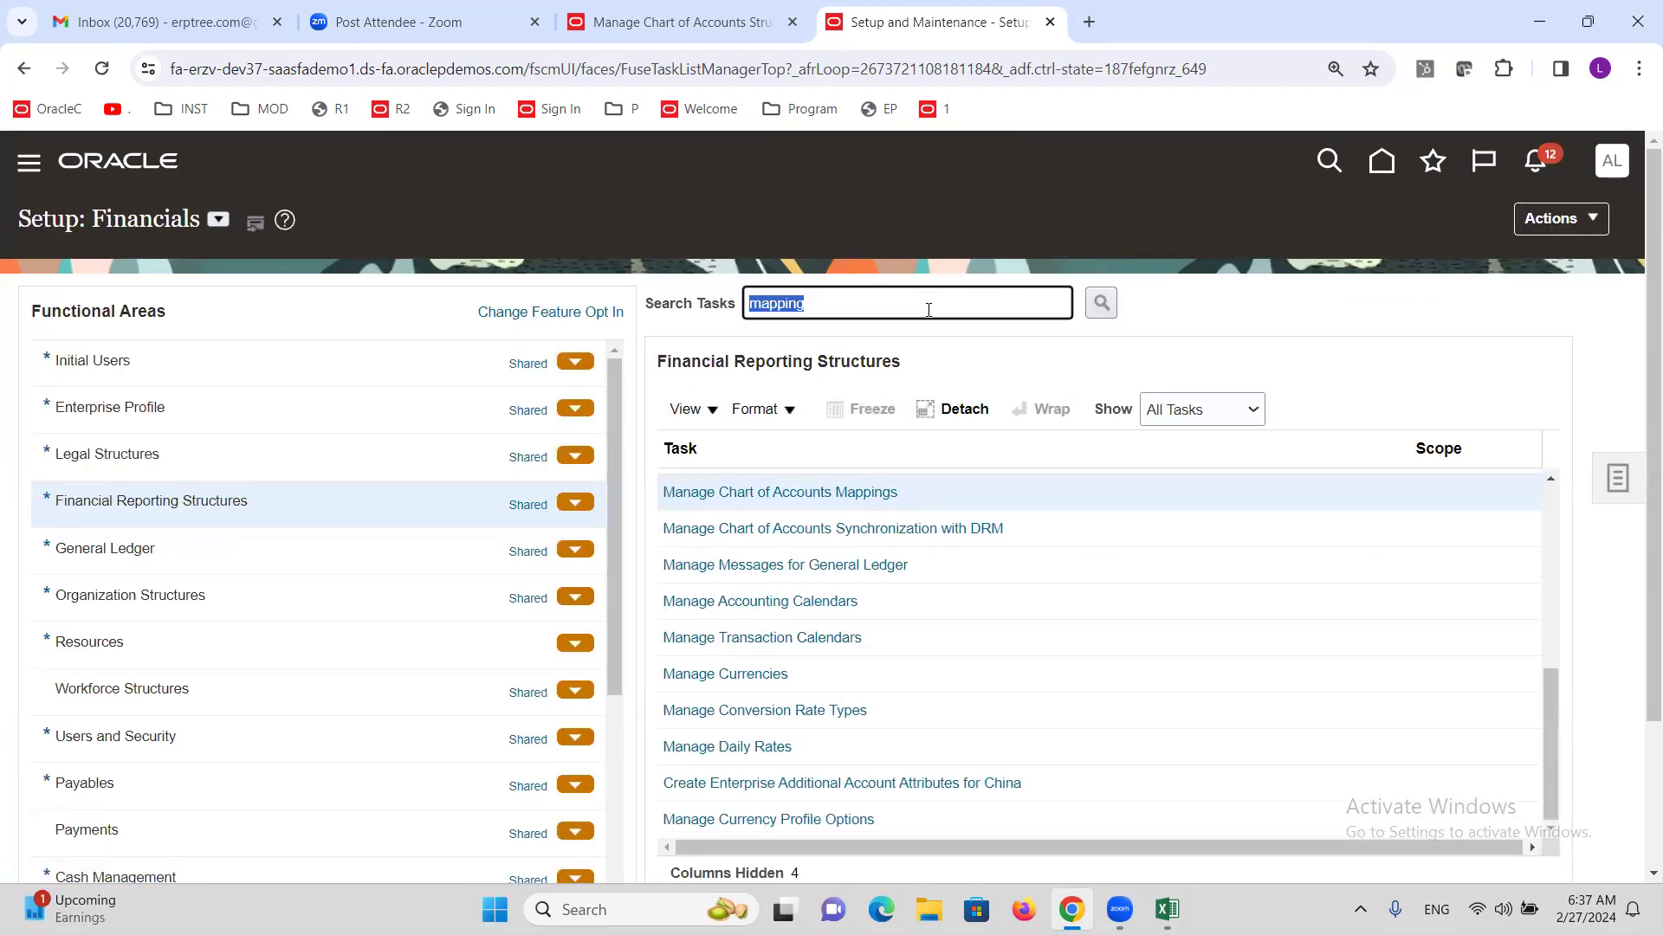
# Search setup tasks for 'complete' and open Complete Primary to Secondary Ledger Mapping.
pyautogui.write('comple')
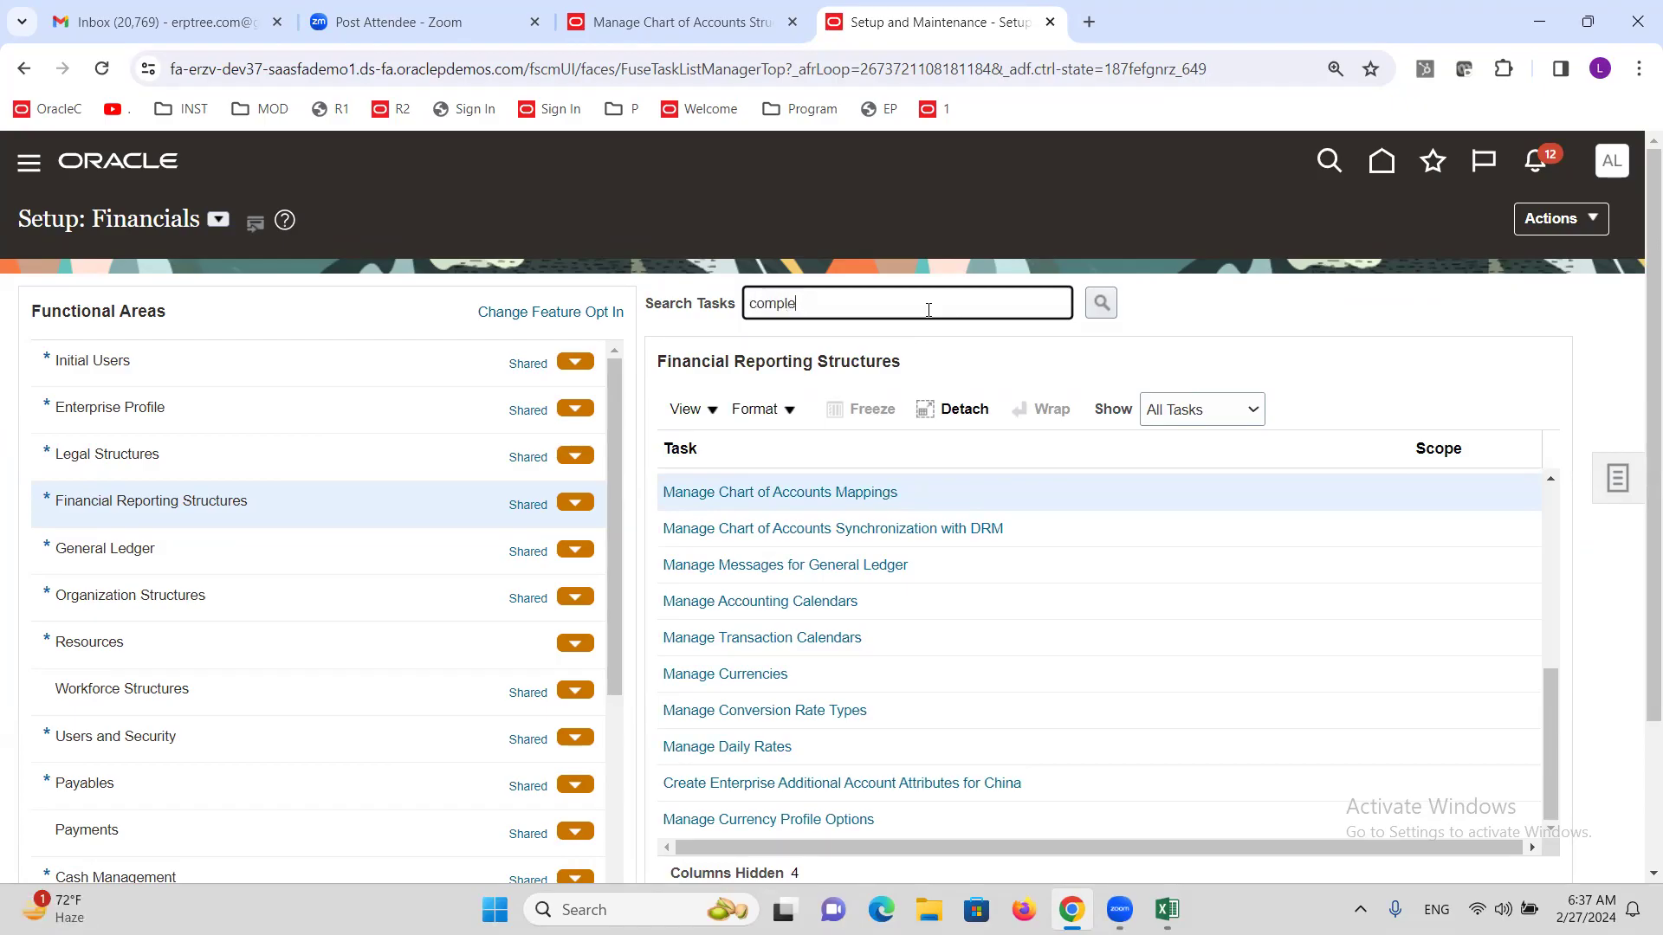
pyautogui.press('Return')
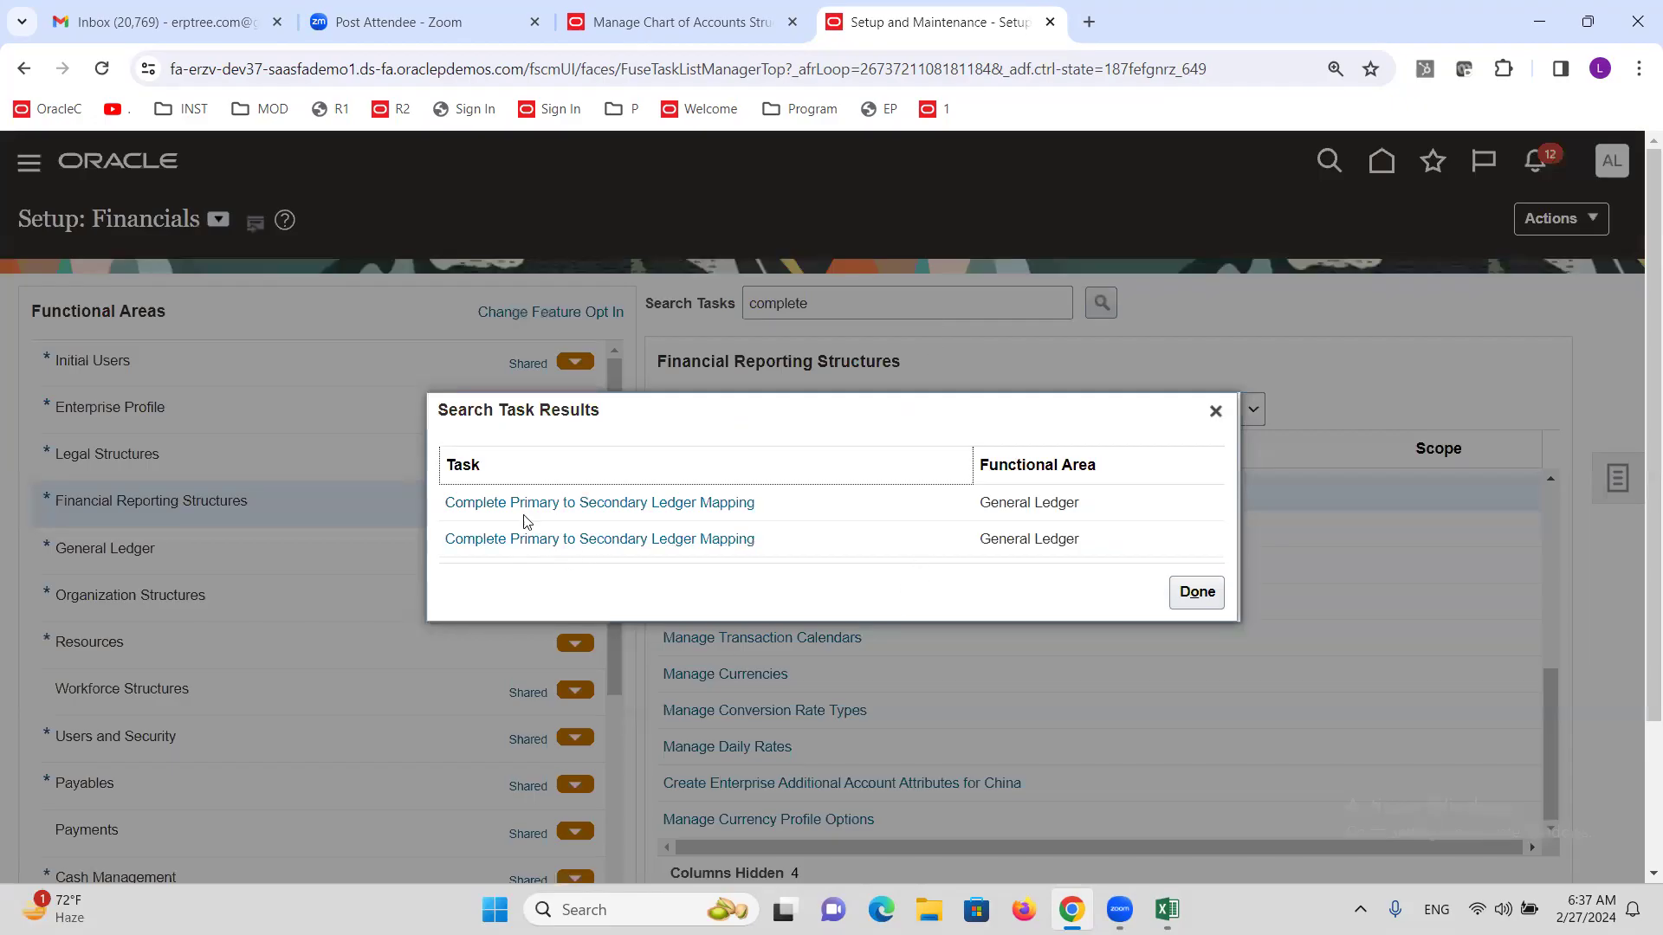
pyautogui.click(615, 507)
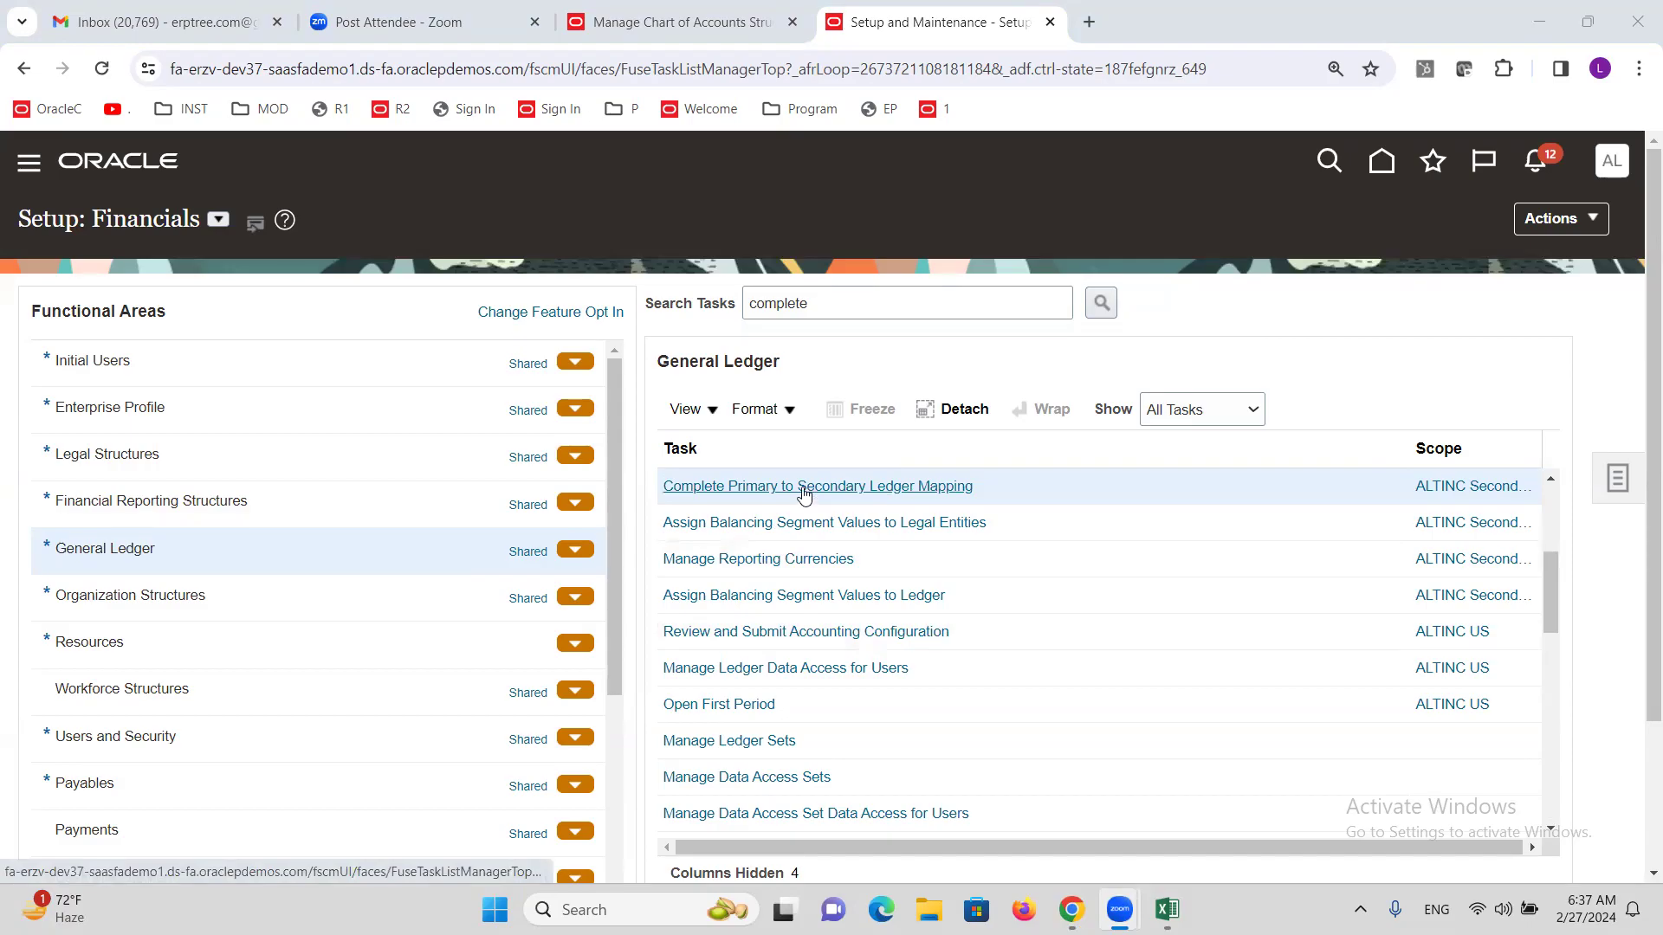
pyautogui.click(804, 490)
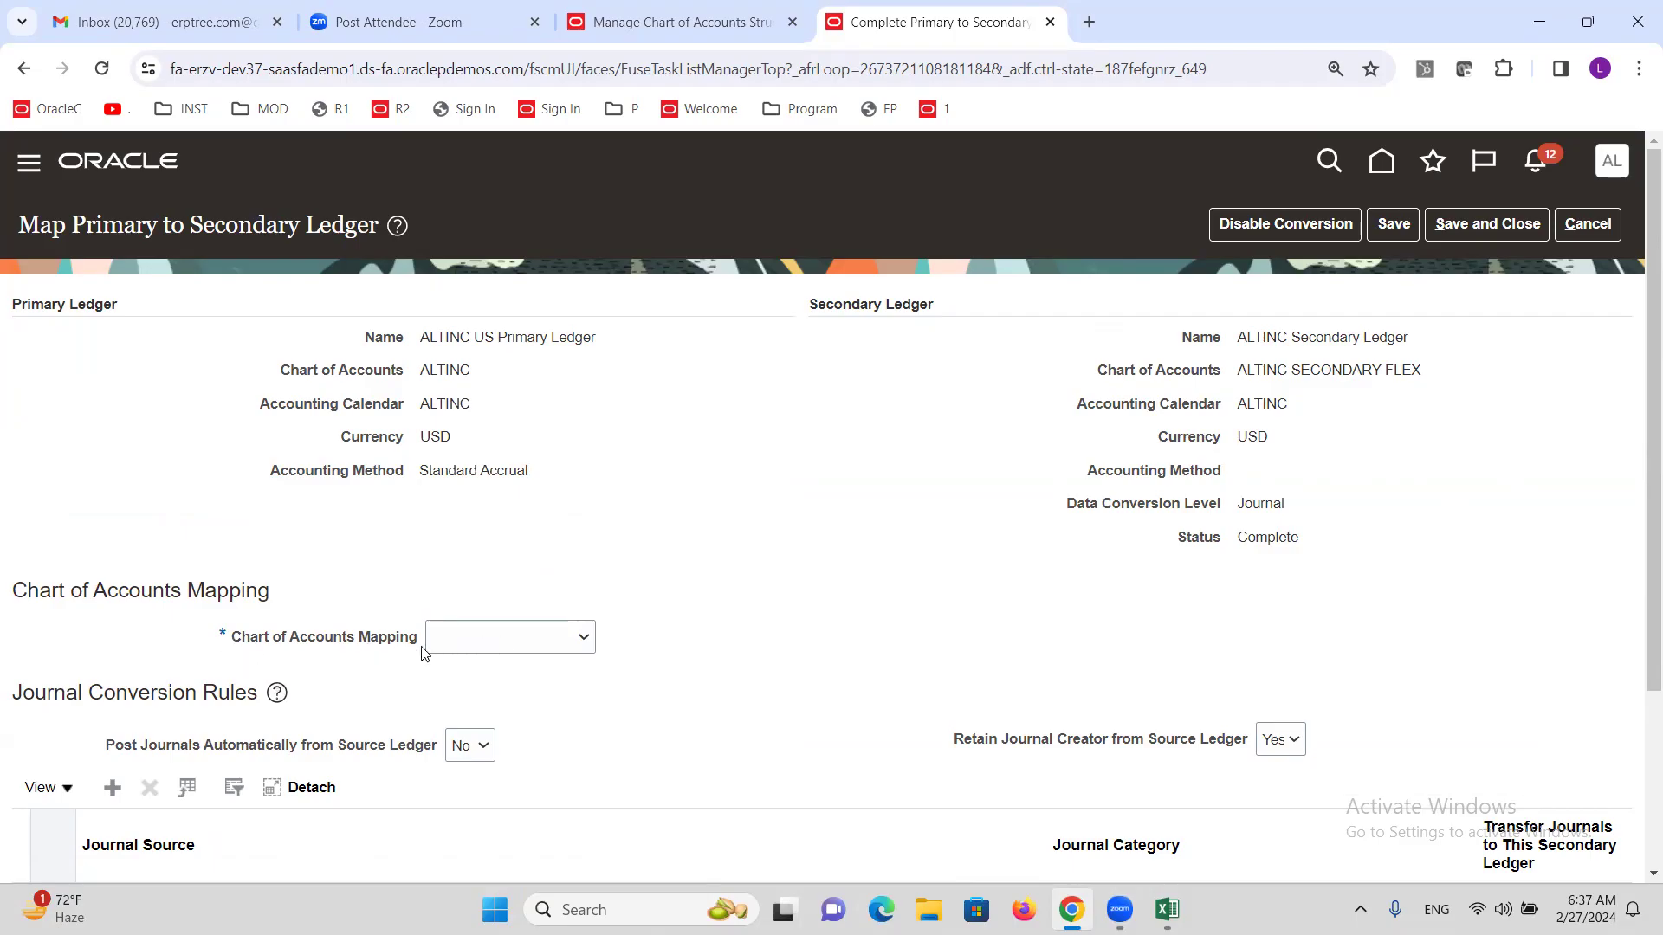
# Assign ALTINC COA Mapping to the primary-to-secondary ledger mapping and save it.
pyautogui.click(586, 642)
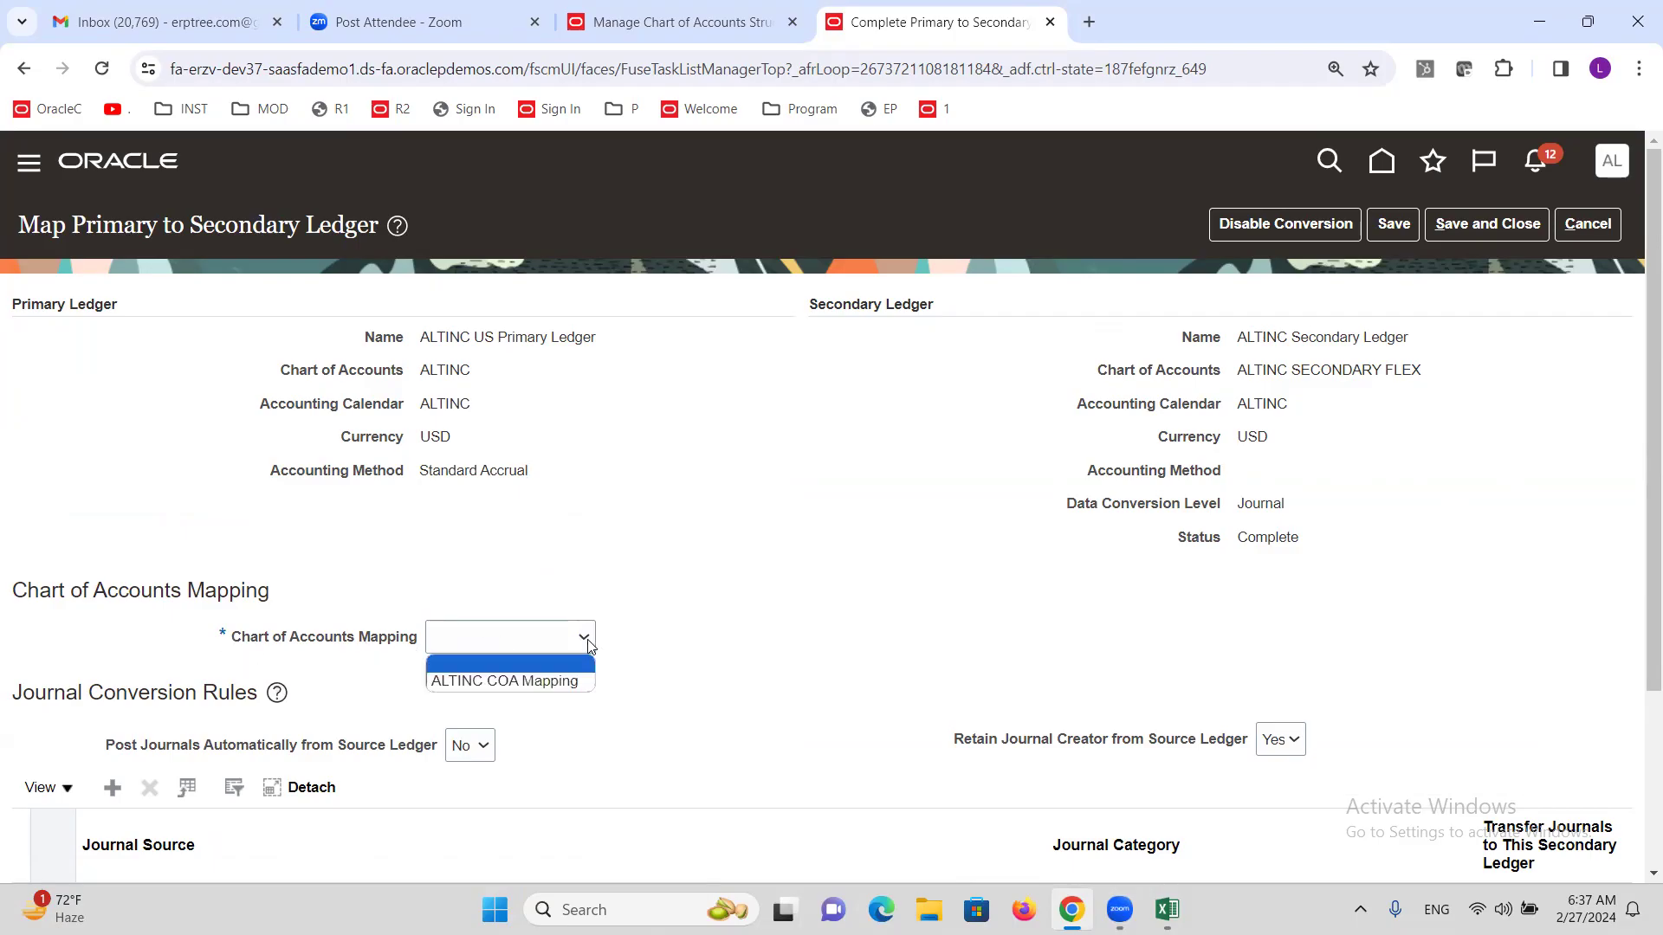
pyautogui.click(573, 682)
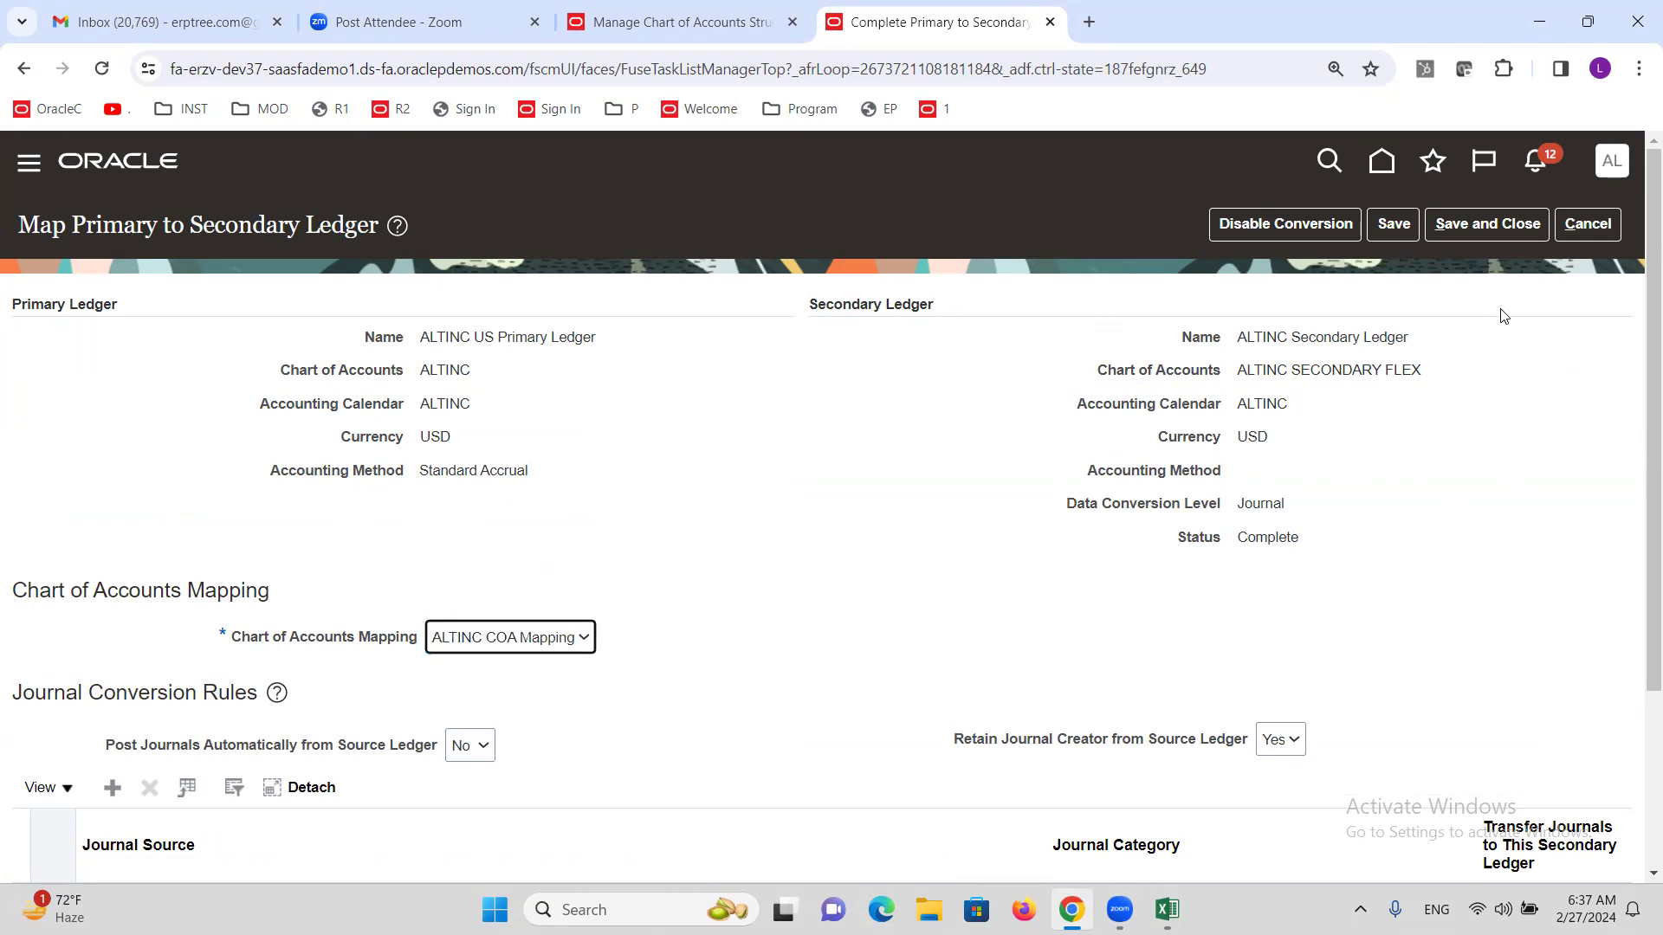
pyautogui.click(1488, 227)
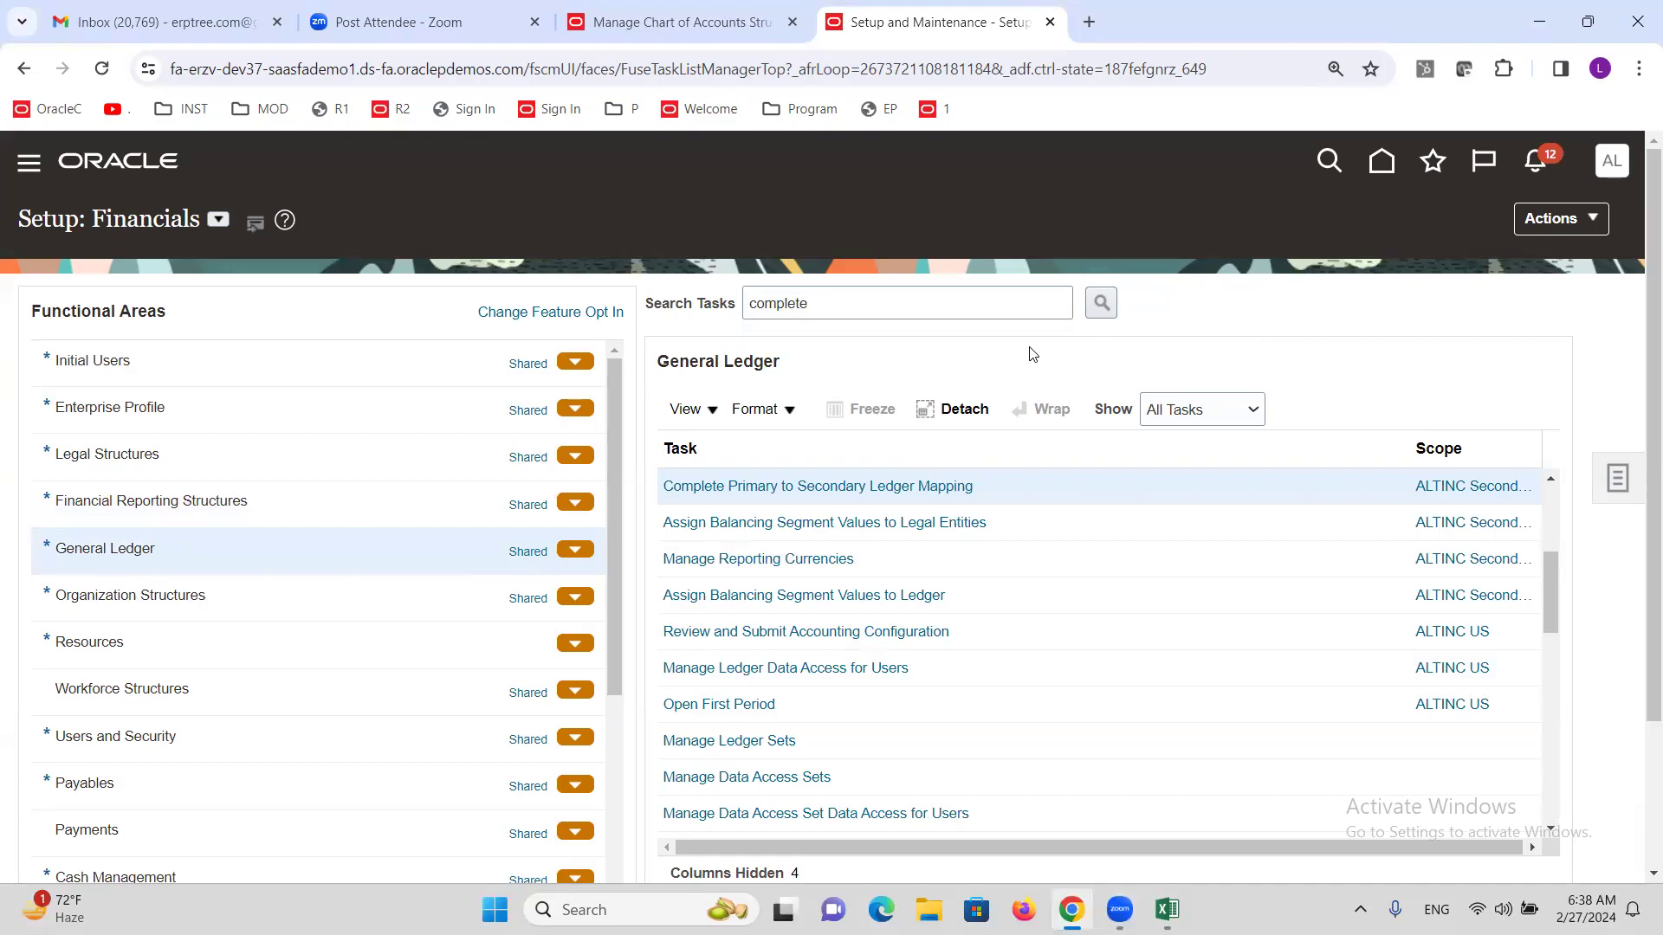
pyautogui.hotkey('alt', 'Tab')
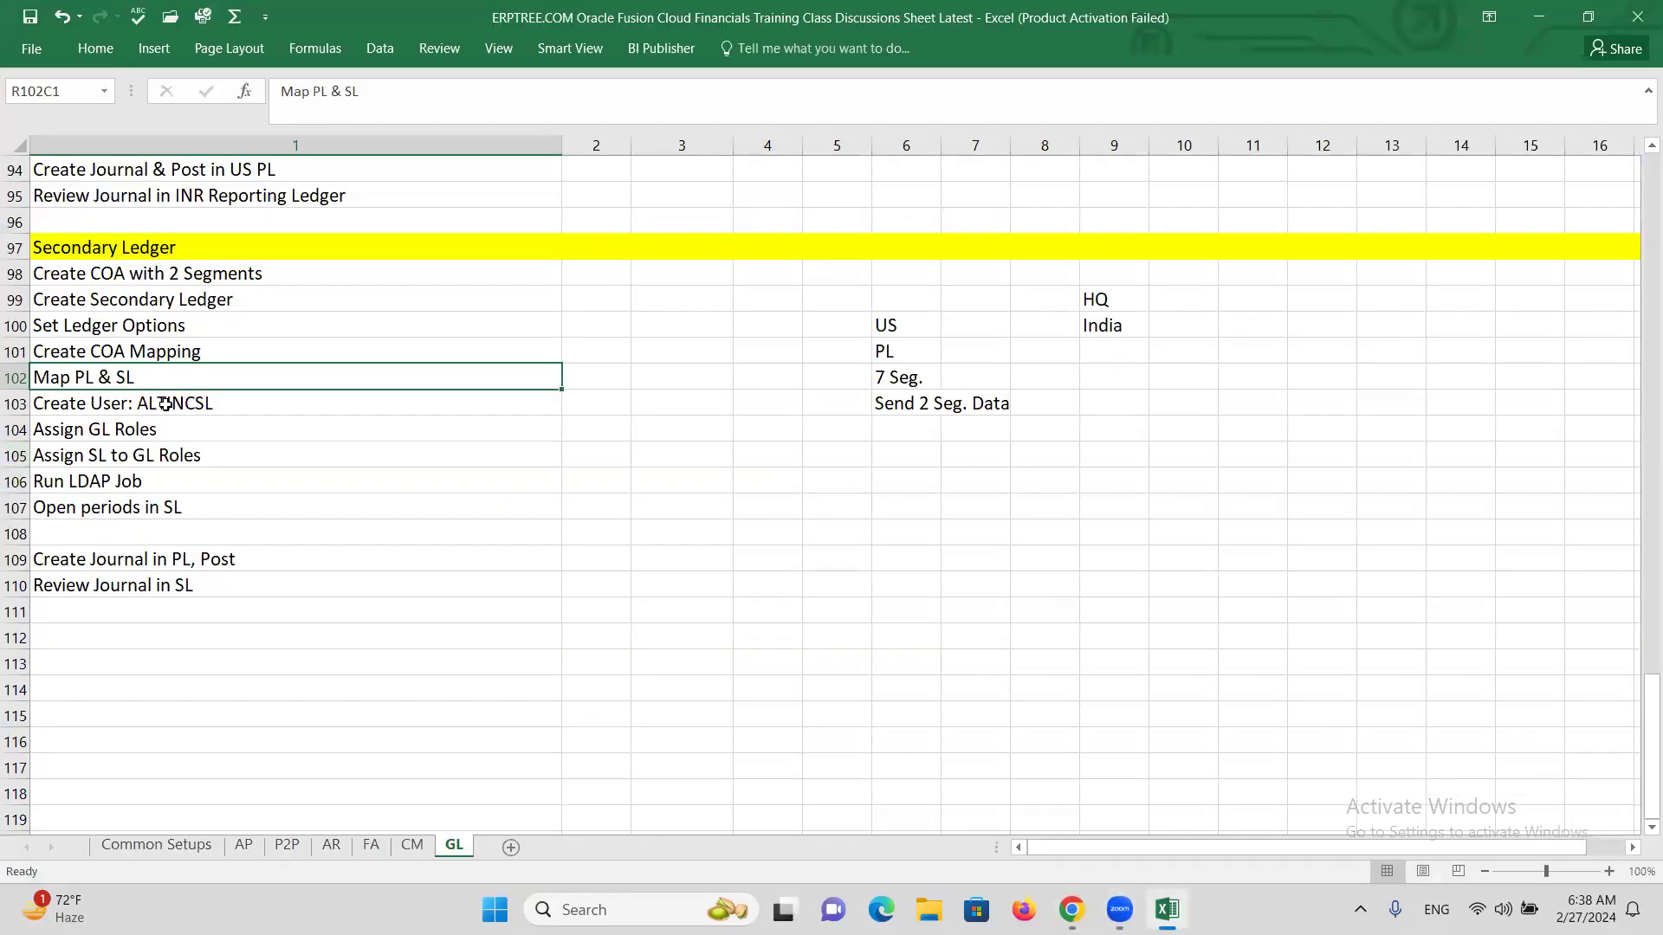
# Follow the Excel GL checklist down to Assign SL to GL Roles, then return to Oracle.
pyautogui.click(165, 404)
pyautogui.click(164, 436)
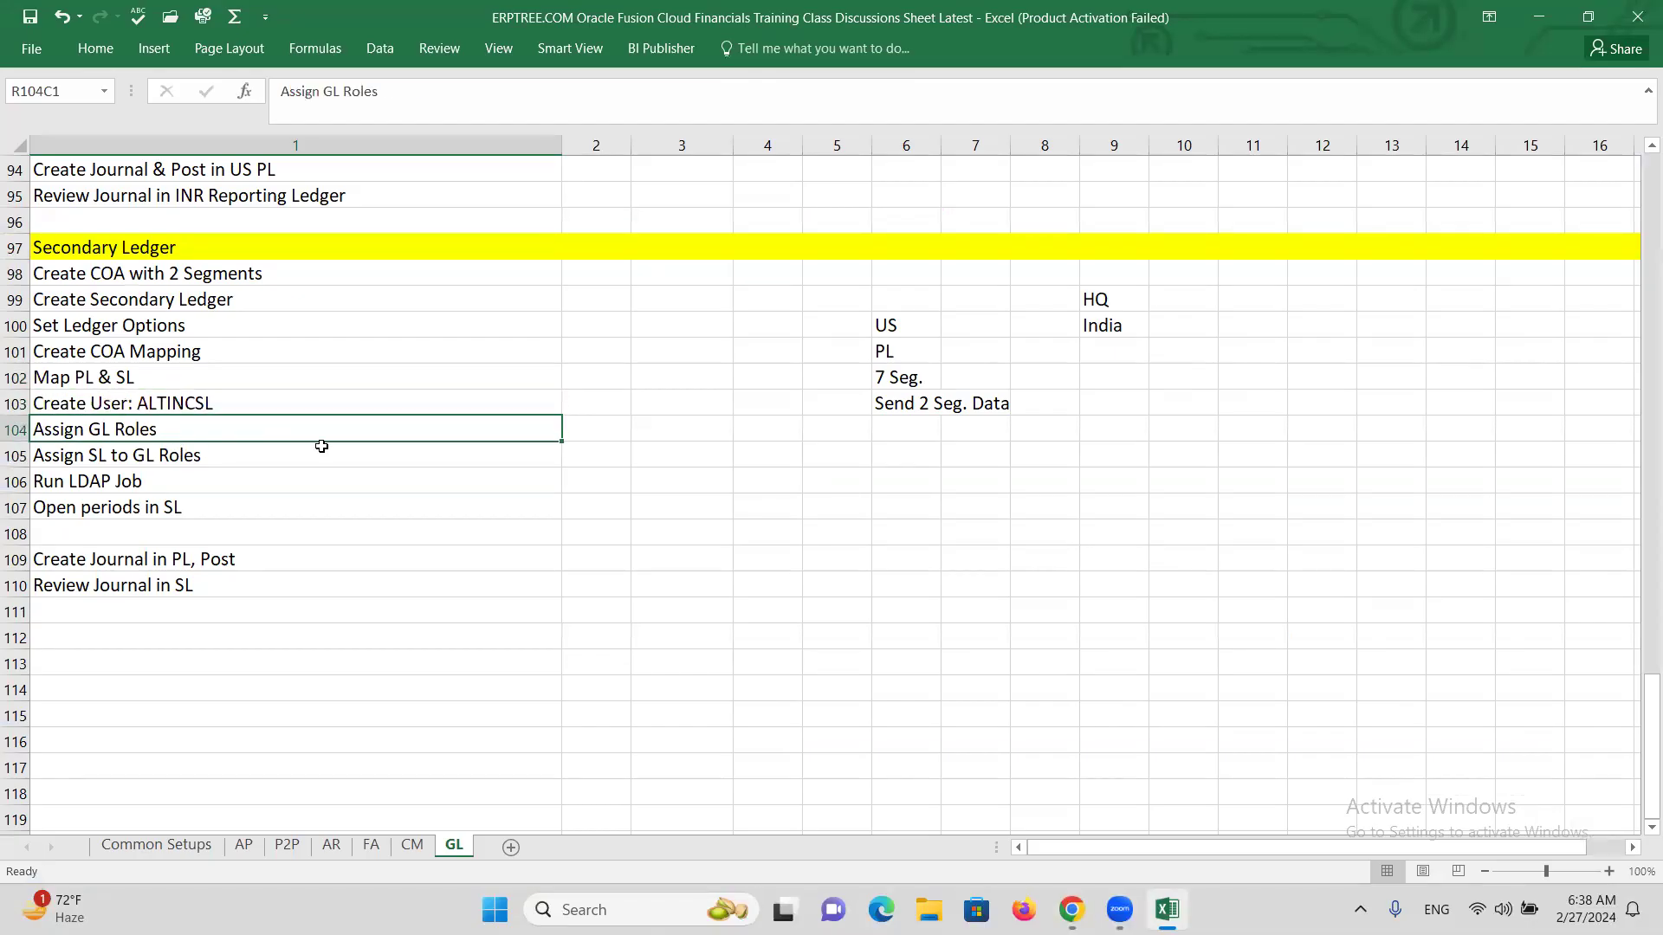
pyautogui.click(126, 455)
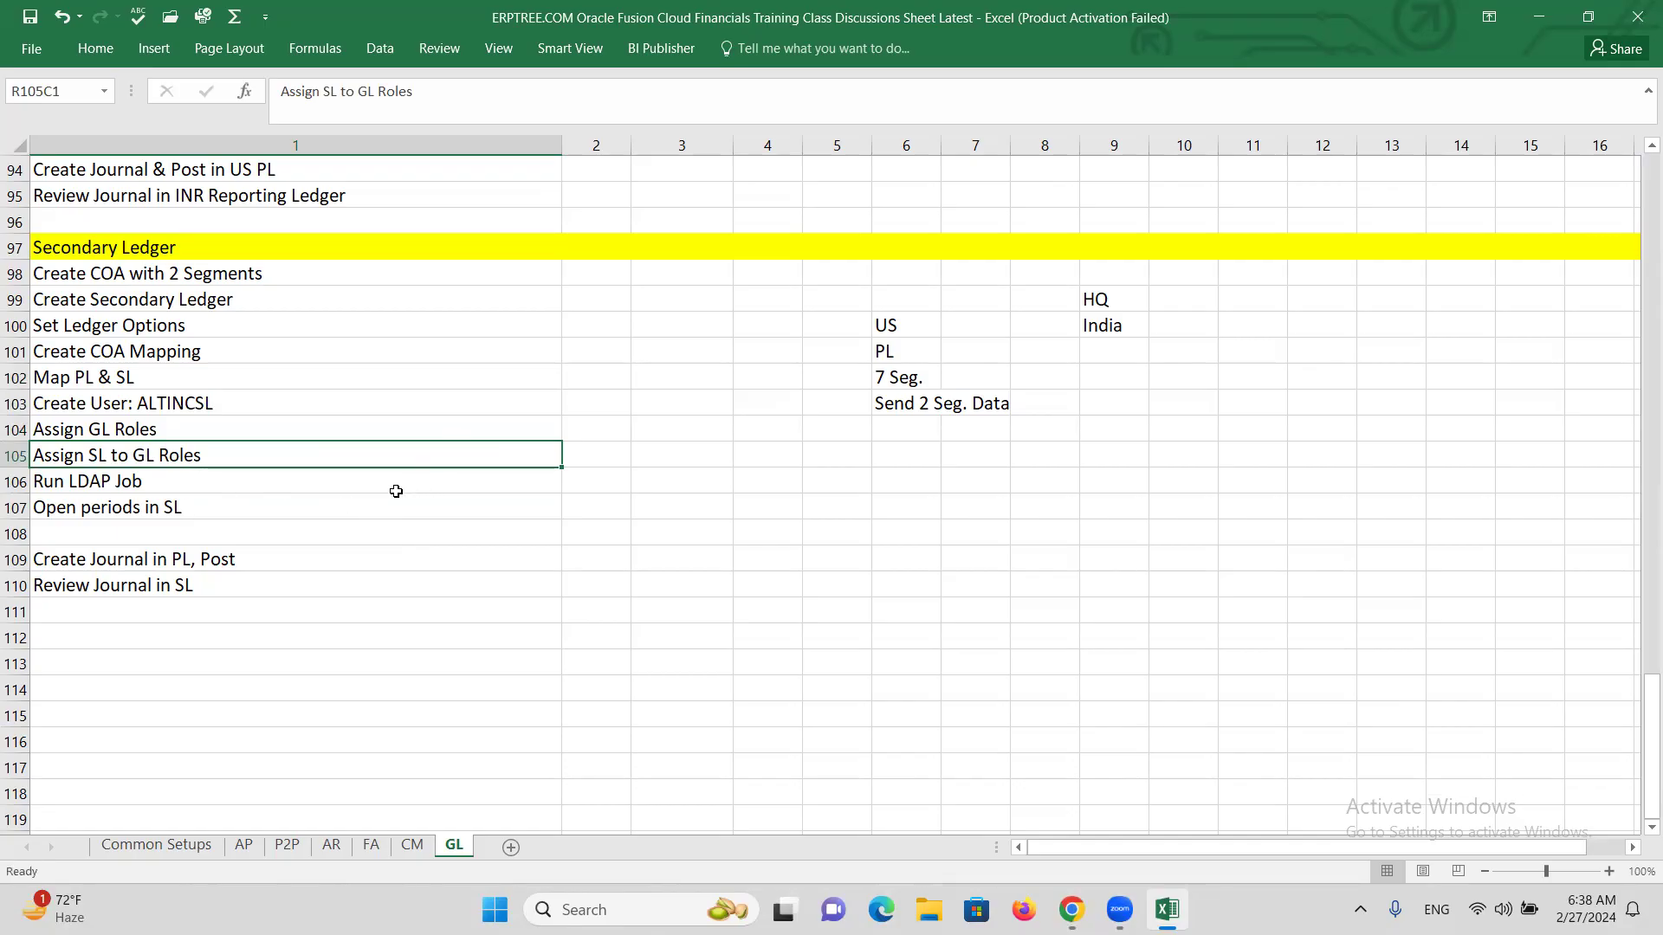
pyautogui.hotkey('alt', 'Tab')
pyautogui.press('Tab')
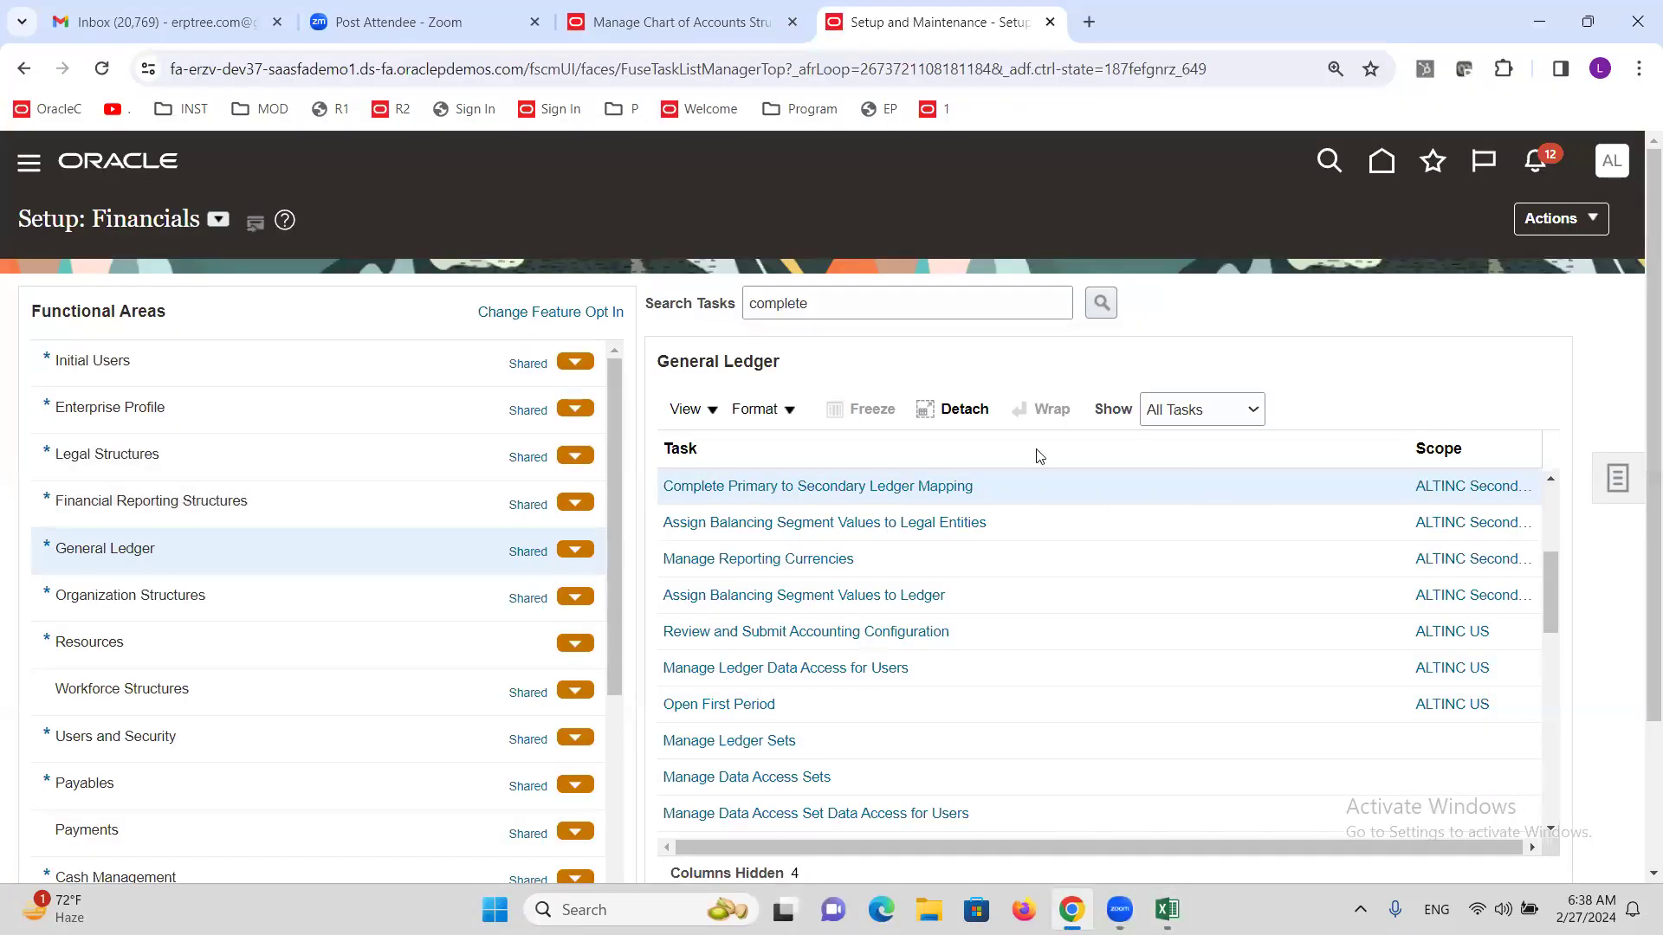
# Search setup tasks for 'data ac' and open Manage Data Access for Users.
pyautogui.doubleClick(841, 308)
pyautogui.write('data access for u')
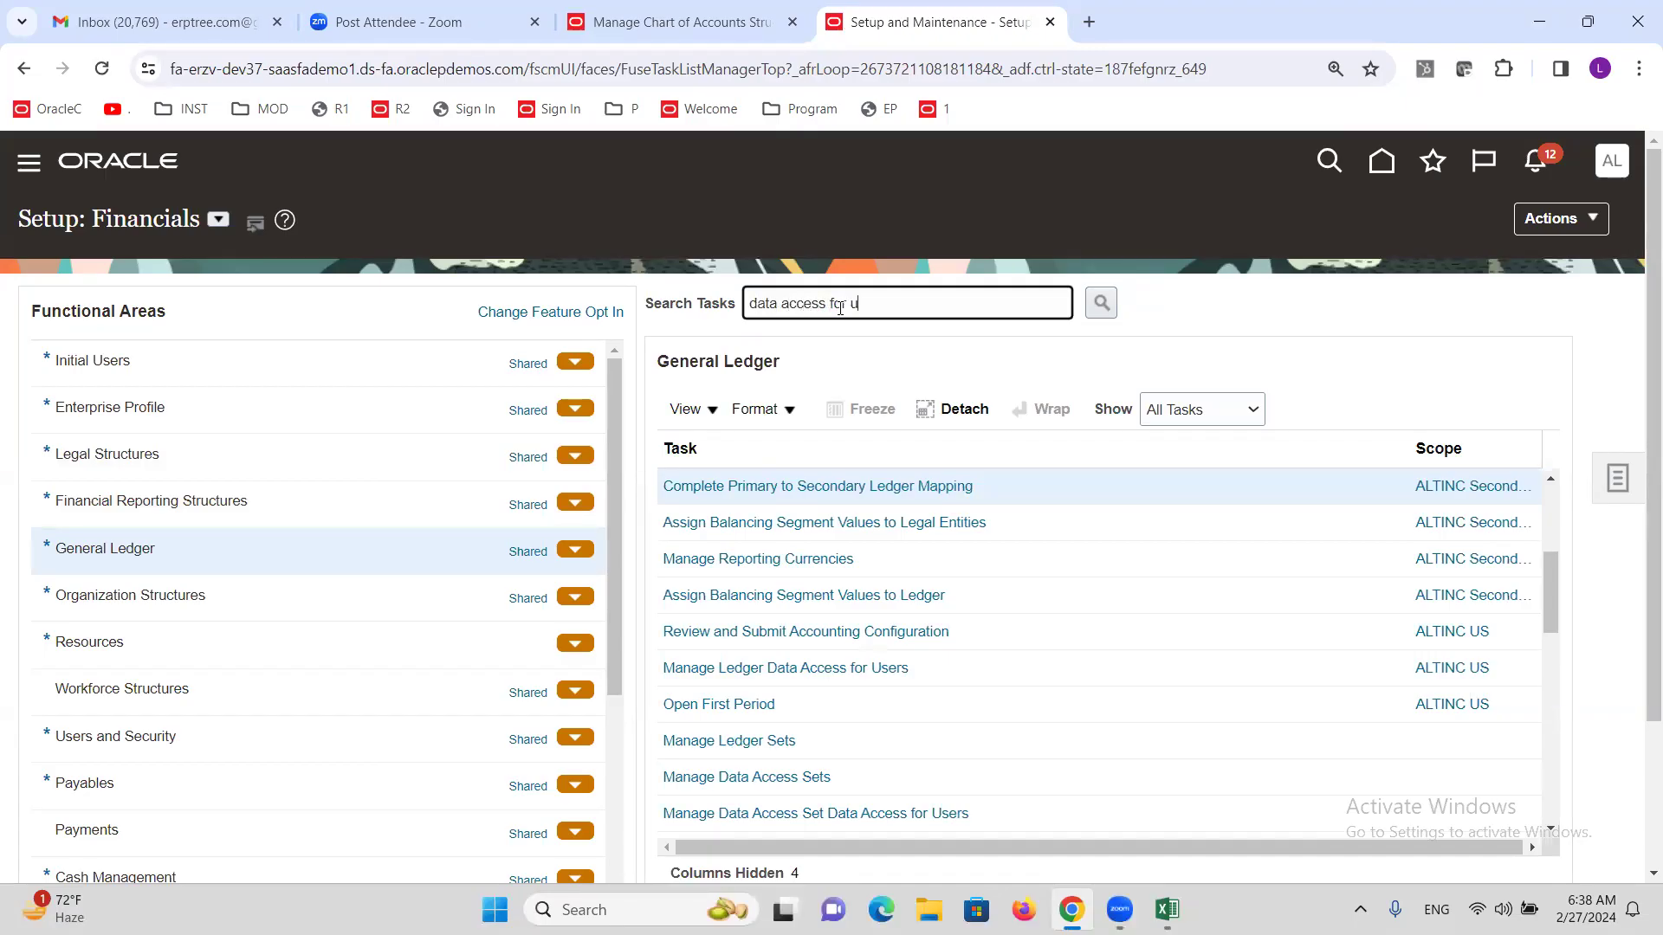
pyautogui.press('Return')
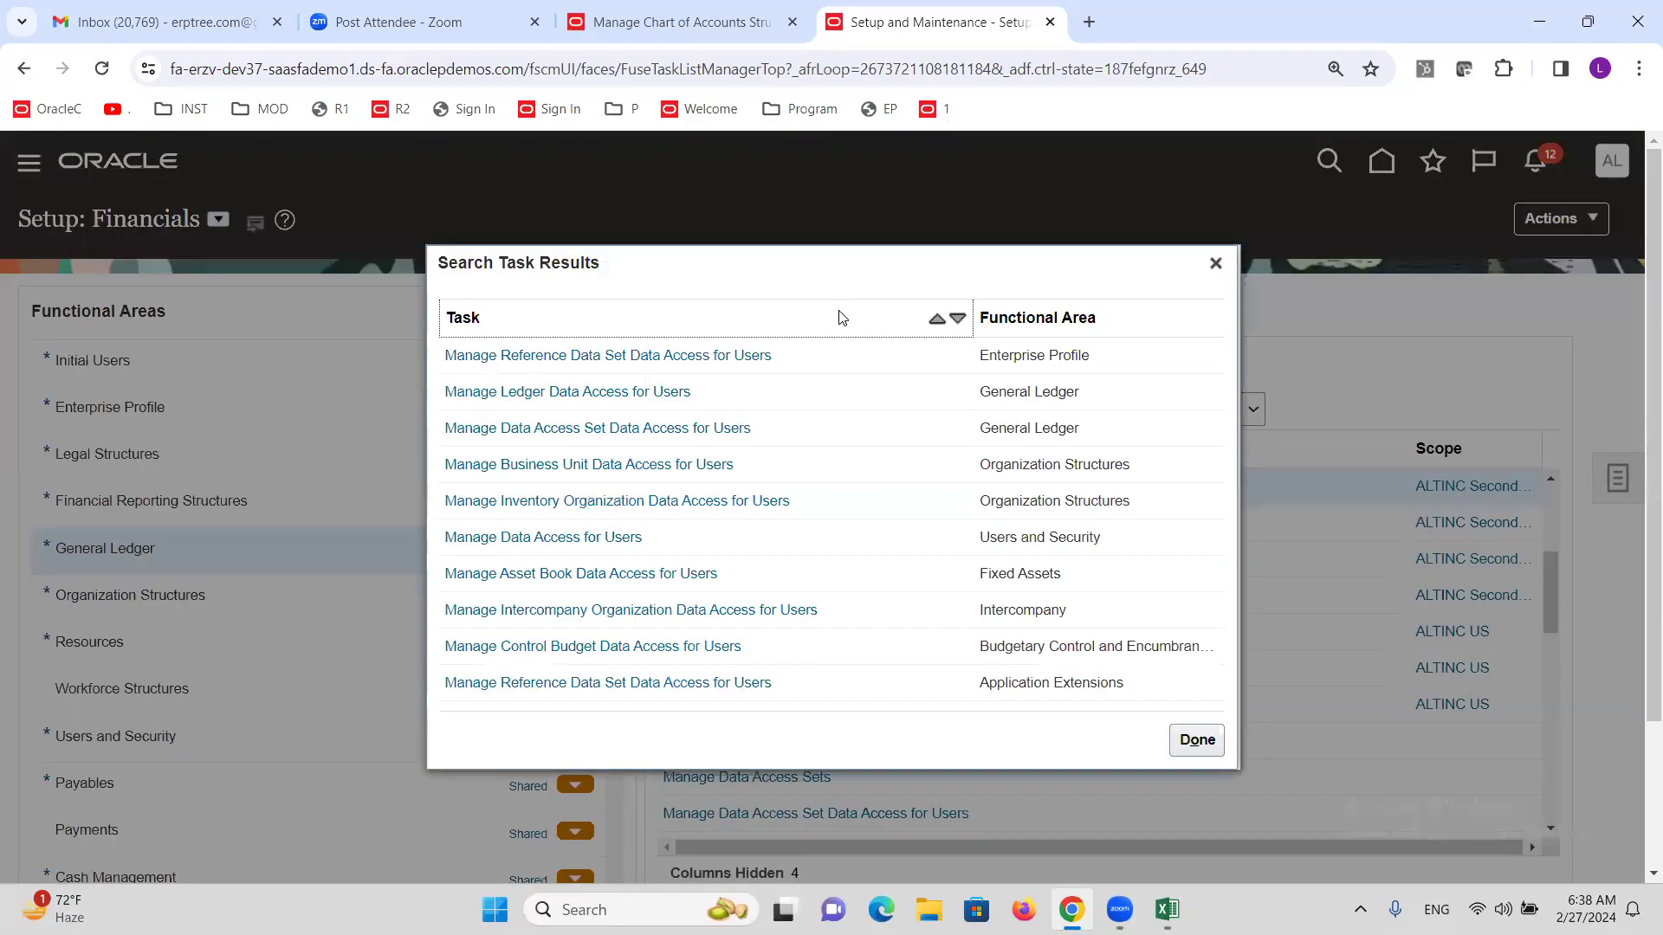
pyautogui.click(599, 537)
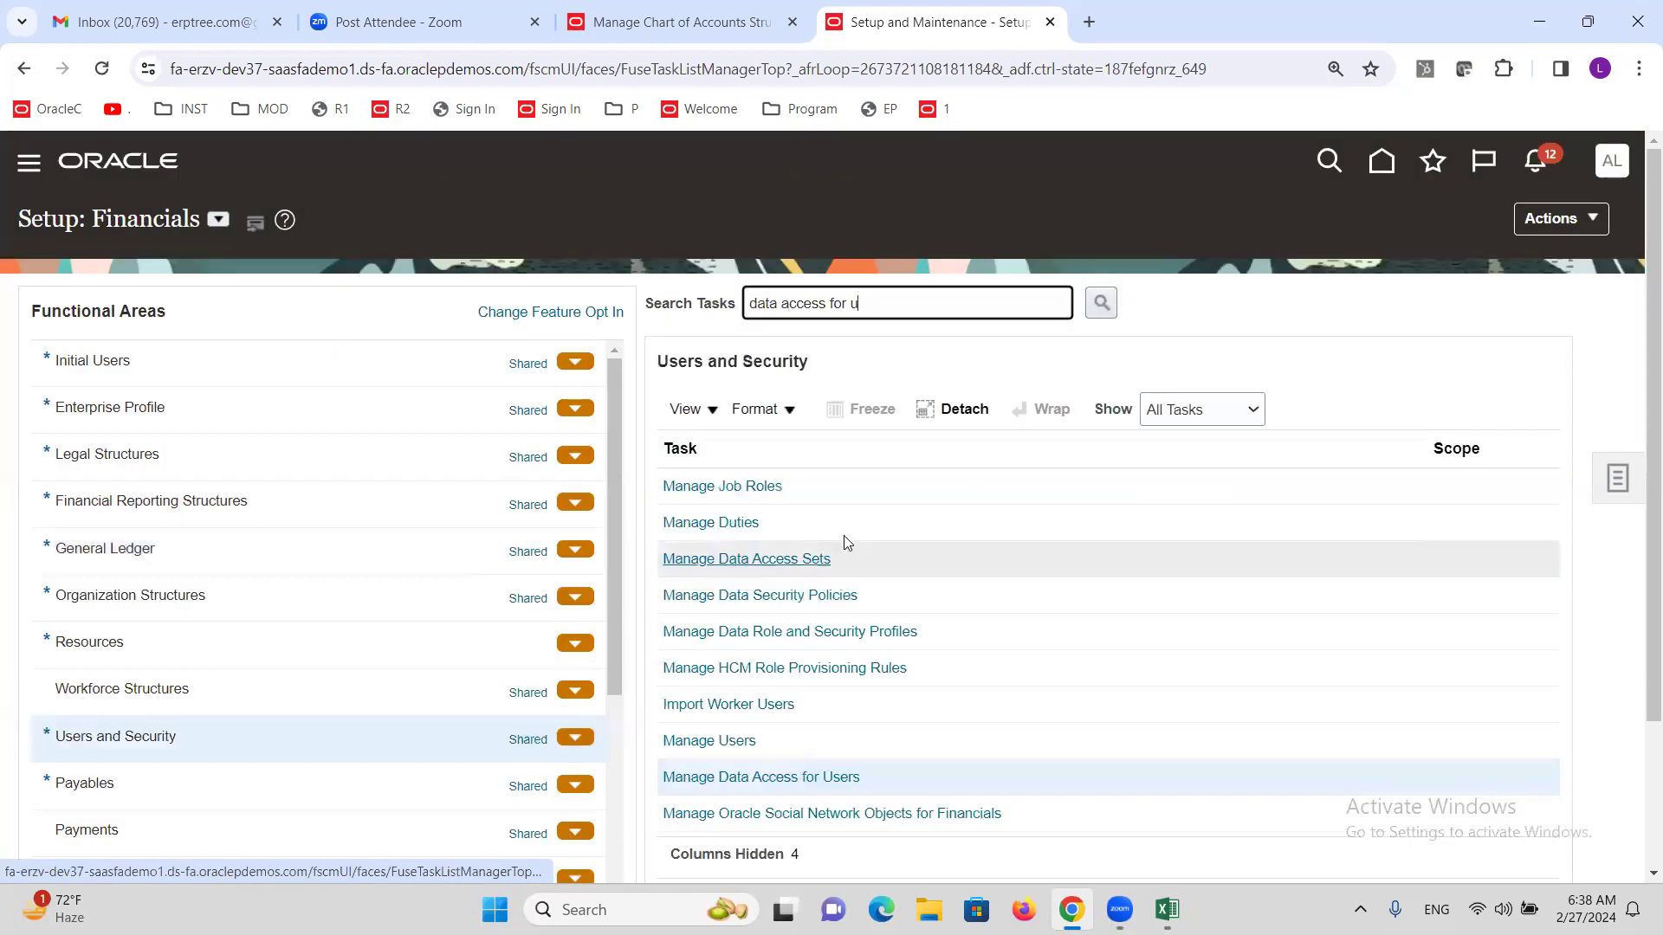
pyautogui.click(810, 777)
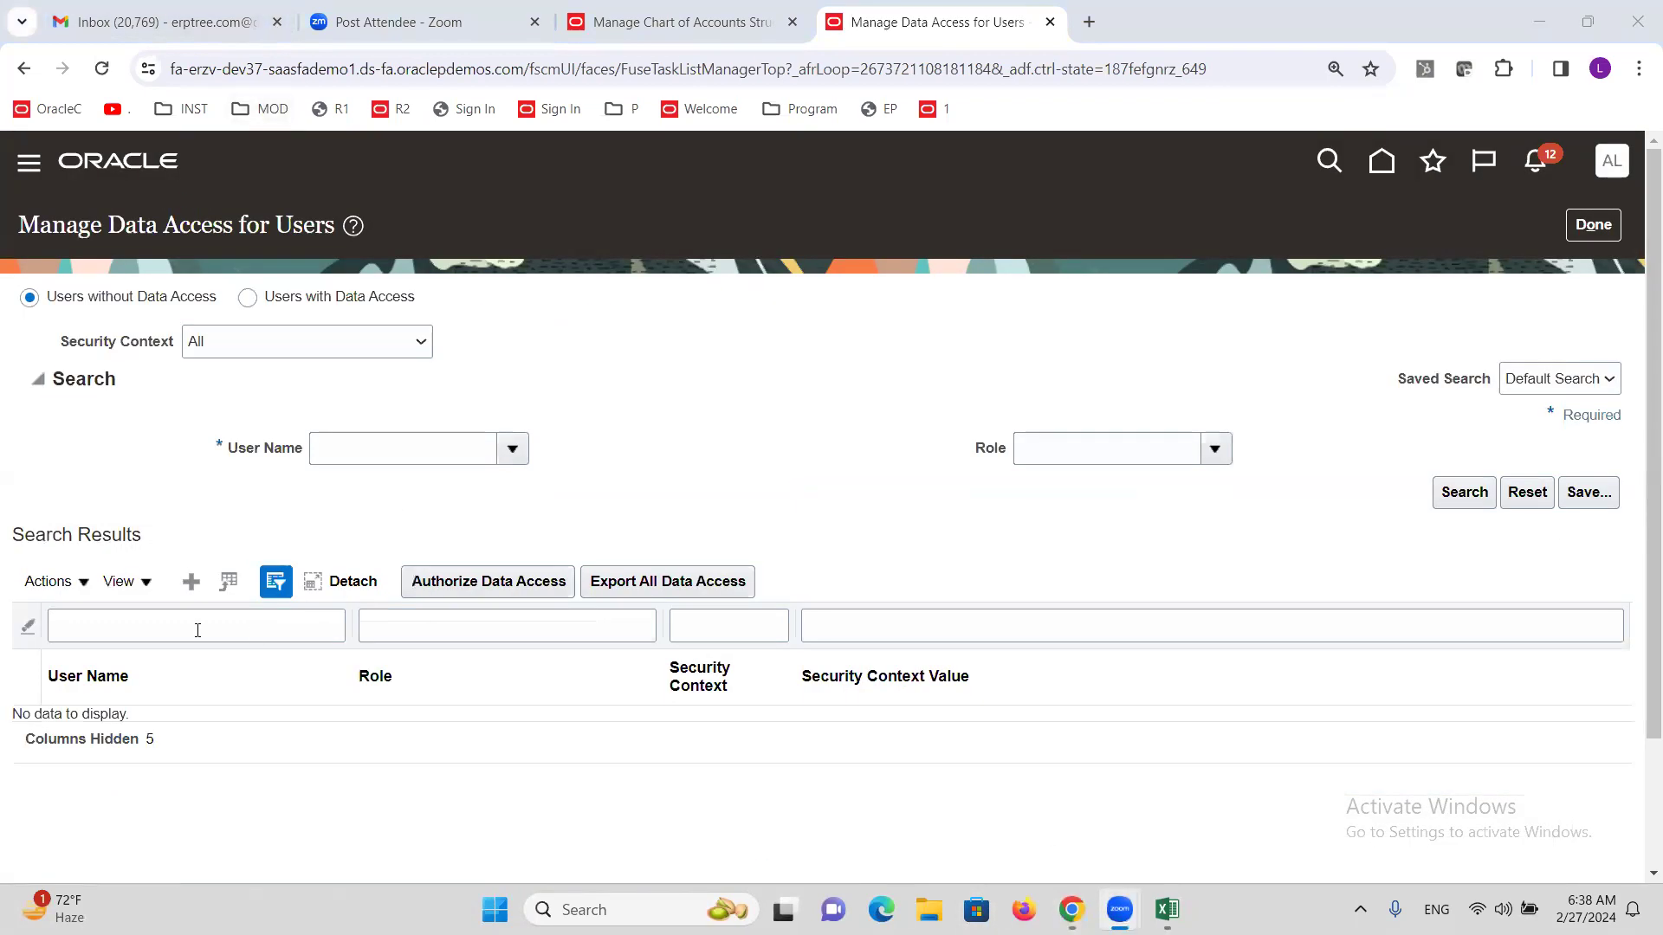
# Start a new data access grant for the ALTINC secondary-ledger user with role General Accounting Manager.
pyautogui.click(190, 582)
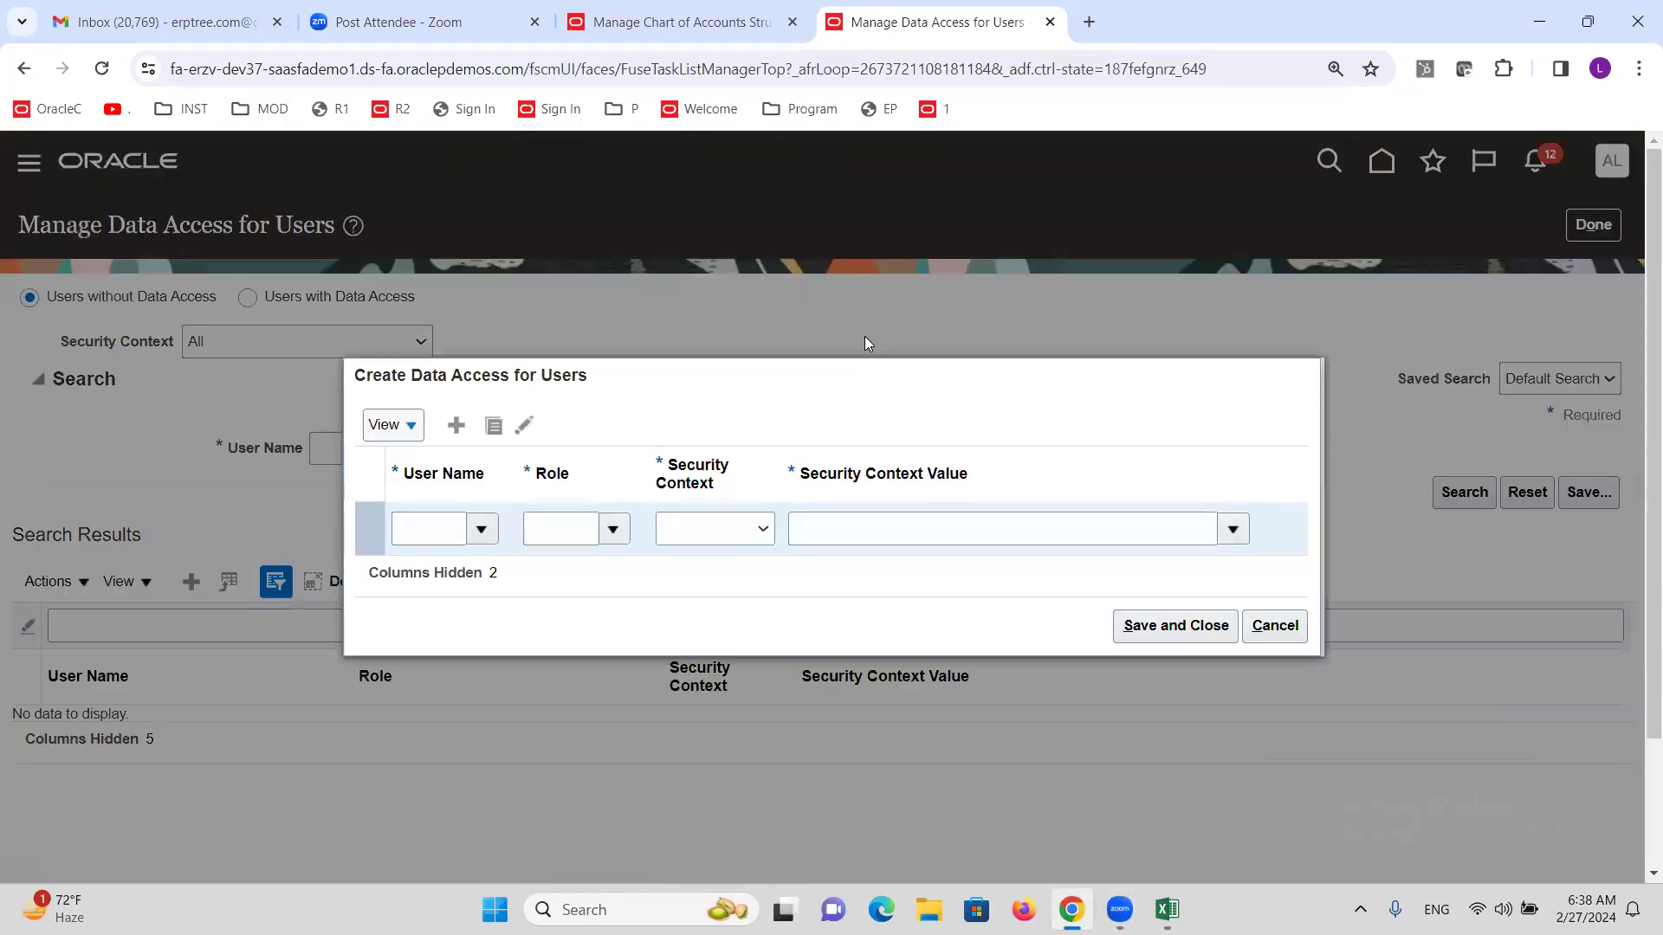
pyautogui.click(441, 540)
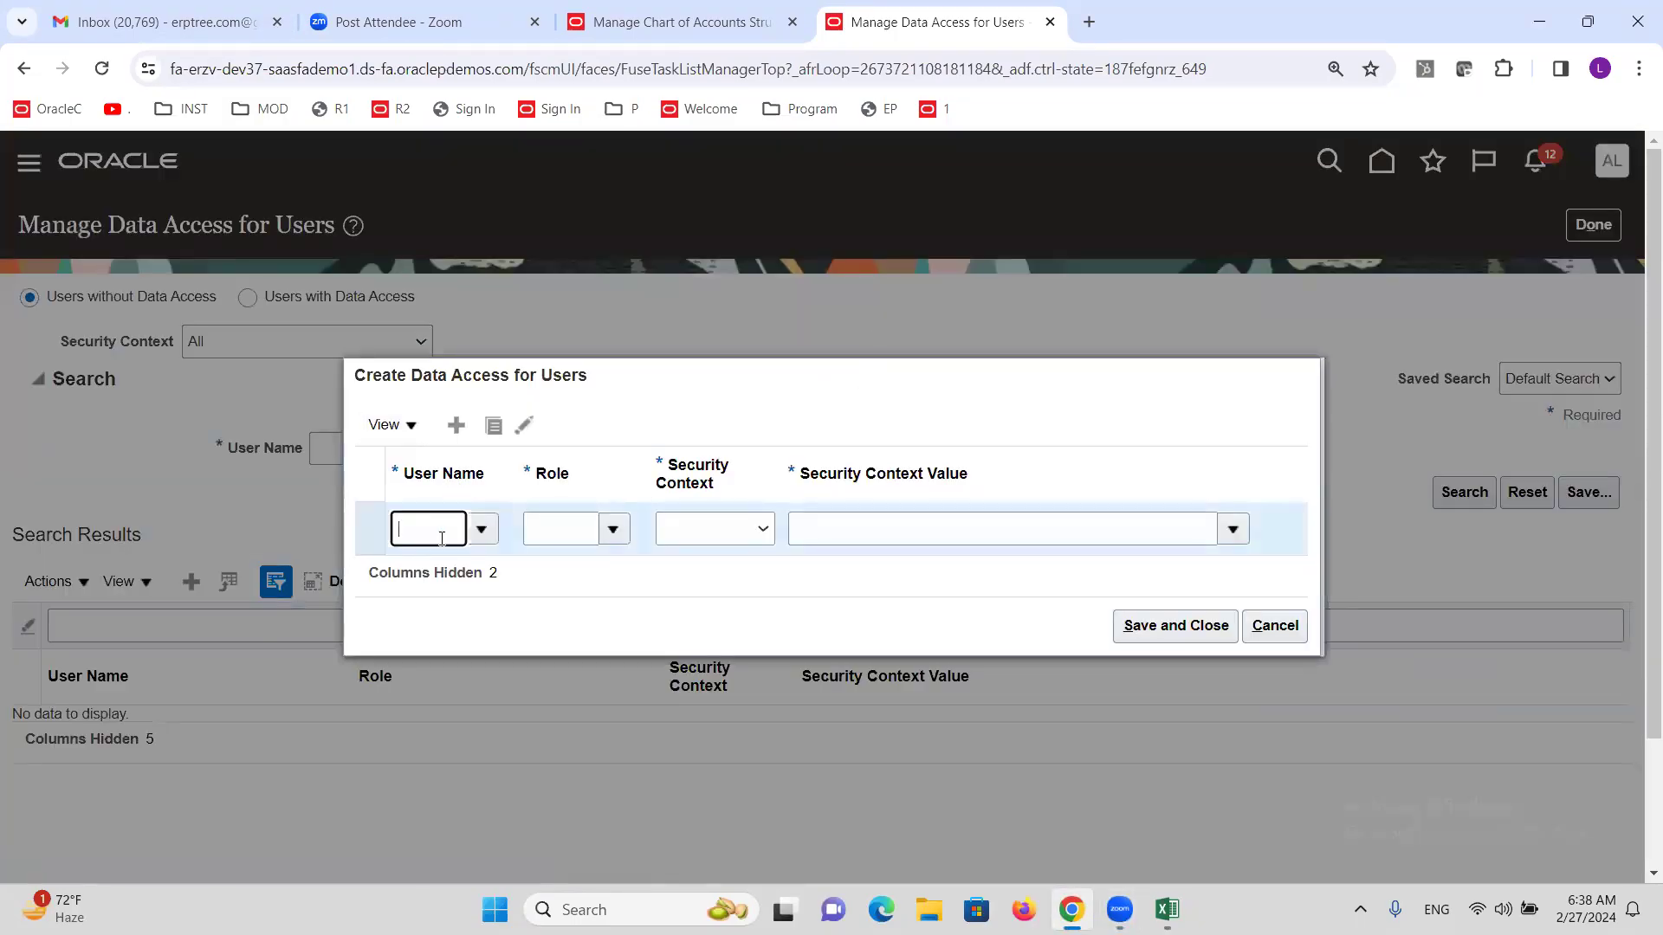
pyautogui.write('ALTINCSL')
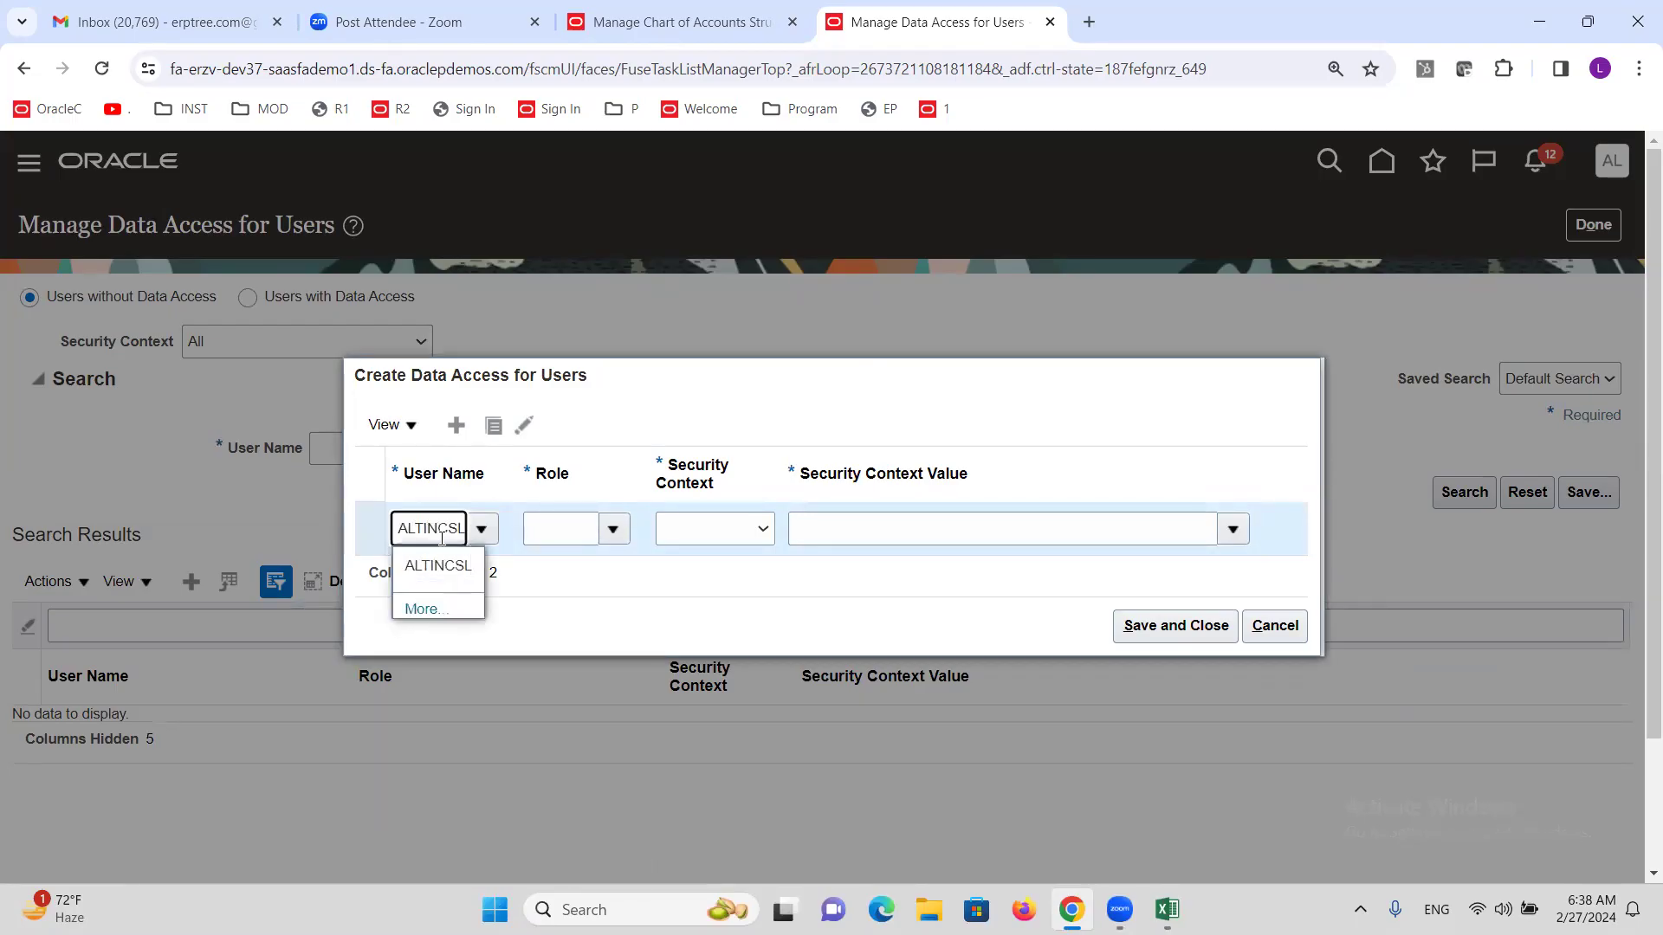
pyautogui.click(447, 572)
pyautogui.click(610, 530)
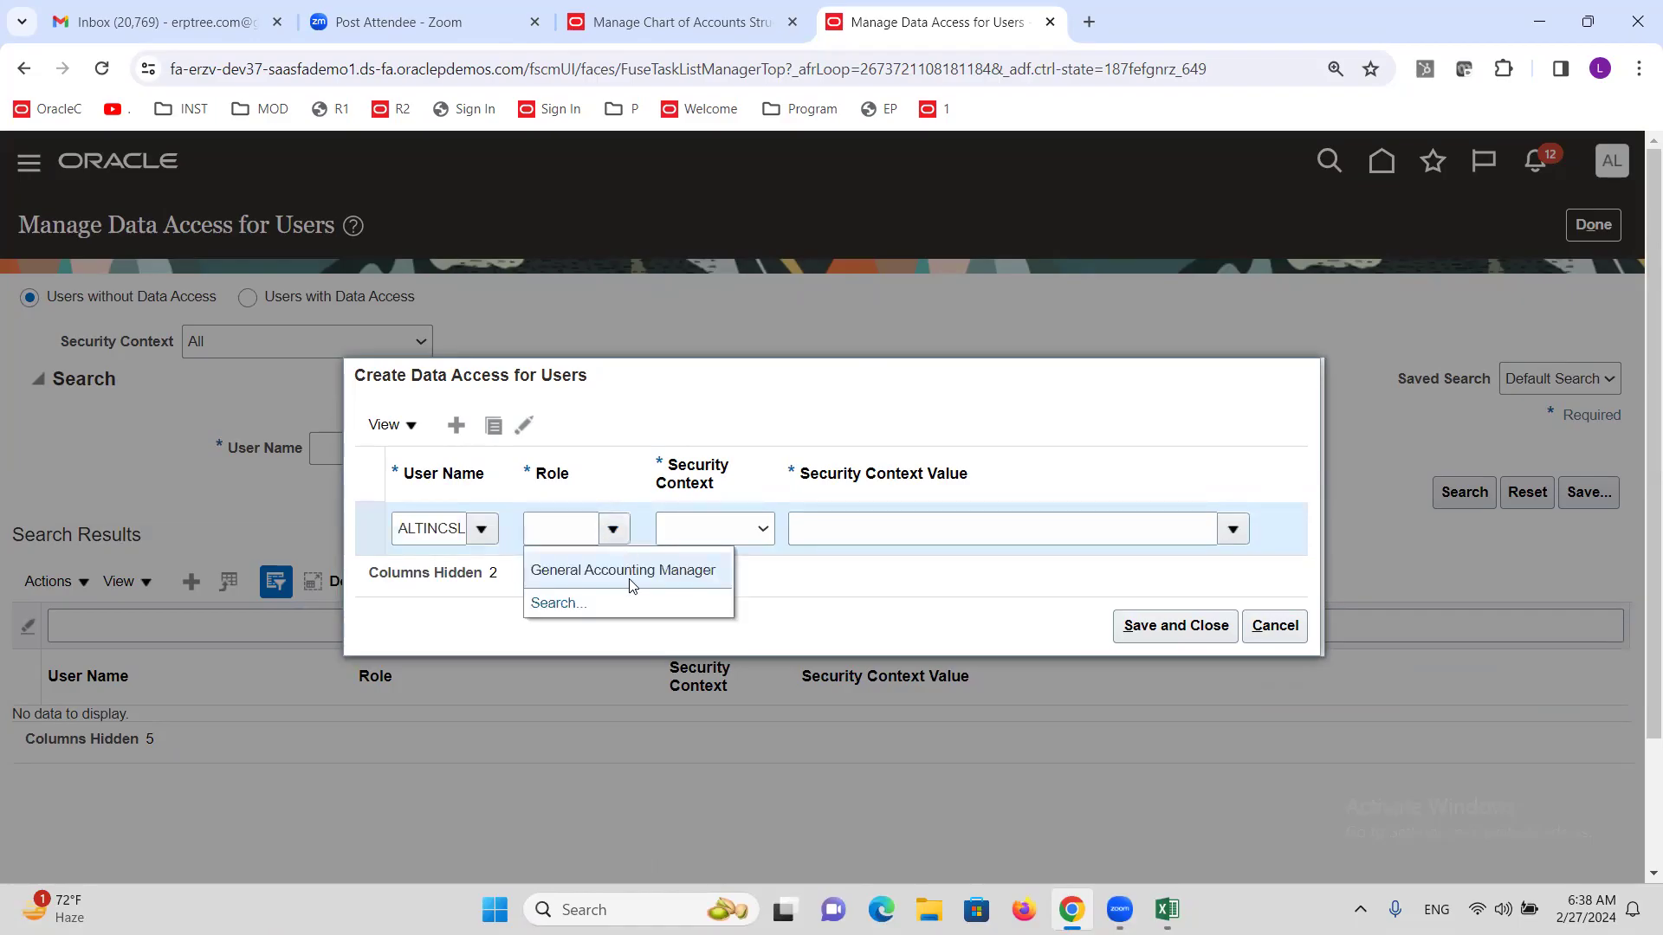
pyautogui.click(630, 570)
# Set context Data access set with value ALTINC Secondary Ledger, then discard the grant and close.
pyautogui.click(761, 528)
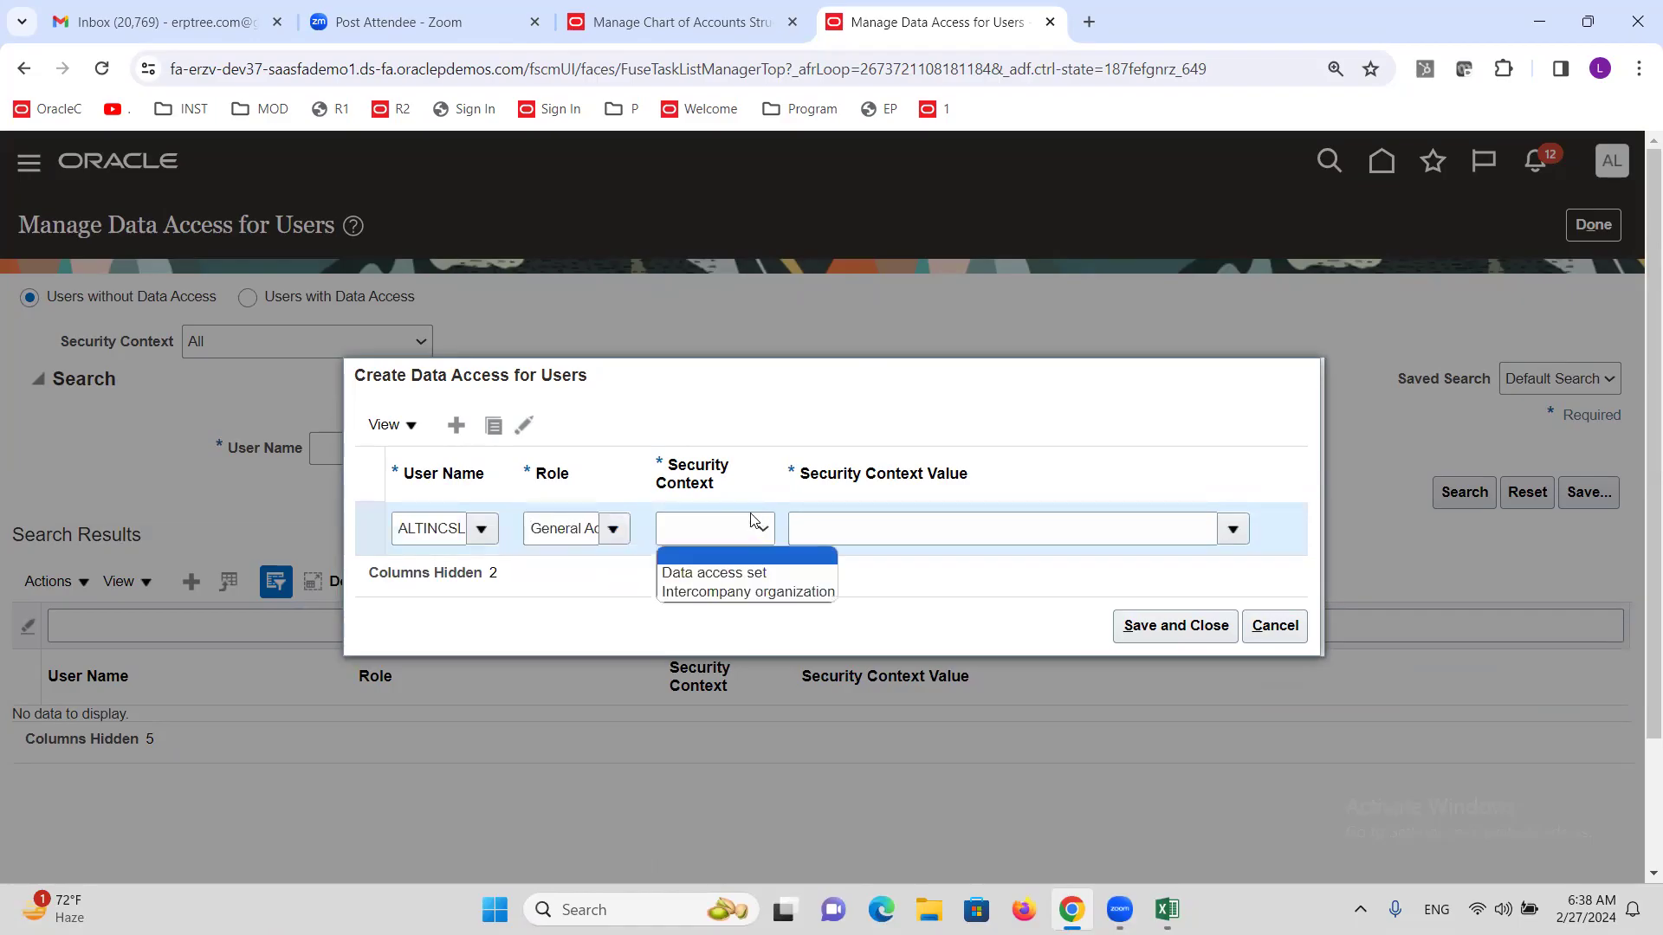
pyautogui.click(763, 573)
pyautogui.click(902, 528)
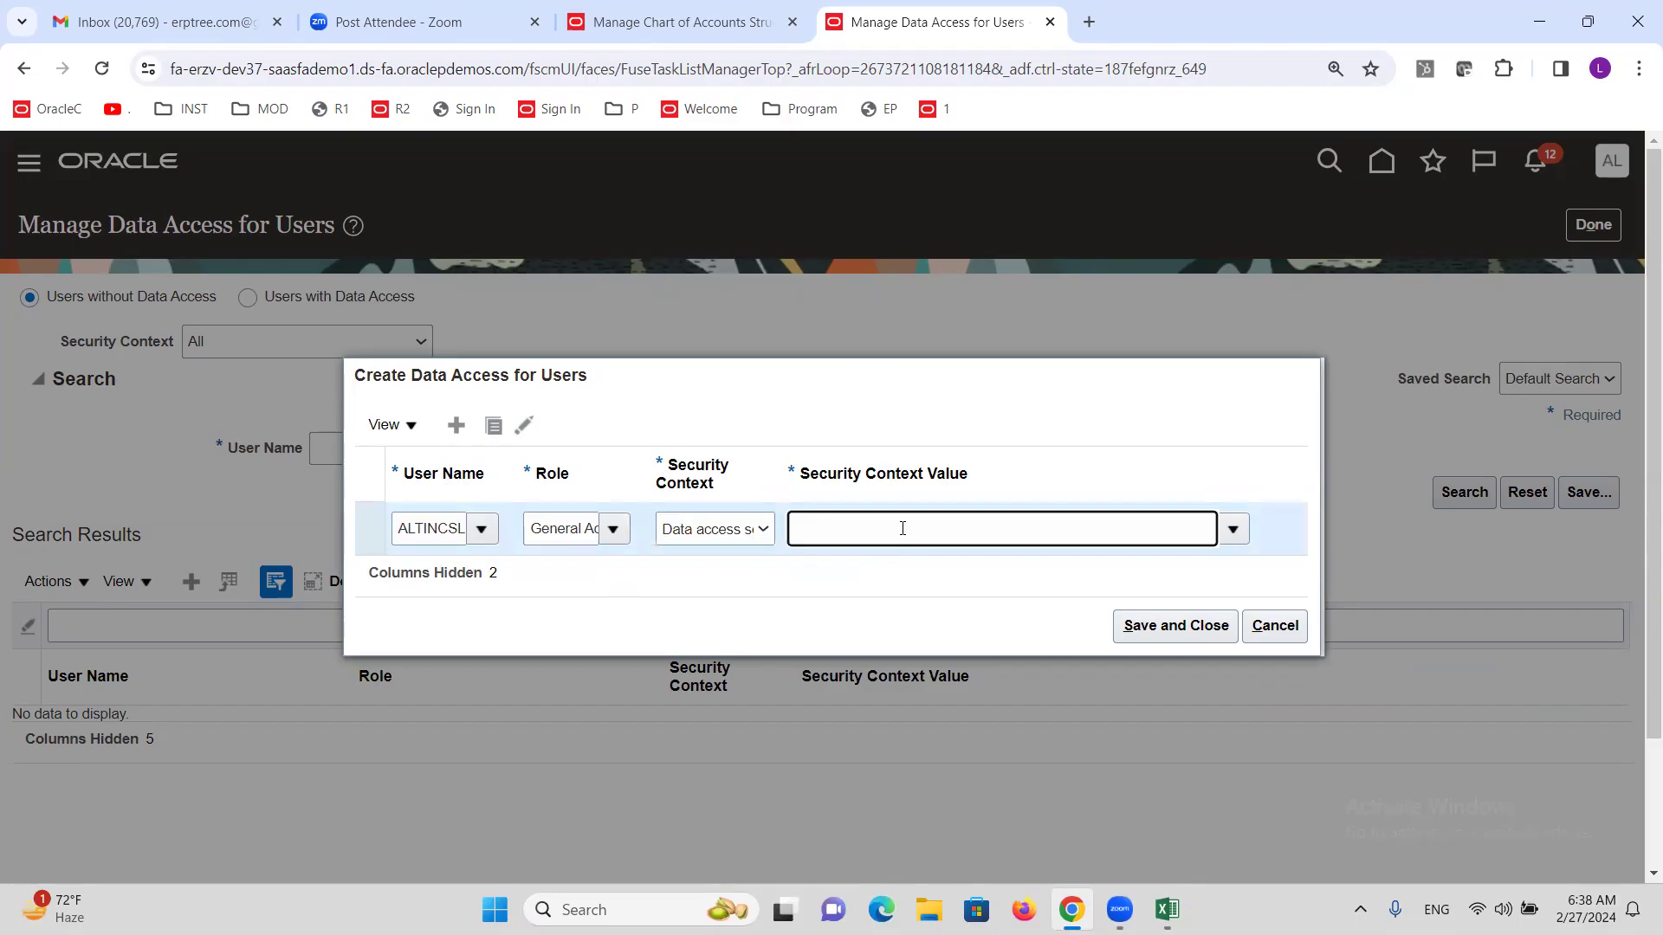
pyautogui.write('ALTIN')
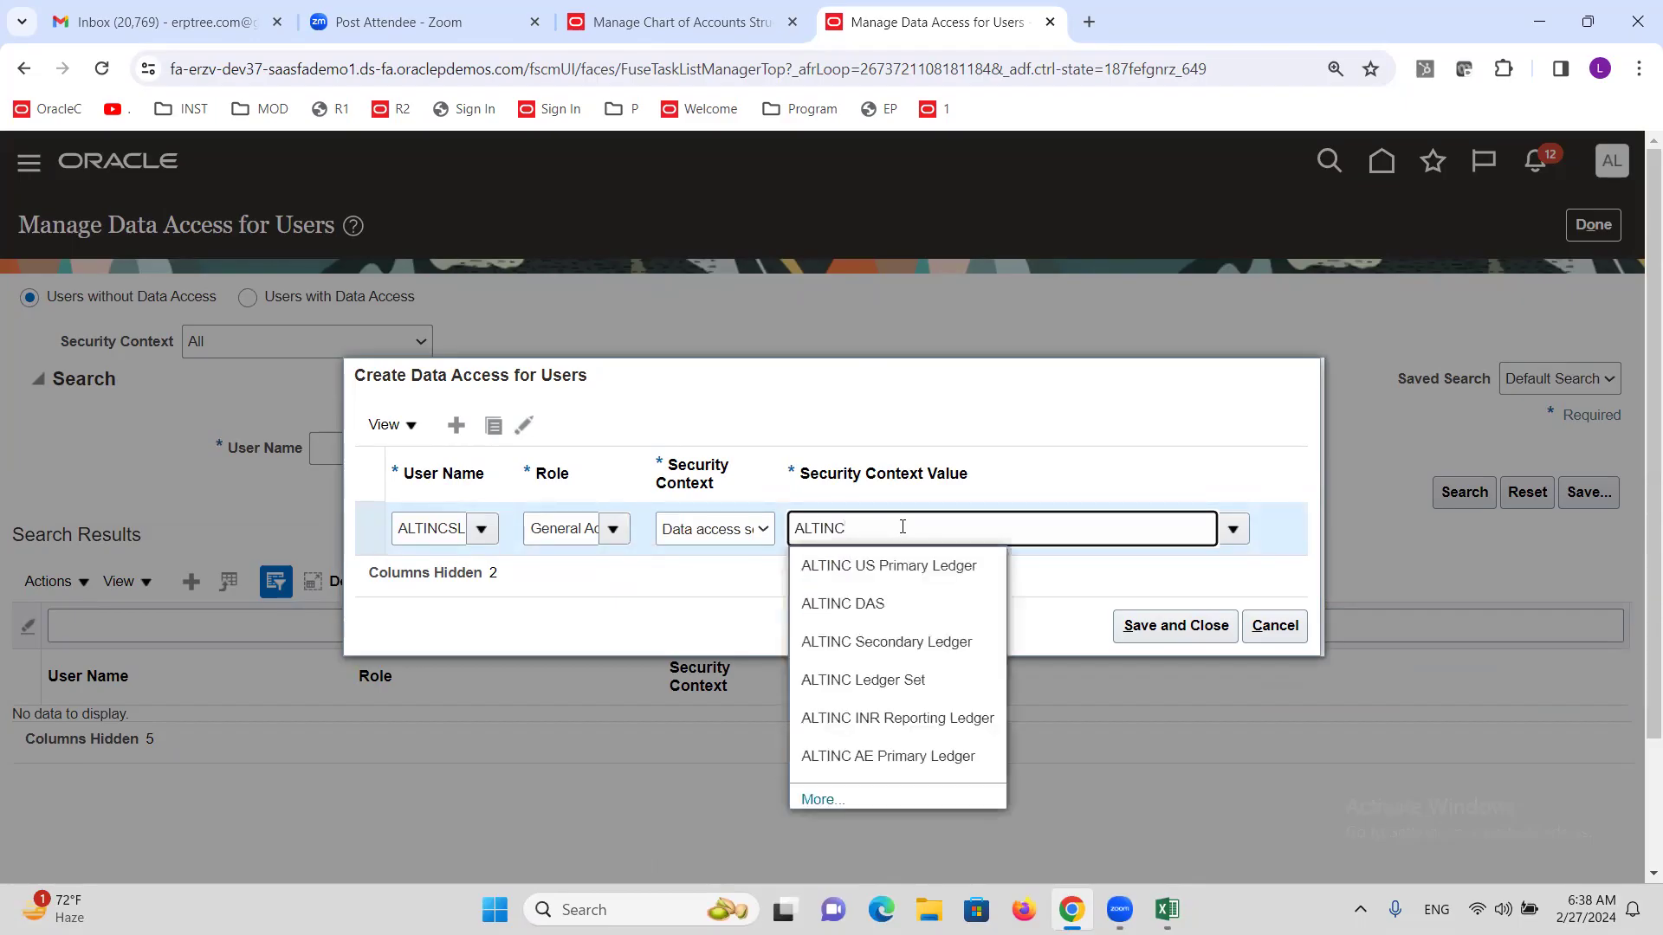
pyautogui.write('C')
pyautogui.click(931, 642)
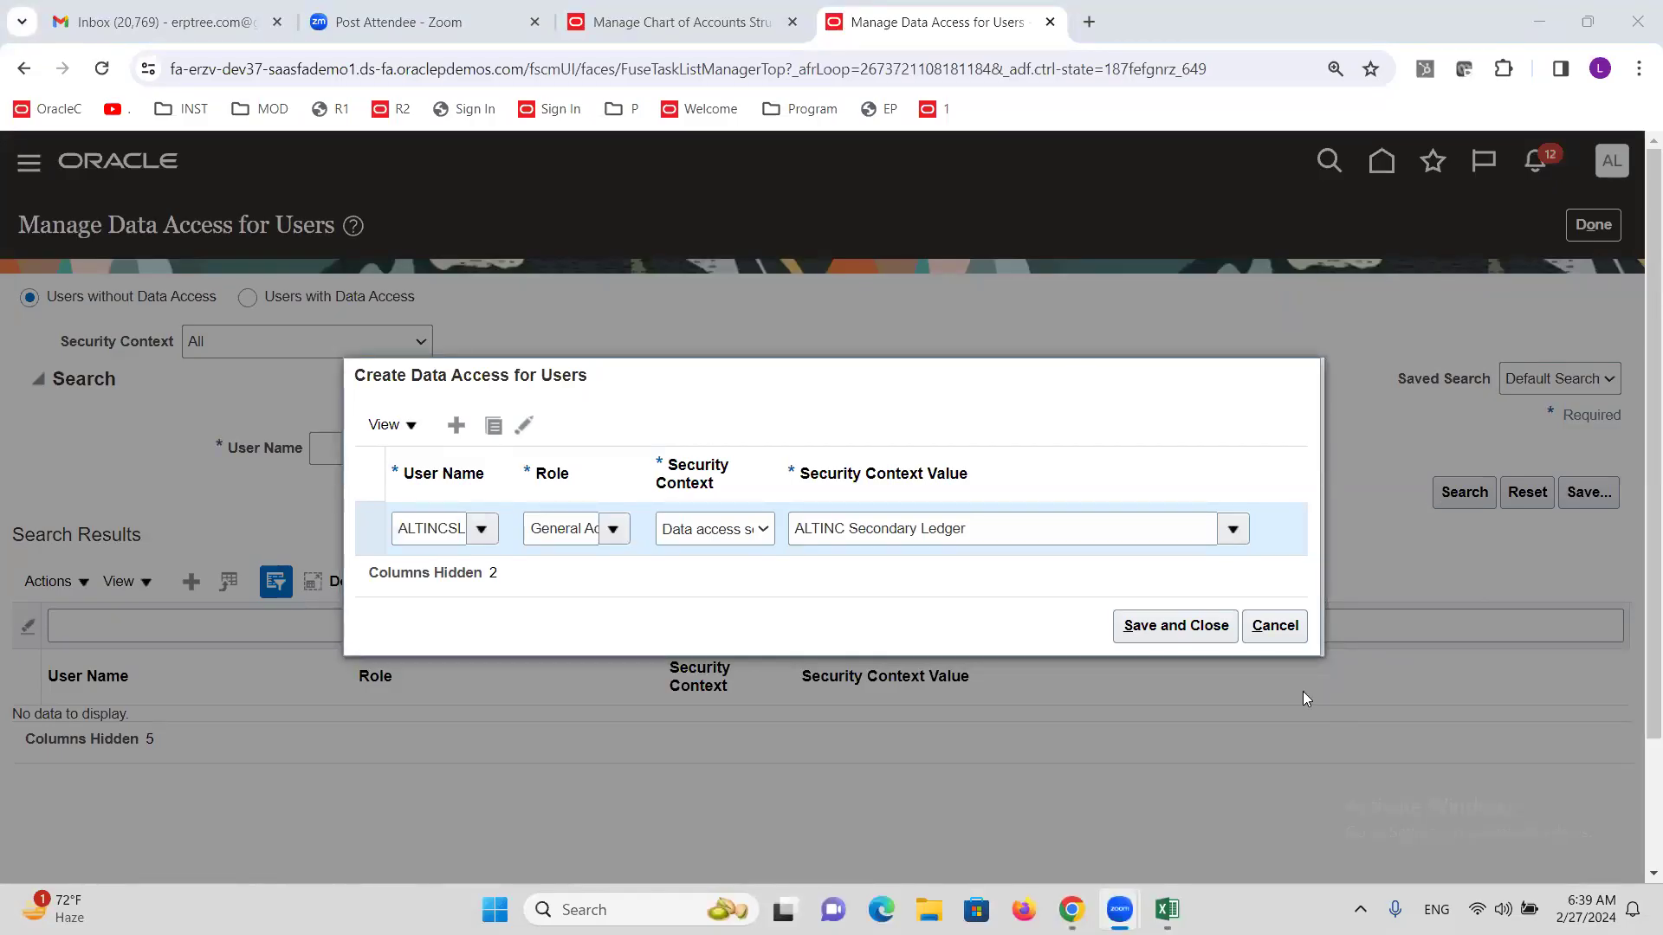
pyautogui.click(1289, 638)
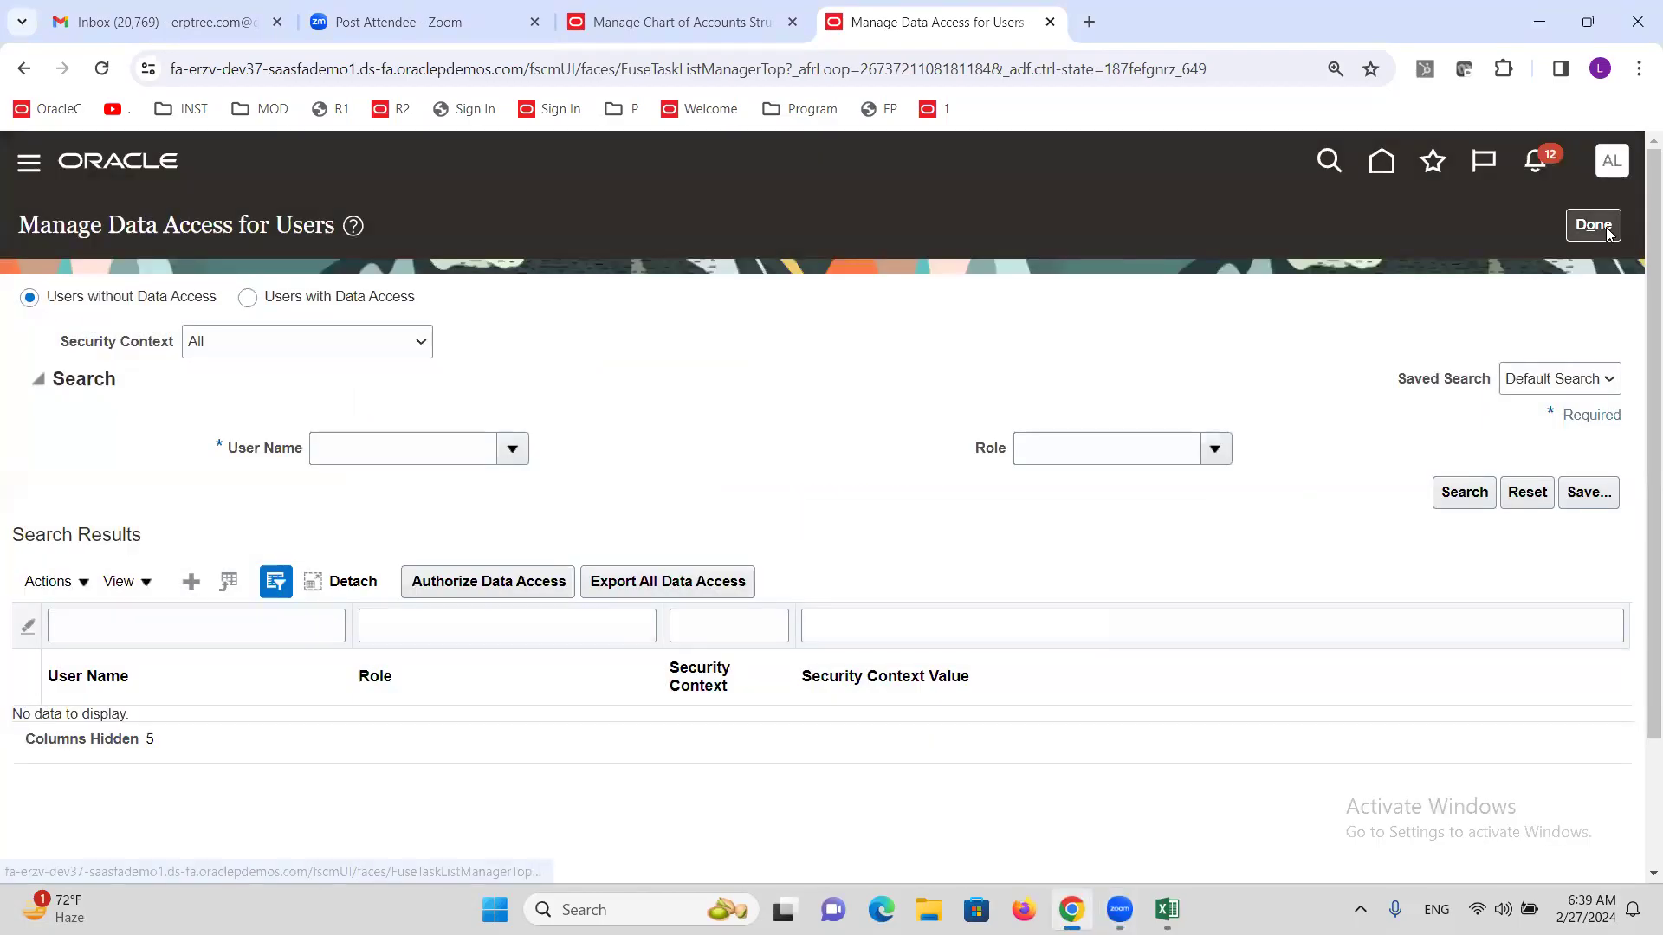
pyautogui.click(1602, 229)
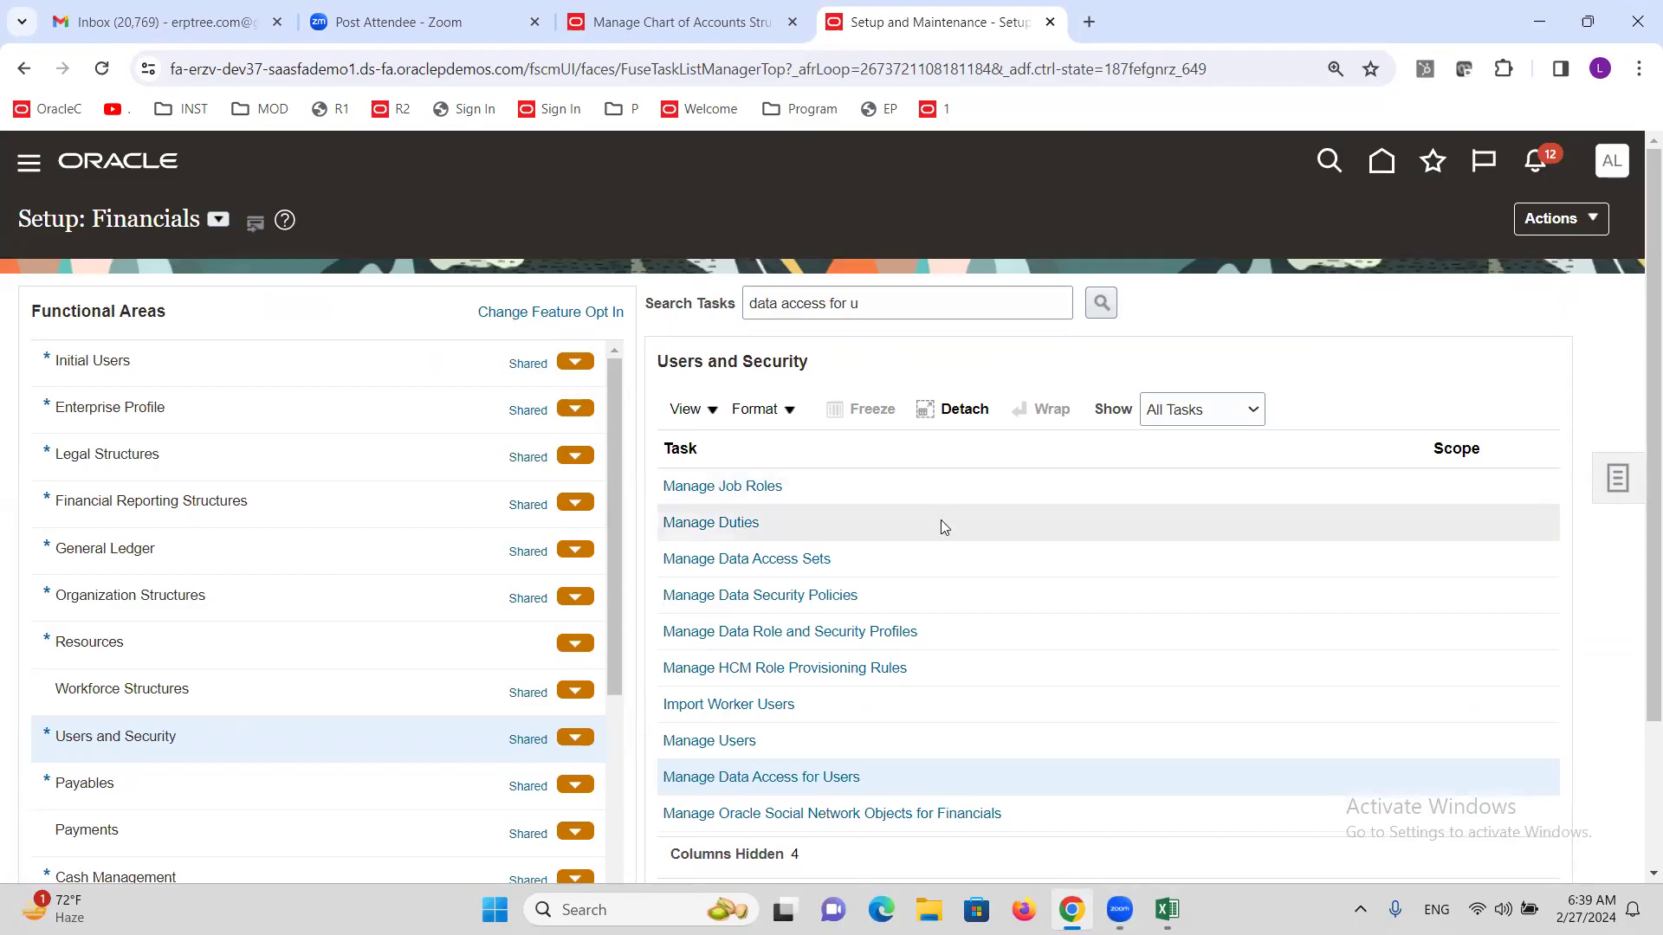
# Retry the task search as 'COMPLETE' after 'COMPLETE CHA' finds nothing, and reopen the ledger mapping task.
pyautogui.click(898, 304)
pyautogui.hotkey('ctrl', 'a')
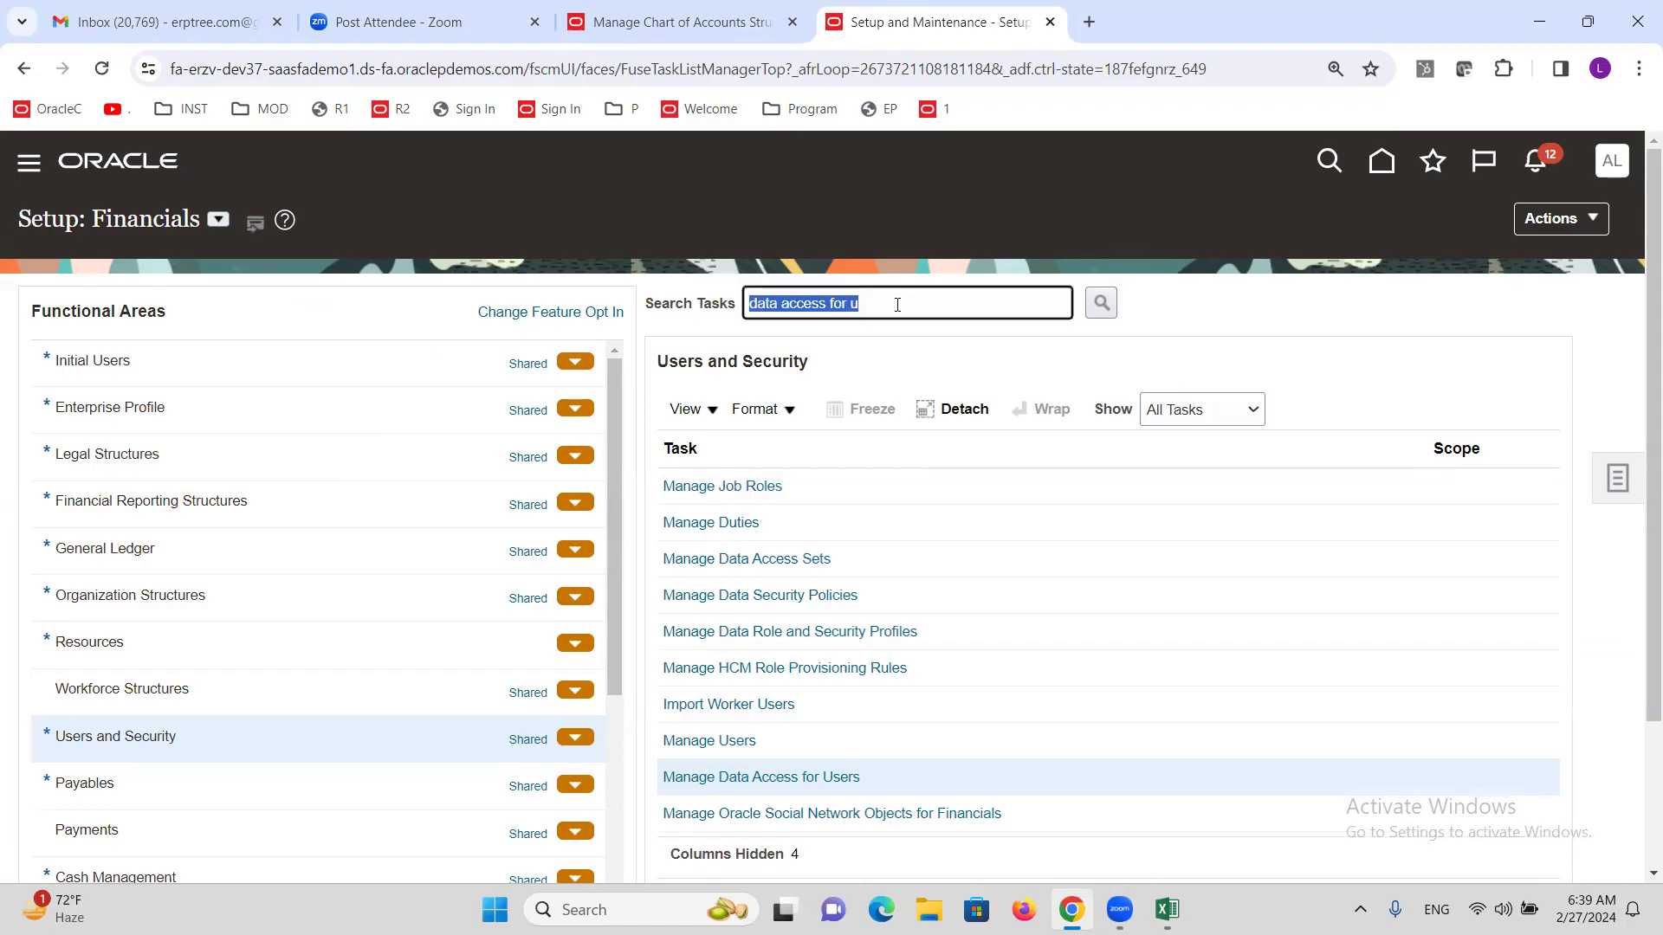
pyautogui.write('COMP')
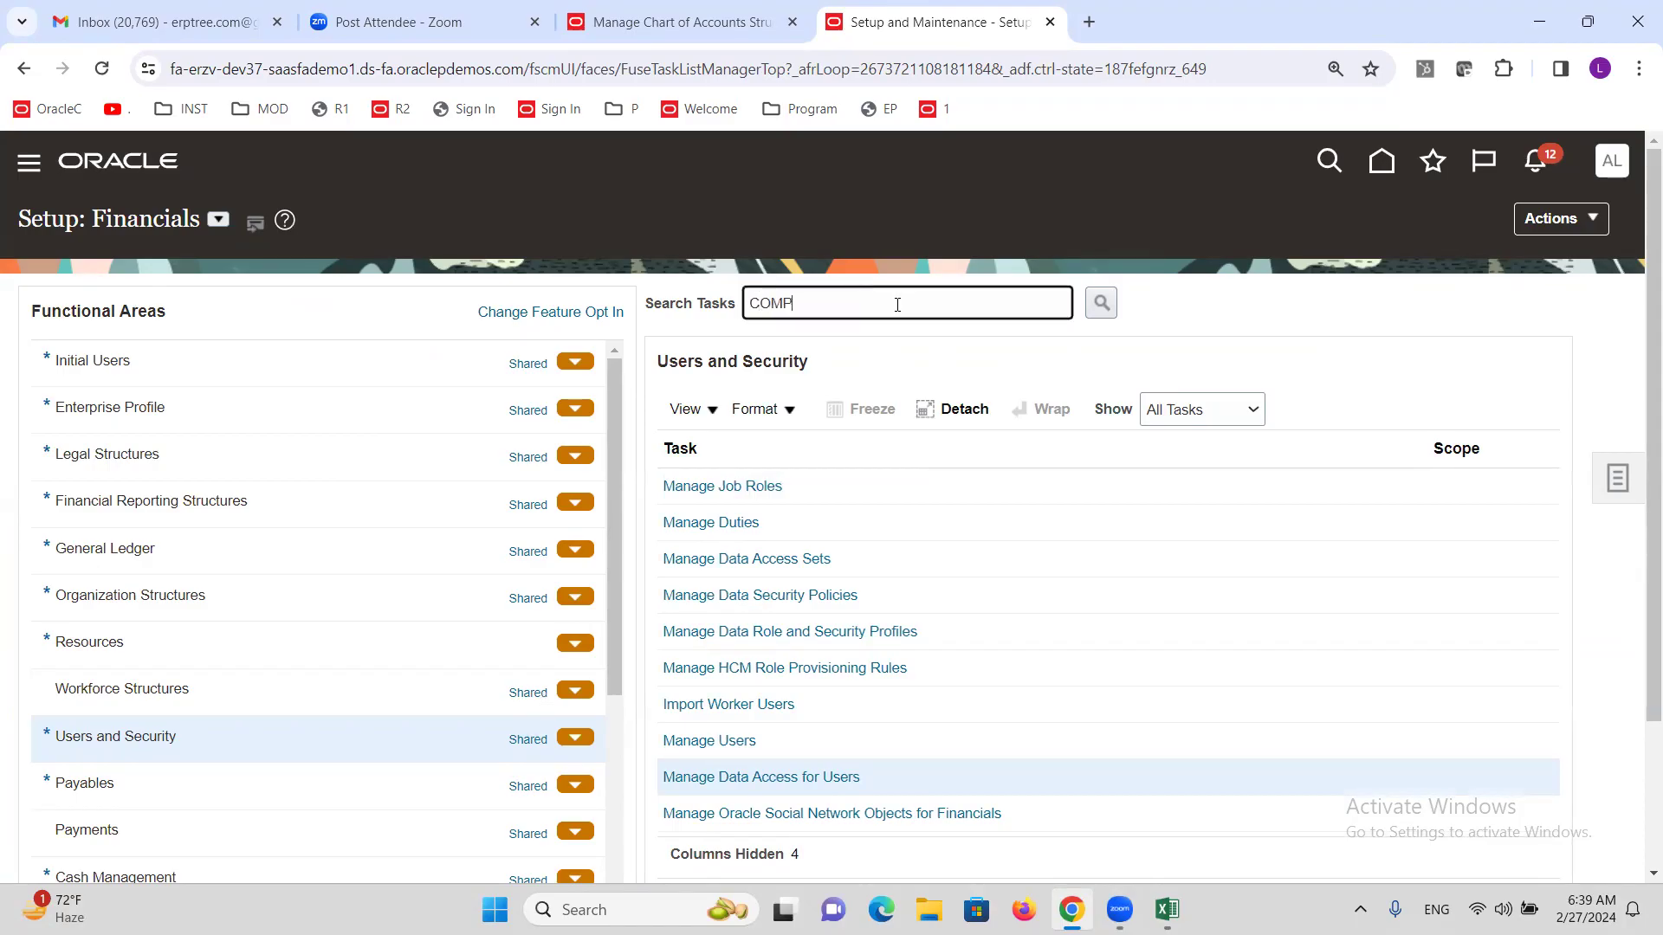
pyautogui.write('LETE CHA')
pyautogui.press('Return')
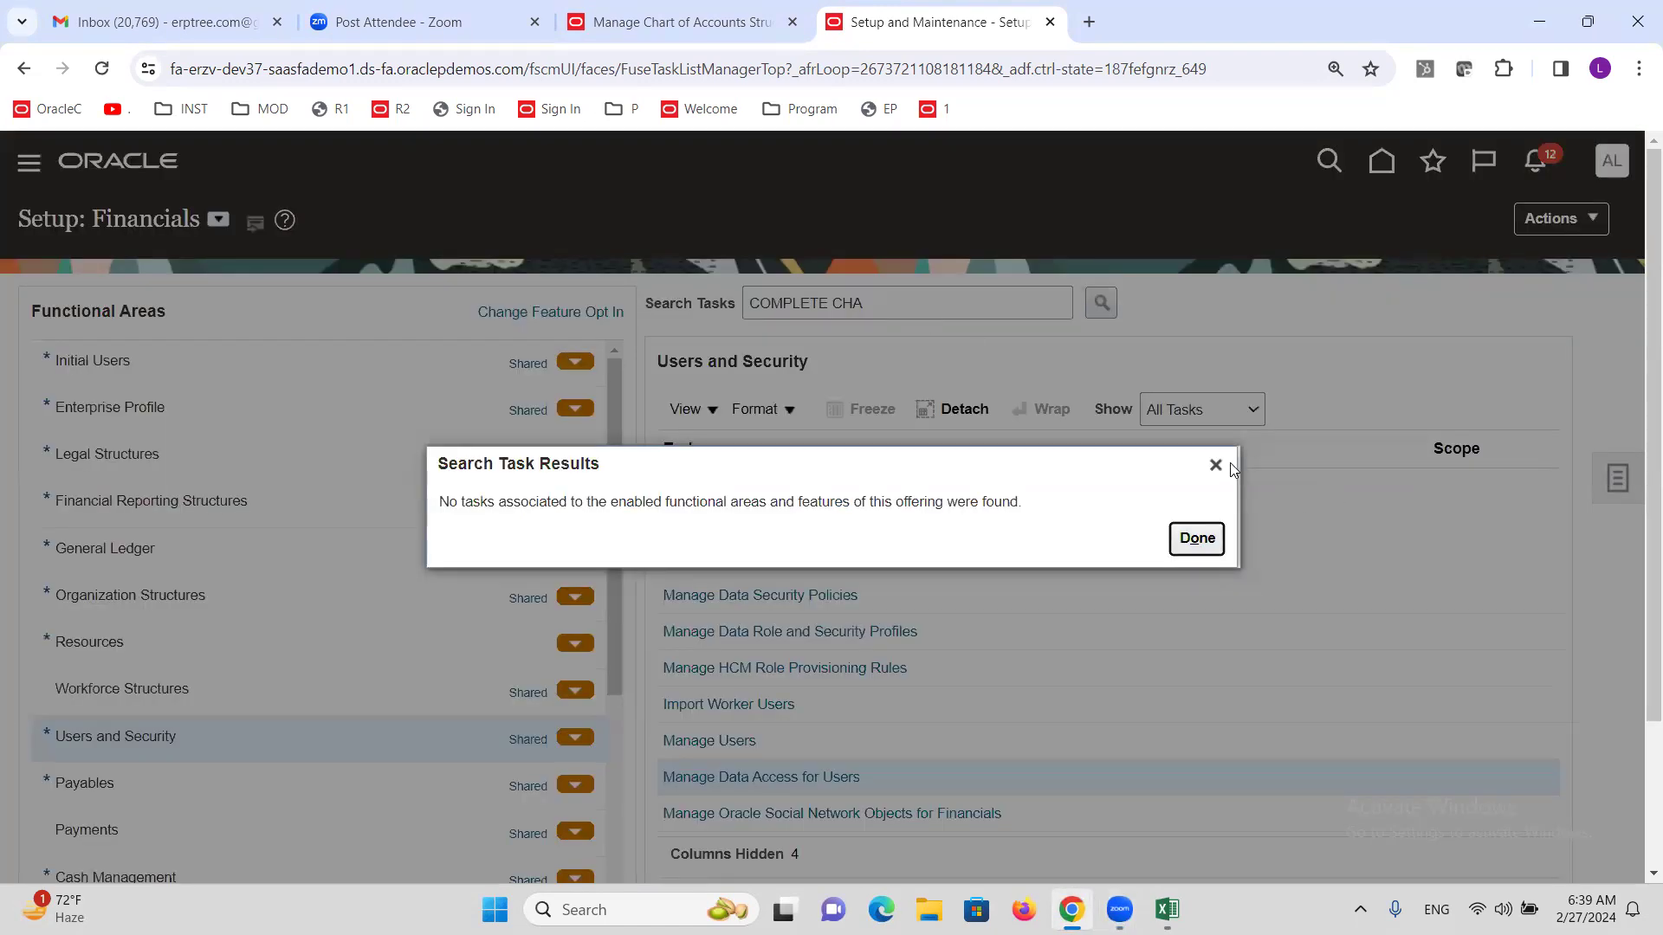
pyautogui.click(1215, 465)
pyautogui.click(904, 302)
pyautogui.press('BackSpace')
pyautogui.press('BackSpace')
pyautogui.press('BackSpace')
pyautogui.press('BackSpace')
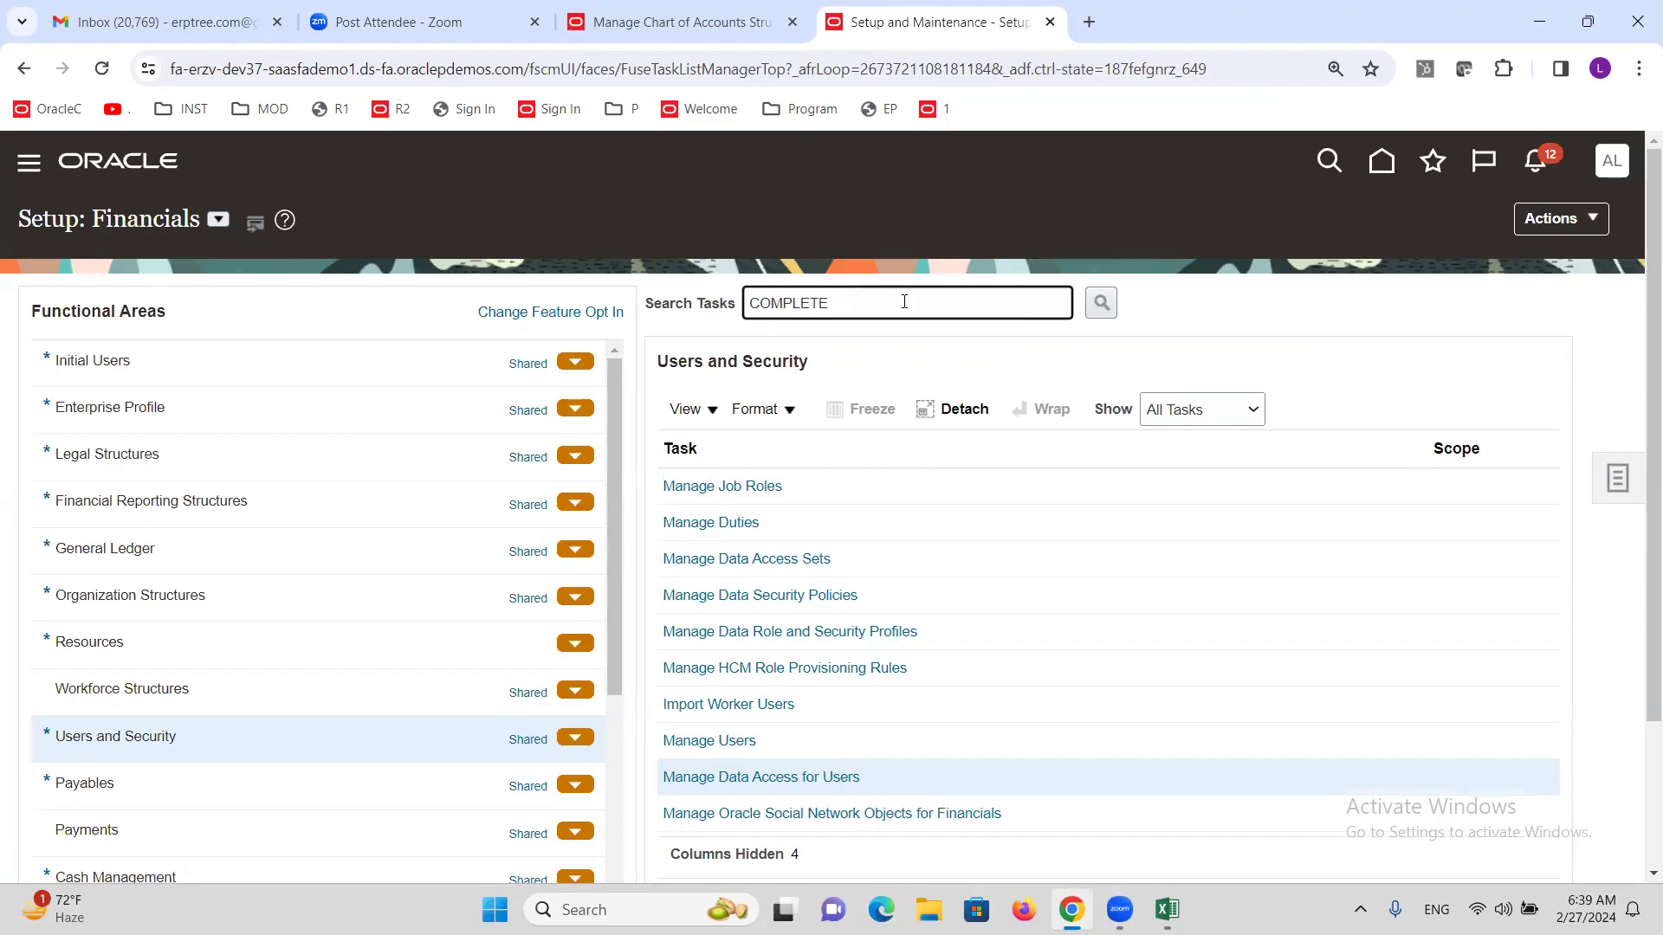
pyautogui.press('Return')
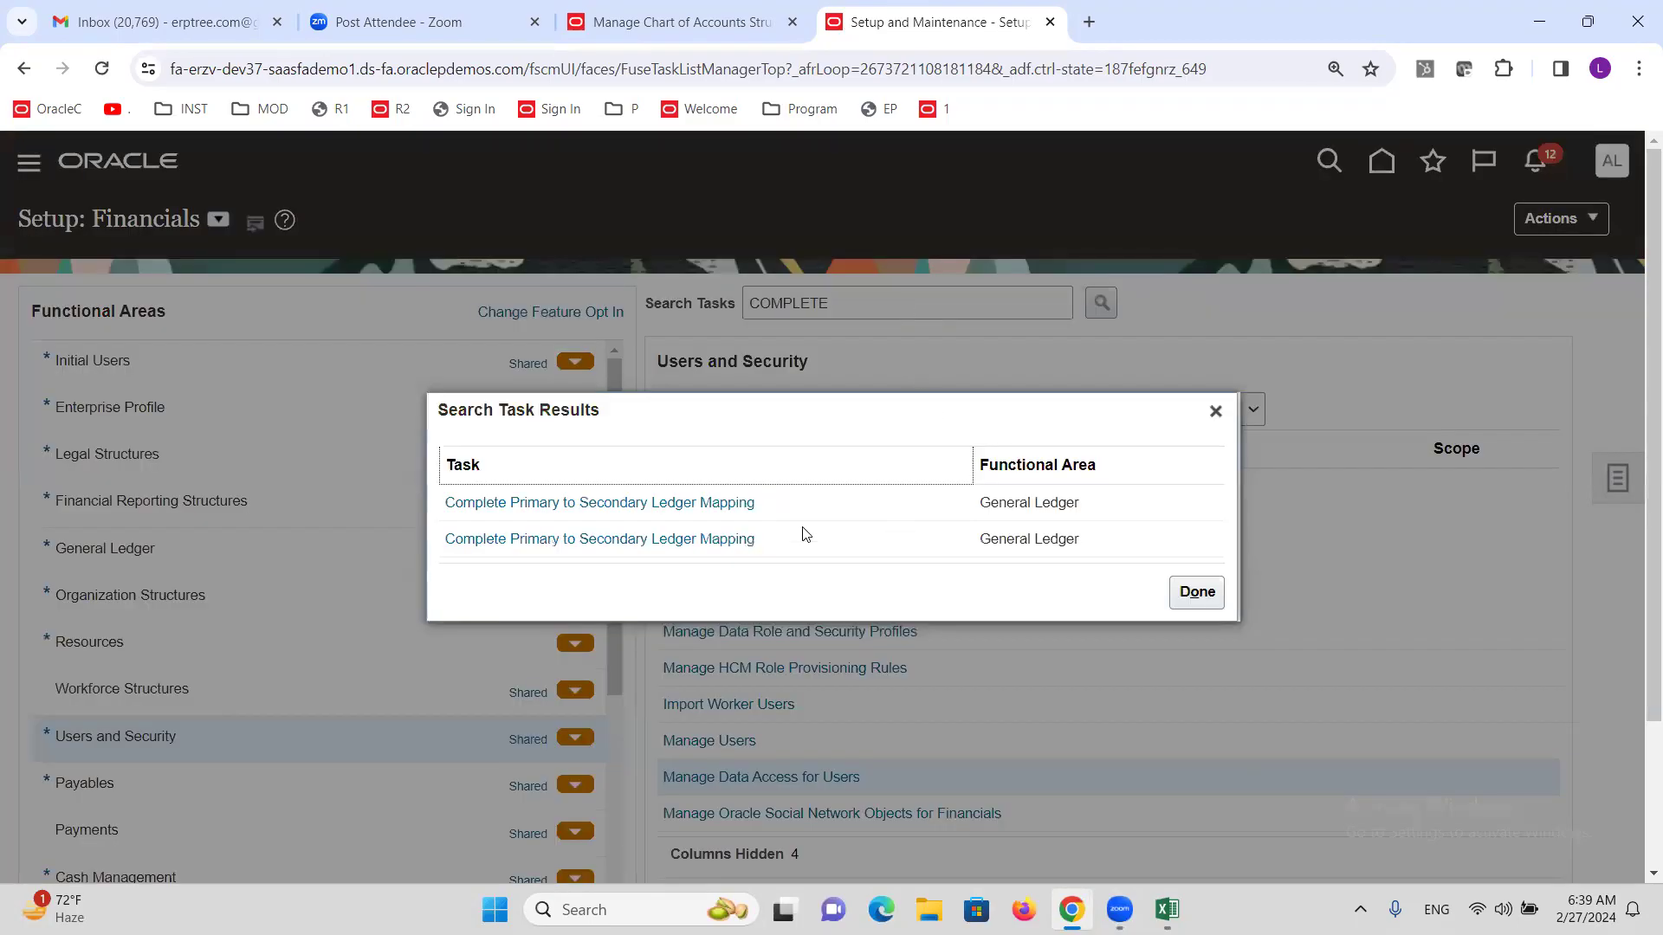
pyautogui.click(622, 511)
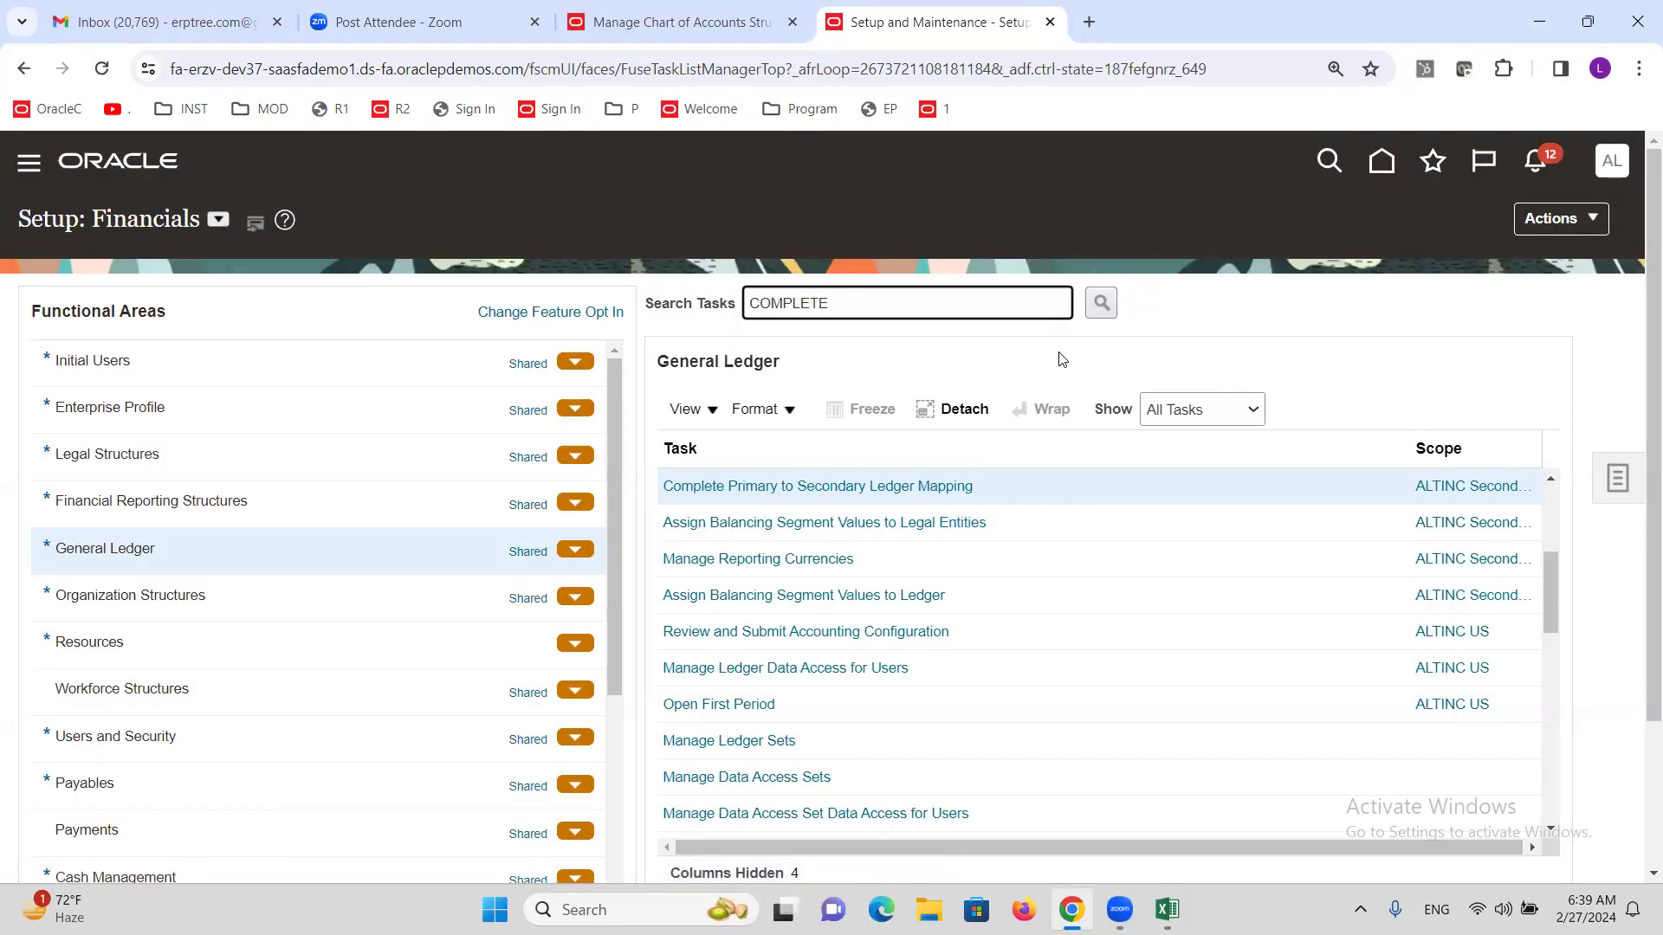
pyautogui.click(869, 486)
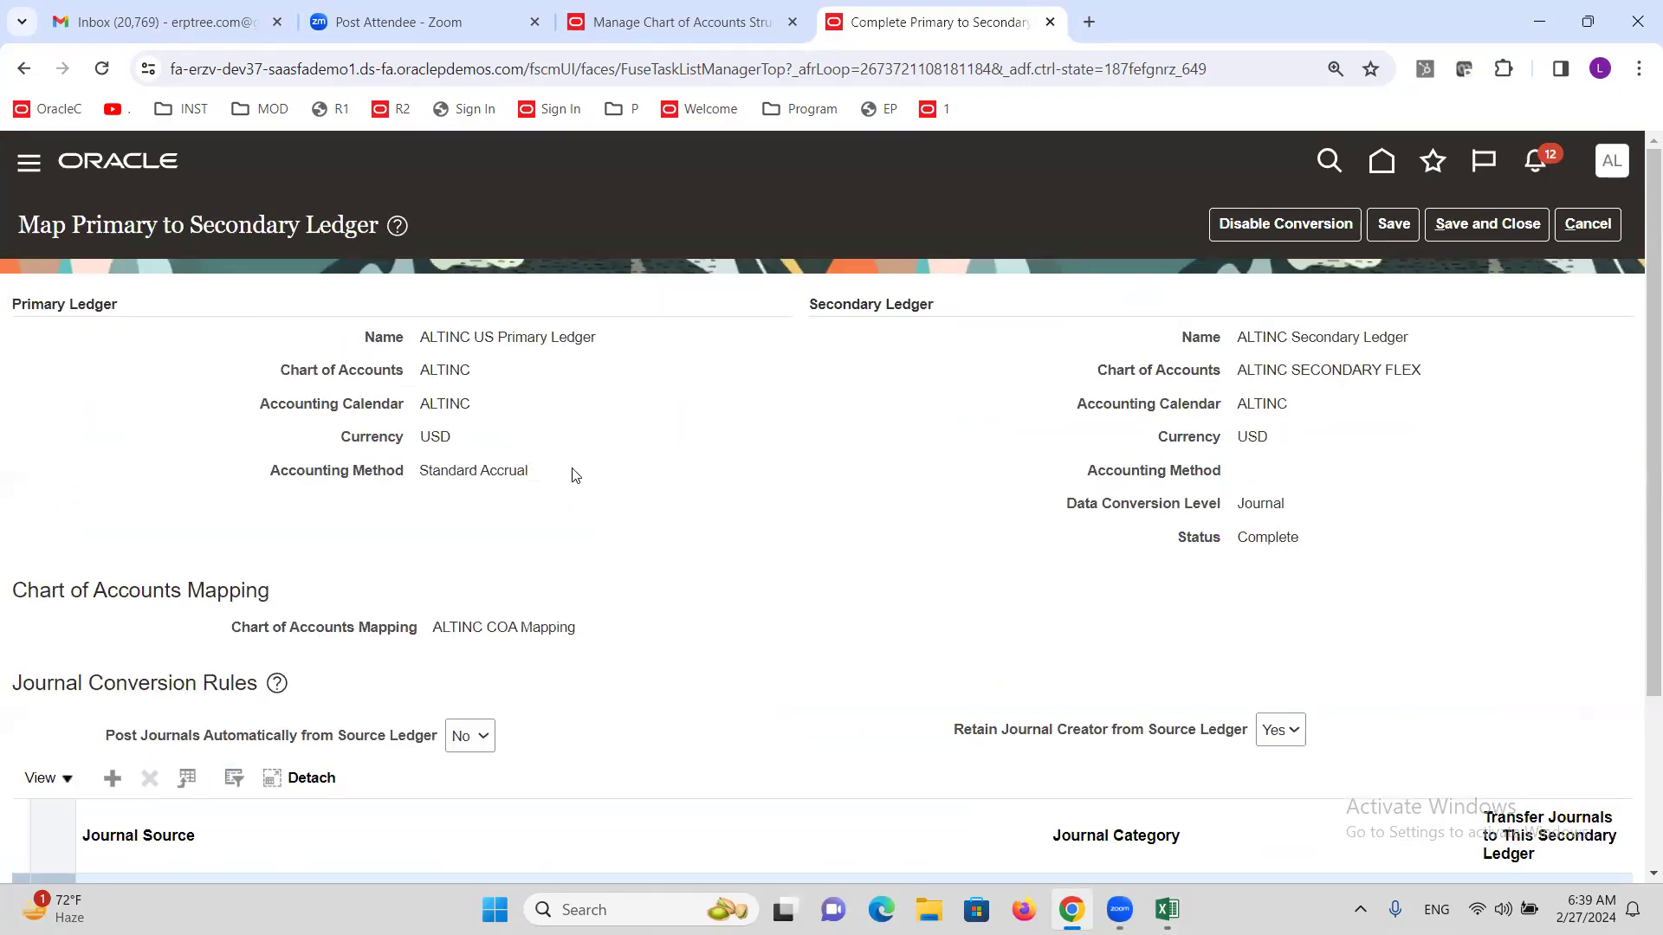
pyautogui.moveTo(345, 340); pyautogui.dragTo(668, 510)
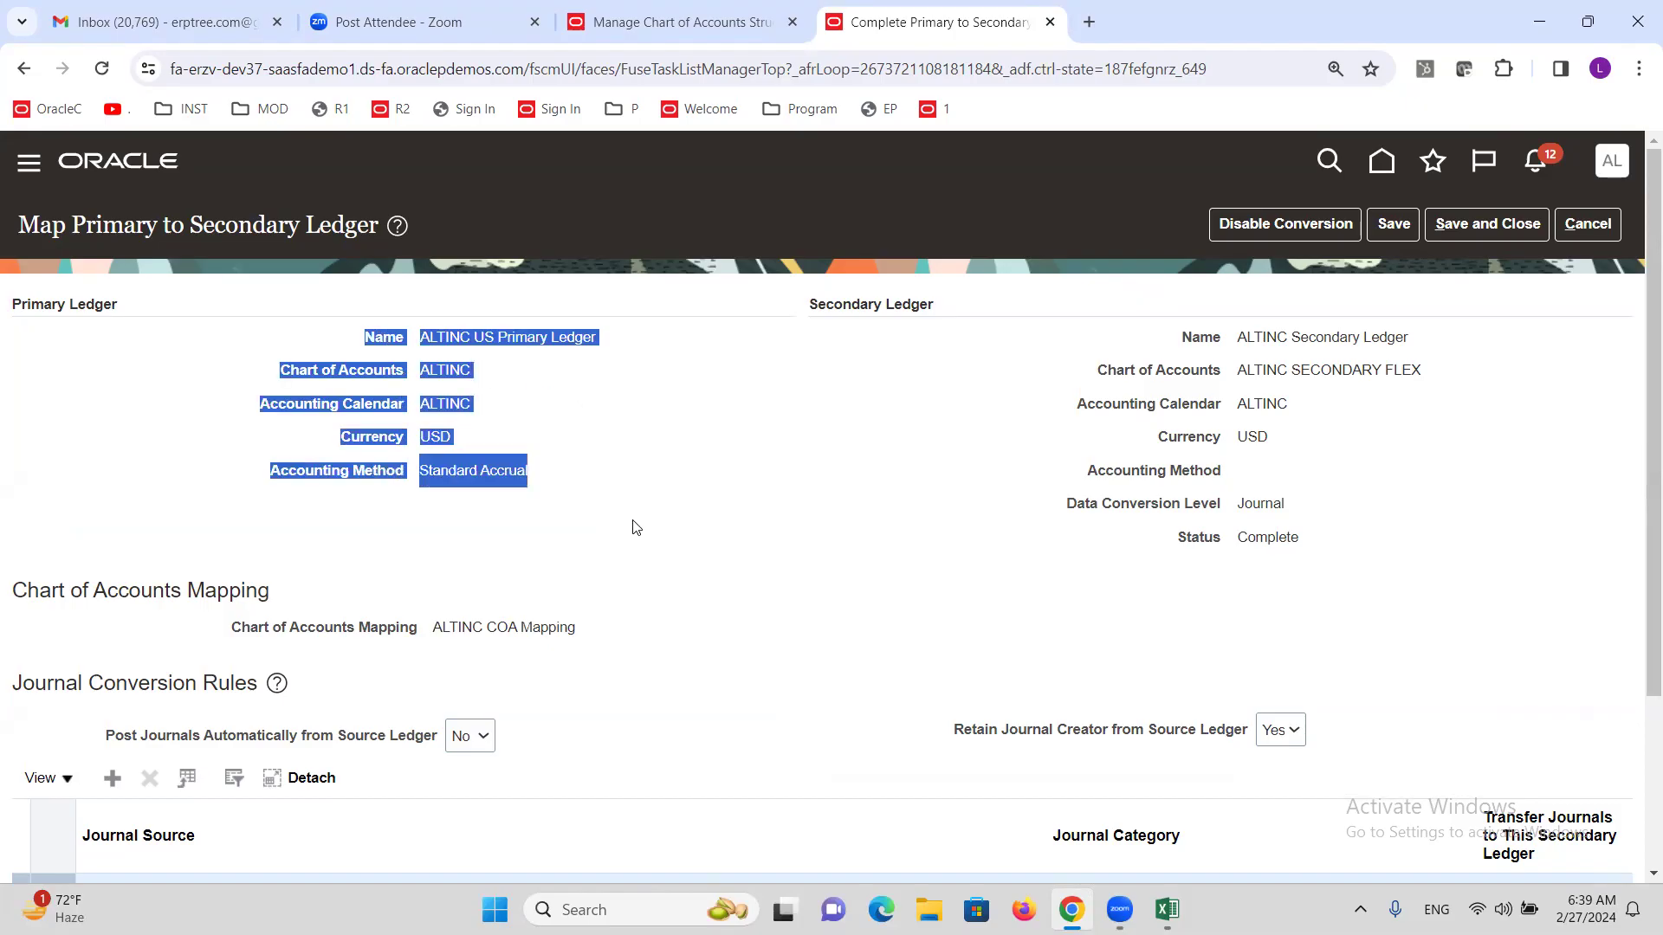
pyautogui.moveTo(1178, 338); pyautogui.dragTo(1503, 555)
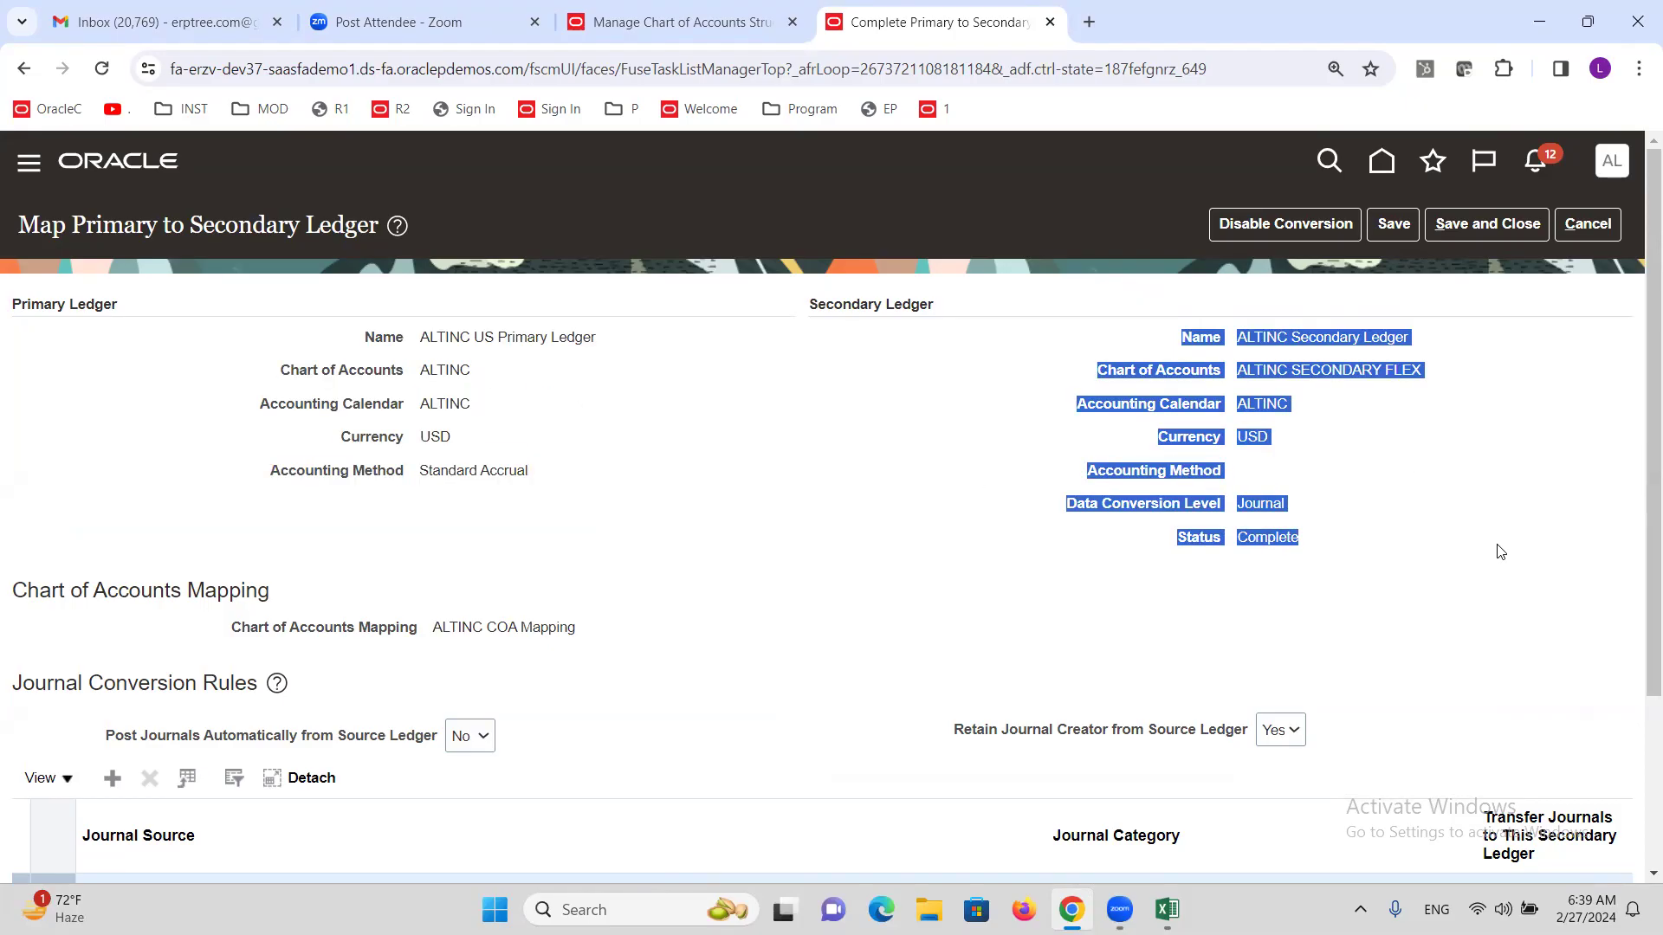
pyautogui.click(1032, 592)
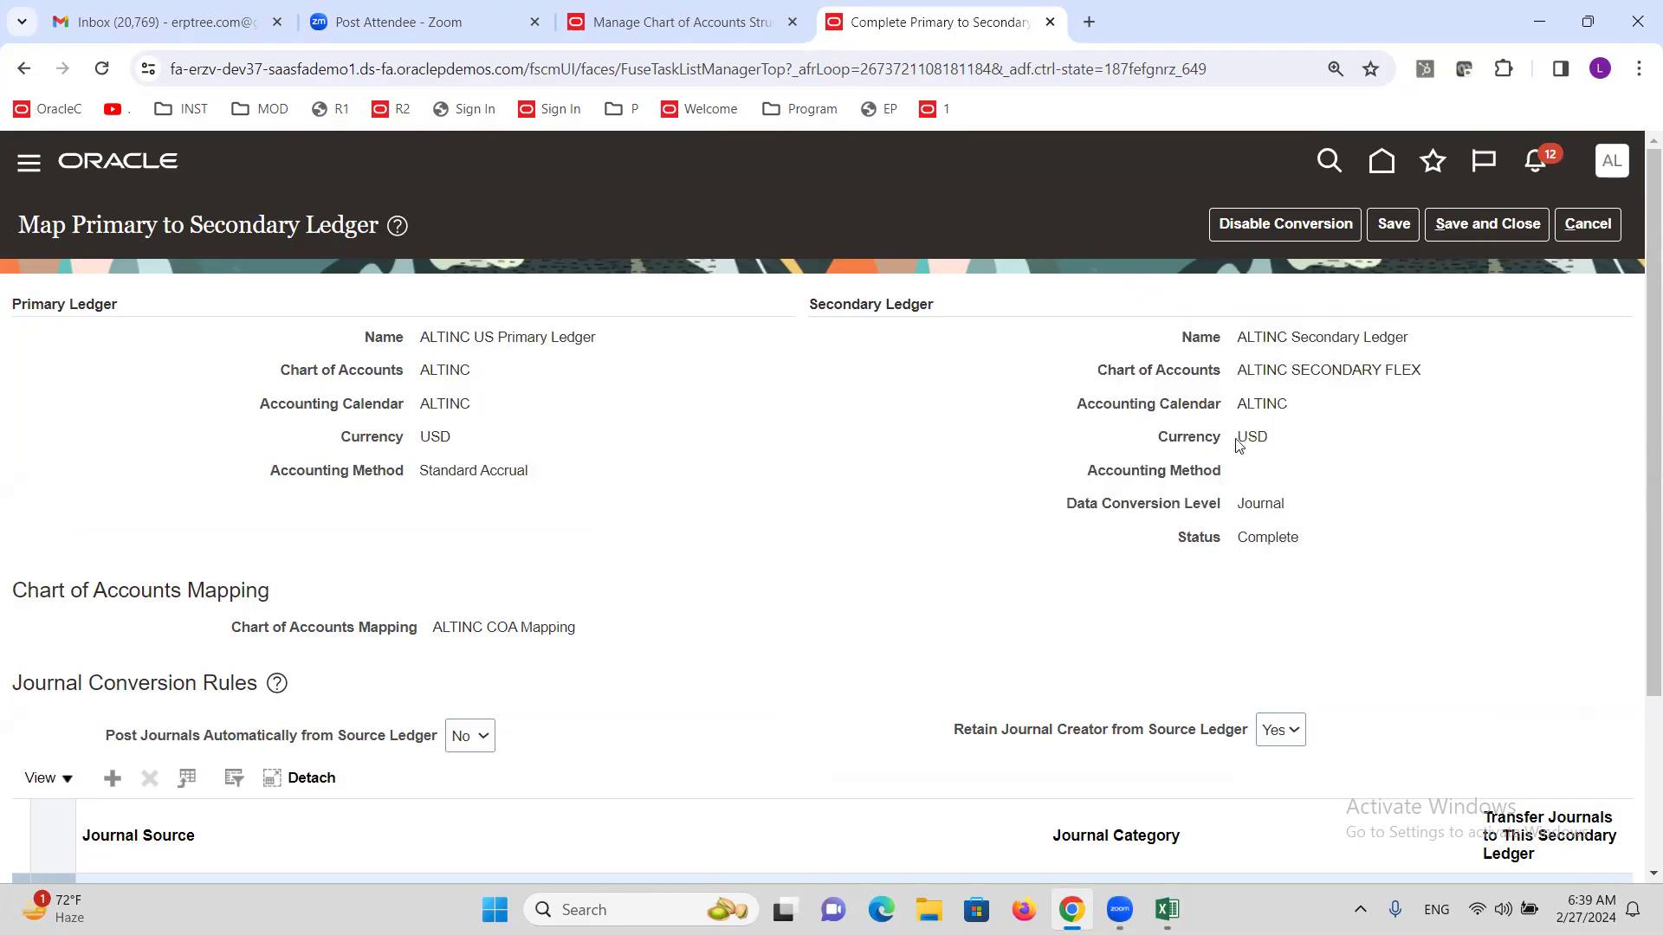
pyautogui.doubleClick(441, 370)
pyautogui.moveTo(1286, 367); pyautogui.dragTo(1288, 366)
pyautogui.tripleClick(1288, 366)
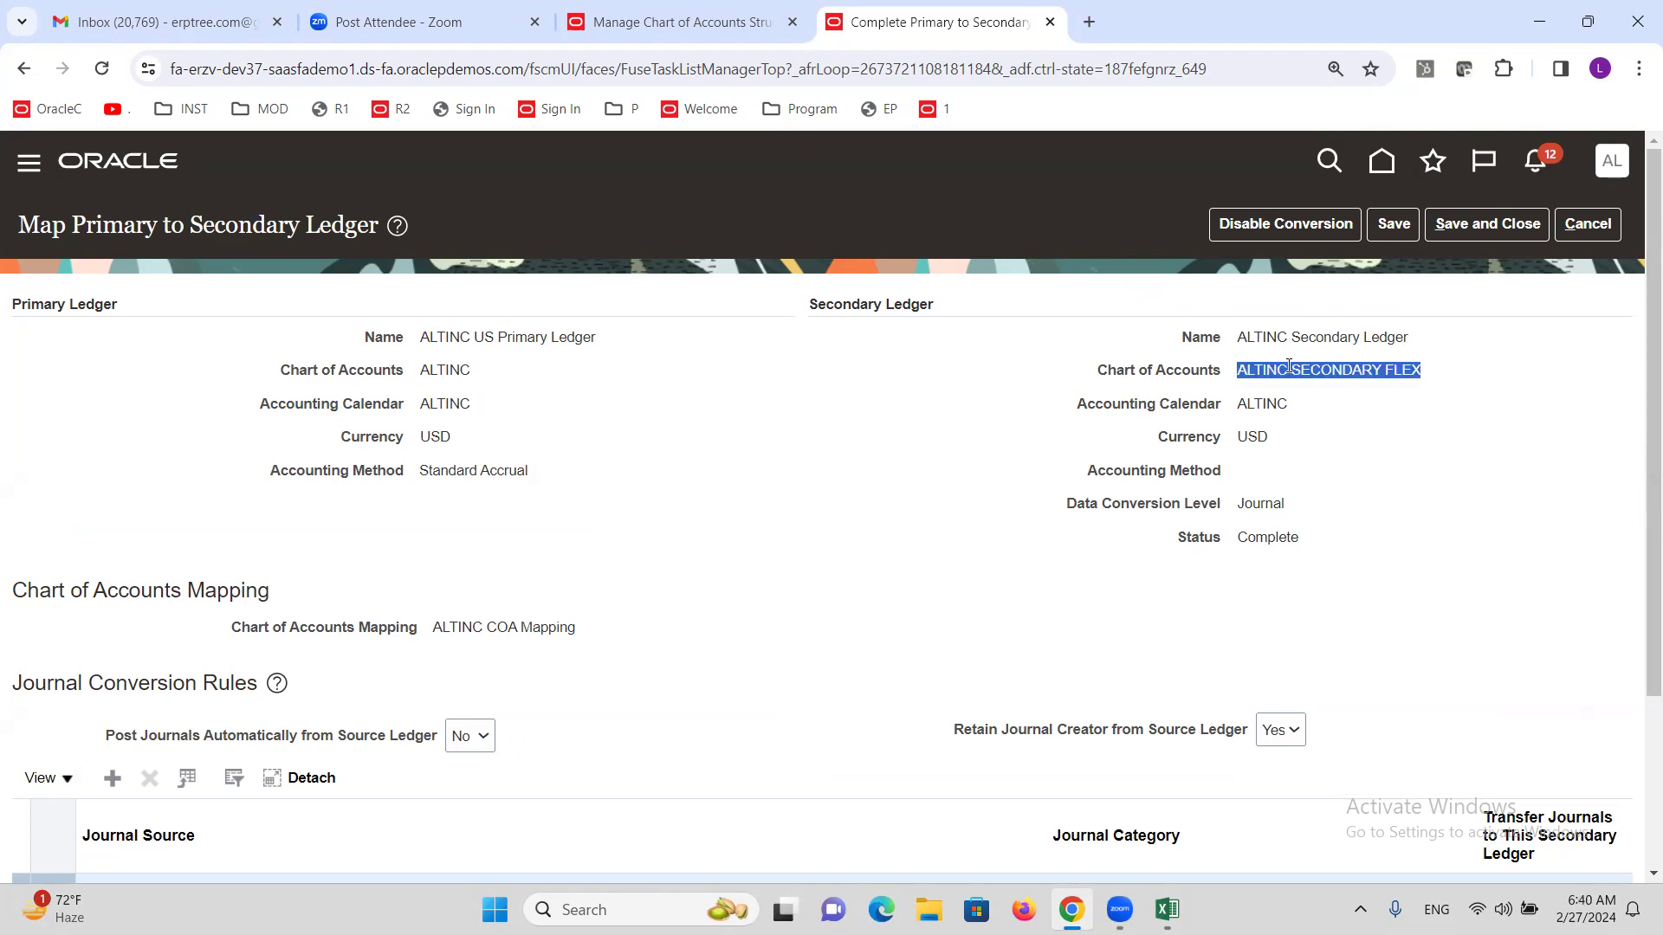
pyautogui.doubleClick(442, 371)
pyautogui.tripleClick(1267, 367)
pyautogui.doubleClick(434, 373)
pyautogui.tripleClick(533, 629)
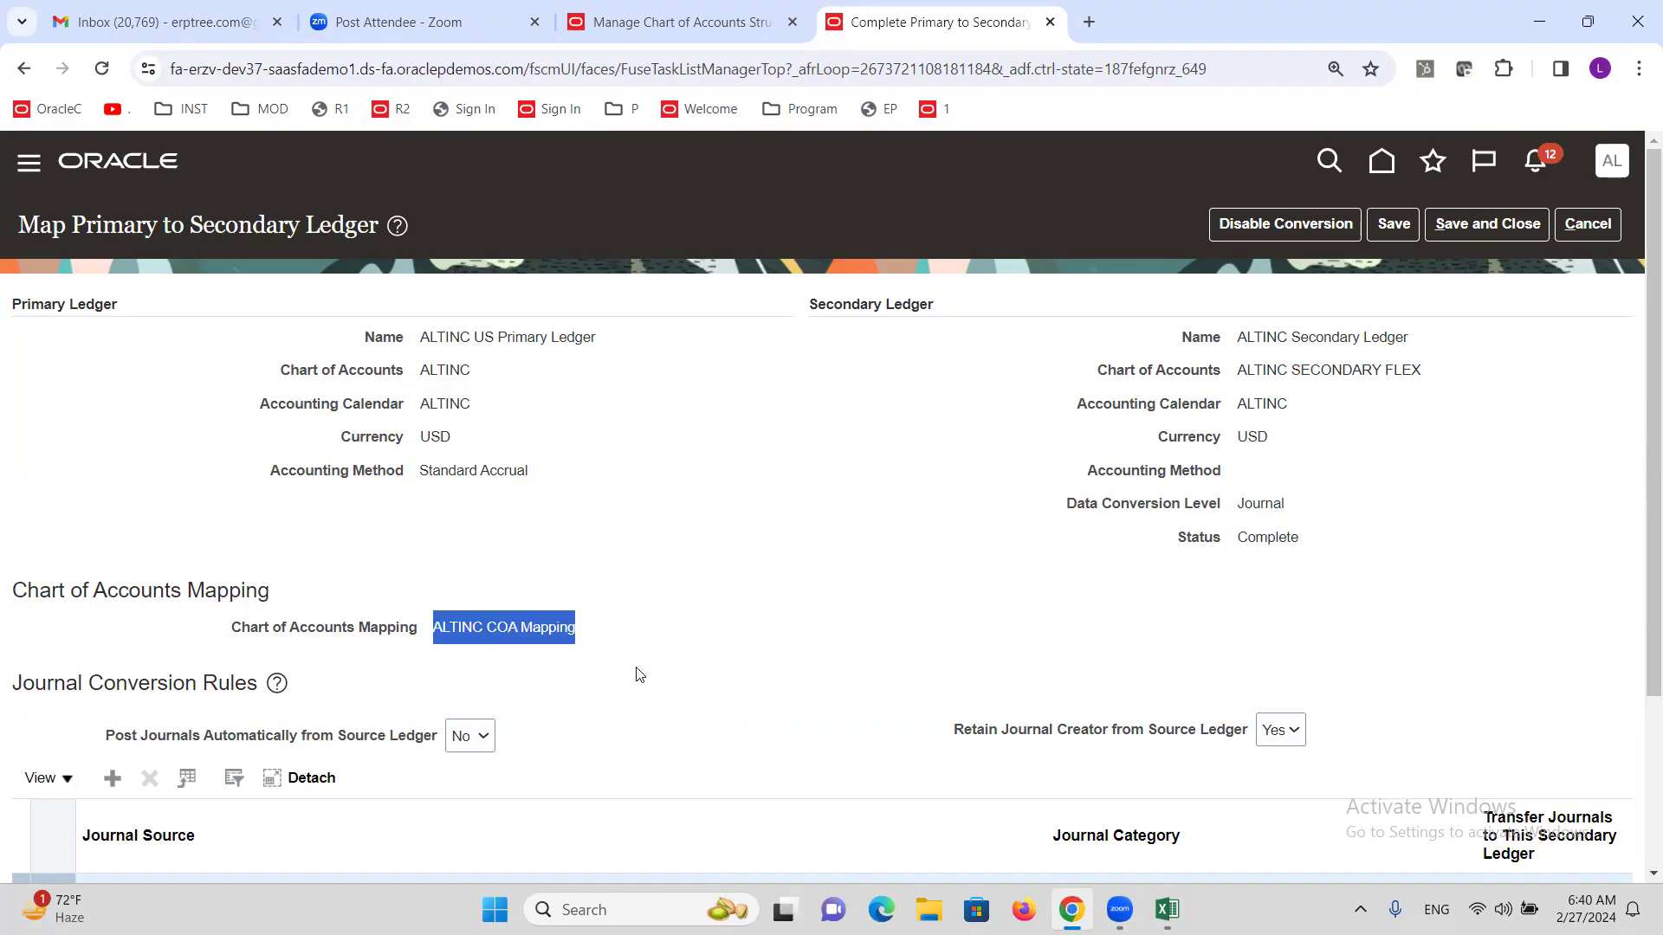
pyautogui.click(1586, 226)
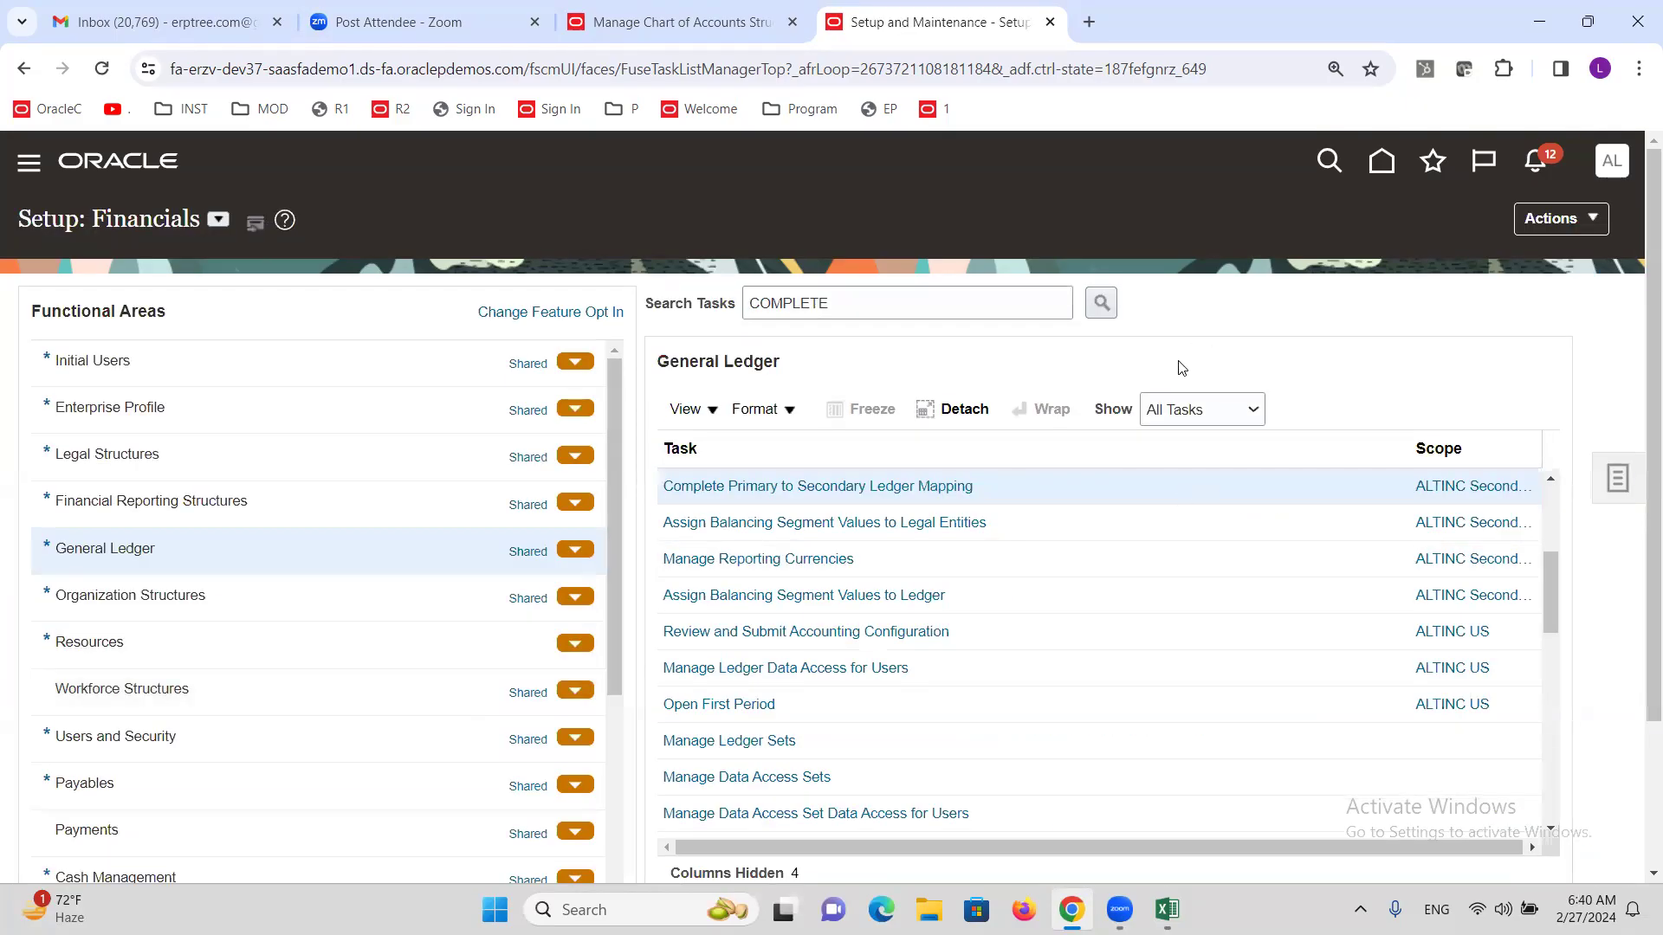
pyautogui.doubleClick(839, 306)
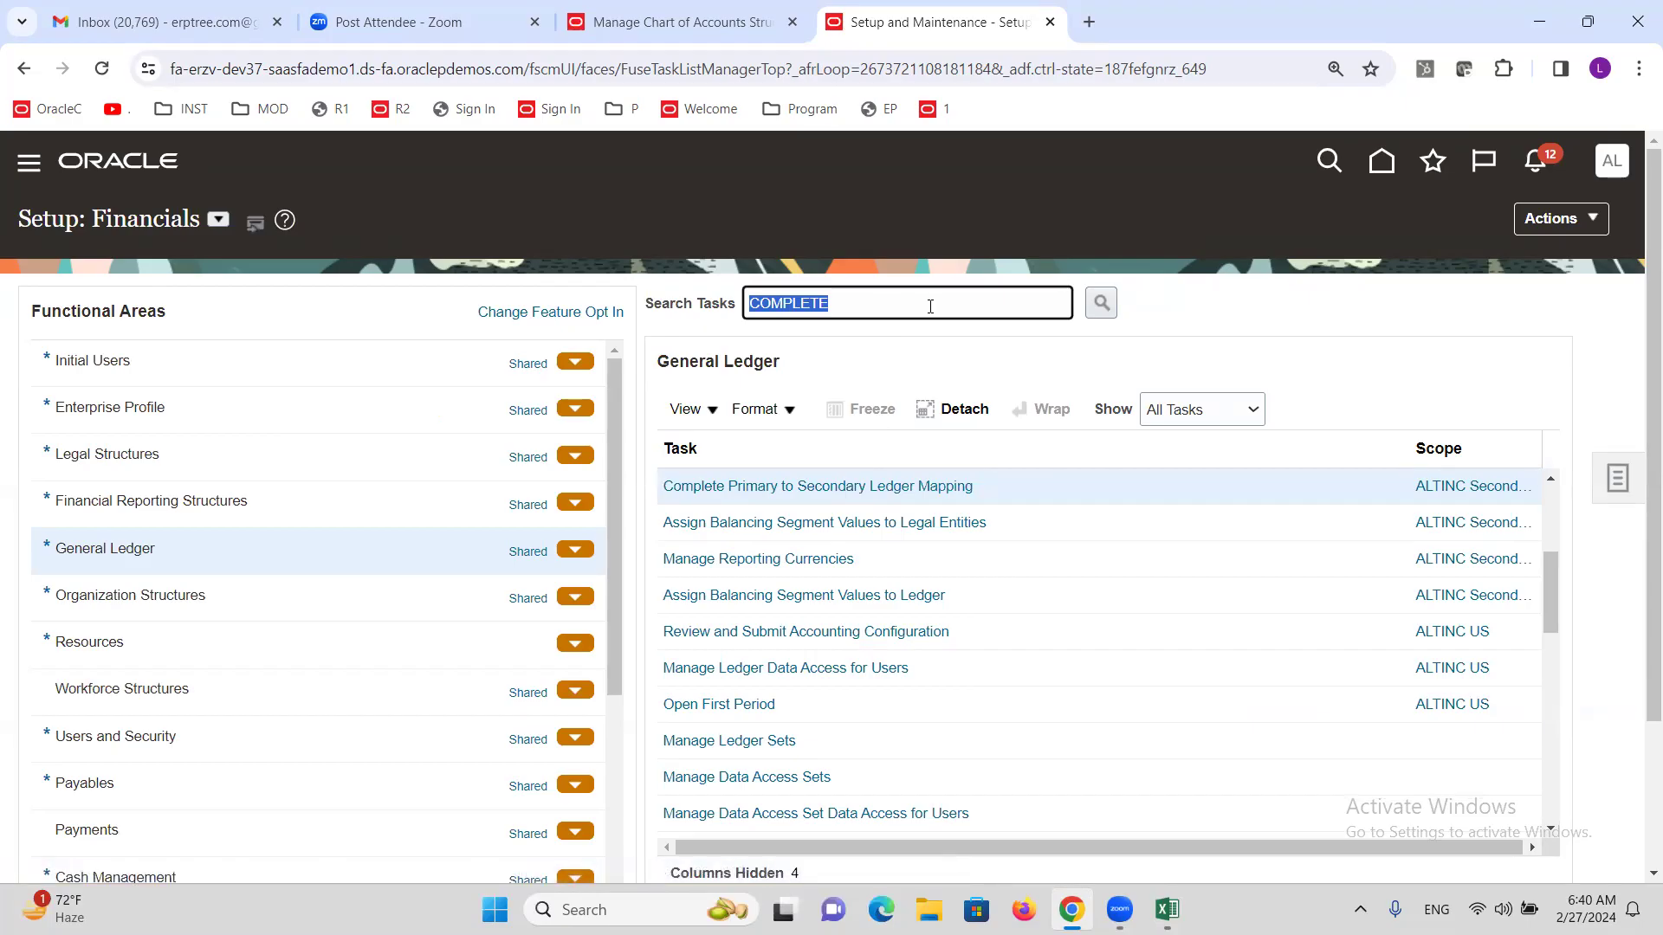
pyautogui.hotkey('alt', 'Tab')
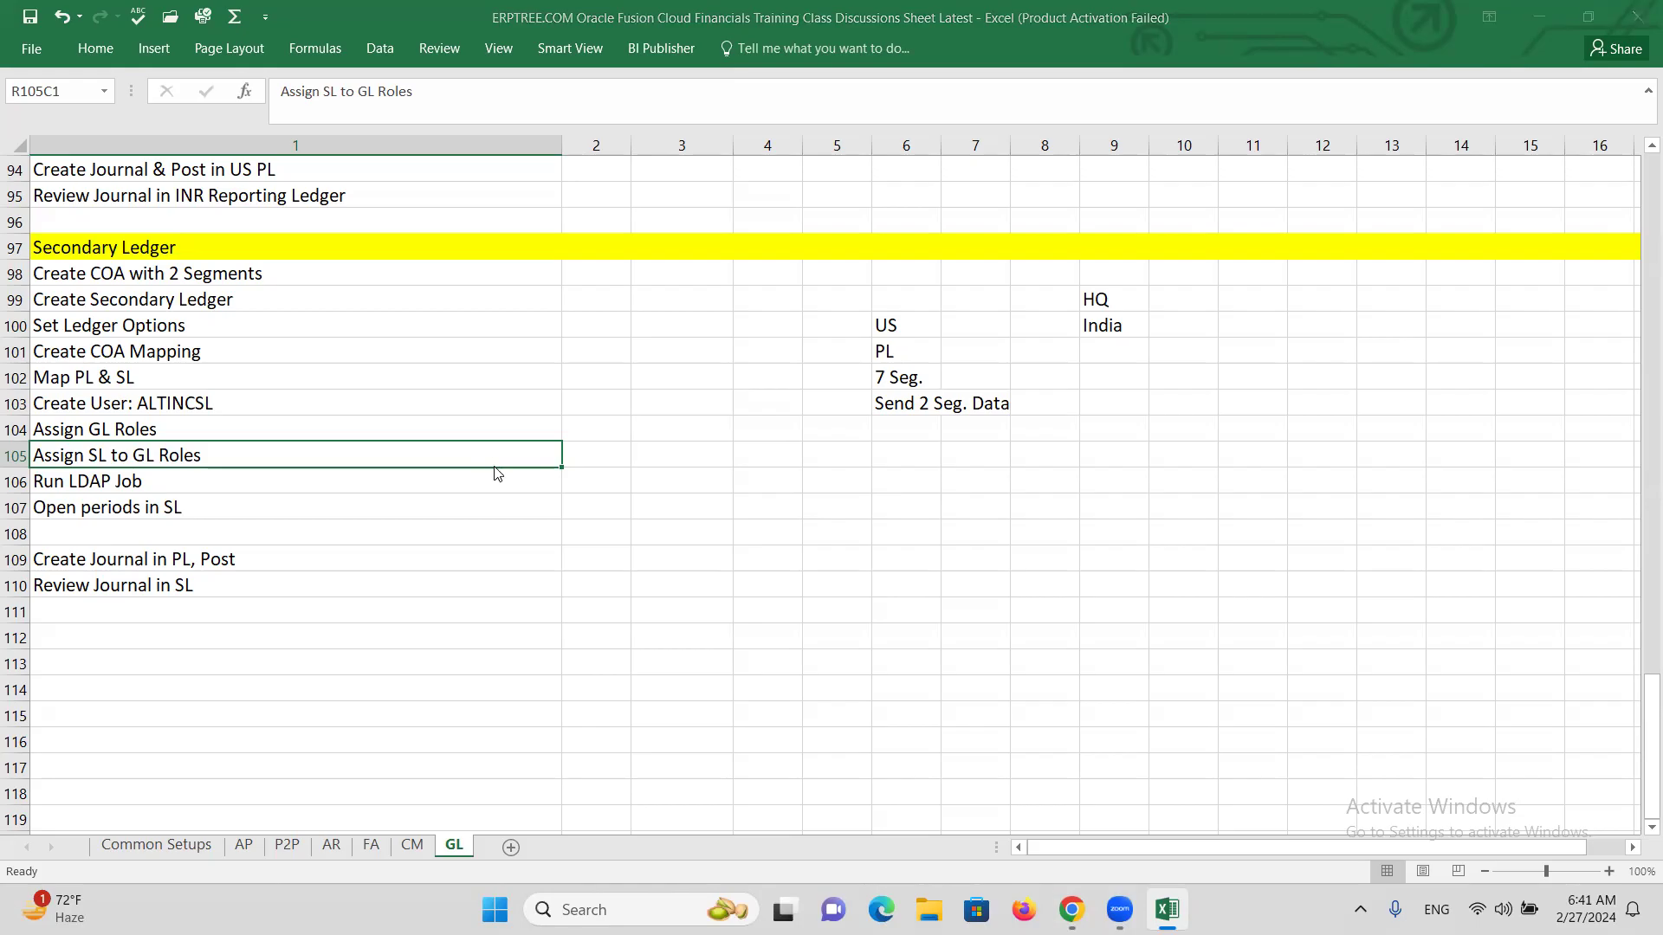
pyautogui.hotkey('alt', 'Tab')
pyautogui.hotkey('alt', 'Tab')
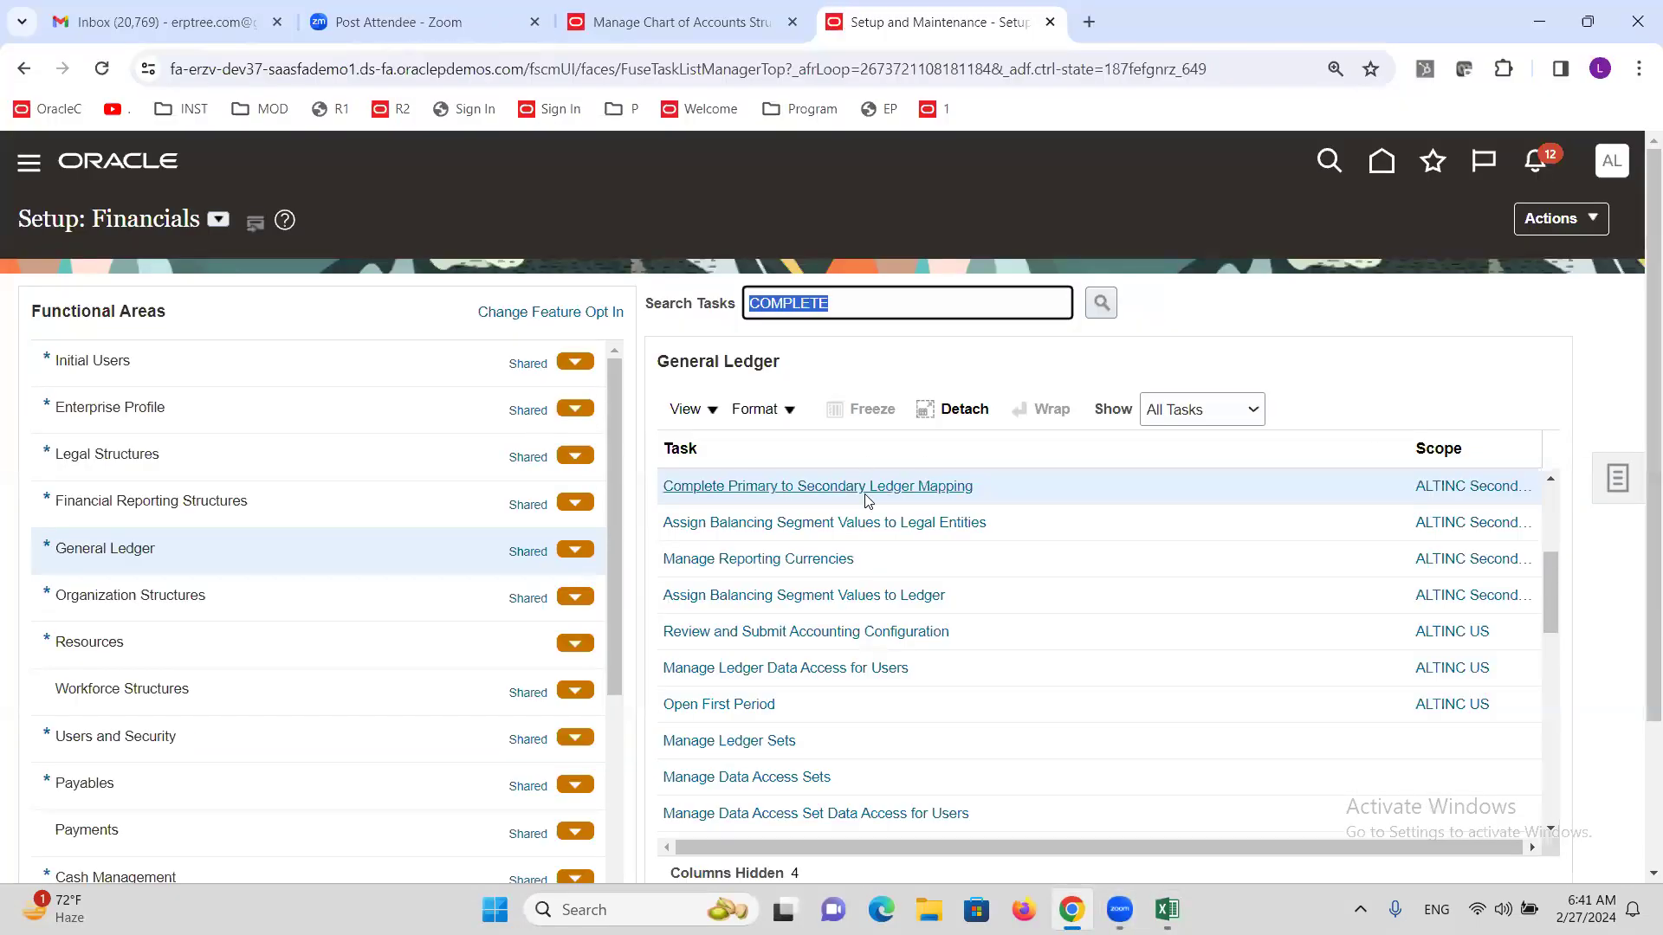
# Reopen the ALTINC COA Mapping and review its journal conversion rules, marking the Other source.
pyautogui.click(822, 486)
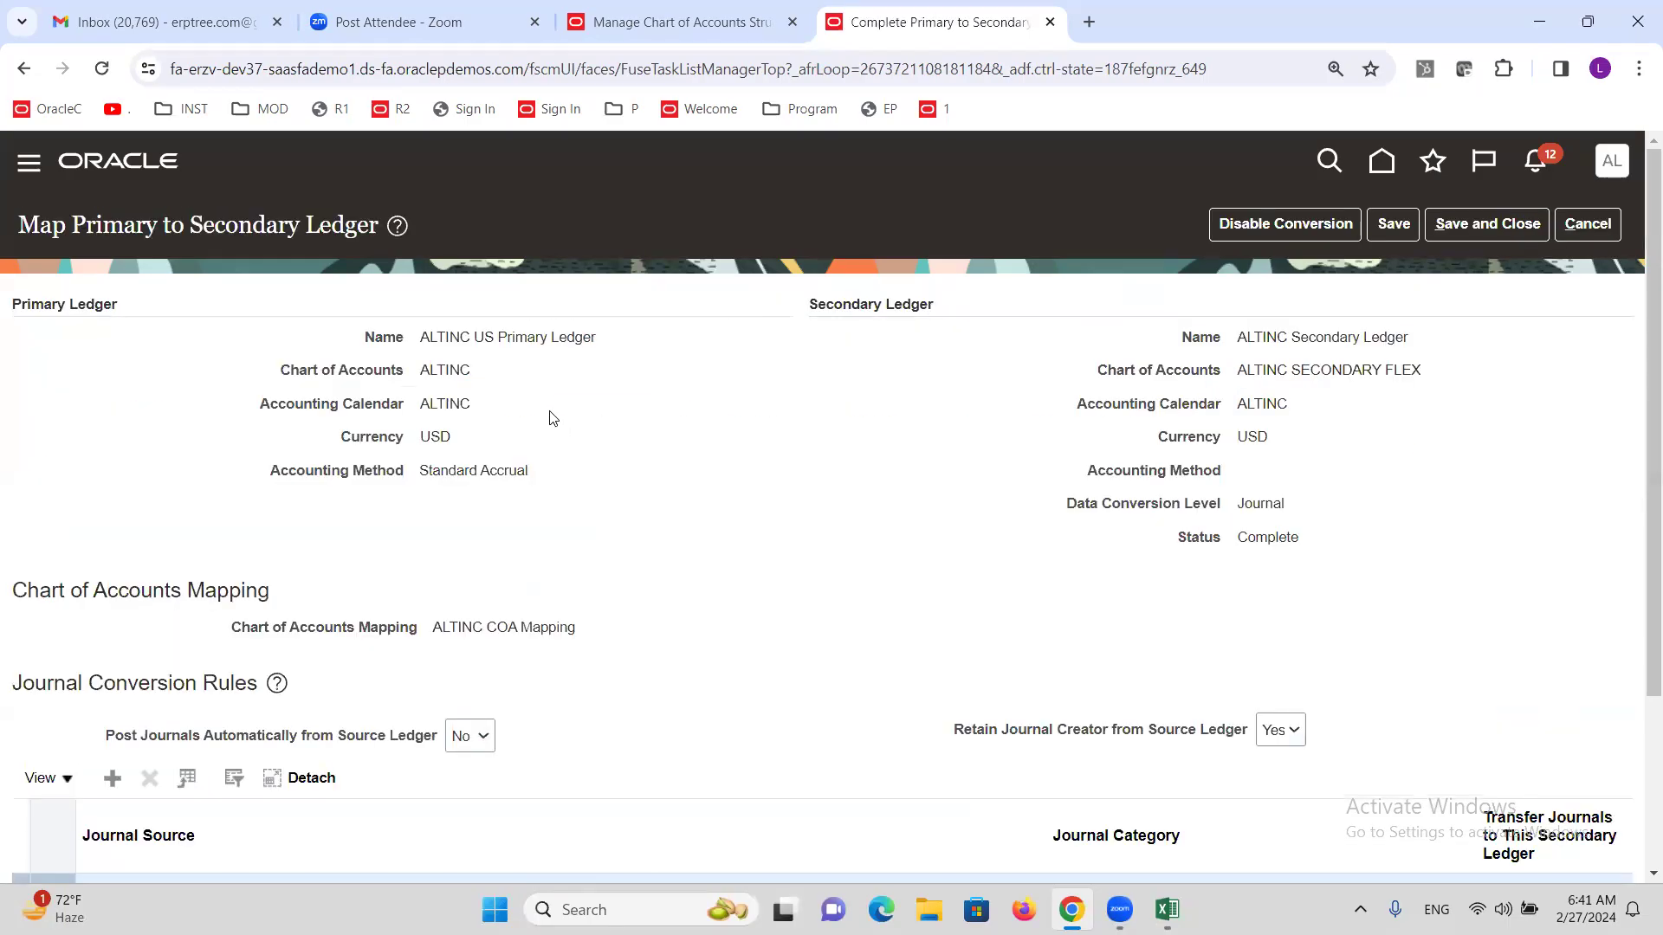
pyautogui.scroll(-1, 559, 409)
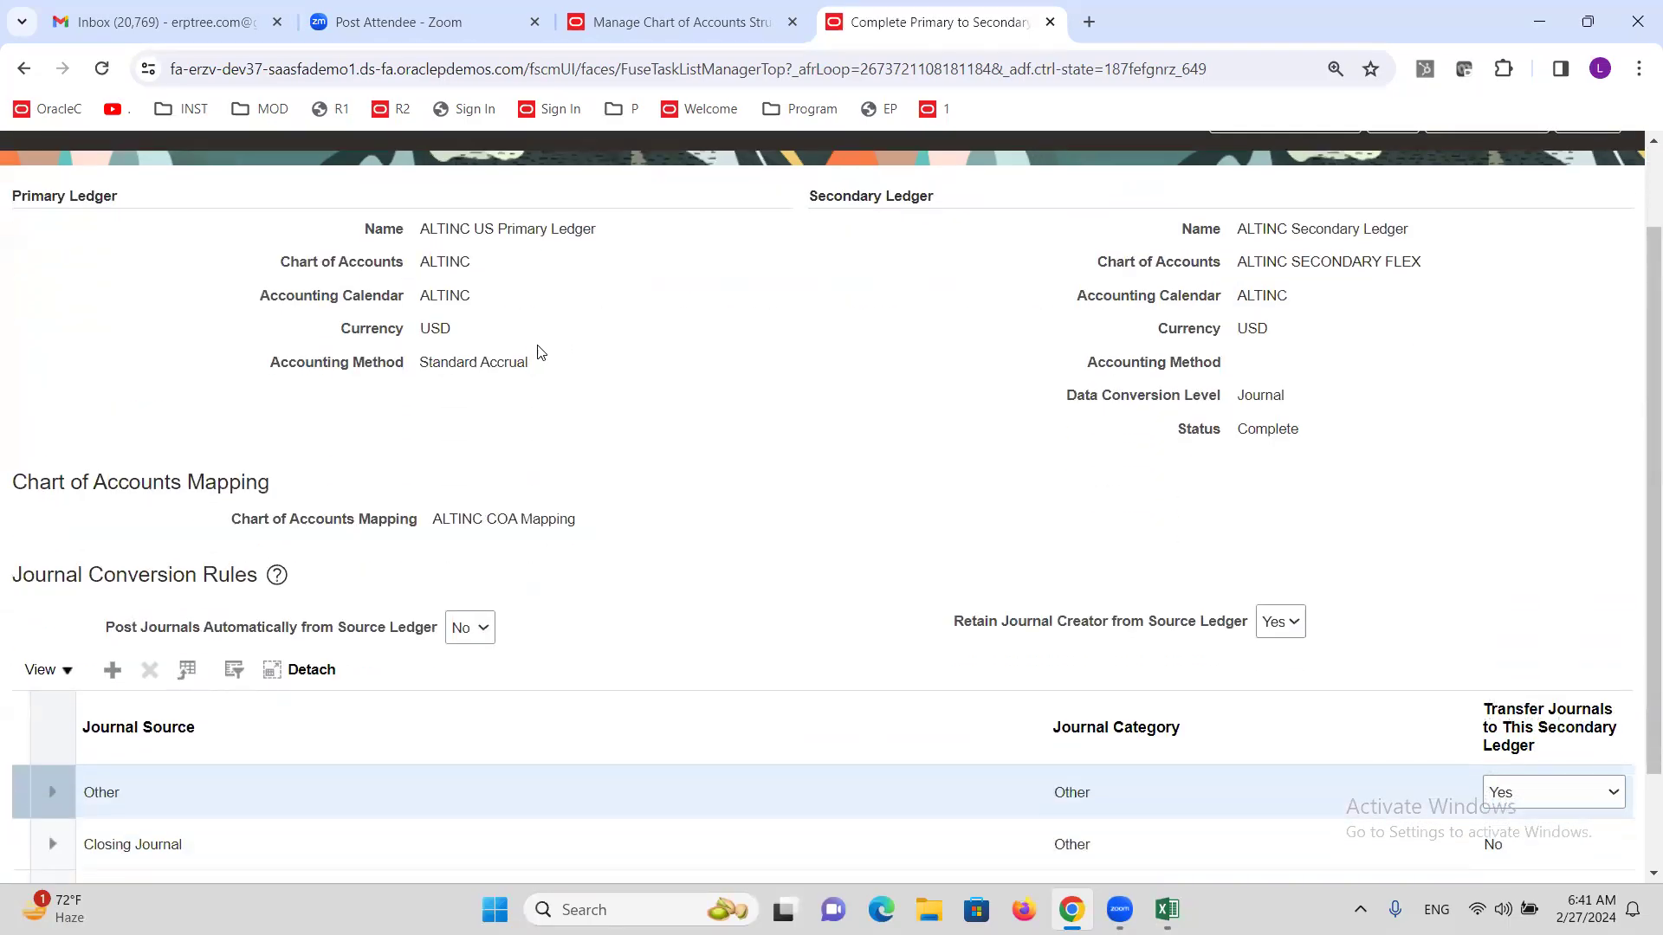
pyautogui.scroll(-1, 537, 353)
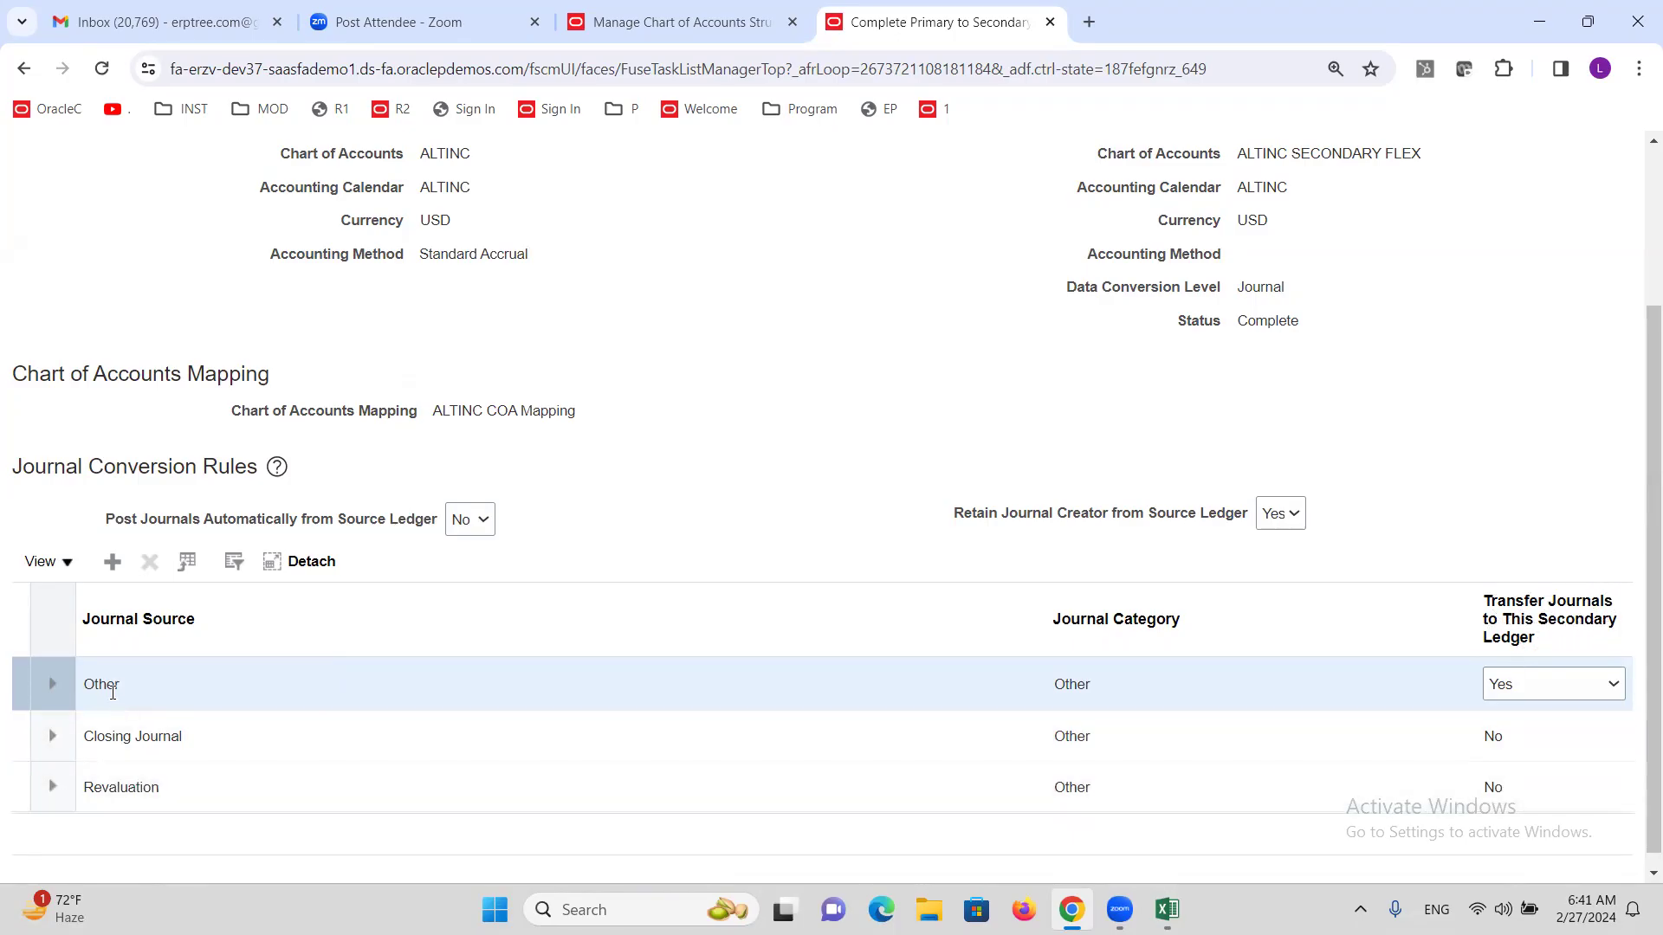
pyautogui.doubleClick(113, 690)
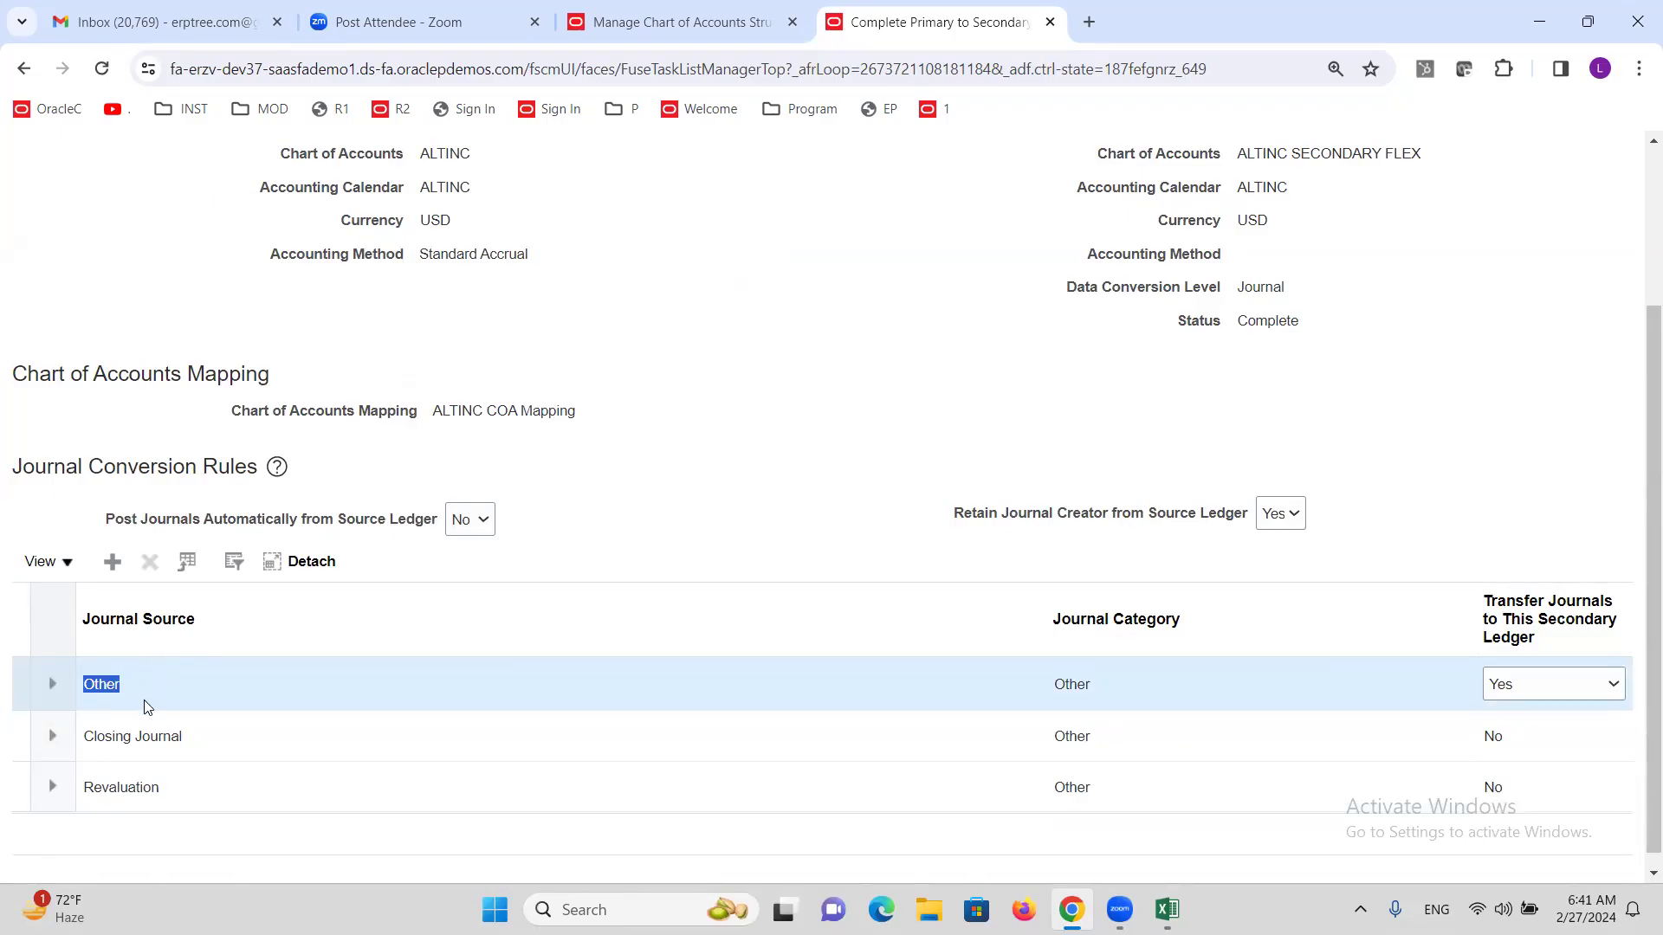
pyautogui.scroll(1, 507, 552)
pyautogui.scroll(1, 506, 552)
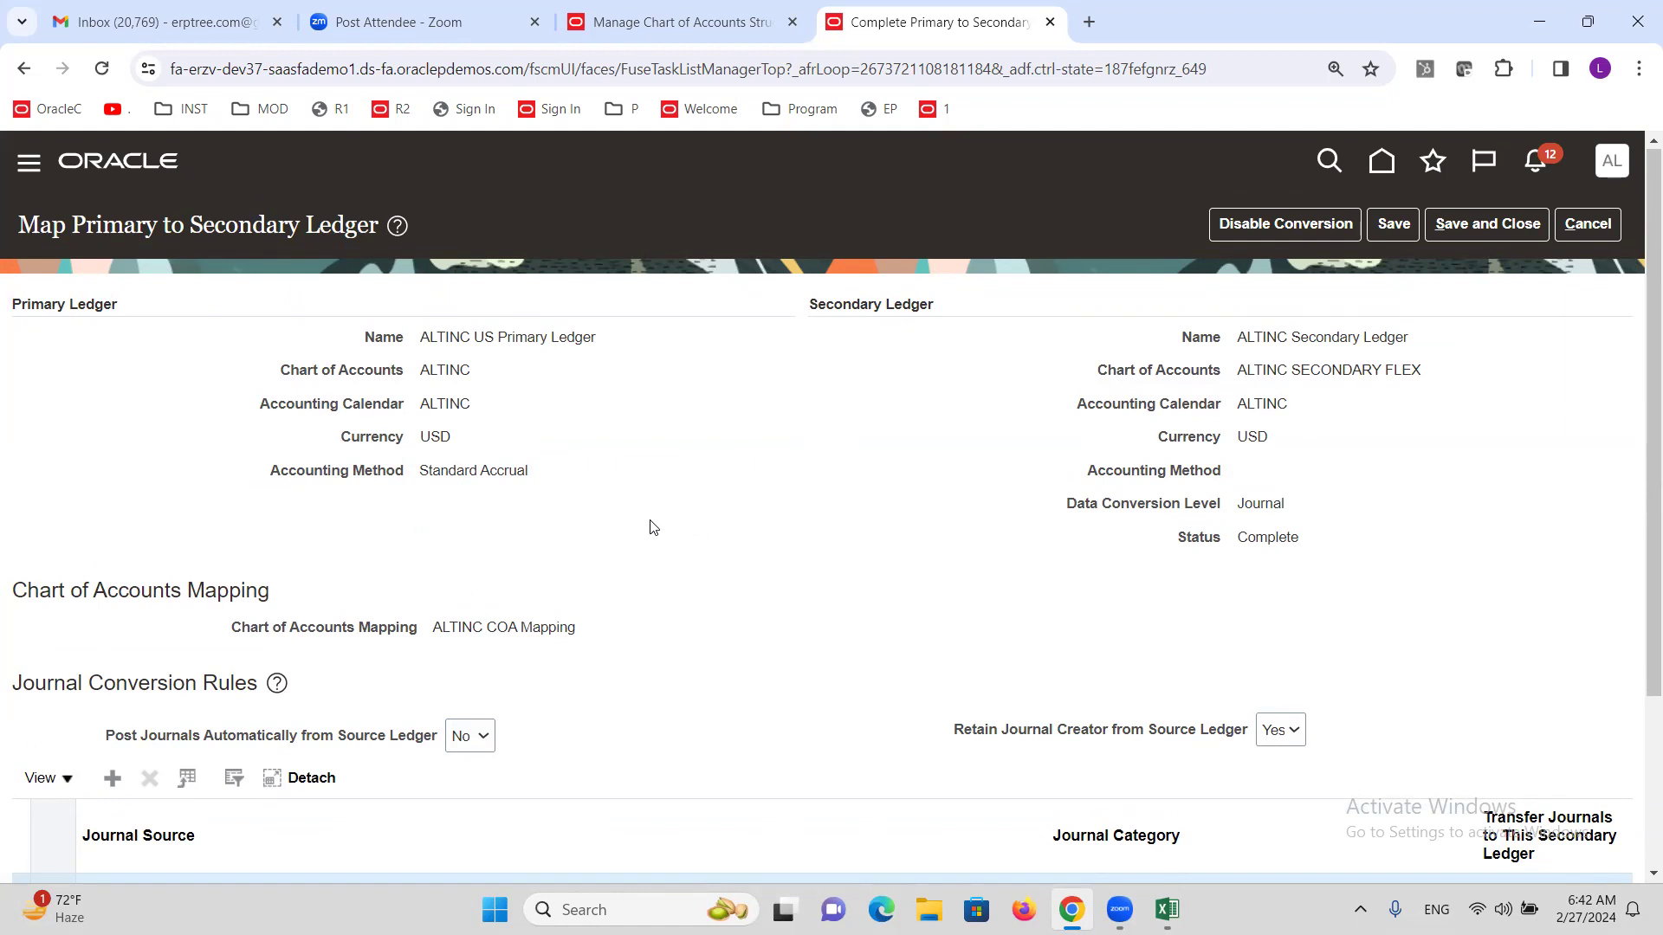
pyautogui.scroll(-1, 636, 505)
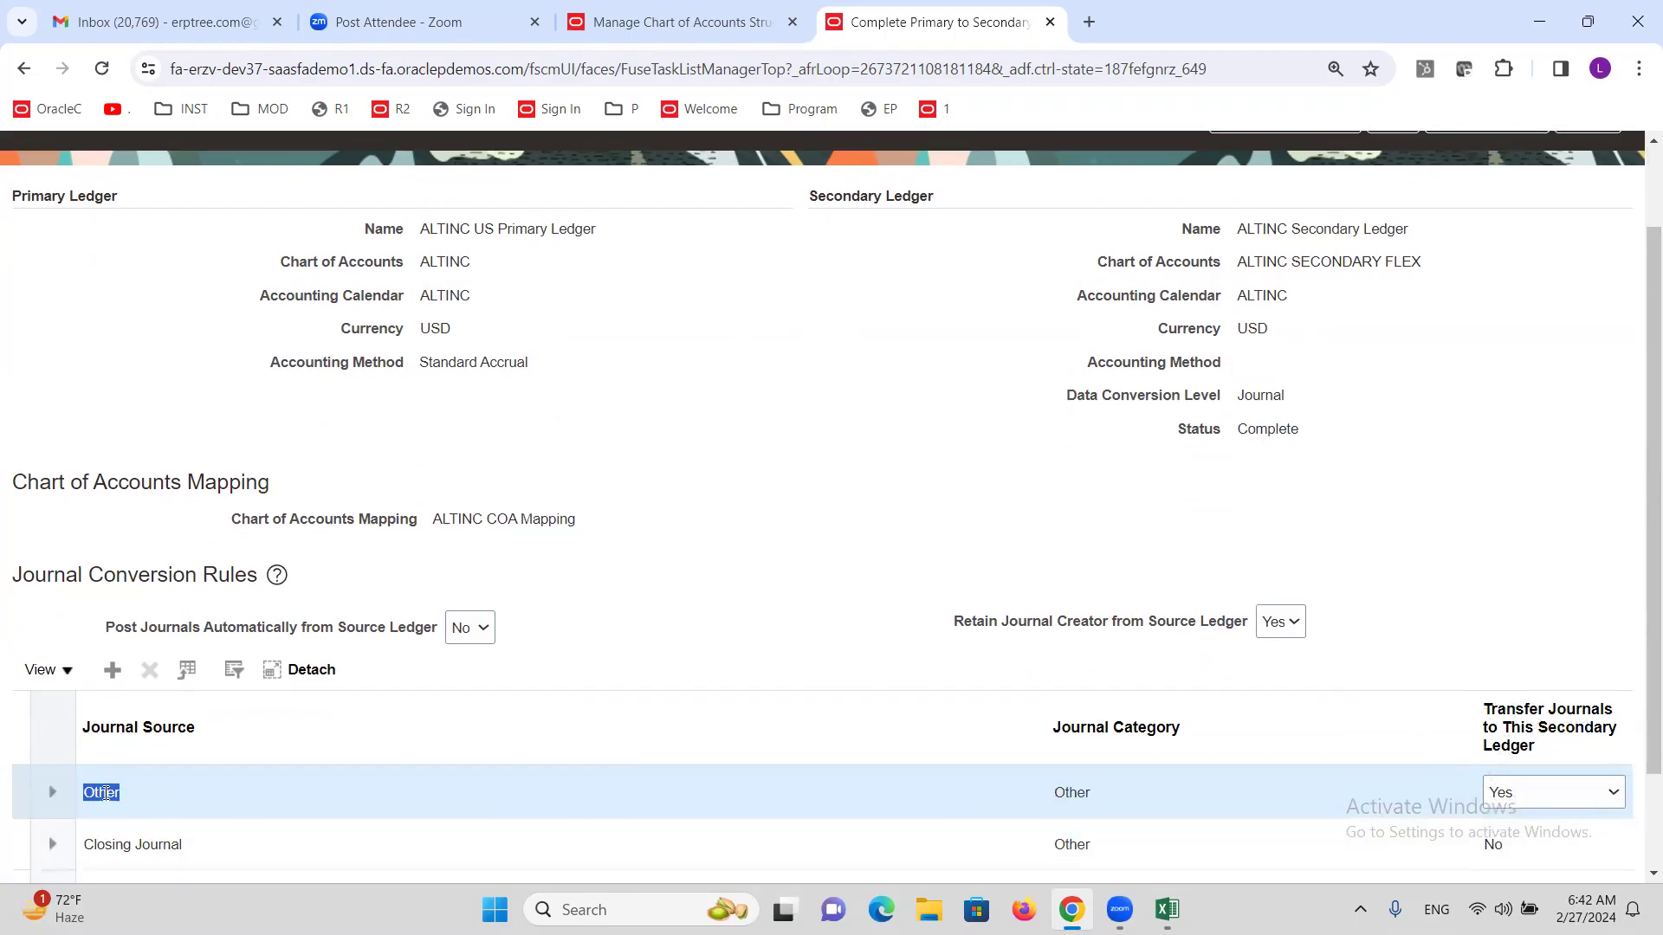
pyautogui.click(113, 793)
pyautogui.doubleClick(114, 793)
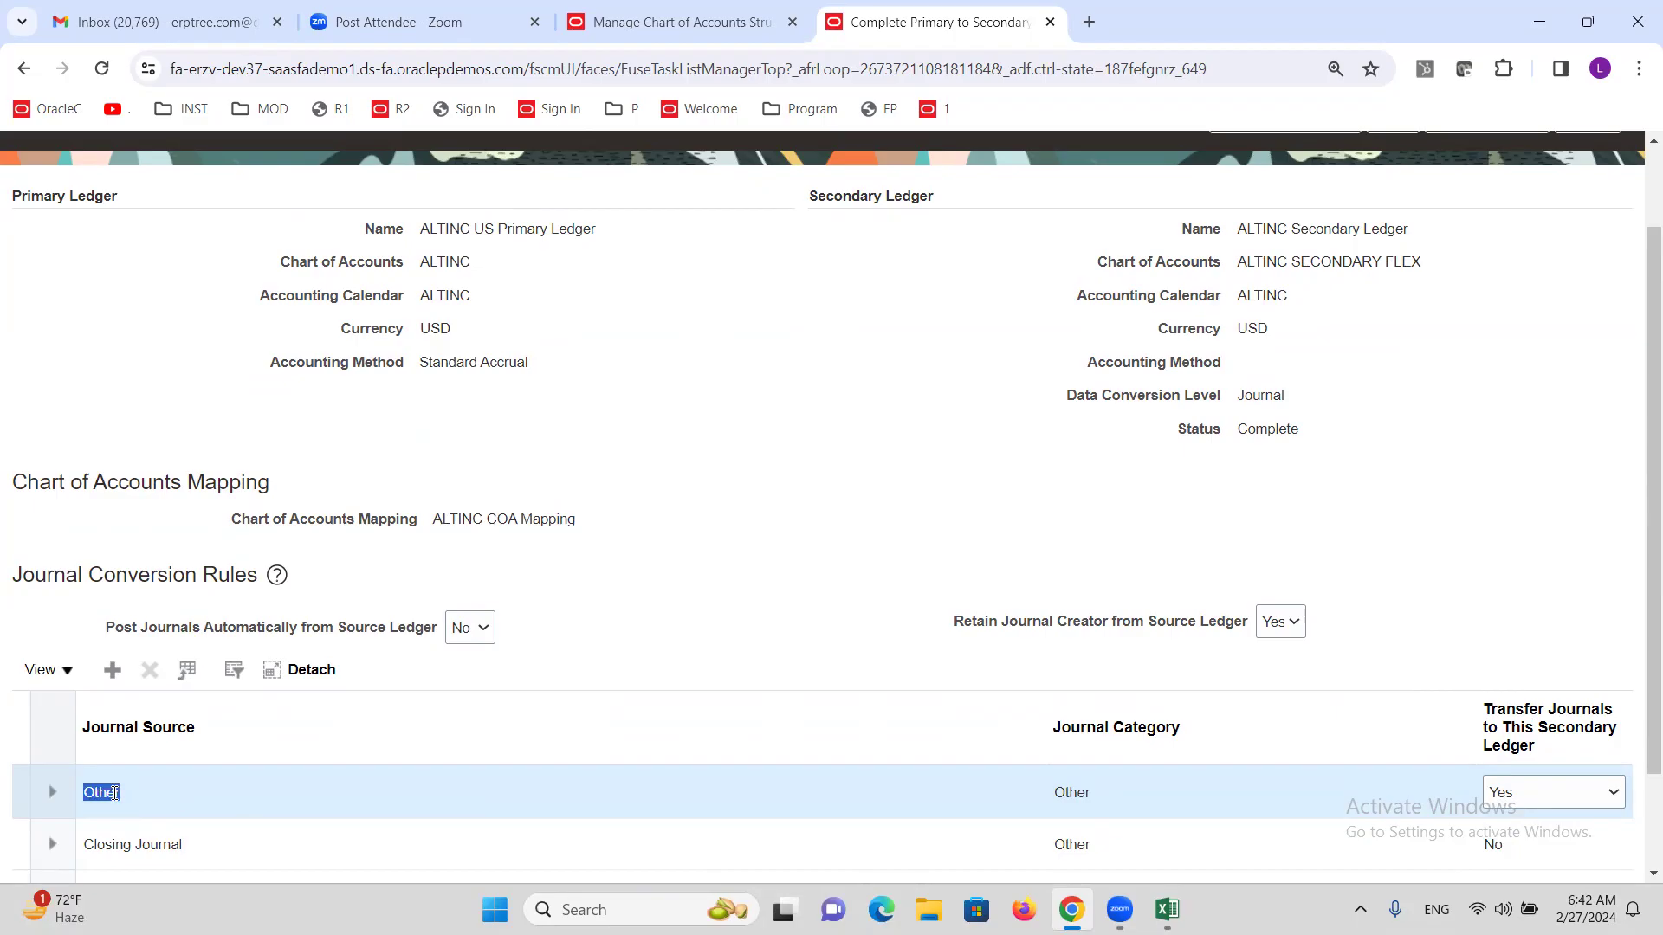
pyautogui.doubleClick(1058, 796)
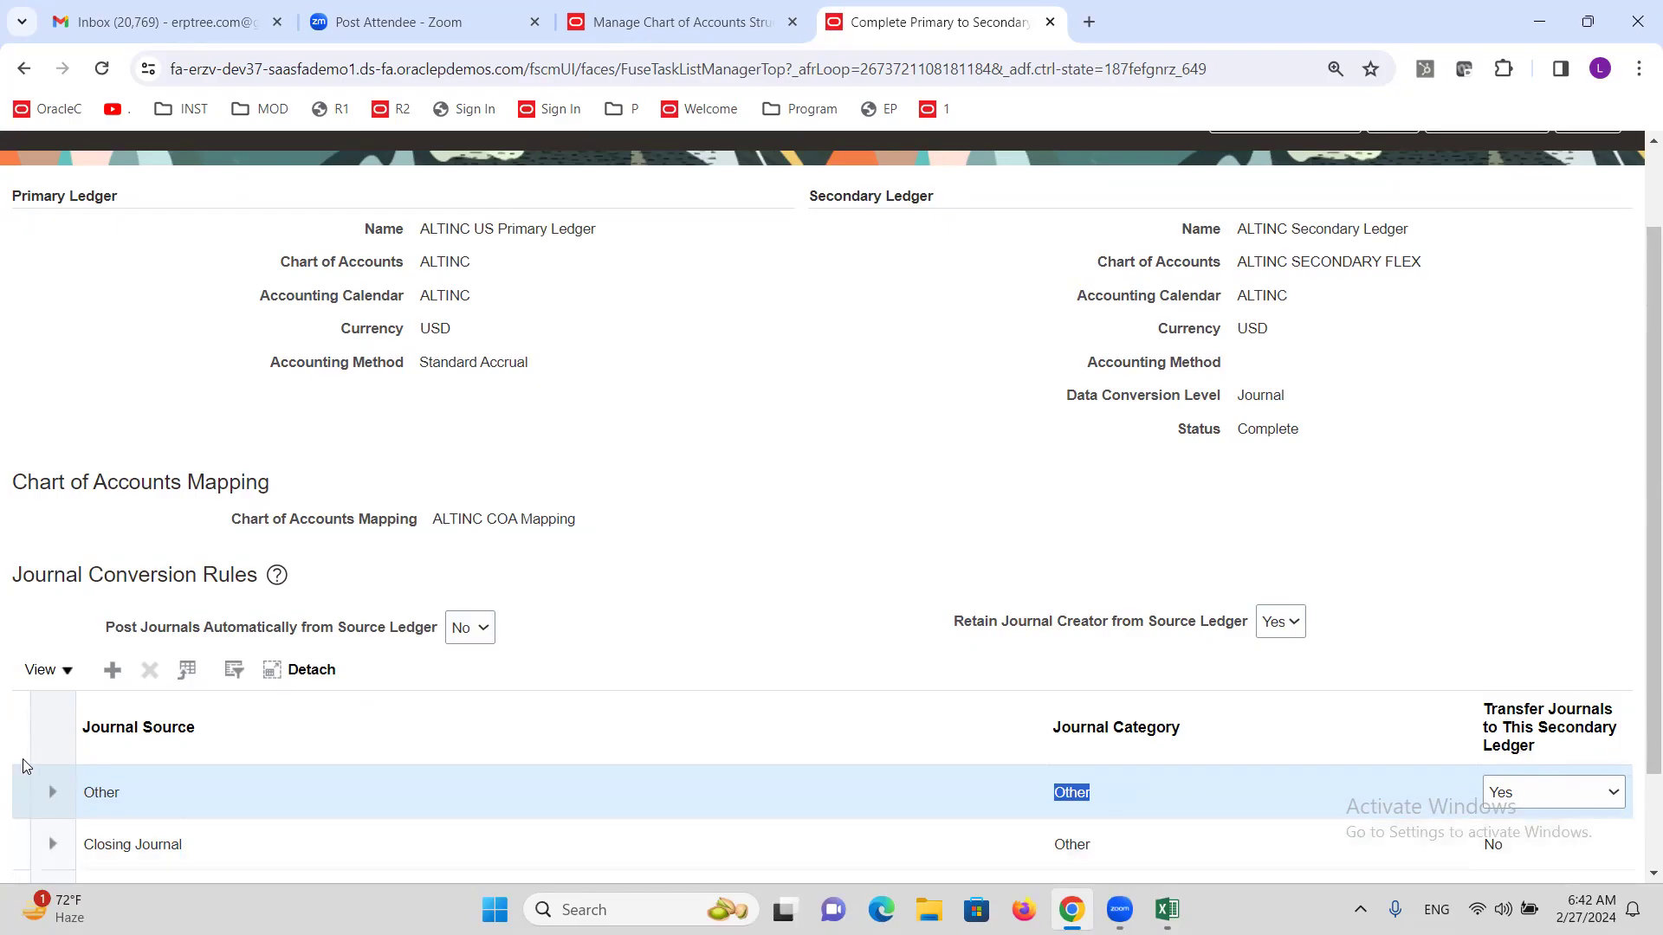
pyautogui.click(119, 792)
pyautogui.doubleClick(120, 792)
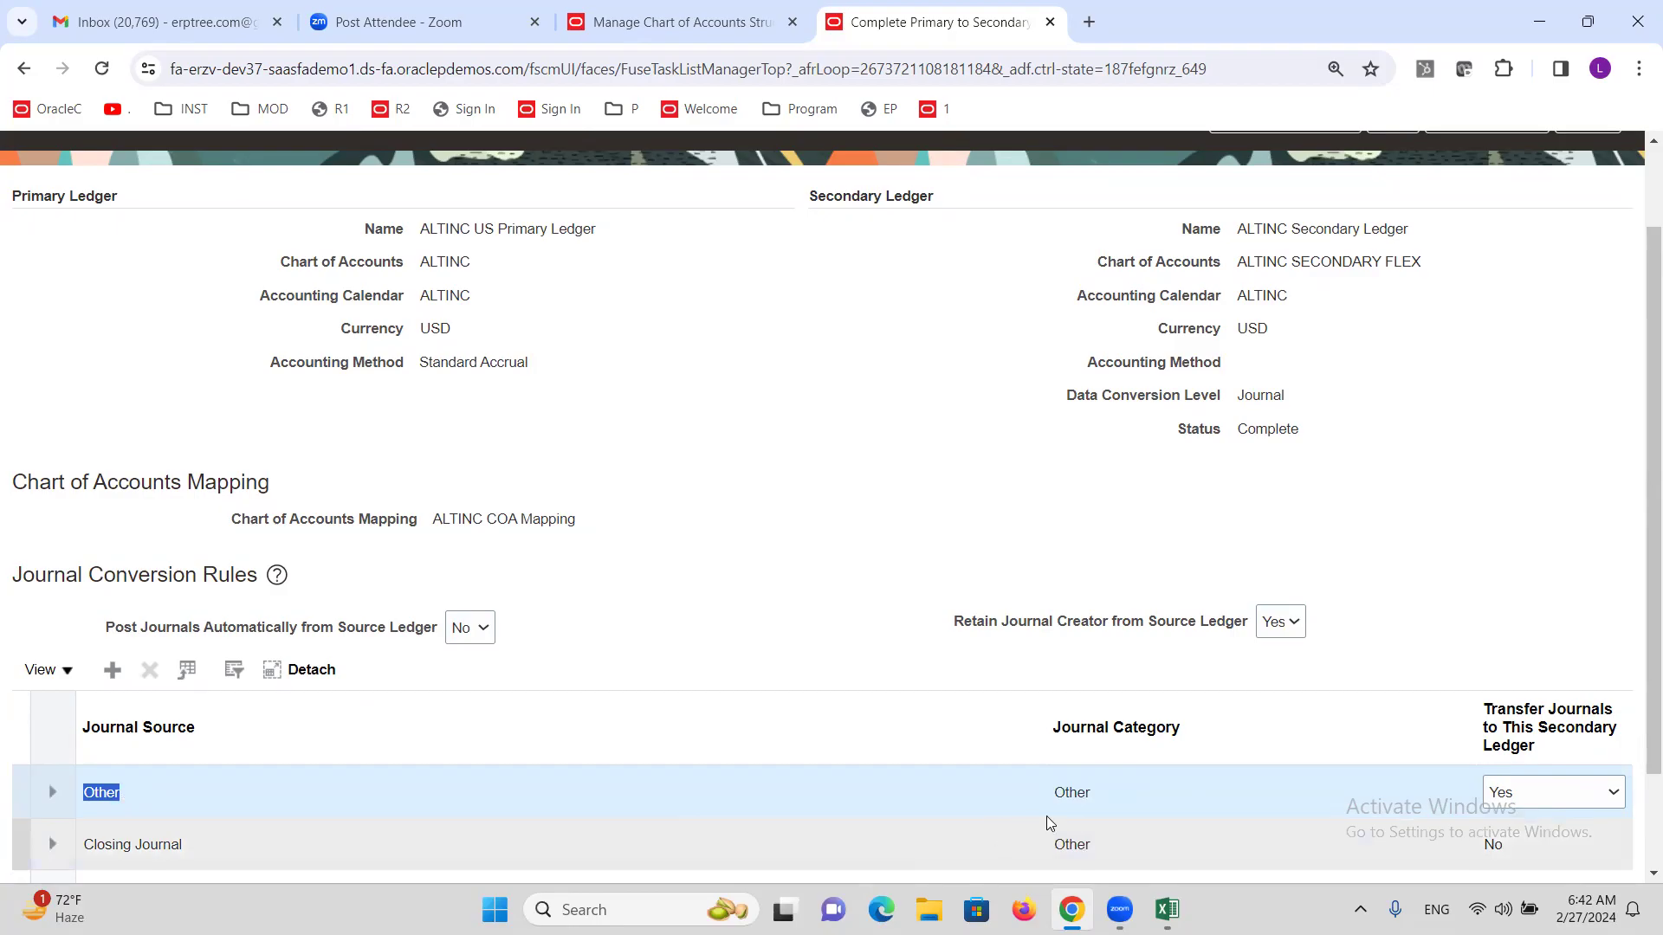
pyautogui.doubleClick(1076, 794)
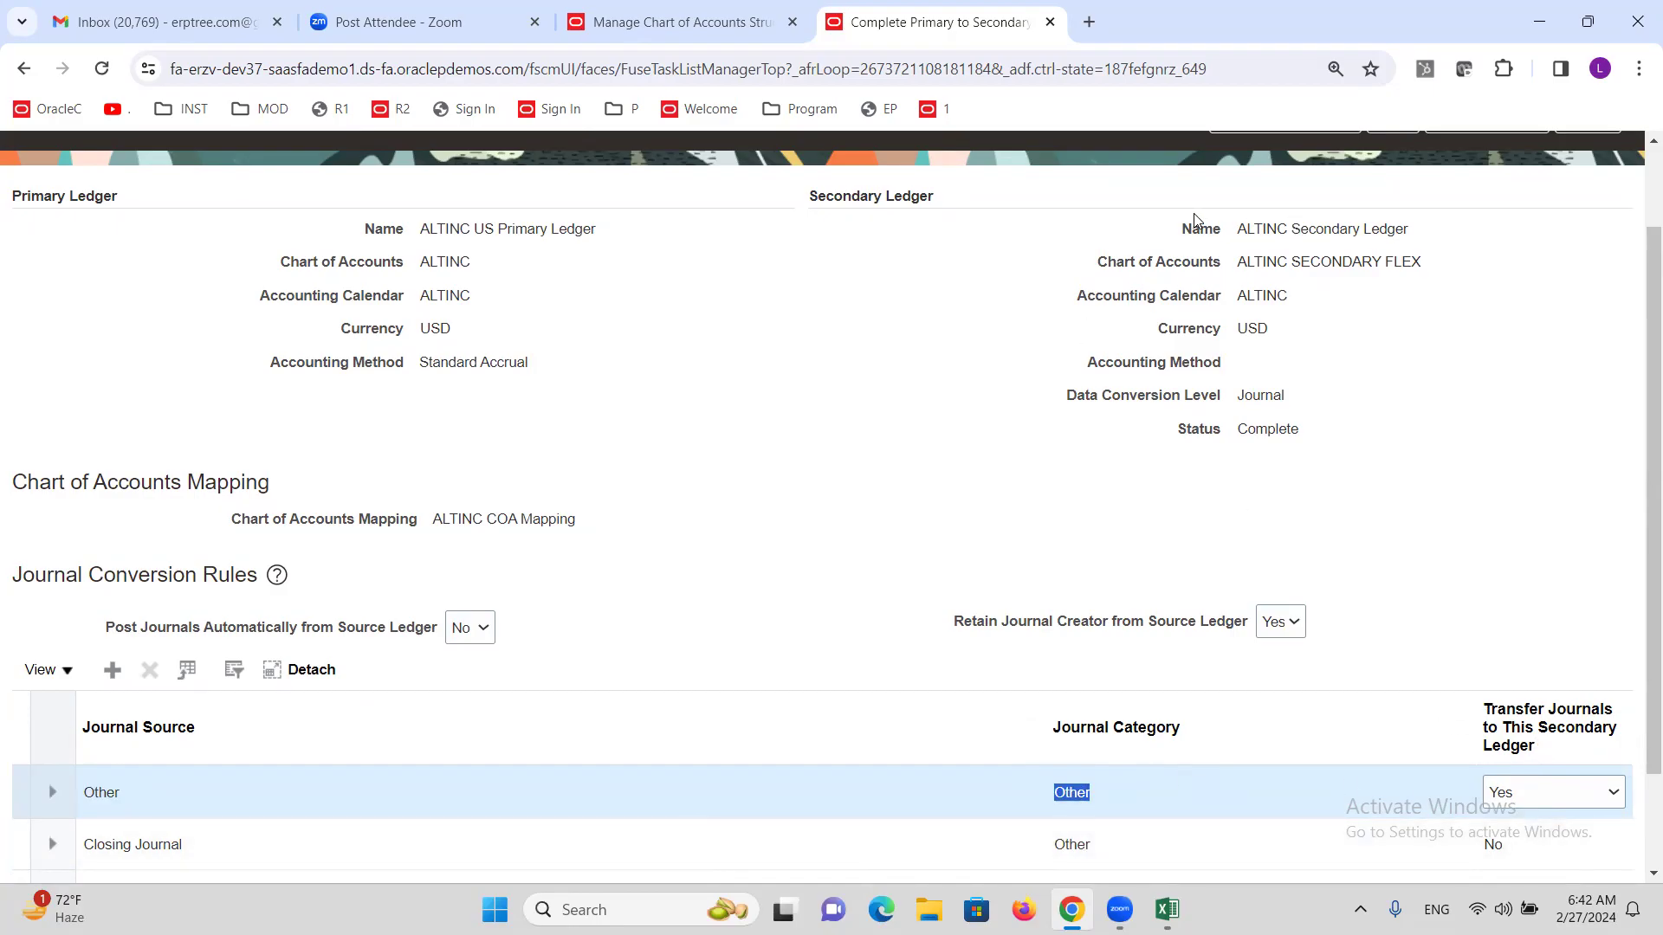
pyautogui.moveTo(1200, 227); pyautogui.dragTo(1364, 450)
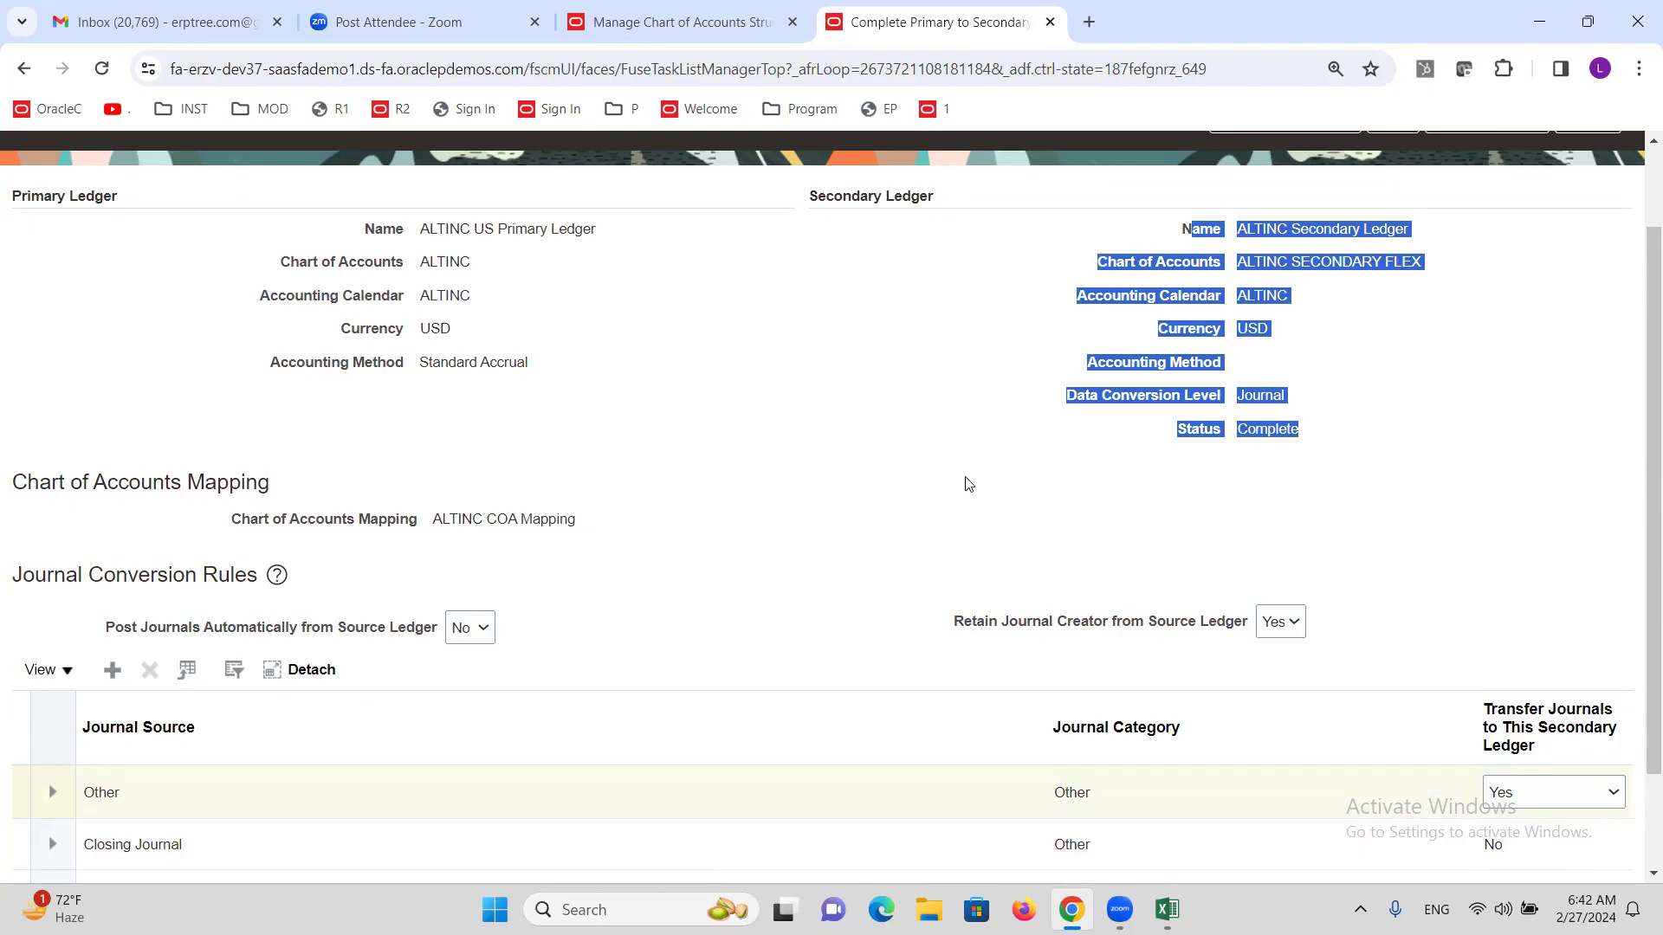
pyautogui.scroll(-2, 968, 483)
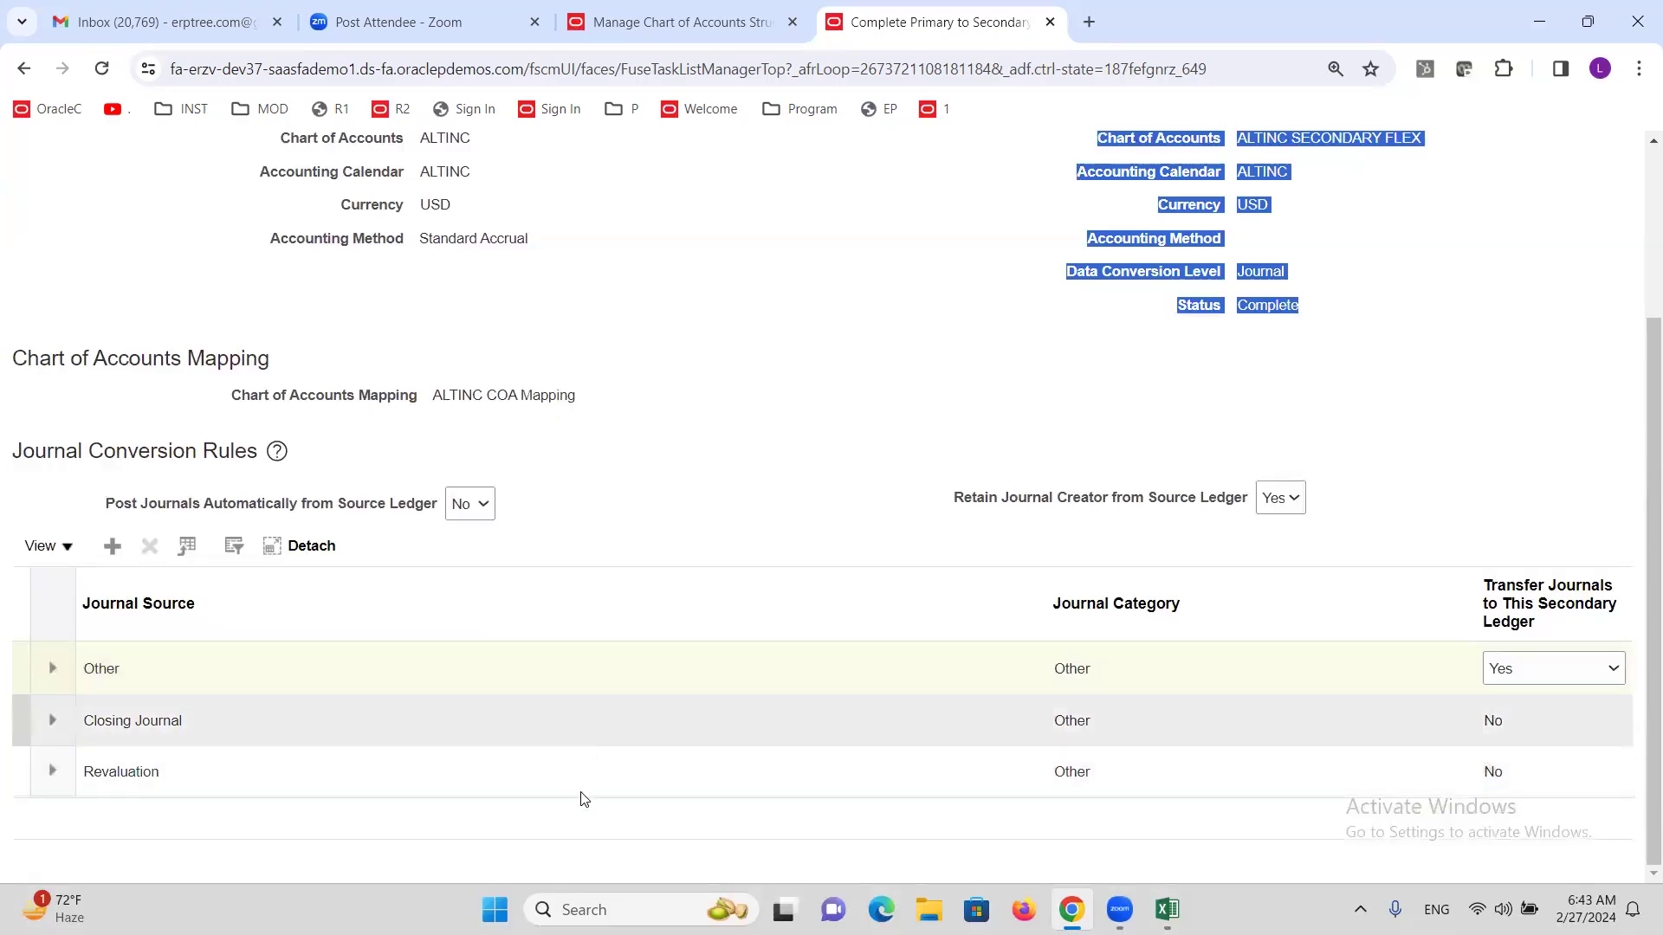
pyautogui.click(827, 364)
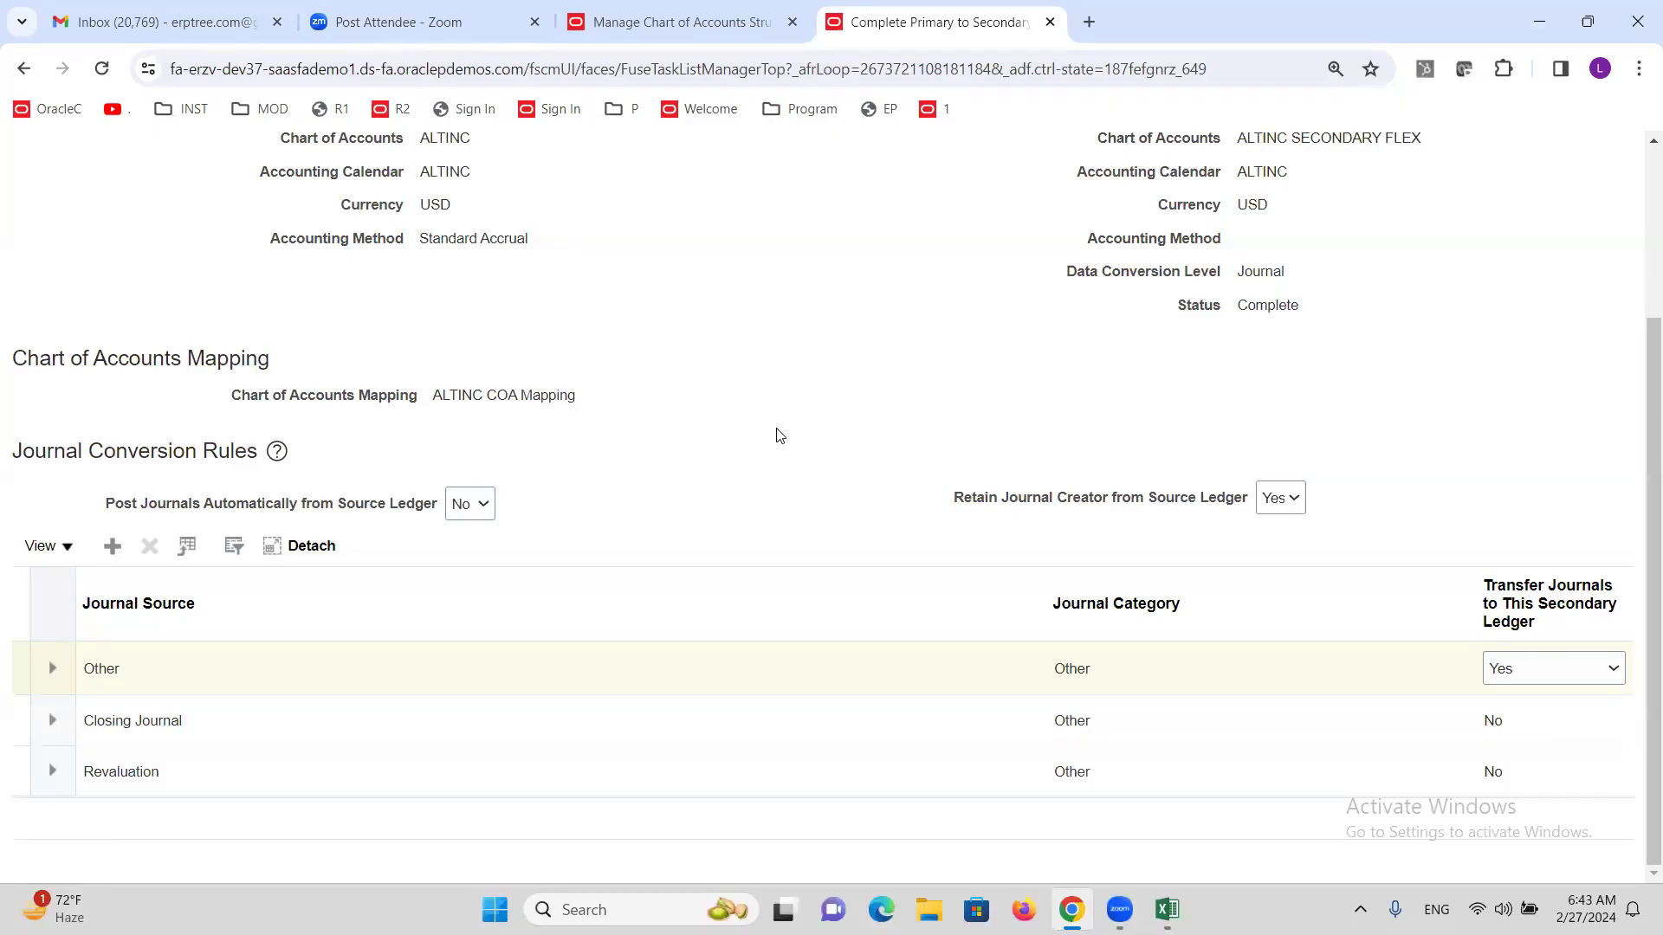
# Add a Receivables conversion rule with category Receipts and transfer No, then delete it.
pyautogui.click(112, 545)
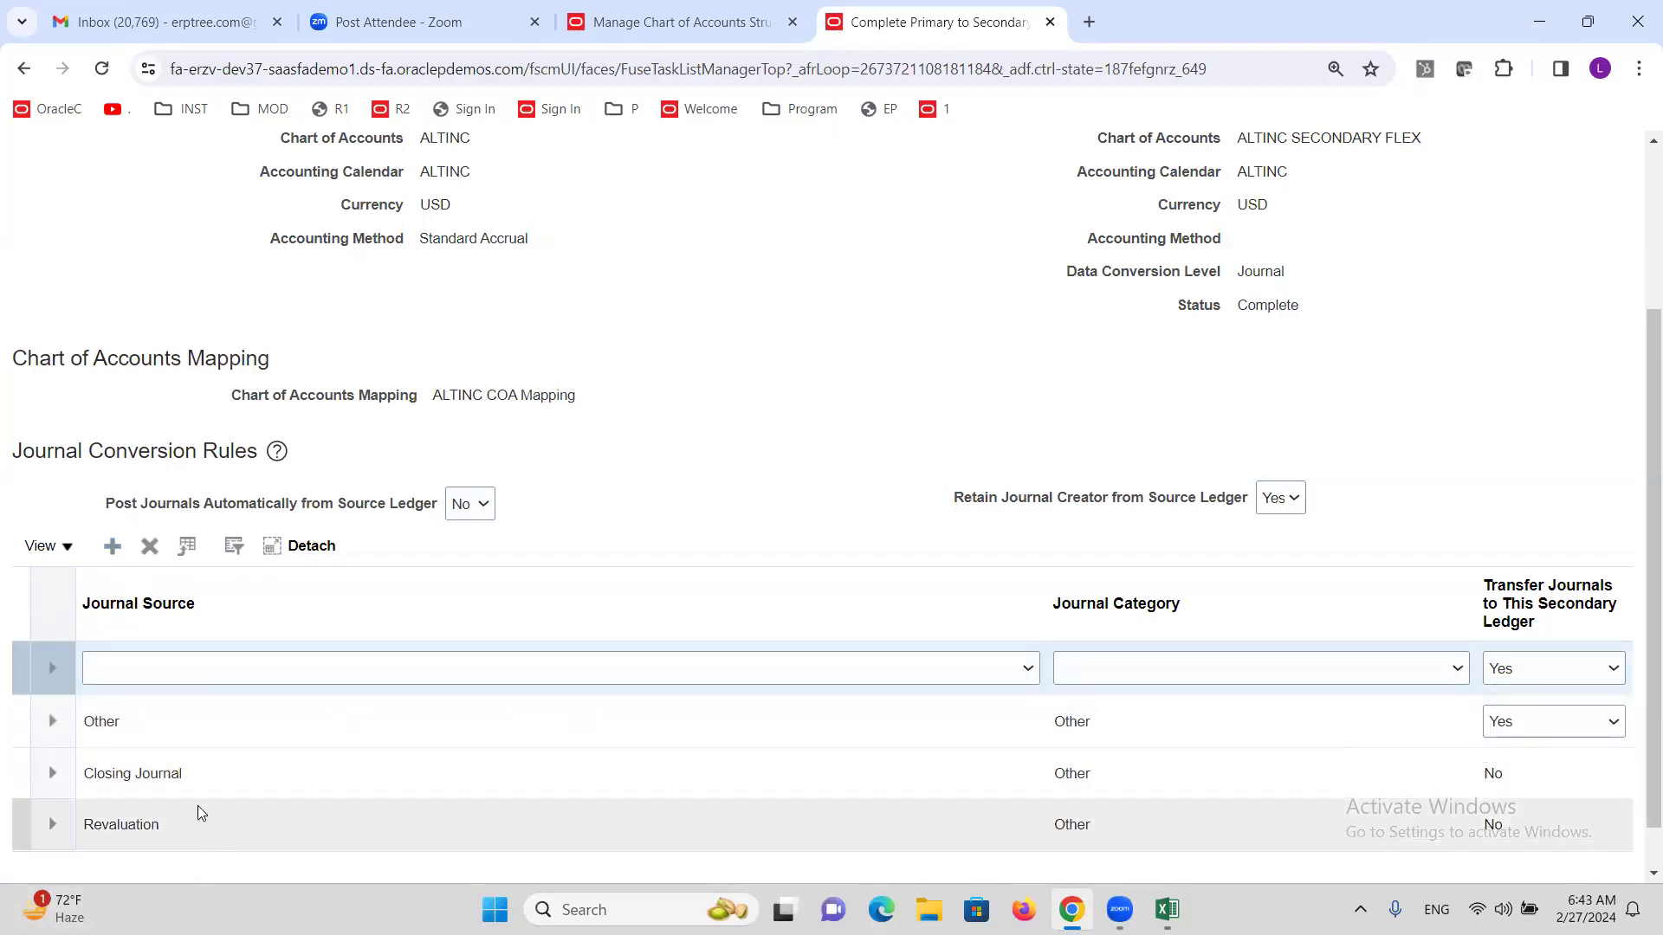
pyautogui.click(222, 676)
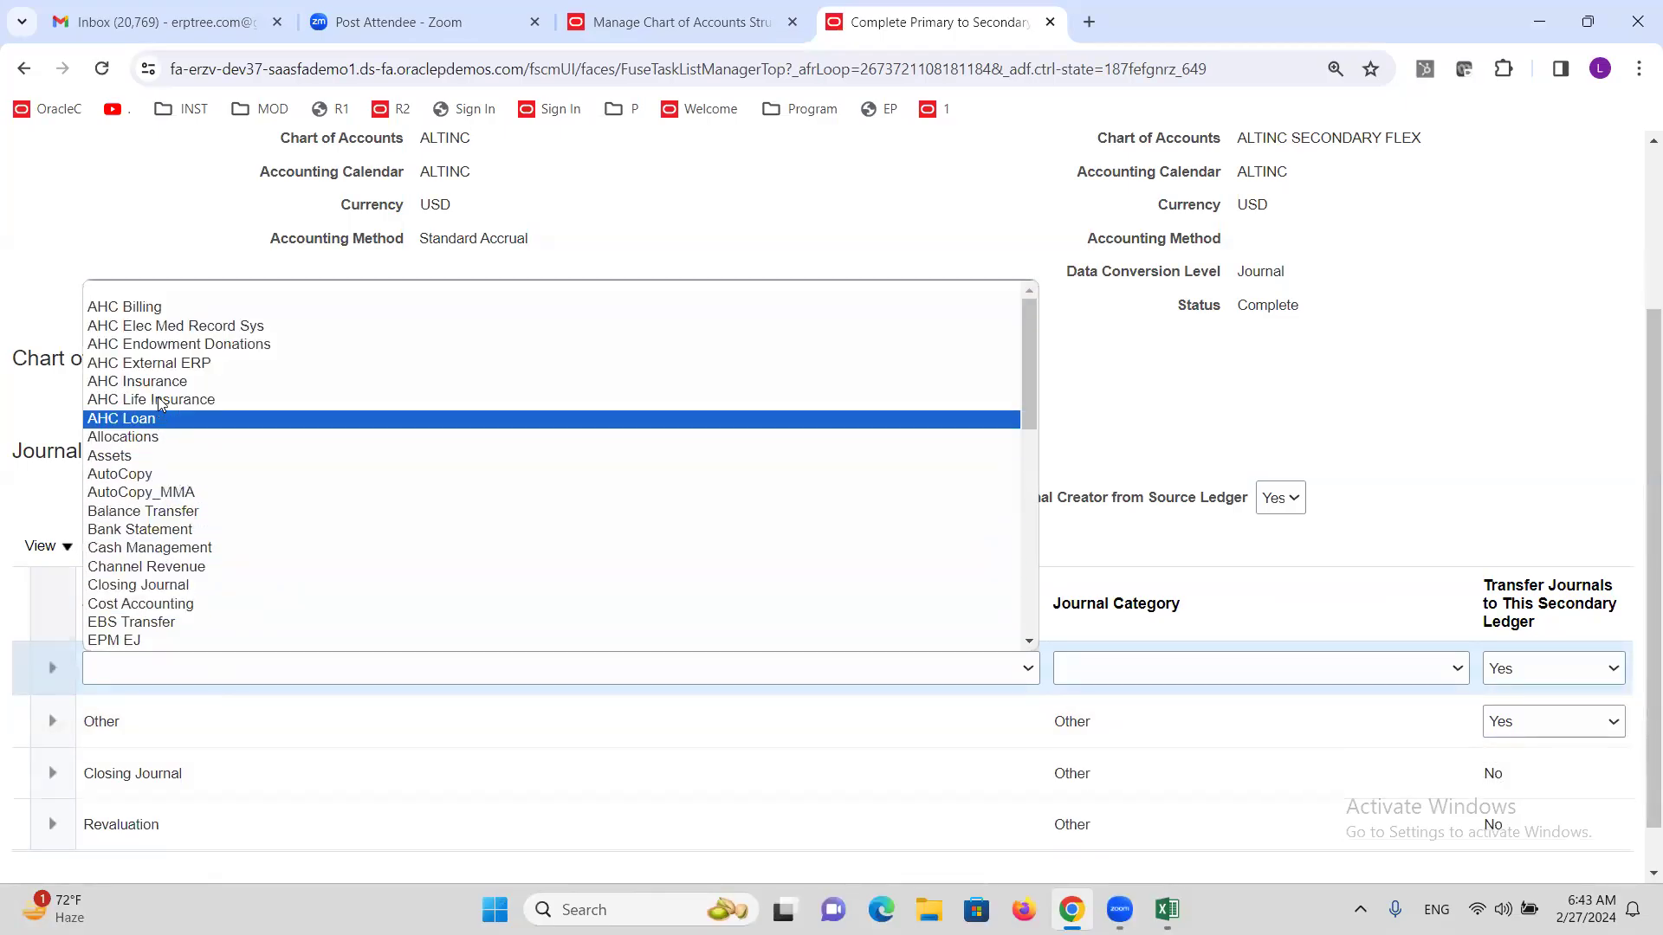
pyautogui.scroll(-2, 208, 562)
pyautogui.scroll(-3, 208, 562)
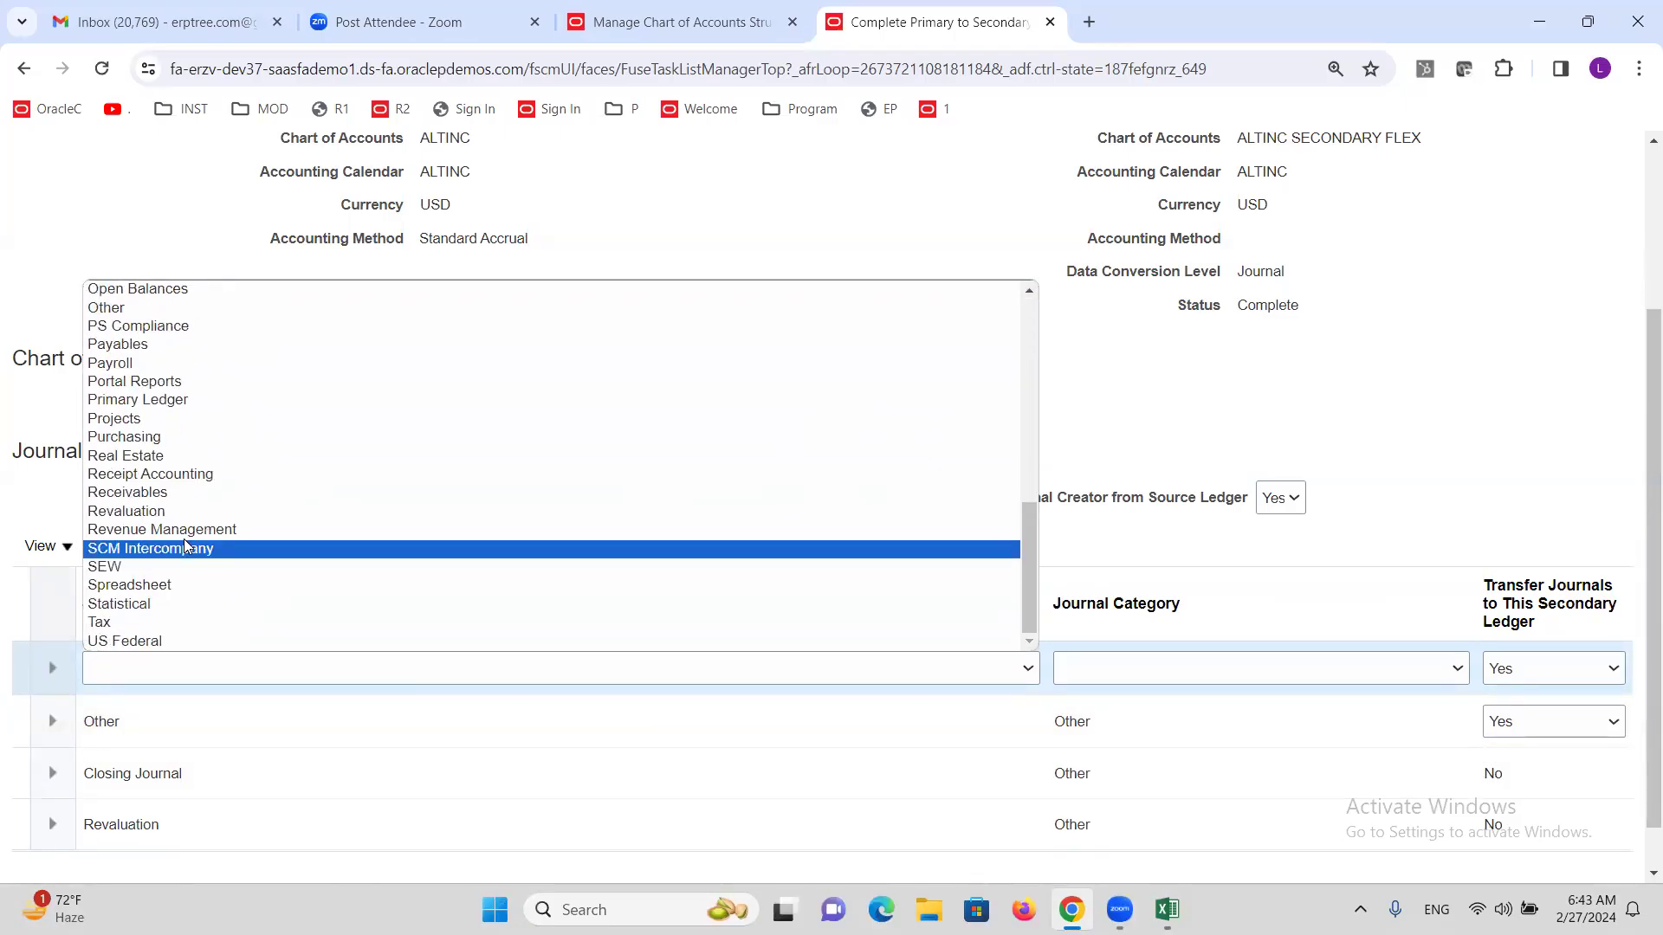
pyautogui.click(156, 495)
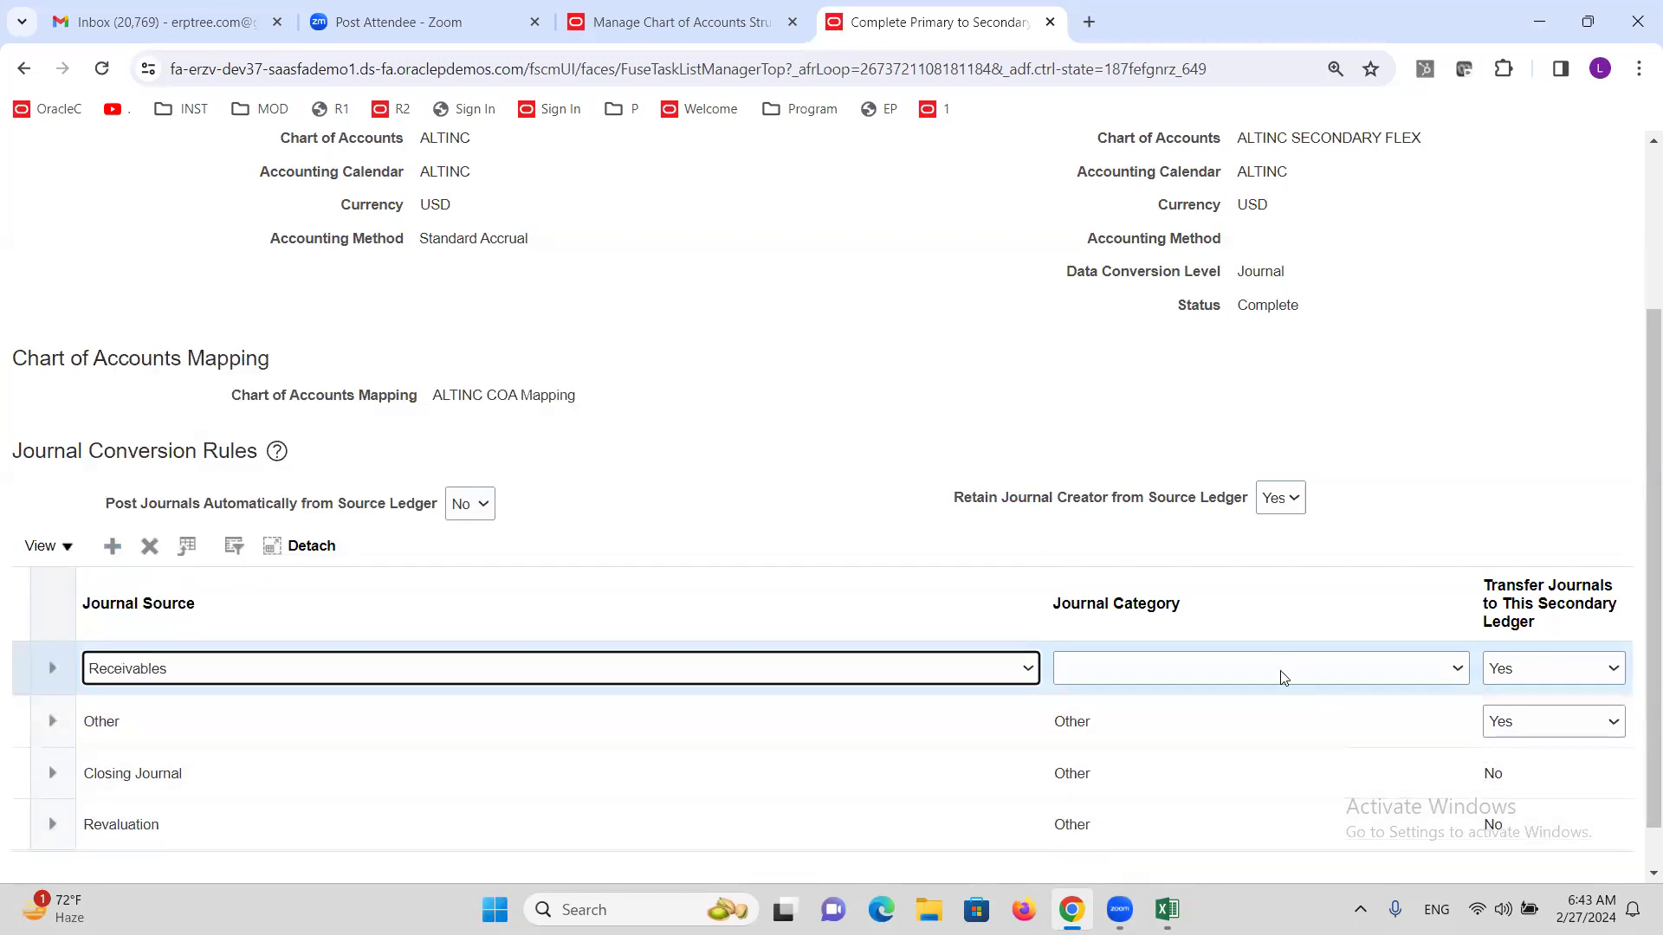
pyautogui.click(1281, 676)
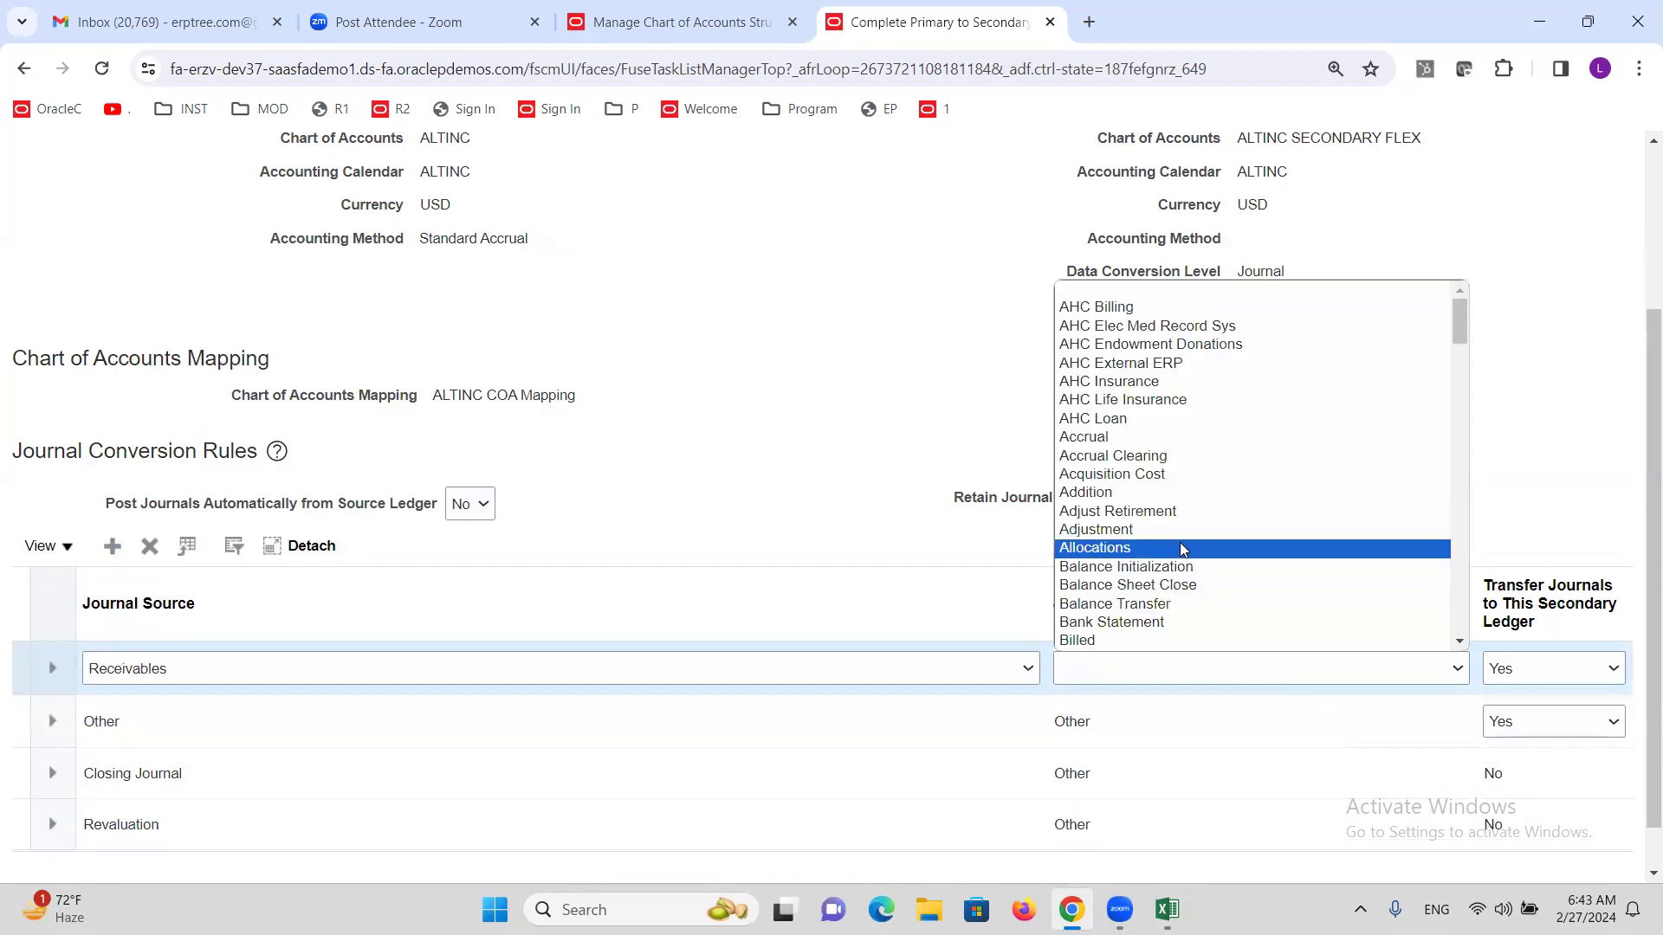
pyautogui.press('r')
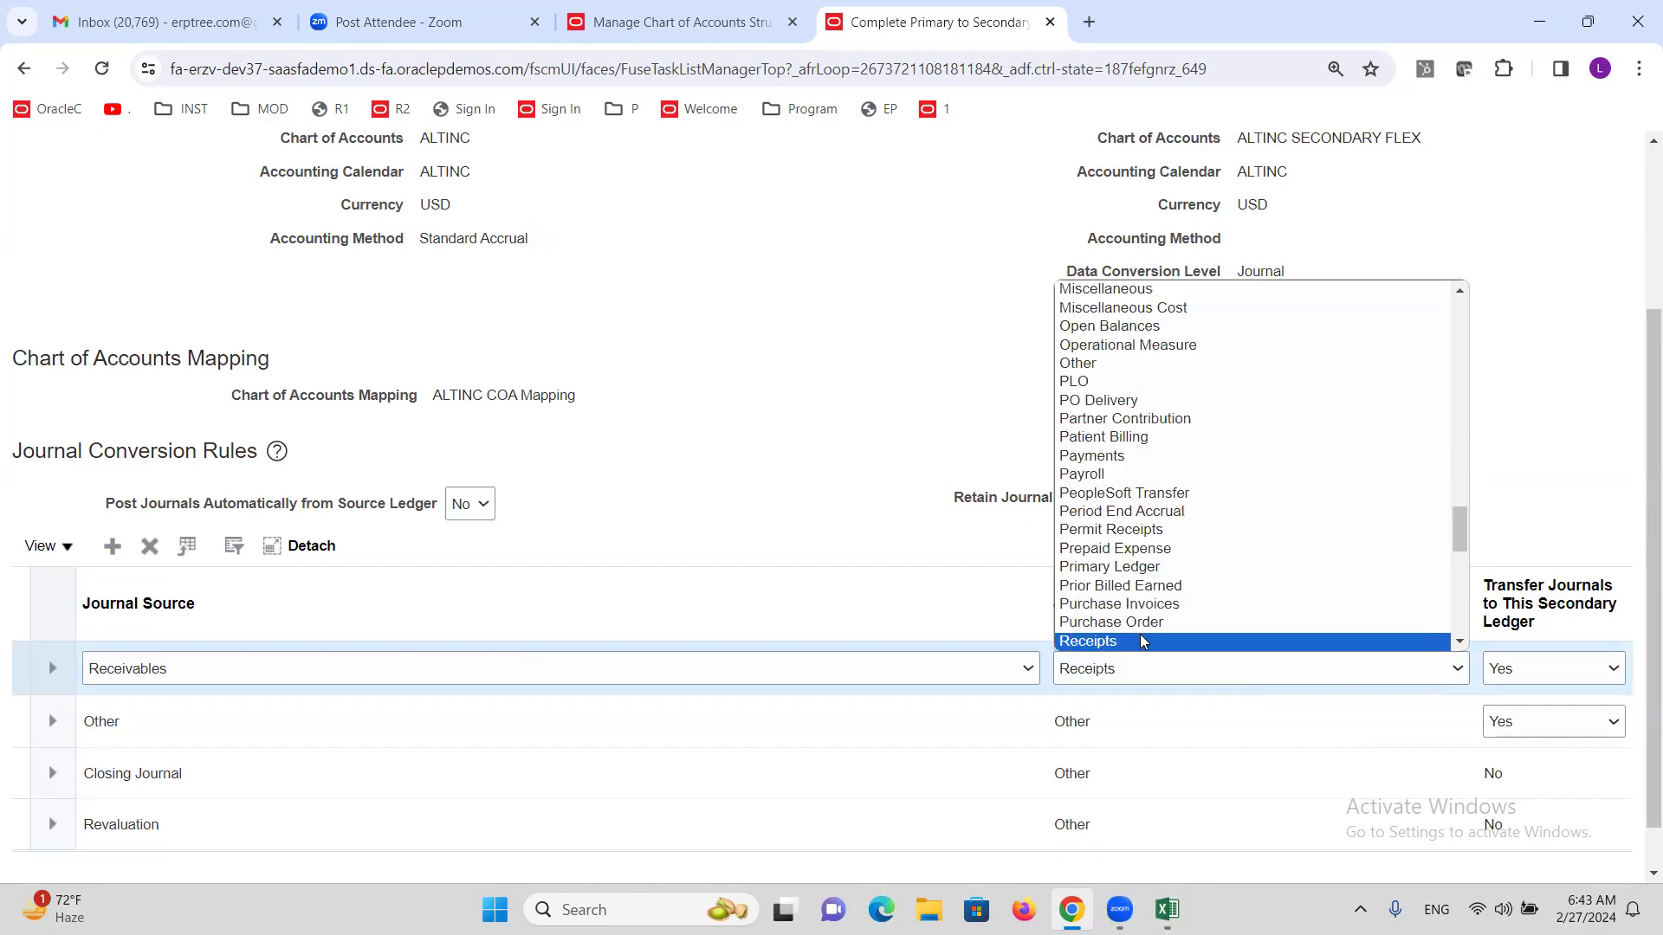
pyautogui.click(1131, 641)
pyautogui.click(1598, 674)
pyautogui.click(1555, 694)
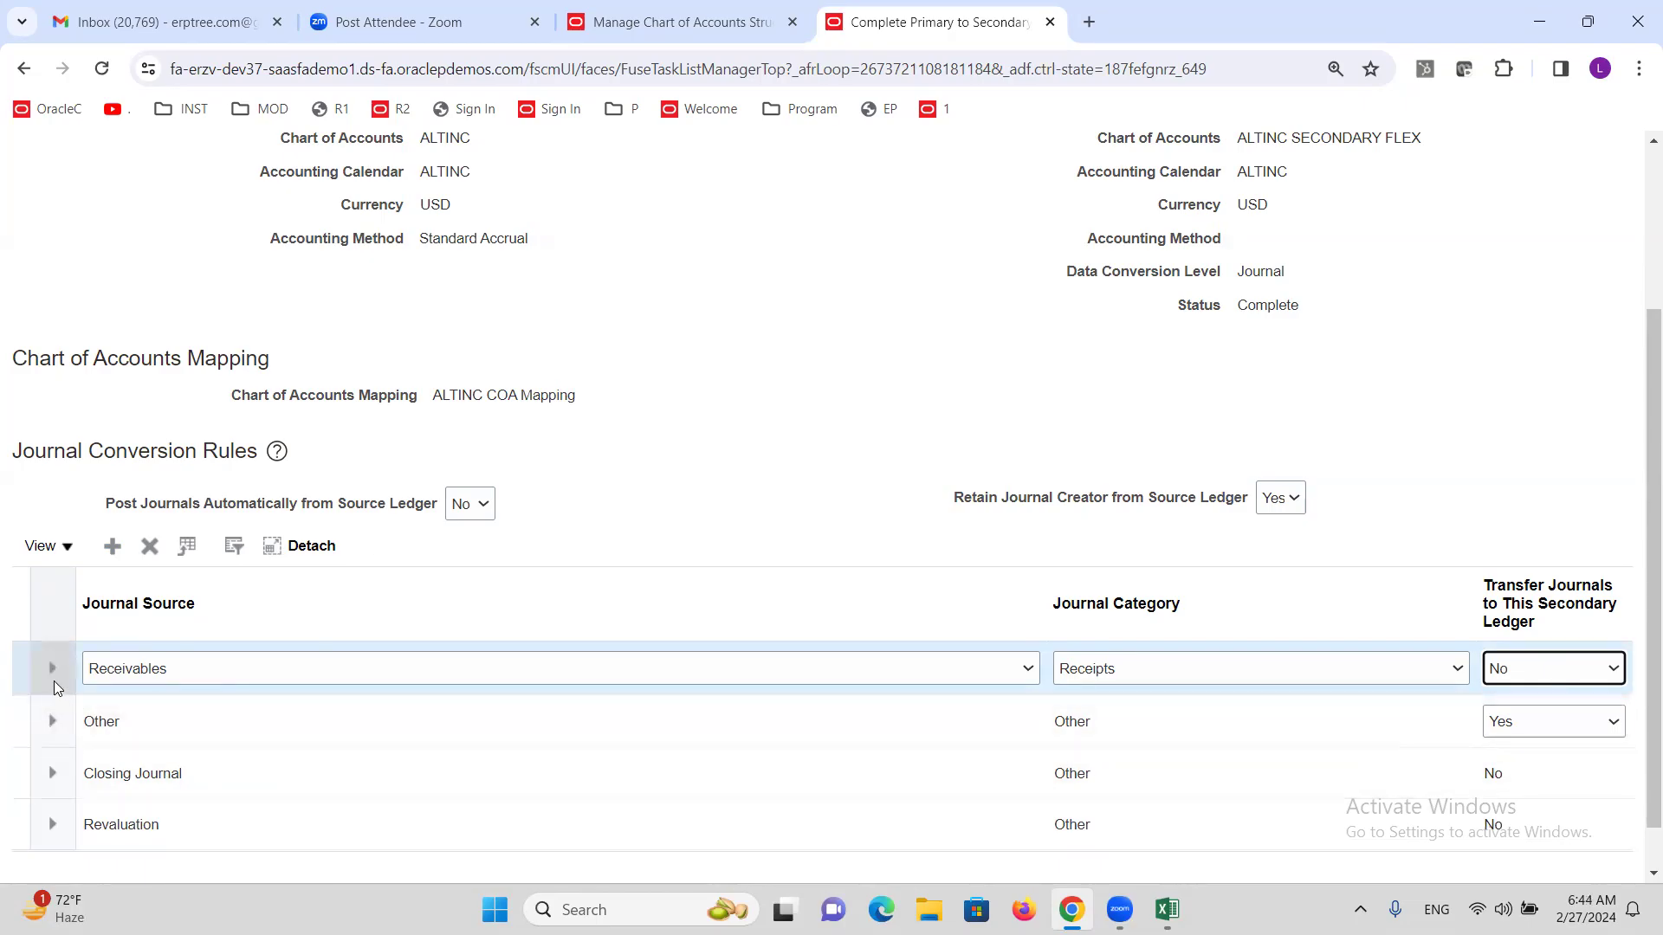
pyautogui.click(156, 551)
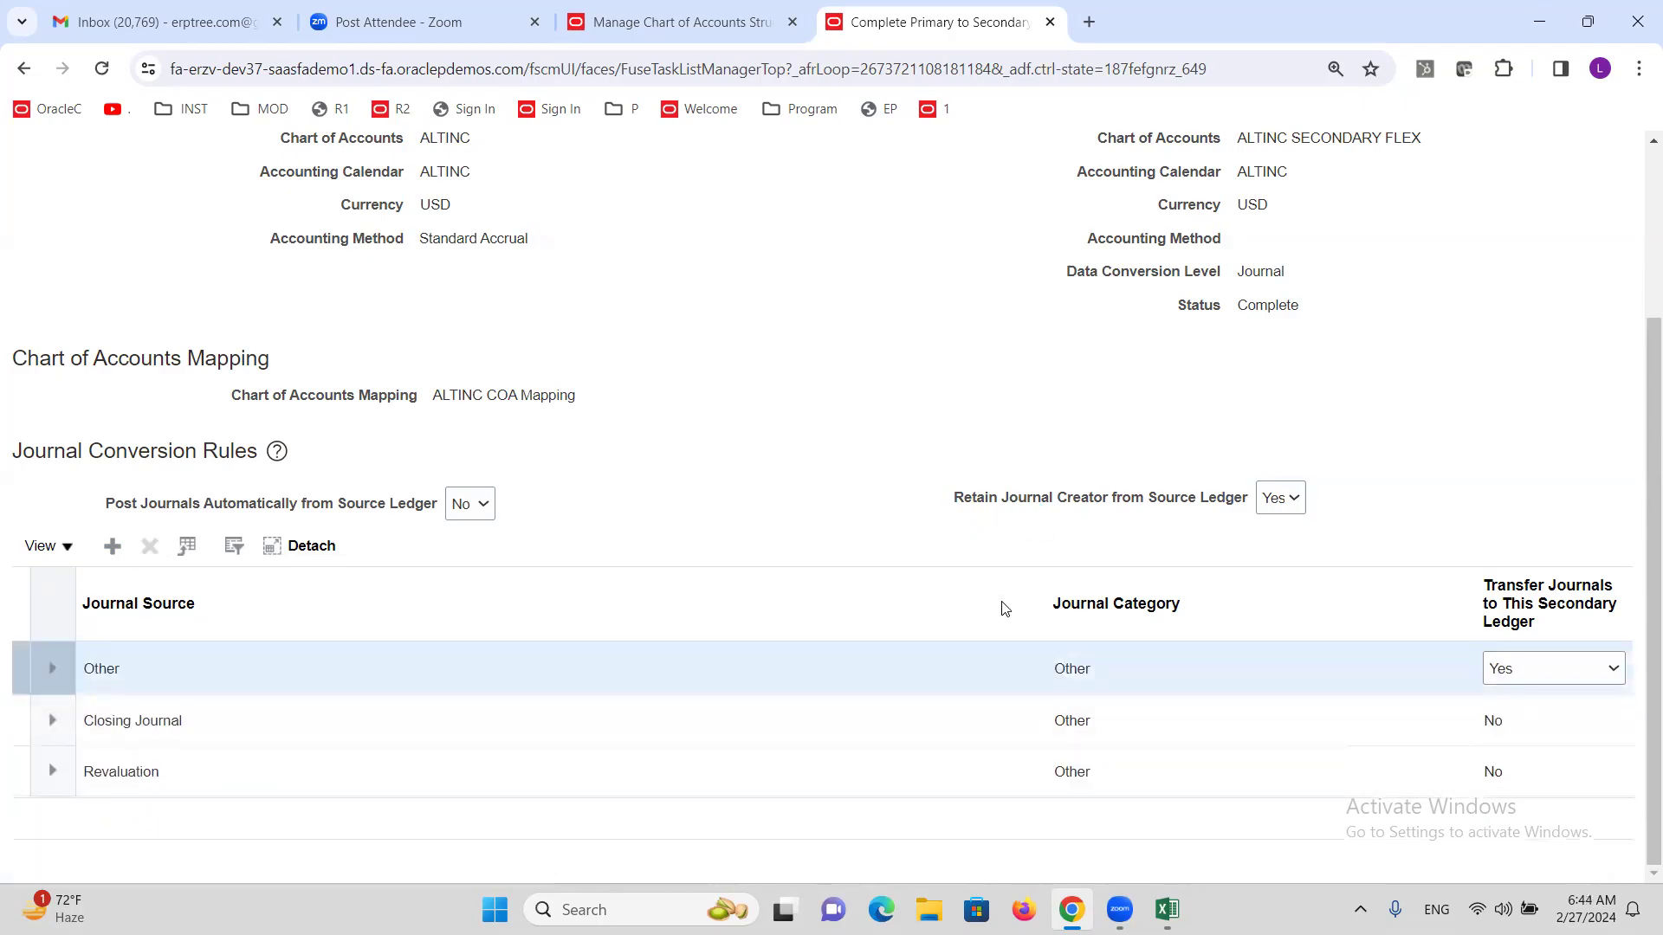
# Toggle Retain Journal Creator from Source Ledger to No and back to Yes, then cancel unsaved.
pyautogui.scroll(3, 931, 497)
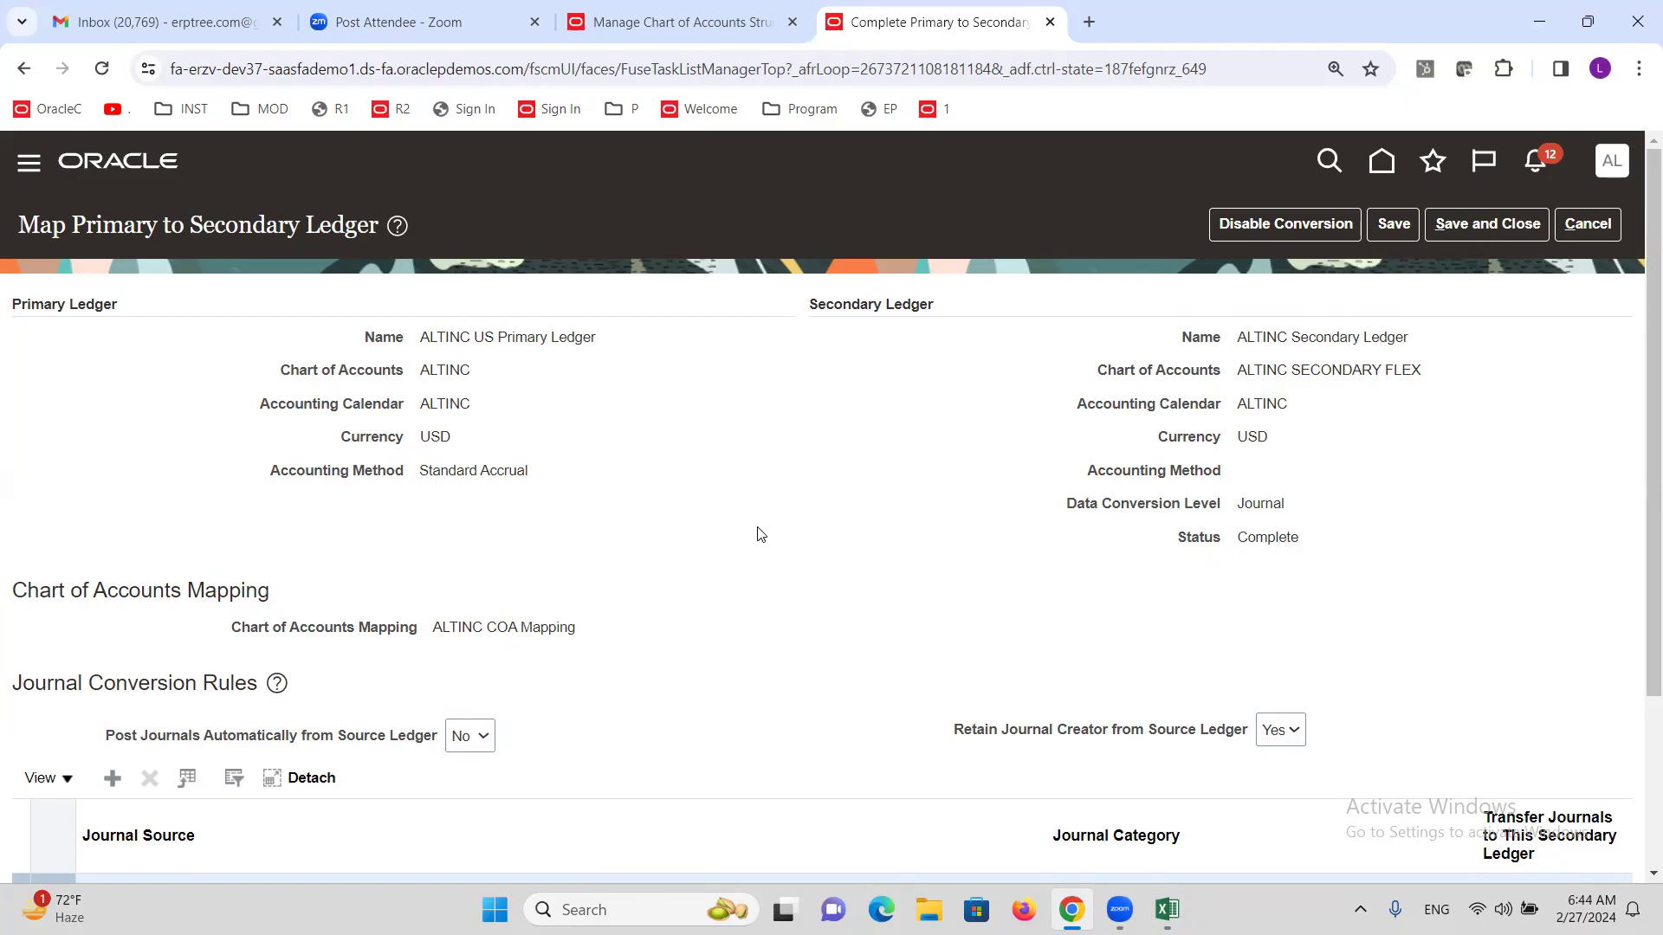
pyautogui.click(1299, 739)
pyautogui.click(1270, 773)
pyautogui.click(1278, 730)
pyautogui.click(1271, 754)
pyautogui.moveTo(1114, 741); pyautogui.dragTo(1062, 737)
pyautogui.click(1386, 546)
pyautogui.click(1593, 231)
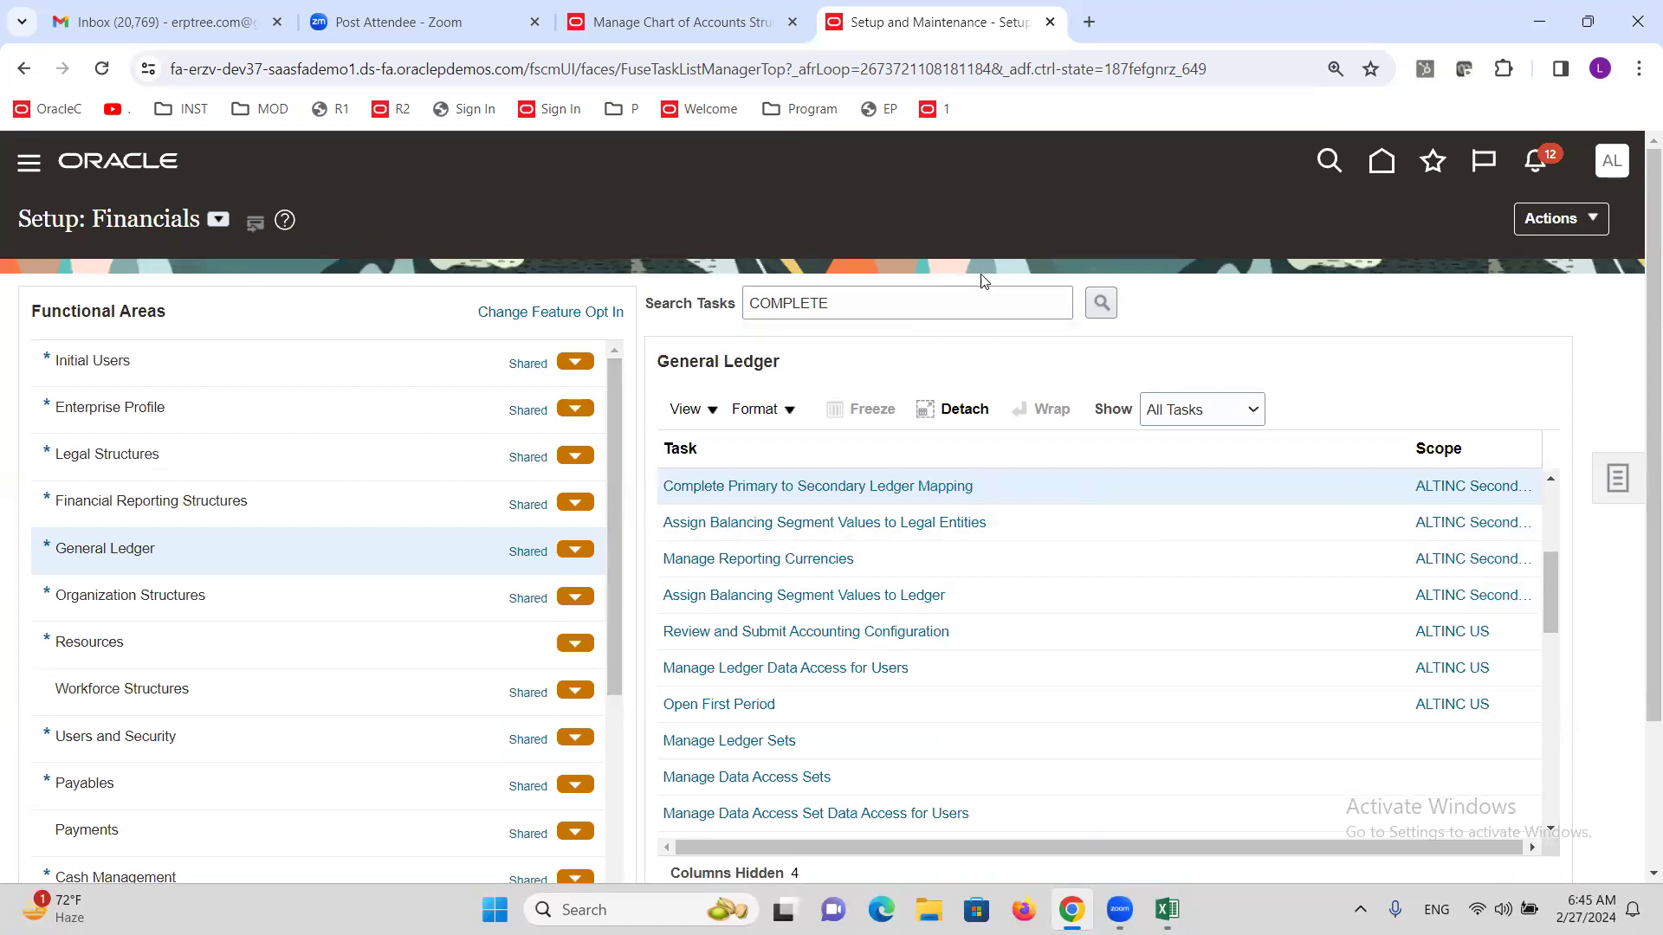
# Search tasks for 'DATA ACCESS FOR USERS' and open Manage Data Access for Users.
pyautogui.tripleClick(923, 300)
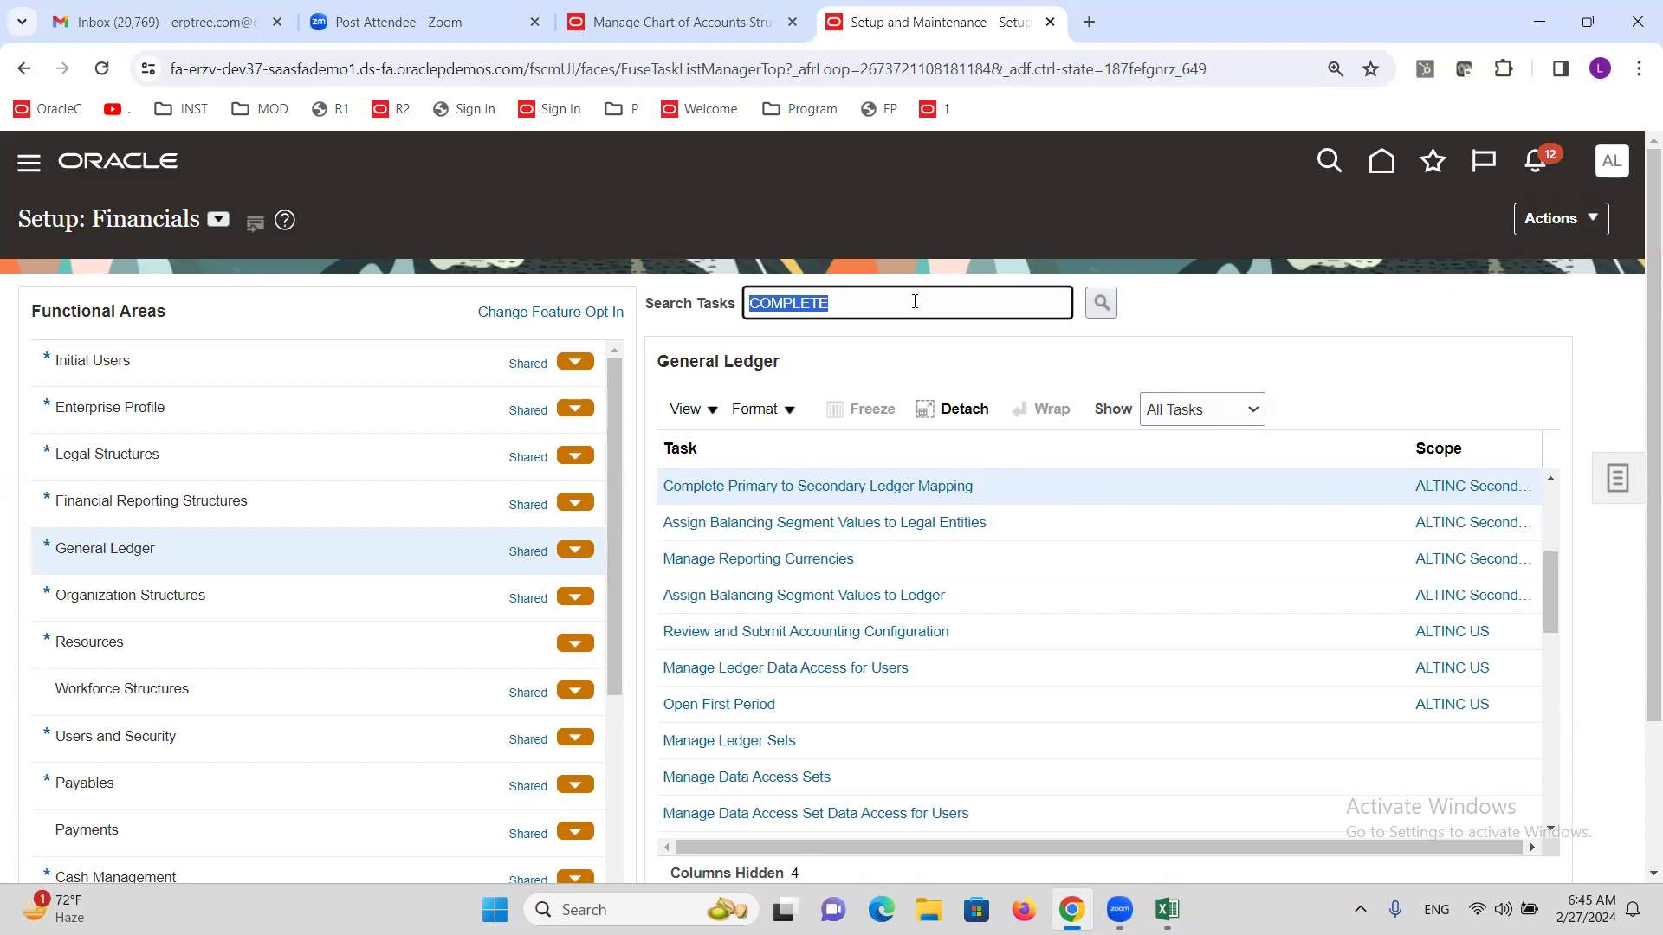
pyautogui.write('DATA ACCESS FOR US')
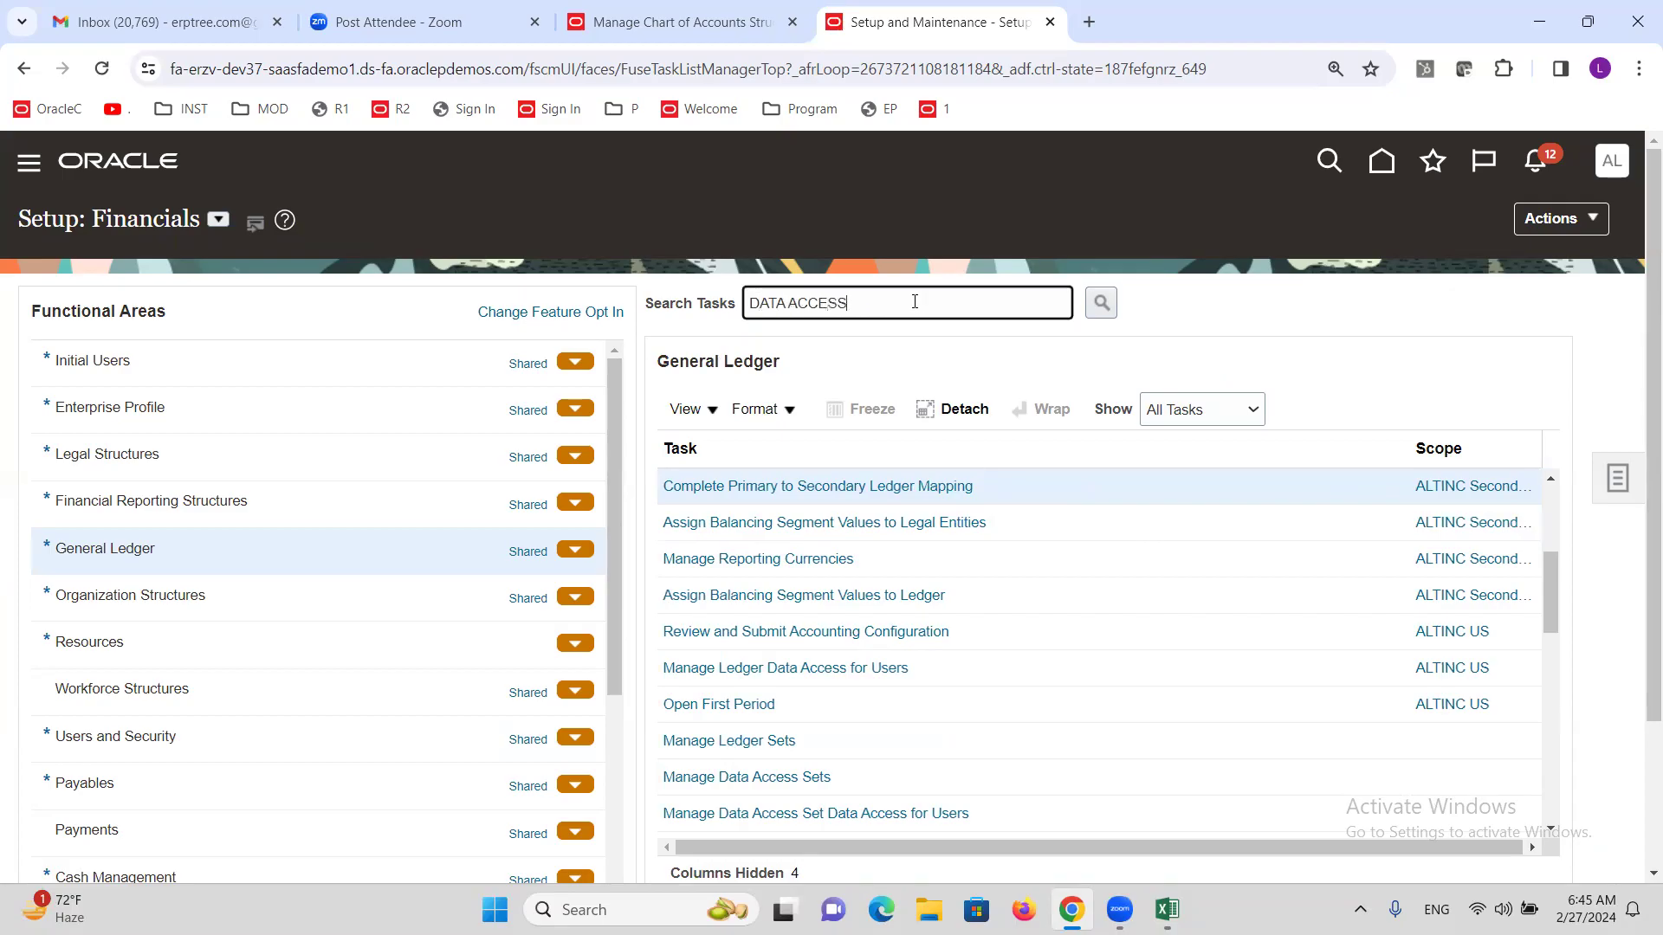
pyautogui.write('ERS')
pyautogui.click(1100, 302)
pyautogui.click(546, 537)
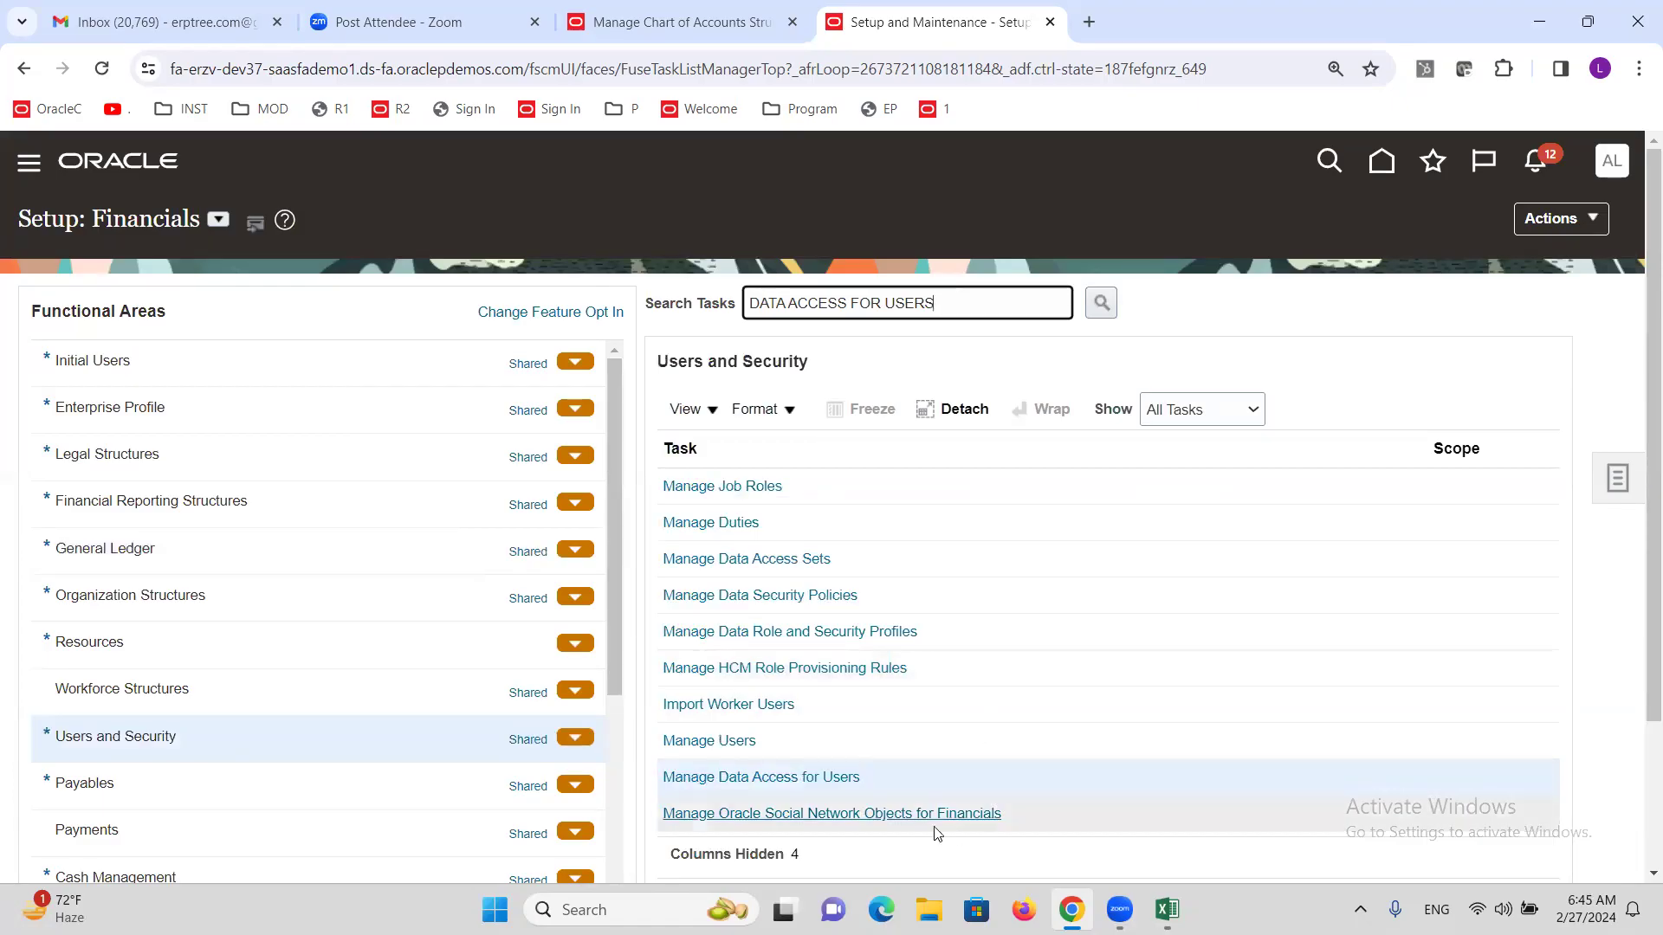
pyautogui.click(814, 779)
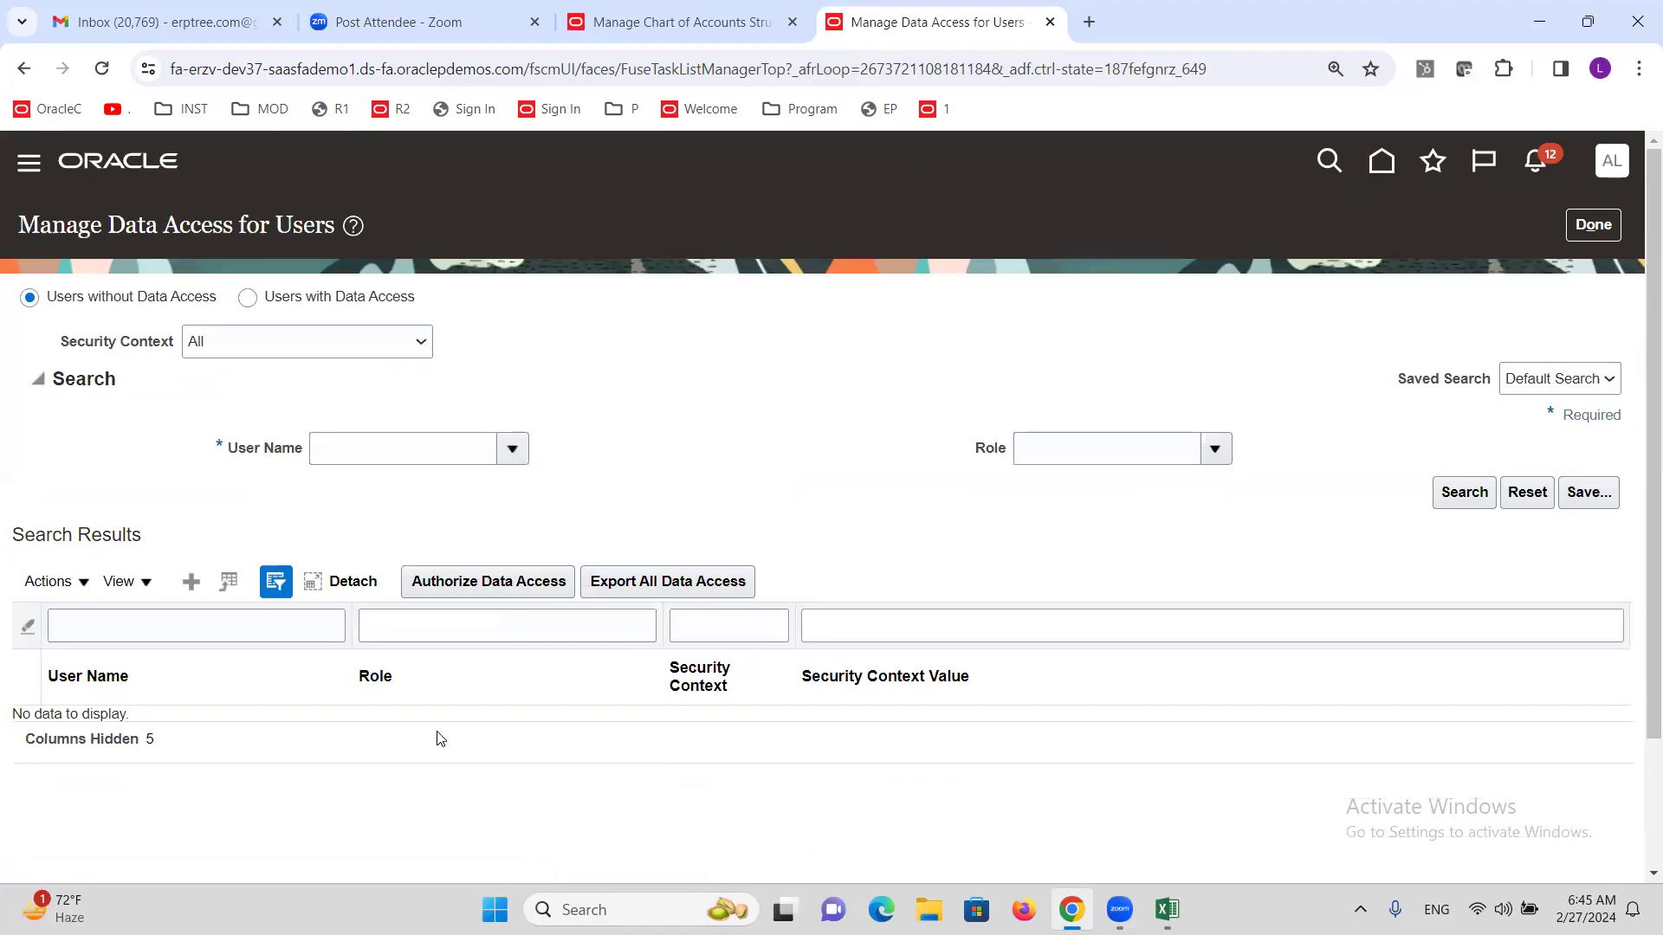
# Grant the new user General Accounting Manager access to data access set ALTINC Secondary Ledger, and save.
pyautogui.click(191, 582)
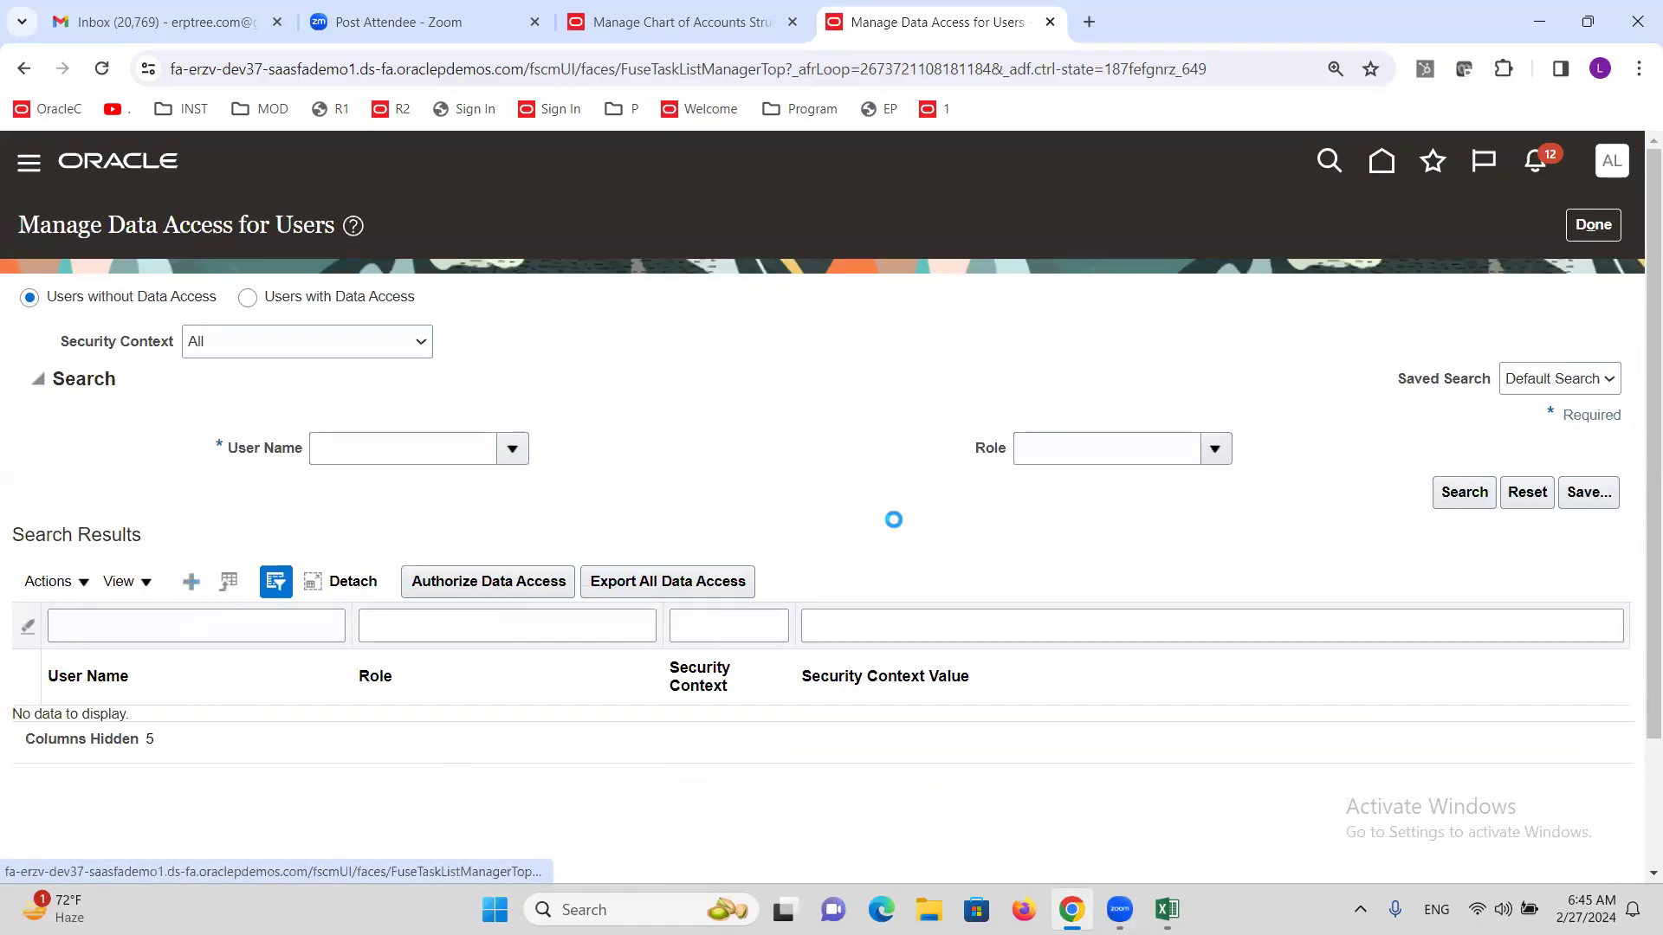
pyautogui.click(430, 532)
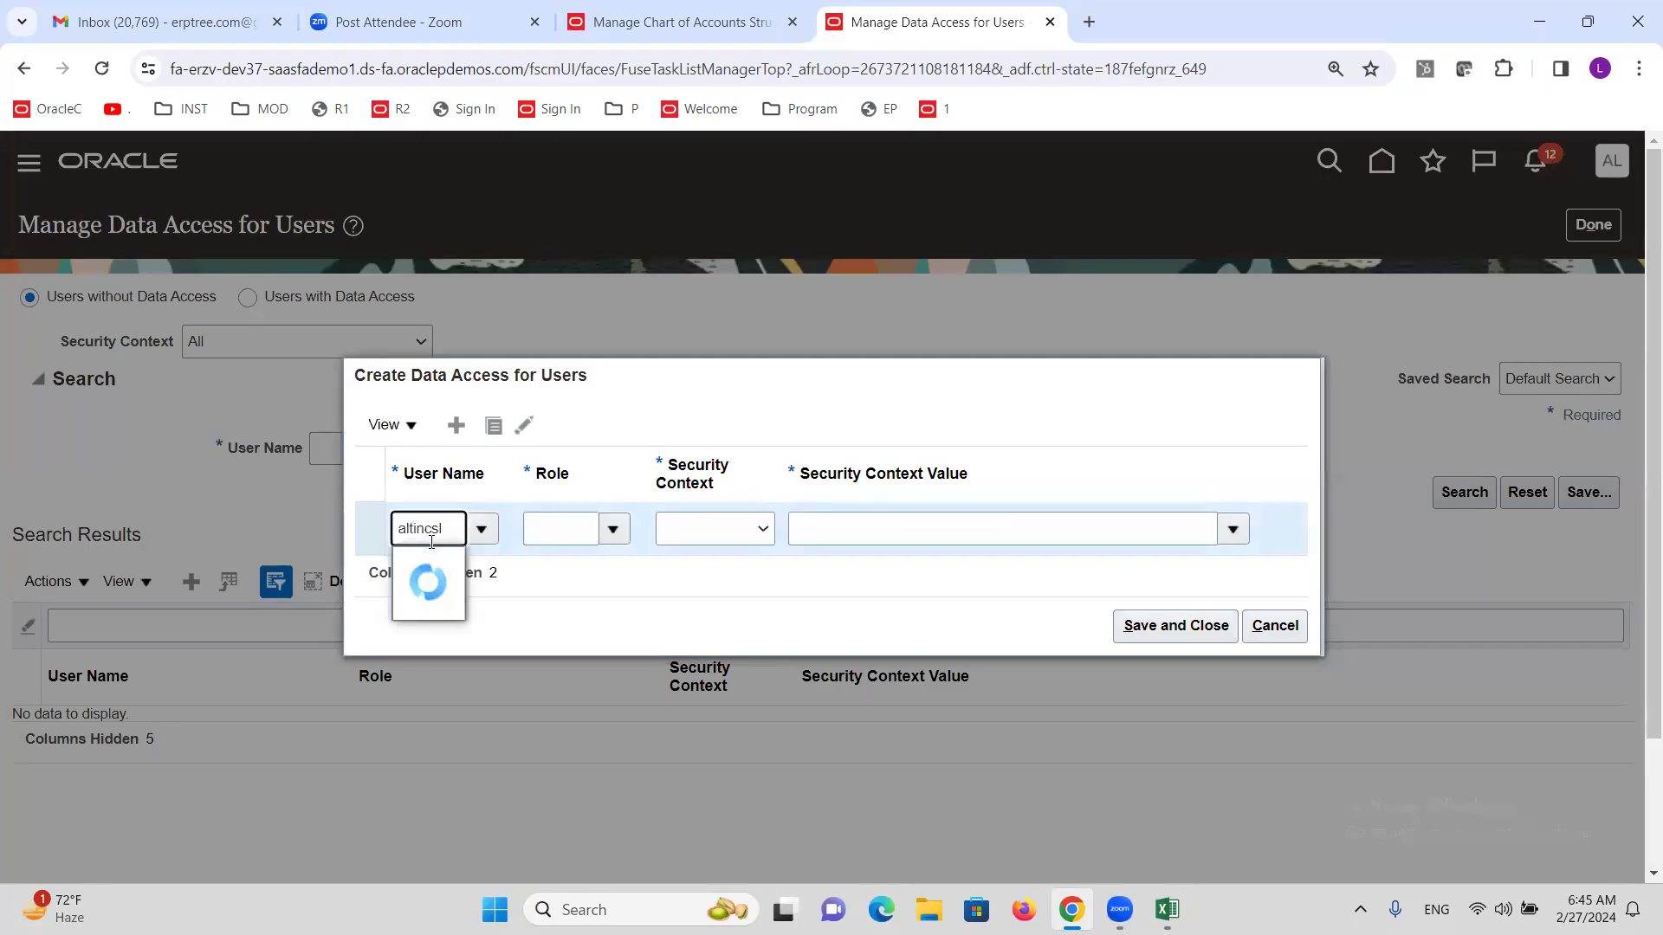
pyautogui.click(439, 567)
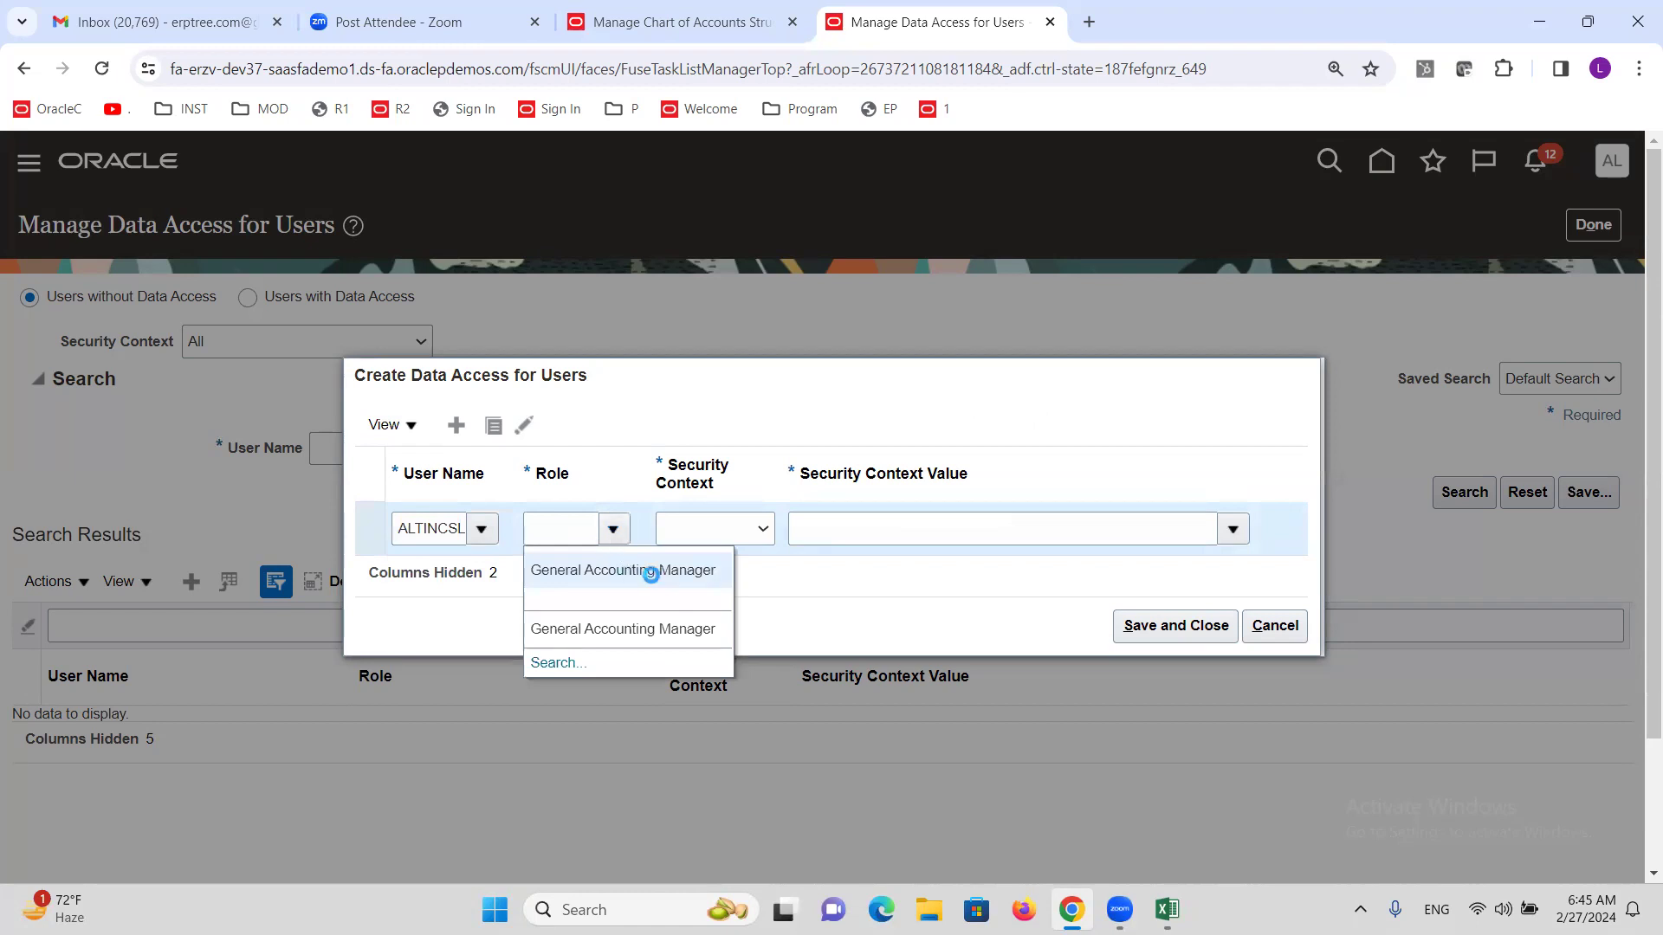
pyautogui.click(649, 571)
pyautogui.click(755, 530)
pyautogui.click(752, 573)
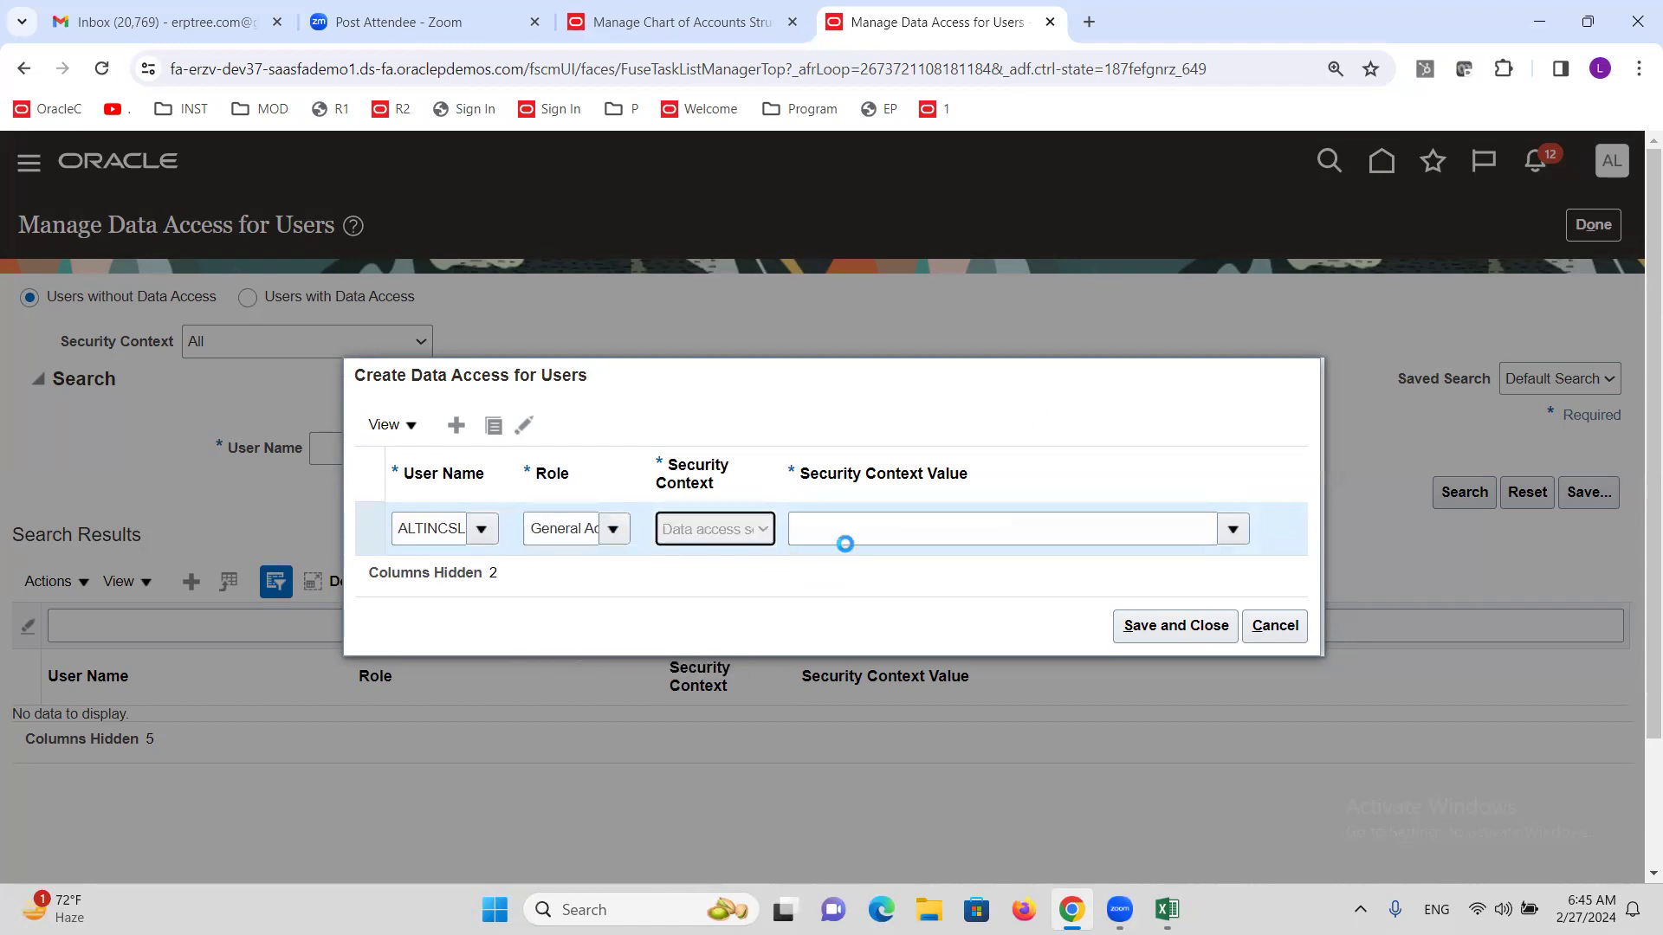
pyautogui.click(948, 532)
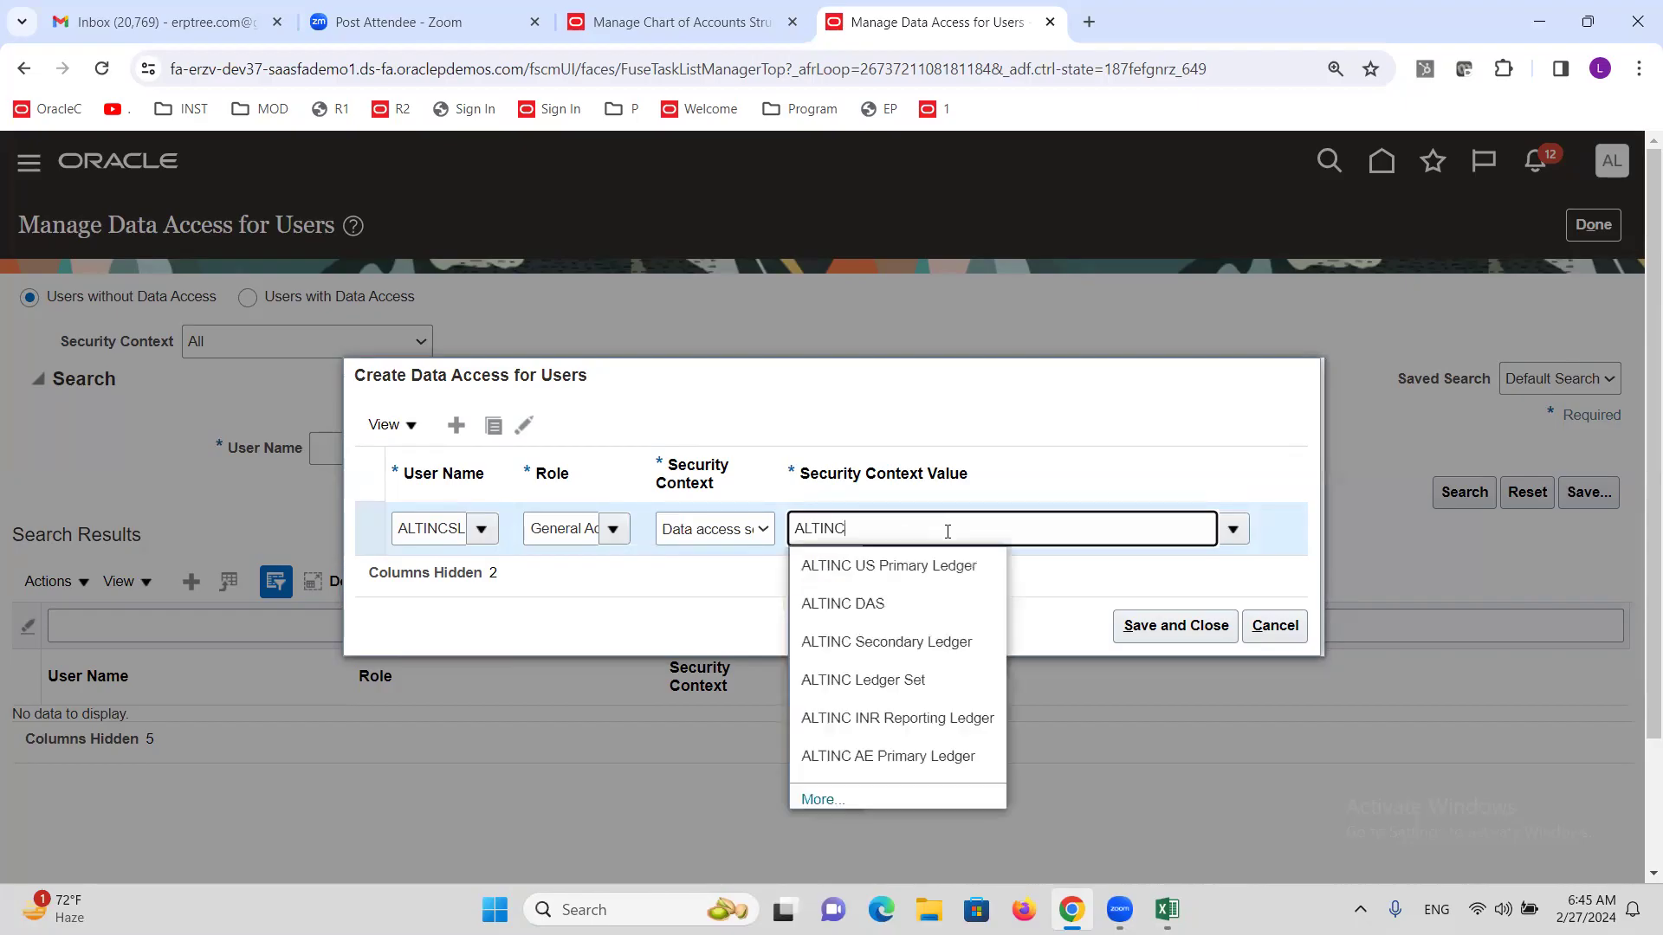
pyautogui.click(915, 643)
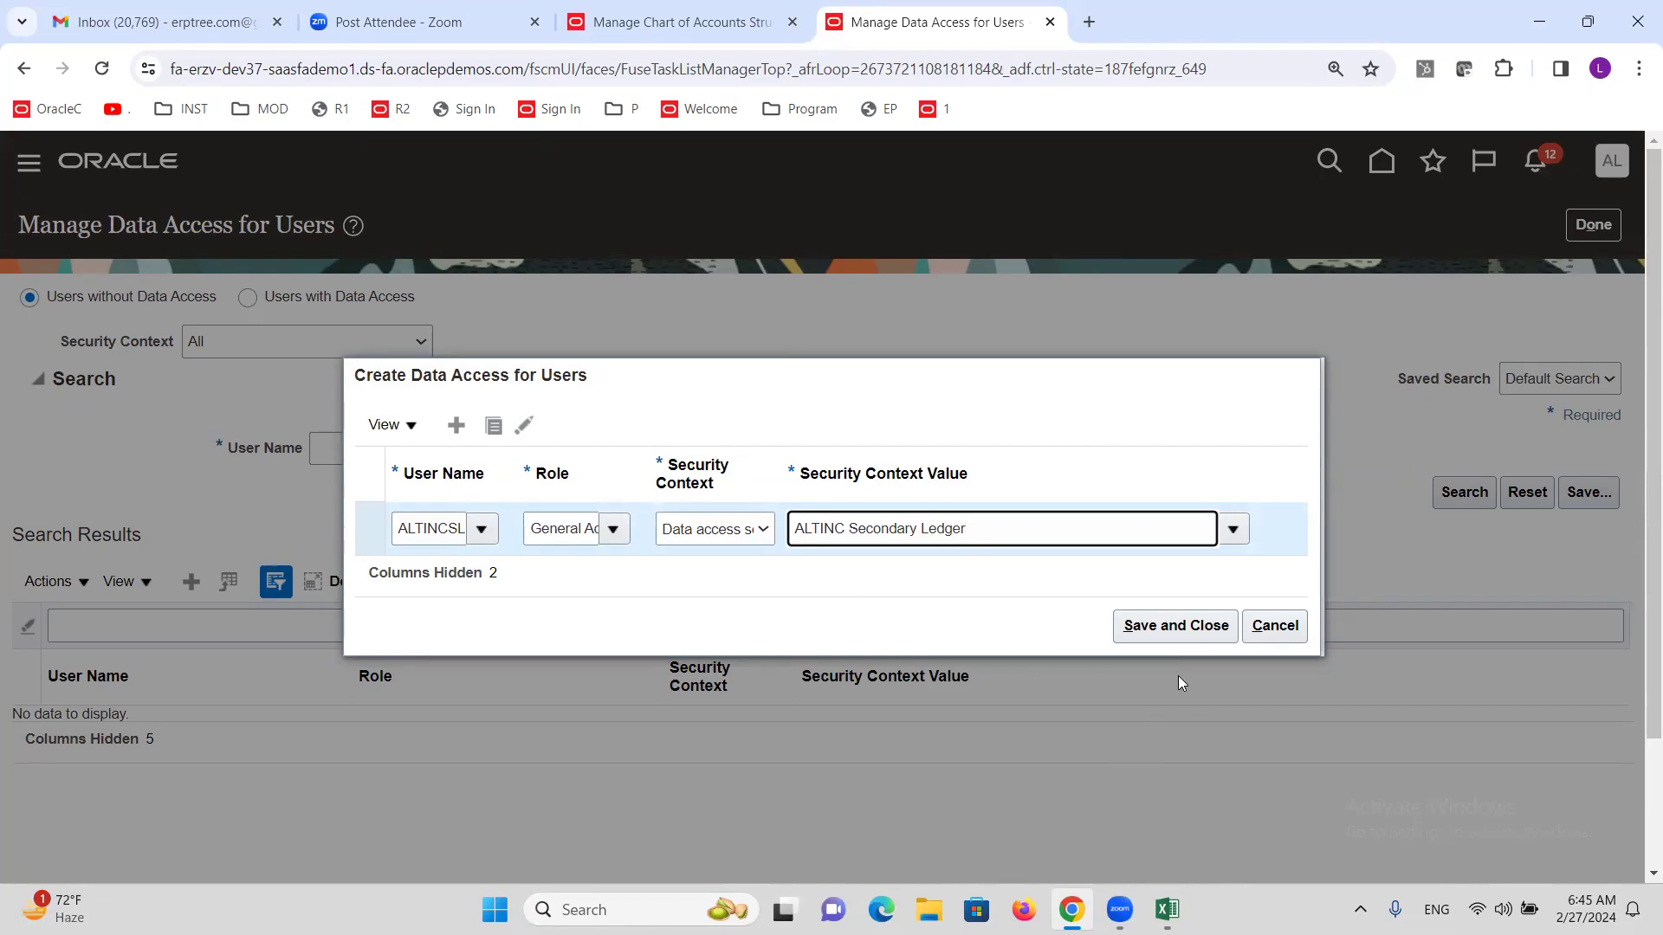
pyautogui.click(1153, 641)
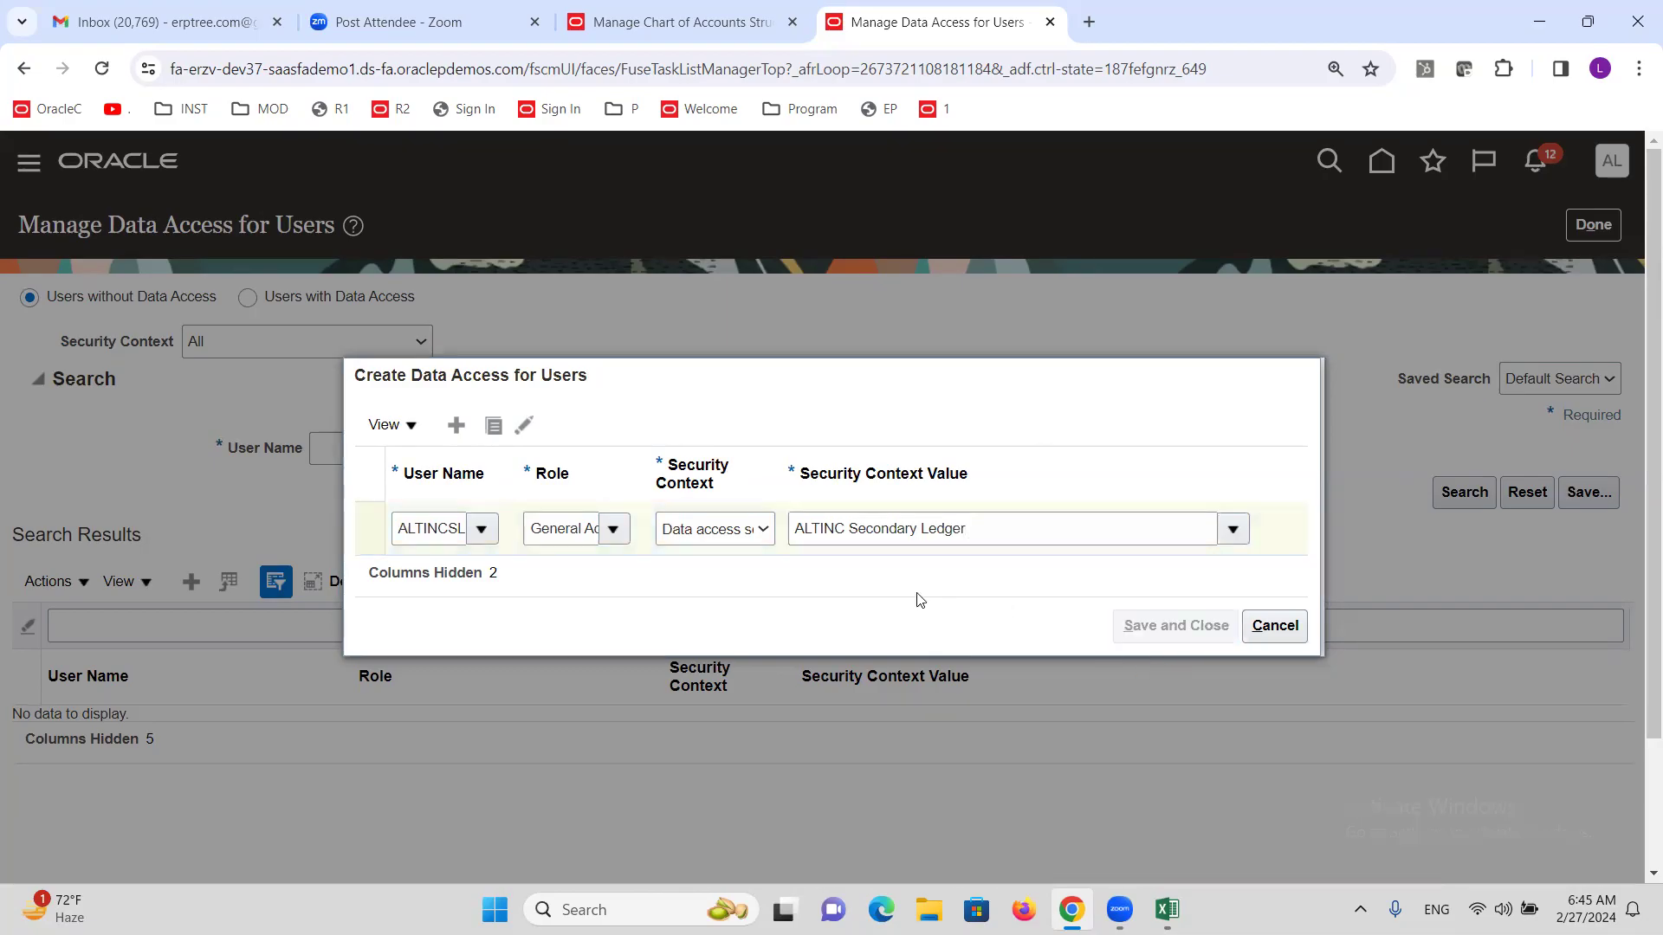
pyautogui.click(1593, 227)
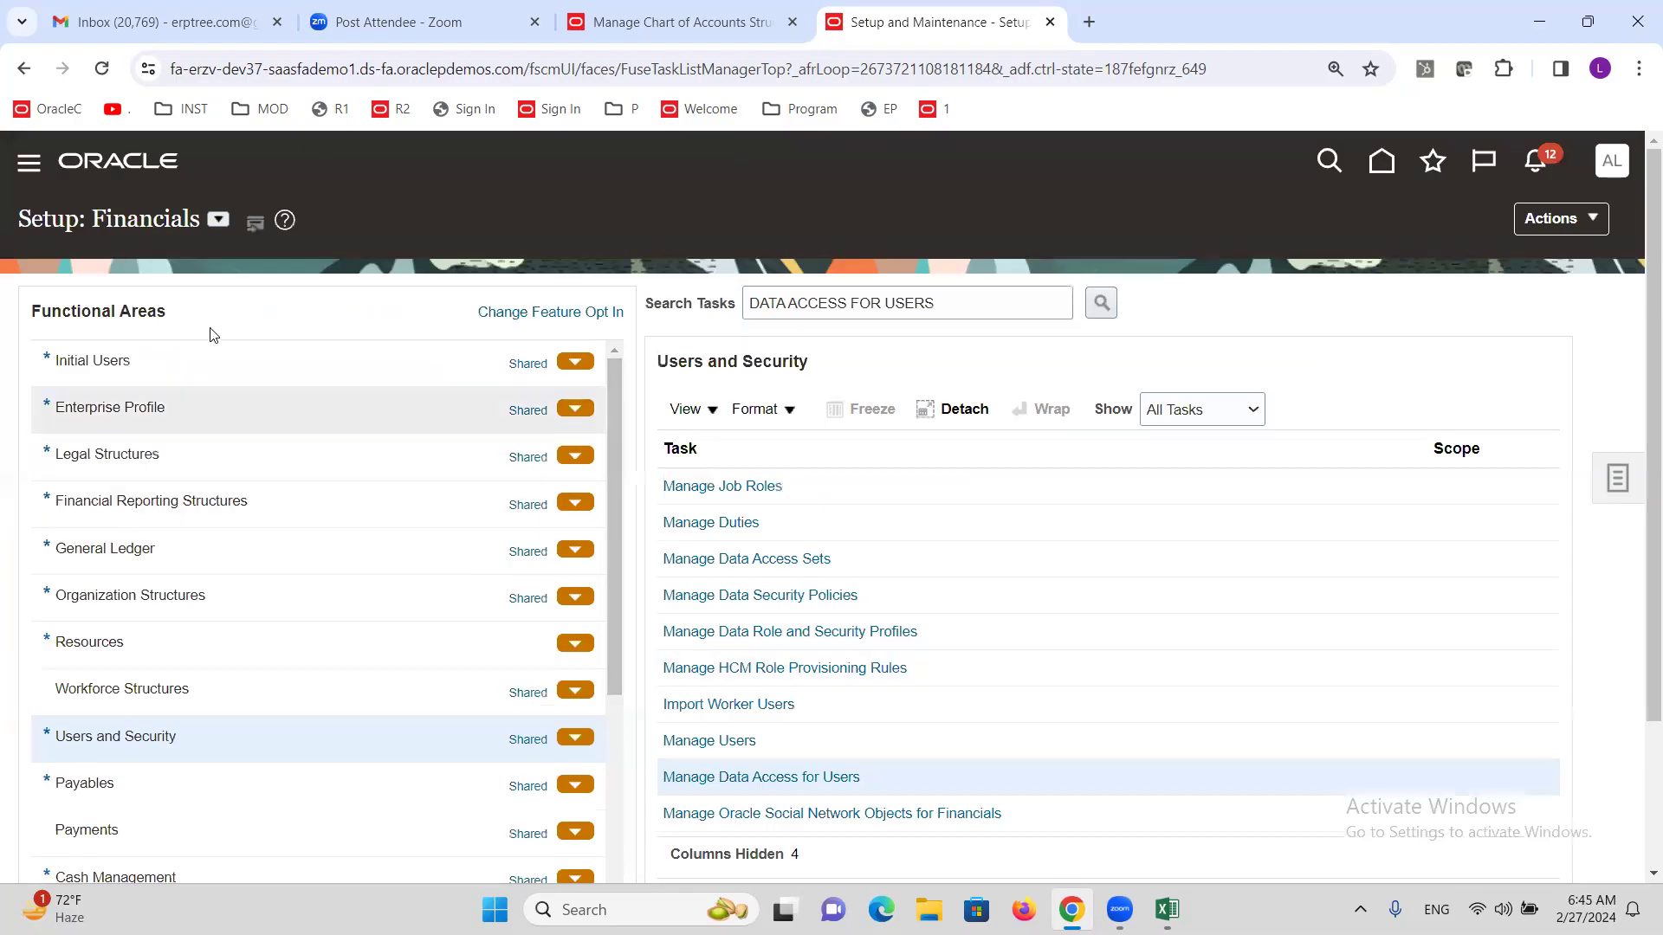
# Submit the Run User and Roles Synchronization Process from the Initial Users tasks.
pyautogui.click(211, 367)
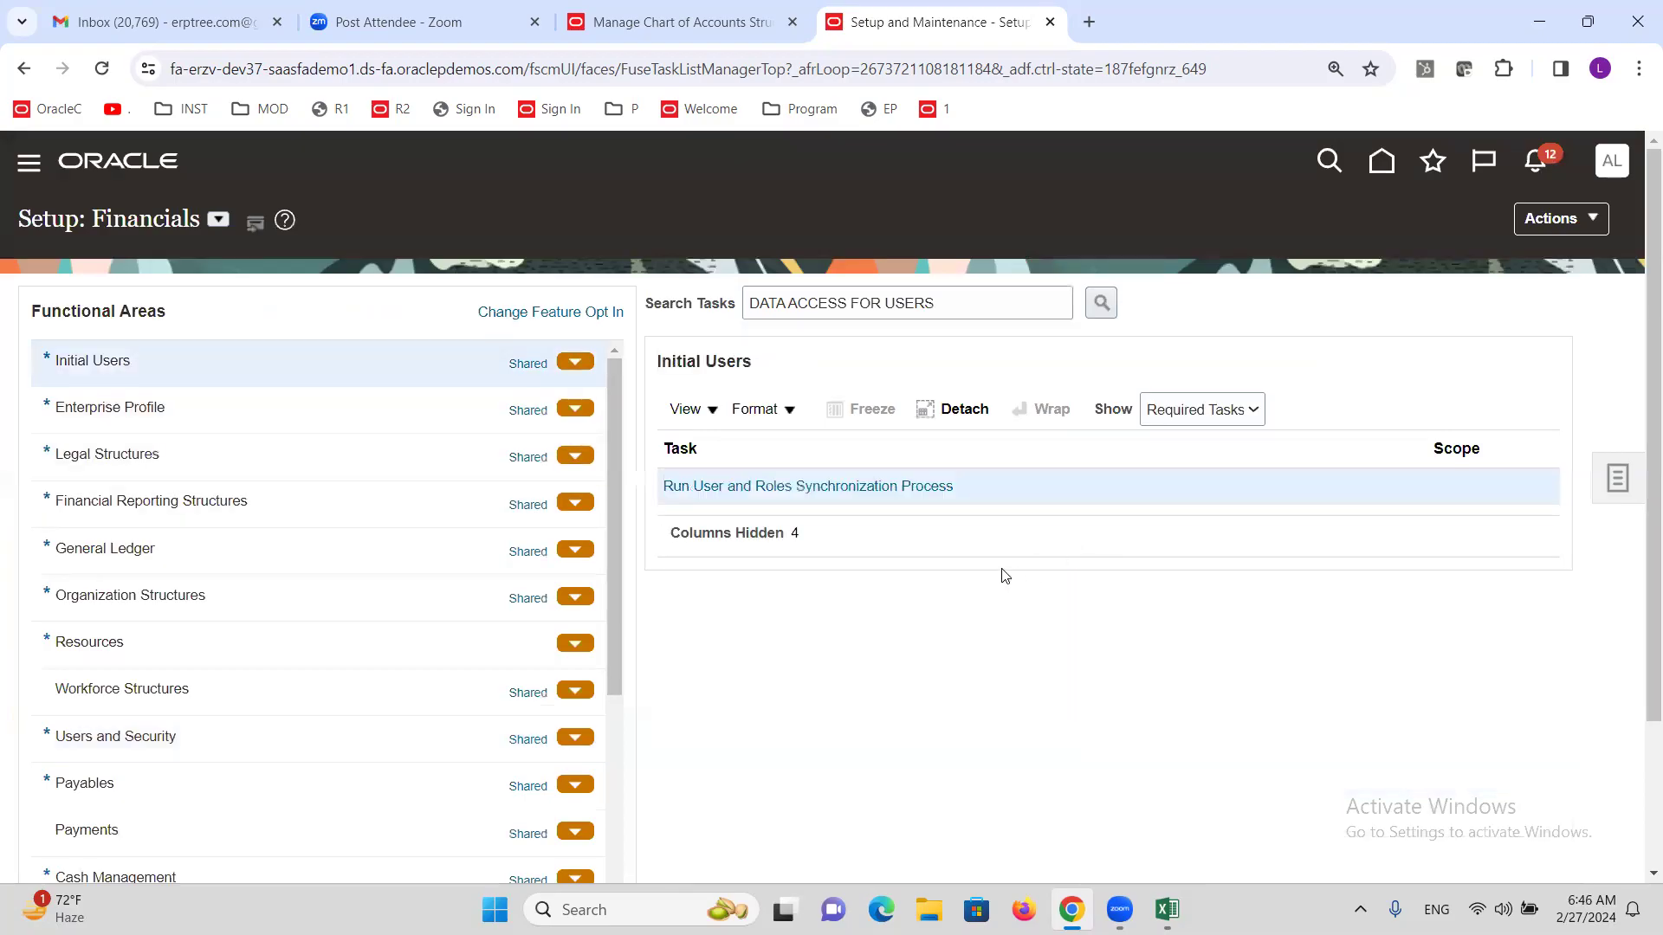
pyautogui.click(840, 489)
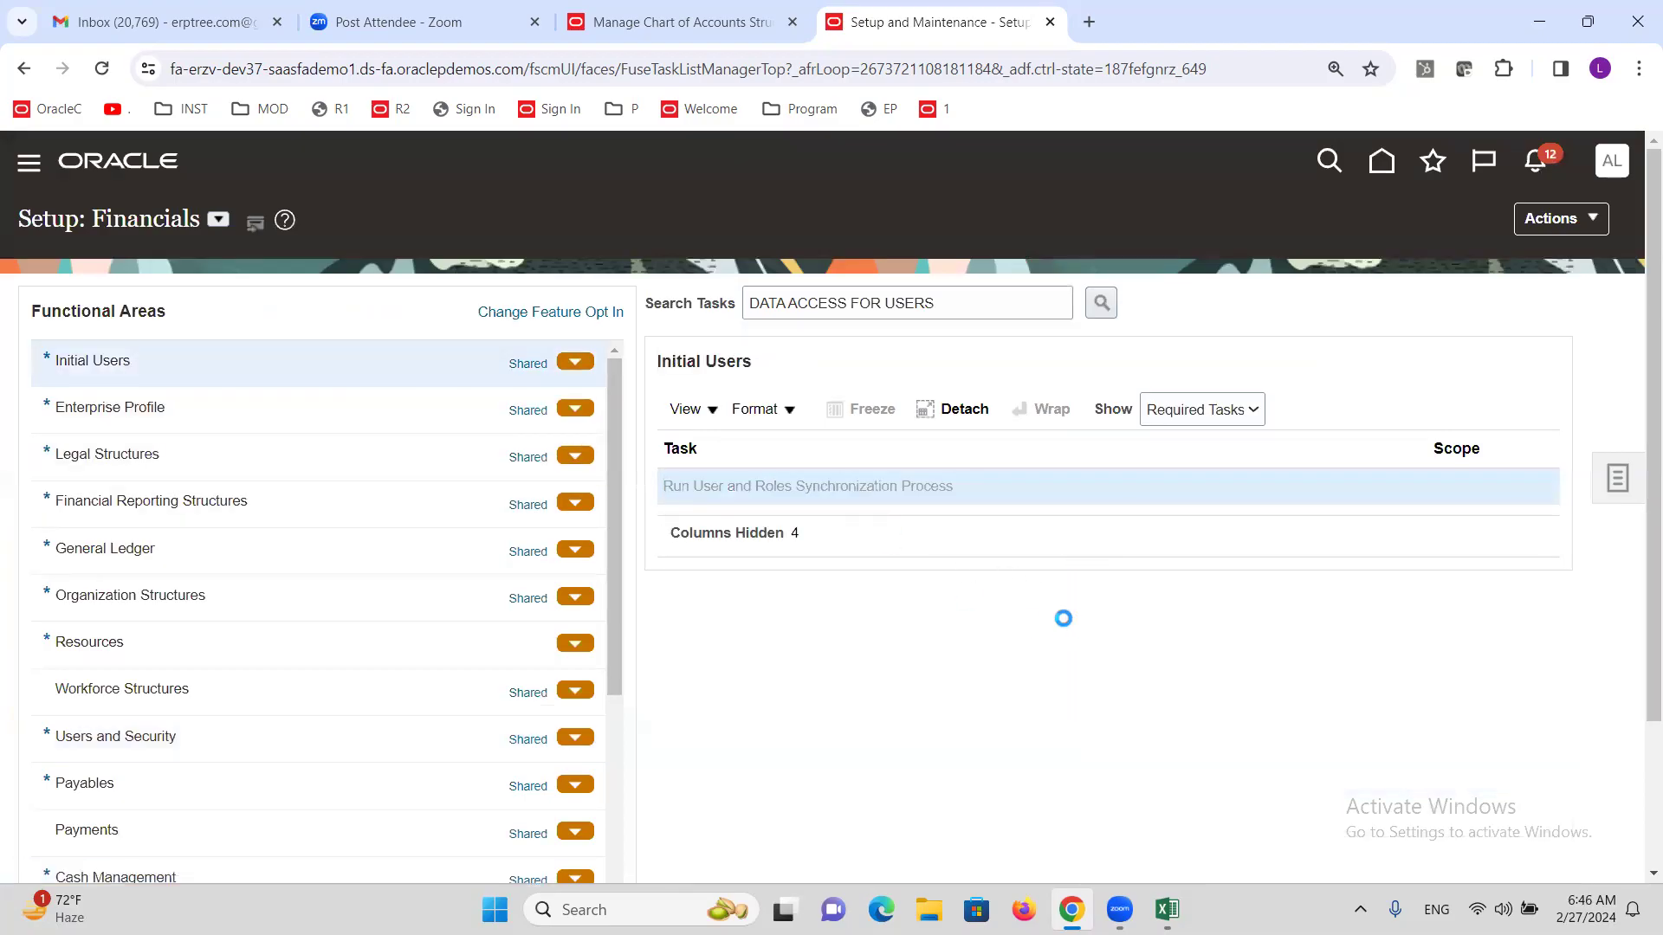
pyautogui.click(1490, 239)
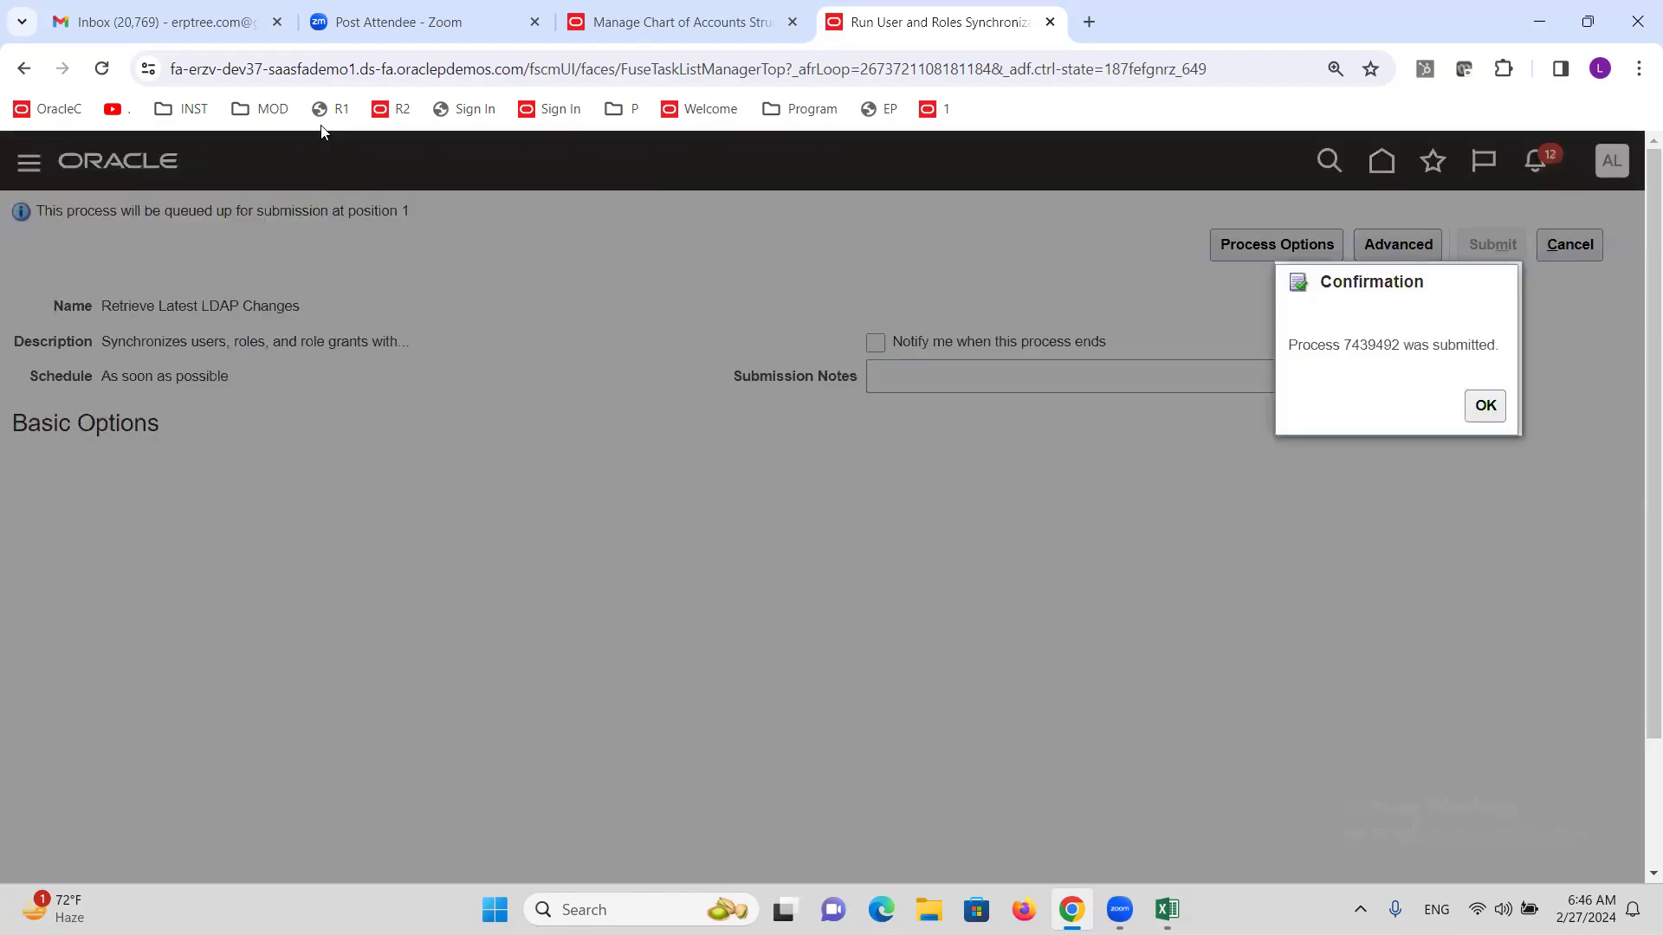
pyautogui.click(1485, 407)
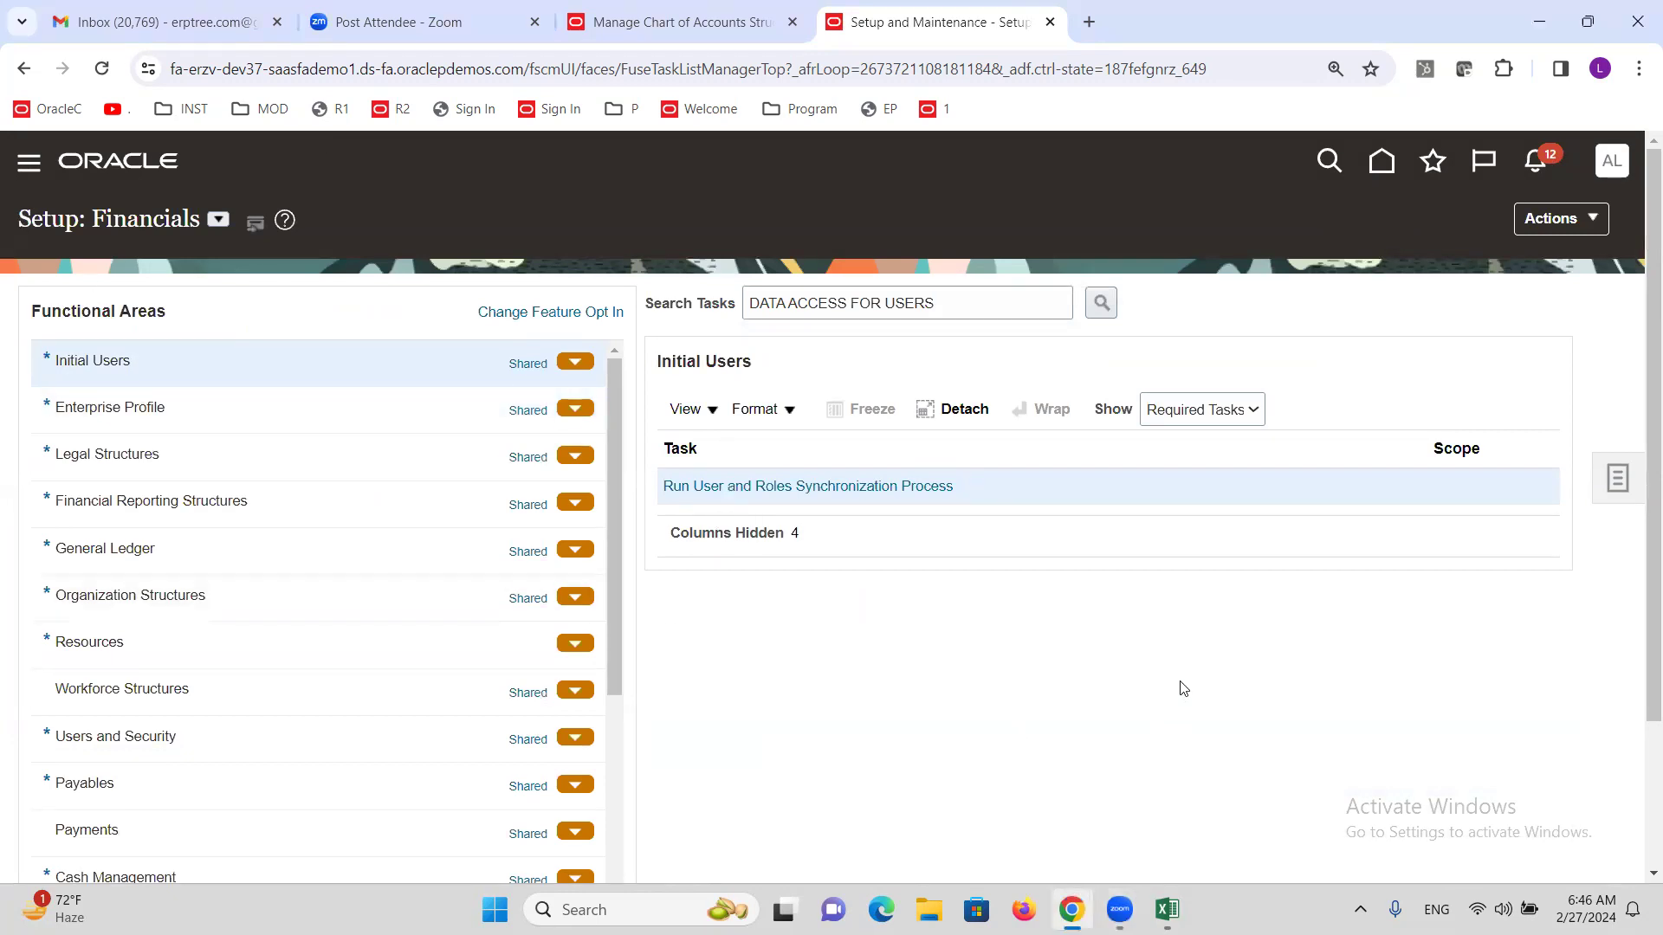
pyautogui.hotkey('alt', 'Tab')
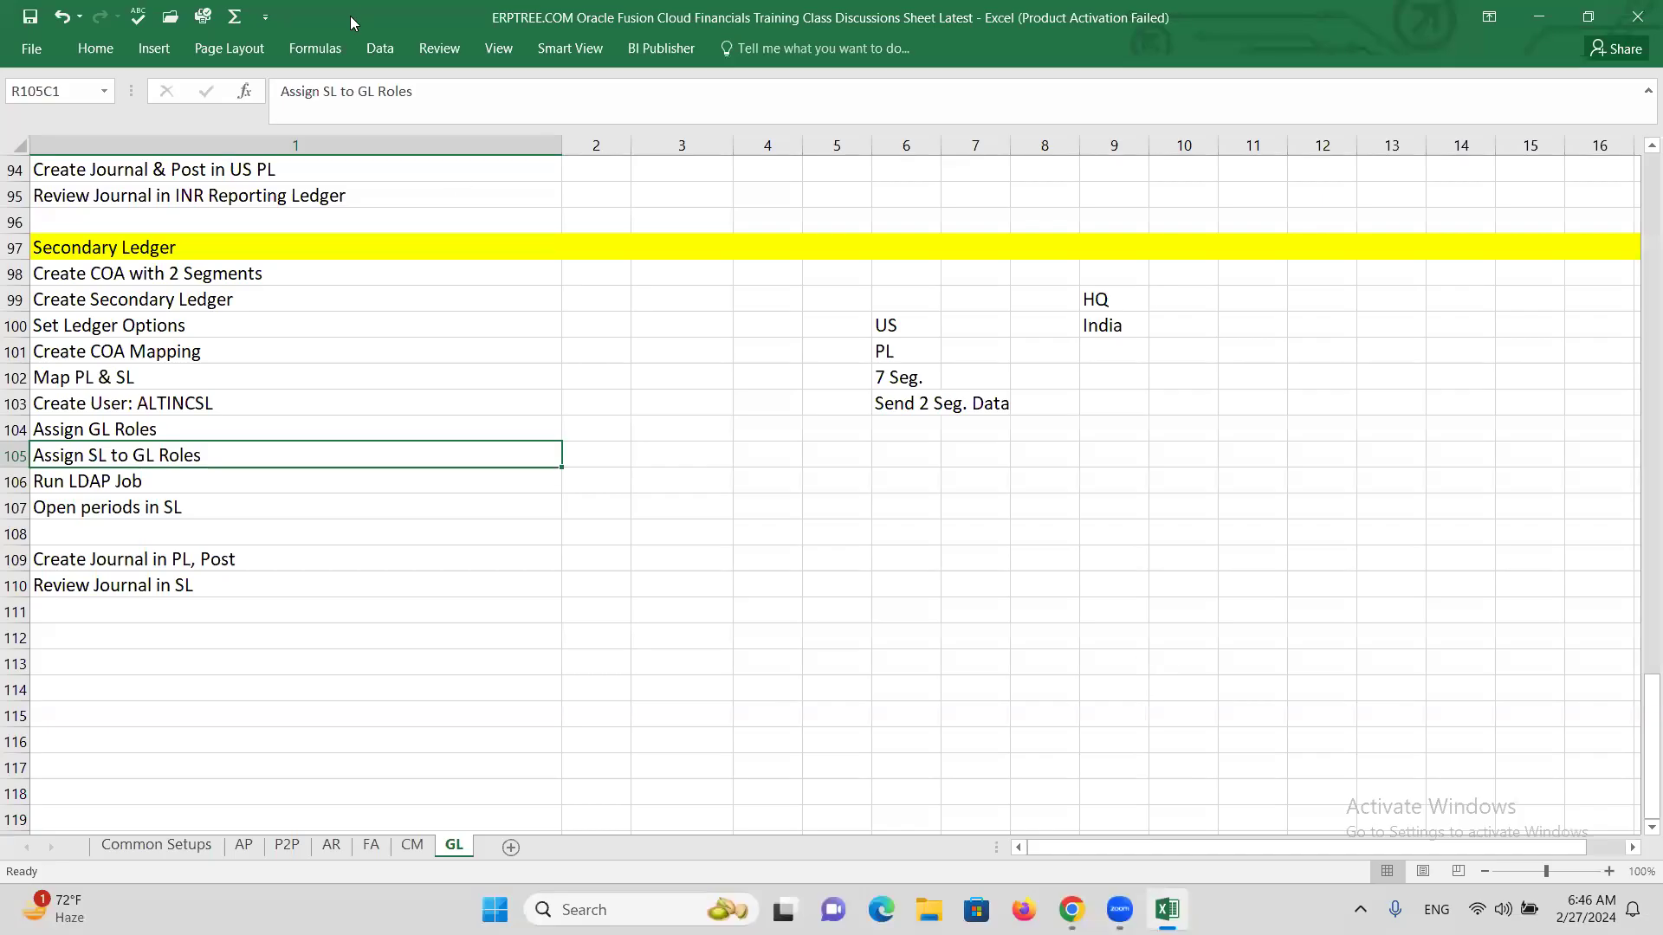
# Step the Excel checklist down to Run LDAP Job and Open periods in SL, then return to Oracle.
pyautogui.click(101, 484)
pyautogui.click(106, 509)
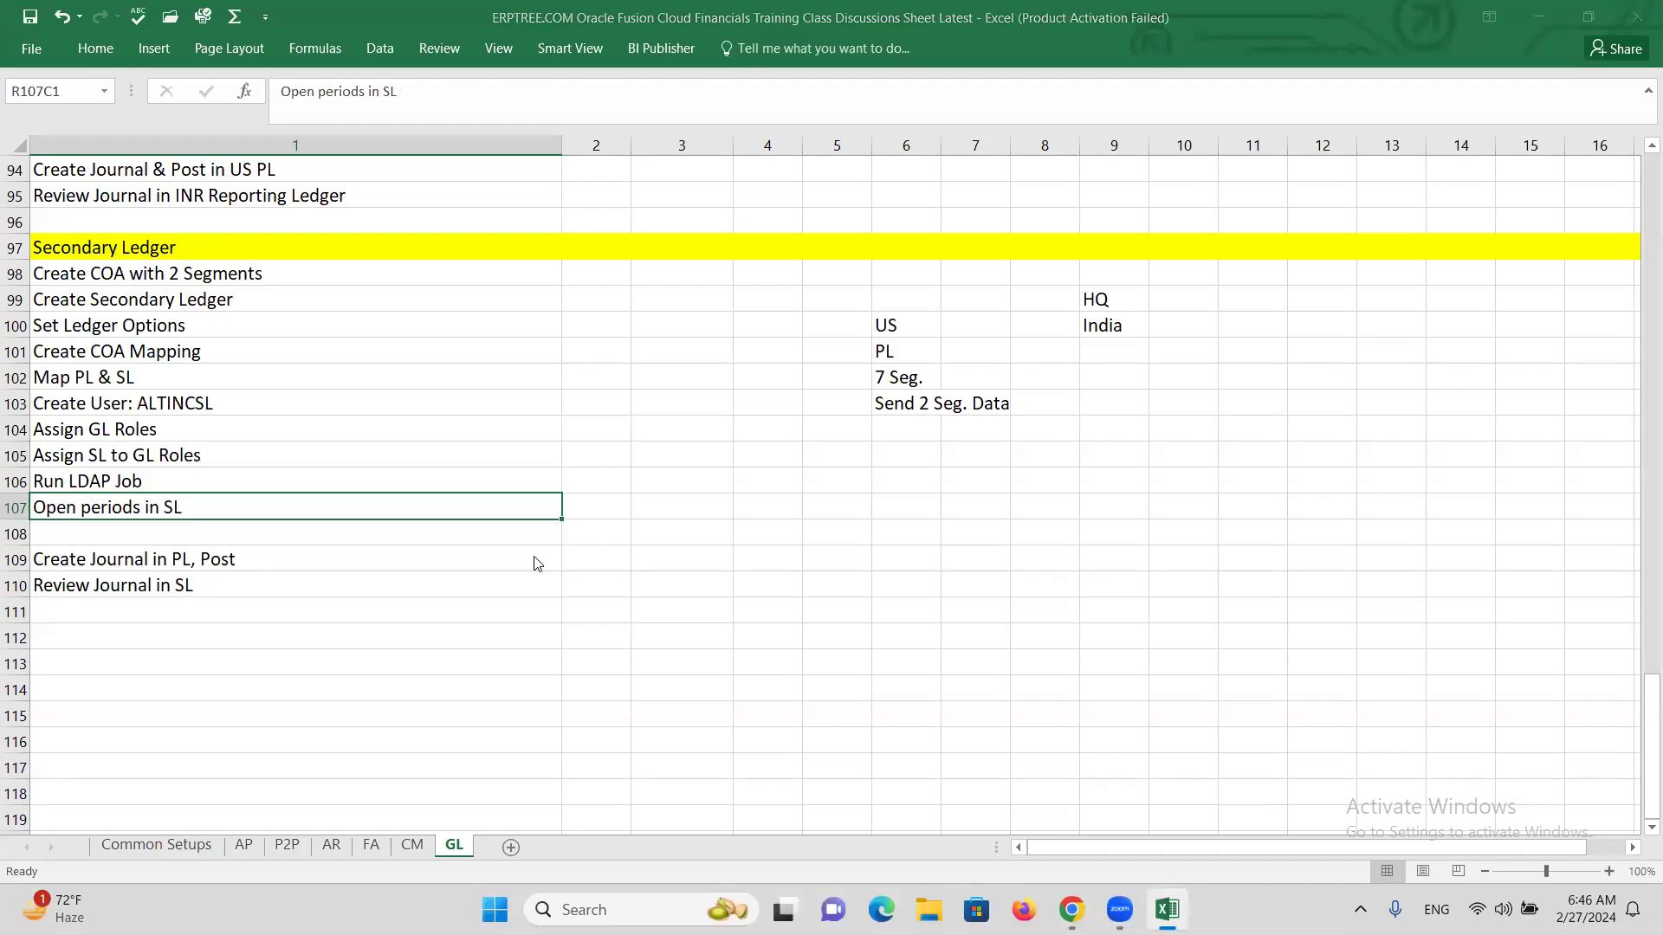
pyautogui.hotkey('alt', 'Tab')
pyautogui.press('Tab')
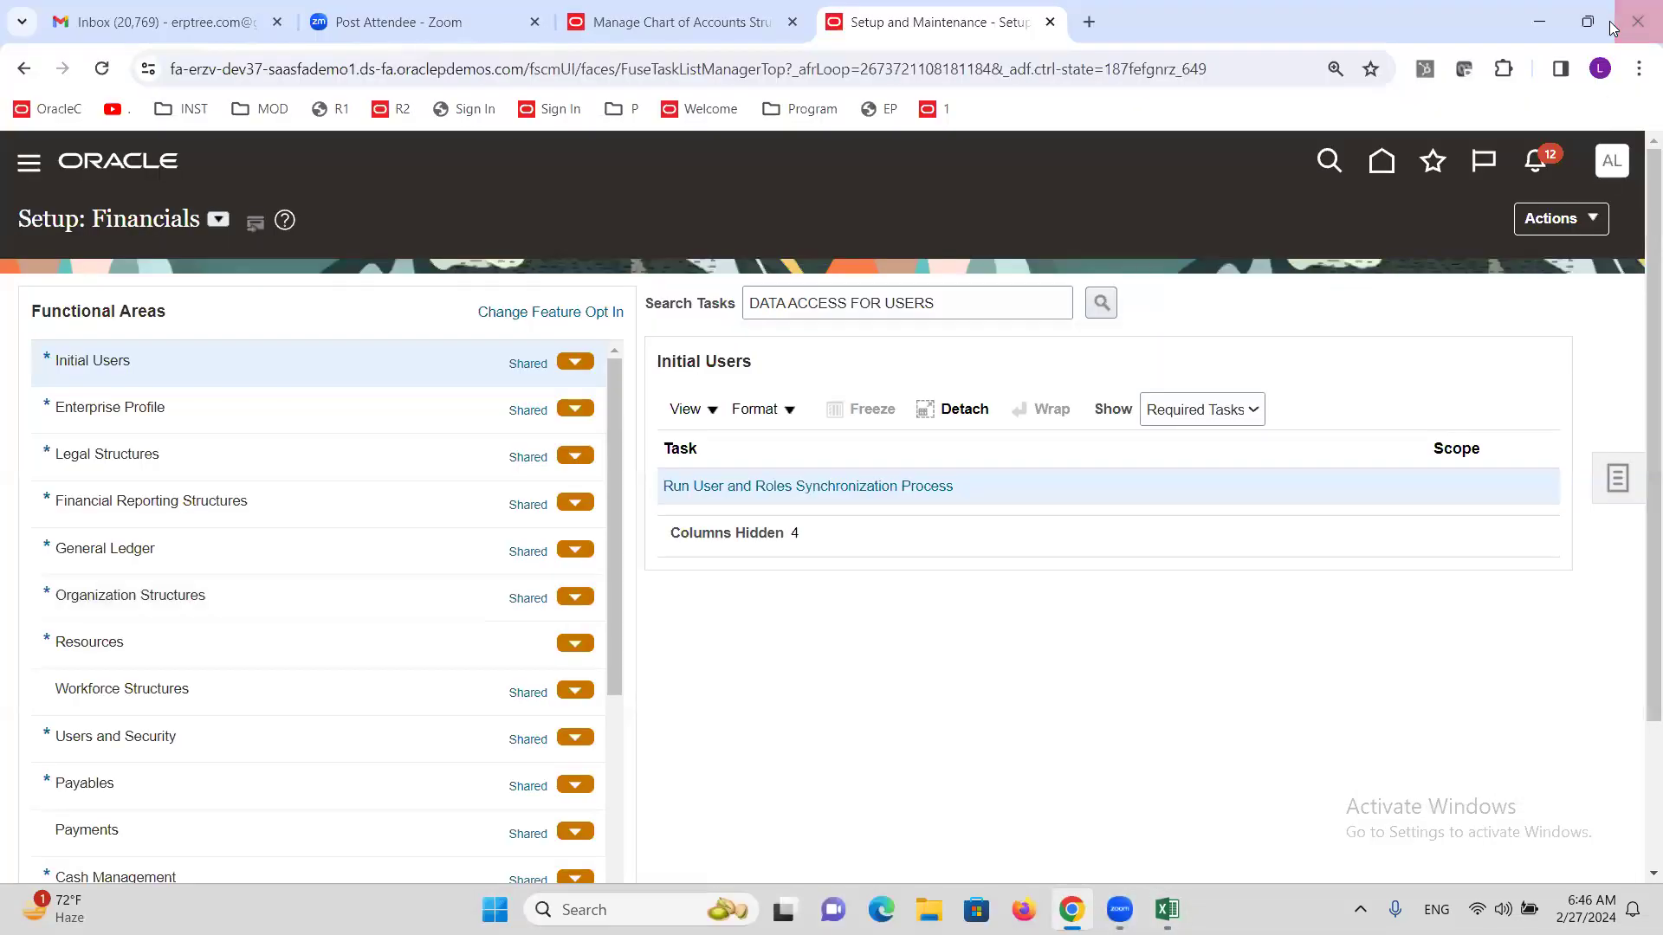
# Close the Setup page and sign out of the current Oracle session.
pyautogui.click(1050, 22)
pyautogui.click(1603, 171)
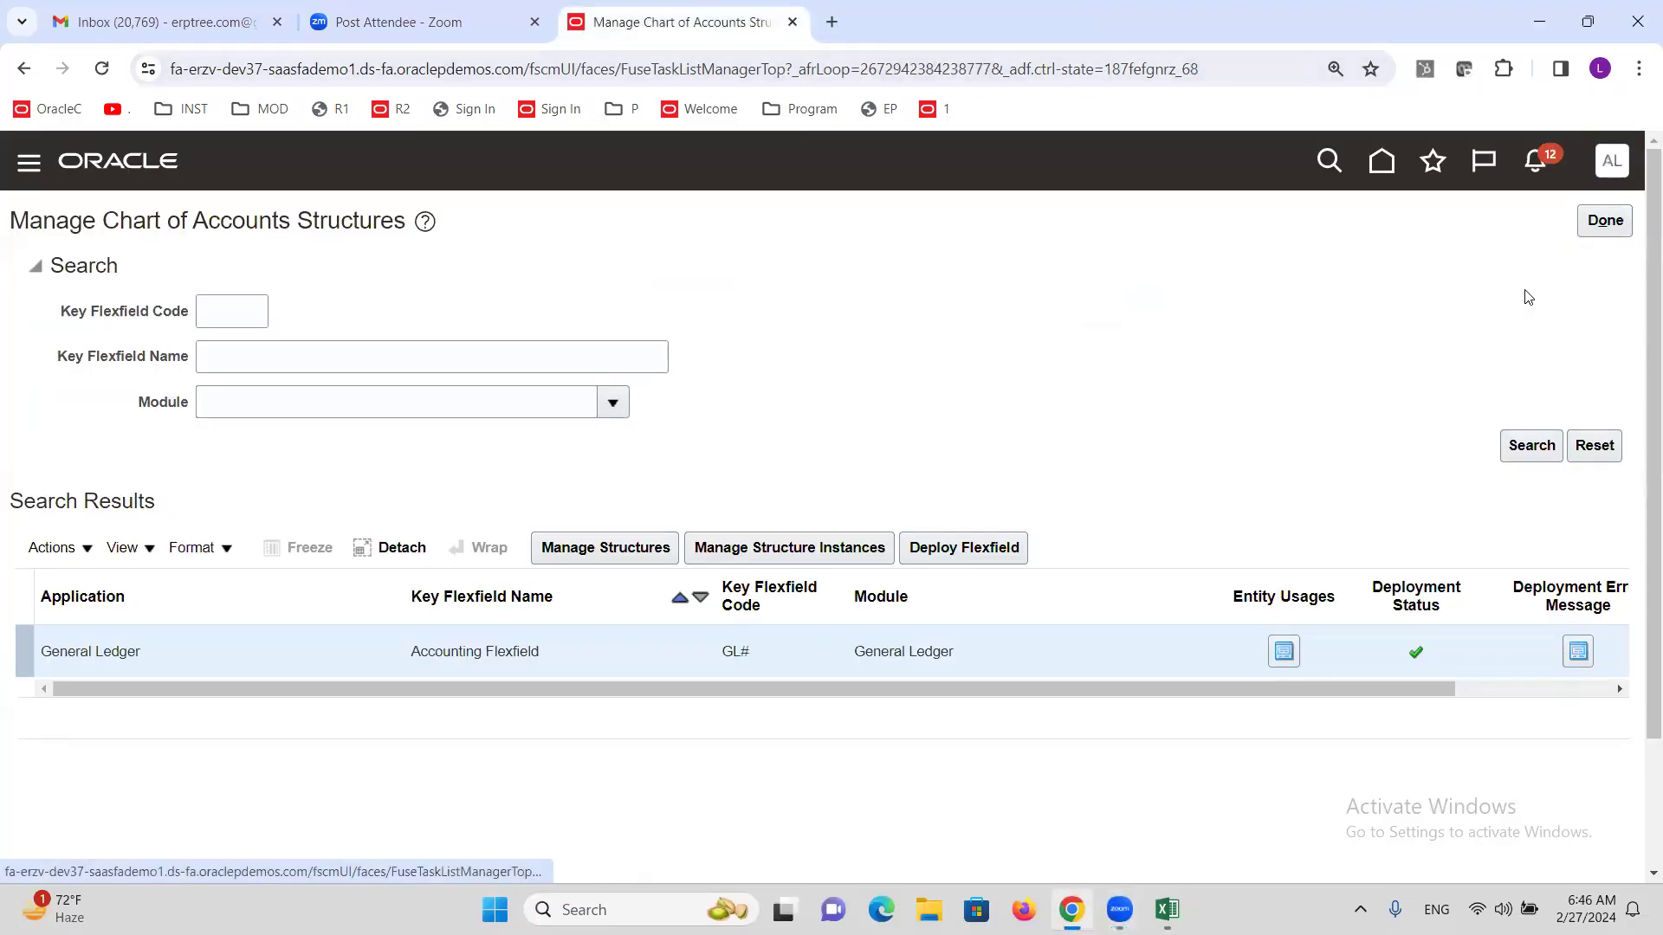
pyautogui.click(1575, 222)
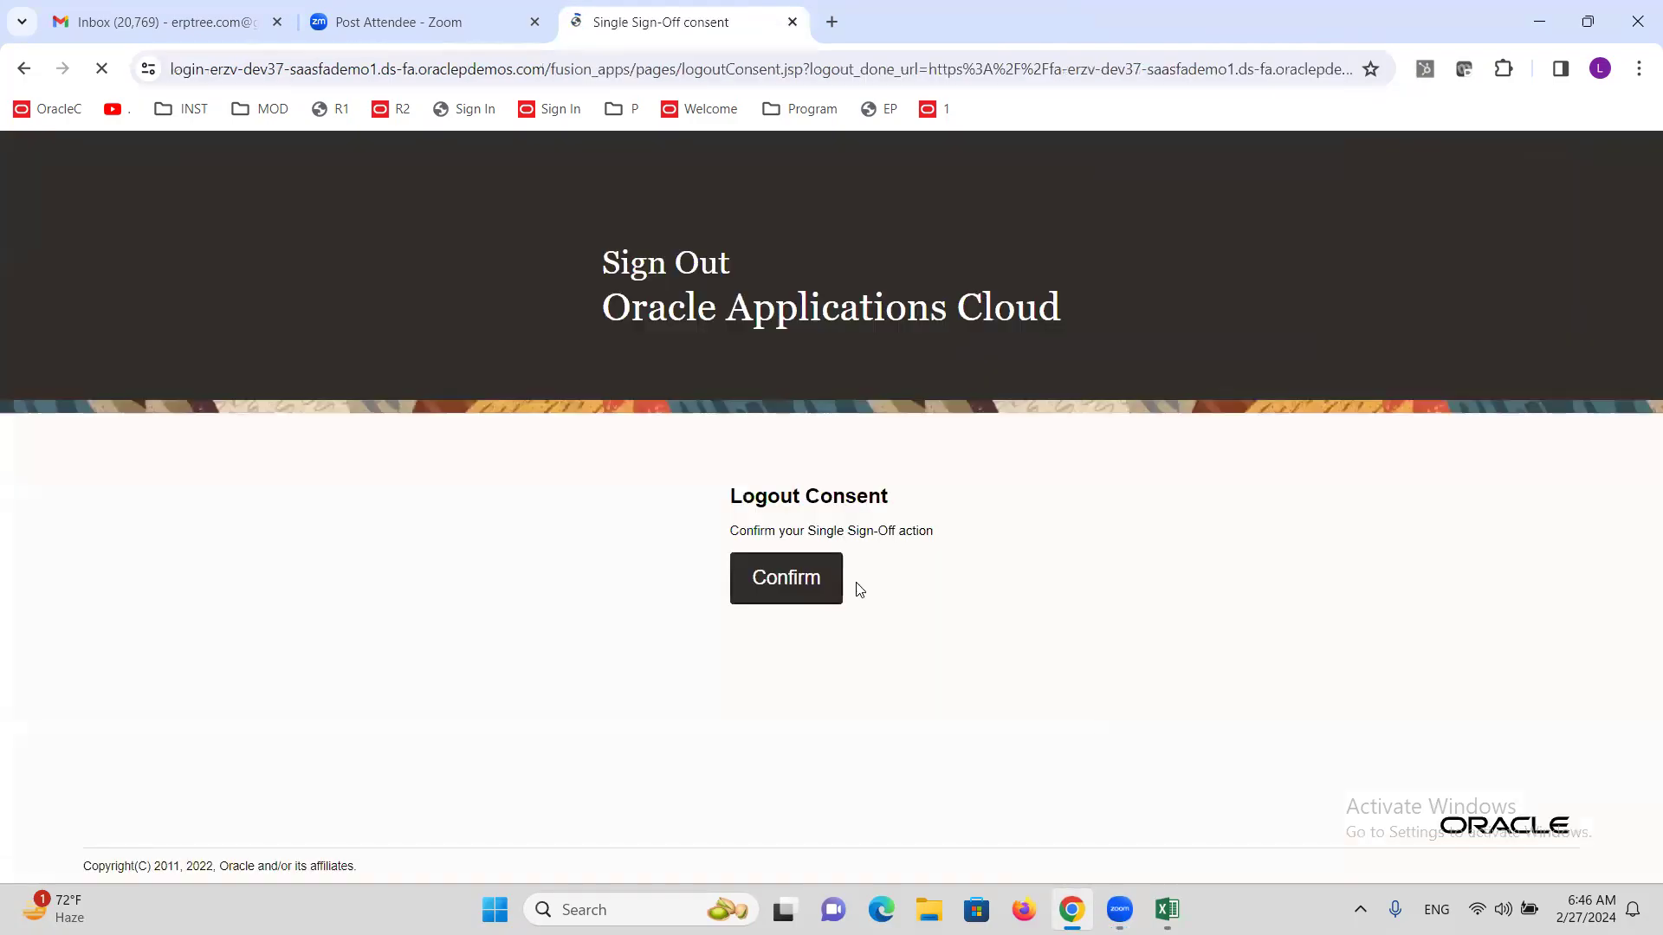
pyautogui.click(821, 582)
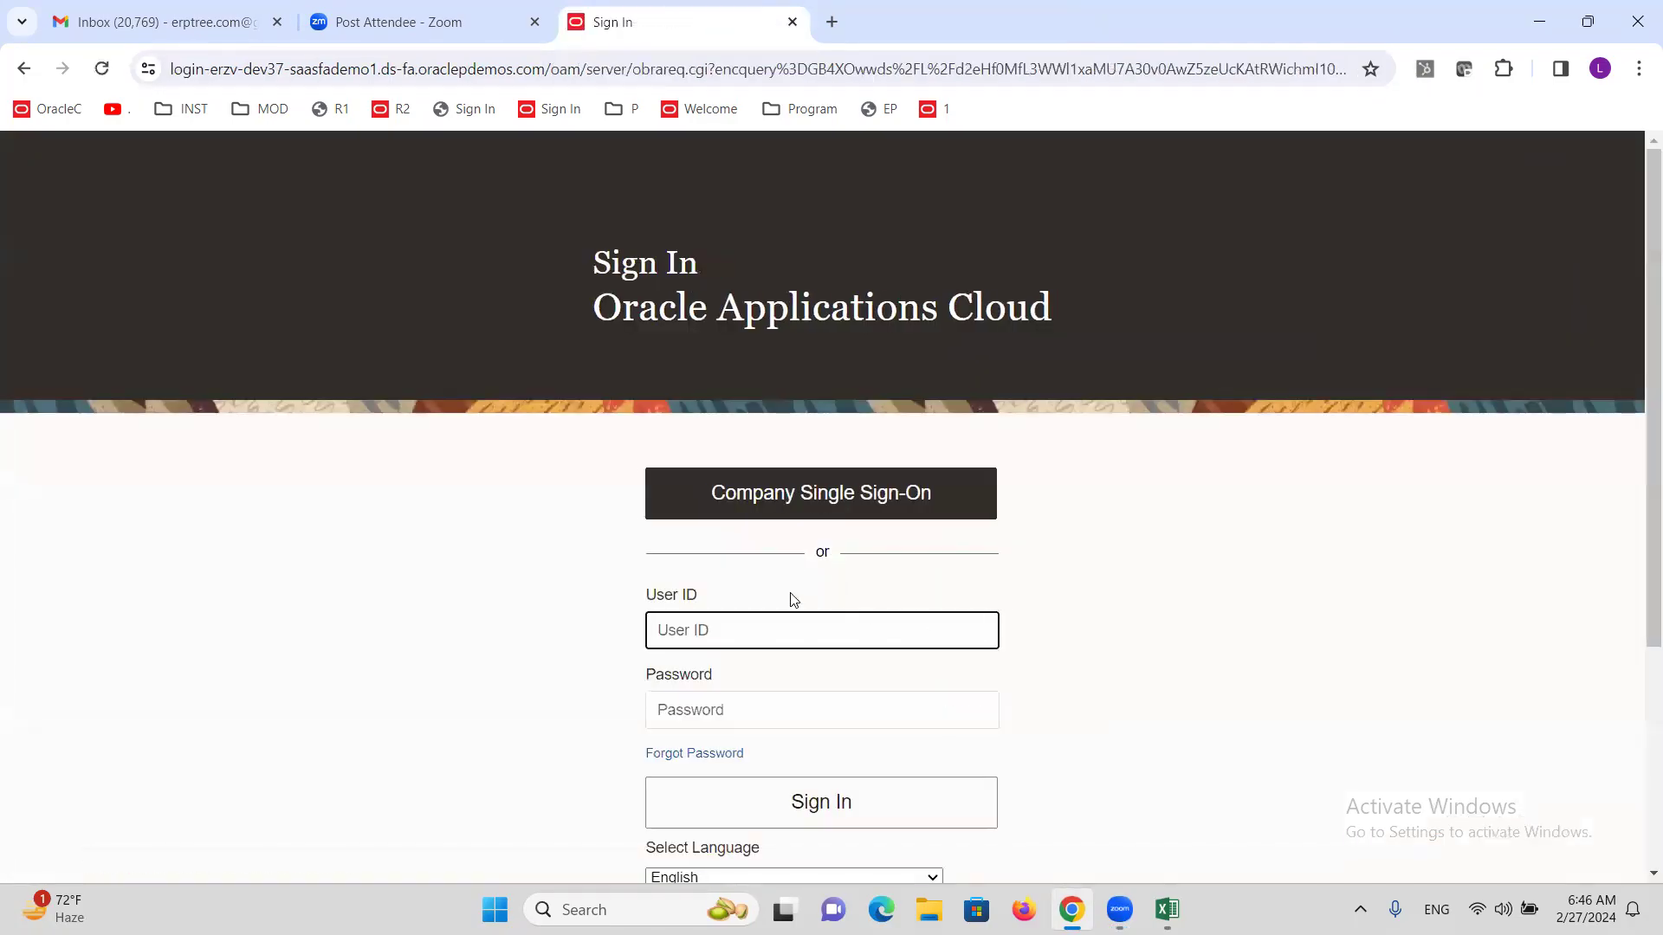
# Sign in with the new secondary-ledger user's ID and password.
pyautogui.write('ALTINCSL')
pyautogui.press('Tab')
pyautogui.write('W')
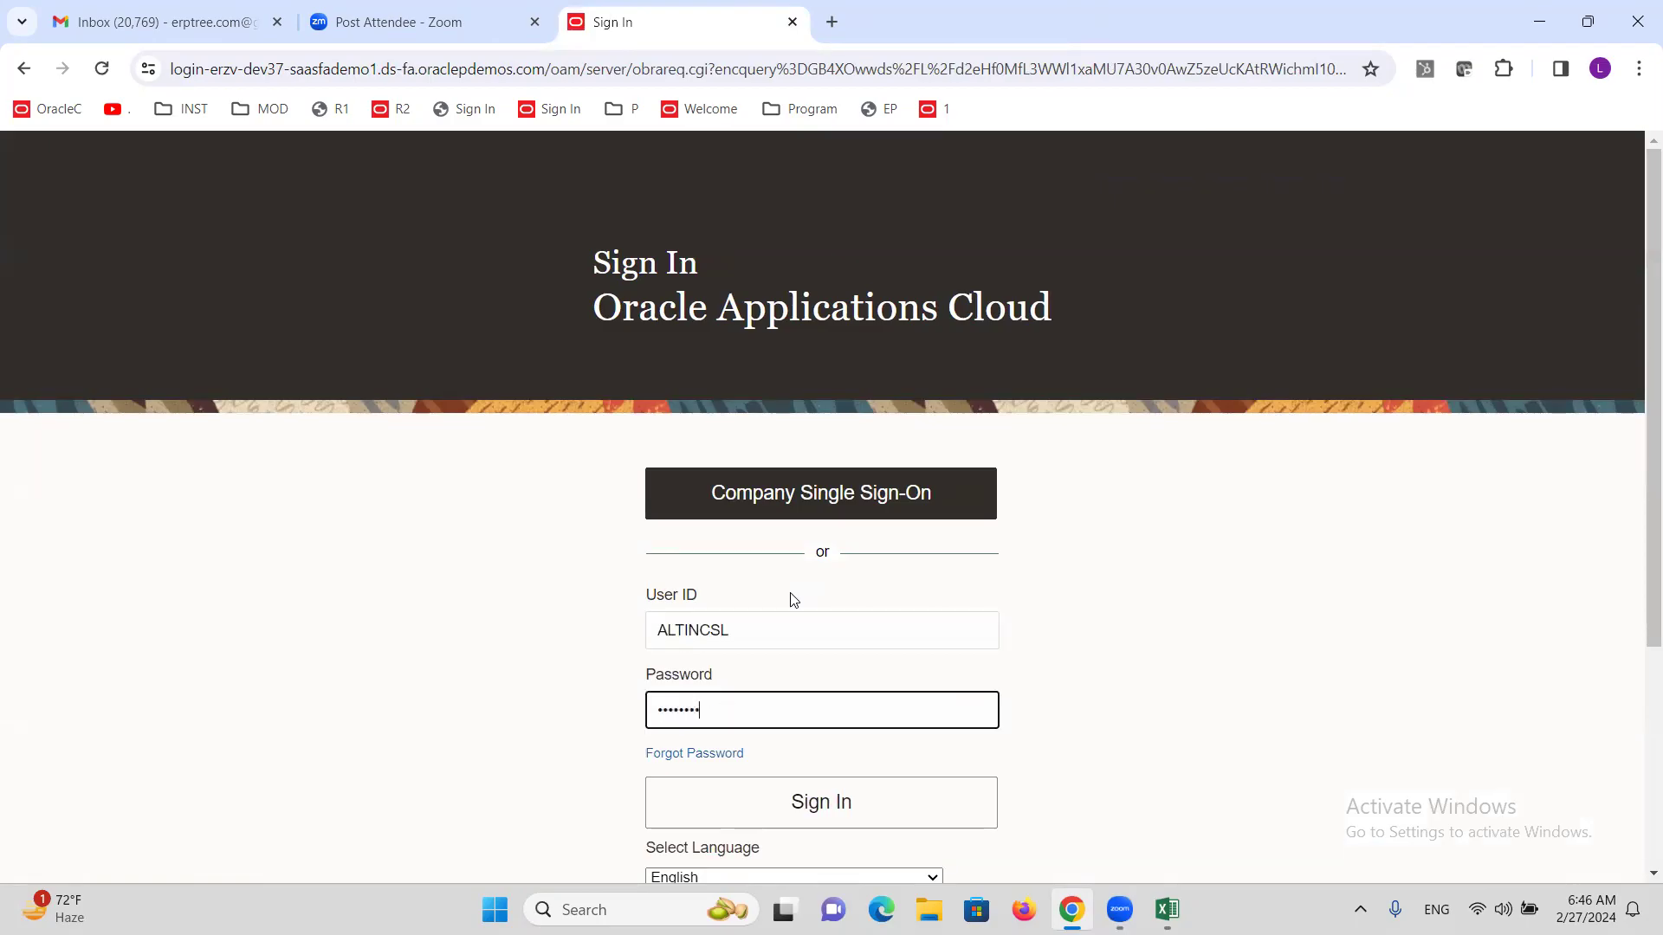
pyautogui.press('Return')
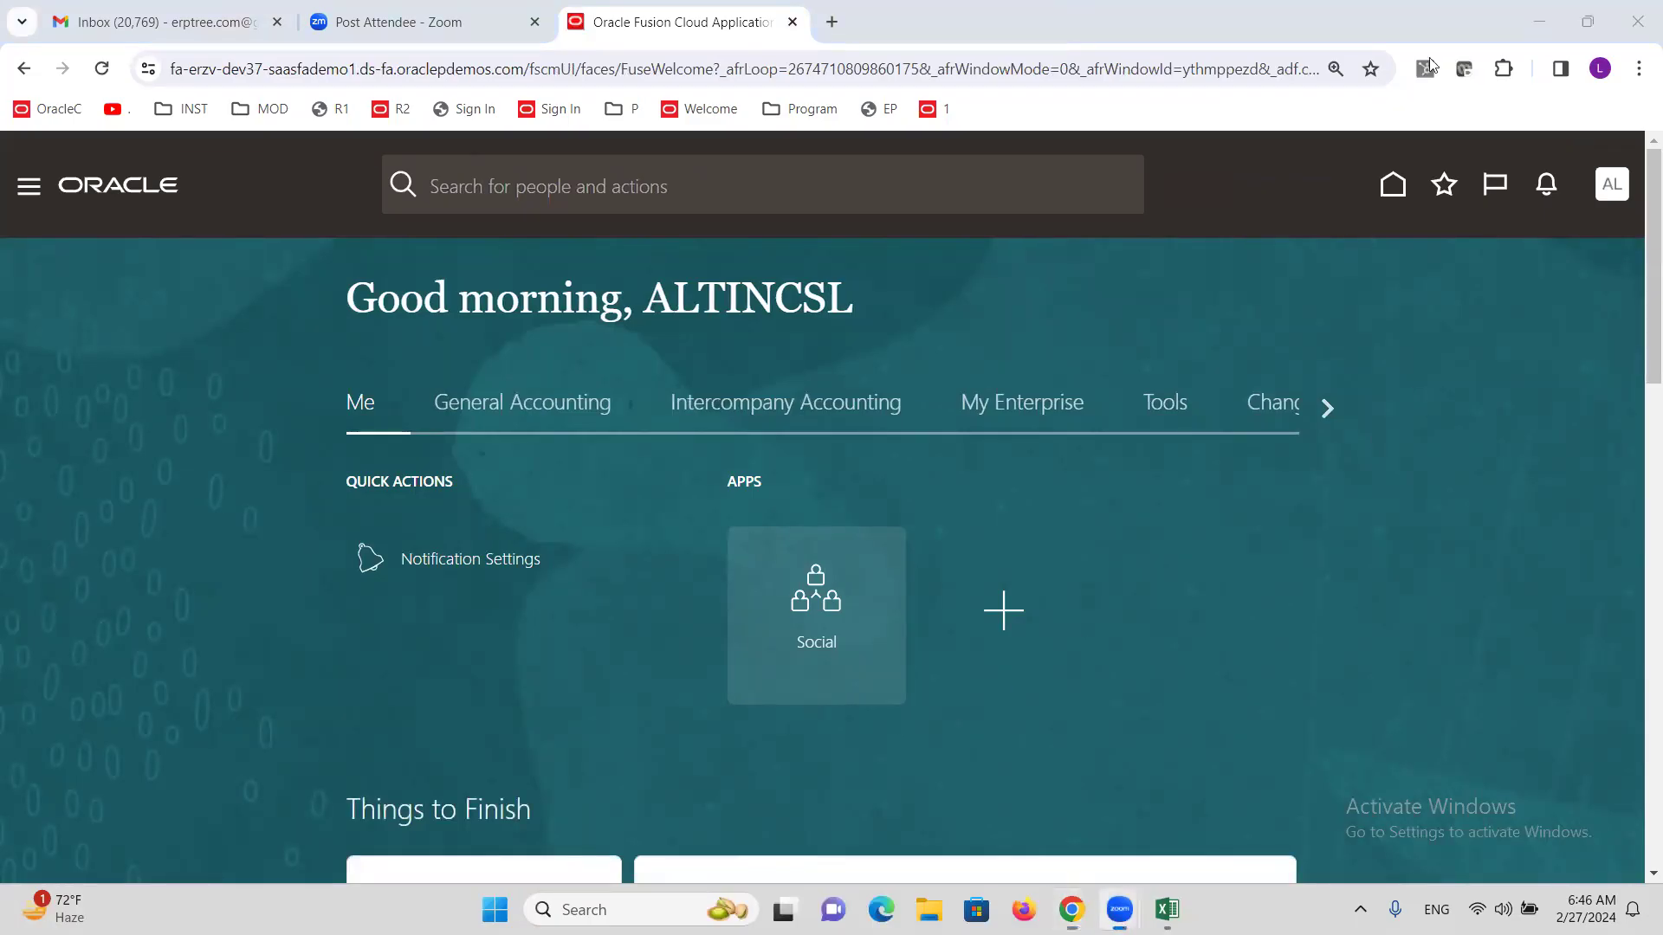
# Open the first accounting period of the ALTINC Secondary Ledger from Period Close.
pyautogui.click(26, 192)
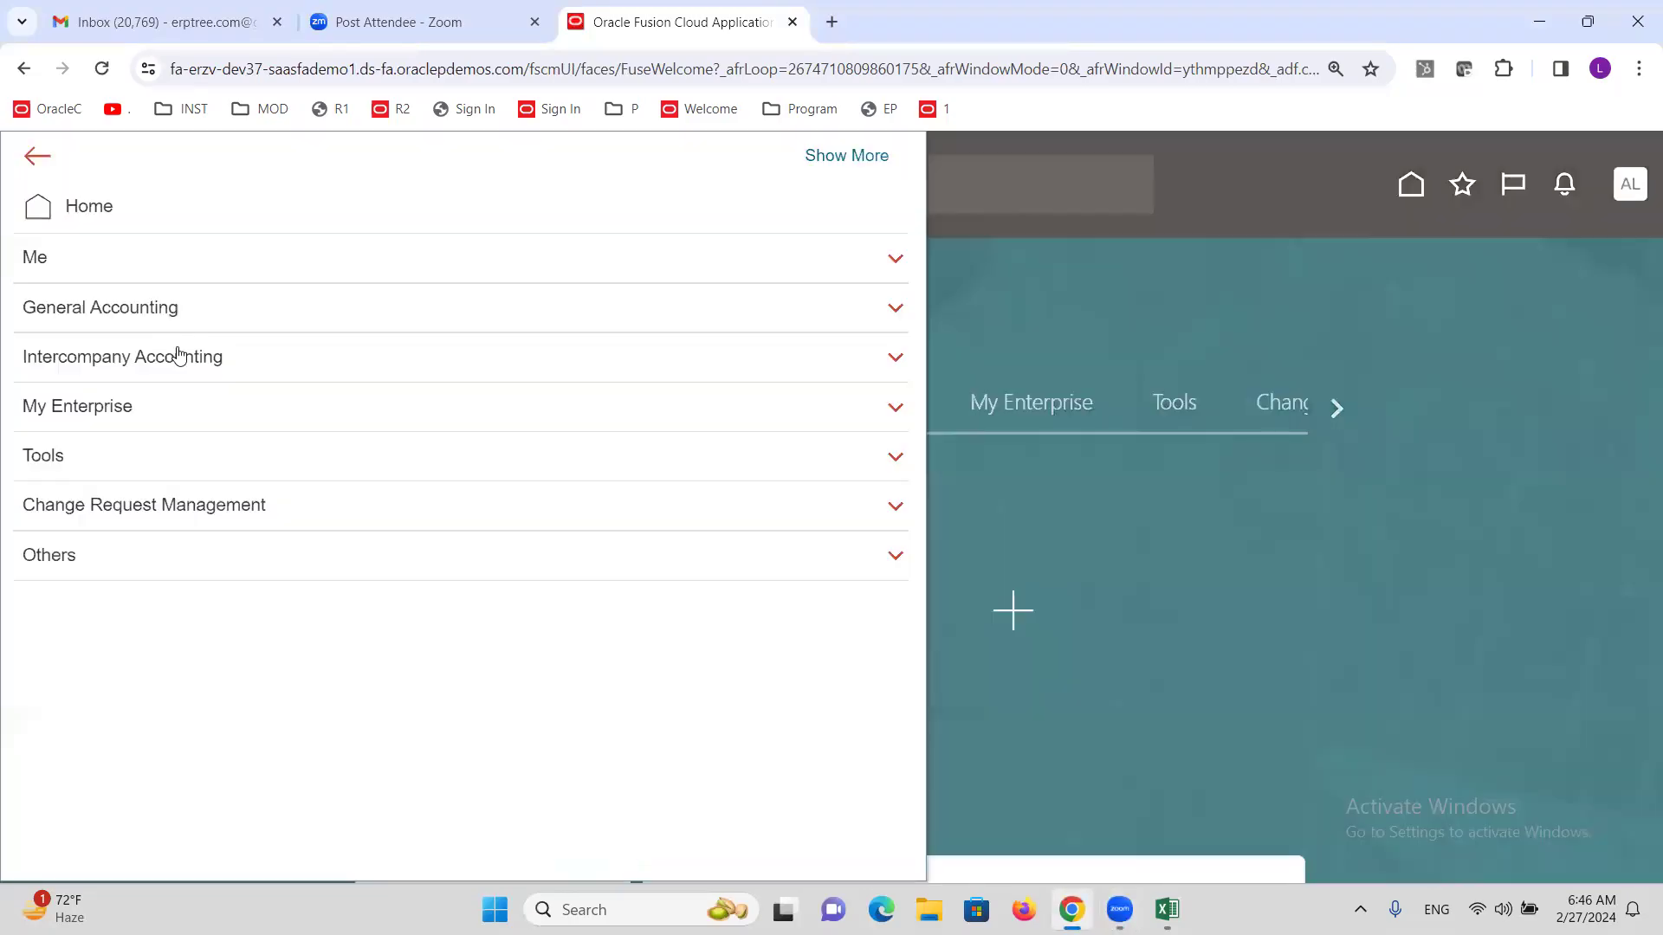
pyautogui.click(49, 310)
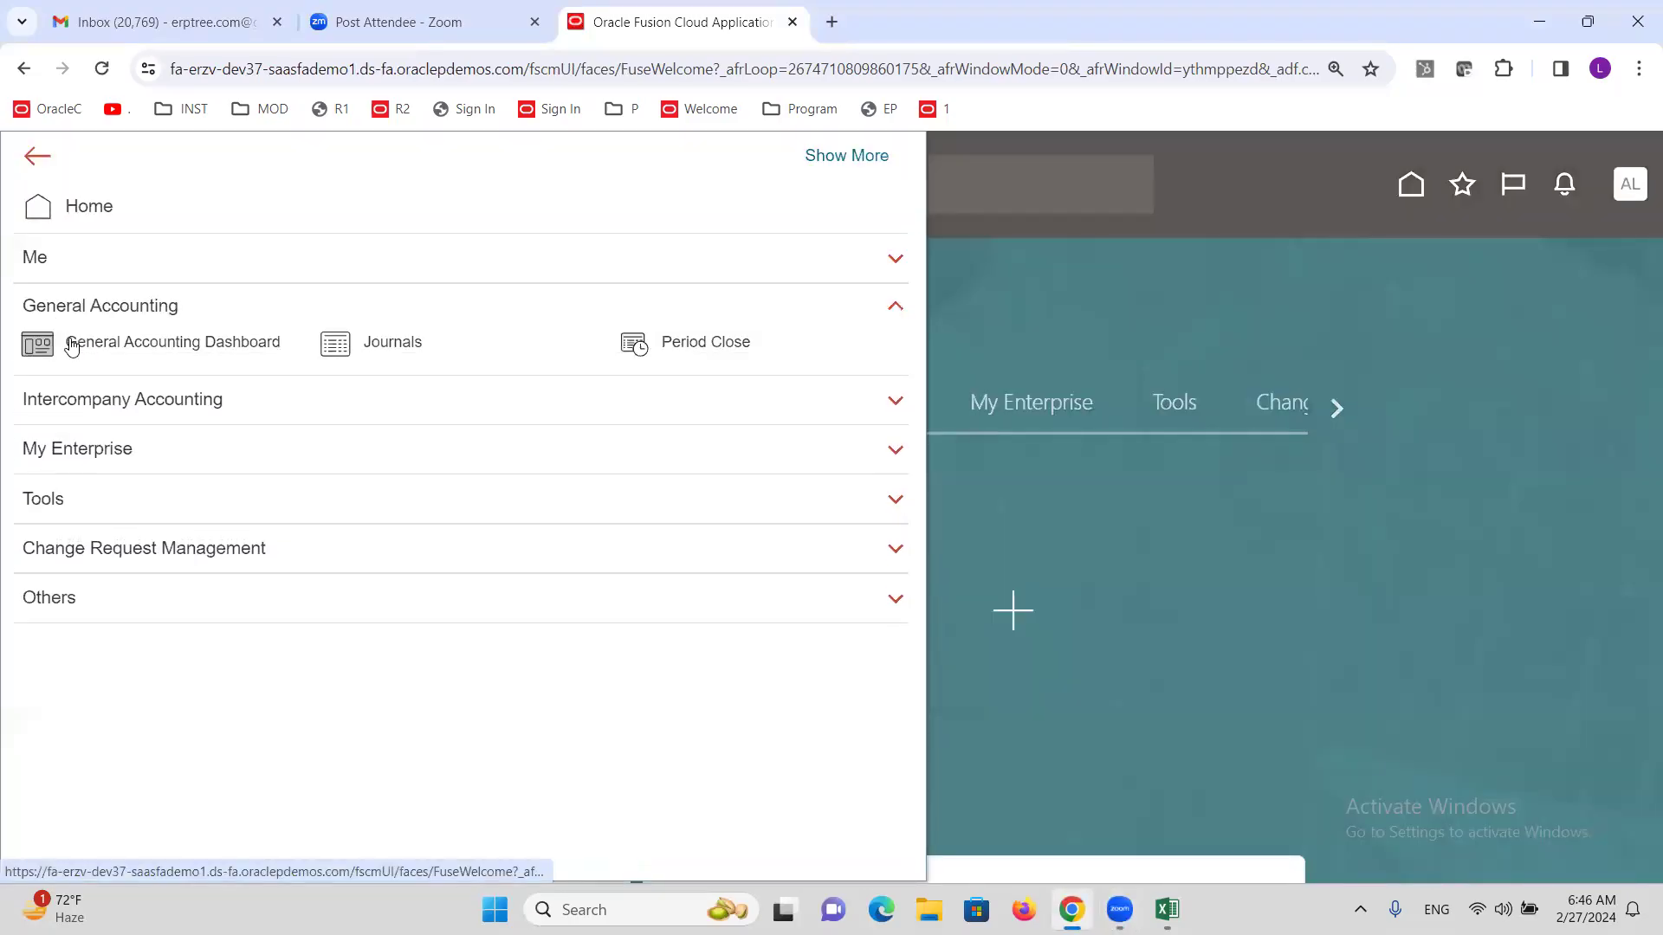
pyautogui.click(693, 343)
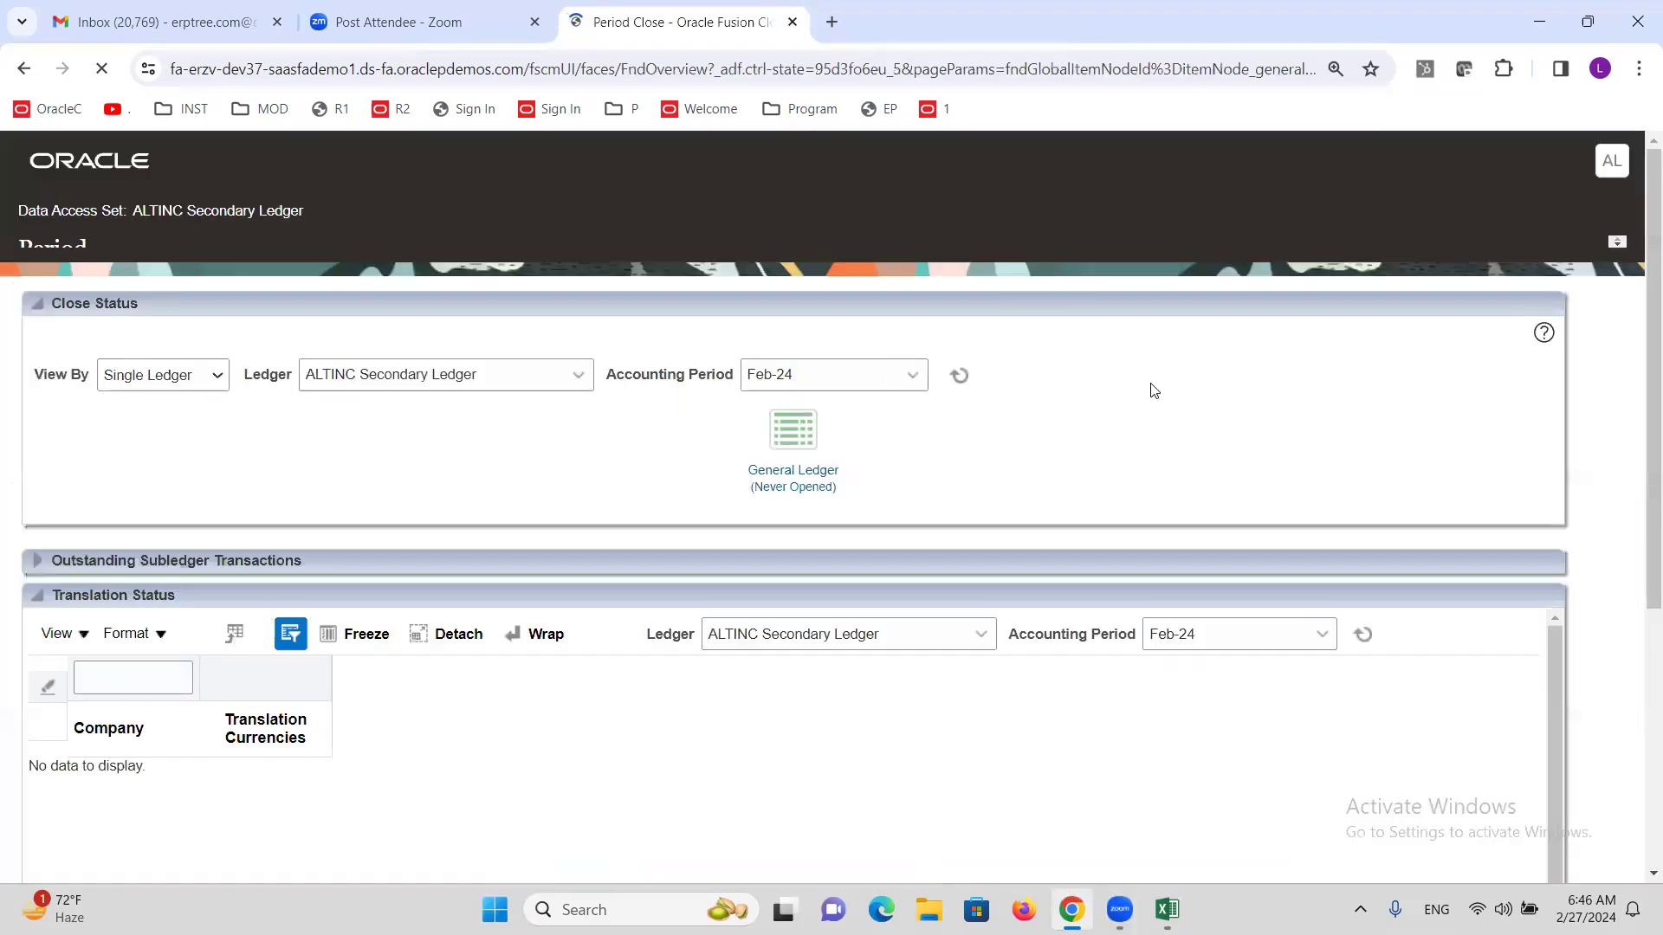
pyautogui.click(792, 511)
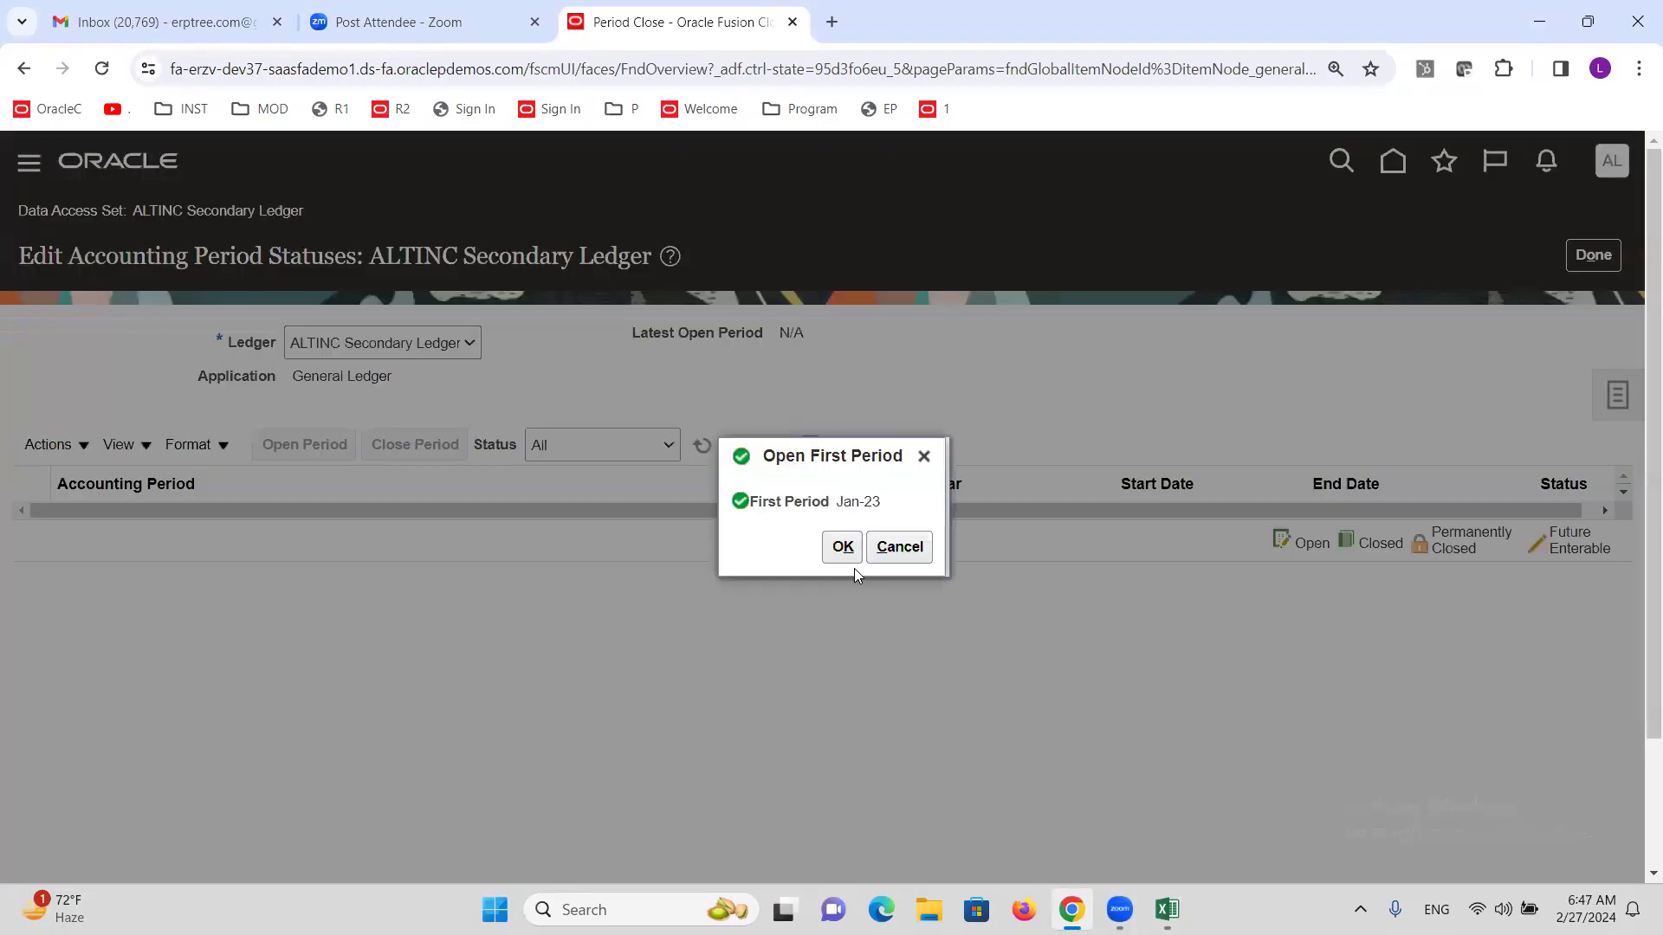
pyautogui.click(842, 546)
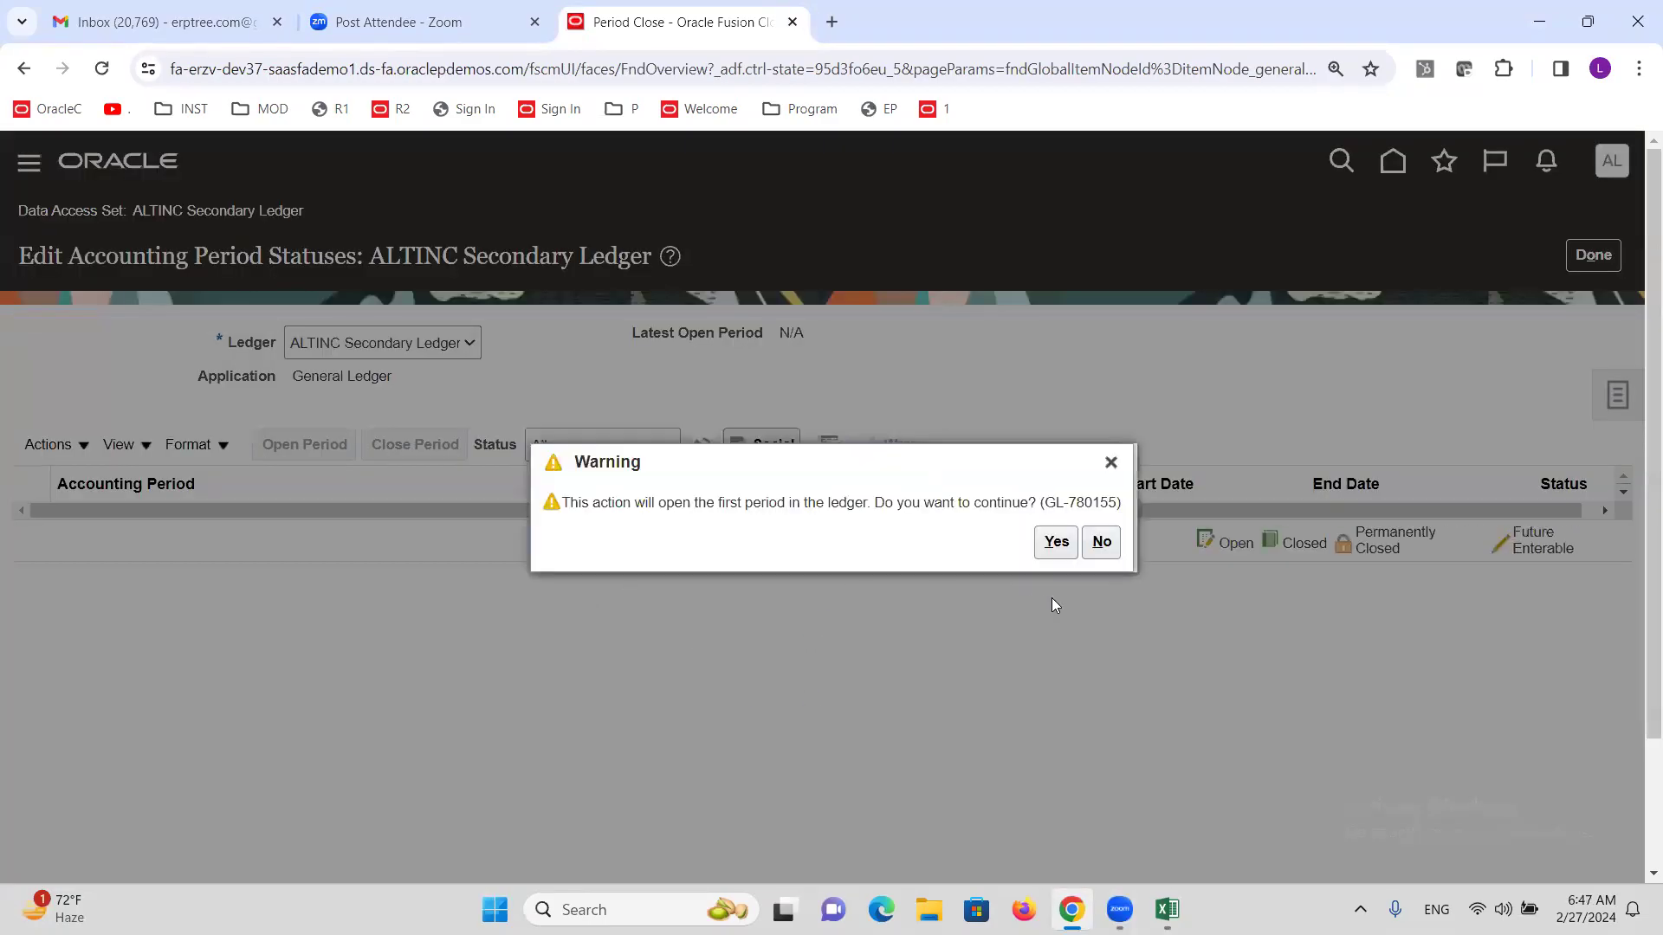
pyautogui.click(1050, 554)
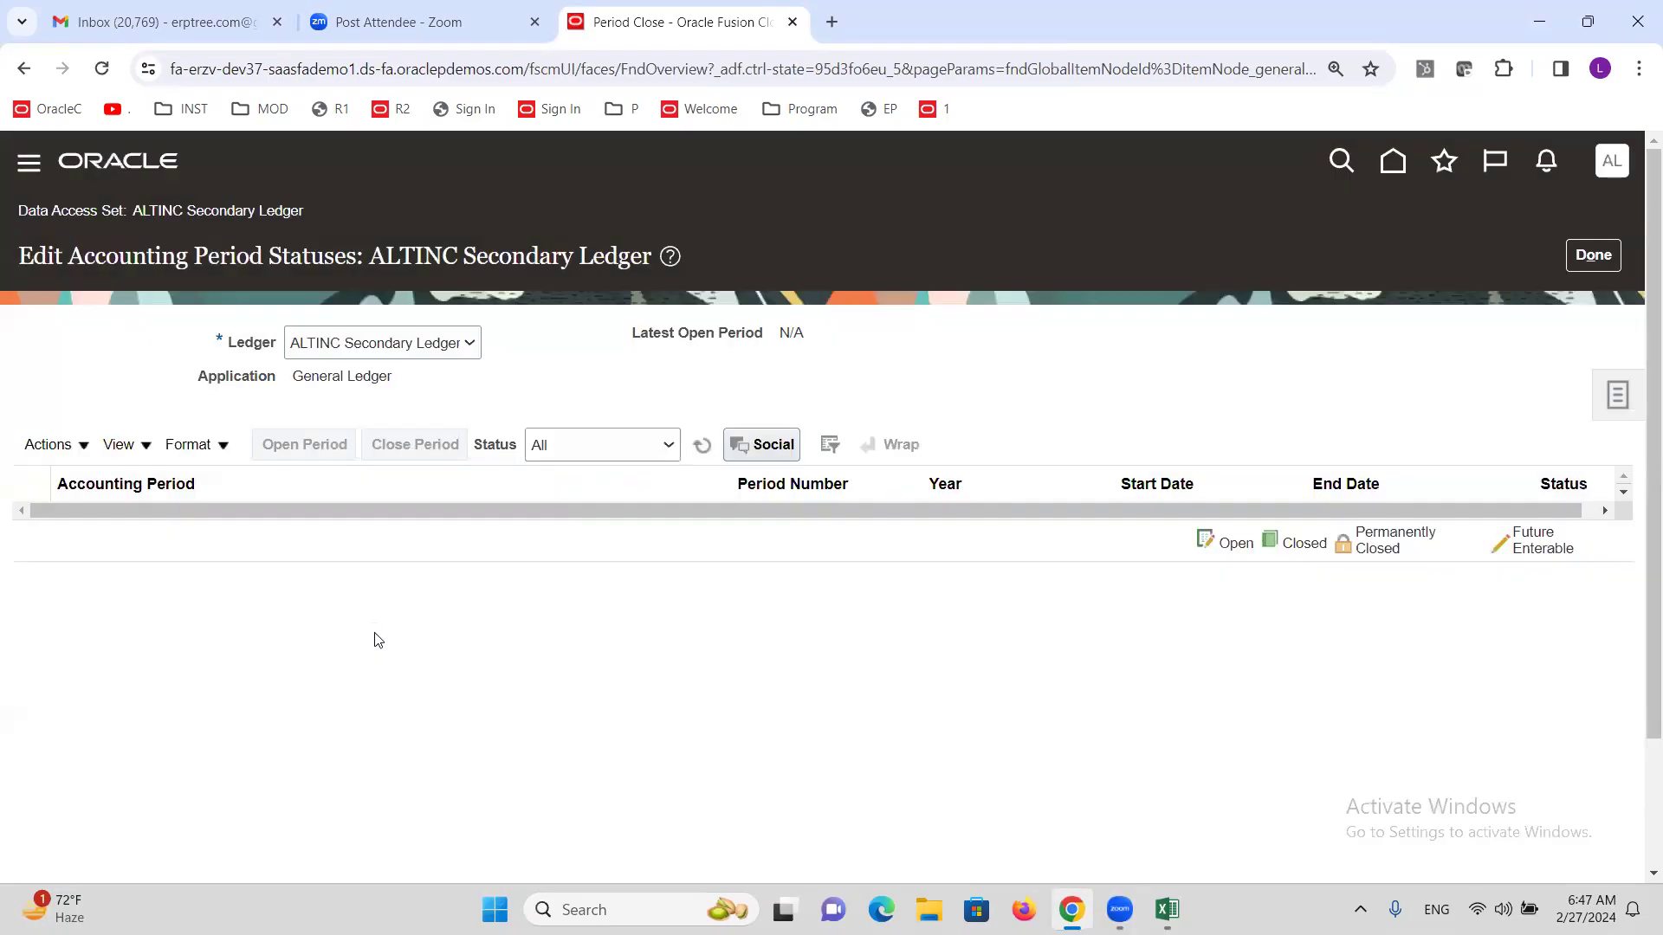
pyautogui.click(704, 445)
pyautogui.click(704, 444)
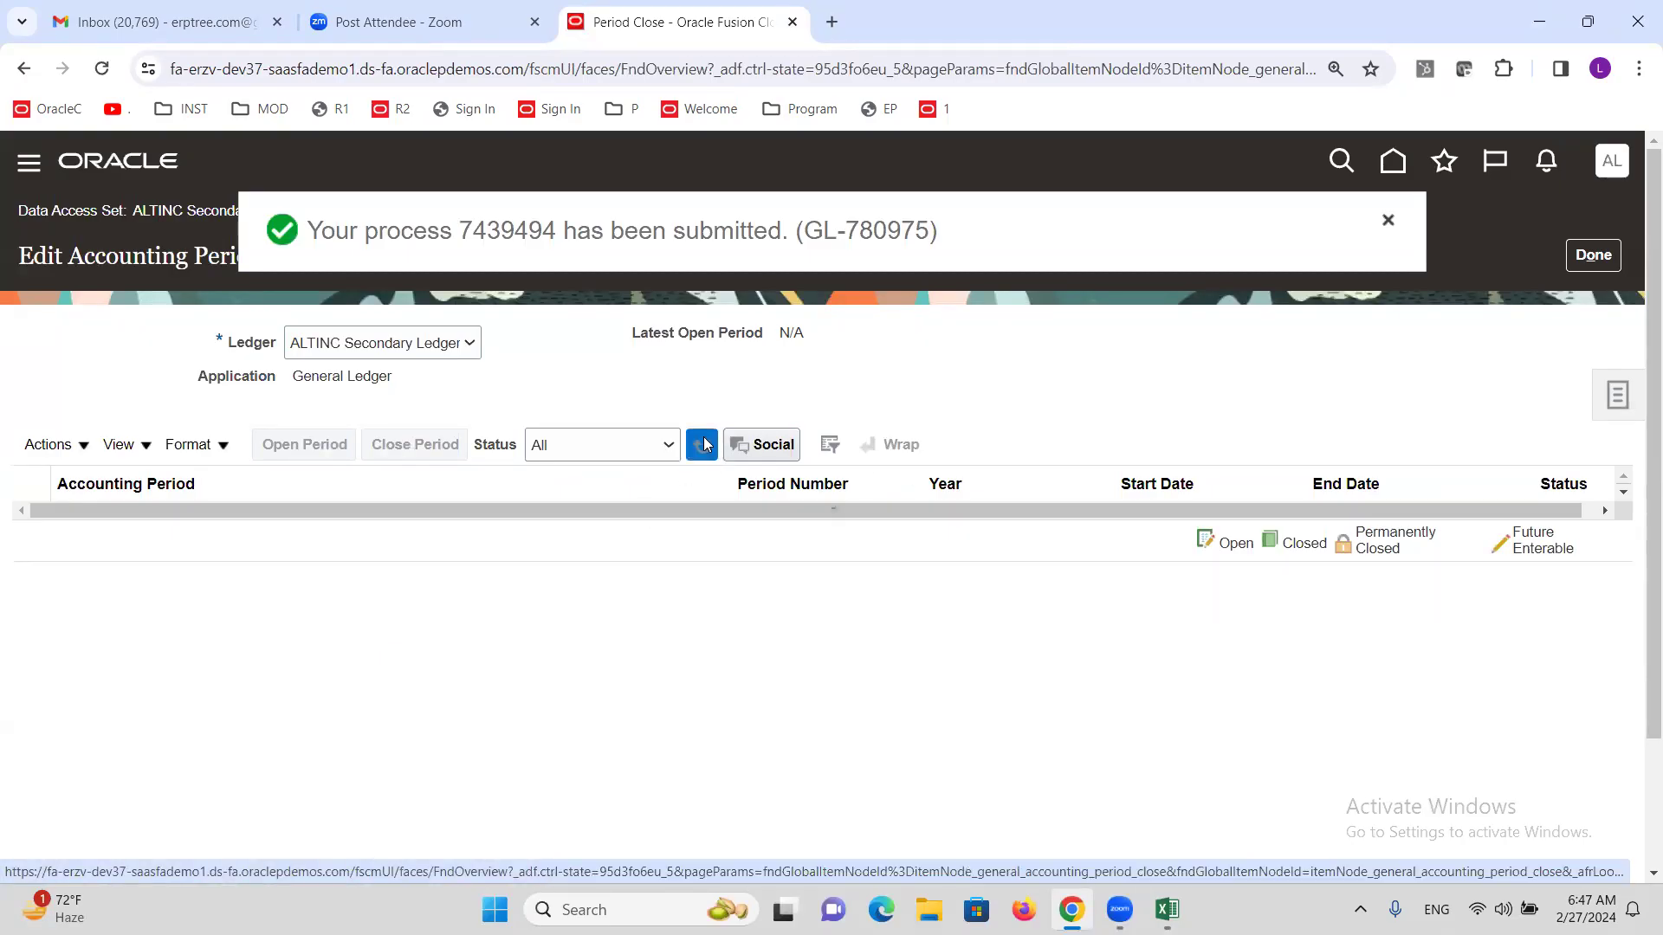
pyautogui.click(704, 444)
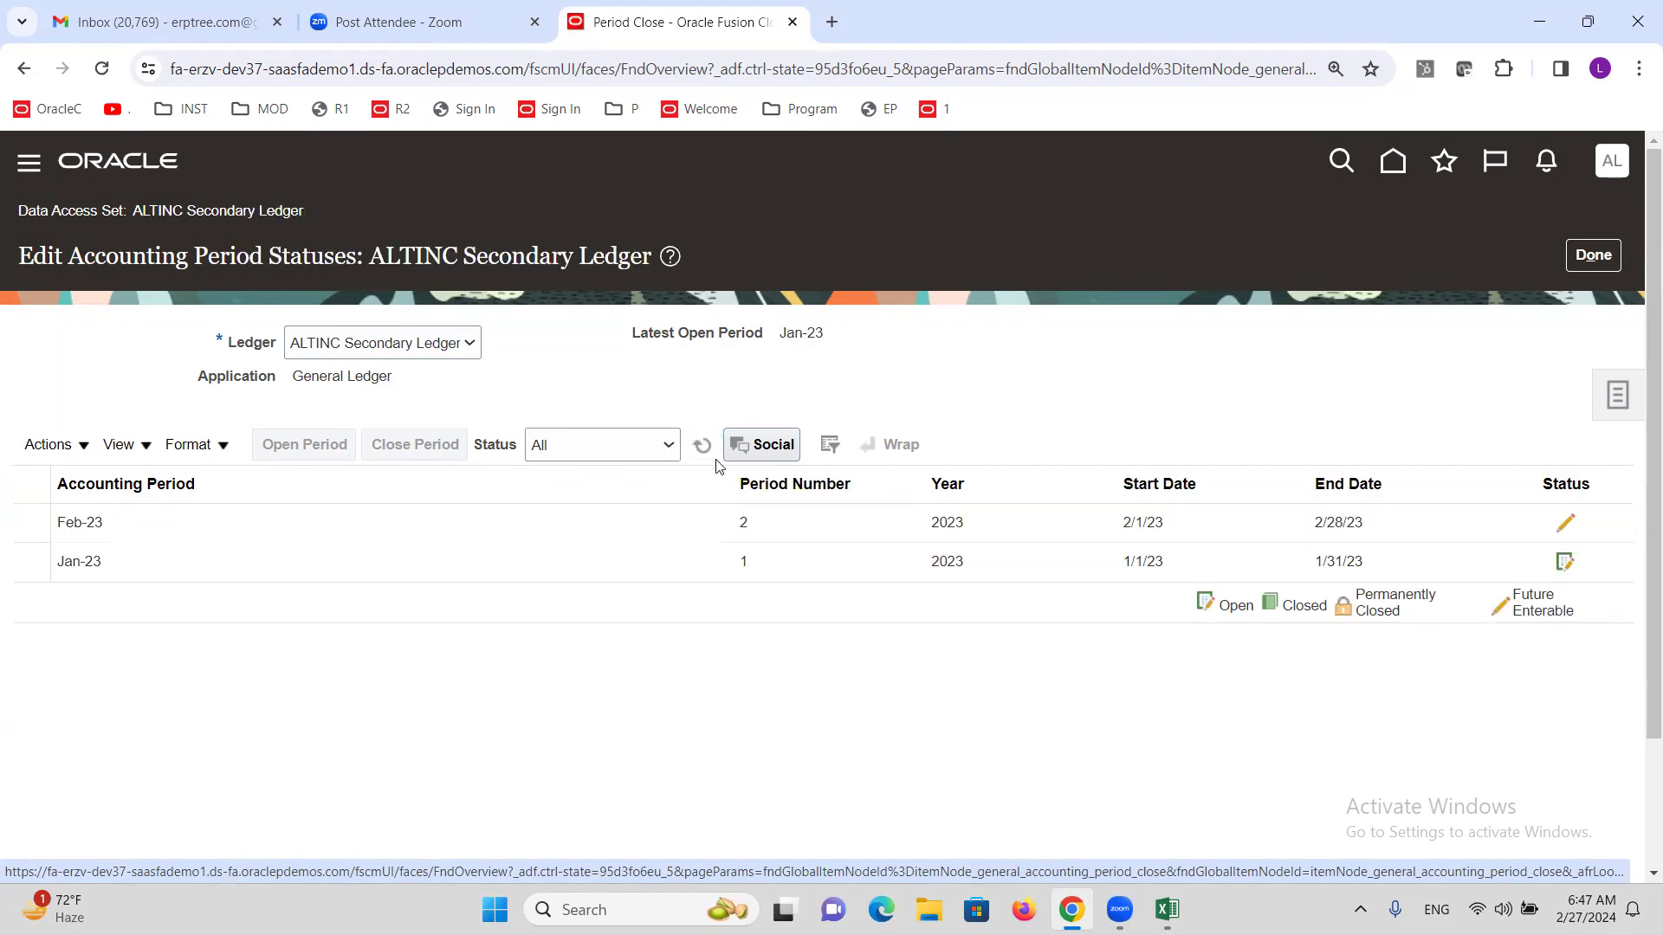
# Open all periods through target period Feb-24, including earlier never-opened periods.
pyautogui.click(52, 444)
pyautogui.click(103, 555)
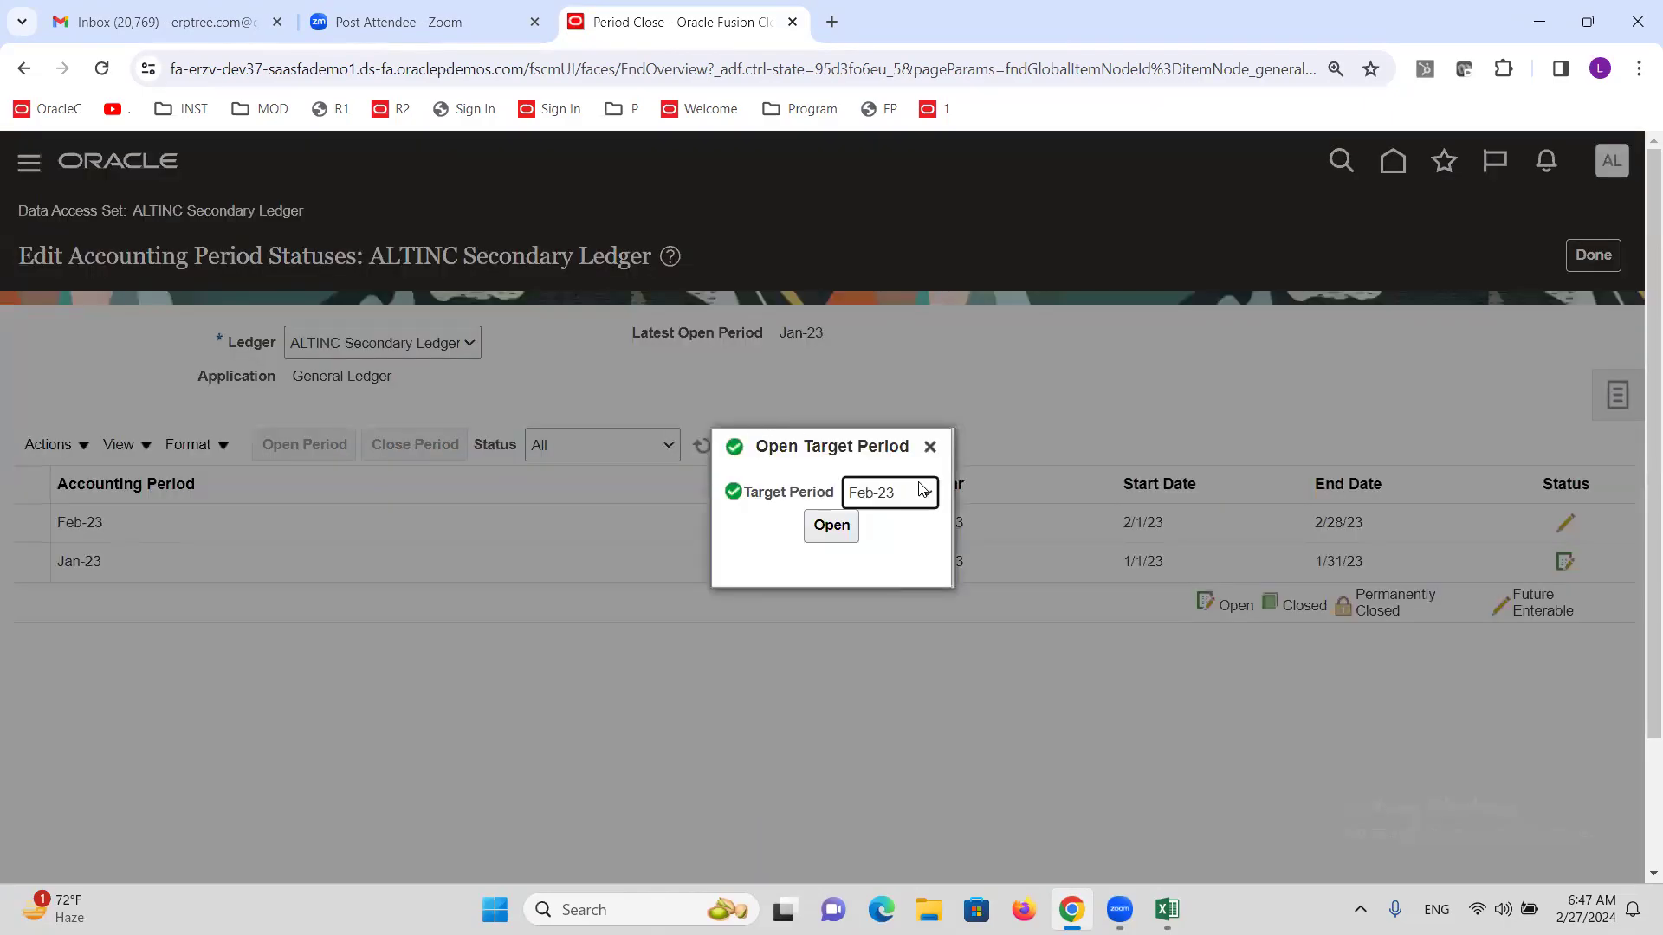
pyautogui.click(922, 490)
pyautogui.scroll(-2, 936, 607)
pyautogui.scroll(2, 944, 642)
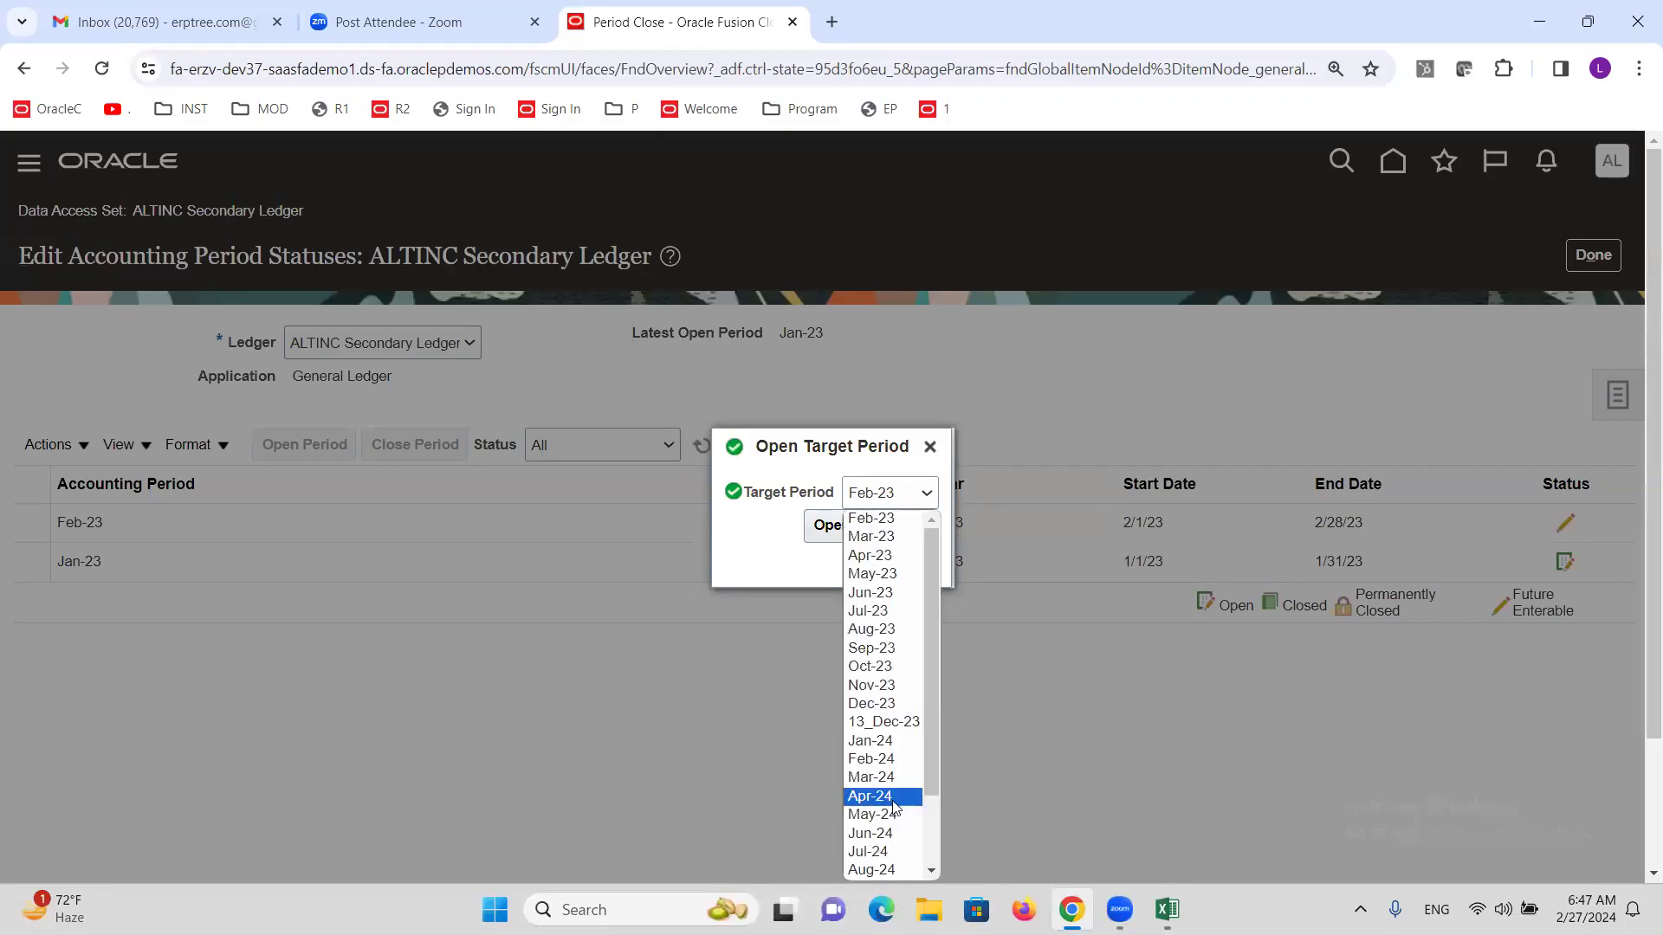
pyautogui.click(858, 760)
pyautogui.click(812, 535)
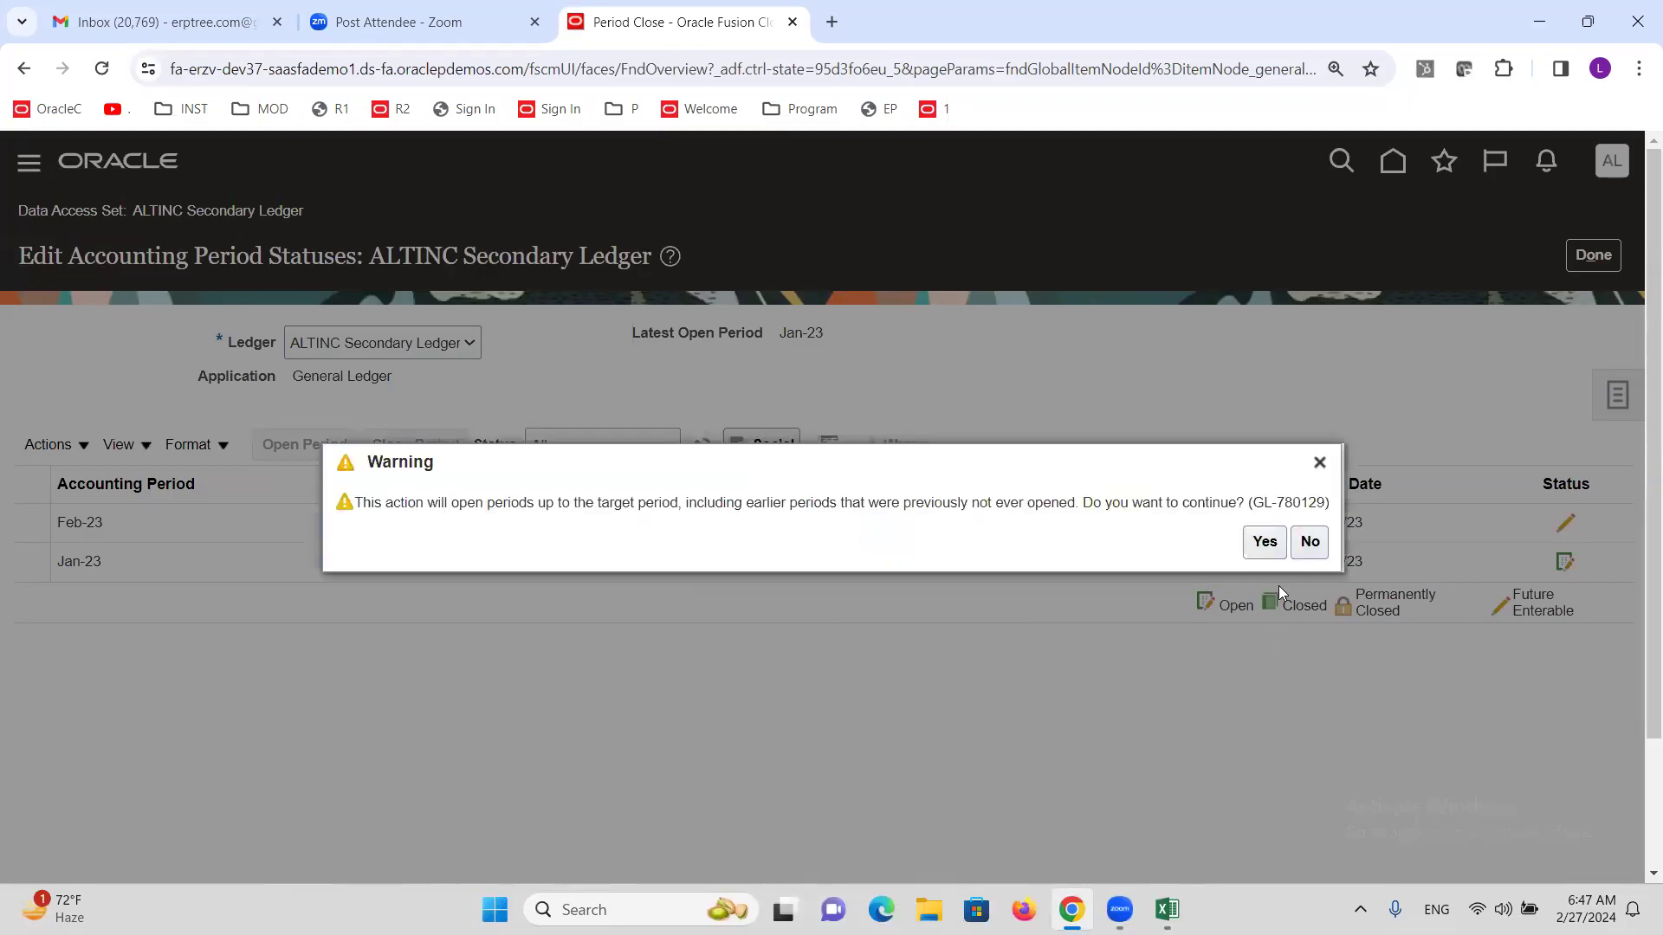
pyautogui.click(1264, 543)
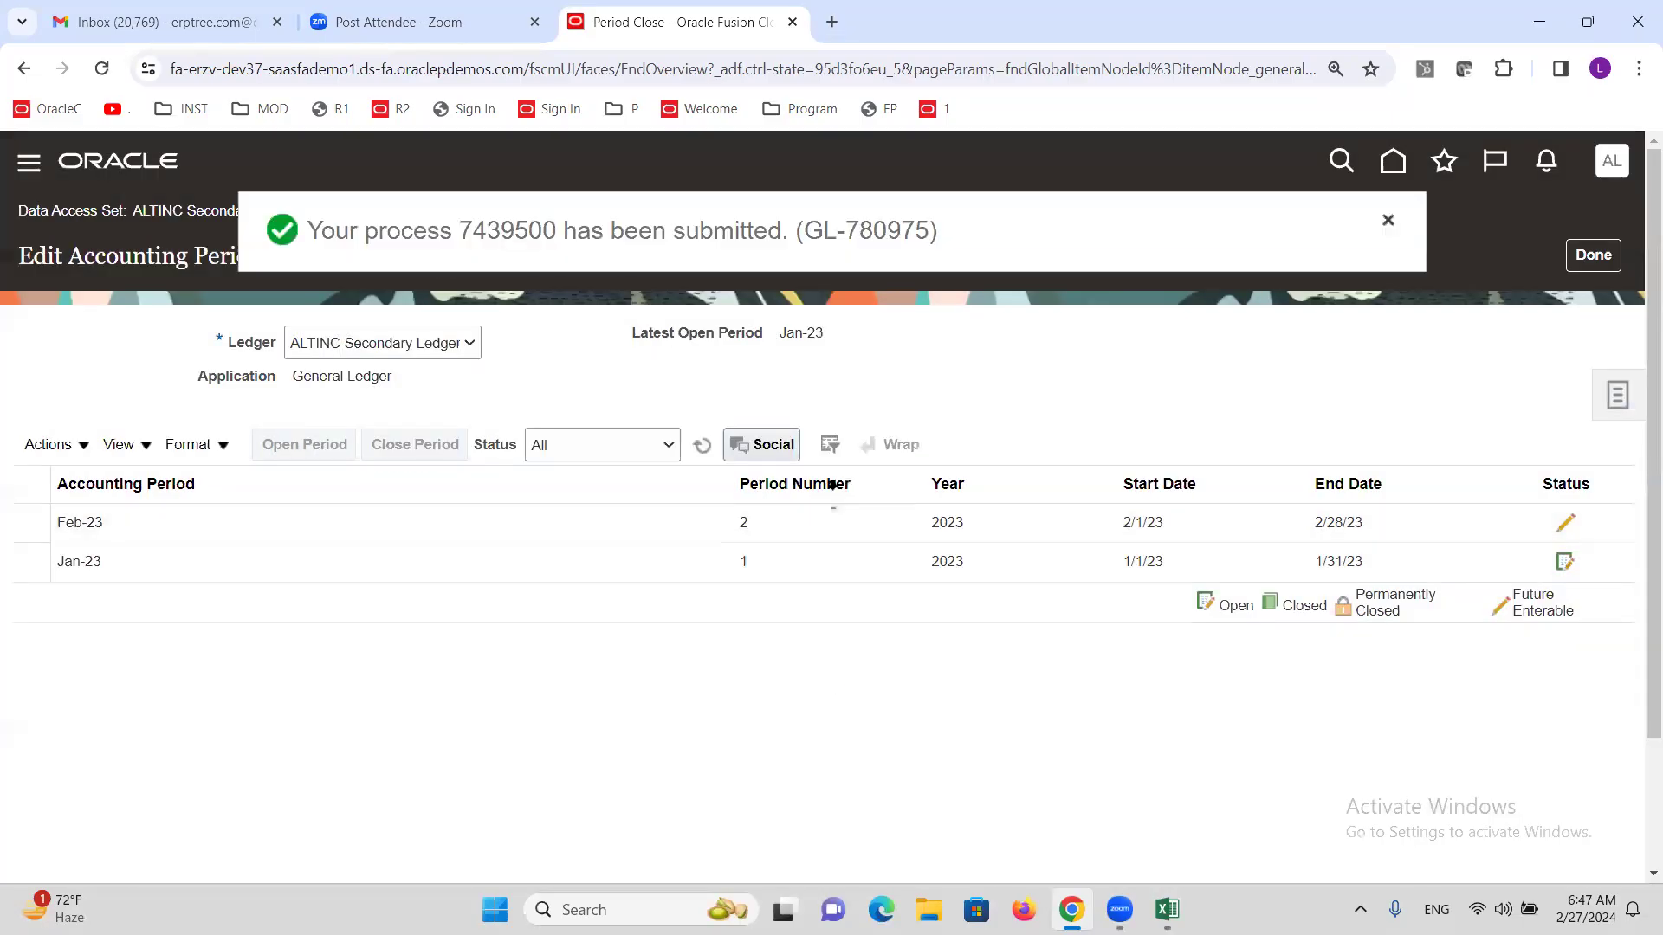
# Refresh the period statuses until Feb-24 shows Open, then finish and bring Excel forward.
pyautogui.click(703, 445)
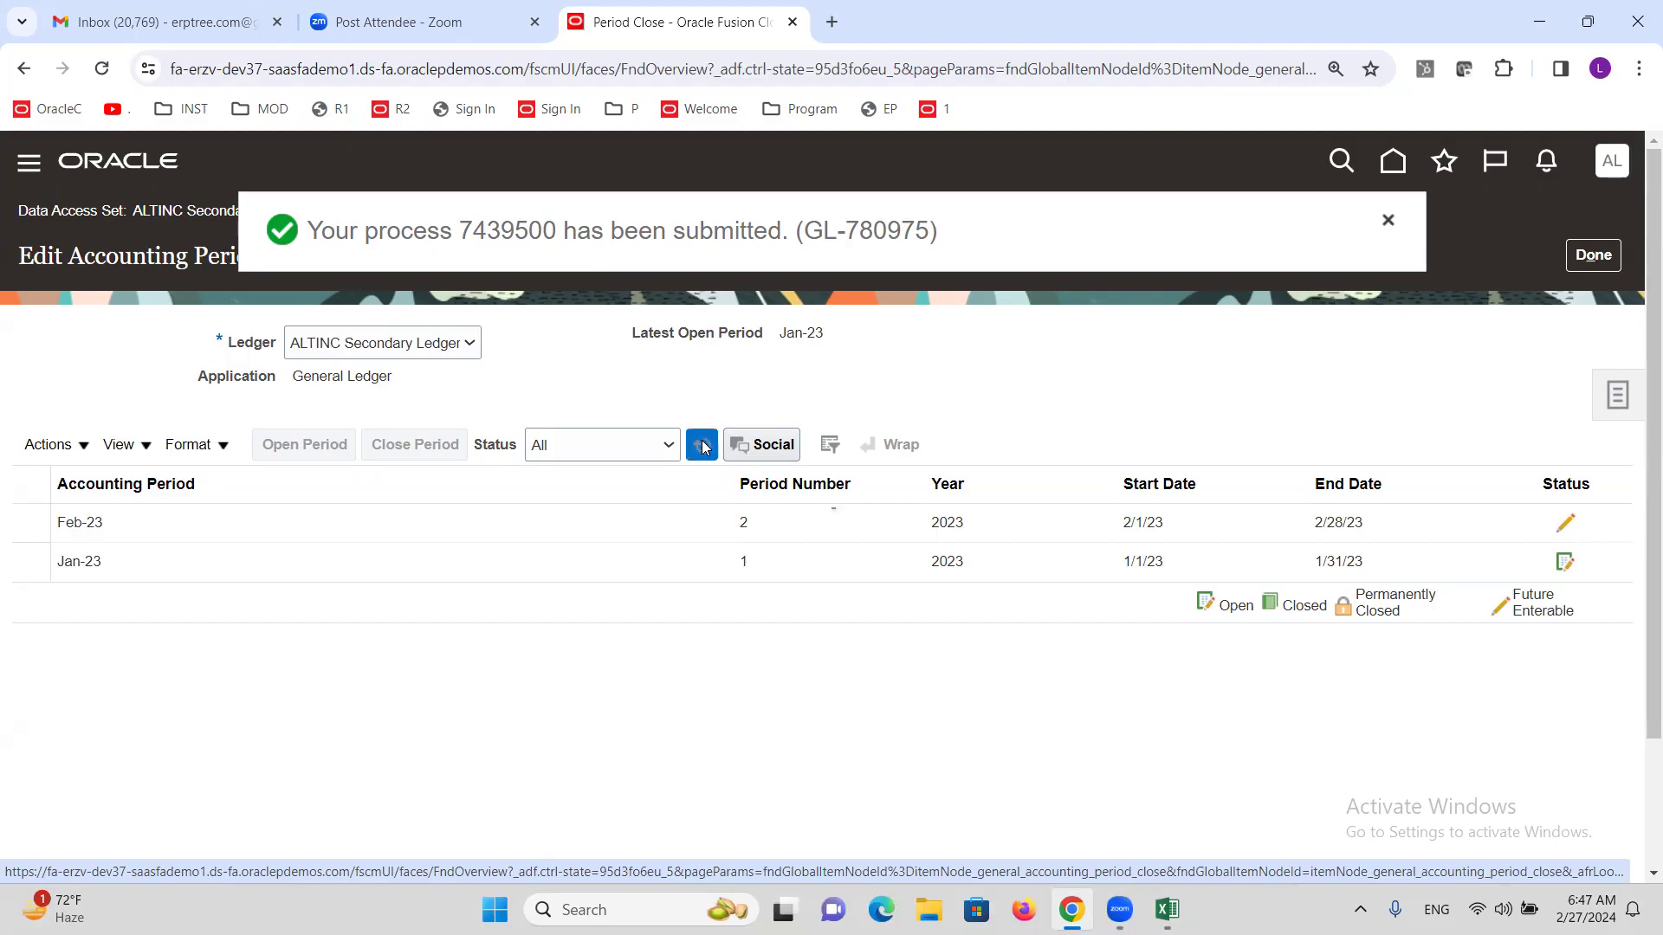
pyautogui.click(703, 445)
pyautogui.click(702, 445)
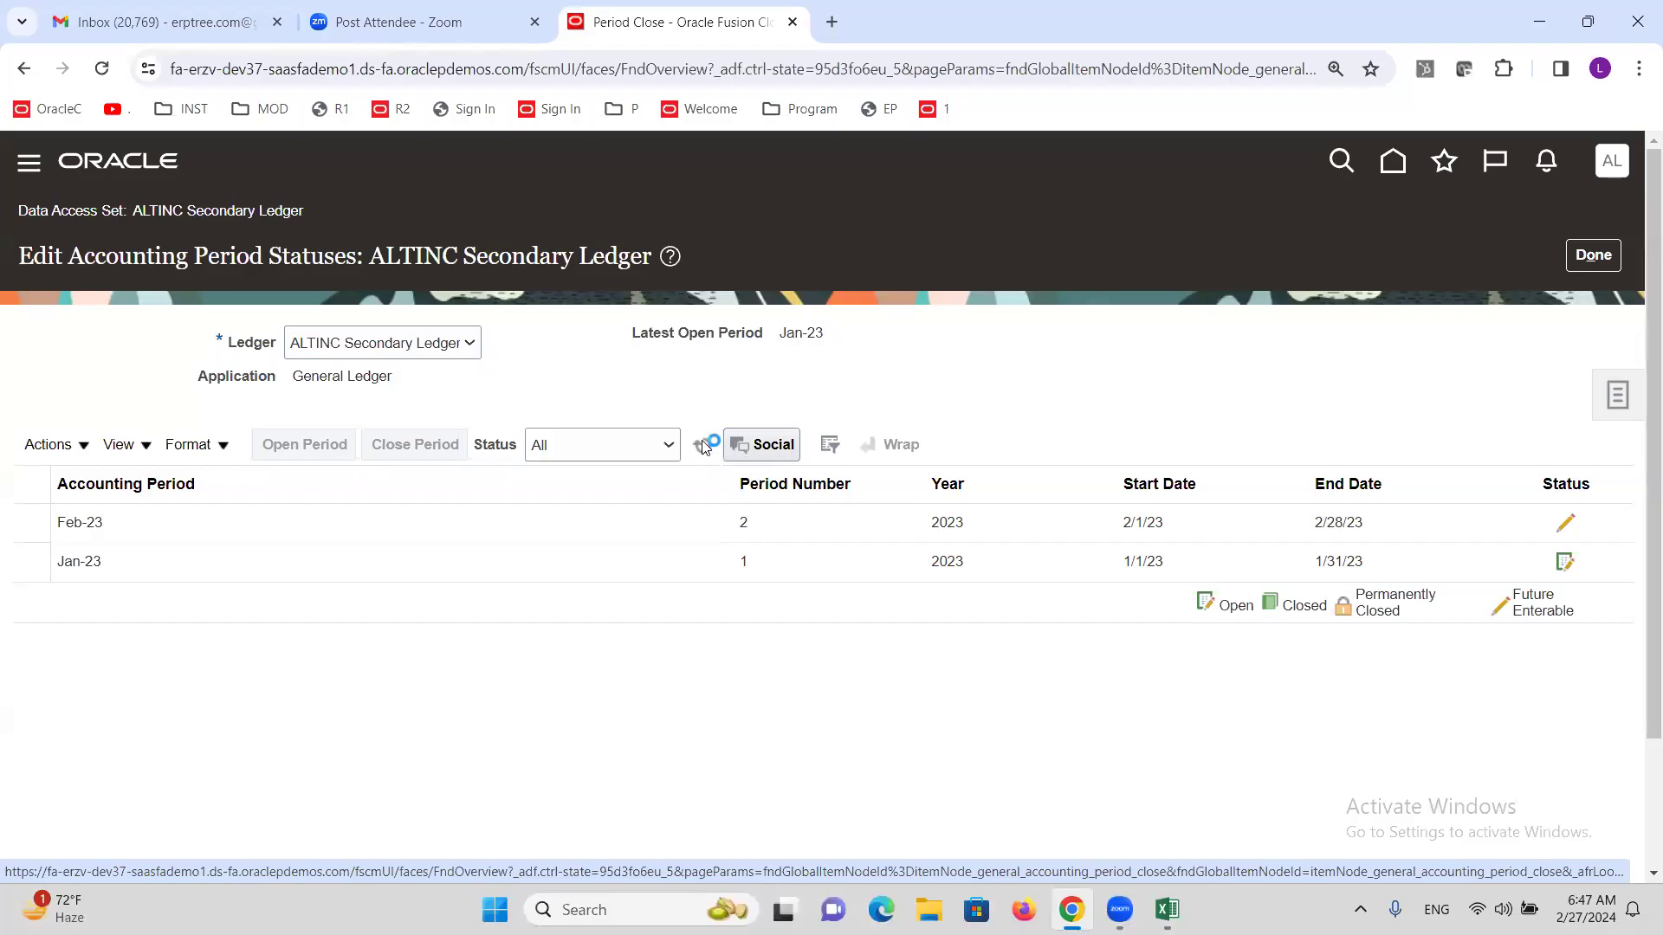
pyautogui.click(702, 445)
pyautogui.click(702, 445)
pyautogui.click(704, 446)
pyautogui.click(702, 445)
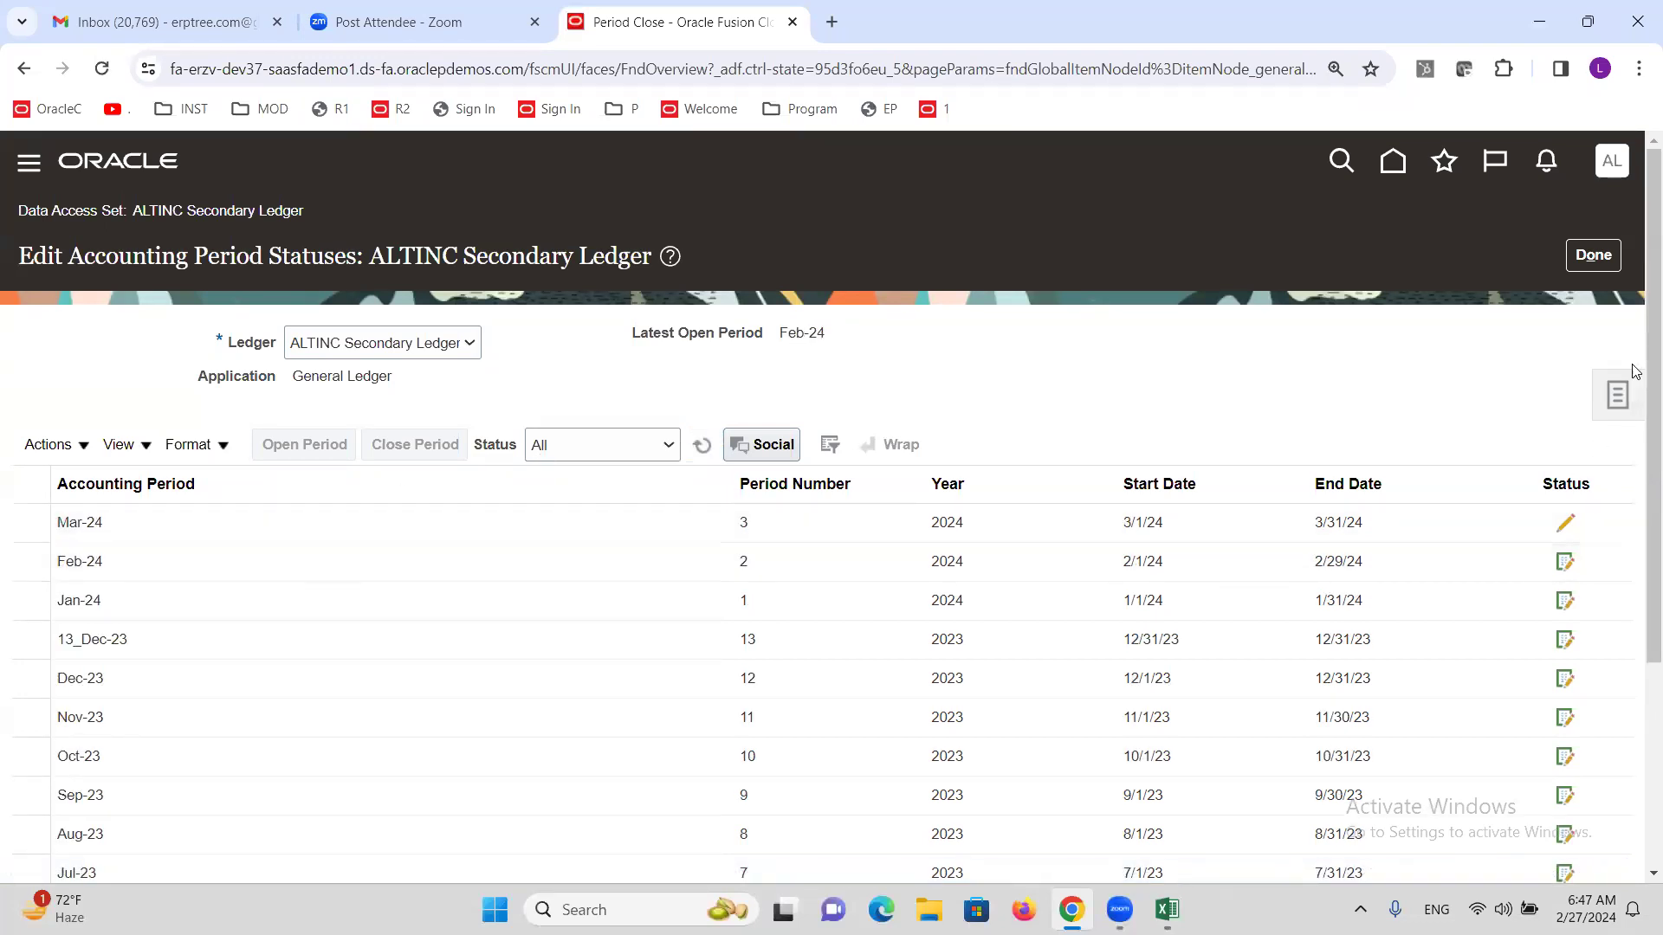
pyautogui.click(1594, 255)
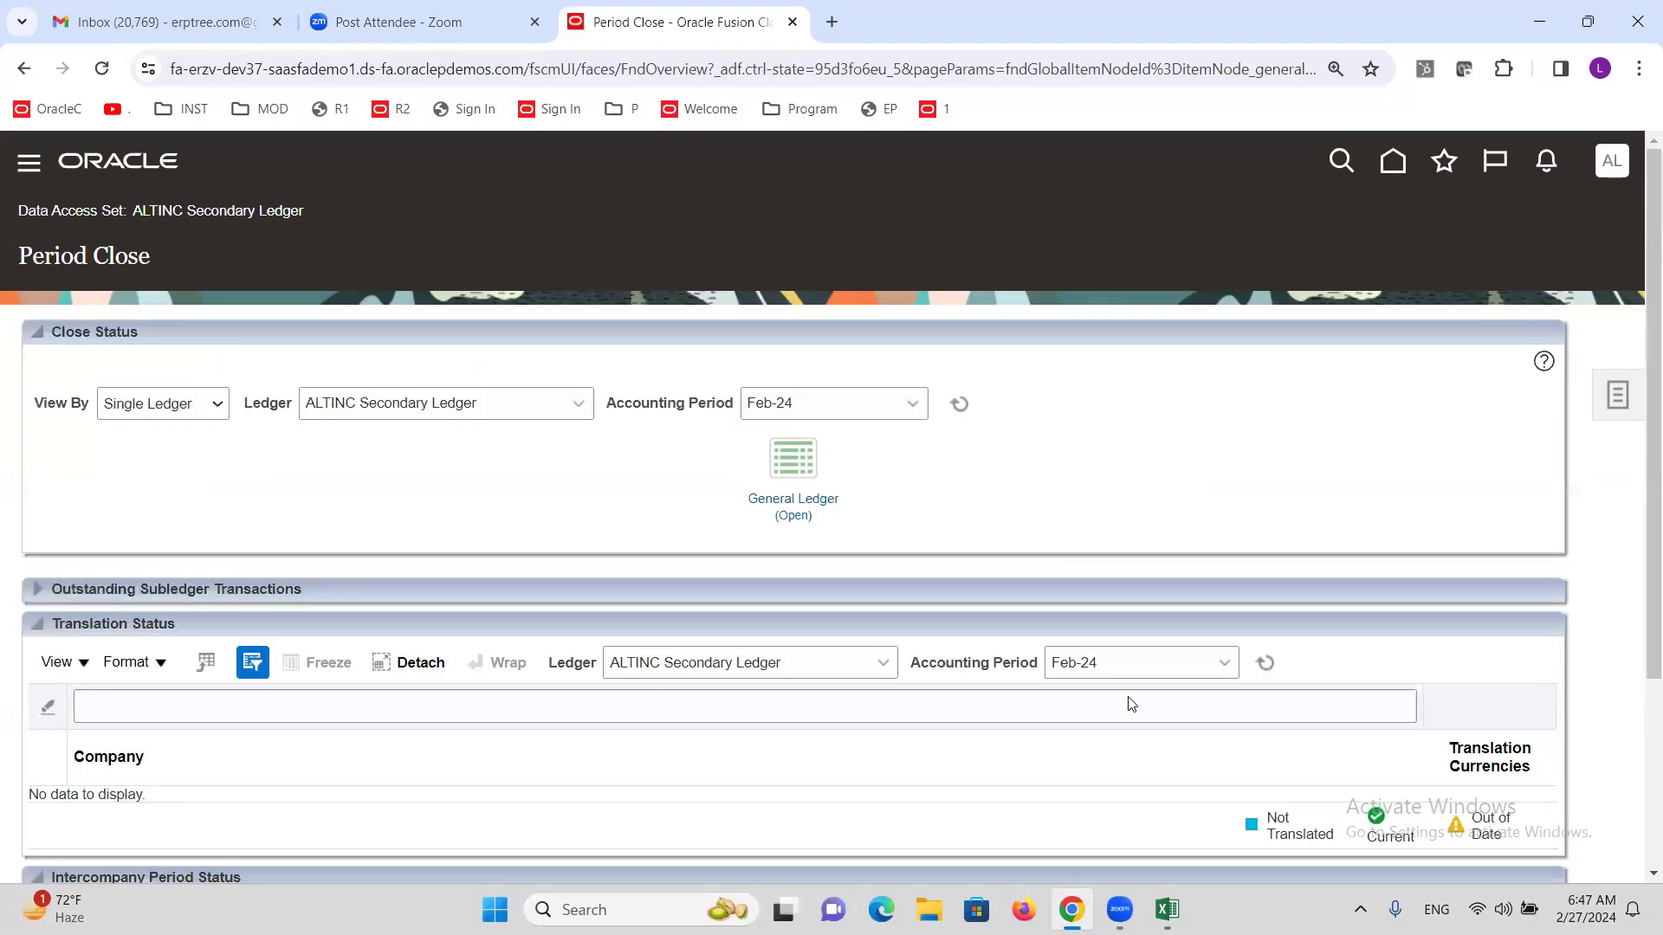
pyautogui.click(1167, 909)
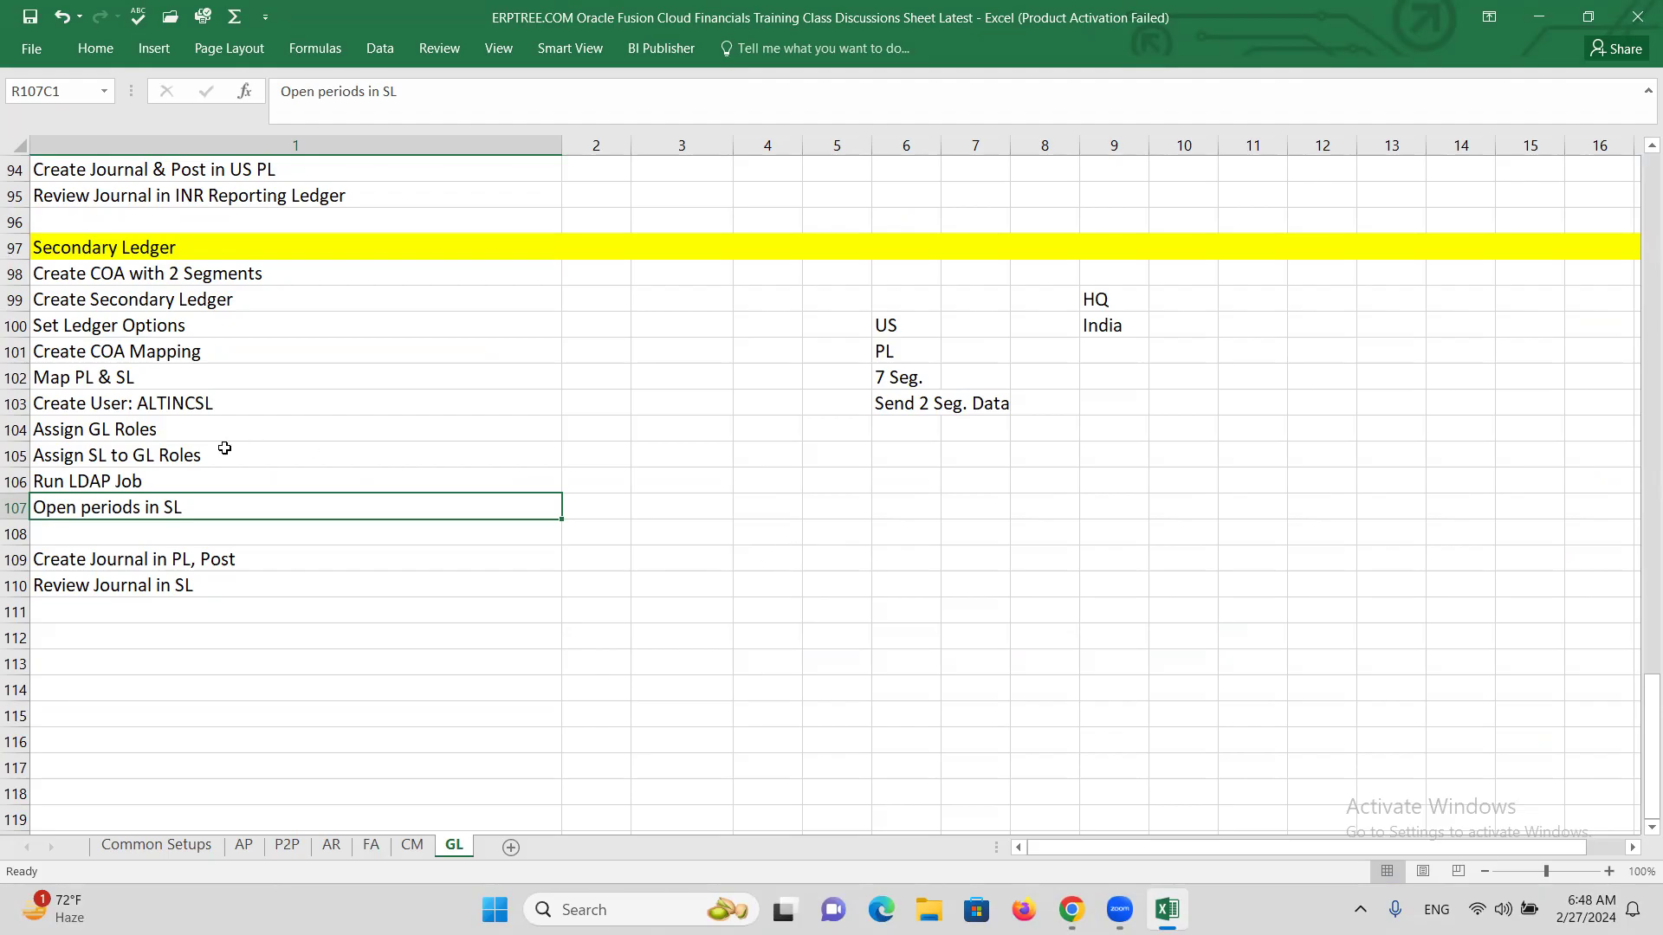
# Move to the journal creation task in the Excel checklist, then return to Oracle Period Close.
pyautogui.click(238, 561)
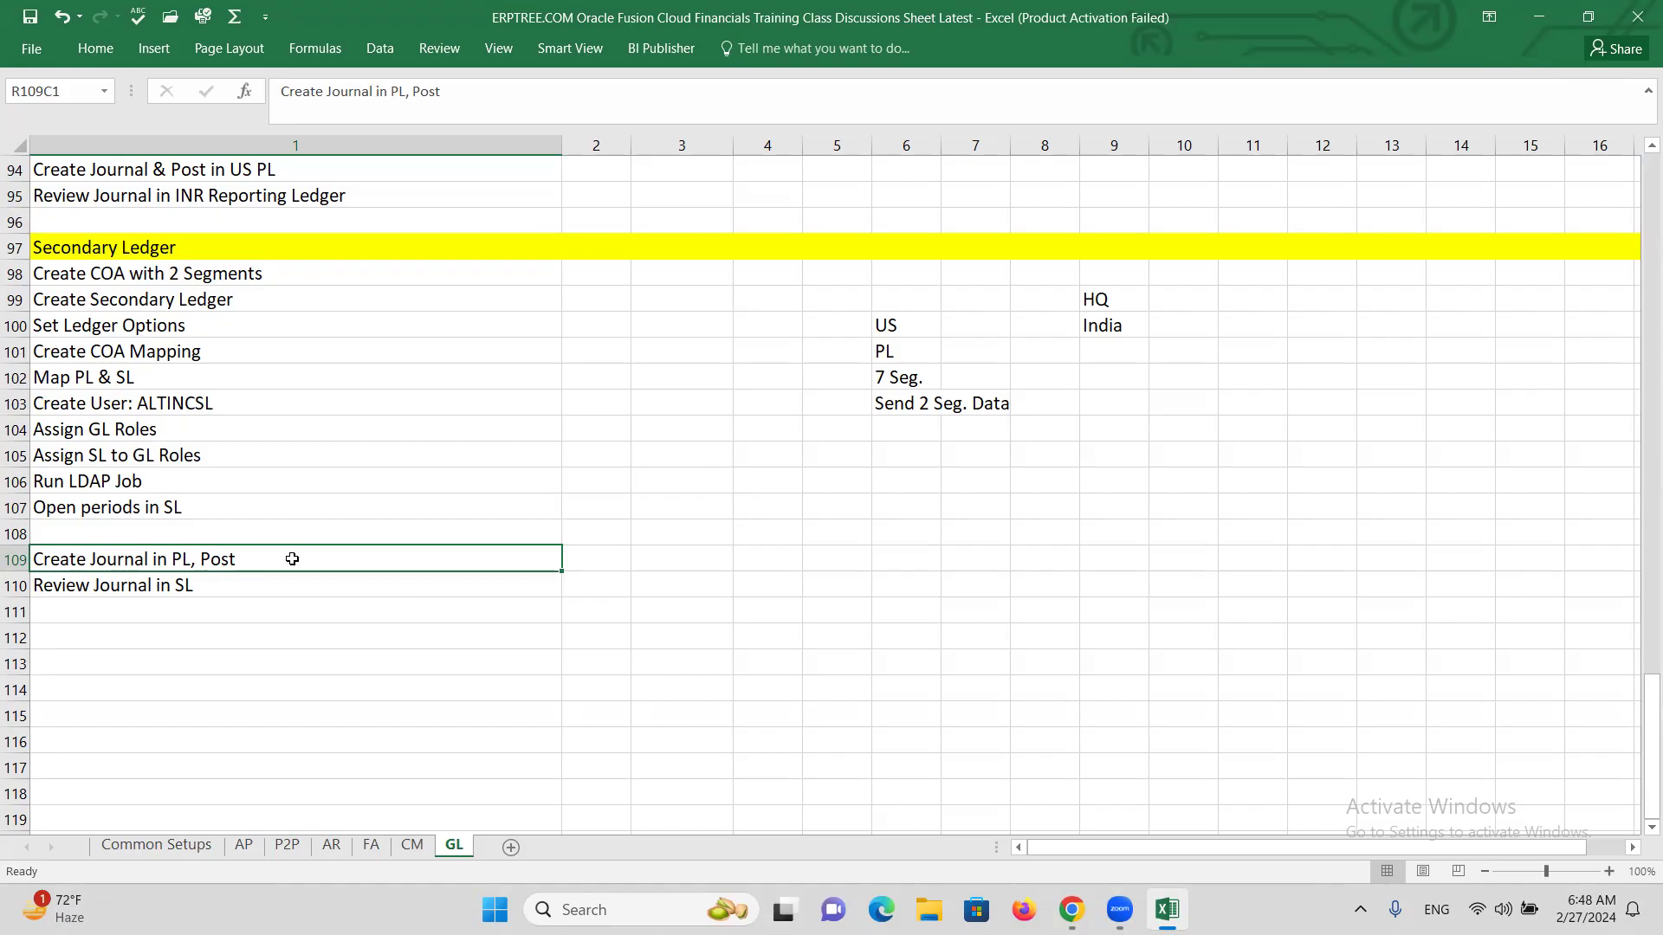
pyautogui.hotkey('alt', 'Tab')
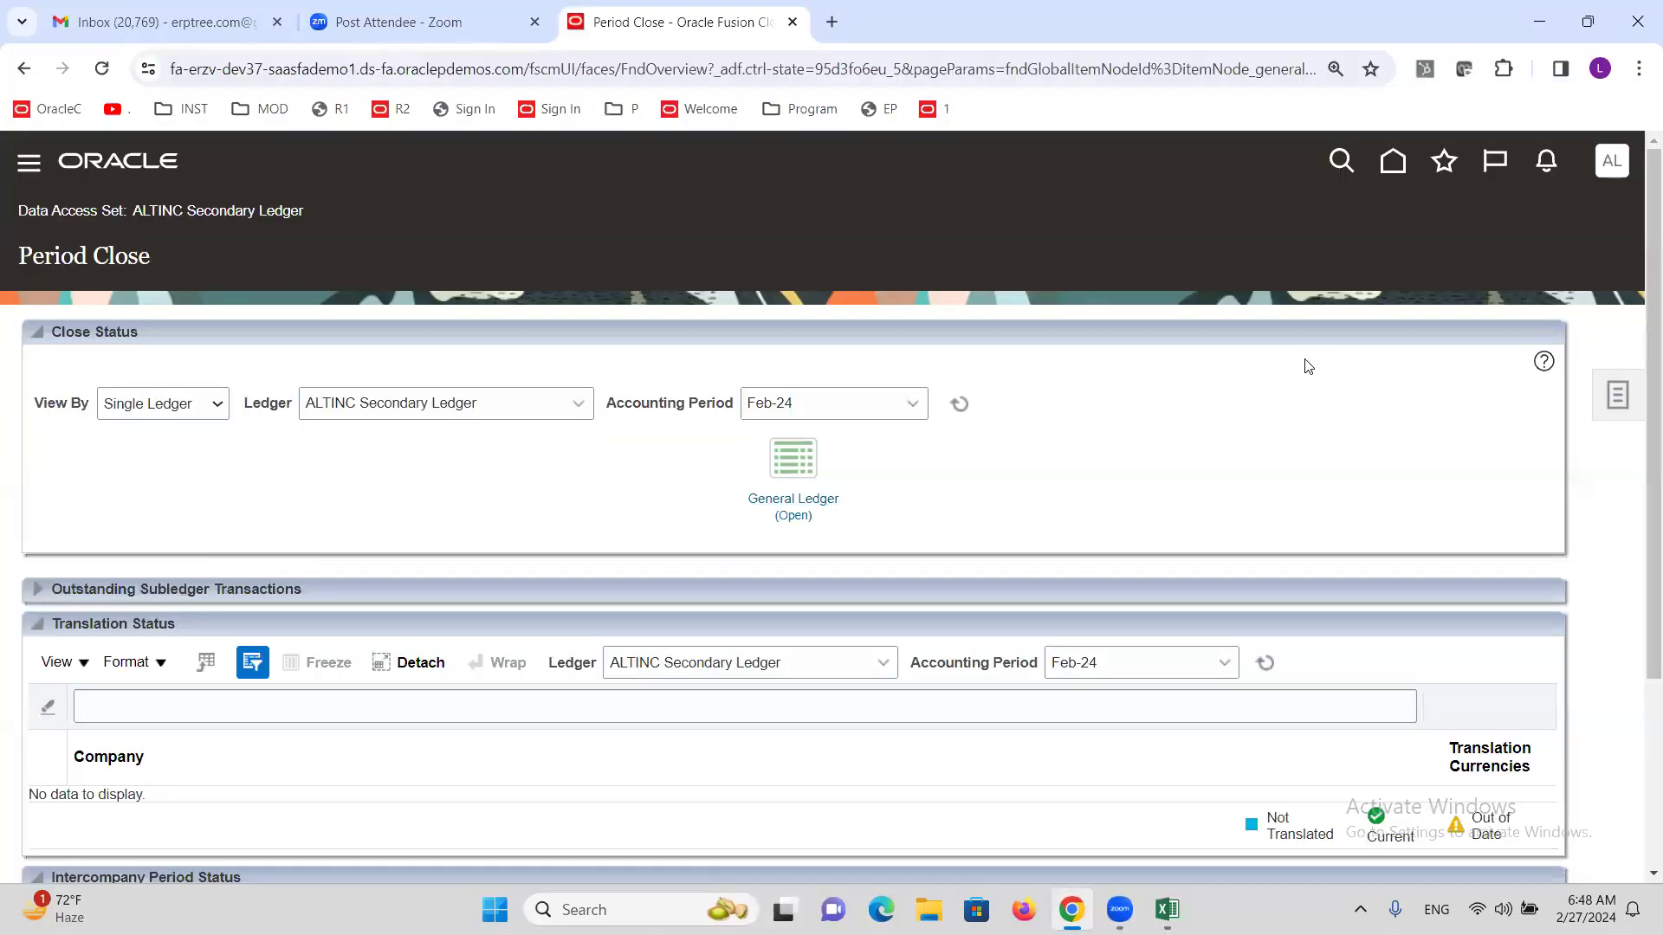
# Sign out of the current Oracle session, confirming the single sign-off.
pyautogui.click(1613, 164)
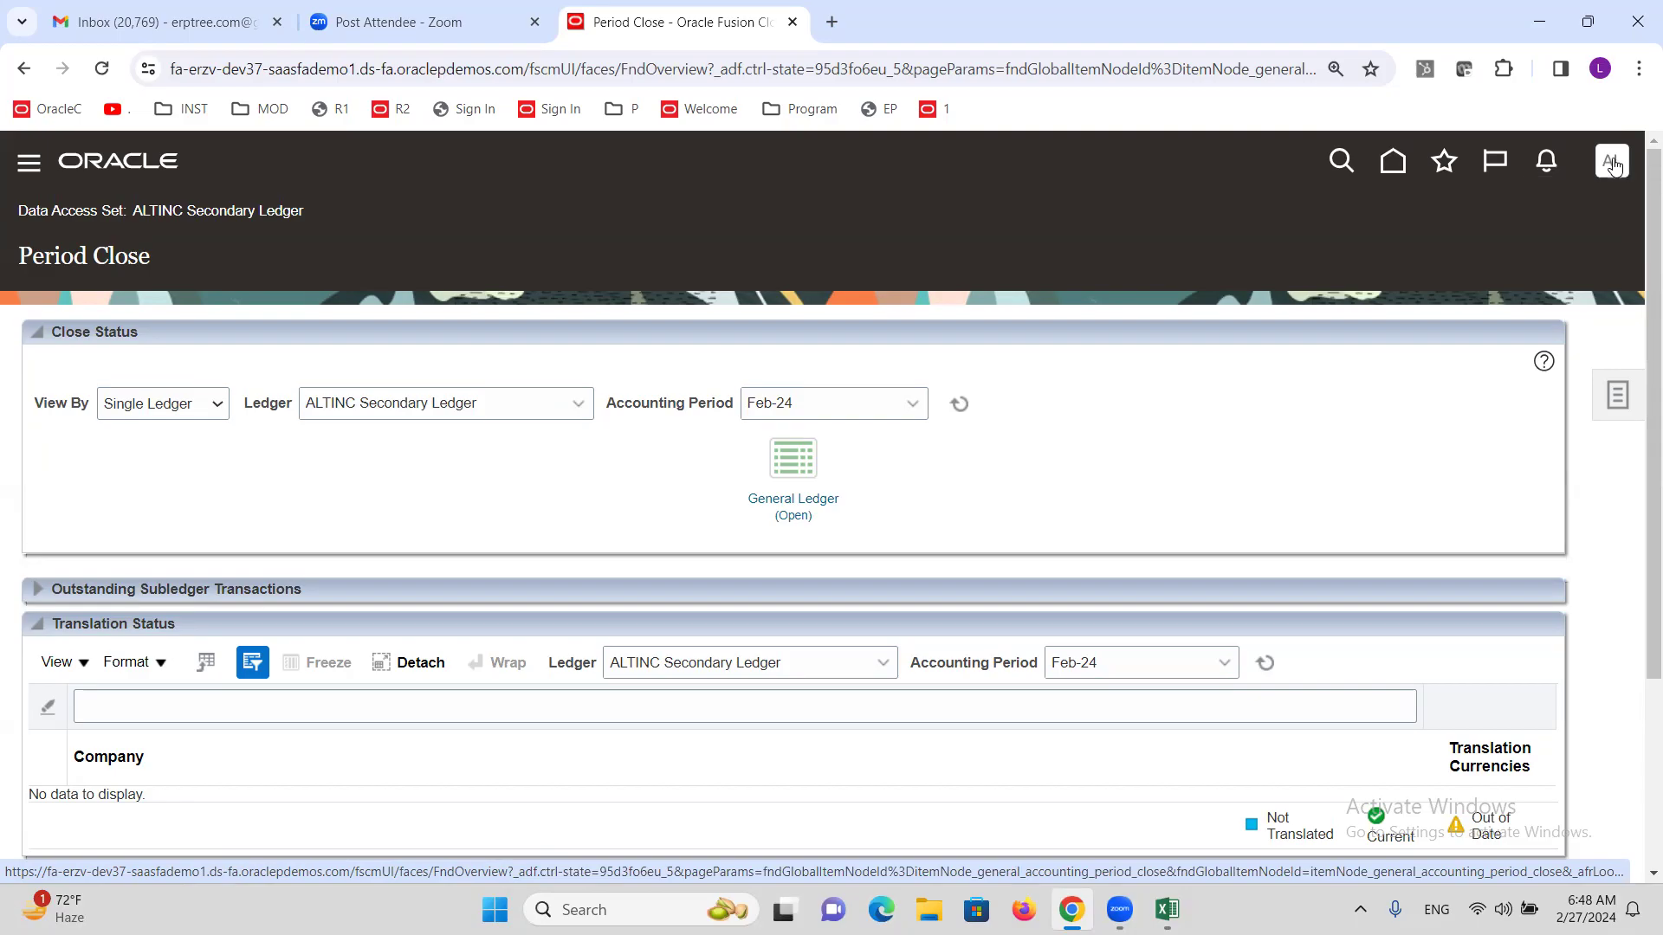
pyautogui.click(1568, 219)
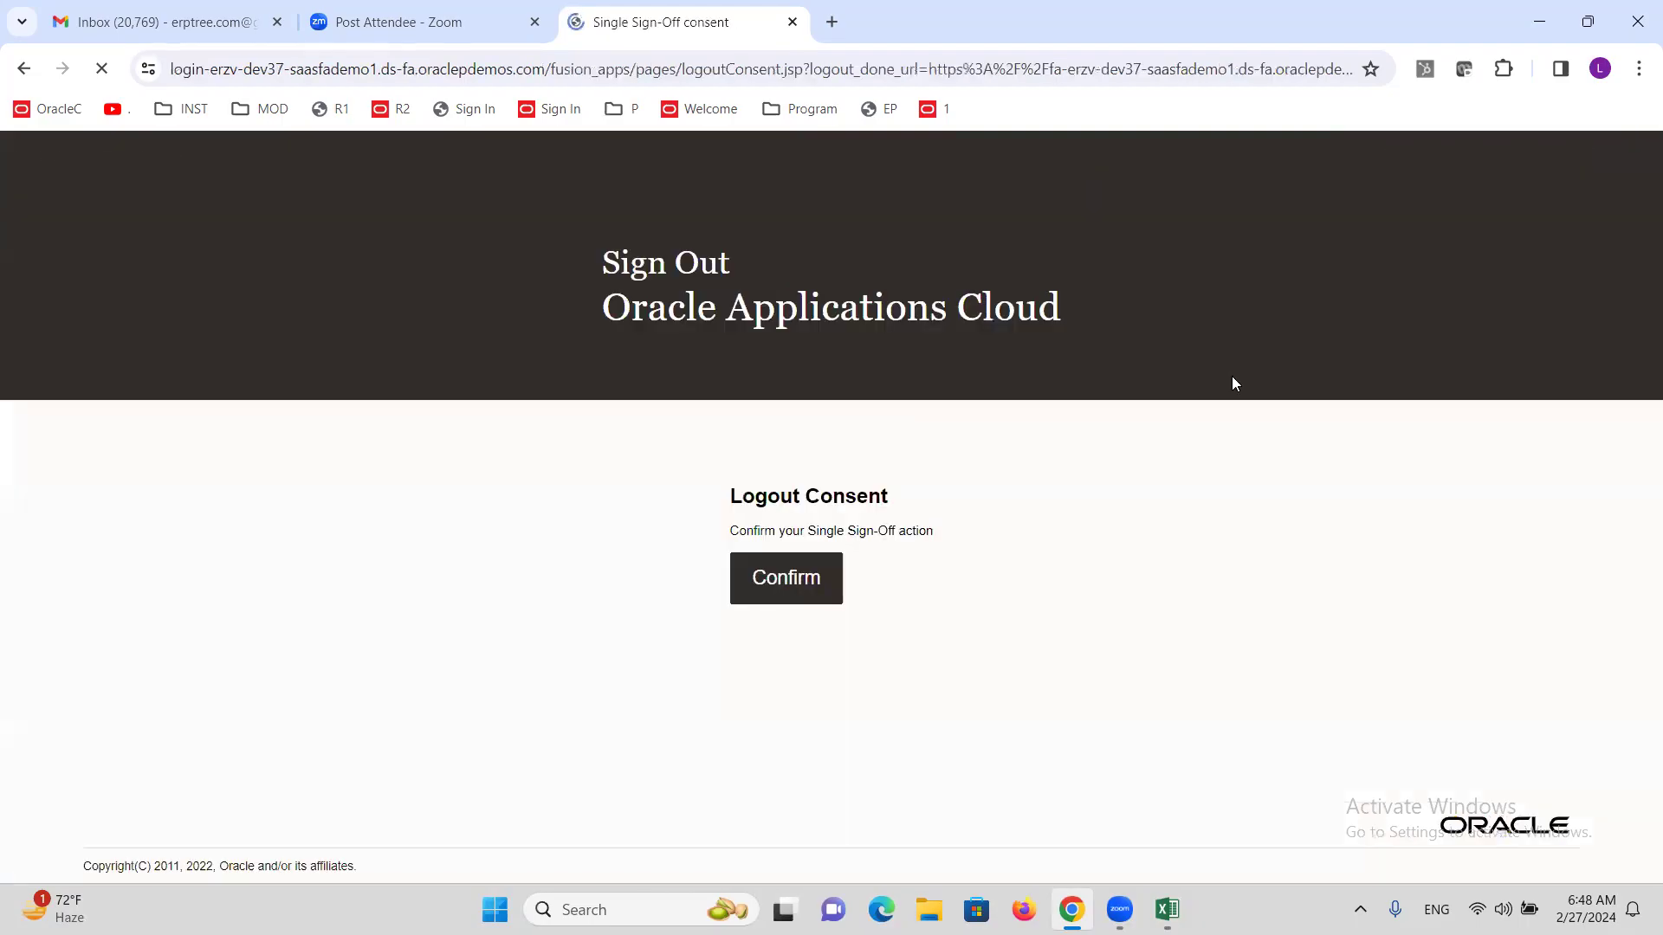
pyautogui.click(810, 598)
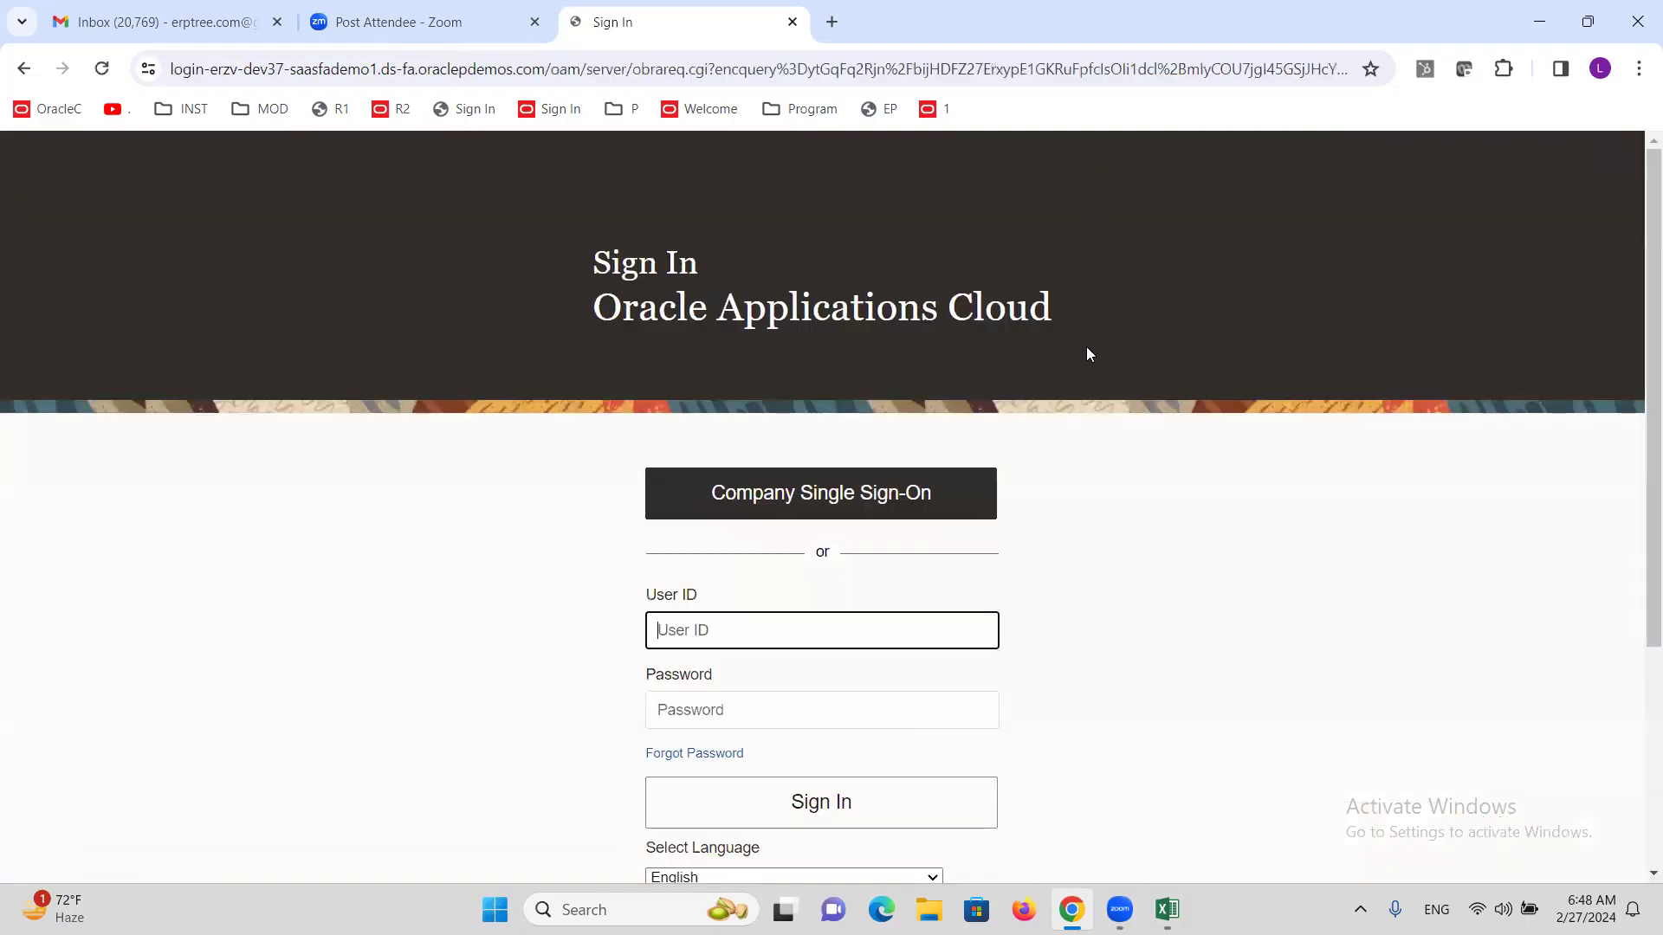
# Sign back in with the original user's ID and password.
pyautogui.write('ALTINC')
pyautogui.press('Tab')
pyautogui.write('••')
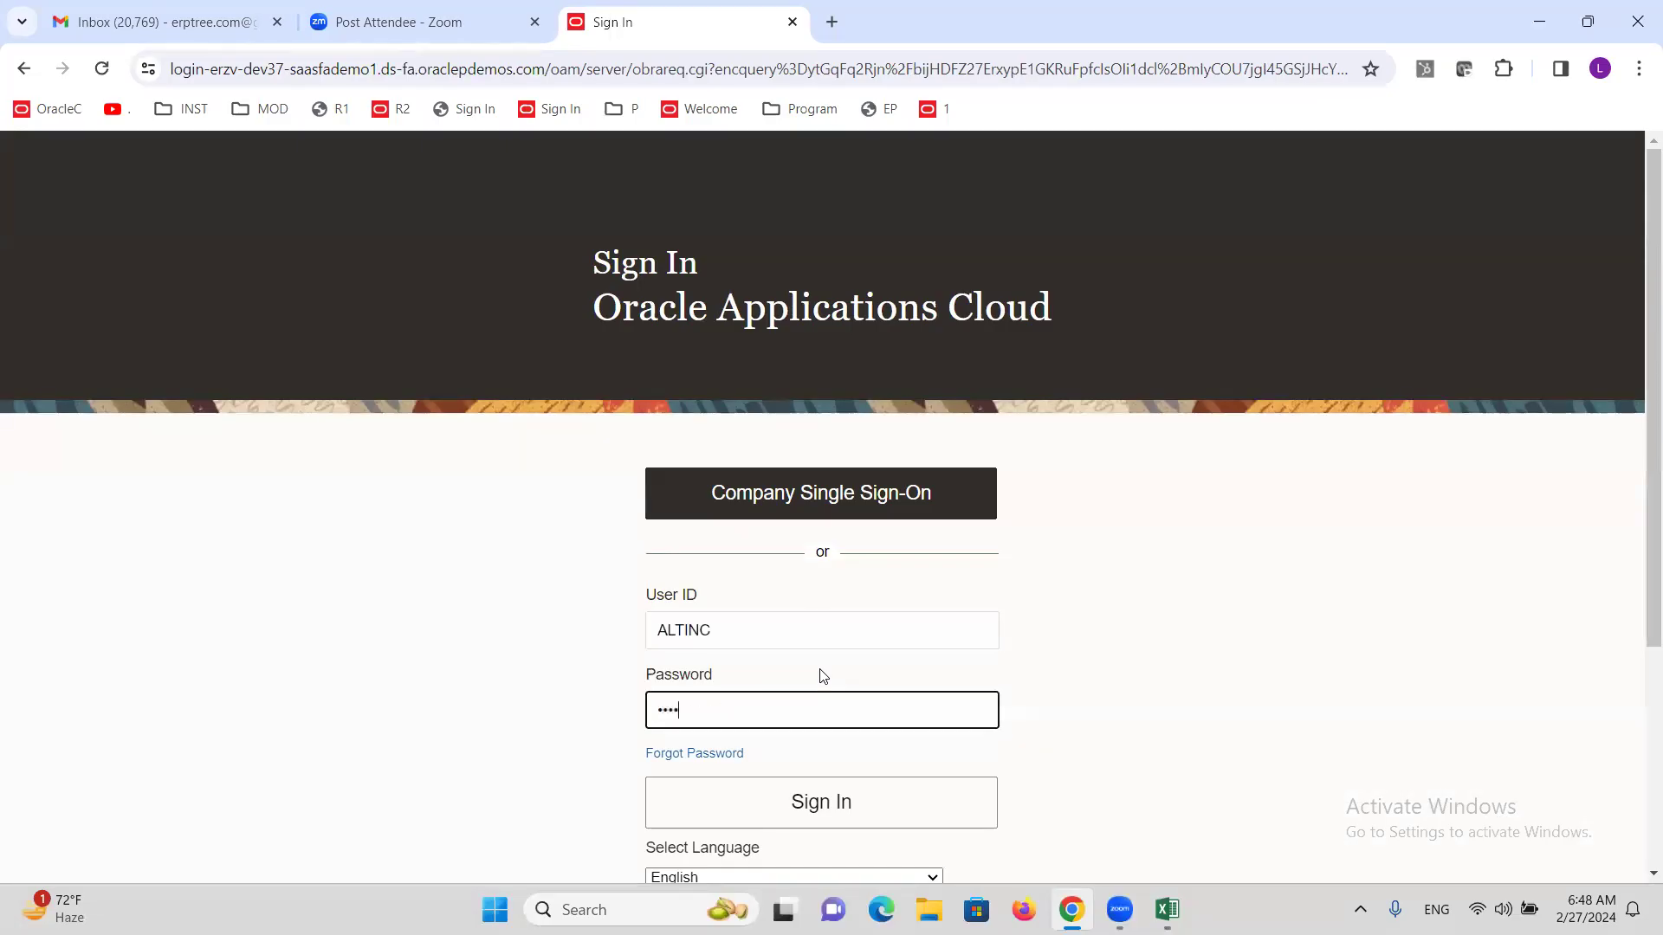
pyautogui.press('Return')
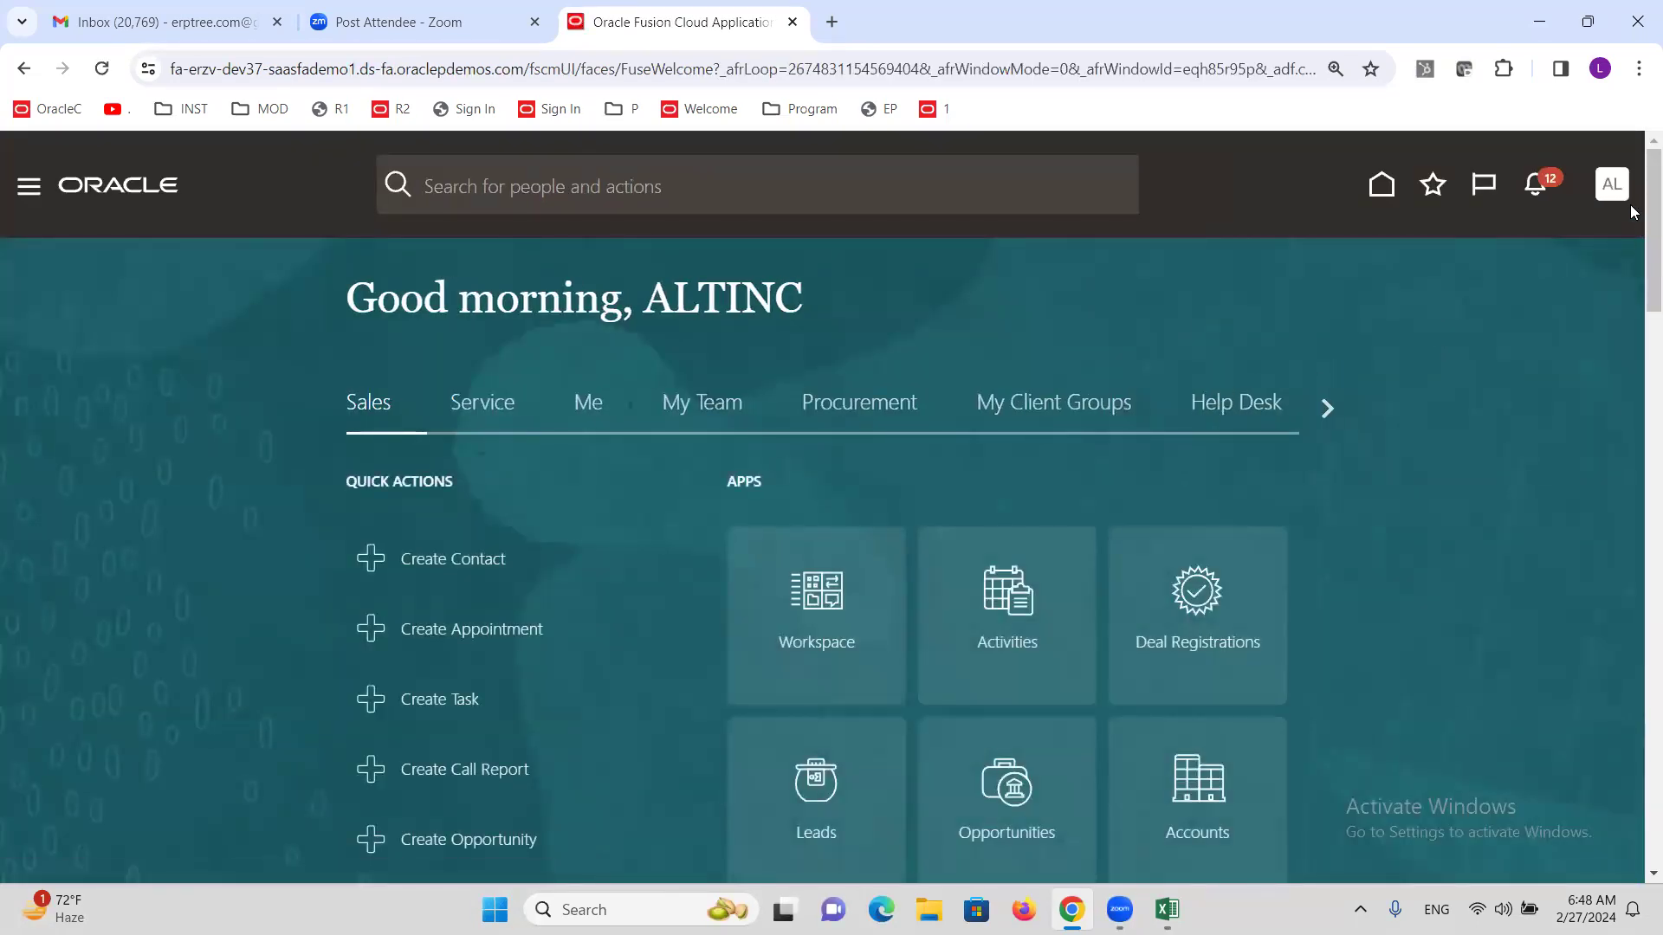
# Open the Manage Daily Rates task from Setup and Maintenance by searching for 'DAILY RATE'.
pyautogui.click(1611, 185)
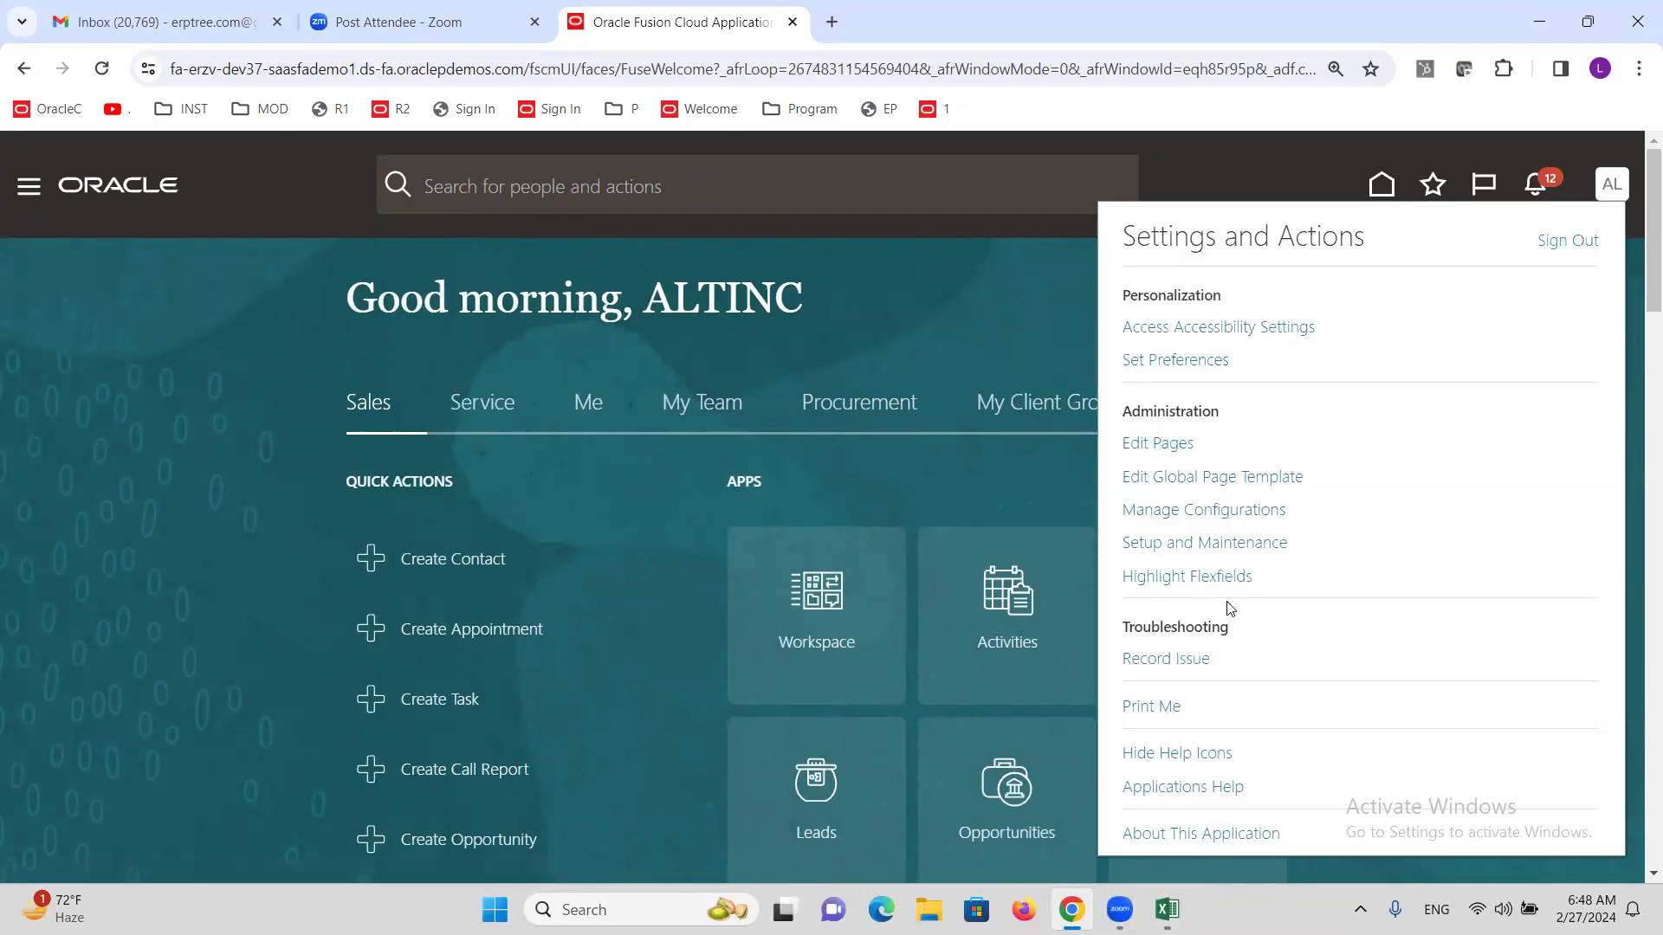
pyautogui.click(1223, 542)
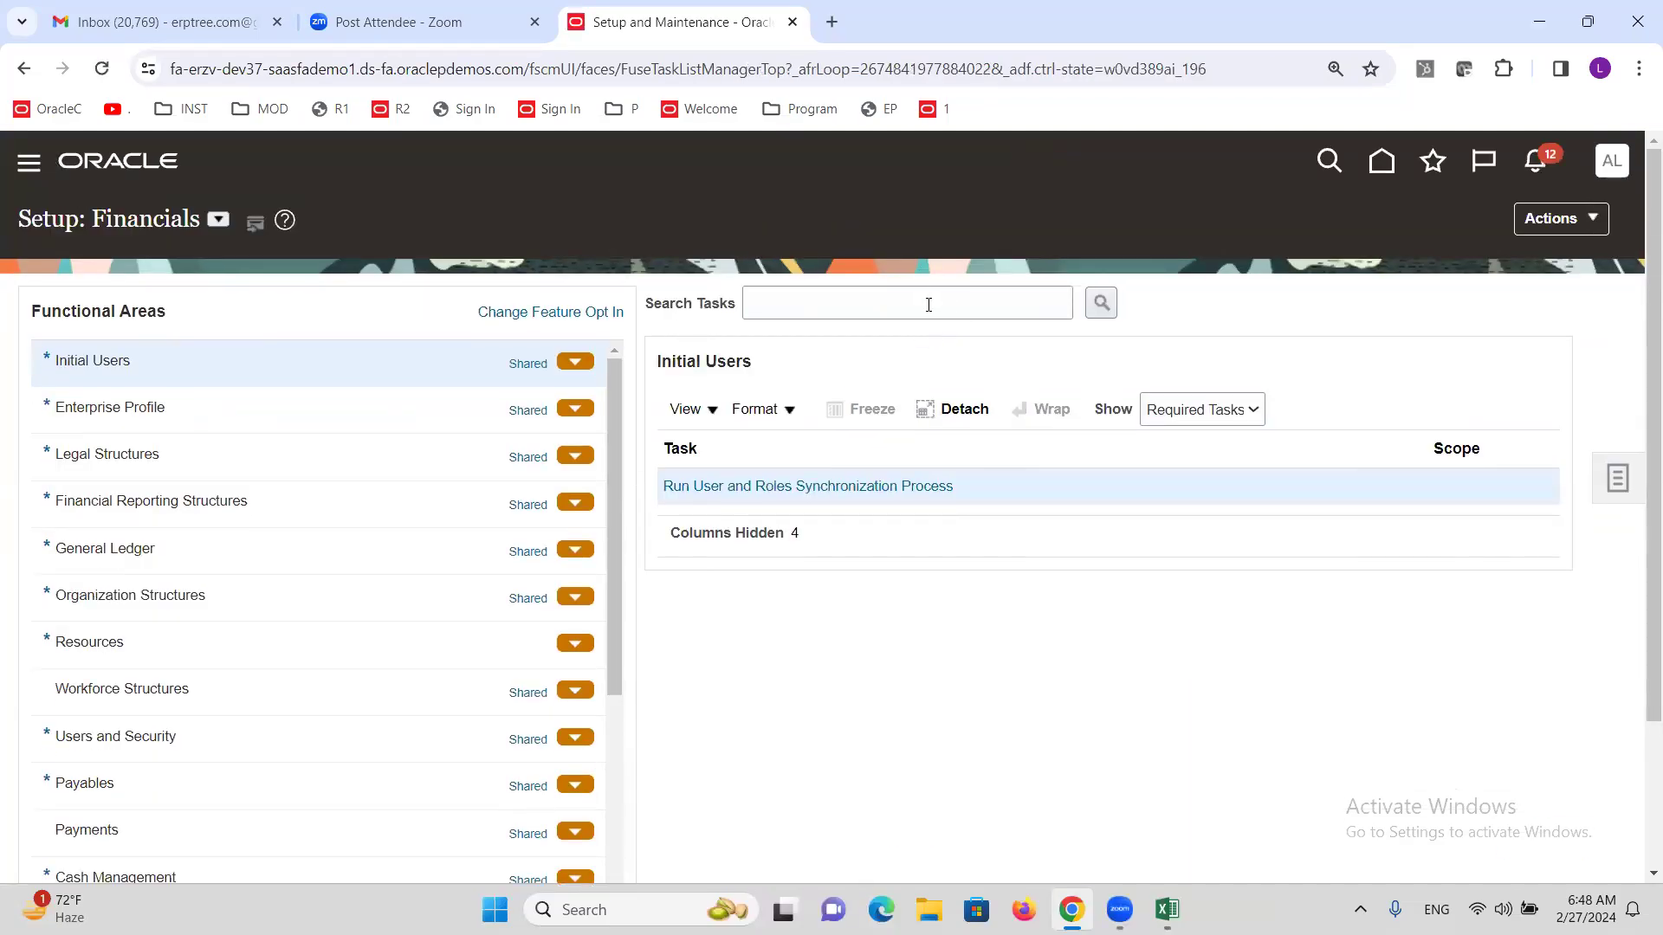
pyautogui.click(928, 303)
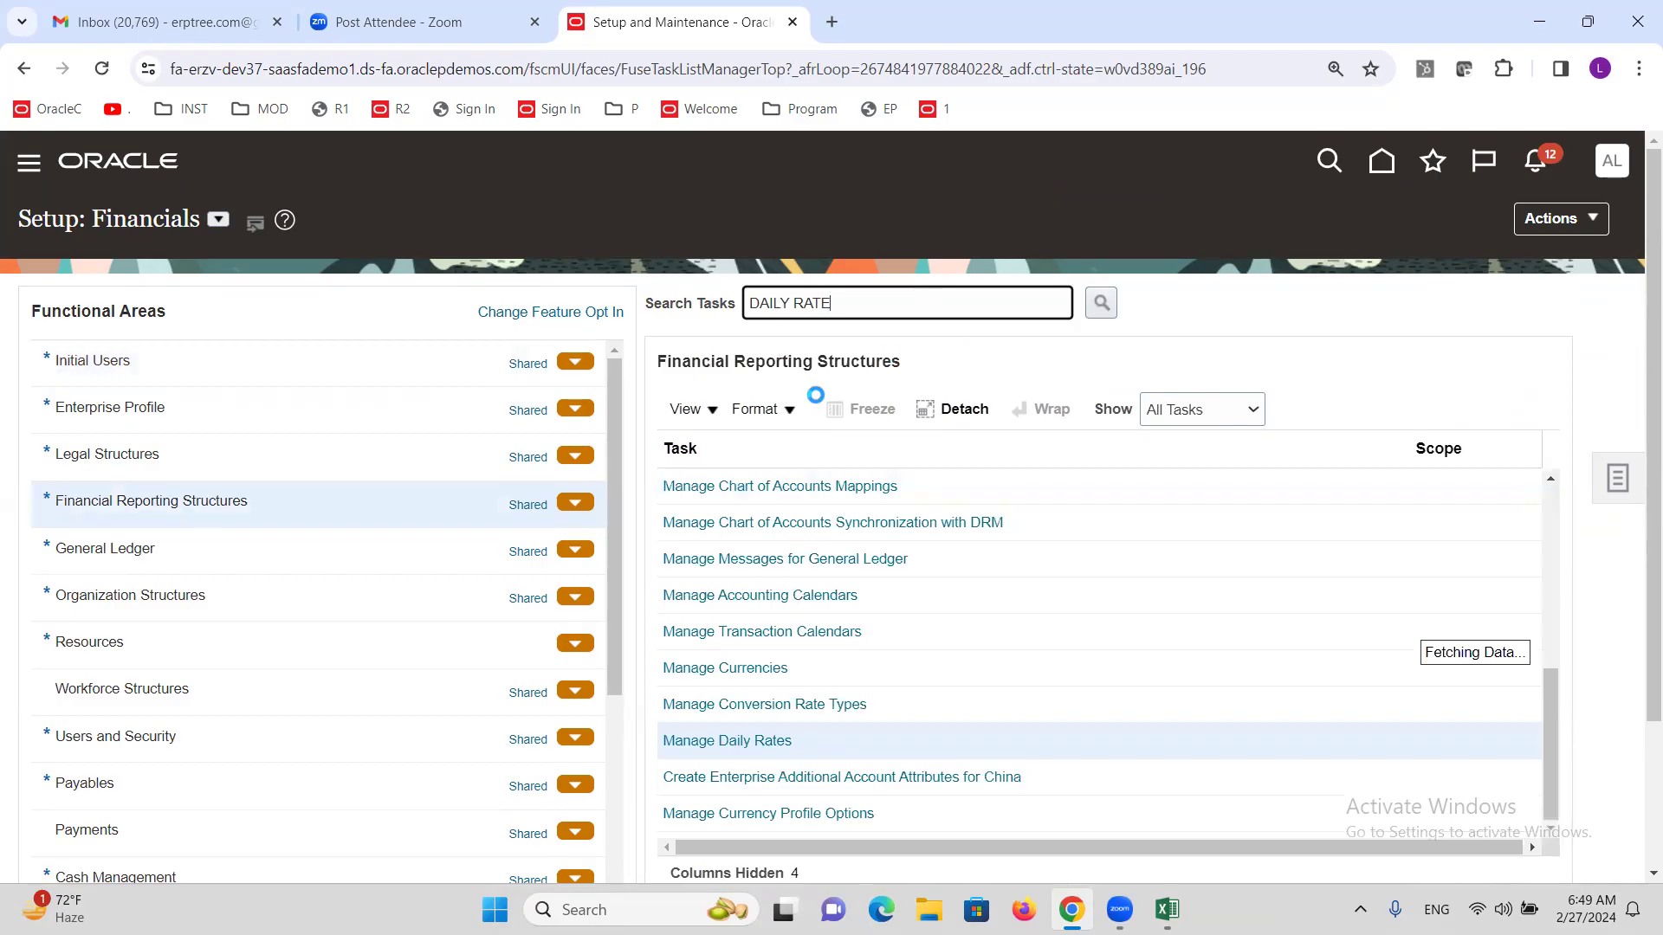
pyautogui.click(766, 746)
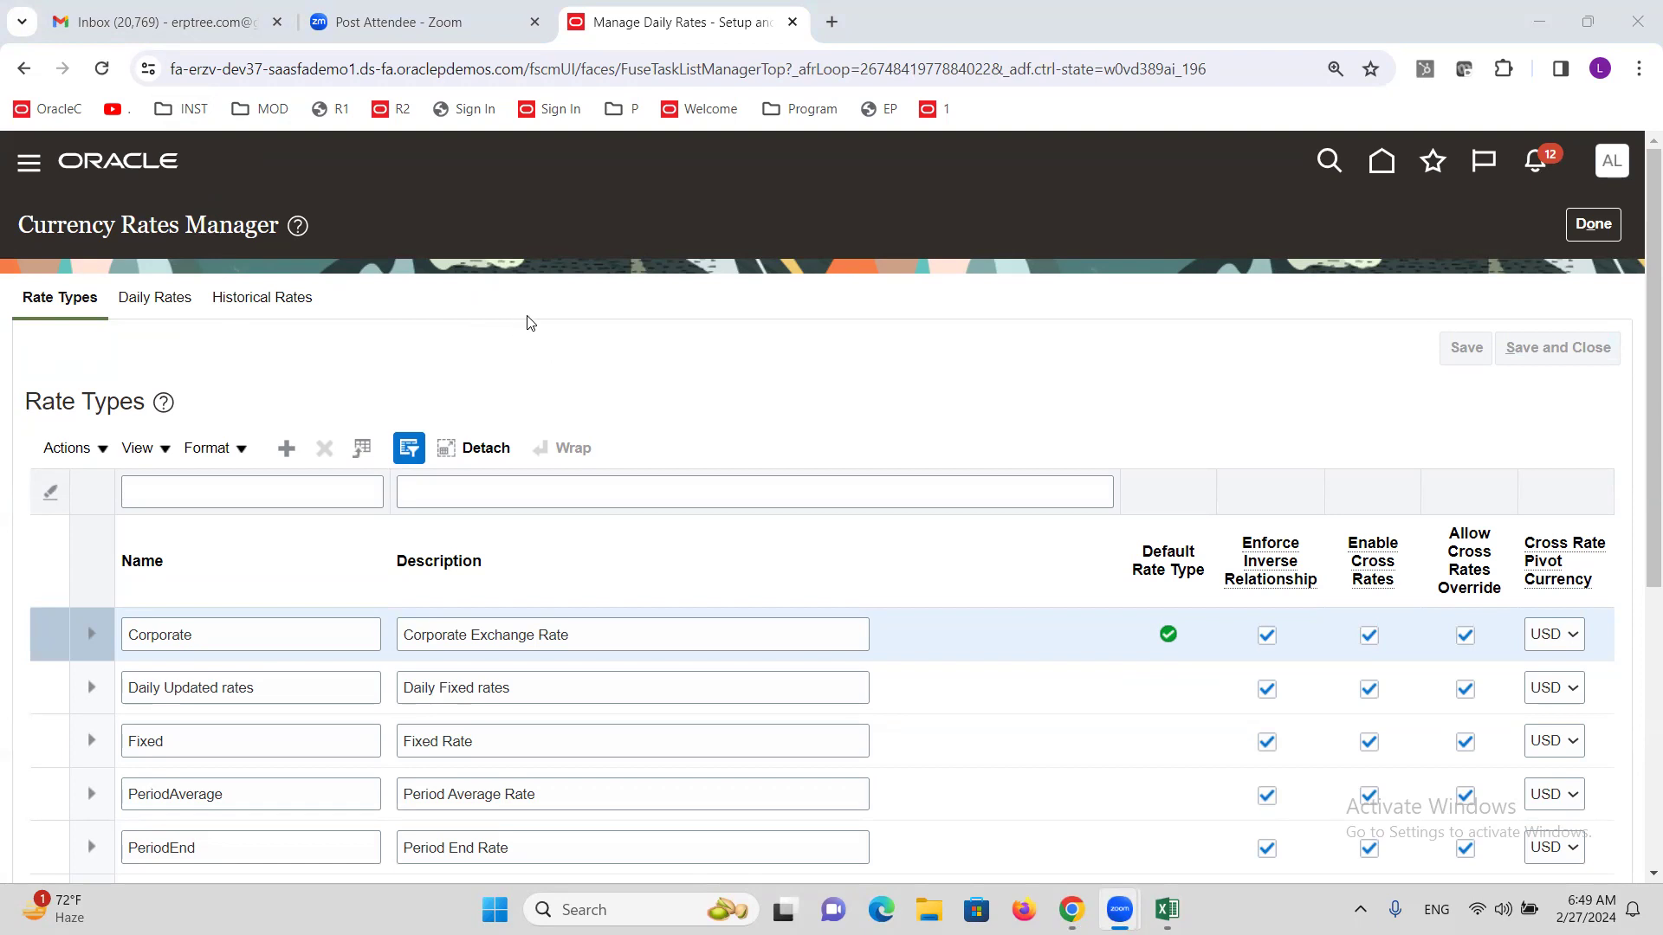
# In the daily rates search, set the From currency to USD and the To currency to INR.
pyautogui.click(149, 299)
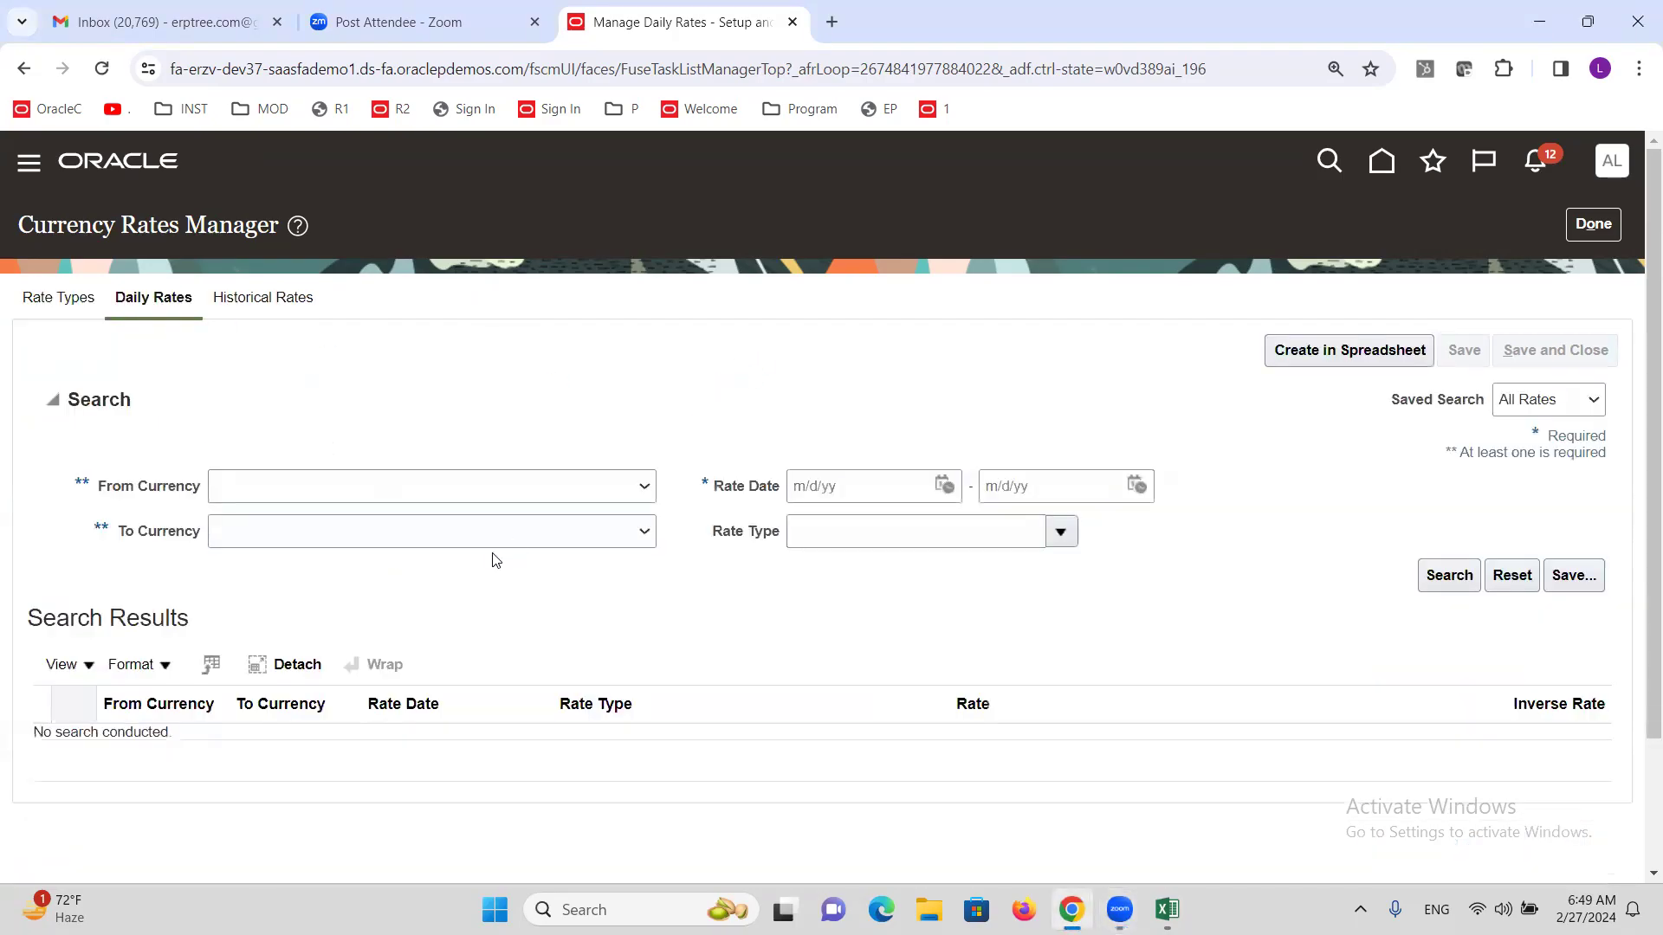
pyautogui.click(596, 482)
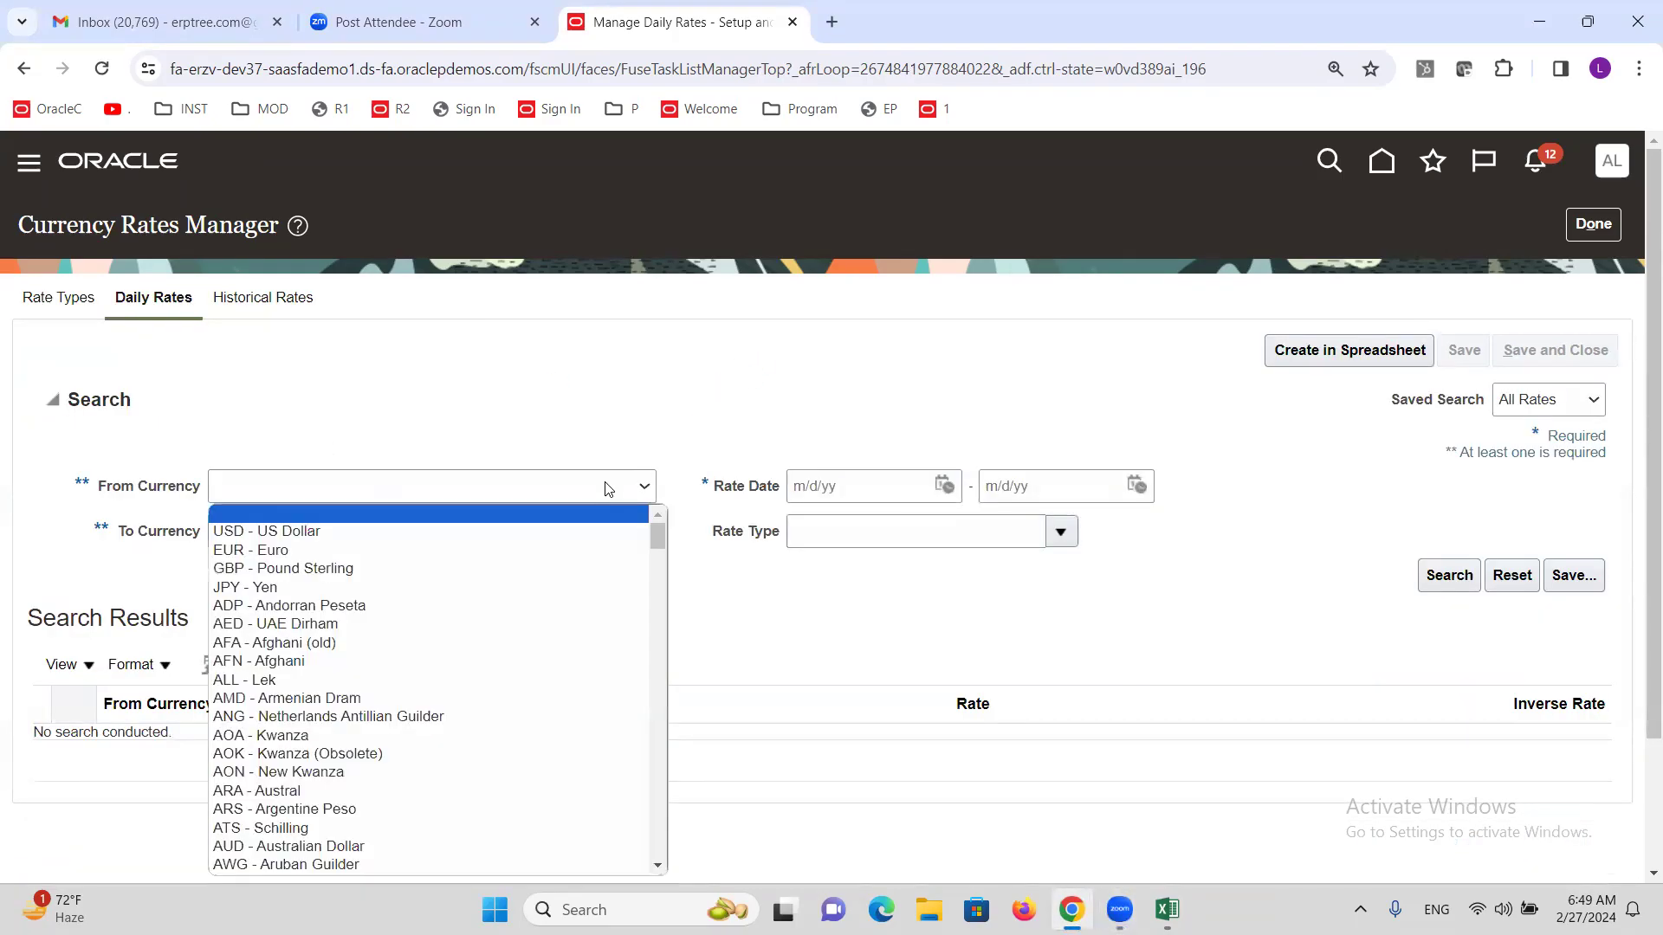
pyautogui.click(404, 535)
pyautogui.click(423, 532)
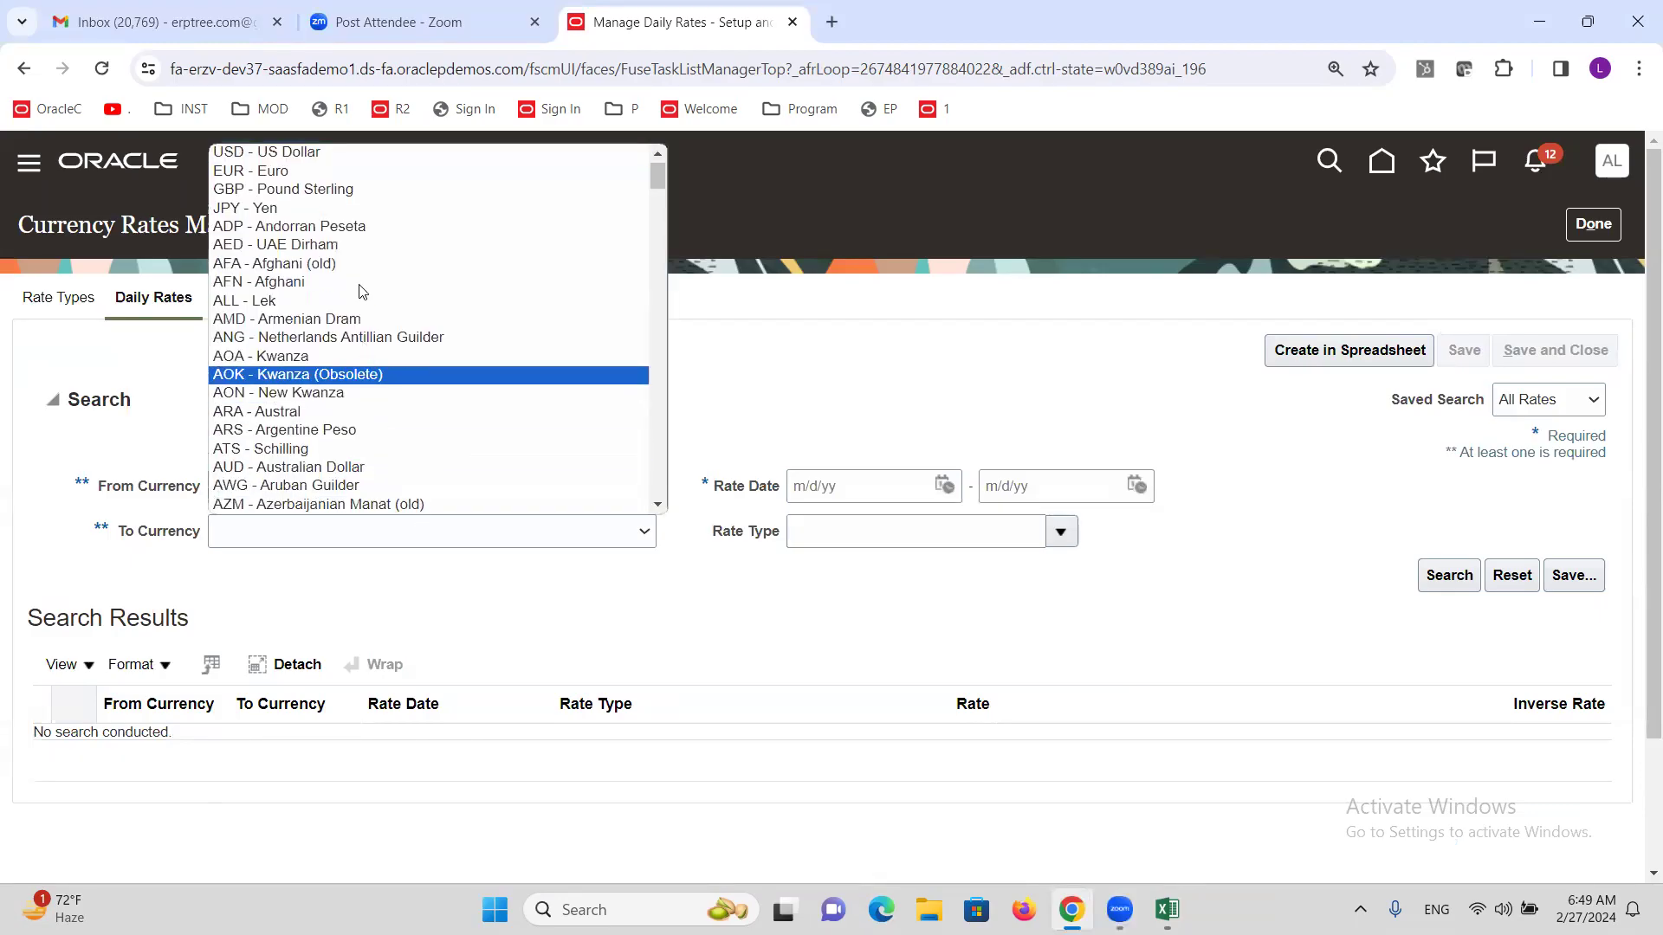
pyautogui.press('i')
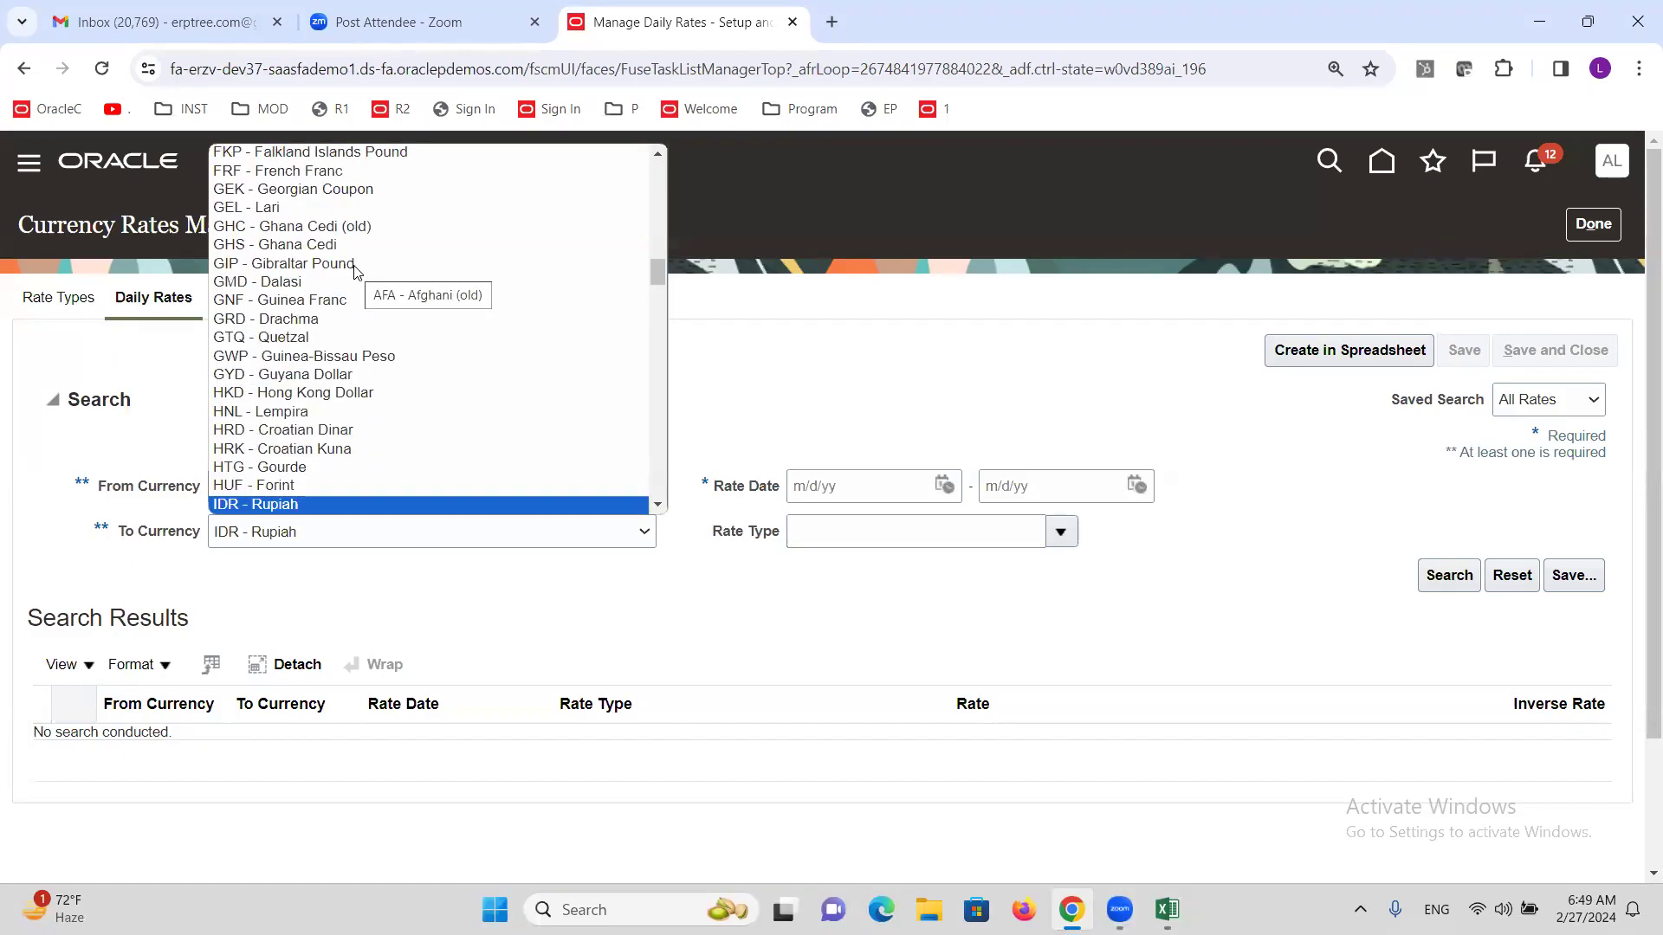
pyautogui.press('i')
pyautogui.press('i')
pyautogui.press('i')
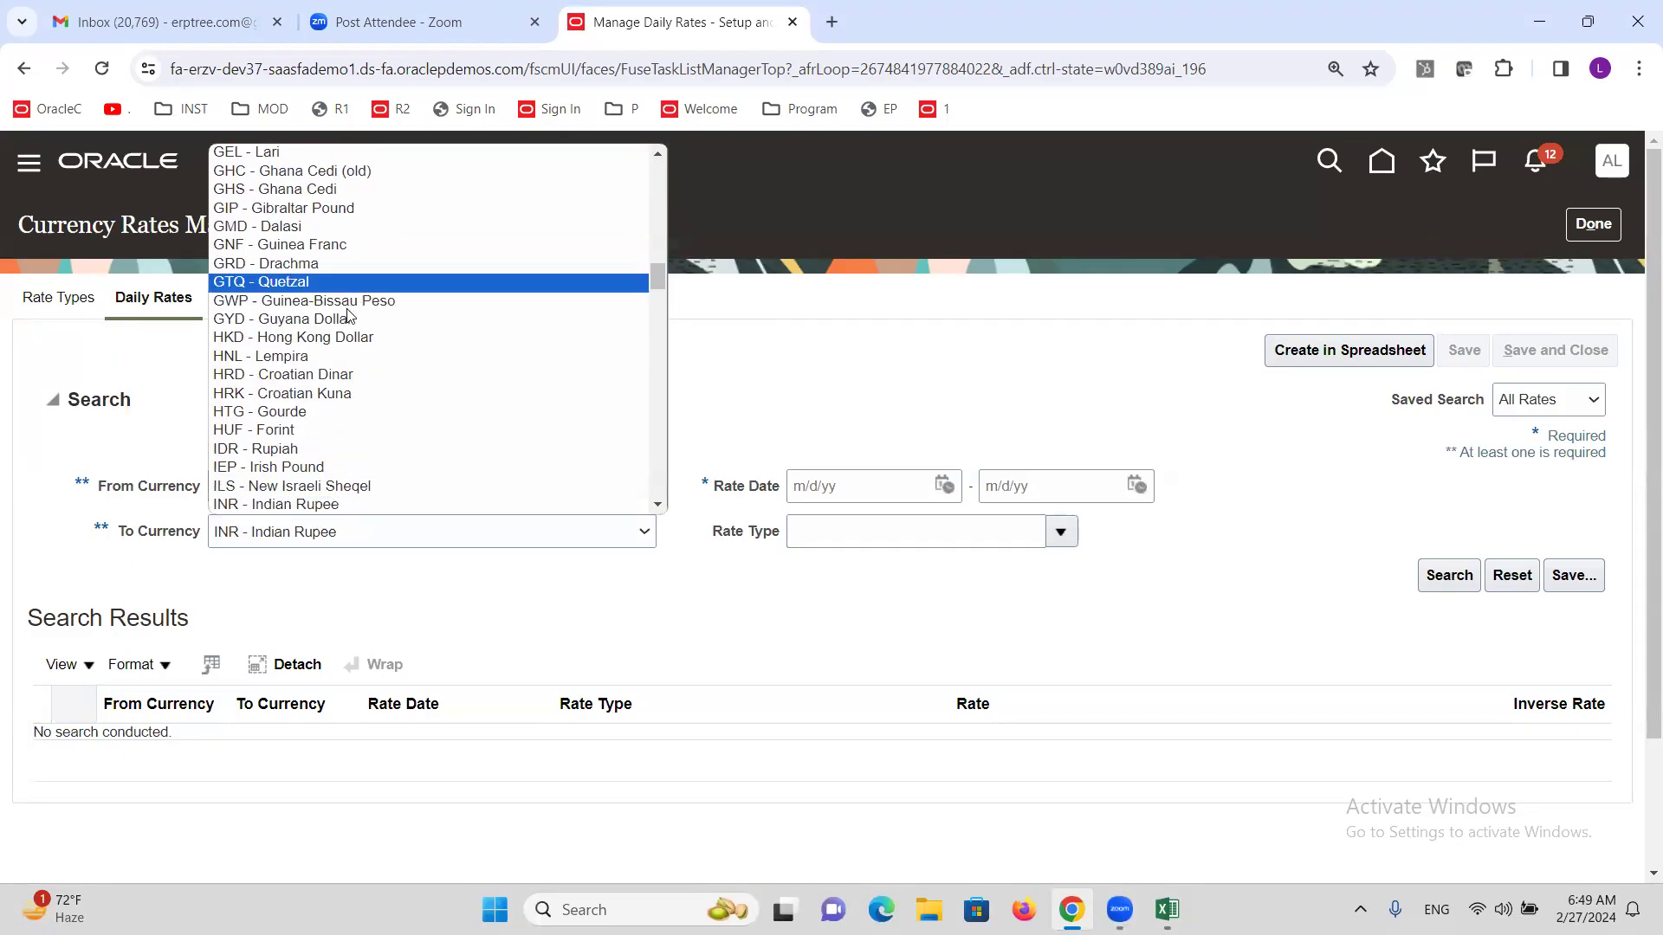
pyautogui.click(346, 505)
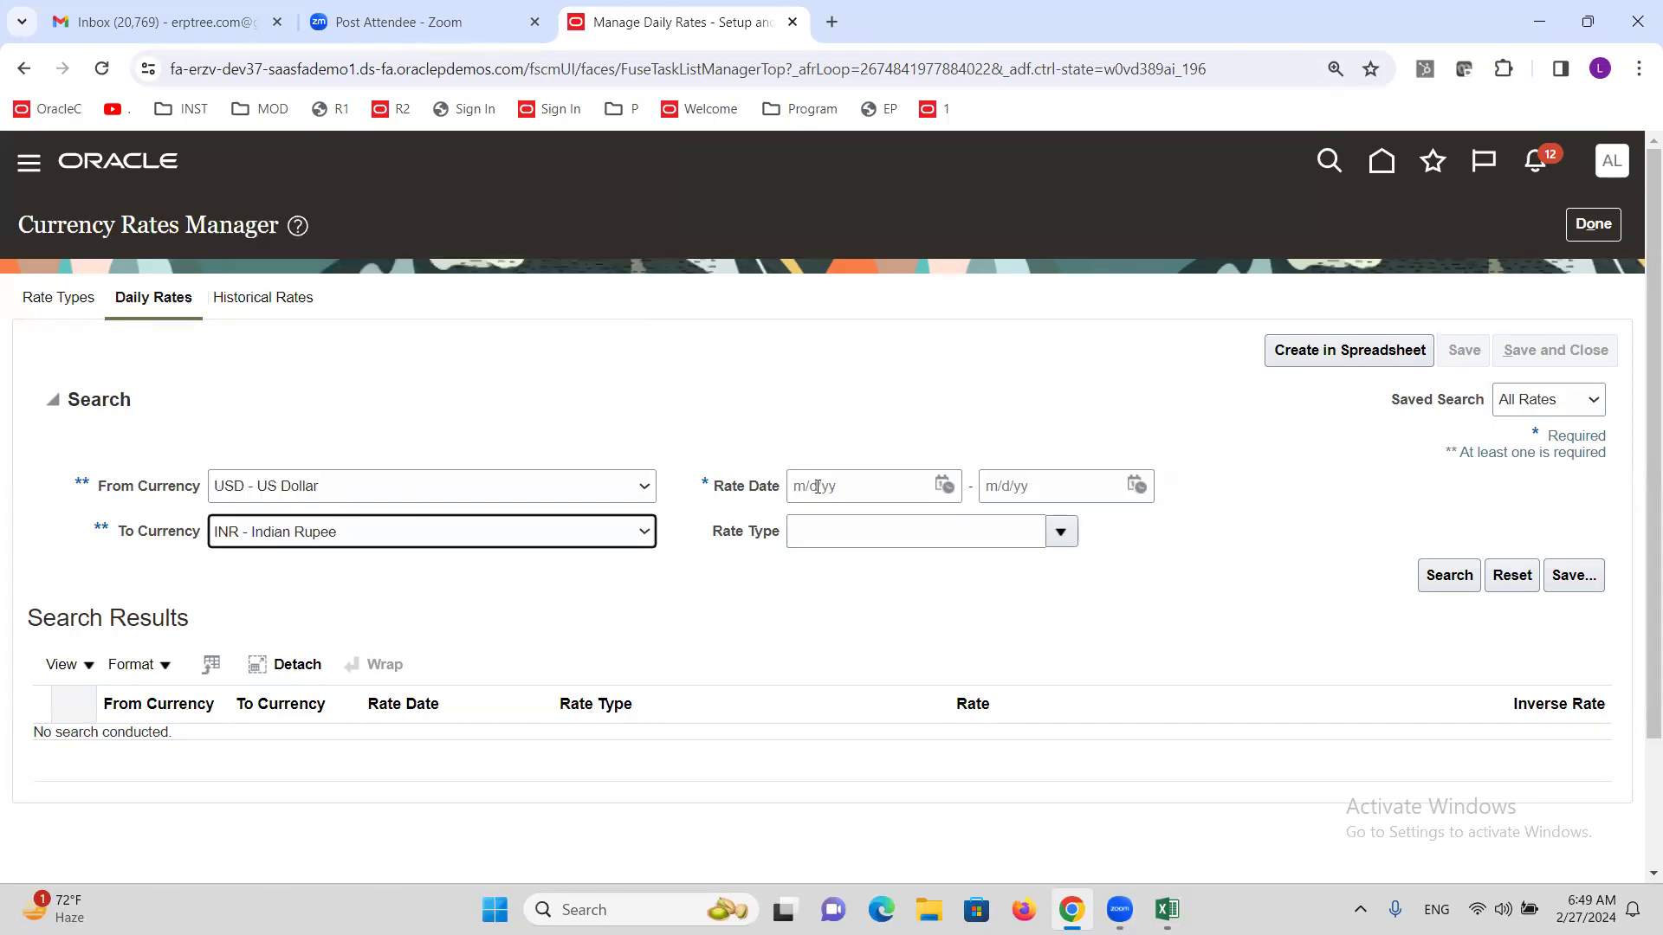
# Search Corporate rates for 2/27/24 to 2/27/24, then generate a Create Daily Rates spreadsheet.
pyautogui.click(944, 485)
pyautogui.click(1055, 732)
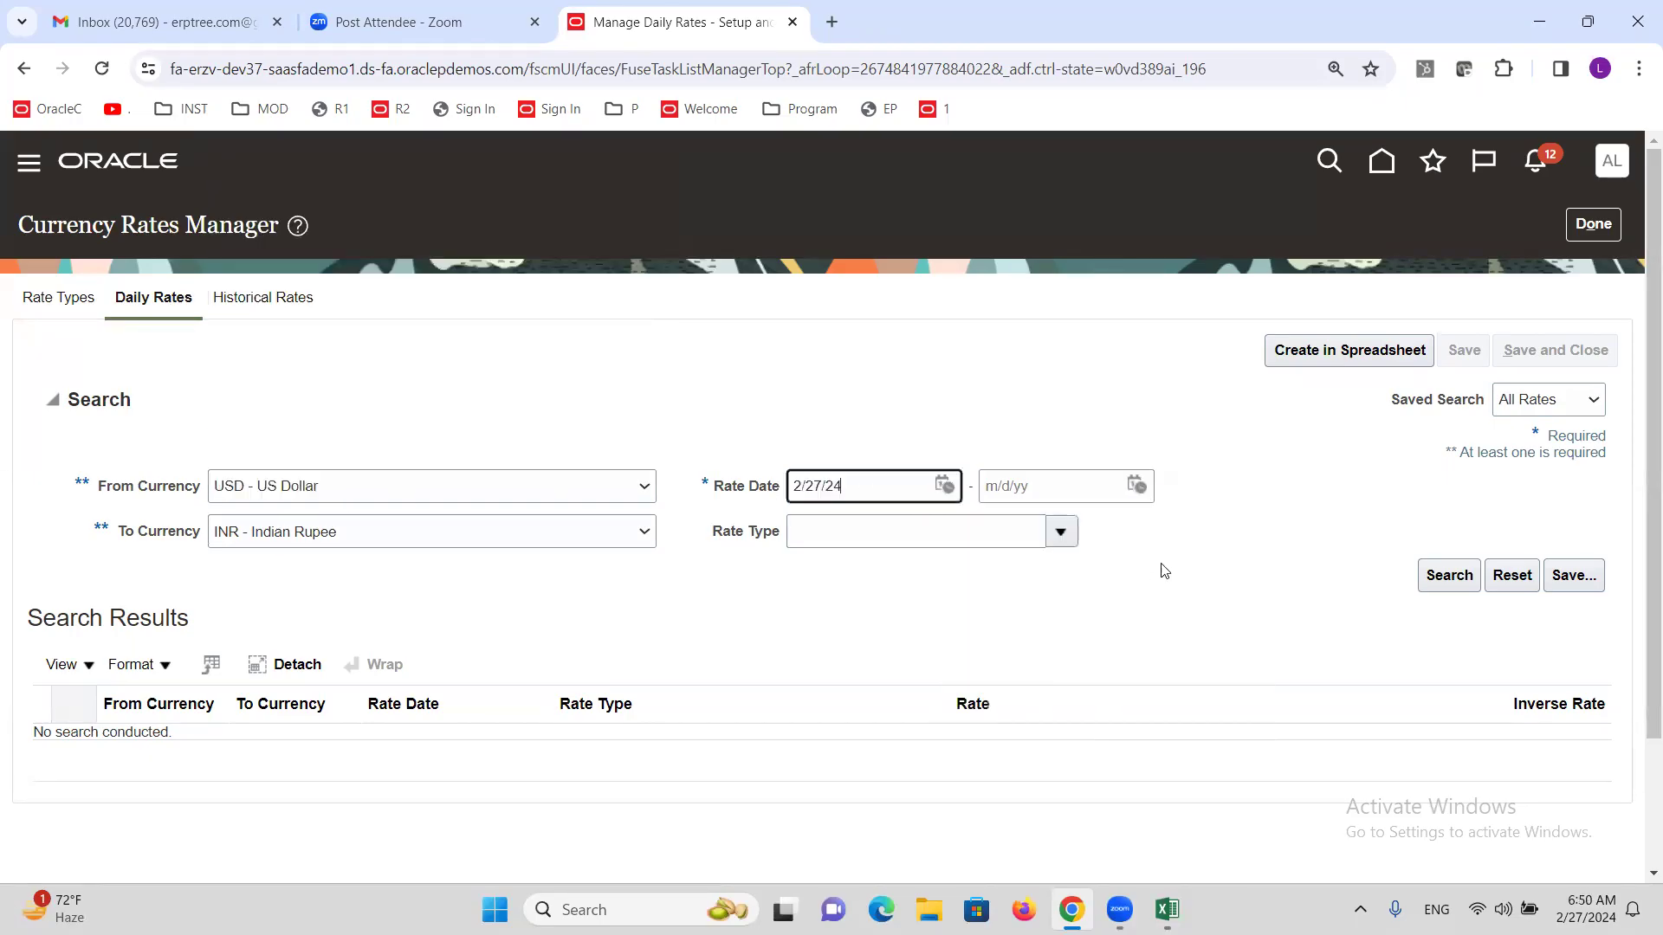
pyautogui.click(1137, 487)
pyautogui.click(1247, 731)
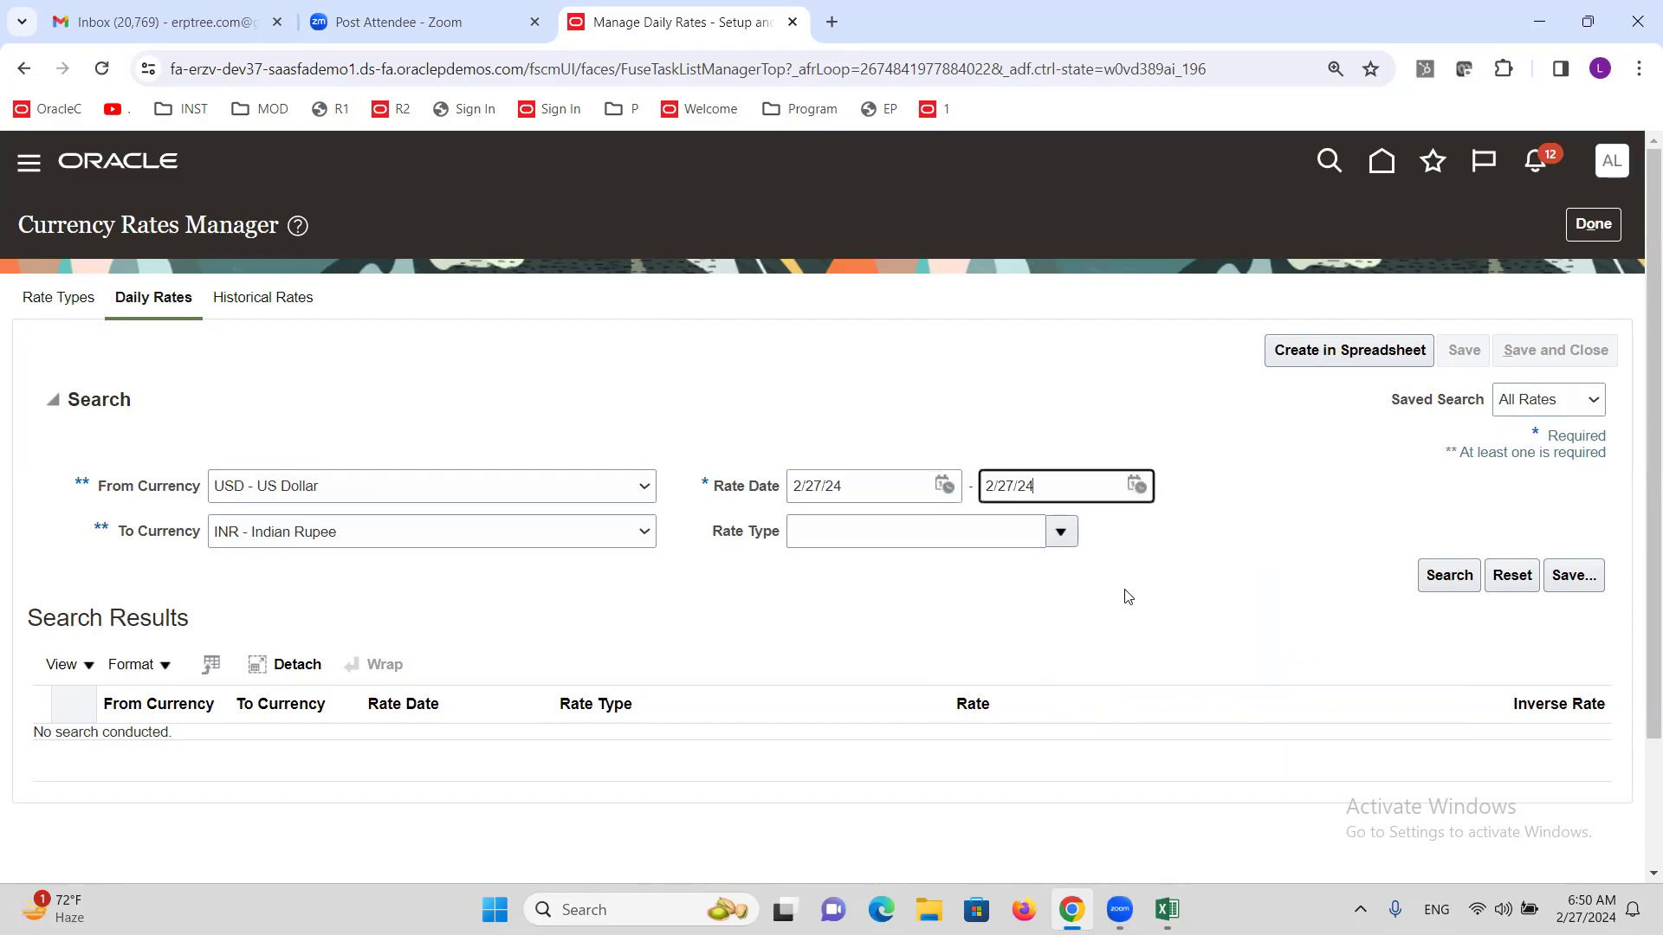
pyautogui.click(1059, 532)
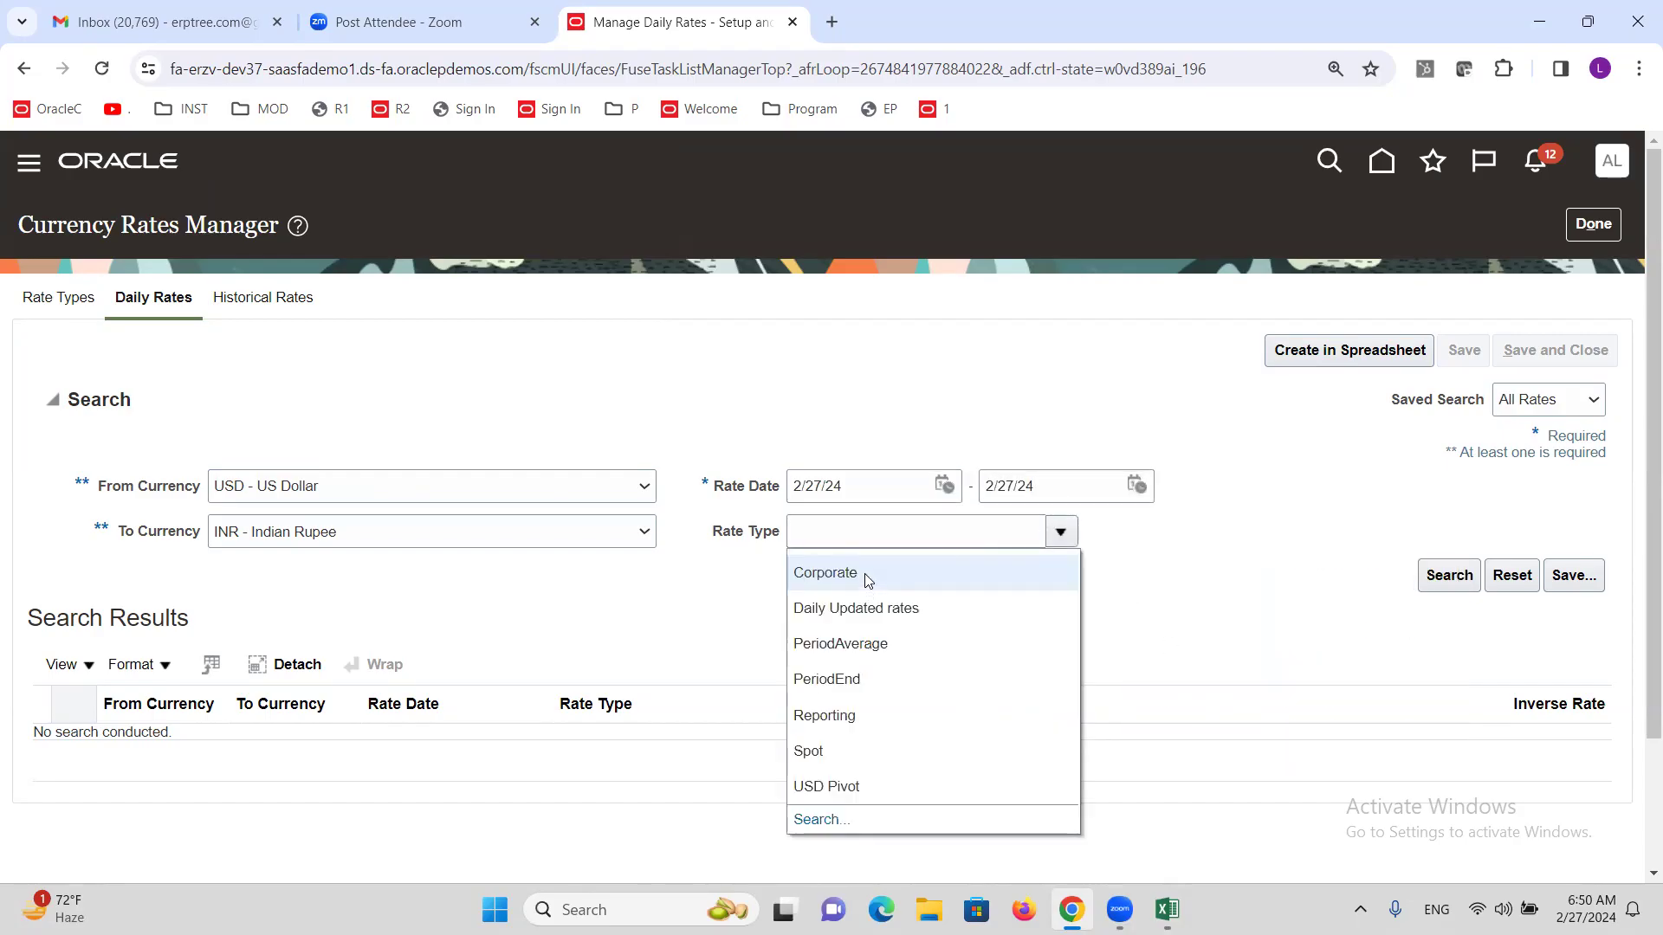
pyautogui.click(867, 580)
pyautogui.click(1444, 577)
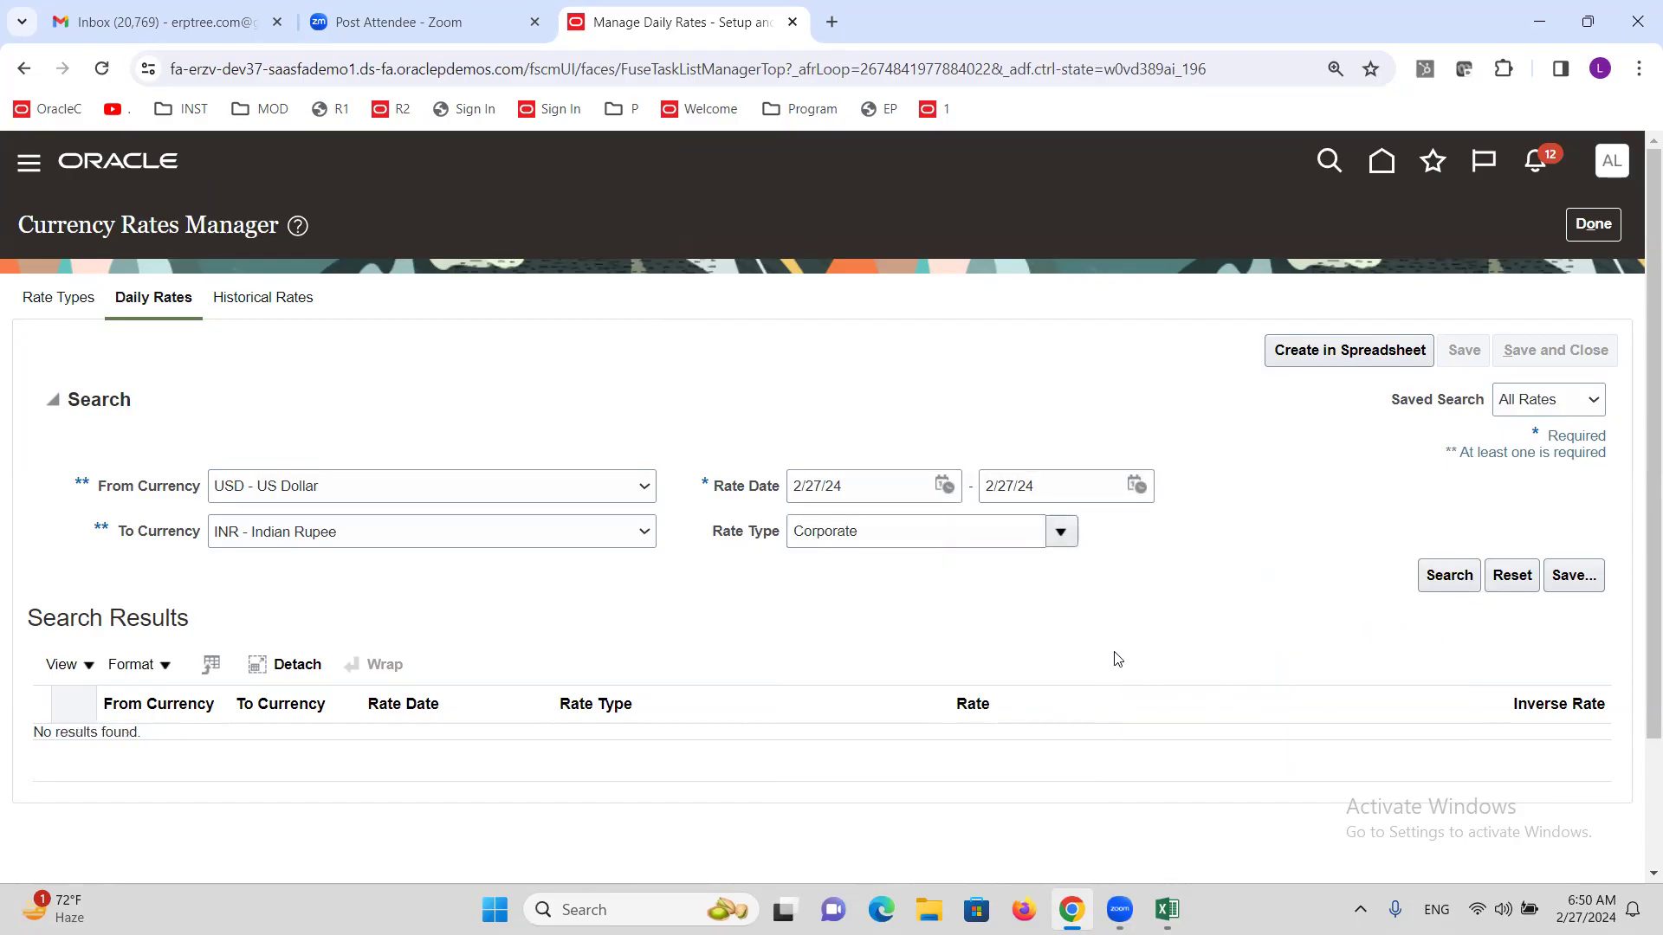
pyautogui.click(1362, 360)
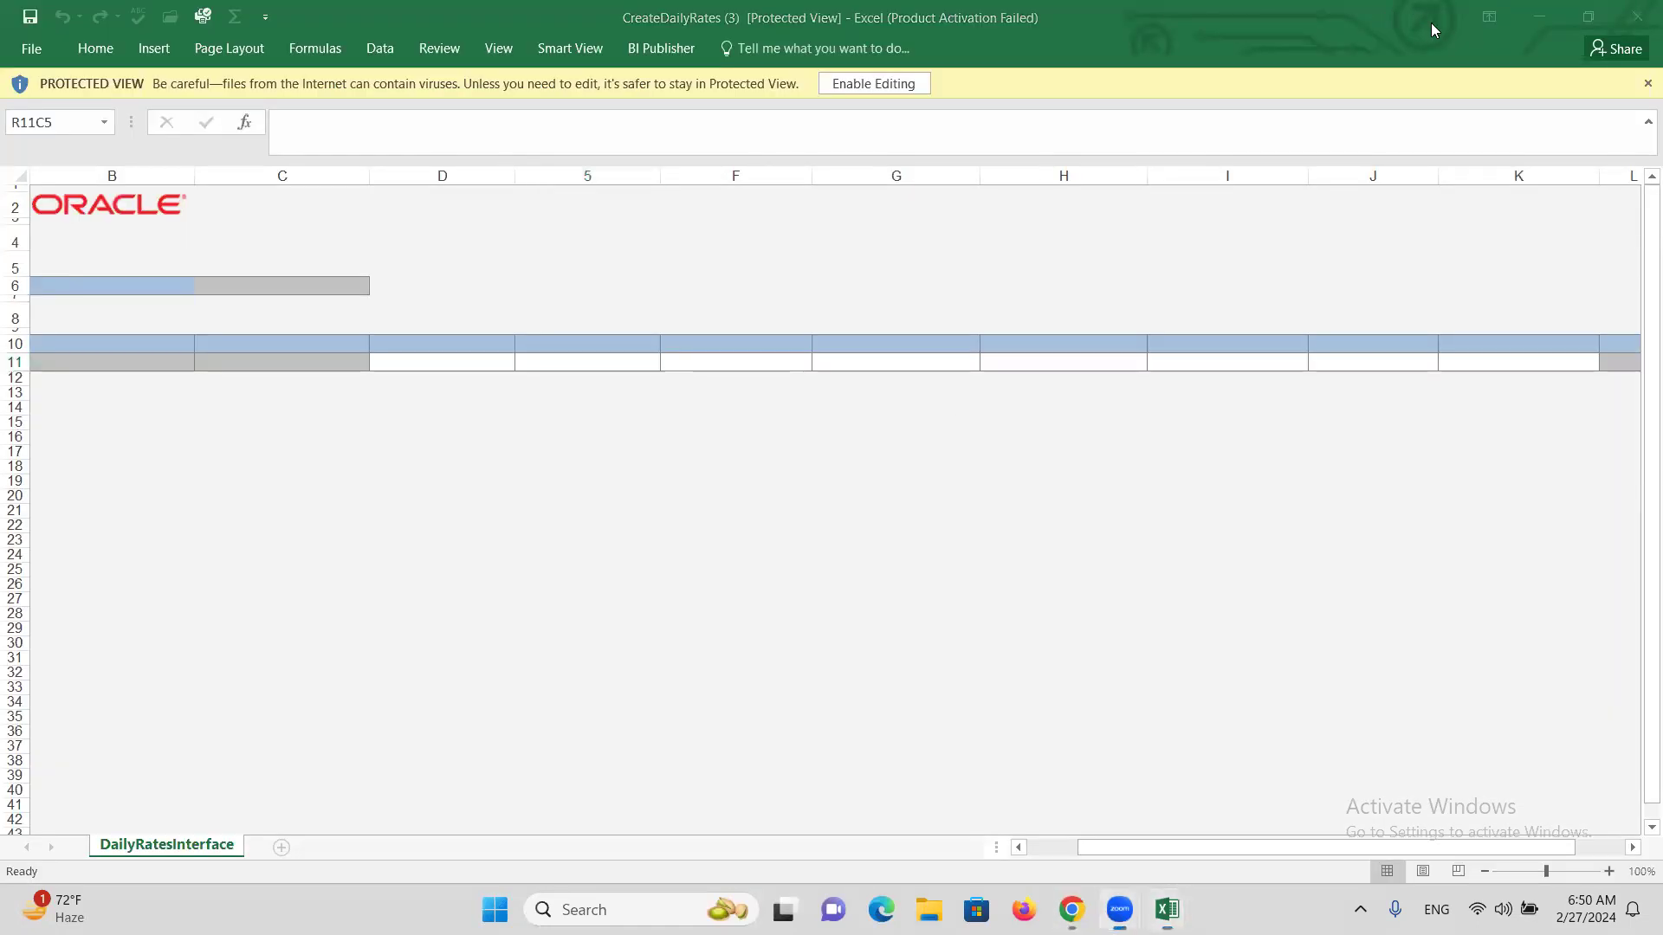
# Enable editing, connect the workbook to Oracle, sign in with user ID and password, and skip the add-in update.
pyautogui.click(852, 87)
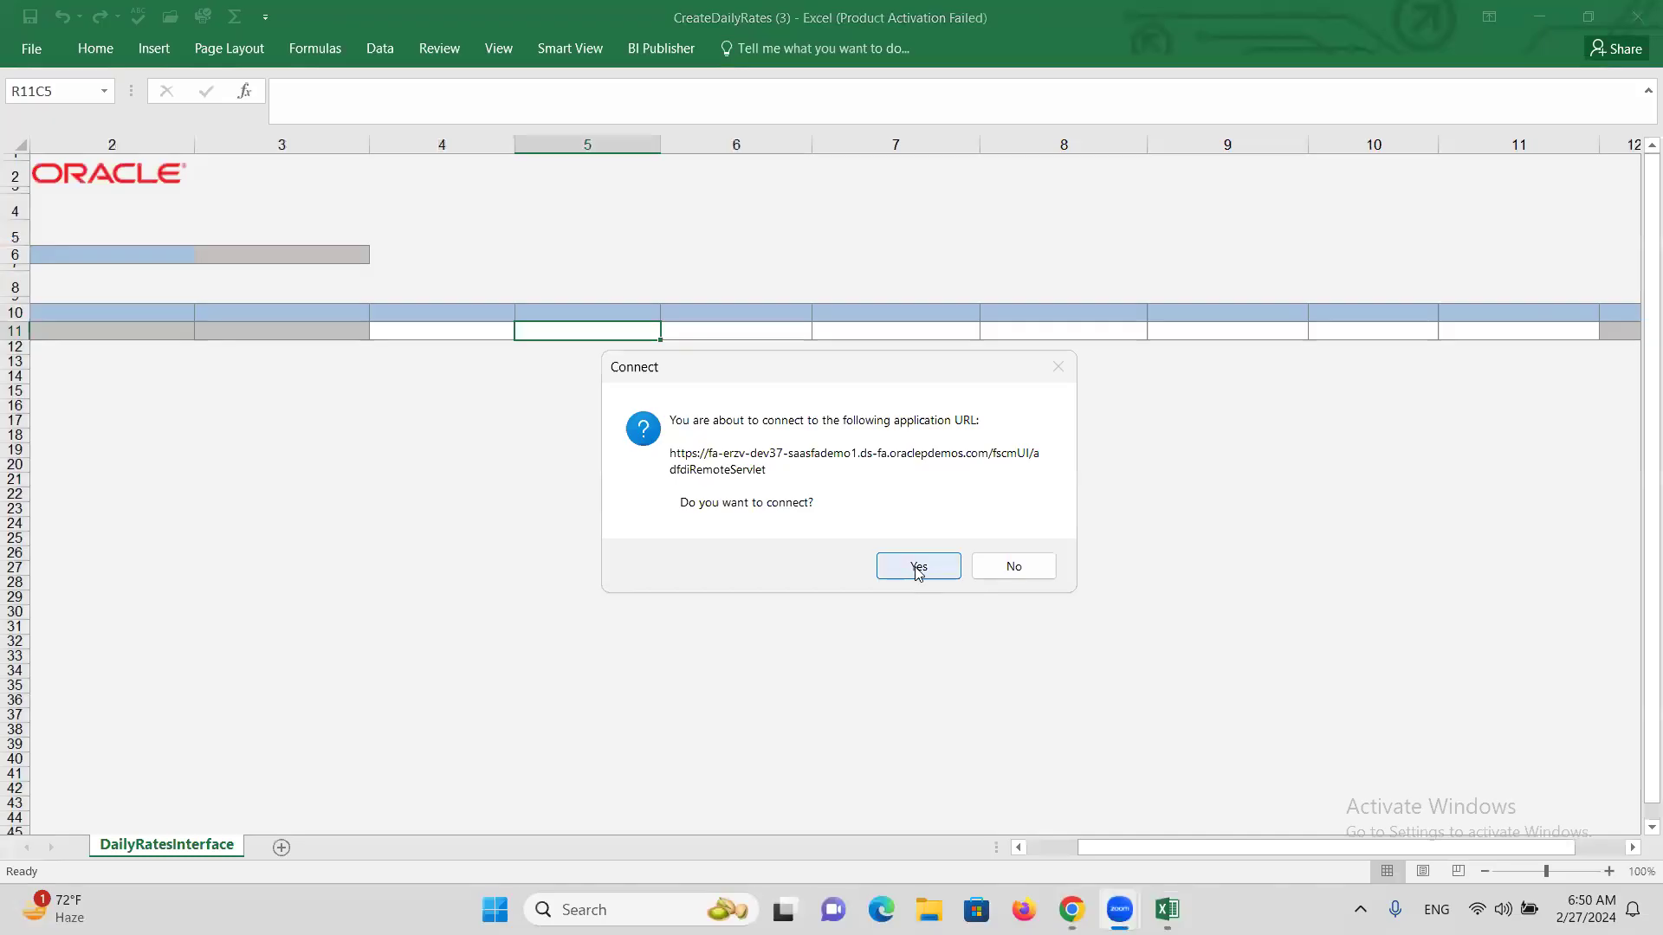
pyautogui.click(914, 567)
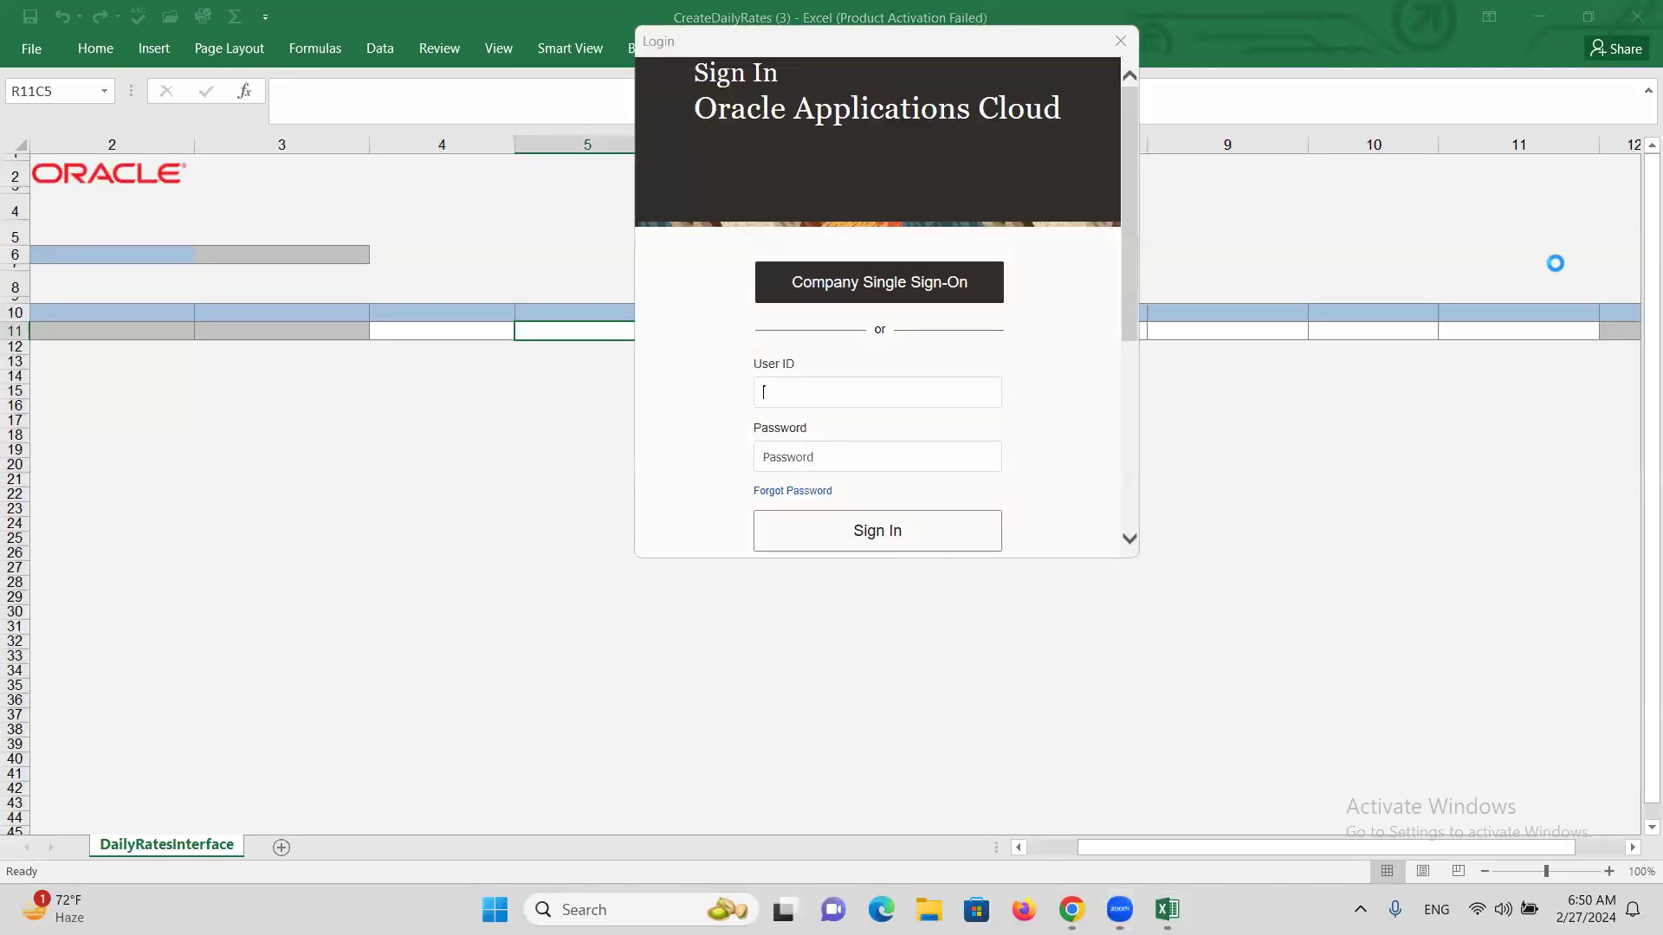
pyautogui.write('A')
pyautogui.press('Tab')
pyautogui.write('••••••••')
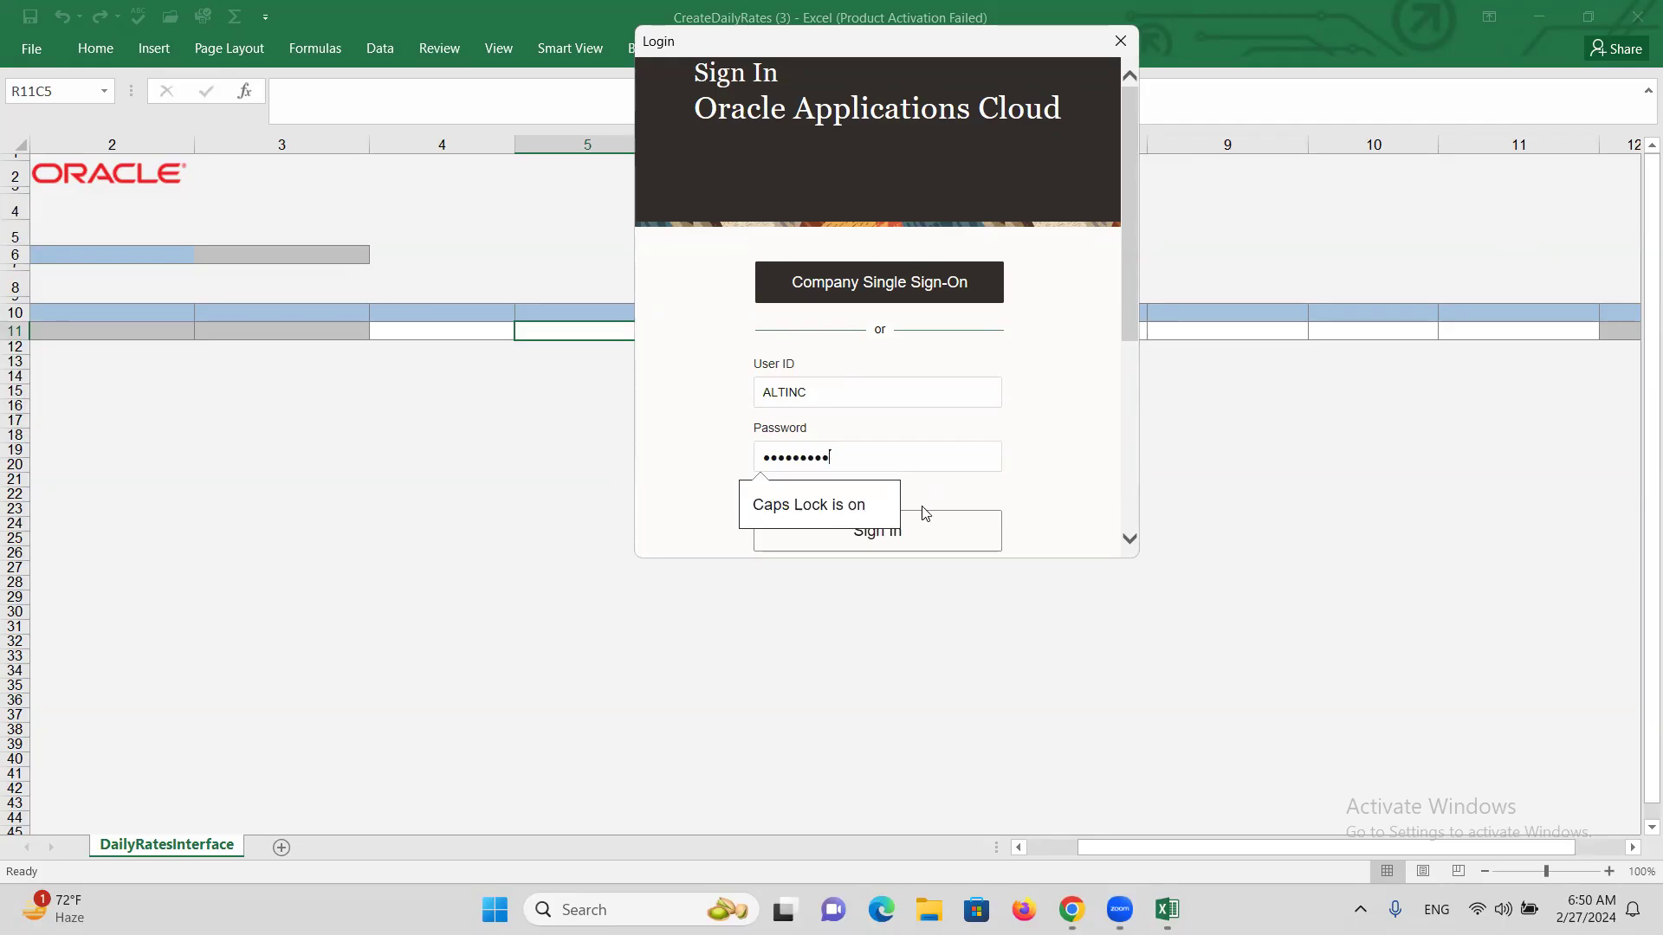
pyautogui.click(928, 531)
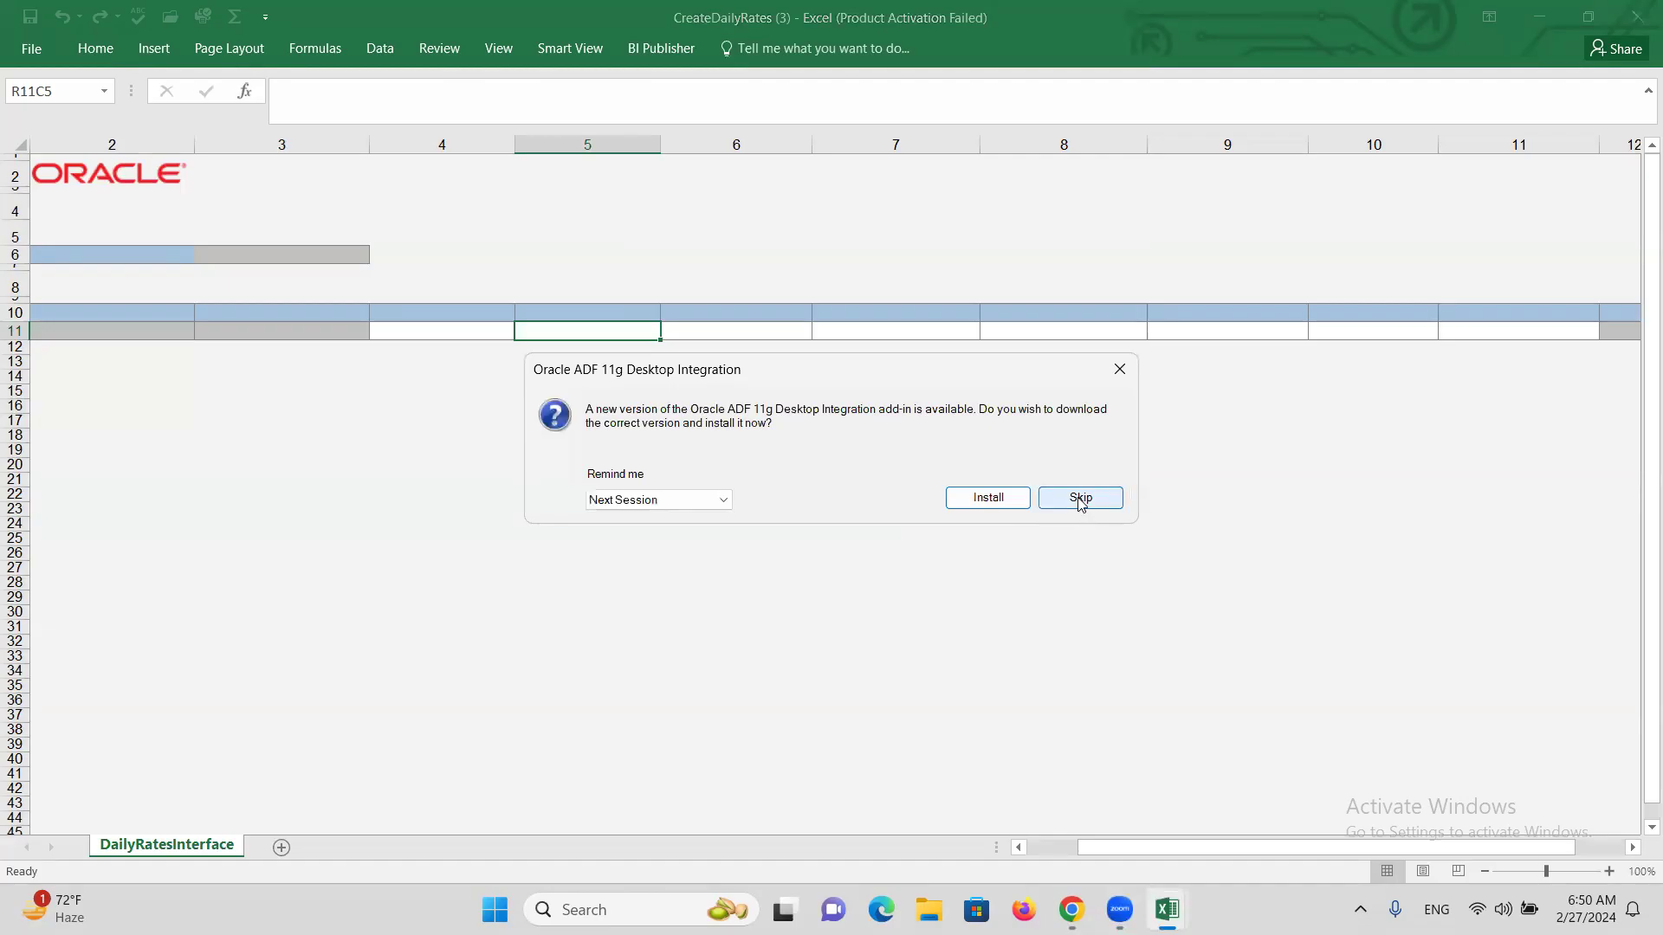
pyautogui.click(1080, 498)
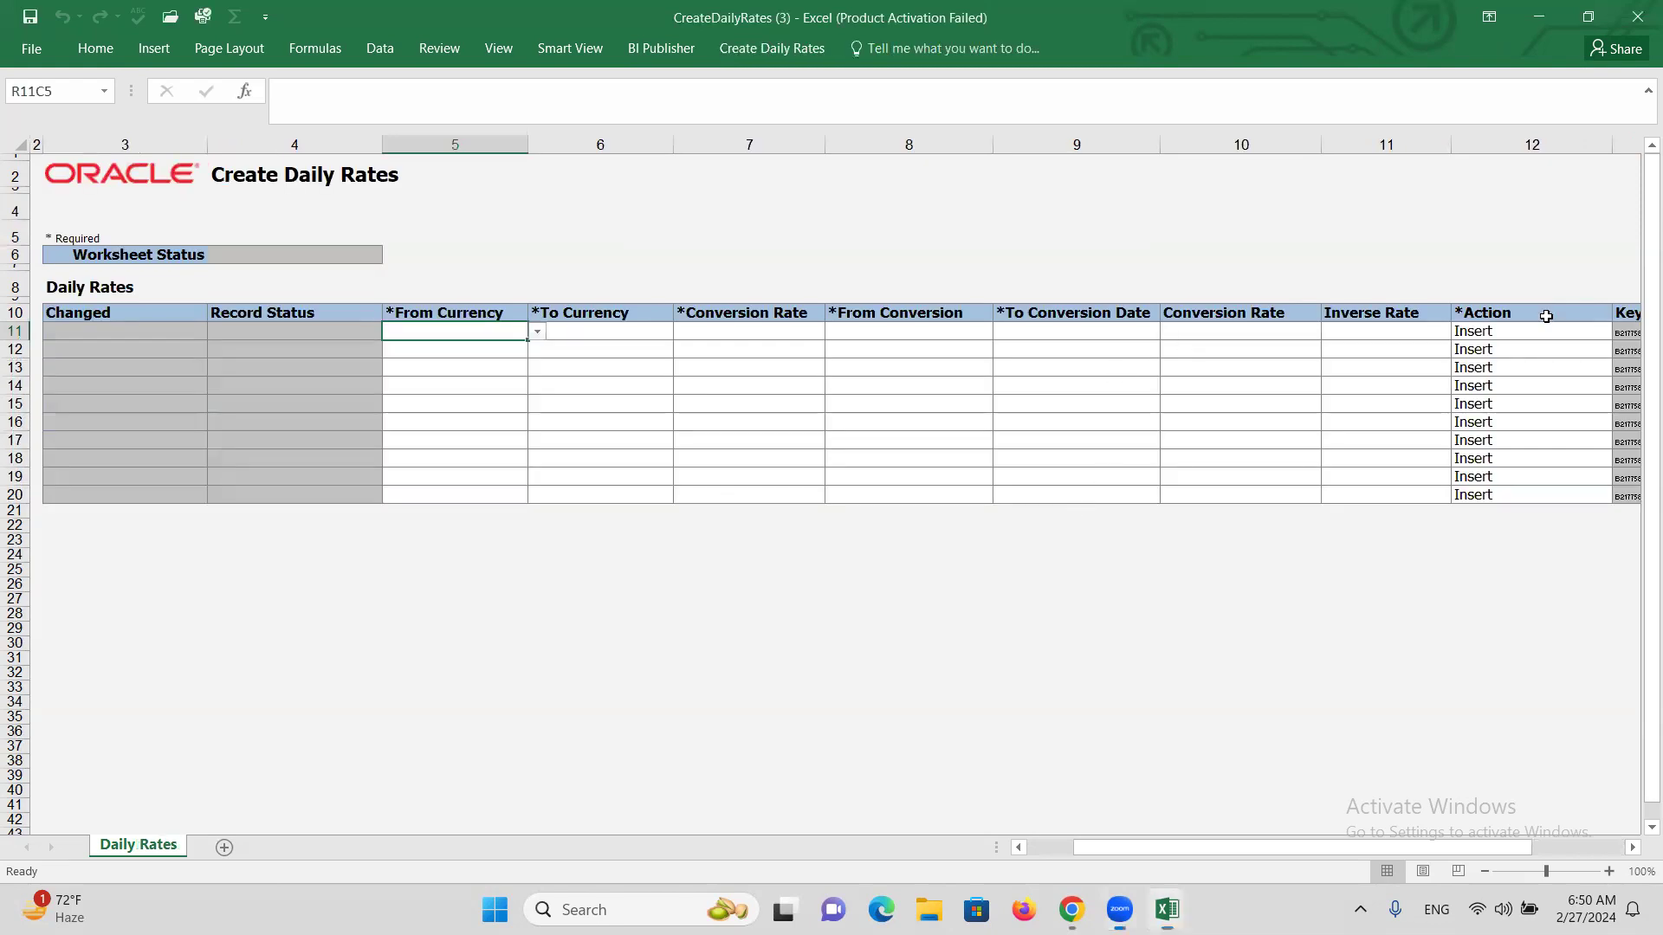
# In row 11, enter From Currency USD, To Currency INR and conversion rate type Corporate.
pyautogui.click(537, 332)
pyautogui.click(475, 349)
pyautogui.click(610, 331)
pyautogui.click(684, 334)
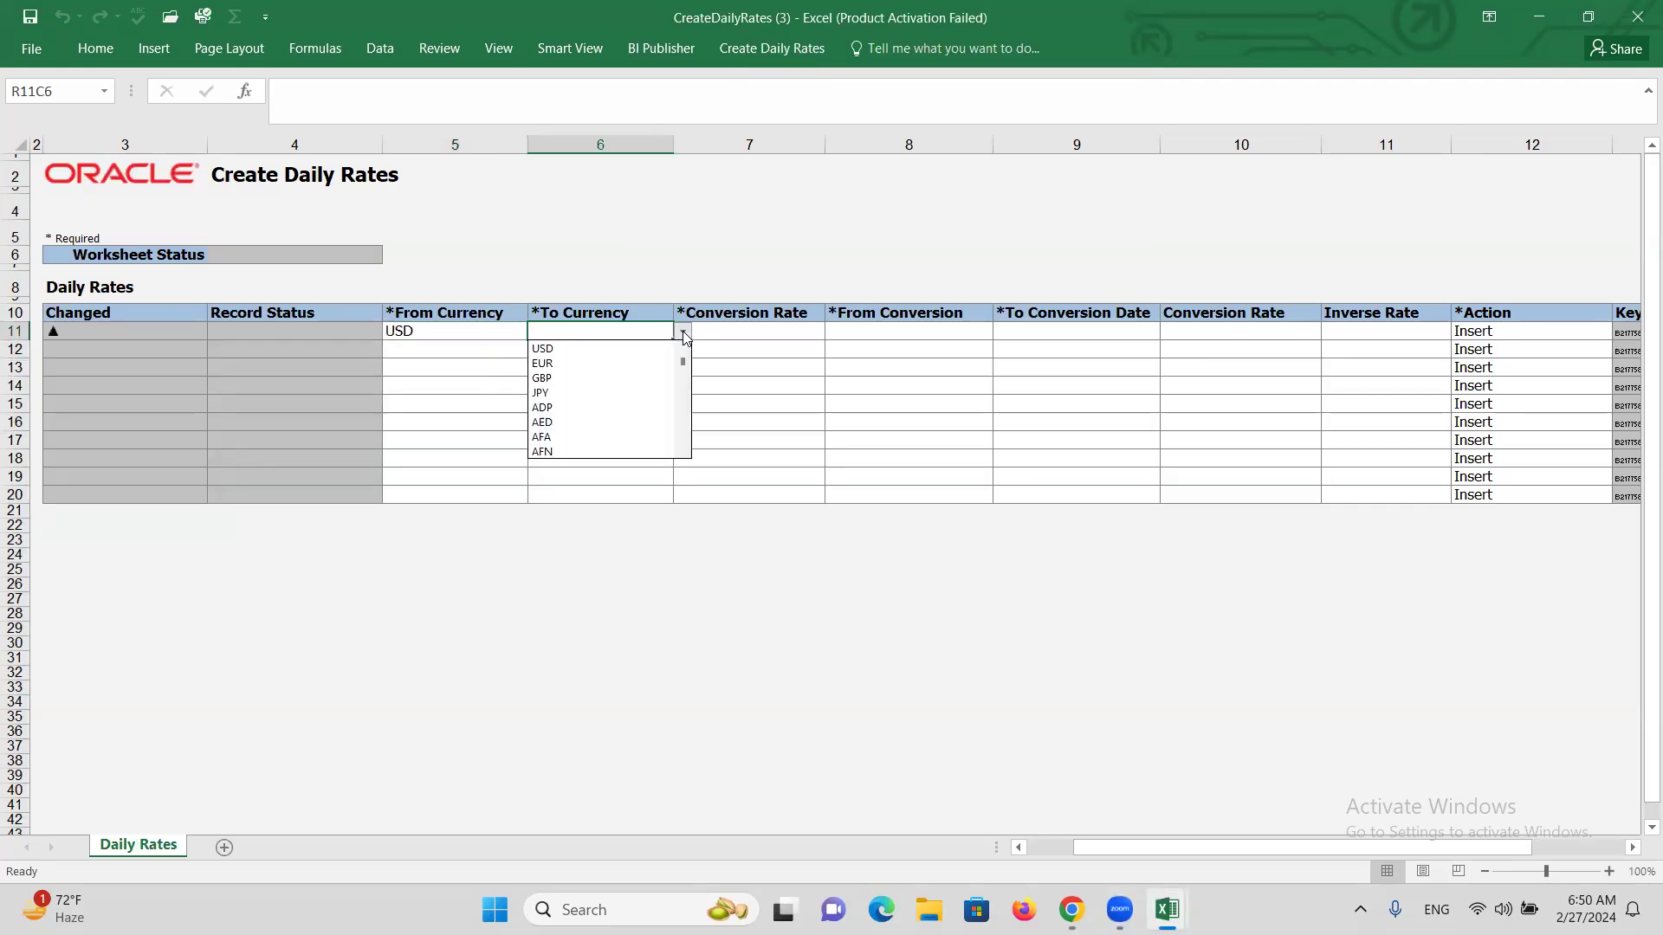
pyautogui.press('Escape')
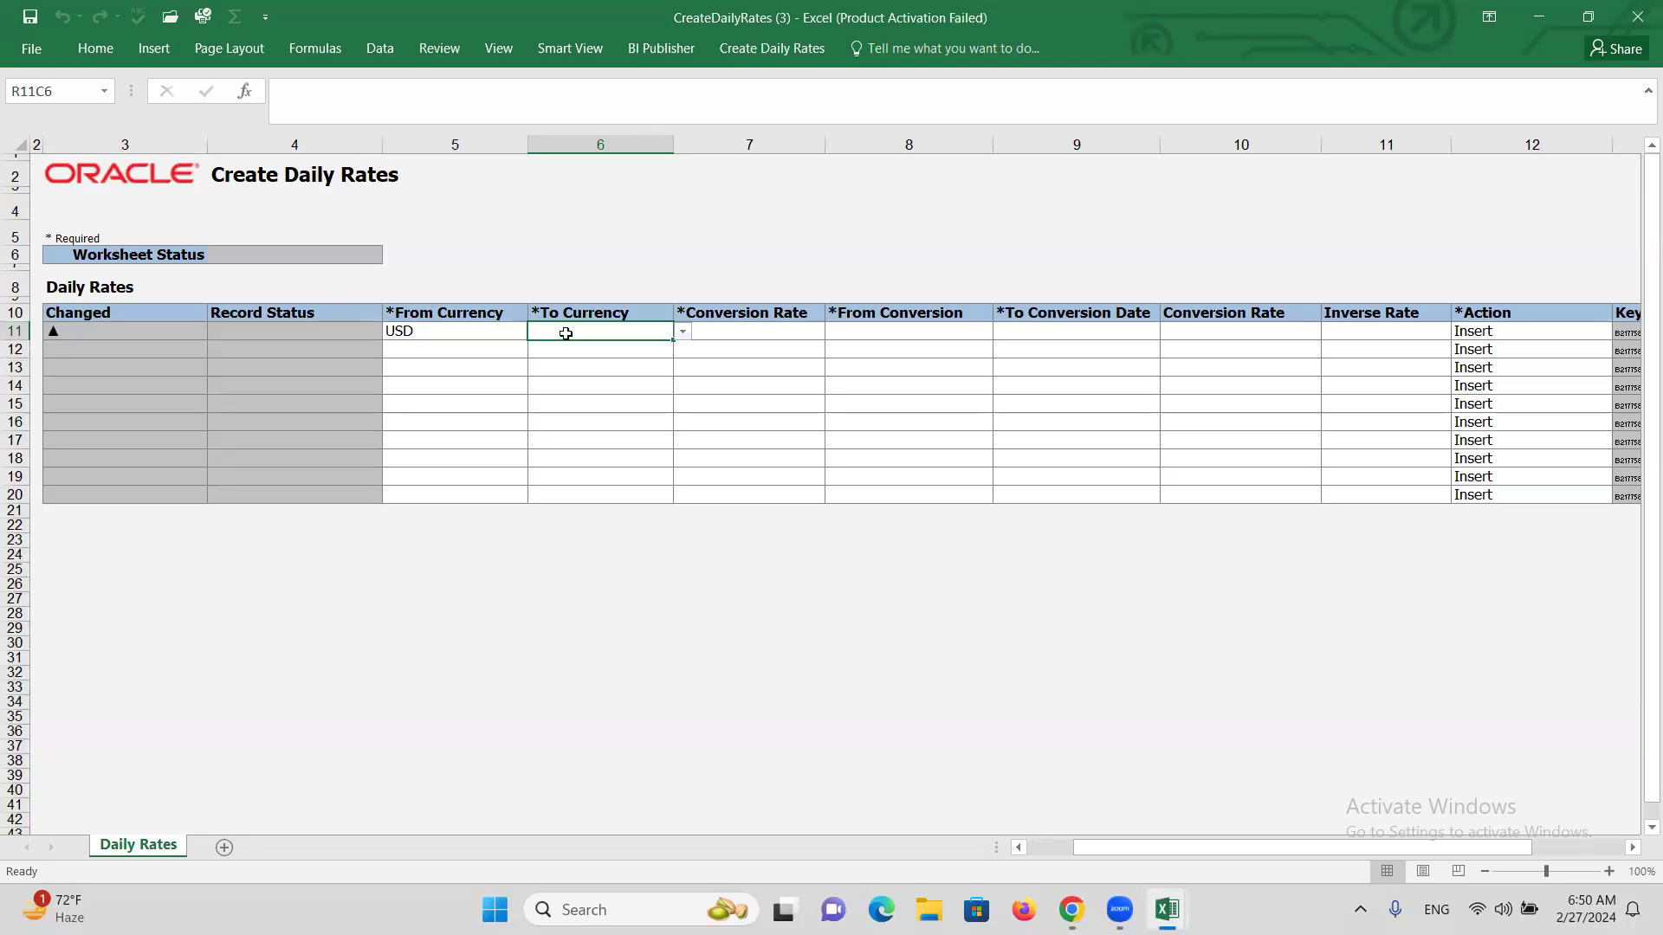
pyautogui.write('INR')
pyautogui.press('Tab')
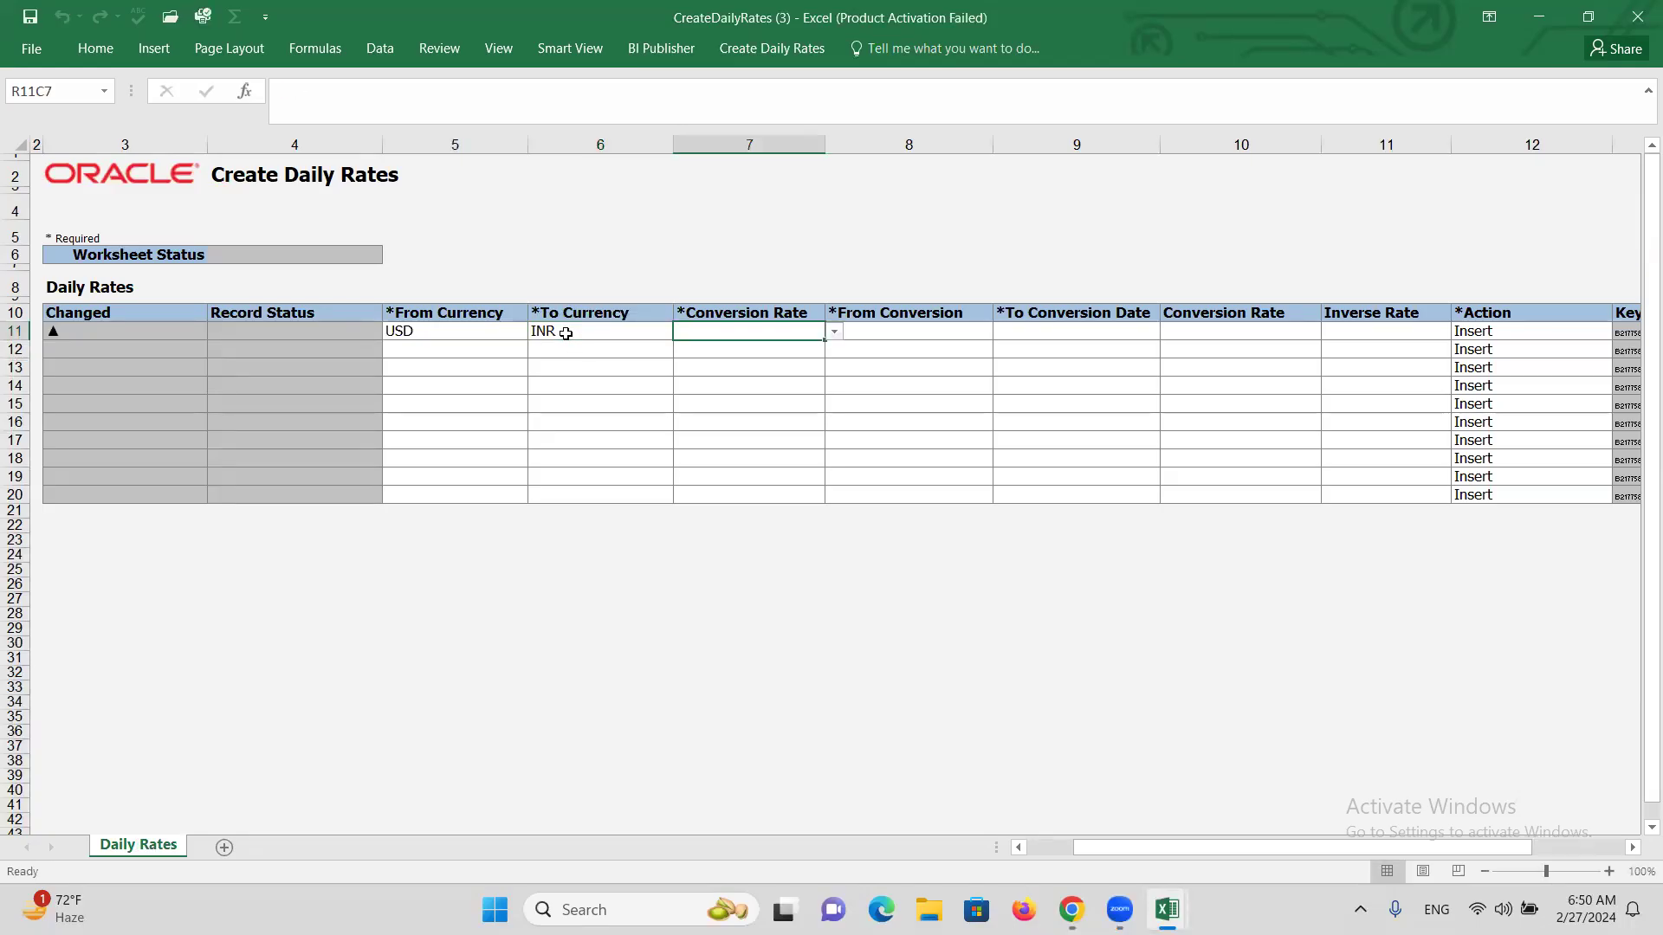
pyautogui.click(834, 332)
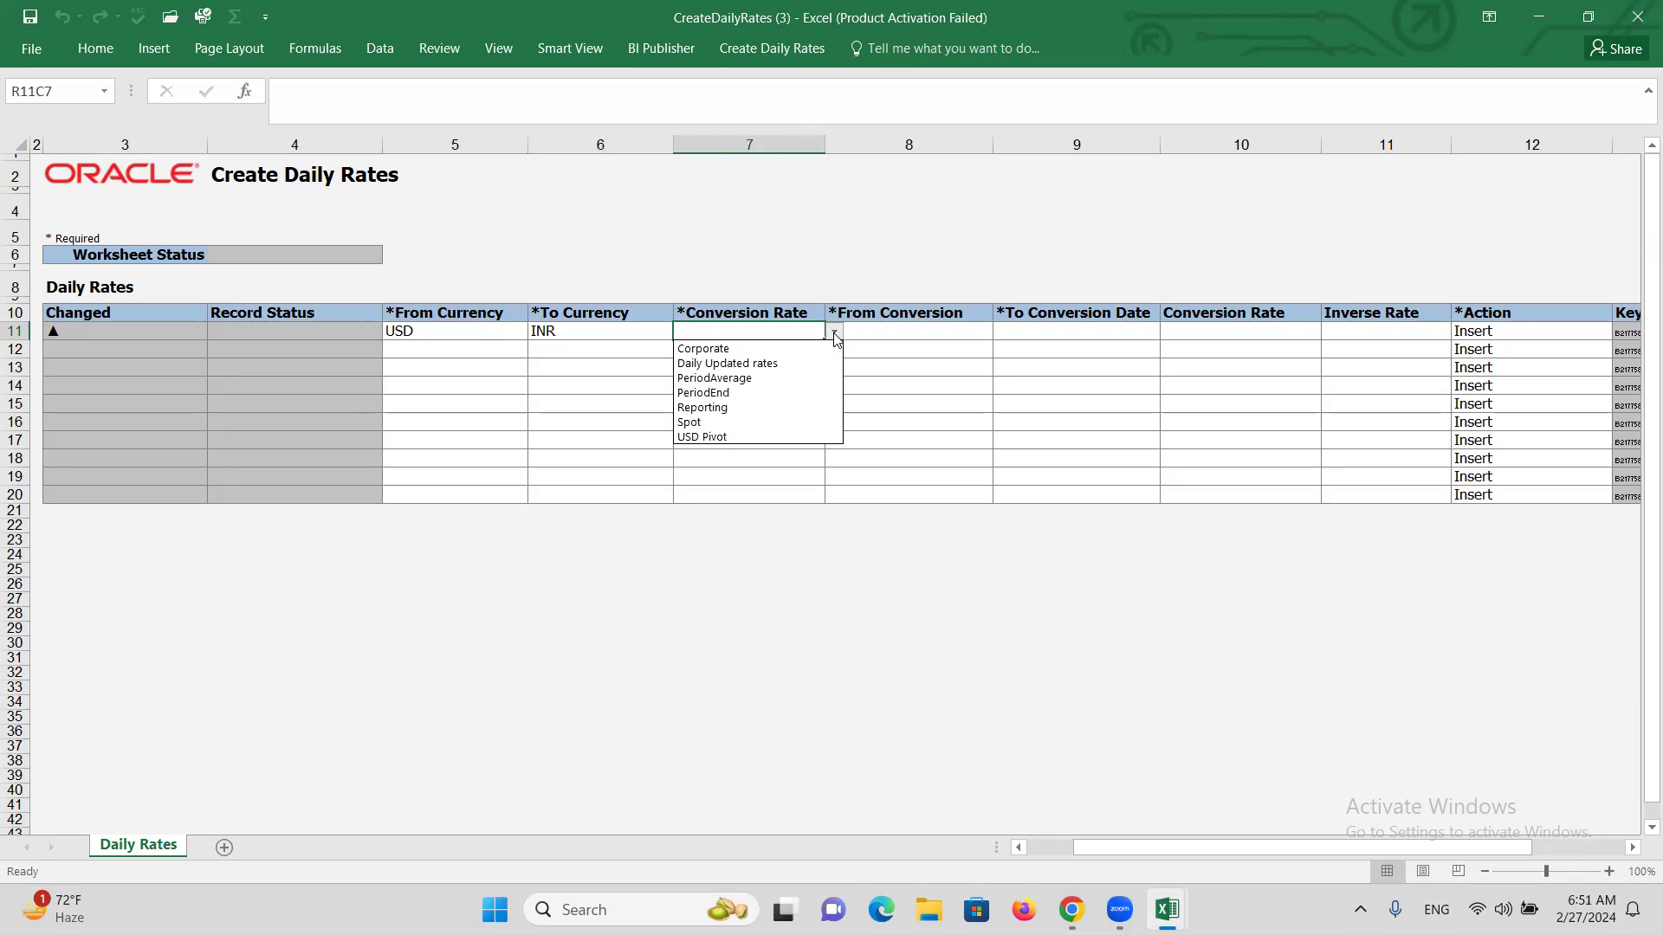
pyautogui.click(777, 350)
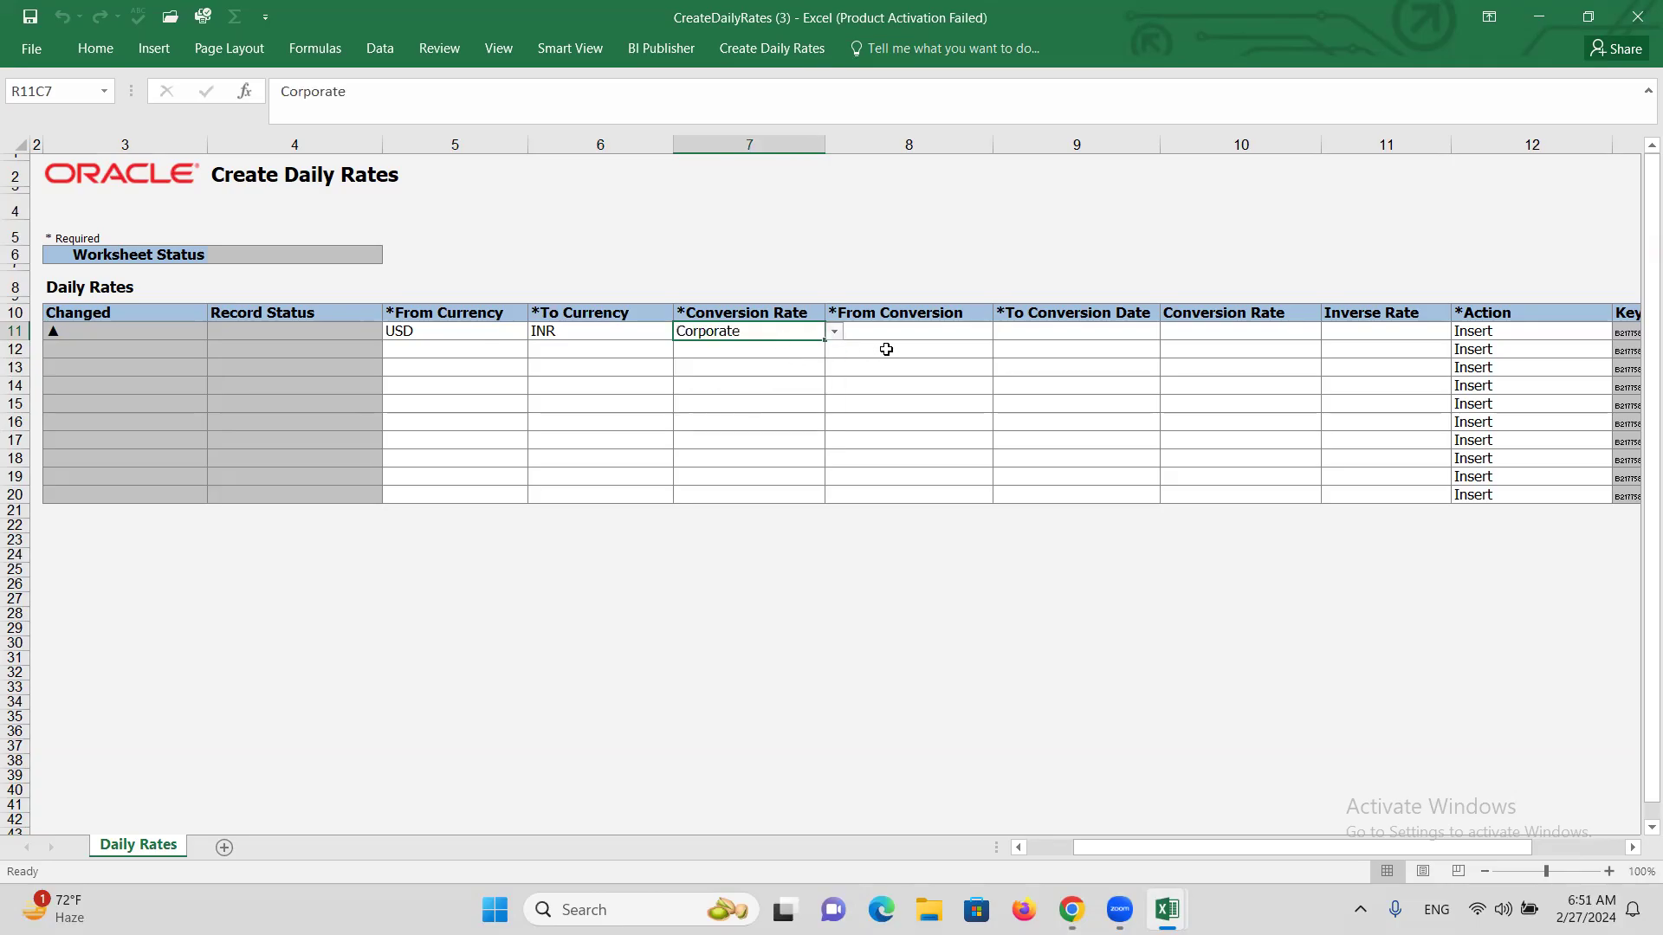
# Give the row dates 2/27/2024 to 3/31/2024 and a conversion rate of 80.
pyautogui.click(902, 334)
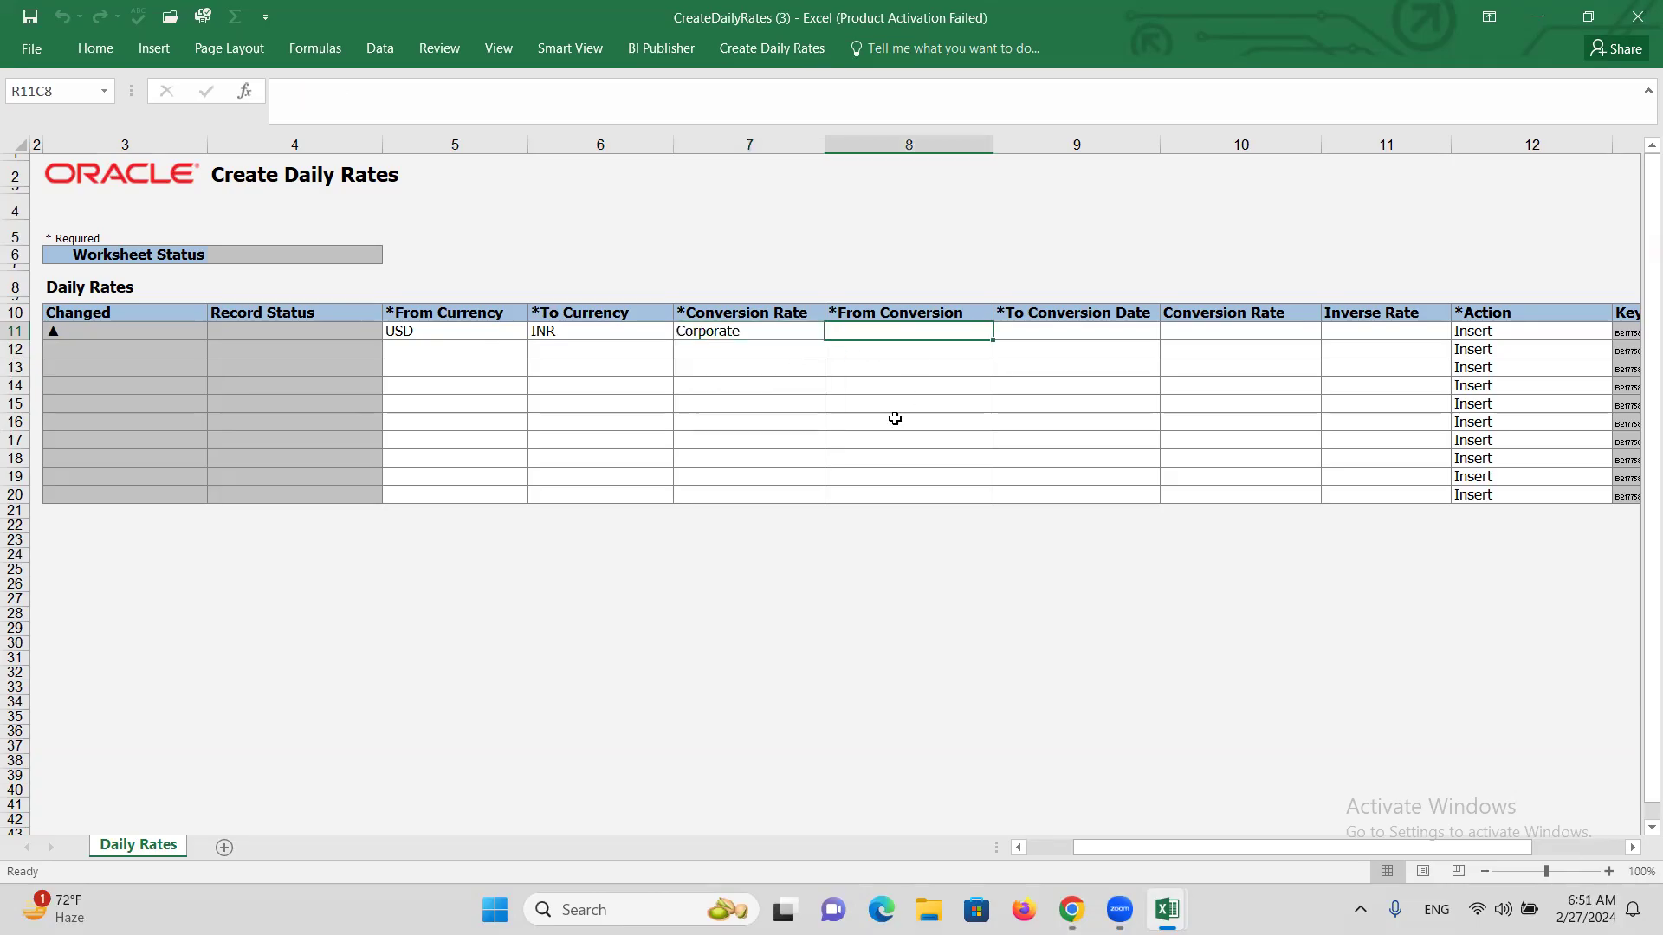
pyautogui.write('2/27/24')
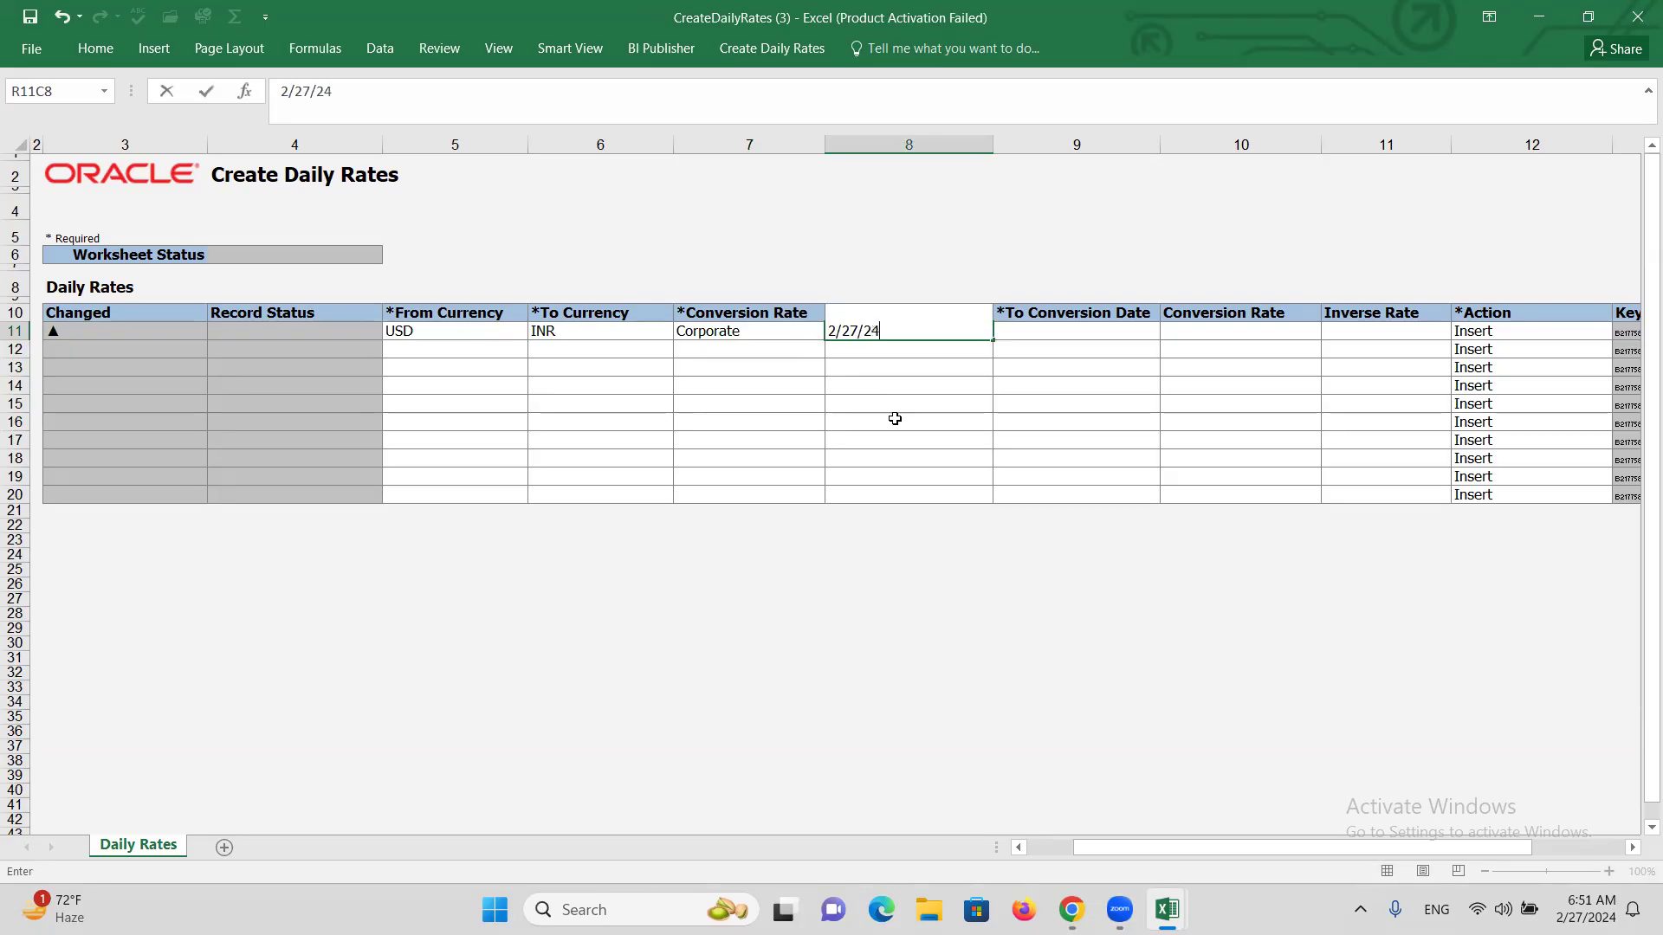
pyautogui.press('Tab')
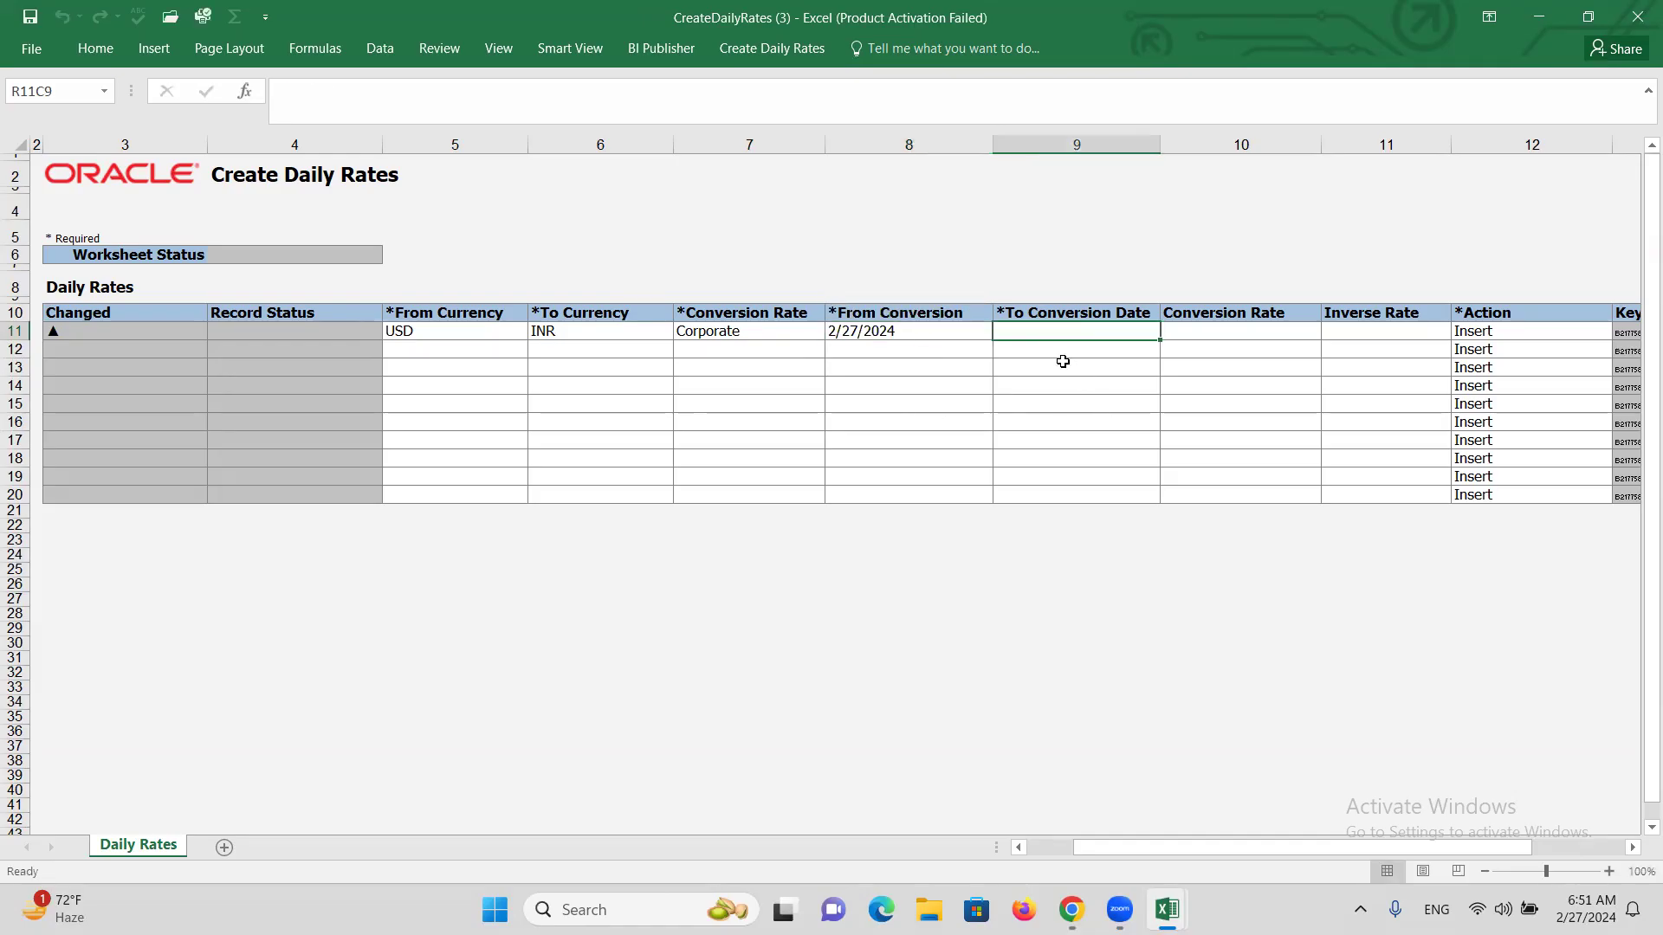
pyautogui.write('3')
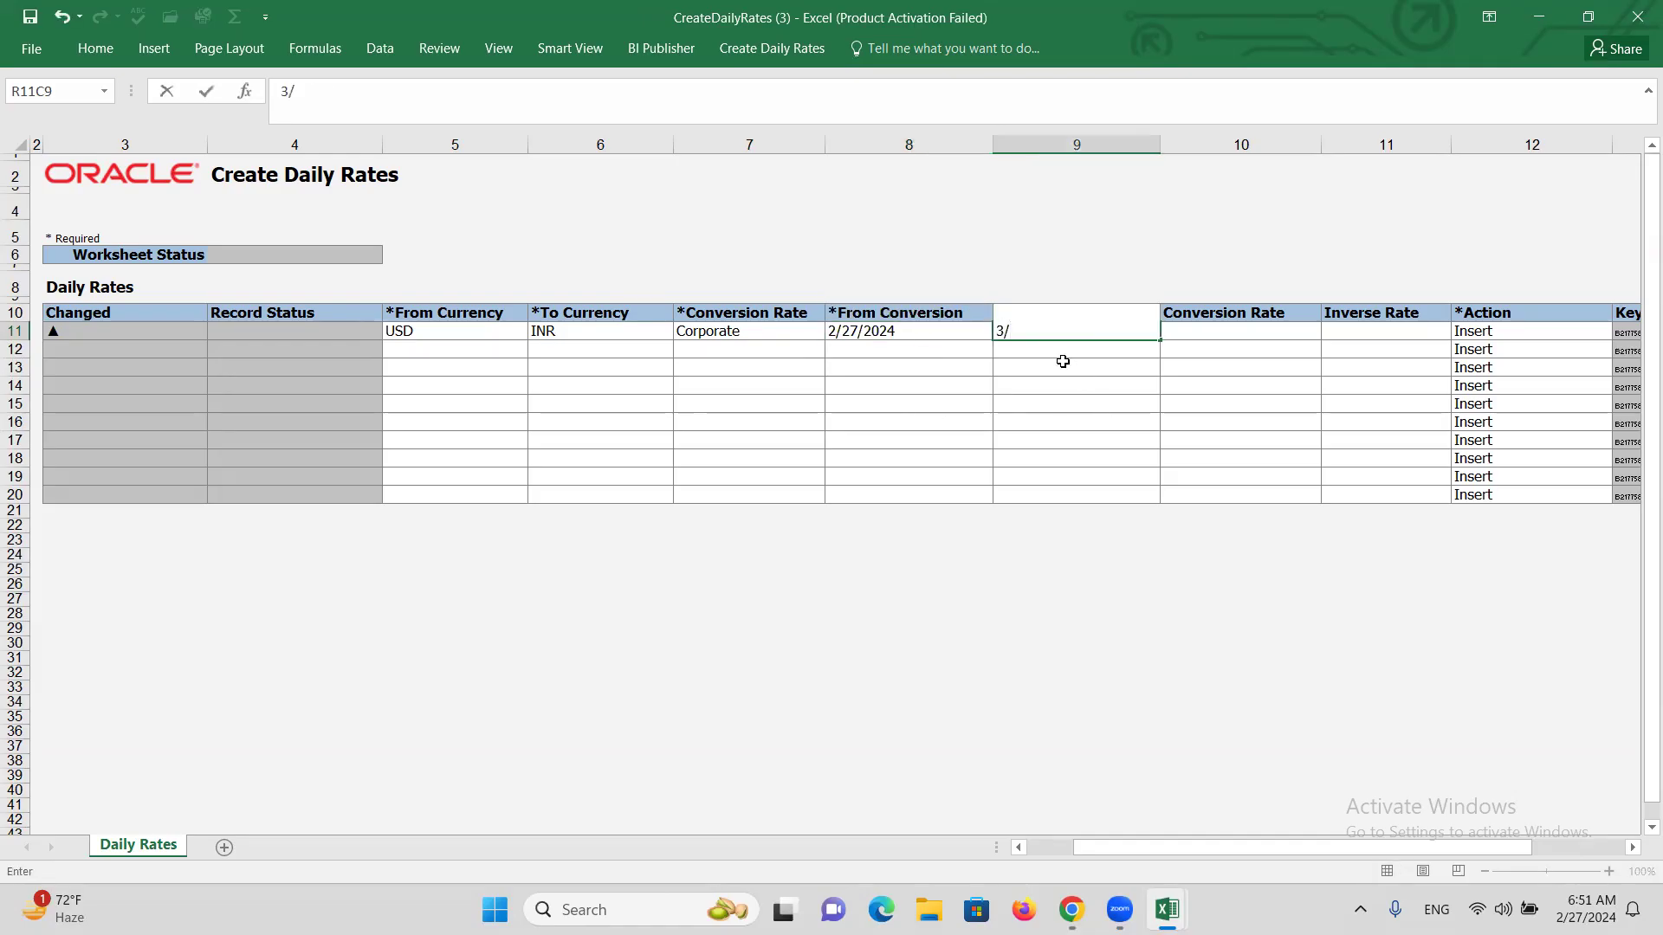
pyautogui.write('/31/2024')
pyautogui.press('Tab')
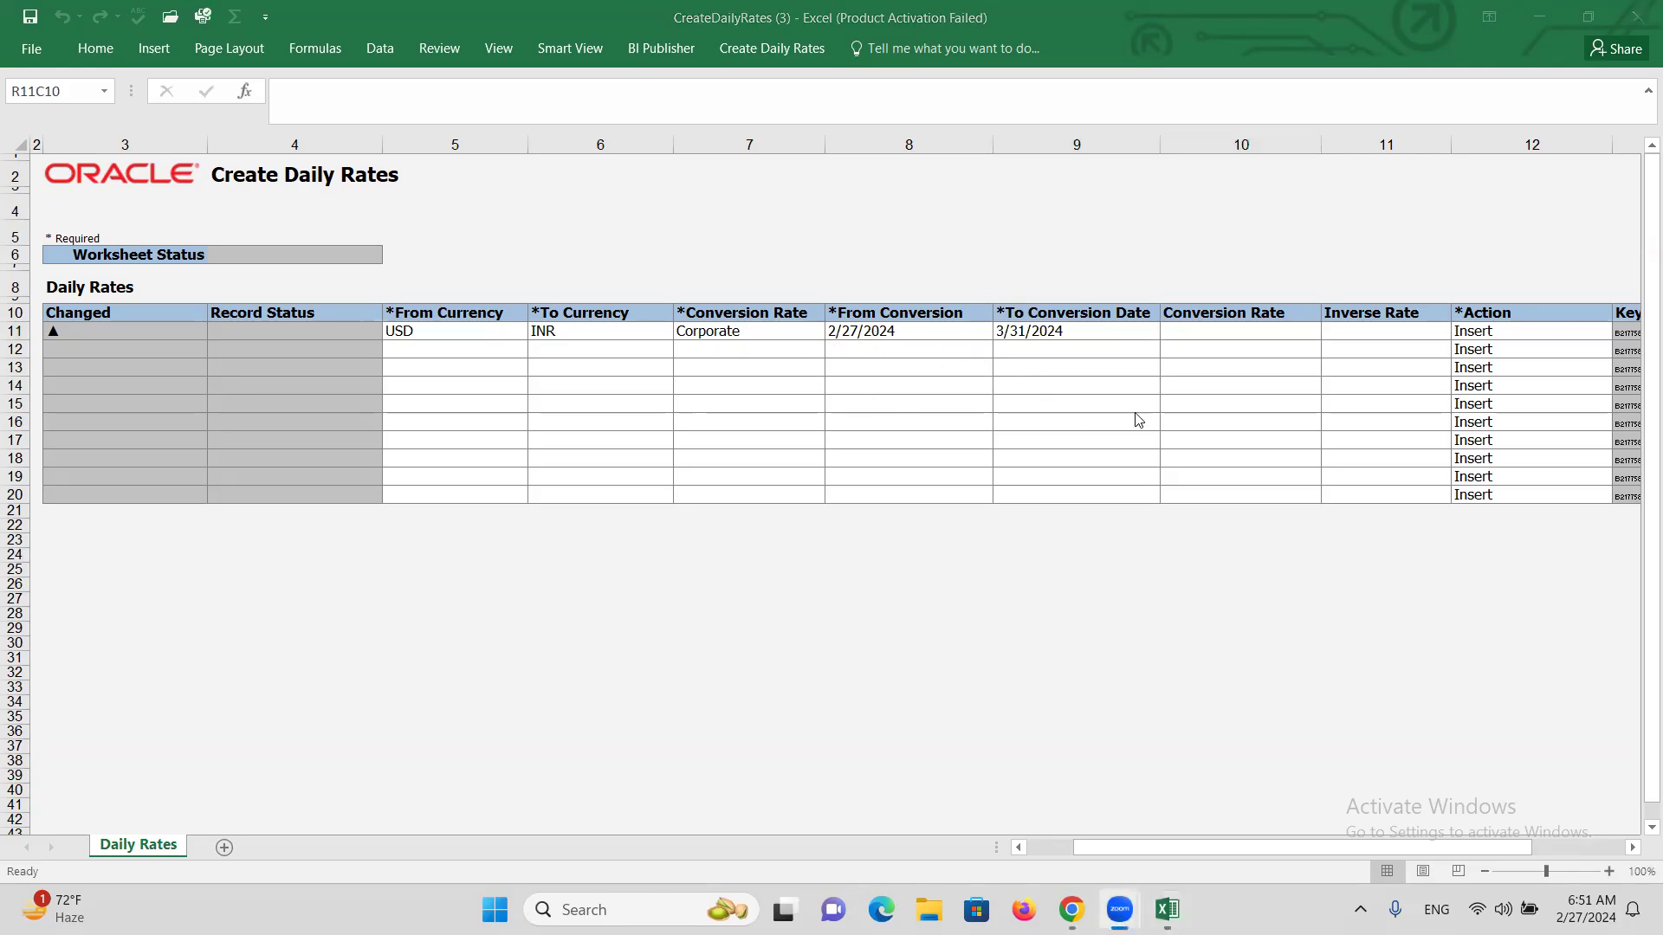
pyautogui.click(1209, 334)
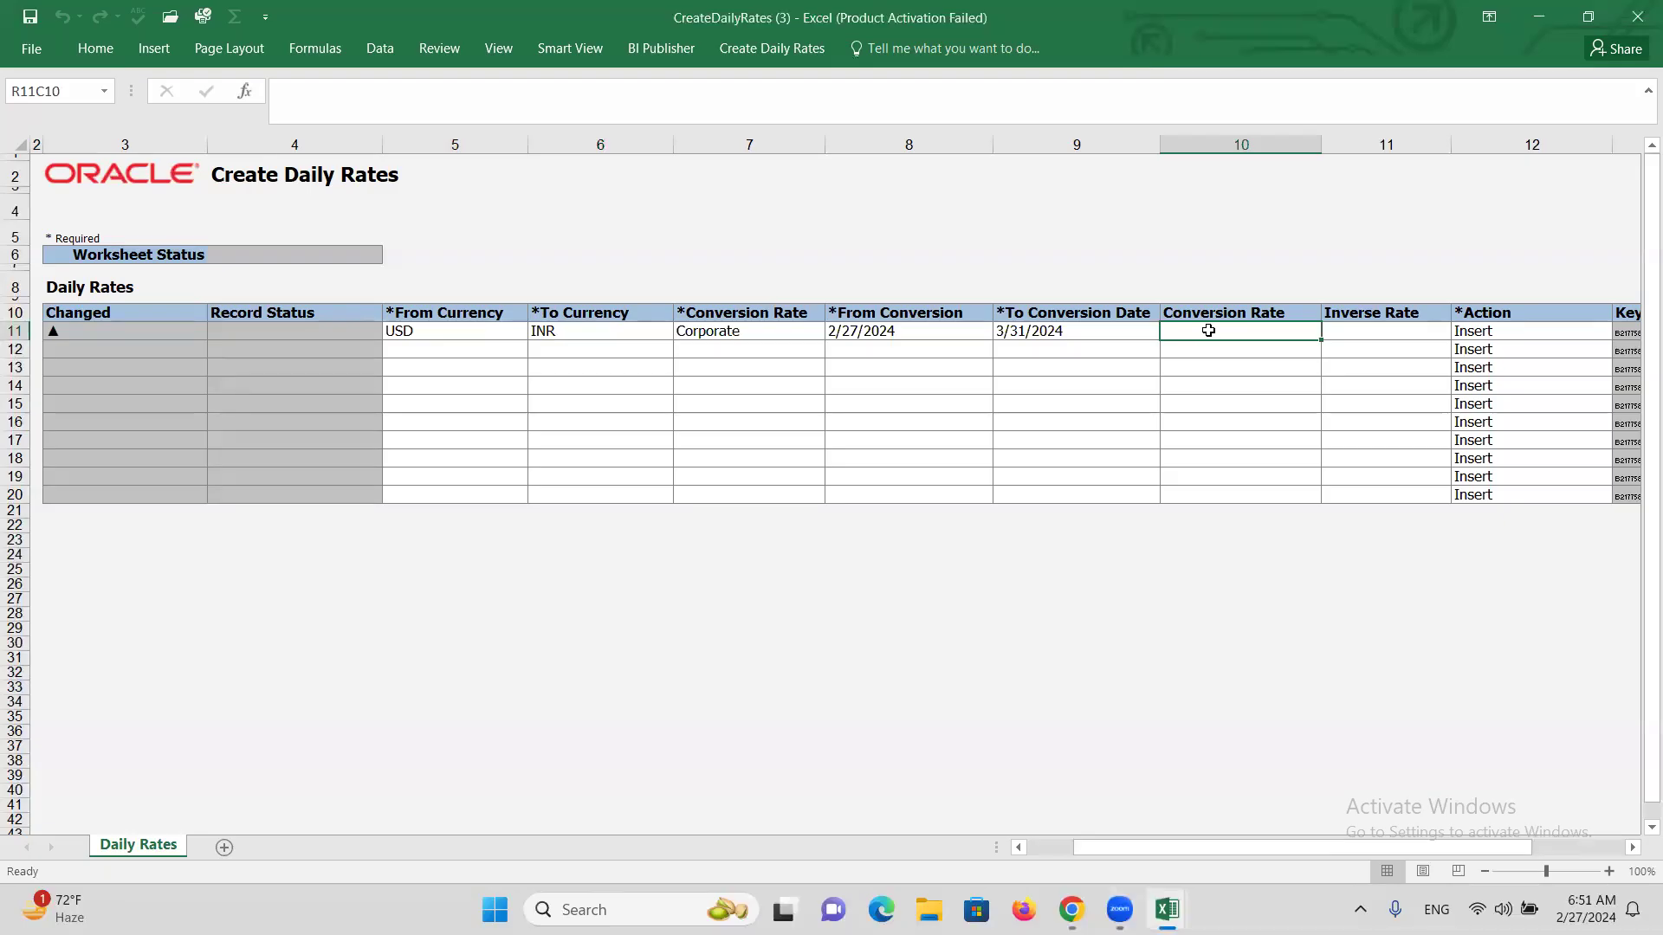
pyautogui.write('80')
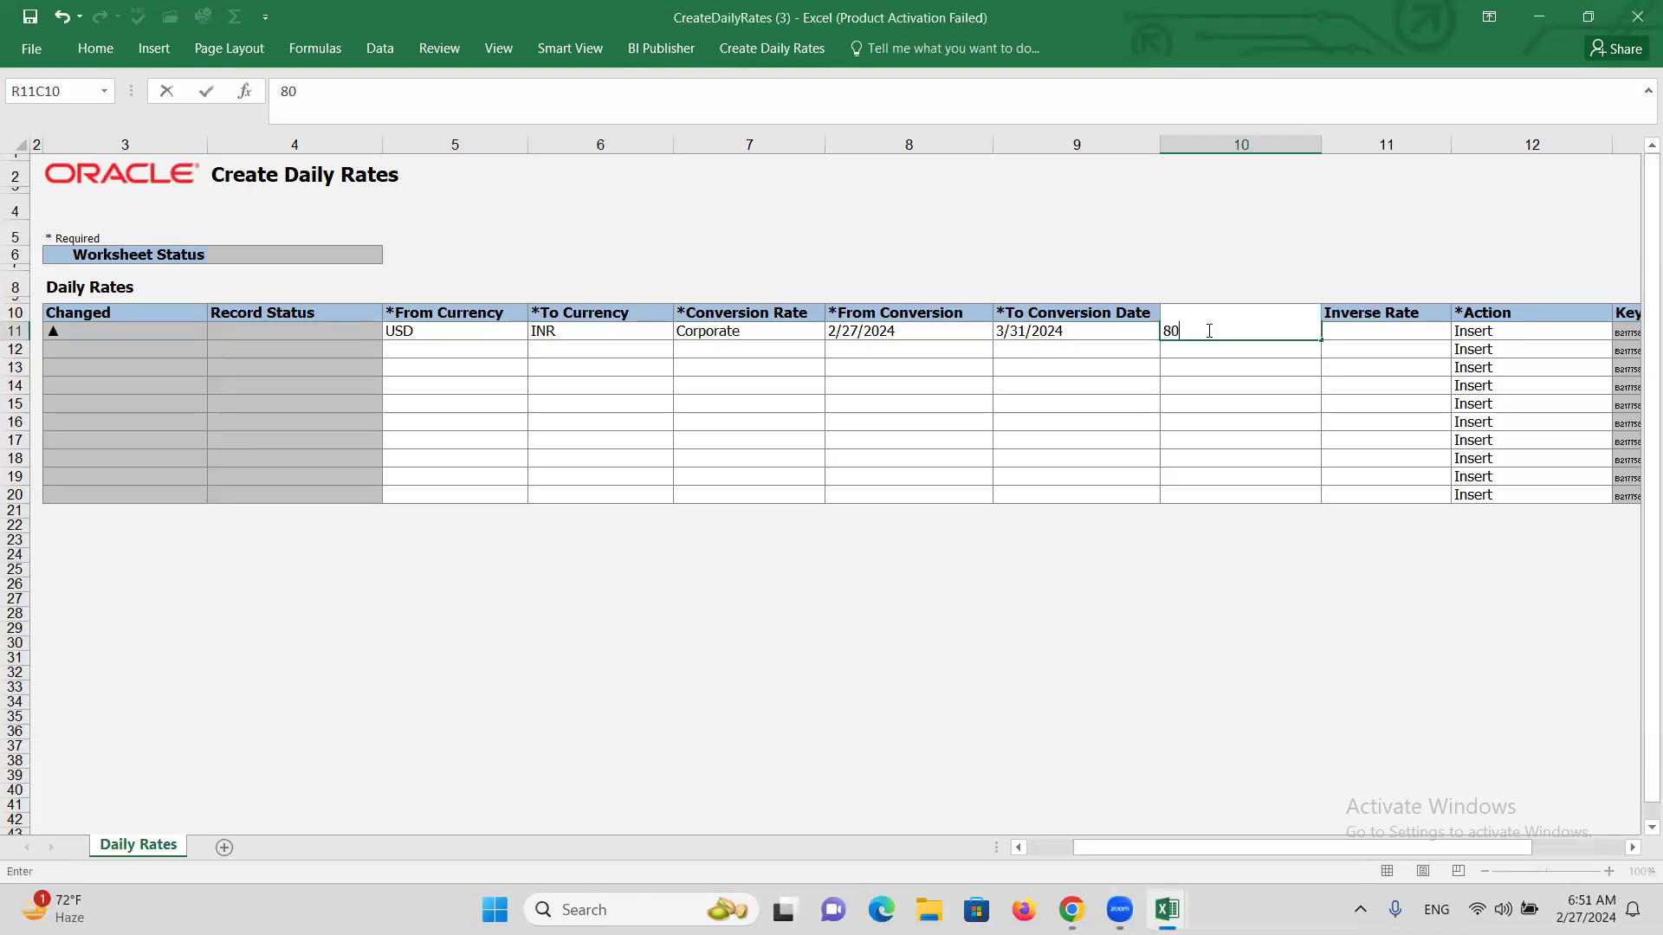
pyautogui.press('Tab')
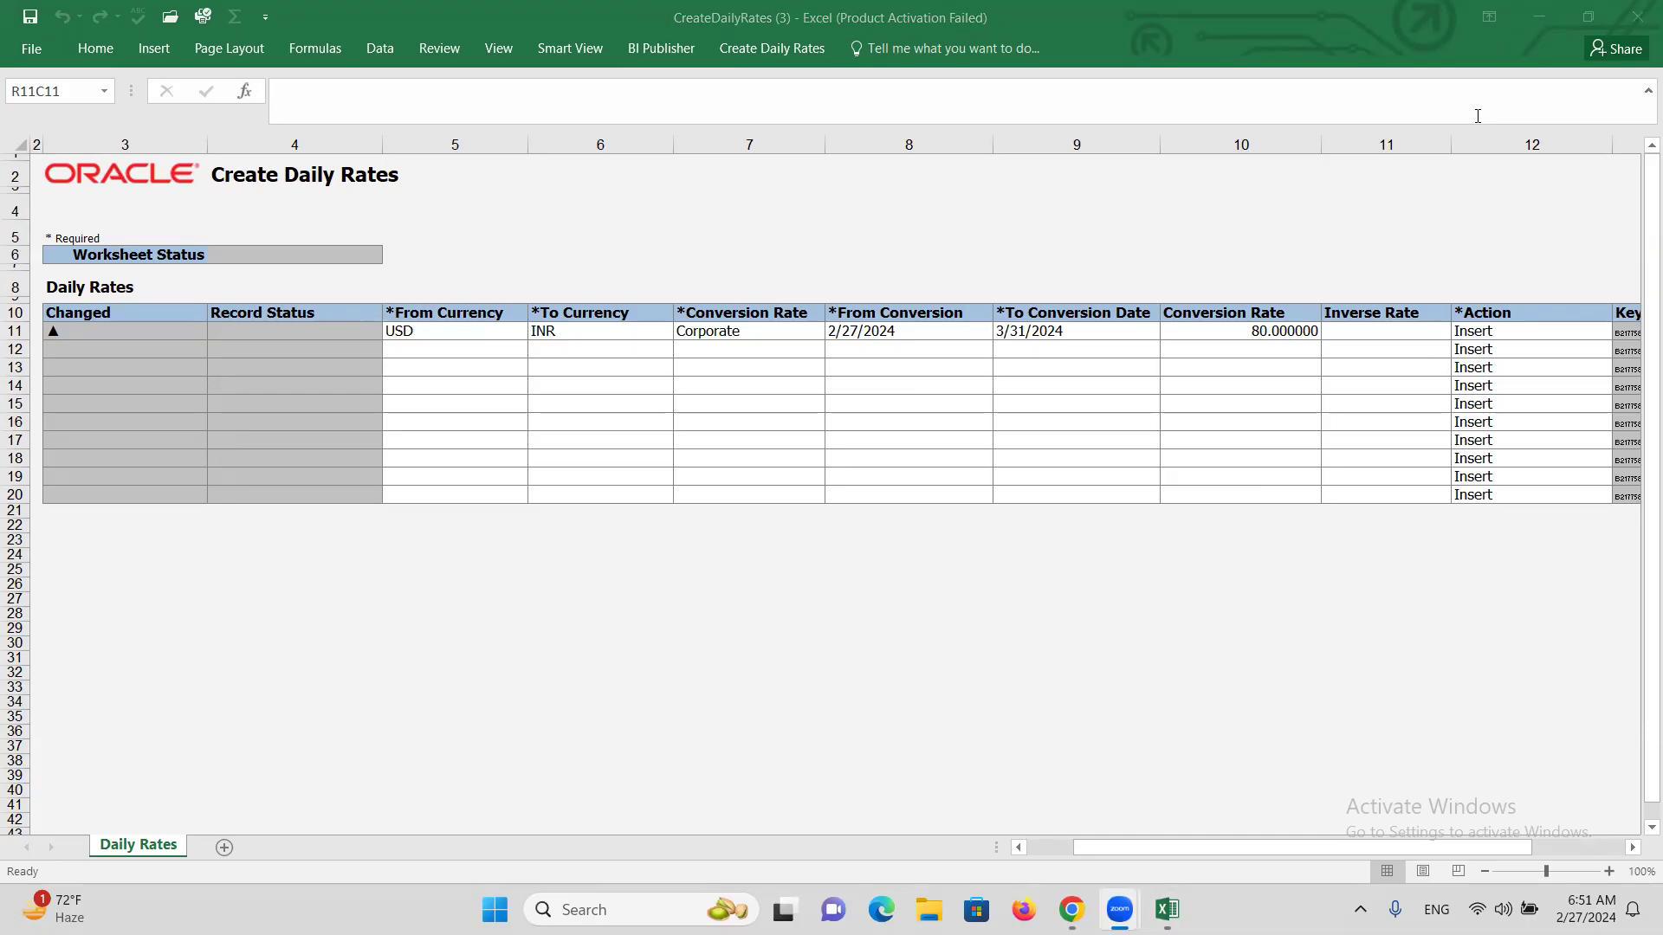
# Submit the rate row to Oracle, confirming the import and dismissing the script errors.
pyautogui.click(771, 48)
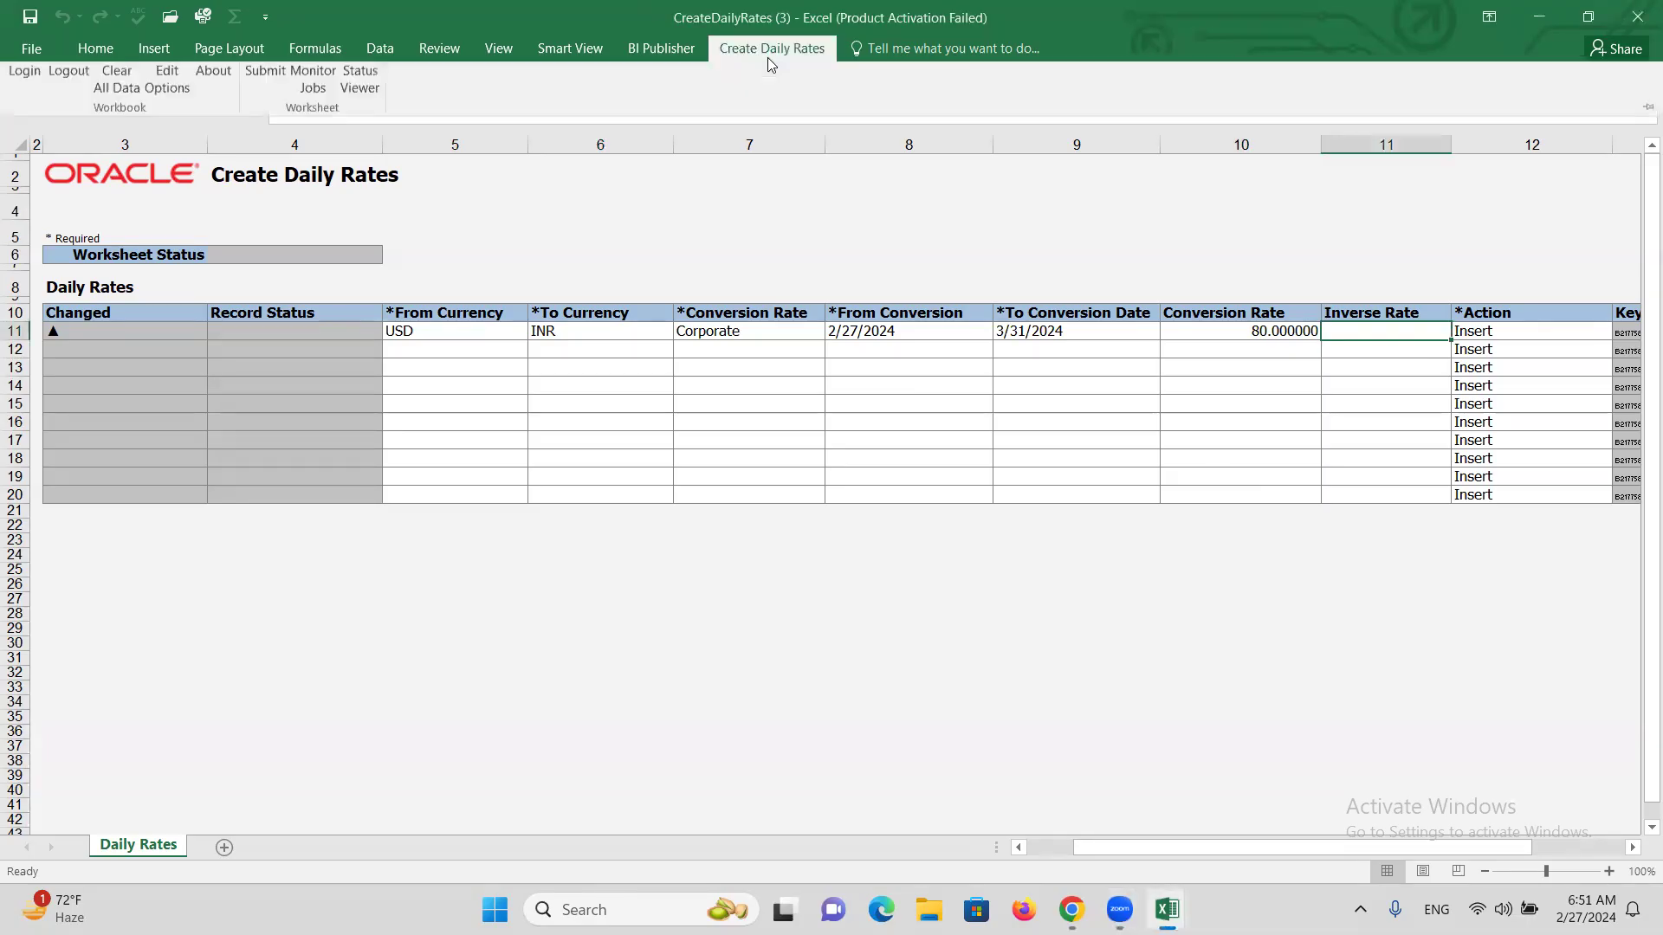
pyautogui.click(269, 113)
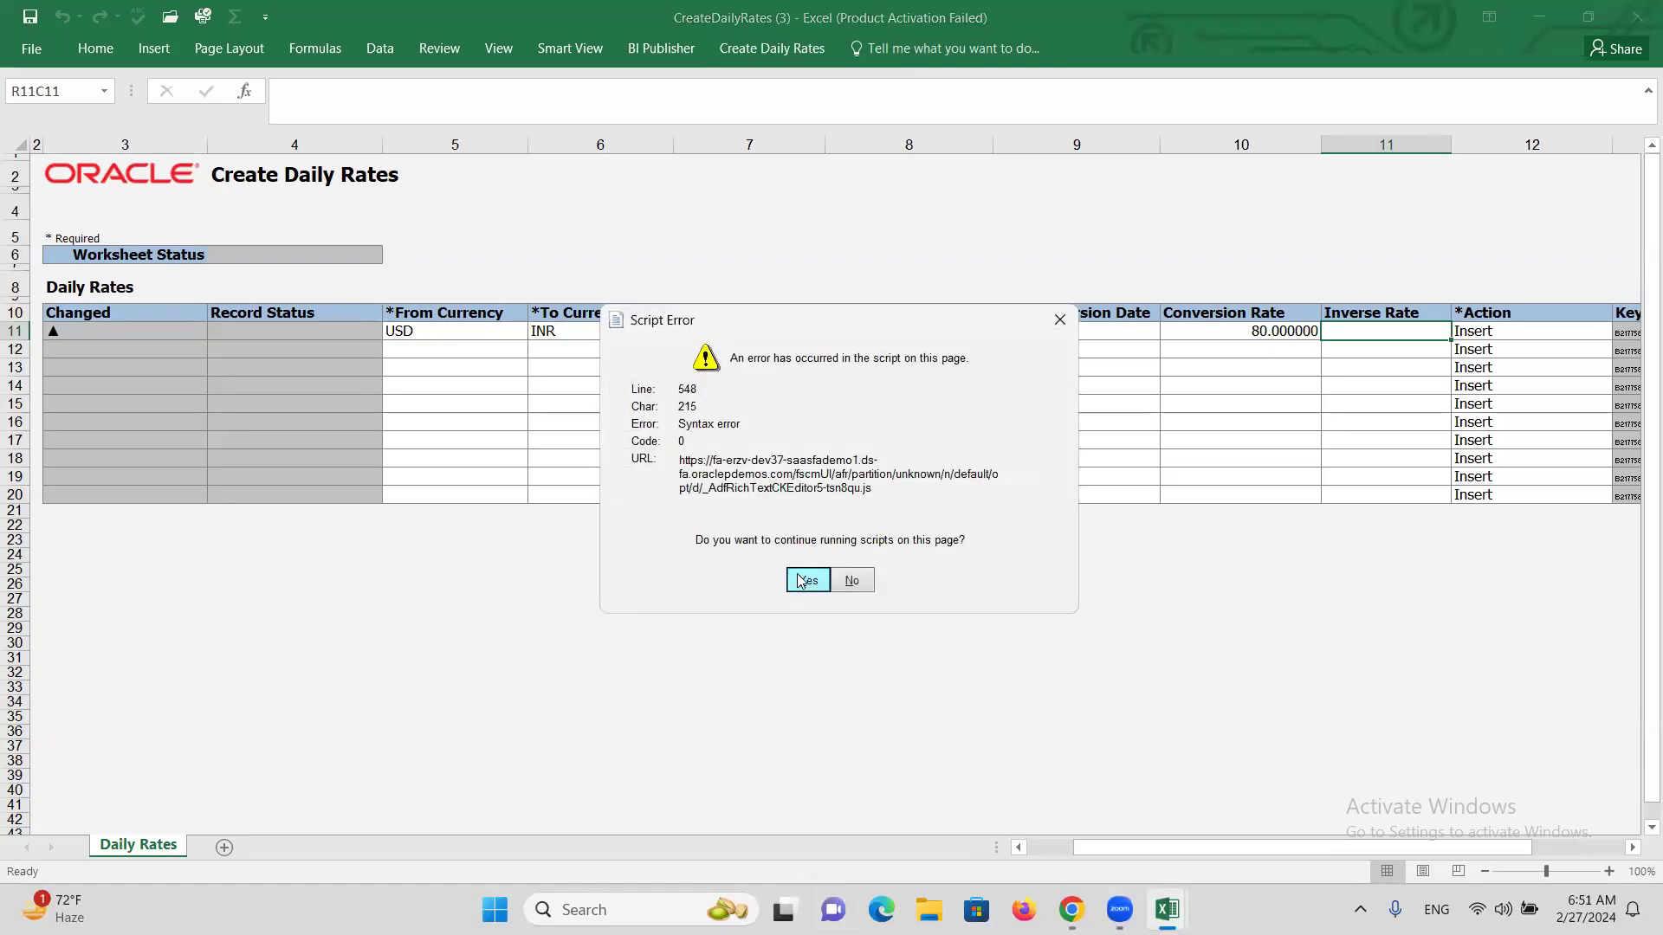
pyautogui.click(798, 582)
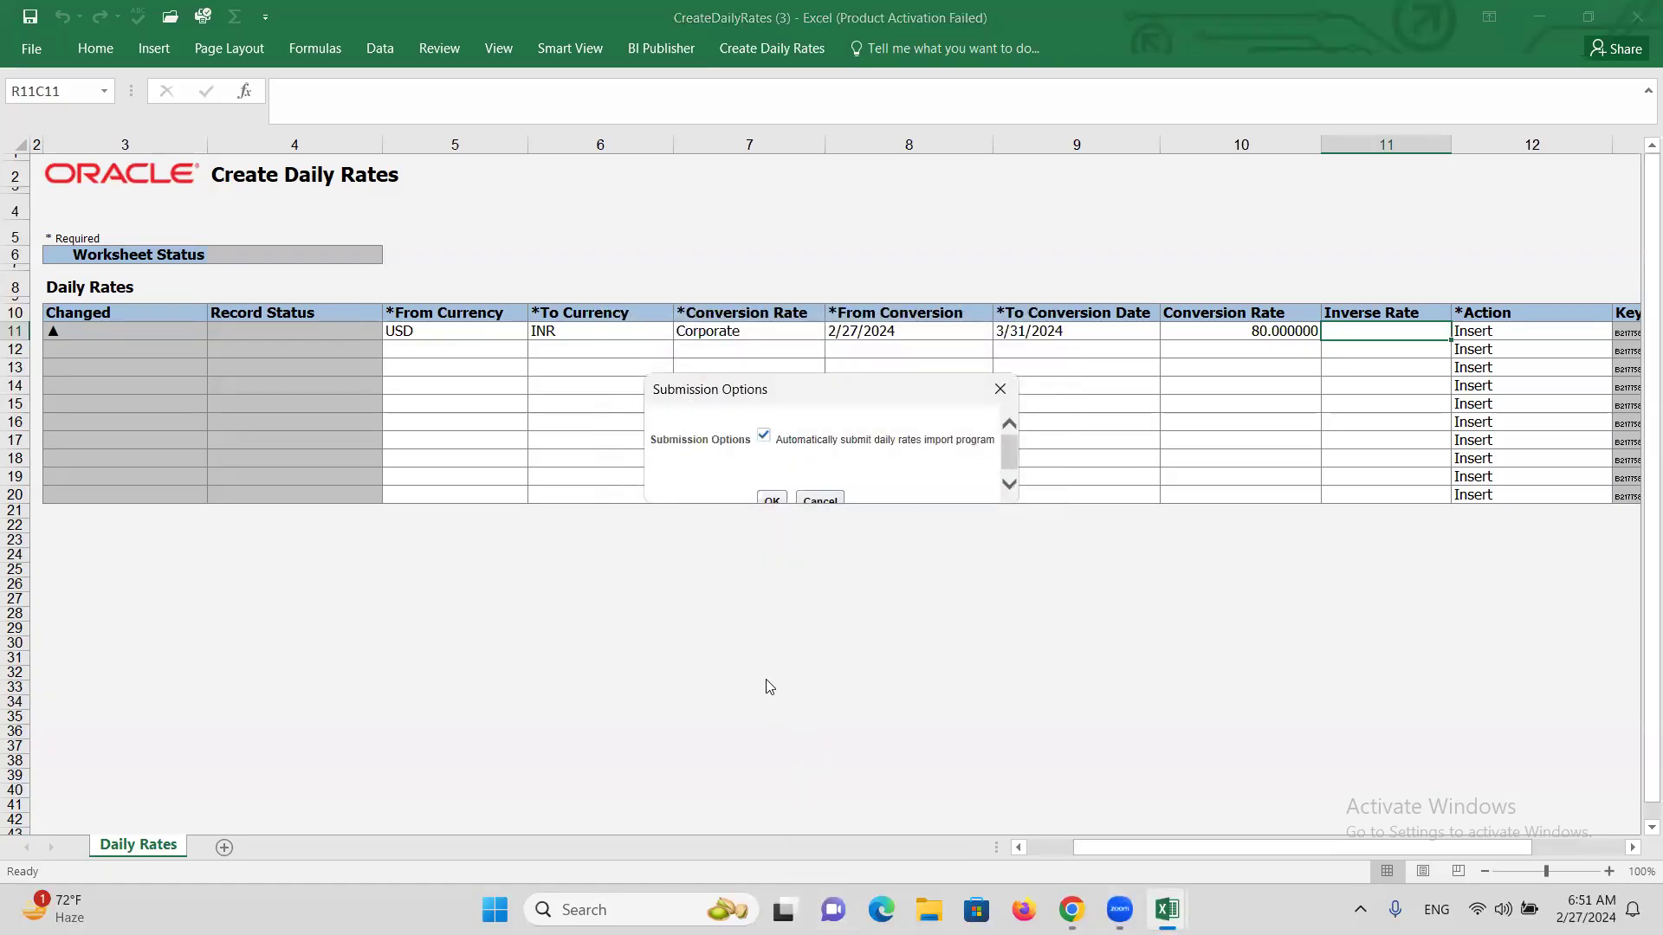
pyautogui.click(770, 499)
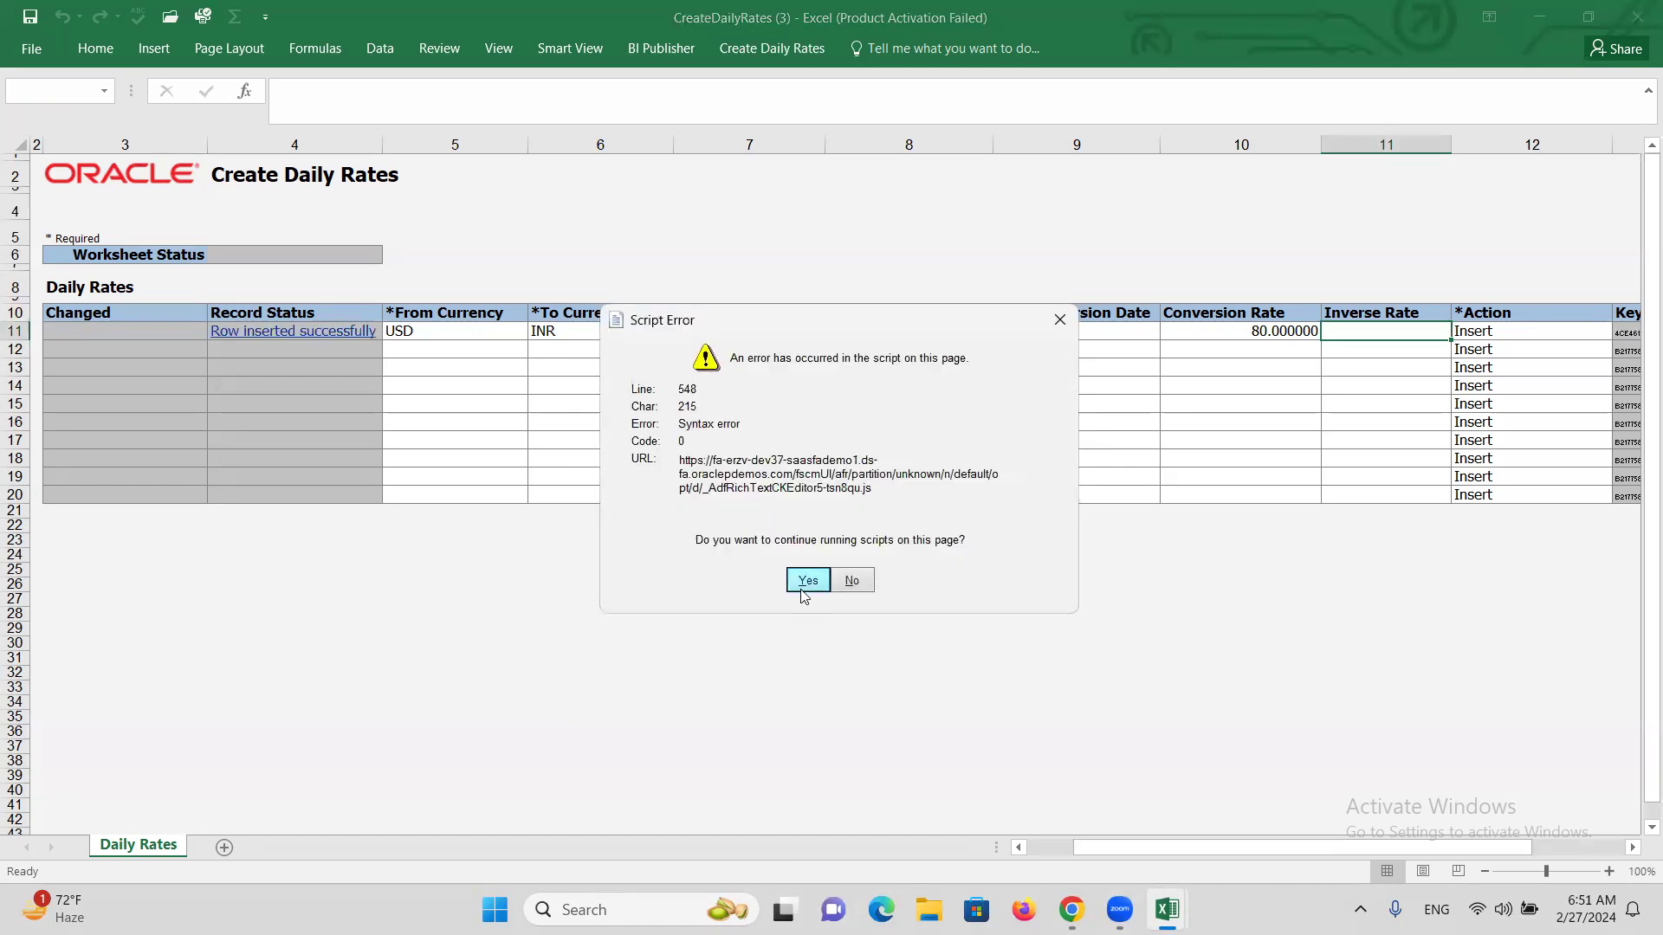
pyautogui.click(804, 589)
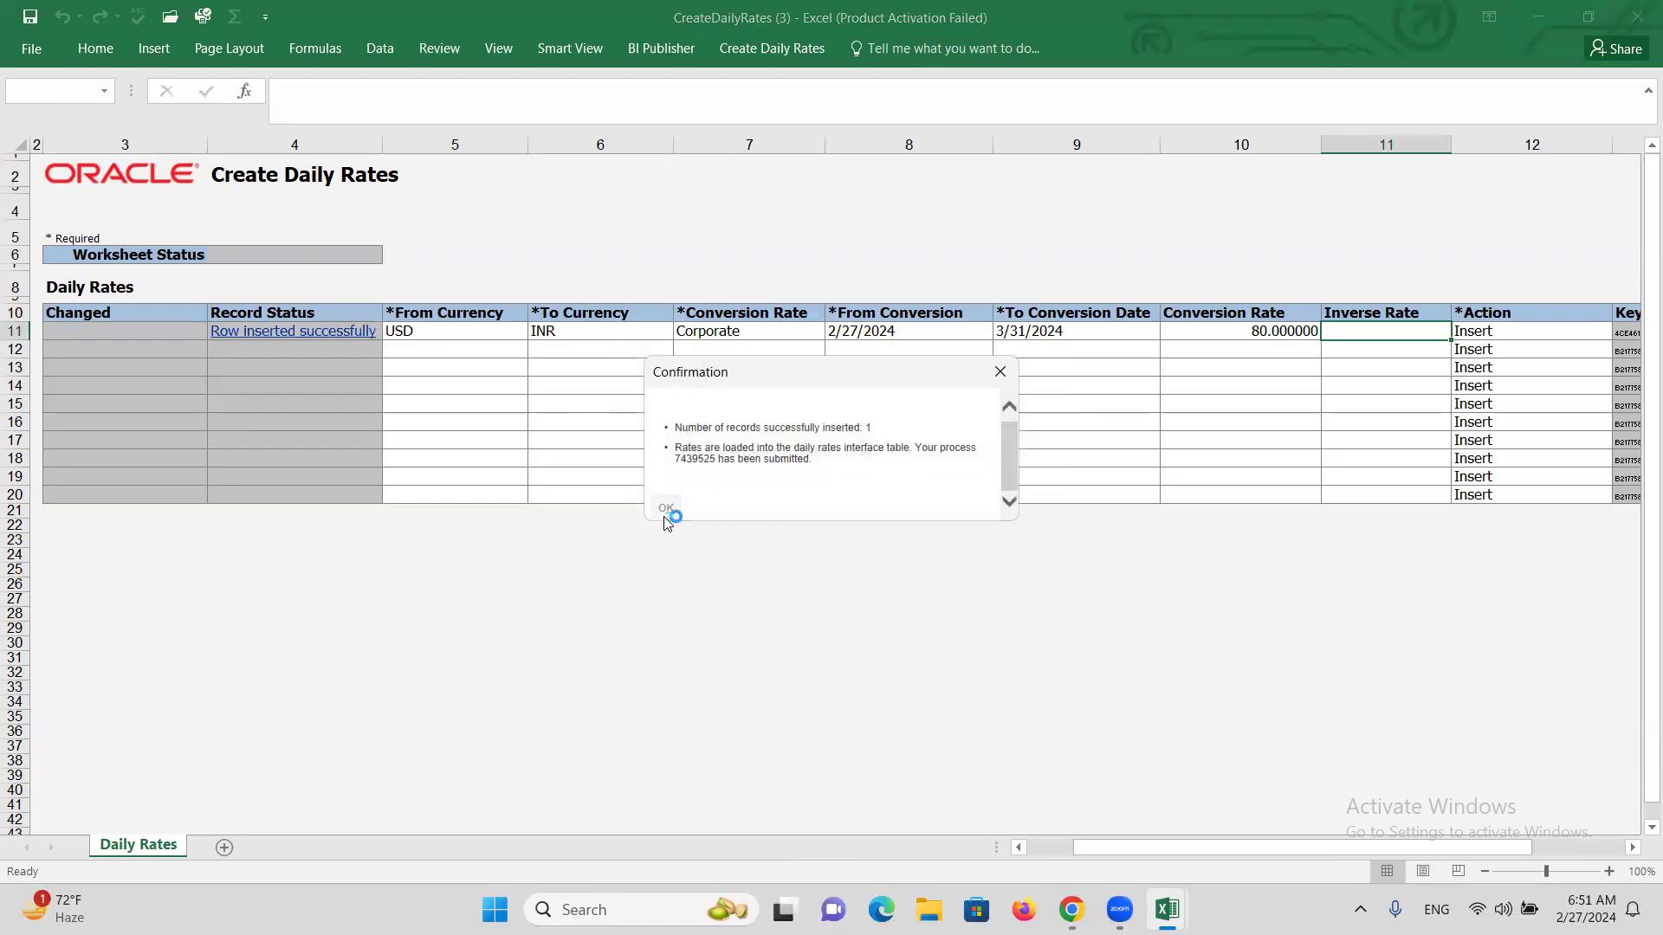
pyautogui.click(815, 582)
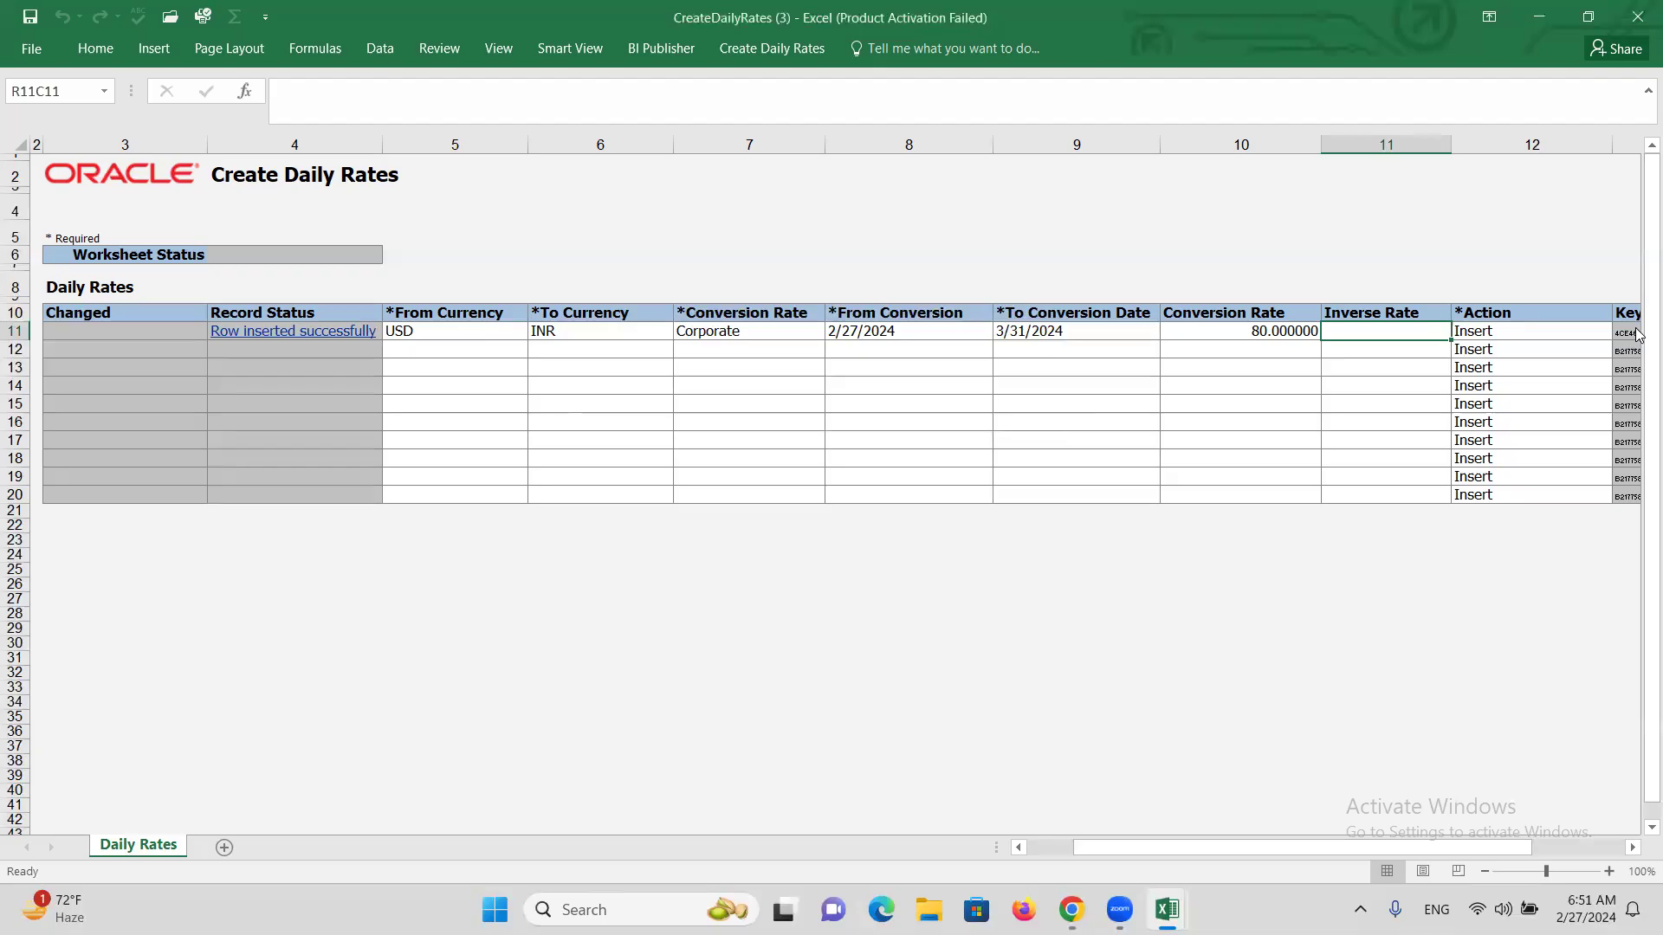
# Close the workbook without saving and rerun the USD-to-INR daily rate search in Oracle.
pyautogui.click(1636, 18)
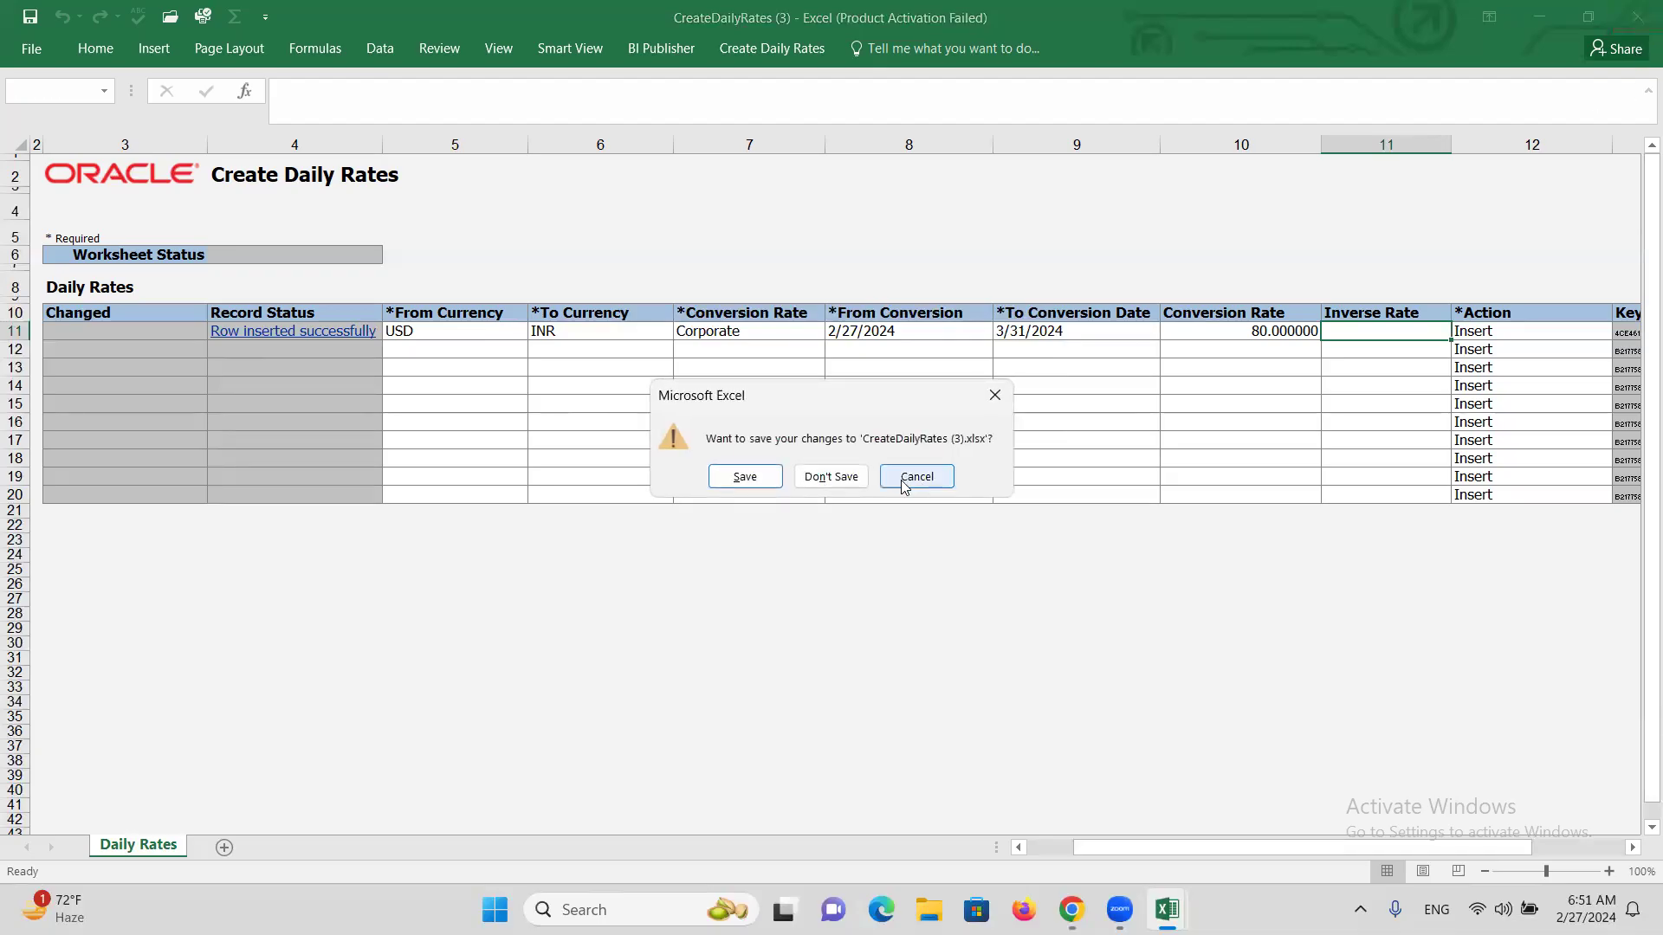
pyautogui.click(847, 475)
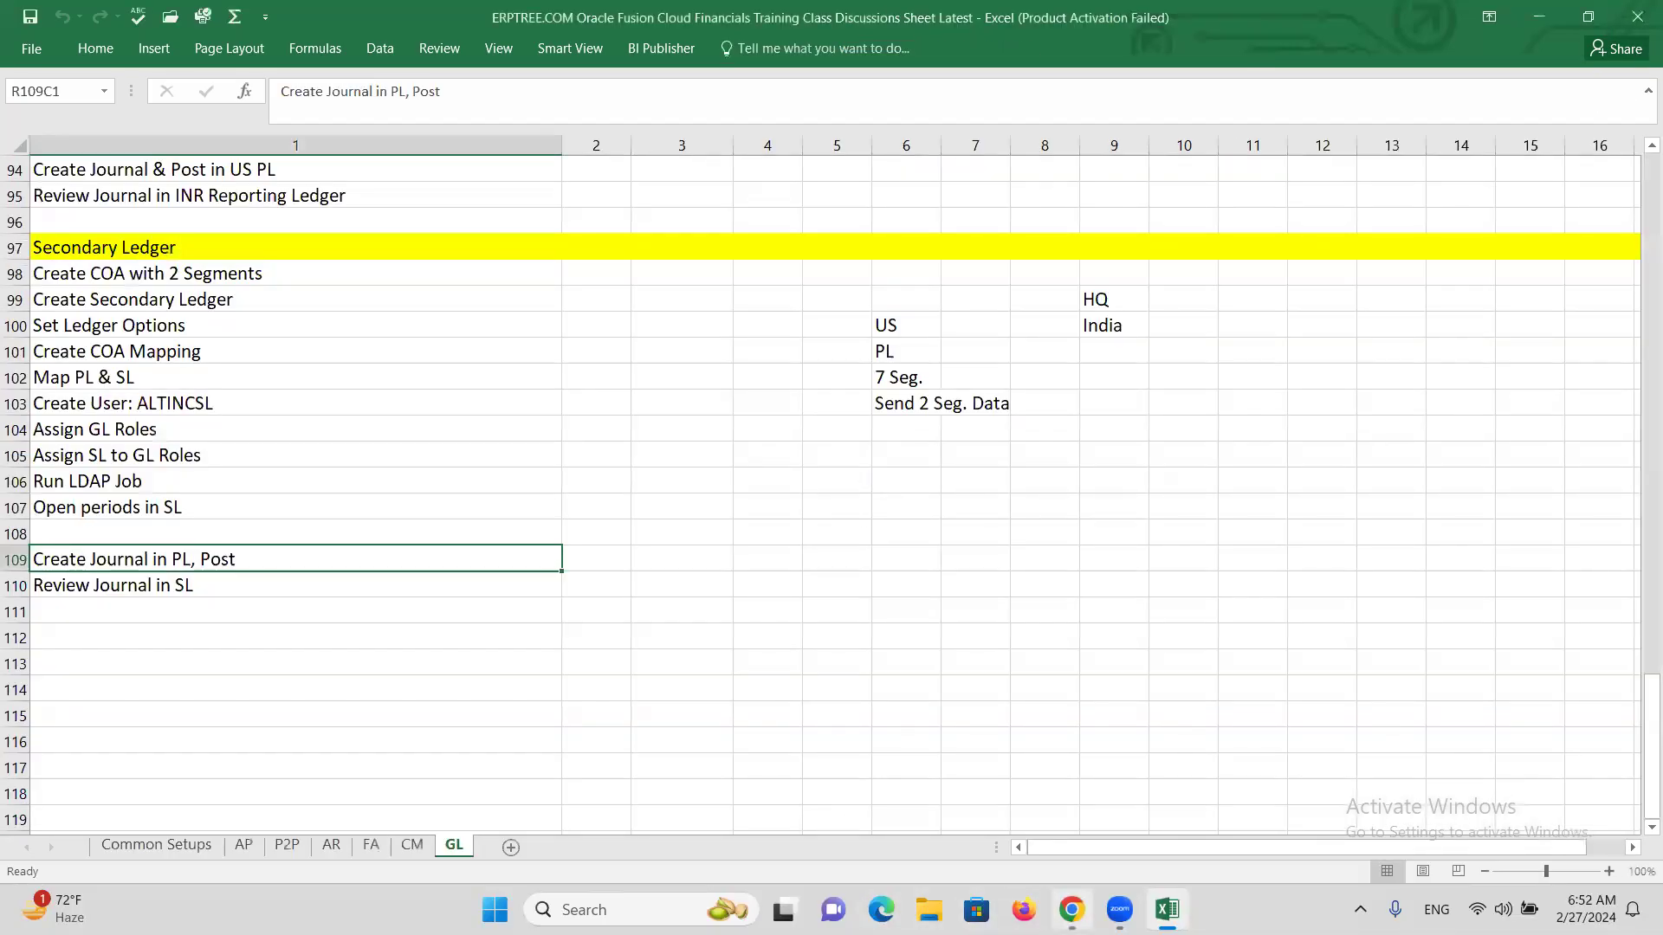
pyautogui.click(1071, 909)
pyautogui.click(1441, 577)
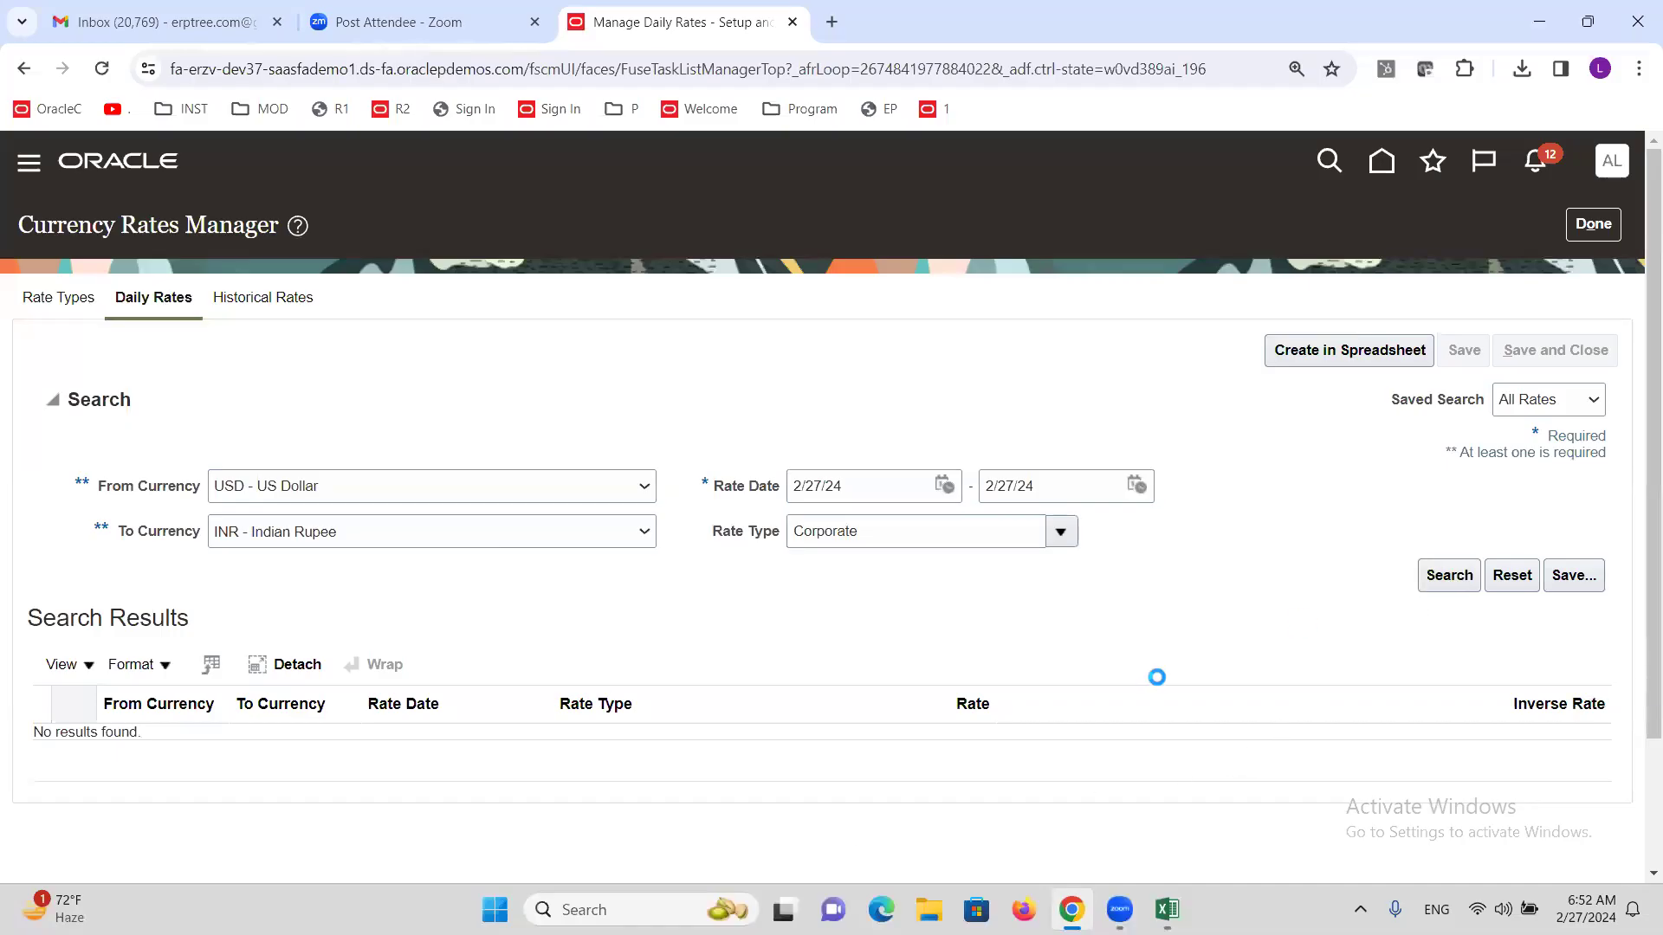
# Extend the end rate date to 3/31/24, review the rate-80 results, and close Currency Rates Manager.
pyautogui.click(1137, 484)
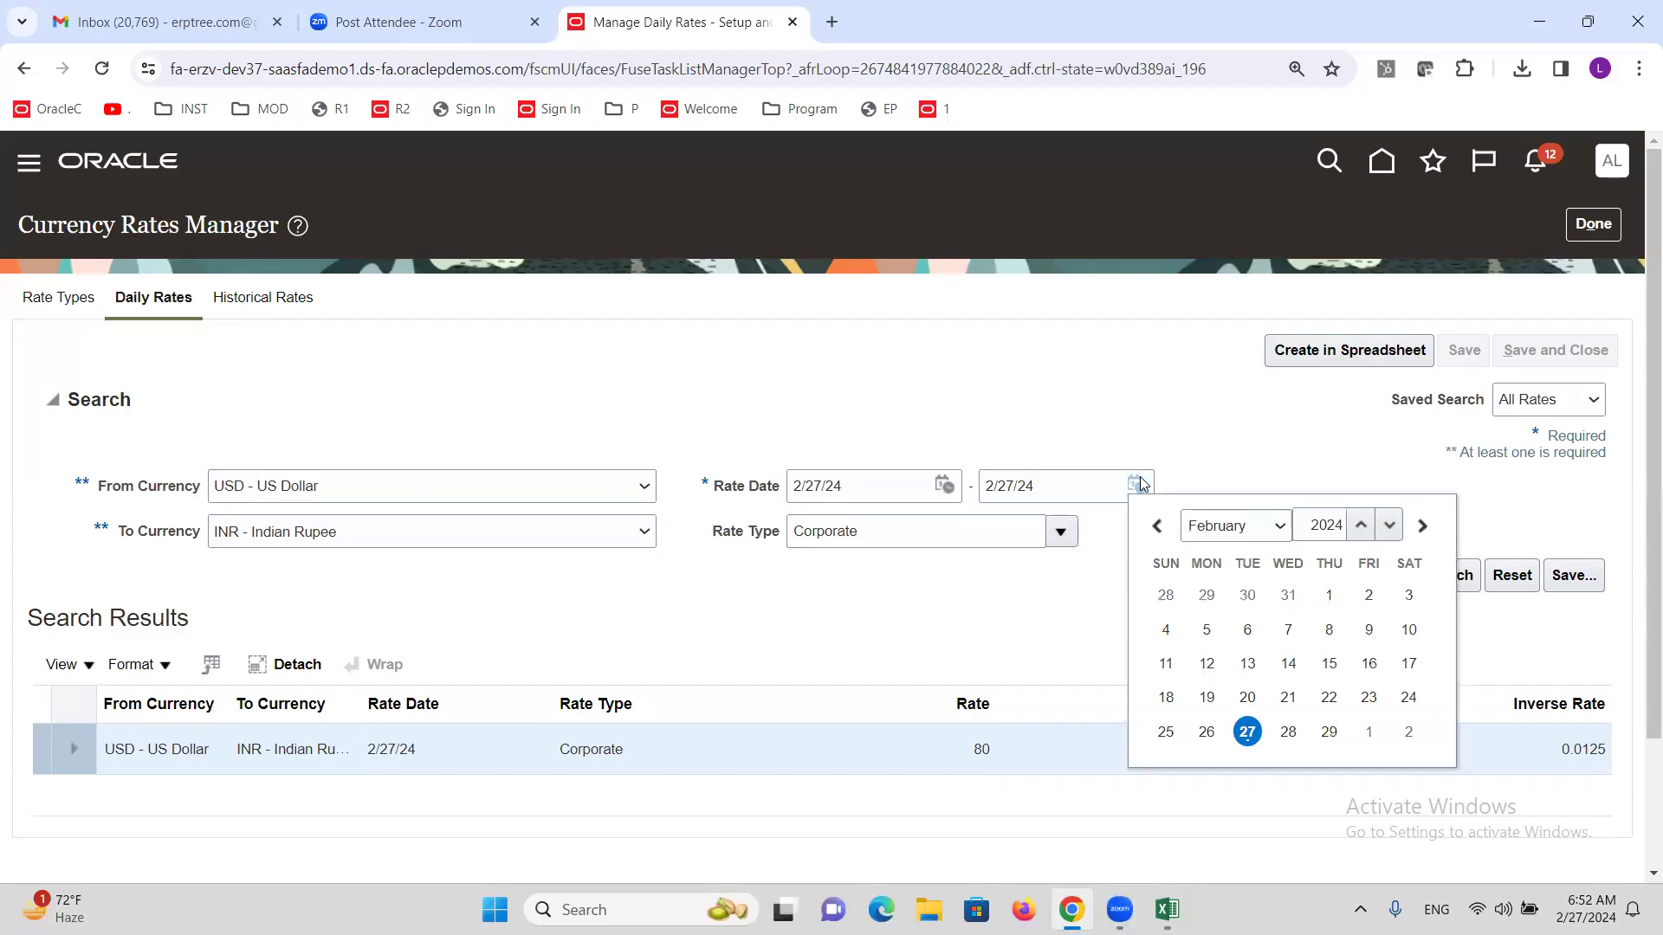
pyautogui.click(1287, 528)
pyautogui.click(1212, 589)
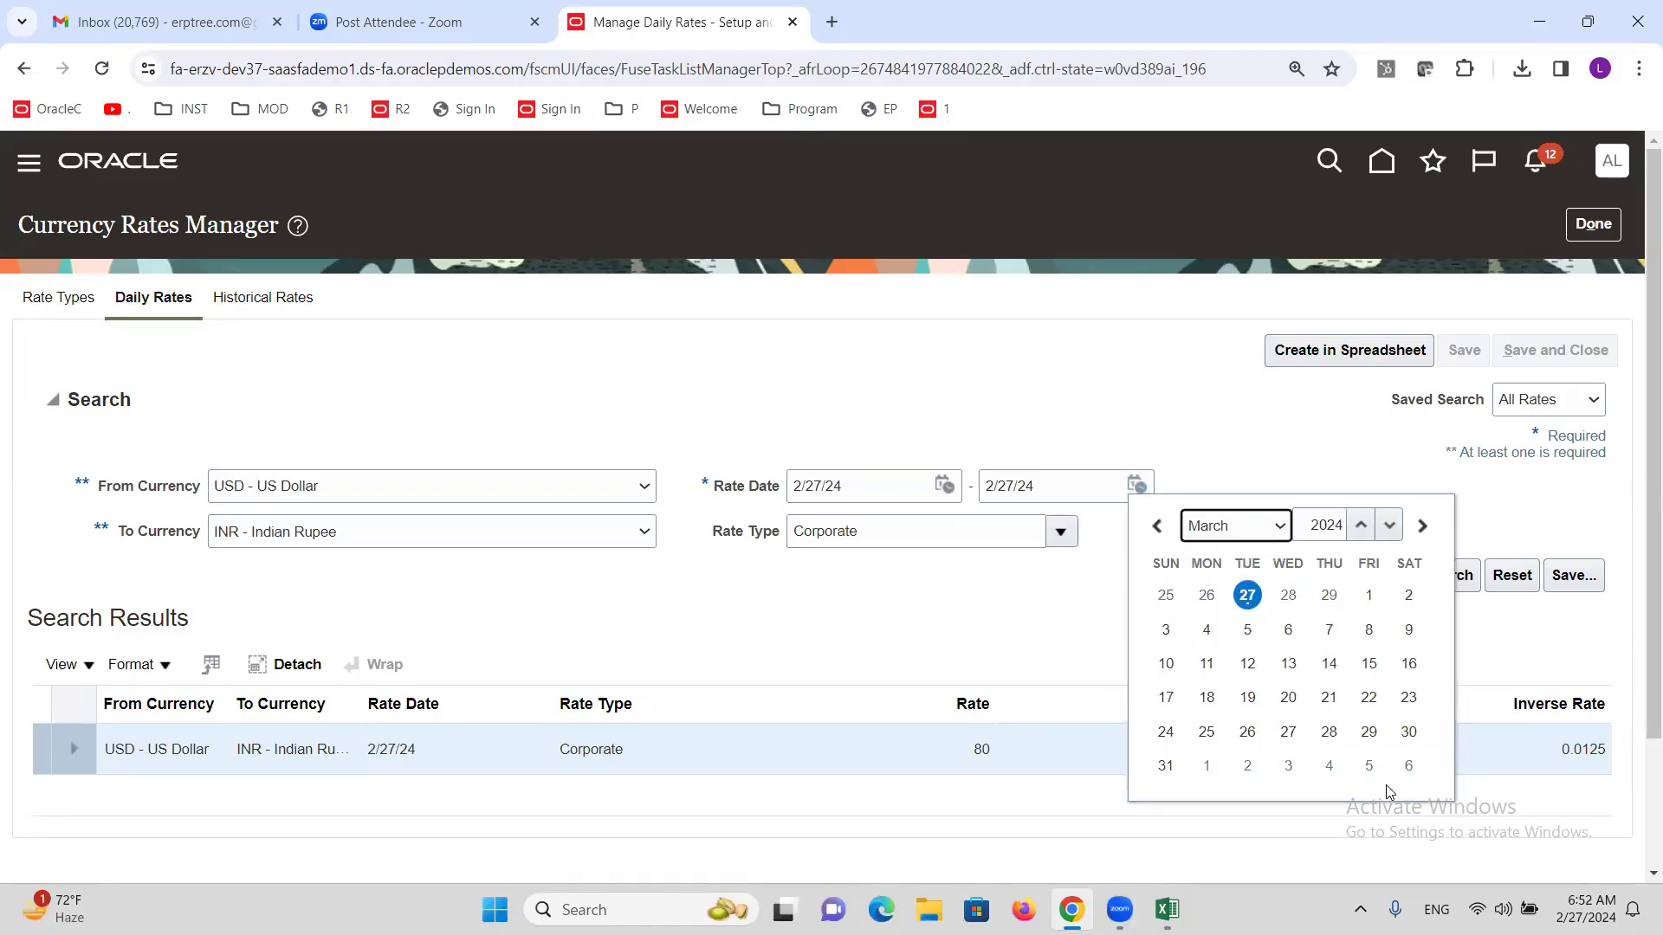
pyautogui.click(1166, 766)
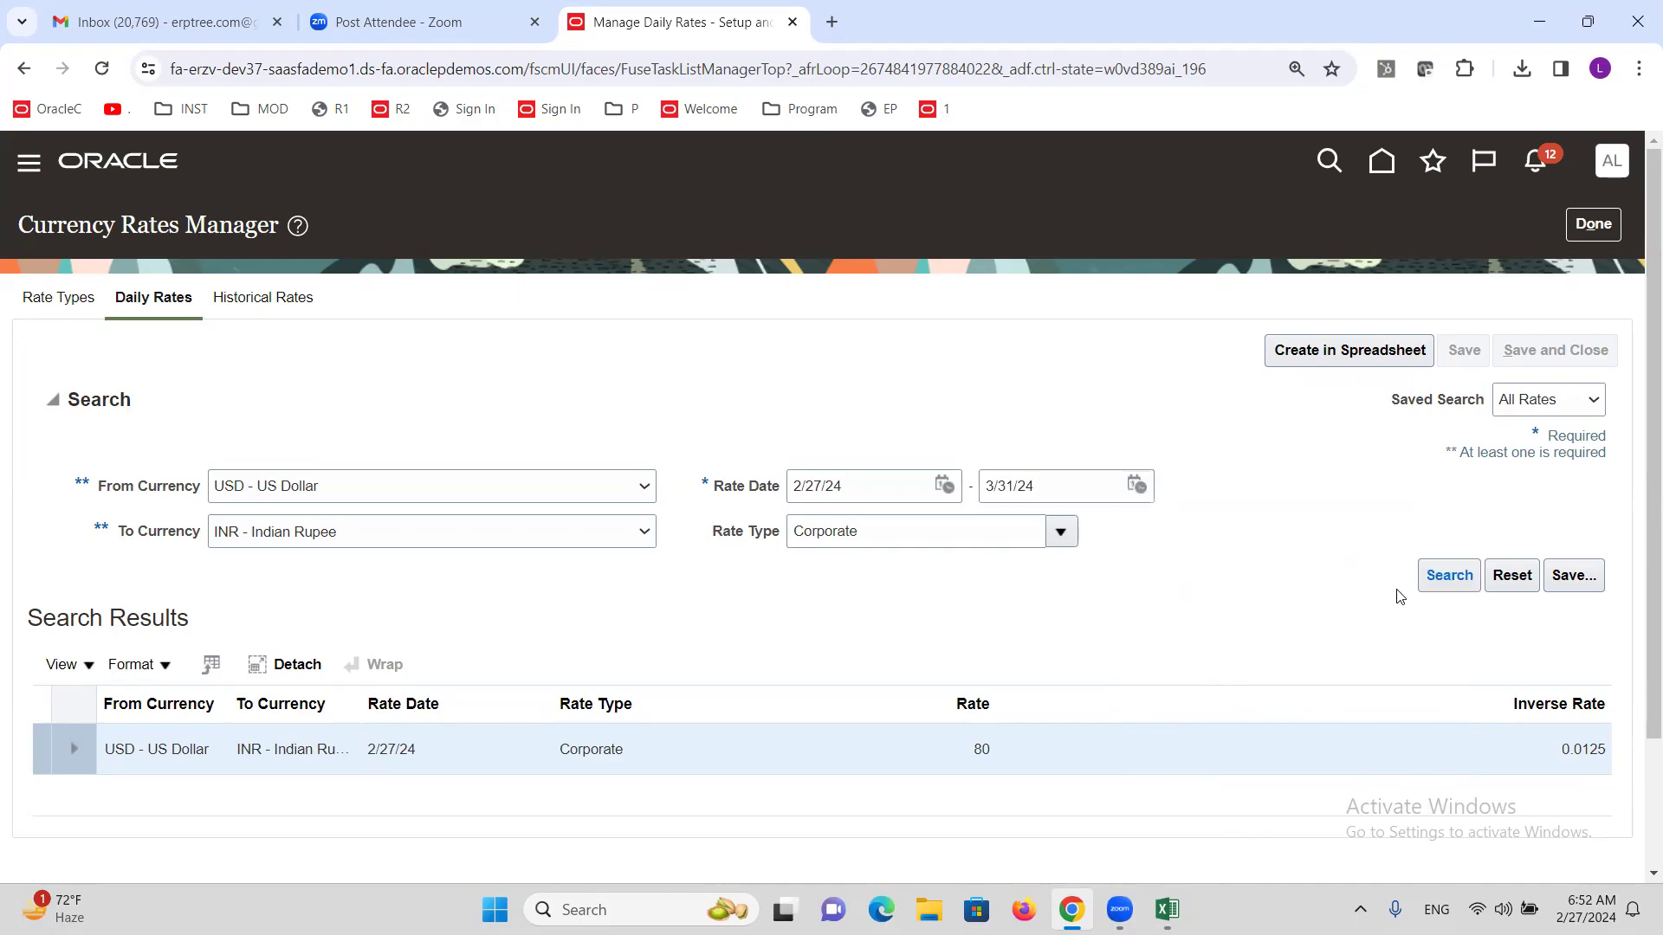
pyautogui.scroll(-5, 840, 632)
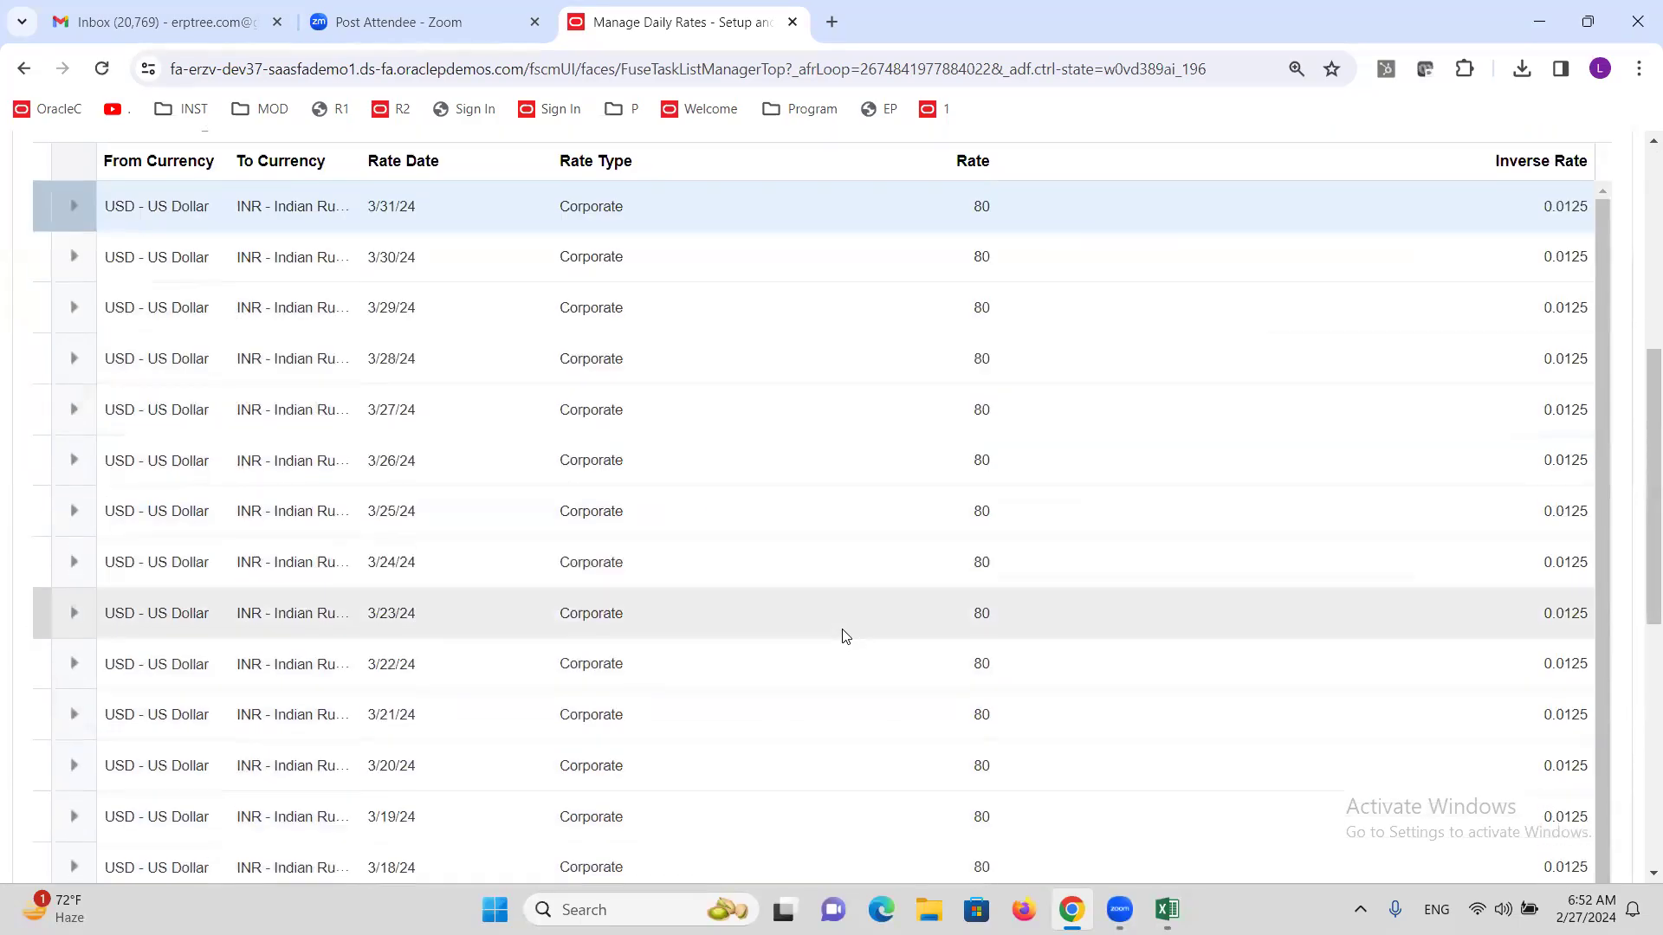
pyautogui.scroll(-8, 846, 637)
pyautogui.scroll(6, 847, 629)
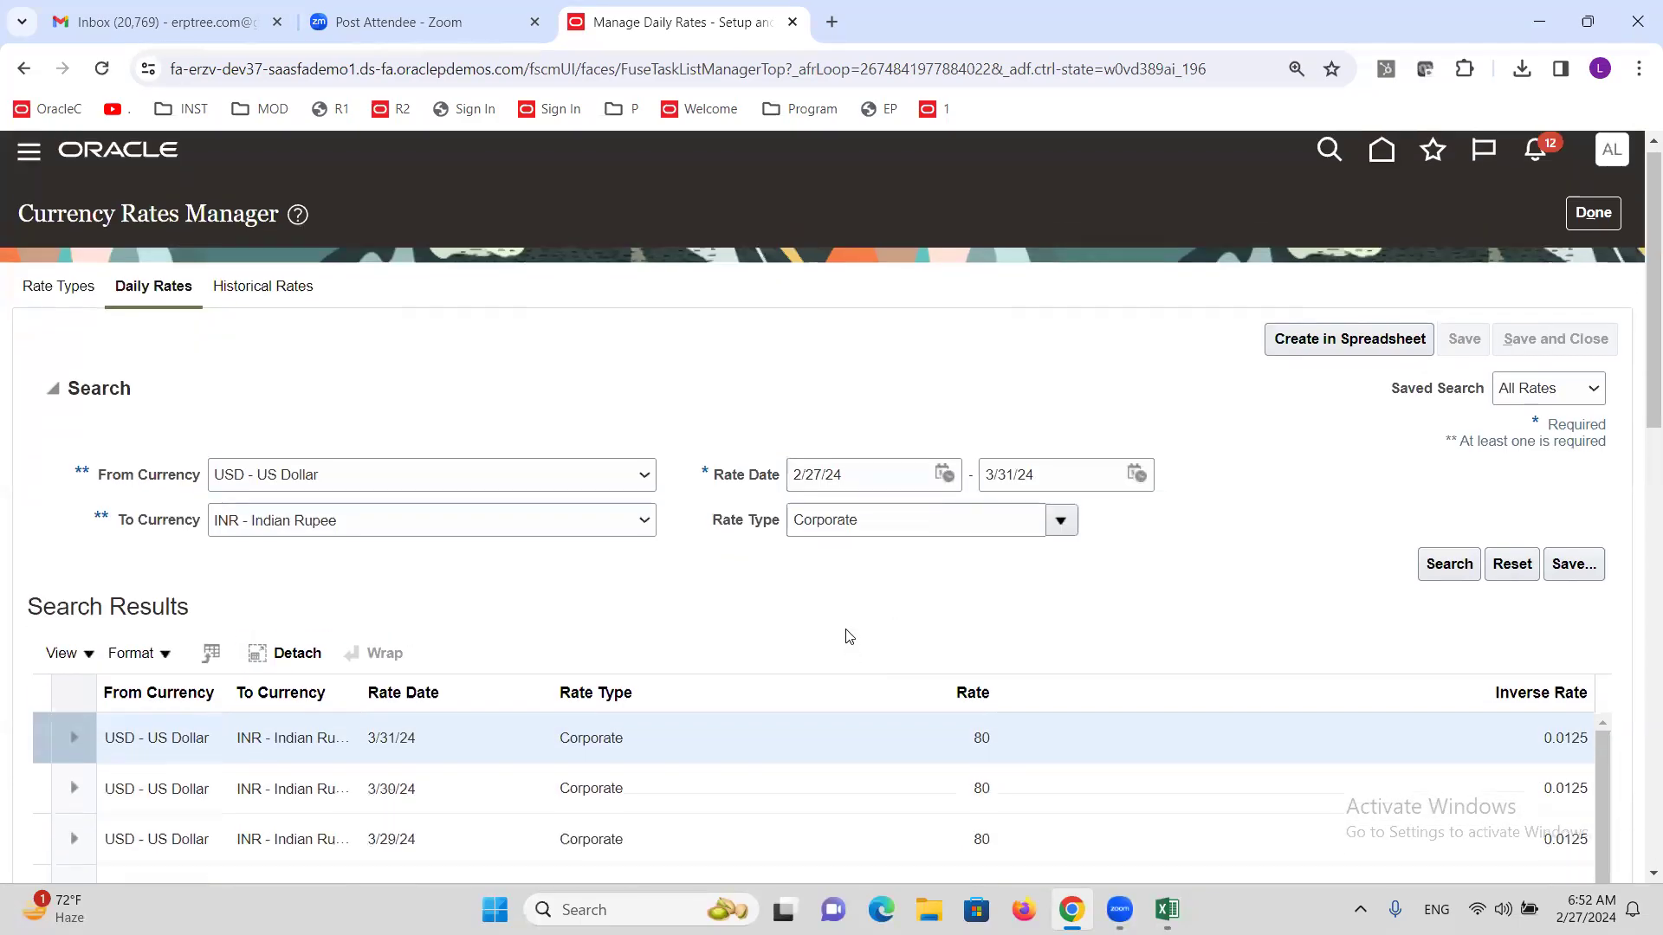
pyautogui.click(1595, 227)
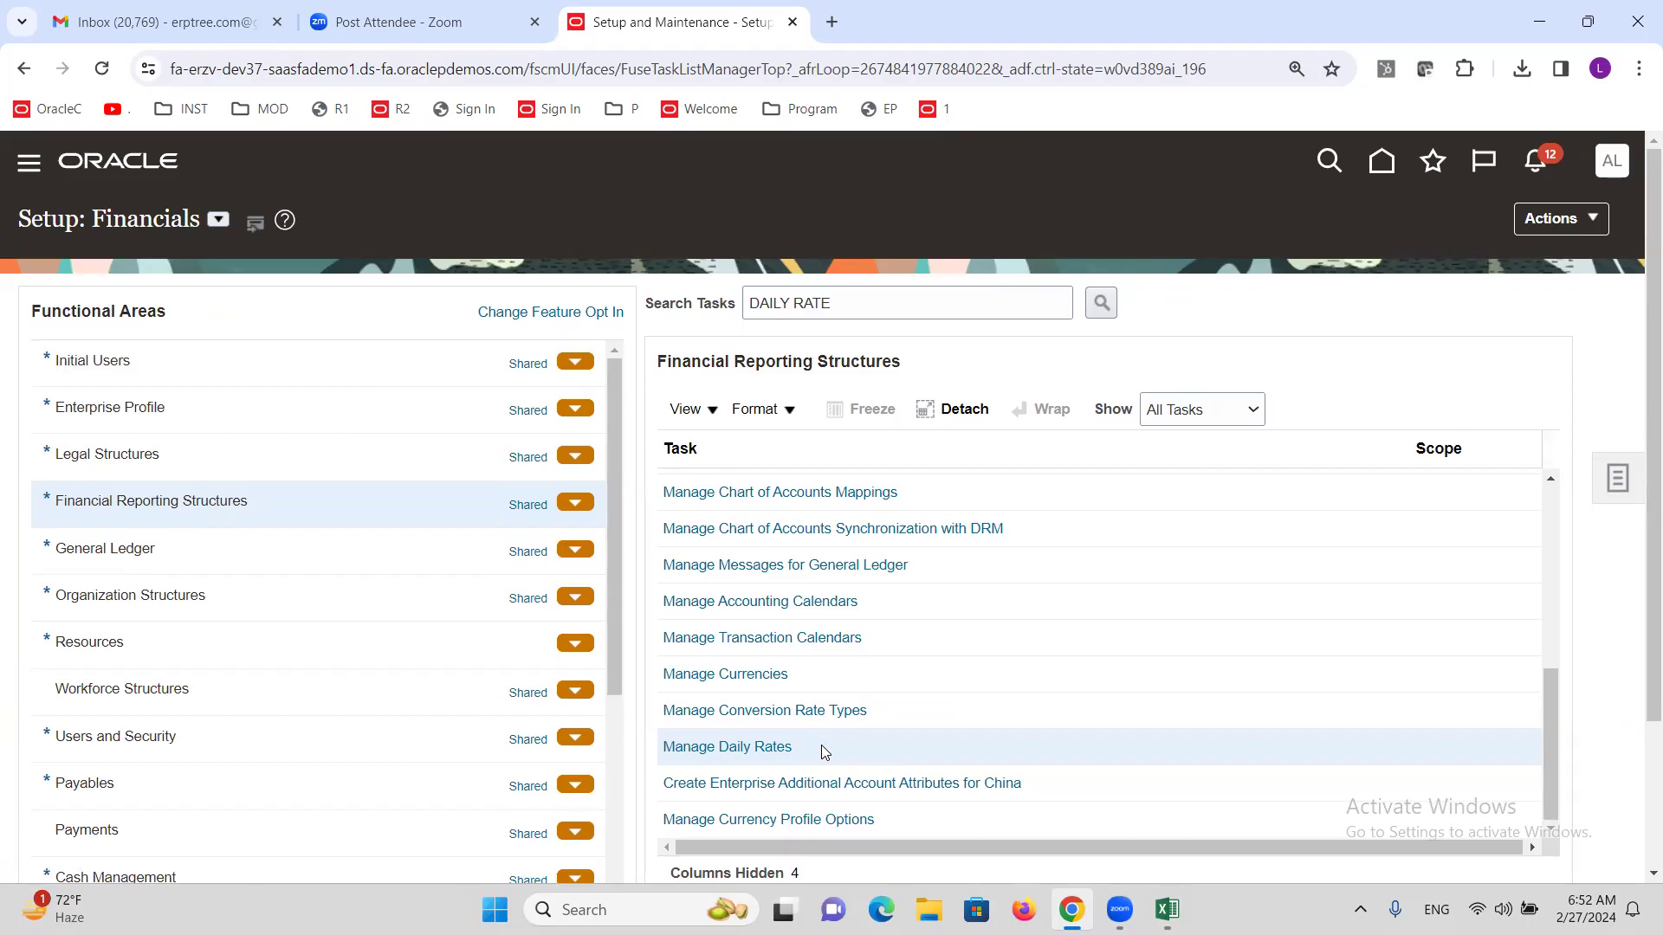
# Search tasks for 'Report' and open Manage Reporting Currencies for the primary ledger.
pyautogui.tripleClick(858, 315)
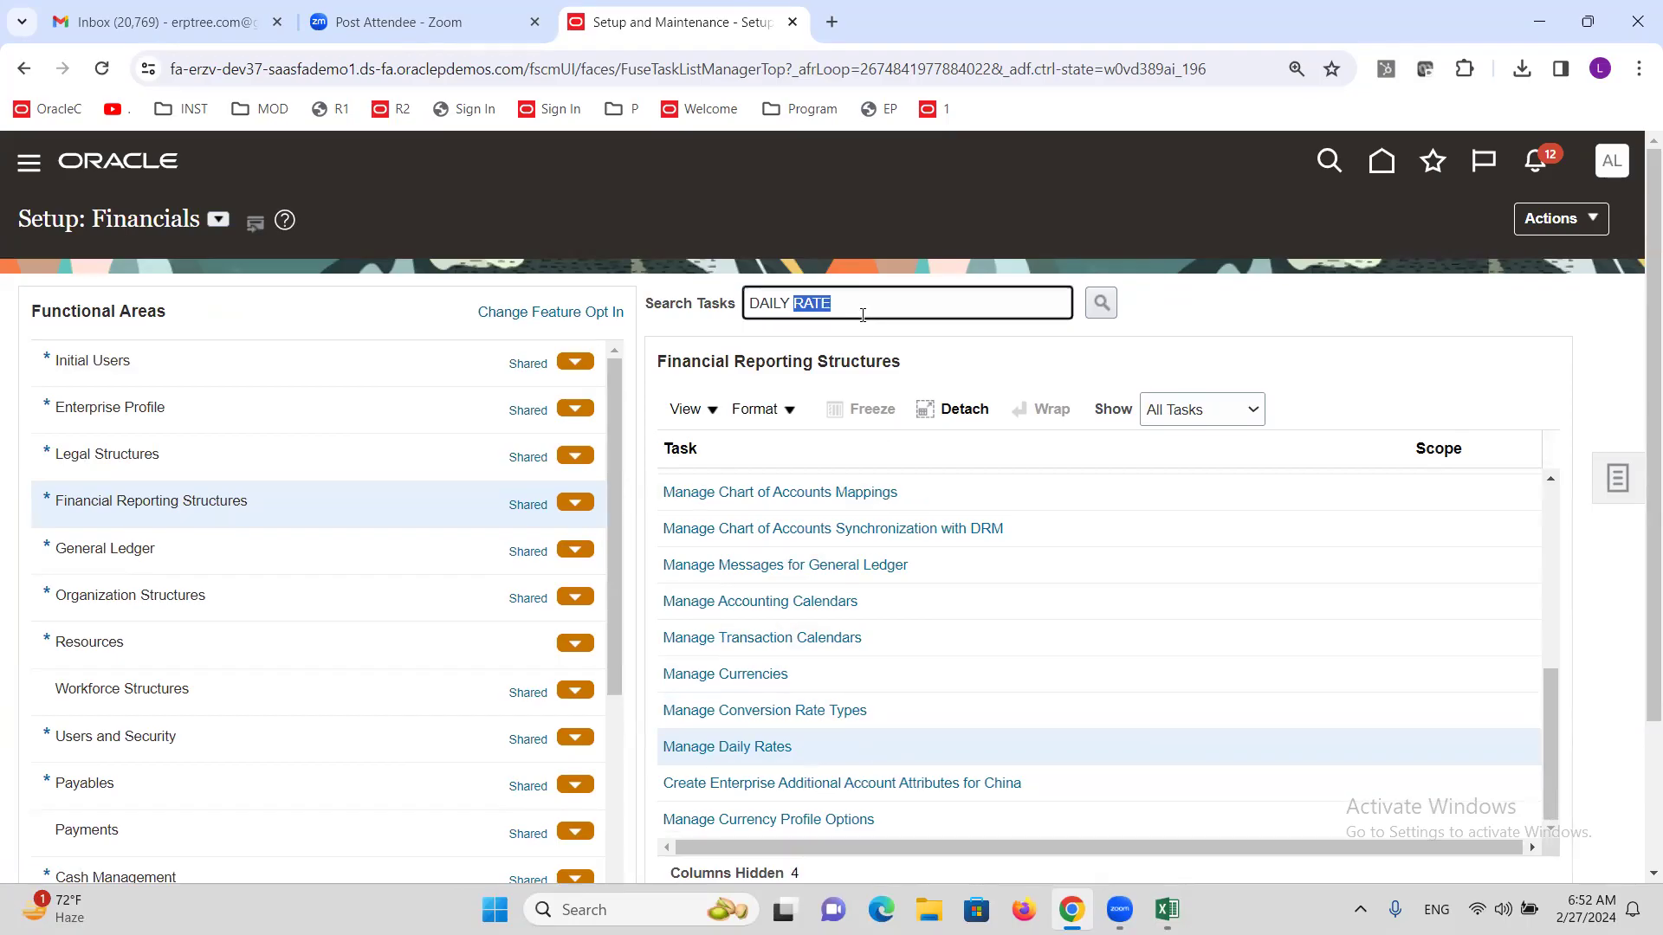
pyautogui.write('Report')
pyautogui.press('Return')
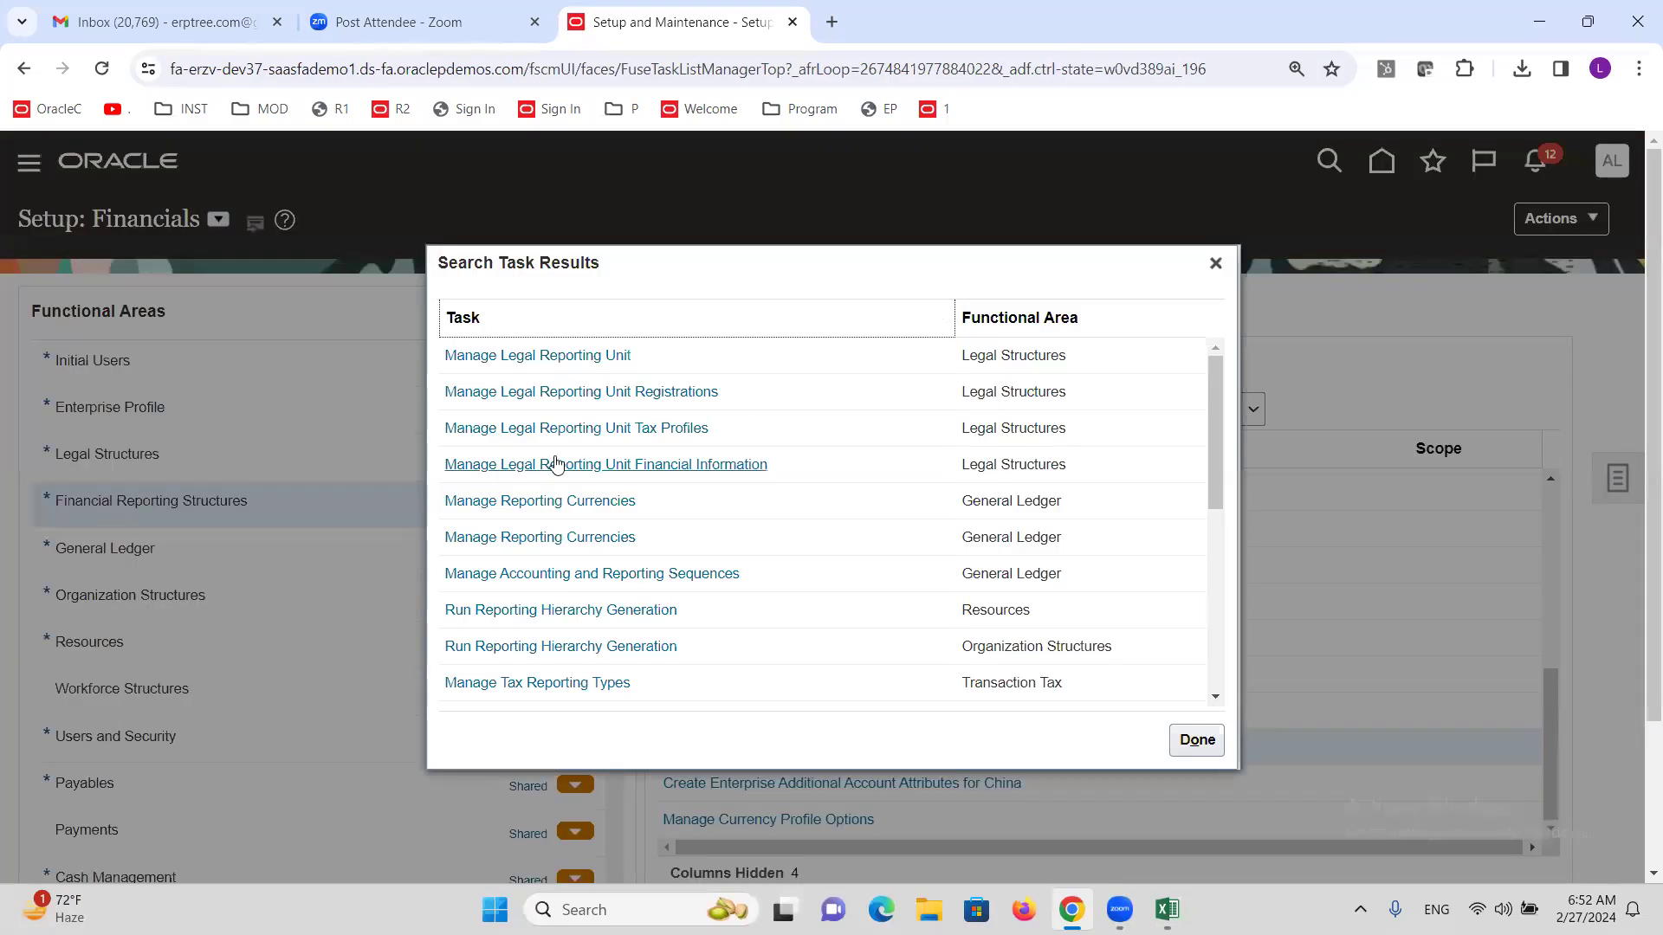
pyautogui.click(572, 508)
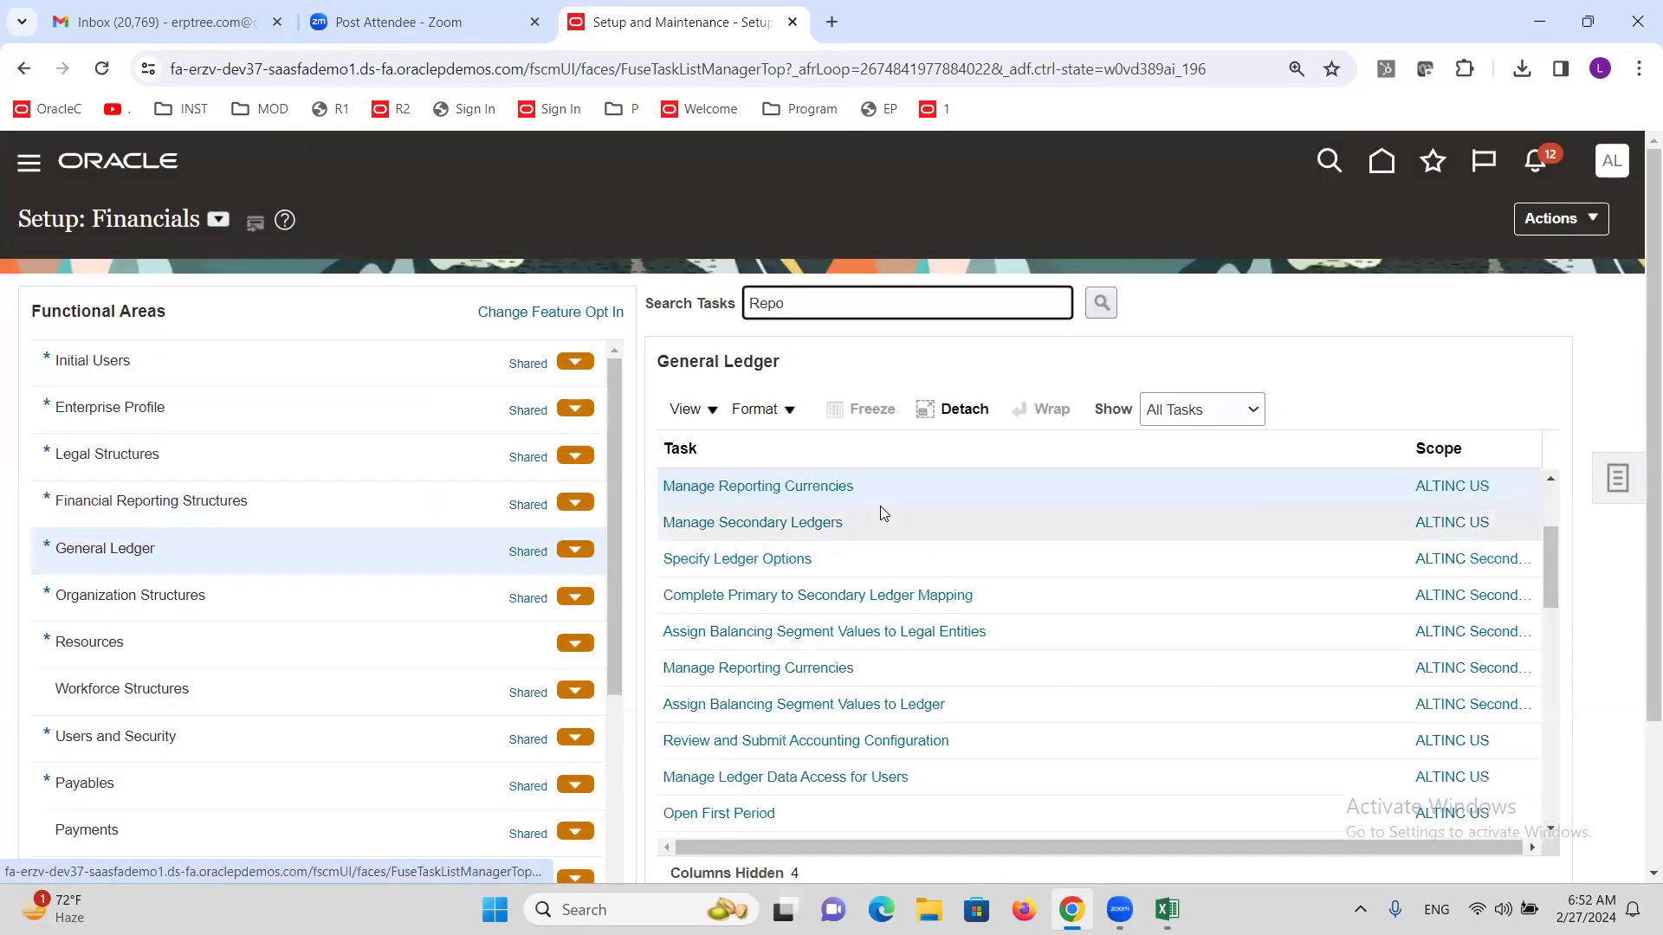
pyautogui.click(831, 486)
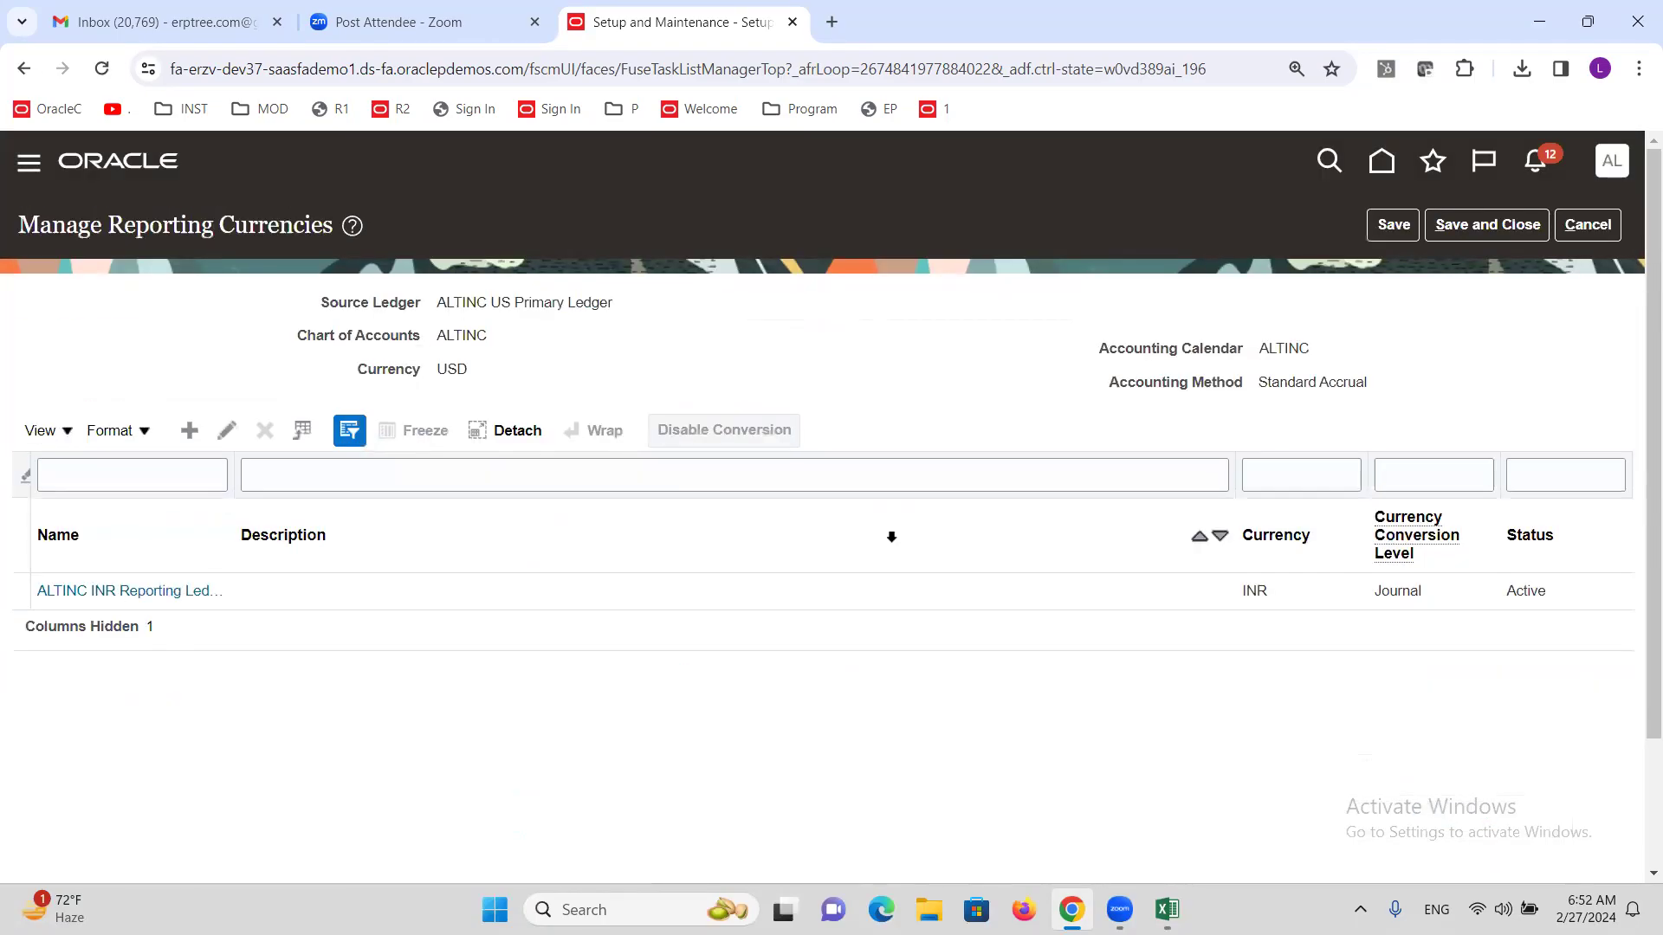
# Select the INR reporting ledger row, disable its conversion, and leave the page.
pyautogui.tripleClick(519, 302)
pyautogui.click(447, 592)
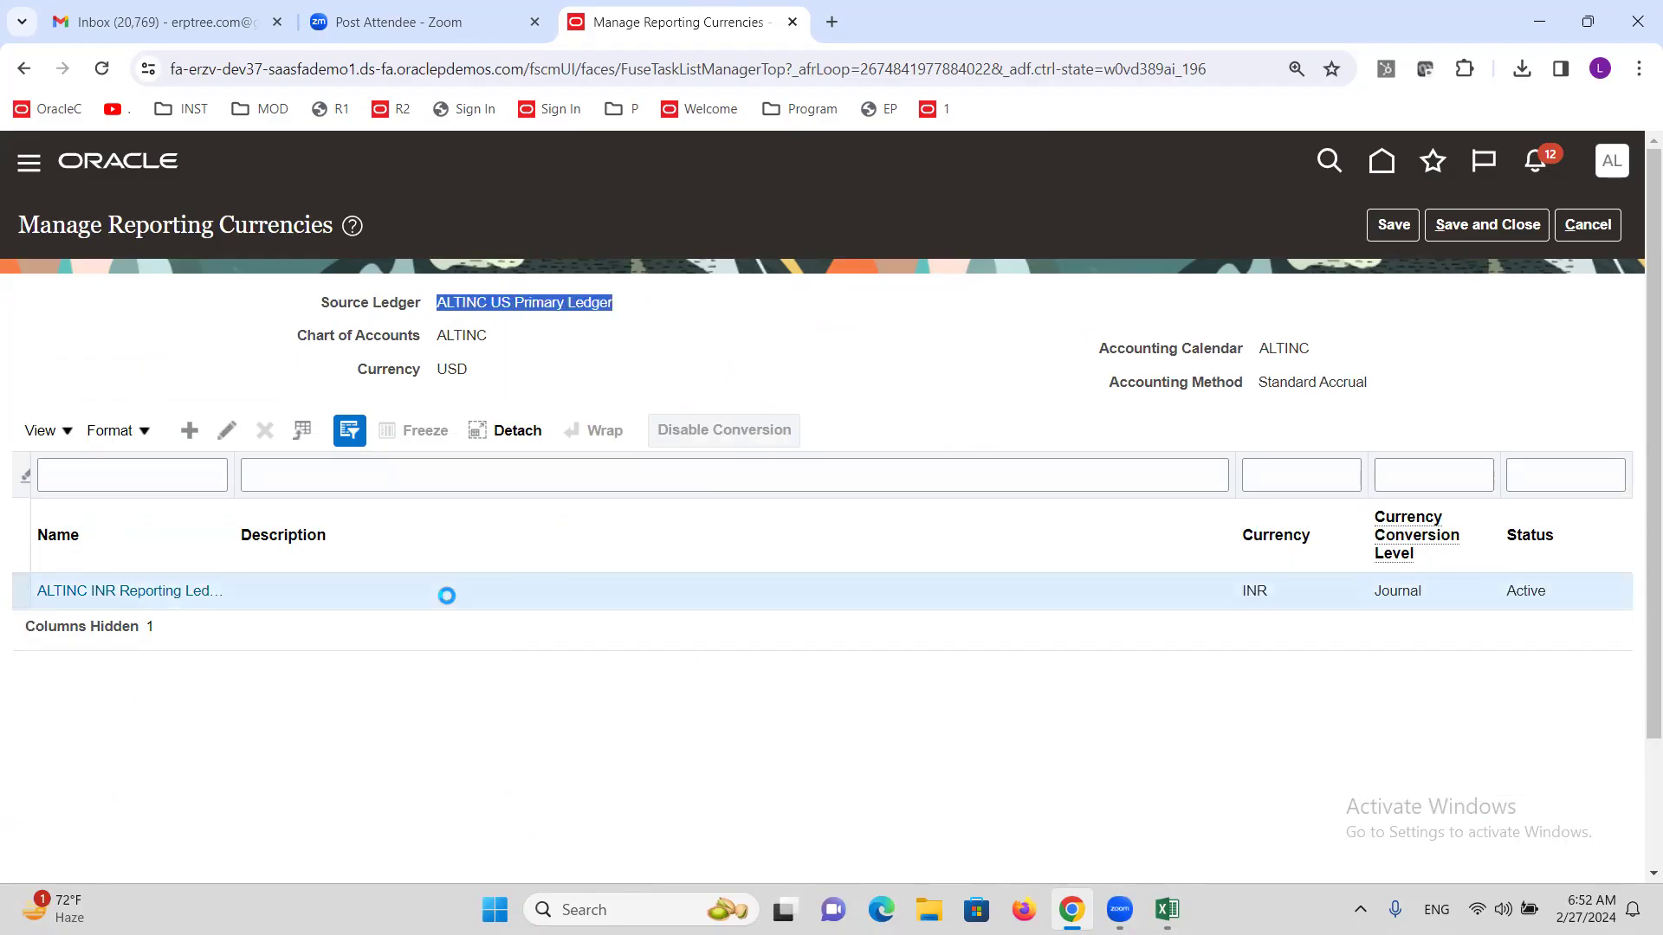
pyautogui.click(716, 439)
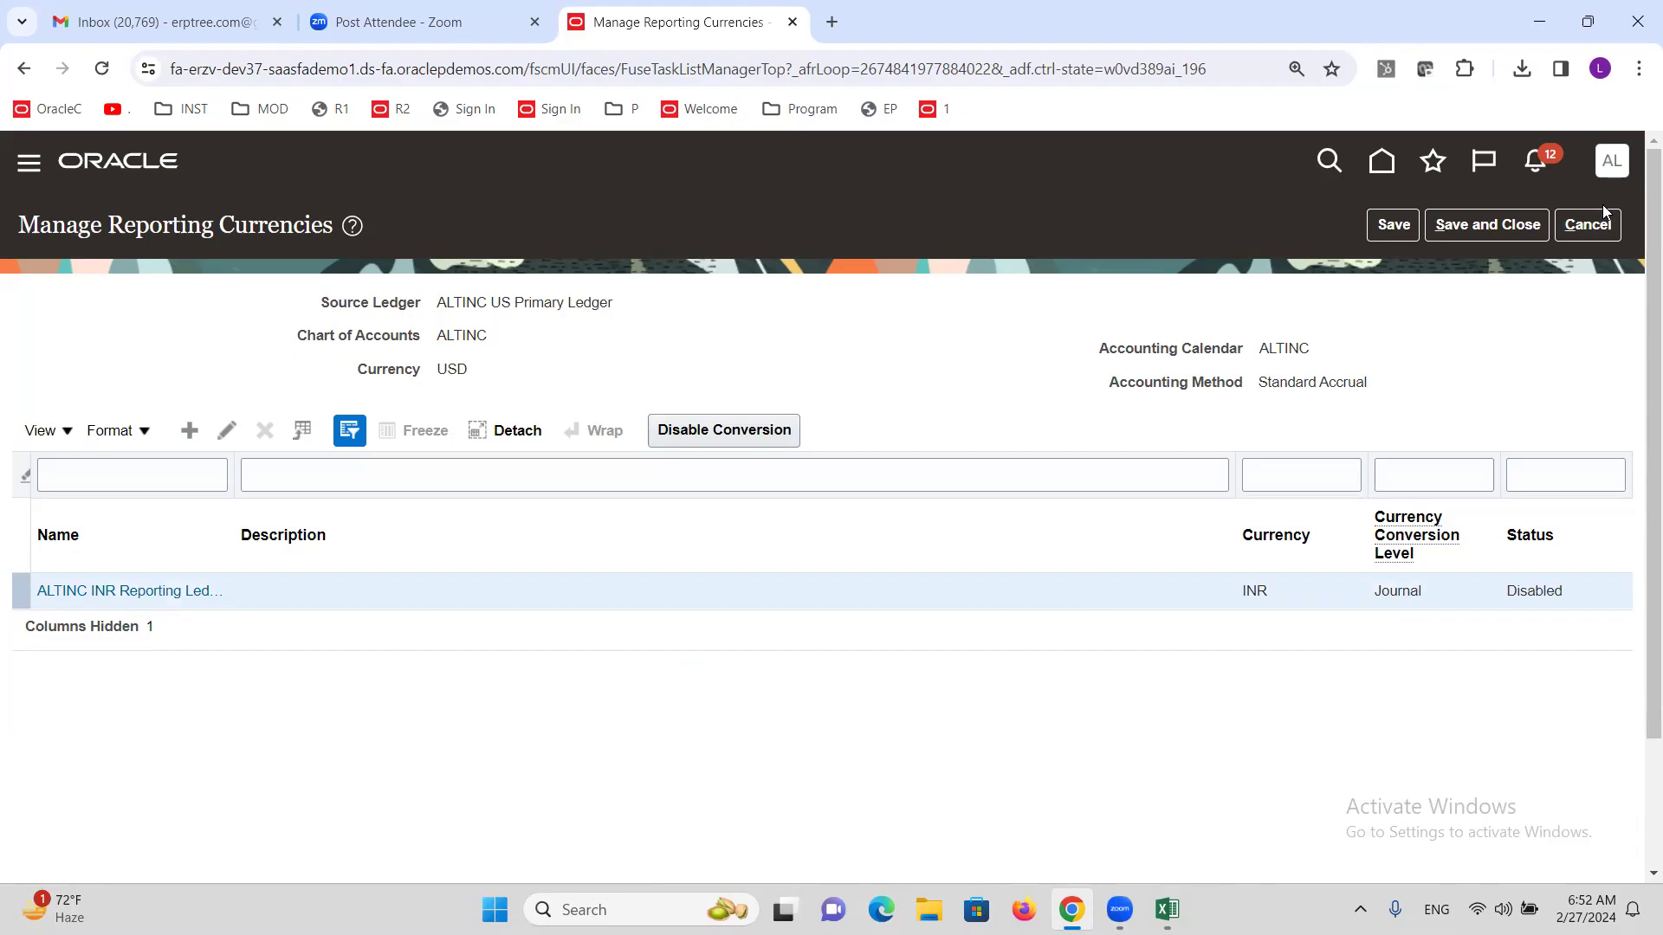
pyautogui.click(1604, 232)
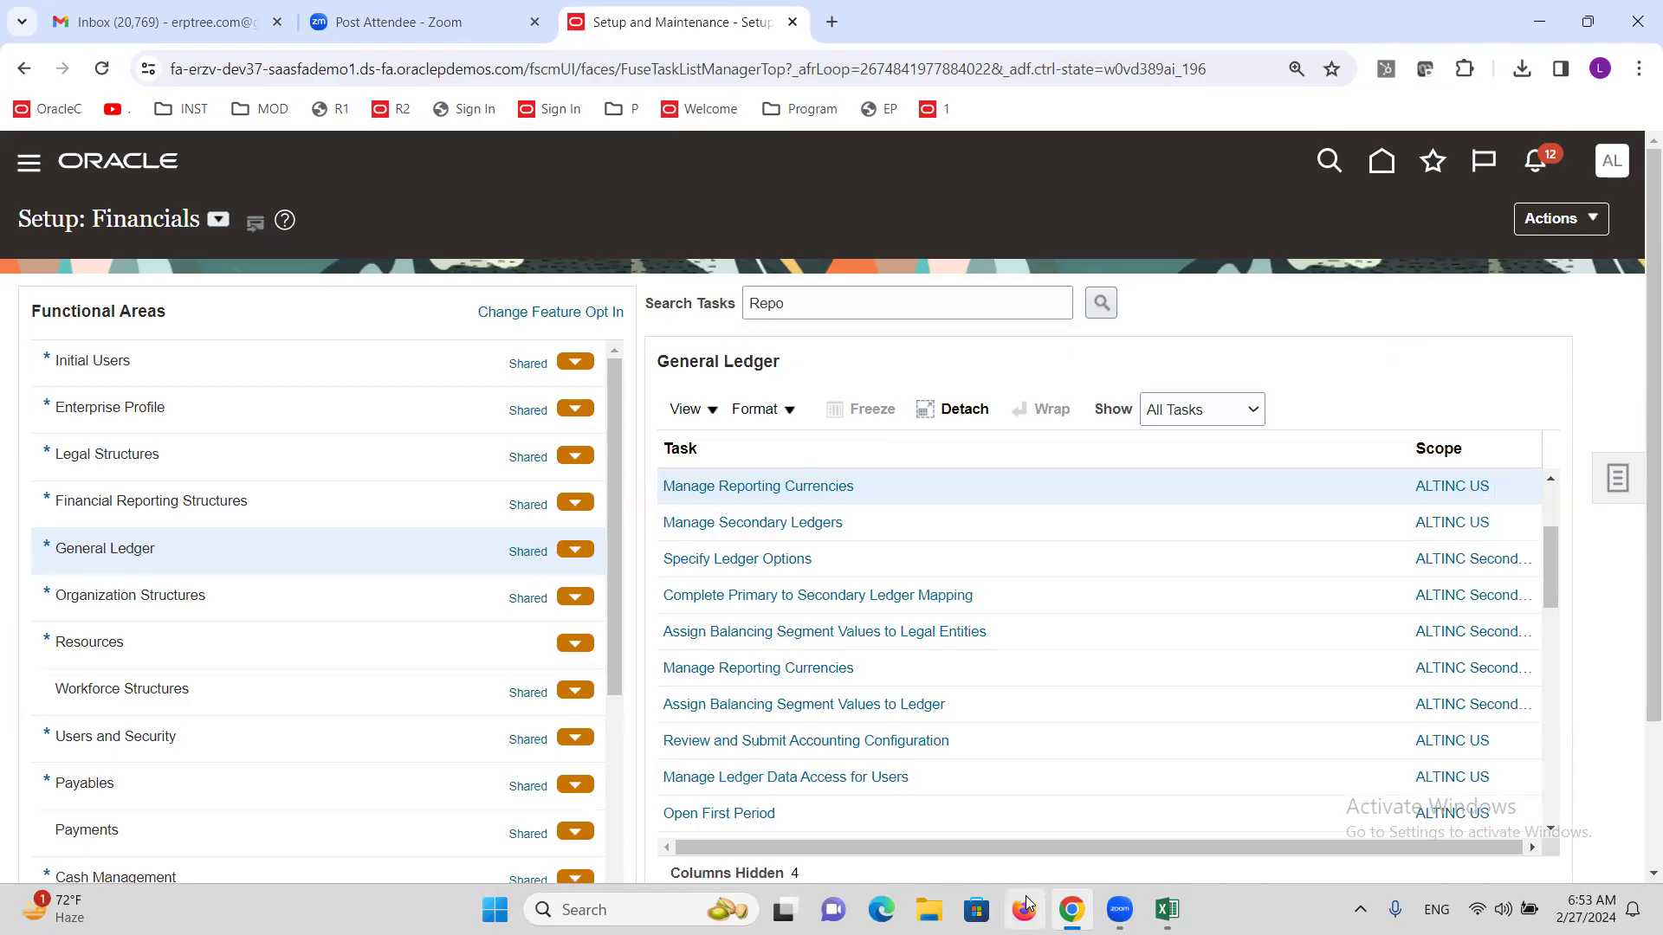
pyautogui.click(1166, 909)
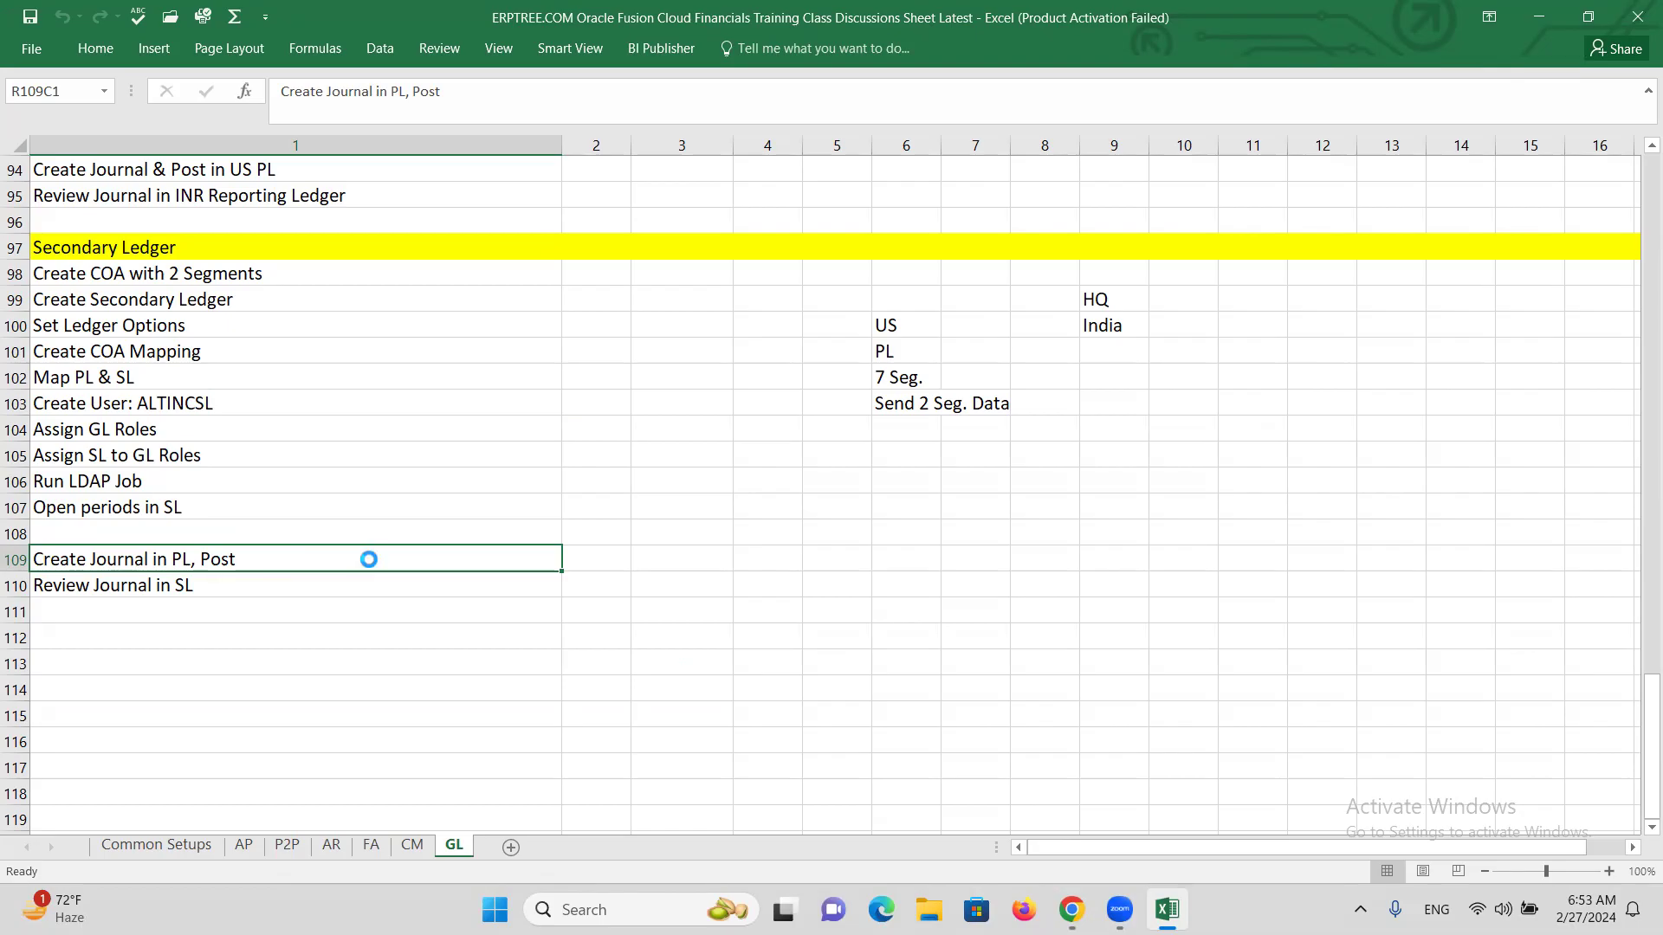
pyautogui.click(242, 588)
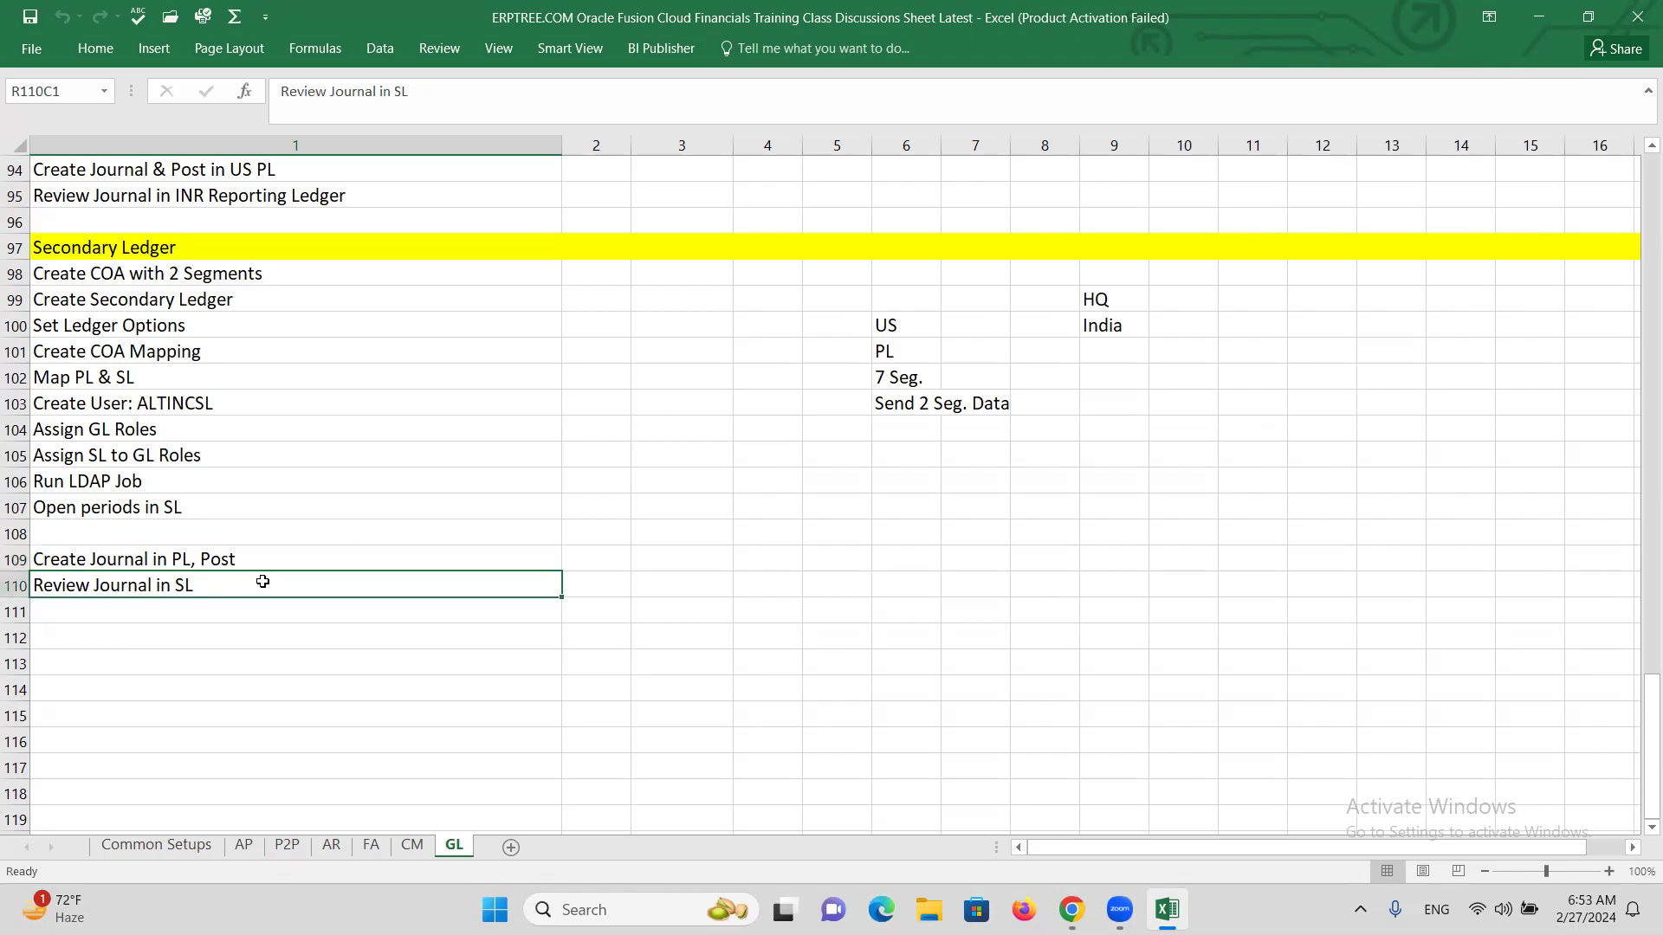
pyautogui.click(259, 560)
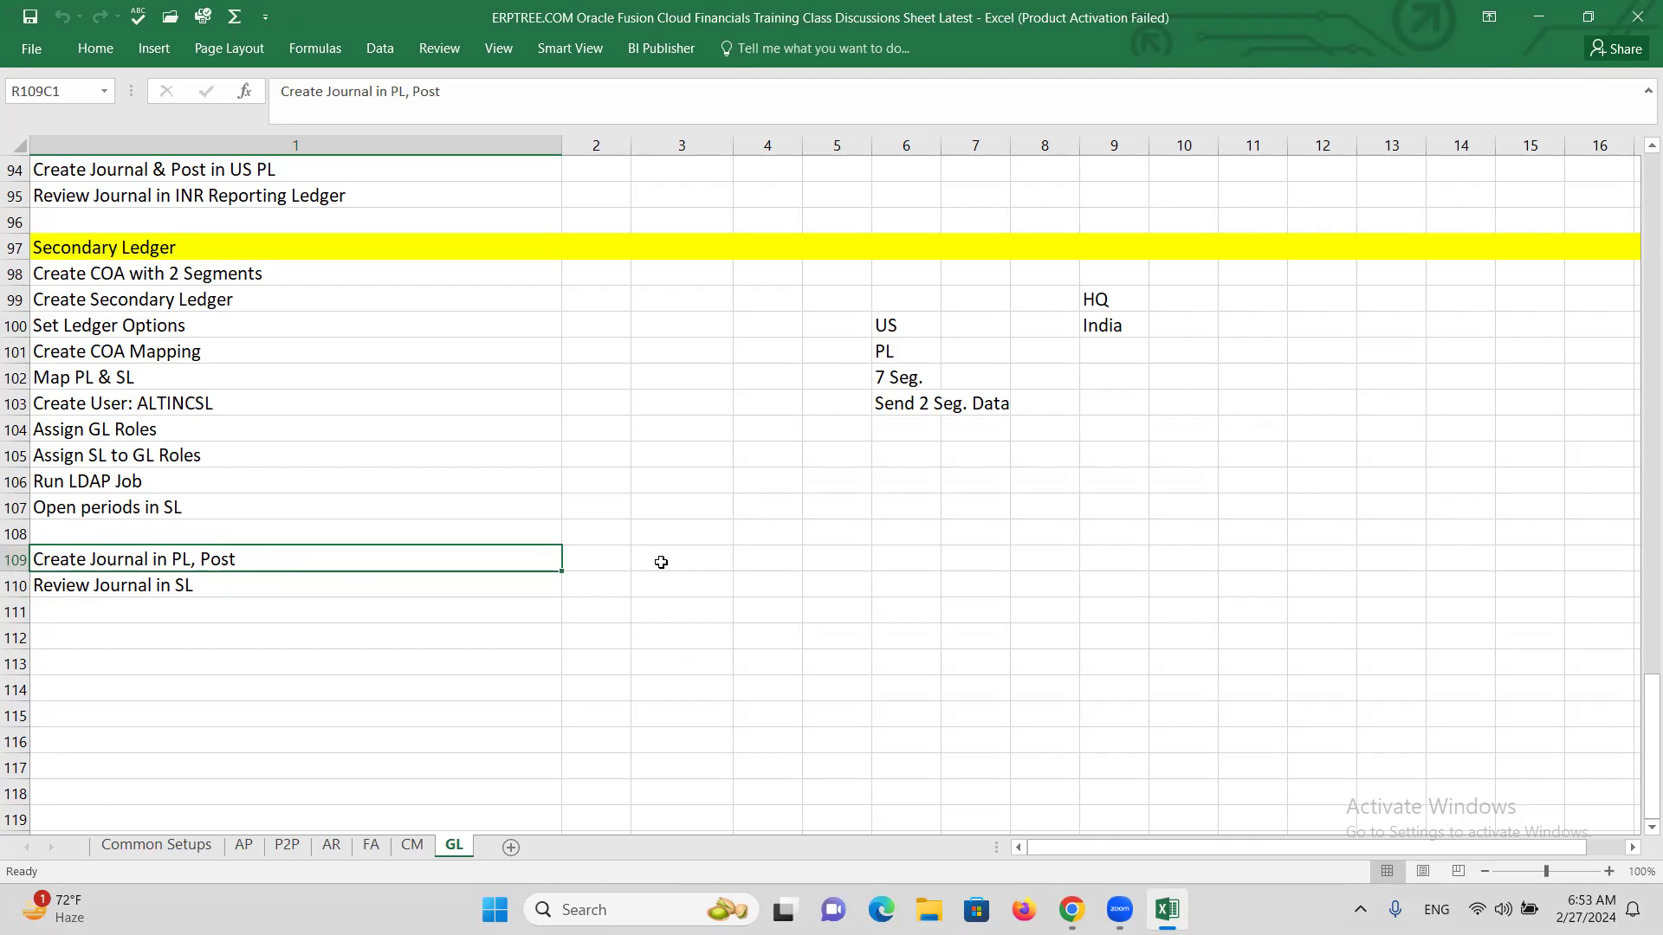
pyautogui.click(656, 558)
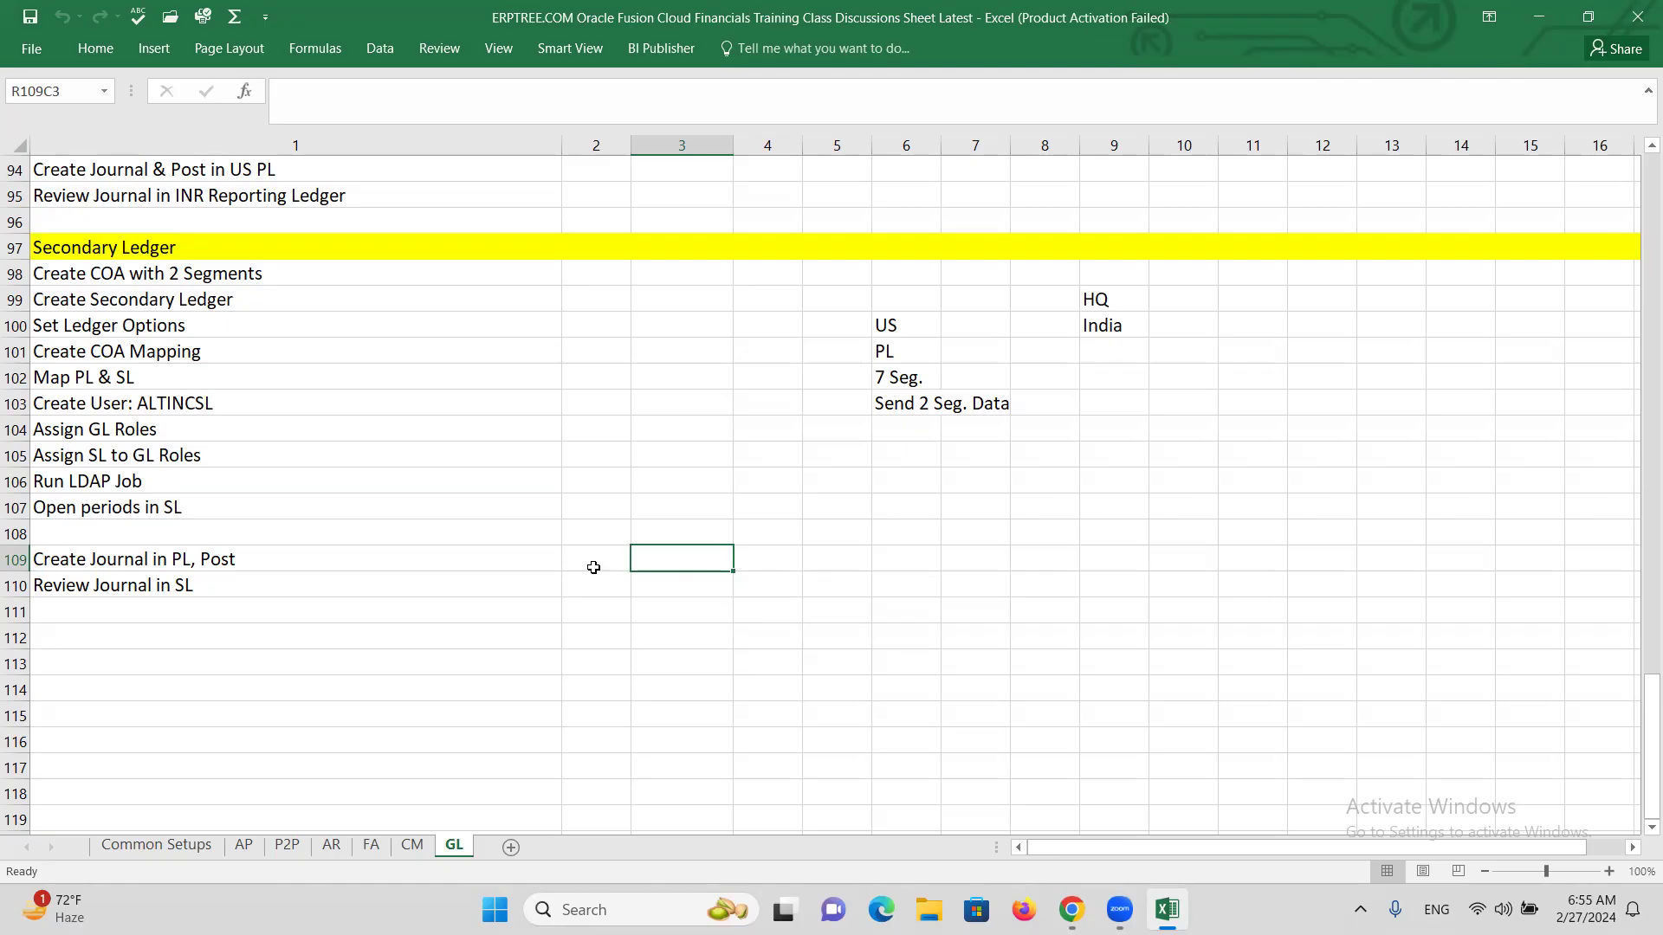
pyautogui.click(594, 568)
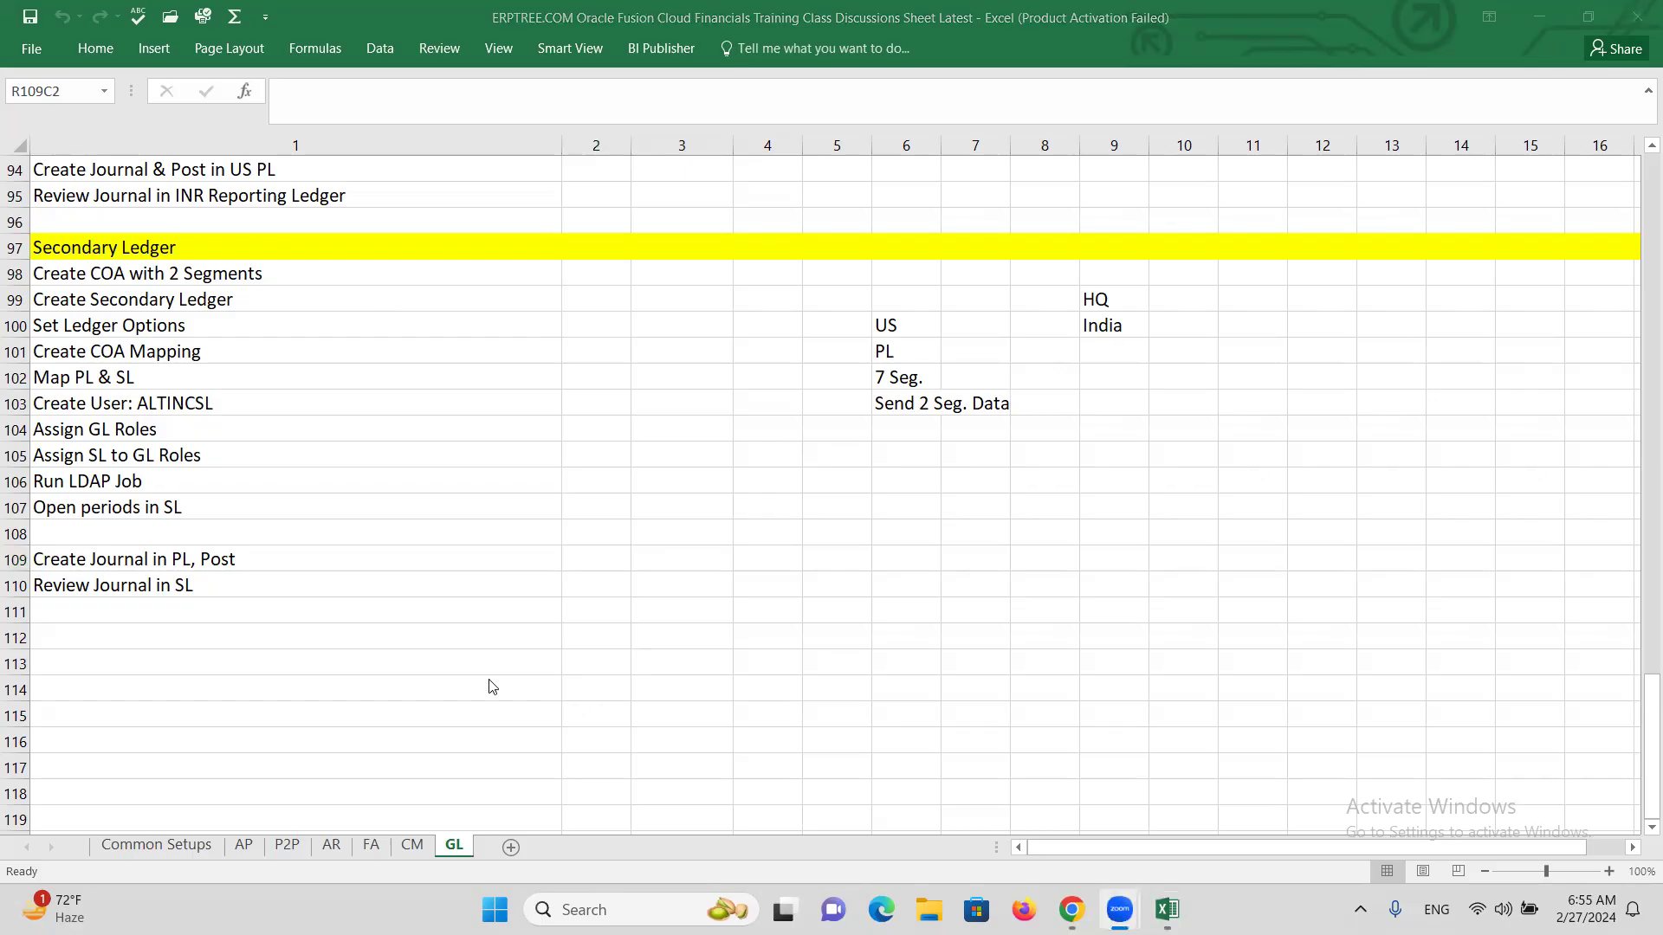
pyautogui.click(359, 589)
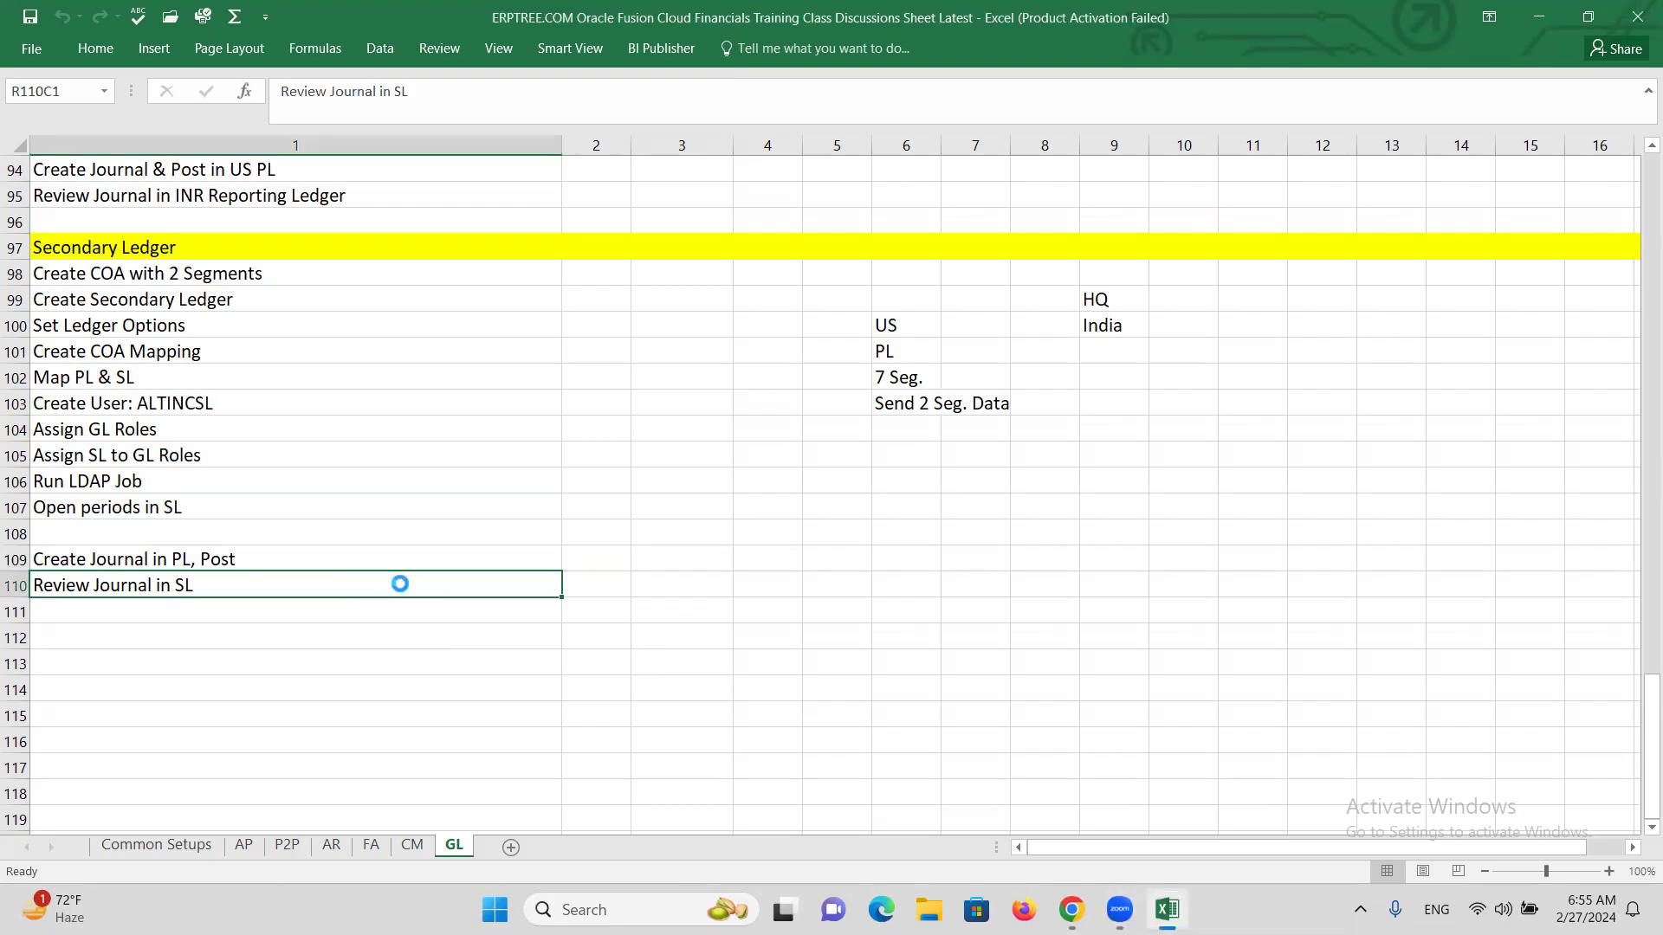
pyautogui.hotkey('alt', 'Tab')
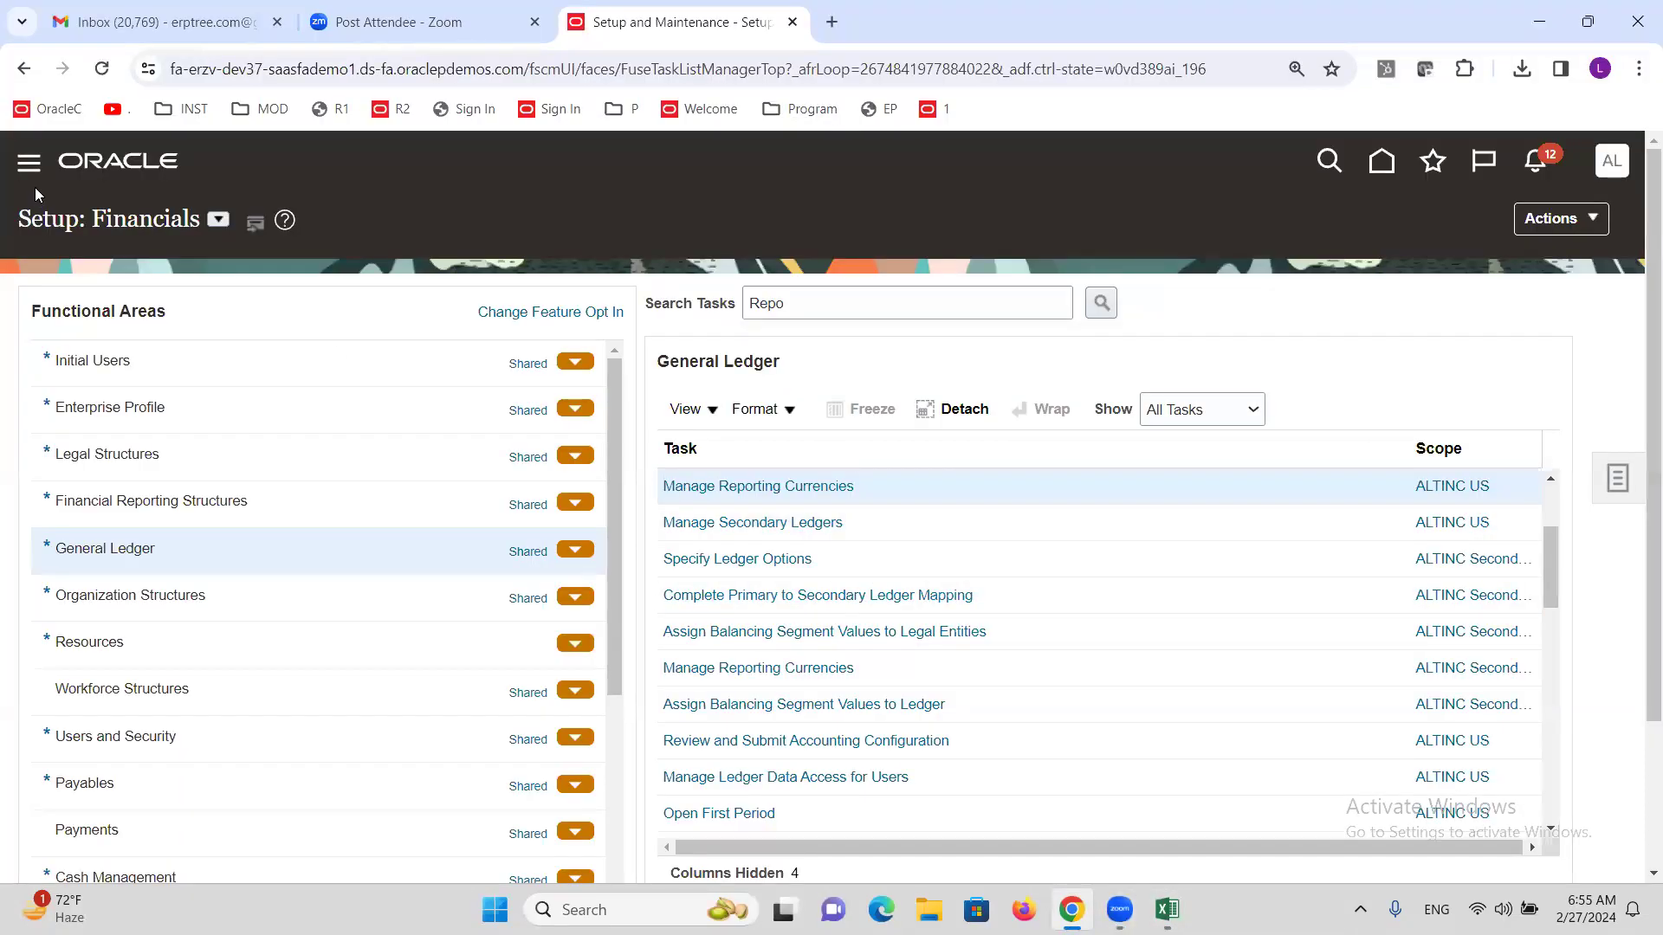
# Open the Journals work area under General Accounting and its journal tasks panel.
pyautogui.click(182, 471)
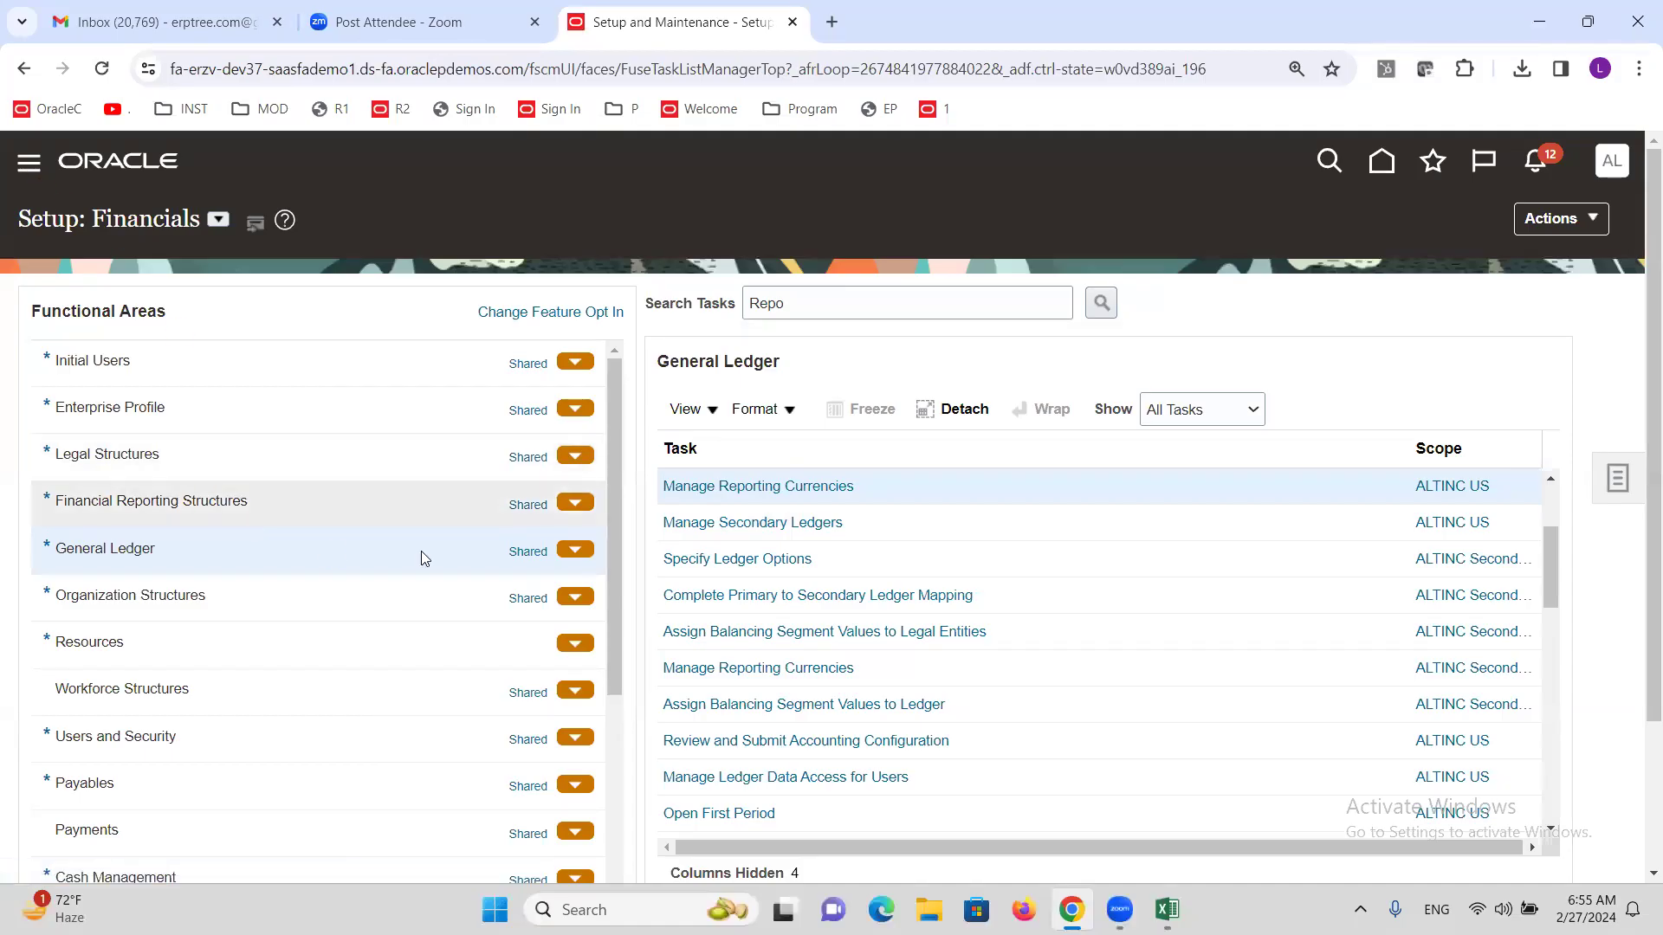
pyautogui.scroll(-5, 278, 575)
pyautogui.scroll(-5, 262, 568)
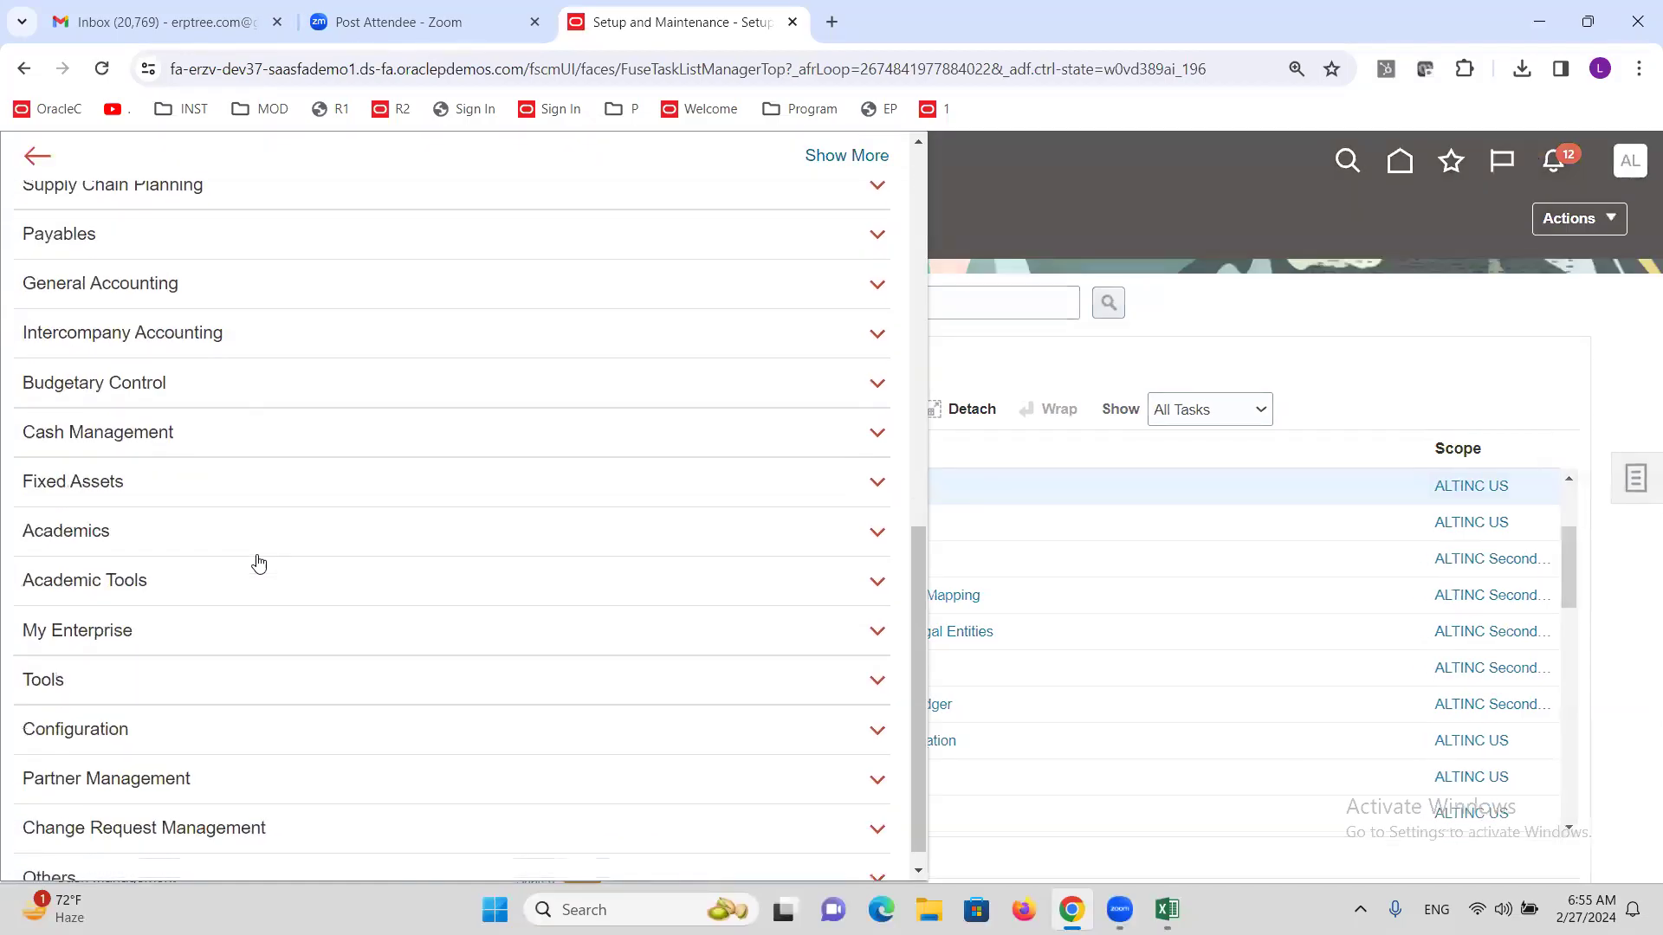
pyautogui.scroll(3, 129, 480)
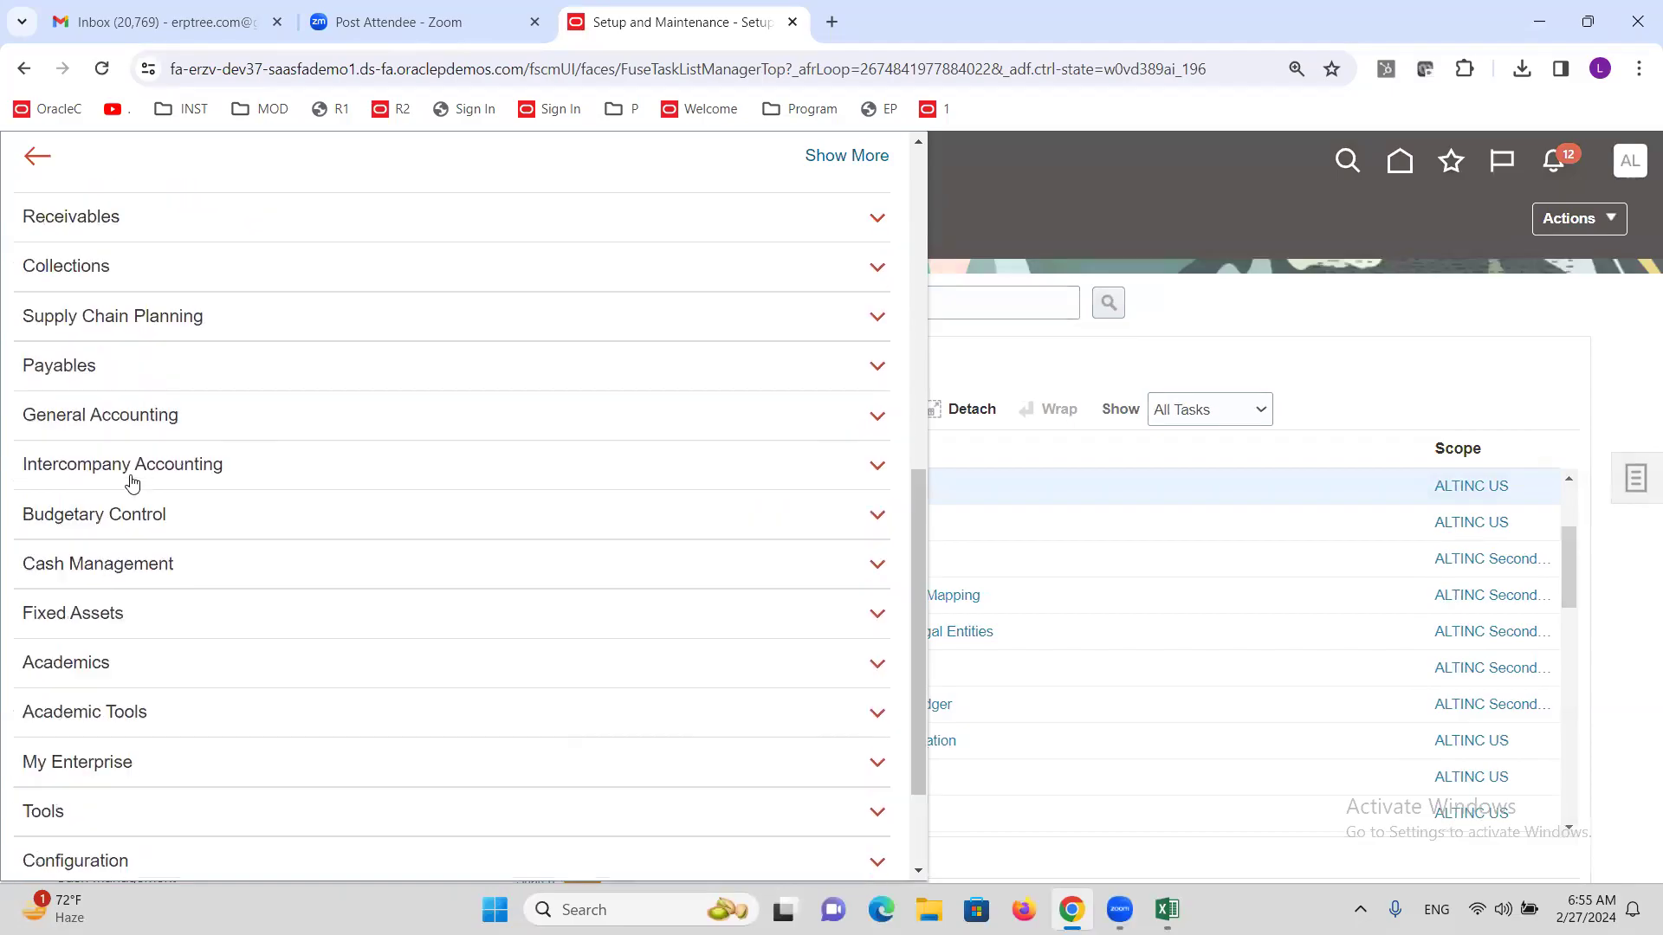
pyautogui.click(122, 501)
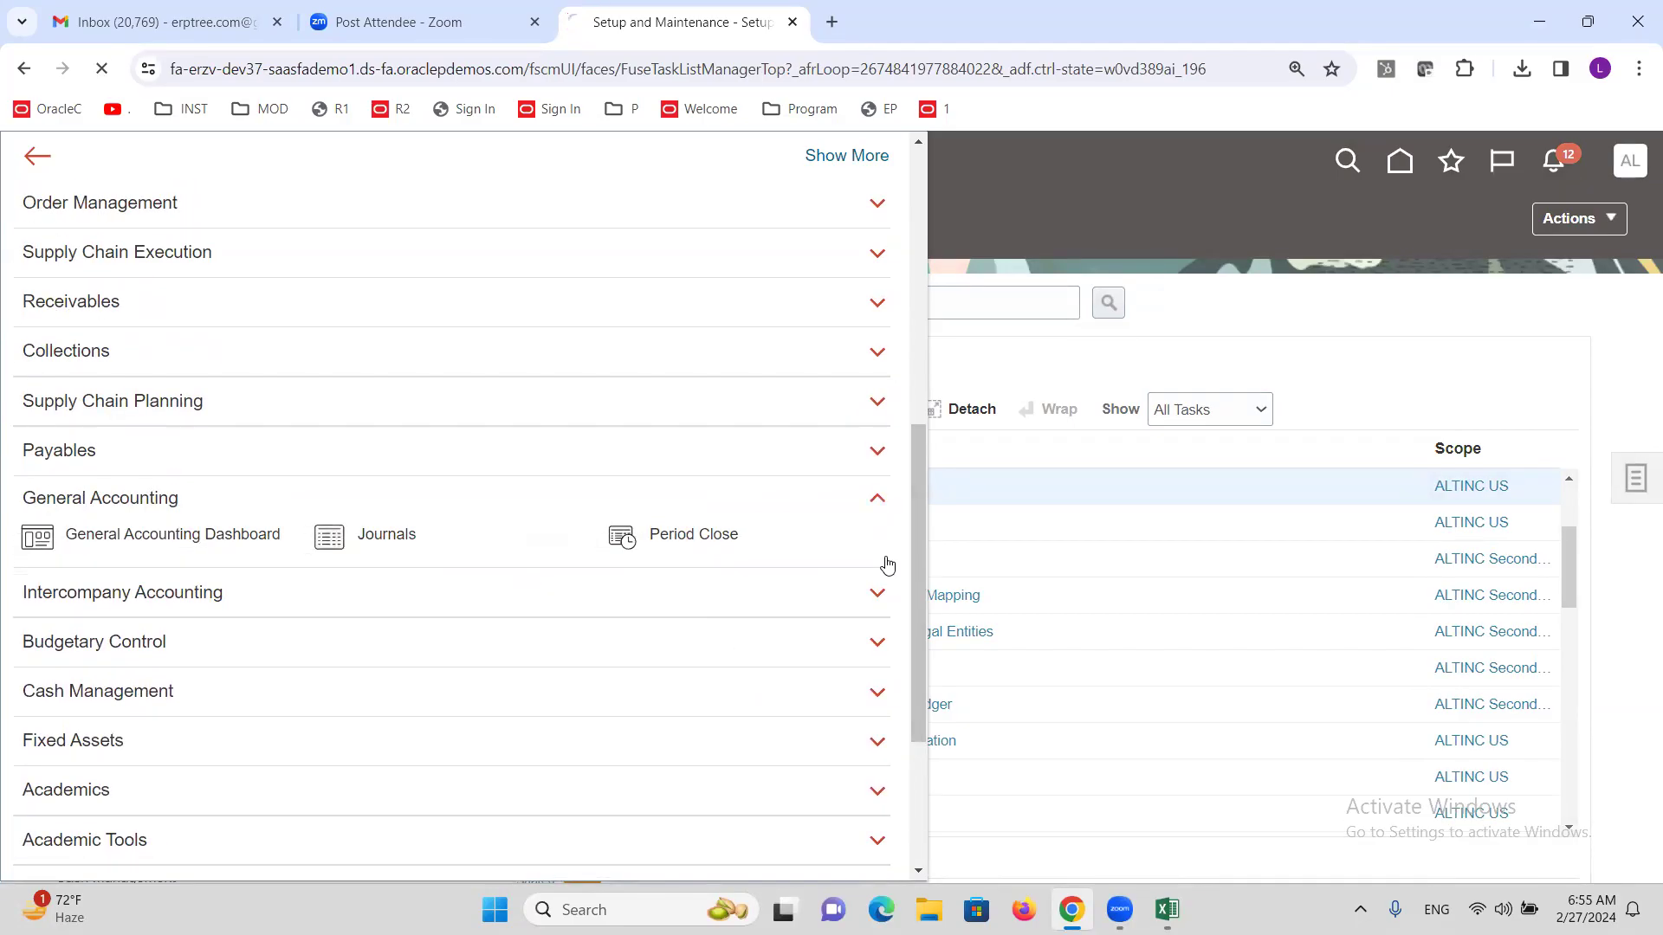
pyautogui.click(885, 565)
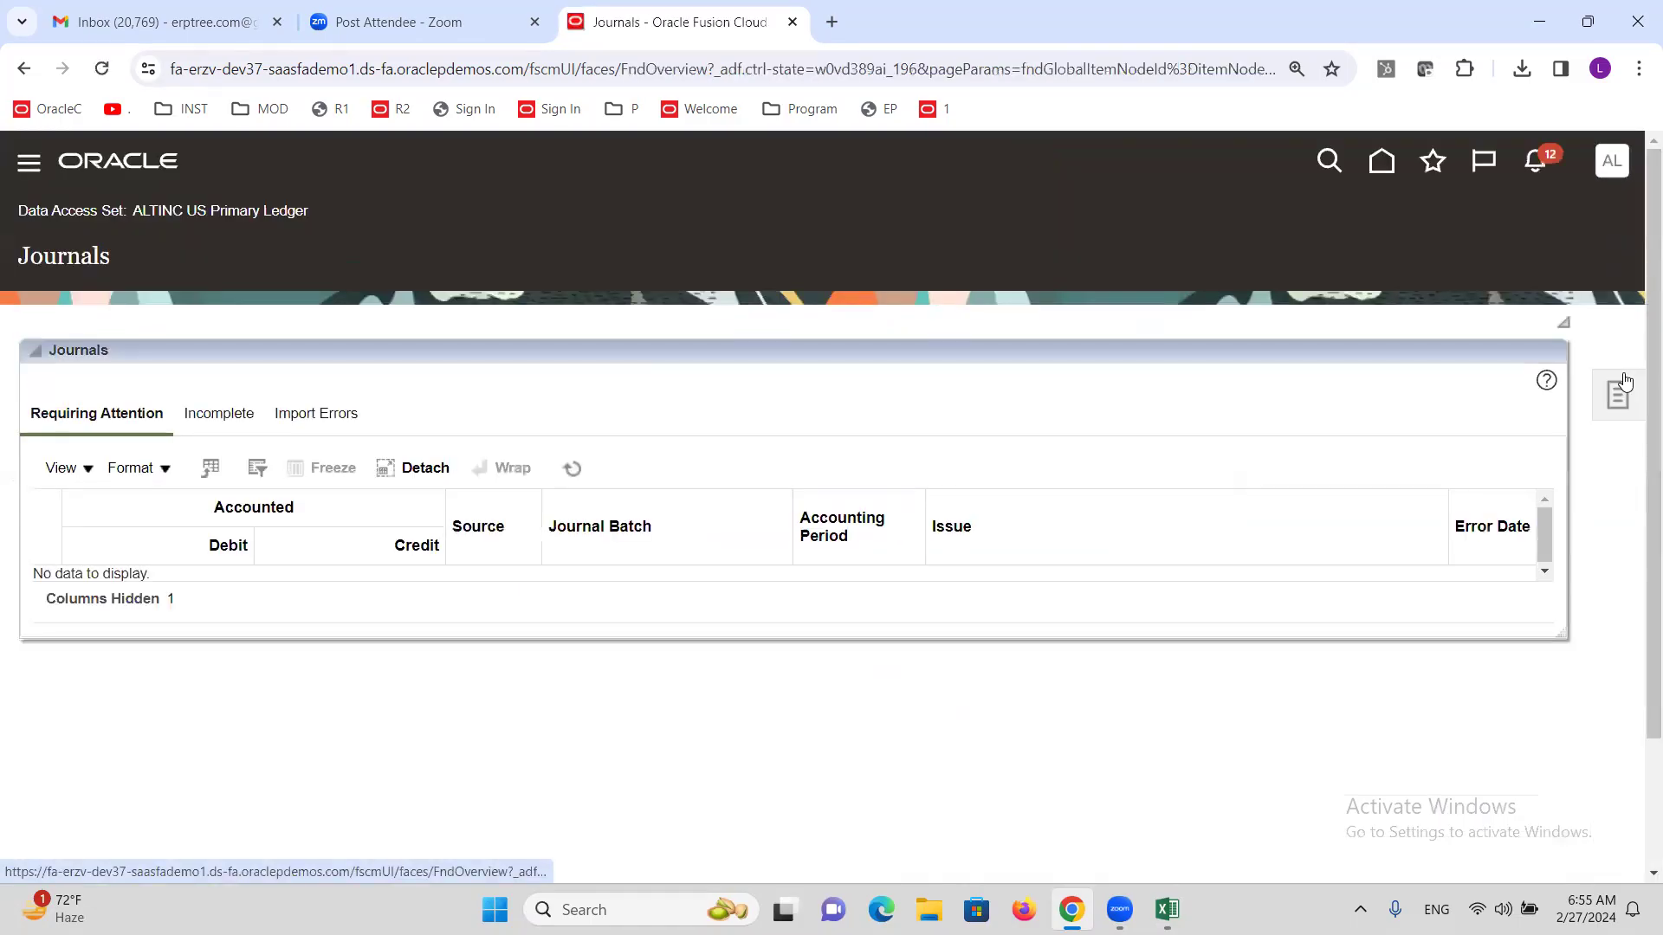
pyautogui.click(1611, 402)
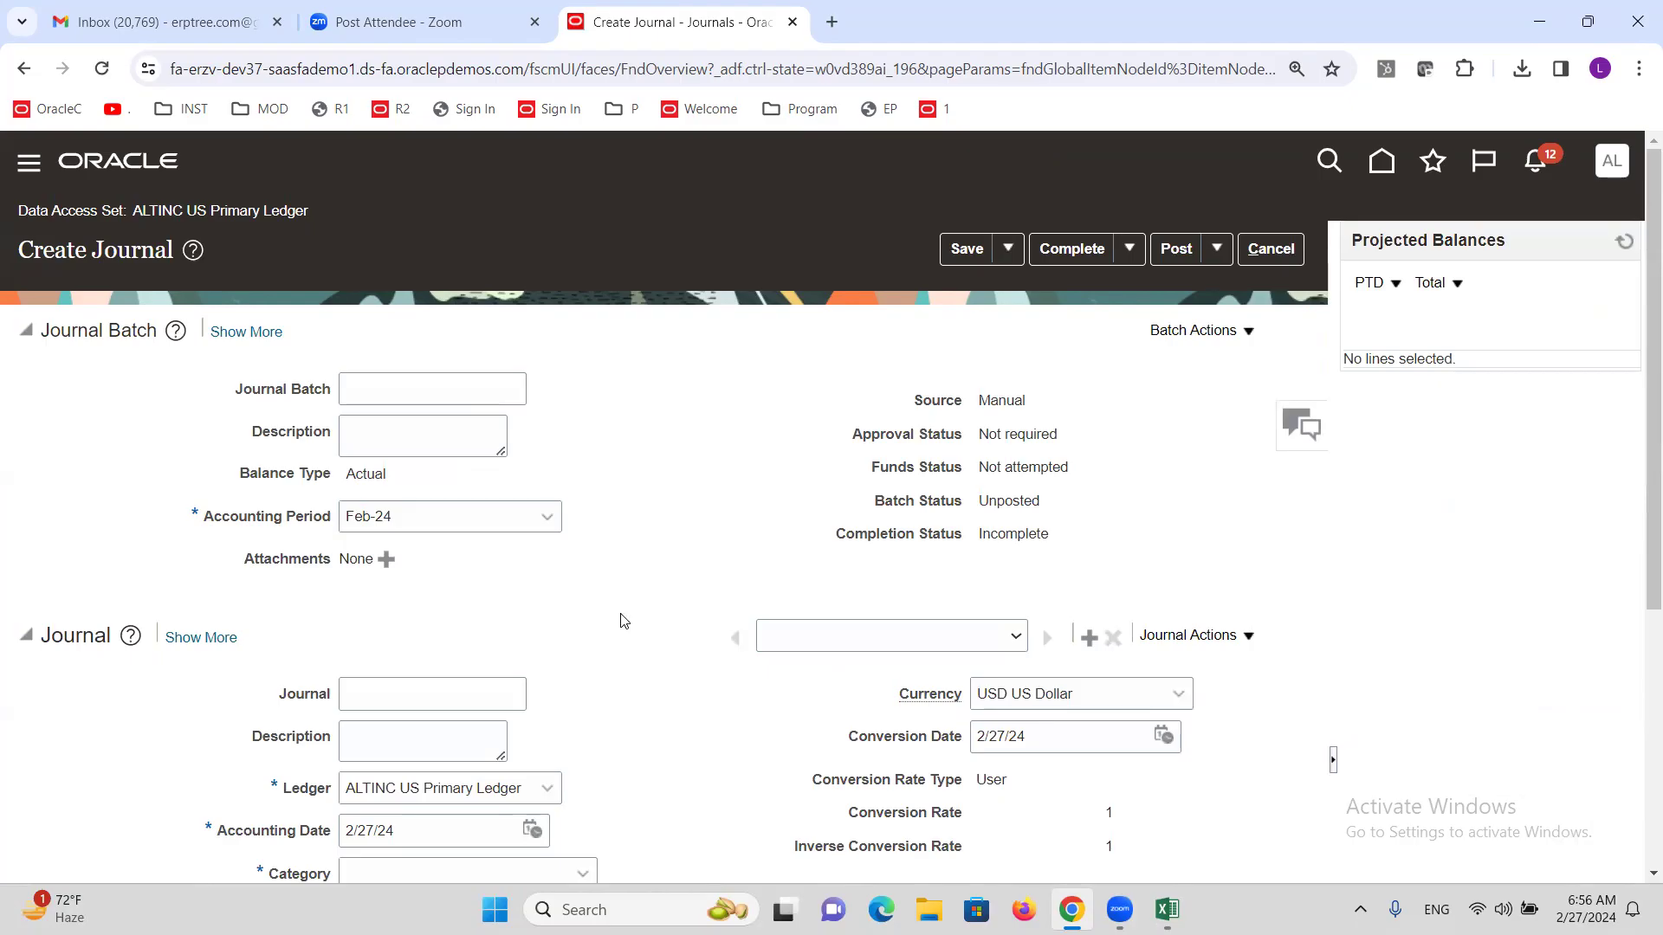
# Name the journal ONE and set its category to Adjustment.
pyautogui.click(419, 386)
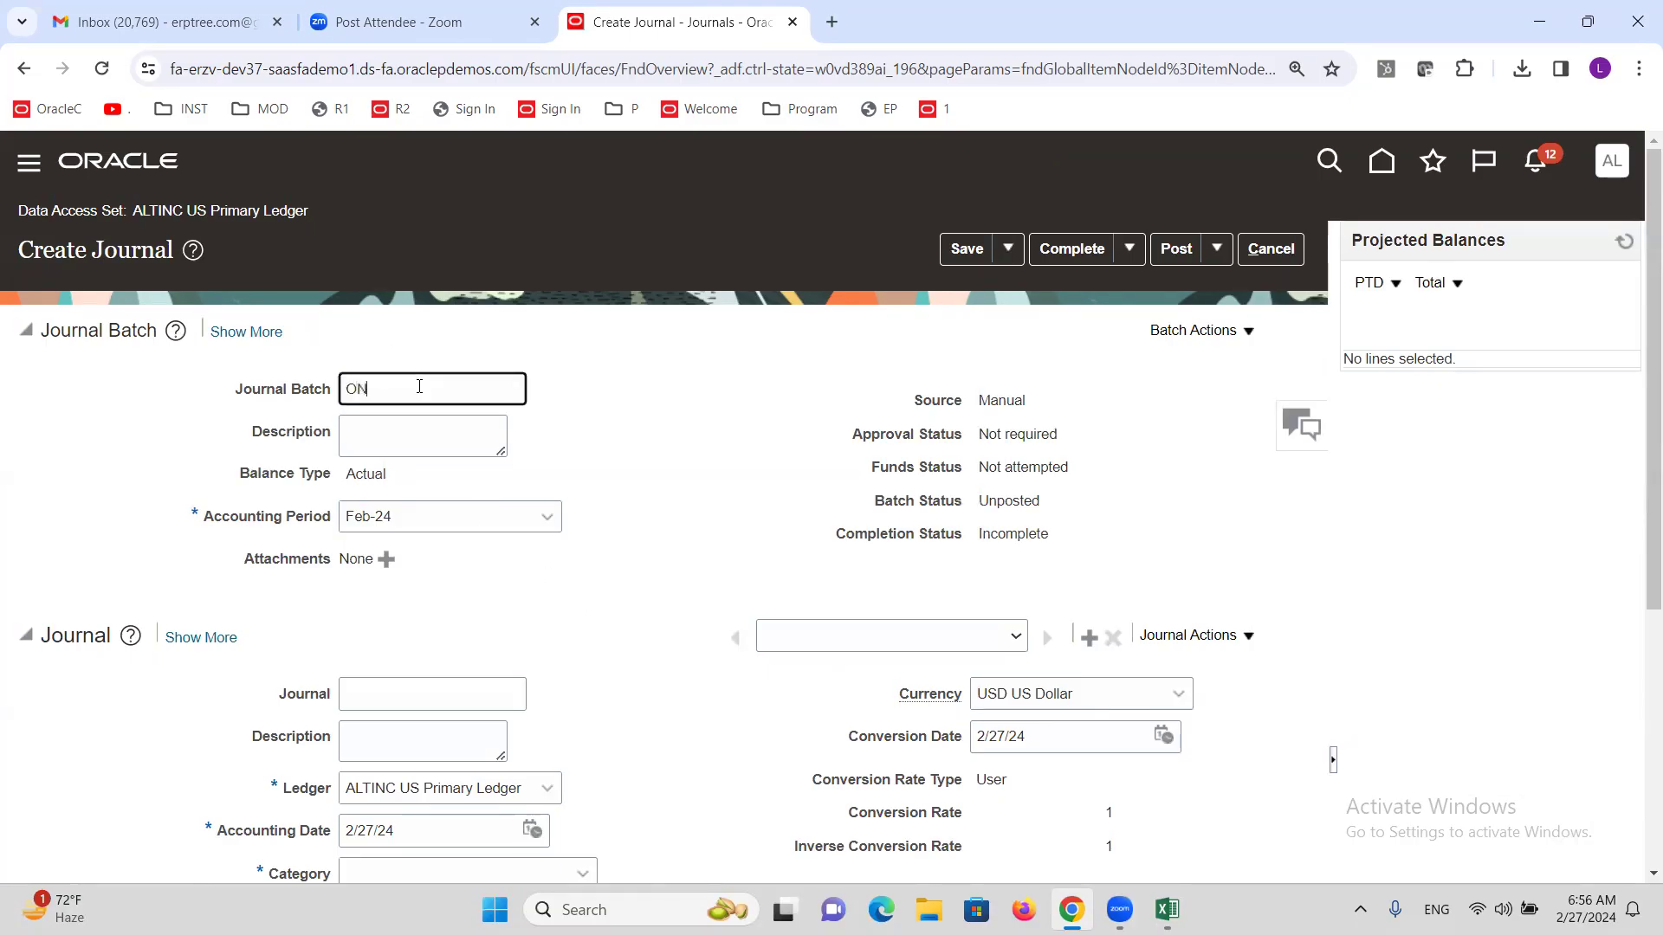
pyautogui.click(438, 688)
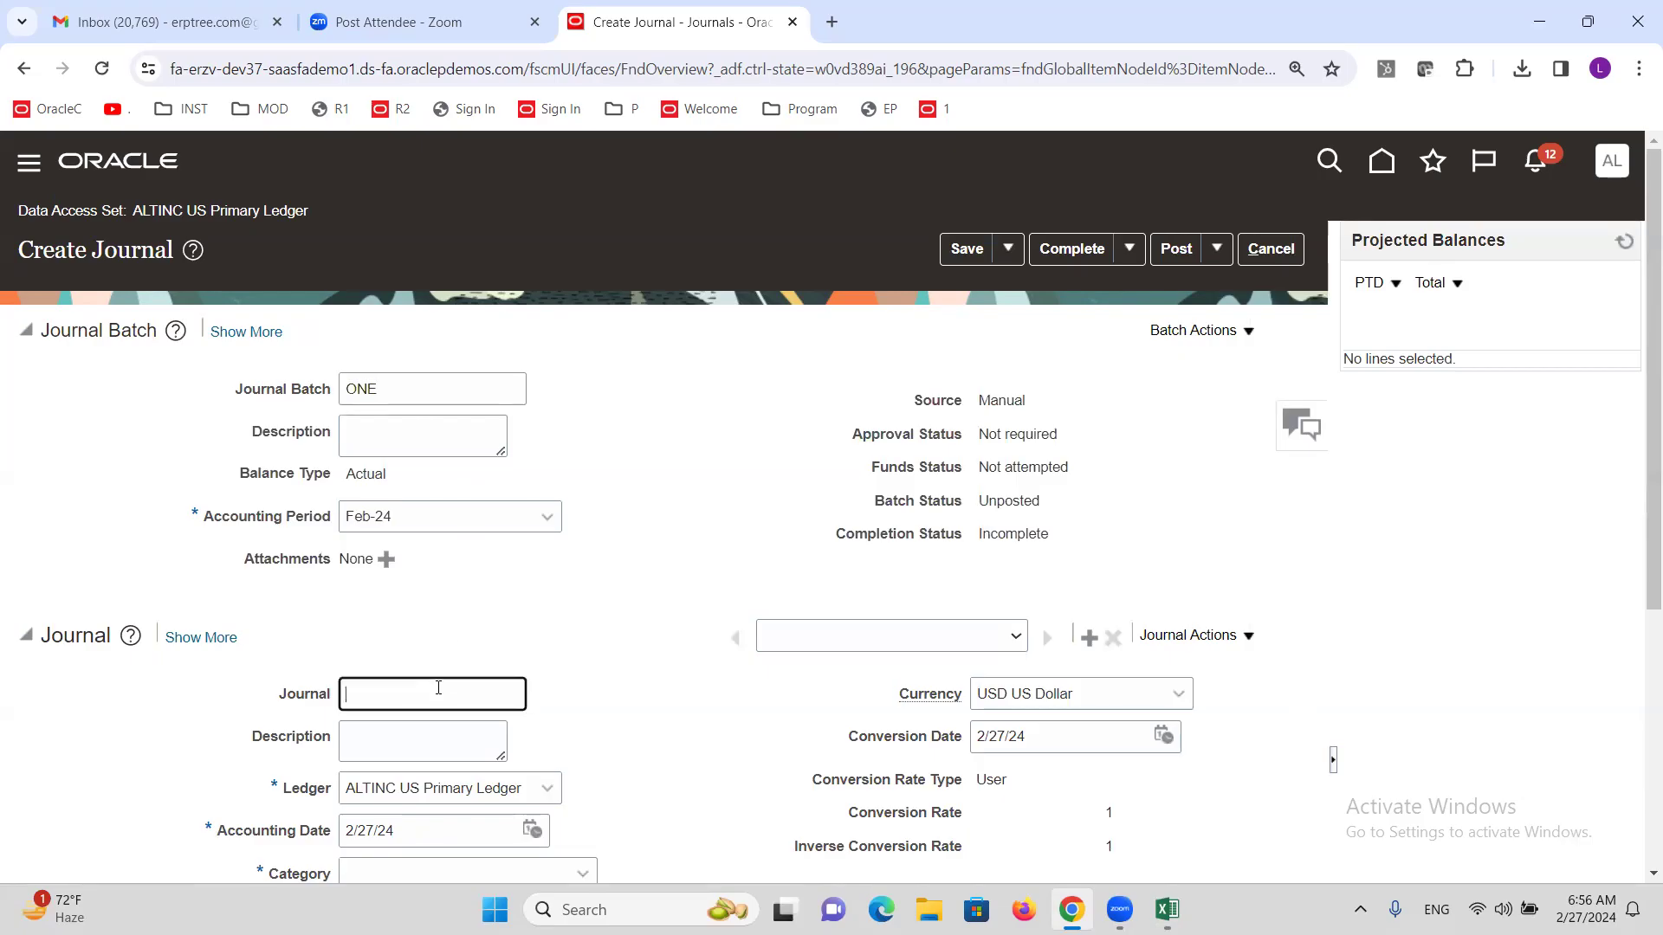
pyautogui.write('ONE')
pyautogui.scroll(-5, 597, 606)
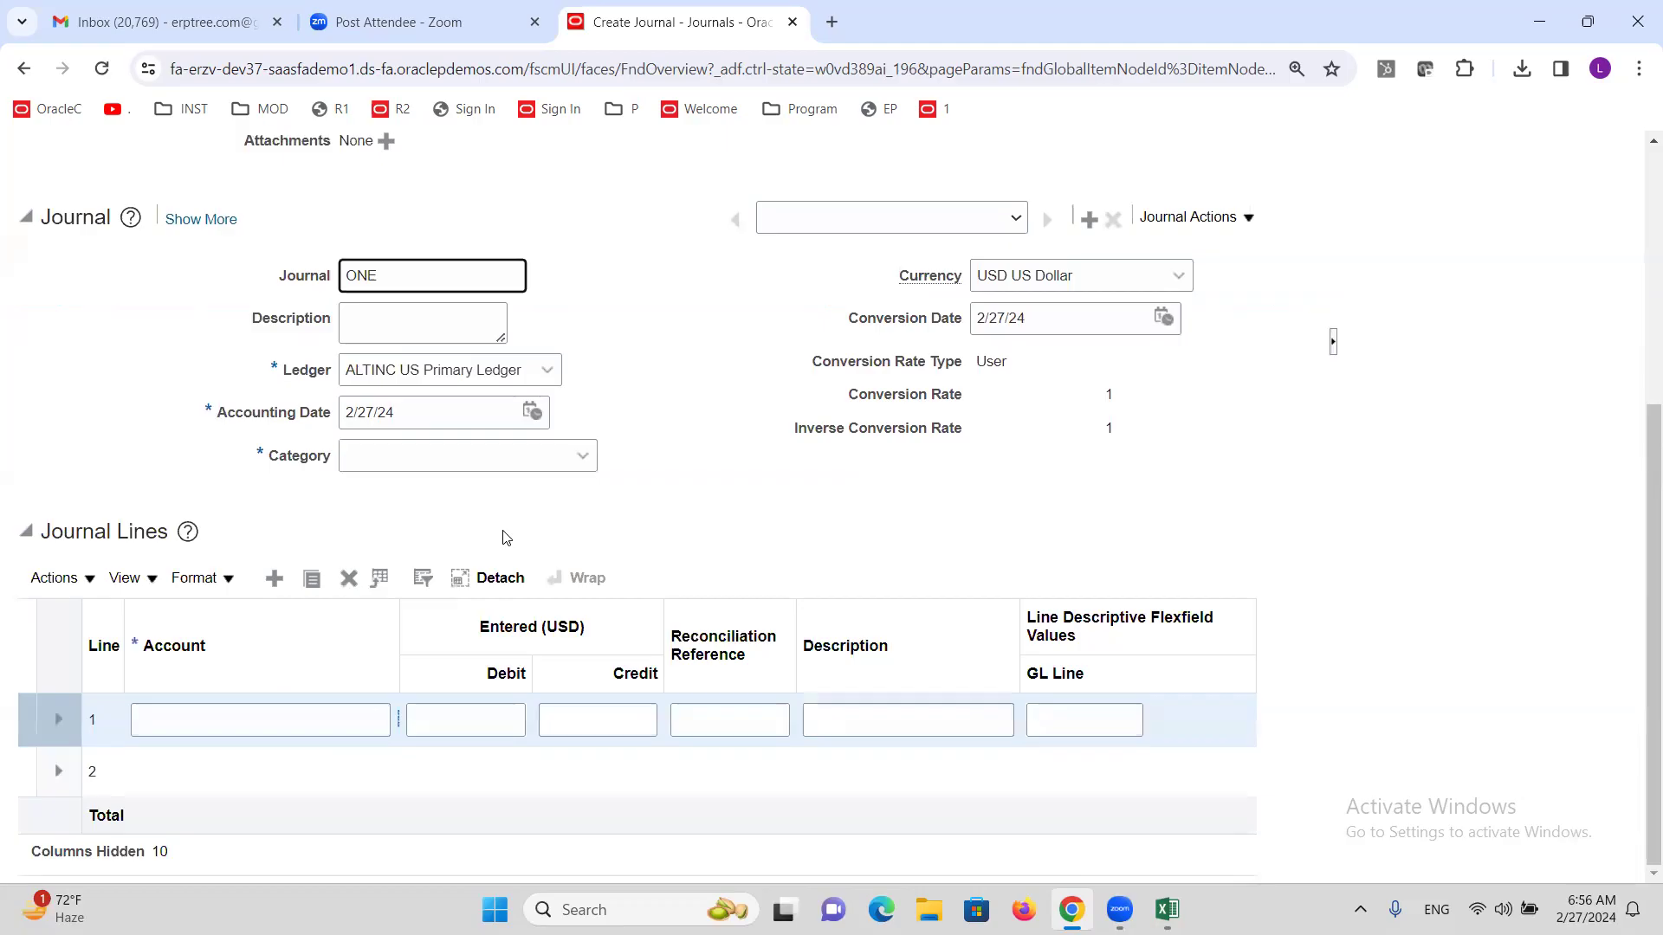
pyautogui.click(432, 457)
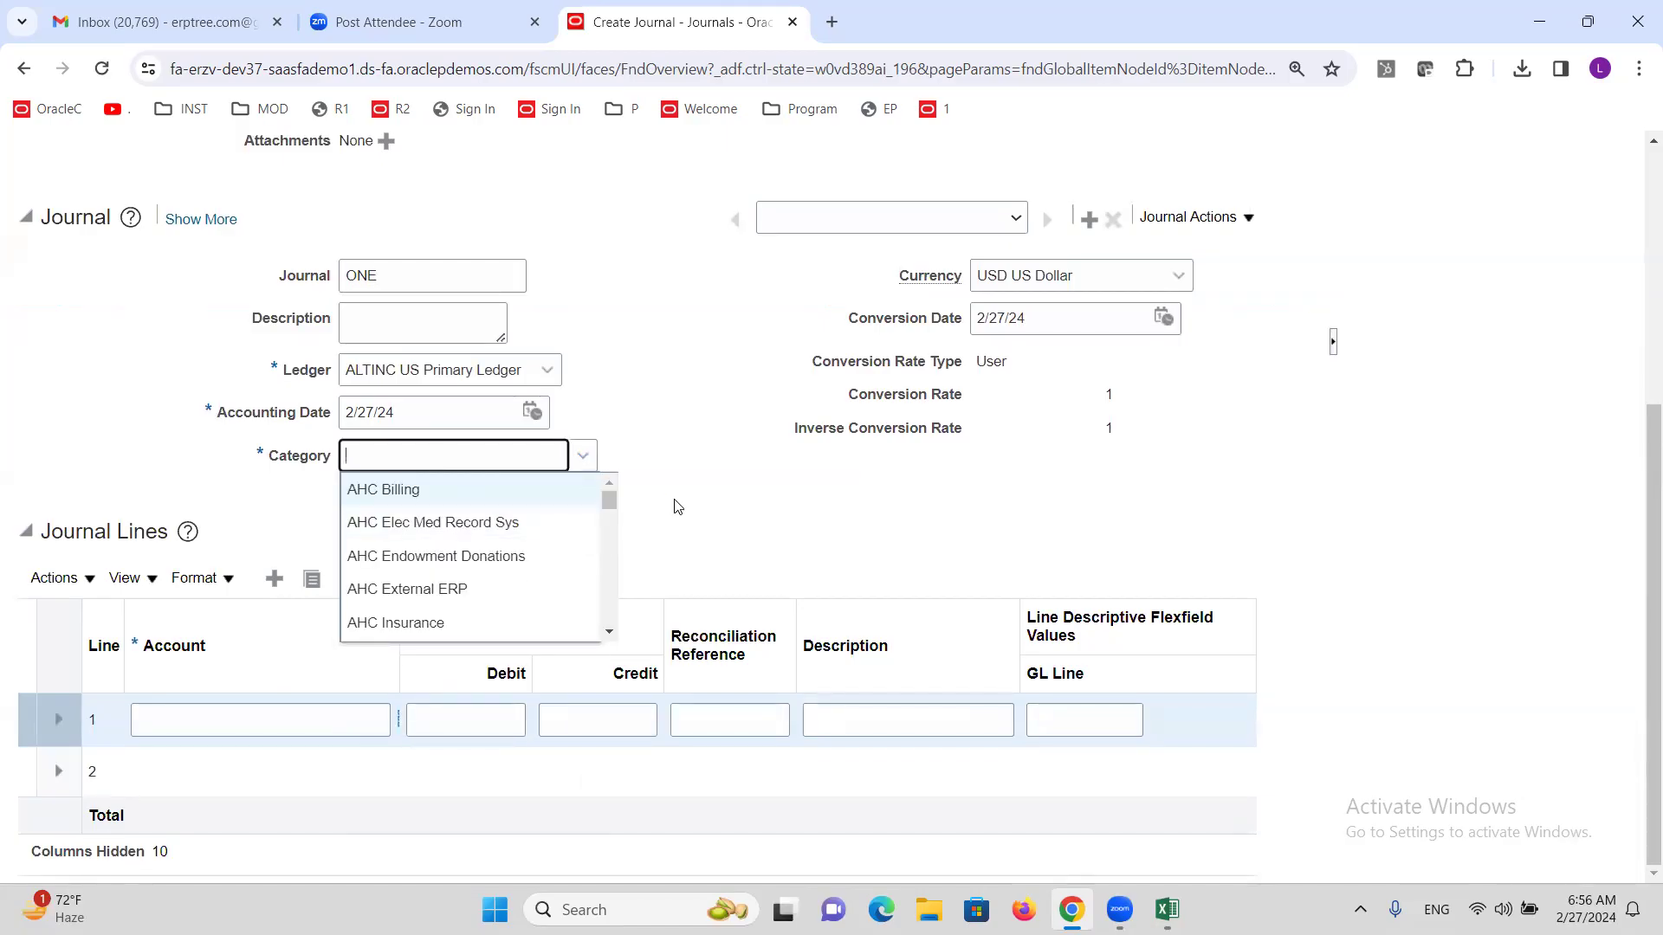
pyautogui.write('ADJ')
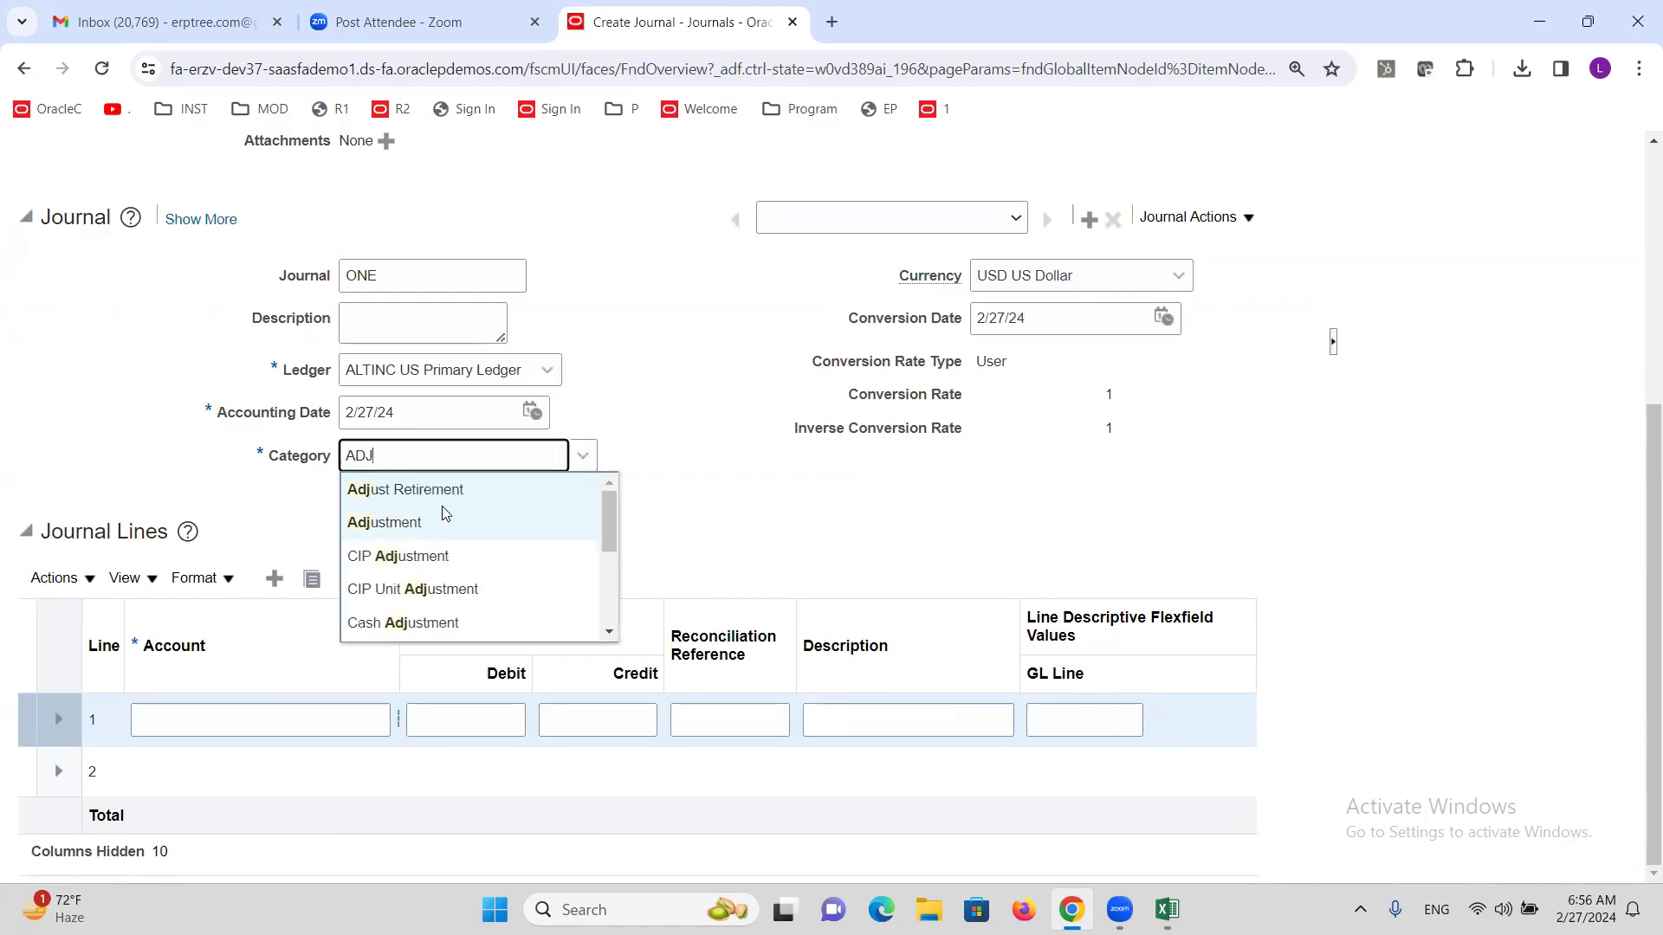
pyautogui.click(441, 513)
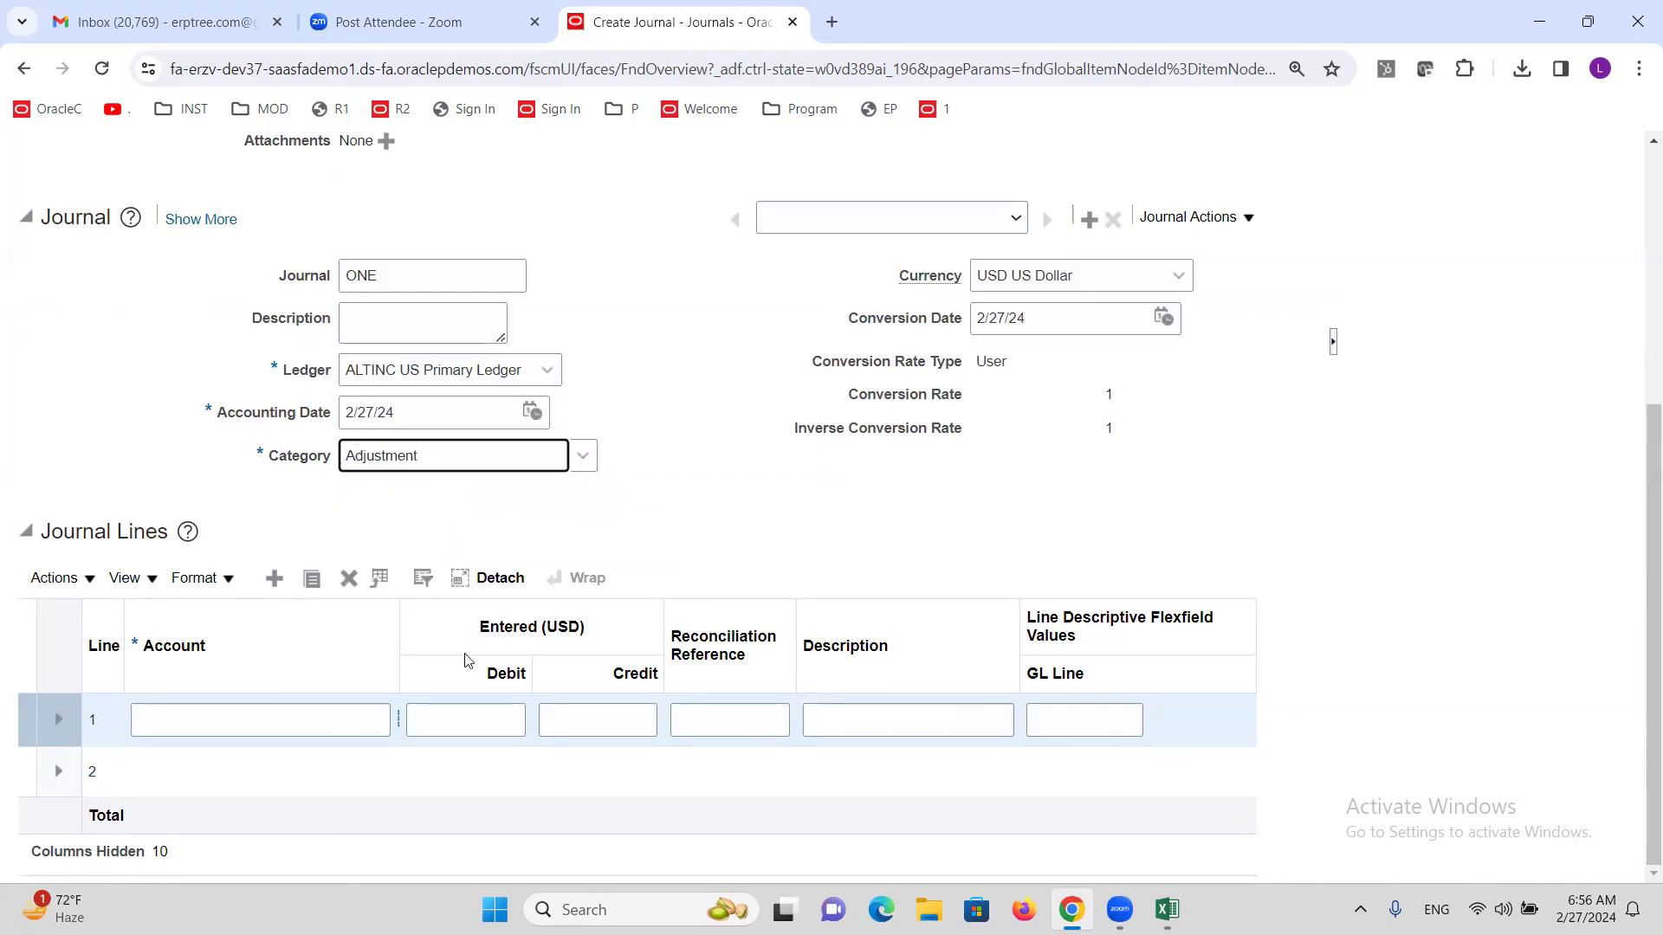
pyautogui.moveTo(399, 646); pyautogui.dragTo(469, 641)
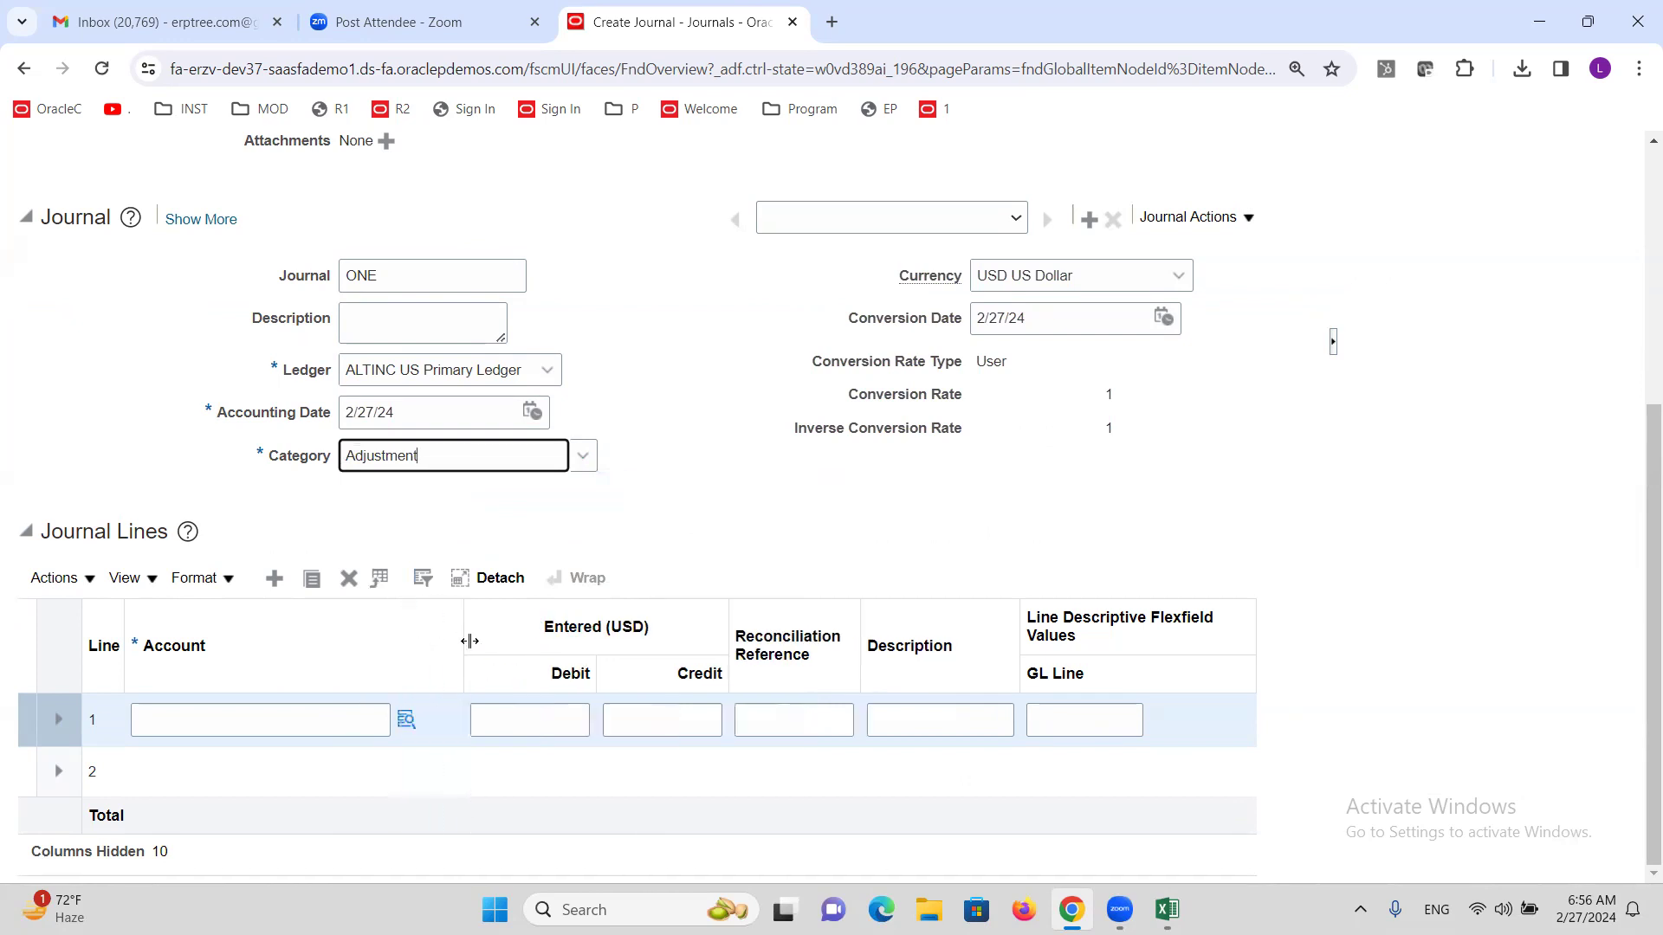
pyautogui.click(407, 720)
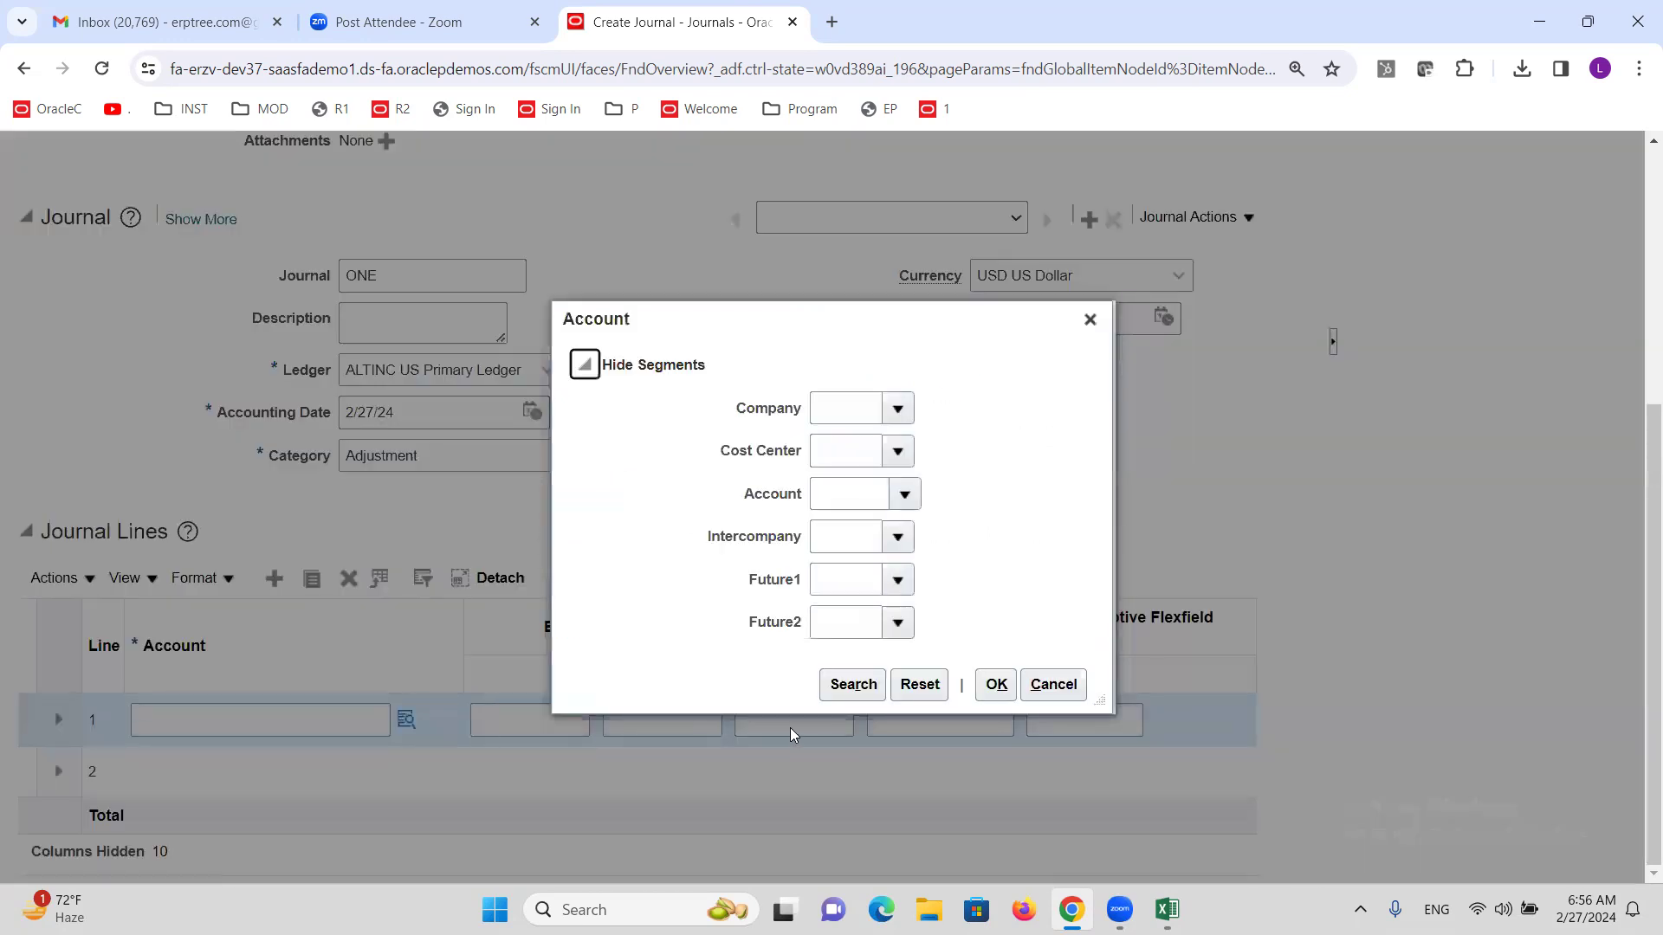
pyautogui.click(849, 697)
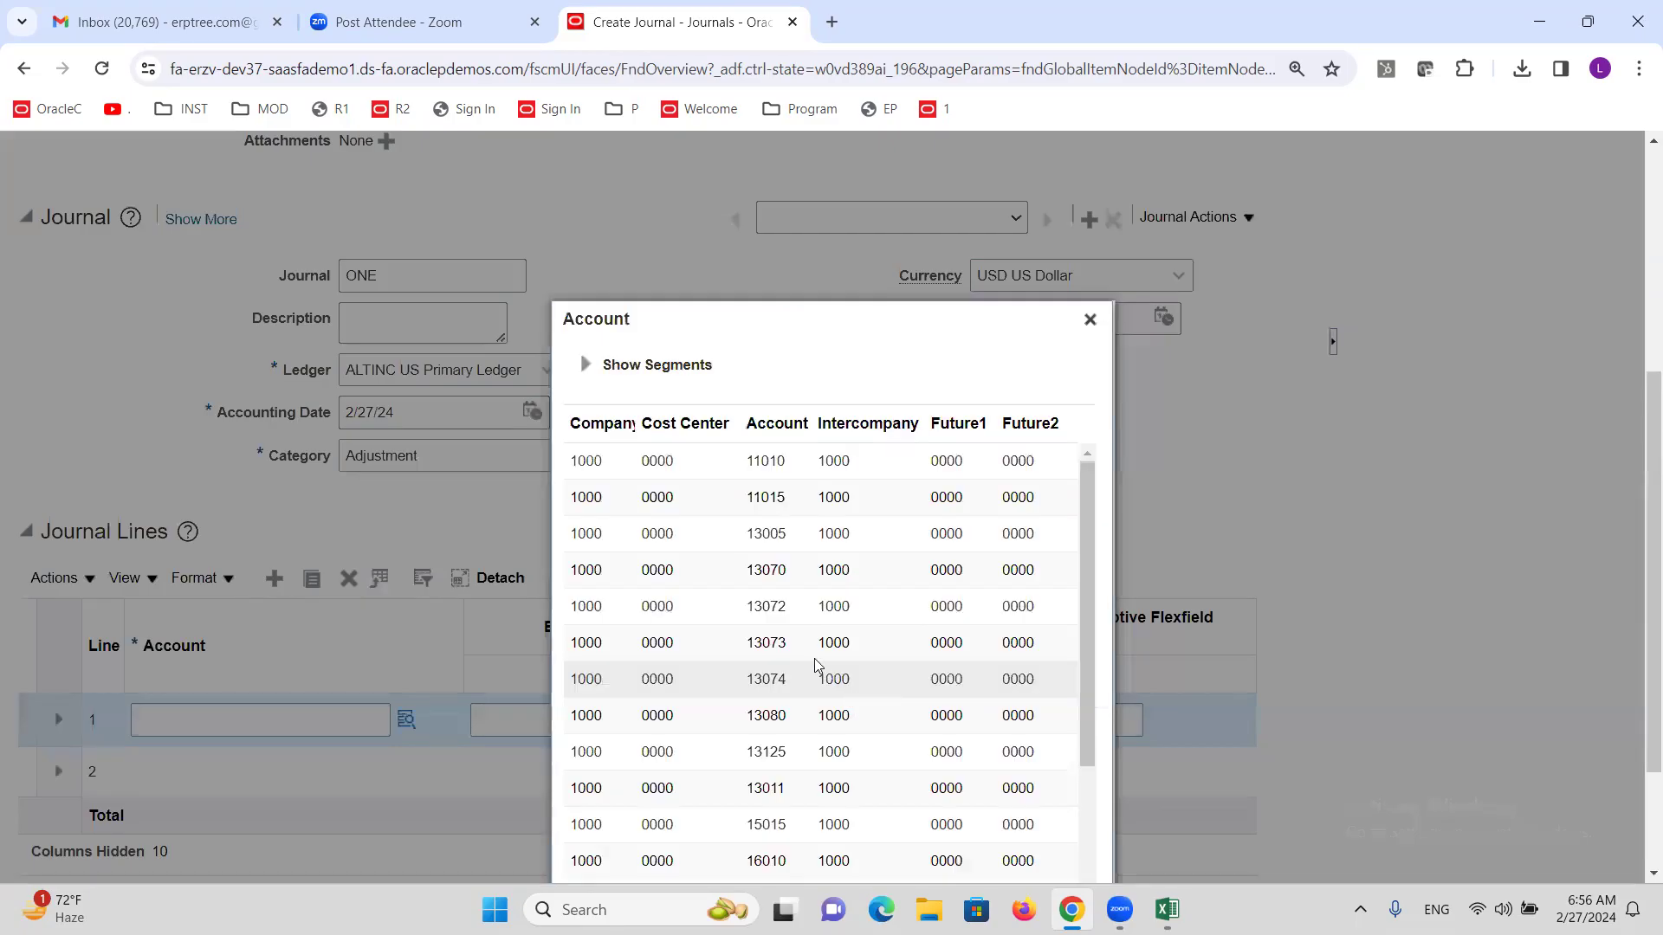
pyautogui.click(814, 654)
pyautogui.scroll(-2, 1546, 482)
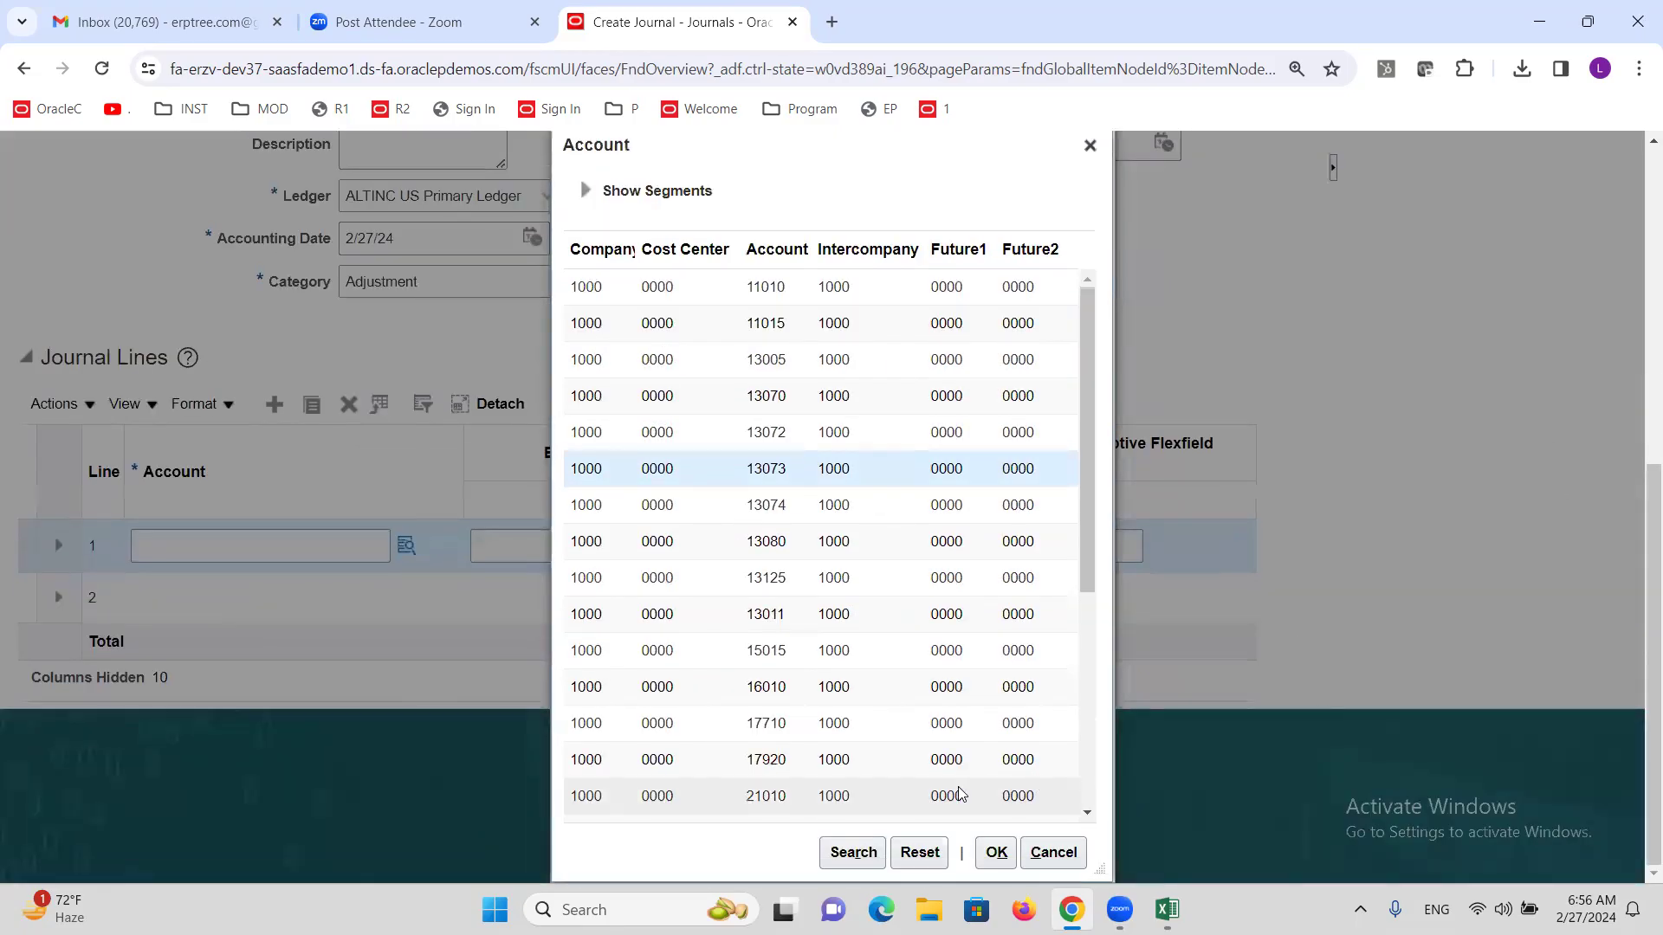
pyautogui.click(996, 852)
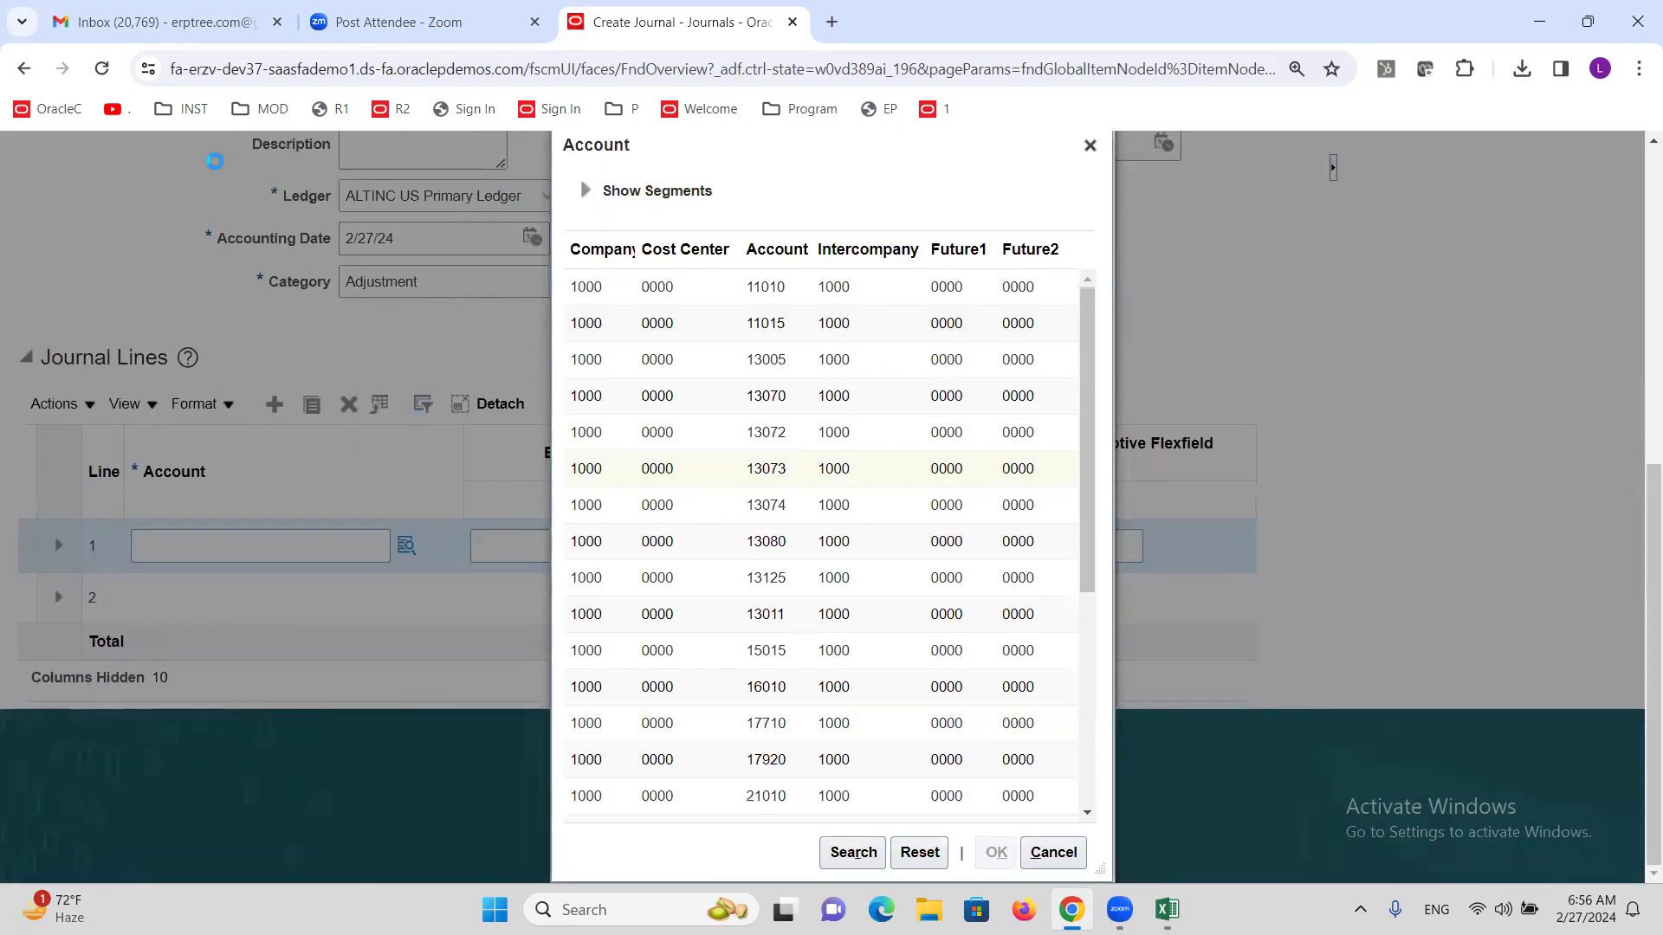
pyautogui.click(535, 715)
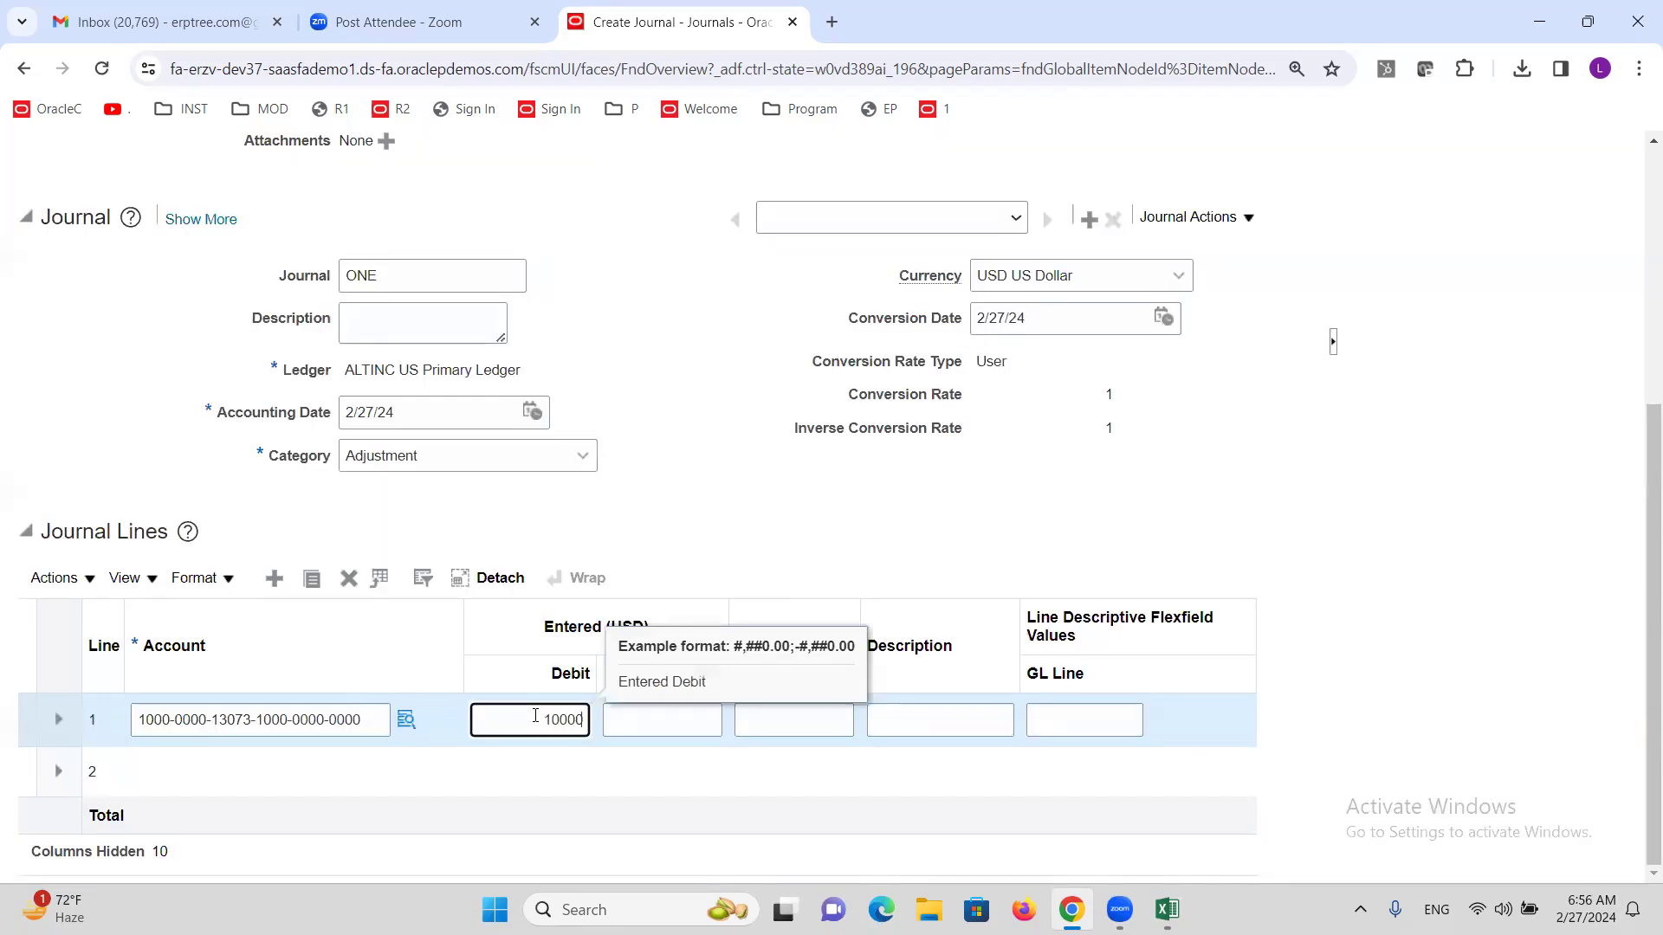
pyautogui.click(232, 784)
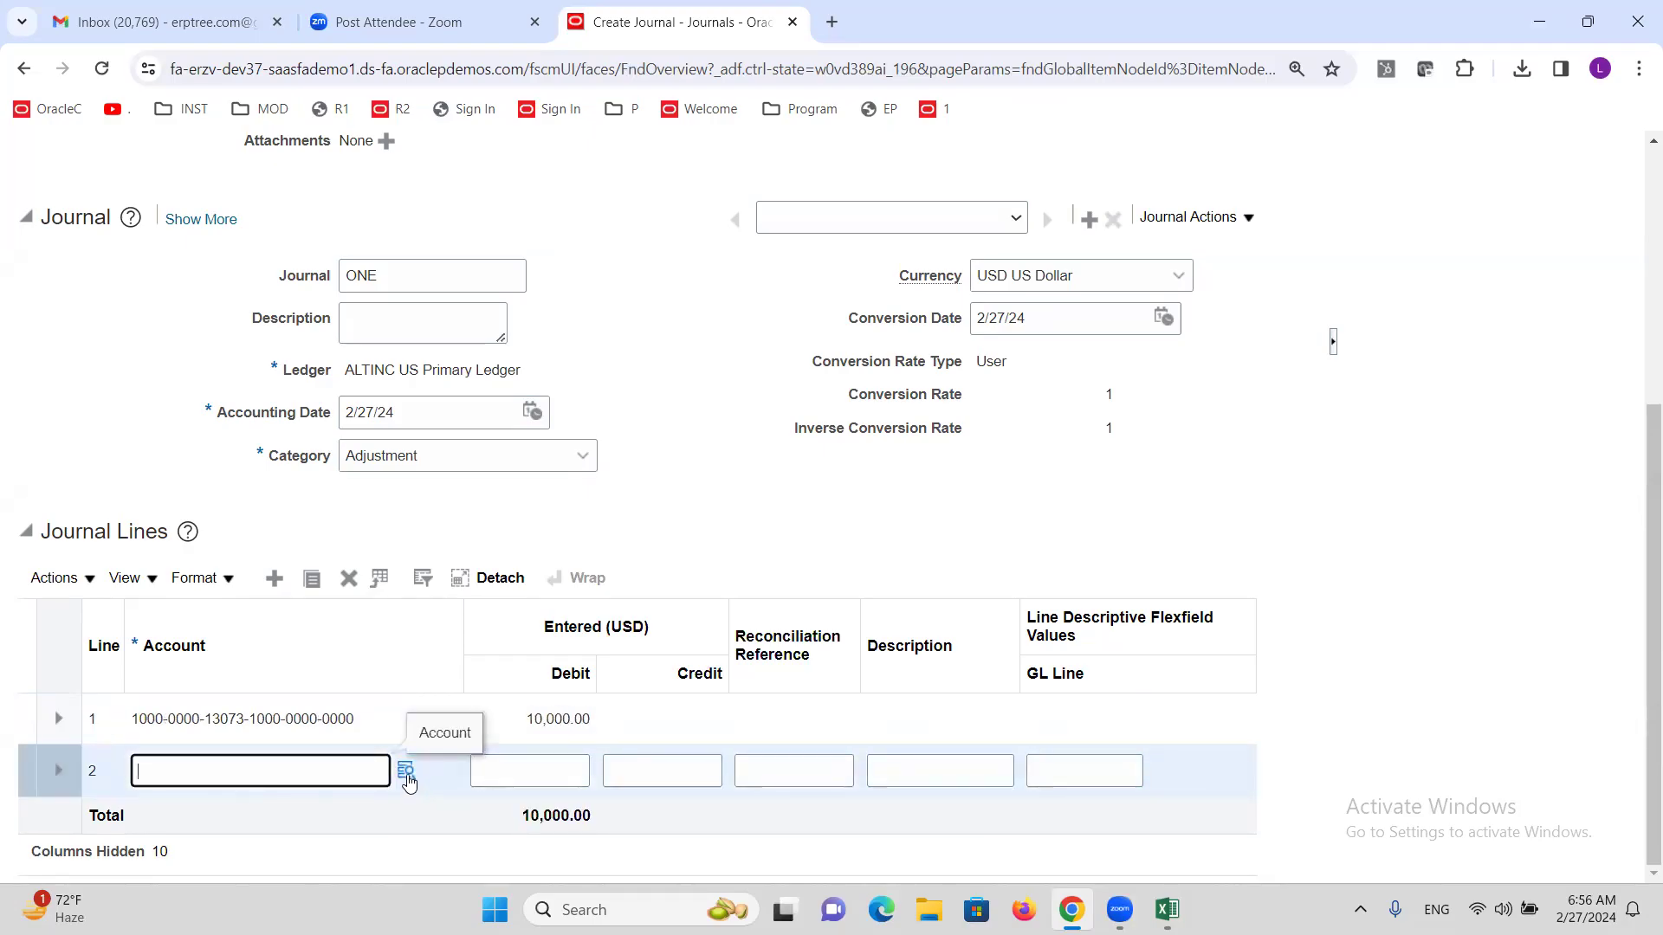
pyautogui.click(404, 771)
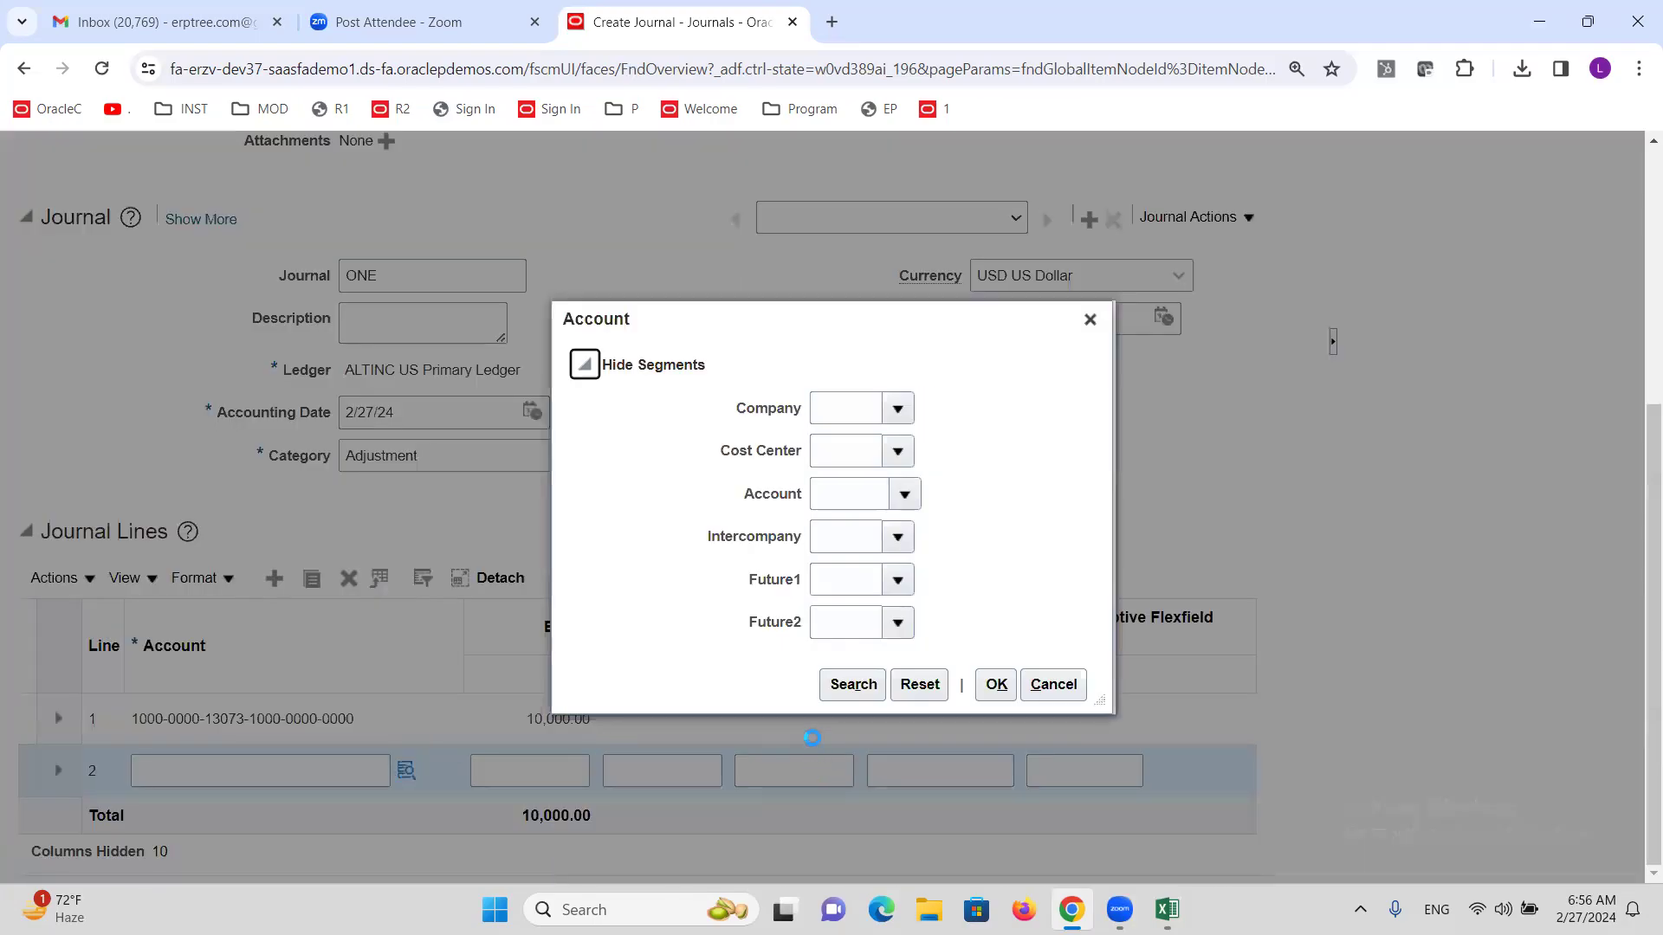
pyautogui.click(852, 685)
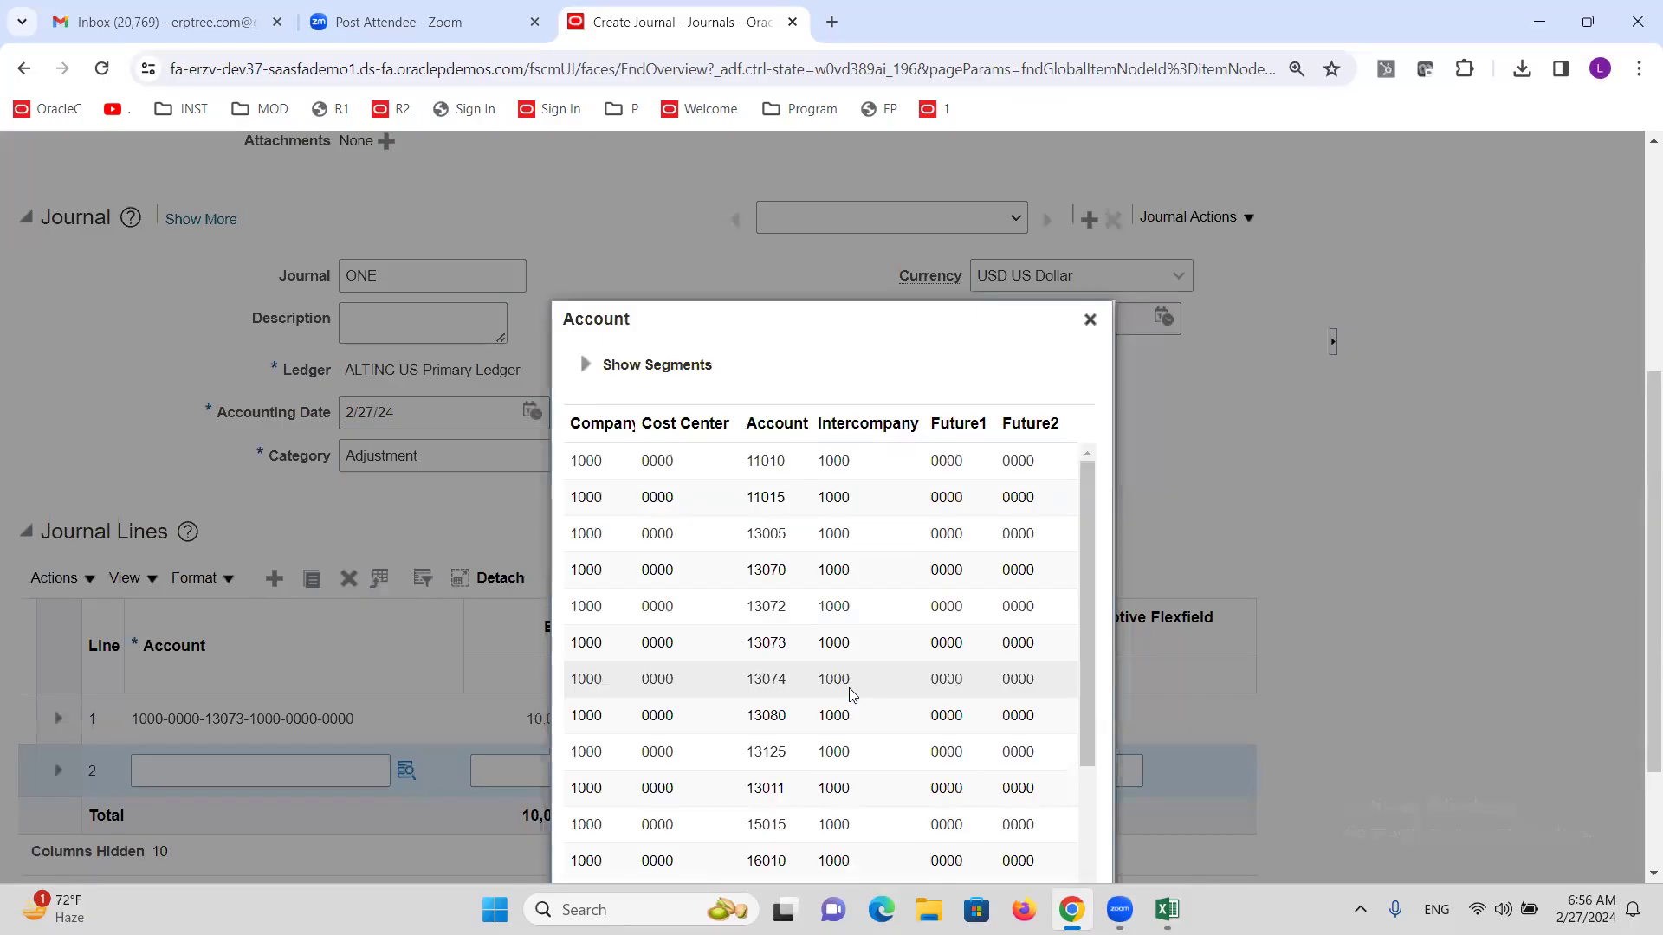
pyautogui.click(809, 781)
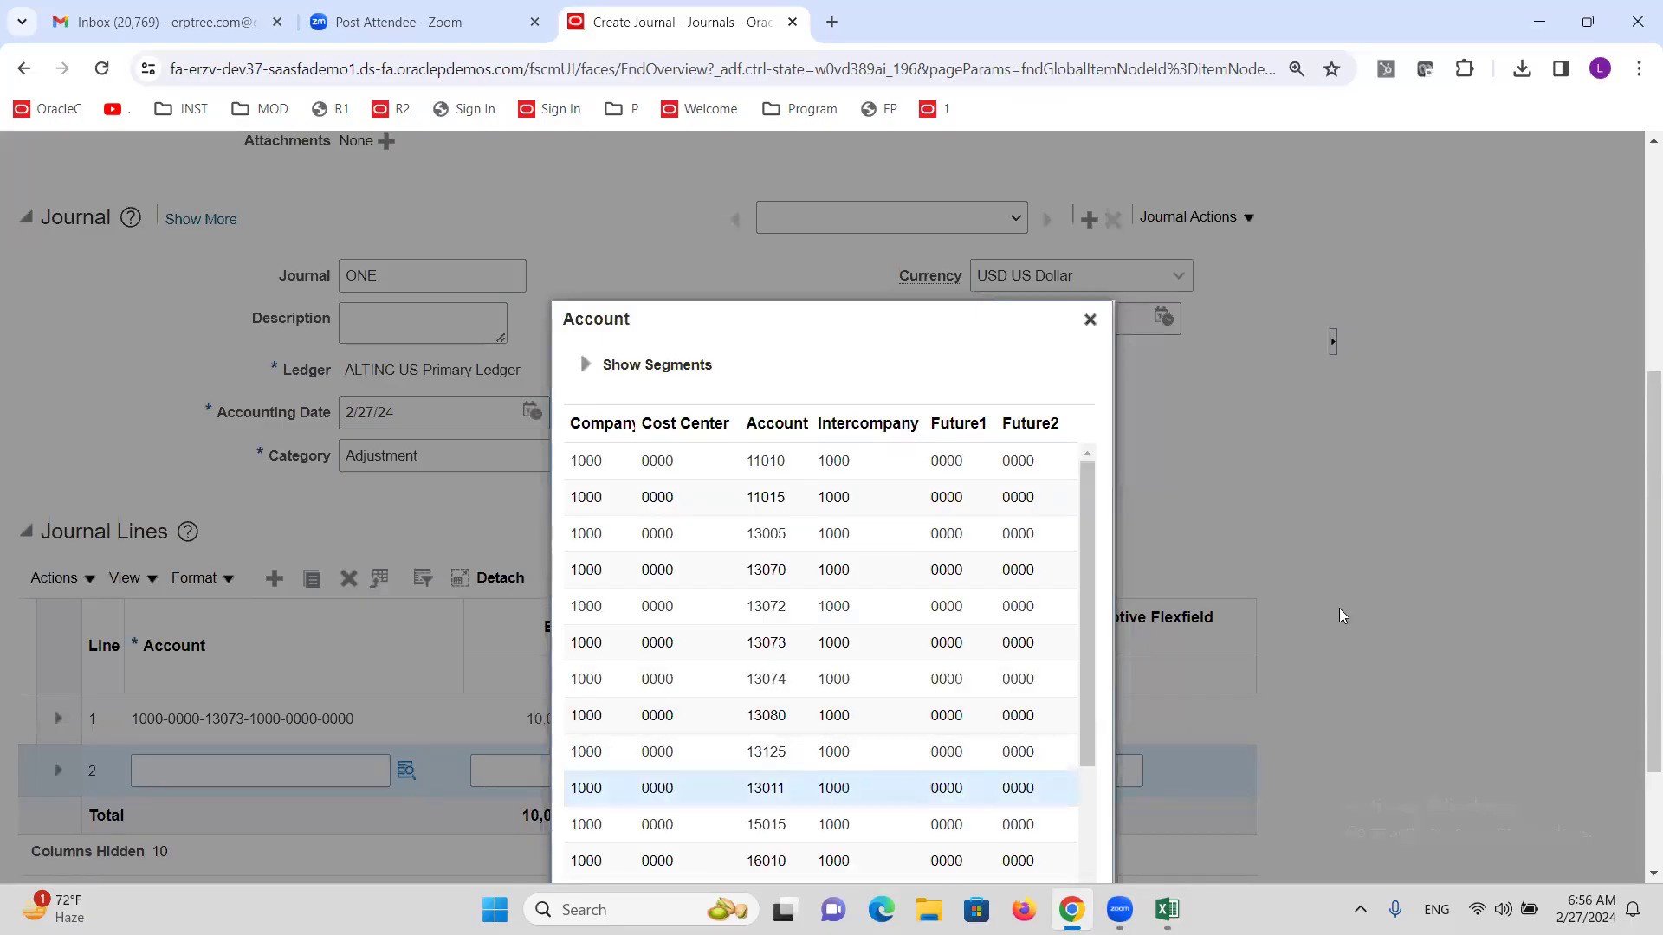
pyautogui.scroll(-2, 1310, 628)
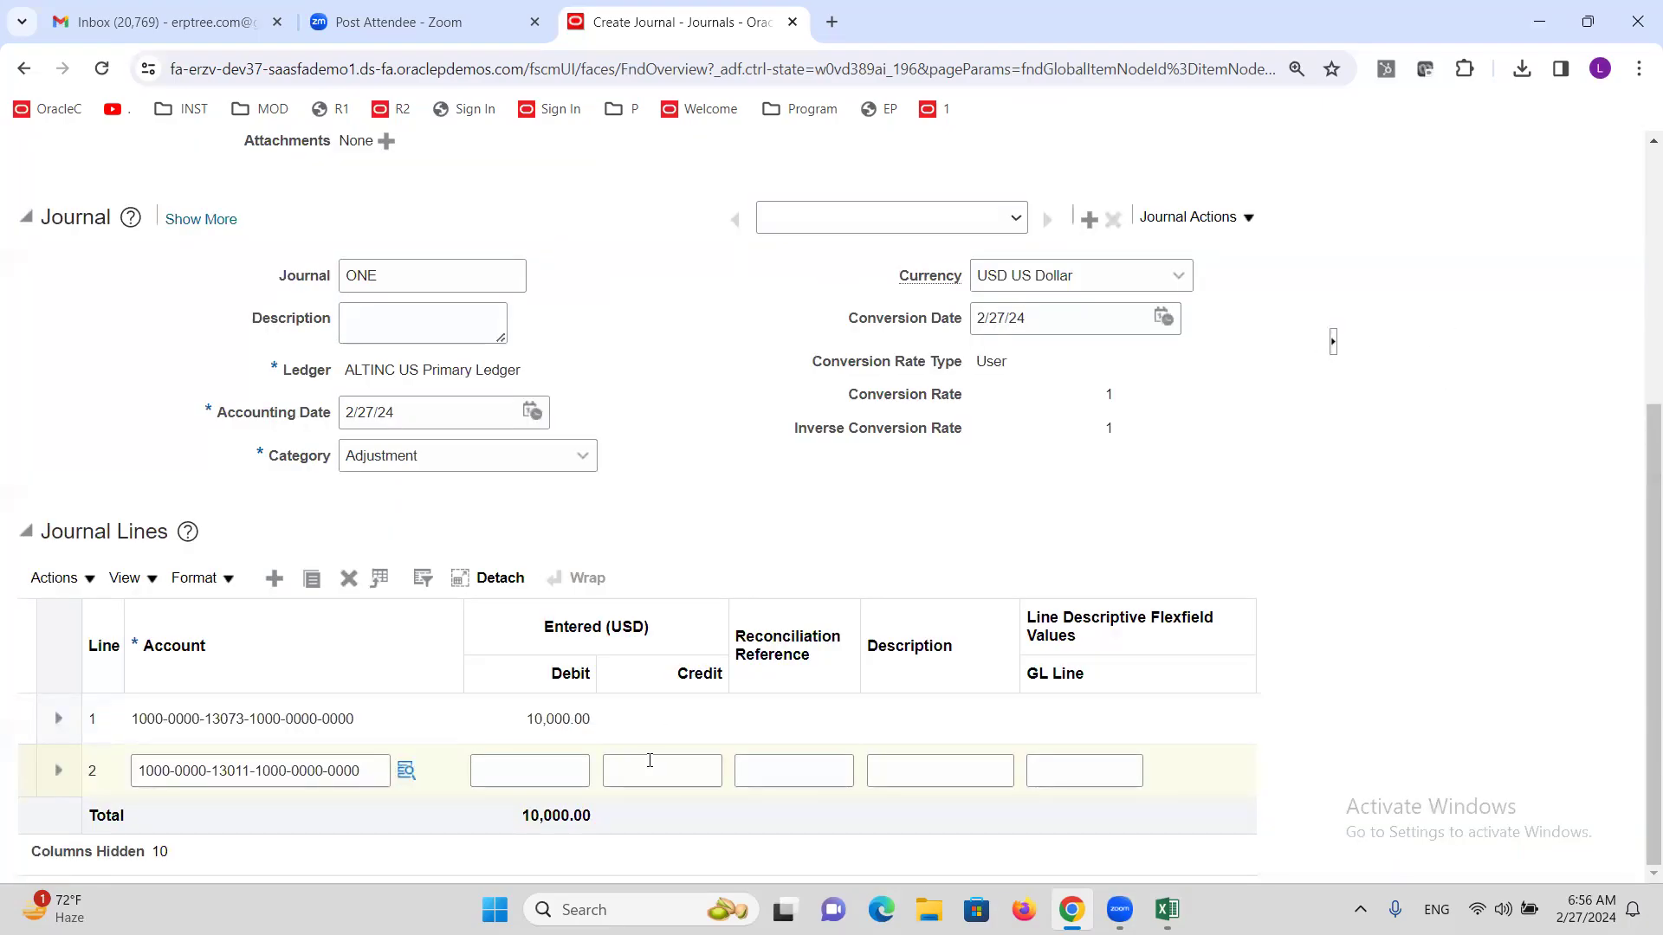
pyautogui.click(653, 766)
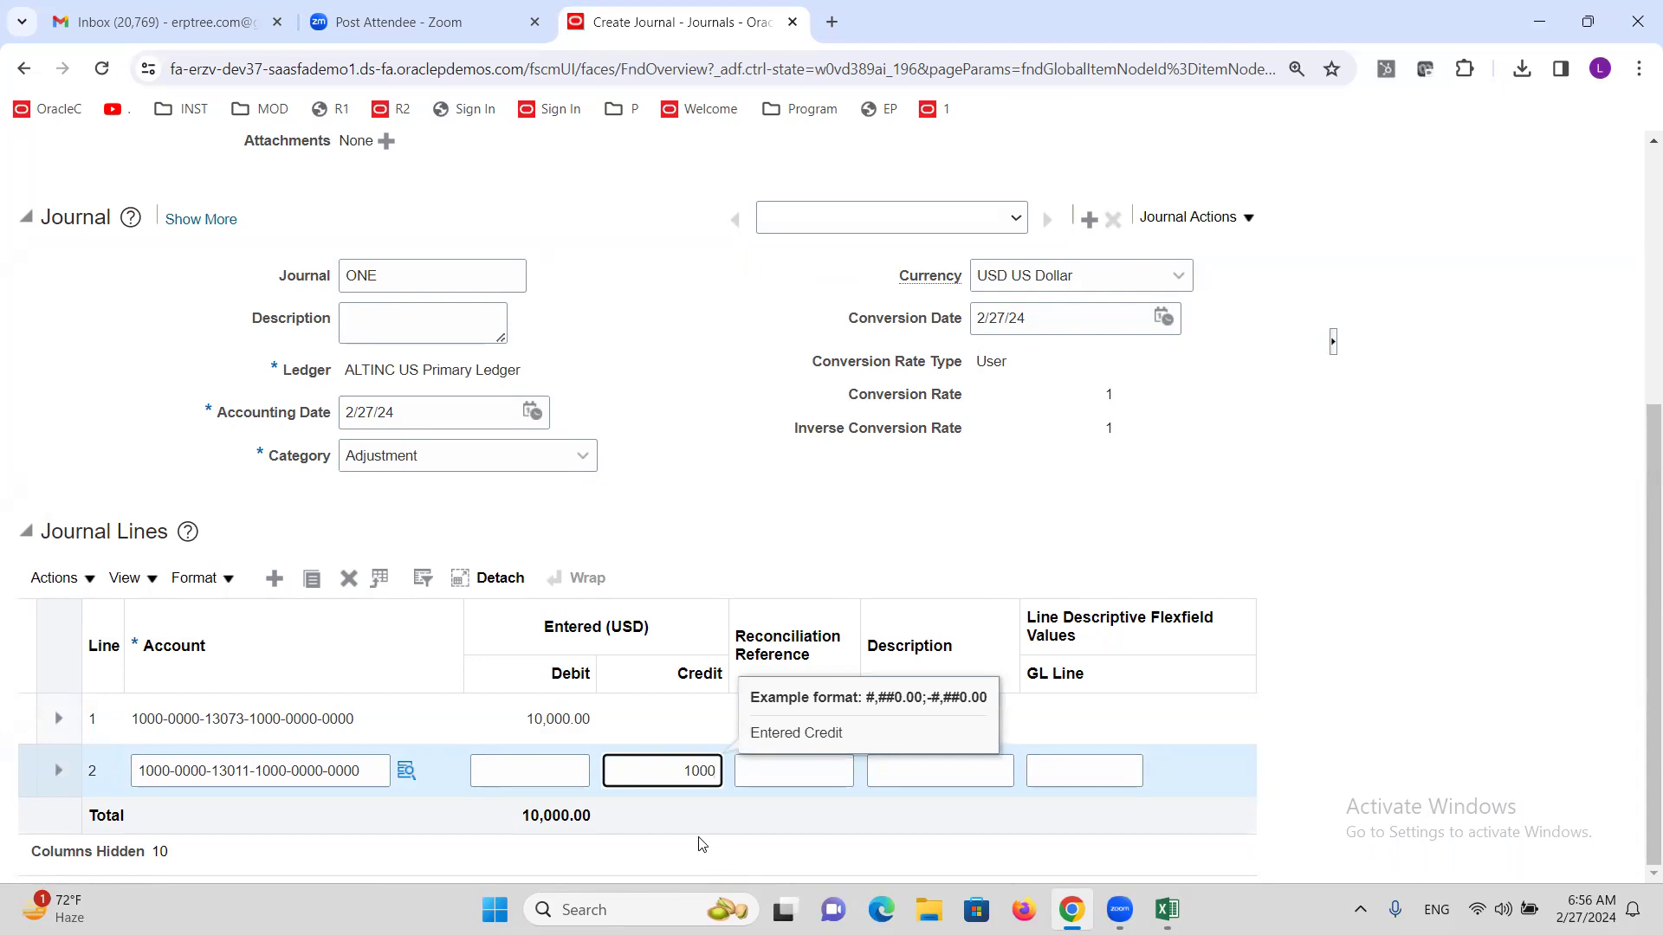
pyautogui.click(725, 514)
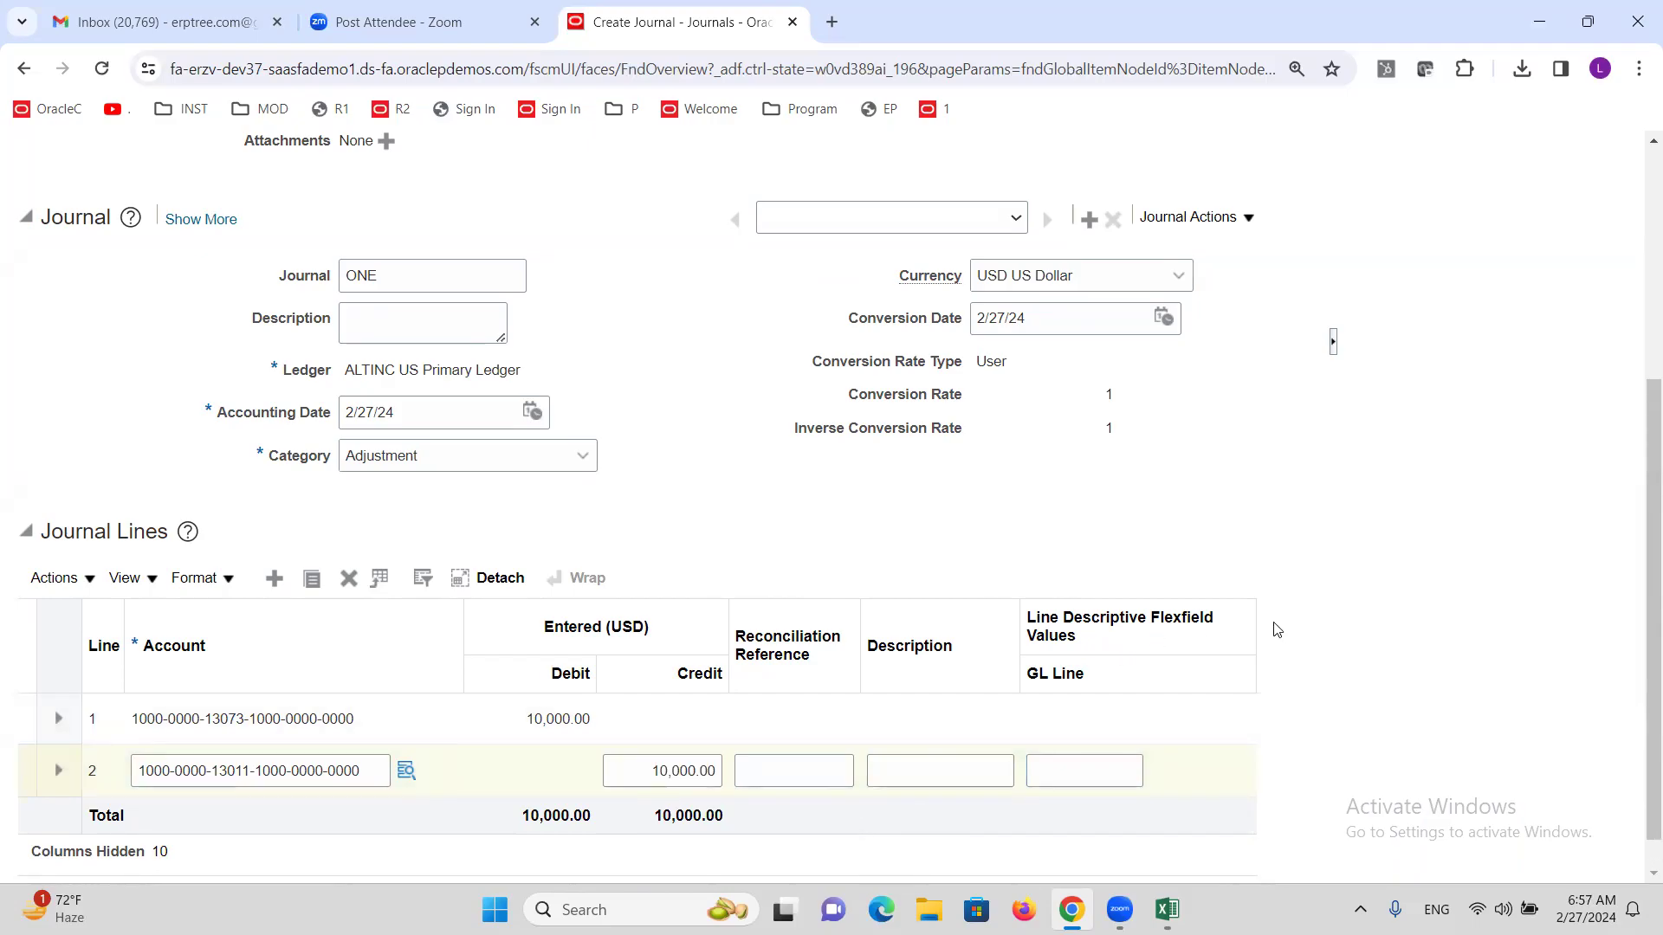
pyautogui.scroll(5, 1275, 630)
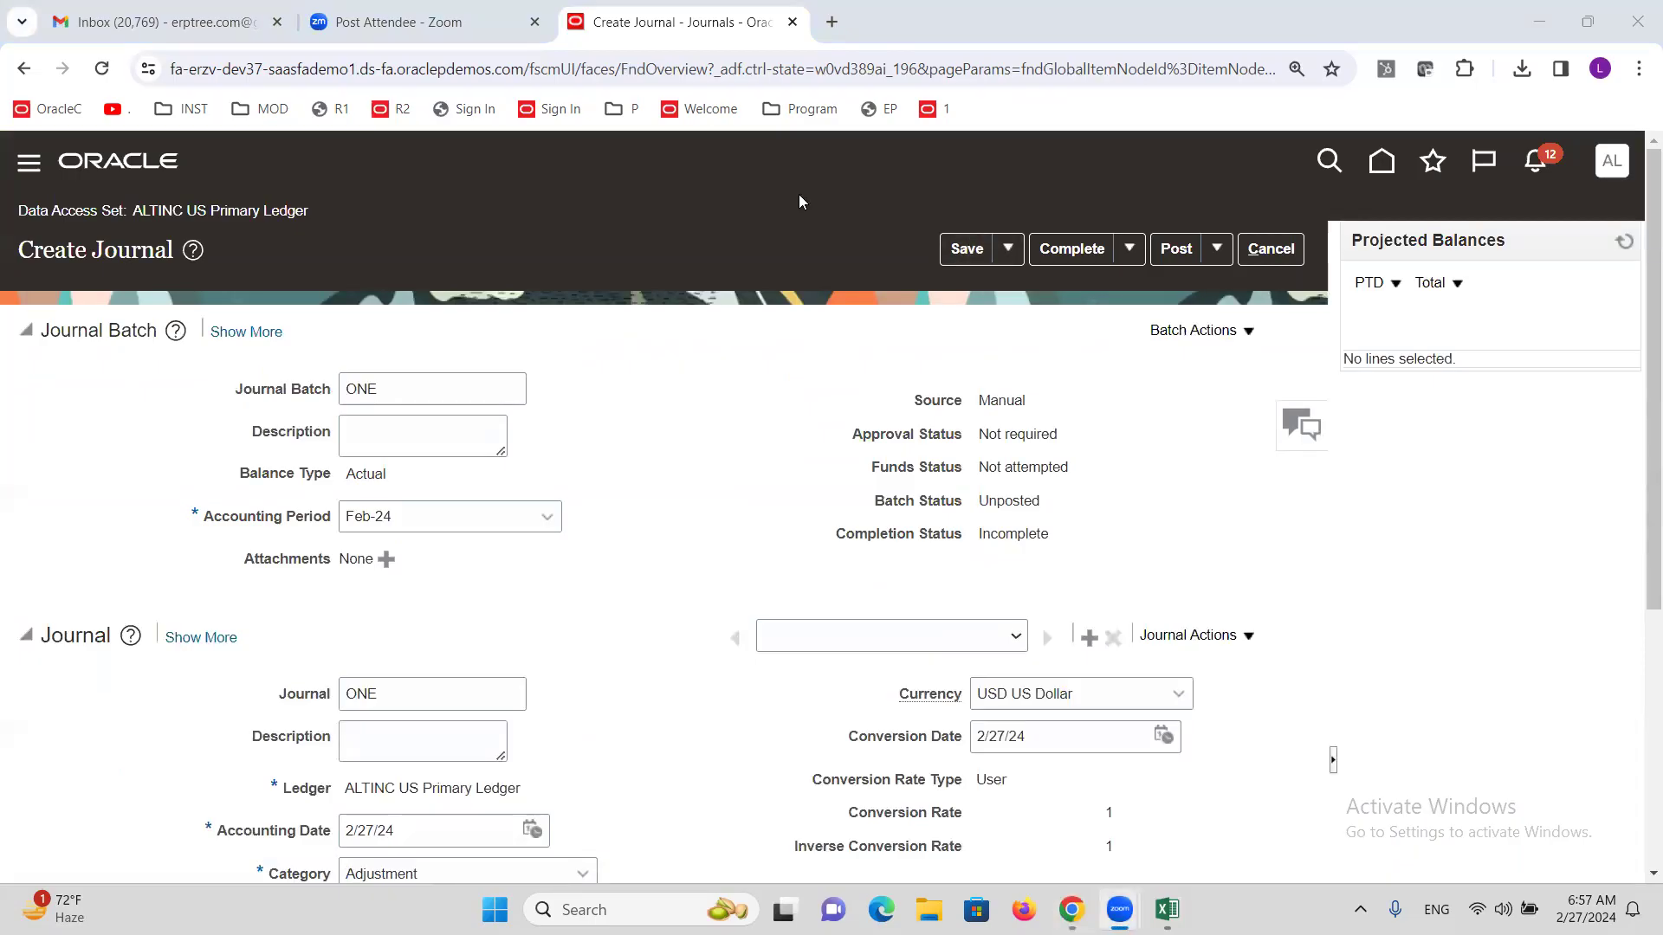
# Save, complete and post journal batch ONE, acknowledging the posting confirmation.
pyautogui.click(966, 248)
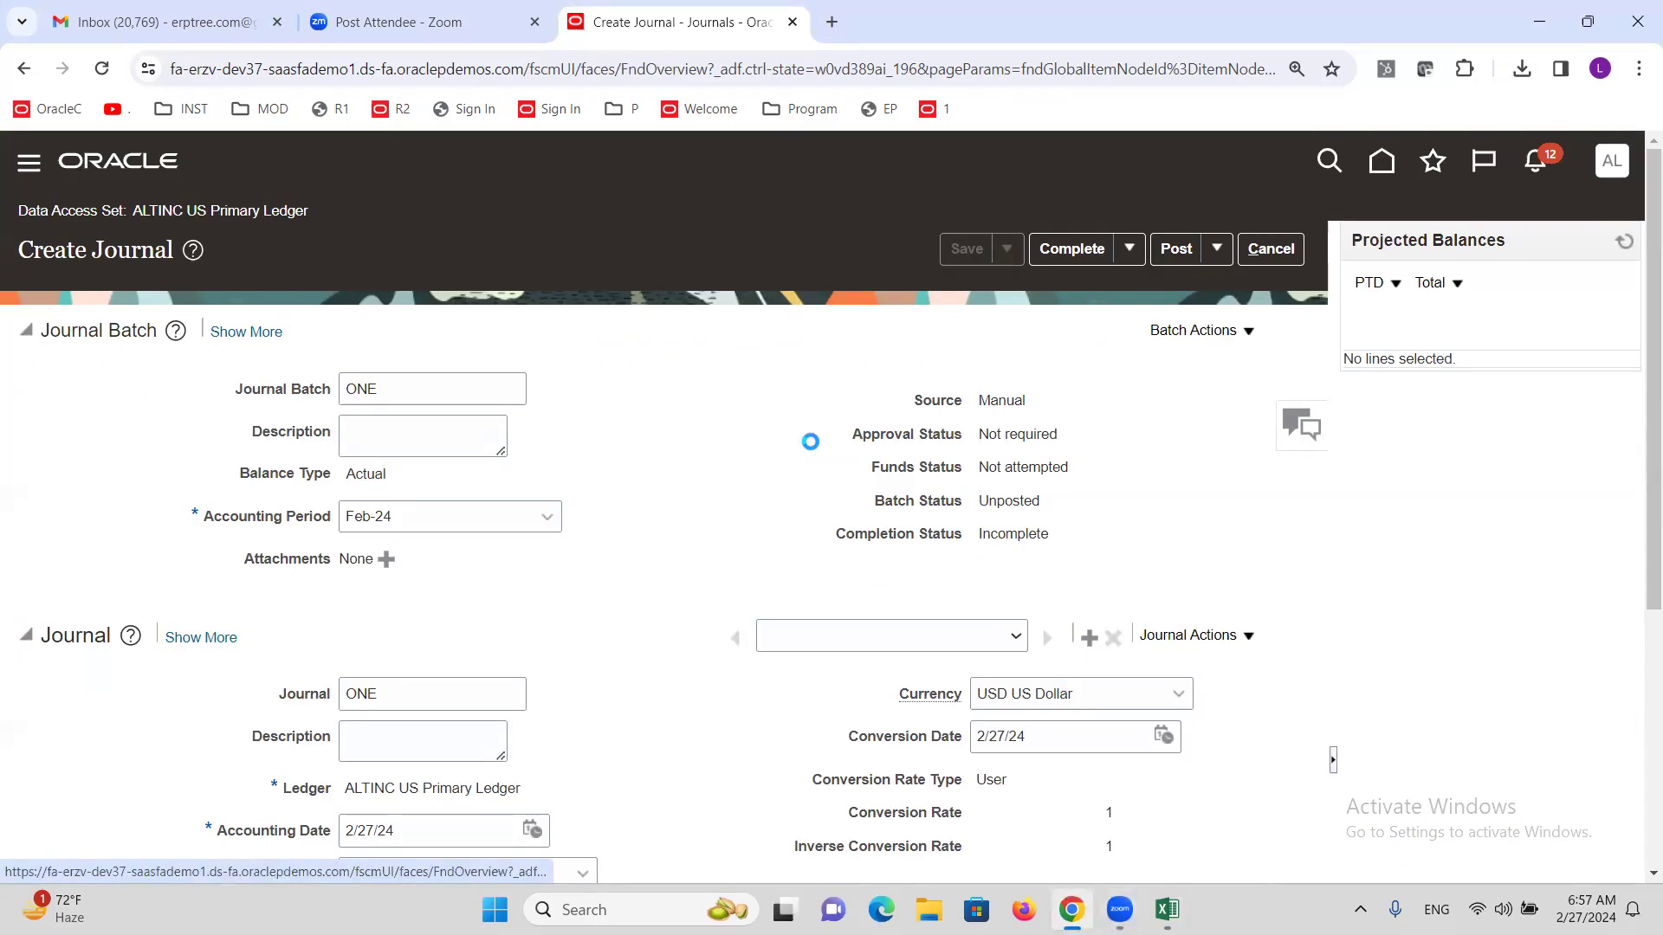
pyautogui.click(1073, 249)
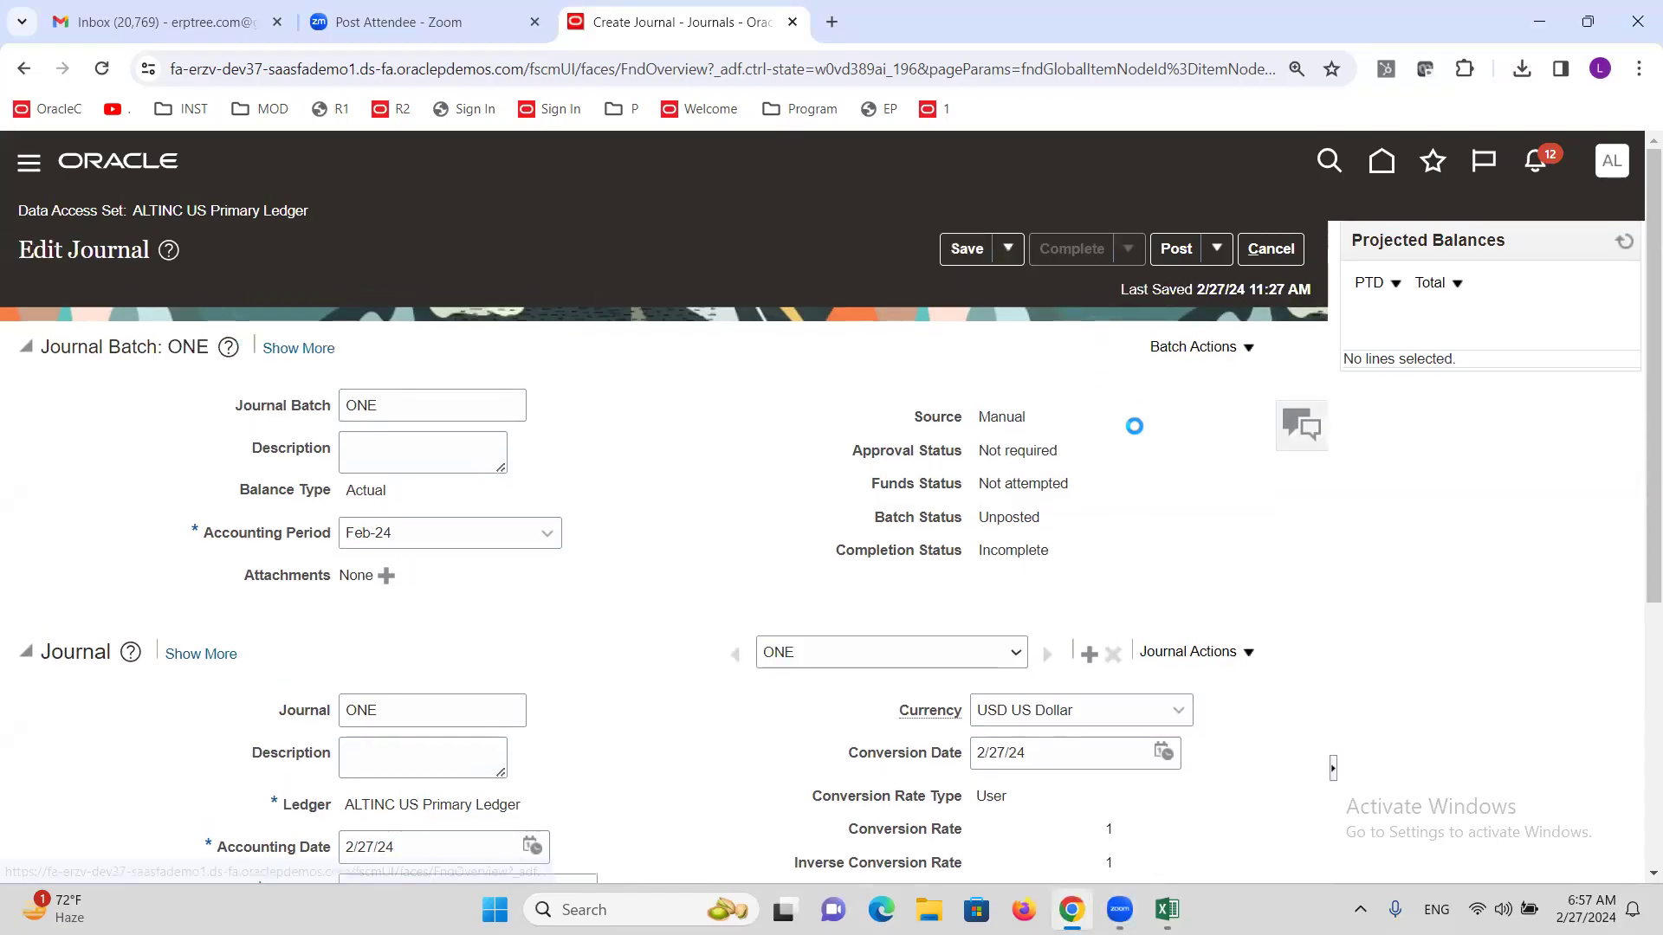
pyautogui.click(1178, 246)
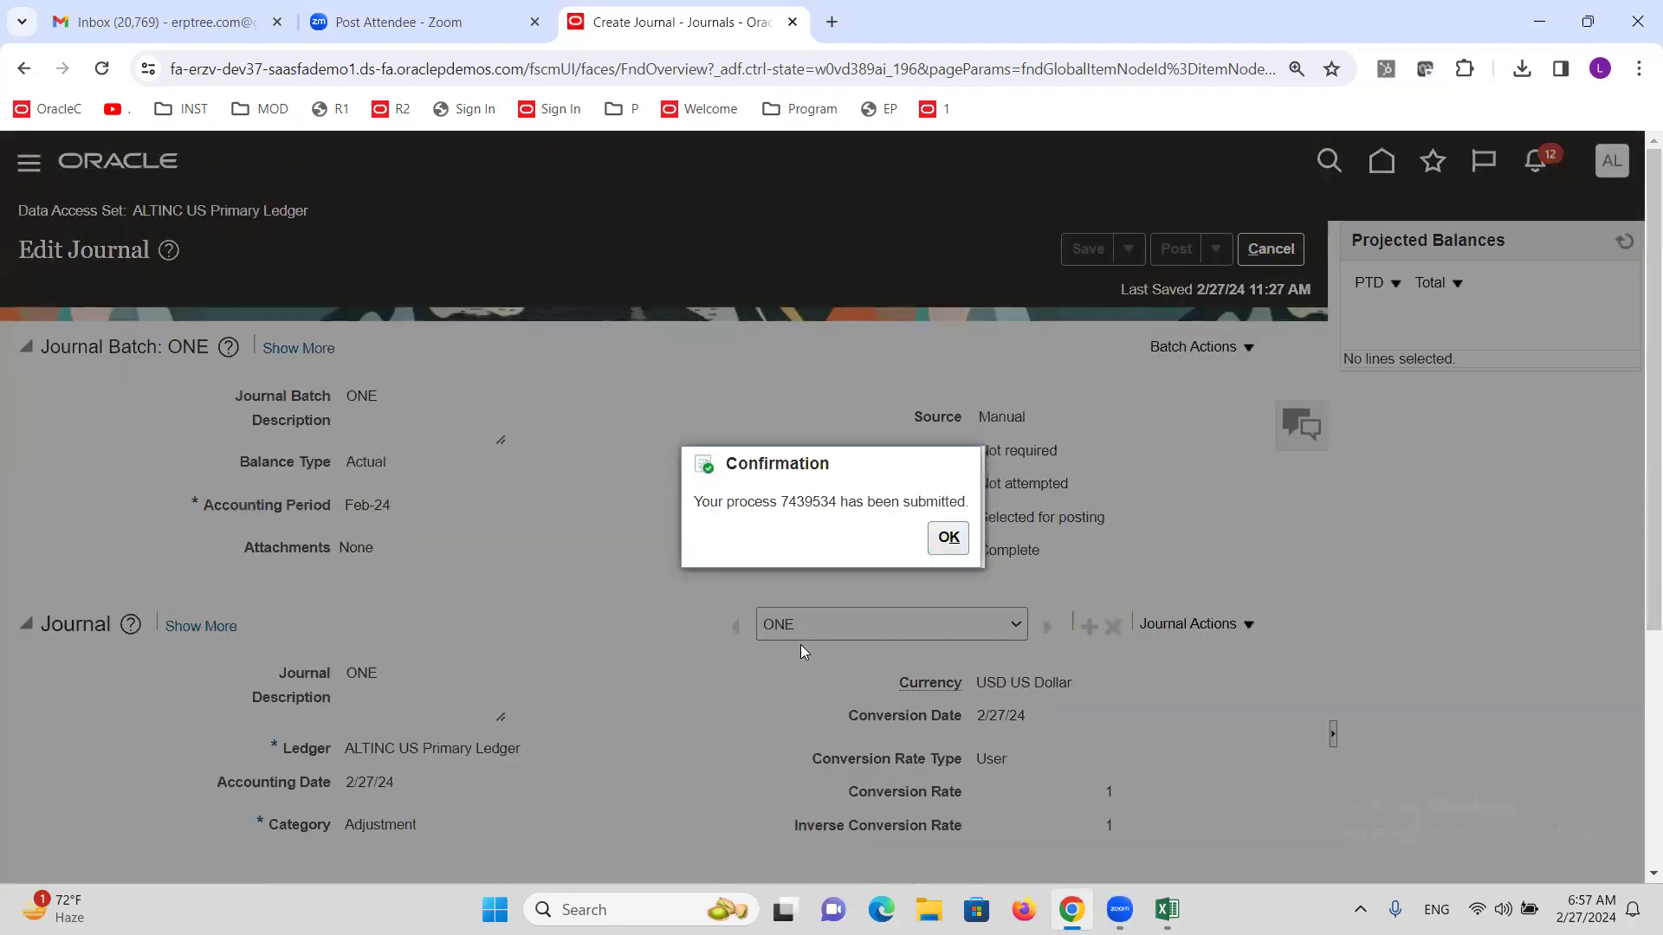
pyautogui.click(947, 538)
# Refresh projected balances until the batch status changes from Selected for posting to Posted.
pyautogui.scroll(-1, 761, 537)
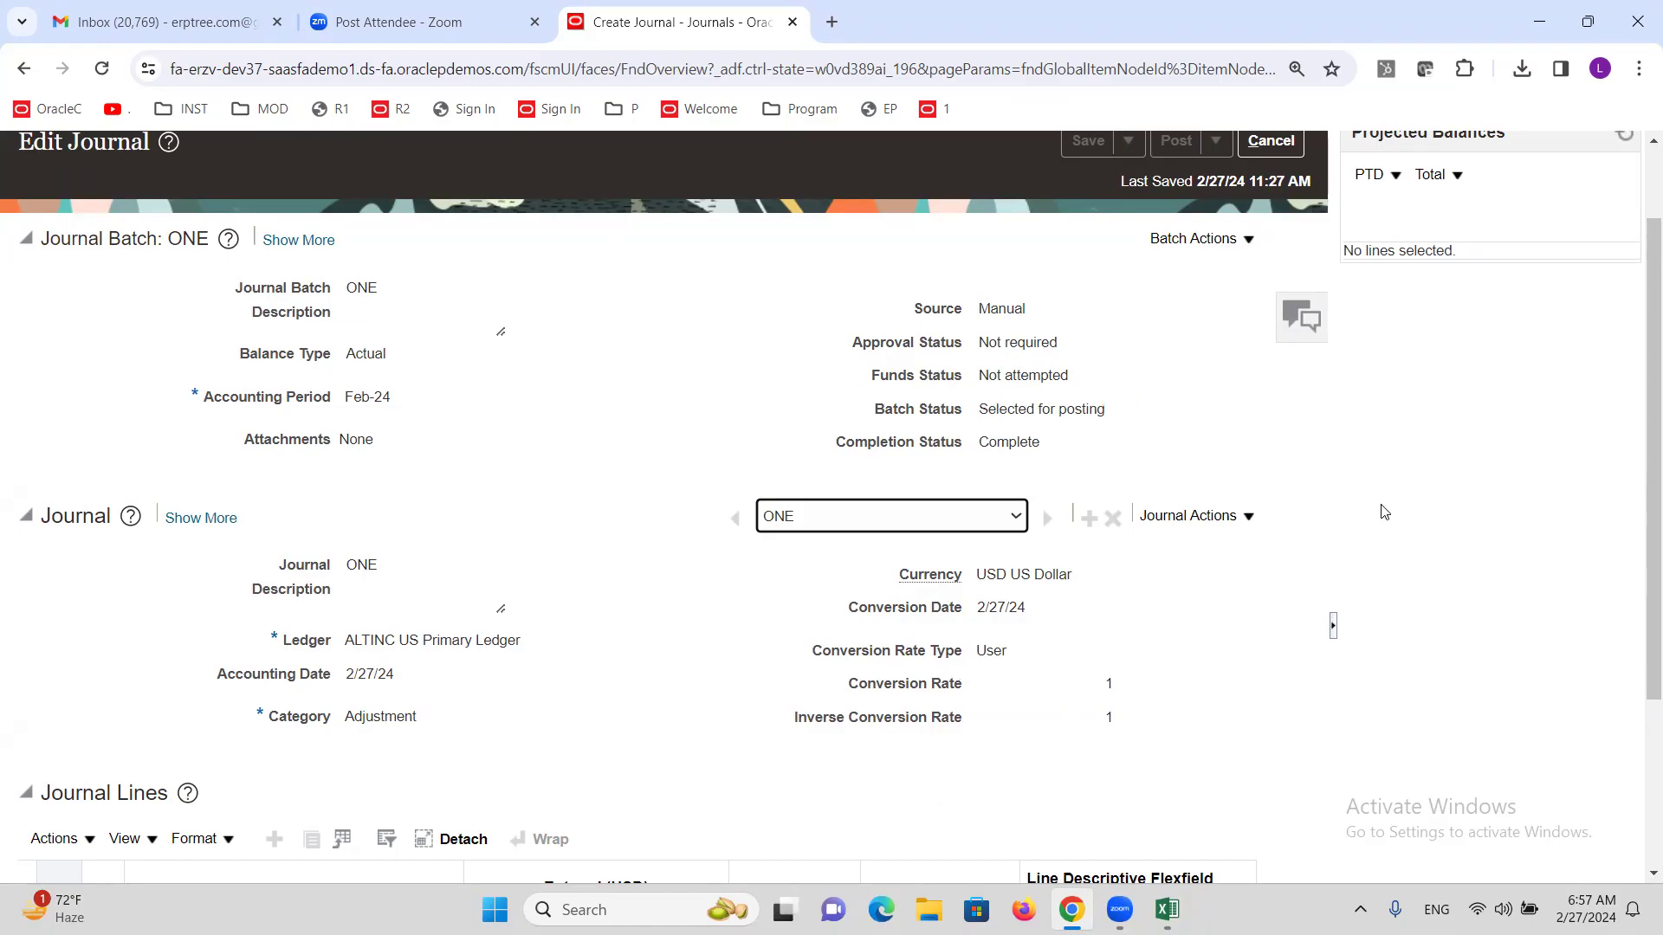
pyautogui.scroll(2, 1617, 368)
pyautogui.click(1624, 242)
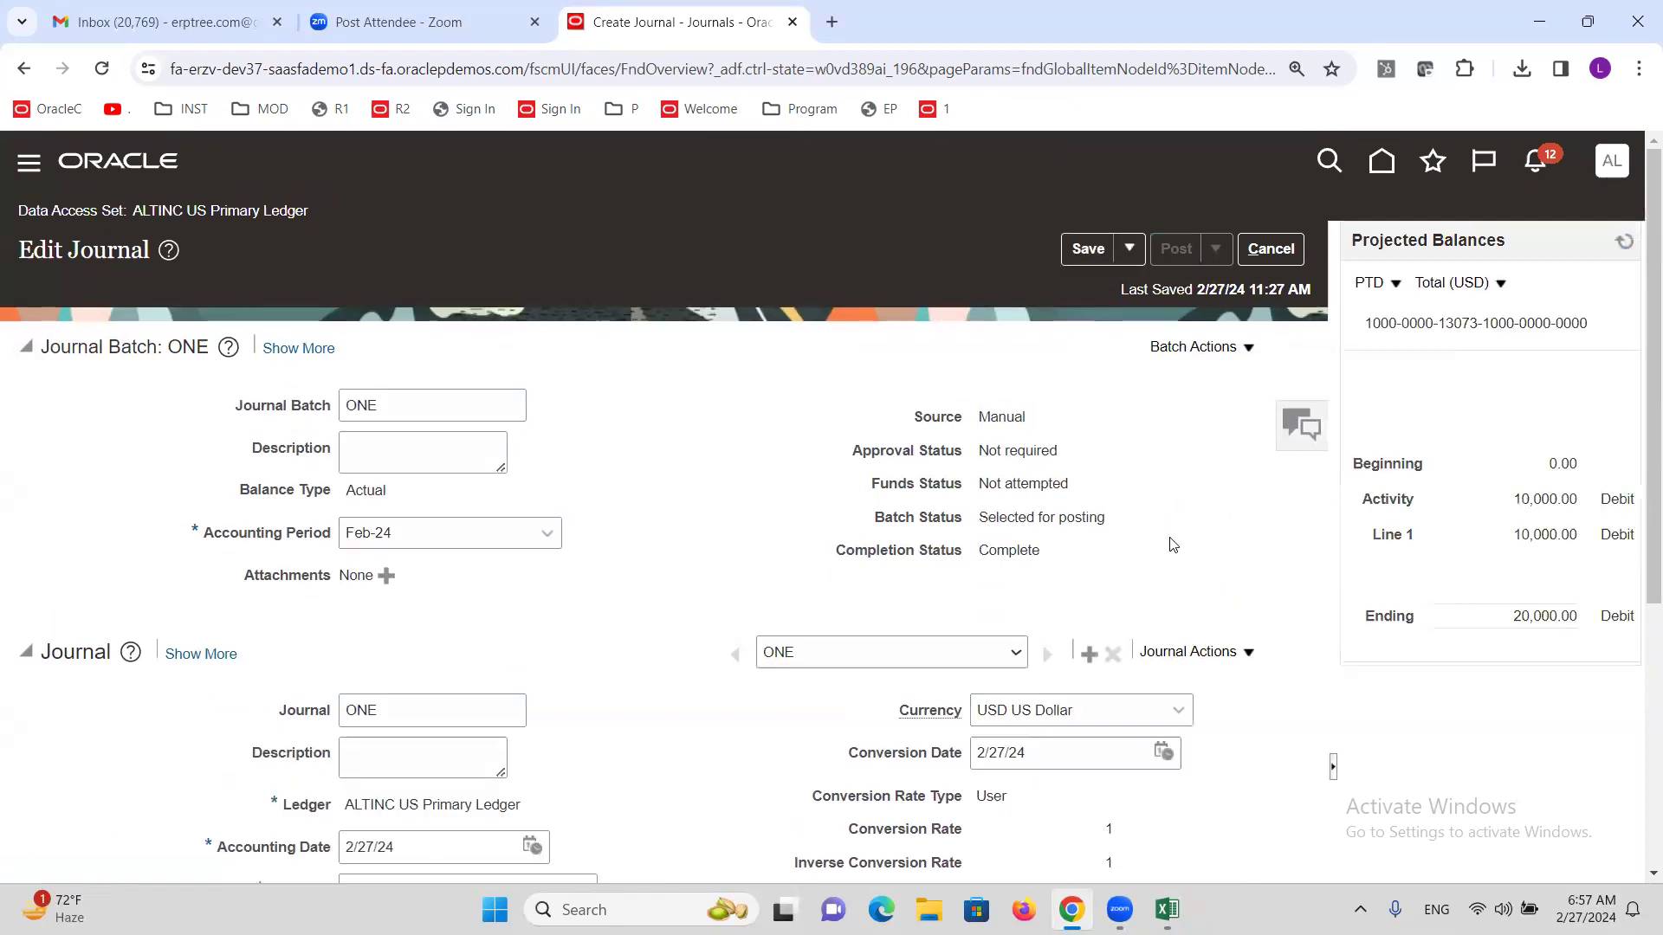
pyautogui.tripleClick(1058, 513)
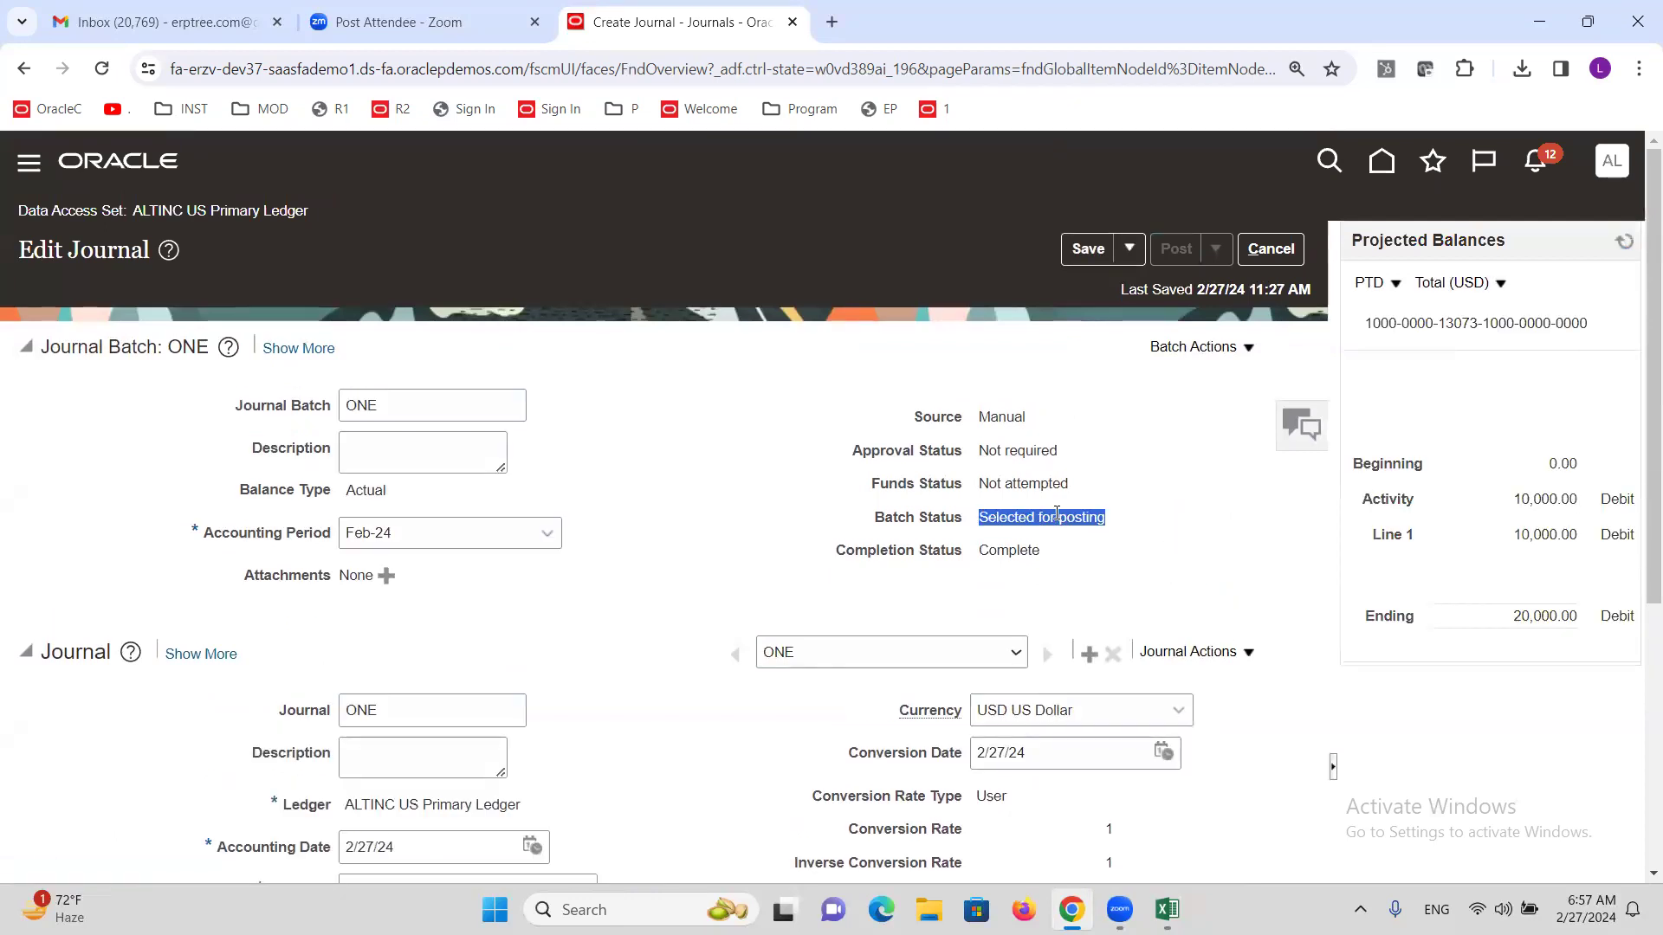
pyautogui.click(1623, 244)
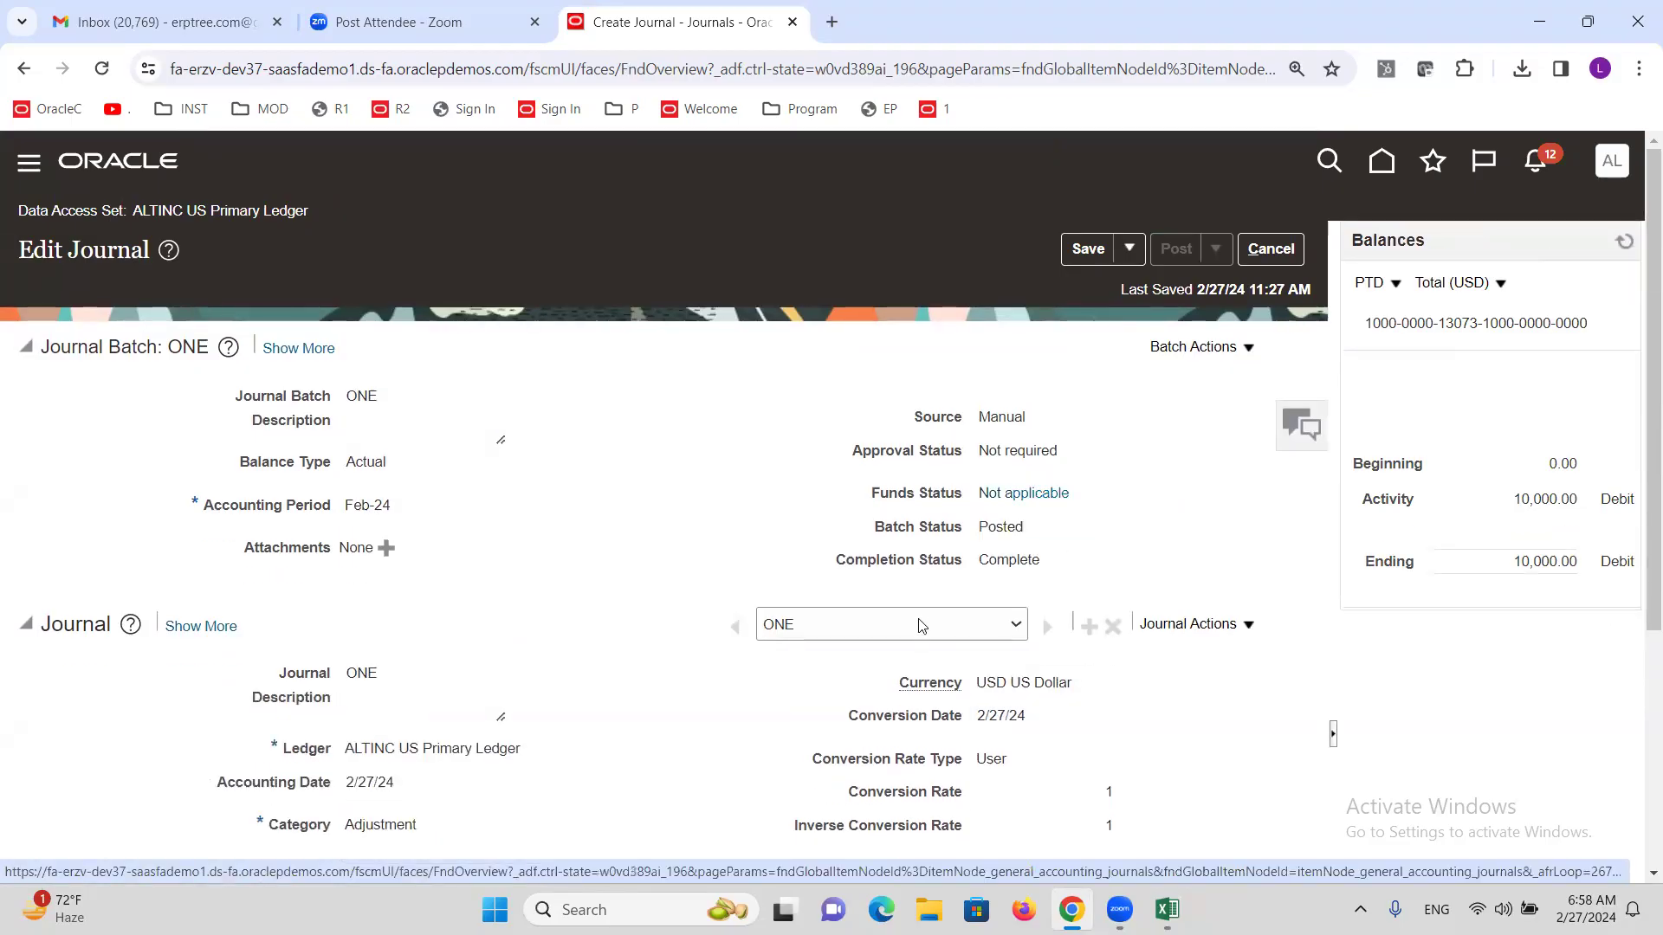
pyautogui.doubleClick(1006, 528)
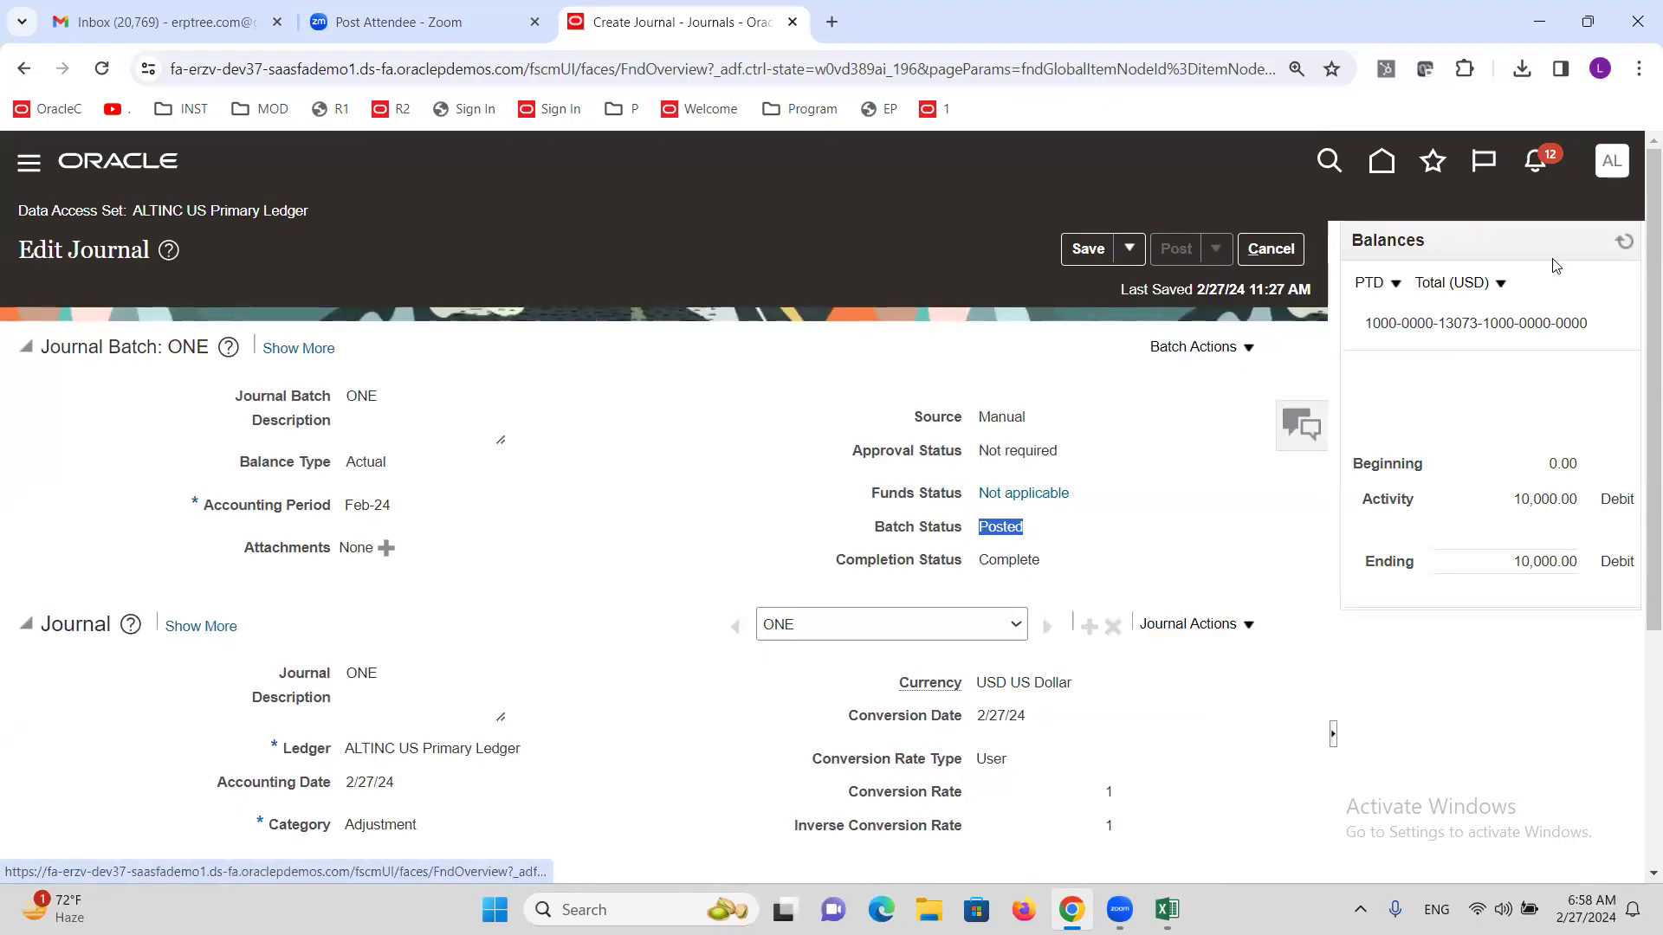
# Open the user settings and actions menu.
pyautogui.click(1614, 165)
pyautogui.click(983, 665)
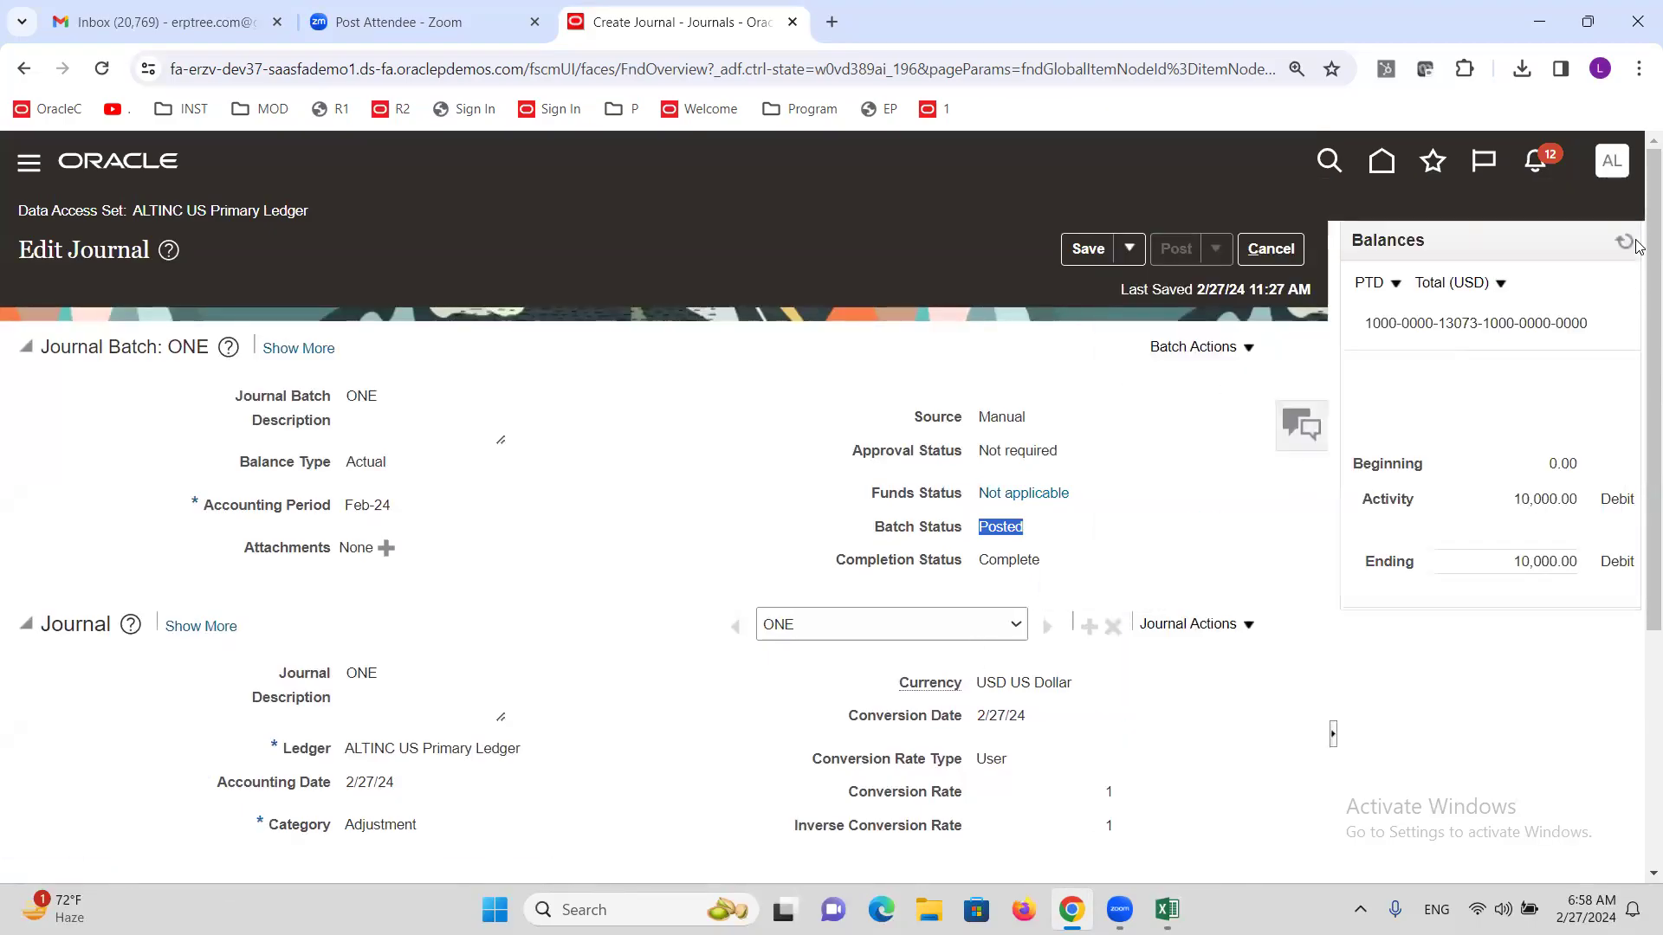
pyautogui.click(1610, 162)
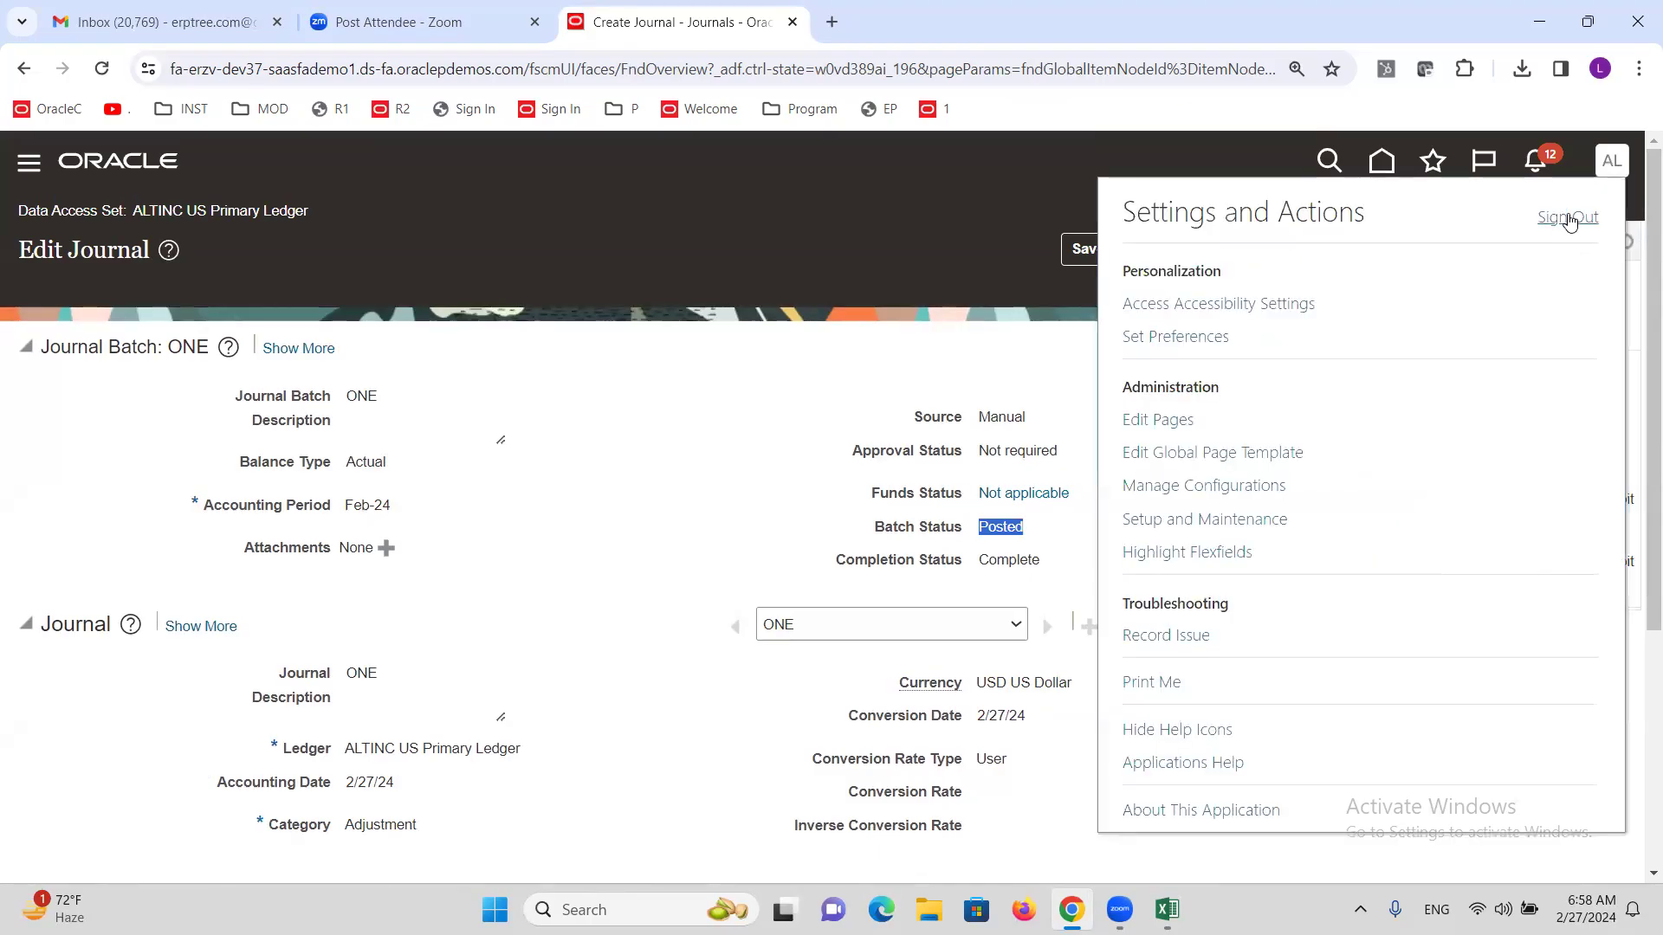
# Sign out, then sign back in with the secondary-ledger user's credentials.
pyautogui.click(1567, 218)
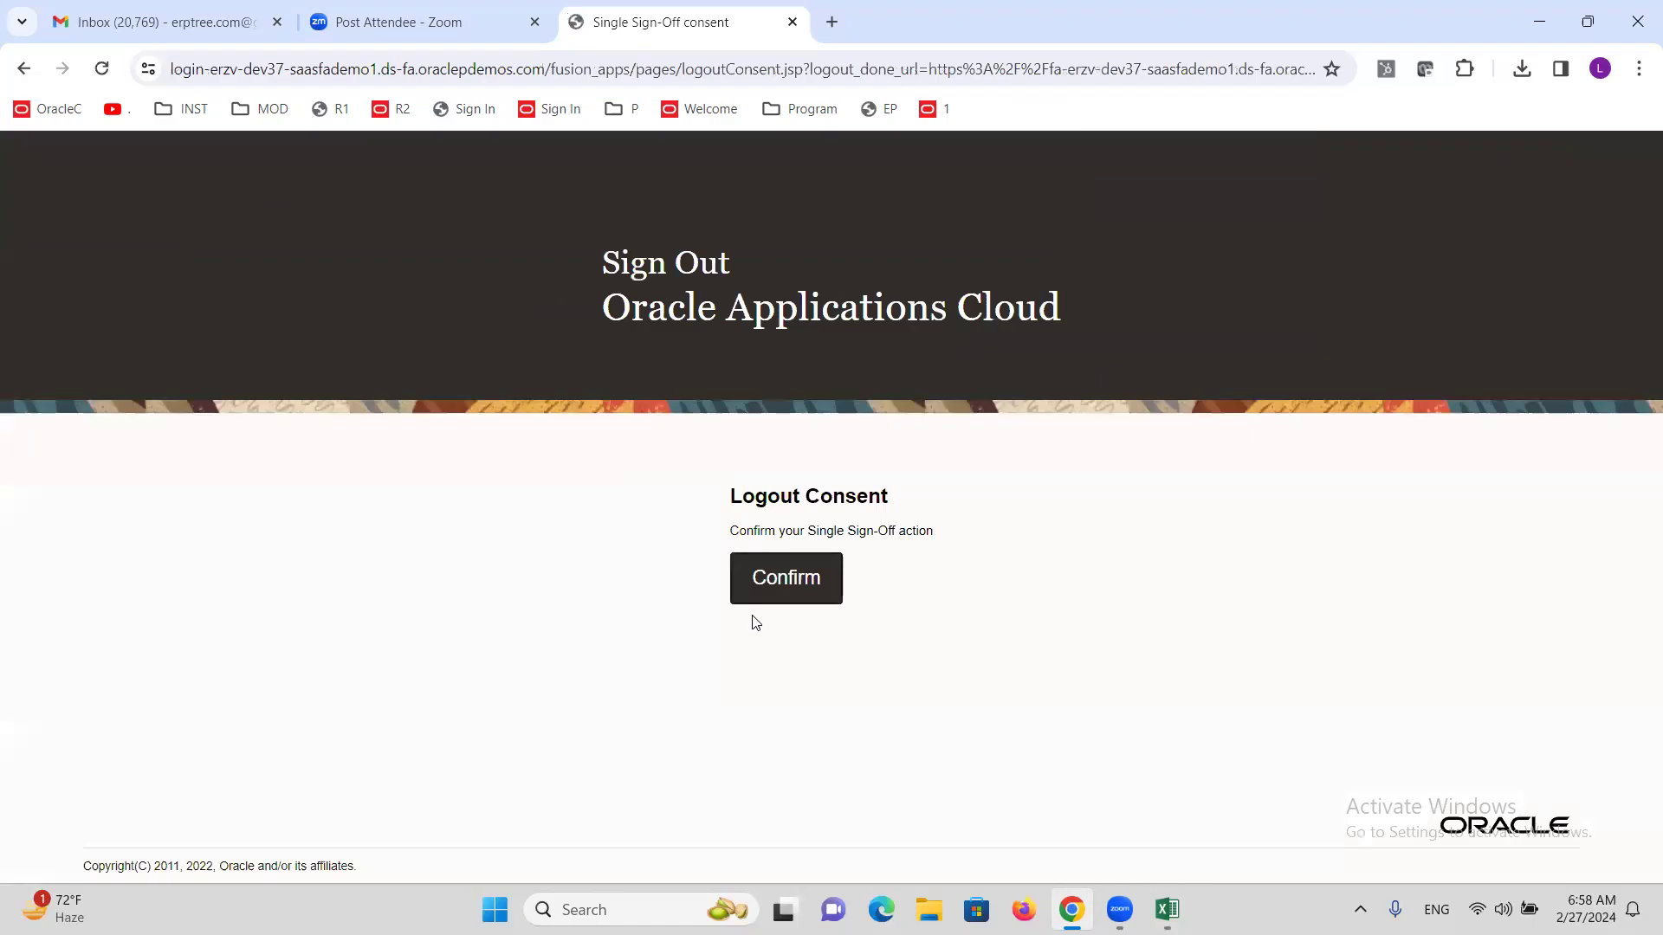
pyautogui.click(759, 602)
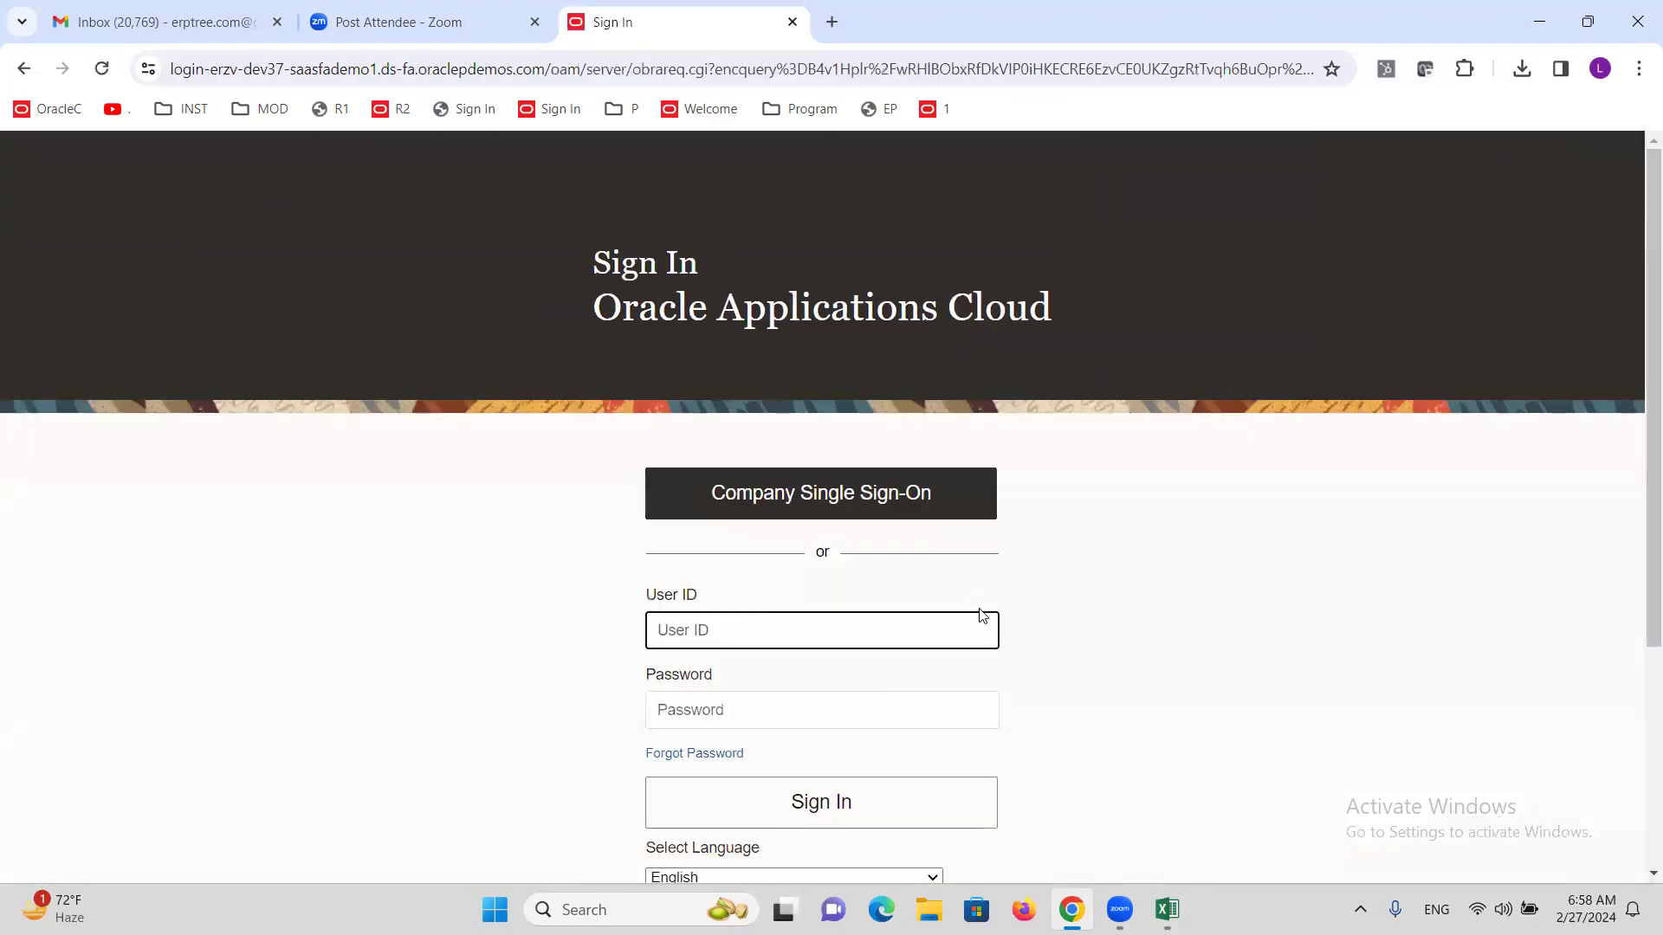
pyautogui.scroll(-4, 1338, 464)
pyautogui.scroll(1, 1260, 504)
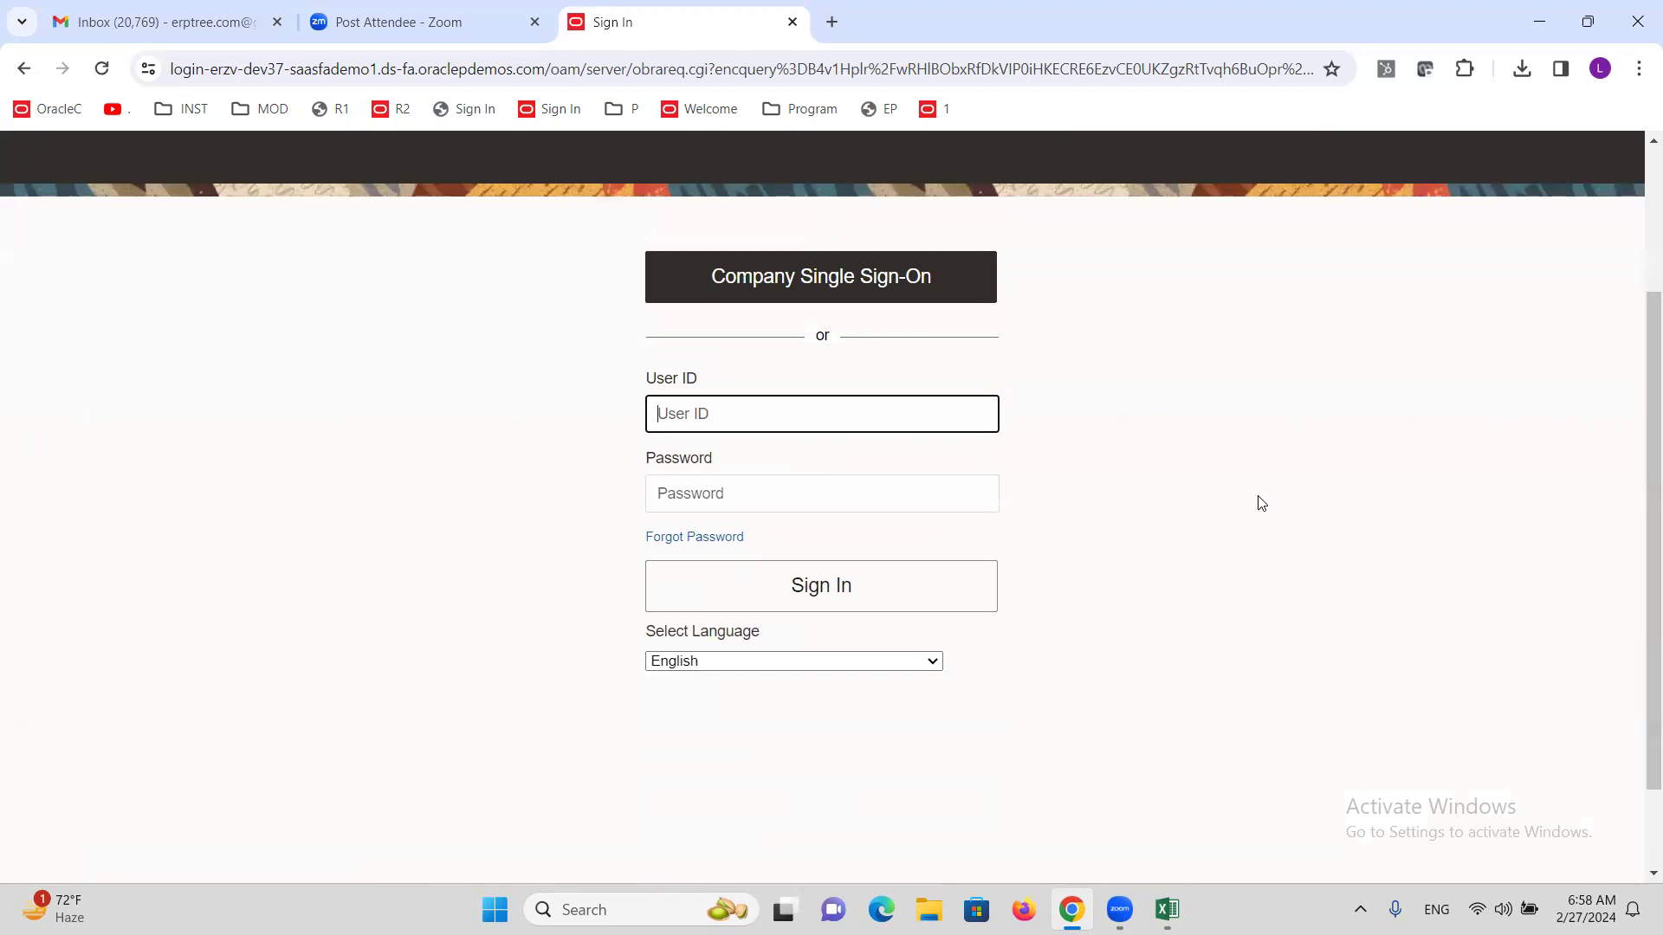
pyautogui.write('ALTINCSL')
pyautogui.press('Tab')
pyautogui.write('W')
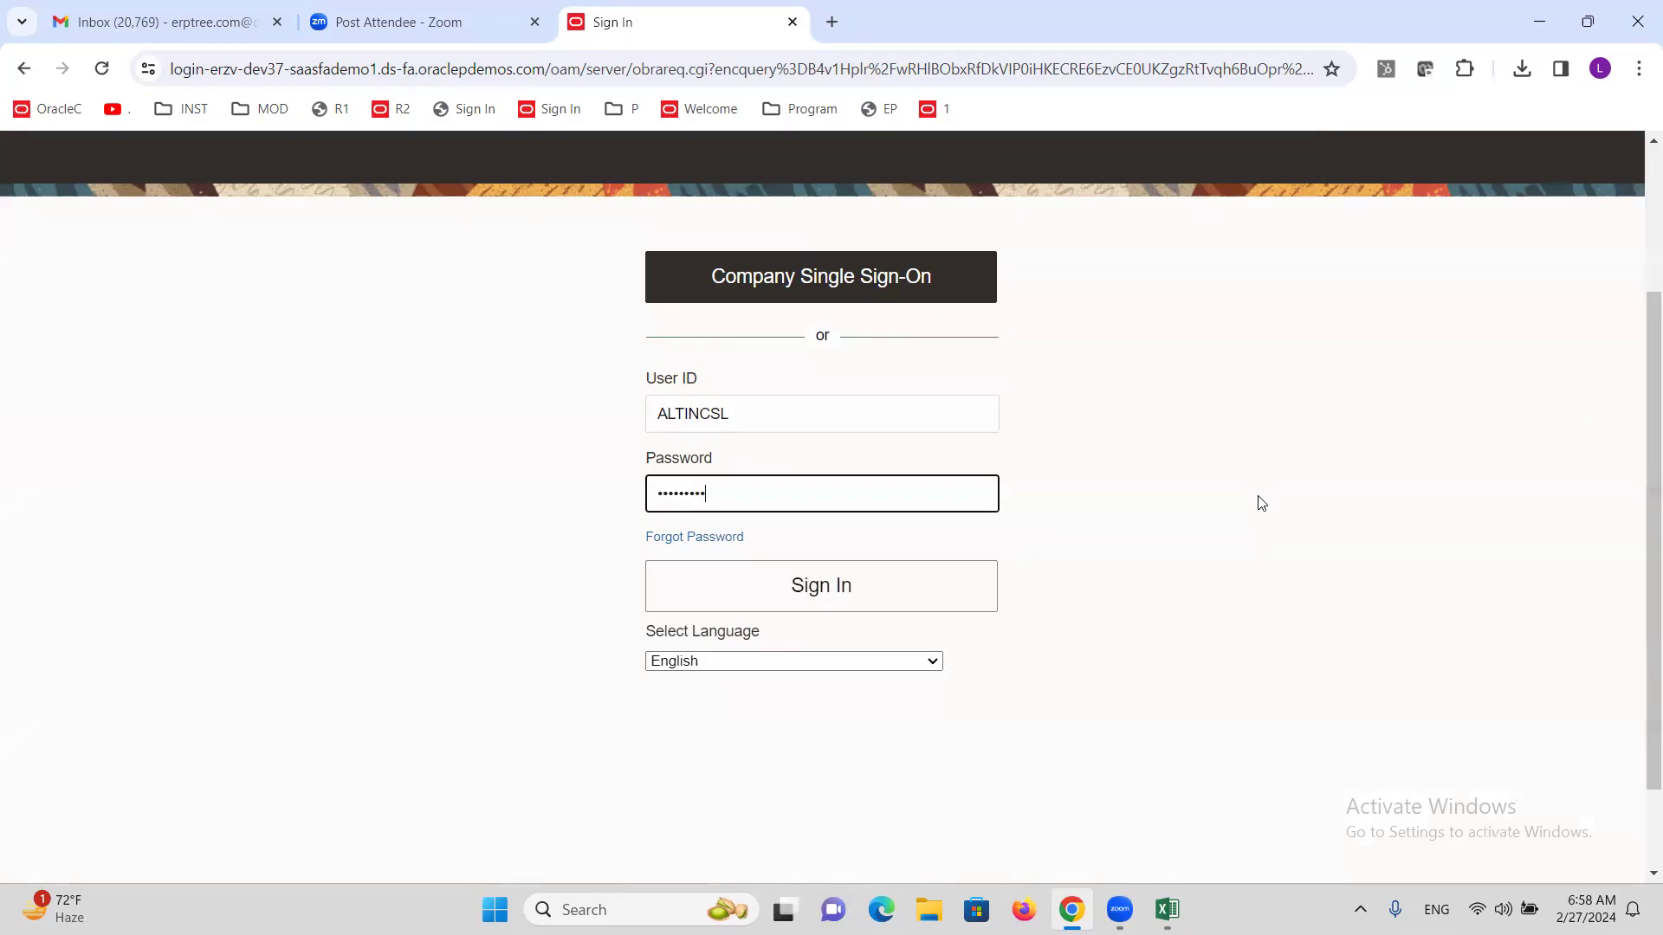
pyautogui.click(818, 589)
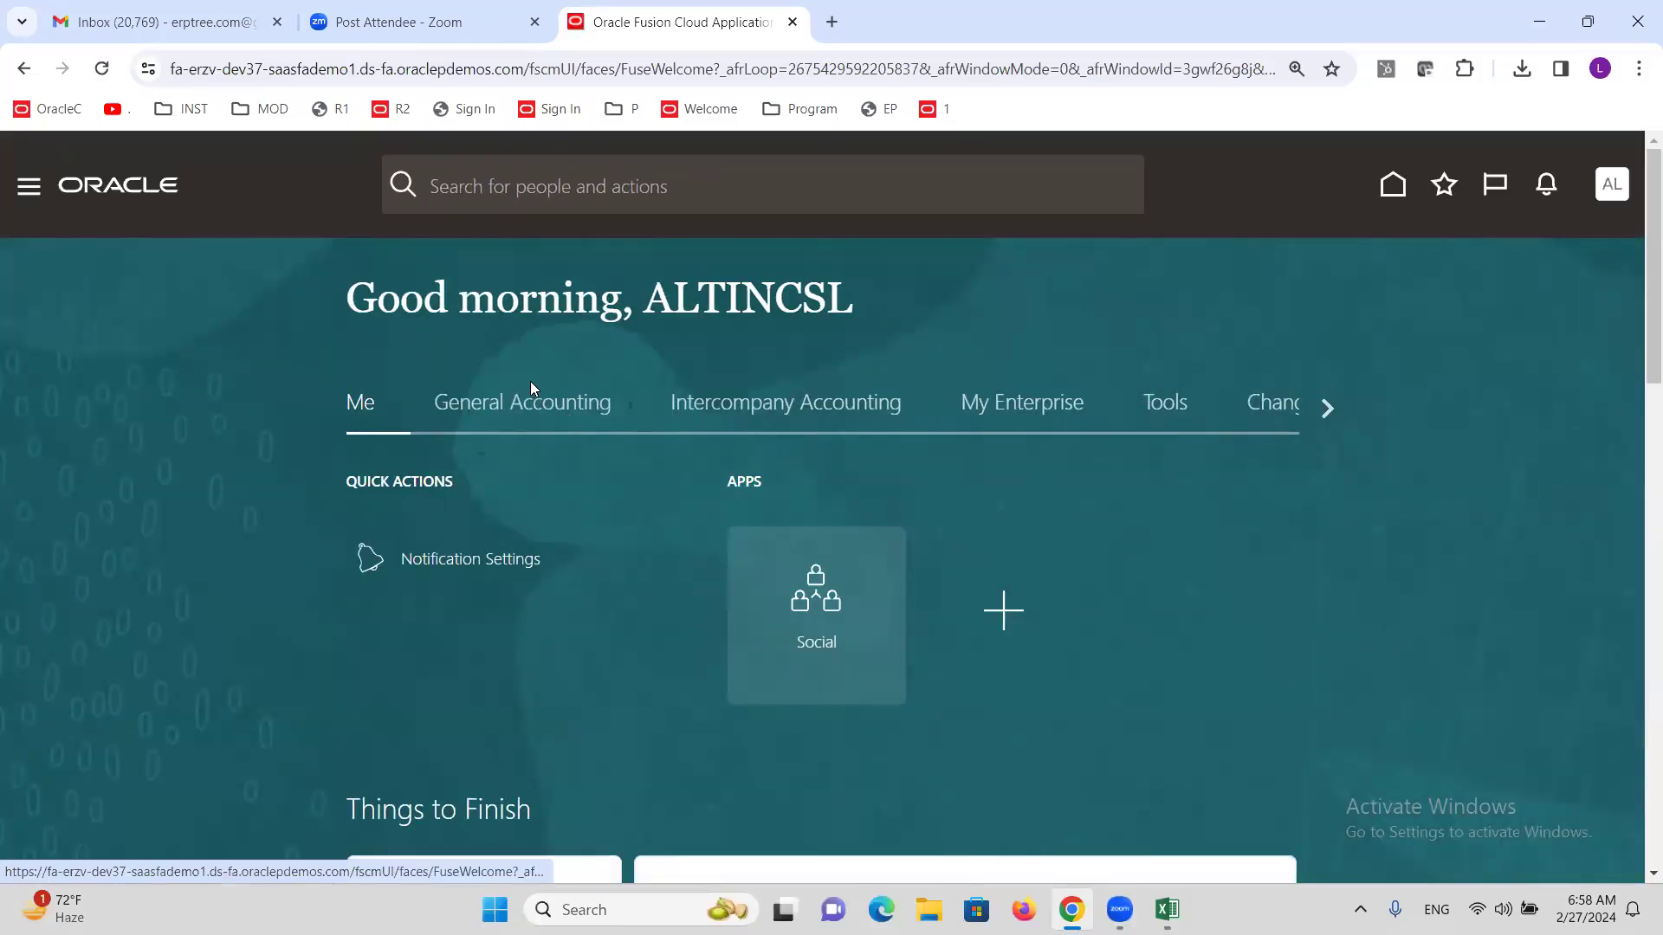
# Open the replicated journal ONE from Manage Journals in the General Accounting Journals work area.
pyautogui.click(537, 417)
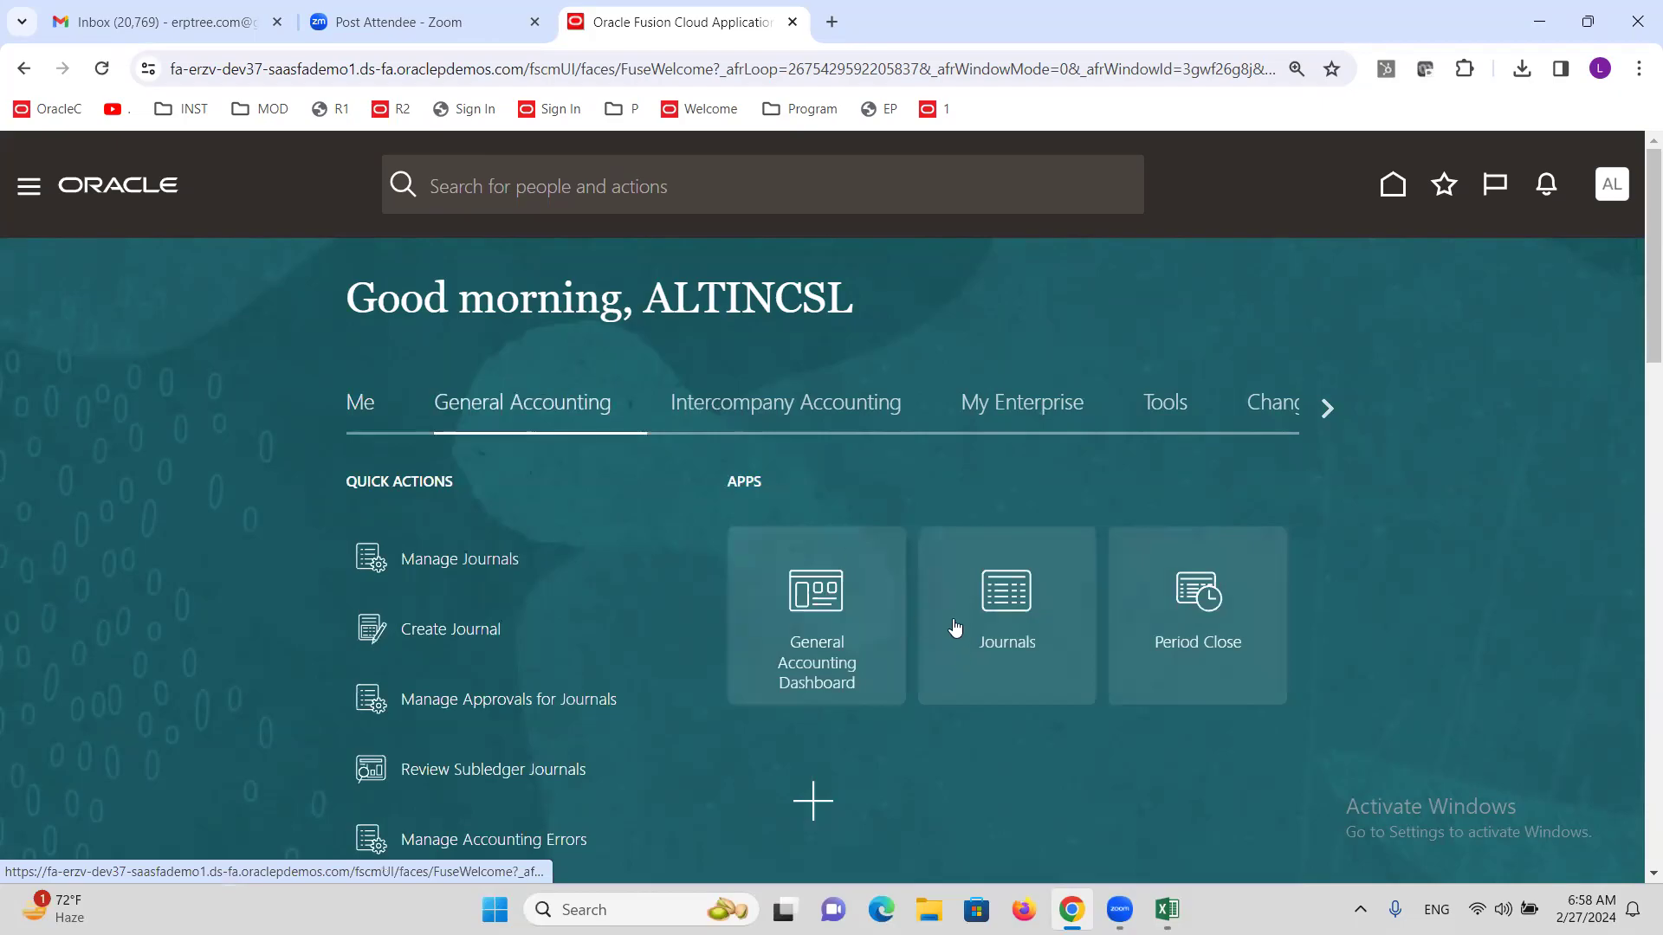
pyautogui.click(939, 613)
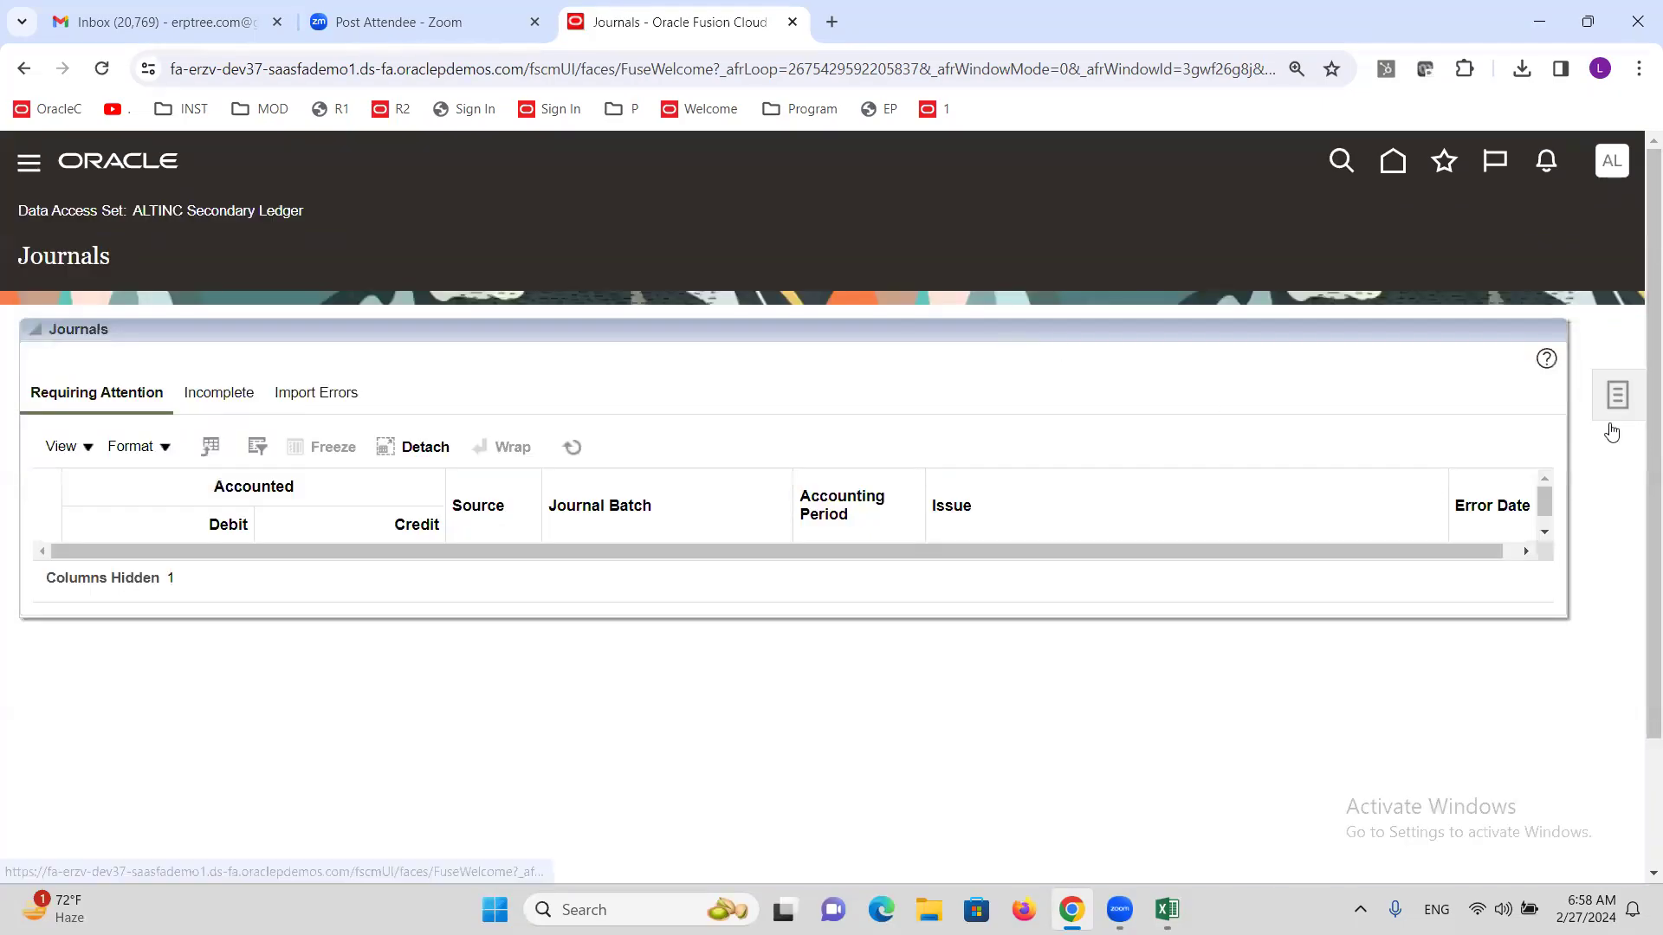
pyautogui.click(1617, 395)
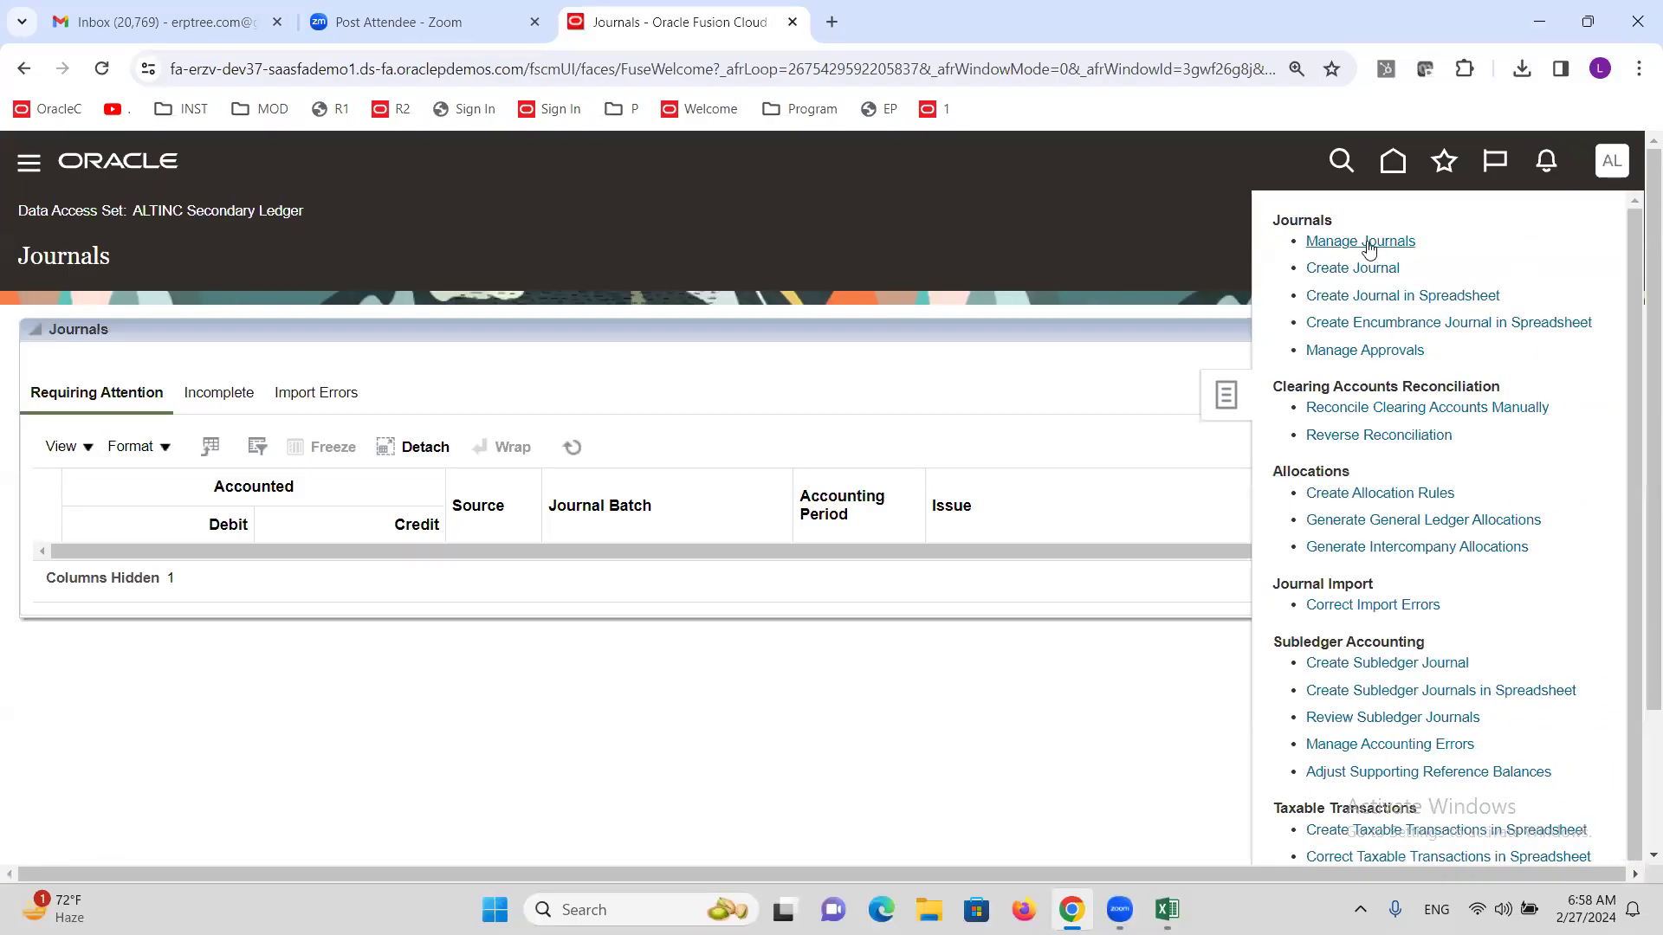
pyautogui.click(1364, 243)
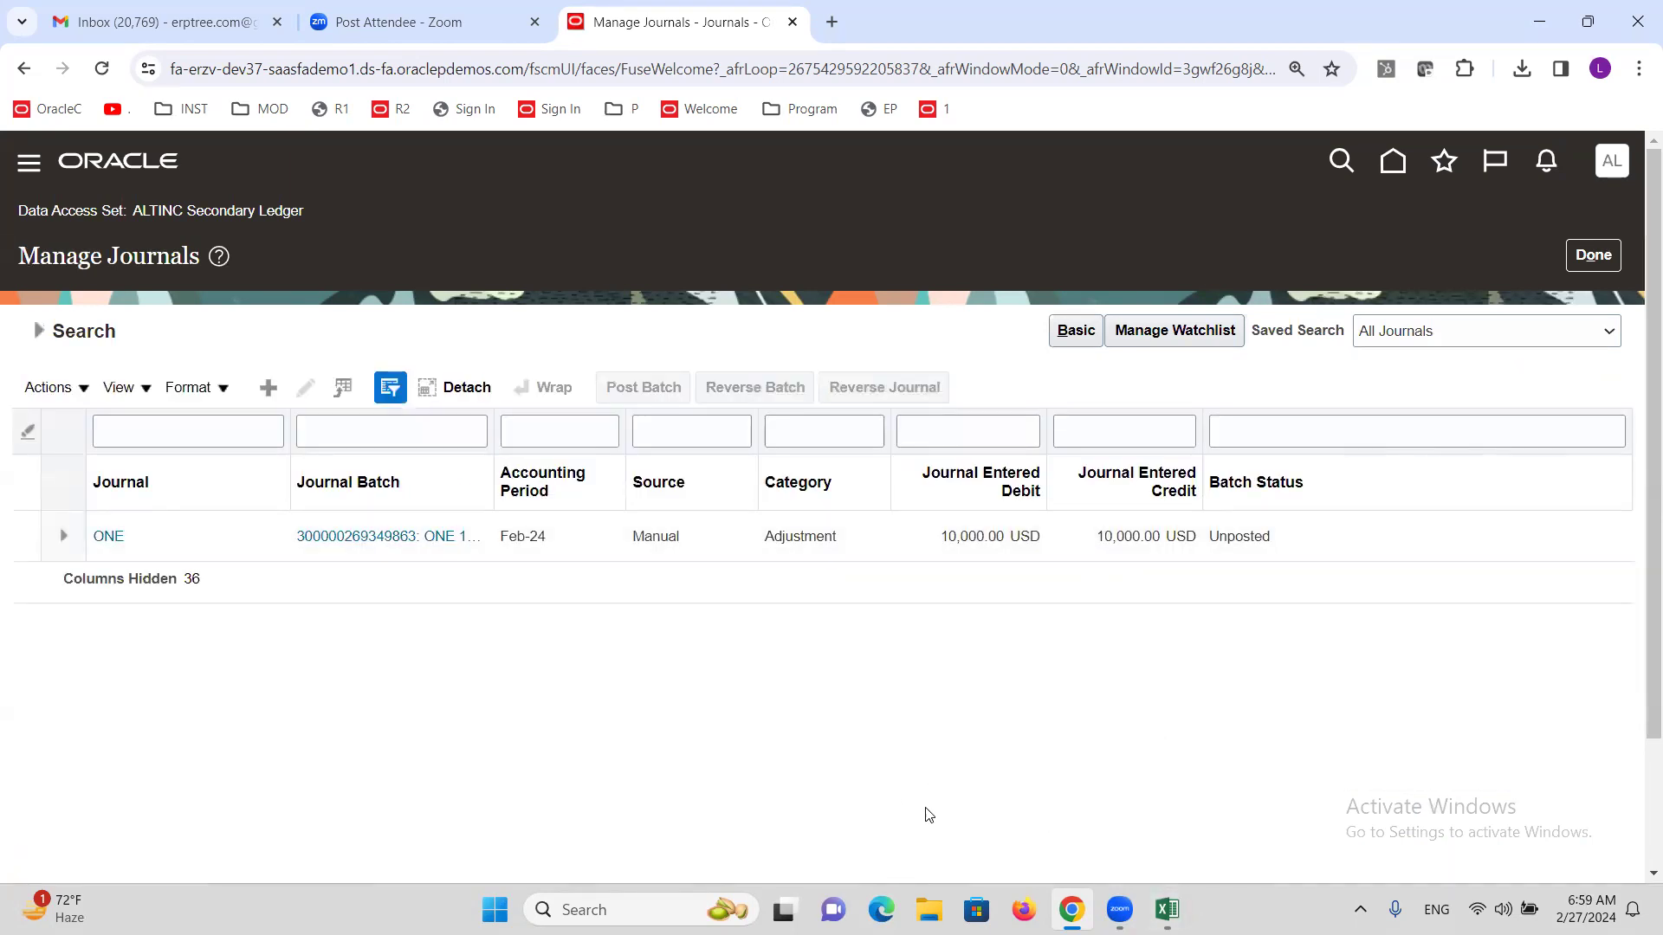
pyautogui.click(104, 549)
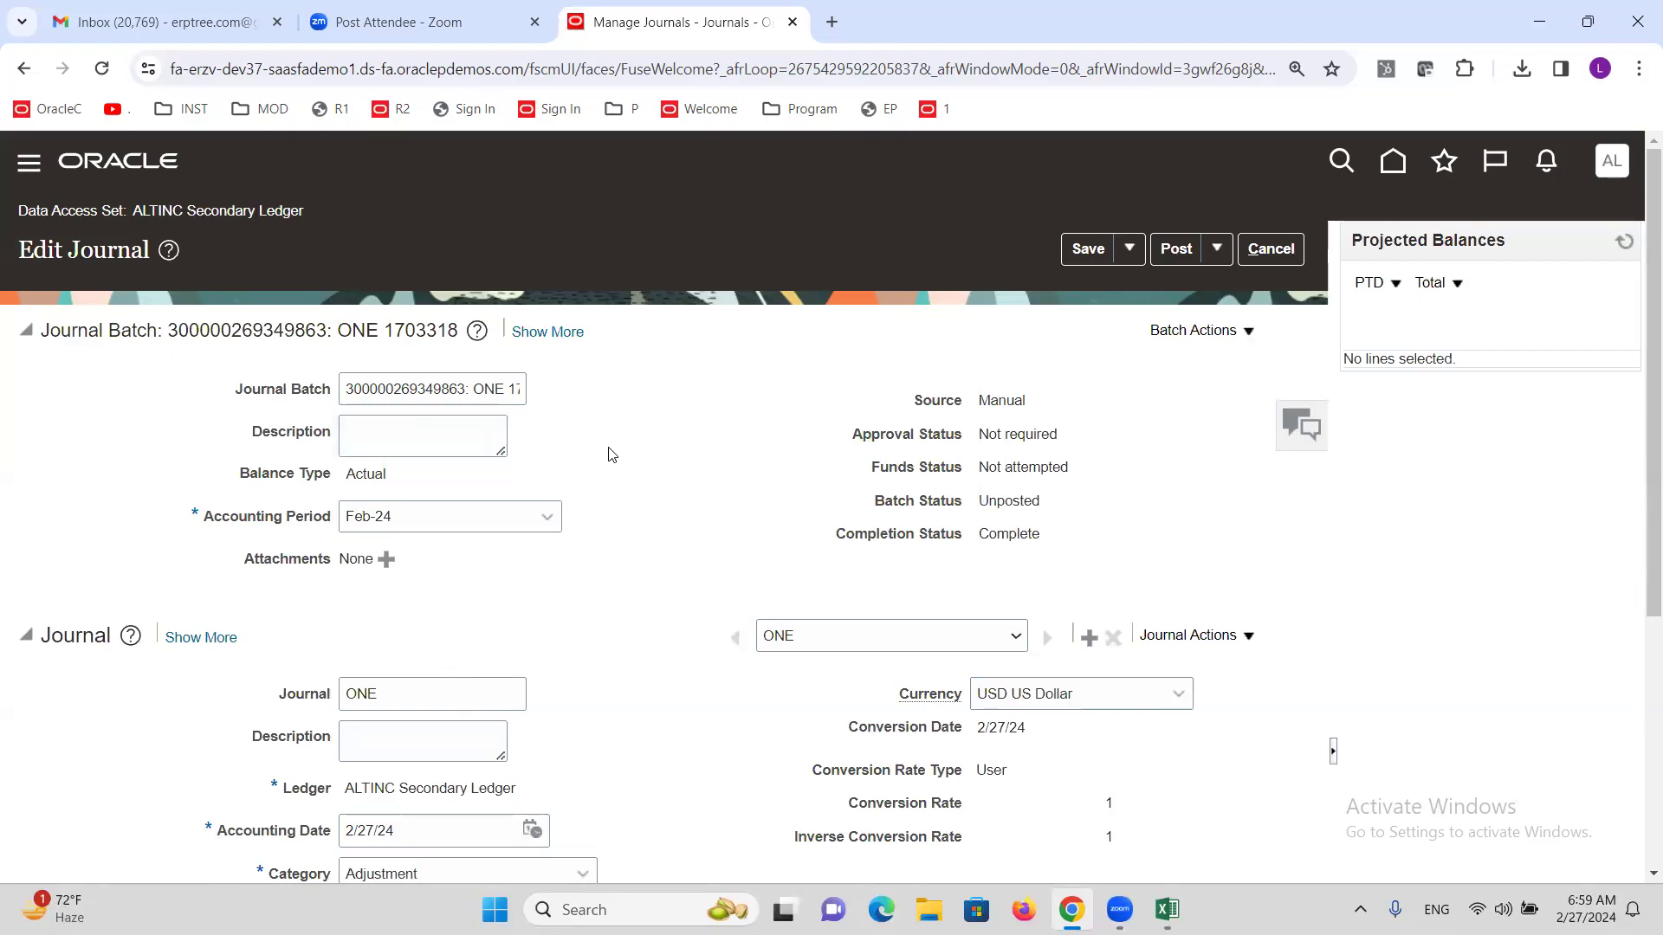
# Review journal ONE's line accounts and confirm the ALTINC Secondary Ledger name.
pyautogui.scroll(-5, 612, 448)
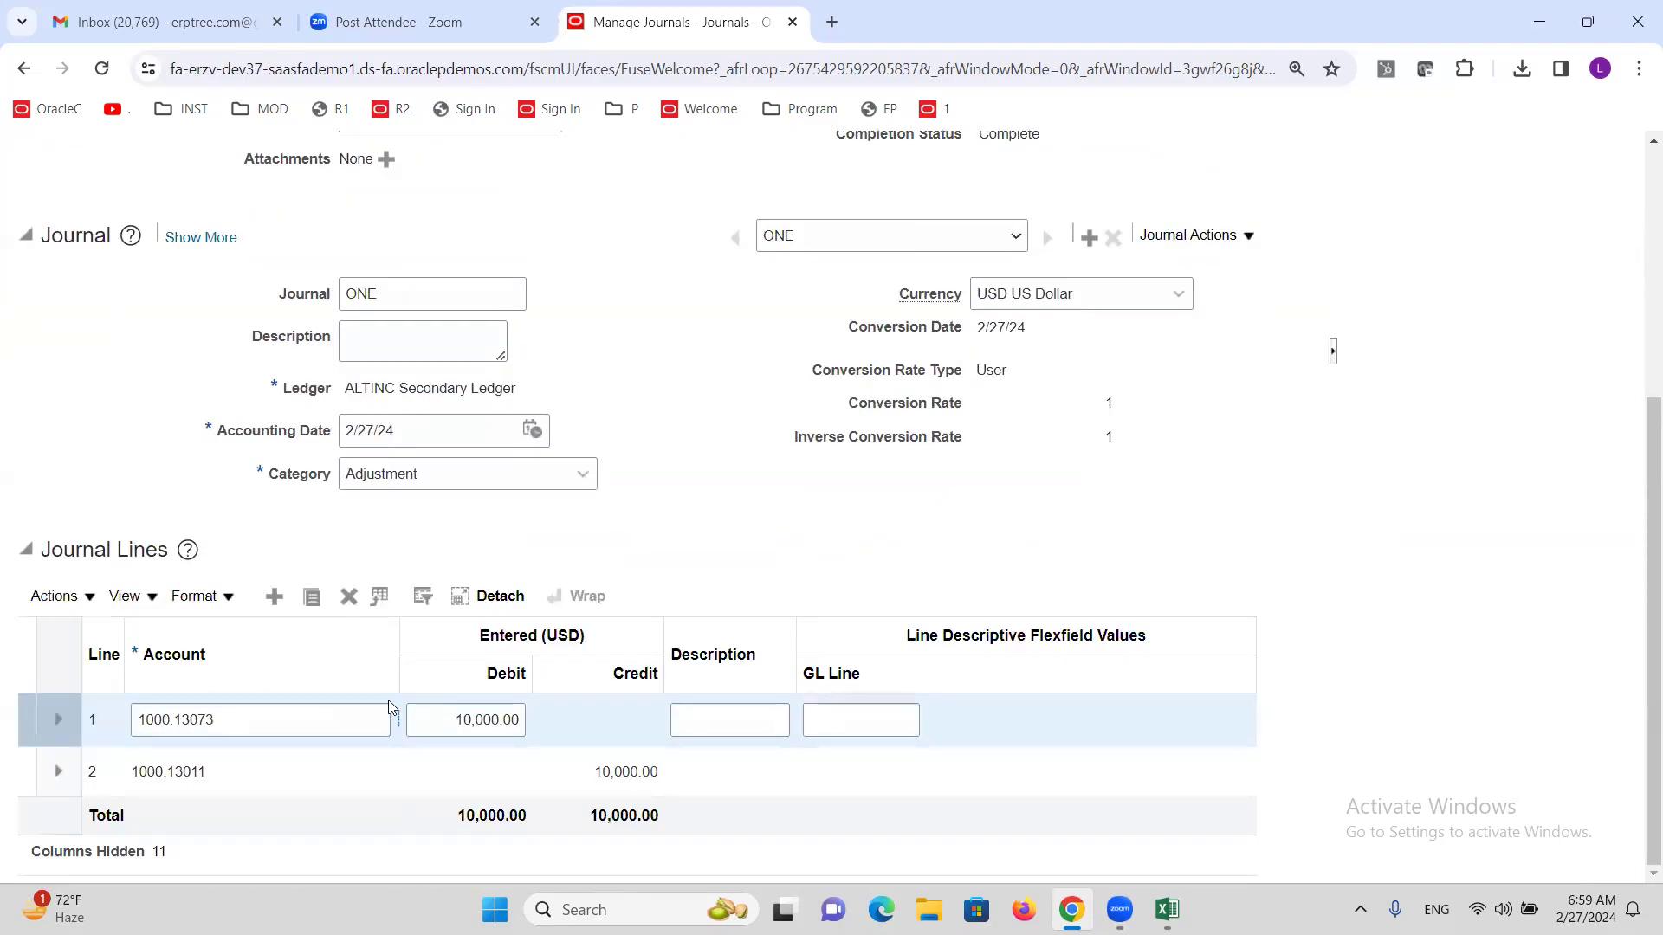
pyautogui.moveTo(397, 623); pyautogui.dragTo(419, 623)
pyautogui.click(239, 781)
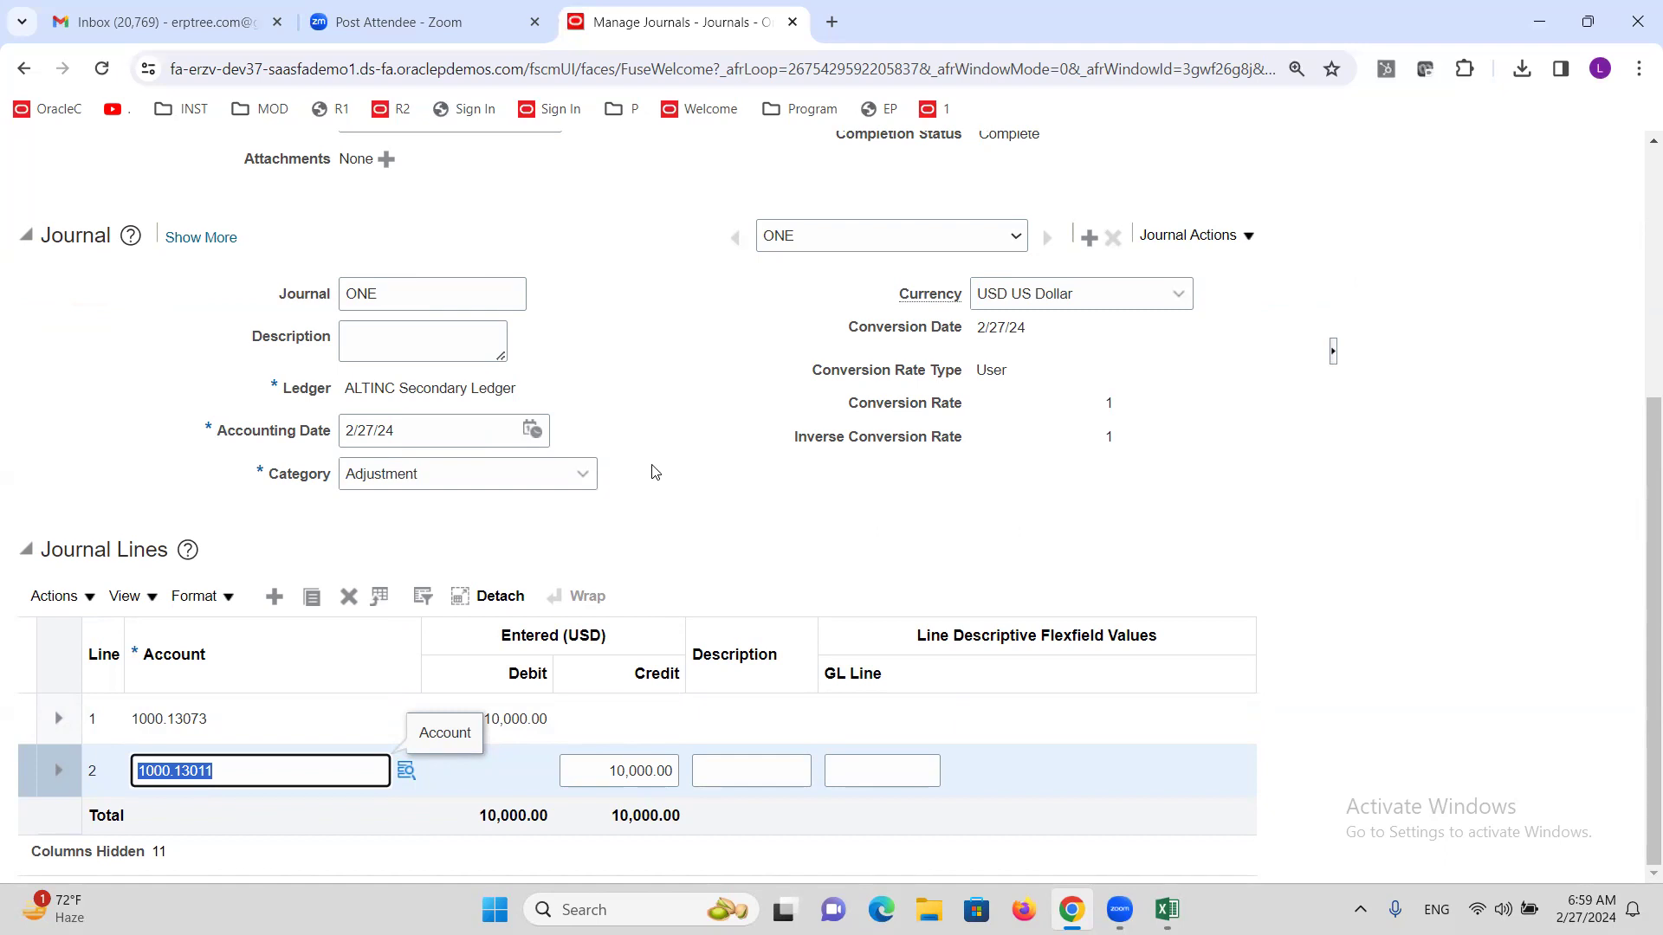
pyautogui.tripleClick(474, 390)
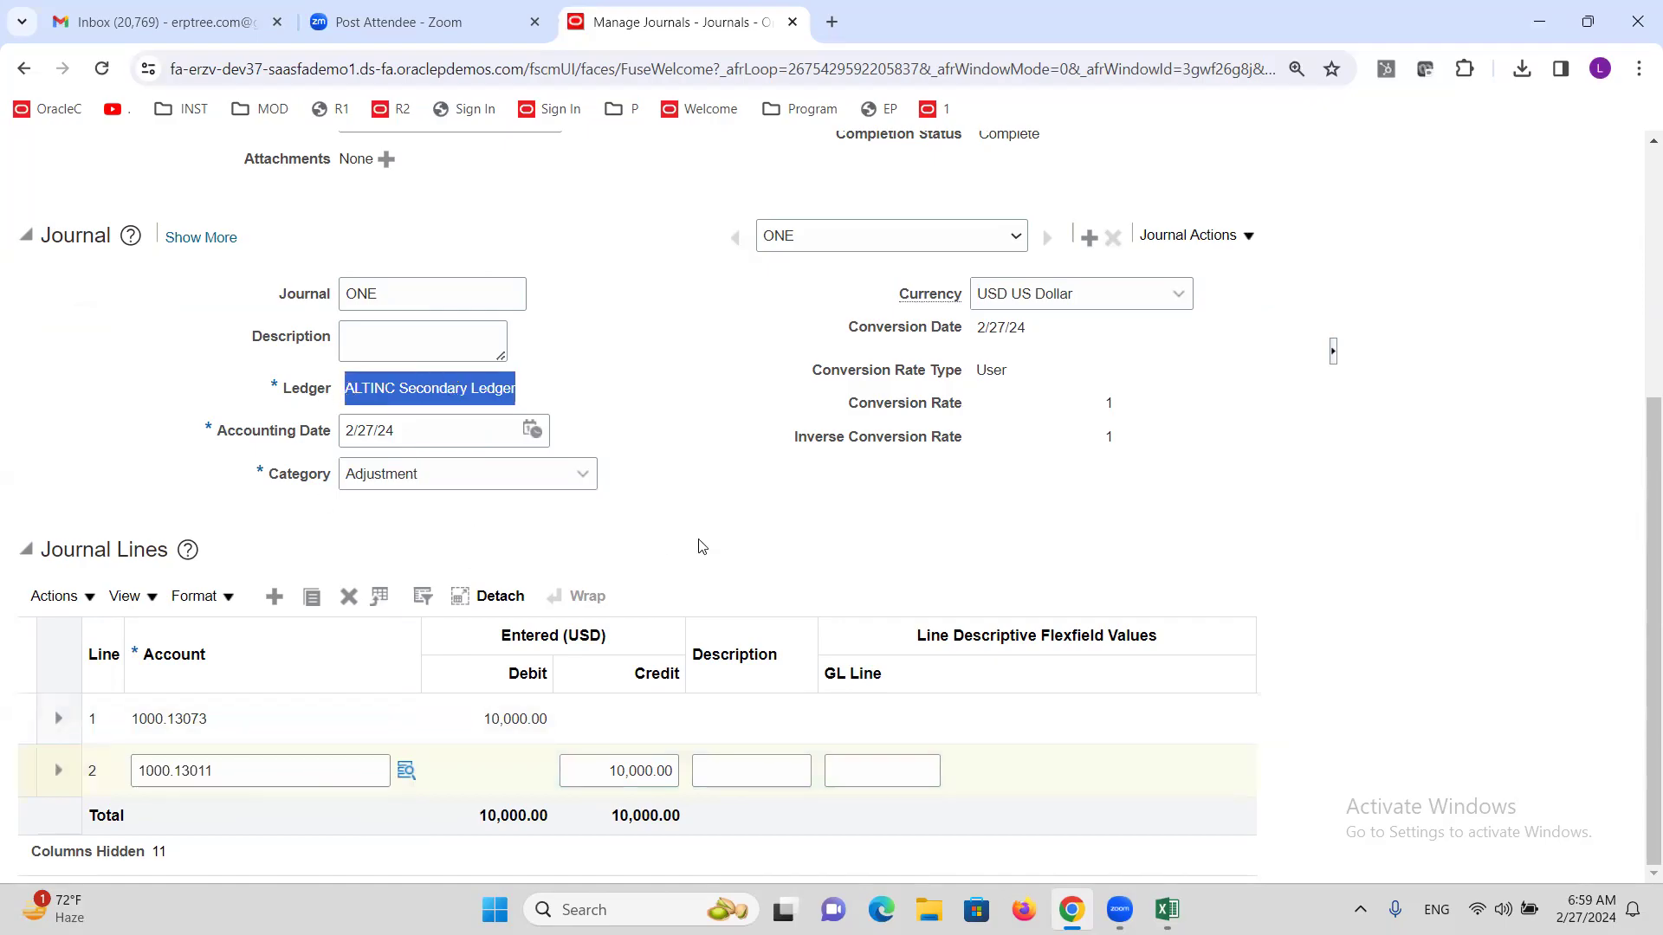
pyautogui.scroll(5, 738, 554)
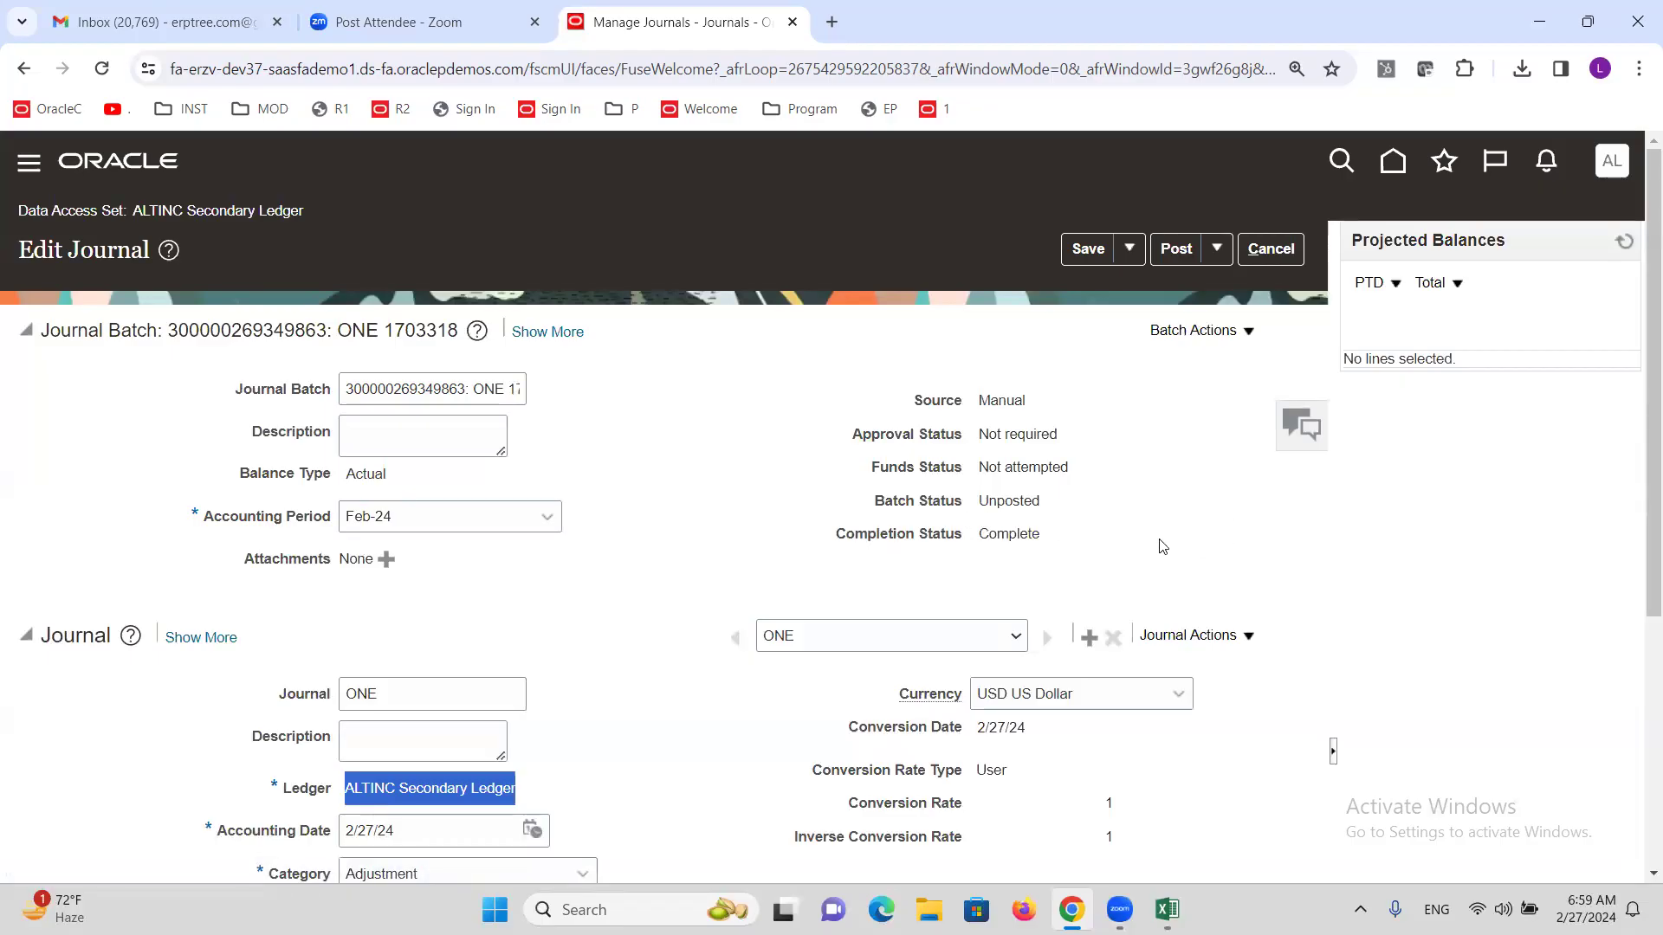
# Submit journal ONE for posting, refresh projected balances, and return to the journal list.
pyautogui.click(1174, 251)
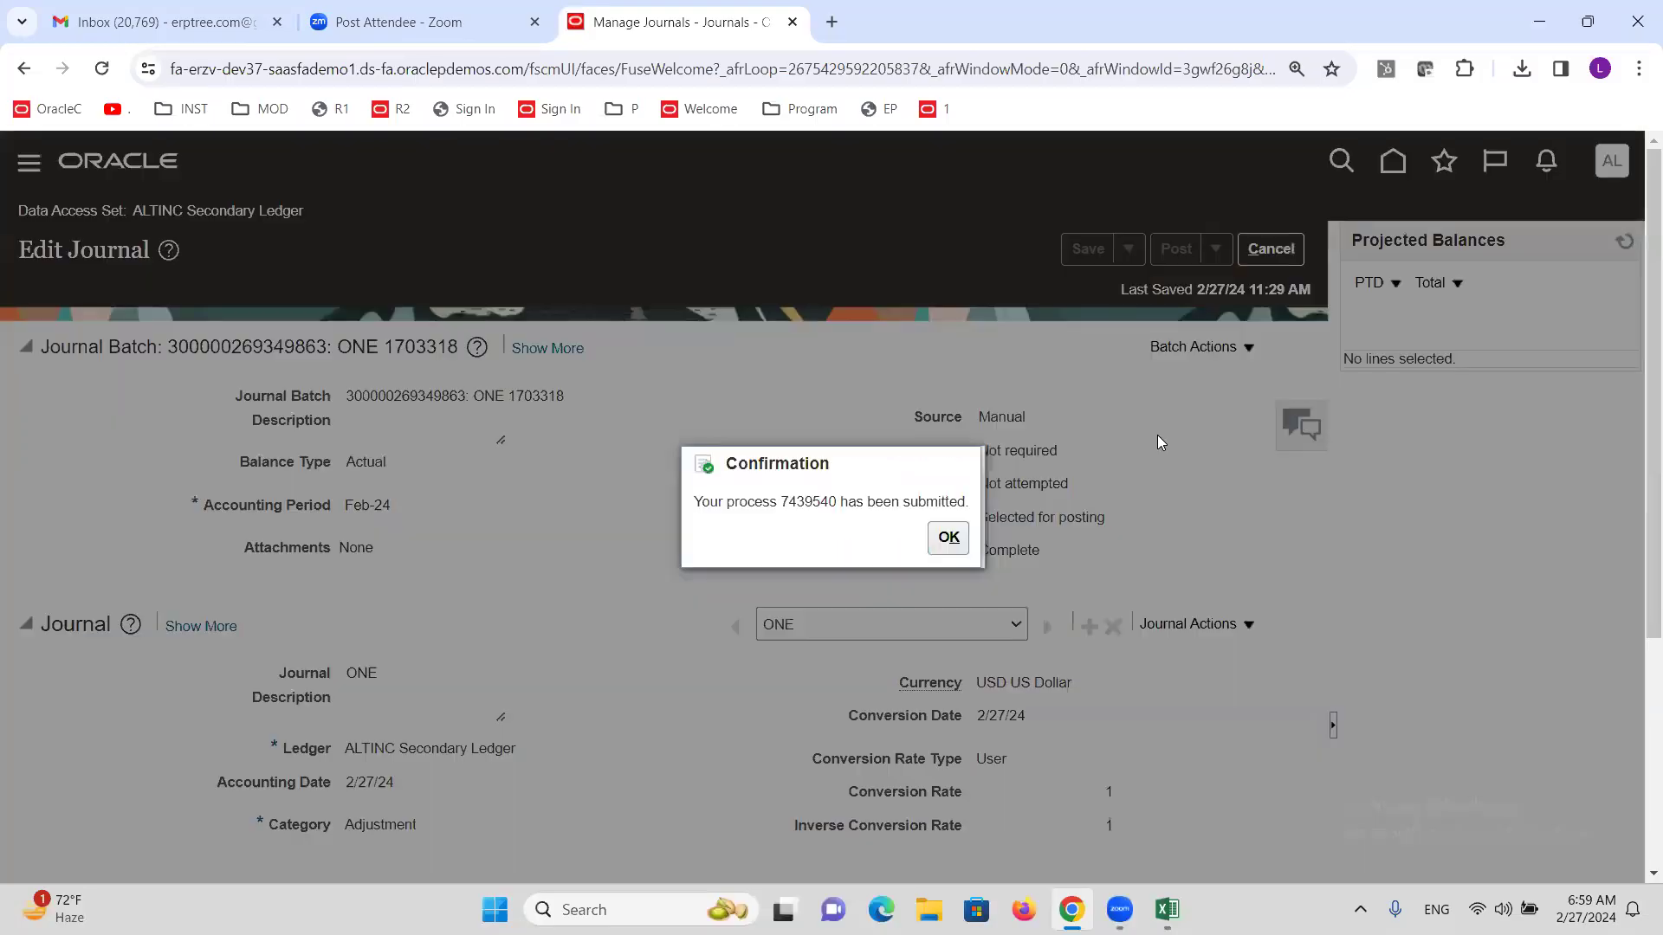
pyautogui.click(944, 538)
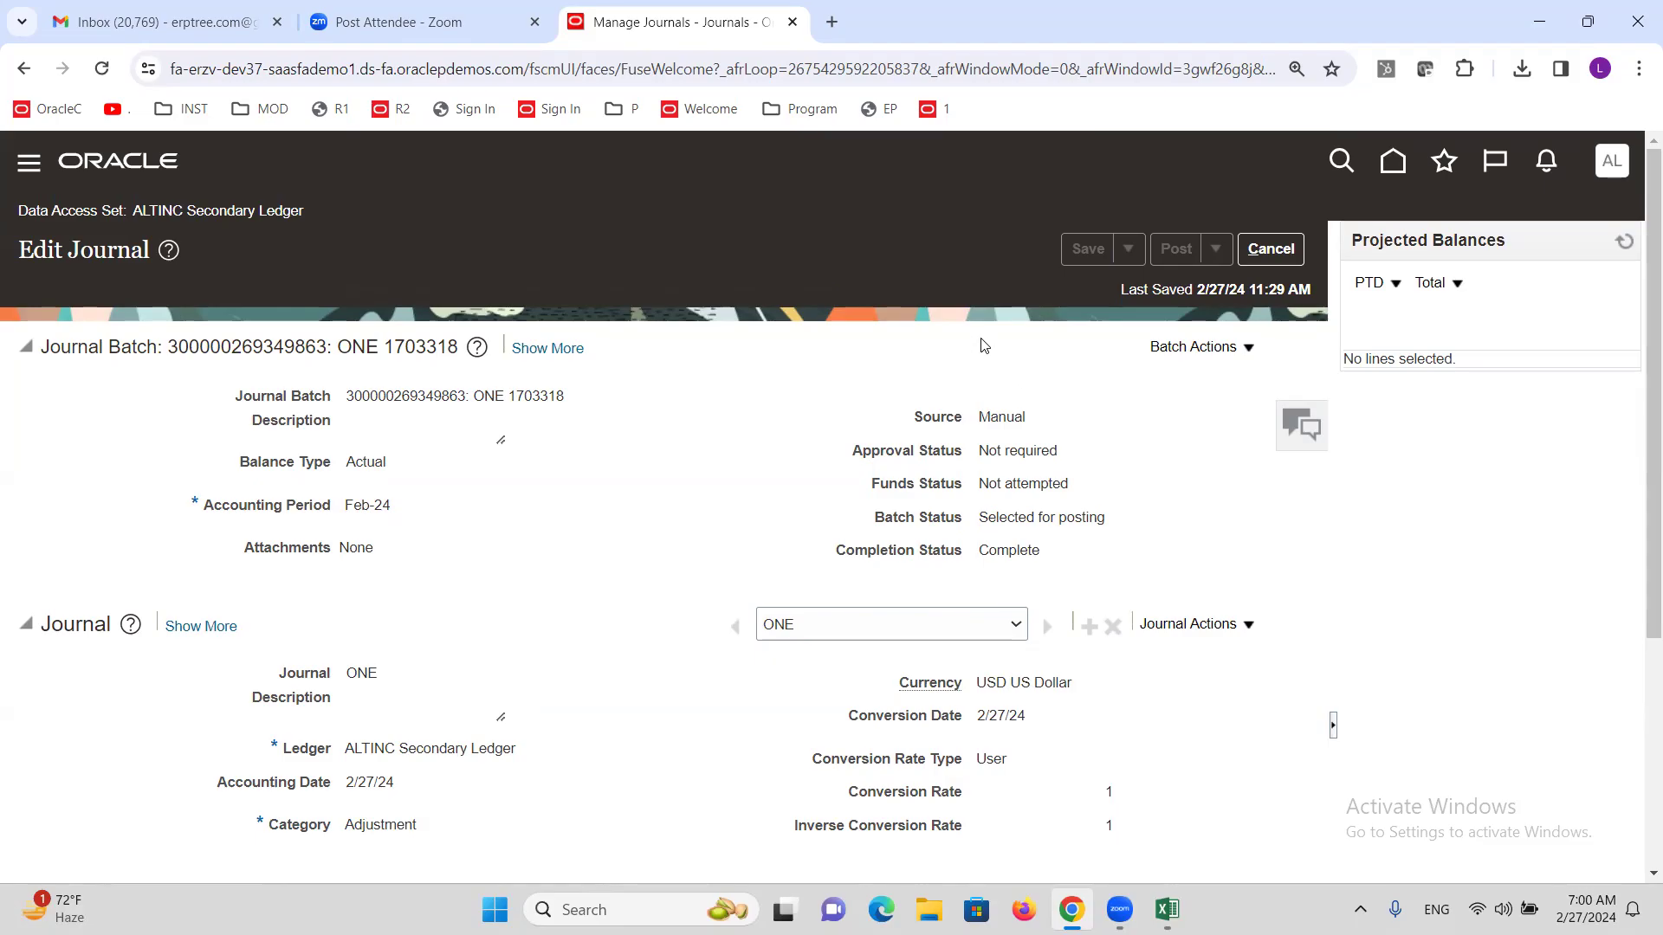
pyautogui.click(1623, 241)
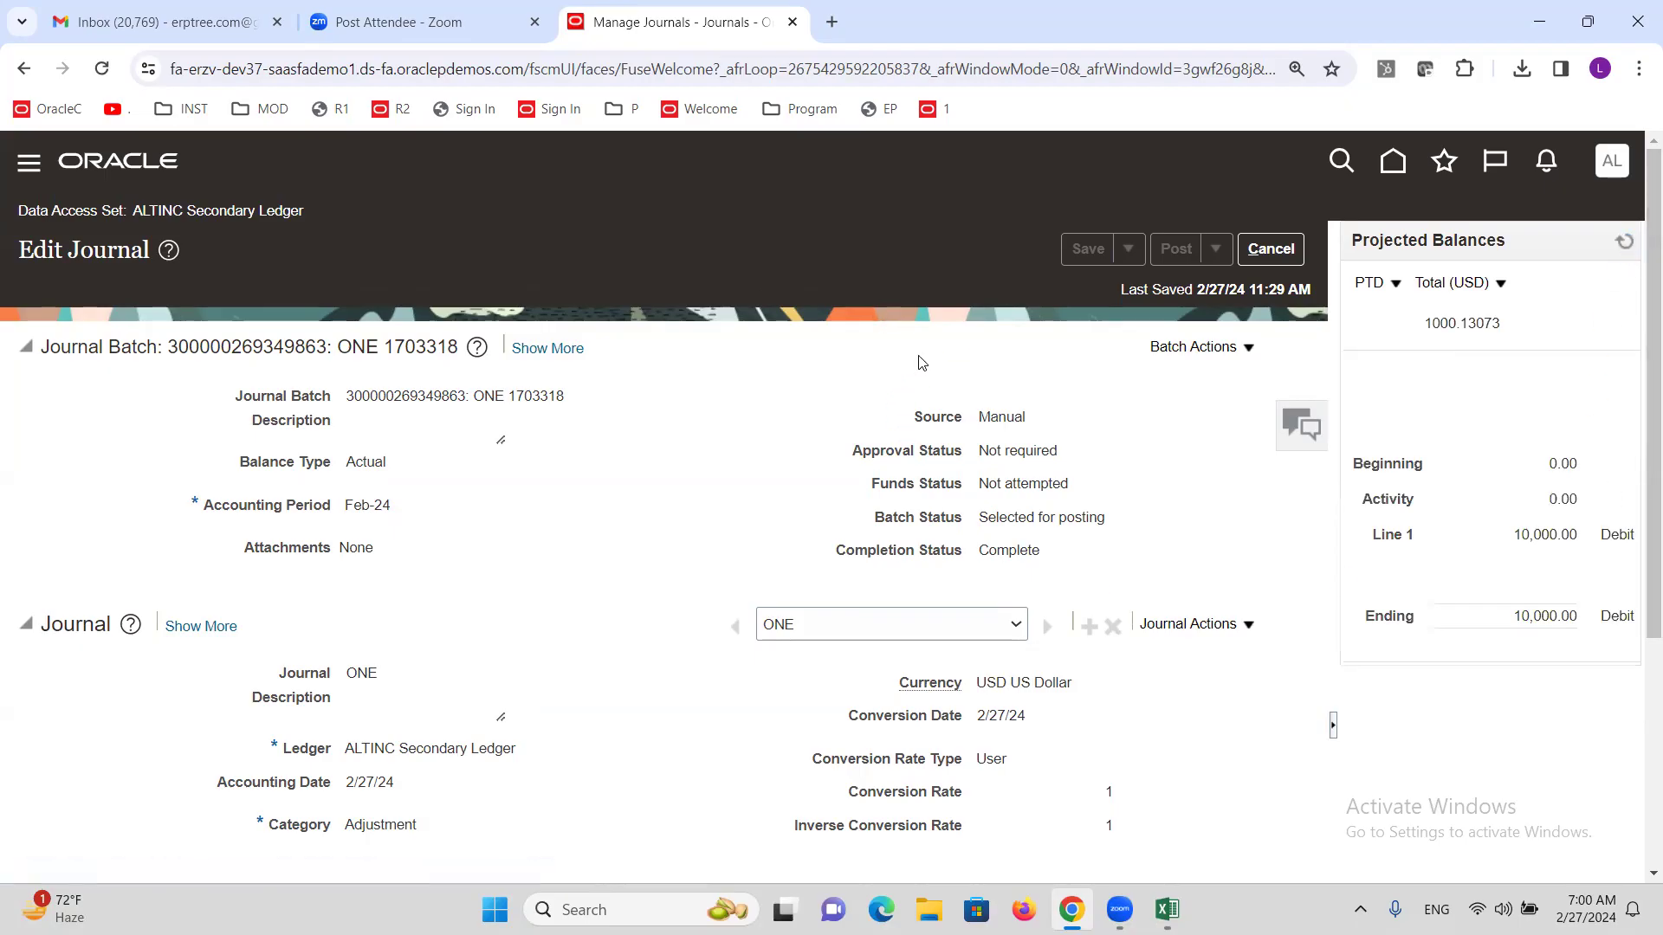
pyautogui.click(1624, 240)
pyautogui.click(1272, 250)
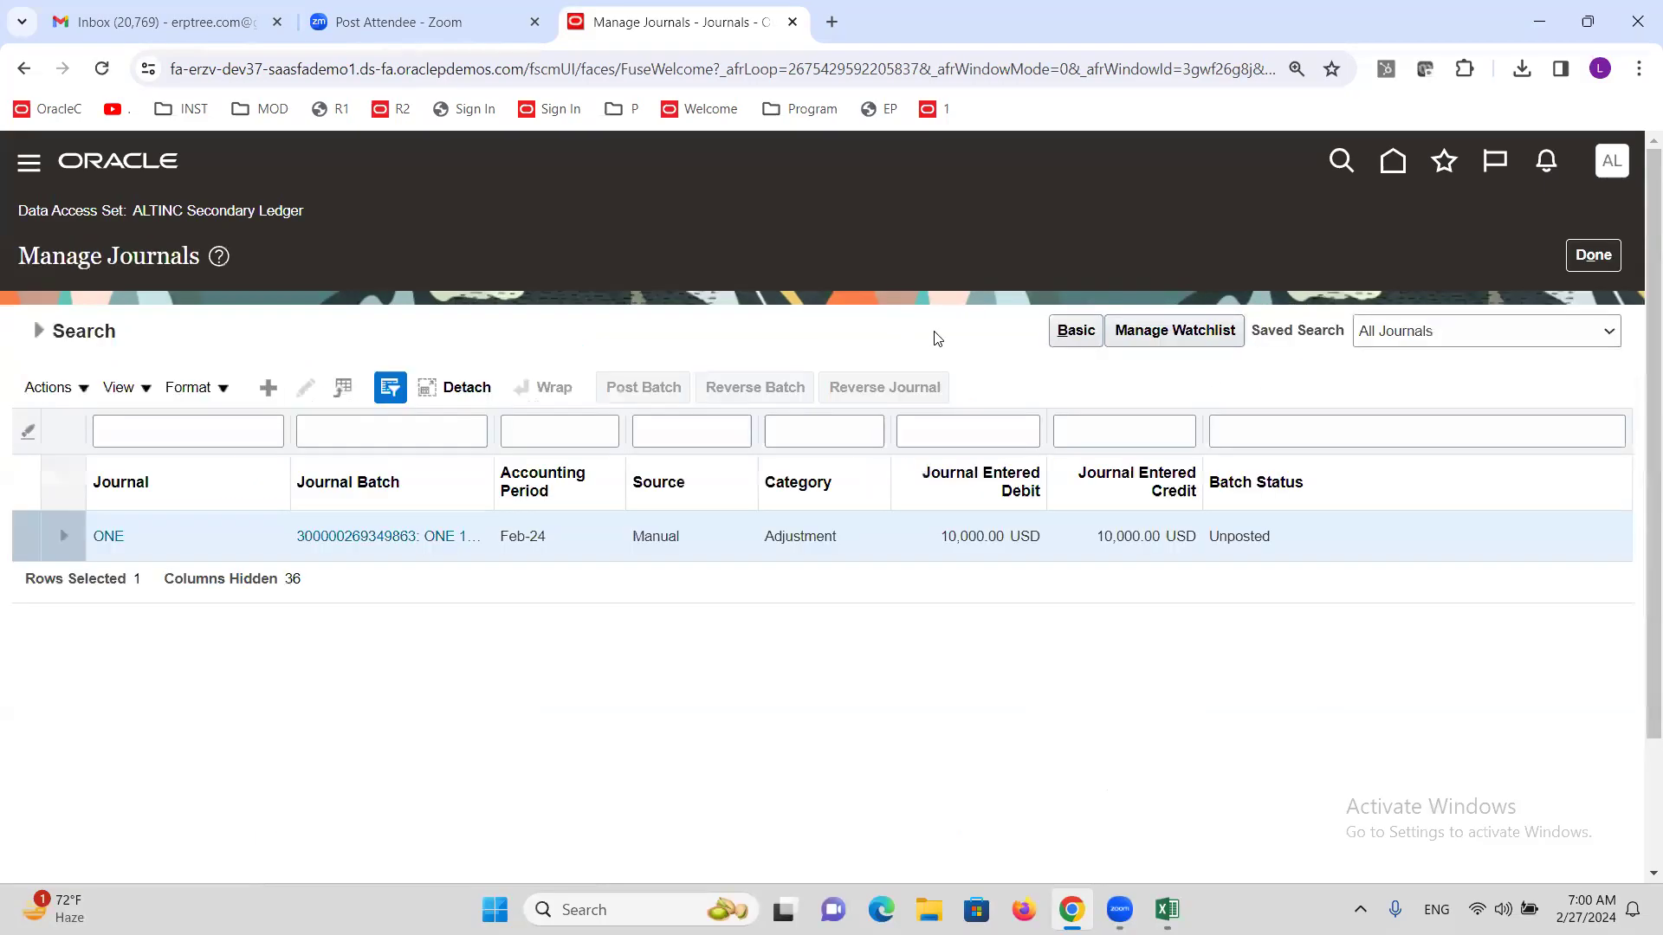
# Leave Manage Journals, start a new secondary-ledger journal, and discard it without entries.
pyautogui.click(1599, 256)
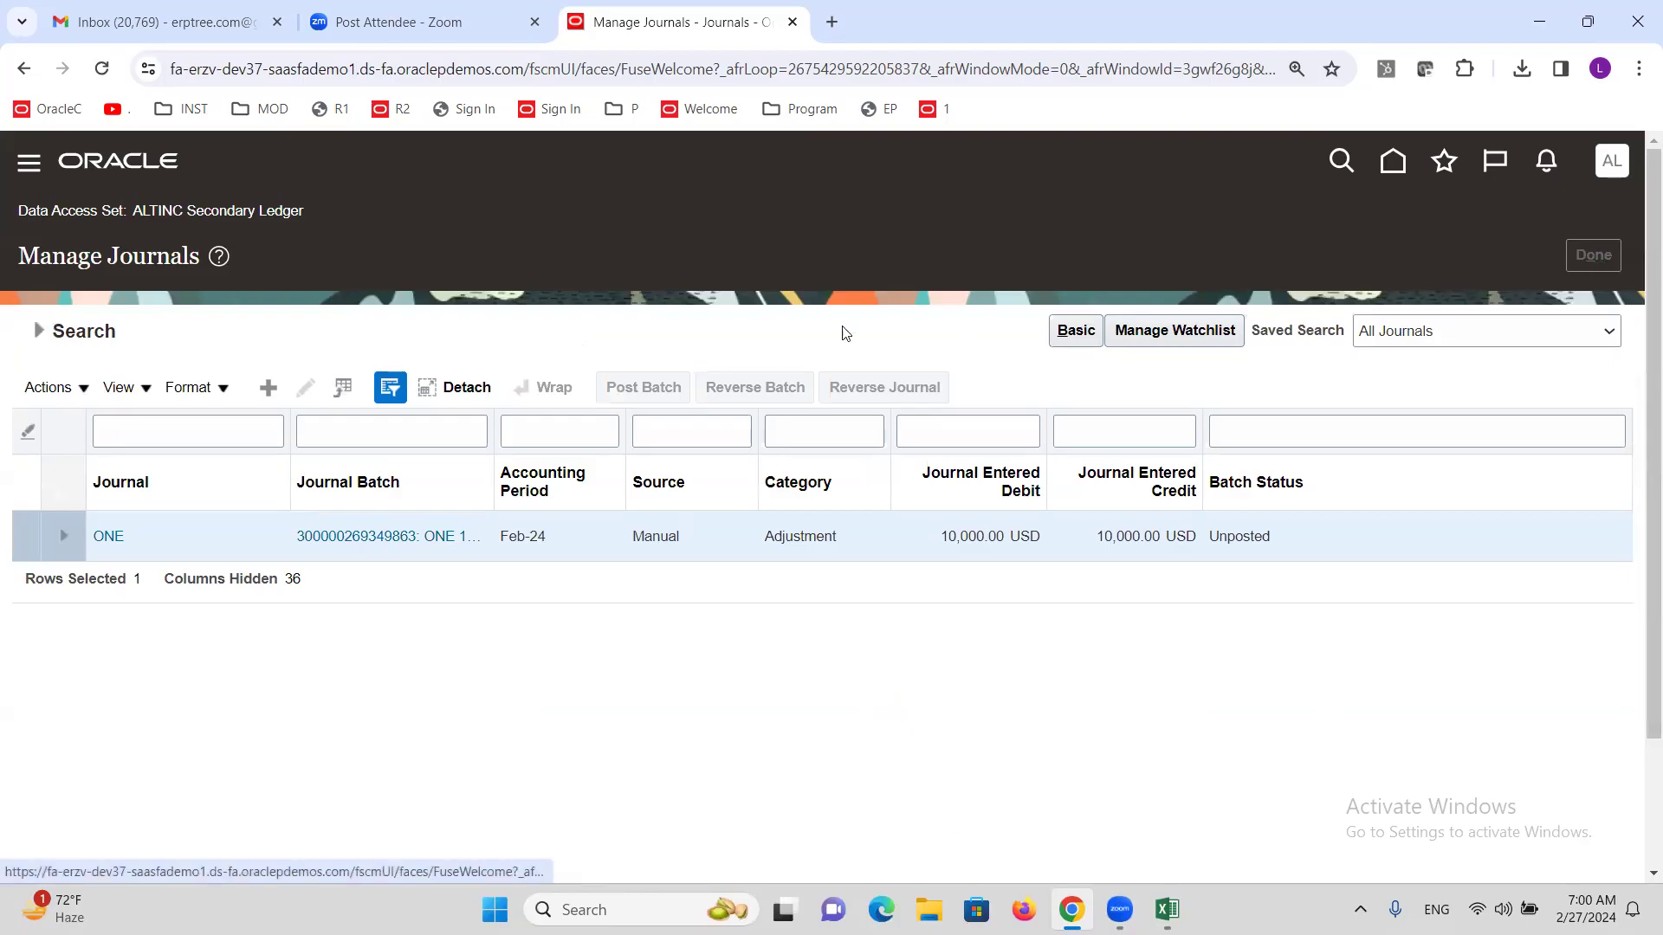
pyautogui.click(1606, 416)
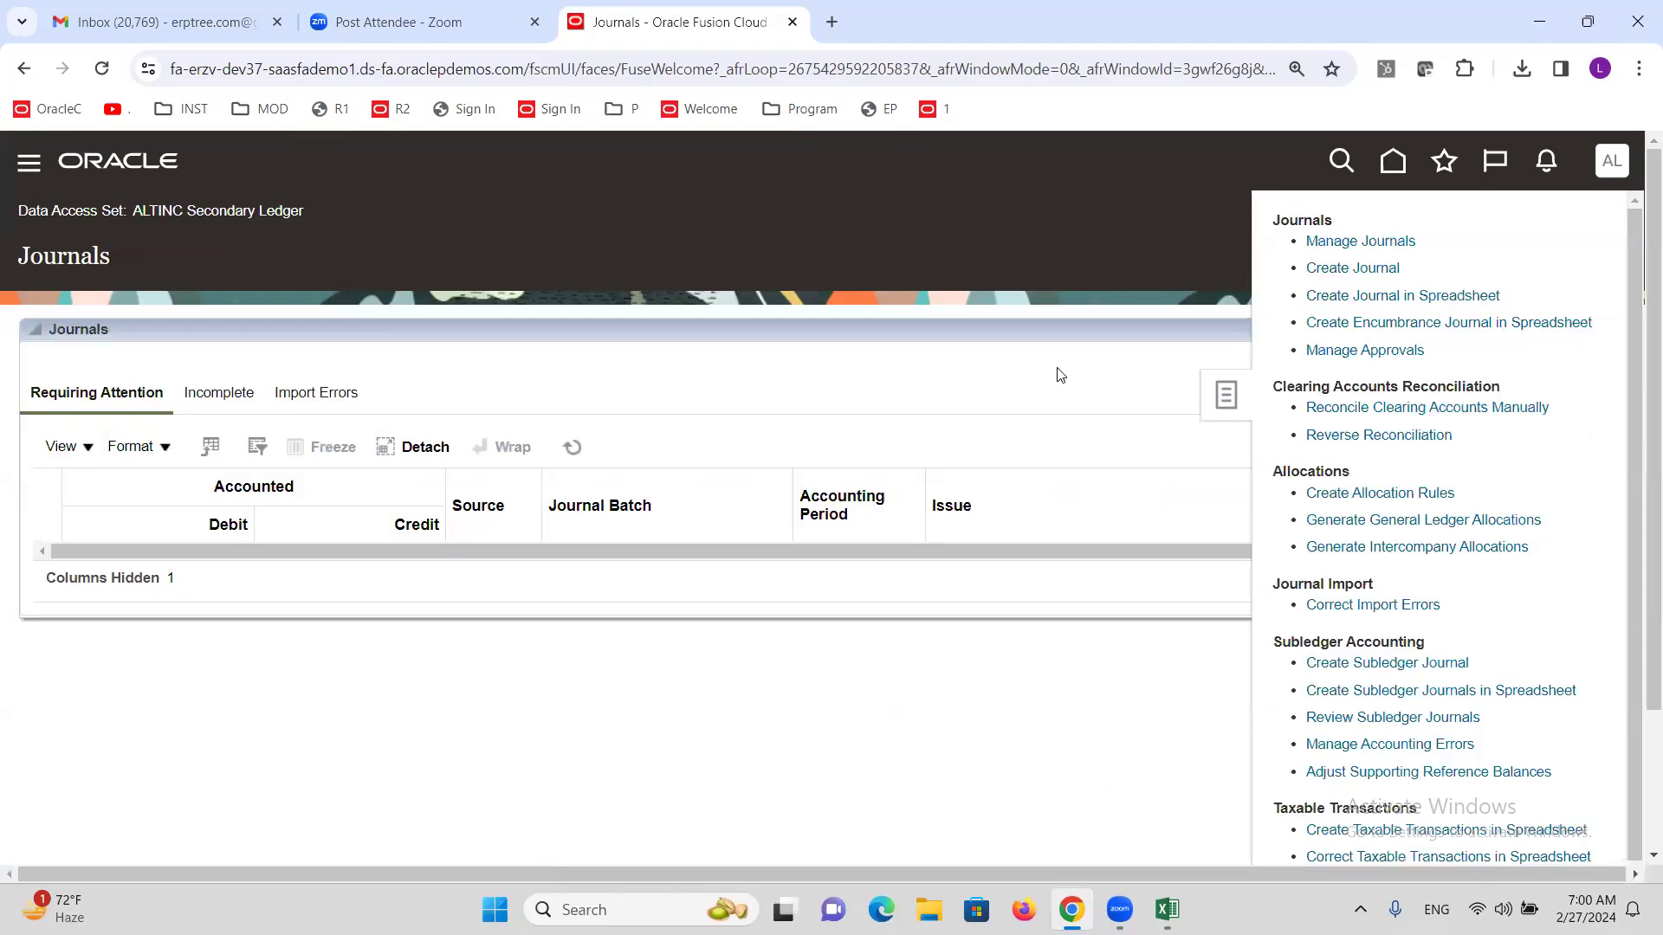
pyautogui.click(1347, 279)
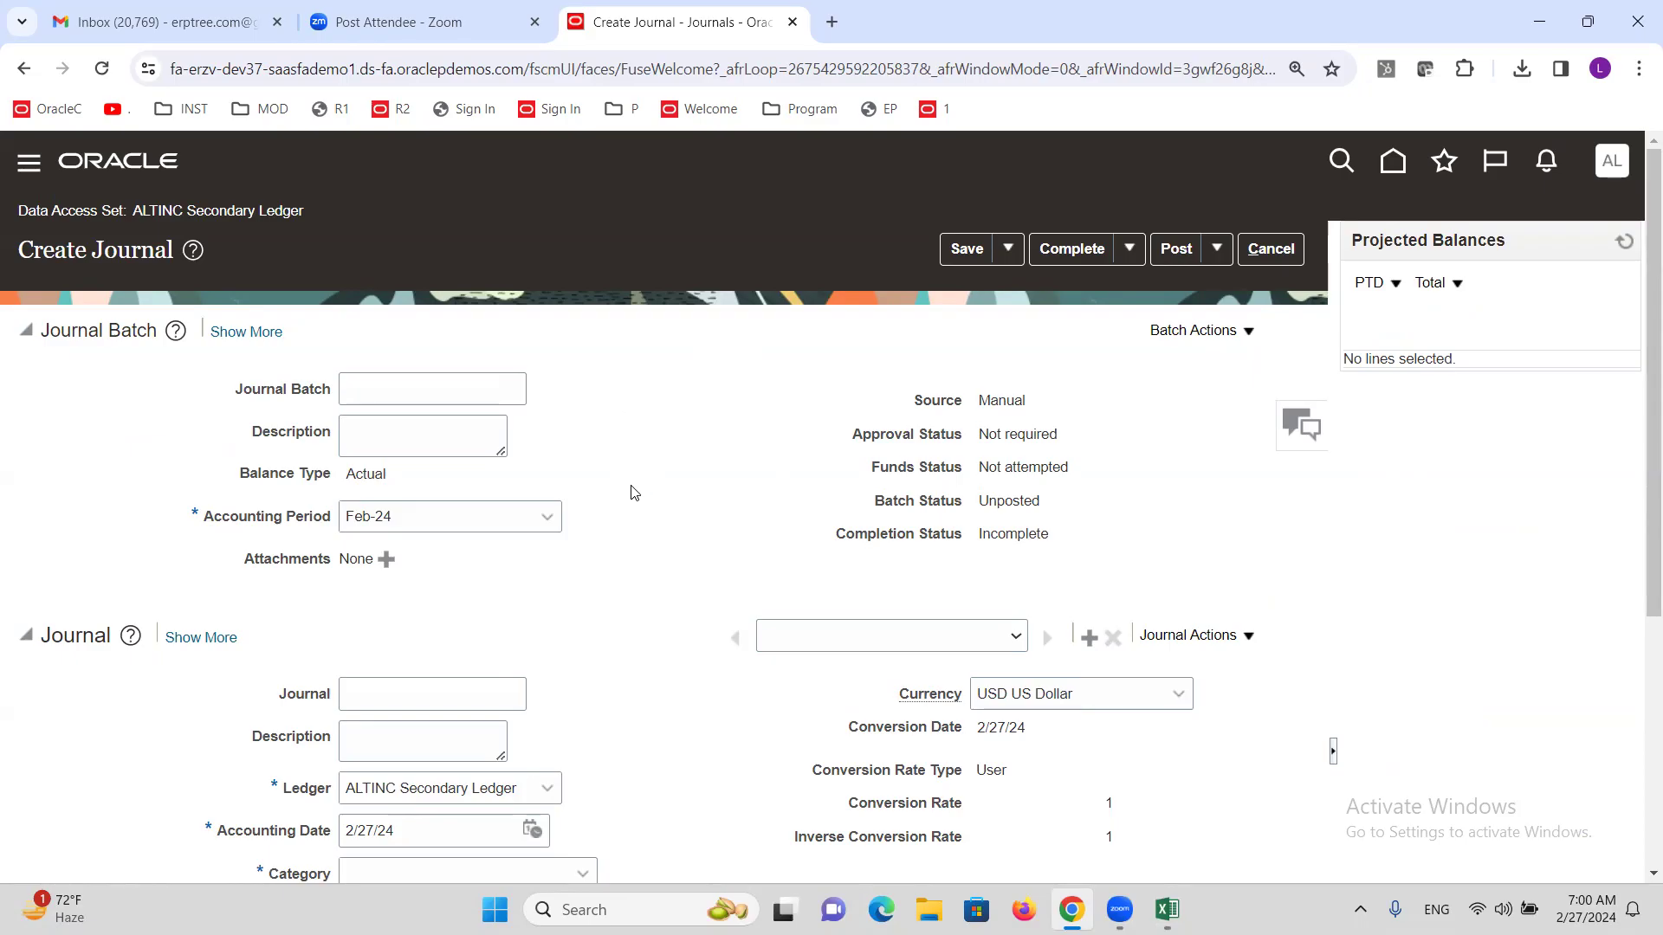
pyautogui.scroll(-4, 638, 455)
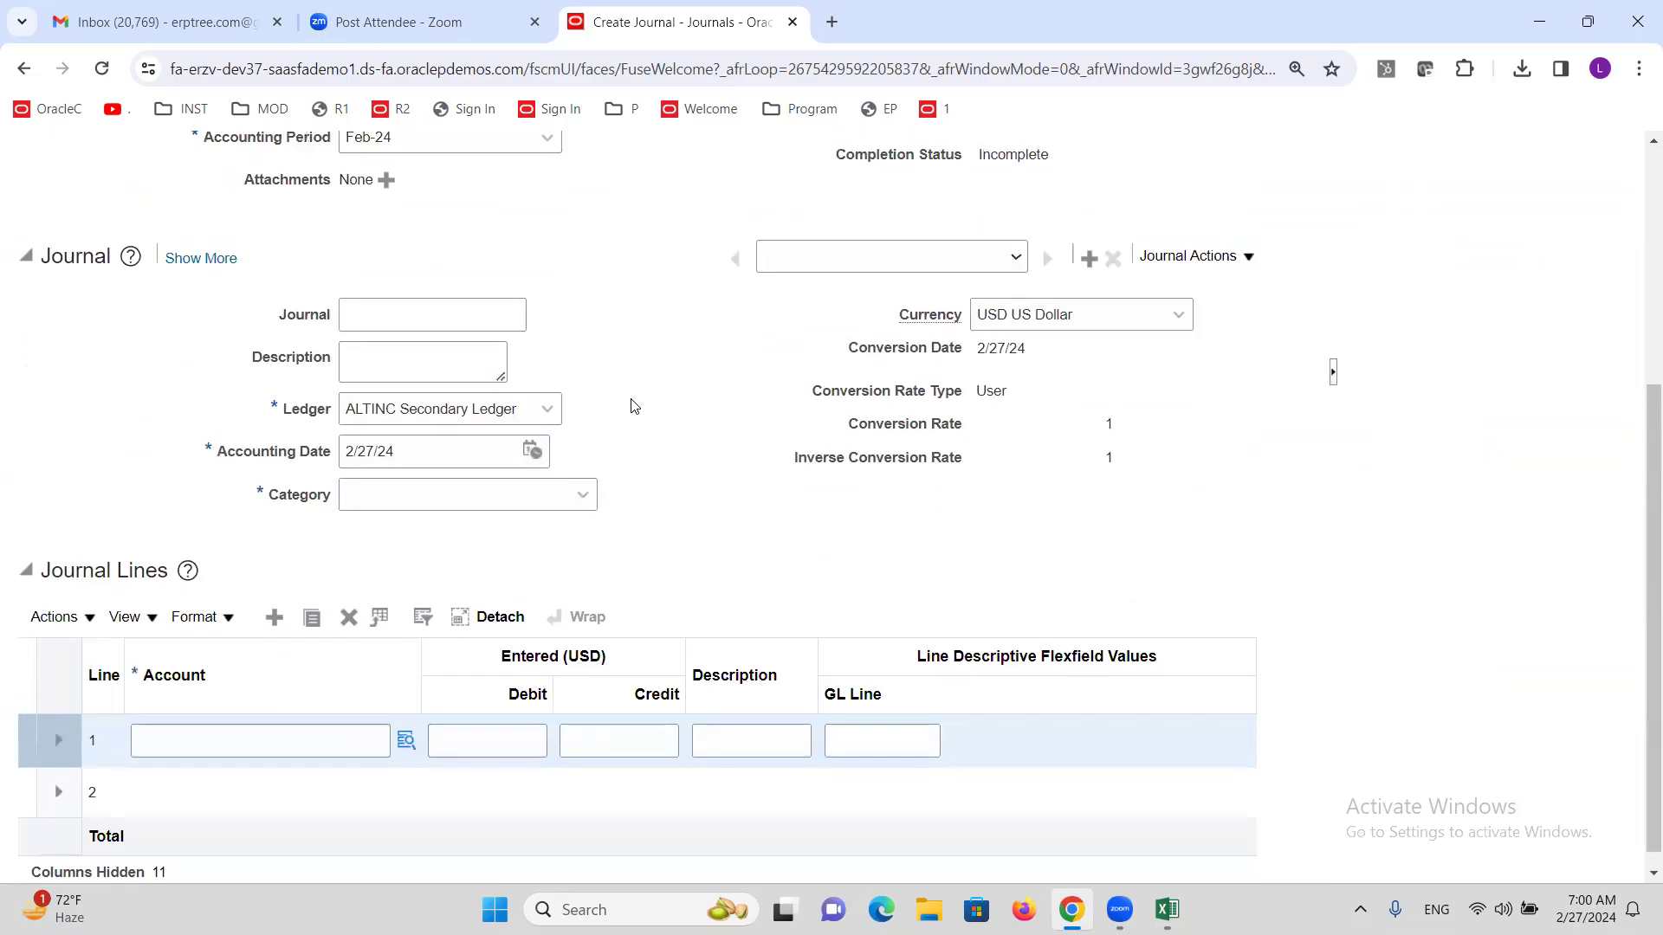
pyautogui.scroll(4, 633, 406)
pyautogui.click(1281, 252)
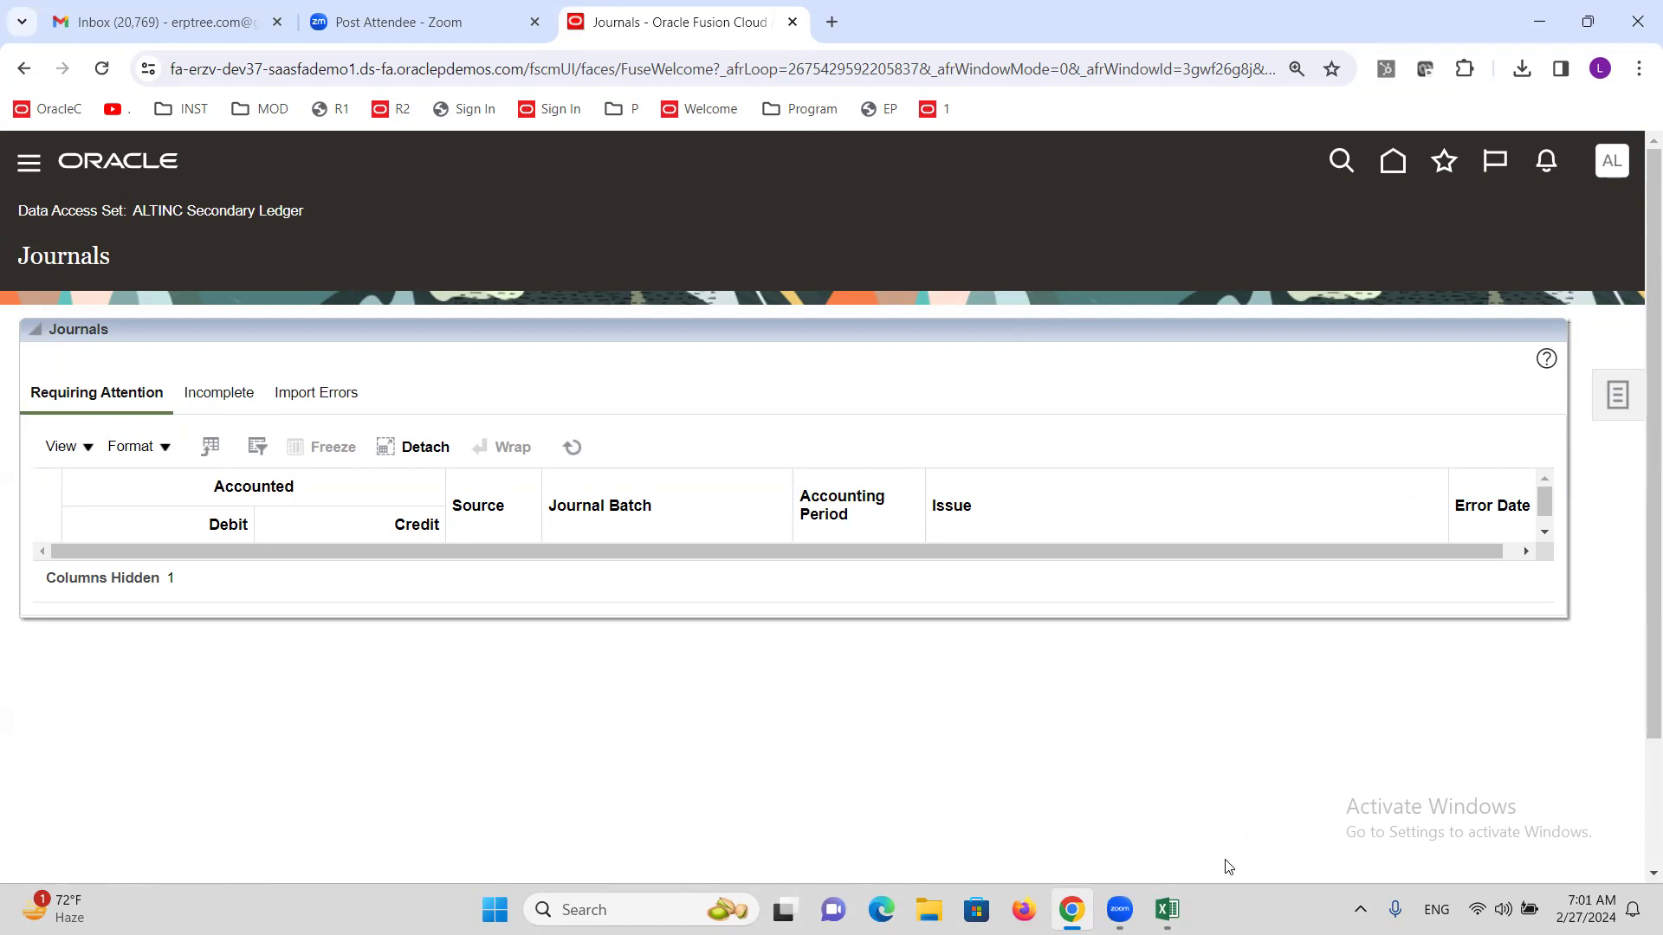
pyautogui.click(1167, 909)
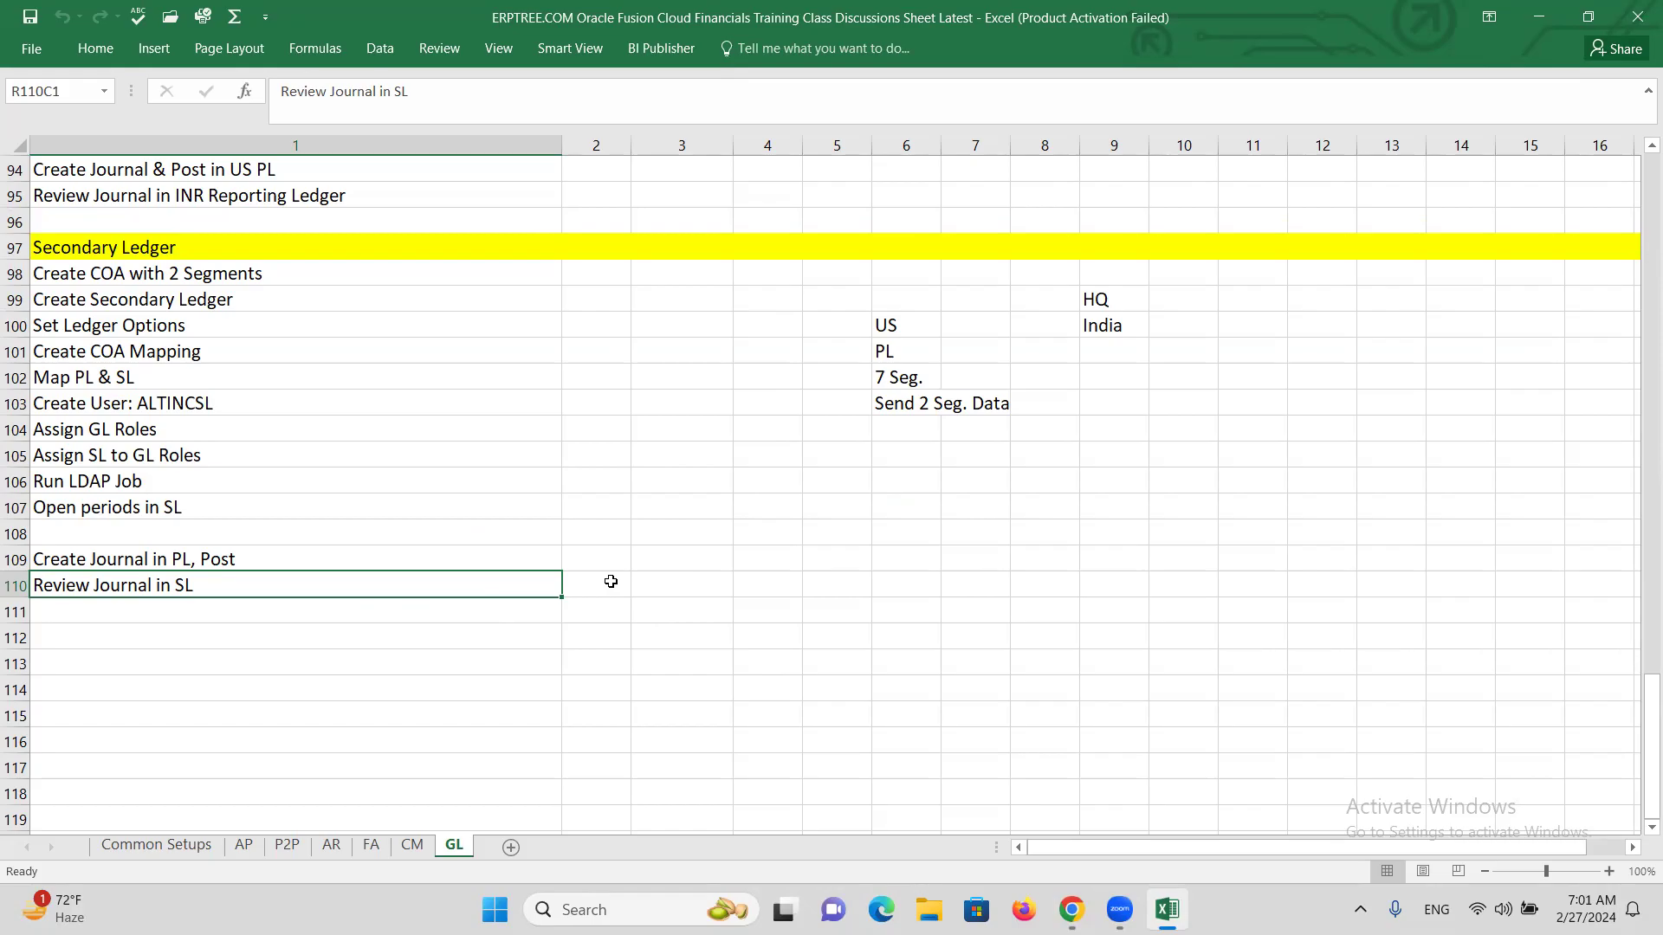
pyautogui.click(610, 581)
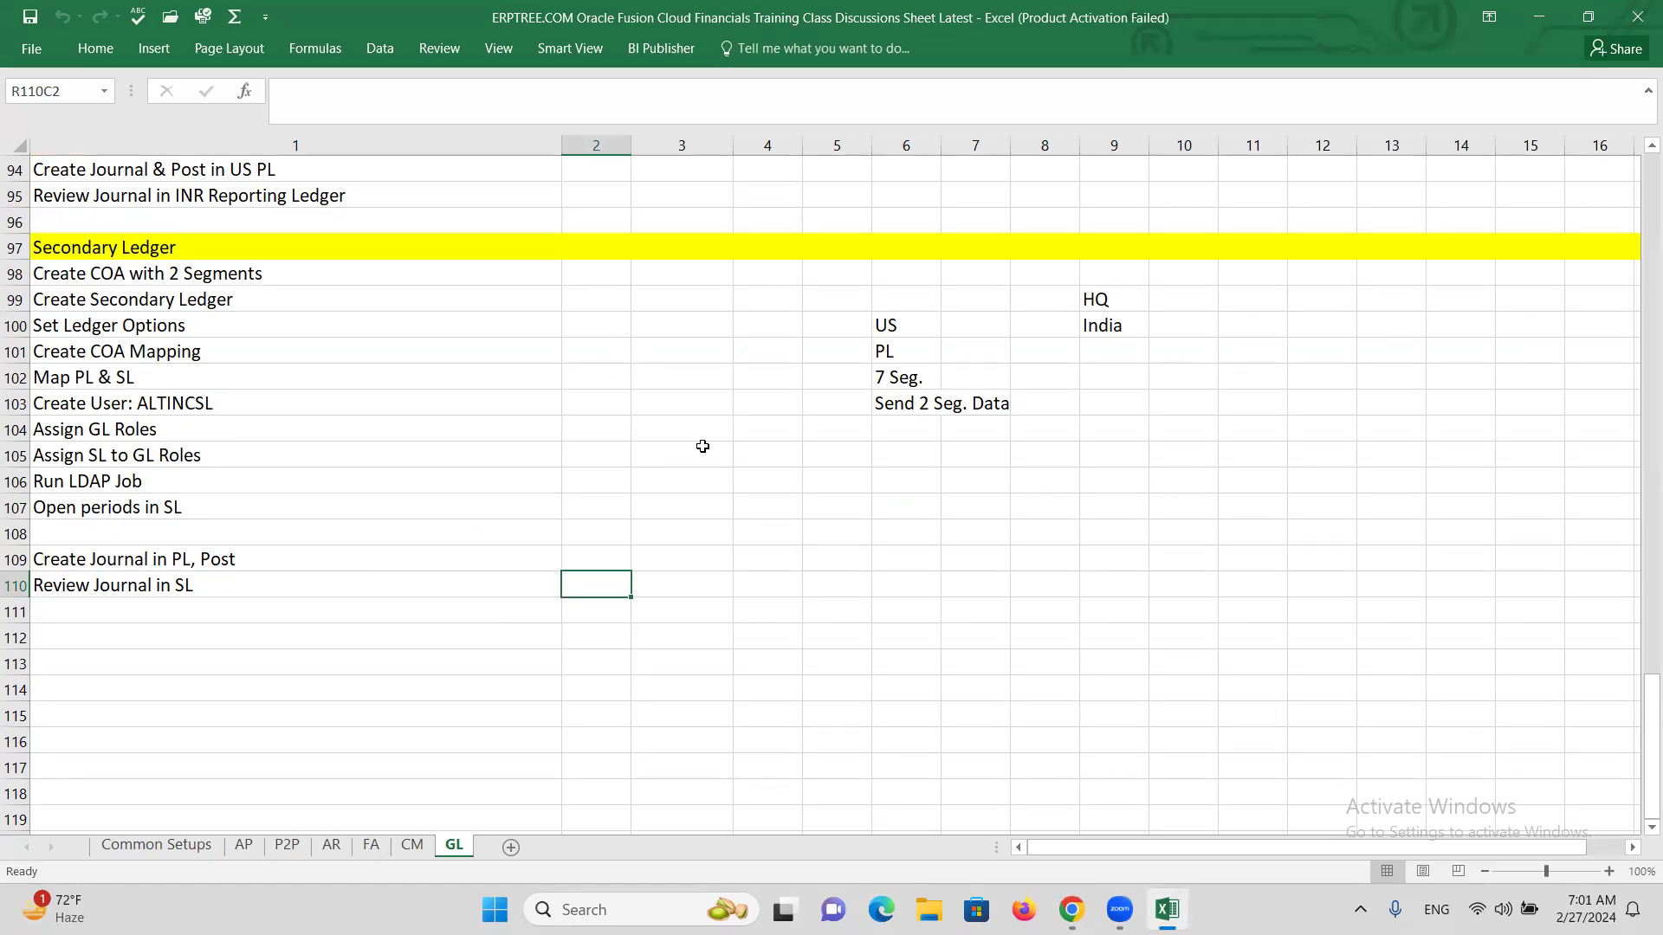
pyautogui.moveTo(1072, 900)
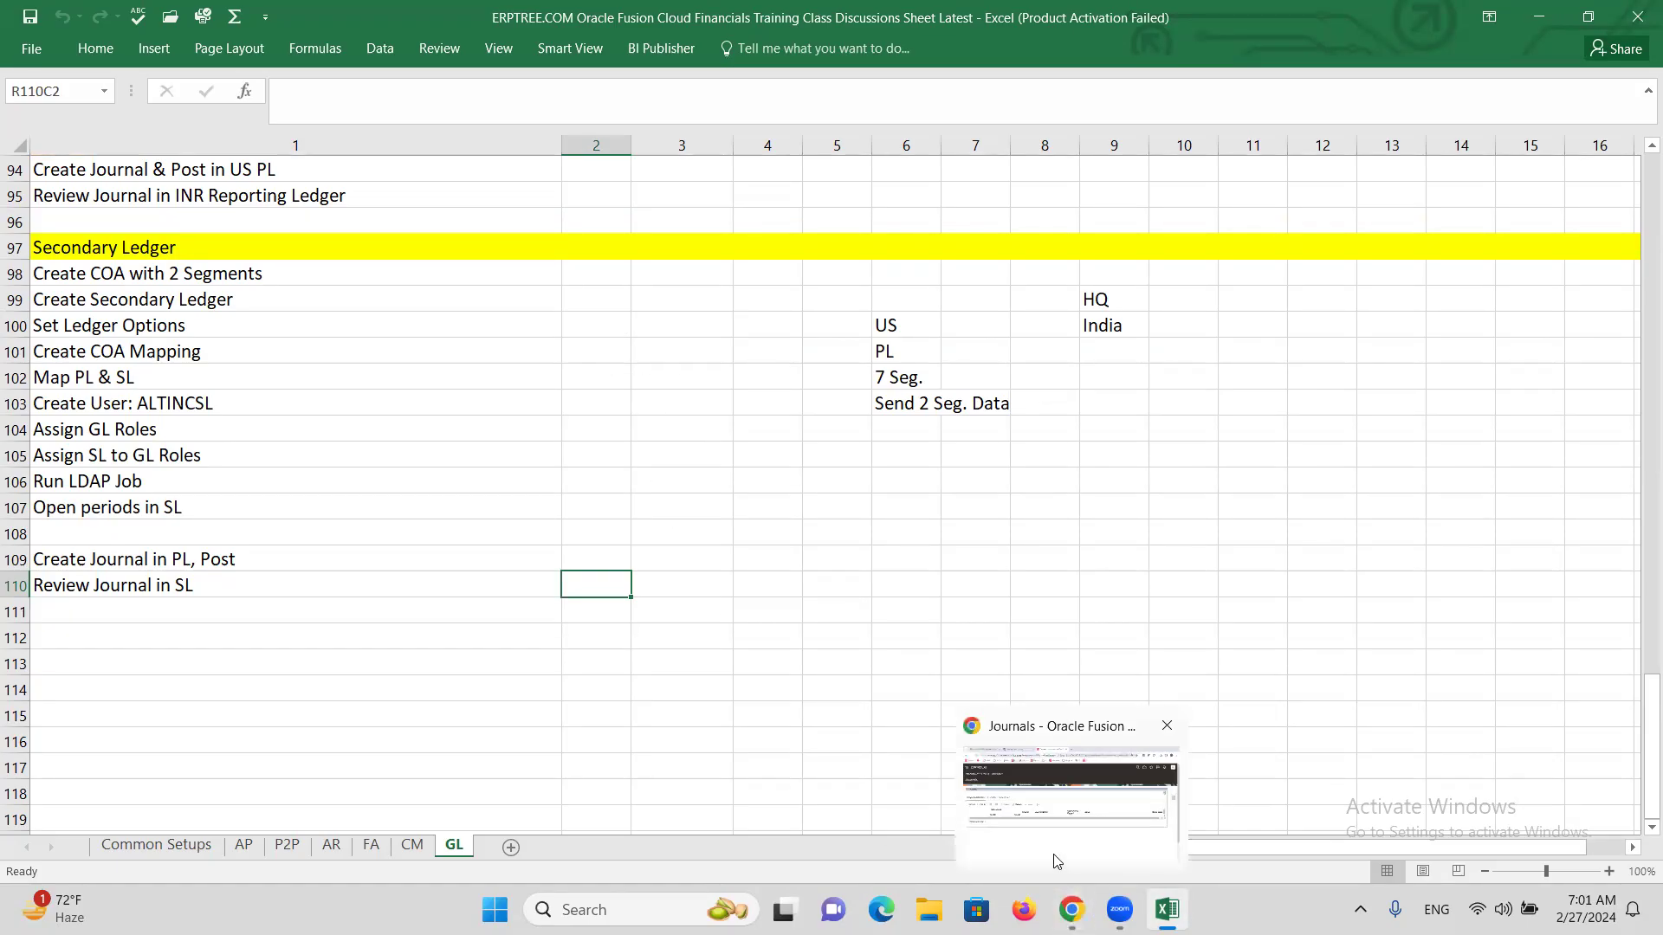
pyautogui.click(1050, 853)
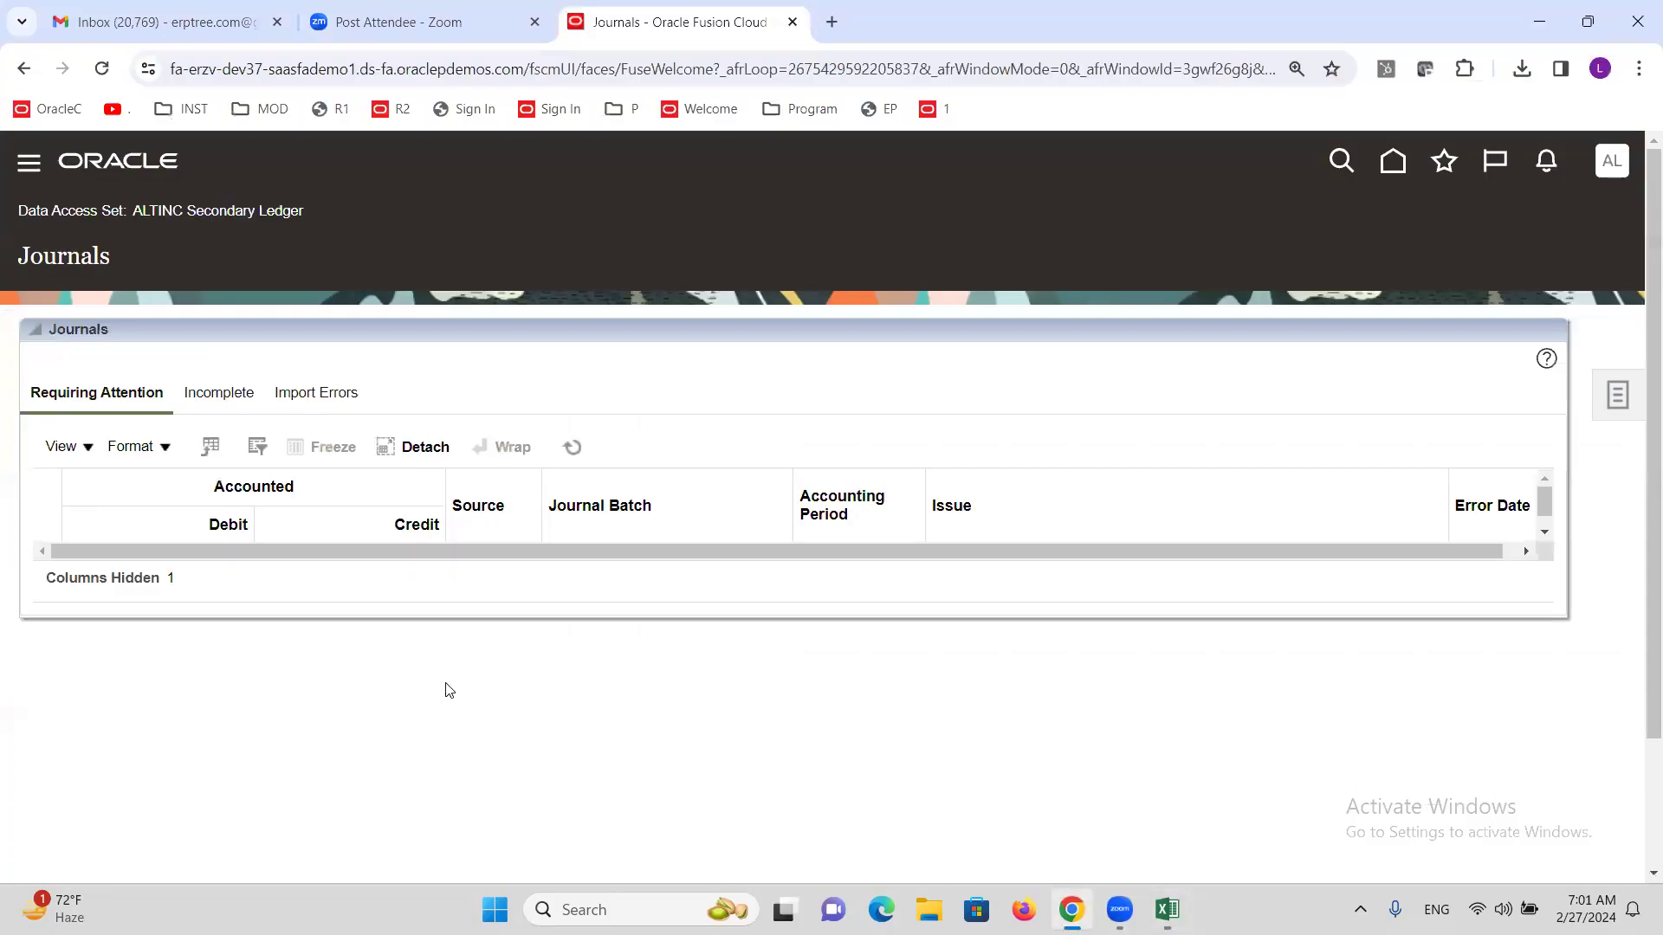
pyautogui.moveTo(130, 215); pyautogui.dragTo(307, 213)
pyautogui.click(321, 223)
pyautogui.moveTo(132, 210); pyautogui.dragTo(294, 214)
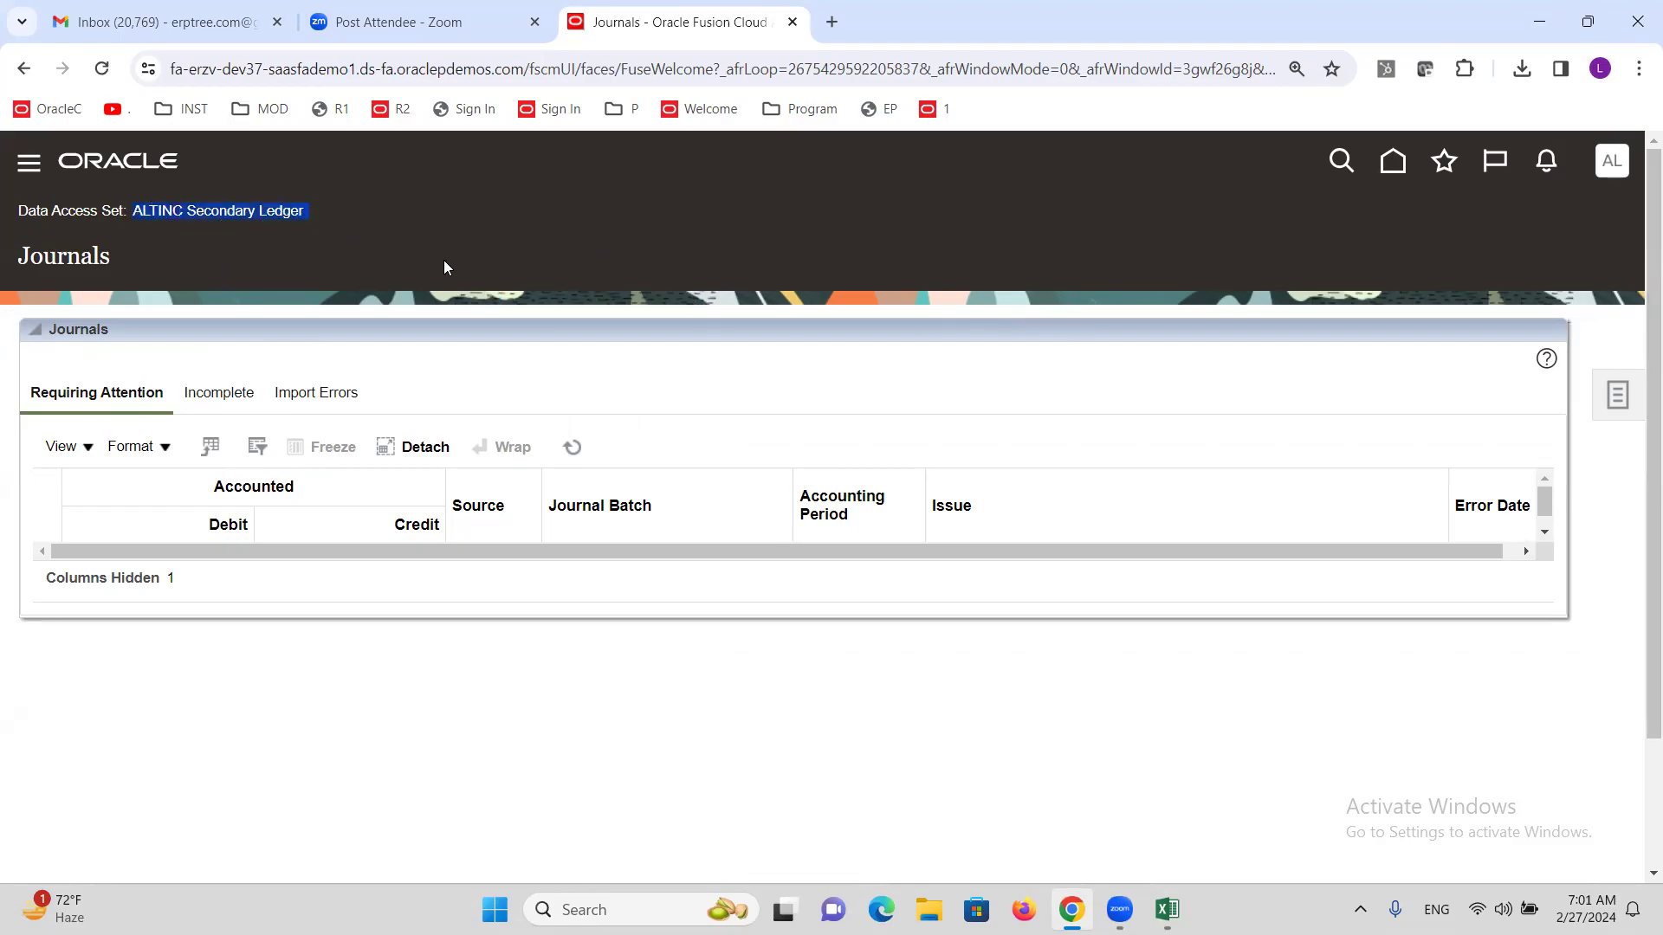
pyautogui.click(324, 216)
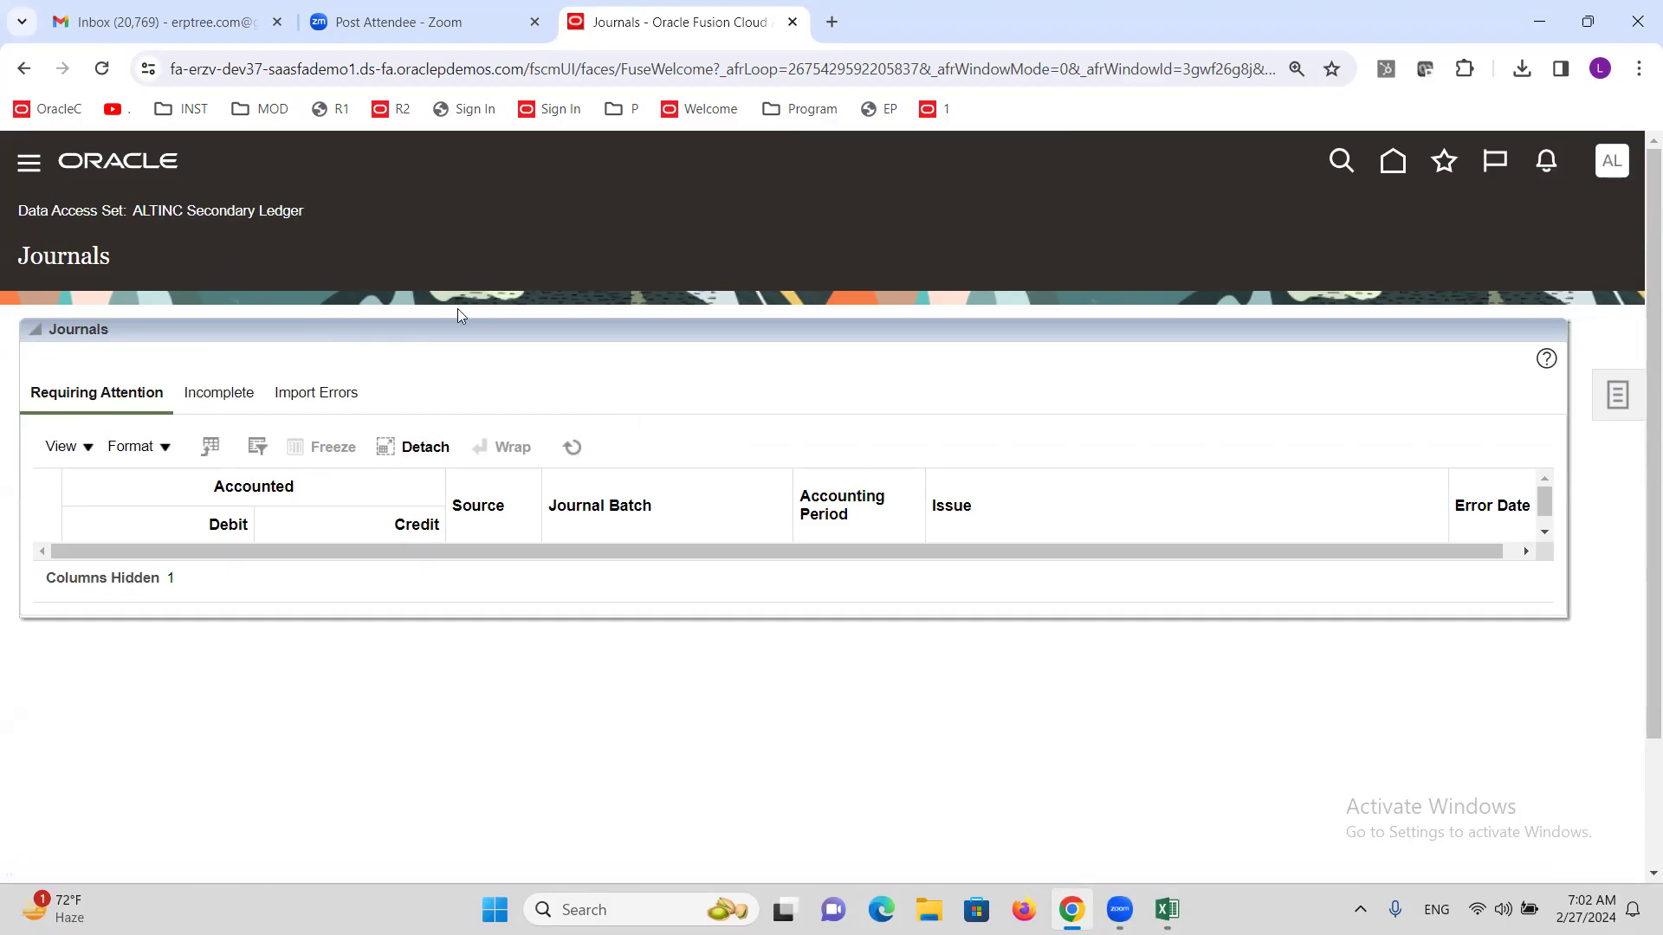
pyautogui.click(1616, 395)
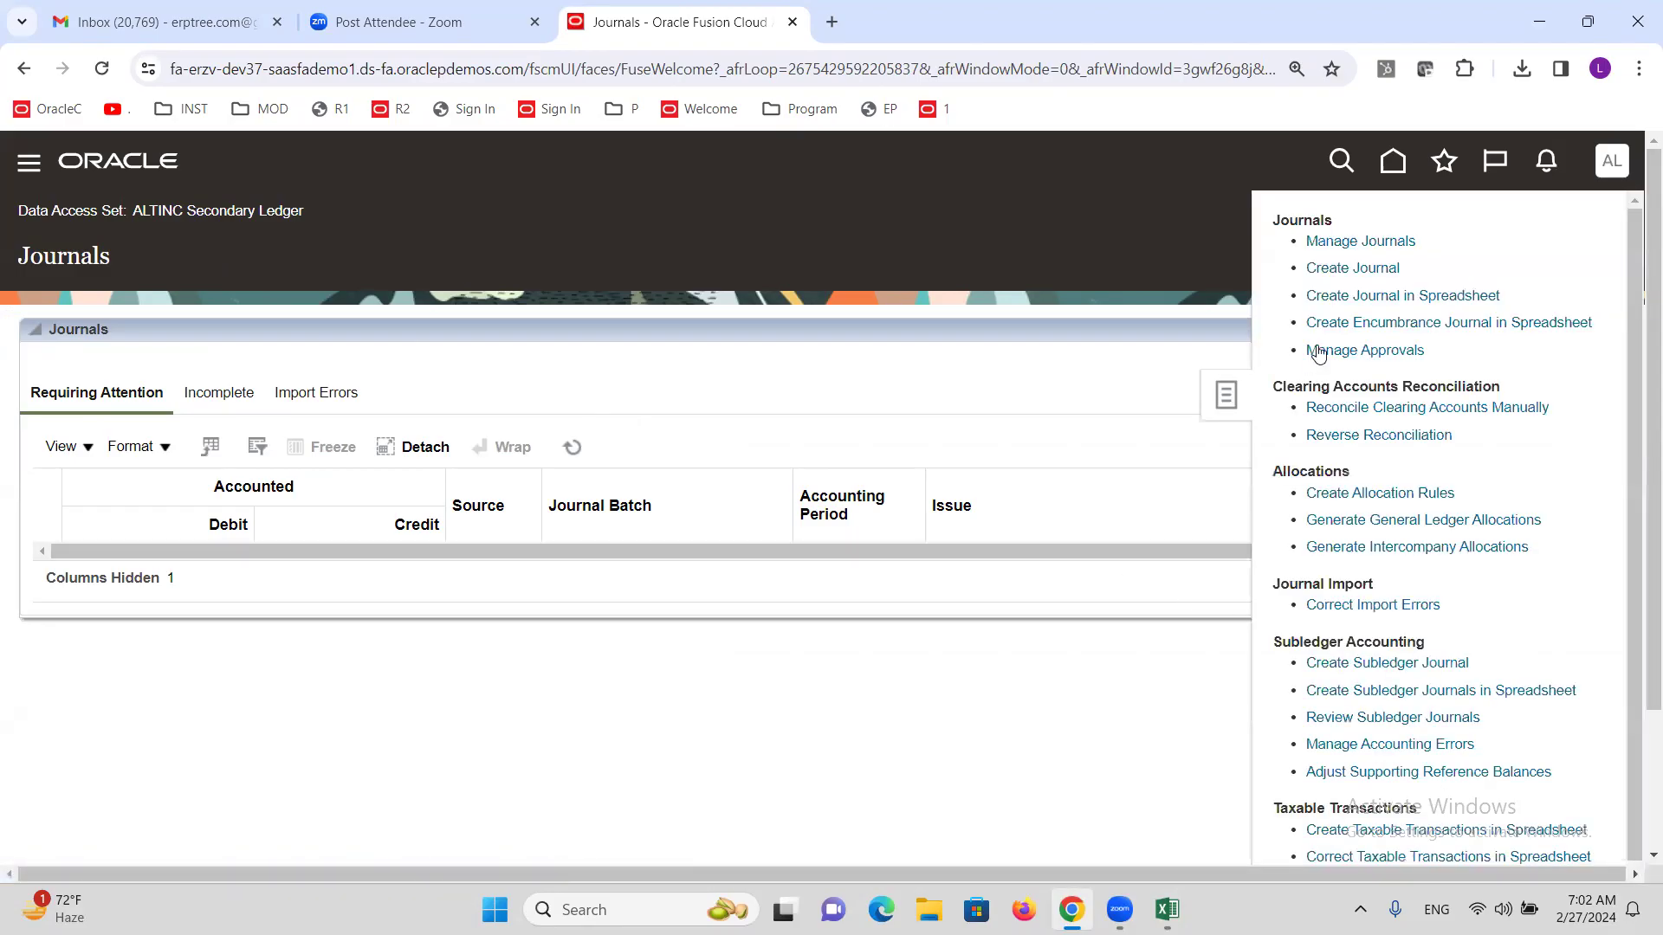
pyautogui.click(1358, 270)
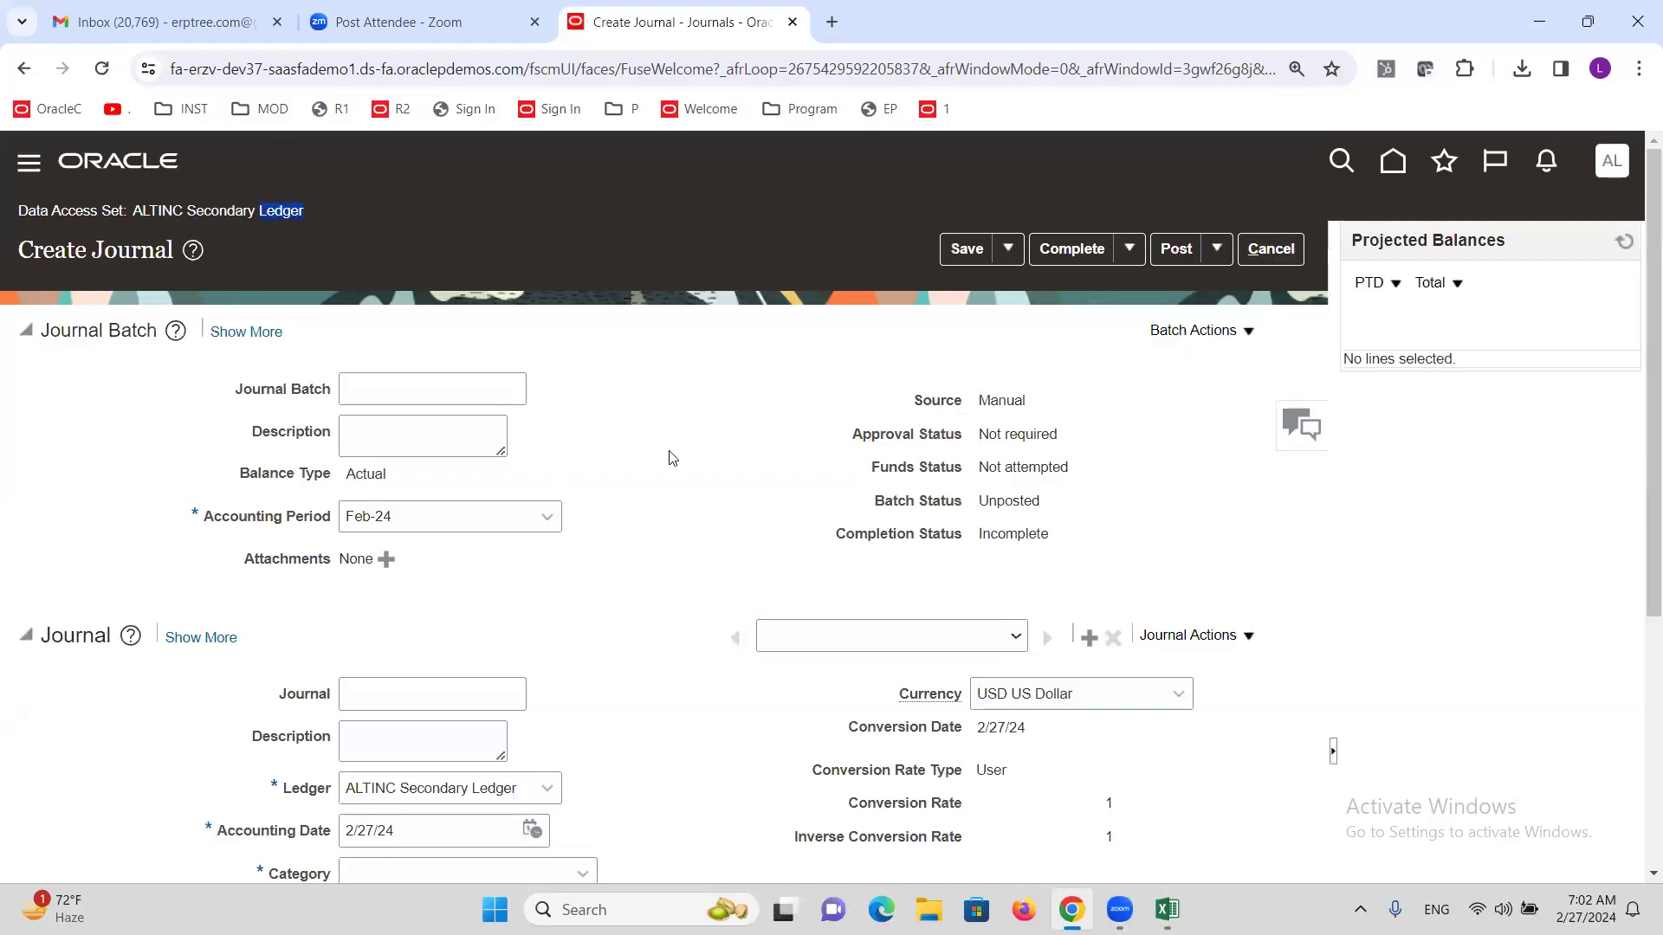
pyautogui.scroll(-5, 692, 520)
pyautogui.scroll(5, 693, 532)
pyautogui.click(1271, 256)
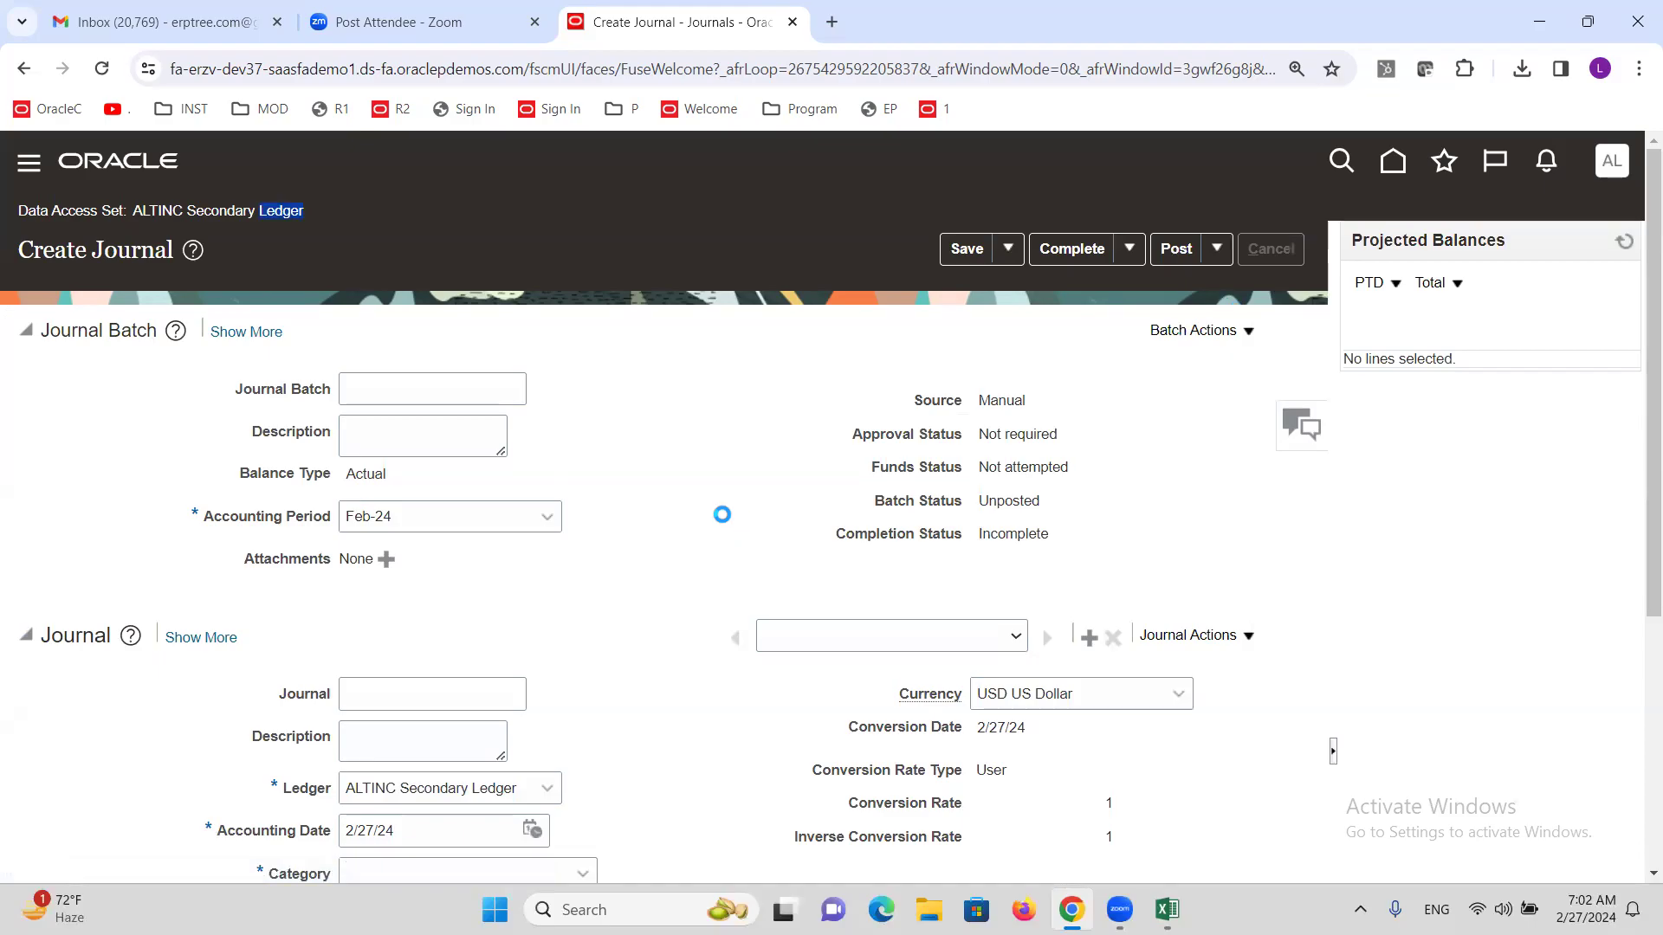
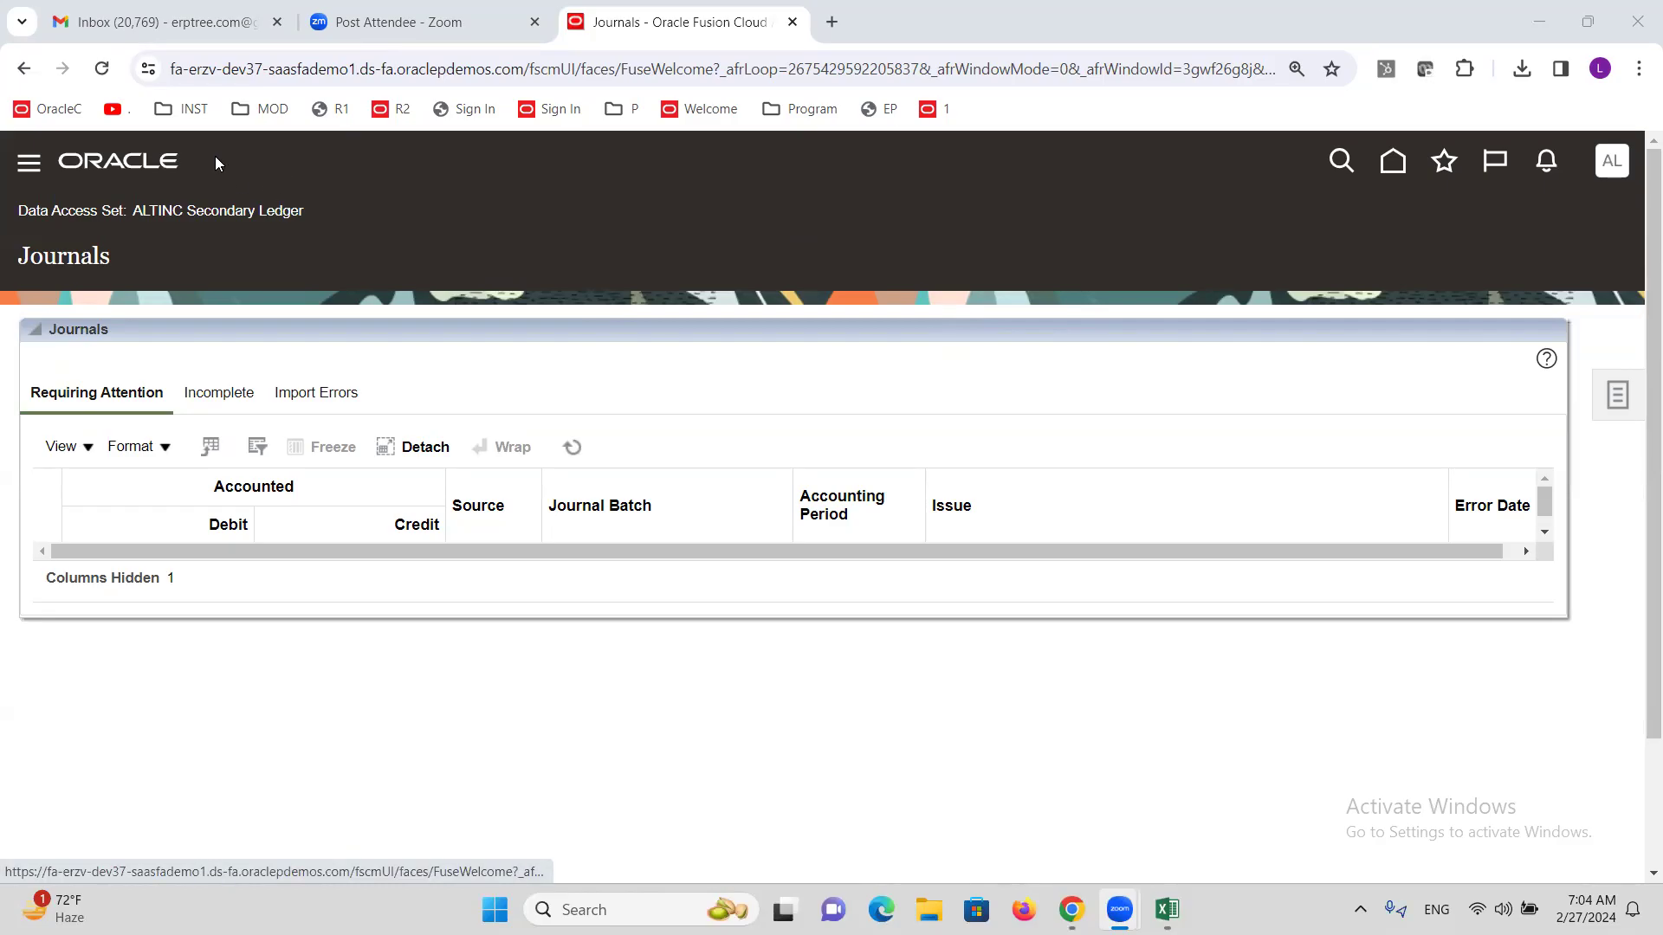
pyautogui.click(1167, 910)
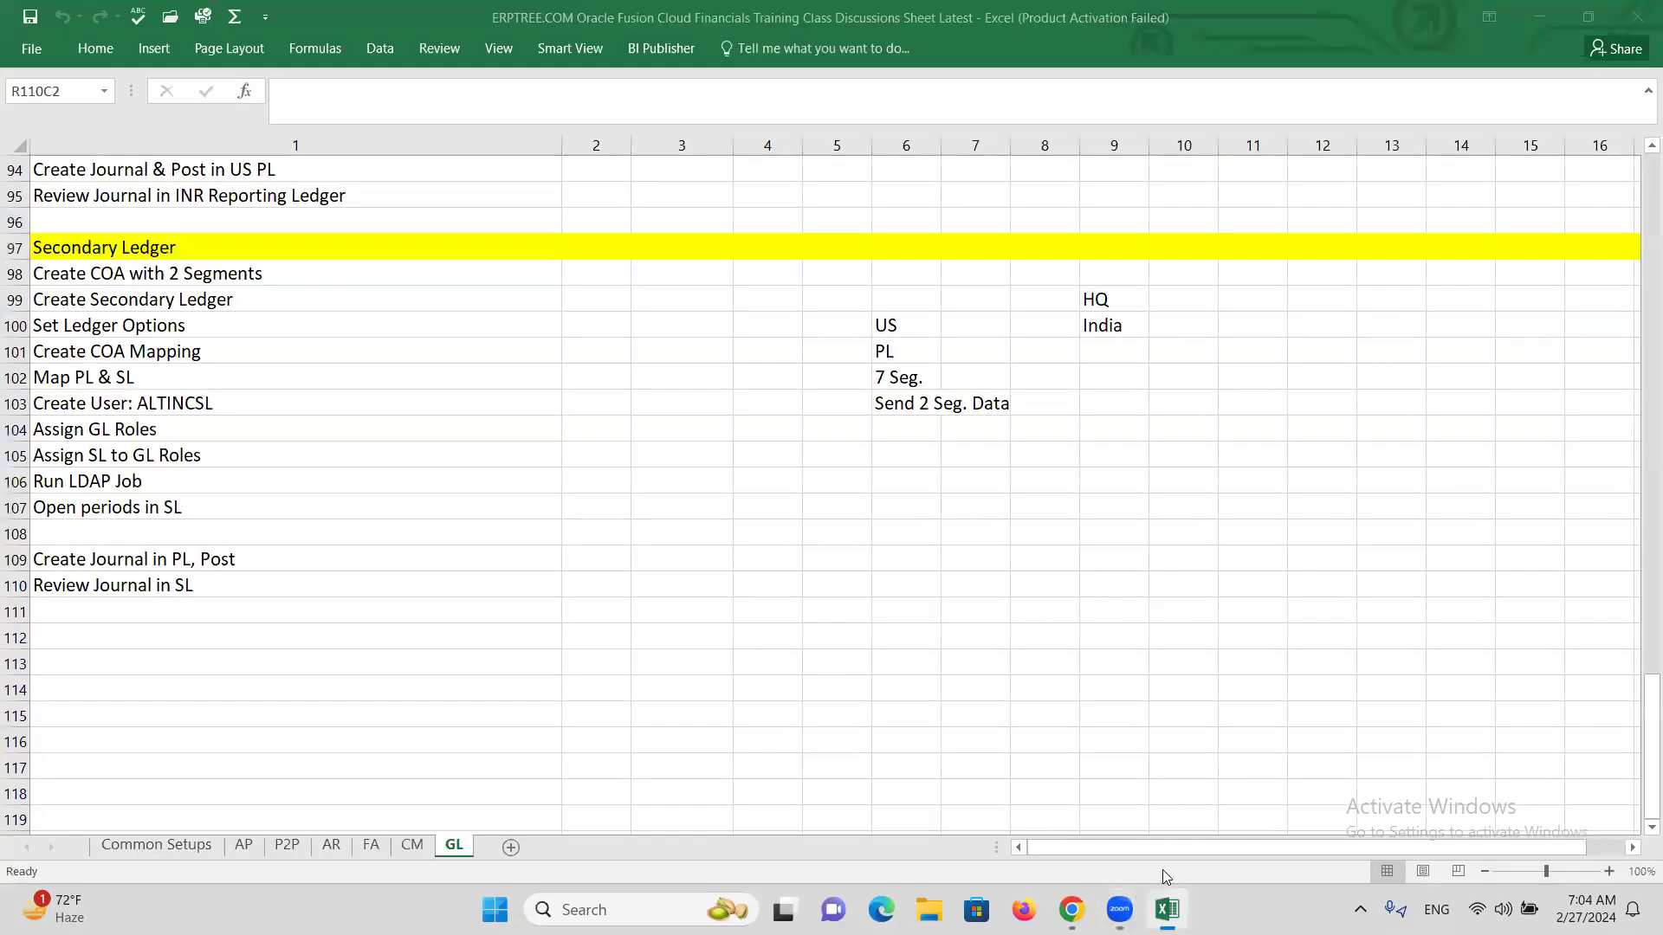
pyautogui.click(345, 584)
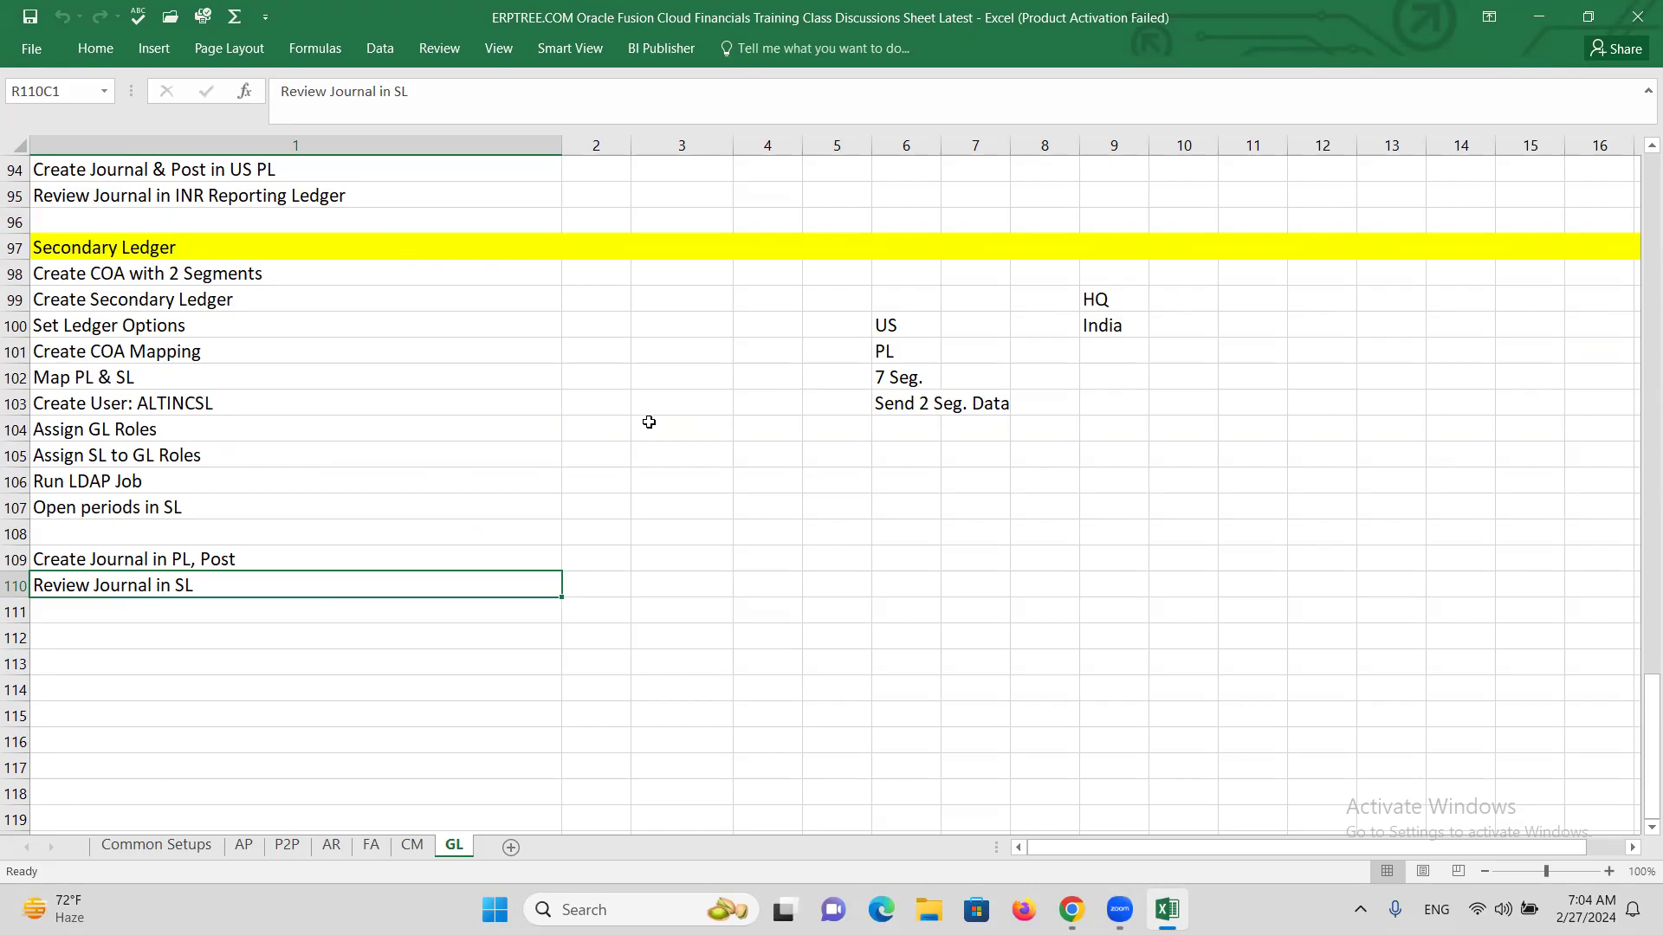
pyautogui.click(687, 422)
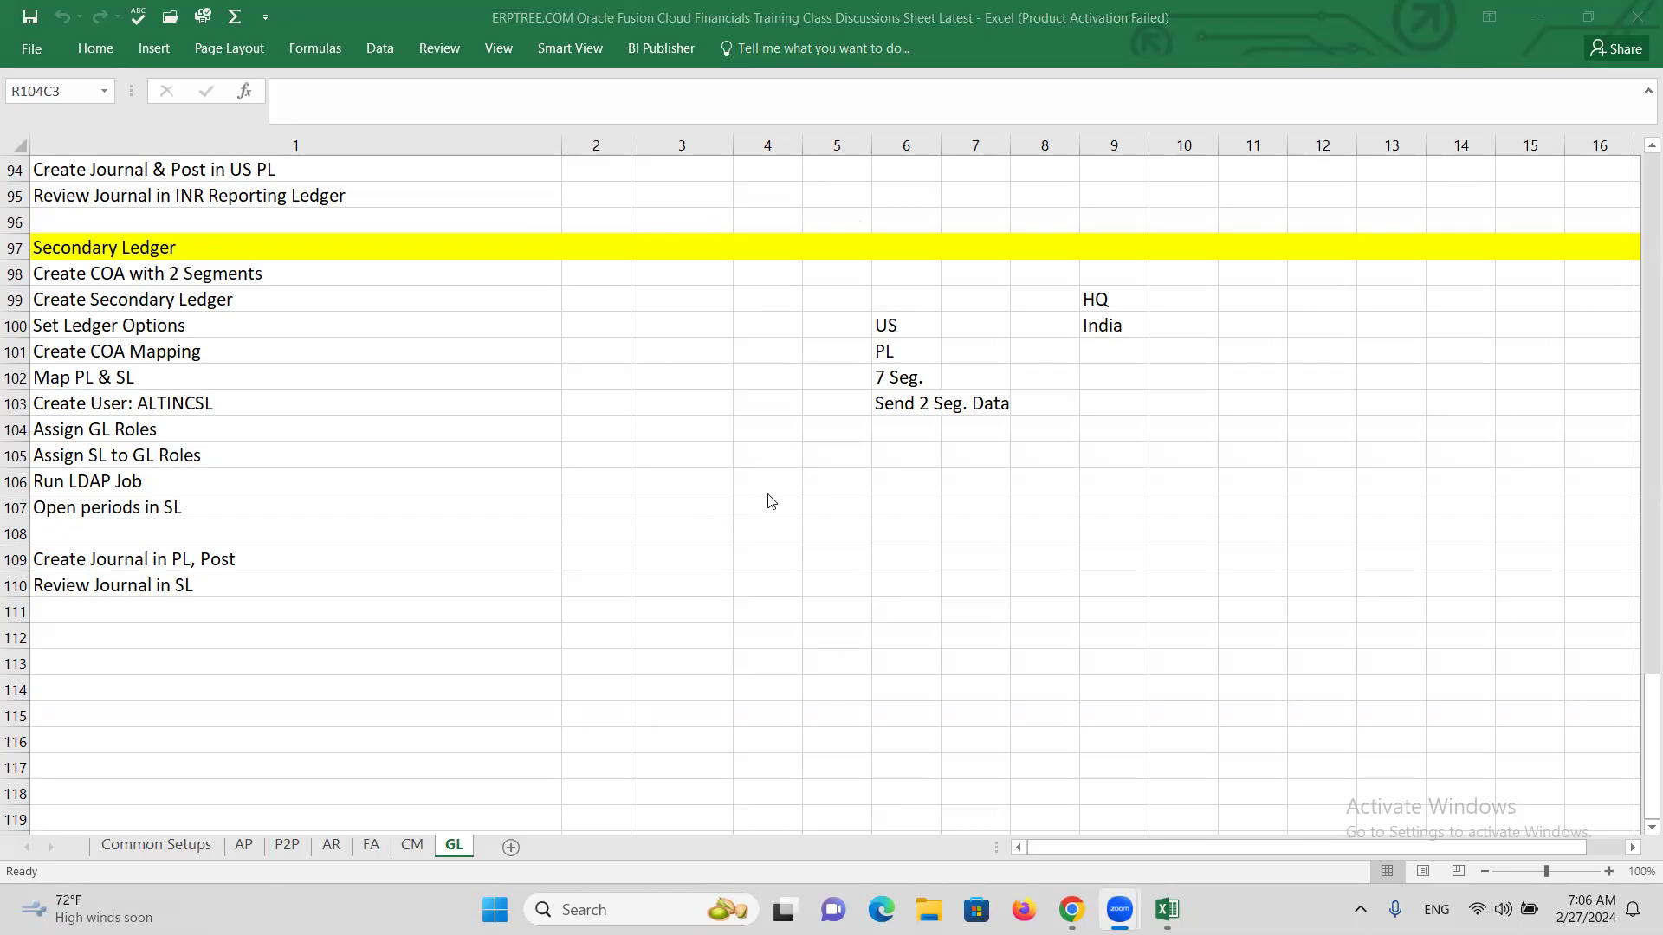
# Label R108C7 'PL', R108C10 'RL/SL' and R105C8 'Subledger'.
pyautogui.click(963, 524)
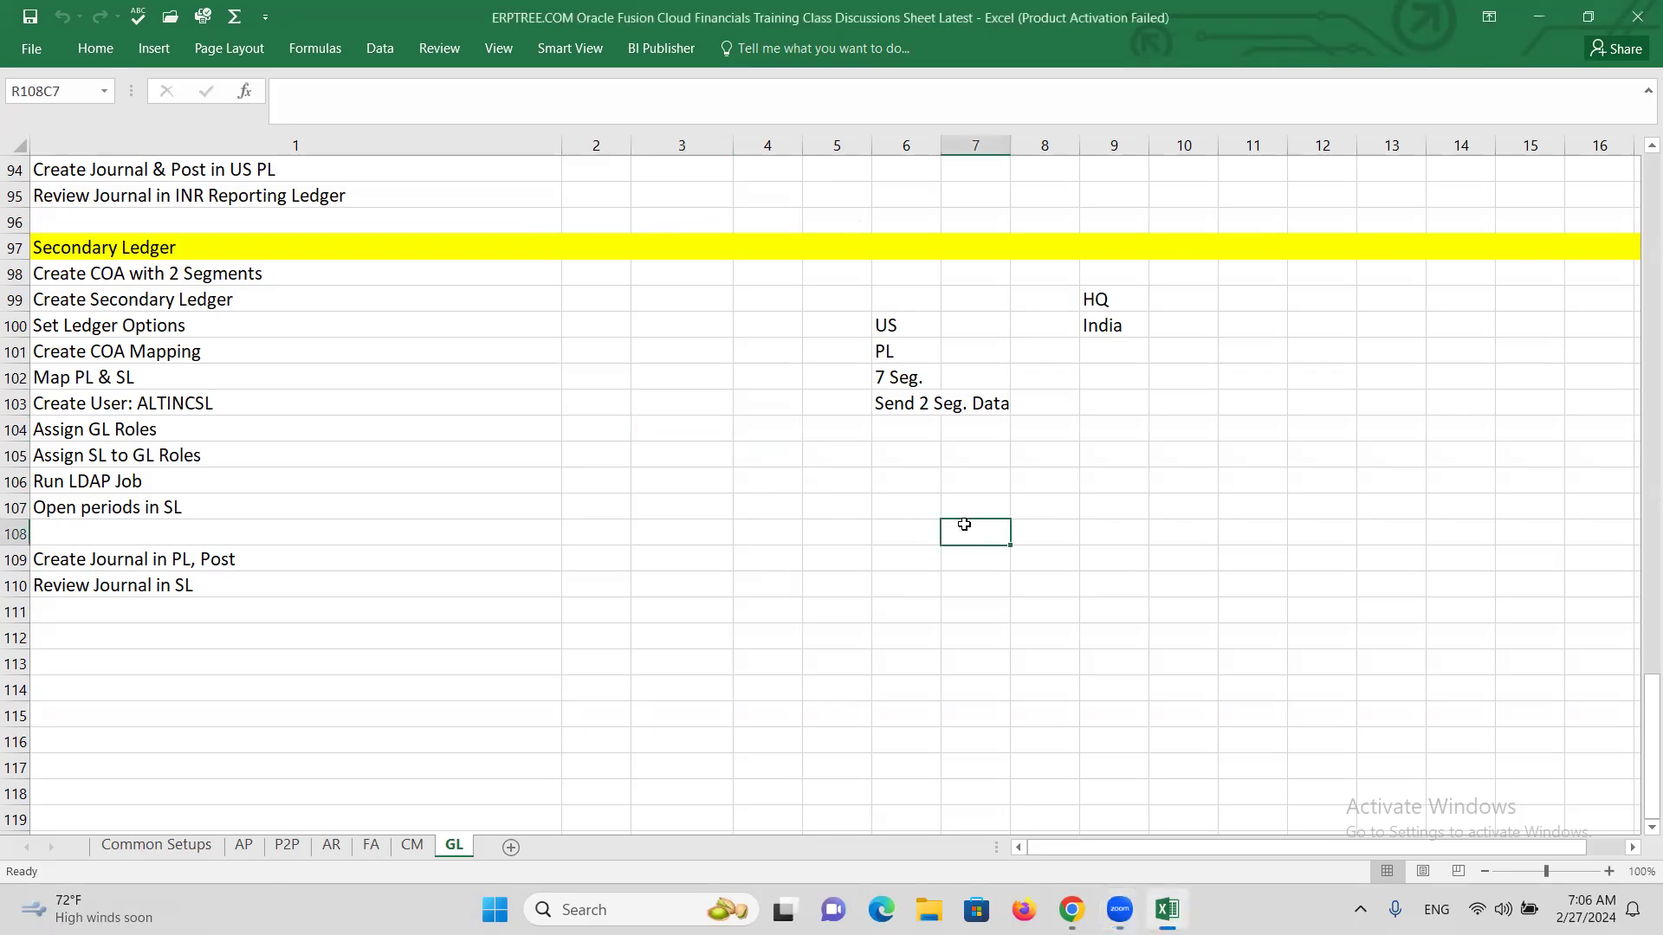
pyautogui.write('P')
pyautogui.press('BackSpace')
pyautogui.write('PL')
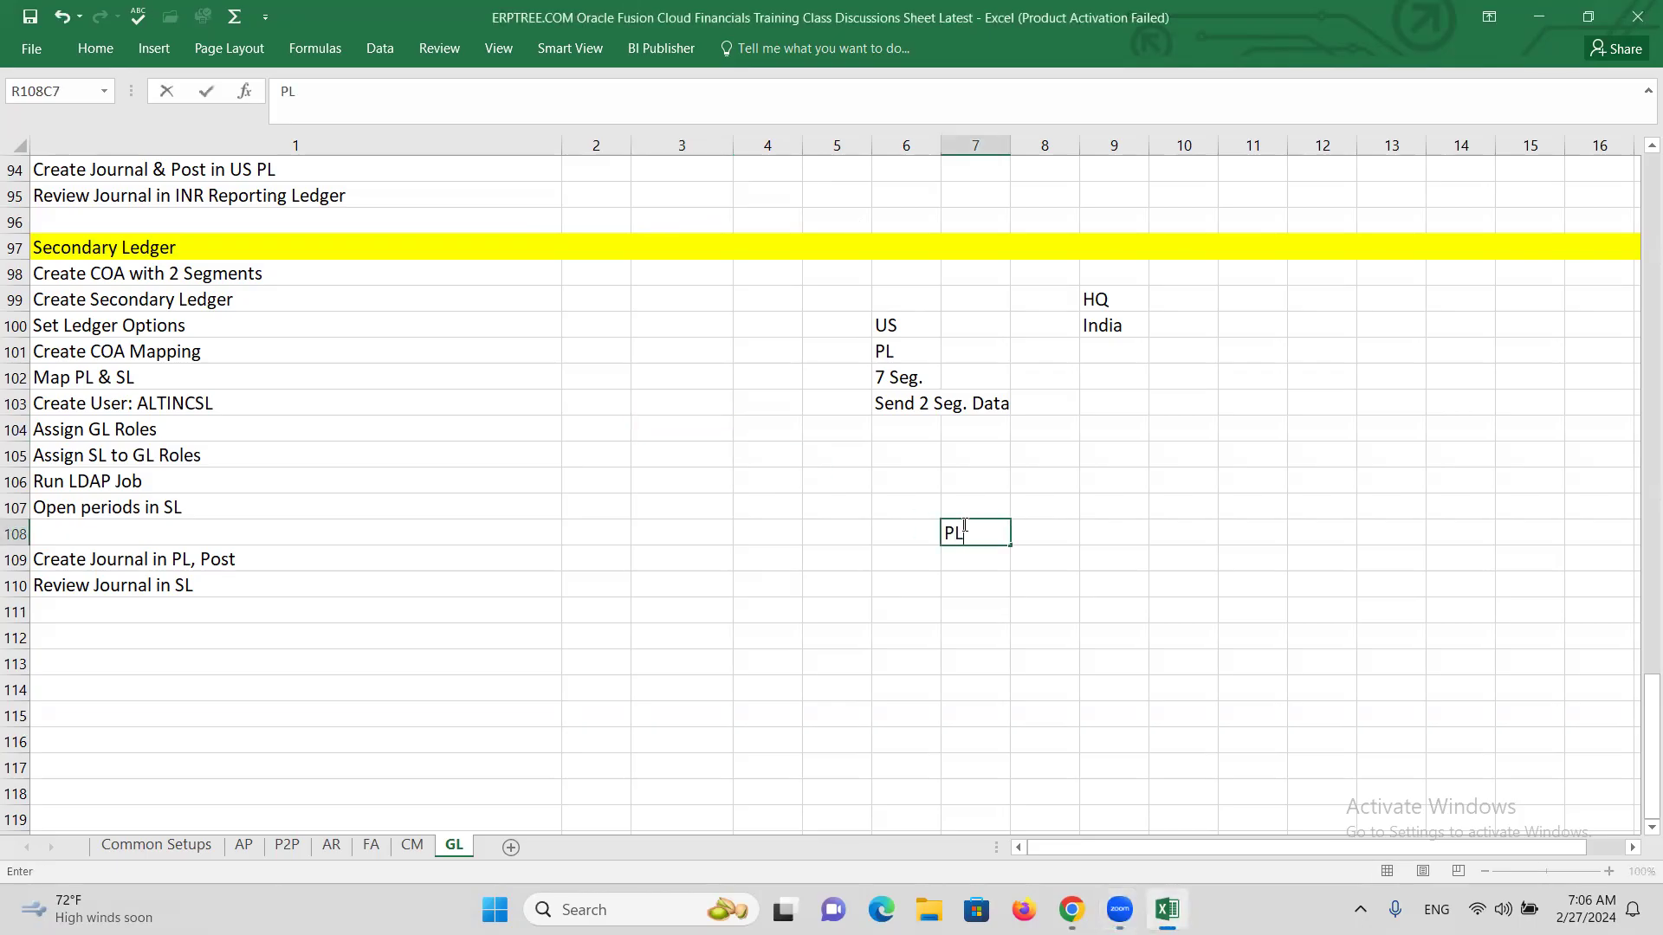
pyautogui.click(1165, 536)
pyautogui.write('r')
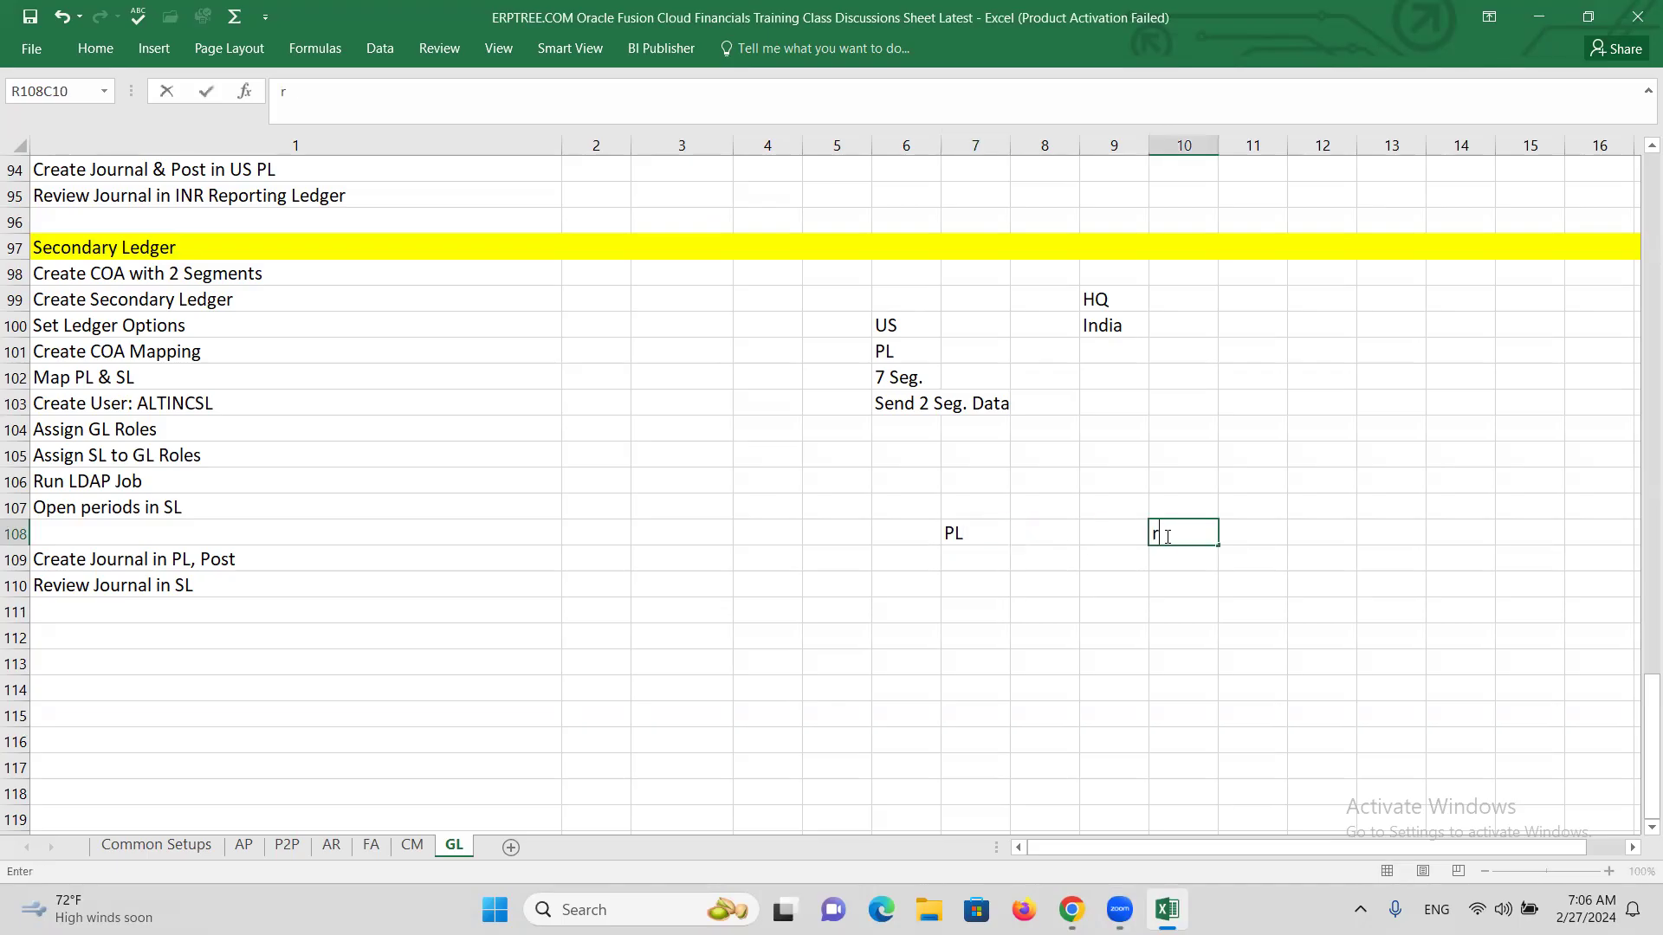
pyautogui.press('BackSpace')
pyautogui.write('RL/SL')
pyautogui.click(1046, 459)
pyautogui.write('Subledger')
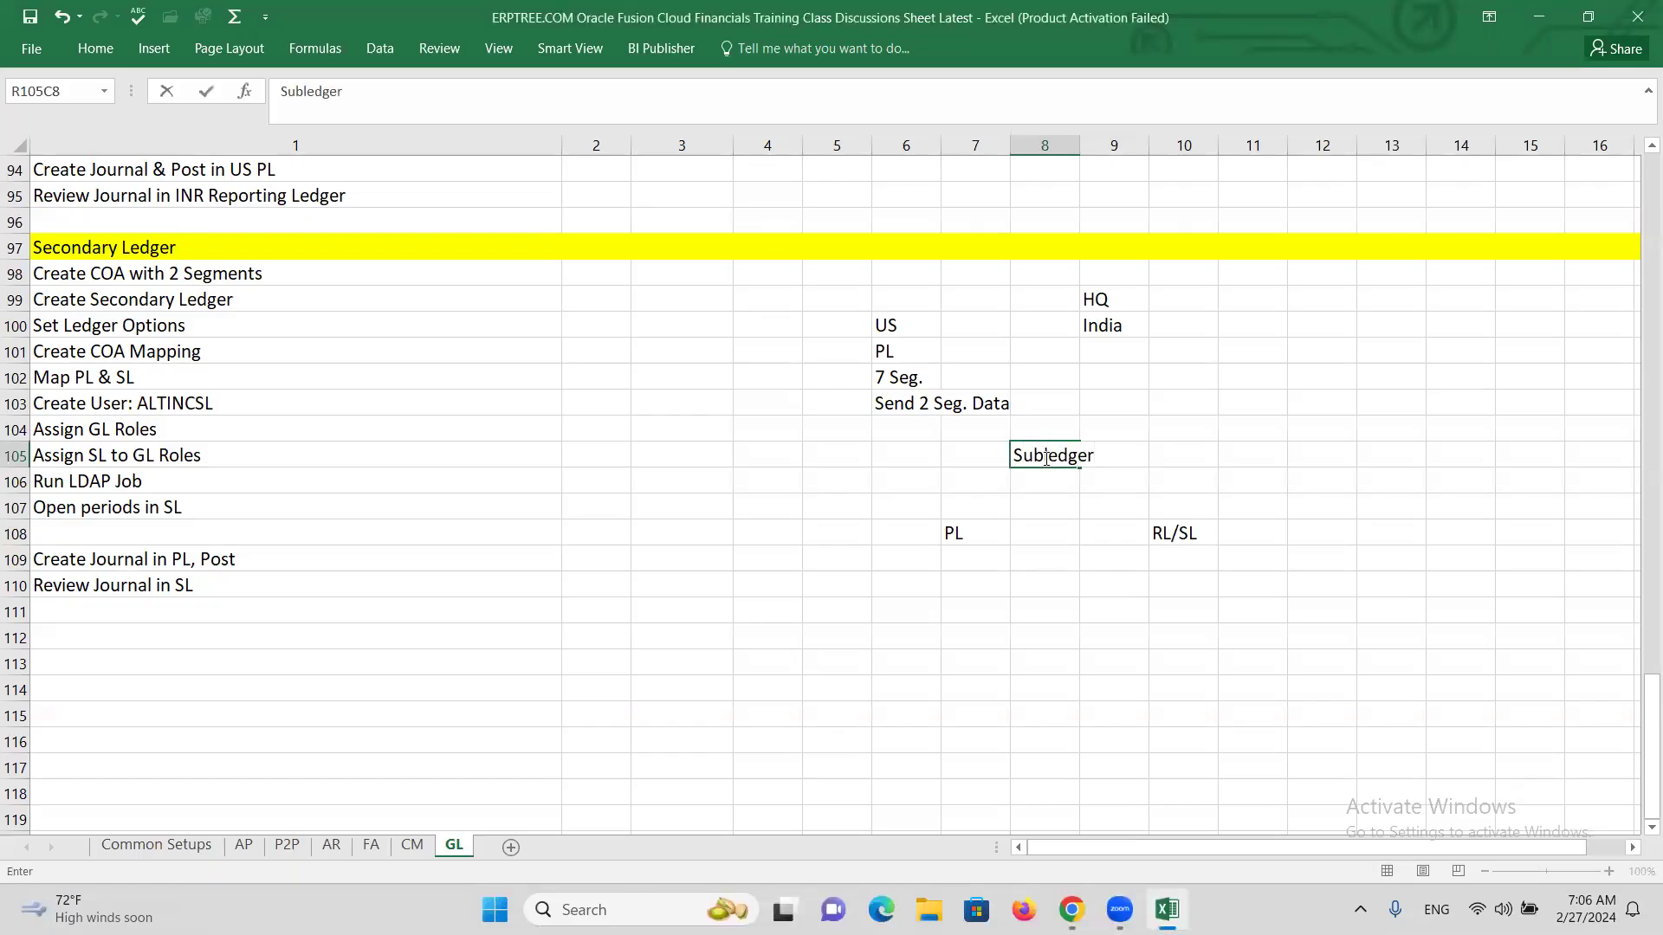
pyautogui.click(1046, 532)
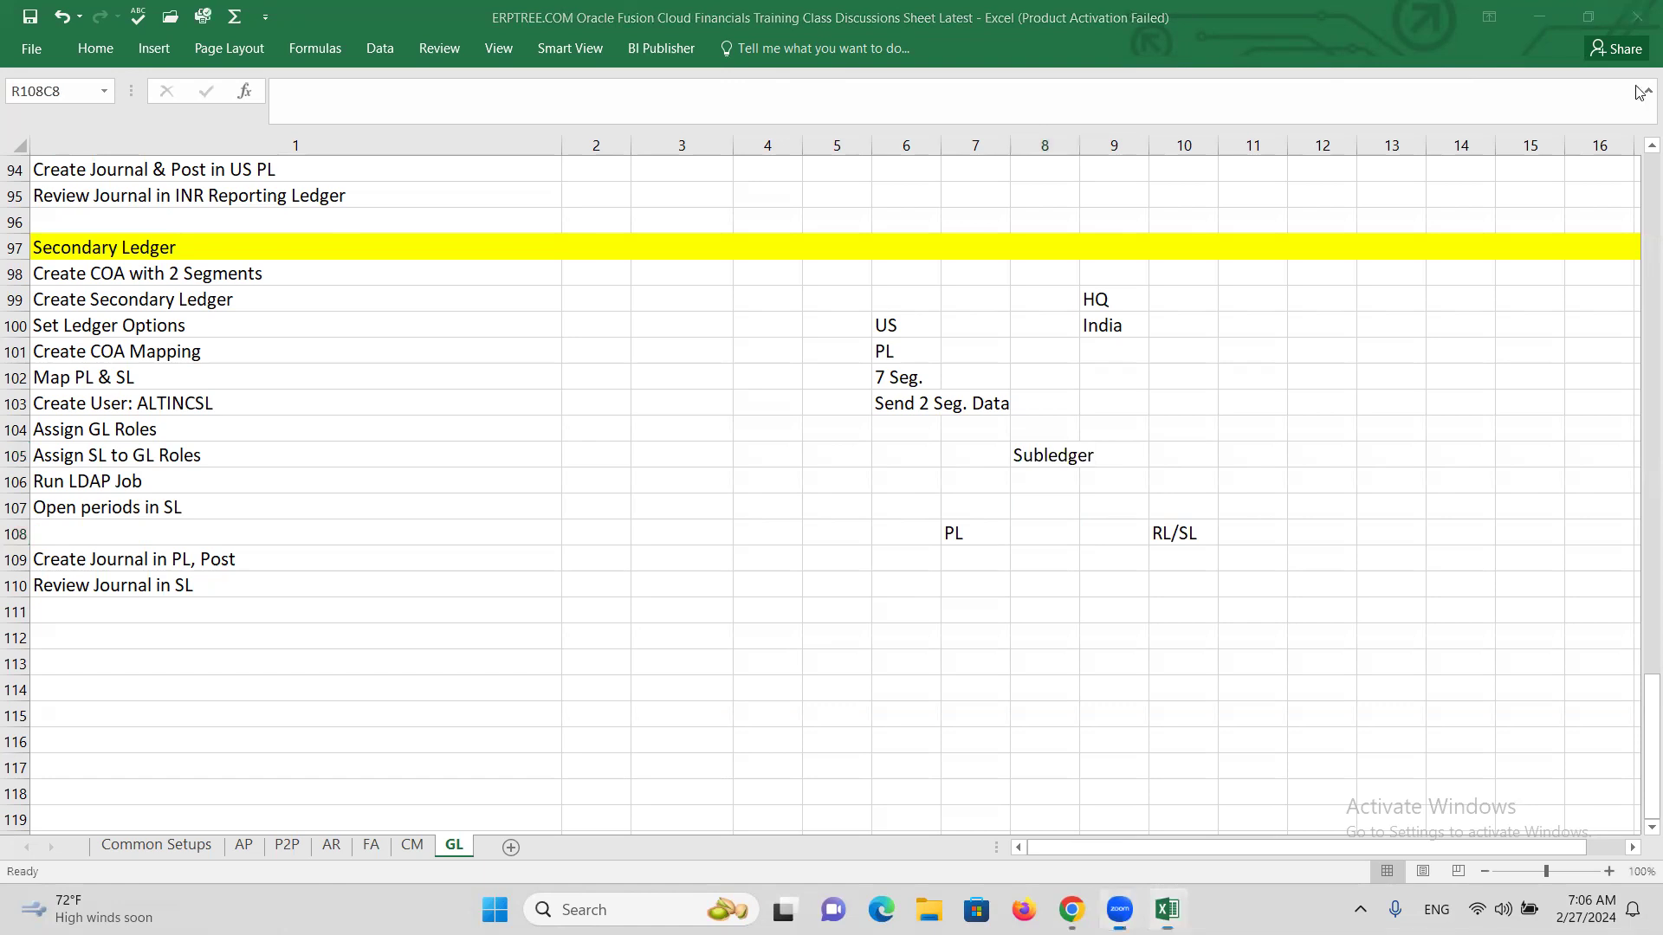
# Bring up the ribbon's drawing commands and scroll the sheet down.
pyautogui.click(85, 54)
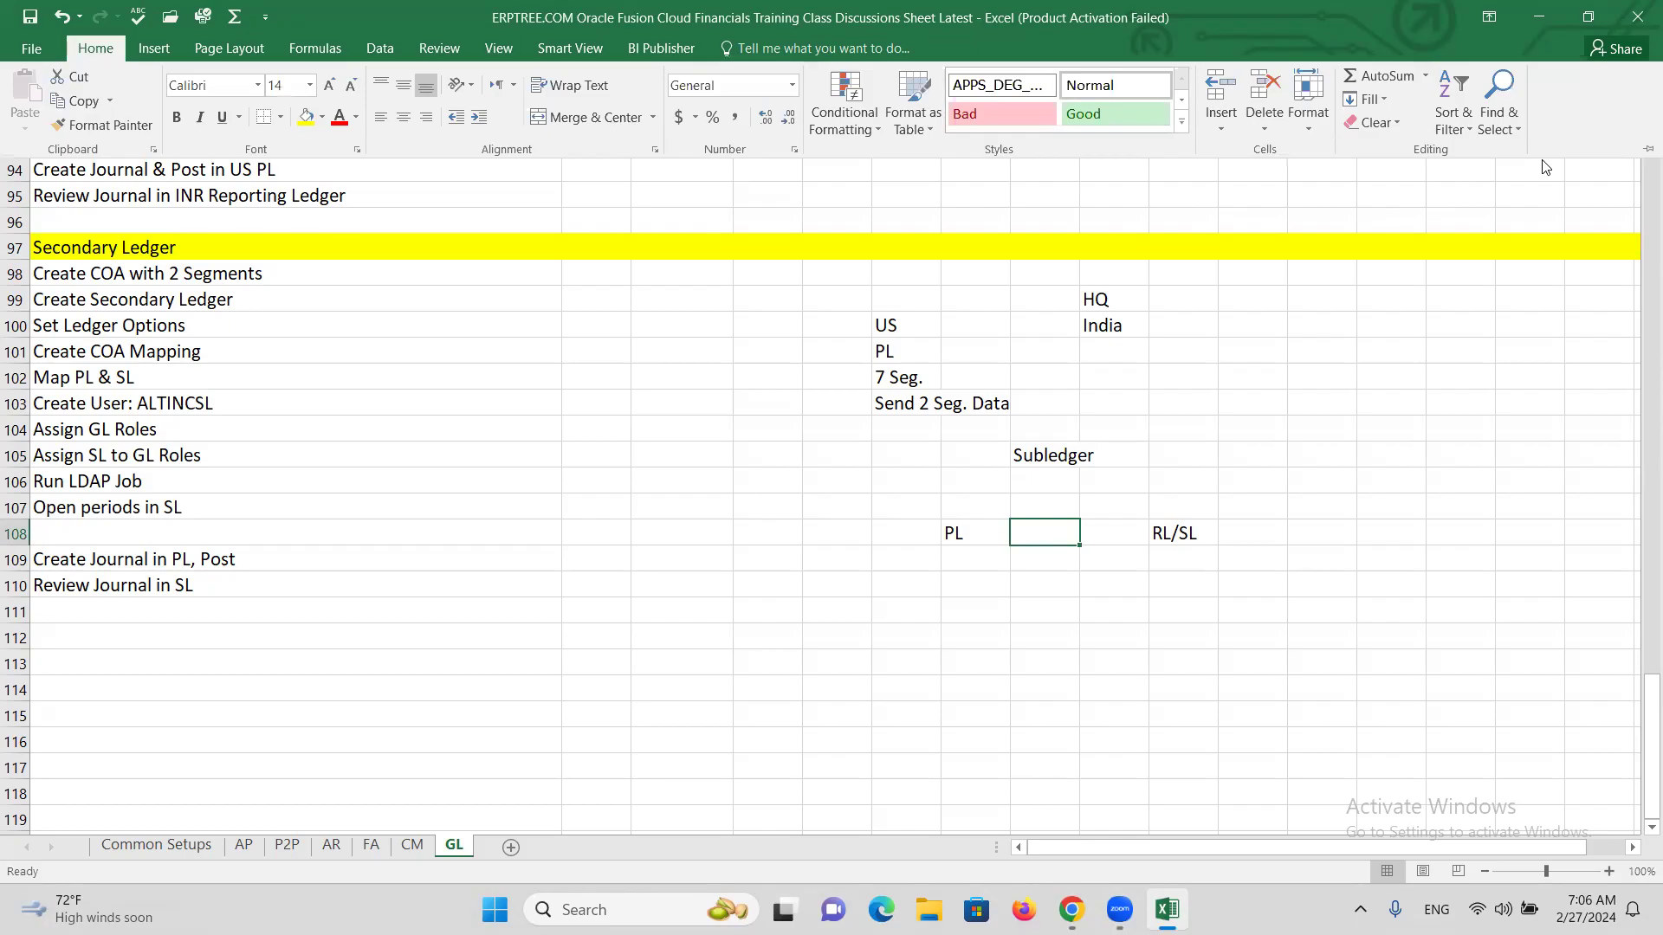
pyautogui.click(90, 54)
pyautogui.scroll(-1, 242, 70)
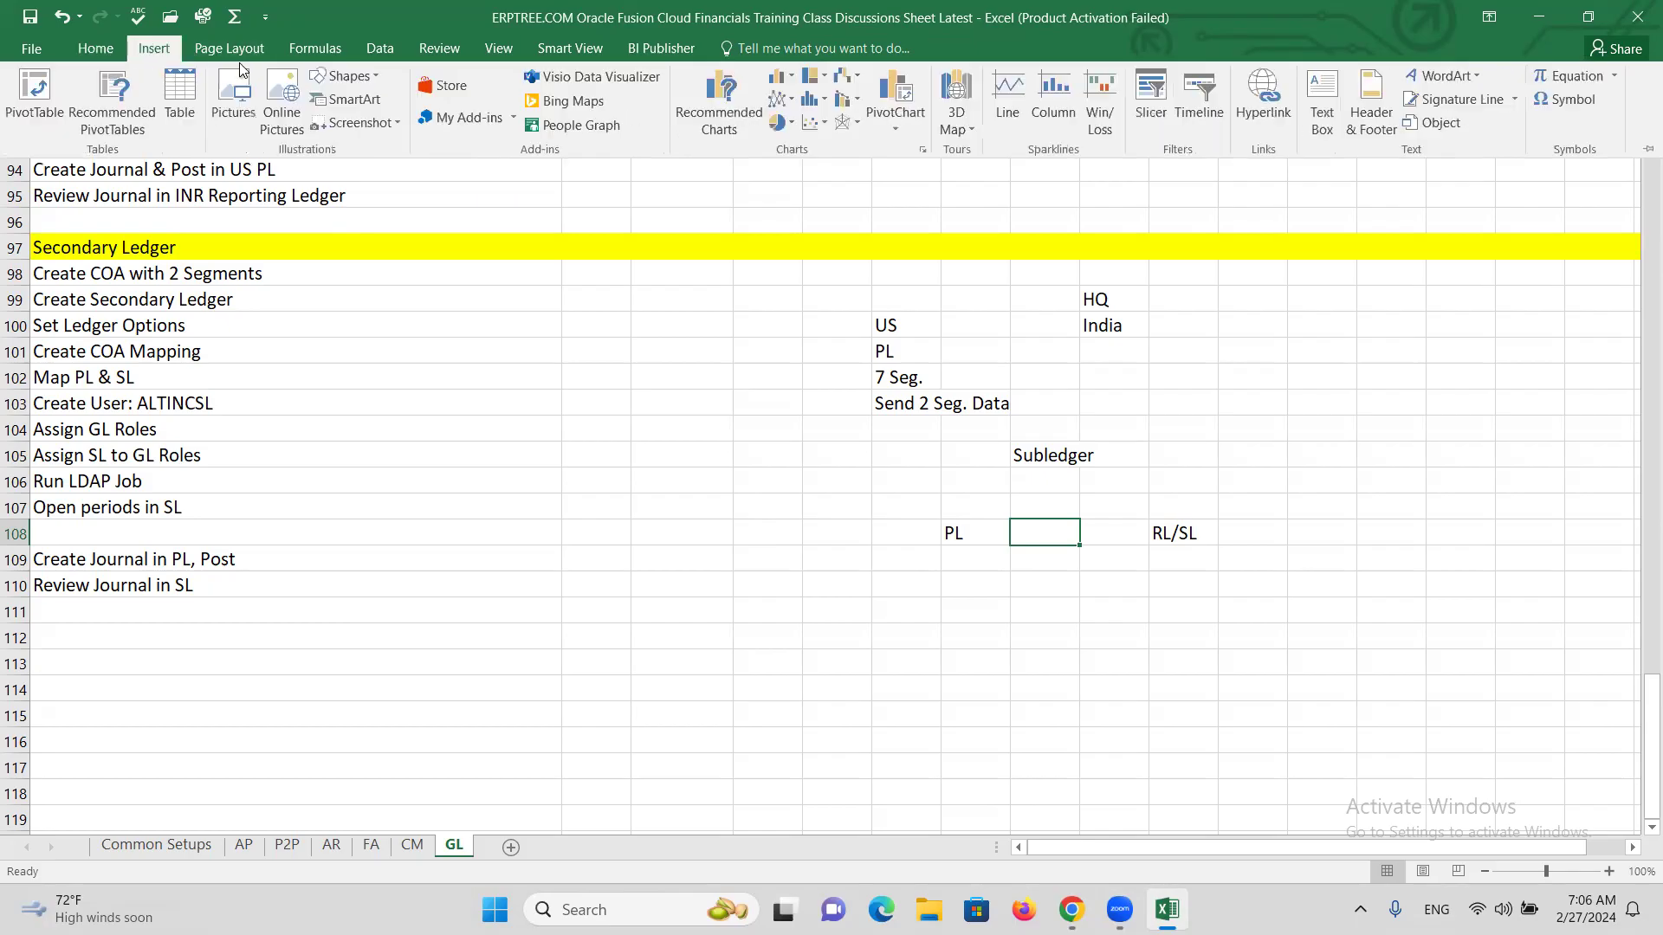
# Draw a straight arrow from Subledger down to PL.
pyautogui.click(369, 76)
pyautogui.click(359, 113)
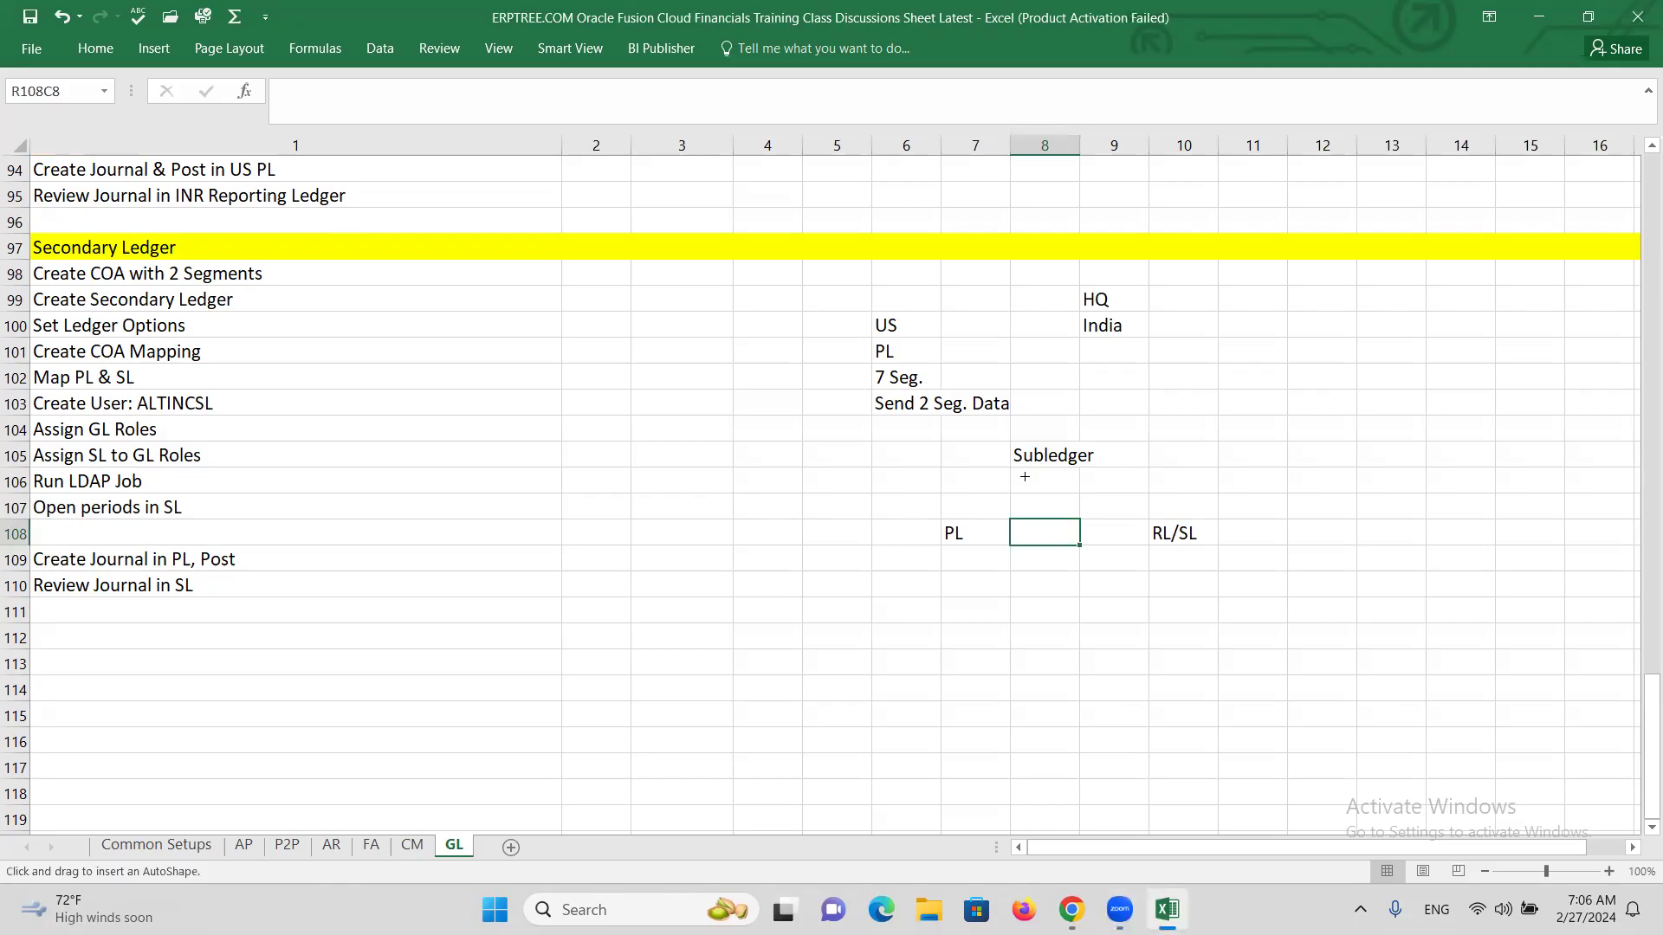
pyautogui.moveTo(1018, 460); pyautogui.dragTo(958, 533)
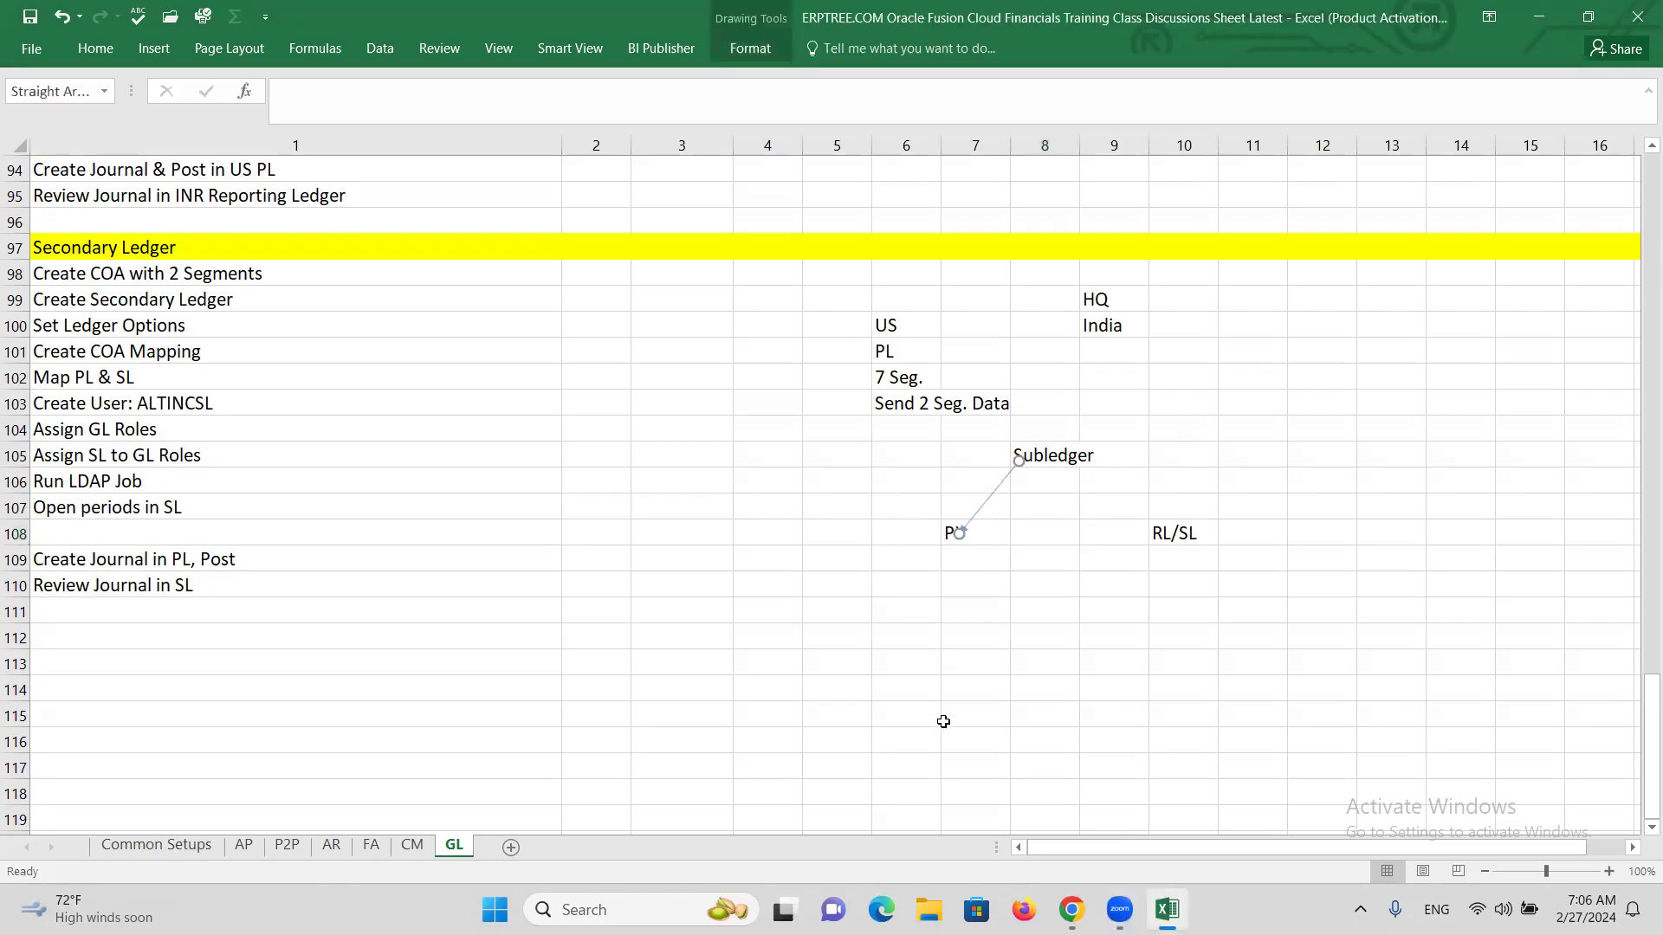
# Draw a second straight arrow from PL across to RL/SL and deselect it.
pyautogui.click(95, 51)
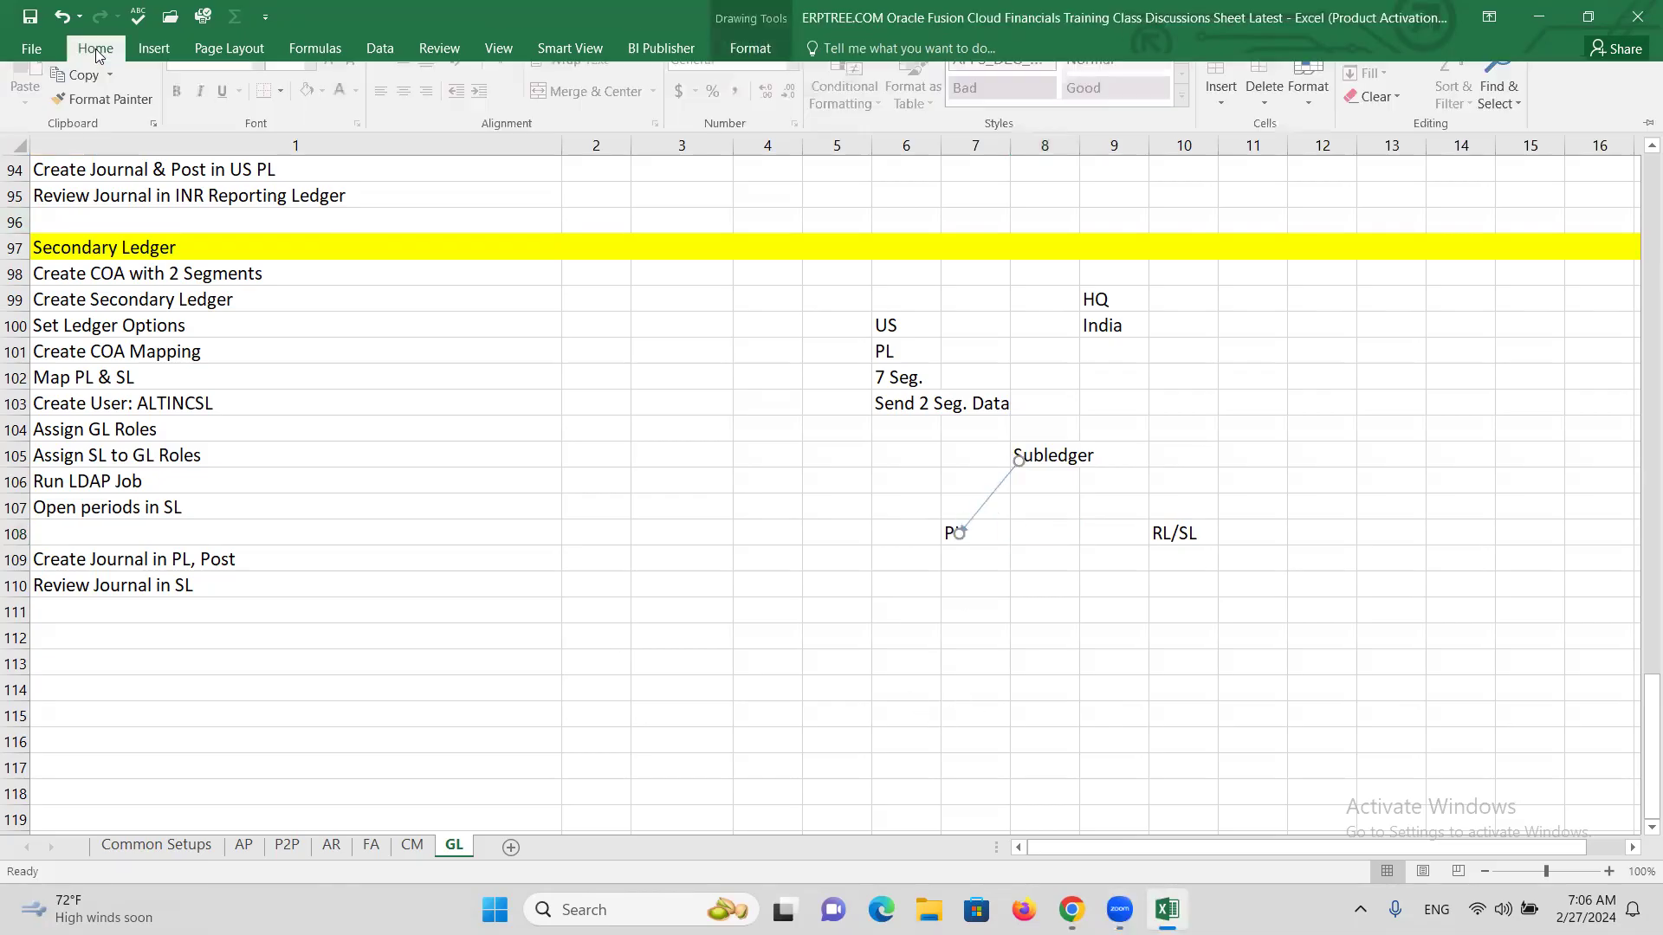
pyautogui.click(149, 49)
pyautogui.click(374, 76)
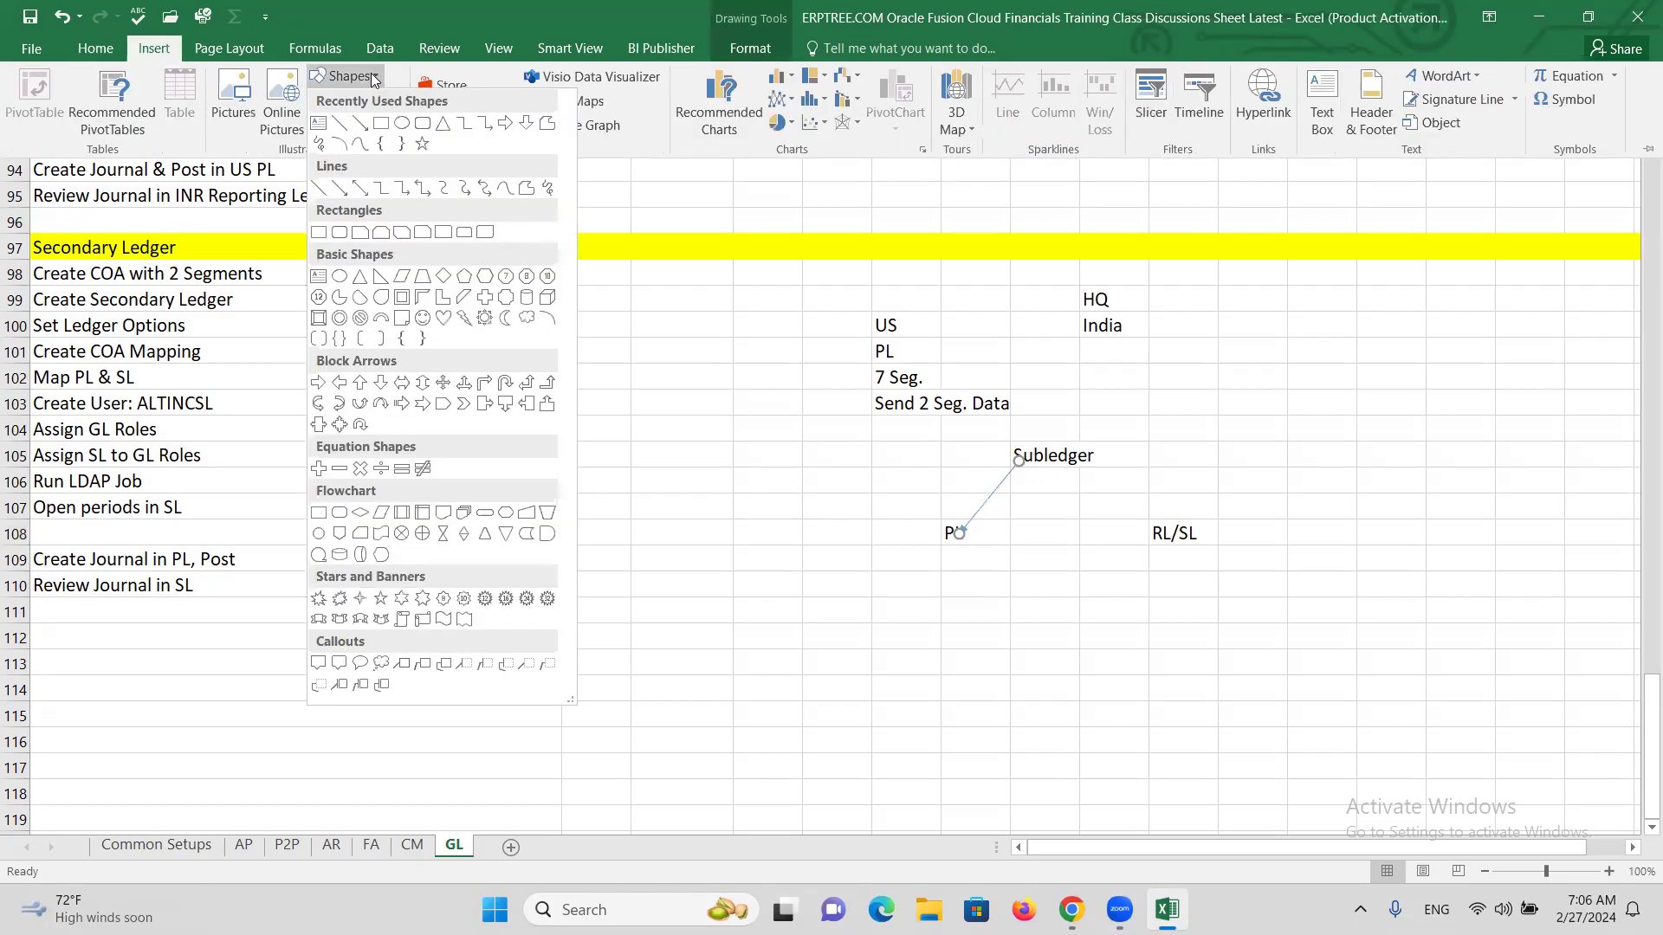
pyautogui.click(360, 124)
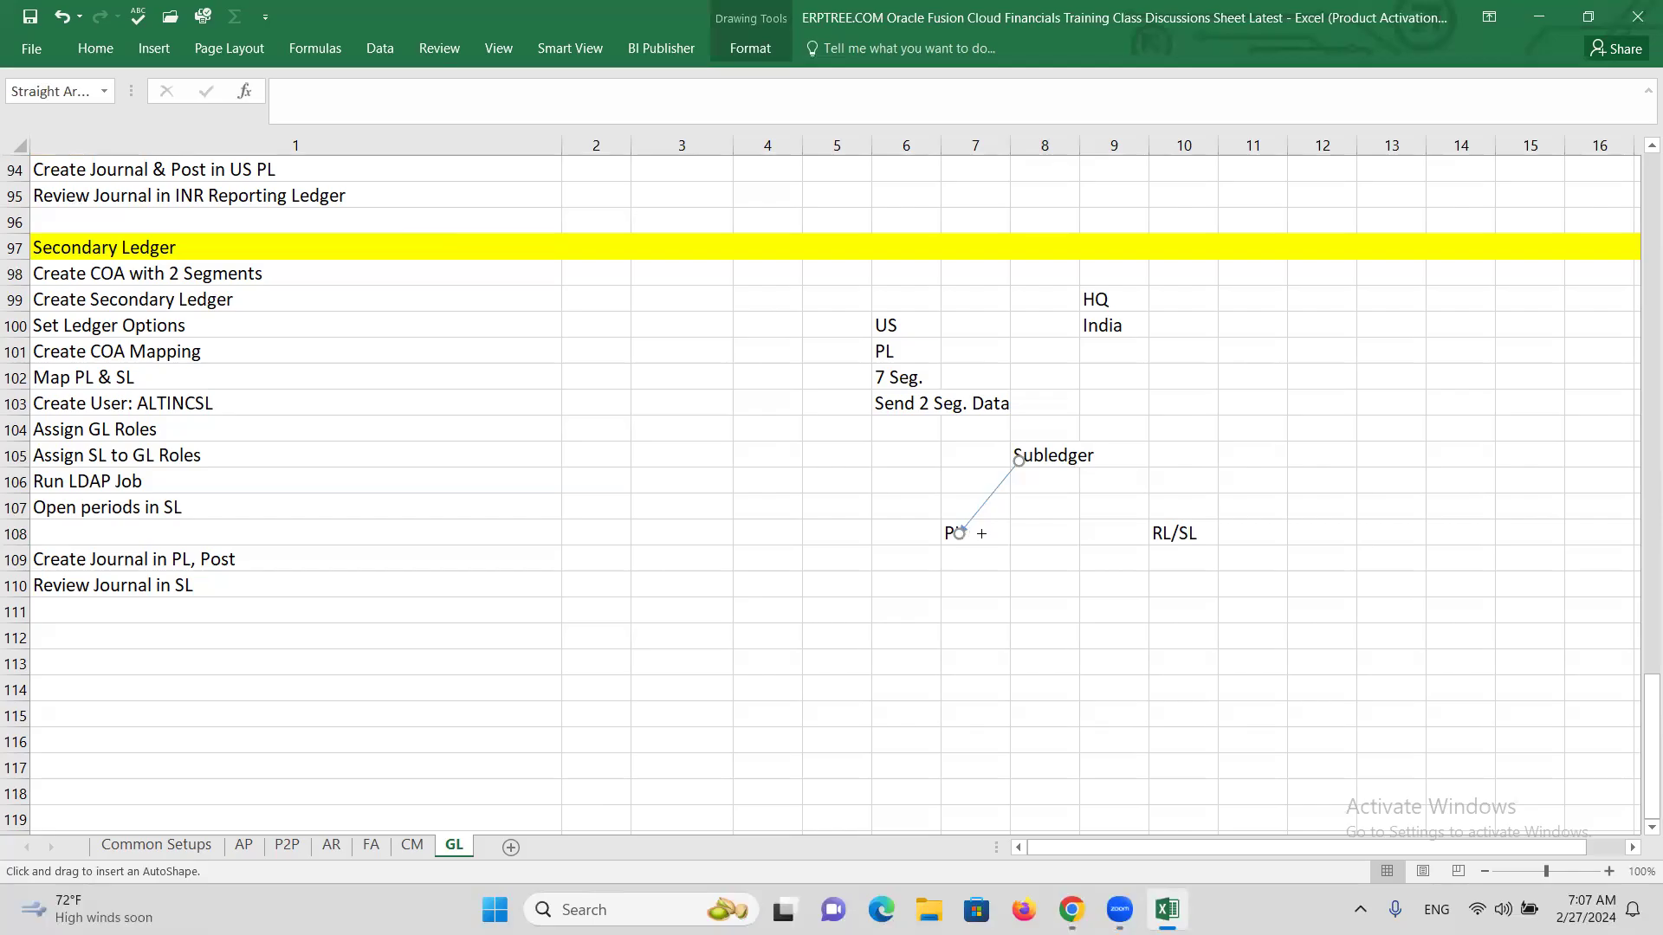
pyautogui.moveTo(967, 528); pyautogui.dragTo(1146, 531)
pyautogui.click(1063, 645)
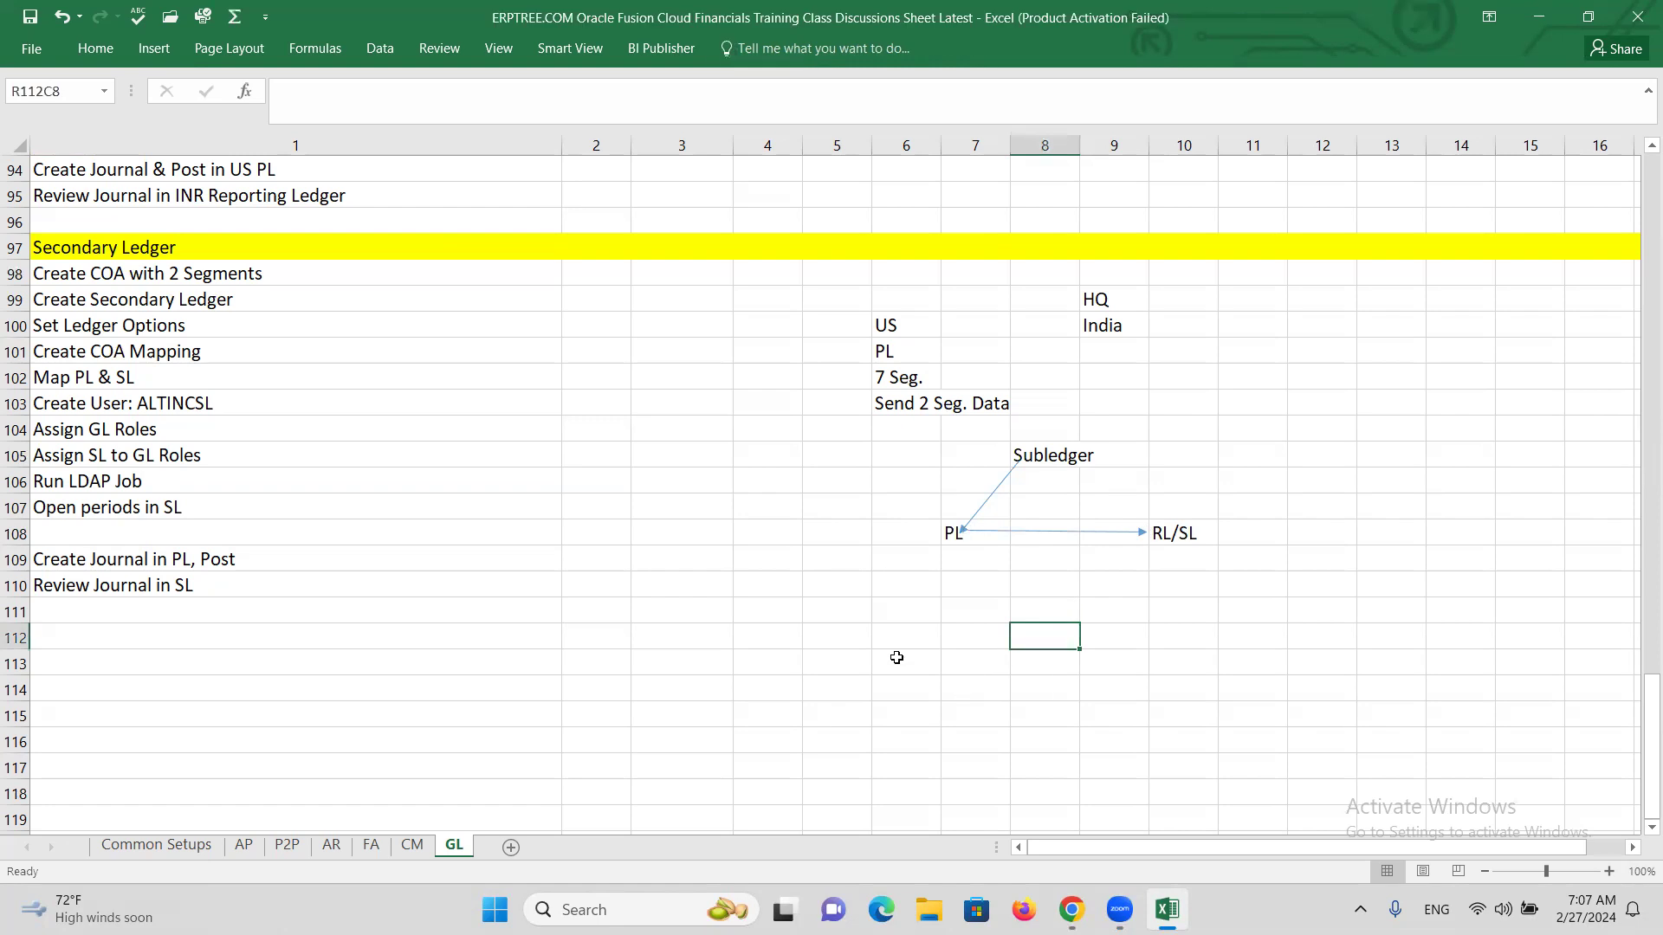
pyautogui.click(100, 45)
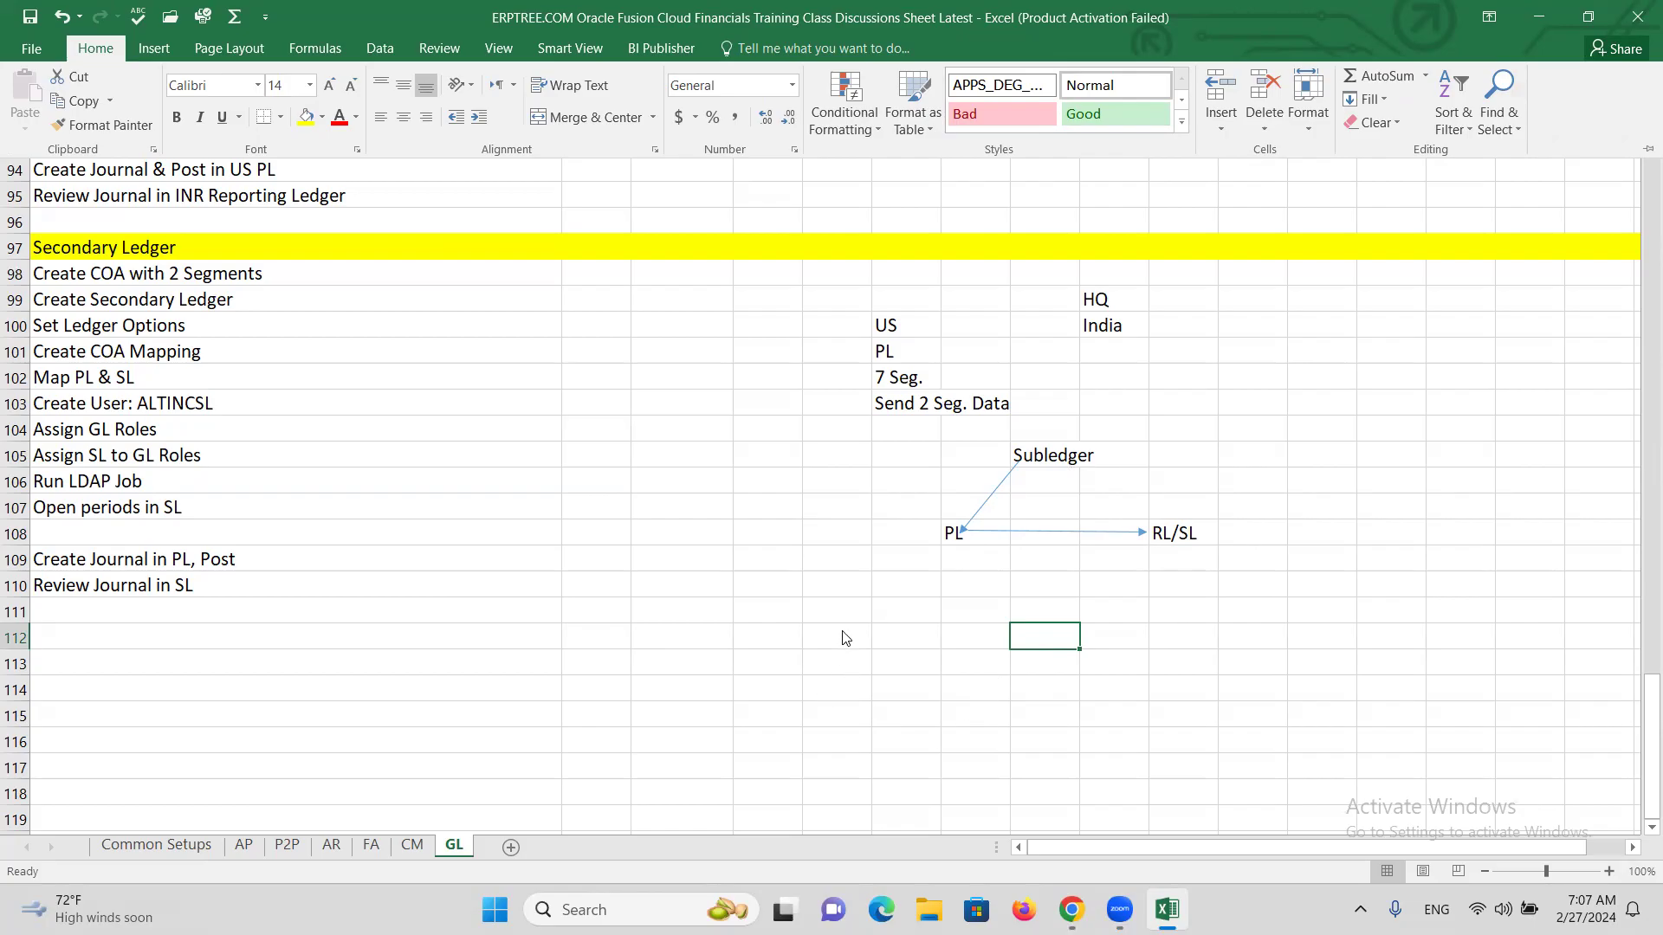
pyautogui.click(1202, 540)
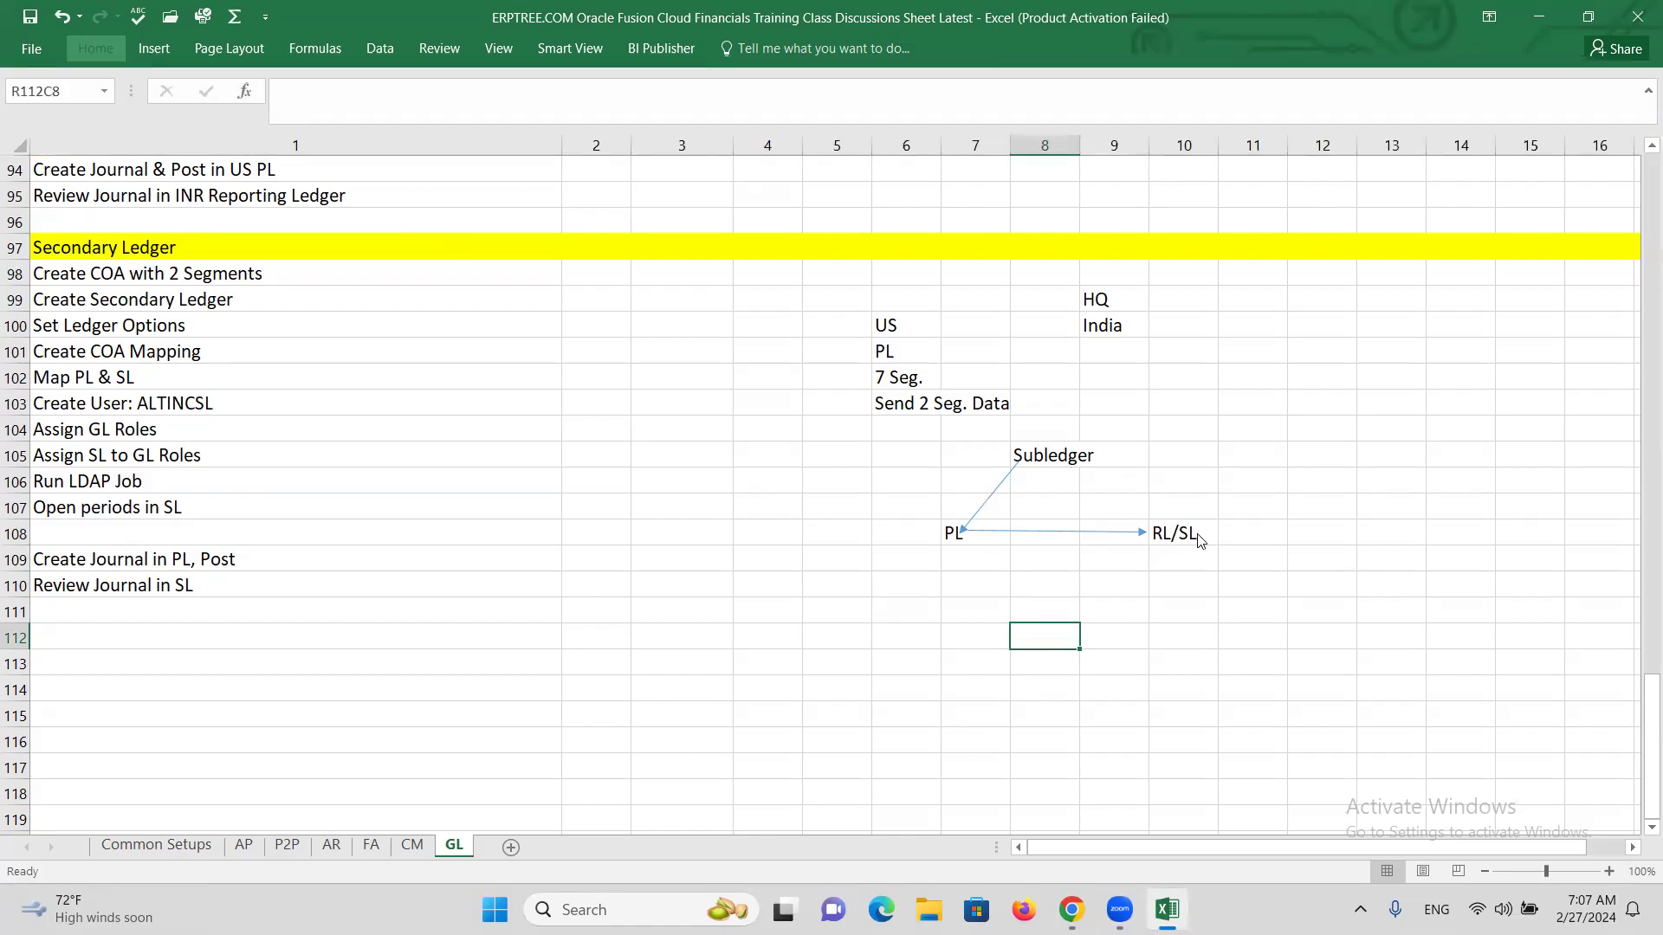
pyautogui.click(1197, 544)
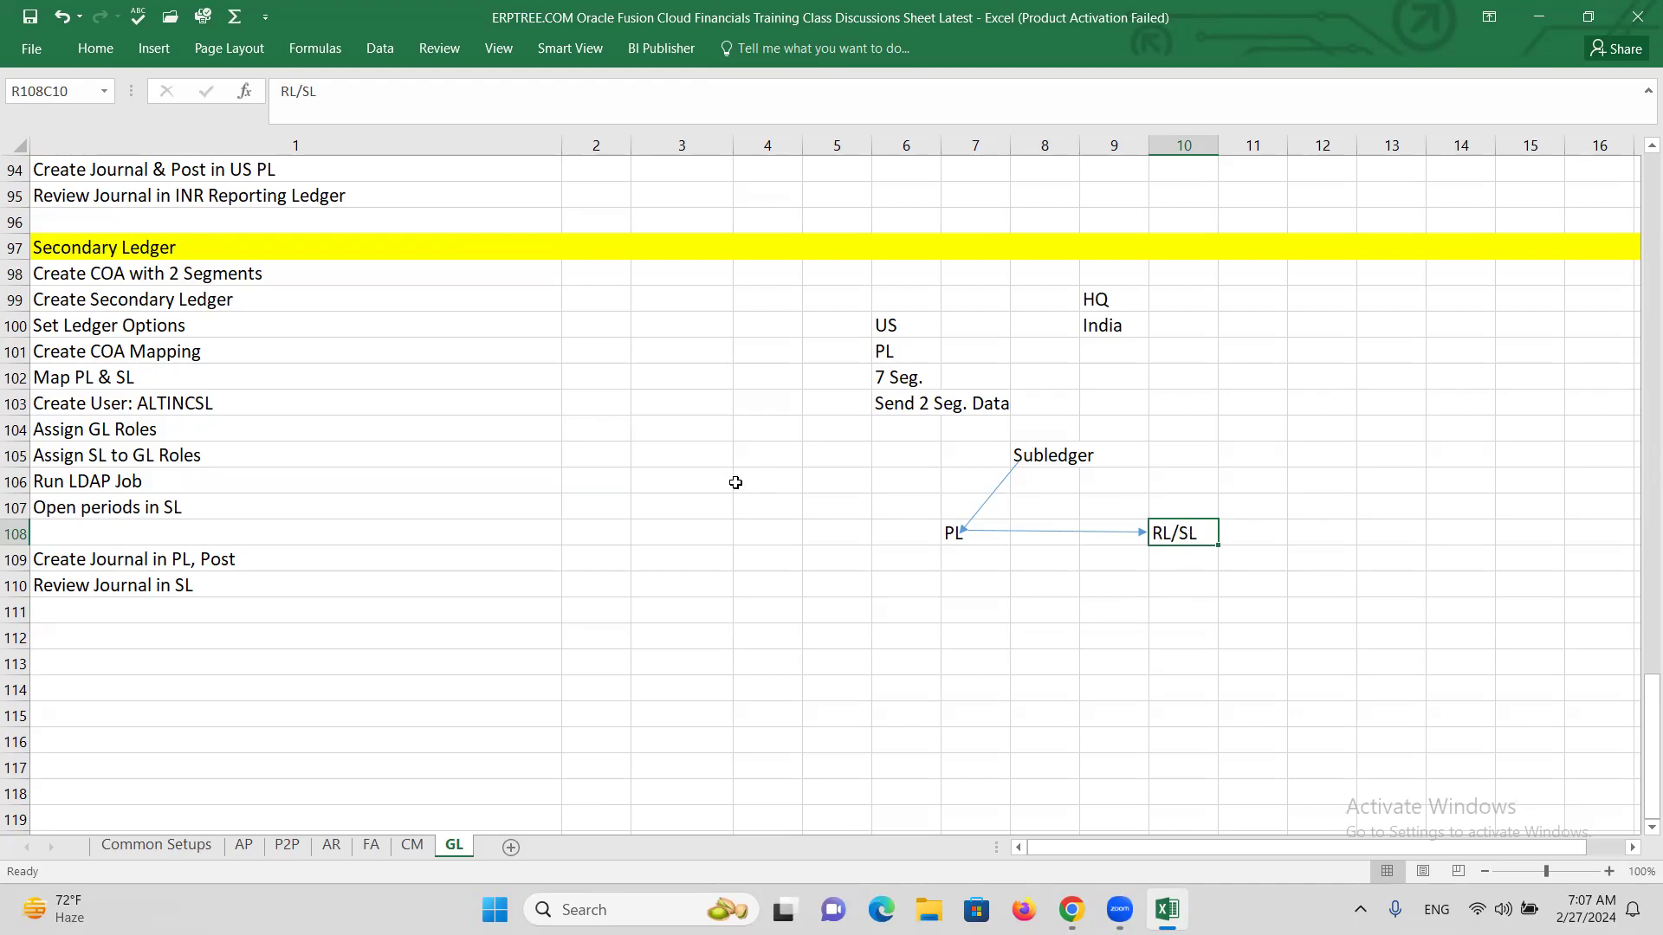
pyautogui.click(712, 499)
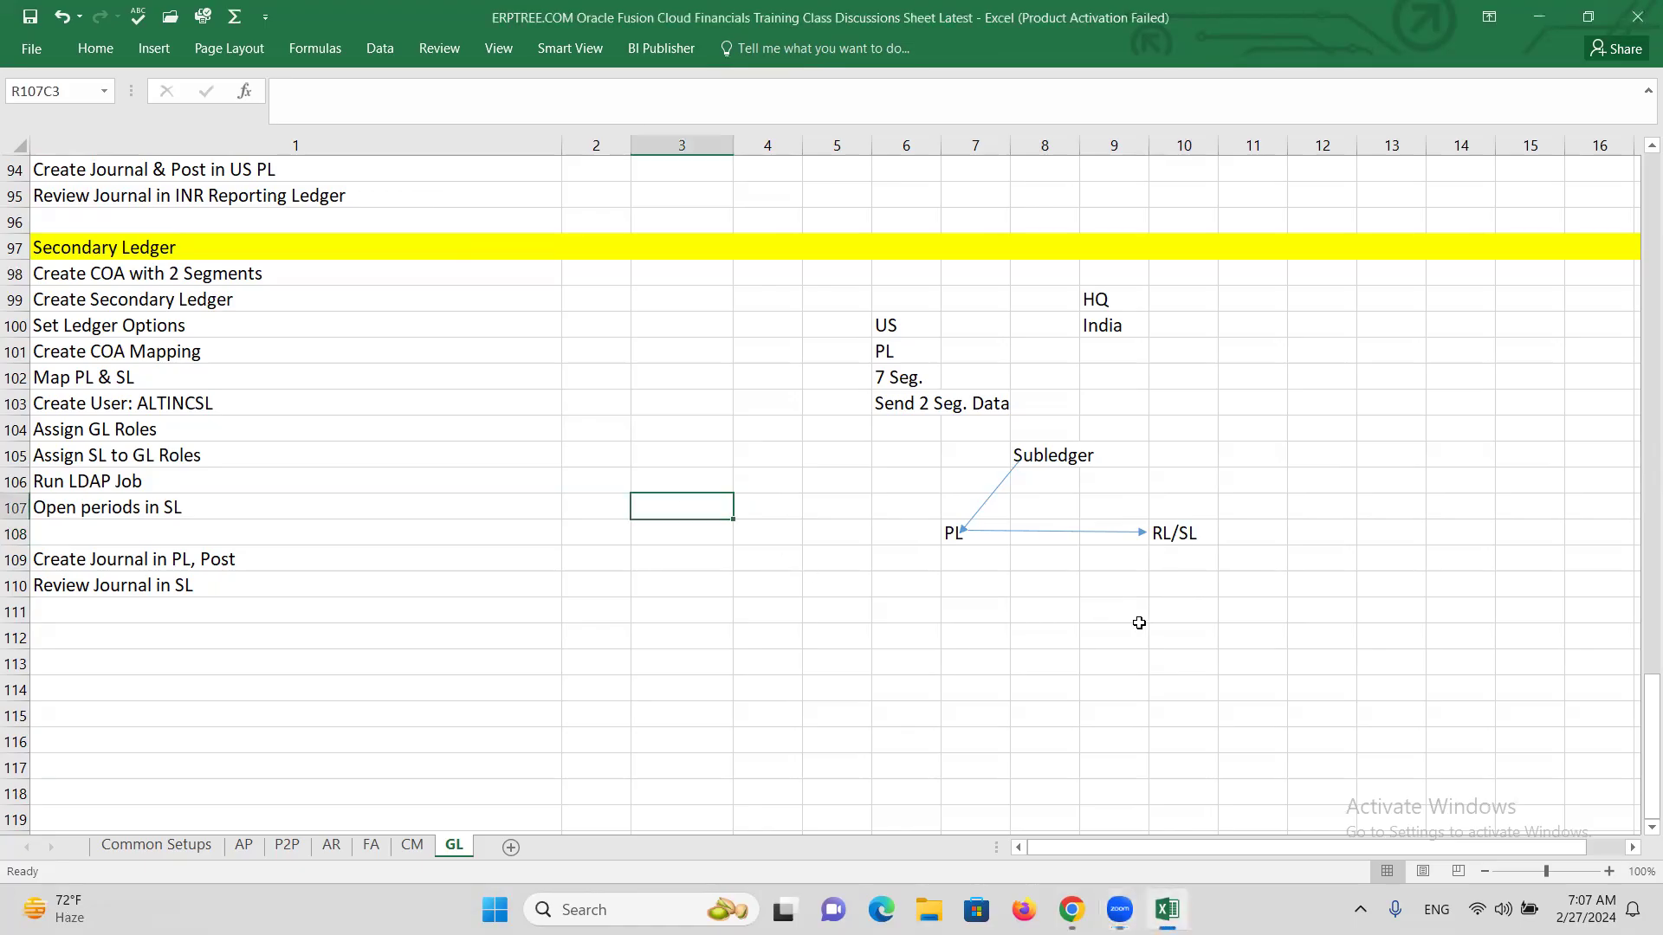
pyautogui.click(1185, 535)
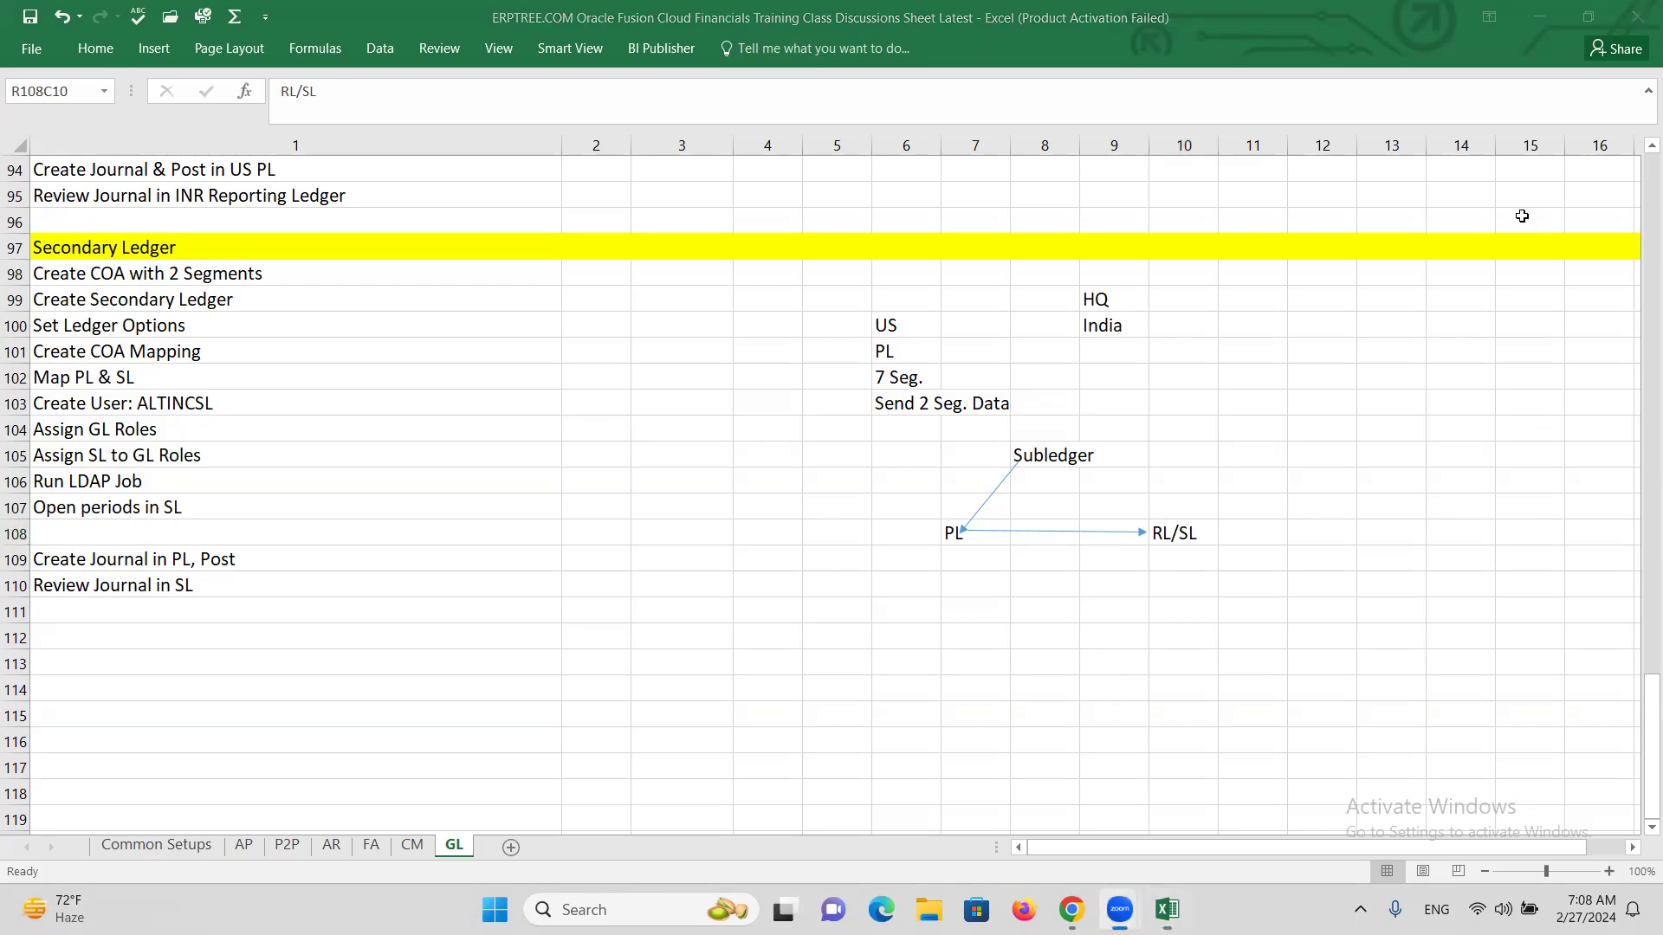
pyautogui.click(1050, 457)
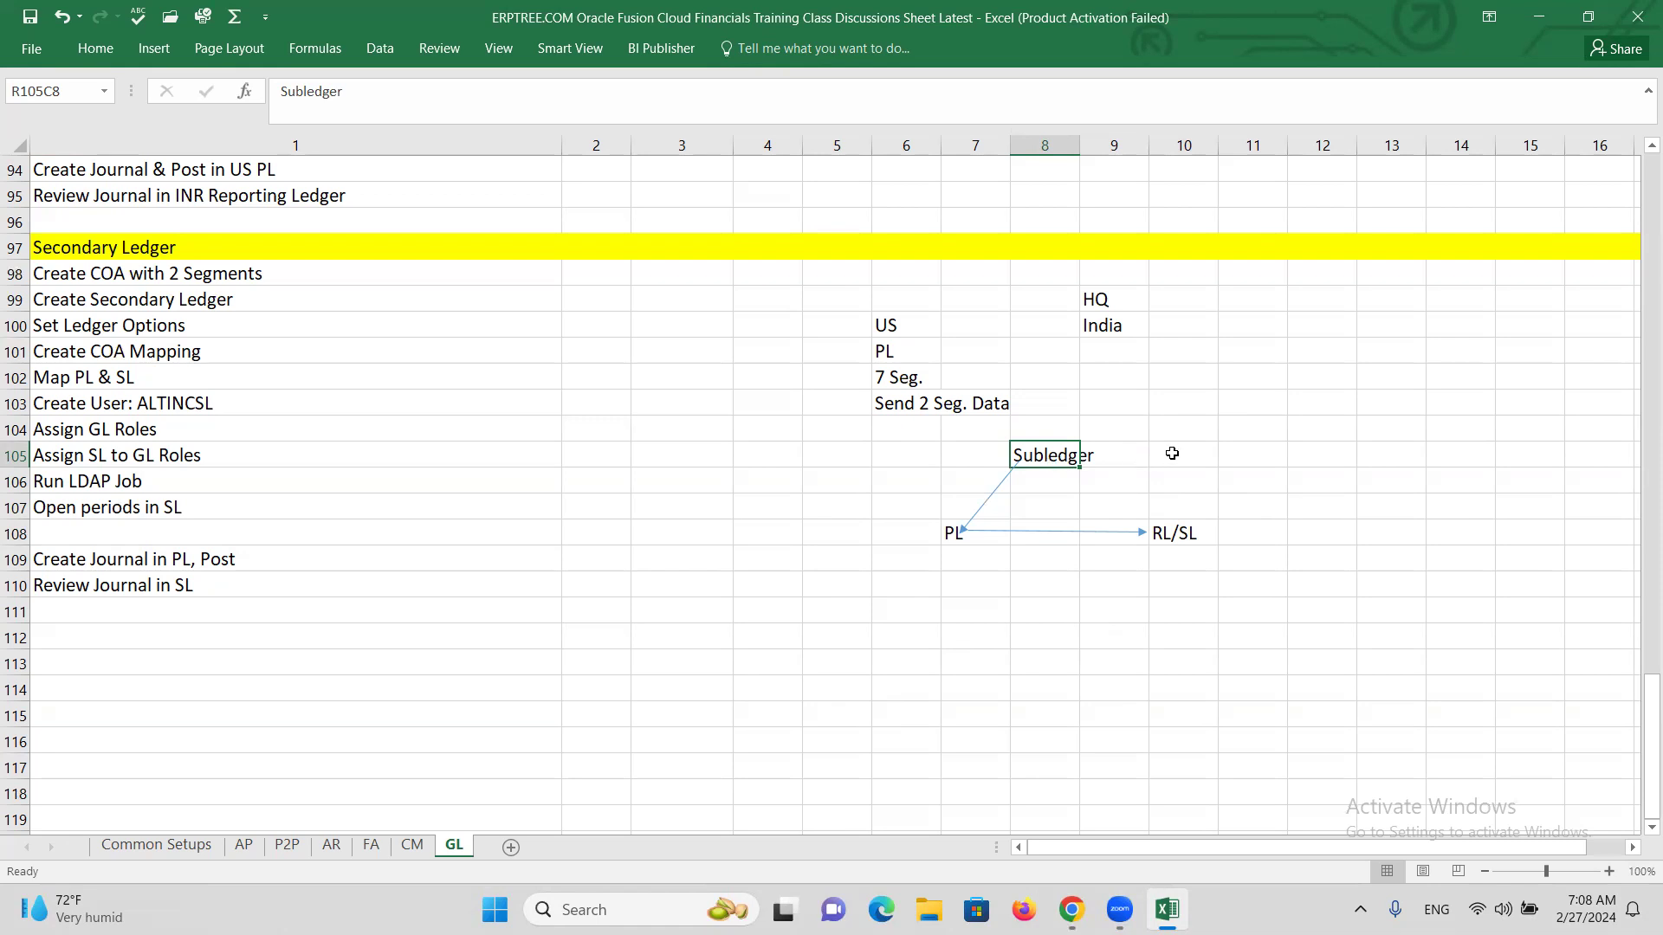
# Enter 'AP' beside Subledger and 'Invoice-->Accounting-->SLA---Journal Entry' in the next cell.
pyautogui.click(1172, 450)
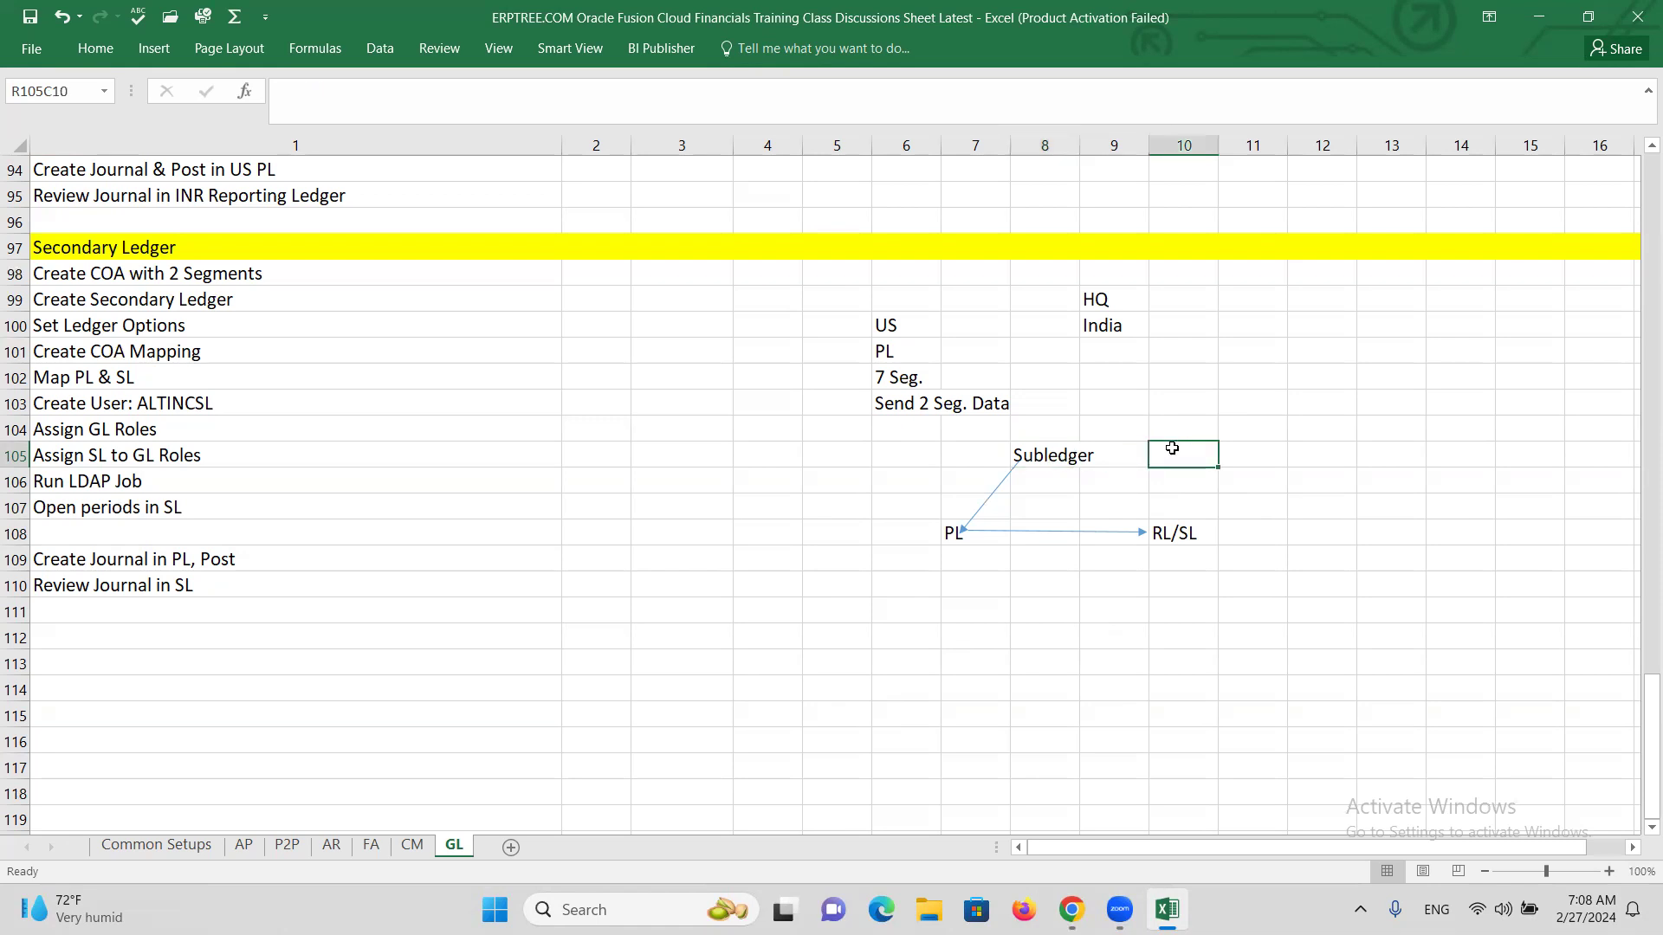
pyautogui.write('AP')
pyautogui.press('Tab')
pyautogui.write('Invoice')
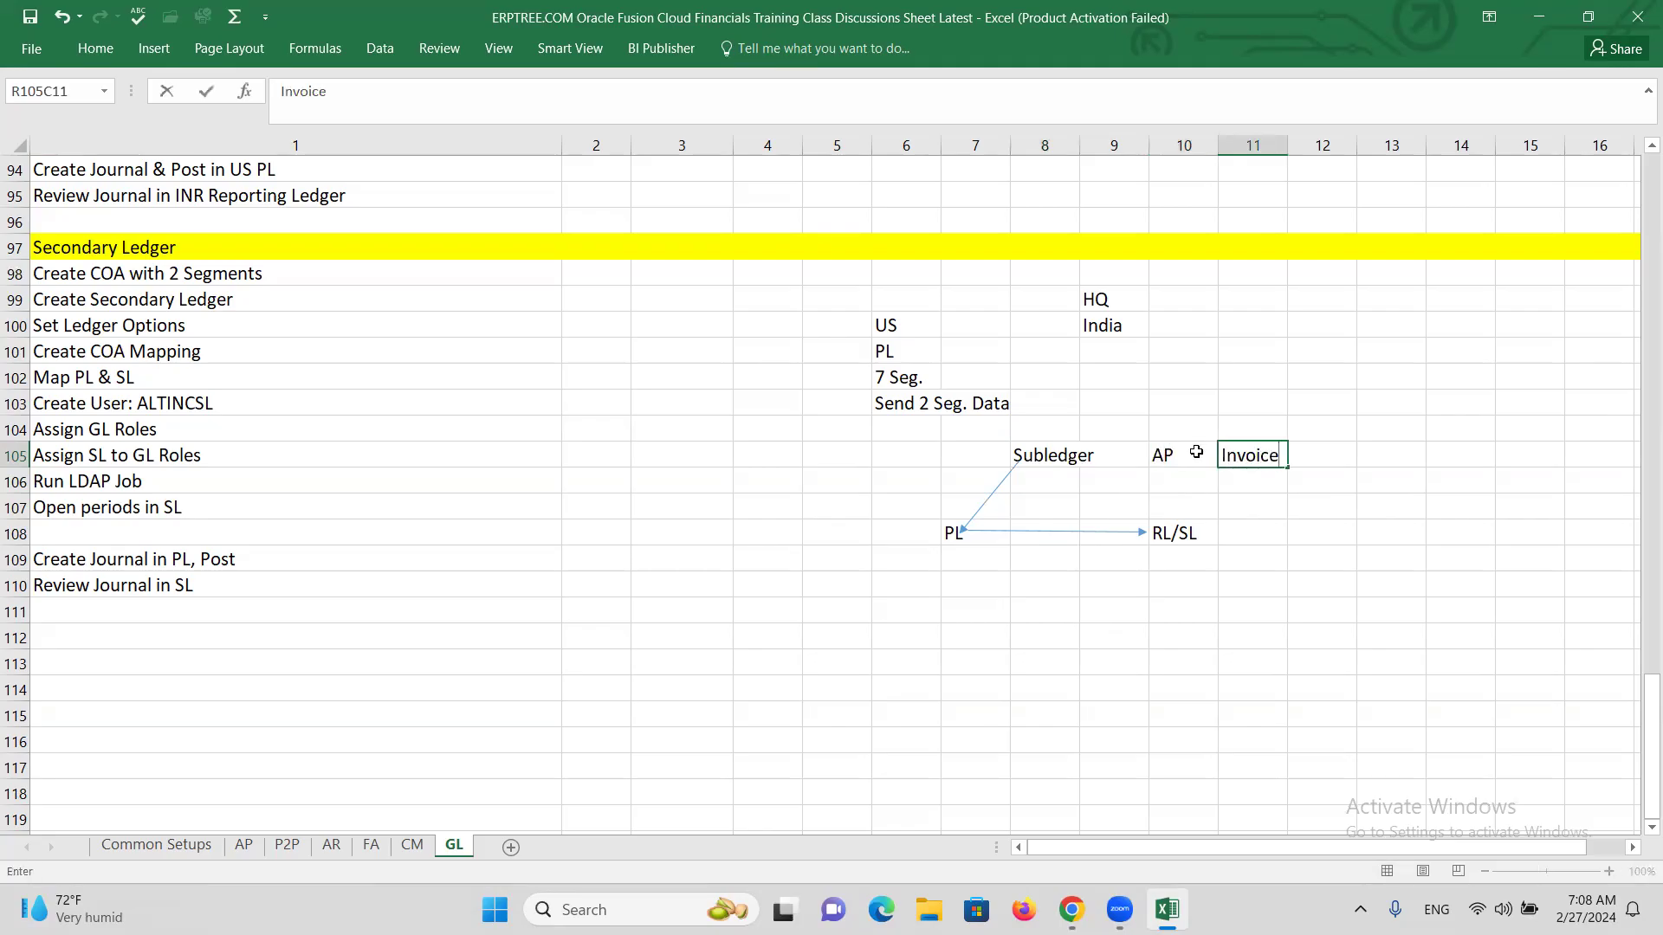
pyautogui.write('-->Accounting')
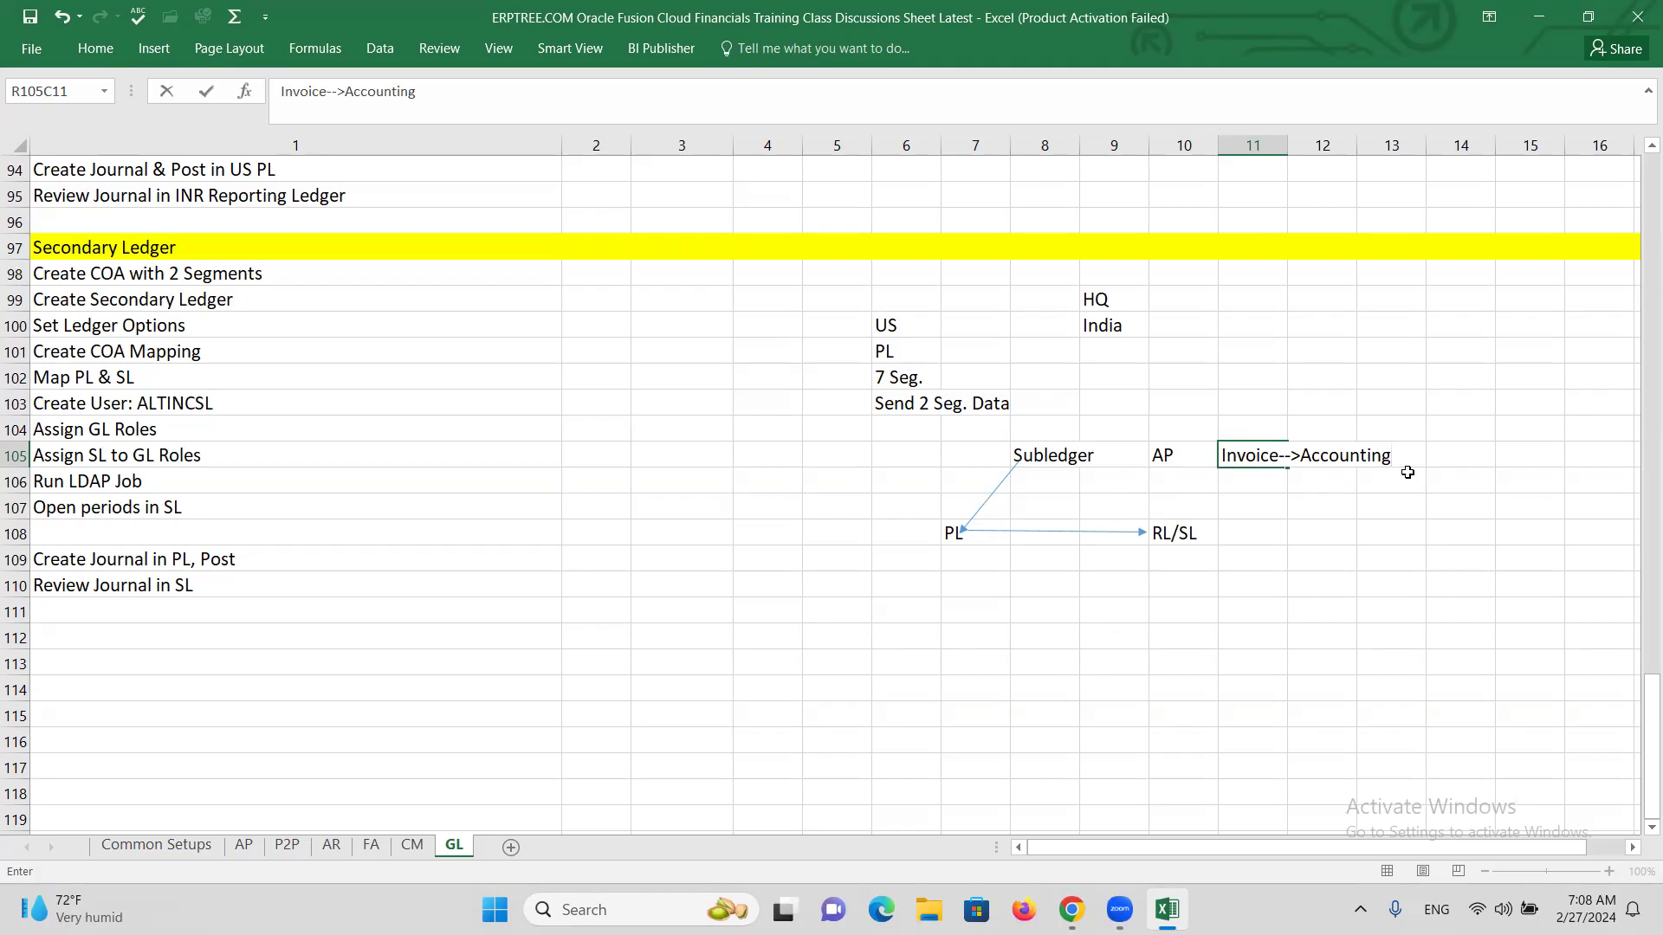
pyautogui.write('-->SLA---Journal Entr')
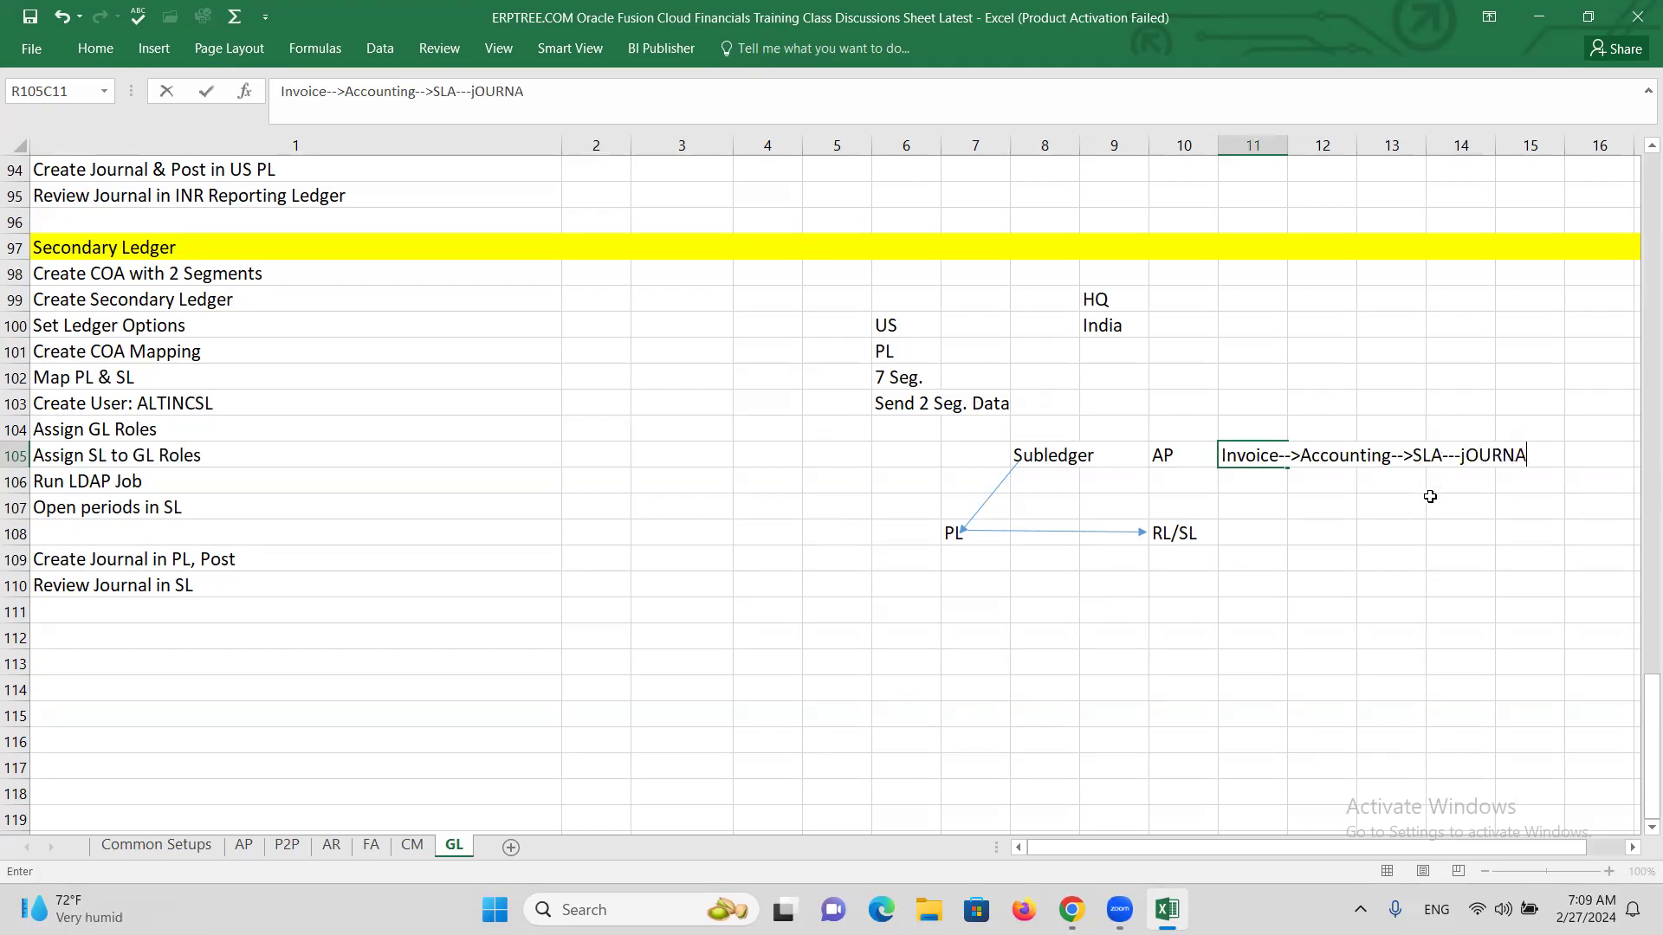
pyautogui.write('y')
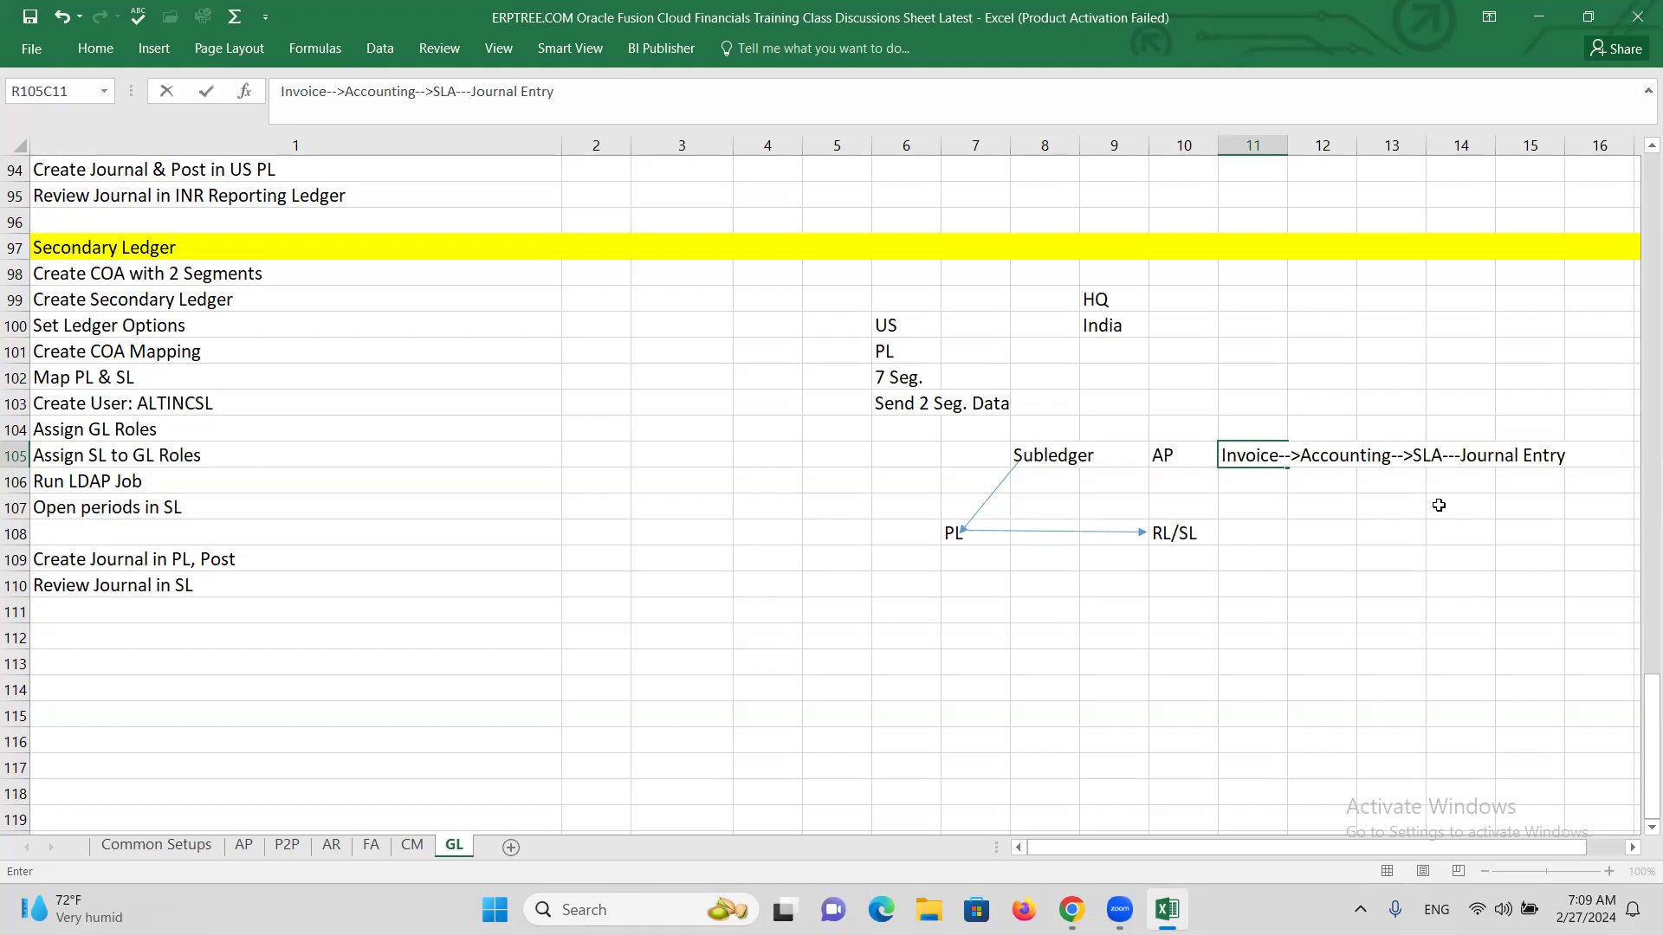
pyautogui.press('Return')
# Dismiss the ribbon commands and switch to the Oracle Journals browser page.
pyautogui.click(1455, 555)
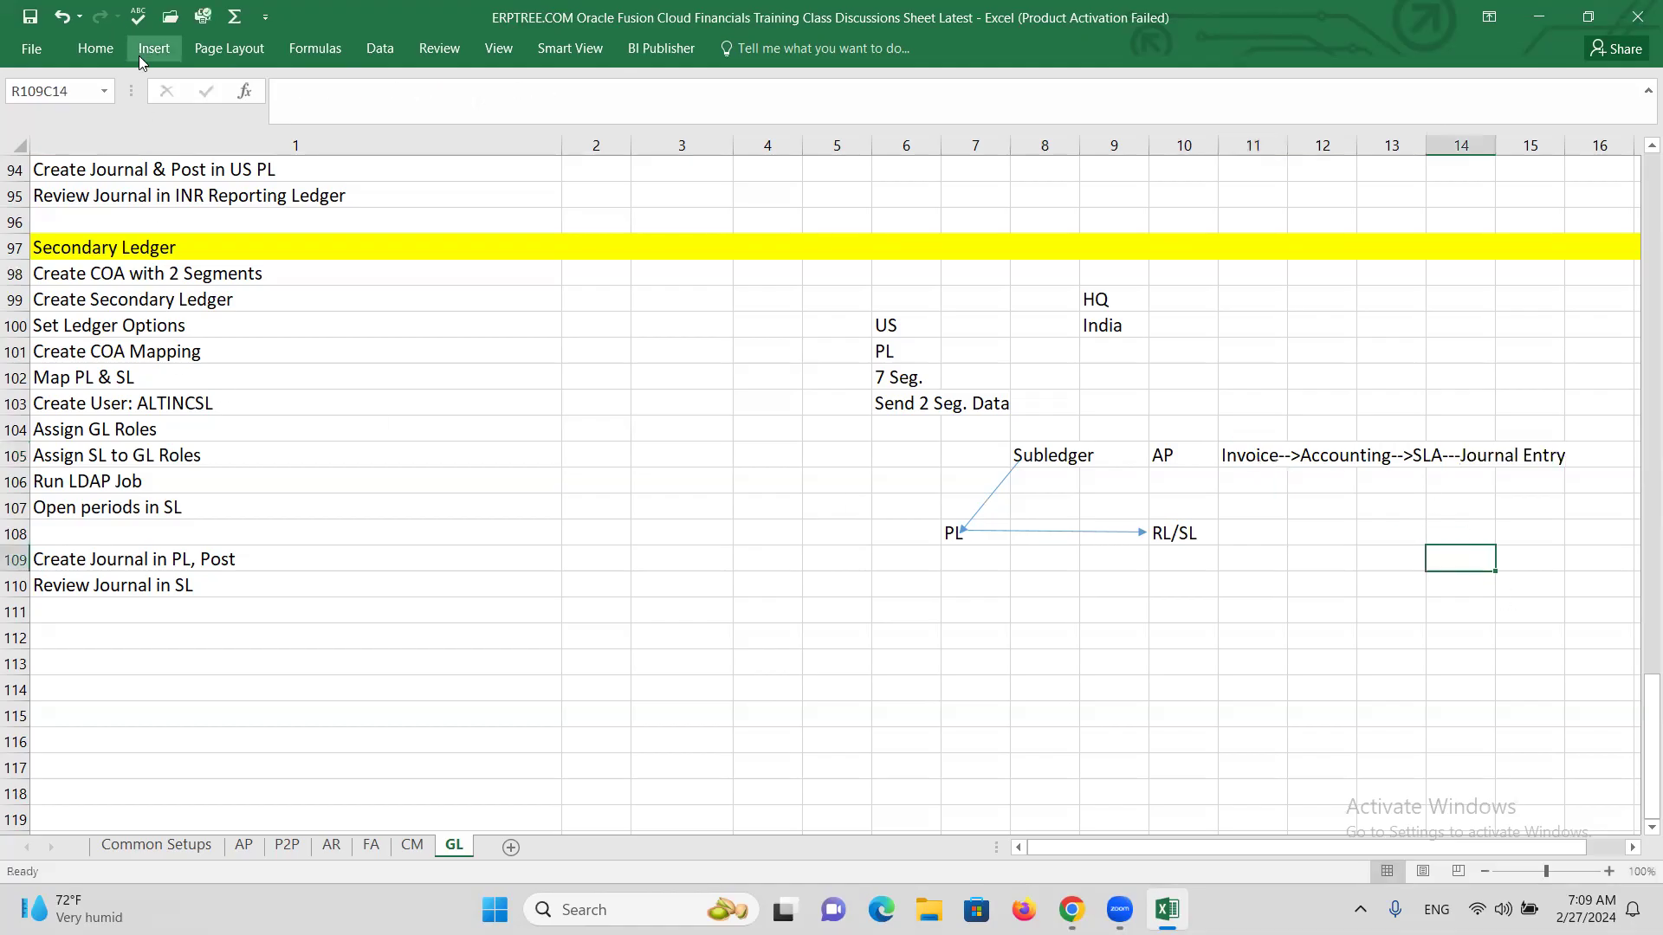
pyautogui.click(146, 49)
pyautogui.click(168, 64)
pyautogui.click(767, 555)
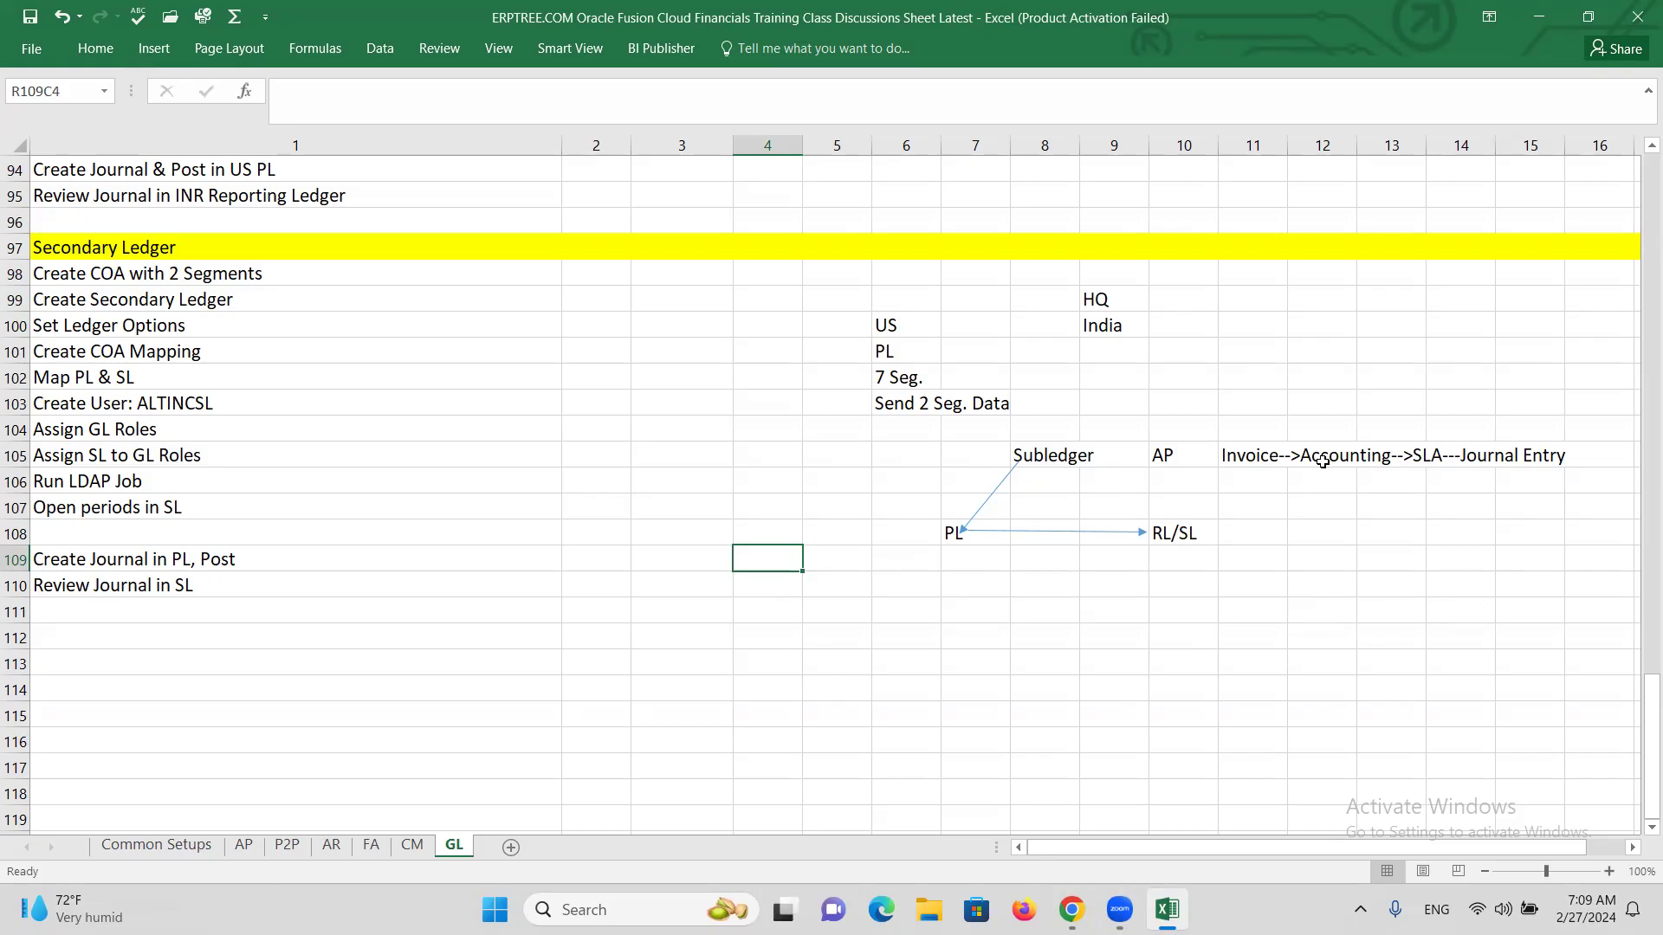
pyautogui.click(1323, 462)
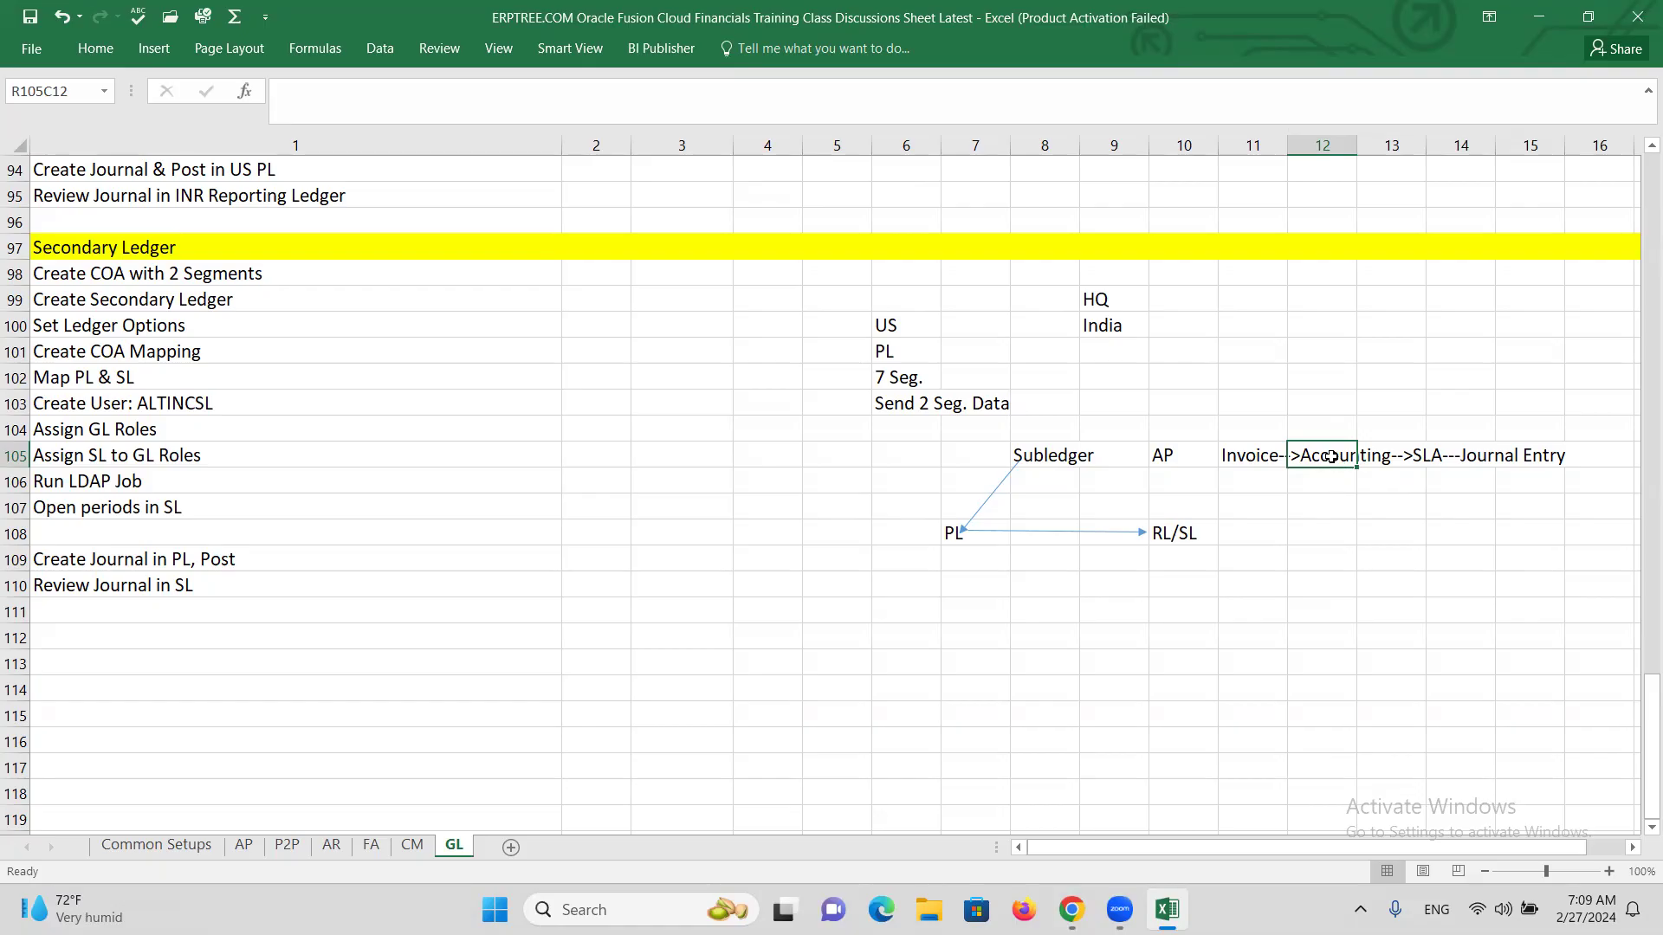
pyautogui.hotkey('alt', 'Tab')
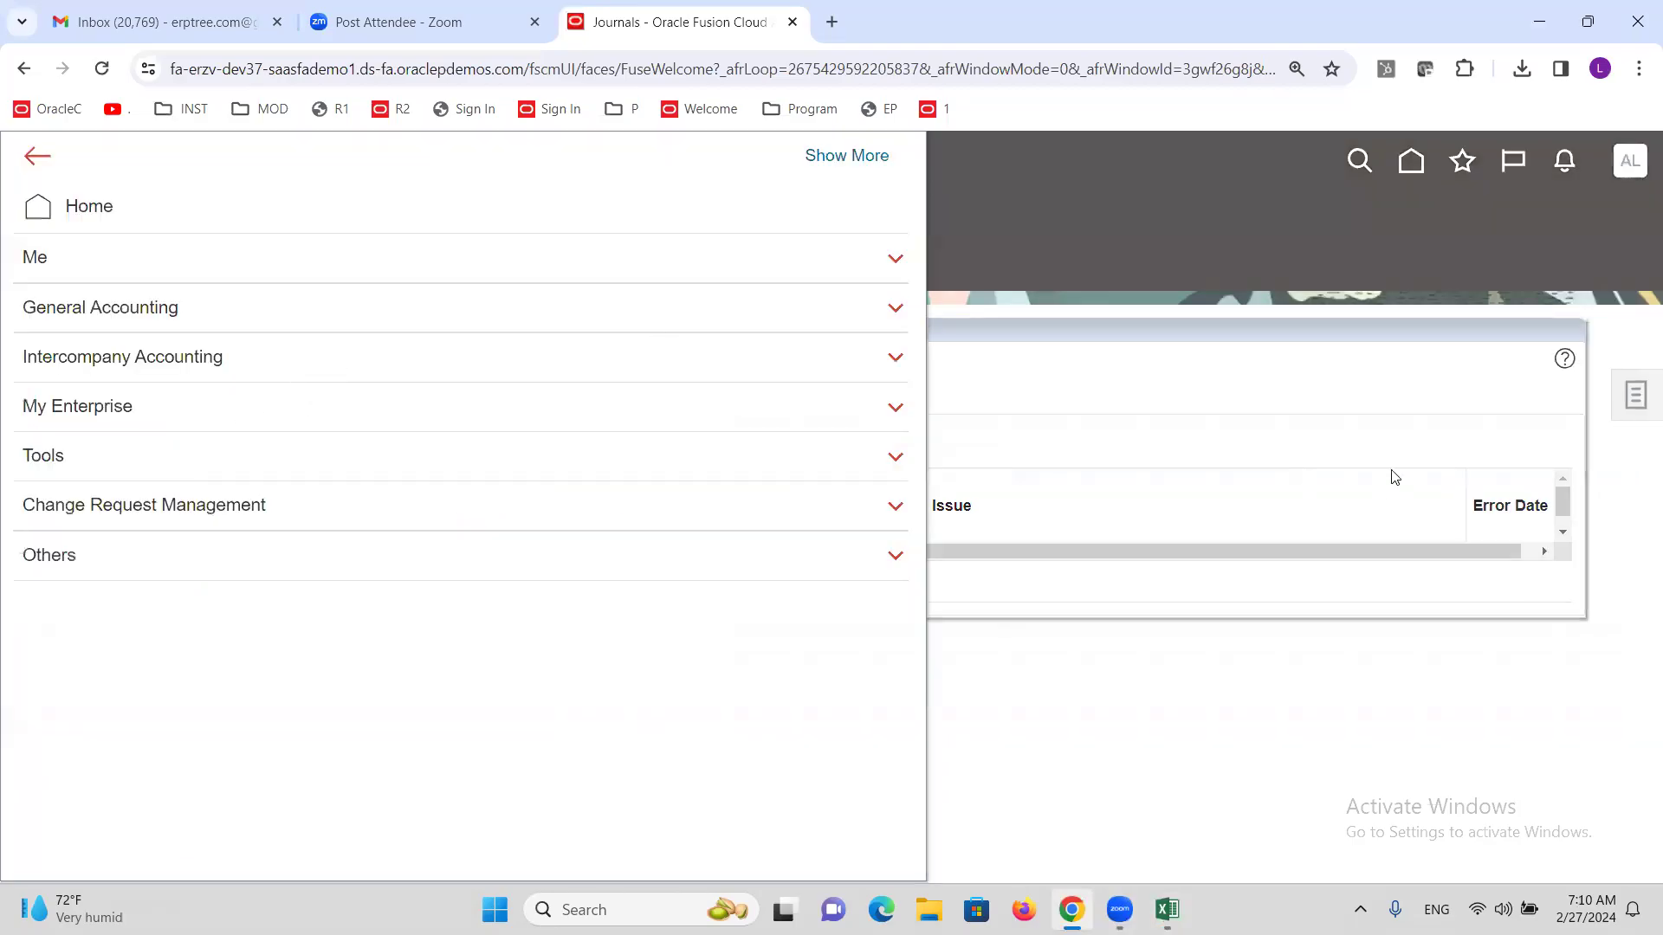
# Close the navigator, review the empty Requiring Attention list, then return to Excel.
pyautogui.click(1340, 303)
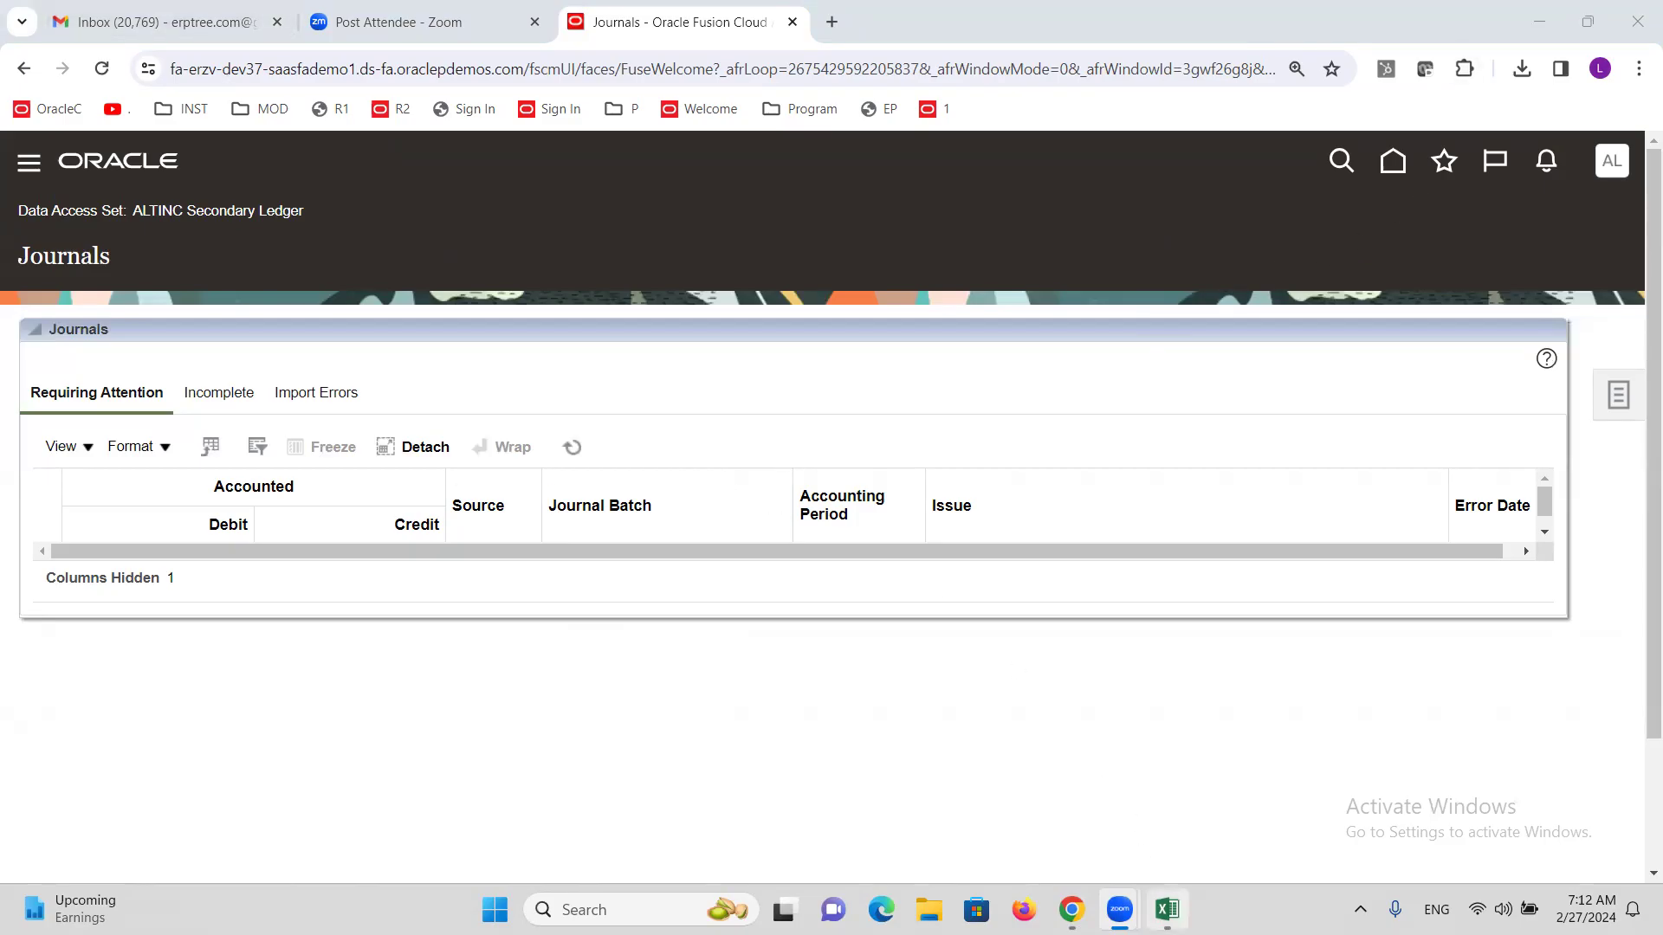
pyautogui.click(1167, 909)
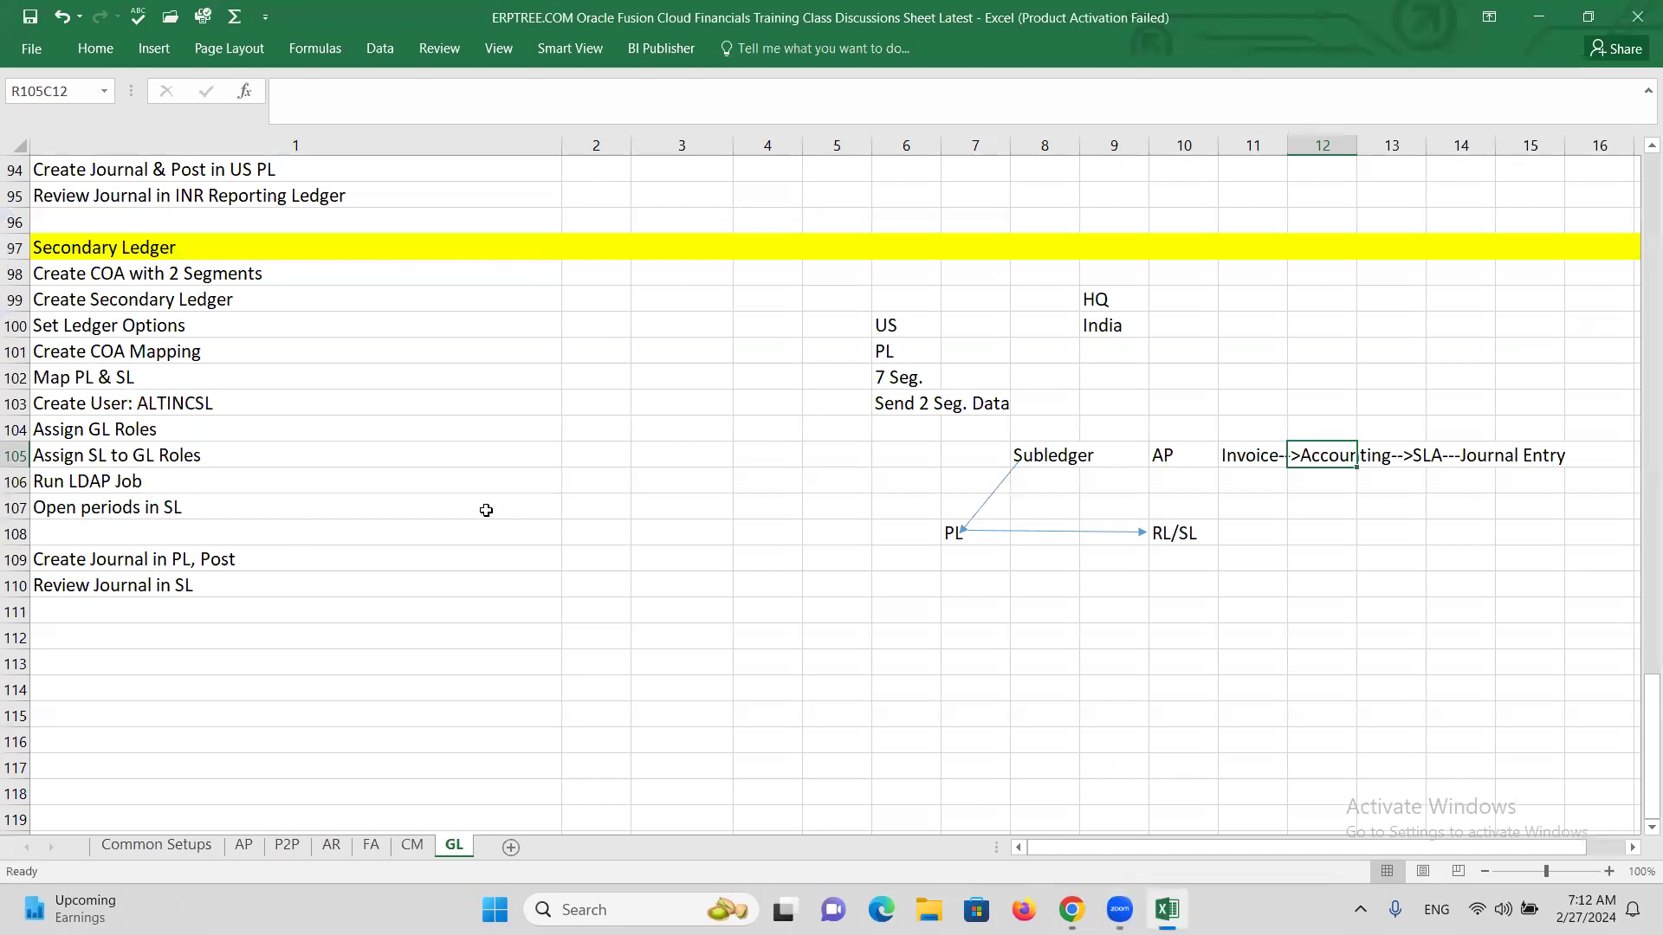
# Highlight the secondary ledger, 13. Auto Posting and 14. Auto Reversal topics in the list.
pyautogui.scroll(20, 335, 527)
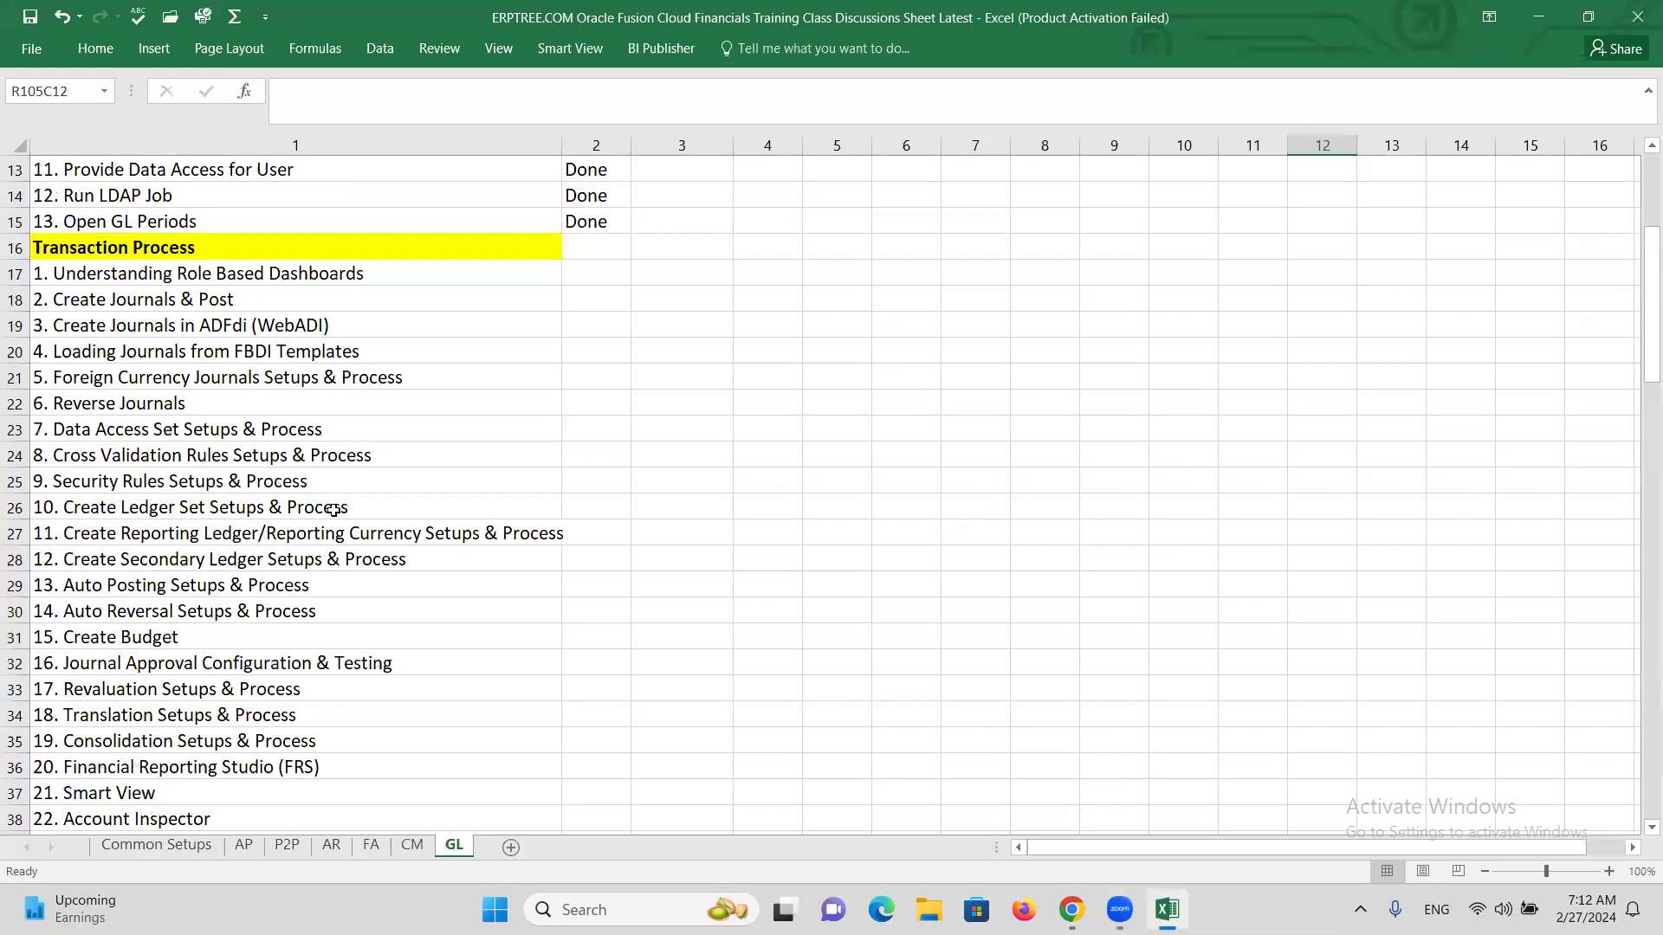
pyautogui.scroll(-4, 339, 507)
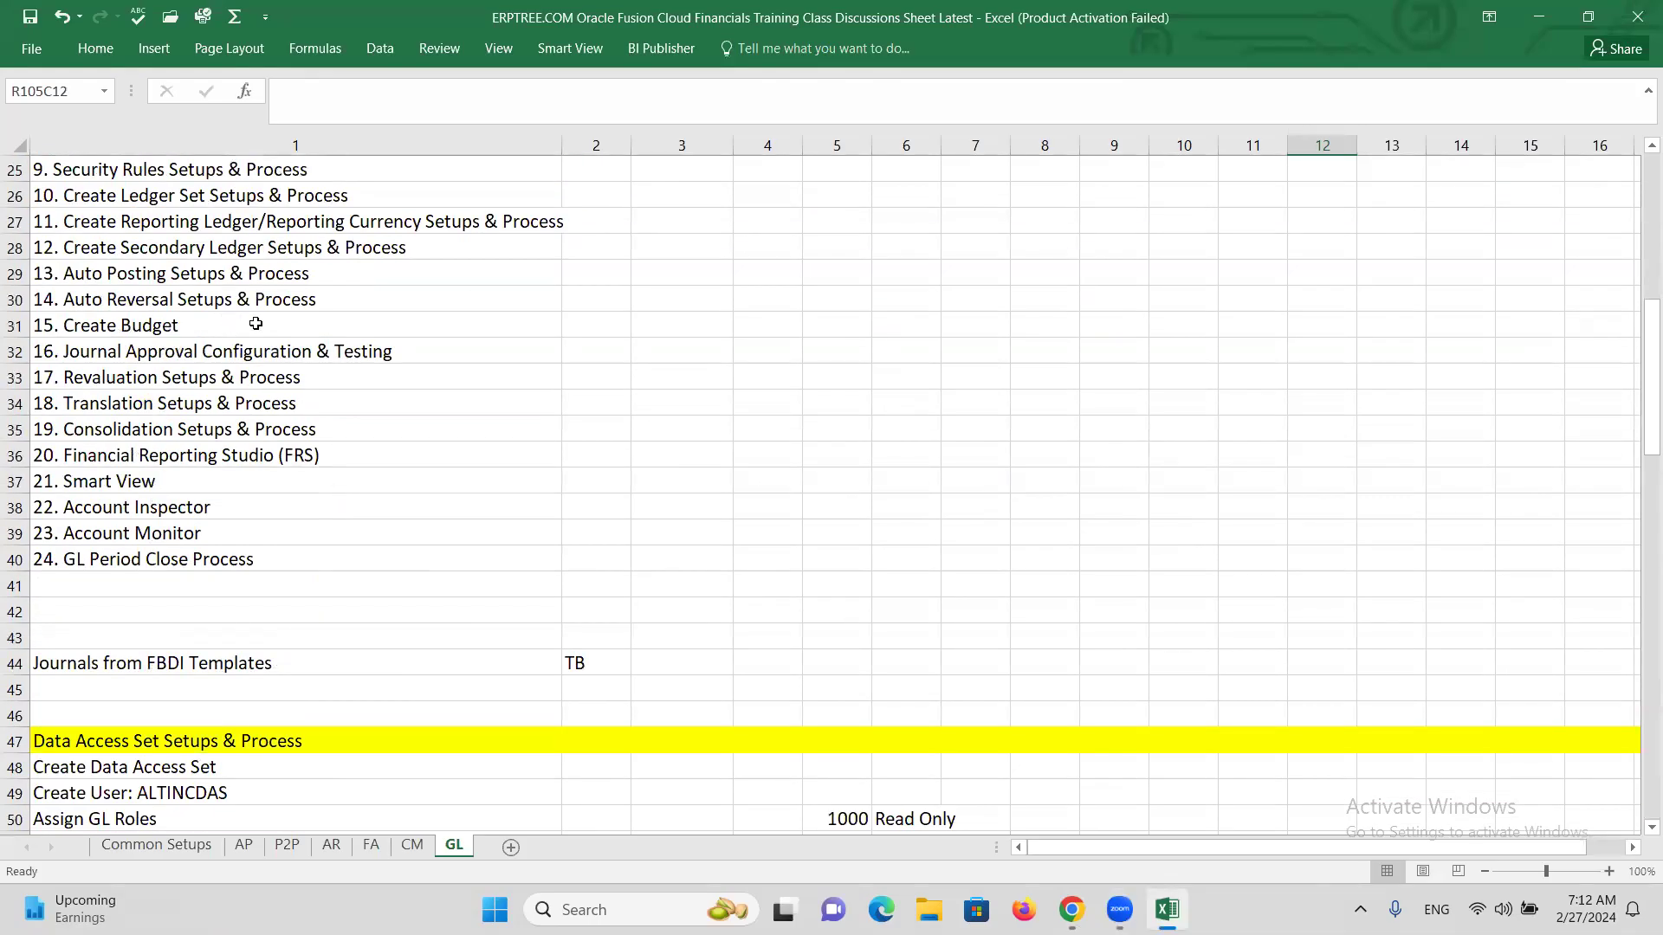
pyautogui.scroll(1, 258, 325)
pyautogui.click(255, 330)
pyautogui.click(216, 350)
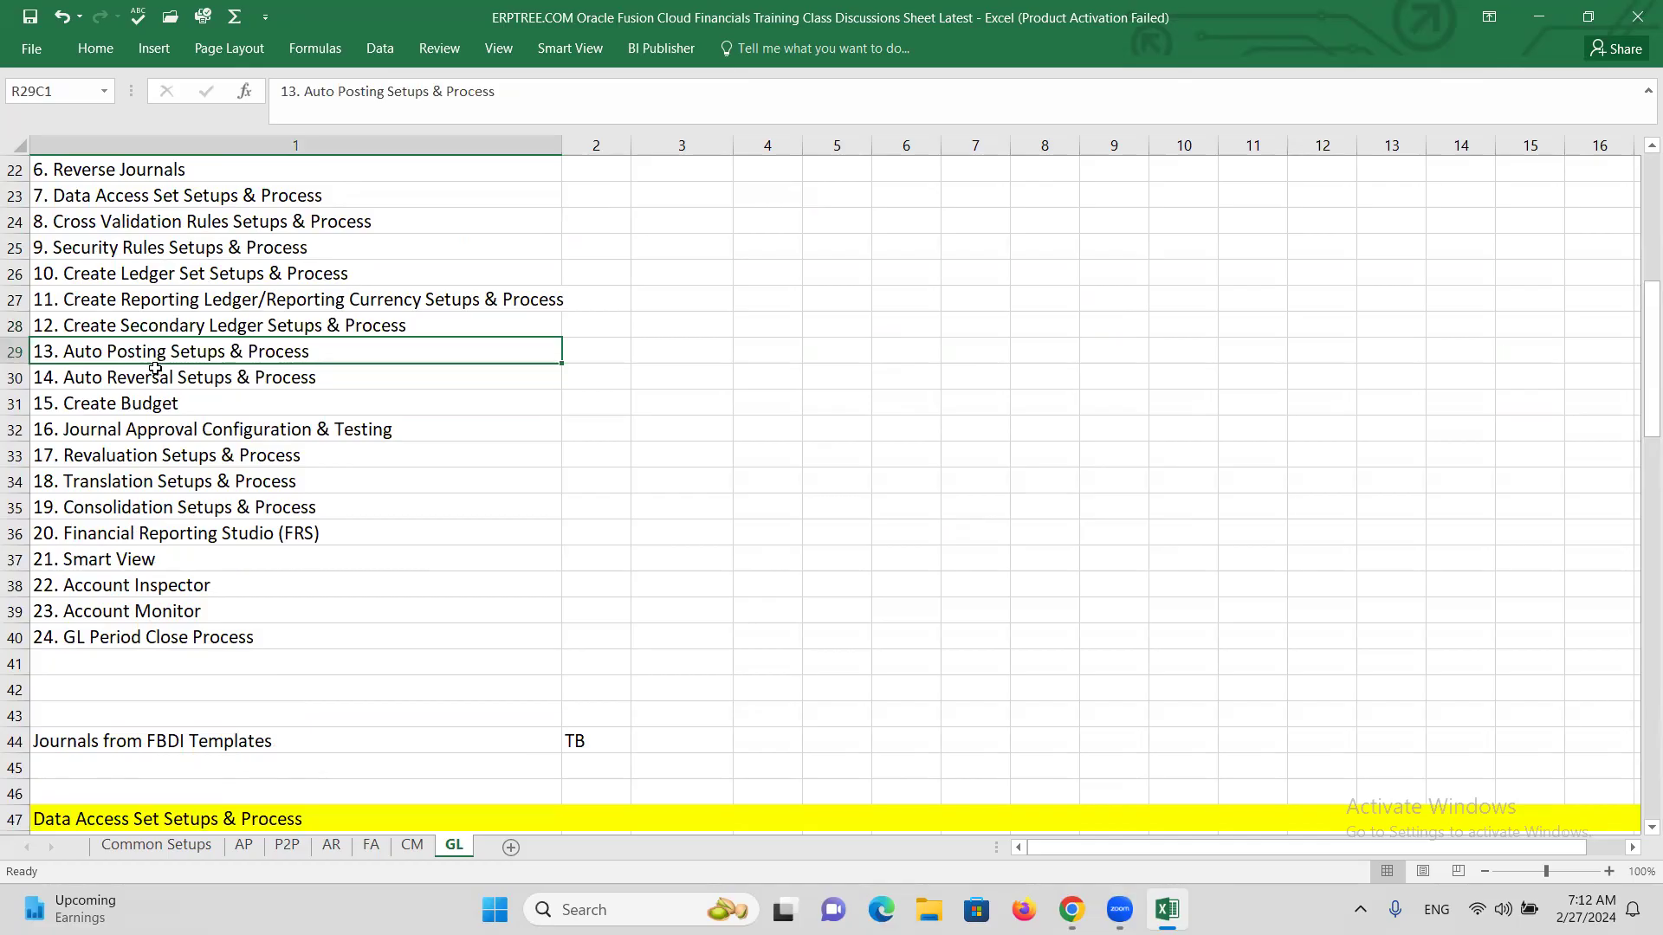
pyautogui.click(144, 387)
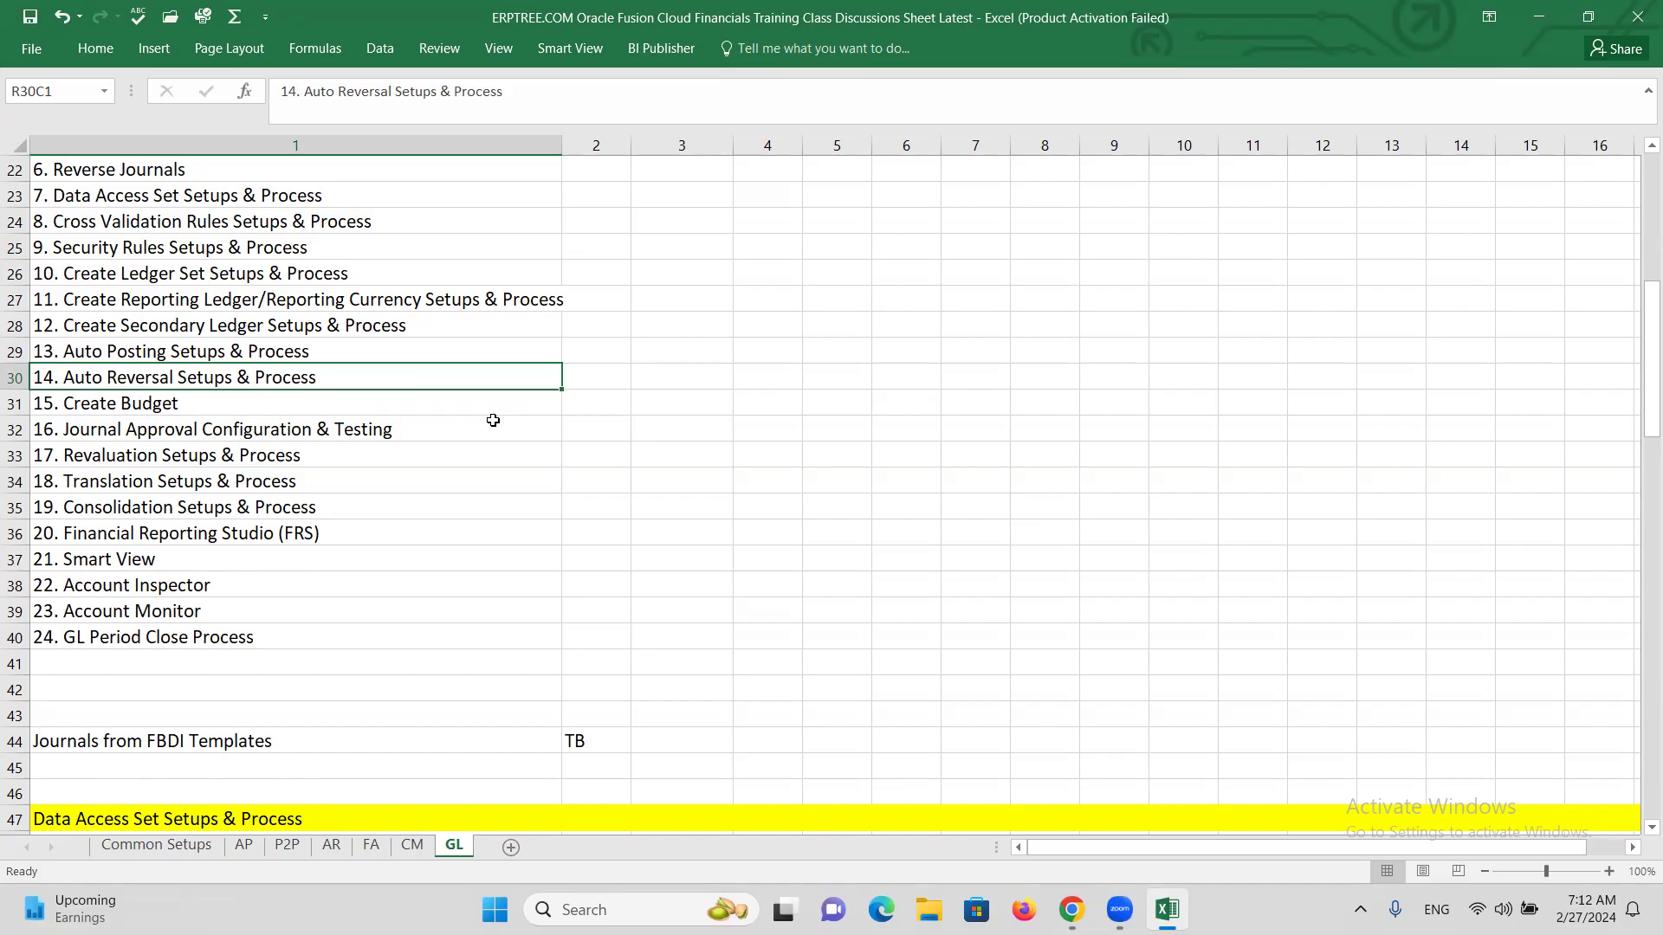
# Point out the Auto Posting and Auto Reversal topics and delete the '5 Minutes Break' note.
pyautogui.click(292, 347)
pyautogui.click(318, 381)
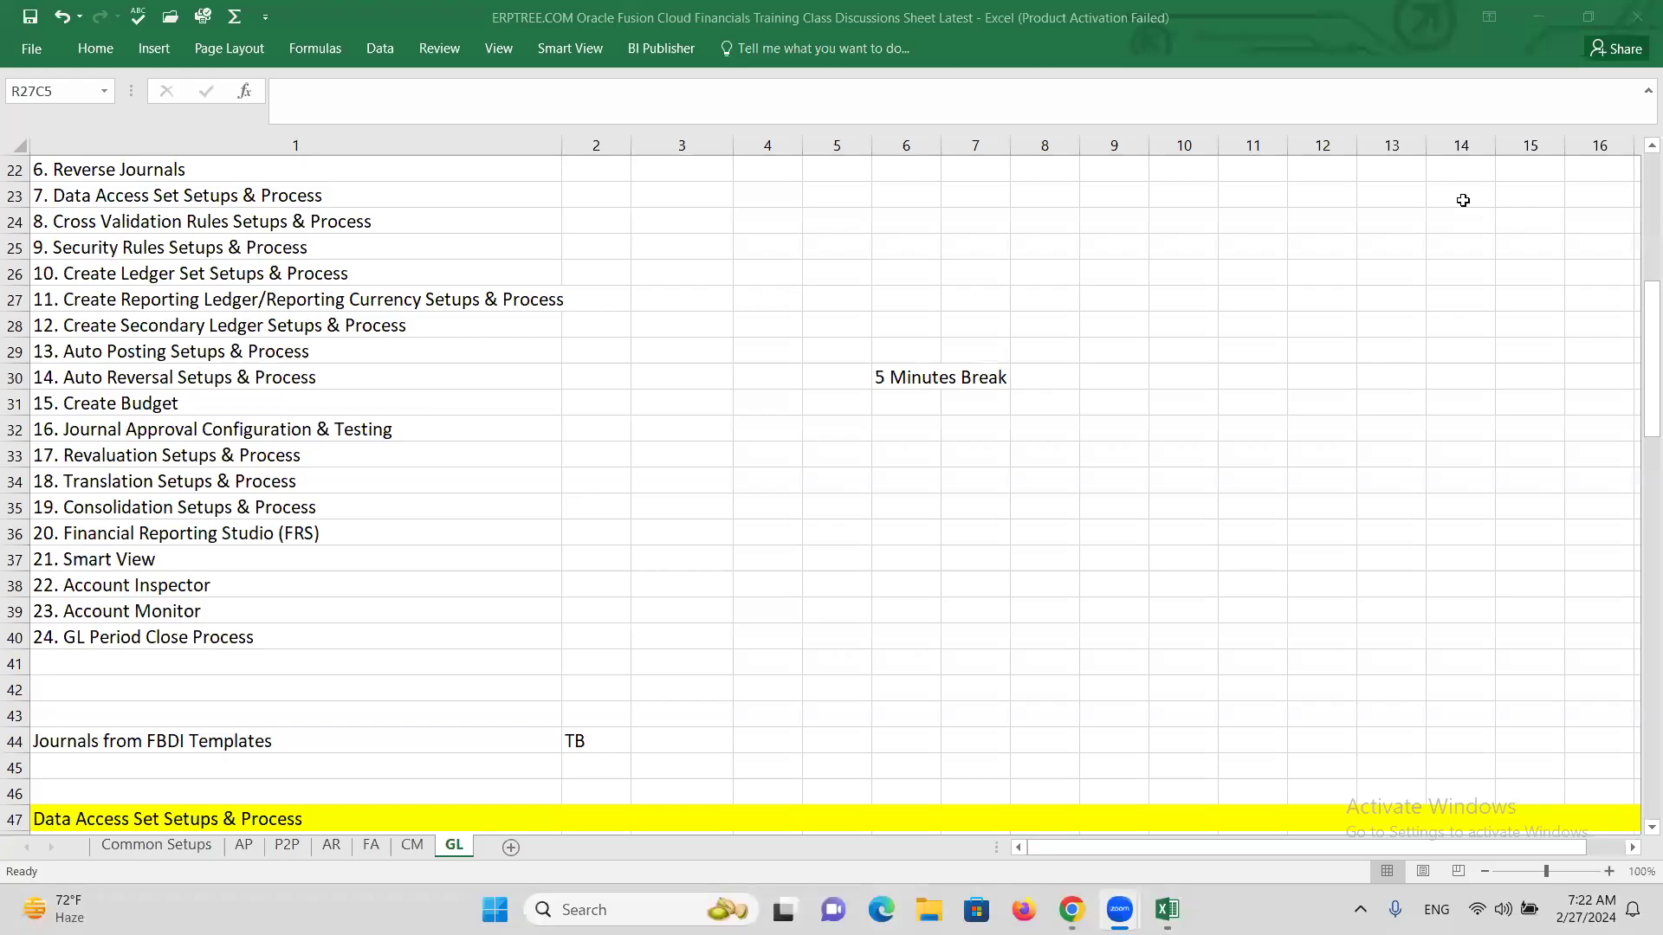
pyautogui.click(889, 380)
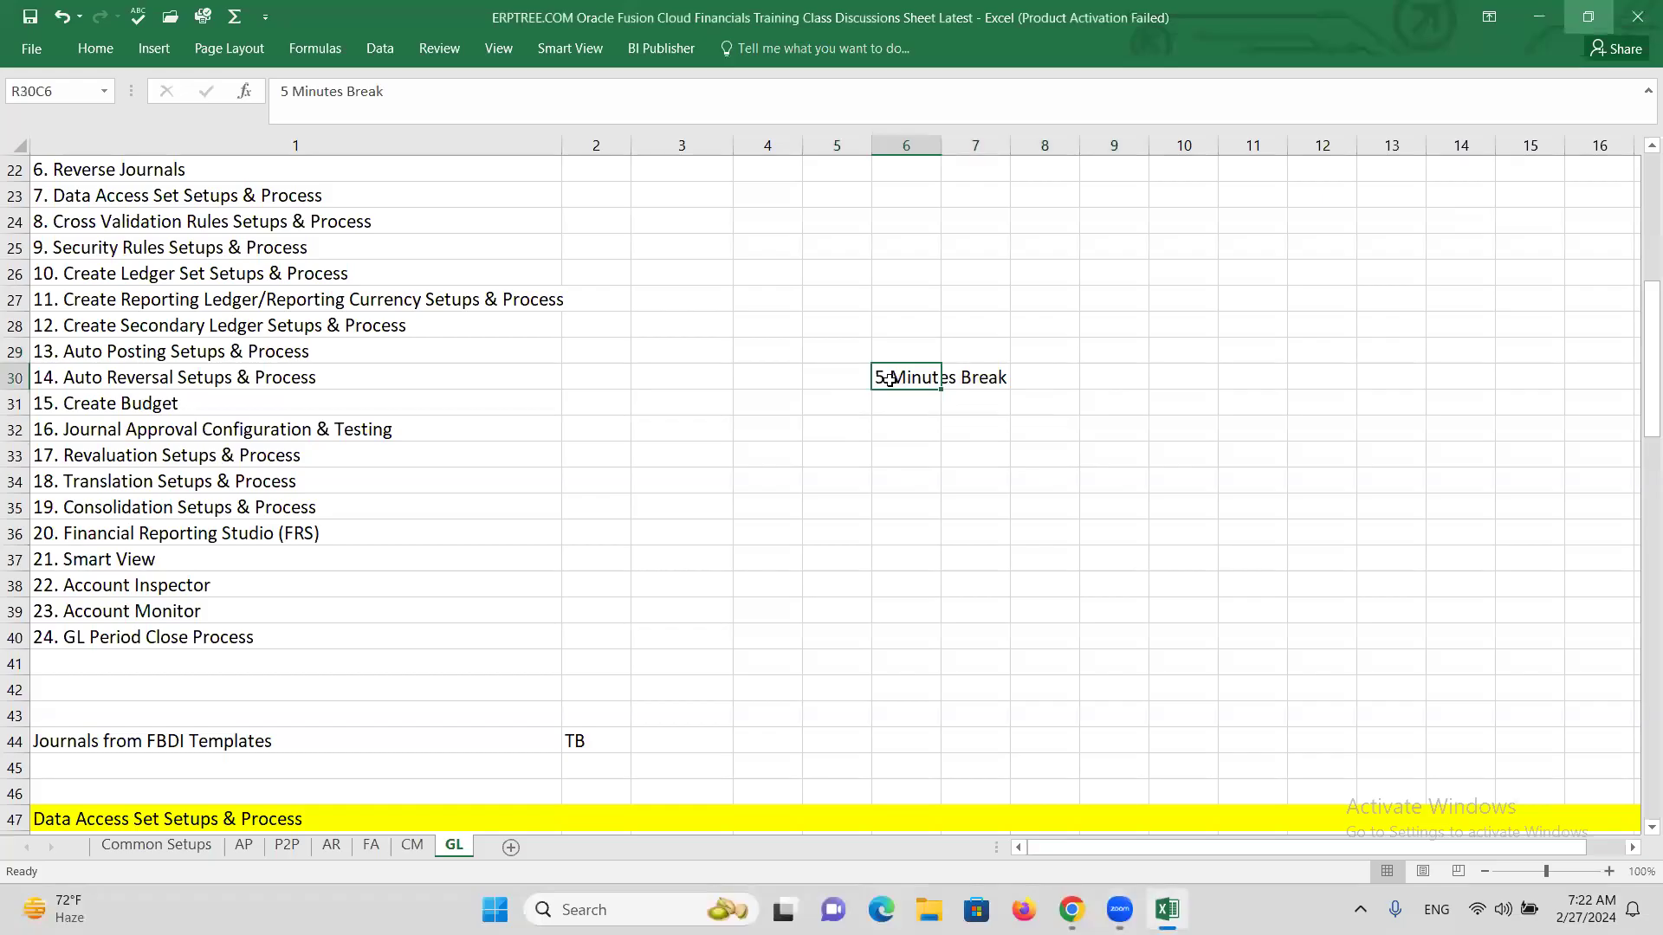
pyautogui.press('Delete')
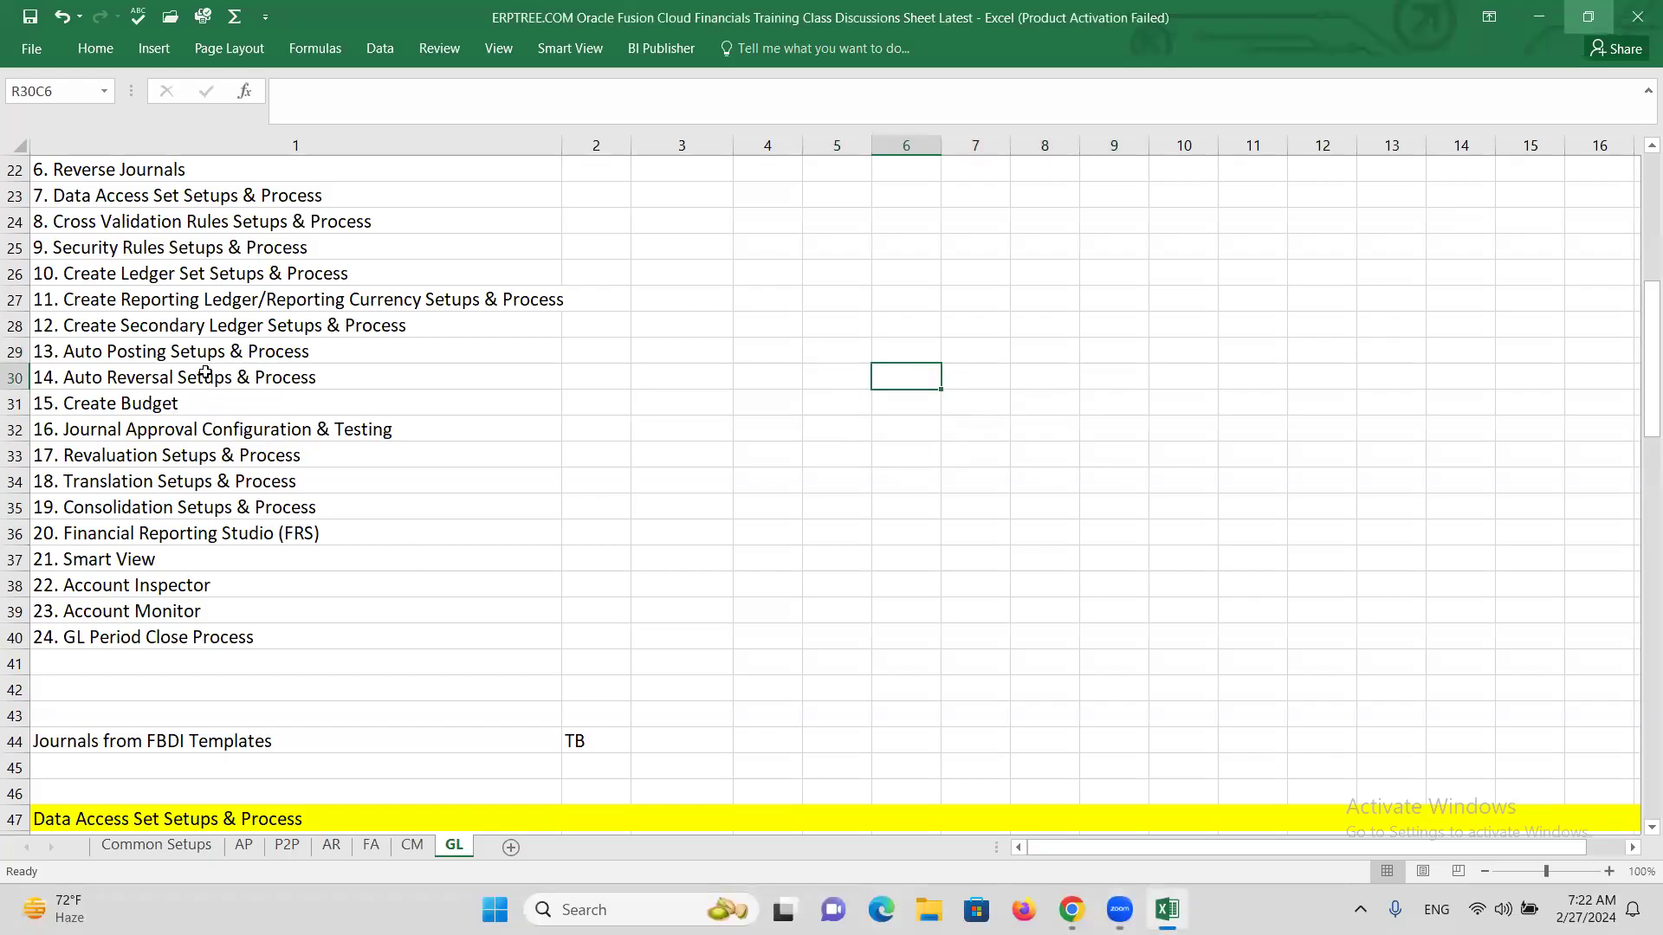
# Copy 'Auto Posting' from topic 13 and paste it as a heading in row 112.
pyautogui.scroll(1, 218, 351)
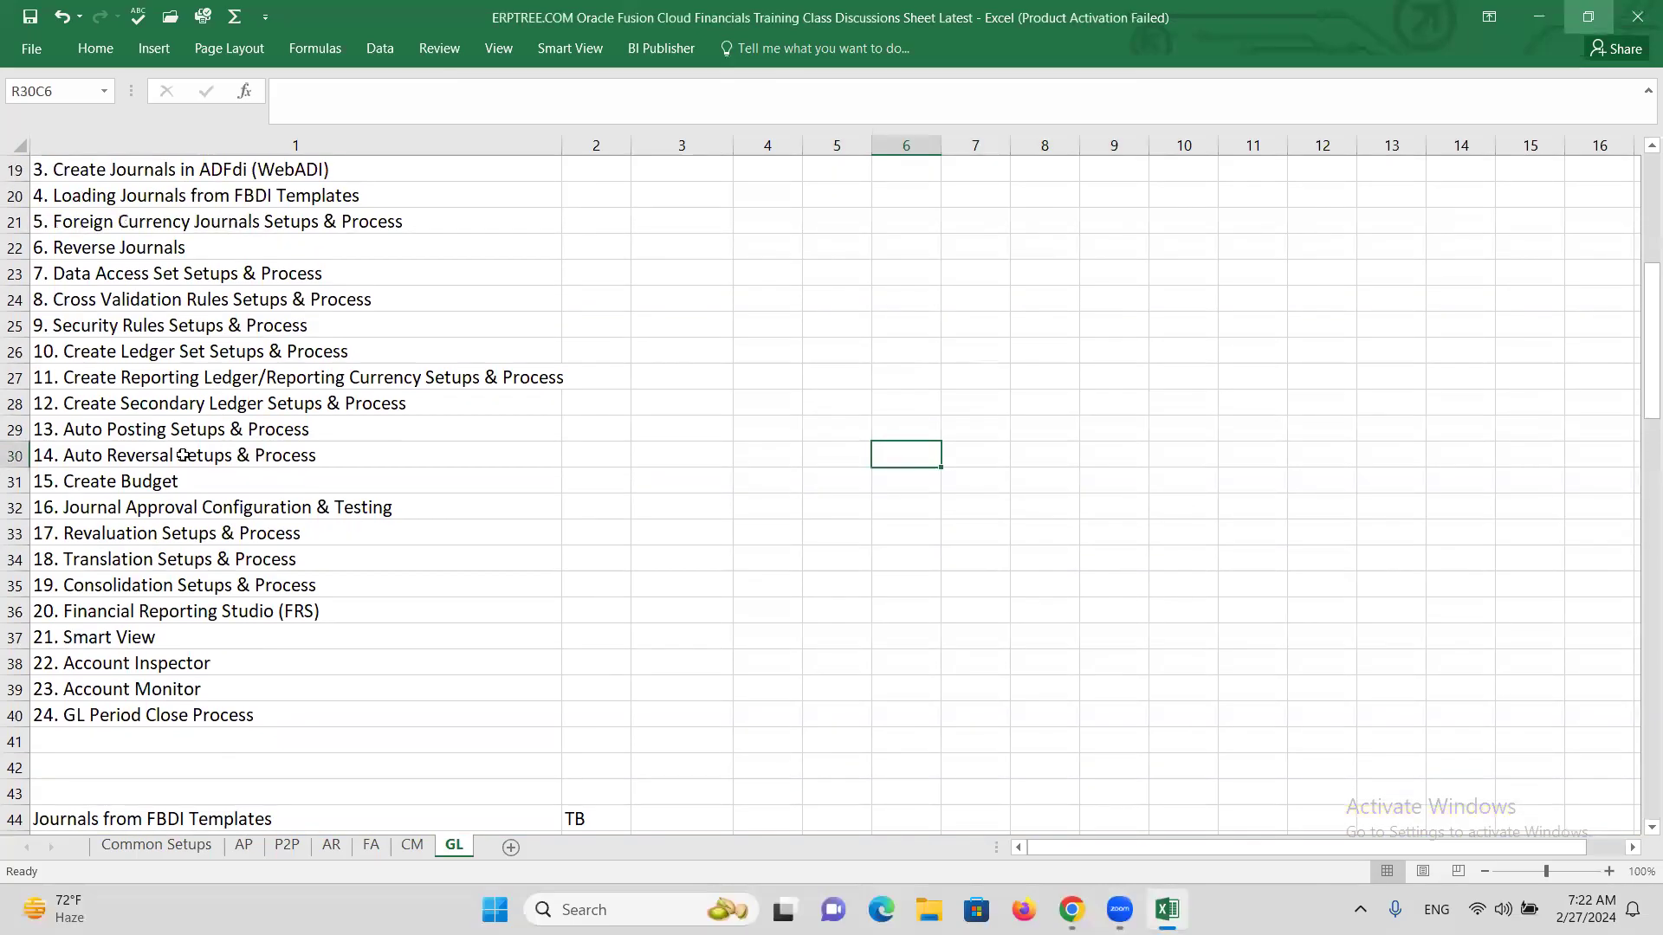
pyautogui.click(151, 433)
pyautogui.doubleClick(169, 436)
pyautogui.moveTo(169, 436); pyautogui.dragTo(64, 433)
pyautogui.hotkey('ctrl', 'c')
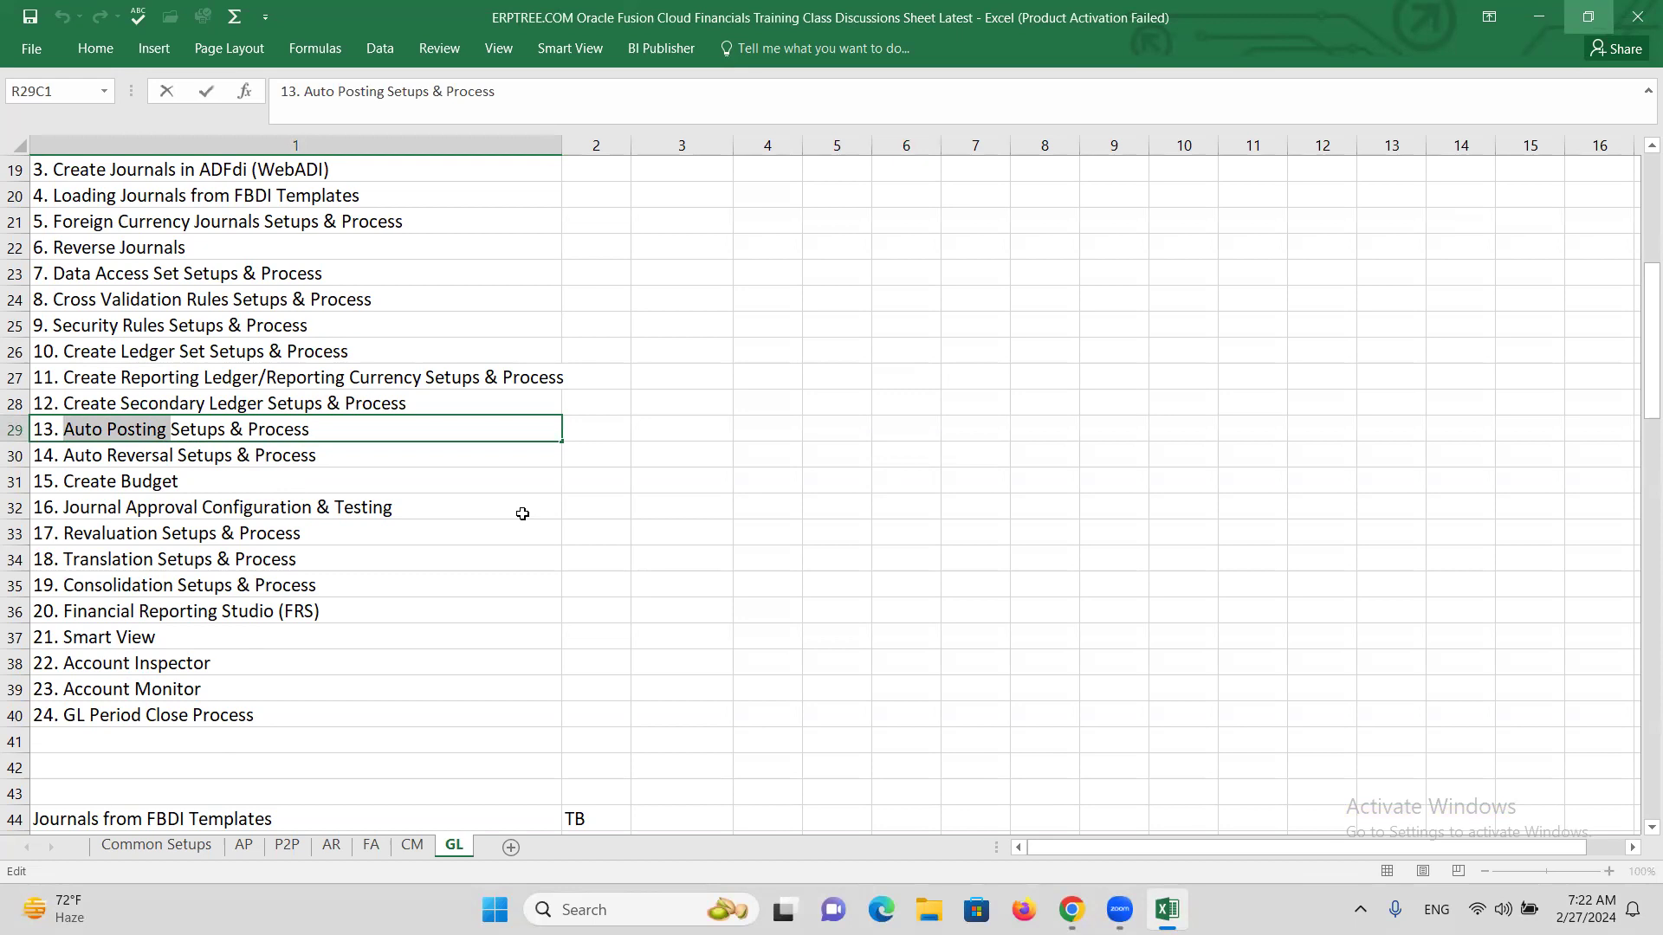
pyautogui.scroll(-20, 575, 516)
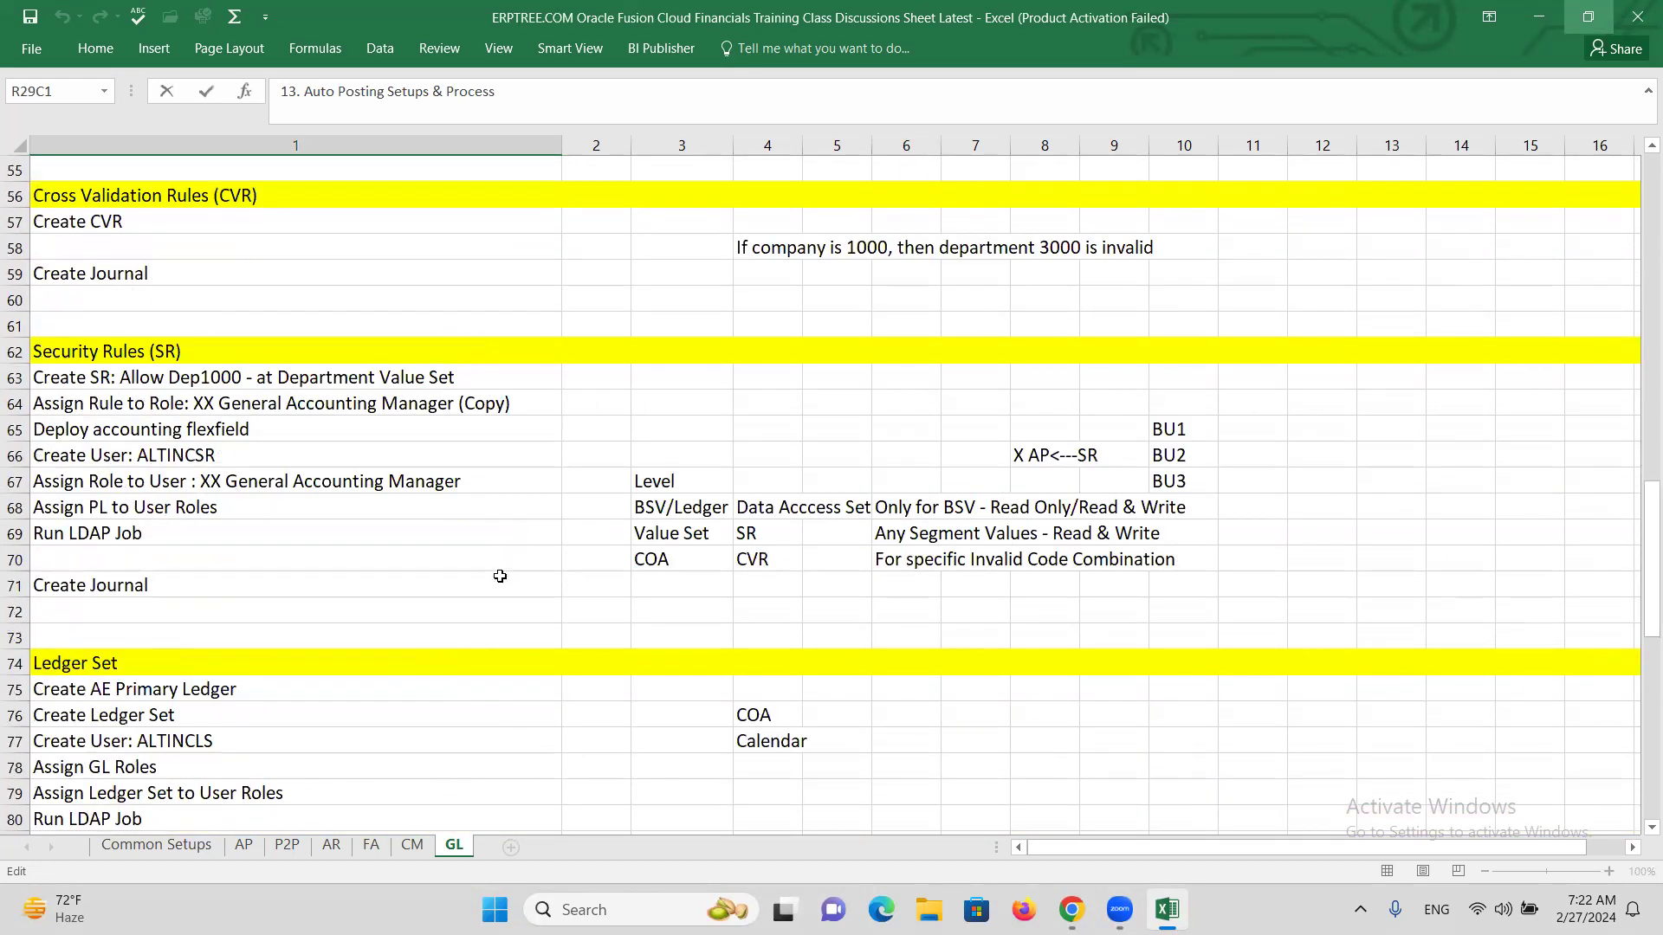
pyautogui.scroll(-5, 500, 575)
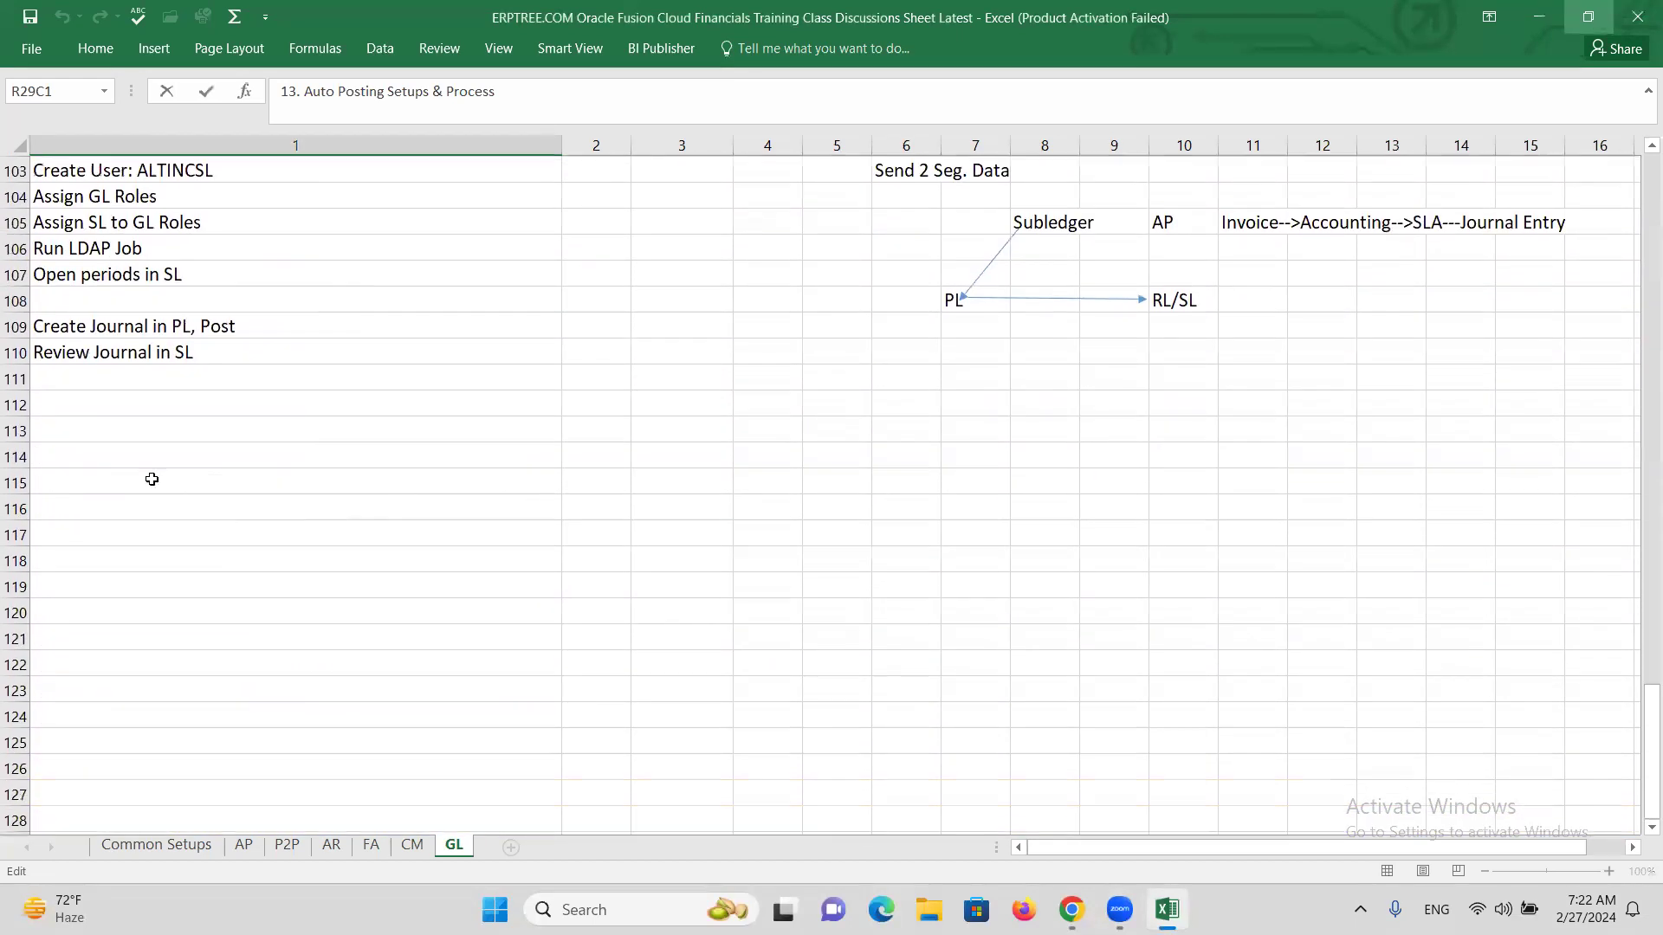
pyautogui.click(89, 399)
pyautogui.hotkey('ctrl', 'v')
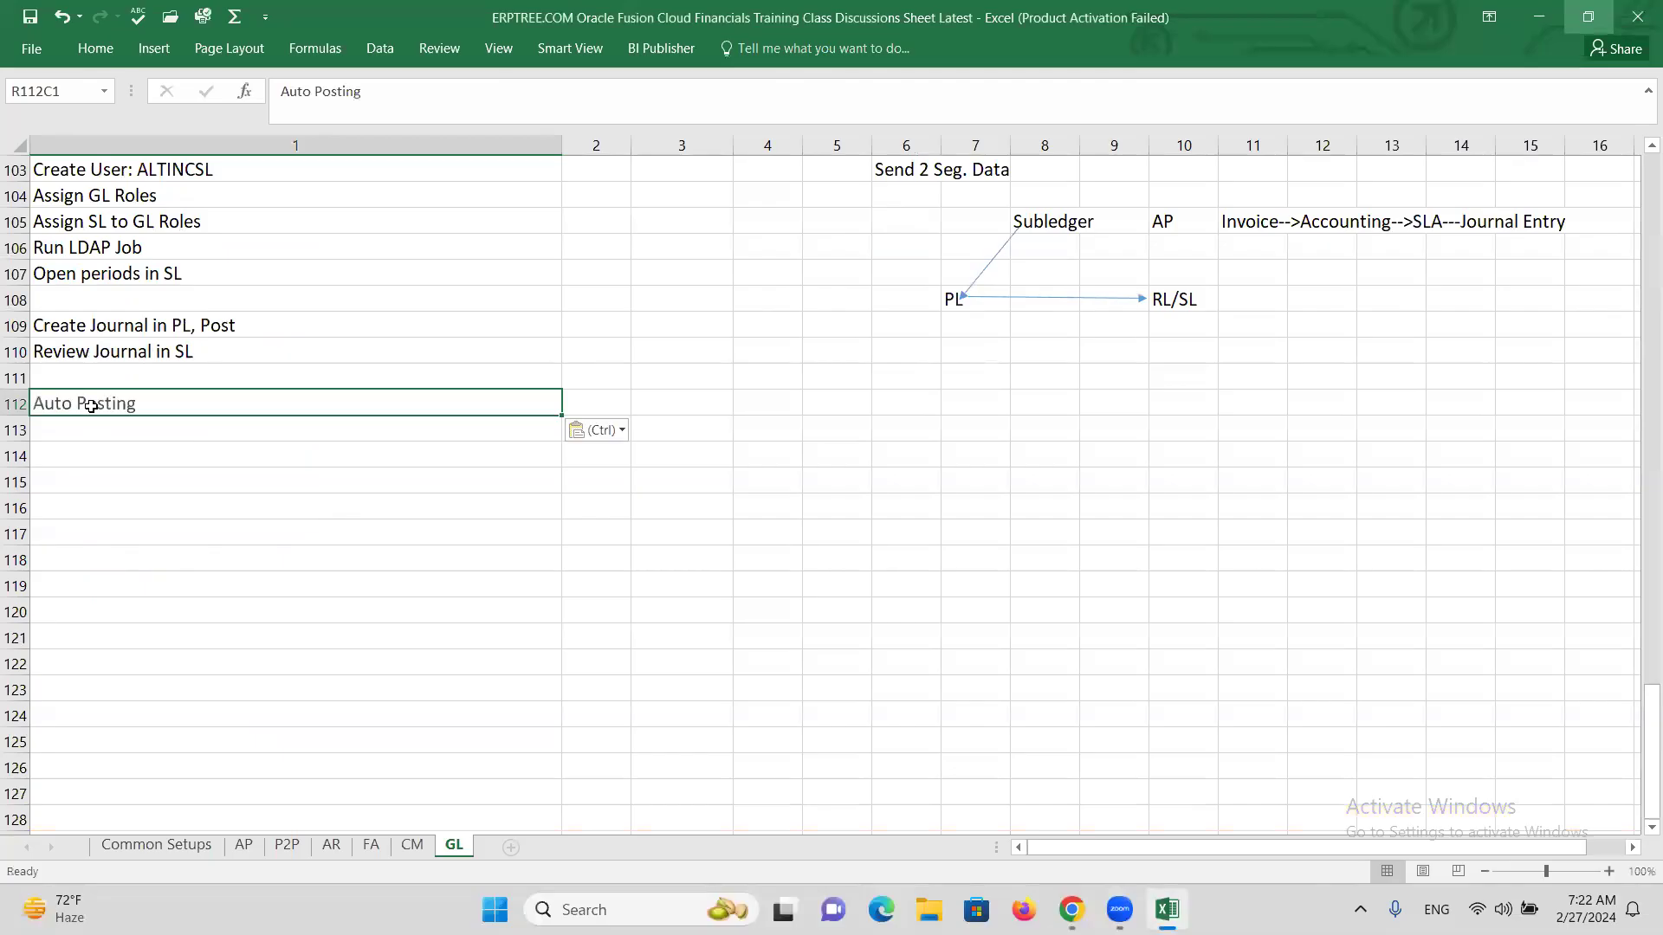
# Fill row 112 with yellow.
pyautogui.click(16, 404)
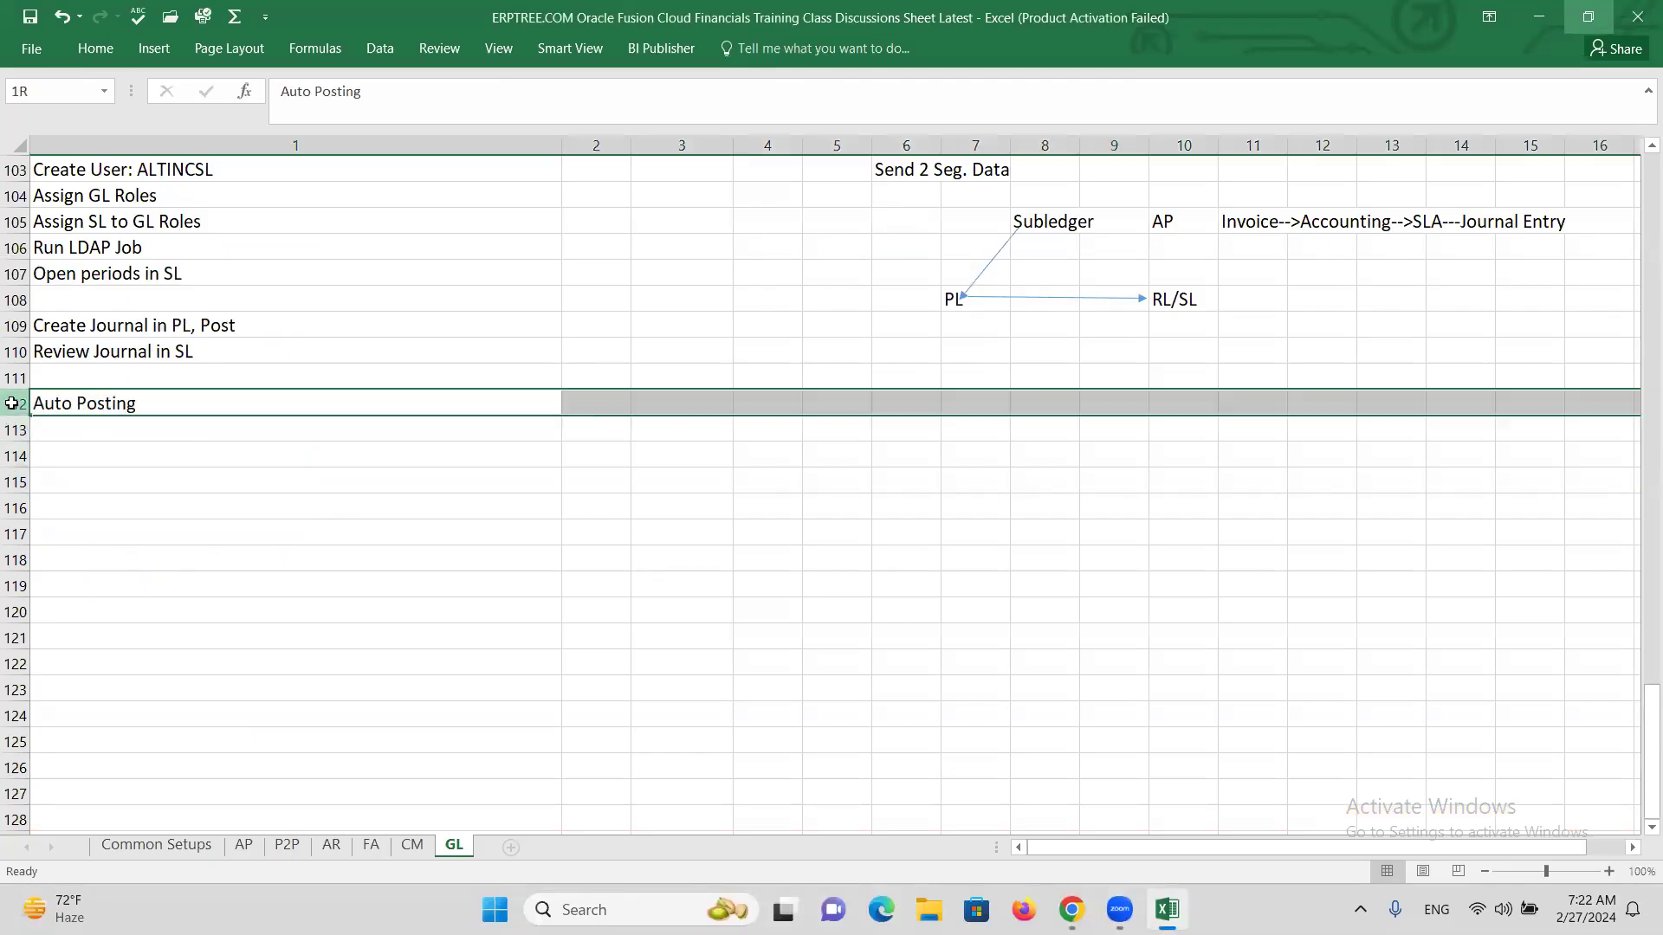
pyautogui.click(89, 57)
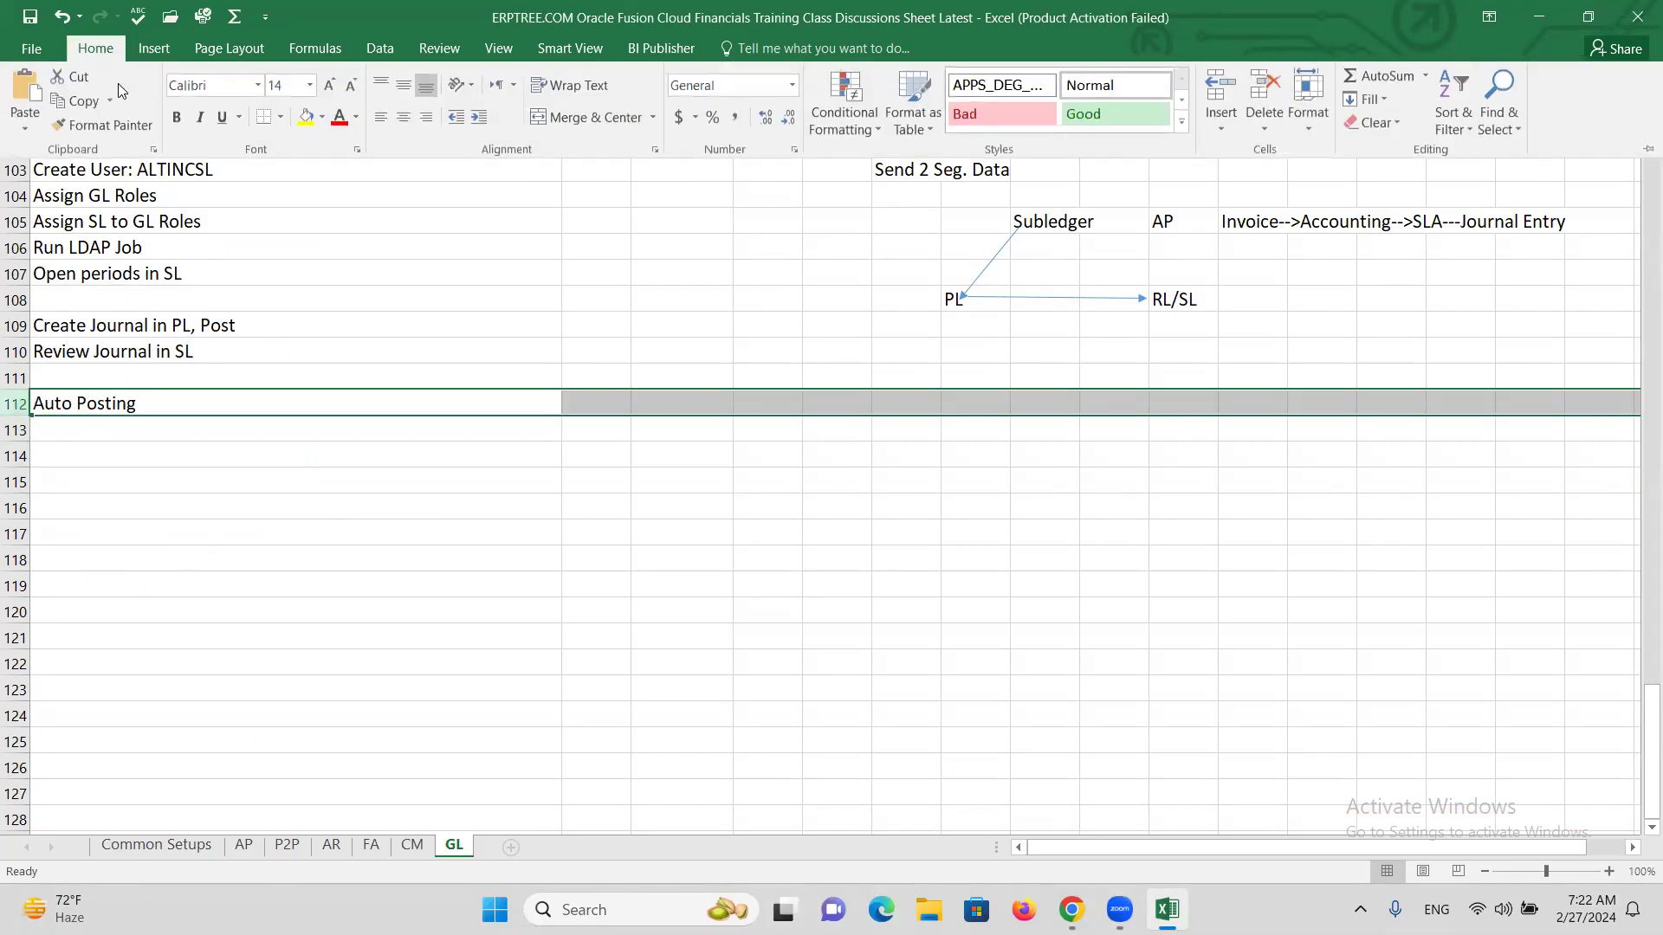
pyautogui.click(305, 117)
pyautogui.click(114, 433)
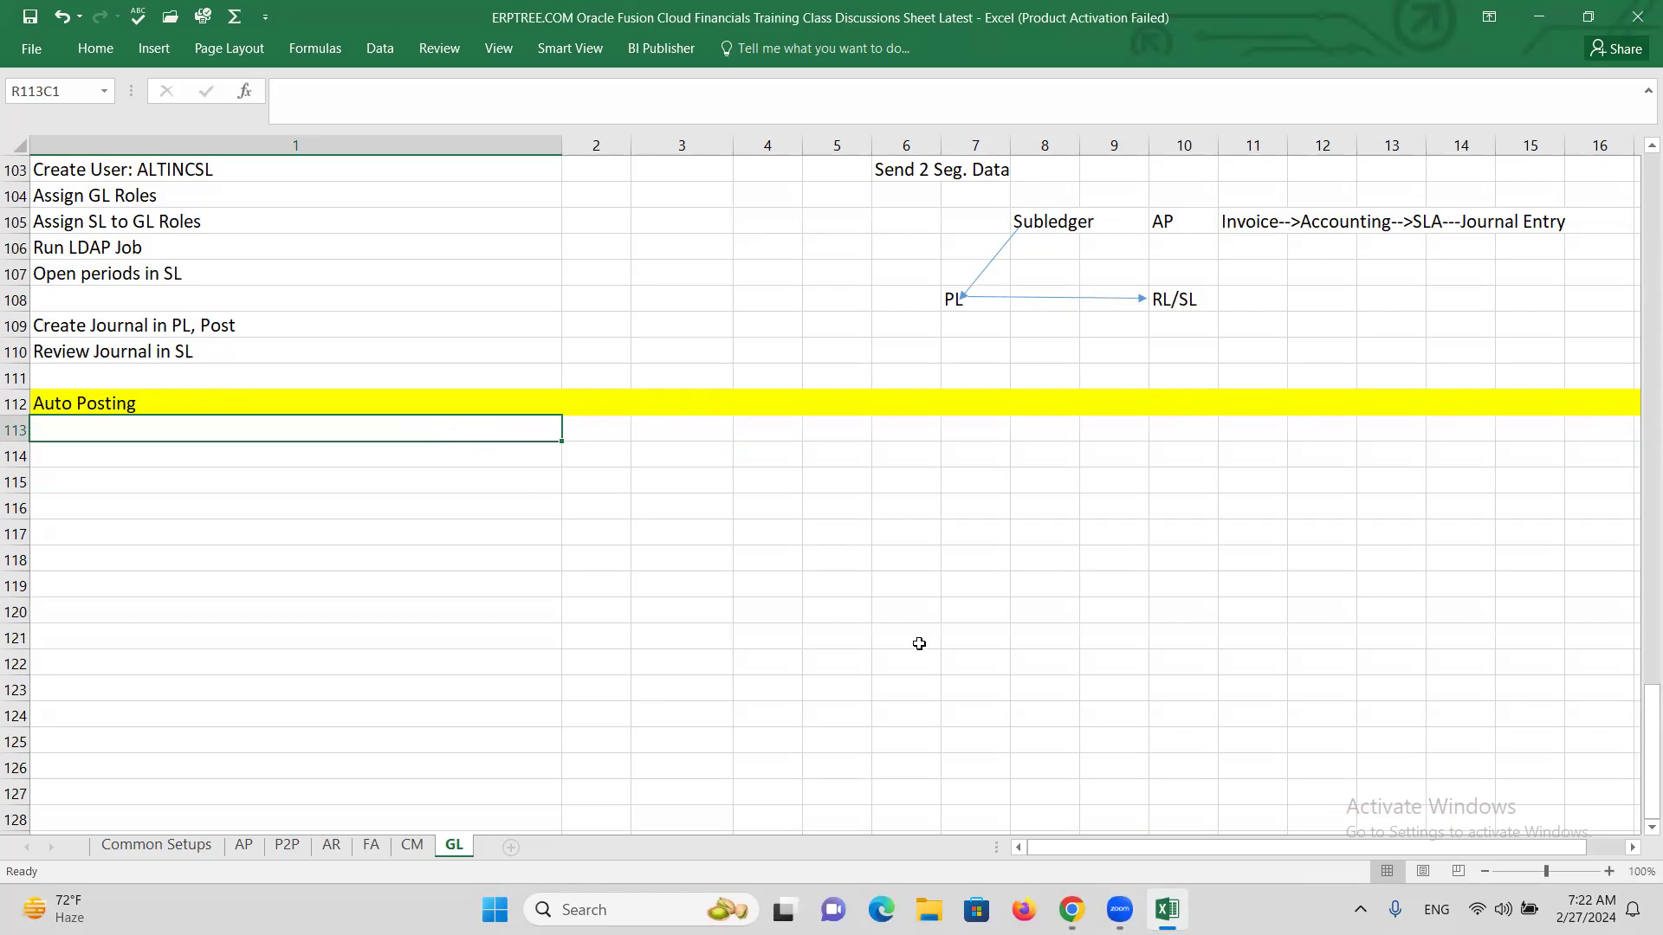
# Sign out of the current Oracle Fusion session and confirm.
pyautogui.moveTo(1071, 909)
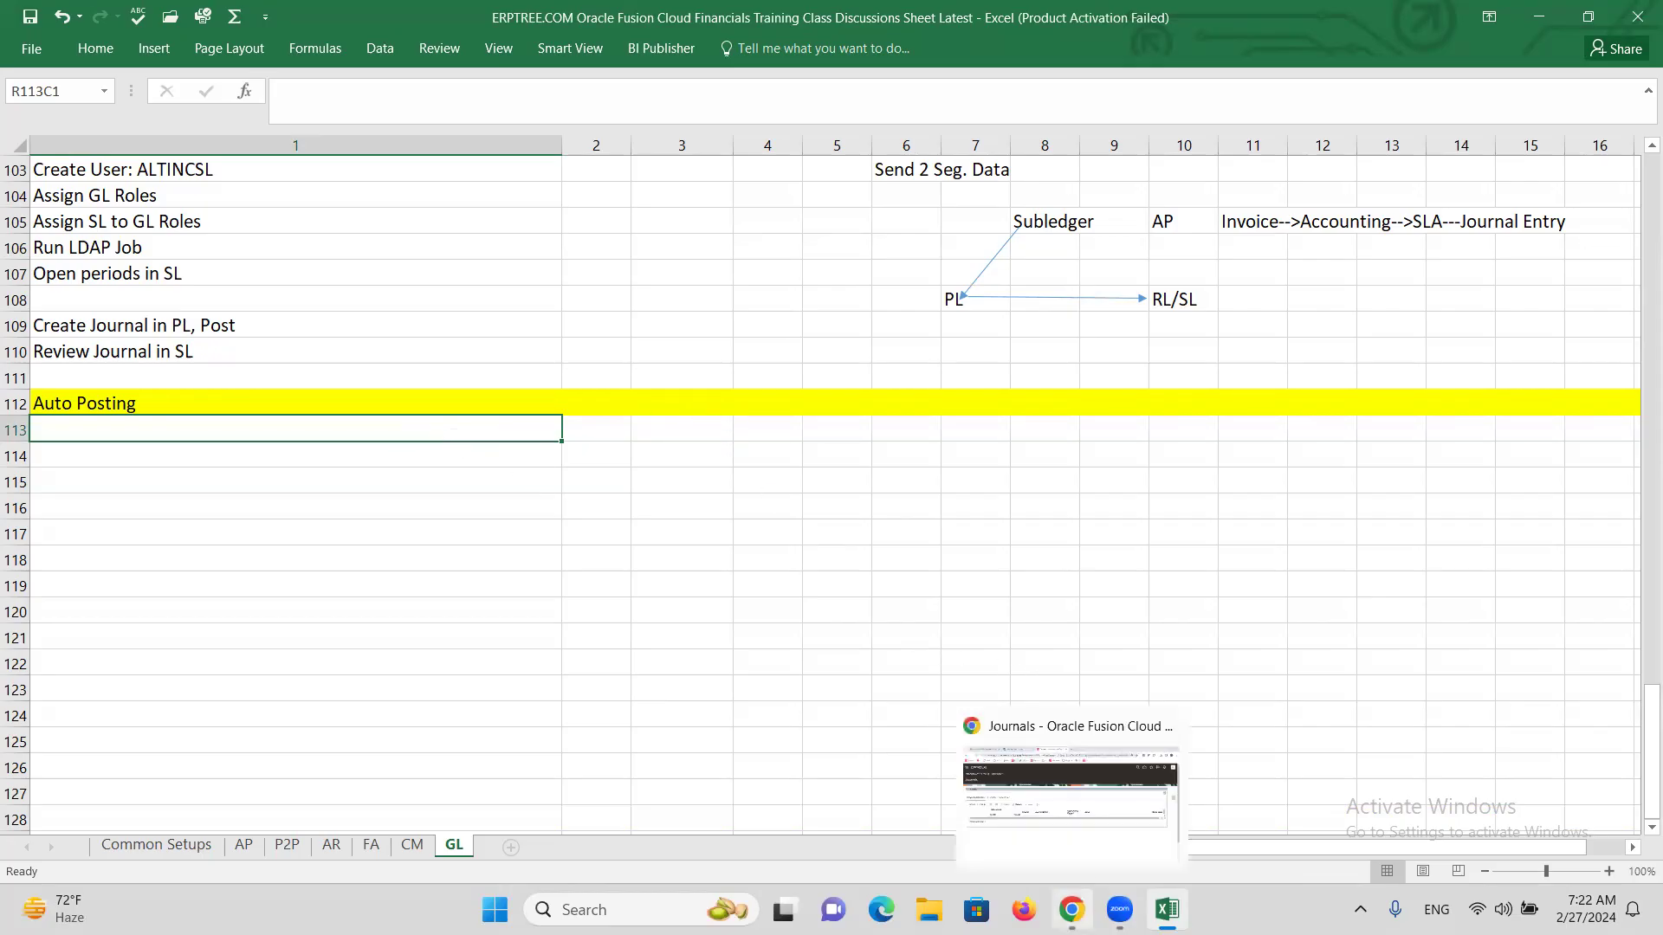
pyautogui.click(1050, 836)
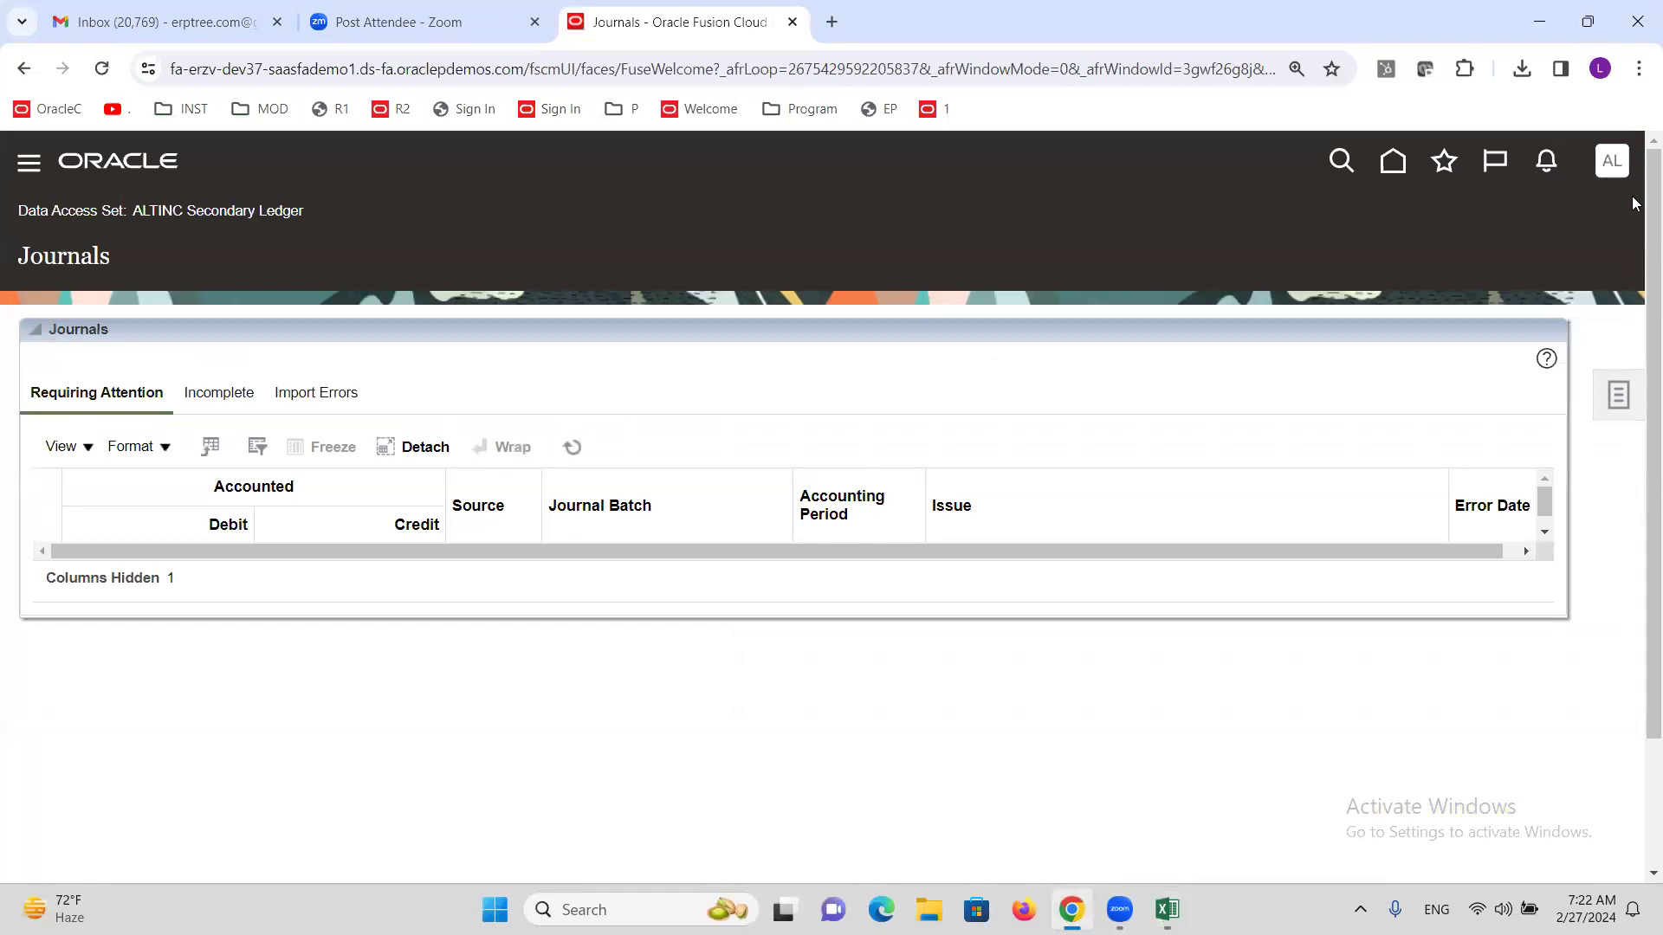
pyautogui.click(1611, 161)
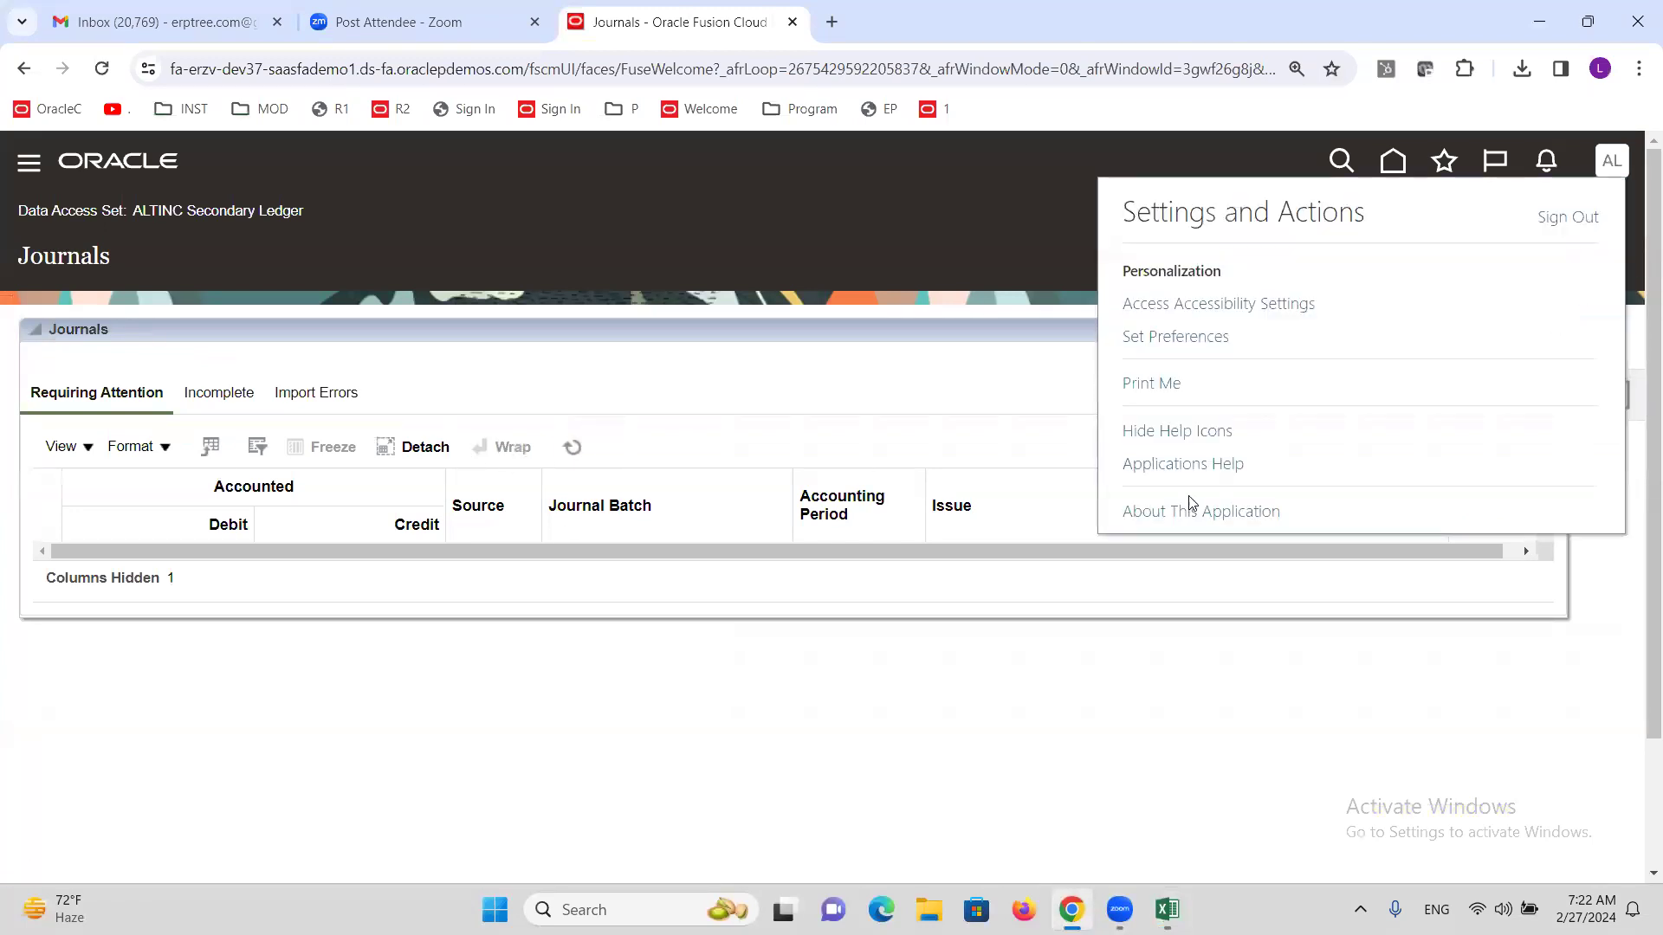
pyautogui.click(1540, 218)
pyautogui.click(802, 606)
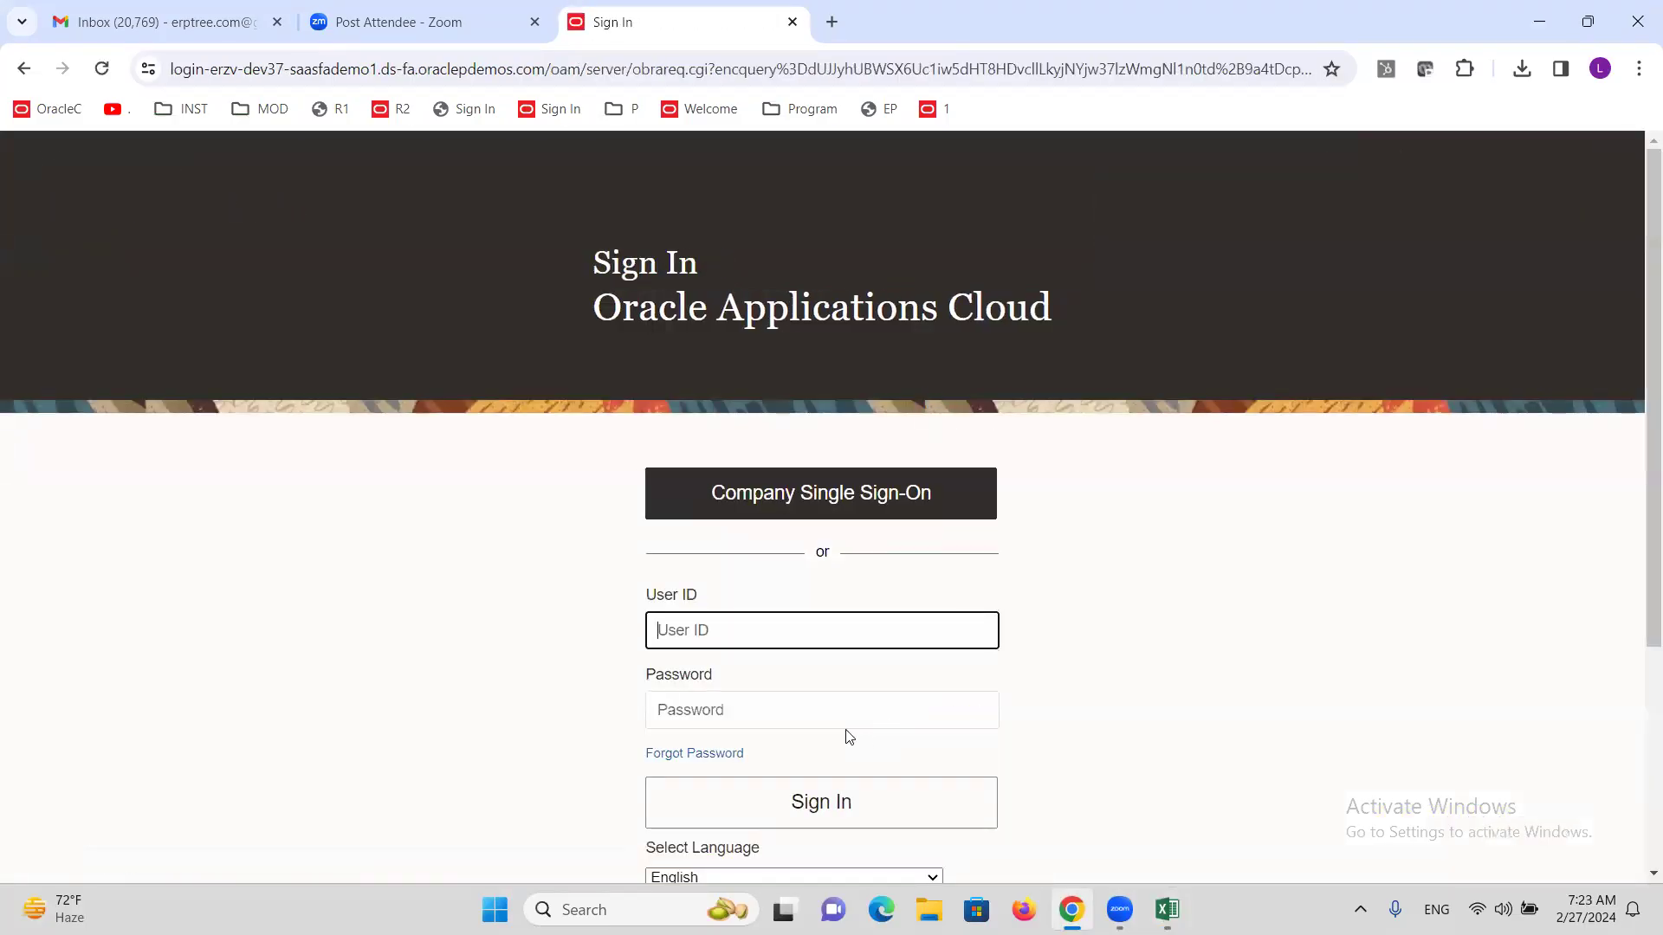
# Sign back in with the user ID and password.
pyautogui.write('ALTINC')
pyautogui.press('Tab')
pyautogui.write('••')
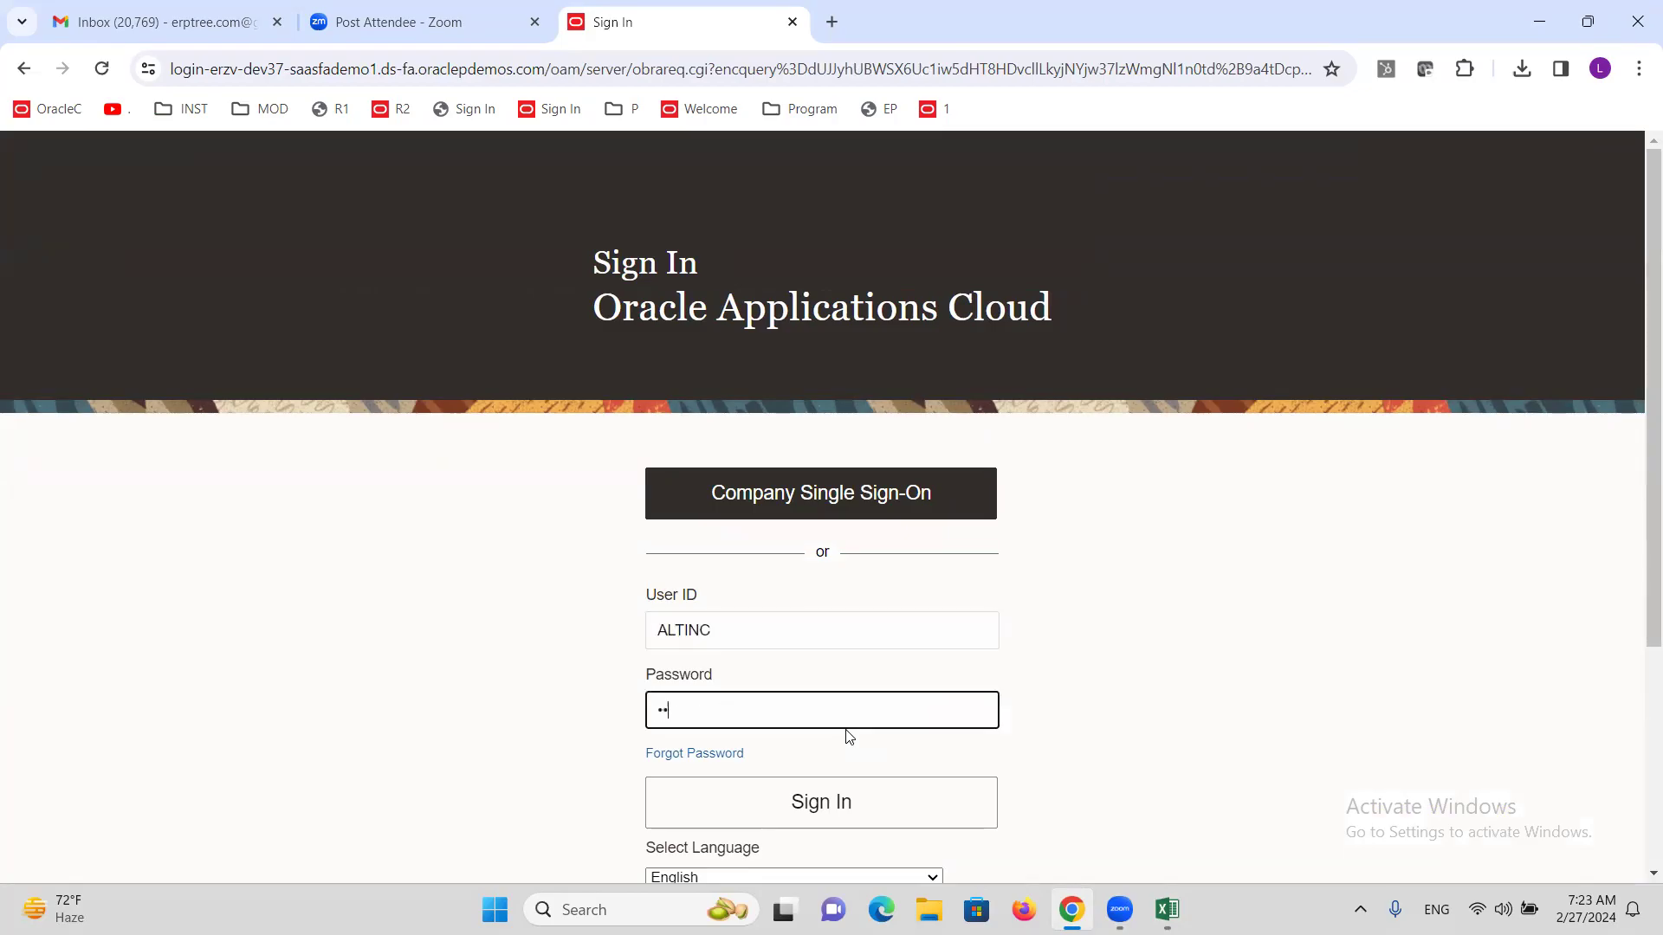
pyautogui.press('Return')
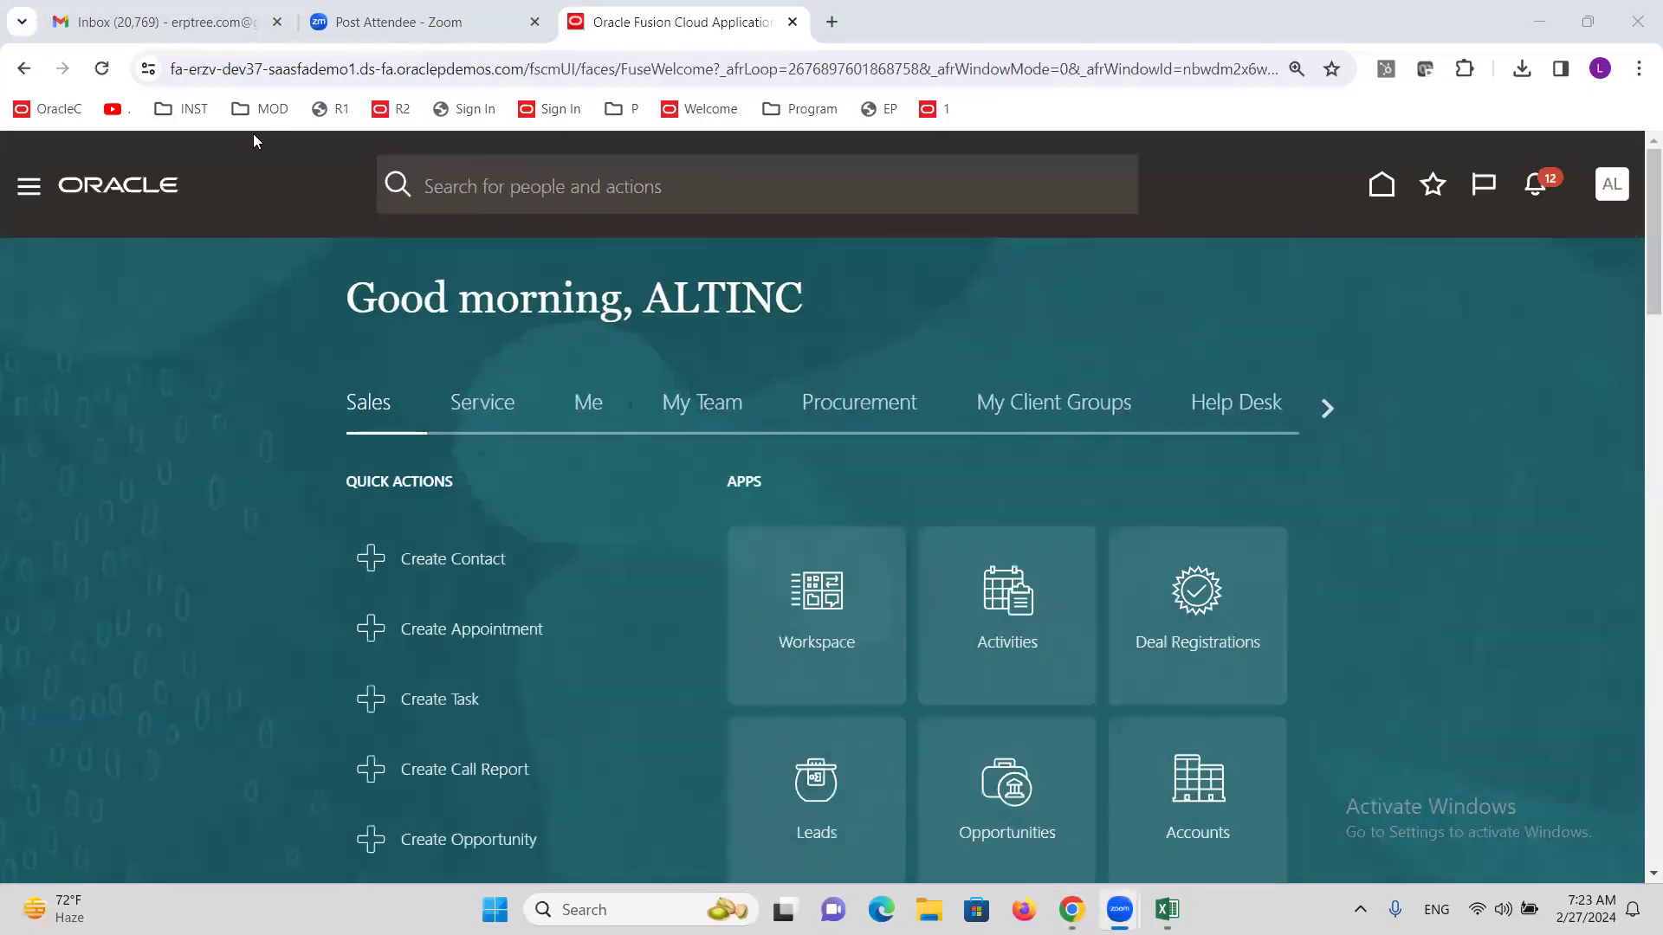
# In Setup and Maintenance, search tasks for 'AUTOP' and open Manage AutoPost Criteria Sets.
pyautogui.click(1610, 184)
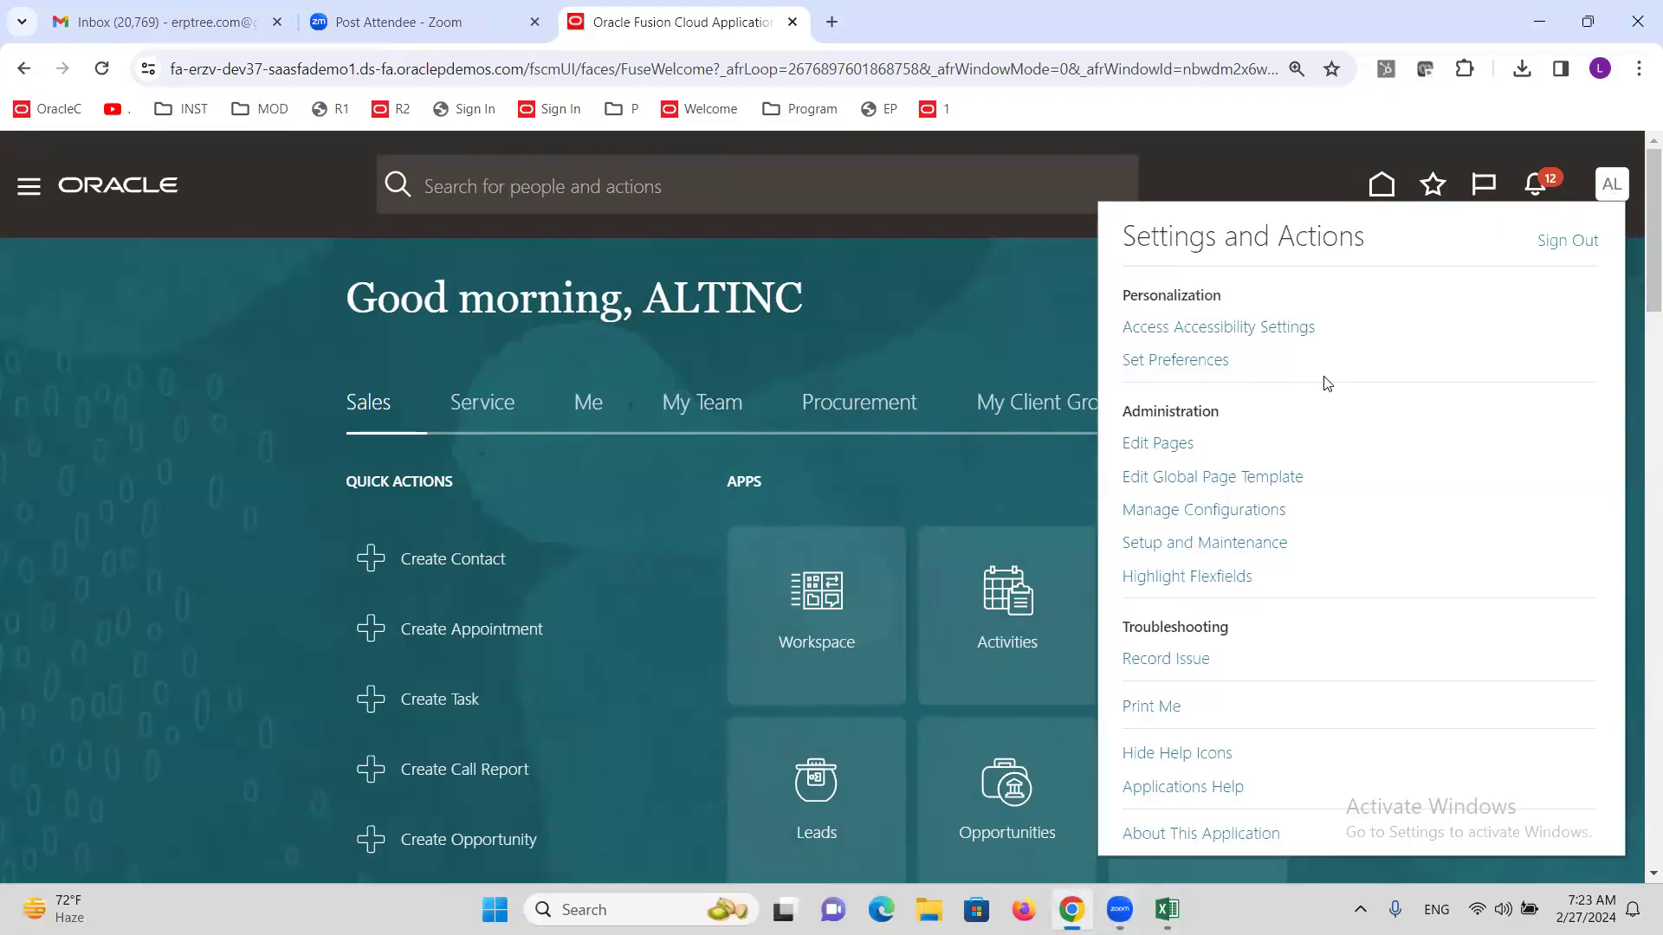
pyautogui.click(1264, 546)
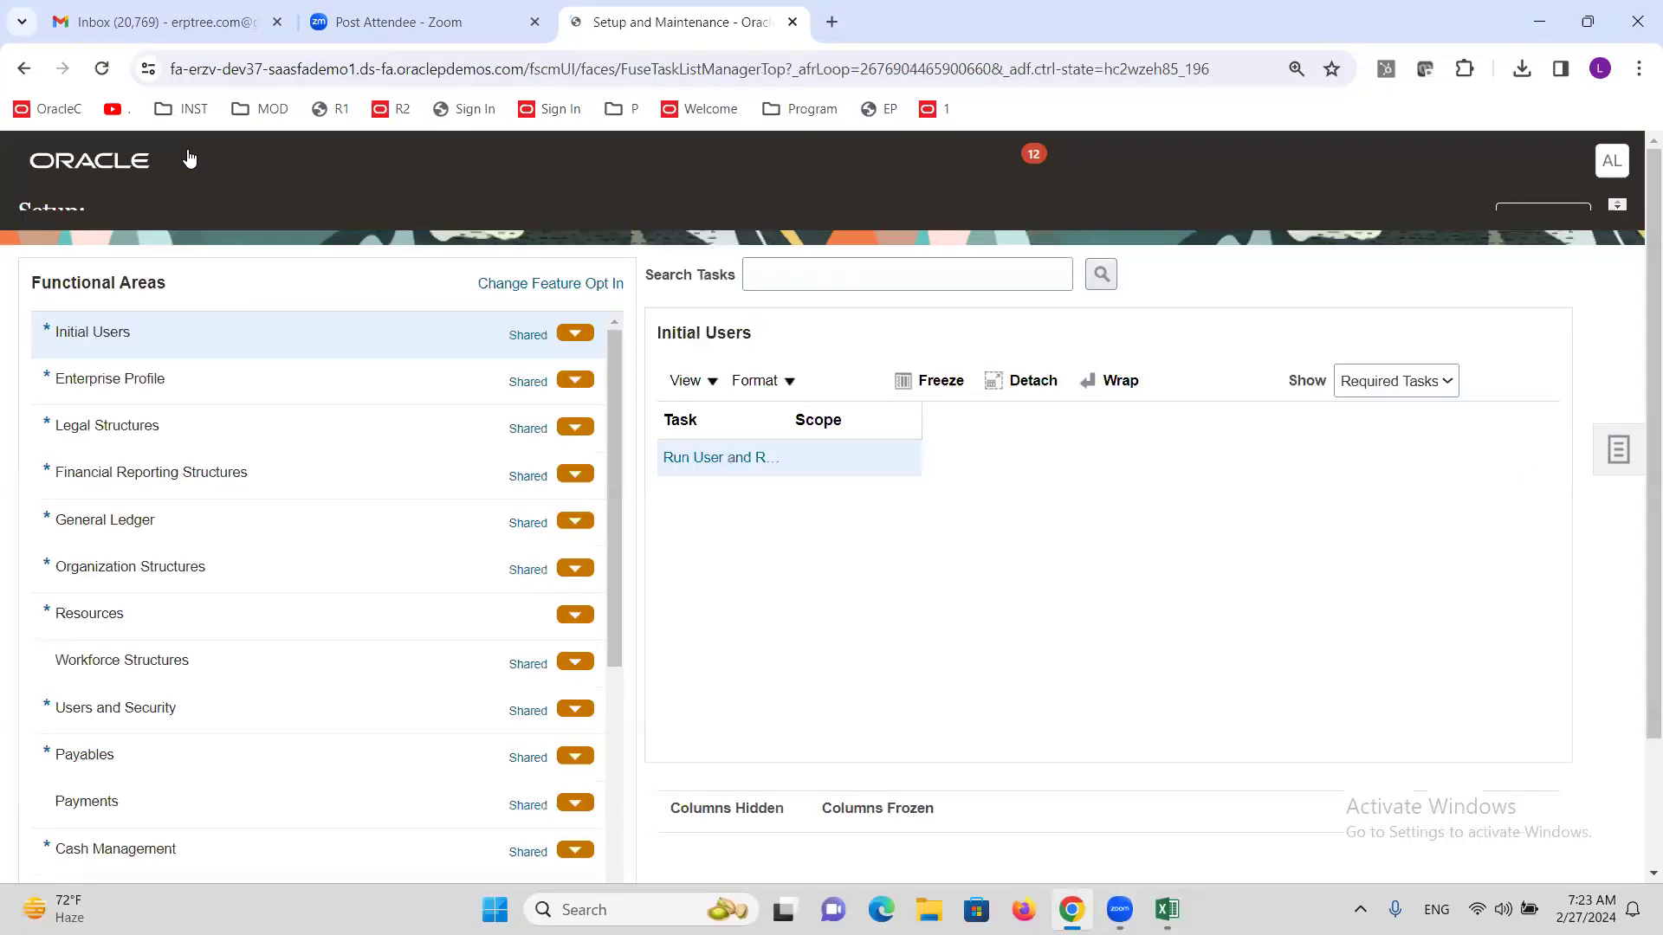
pyautogui.click(868, 301)
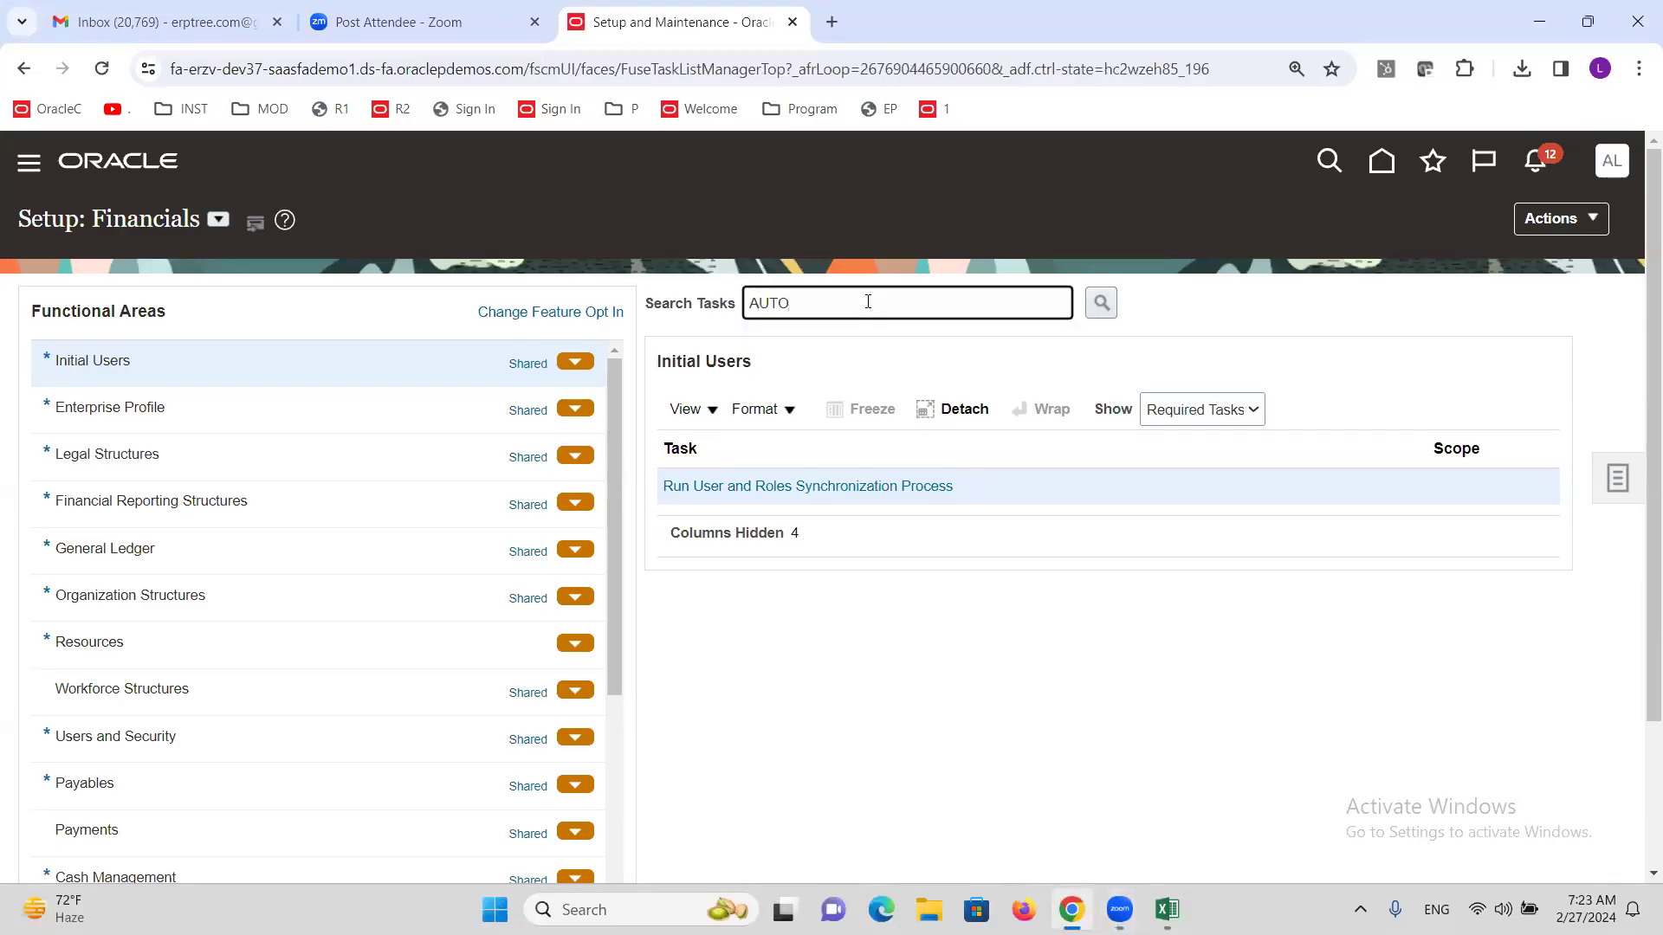
pyautogui.press('Return')
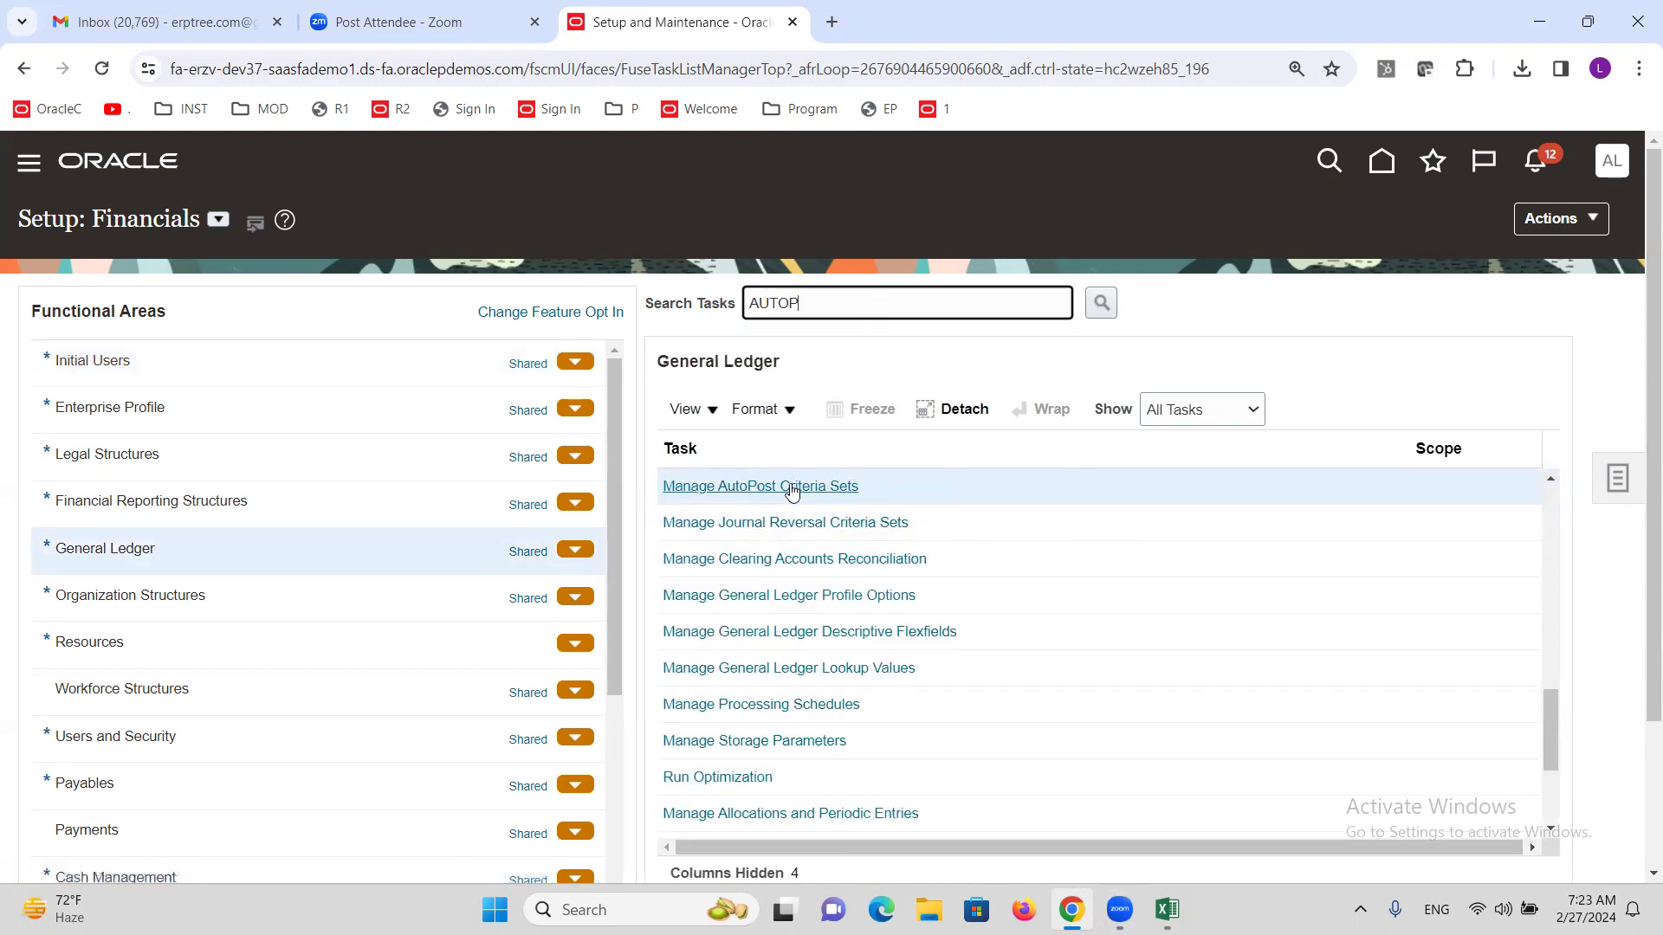
pyautogui.click(847, 487)
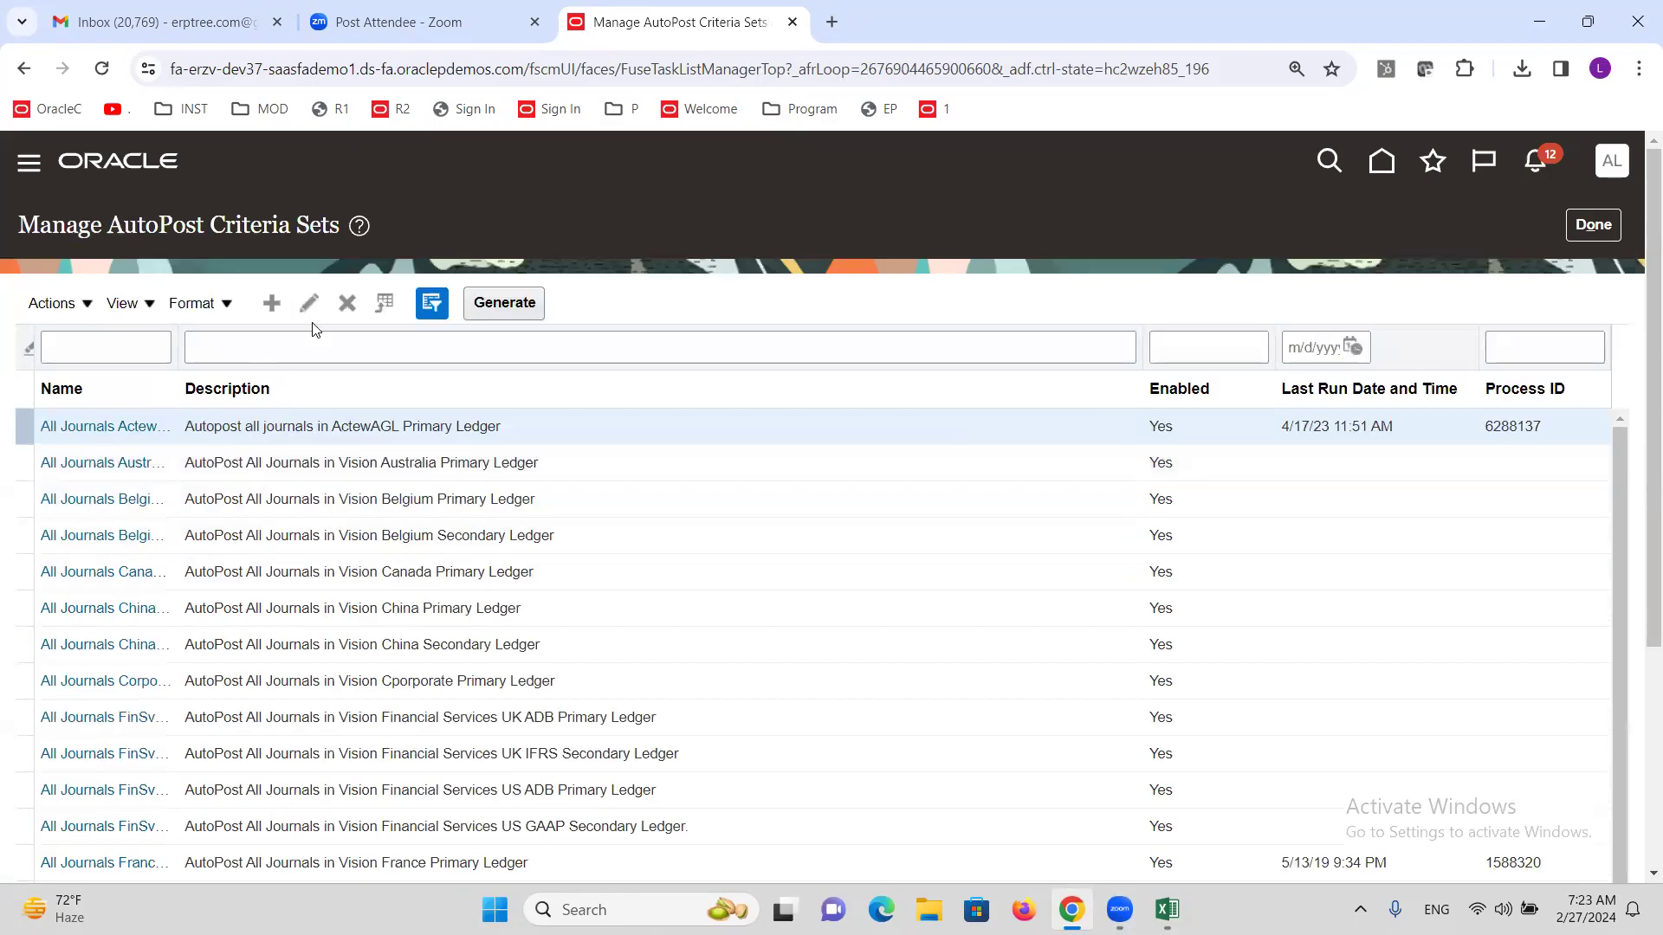
# Create criteria set 'ALTINC Autopost', enabled, with Use Batch Creator unchecked.
pyautogui.hotkey('ctrl', 'alt', 'c')
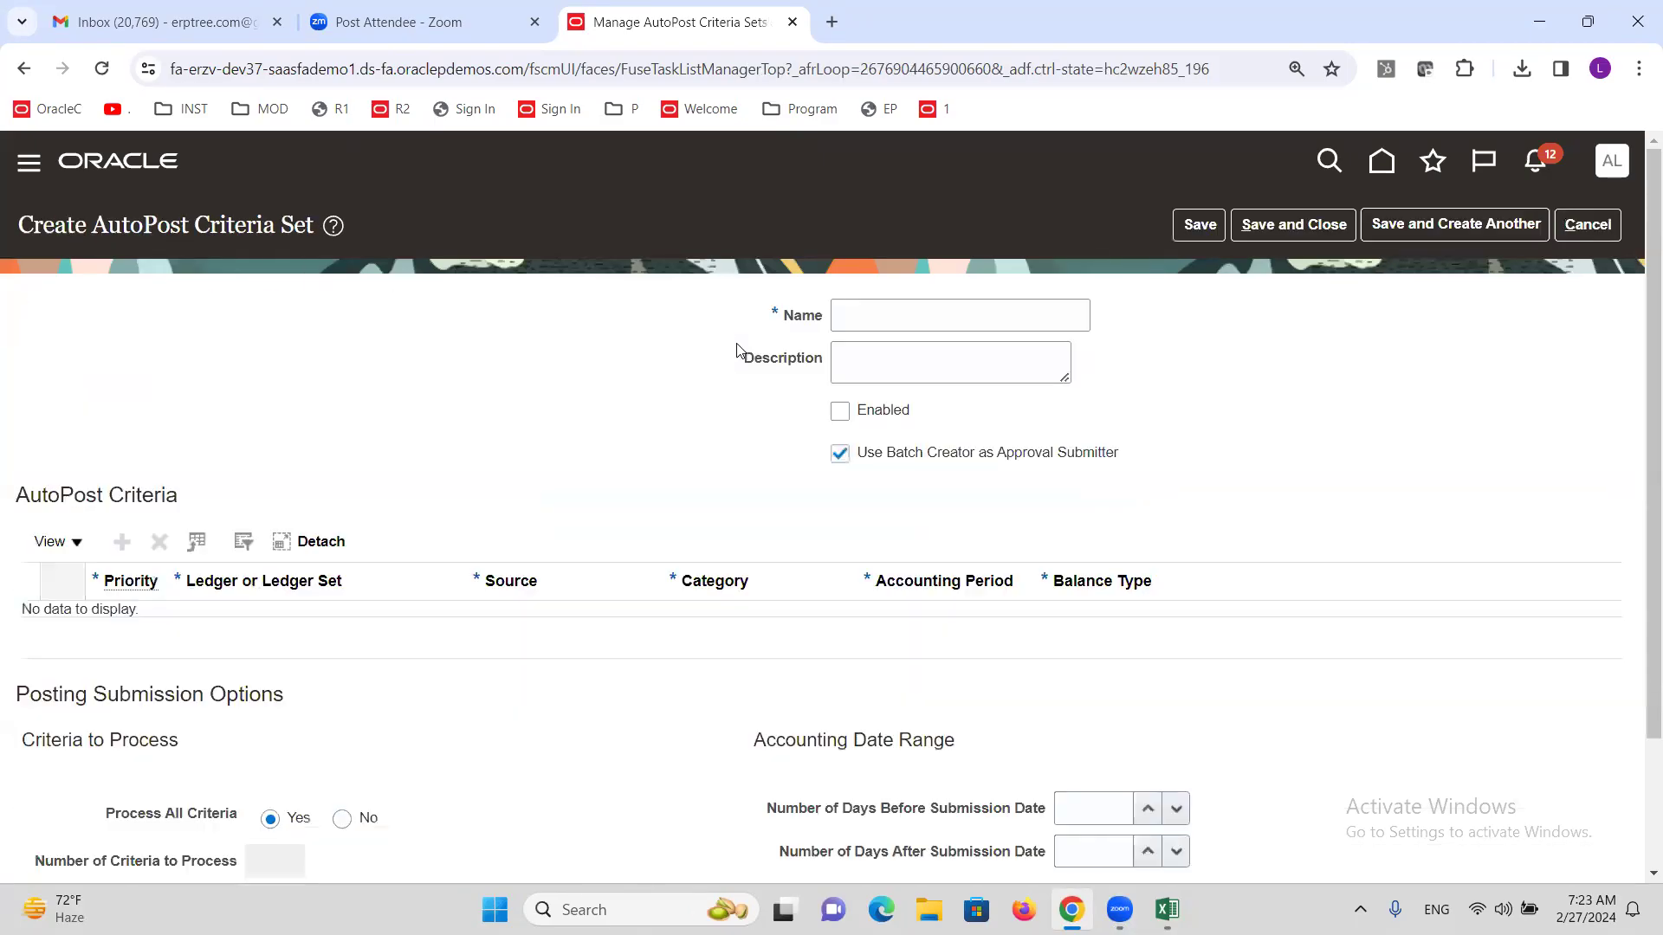
pyautogui.click(899, 305)
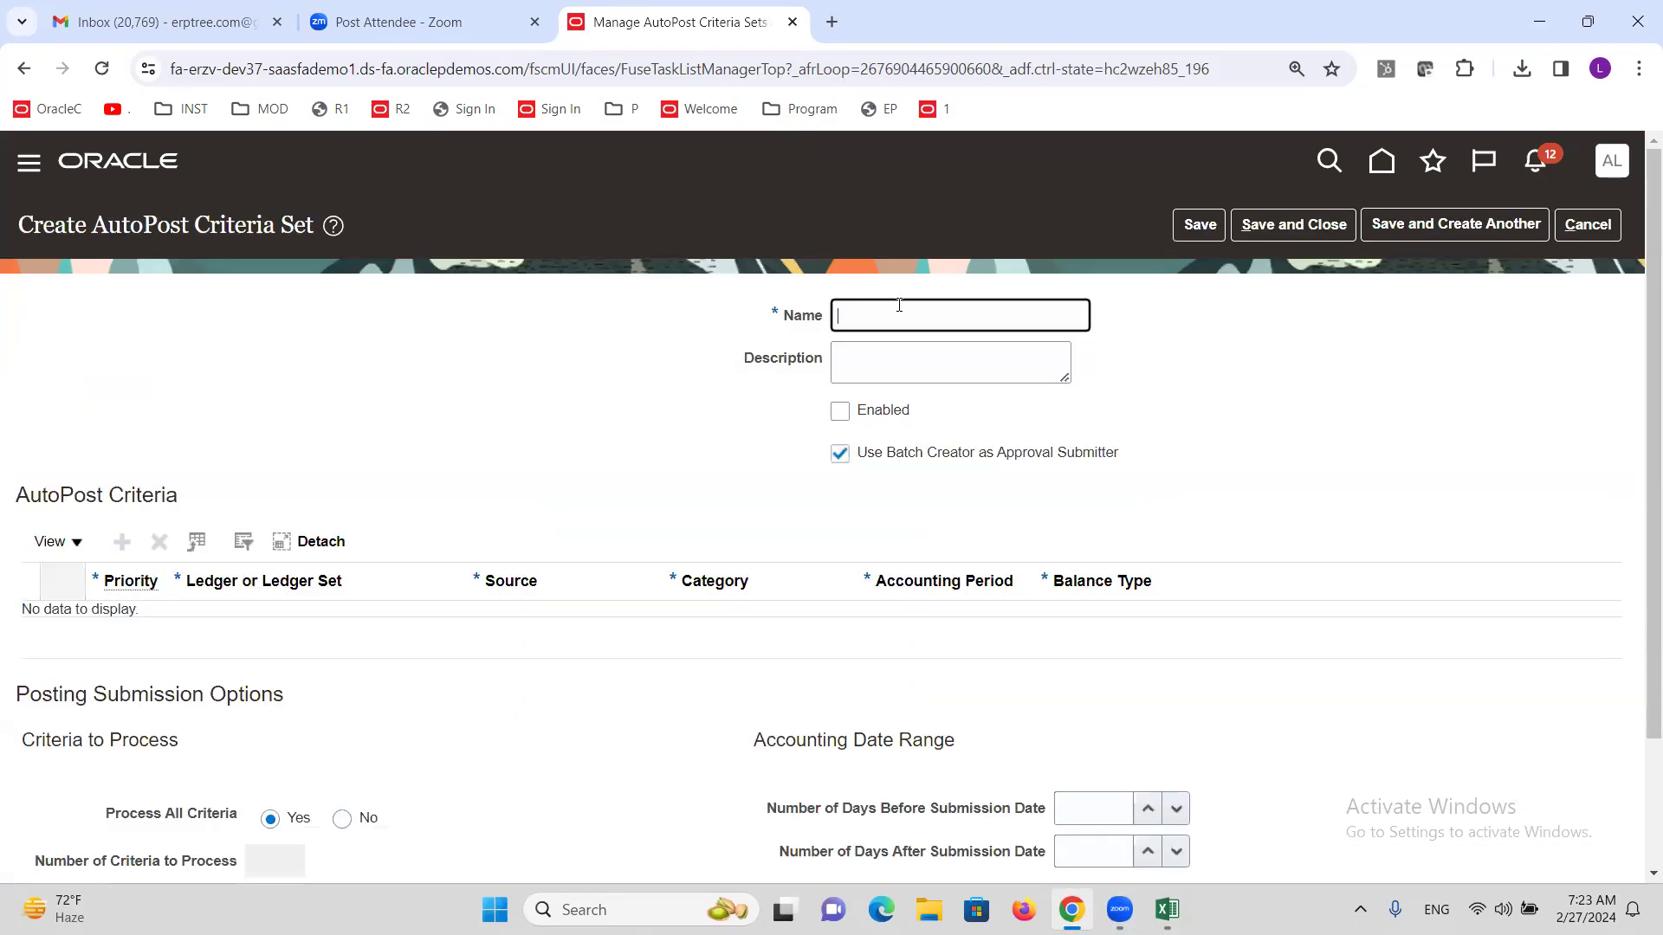
pyautogui.write('ALTINC Autopost')
pyautogui.click(840, 411)
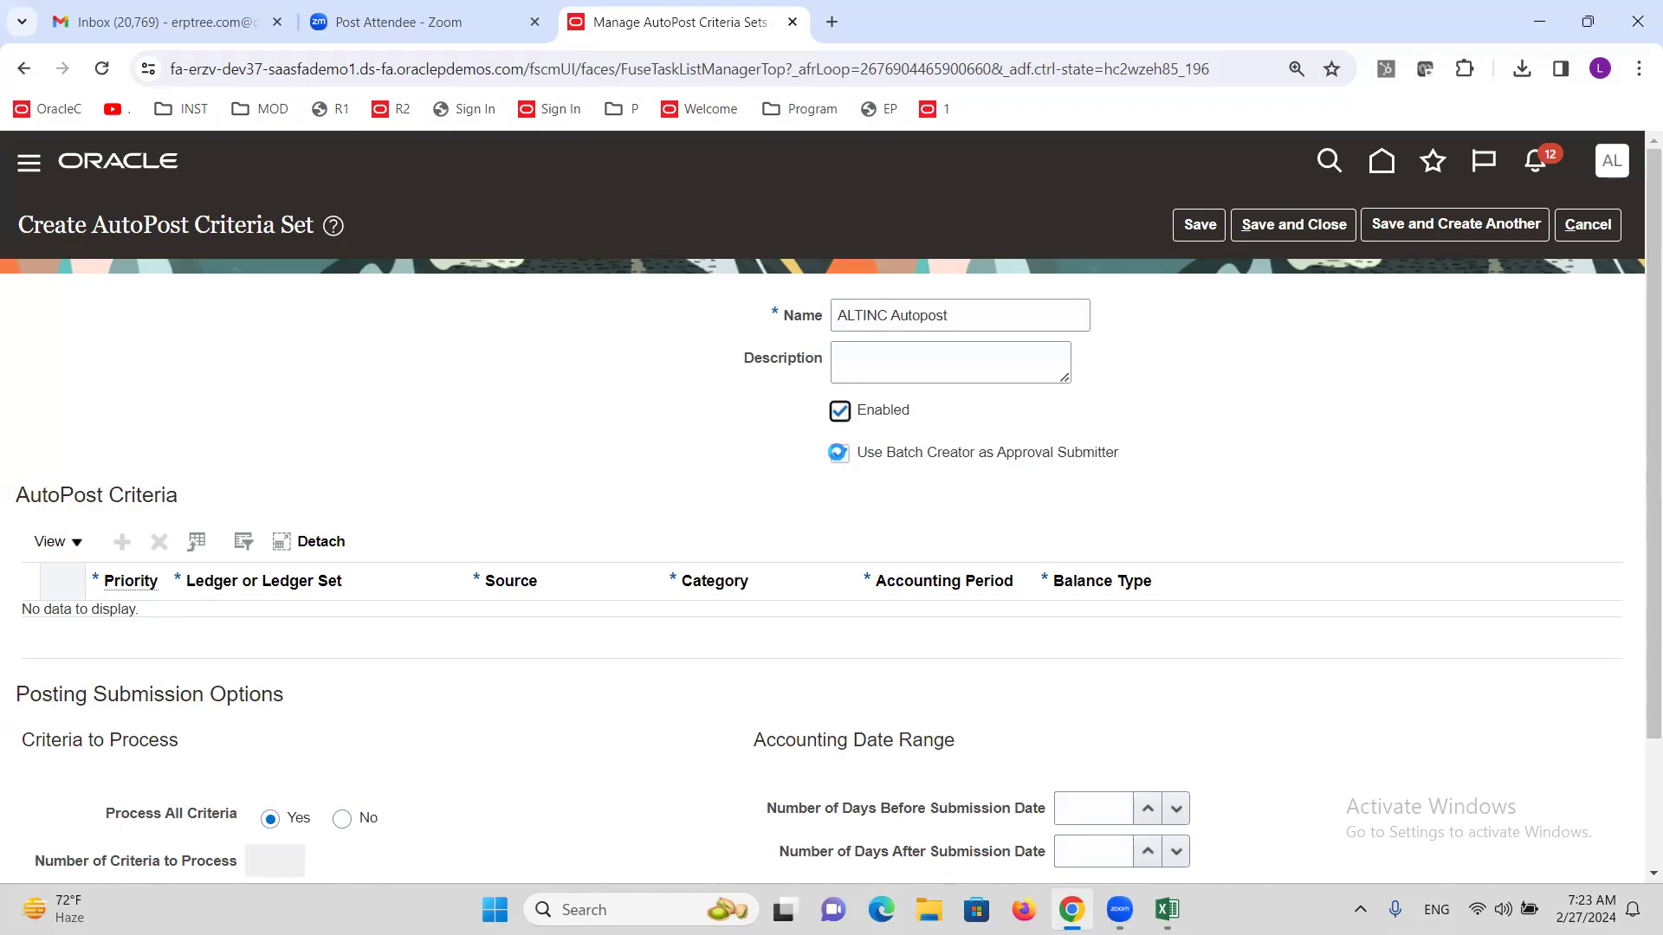
pyautogui.click(840, 454)
pyautogui.click(654, 420)
pyautogui.scroll(-1, 597, 405)
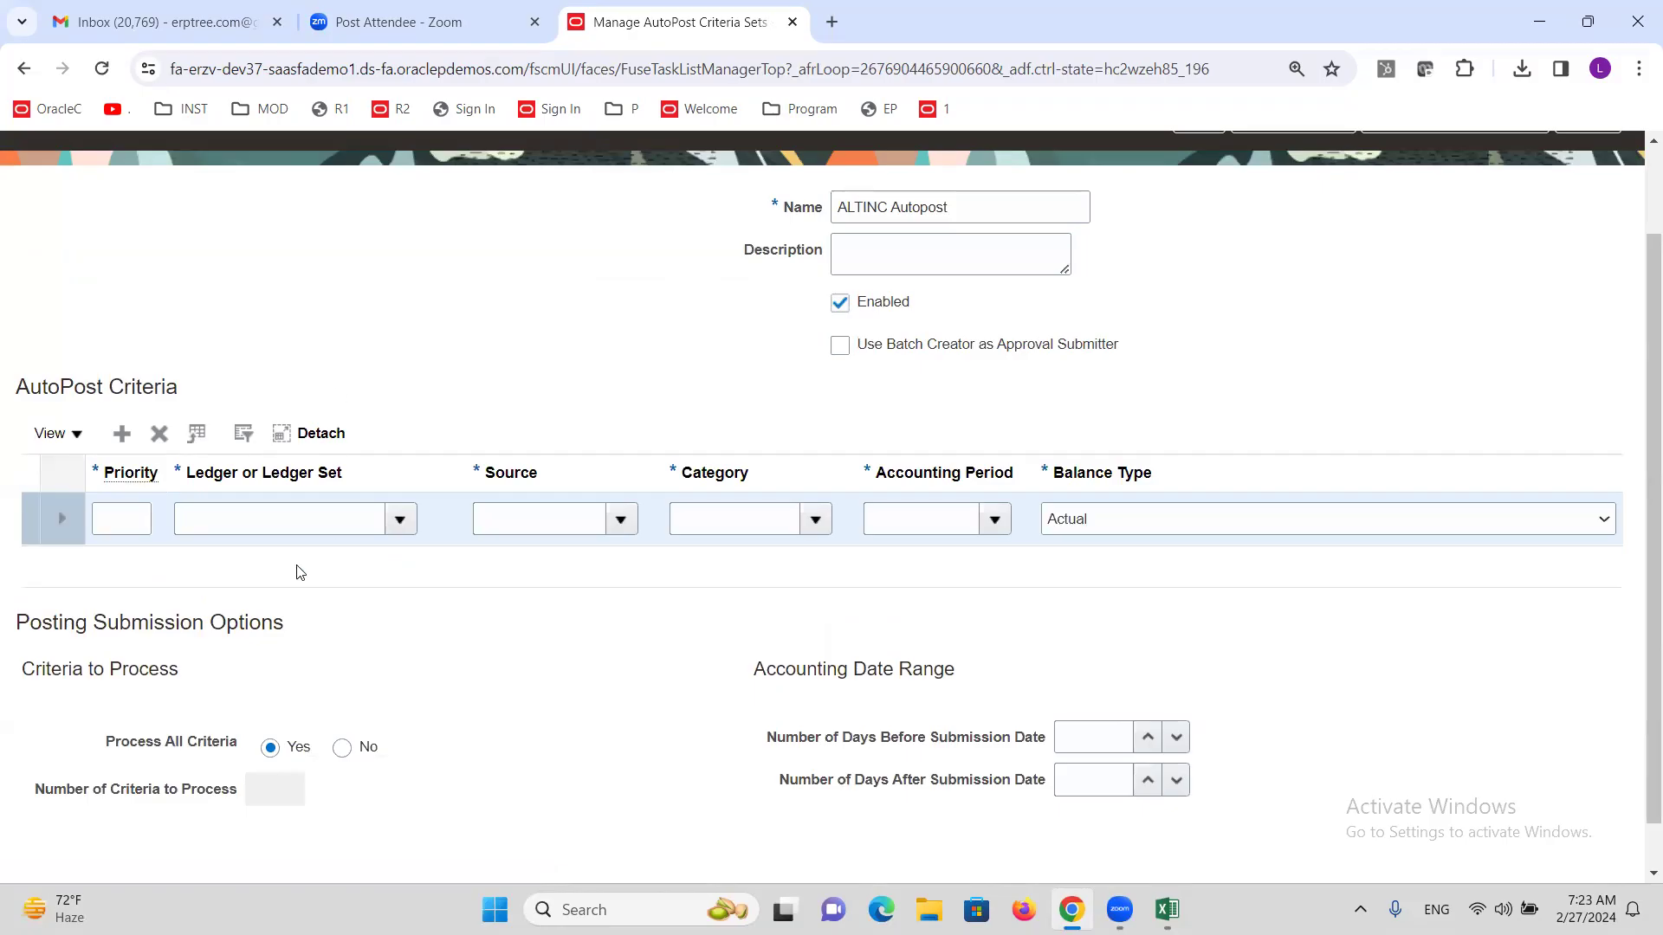
# Add a priority 1 criteria row for ALTINC US Primary Ledger.
pyautogui.click(127, 523)
pyautogui.write('1')
pyautogui.press('Tab')
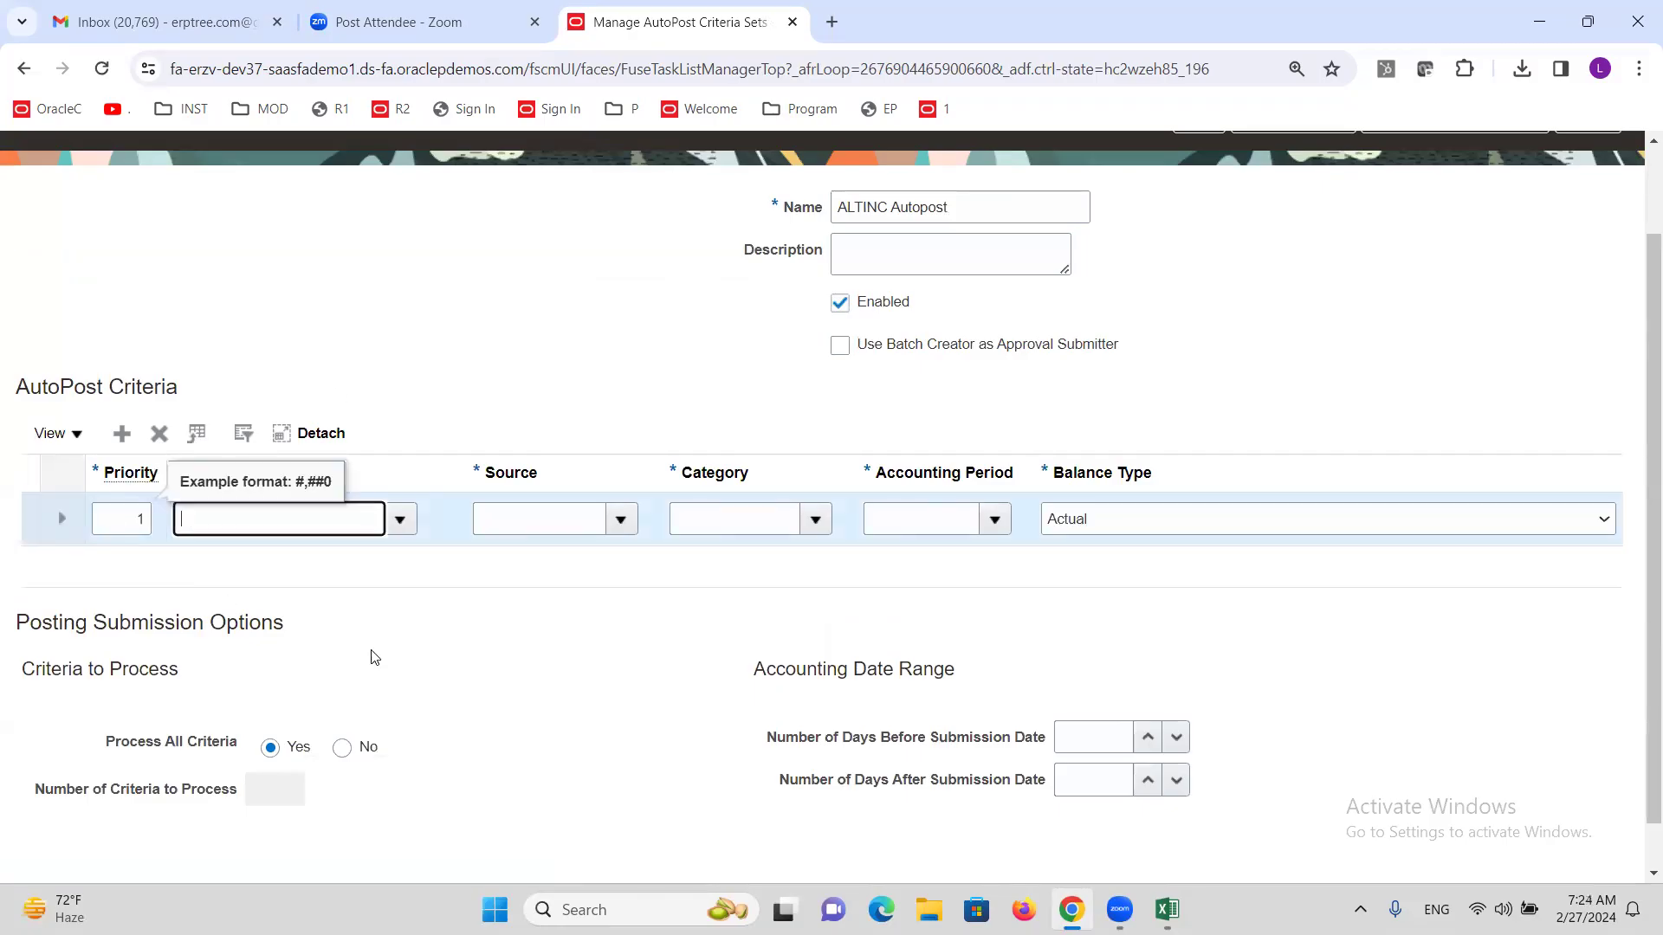
pyautogui.click(399, 519)
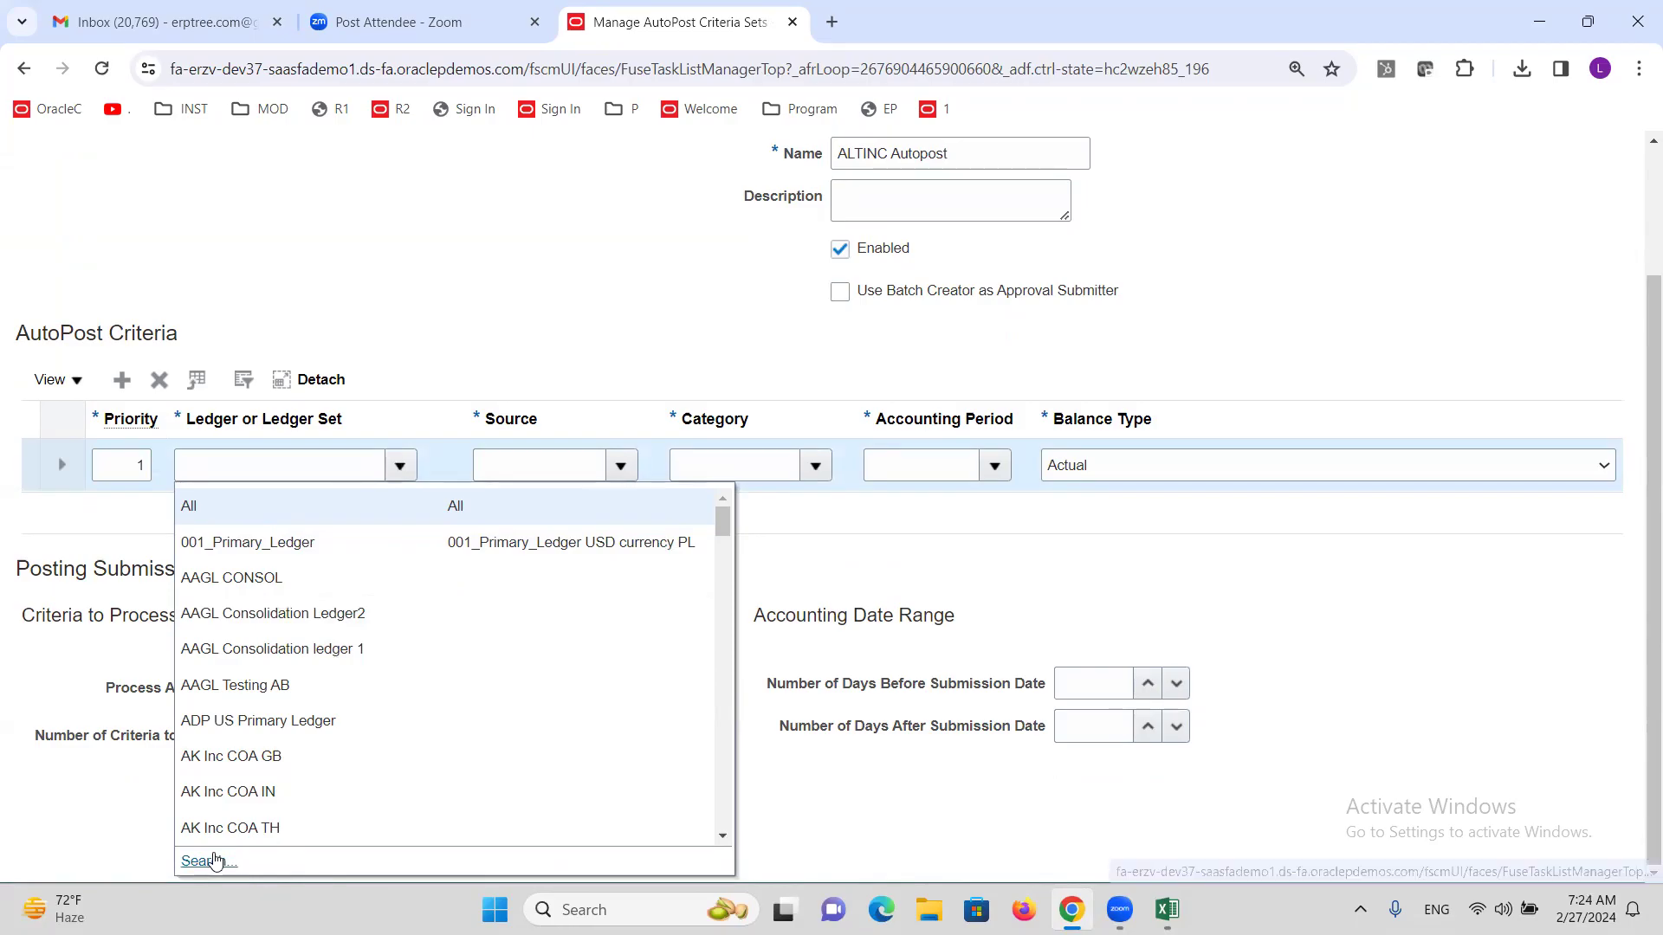
pyautogui.click(267, 464)
pyautogui.write('altinc')
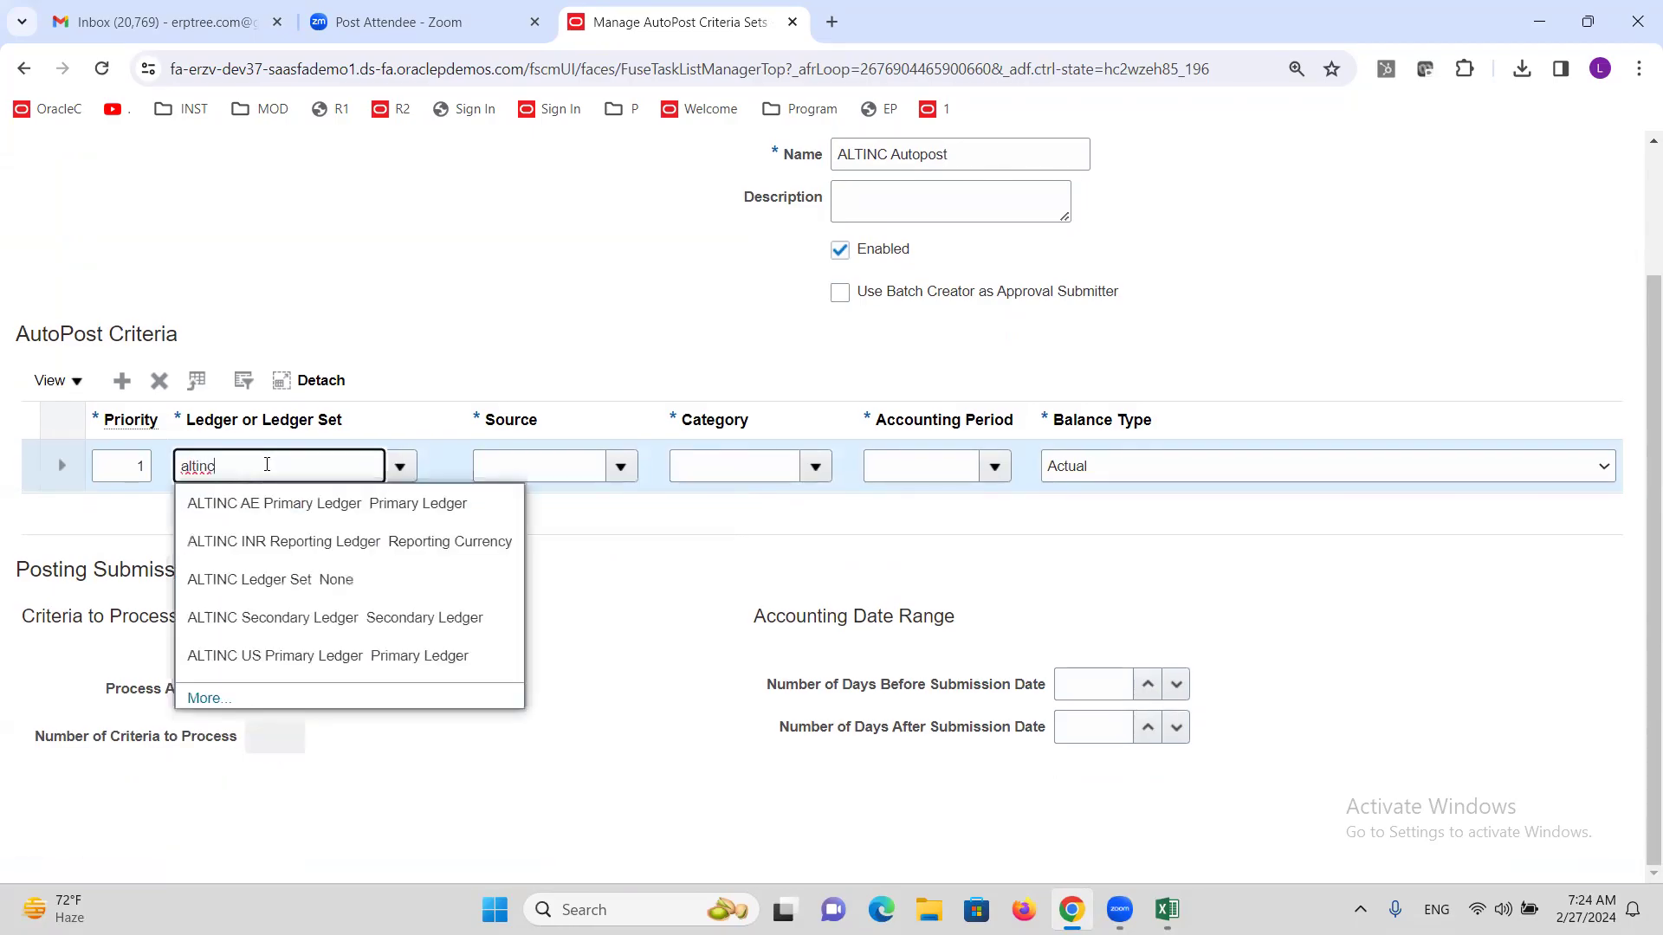
pyautogui.click(277, 655)
pyautogui.press('Tab')
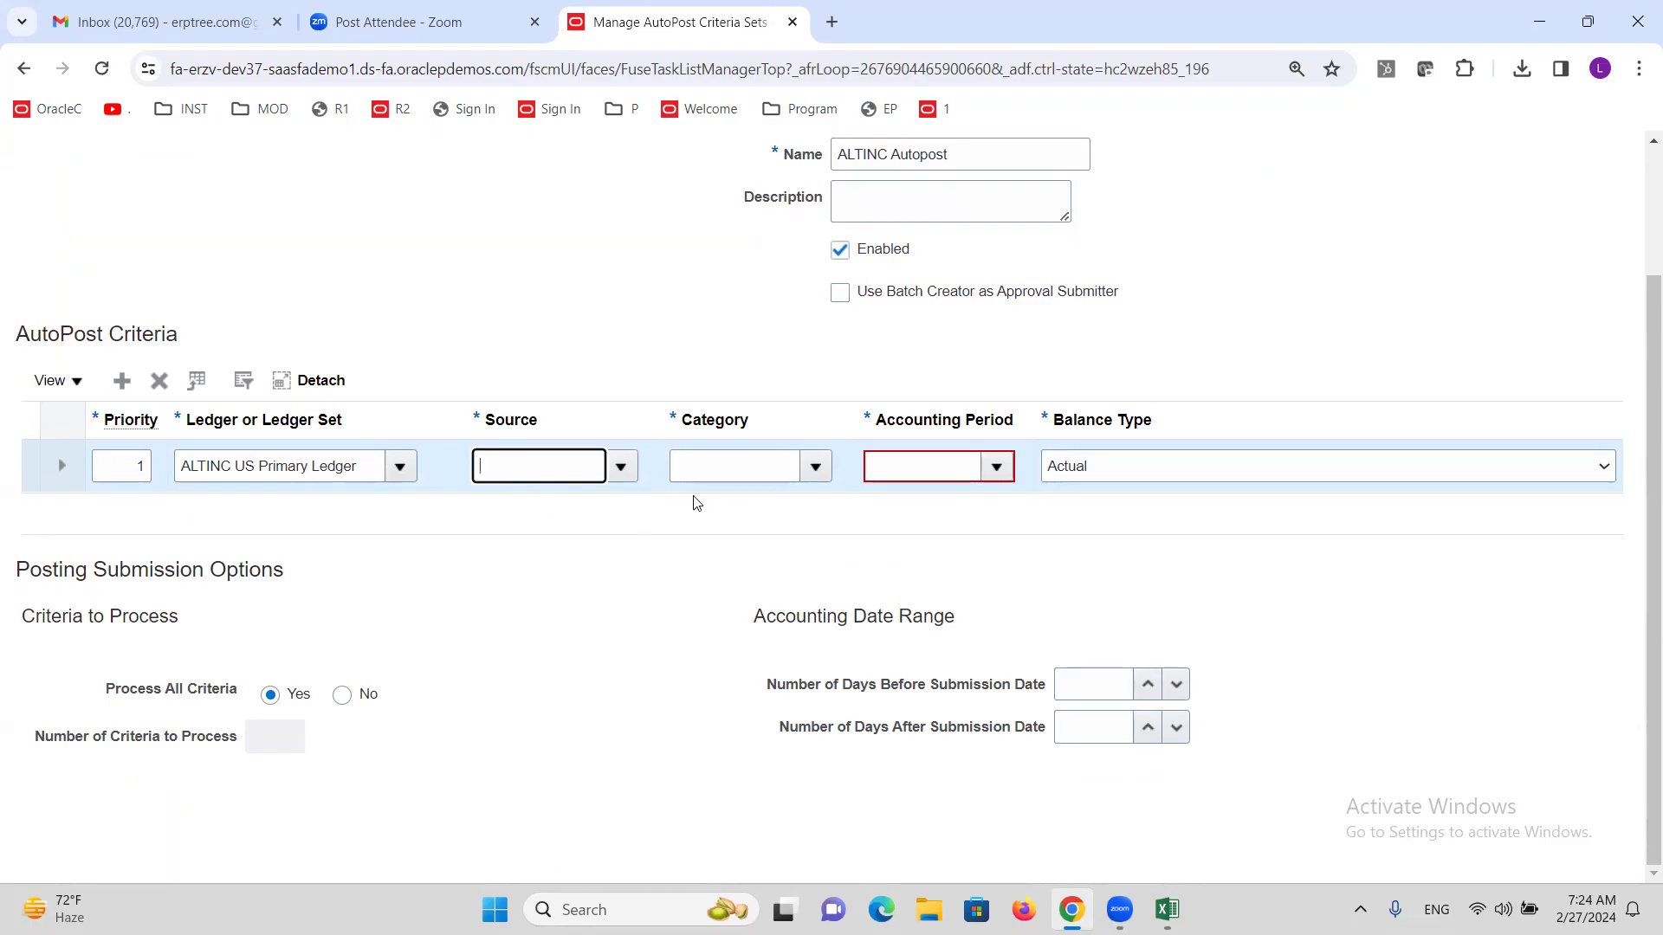
# Set the criteria row's source to Manual and category to Adjustment.
pyautogui.scroll(1, 662, 547)
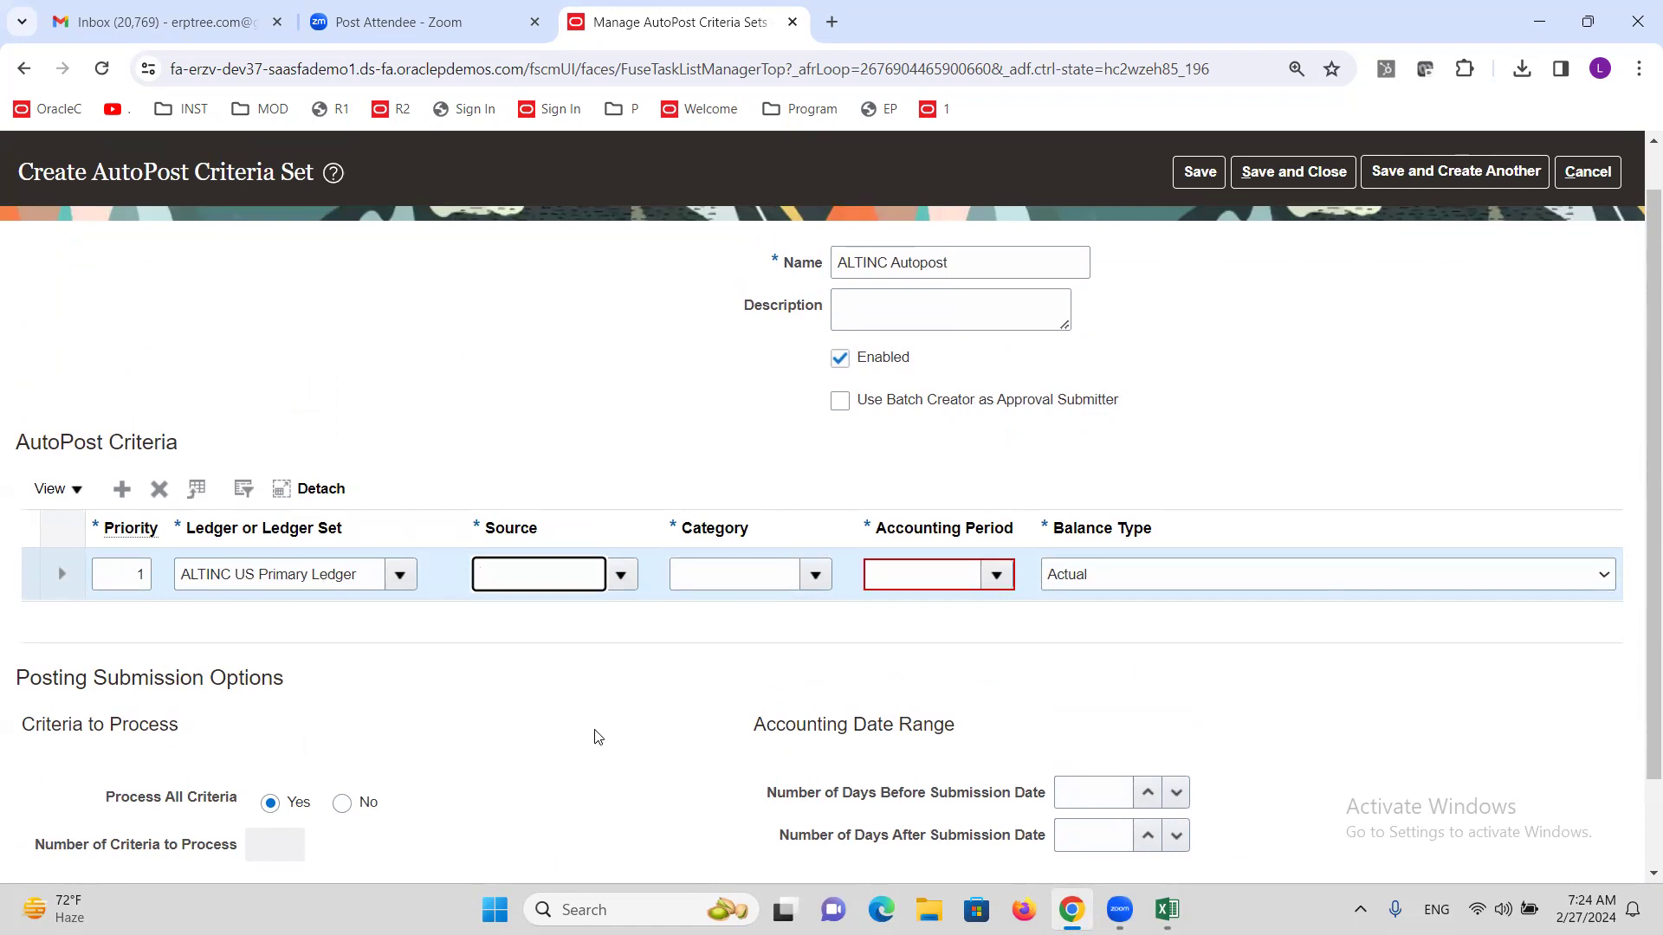
pyautogui.click(621, 578)
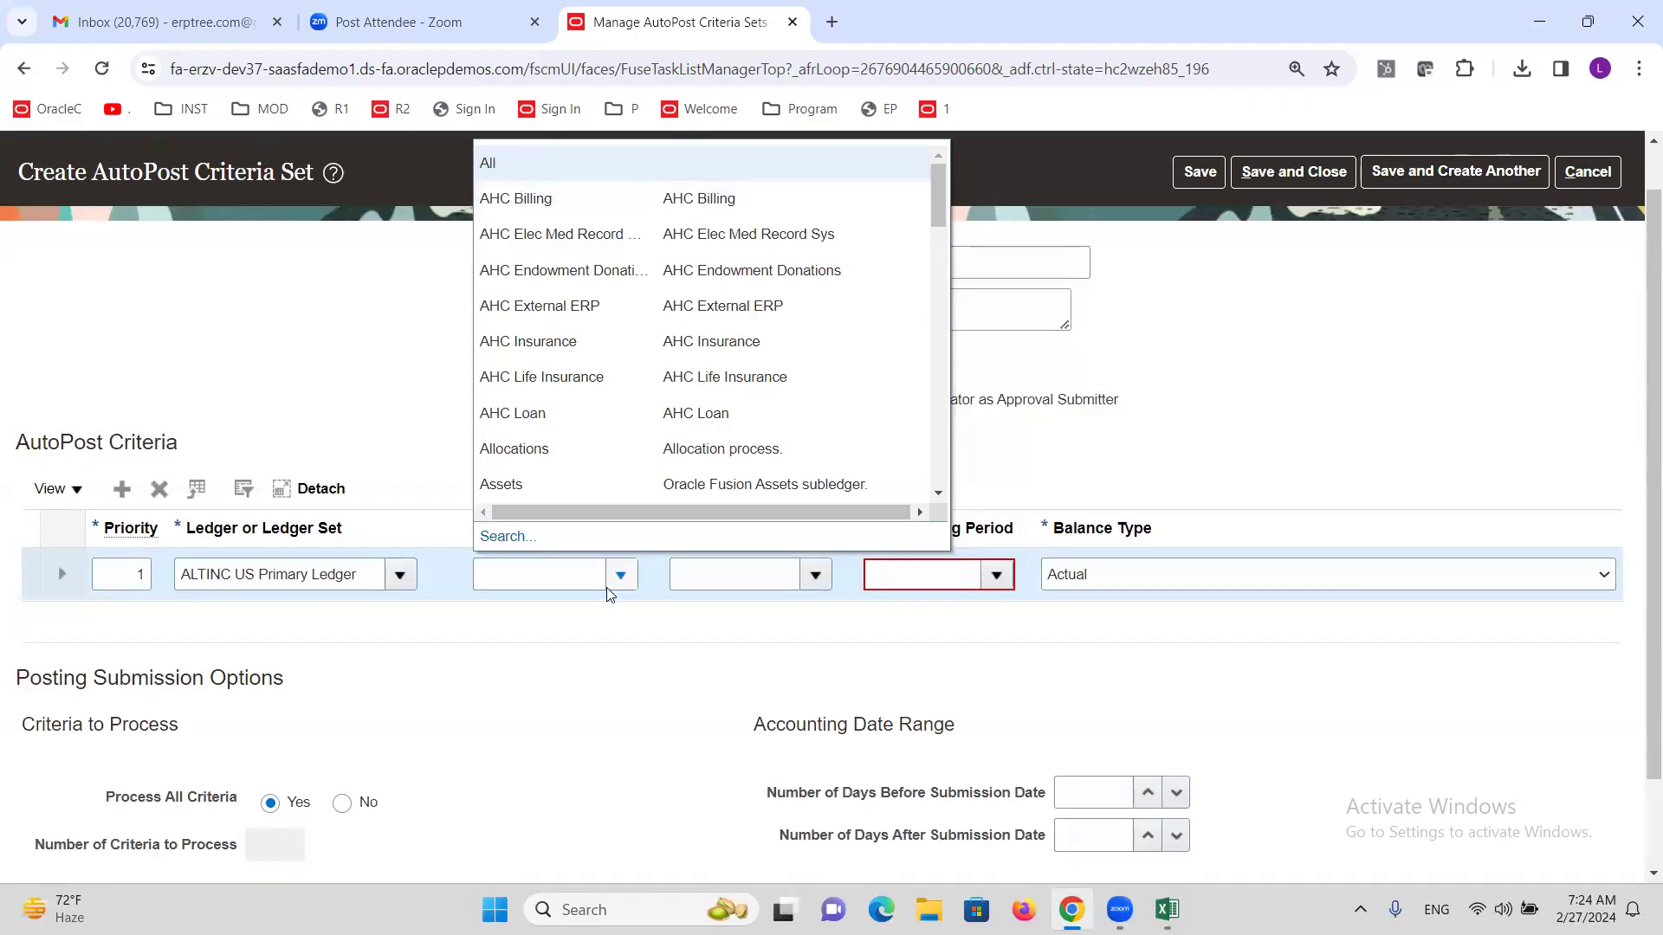
pyautogui.click(561, 590)
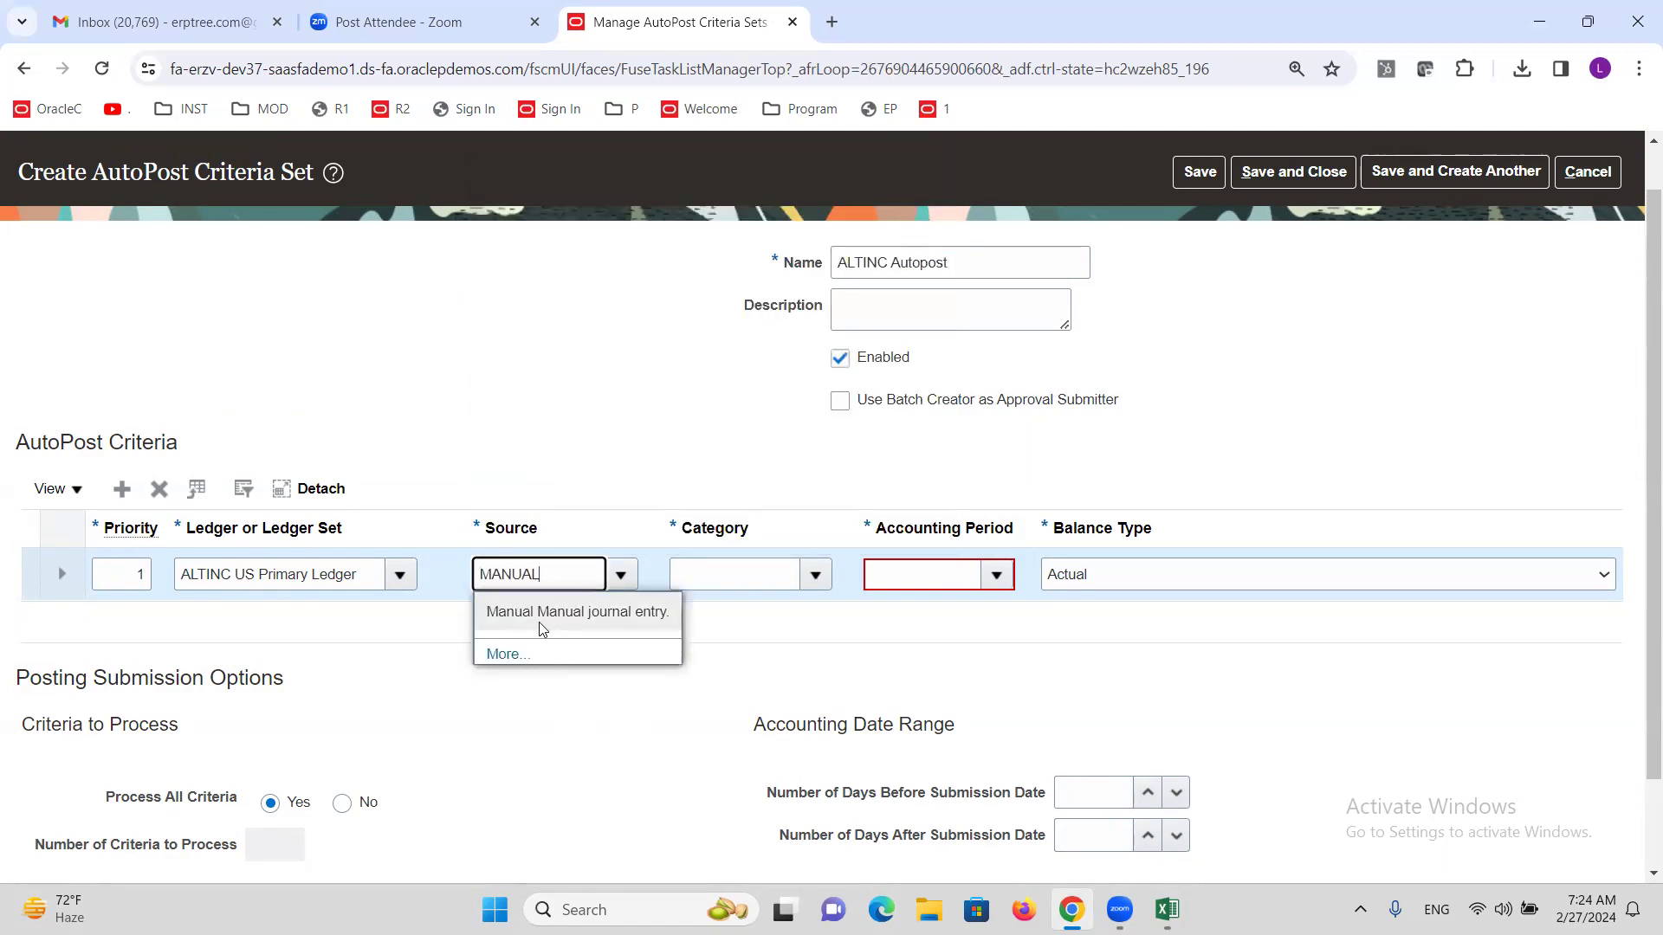
pyautogui.click(539, 616)
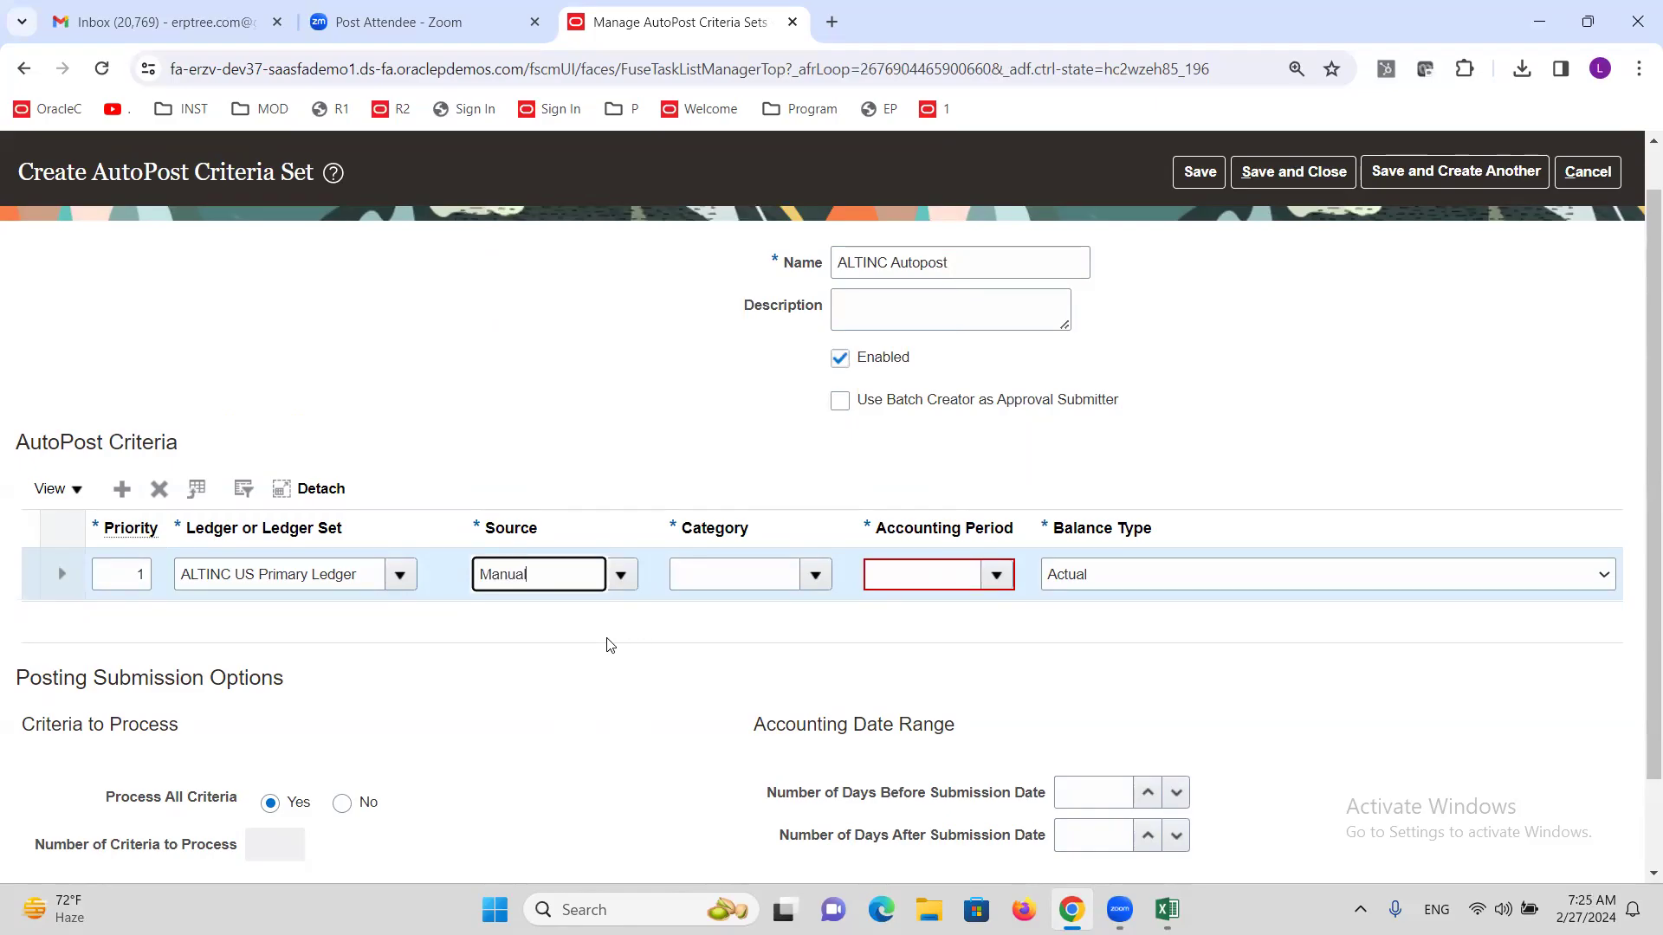
pyautogui.click(818, 576)
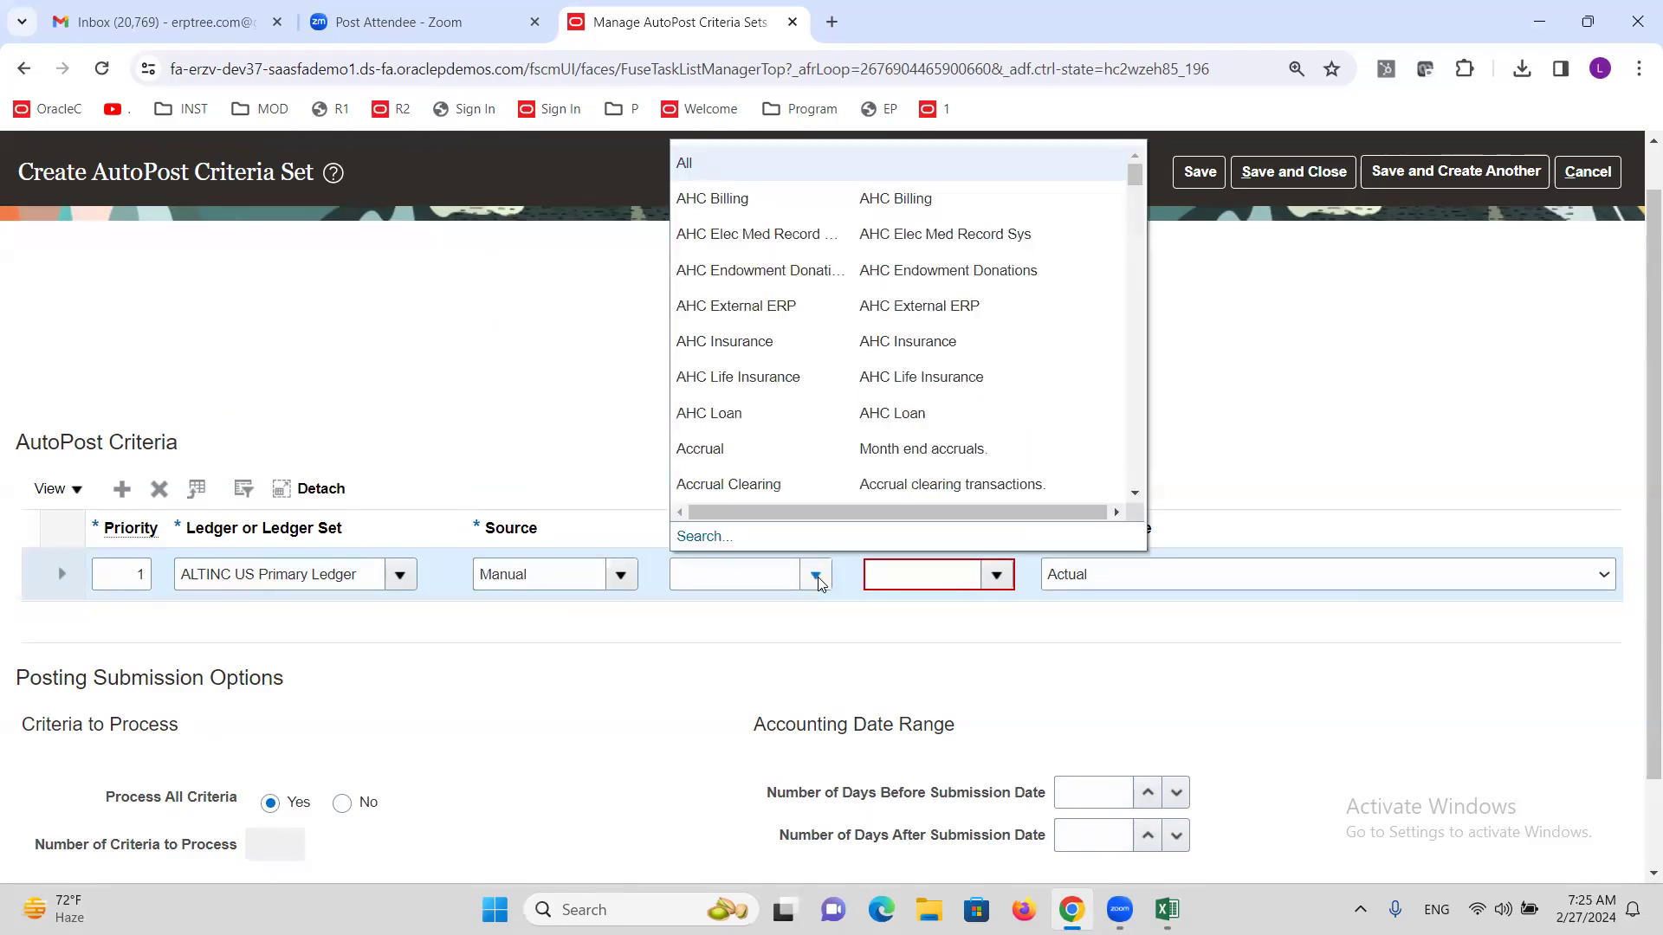
pyautogui.click(752, 582)
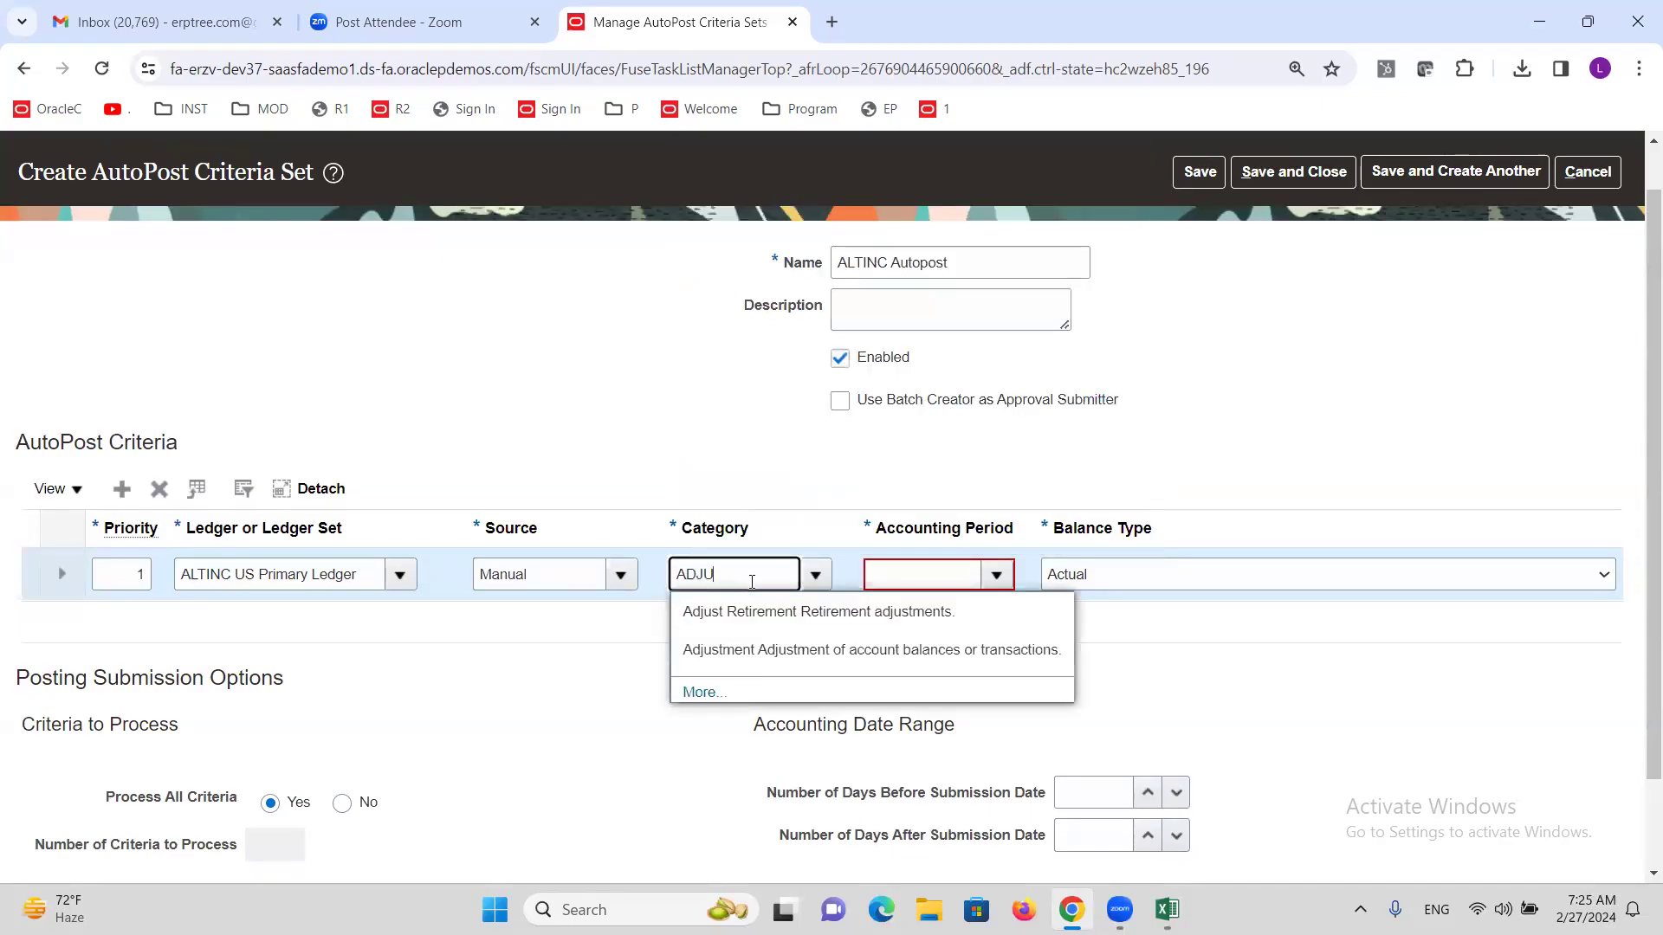
pyautogui.write('ADJU')
pyautogui.click(762, 650)
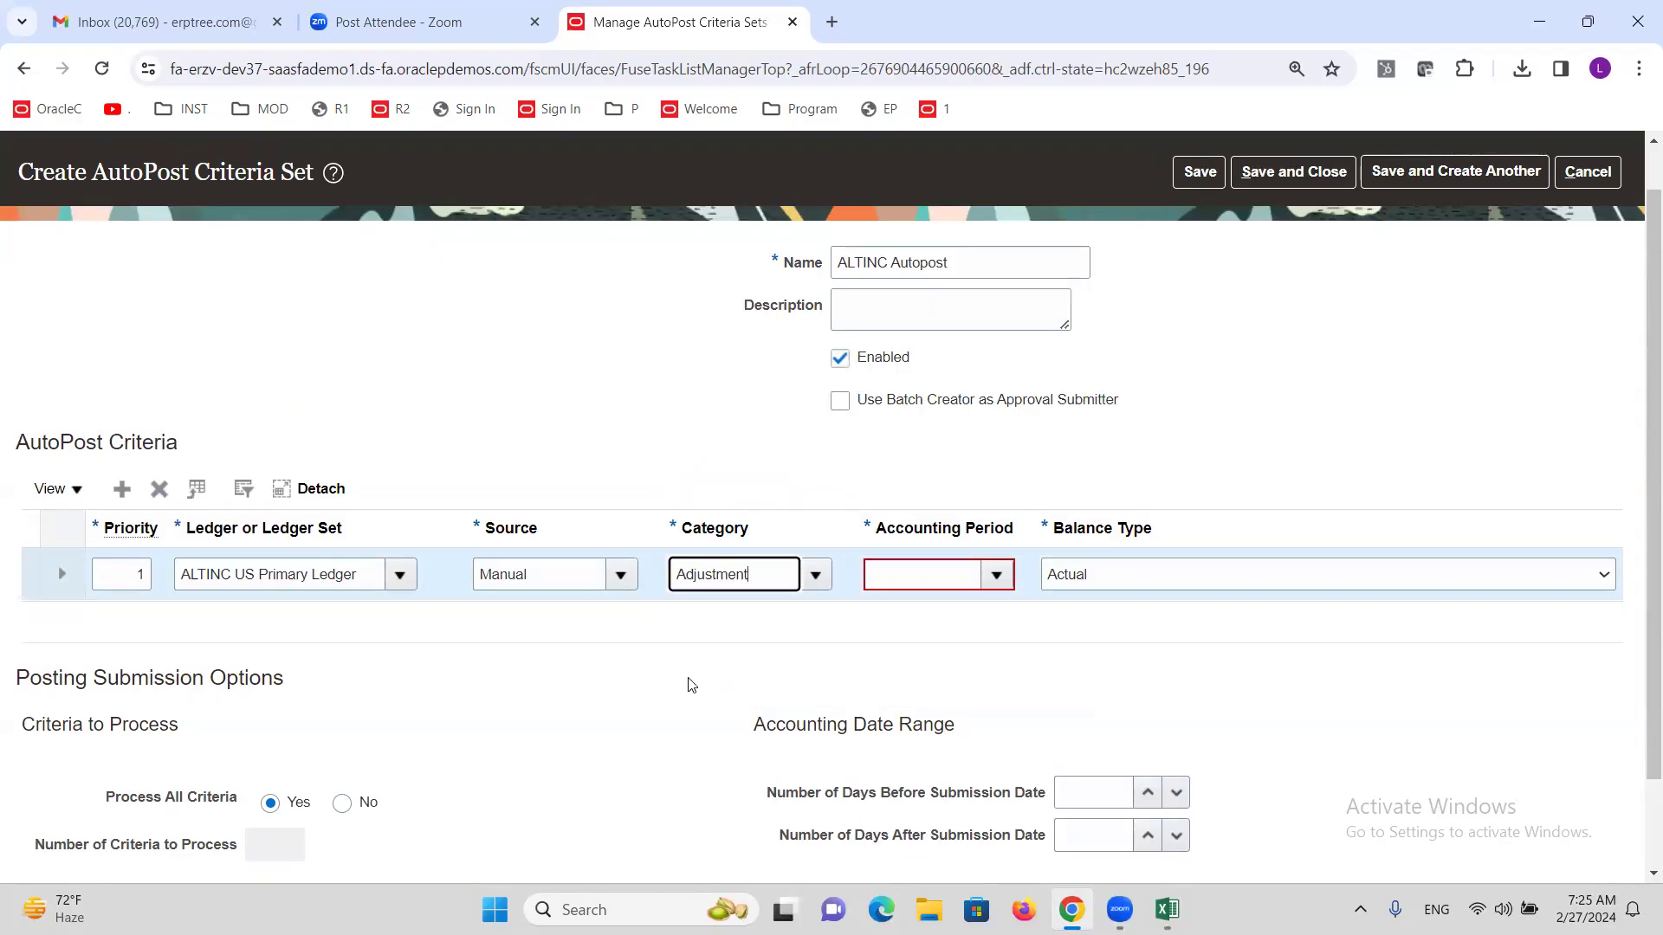
# Set the accounting period to All and save and close the criteria set.
pyautogui.click(998, 578)
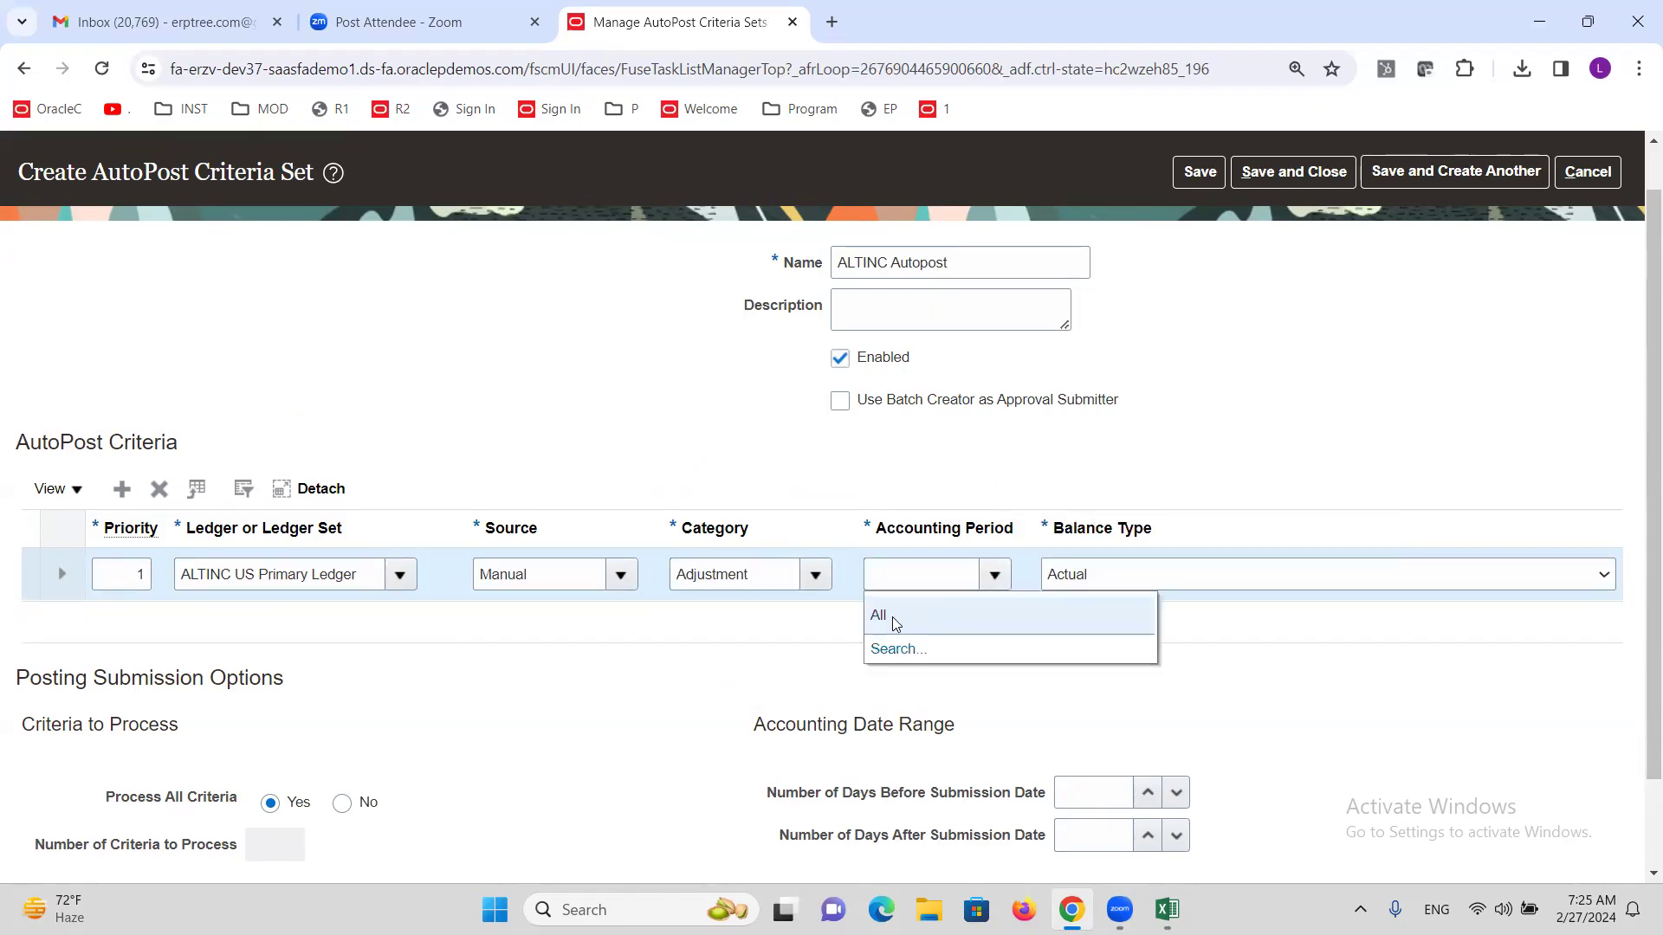
pyautogui.moveTo(894, 621); pyautogui.dragTo(906, 647)
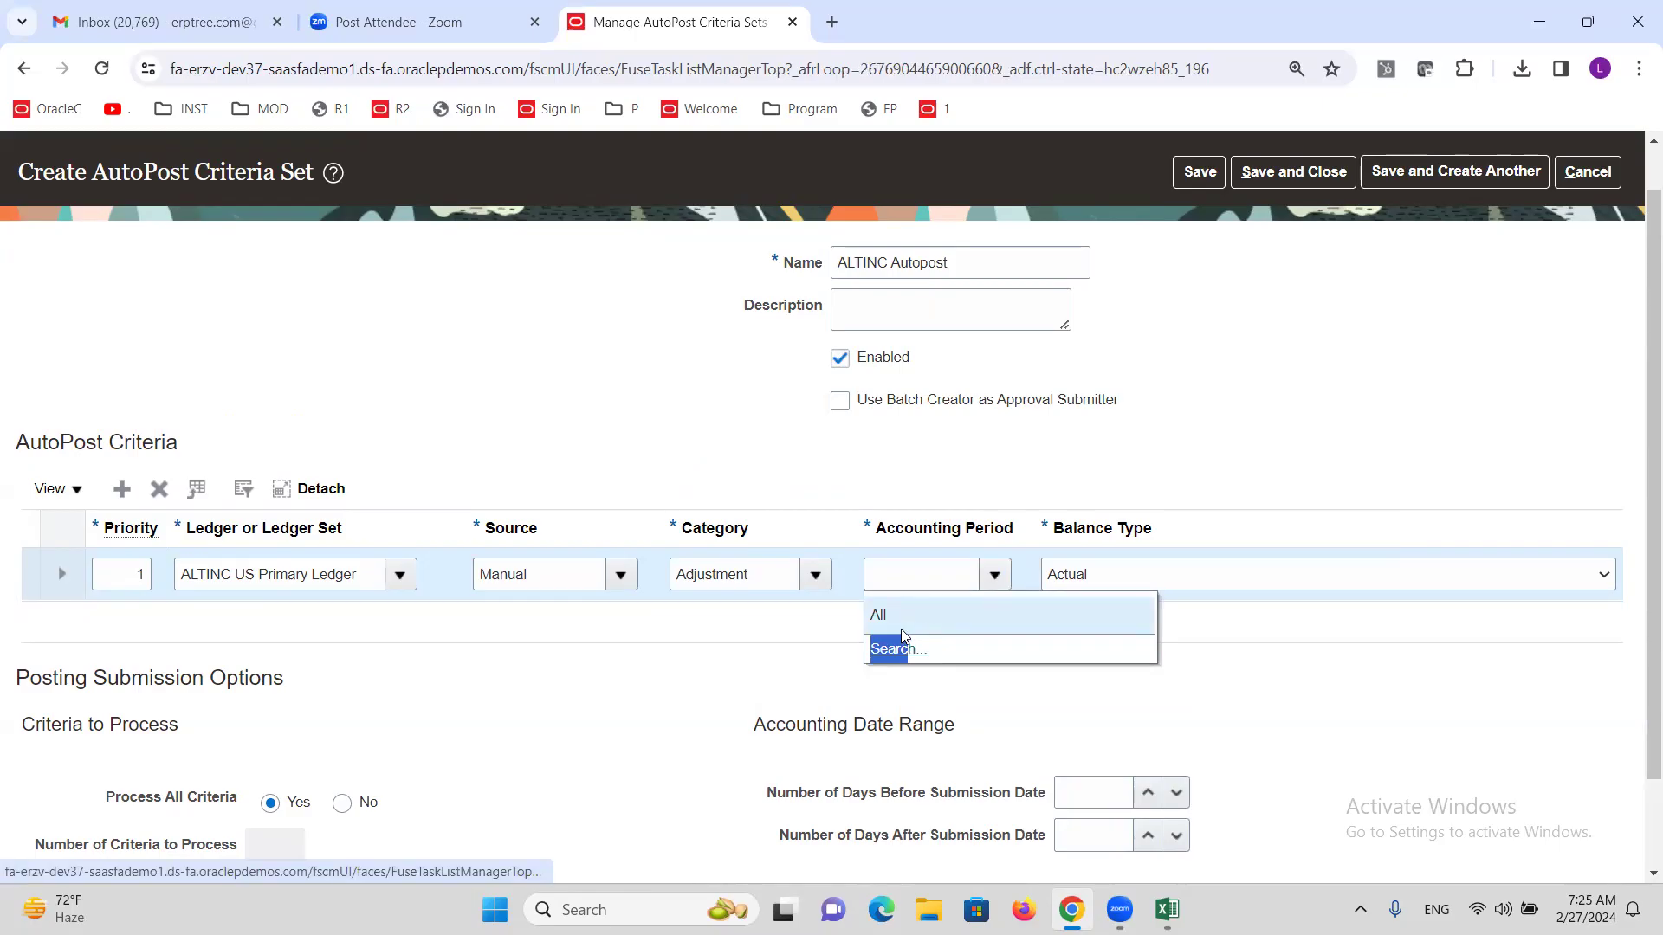
pyautogui.click(880, 616)
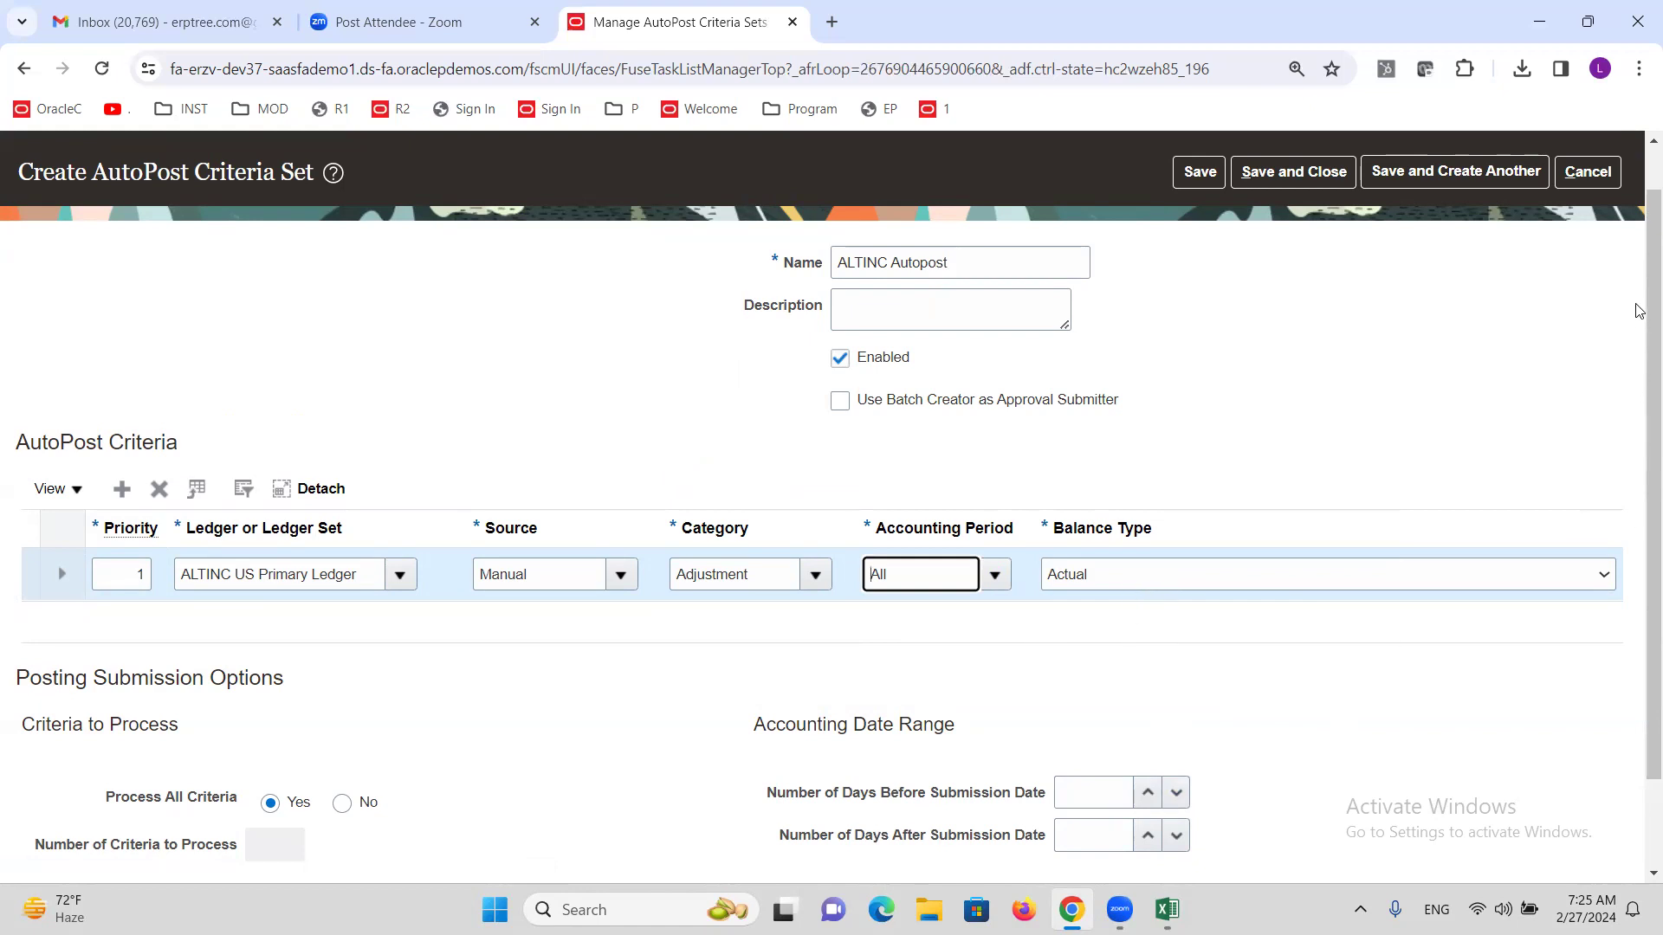
pyautogui.scroll(-1, 1639, 294)
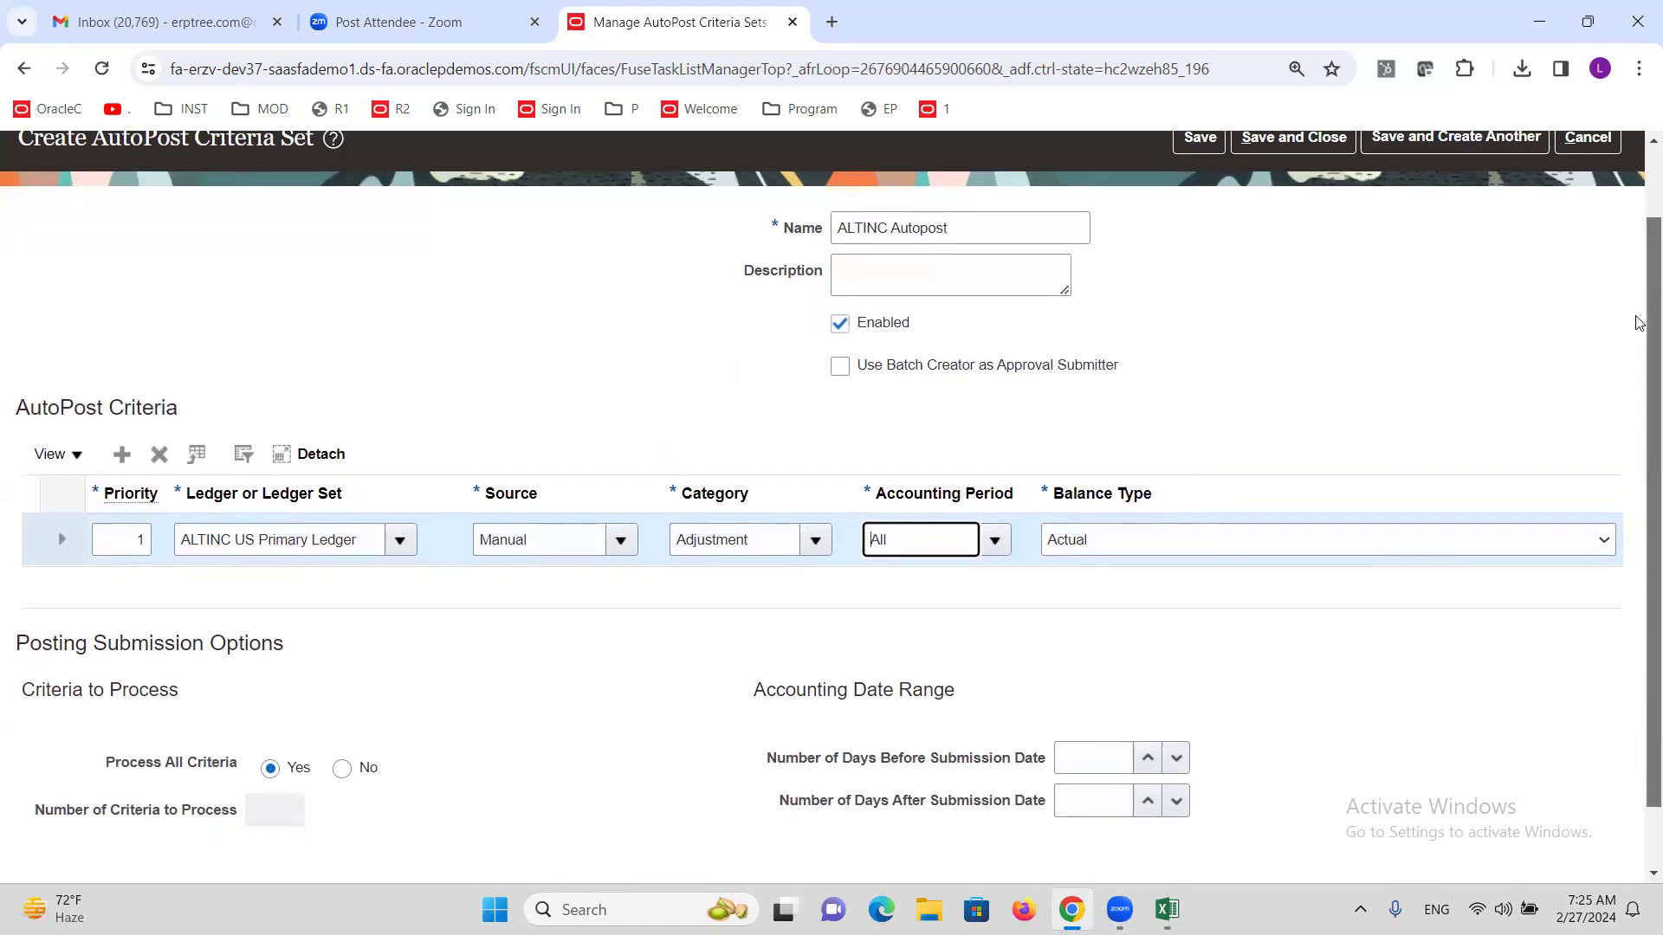
pyautogui.scroll(2, 1639, 316)
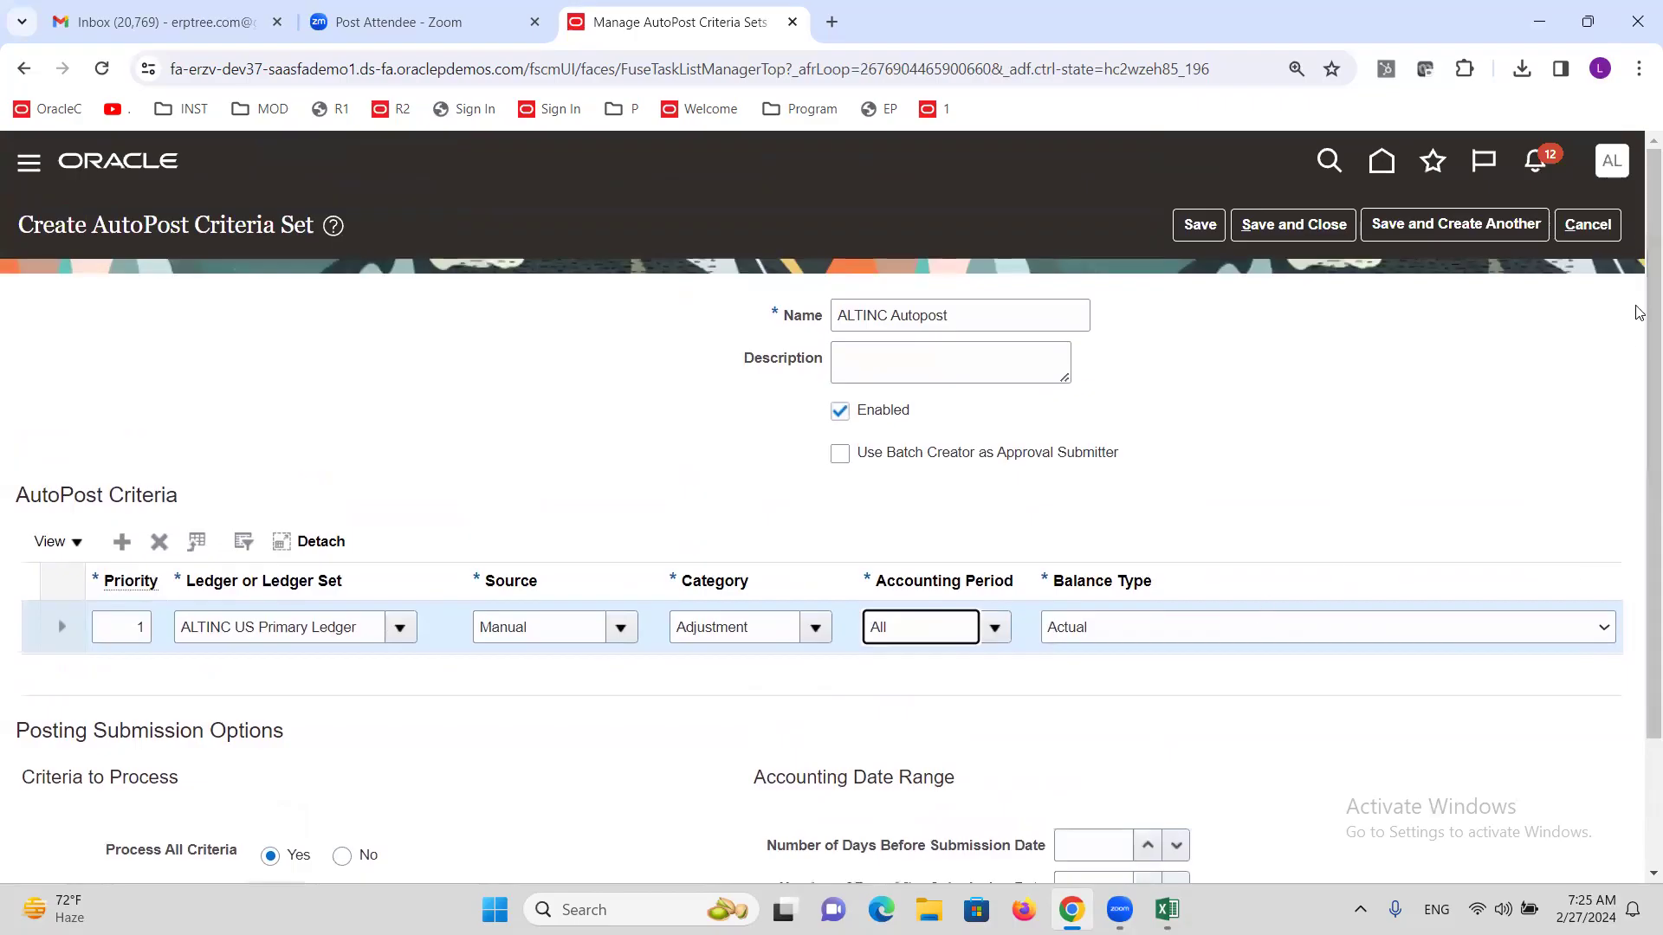
pyautogui.click(1330, 227)
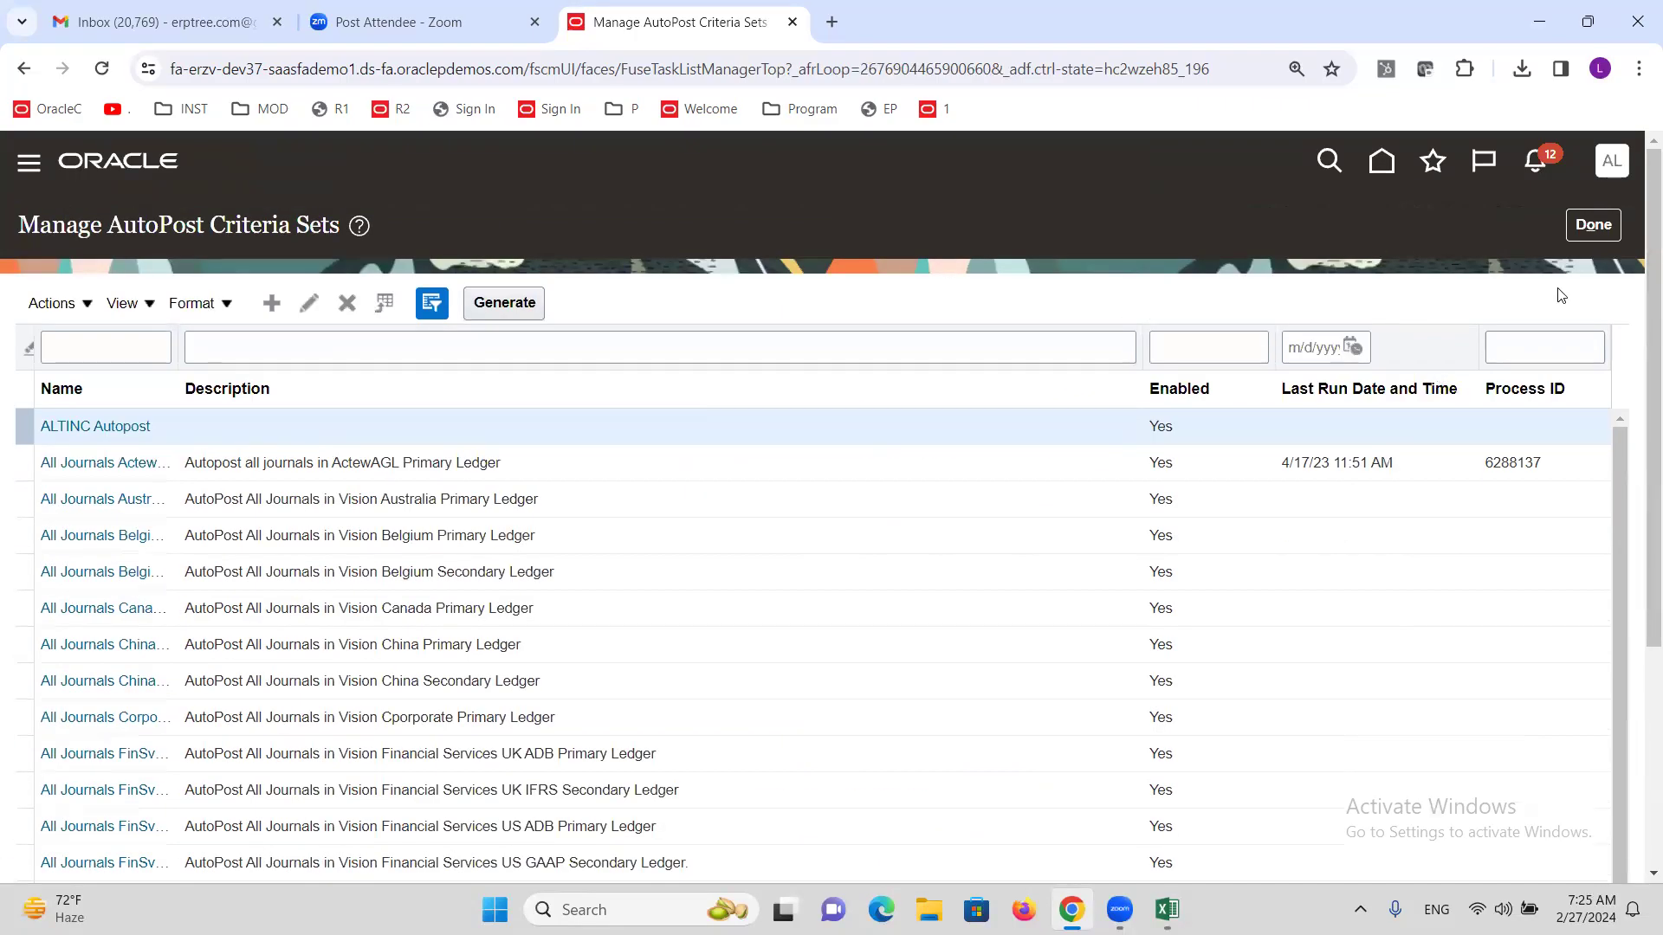
# Finish with the AutoPost criteria sets and go to General Accounting > Journals.
pyautogui.click(1592, 225)
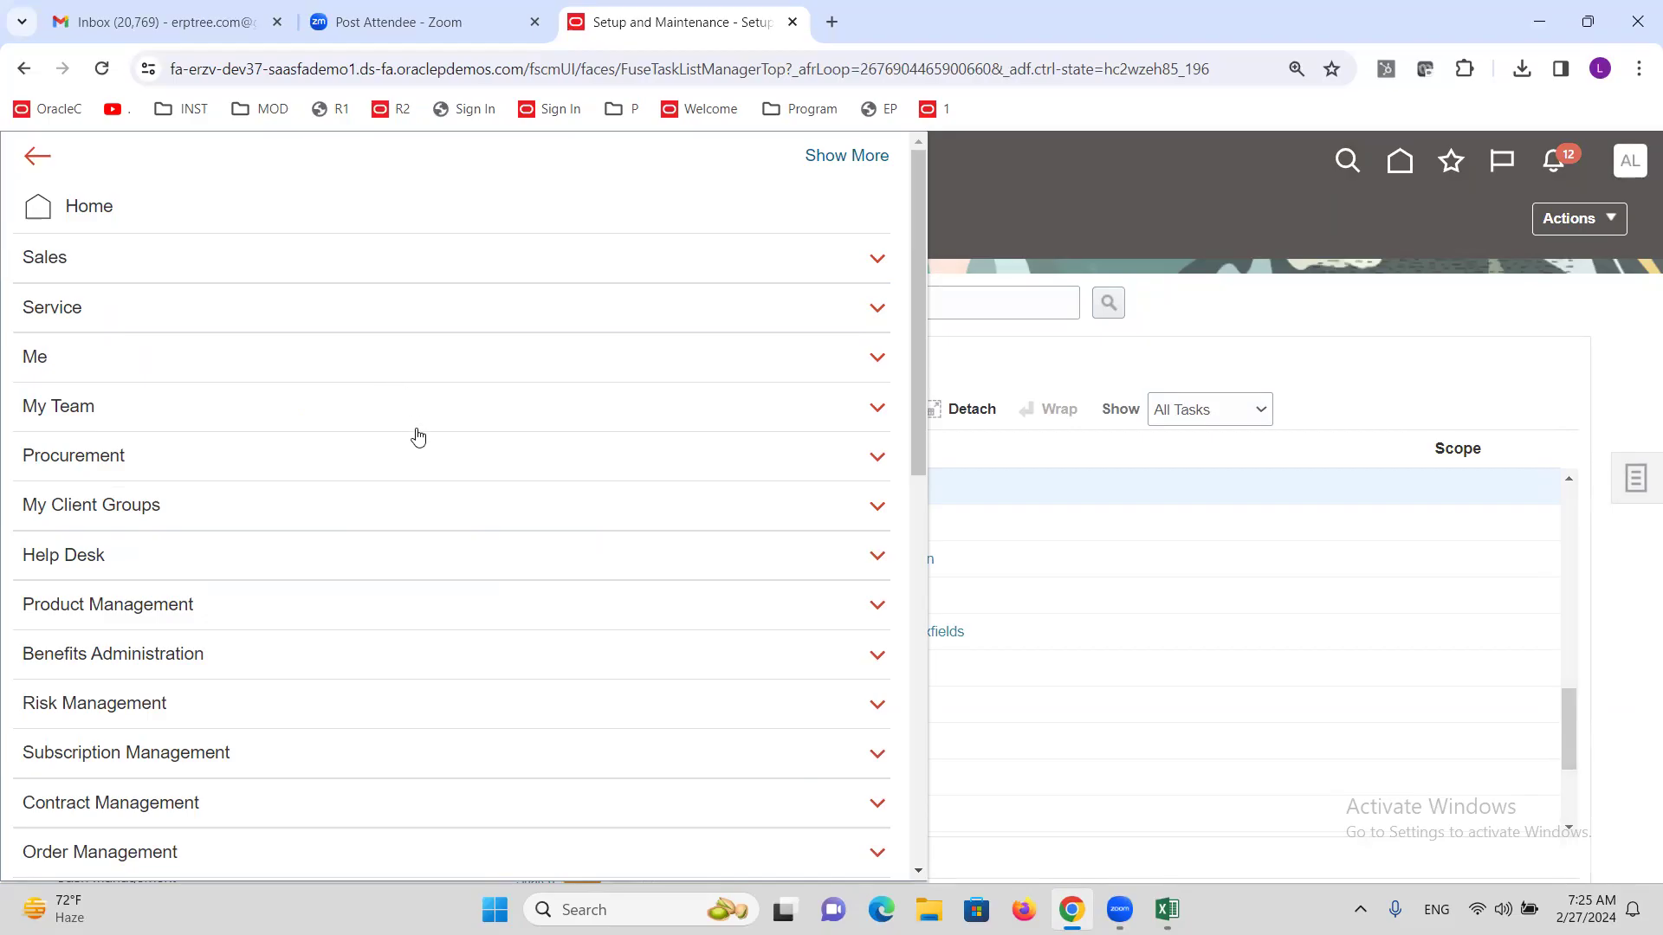
pyautogui.scroll(-9, 419, 445)
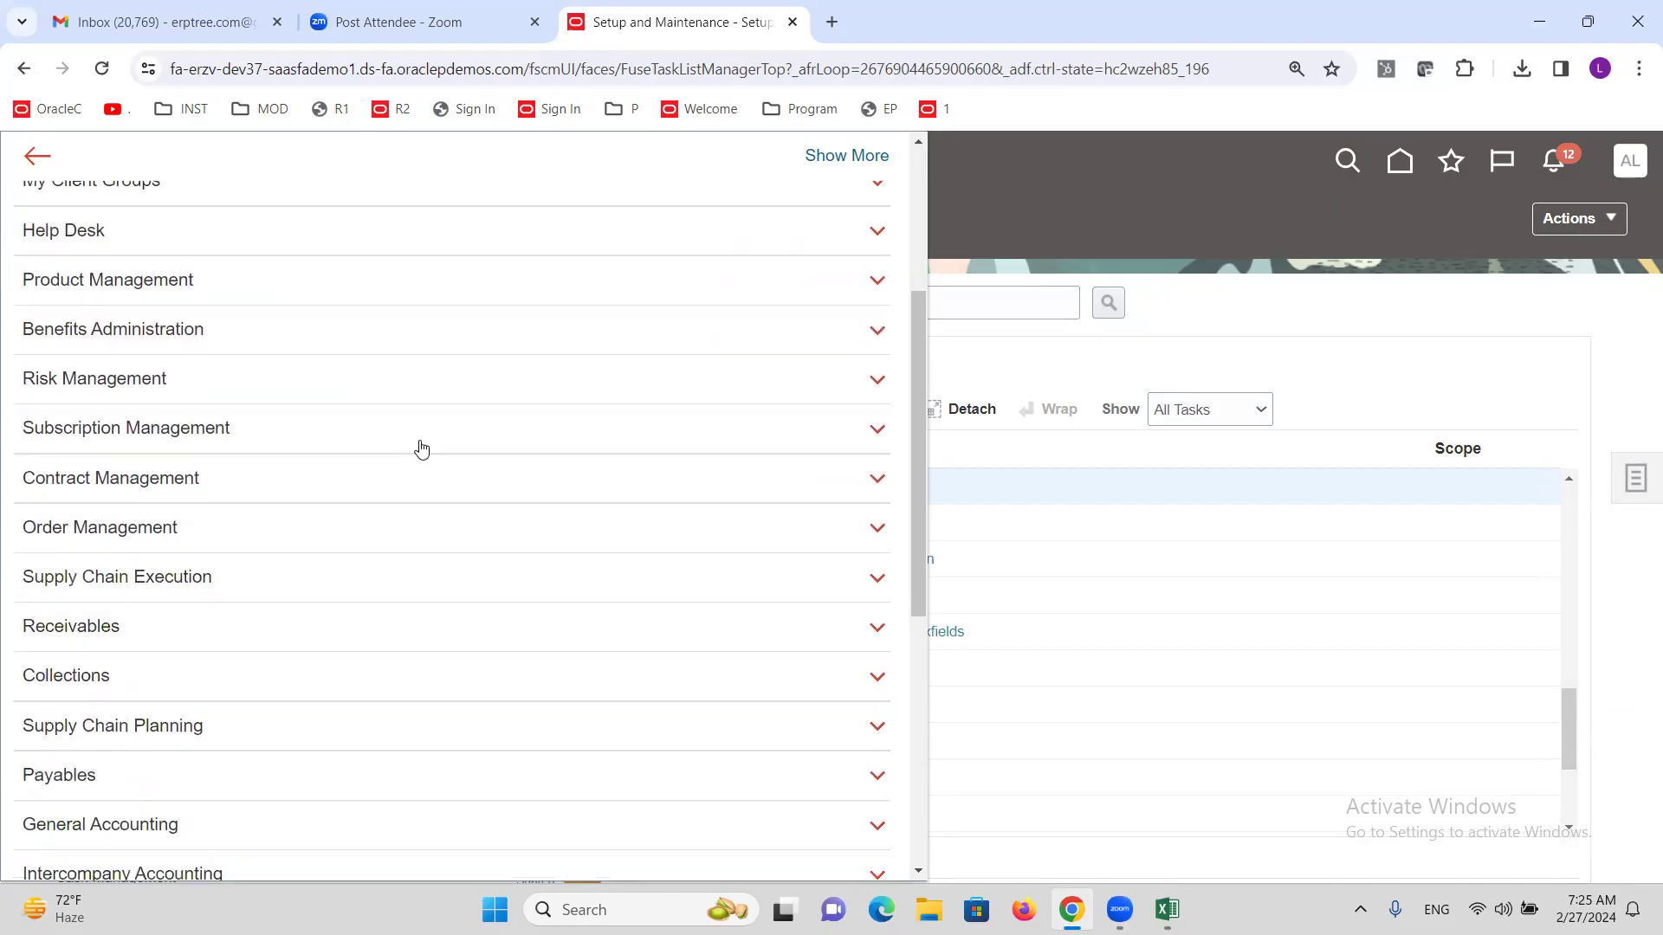
pyautogui.scroll(-3, 278, 601)
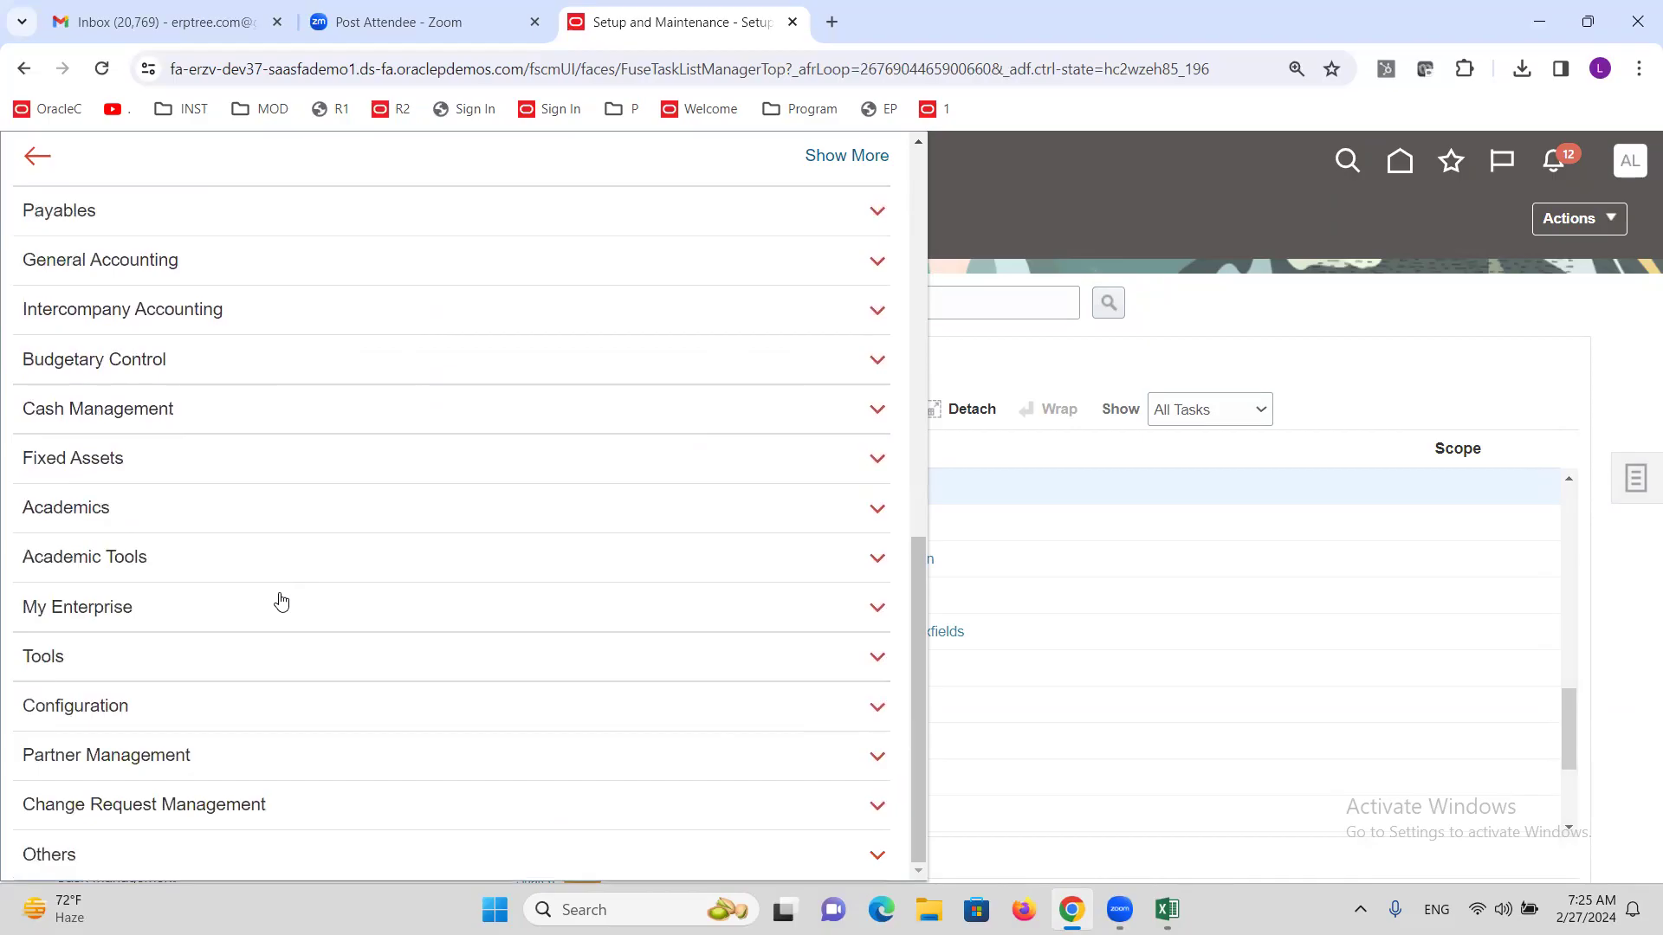
pyautogui.scroll(6, 278, 601)
pyautogui.click(118, 600)
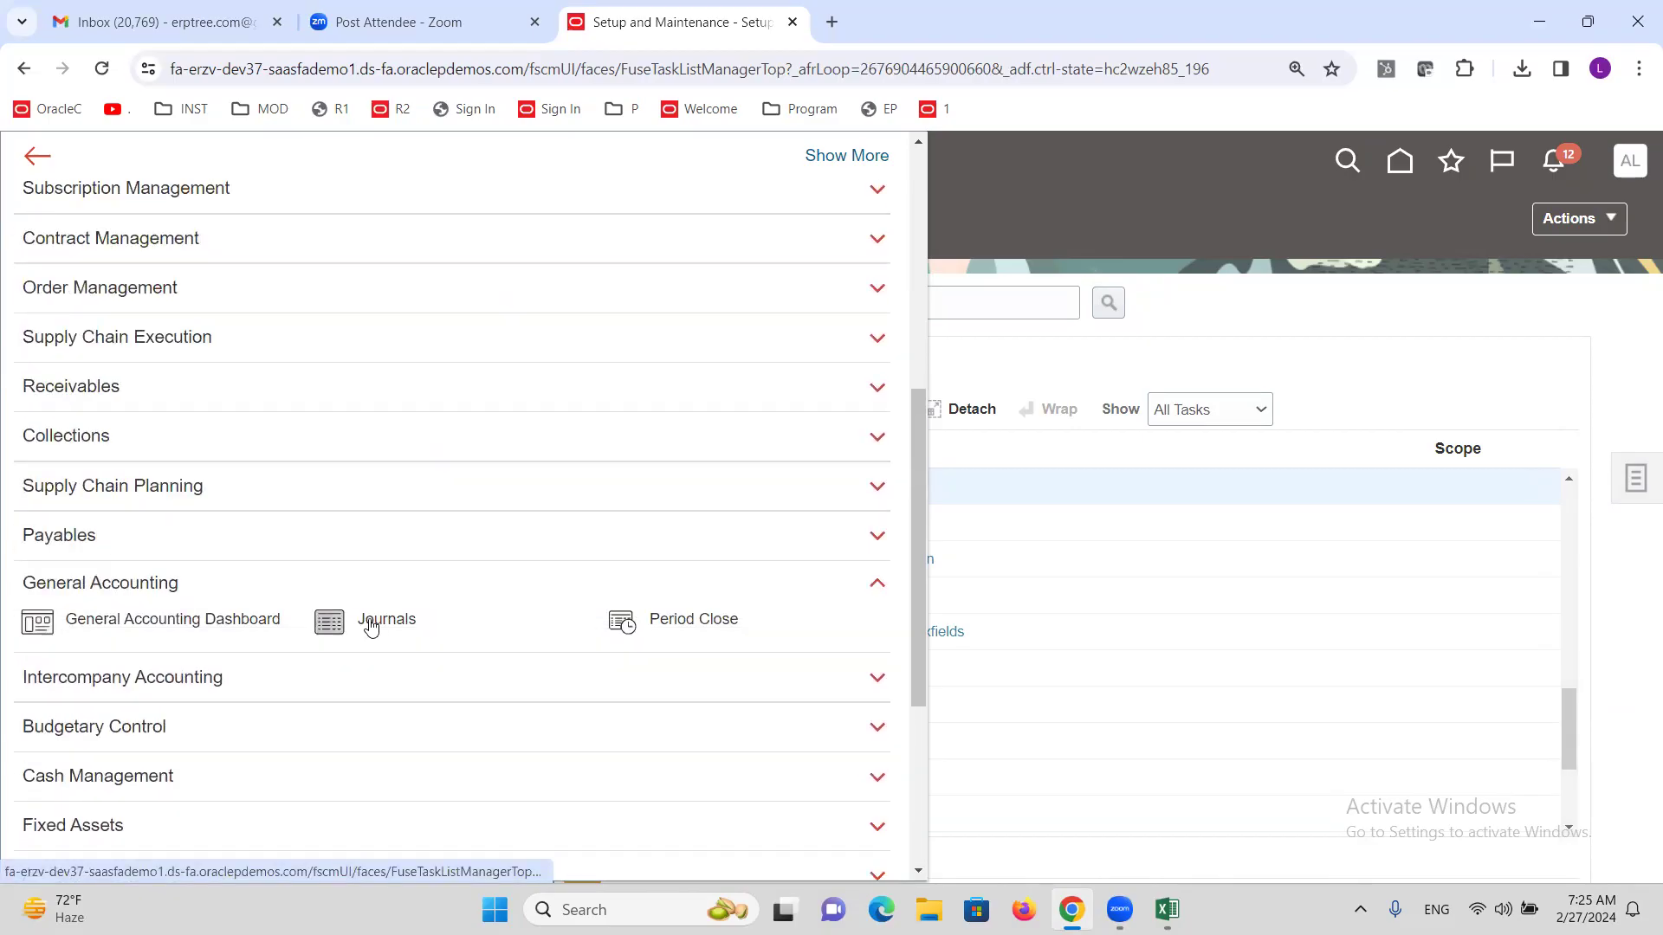
pyautogui.click(327, 620)
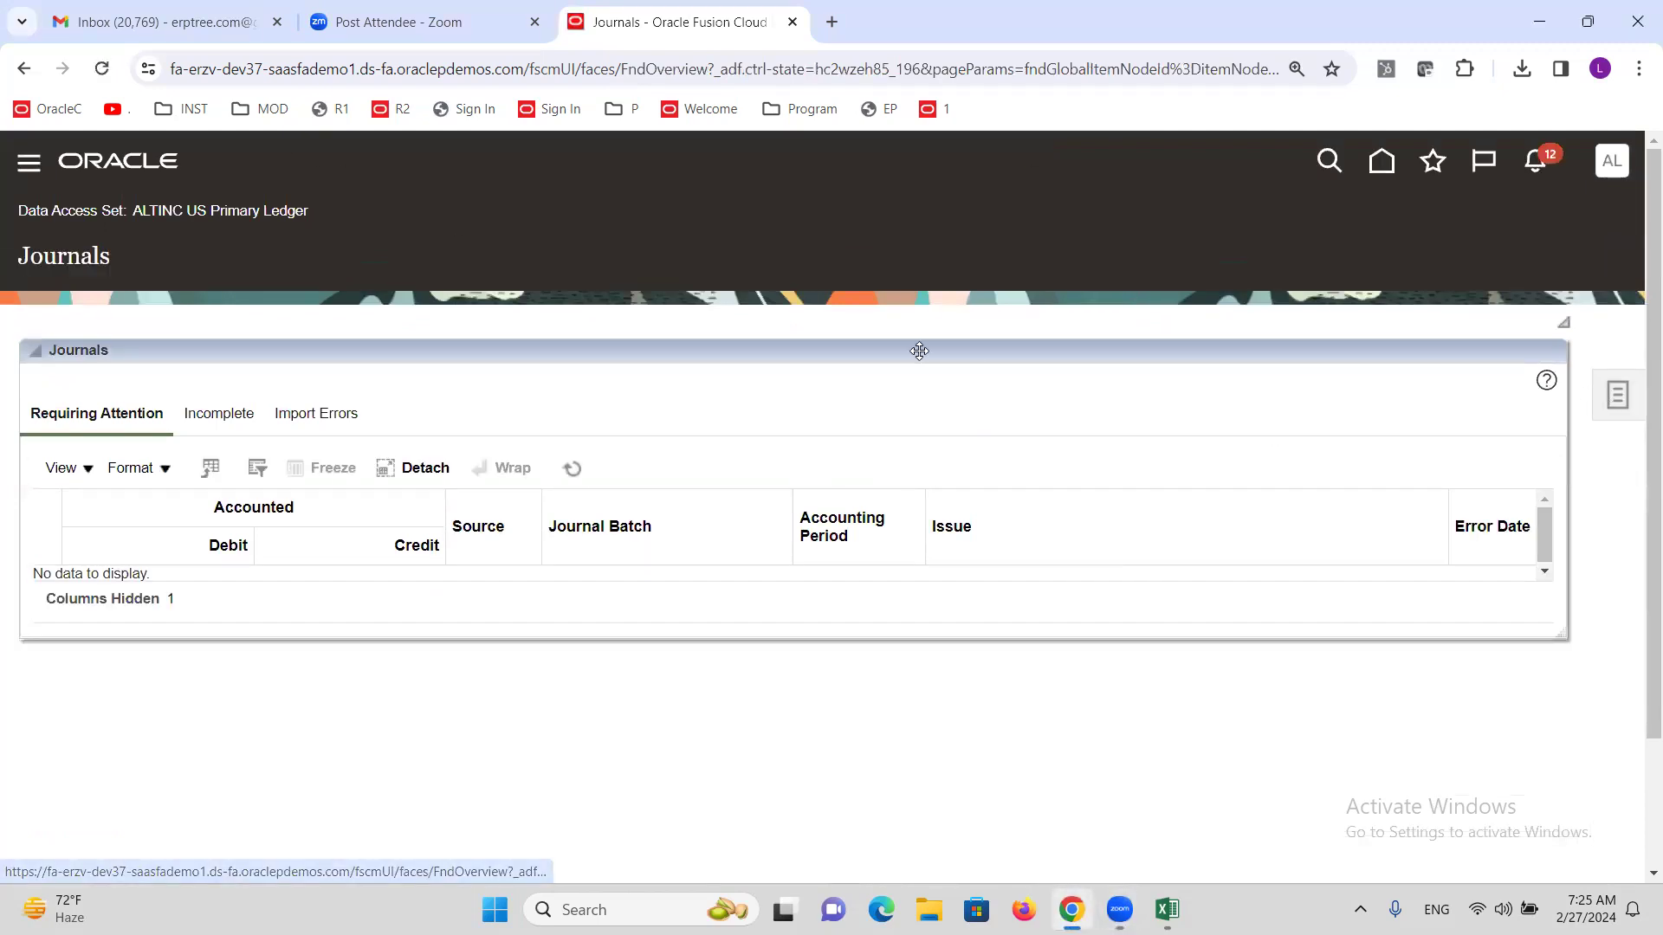
# Start a new journal with batch and journal name T1 and category Adjustment.
pyautogui.click(1363, 270)
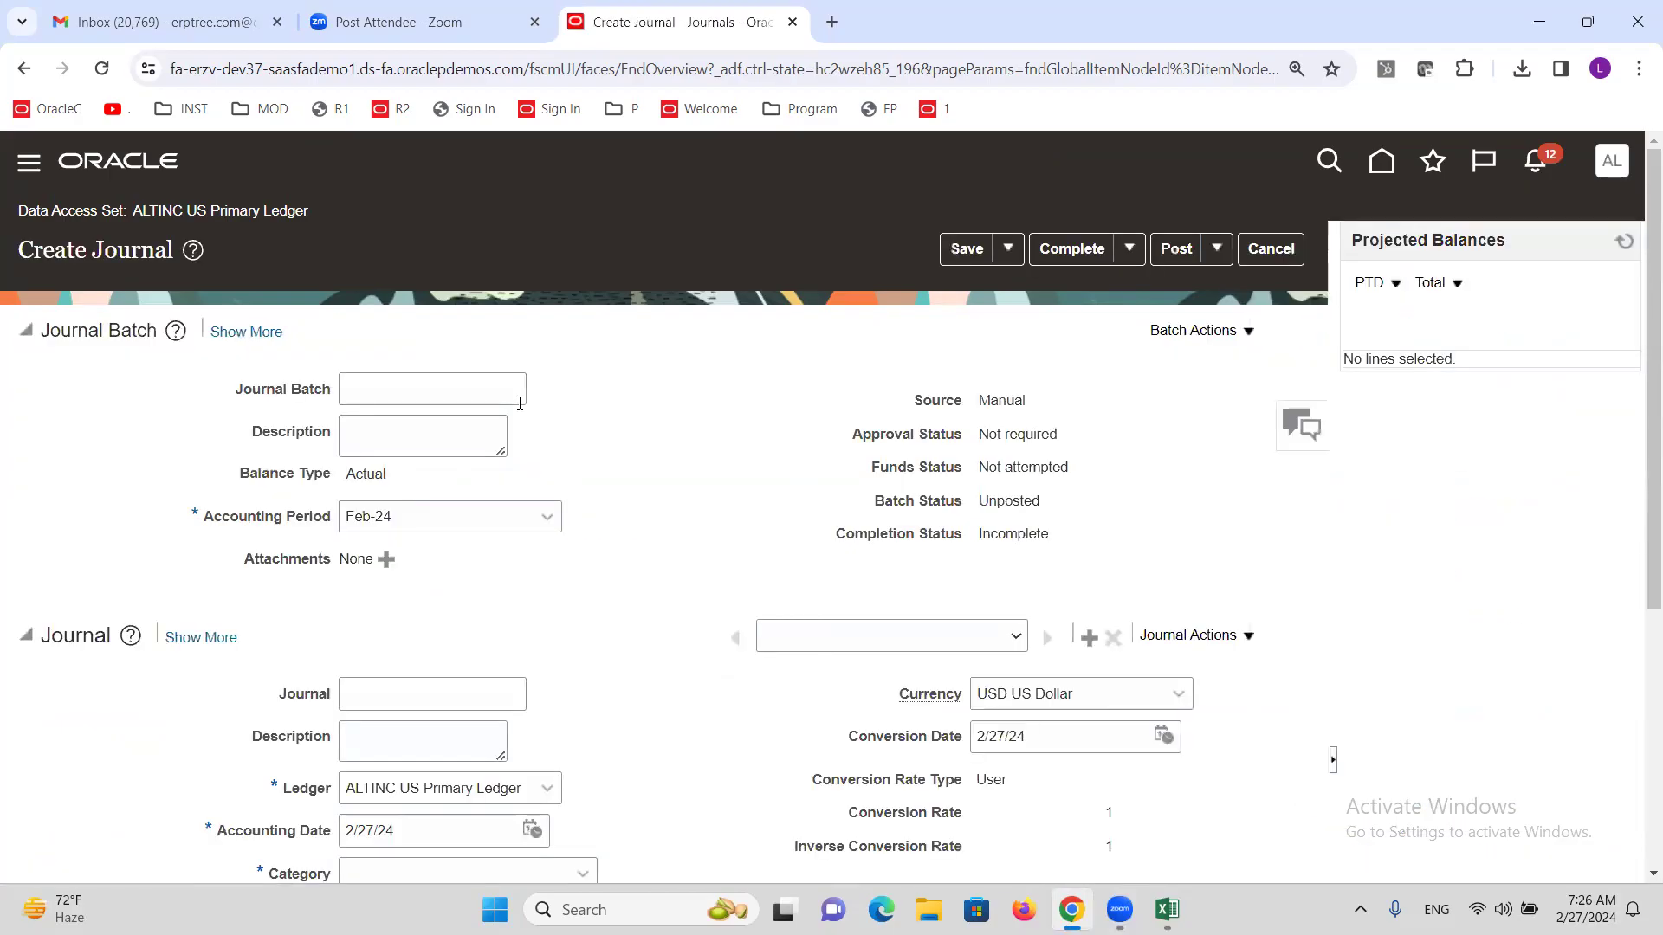
pyautogui.click(404, 380)
pyautogui.press('Tab')
pyautogui.click(454, 694)
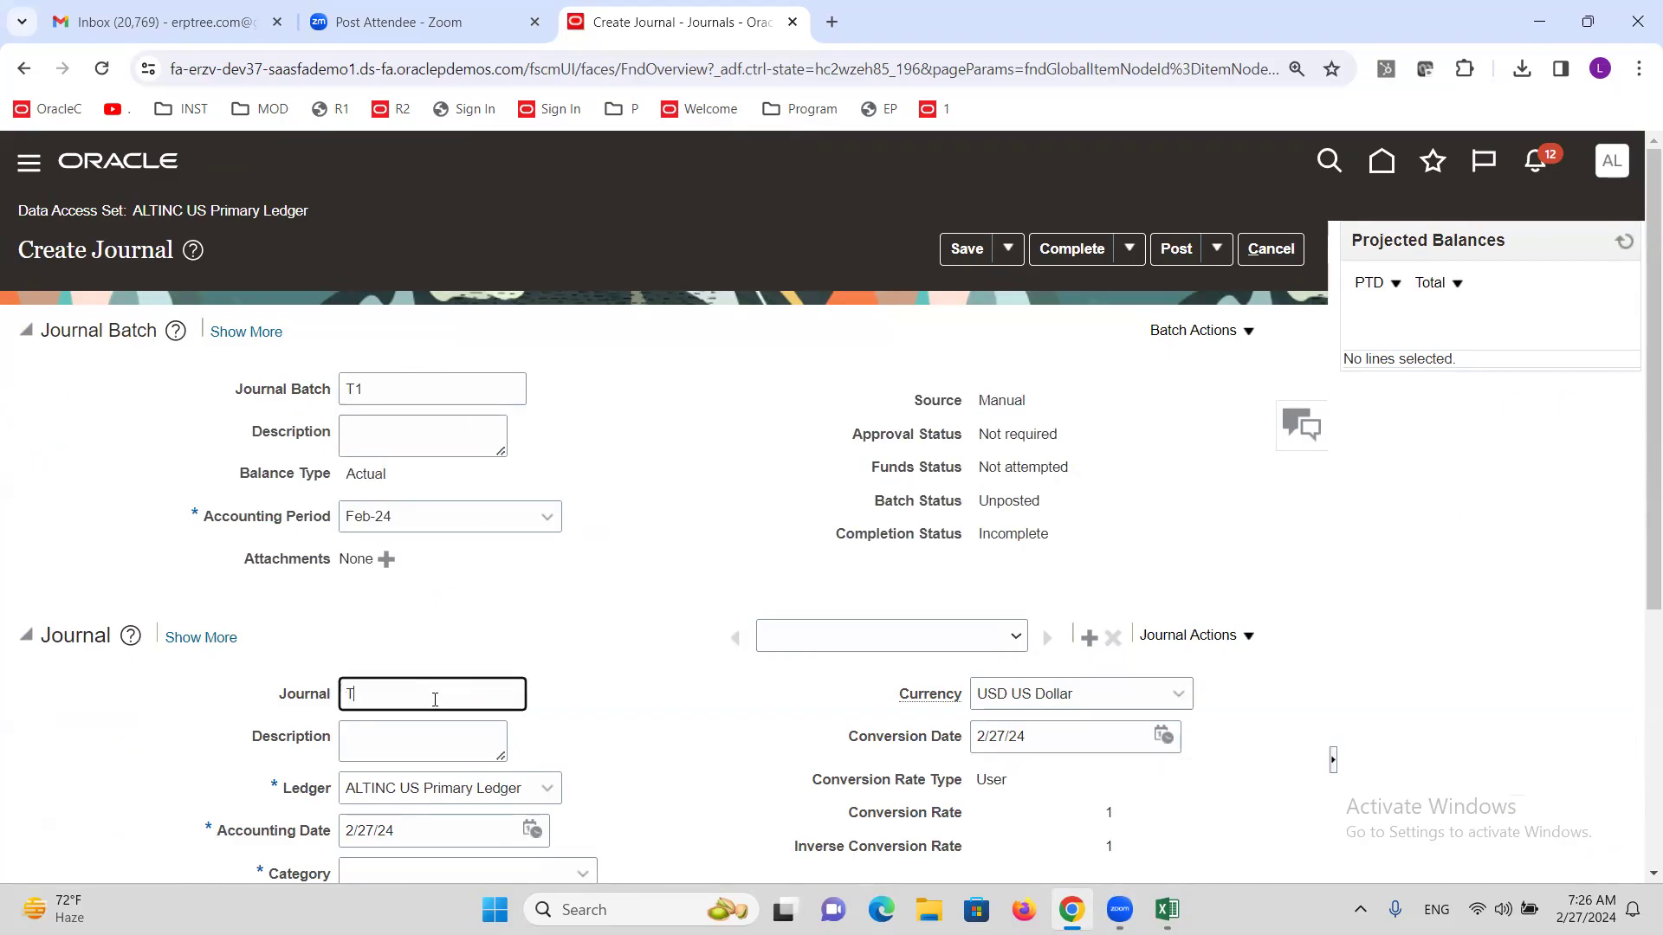
pyautogui.scroll(-5, 549, 567)
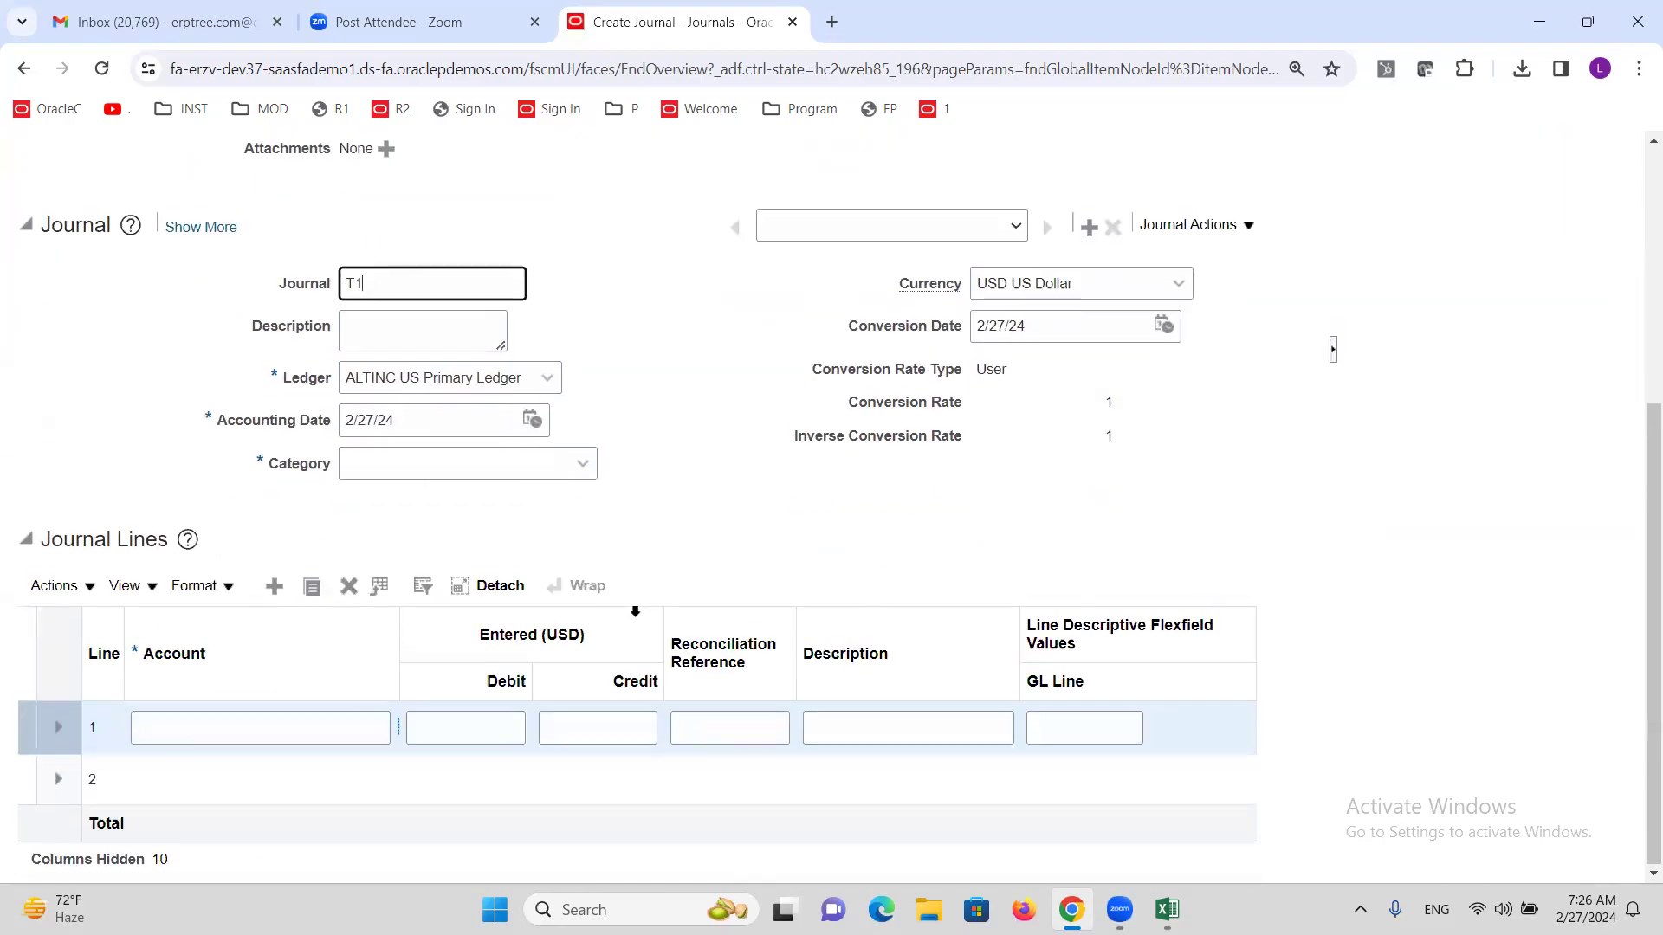
pyautogui.click(445, 460)
pyautogui.write('AD')
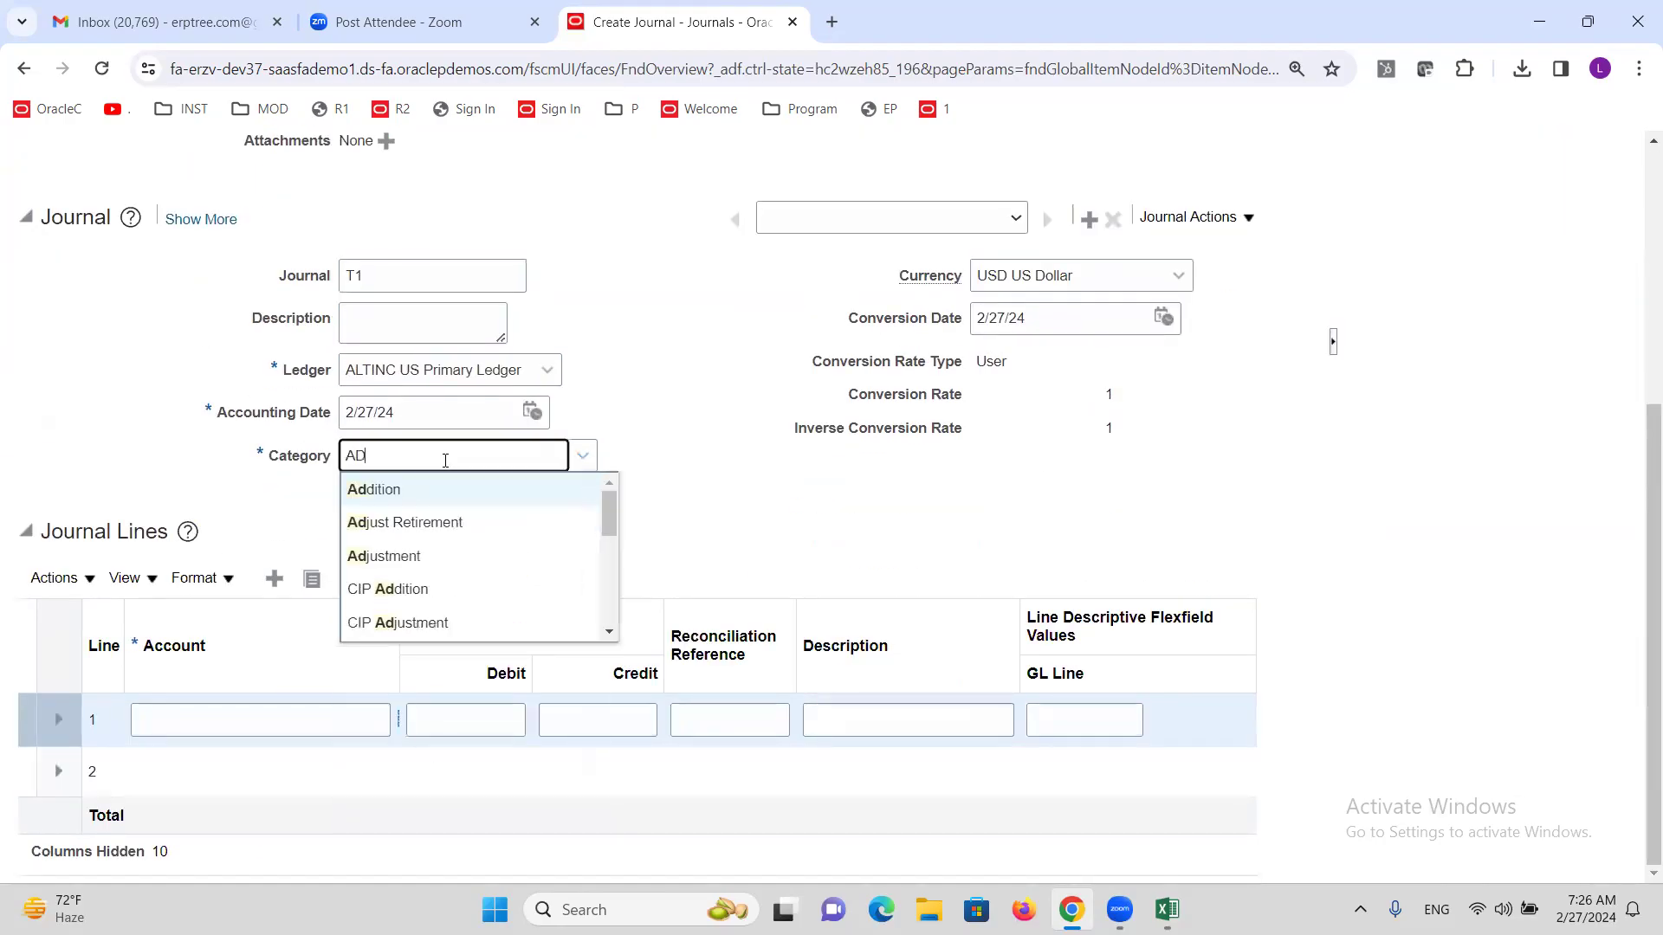
pyautogui.click(431, 555)
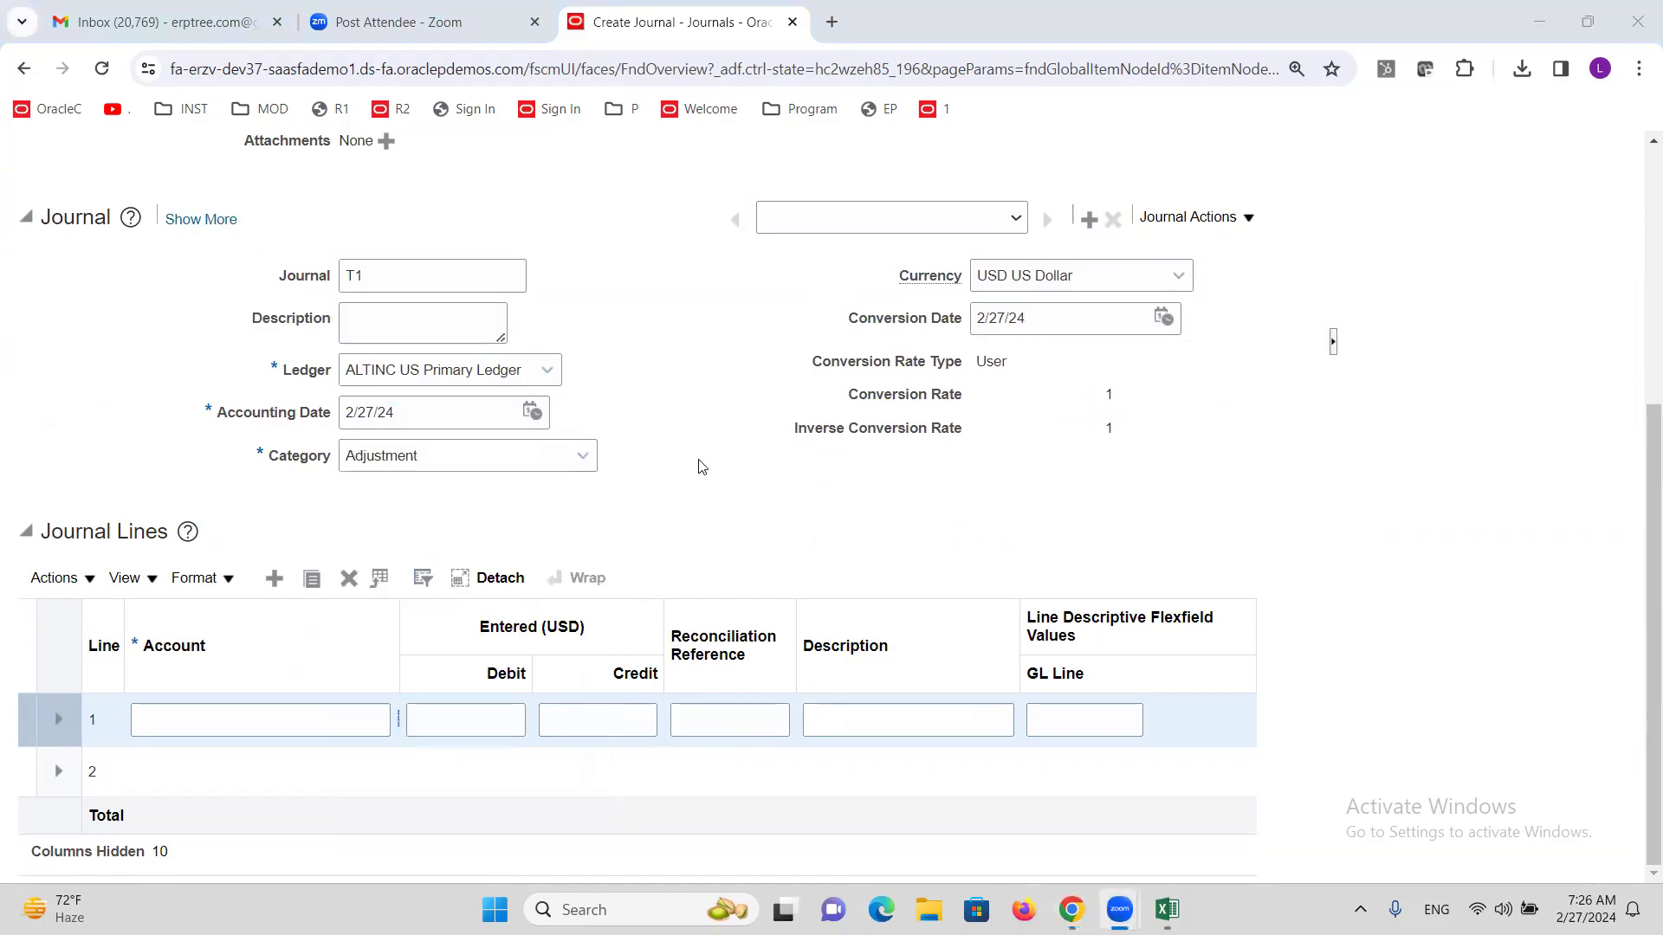
# Check the Manual source, widen the journal lines' Account column, and look up line 1's account.
pyautogui.scroll(5, 684, 463)
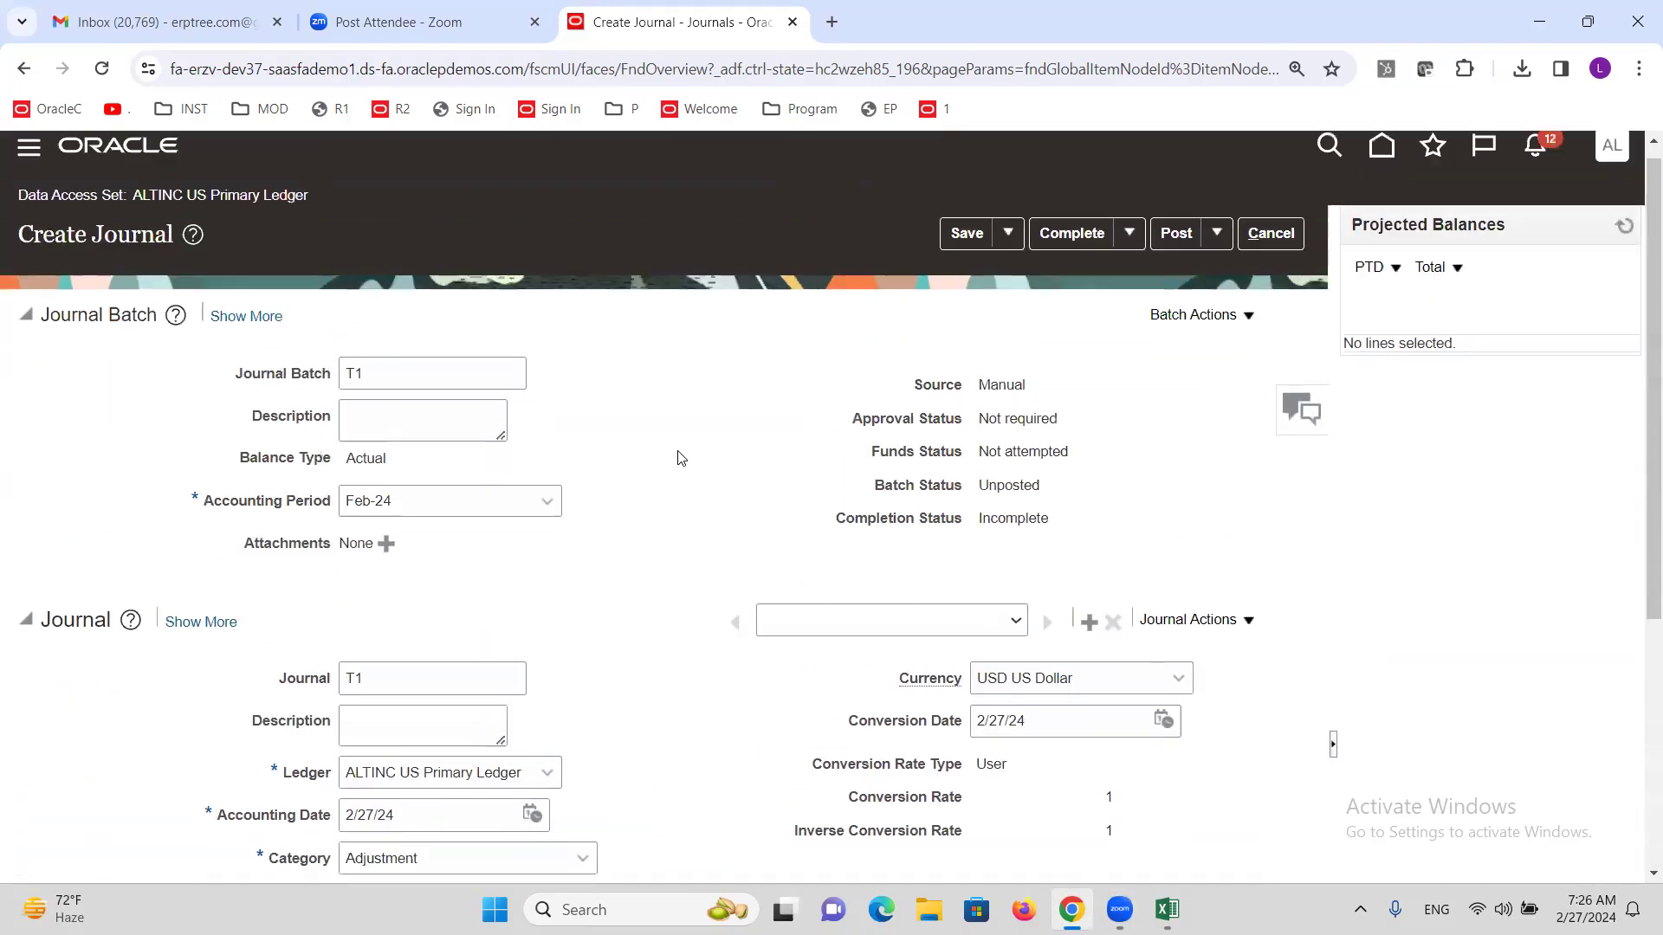
pyautogui.doubleClick(1007, 399)
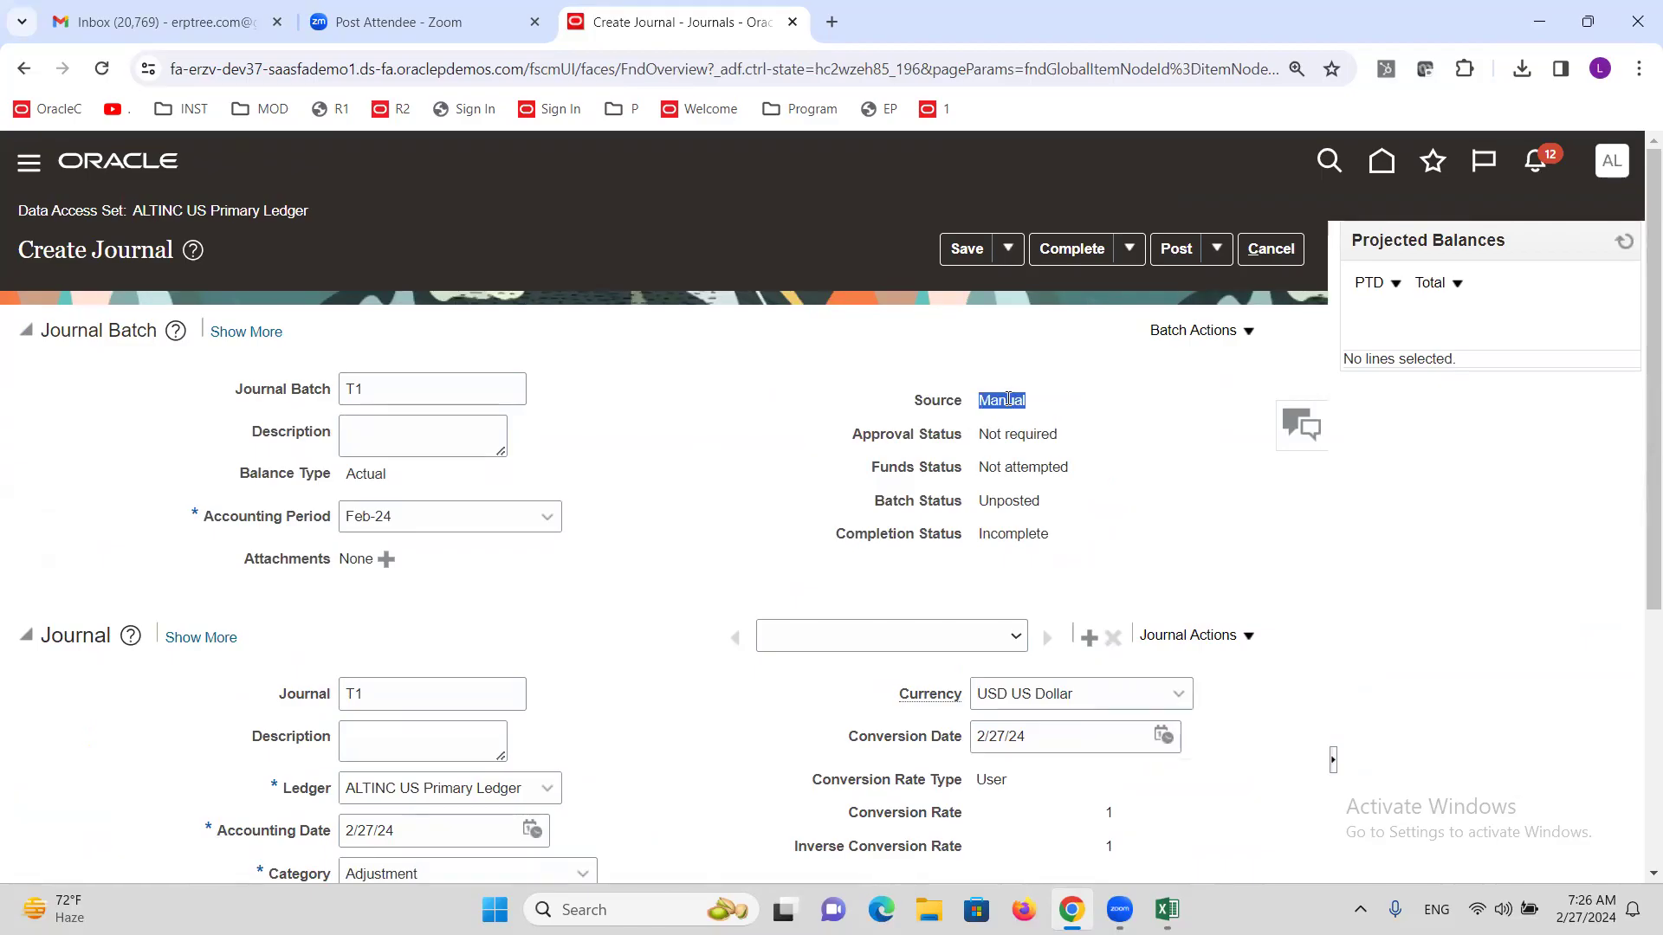
pyautogui.scroll(-3, 460, 695)
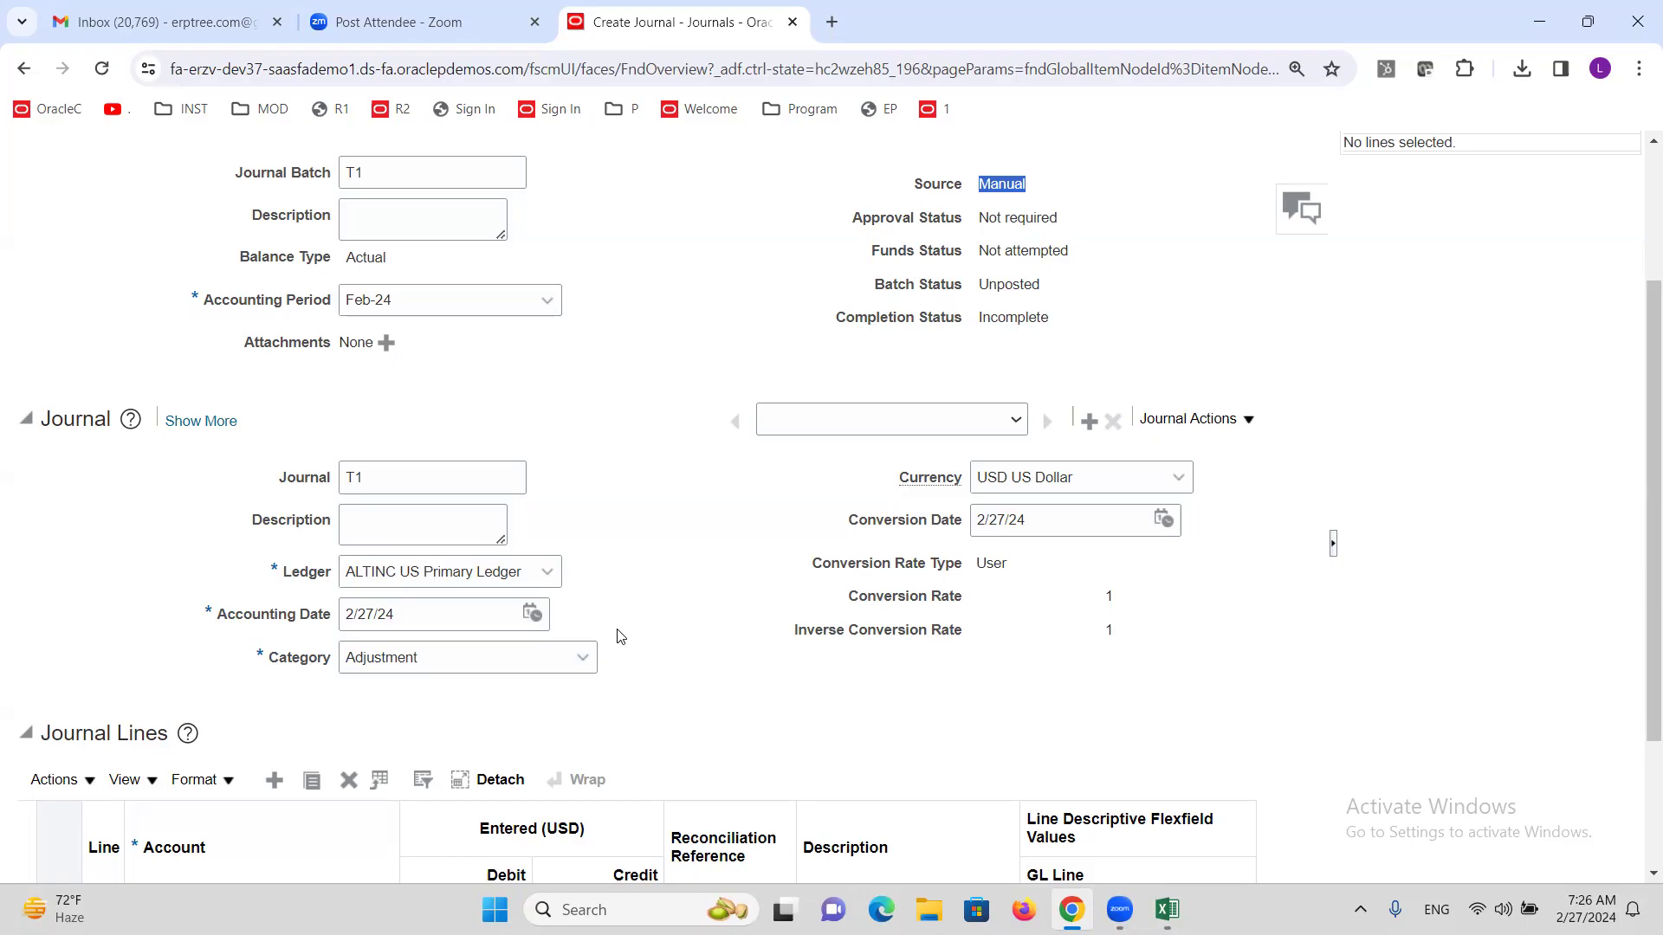
pyautogui.scroll(3, 632, 640)
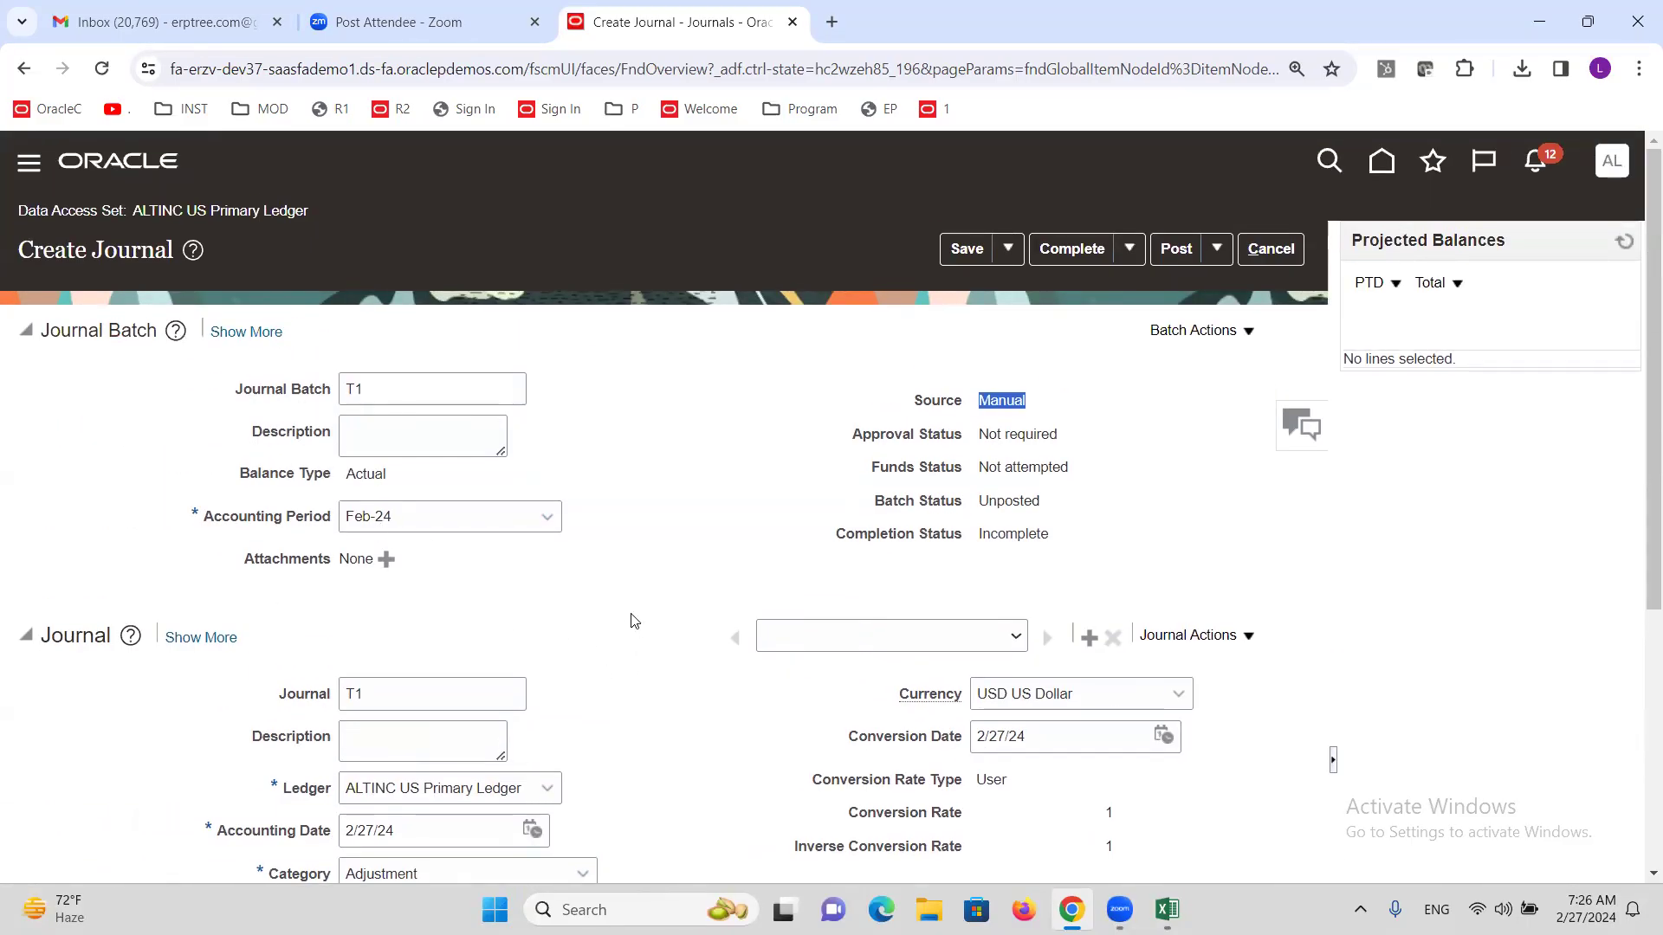
pyautogui.click(598, 594)
pyautogui.scroll(-4, 592, 596)
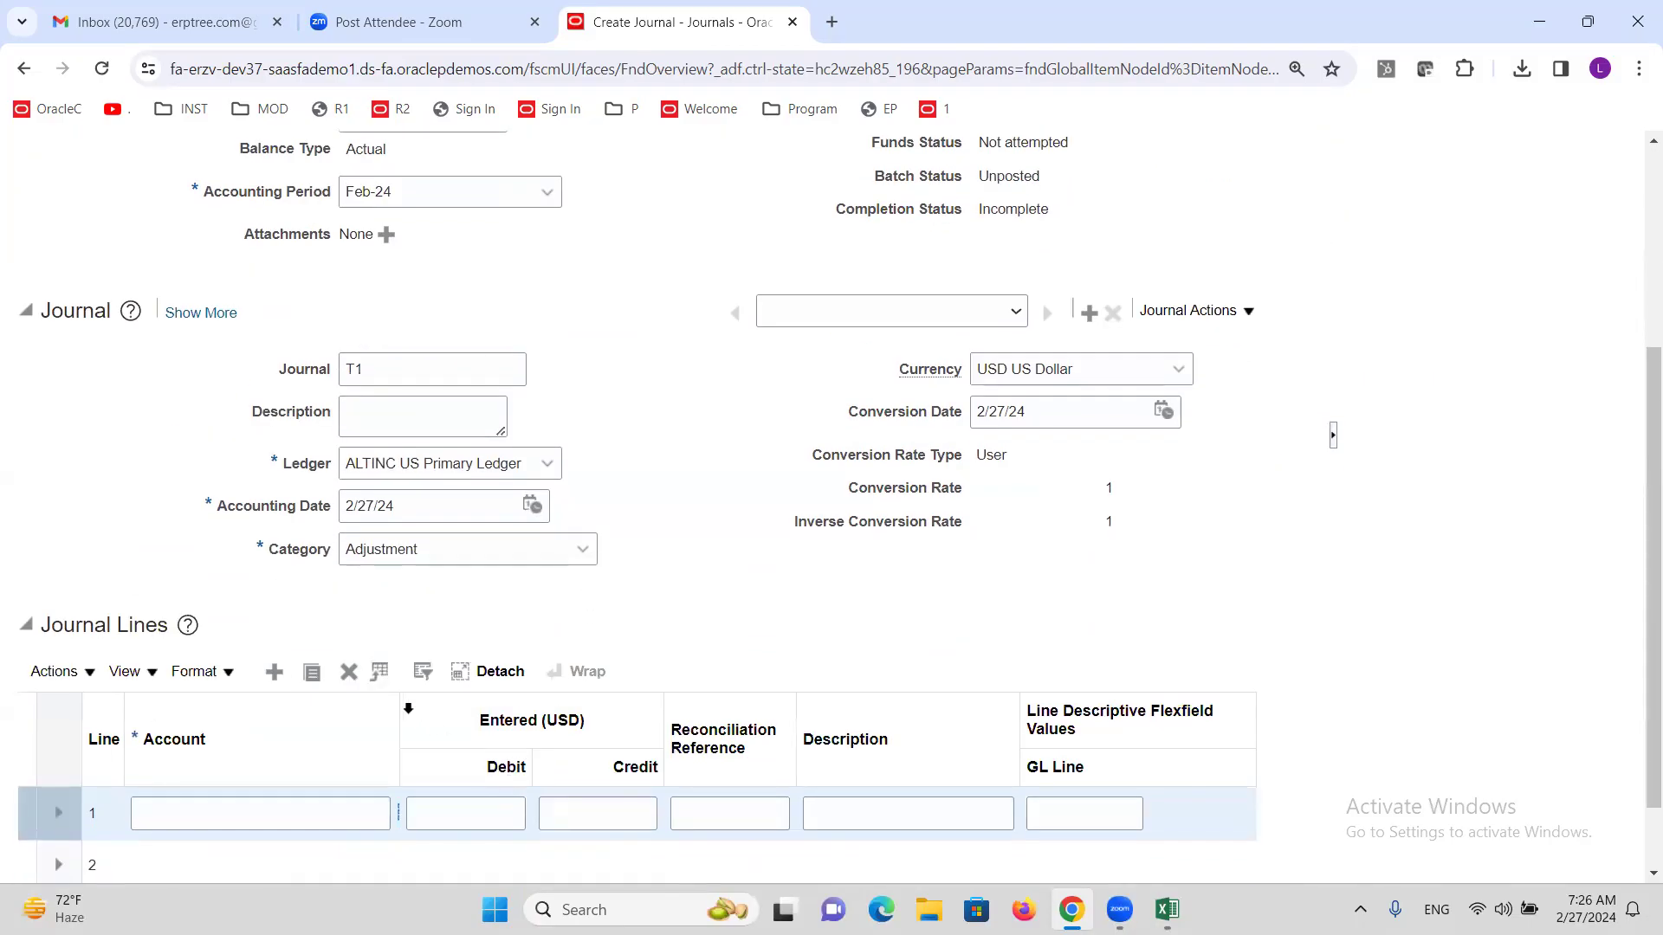
pyautogui.moveTo(400, 706); pyautogui.dragTo(517, 706)
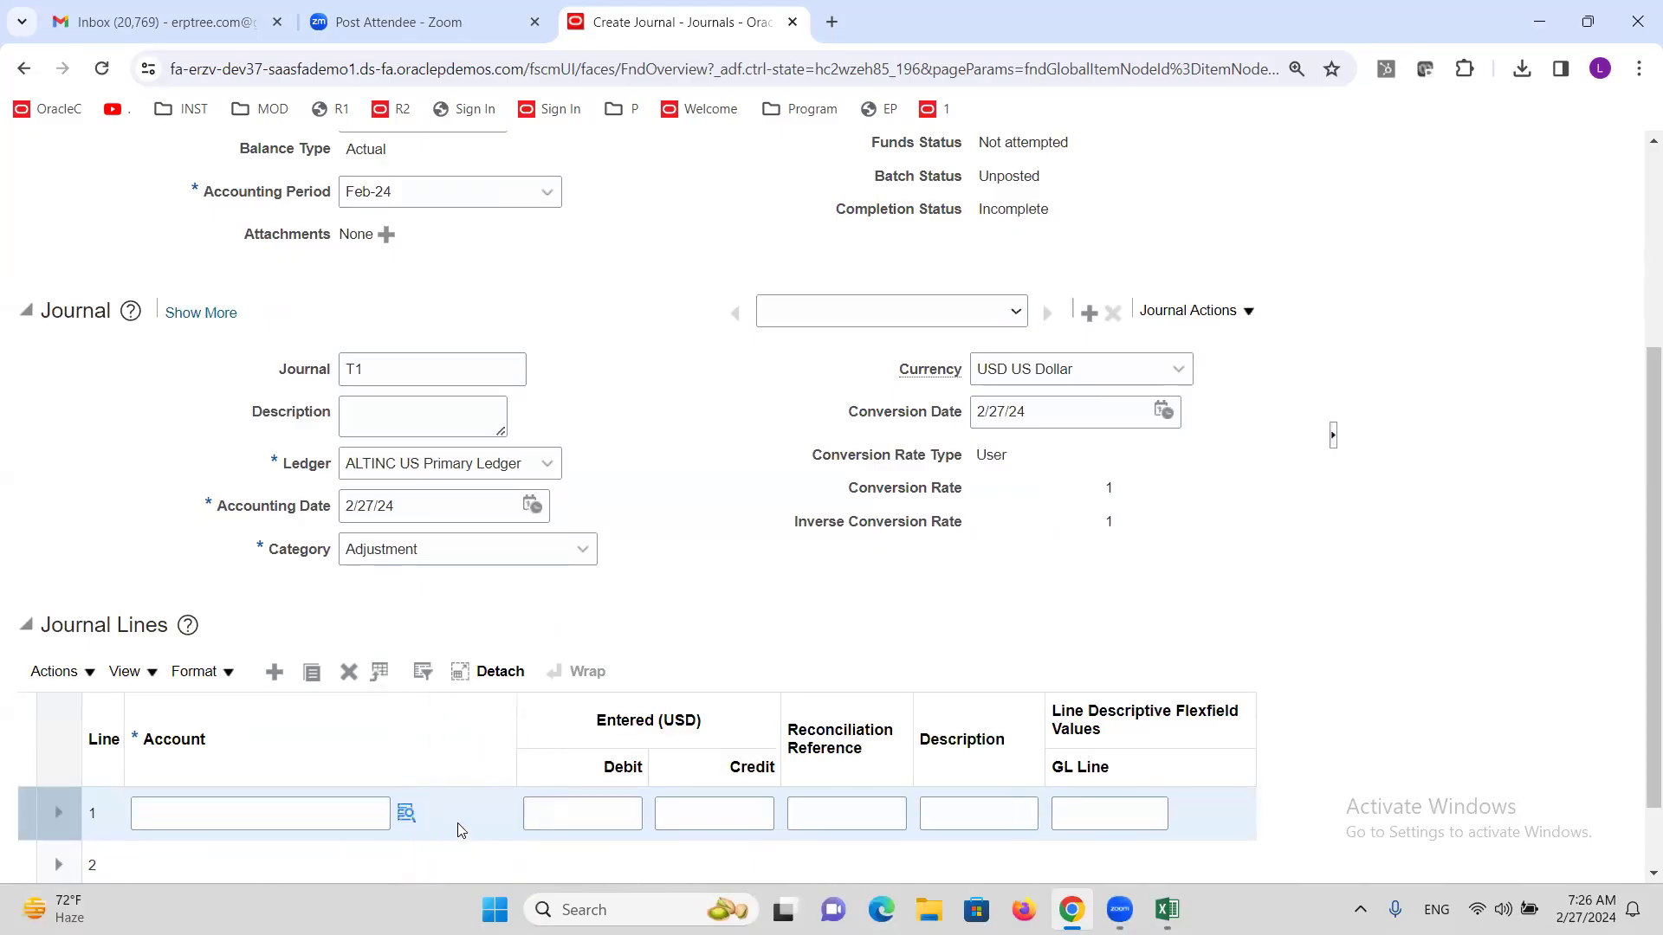
pyautogui.click(406, 810)
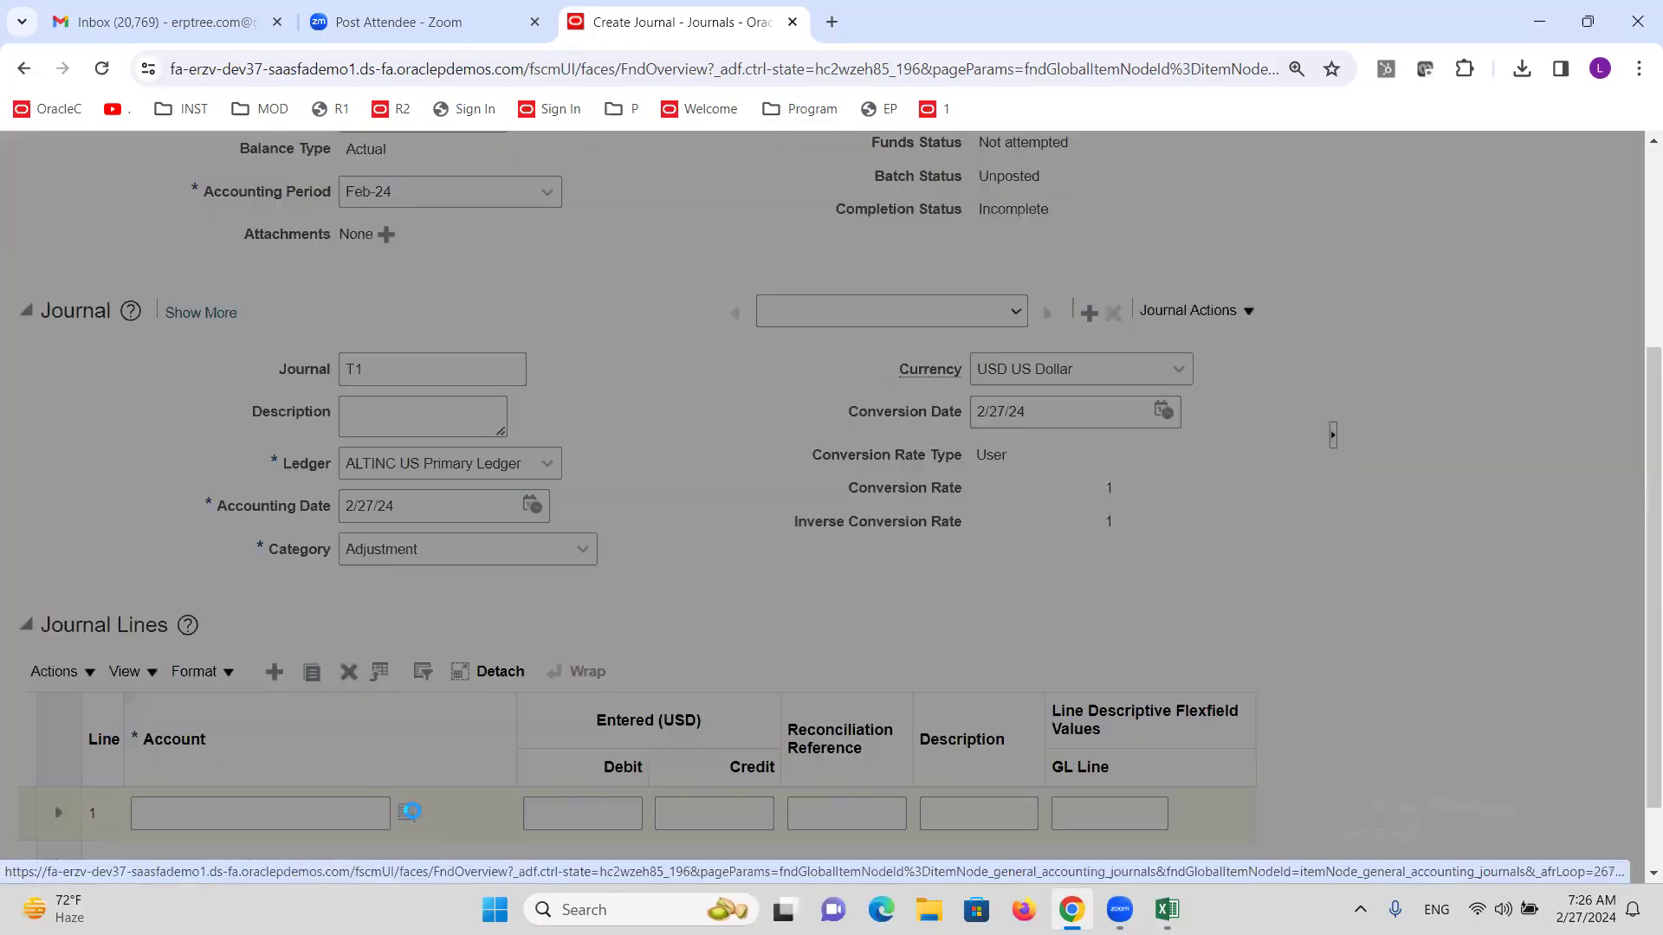
pyautogui.click(853, 684)
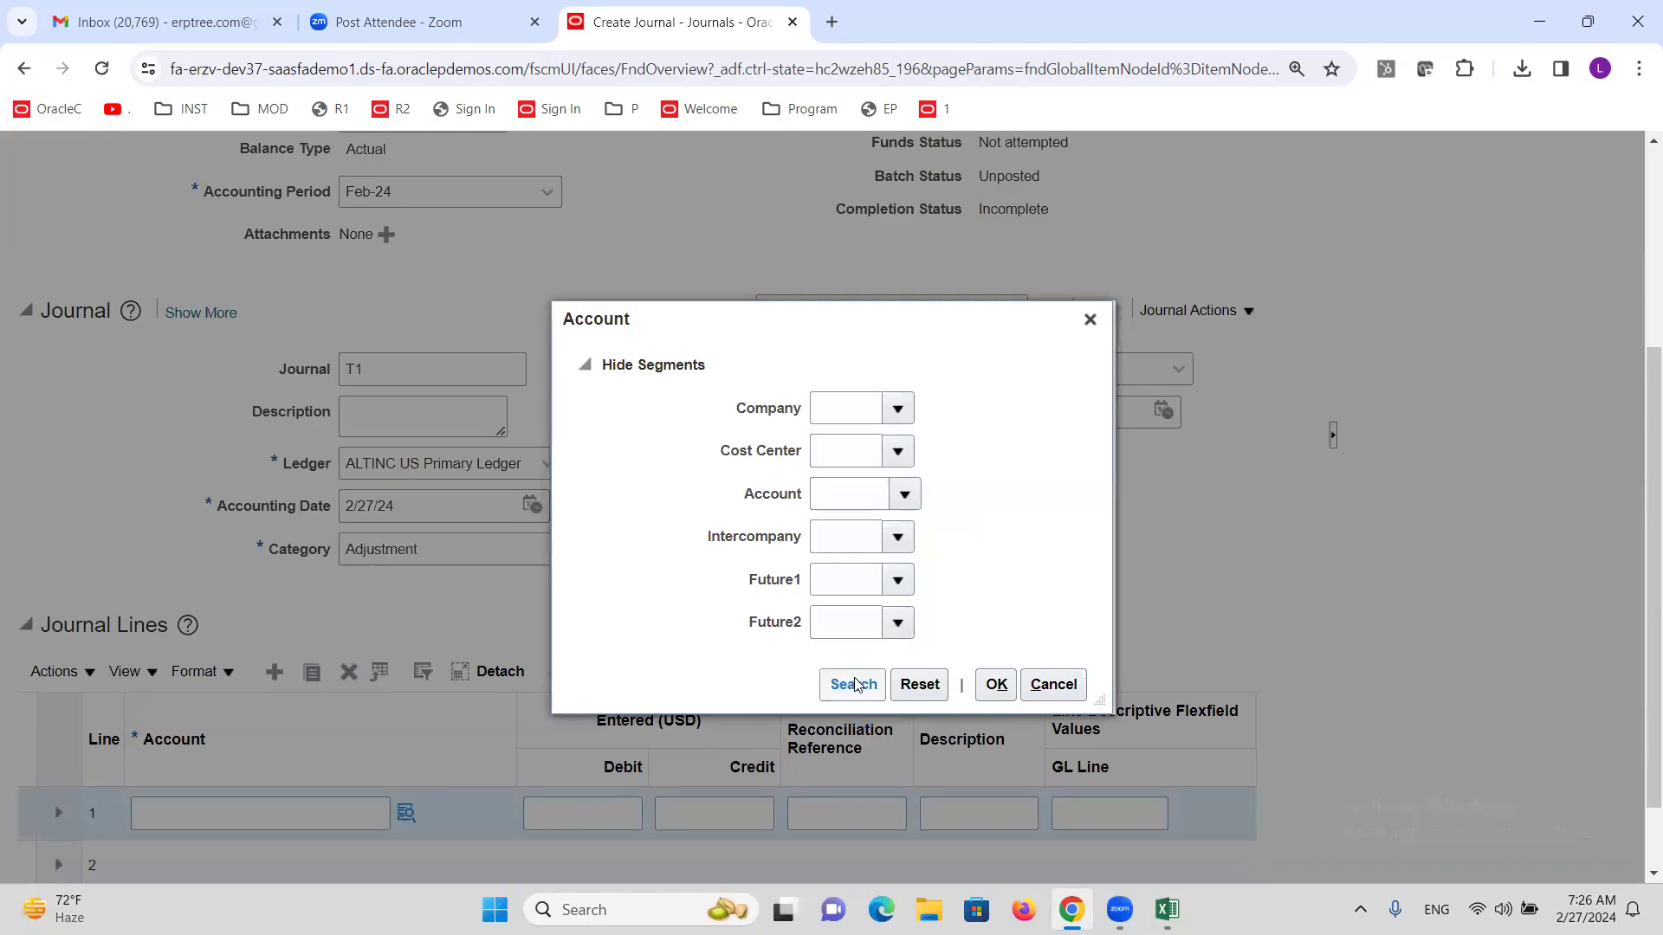
pyautogui.scroll(-2, 1374, 466)
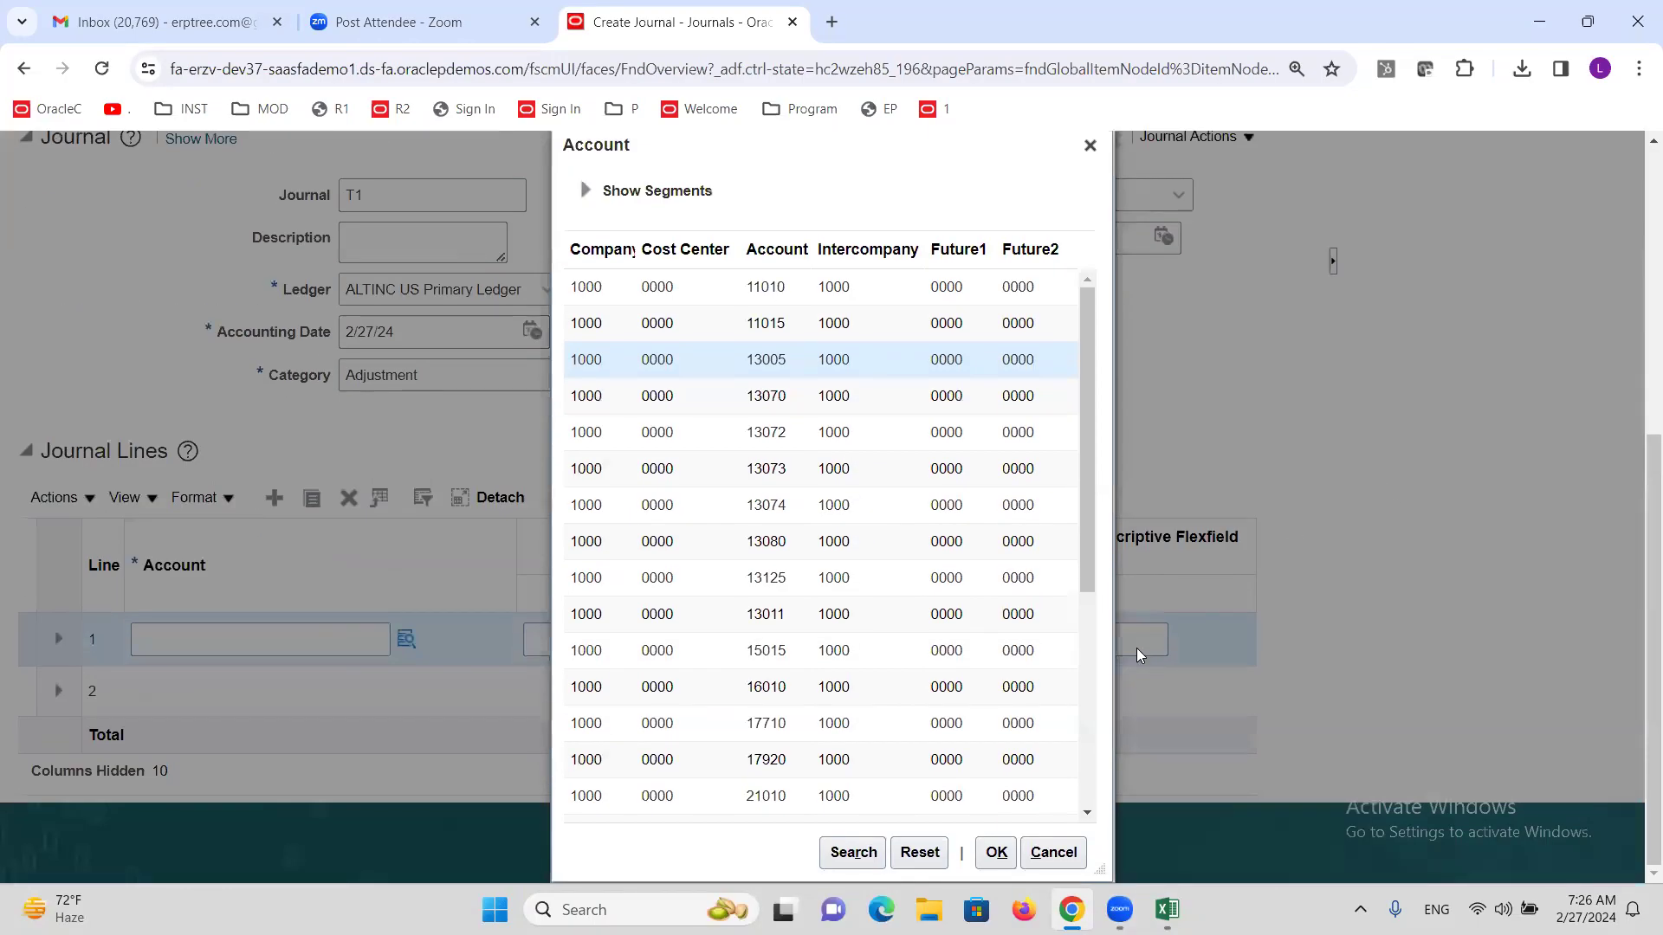
pyautogui.click(994, 854)
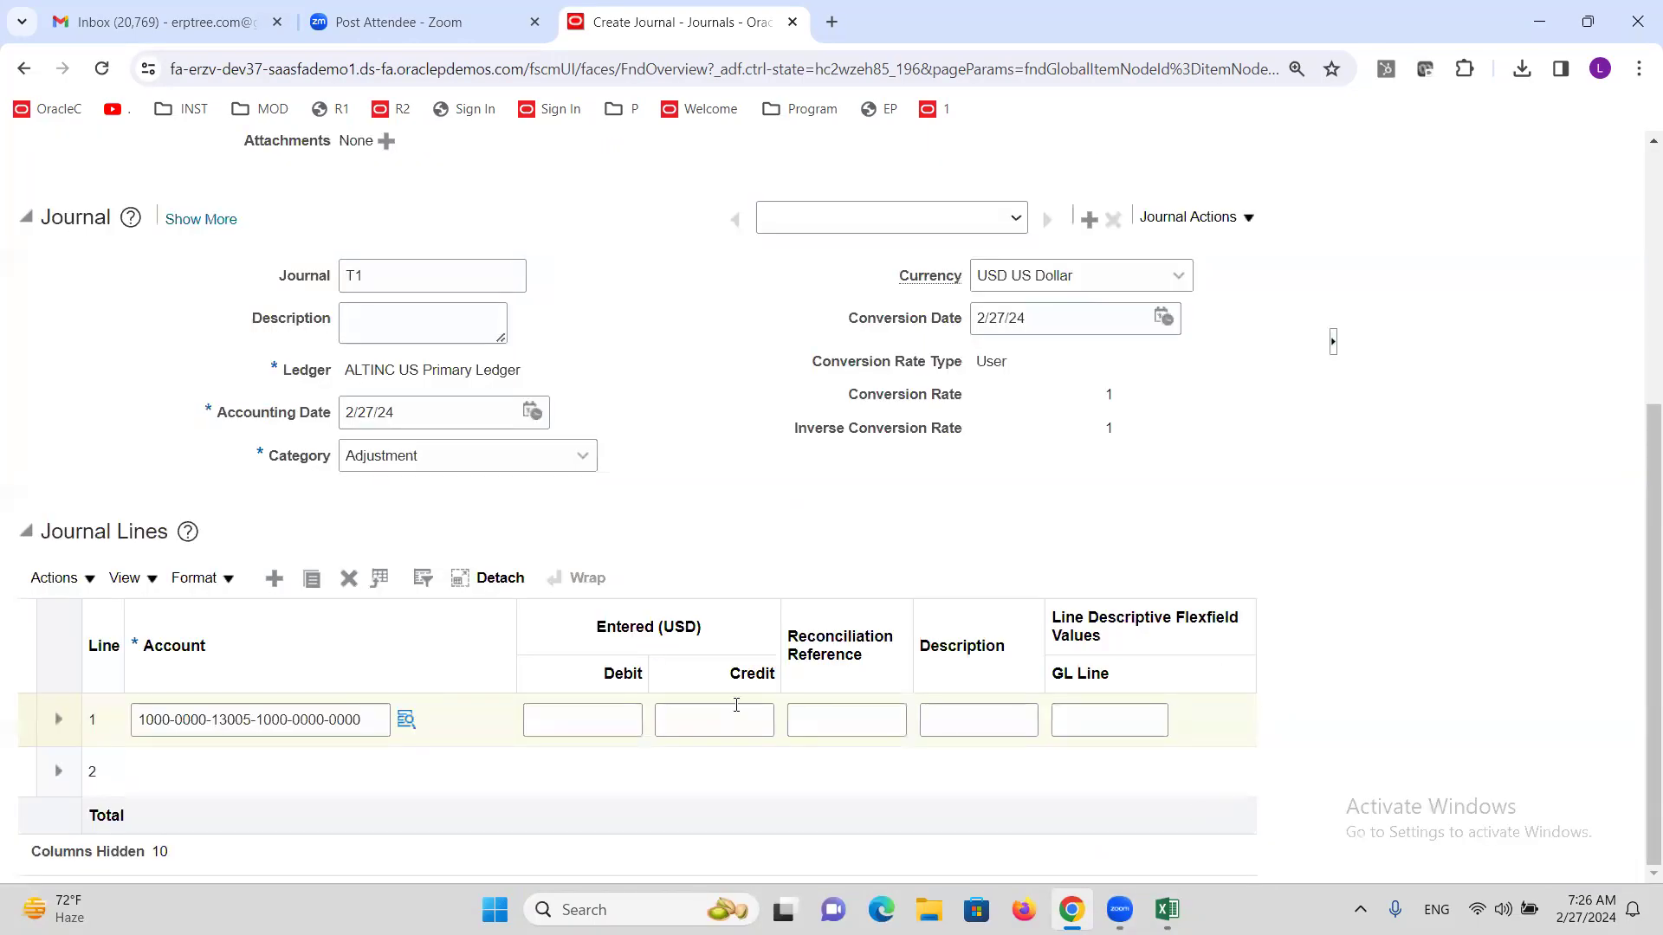
pyautogui.click(596, 734)
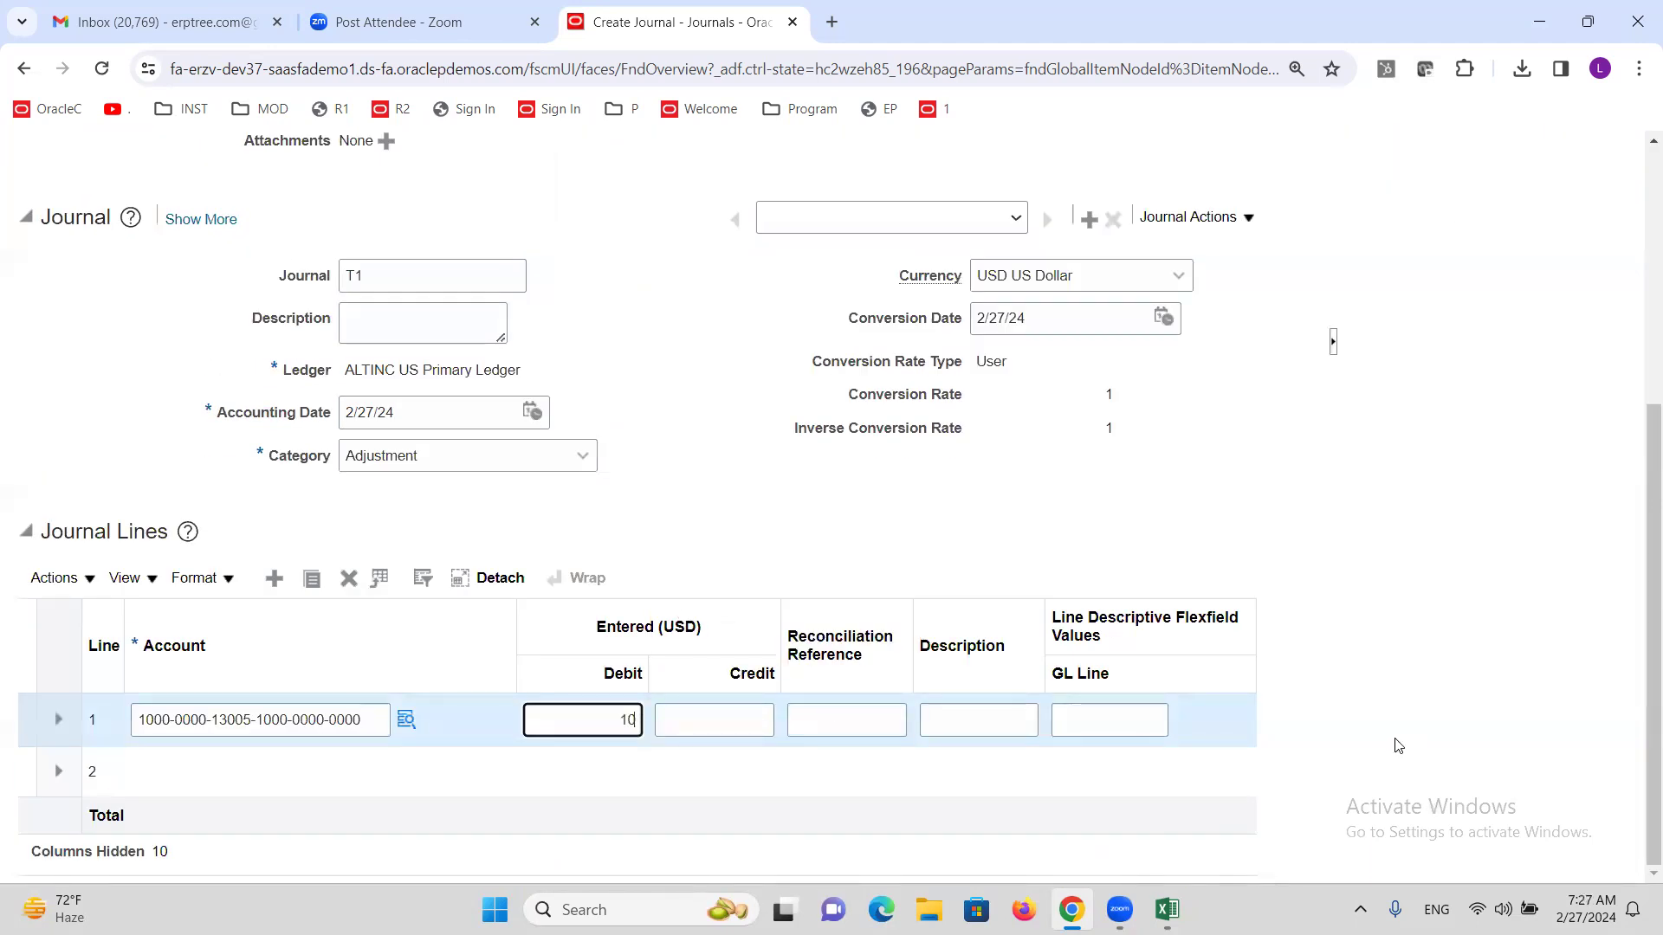
pyautogui.click(313, 773)
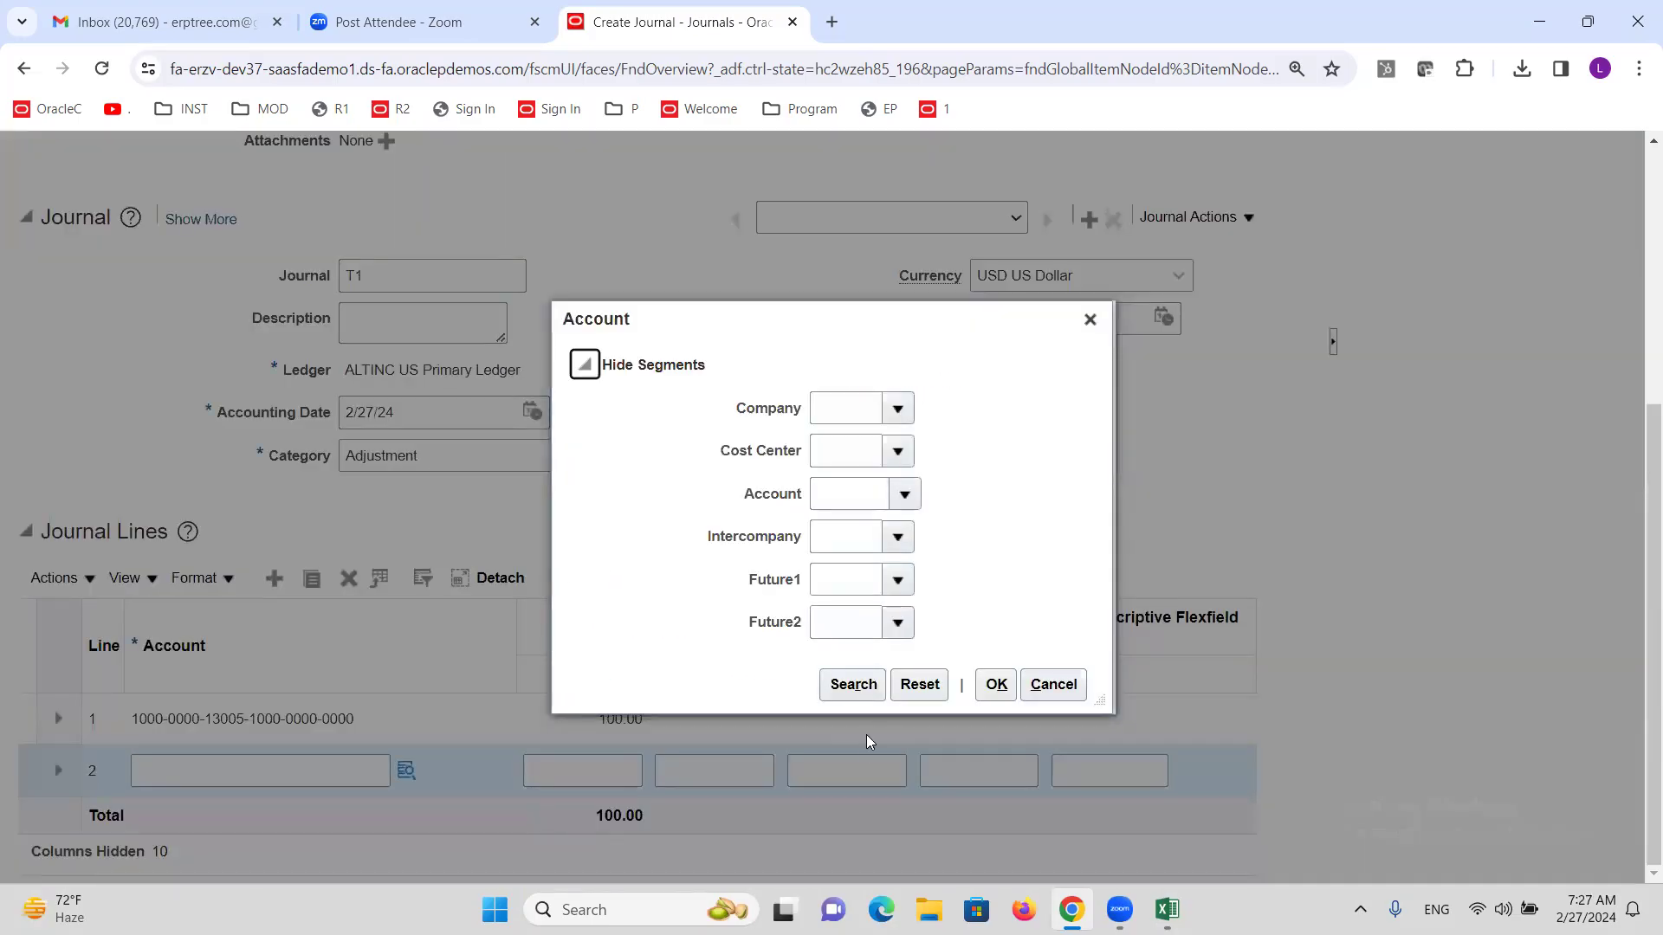
pyautogui.click(844, 750)
pyautogui.scroll(-2, 1295, 473)
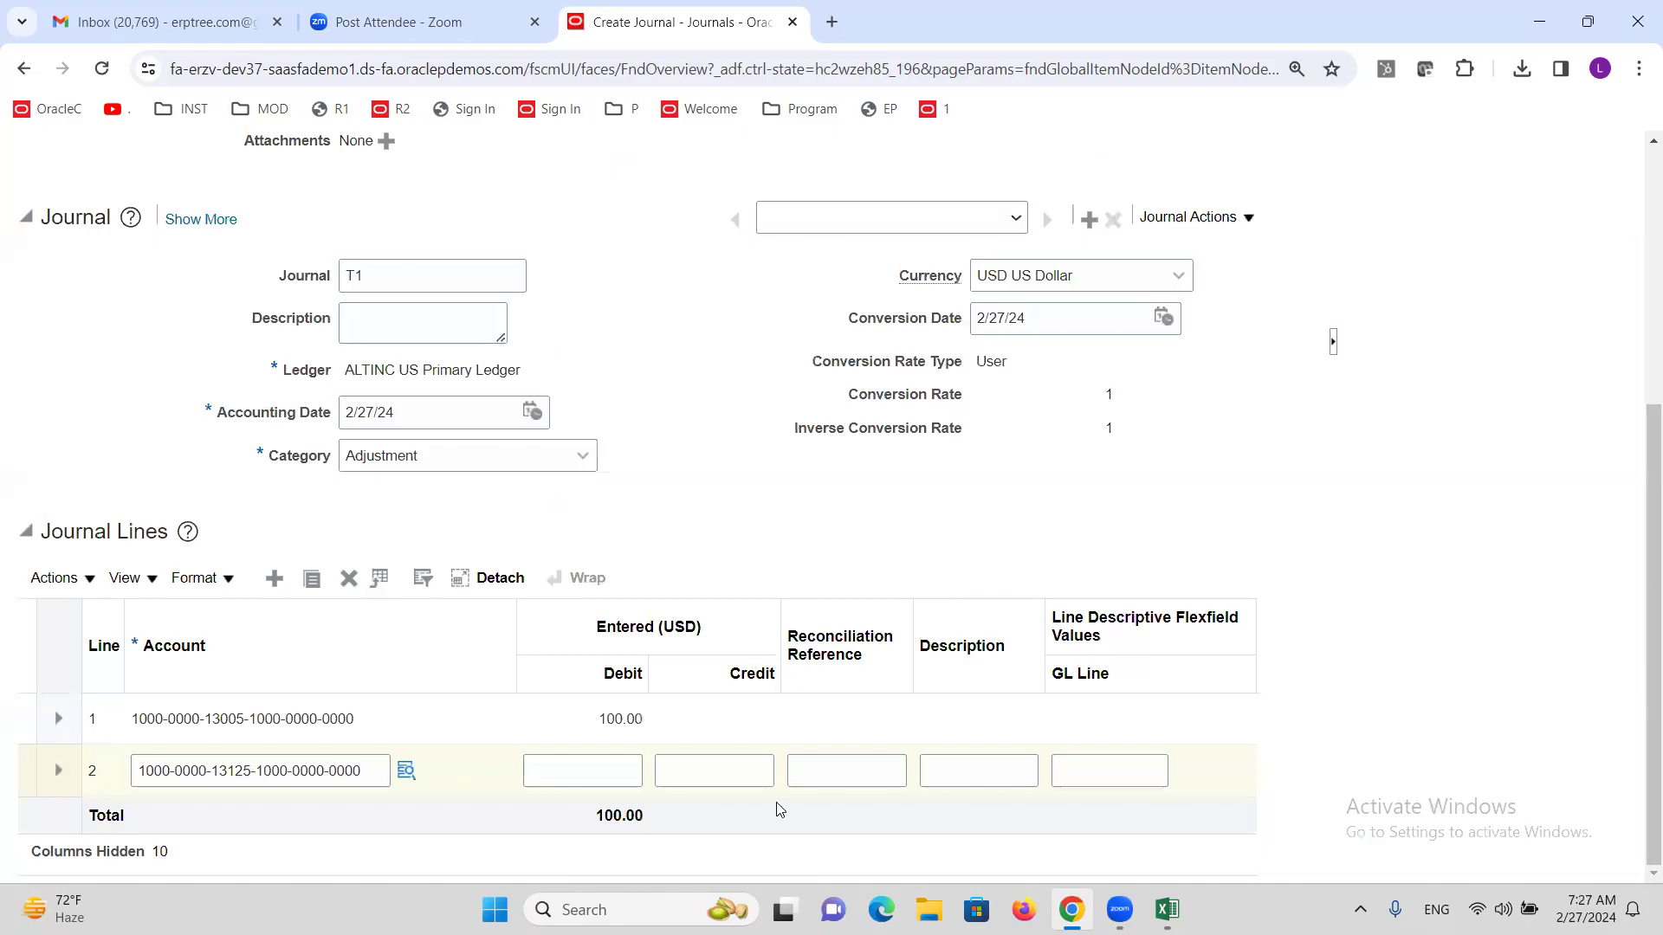
pyautogui.click(741, 772)
pyautogui.write('100')
pyautogui.click(1268, 500)
pyautogui.scroll(5, 1375, 570)
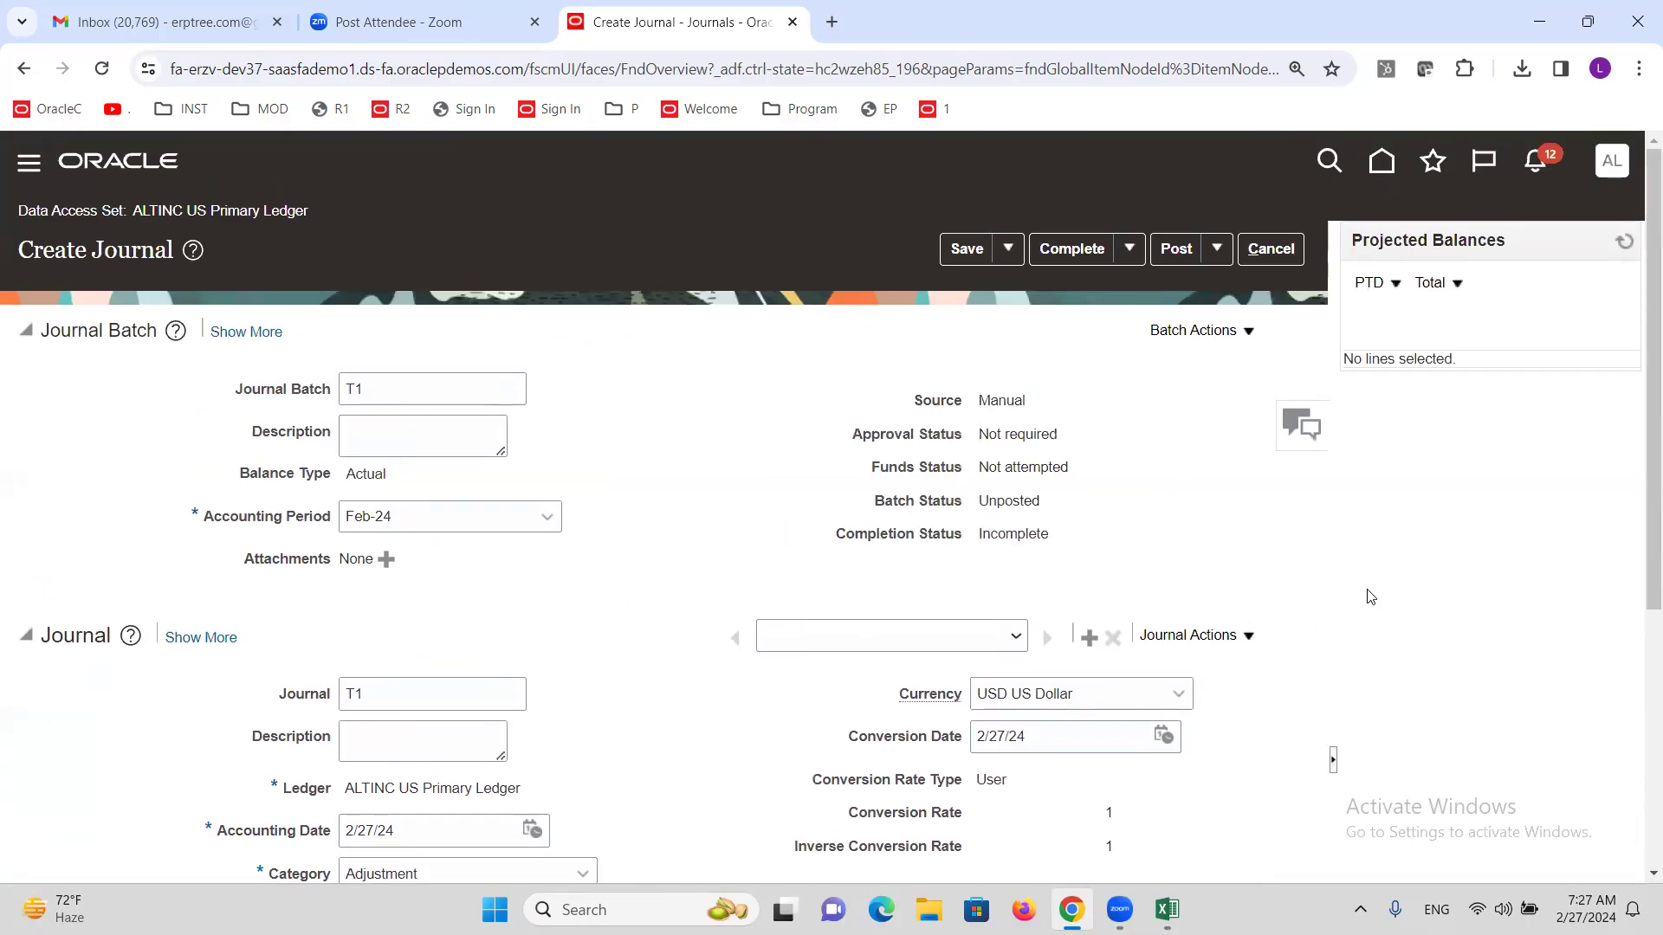
pyautogui.click(961, 253)
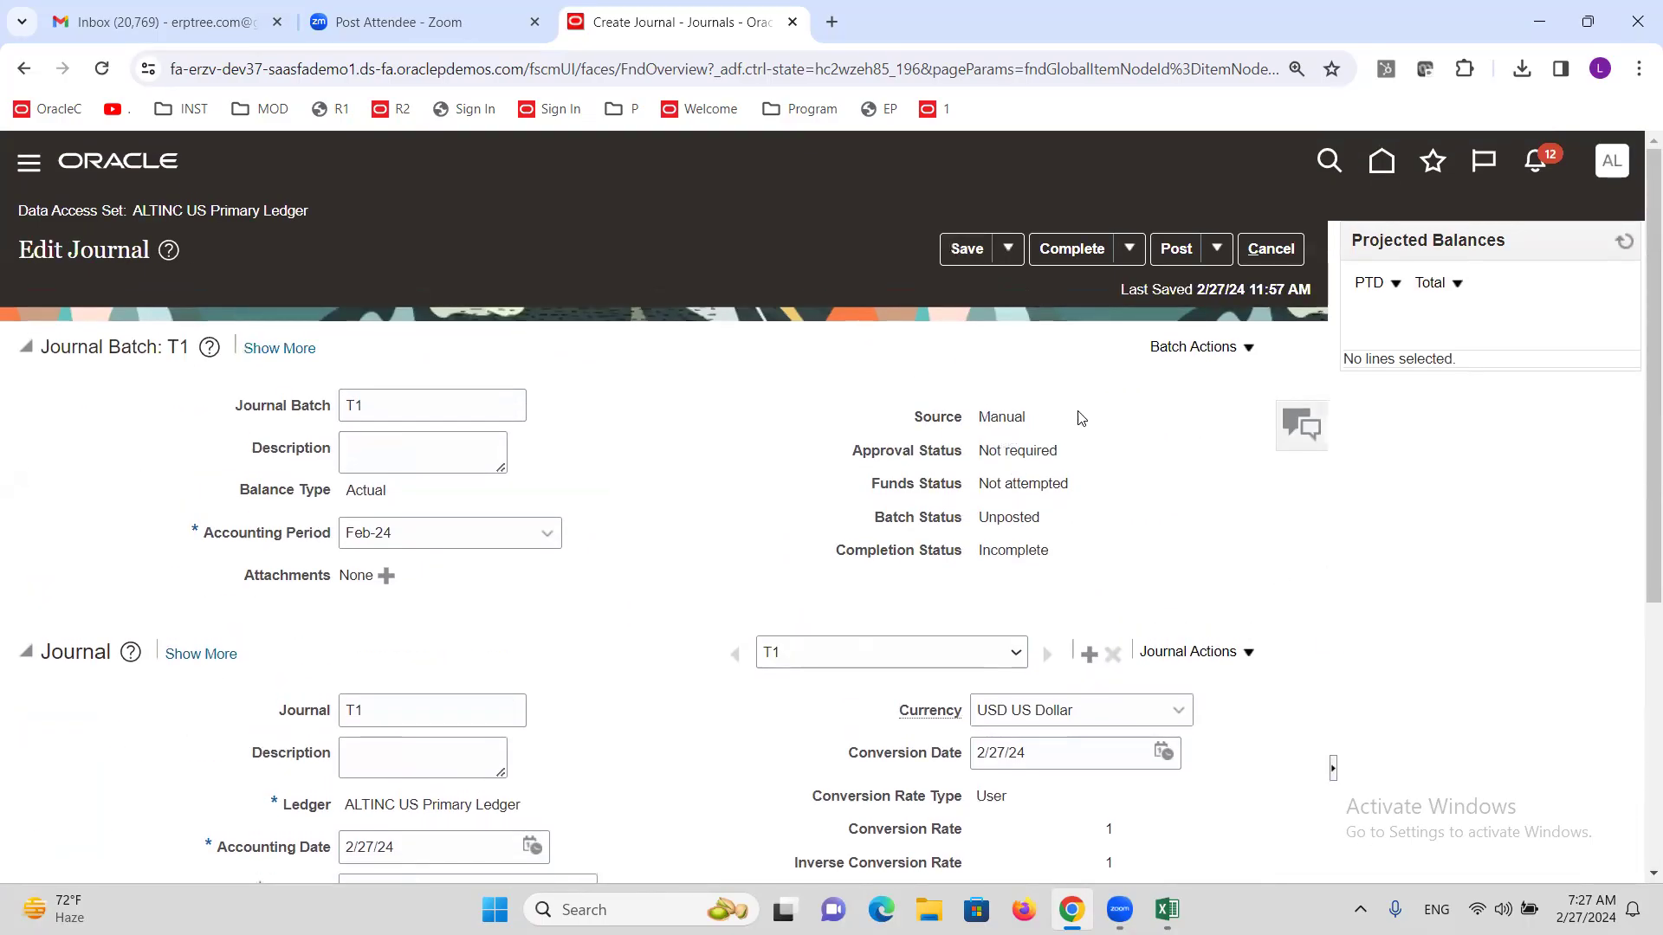
# Mark journal batch T1 Complete, note it is still Unposted, and leave the journal.
pyautogui.click(1074, 251)
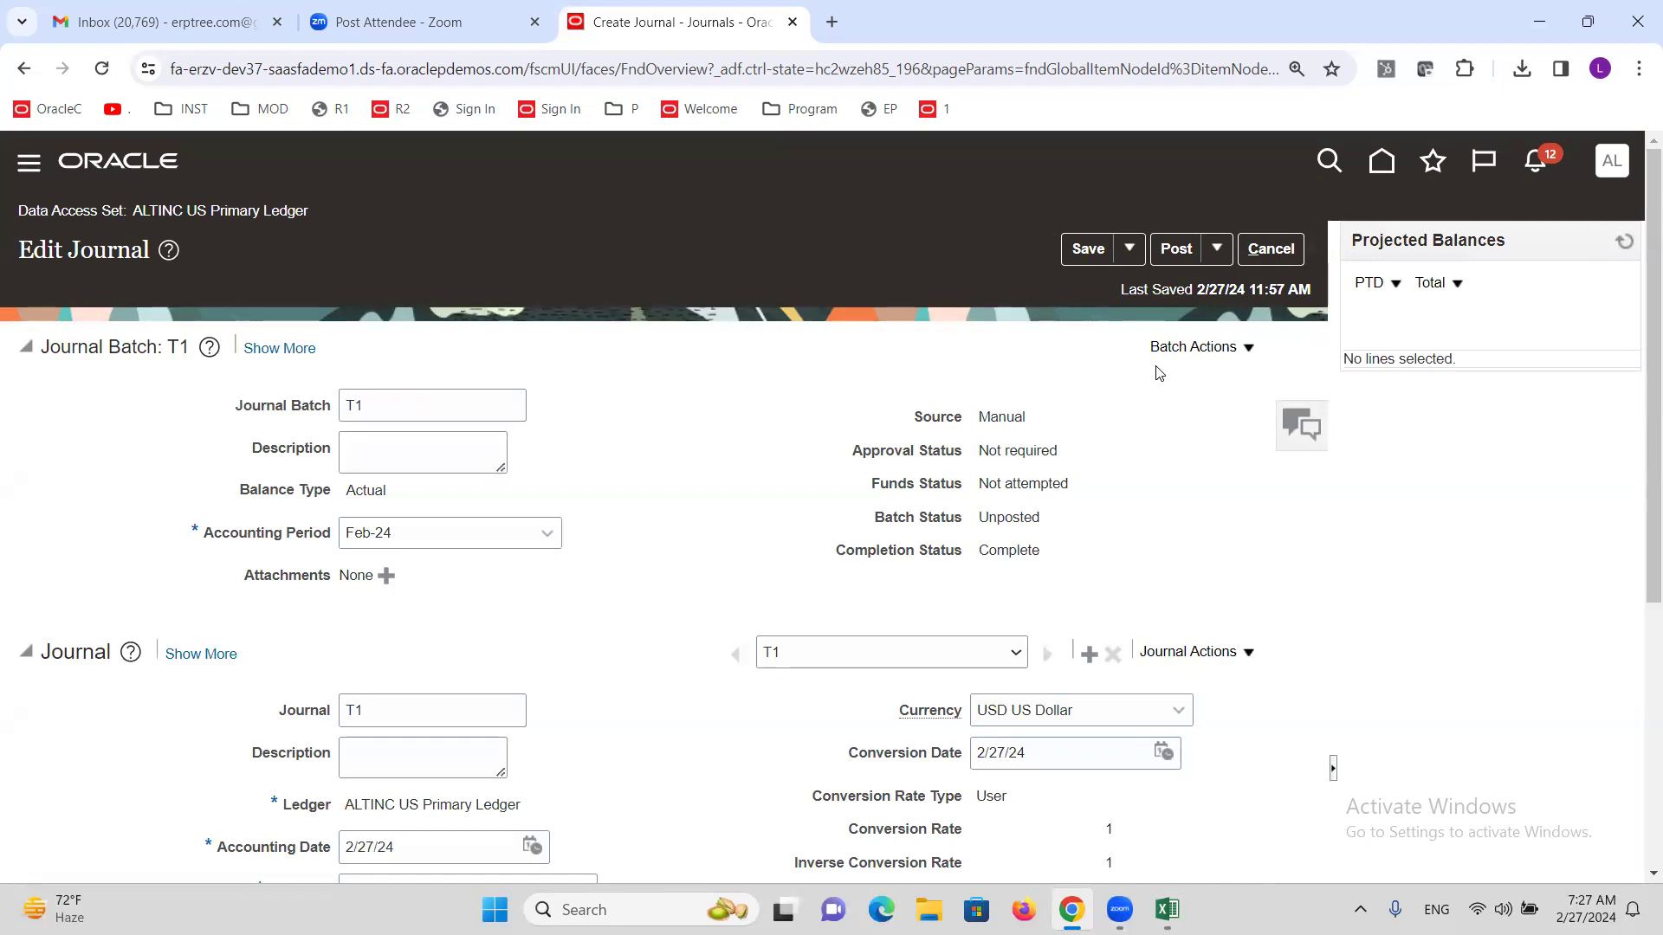
pyautogui.doubleClick(1023, 517)
pyautogui.click(1288, 251)
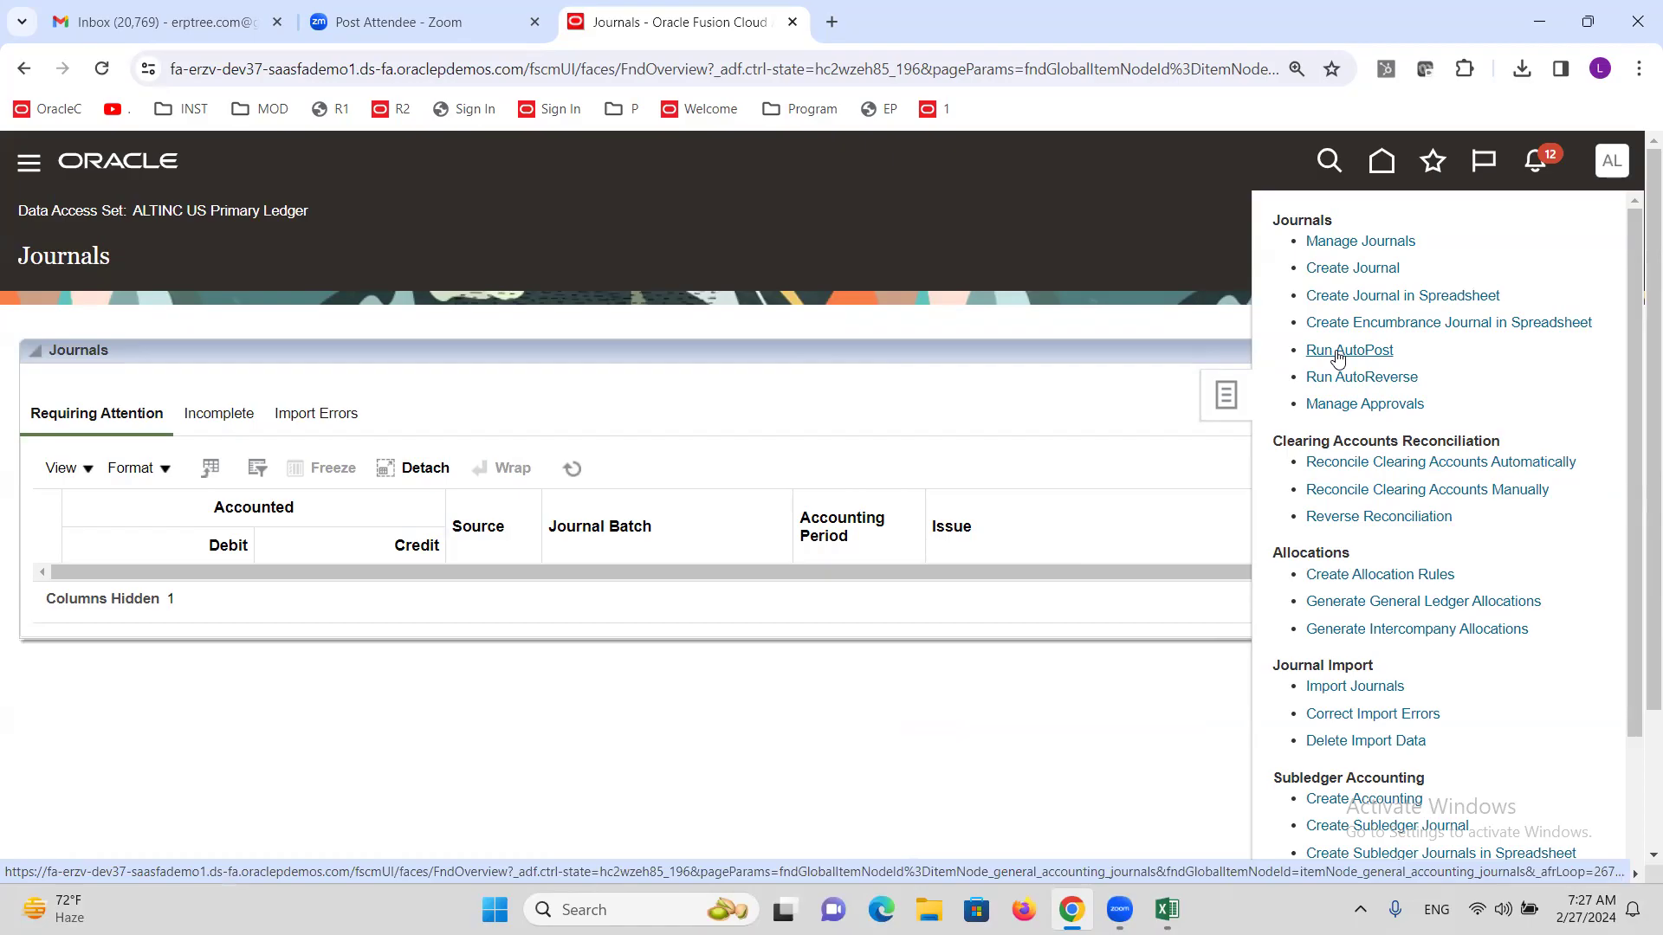
# Open the AutoPost Journals process form with criteria set ALTINC Autopost.
pyautogui.click(1338, 352)
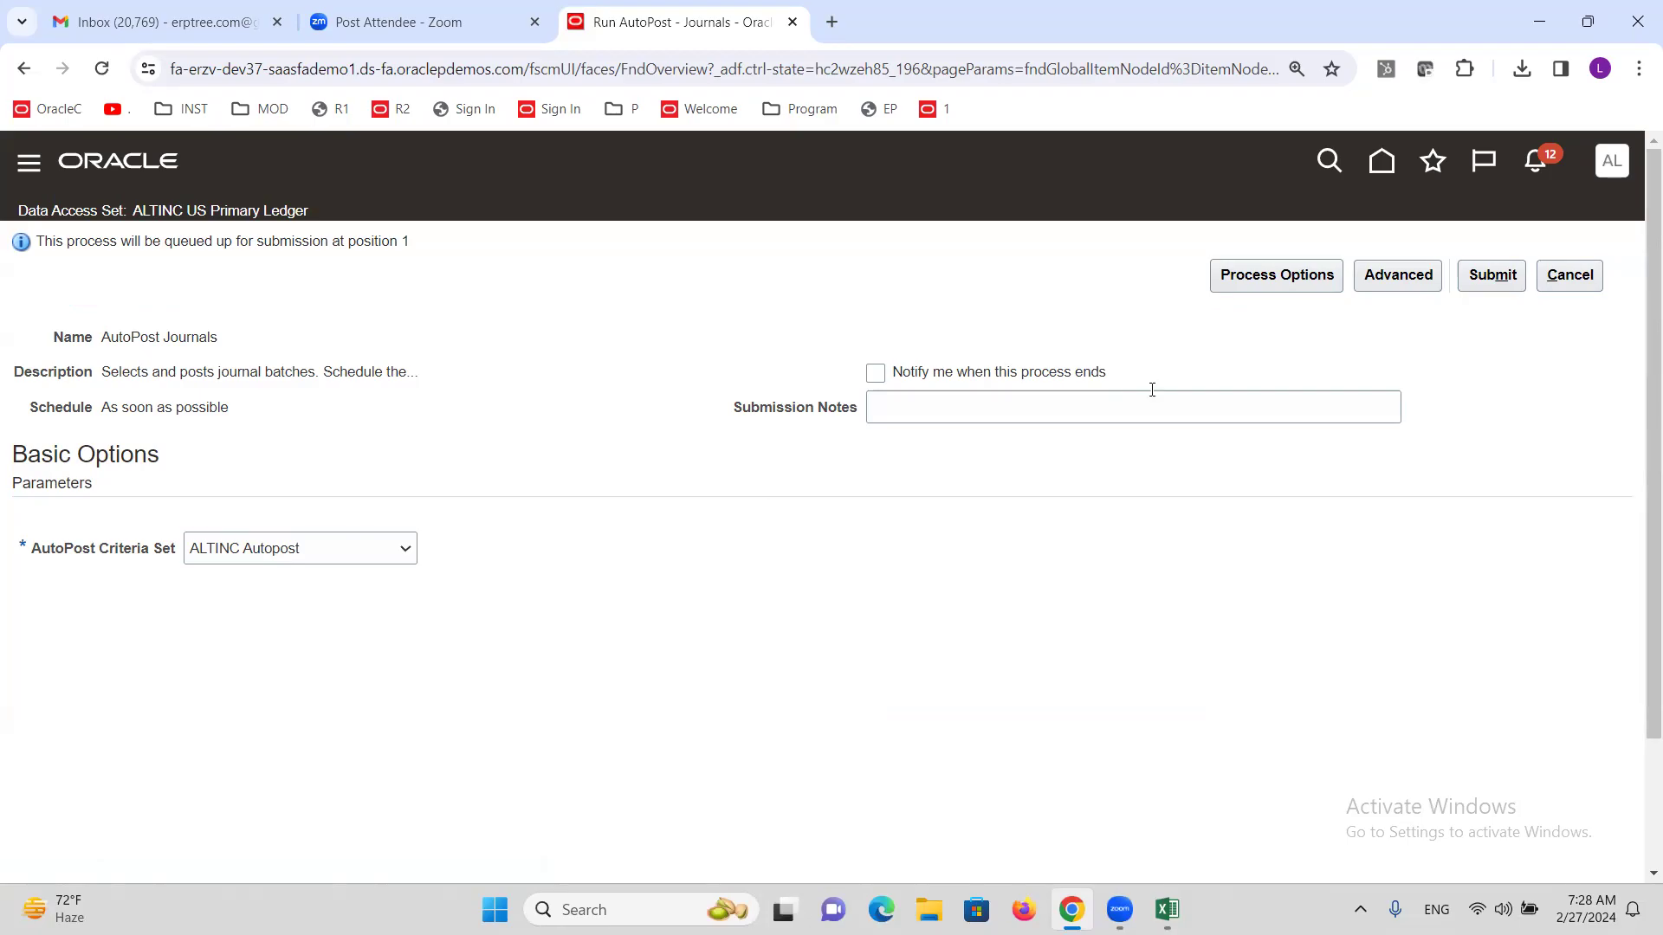
pyautogui.click(1493, 286)
pyautogui.tripleClick(147, 339)
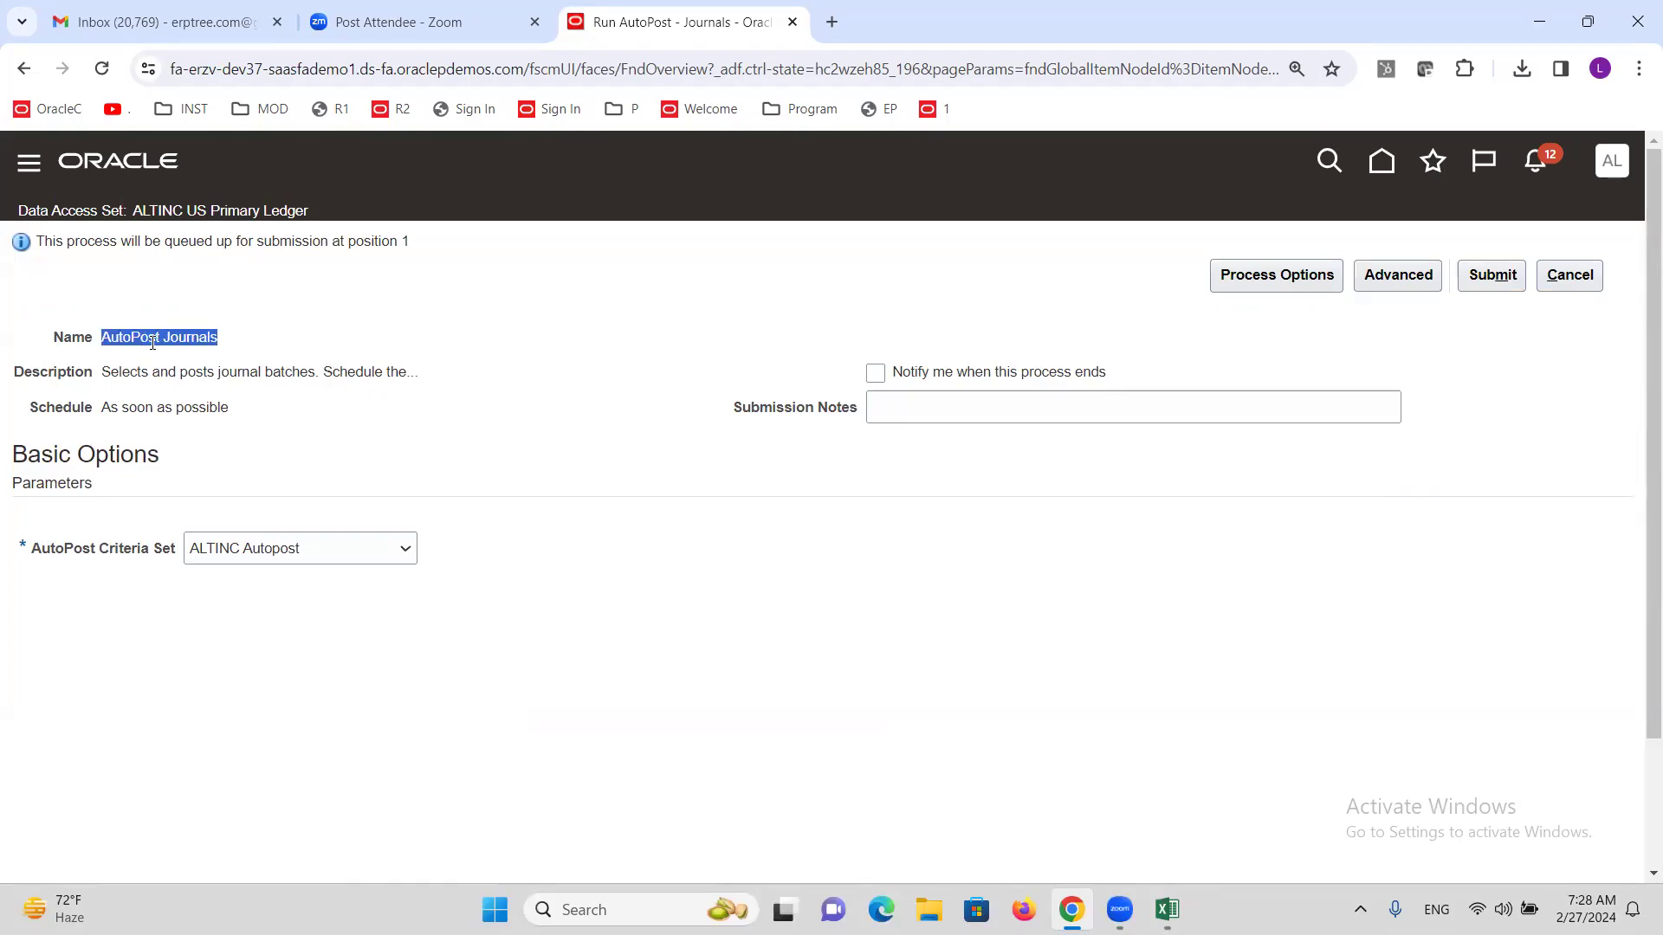
pyautogui.tripleClick(199, 334)
# Schedule AutoPost Journals to run Once, starting 2/27/24 11:58 AM.
pyautogui.click(1411, 276)
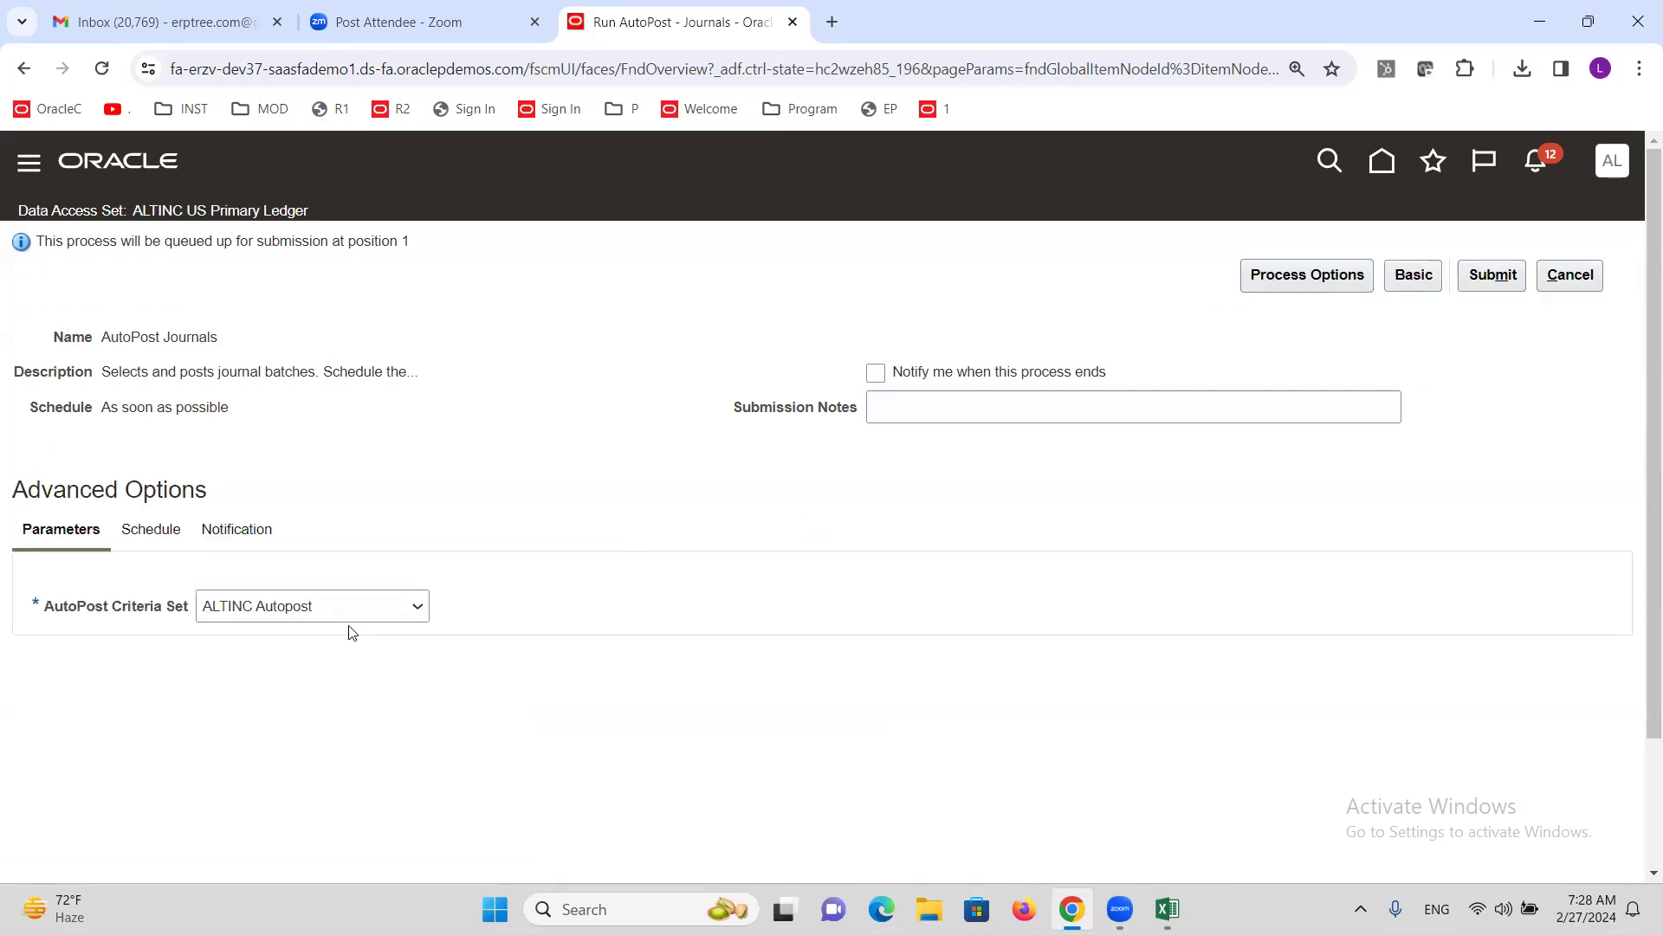
pyautogui.click(149, 530)
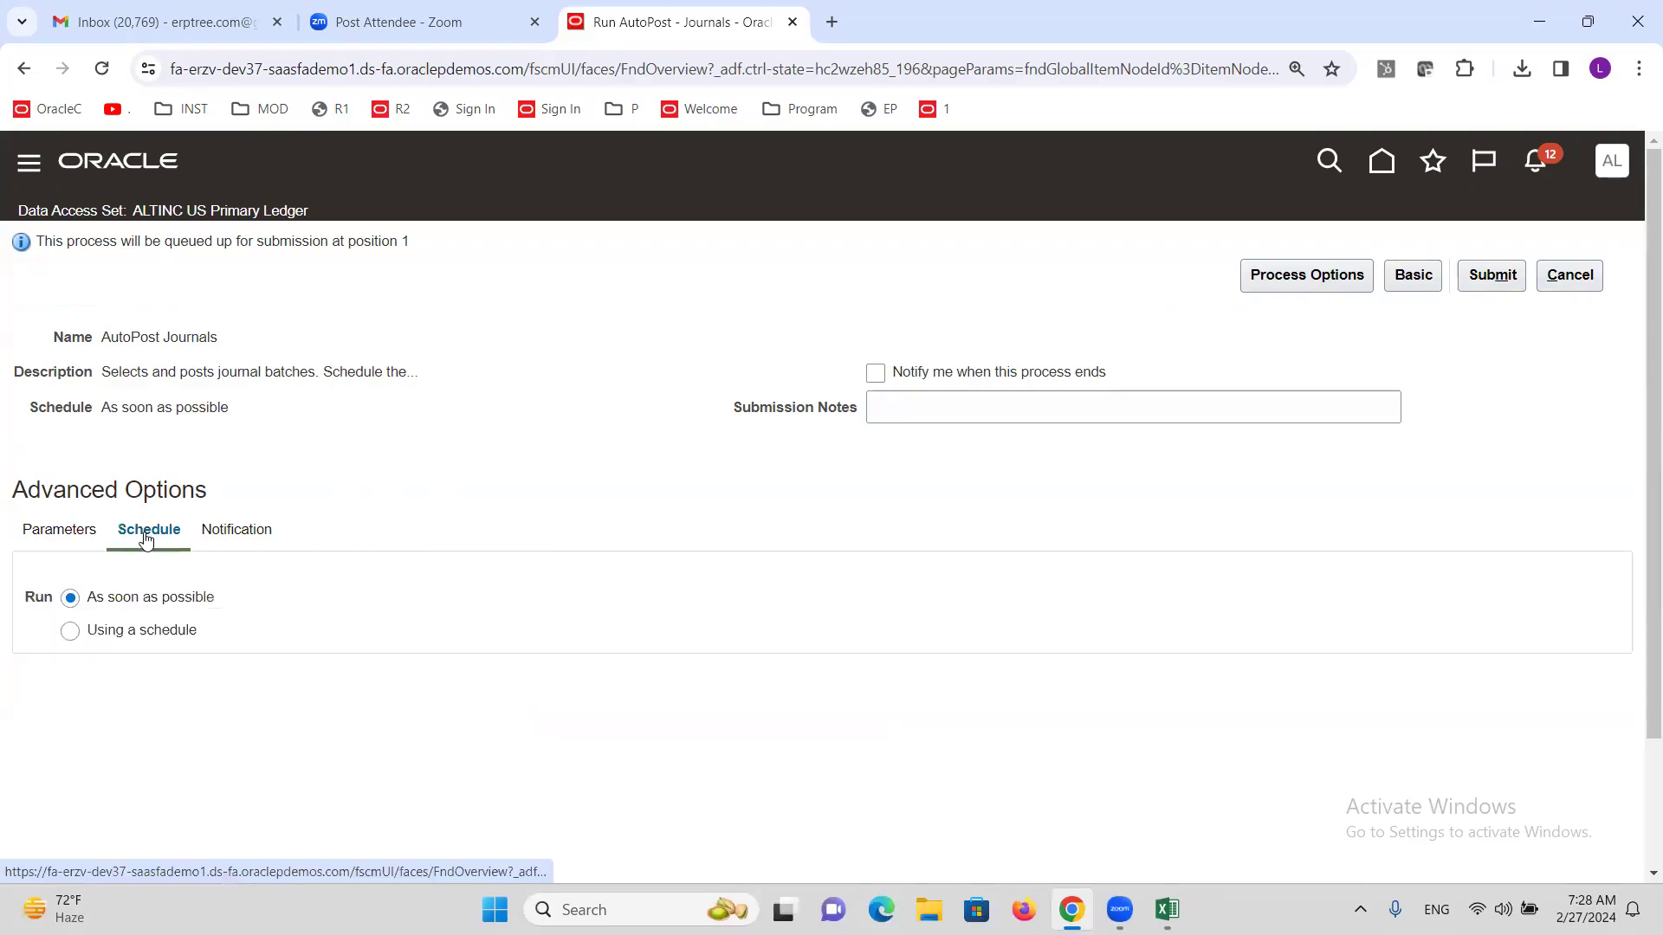
pyautogui.click(70, 632)
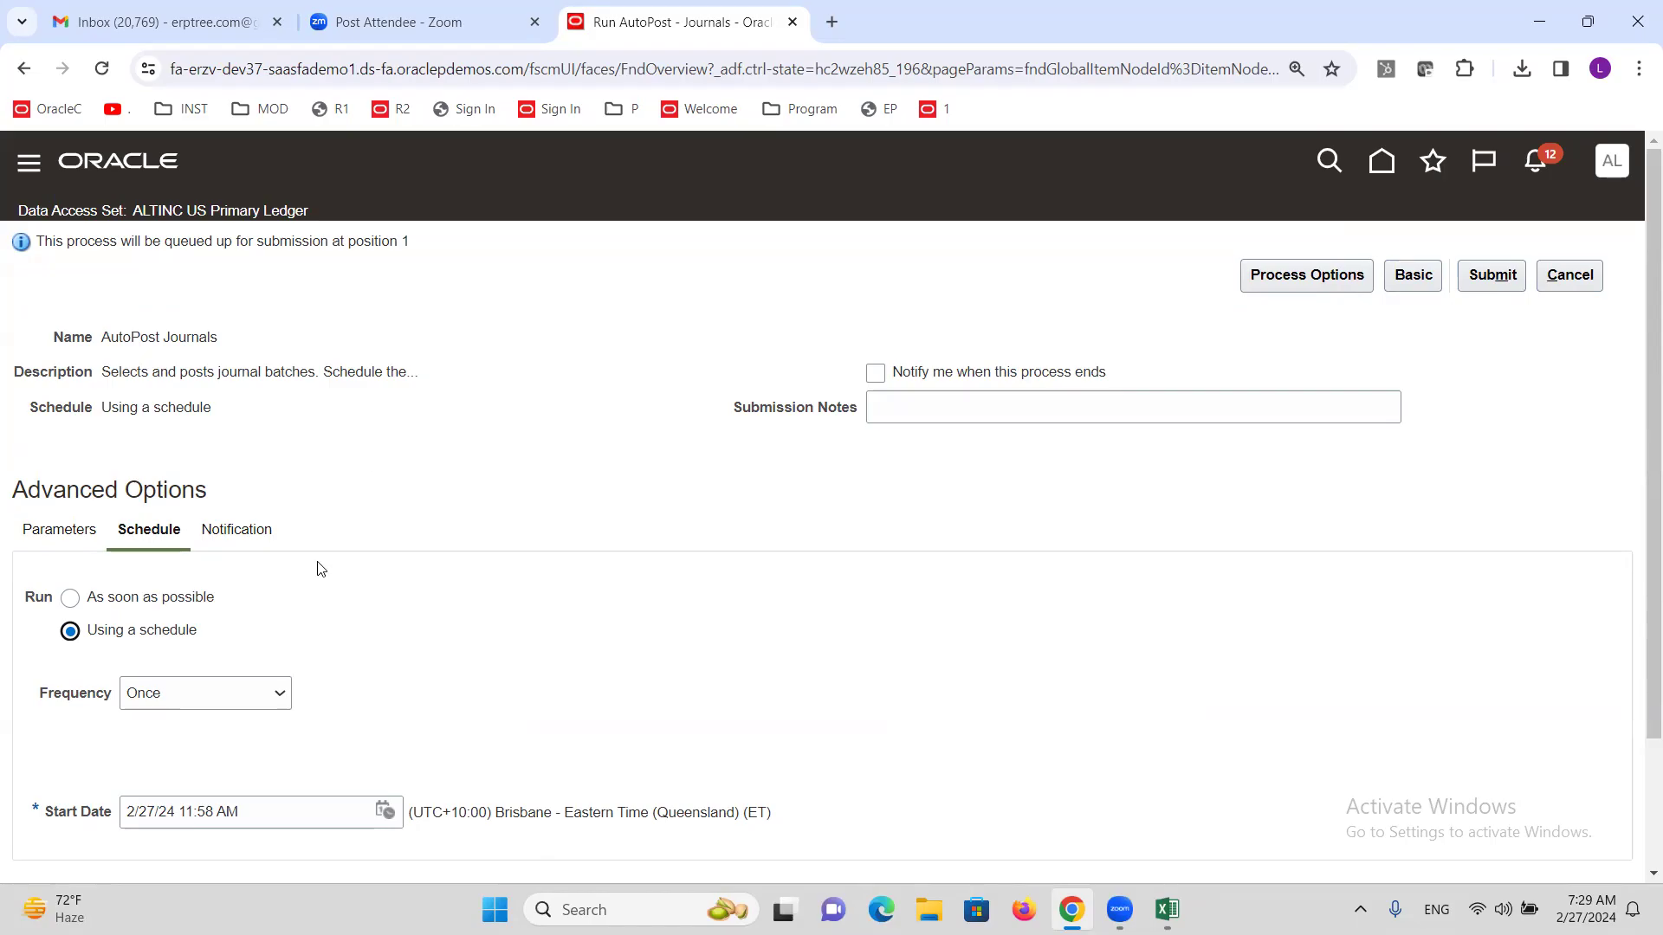
pyautogui.click(69, 631)
pyautogui.scroll(-3, 289, 601)
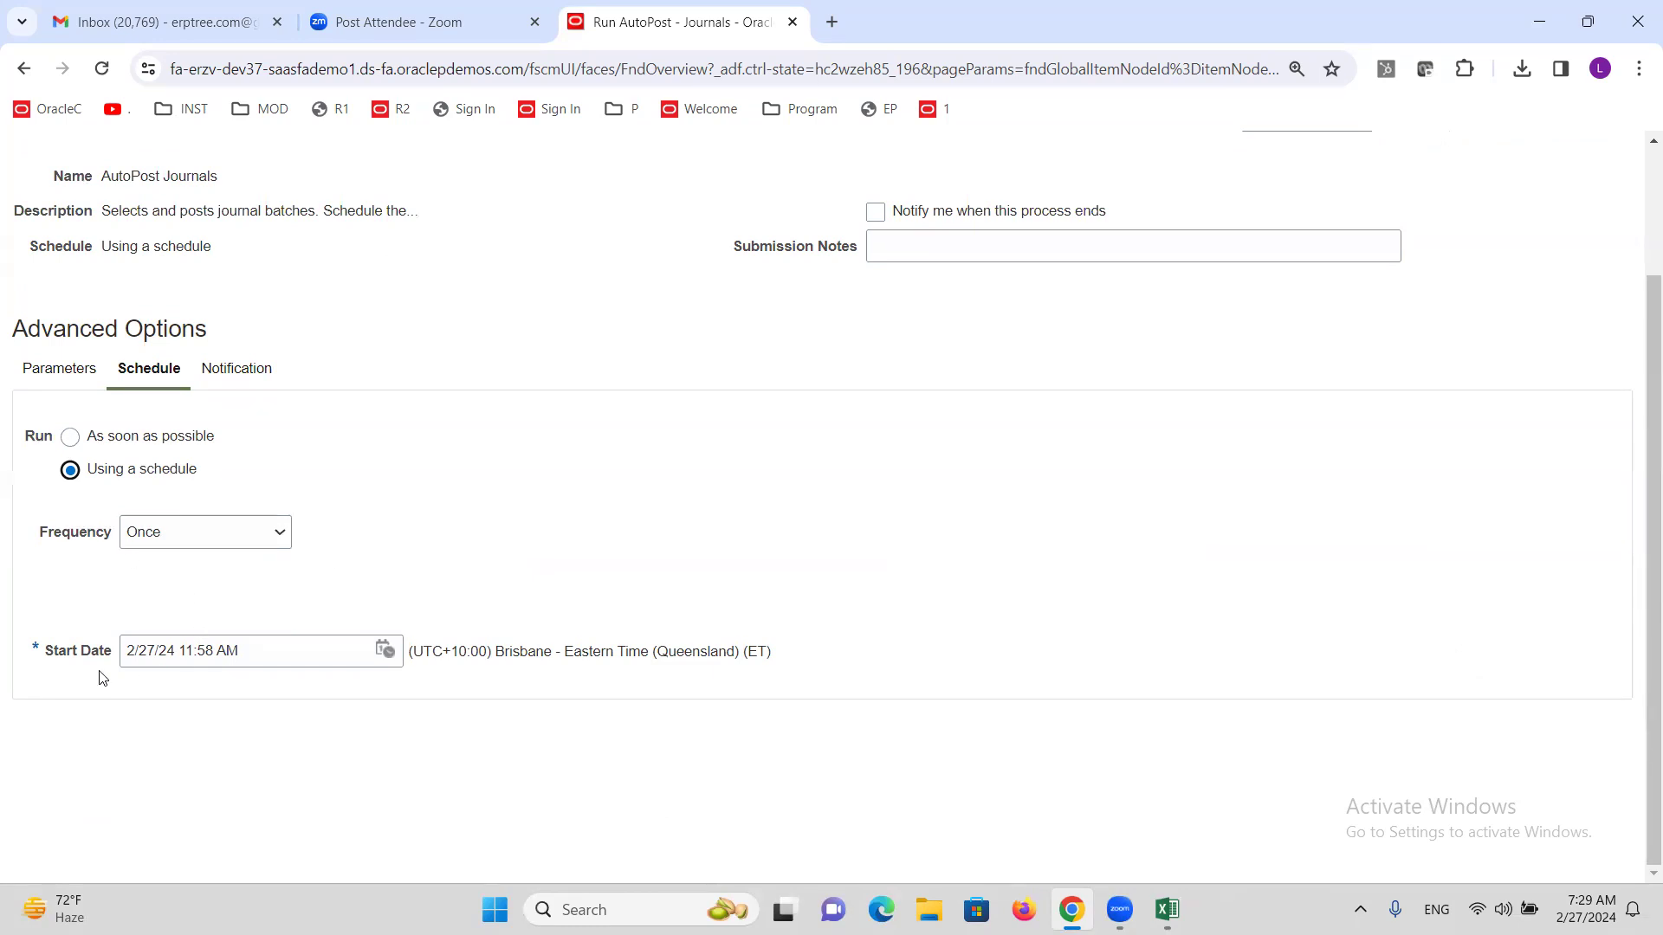
pyautogui.click(282, 530)
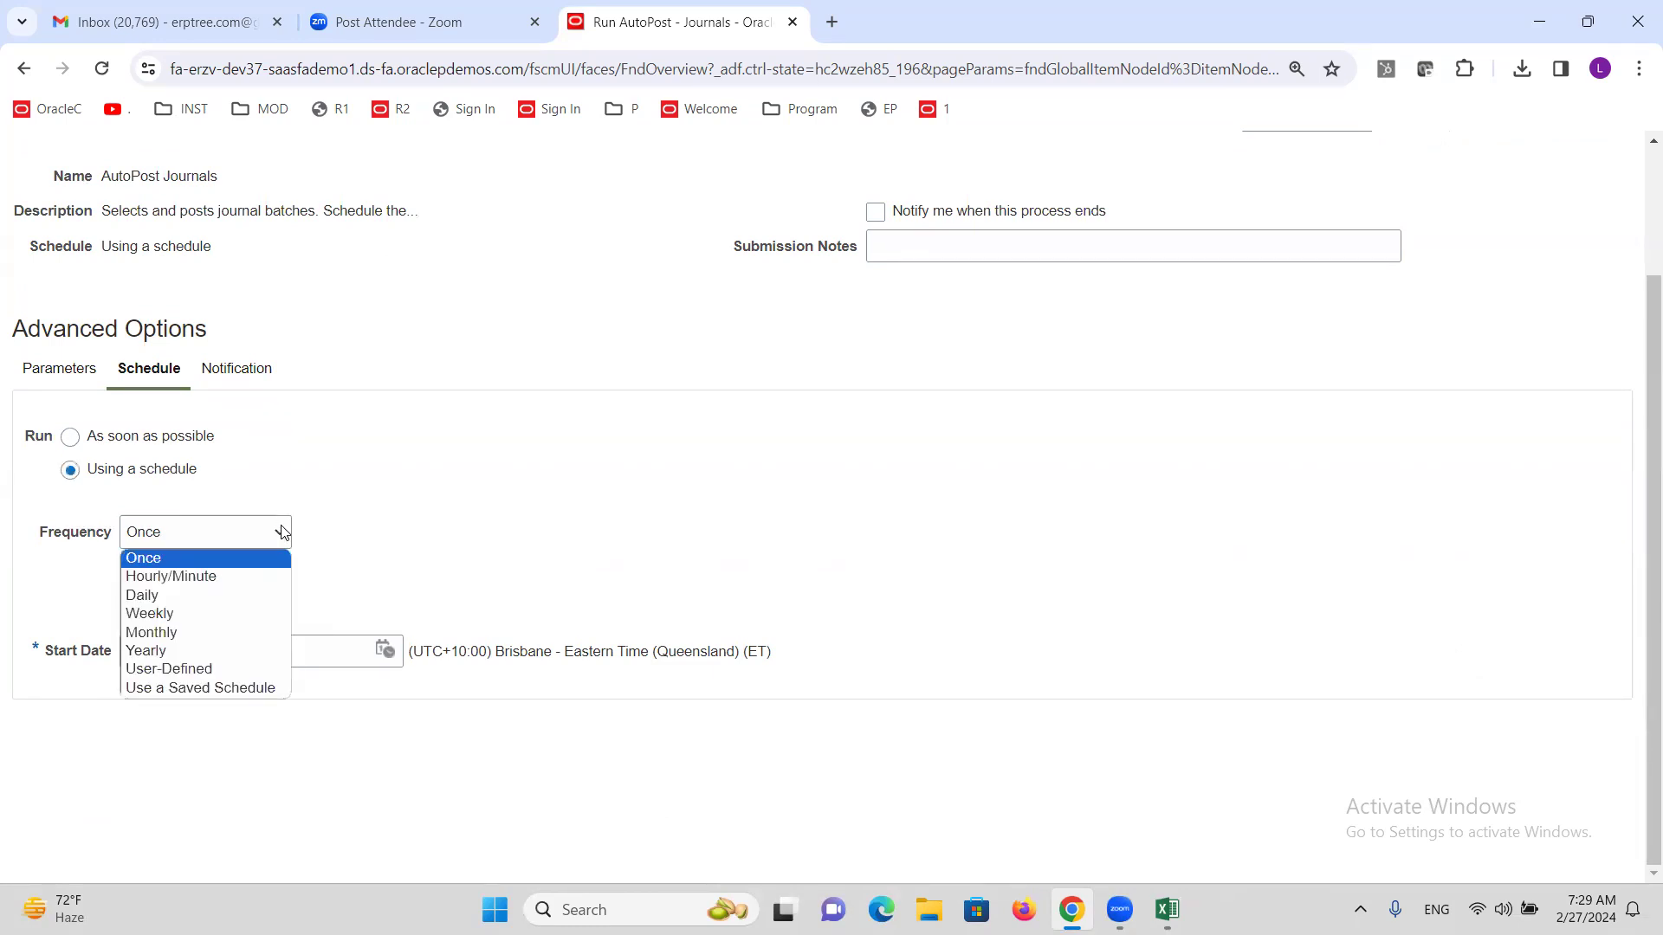
# Try Daily and Weekly frequencies, then set Hourly/Minute repeating every 1 hour.
pyautogui.click(173, 595)
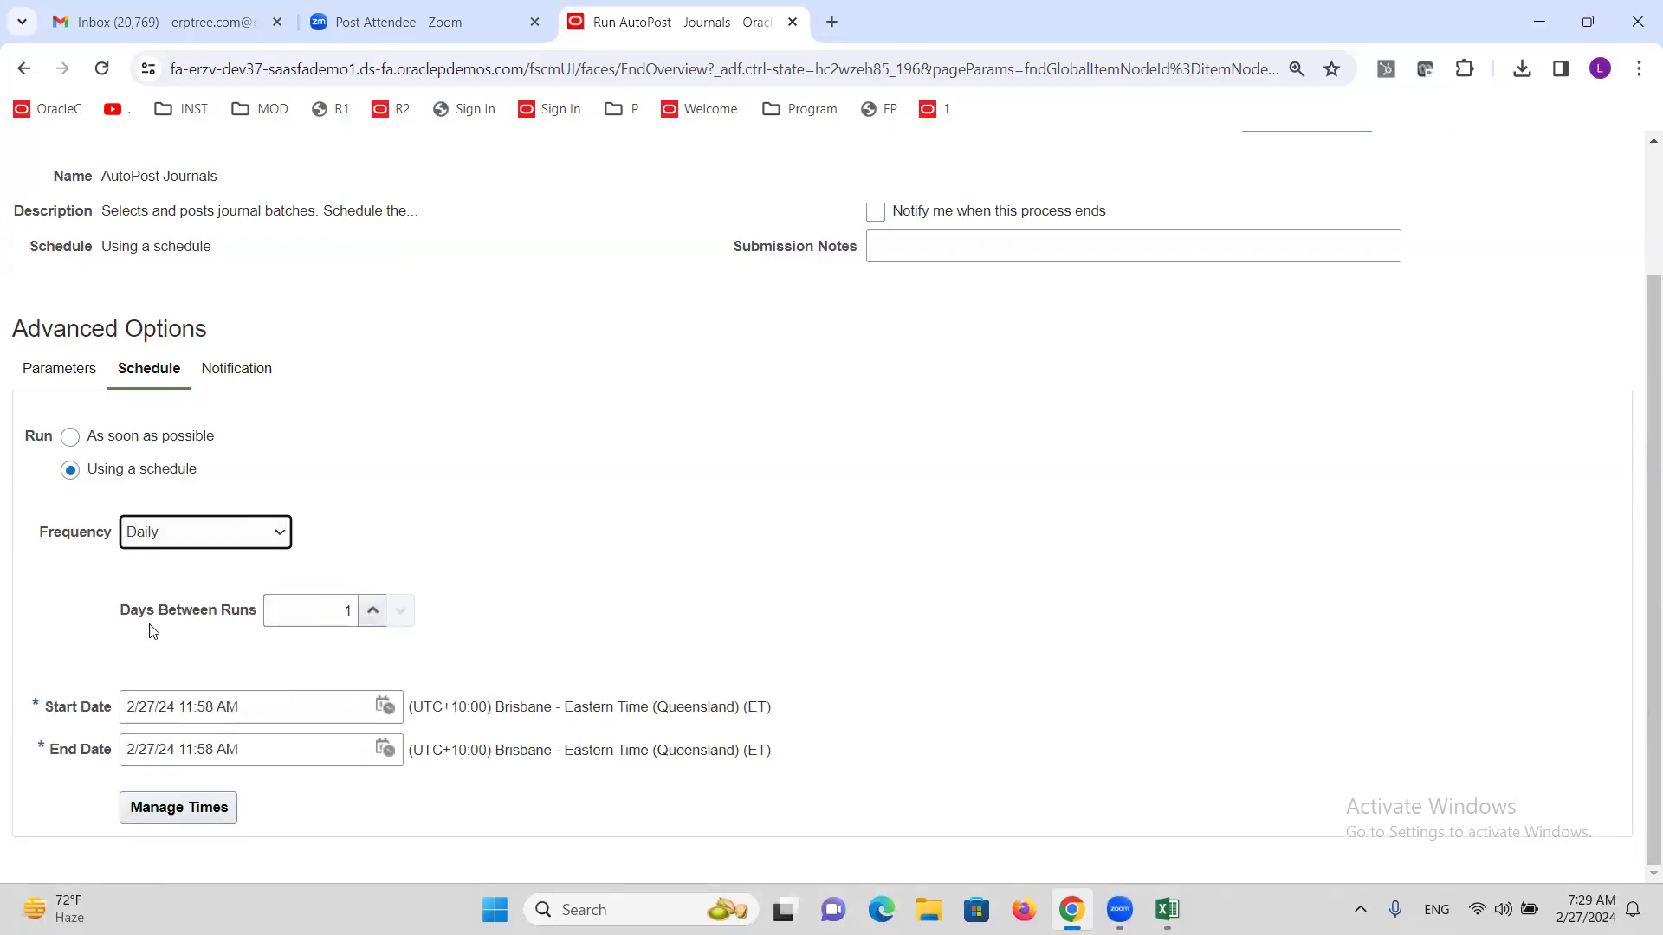
pyautogui.click(347, 612)
pyautogui.press('BackSpace')
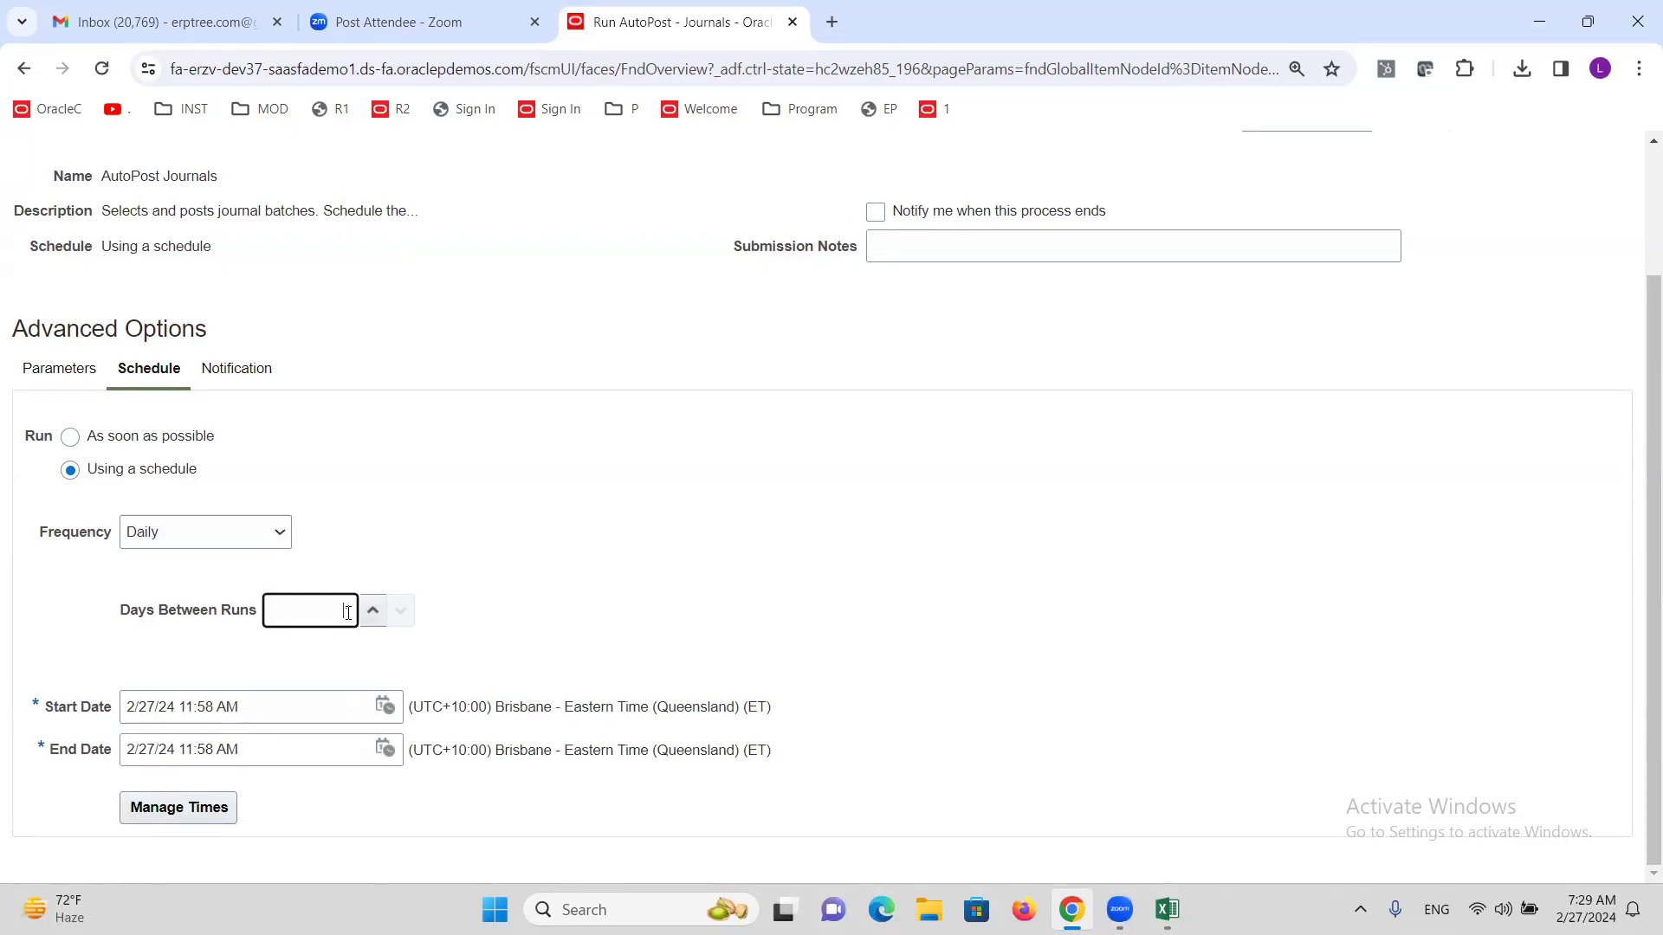
pyautogui.write('2')
pyautogui.click(372, 611)
pyautogui.click(260, 532)
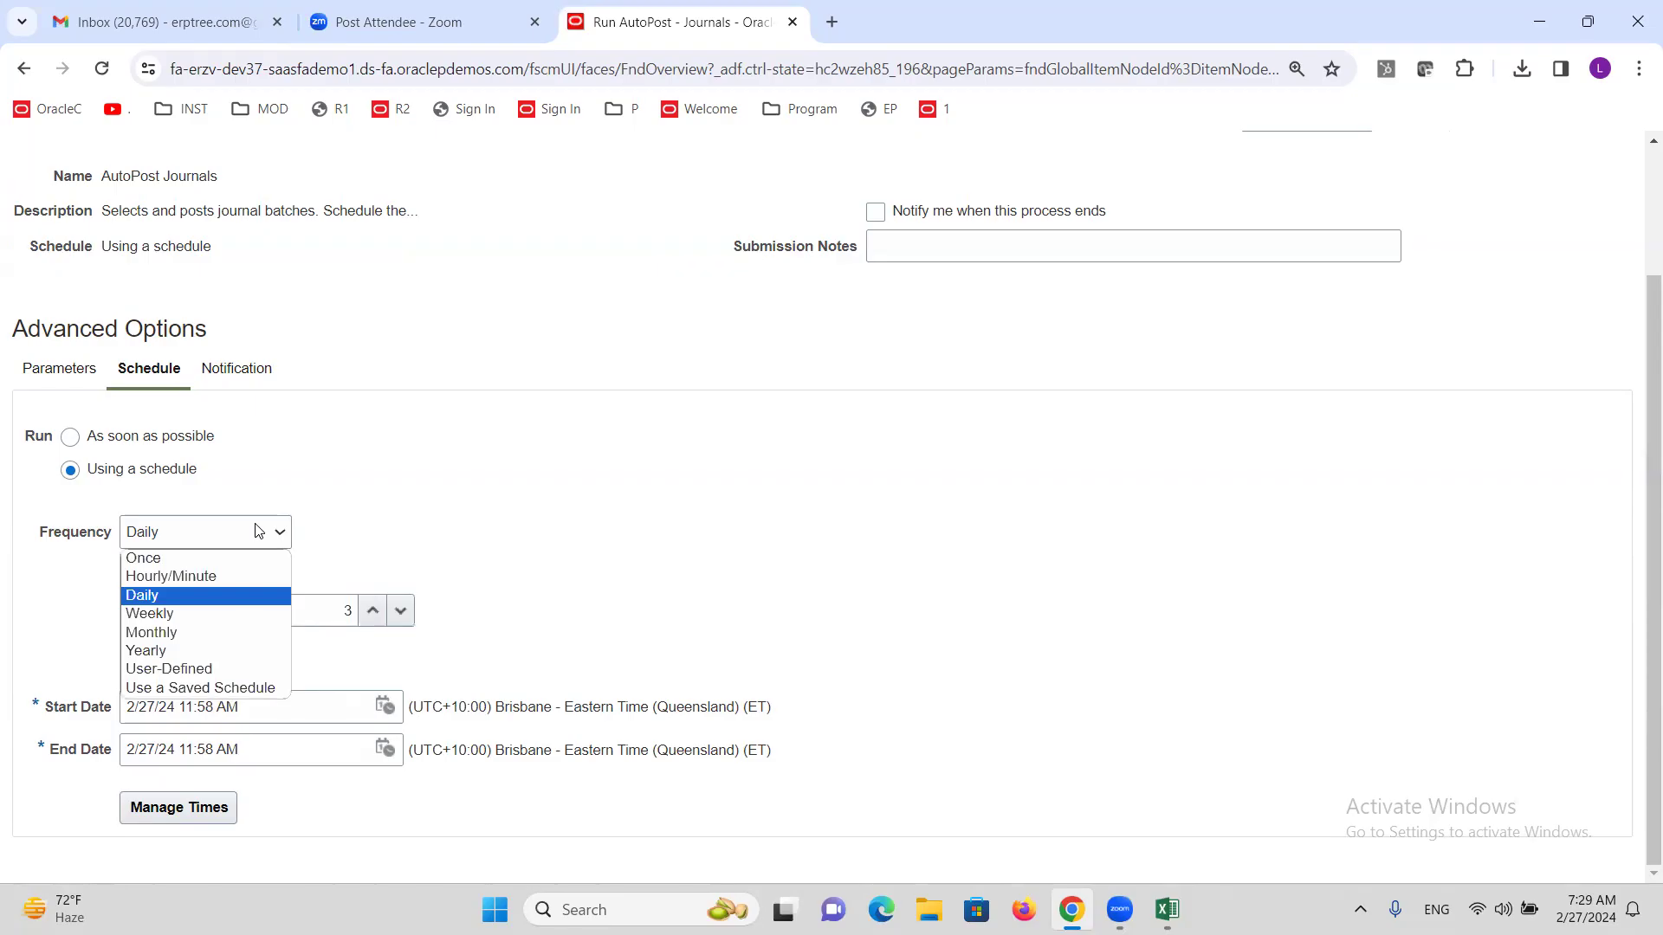
pyautogui.click(214, 613)
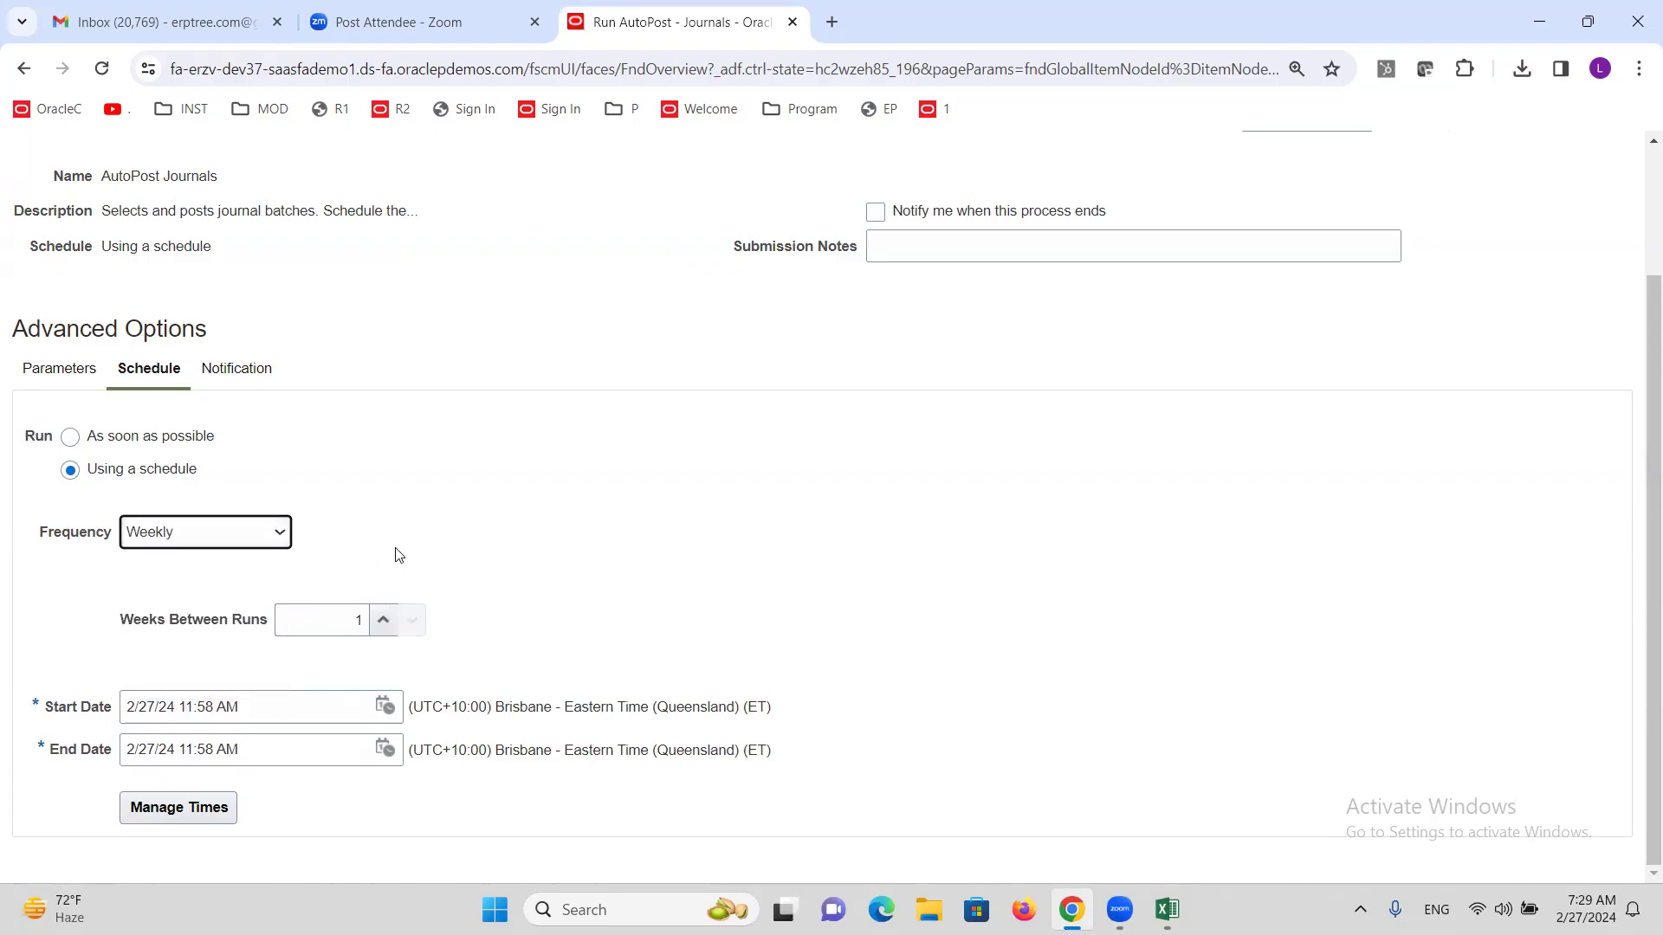
pyautogui.click(314, 617)
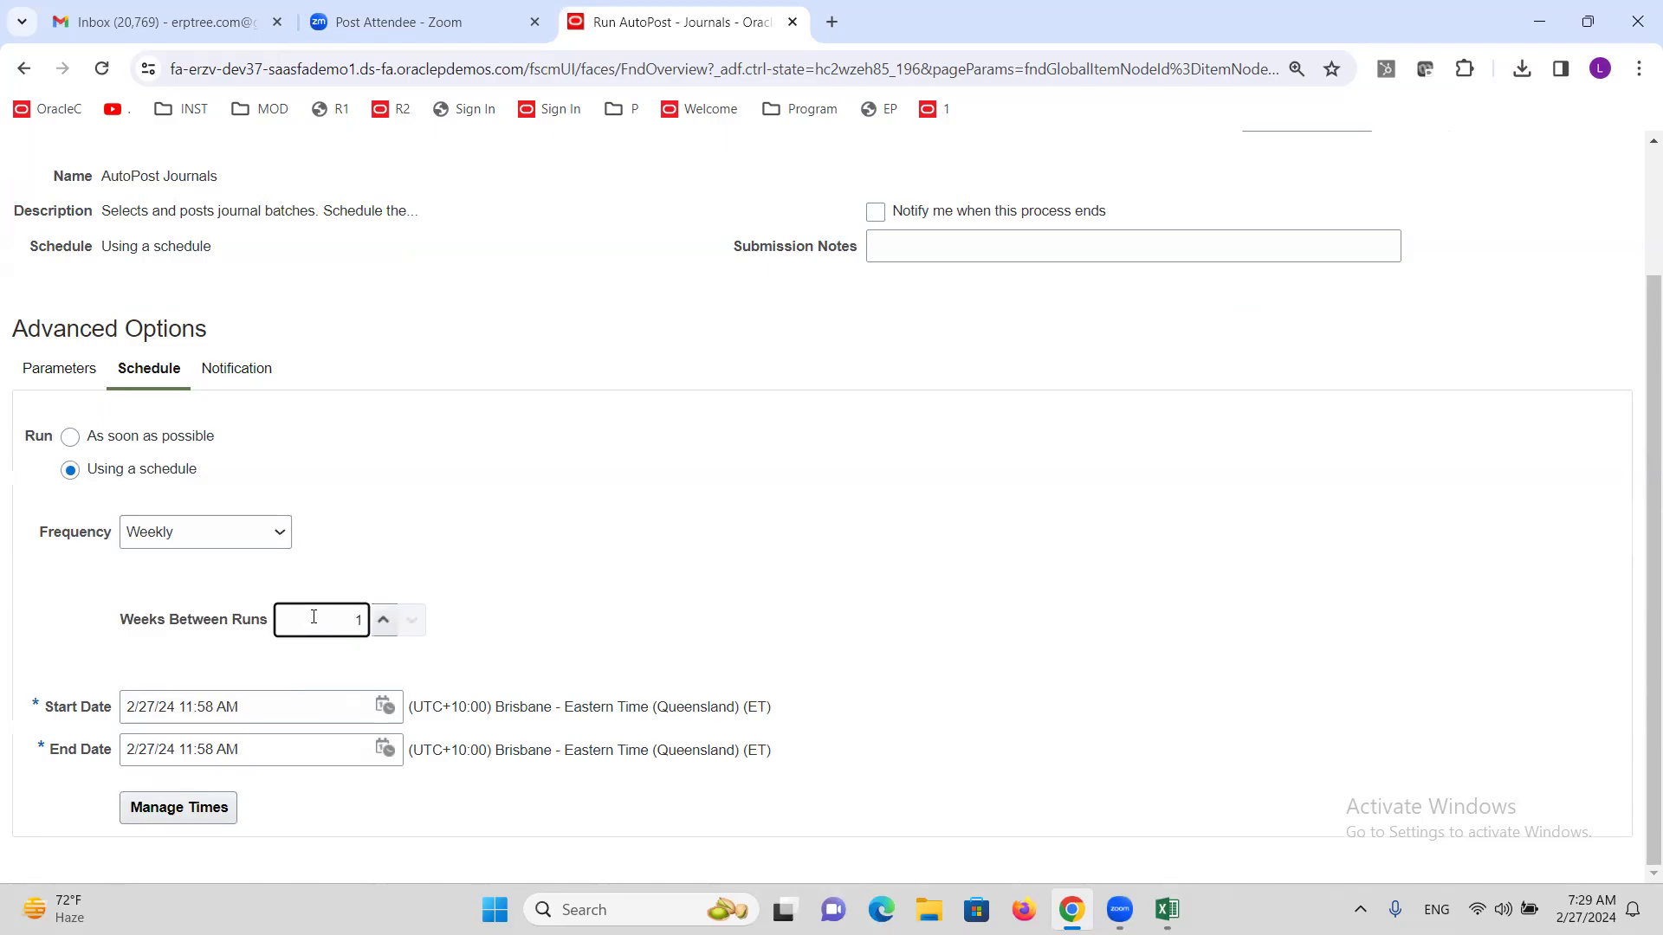
pyautogui.click(269, 532)
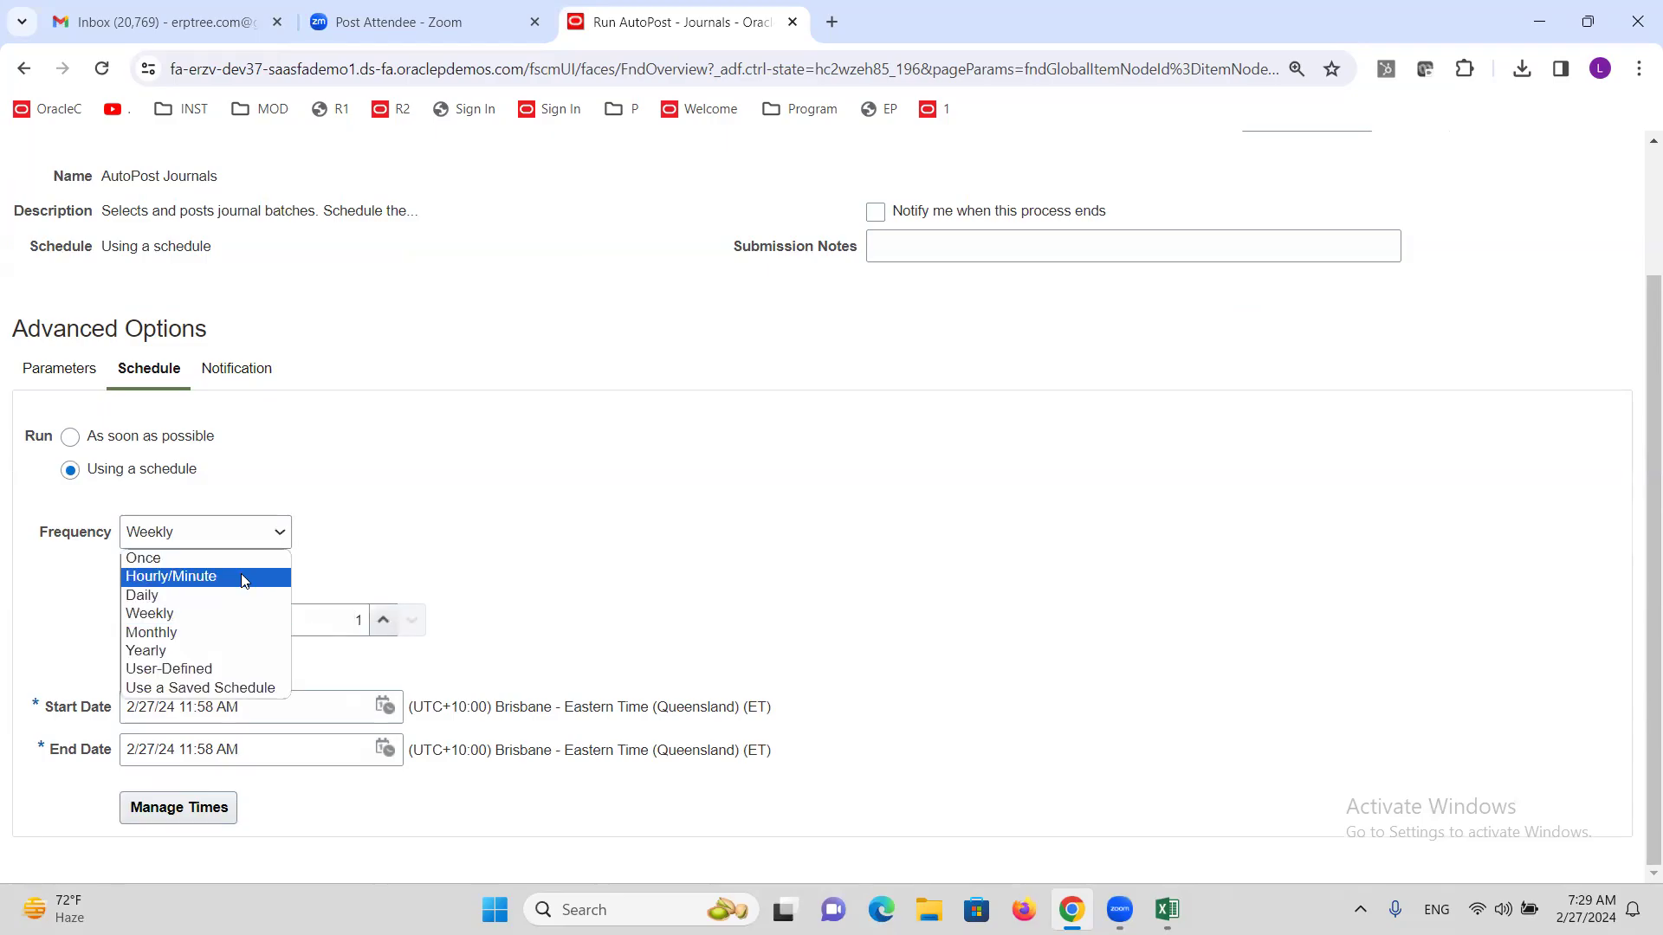
pyautogui.click(241, 577)
pyautogui.click(214, 647)
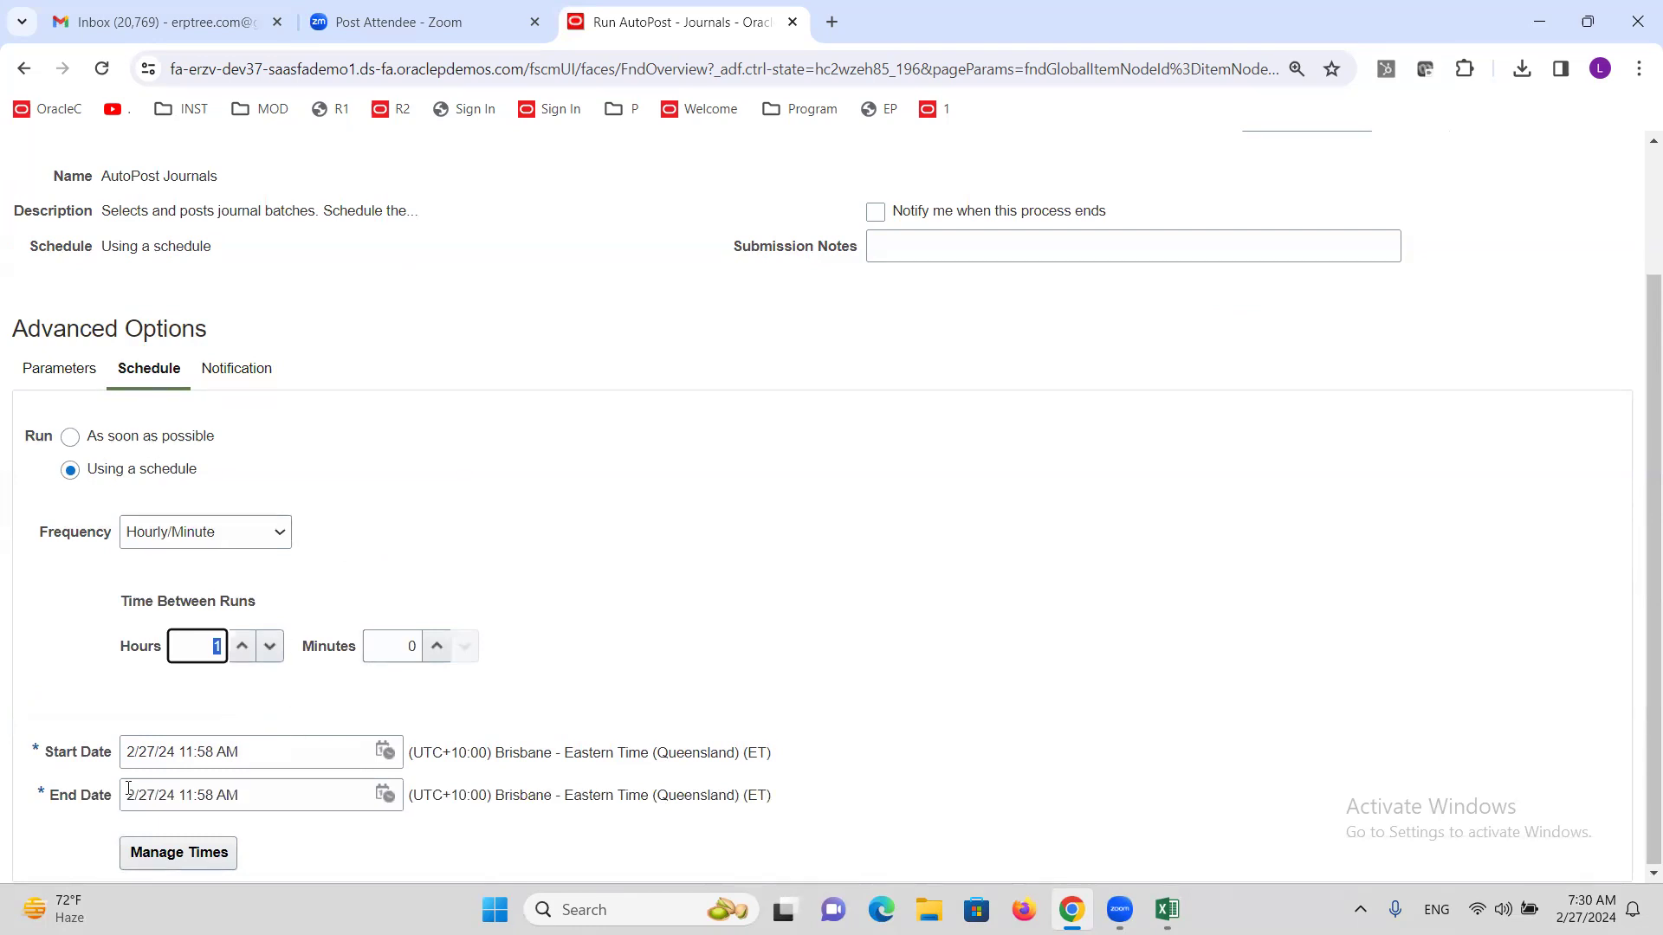
# Set the schedule end date to 12/31/24 11:58 AM.
pyautogui.click(384, 795)
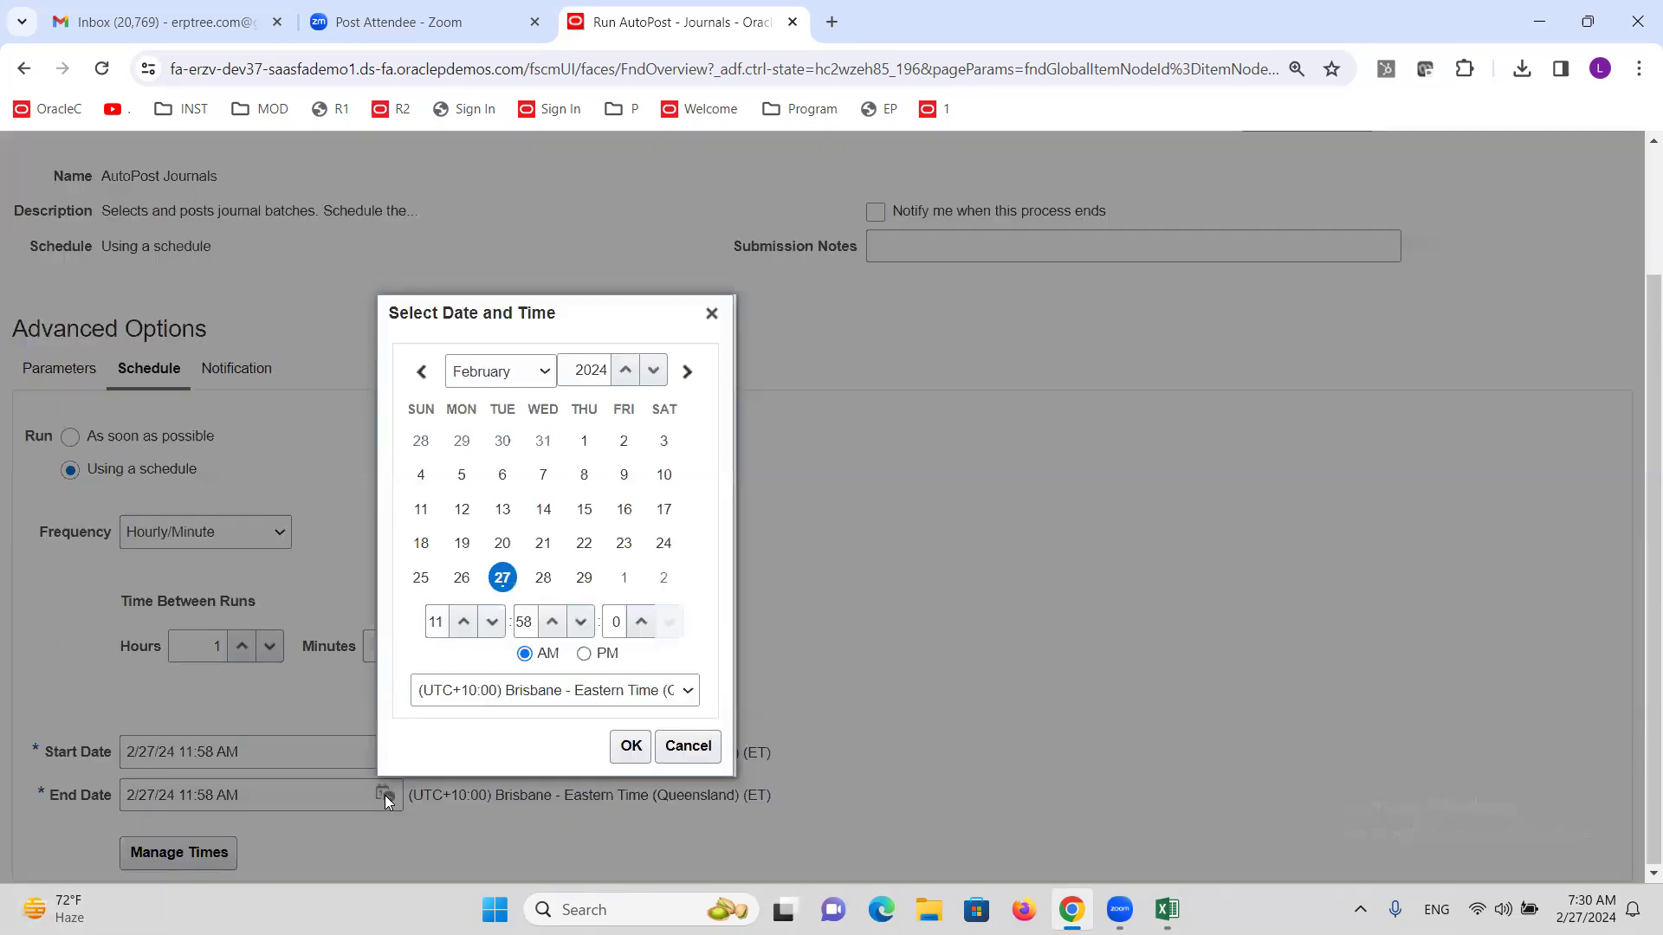
pyautogui.click(545, 374)
pyautogui.click(501, 600)
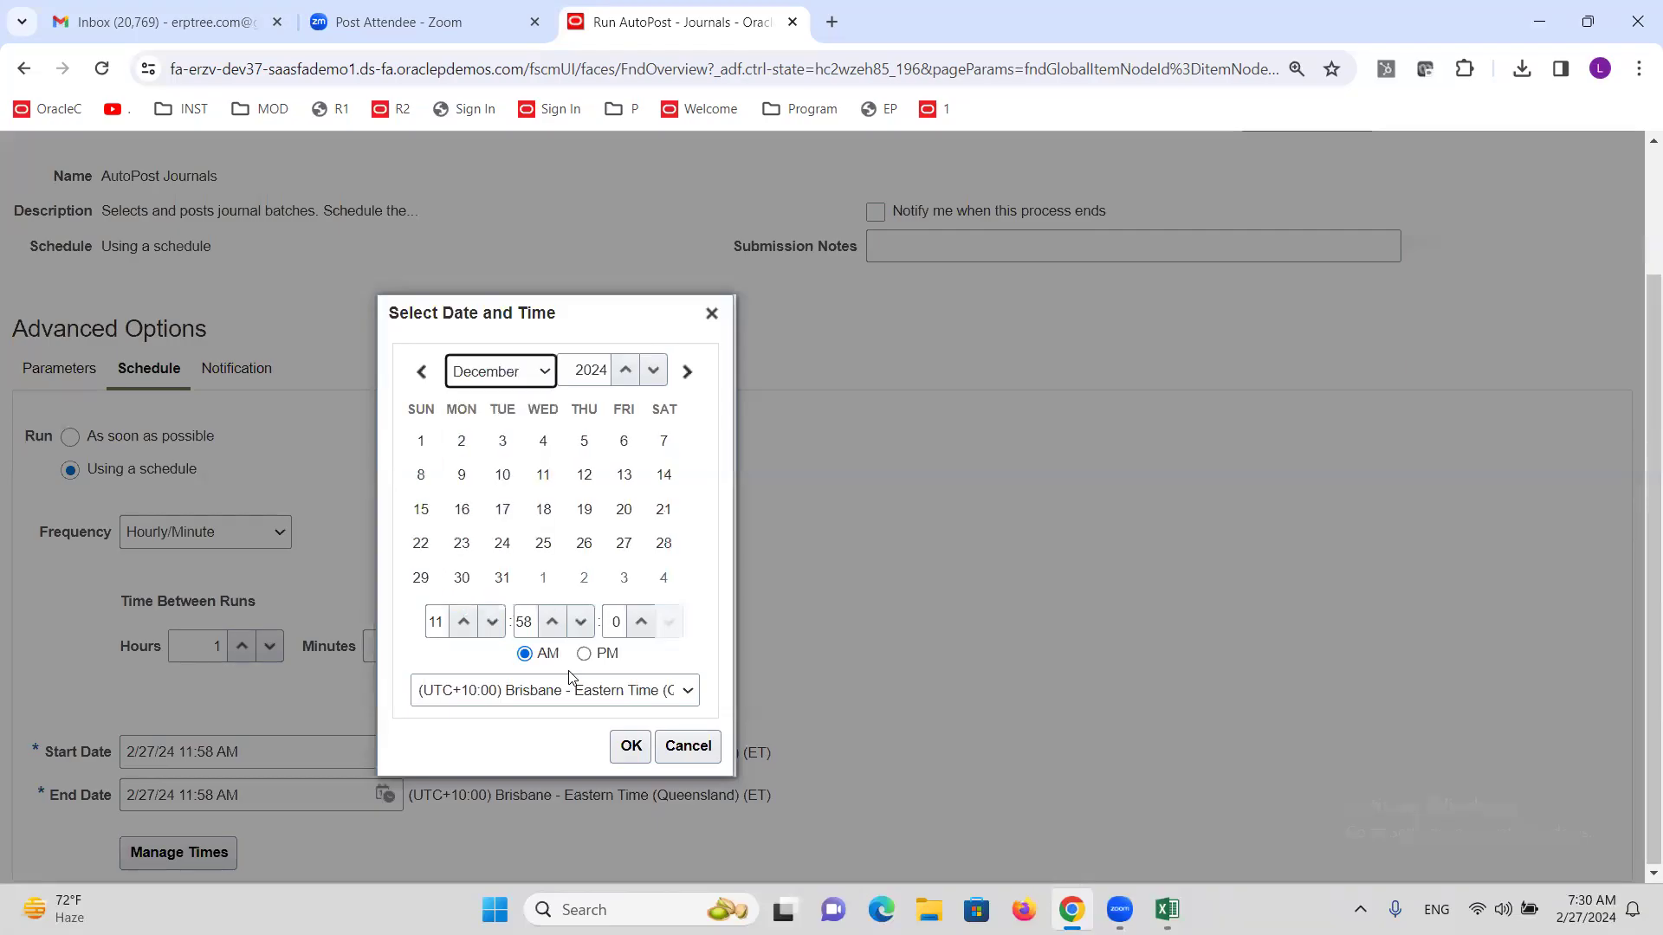
pyautogui.click(502, 577)
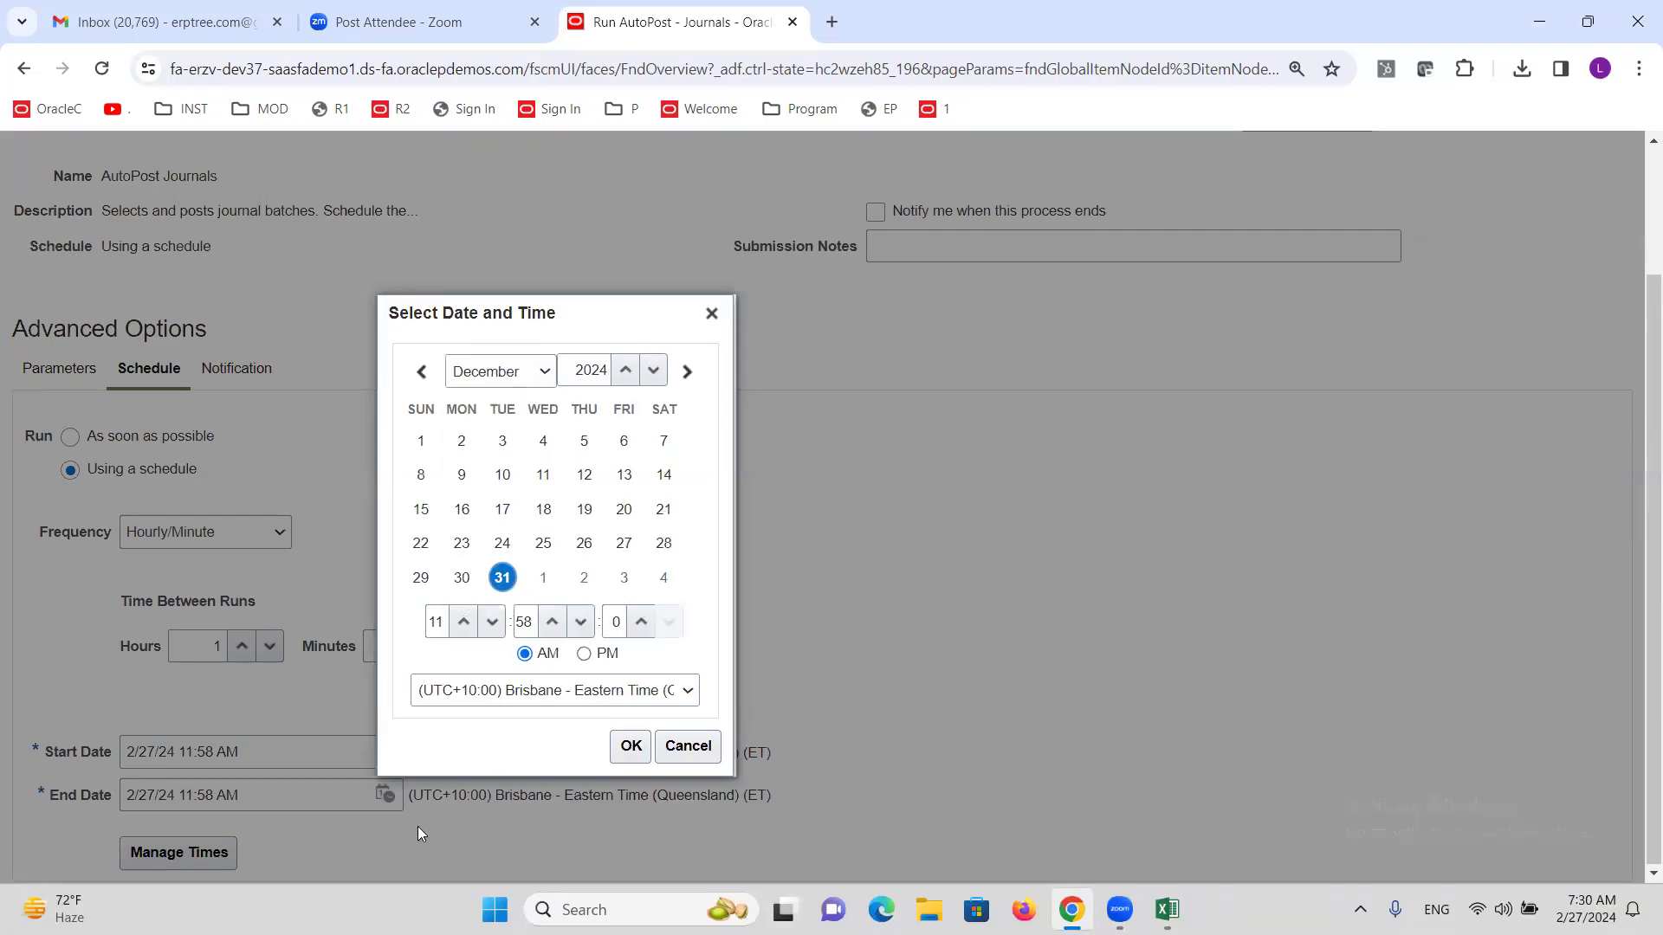
pyautogui.click(629, 745)
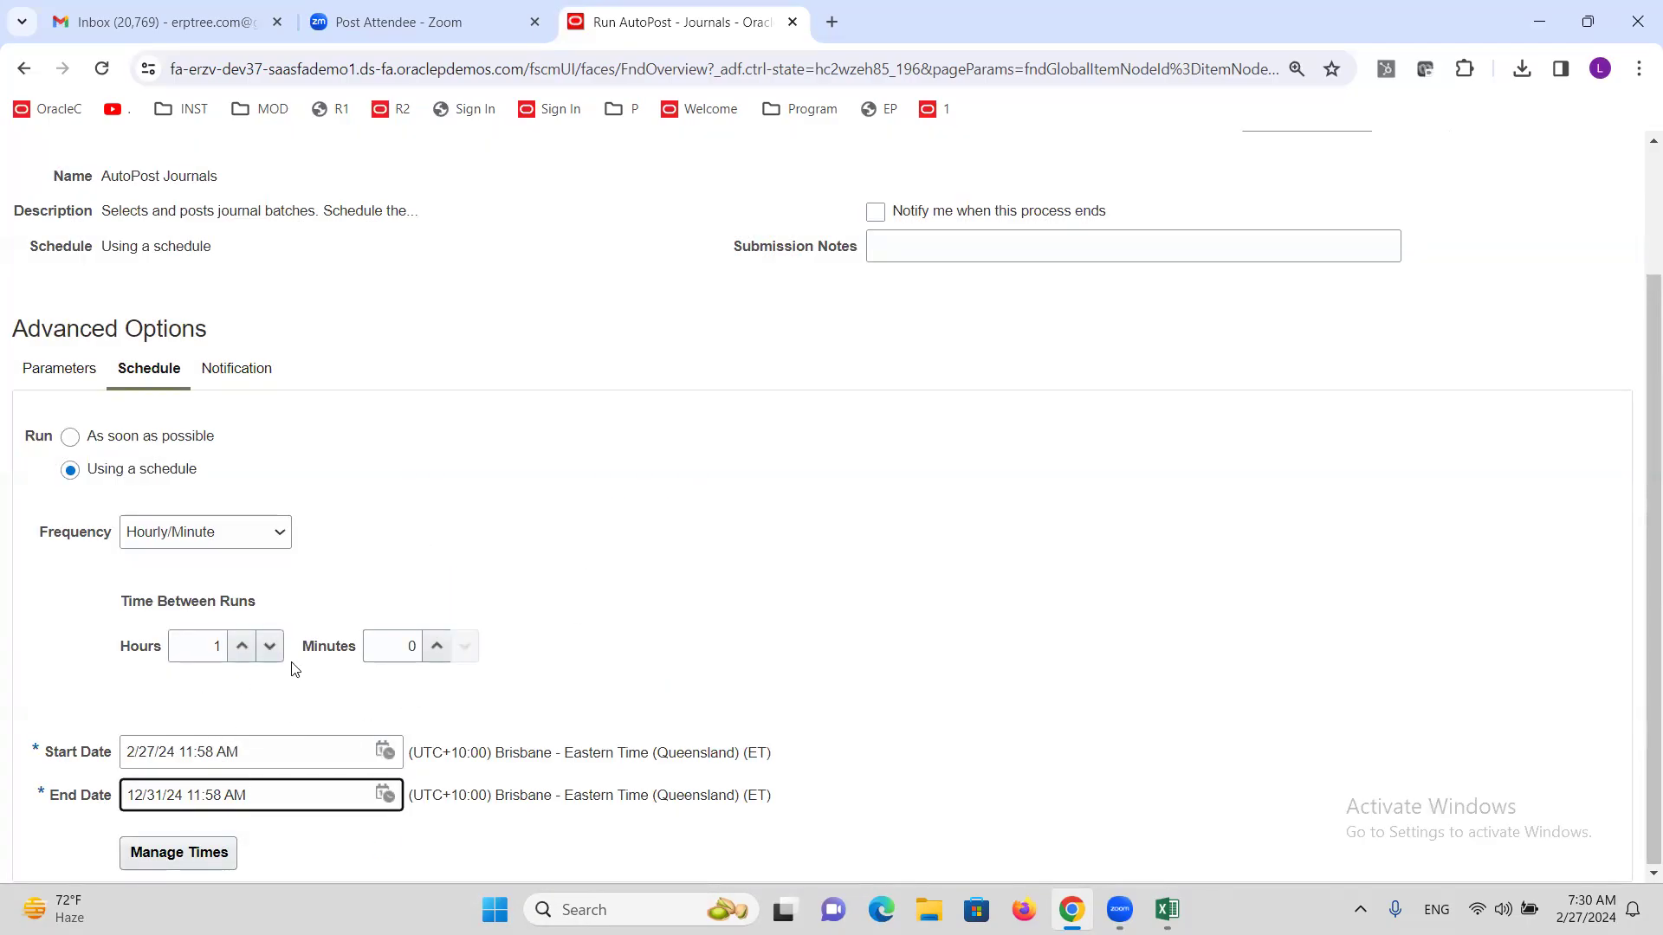
pyautogui.scroll(2, 338, 361)
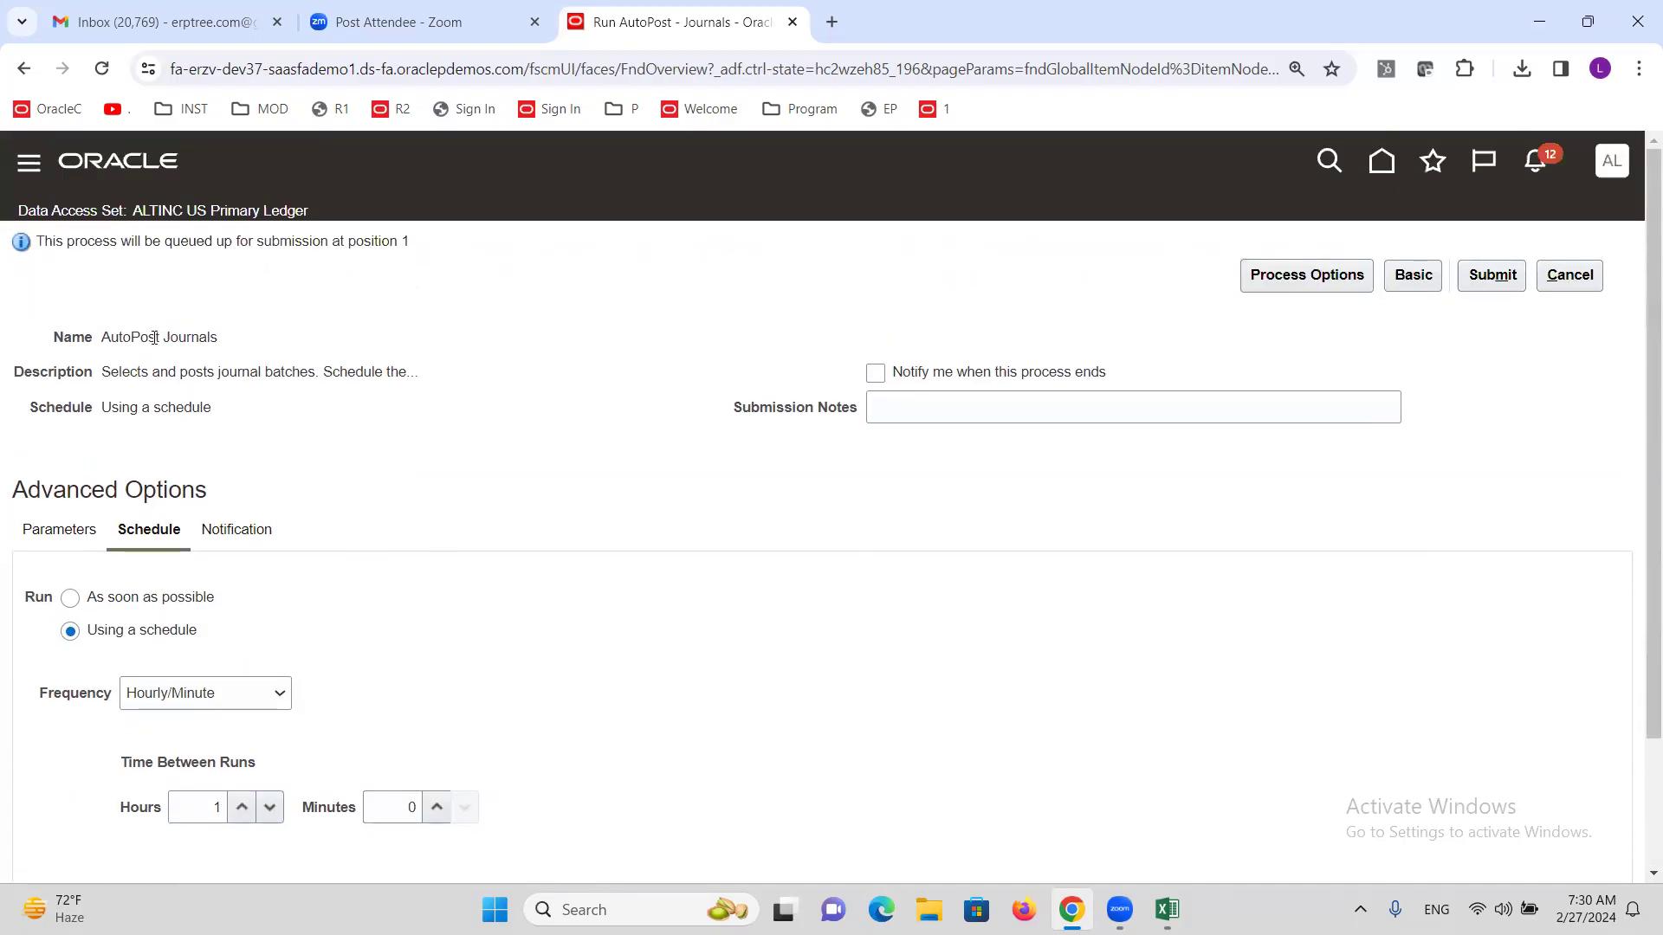
# Run AutoPost Journals as soon as possible with ALTINC Autopost criteria and submit it.
pyautogui.click(54, 543)
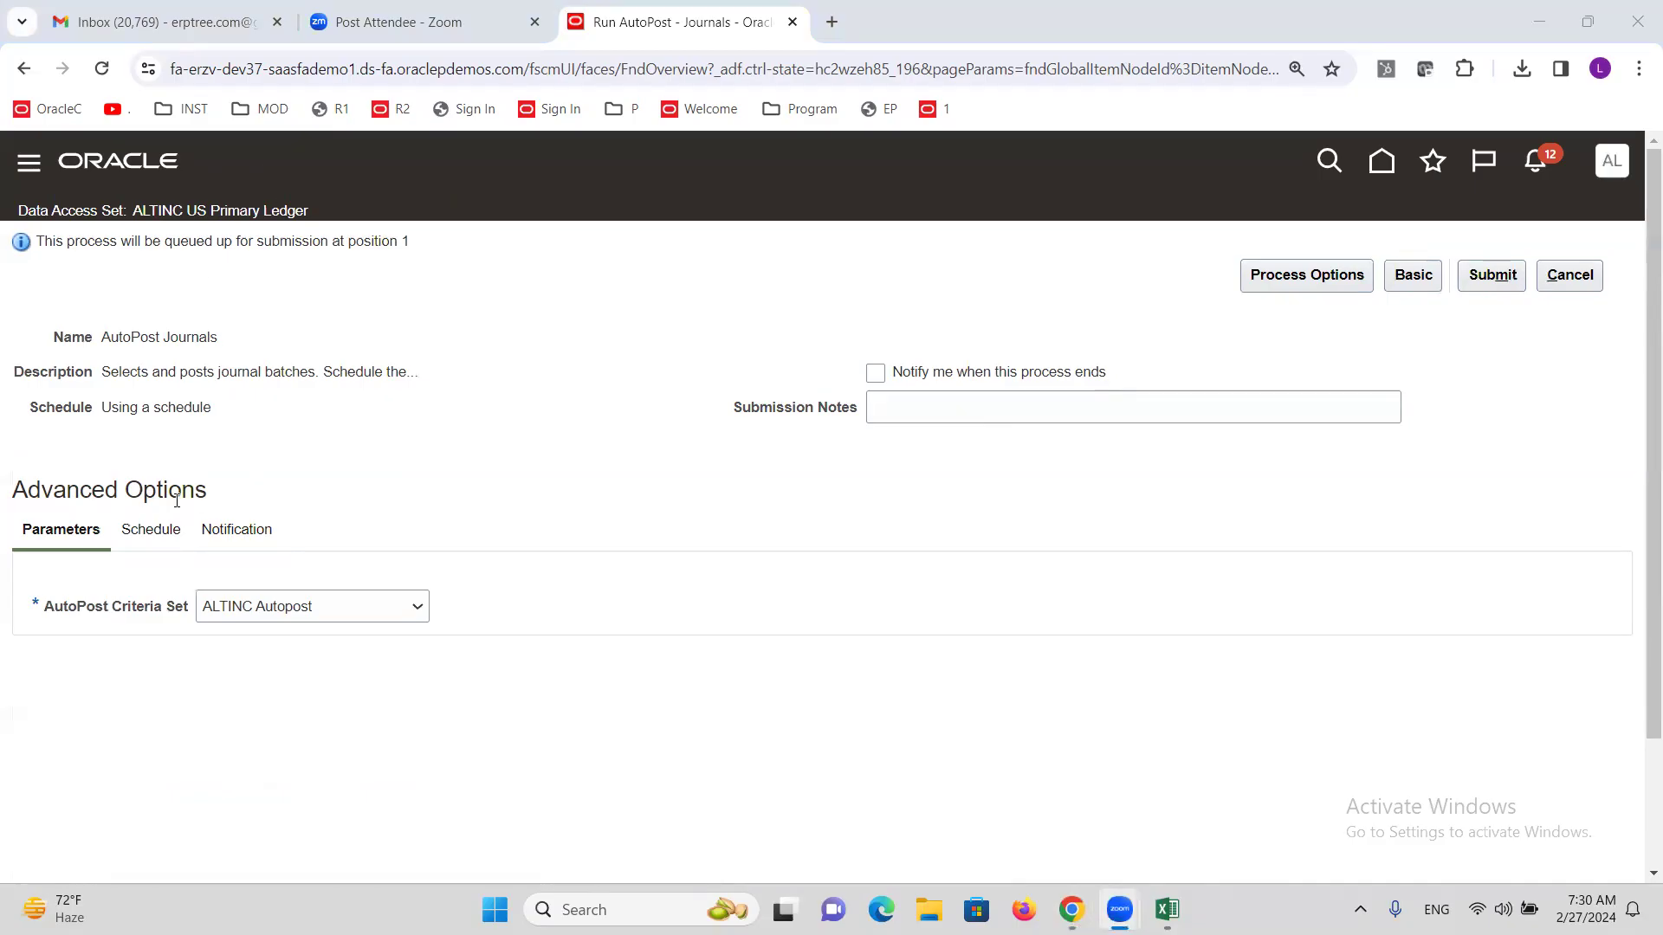
pyautogui.click(135, 534)
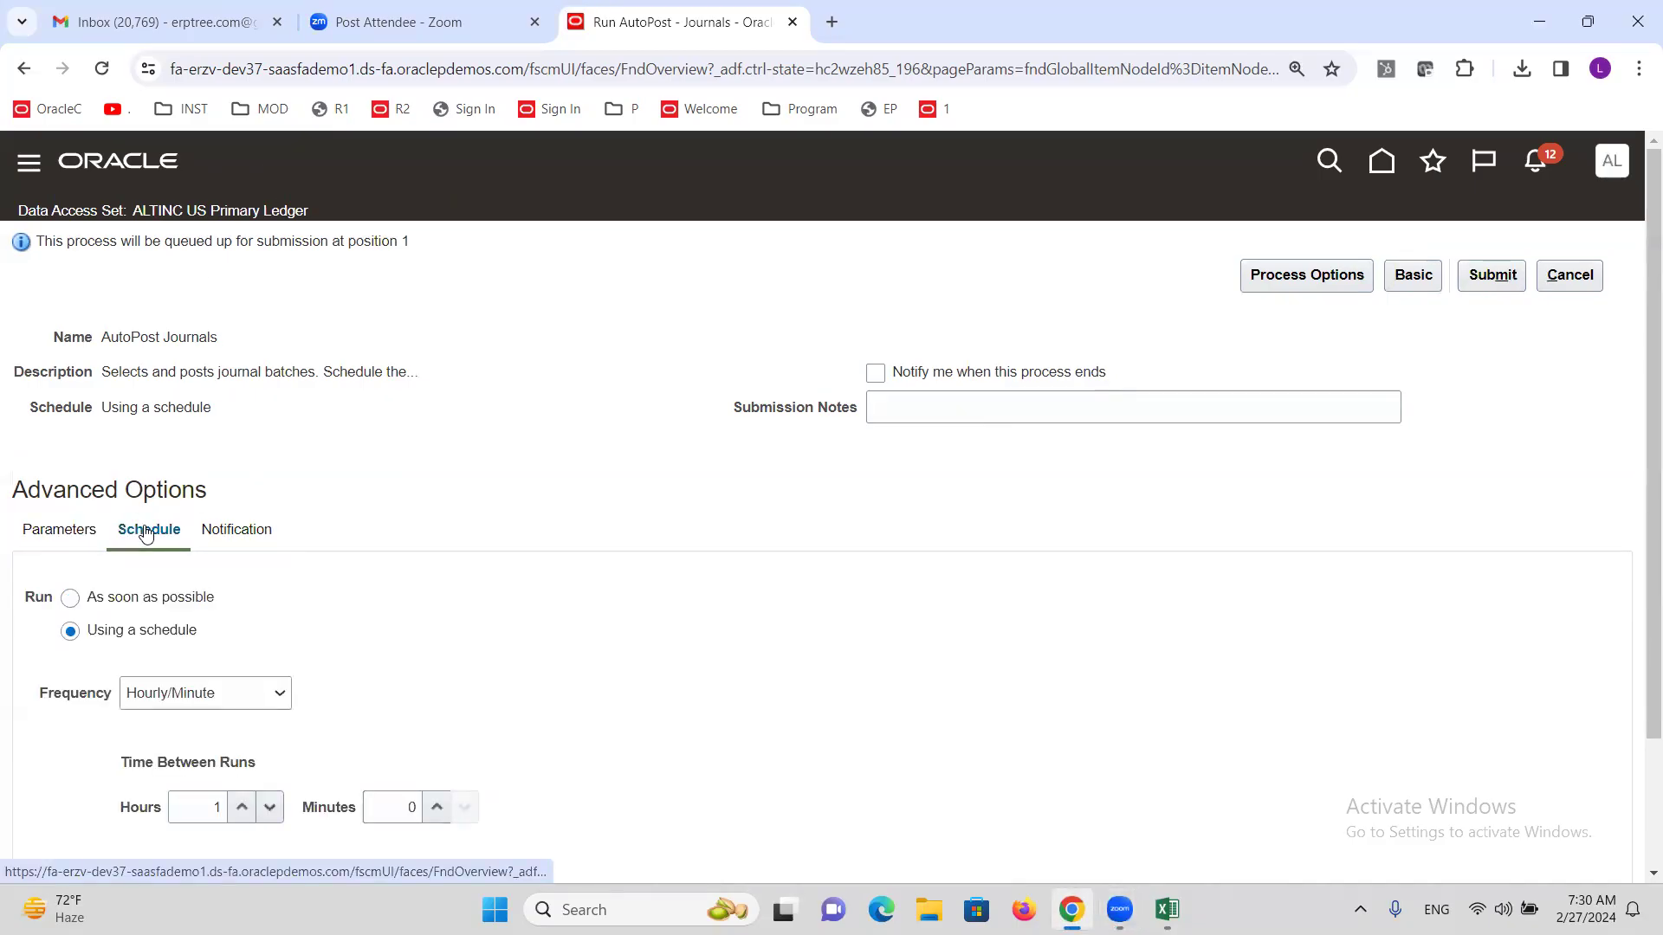
pyautogui.click(71, 598)
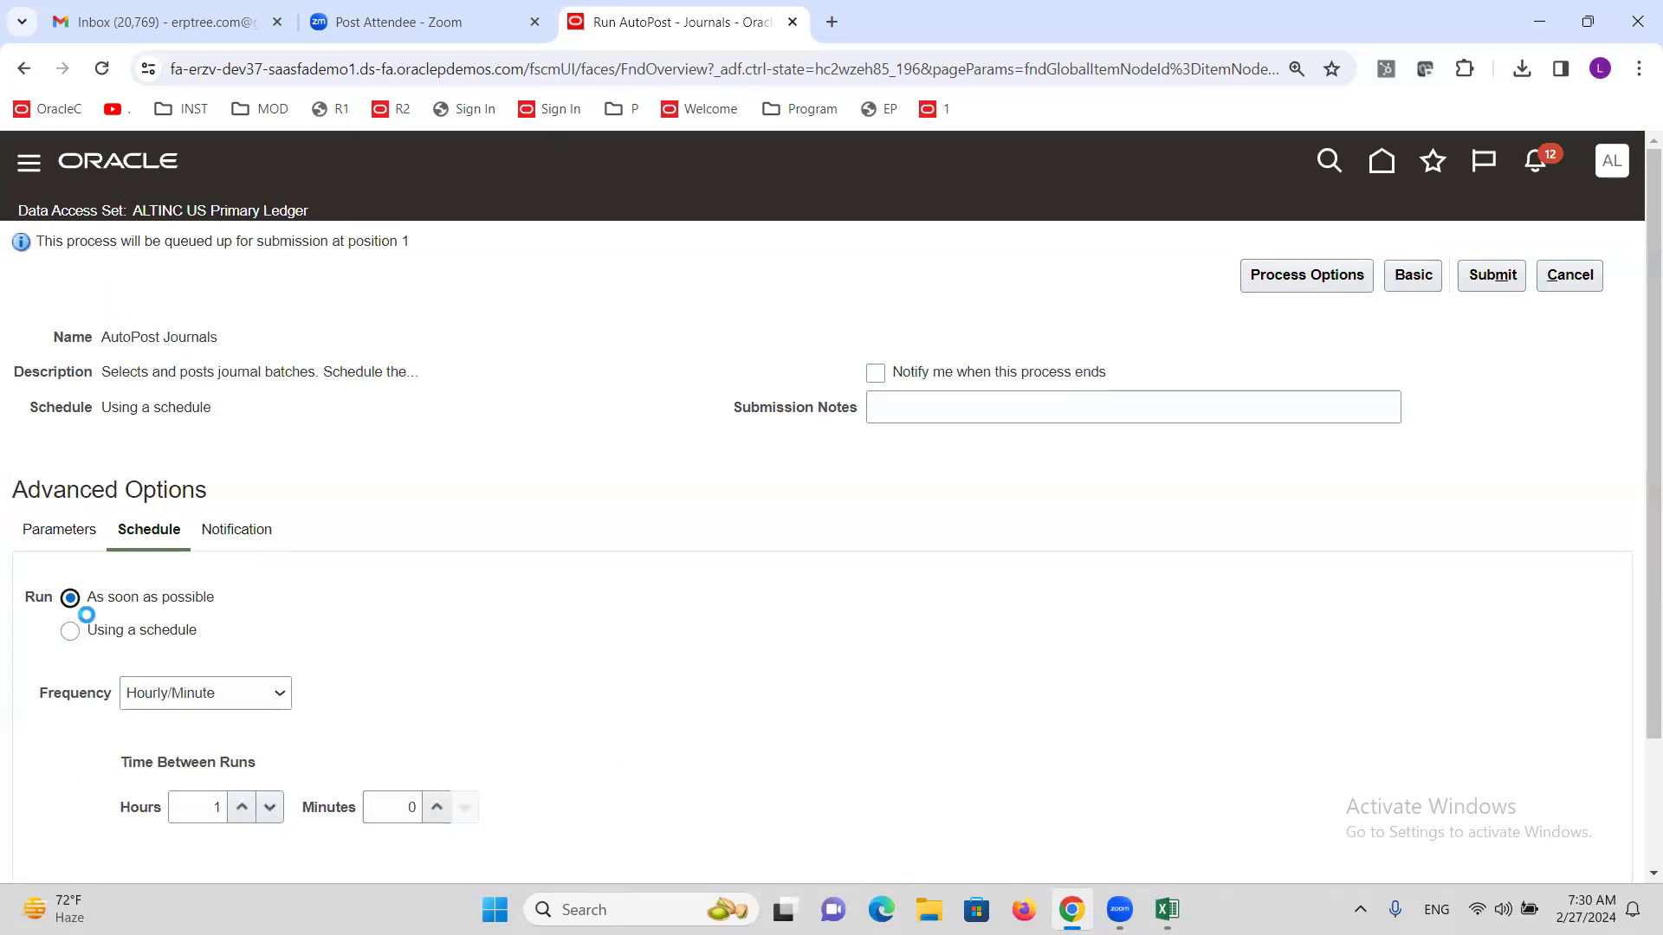
pyautogui.click(64, 535)
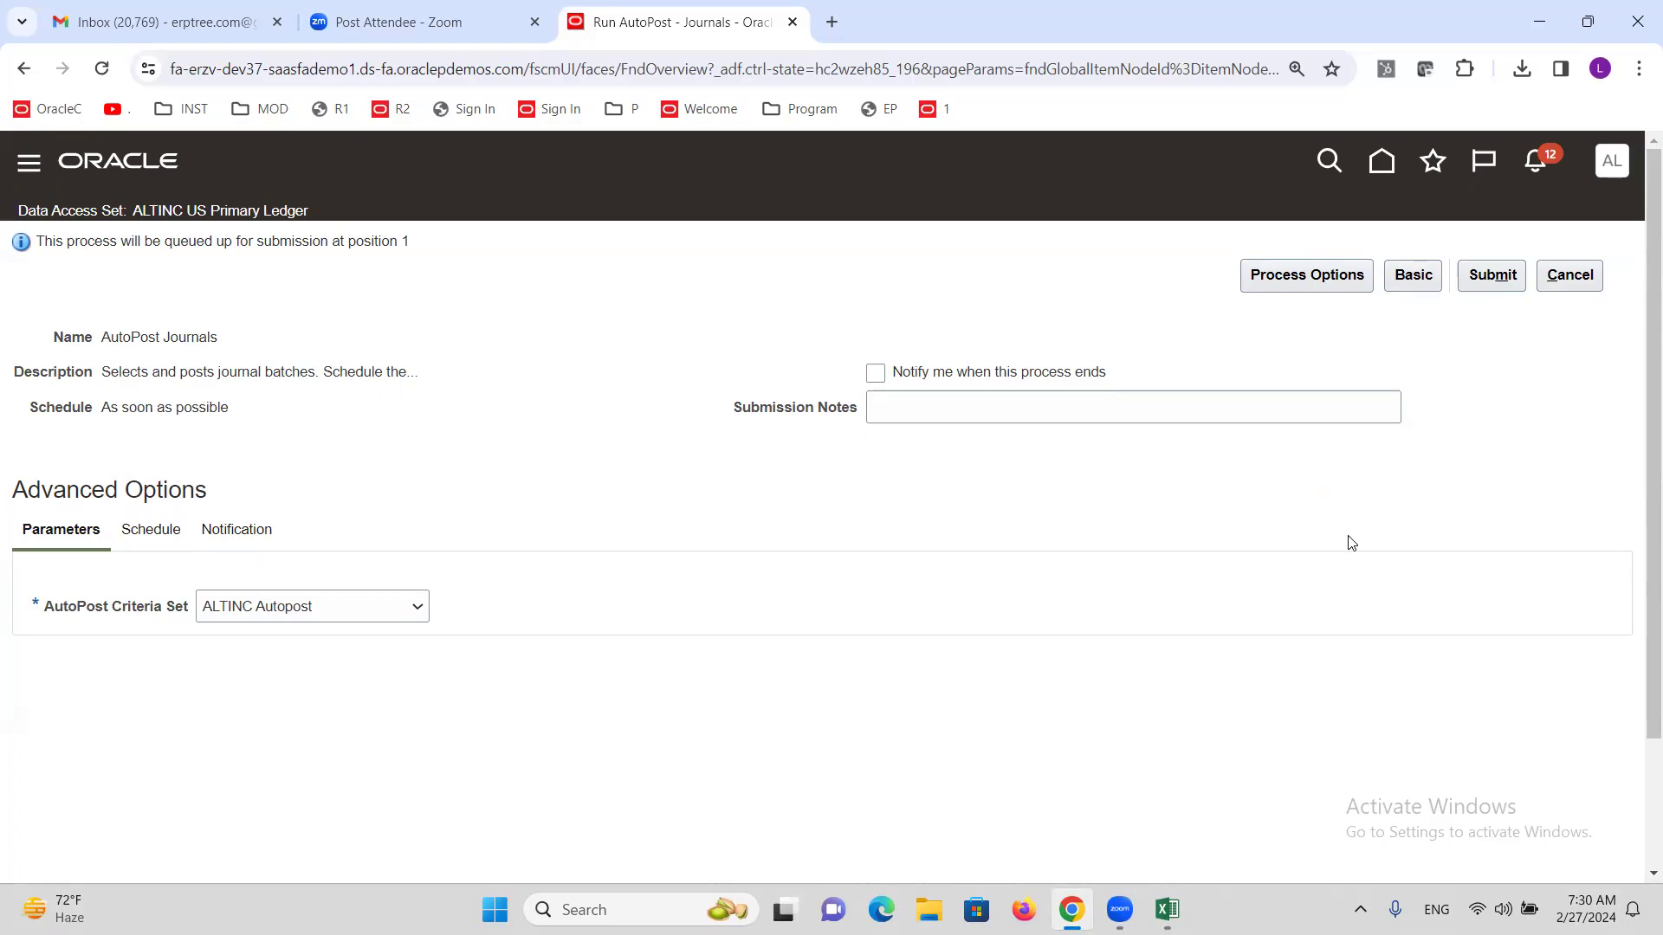
pyautogui.click(1492, 276)
pyautogui.click(1485, 436)
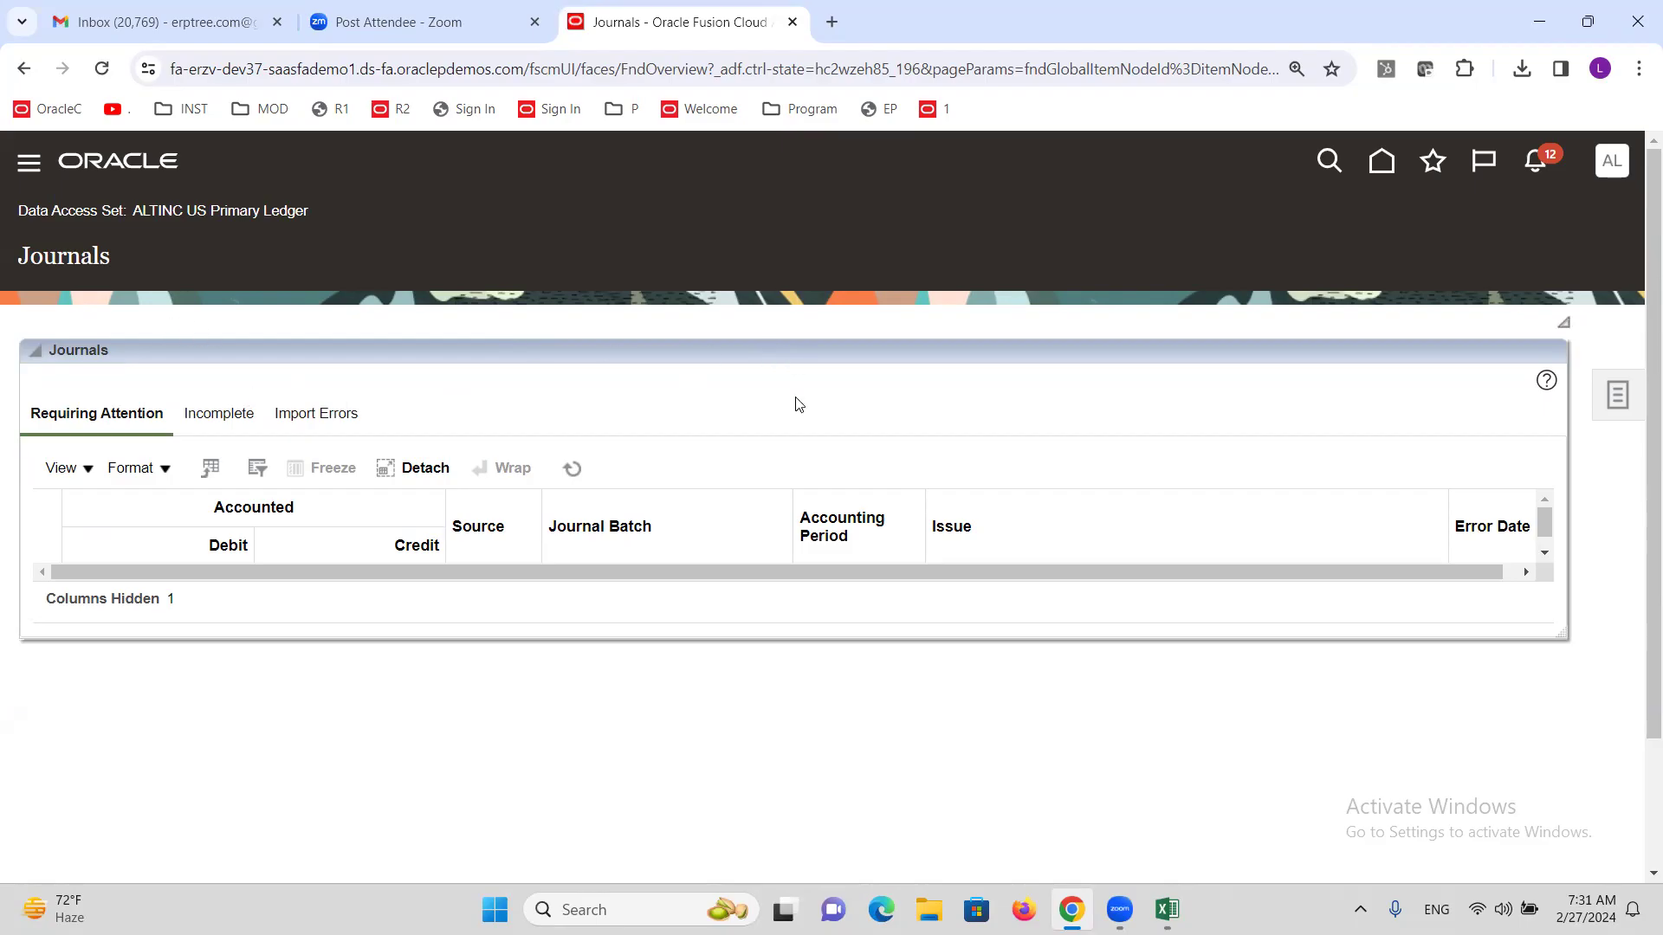
# Search Manage Journals for T1 and confirm it is Posted as a Feb-24 Adjustment.
pyautogui.click(1616, 400)
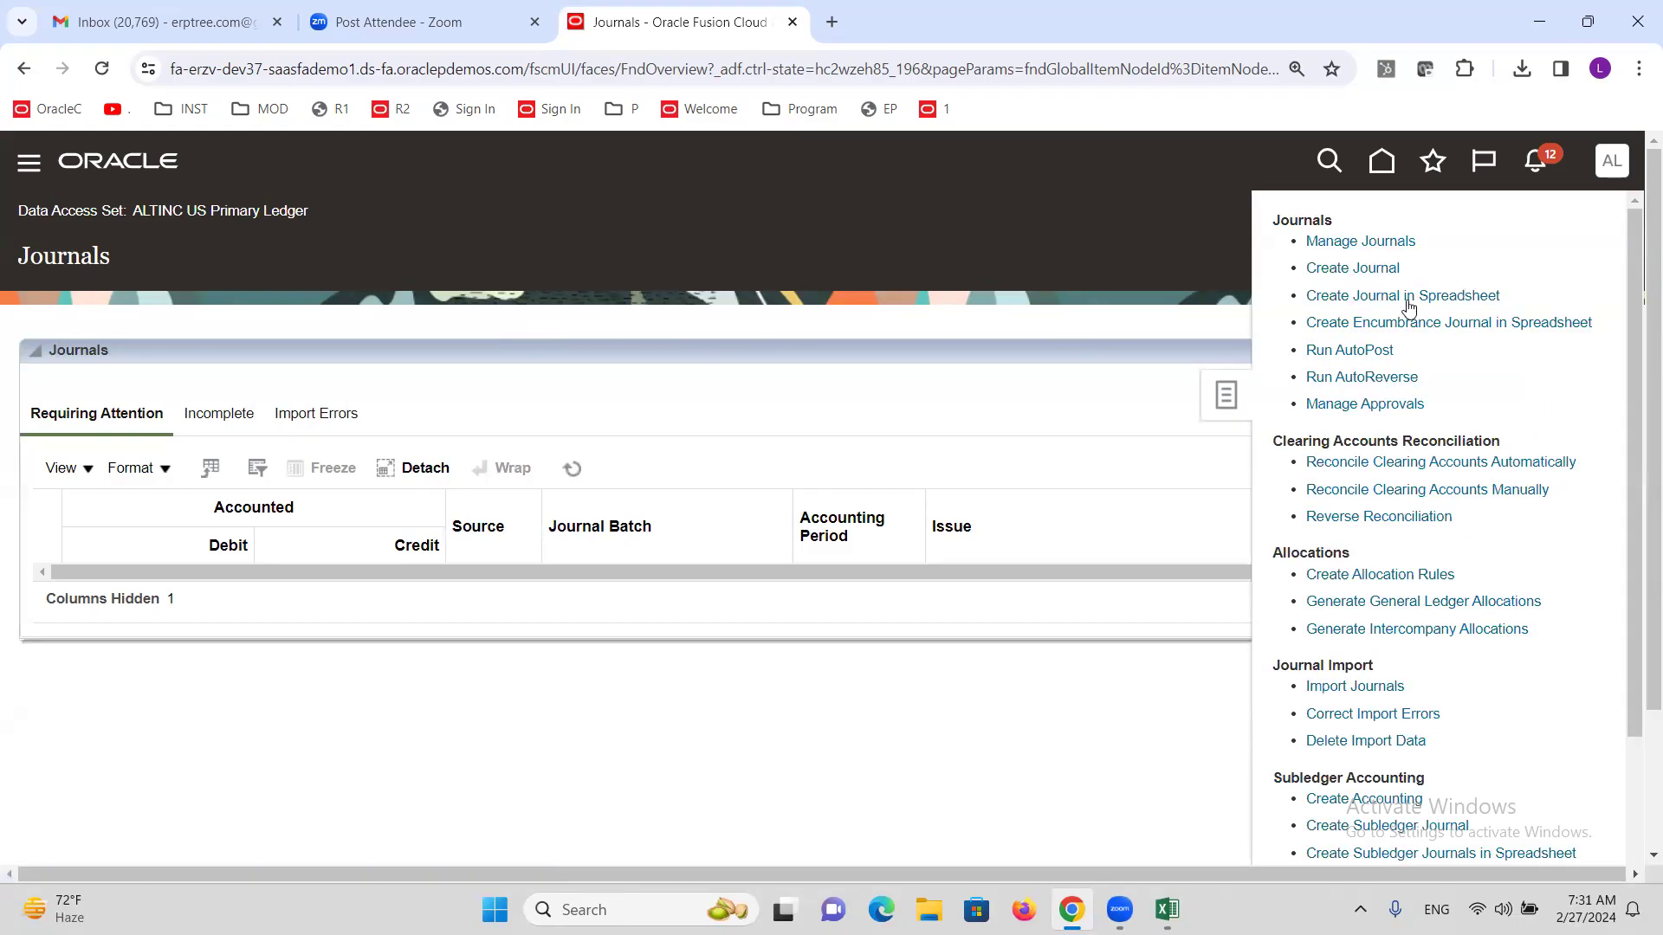
pyautogui.click(1361, 248)
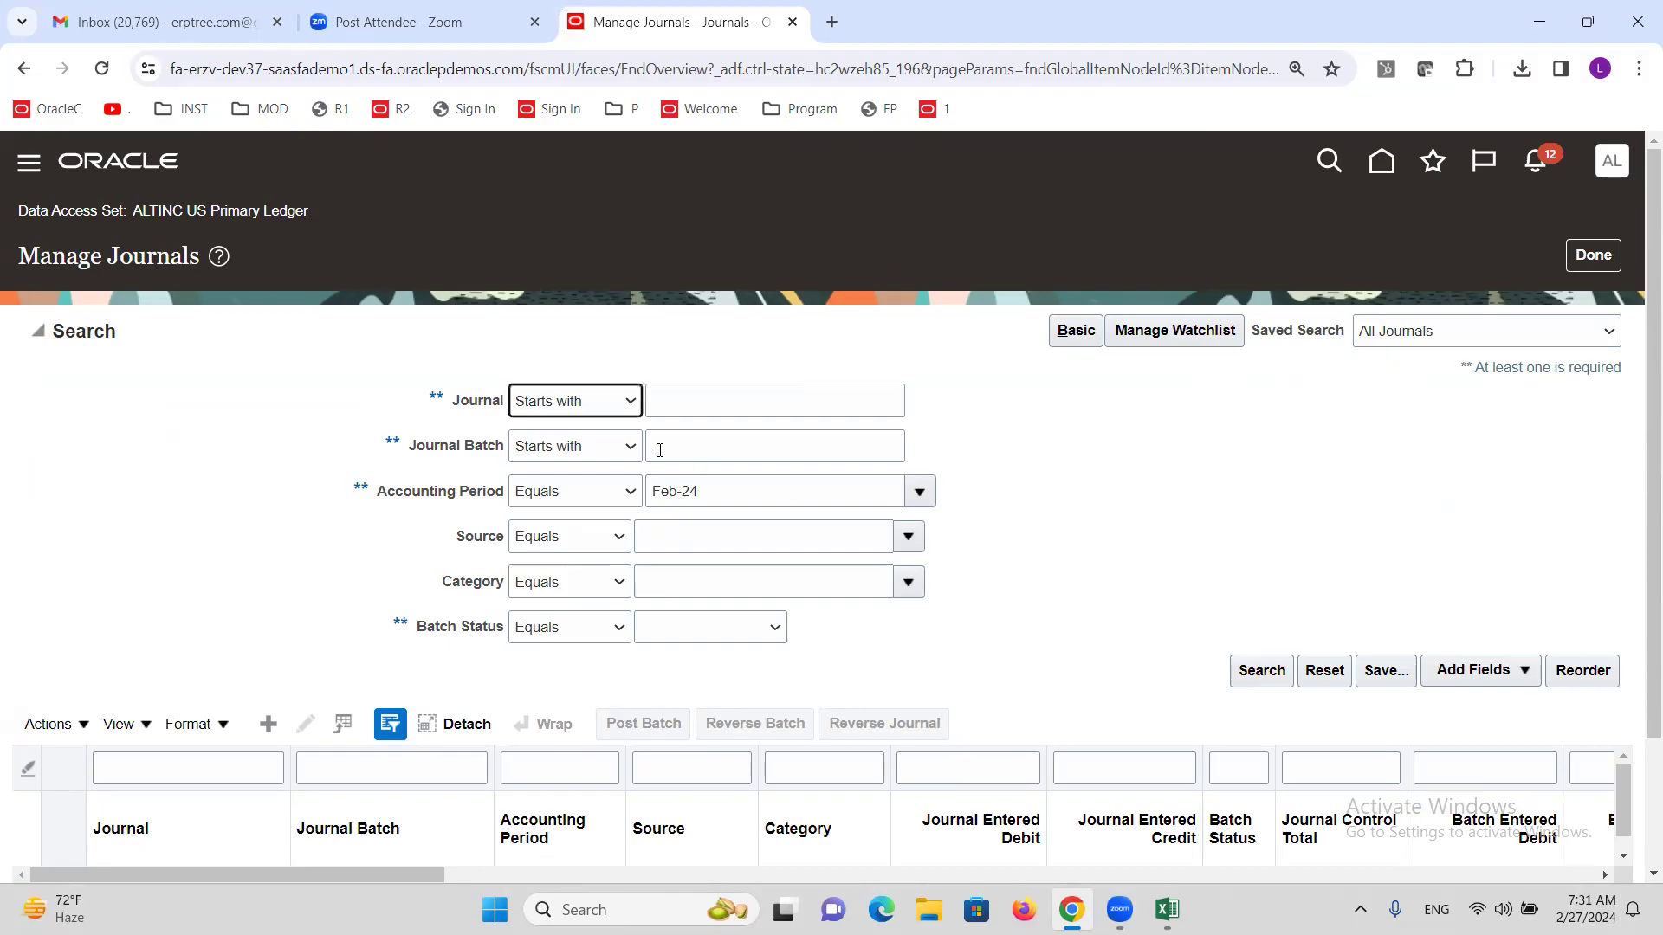
pyautogui.click(706, 398)
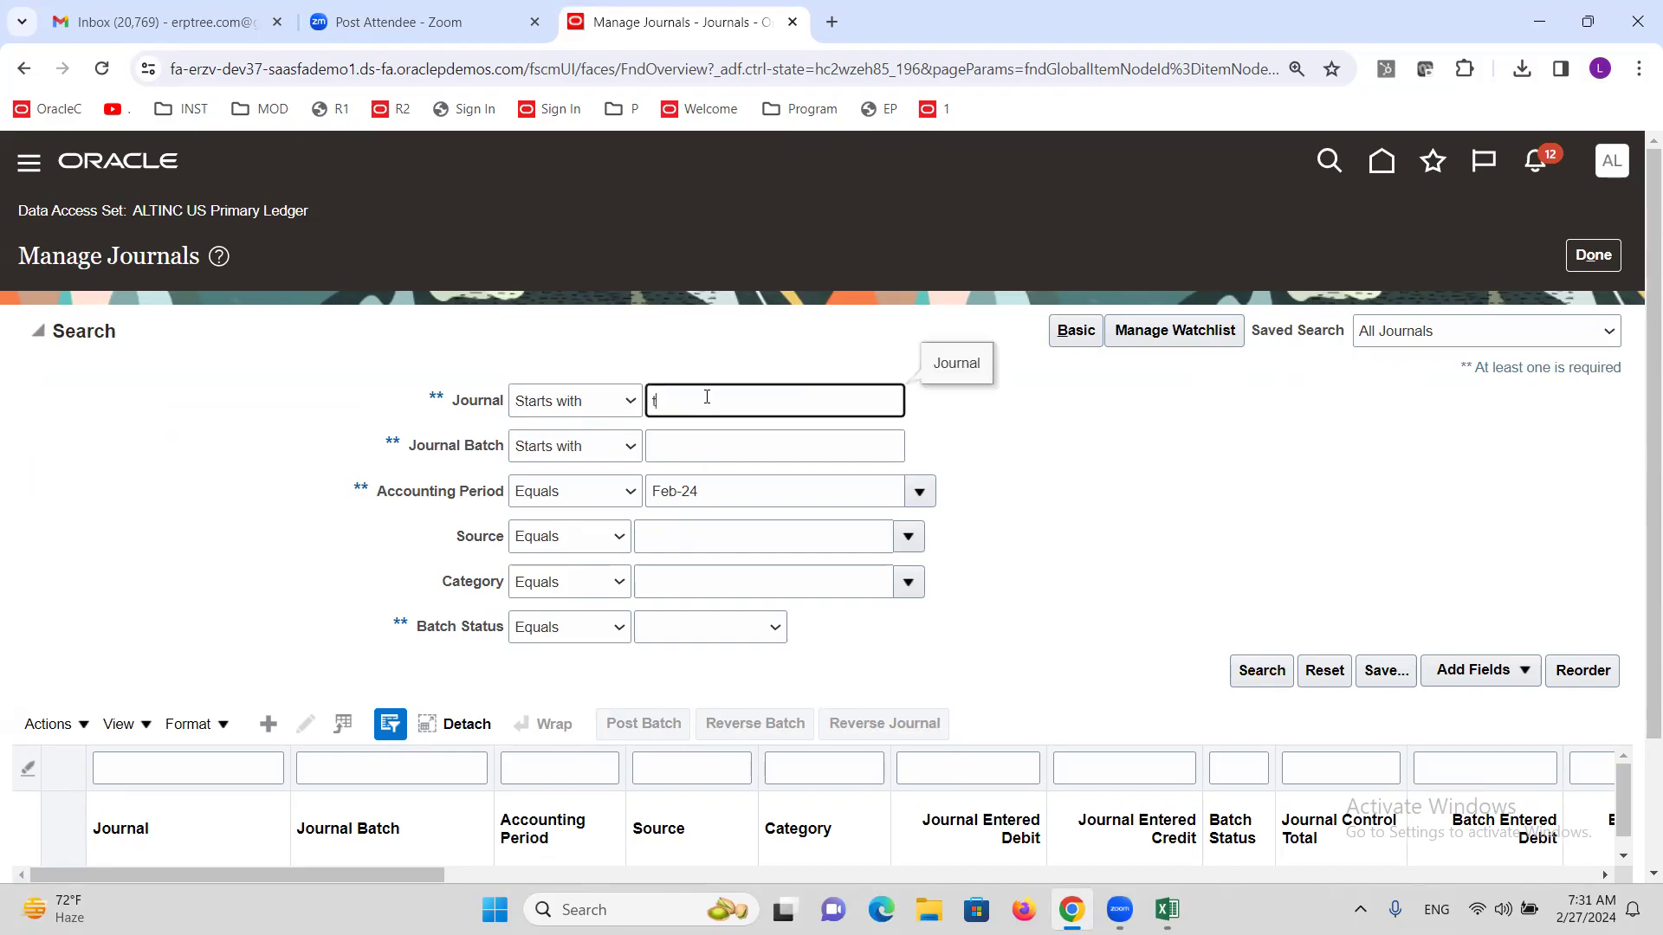
pyautogui.write('T1')
pyautogui.click(1260, 677)
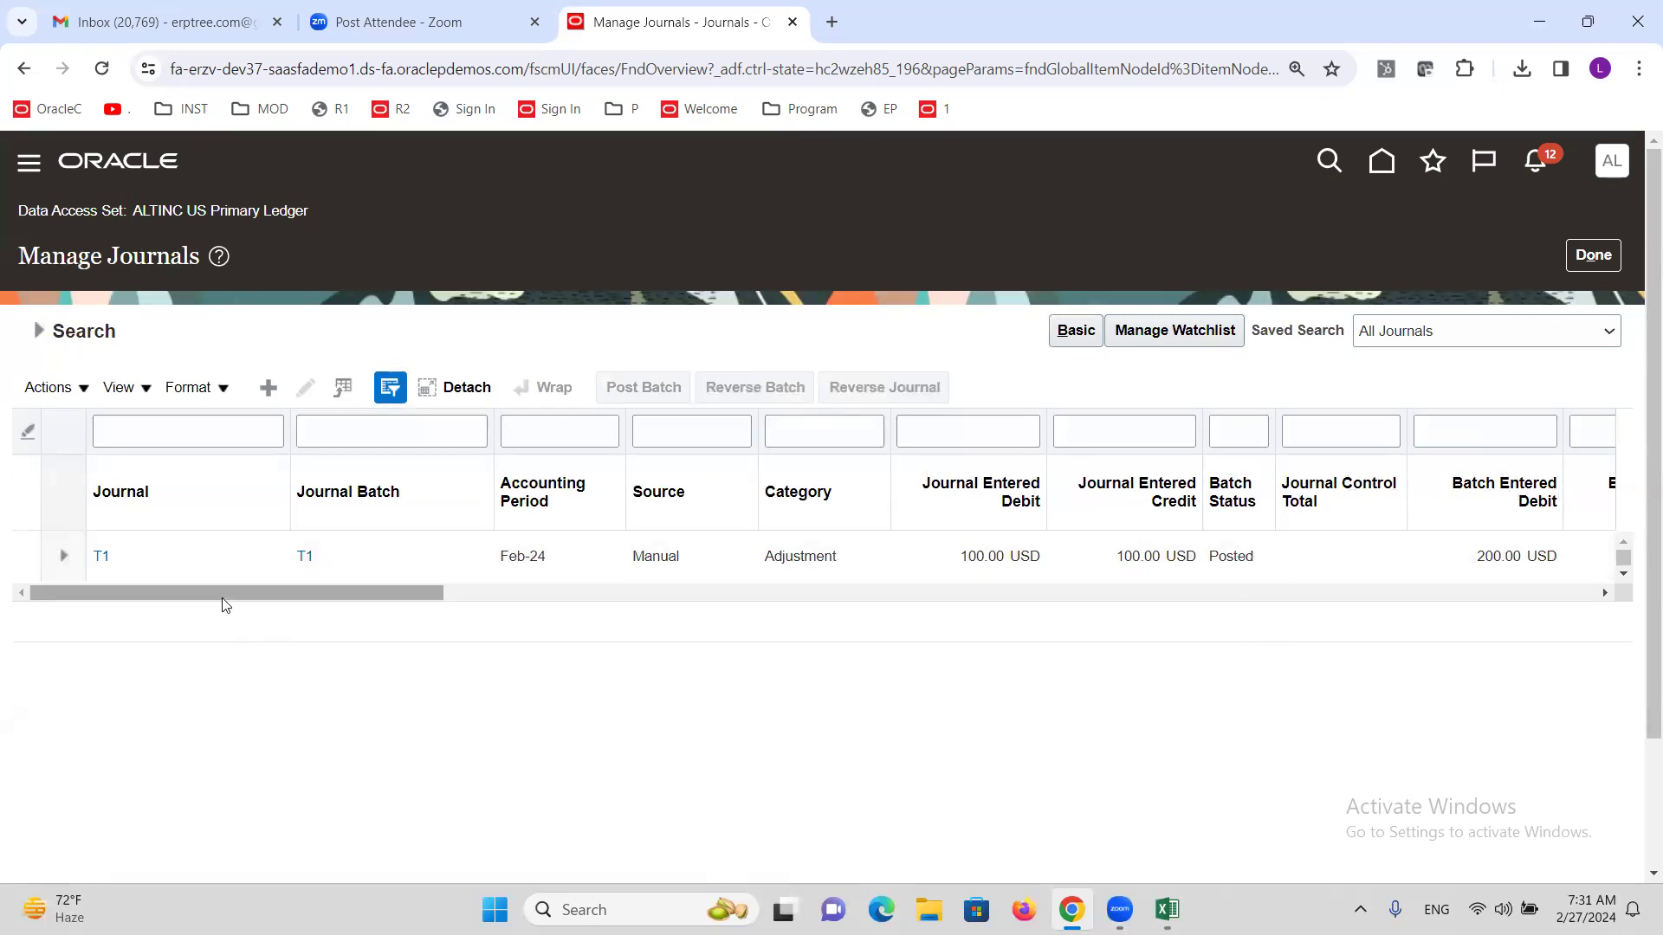
pyautogui.click(105, 554)
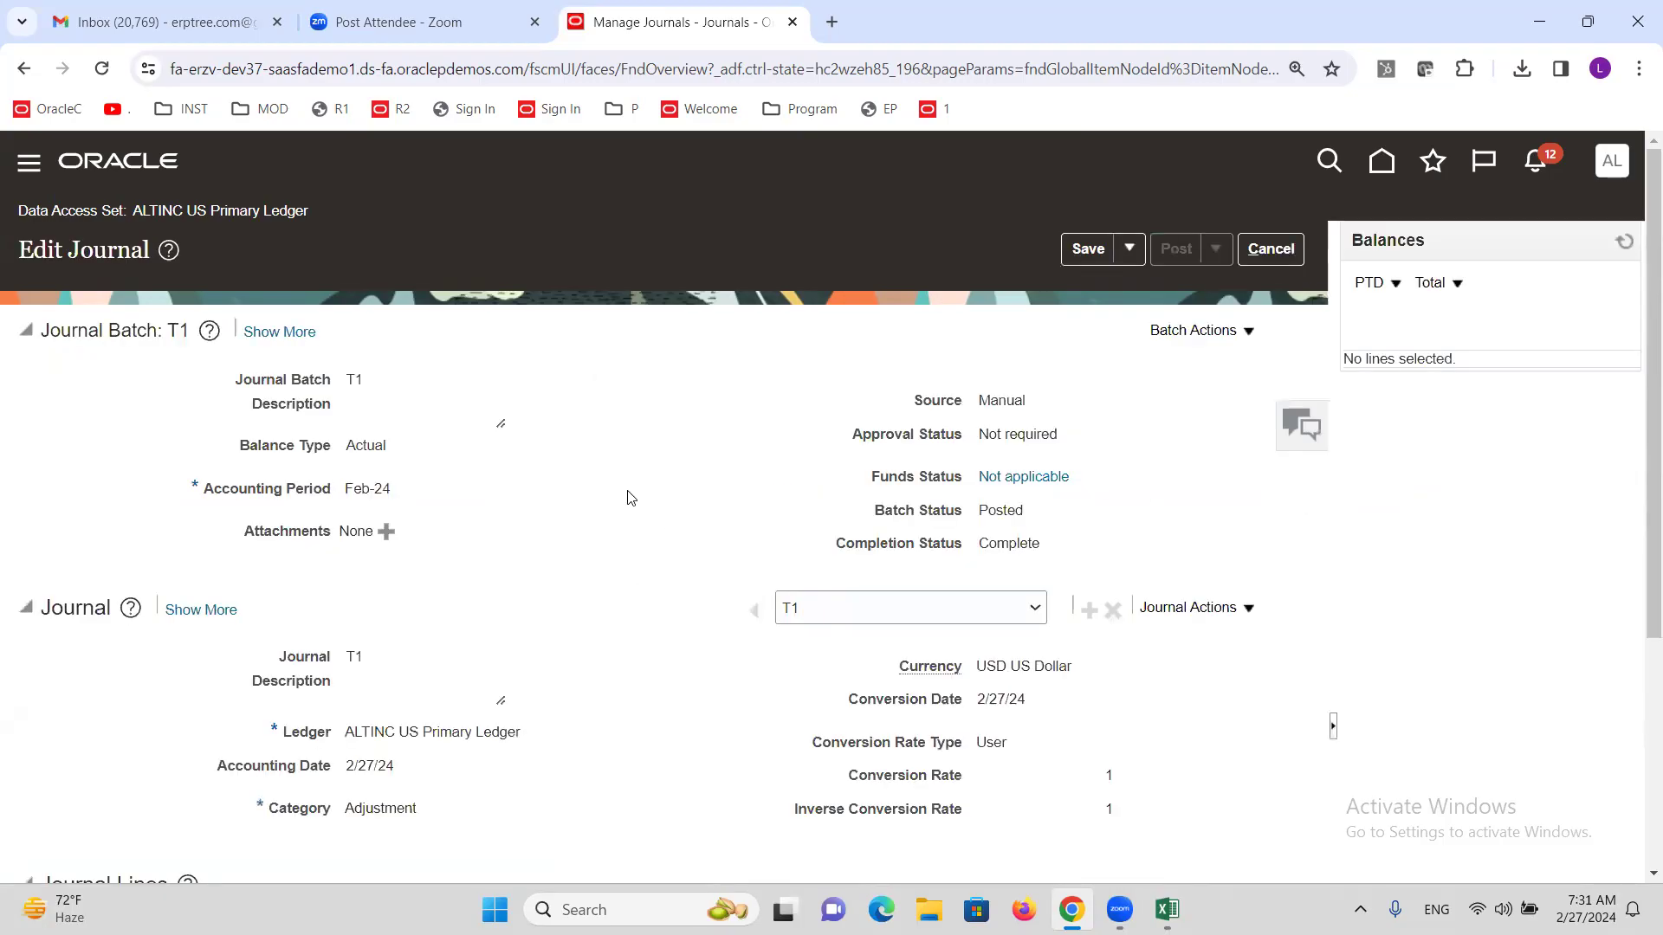
pyautogui.scroll(-5, 632, 476)
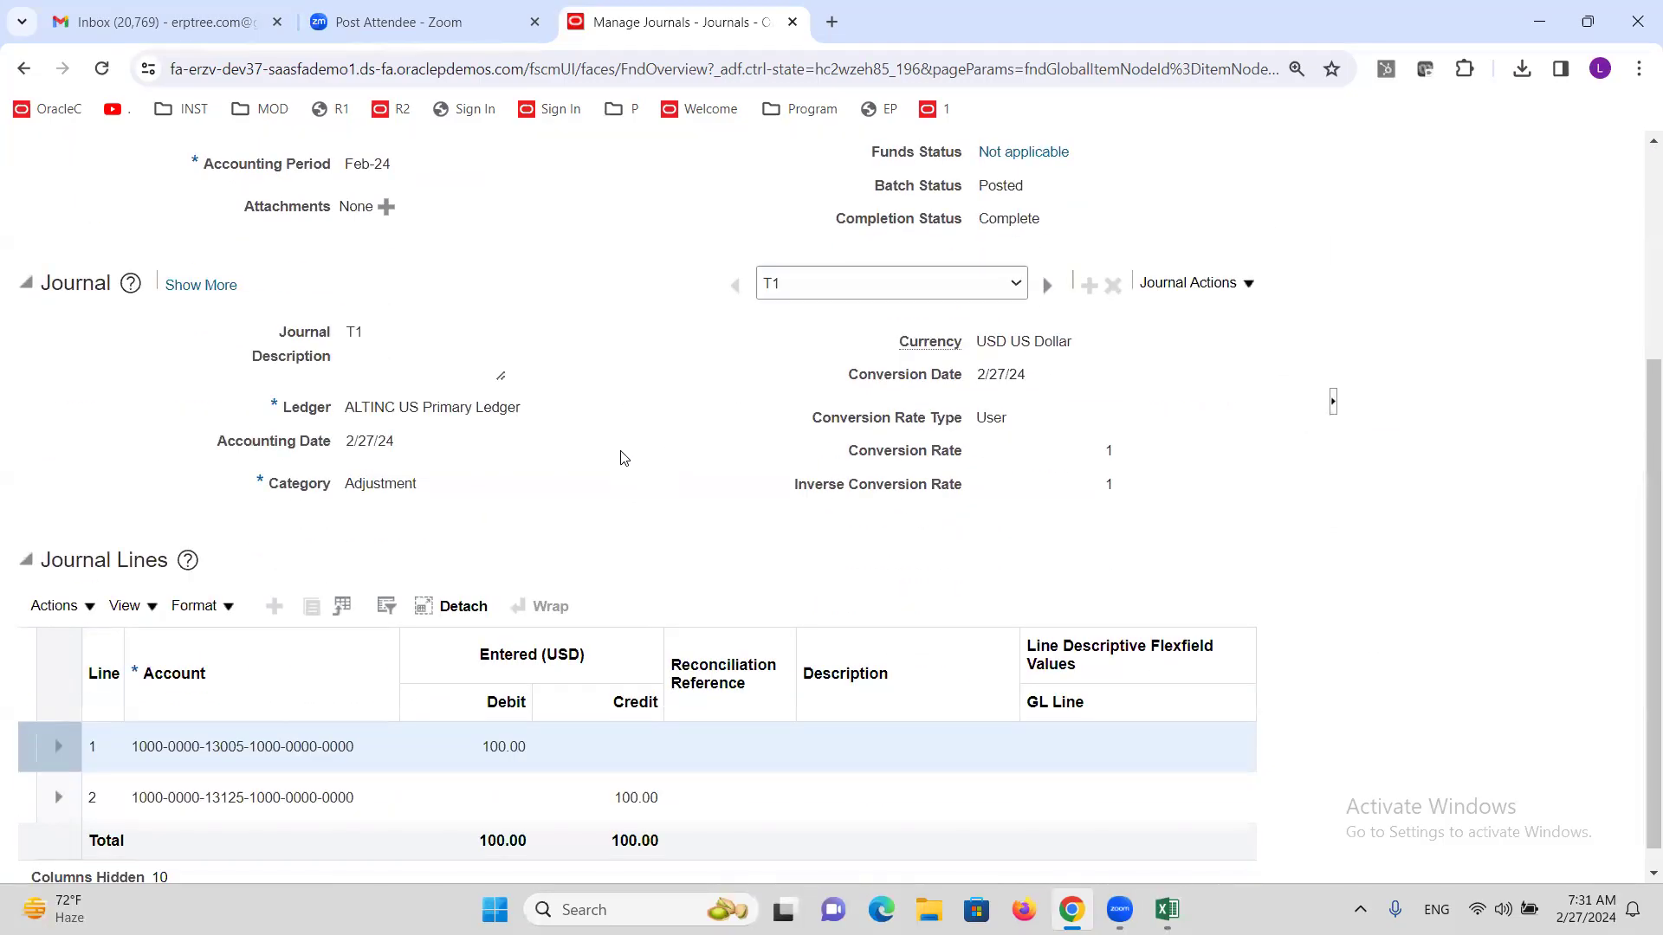
pyautogui.scroll(-1, 624, 458)
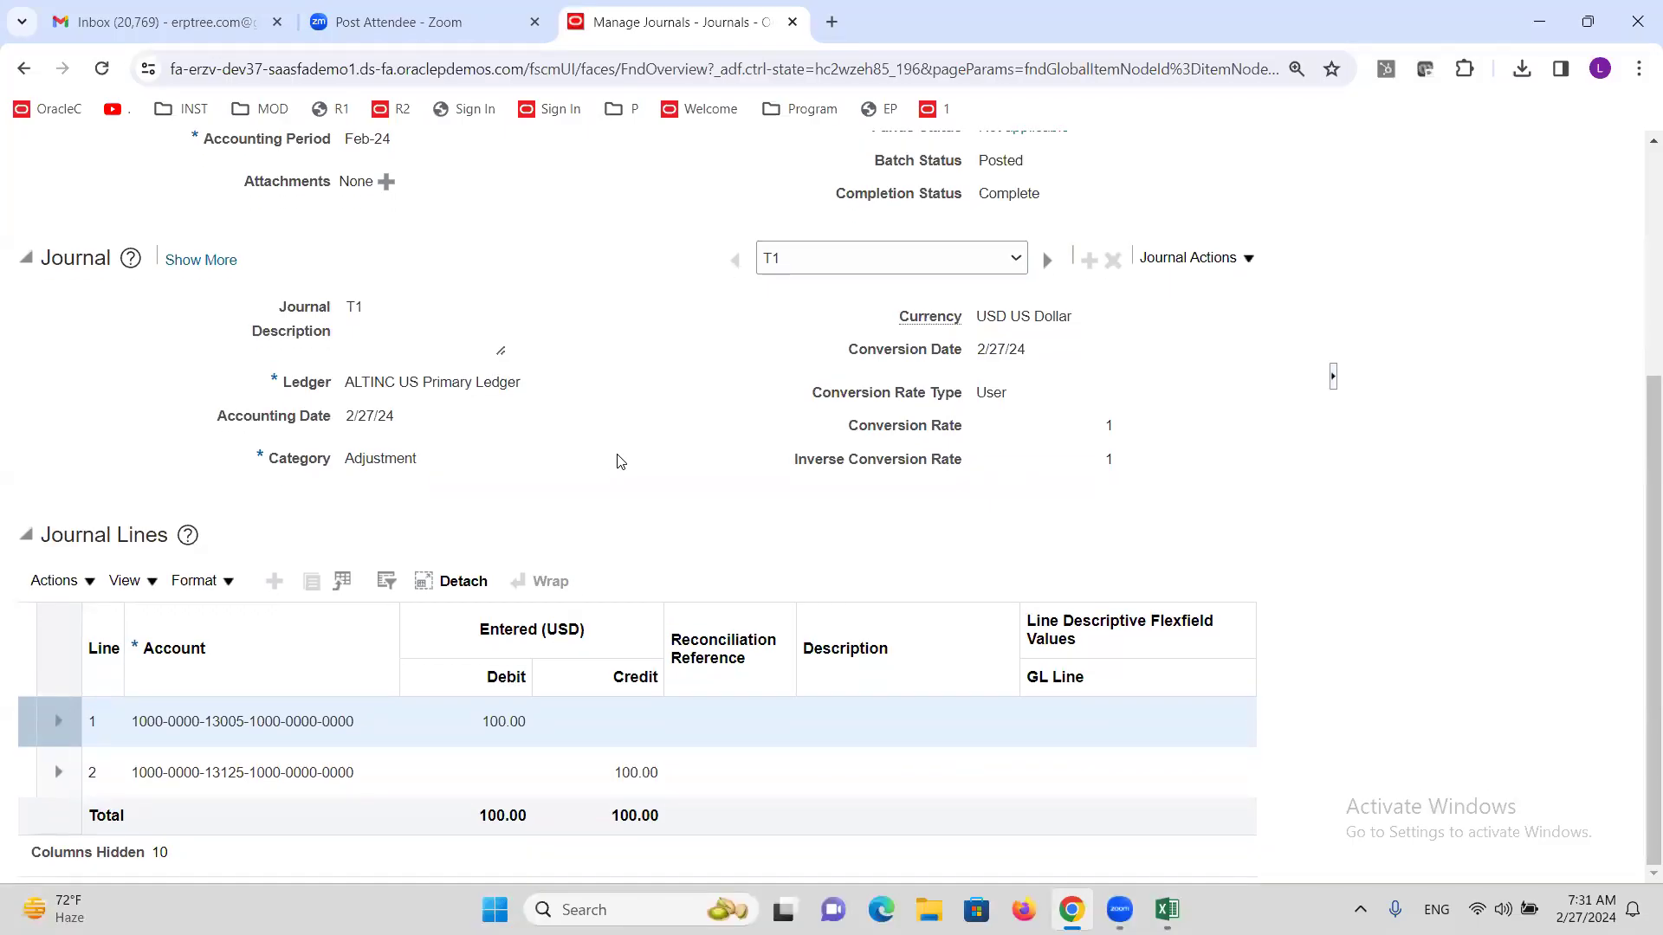
pyautogui.scroll(5, 620, 461)
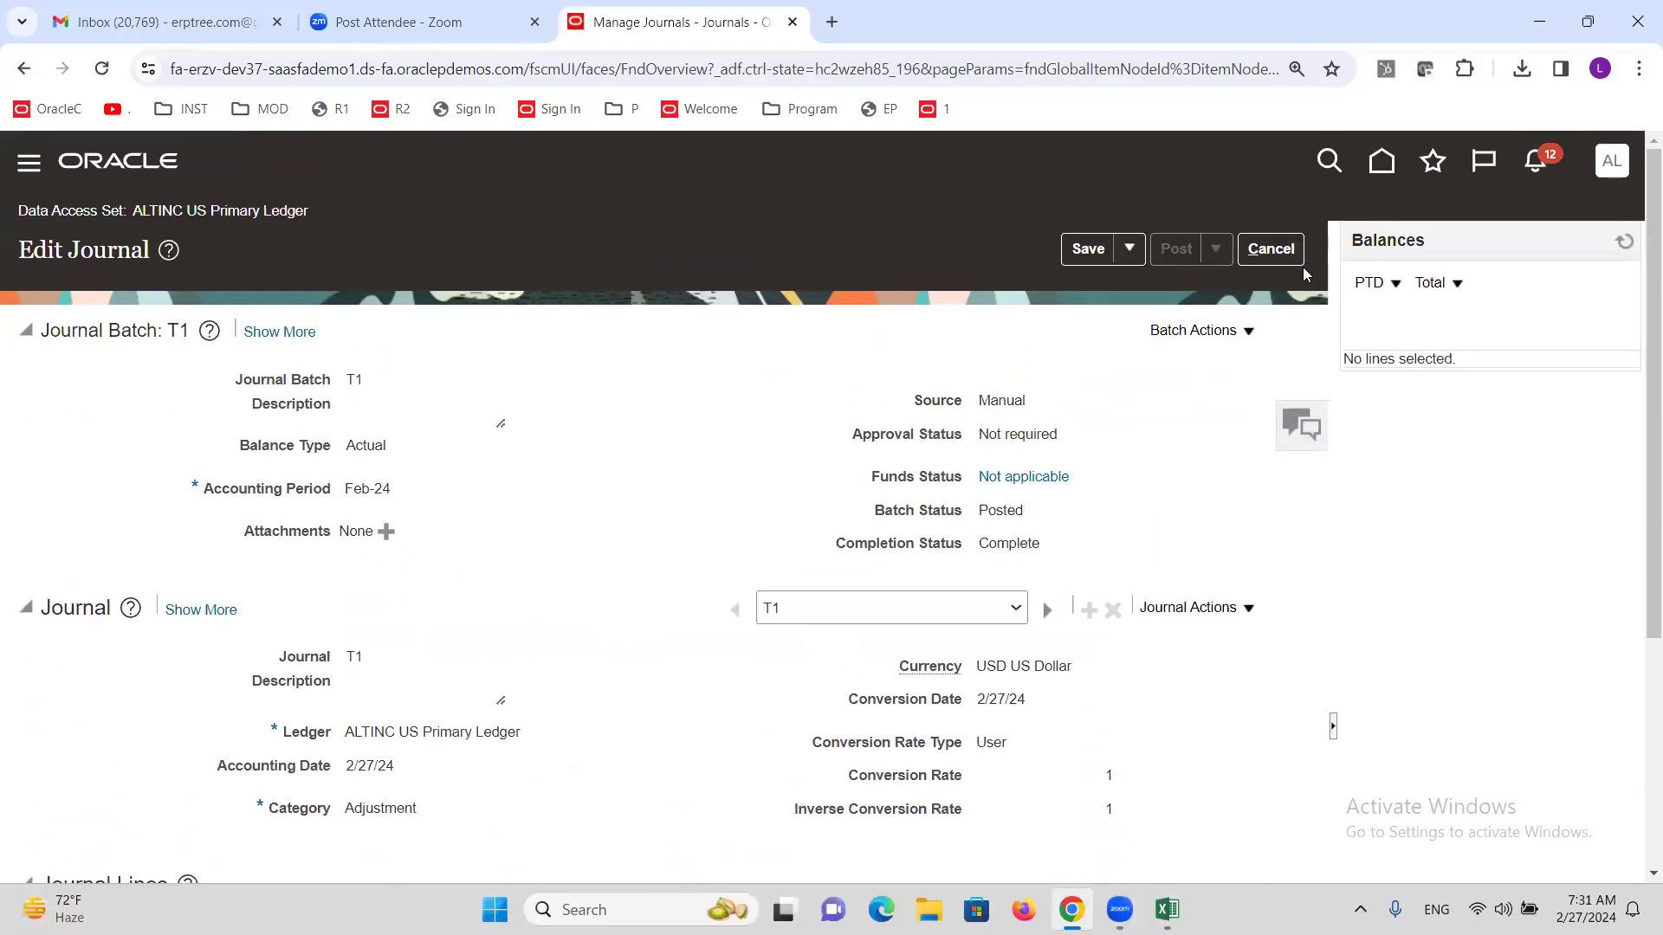
pyautogui.click(1270, 250)
pyautogui.click(1614, 257)
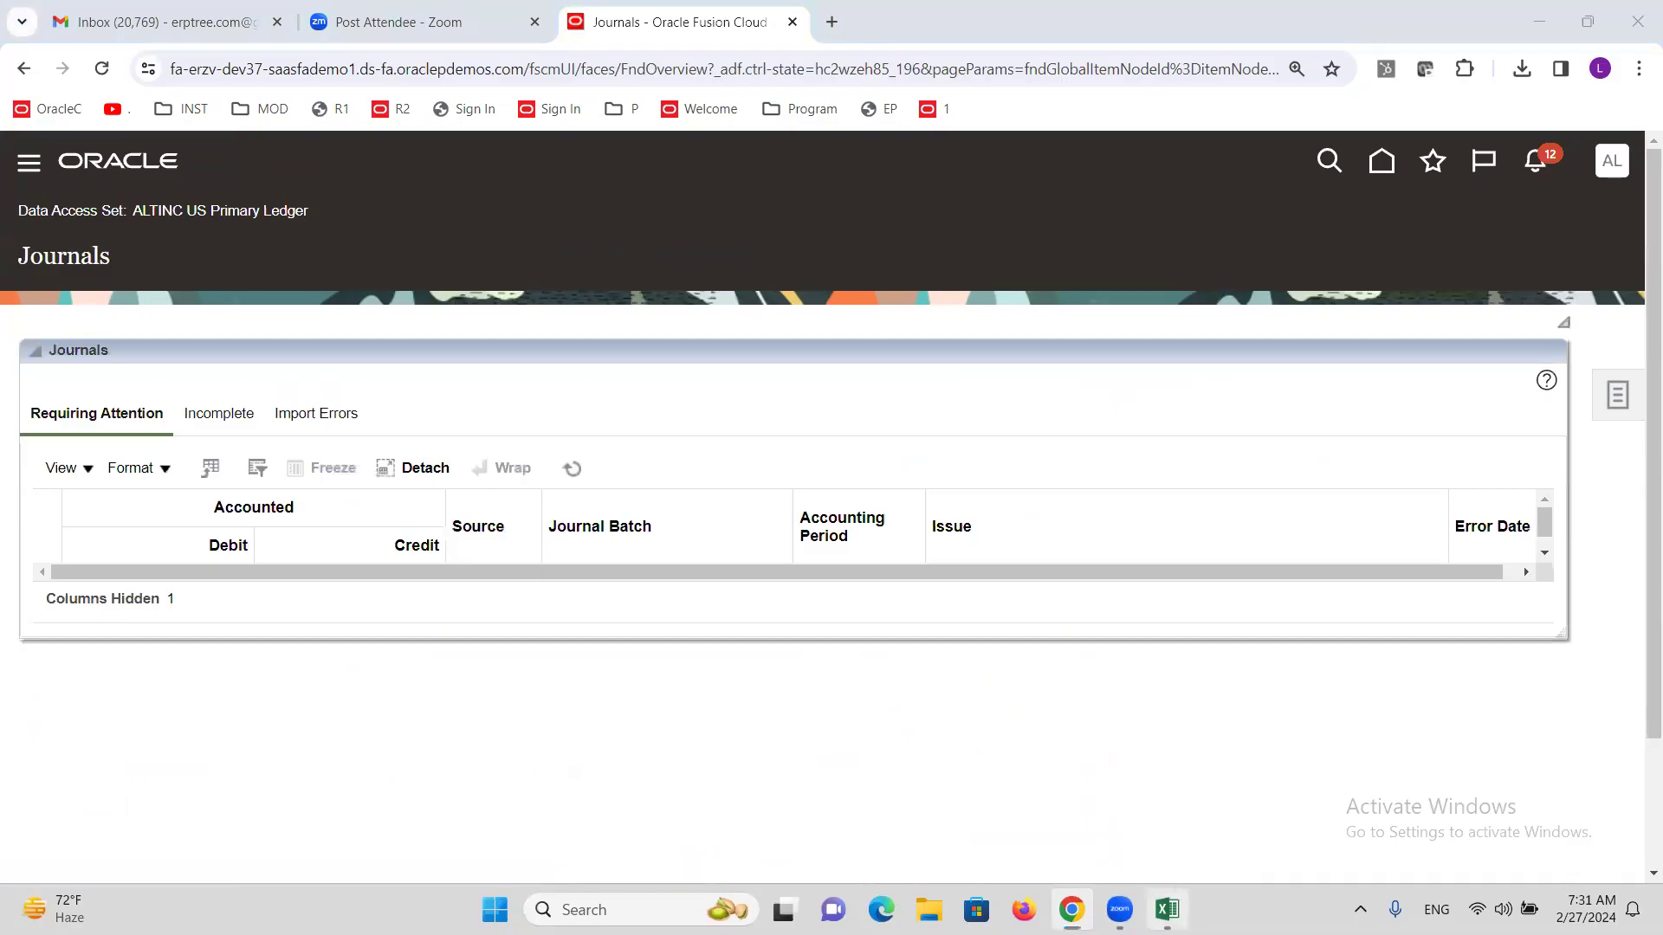
# Return to the Excel GL training sheet and scroll up its topic list.
pyautogui.hotkey('alt', 'Tab')
pyautogui.scroll(4, 413, 481)
pyautogui.scroll(13, 413, 481)
pyautogui.scroll(10, 458, 470)
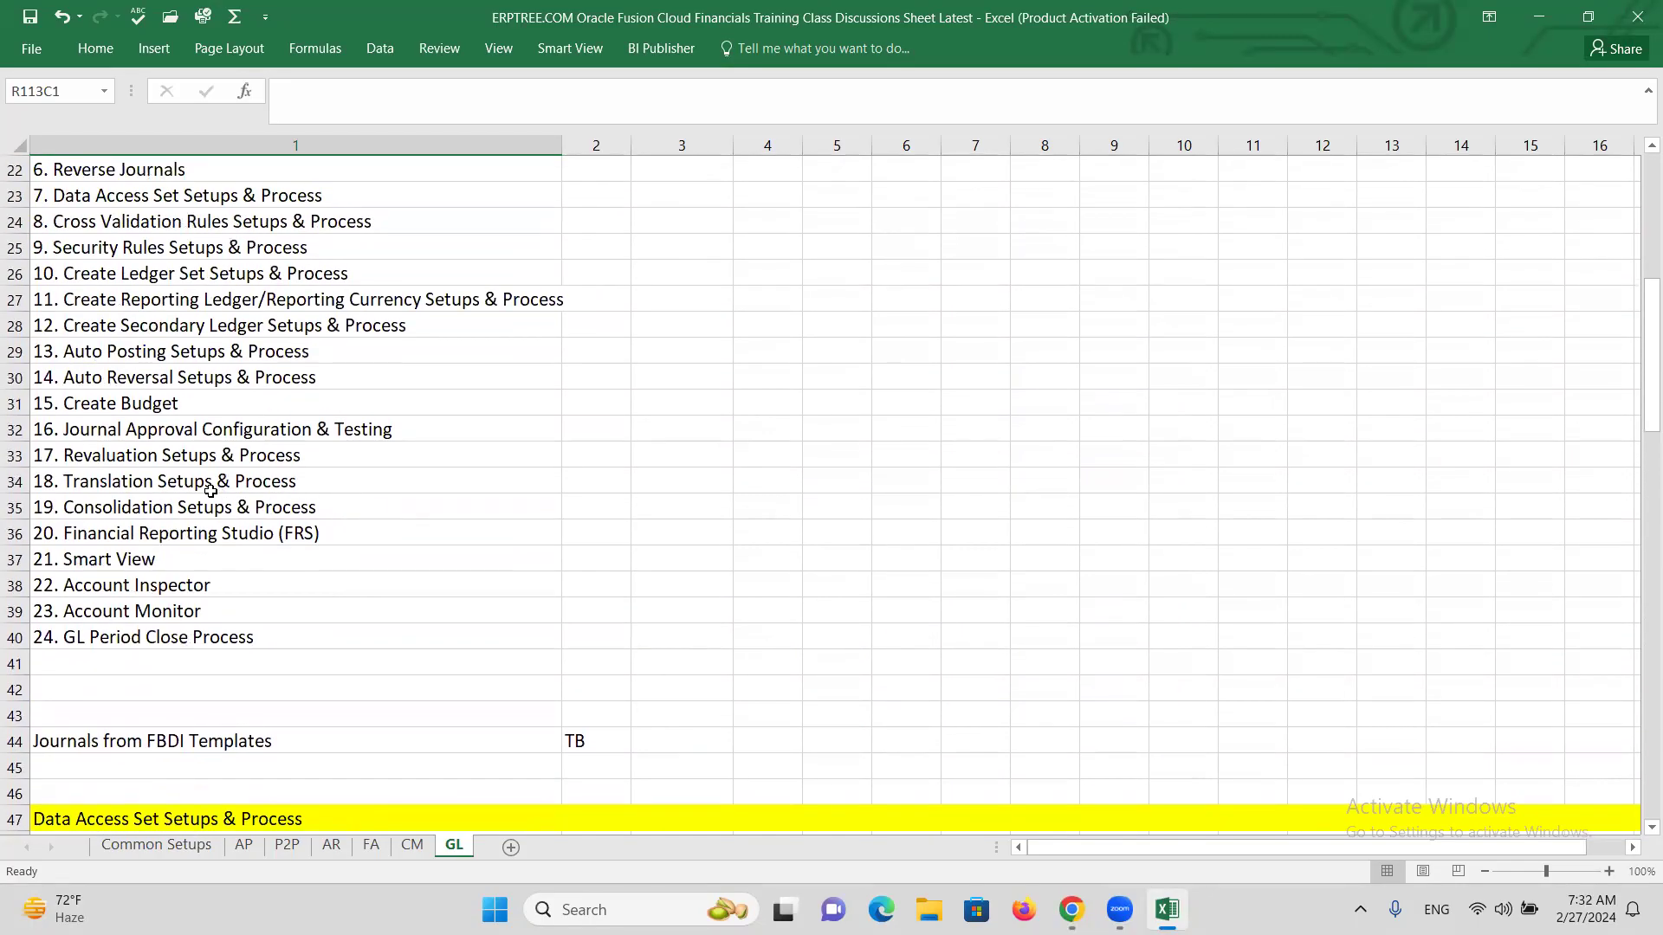
# Select the words 'Auto Reversal' in topic 14, Auto Reversal Setups & Process.
pyautogui.click(154, 457)
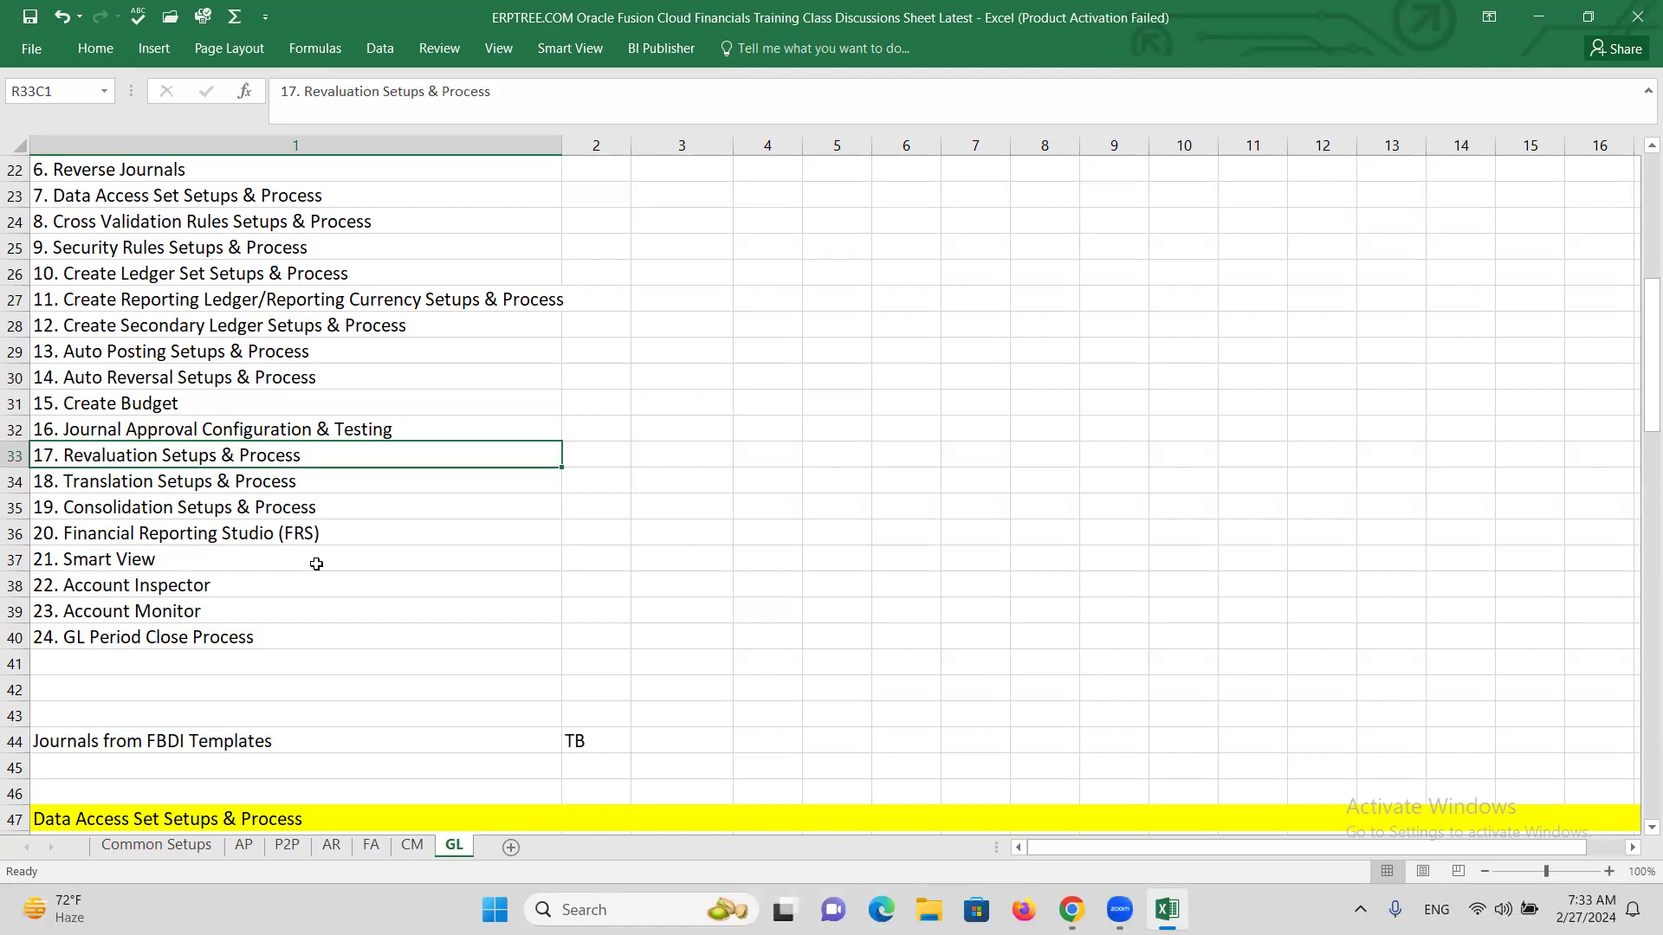
pyautogui.scroll(3, 316, 563)
pyautogui.click(213, 408)
pyautogui.click(242, 554)
pyautogui.doubleClick(174, 609)
pyautogui.moveTo(174, 610); pyautogui.dragTo(63, 617)
pyautogui.hotkey('ctrl', 'c')
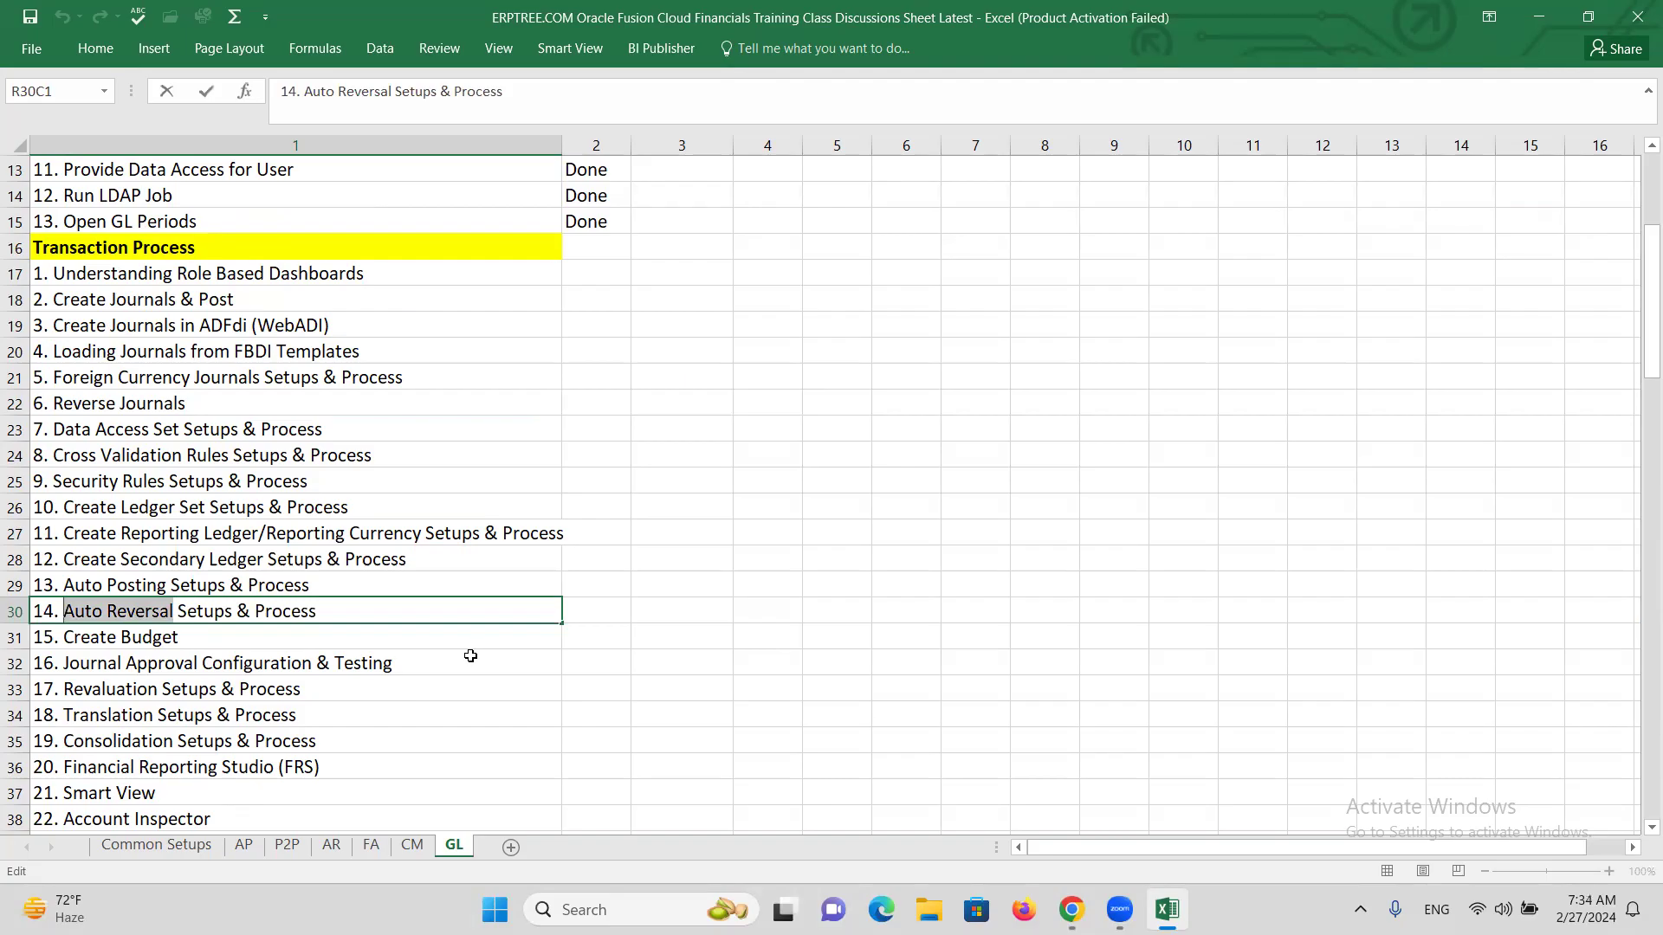
pyautogui.scroll(-16, 421, 655)
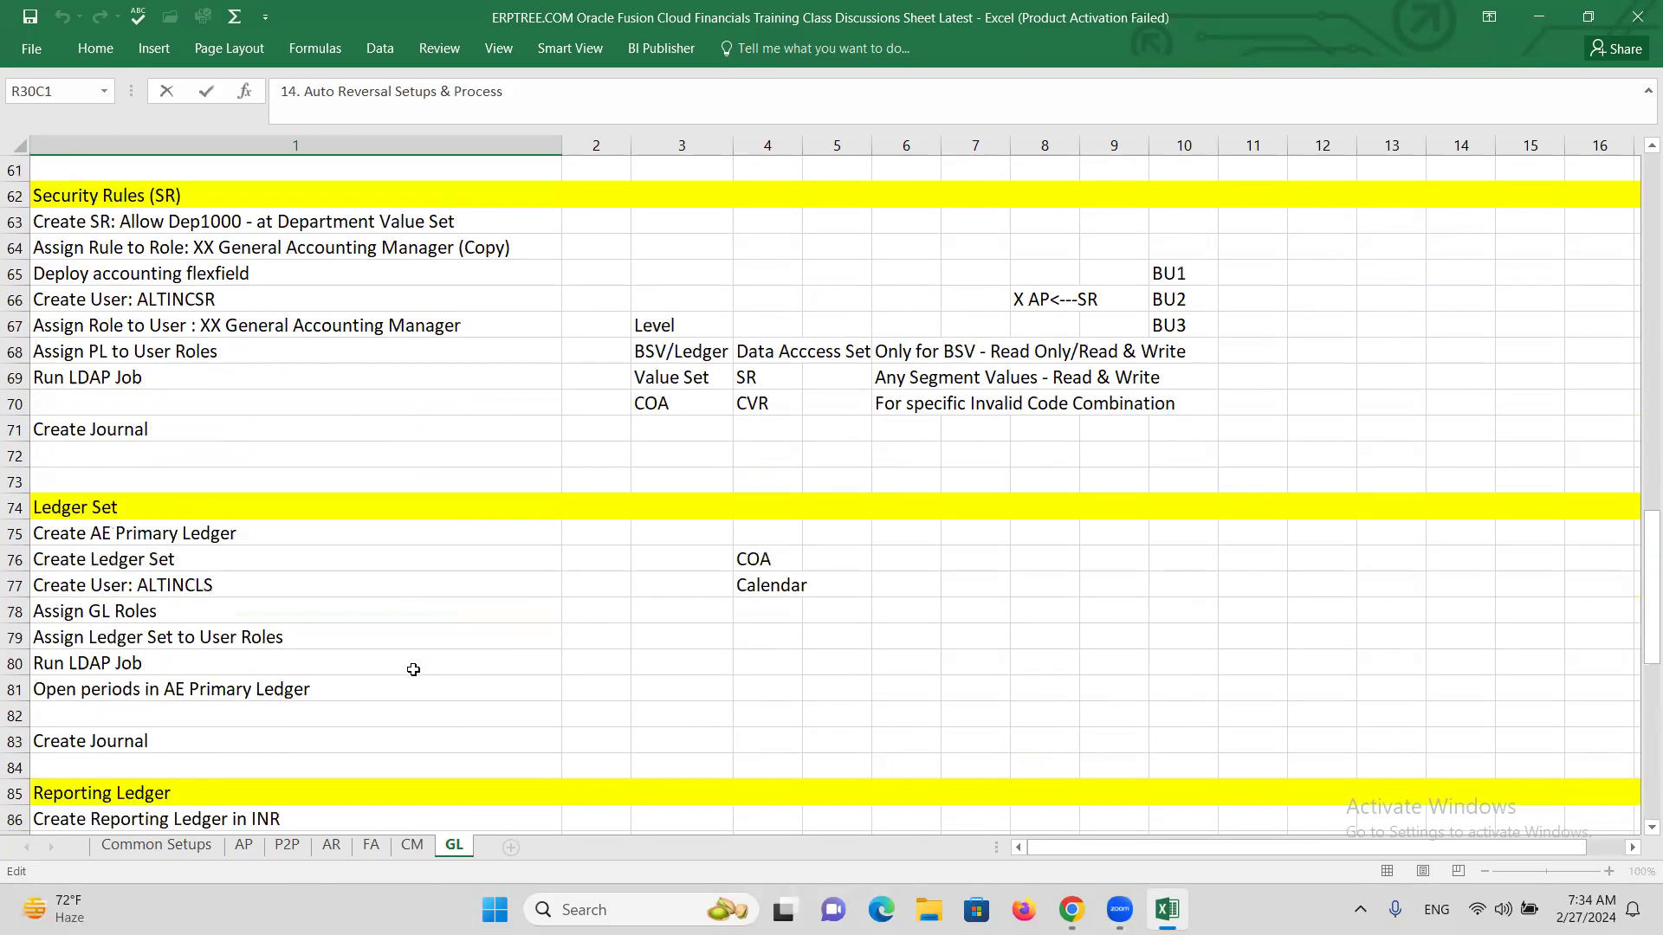
pyautogui.scroll(-14, 413, 670)
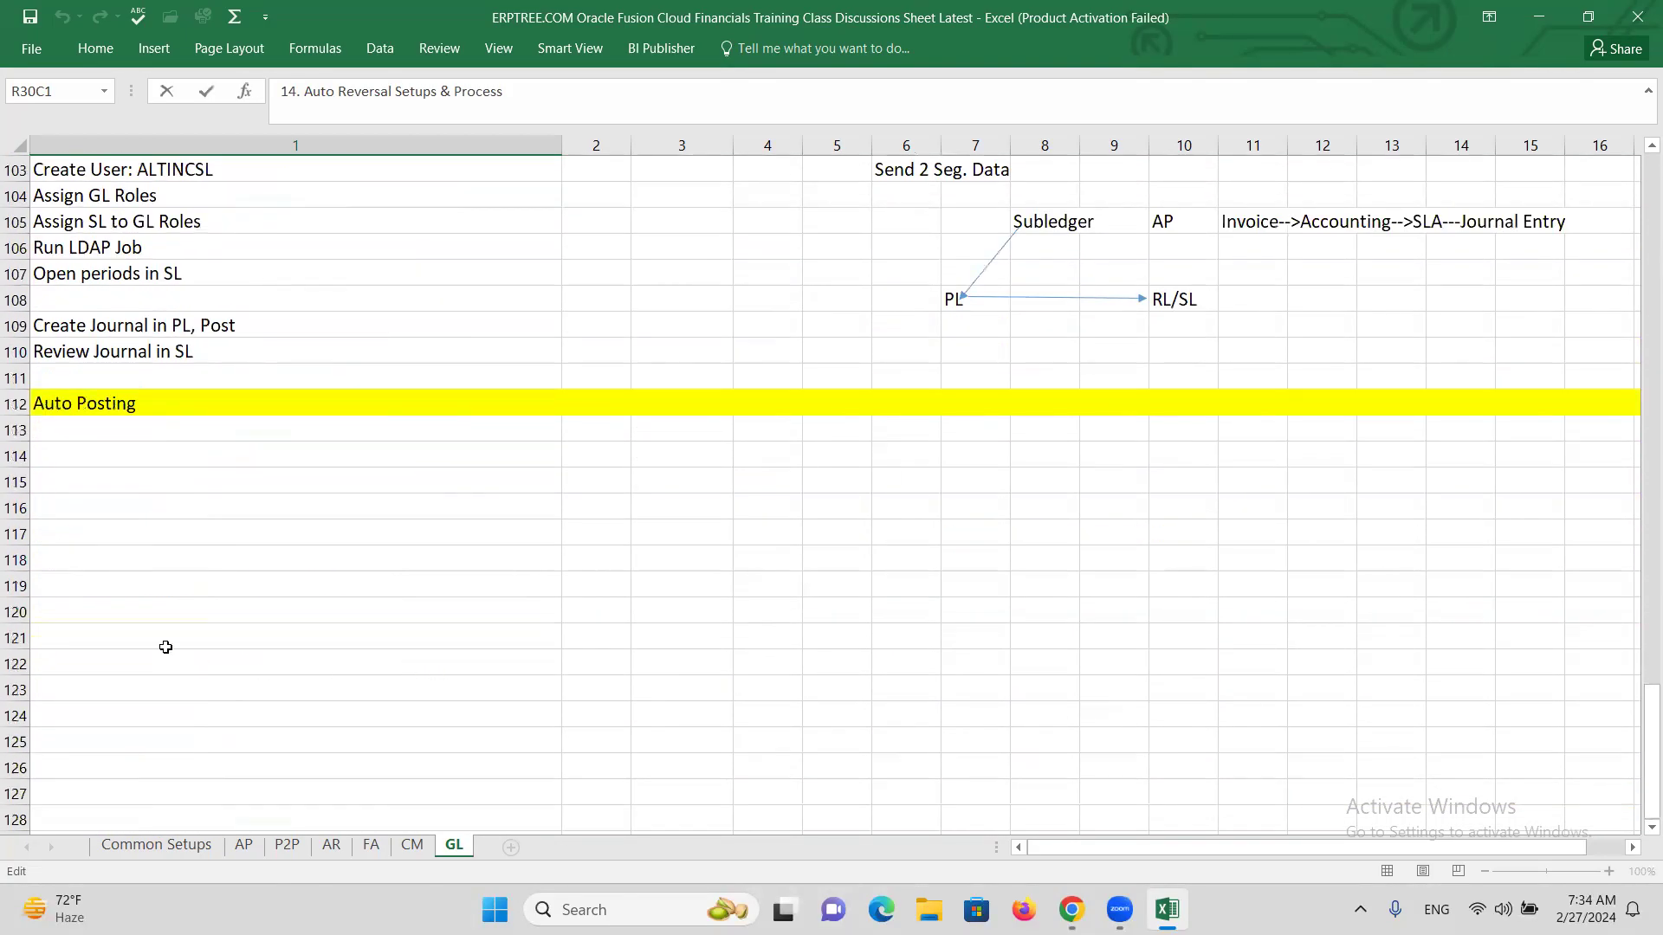
# Add a yellow 'Auto Reversal' heading in row 116 with 'Create AutoReversal Criteria Set' below it.
pyautogui.click(65, 514)
pyautogui.hotkey('ctrl', 'v')
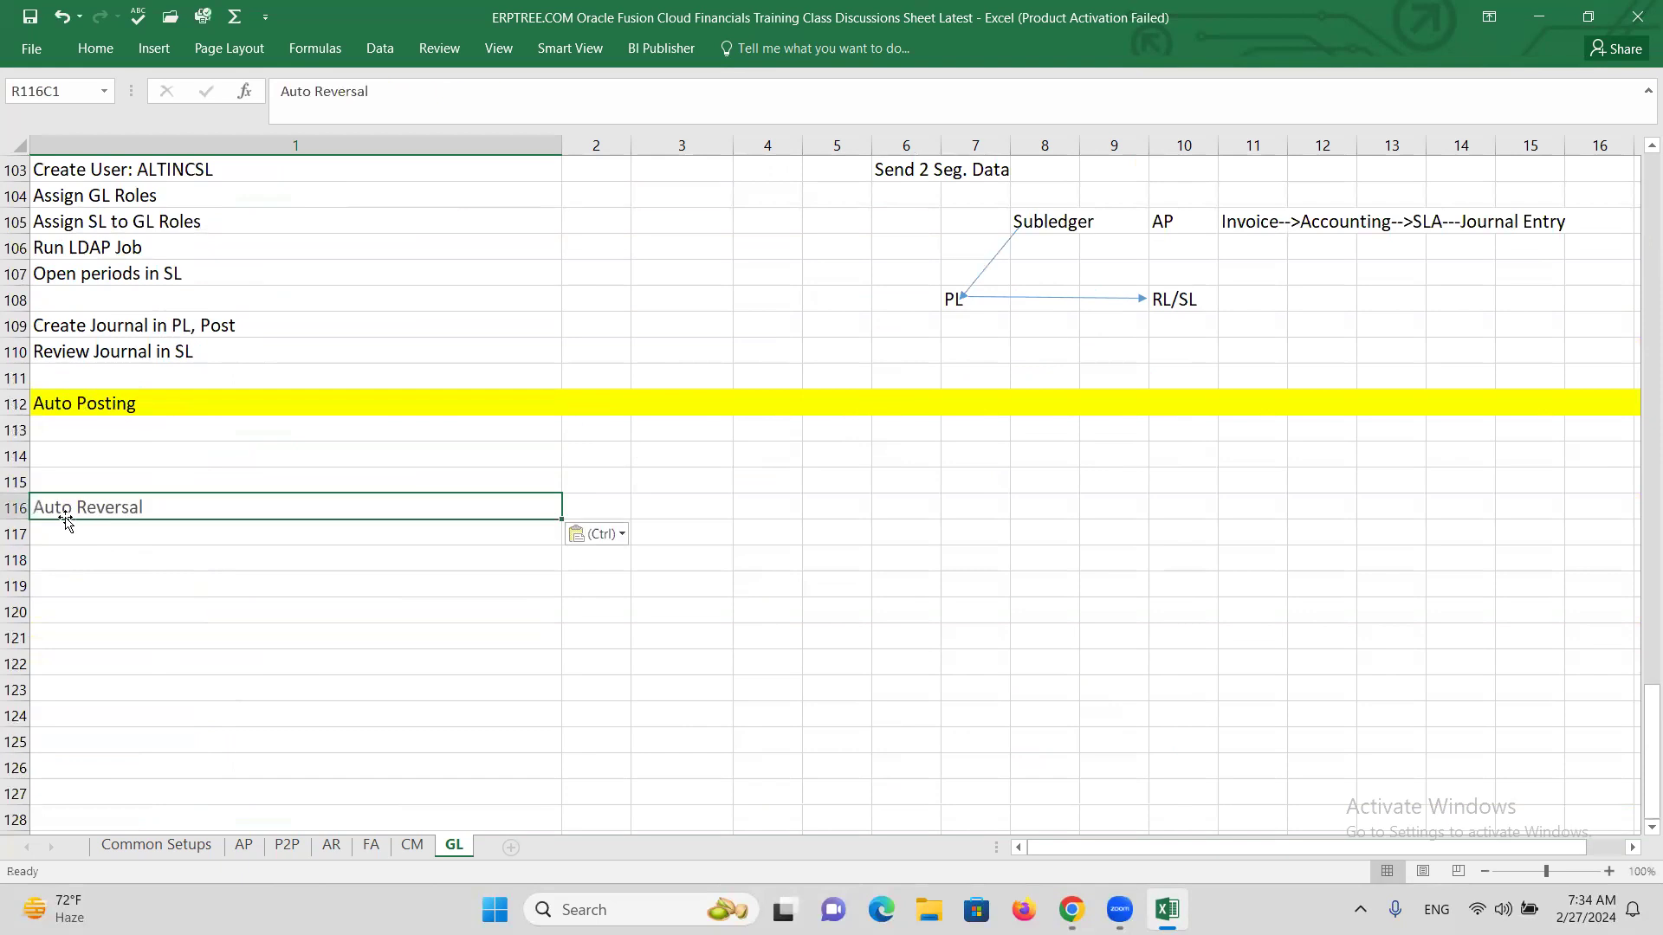
pyautogui.click(21, 513)
pyautogui.click(105, 60)
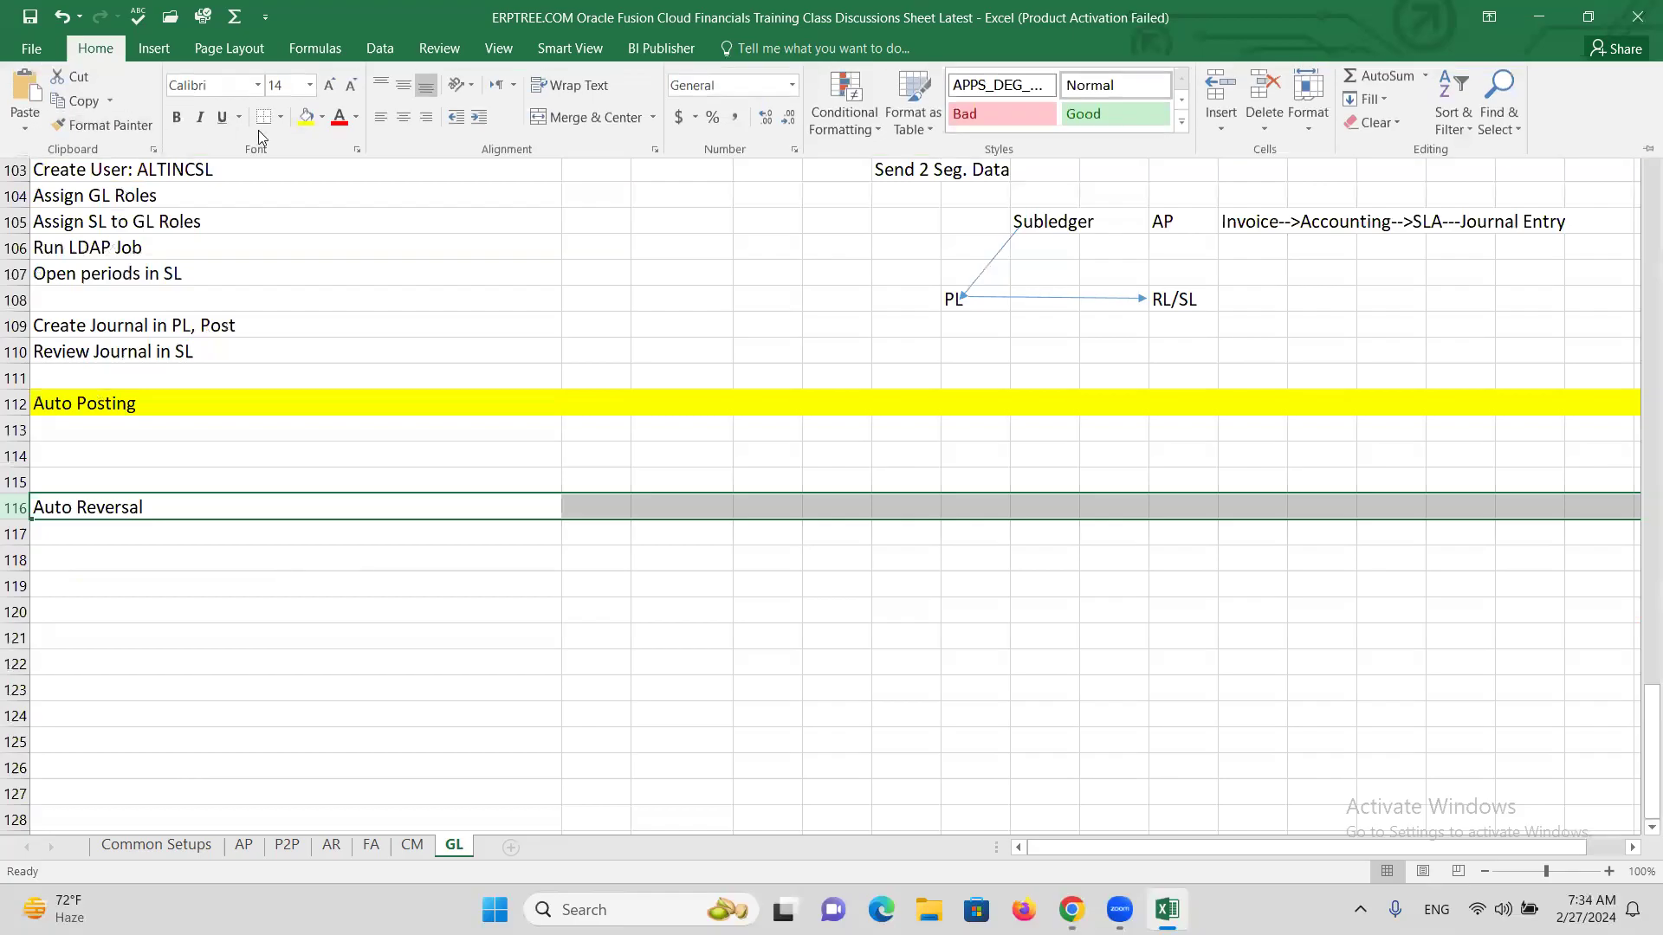
pyautogui.click(308, 121)
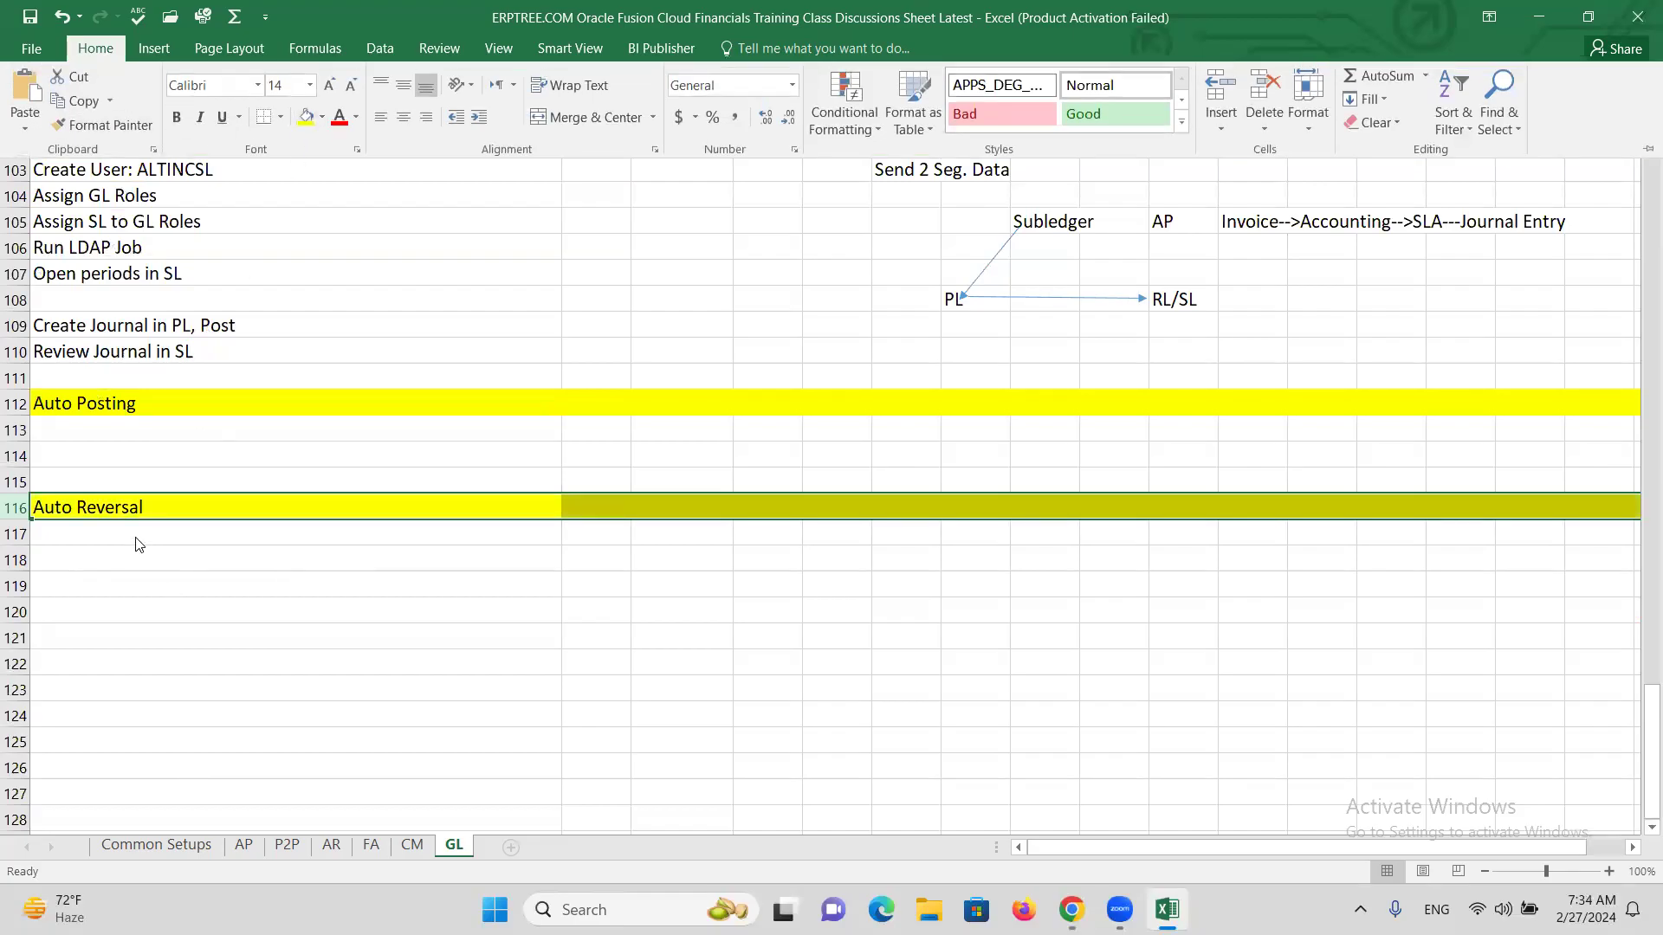
pyautogui.click(134, 536)
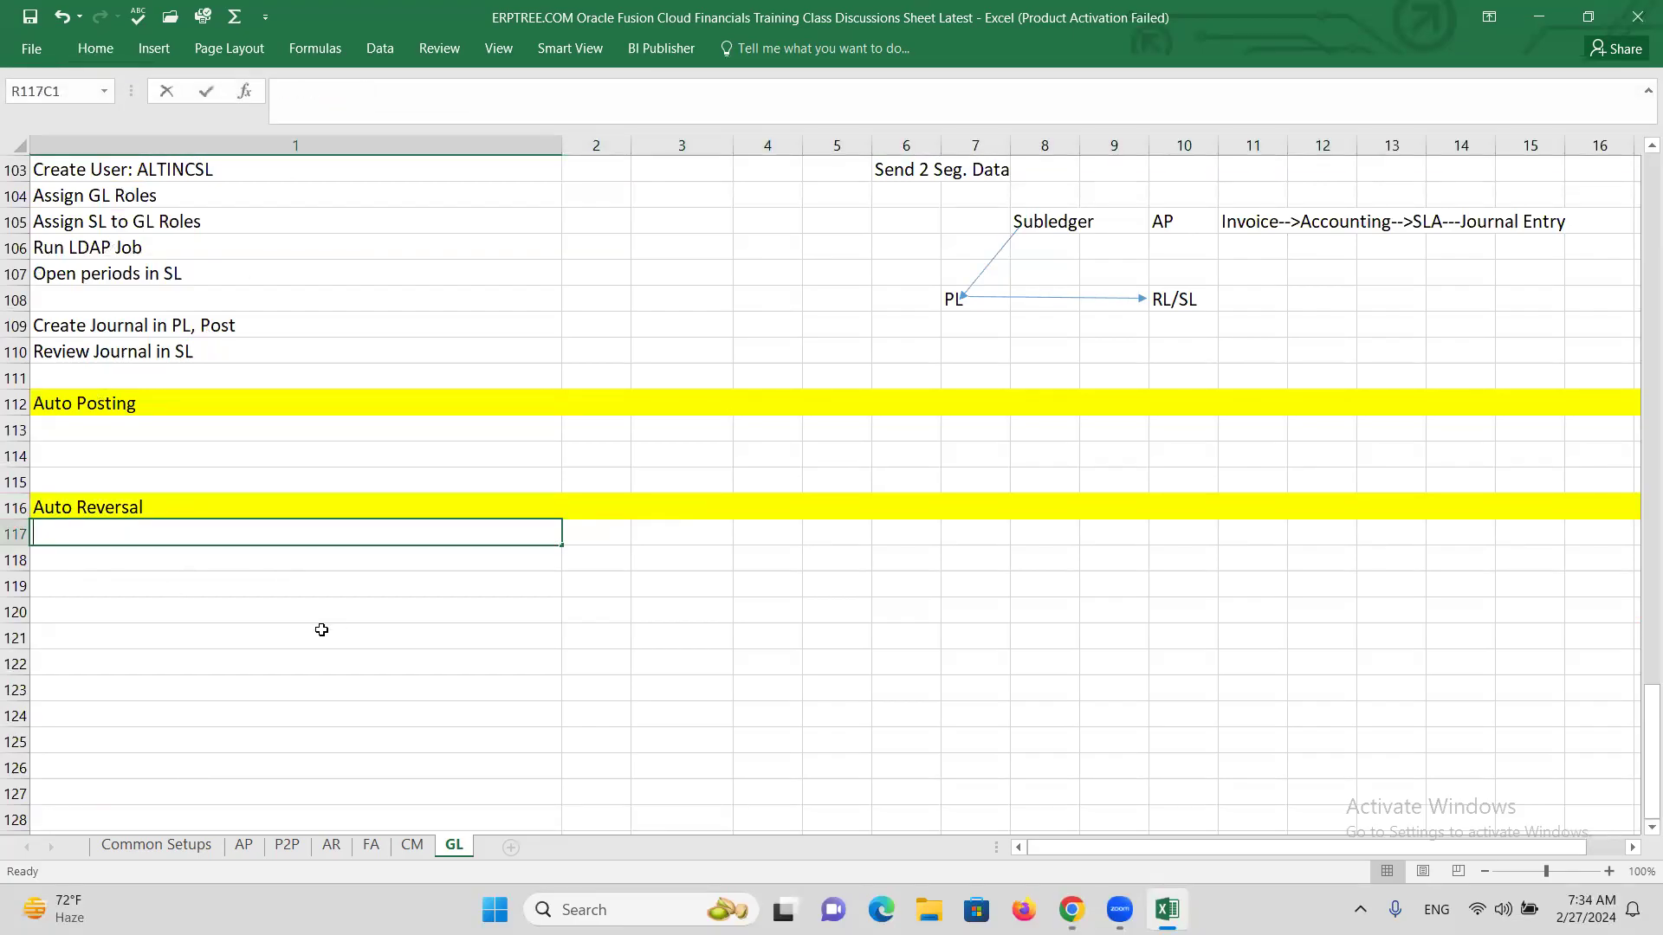
pyautogui.write('Create ')
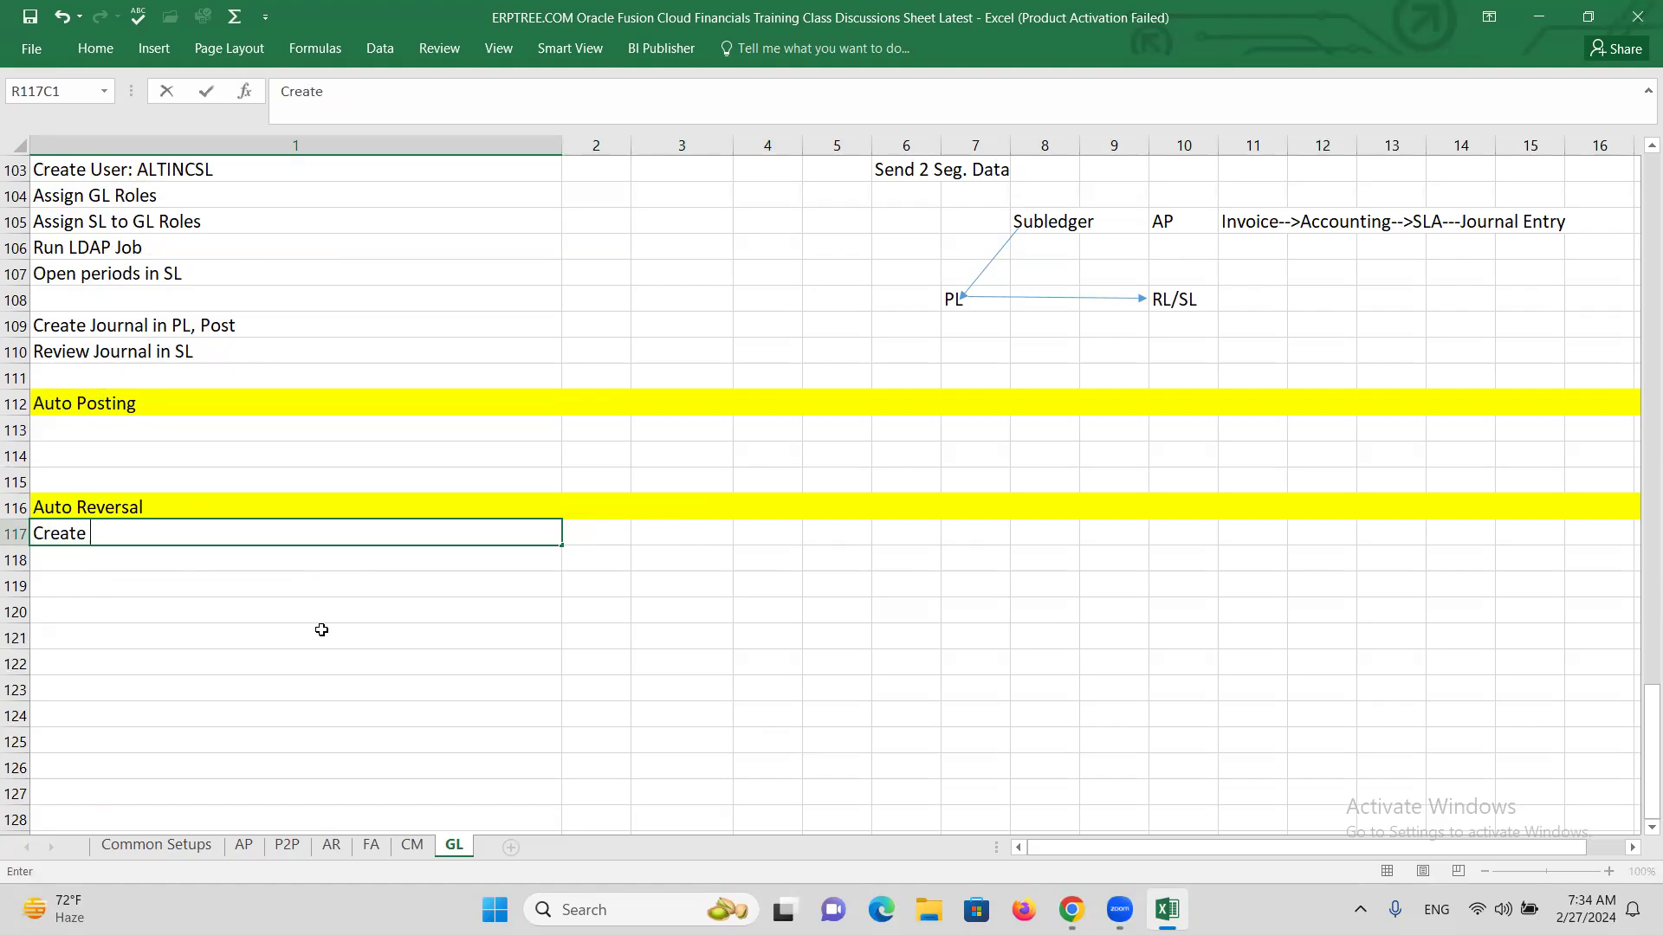
pyautogui.write('AutoReversal C')
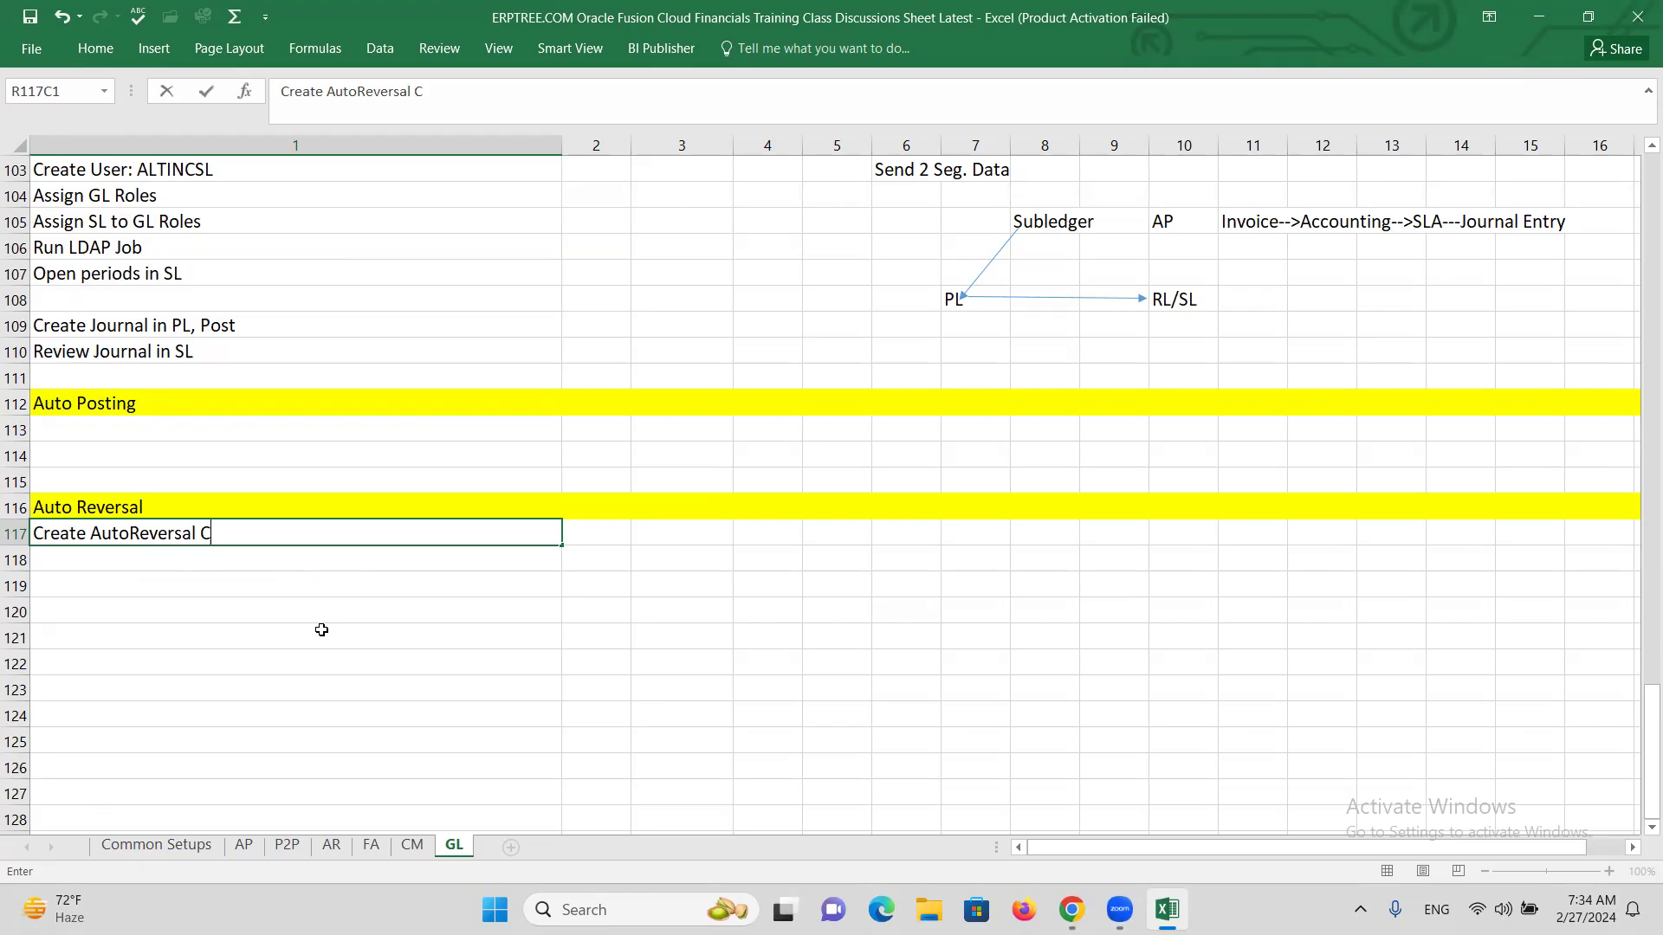
pyautogui.write('riteria Set')
pyautogui.press('Return')
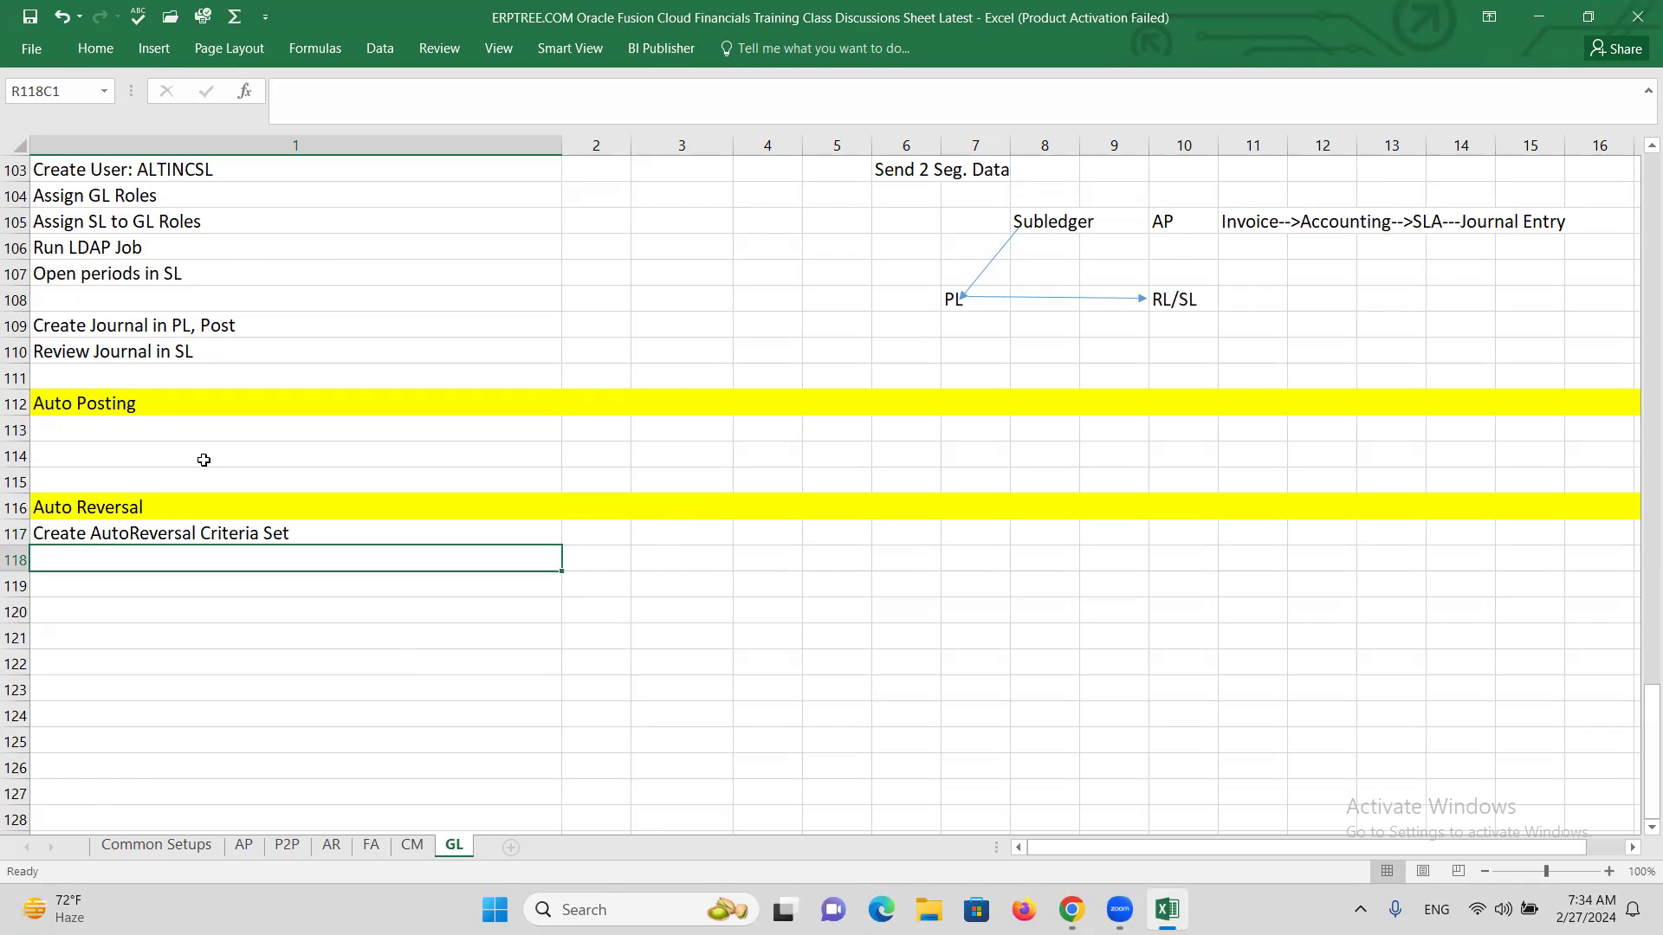
# Enter 'Create AutoPost Criteria Set' in the empty cell under Auto Posting.
pyautogui.click(117, 431)
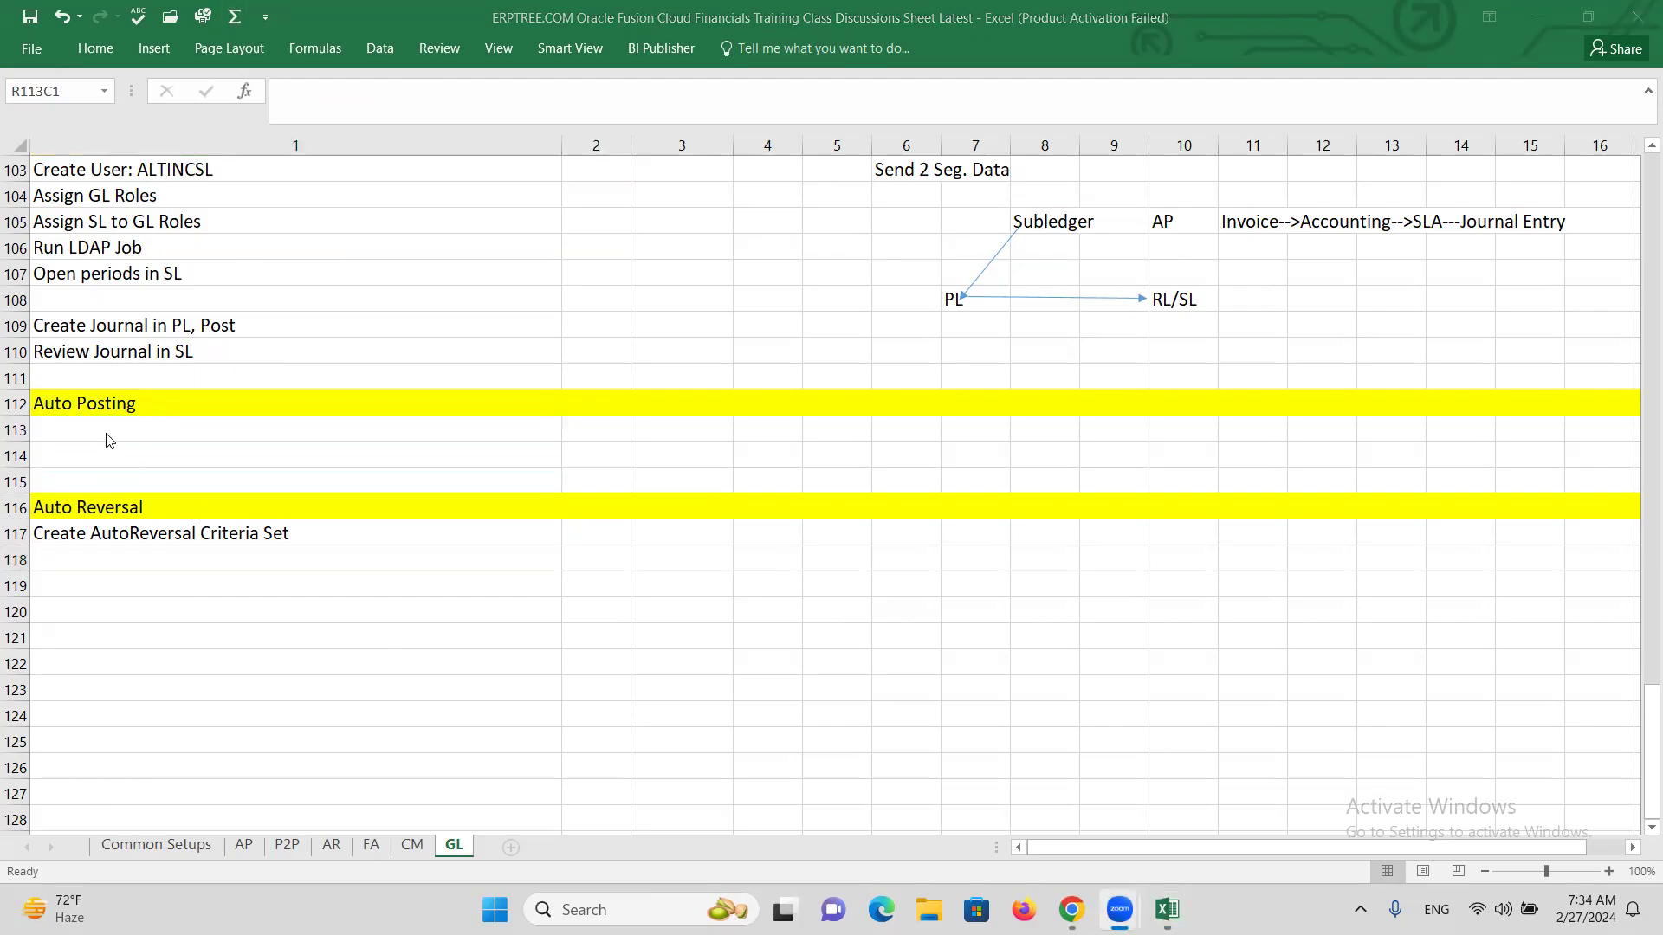
pyautogui.write('C')
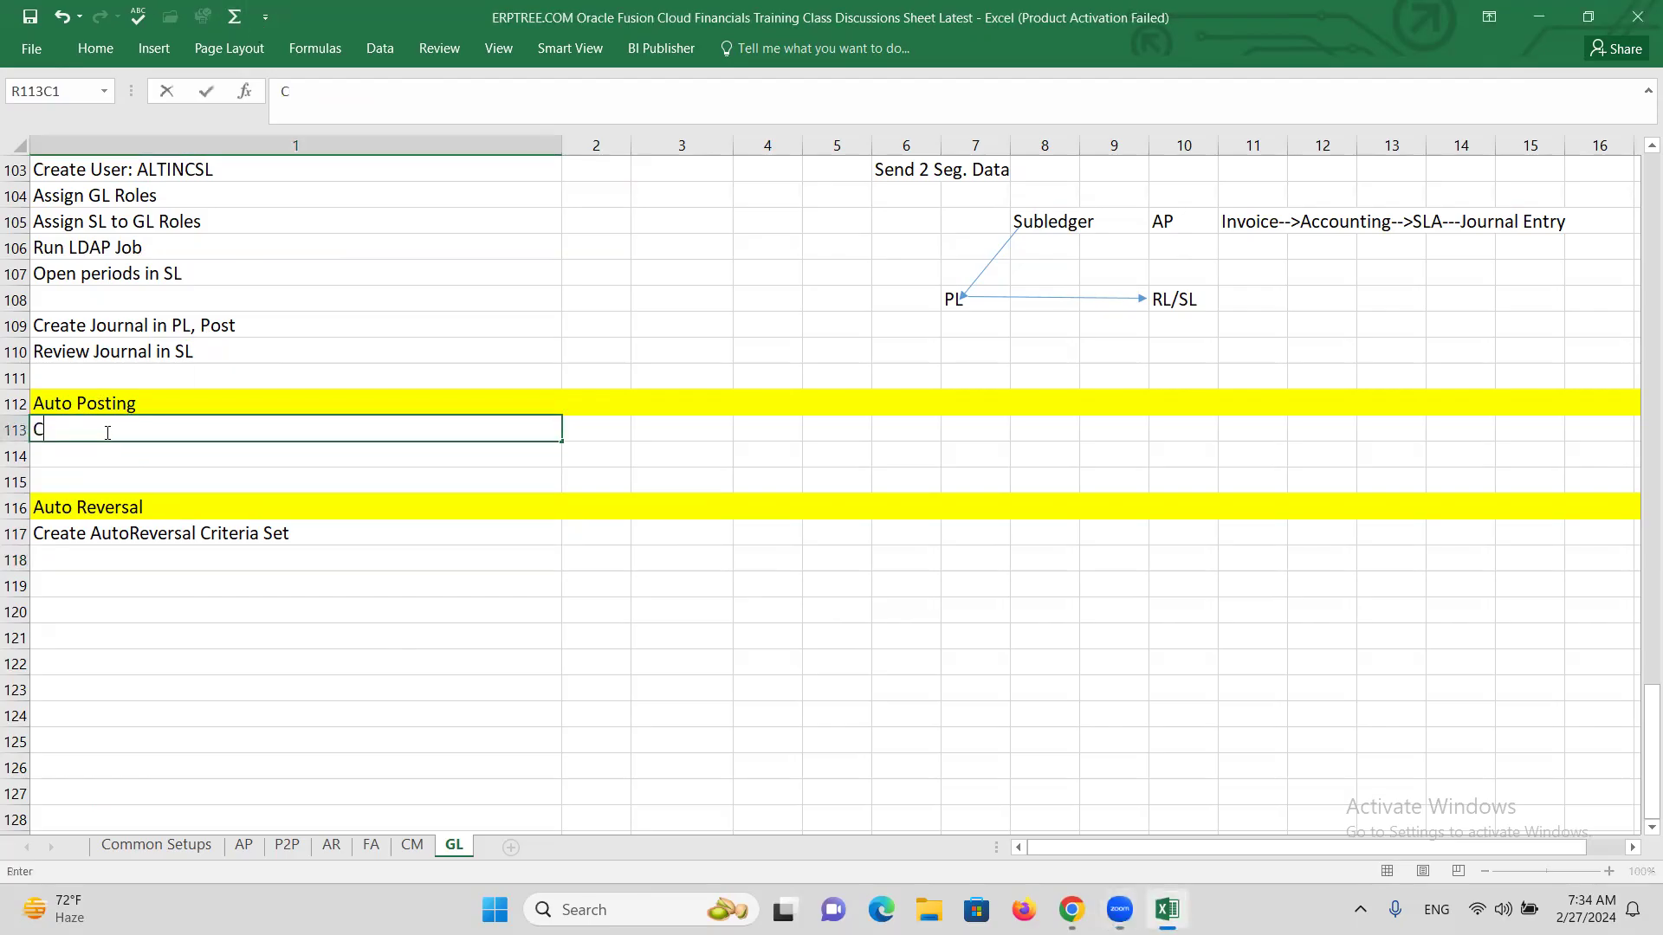
pyautogui.write('reate AutoPost')
pyautogui.write('C')
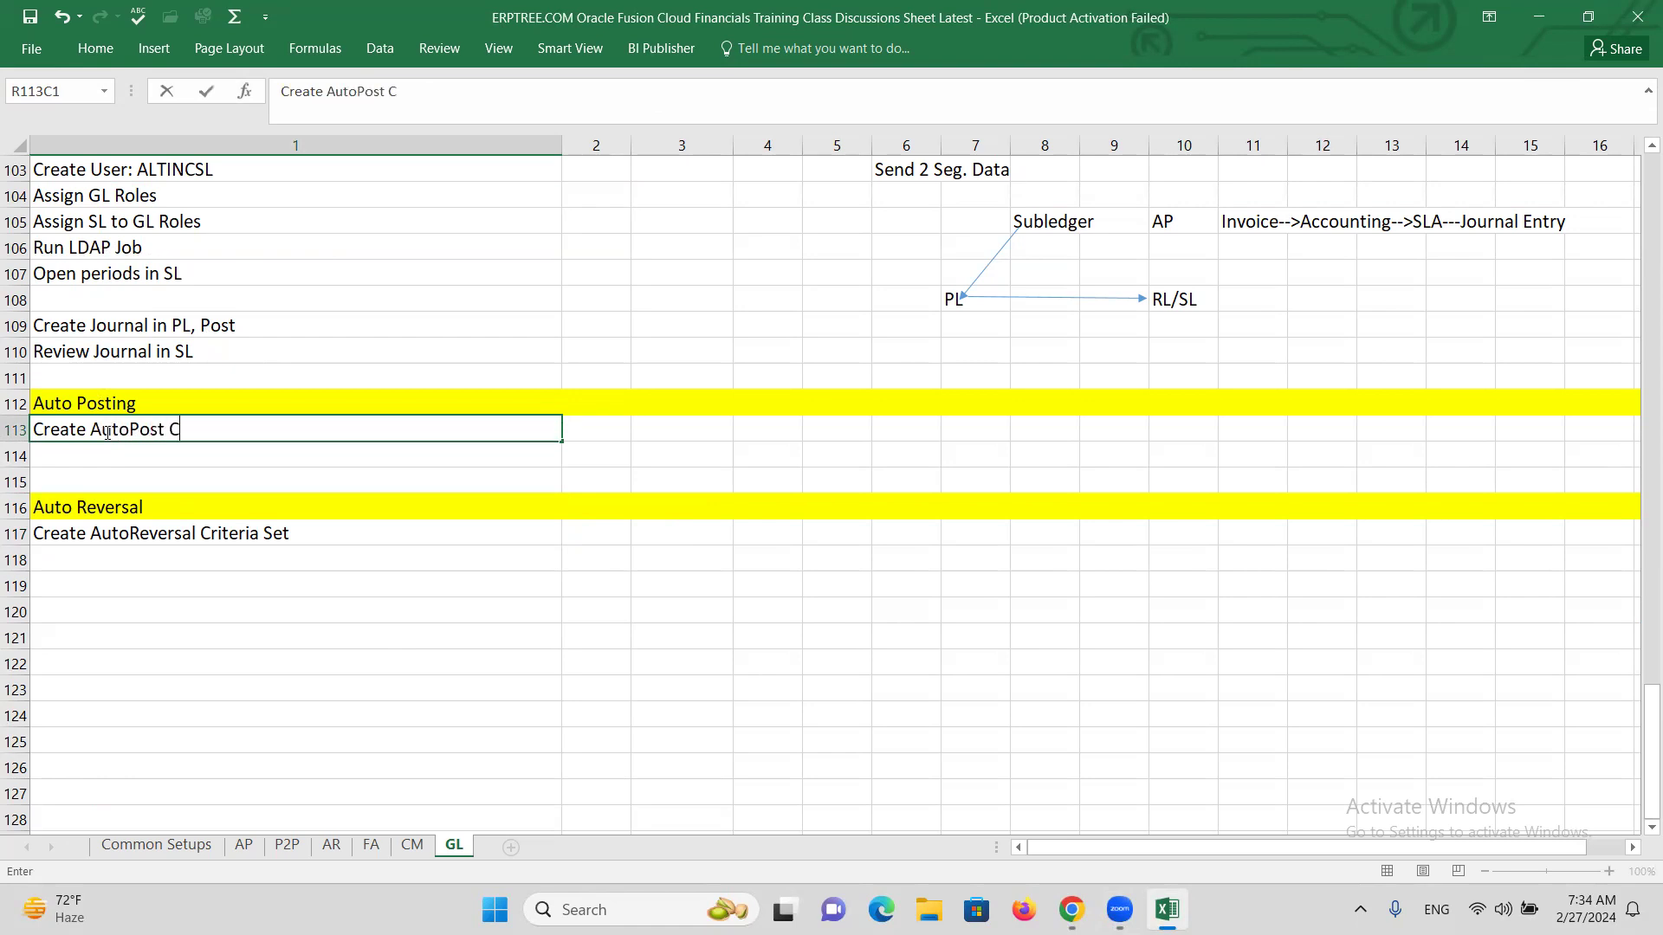
pyautogui.press('BackSpace')
pyautogui.write('iteria Set')
pyautogui.click(165, 440)
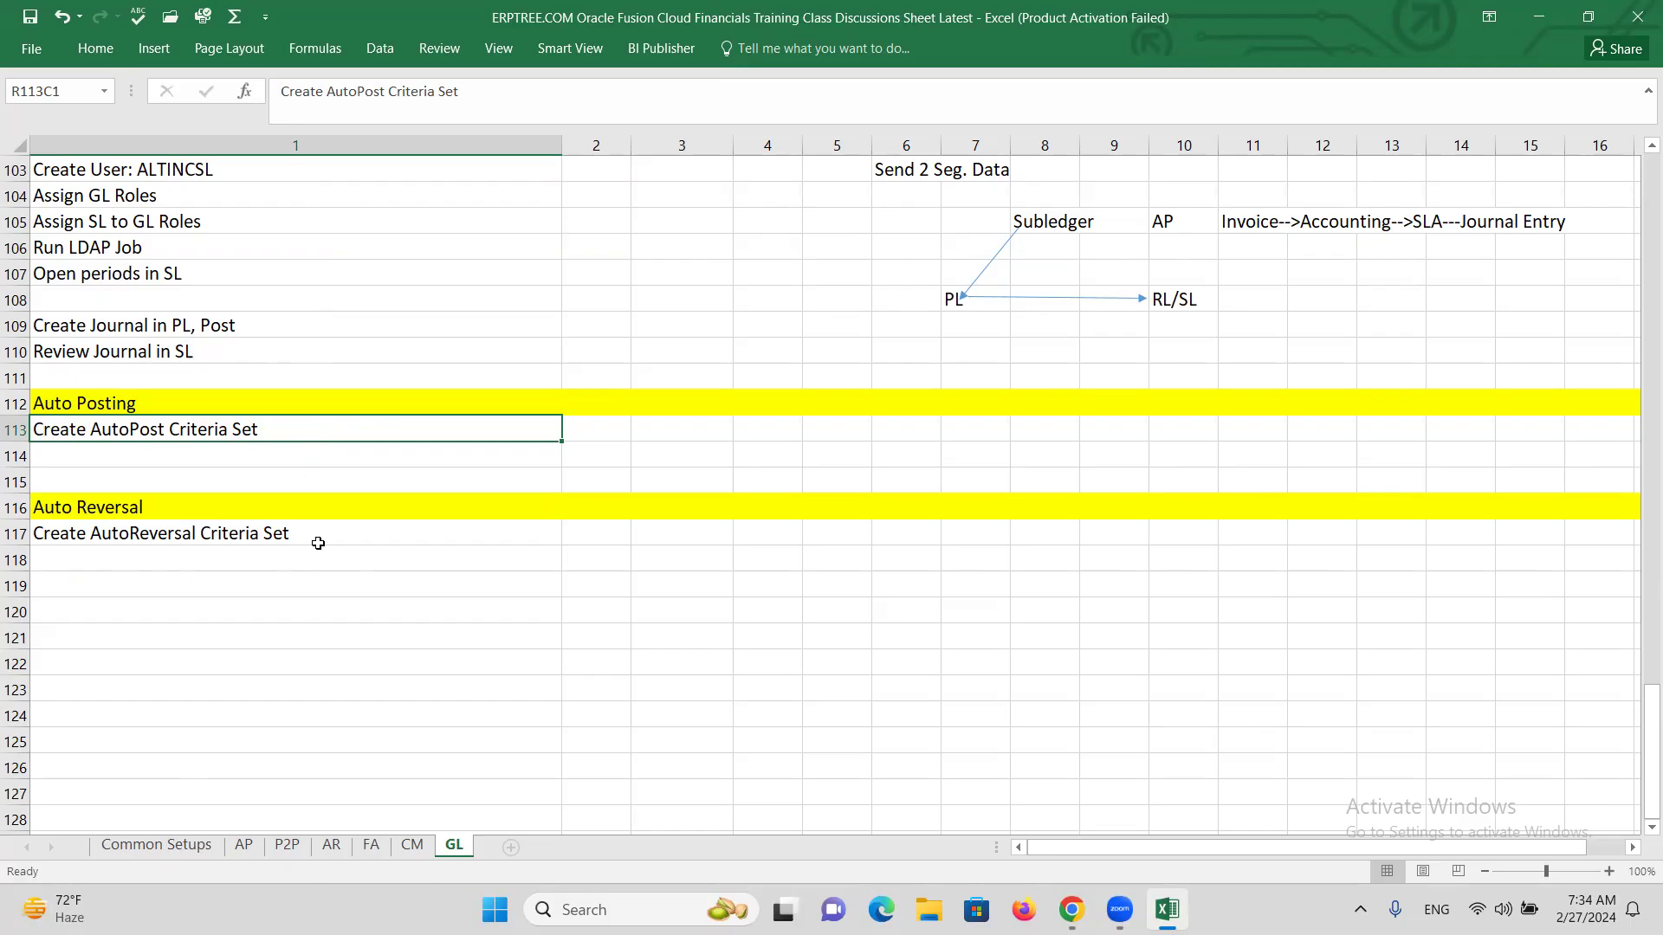
pyautogui.click(239, 535)
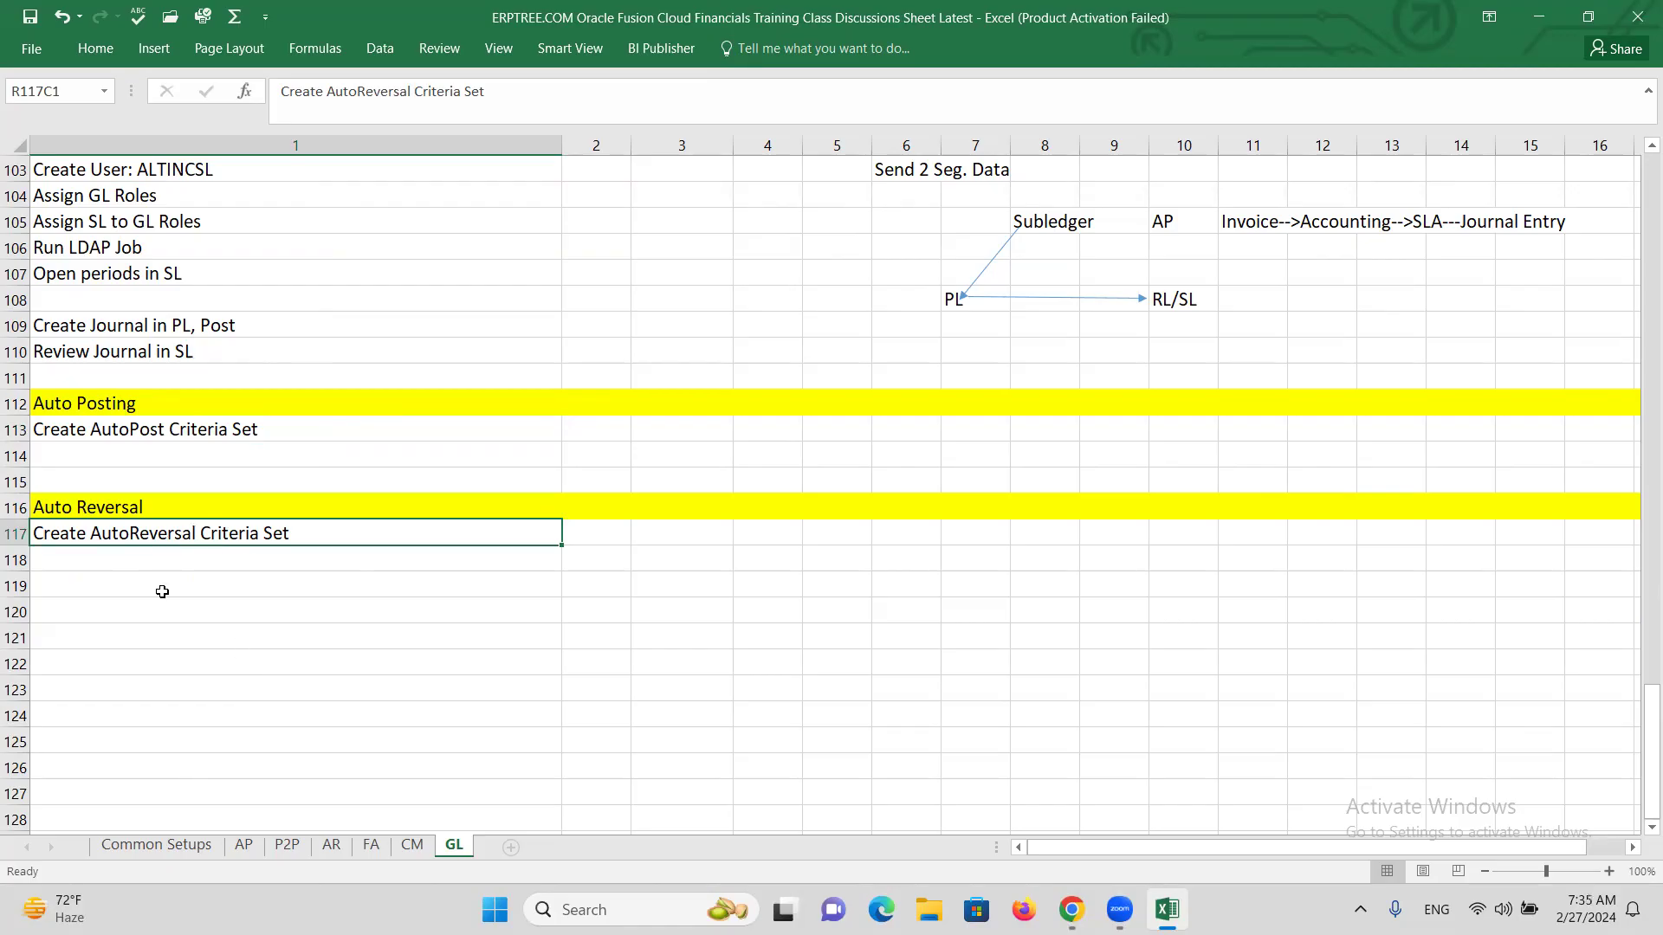
pyautogui.click(131, 564)
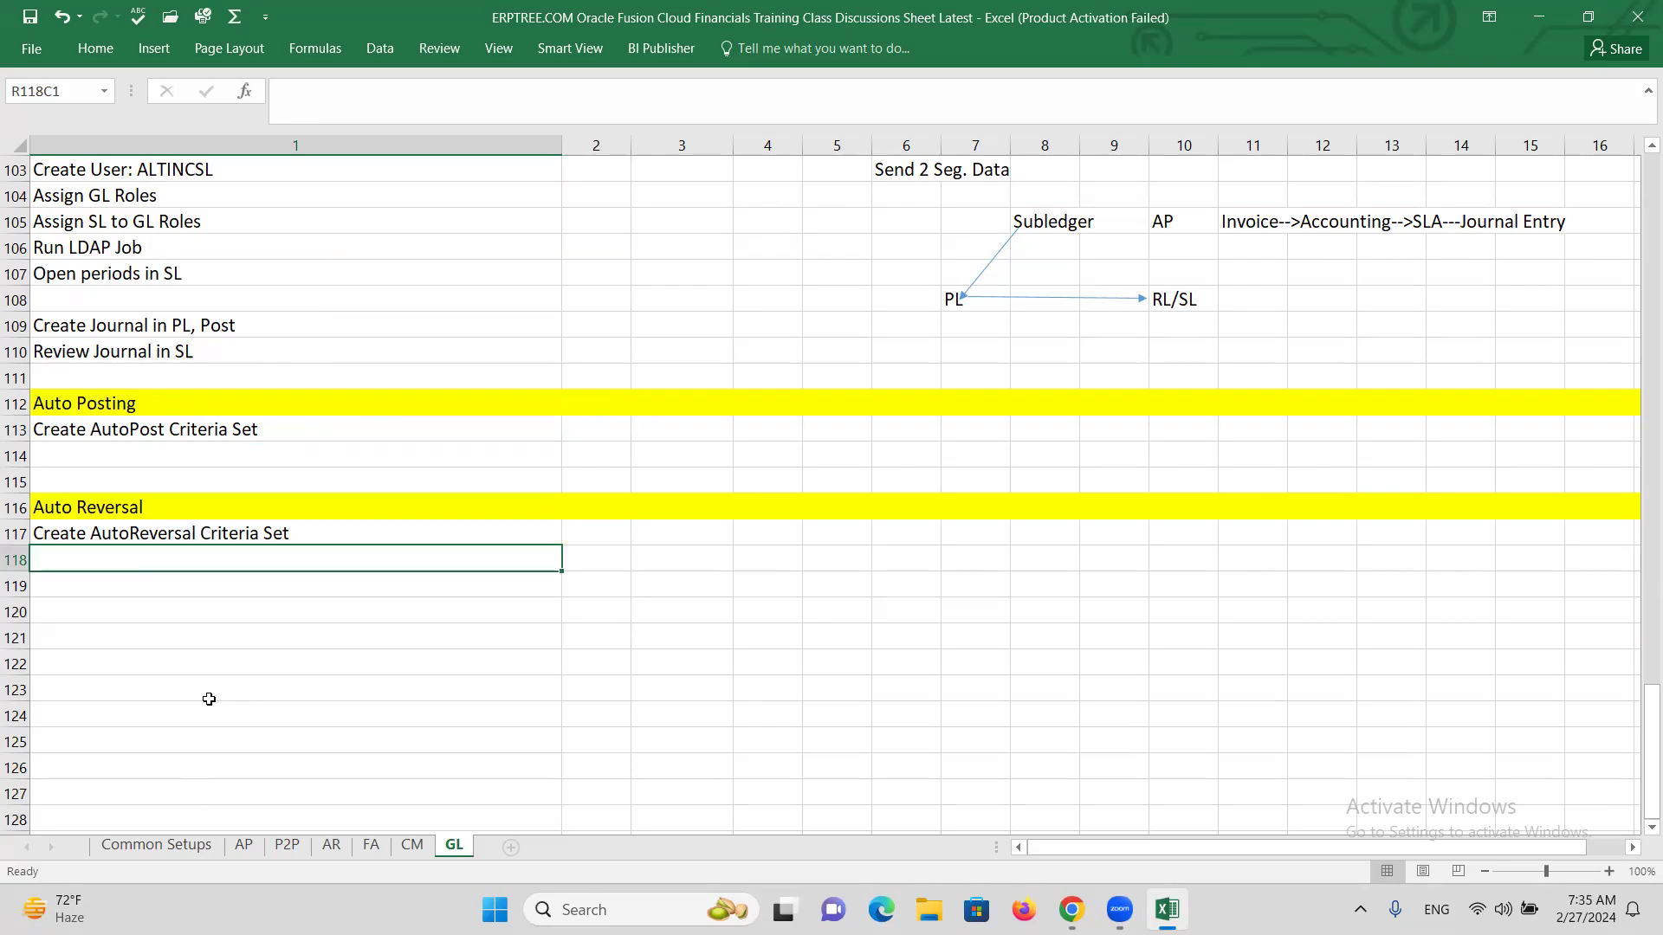
# Add 'Assign to Primary Ledger' as the next Auto Reversal step.
pyautogui.write('Assign A')
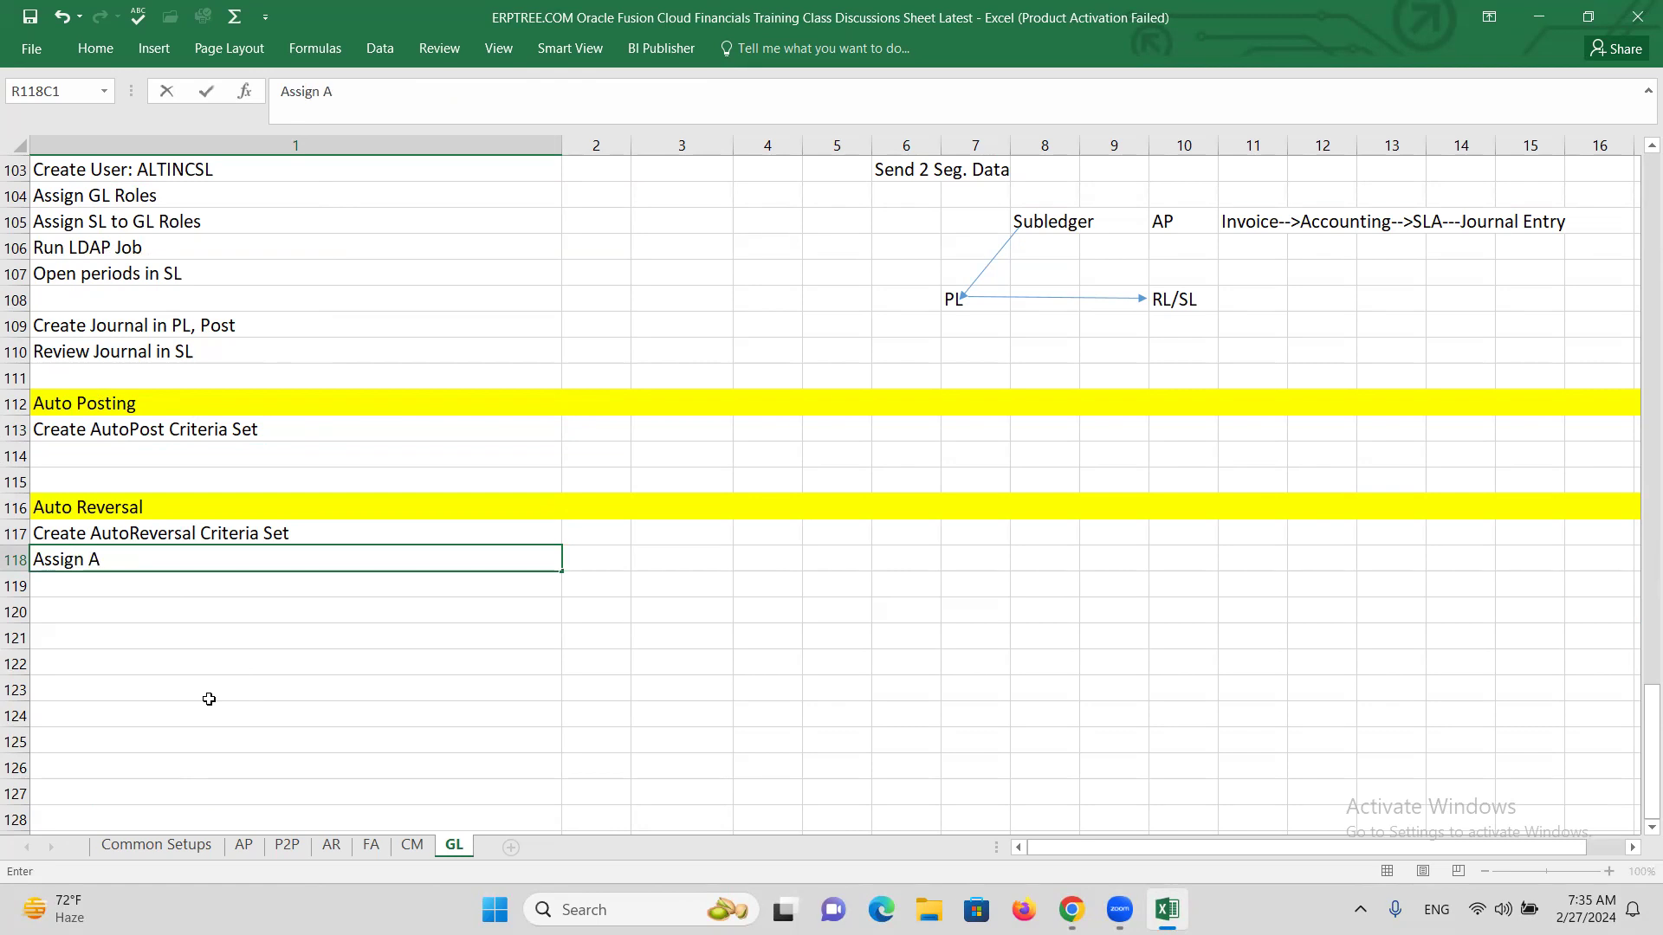
pyautogui.press('BackSpace')
pyautogui.write('TO')
pyautogui.press('BackSpace')
pyautogui.press('BackSpace')
pyautogui.write('to Primary Ledger')
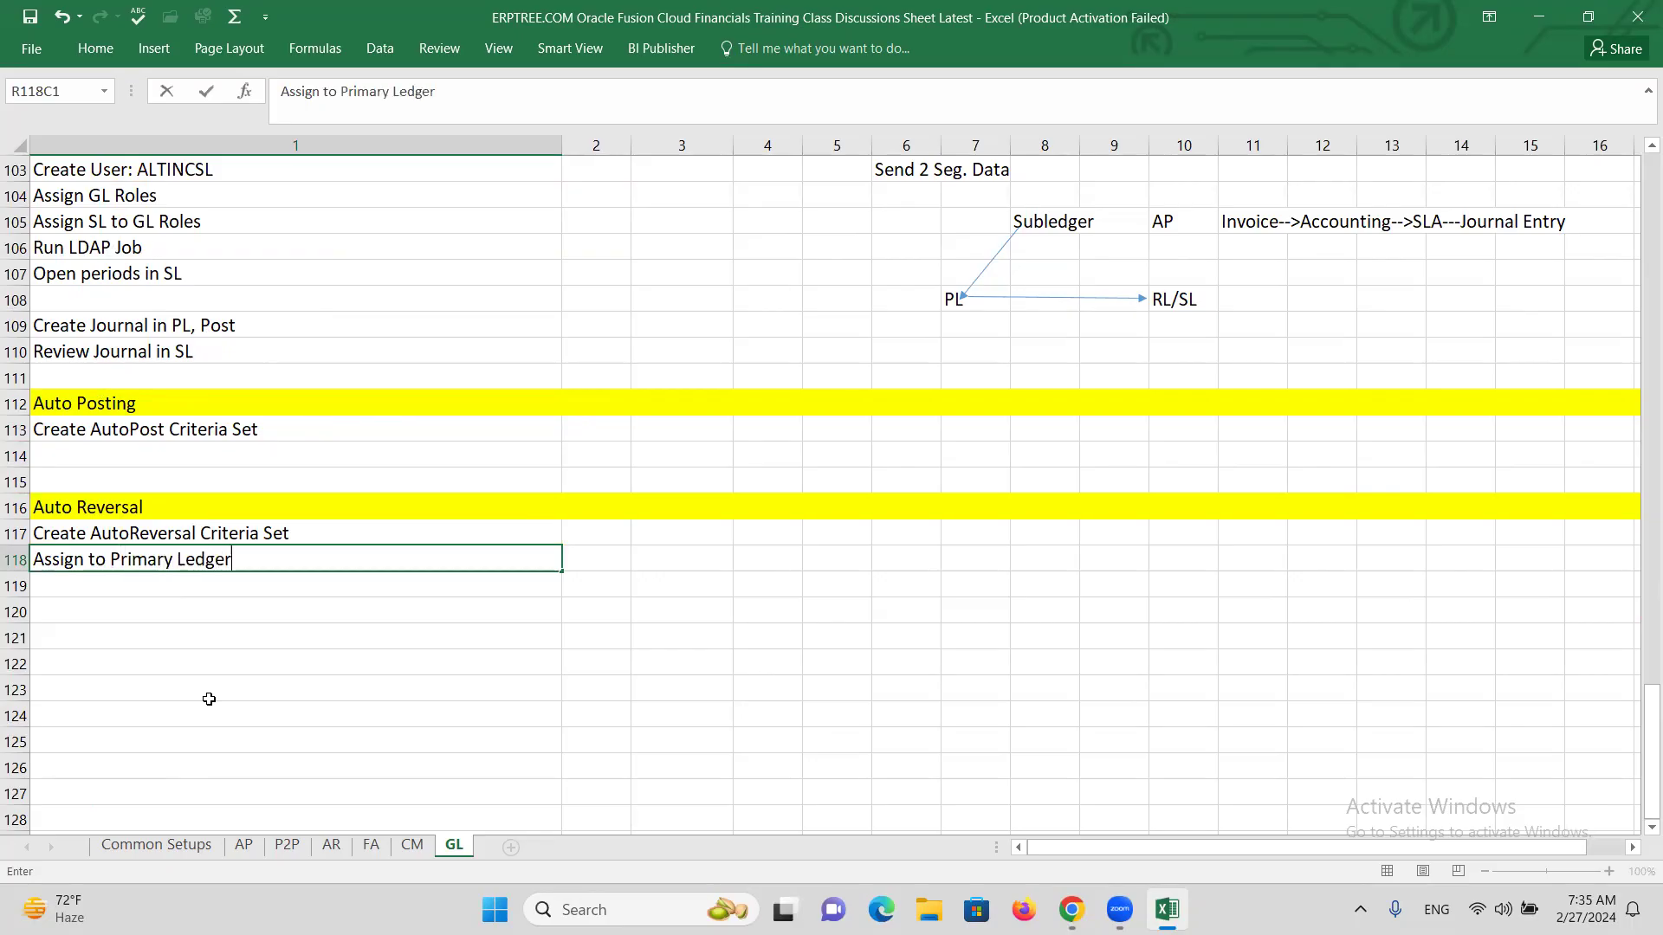
pyautogui.click(104, 540)
pyautogui.click(148, 564)
# Enter 'Run/Schedule' in row 120 and copy it under Auto Posting.
pyautogui.click(131, 610)
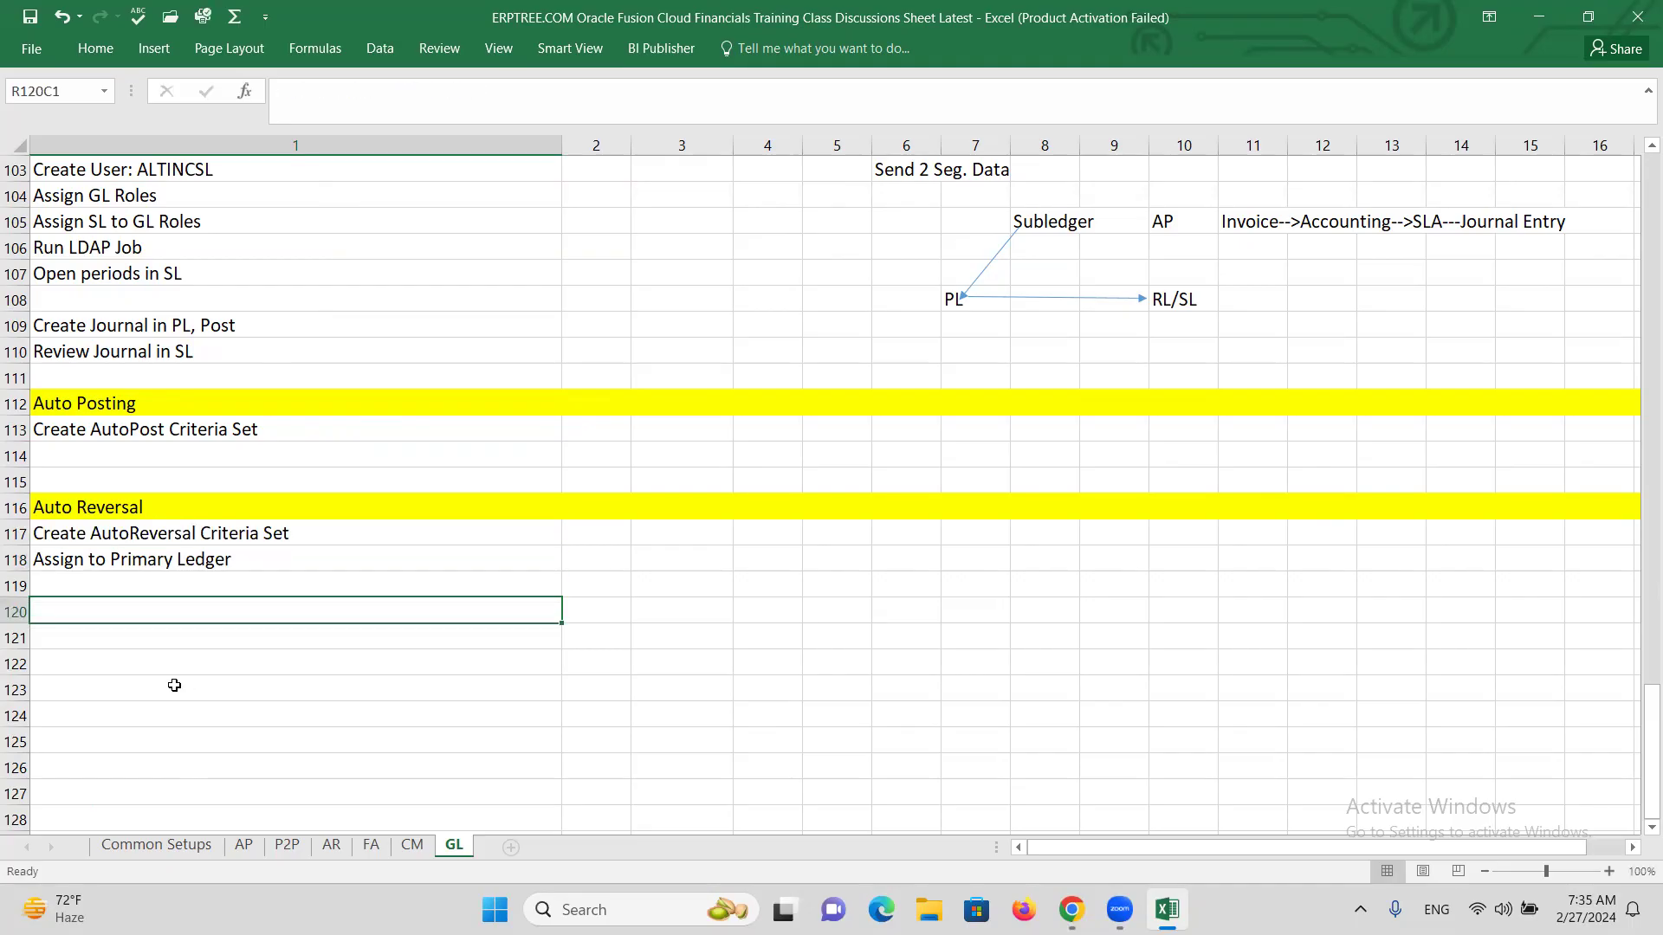
pyautogui.write('Run/Schedule')
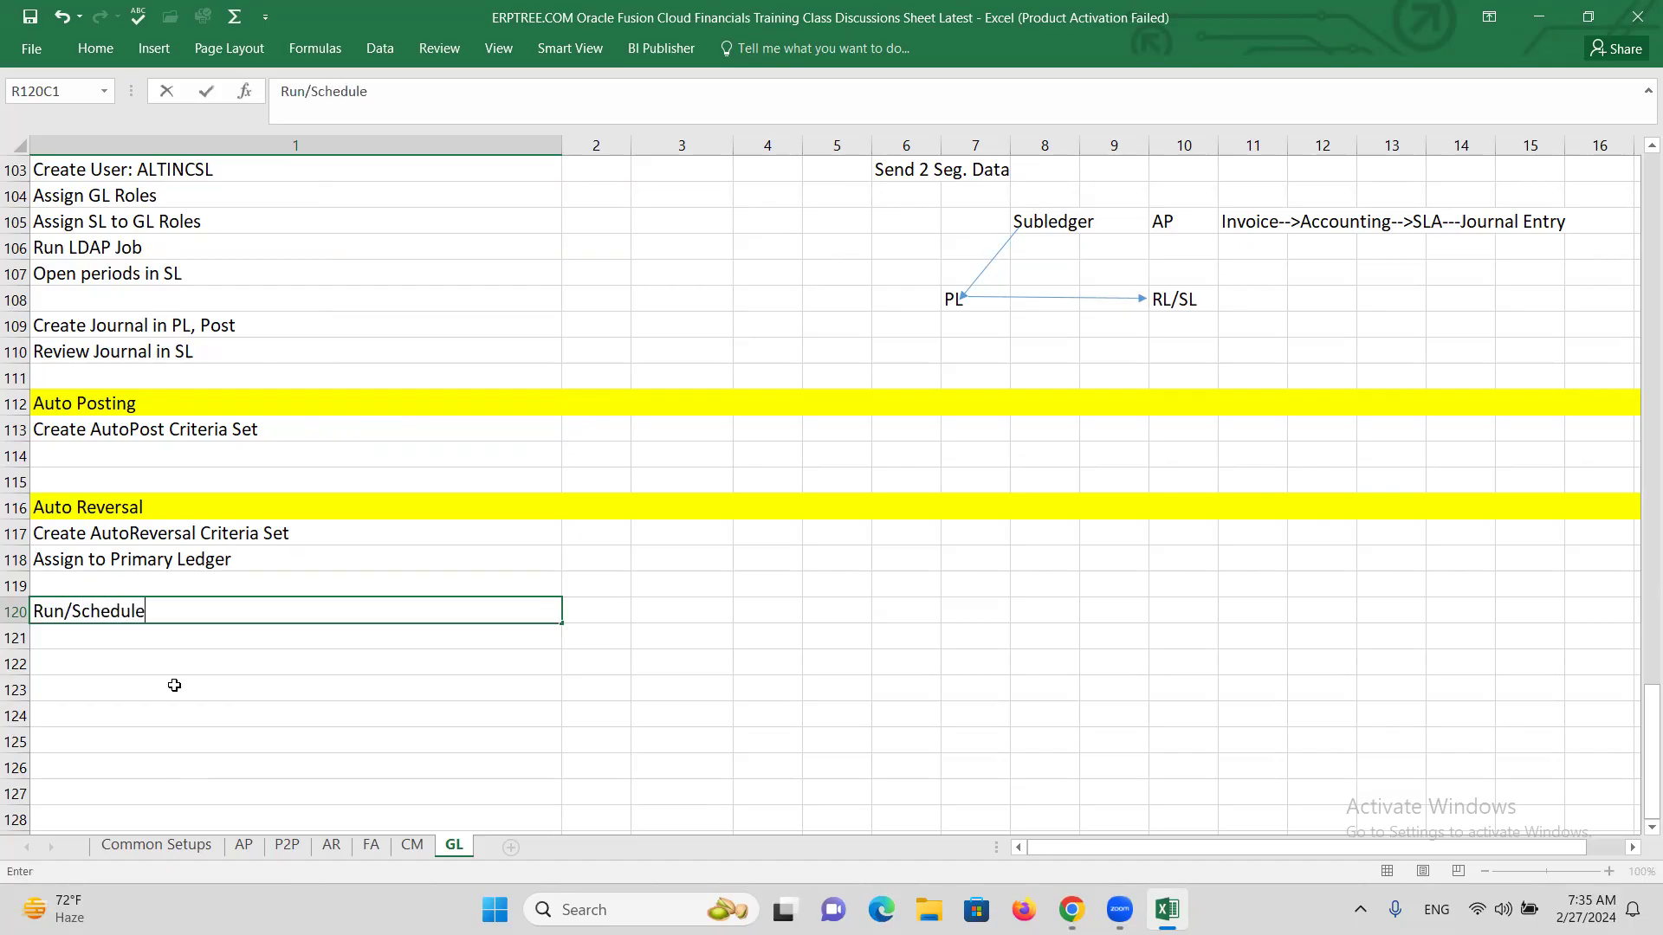
pyautogui.hotkey('ctrl', 'Return')
pyautogui.hotkey('ctrl', 'c')
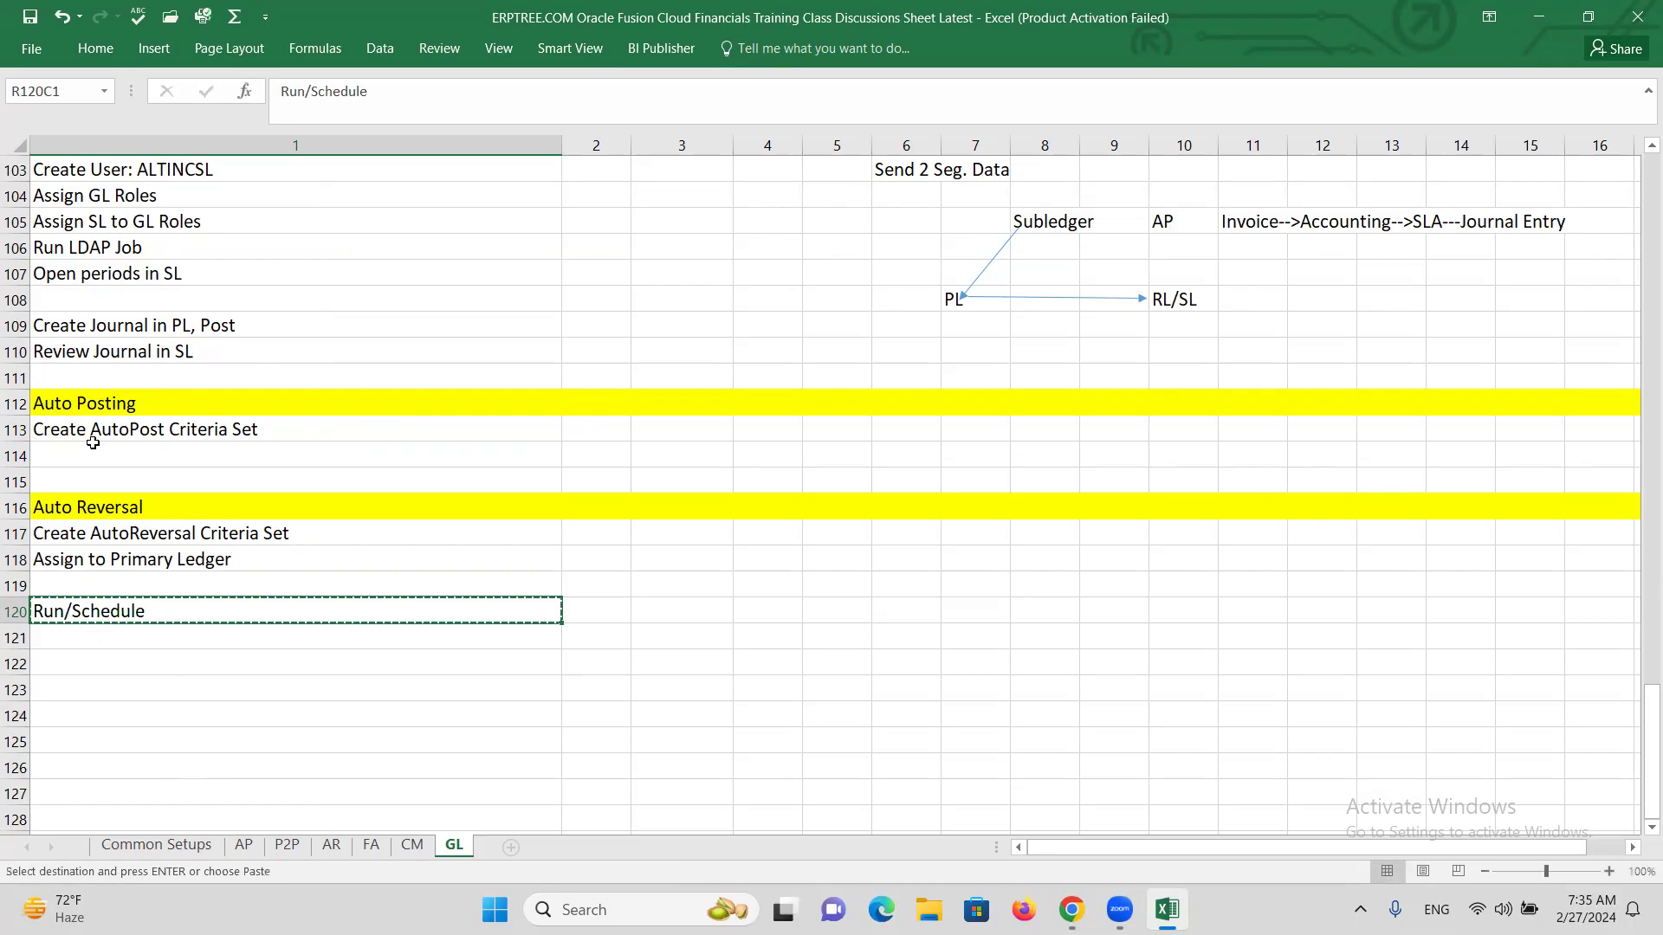
pyautogui.click(91, 482)
pyautogui.hotkey('ctrl', 'v')
pyautogui.press('Escape')
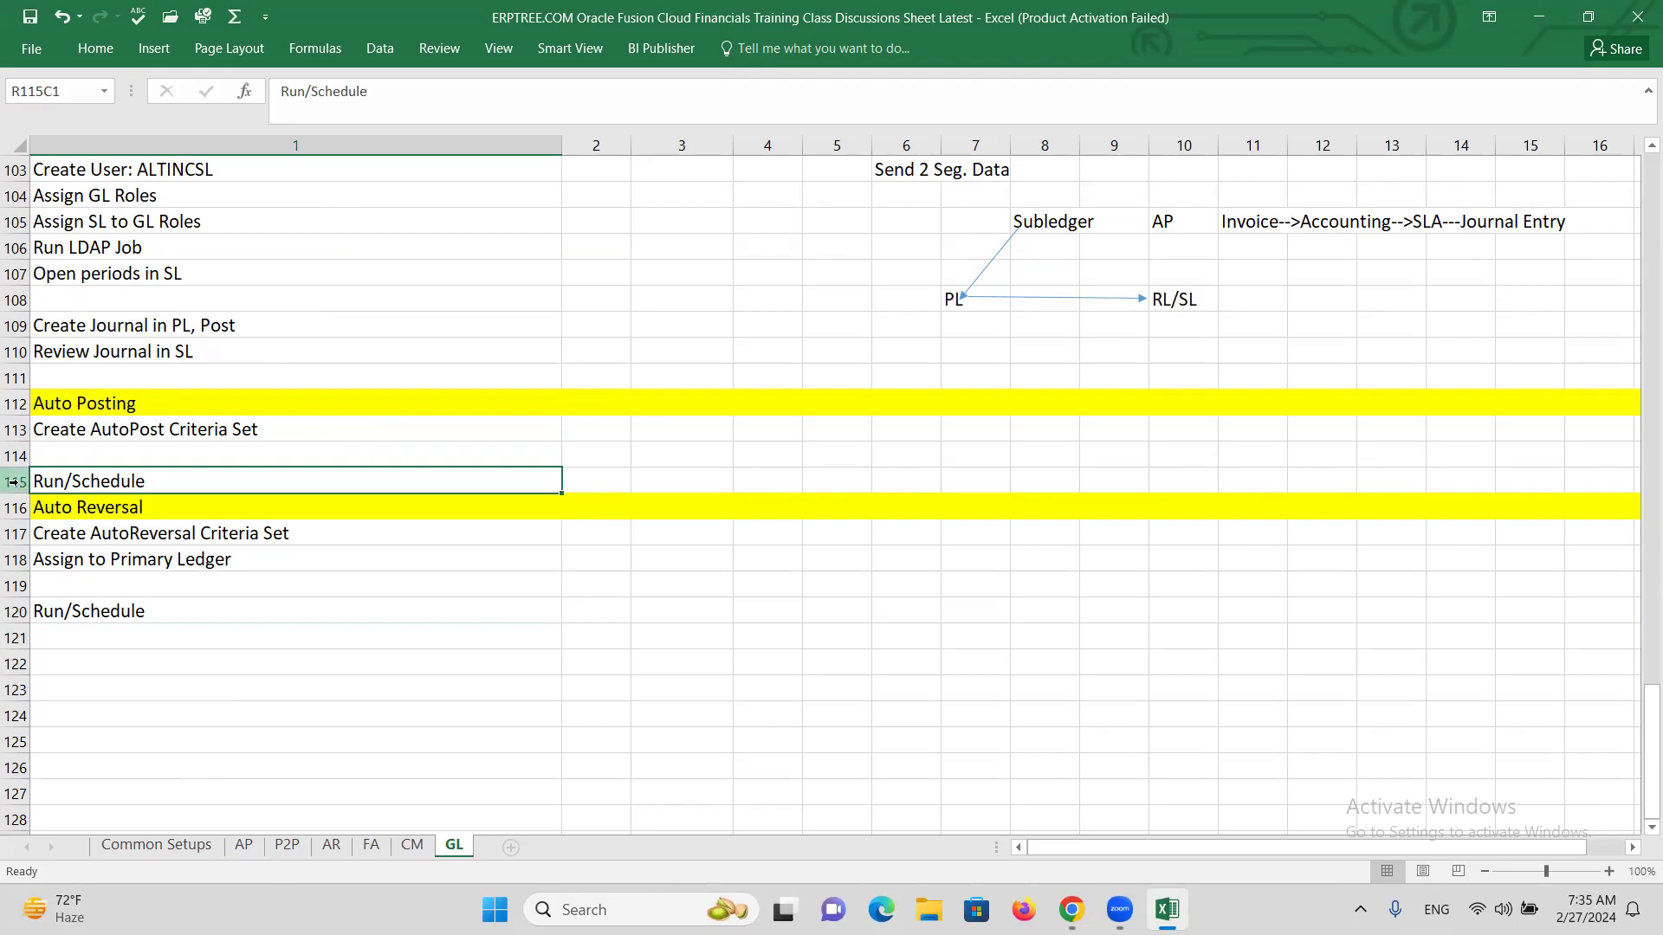
# Insert a row so Run/Schedule sits in row 115 and clear the duplicate in row 116.
pyautogui.click(13, 482)
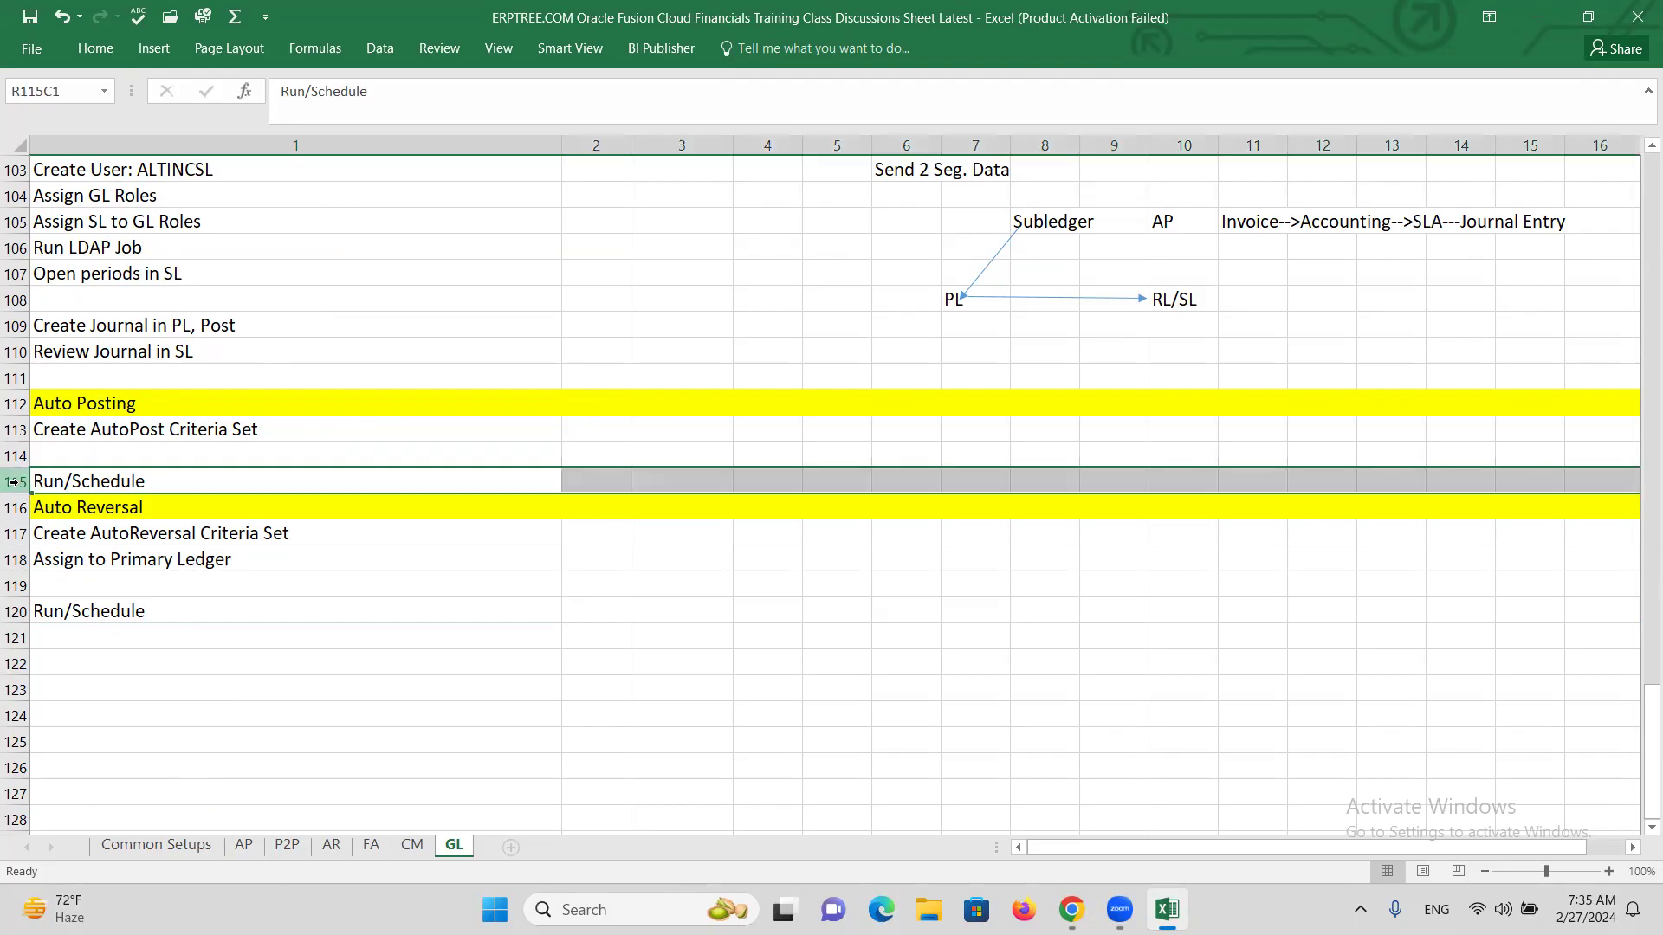
pyautogui.hotkey('ctrl', 'shift', '=')
pyautogui.click(121, 506)
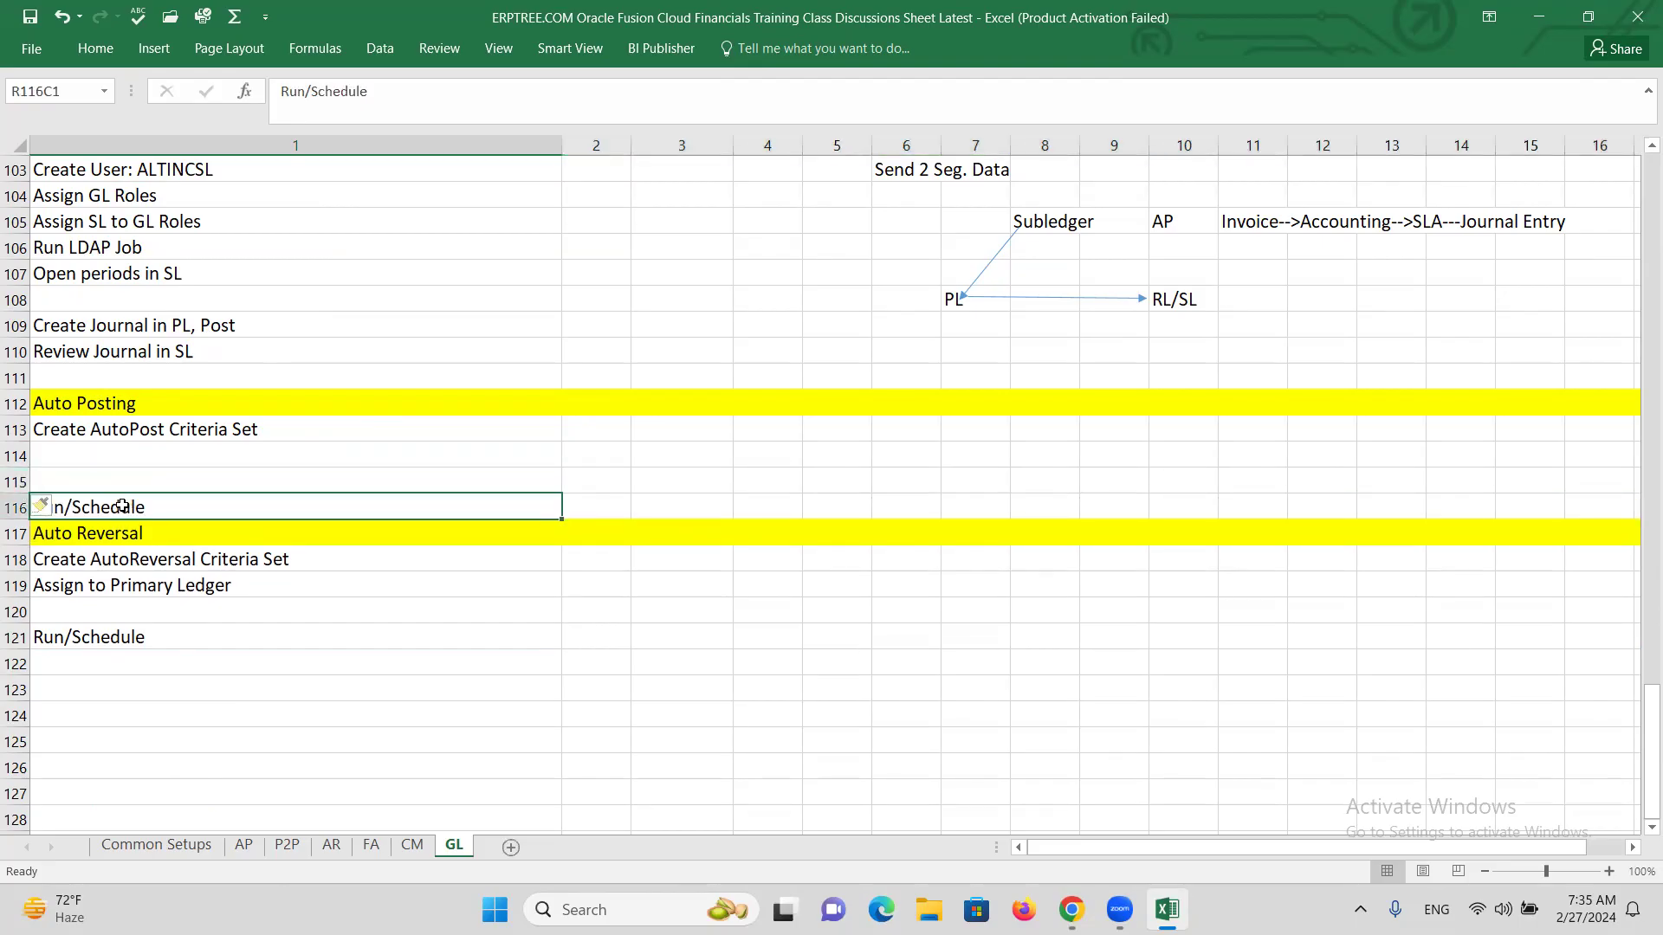
pyautogui.hotkey('ctrl', 'c')
pyautogui.click(134, 471)
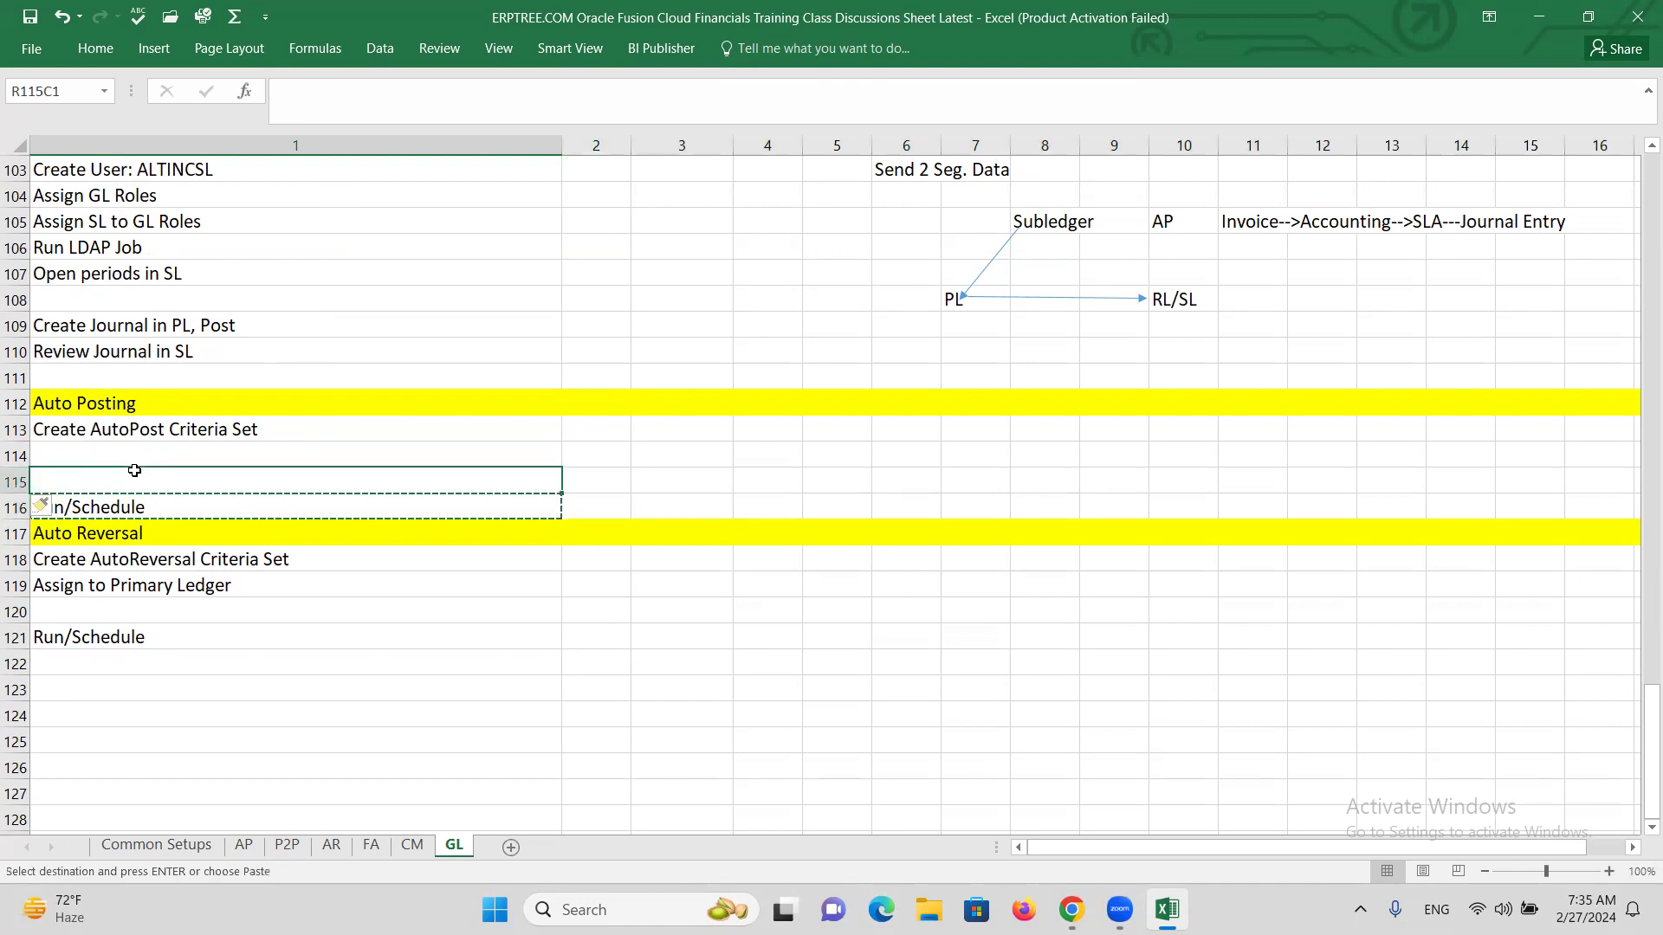
pyautogui.hotkey('ctrl', 'v')
pyautogui.press('Escape')
pyautogui.click(149, 510)
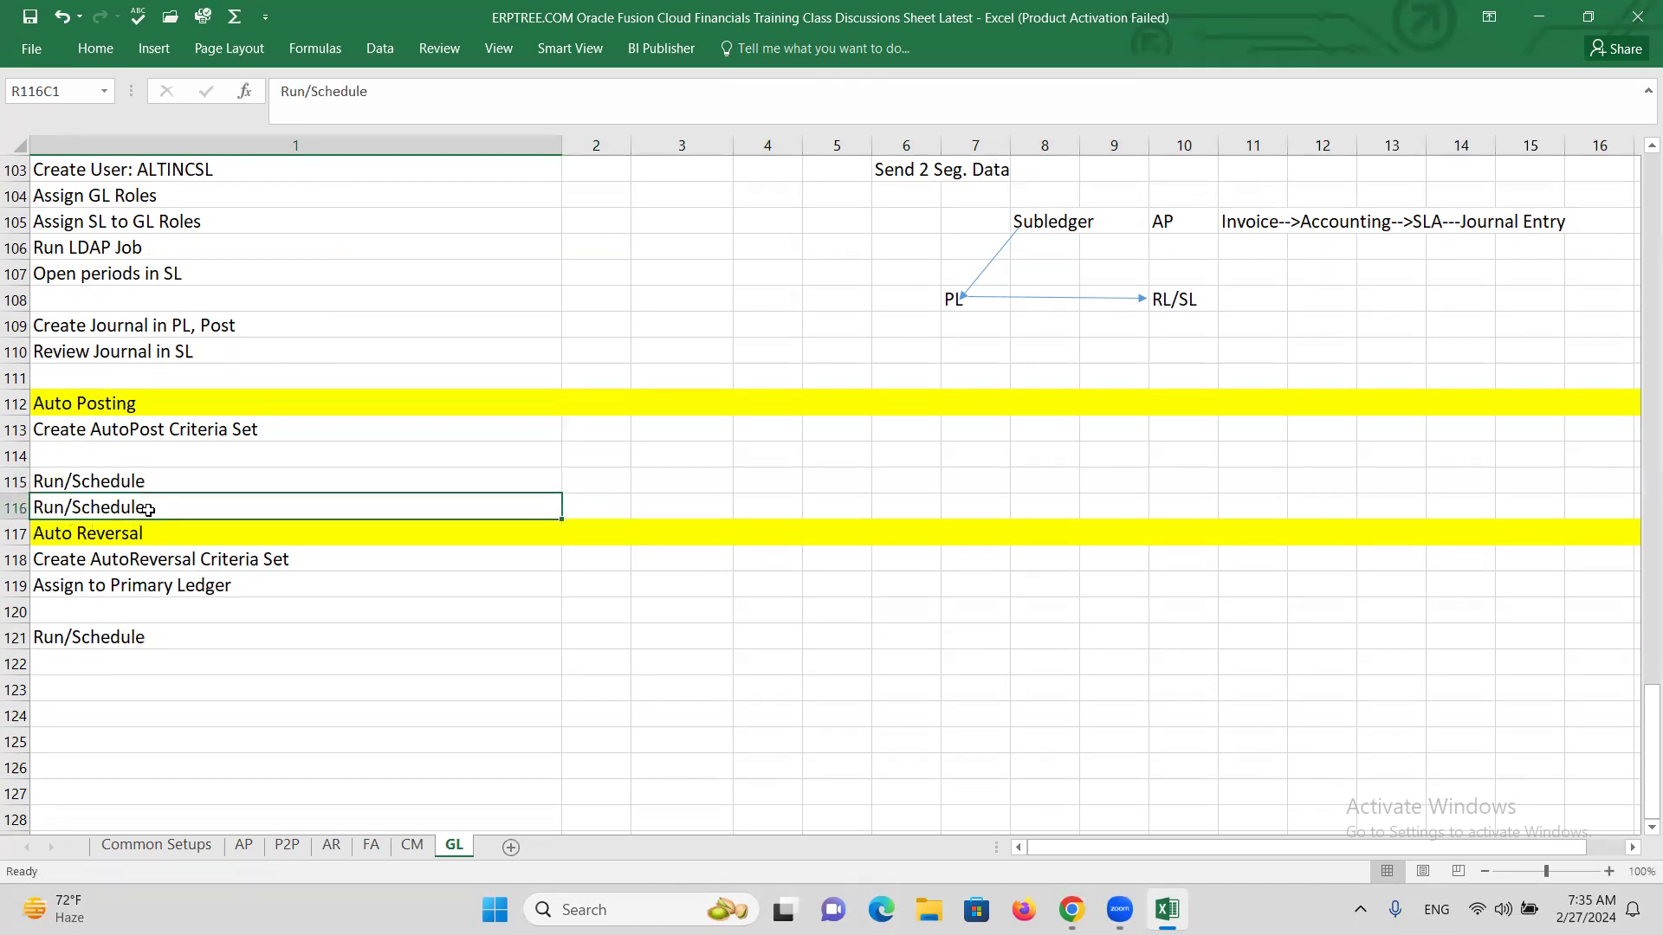
pyautogui.press('Delete')
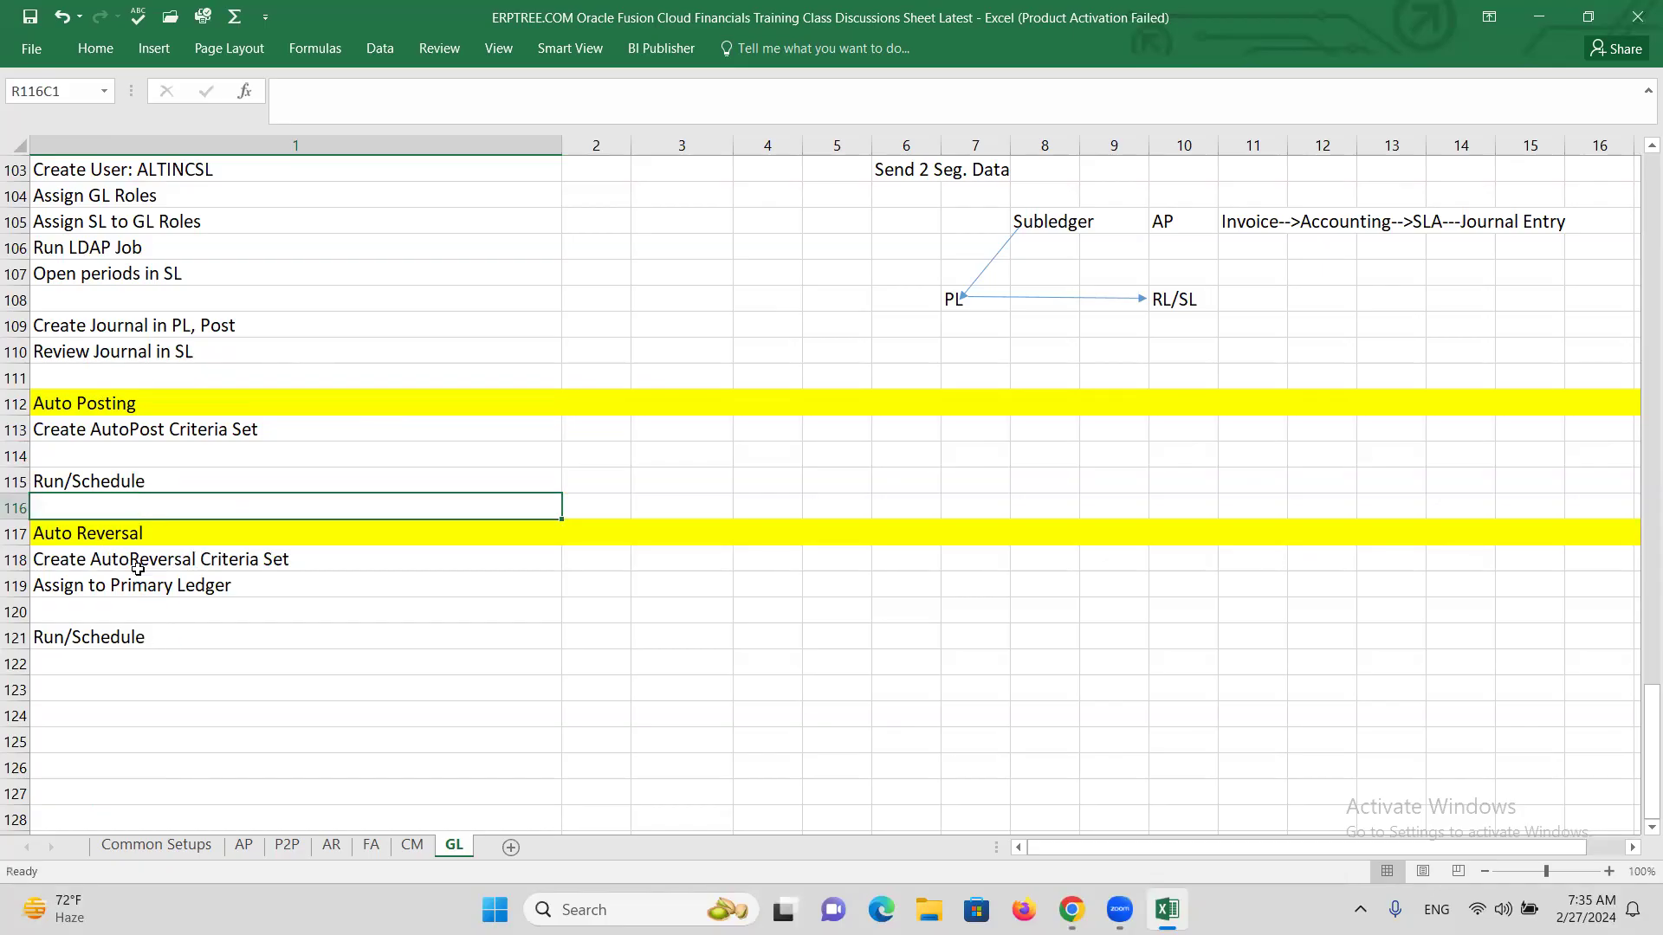
pyautogui.press('Down')
pyautogui.press('Down')
pyautogui.hotkey('alt', 'Tab')
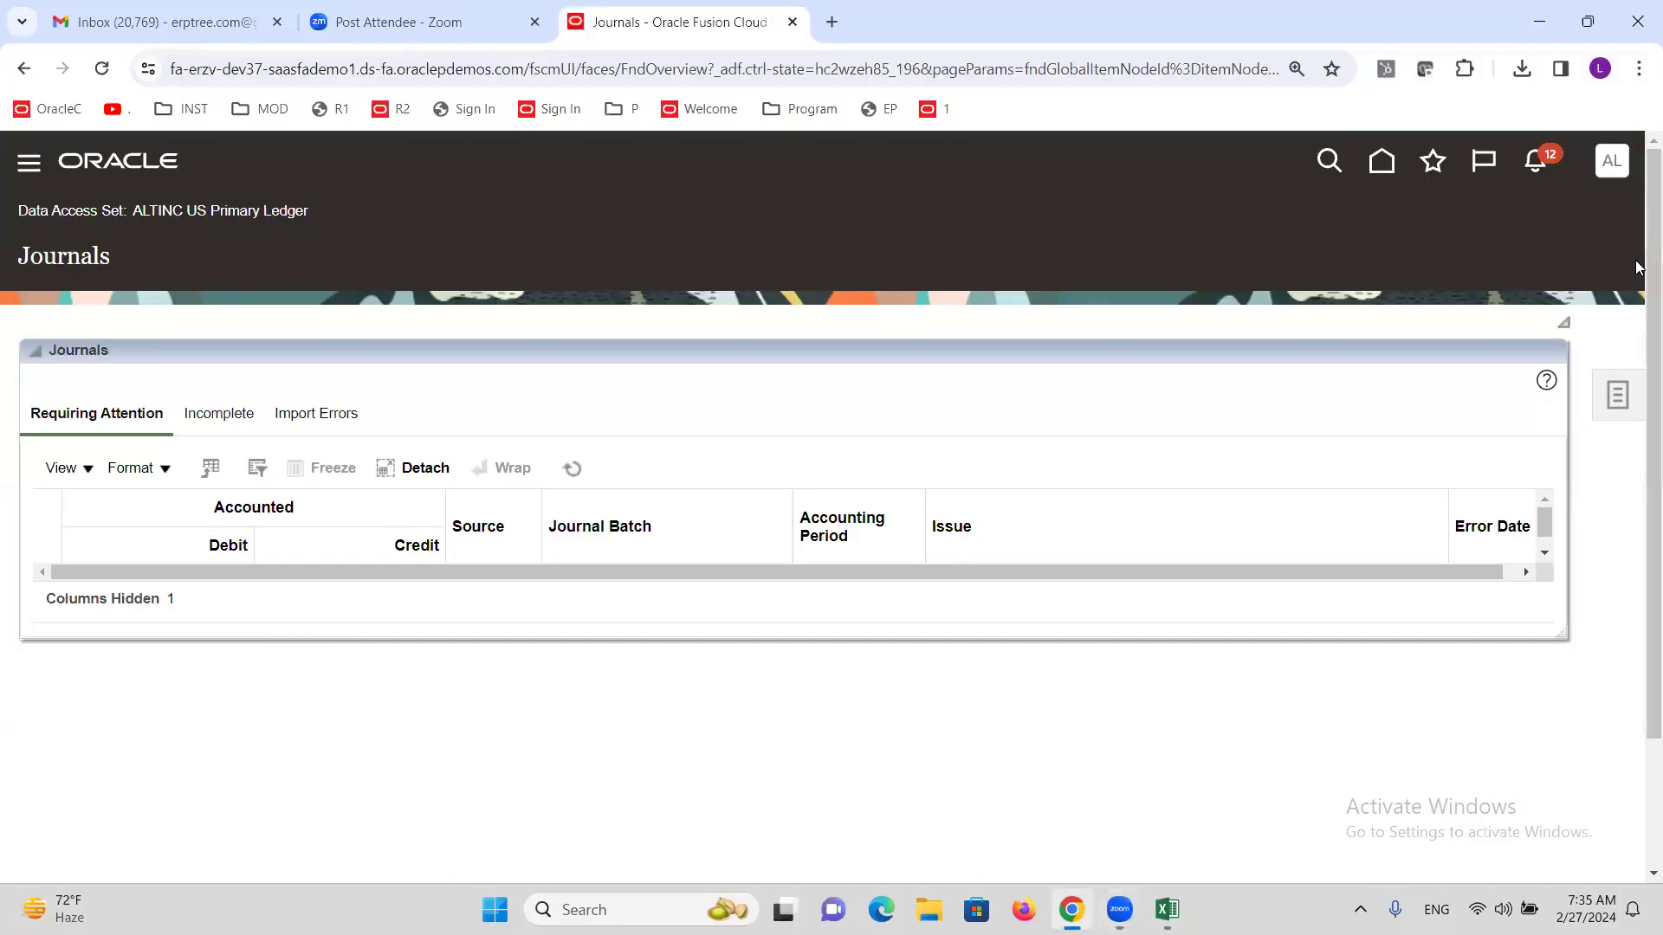
# Search Setup and Maintenance tasks for 'Reve' and open Manage Journal Reversal Criteria Sets.
pyautogui.click(1612, 169)
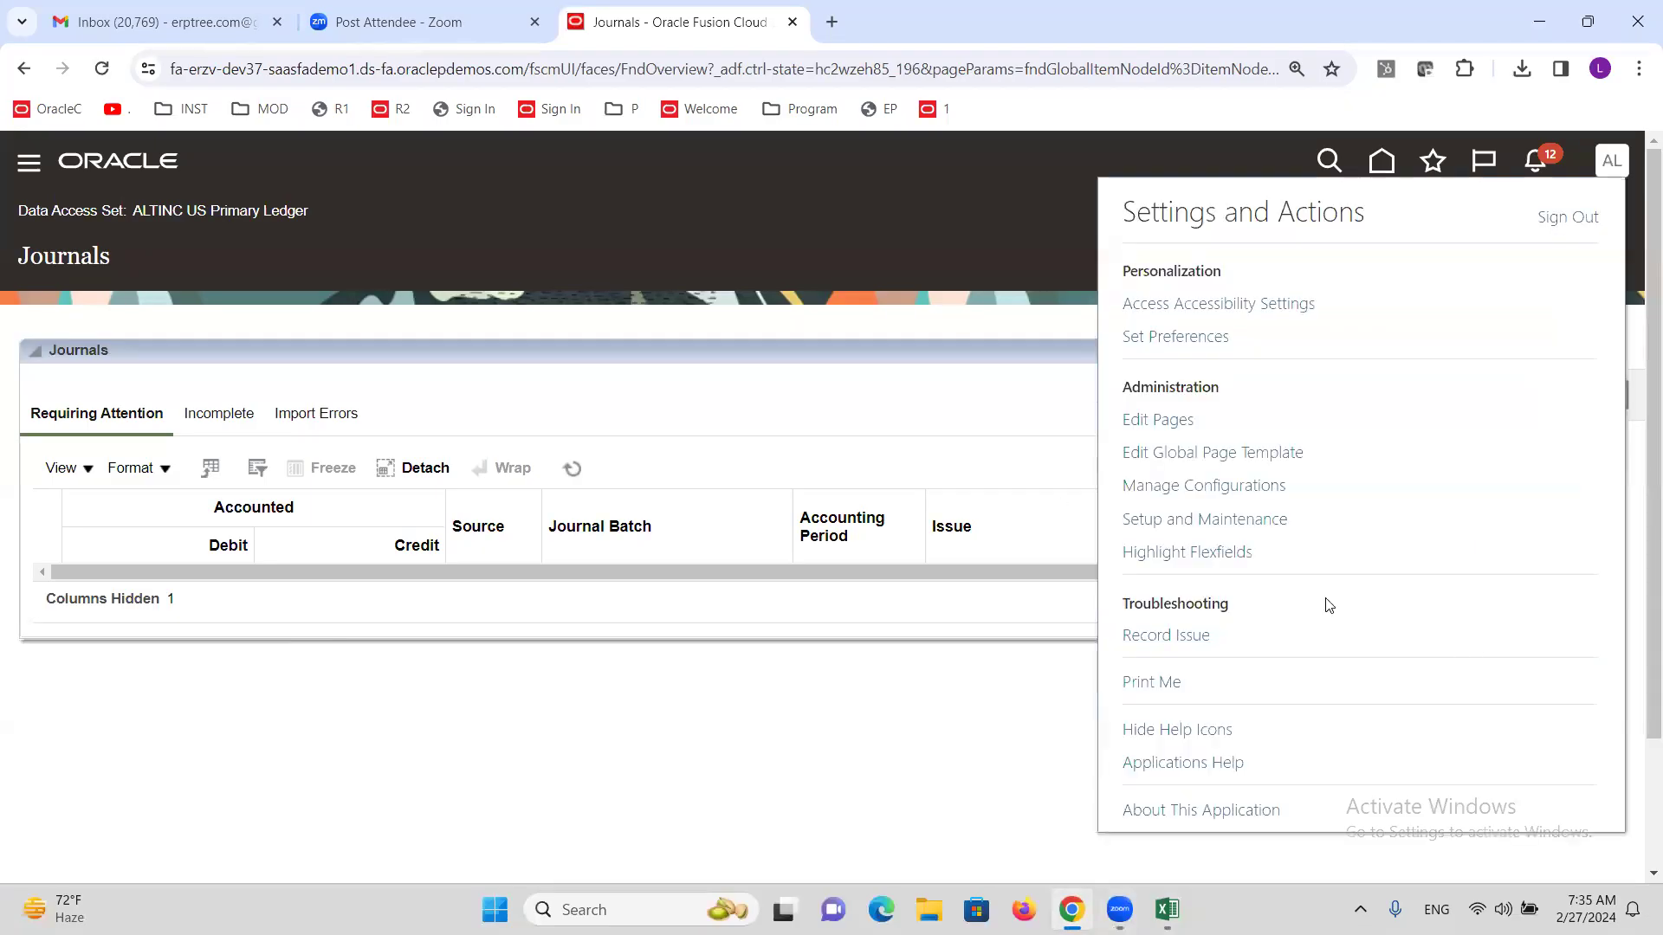
pyautogui.click(1238, 523)
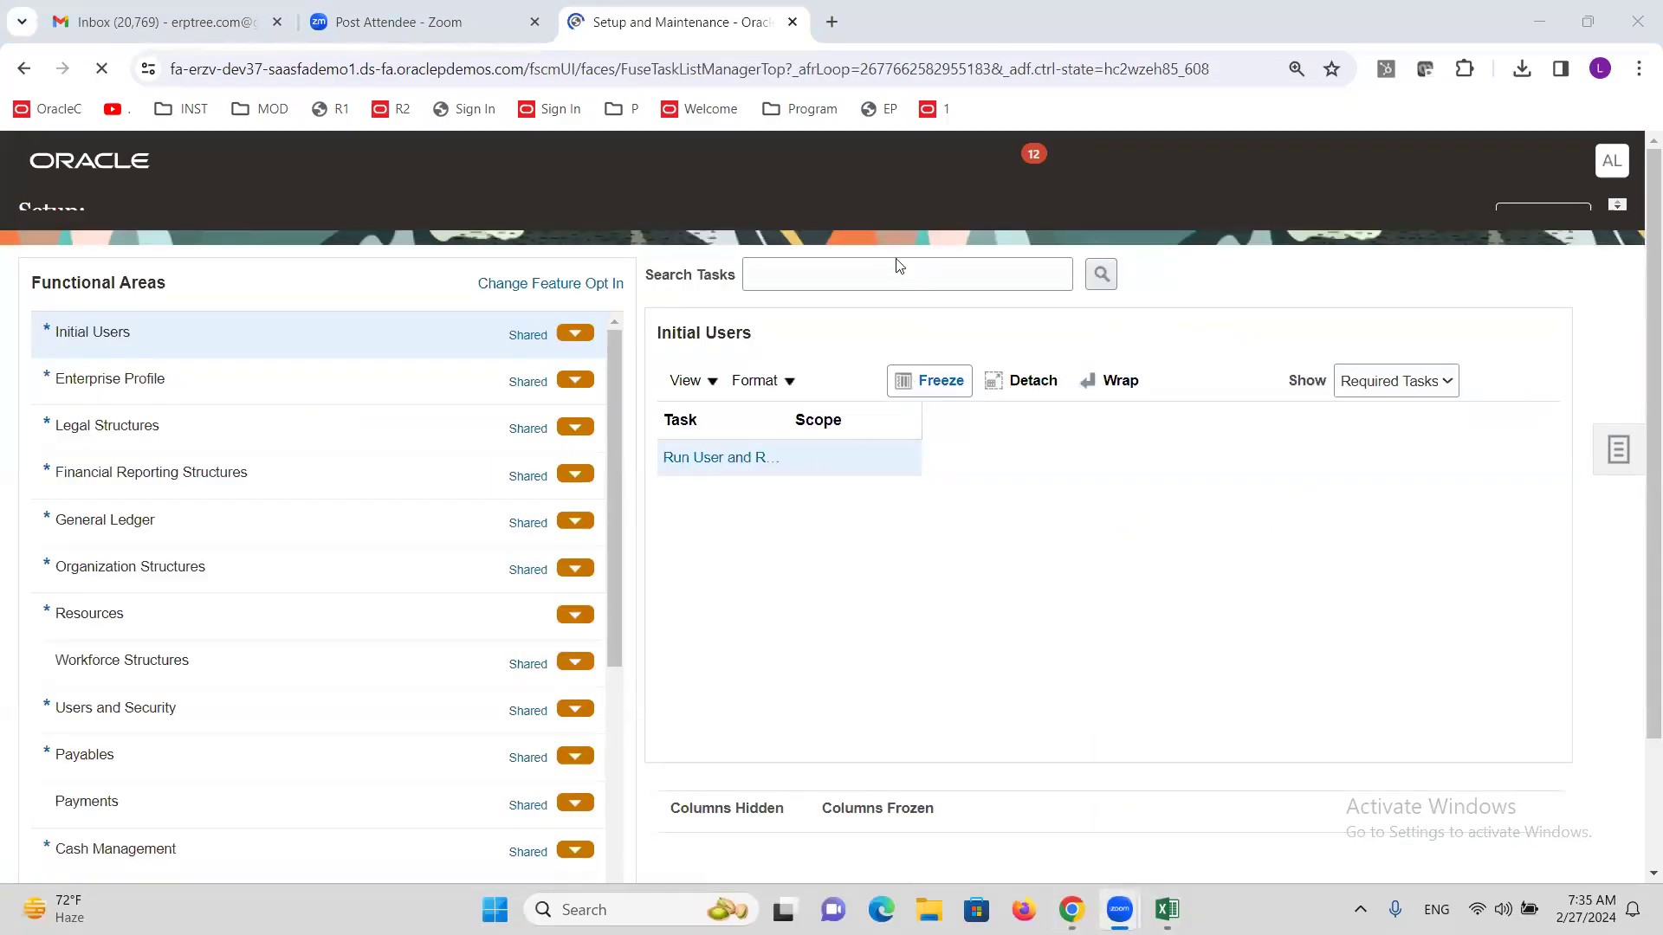
pyautogui.click(894, 305)
pyautogui.write('Rever')
pyautogui.press('Return')
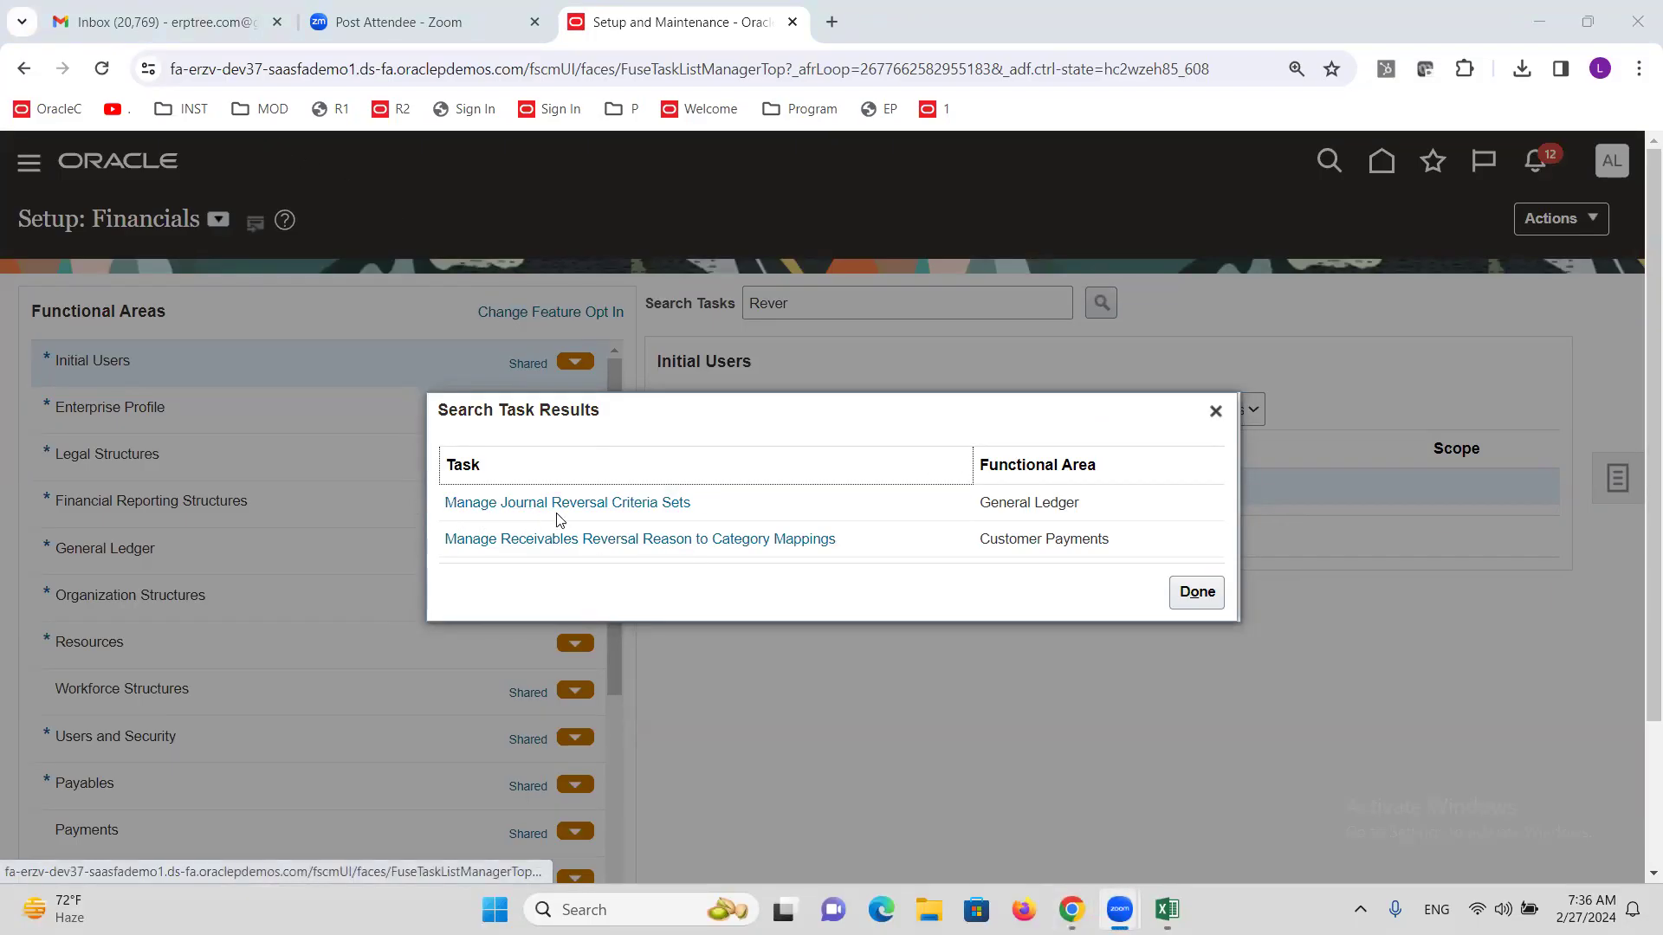
pyautogui.click(637, 510)
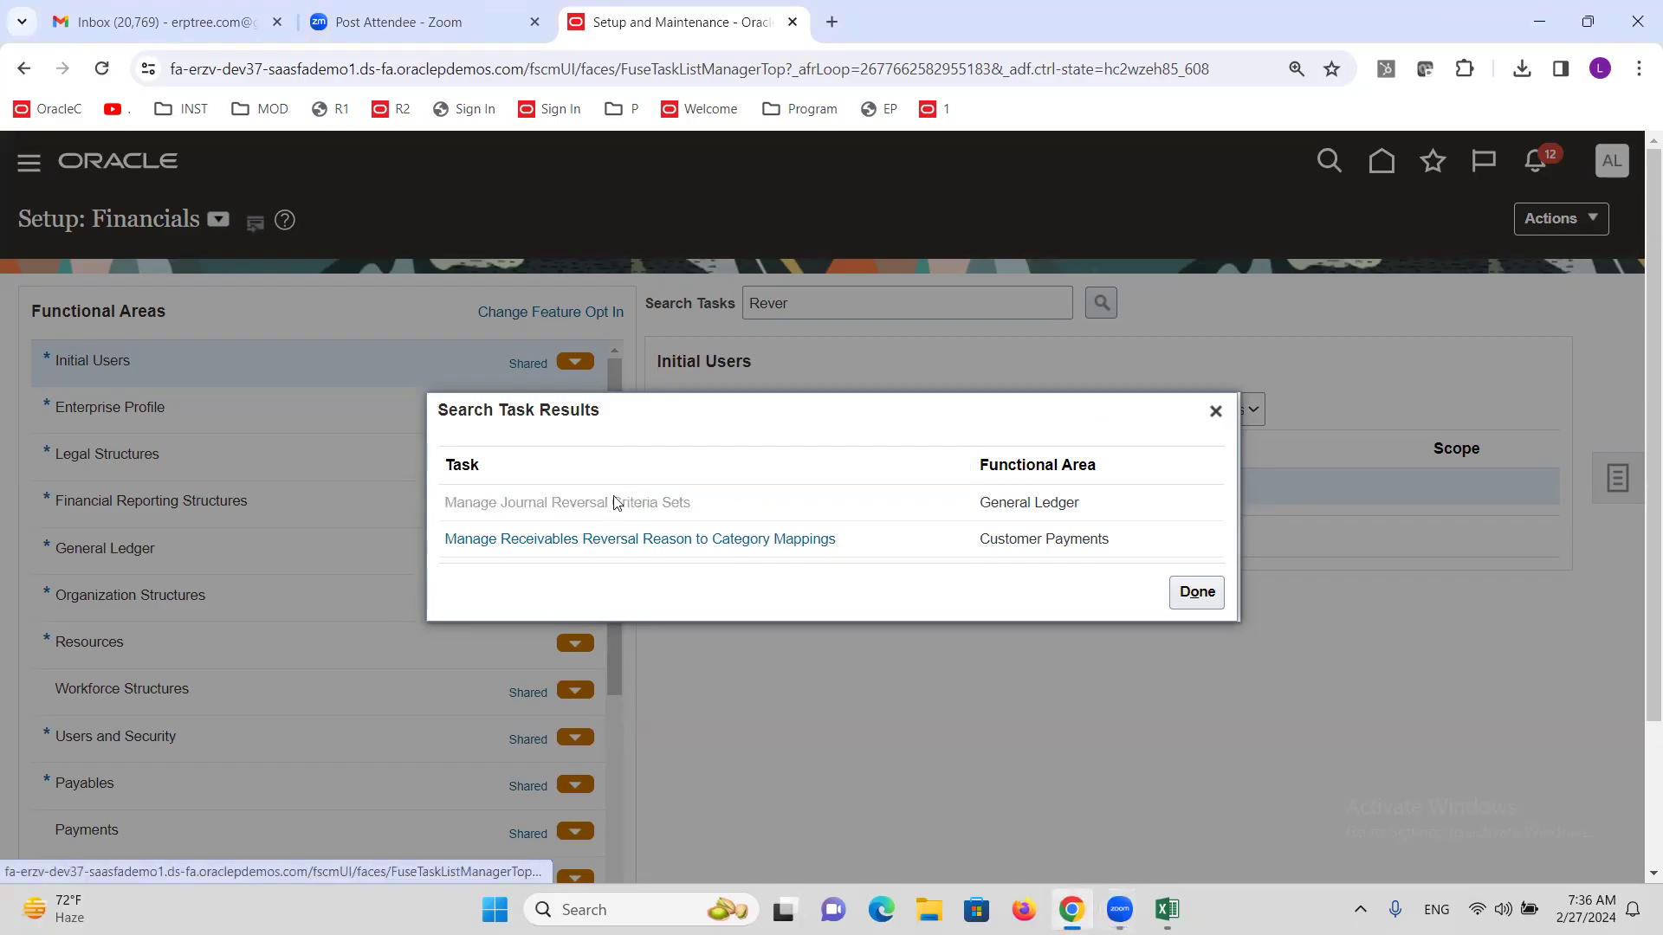
pyautogui.click(844, 486)
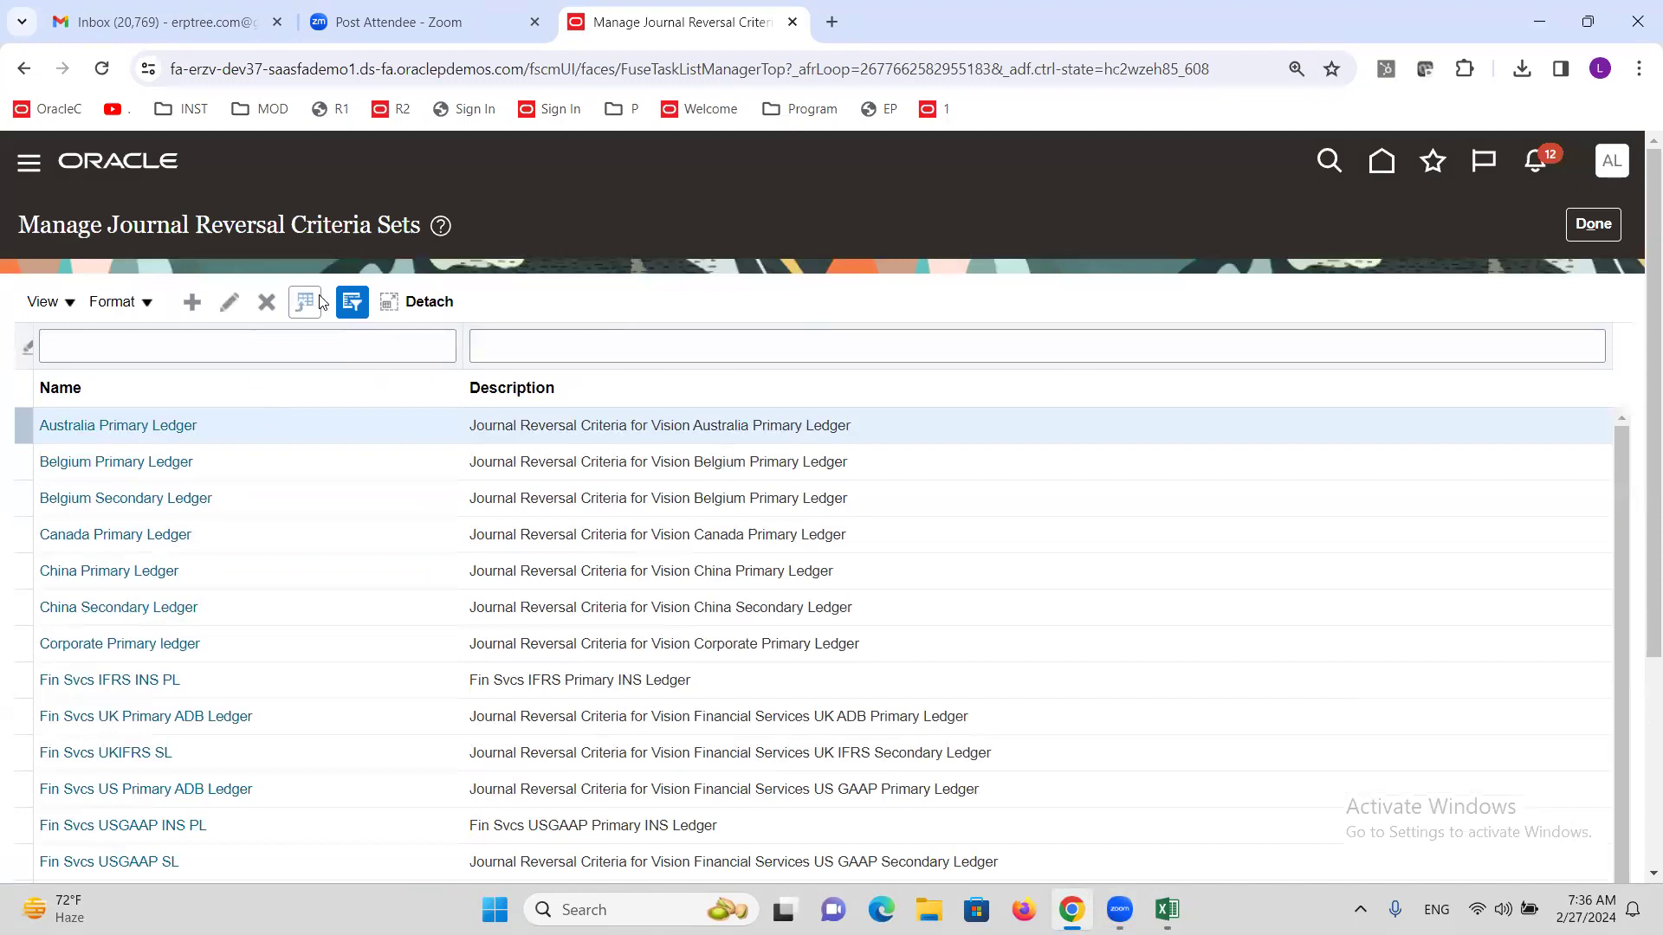
# Create a new reversal criteria set, replacing the default name with 'ALTINC AutoReversal'.
pyautogui.click(190, 302)
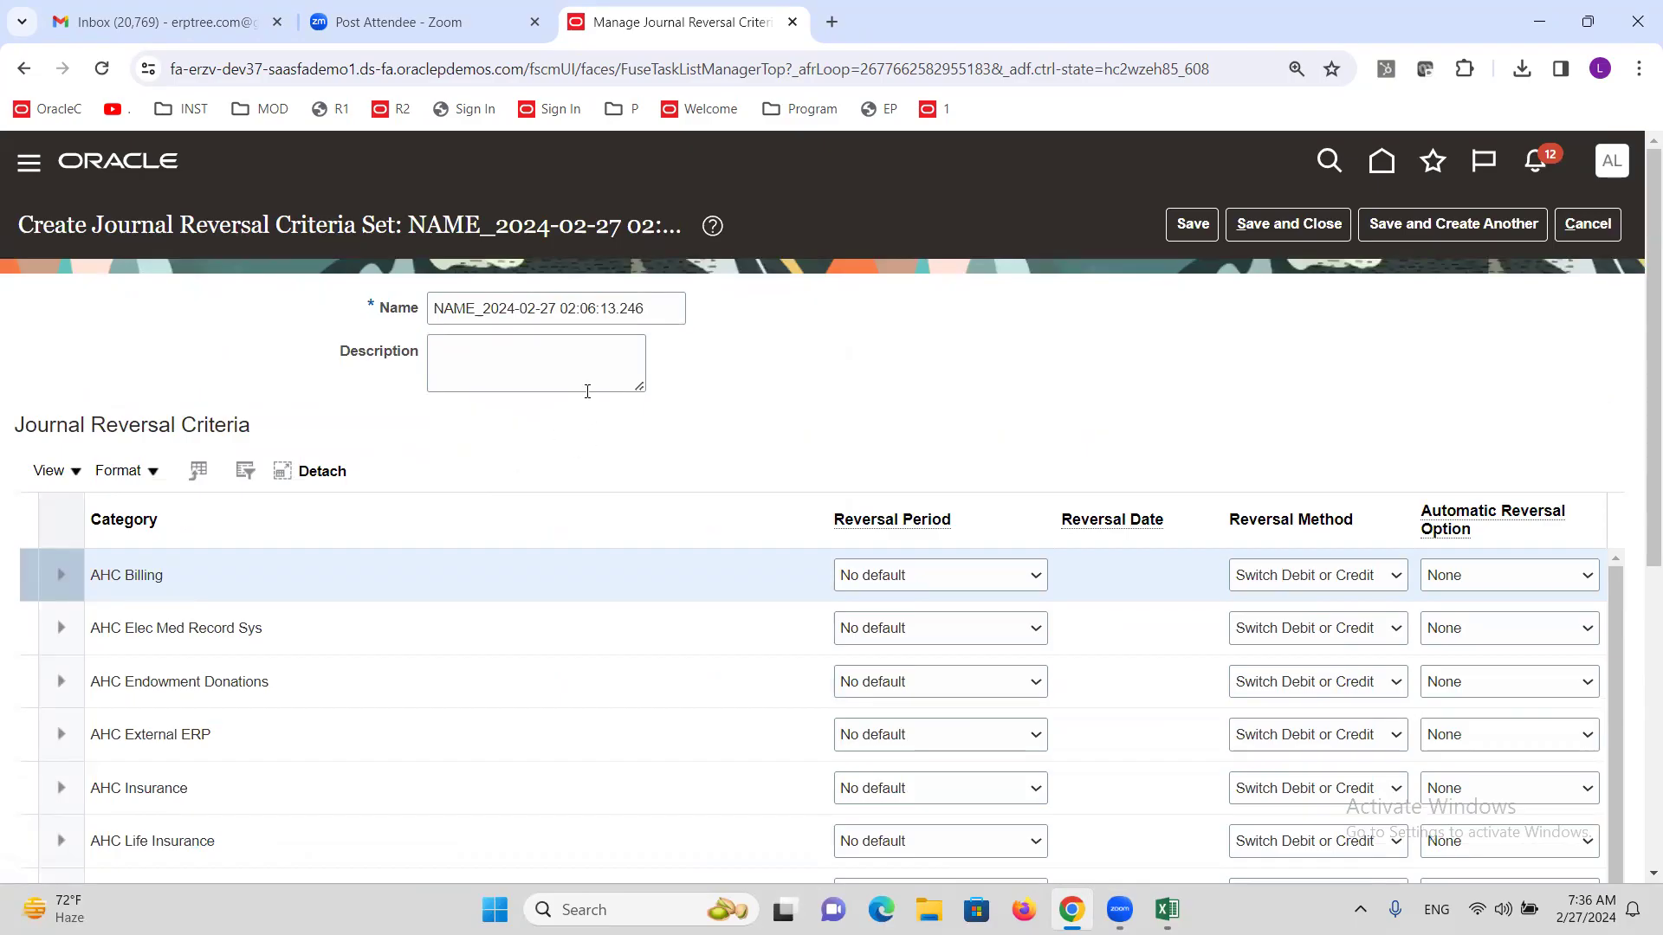
pyautogui.moveTo(659, 312); pyautogui.dragTo(374, 345)
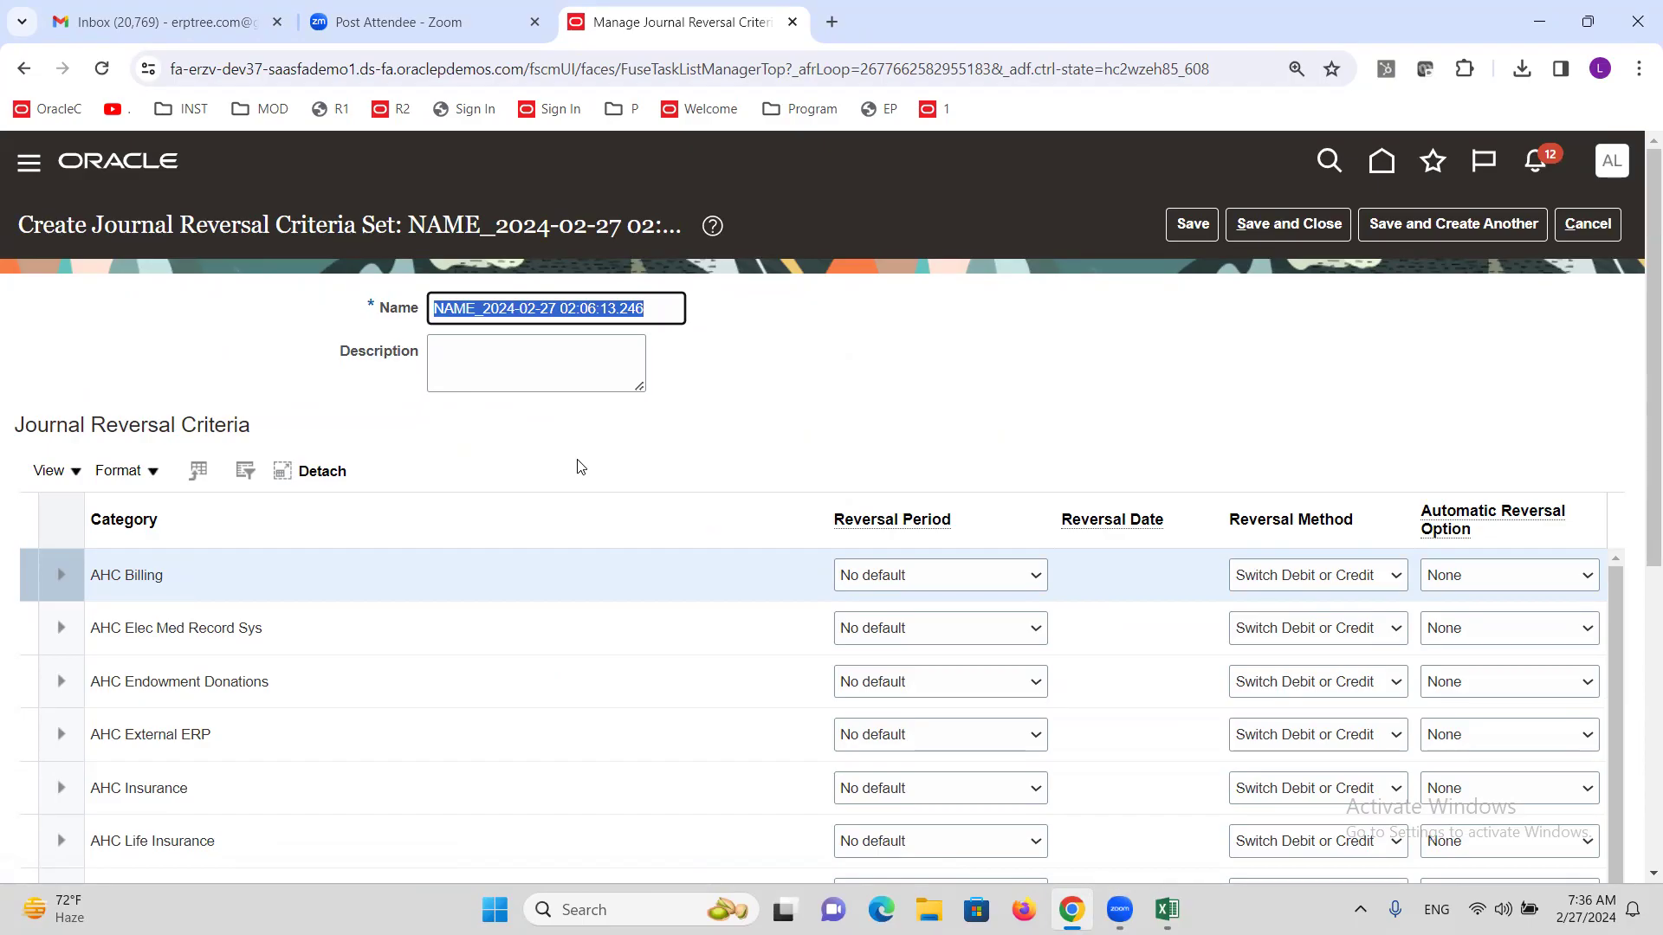
pyautogui.write('ALTINC')
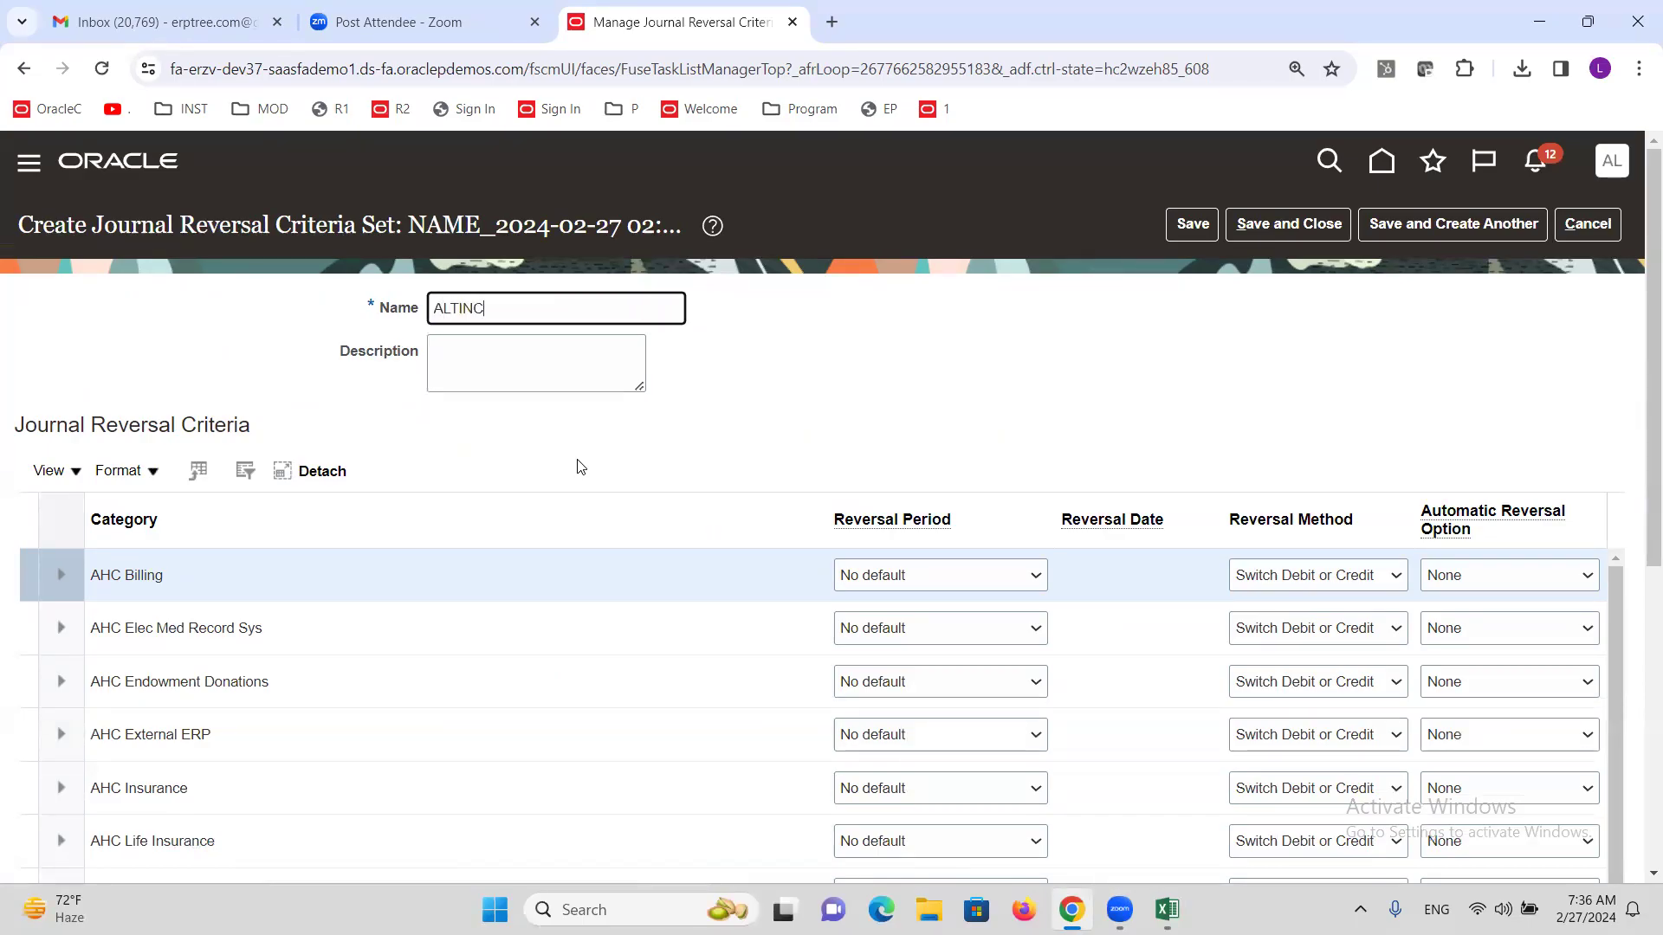
pyautogui.write(' AutoRever')
pyautogui.click(860, 366)
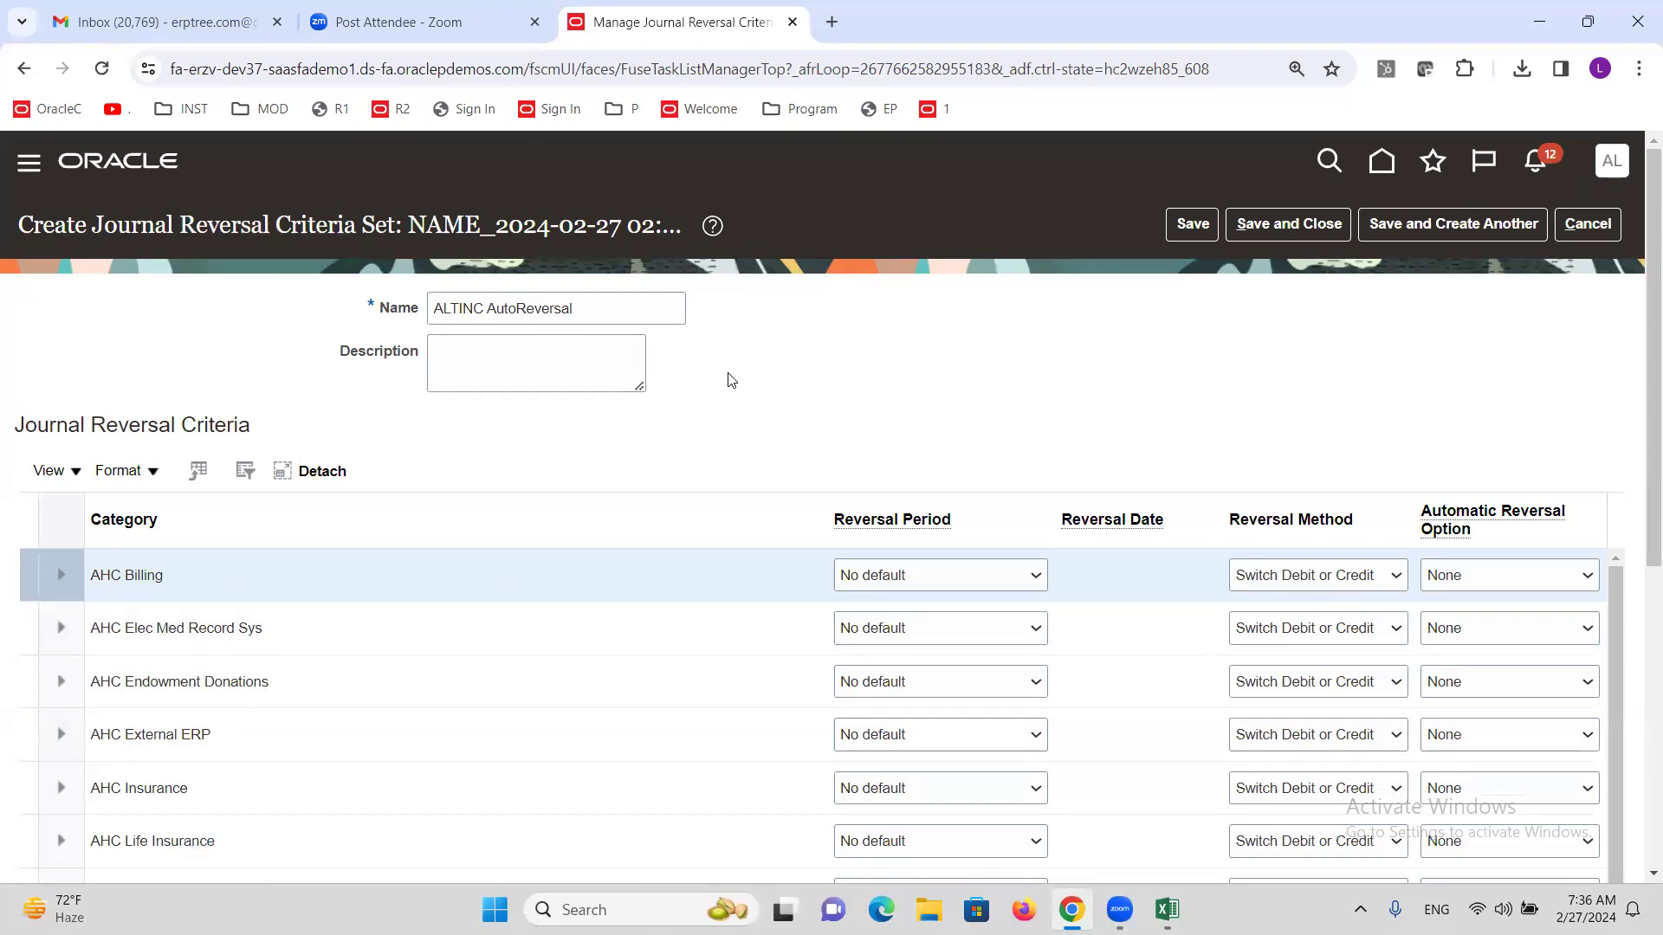
pyautogui.scroll(-3, 732, 375)
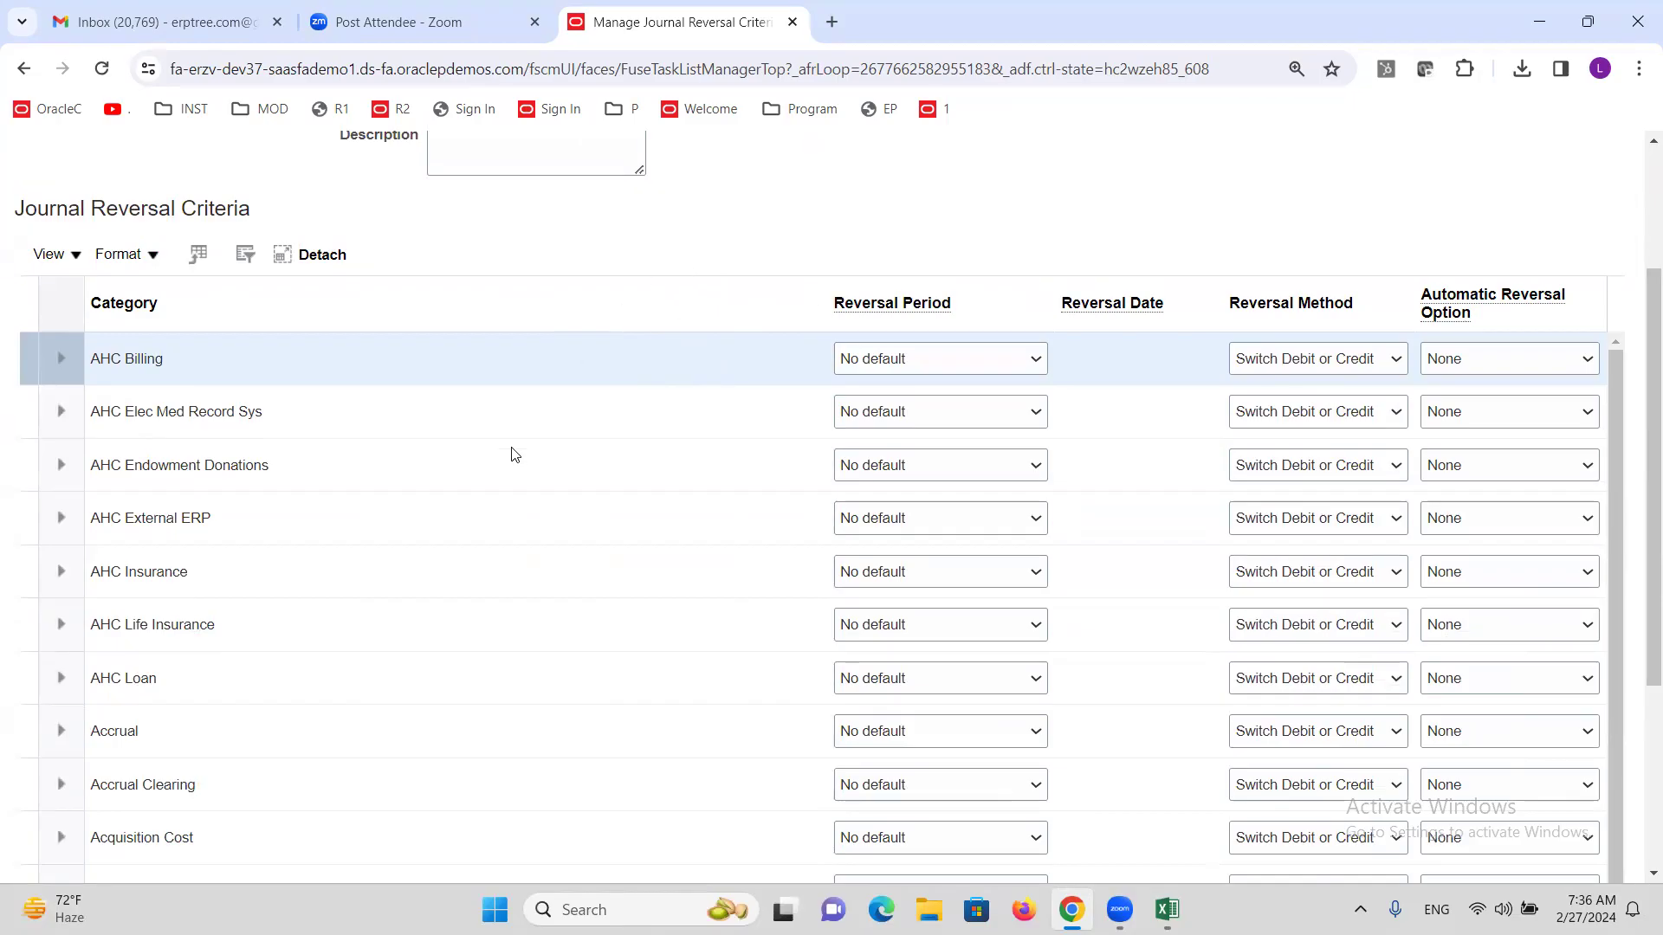
# Give the Adjustment category a Same period reversal period, keeping the Next day reversal date.
pyautogui.scroll(-1, 511, 453)
pyautogui.scroll(-3, 513, 455)
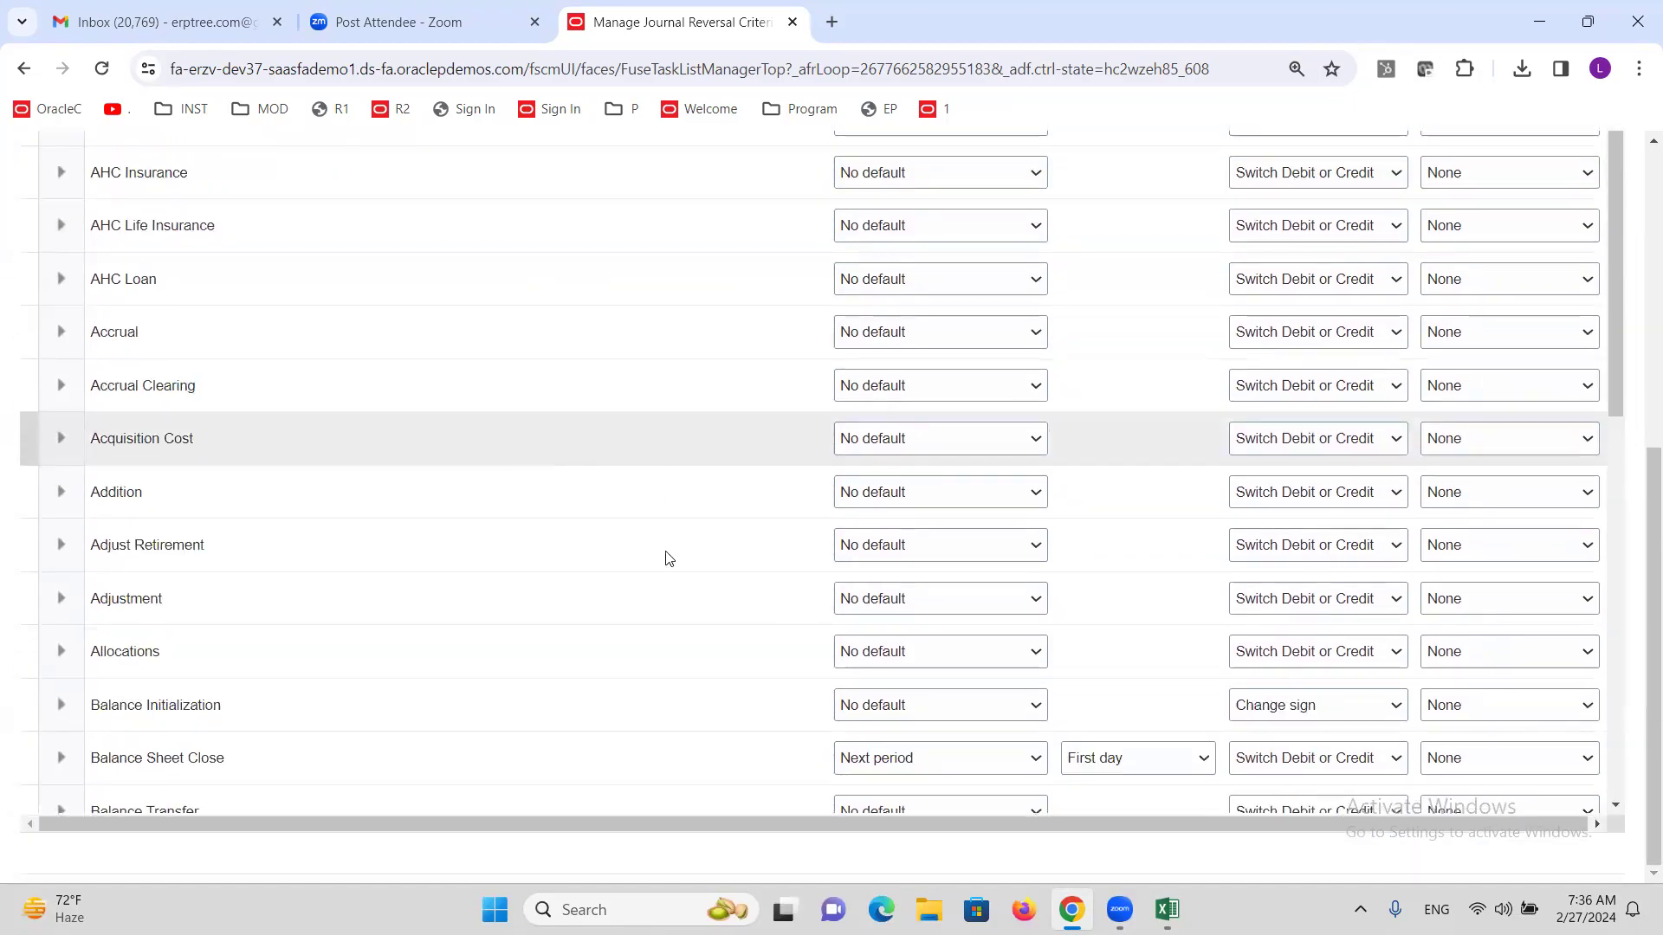
pyautogui.click(191, 598)
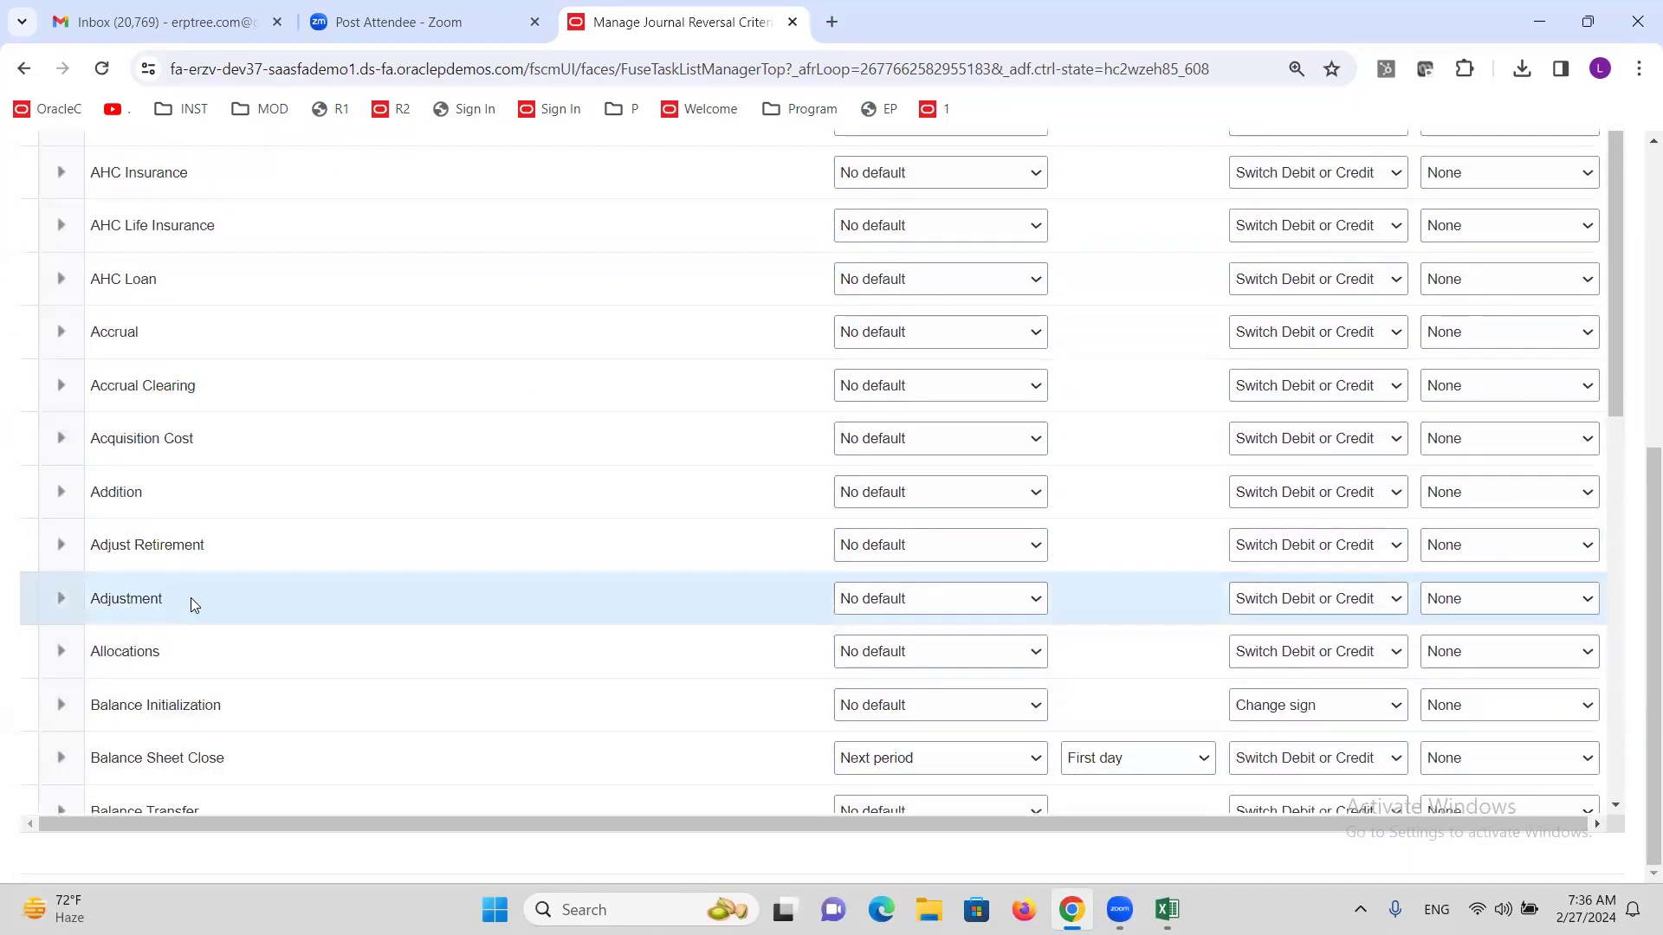
pyautogui.scroll(4, 1637, 451)
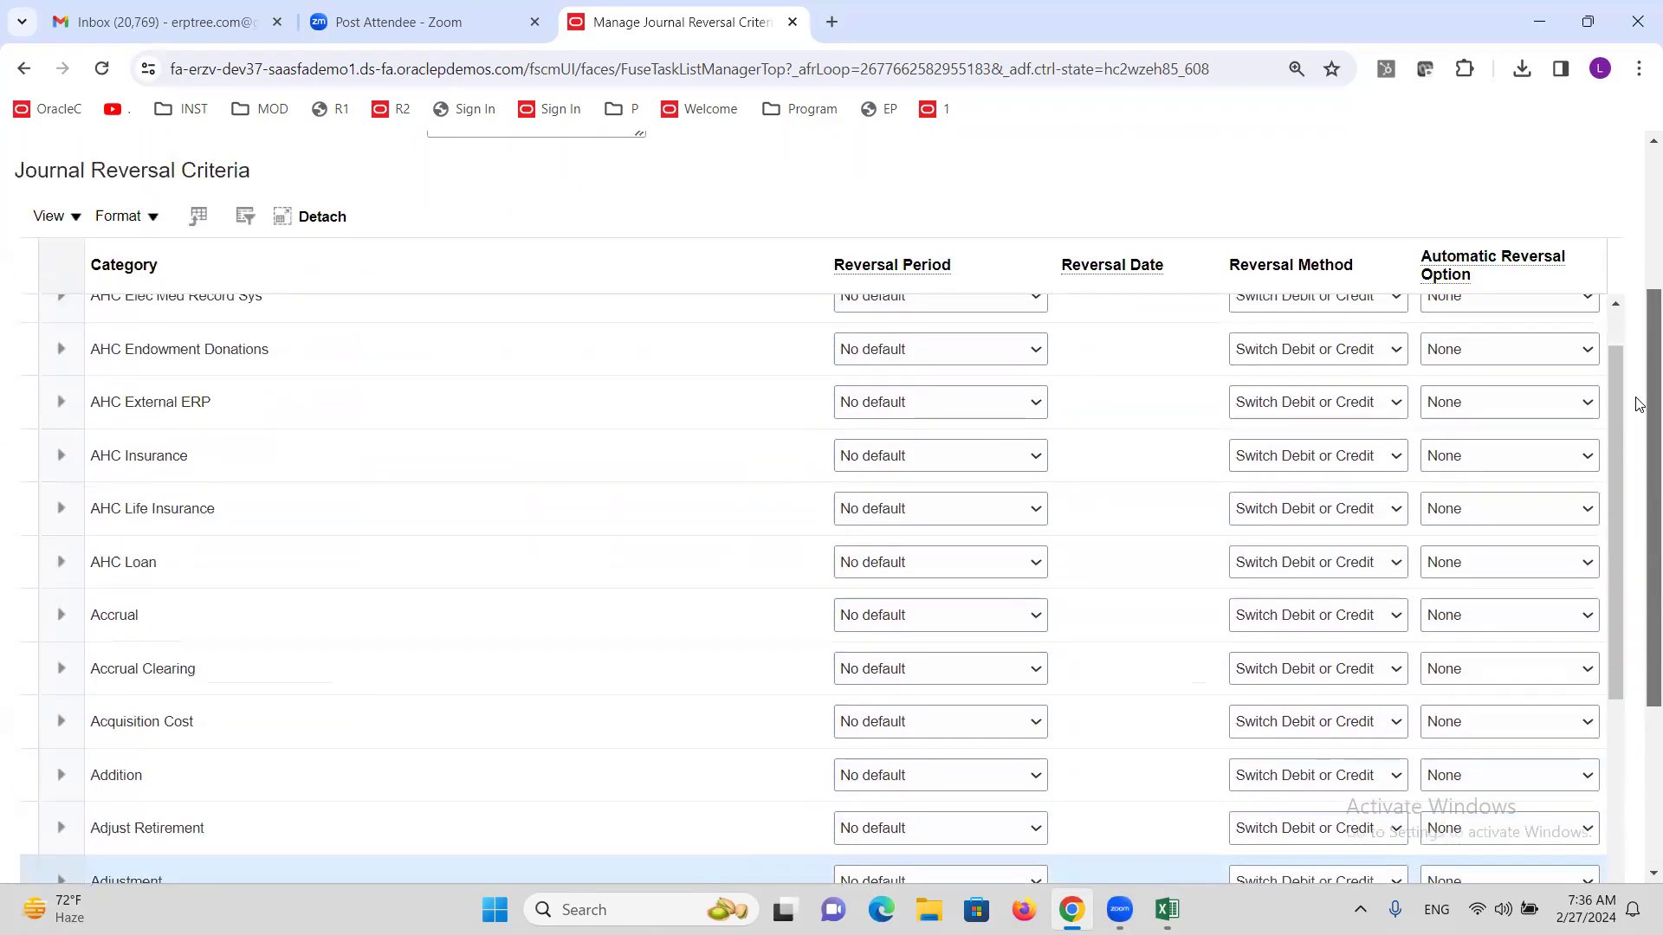
pyautogui.scroll(3, 1636, 405)
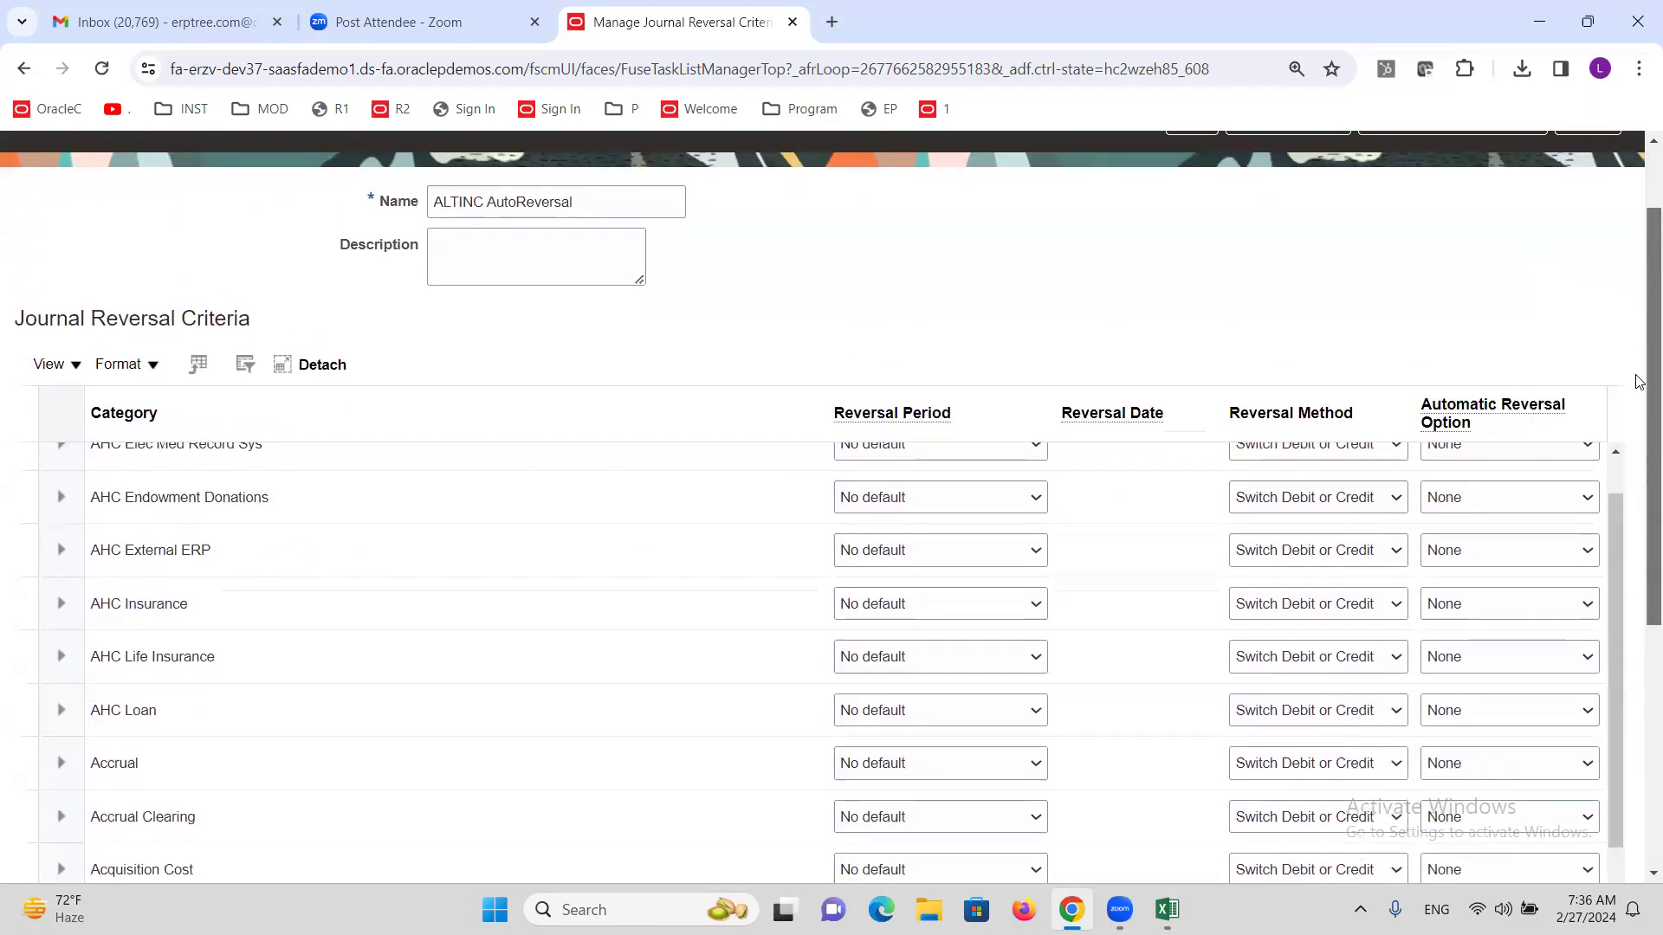
pyautogui.scroll(-4, 1637, 381)
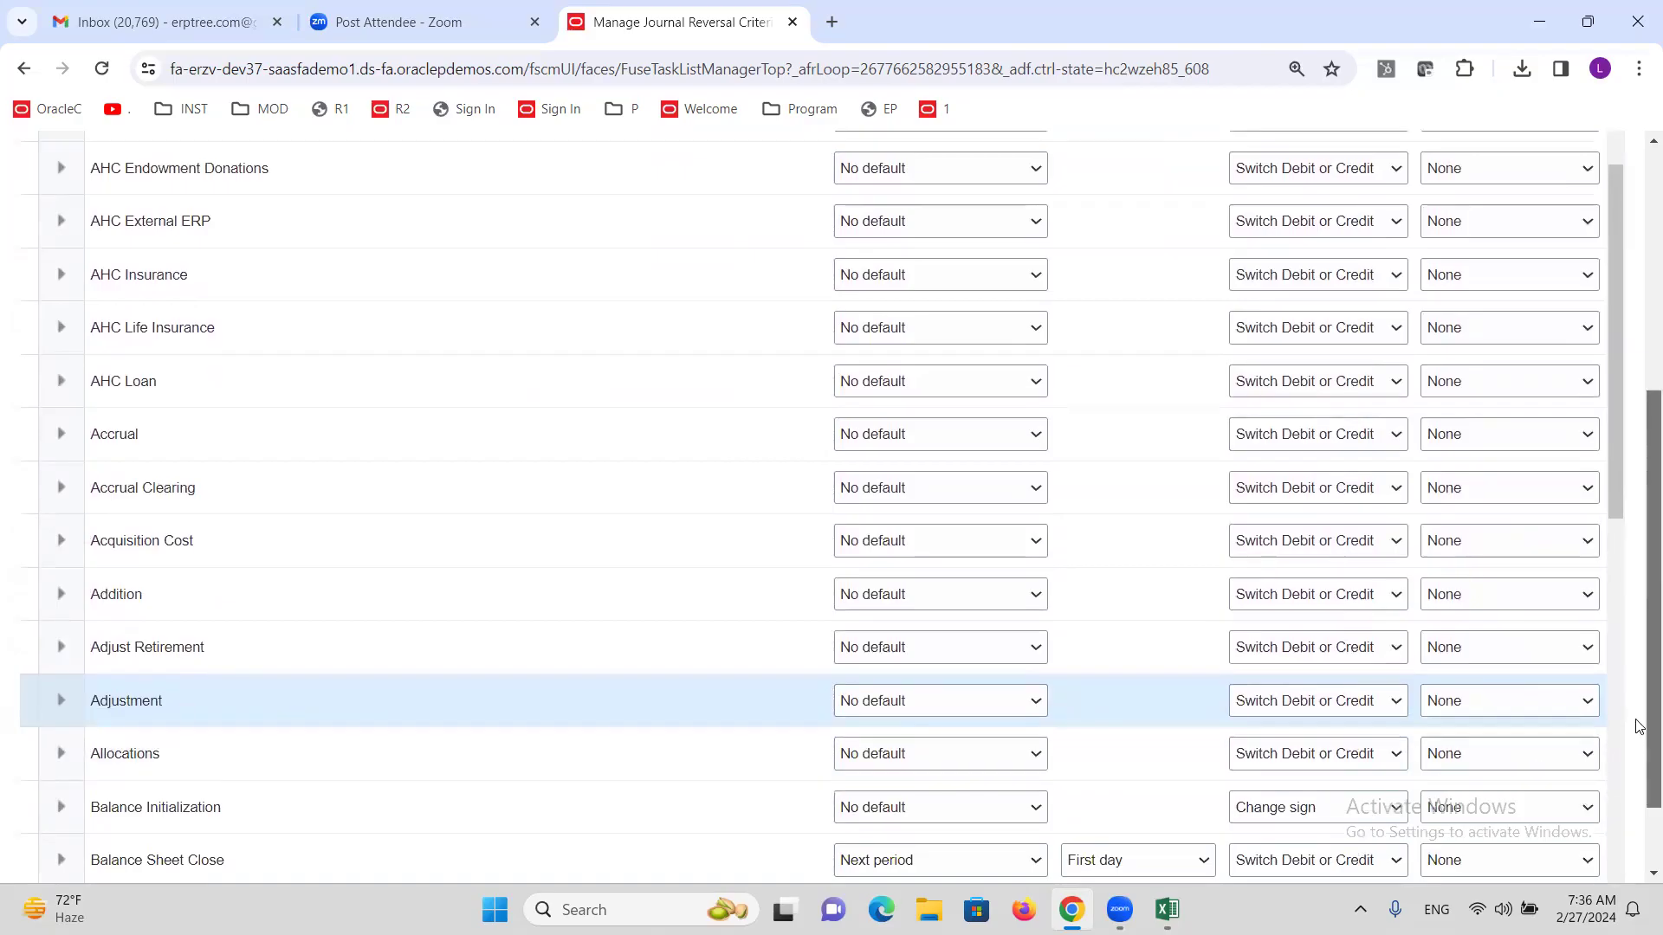
pyautogui.scroll(2, 1567, 571)
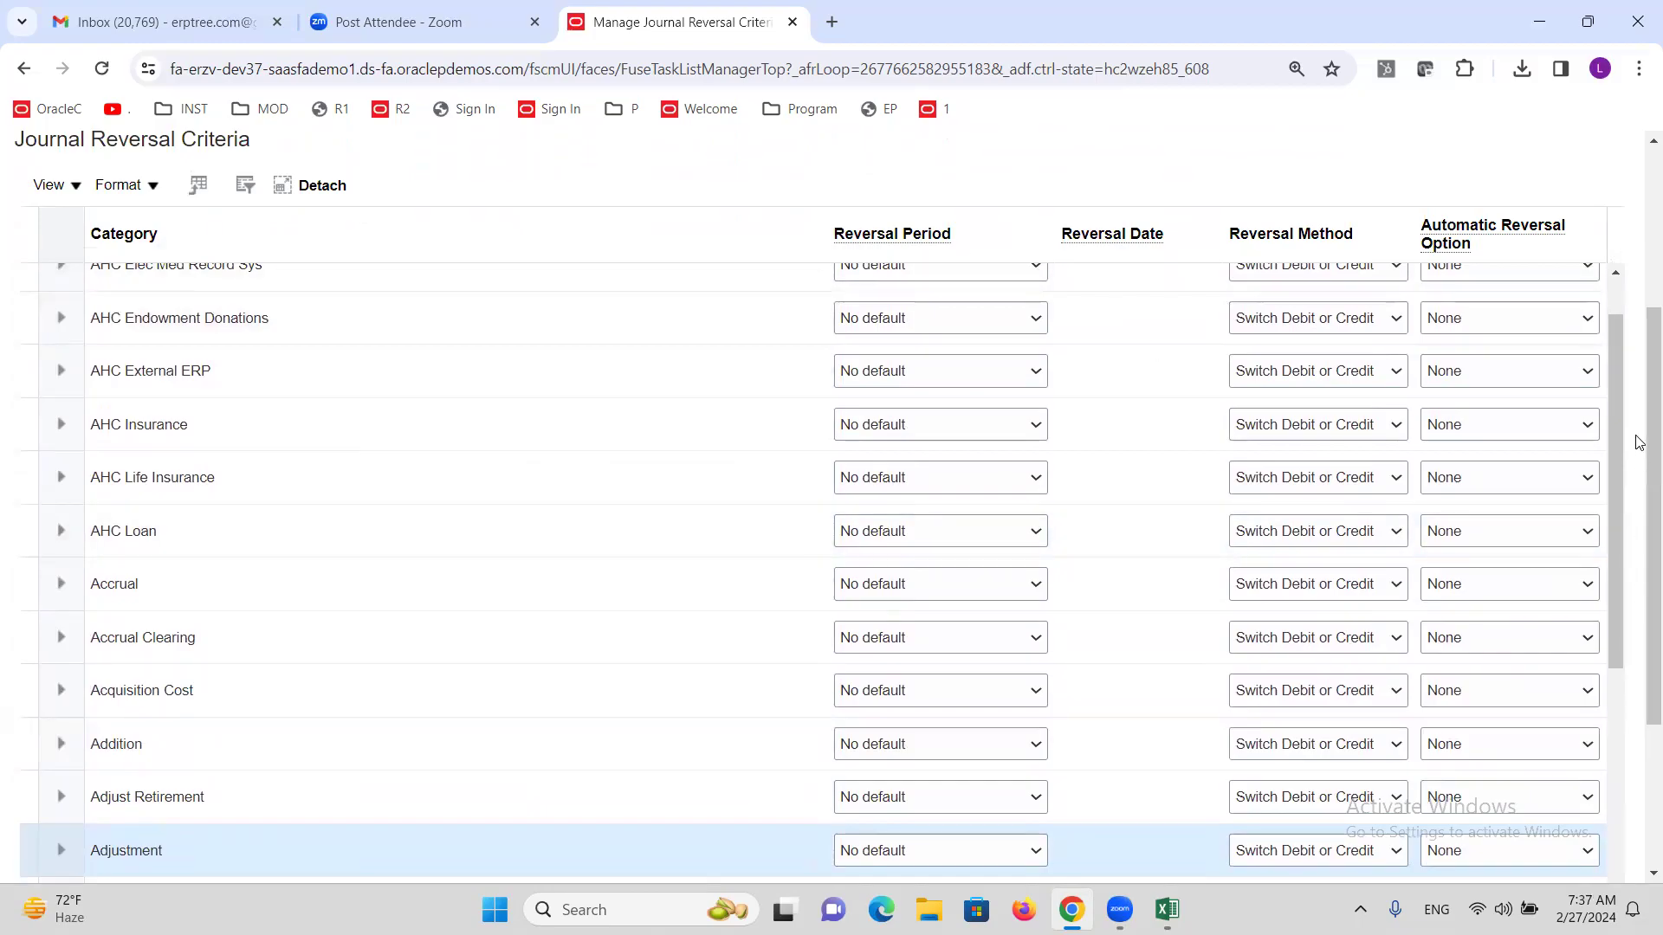
pyautogui.scroll(-2, 1639, 476)
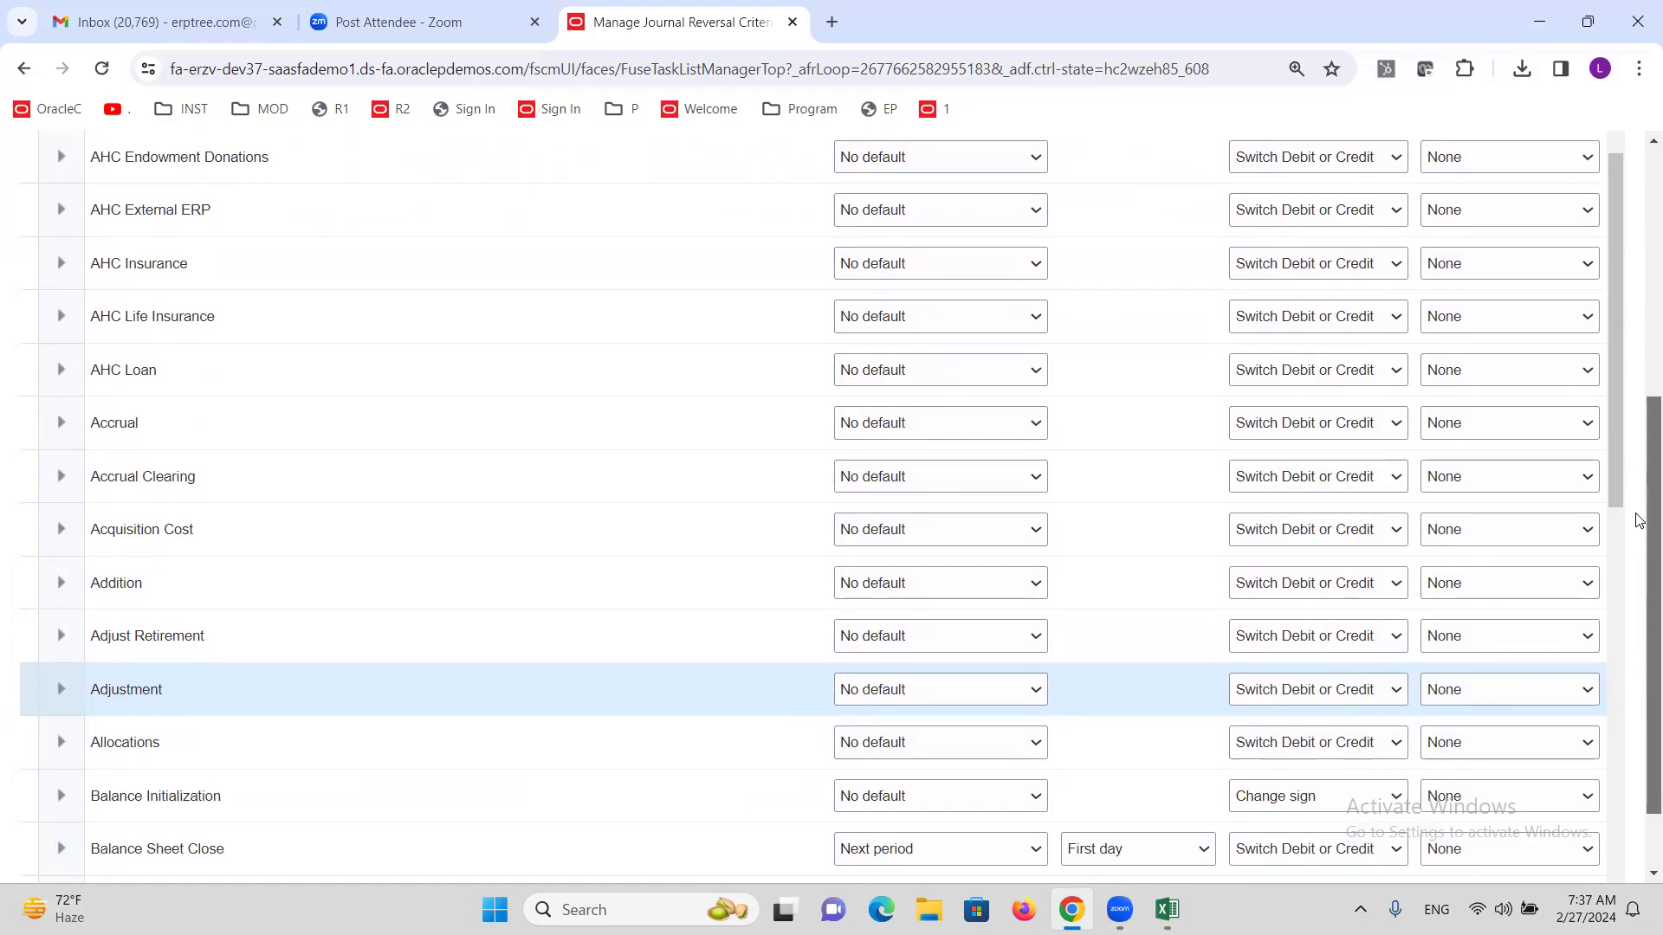
pyautogui.click(1036, 689)
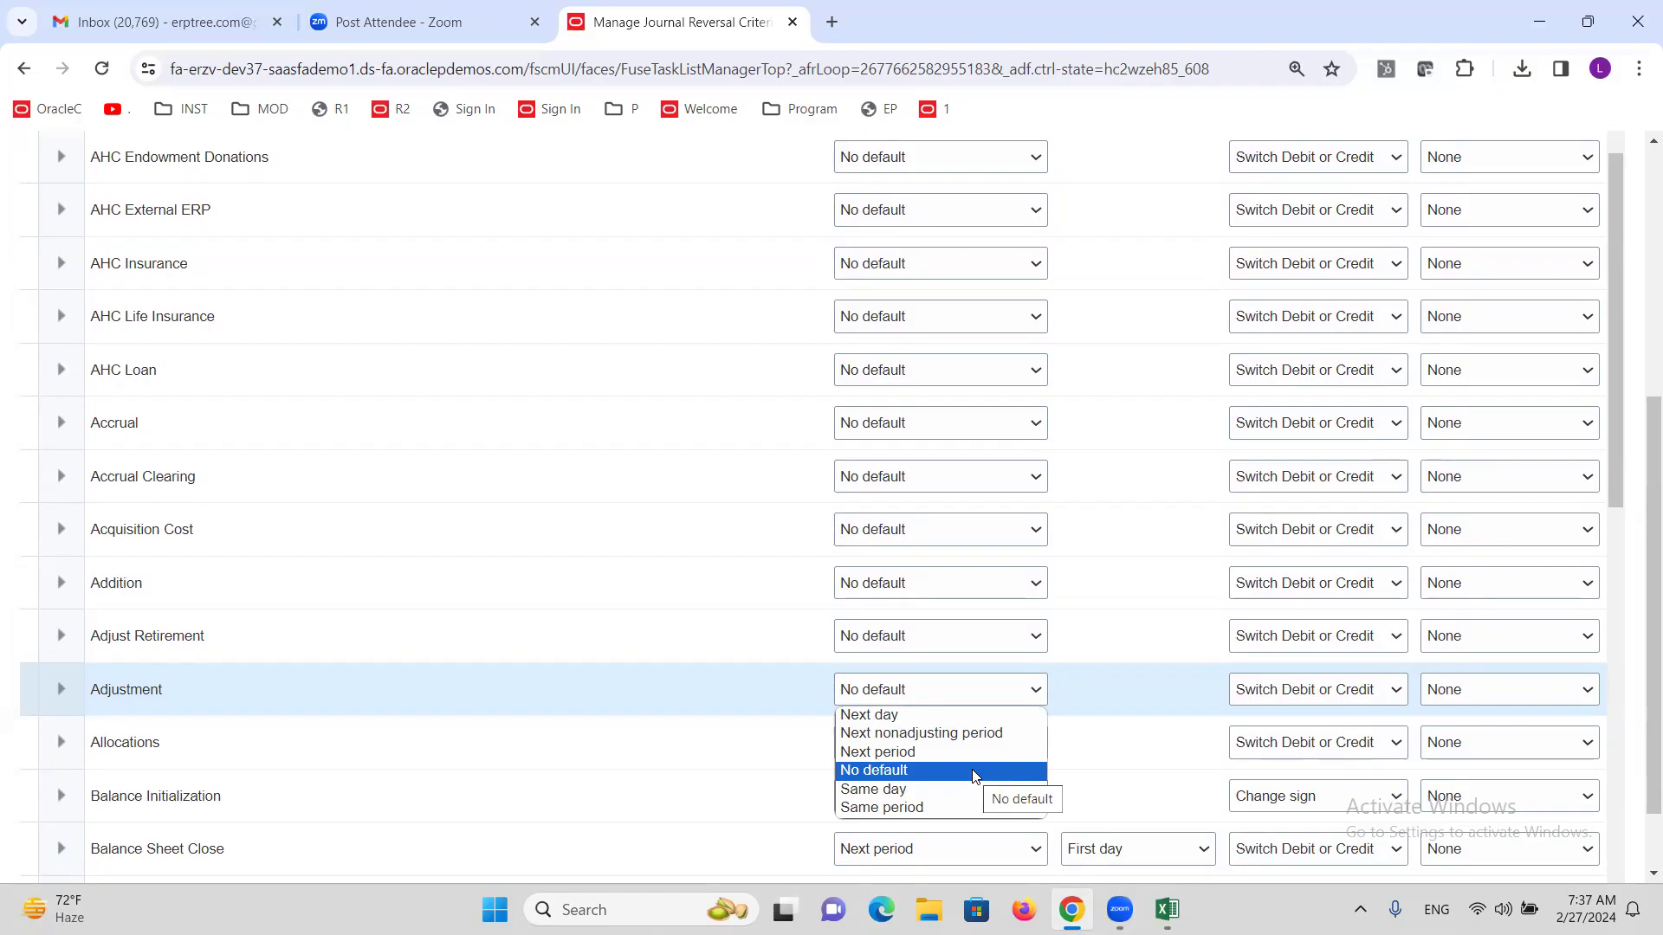
pyautogui.click(909, 807)
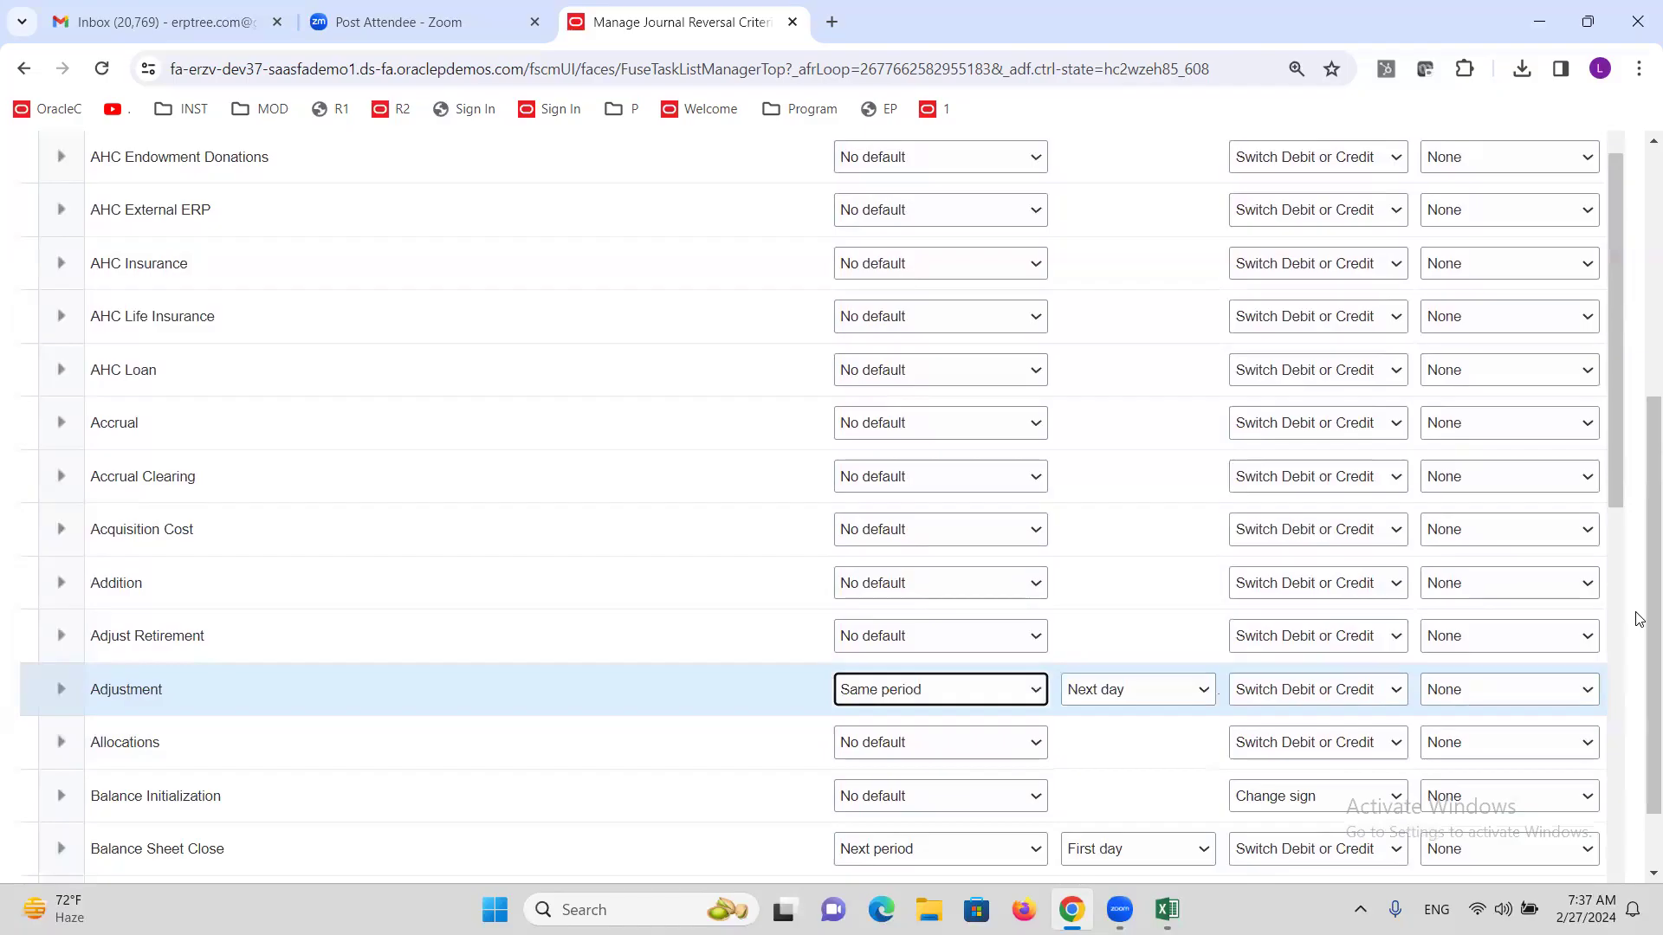
pyautogui.moveTo(1639, 621)
pyautogui.mouseDown()
pyautogui.moveTo(1637, 531)
pyautogui.moveTo(1636, 594)
pyautogui.mouseUp()
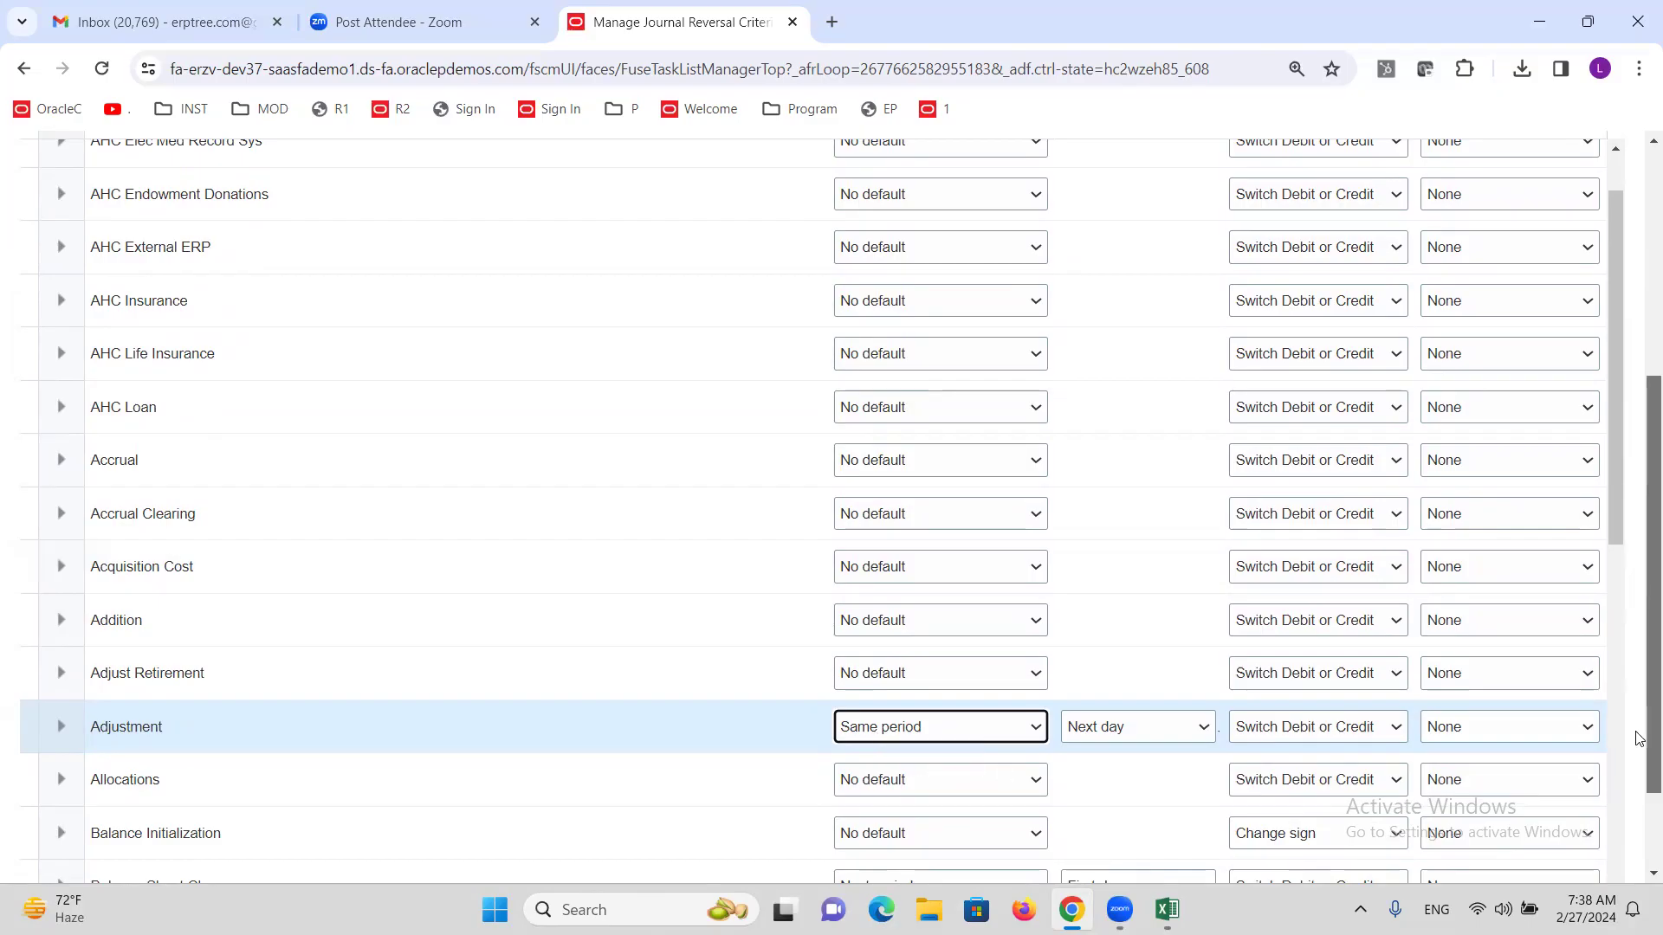
pyautogui.scroll(3, 1639, 576)
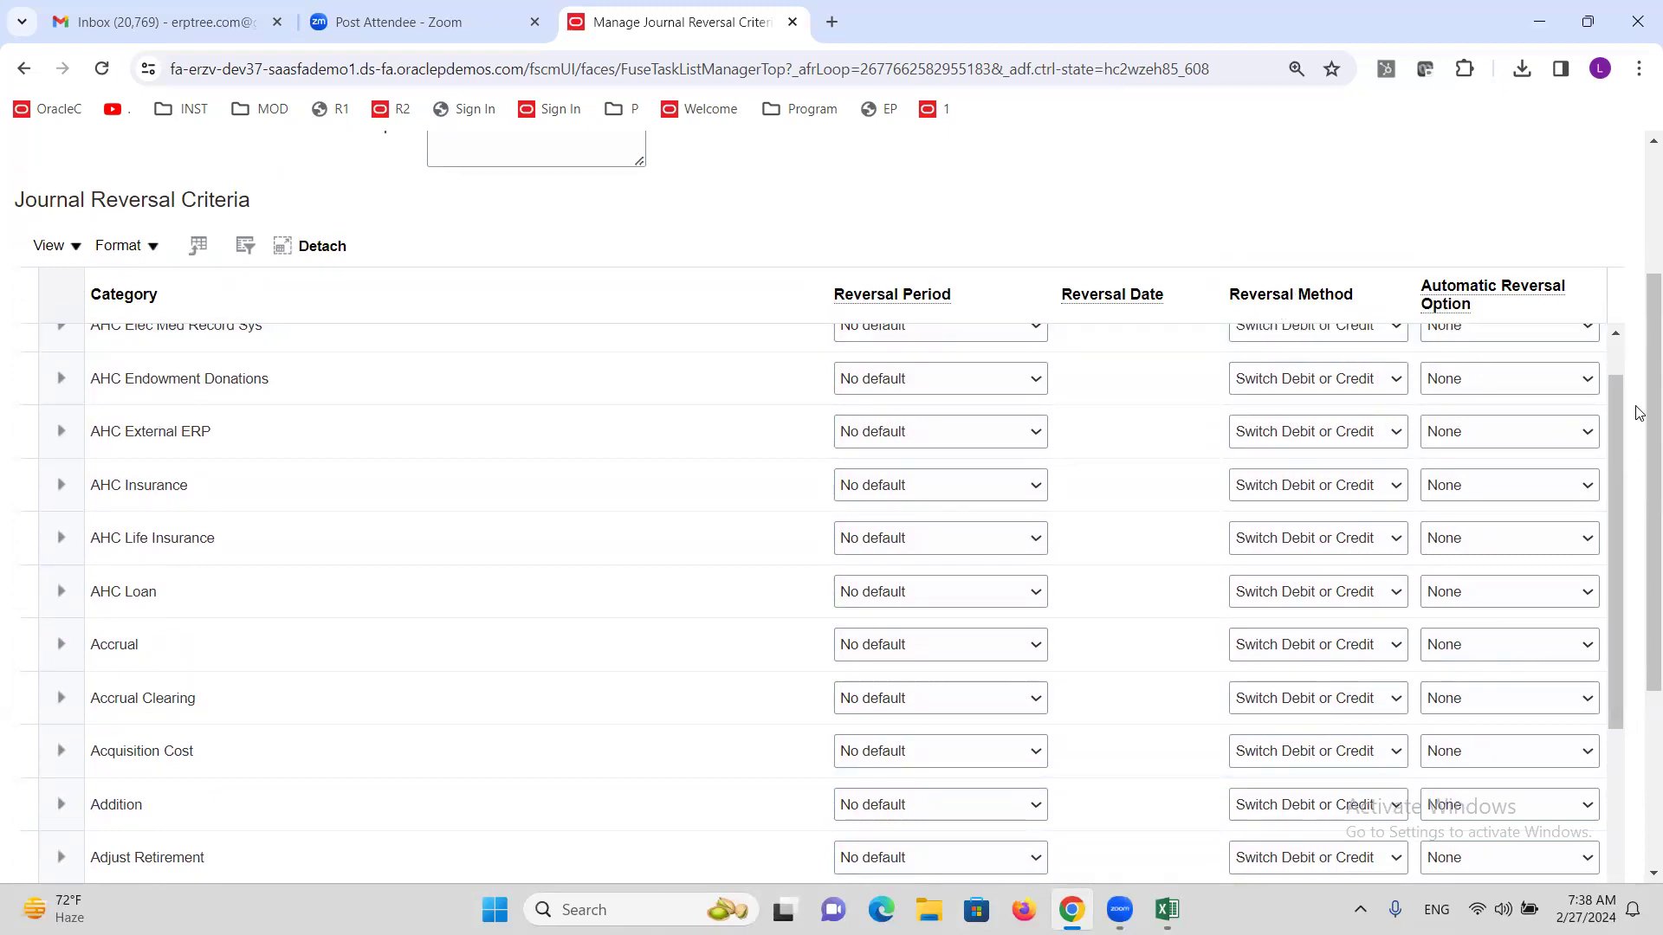
pyautogui.scroll(-4, 1639, 413)
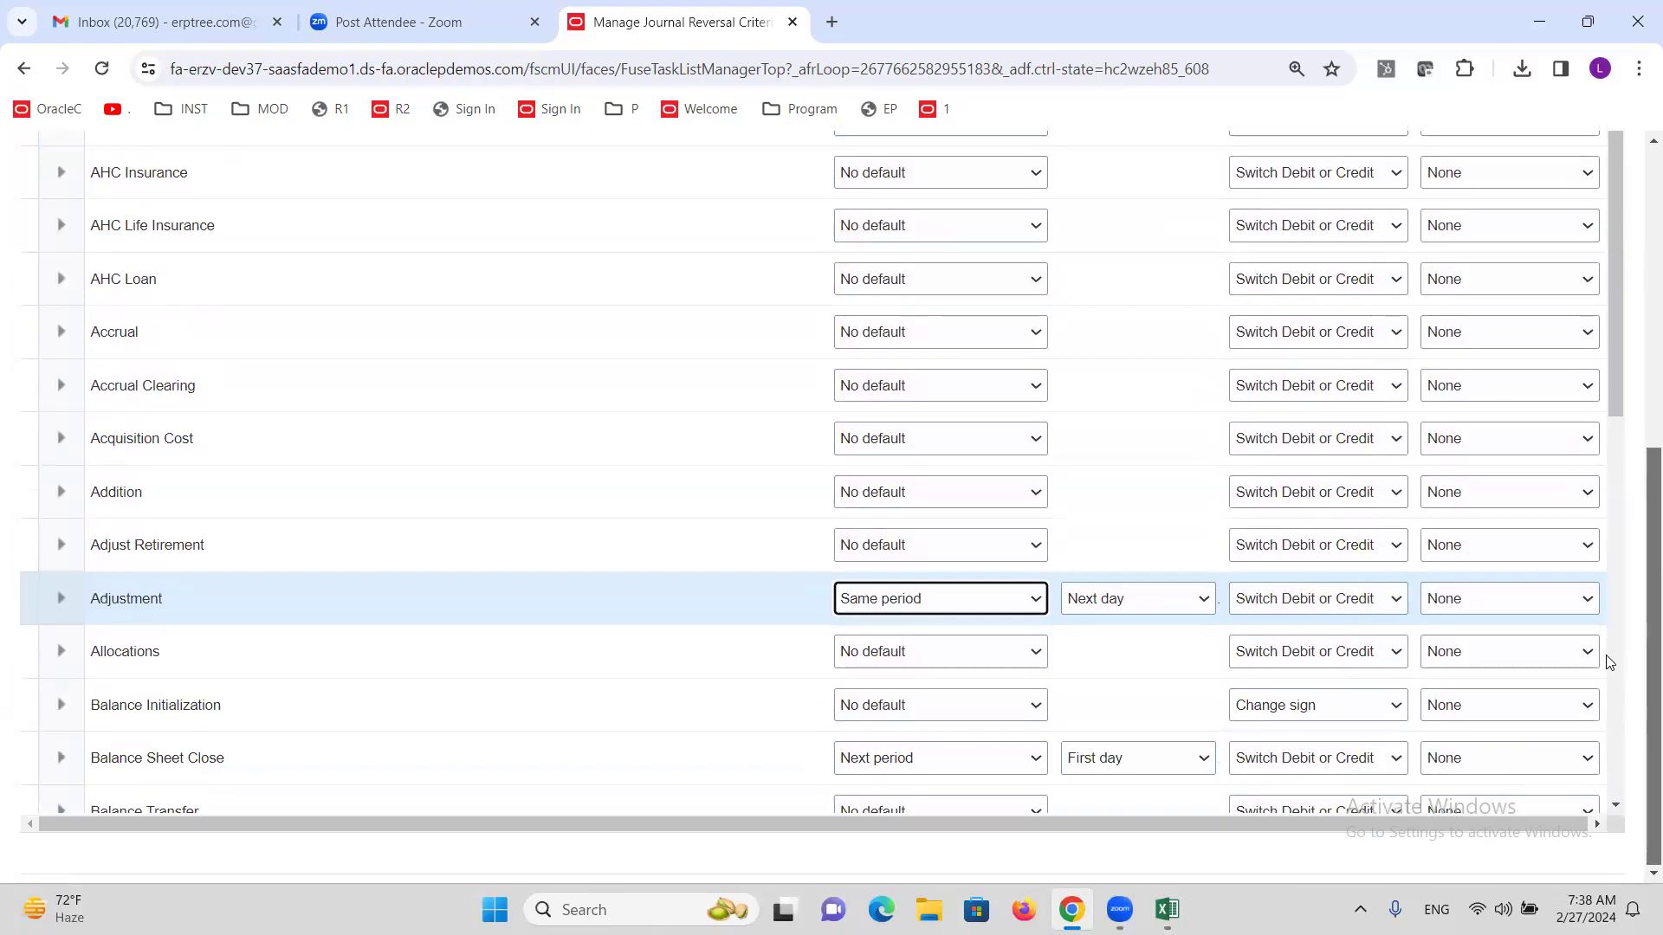
# Keep Adjustment's method as Switch Debit or Credit and set it to Reverse and Post Automatically.
pyautogui.click(1364, 602)
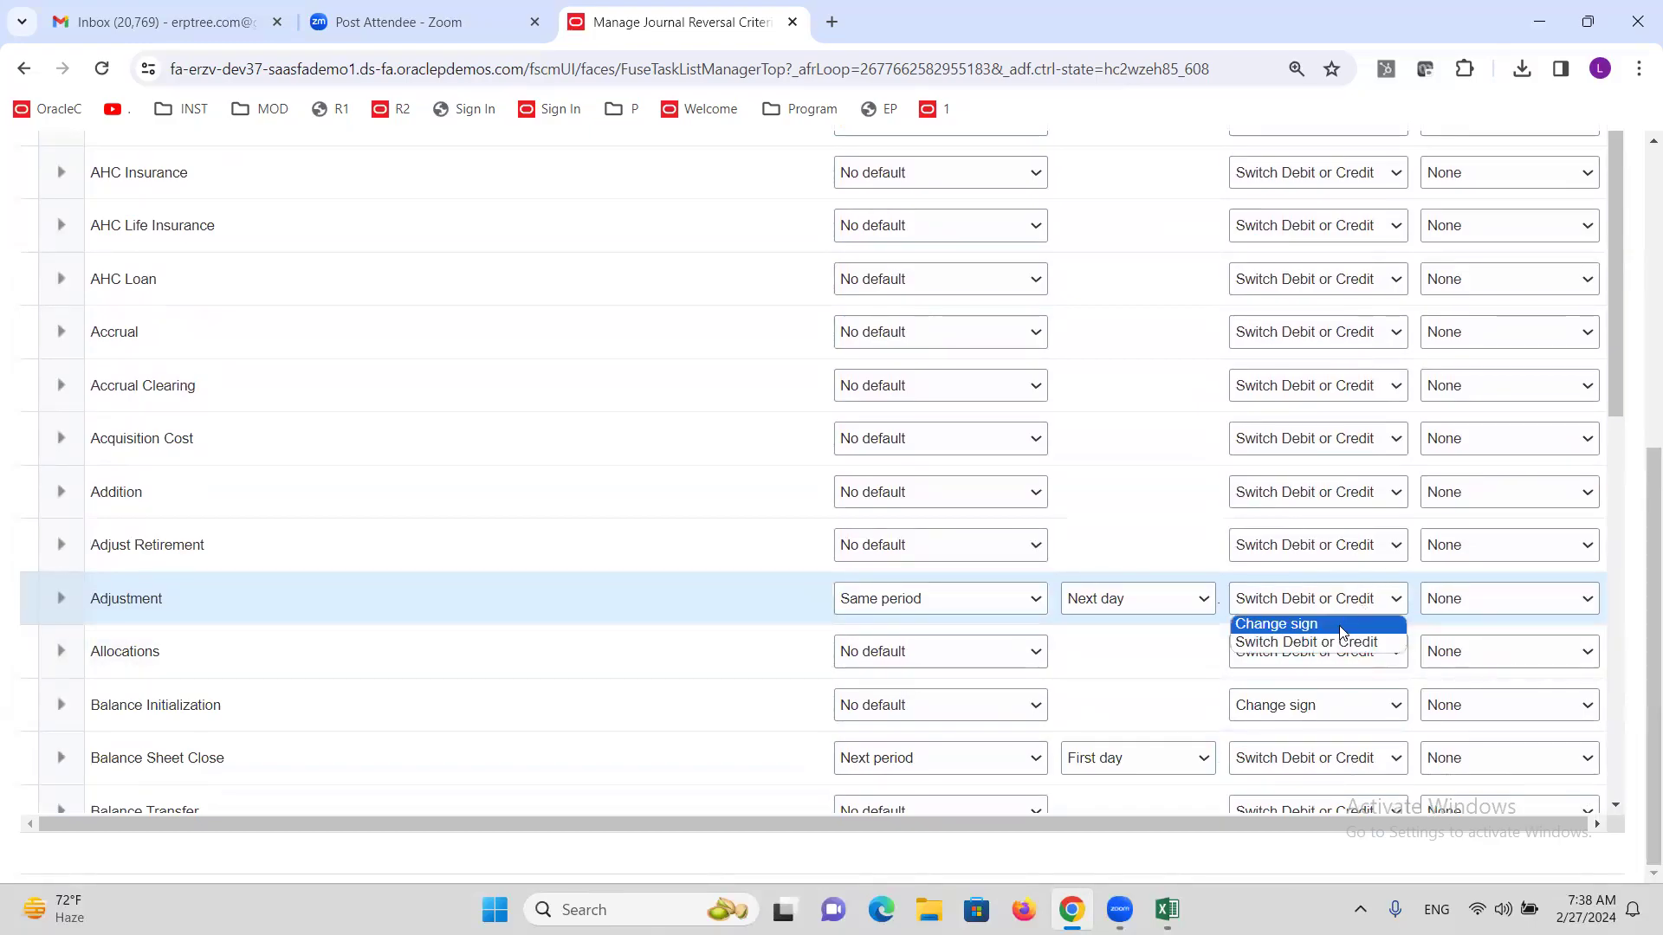
pyautogui.click(1342, 642)
pyautogui.scroll(5, 1639, 567)
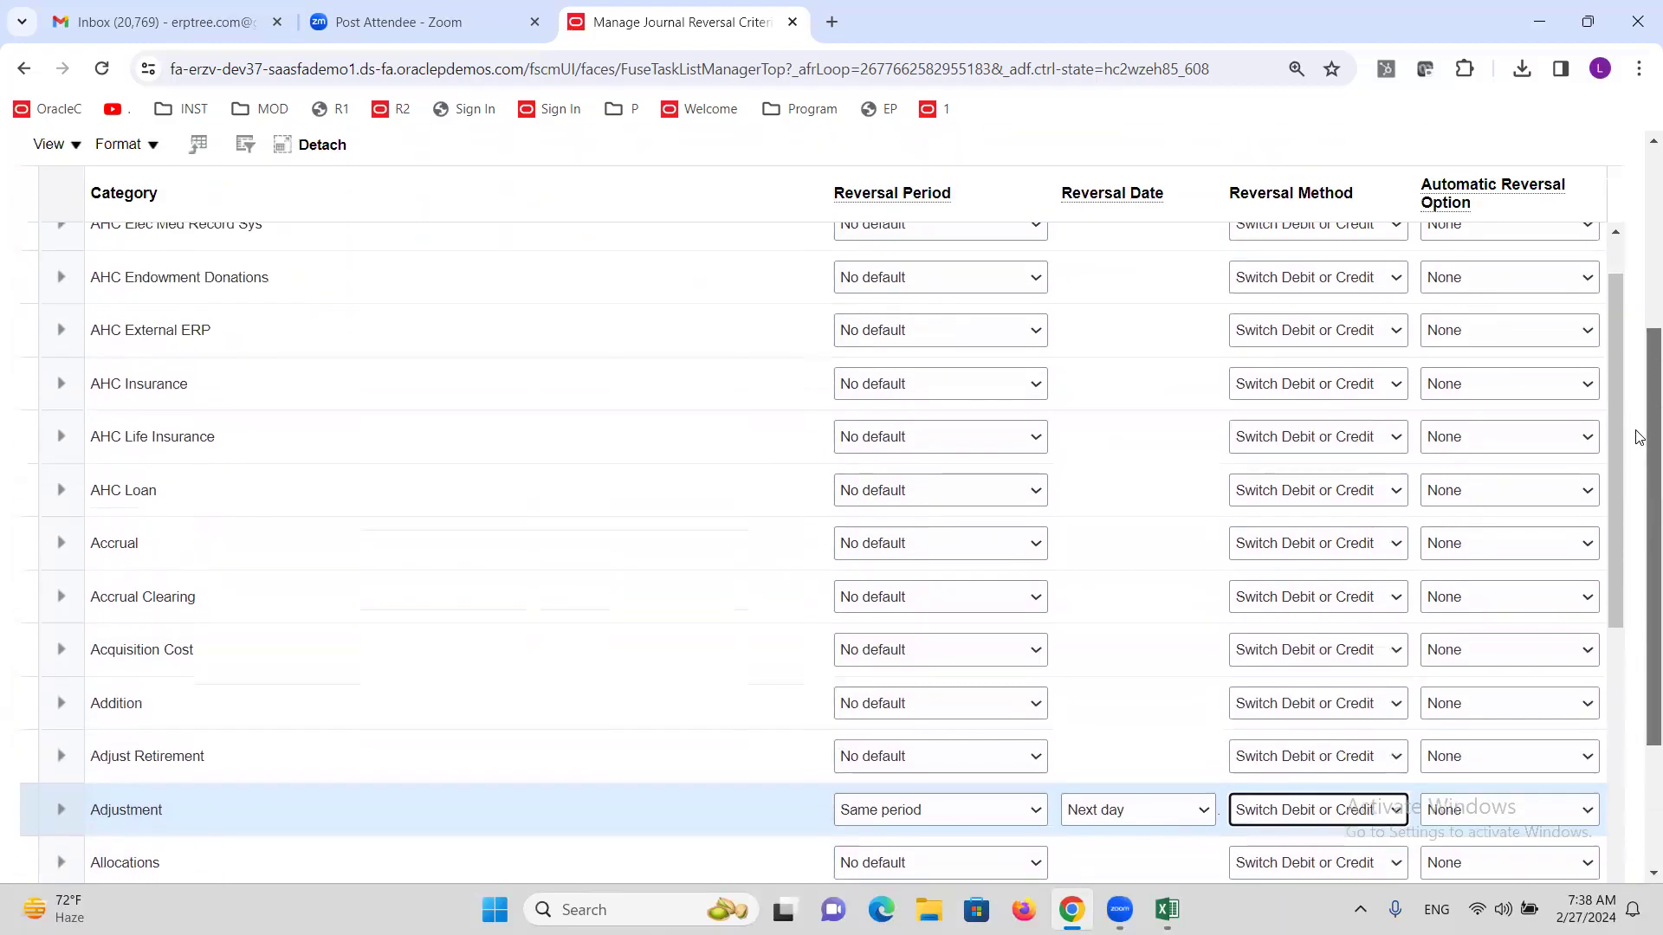
pyautogui.moveTo(1452, 357)
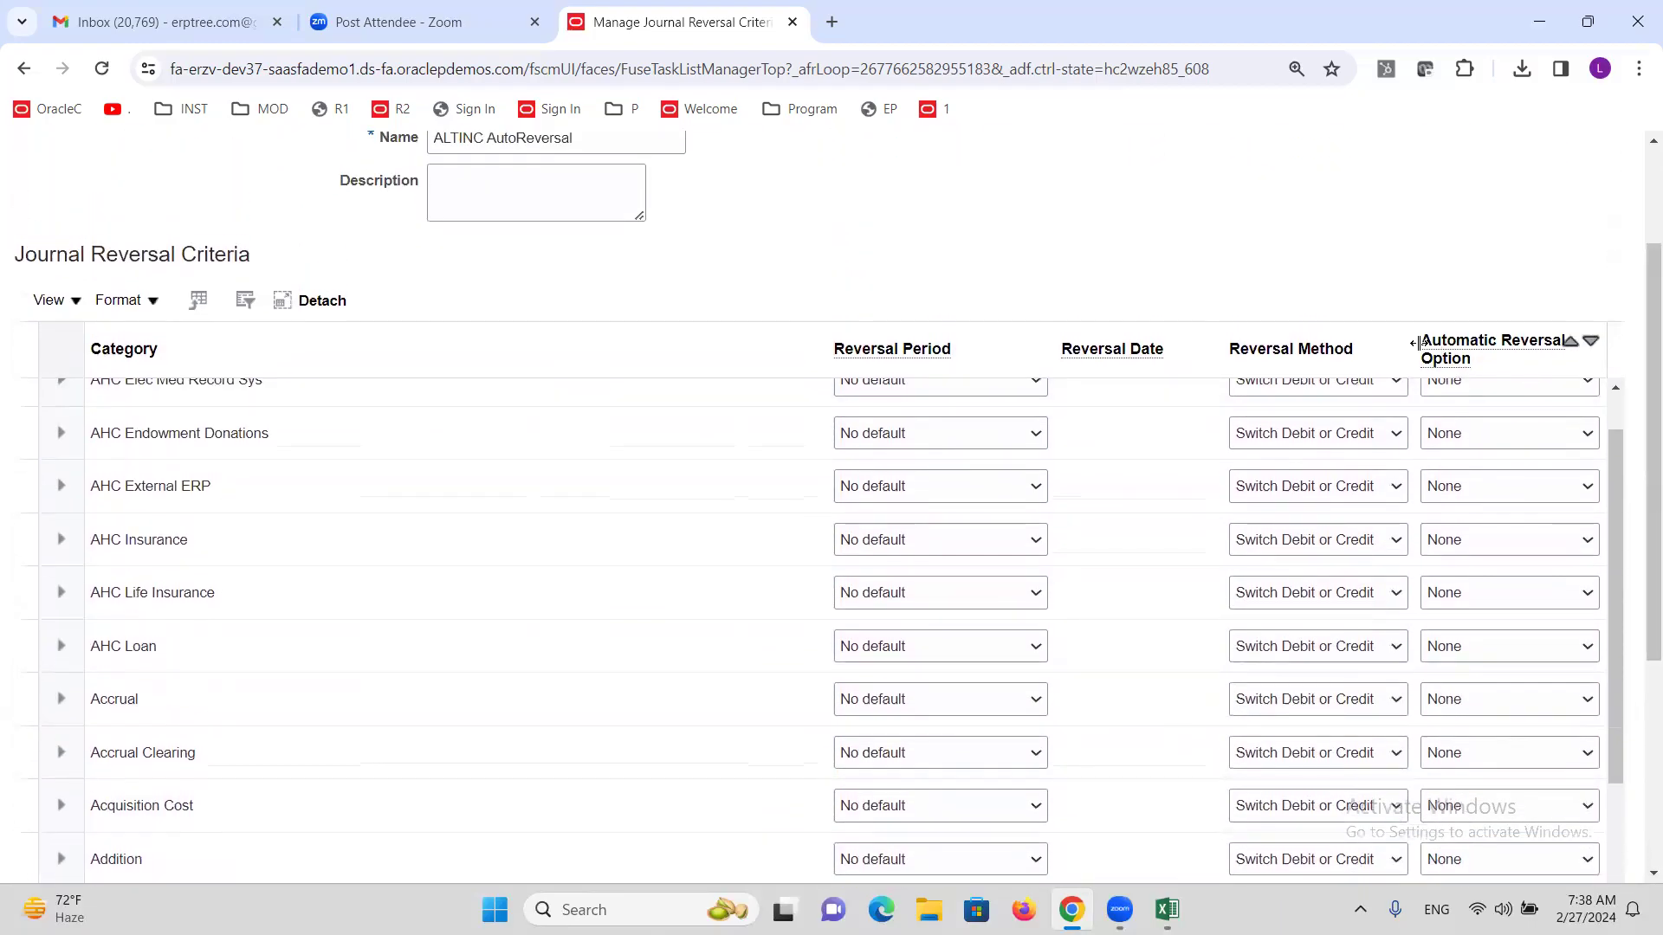
pyautogui.scroll(-5, 1639, 413)
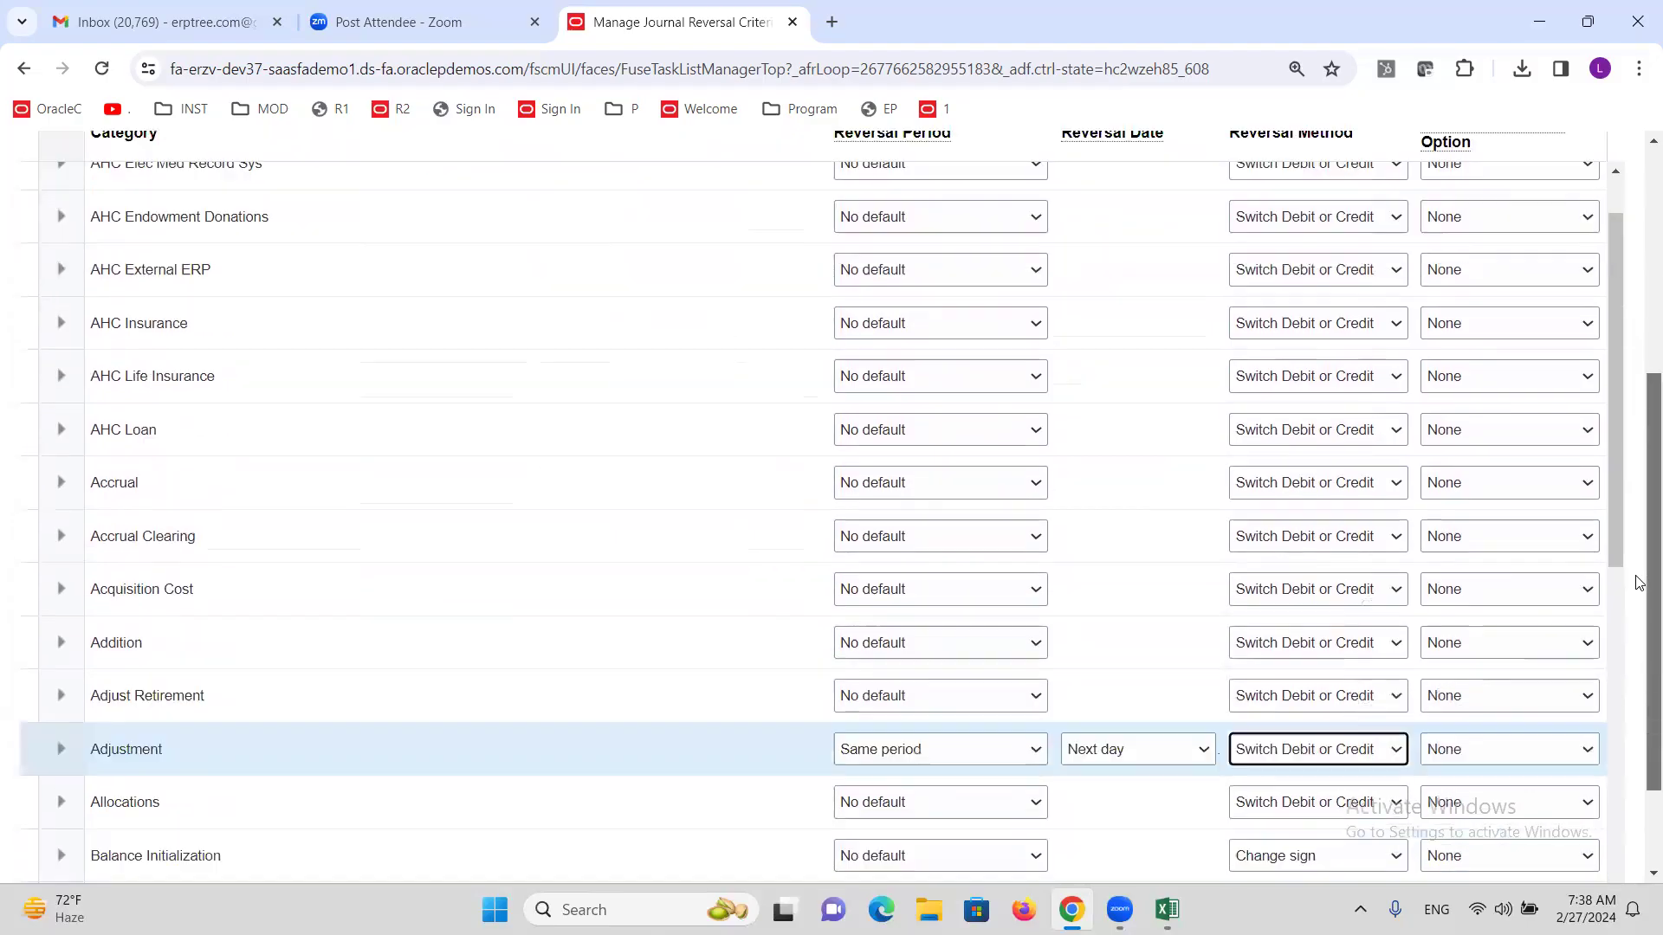
pyautogui.click(1487, 607)
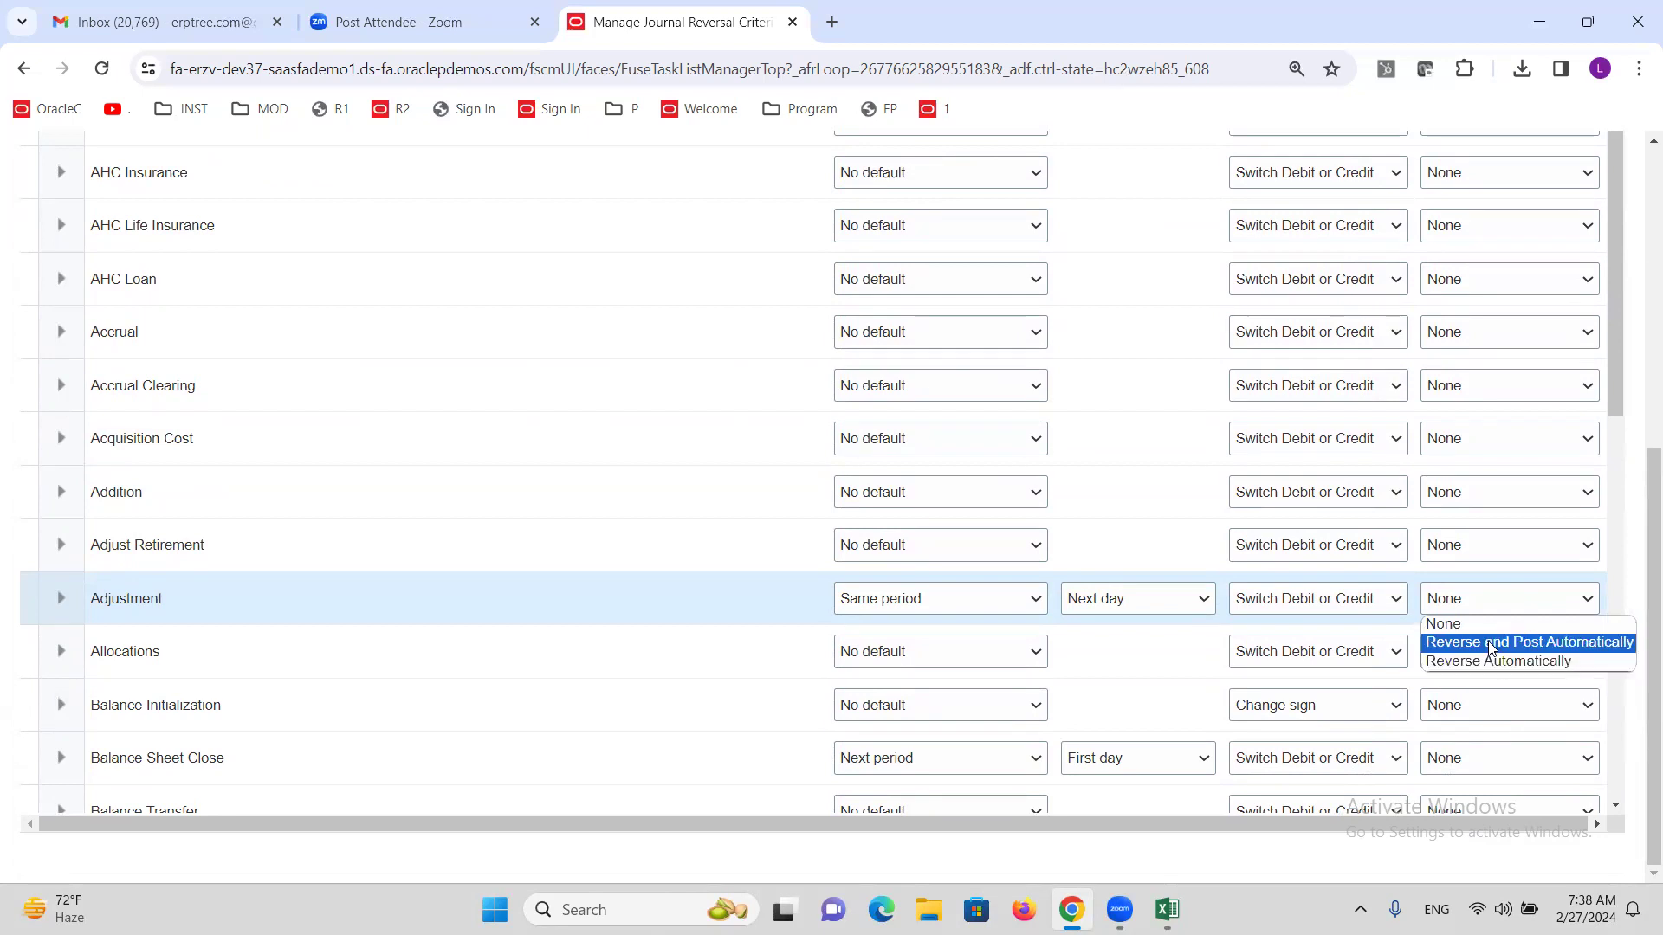
pyautogui.click(1498, 641)
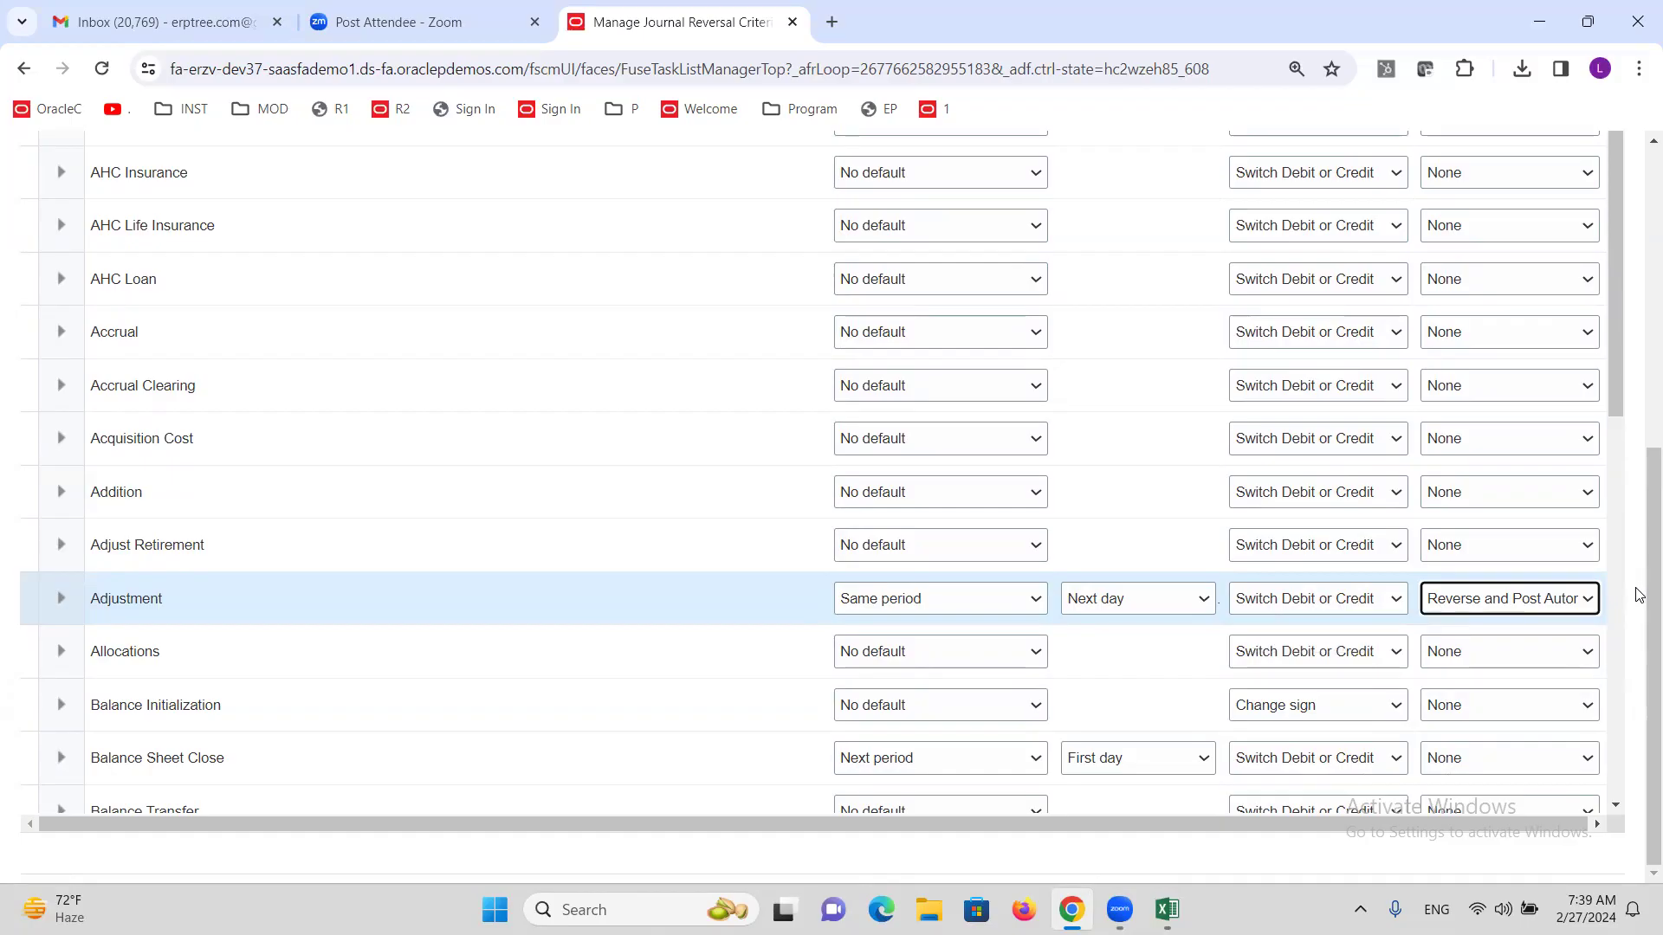
pyautogui.scroll(5, 1636, 571)
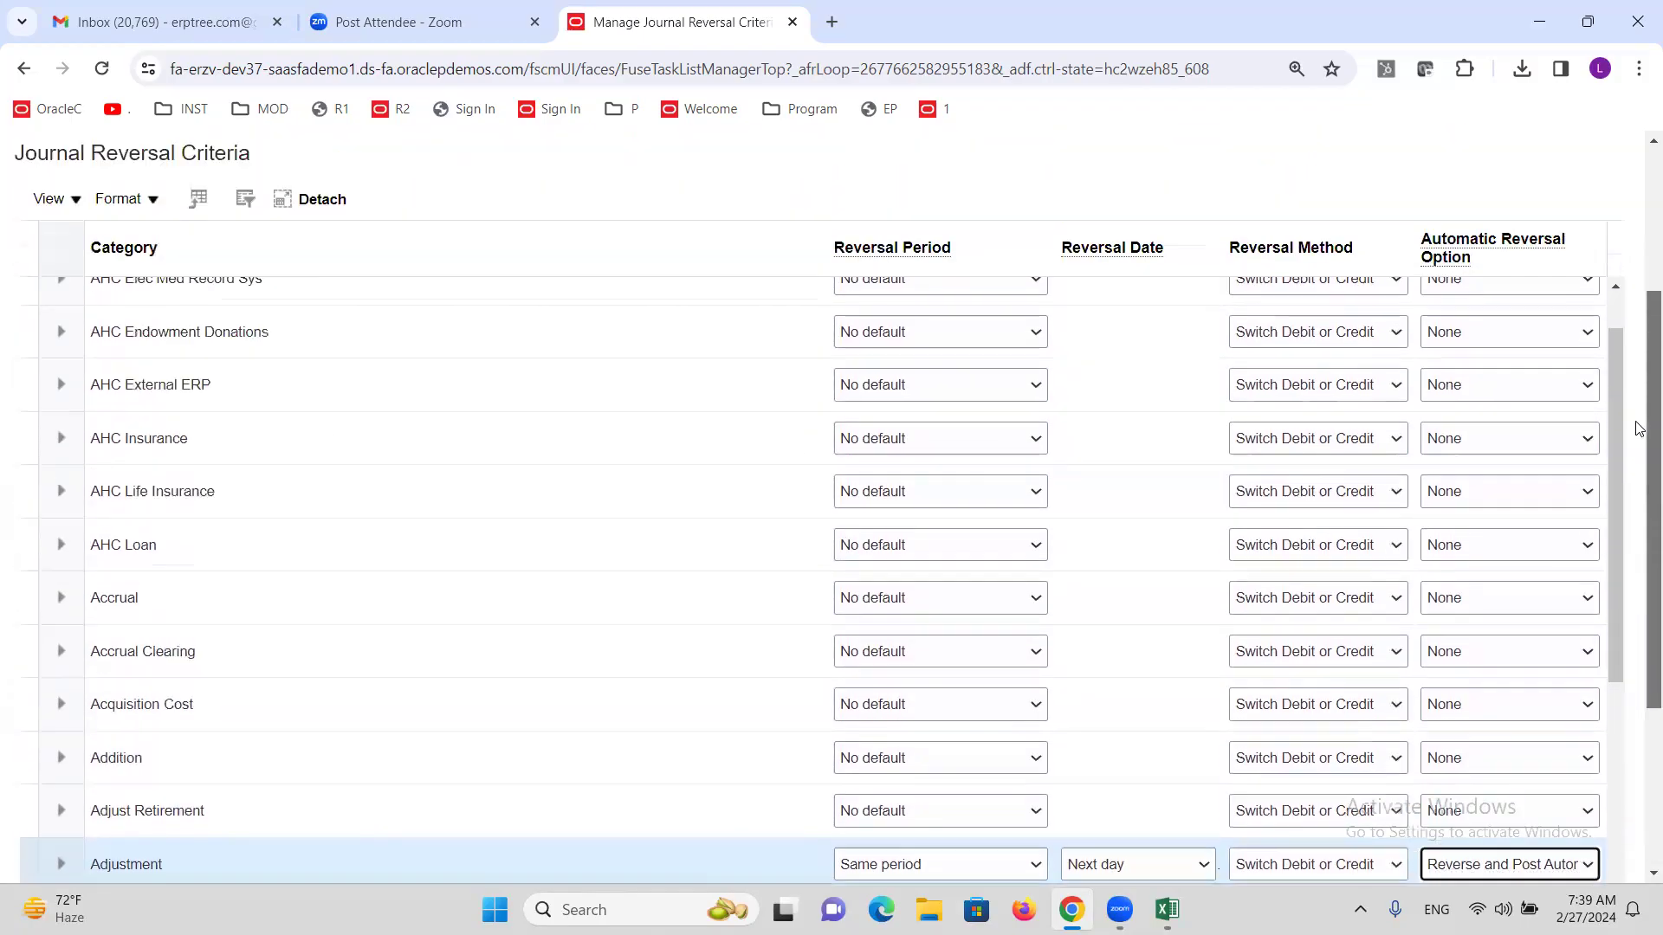
pyautogui.scroll(5, 1639, 428)
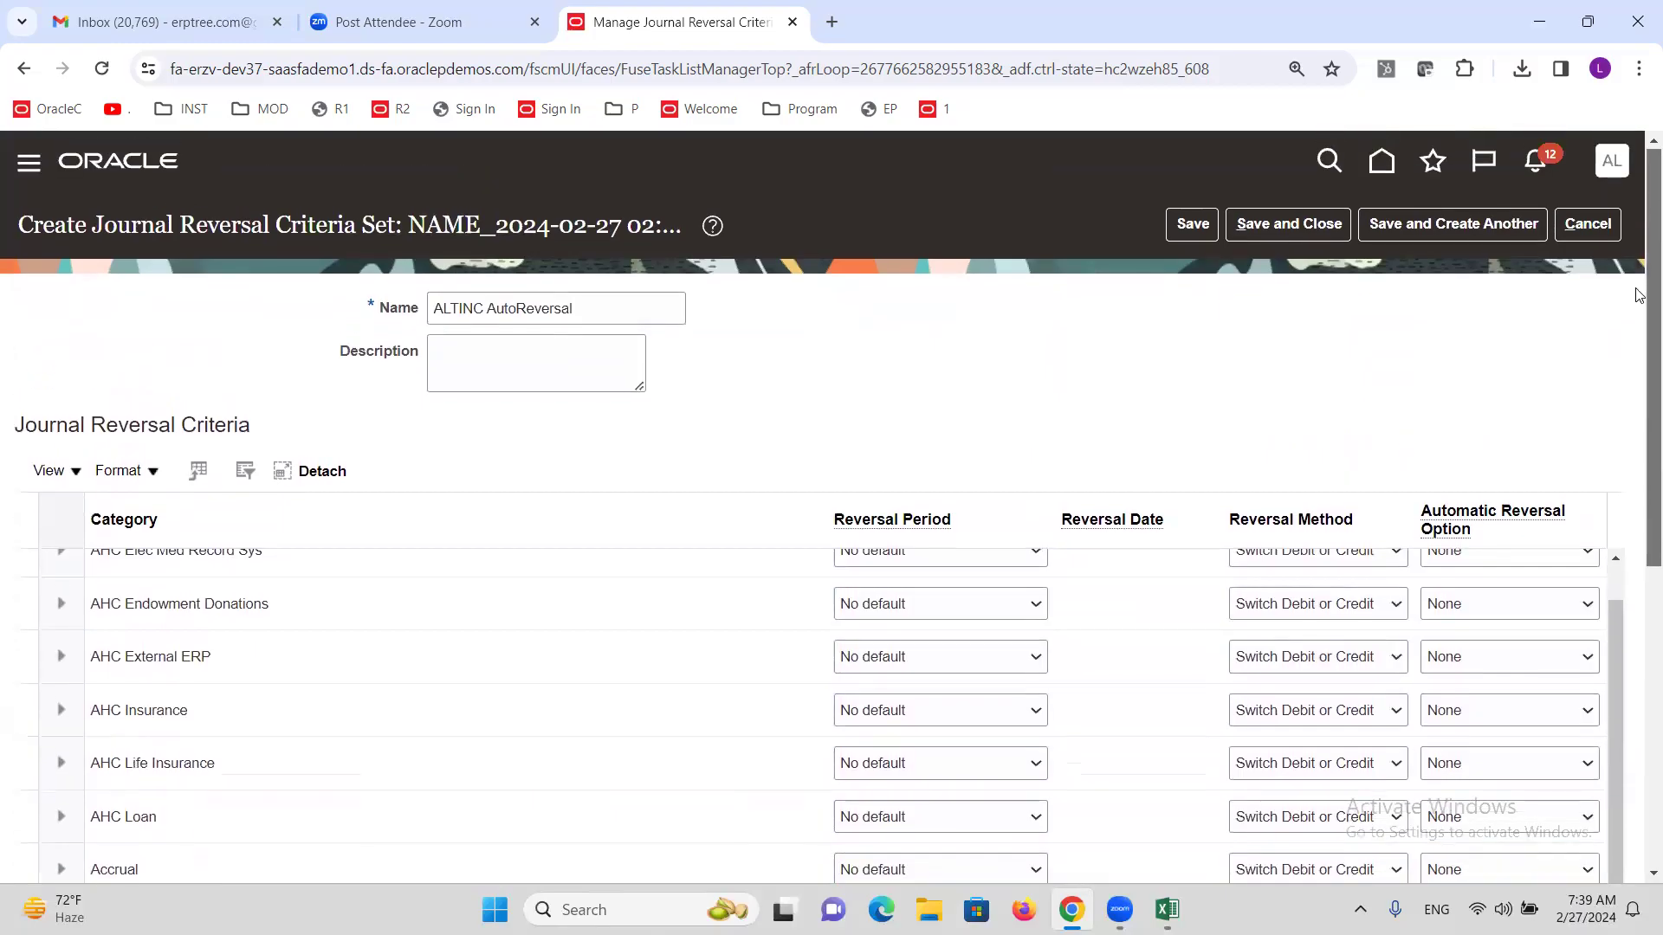
# Save and close the ALTINC AutoReversal criteria set, then go to the Journals work area.
pyautogui.click(1285, 221)
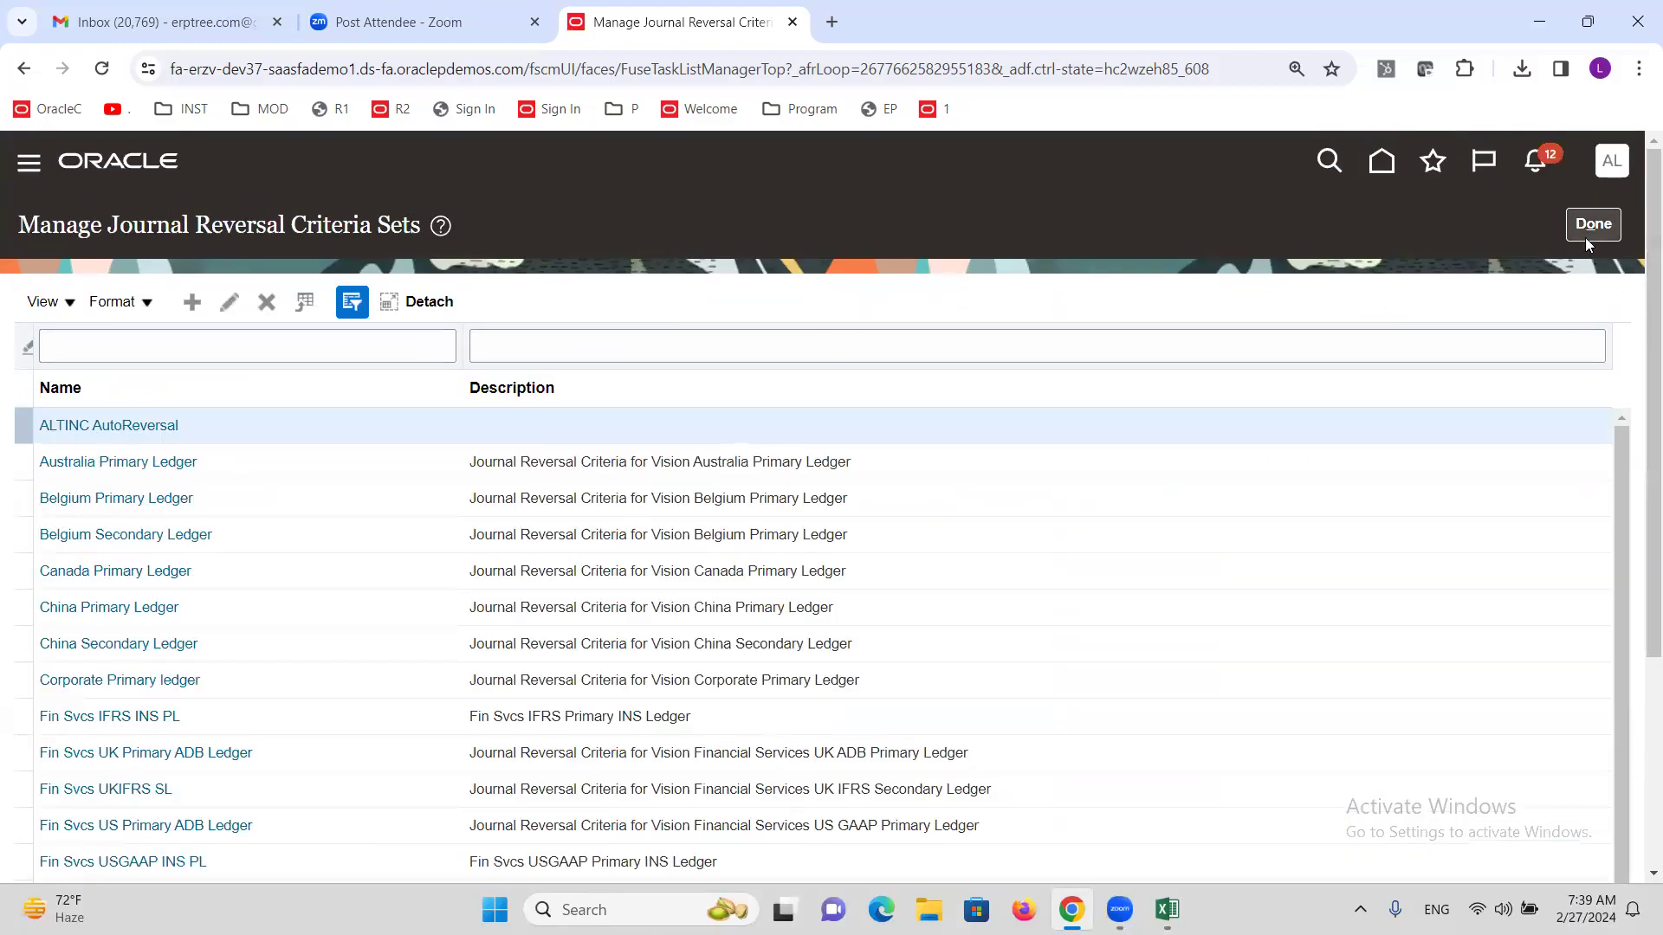
pyautogui.click(1593, 223)
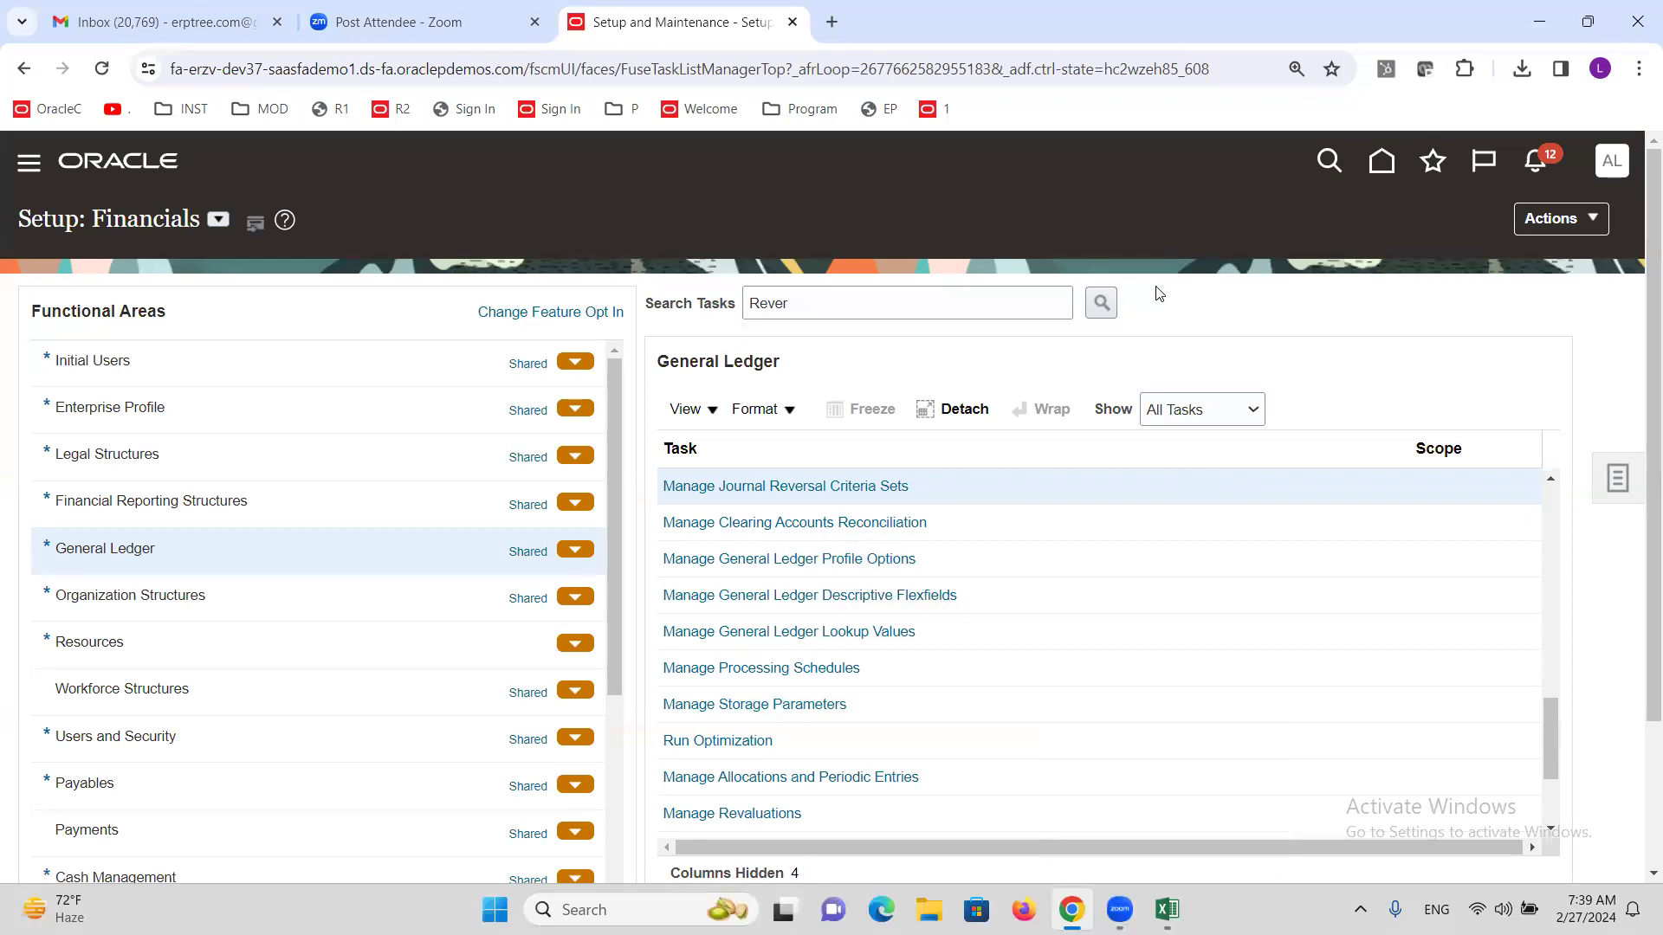
pyautogui.click(28, 166)
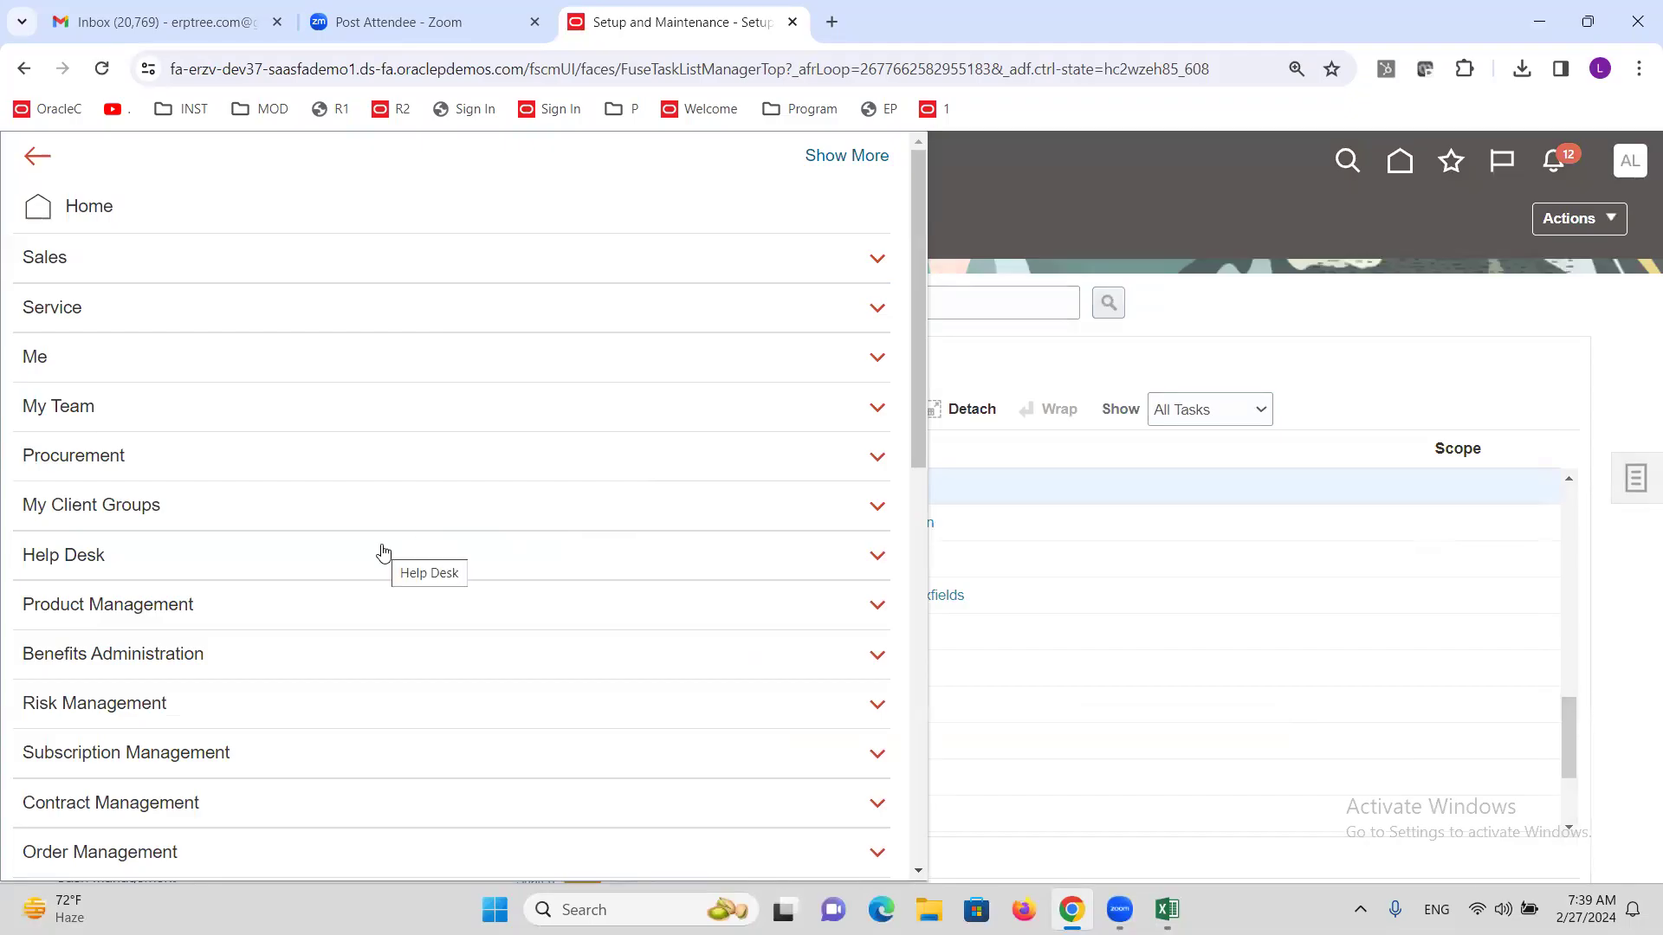
pyautogui.scroll(-7, 314, 599)
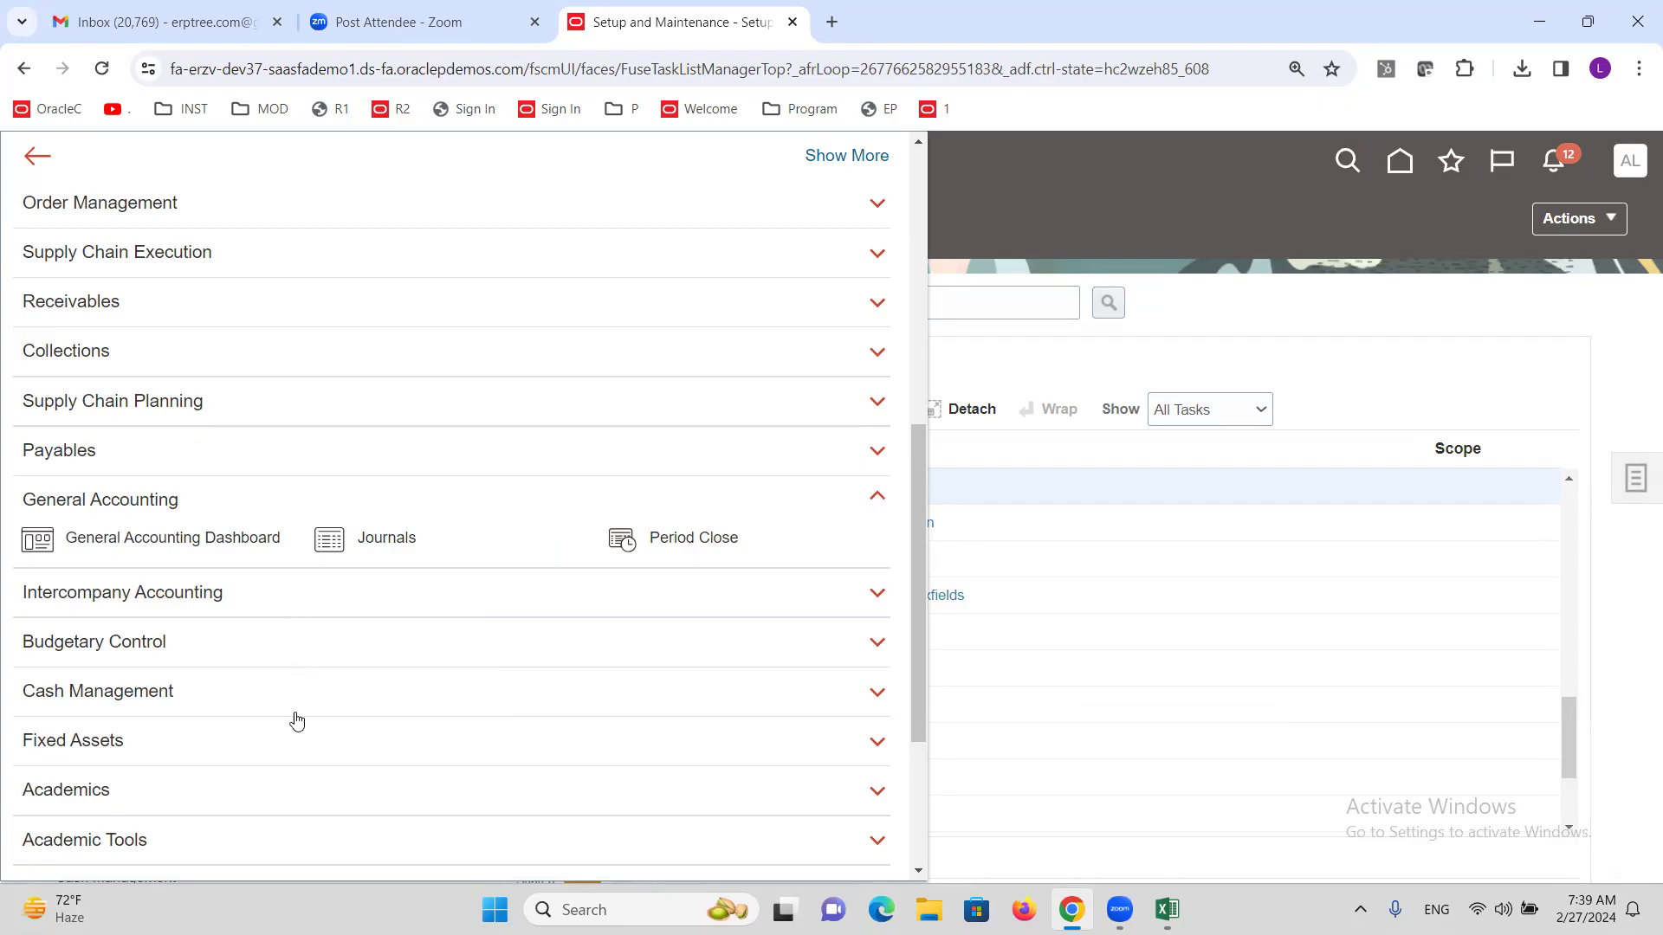
pyautogui.scroll(-3, 202, 746)
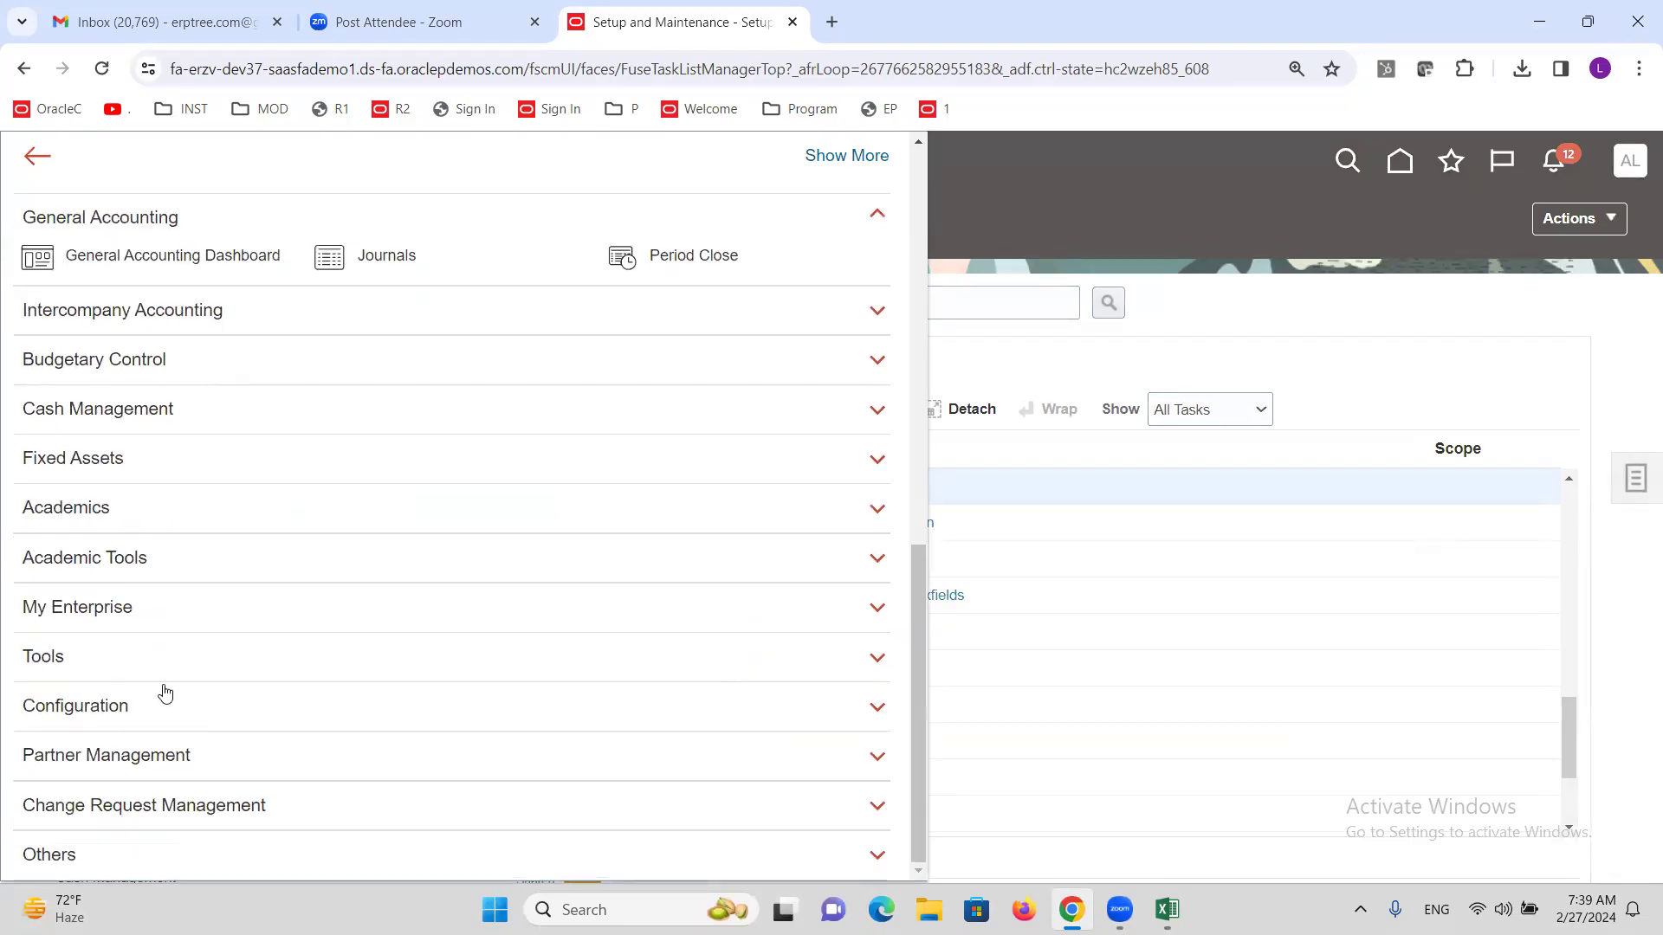
pyautogui.scroll(4, 163, 690)
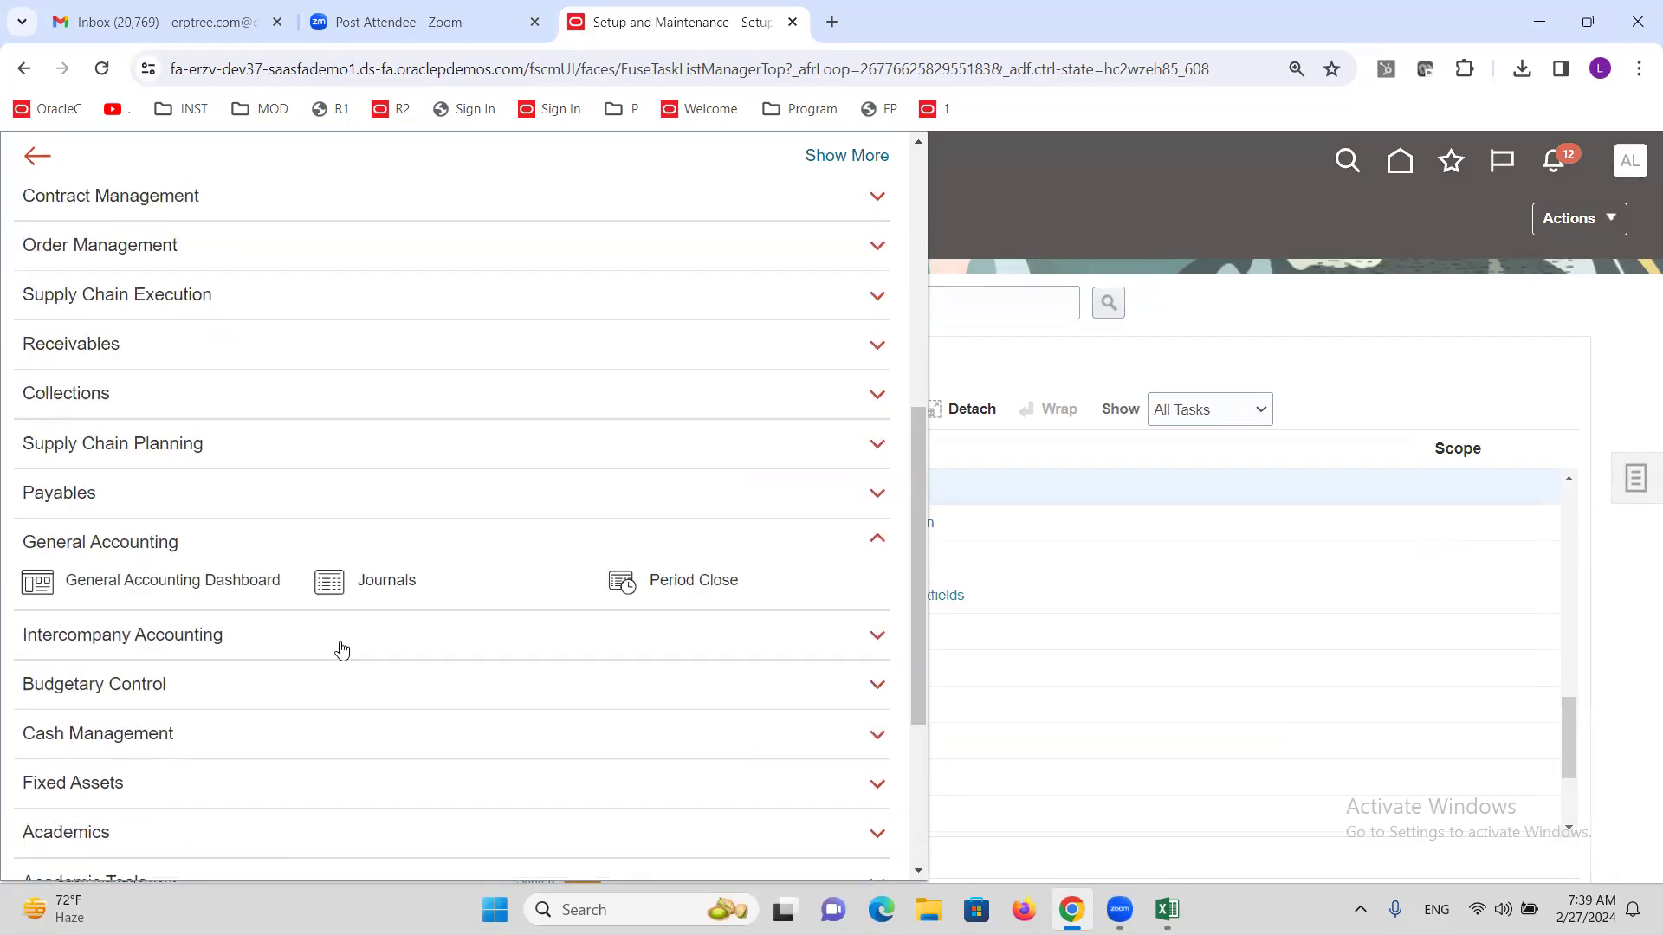
pyautogui.click(404, 584)
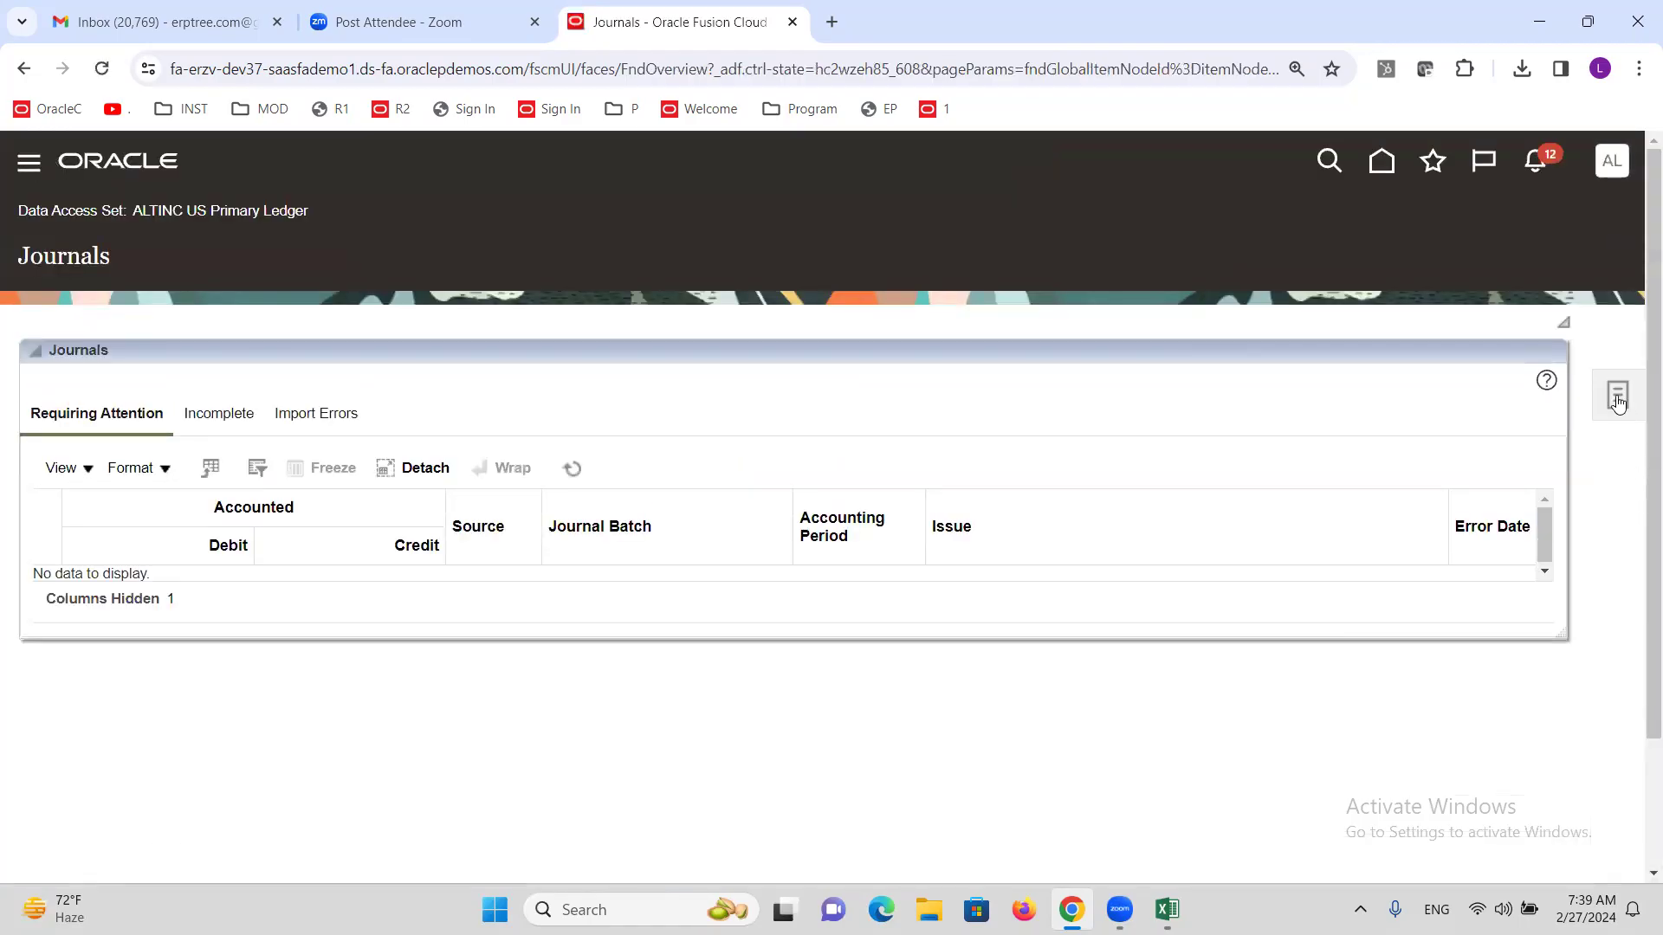
# Start a new journal with batch and journal name T2 and category Adjustment.
pyautogui.click(1616, 395)
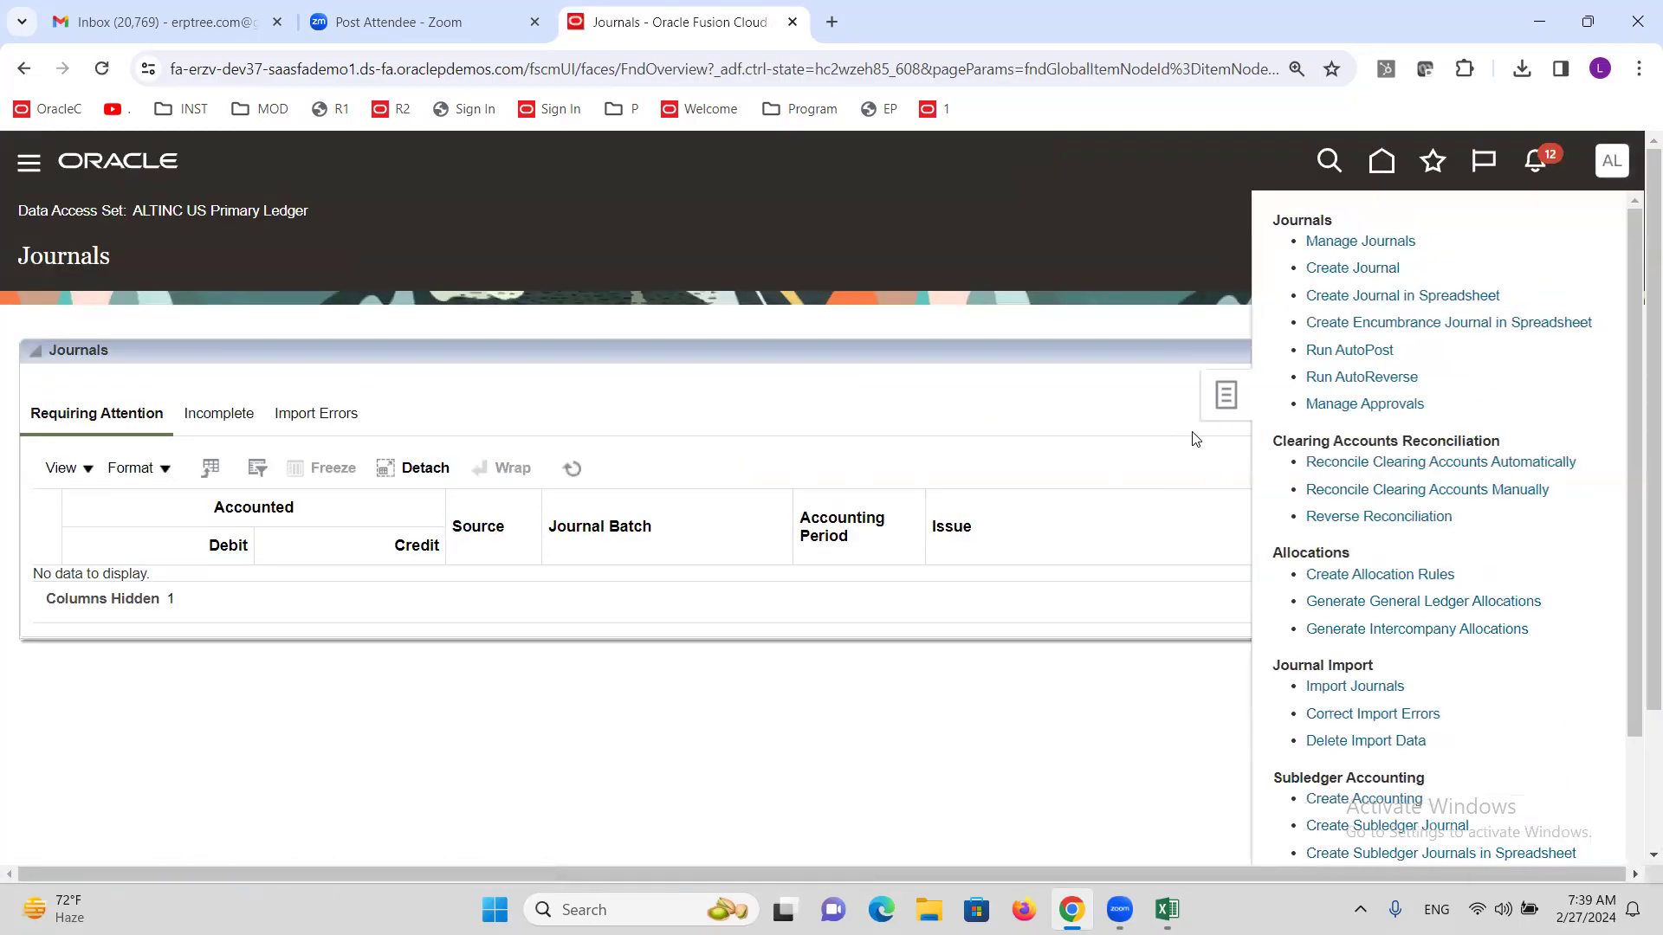
pyautogui.click(1342, 268)
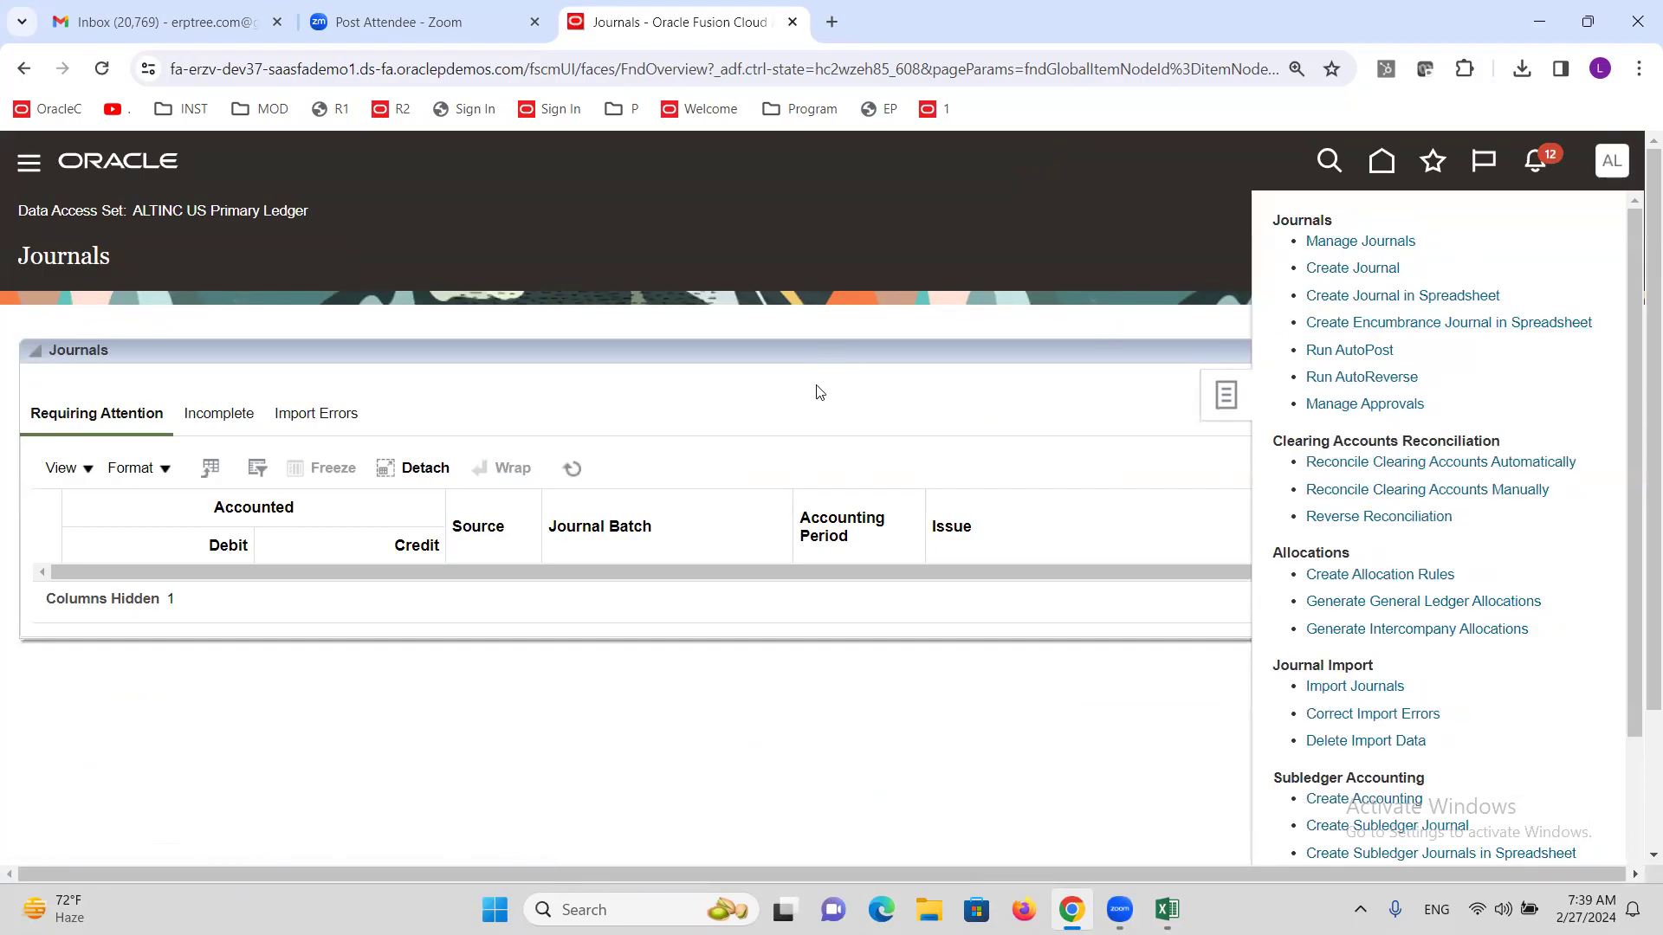
pyautogui.click(407, 404)
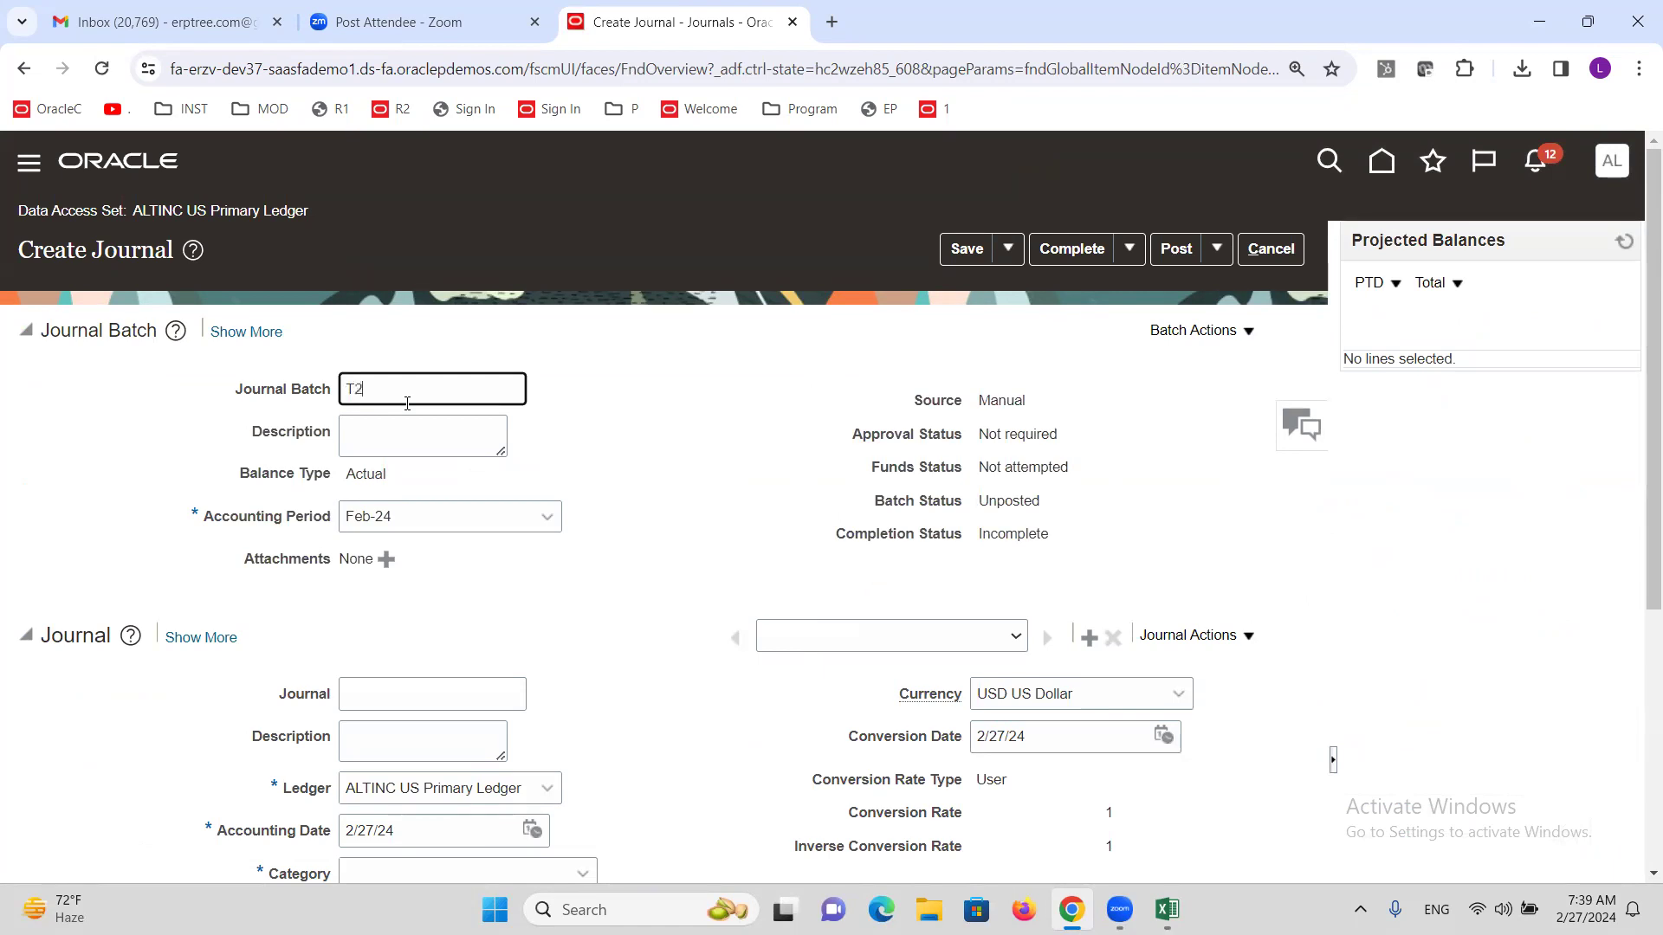
pyautogui.click(374, 685)
pyautogui.write('T2')
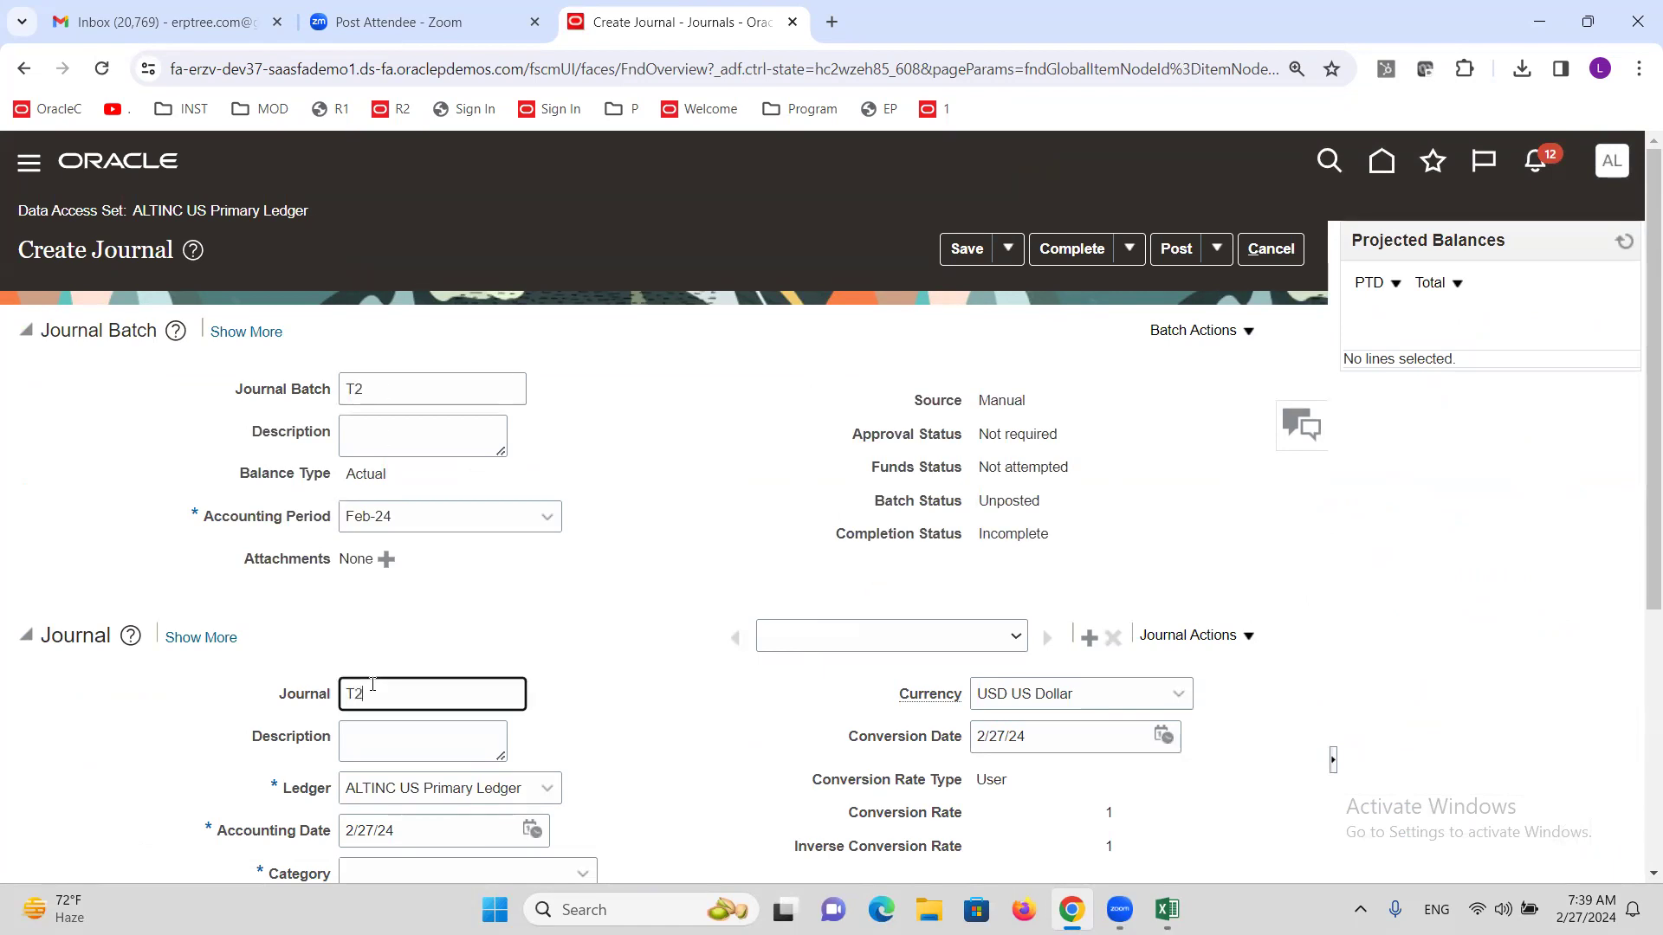
pyautogui.scroll(-3, 532, 675)
pyautogui.click(501, 548)
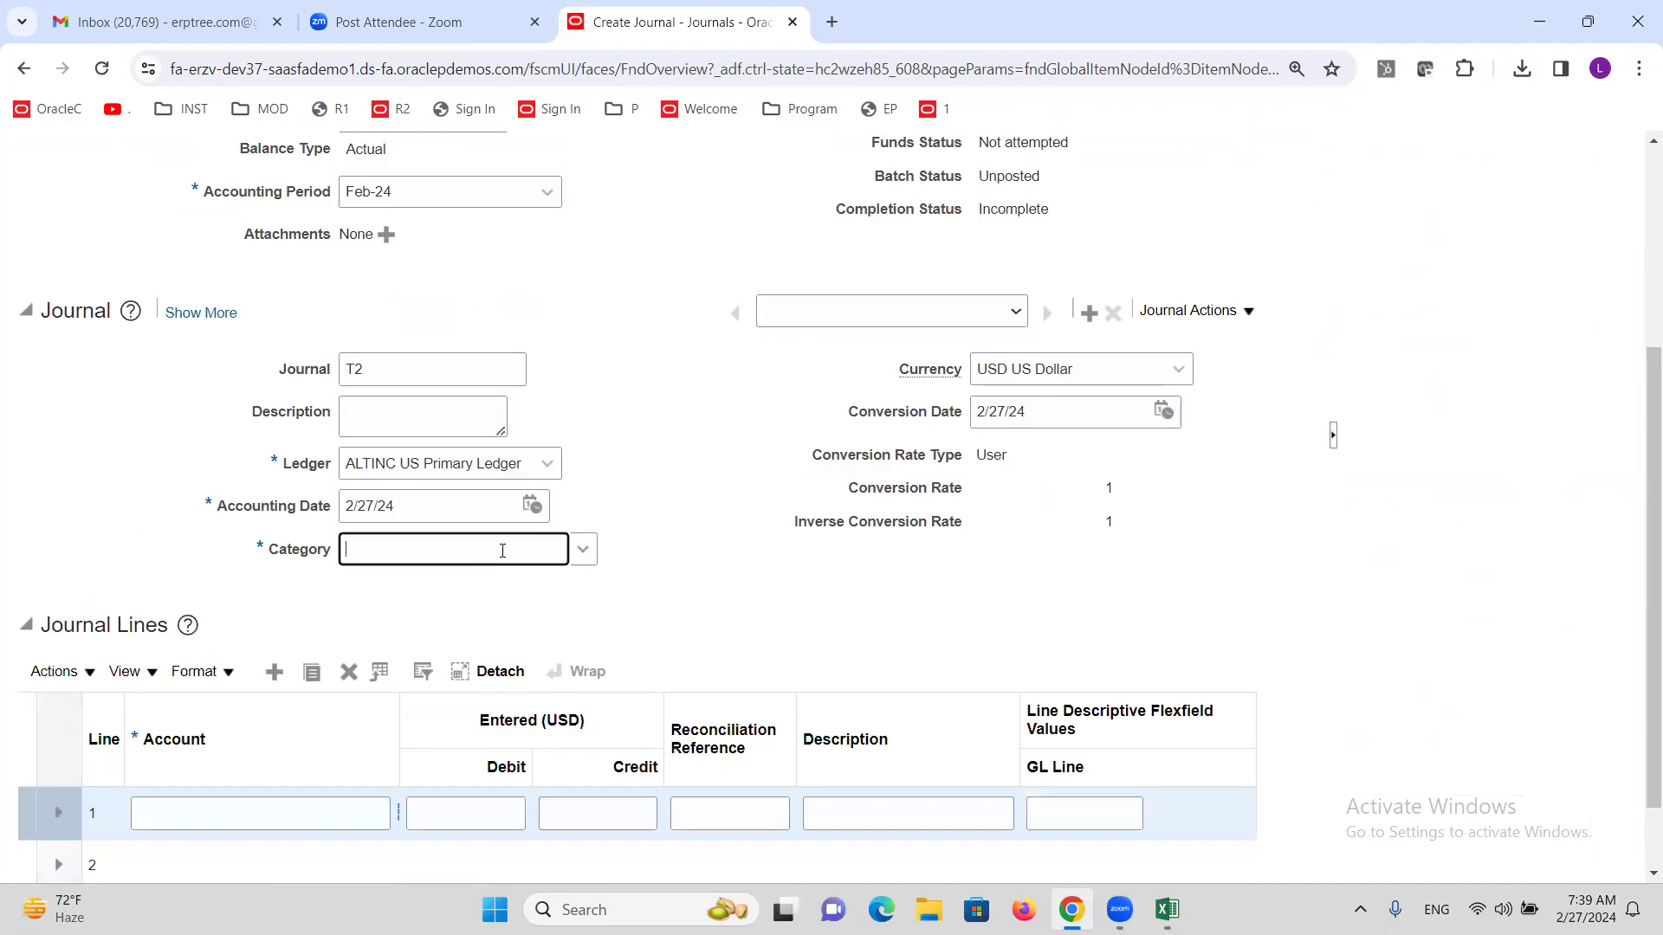
pyautogui.write('ADJ')
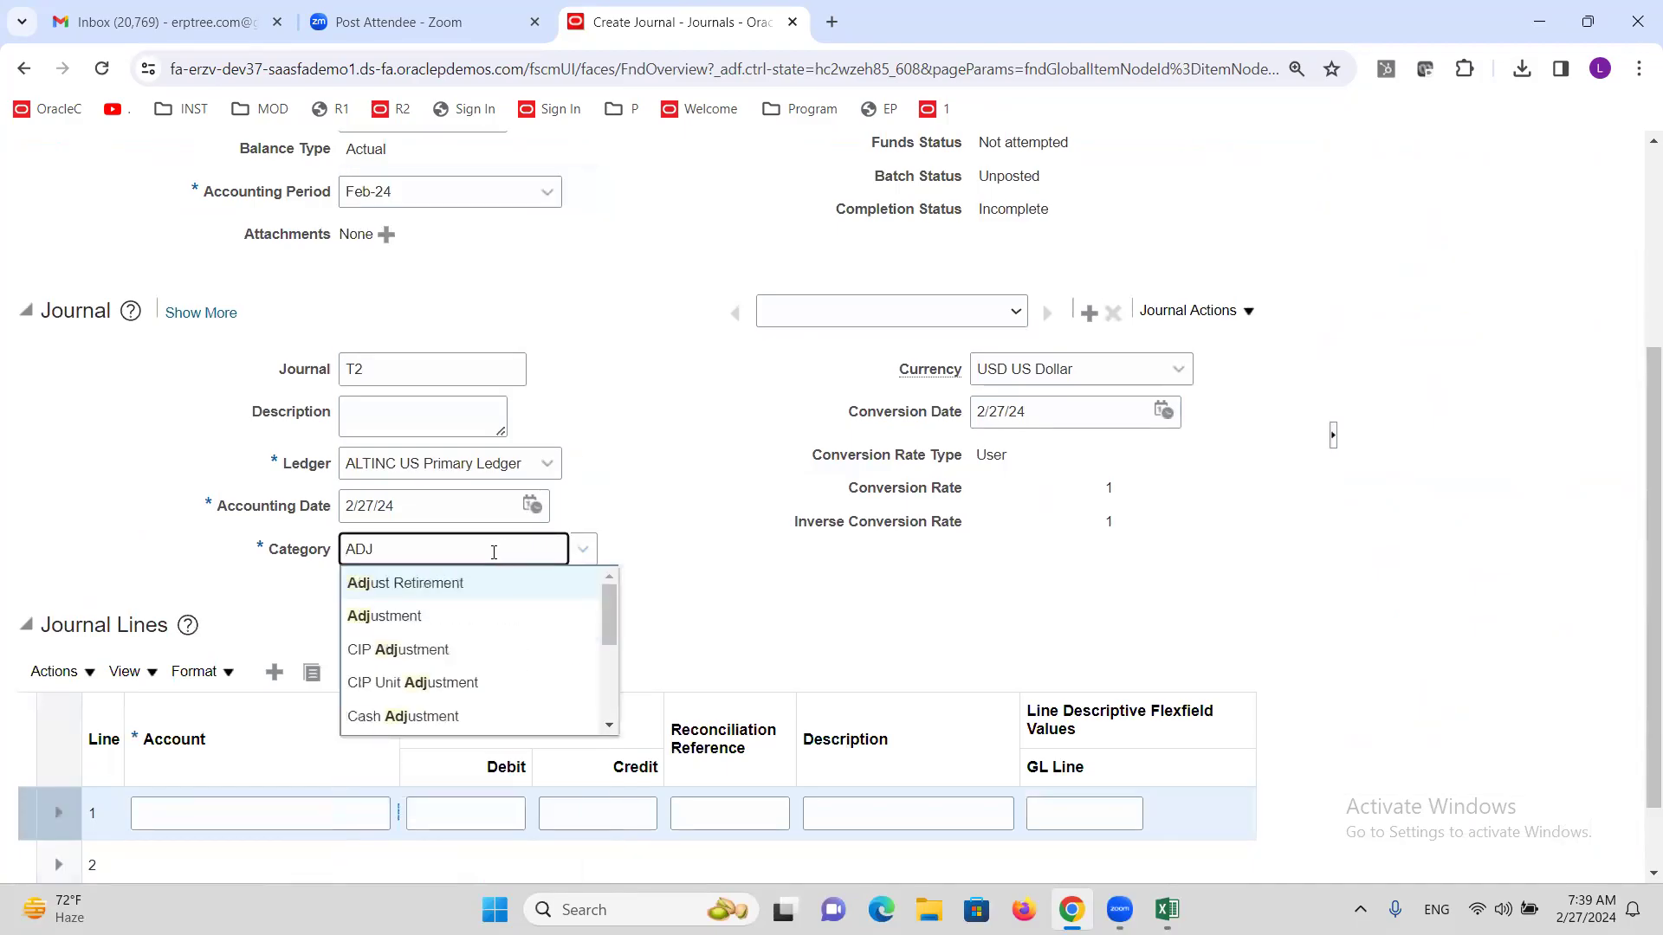
pyautogui.click(423, 615)
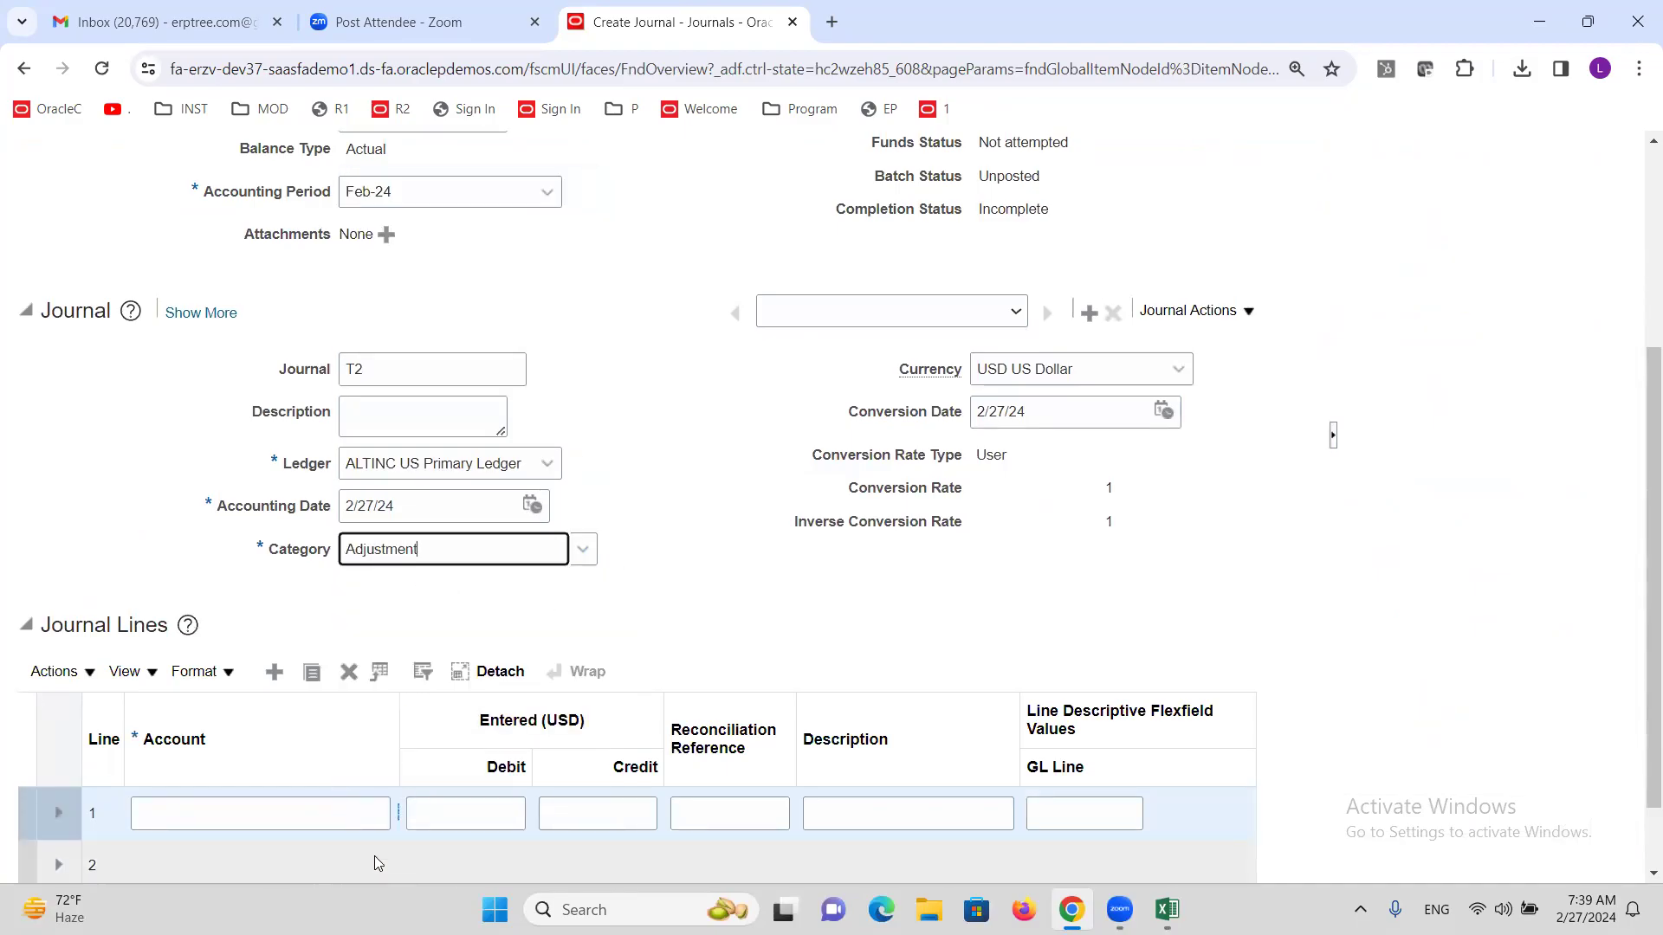
pyautogui.moveTo(398, 717); pyautogui.dragTo(468, 717)
pyautogui.click(405, 812)
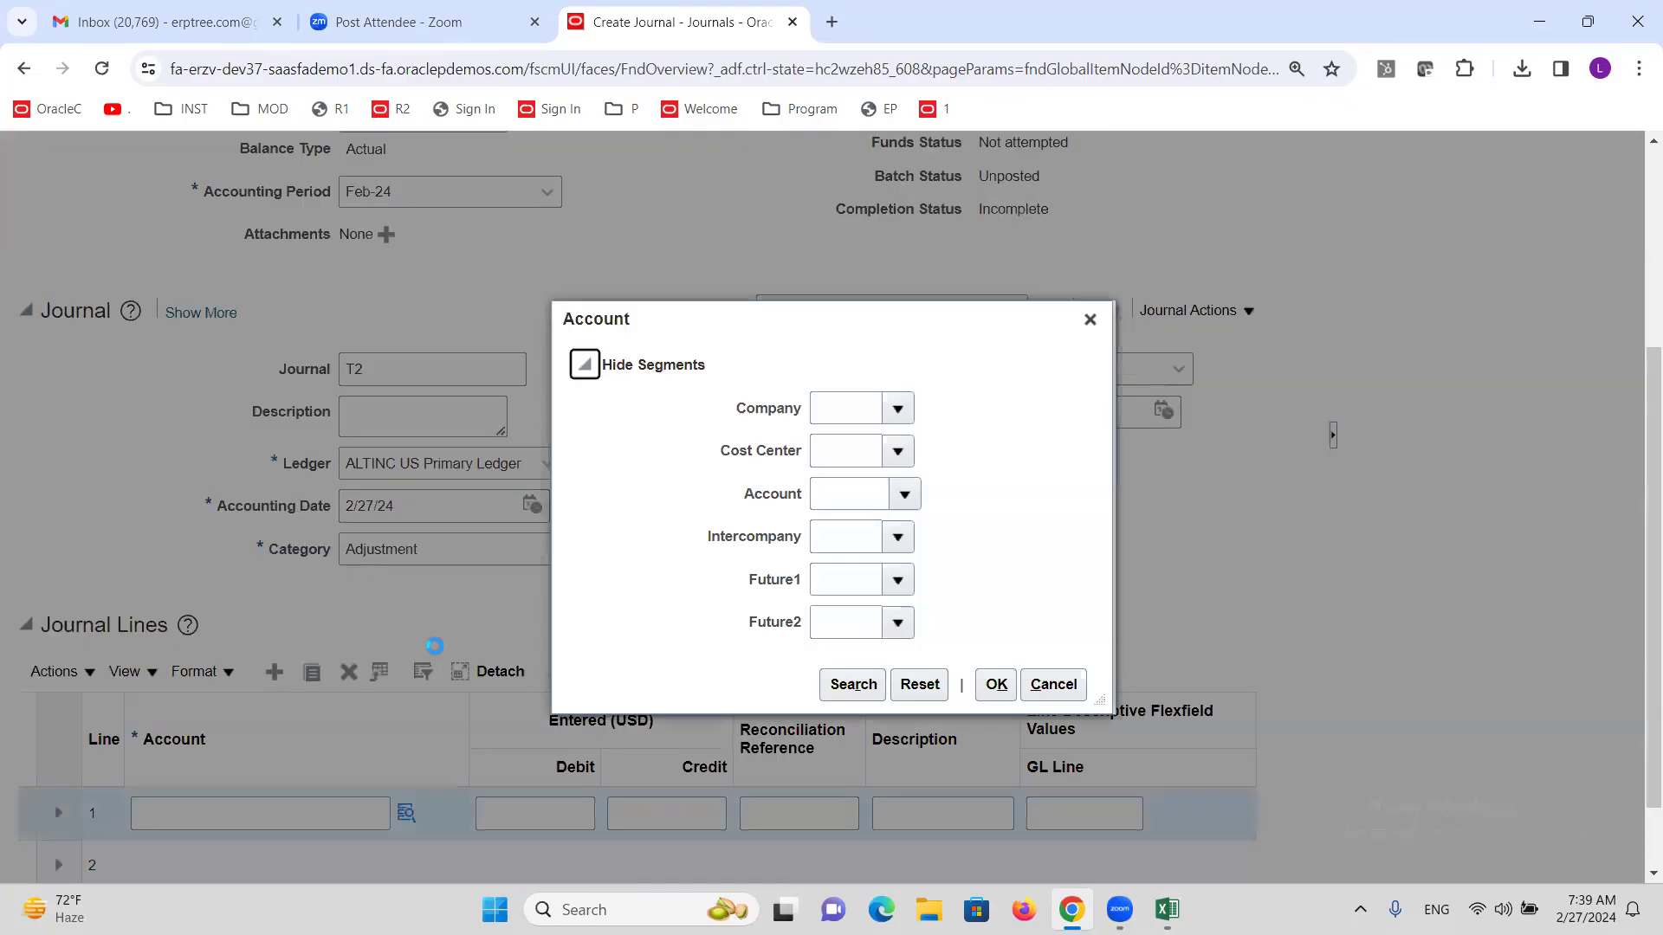
pyautogui.click(846, 684)
pyautogui.click(704, 612)
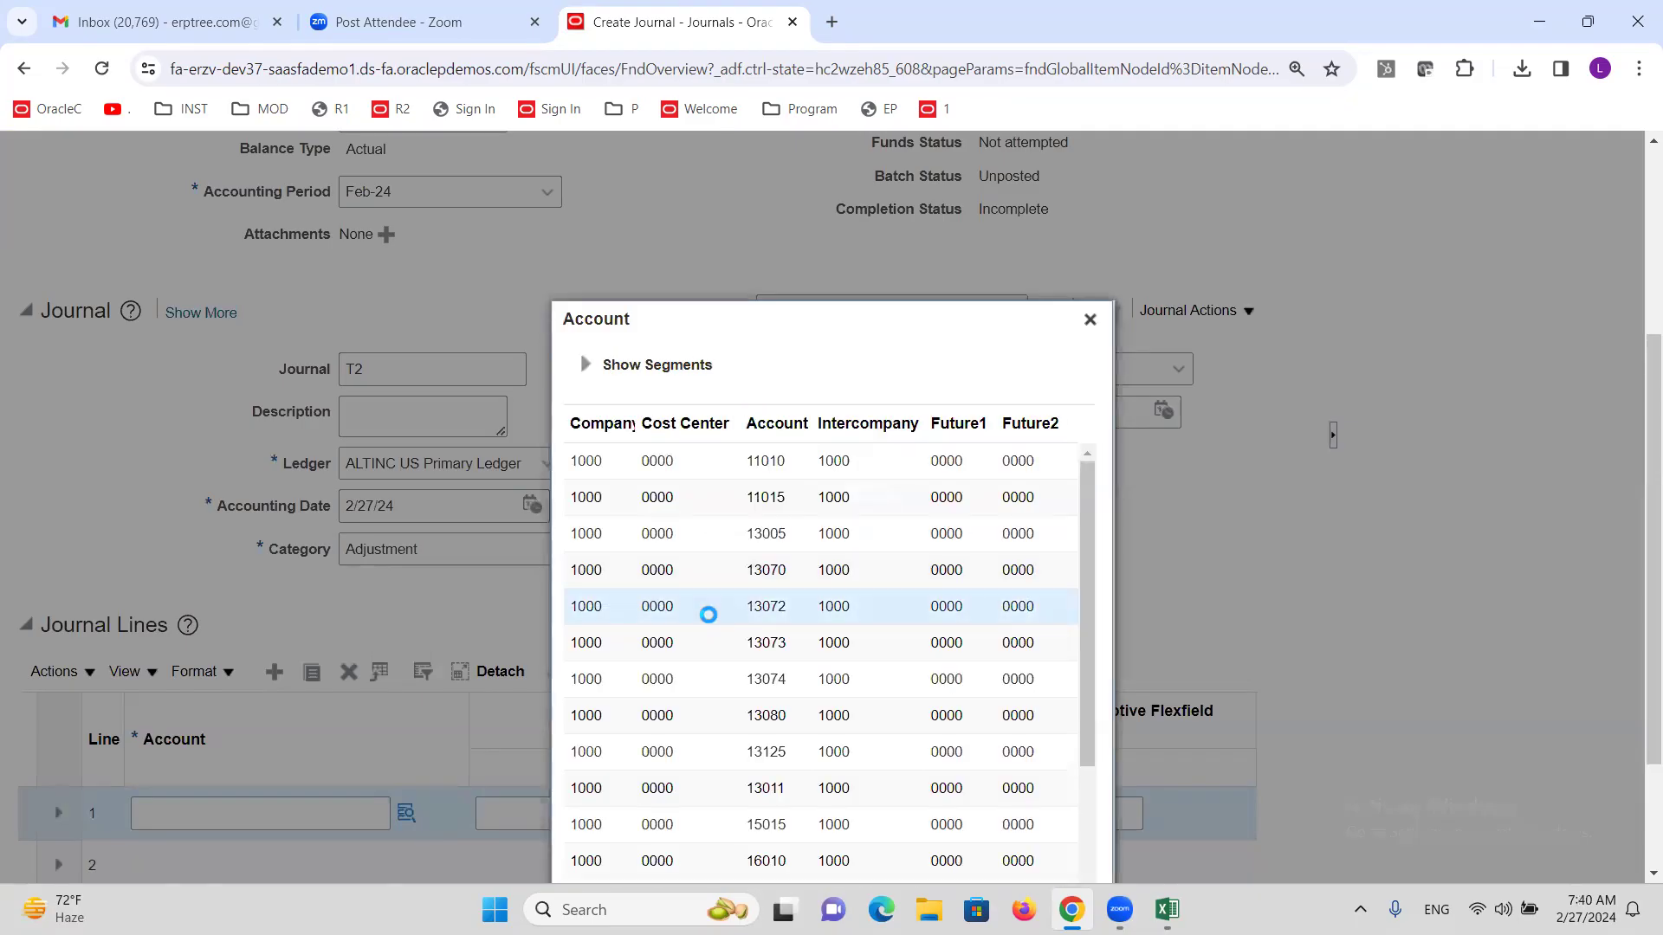
pyautogui.scroll(-2, 1518, 486)
pyautogui.click(995, 856)
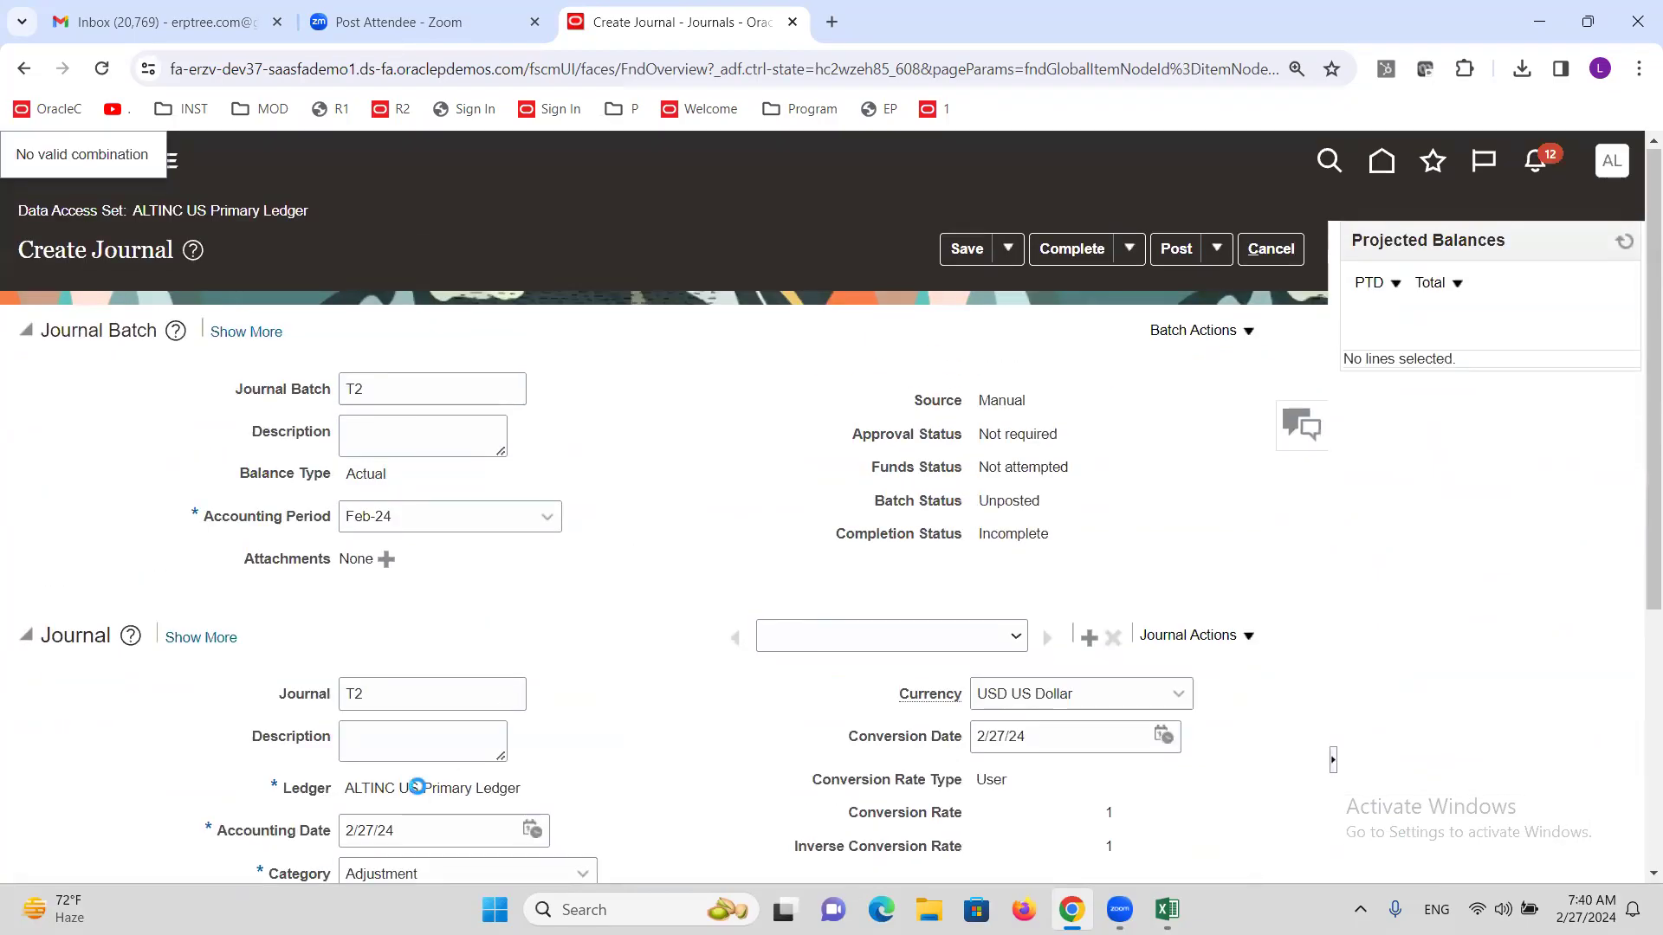
pyautogui.tripleClick(418, 787)
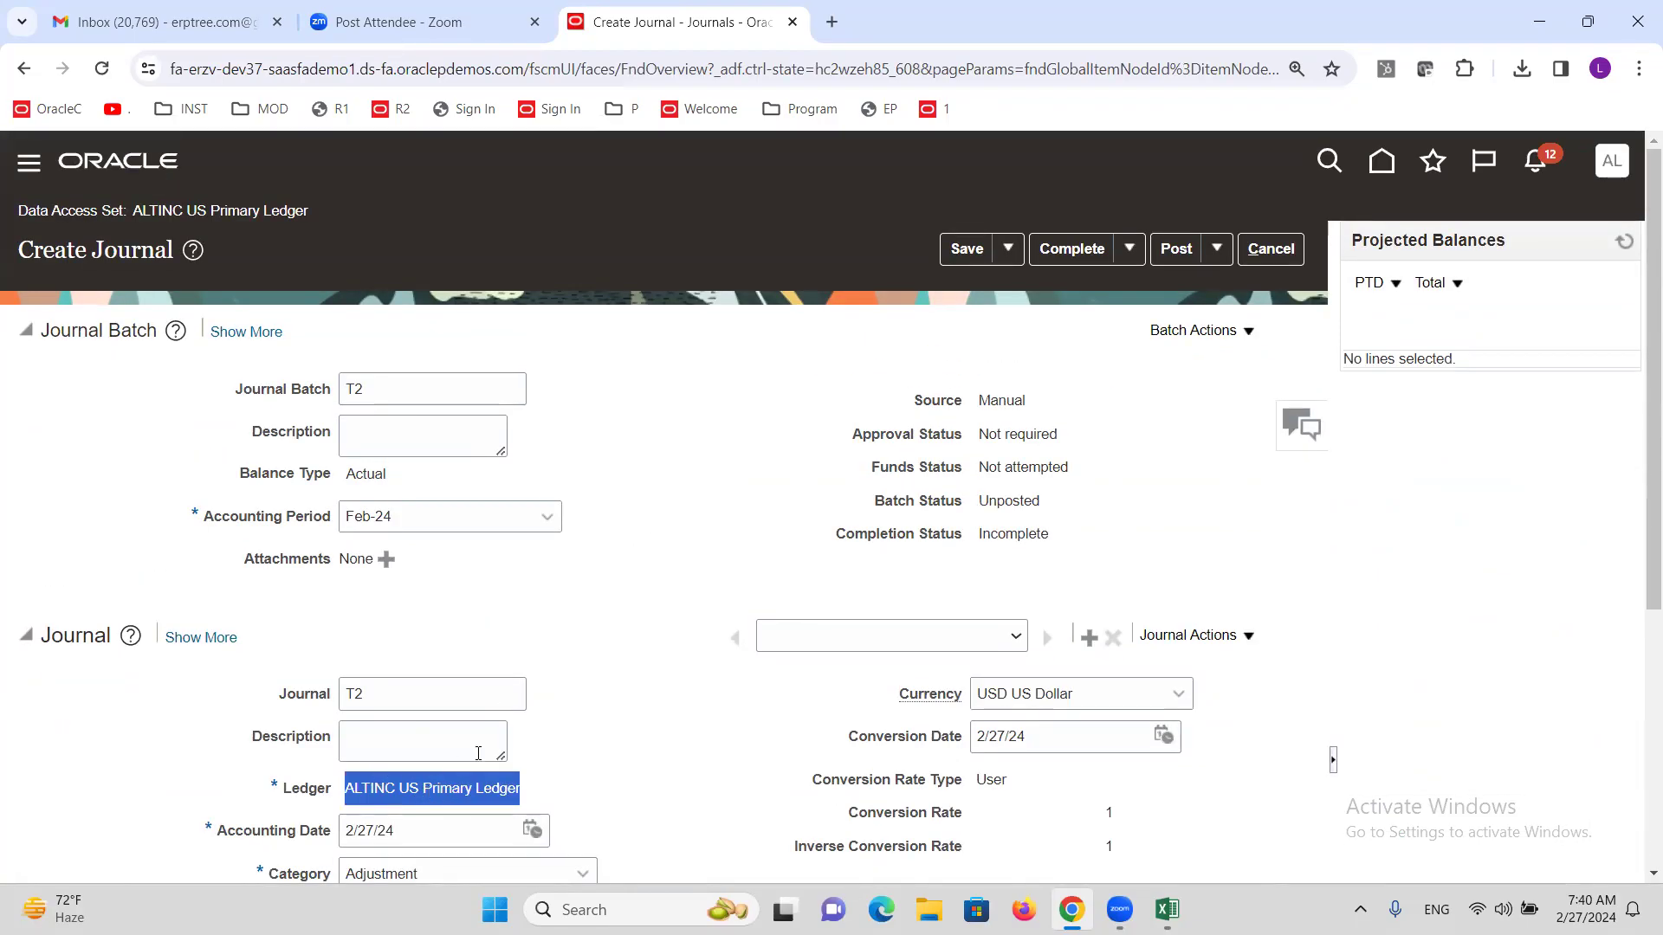
# Discard the unsaved journal and open Specify Ledger Options via a 'LEDGER OPTIONS' task search.
pyautogui.click(1297, 251)
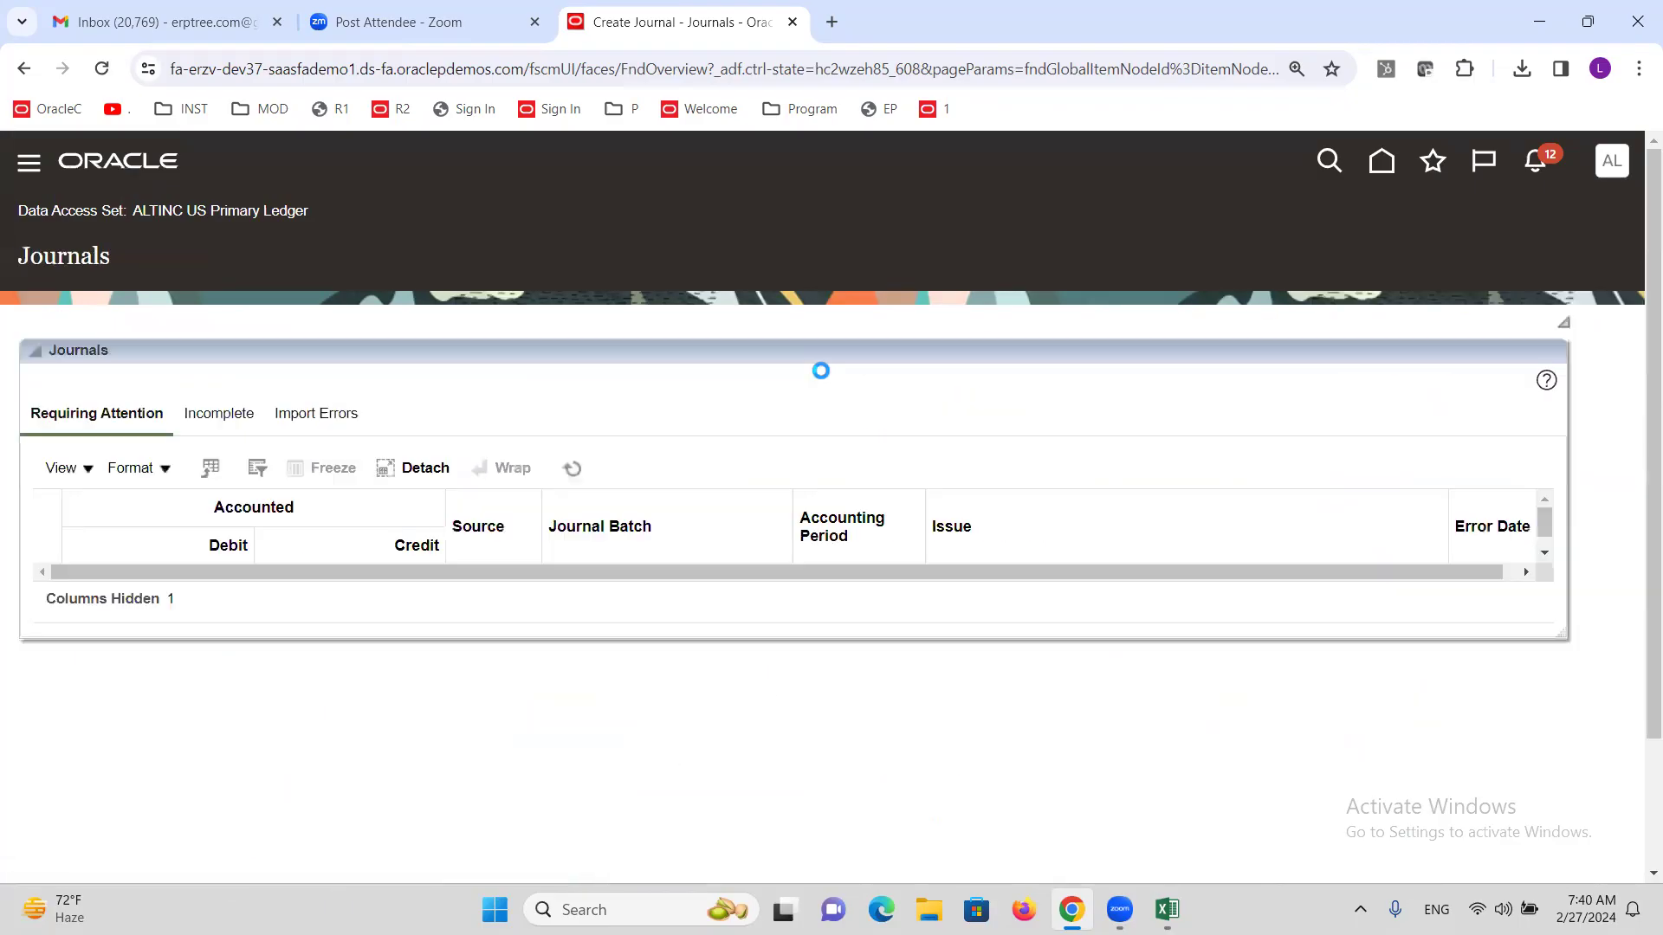
pyautogui.click(1618, 173)
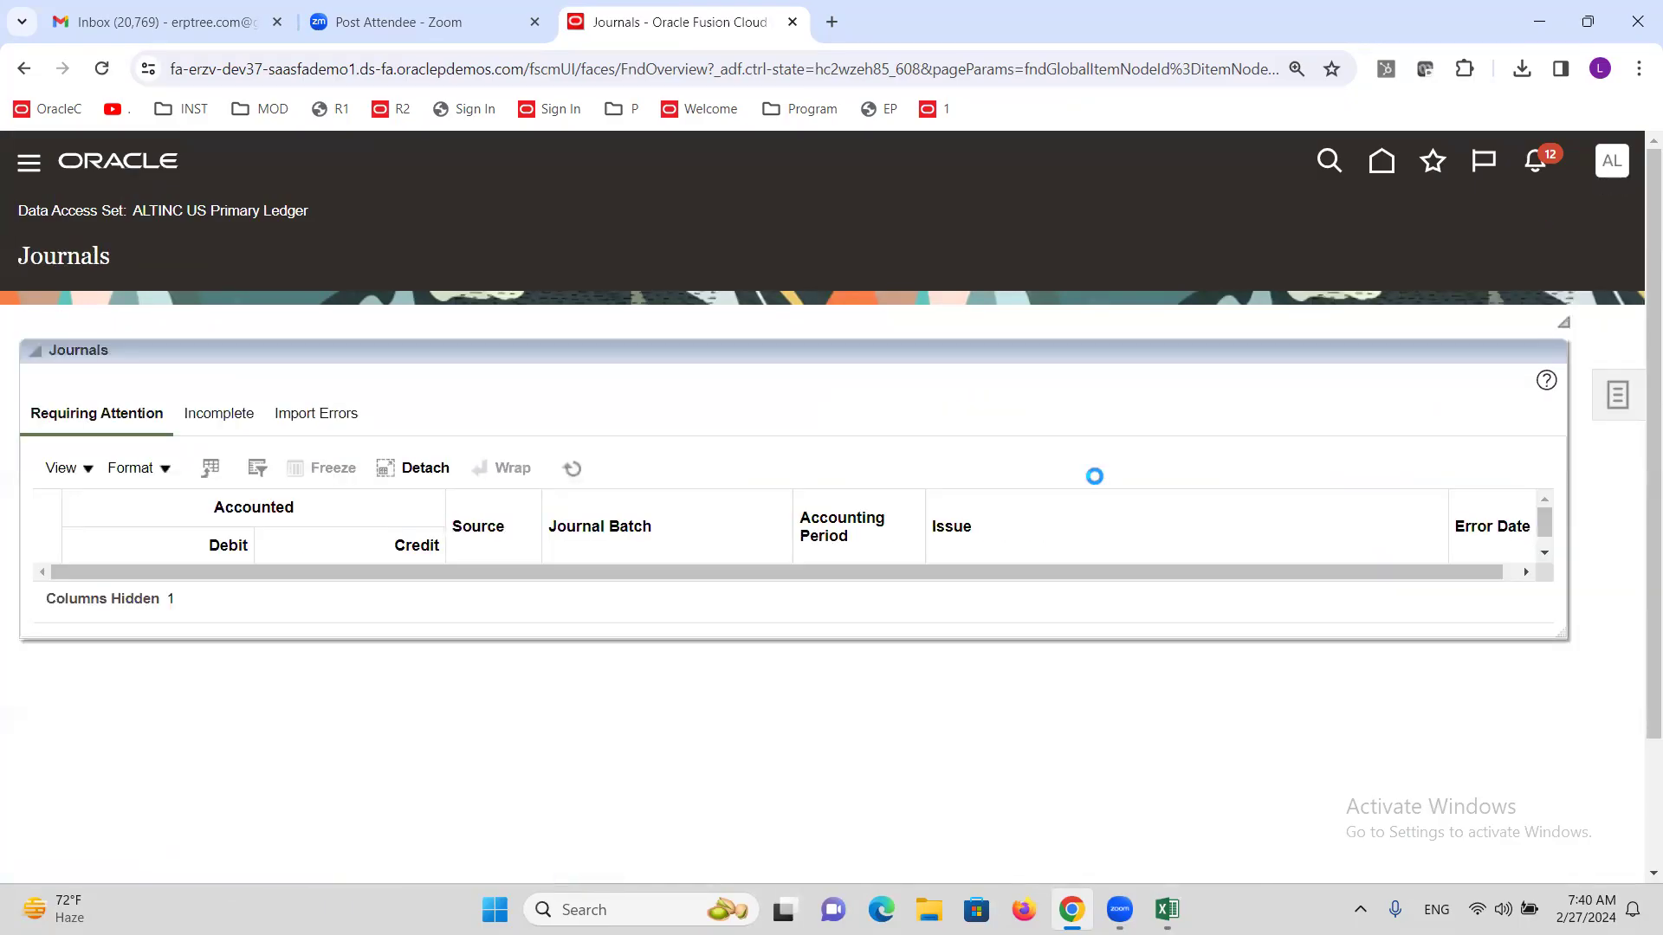
pyautogui.click(1204, 521)
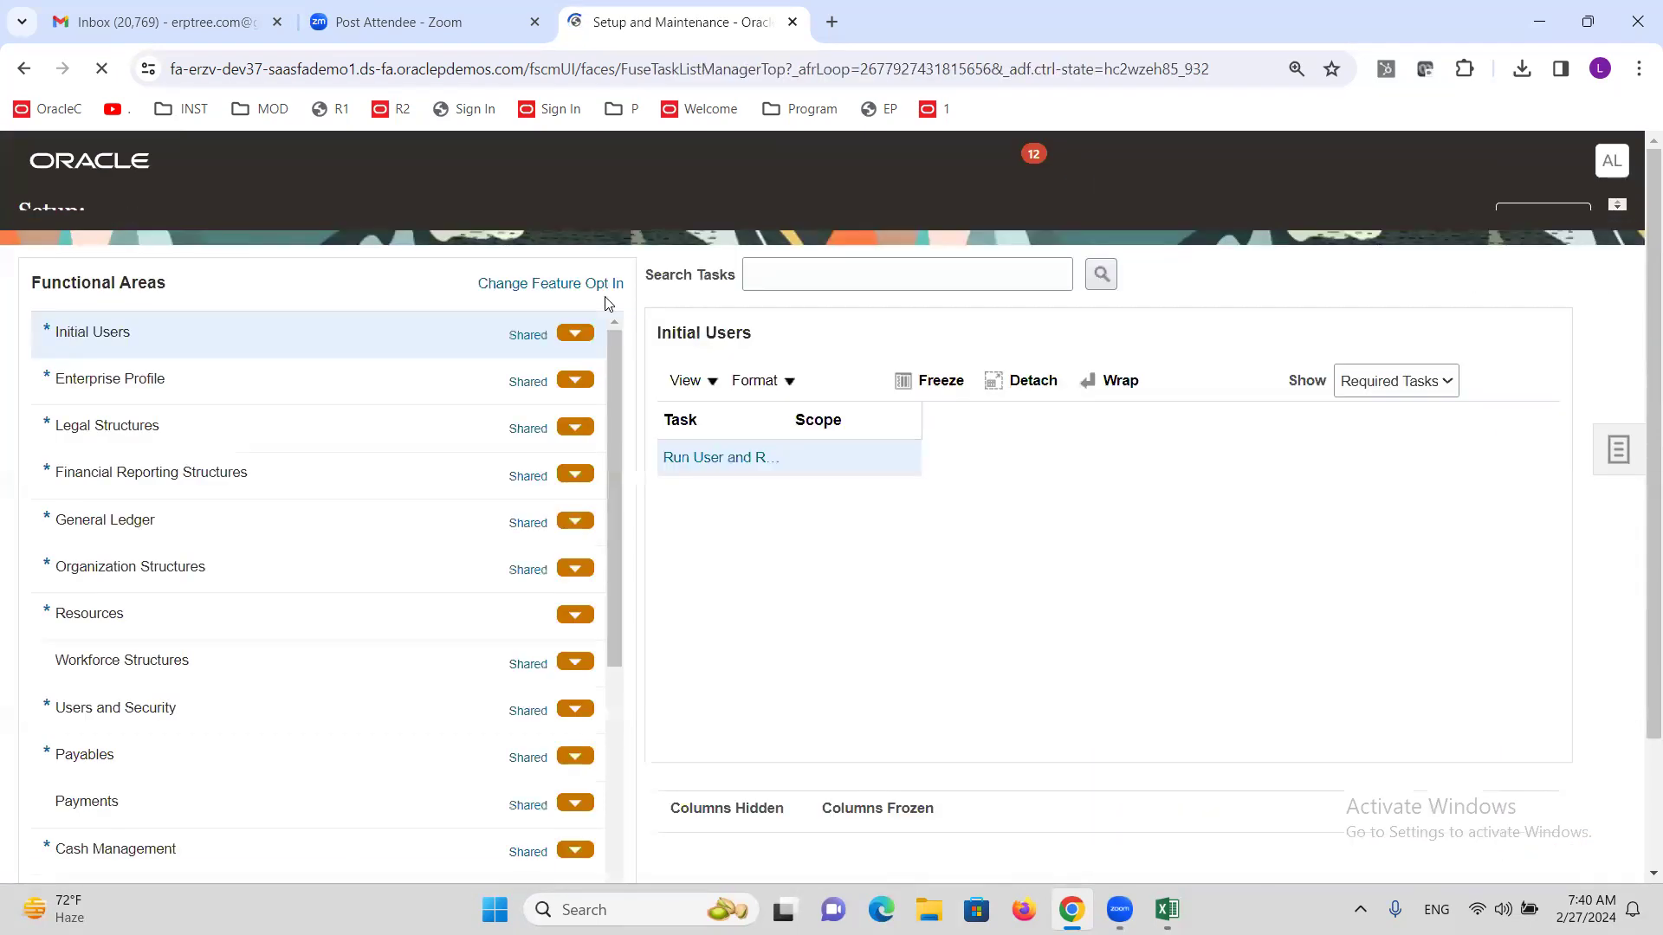
pyautogui.click(894, 304)
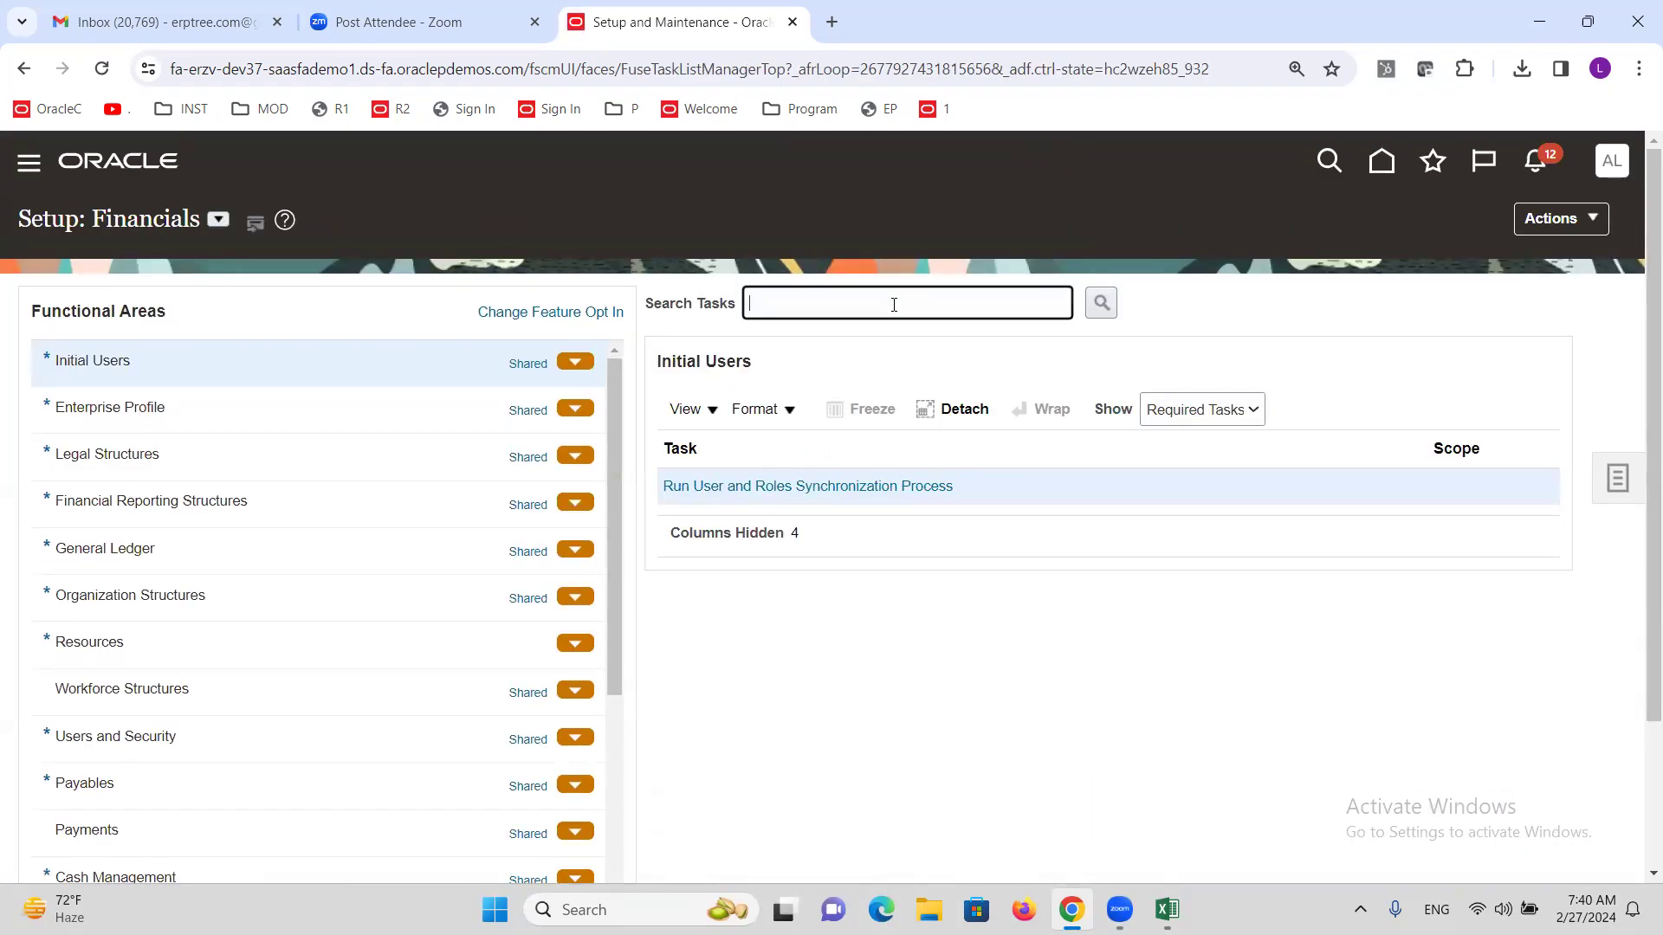
pyautogui.write('LEDGER OPTIONS')
pyautogui.press('Return')
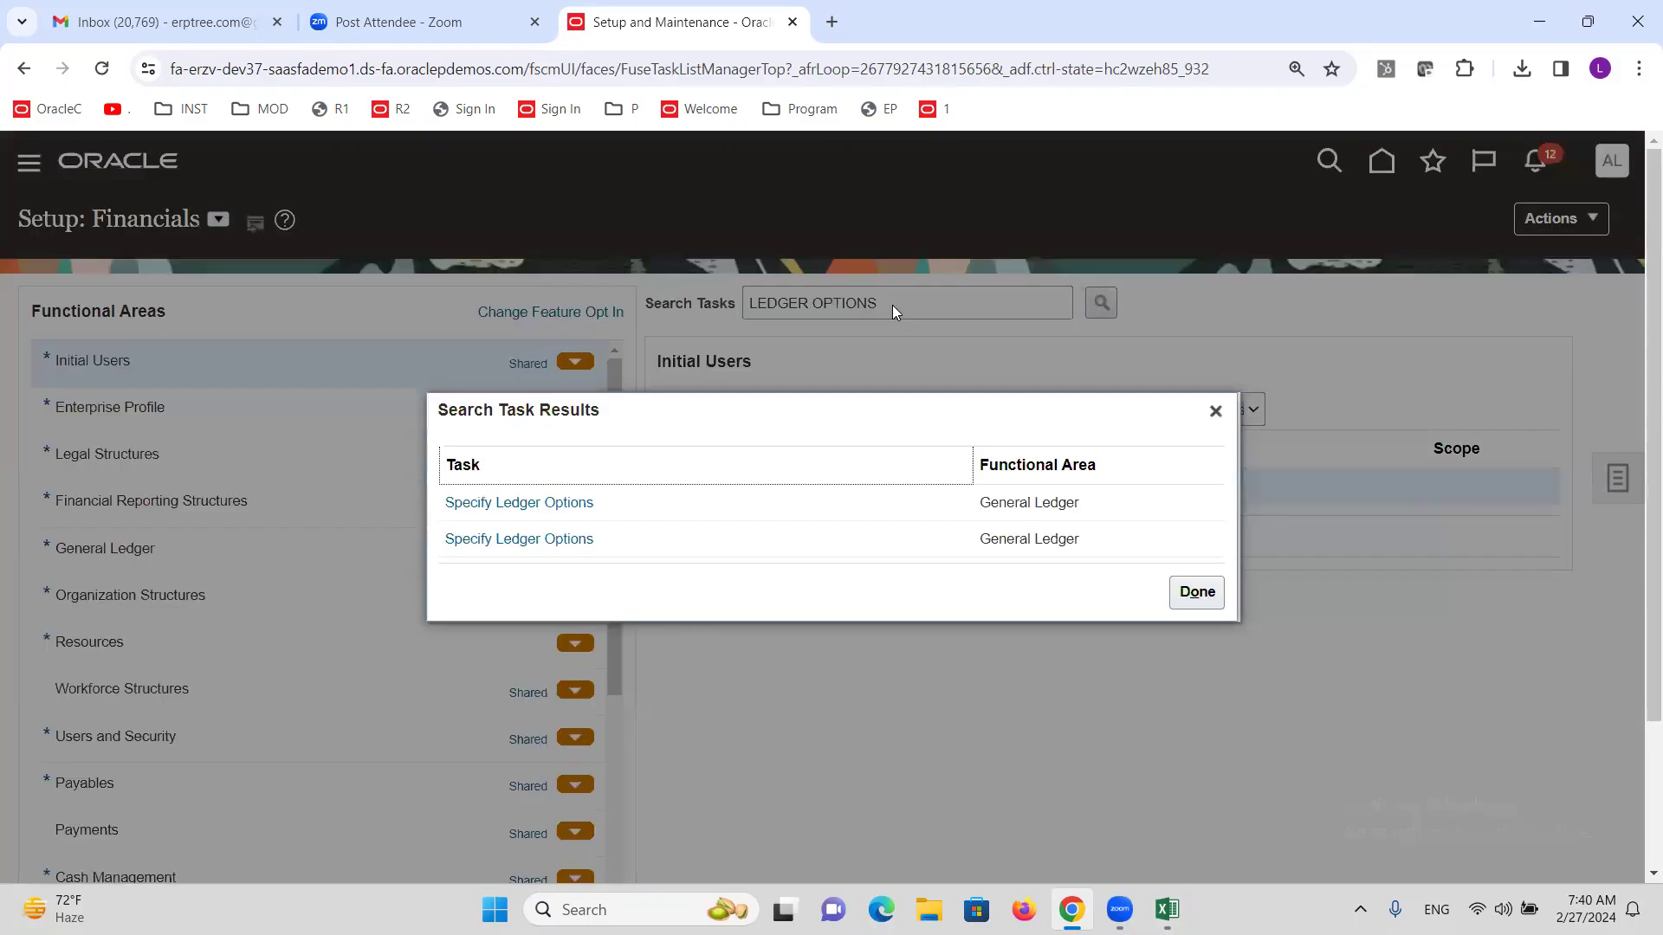
pyautogui.click(546, 503)
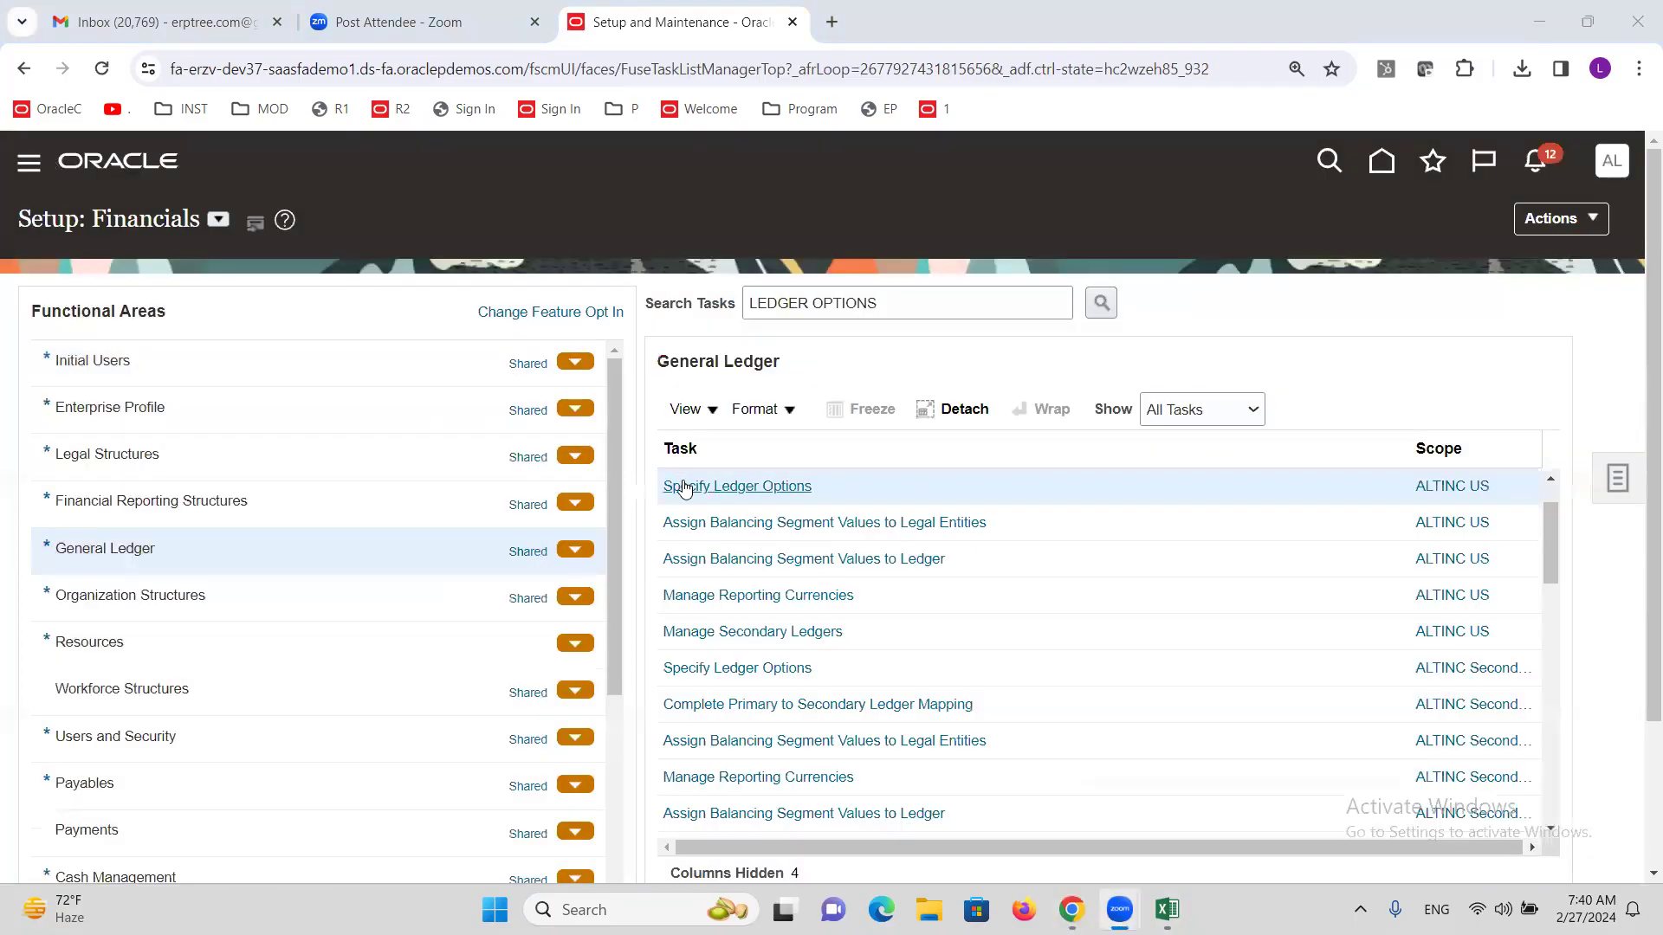
pyautogui.click(680, 488)
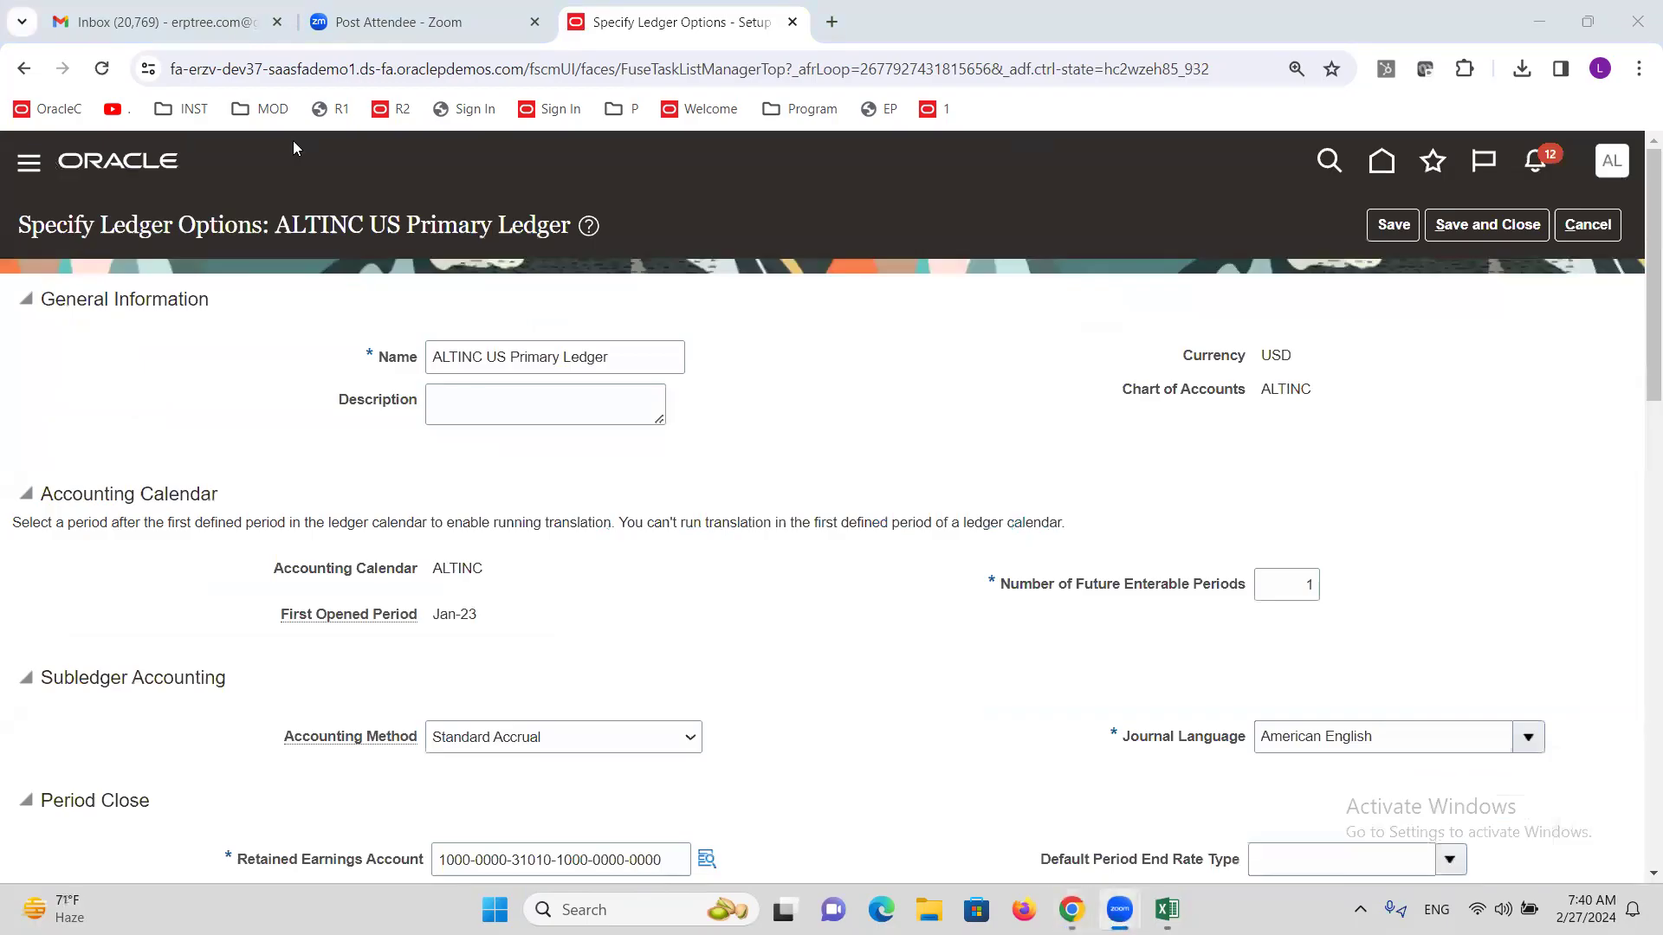
# Set the primary ledger's Journal Reversal Criteria Set to ALTINC AutoReversal and save.
pyautogui.scroll(-5, 788, 524)
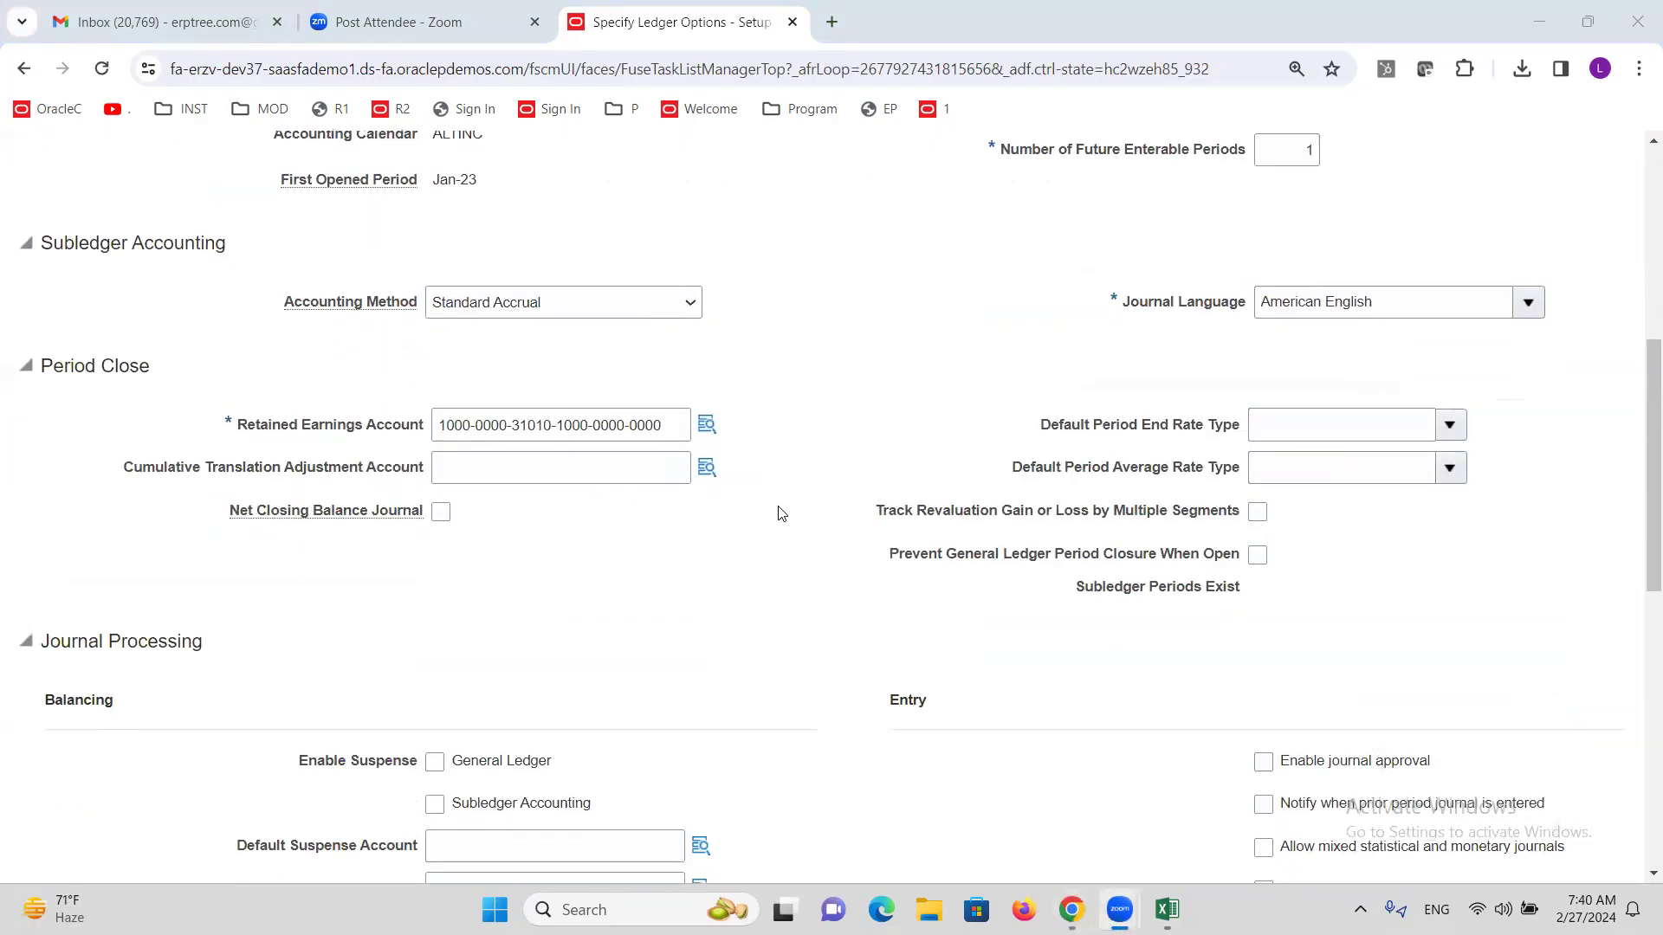
pyautogui.scroll(-5, 777, 510)
pyautogui.scroll(-5, 782, 502)
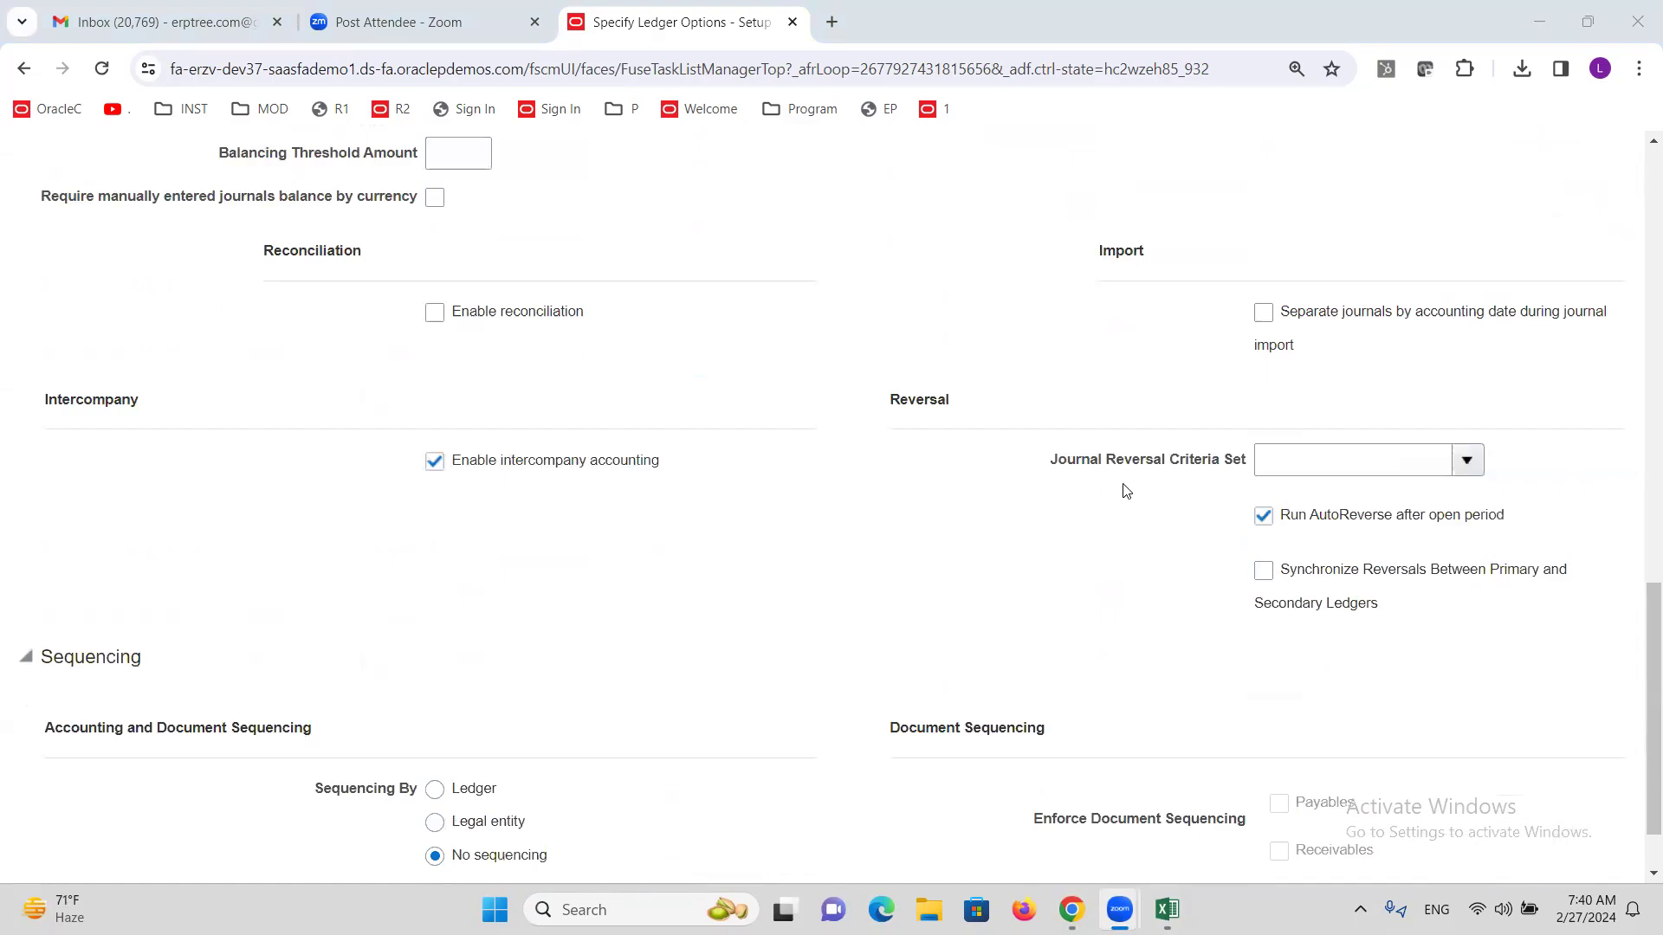
pyautogui.moveTo(1055, 469); pyautogui.dragTo(1252, 472)
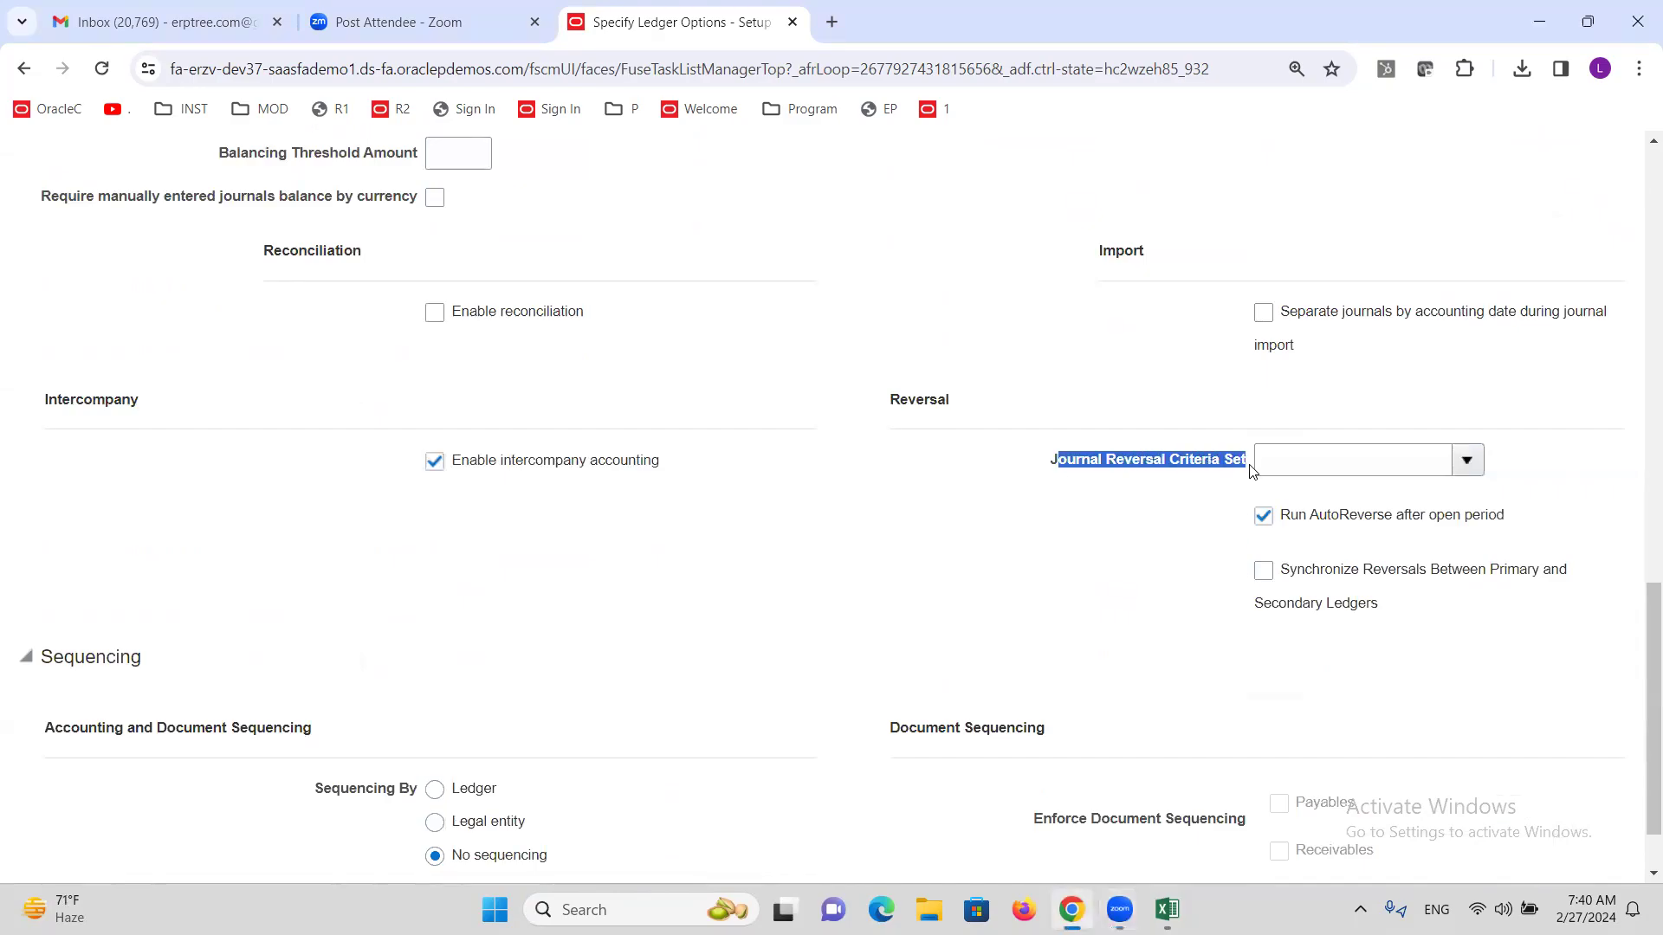
pyautogui.click(1466, 459)
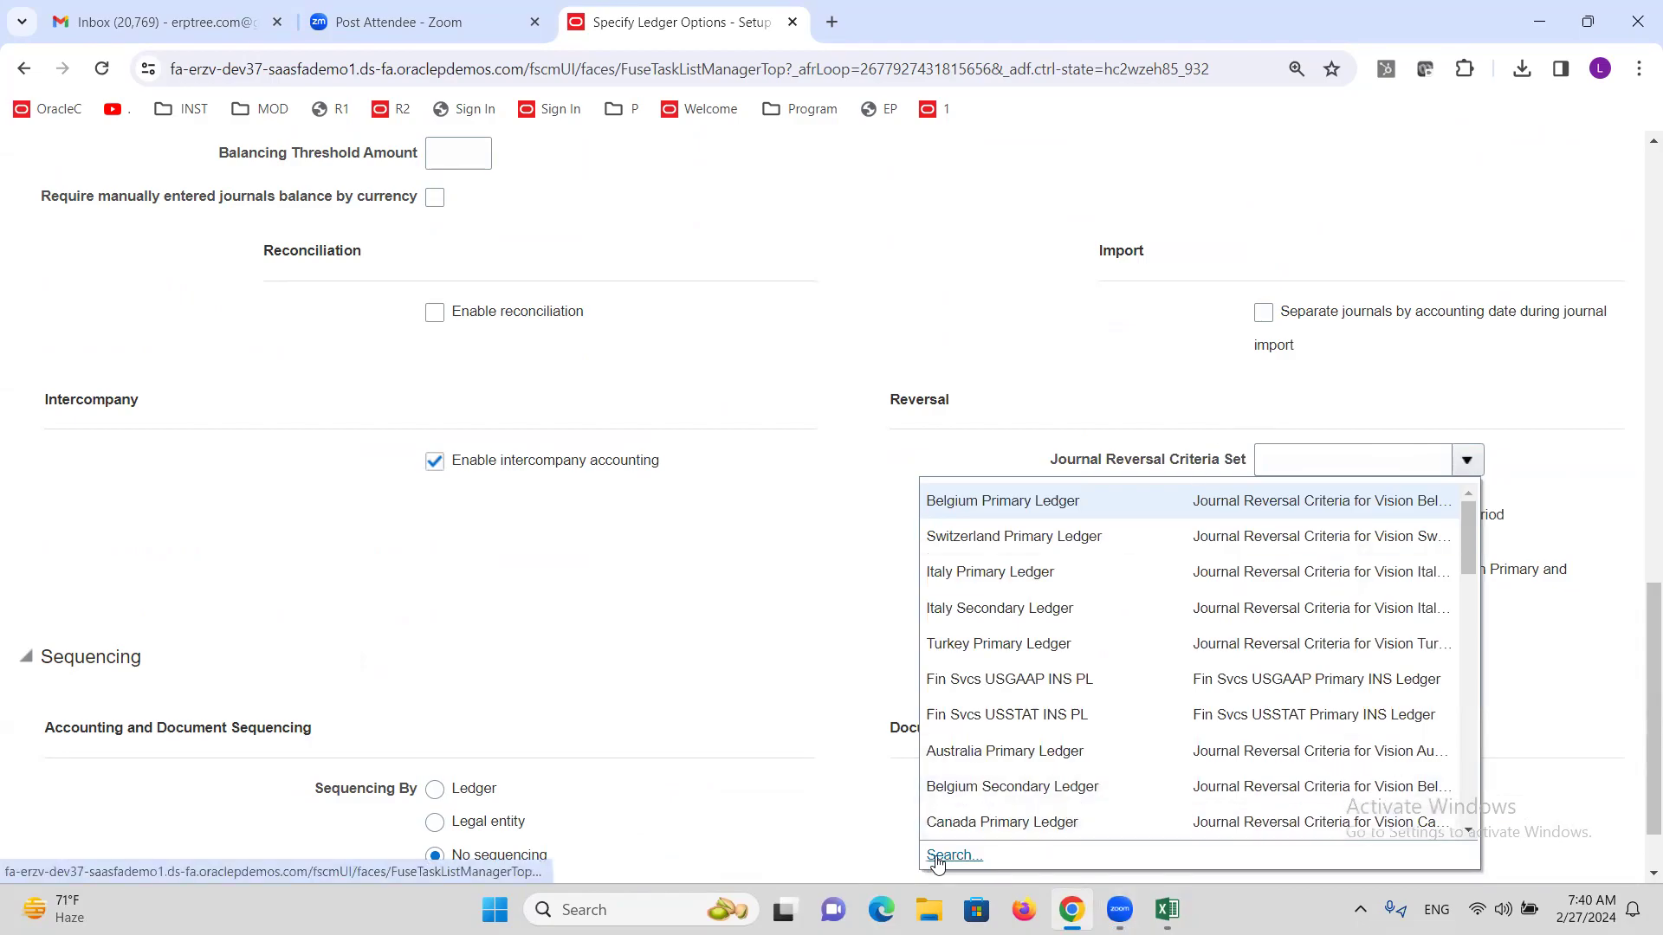
pyautogui.click(952, 855)
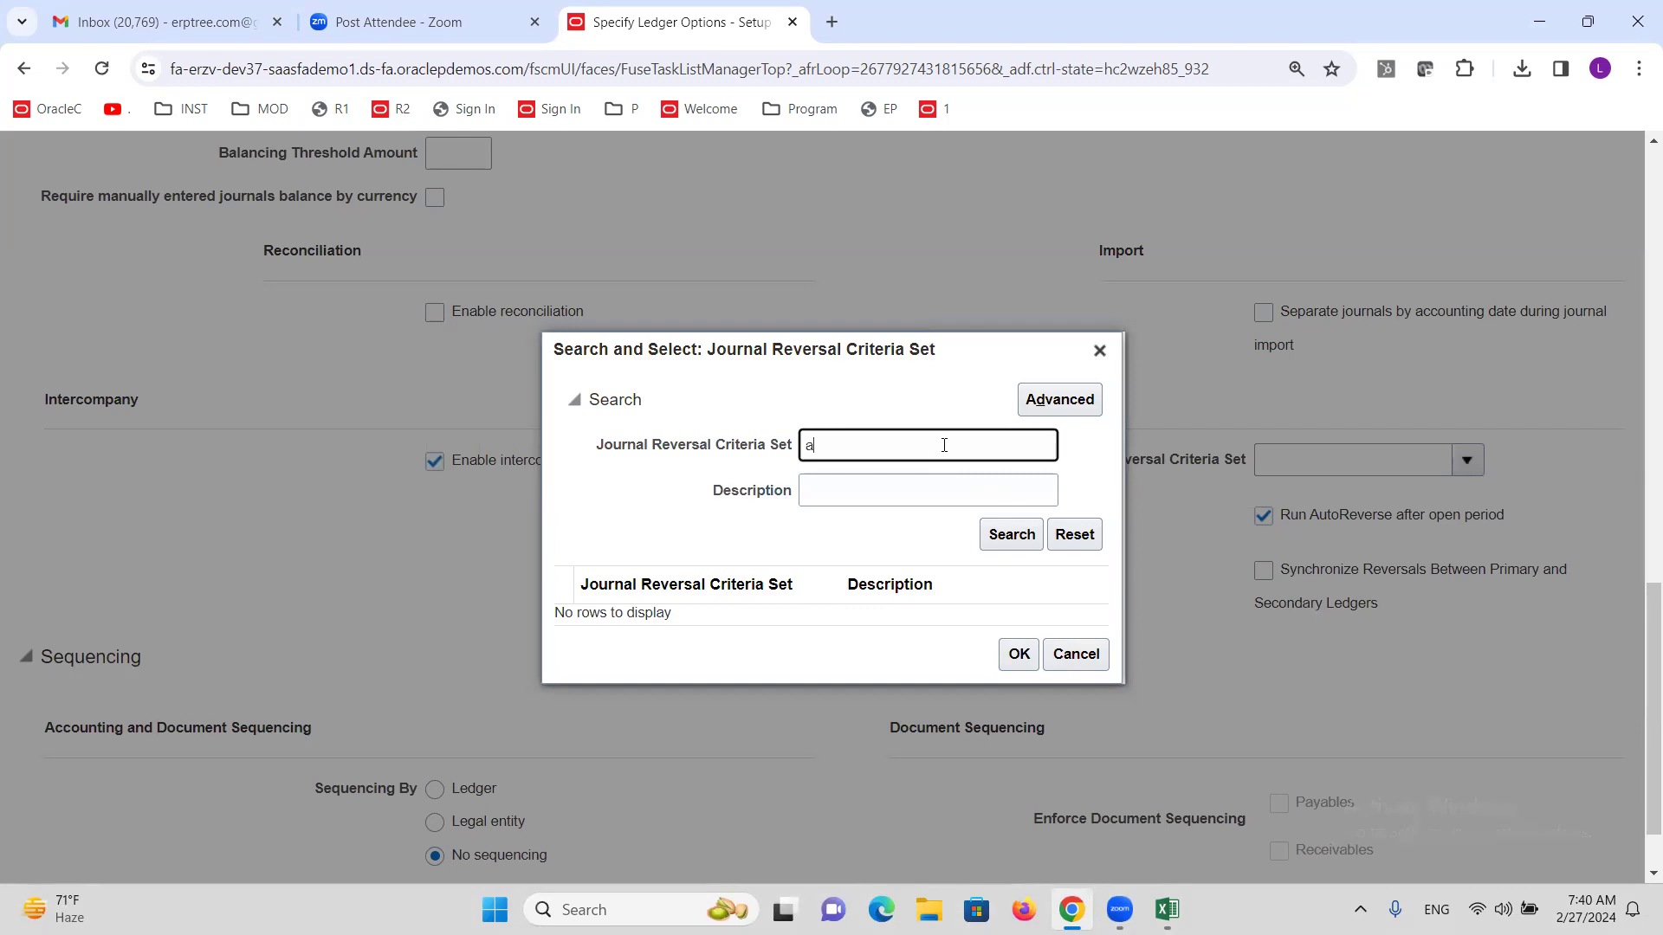
pyautogui.write('ALTINC')
pyautogui.click(996, 534)
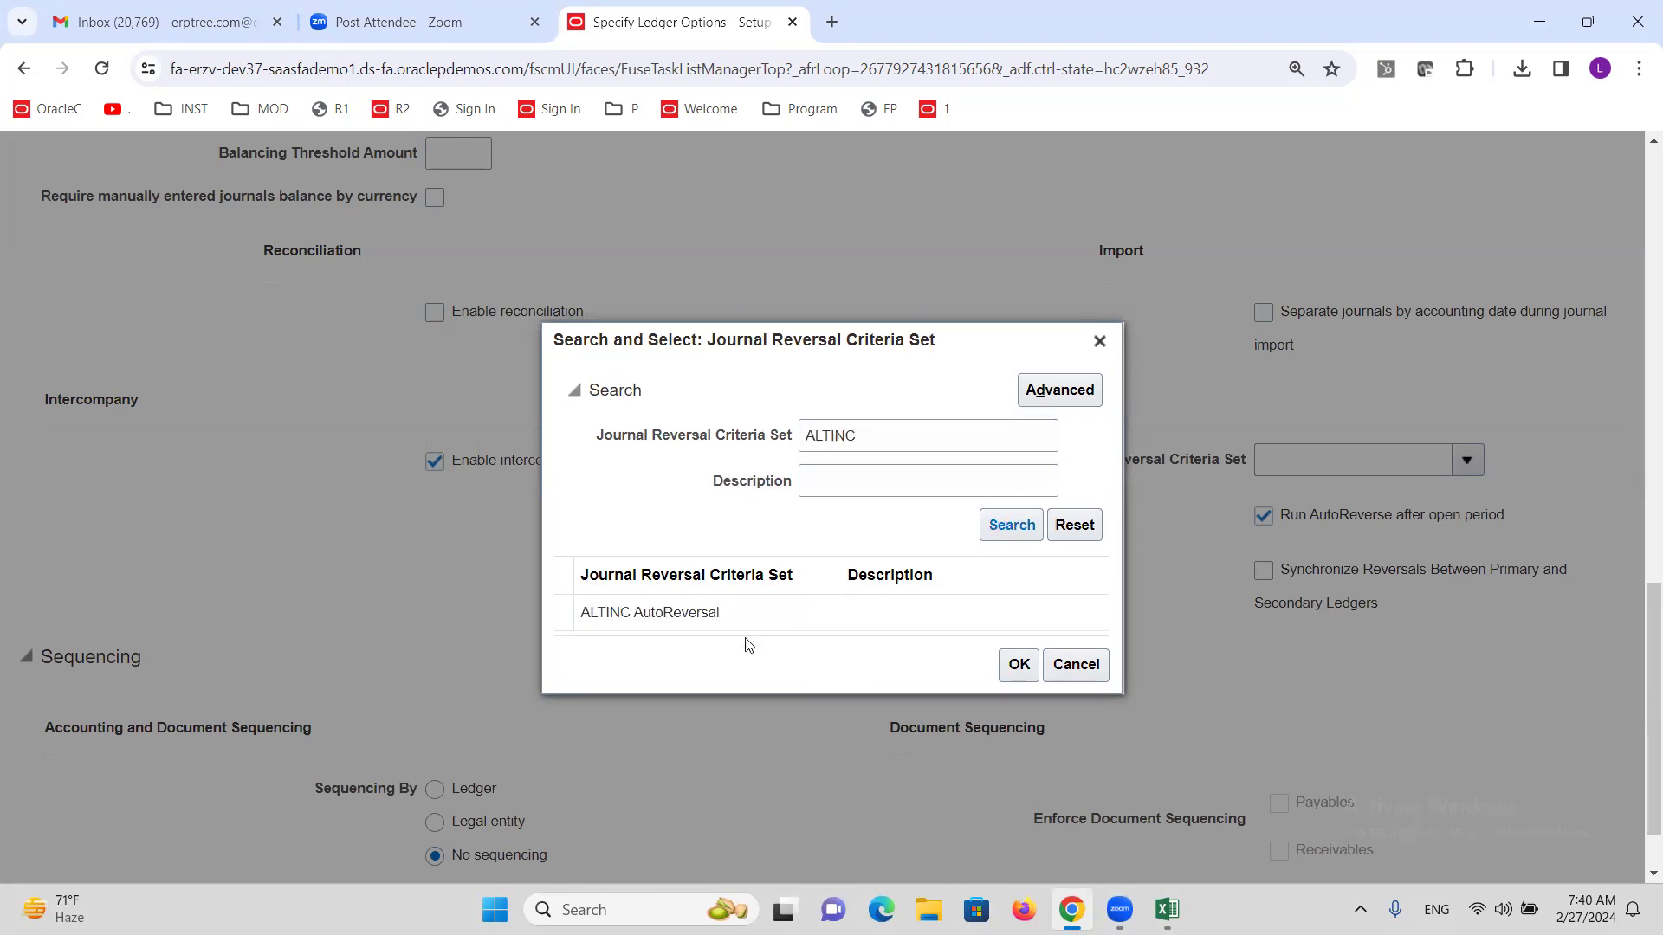
pyautogui.click(725, 625)
pyautogui.click(1031, 675)
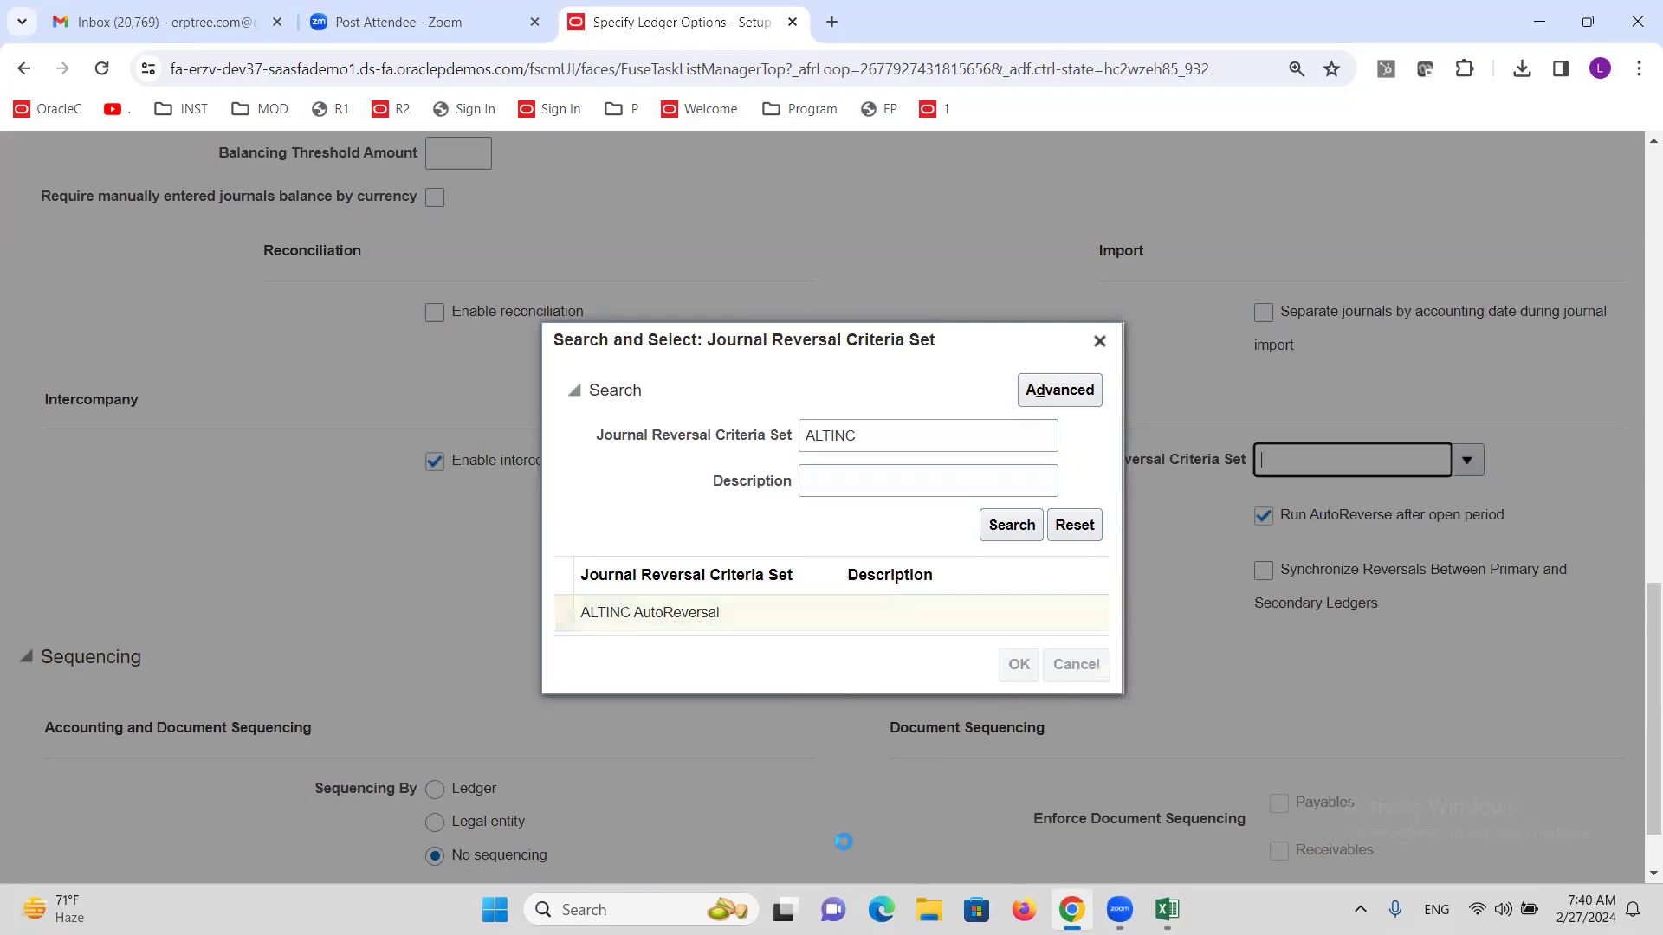
pyautogui.scroll(15, 930, 732)
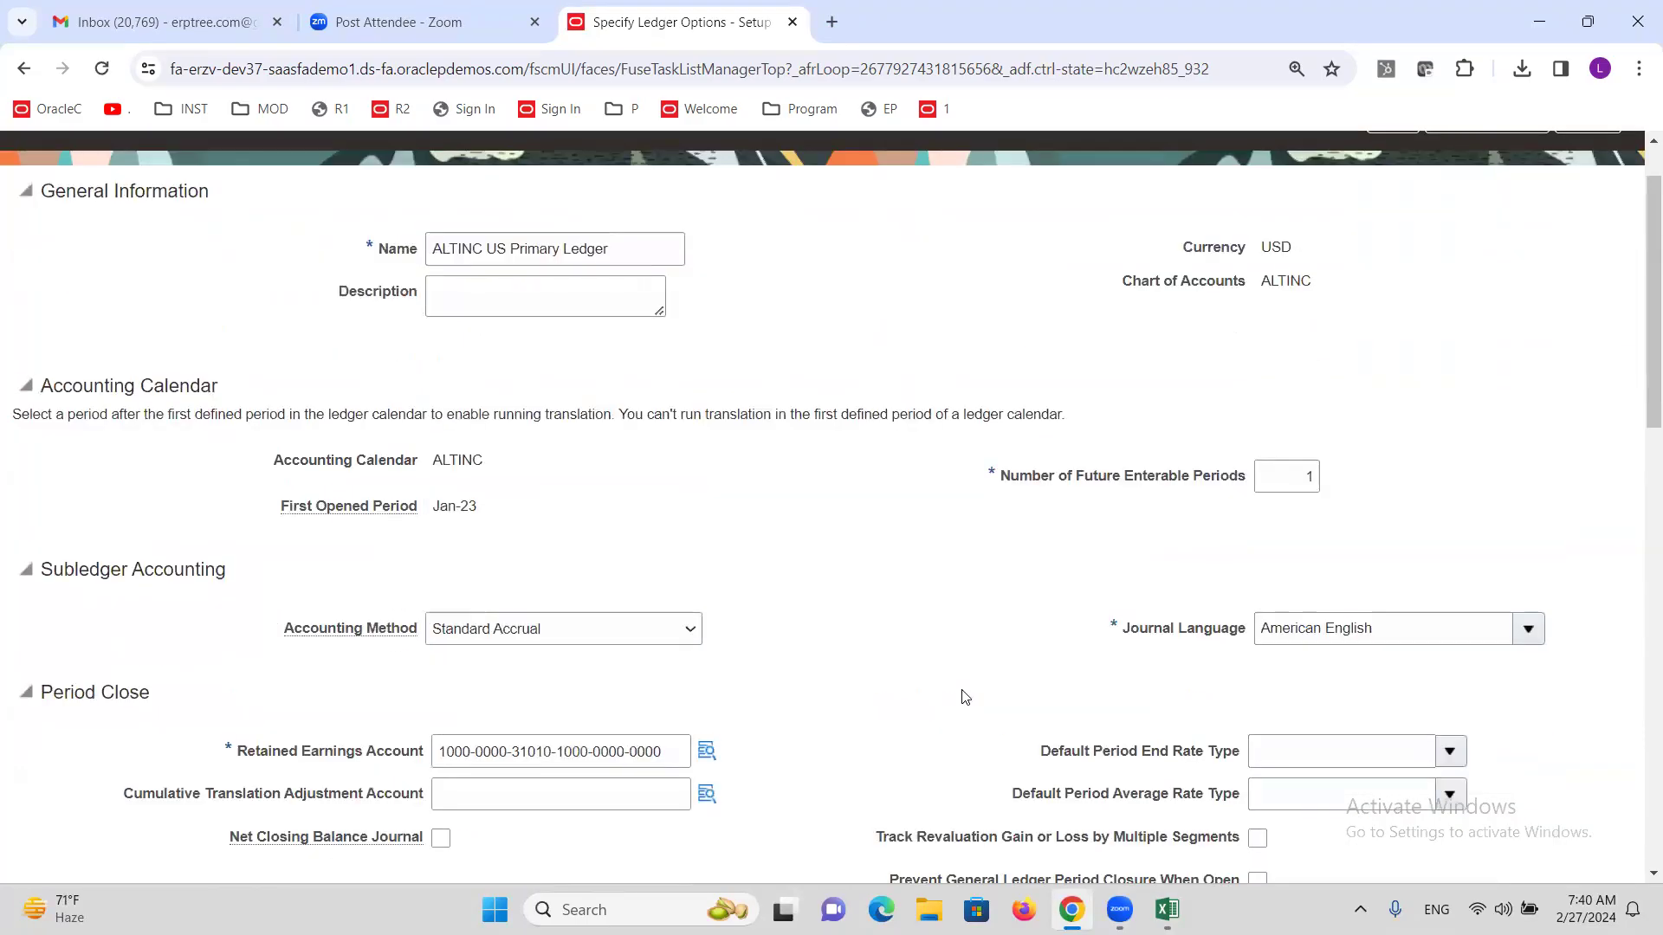
pyautogui.click(1465, 223)
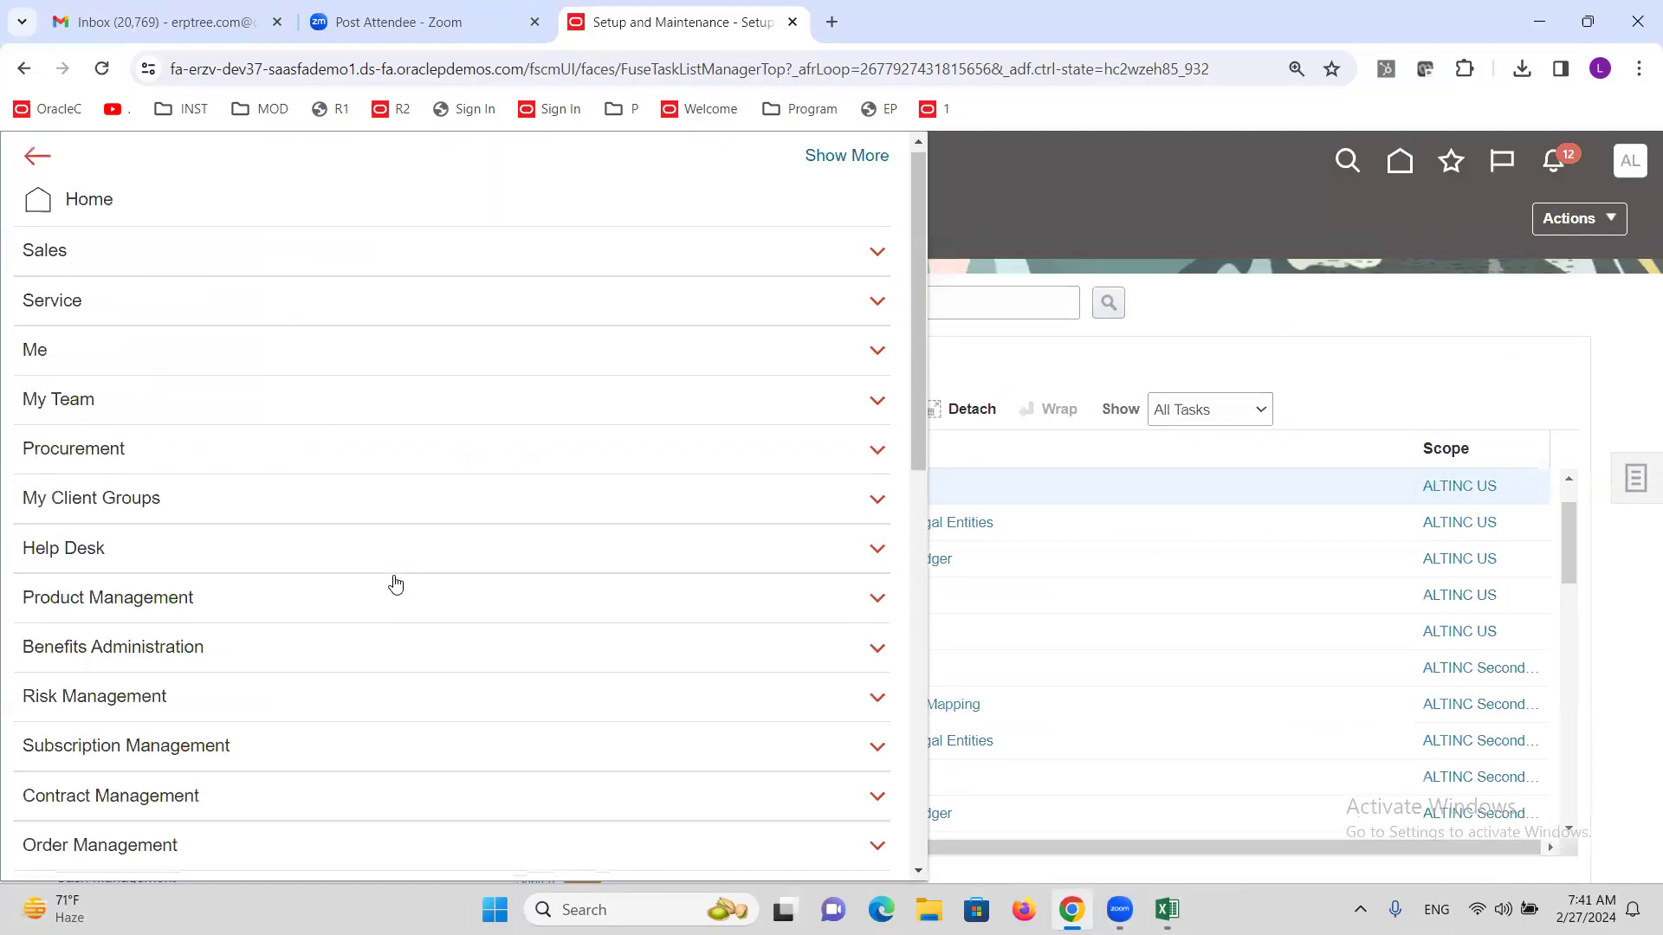
# Return to the Journals work area and start a new journal named T2.
pyautogui.scroll(-6, 393, 583)
pyautogui.click(398, 599)
pyautogui.scroll(-4, 397, 602)
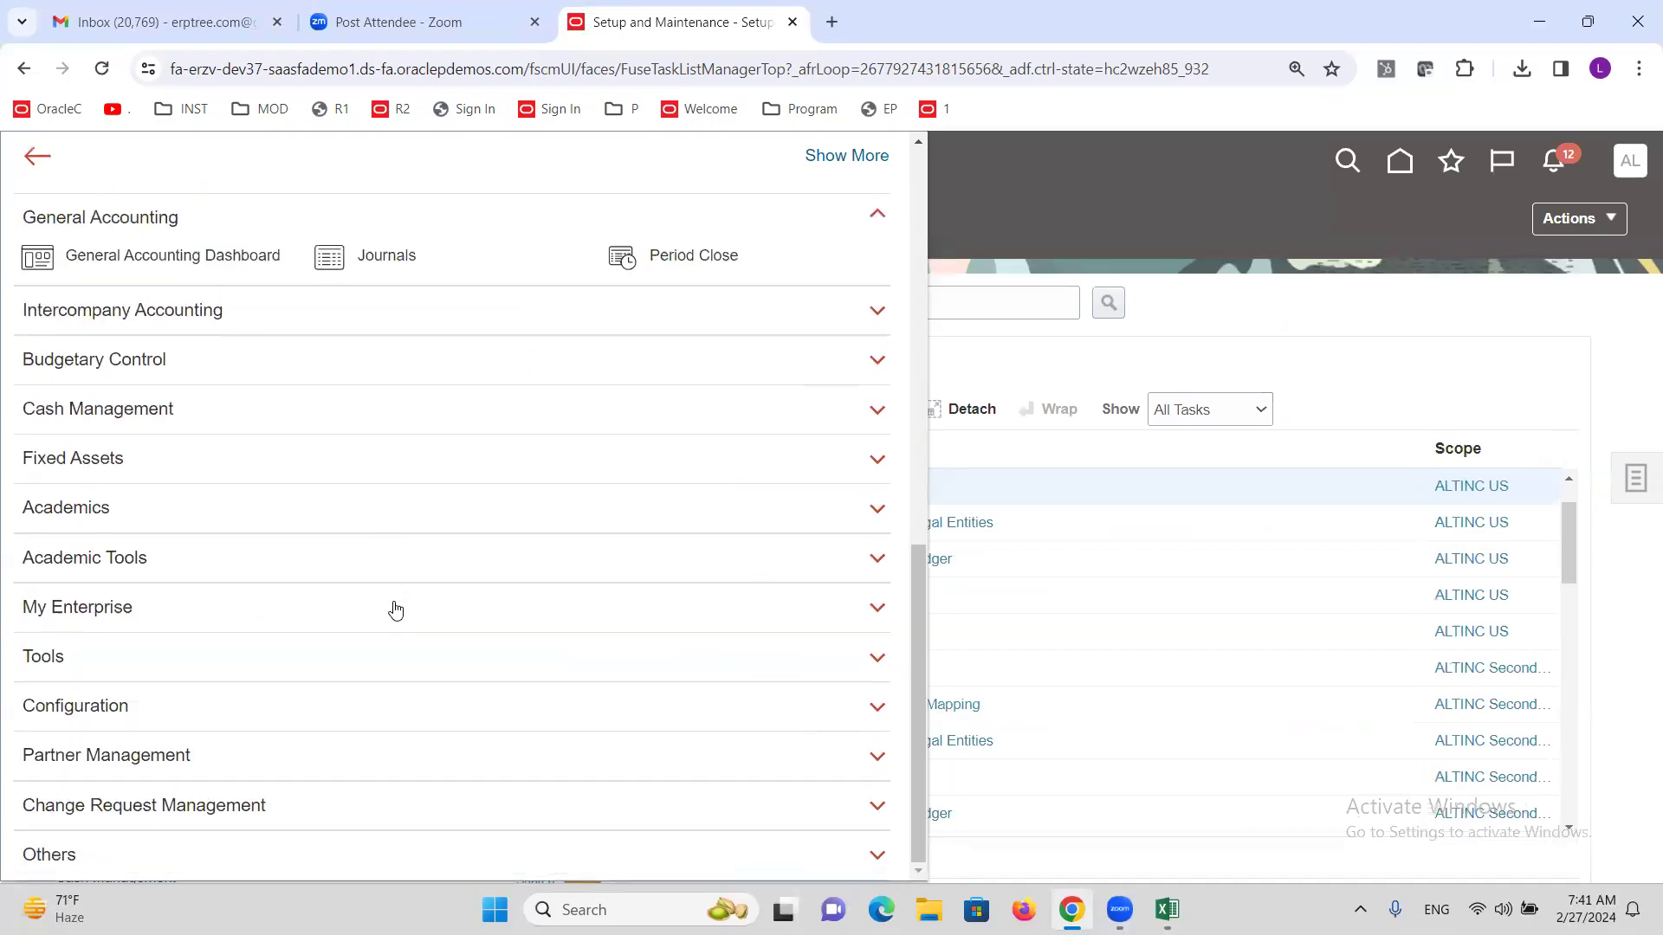
pyautogui.click(390, 260)
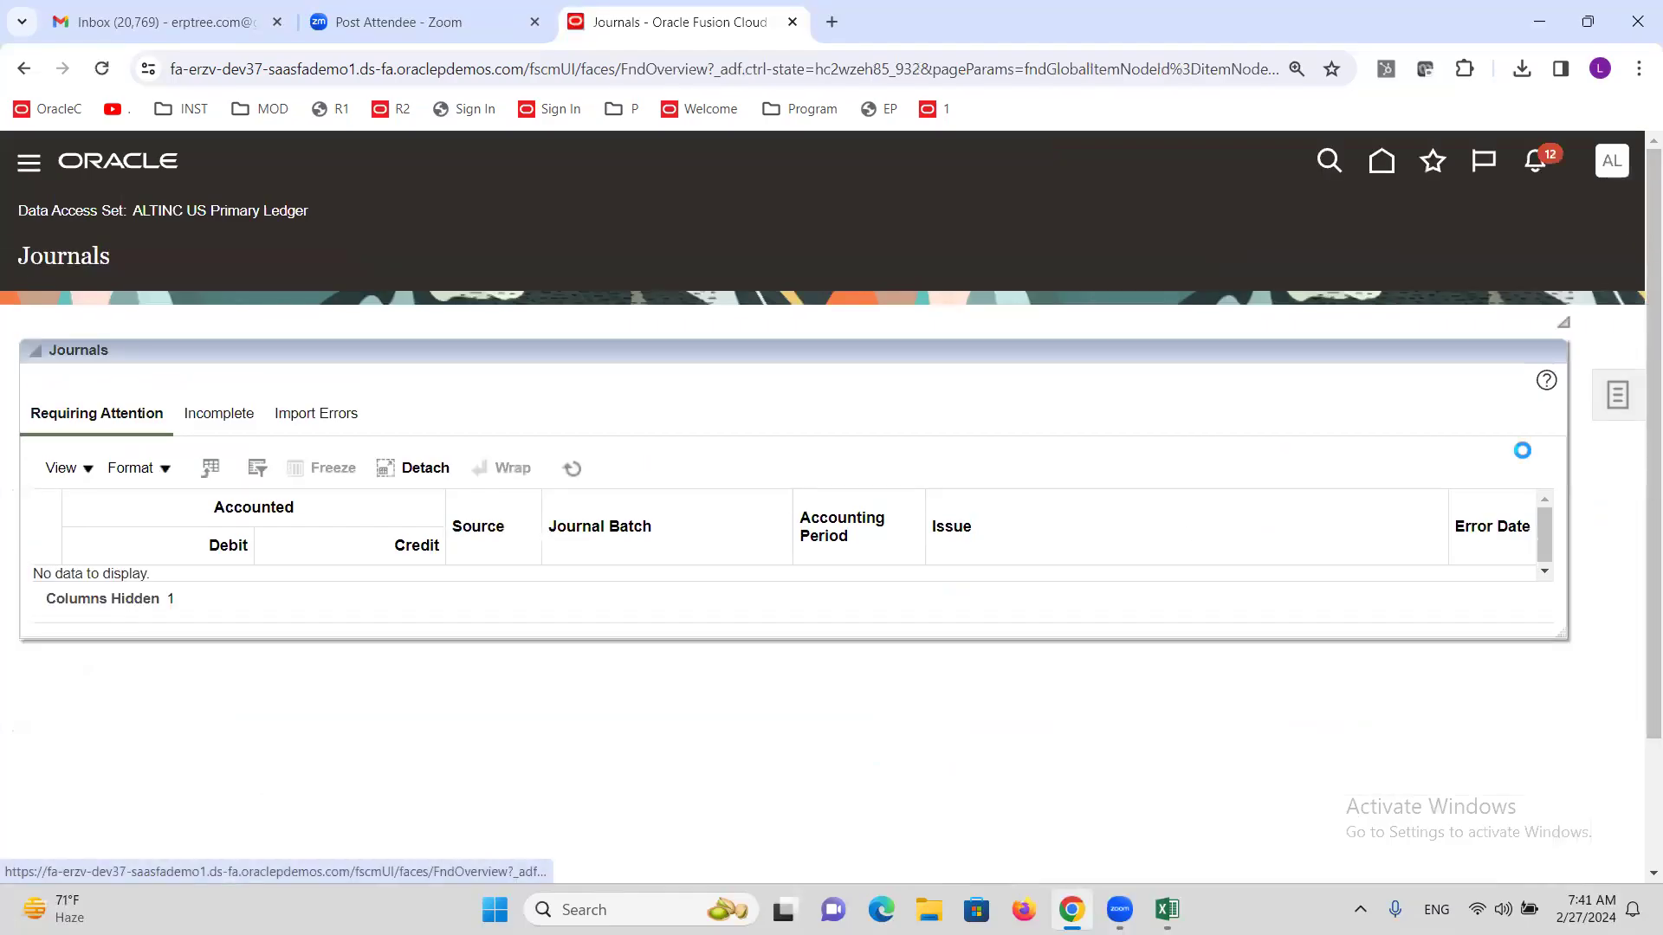
pyautogui.click(1615, 395)
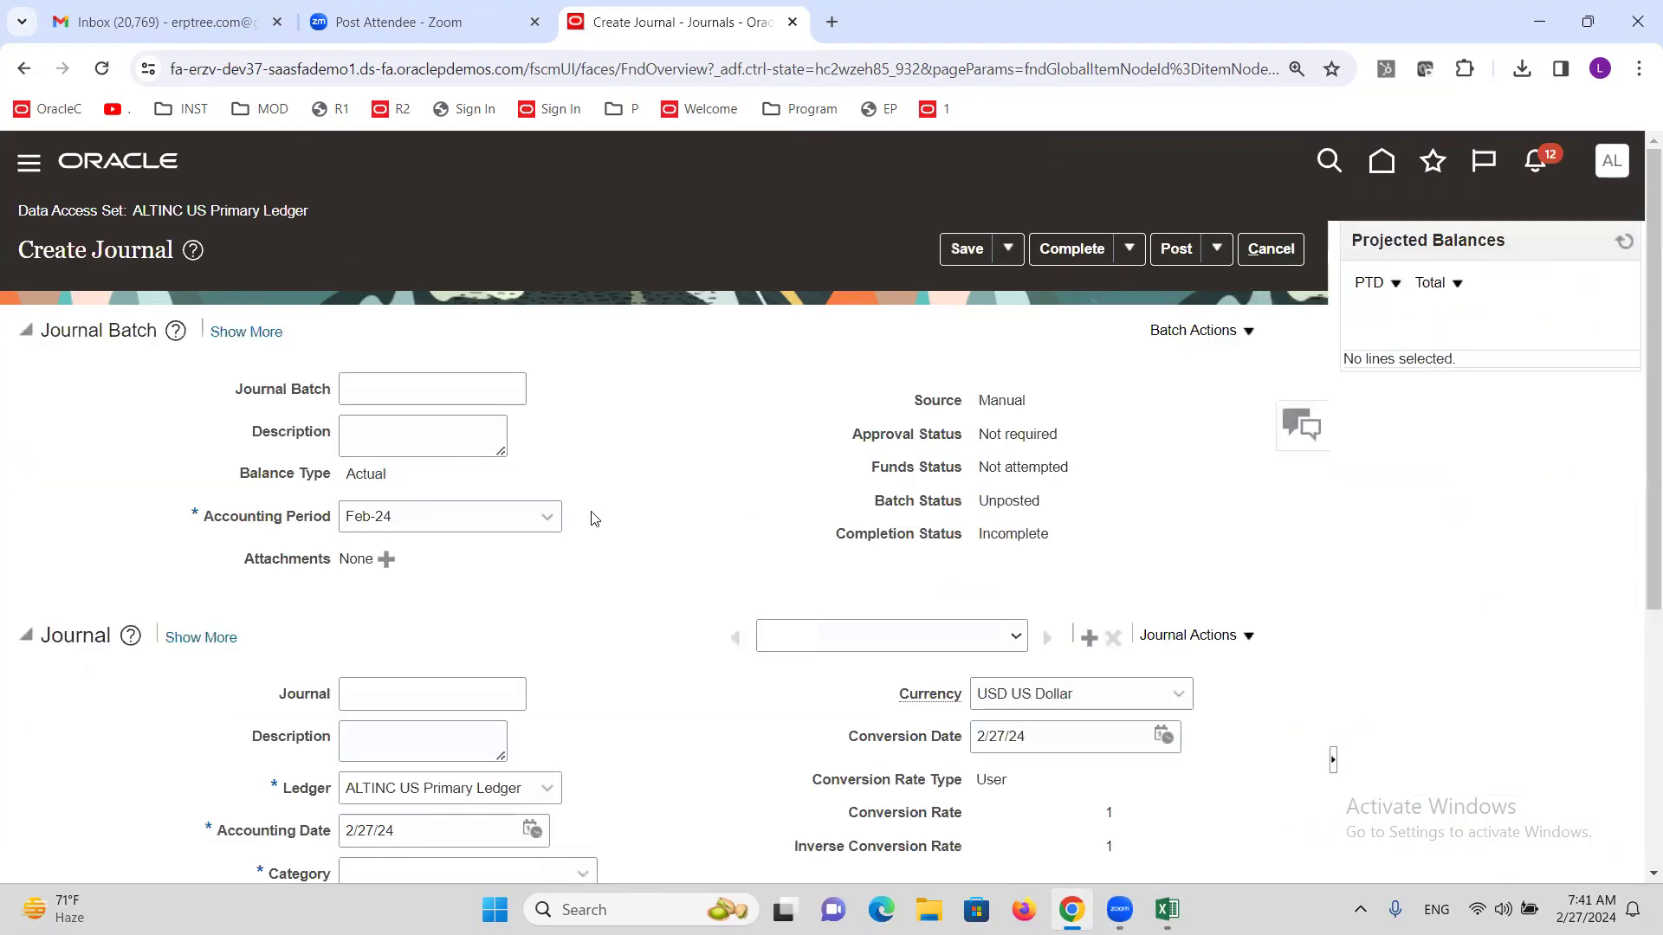
pyautogui.click(390, 398)
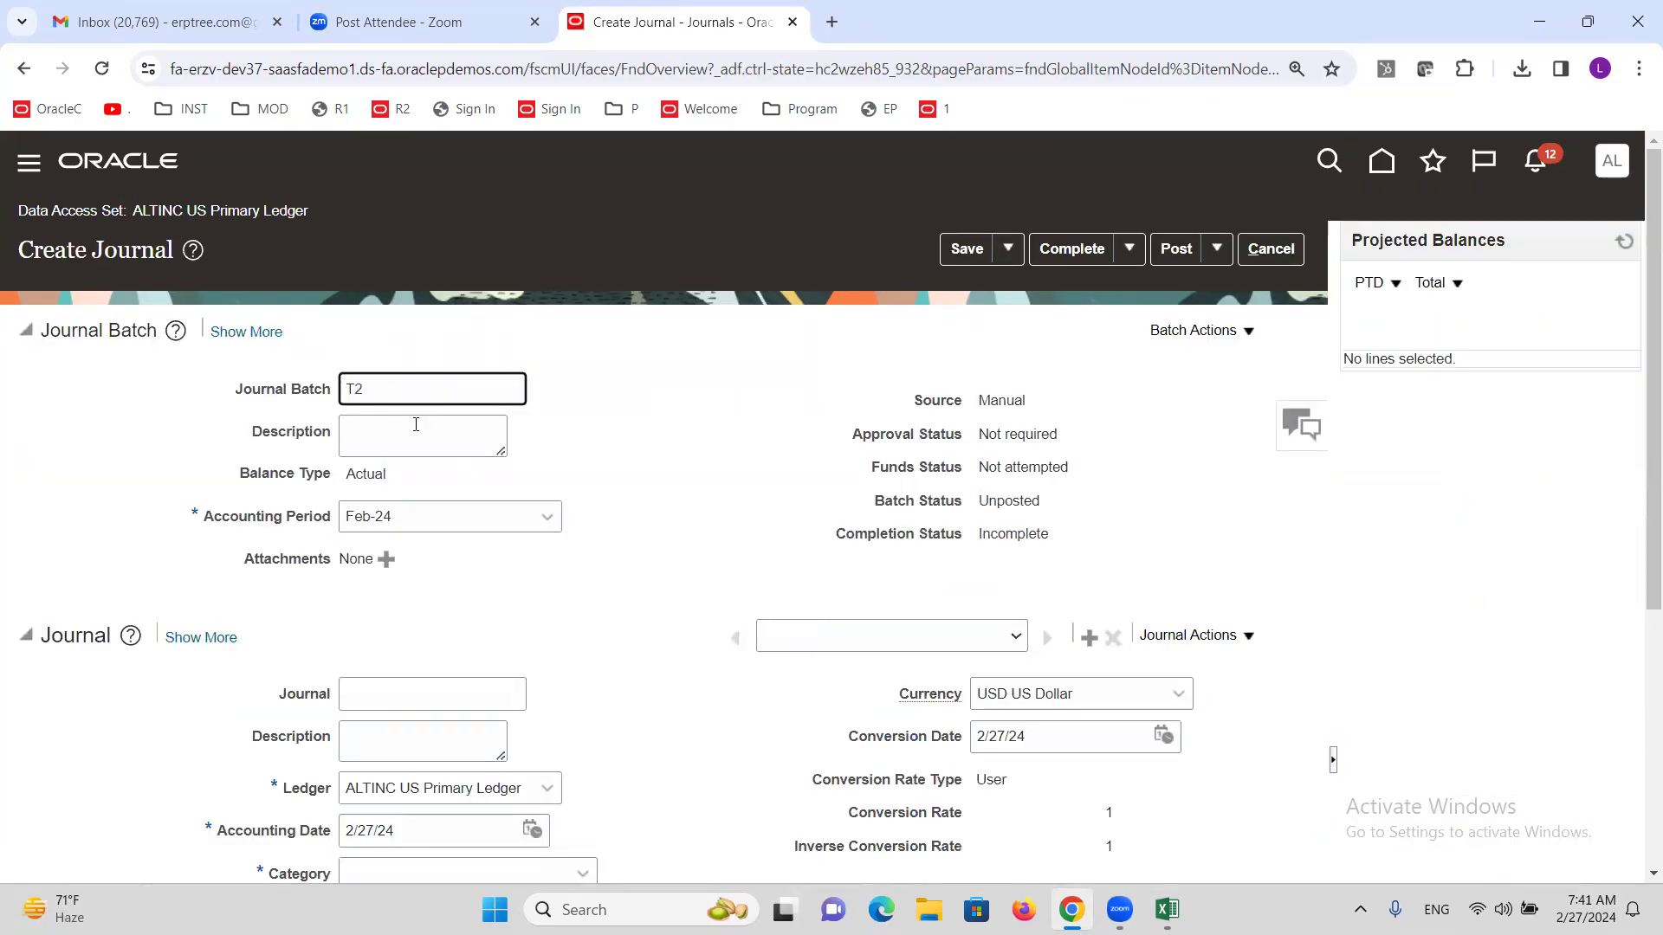
pyautogui.click(424, 706)
pyautogui.write('T2')
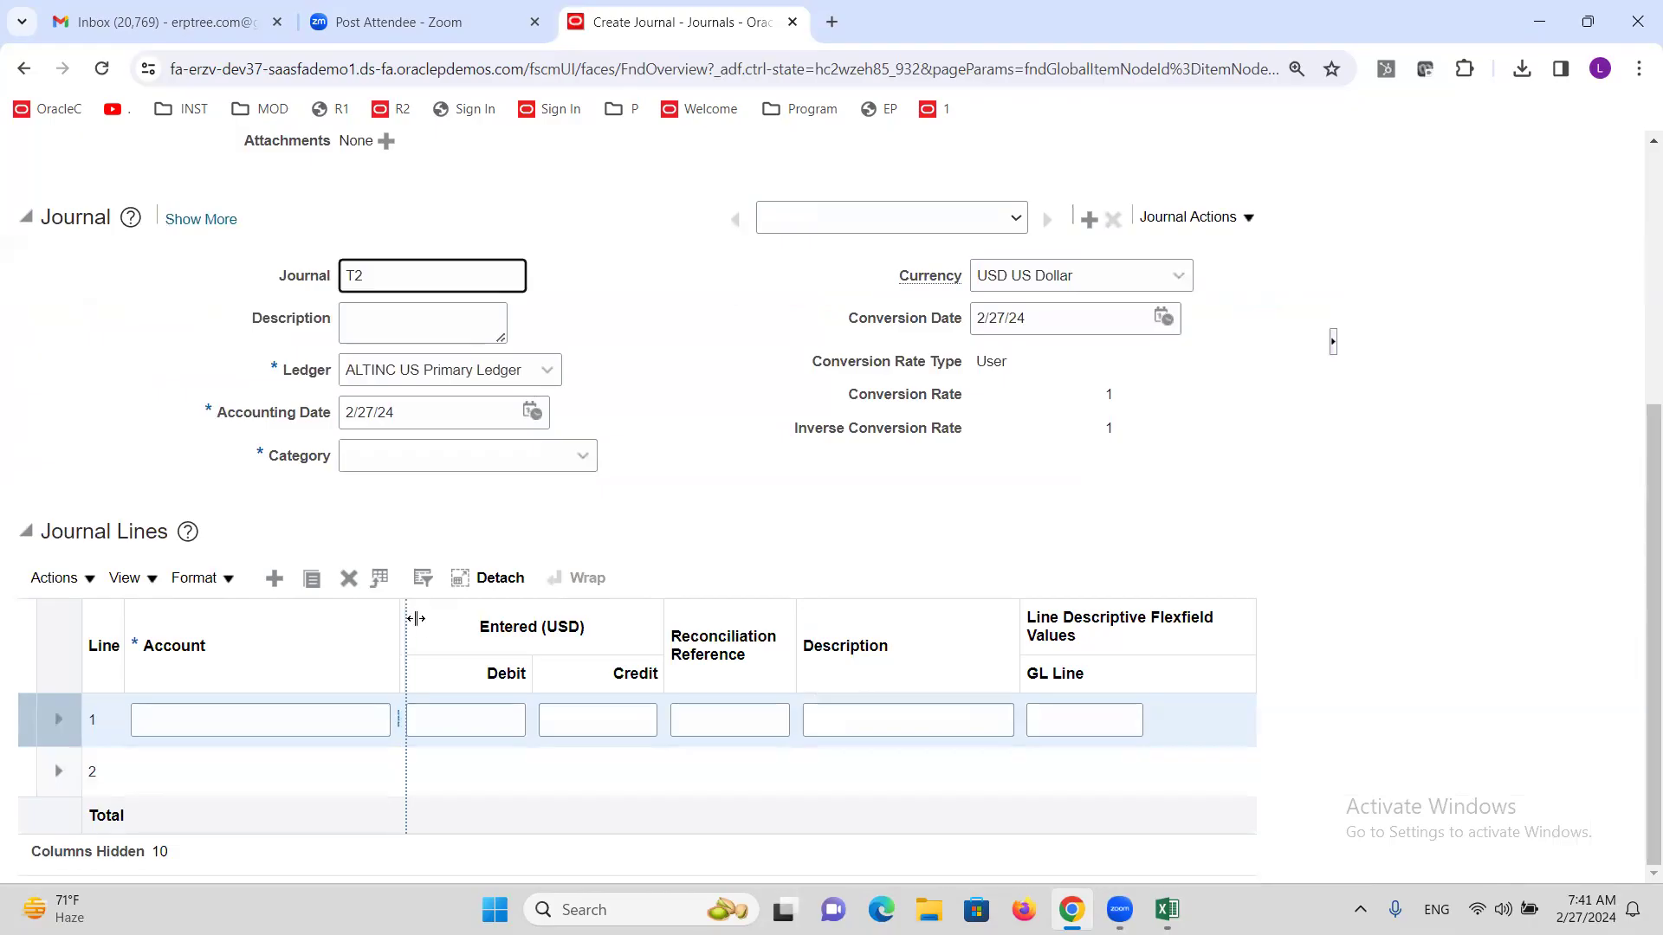
# Choose Adjustment as the category by typing ADJ.
pyautogui.moveTo(400, 618); pyautogui.dragTo(452, 618)
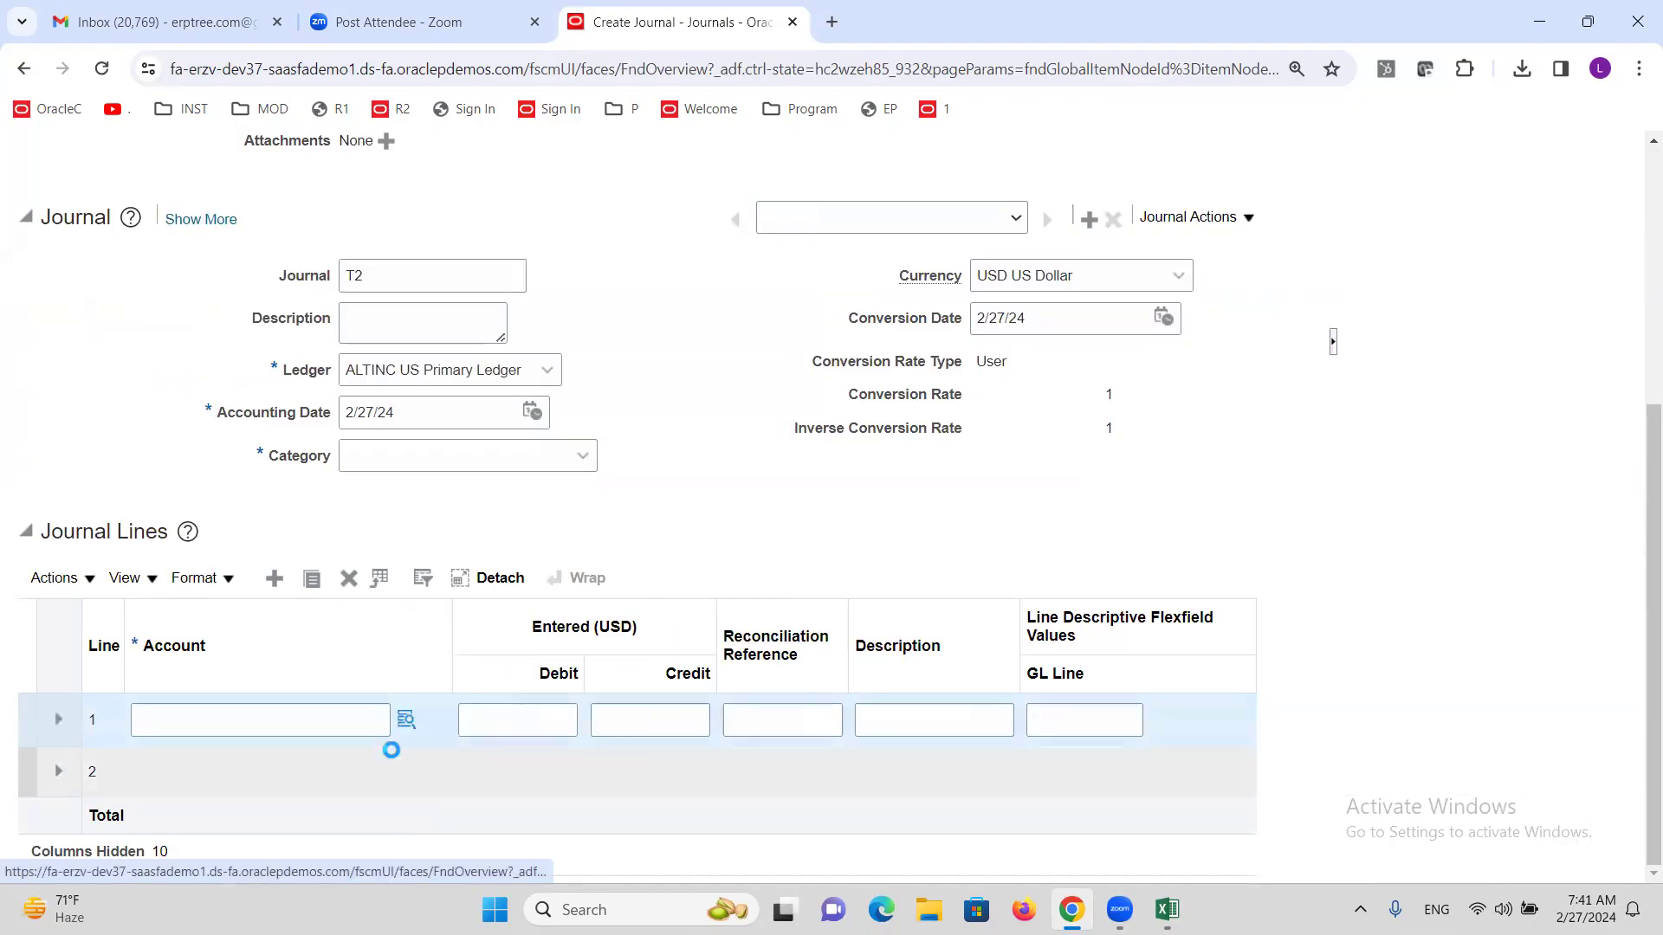
pyautogui.click(405, 719)
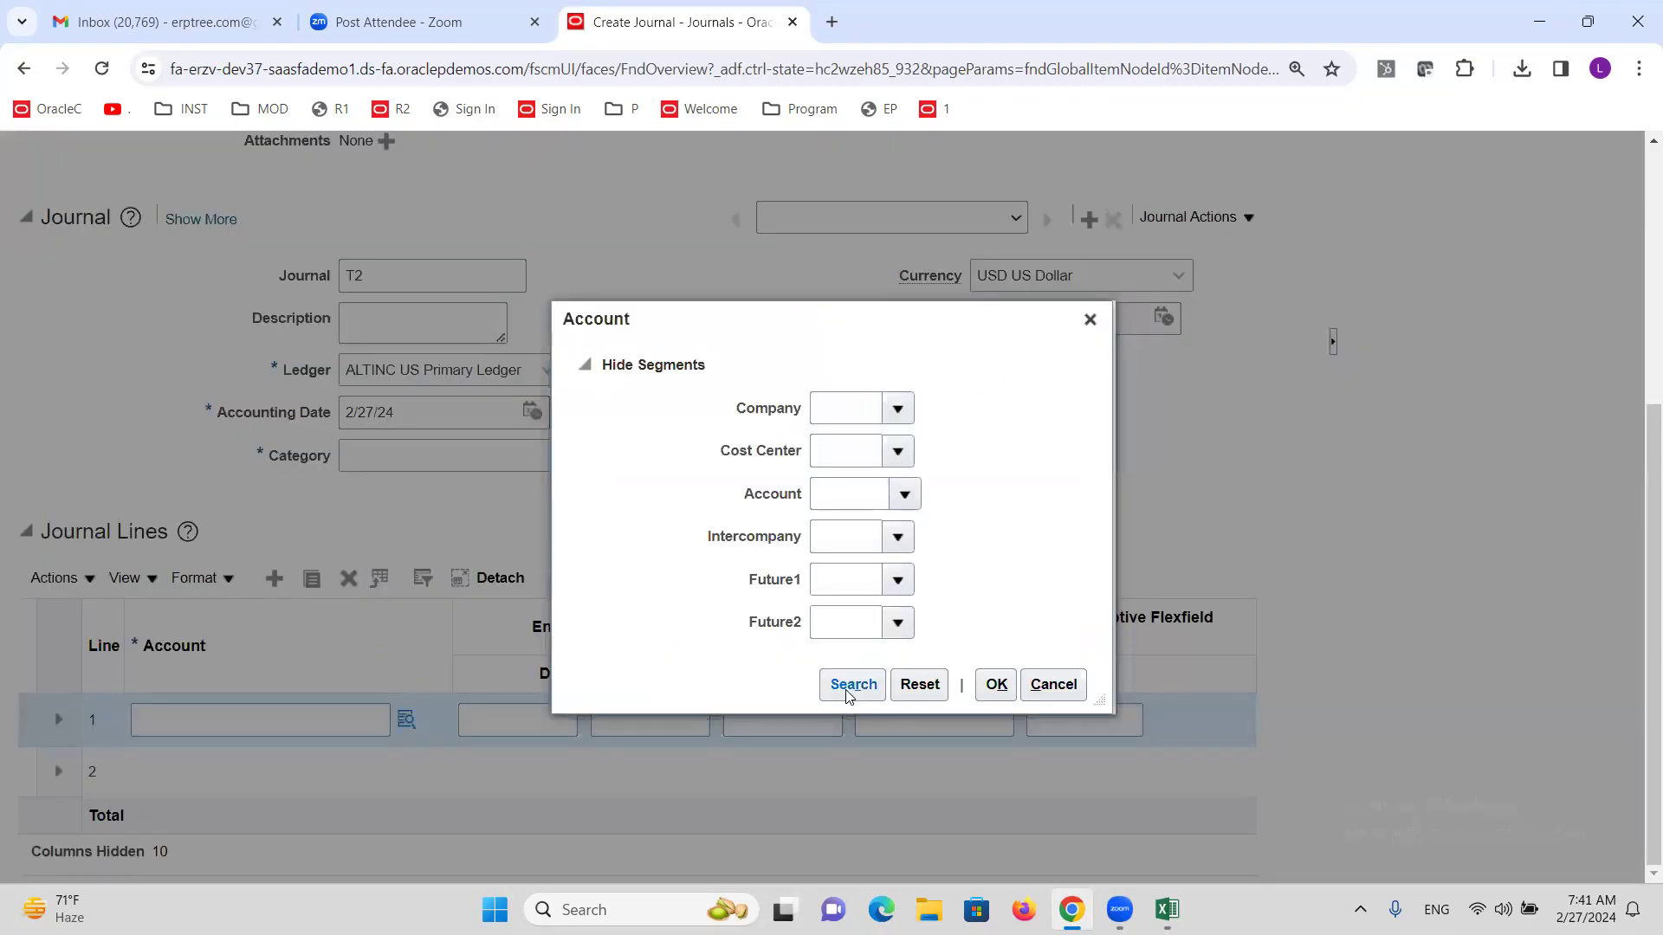
pyautogui.click(1090, 319)
pyautogui.click(509, 460)
pyautogui.write('ADJ')
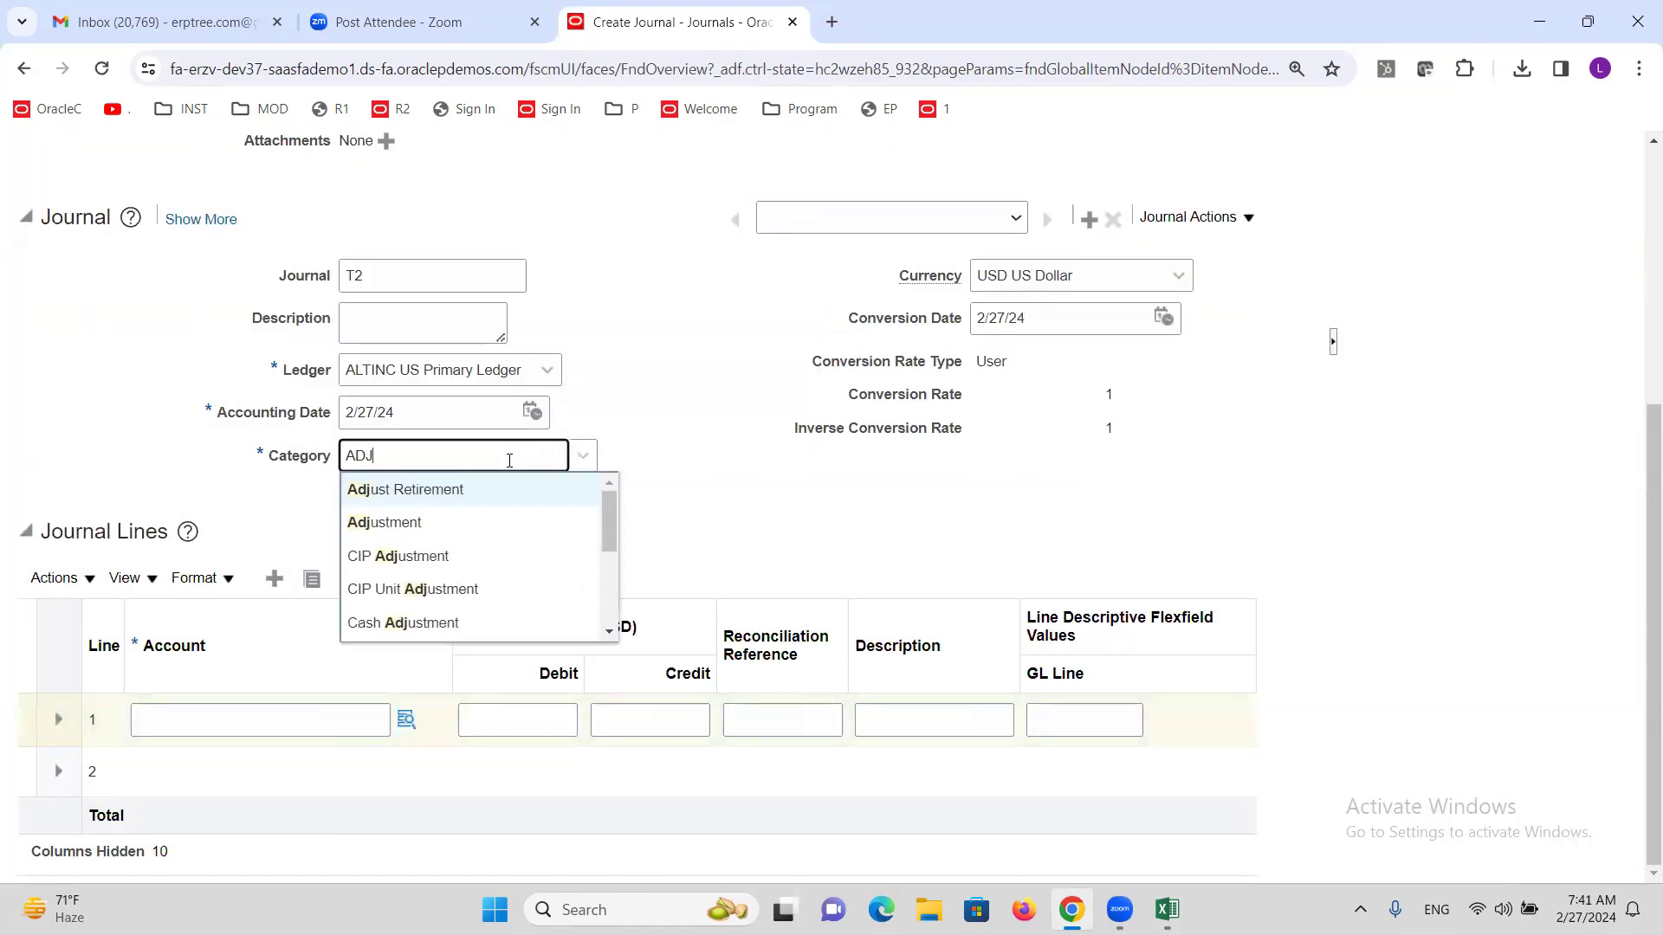
pyautogui.click(416, 522)
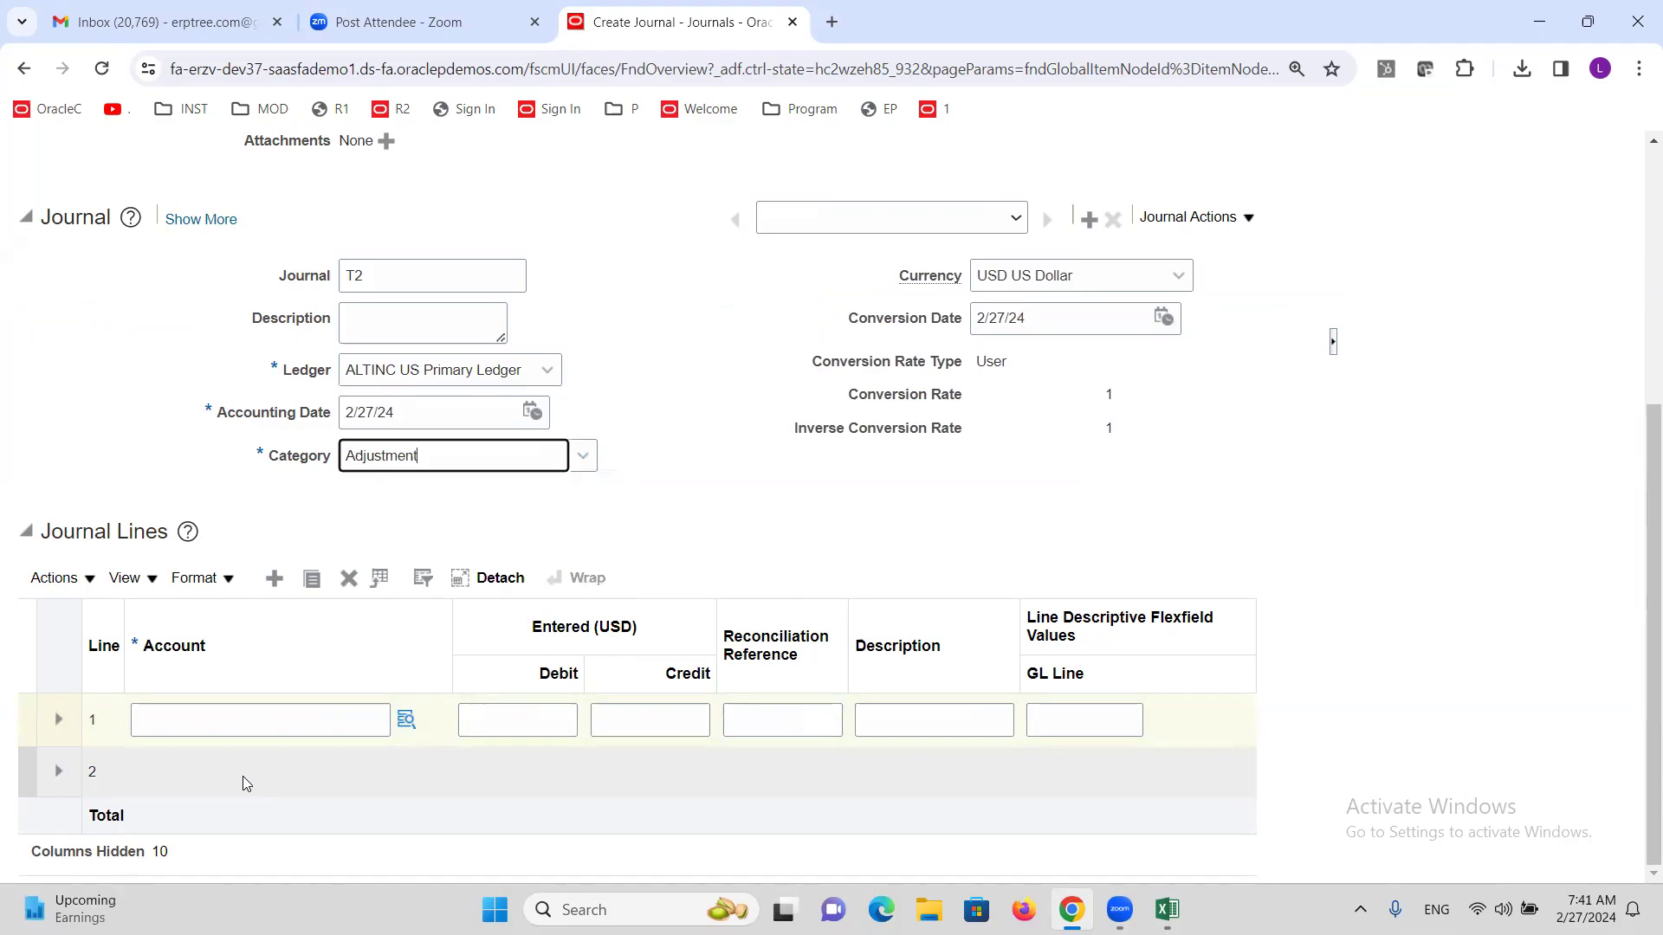
pyautogui.click(232, 716)
pyautogui.click(406, 719)
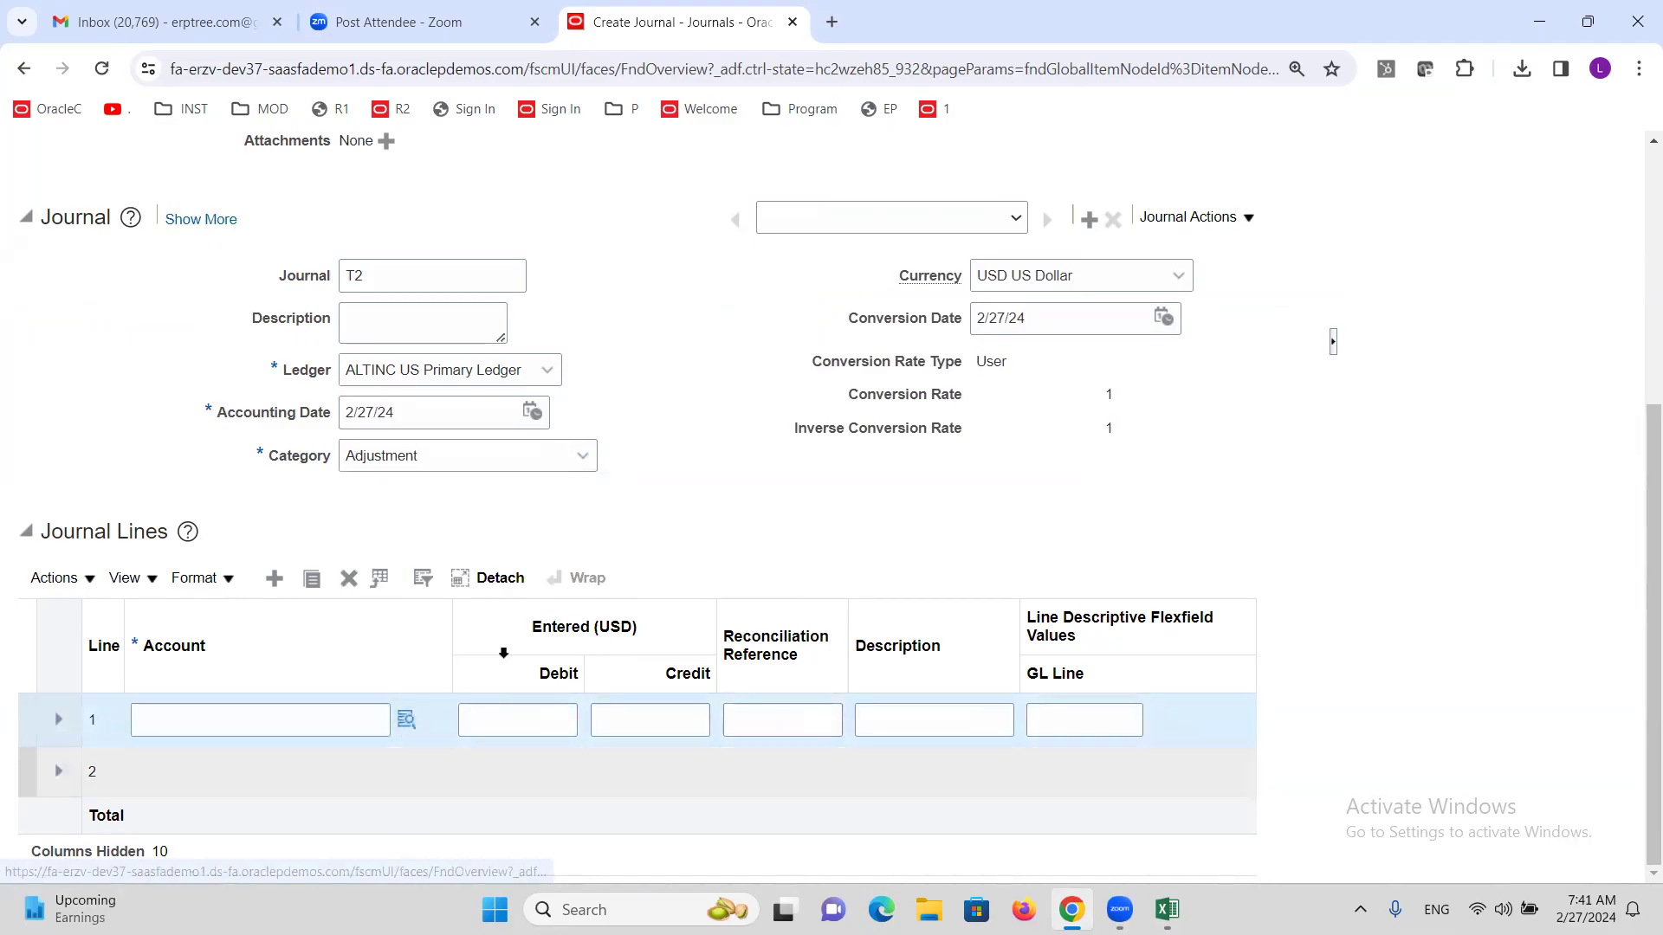
pyautogui.click(827, 684)
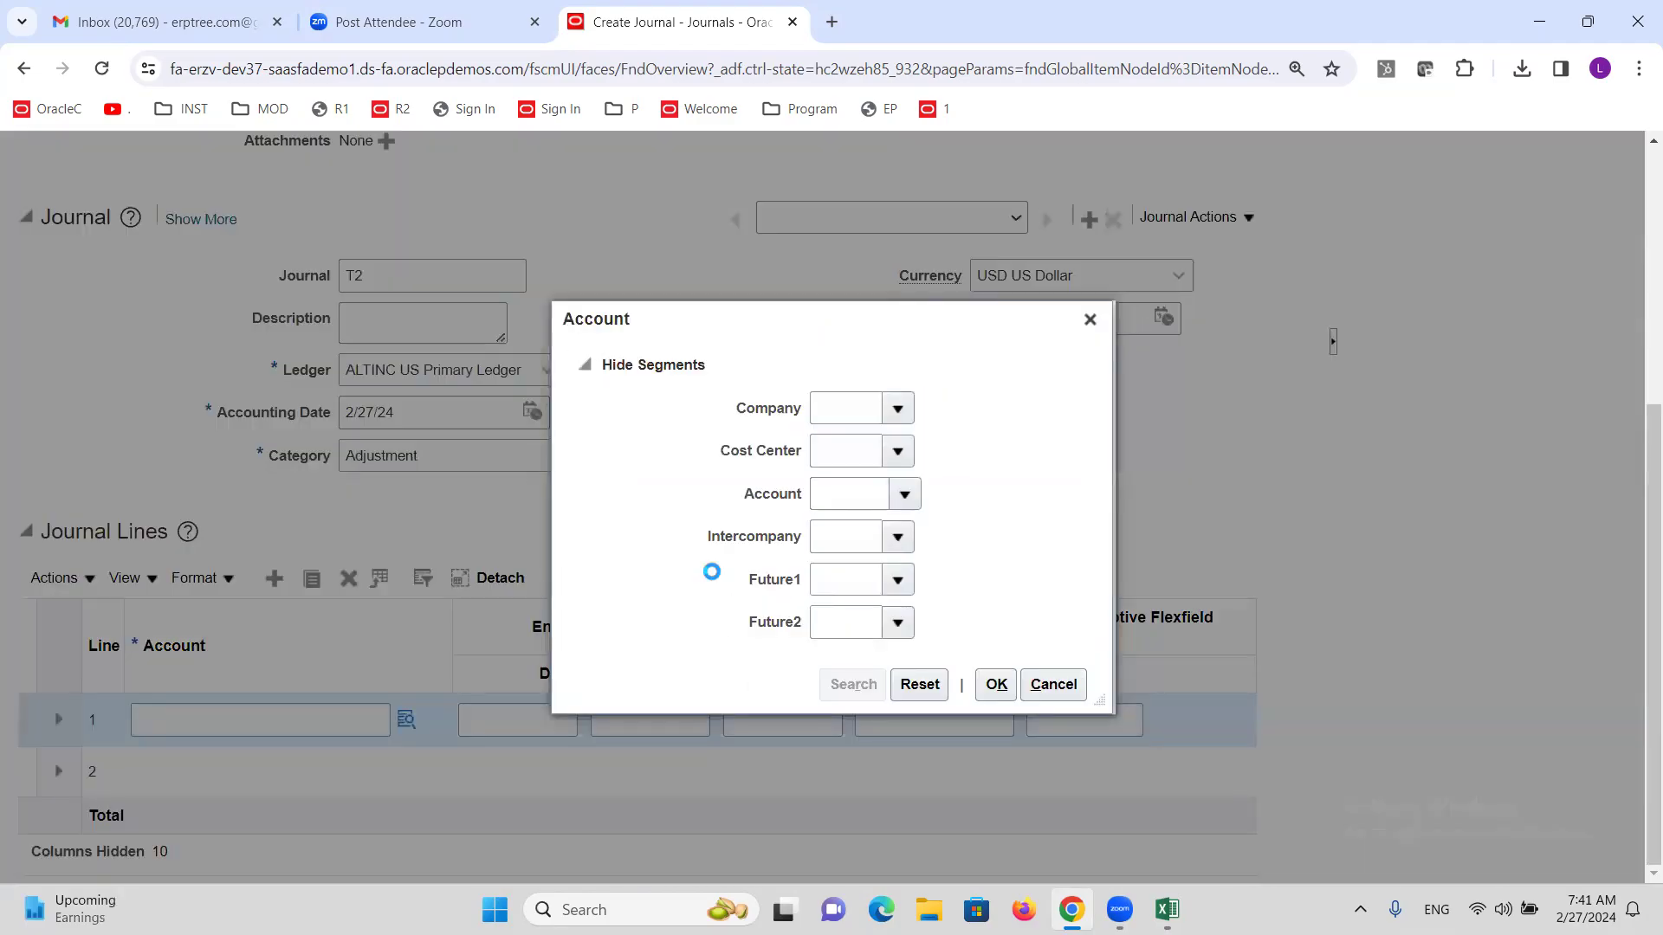
pyautogui.click(842, 641)
pyautogui.scroll(-2, 1141, 812)
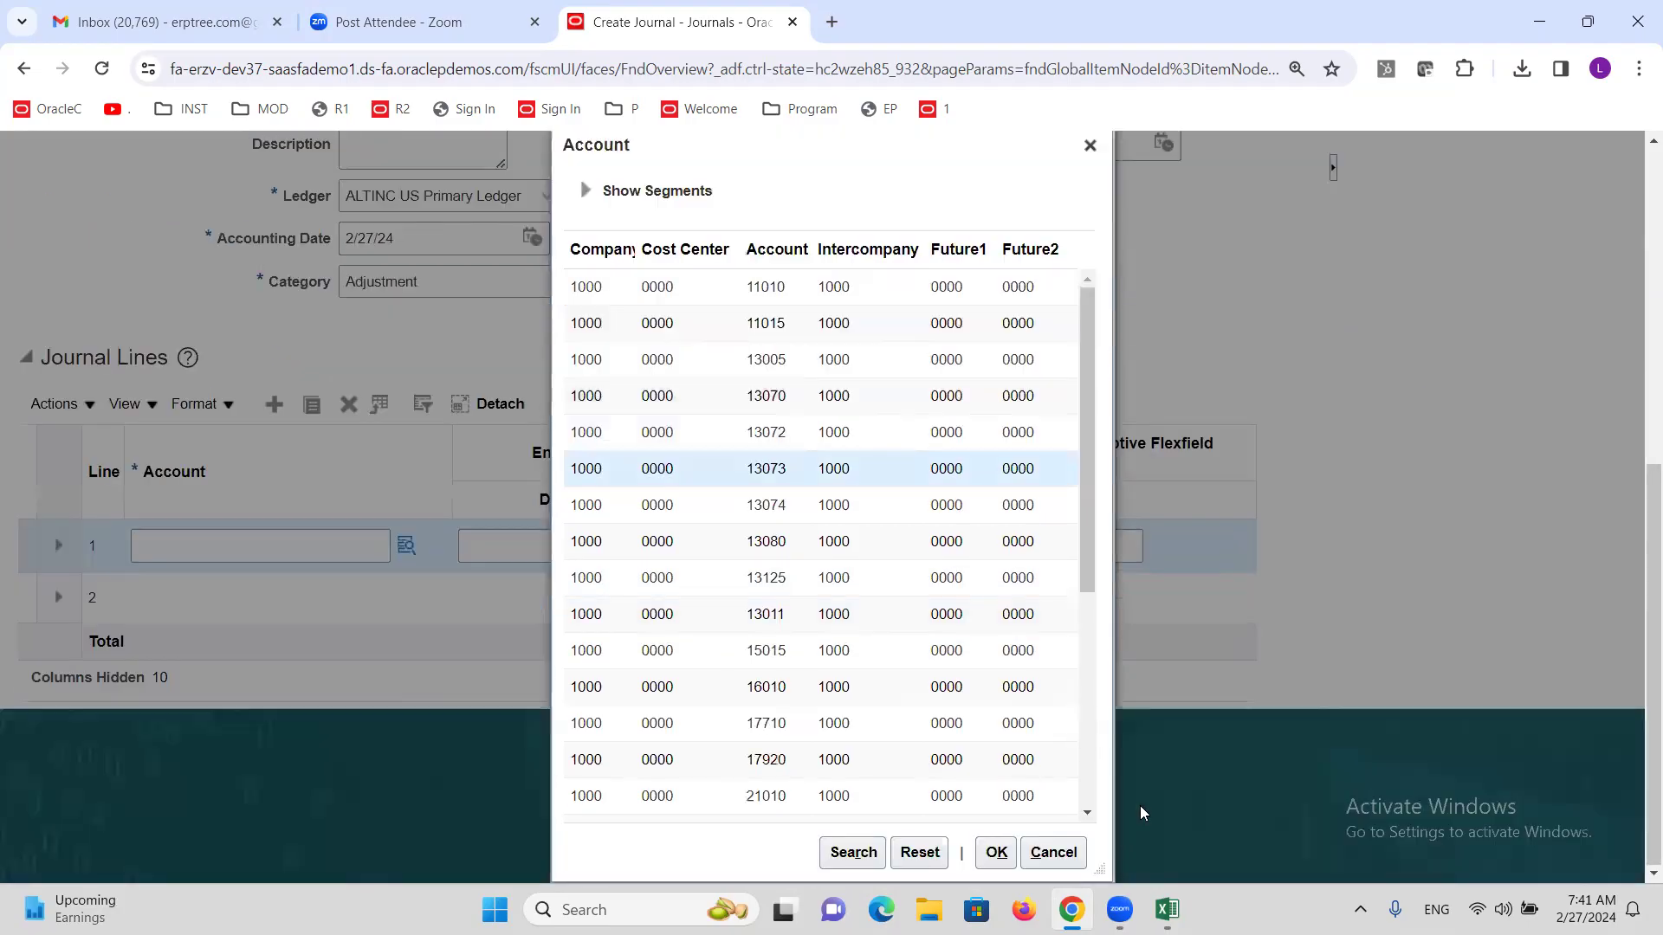
pyautogui.click(1002, 857)
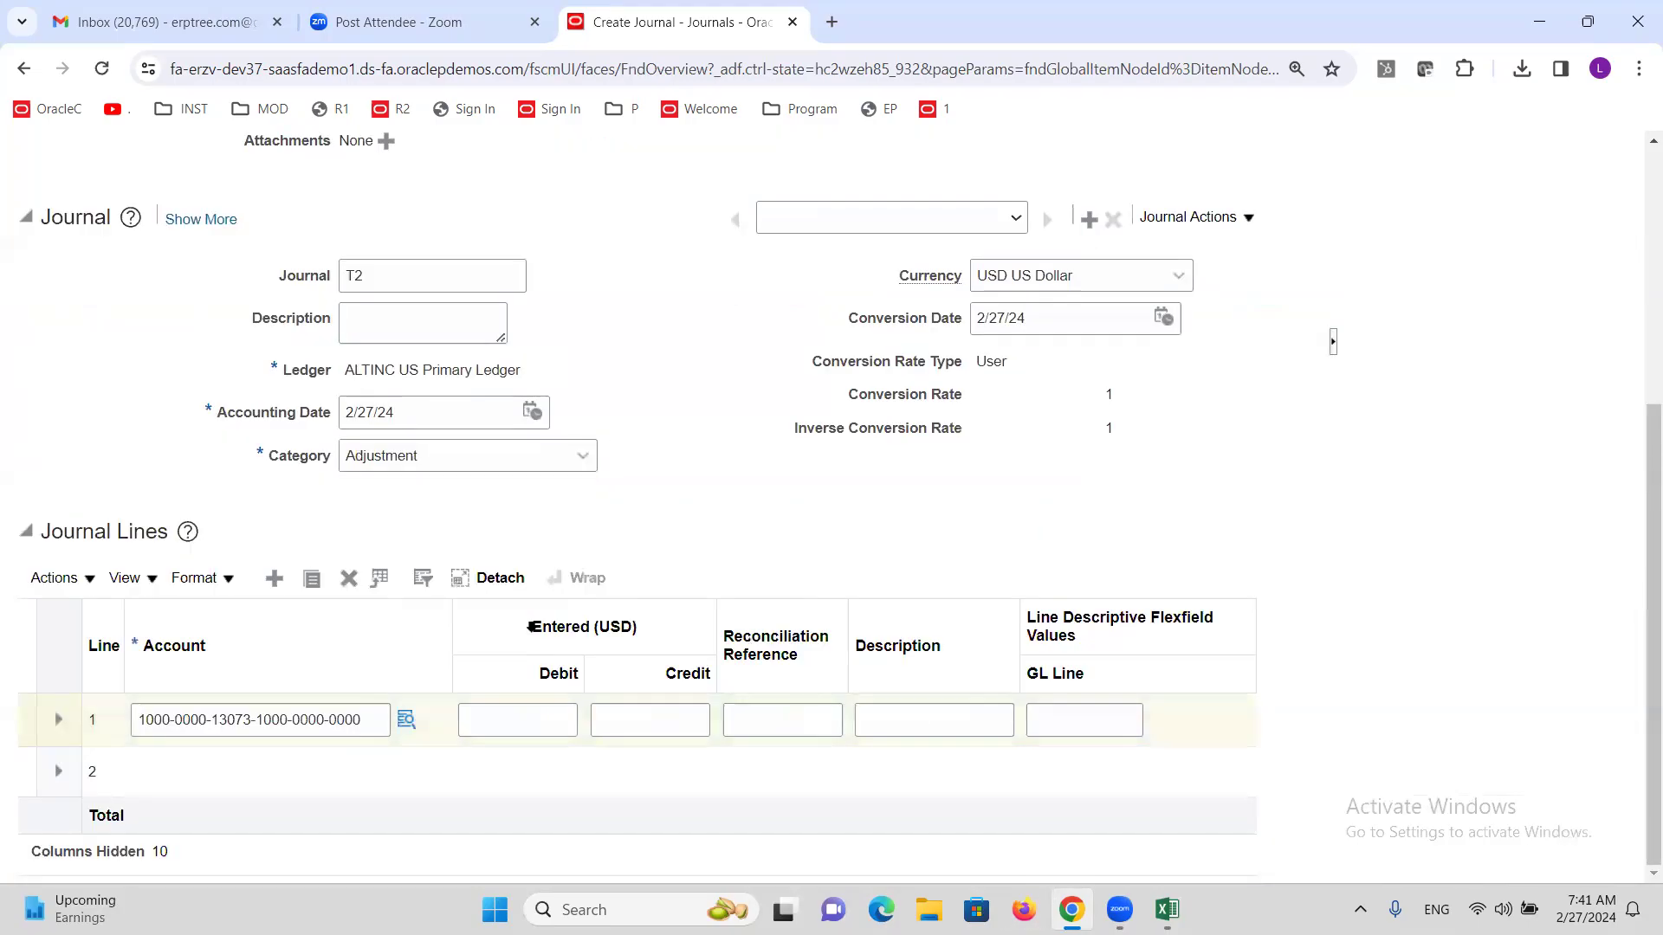
pyautogui.click(563, 721)
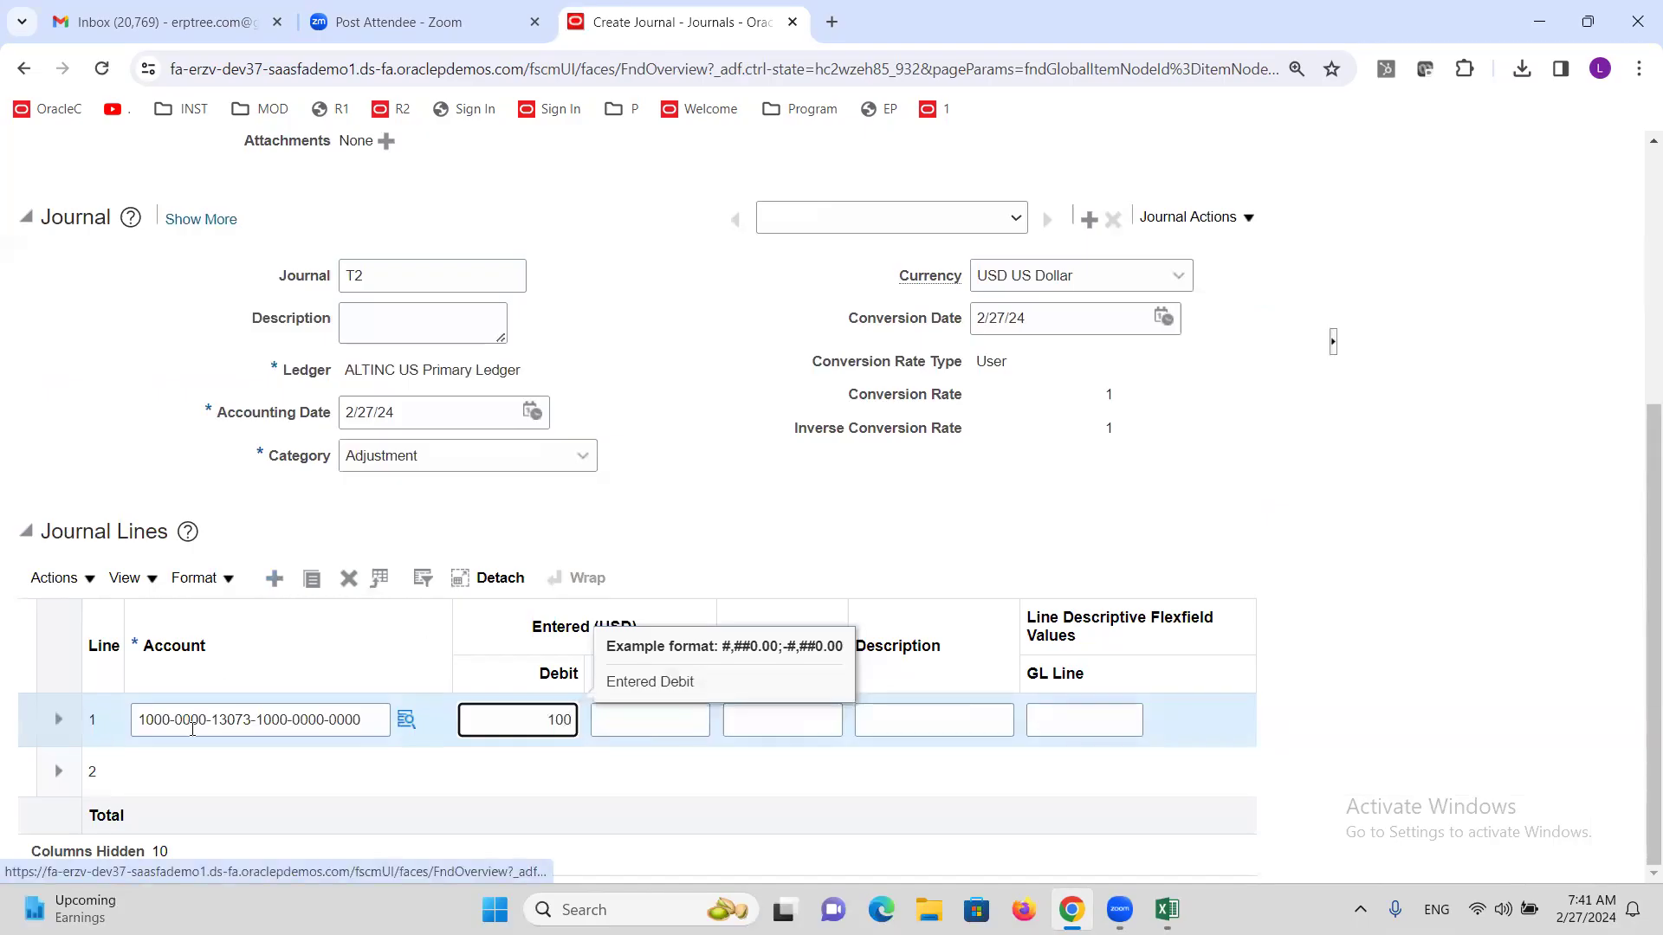
pyautogui.click(208, 765)
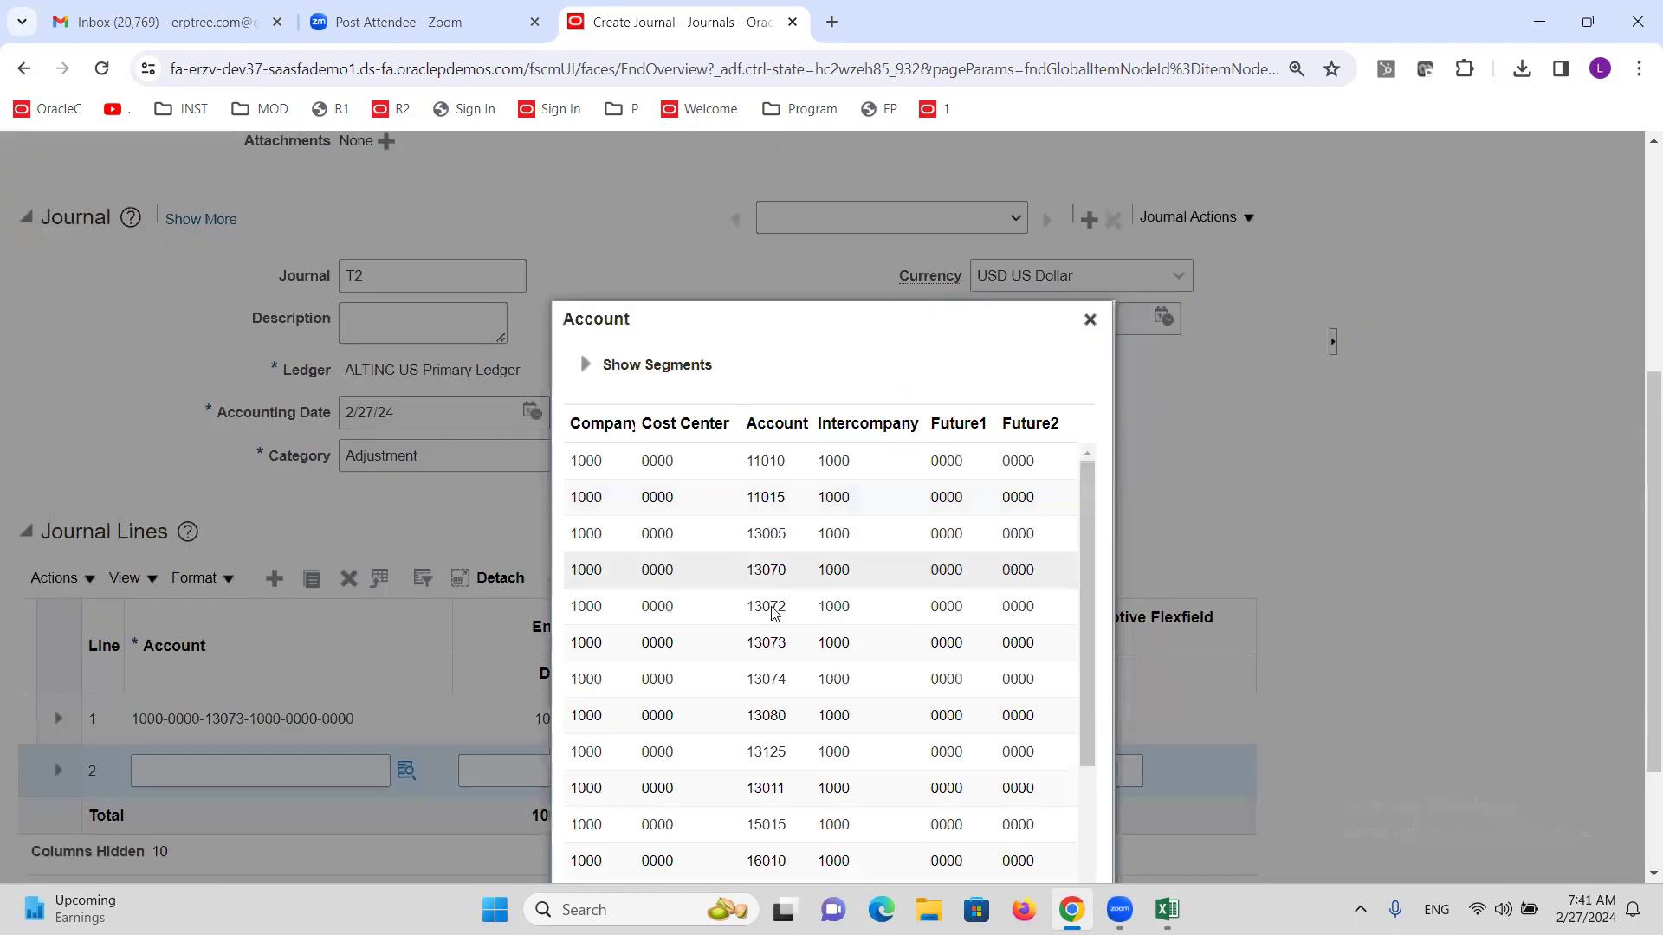
pyautogui.scroll(-5, 743, 684)
pyautogui.click(733, 638)
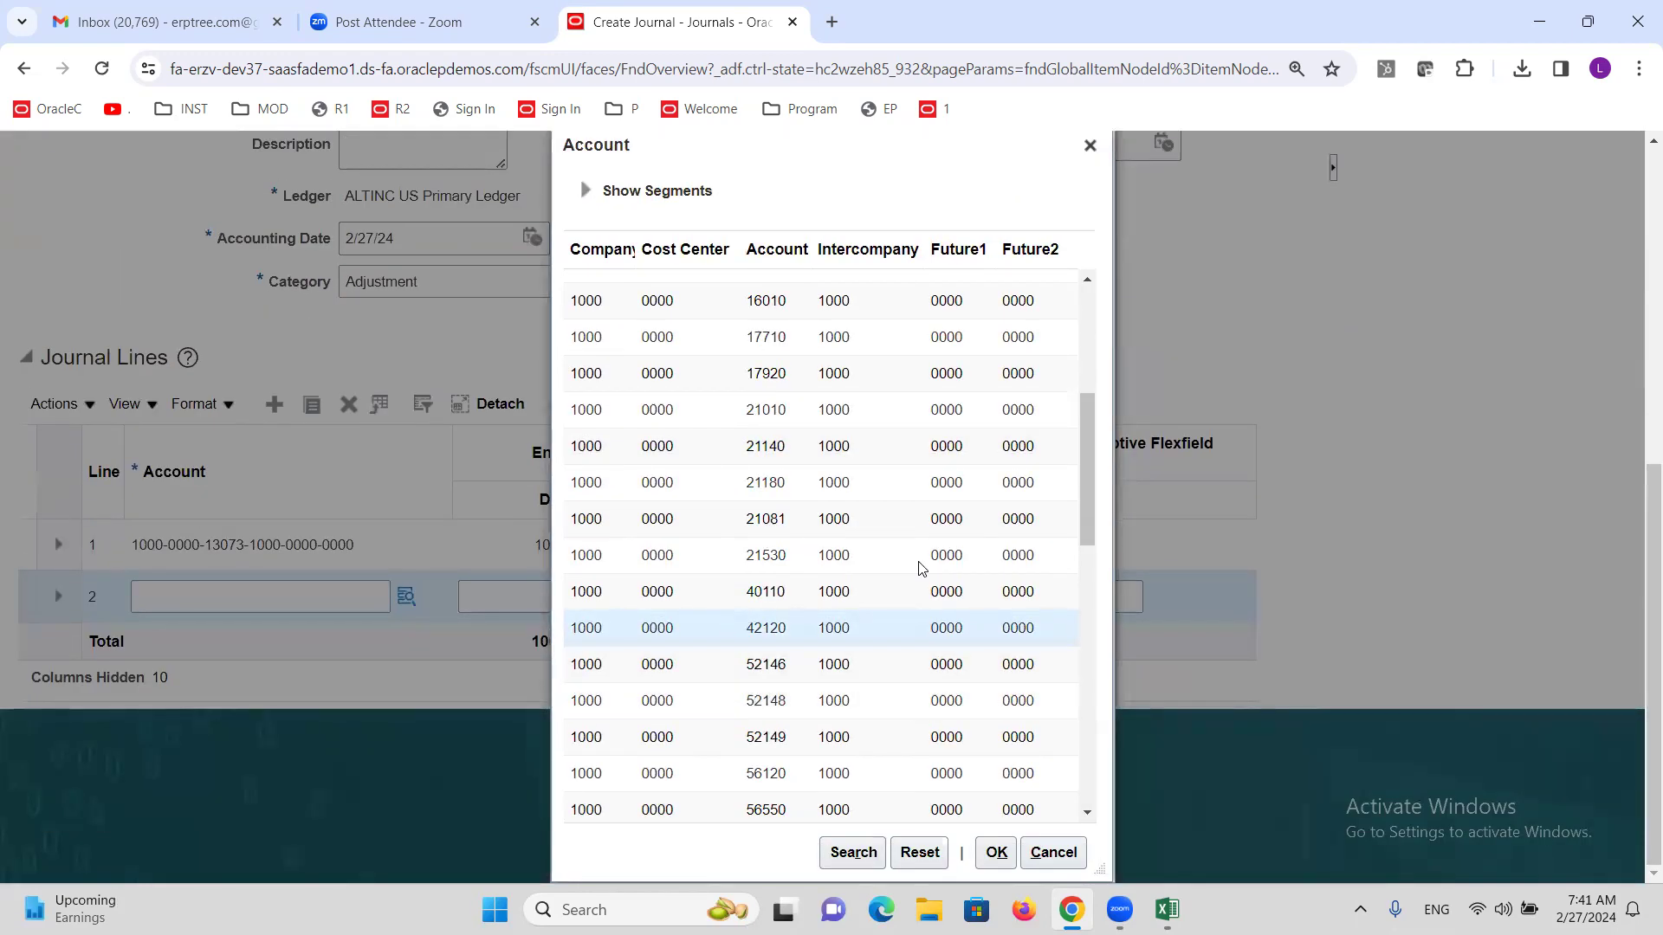
pyautogui.click(821, 374)
pyautogui.click(996, 852)
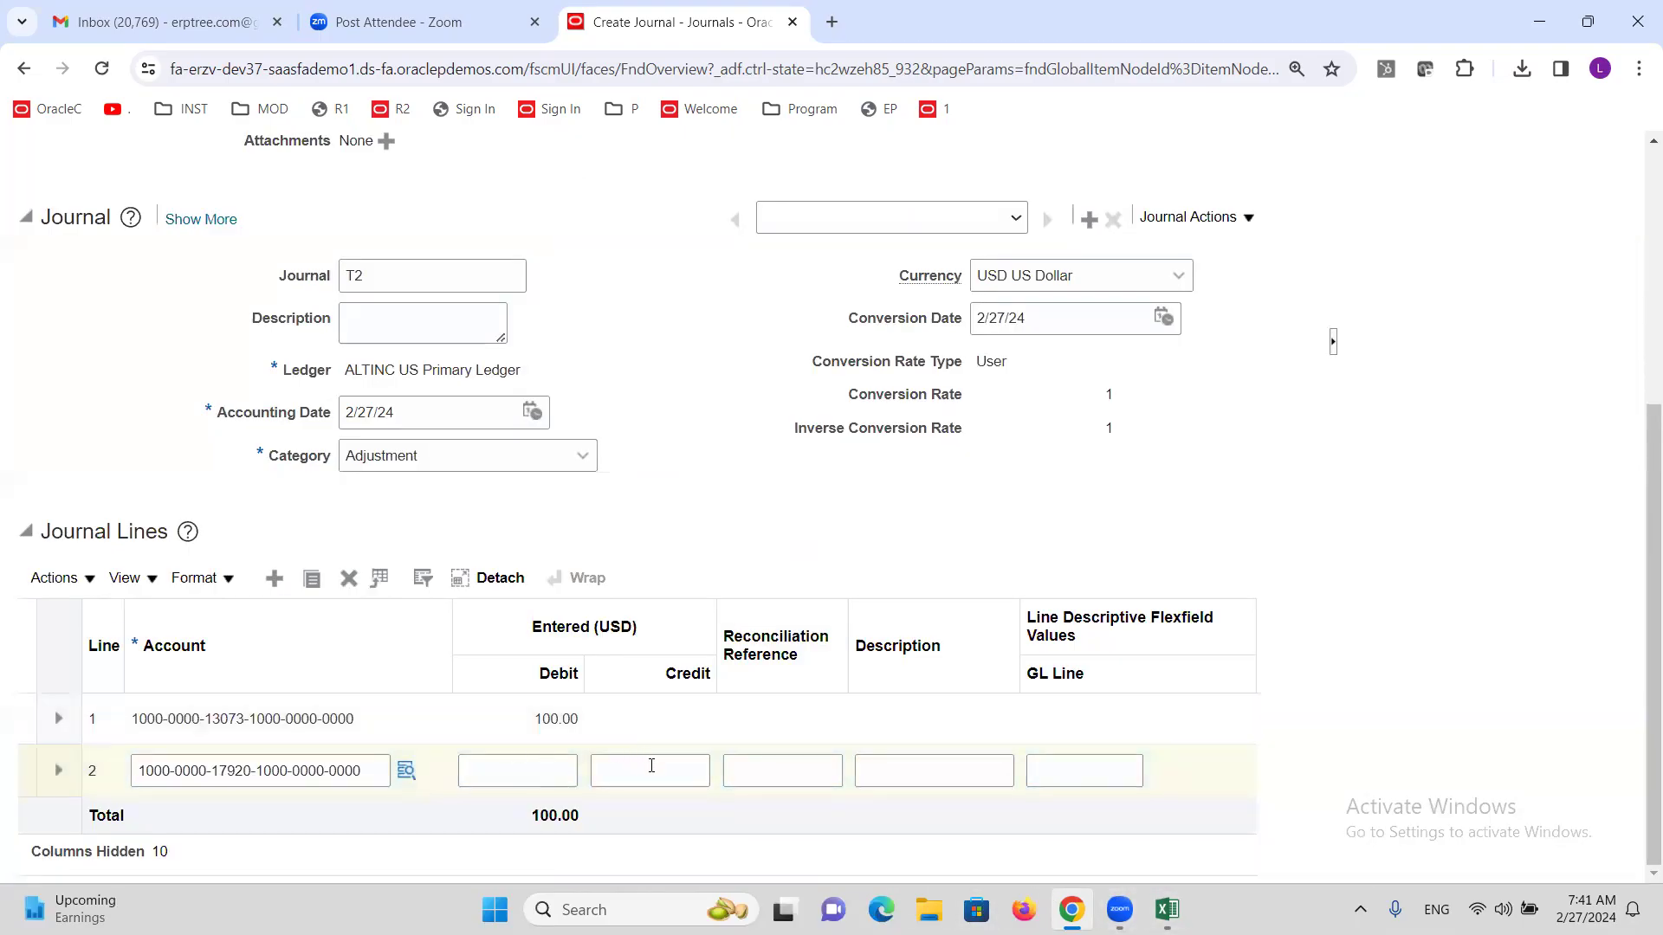
pyautogui.click(651, 767)
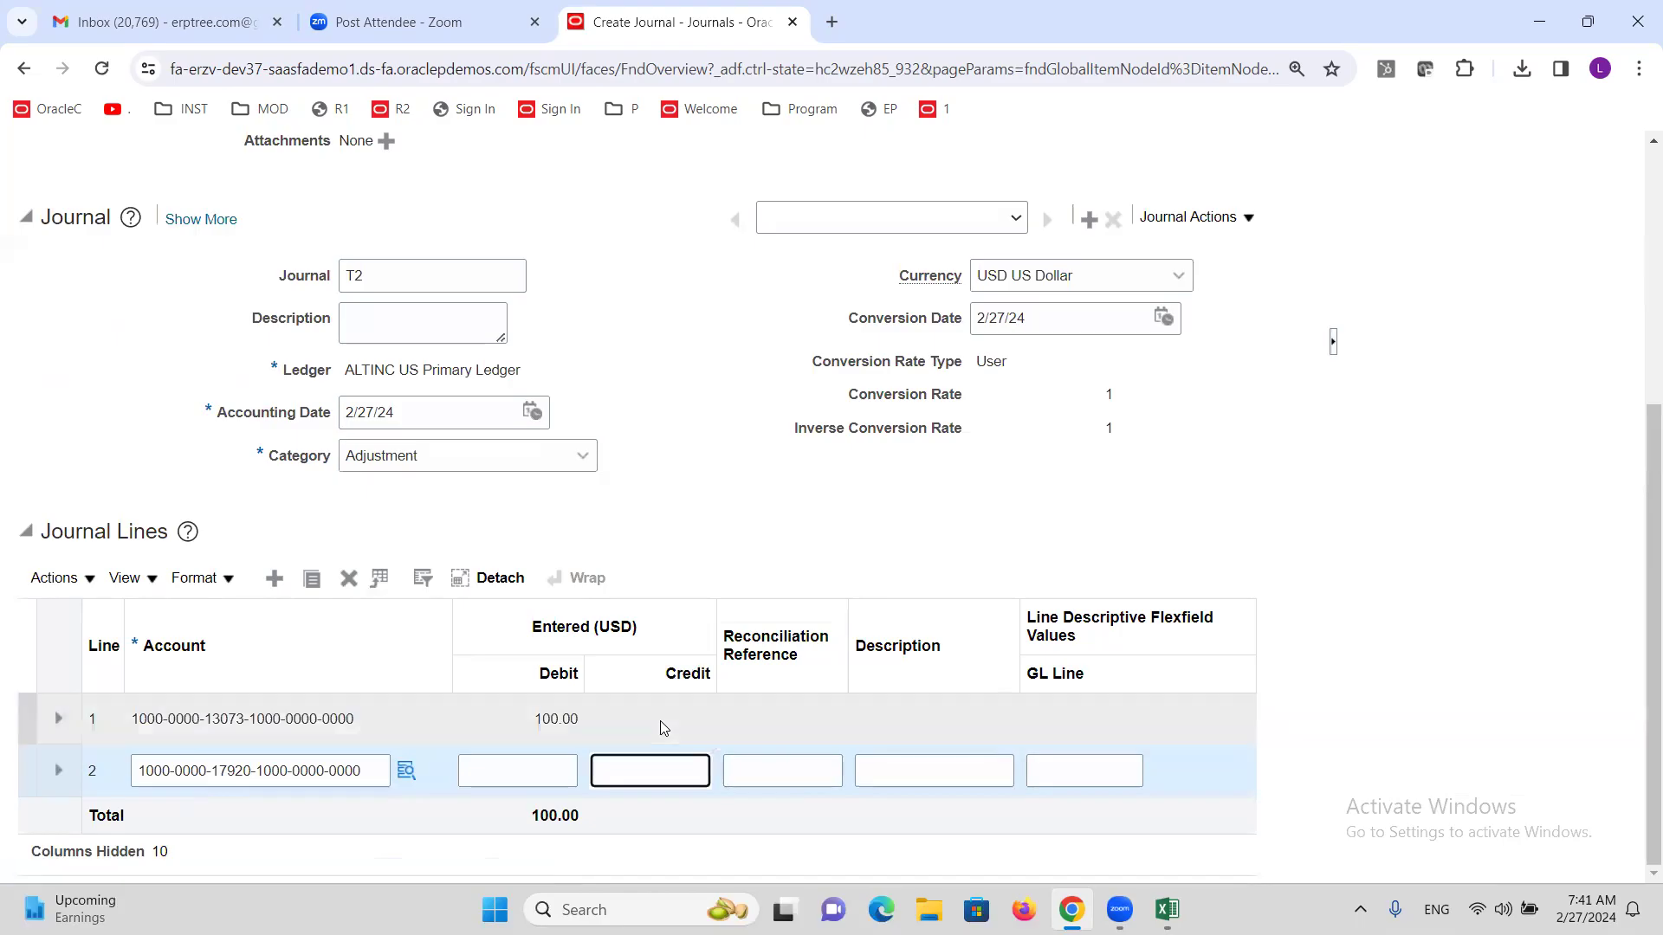
pyautogui.click(737, 524)
pyautogui.scroll(5, 738, 556)
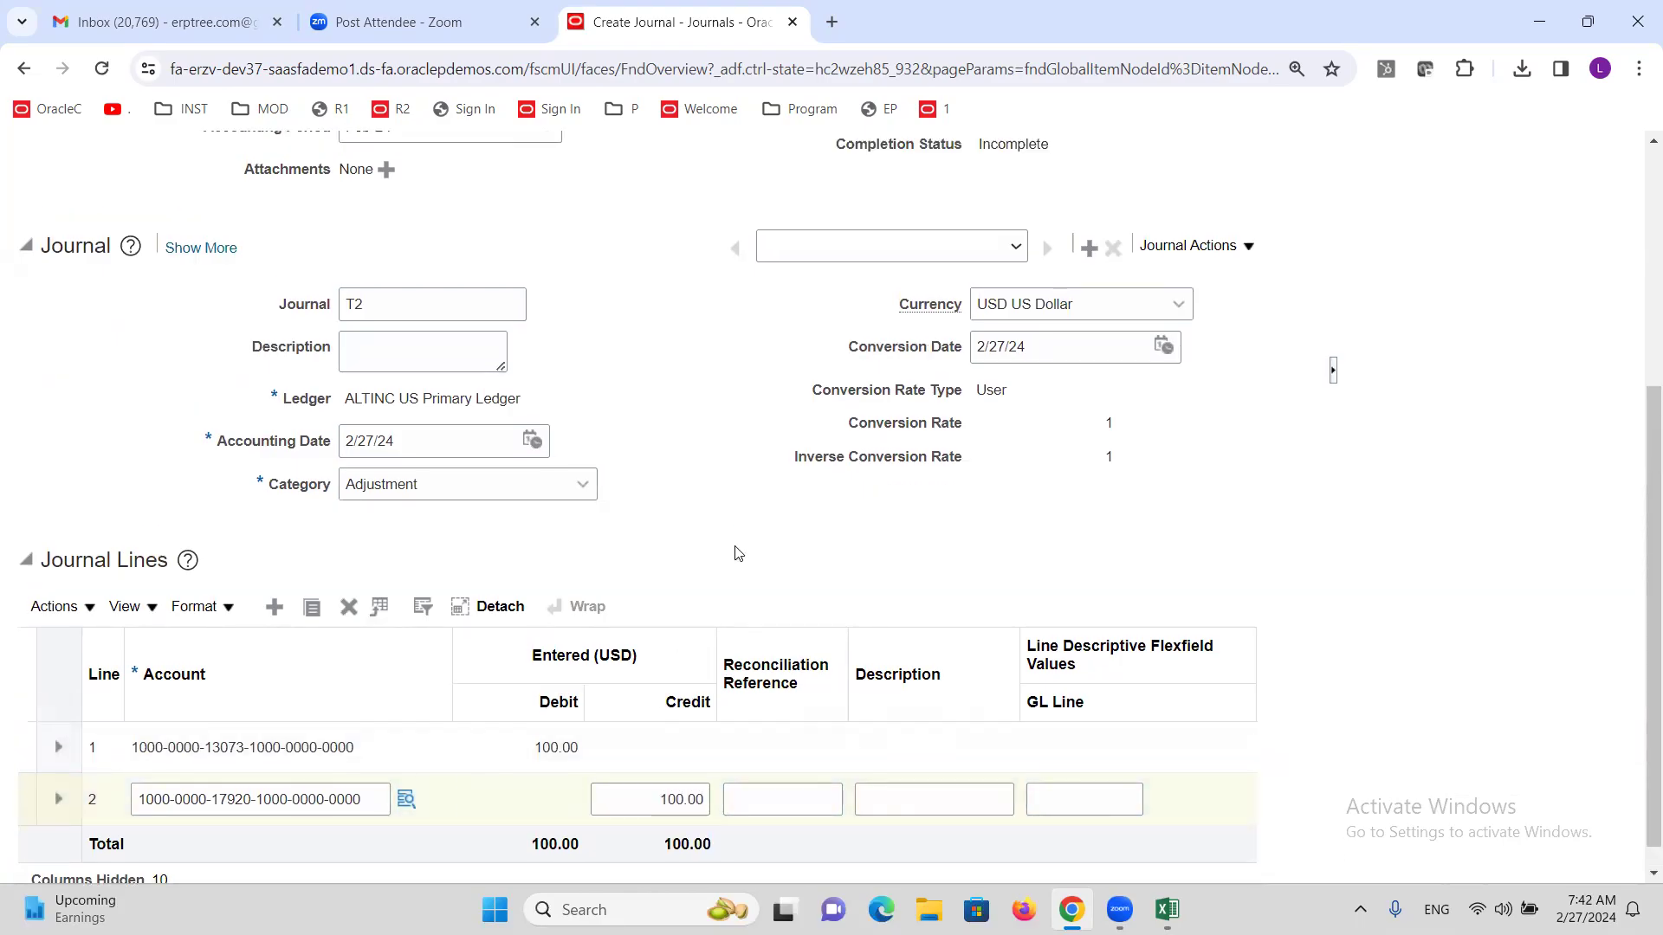
pyautogui.click(962, 252)
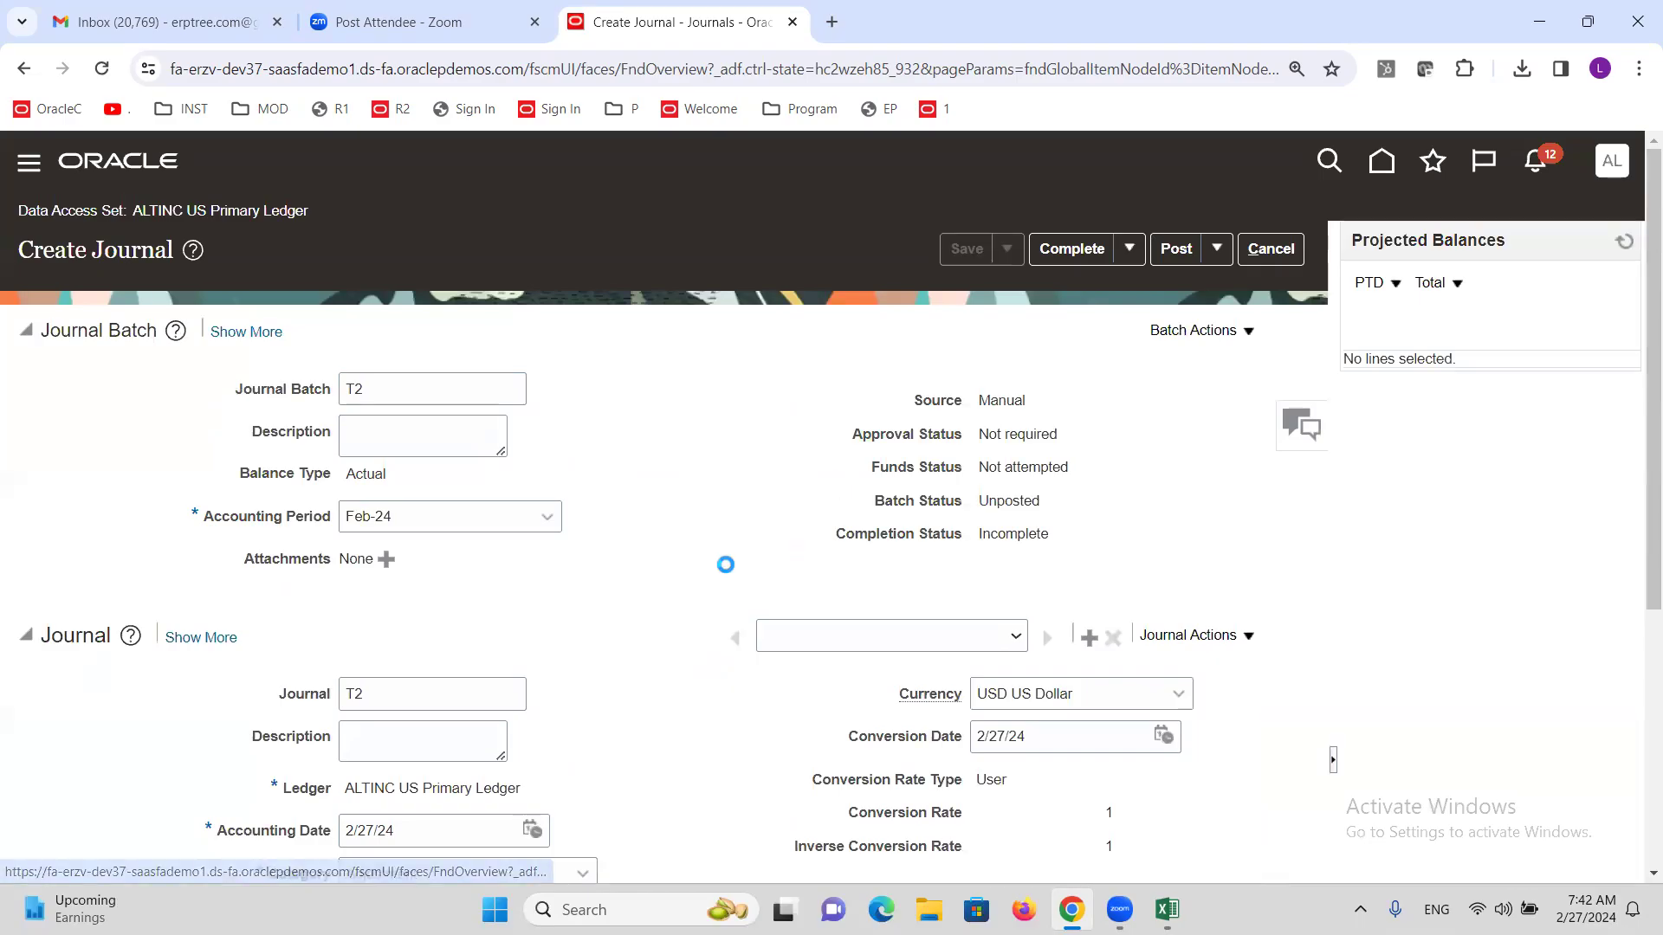
# Complete journal T2, post the batch, and acknowledge the process-submitted confirmation.
pyautogui.click(1053, 248)
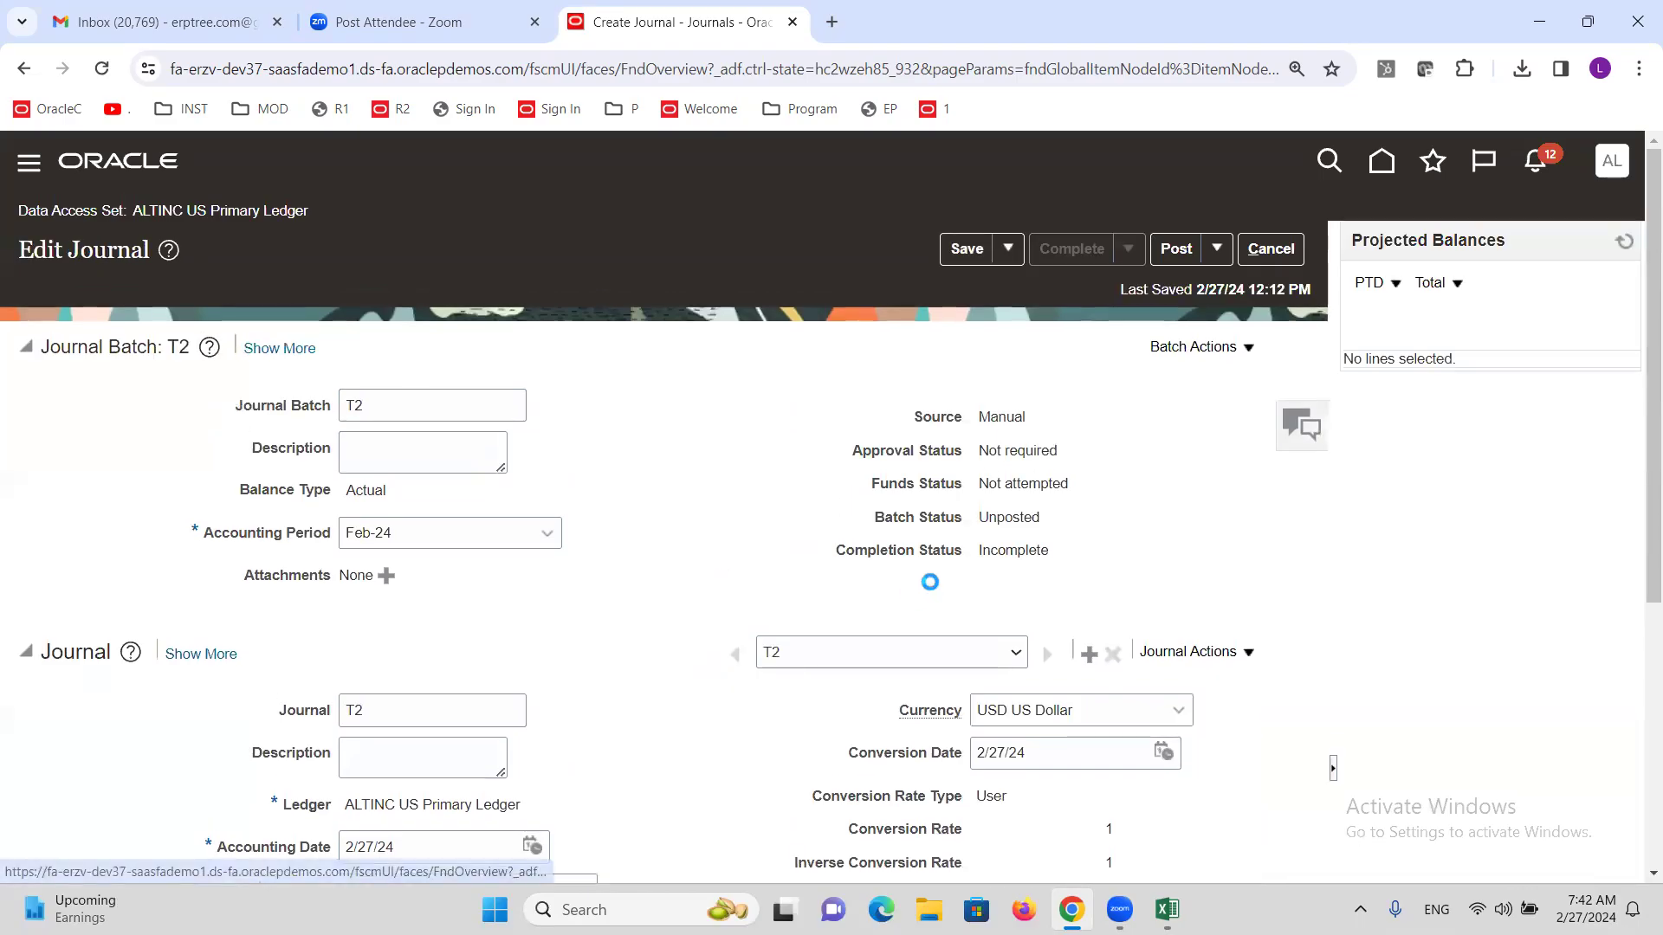
pyautogui.click(1175, 251)
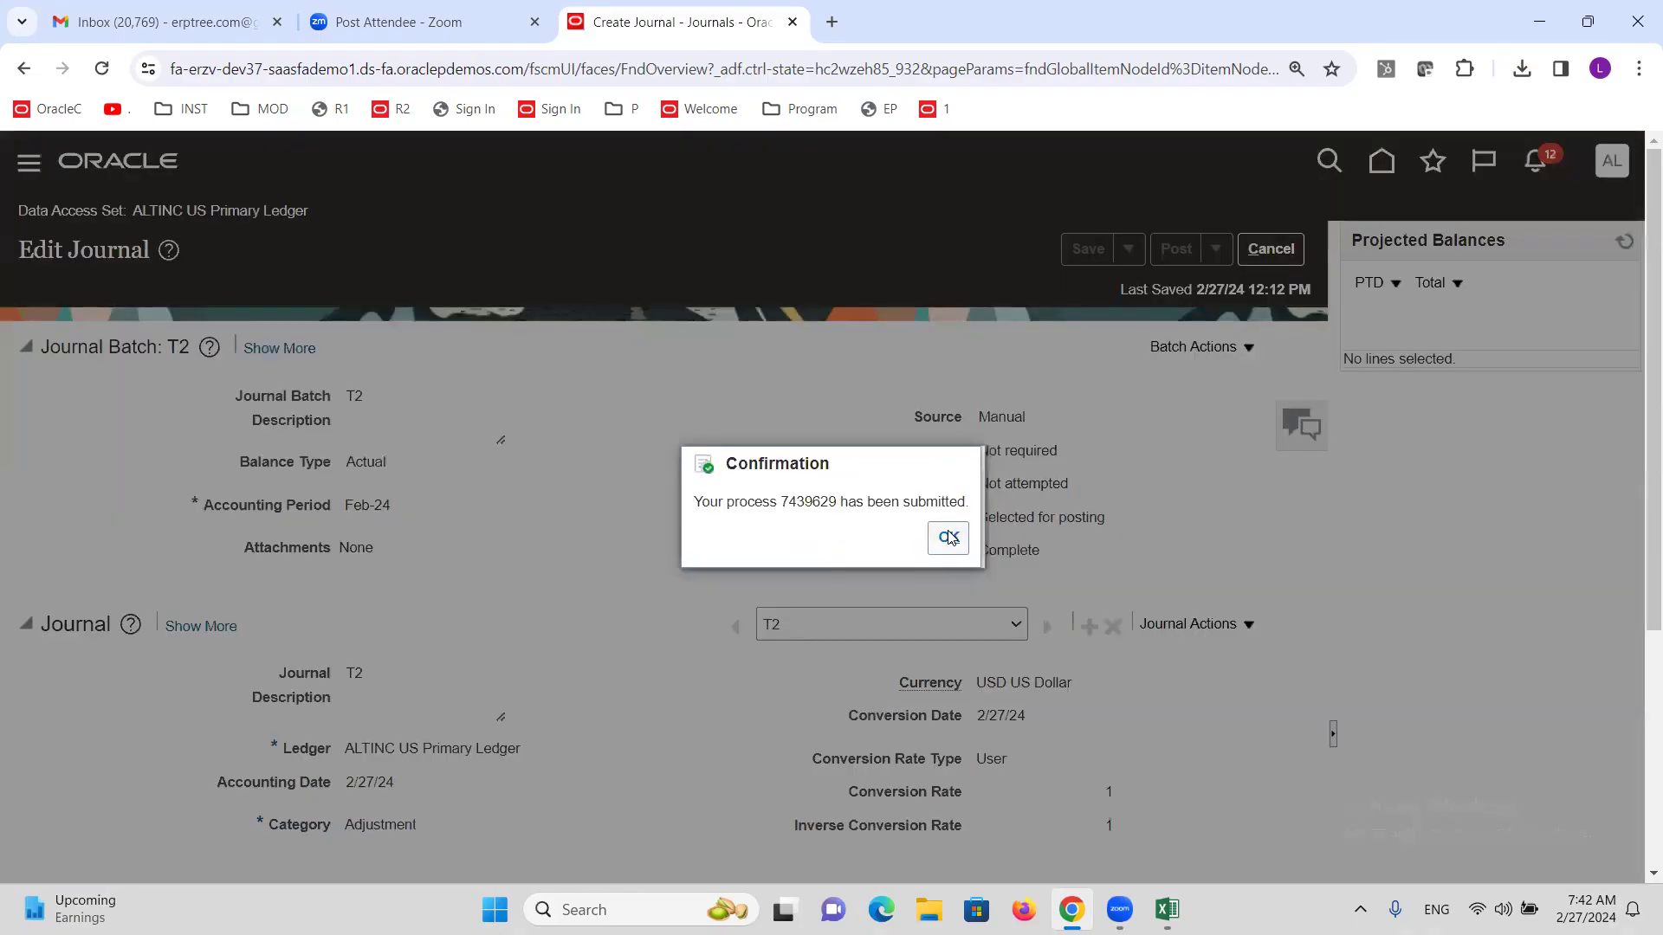
pyautogui.click(948, 537)
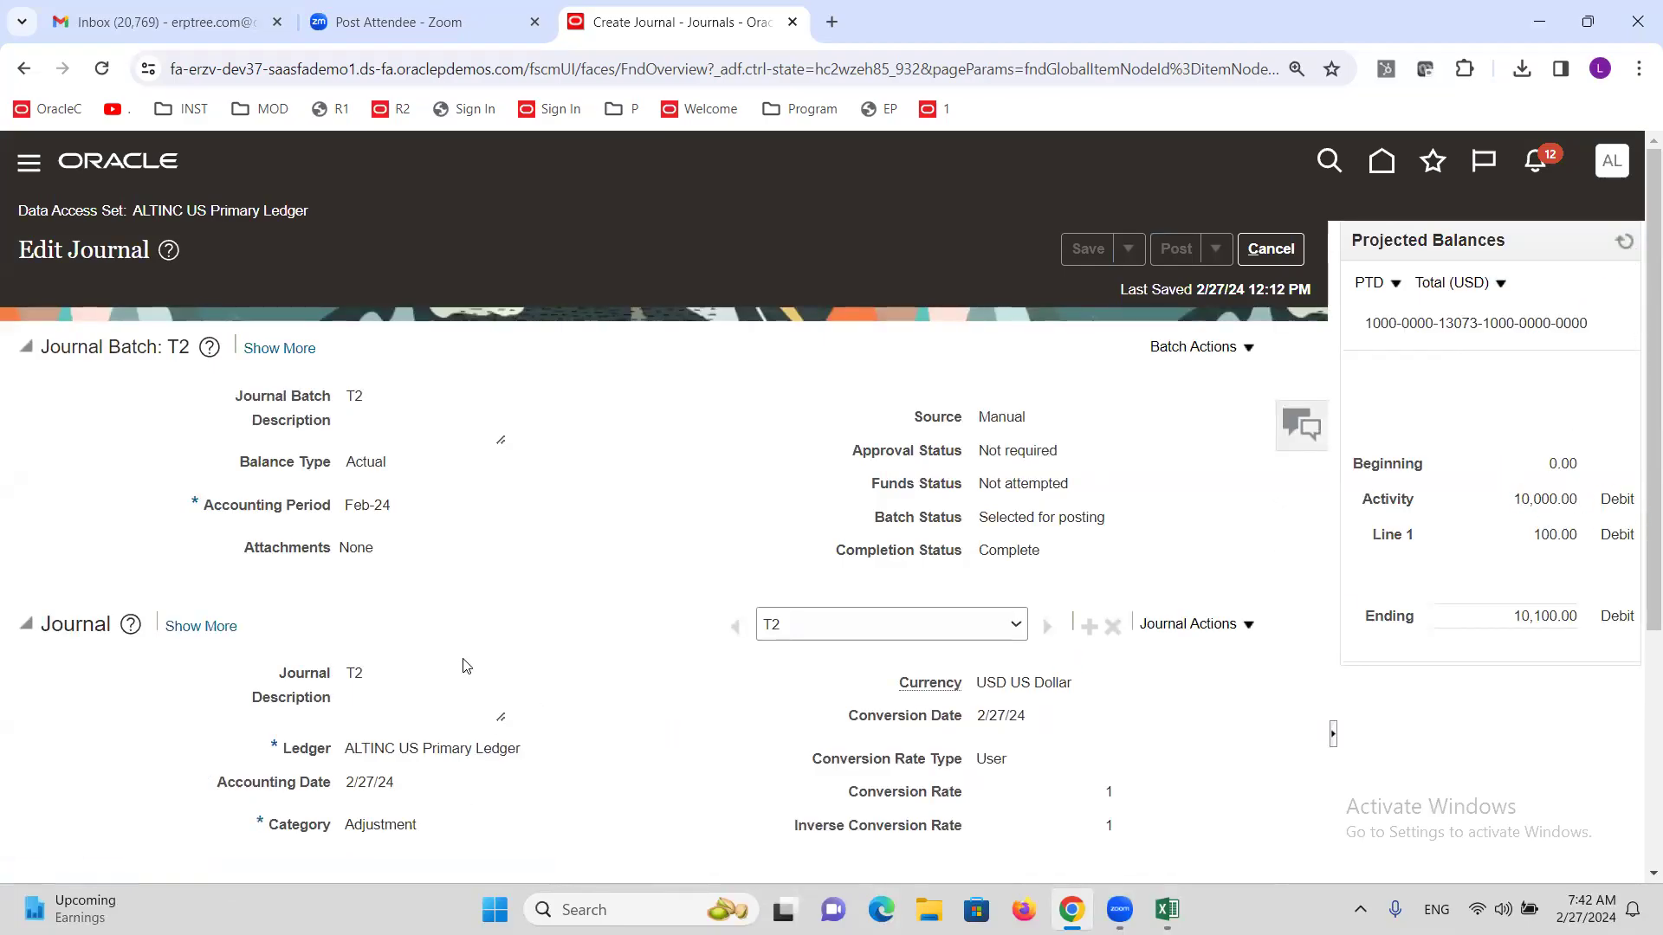
# Verify the Reversal tab shows reversal period Feb-24 and the Feb-24 accounting period.
pyautogui.scroll(-3, 472, 645)
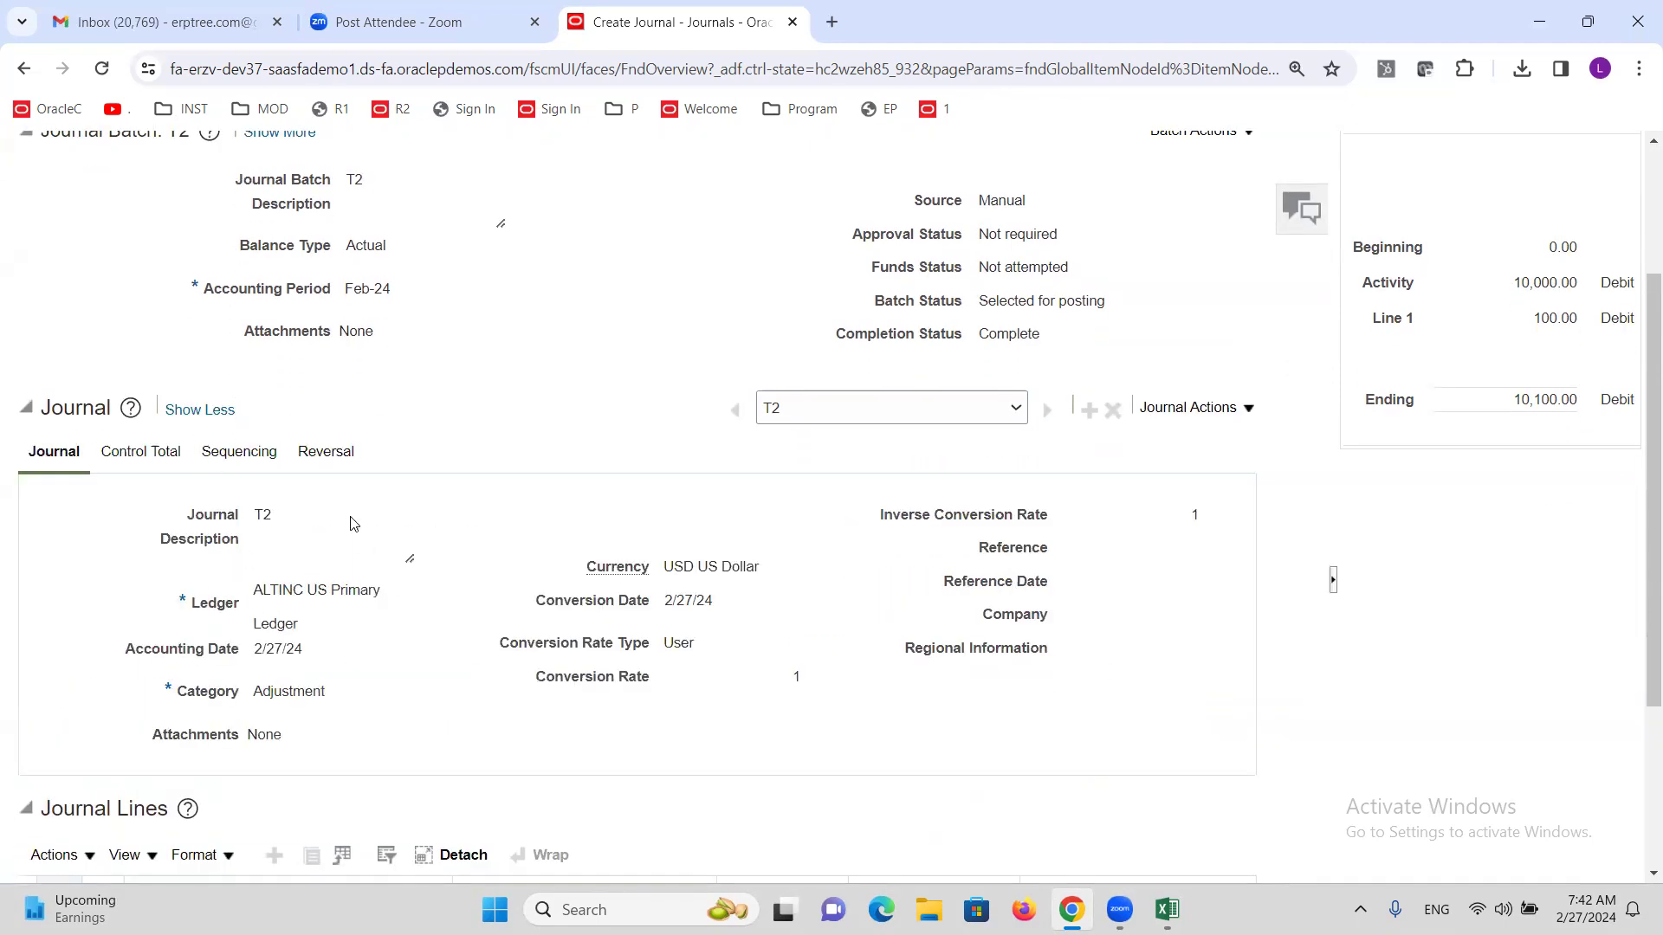
pyautogui.click(325, 451)
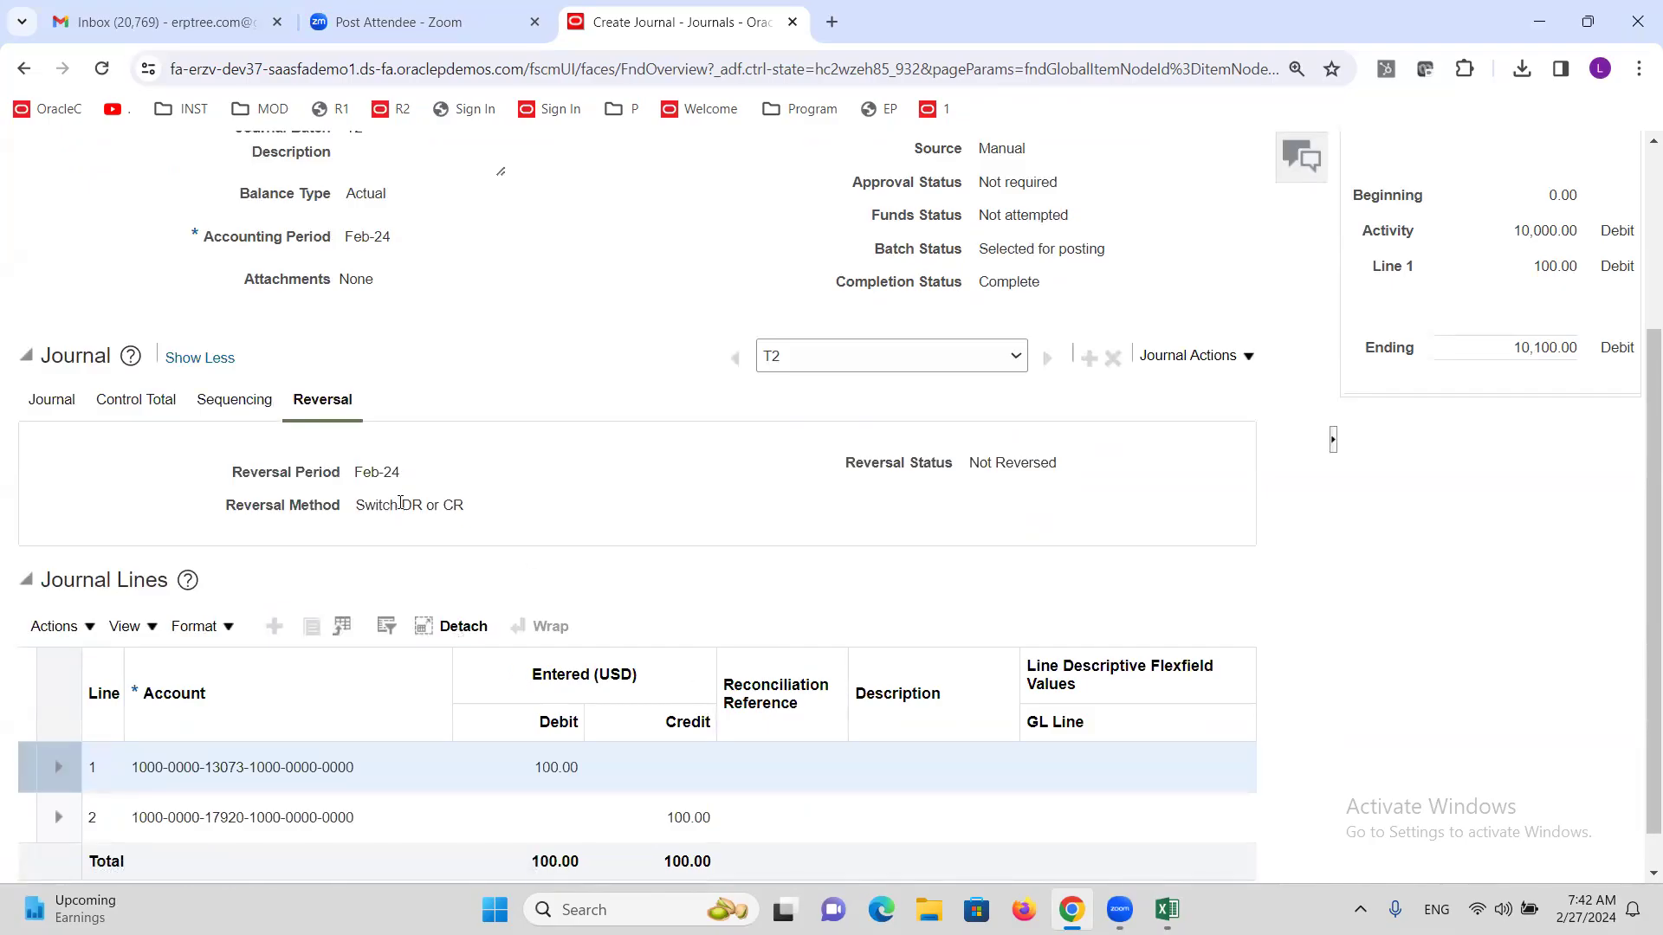
pyautogui.tripleClick(391, 472)
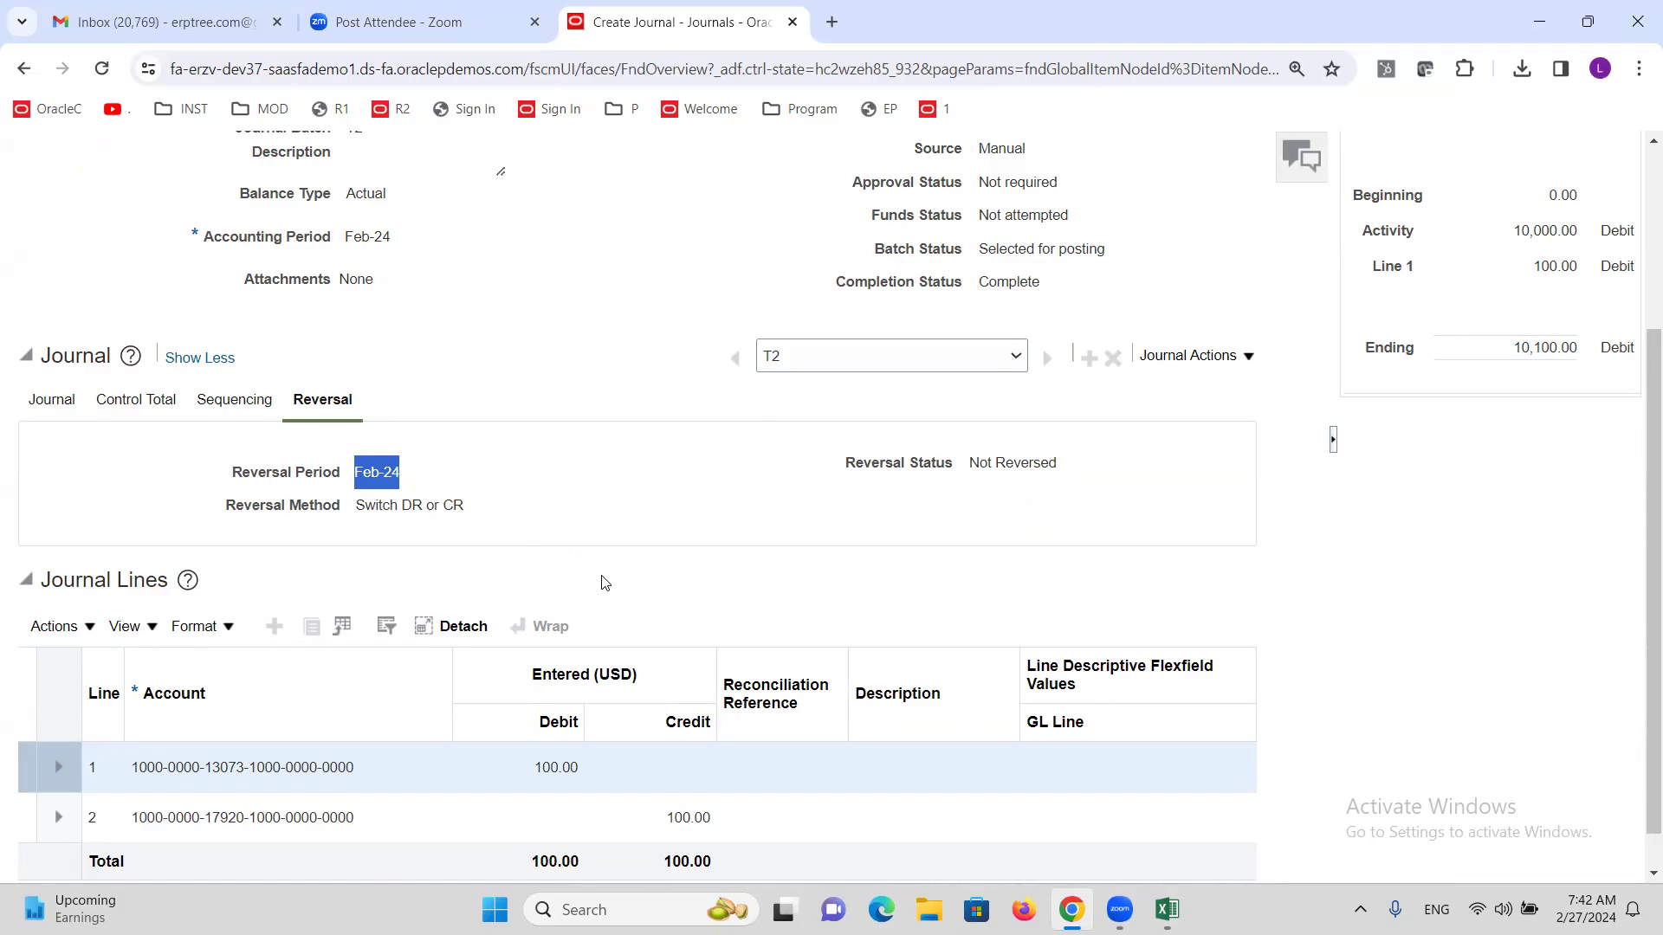
pyautogui.scroll(3, 426, 551)
pyautogui.tripleClick(369, 507)
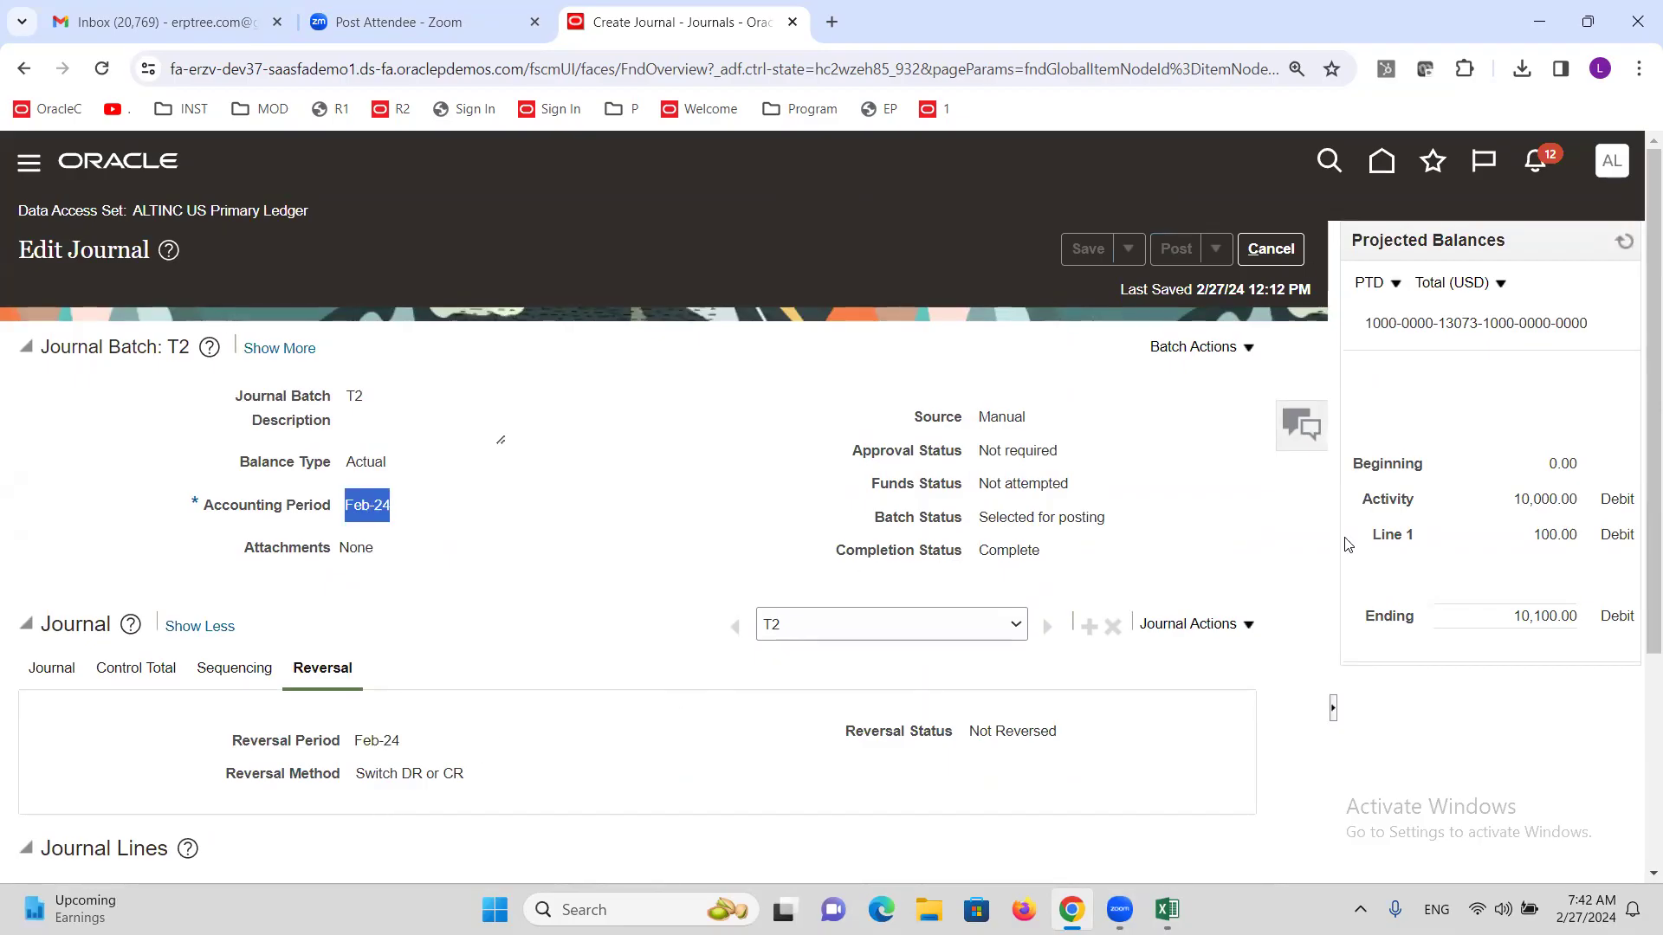
# Review journal T2's available actions, refresh balances, and cancel back to the Journals page.
pyautogui.click(1251, 628)
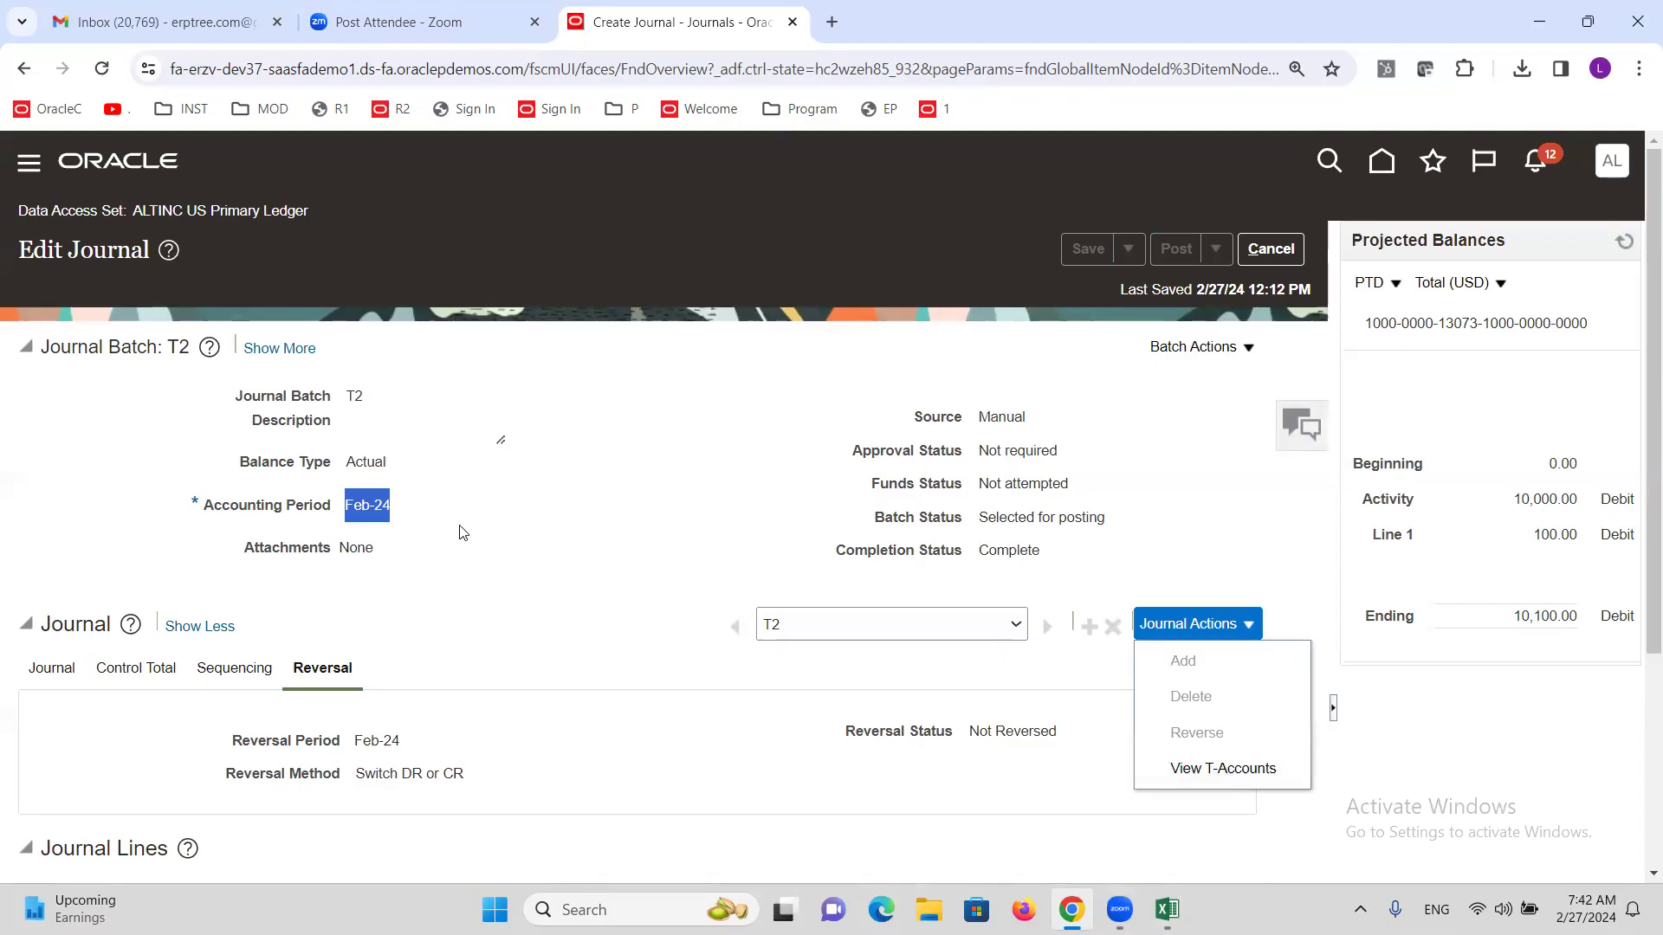
pyautogui.click(404, 466)
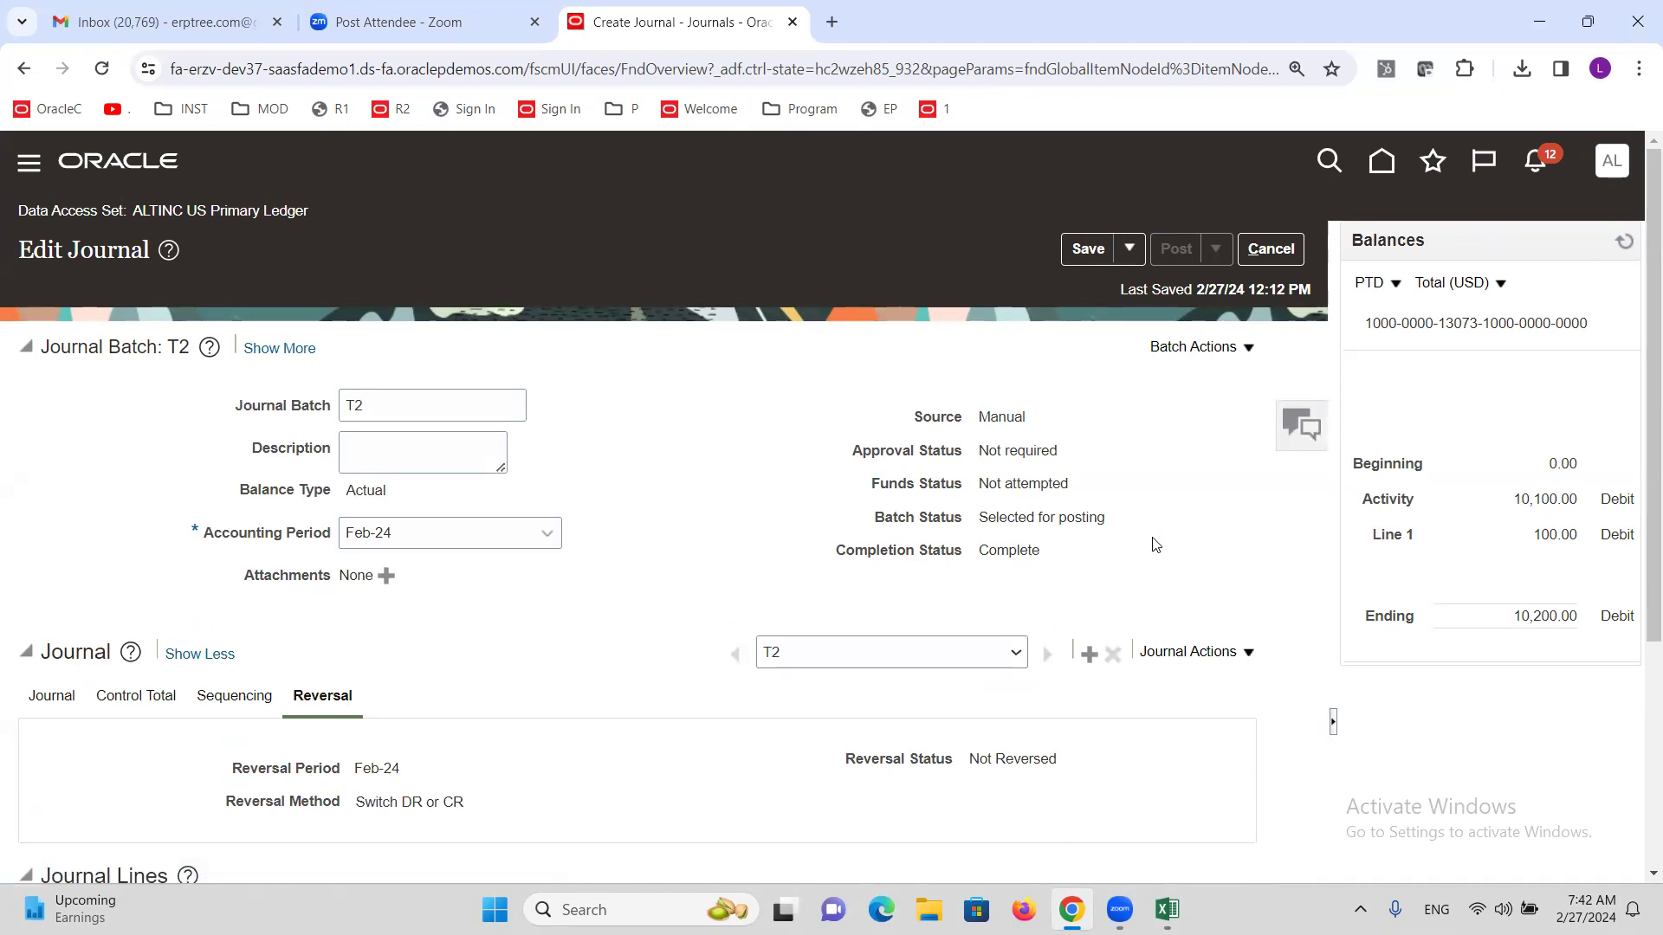
pyautogui.click(1248, 655)
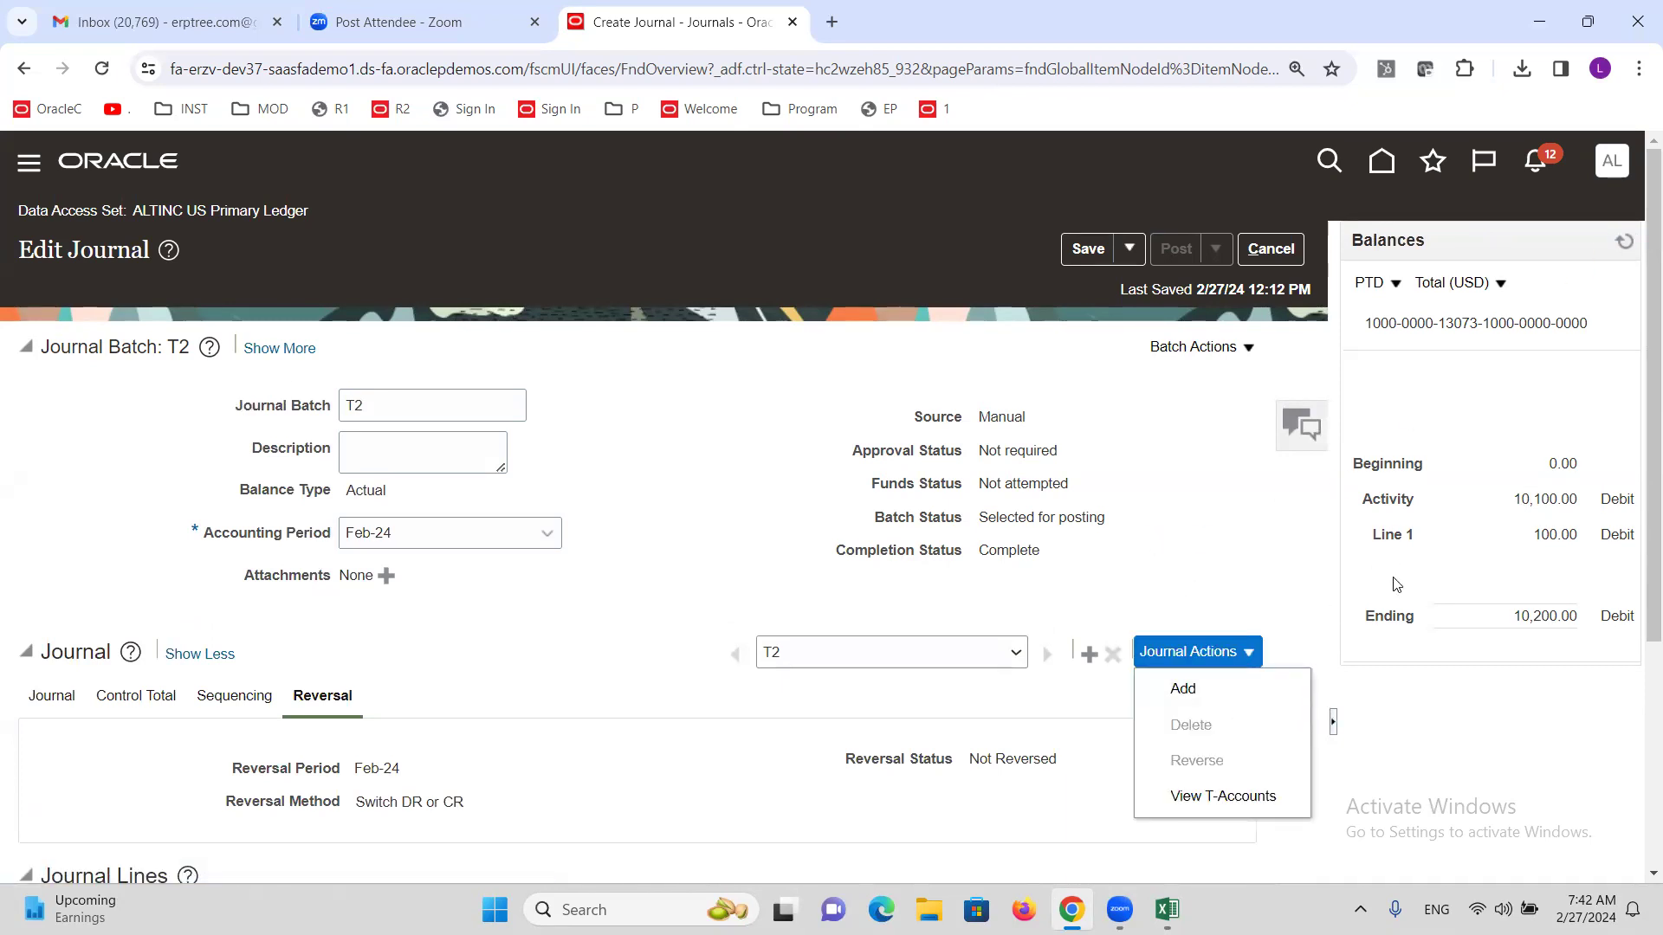
pyautogui.click(1618, 245)
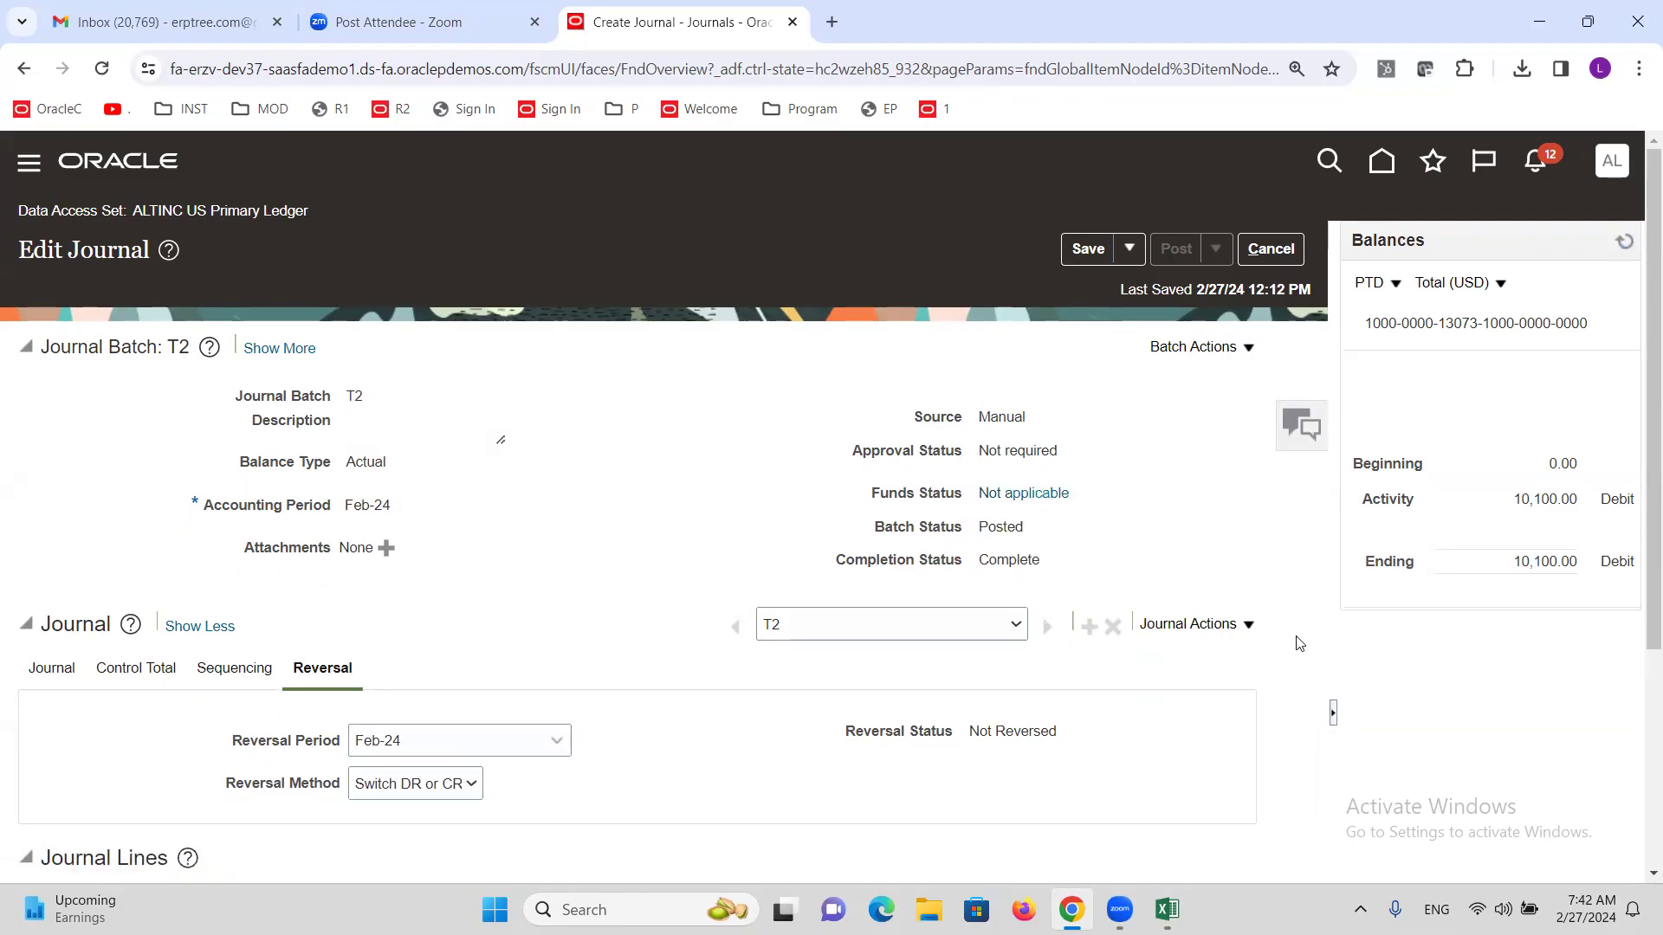
pyautogui.click(1245, 635)
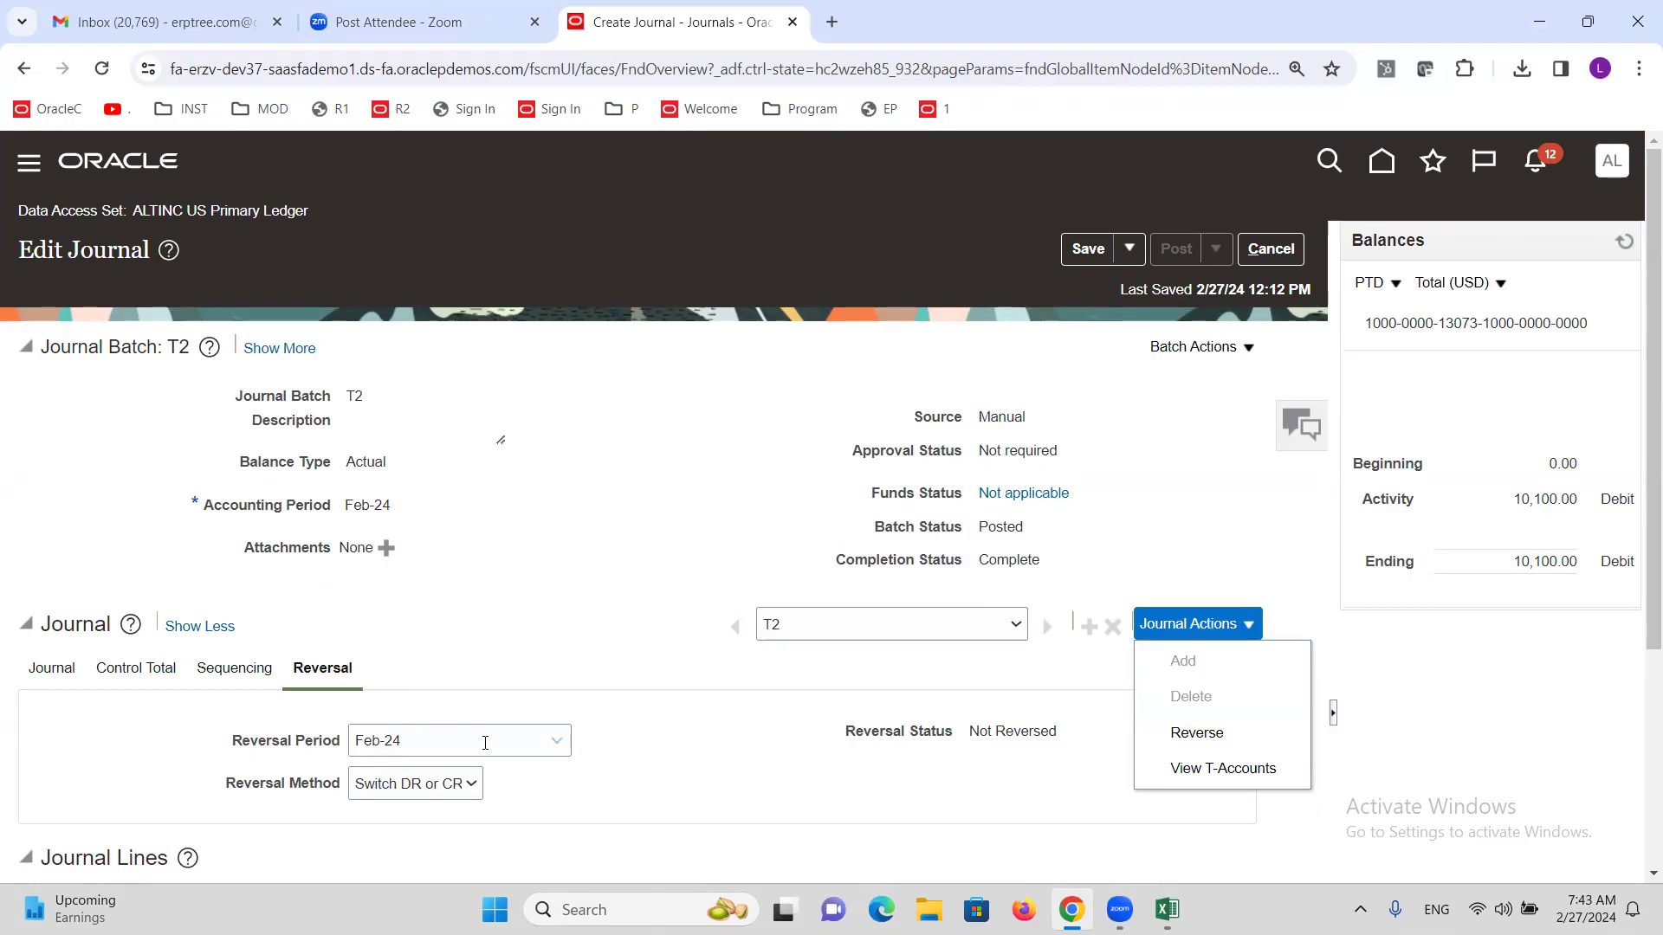
pyautogui.click(1271, 249)
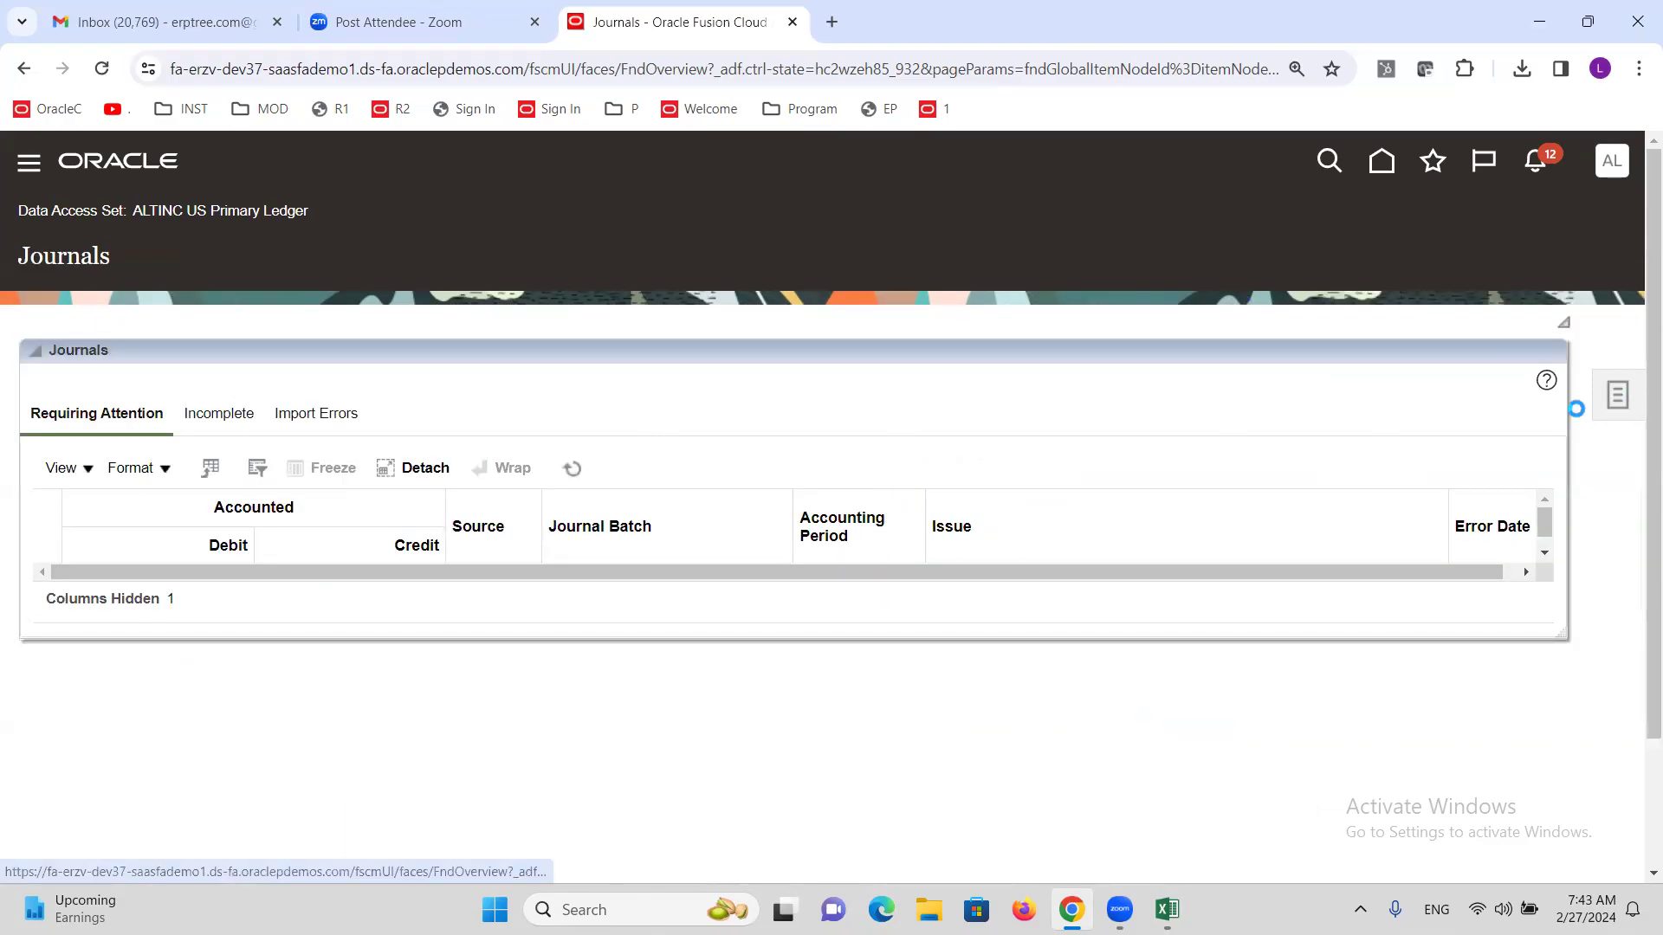
# Start Run AutoReverse from Tasks for ALTINC US Primary Ledger with reversal period Feb-24.
pyautogui.click(1617, 395)
pyautogui.click(1322, 381)
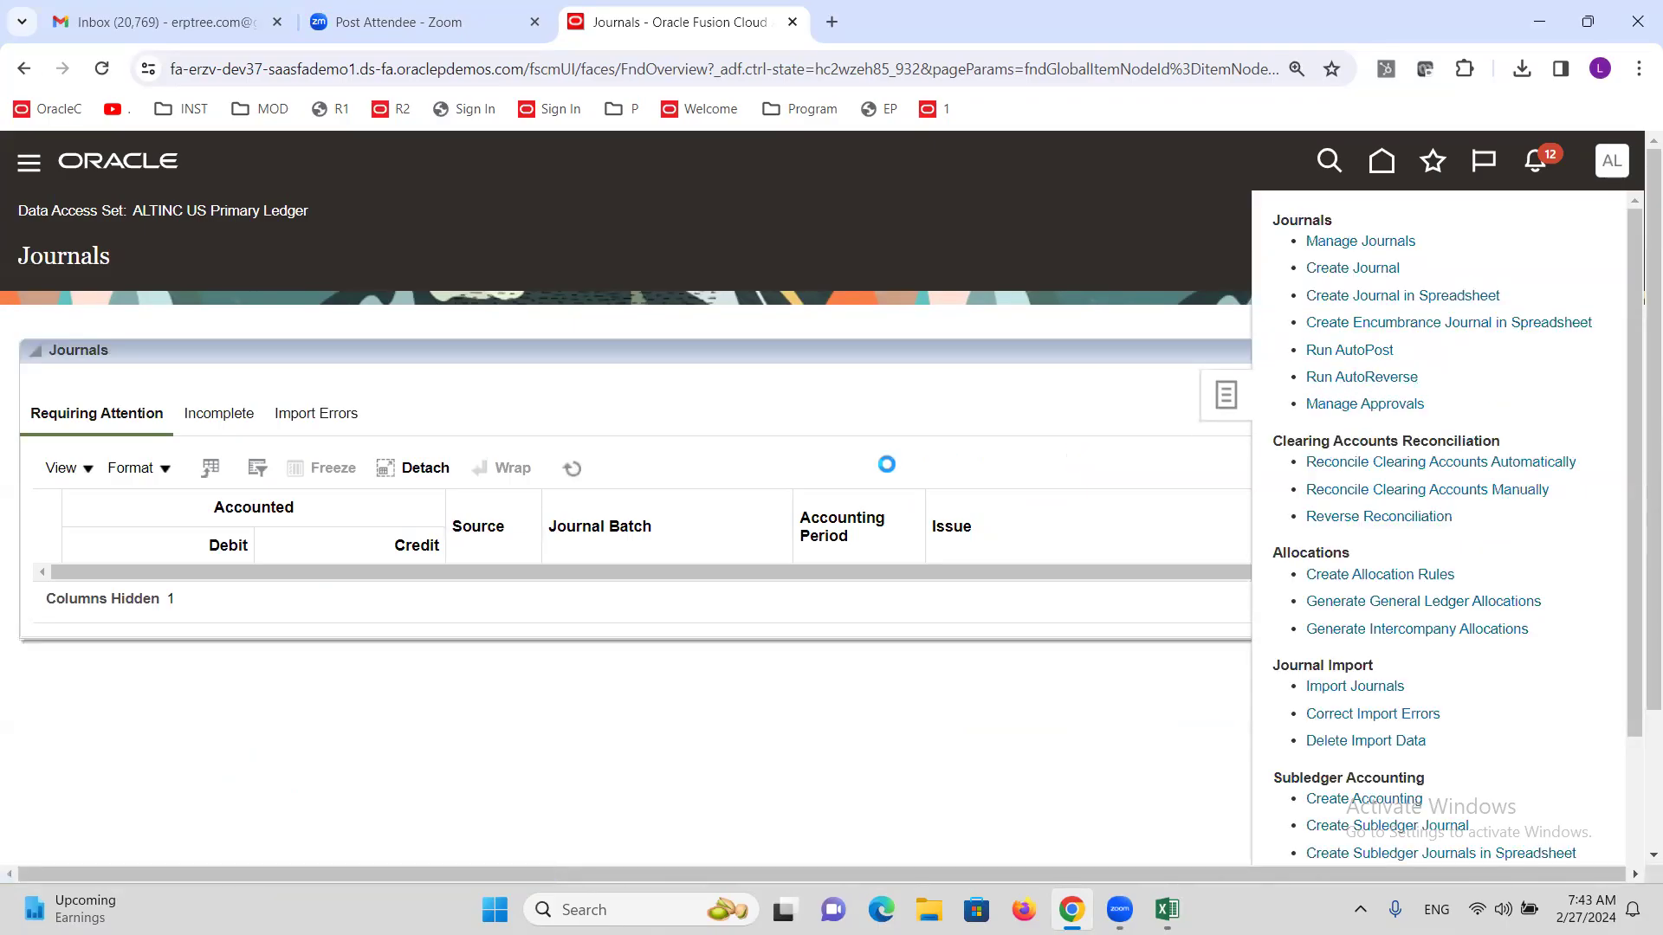
pyautogui.click(300, 641)
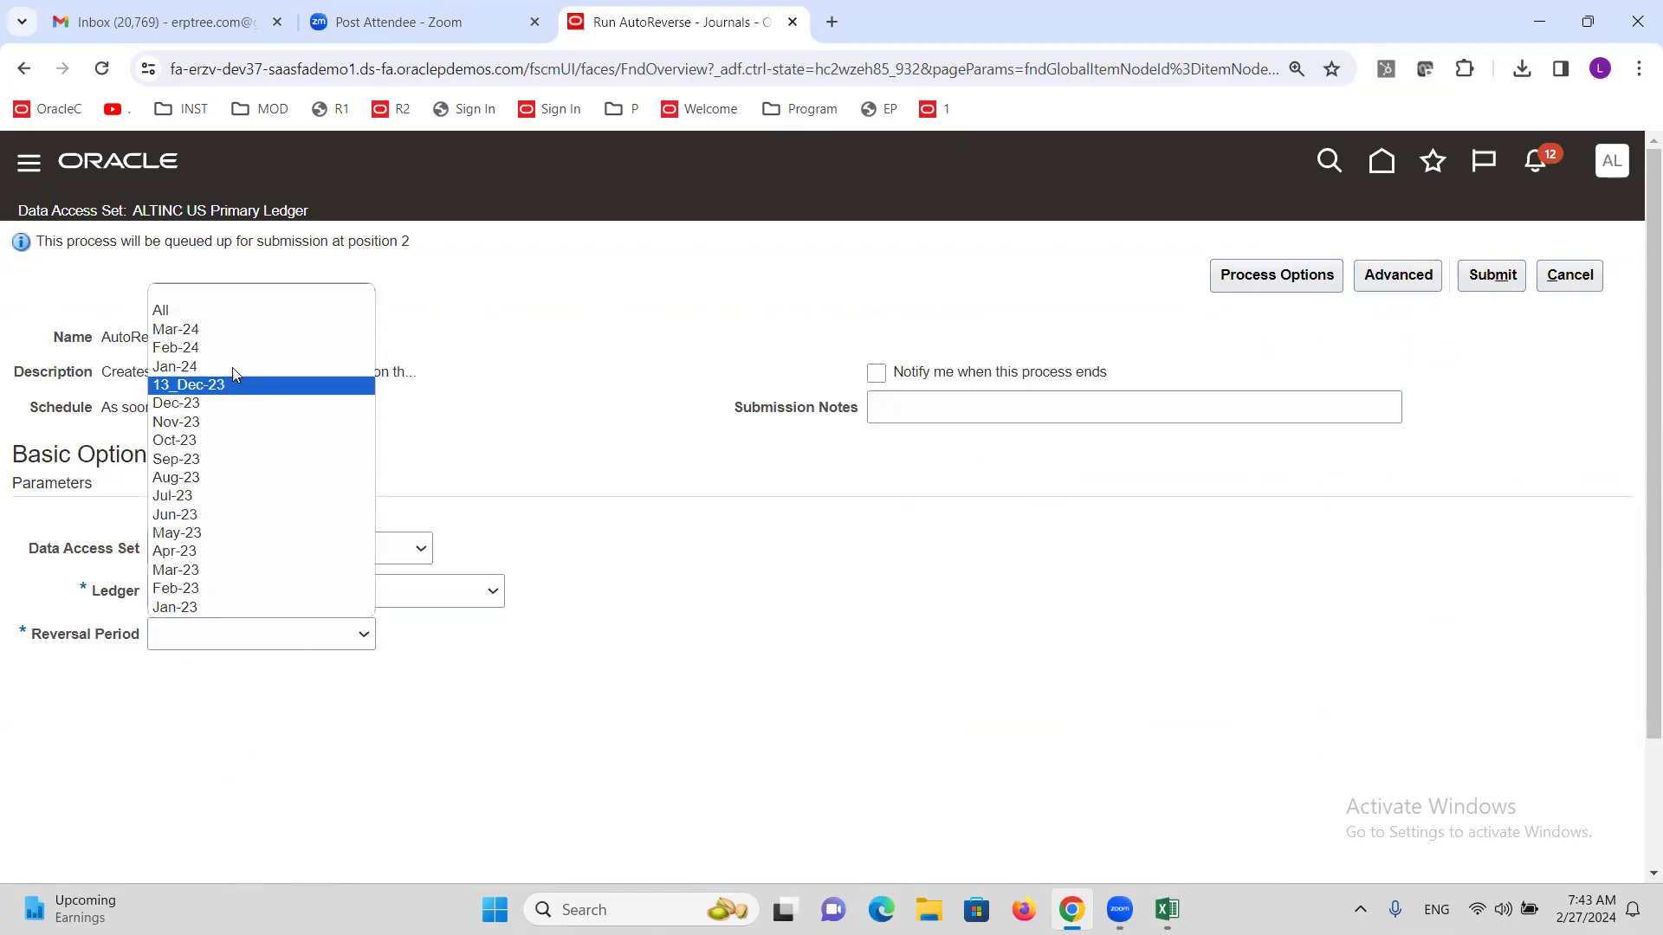
pyautogui.click(223, 348)
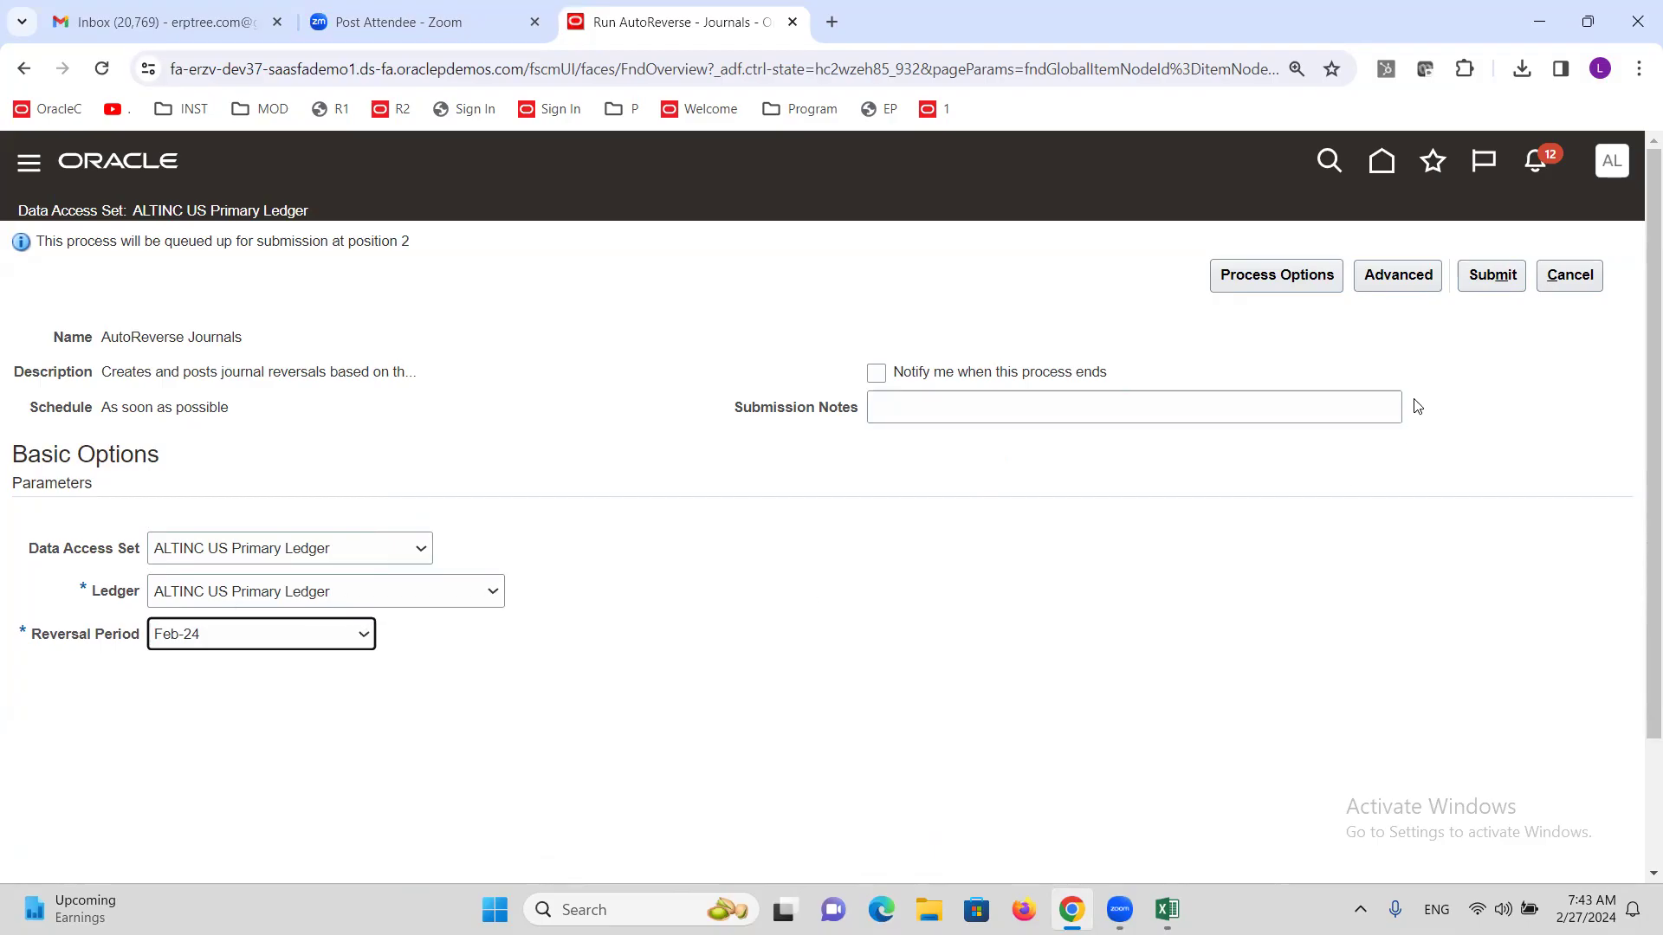
# Submit AutoReverse Journals with reversal period Feb-24 and acknowledge the confirmation.
pyautogui.click(1398, 274)
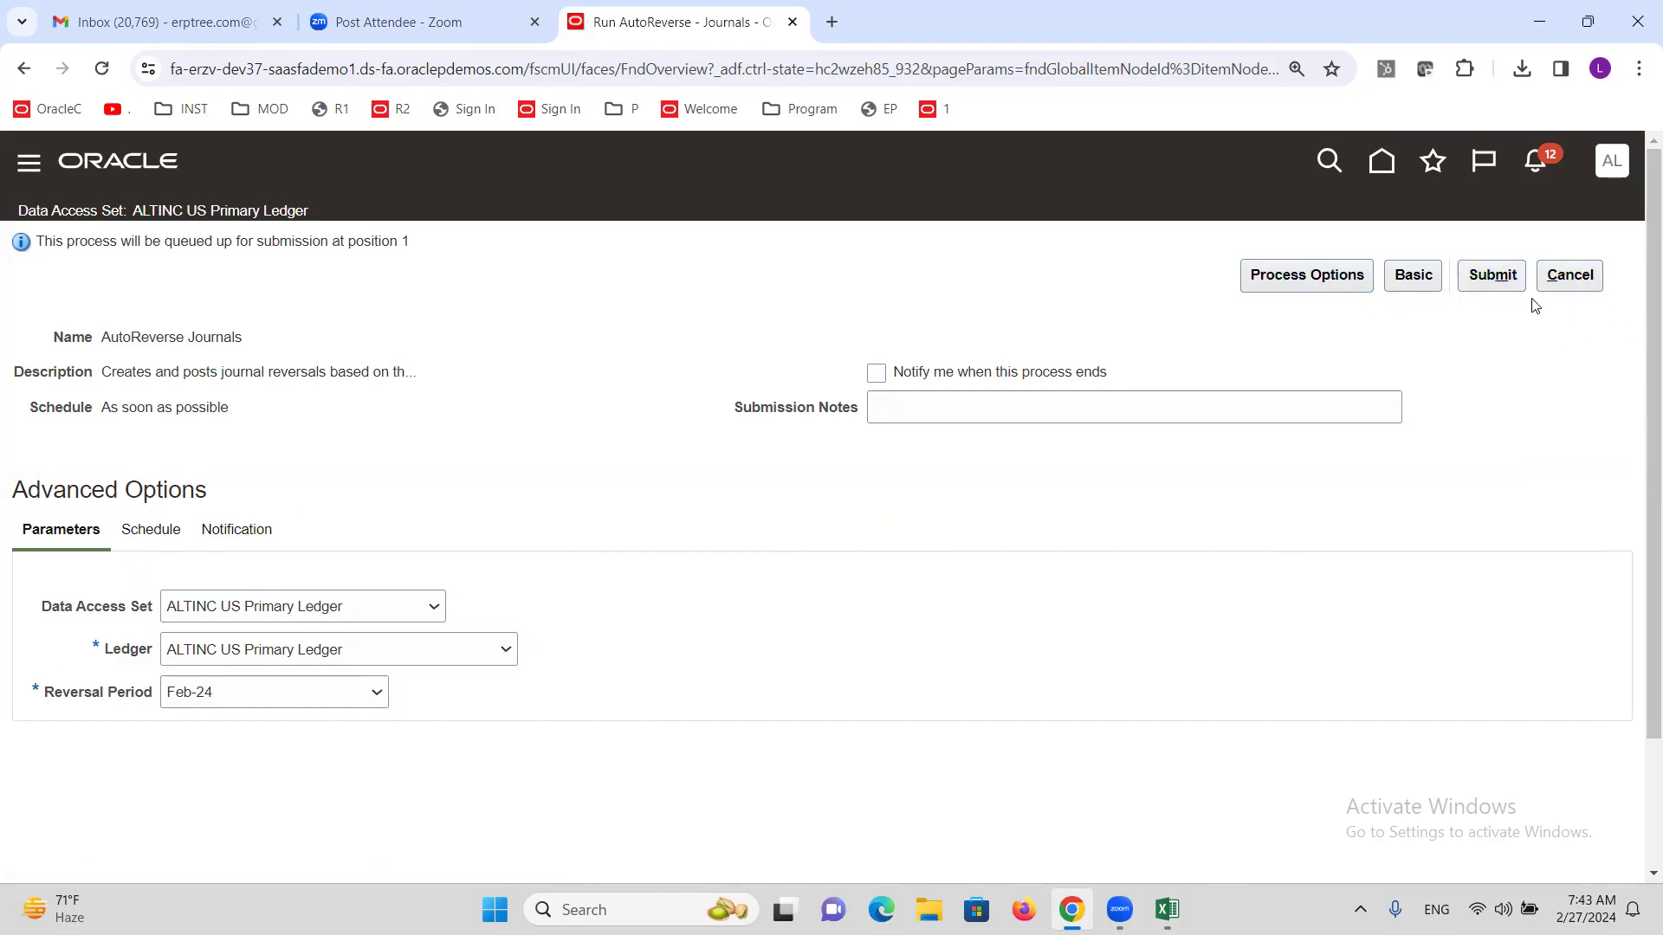
pyautogui.click(1413, 277)
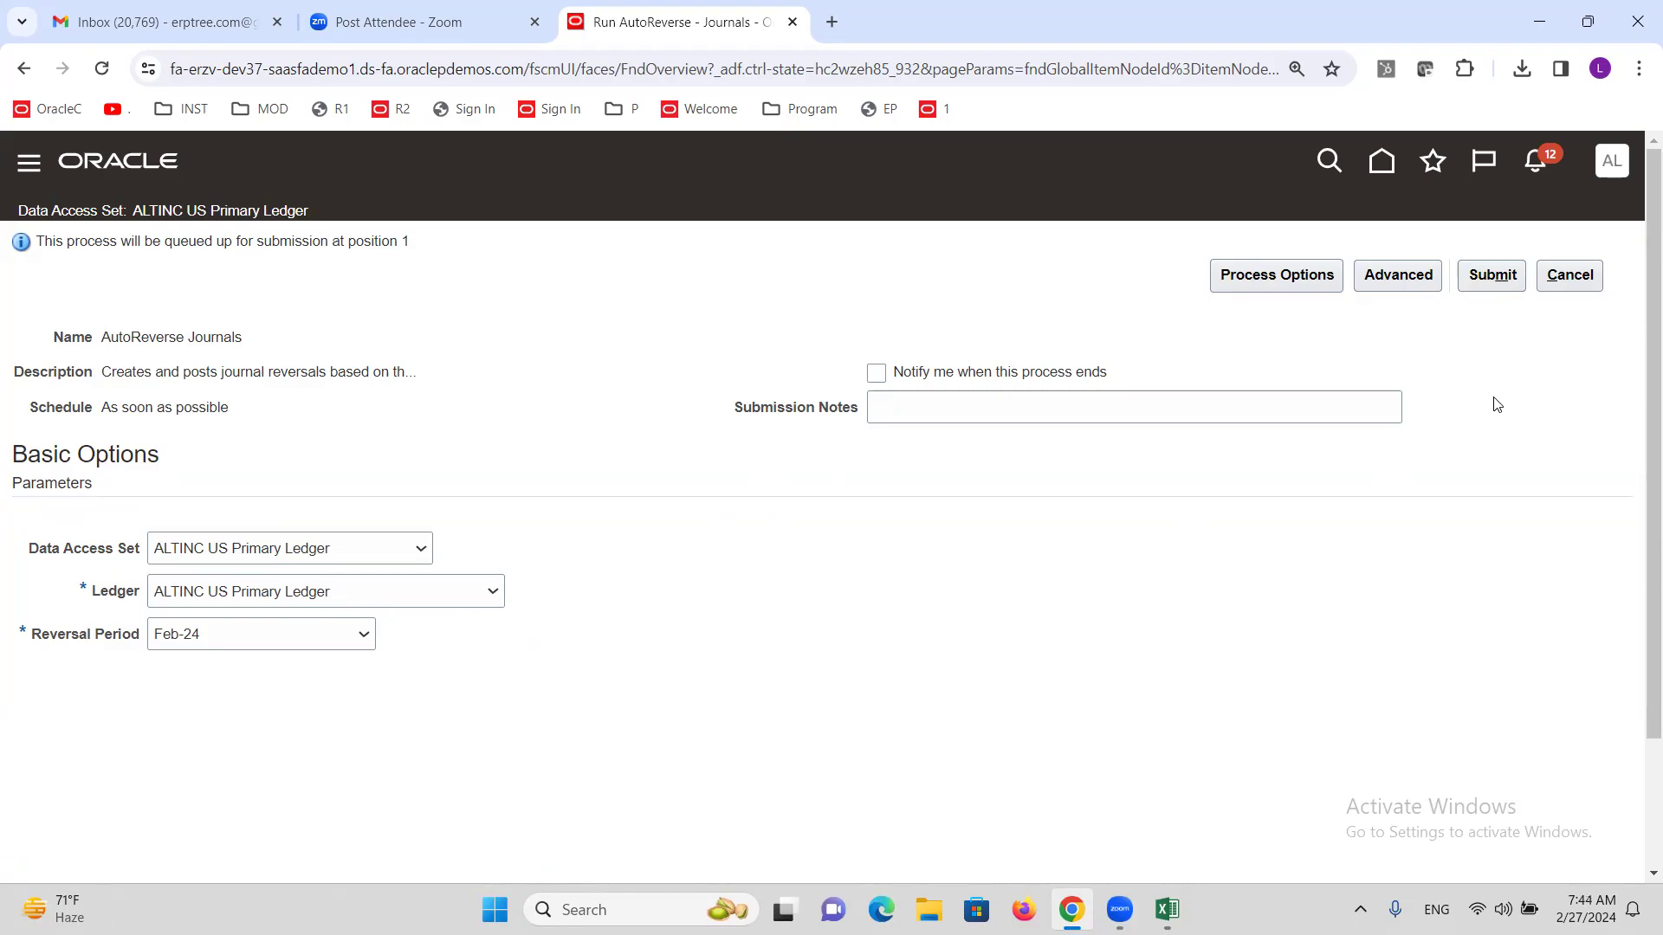
pyautogui.click(1491, 276)
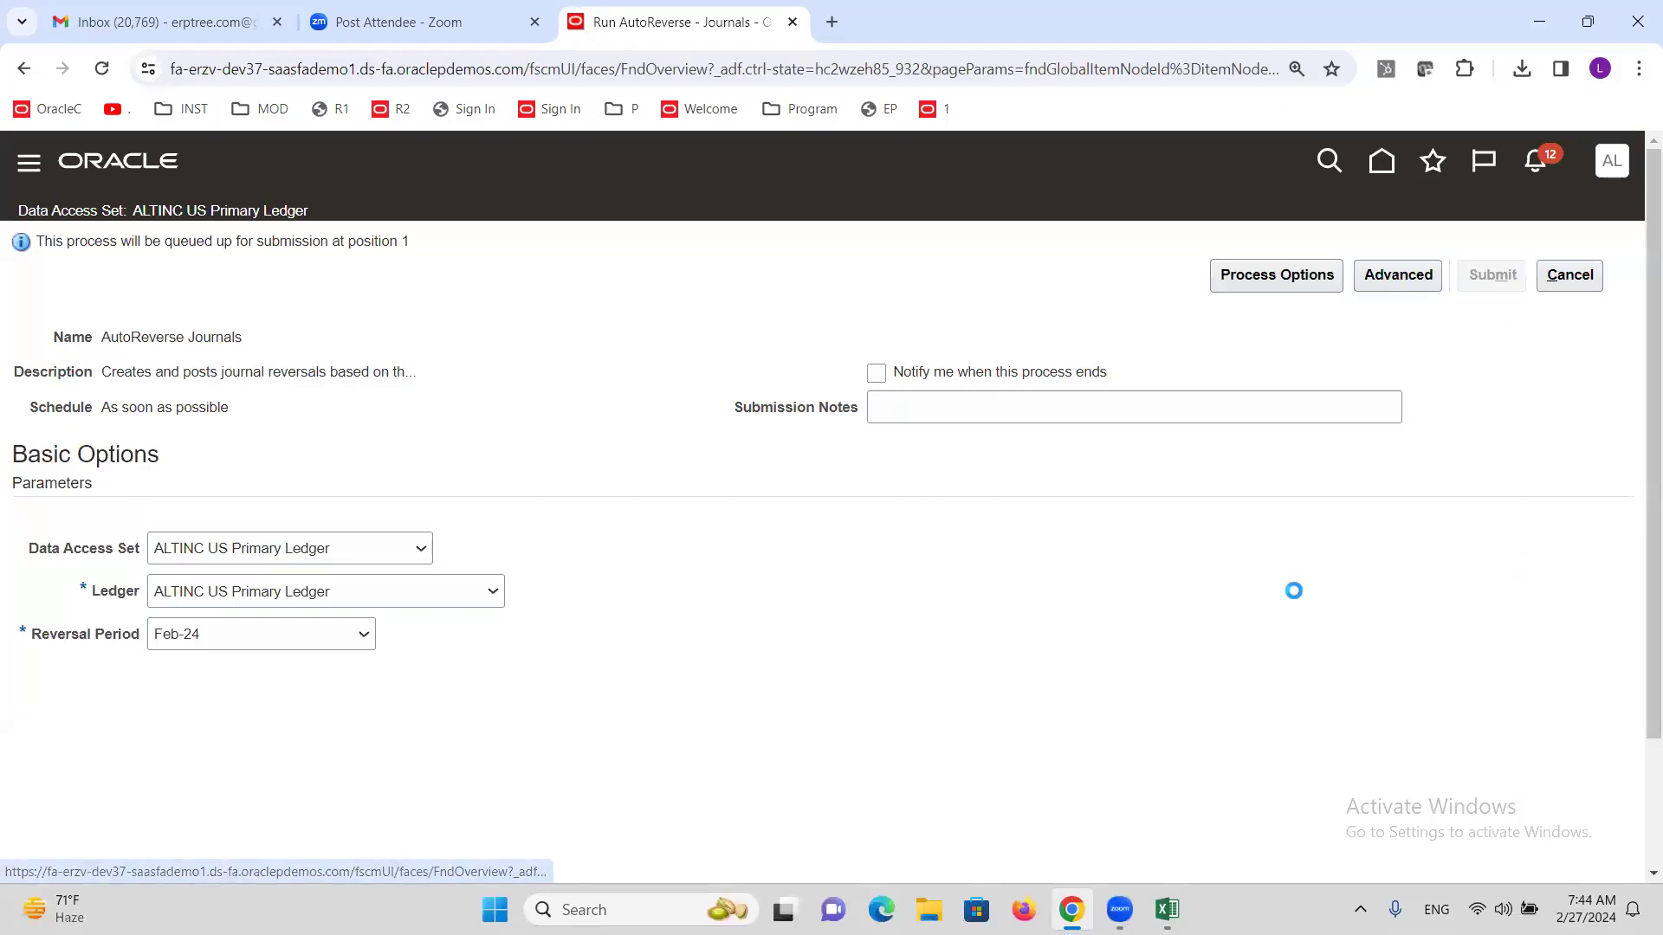
pyautogui.click(1488, 432)
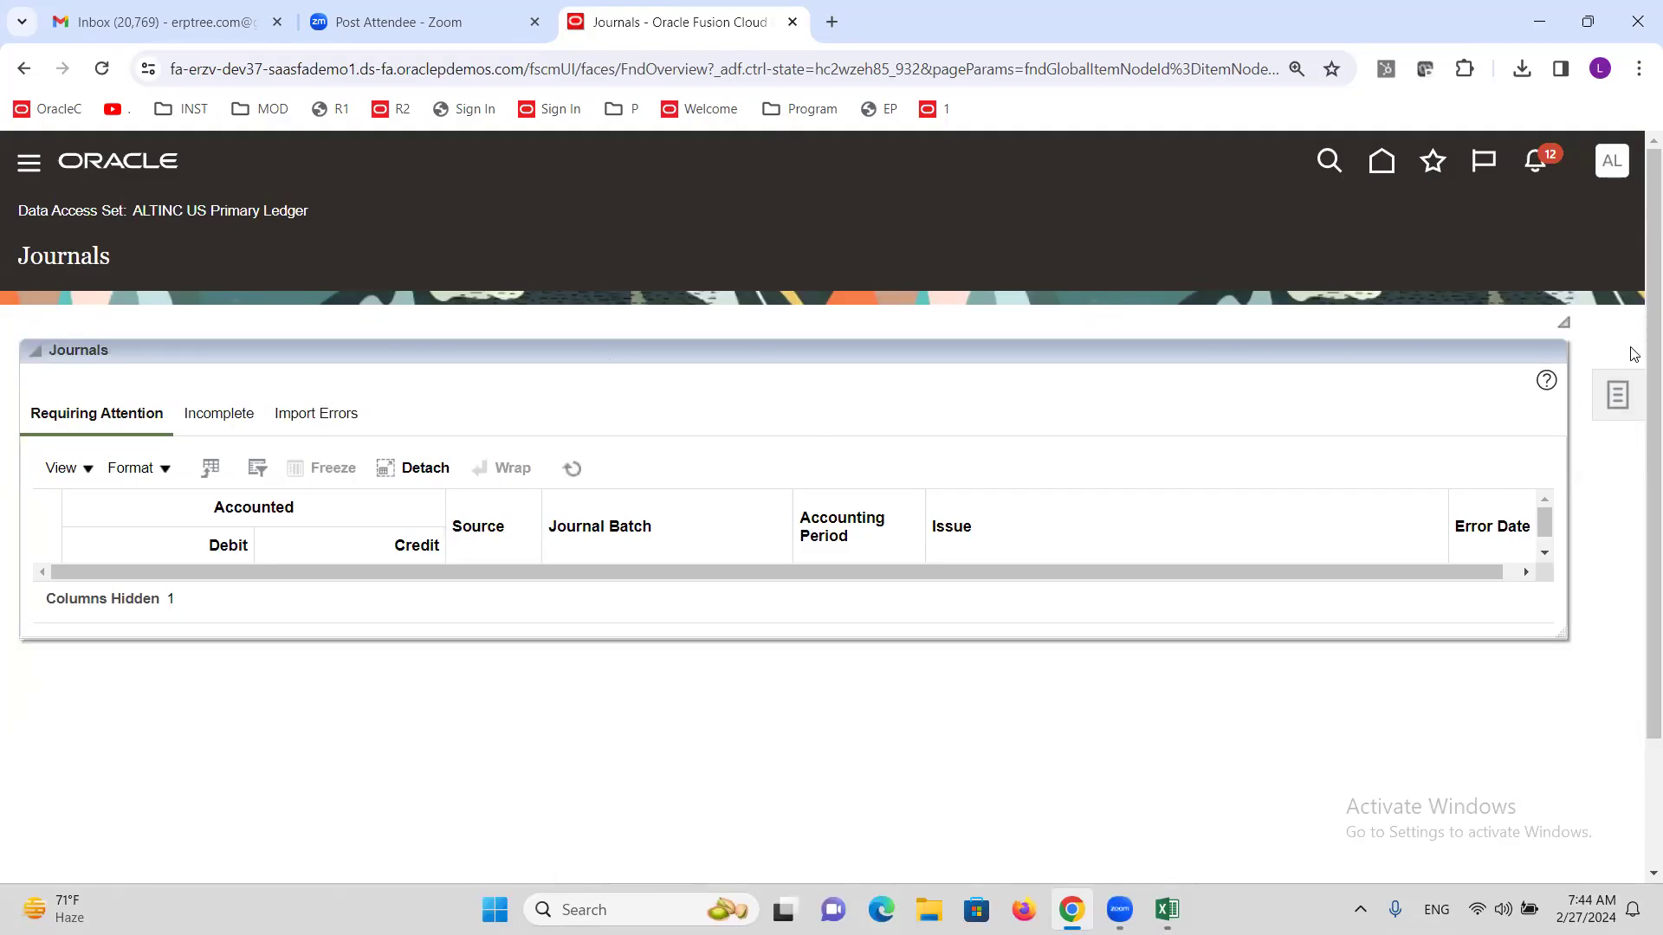
# Search Manage Journals for journal names containing T2, then widen the Journal column.
pyautogui.click(1617, 395)
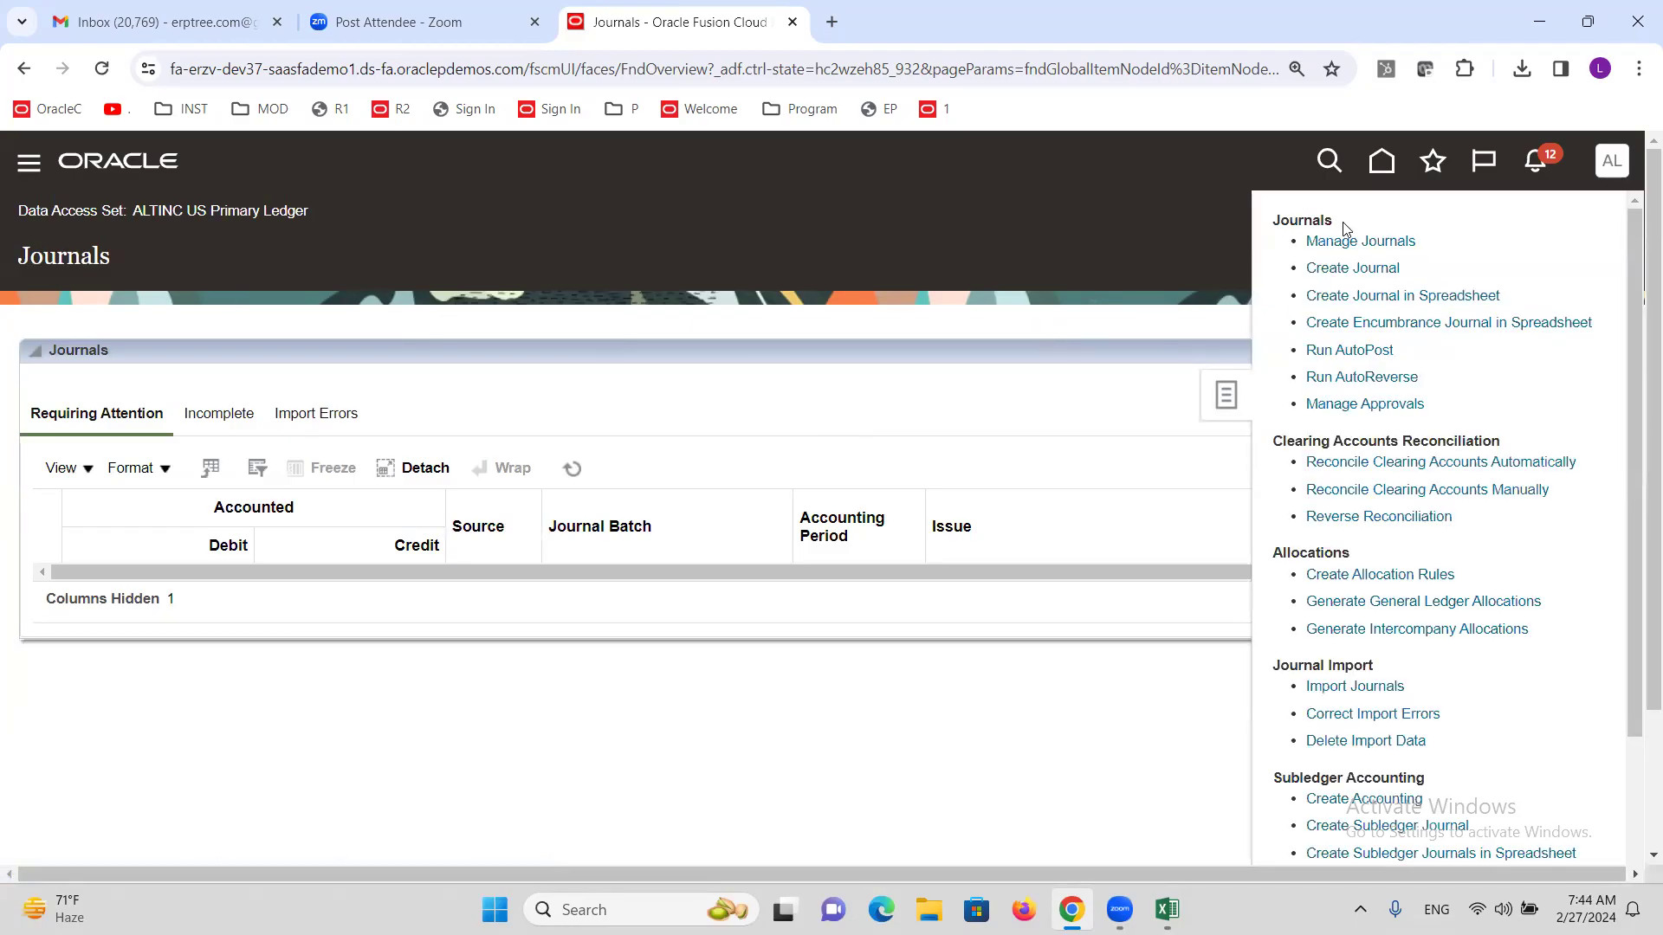
pyautogui.click(1340, 244)
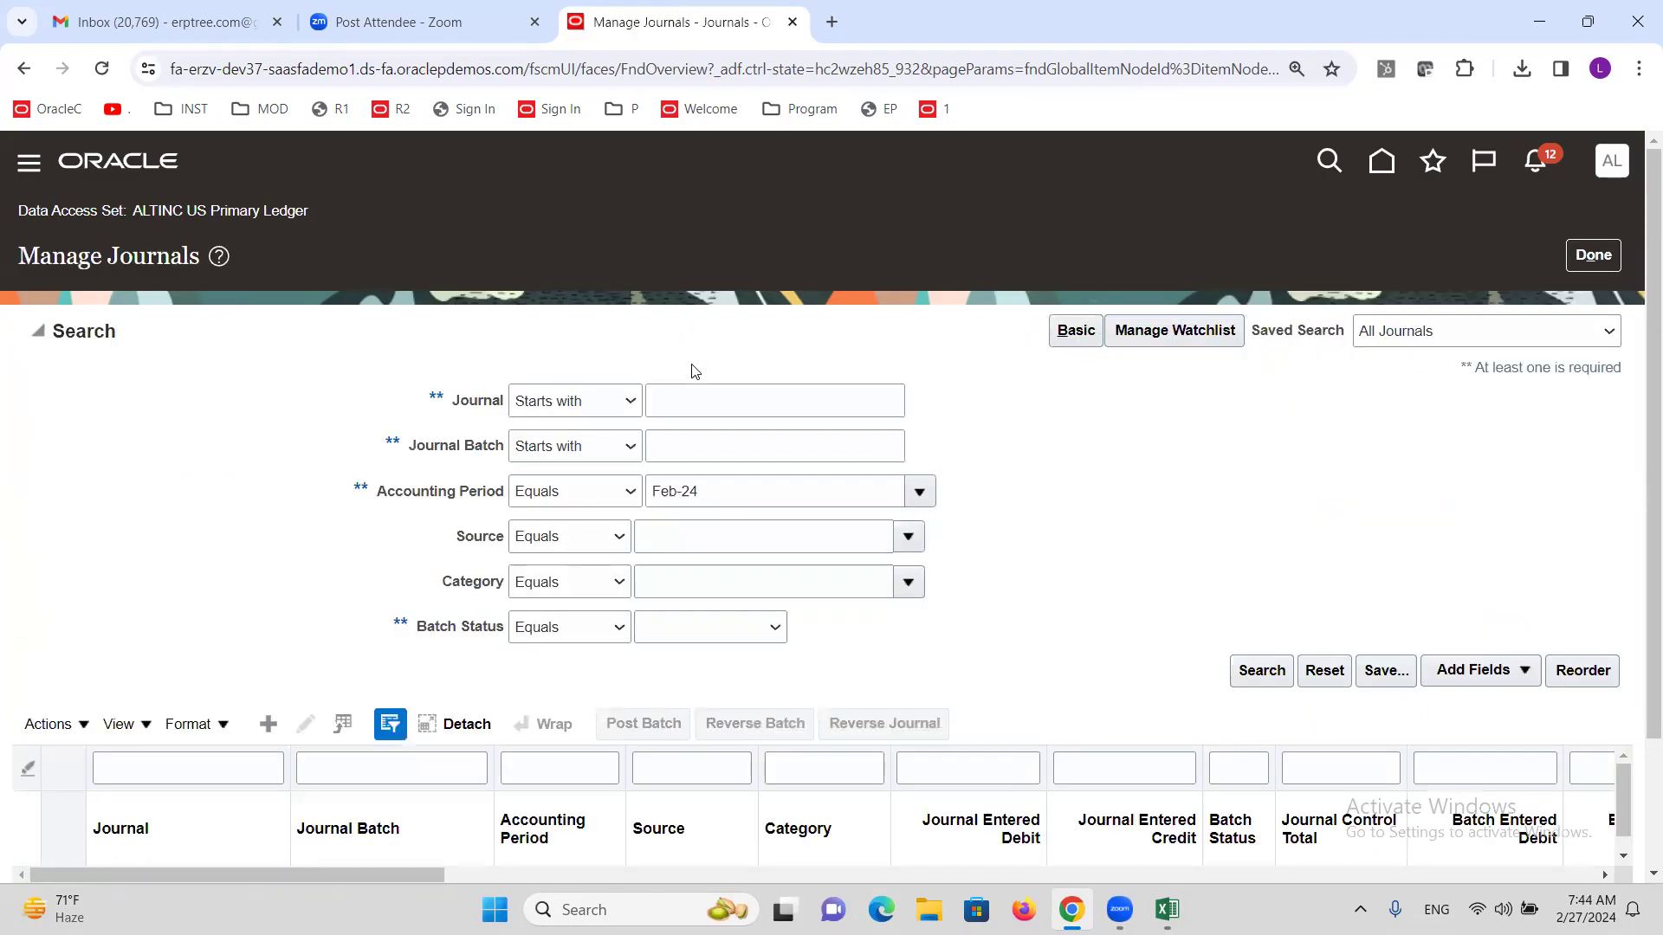
pyautogui.click(626, 406)
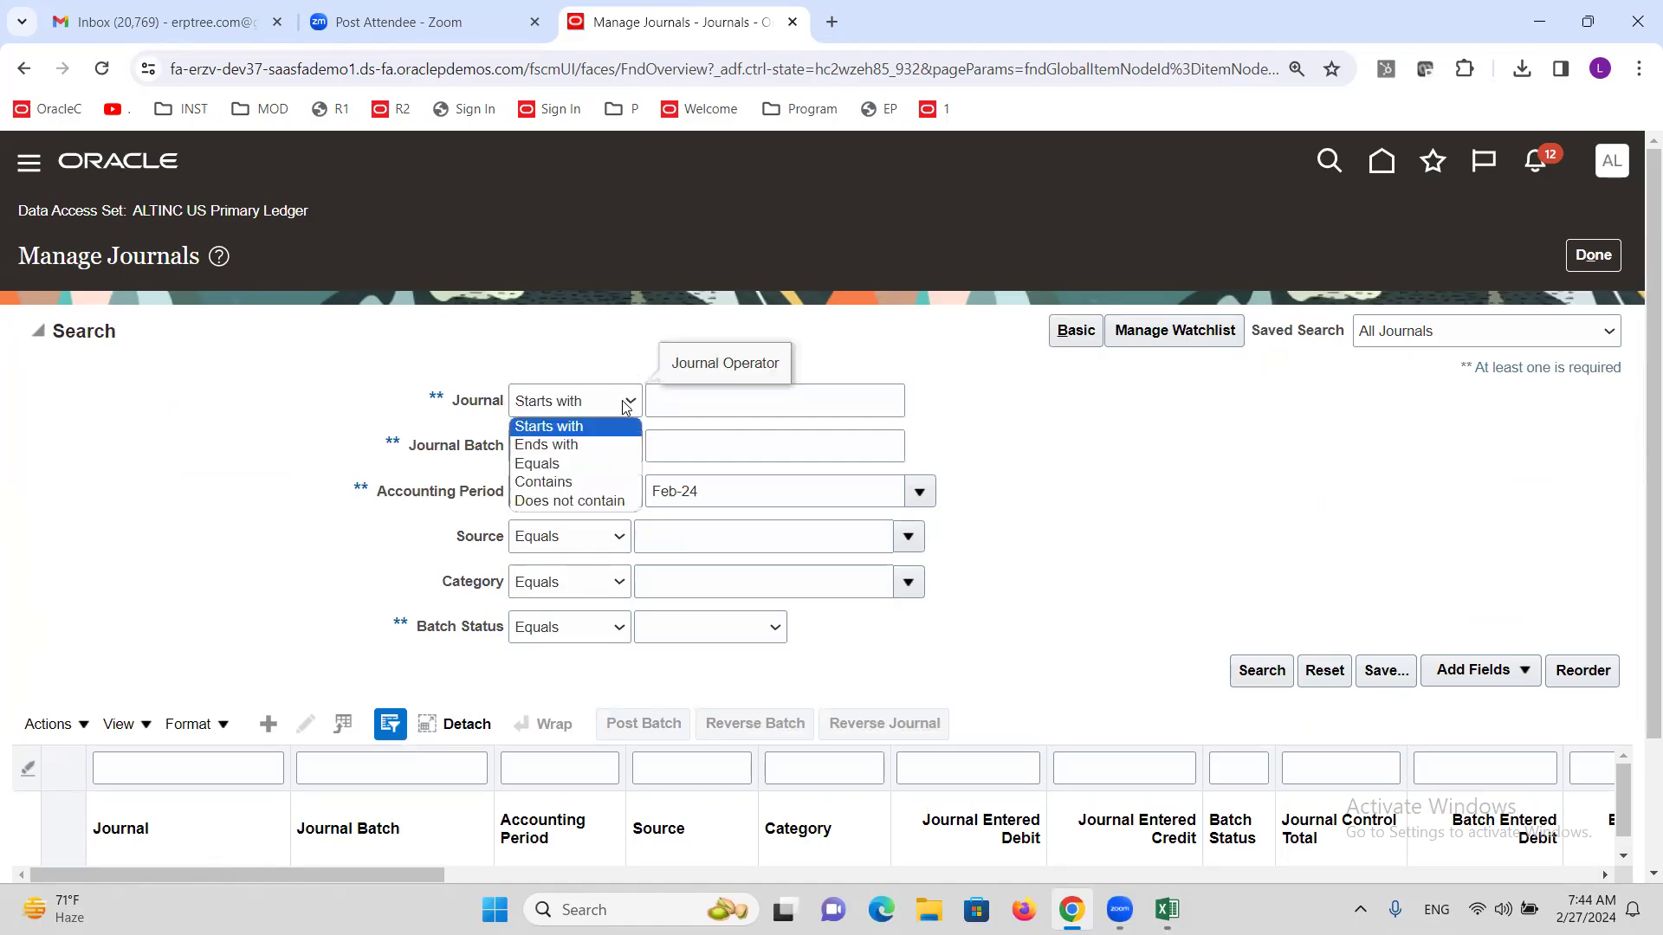
pyautogui.click(575, 478)
pyautogui.click(719, 398)
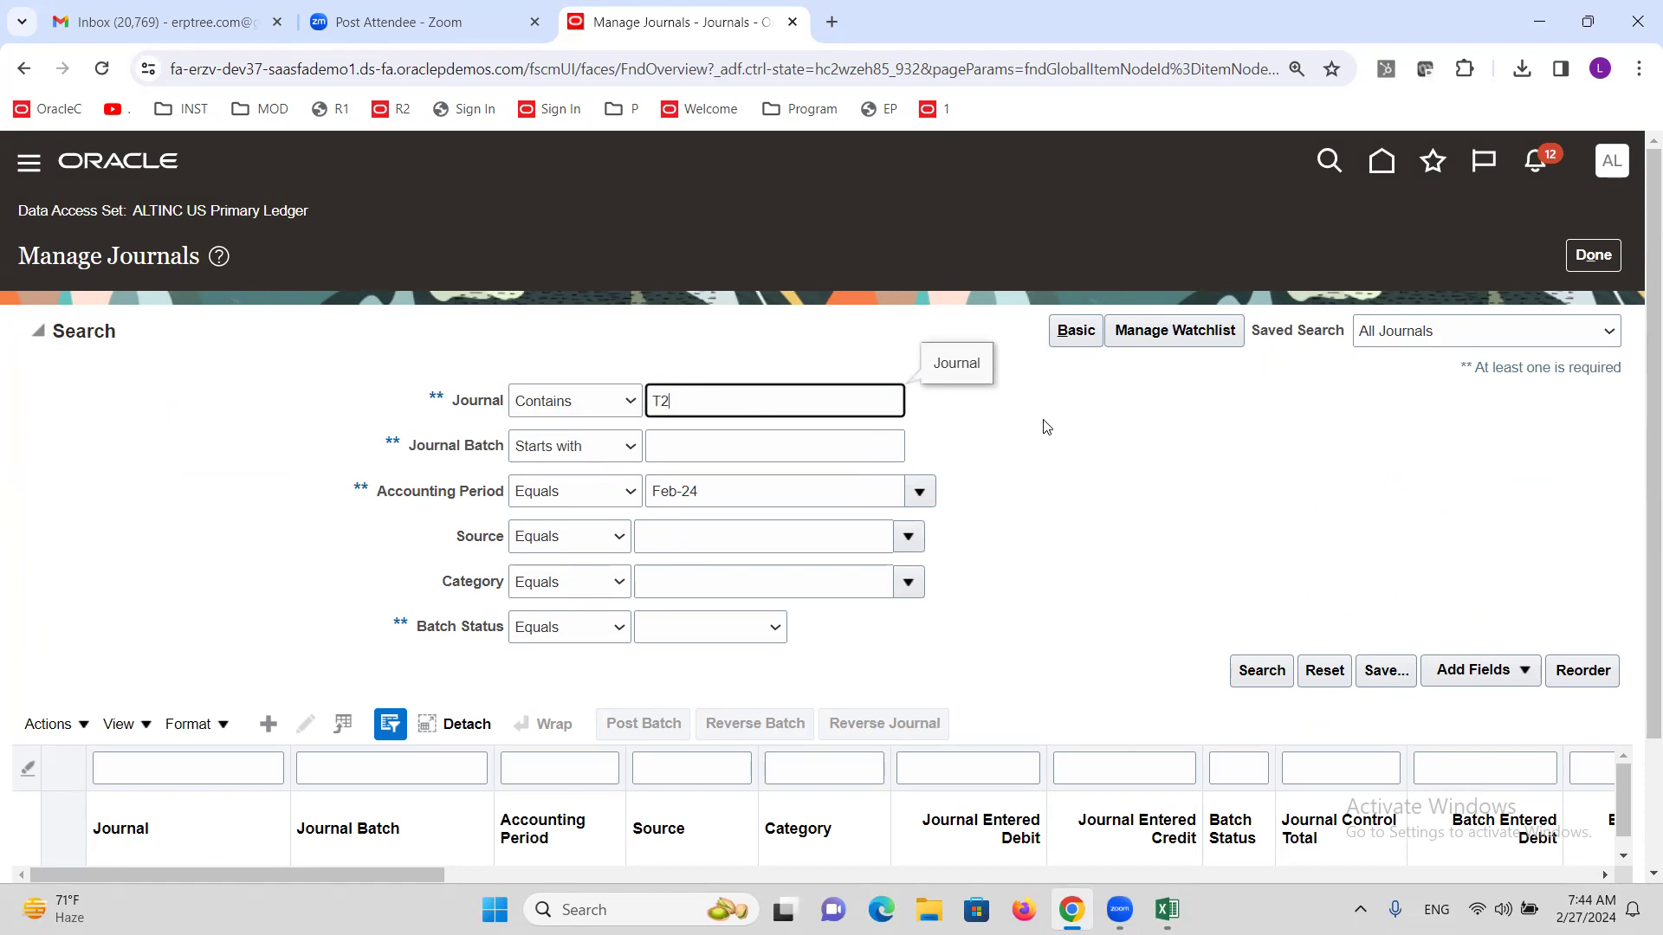
pyautogui.click(1261, 671)
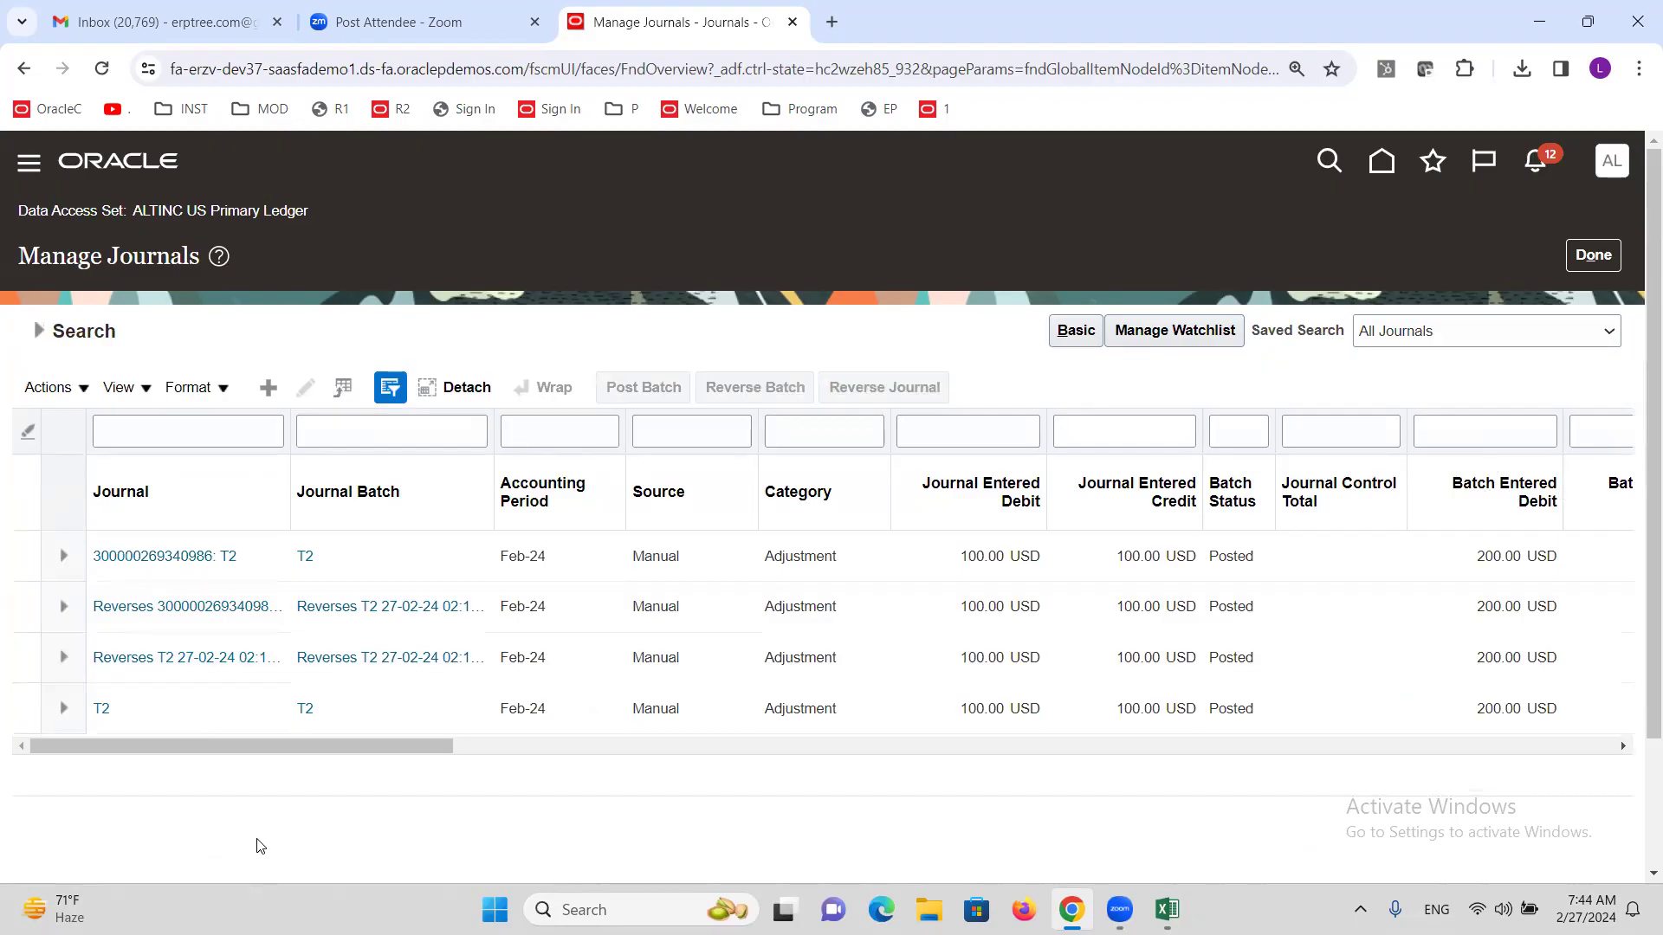
pyautogui.moveTo(333, 452); pyautogui.dragTo(390, 452)
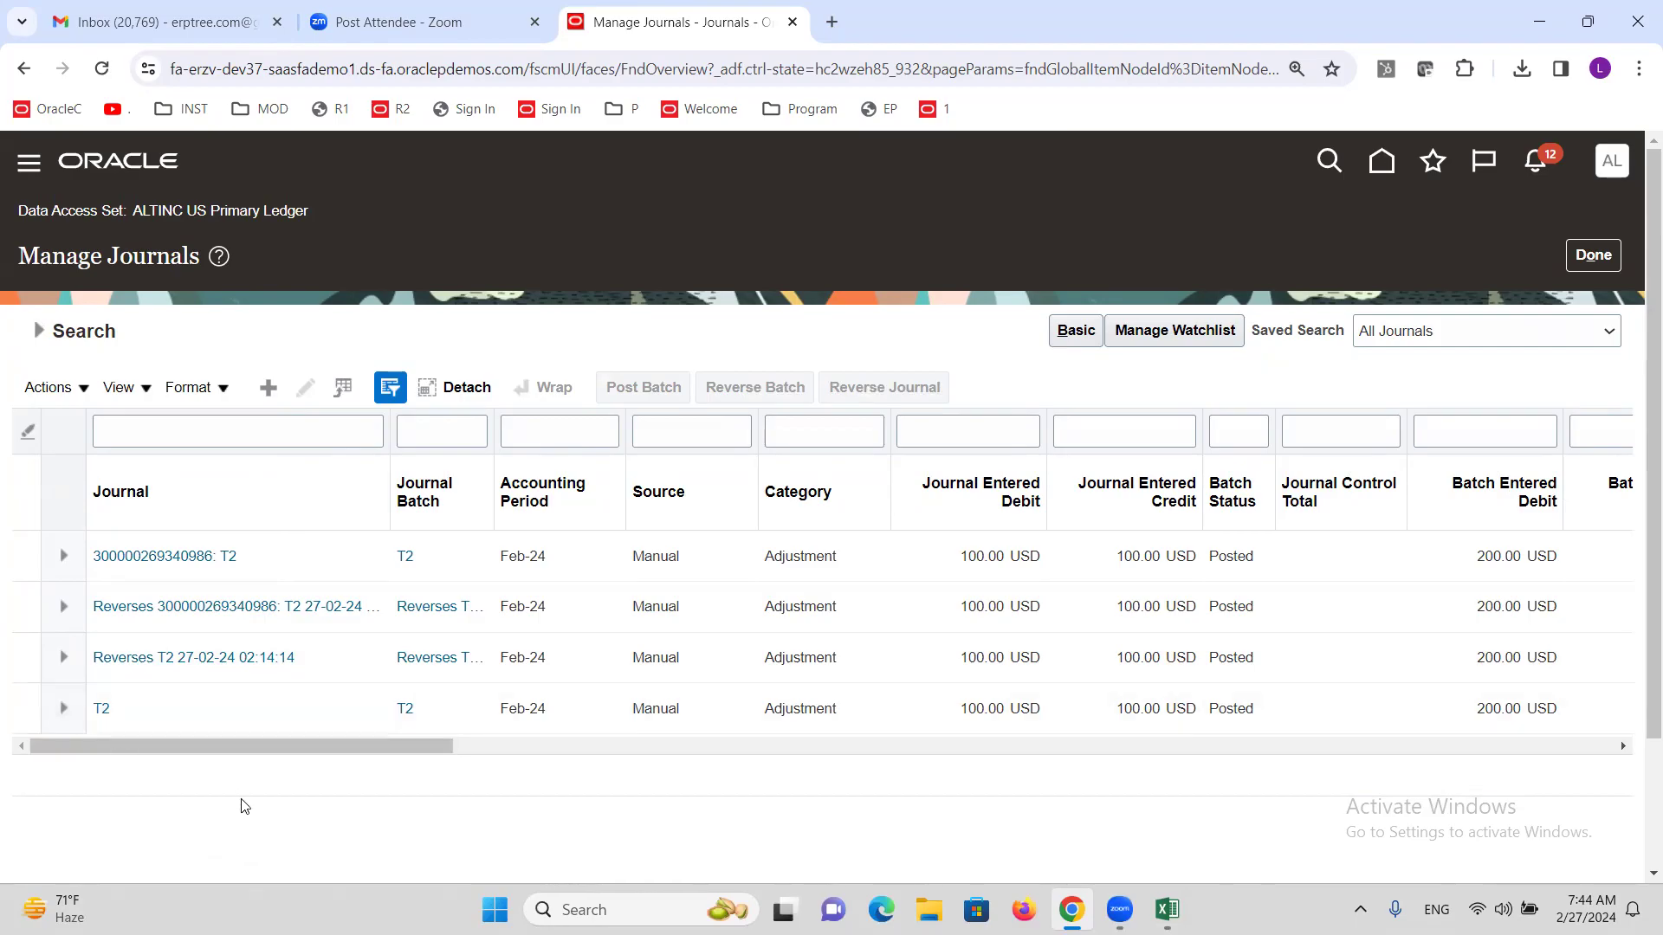
pyautogui.click(101, 709)
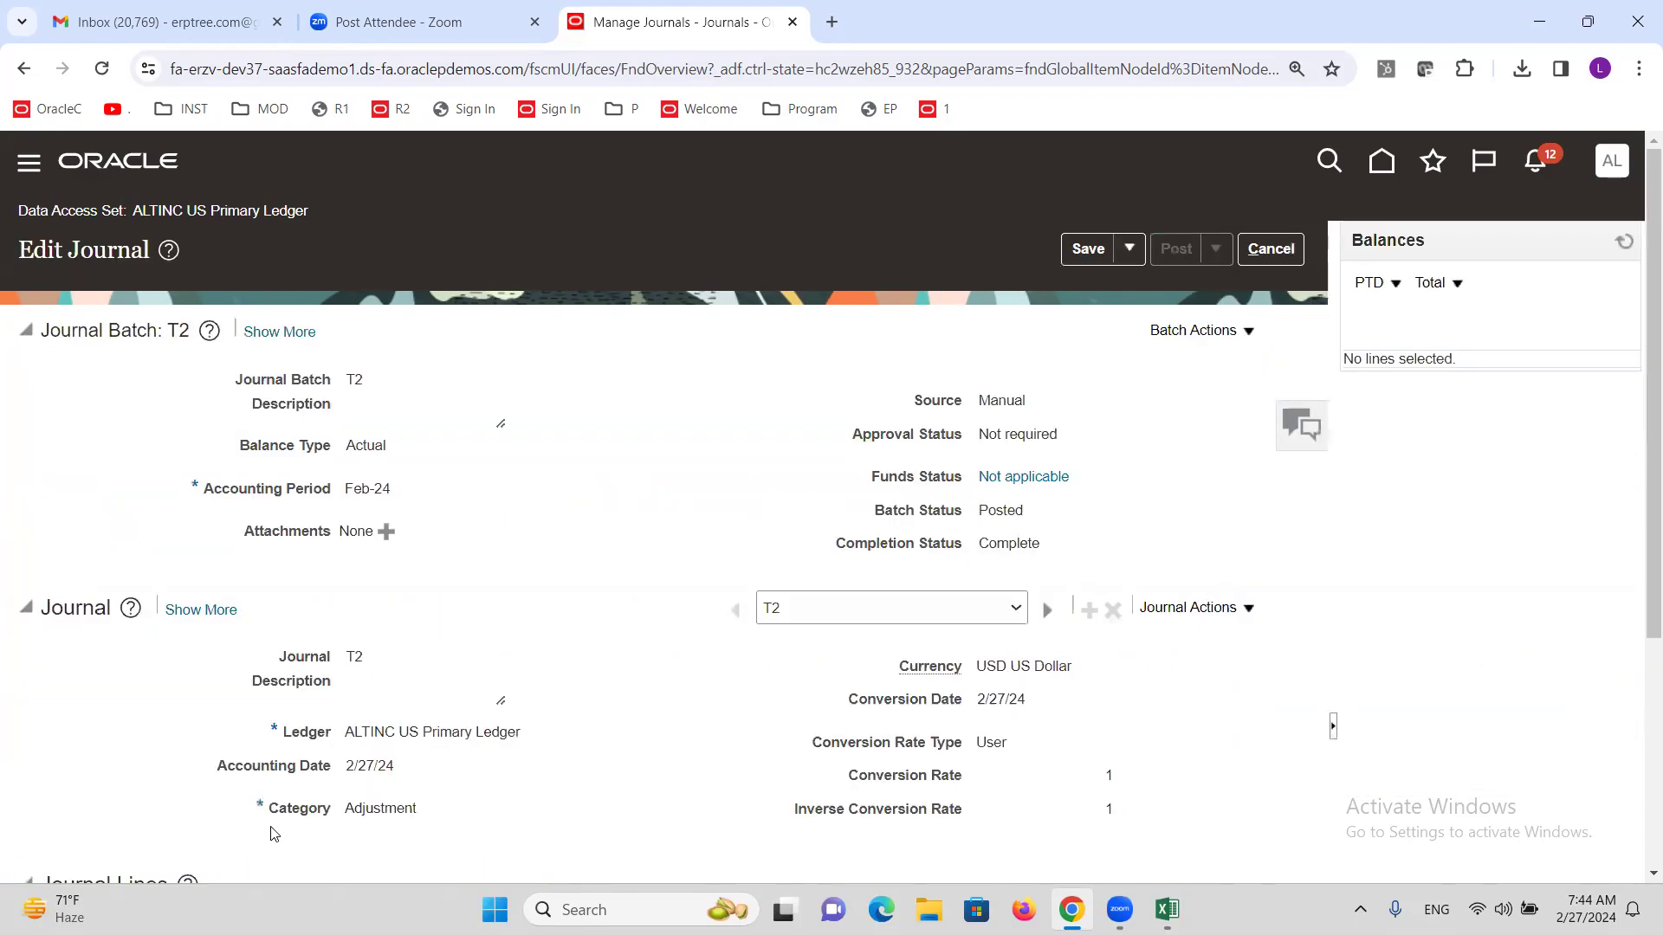
pyautogui.tripleClick(451, 732)
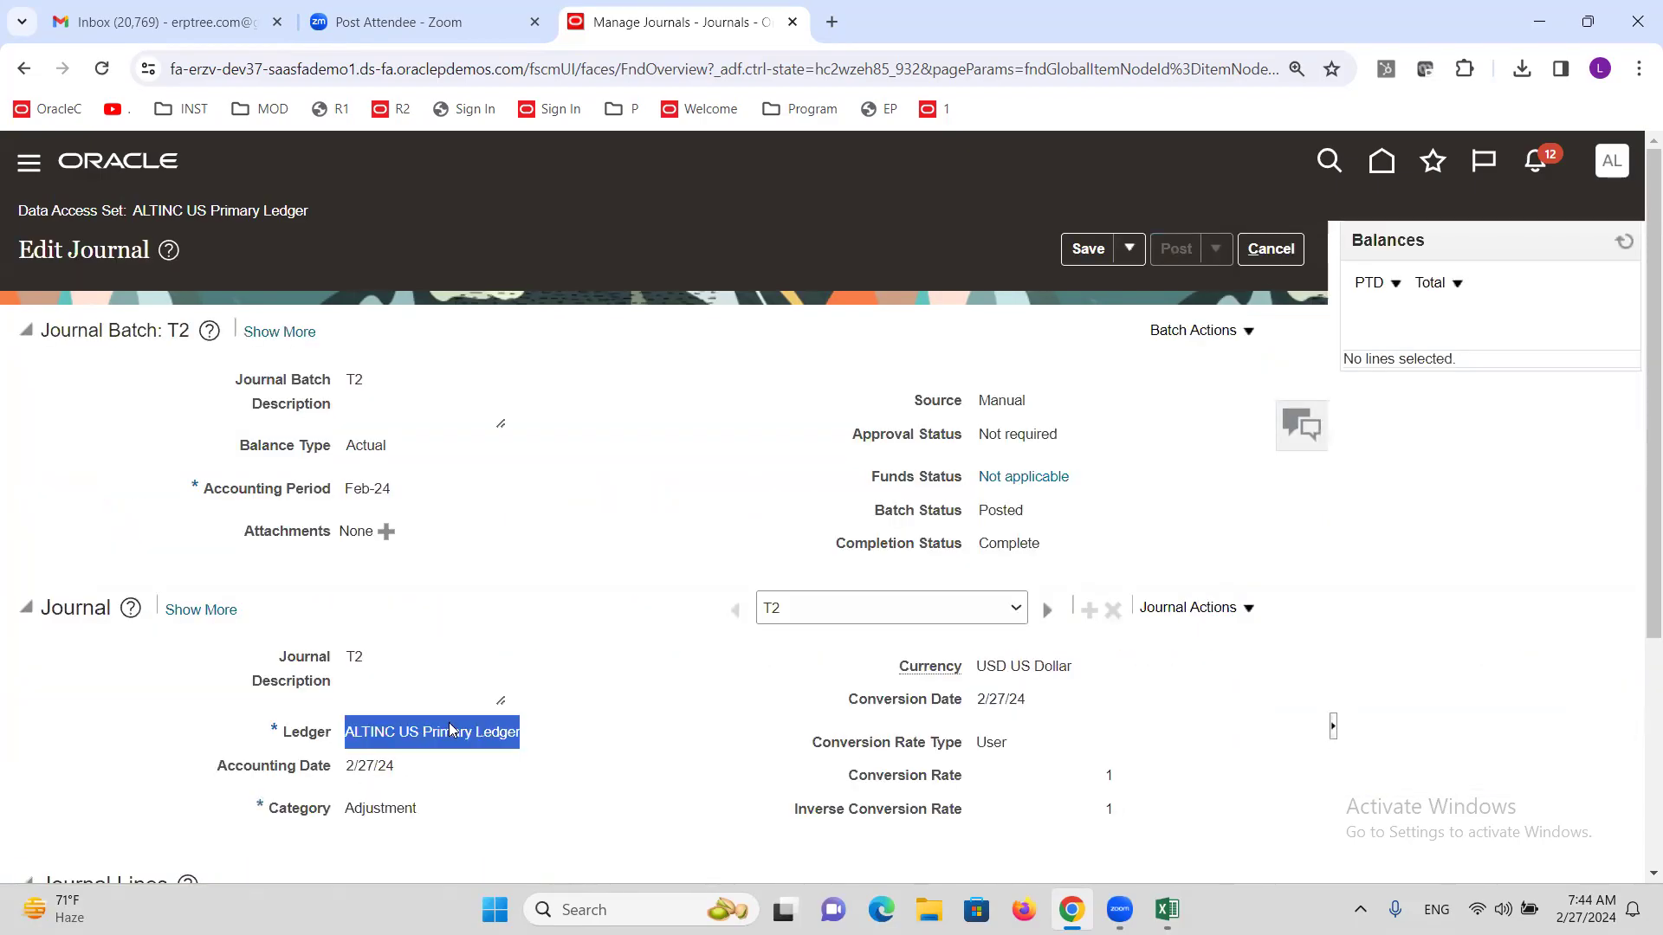
pyautogui.click(1271, 248)
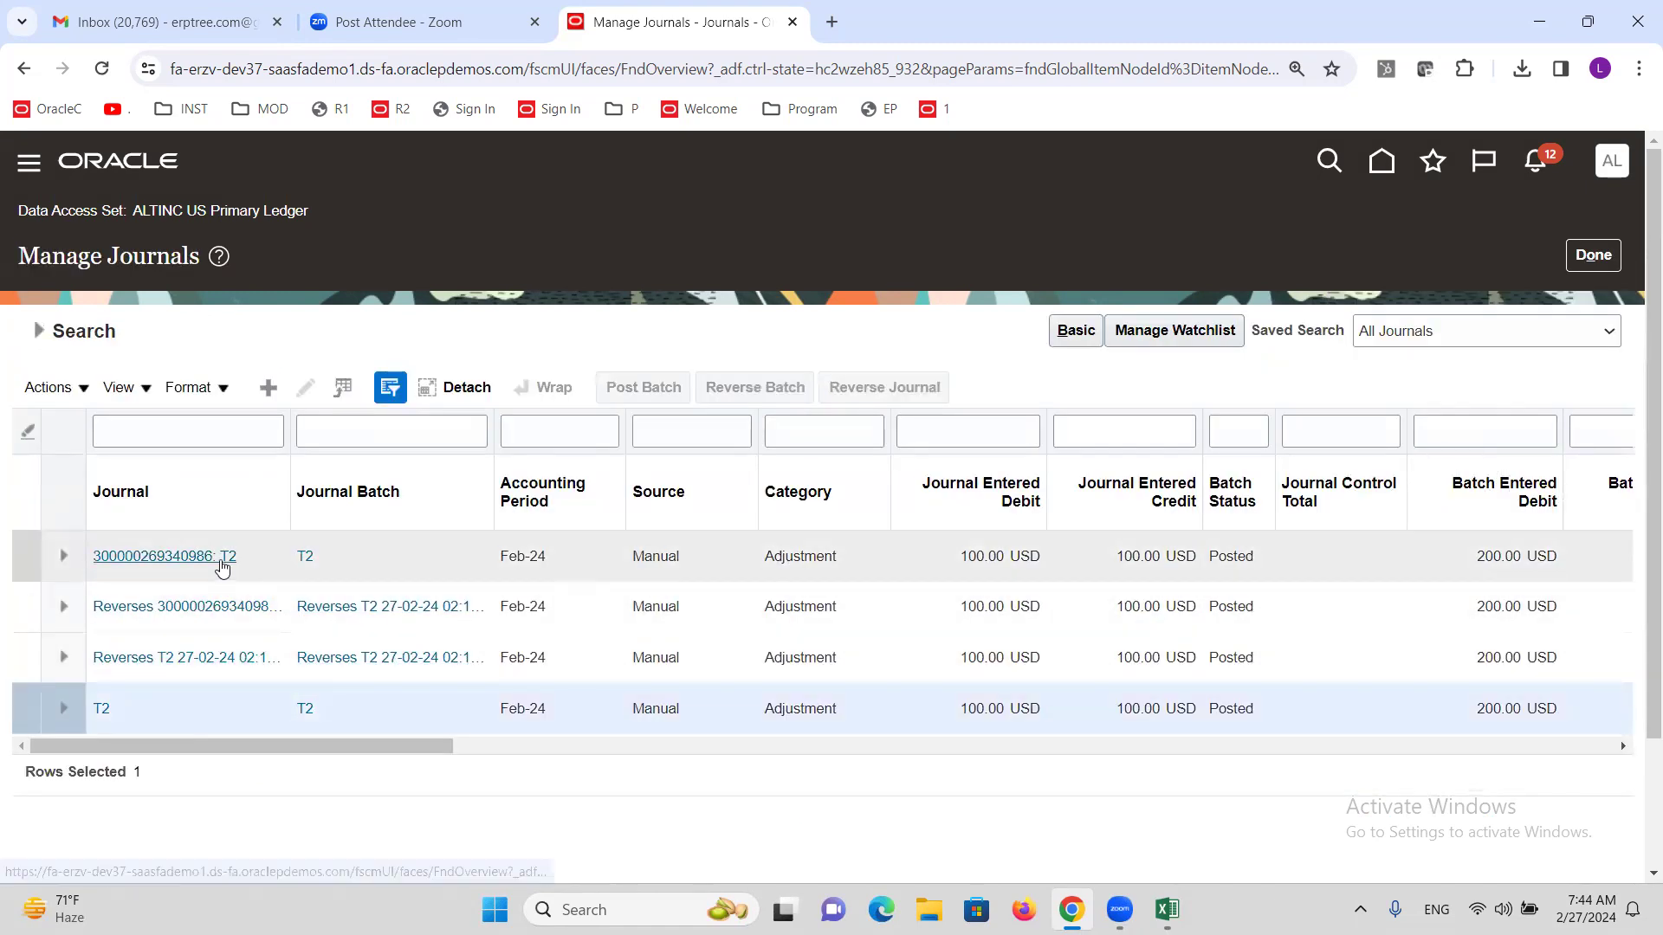
pyautogui.click(223, 559)
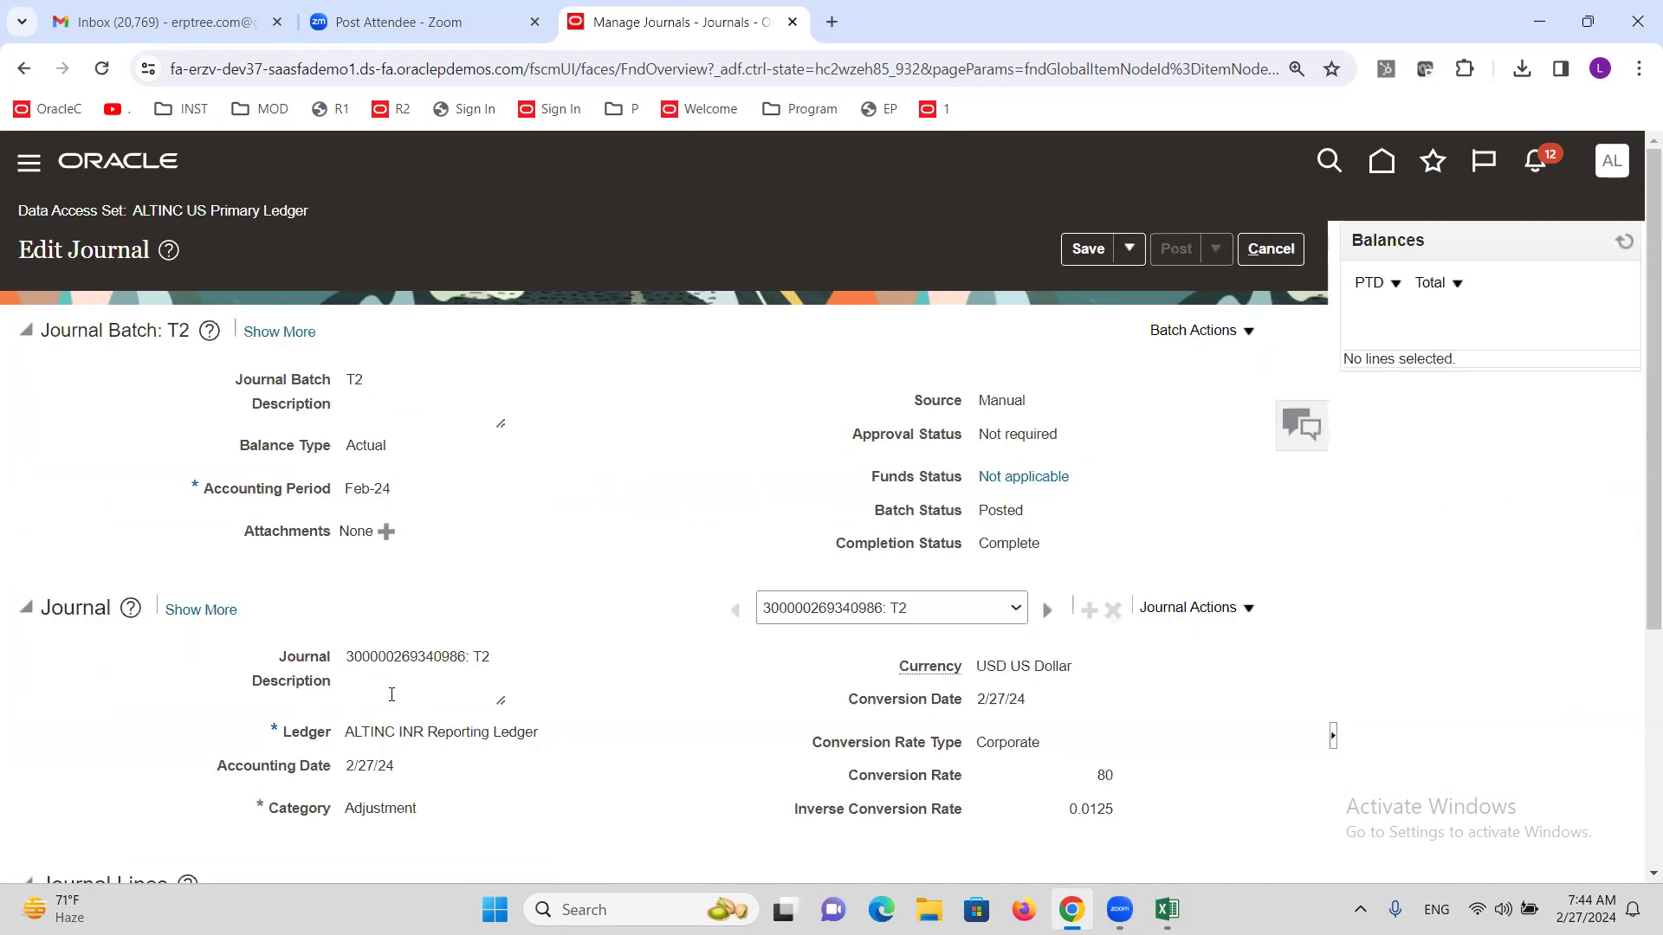
pyautogui.scroll(-1, 390, 690)
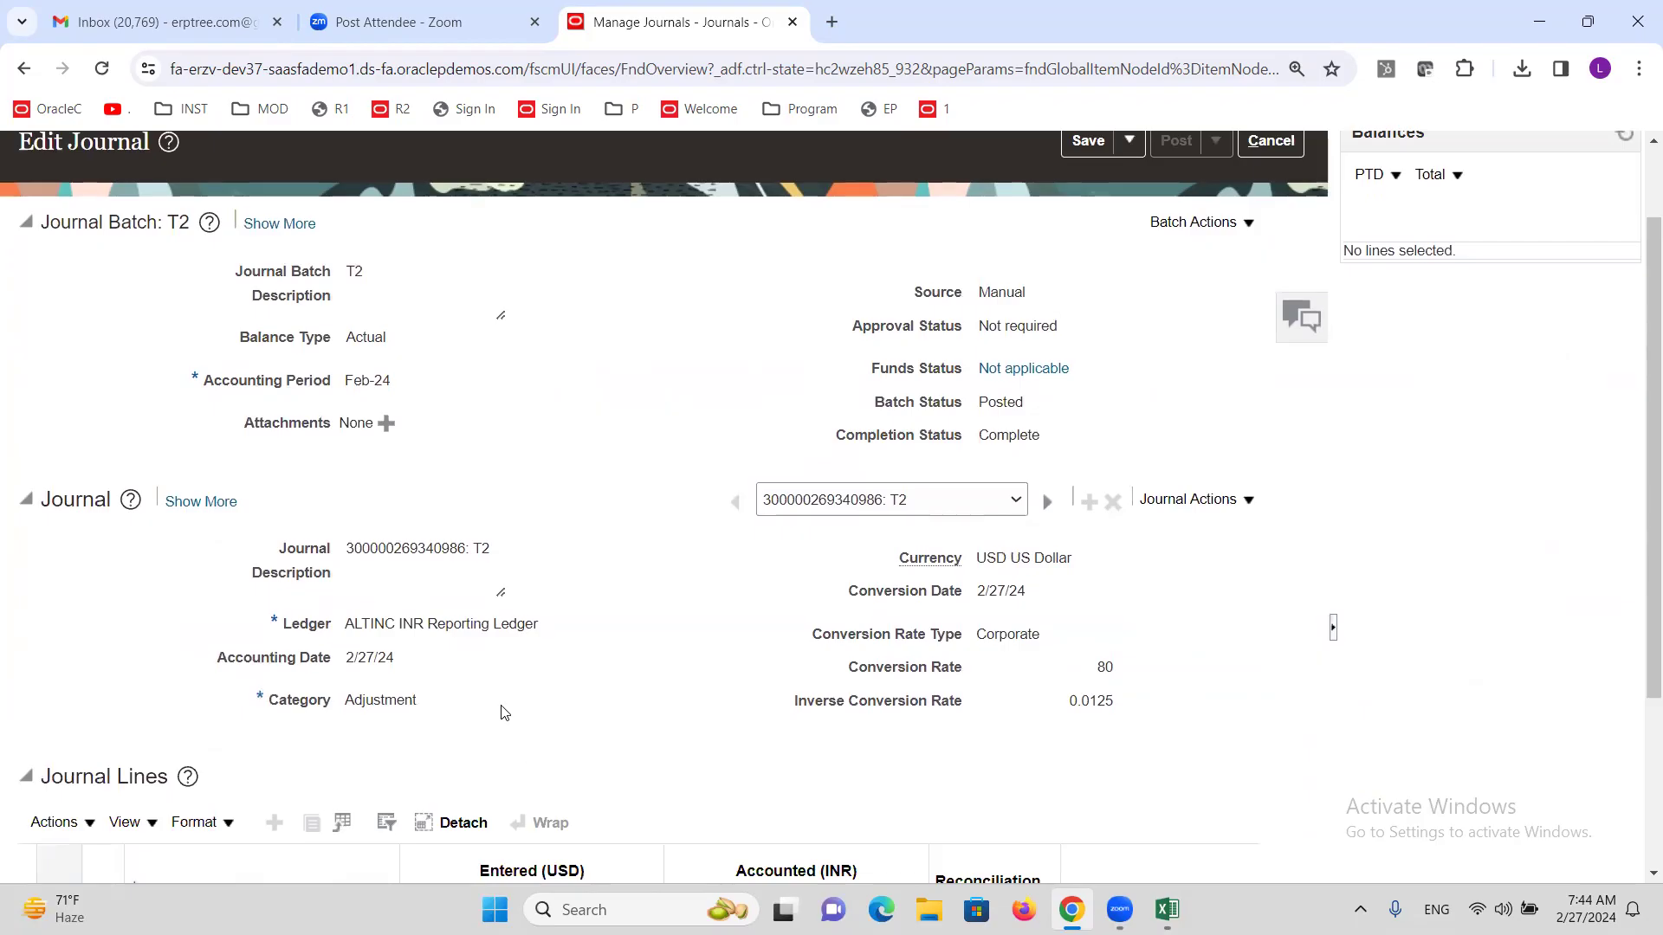
pyautogui.tripleClick(443, 641)
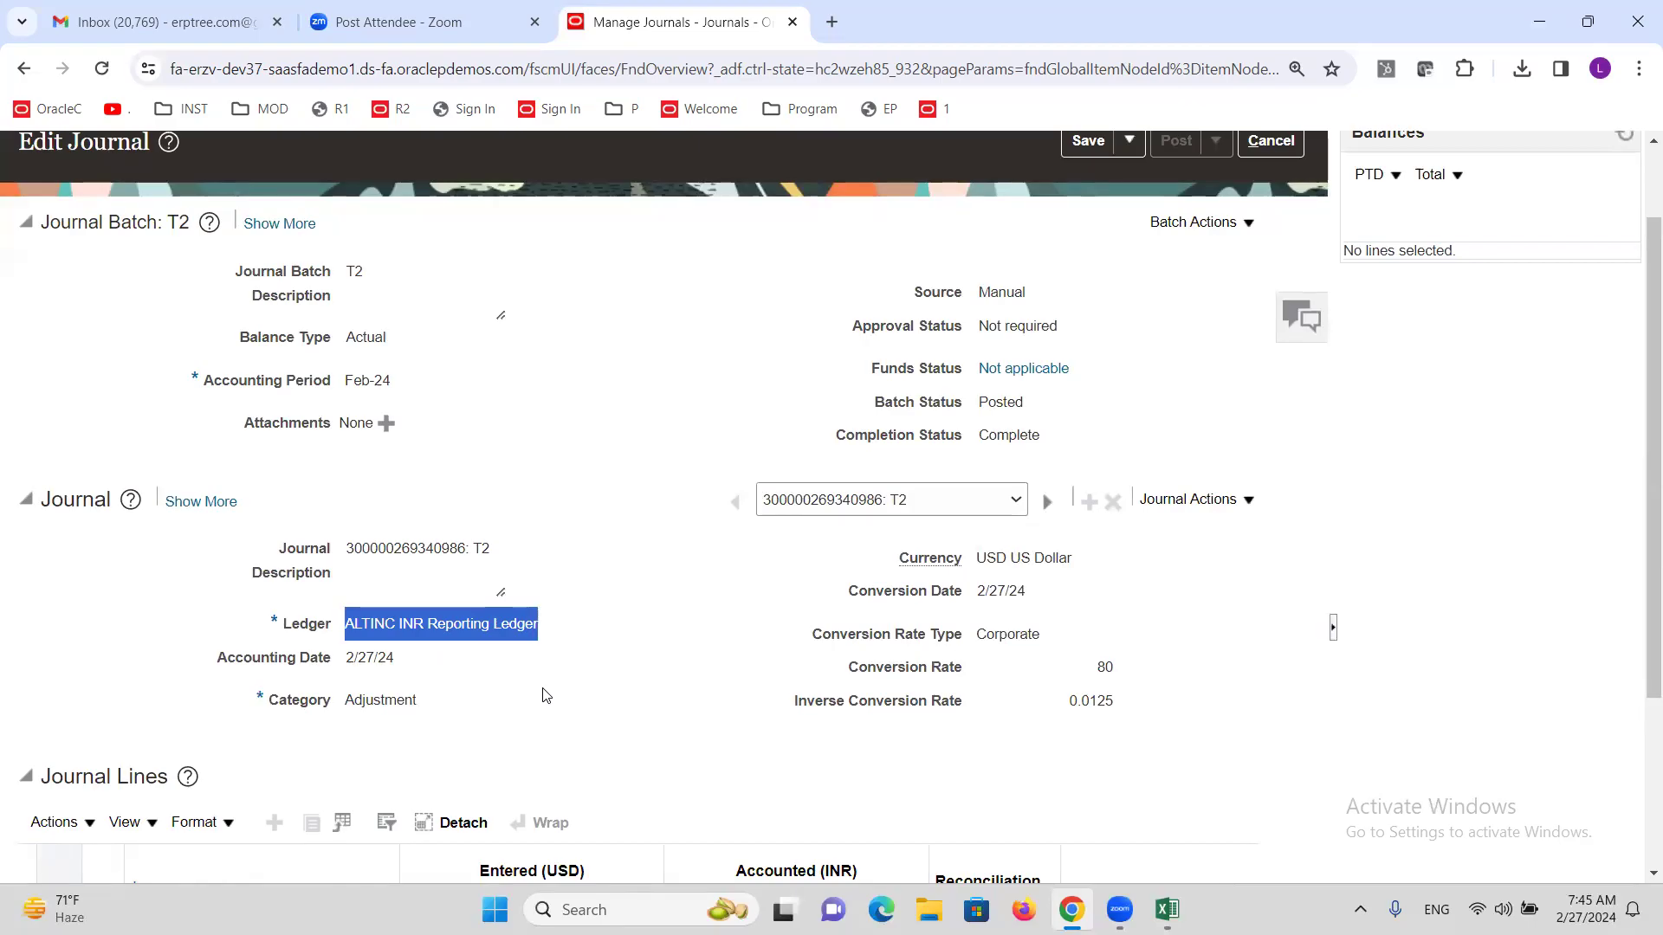
pyautogui.scroll(2, 525, 680)
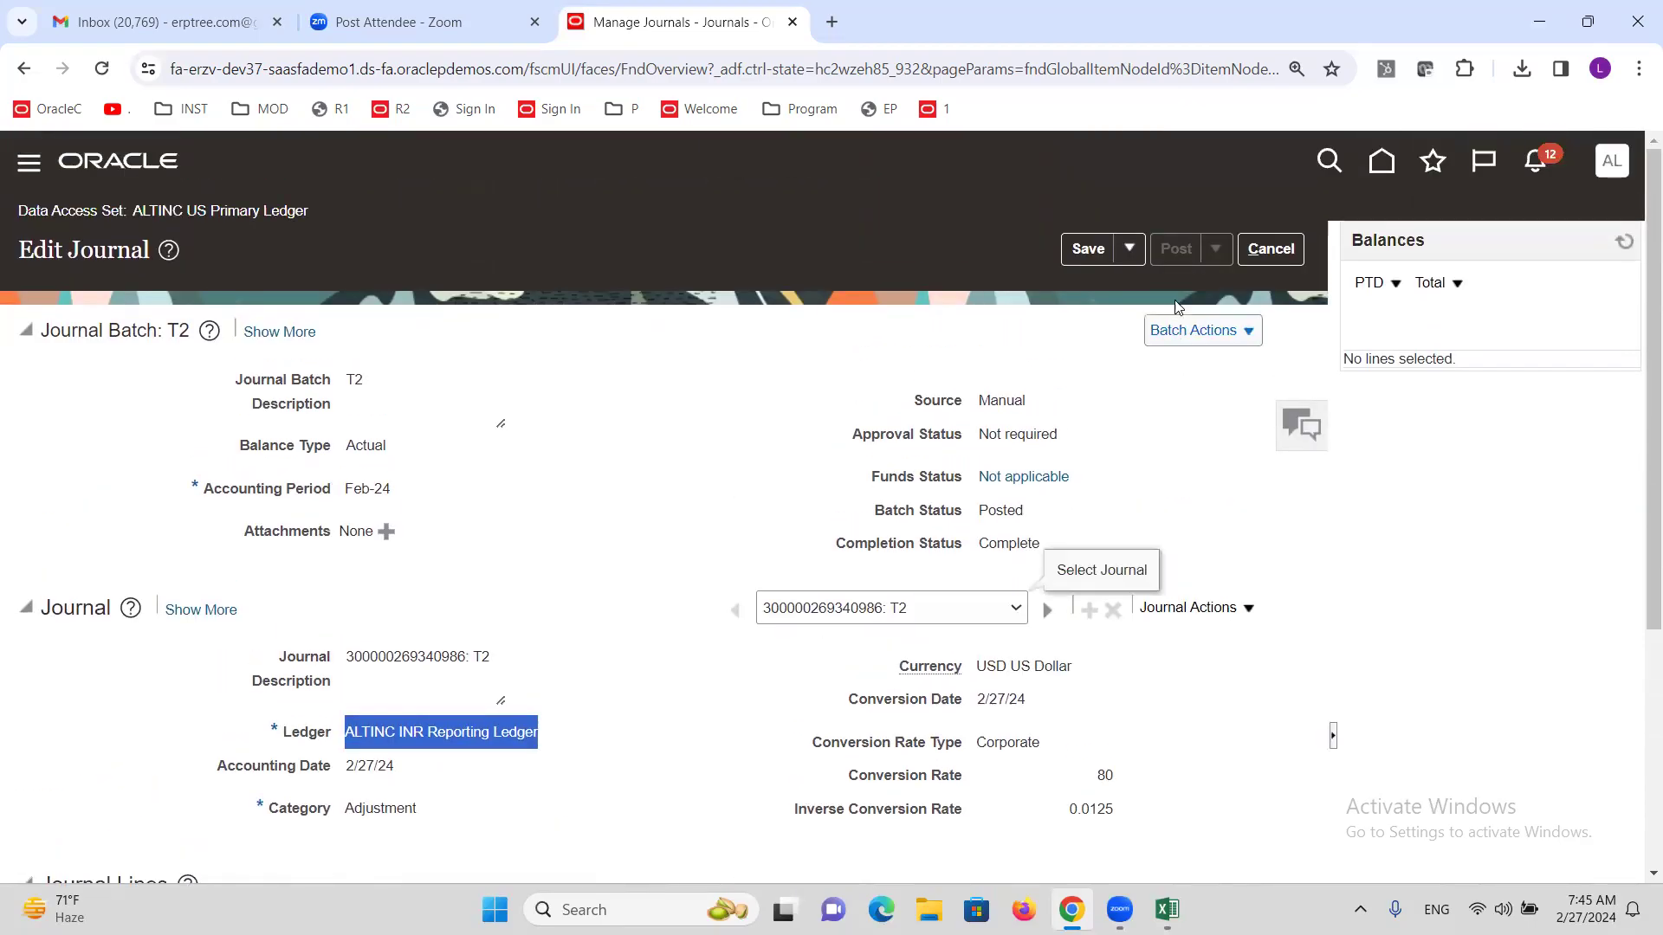
pyautogui.click(1291, 251)
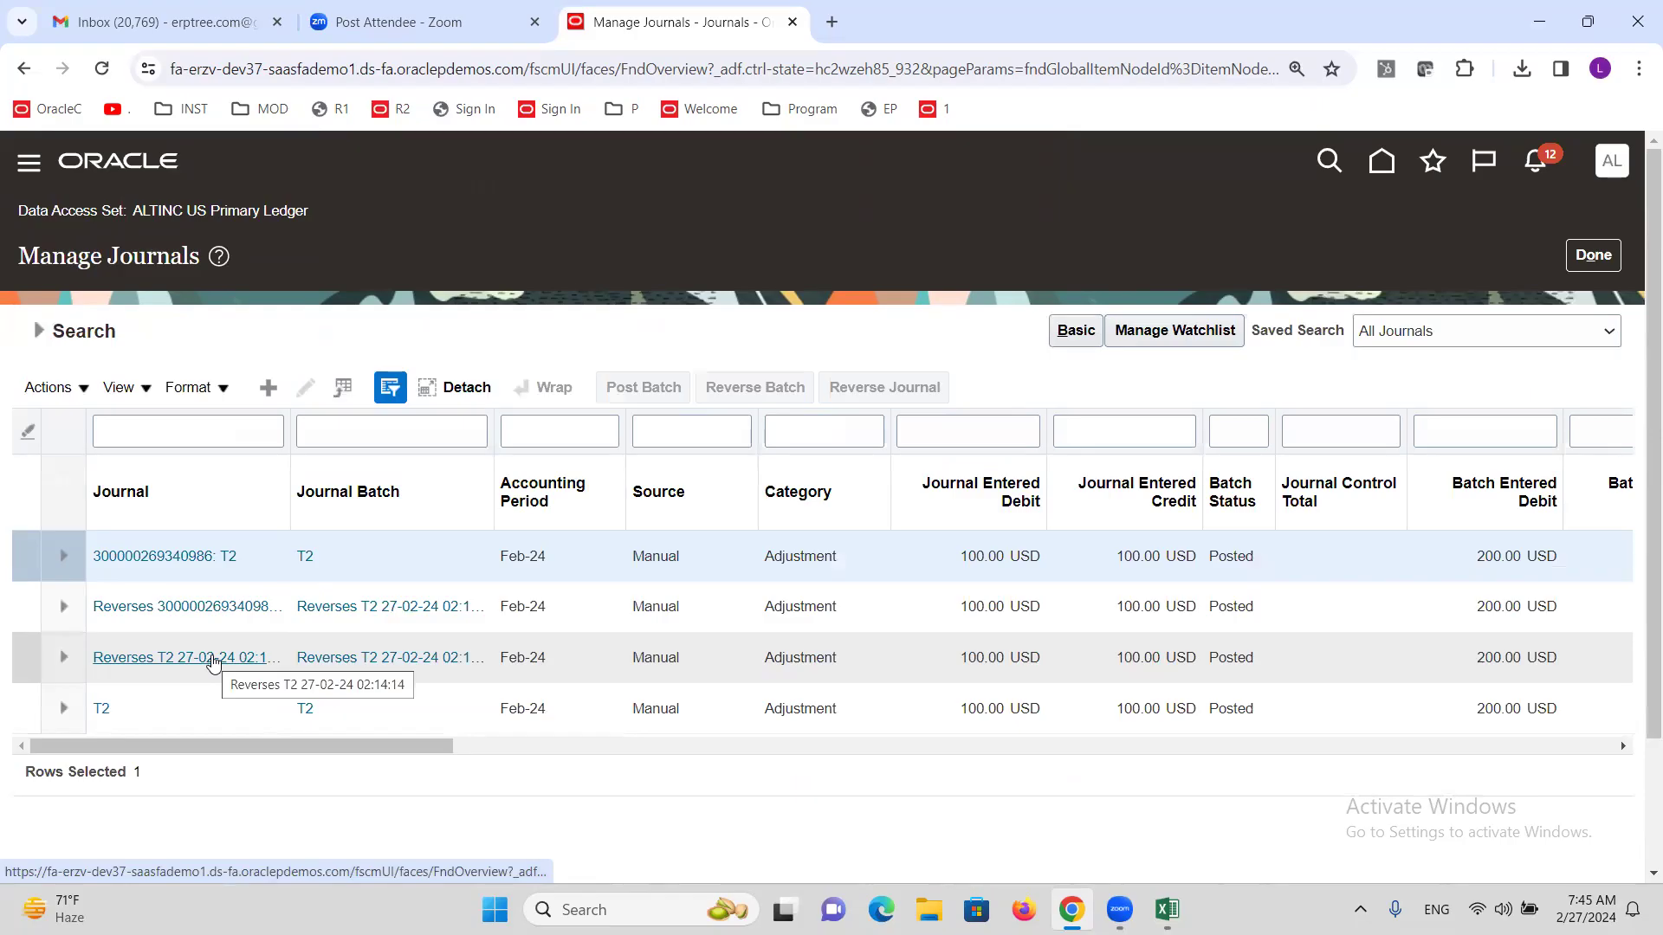
# Open reversal journal 'Reverses T2 27-02-24 02:14:14' and review its batch name and ledger.
pyautogui.click(213, 660)
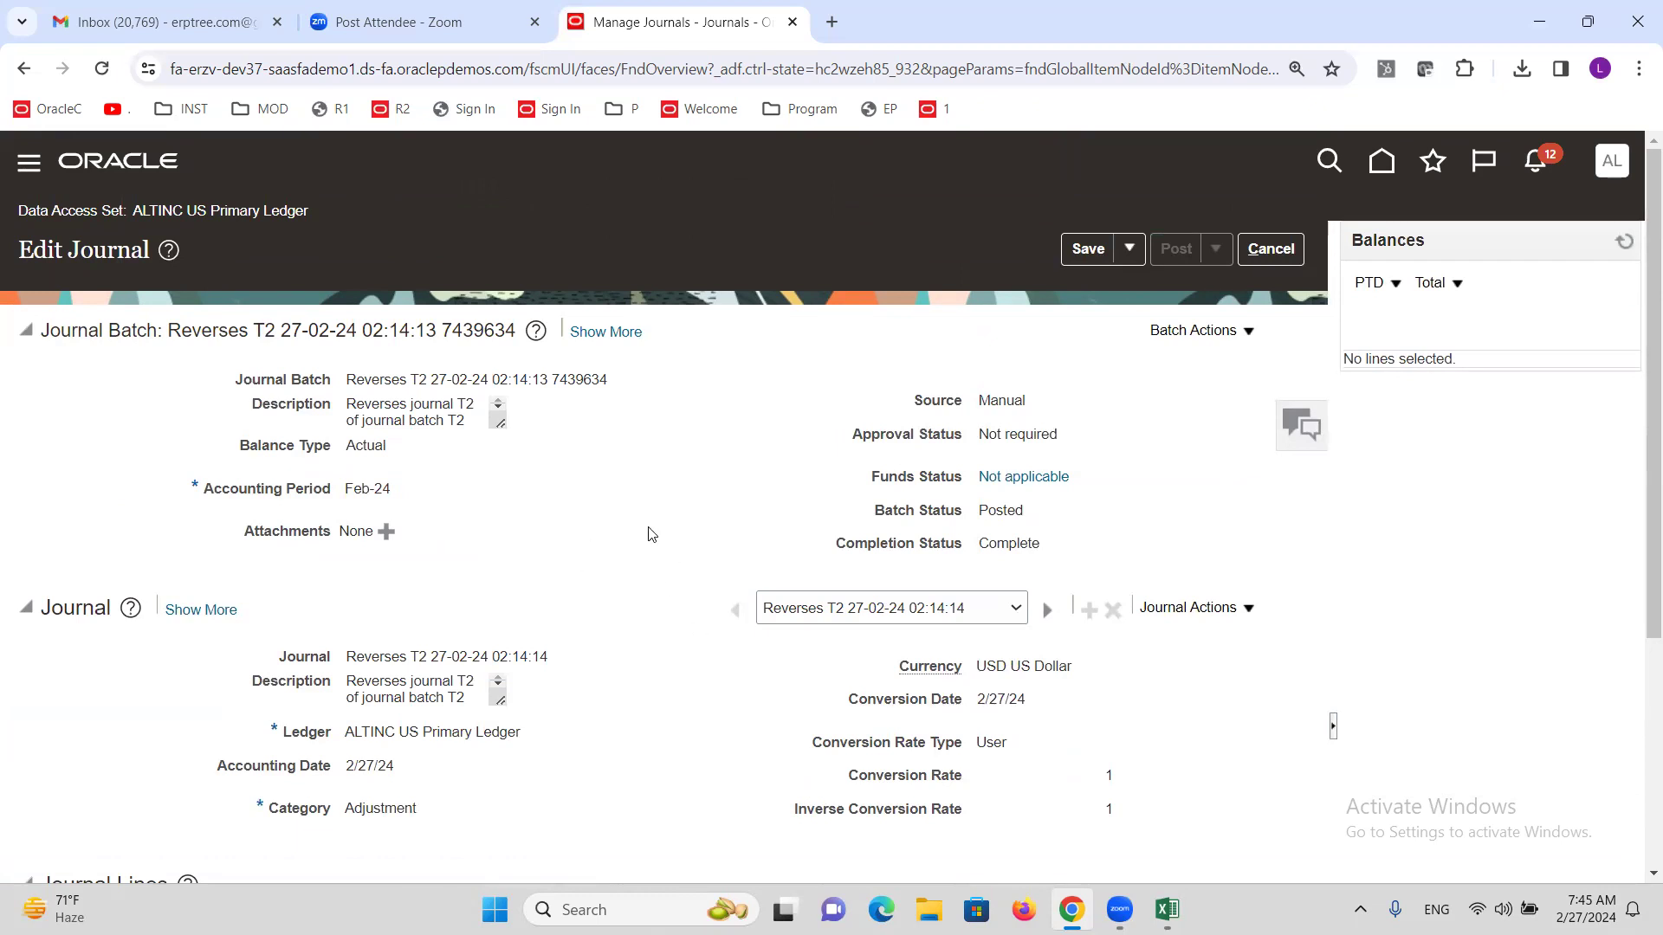
pyautogui.scroll(-1, 597, 554)
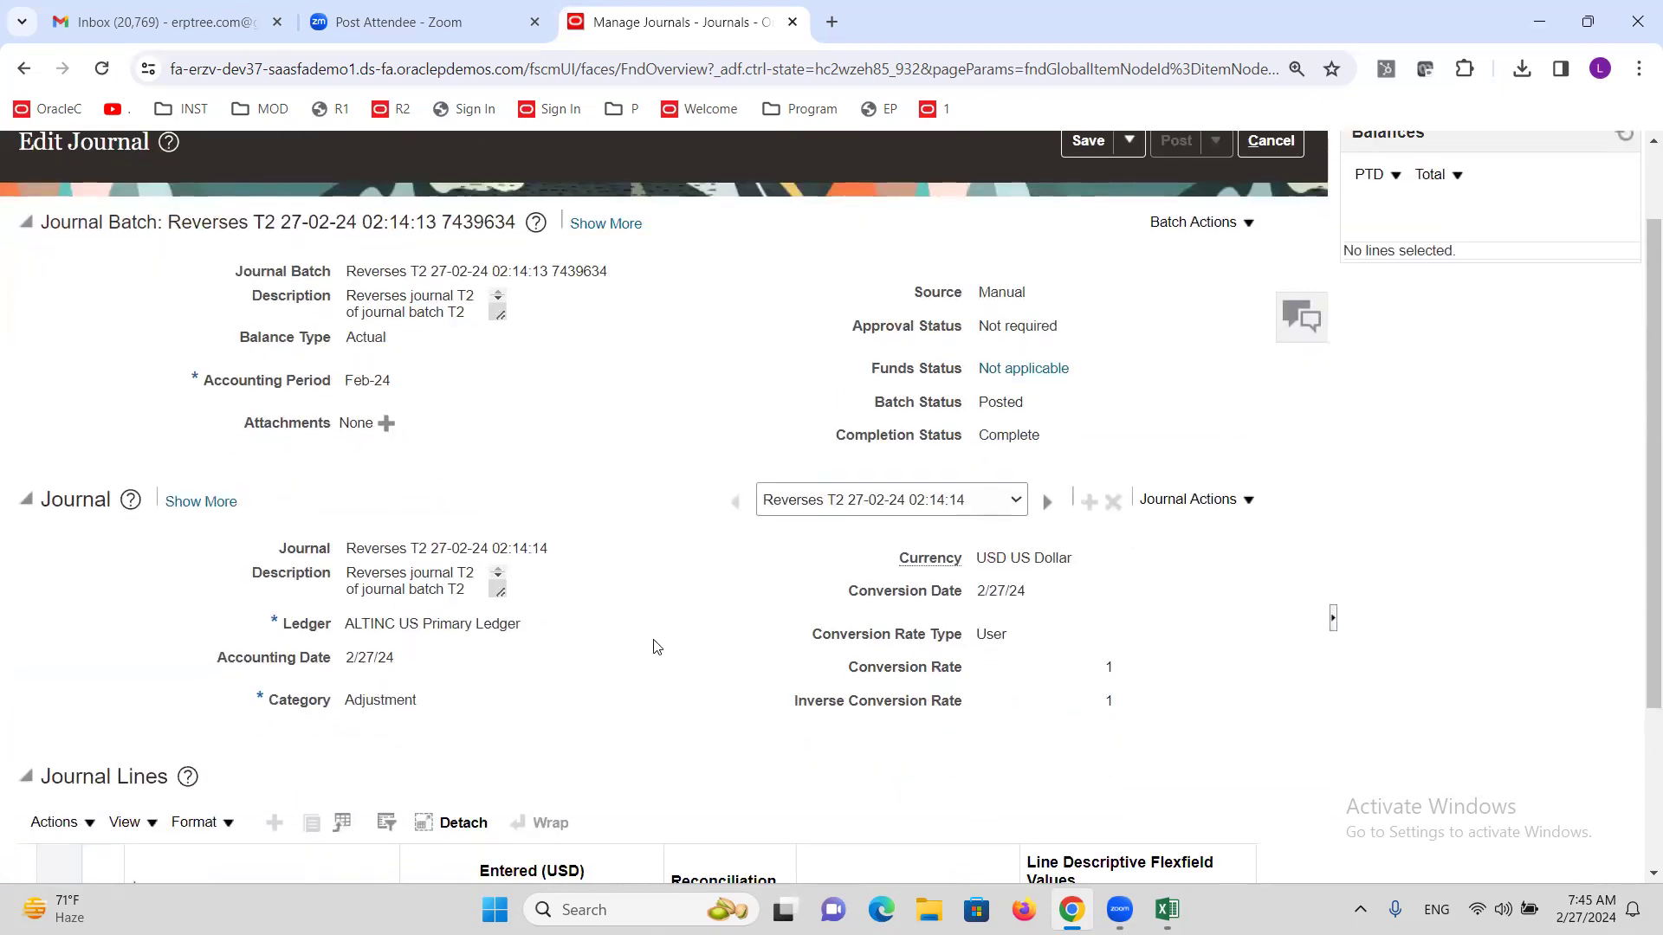
pyautogui.tripleClick(433, 626)
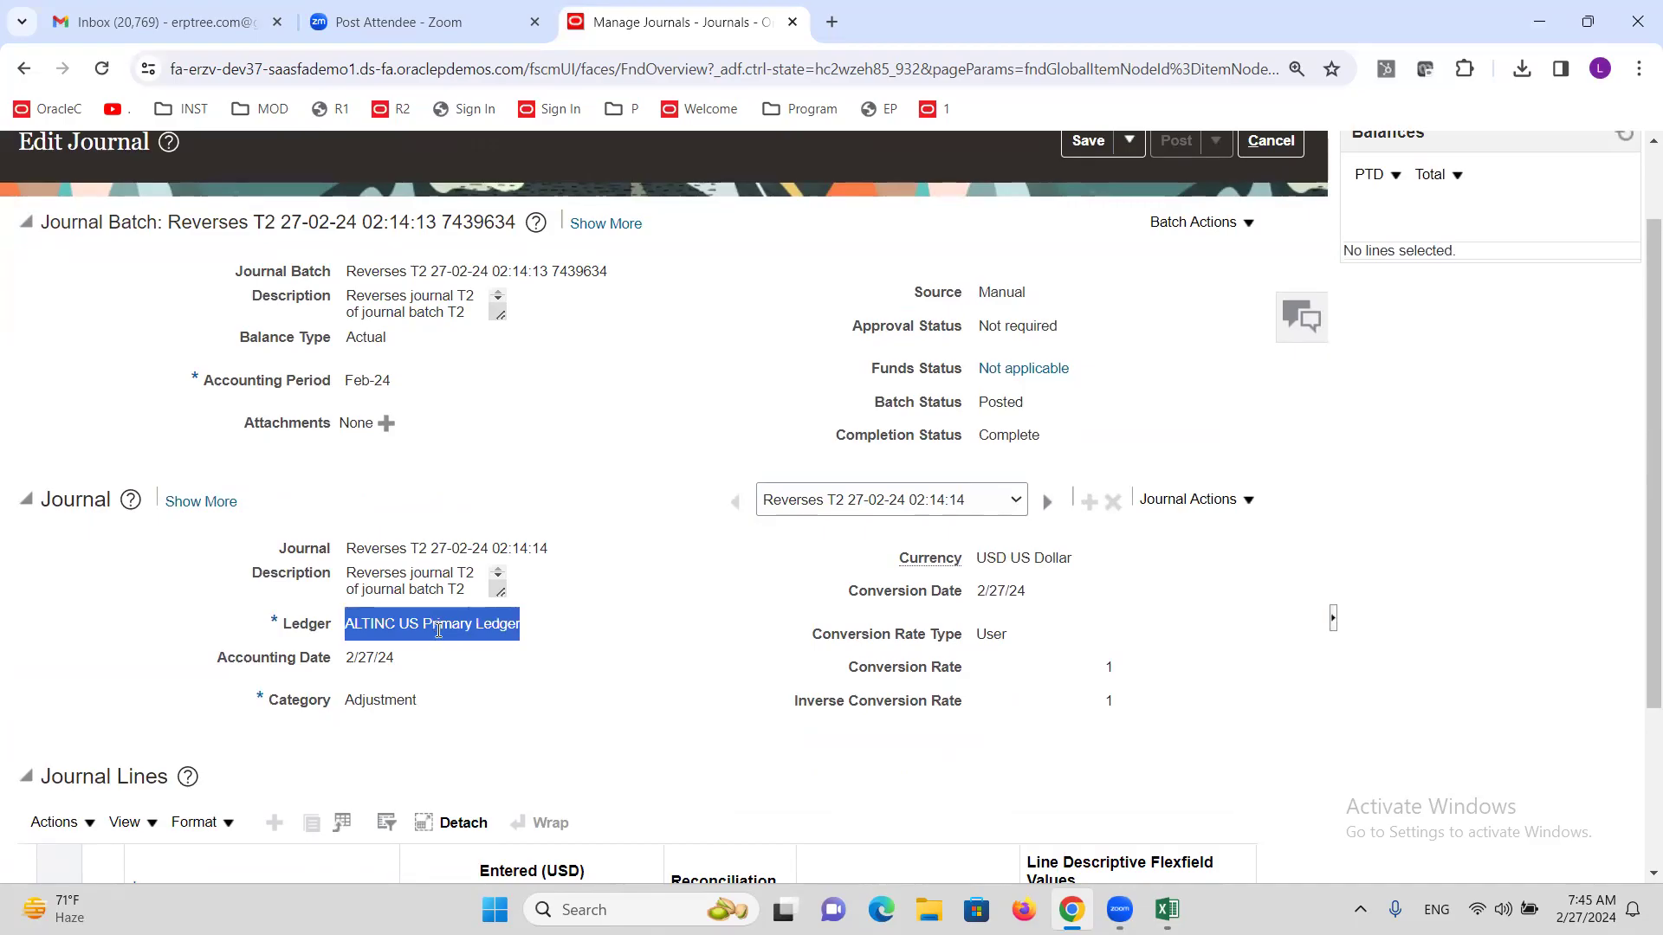
pyautogui.moveTo(347, 271); pyautogui.dragTo(411, 272)
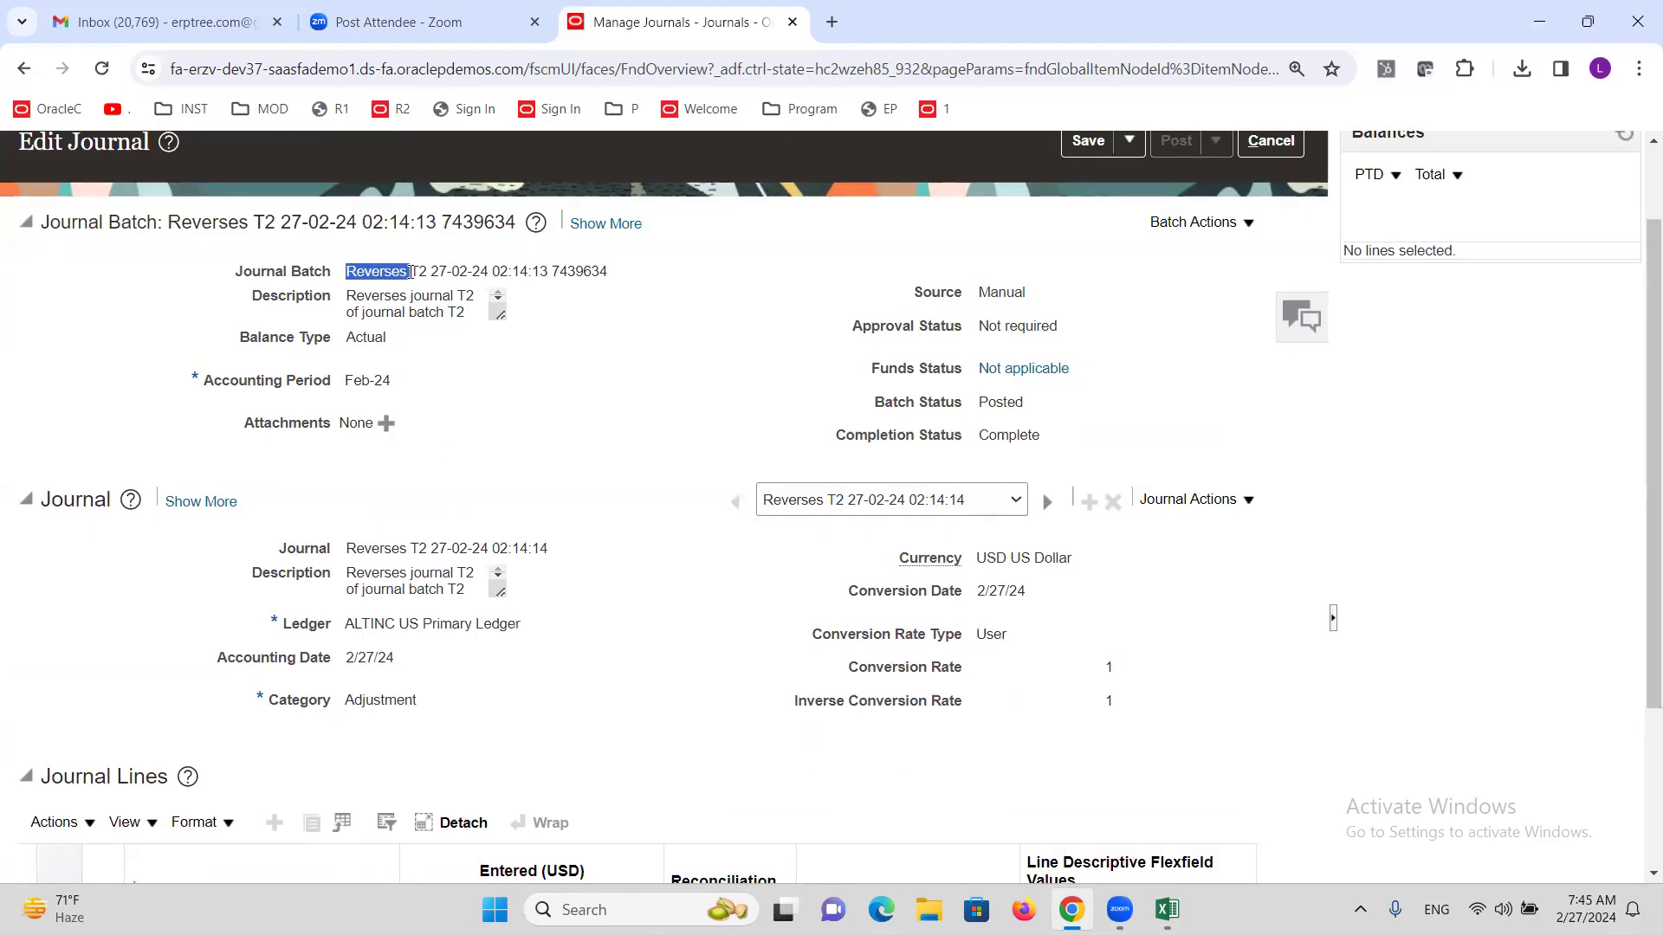
pyautogui.tripleClick(411, 623)
pyautogui.scroll(-3, 589, 638)
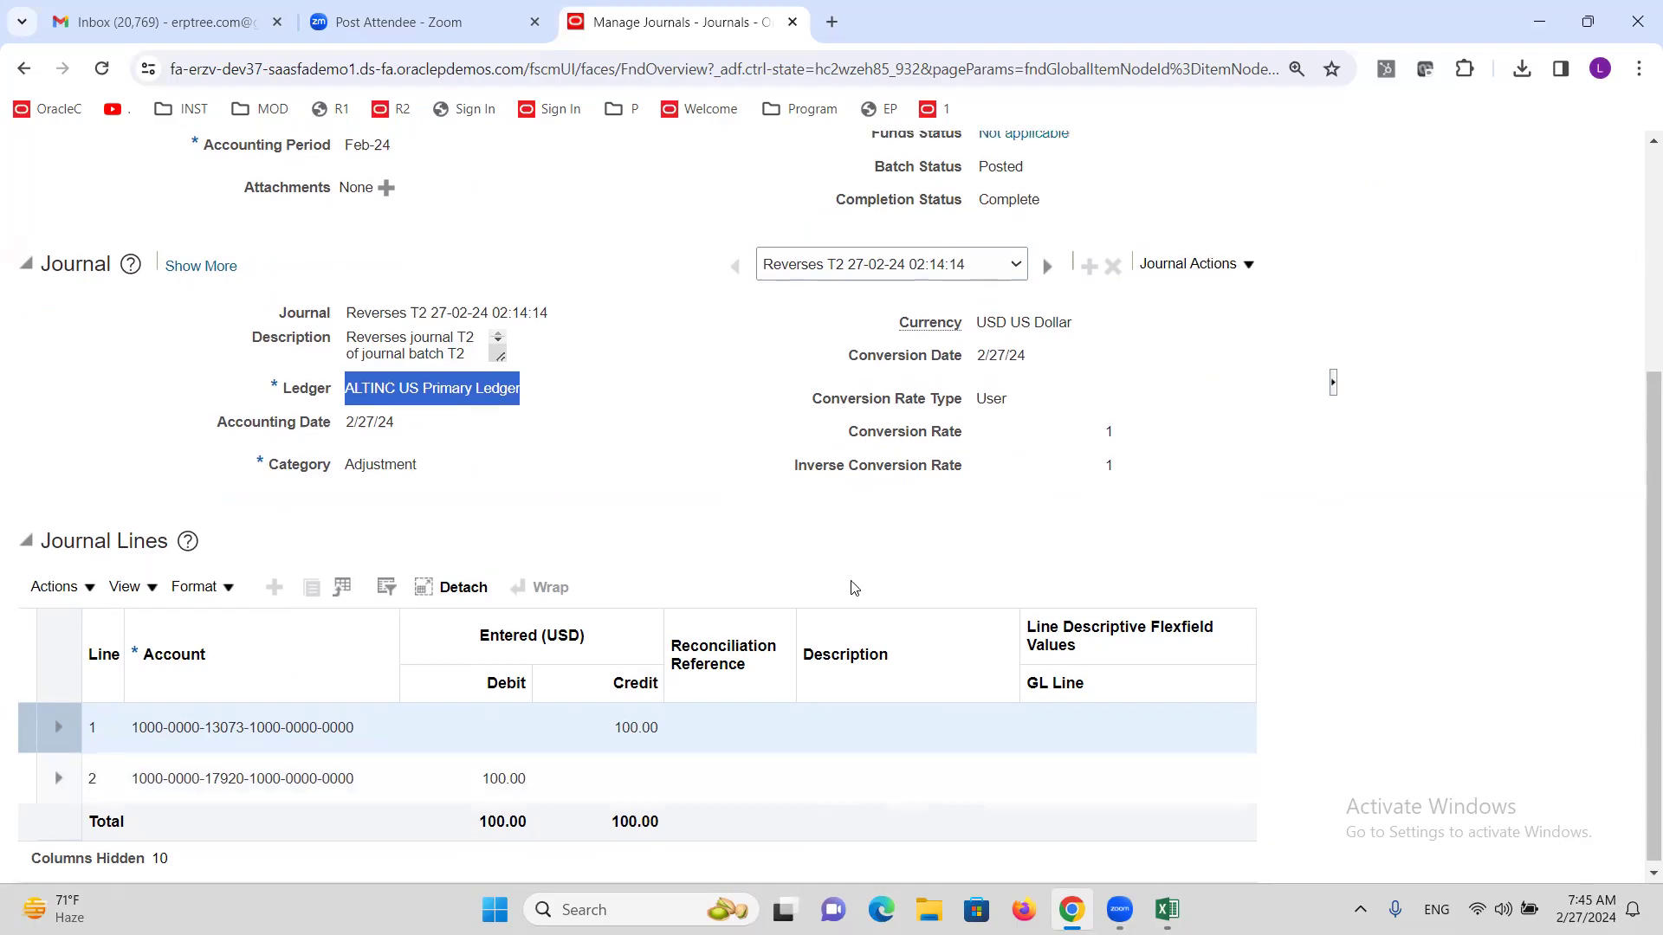
pyautogui.scroll(5, 845, 589)
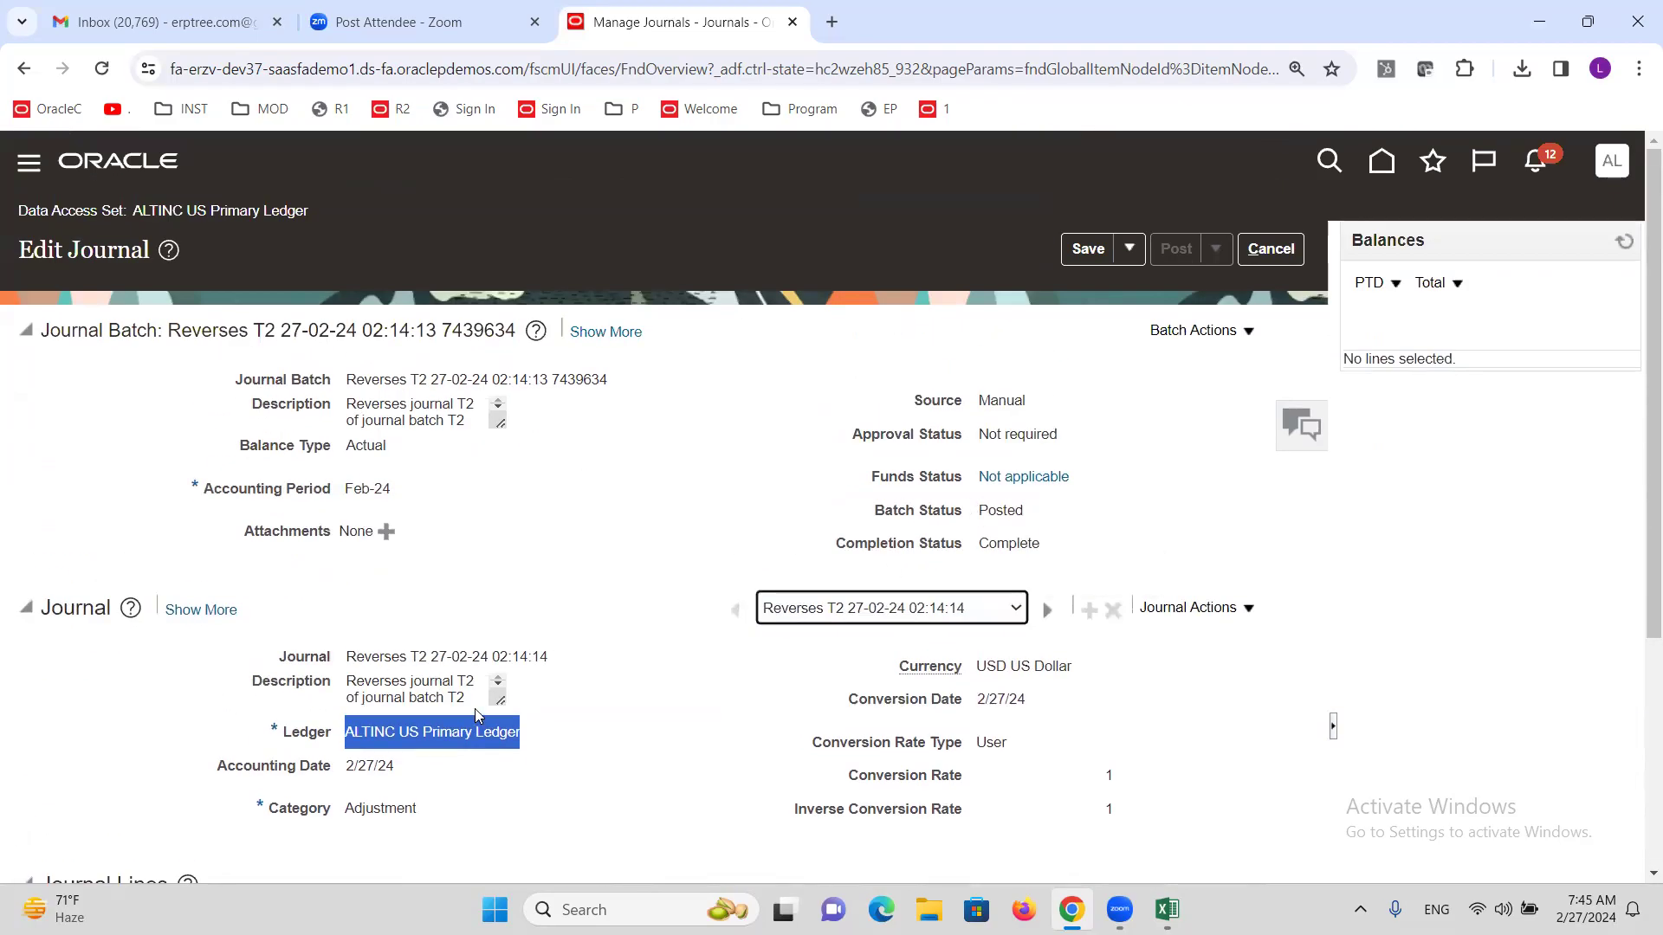
pyautogui.scroll(-1, 571, 629)
pyautogui.scroll(-4, 567, 589)
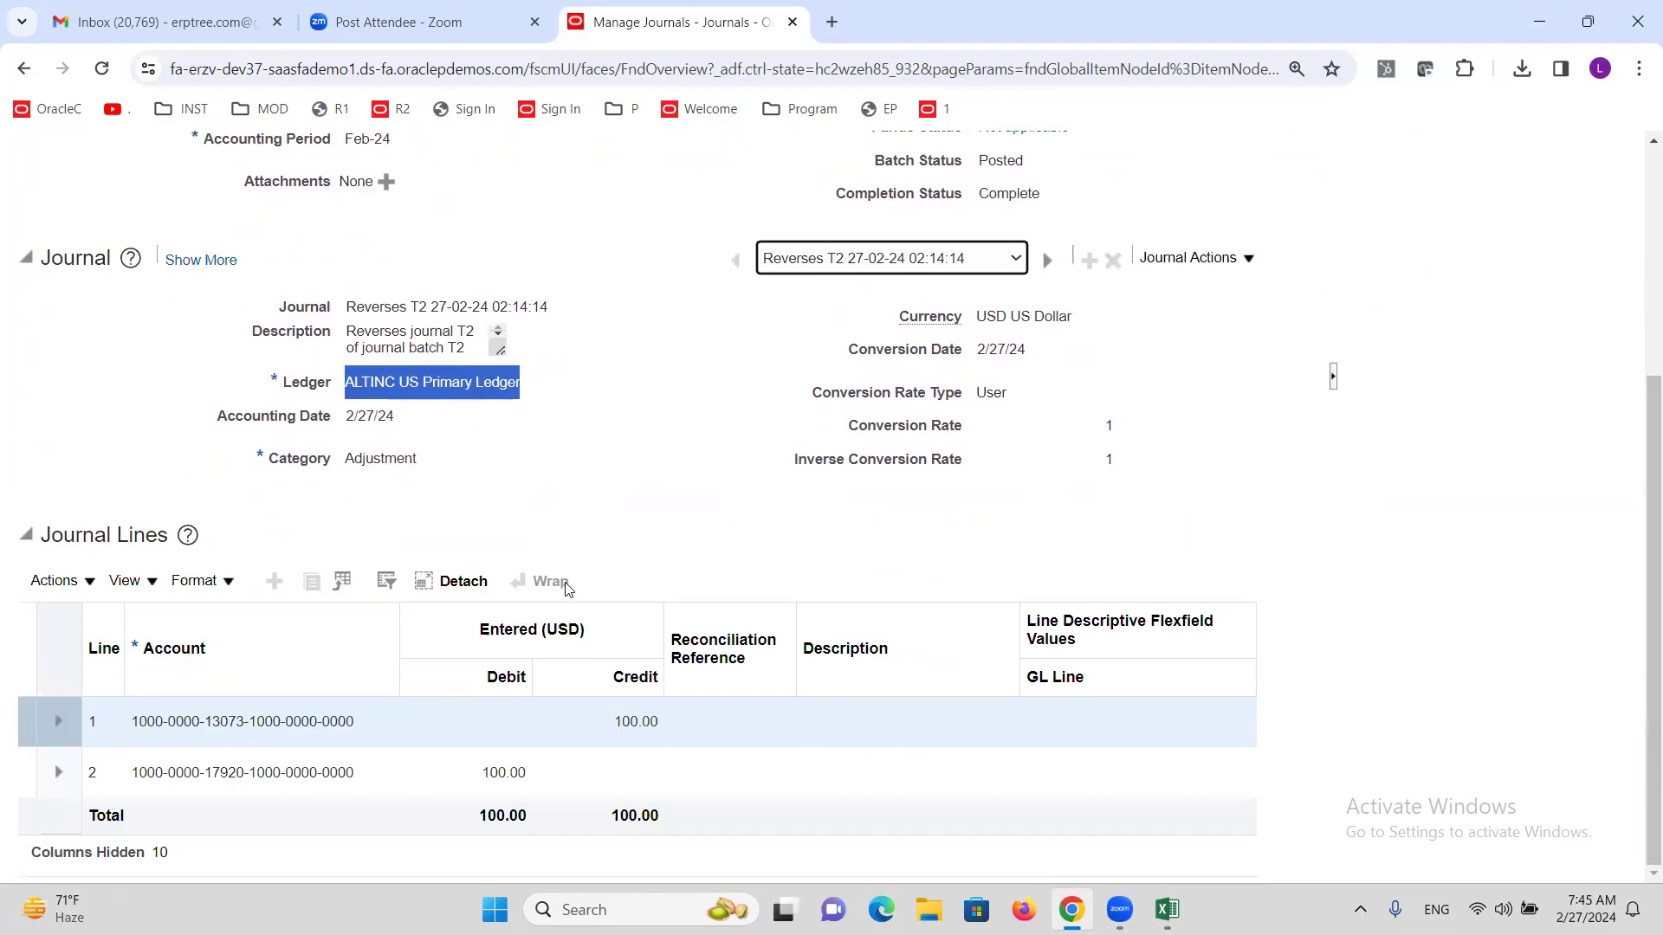
pyautogui.scroll(1, 568, 589)
# Show the journal's reversal details and open its originating journal T2.
pyautogui.click(200, 367)
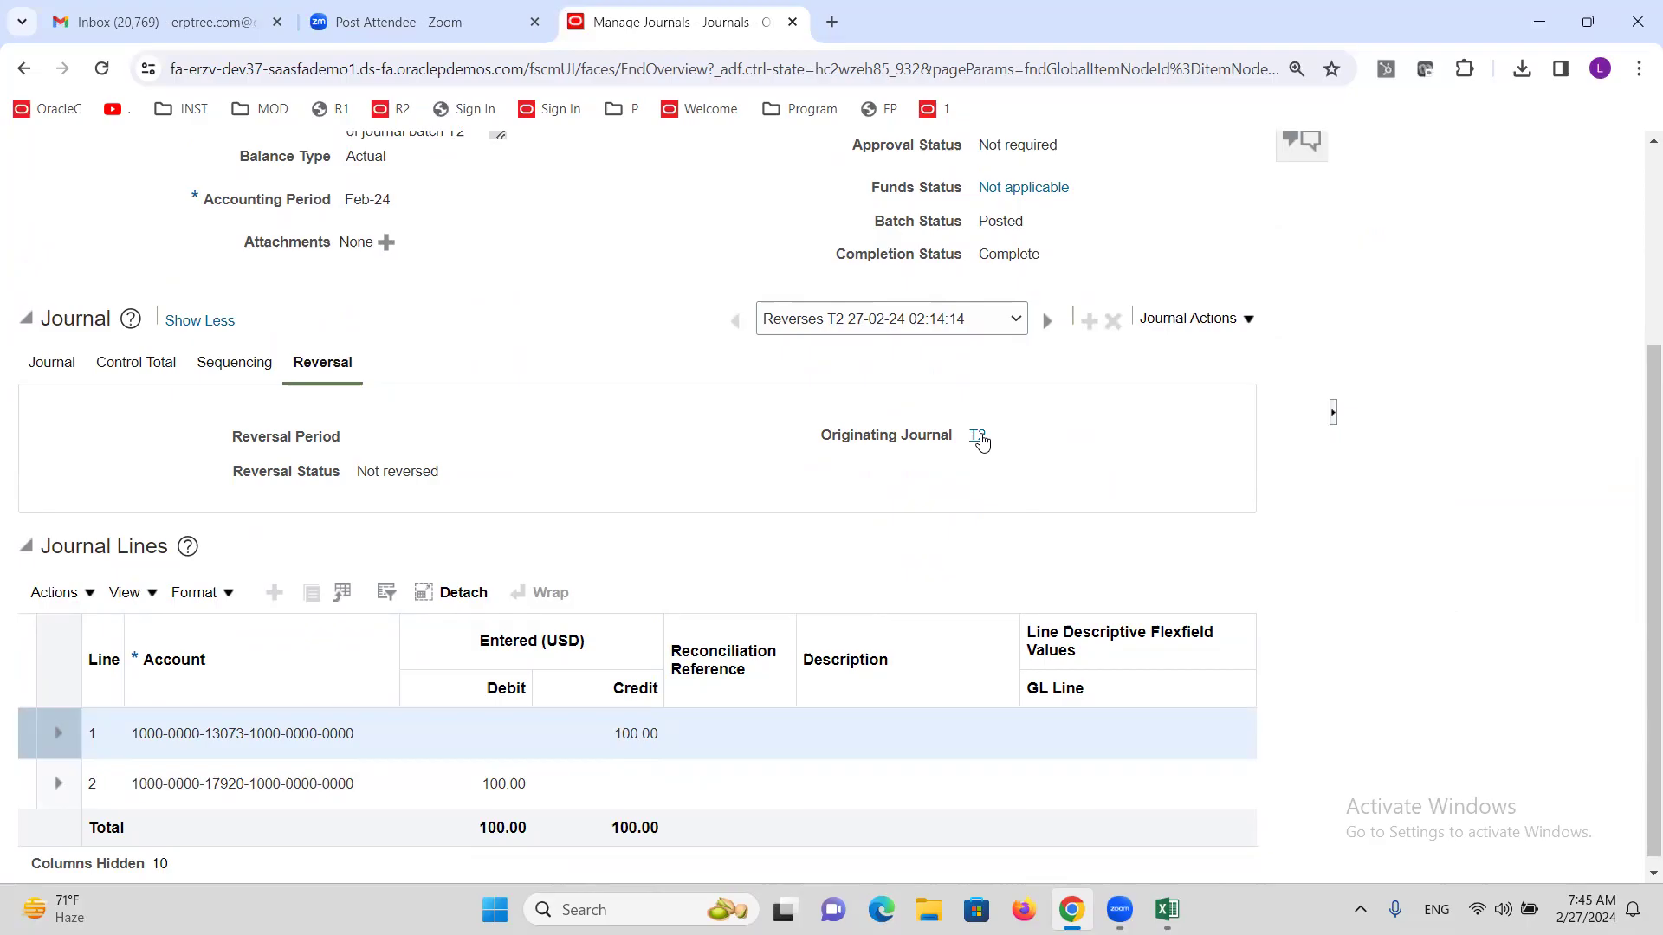
pyautogui.scroll(4, 761, 573)
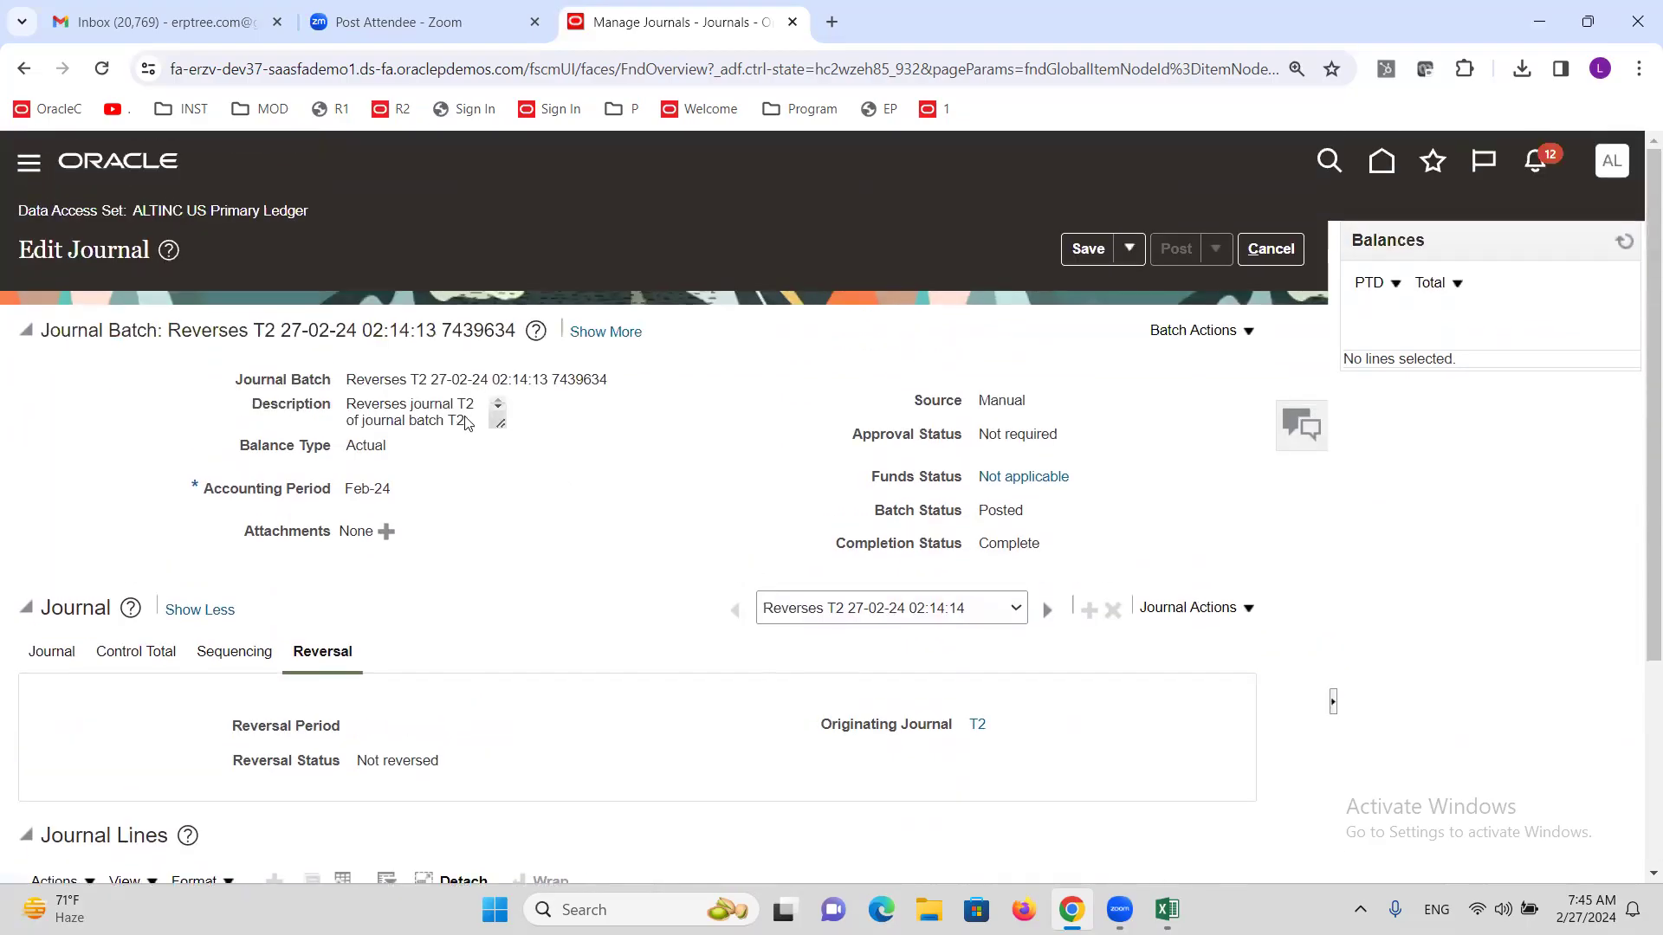
pyautogui.doubleClick(388, 379)
pyautogui.scroll(-3, 779, 753)
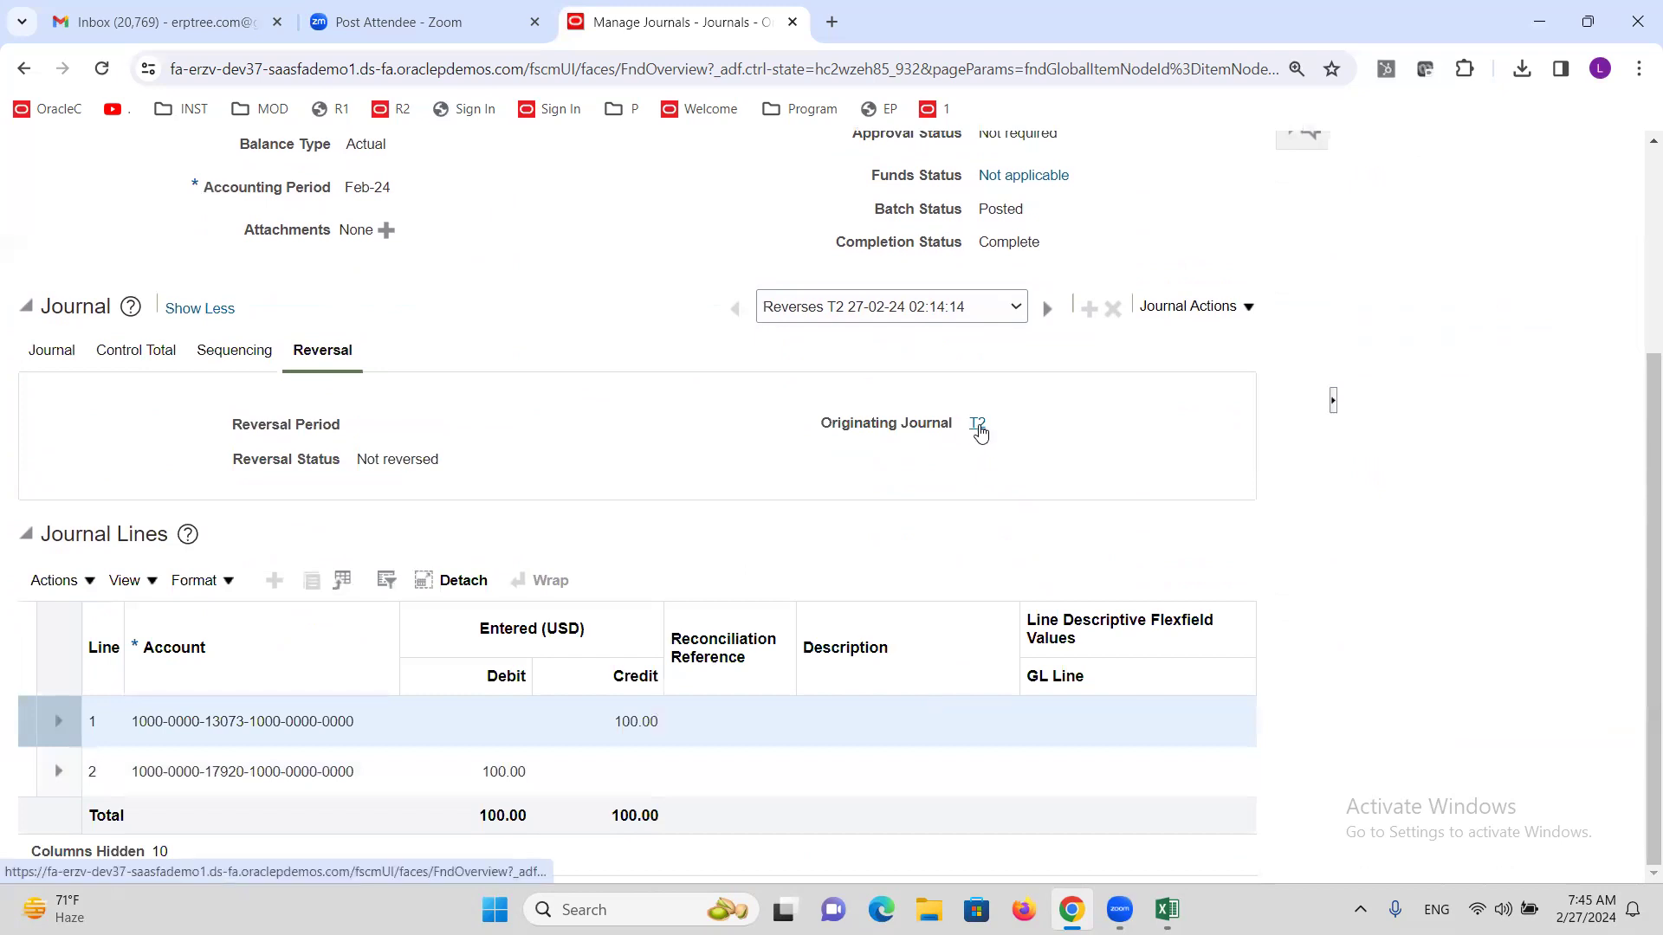
pyautogui.click(977, 426)
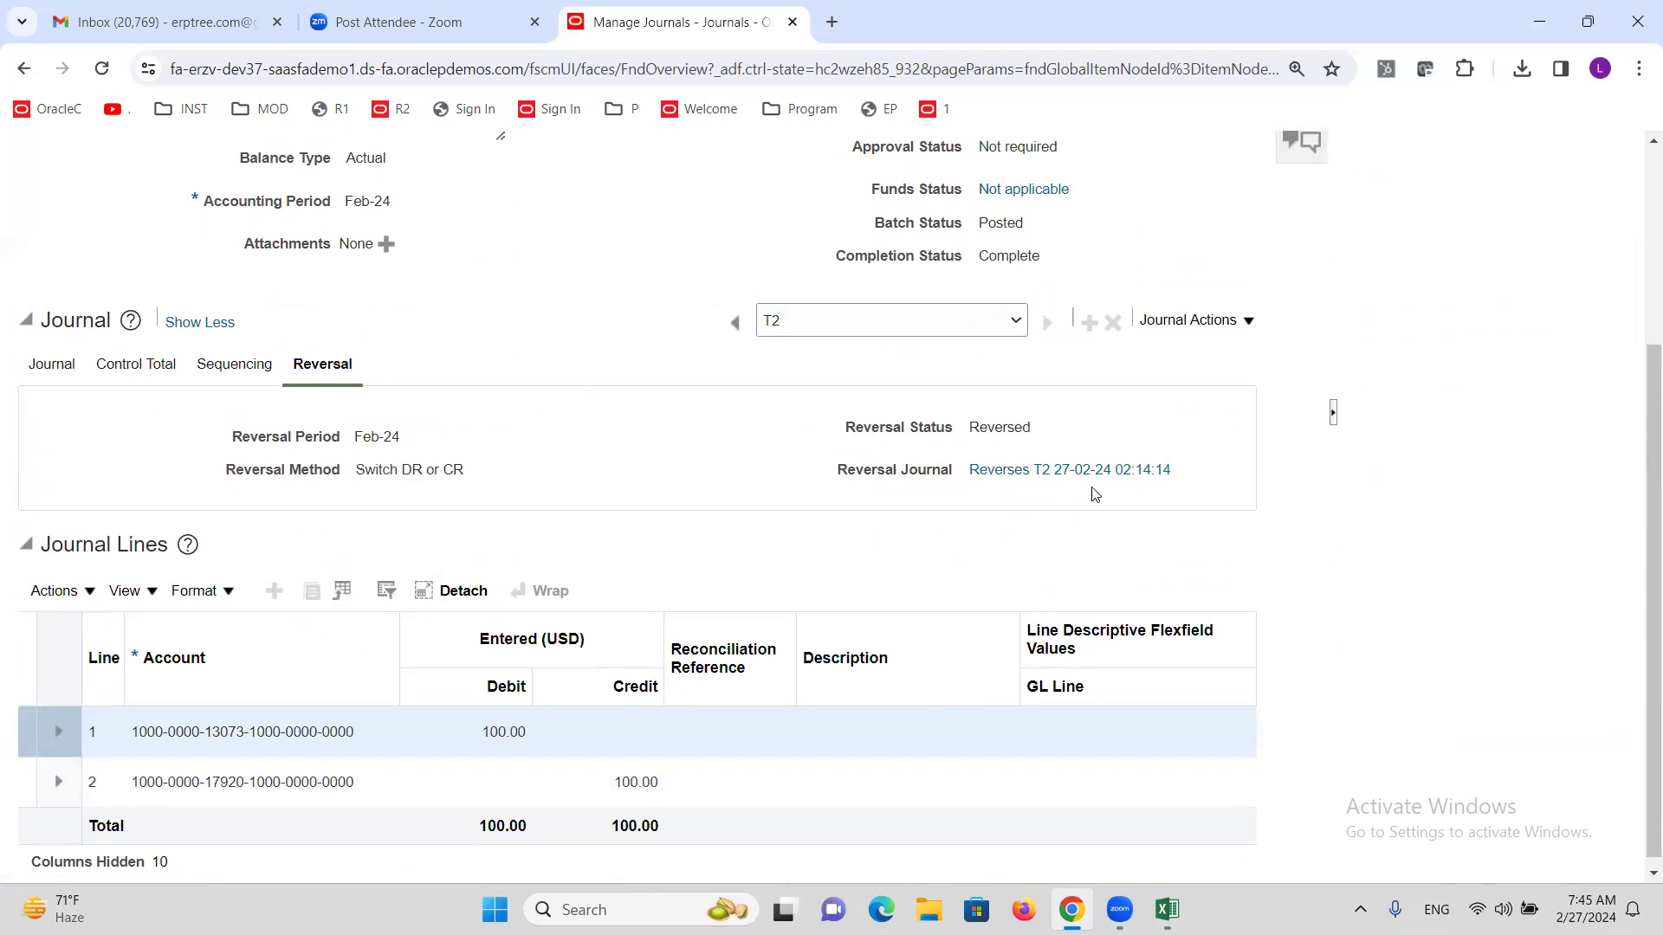
pyautogui.scroll(1, 667, 558)
pyautogui.scroll(2, 666, 557)
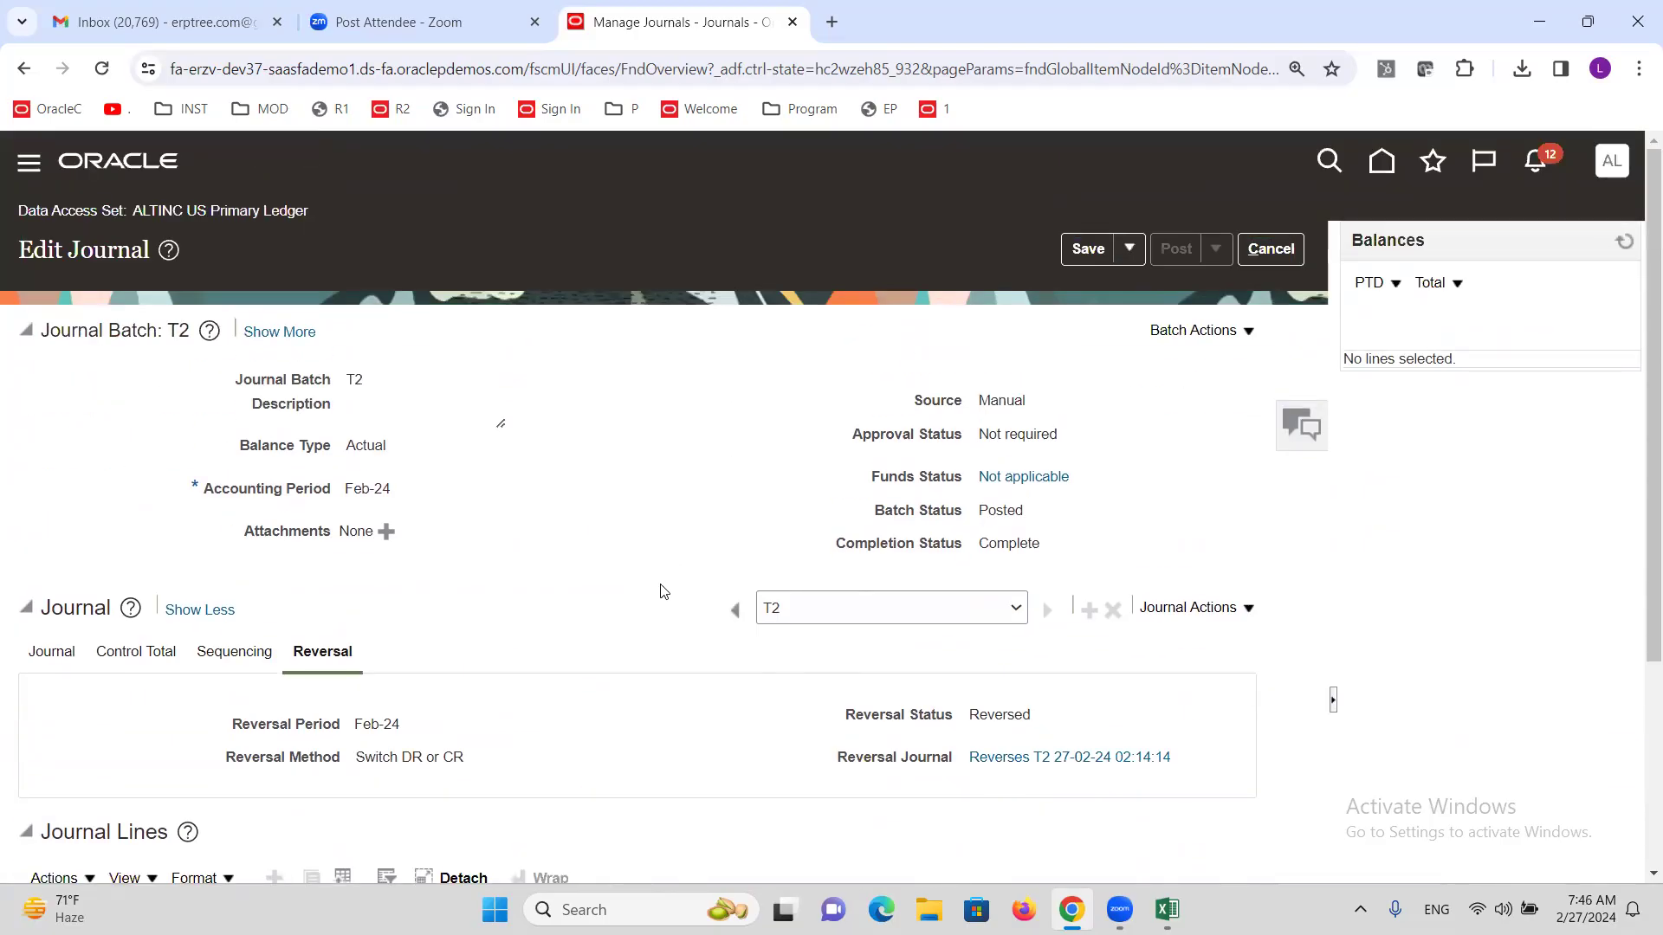
pyautogui.scroll(-3, 516, 542)
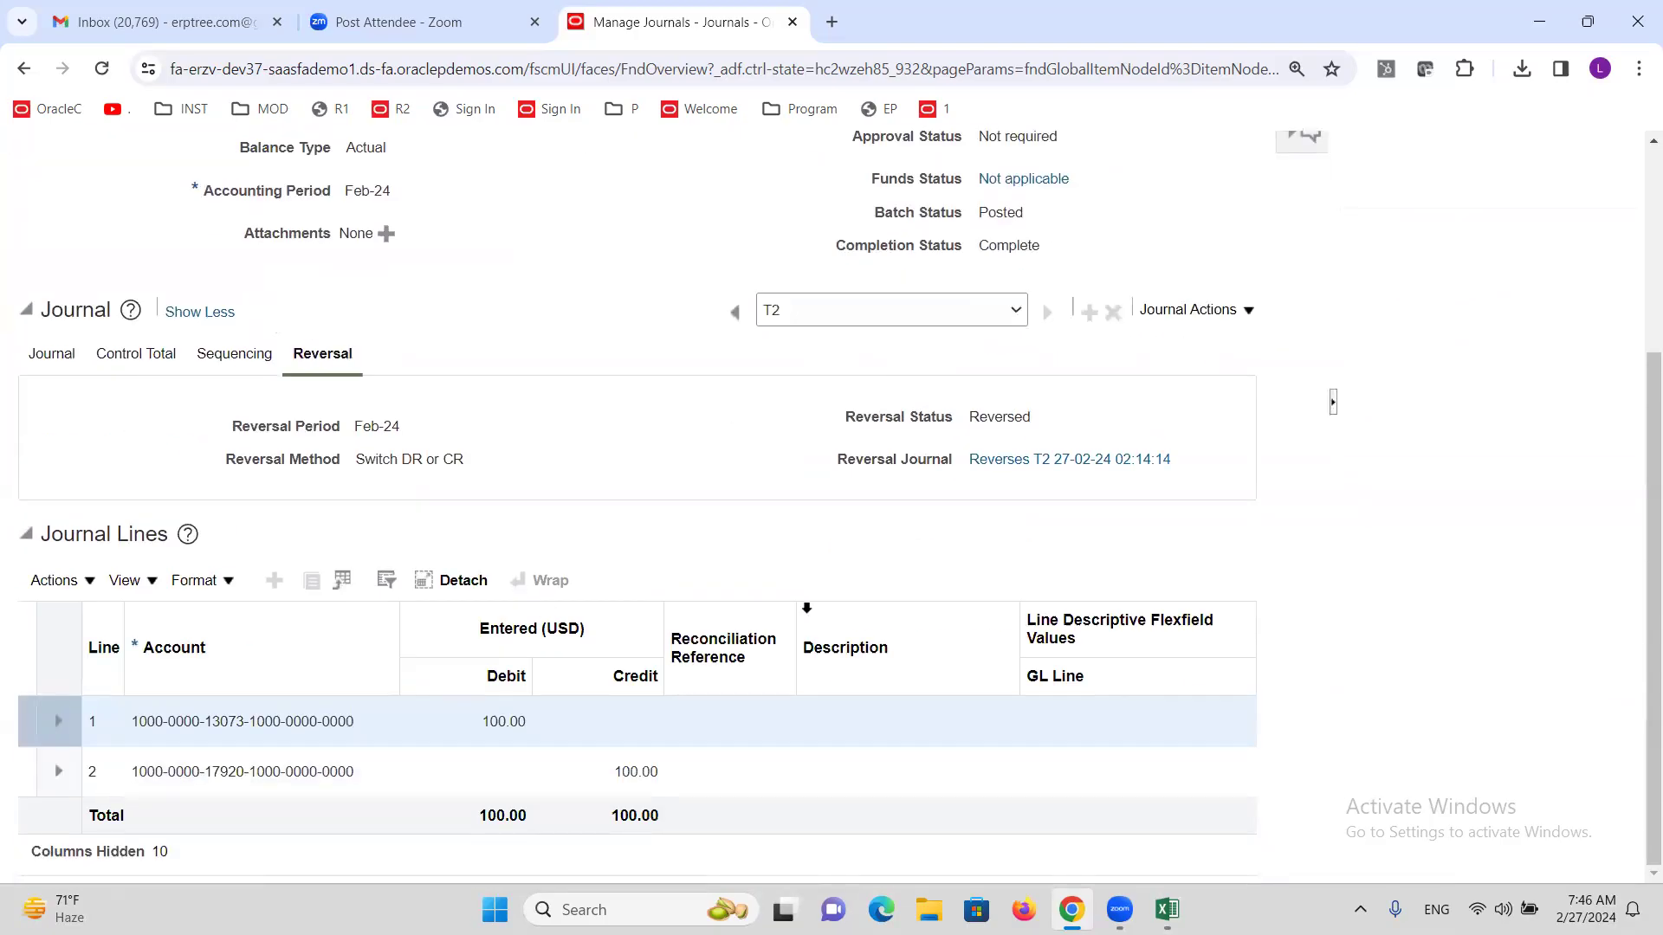
# Check T2's posted reversal journal, then return to the Journals work area.
pyautogui.click(1045, 469)
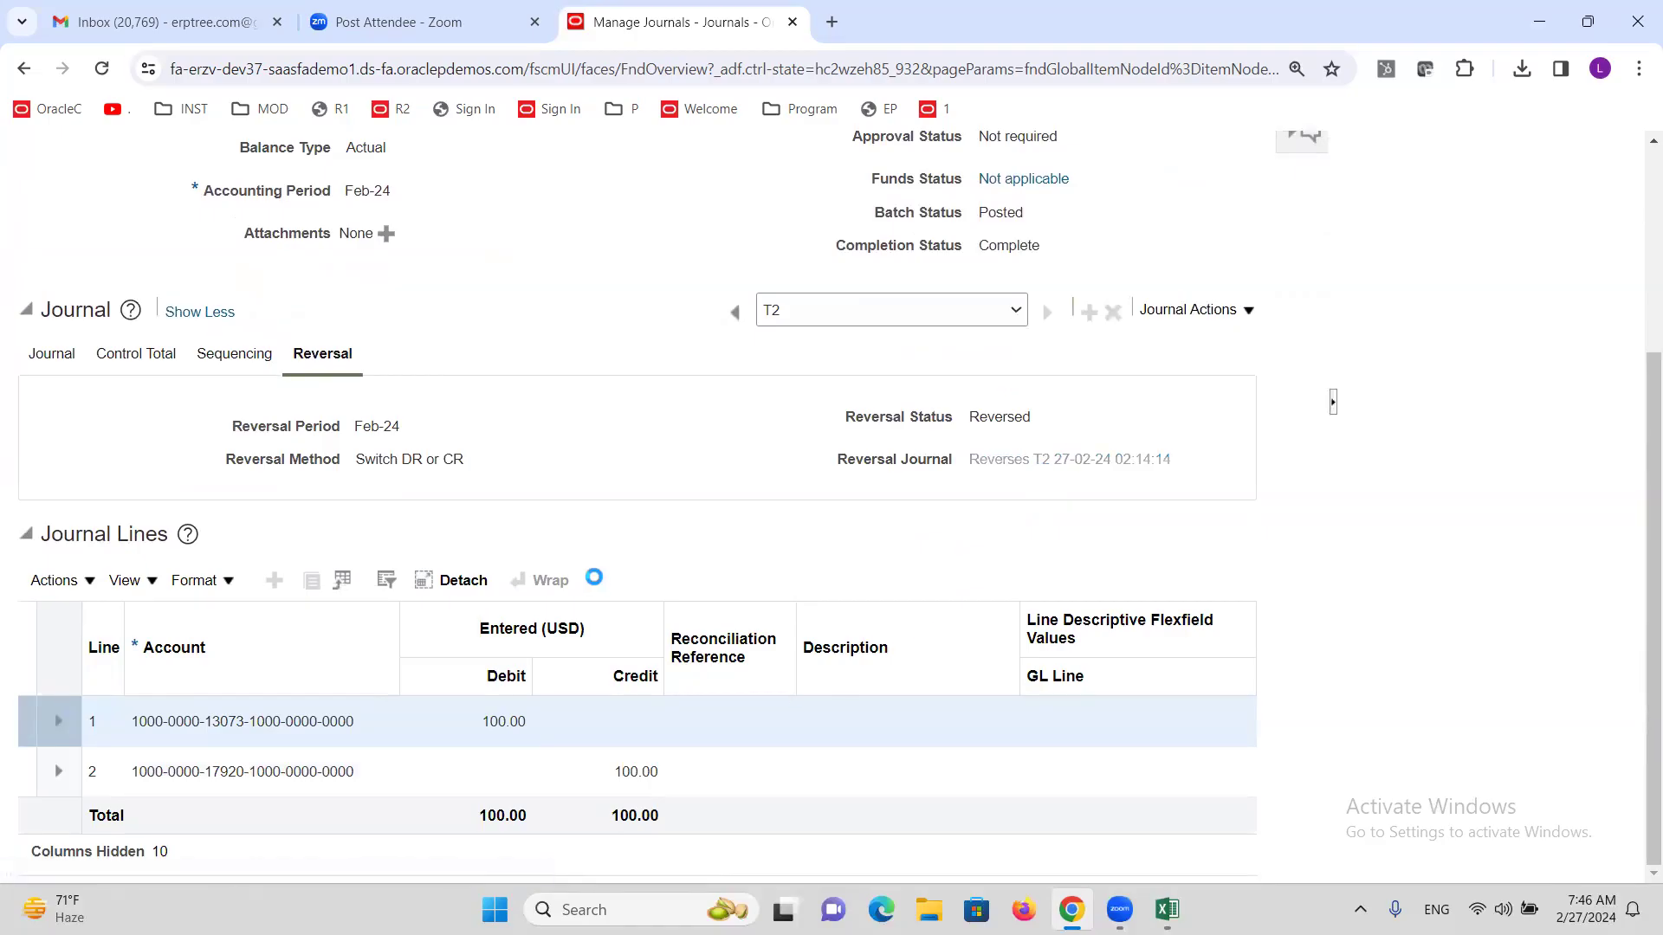
pyautogui.scroll(3, 581, 559)
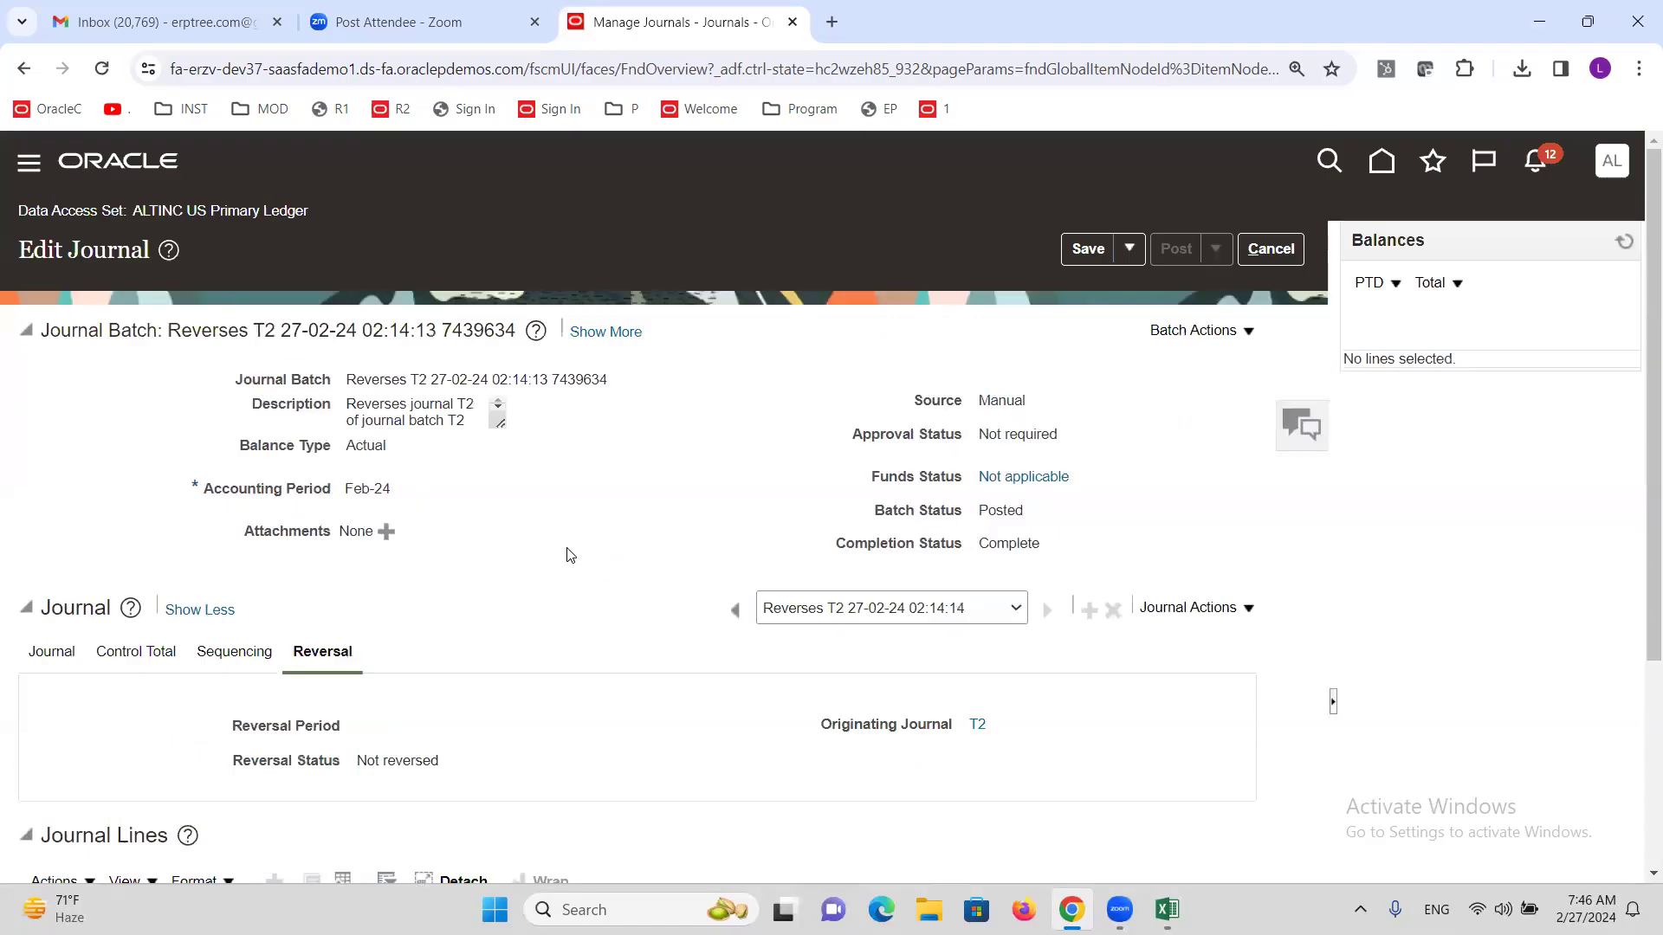
pyautogui.click(1270, 249)
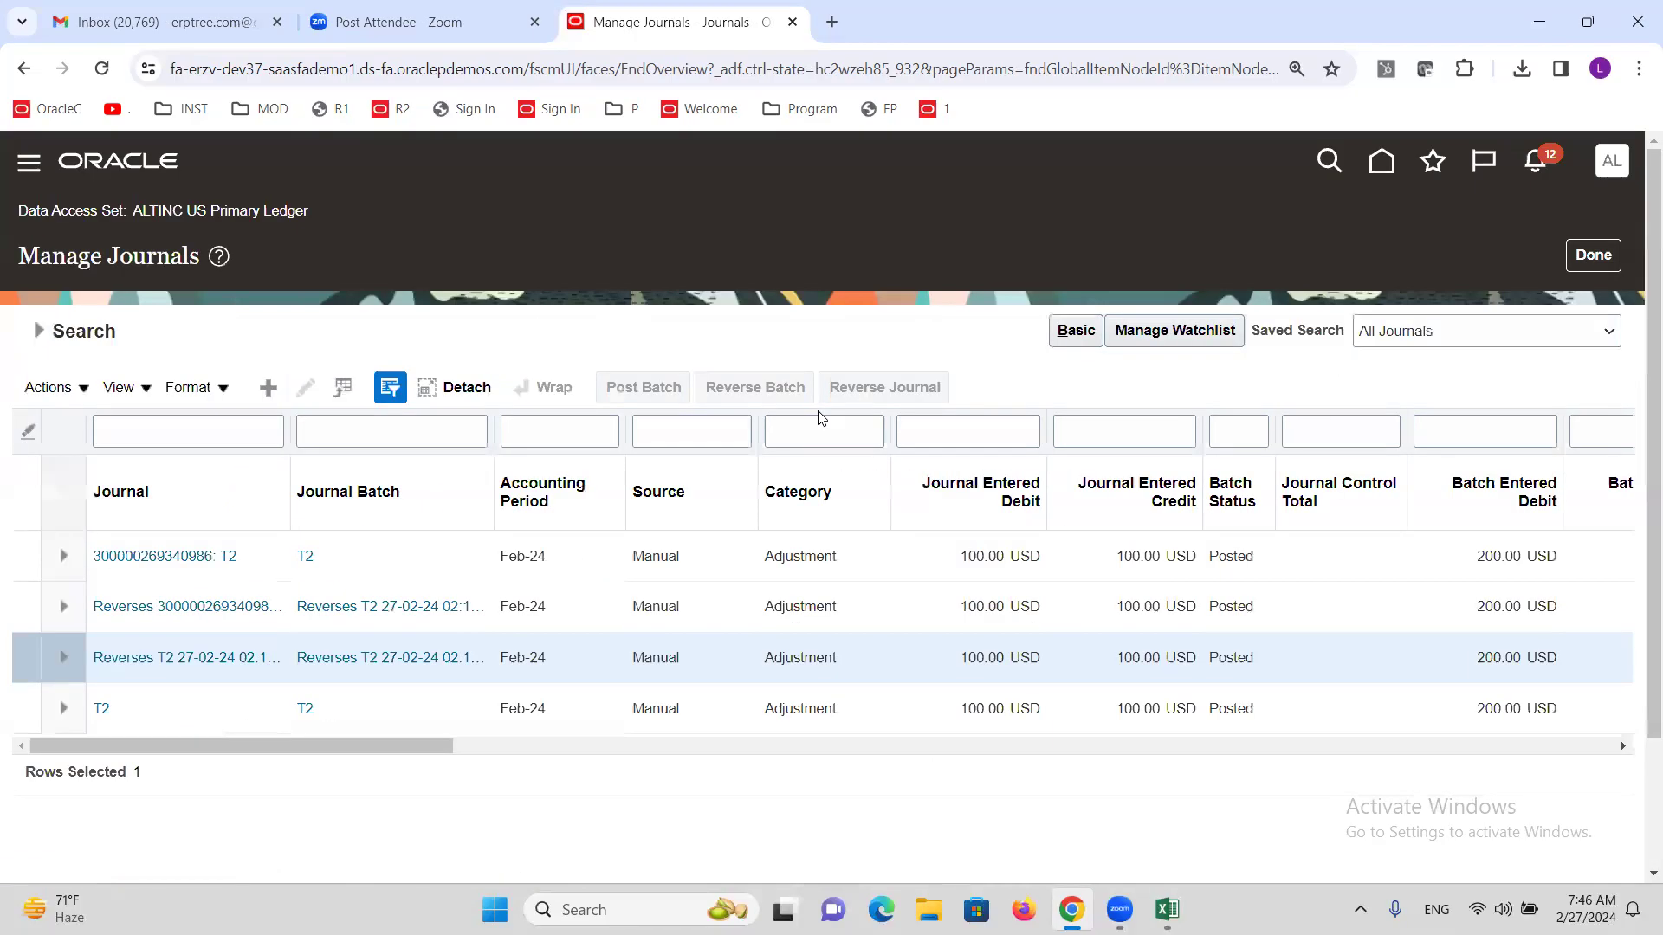
pyautogui.click(1594, 255)
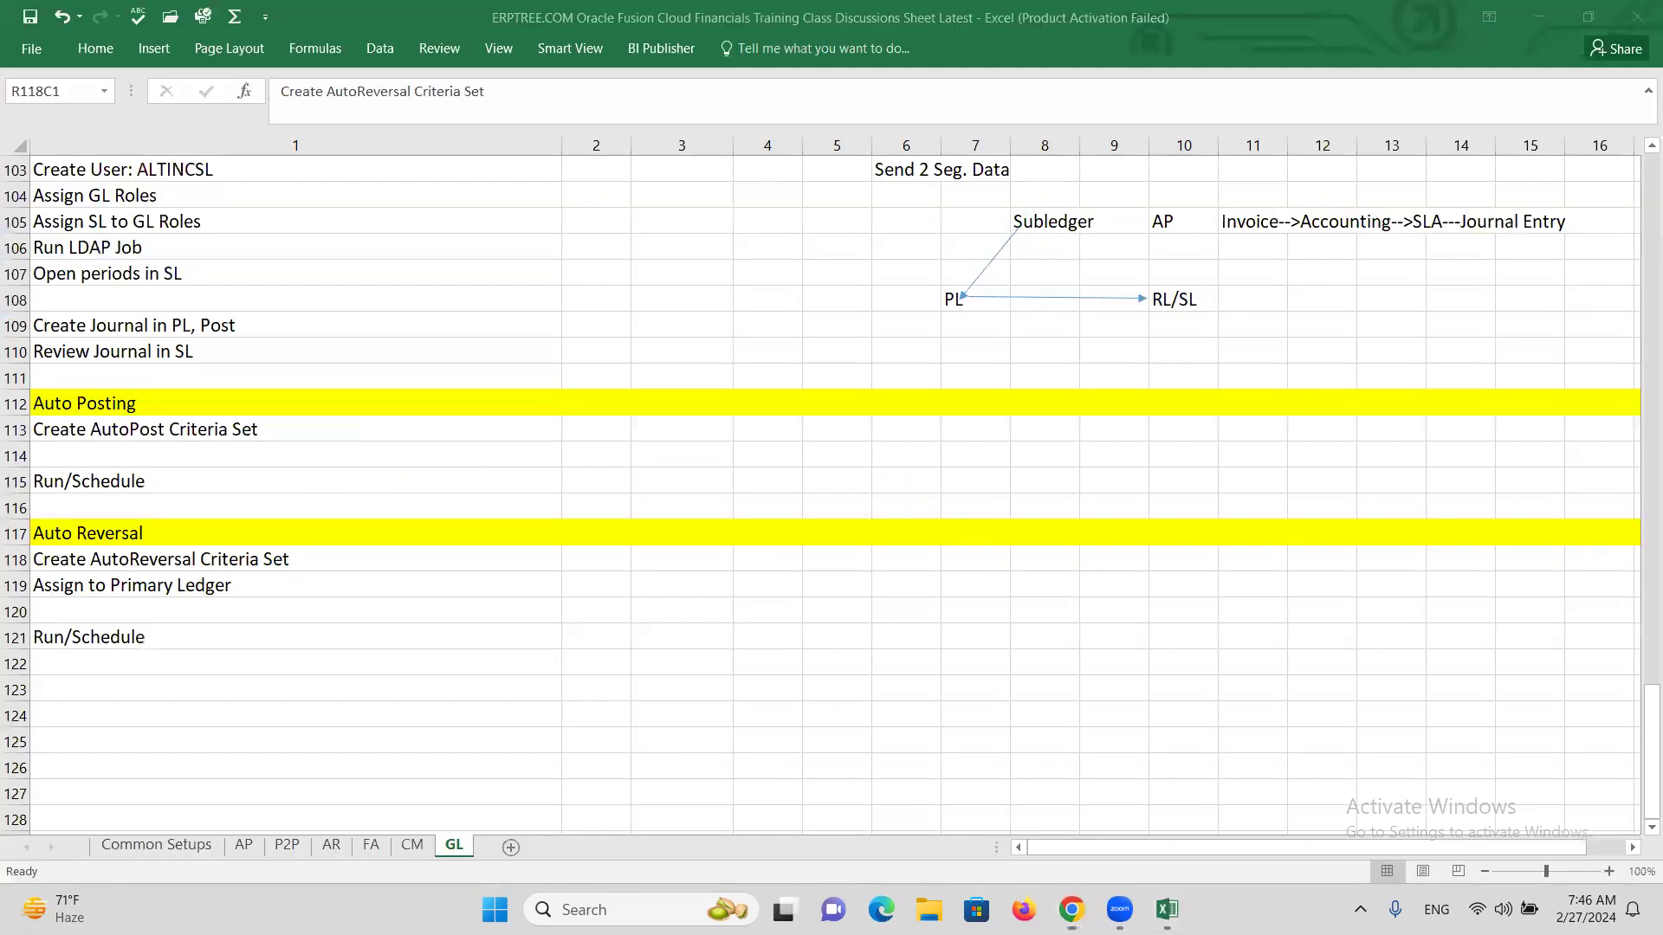
# Switch to the Excel GL notes and point out the Assign to Primary Ledger step.
pyautogui.click(1160, 906)
pyautogui.click(585, 658)
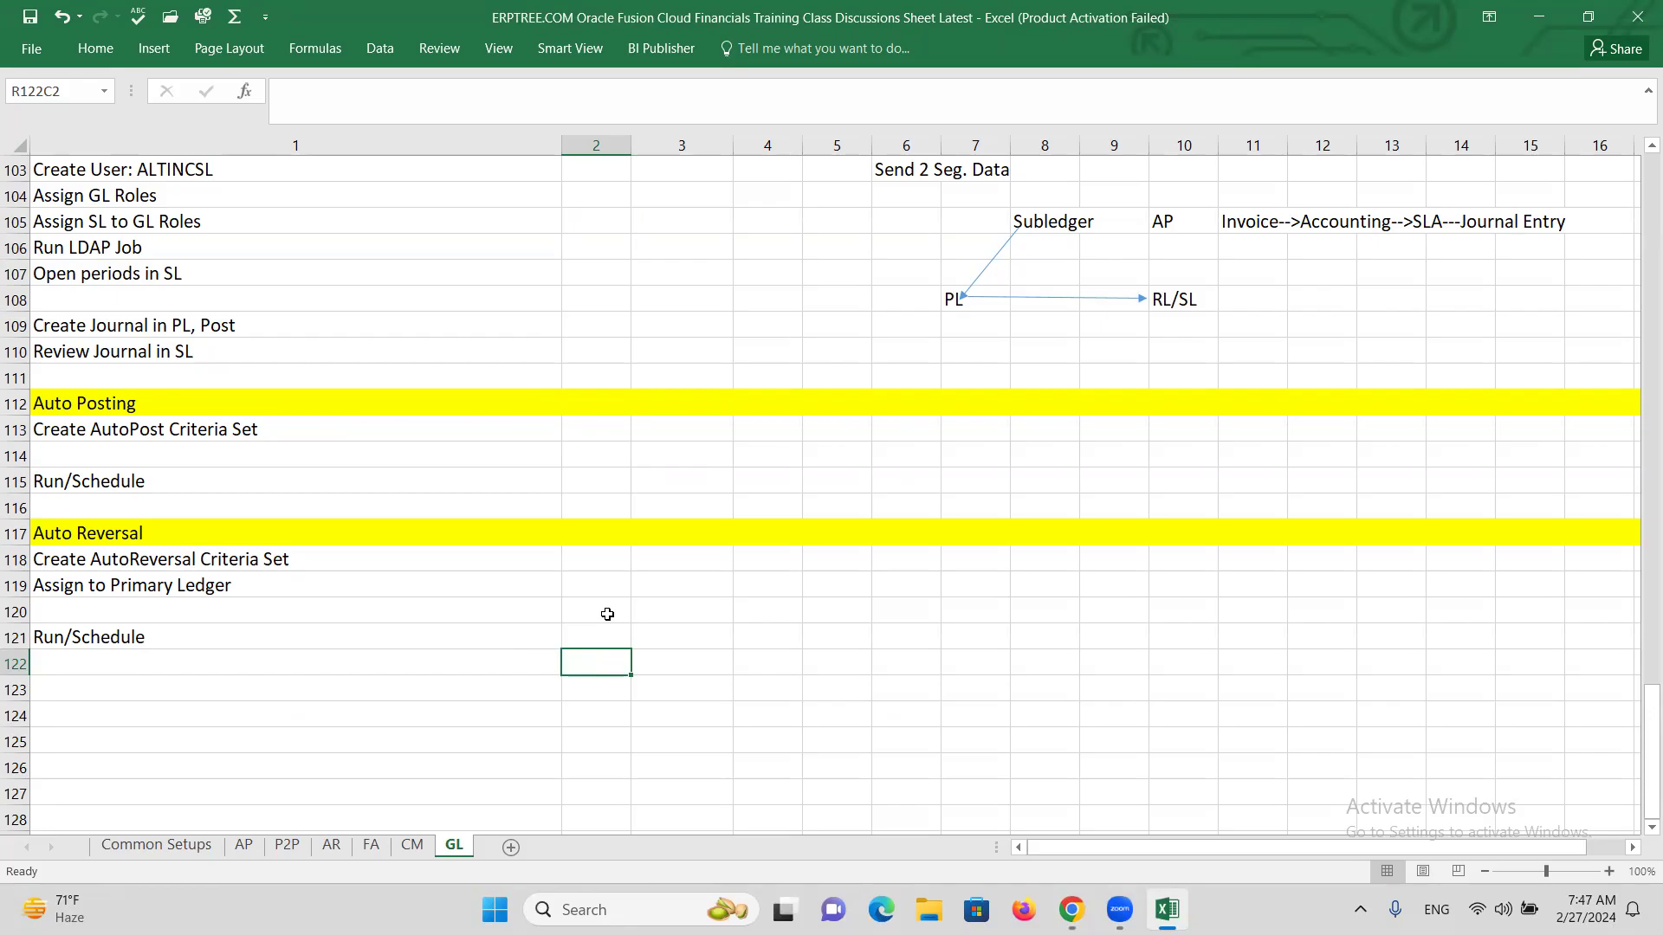
pyautogui.click(607, 613)
pyautogui.click(604, 595)
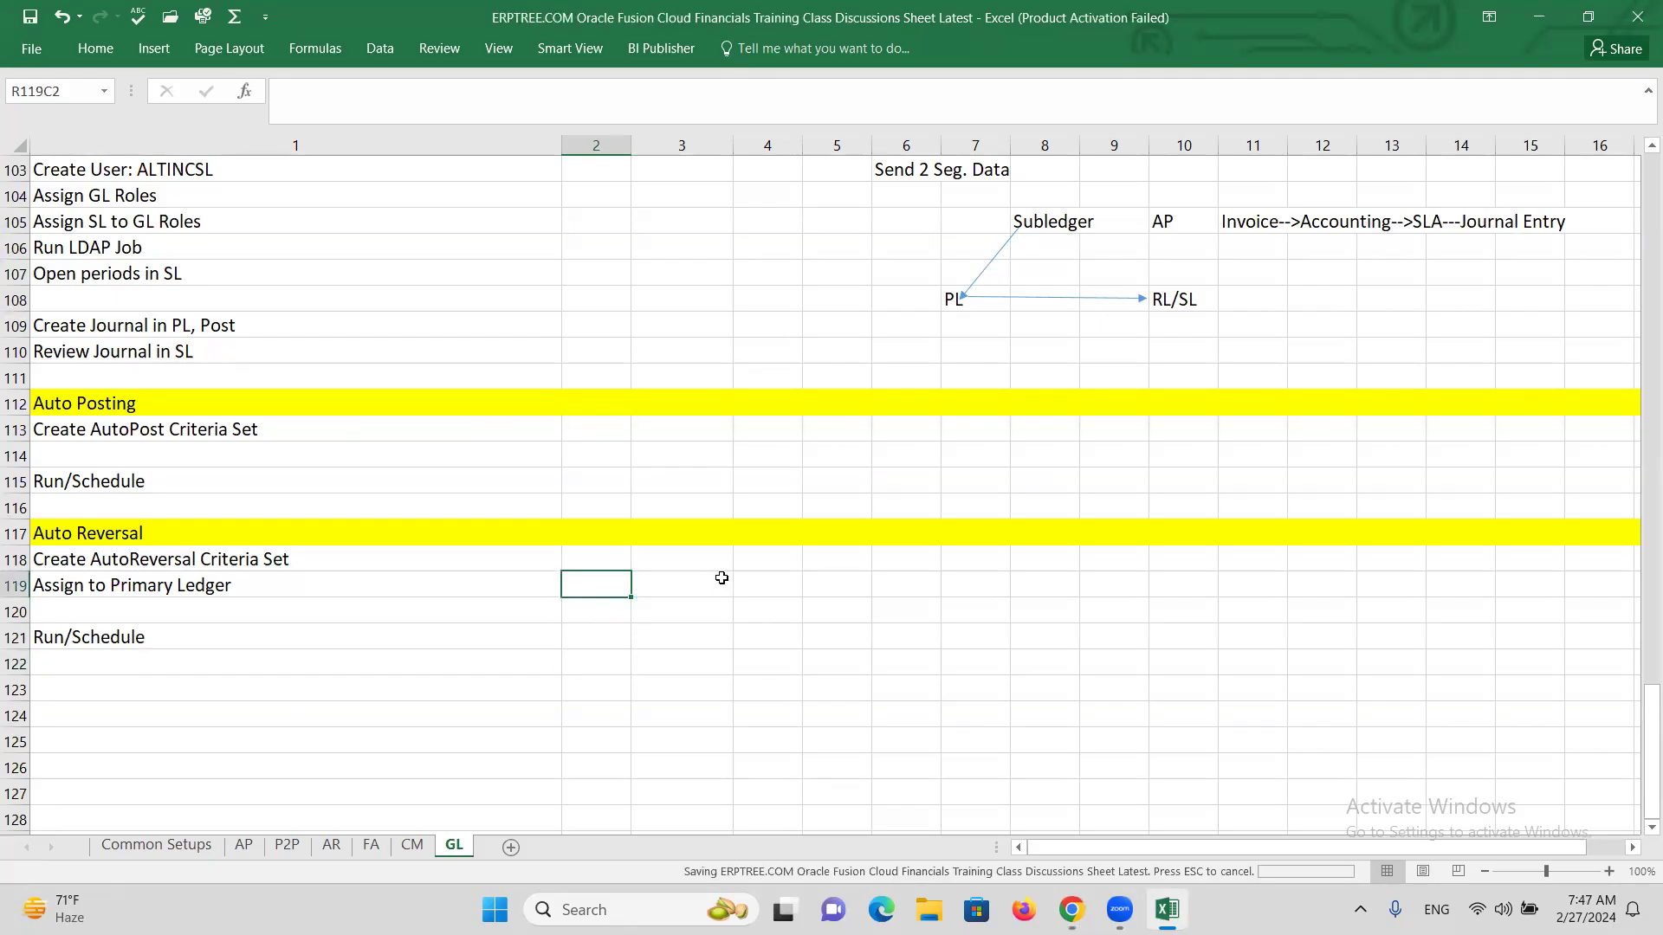